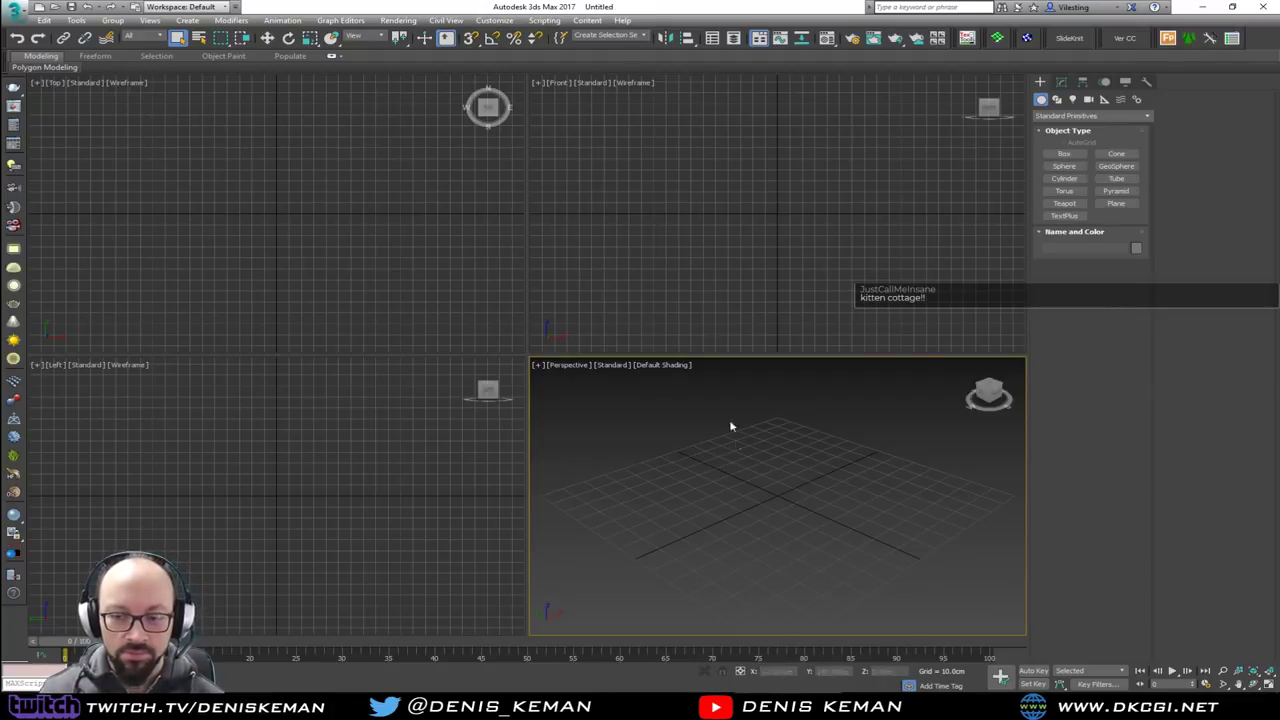
Check the renderer and common parameters in the Render Setup dialog and close it
{"action": "key", "text": "F10"}
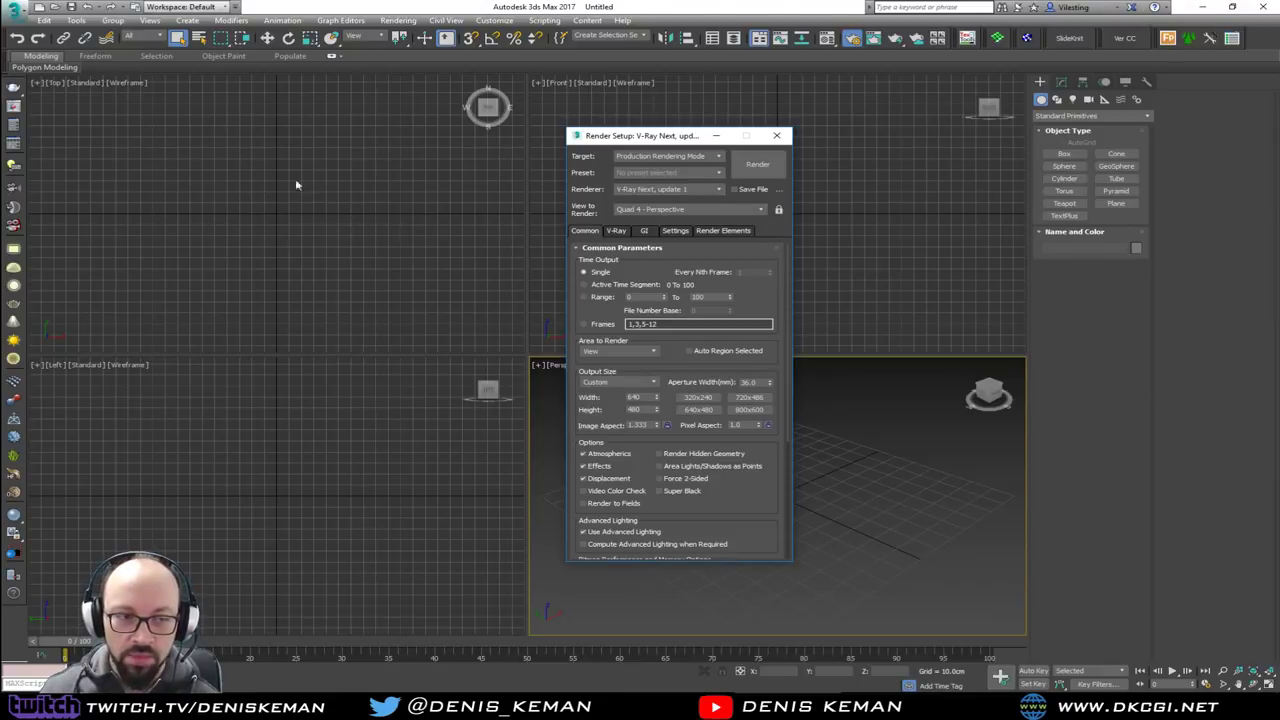
{"action": "left_click", "coordinate": [778, 140]}
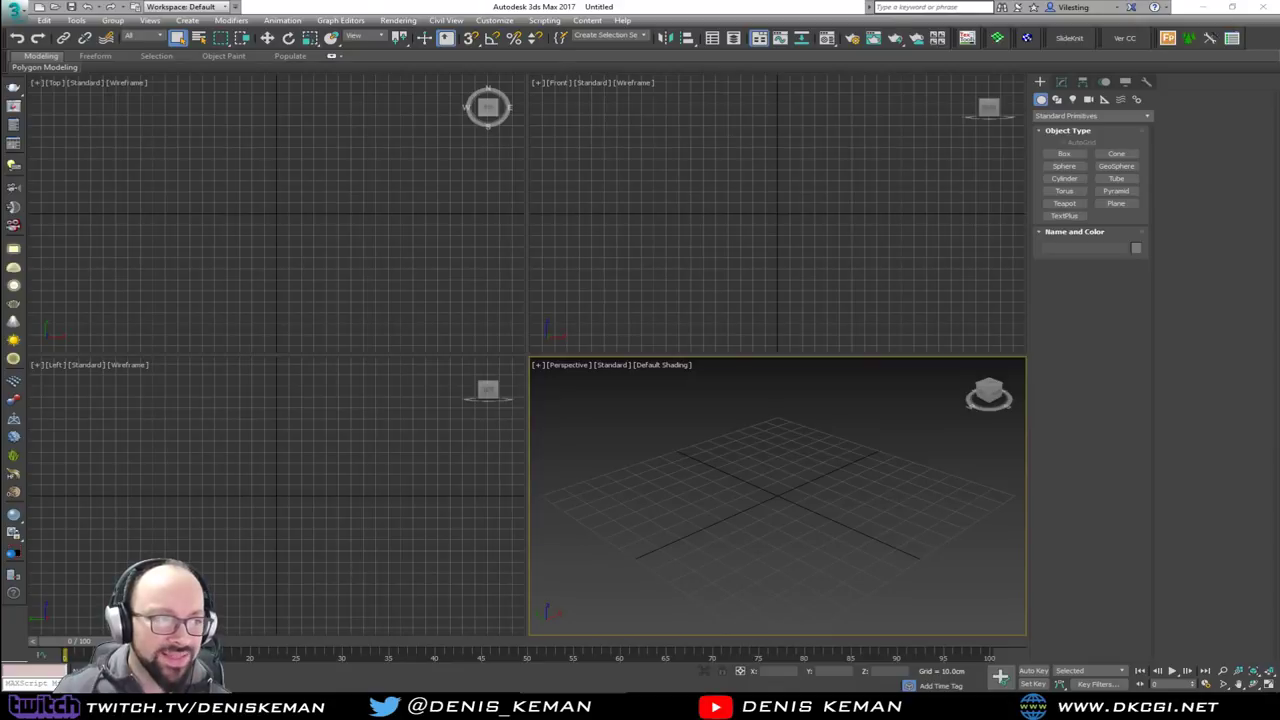
Switch to File Explorer and view the T_10 photo from the A Frame House folder enlarged in a maximized Windows Photo Viewer
{"action": "left_click_drag", "start_coordinate": [0, 215], "coordinate": [561, 97]}
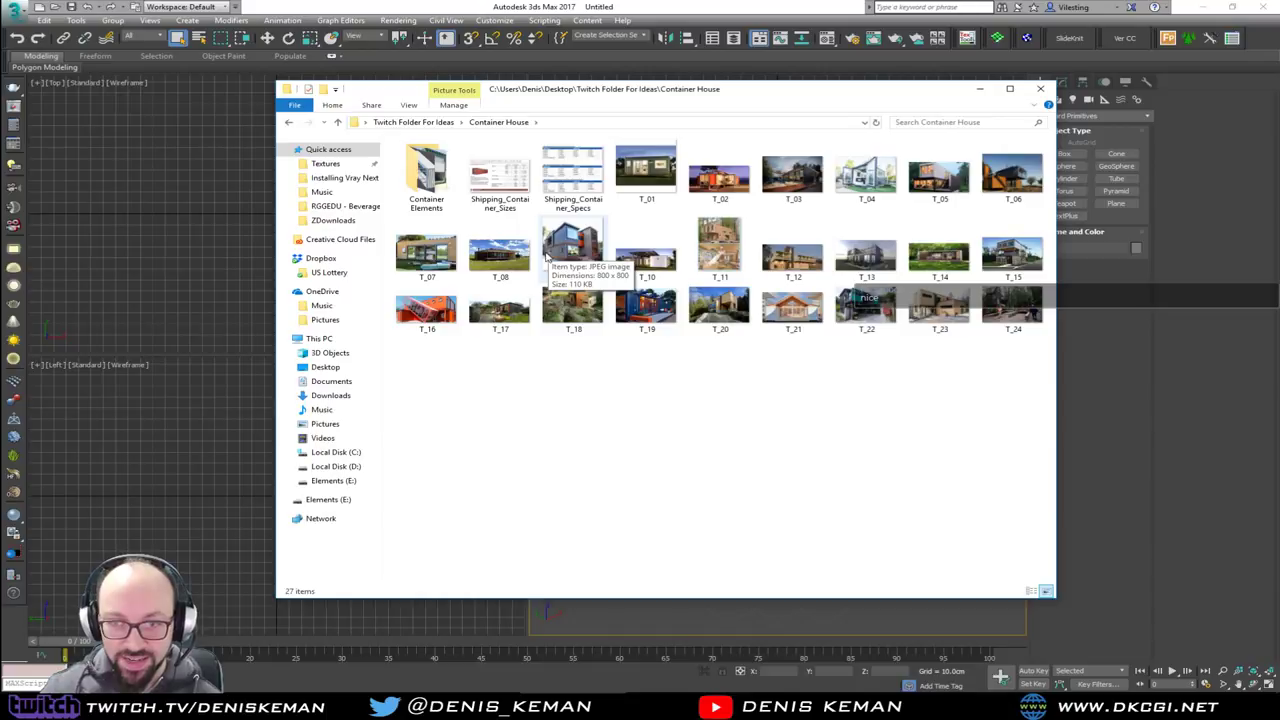
{"action": "key", "text": "BackSpace"}
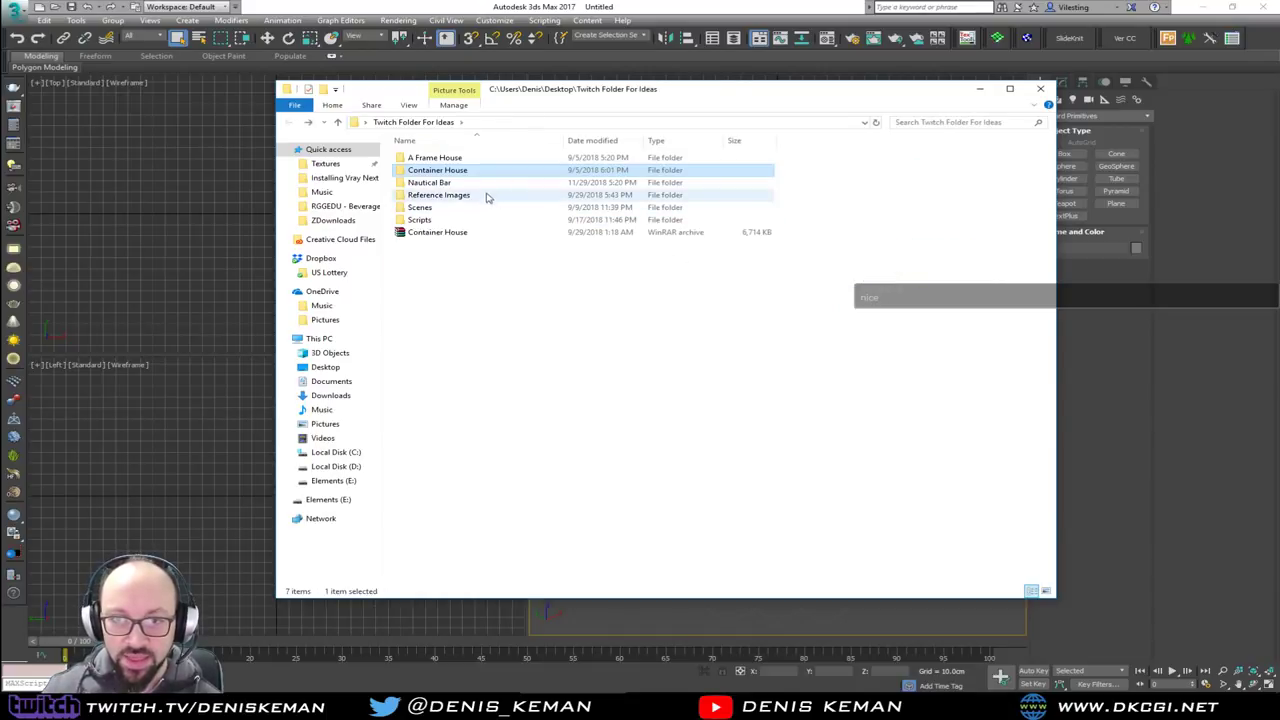
{"action": "double_click", "coordinate": [457, 163]}
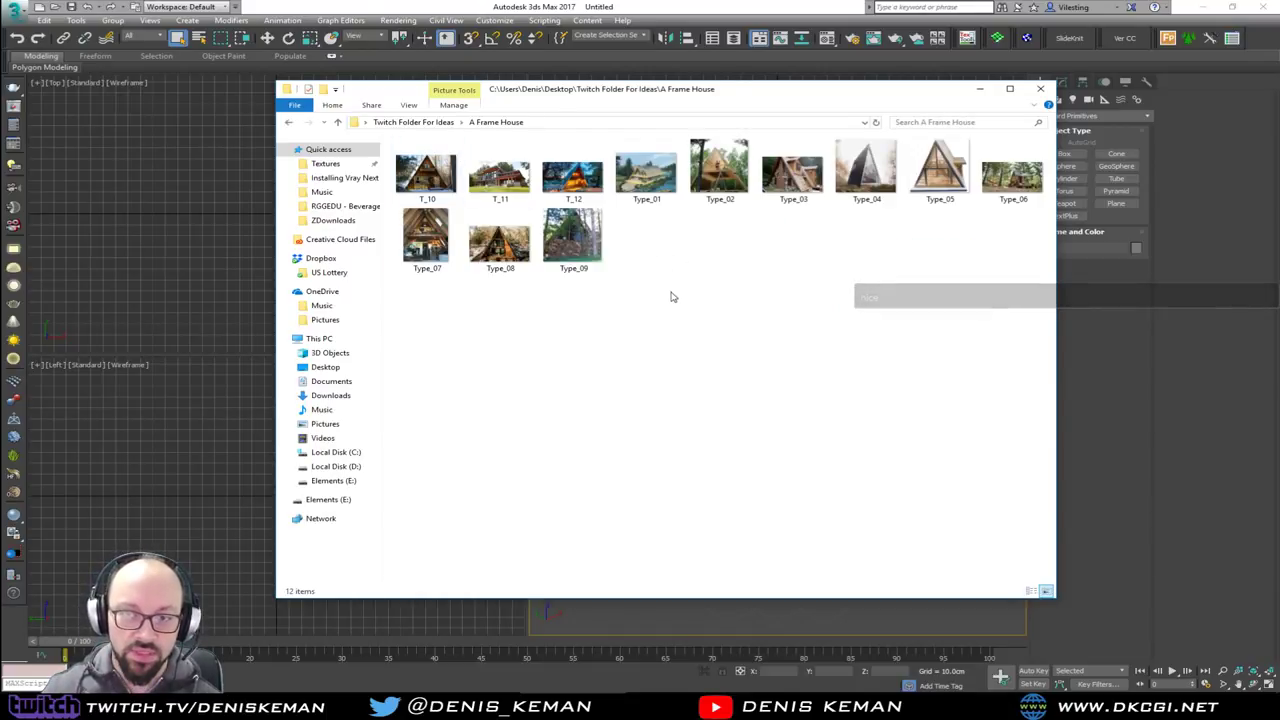
{"action": "left_click", "coordinate": [454, 178]}
{"action": "double_click", "coordinate": [454, 178]}
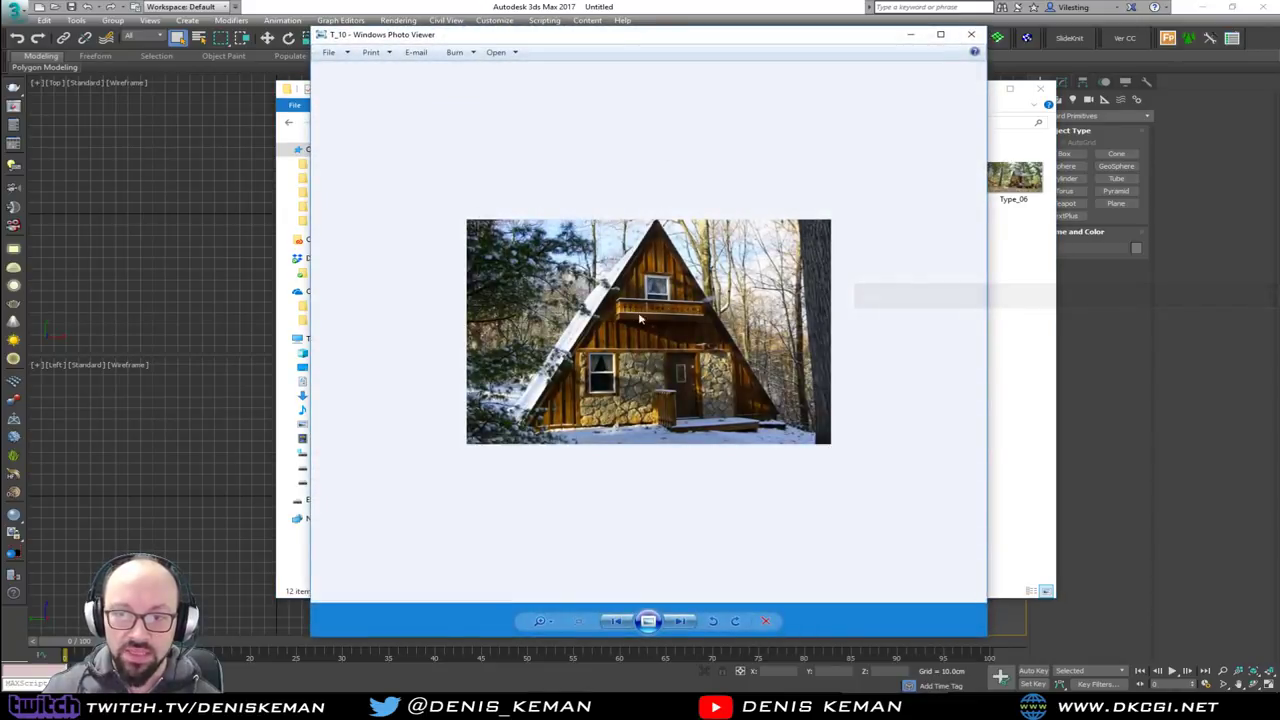
{"action": "double_click", "coordinate": [628, 36]}
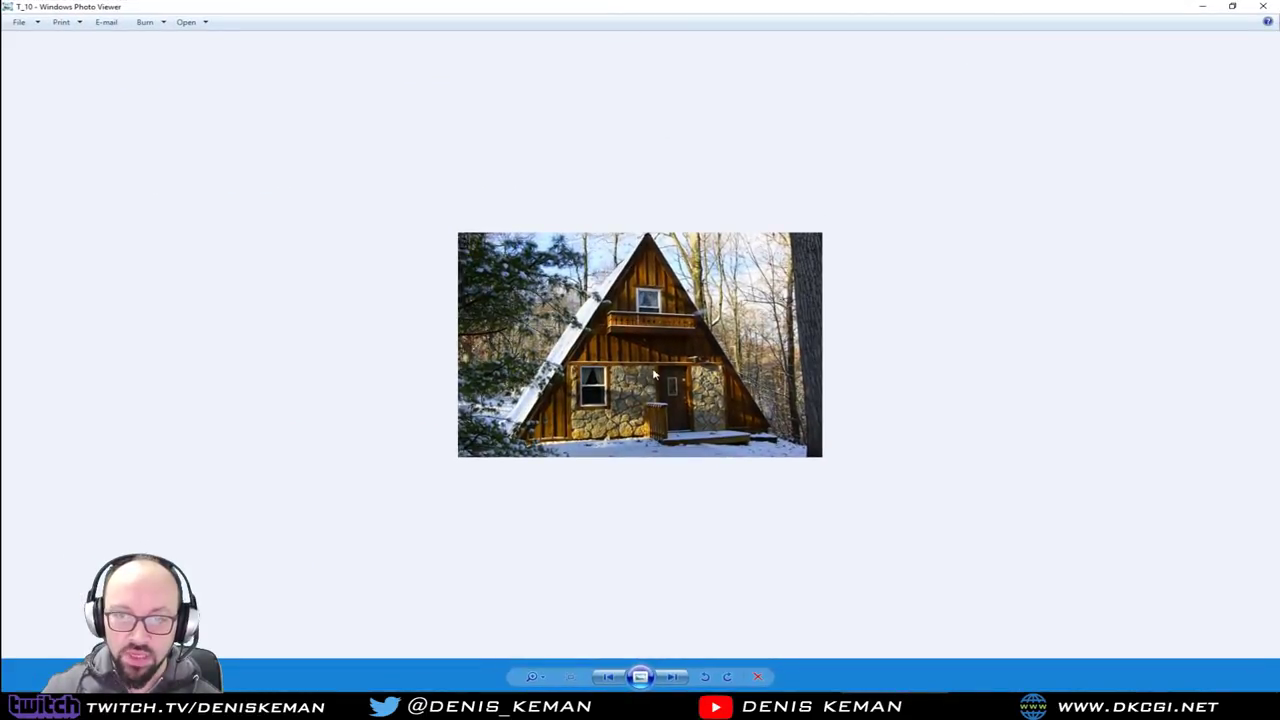
{"action": "scroll", "coordinate": [652, 378], "scroll_direction": "up", "scroll_amount": 4}
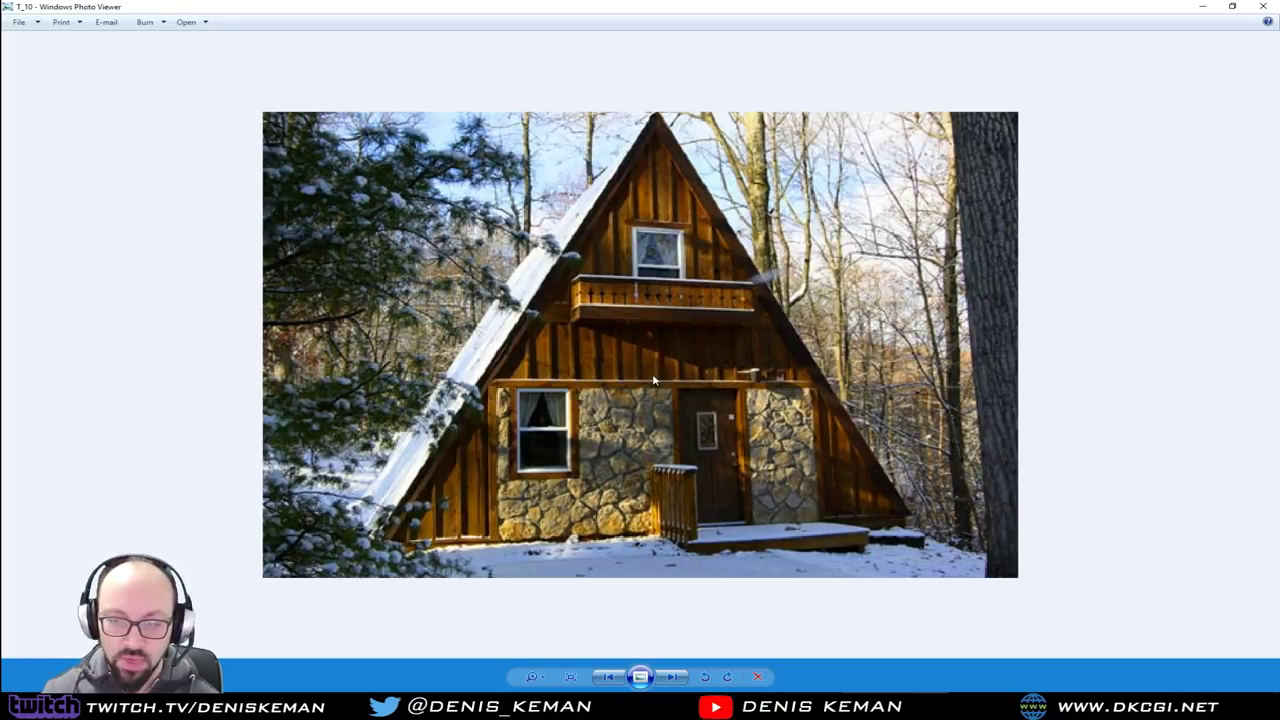
Examine the rest of the A-frame house reference photos, from T_11 through Type_09, and return to T_12
{"action": "key", "text": "Right"}
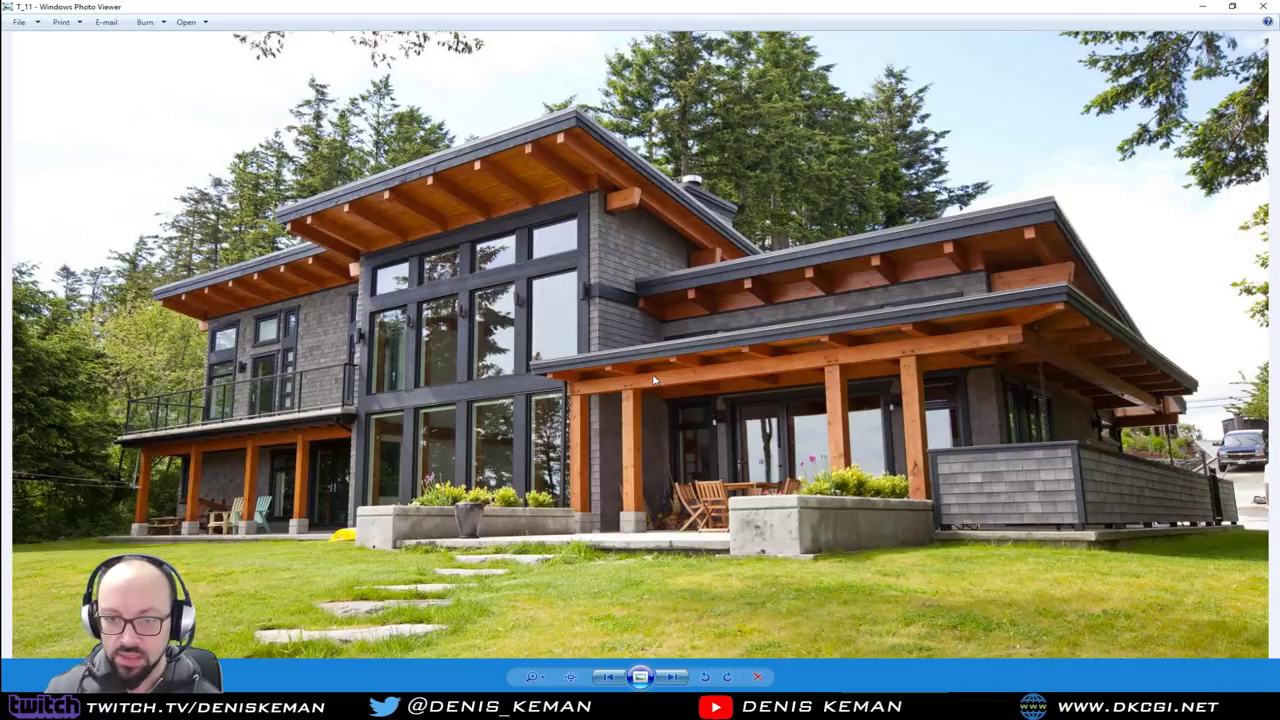
{"action": "key", "text": "Right"}
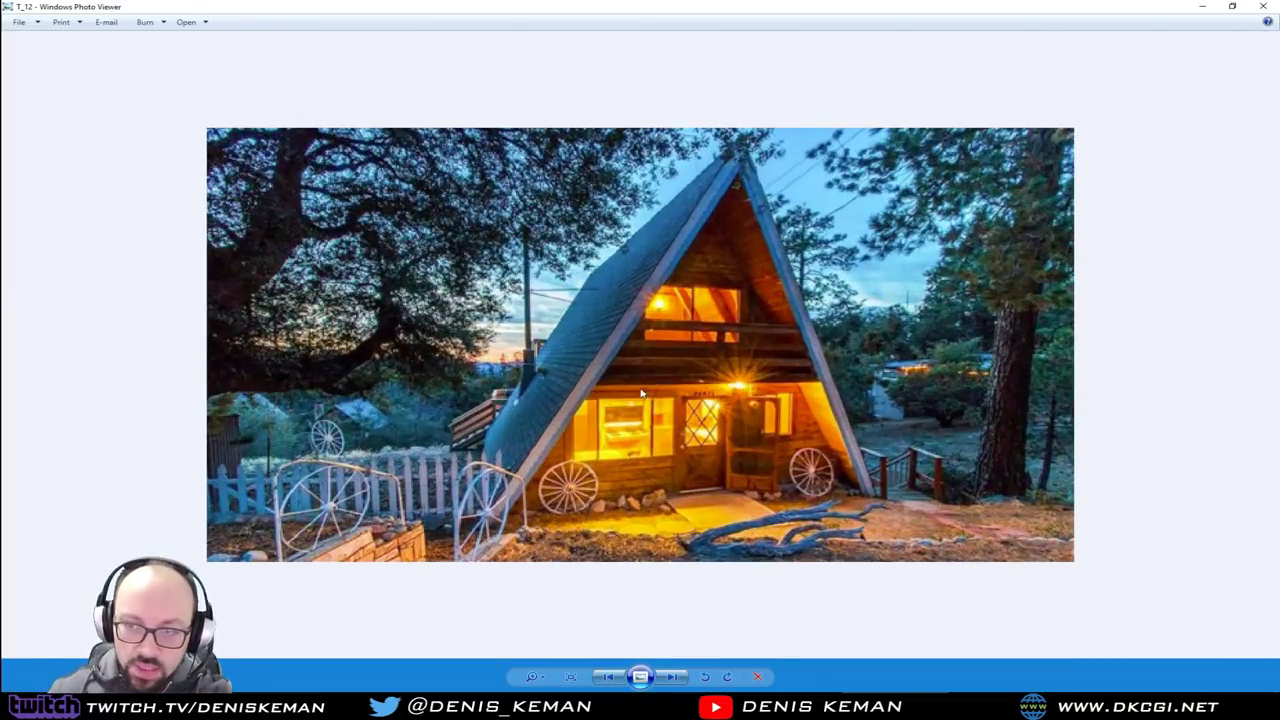
{"action": "key", "text": "Right"}
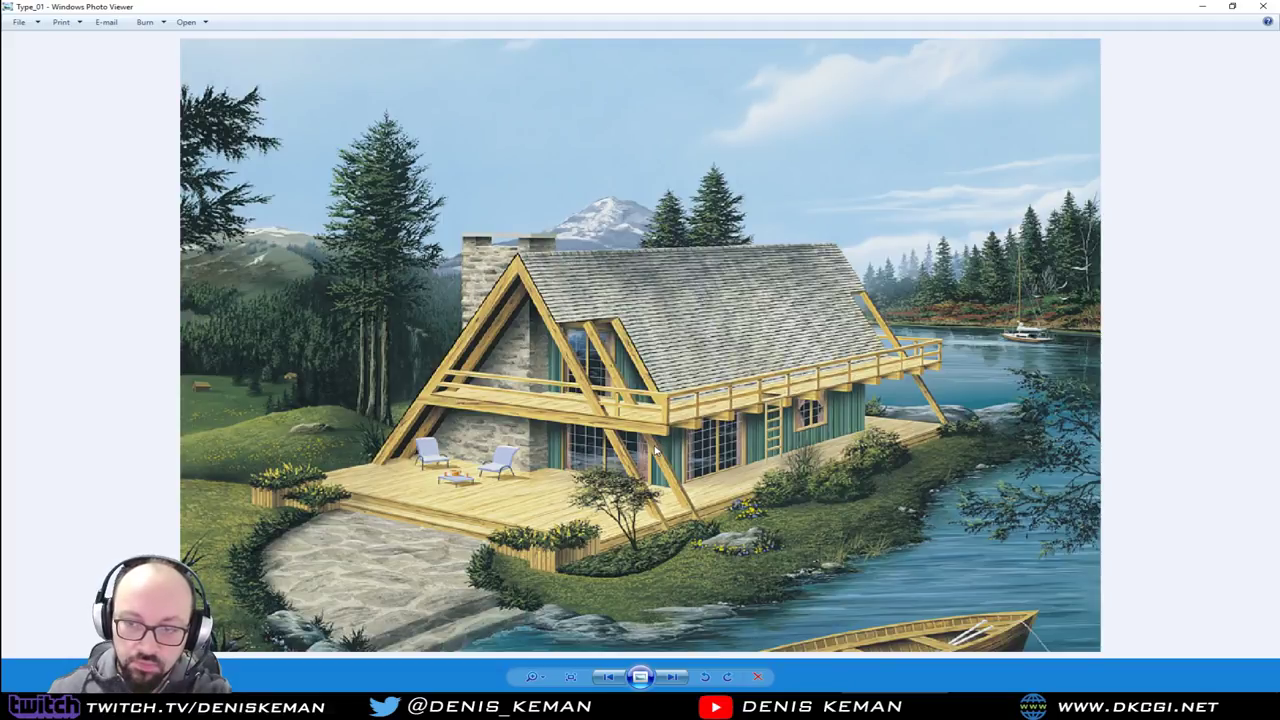
{"action": "key", "text": "Right"}
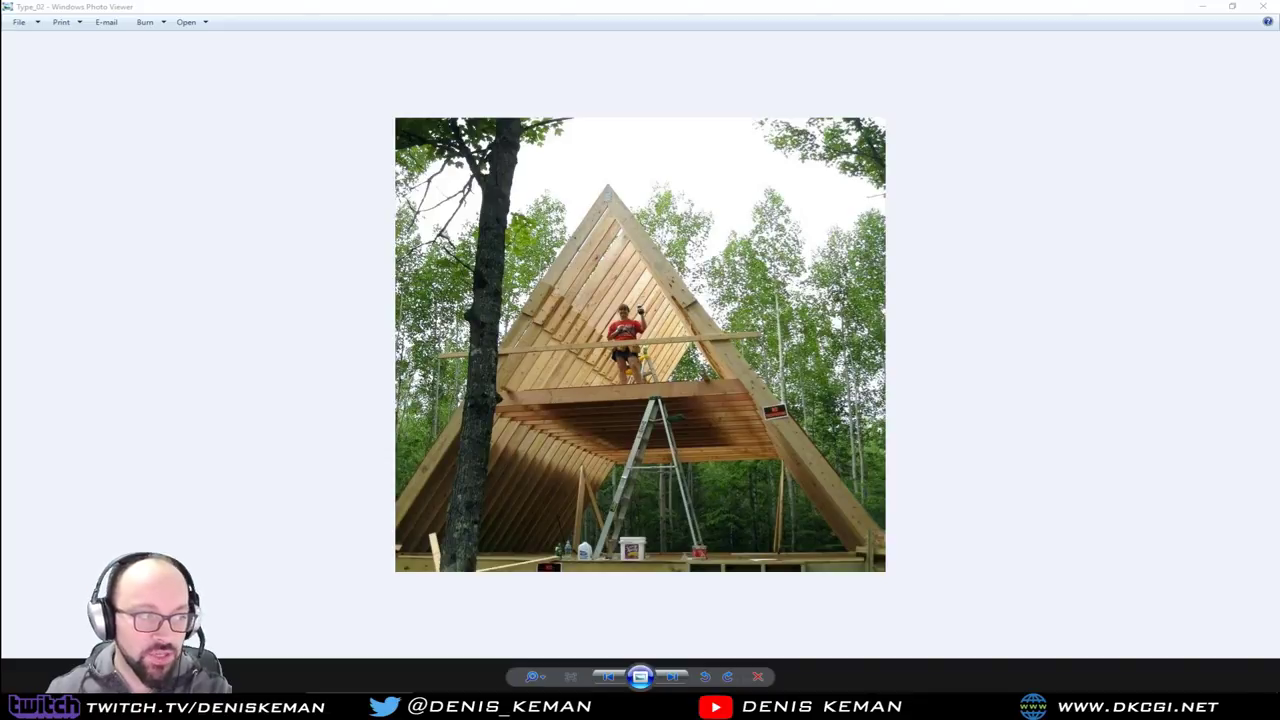
{"action": "left_click", "coordinate": [534, 406]}
{"action": "key", "text": "Right"}
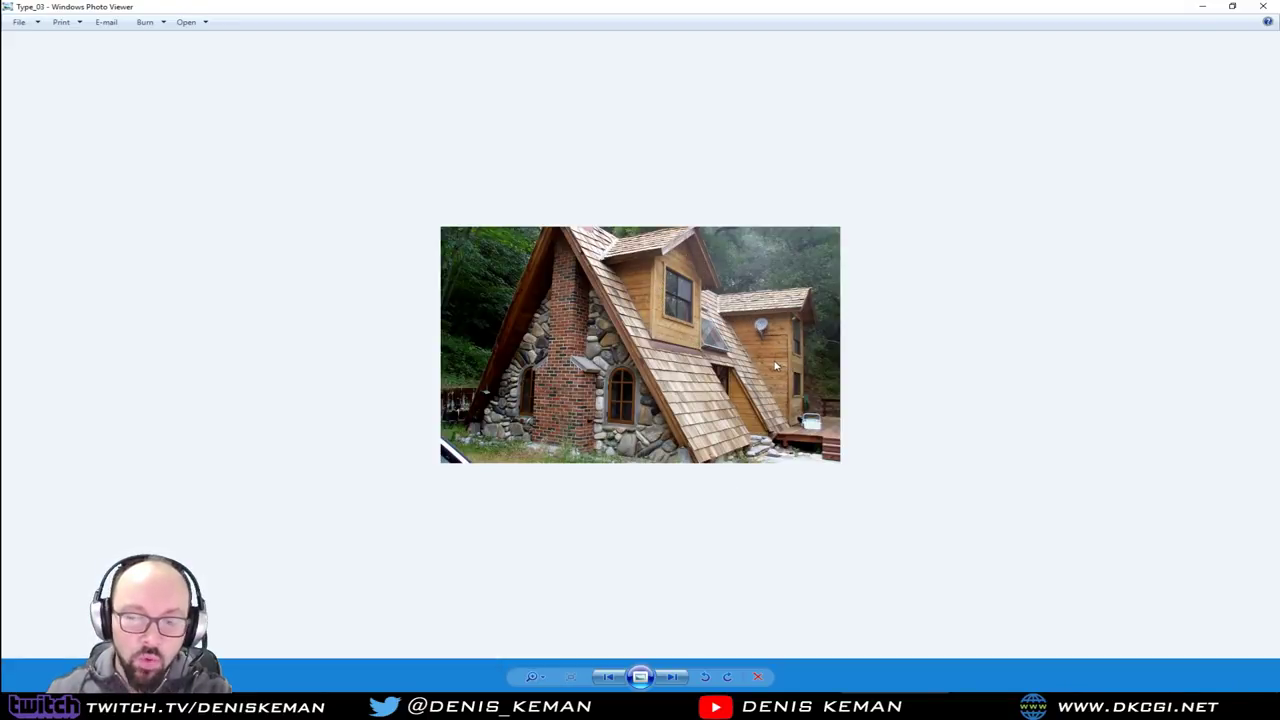
{"action": "key", "text": "Right"}
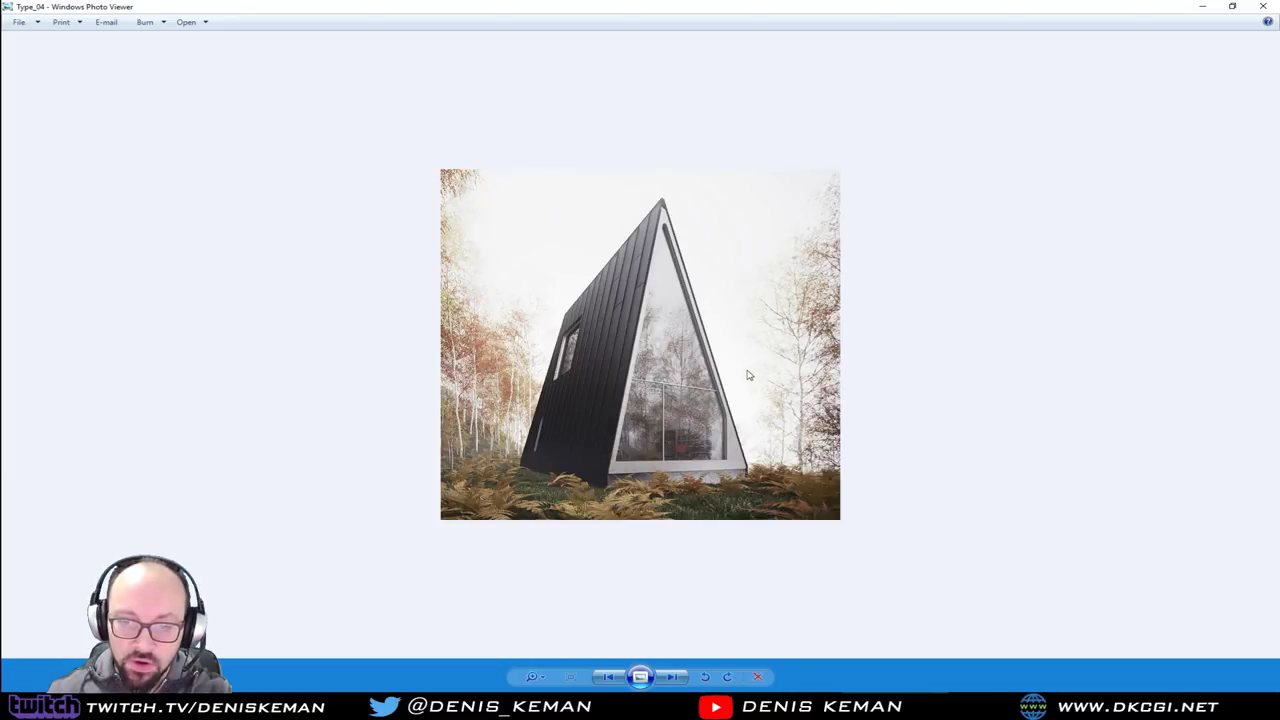
{"action": "key", "text": "Right"}
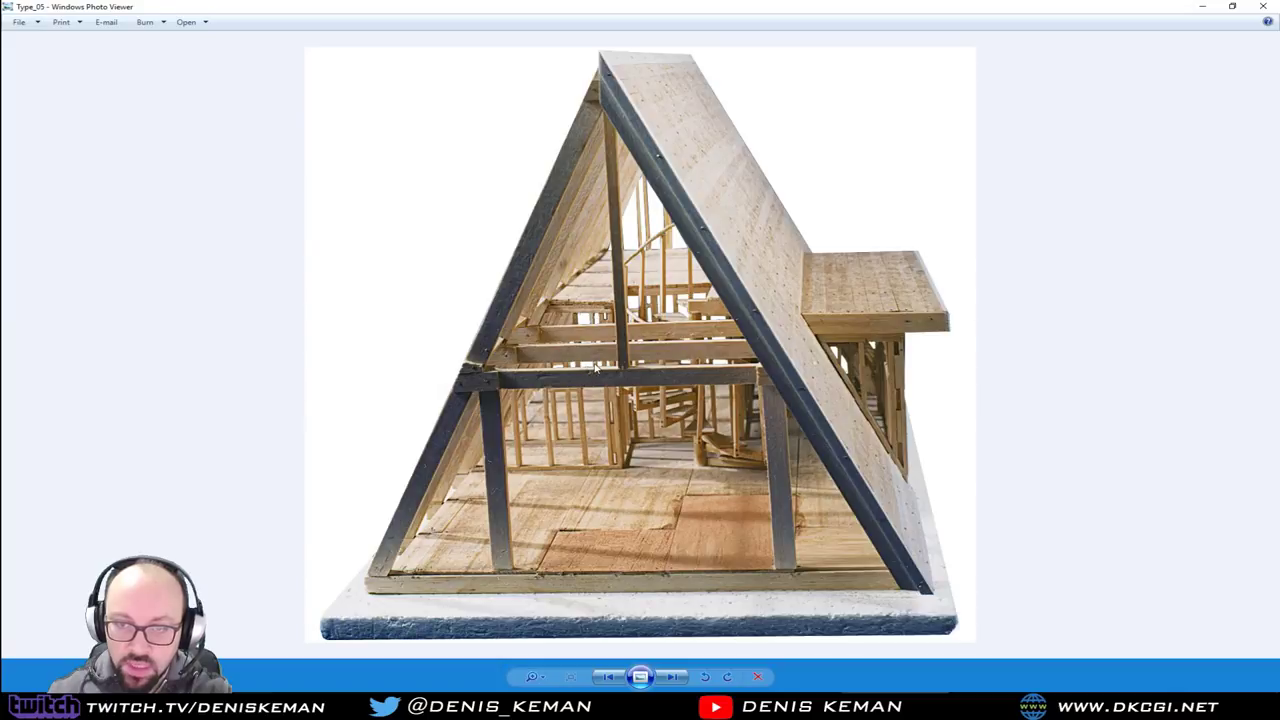
{"action": "key", "text": "Right"}
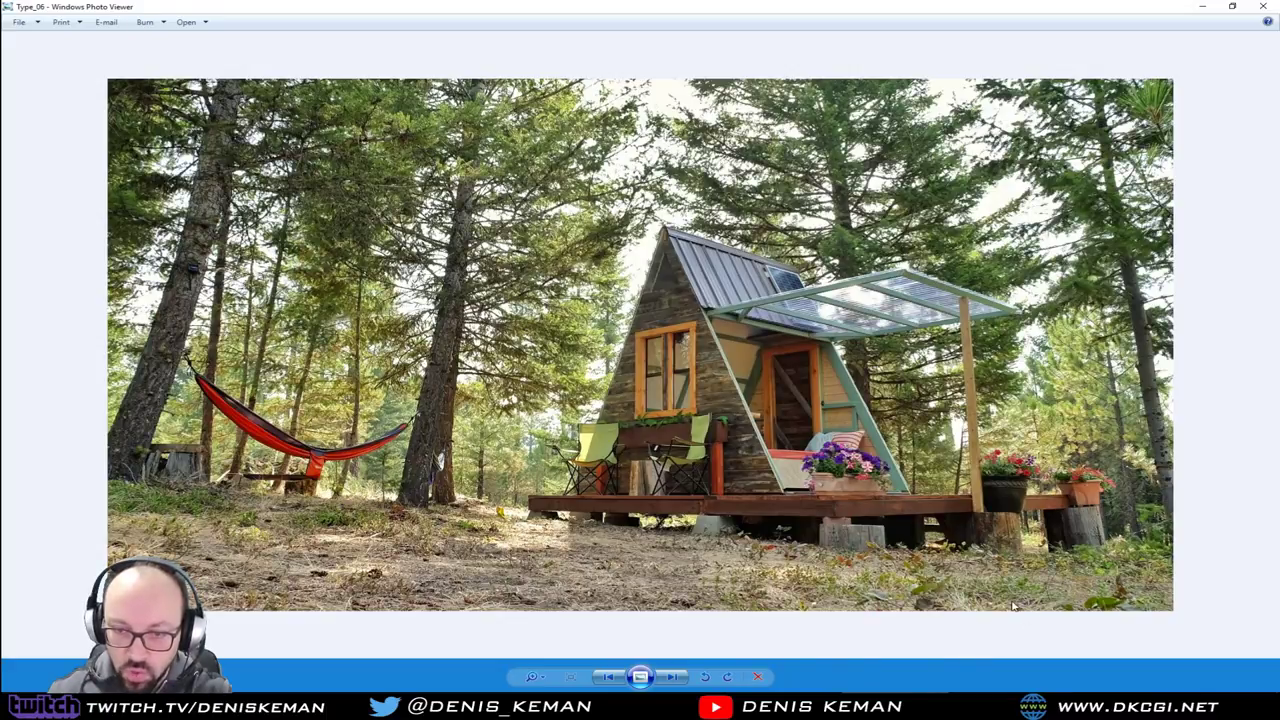
{"action": "key", "text": "Right"}
{"action": "key", "text": "Right"}
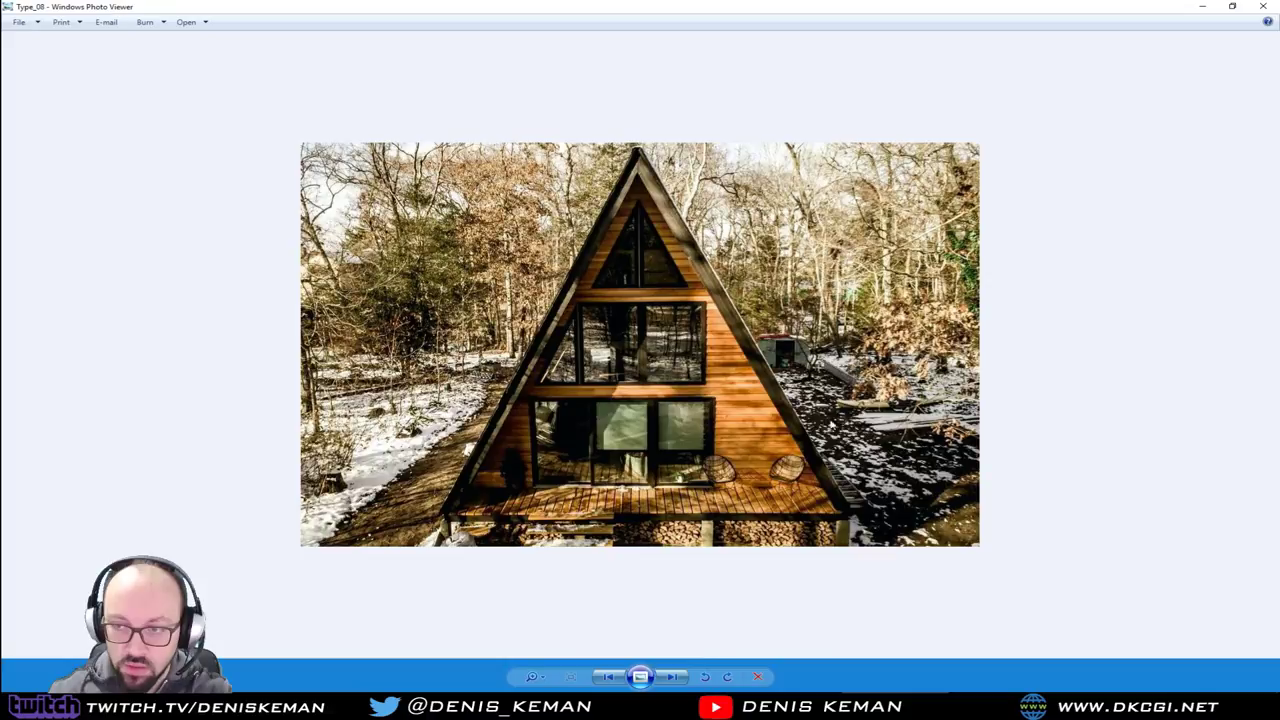
{"action": "key", "text": "Right"}
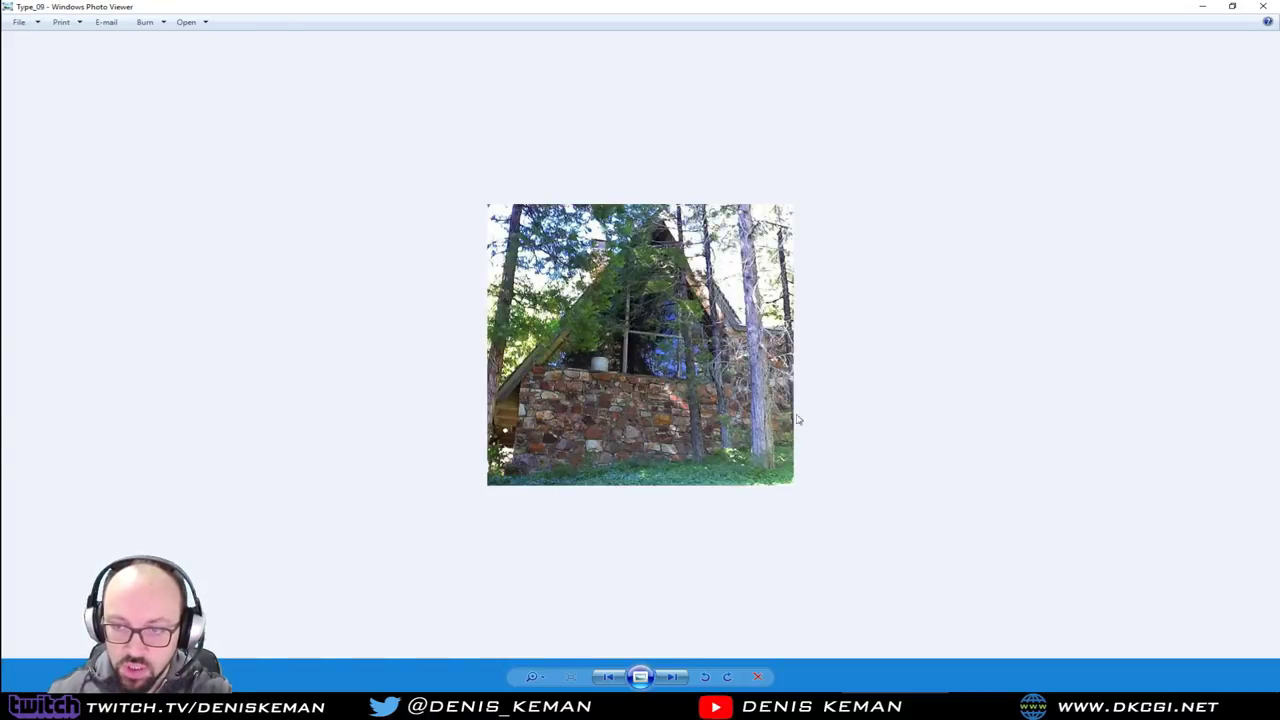
{"action": "key", "text": "Right"}
{"action": "key", "text": "Right"}
{"action": "key", "text": "Right"}
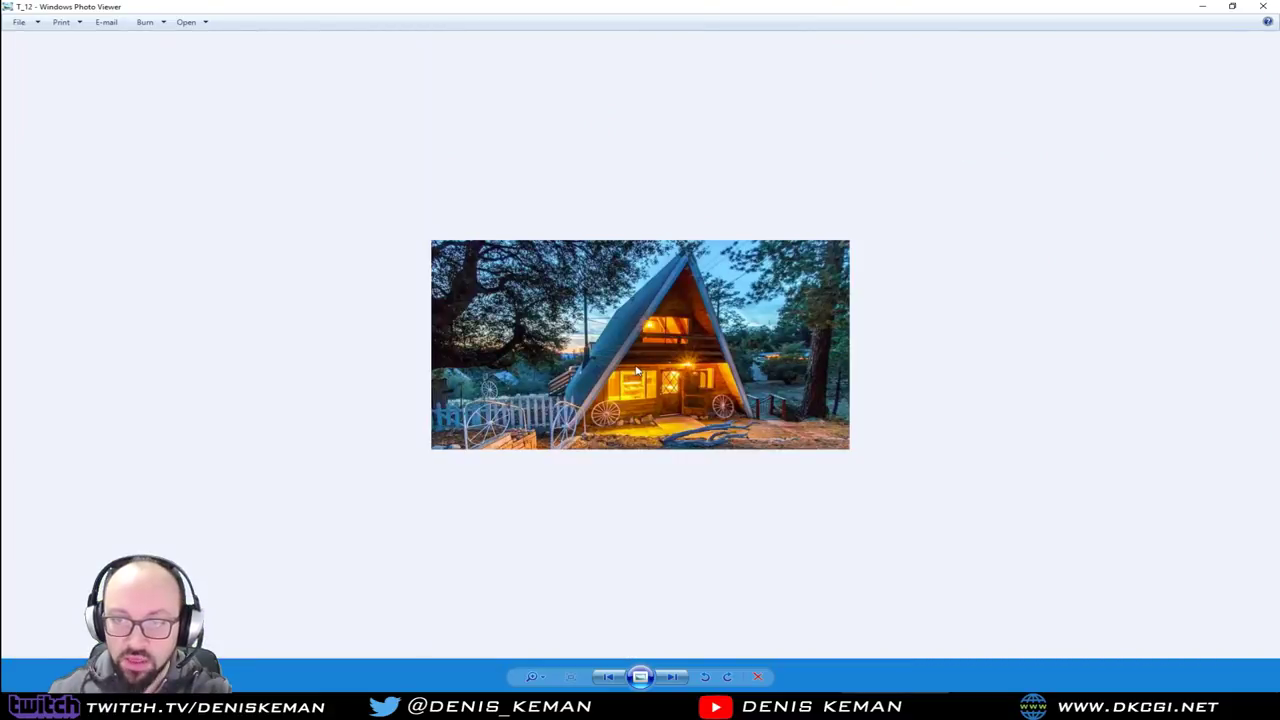
Close the photo viewer and move the A Frame House folder window off the modelling workspace
{"action": "left_click", "coordinate": [1265, 8]}
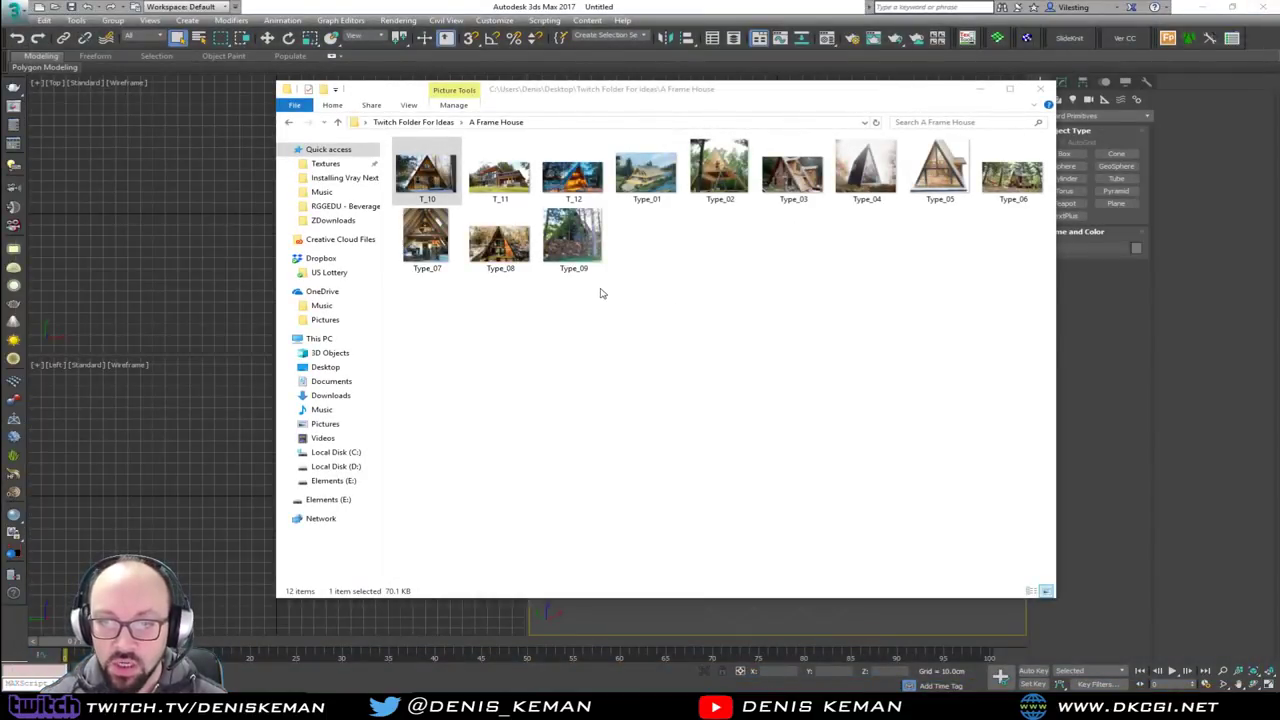
{"action": "left_click", "coordinate": [768, 377]}
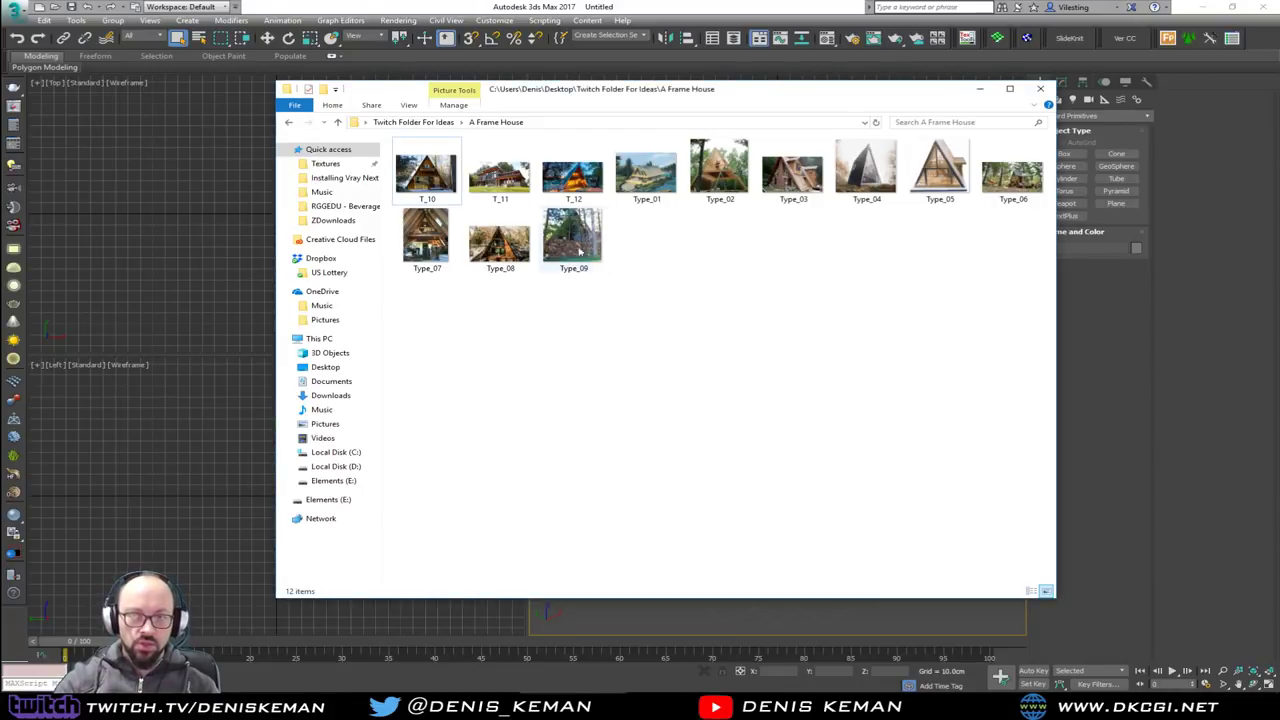
{"action": "left_click_drag", "start_coordinate": [640, 89], "coordinate": [0, 120]}
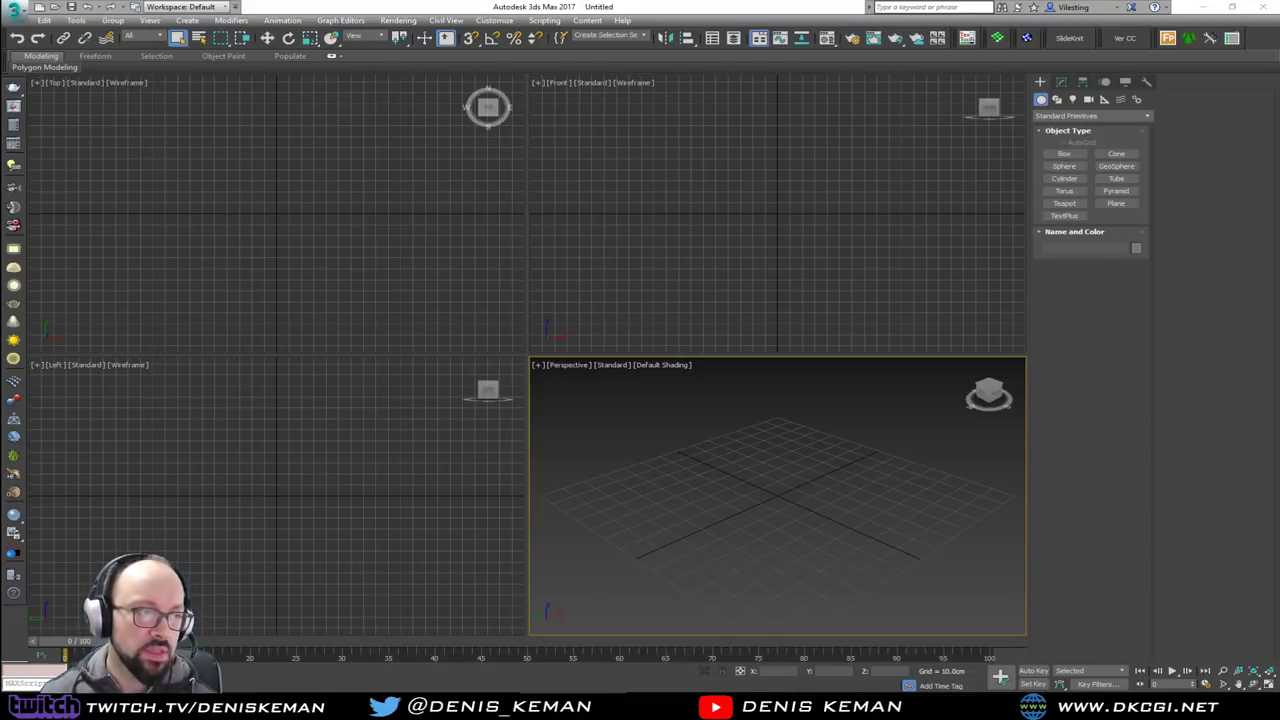
Switch to Discord, read the DKCGI server's the_hallway channel and dismiss the Streamer Mode notice
{"action": "left_click_drag", "start_coordinate": [0, 123], "coordinate": [0, 80]}
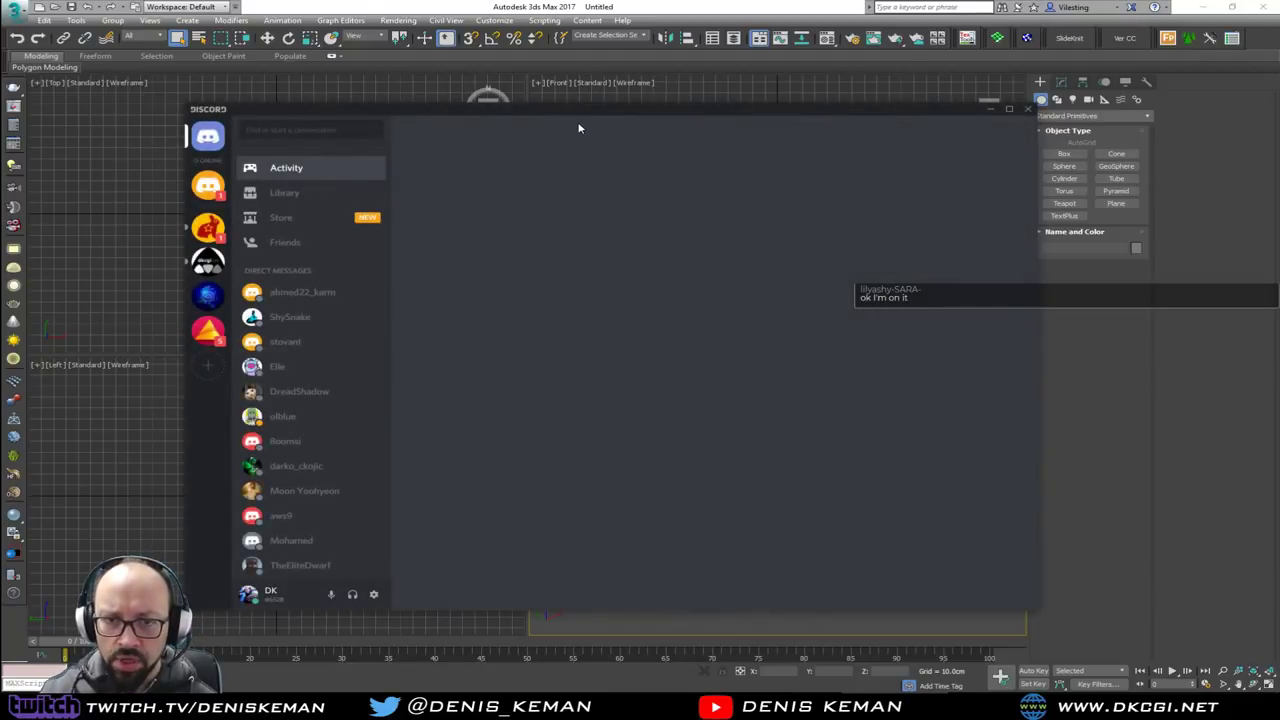
{"action": "left_click", "coordinate": [207, 260]}
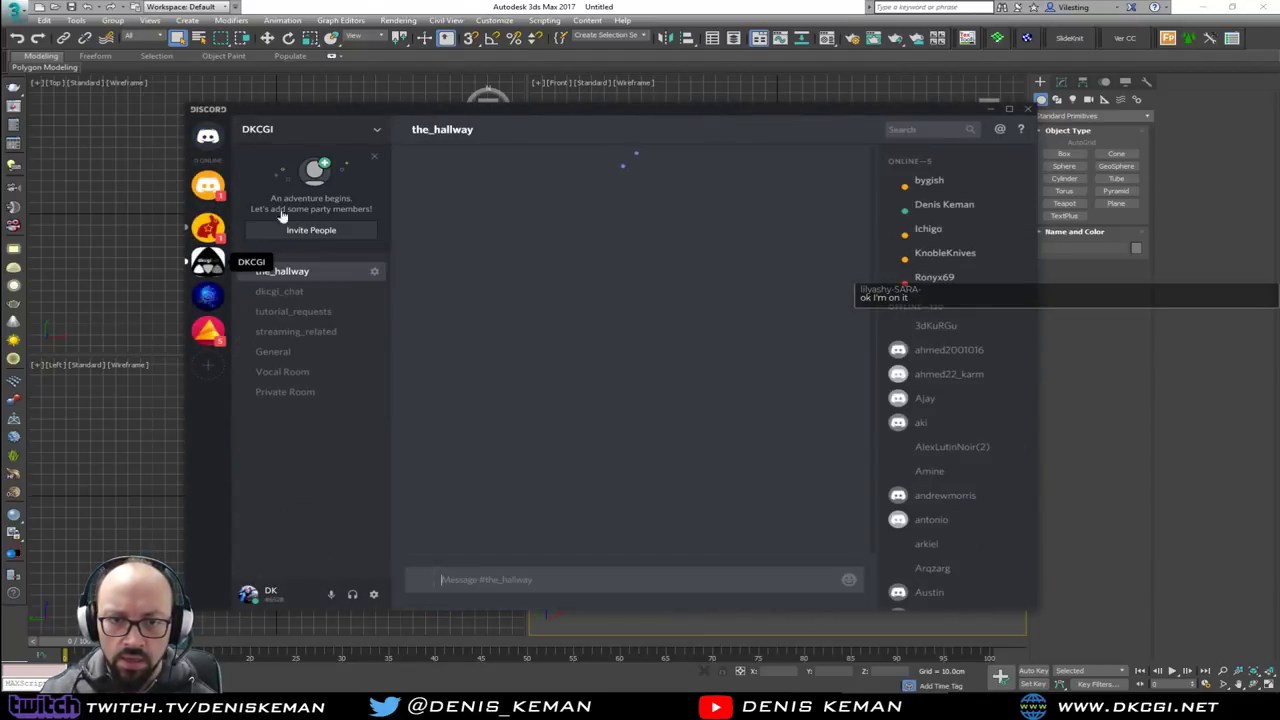
{"action": "left_click_drag", "start_coordinate": [630, 110], "coordinate": [646, 65]}
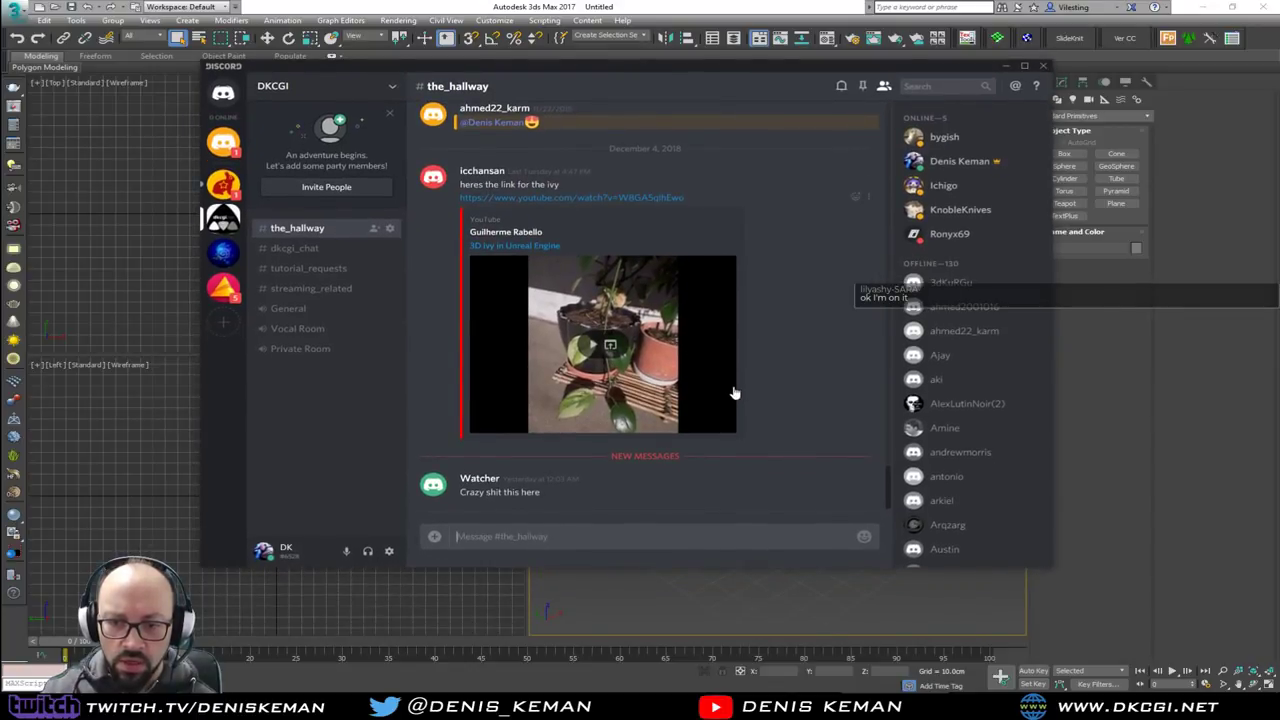
{"action": "scroll", "coordinate": [734, 394], "scroll_direction": "up", "scroll_amount": 3}
{"action": "scroll", "coordinate": [734, 392], "scroll_direction": "down", "scroll_amount": 3}
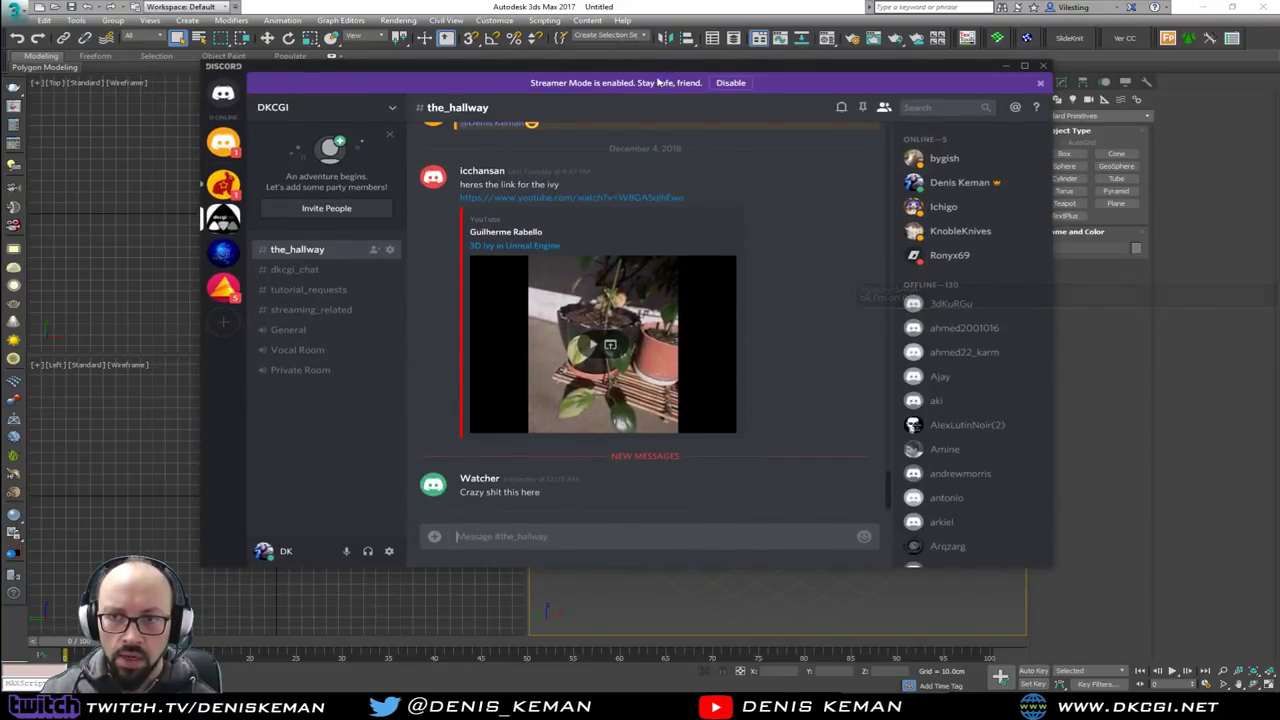
{"action": "left_click", "coordinate": [1040, 82]}
{"action": "left_click_drag", "start_coordinate": [862, 66], "coordinate": [0, 90]}
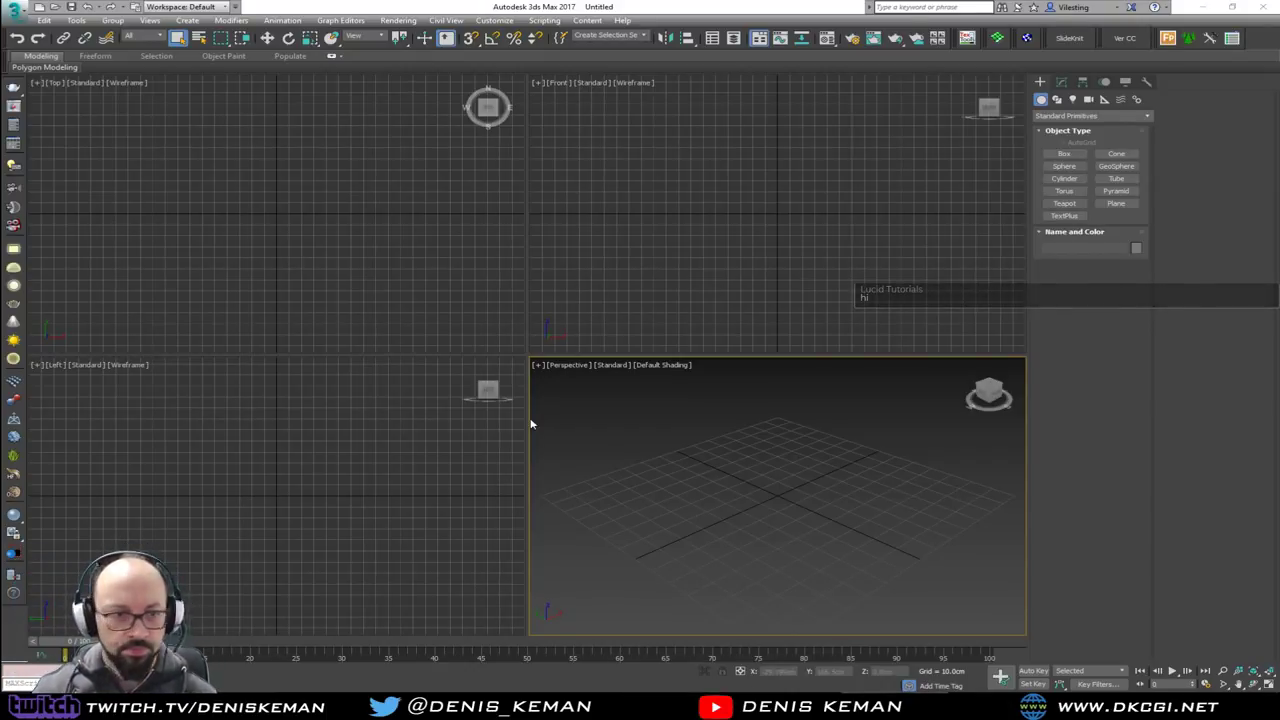
Switch back to Discord and view the tower environment image shared in the_hallway channel enlarged
{"action": "key", "text": "alt+Tab"}
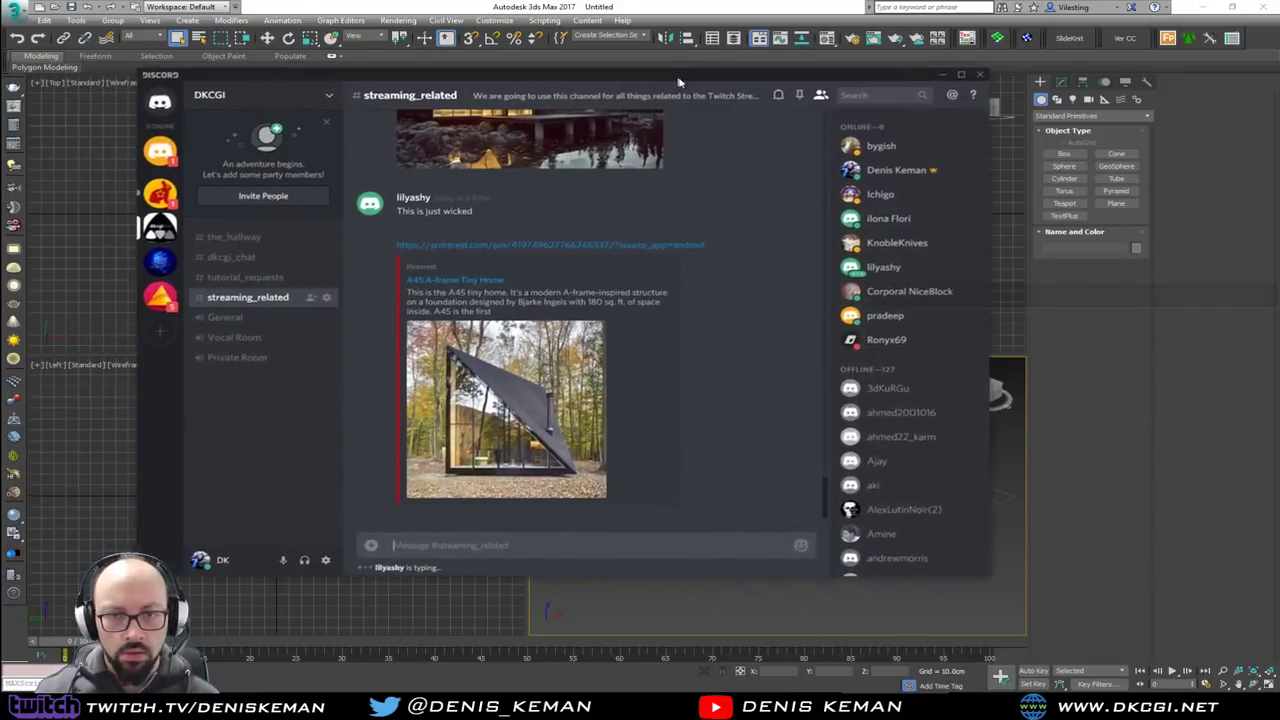
{"action": "left_click", "coordinate": [285, 267]}
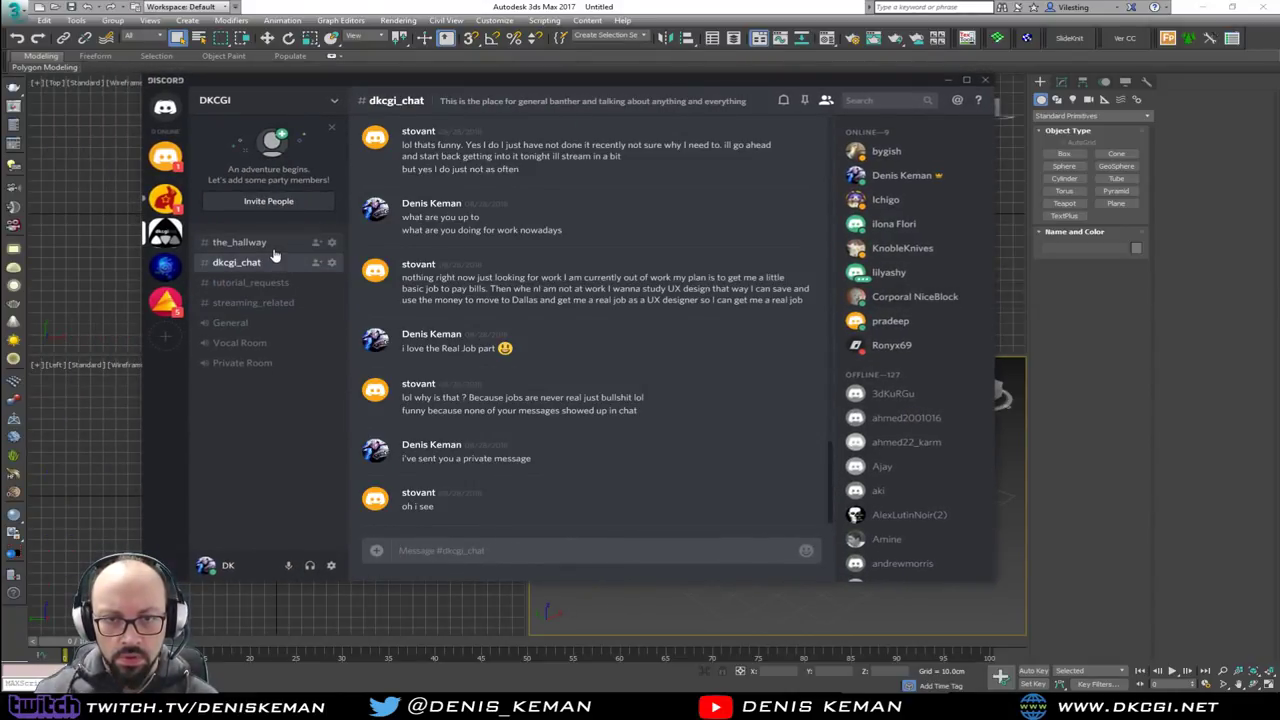
{"action": "left_click", "coordinate": [282, 243]}
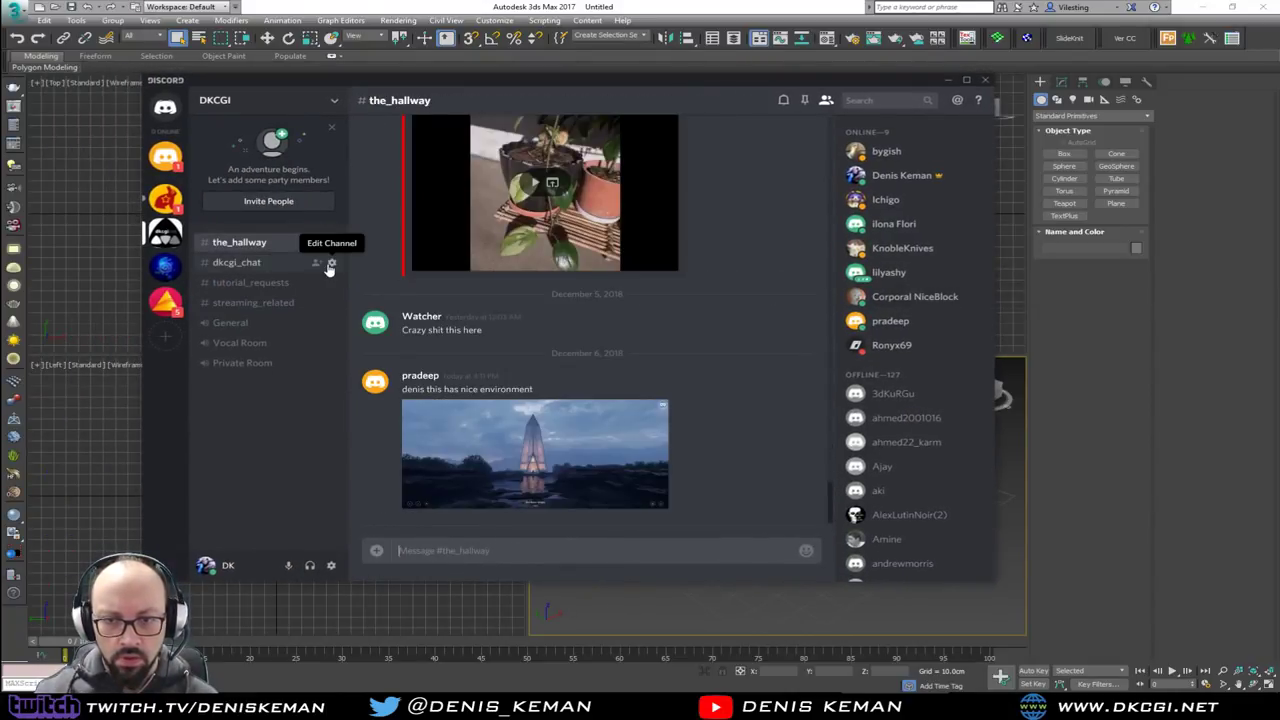
{"action": "left_click", "coordinate": [567, 466]}
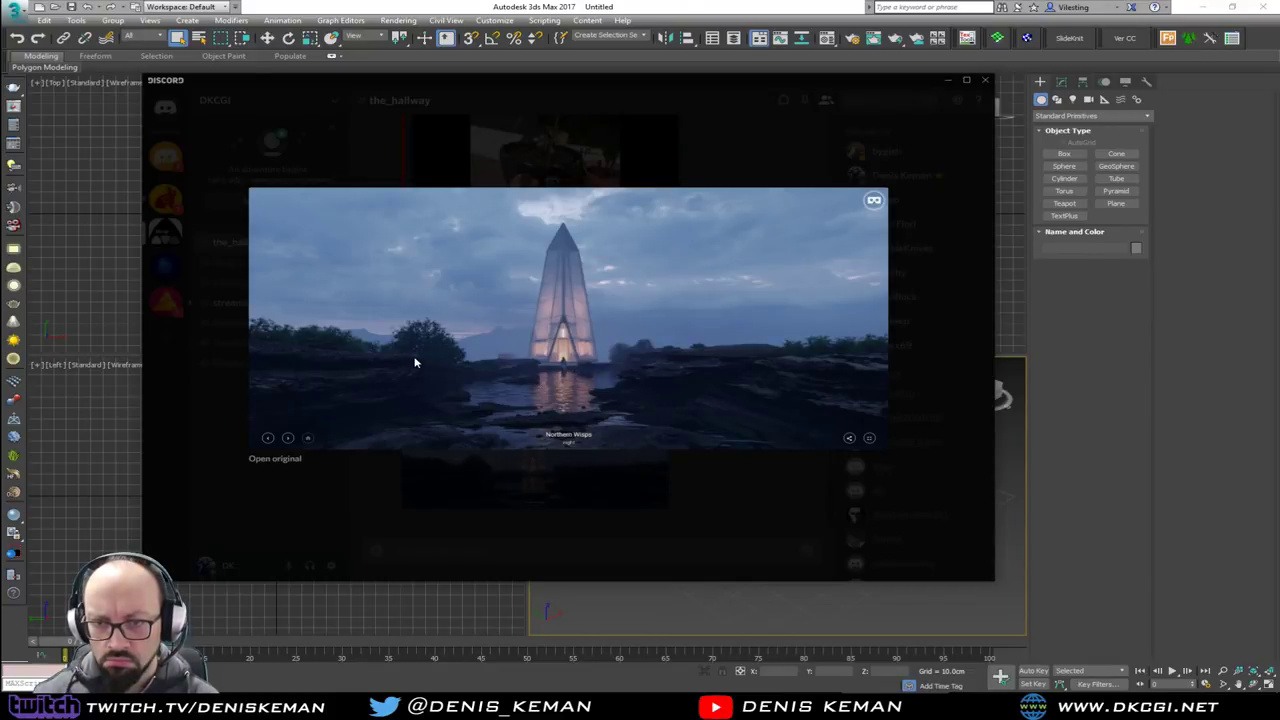
{"action": "key", "text": "Escape"}
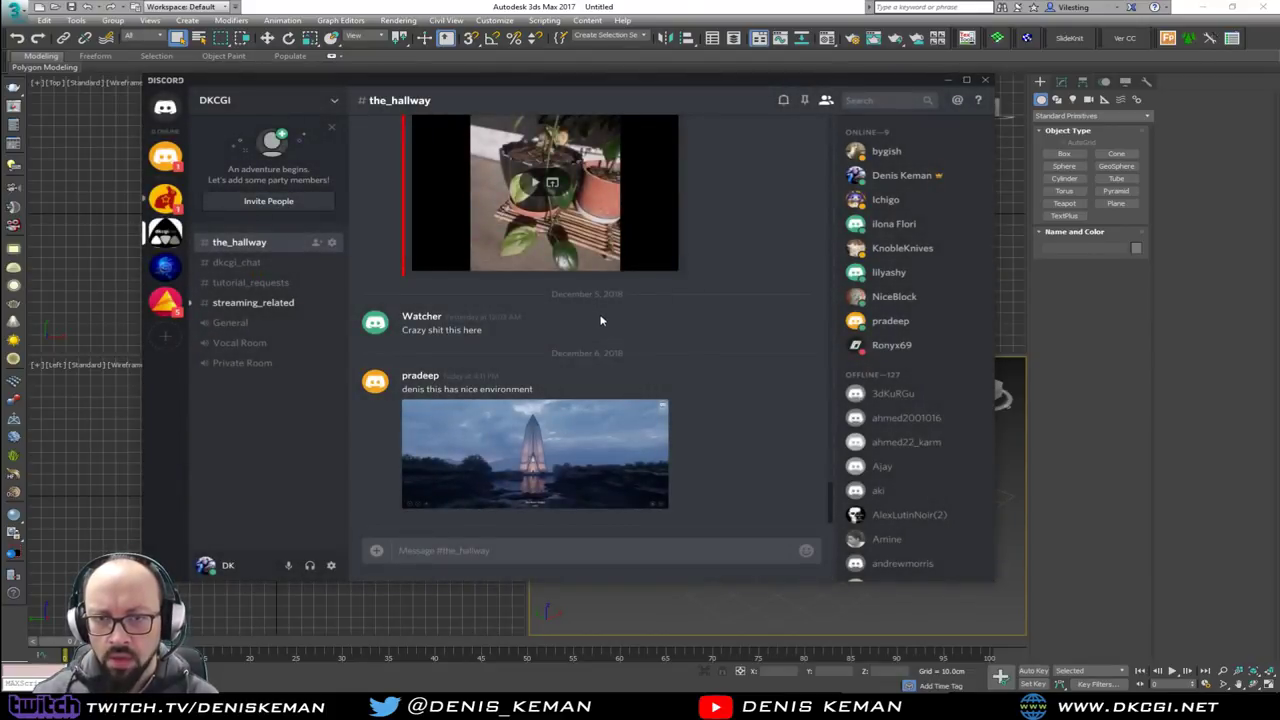
Open the streaming_related channel and look through its A-frame posts back to the cabin plans link
{"action": "left_click", "coordinate": [248, 303]}
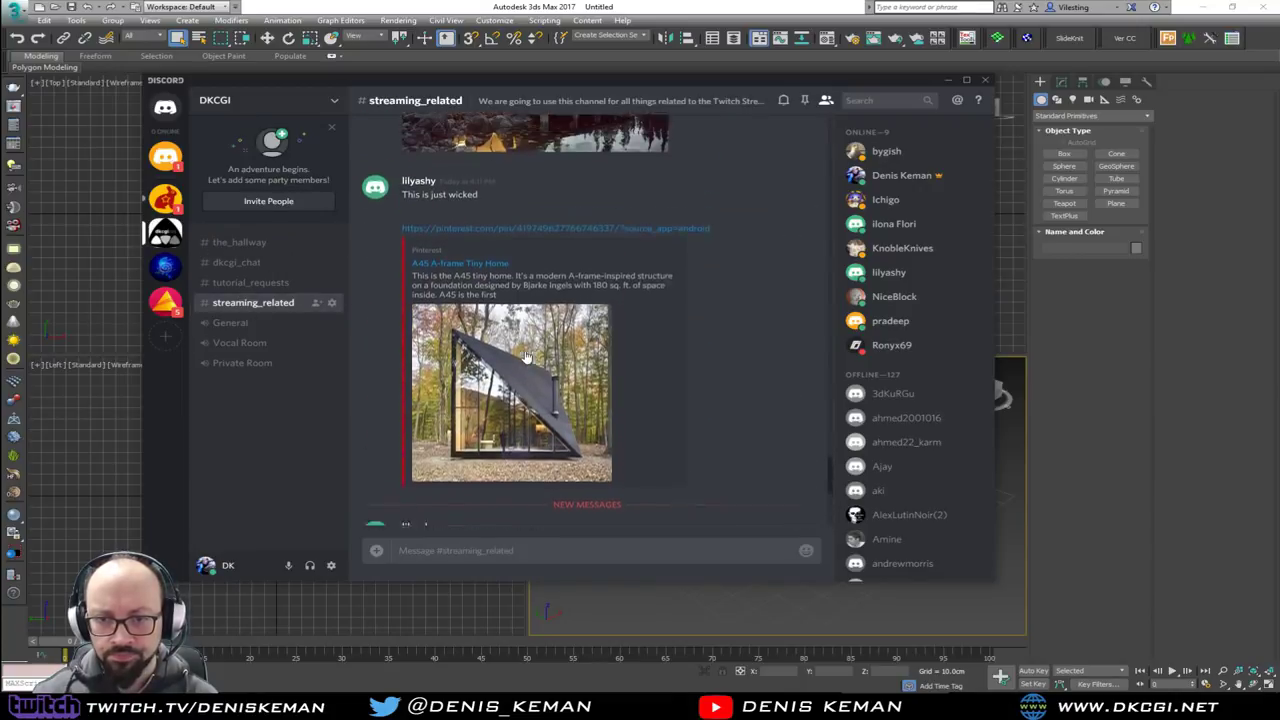
{"action": "scroll", "coordinate": [526, 357], "scroll_direction": "up", "scroll_amount": 3}
{"action": "scroll", "coordinate": [526, 357], "scroll_direction": "up", "scroll_amount": 3}
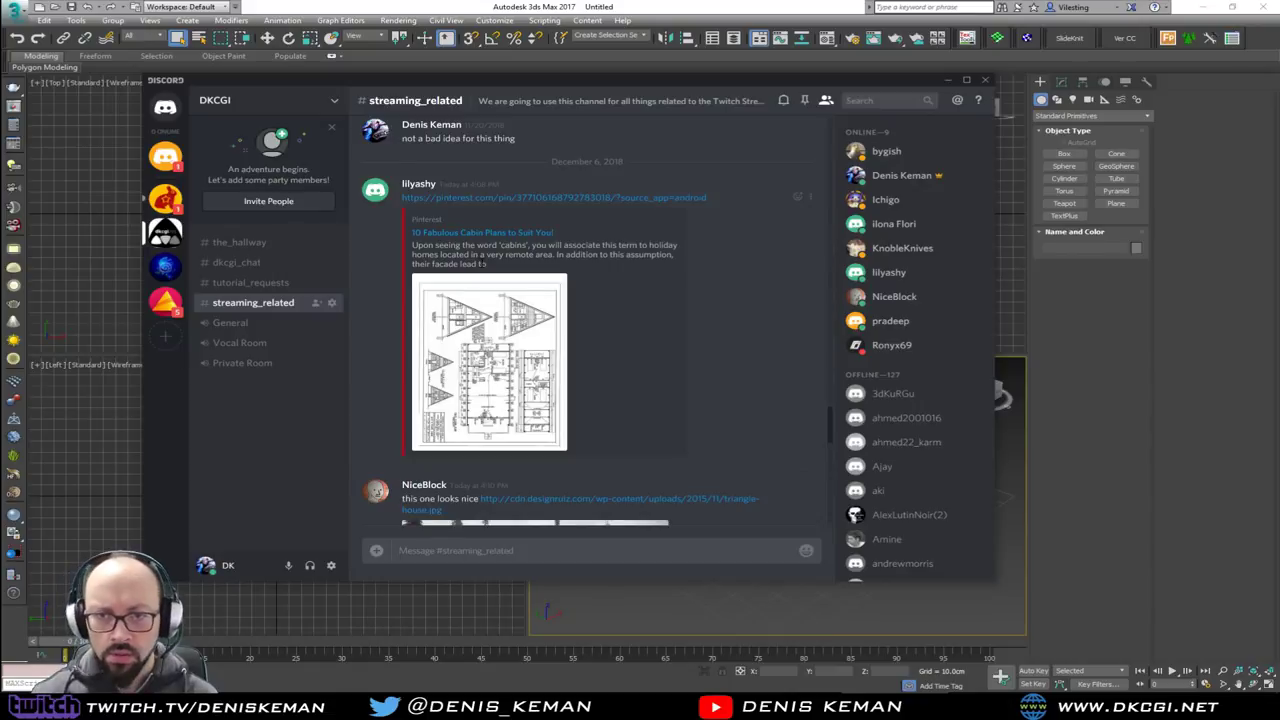
{"action": "scroll", "coordinate": [532, 356], "scroll_direction": "down", "scroll_amount": 3}
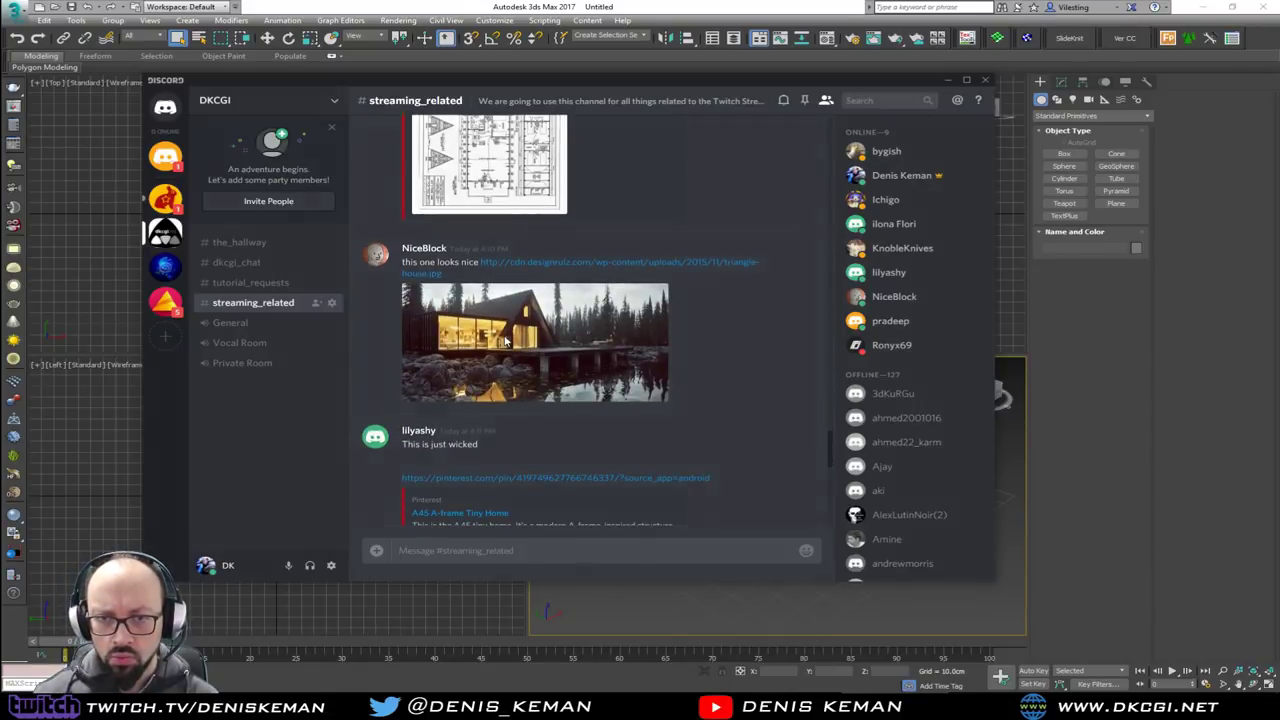
View the lit triangle house by the lake enlarged, and close the preview when finished
{"action": "left_click", "coordinate": [506, 342]}
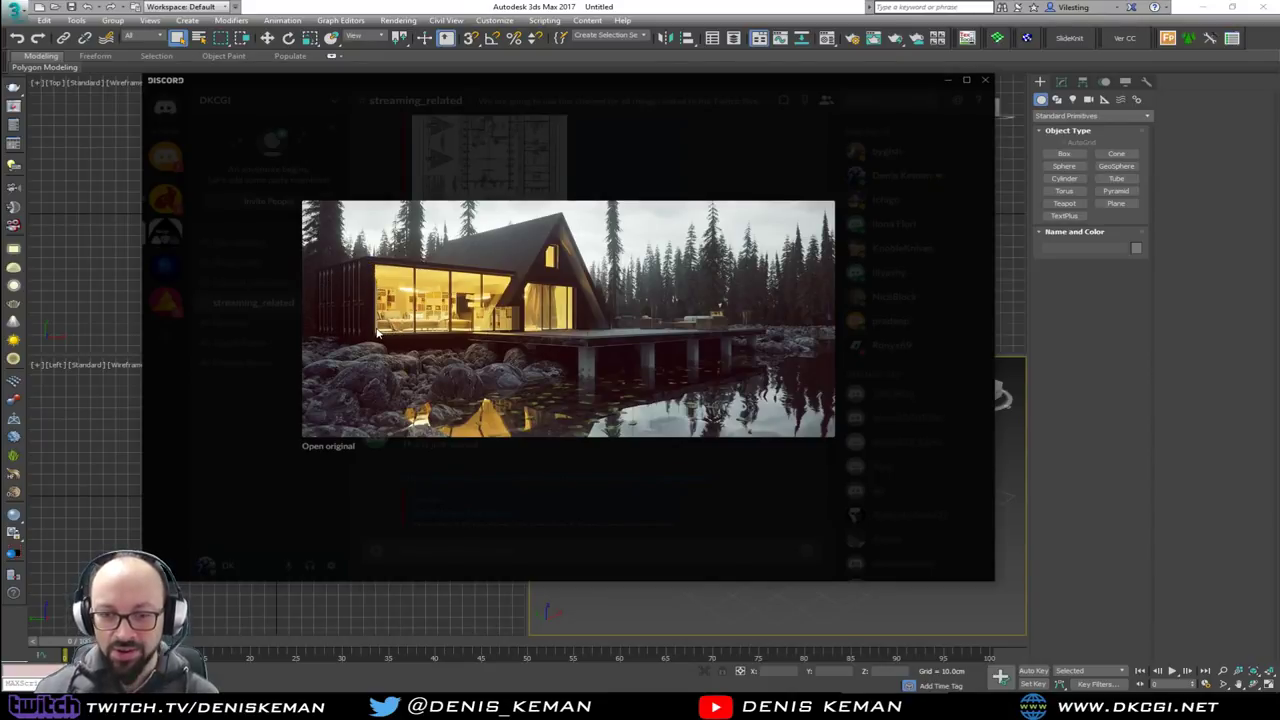
{"action": "key", "text": "Escape"}
{"action": "left_click", "coordinate": [540, 336]}
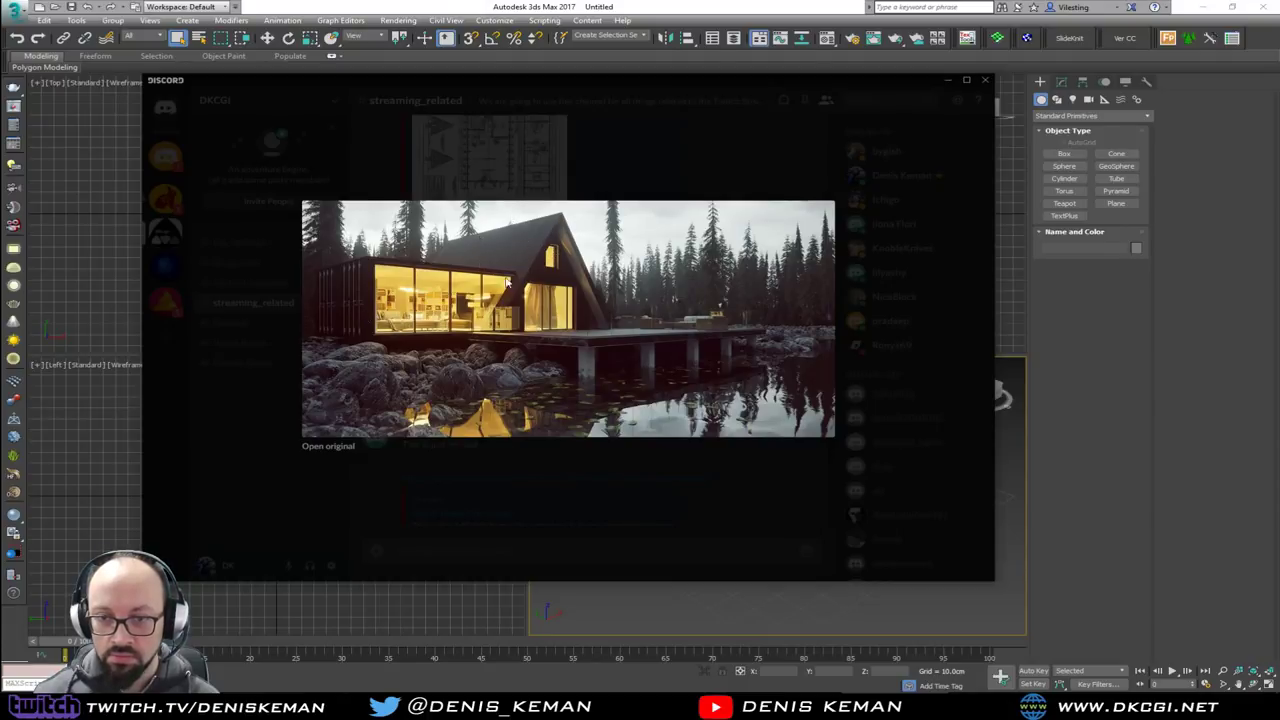
{"action": "key", "text": "Escape"}
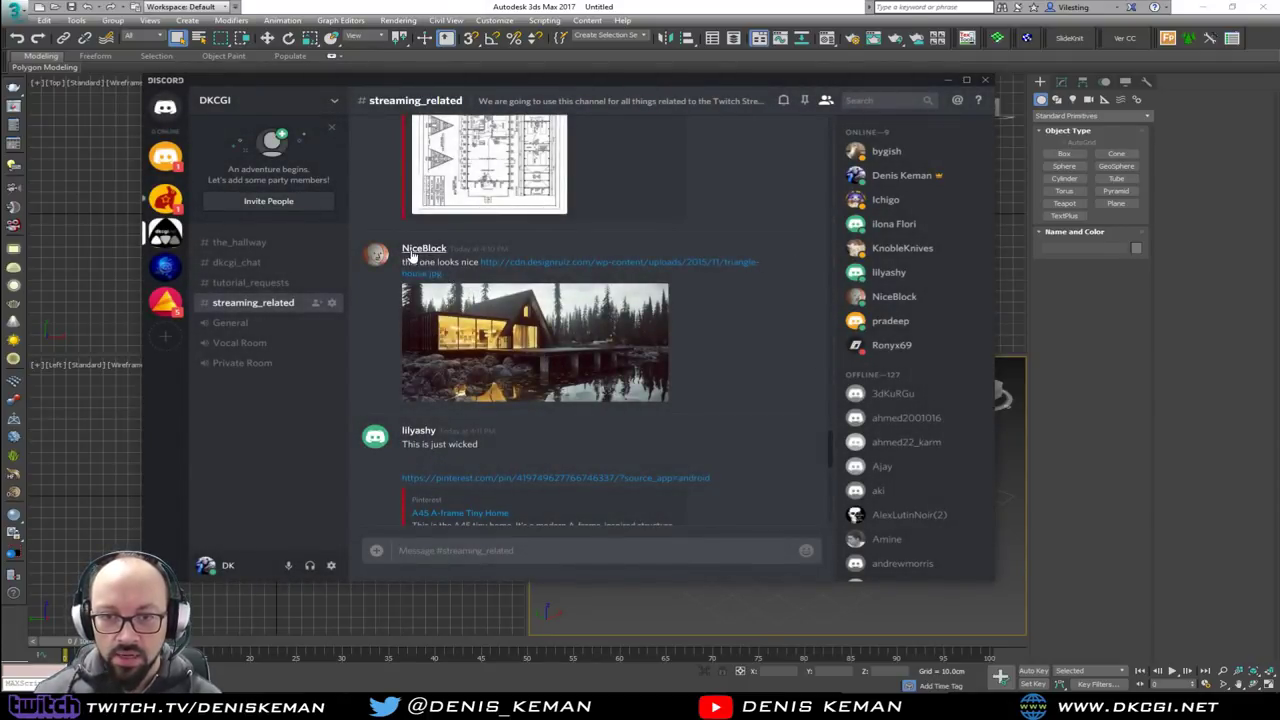
Find the A45 A-frame Tiny Home post and view its image enlarged
{"action": "scroll", "coordinate": [546, 352], "scroll_direction": "down", "scroll_amount": 5}
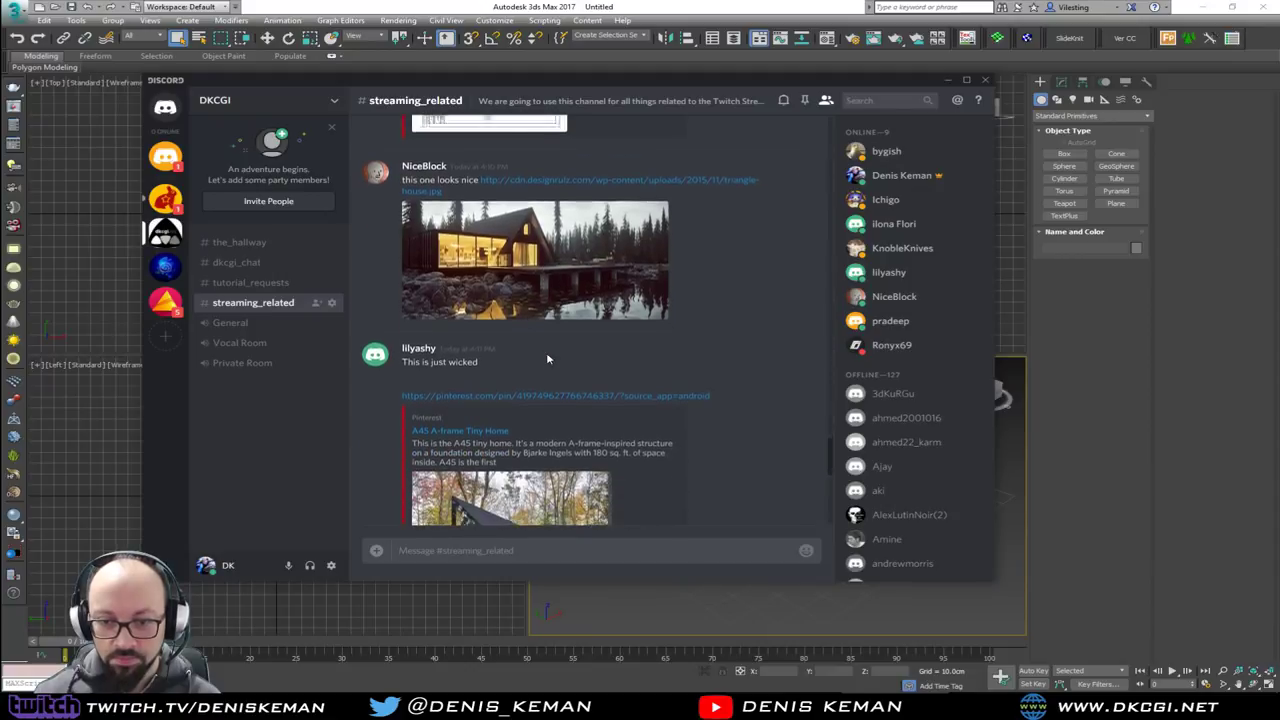
{"action": "scroll", "coordinate": [503, 342], "scroll_direction": "up", "scroll_amount": 1}
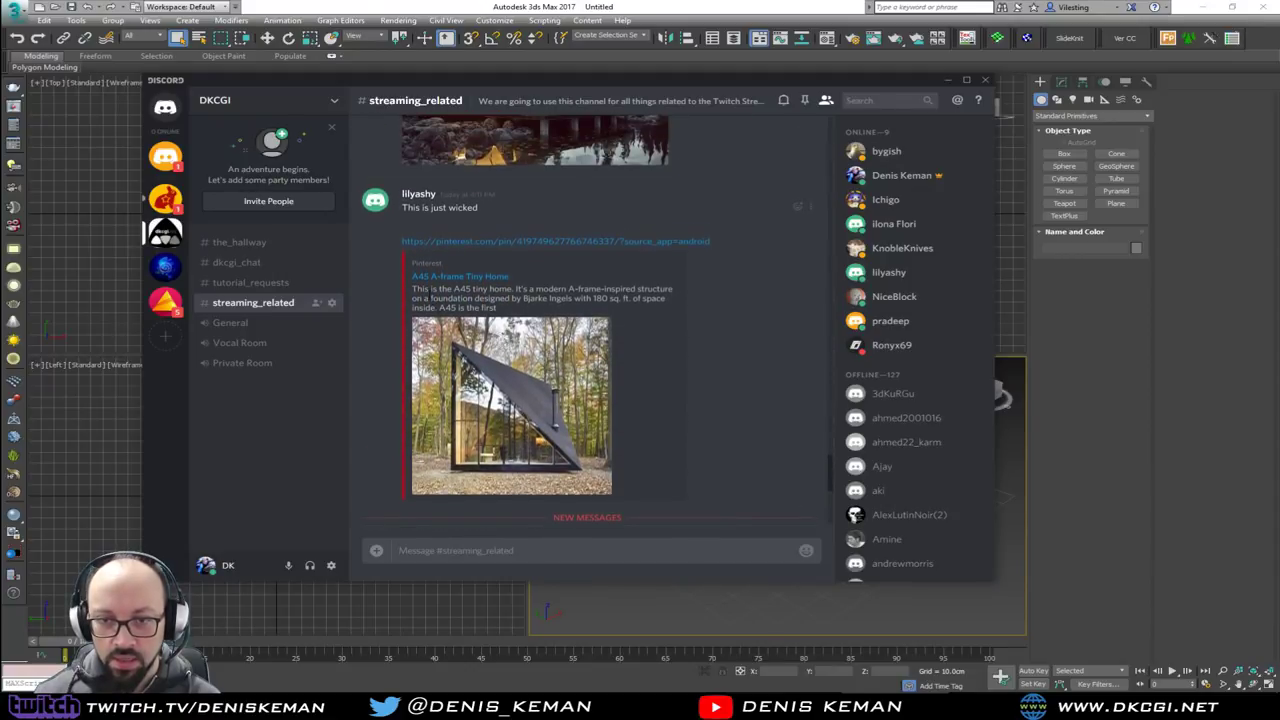
{"action": "left_click", "coordinate": [529, 409]}
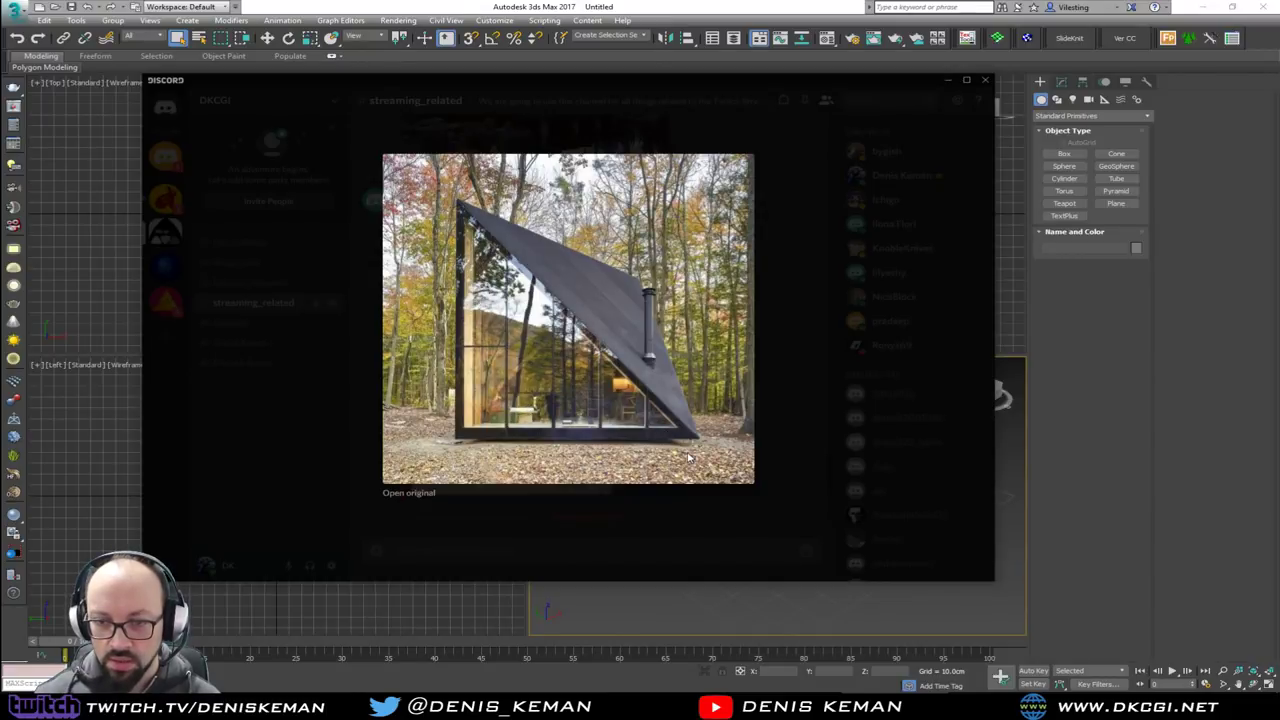
{"action": "key", "text": "Escape"}
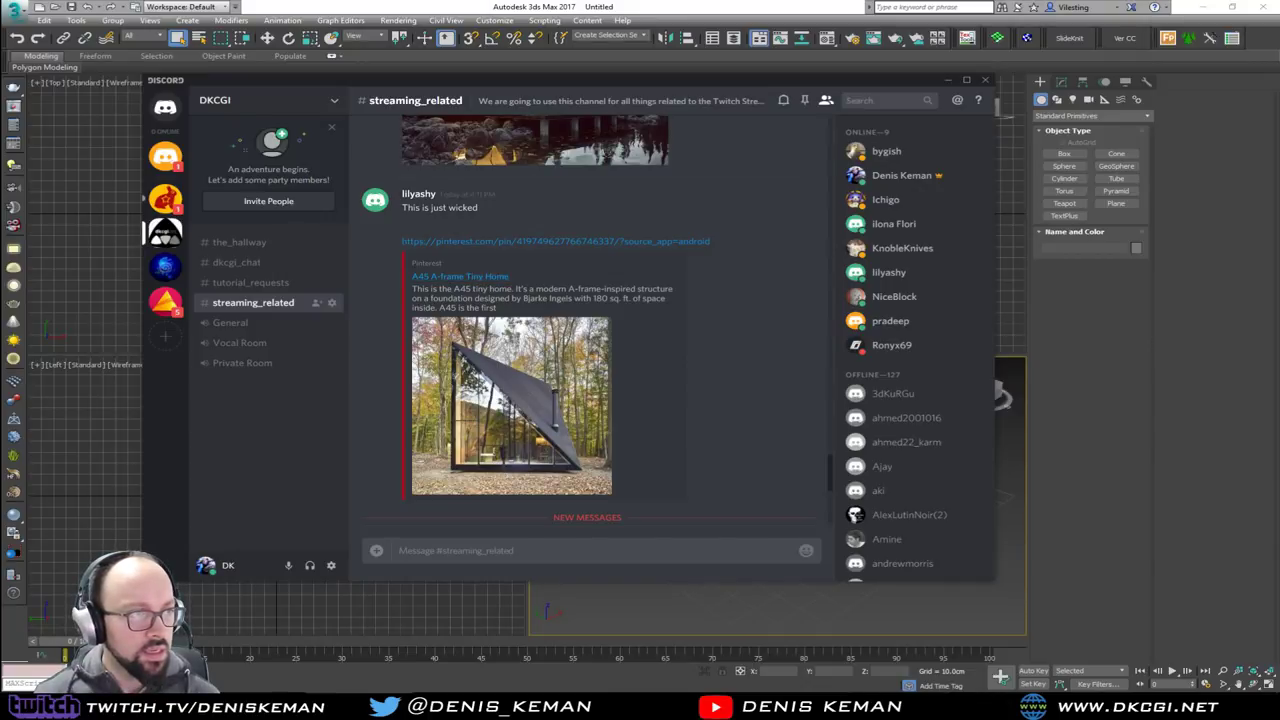
Maximize the browser showing the A45 tiny home's Pinterest page and open the related Architectural Digest pin on Bjarke Ingels' first tiny house
{"action": "left_click_drag", "start_coordinate": [0, 105], "coordinate": [634, 104]}
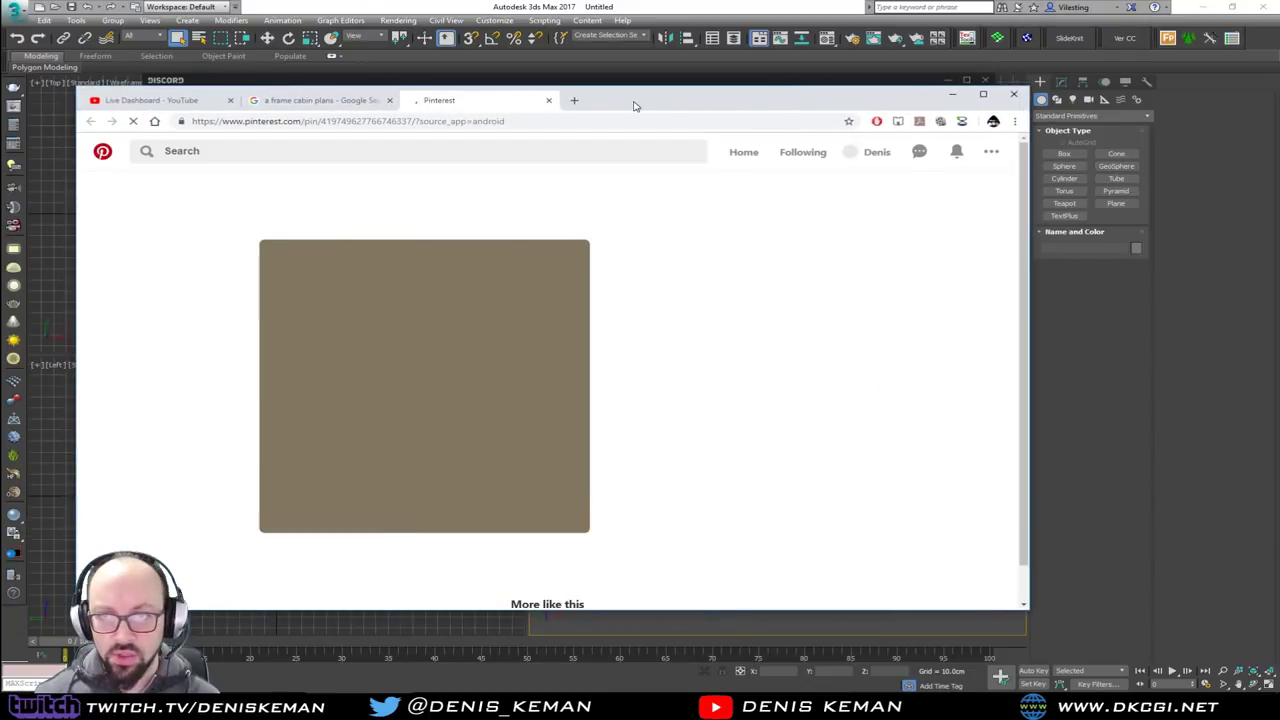
{"action": "double_click", "coordinate": [634, 104]}
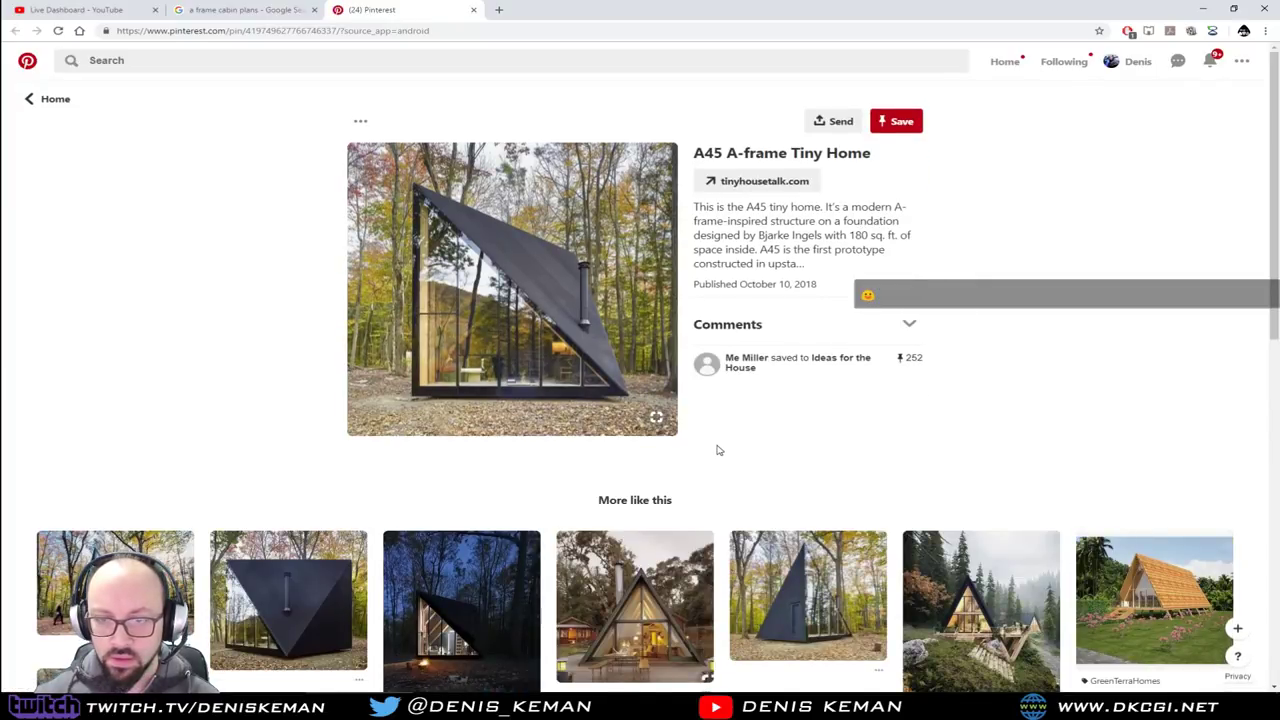
{"action": "scroll", "coordinate": [717, 448], "scroll_direction": "down", "scroll_amount": 2}
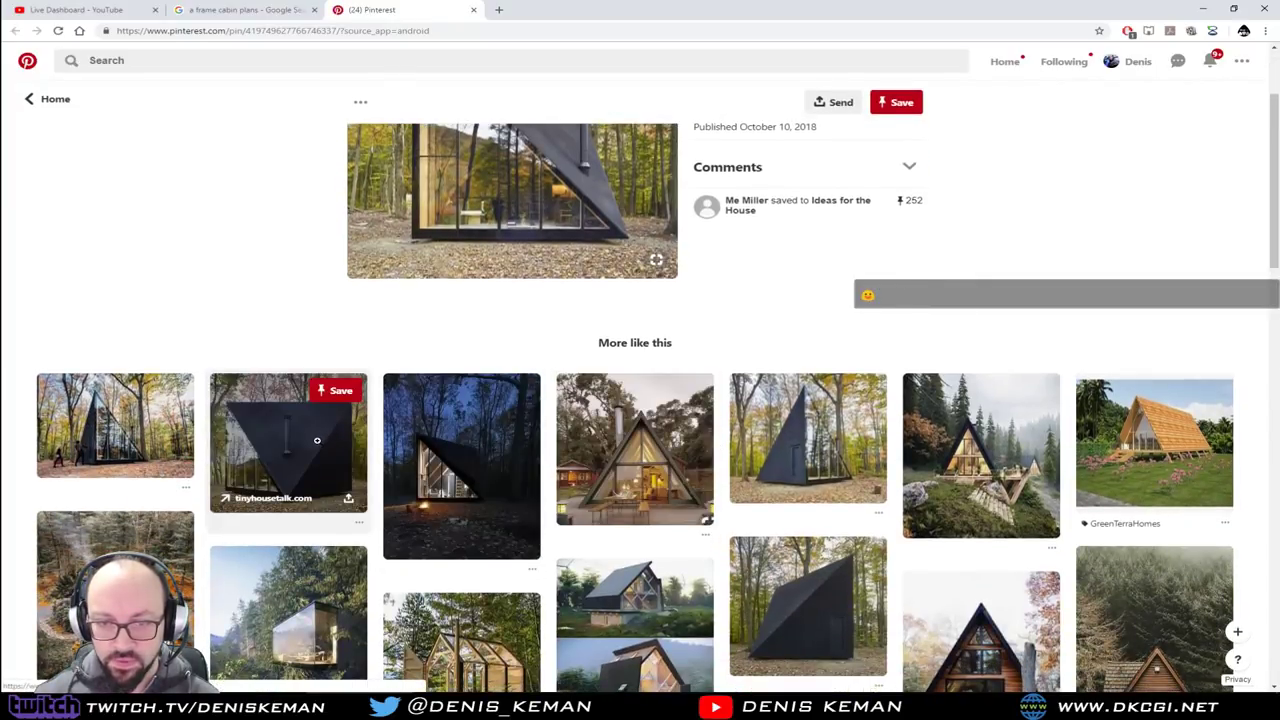
{"action": "scroll", "coordinate": [317, 440], "scroll_direction": "down", "scroll_amount": 2}
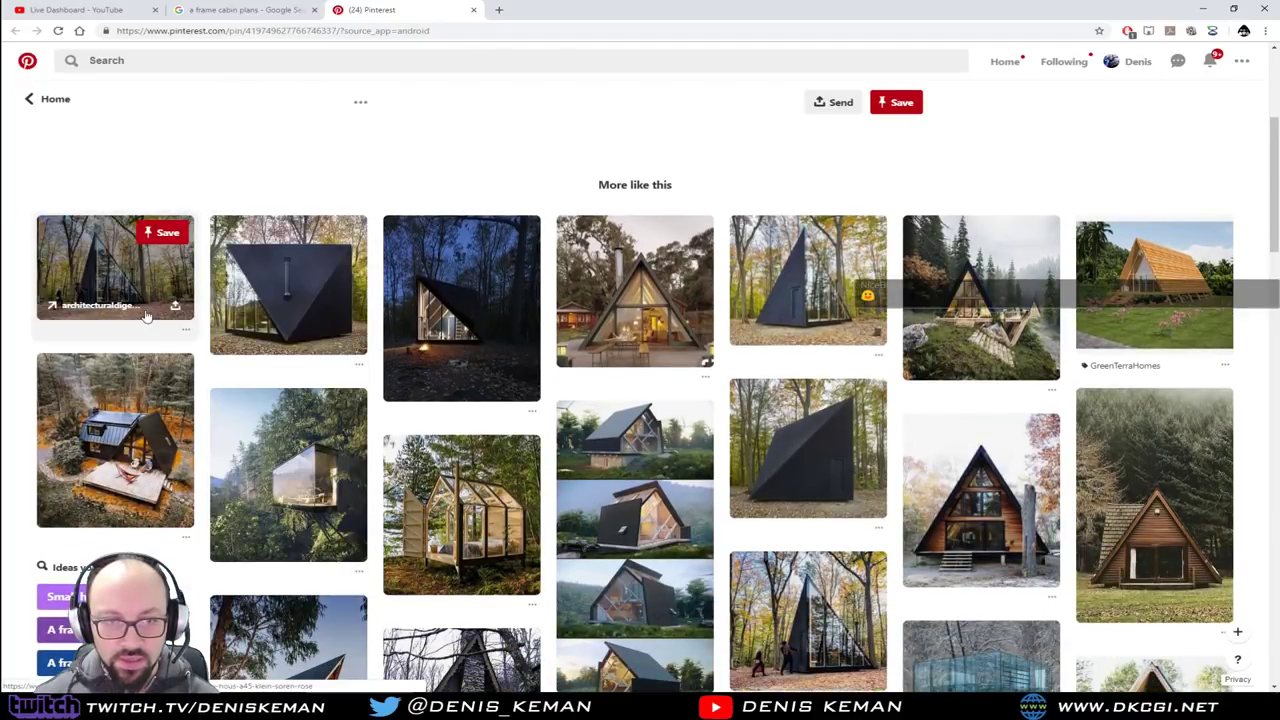
{"action": "left_click", "coordinate": [125, 263]}
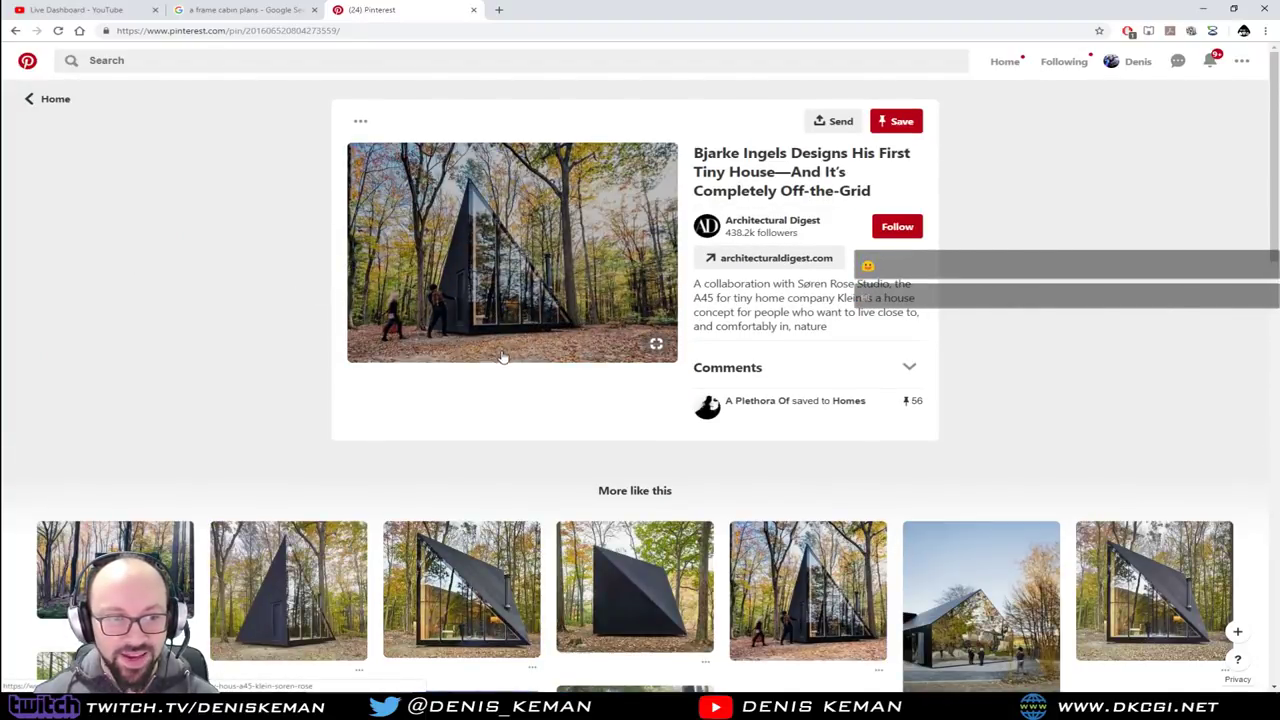
Browse the similar cabin and A-frame pins below the Bjarke Ingels tiny house, and return to the pin itself
{"action": "scroll", "coordinate": [503, 355], "scroll_direction": "down", "scroll_amount": 3}
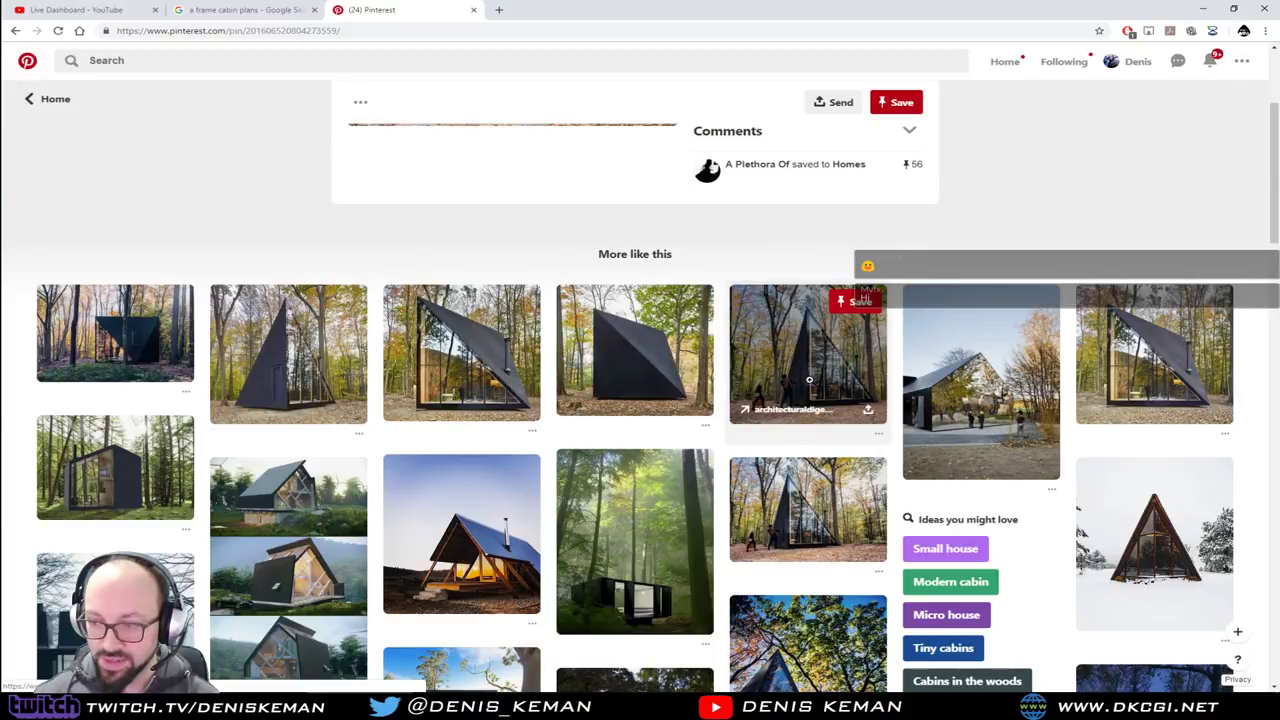
{"action": "scroll", "coordinate": [809, 380], "scroll_direction": "down", "scroll_amount": 5}
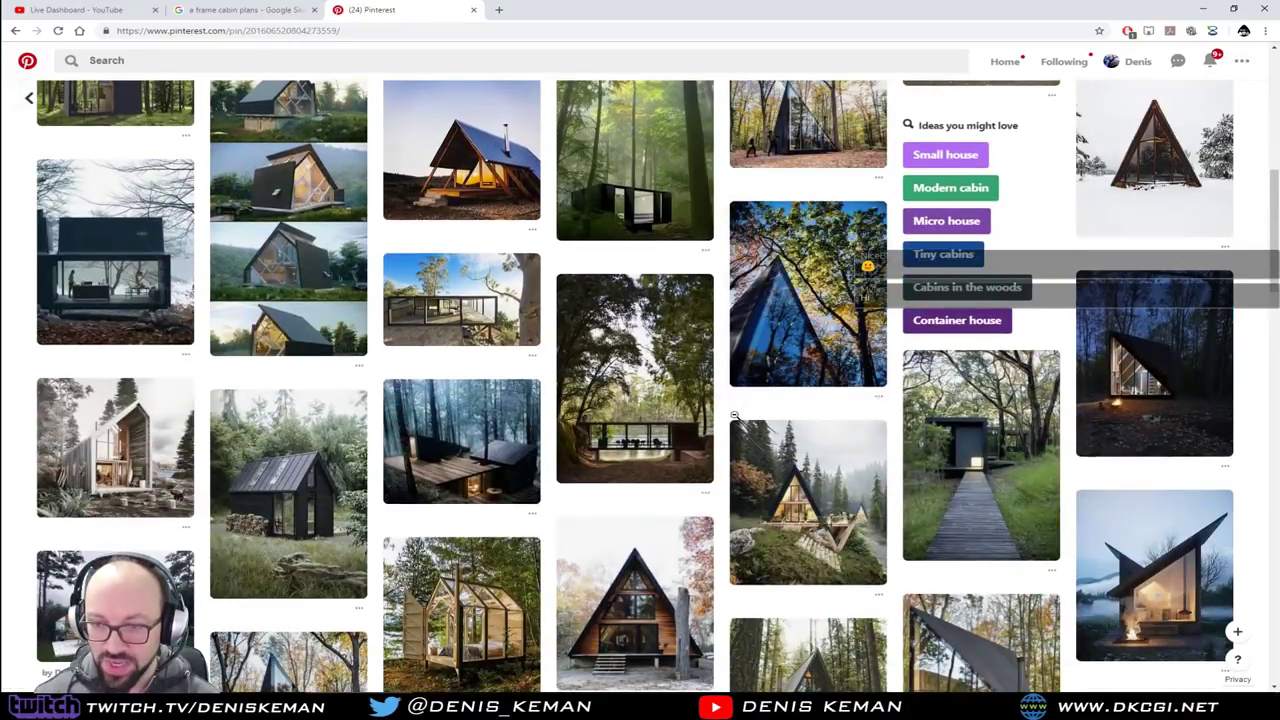
{"action": "scroll", "coordinate": [735, 415], "scroll_direction": "down", "scroll_amount": 4}
{"action": "scroll", "coordinate": [723, 431], "scroll_direction": "down", "scroll_amount": 2}
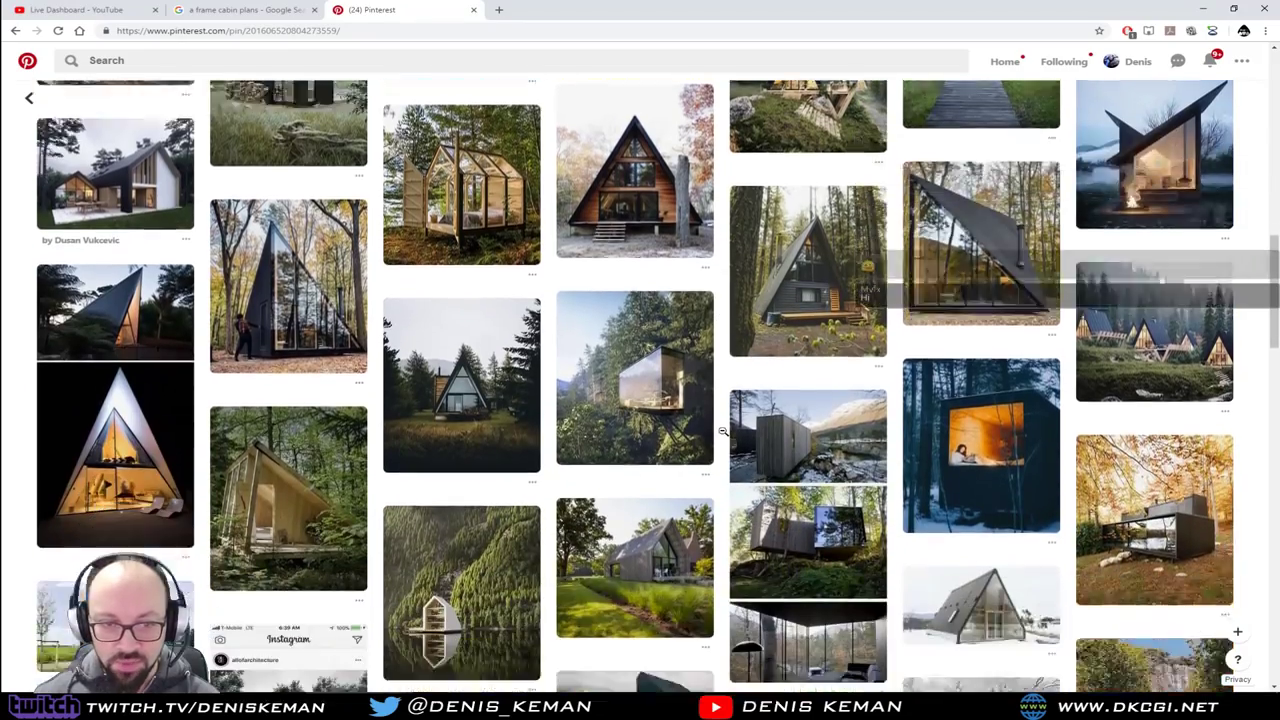
{"action": "scroll", "coordinate": [723, 431], "scroll_direction": "down", "scroll_amount": 2}
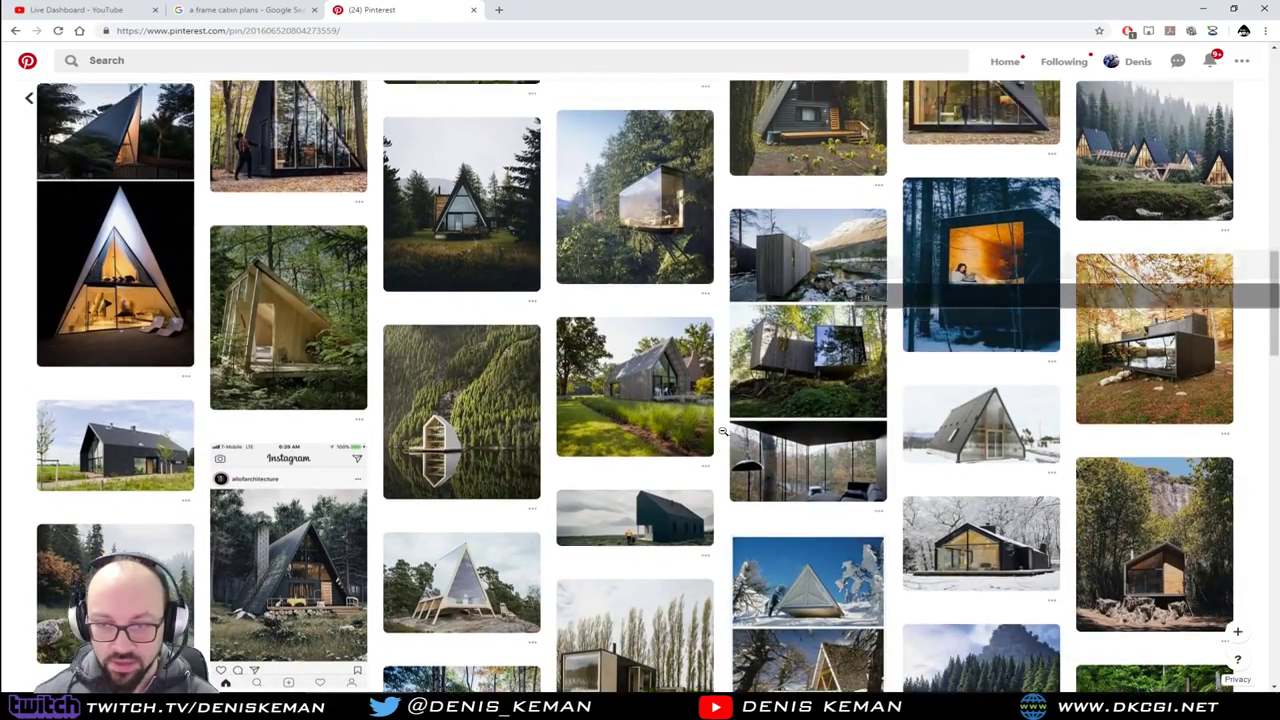
{"action": "scroll", "coordinate": [723, 431], "scroll_direction": "up", "scroll_amount": 10}
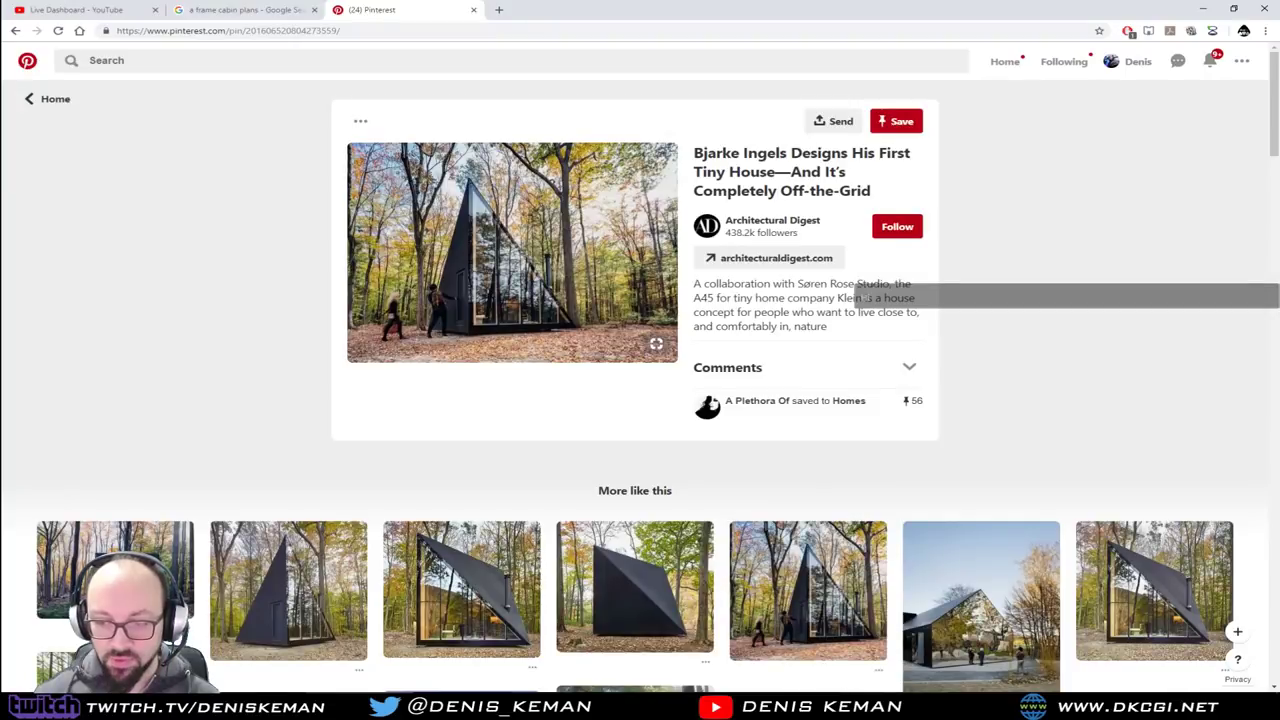
Switch back to Discord and view the futuristic white A-frame image in streaming_related enlarged
{"action": "key", "text": "alt+Tab"}
{"action": "scroll", "coordinate": [681, 363], "scroll_direction": "down", "scroll_amount": 3}
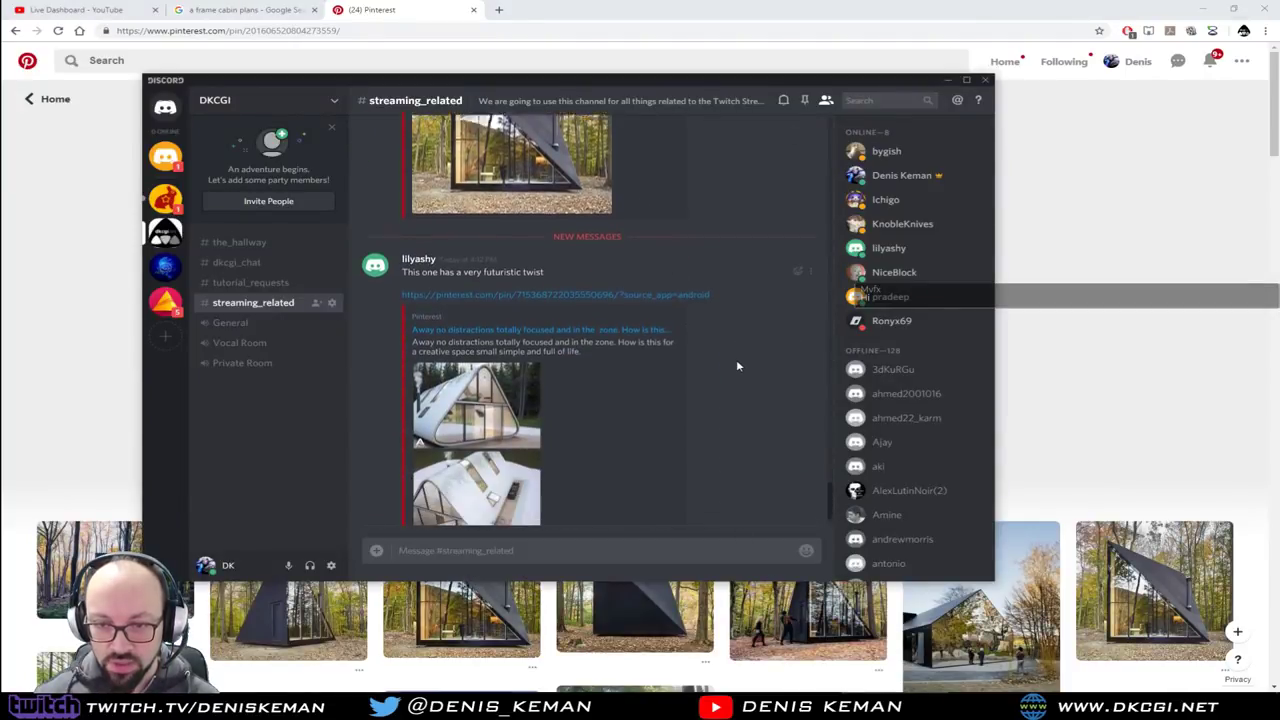
{"action": "scroll", "coordinate": [737, 366], "scroll_direction": "down", "scroll_amount": 1}
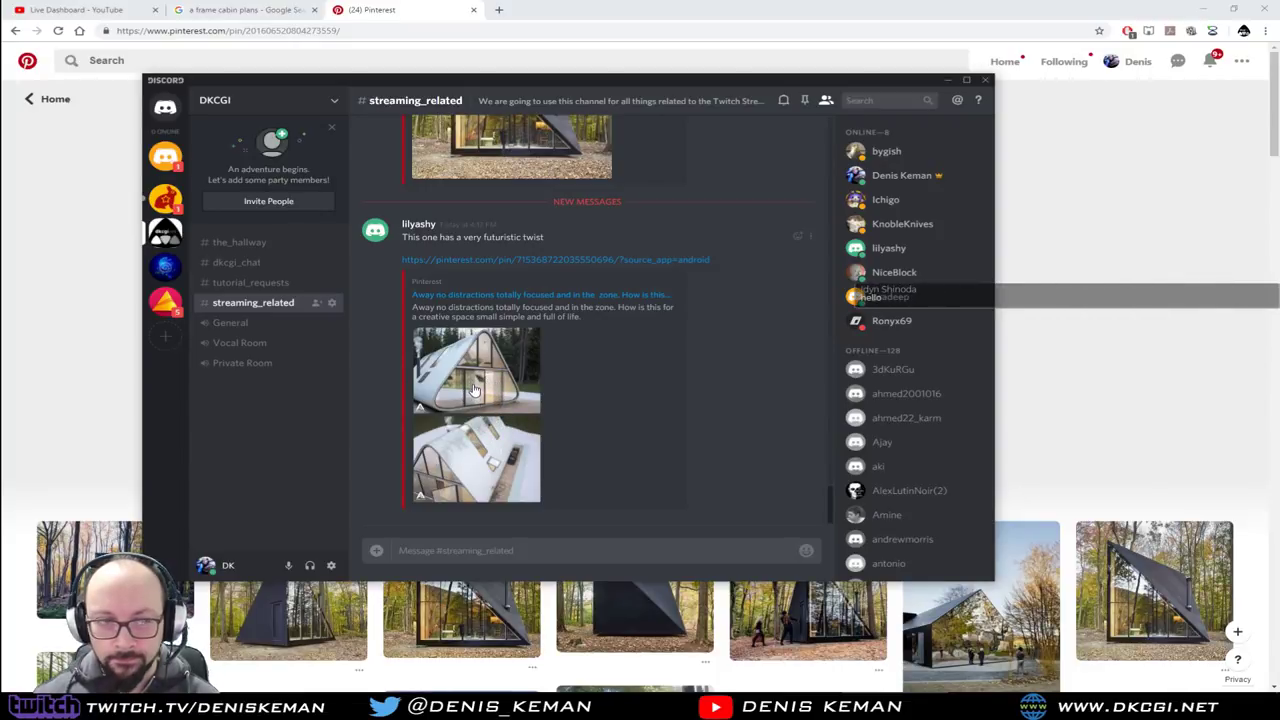
{"action": "left_click", "coordinate": [474, 390]}
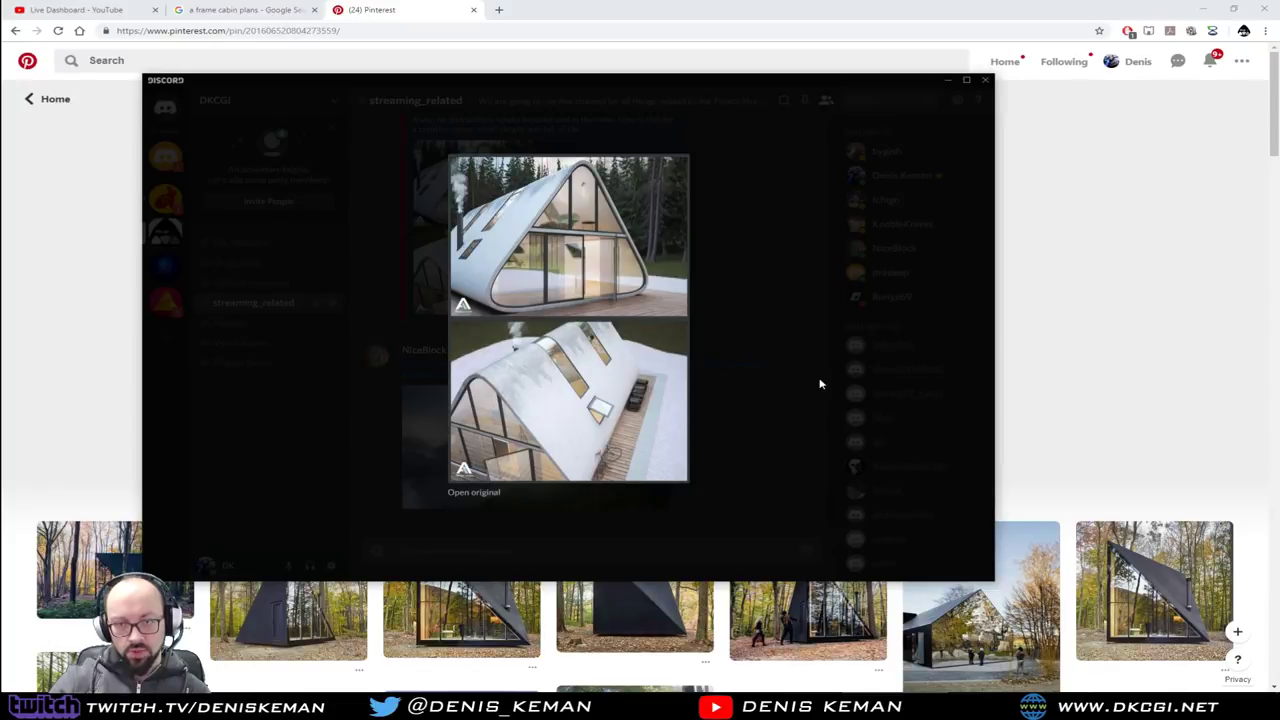
{"action": "left_click", "coordinate": [828, 361]}
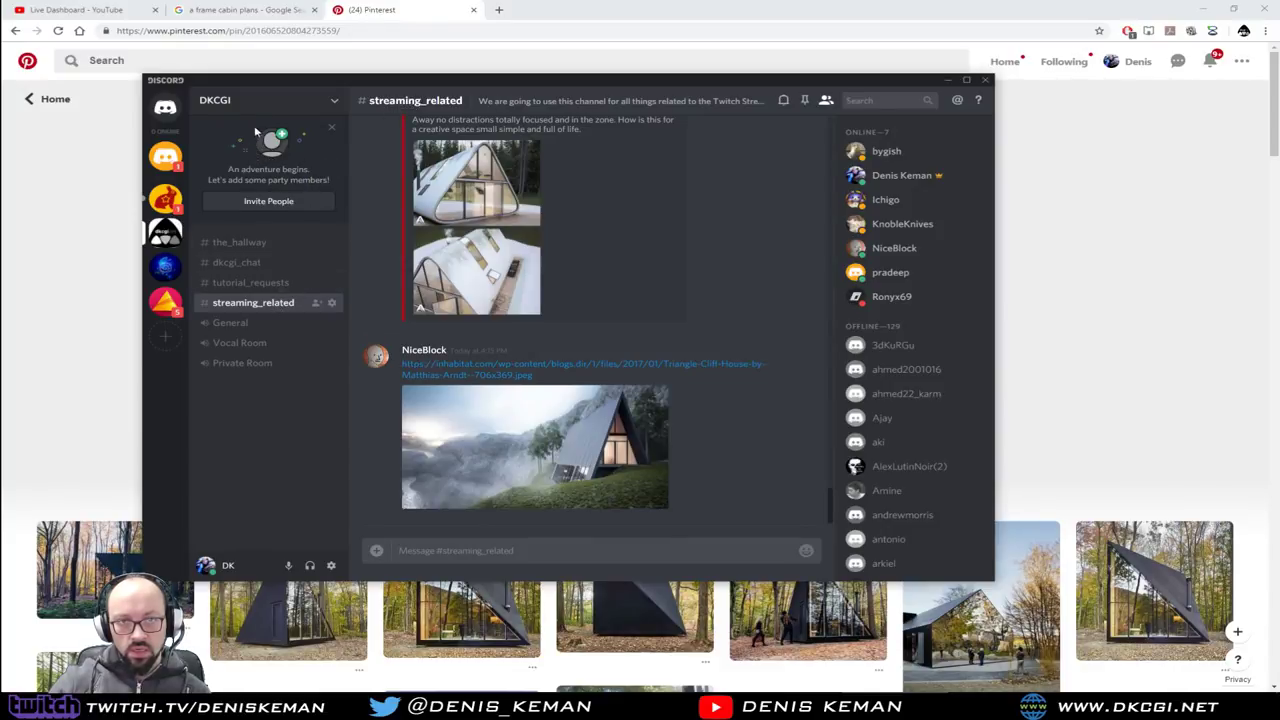
Look back through the earlier streaming_related posts to the lakeside triangle house image
{"action": "scroll", "coordinate": [597, 437], "scroll_direction": "up", "scroll_amount": 3}
{"action": "scroll", "coordinate": [597, 437], "scroll_direction": "up", "scroll_amount": 10}
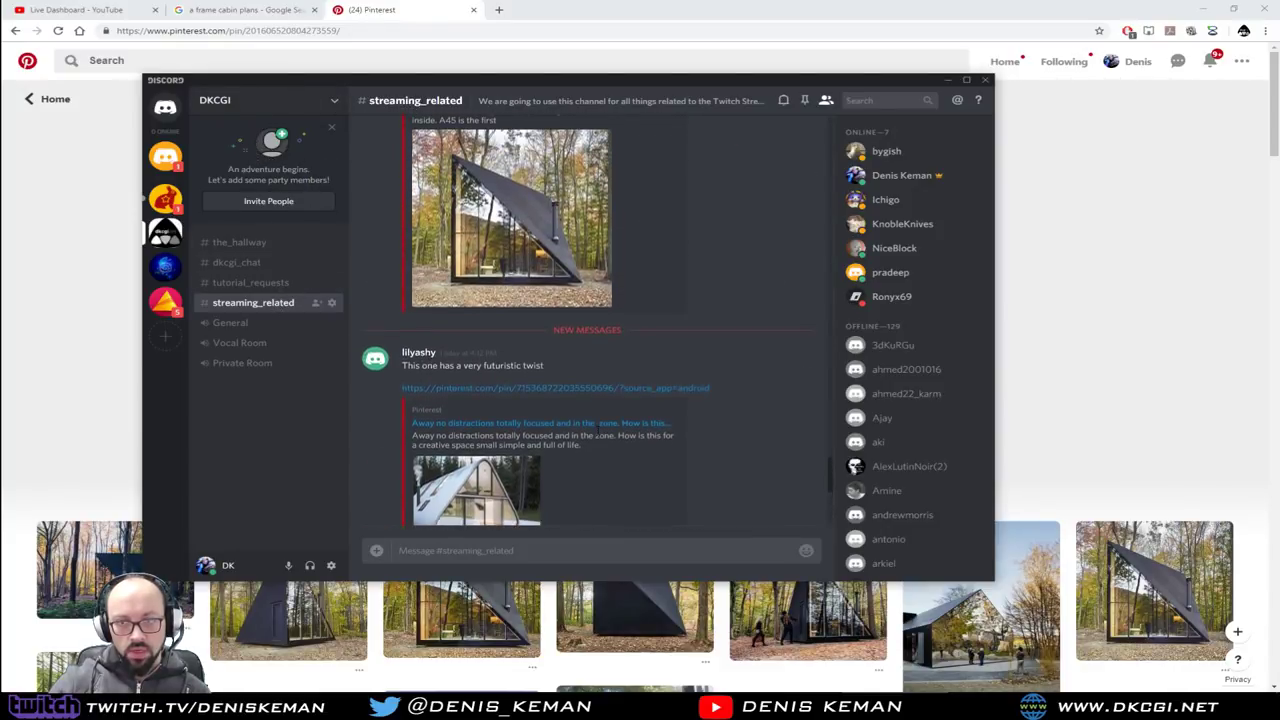
{"action": "scroll", "coordinate": [597, 437], "scroll_direction": "up", "scroll_amount": 5}
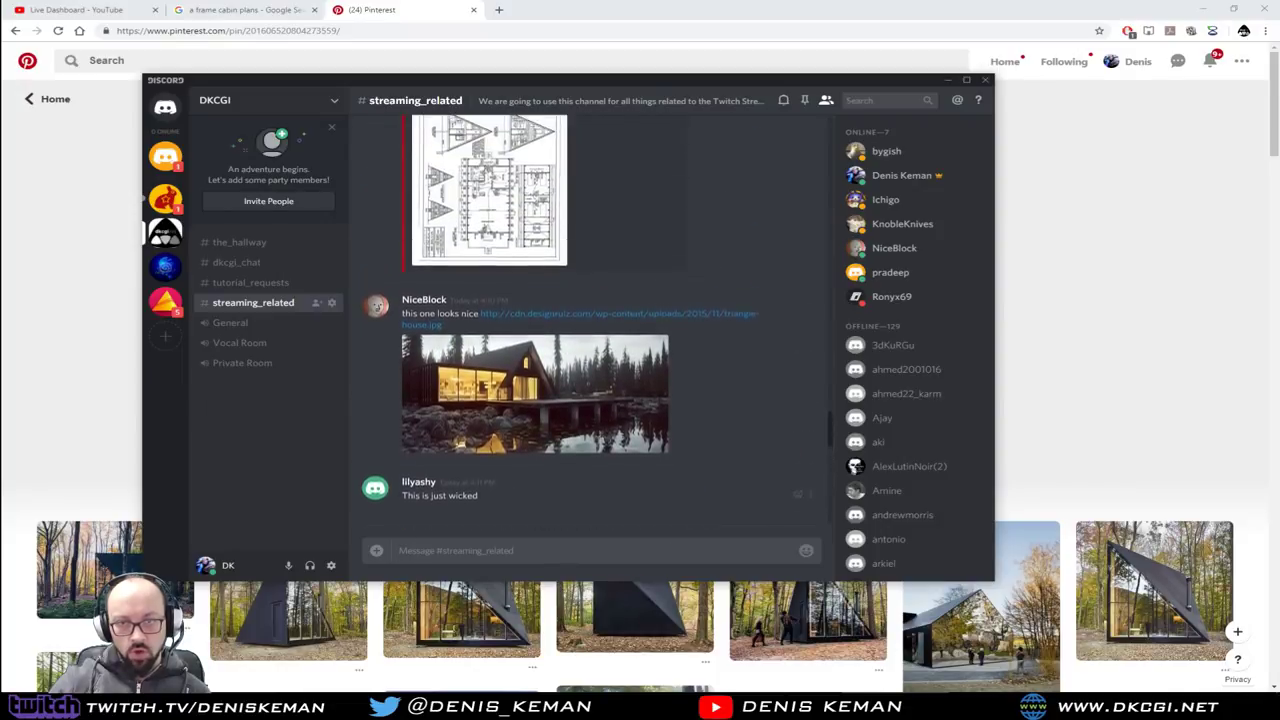
{"action": "scroll", "coordinate": [596, 428], "scroll_direction": "down", "scroll_amount": 2}
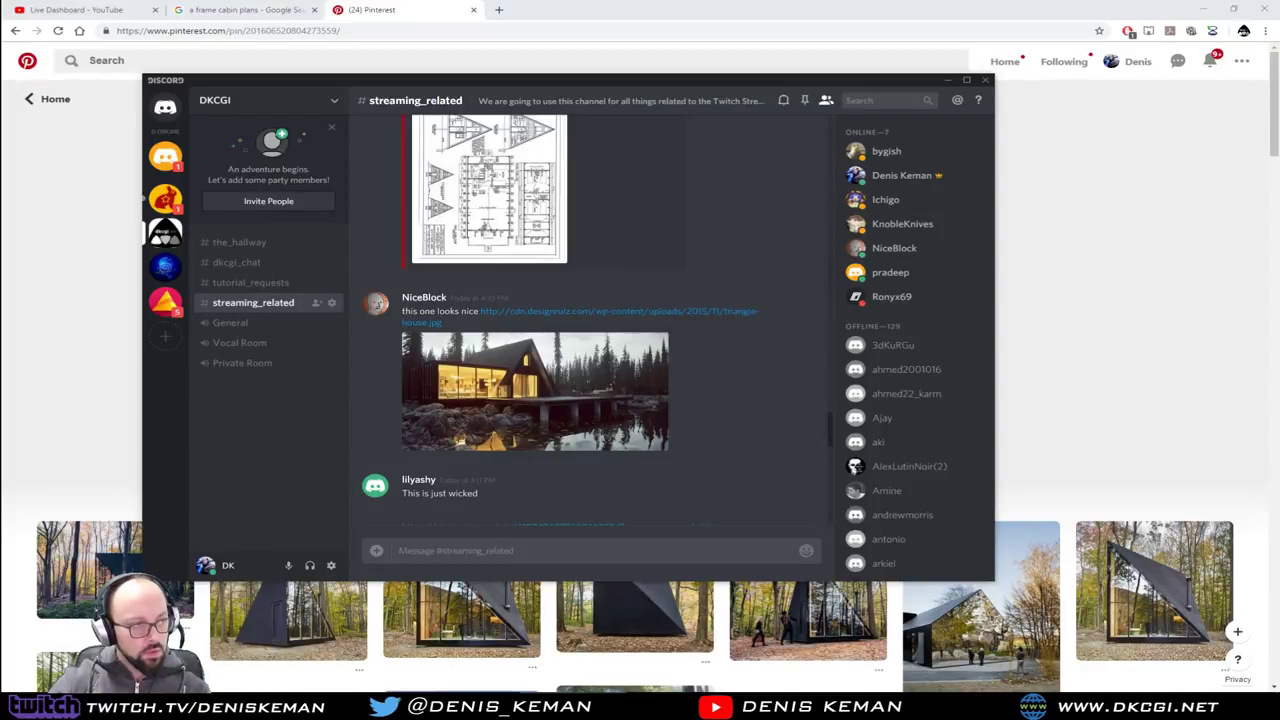
Switch to the AFrame drawing in Windows Photo Viewer and examine Section A-A and the second floor plan up close
{"action": "left_click", "coordinate": [572, 706]}
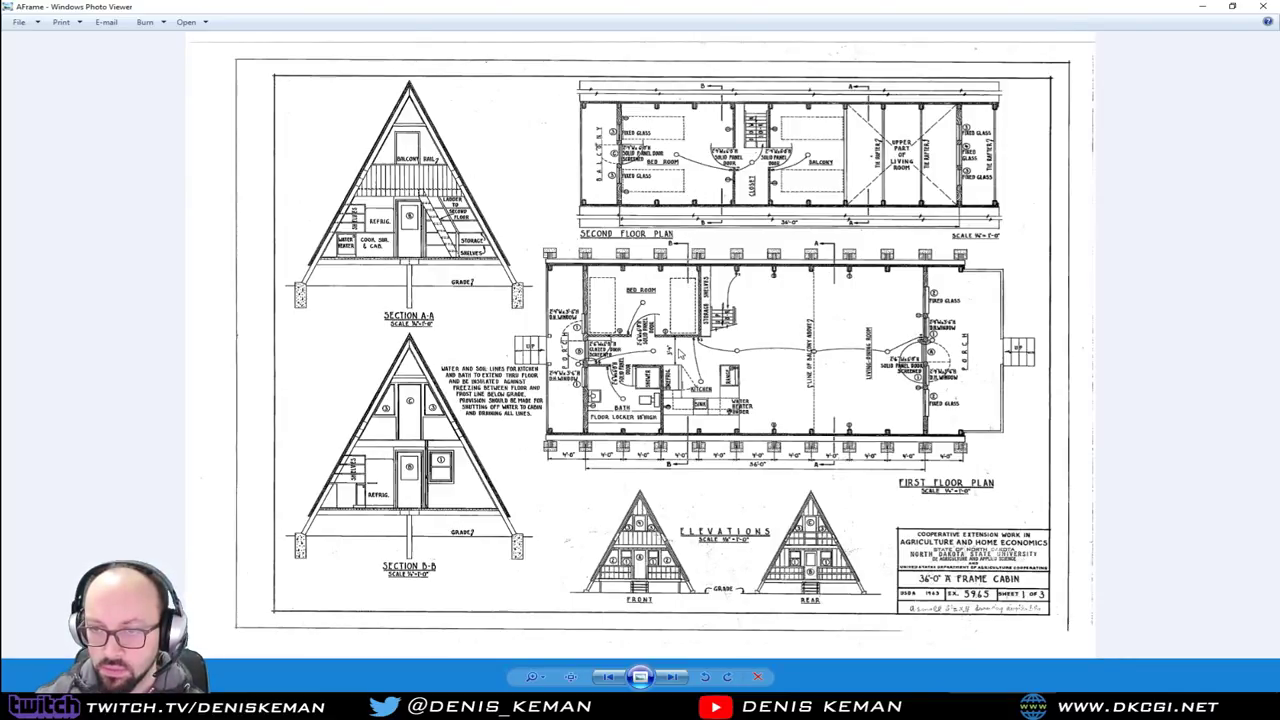
{"action": "scroll", "coordinate": [681, 354], "scroll_direction": "up", "scroll_amount": 2}
{"action": "left_click_drag", "start_coordinate": [643, 195], "coordinate": [635, 313]}
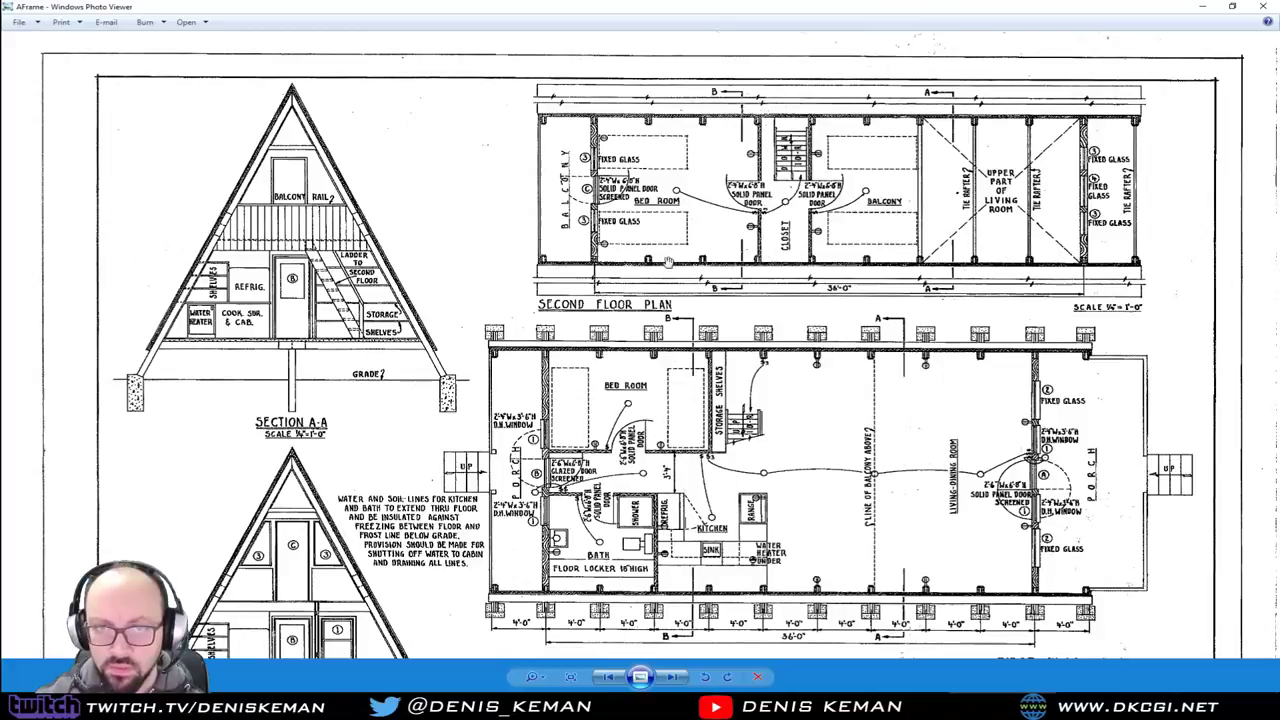
{"action": "scroll", "coordinate": [372, 375], "scroll_direction": "up", "scroll_amount": 1}
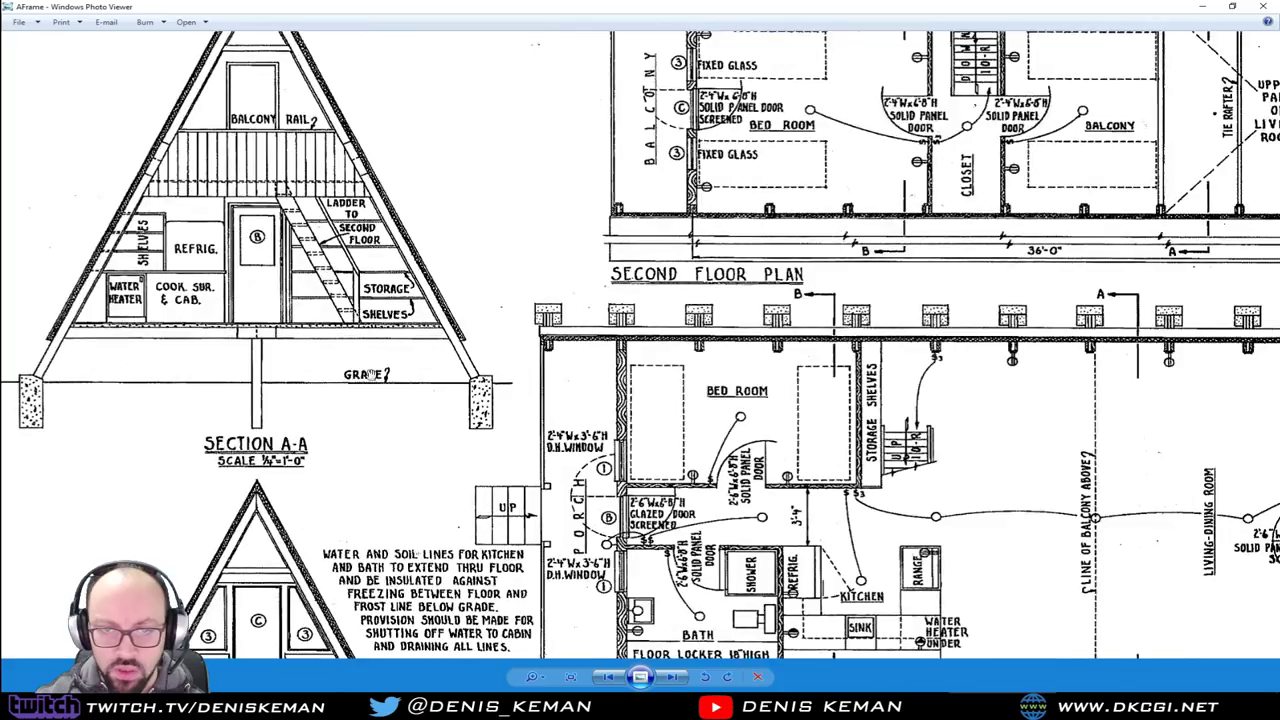
Examine the first floor plan of the A-frame cabin, from the porches and bedroom to the living-dining room
{"action": "left_click_drag", "start_coordinate": [450, 530], "coordinate": [486, 290]}
{"action": "left_click_drag", "start_coordinate": [477, 399], "coordinate": [237, 345]}
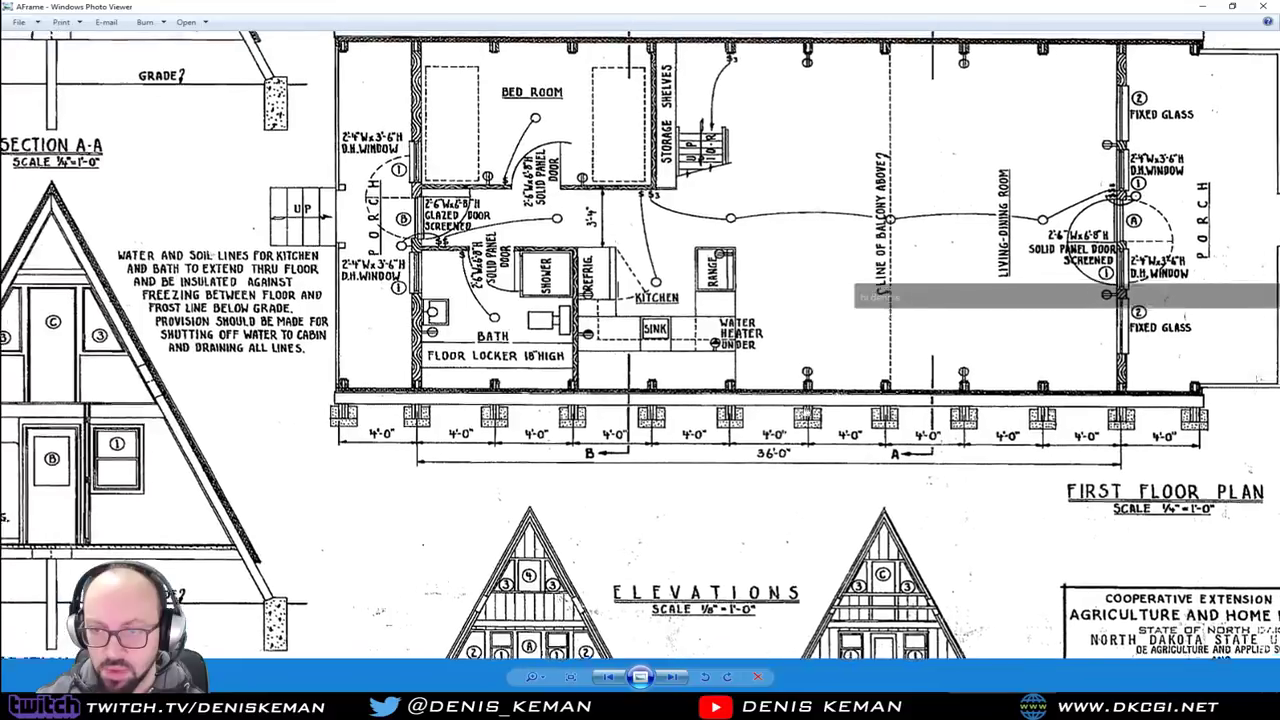
{"action": "left_click_drag", "start_coordinate": [1043, 423], "coordinate": [926, 457]}
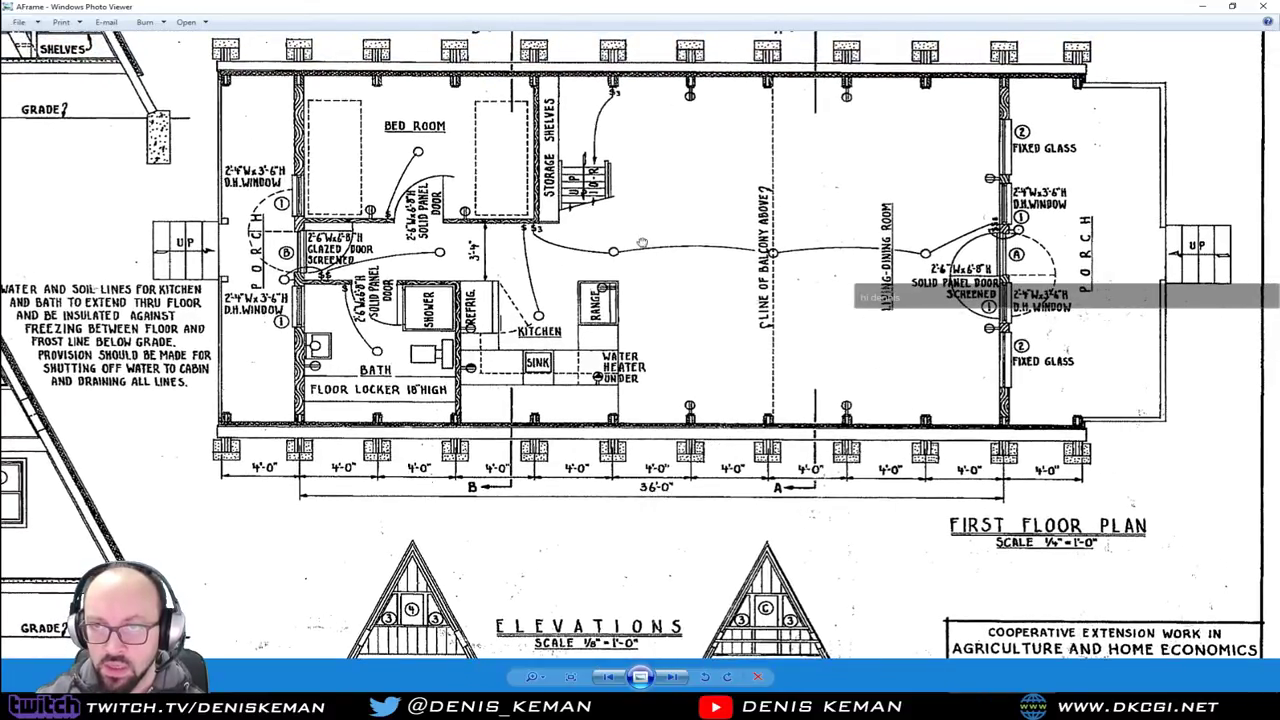
{"action": "left_click_drag", "start_coordinate": [642, 243], "coordinate": [631, 391]}
{"action": "scroll", "coordinate": [631, 391], "scroll_direction": "down", "scroll_amount": 1}
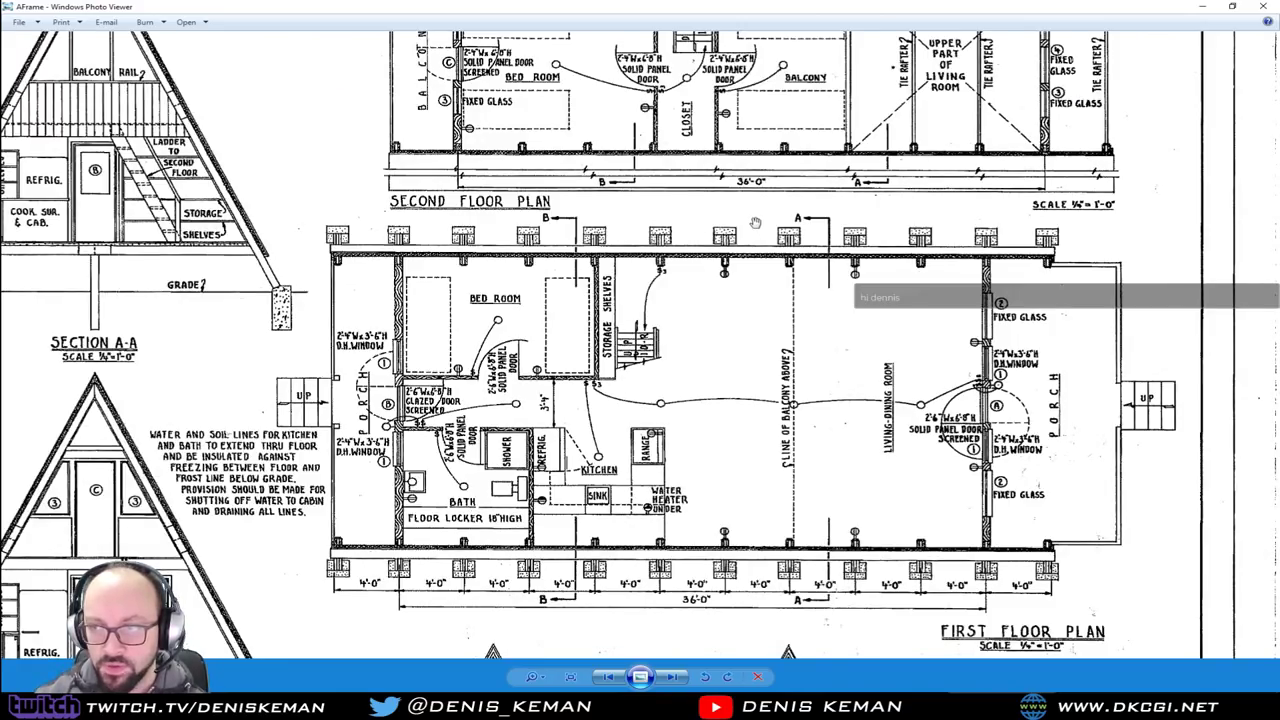
Inspect the second floor plan and return to an overview of the cabin's plans, sections and elevations
{"action": "left_click_drag", "start_coordinate": [833, 174], "coordinate": [678, 356]}
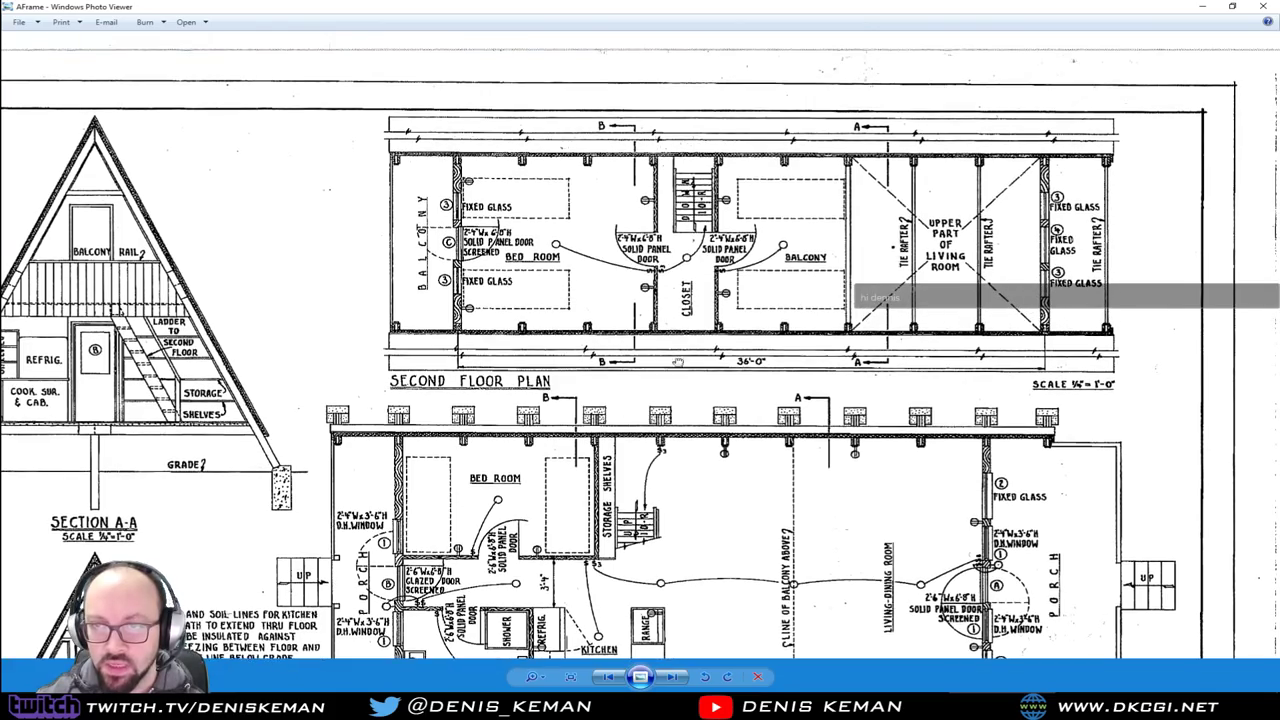
{"action": "left_click_drag", "start_coordinate": [532, 571], "coordinate": [818, 263]}
{"action": "scroll", "coordinate": [449, 353], "scroll_direction": "down", "scroll_amount": 3}
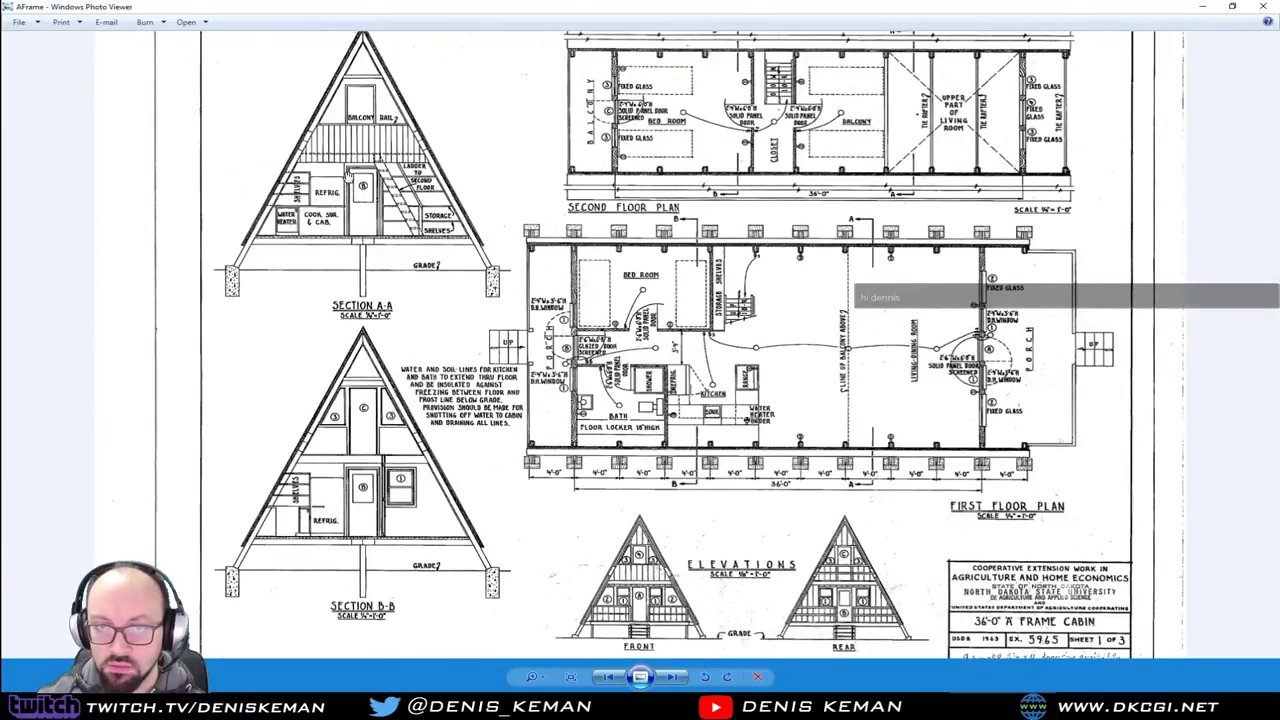
Close the AFrame drawing and look through the newer streaming_related posts in Discord, down to the Triangle Cliff House image
{"action": "left_click_drag", "start_coordinate": [531, 203], "coordinate": [520, 266]}
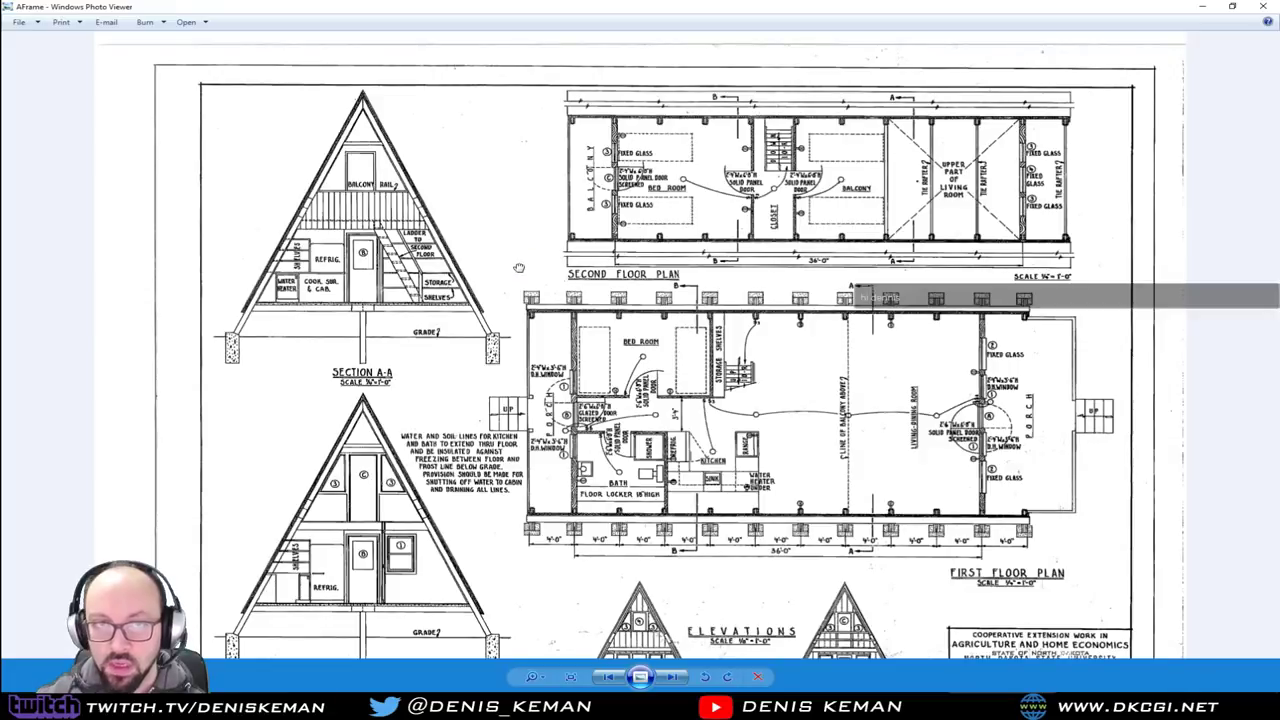
{"action": "left_click", "coordinate": [1264, 6]}
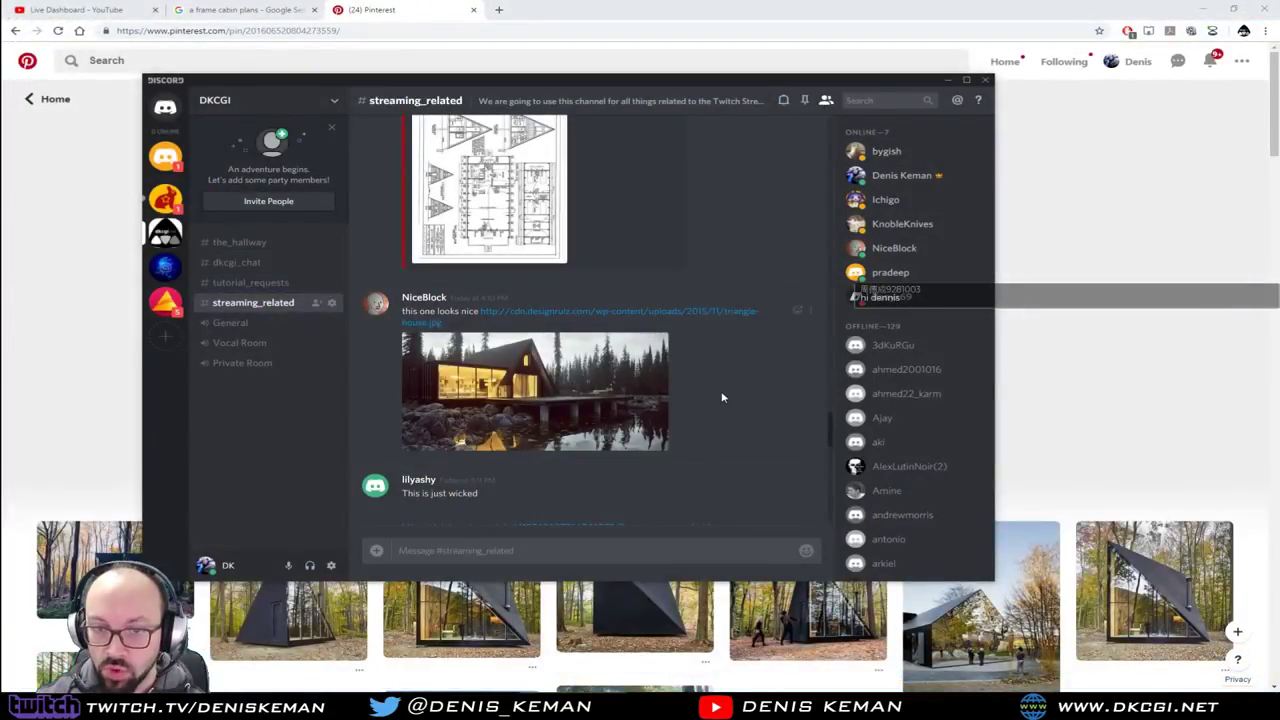
{"action": "scroll", "coordinate": [720, 397], "scroll_direction": "down", "scroll_amount": 5}
{"action": "scroll", "coordinate": [722, 398], "scroll_direction": "down", "scroll_amount": 3}
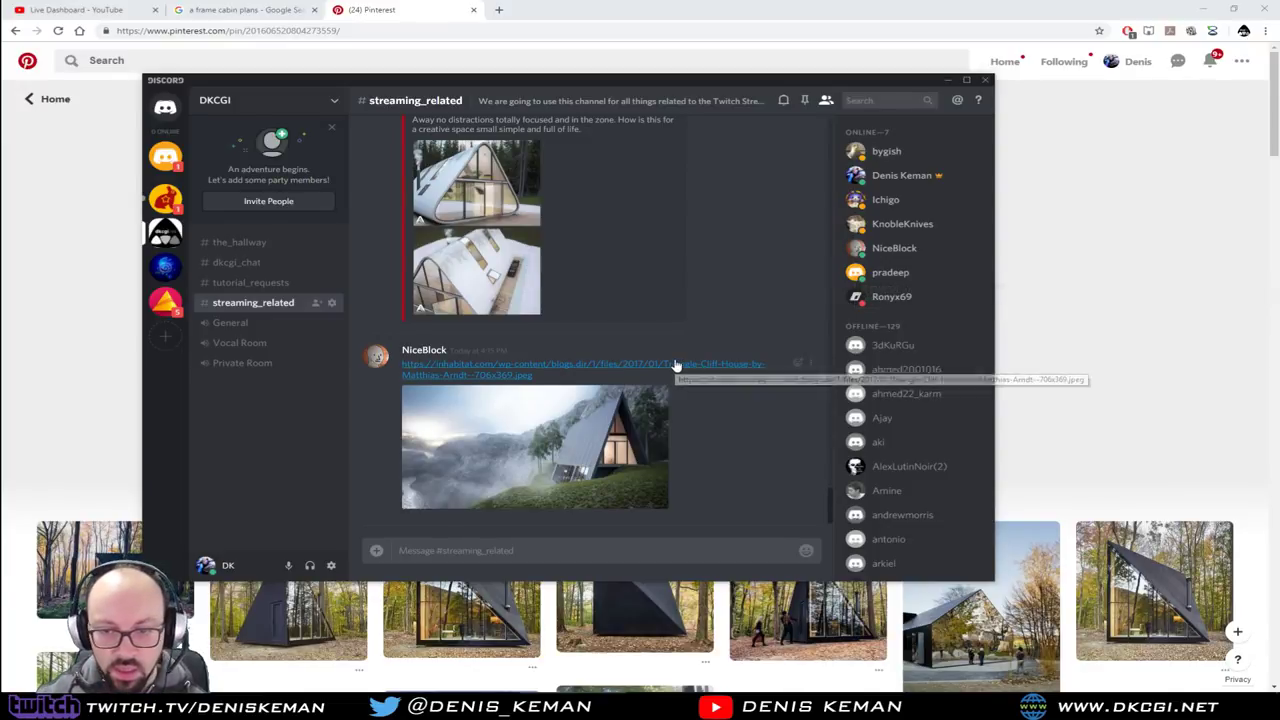
Switch to Pinterest in the browser and look through the "More like this" cabin images
{"action": "scroll", "coordinate": [1155, 405], "scroll_direction": "down", "scroll_amount": 6}
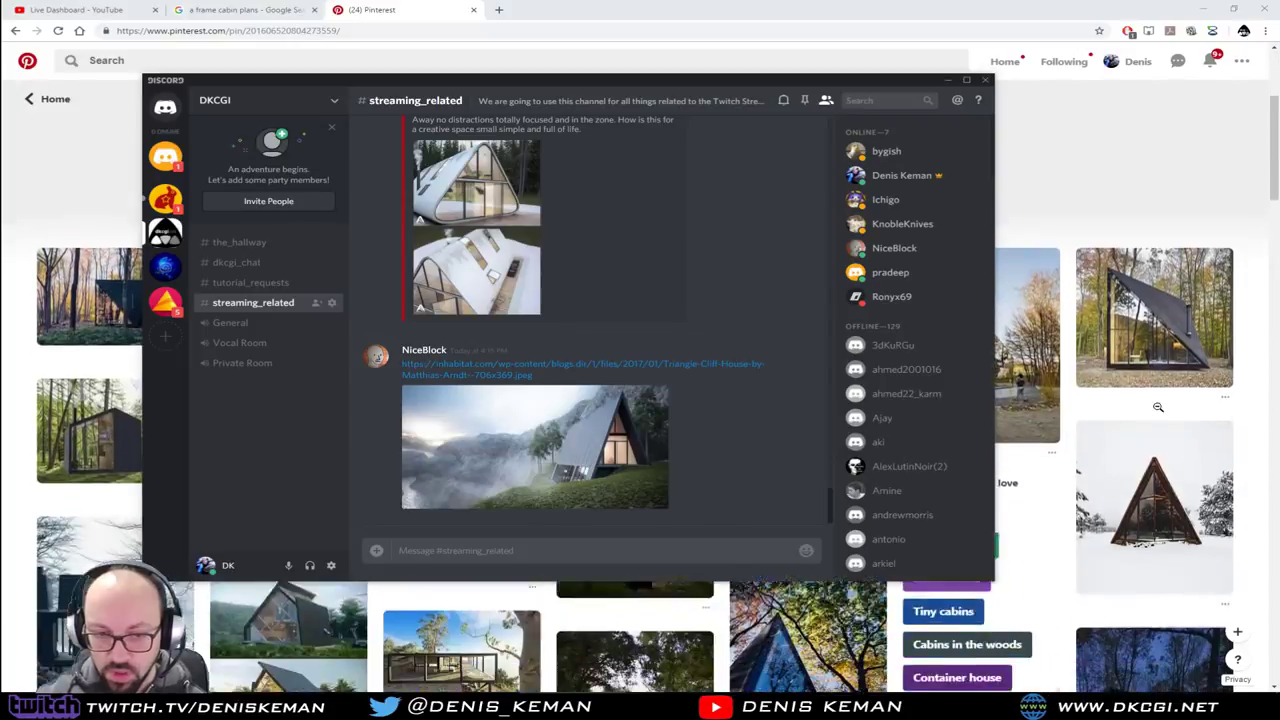
{"action": "left_click", "coordinate": [992, 6]}
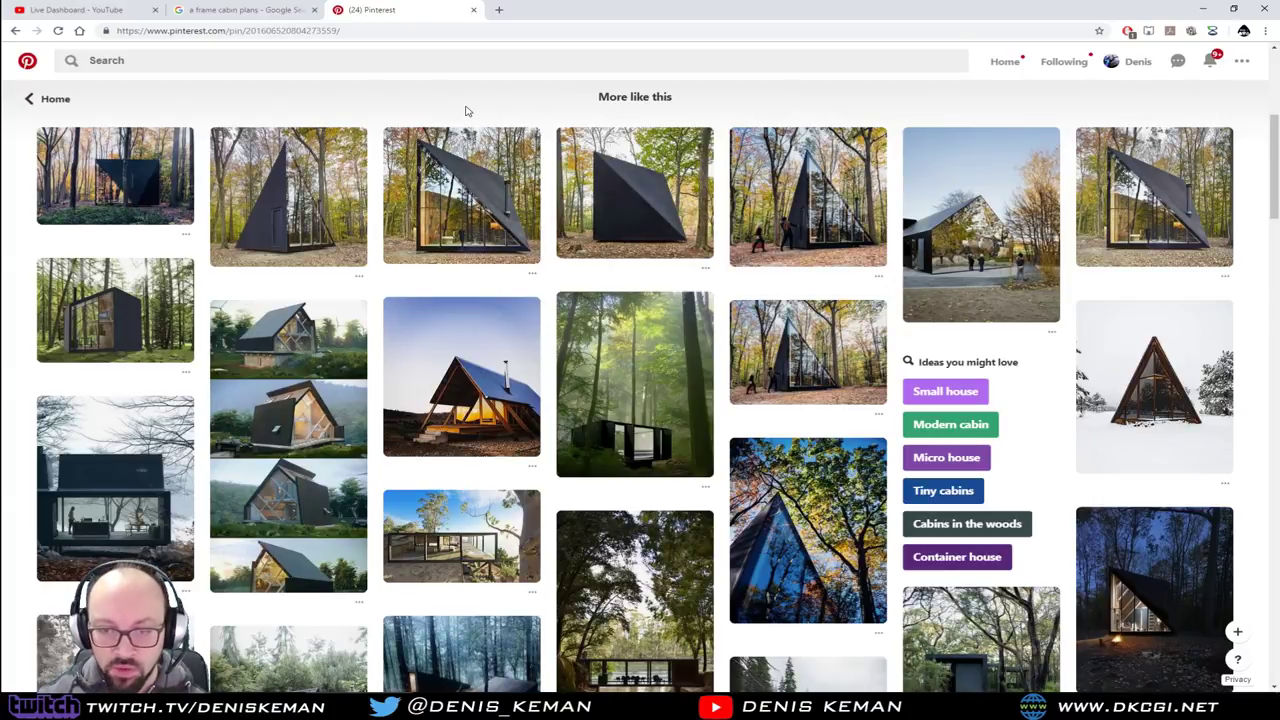
{"action": "scroll", "coordinate": [464, 112], "scroll_direction": "down", "scroll_amount": 3}
{"action": "scroll", "coordinate": [461, 120], "scroll_direction": "down", "scroll_amount": 2}
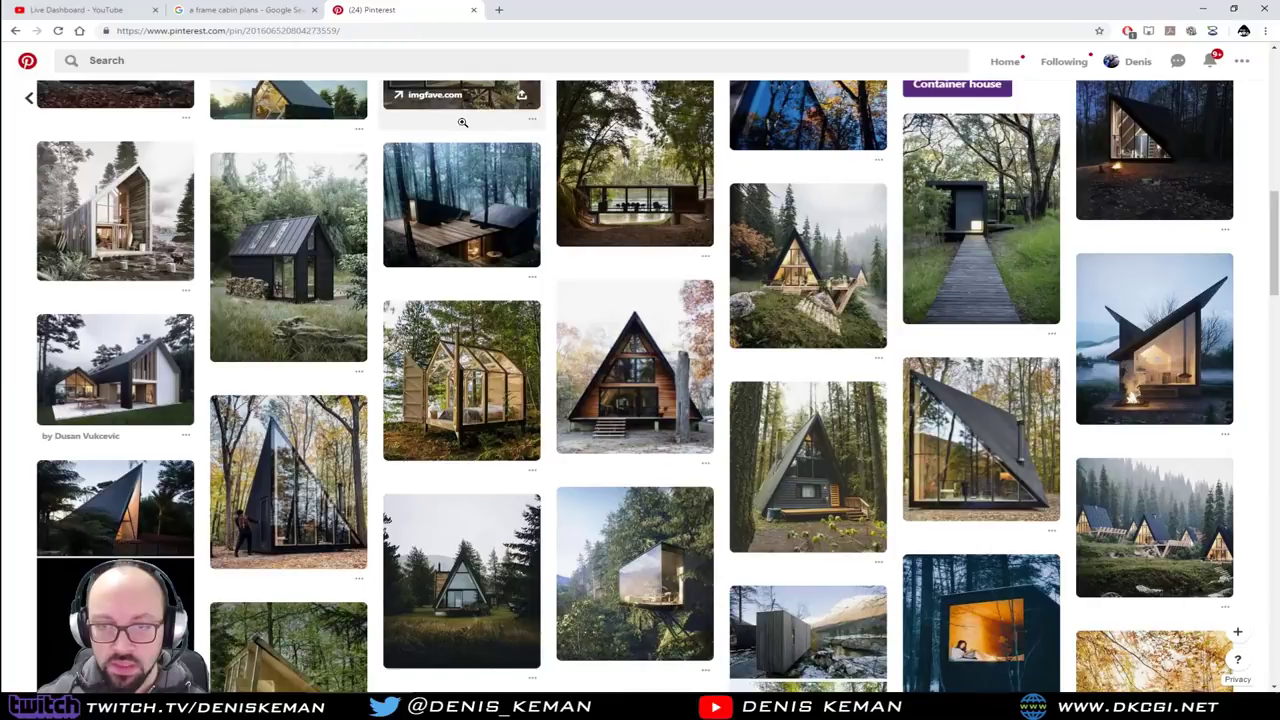
{"action": "scroll", "coordinate": [462, 122], "scroll_direction": "down", "scroll_amount": 1}
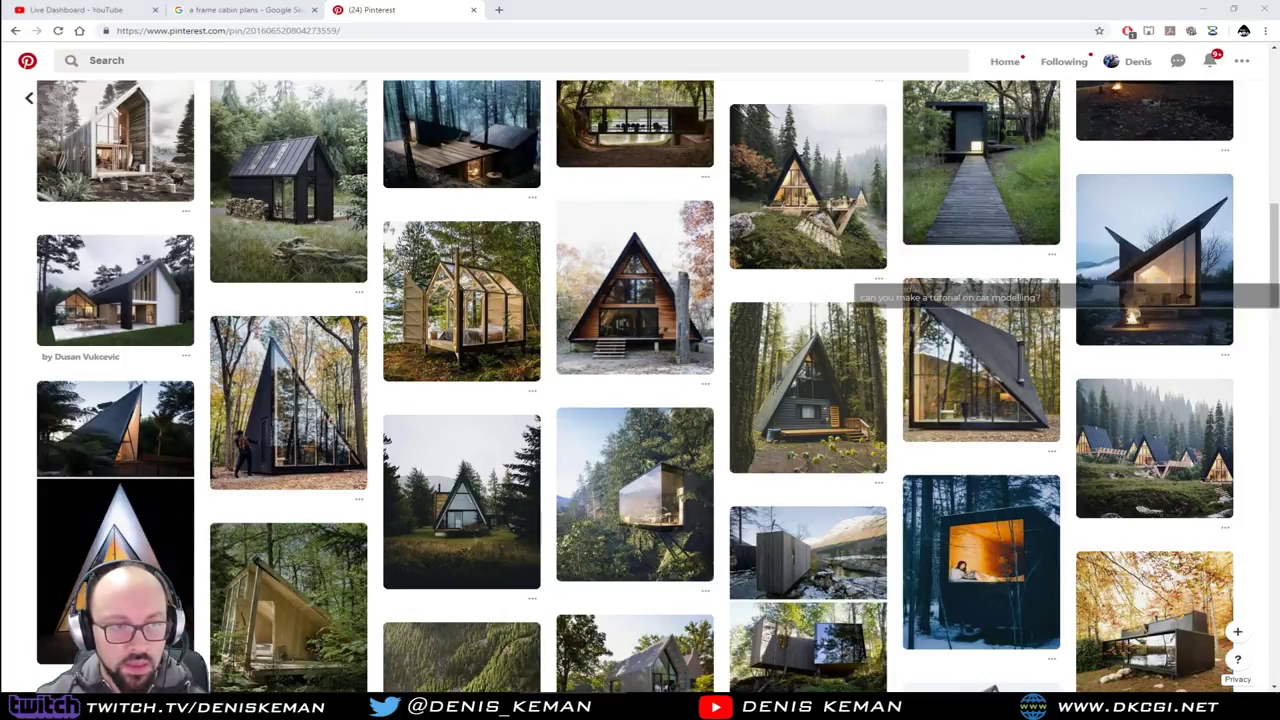
View the Pinterest pin of the wood-fronted A-frame cabin with the dark roof, and close the Pinterest page
{"action": "key", "text": "alt+Tab"}
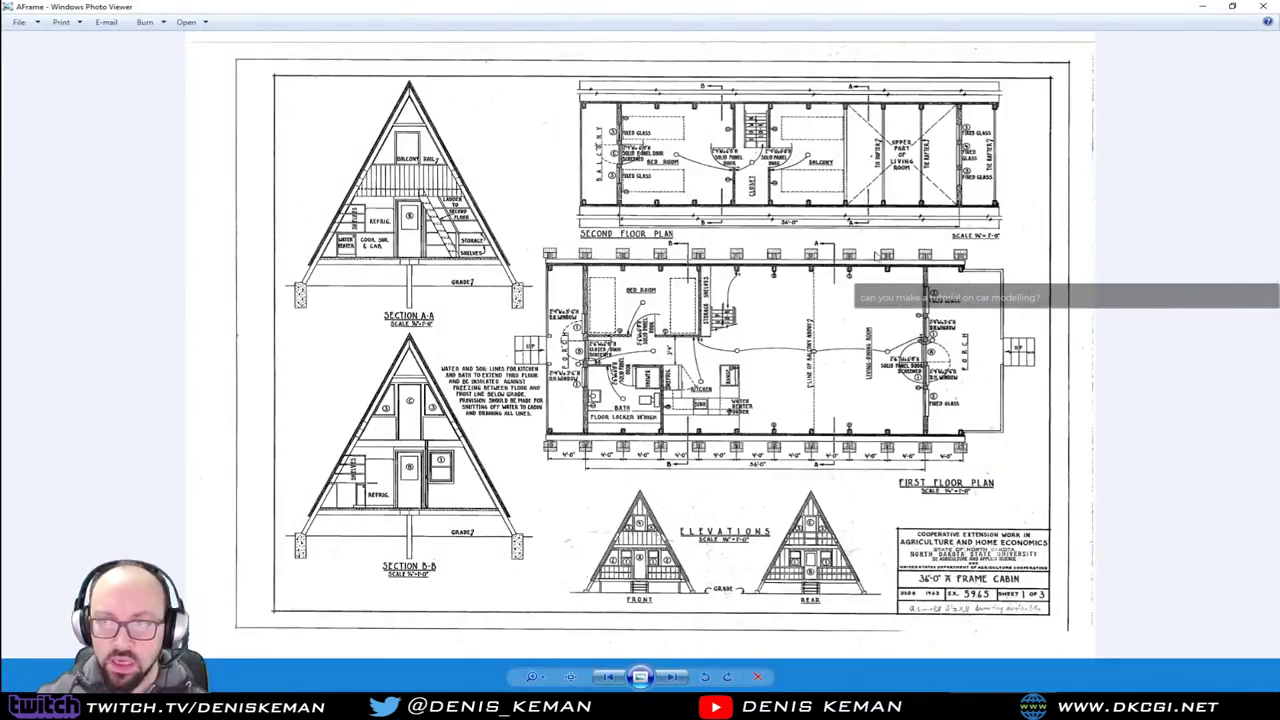
{"action": "left_click", "coordinate": [1262, 6]}
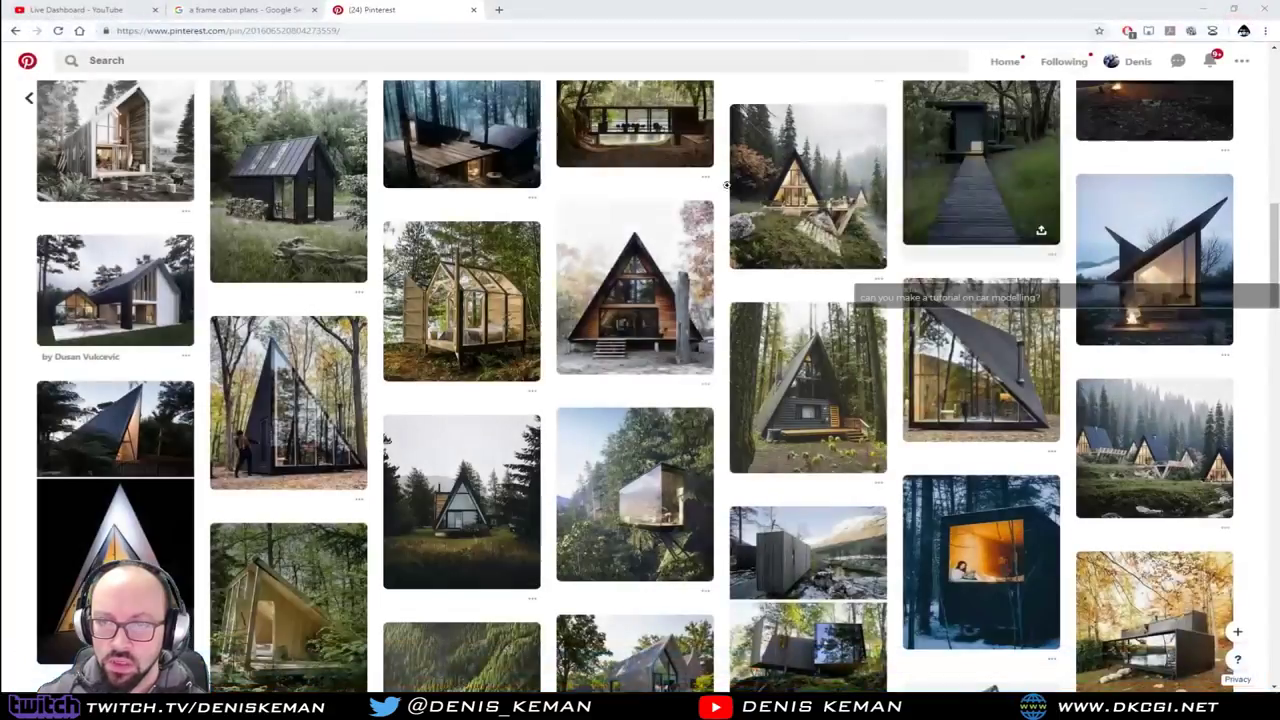
{"action": "left_click", "coordinate": [607, 295]}
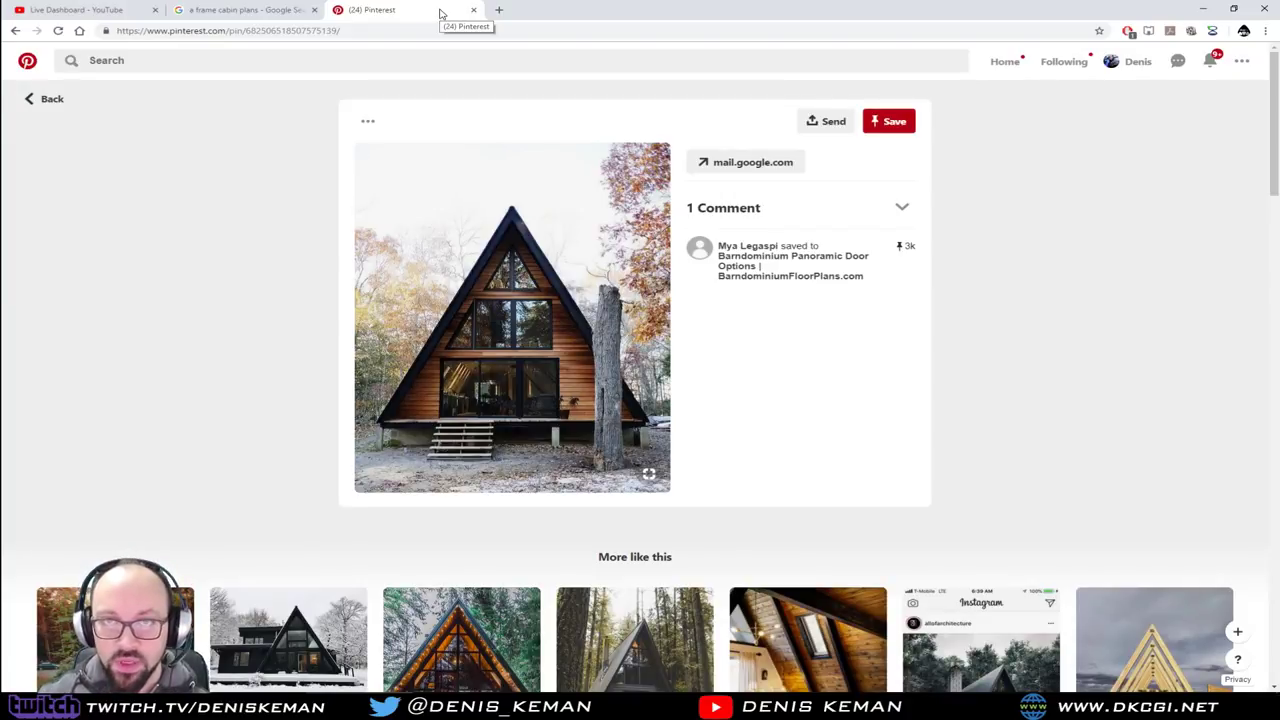
{"action": "key", "text": "ctrl+w"}
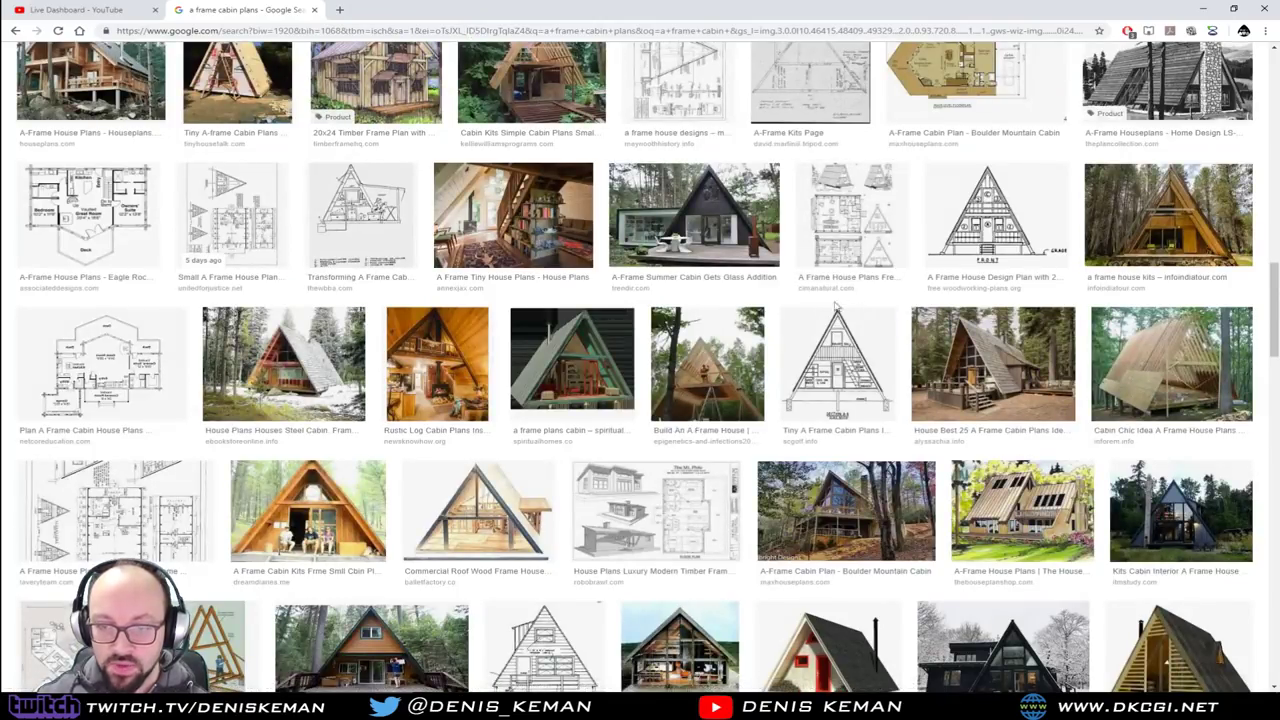
Browse the Google image results for "a frame cabin plans" for further house references
{"action": "scroll", "coordinate": [690, 315], "scroll_direction": "down", "scroll_amount": 3}
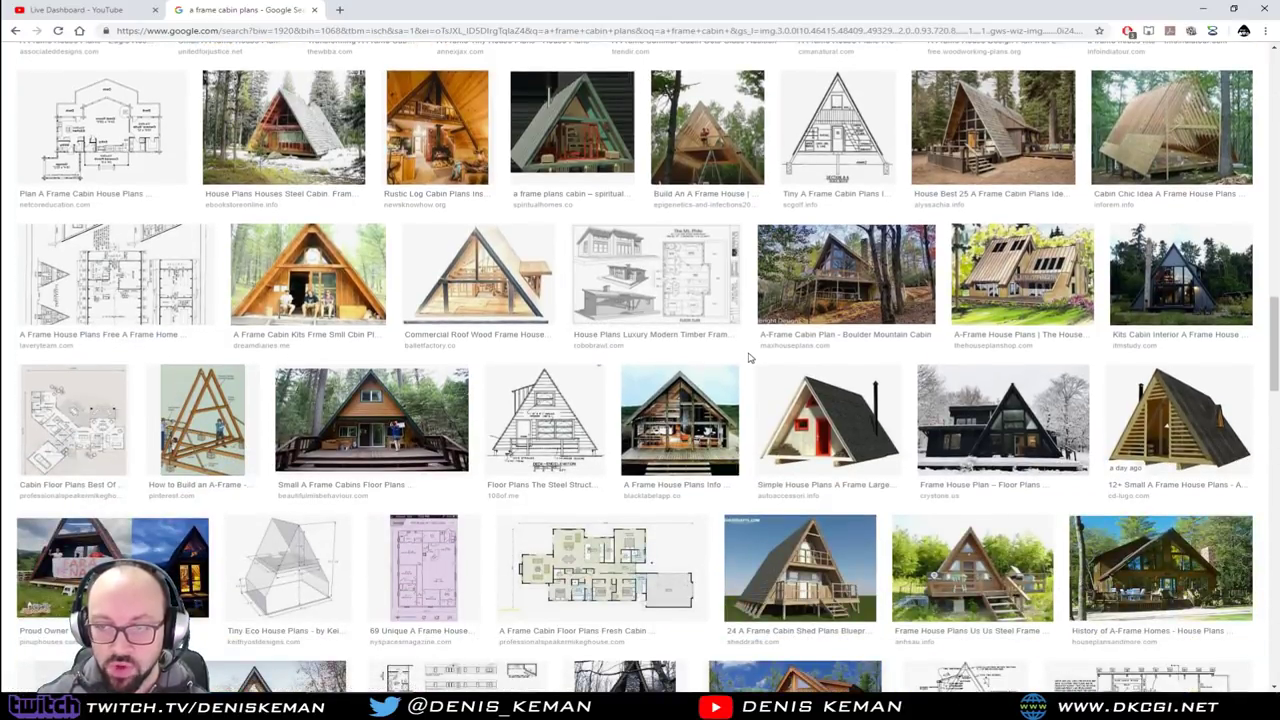
{"action": "scroll", "coordinate": [749, 357], "scroll_direction": "down", "scroll_amount": 1}
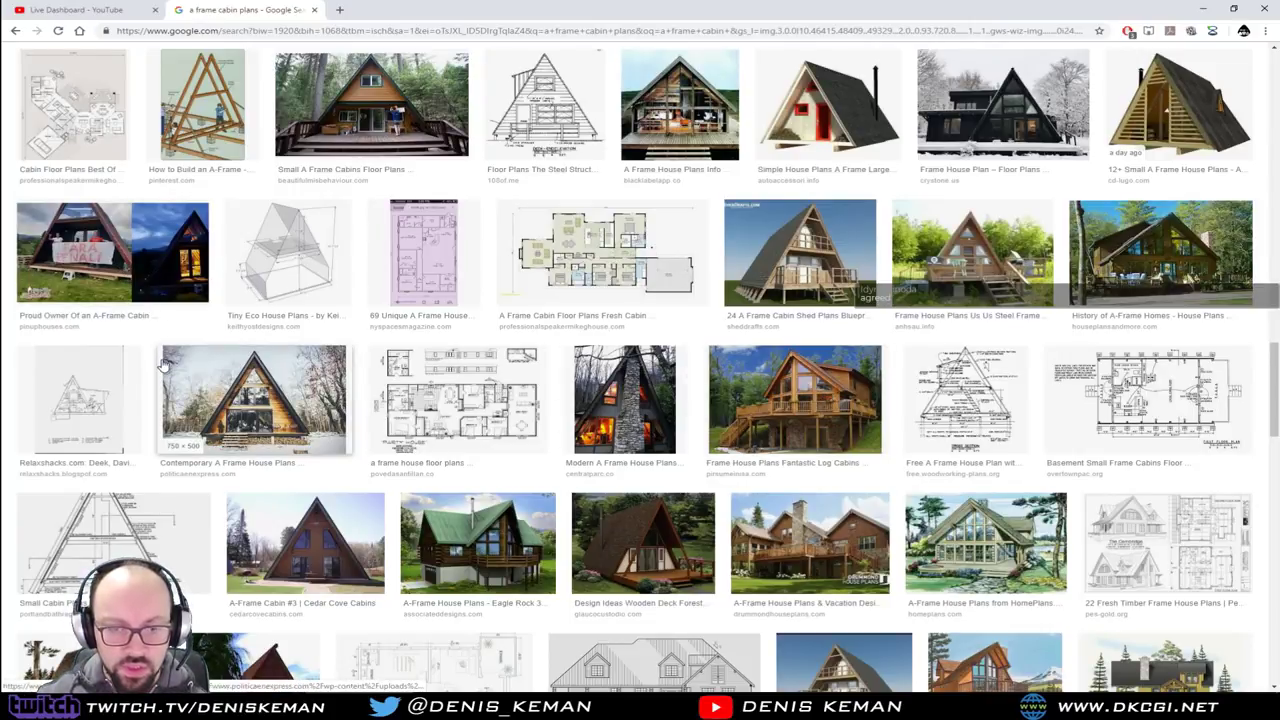
{"action": "scroll", "coordinate": [163, 366], "scroll_direction": "down", "scroll_amount": 2}
{"action": "scroll", "coordinate": [163, 366], "scroll_direction": "down", "scroll_amount": 3}
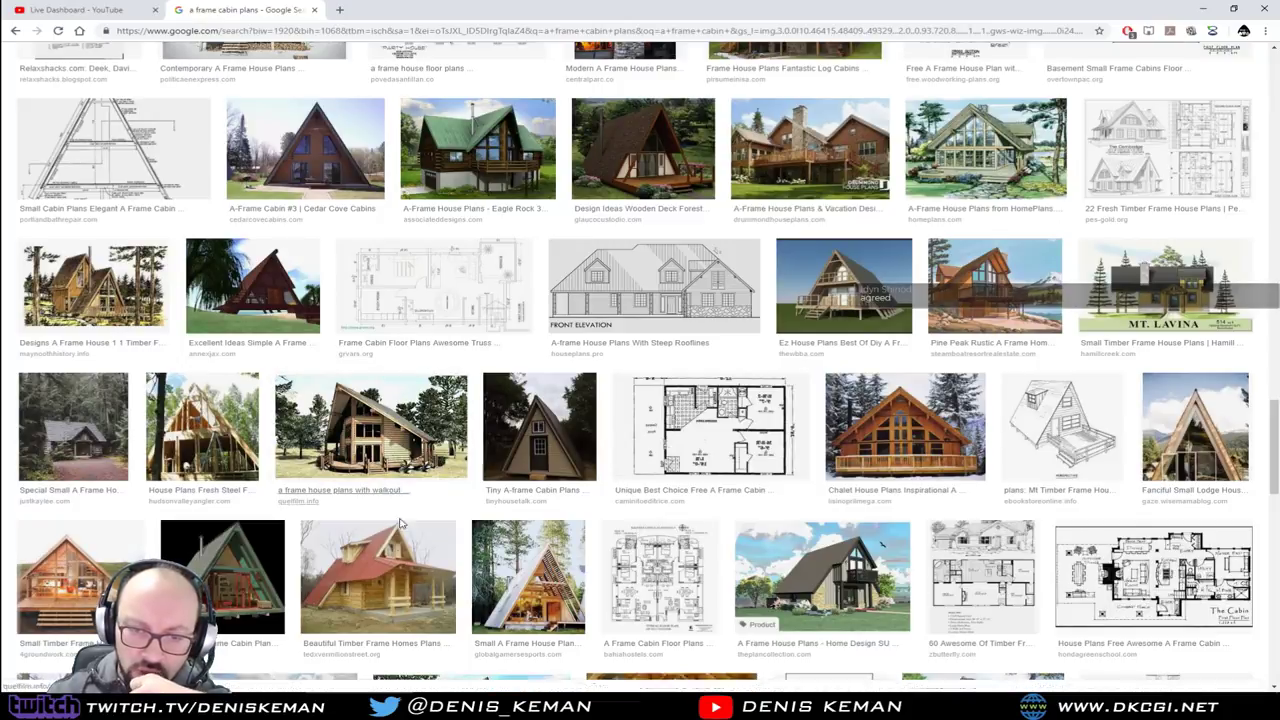
Preview the Drummond House Plans, HomePlans.com and Small Timber Frame Homes images in the search results
{"action": "left_click", "coordinate": [812, 190]}
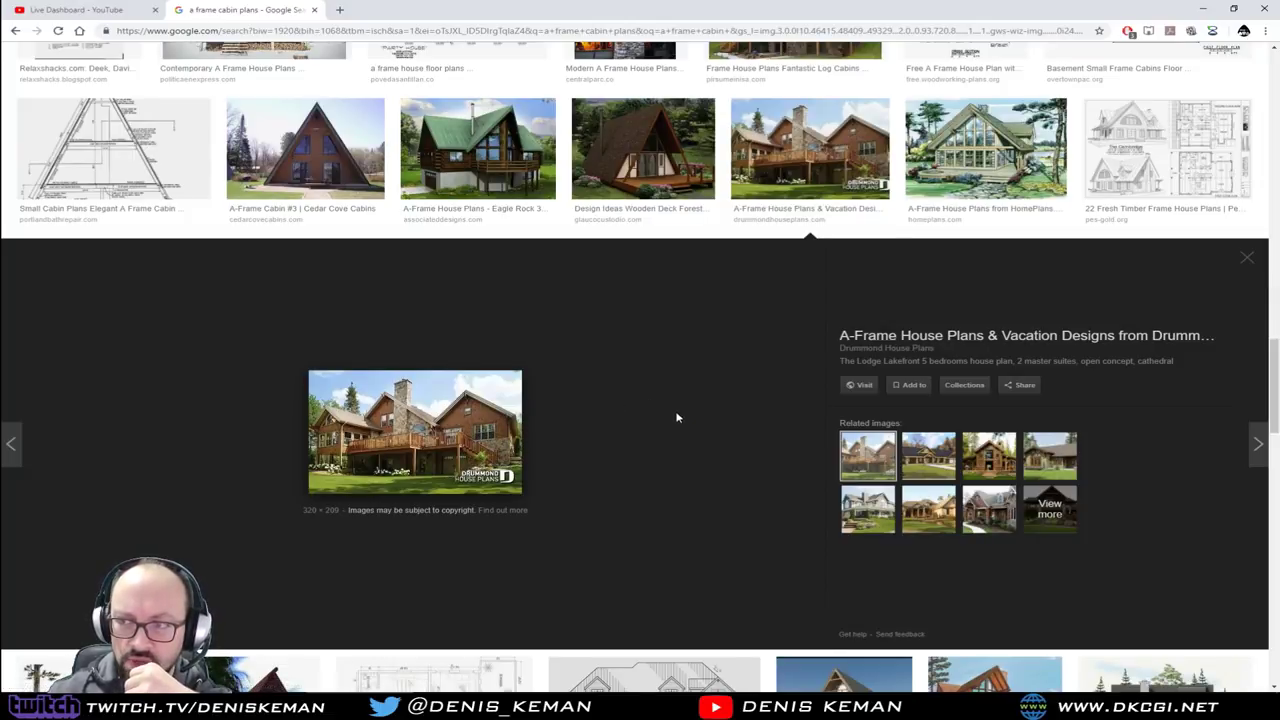
{"action": "left_click", "coordinate": [968, 172]}
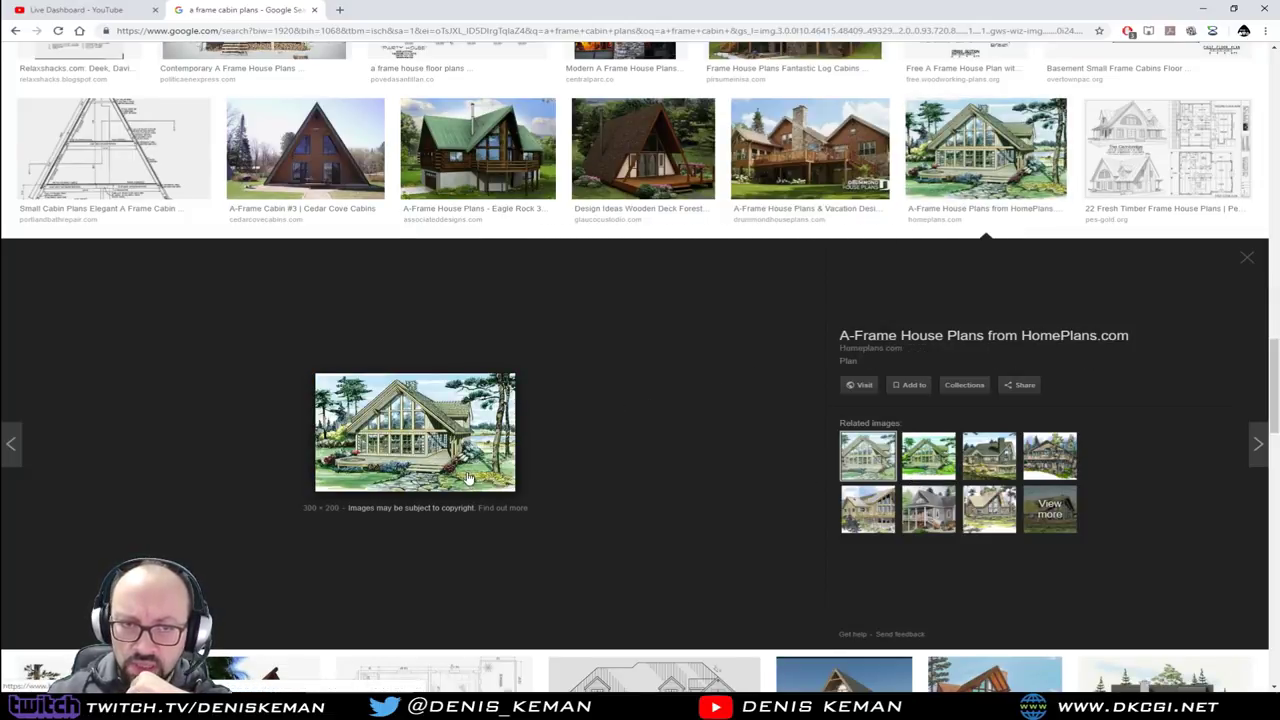
{"action": "scroll", "coordinate": [476, 483], "scroll_direction": "down", "scroll_amount": 5}
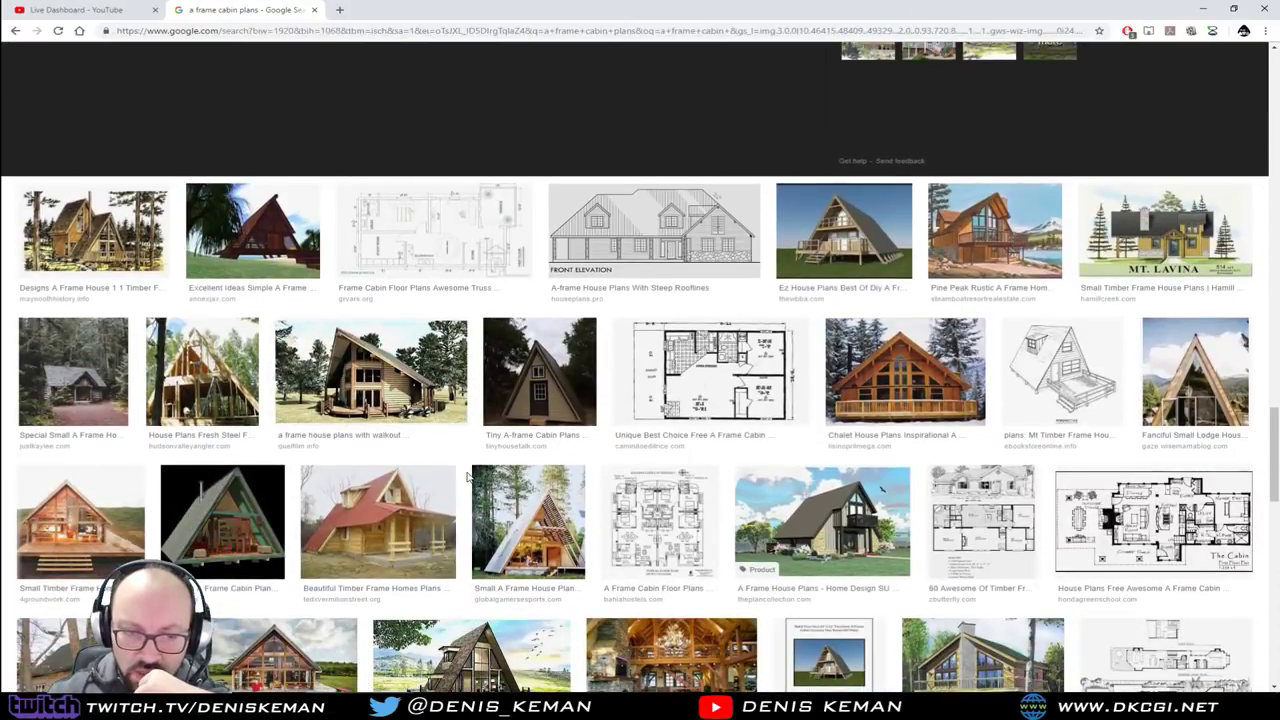
{"action": "left_click", "coordinate": [120, 514]}
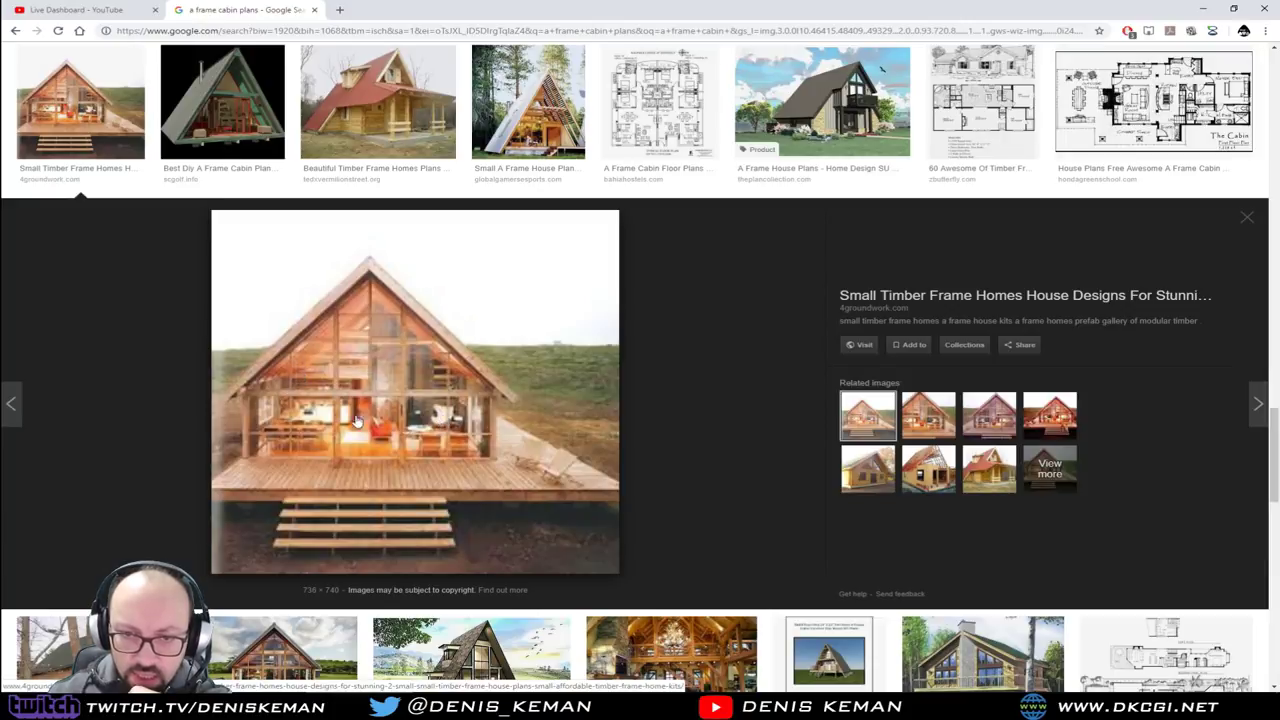
Look further down the image results, past the timber frame homes, for more A-frame cabin designs
{"action": "scroll", "coordinate": [463, 447], "scroll_direction": "down", "scroll_amount": 3}
{"action": "scroll", "coordinate": [463, 460], "scroll_direction": "down", "scroll_amount": 3}
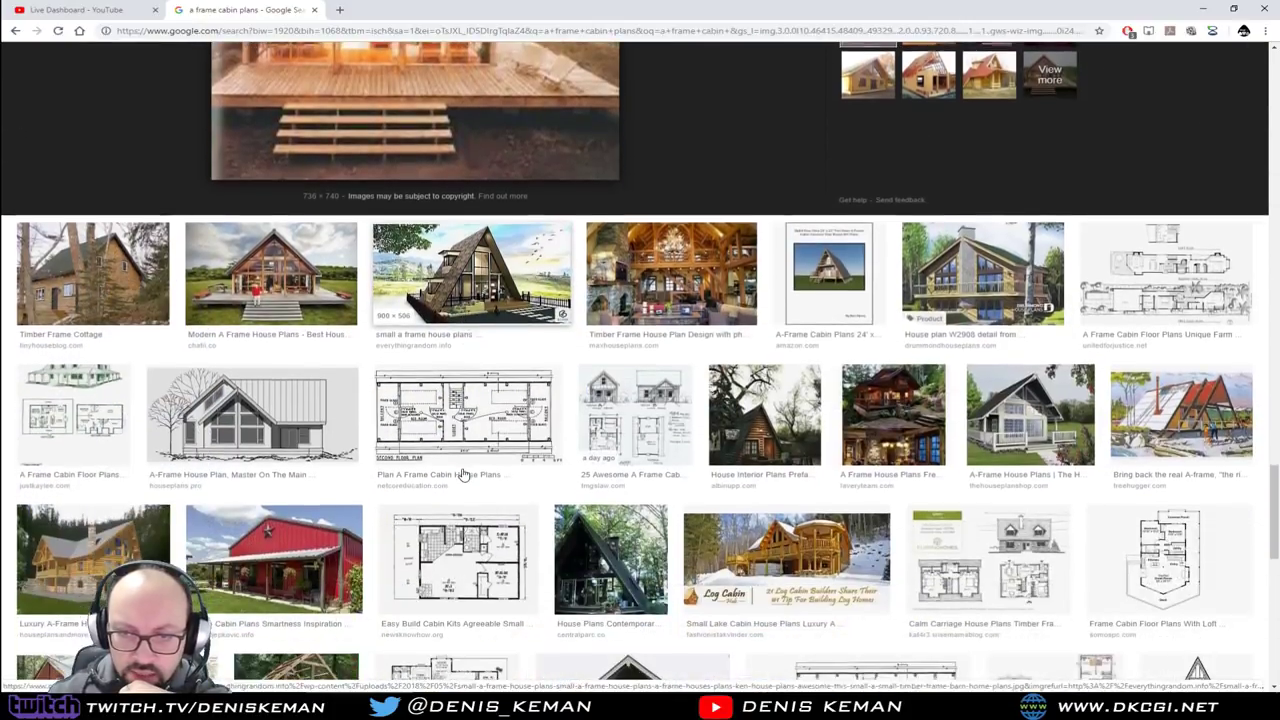
{"action": "scroll", "coordinate": [463, 475], "scroll_direction": "down", "scroll_amount": 2}
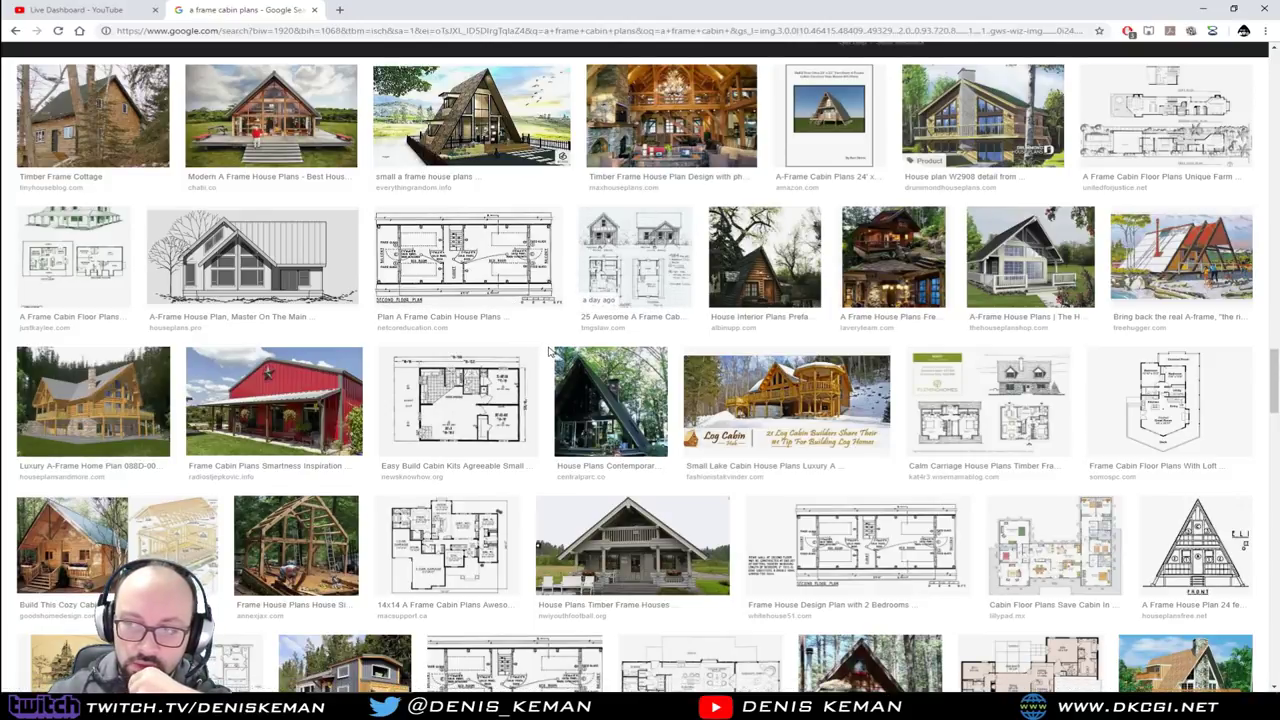
{"action": "scroll", "coordinate": [548, 350], "scroll_direction": "down", "scroll_amount": 3}
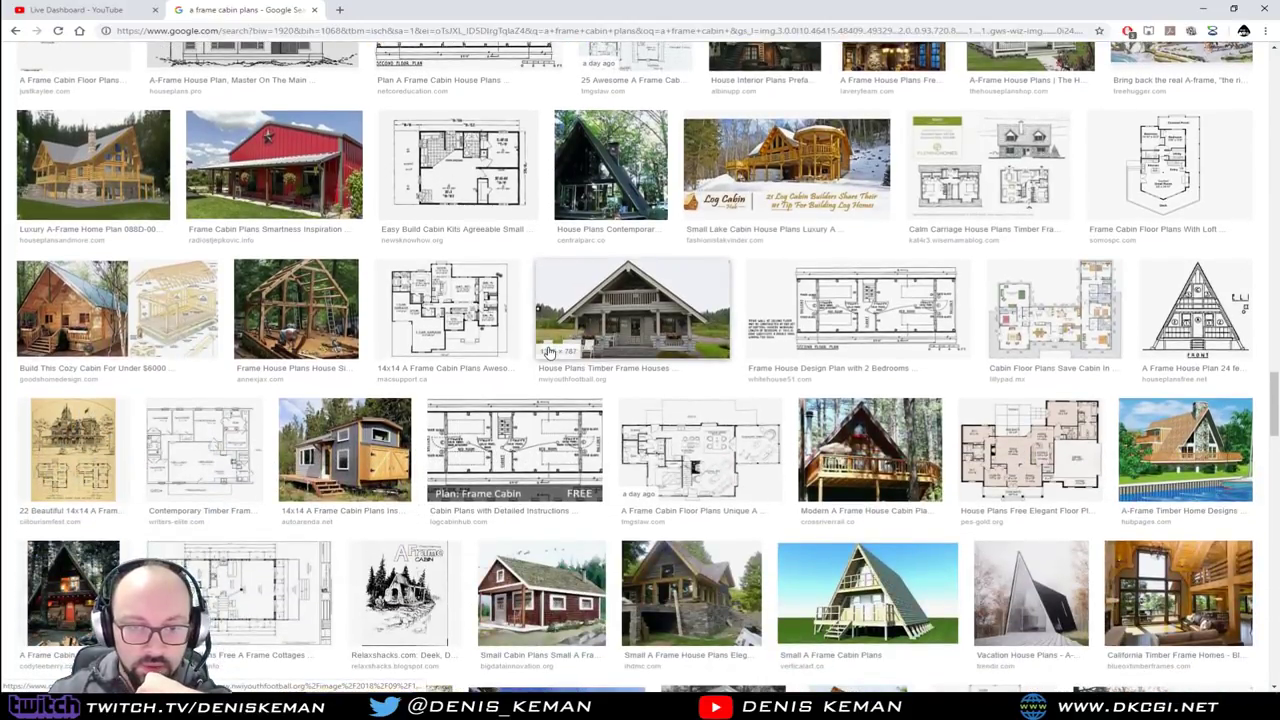
{"action": "scroll", "coordinate": [548, 350], "scroll_direction": "down", "scroll_amount": 3}
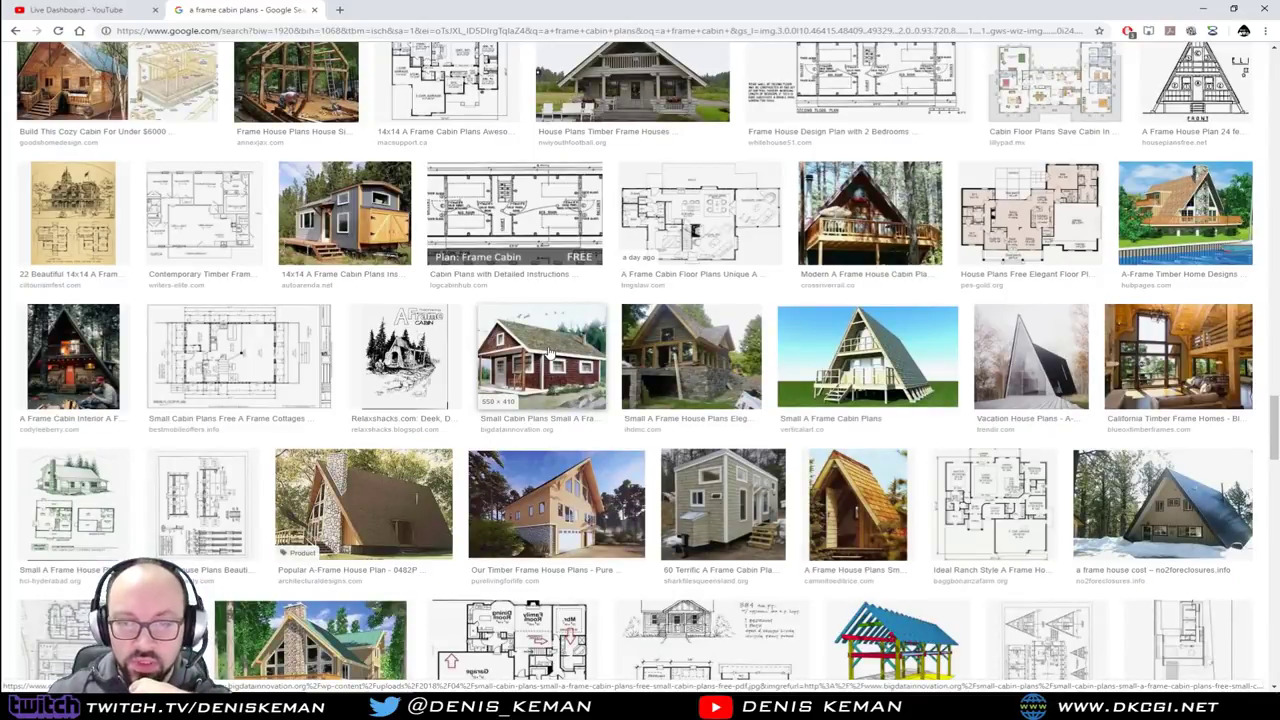
{"action": "scroll", "coordinate": [548, 350], "scroll_direction": "down", "scroll_amount": 2}
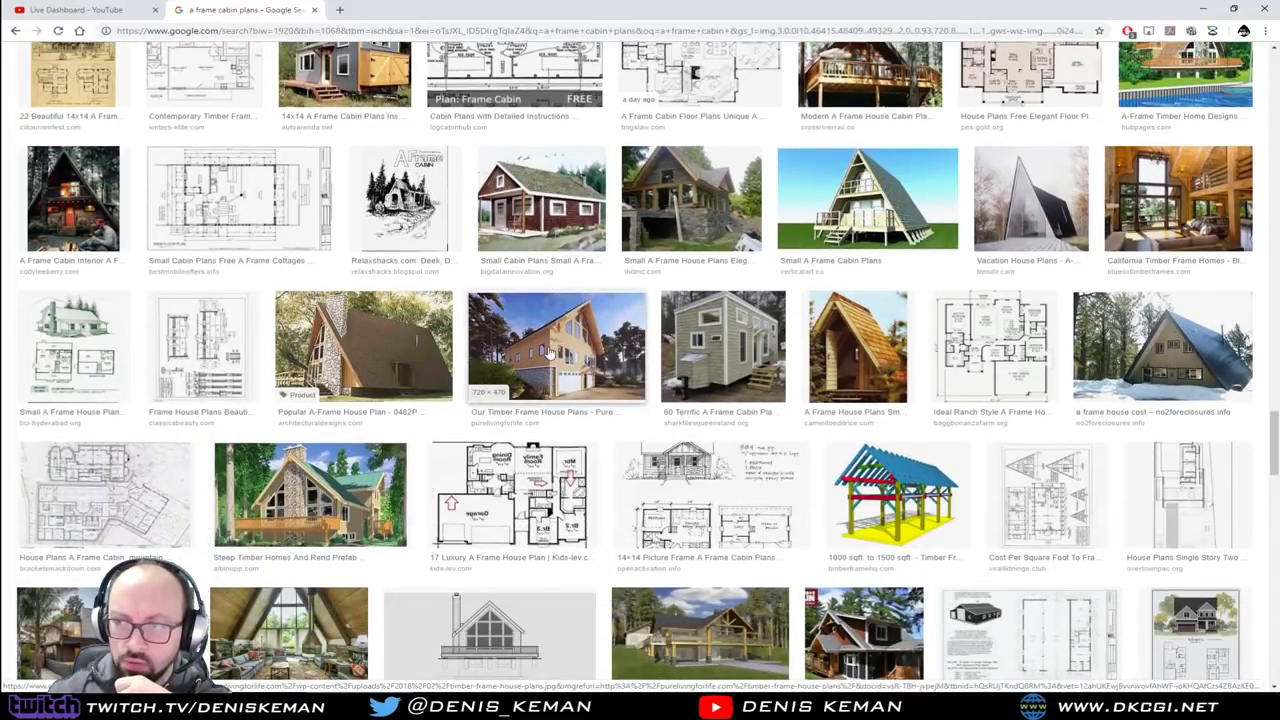
Preview the "Vacation House Plans - A-Frame" image and its related Dwell Magazine A-Frame Haus photo
{"action": "left_click", "coordinate": [1058, 205]}
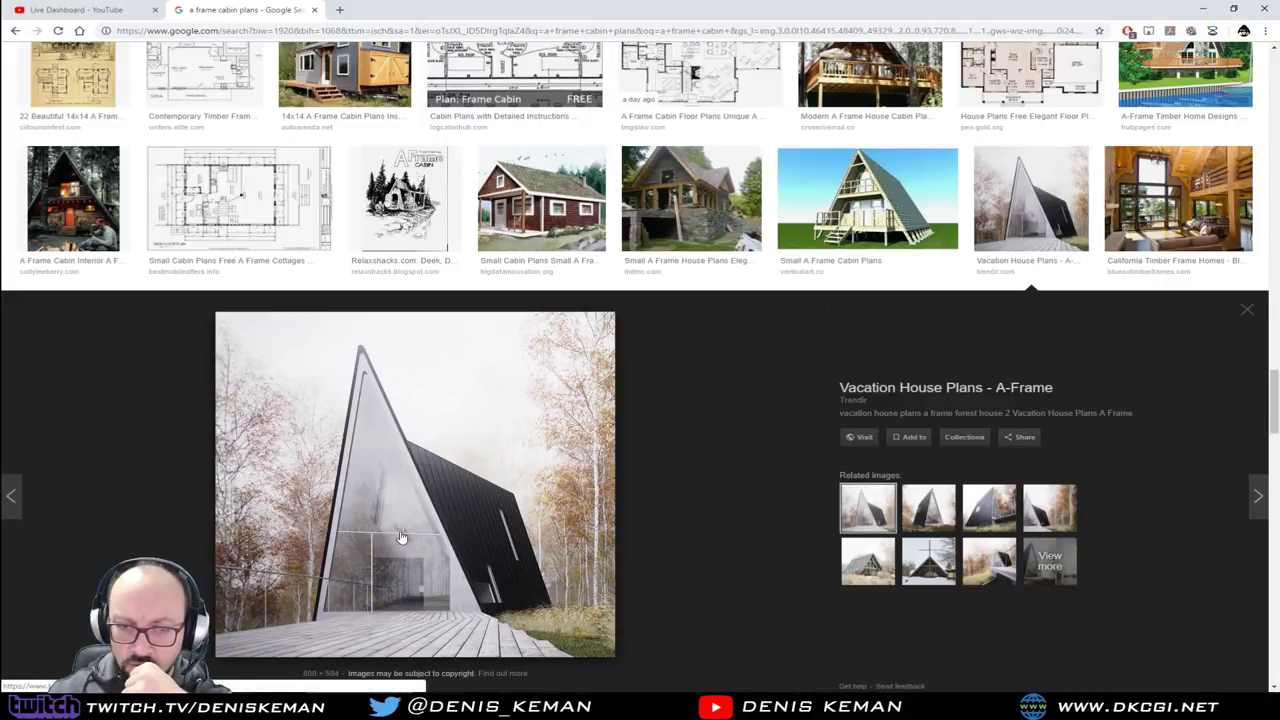
{"action": "scroll", "coordinate": [400, 537], "scroll_direction": "down", "scroll_amount": 2}
{"action": "scroll", "coordinate": [400, 537], "scroll_direction": "down", "scroll_amount": 1}
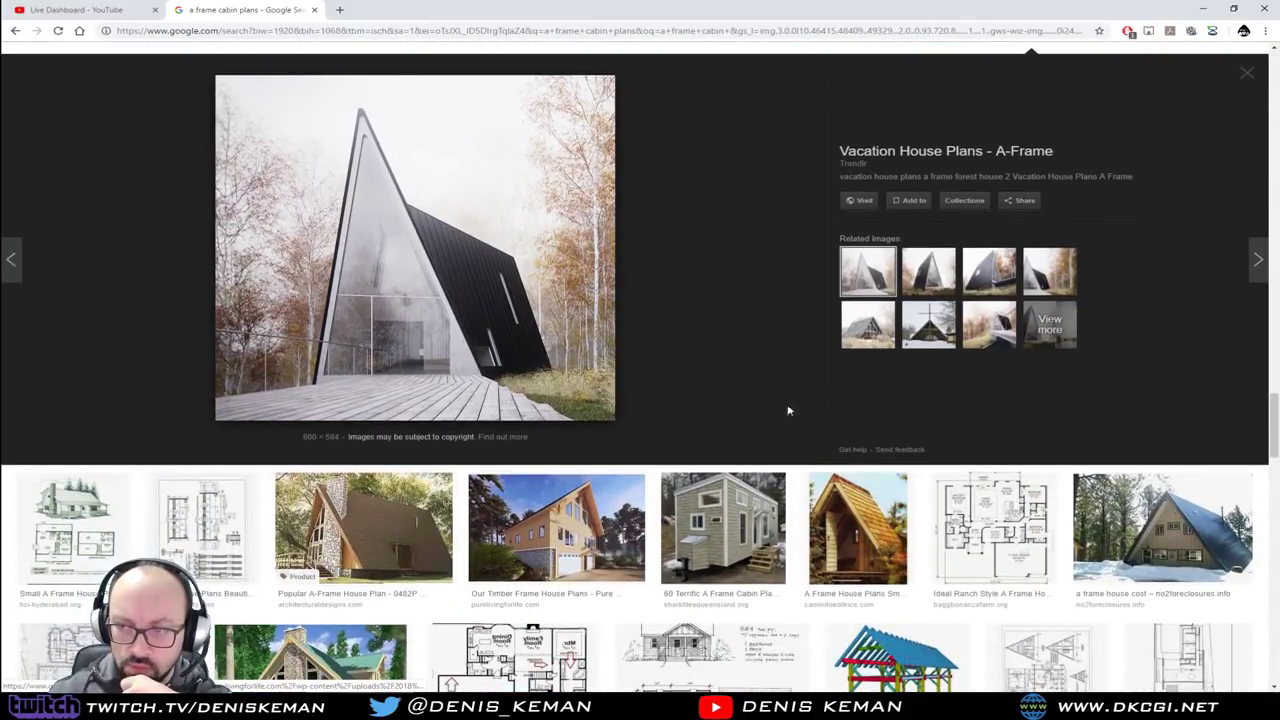
{"action": "left_click", "coordinate": [929, 320]}
{"action": "left_click", "coordinate": [868, 320]}
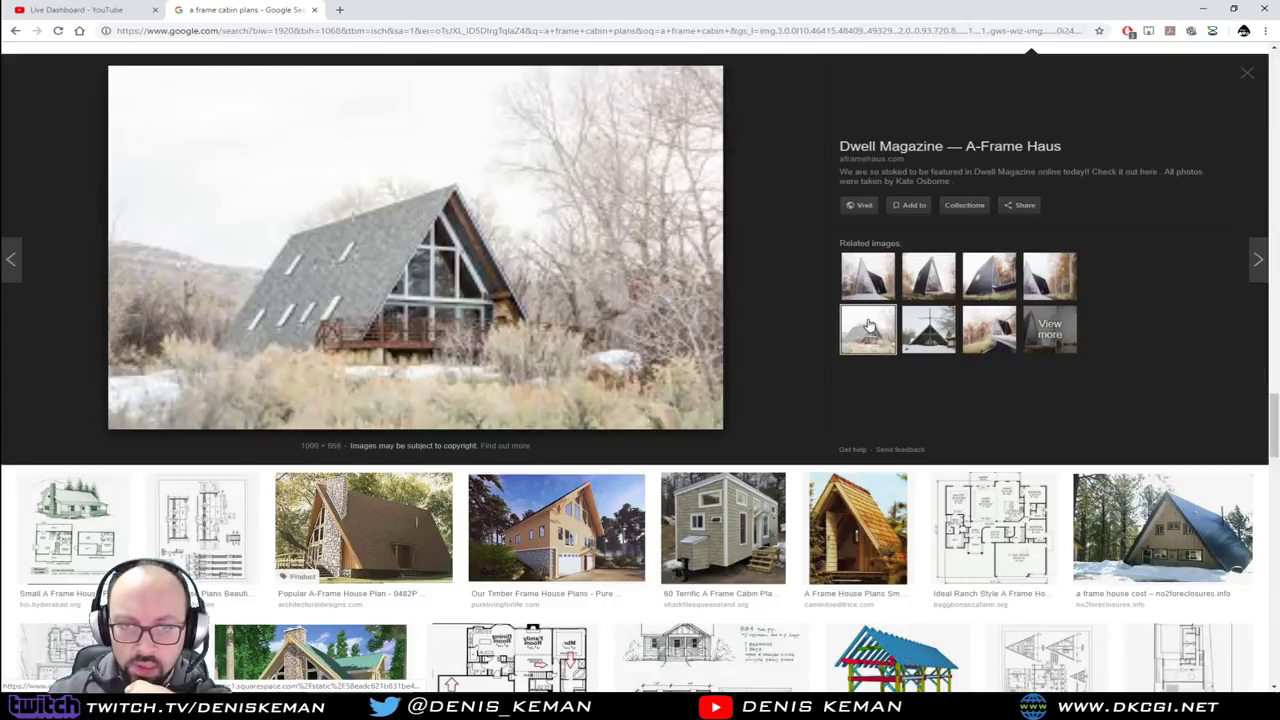
Preview the Popular A-Frame House Plan 0482P and the steep timber home, and skim the remaining image results
{"action": "left_click", "coordinate": [340, 553]}
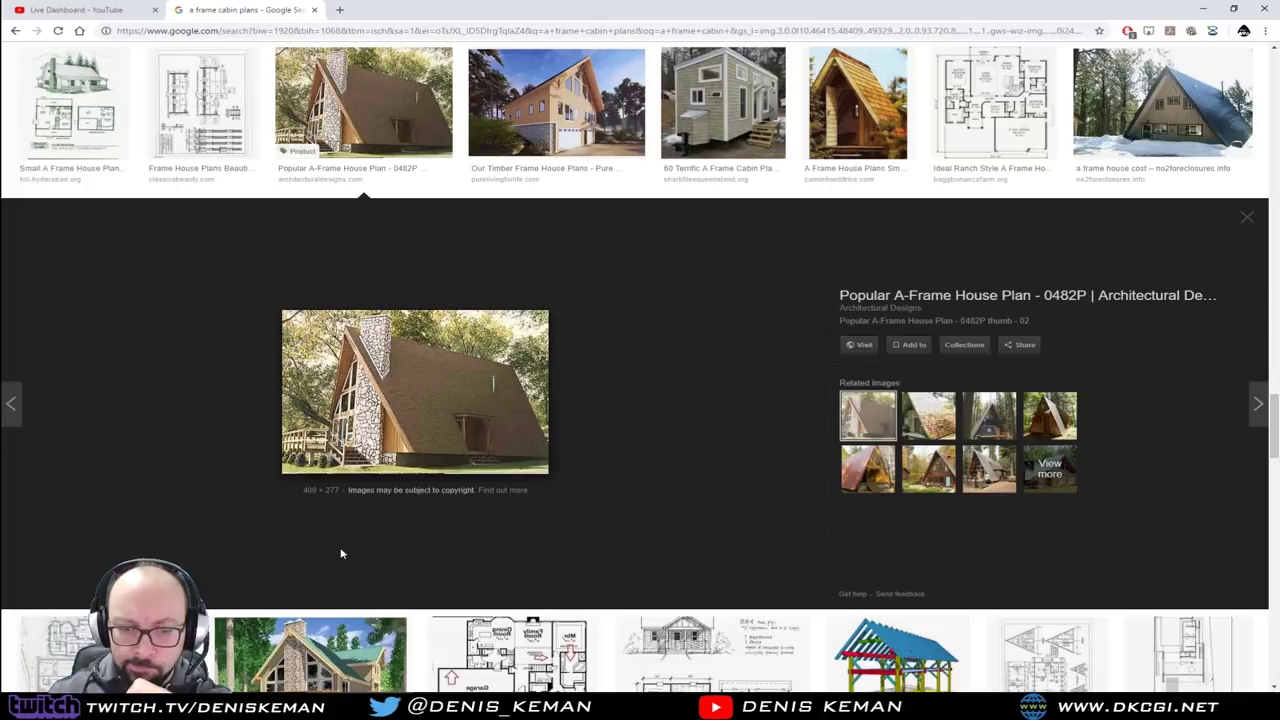
{"action": "scroll", "coordinate": [340, 553], "scroll_direction": "down", "scroll_amount": 2}
{"action": "left_click", "coordinate": [358, 511]}
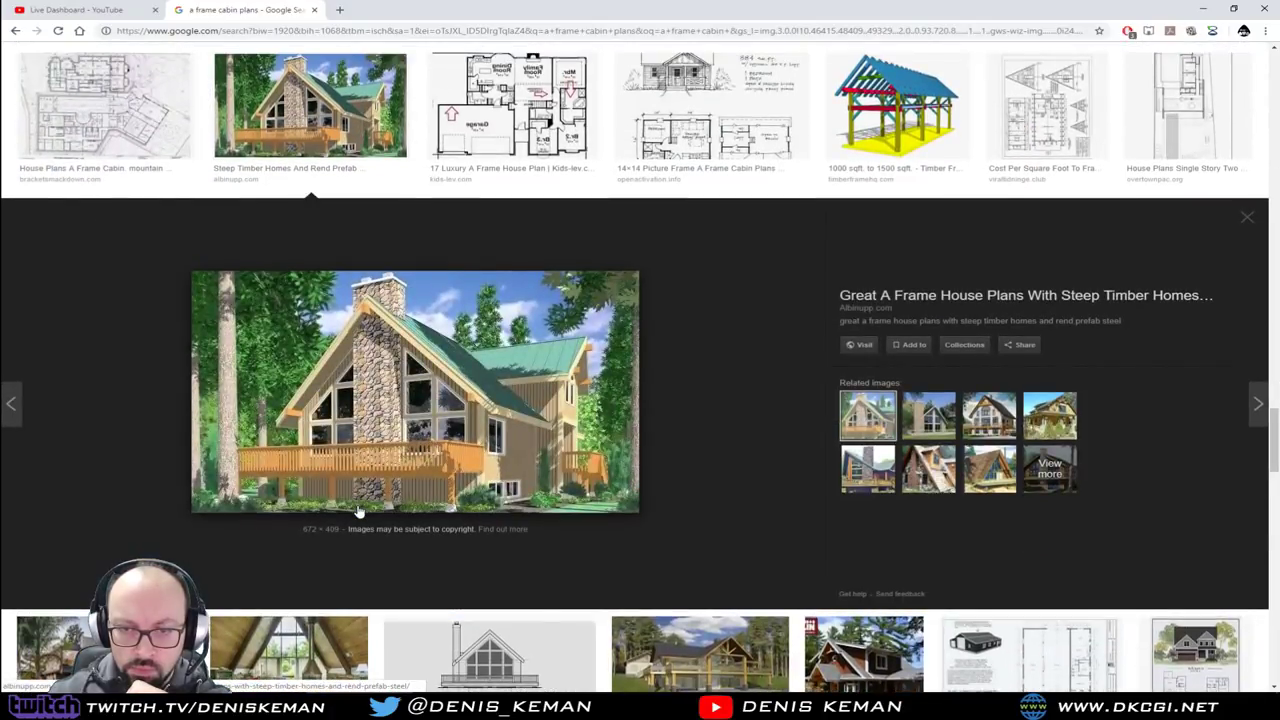
{"action": "scroll", "coordinate": [514, 415], "scroll_direction": "down", "scroll_amount": 5}
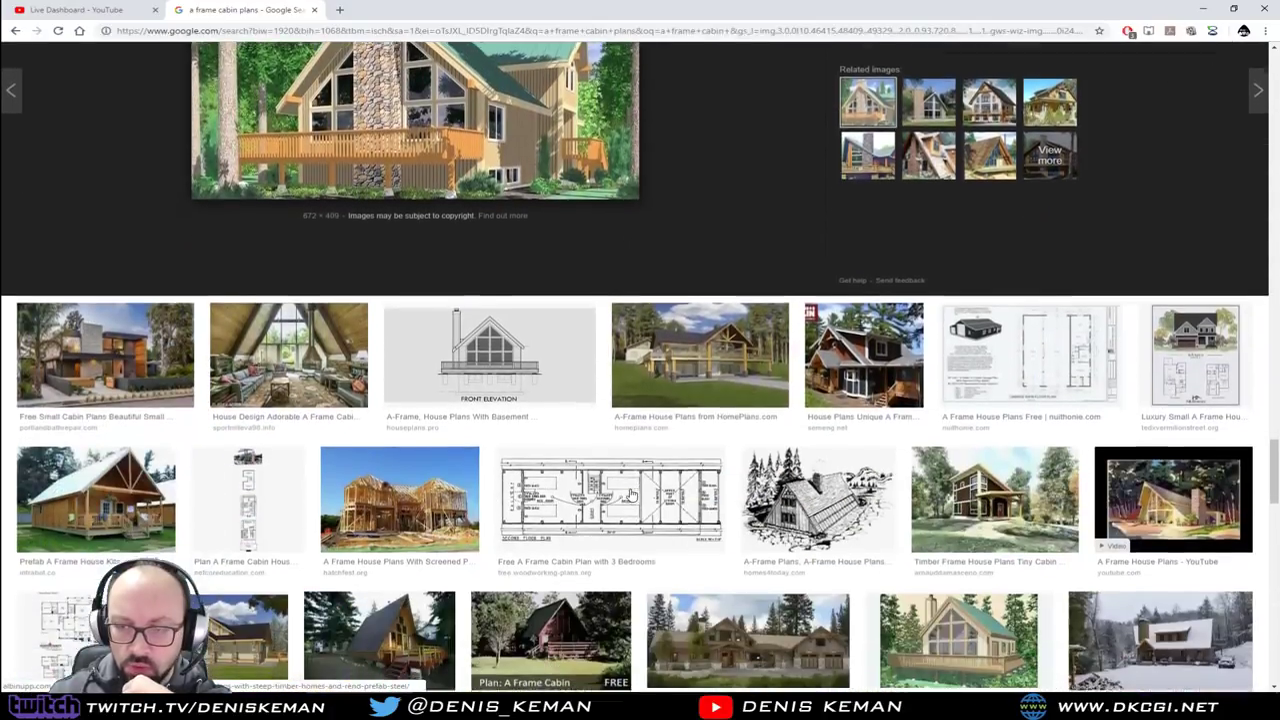
{"action": "scroll", "coordinate": [630, 494], "scroll_direction": "down", "scroll_amount": 10}
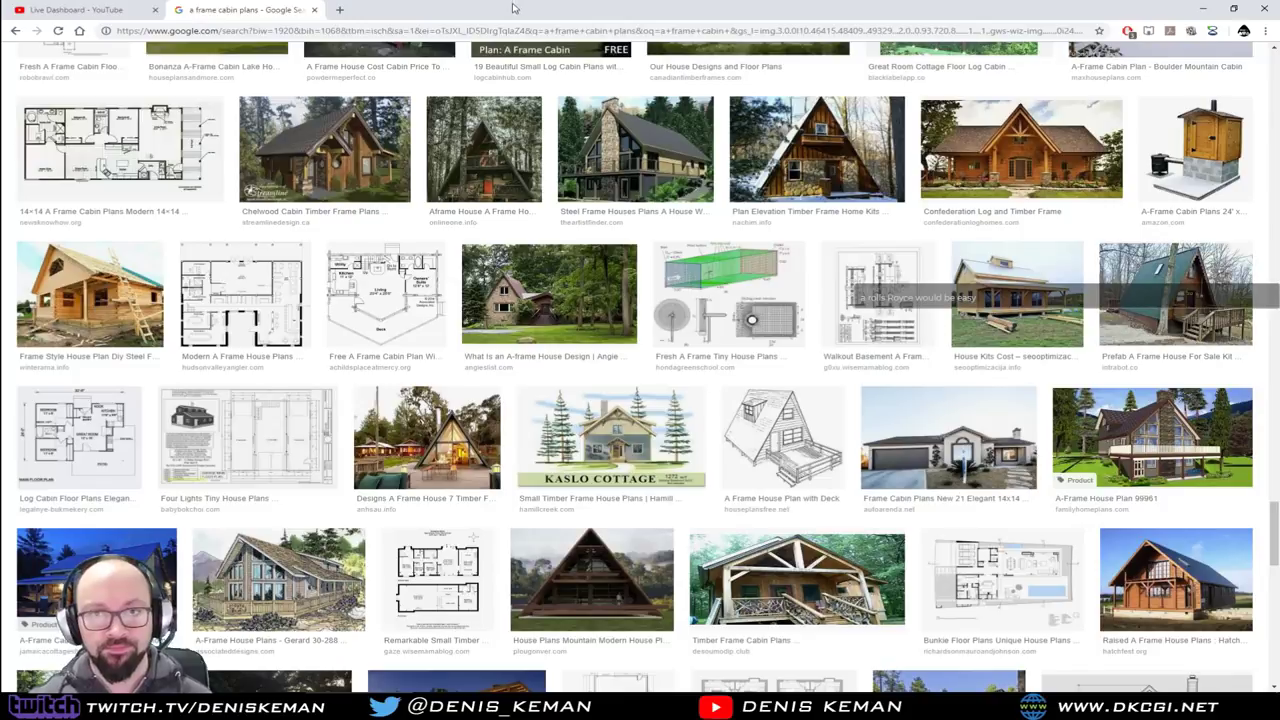
Move the browser out of the way and view the reference images Type_05 to Type_08 in Windows Photo Viewer
{"action": "left_click_drag", "start_coordinate": [515, 9], "coordinate": [0, 39]}
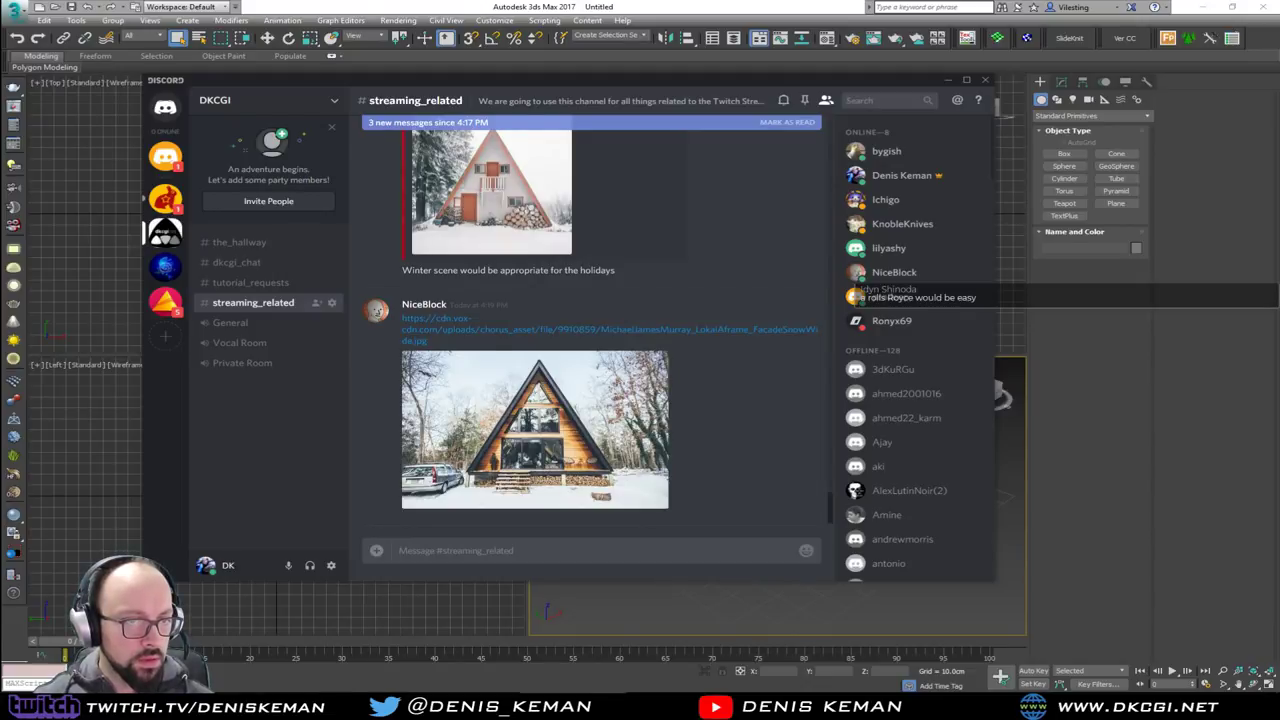
{"action": "key", "text": "alt+Tab"}
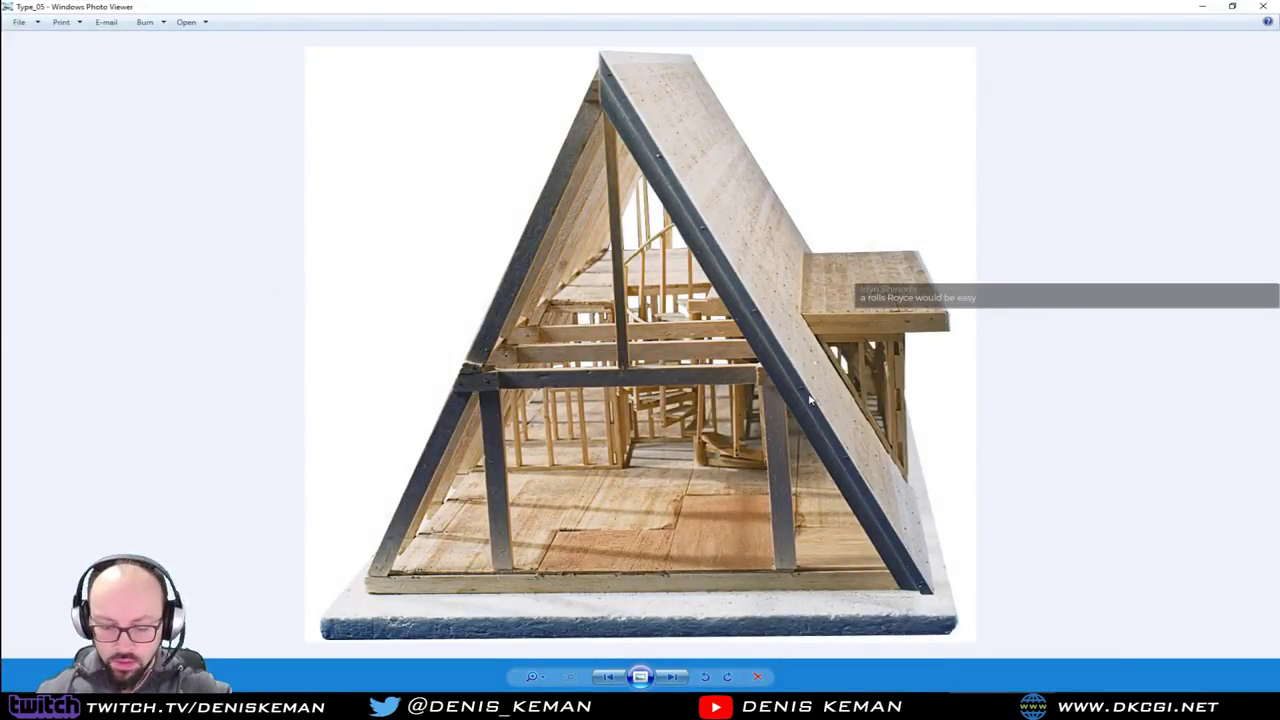
{"action": "key", "text": "Right"}
{"action": "key", "text": "Right"}
{"action": "key", "text": "Right"}
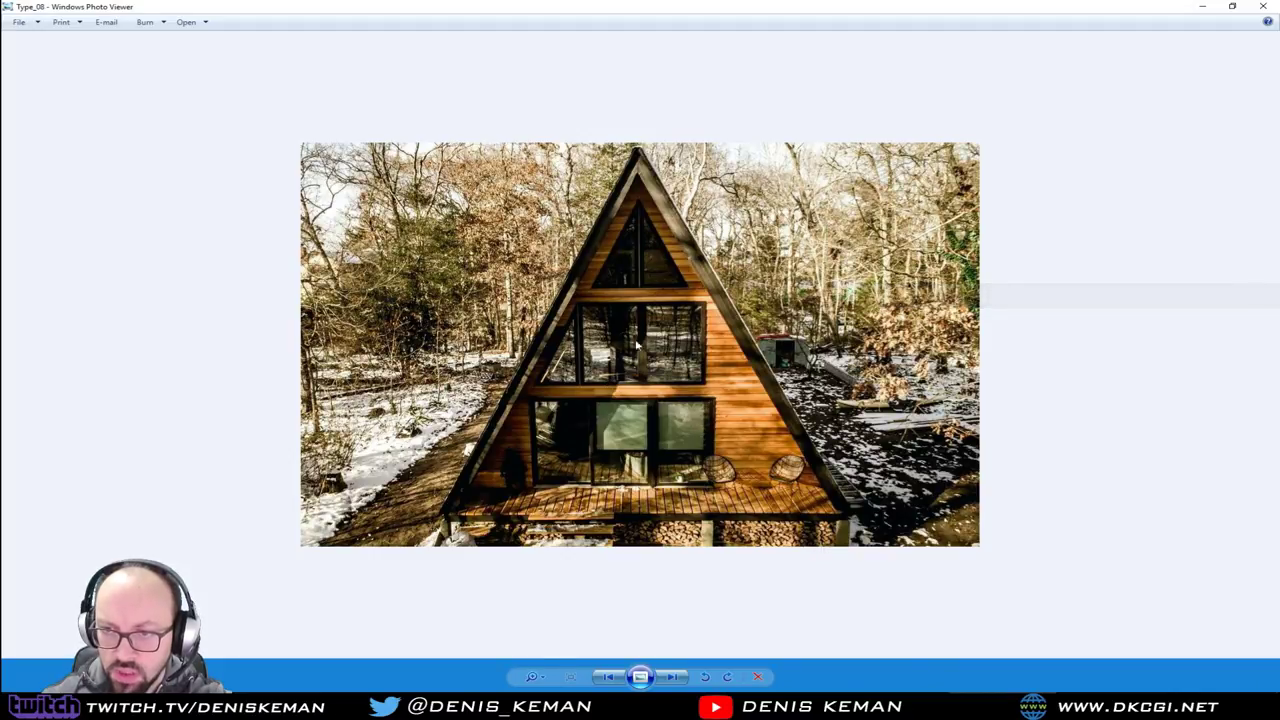
Return to the AFrame drawing through the remaining reference images and examine its front and rear elevations up close
{"action": "key", "text": "Right"}
{"action": "key", "text": "Right"}
{"action": "key", "text": "Right"}
{"action": "key", "text": "Left"}
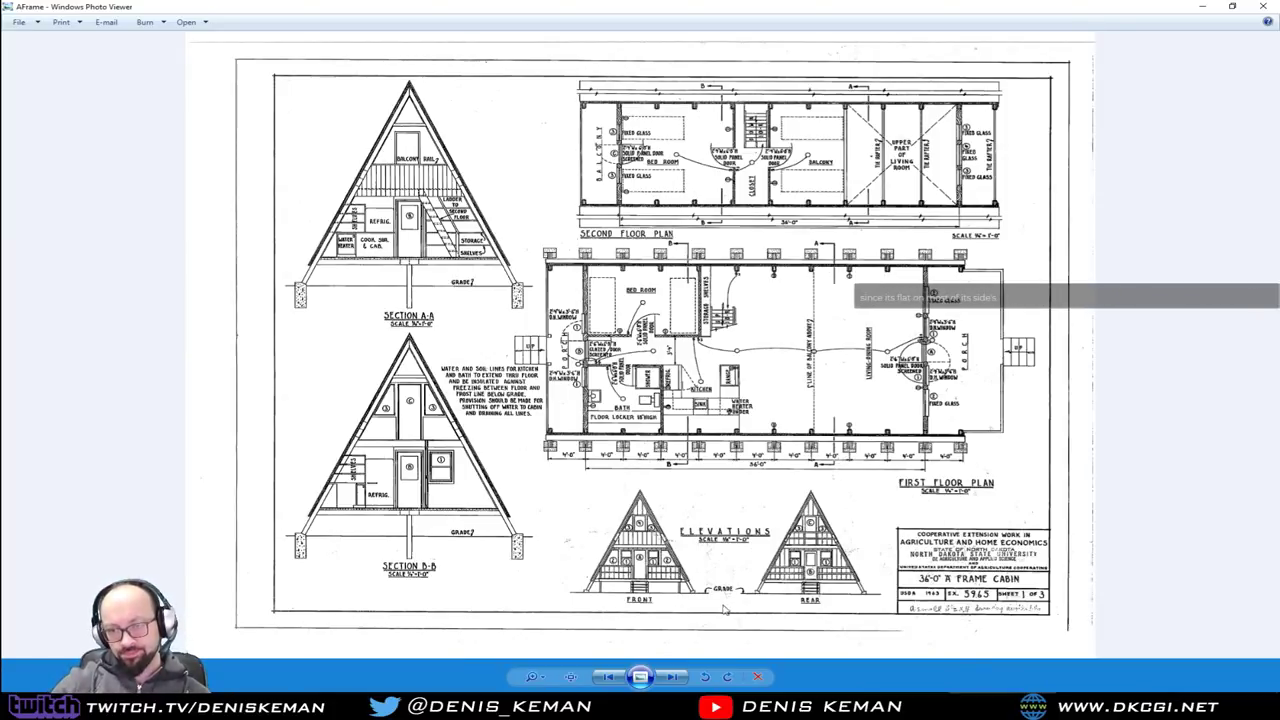
{"action": "scroll", "coordinate": [680, 588], "scroll_direction": "up", "scroll_amount": 4}
{"action": "scroll", "coordinate": [680, 588], "scroll_direction": "up", "scroll_amount": 1}
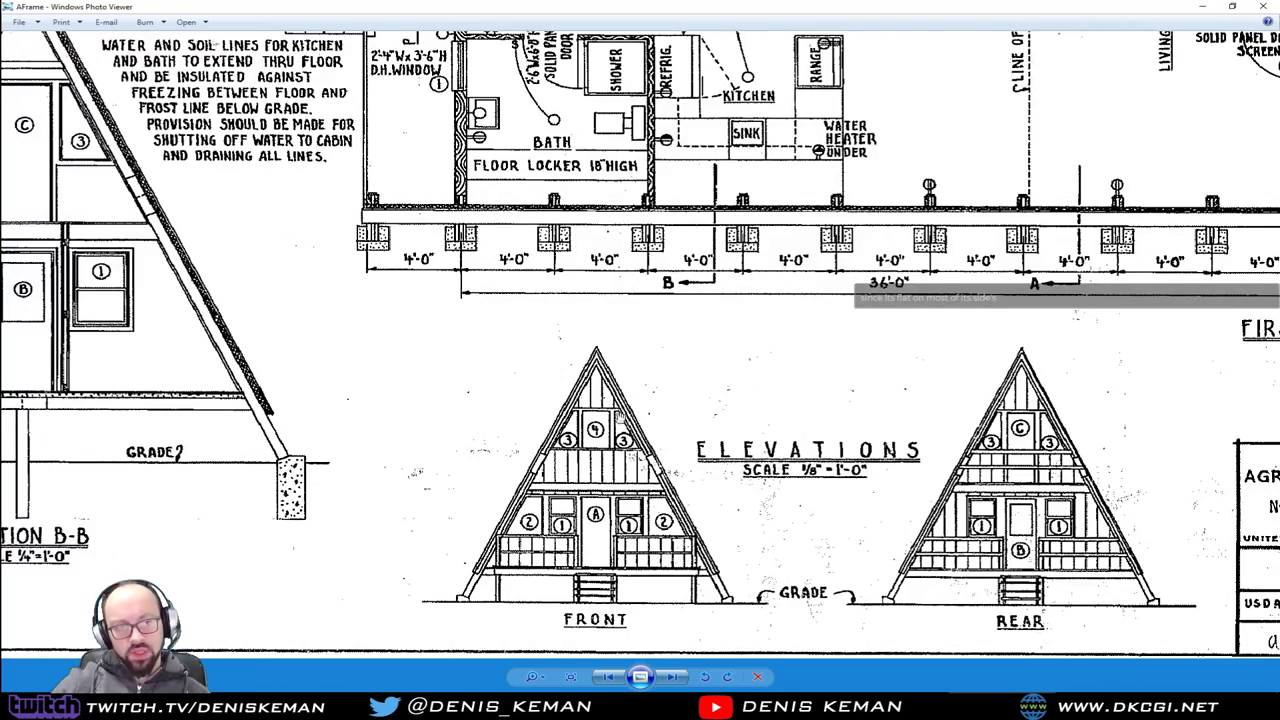
Examine the AFrame drawing's first floor plan, sections and elevations up close, and close the image viewer
{"action": "left_click_drag", "start_coordinate": [848, 466], "coordinate": [442, 472]}
{"action": "left_click_drag", "start_coordinate": [606, 241], "coordinate": [866, 570]}
{"action": "scroll", "coordinate": [905, 392], "scroll_direction": "down", "scroll_amount": 2}
{"action": "left_click_drag", "start_coordinate": [350, 362], "coordinate": [453, 310]}
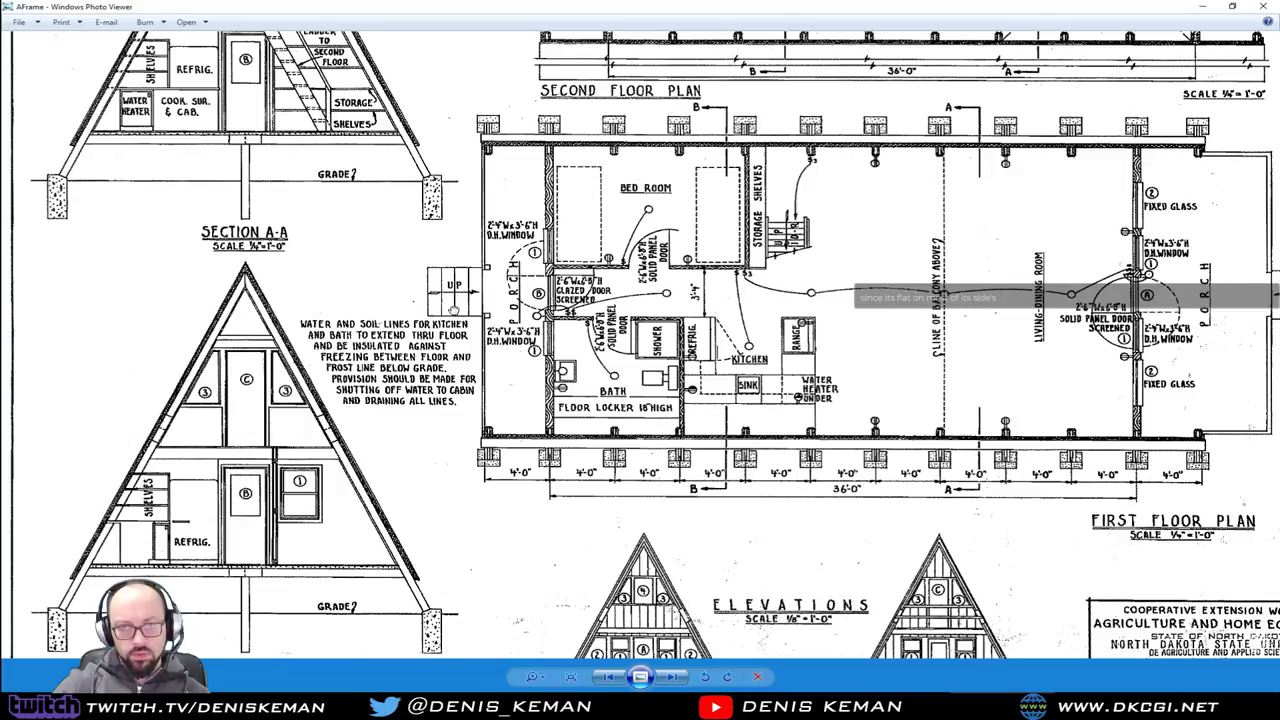
{"action": "left_click_drag", "start_coordinate": [454, 307], "coordinate": [510, 389]}
{"action": "left_click_drag", "start_coordinate": [840, 169], "coordinate": [521, 104]}
{"action": "left_click_drag", "start_coordinate": [819, 335], "coordinate": [733, 207]}
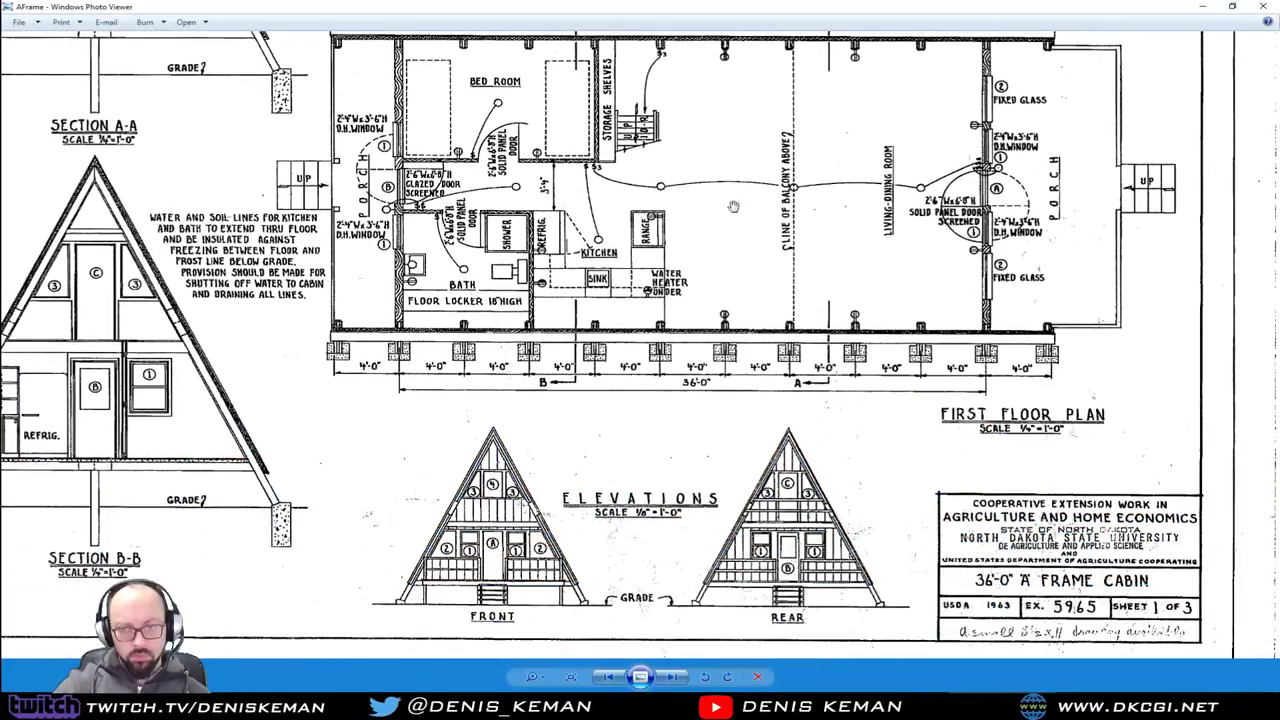
{"action": "left_click_drag", "start_coordinate": [769, 334], "coordinate": [765, 284]}
{"action": "left_click_drag", "start_coordinate": [950, 316], "coordinate": [865, 395]}
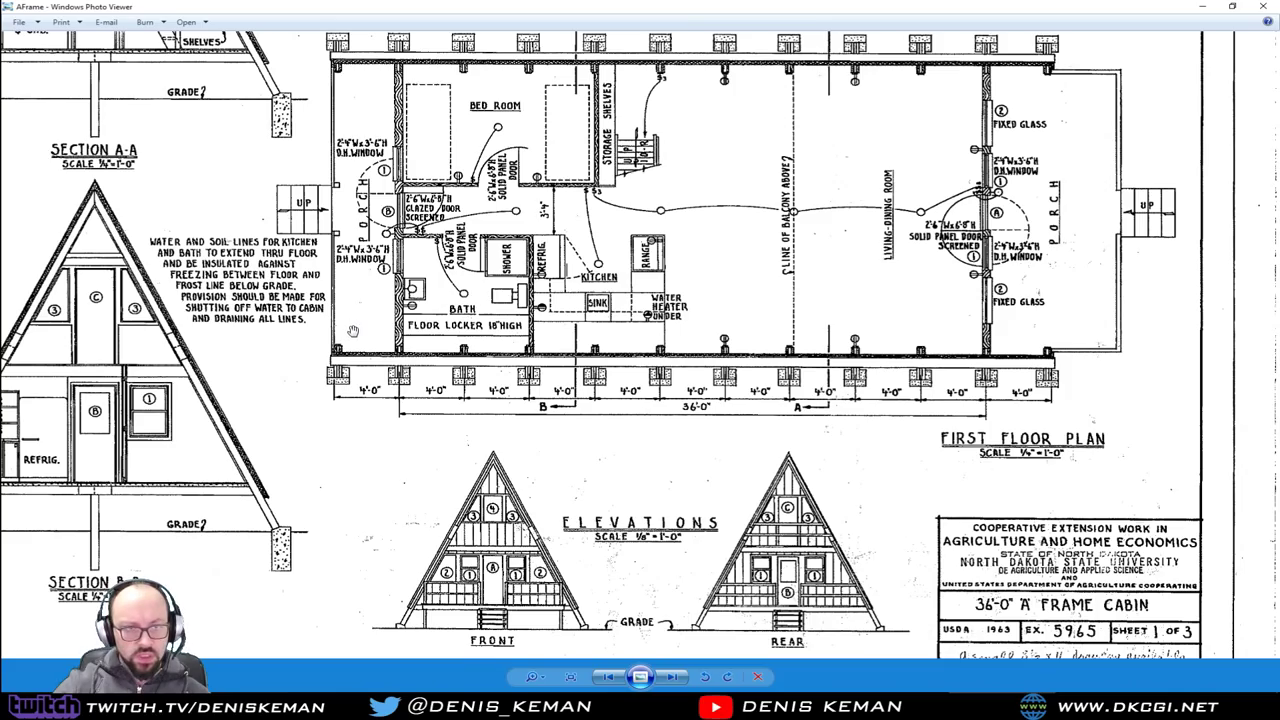
{"action": "left_click_drag", "start_coordinate": [204, 282], "coordinate": [397, 421]}
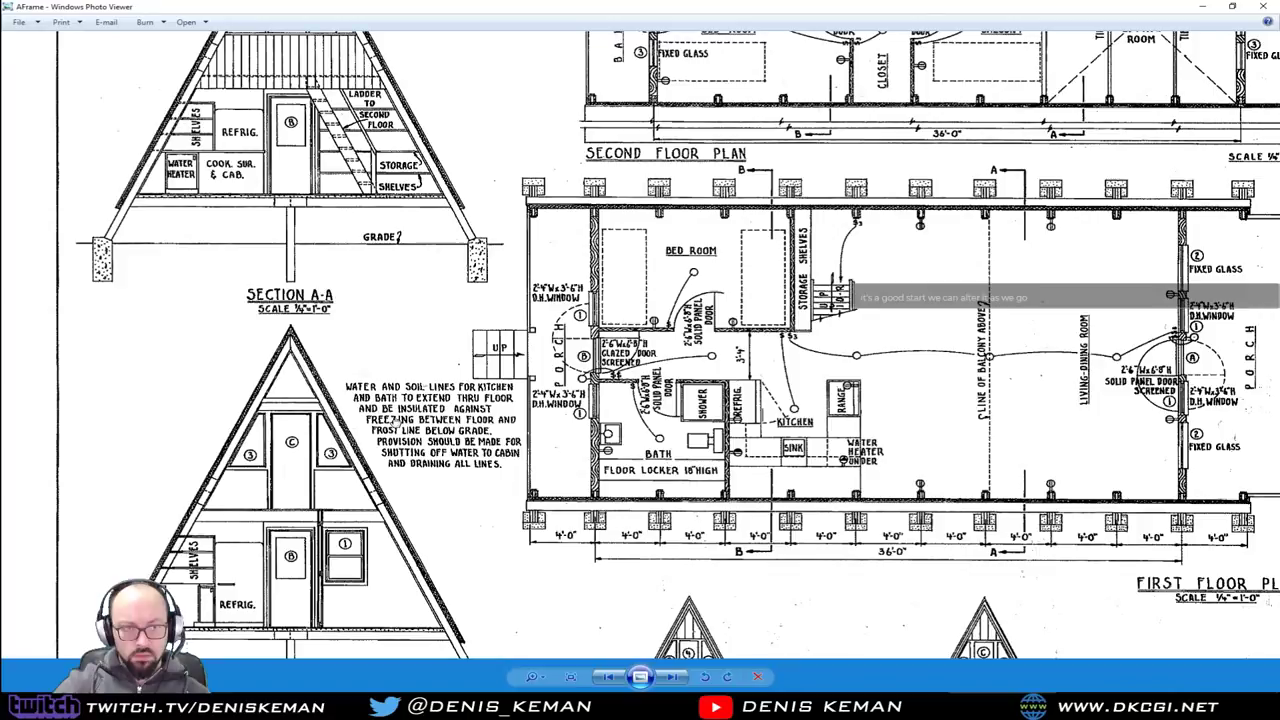
{"action": "left_click", "coordinate": [1264, 6]}
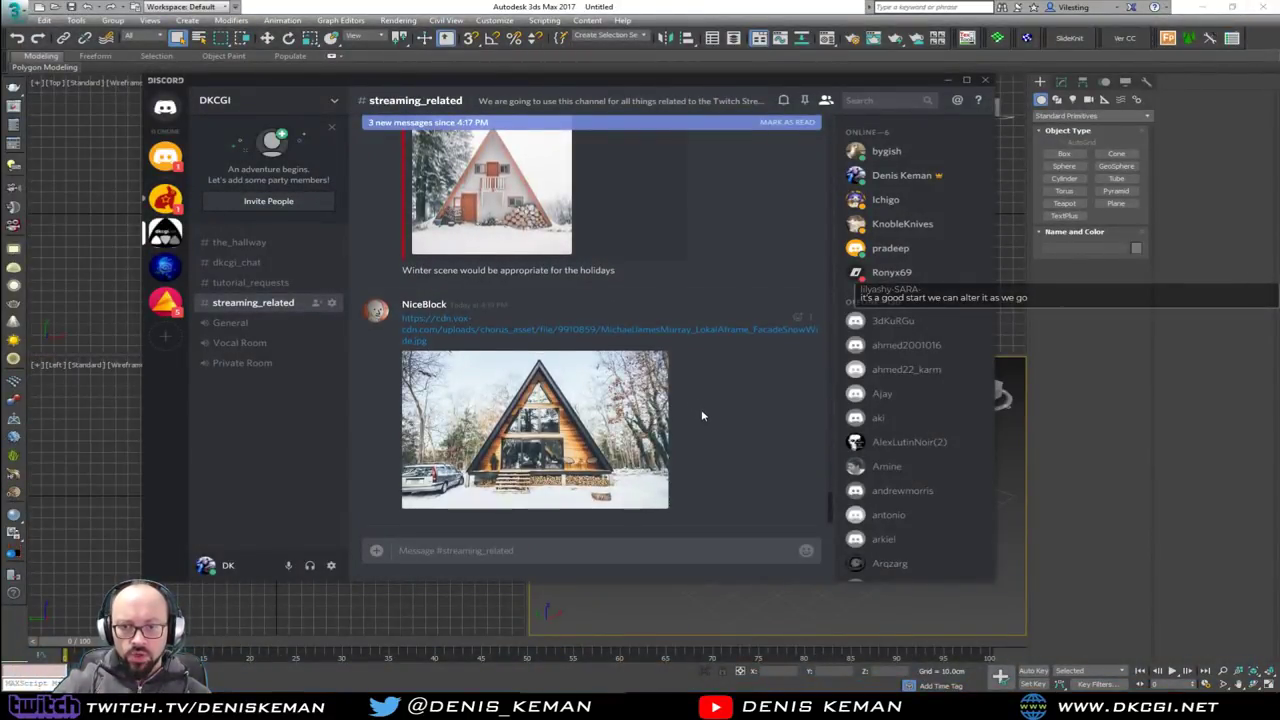
Mark the Discord channel's new messages as read, review the shared A-frame photos, and enlarge the snowy cabin with orange trim
{"action": "scroll", "coordinate": [703, 410], "scroll_direction": "up", "scroll_amount": 5}
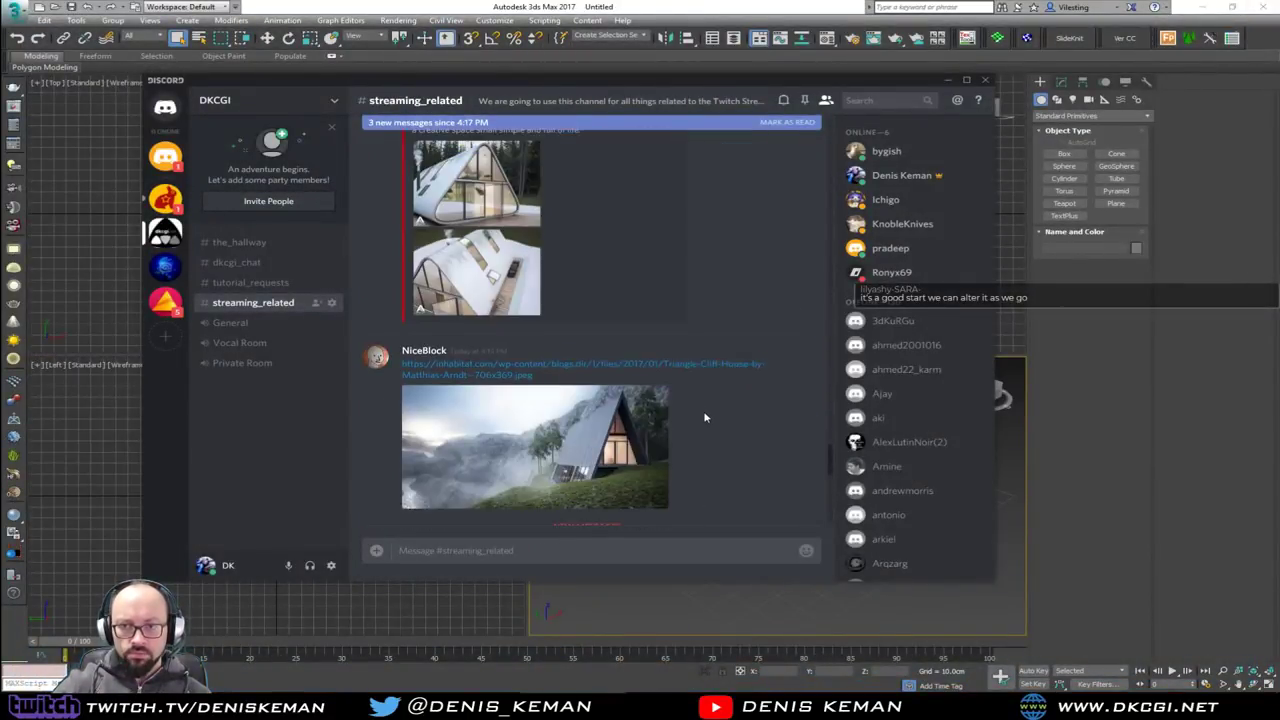
{"action": "left_click", "coordinate": [790, 122]}
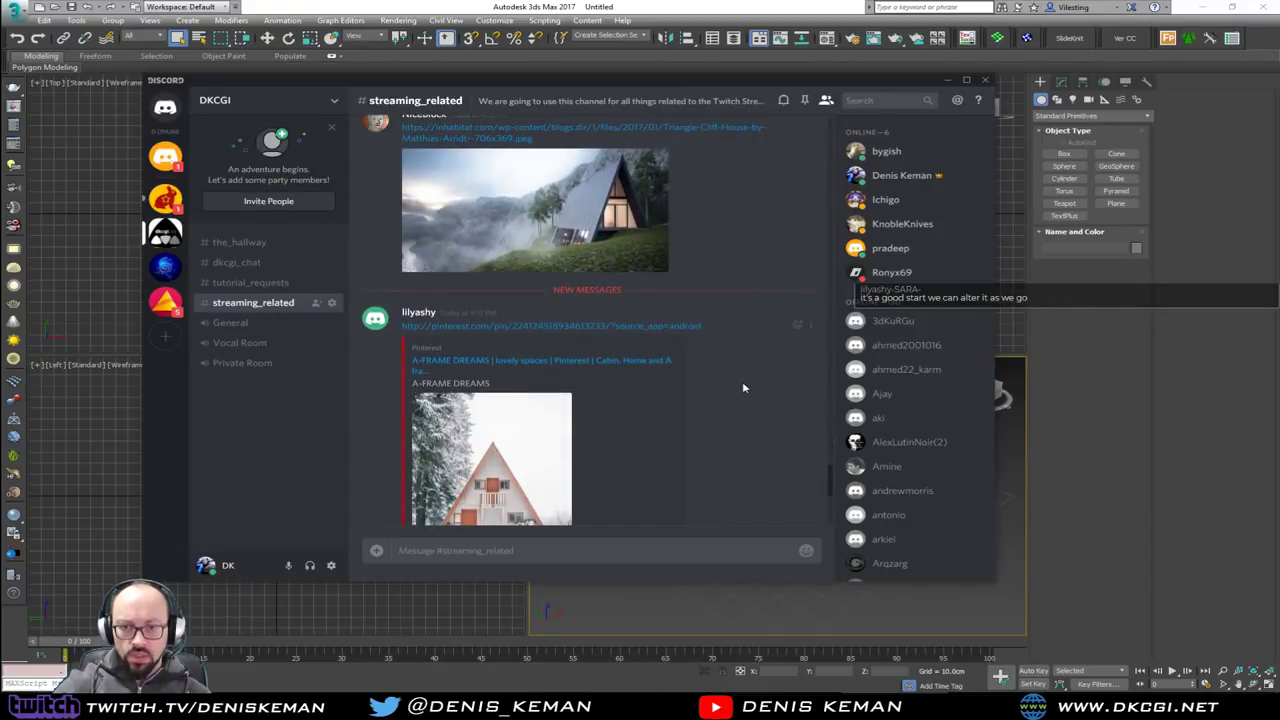
{"action": "scroll", "coordinate": [743, 388], "scroll_direction": "down", "scroll_amount": 3}
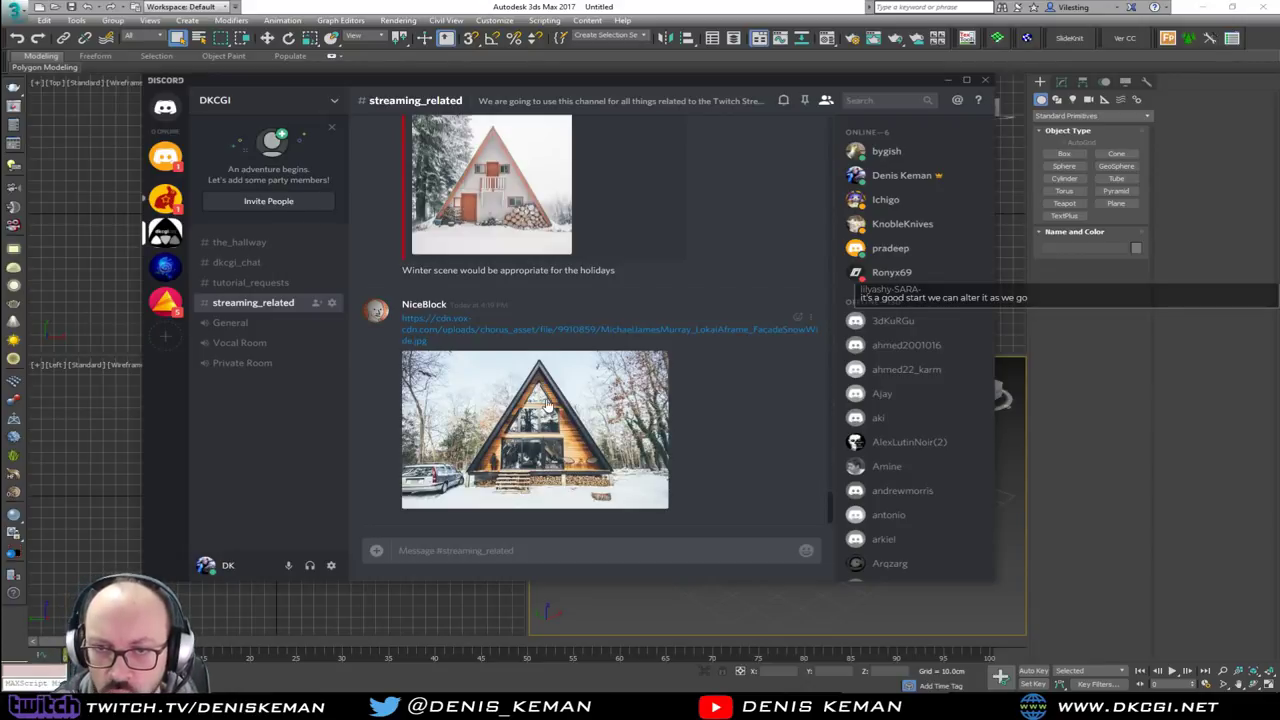
{"action": "scroll", "coordinate": [548, 408], "scroll_direction": "up", "scroll_amount": 3}
{"action": "scroll", "coordinate": [512, 334], "scroll_direction": "up", "scroll_amount": 2}
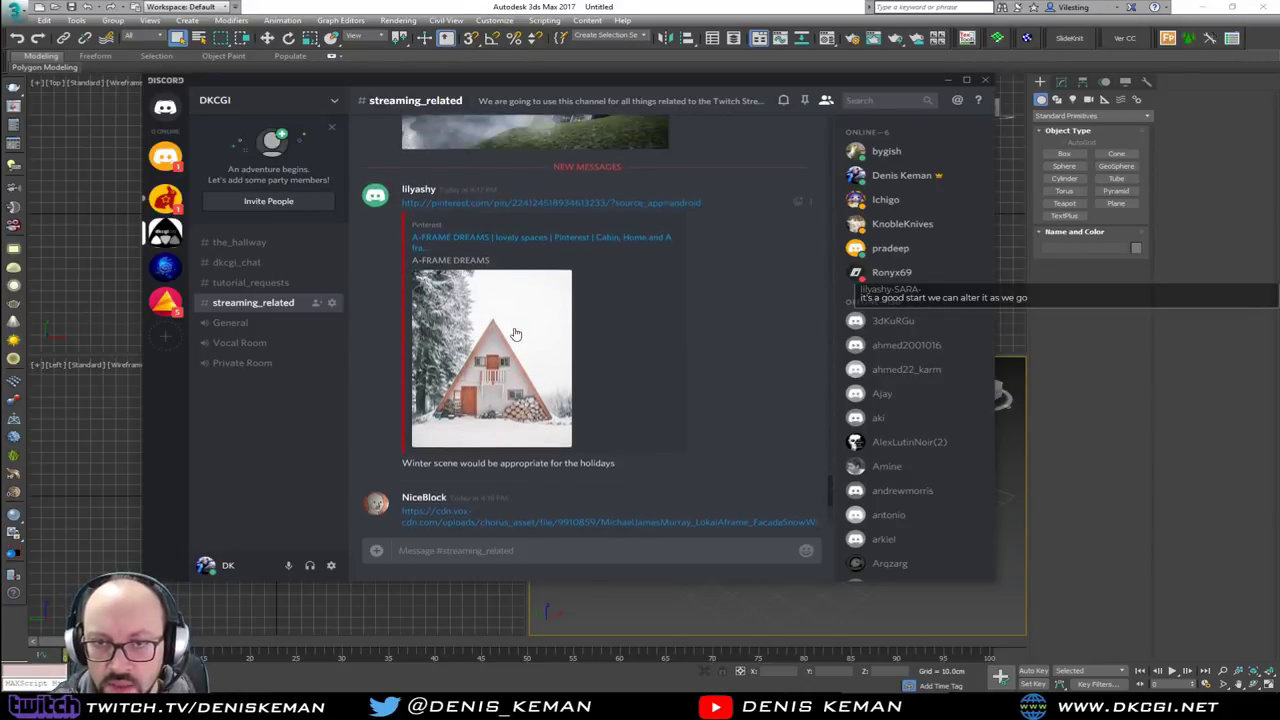
{"action": "scroll", "coordinate": [519, 362], "scroll_direction": "down", "scroll_amount": 6}
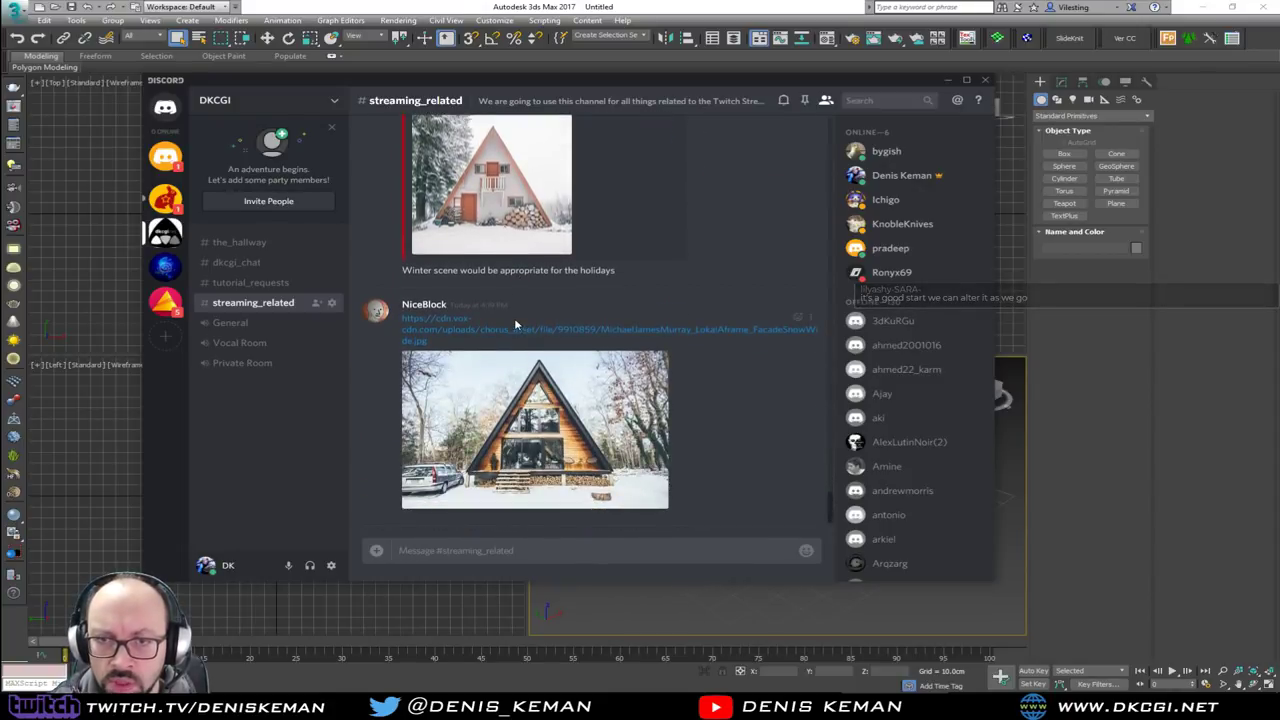
{"action": "left_click", "coordinate": [492, 193]}
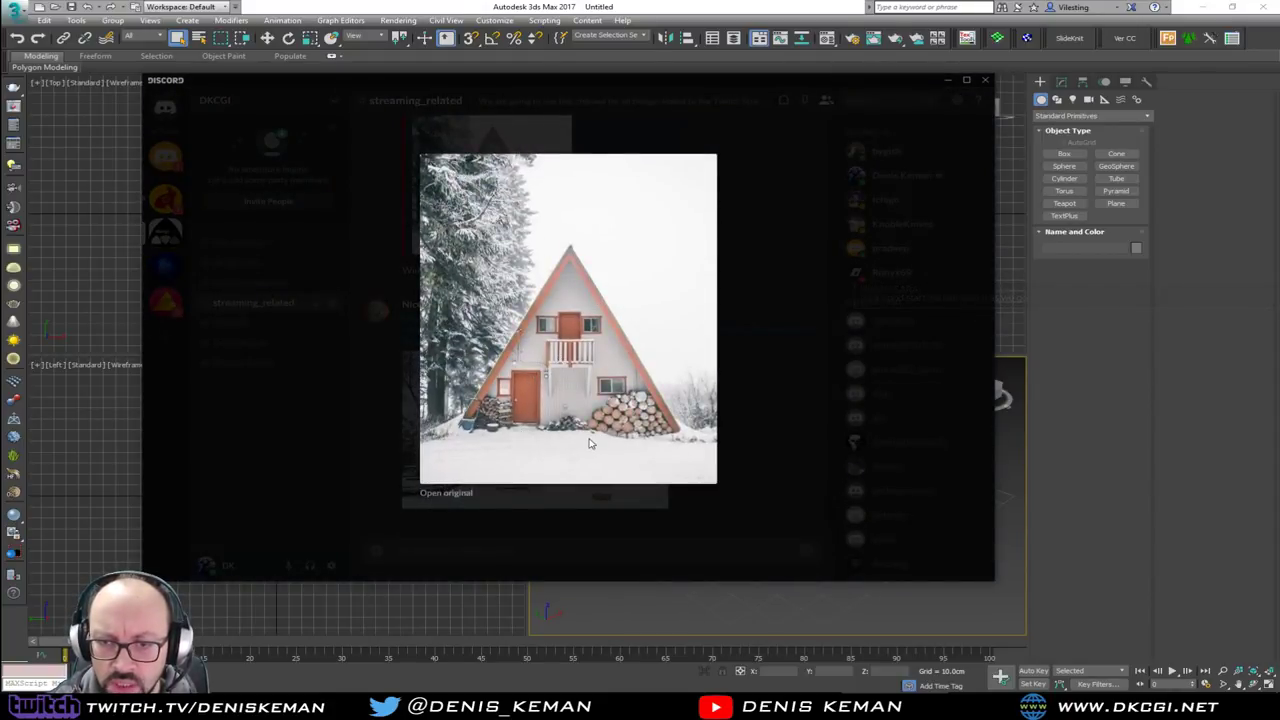
Switch back to Discord by way of 3ds Max and close the enlarged snowy cabin photo
{"action": "left_click", "coordinate": [722, 619]}
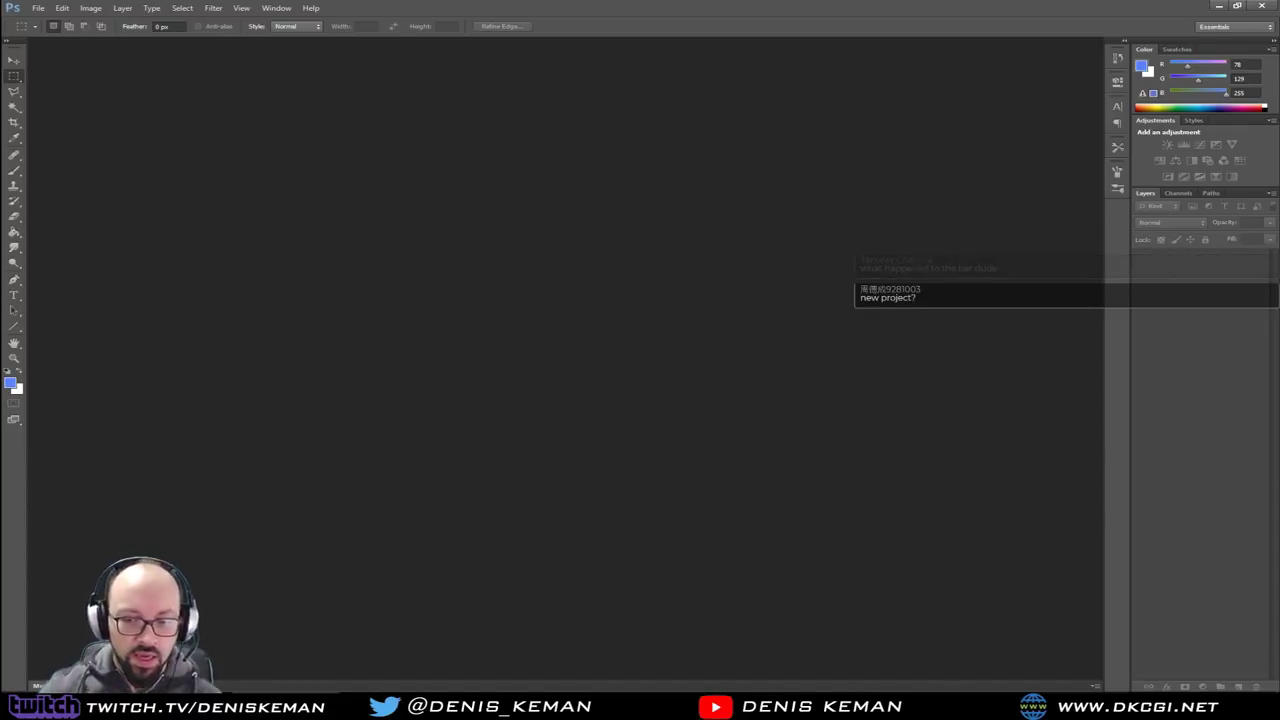
{"action": "left_click", "coordinate": [868, 706]}
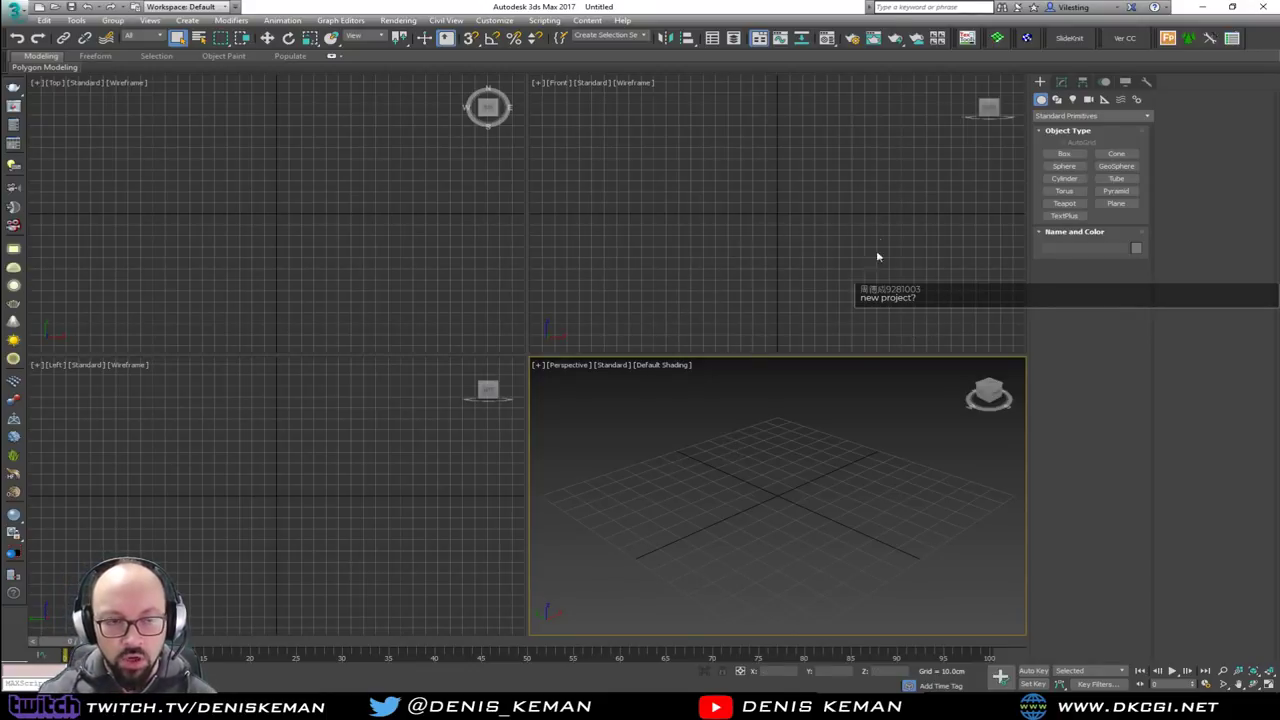
{"action": "left_click", "coordinate": [943, 704]}
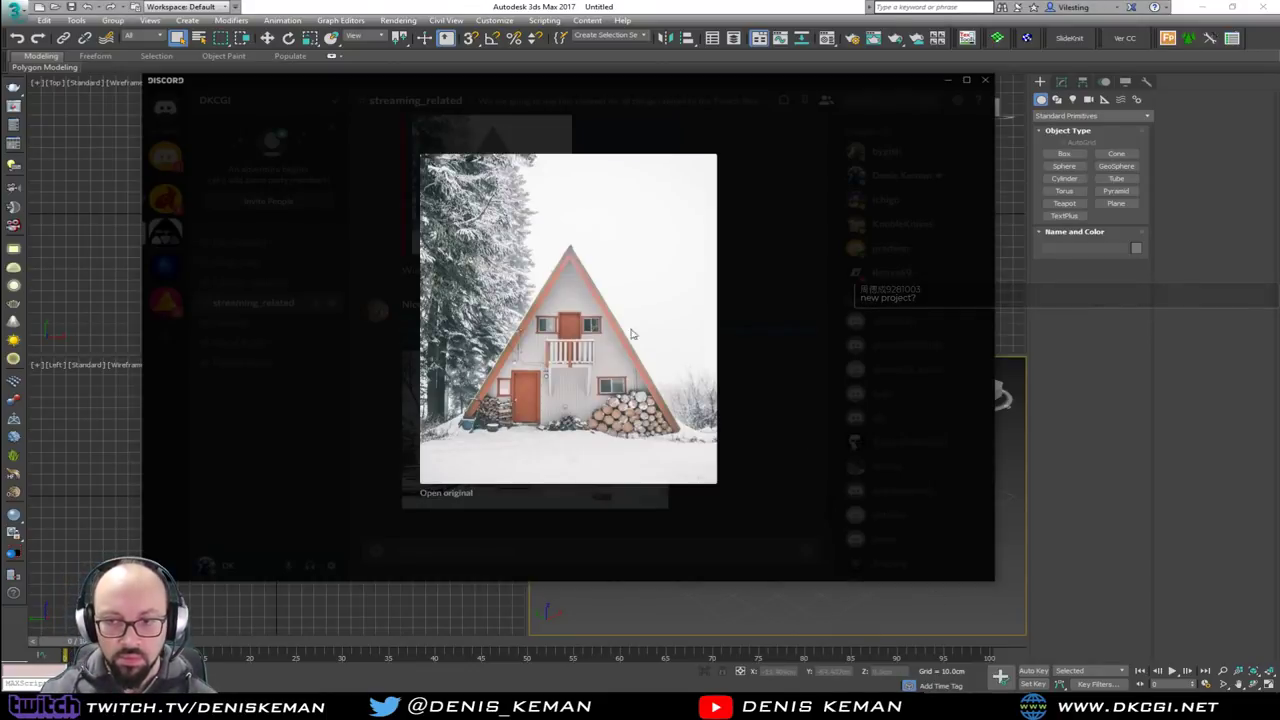
{"action": "left_click", "coordinate": [870, 252]}
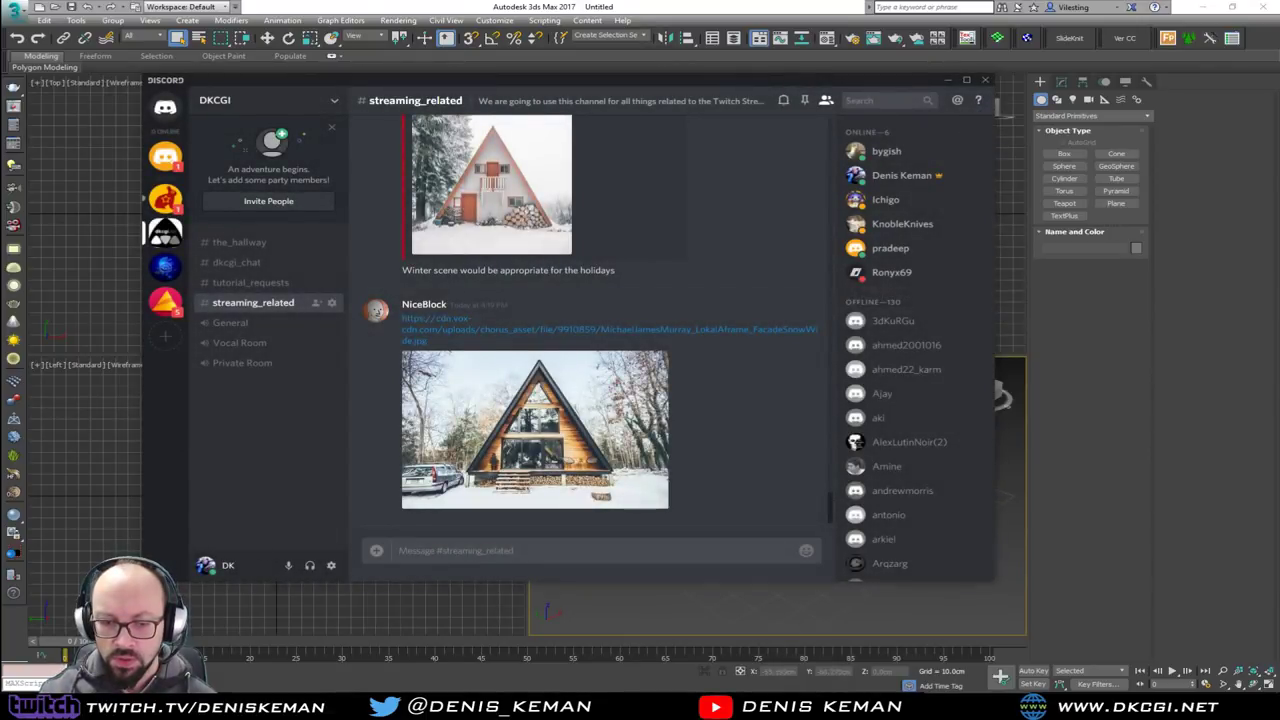
Open AFrame.png in Photoshop and create a new blank document of 2000 x 2000 pixels
{"action": "left_click", "coordinate": [281, 704]}
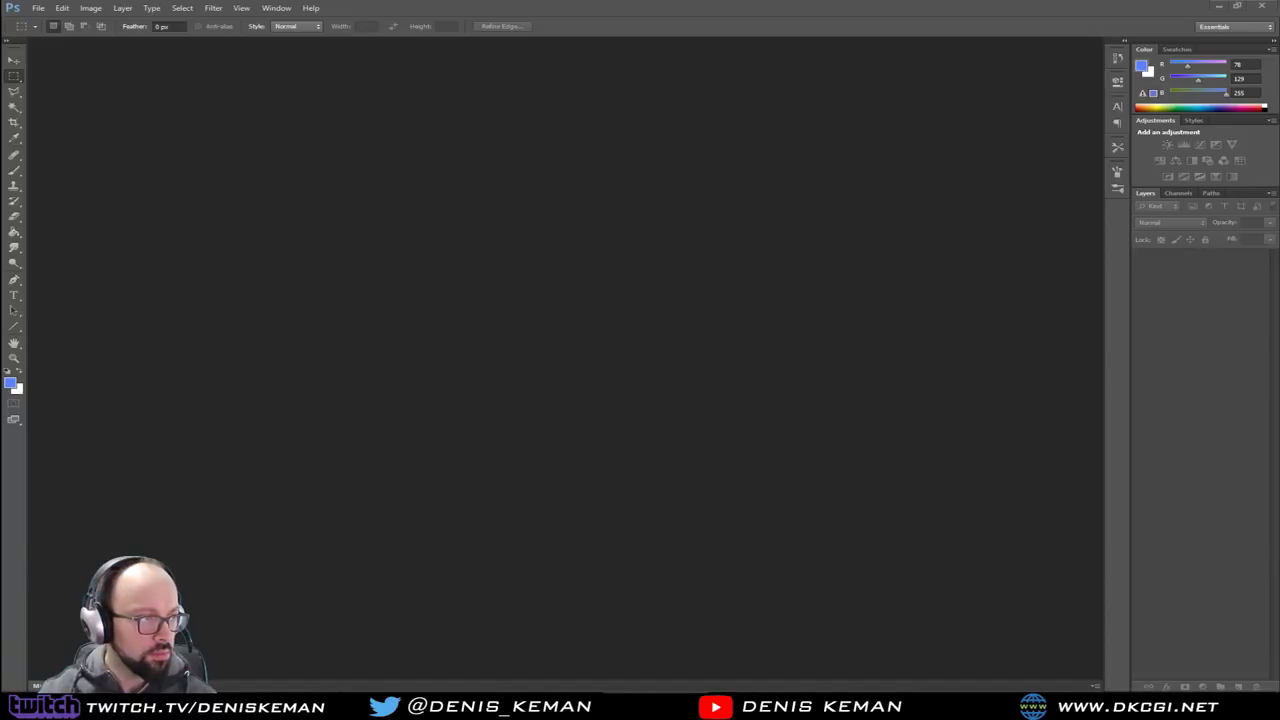
{"action": "left_click_drag", "start_coordinate": [406, 354], "coordinate": [401, 372]}
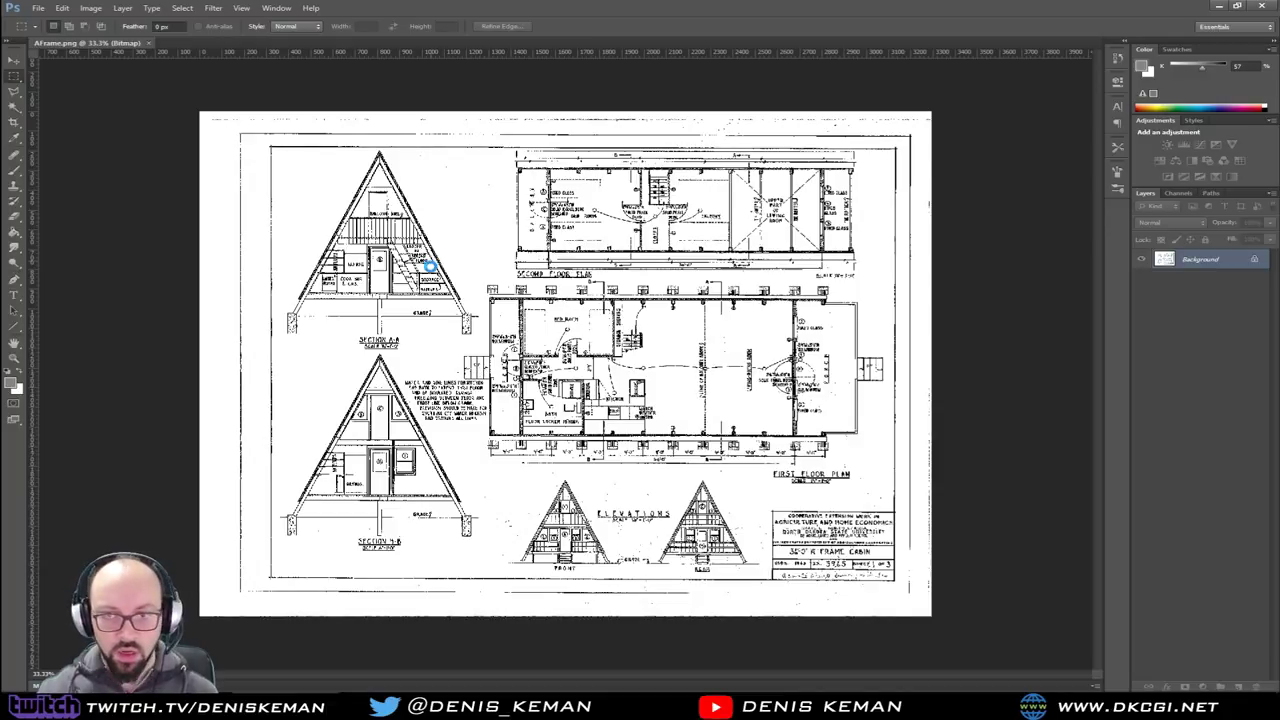
{"action": "key", "text": "ctrl+n"}
{"action": "left_click", "coordinate": [597, 239]}
{"action": "double_click", "coordinate": [597, 239]}
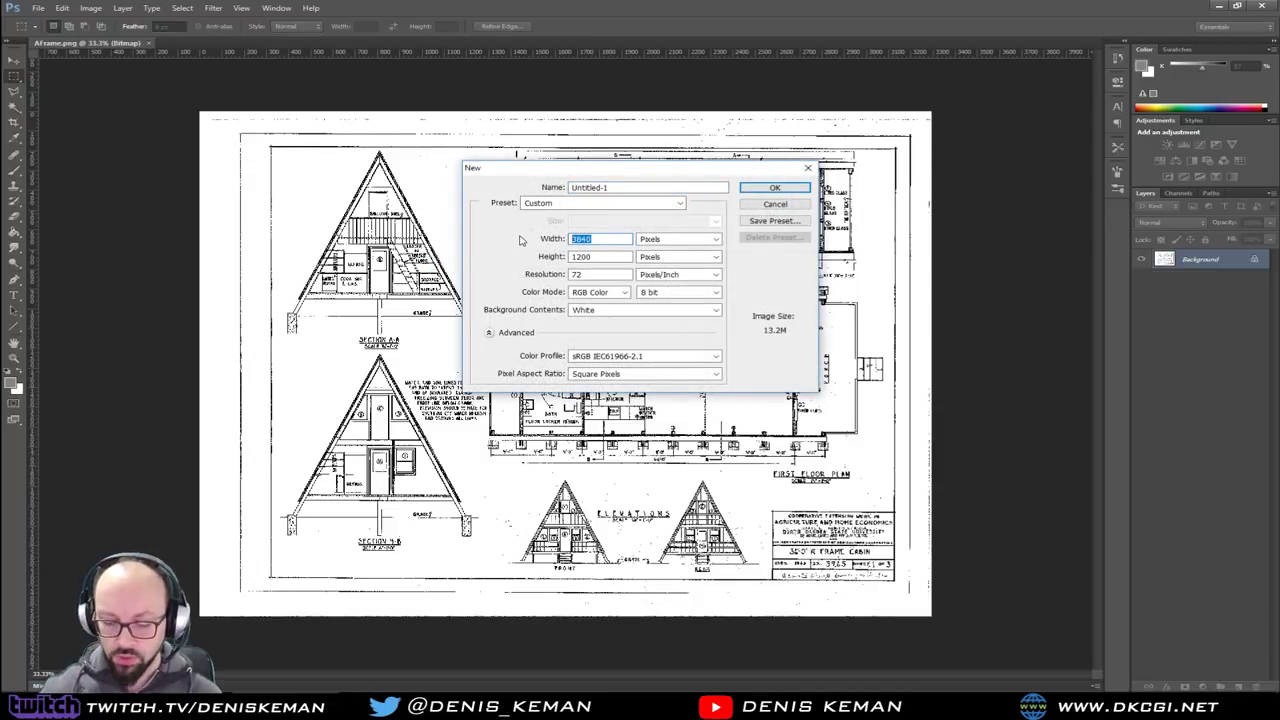
{"action": "type", "text": "2000"}
{"action": "key", "text": "Tab"}
{"action": "type", "text": "2000"}
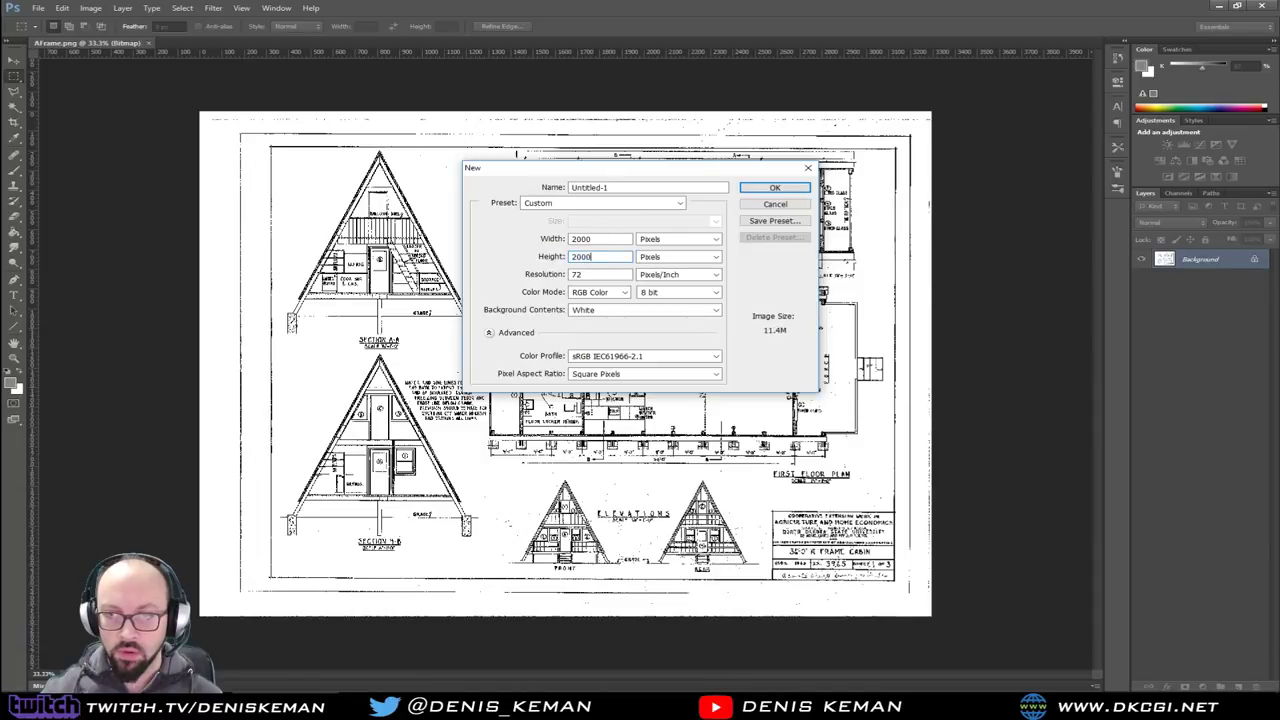
{"action": "key", "text": "Return"}
Select the whole first floor plan in AFrame.png with a rectangular marquee and move a copy into the new document
{"action": "key", "text": "v"}
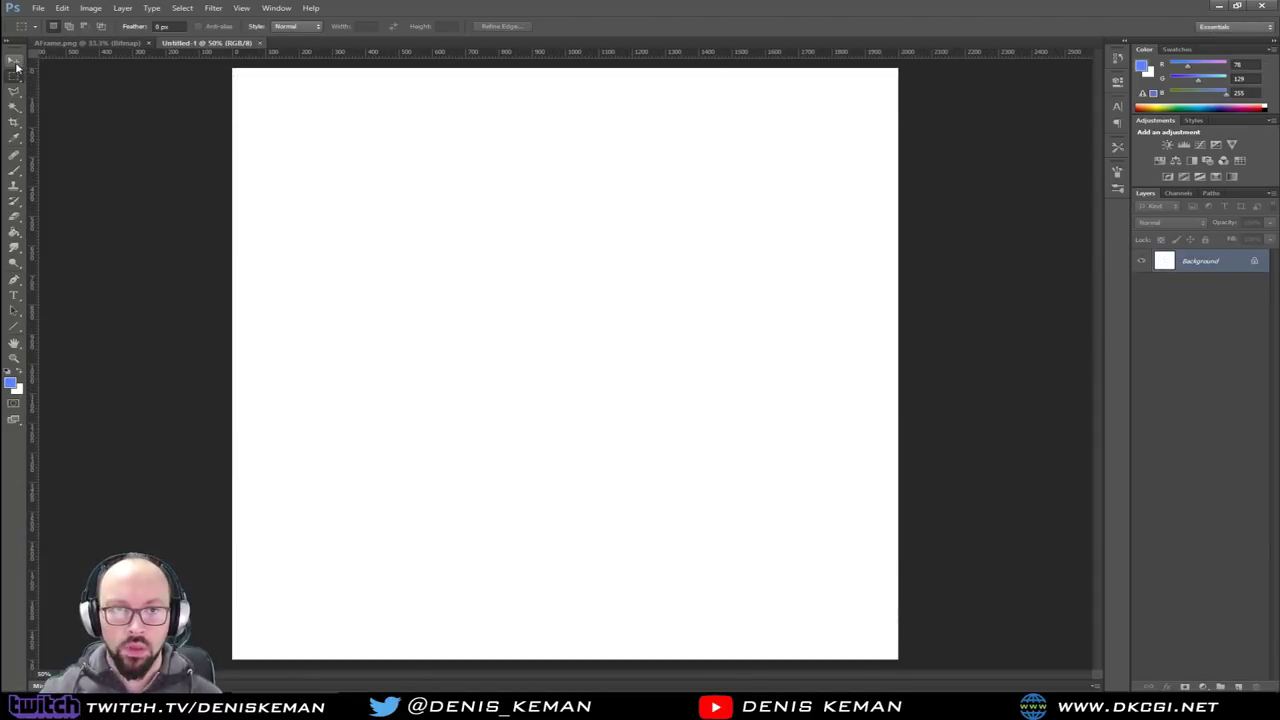
{"action": "left_click", "coordinate": [73, 45]}
{"action": "key", "text": "z"}
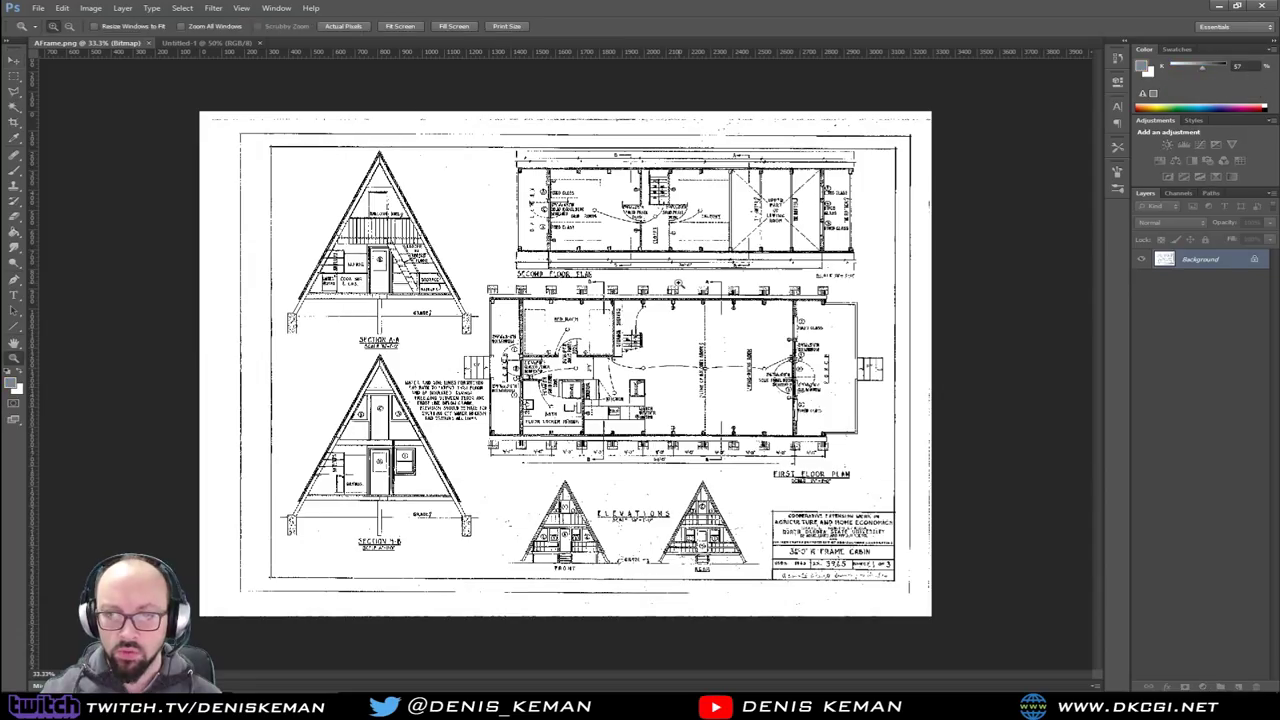
{"action": "left_click", "coordinate": [658, 394]}
{"action": "left_click_drag", "start_coordinate": [665, 429], "coordinate": [570, 356]}
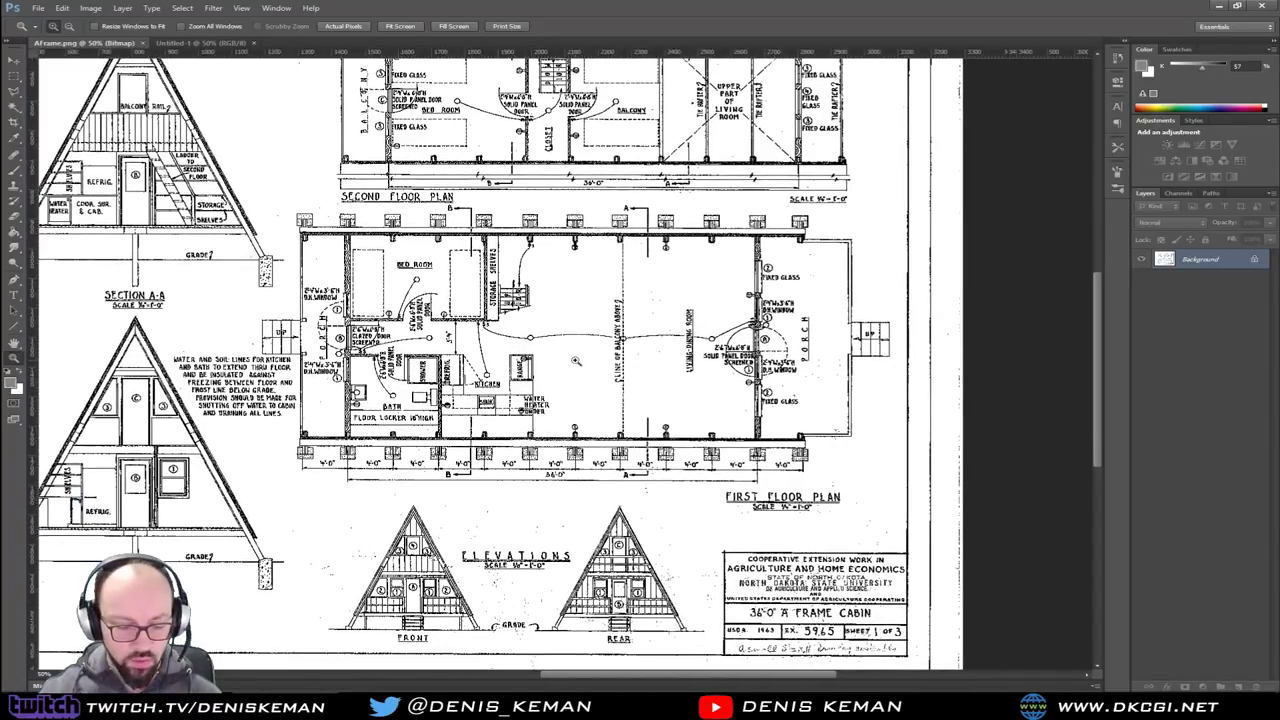
{"action": "key", "text": "m"}
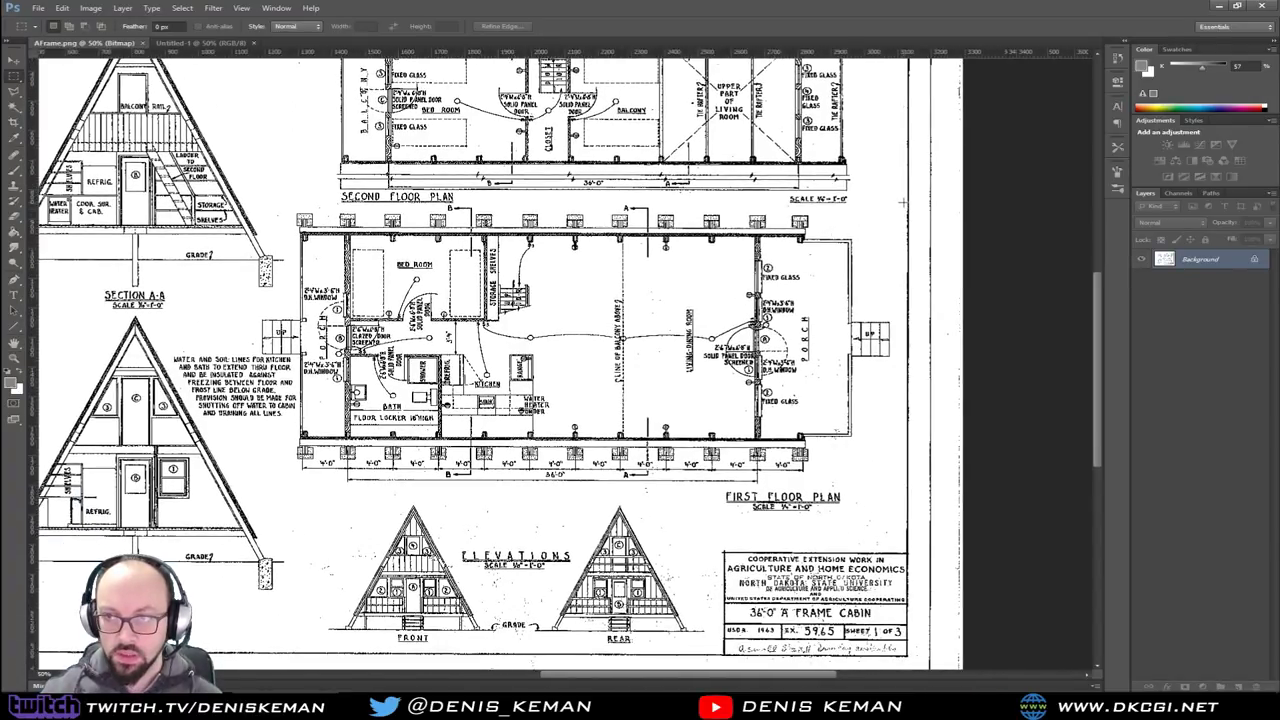
{"action": "left_click_drag", "start_coordinate": [903, 203], "coordinate": [258, 503]}
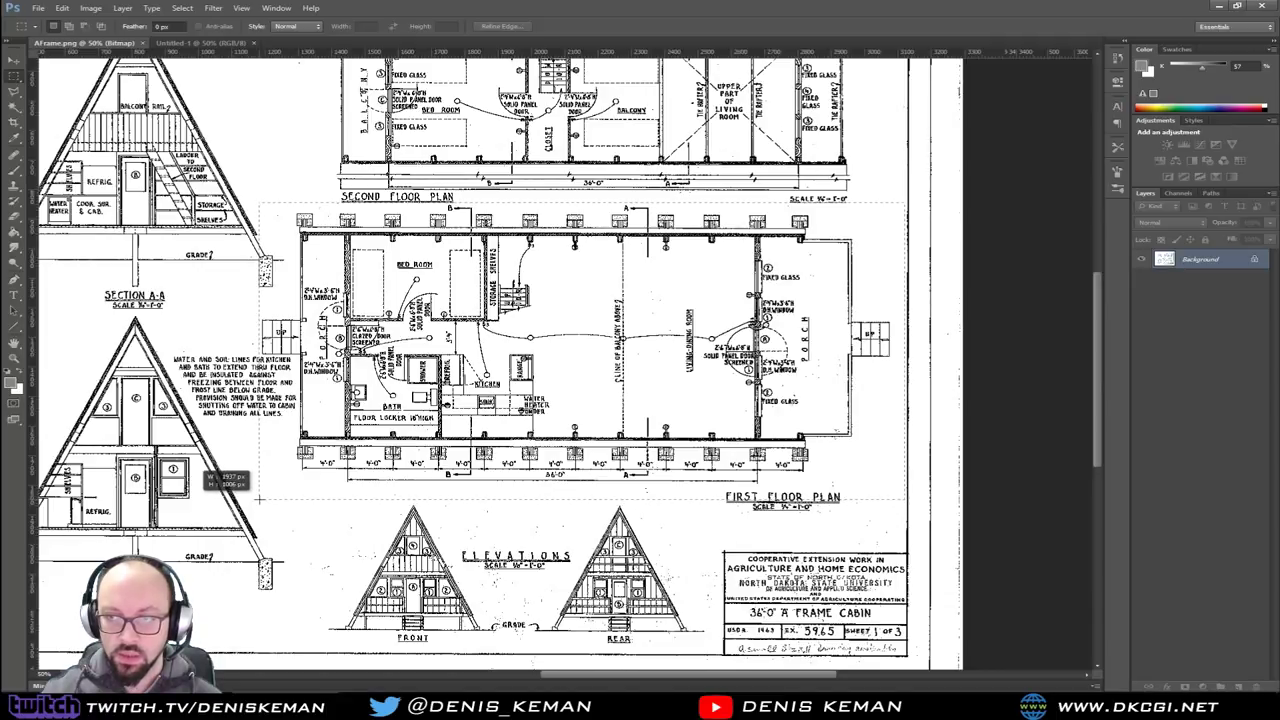
{"action": "left_click", "coordinate": [14, 61]}
{"action": "left_click_drag", "start_coordinate": [380, 300], "coordinate": [457, 354]}
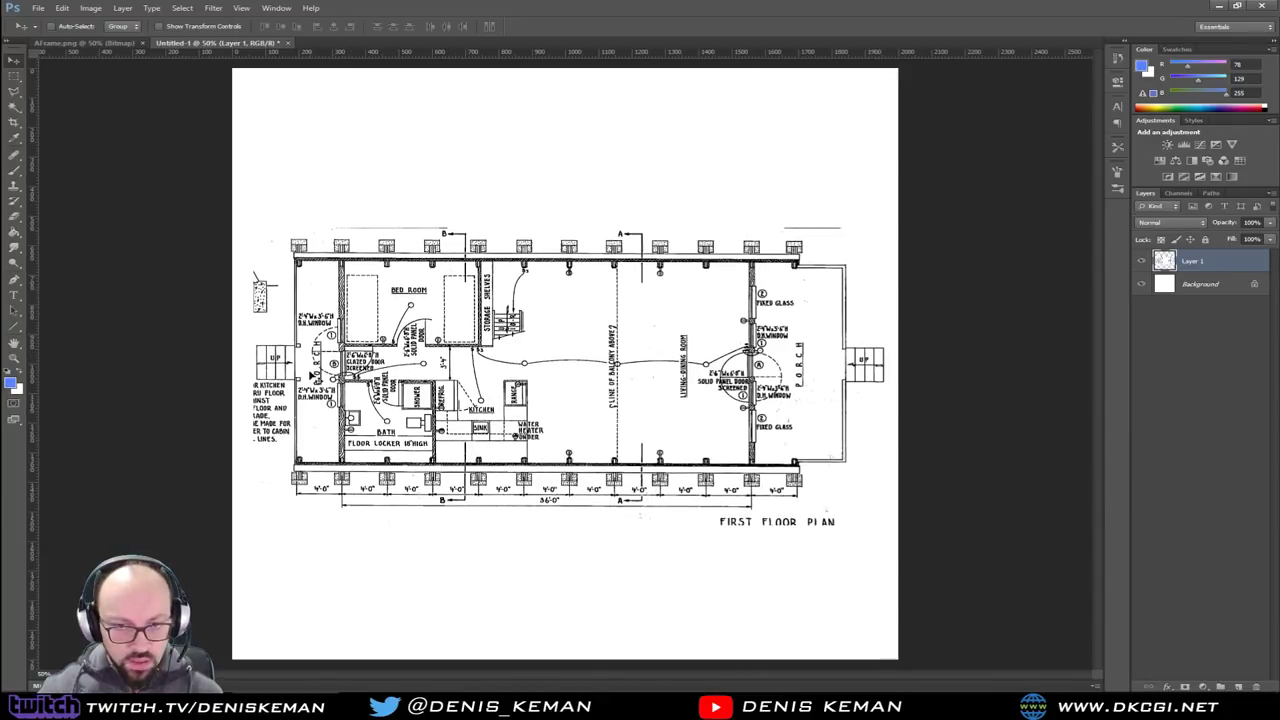
Erase the leftover note text and the stray footing detail beside the rear porch of the copied plan
{"action": "key", "text": "m"}
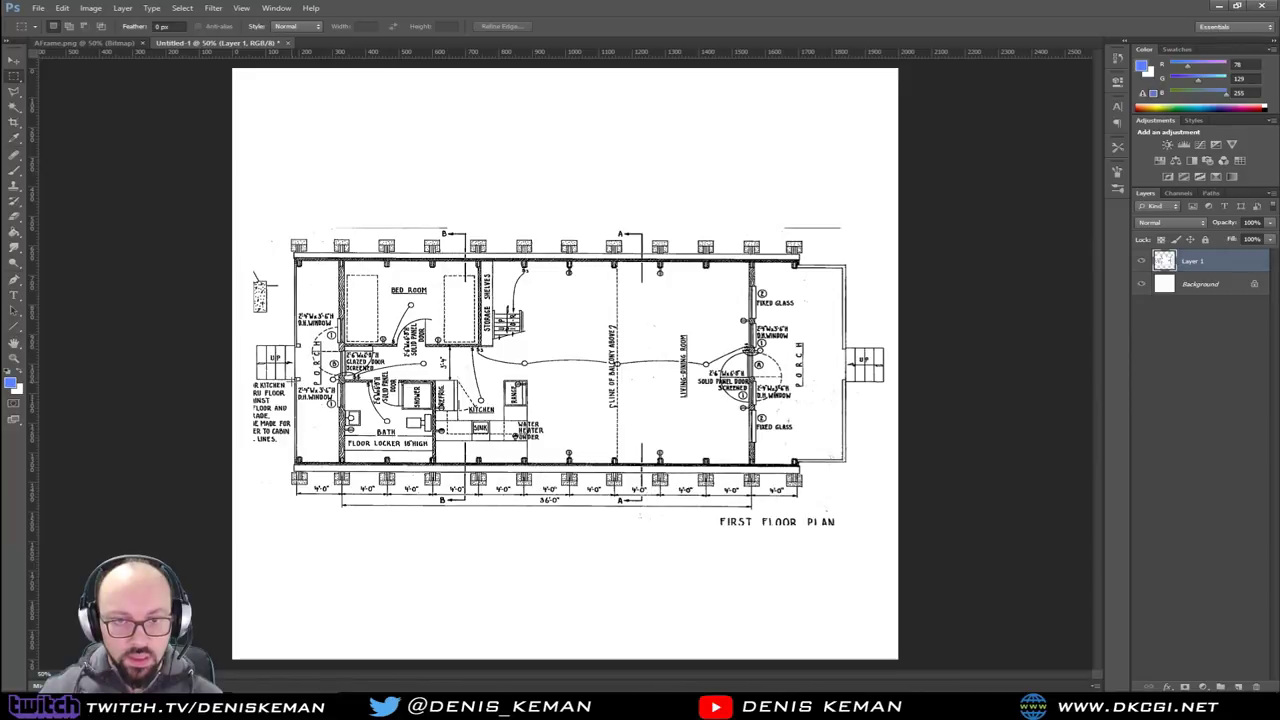
{"action": "left_click_drag", "start_coordinate": [293, 380], "coordinate": [240, 456]}
{"action": "key", "text": "Delete"}
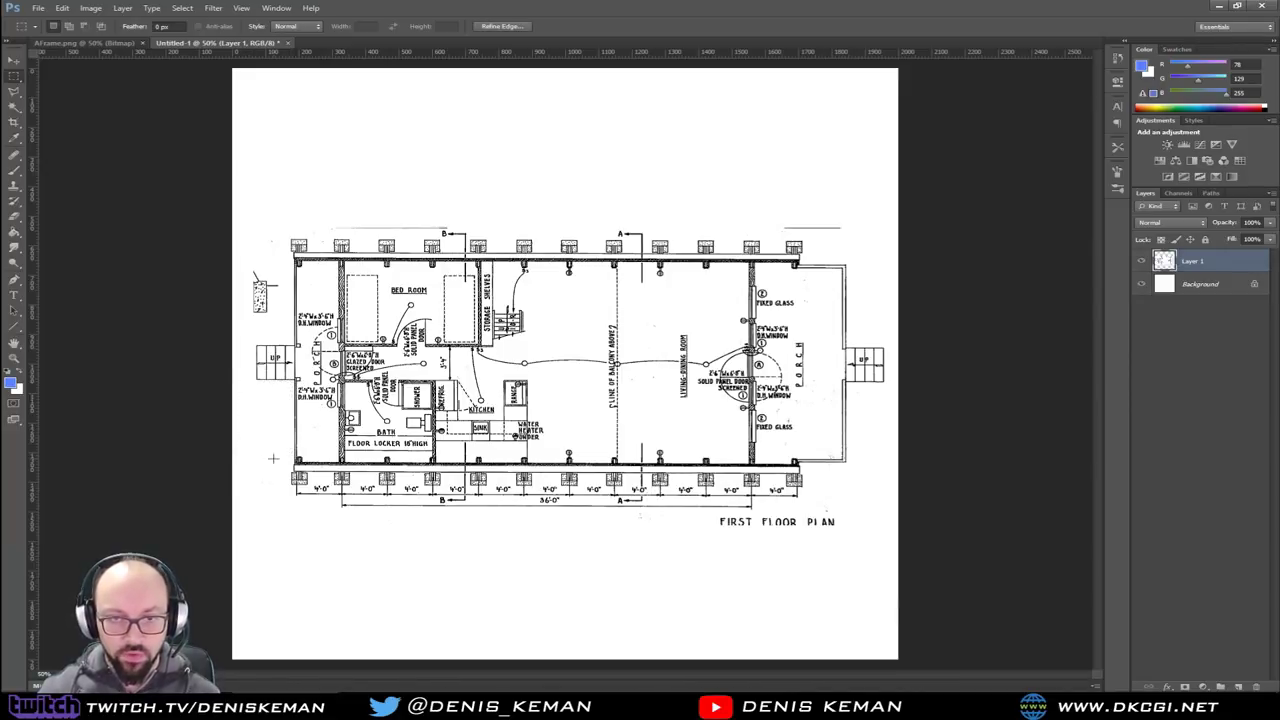
{"action": "key", "text": "ctrl+d"}
{"action": "left_click_drag", "start_coordinate": [243, 260], "coordinate": [283, 323]}
{"action": "key", "text": "Delete"}
{"action": "key", "text": "ctrl+d"}
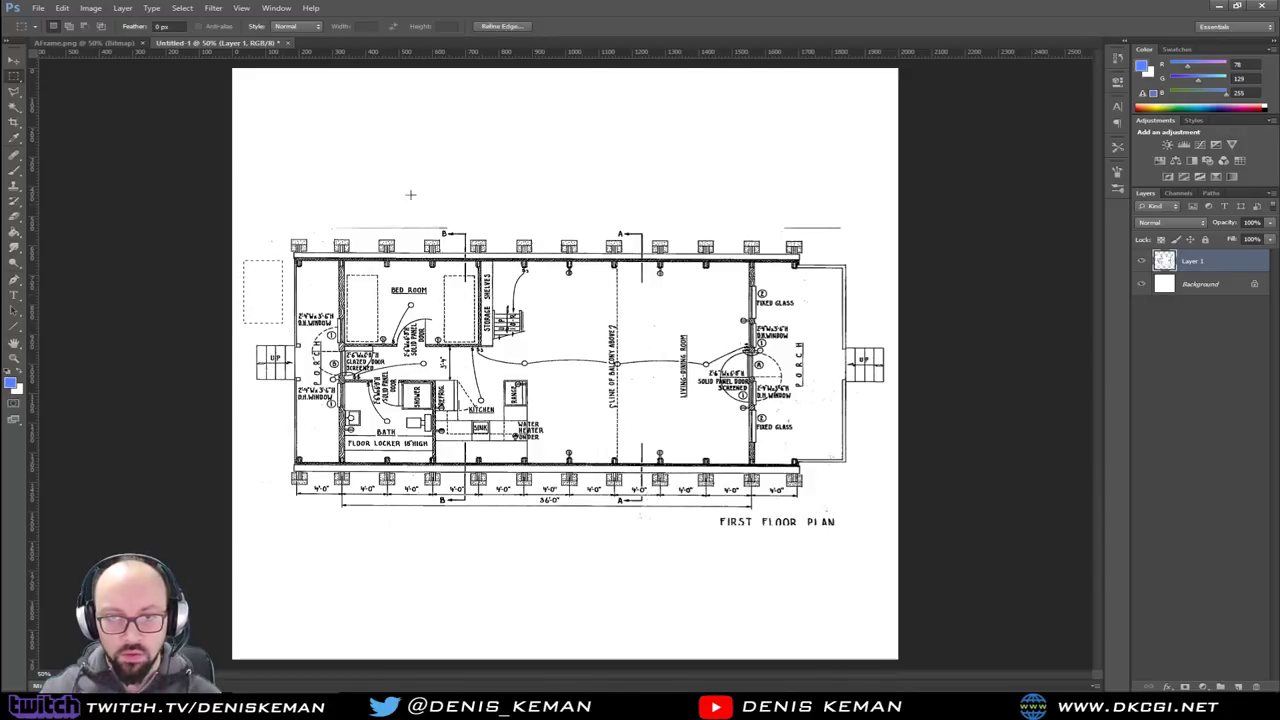
Erase the two stray line fragments above the floor plan and the cut-off FIRST FLOOR PLAN title below it
{"action": "left_click_drag", "start_coordinate": [316, 213], "coordinate": [745, 233]}
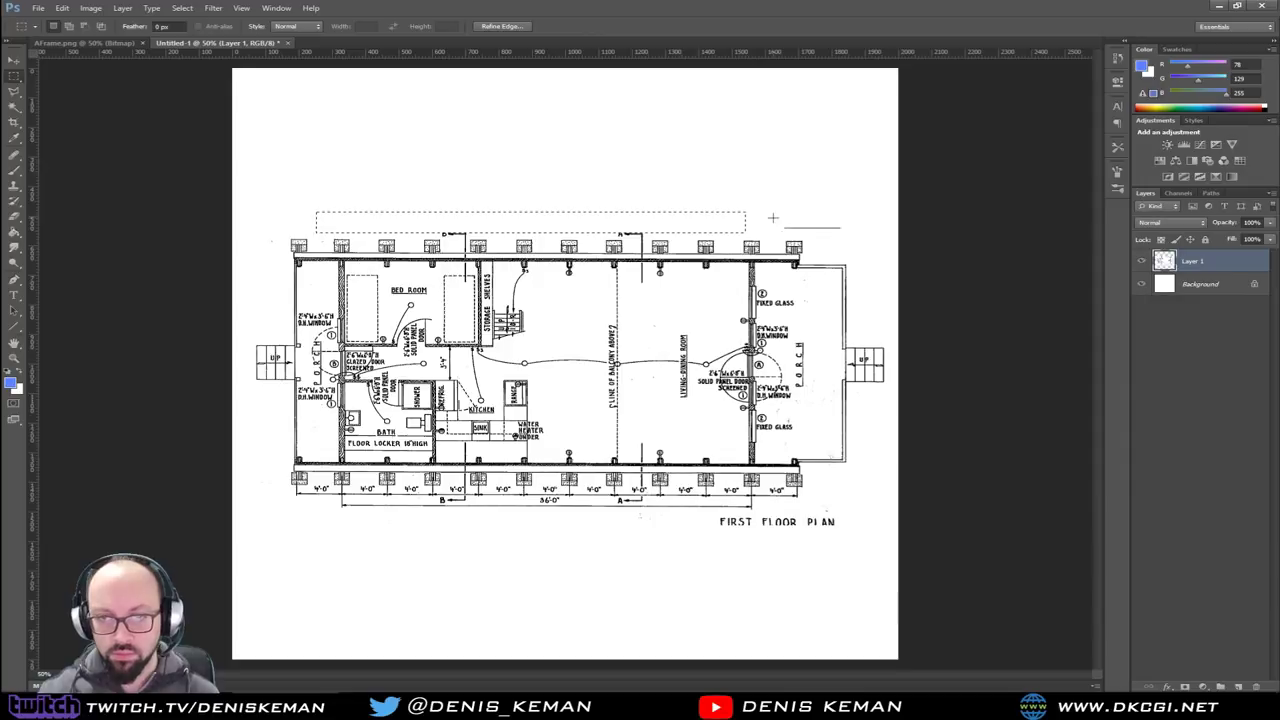
{"action": "left_click", "coordinate": [386, 209]}
{"action": "left_click_drag", "start_coordinate": [318, 215], "coordinate": [480, 232]}
{"action": "key", "text": "Delete"}
{"action": "key", "text": "ctrl+d"}
{"action": "left_click_drag", "start_coordinate": [776, 220], "coordinate": [866, 237]}
{"action": "key", "text": "Delete"}
{"action": "key", "text": "ctrl+d"}
{"action": "left_click_drag", "start_coordinate": [845, 514], "coordinate": [663, 551]}
{"action": "key", "text": "Delete"}
{"action": "left_click", "coordinate": [536, 536]}
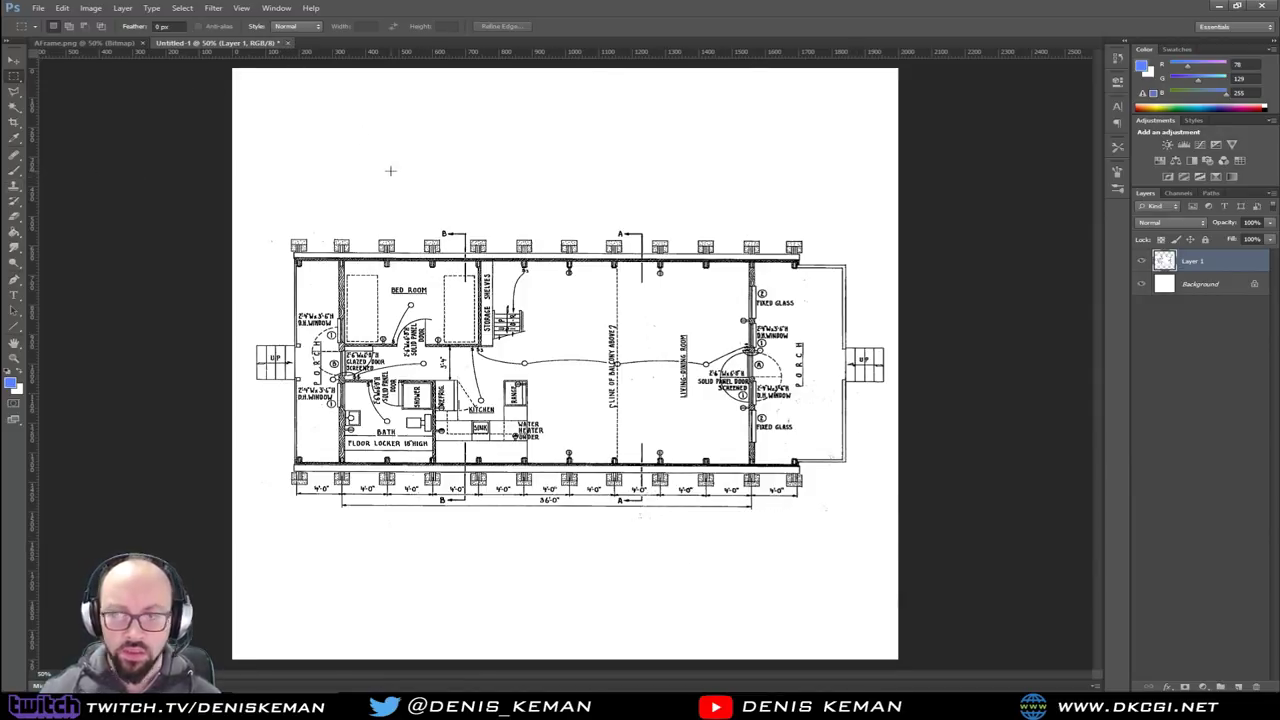
Add a new layer, fill it with the blue foreground colour, and place it beneath the floor plan layer
{"action": "key", "text": "ctrl+shift+n"}
{"action": "key", "text": "Return"}
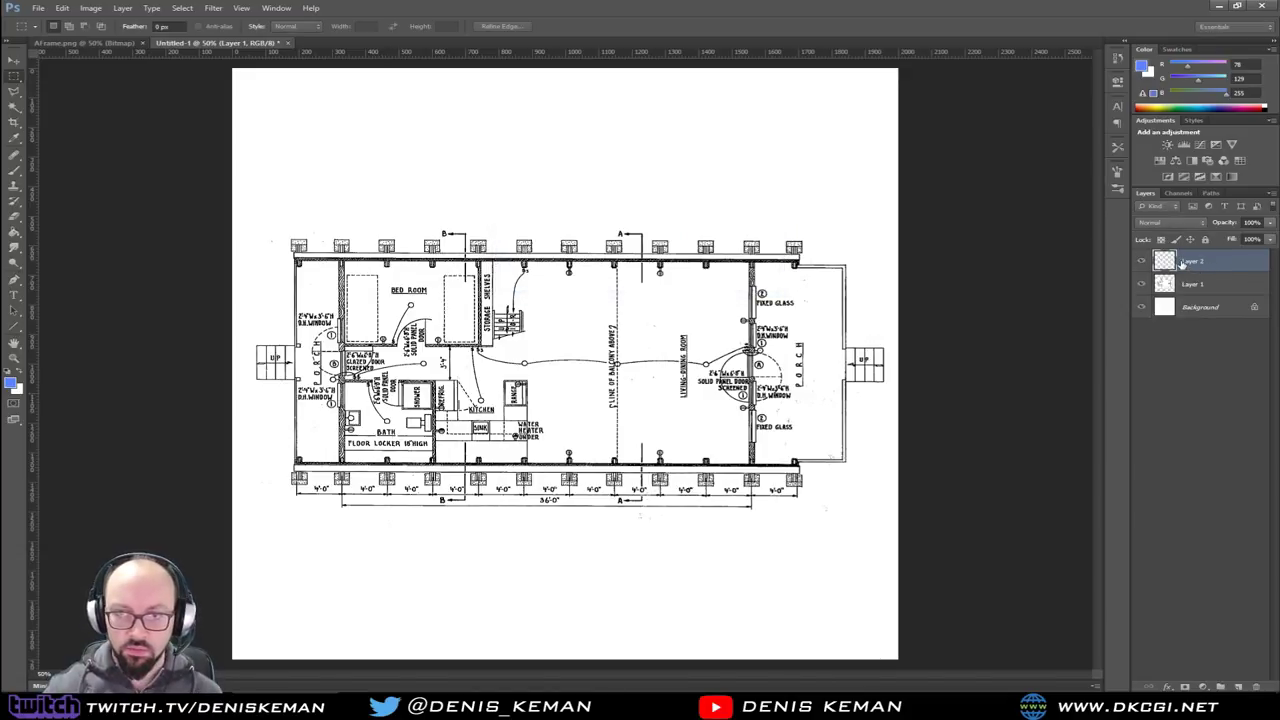
{"action": "left_click", "coordinate": [14, 232]}
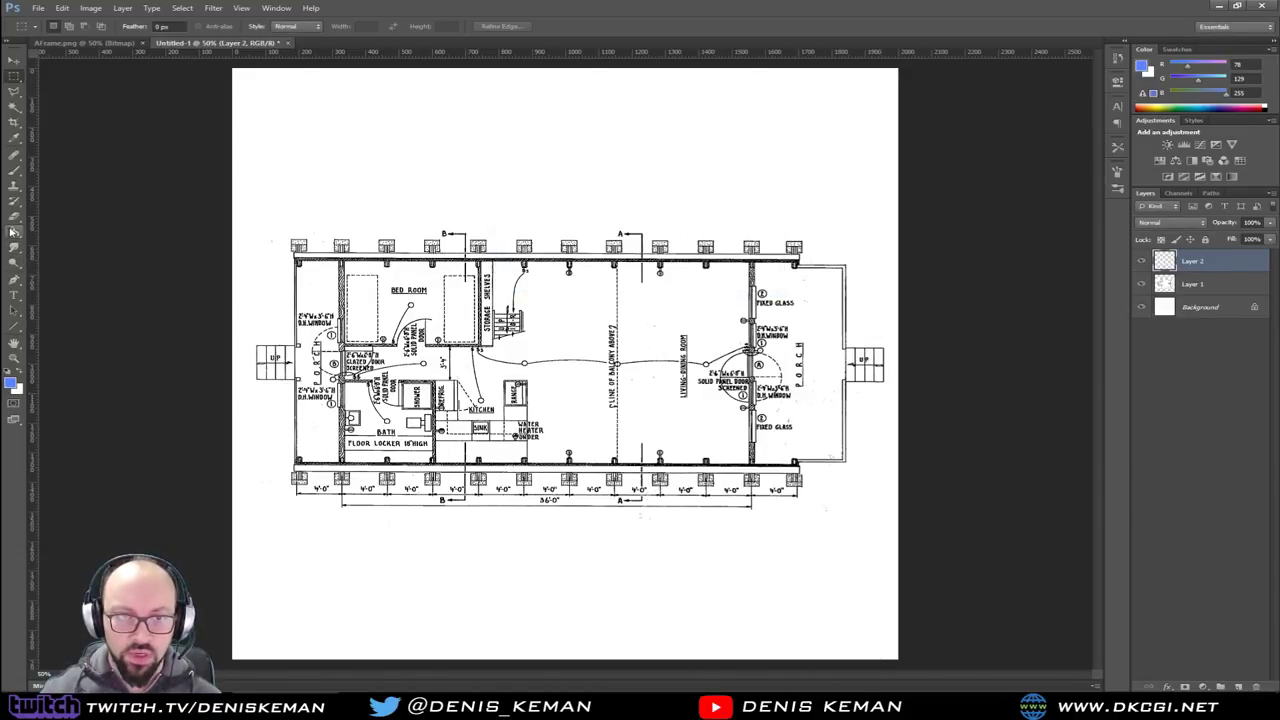
{"action": "left_click", "coordinate": [471, 194]}
{"action": "left_click_drag", "start_coordinate": [1186, 266], "coordinate": [1183, 294]}
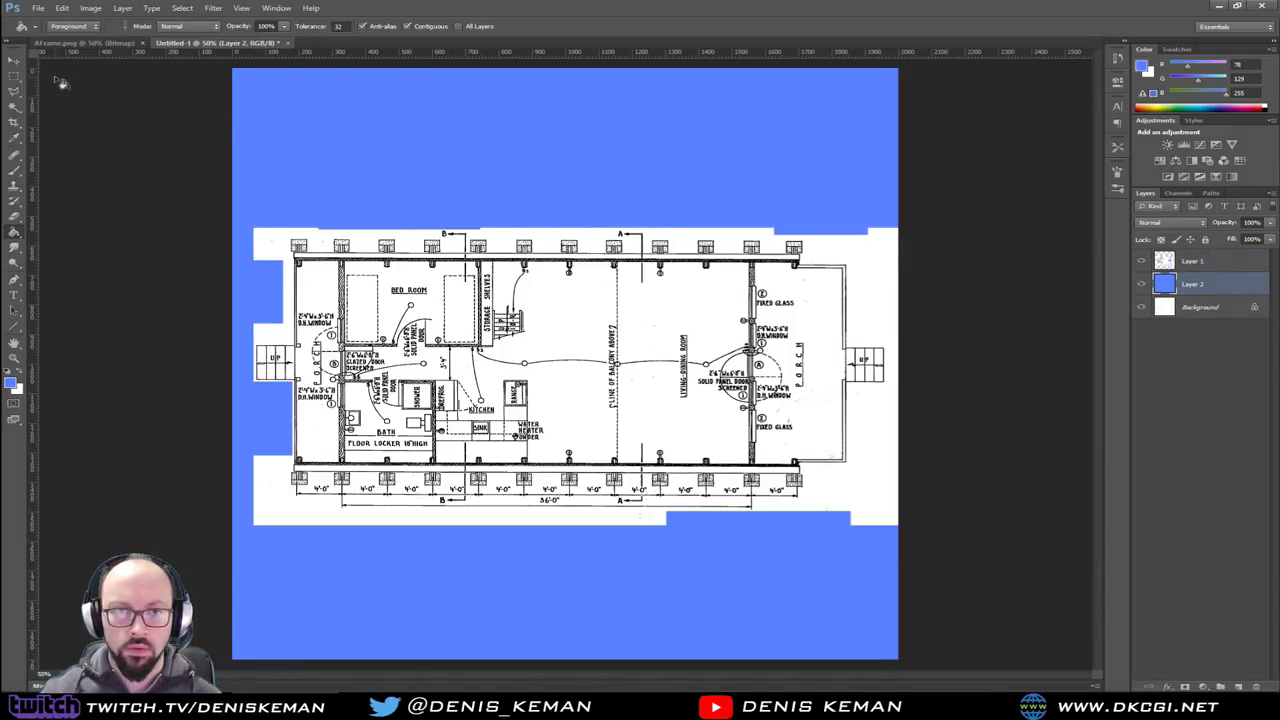
Place the blue layer above the floor plan layer and set its opacity to 30%
{"action": "left_click", "coordinate": [13, 60]}
{"action": "left_click_drag", "start_coordinate": [1232, 274], "coordinate": [1228, 258]}
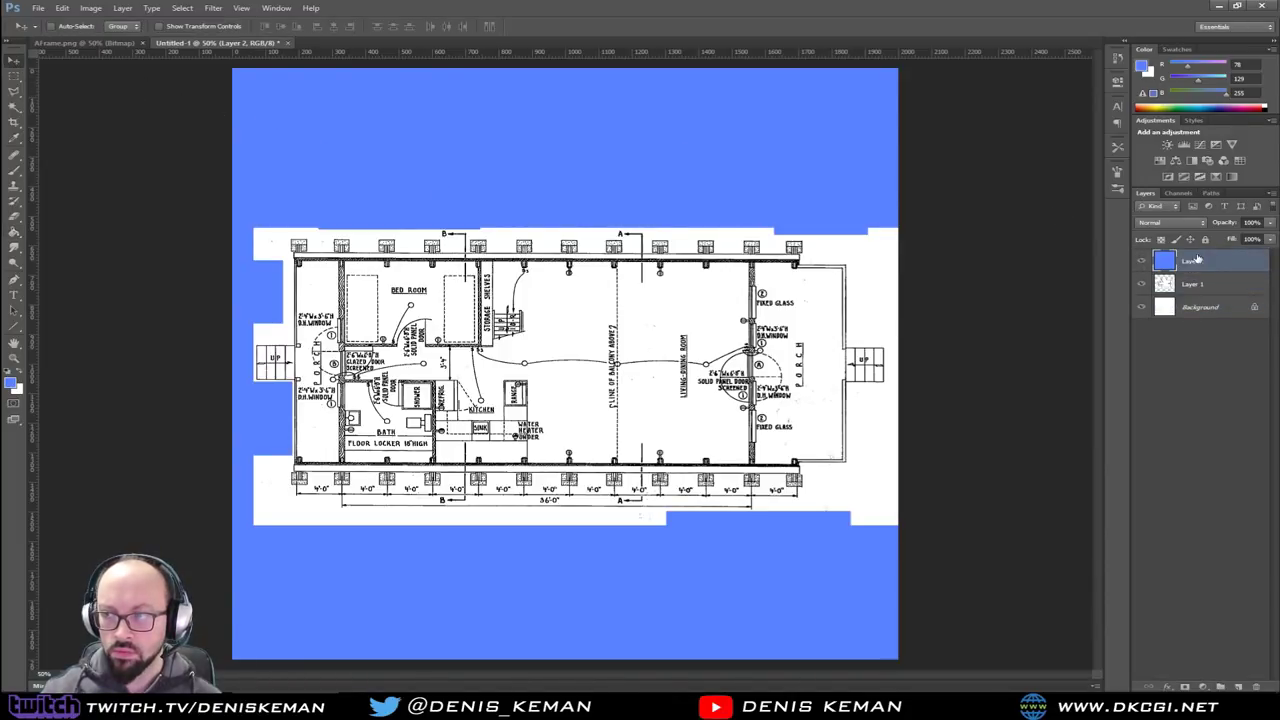
{"action": "left_click", "coordinate": [1256, 224]}
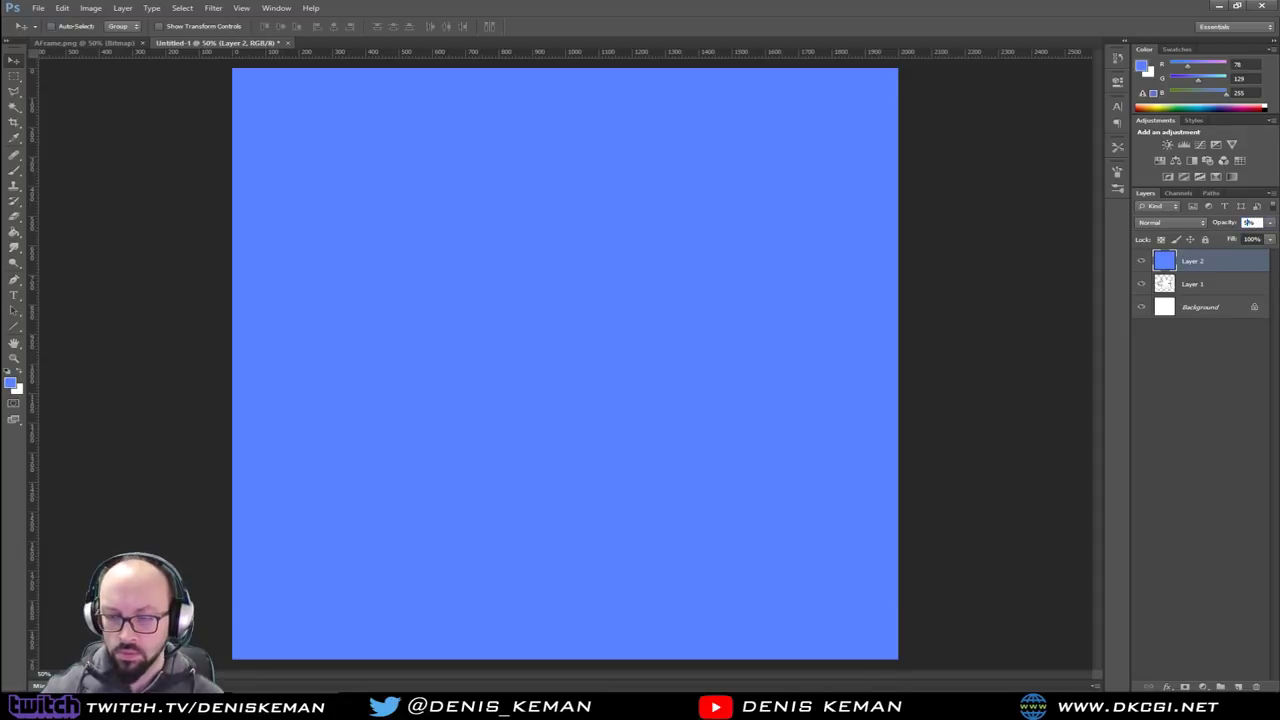
{"action": "type", "text": "50"}
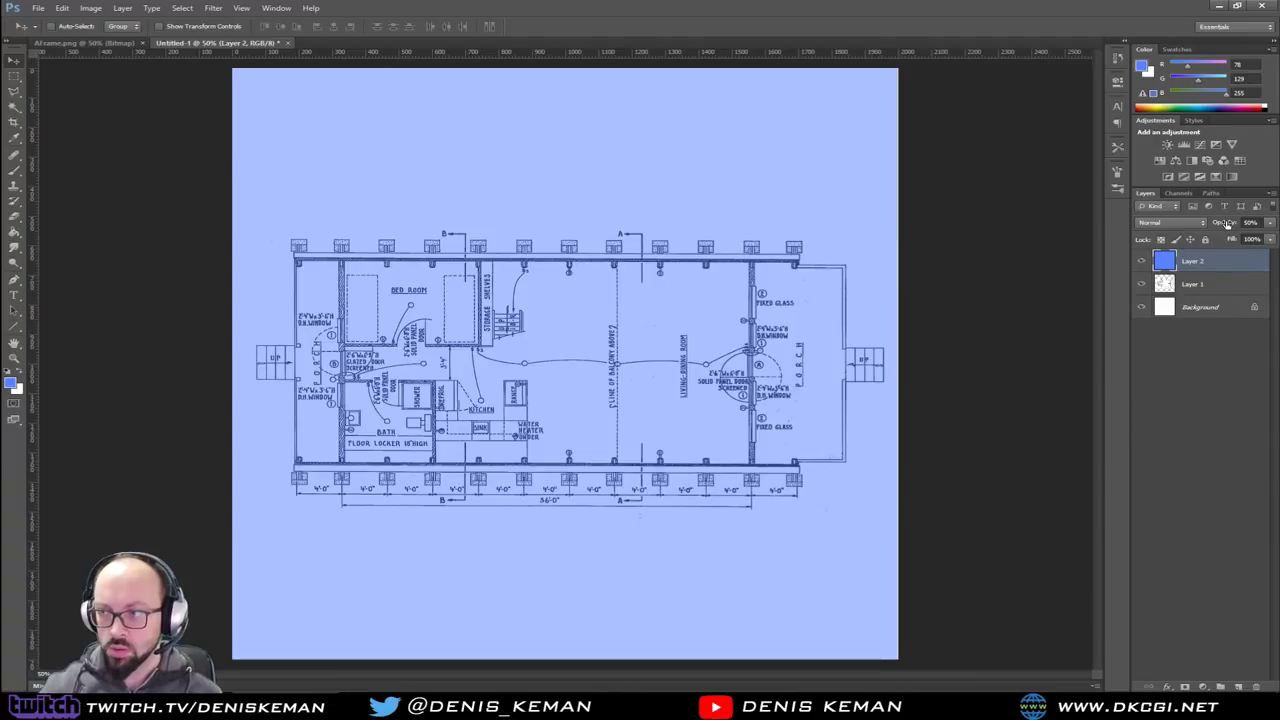
{"action": "left_click", "coordinate": [1249, 222]}
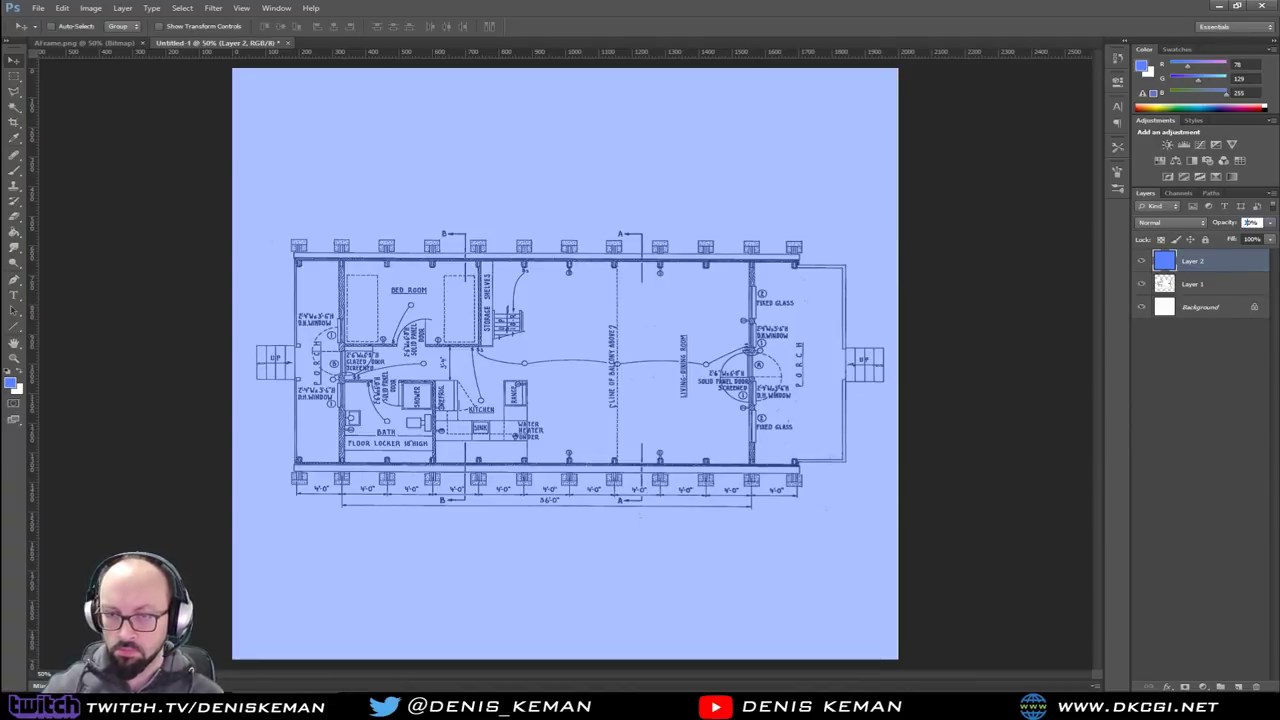
{"action": "type", "text": "30"}
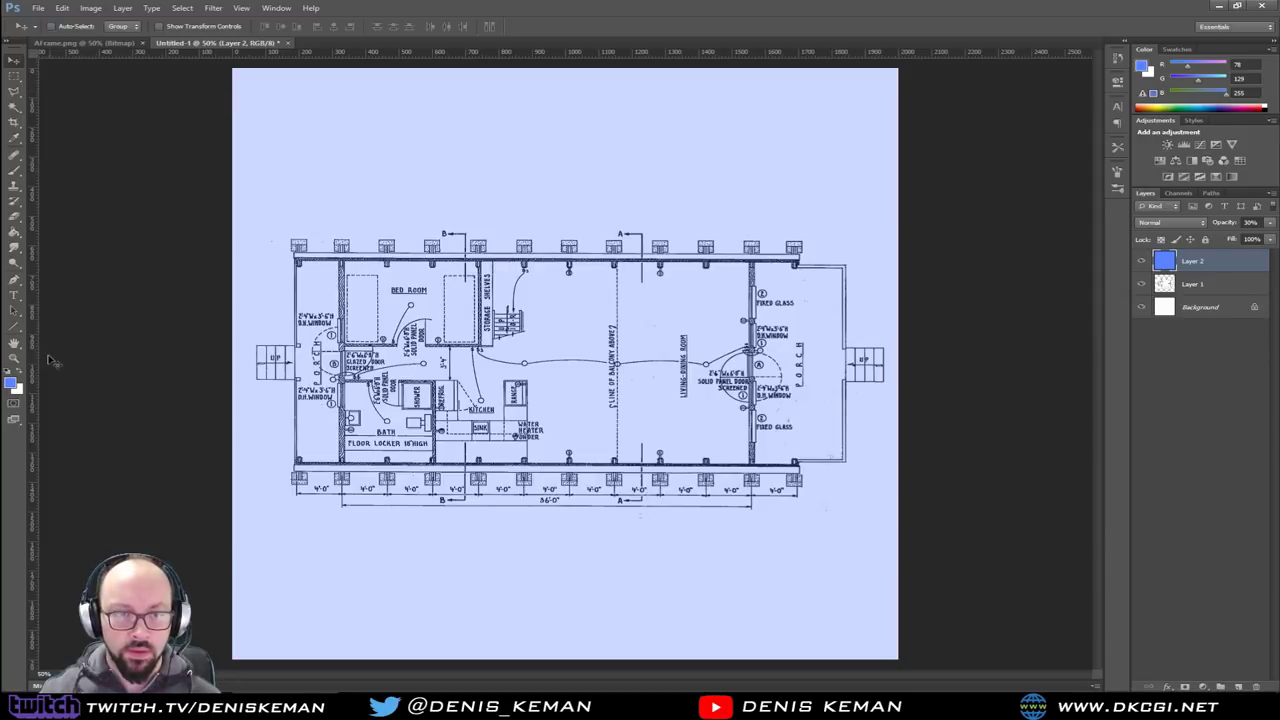
Add a vertical and a horizontal guide crossing at the canvas centre, and make the floor plan layer active
{"action": "left_click_drag", "start_coordinate": [34, 362], "coordinate": [565, 340]}
{"action": "left_click_drag", "start_coordinate": [640, 57], "coordinate": [660, 363]}
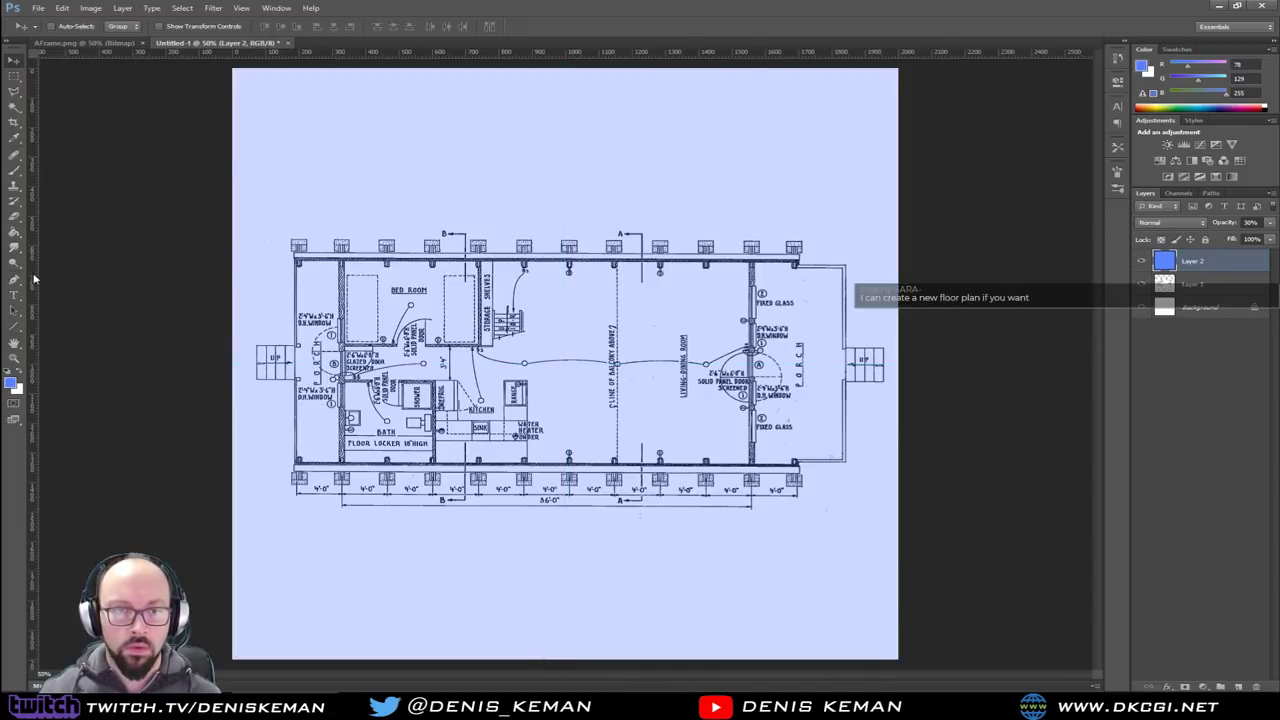
{"action": "left_click_drag", "start_coordinate": [35, 279], "coordinate": [566, 282]}
{"action": "left_click_drag", "start_coordinate": [627, 51], "coordinate": [632, 364]}
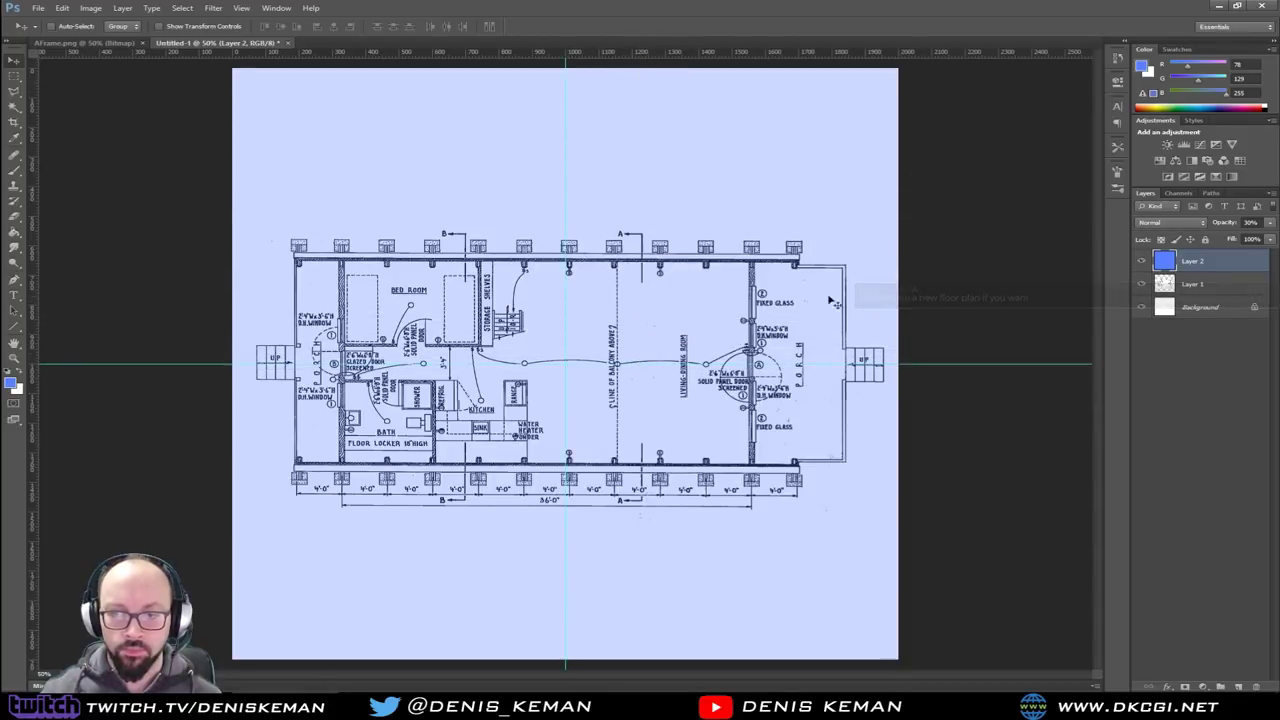
{"action": "left_click", "coordinate": [1211, 289]}
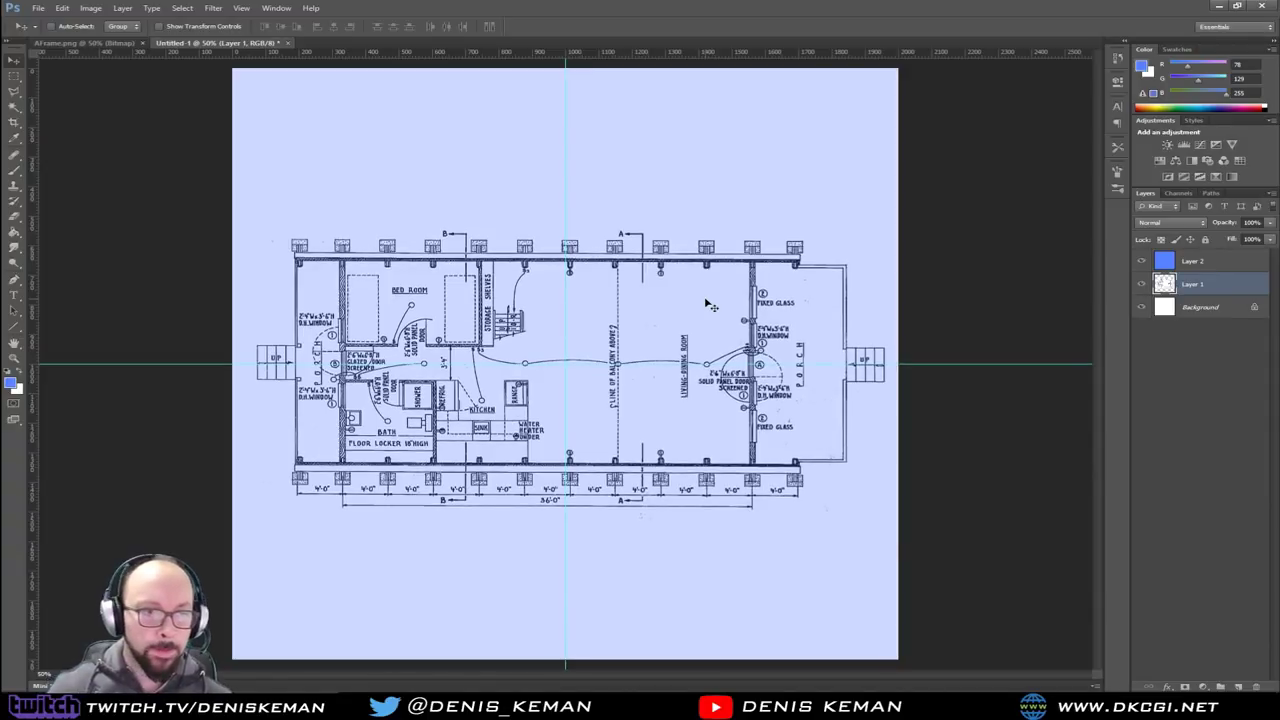
Select the Section B-B drawing in AFrame.png by outlining it with the Polygonal Lasso, leaving out its title and the neighbouring notes
{"action": "left_click", "coordinate": [100, 44]}
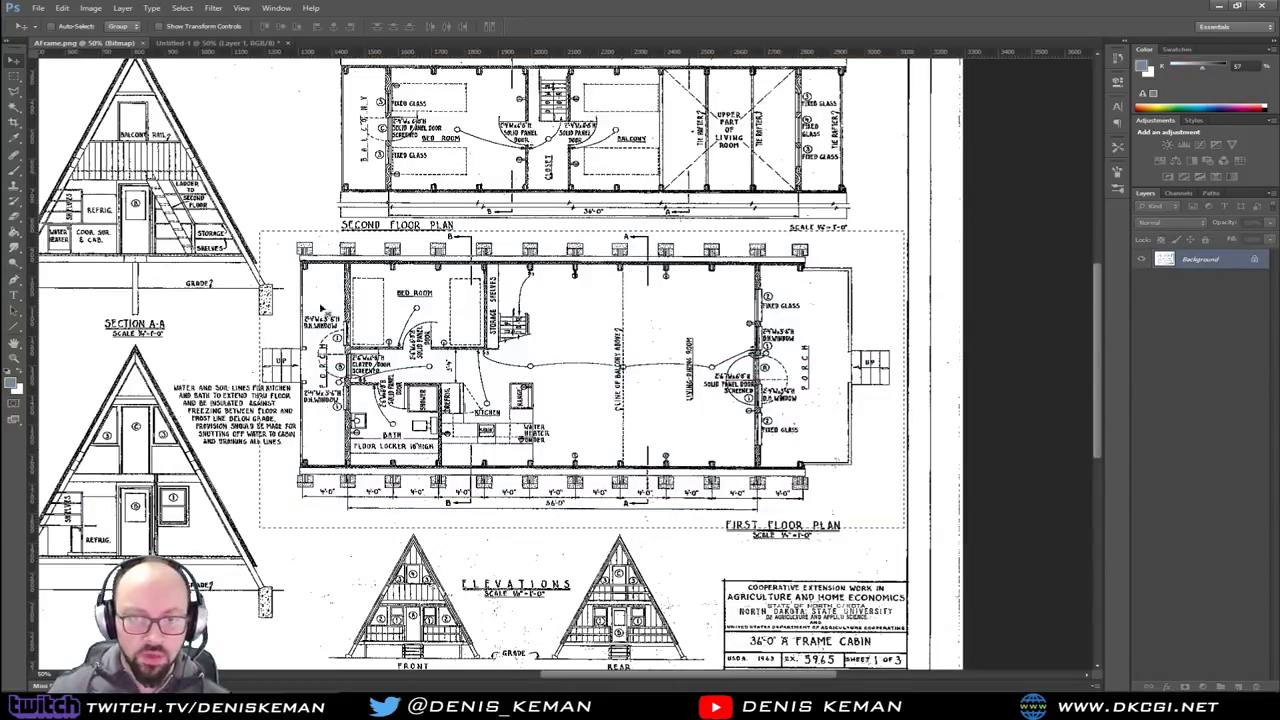
{"action": "left_click_drag", "start_coordinate": [280, 167], "coordinate": [551, 112]}
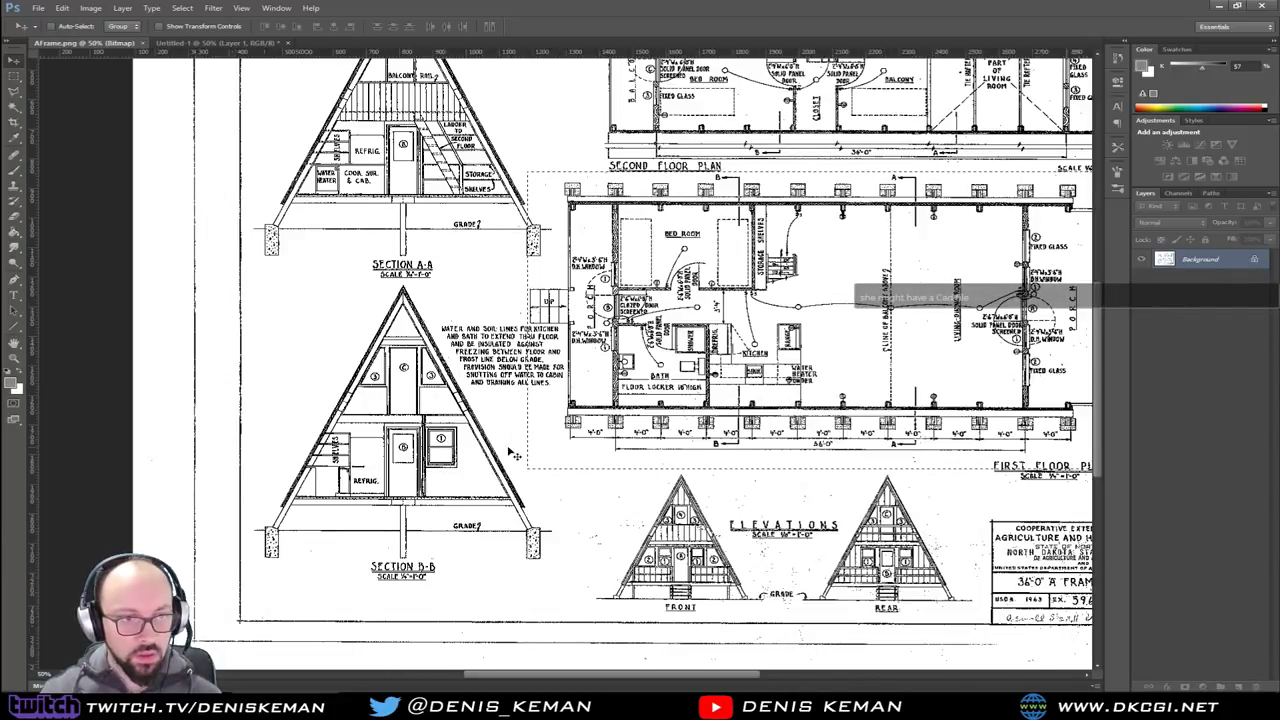
{"action": "key", "text": "m"}
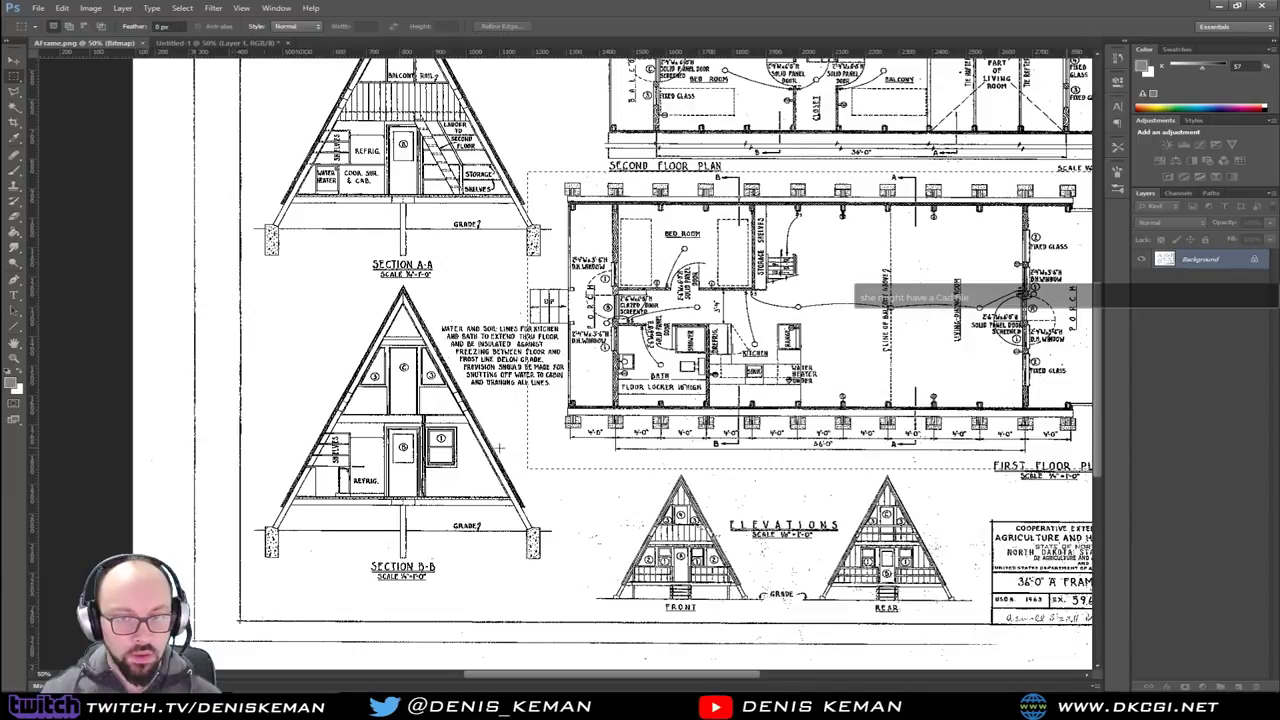
{"action": "left_click", "coordinate": [513, 455]}
{"action": "key", "text": "l"}
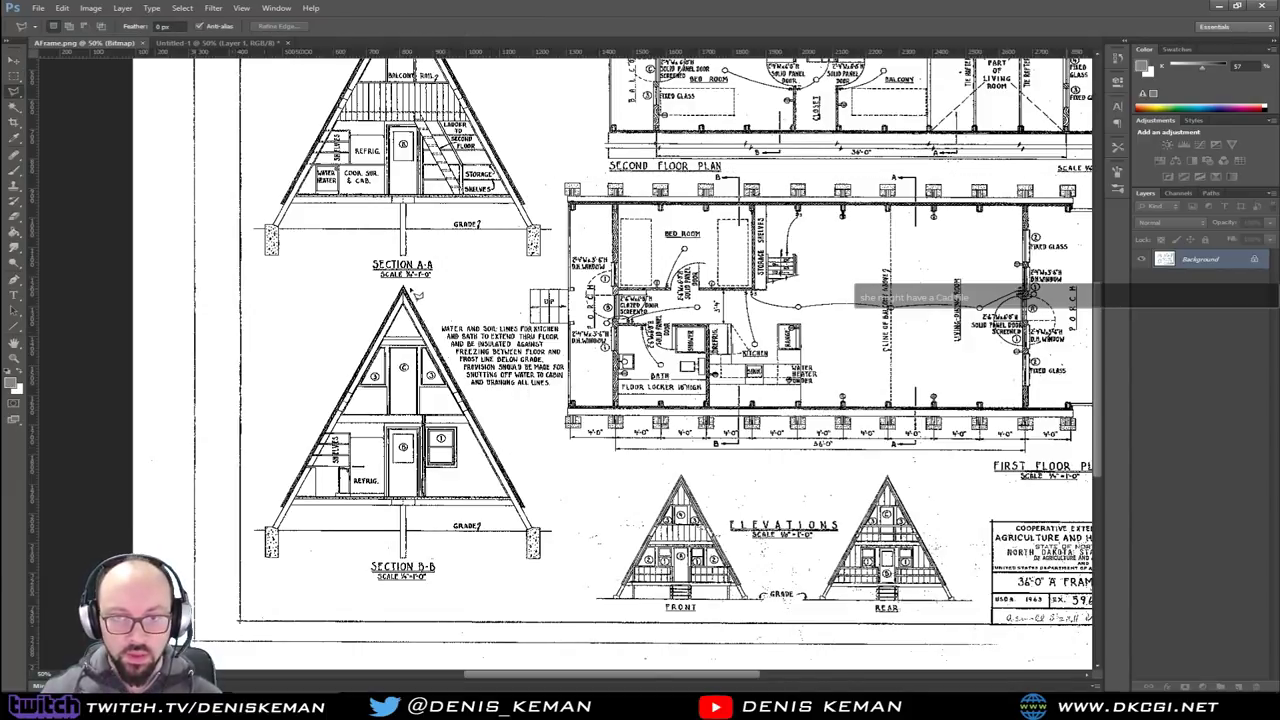
{"action": "left_click", "coordinate": [406, 287]}
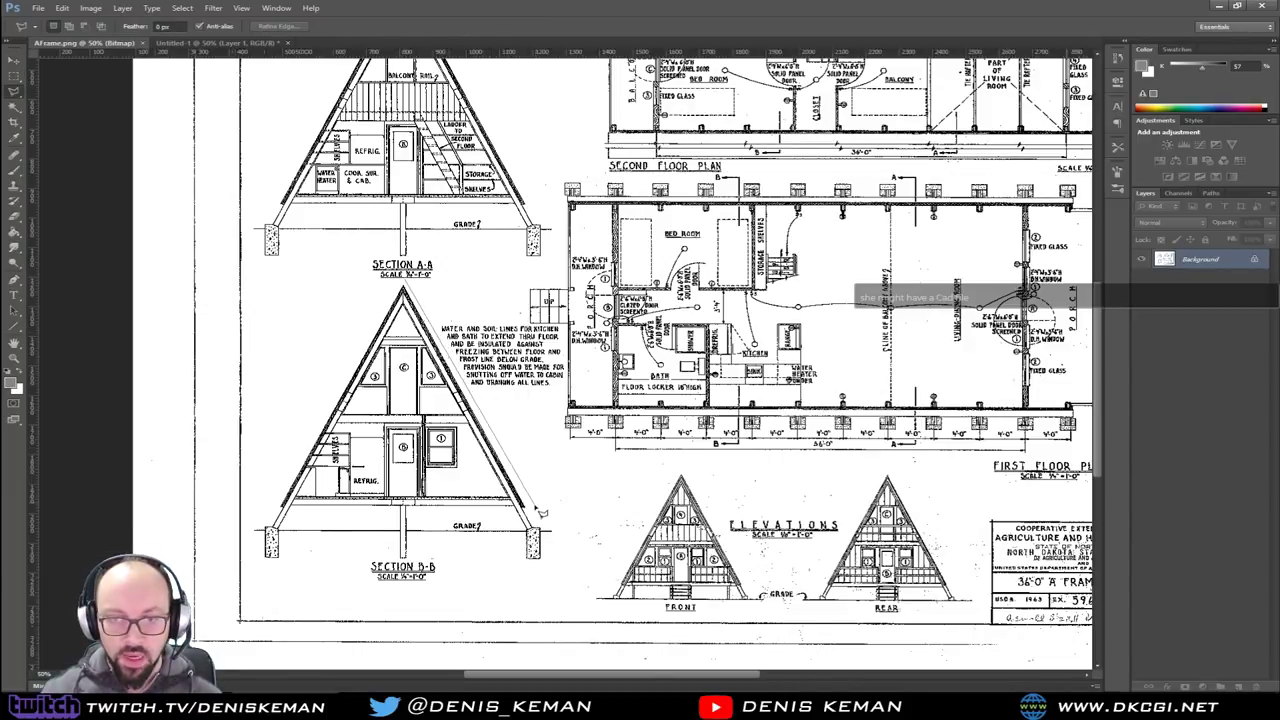
{"action": "left_click", "coordinate": [543, 514]}
{"action": "left_click", "coordinate": [565, 535]}
{"action": "left_click", "coordinate": [545, 571]}
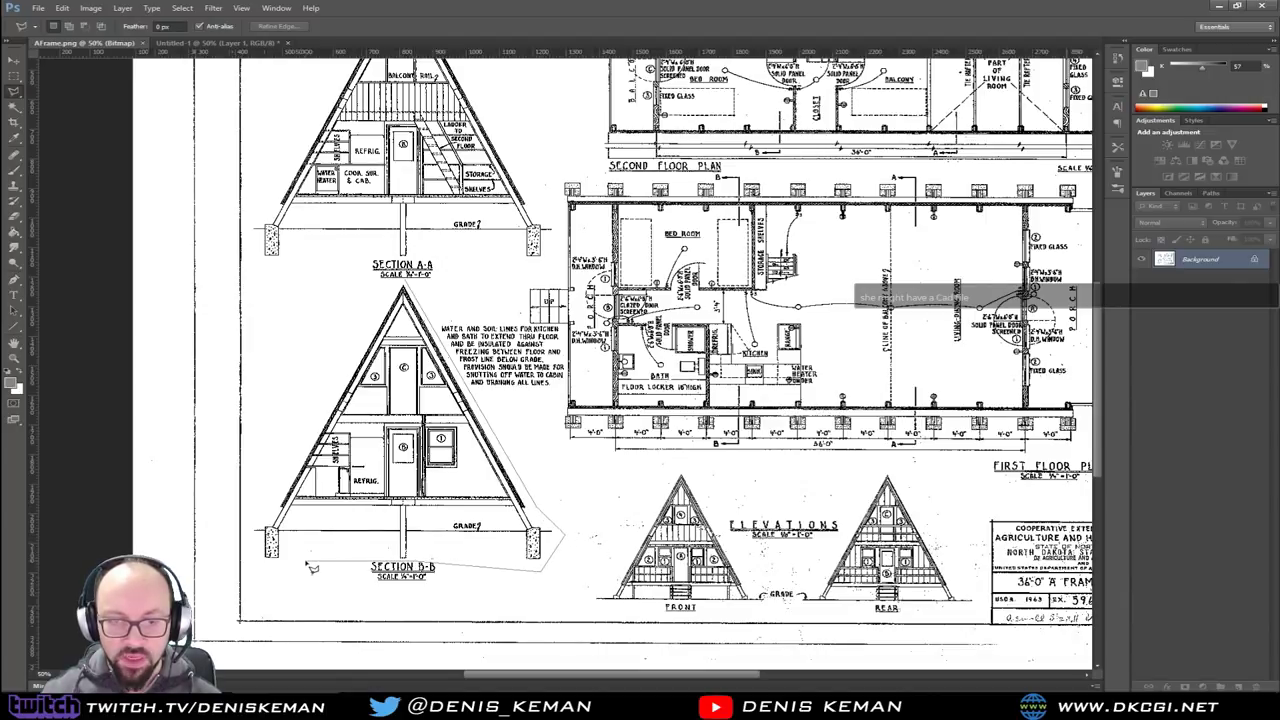
{"action": "left_click", "coordinate": [253, 563]}
{"action": "left_click", "coordinate": [249, 515]}
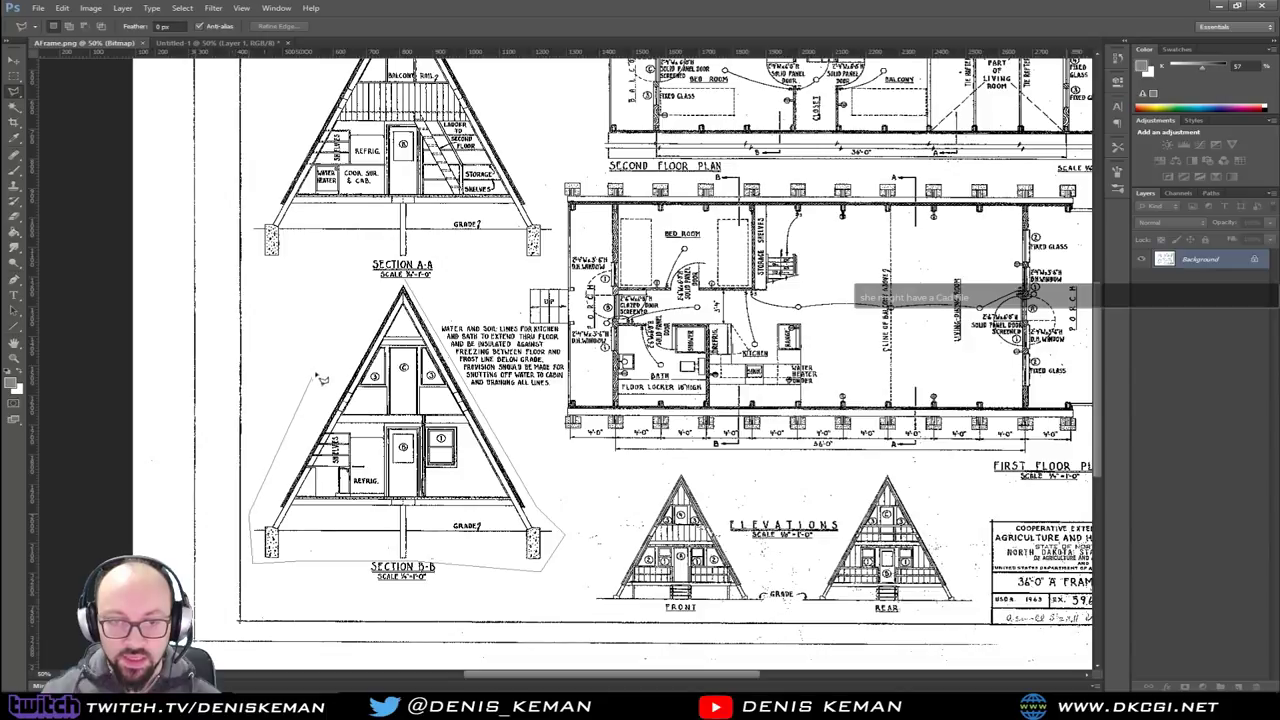
{"action": "left_click", "coordinate": [401, 287]}
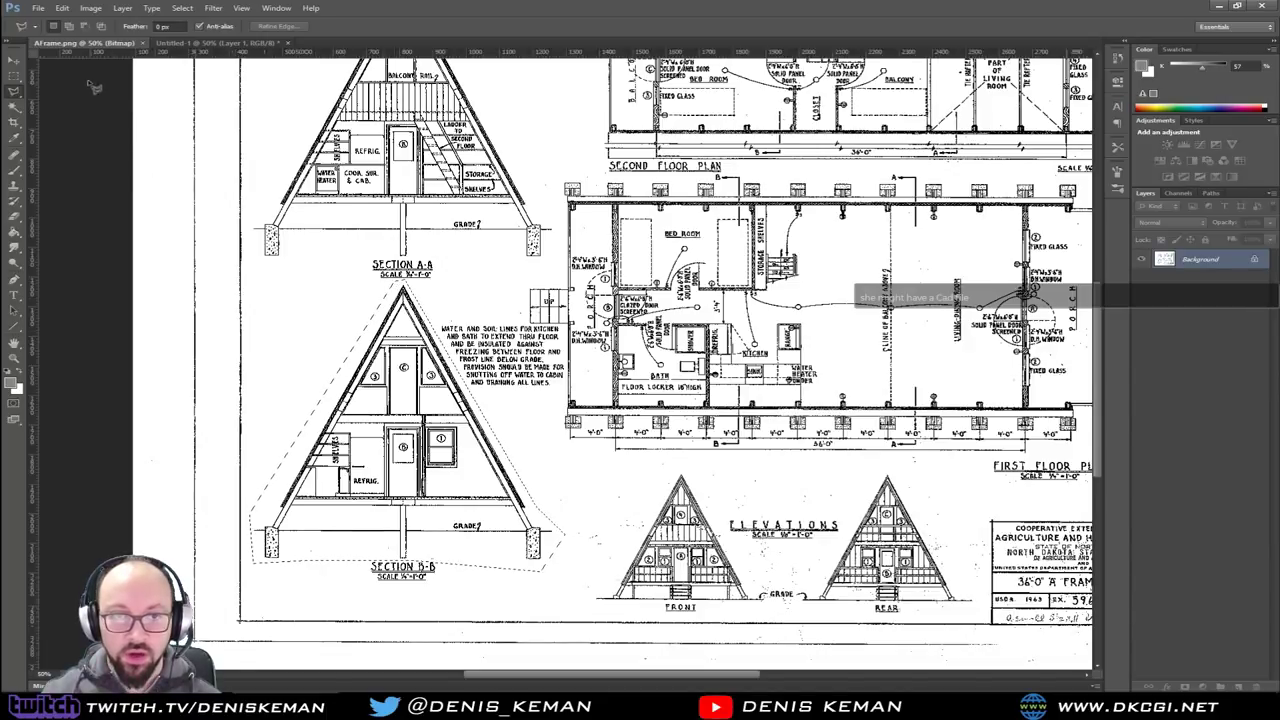
Move a copy of Section B-B into the new document, centre it on the vertical guide, and hide the floor plan layer
{"action": "left_click", "coordinate": [16, 60]}
{"action": "mouse_move", "coordinate": [414, 384]}
{"action": "left_mouse_down"}
{"action": "mouse_move", "coordinate": [205, 60]}
{"action": "mouse_move", "coordinate": [221, 44]}
{"action": "mouse_move", "coordinate": [558, 300]}
{"action": "mouse_move", "coordinate": [533, 343]}
{"action": "mouse_move", "coordinate": [557, 347]}
{"action": "mouse_move", "coordinate": [549, 354]}
{"action": "left_mouse_up"}
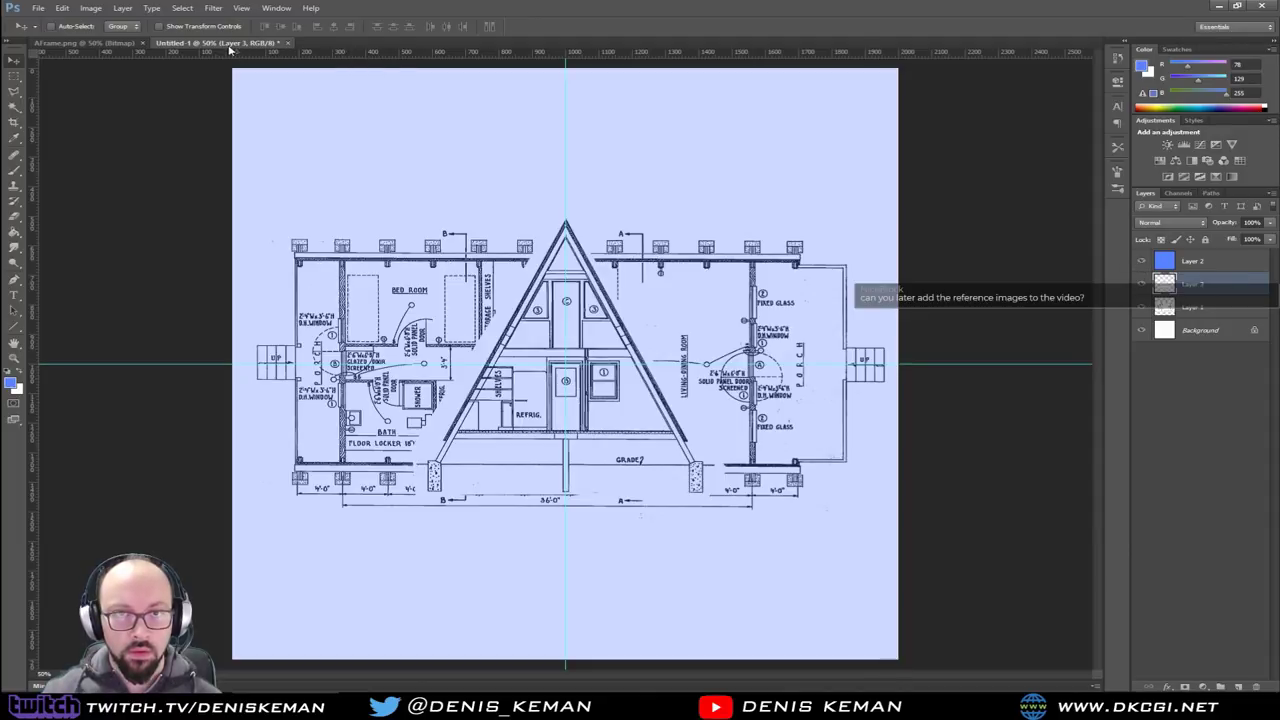
{"action": "left_click", "coordinate": [1146, 310]}
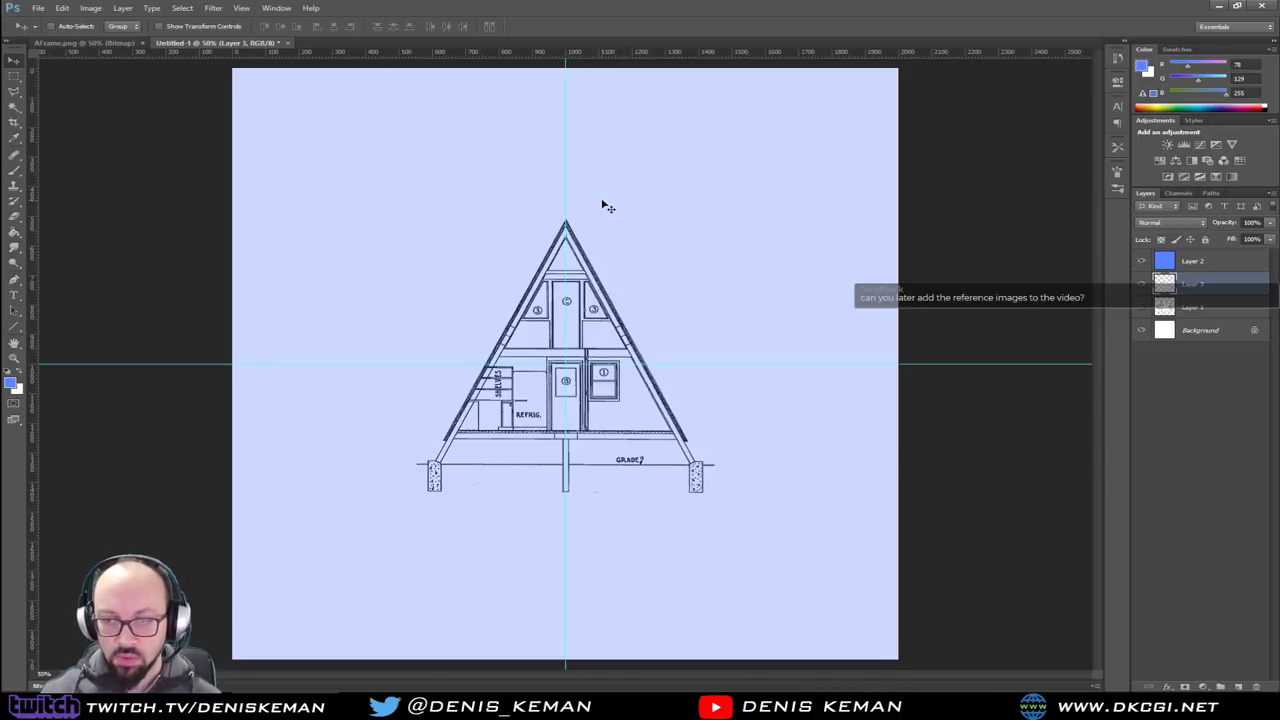
Select the Section A-A drawing in AFrame.png by outlining it with the Polygonal Lasso, leaving out its title
{"action": "left_click", "coordinate": [86, 43]}
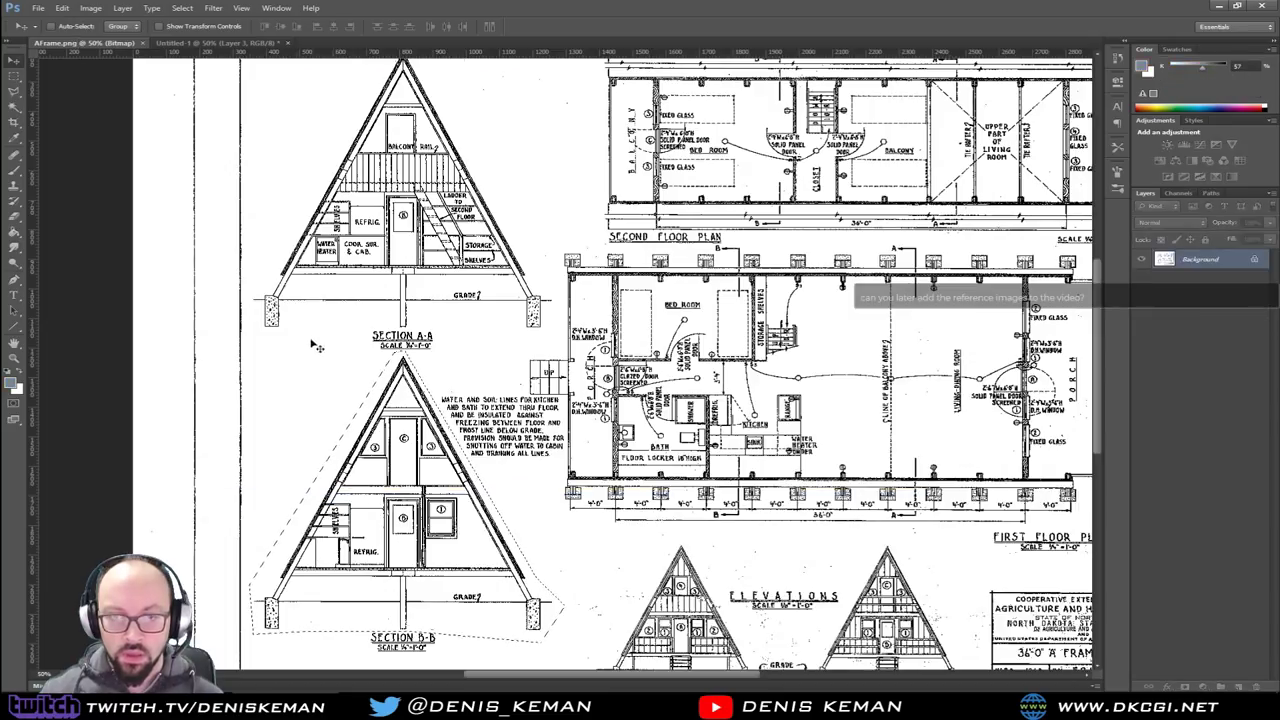
{"action": "scroll", "coordinate": [470, 400], "scroll_direction": "up", "scroll_amount": 3}
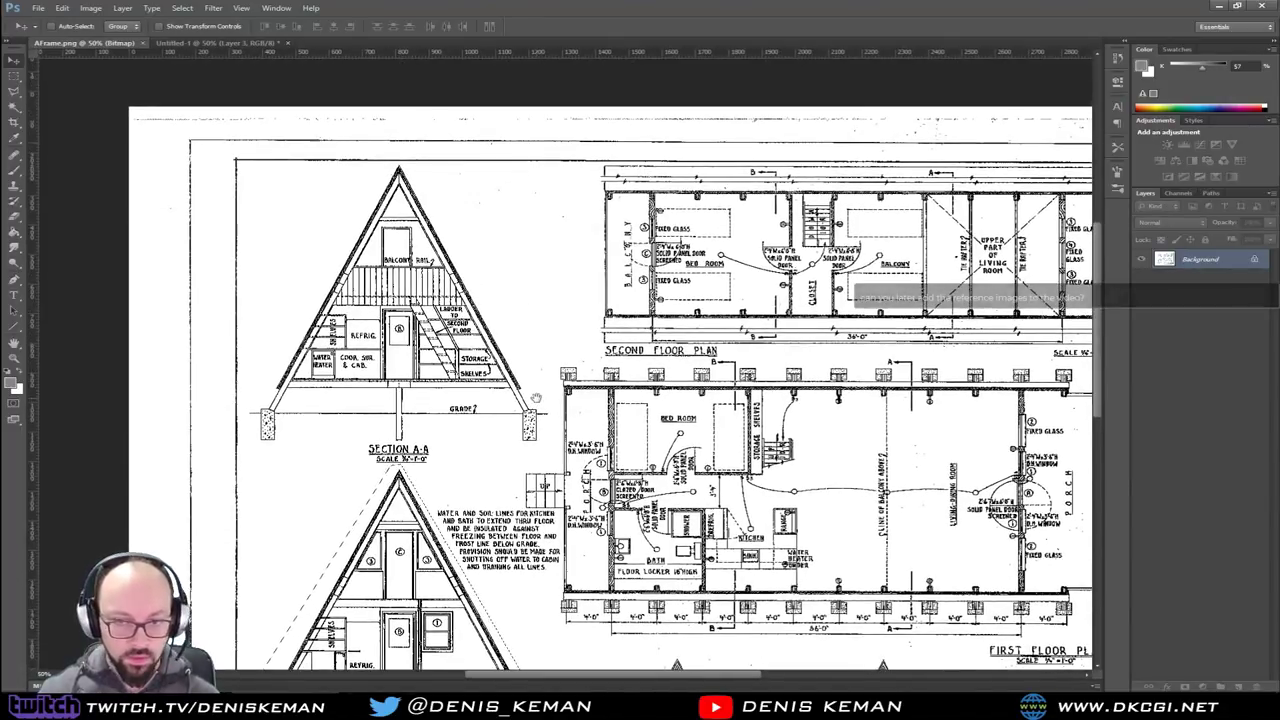
{"action": "key", "text": "l"}
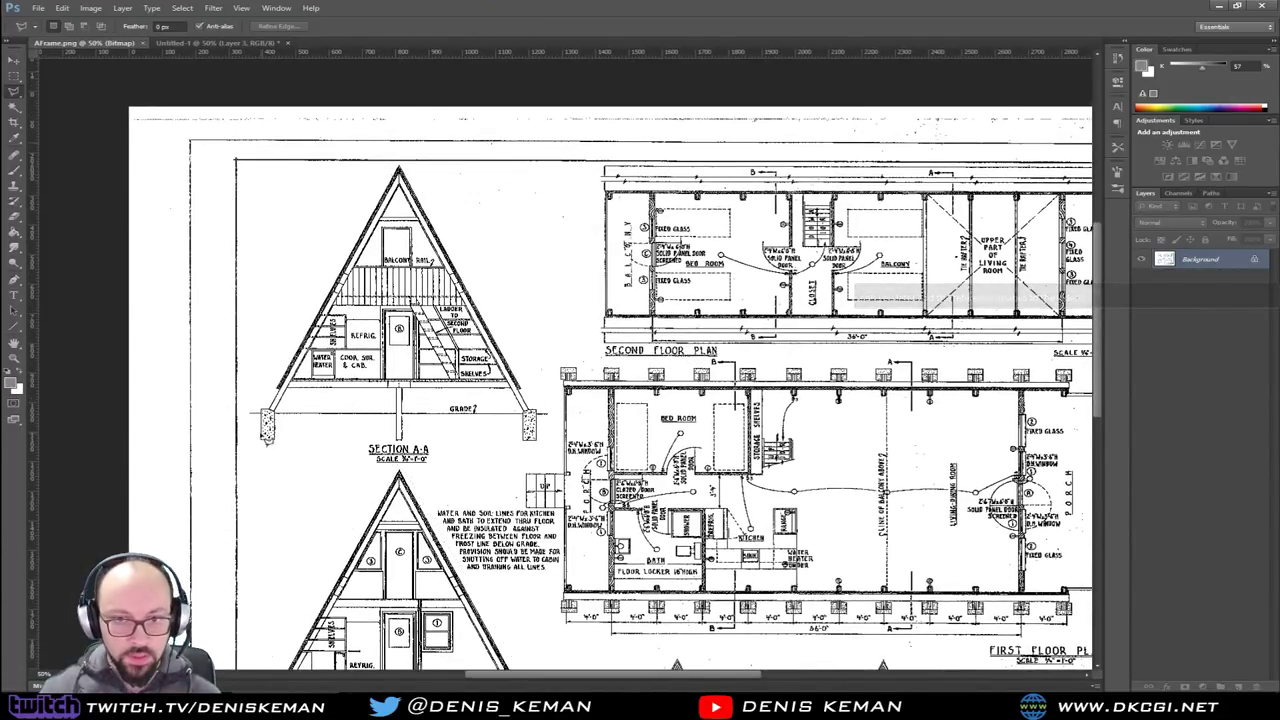
{"action": "mouse_move", "coordinate": [250, 450]}
{"action": "left_mouse_down"}
{"action": "mouse_move", "coordinate": [405, 441]}
{"action": "mouse_move", "coordinate": [565, 455]}
{"action": "mouse_move", "coordinate": [562, 412]}
{"action": "mouse_move", "coordinate": [404, 168]}
{"action": "mouse_move", "coordinate": [290, 298]}
{"action": "mouse_move", "coordinate": [248, 402]}
{"action": "mouse_move", "coordinate": [250, 446]}
{"action": "left_mouse_up"}
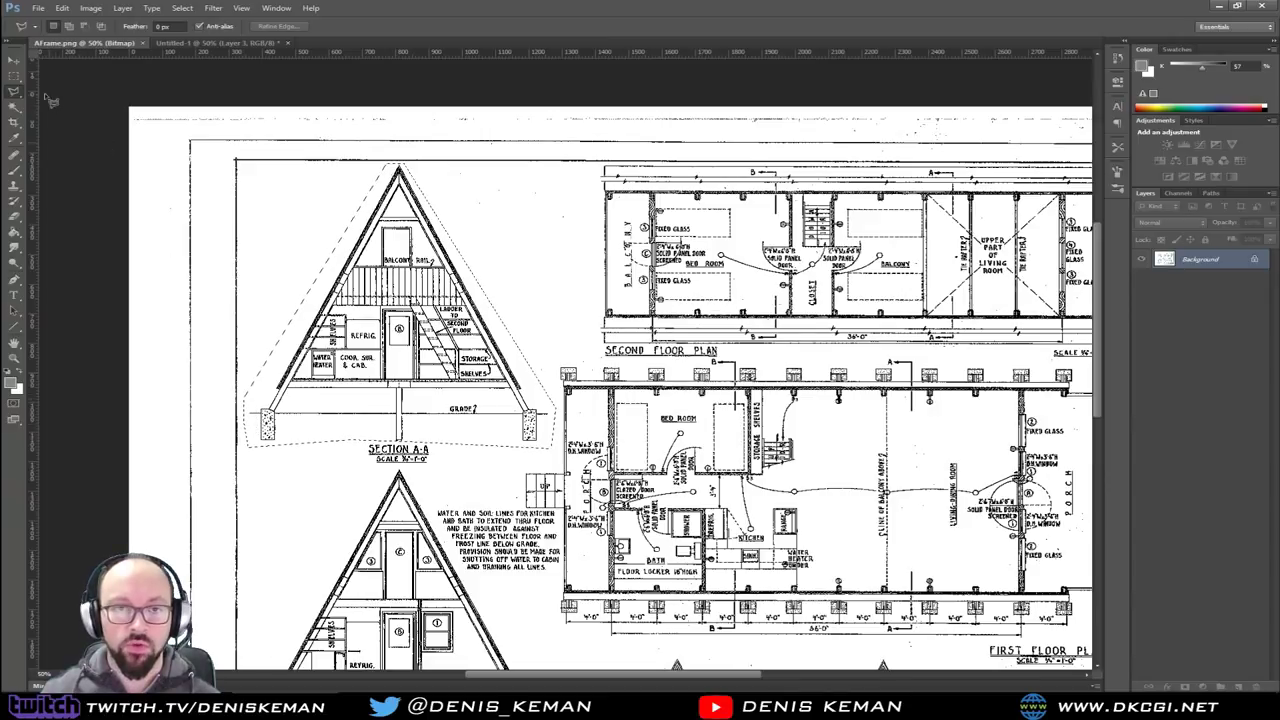
Move a copy of Section A-A into the new document and place it over Section B-B at the centre guides
{"action": "left_click", "coordinate": [14, 60]}
{"action": "mouse_move", "coordinate": [404, 308]}
{"action": "left_mouse_down"}
{"action": "mouse_move", "coordinate": [1064, 308]}
{"action": "mouse_move", "coordinate": [180, 48]}
{"action": "mouse_move", "coordinate": [205, 44]}
{"action": "mouse_move", "coordinate": [277, 200]}
{"action": "left_mouse_up"}
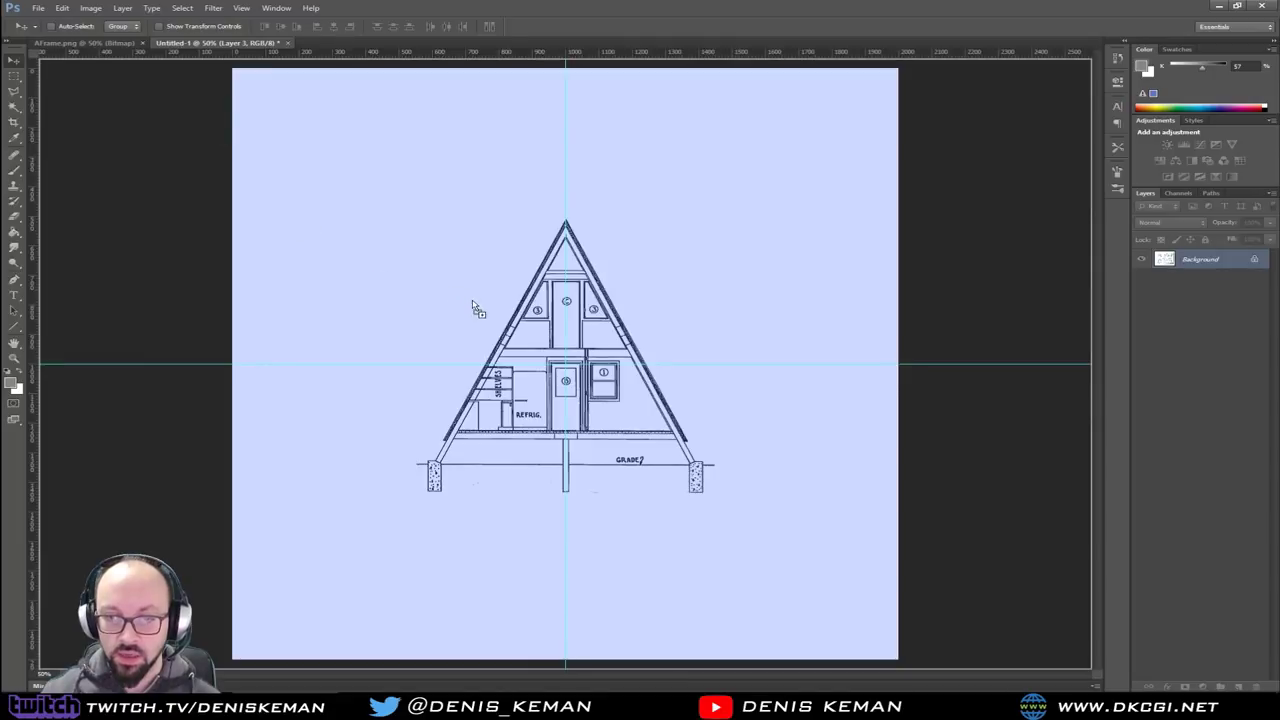
{"action": "mouse_move", "coordinate": [478, 307]}
{"action": "left_mouse_down"}
{"action": "mouse_move", "coordinate": [453, 310]}
{"action": "mouse_move", "coordinate": [562, 369]}
{"action": "left_mouse_up"}
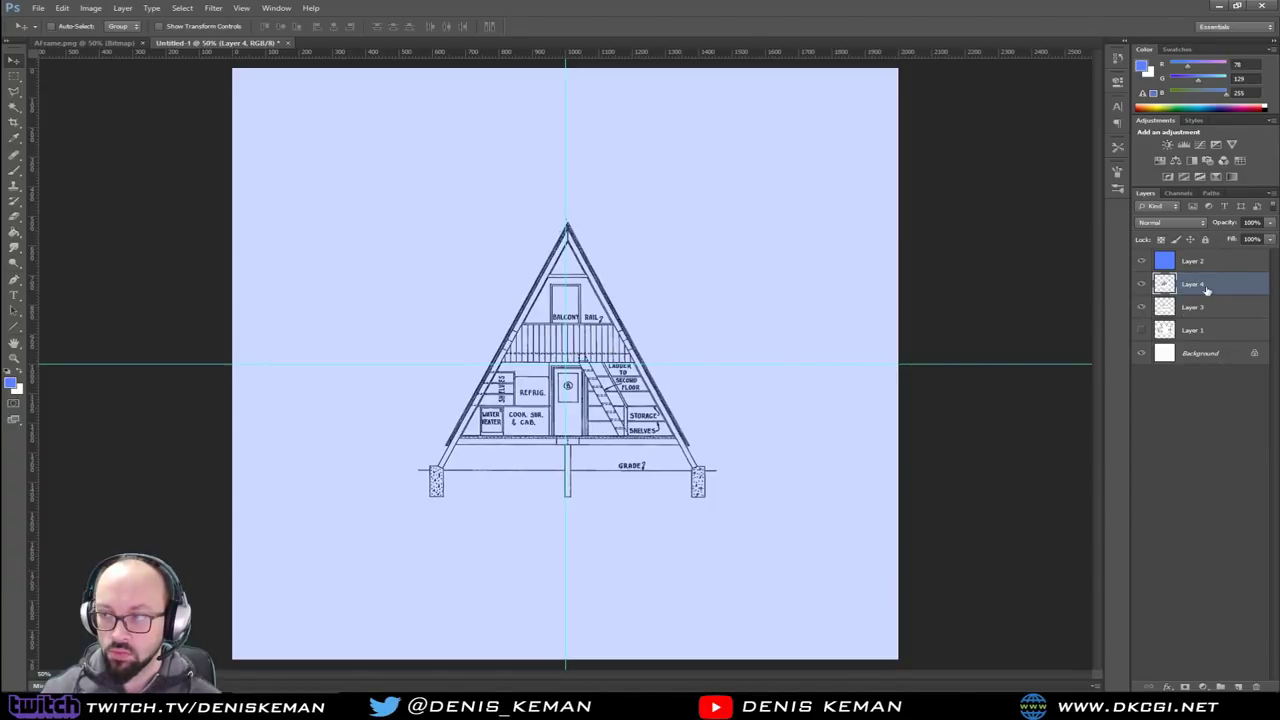
Set the Section A-A layer's opacity to 50% and nudge it up and left to line up with Section B-B
{"action": "left_click_drag", "start_coordinate": [1261, 223], "coordinate": [1238, 224]}
{"action": "type", "text": "50"}
{"action": "key", "text": "Return"}
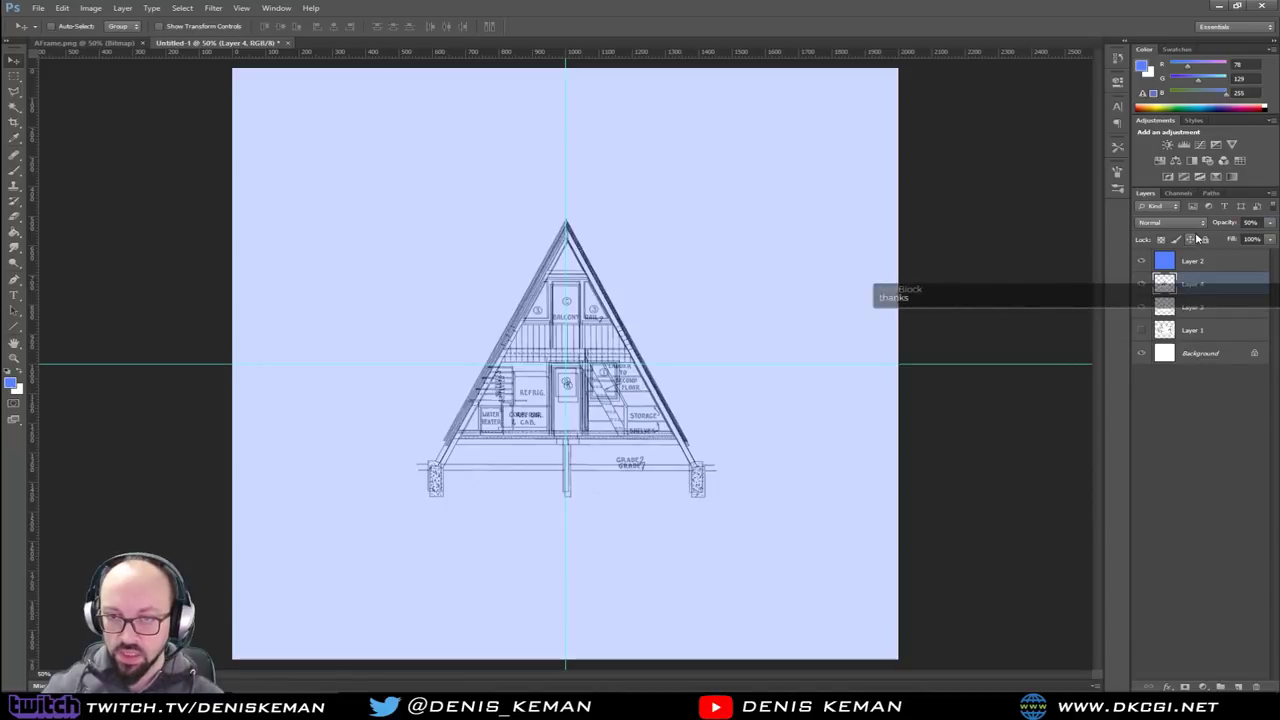
{"action": "key", "text": "Up"}
{"action": "key", "text": "Up"}
{"action": "key", "text": "Up"}
{"action": "key", "text": "Up"}
{"action": "key", "text": "Up"}
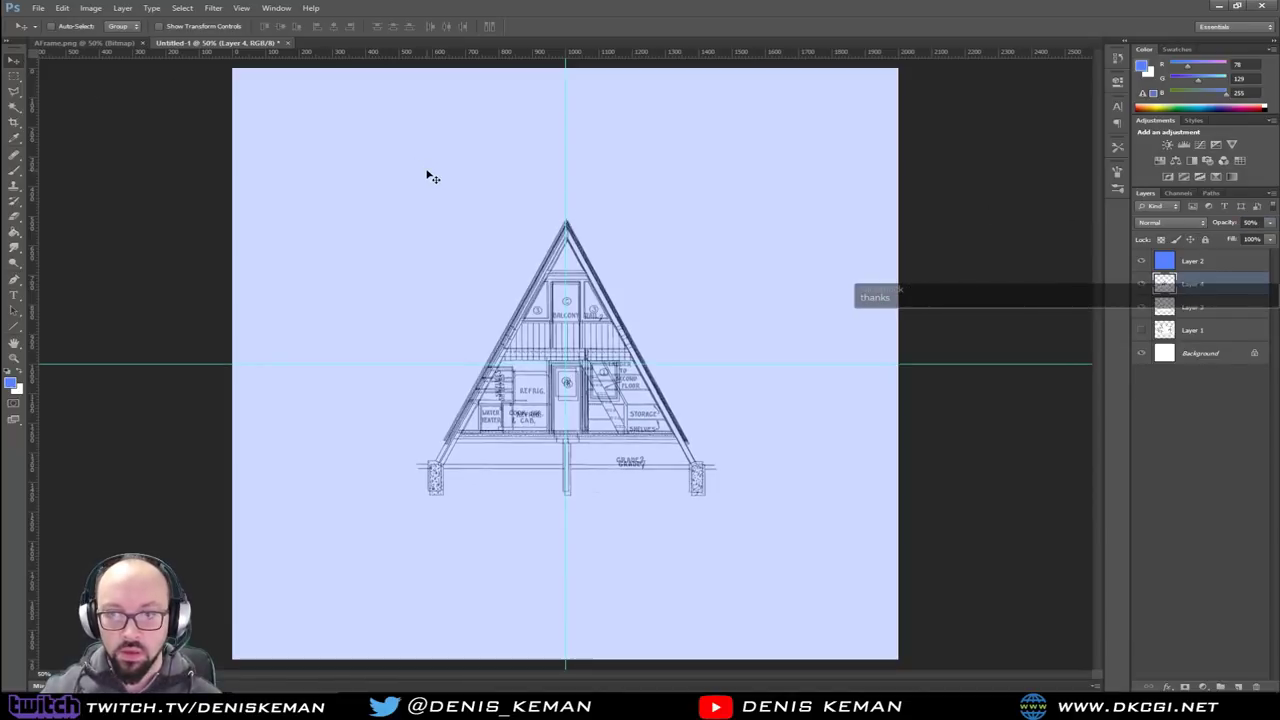
{"action": "key", "text": "Up"}
{"action": "key", "text": "Up"}
{"action": "key", "text": "Up"}
{"action": "key", "text": "Left"}
{"action": "key", "text": "Left"}
{"action": "key", "text": "Left"}
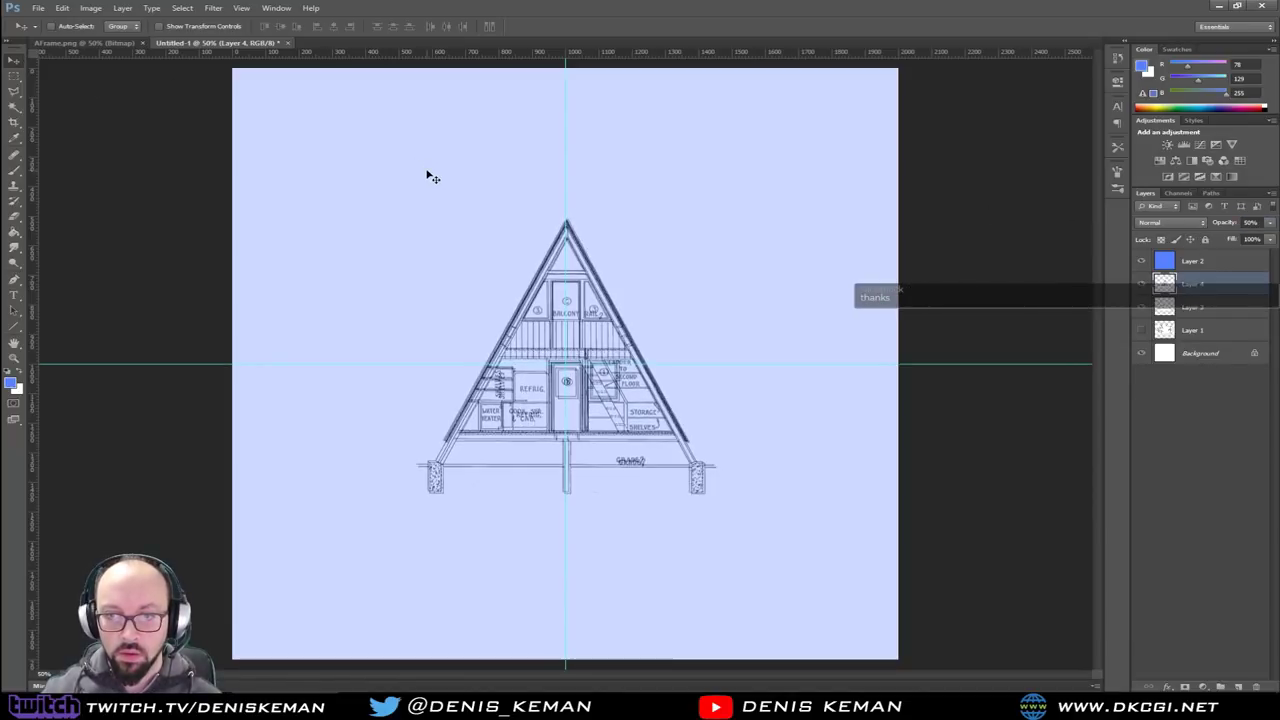
{"action": "key", "text": "Up"}
{"action": "key", "text": "Up"}
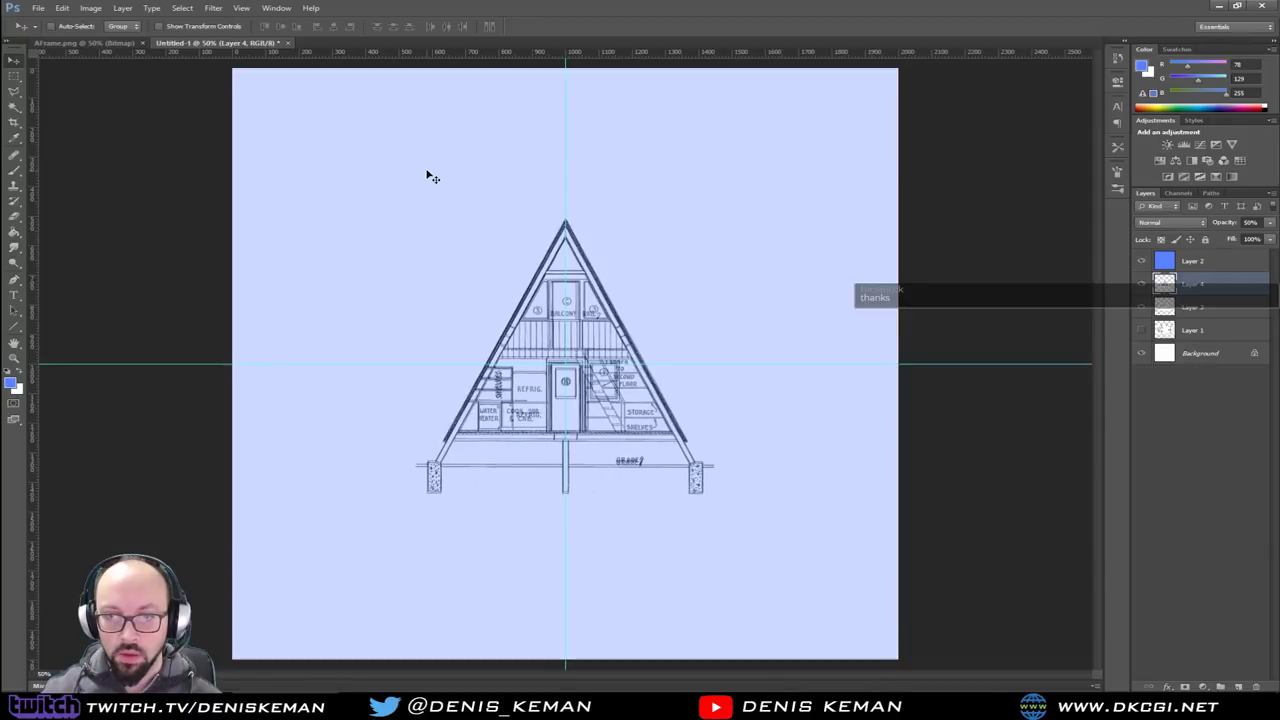
{"action": "key", "text": "Up"}
{"action": "key", "text": "Up"}
{"action": "key", "text": "Up"}
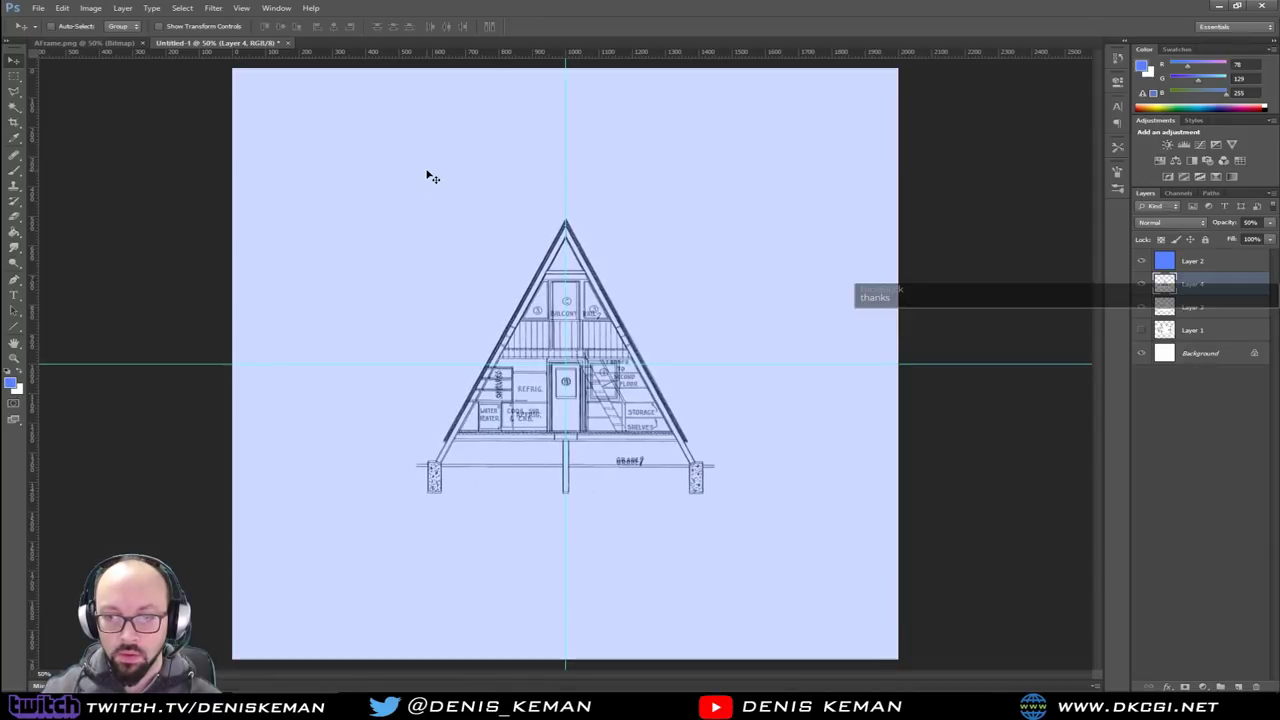
{"action": "key", "text": "Up"}
{"action": "key", "text": "Up"}
{"action": "key", "text": "Up"}
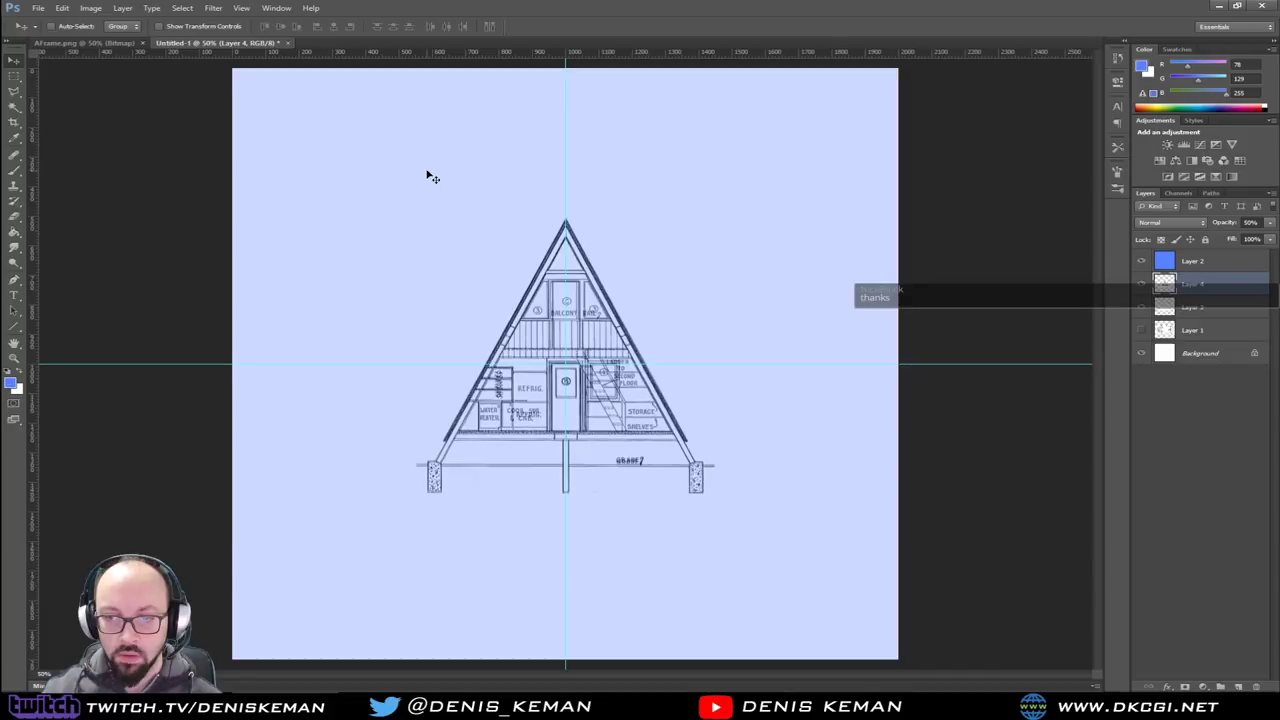
{"action": "key", "text": "Up"}
{"action": "key", "text": "Up"}
{"action": "key", "text": "Up"}
{"action": "key", "text": "Up"}
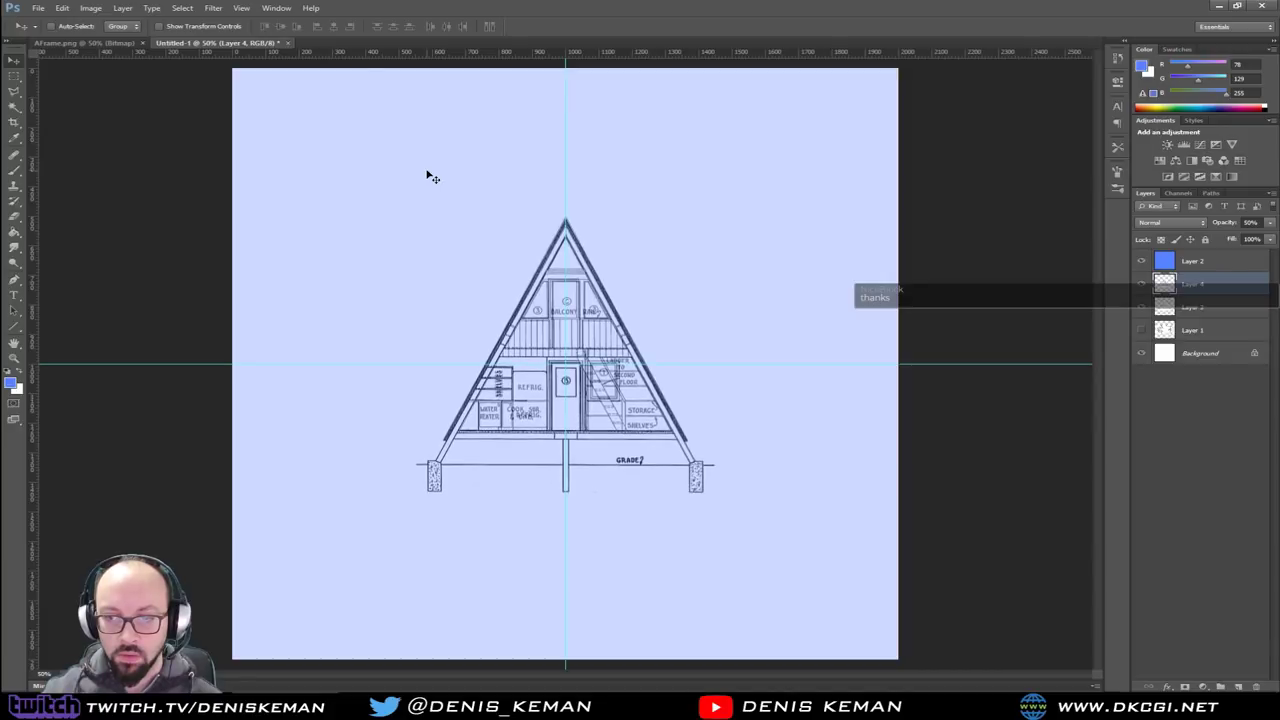
Nudge the Section A-A layer up slightly so its grade line, floor beam and centre post line up with Section B-B
{"action": "key", "text": "z"}
{"action": "left_click", "coordinate": [484, 461]}
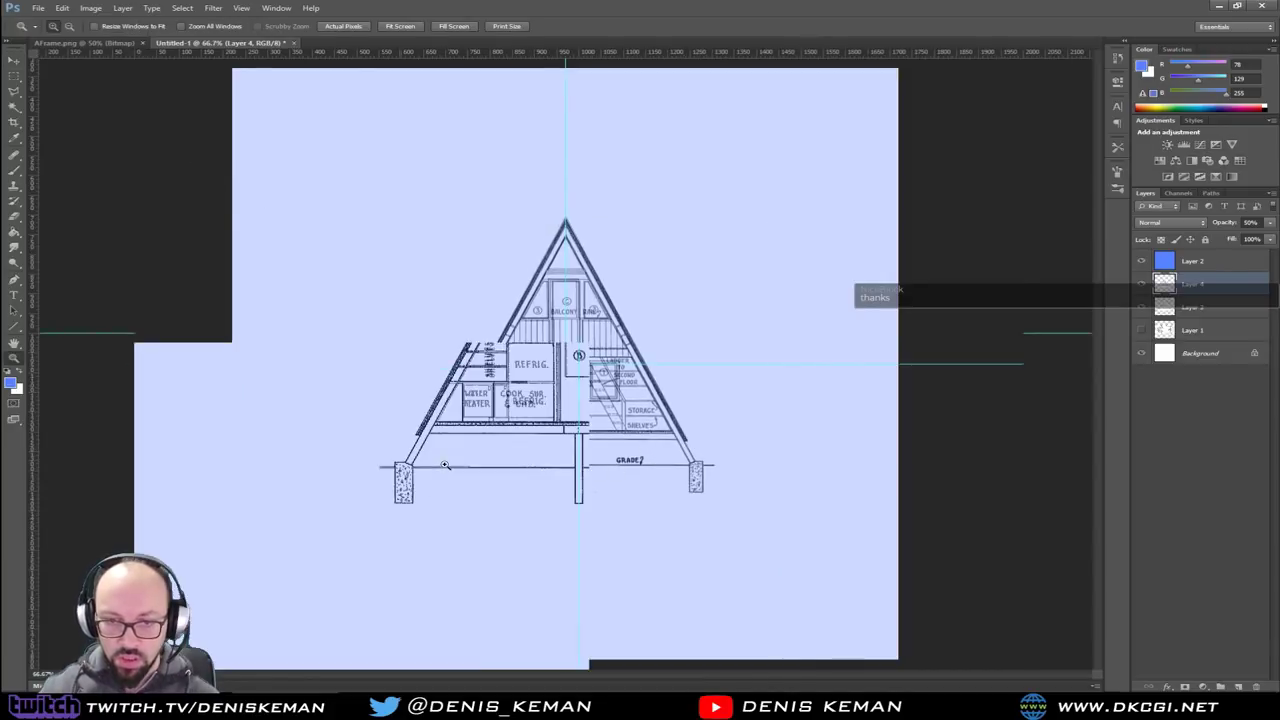
{"action": "left_click", "coordinate": [487, 462]}
{"action": "left_click", "coordinate": [487, 462]}
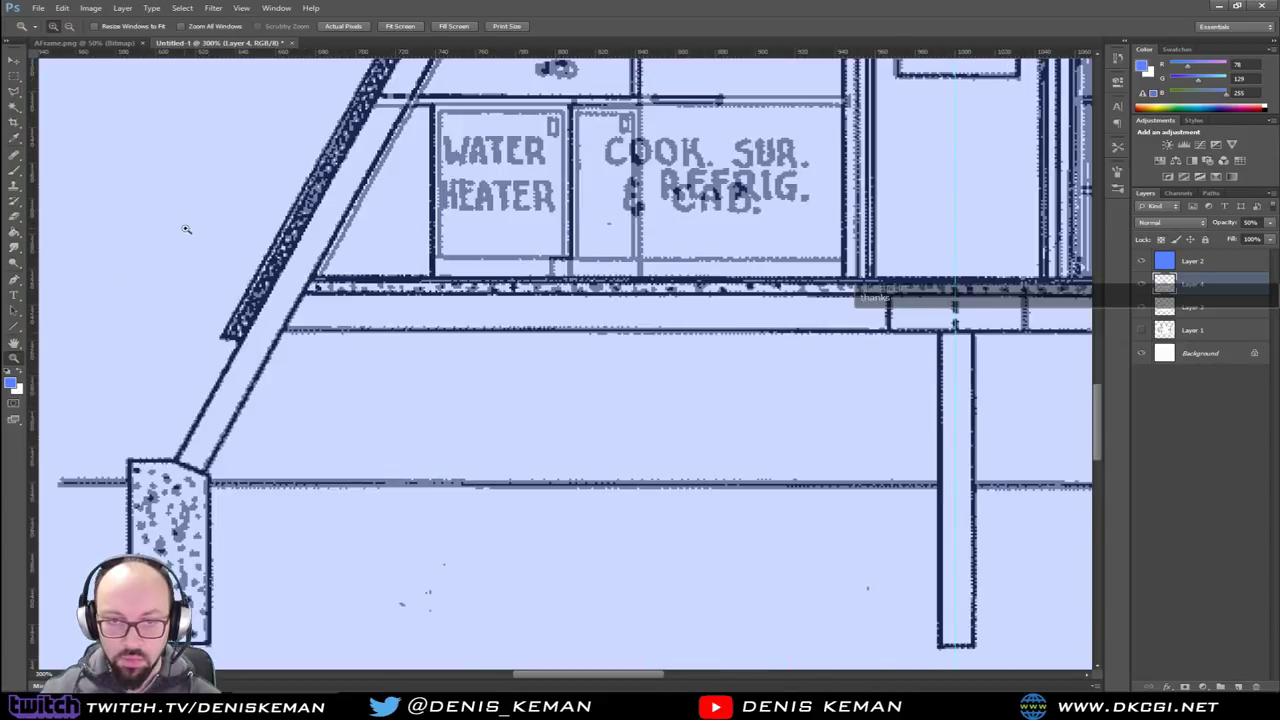
{"action": "left_click", "coordinate": [13, 64]}
{"action": "key", "text": "Down"}
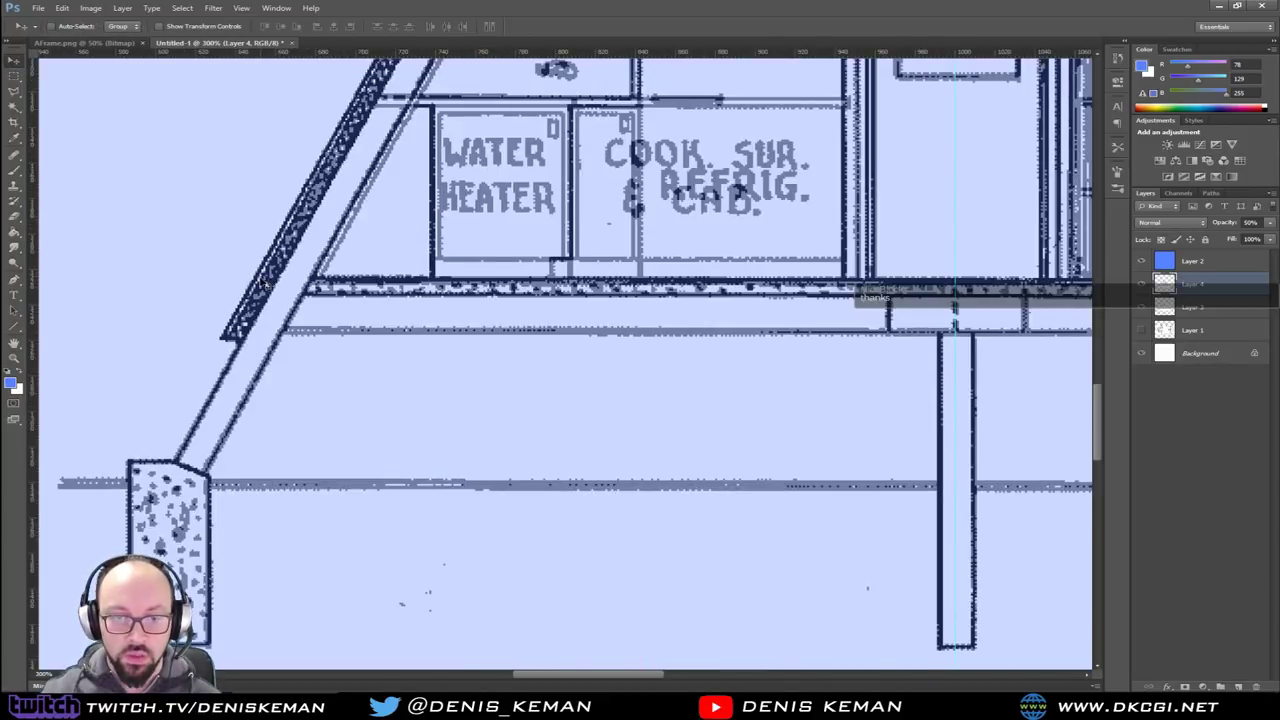
{"action": "key", "text": "Up"}
{"action": "key", "text": "Up"}
{"action": "key", "text": "Up"}
{"action": "key", "text": "Up"}
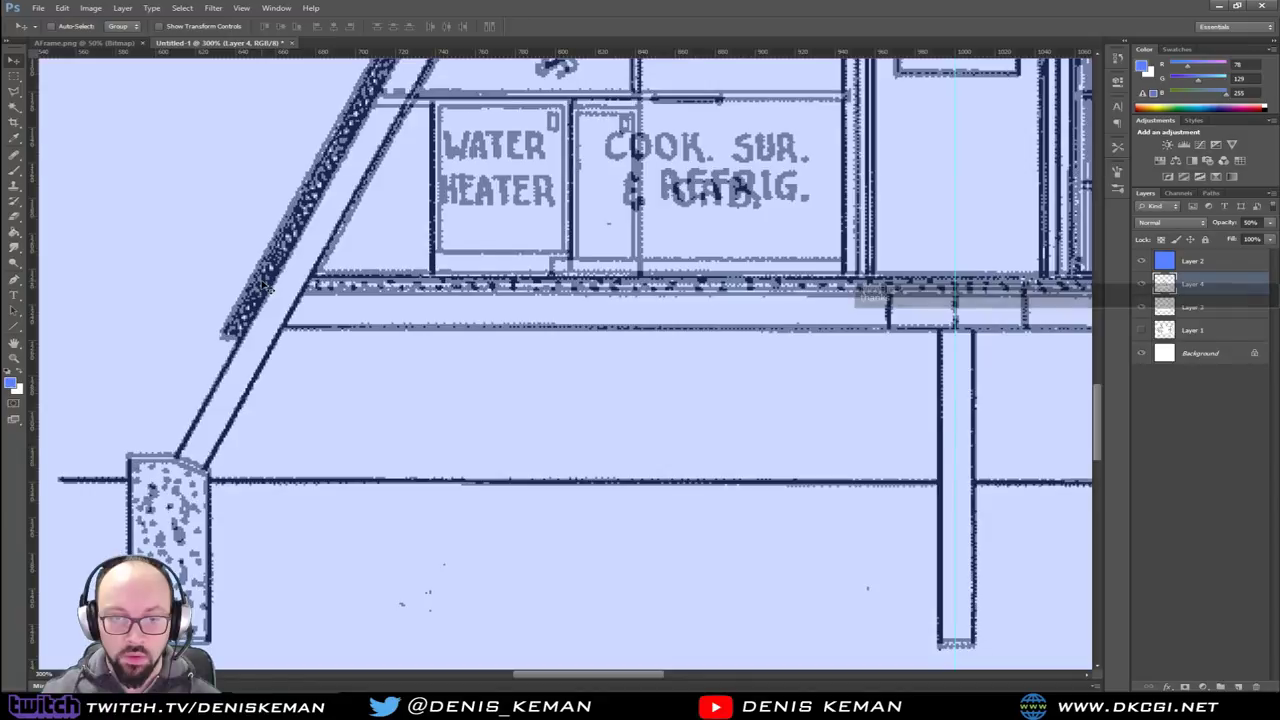
{"action": "key", "text": "Down"}
{"action": "key", "text": "Left"}
{"action": "key", "text": "Right"}
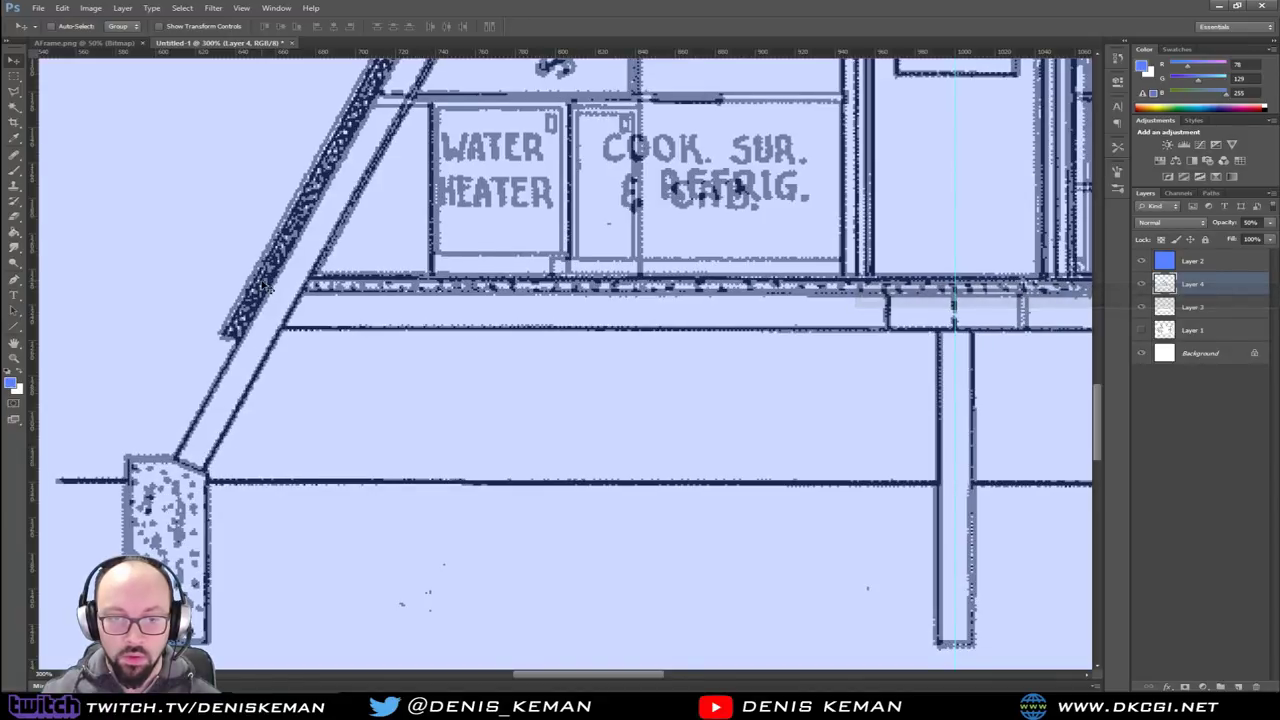
Set the Section A-A layer's opacity to 100%
{"action": "scroll", "coordinate": [540, 351], "scroll_direction": "up", "scroll_amount": 5}
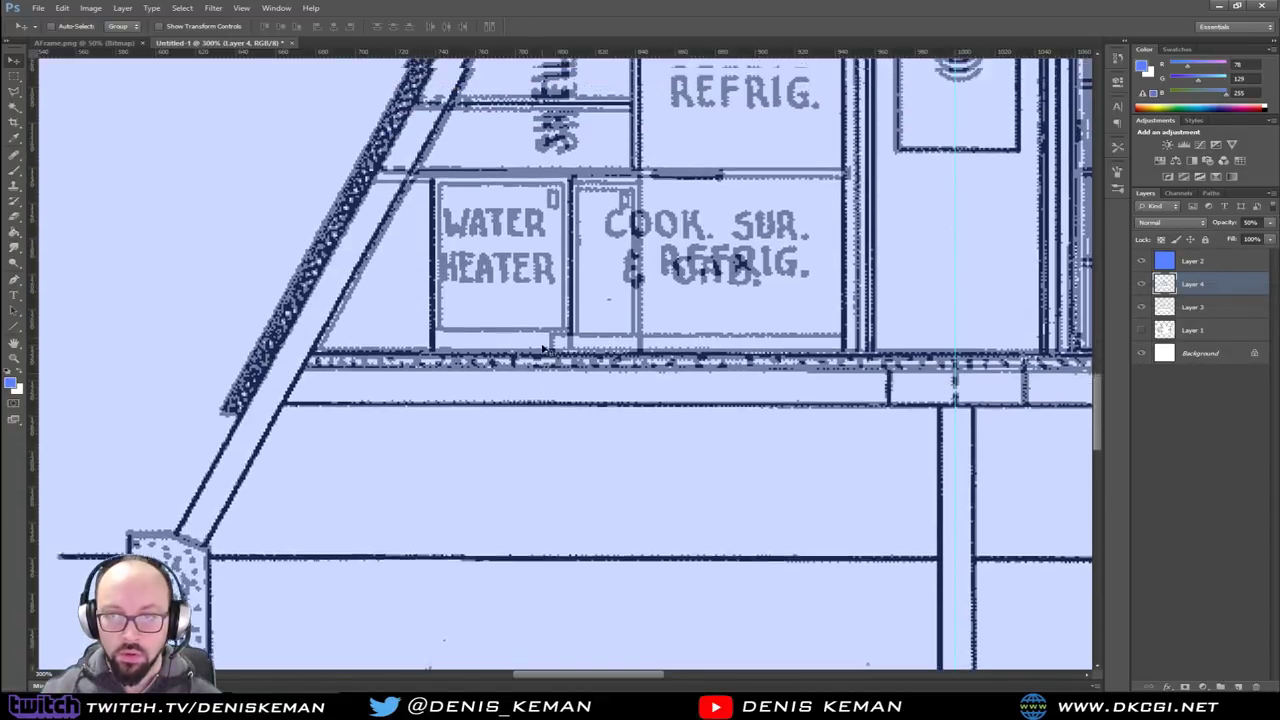
{"action": "double_click", "coordinate": [14, 342]}
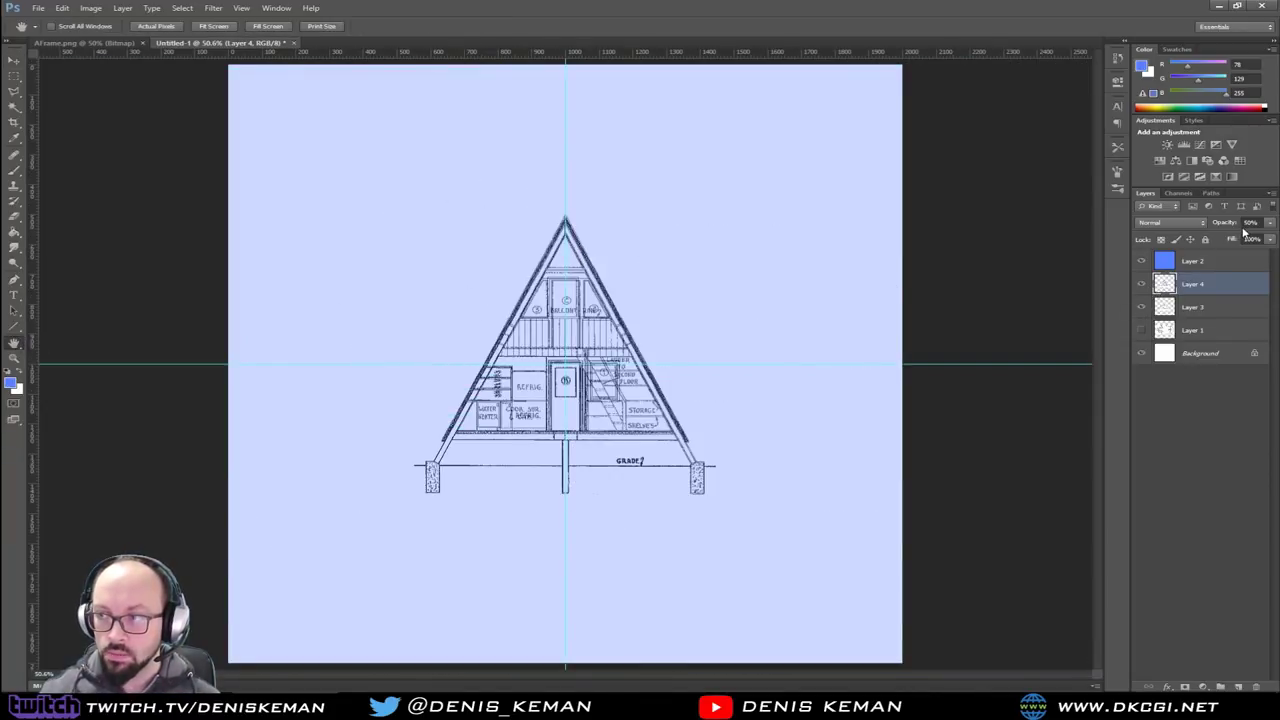
{"action": "left_click", "coordinate": [1250, 222]}
{"action": "type", "text": "100"}
{"action": "key", "text": "Return"}
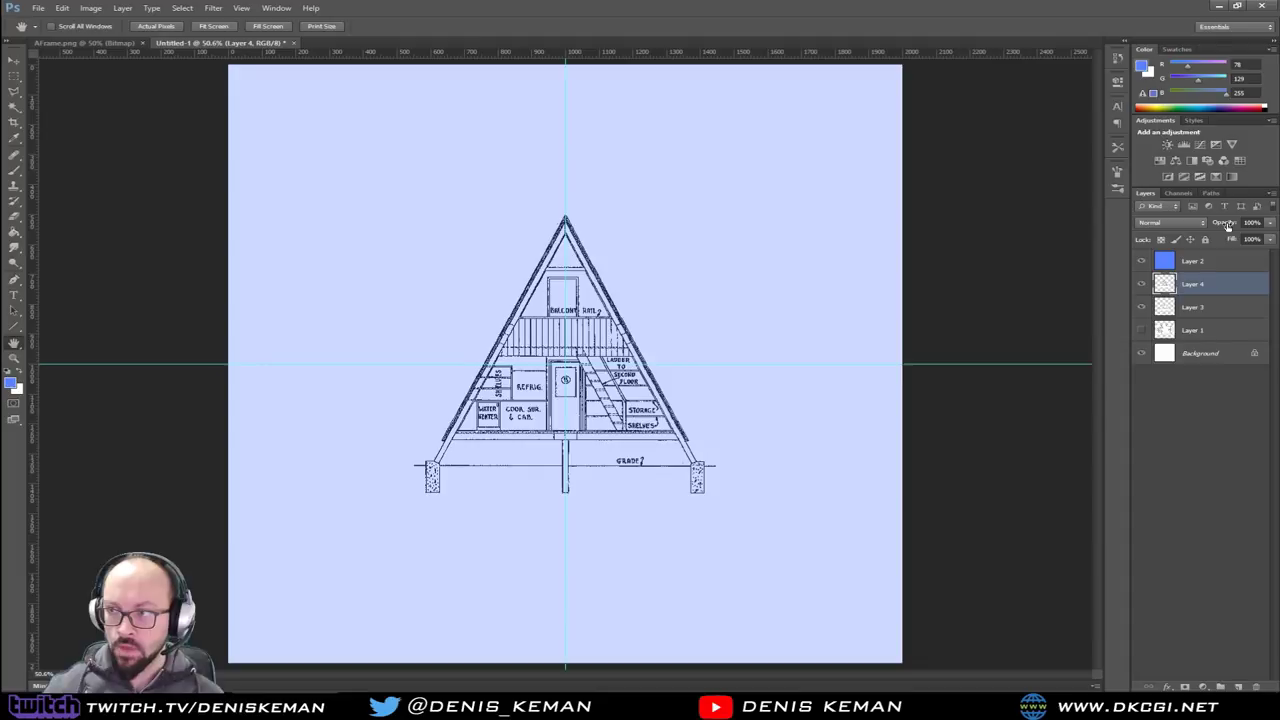
Add horizontal guides at the base of Section A-A's footings and exactly at its roof apex
{"action": "left_click_drag", "start_coordinate": [413, 57], "coordinate": [544, 492]}
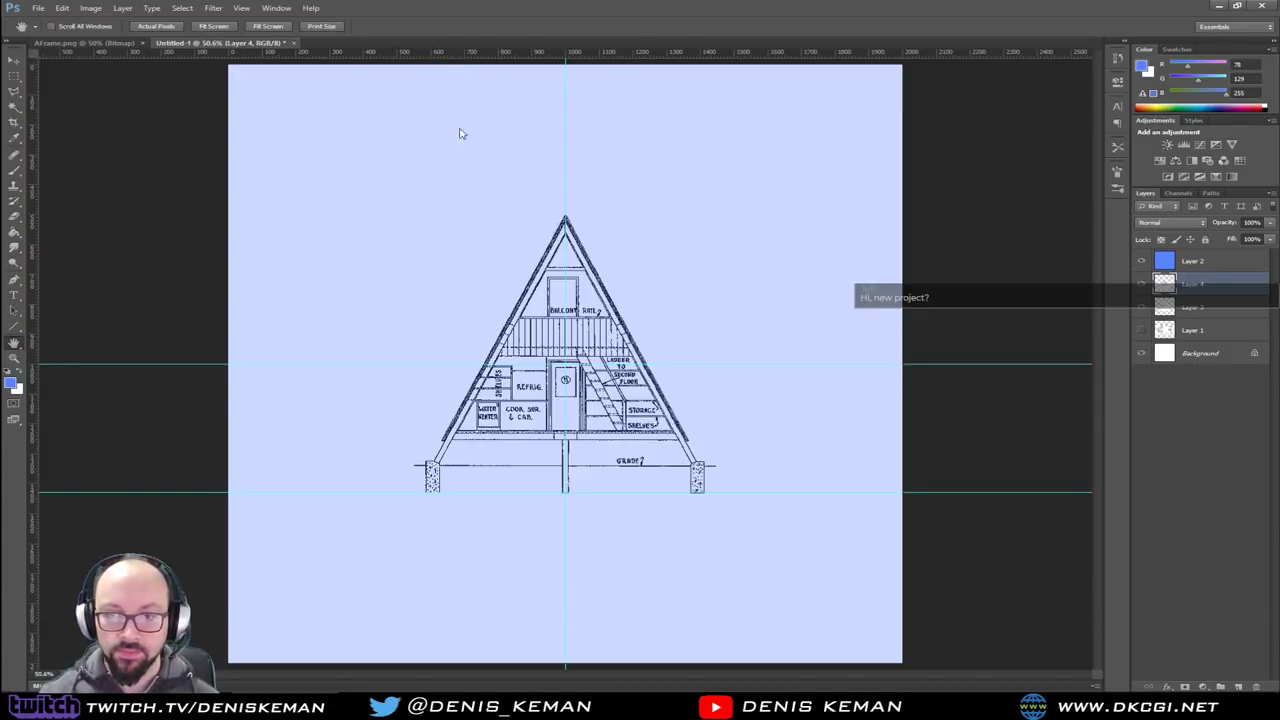
{"action": "left_click_drag", "start_coordinate": [455, 48], "coordinate": [477, 212]}
{"action": "key", "text": "z"}
{"action": "left_click", "coordinate": [565, 217]}
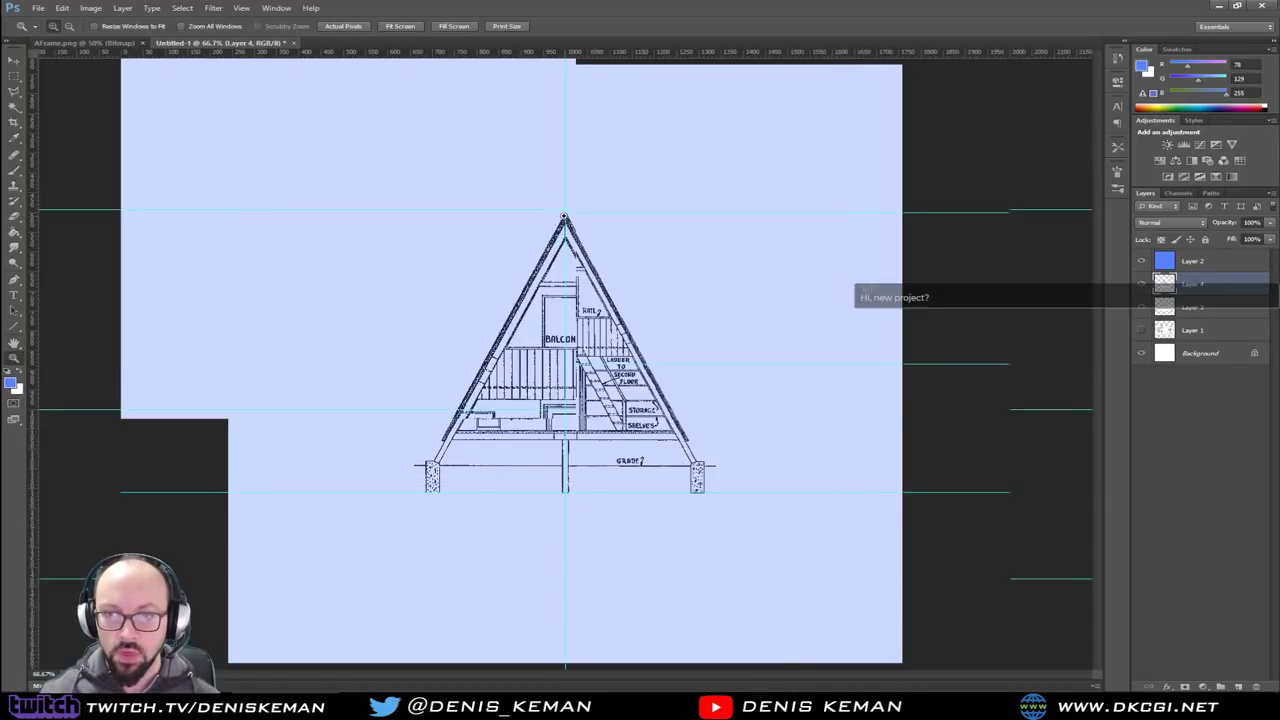
{"action": "left_click", "coordinate": [565, 217]}
{"action": "left_click", "coordinate": [565, 217]}
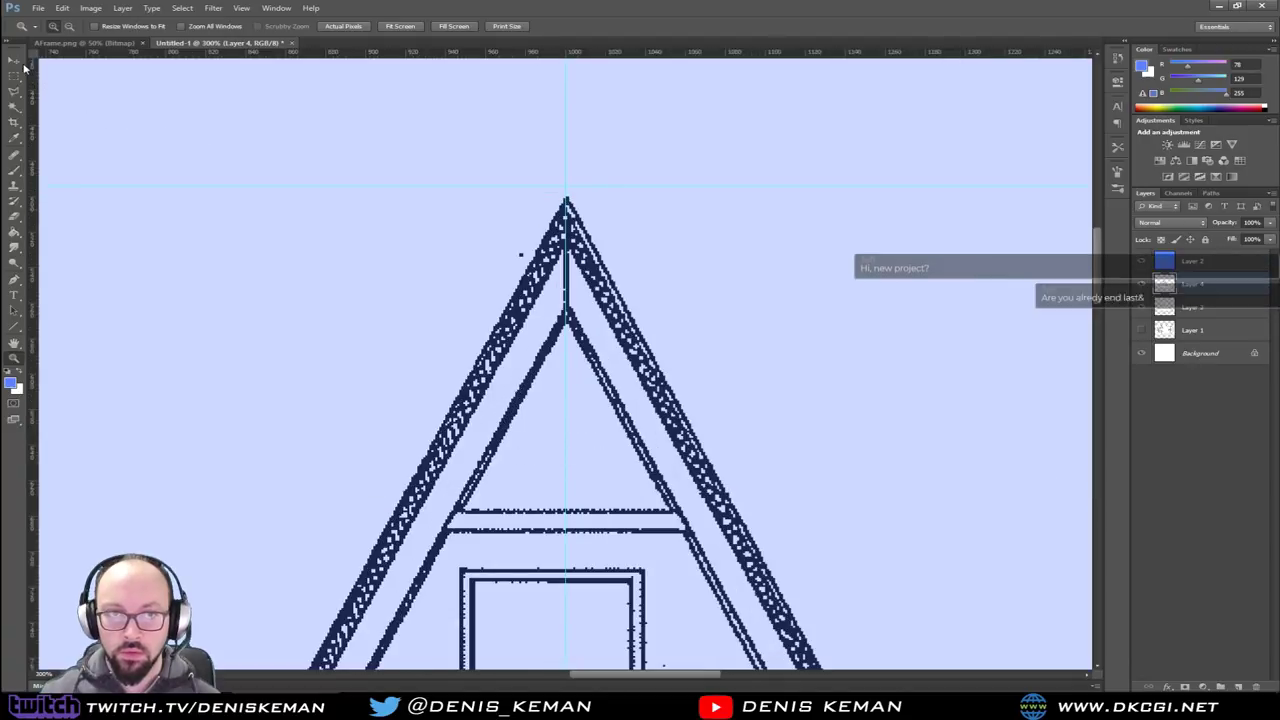
{"action": "key", "text": "v"}
{"action": "left_click_drag", "start_coordinate": [531, 188], "coordinate": [527, 195]}
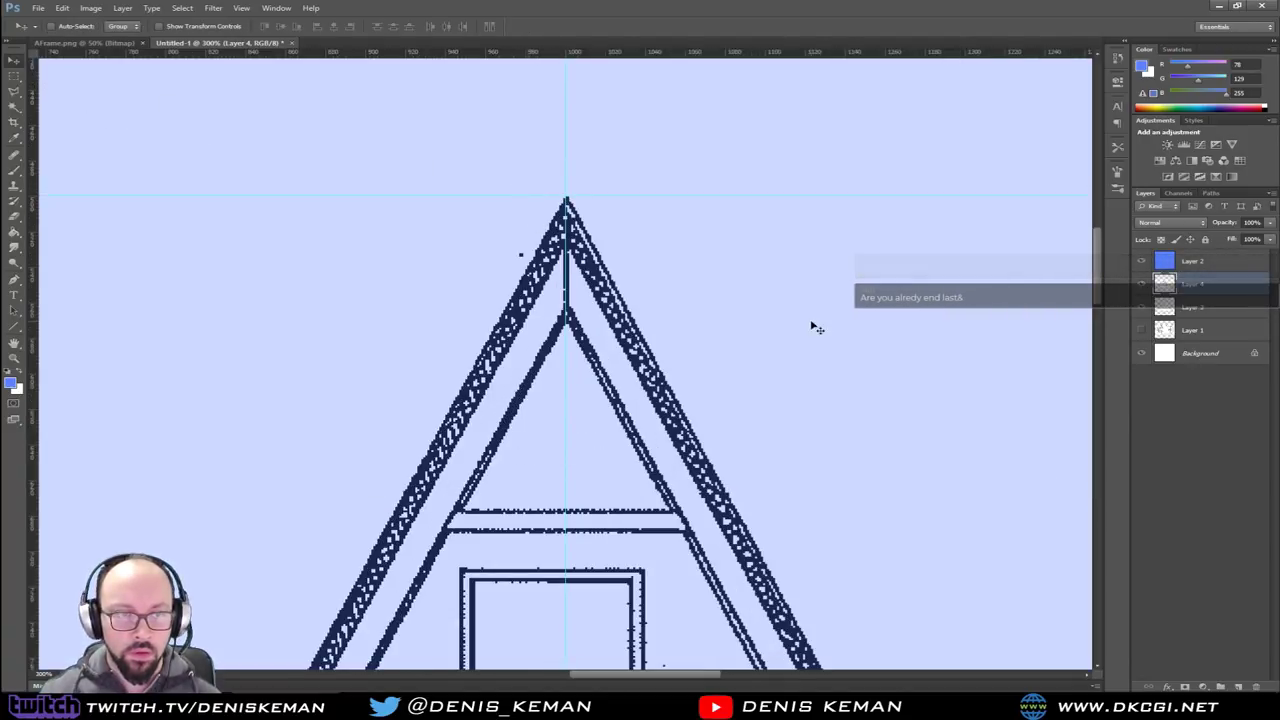
Compare the two sections at the roof apex and the centre post's base by toggling the Section A-A layer's visibility
{"action": "left_click", "coordinate": [1143, 285]}
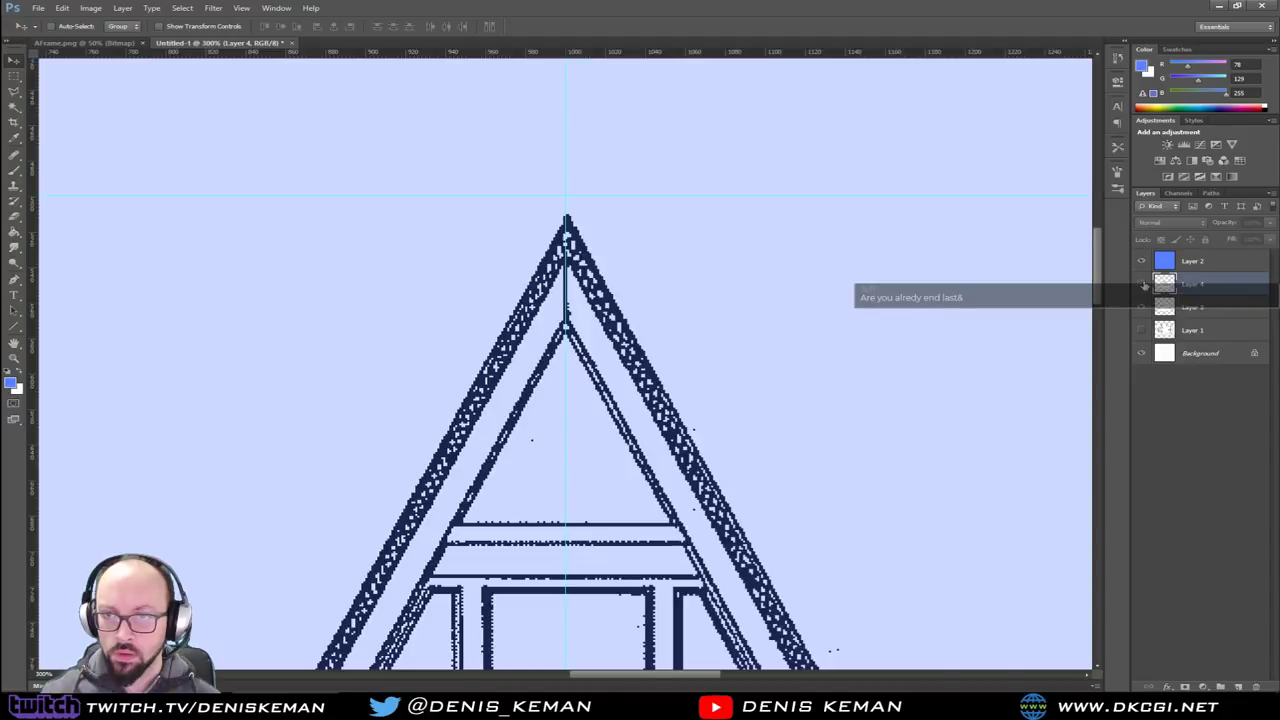
{"action": "left_click", "coordinate": [1143, 285]}
{"action": "left_click", "coordinate": [1143, 285]}
{"action": "left_click", "coordinate": [1143, 285]}
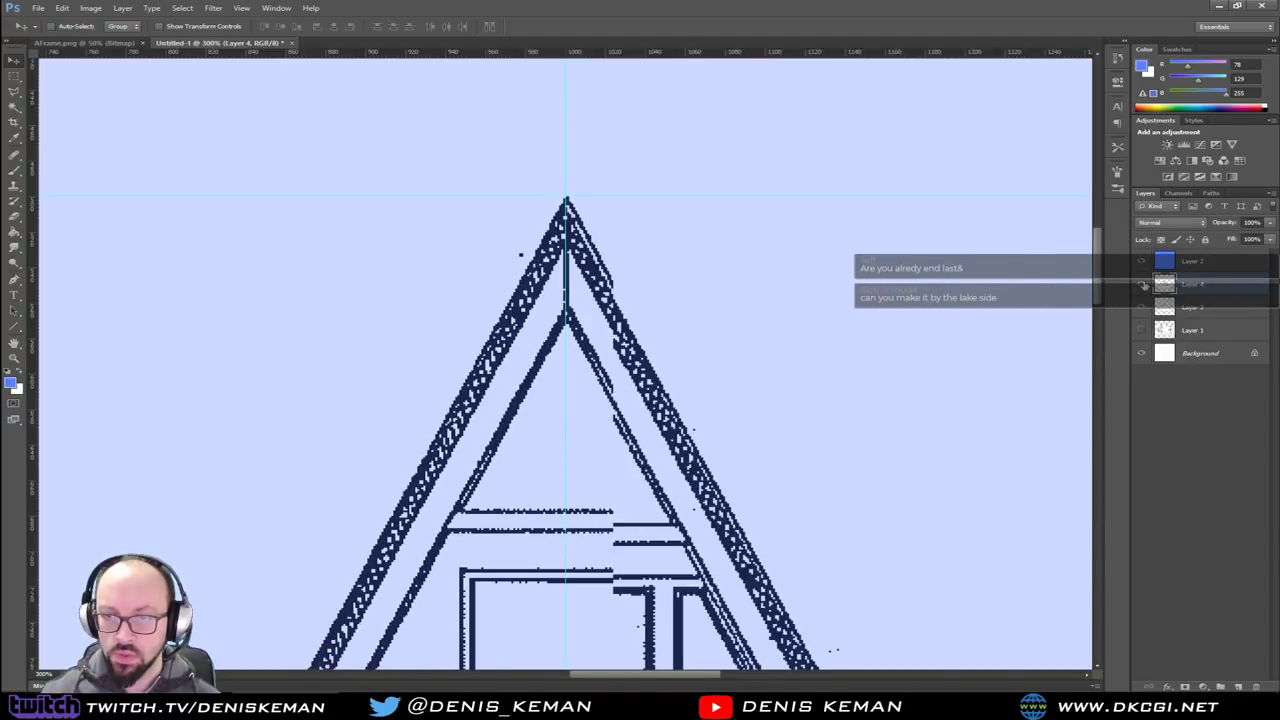
{"action": "left_click", "coordinate": [1143, 285]}
{"action": "left_click", "coordinate": [1143, 285]}
{"action": "scroll", "coordinate": [857, 385], "scroll_direction": "down", "scroll_amount": 3}
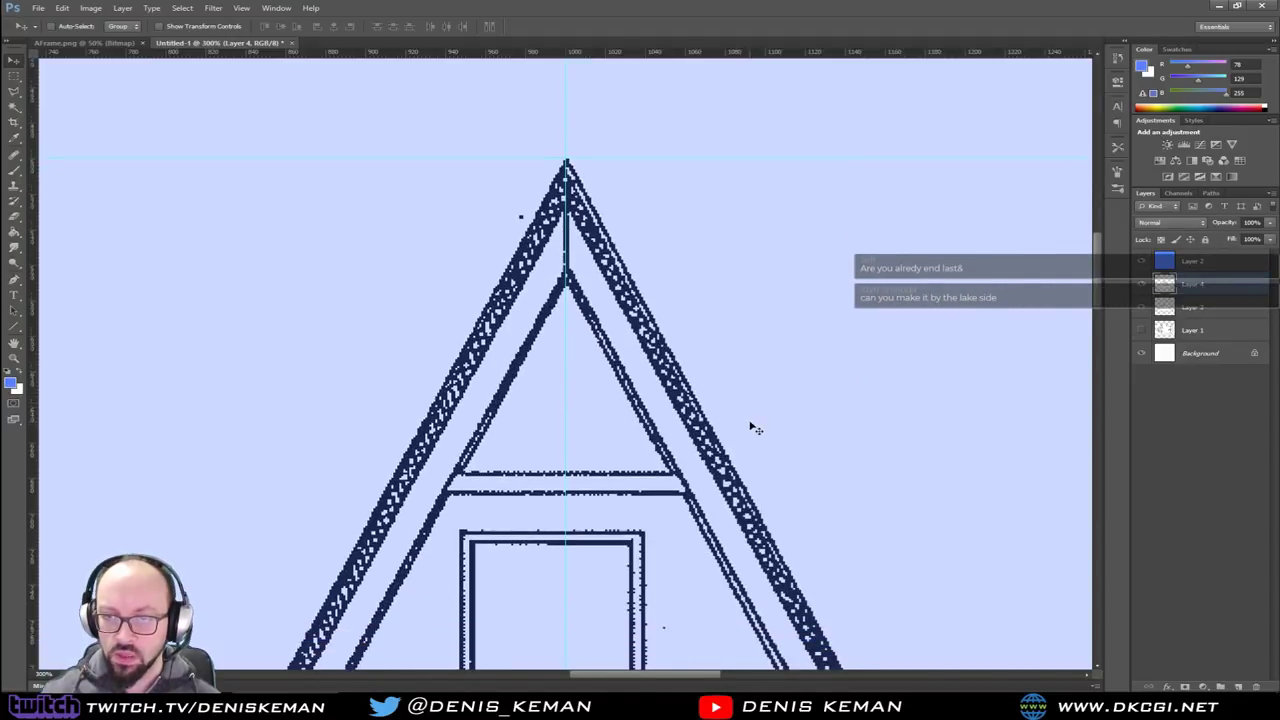
{"action": "left_click_drag", "start_coordinate": [1101, 287], "coordinate": [1100, 435]}
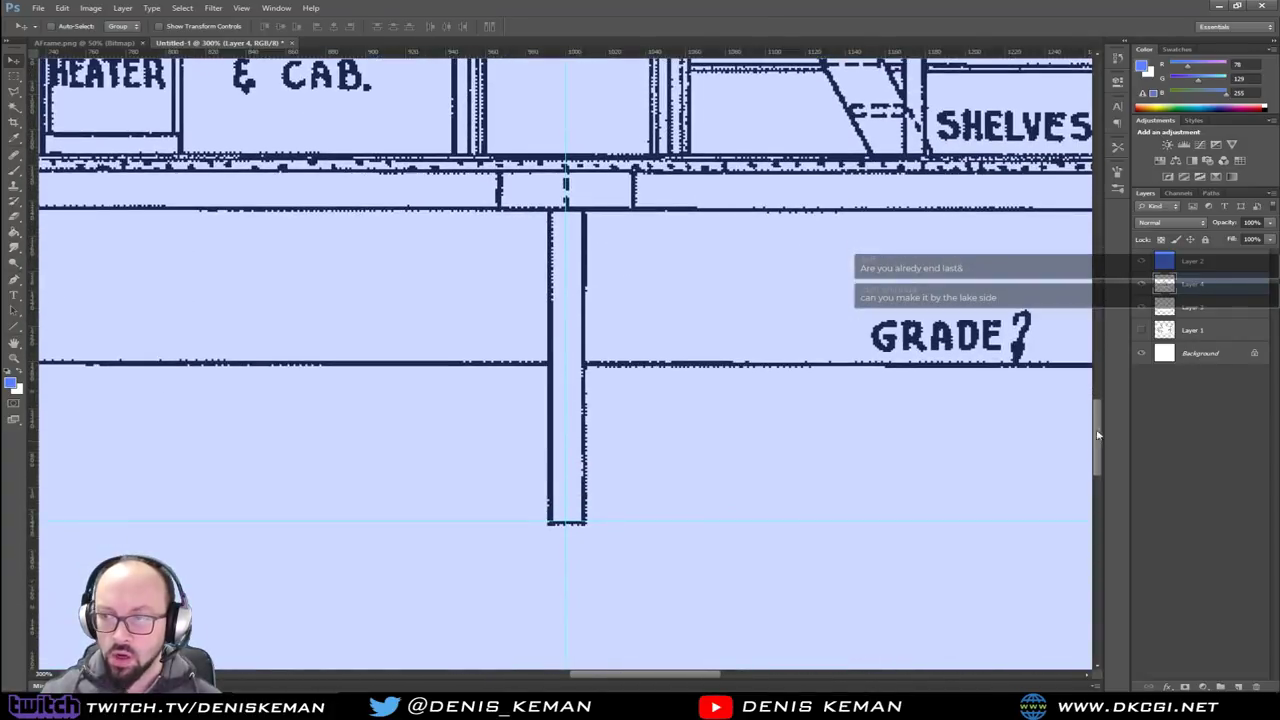
{"action": "left_click", "coordinate": [1144, 288]}
{"action": "left_click", "coordinate": [1144, 288]}
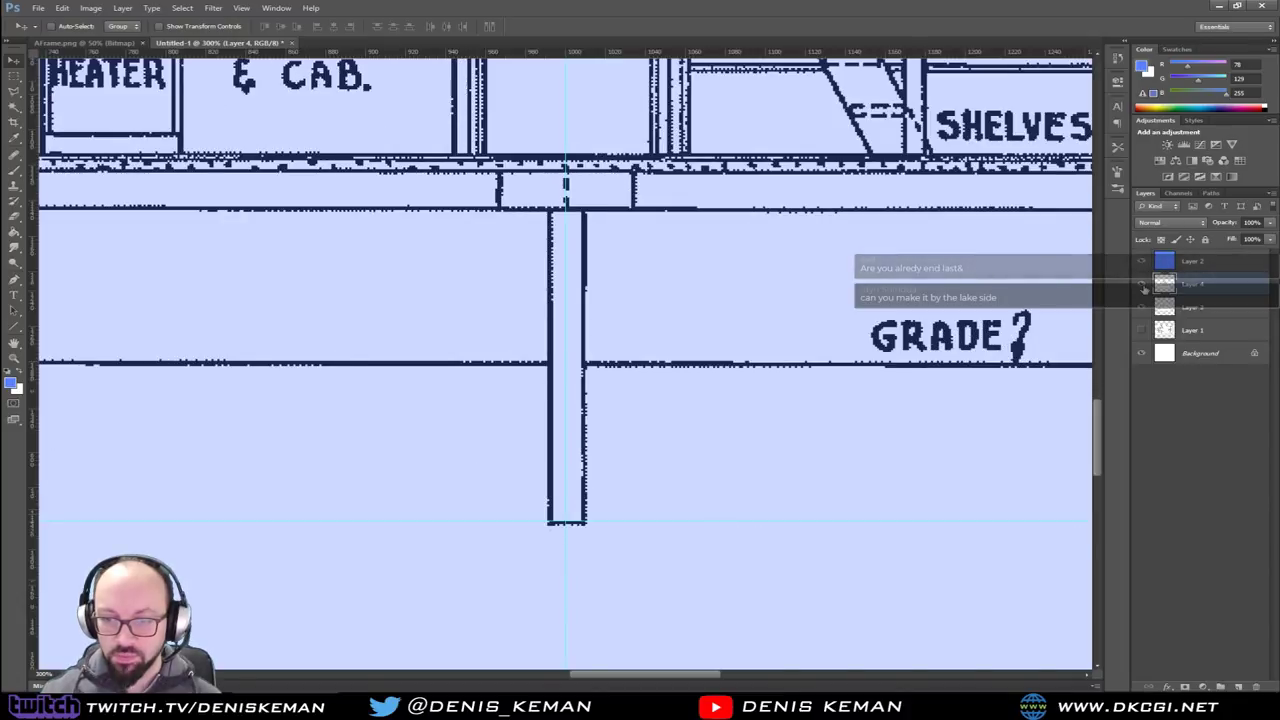
Hide the Section A-A layer and nudge the Section B-B layer up so its centre post's base meets the lower guide
{"action": "left_click", "coordinate": [1144, 288]}
{"action": "left_click", "coordinate": [1174, 310]}
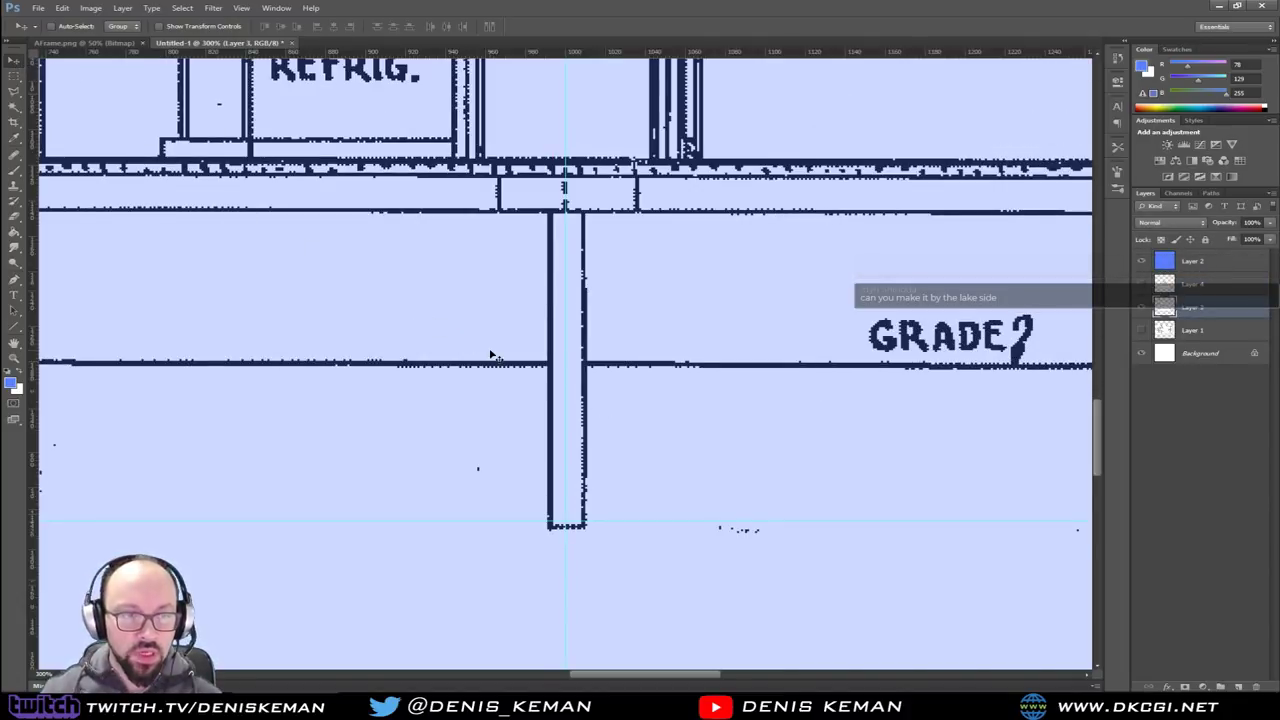
{"action": "key", "text": "Up"}
{"action": "key", "text": "Up"}
{"action": "key", "text": "Up"}
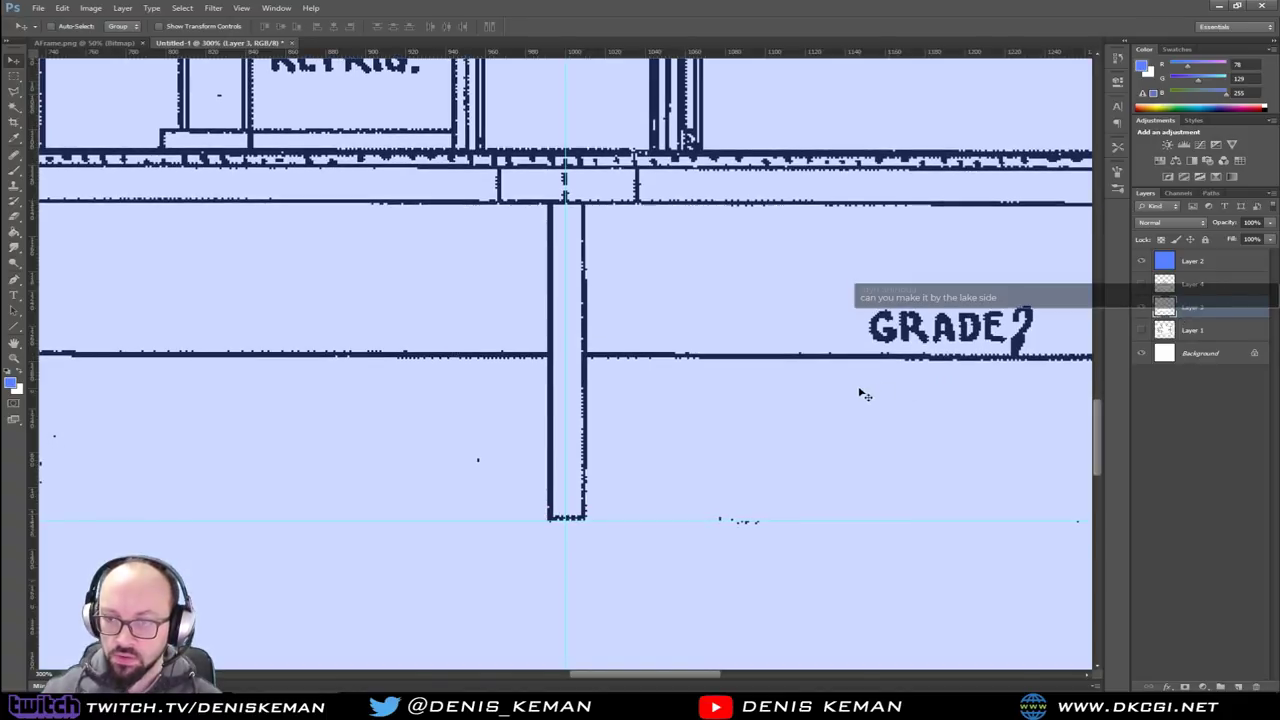
Compare the roof apexes of both sections against the upper guide by toggling the Section A-A layer's visibility
{"action": "scroll", "coordinate": [960, 430], "scroll_direction": "up", "scroll_amount": 1}
{"action": "mouse_move", "coordinate": [1097, 440]}
{"action": "left_mouse_down"}
{"action": "mouse_move", "coordinate": [1075, 175]}
{"action": "mouse_move", "coordinate": [1070, 261]}
{"action": "left_mouse_up"}
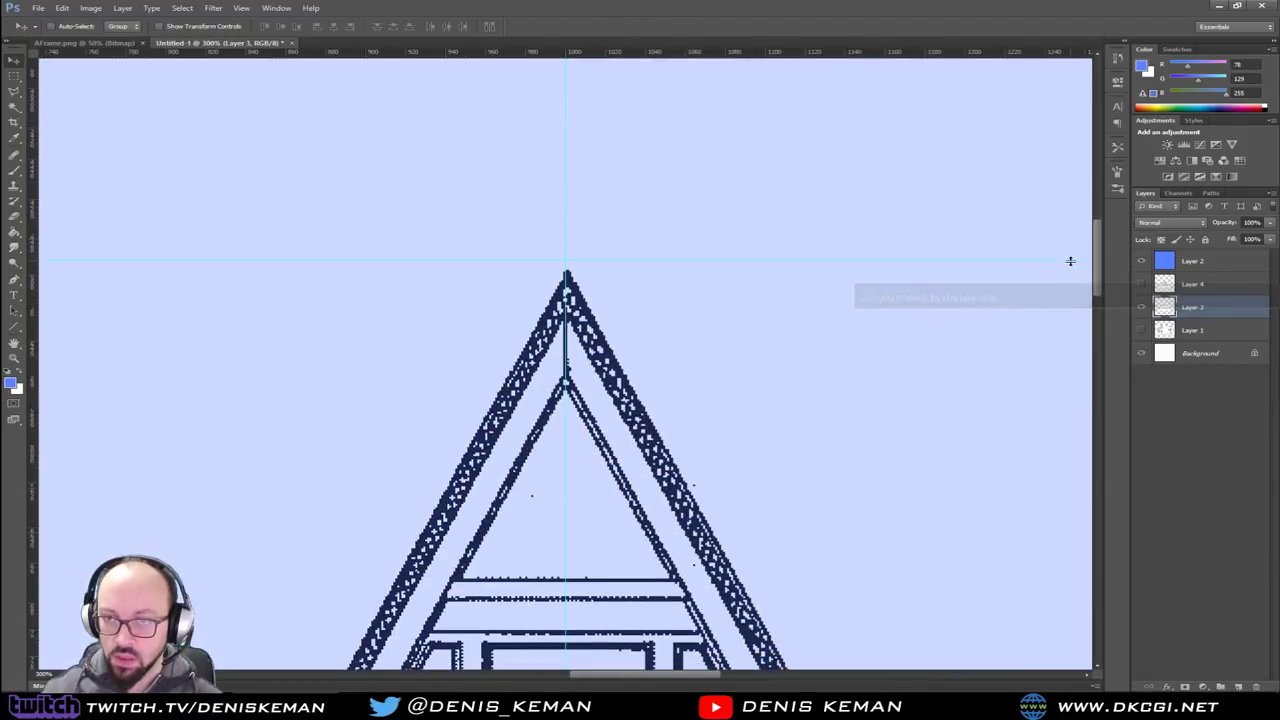
{"action": "left_click", "coordinate": [1142, 285]}
{"action": "left_click", "coordinate": [1142, 285]}
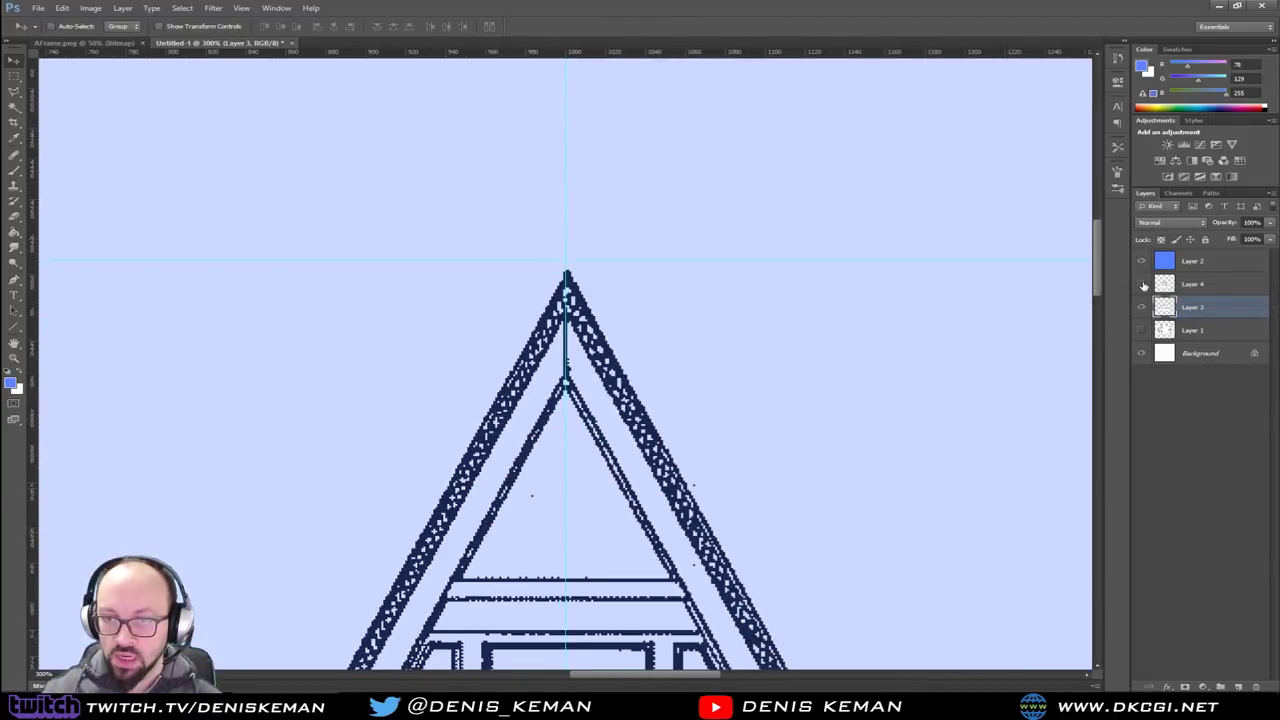
{"action": "left_click", "coordinate": [1143, 285]}
{"action": "left_click", "coordinate": [1143, 285]}
{"action": "left_click", "coordinate": [1143, 285]}
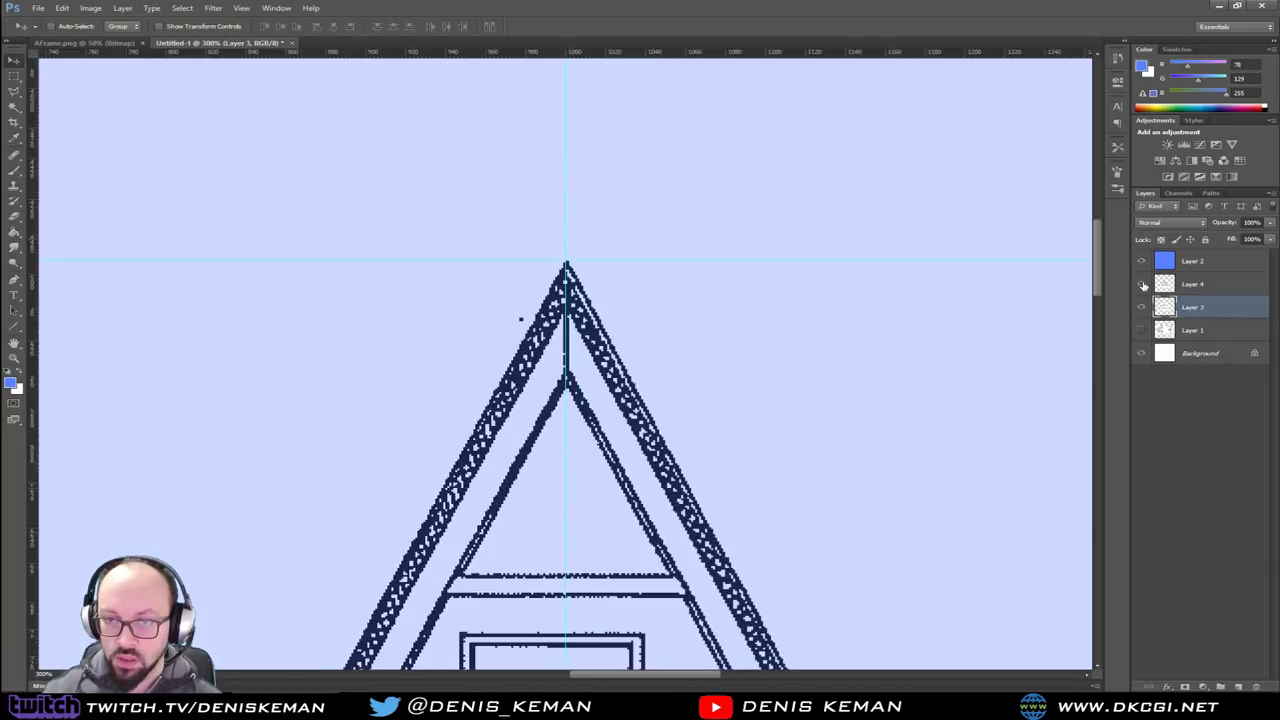
{"action": "left_click", "coordinate": [1143, 285]}
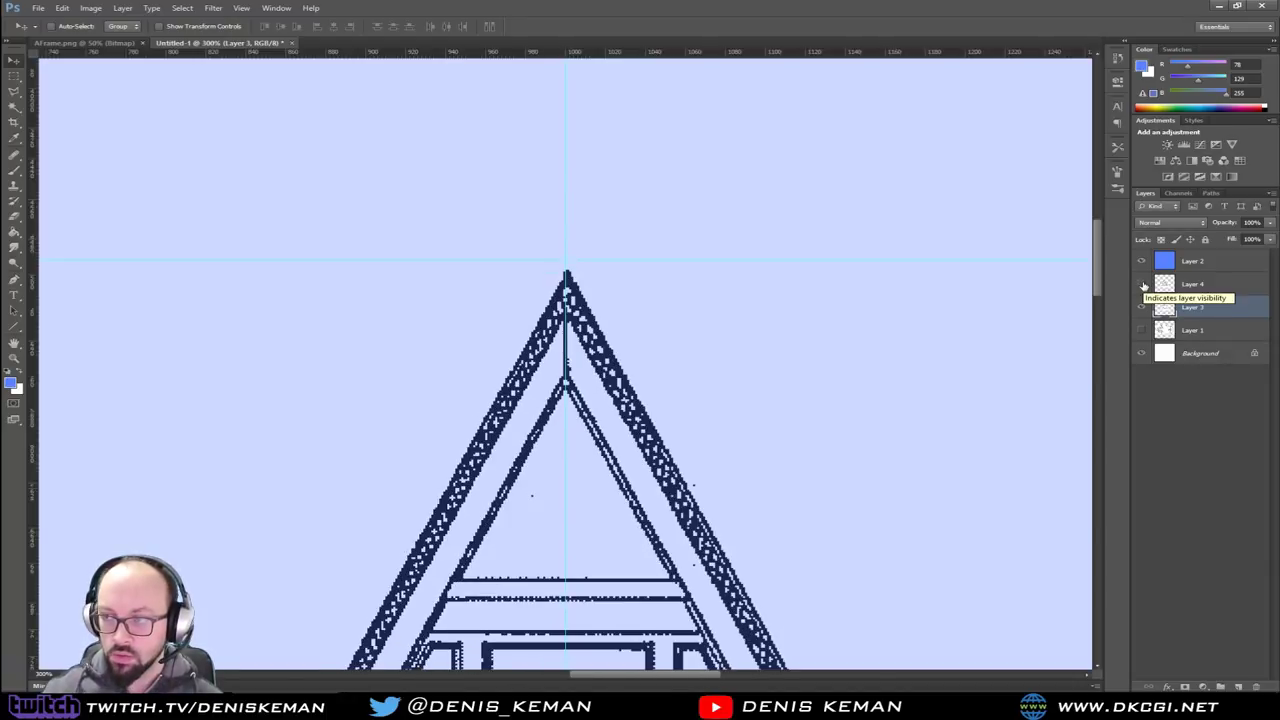
{"action": "left_click", "coordinate": [1143, 285]}
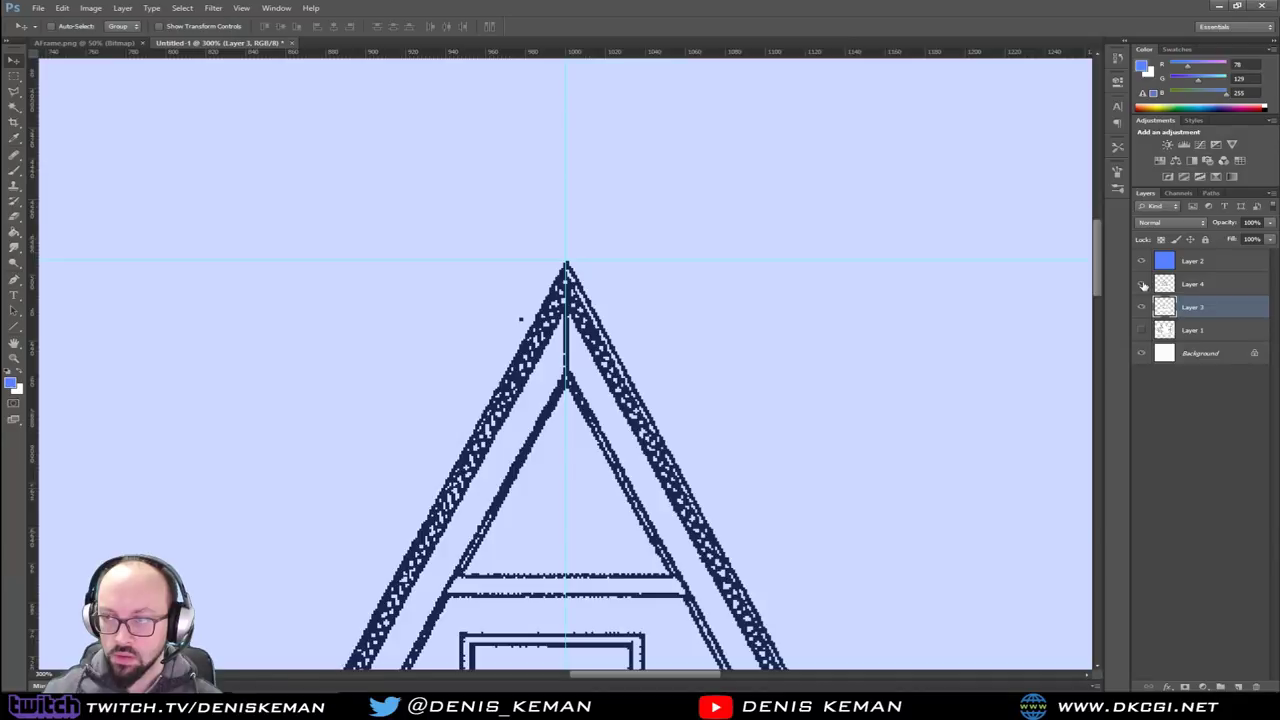
Nudge the Section B-B layer up towards the upper guide, checking its apex against Section A-A, and leave Section A-A hidden
{"action": "left_click", "coordinate": [1143, 285]}
{"action": "left_click", "coordinate": [1143, 285]}
{"action": "left_click", "coordinate": [1143, 285]}
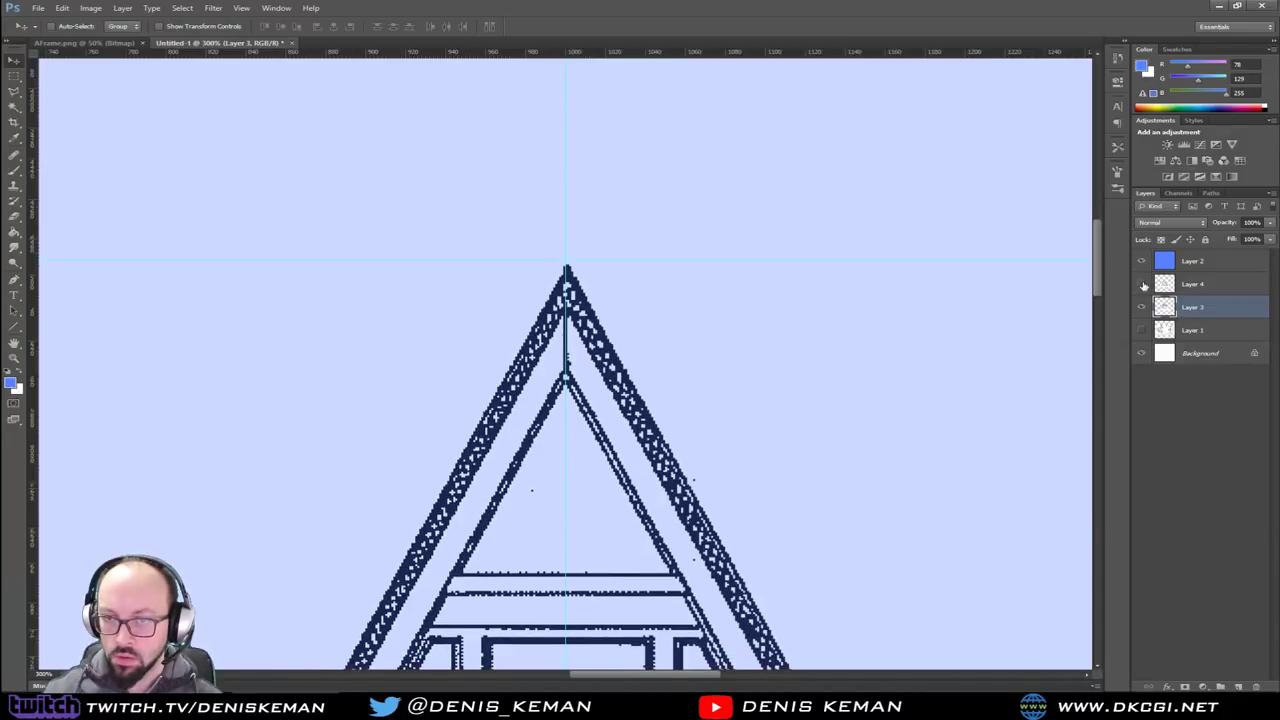
{"action": "left_click", "coordinate": [1143, 285]}
{"action": "left_click", "coordinate": [1143, 285]}
{"action": "left_click", "coordinate": [1143, 285]}
{"action": "left_click", "coordinate": [1143, 285]}
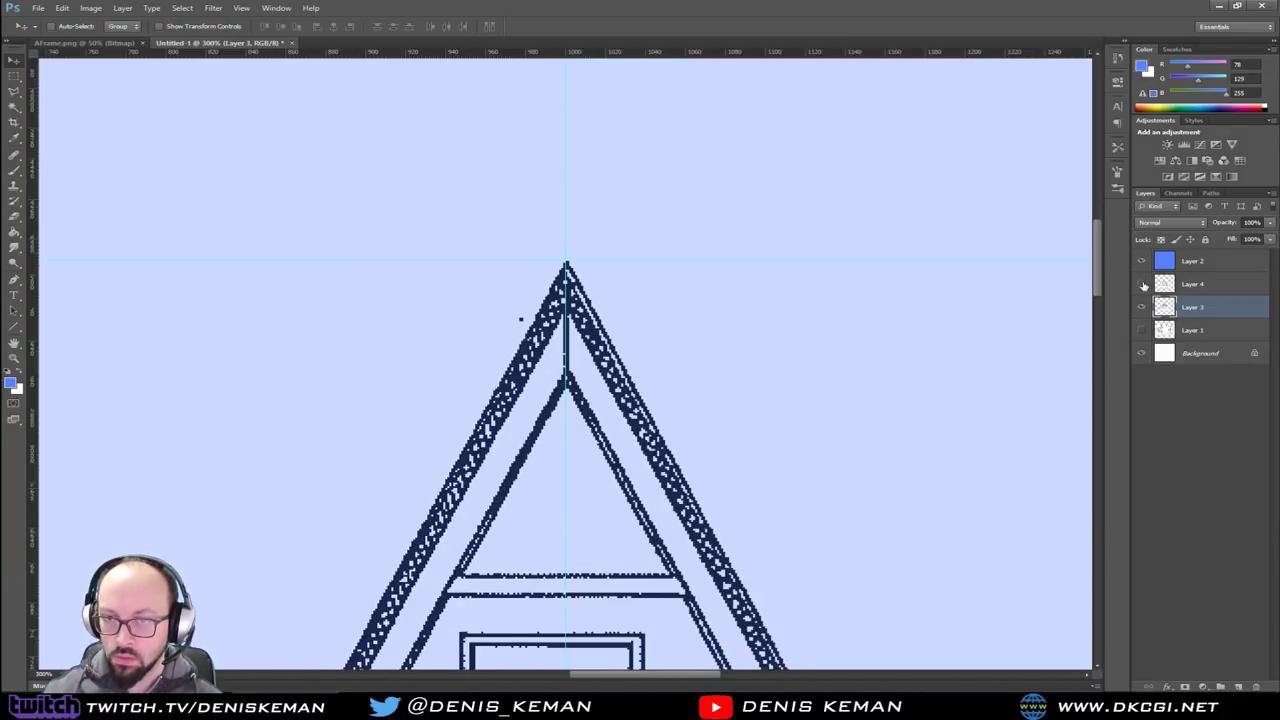
{"action": "left_click", "coordinate": [1143, 285]}
{"action": "left_click", "coordinate": [1143, 285]}
{"action": "left_click", "coordinate": [1143, 285]}
{"action": "left_click", "coordinate": [1143, 285]}
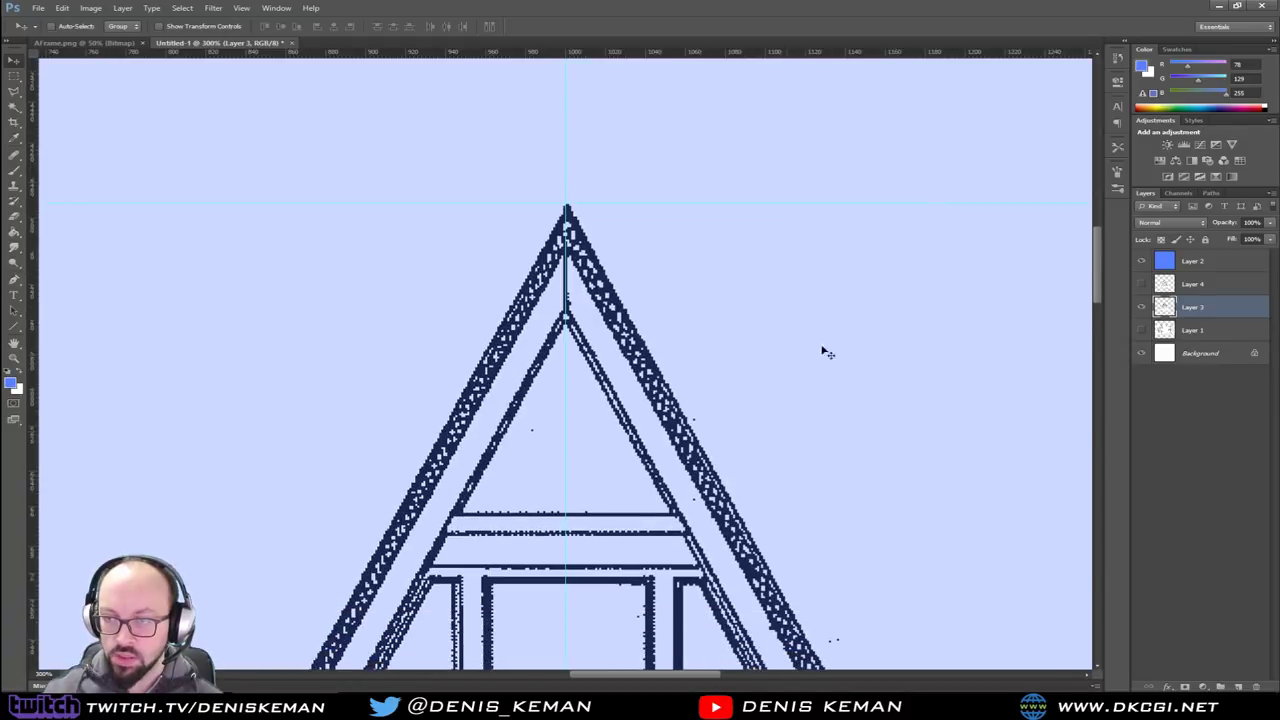
Add a horizontal guide along the underside of Section B-B's floor beam and show the Section A-A layer
{"action": "scroll", "coordinate": [1080, 300], "scroll_direction": "down", "scroll_amount": 10}
{"action": "scroll", "coordinate": [1078, 420], "scroll_direction": "up", "scroll_amount": 3}
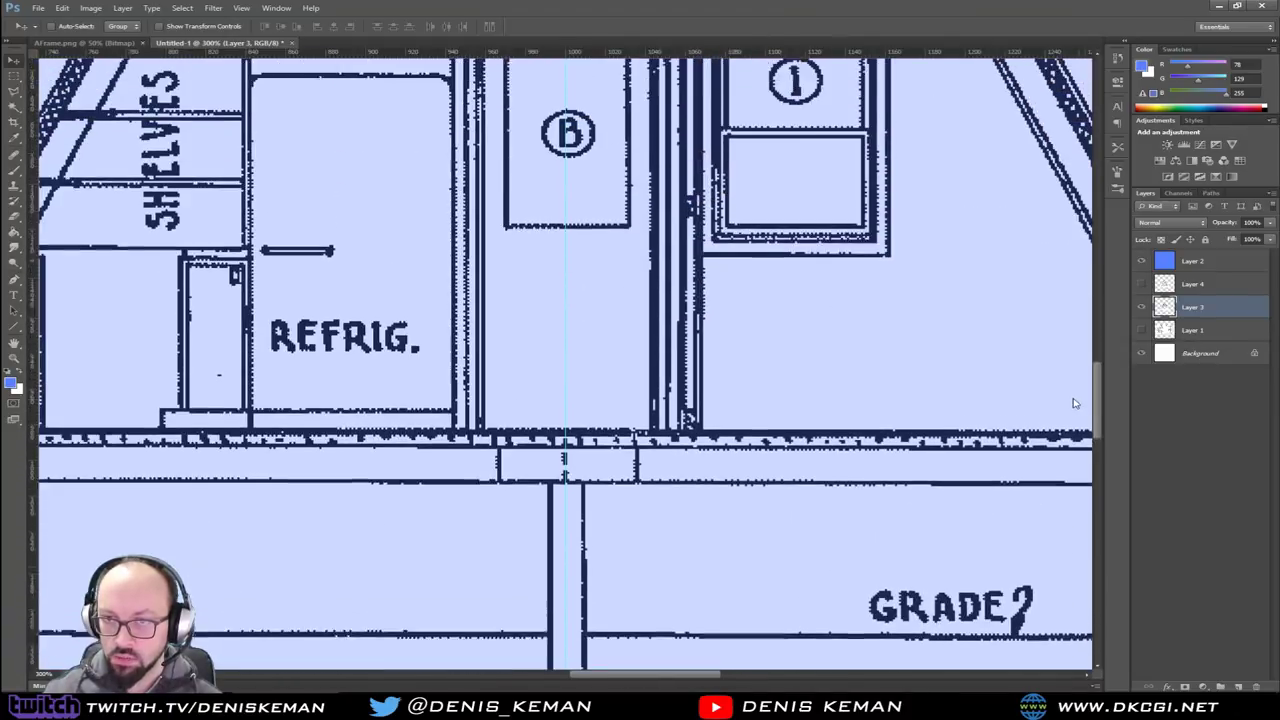
{"action": "left_click_drag", "start_coordinate": [505, 60], "coordinate": [620, 494]}
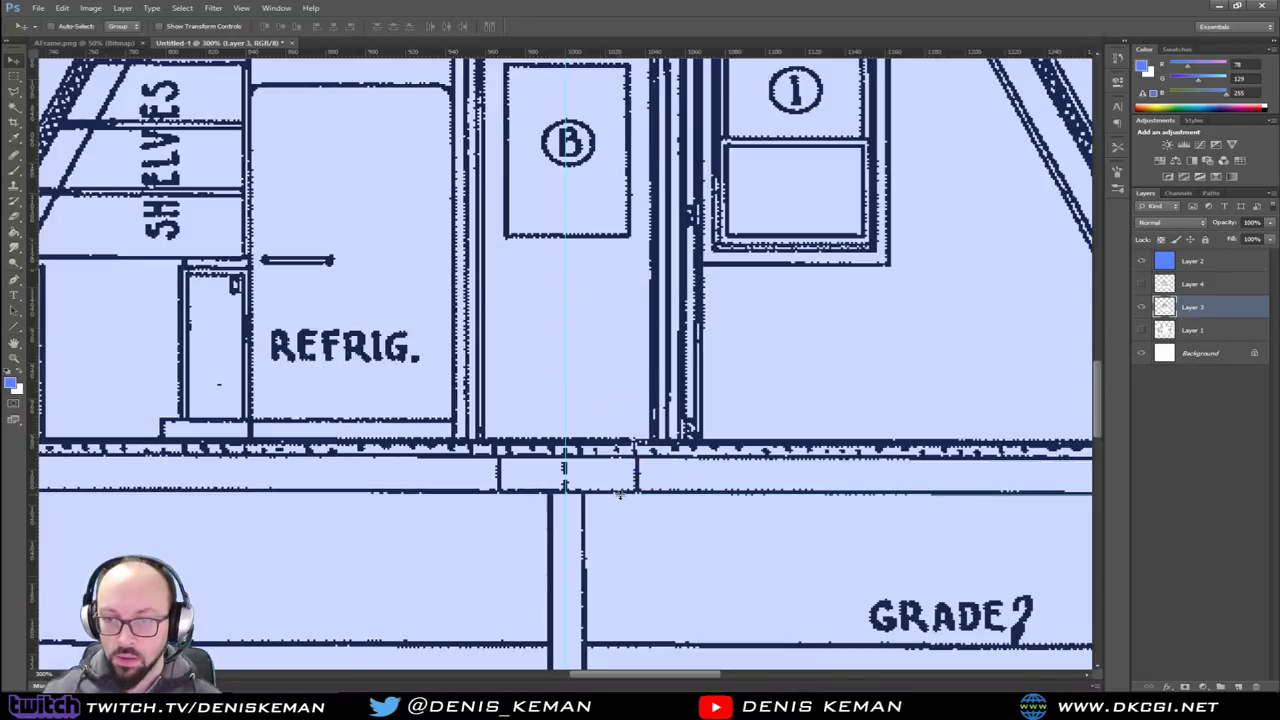
{"action": "left_click", "coordinate": [1141, 285]}
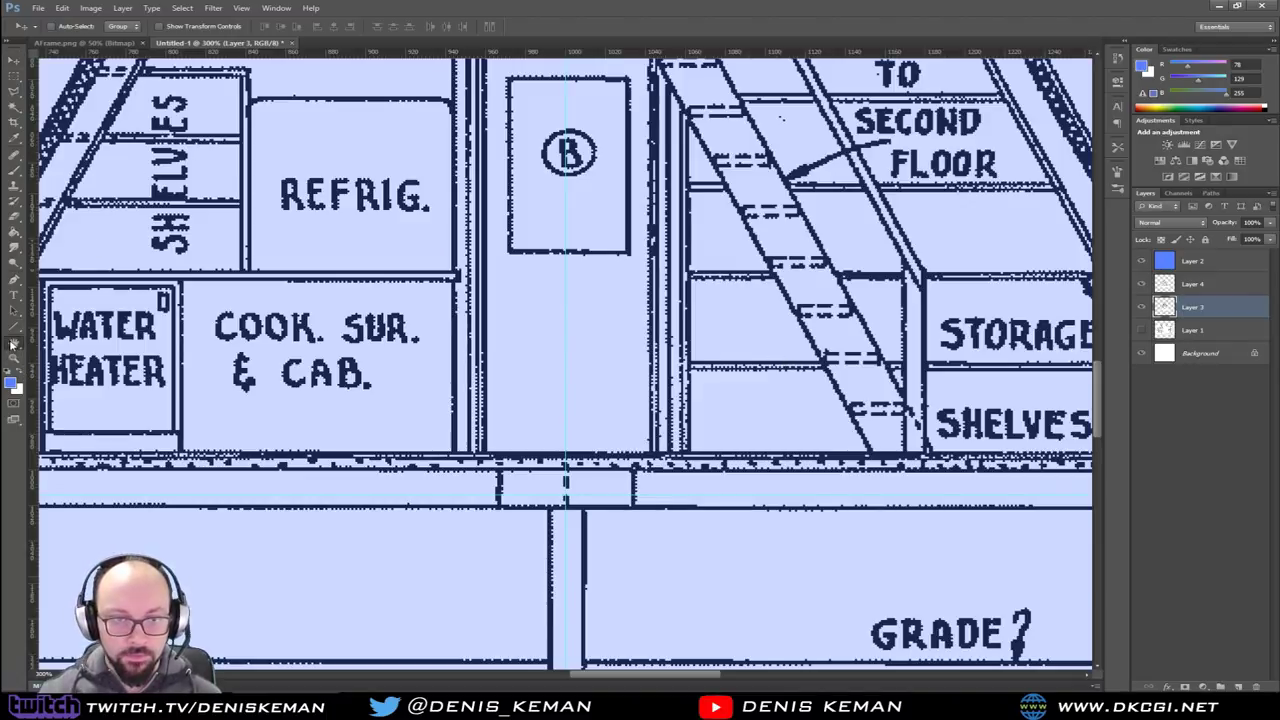
Compare the floor beam and centre post of both sections against the guides by toggling layer visibility at 200% zoom
{"action": "double_click", "coordinate": [13, 343]}
{"action": "key", "text": "z"}
{"action": "left_click", "coordinate": [566, 458]}
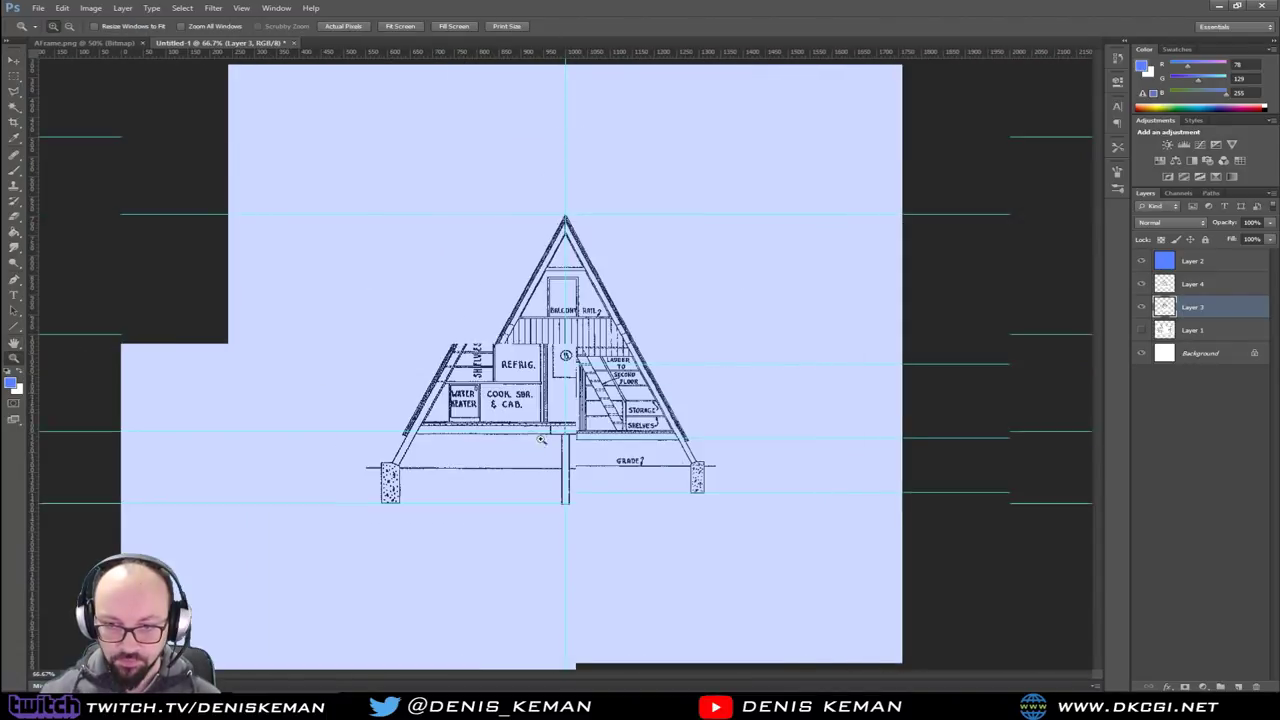
{"action": "left_click", "coordinate": [518, 424]}
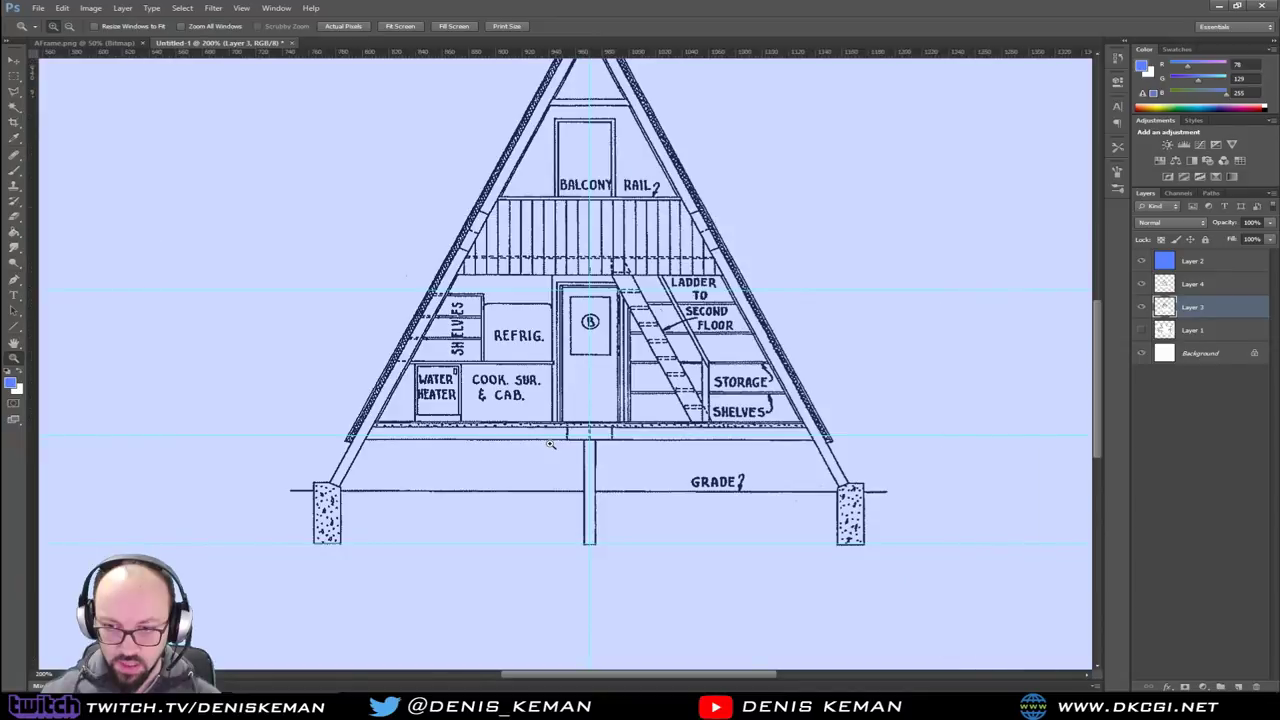
{"action": "left_click", "coordinate": [550, 443]}
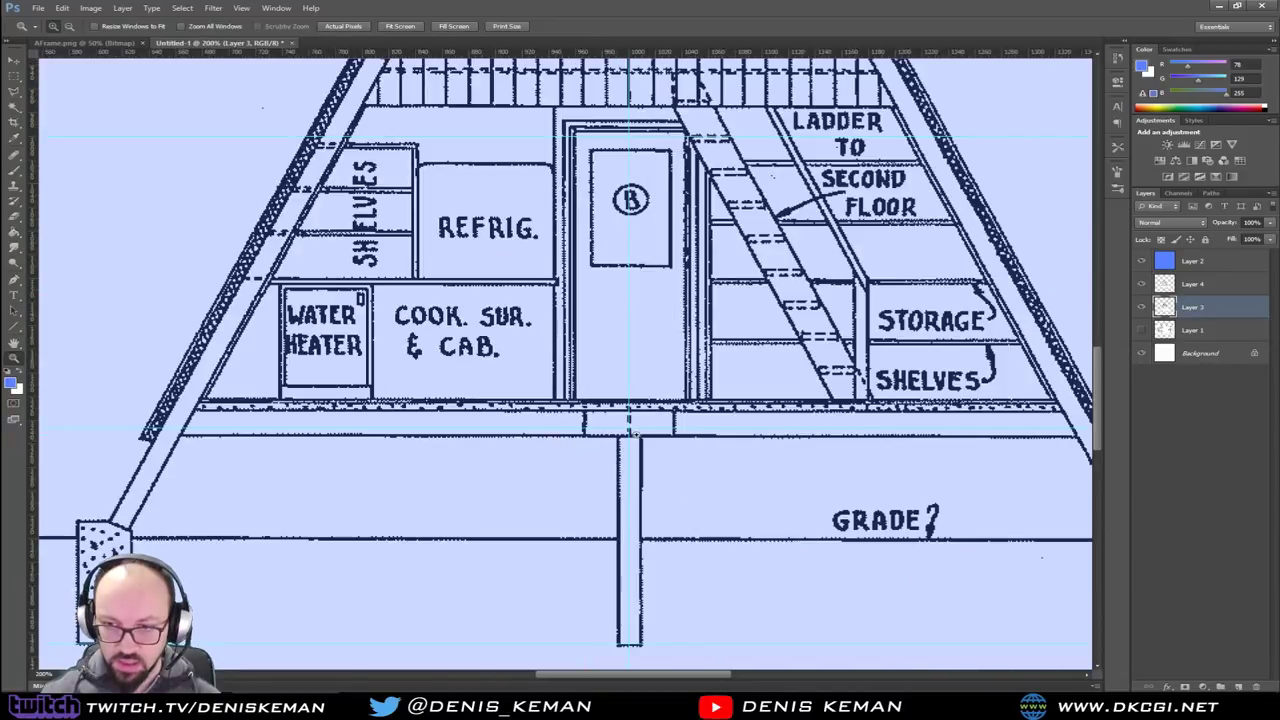
{"action": "left_click", "coordinate": [1142, 308]}
{"action": "left_click", "coordinate": [1142, 286]}
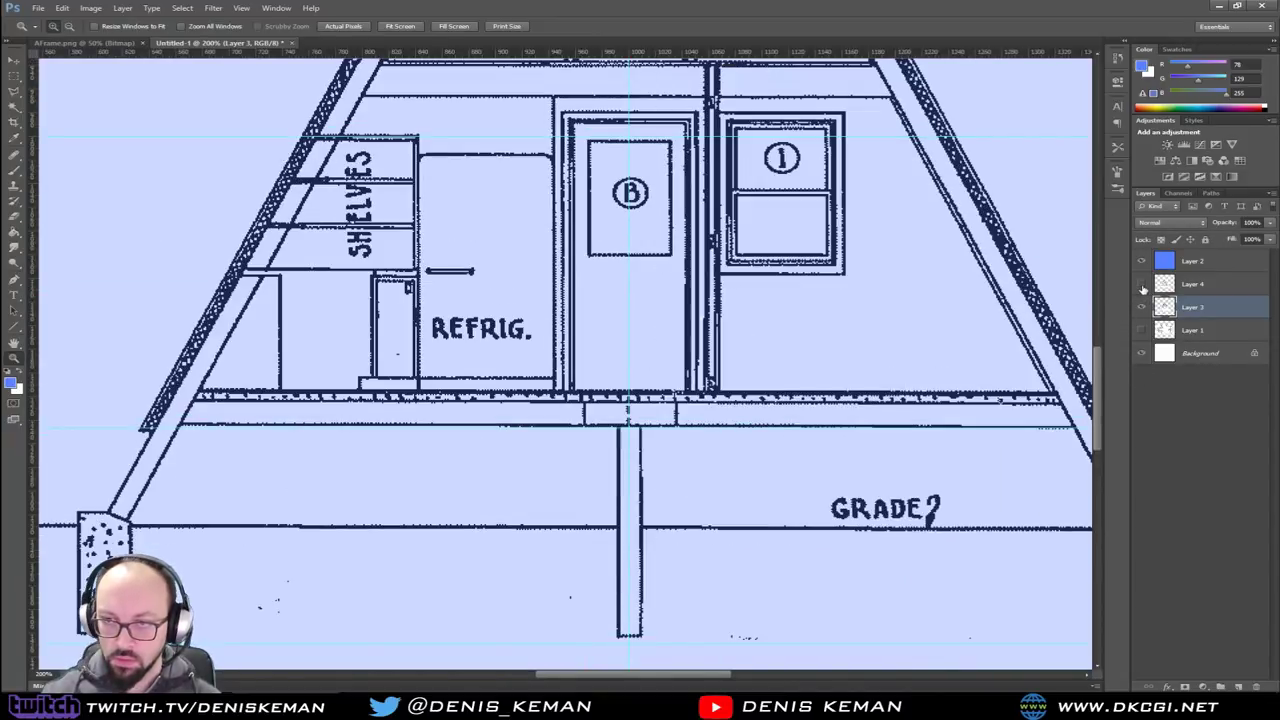
{"action": "left_click", "coordinate": [1142, 287]}
{"action": "left_click", "coordinate": [1142, 287]}
{"action": "left_click", "coordinate": [1142, 287]}
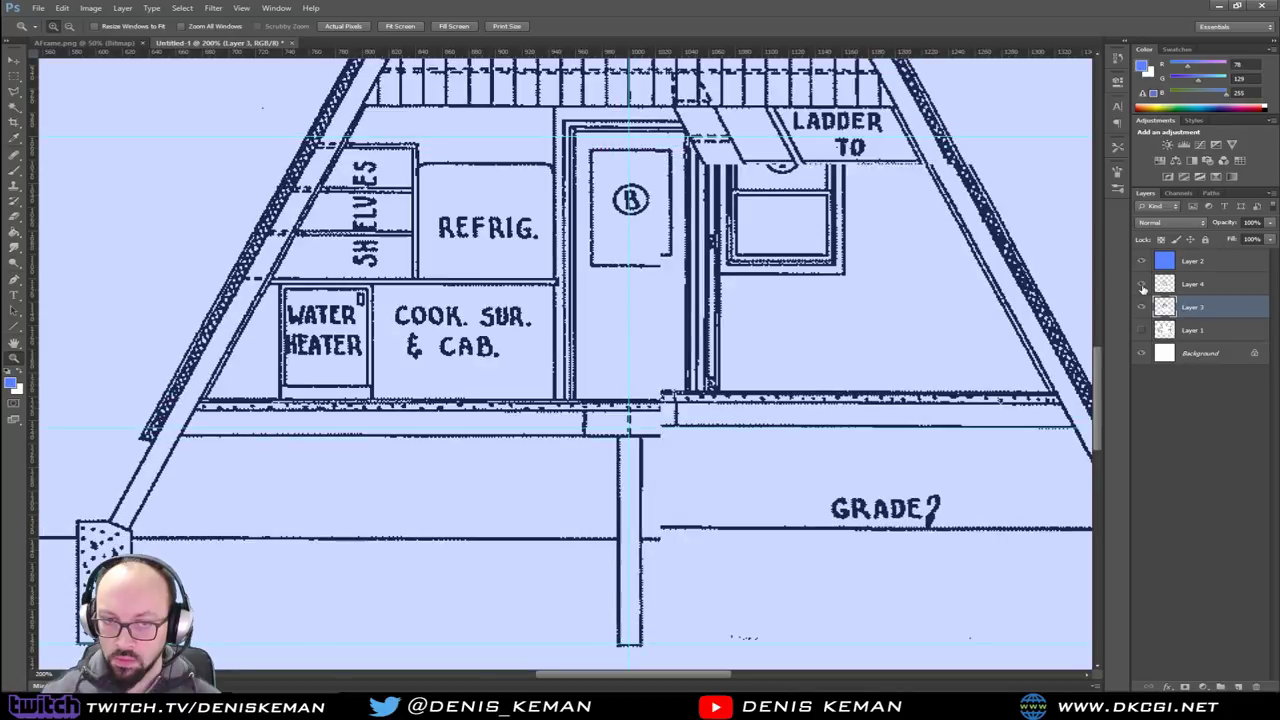
Compare the floor beam underside and post base of both sections near the lower guides by toggling the Section A-A layer's visibility
{"action": "left_click", "coordinate": [1142, 287]}
{"action": "left_click", "coordinate": [1142, 287]}
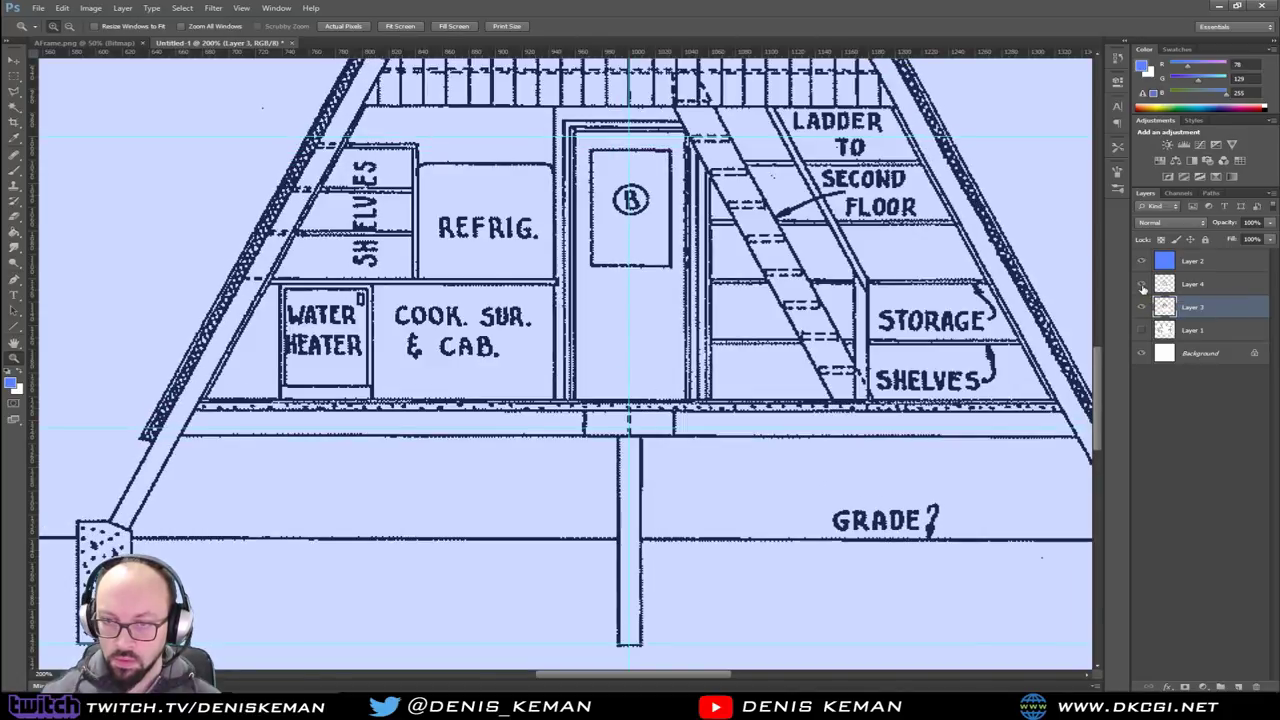
{"action": "left_click", "coordinate": [1142, 287]}
{"action": "left_click", "coordinate": [1142, 287]}
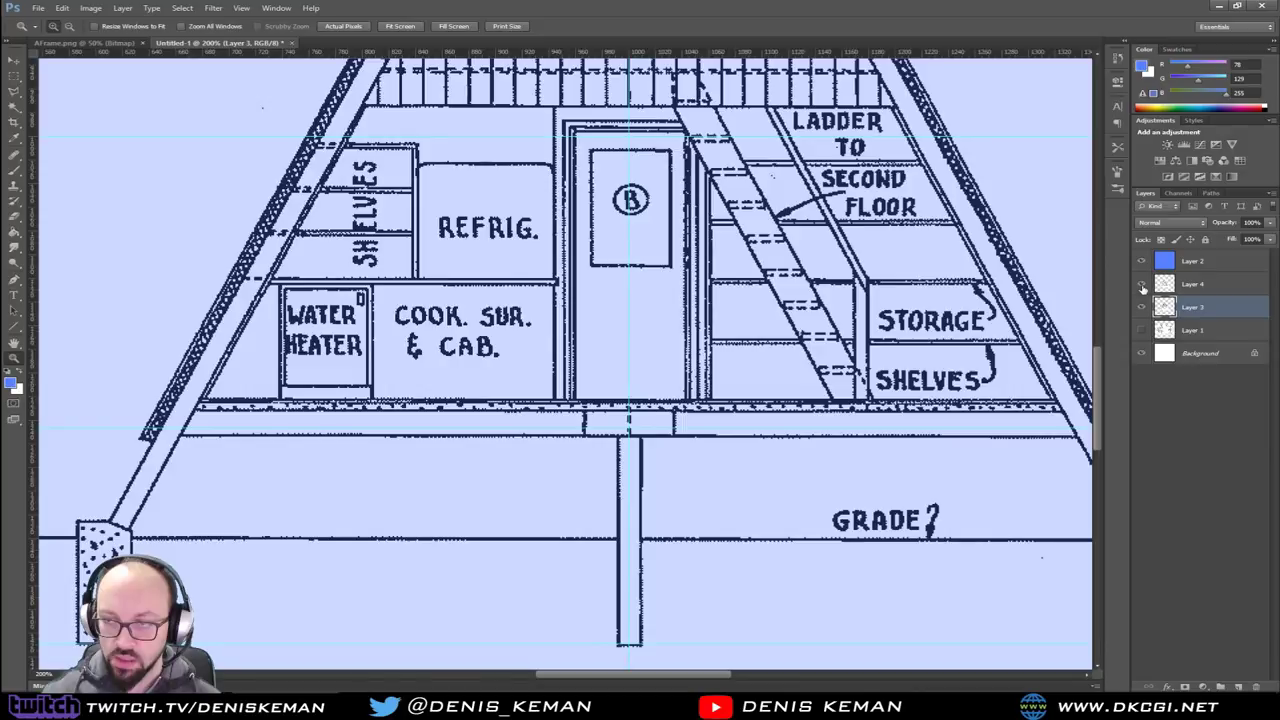
{"action": "scroll", "coordinate": [651, 404], "scroll_direction": "down", "scroll_amount": 3}
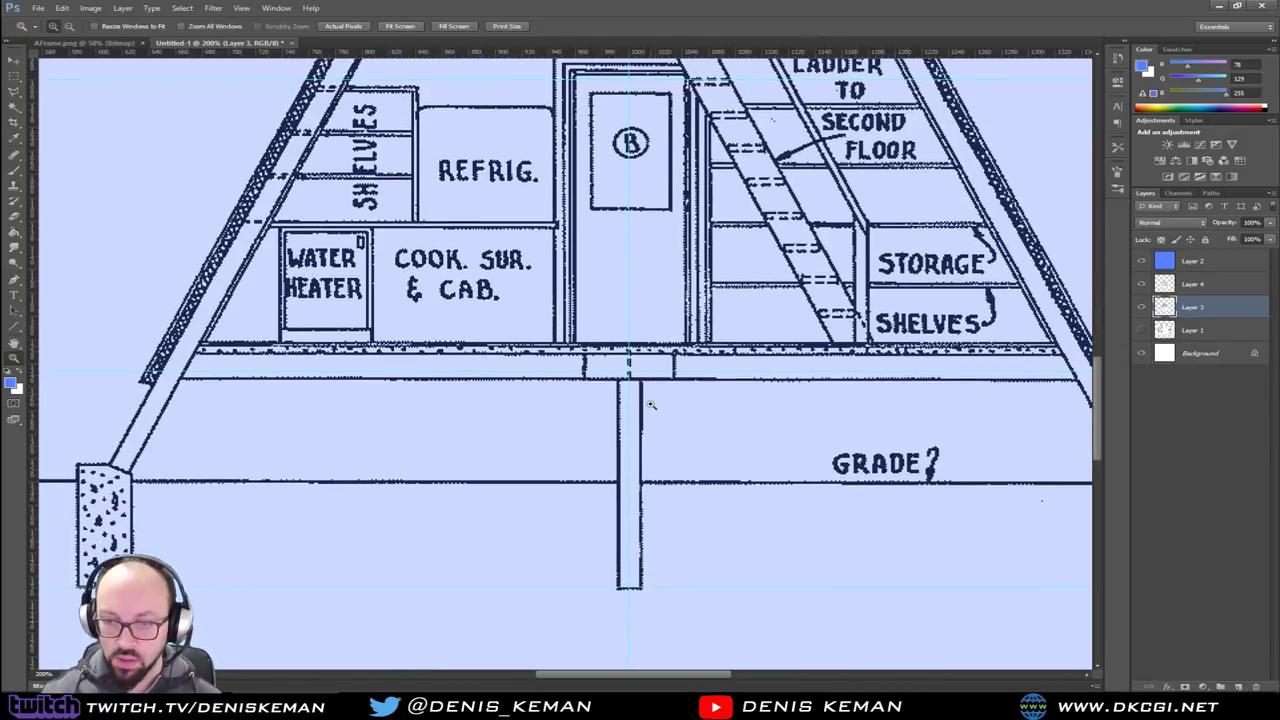
{"action": "left_click", "coordinate": [1141, 286]}
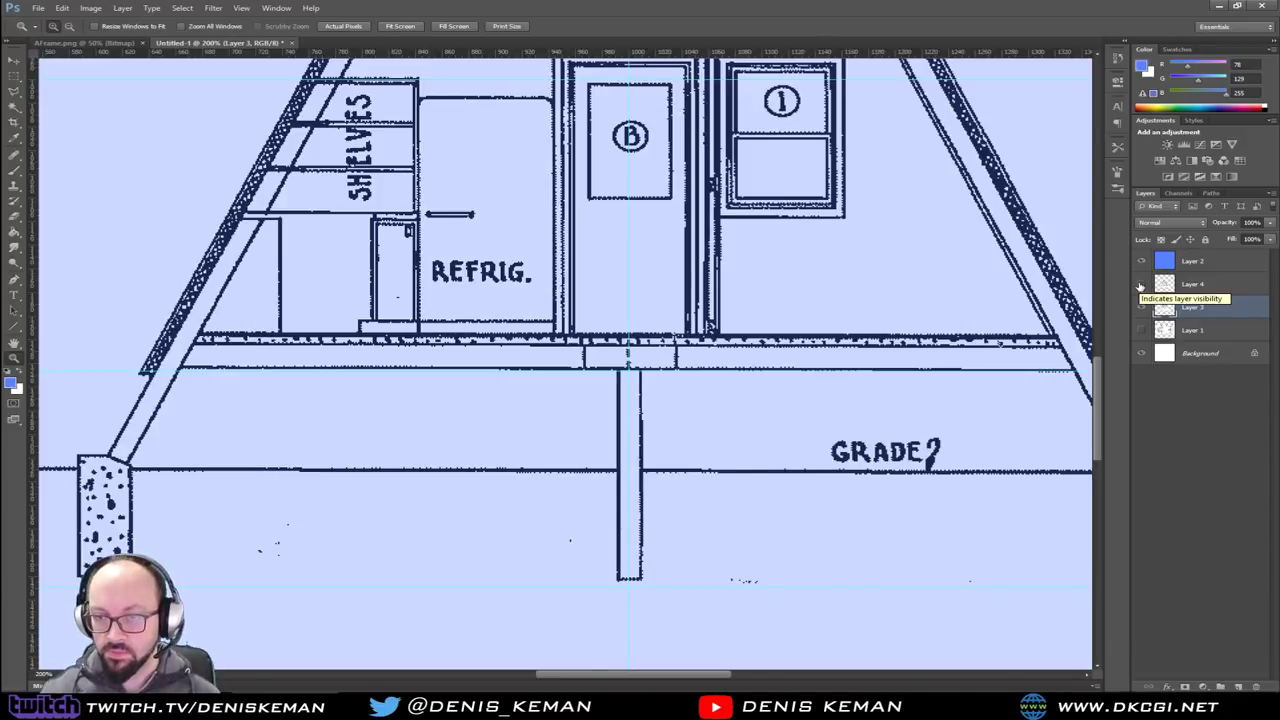
{"action": "left_click", "coordinate": [1190, 284]}
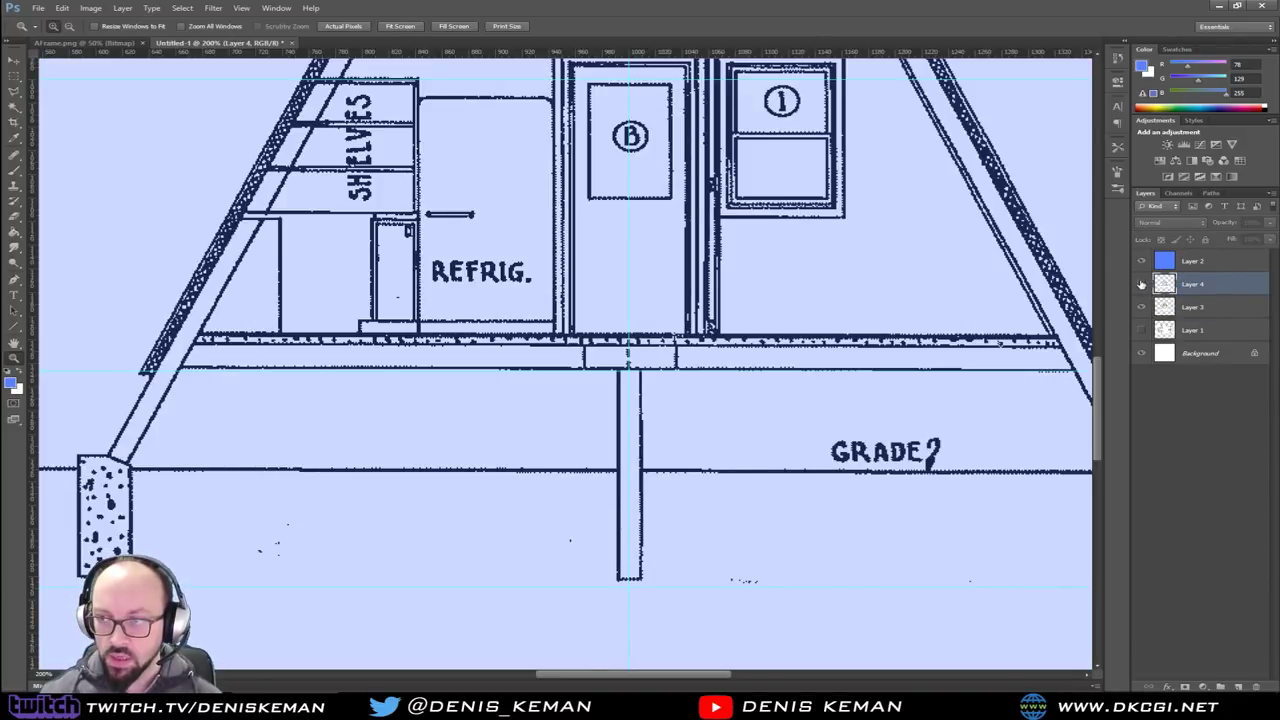
{"action": "left_click", "coordinate": [1141, 285]}
Check both sections' roof apexes against the upper guide and leave the Section A-A layer hidden
{"action": "scroll", "coordinate": [640, 360], "scroll_direction": "up", "scroll_amount": 6}
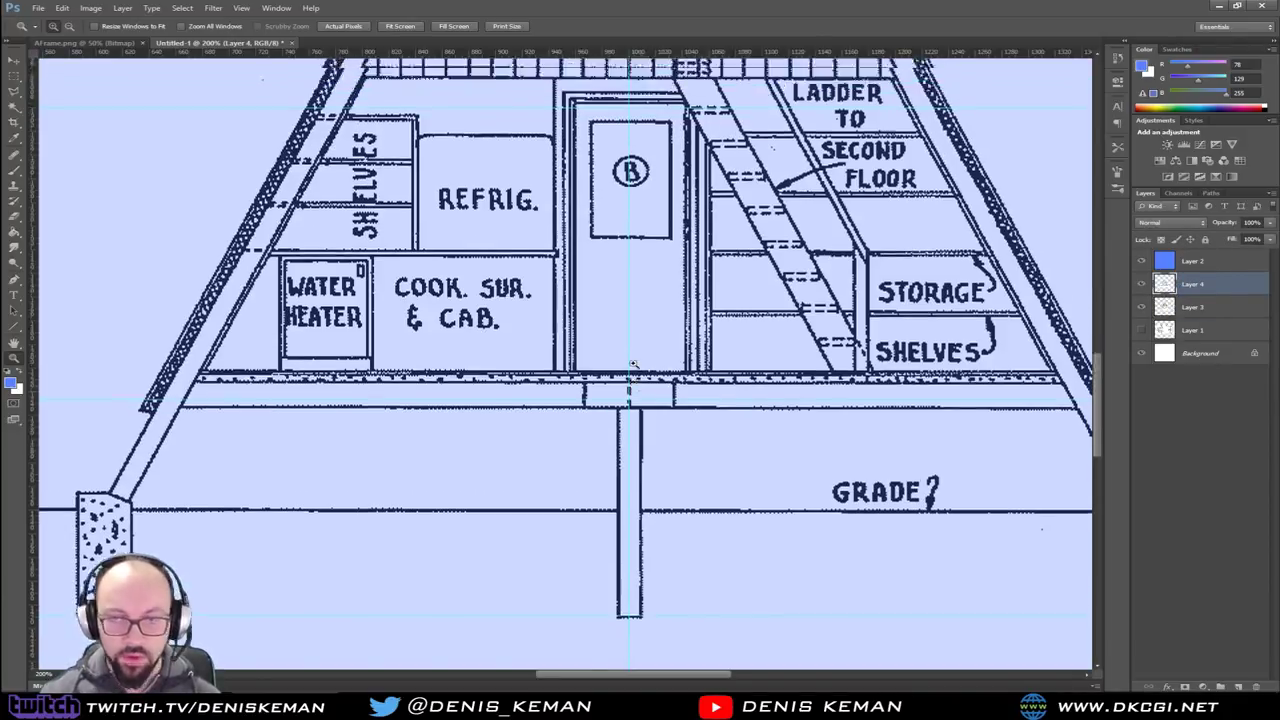
{"action": "scroll", "coordinate": [1051, 348], "scroll_direction": "up", "scroll_amount": 1}
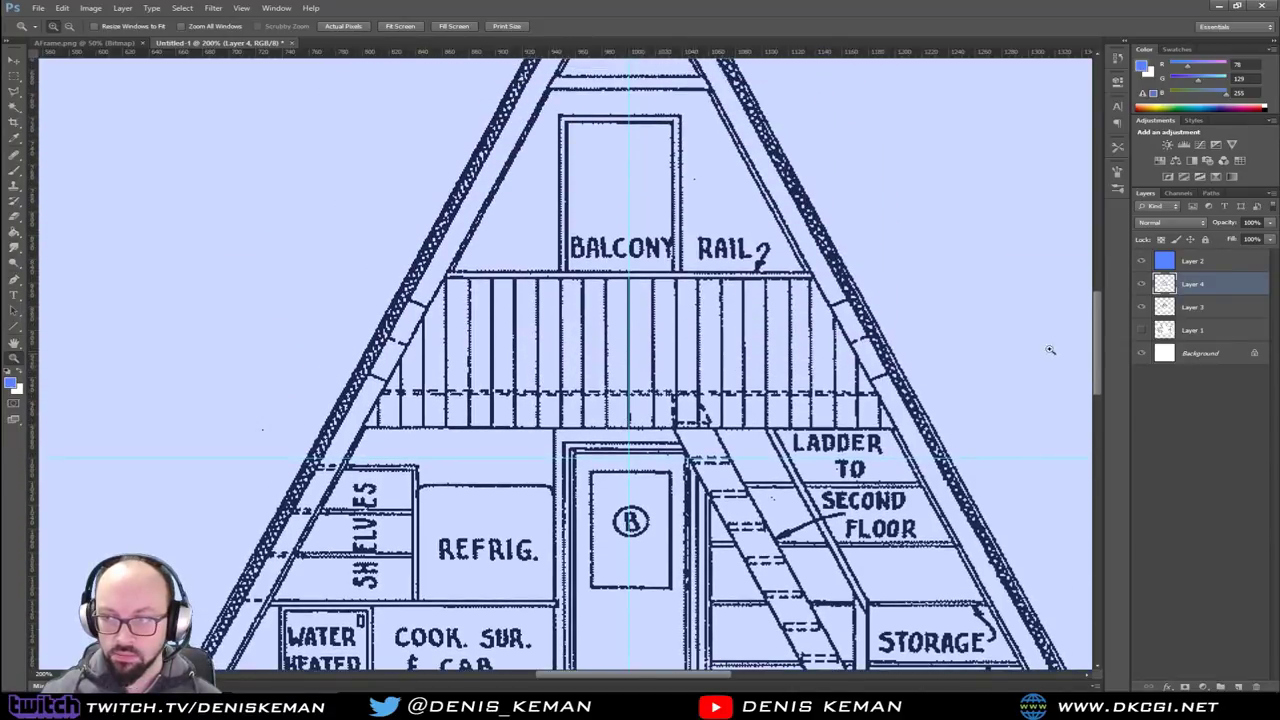
{"action": "left_click_drag", "start_coordinate": [1100, 347], "coordinate": [1098, 295]}
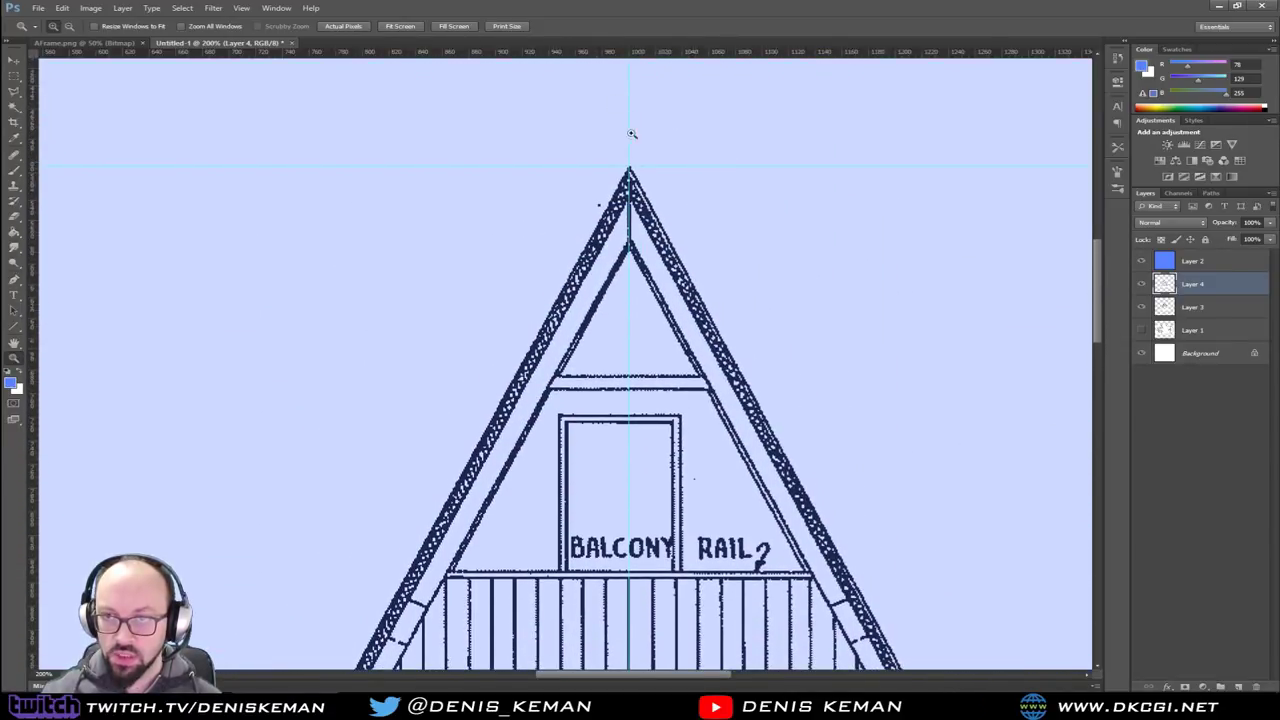
{"action": "left_click", "coordinate": [1142, 286]}
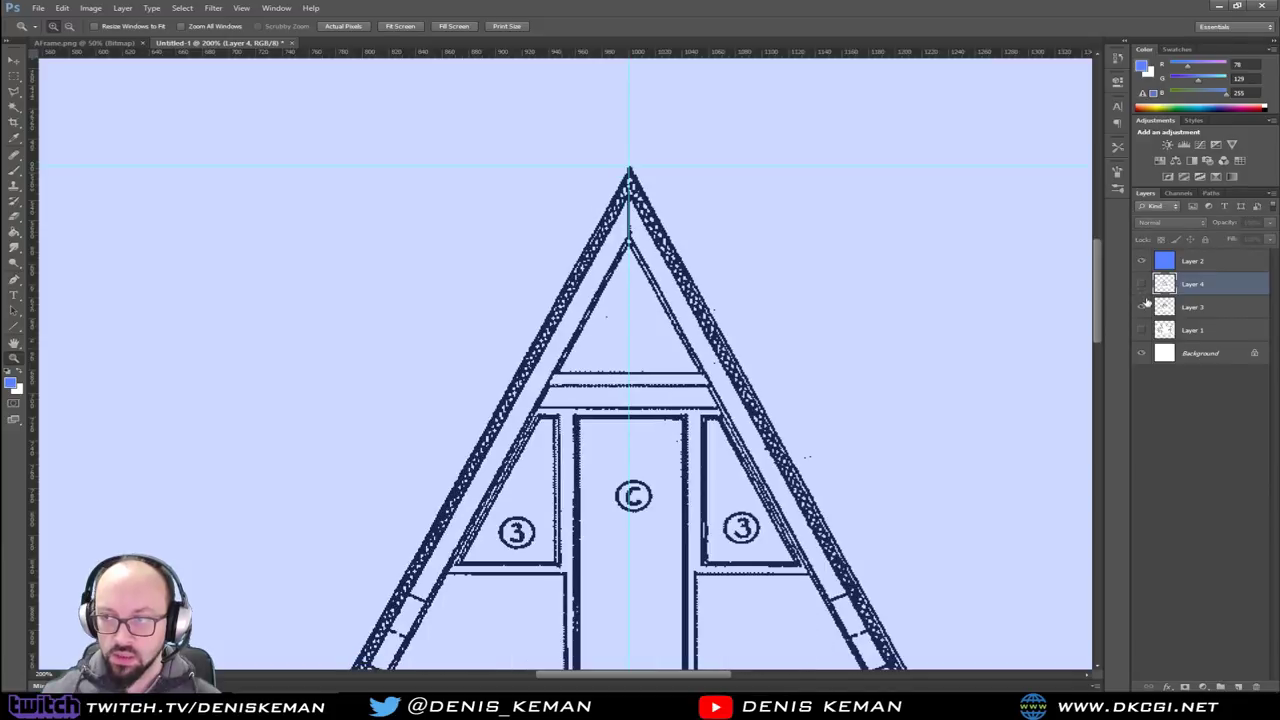
Try to move the Section B-B layer down slightly so its centre post ends on the lowest guide
{"action": "left_click", "coordinate": [1160, 307]}
{"action": "scroll", "coordinate": [1037, 337], "scroll_direction": "down", "scroll_amount": 3}
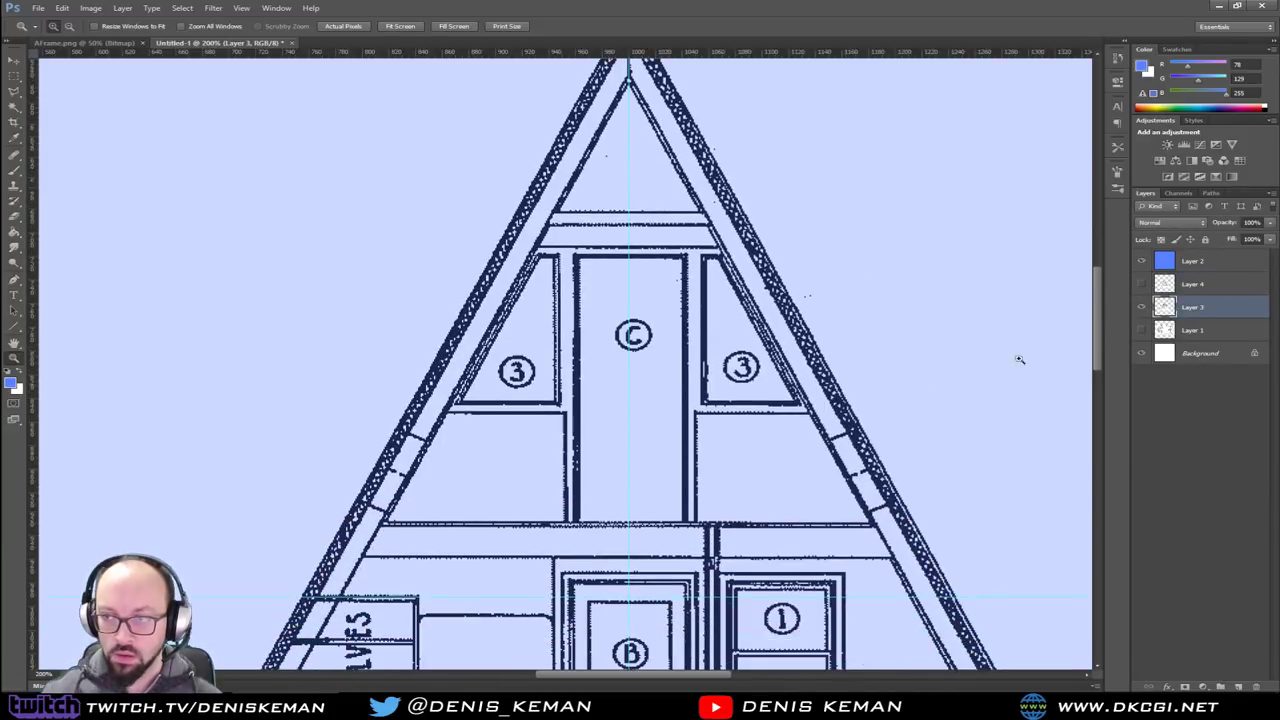
{"action": "left_click_drag", "start_coordinate": [1100, 328], "coordinate": [1087, 429]}
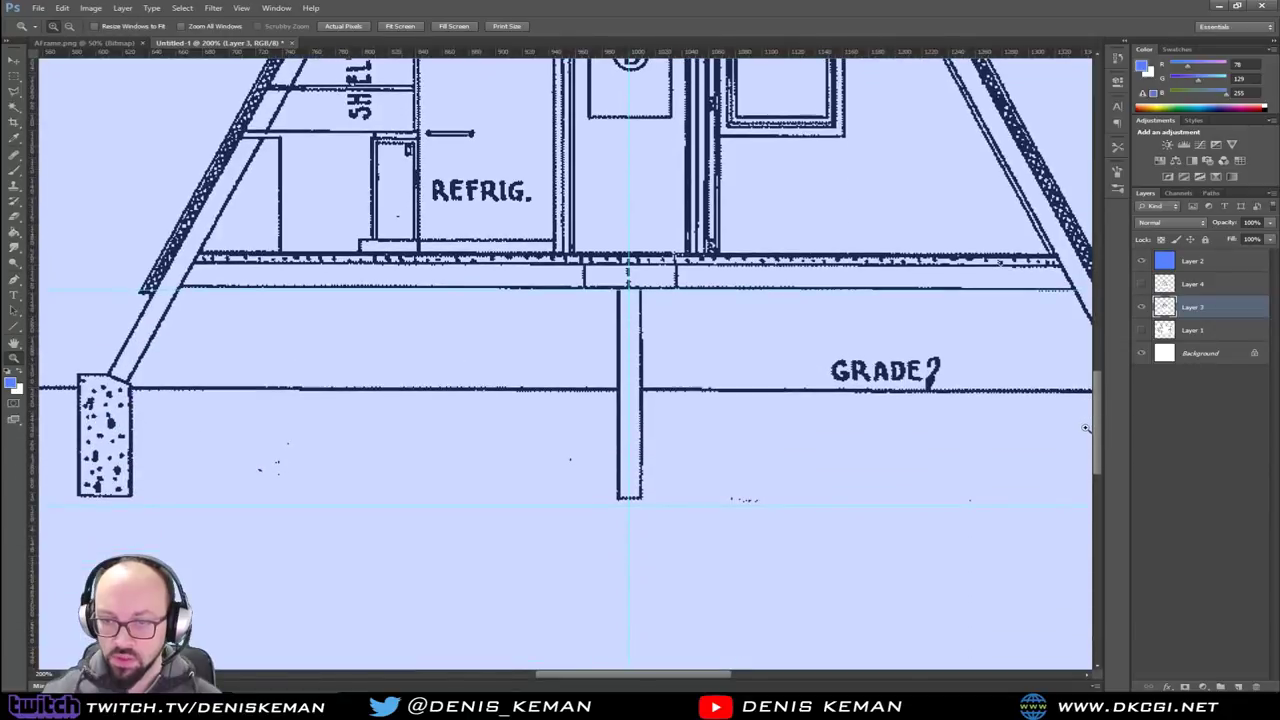
{"action": "key", "text": "ctrl+t"}
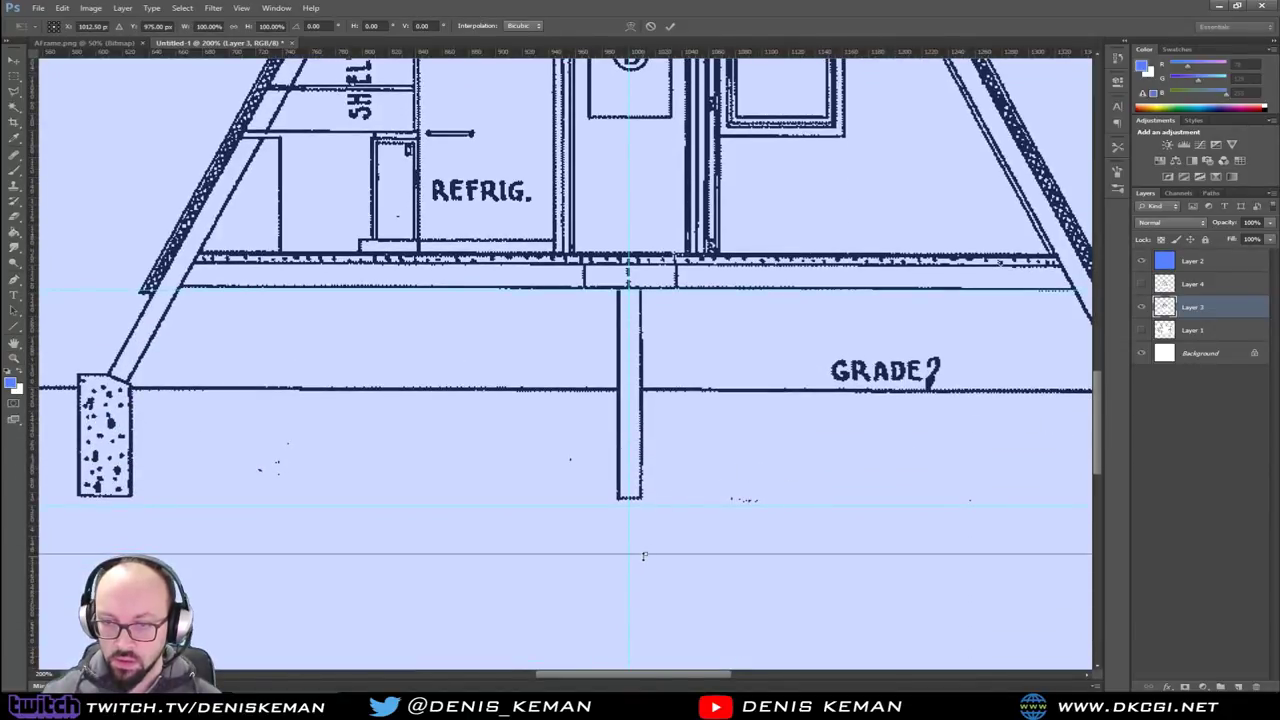
{"action": "left_click_drag", "start_coordinate": [645, 557], "coordinate": [645, 563]}
{"action": "key", "text": "Return"}
{"action": "key", "text": "Return"}
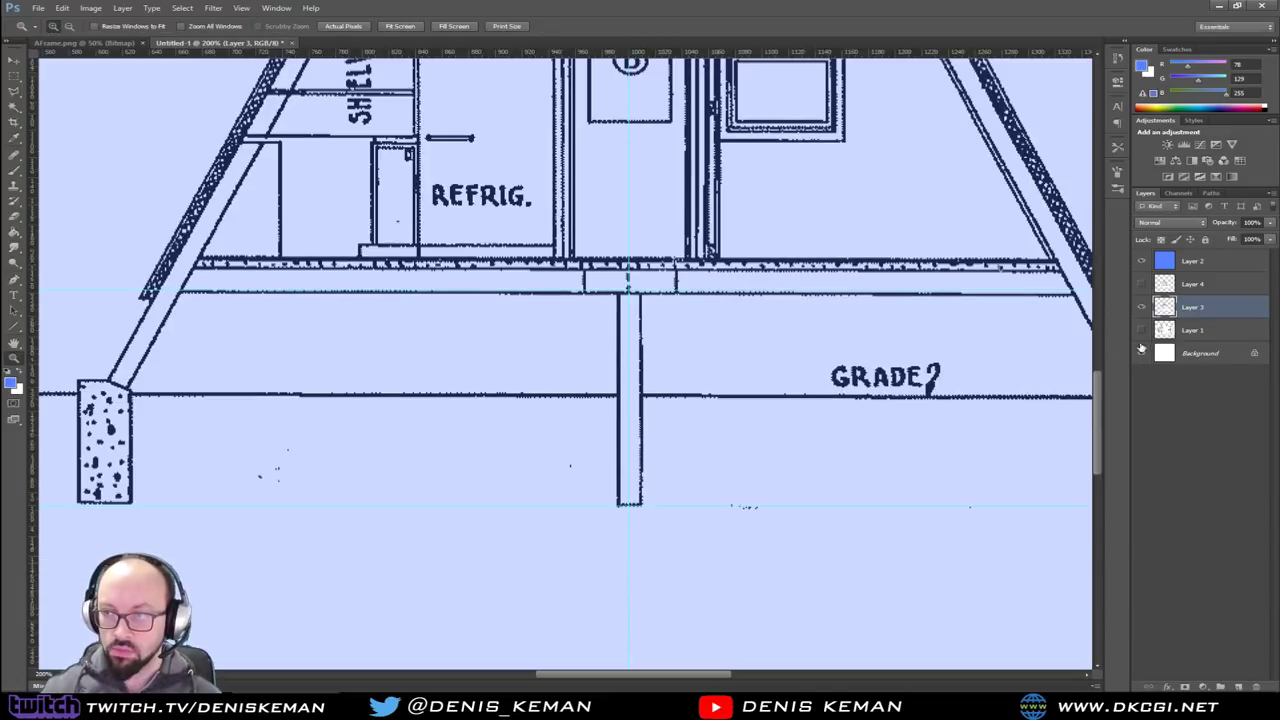
Compare the moved Section B-B's floor line, post and footing with Section A-A by toggling Section A-A's visibility
{"action": "left_click", "coordinate": [1143, 286]}
{"action": "left_click", "coordinate": [1143, 286]}
{"action": "left_click", "coordinate": [1143, 286]}
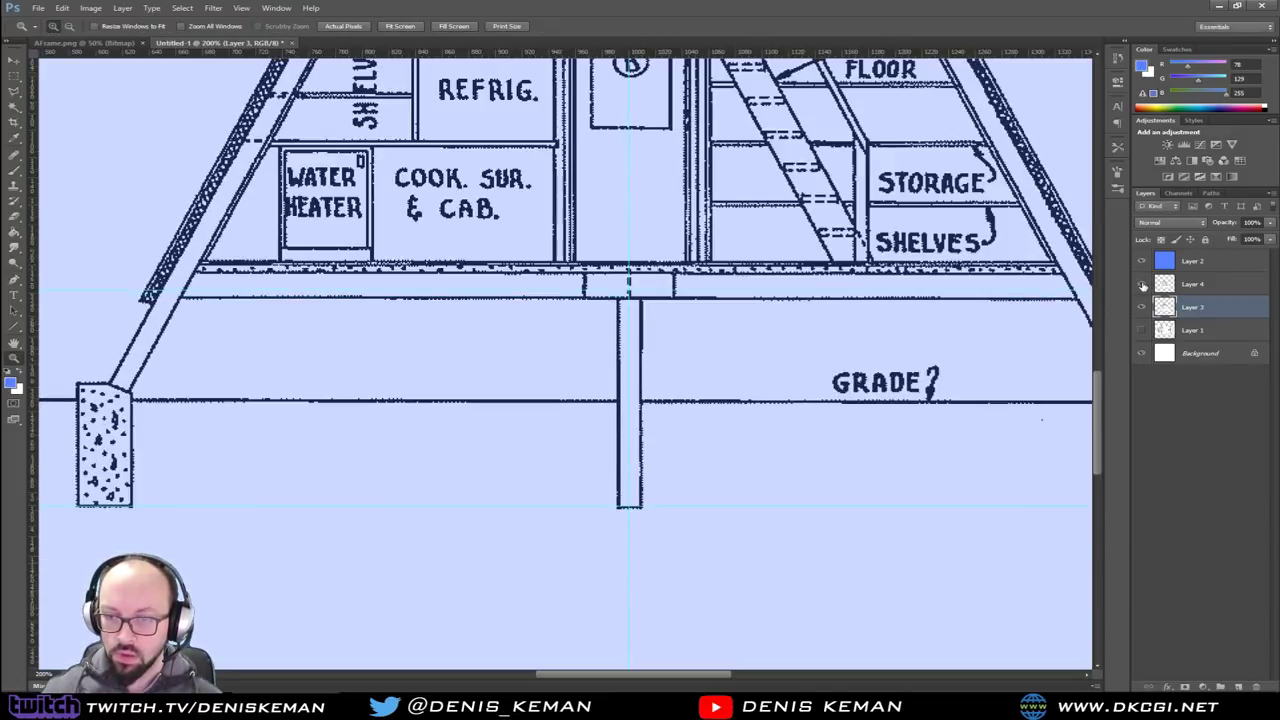
{"action": "left_click", "coordinate": [1143, 286]}
{"action": "left_click", "coordinate": [1143, 286]}
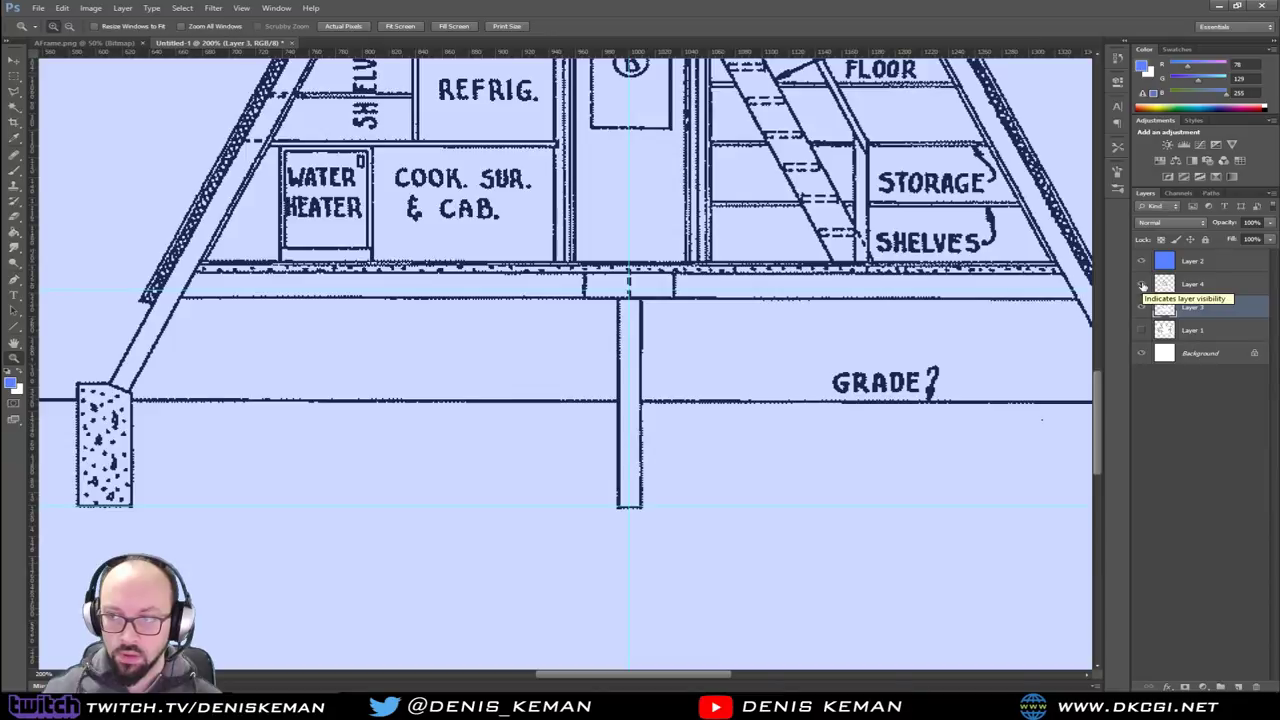
{"action": "left_click", "coordinate": [1143, 285]}
{"action": "left_click", "coordinate": [1143, 285]}
{"action": "left_click", "coordinate": [1143, 285]}
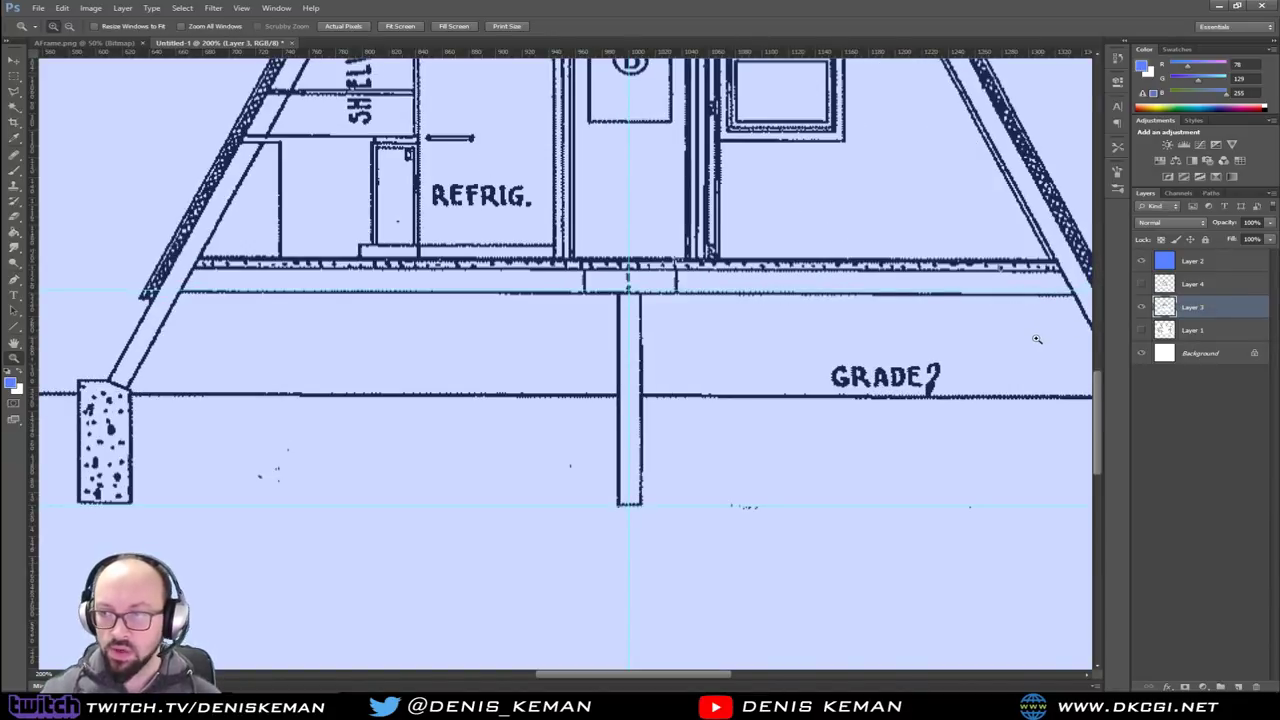
Undo the last move of the Section B-B layer and compare it with Section A-A once more
{"action": "key", "text": "ctrl+z"}
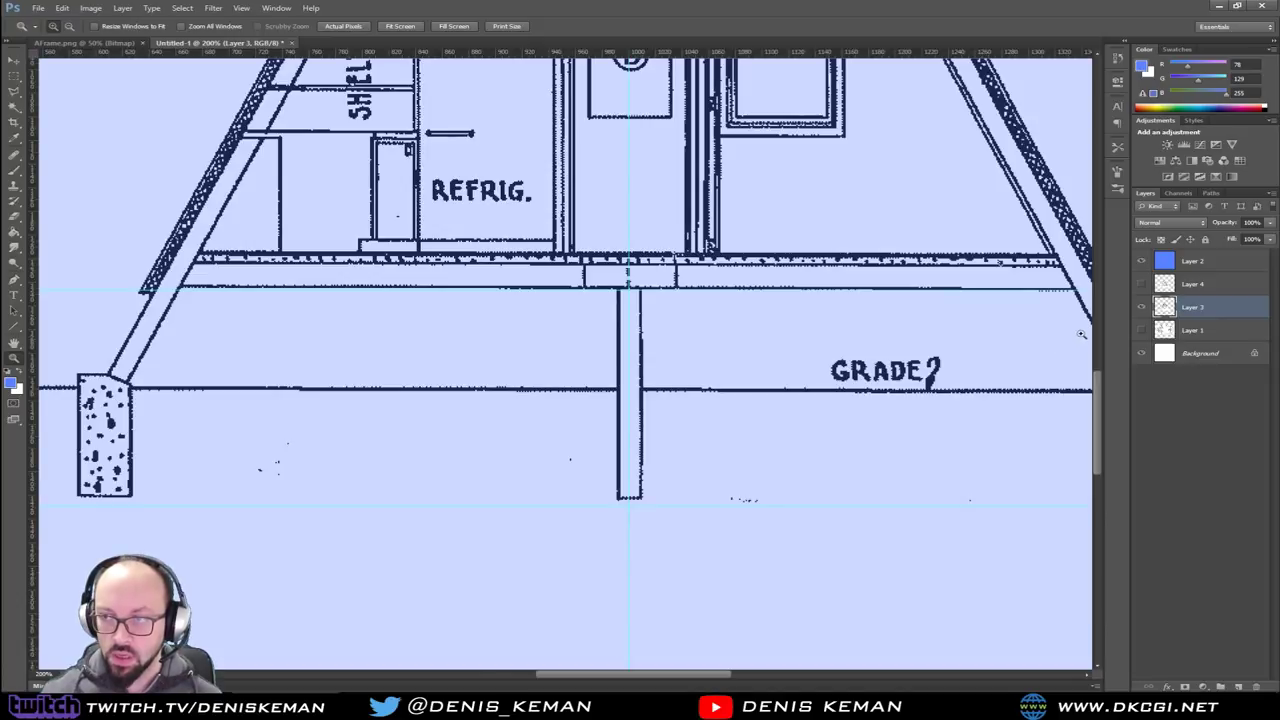
{"action": "left_click", "coordinate": [1143, 286]}
{"action": "left_click", "coordinate": [1143, 286]}
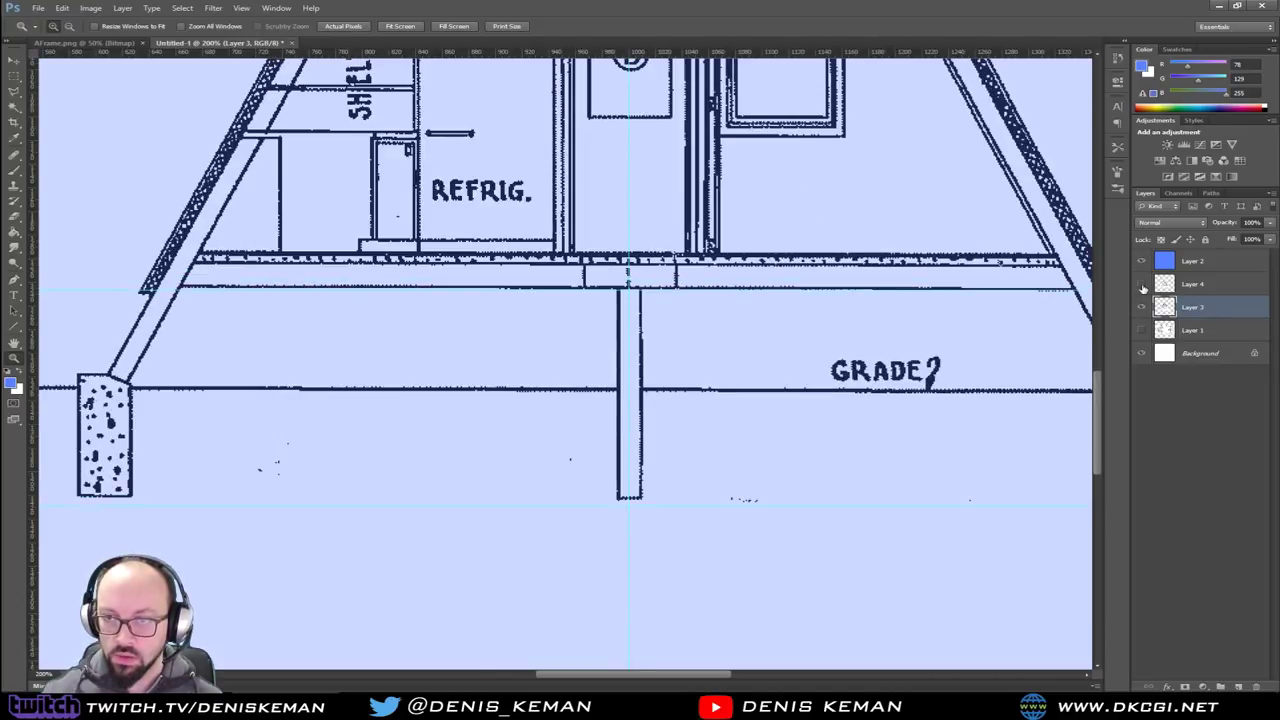
Add two vertical guides along the outer edges of Section B-B's two concrete footings
{"action": "scroll", "coordinate": [645, 372], "scroll_direction": "up", "scroll_amount": 5}
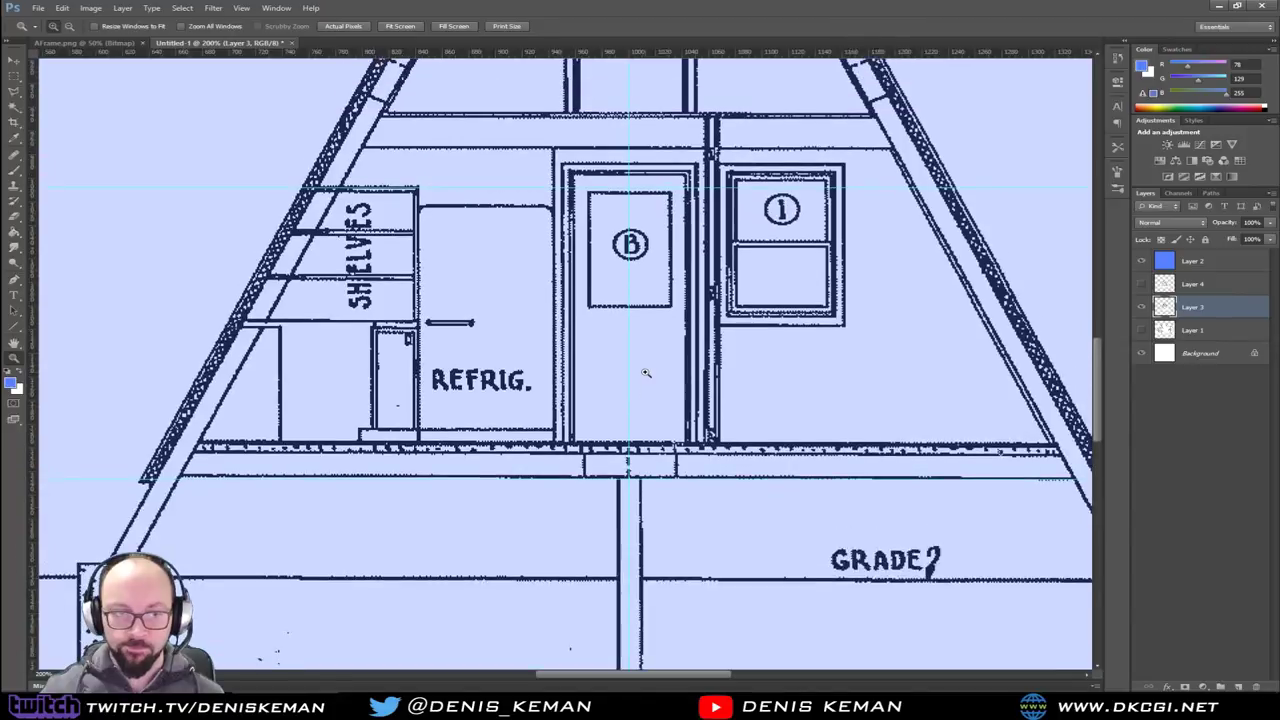
{"action": "scroll", "coordinate": [645, 372], "scroll_direction": "up", "scroll_amount": 10}
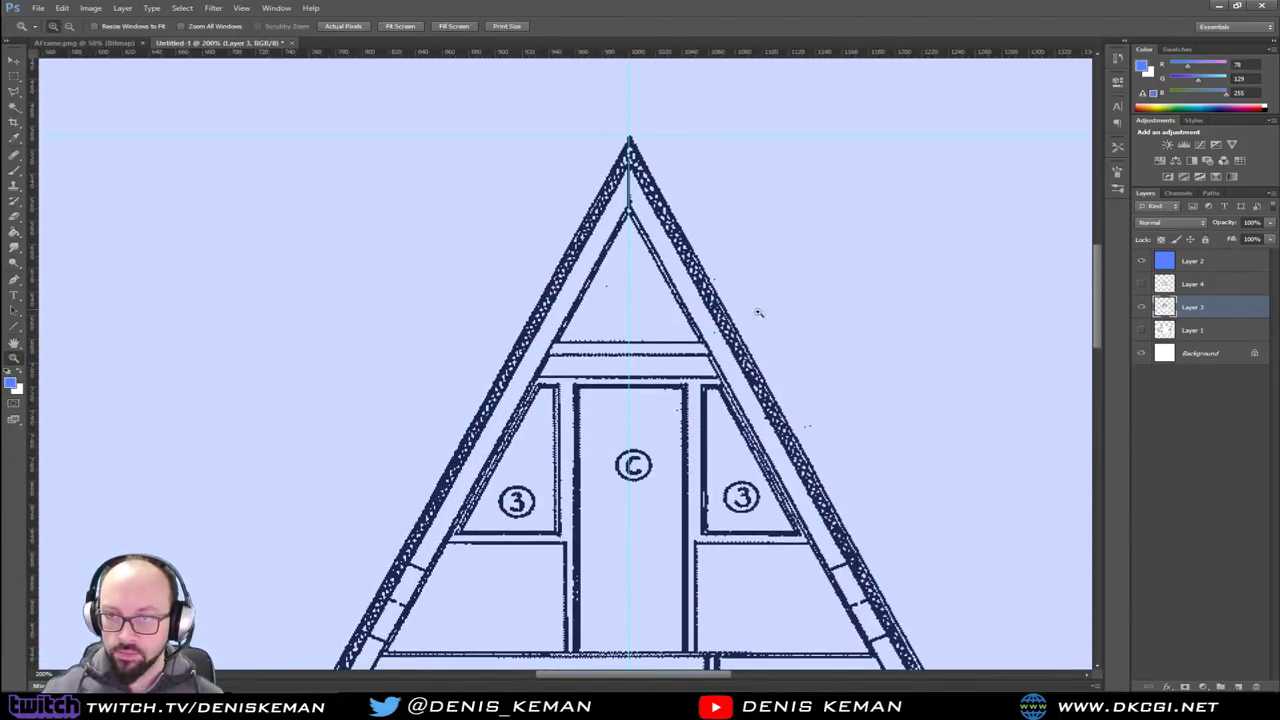
{"action": "scroll", "coordinate": [757, 309], "scroll_direction": "down", "scroll_amount": 1}
{"action": "scroll", "coordinate": [478, 364], "scroll_direction": "down", "scroll_amount": 7}
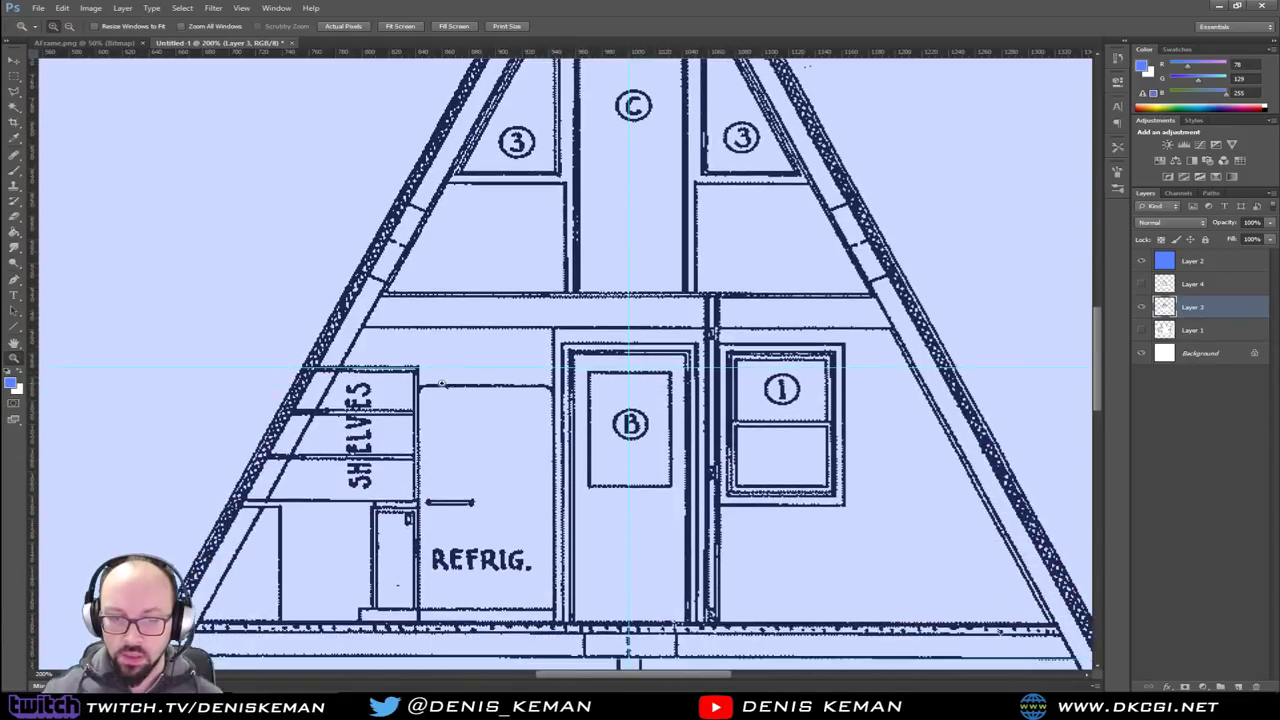
{"action": "scroll", "coordinate": [375, 406], "scroll_direction": "down", "scroll_amount": 1}
{"action": "mouse_move", "coordinate": [217, 502]}
{"action": "left_mouse_down"}
{"action": "mouse_move", "coordinate": [269, 450]}
{"action": "mouse_move", "coordinate": [278, 416]}
{"action": "left_mouse_up"}
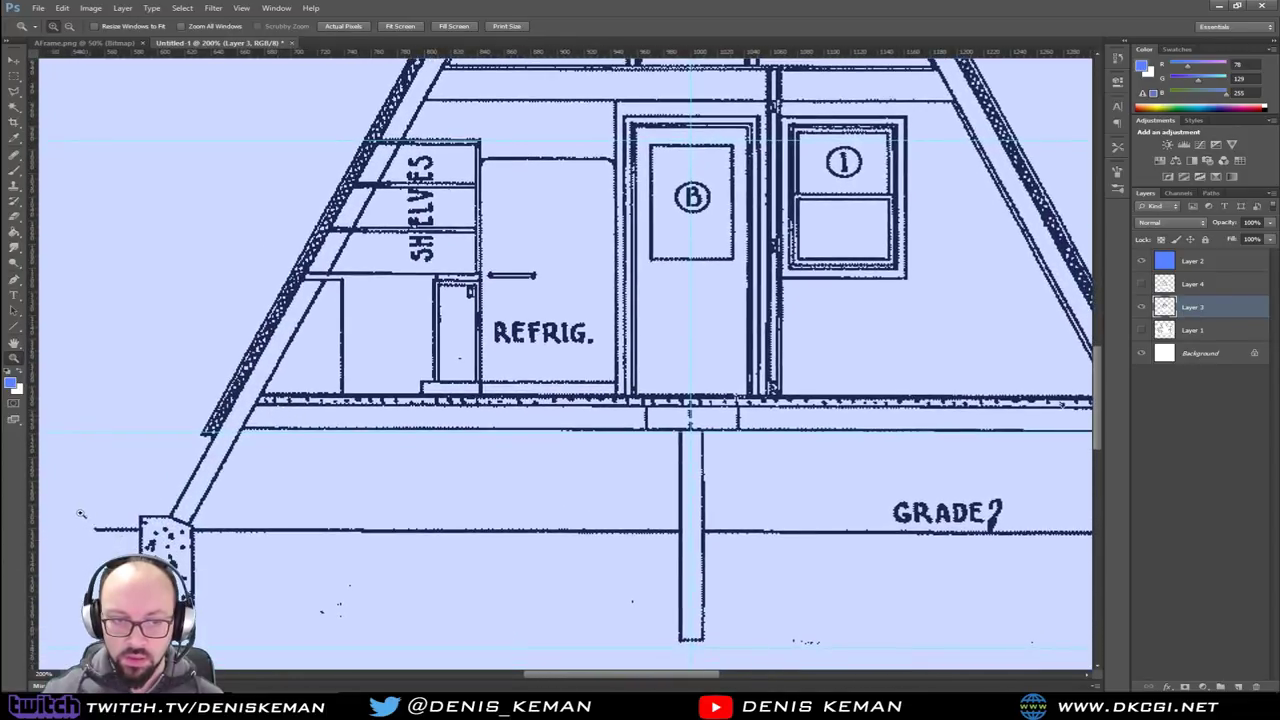
{"action": "left_click_drag", "start_coordinate": [34, 485], "coordinate": [141, 482]}
{"action": "scroll", "coordinate": [610, 496], "scroll_direction": "right", "scroll_amount": 8, "text": "ctrl"}
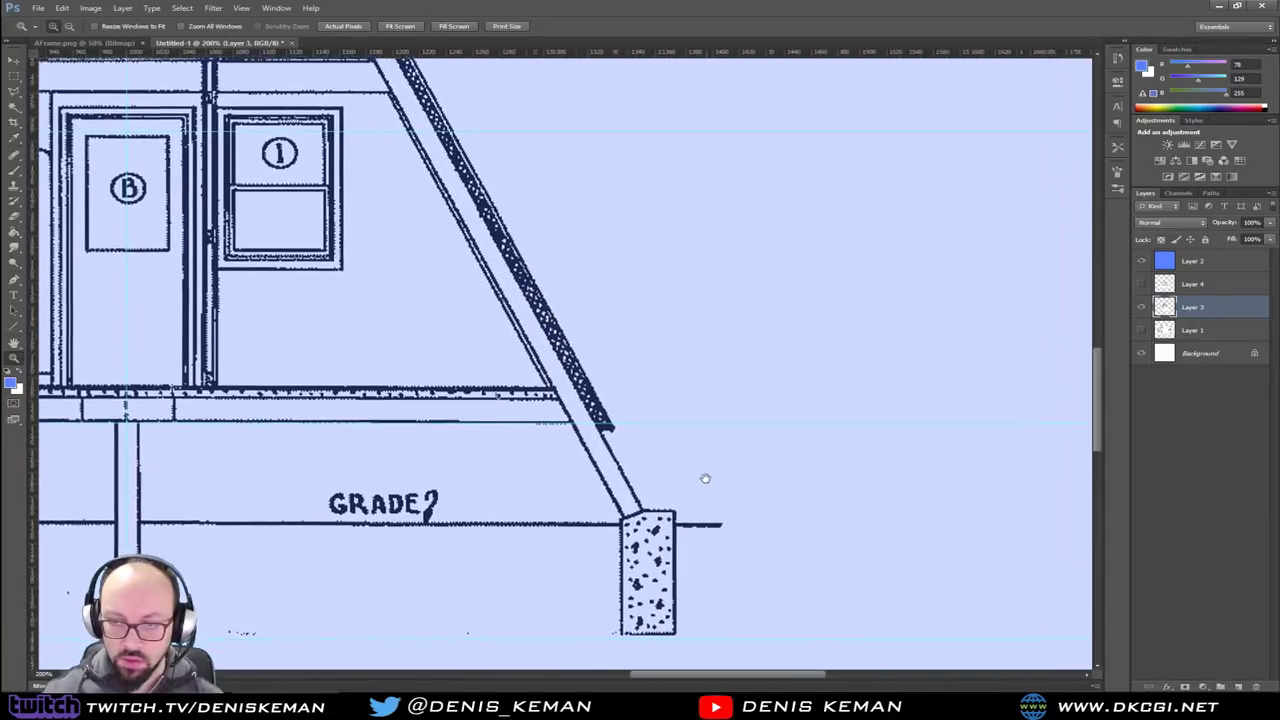
{"action": "left_click_drag", "start_coordinate": [34, 514], "coordinate": [676, 520]}
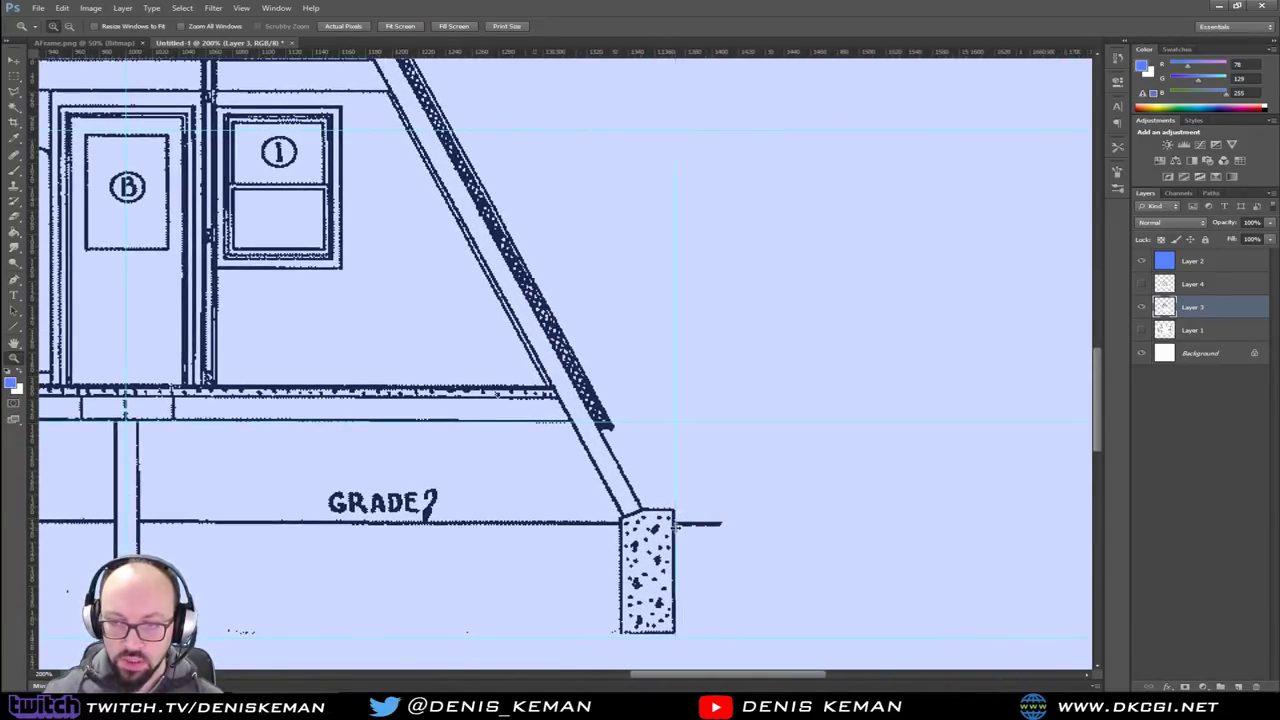
Show the Section A-A layer and compare its footings and roof apex with Section B-B and the guides
{"action": "left_click", "coordinate": [1142, 285]}
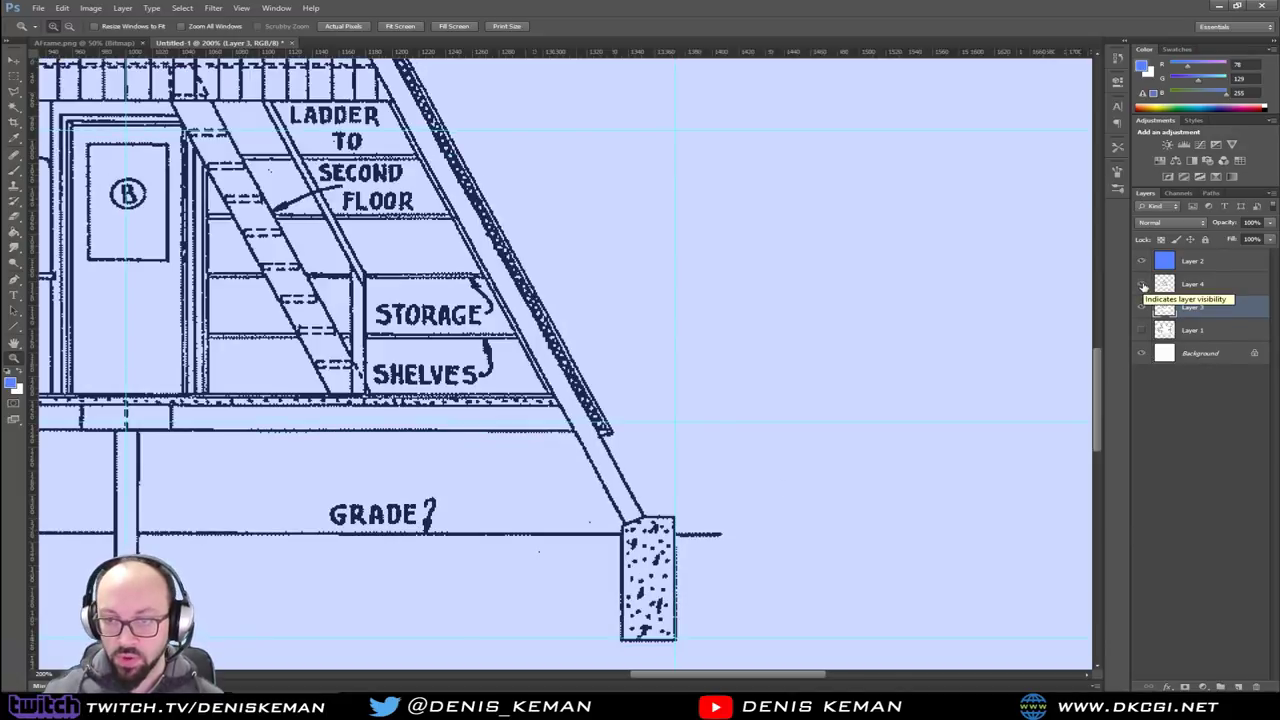
{"action": "left_click_drag", "start_coordinate": [307, 413], "coordinate": [623, 351]}
{"action": "left_click_drag", "start_coordinate": [505, 356], "coordinate": [429, 426]}
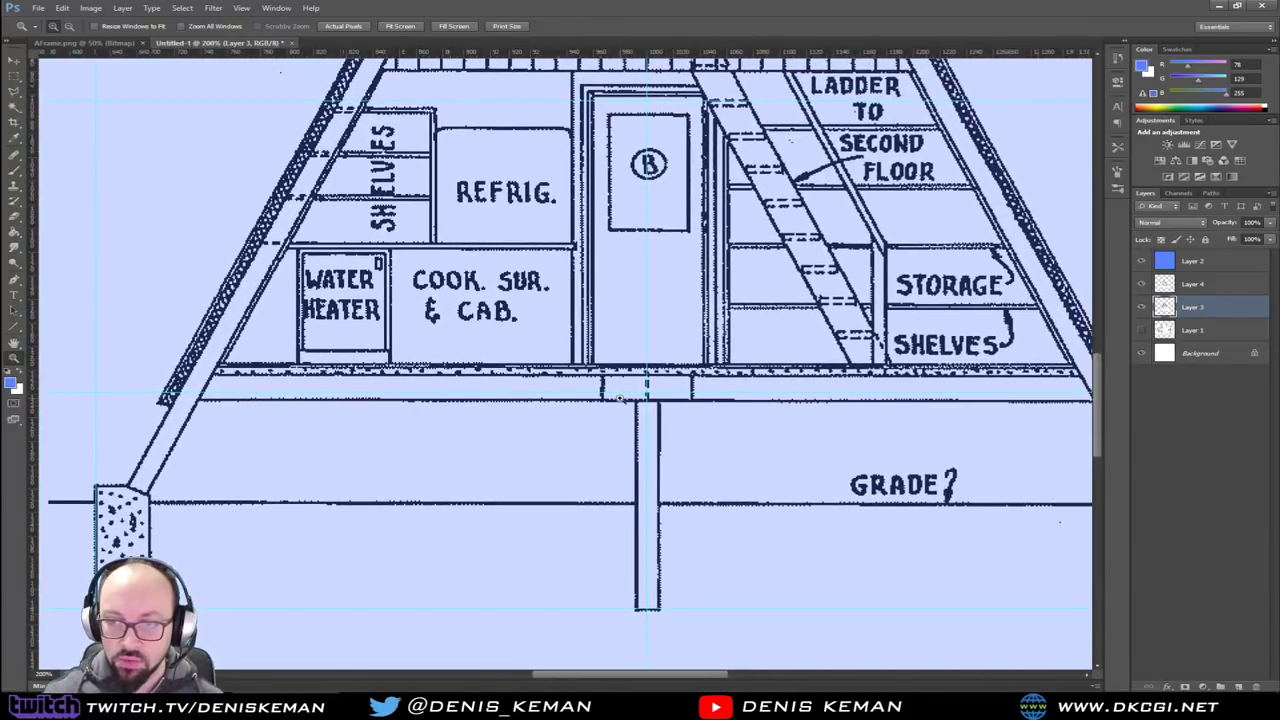
{"action": "scroll", "coordinate": [659, 395], "scroll_direction": "up", "scroll_amount": 3}
{"action": "scroll", "coordinate": [659, 395], "scroll_direction": "up", "scroll_amount": 8}
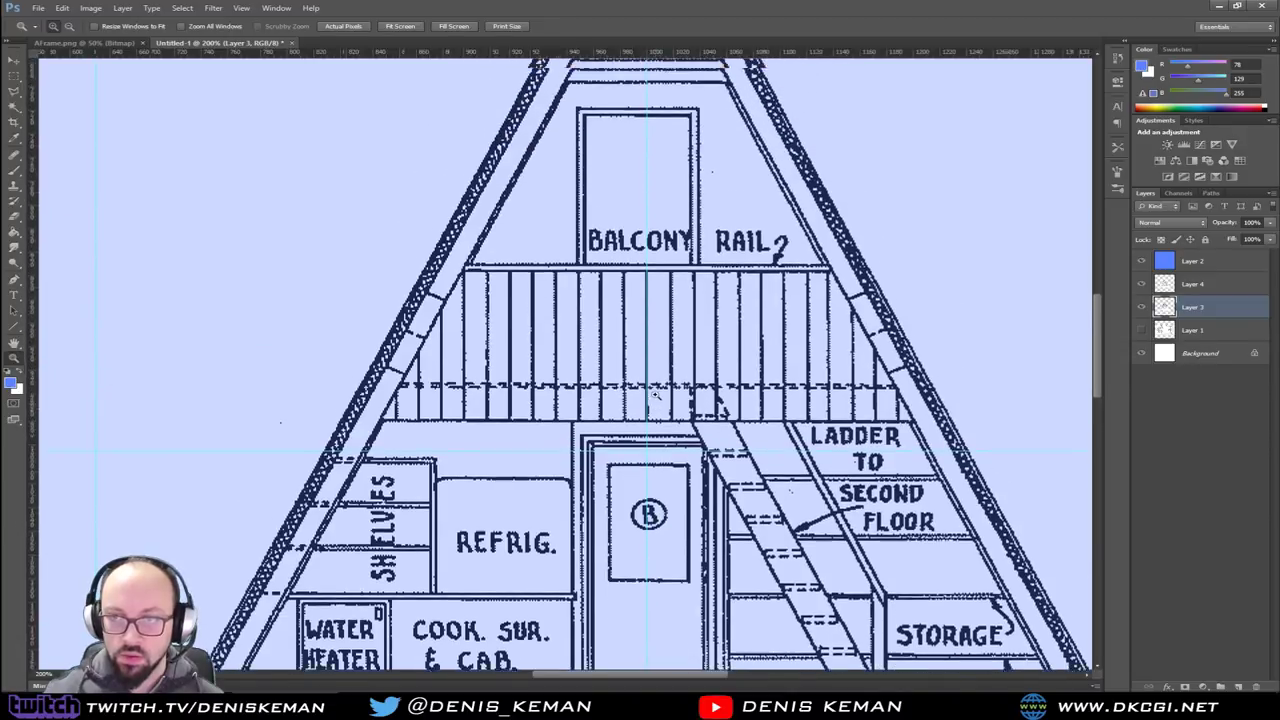
{"action": "scroll", "coordinate": [650, 395], "scroll_direction": "up", "scroll_amount": 3}
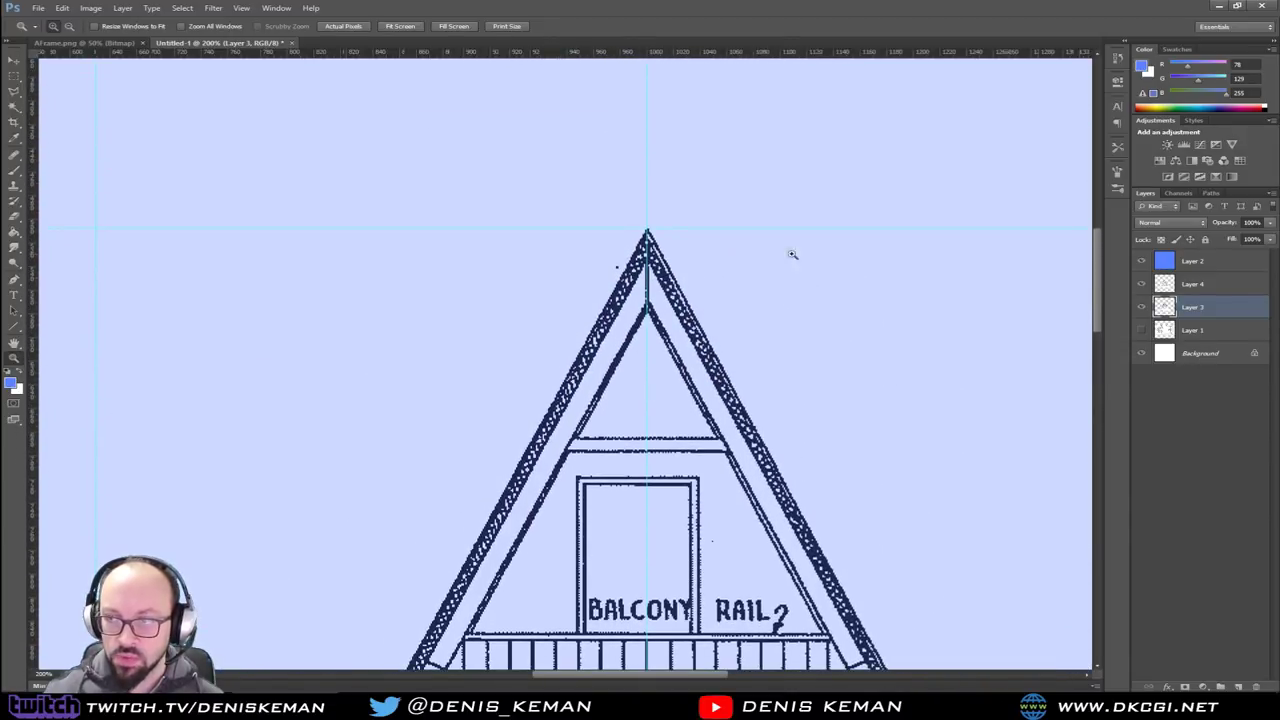
{"action": "left_click", "coordinate": [1142, 285]}
{"action": "left_click", "coordinate": [1142, 285]}
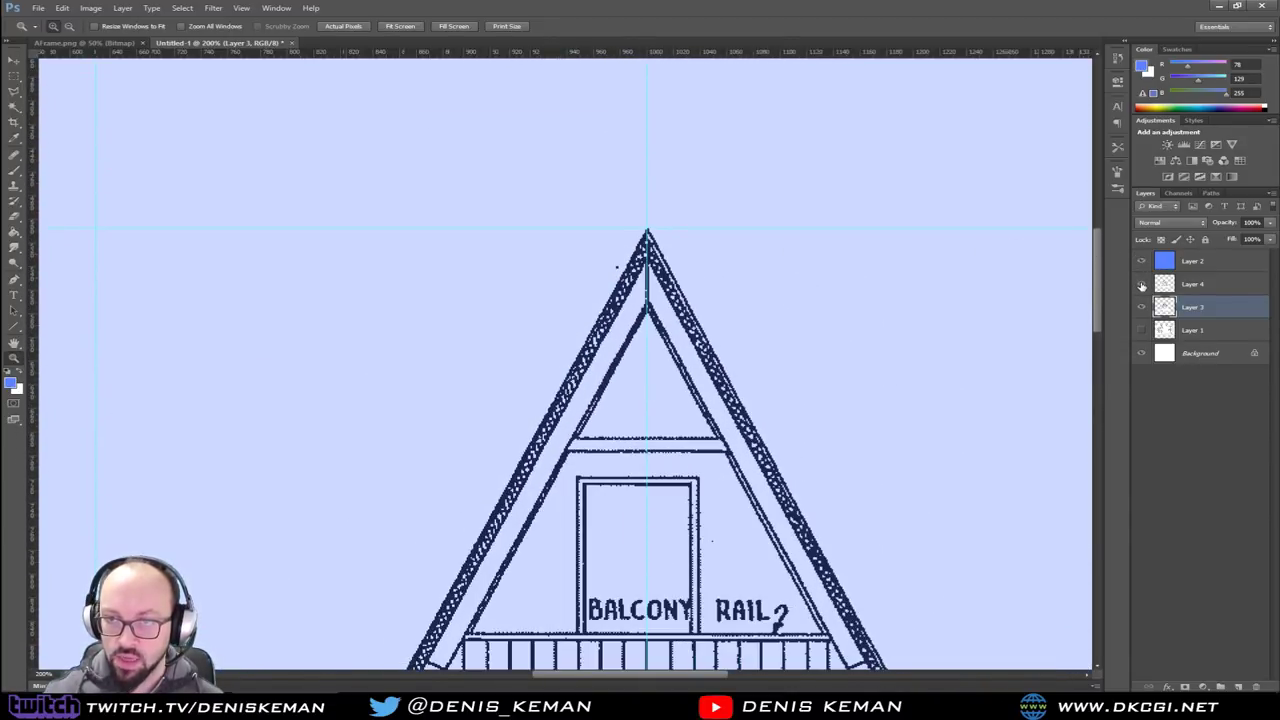
{"action": "left_click", "coordinate": [1142, 285]}
{"action": "left_click", "coordinate": [1142, 285]}
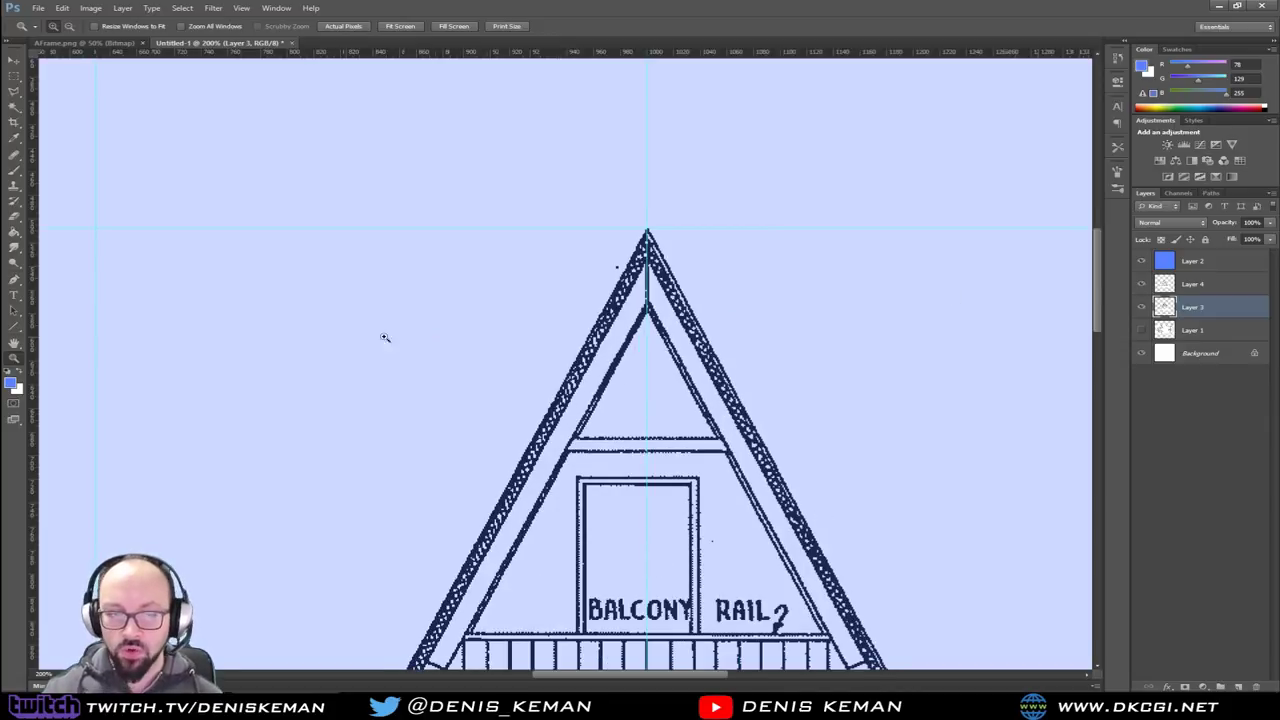
Fit the whole image in view, hide both section layers and show the first floor plan layer
{"action": "double_click", "coordinate": [14, 344]}
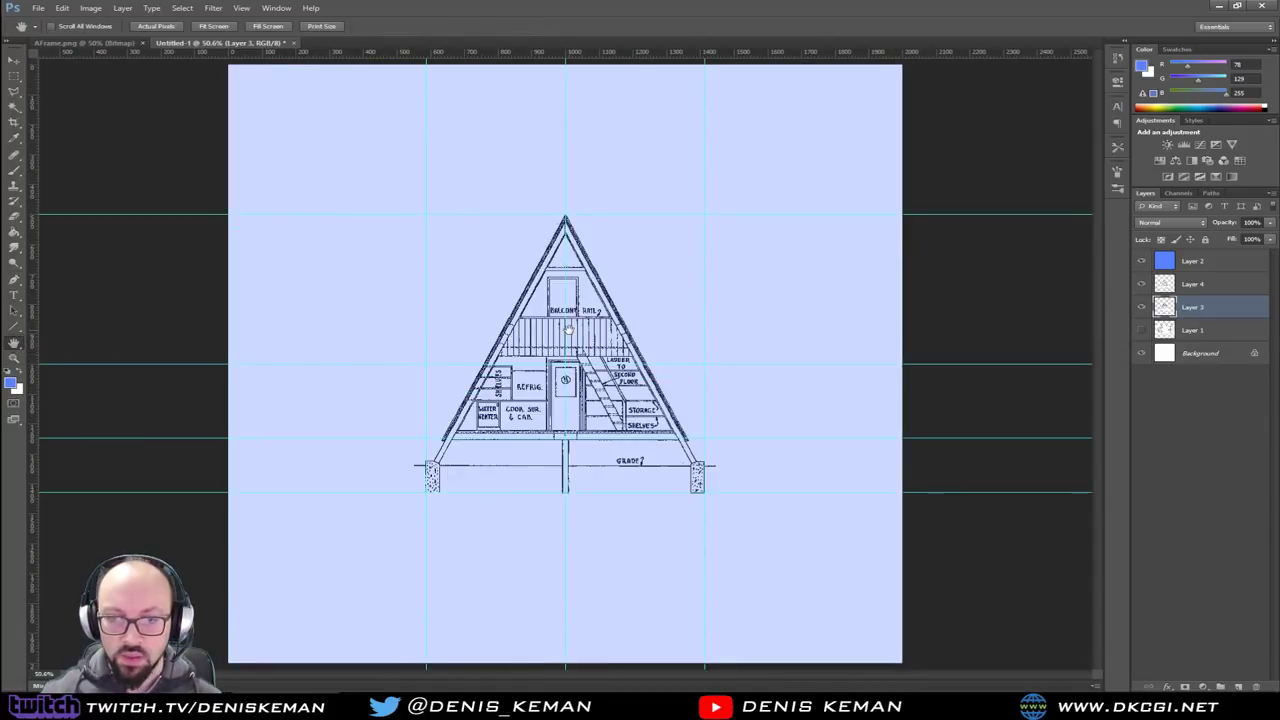
{"action": "left_click", "coordinate": [1141, 307]}
{"action": "left_click", "coordinate": [1142, 285]}
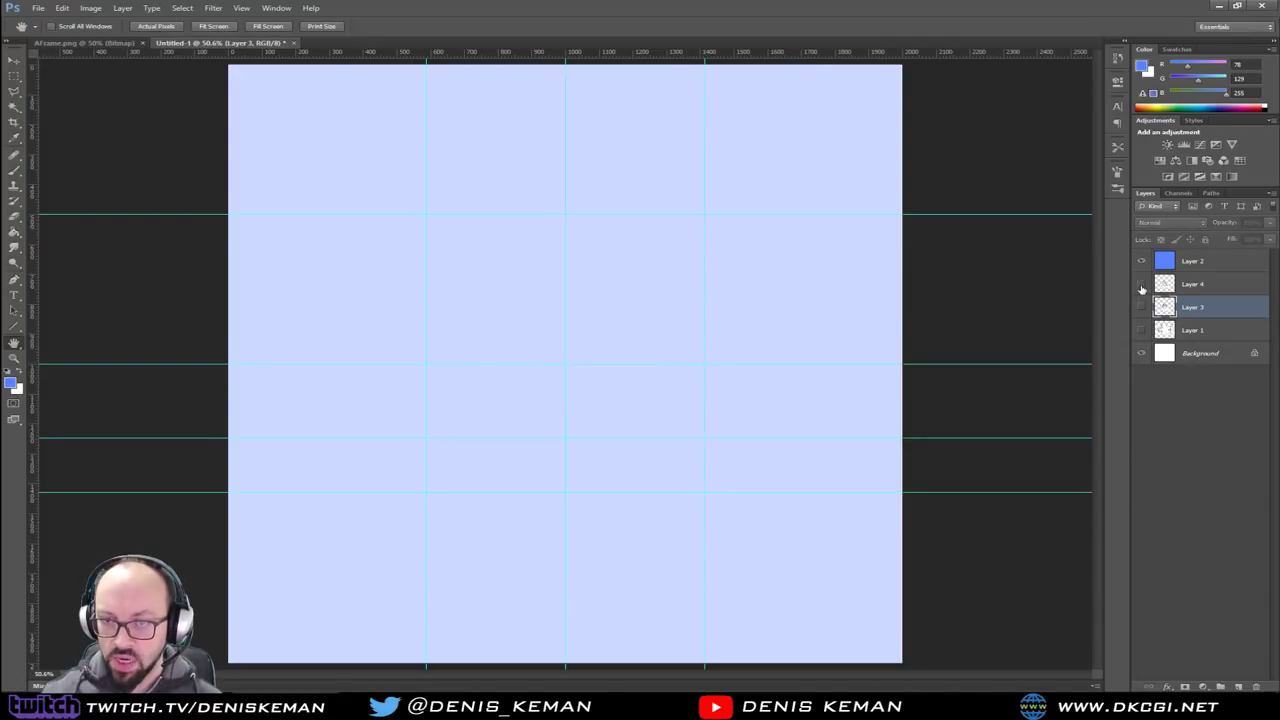
{"action": "left_click", "coordinate": [1142, 331]}
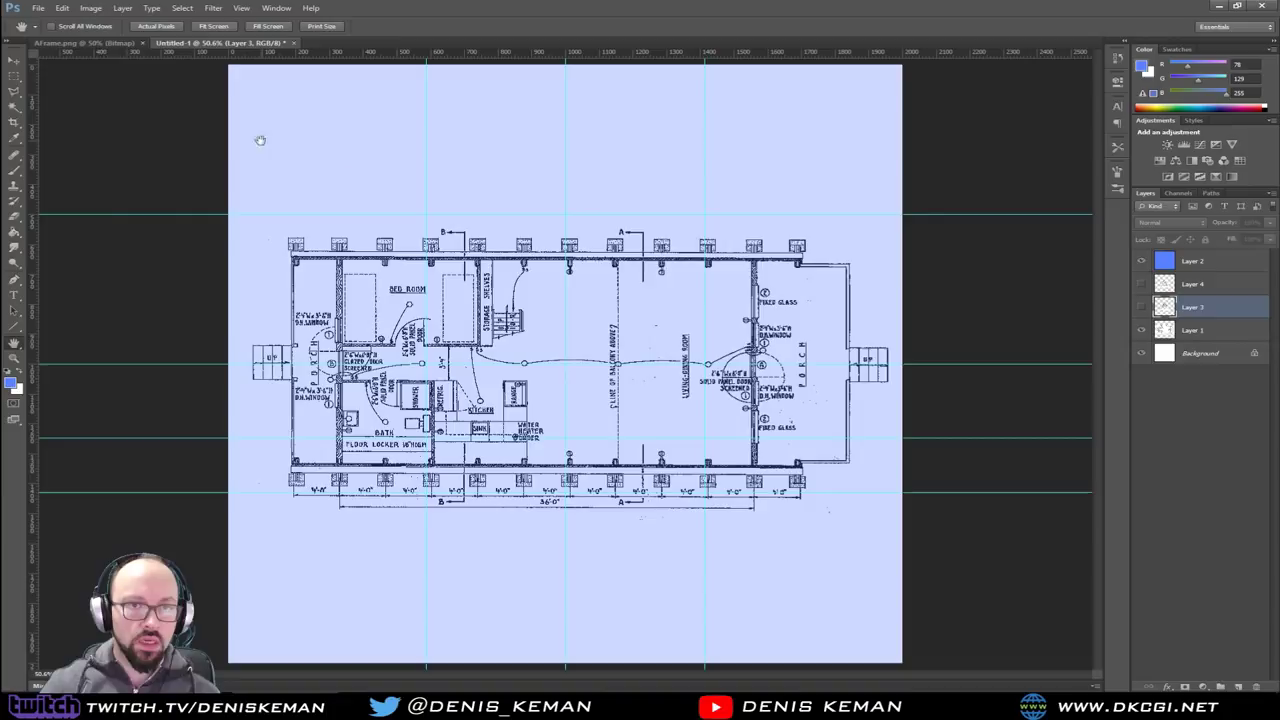
Save the layered image as the Photoshop file Work_Blueprints.psd
{"action": "left_click", "coordinate": [38, 8]}
{"action": "left_click", "coordinate": [60, 149]}
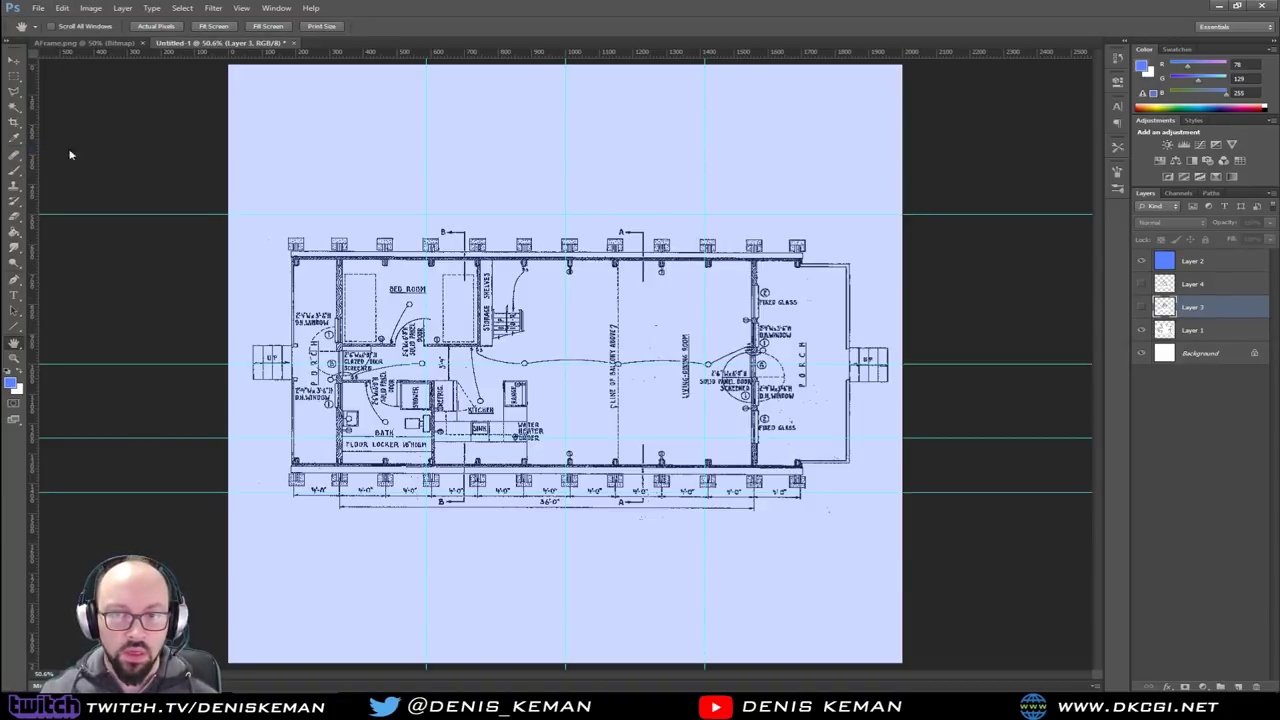
{"action": "left_click_drag", "start_coordinate": [440, 112], "coordinate": [0, 112]}
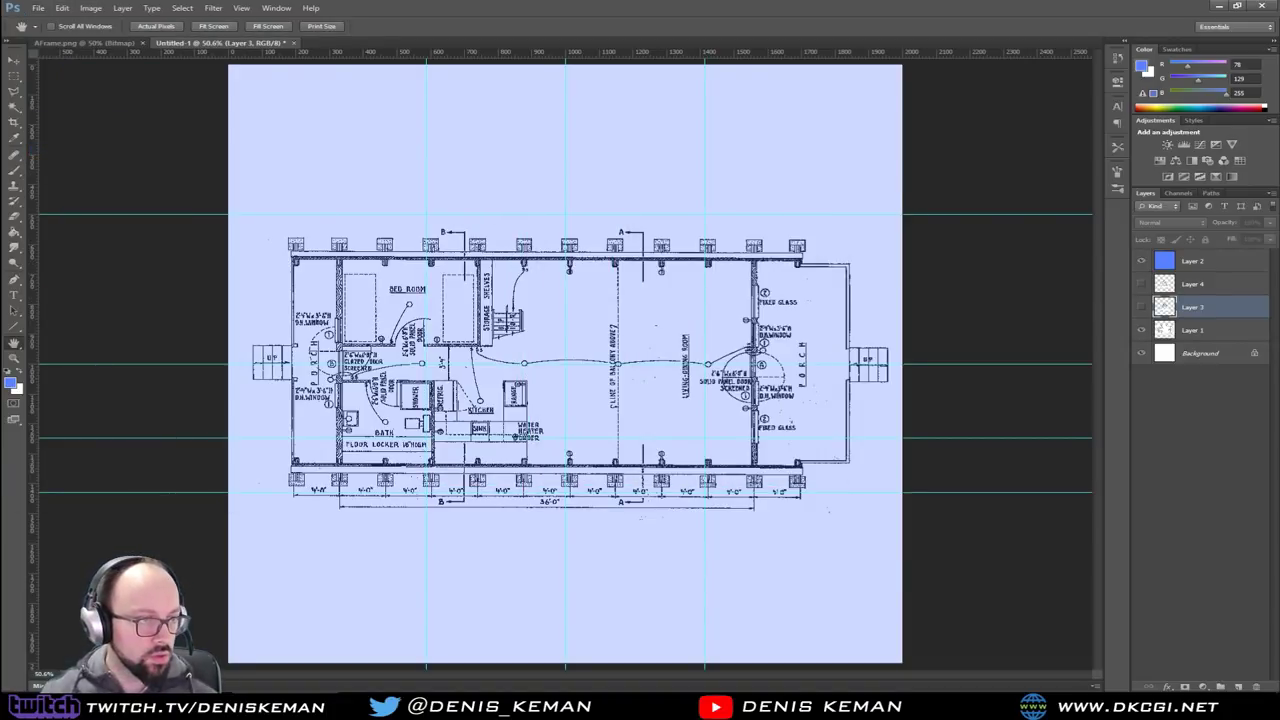
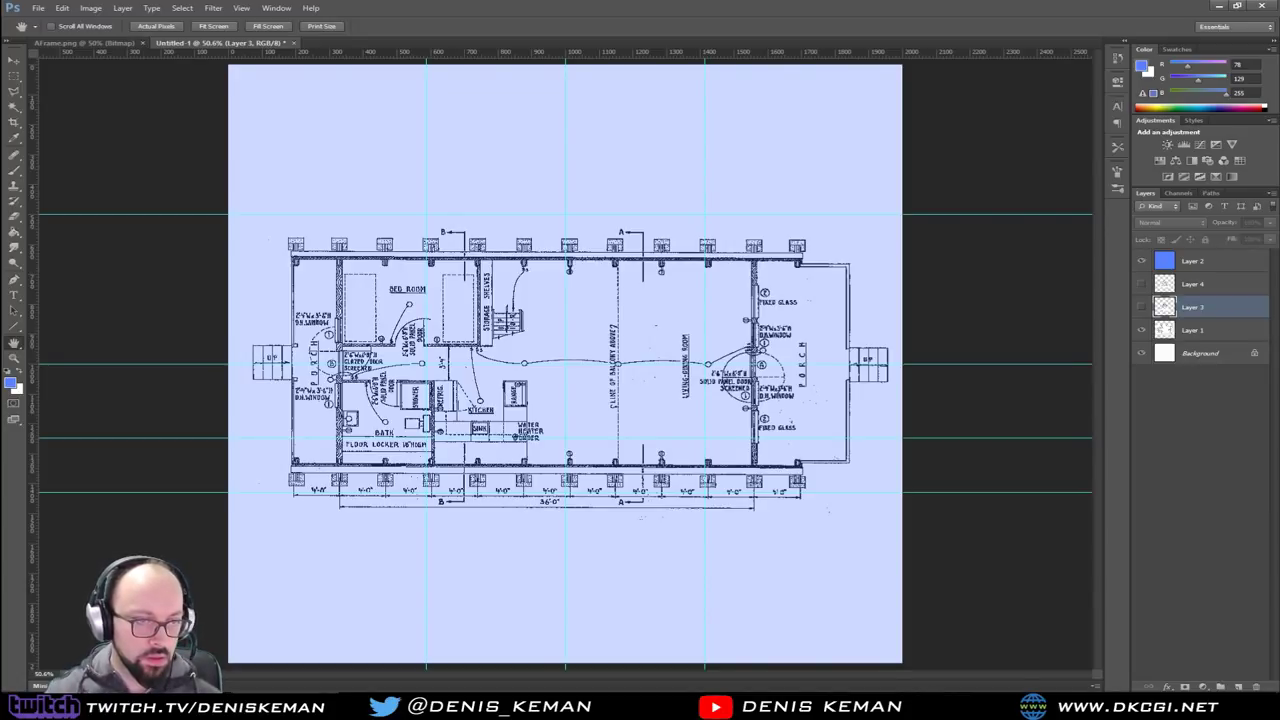
{"action": "left_click", "coordinate": [788, 216]}
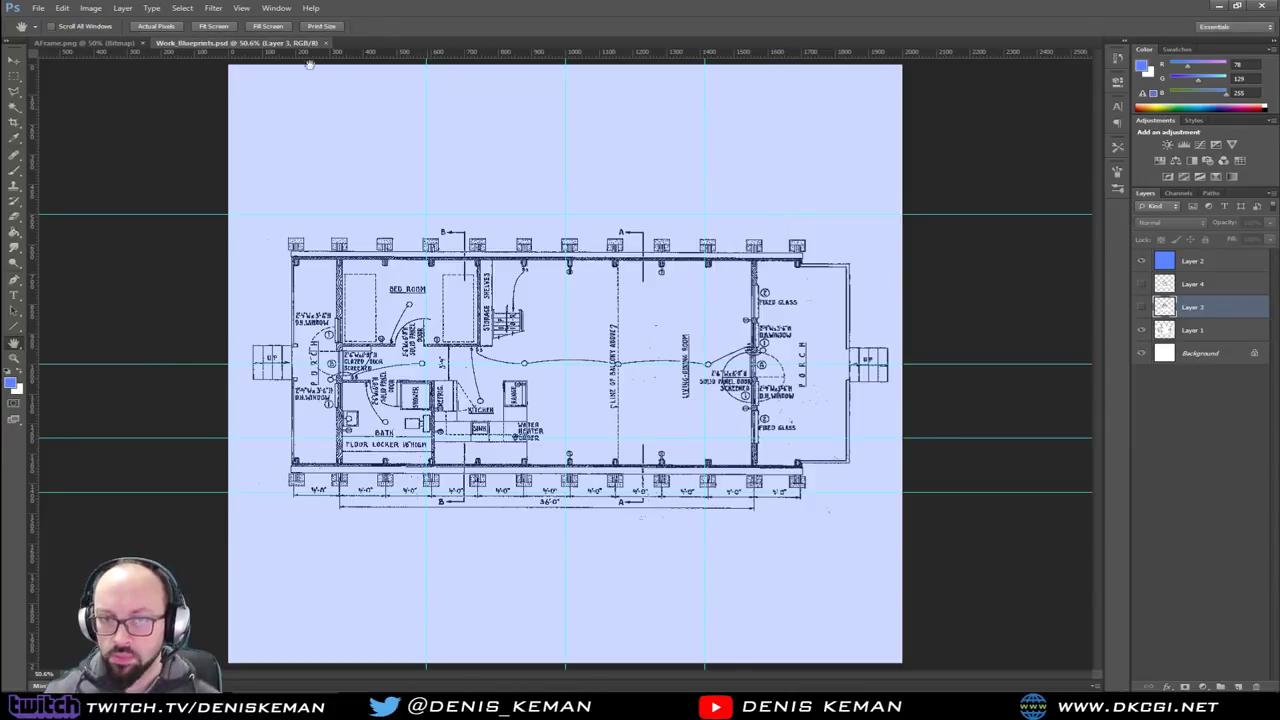
Save a JPEG copy showing the first floor plan at quality 12 Maximum, in progressive format with 3 scans
{"action": "left_click", "coordinate": [38, 8]}
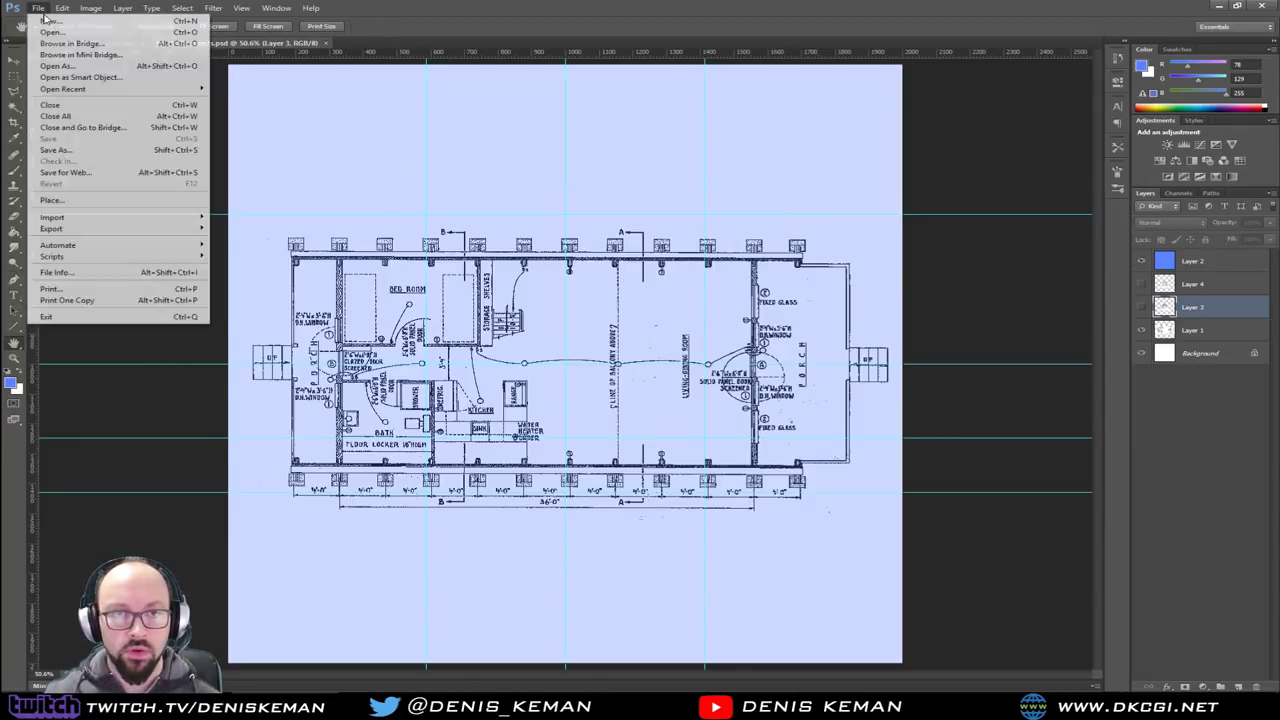
{"action": "left_click", "coordinate": [70, 147]}
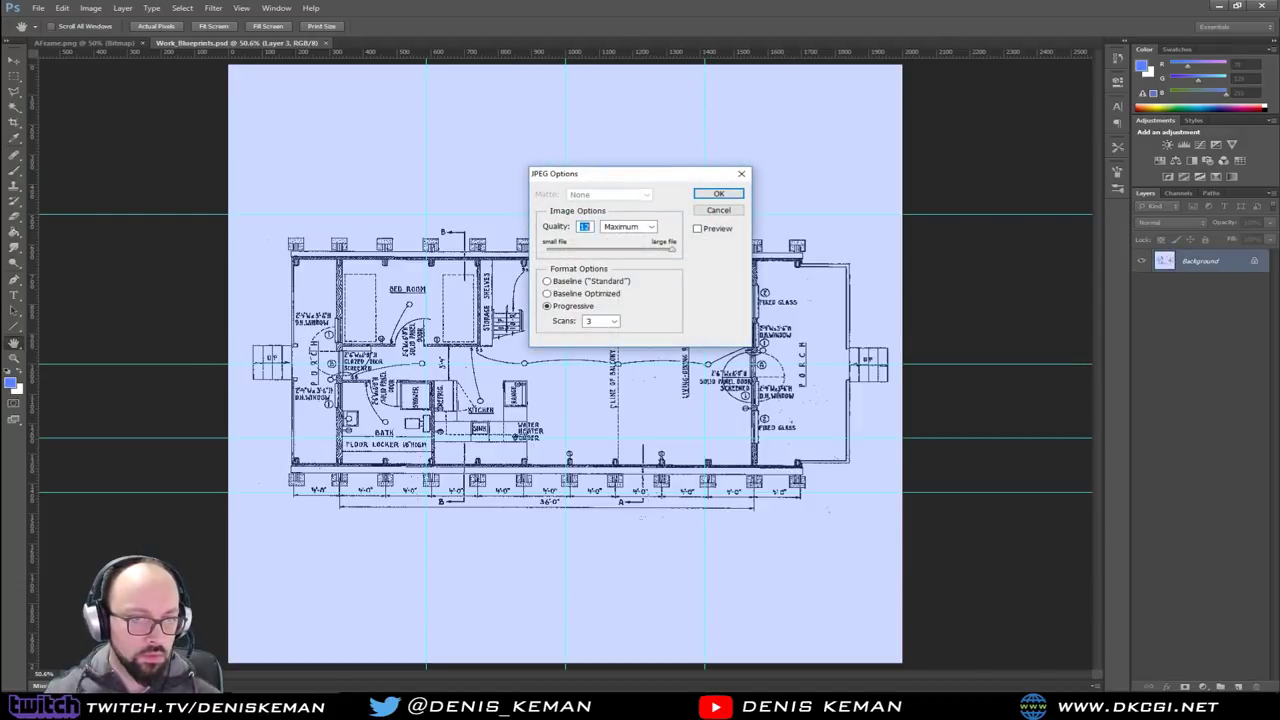
{"action": "left_click", "coordinate": [718, 194]}
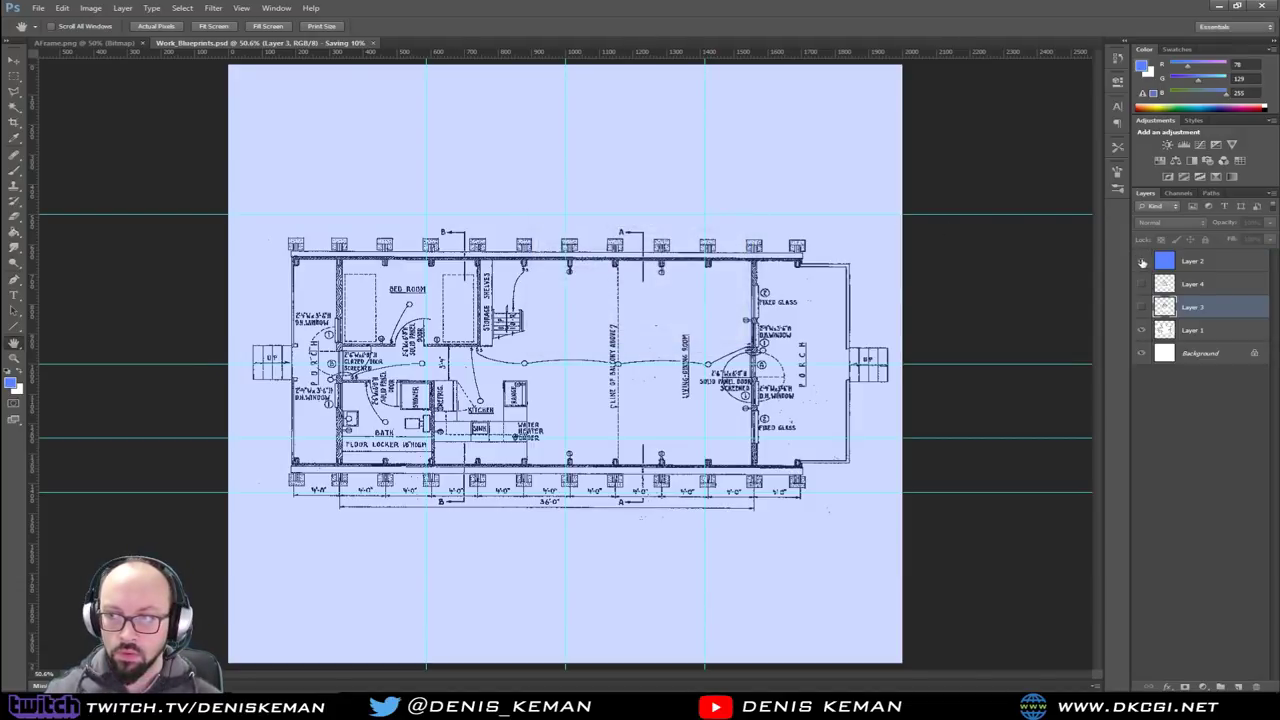
Hide the first floor plan layer, show the Section B-B layer and compare it briefly with Section A-A
{"action": "left_click", "coordinate": [1141, 330]}
{"action": "left_click", "coordinate": [1146, 308]}
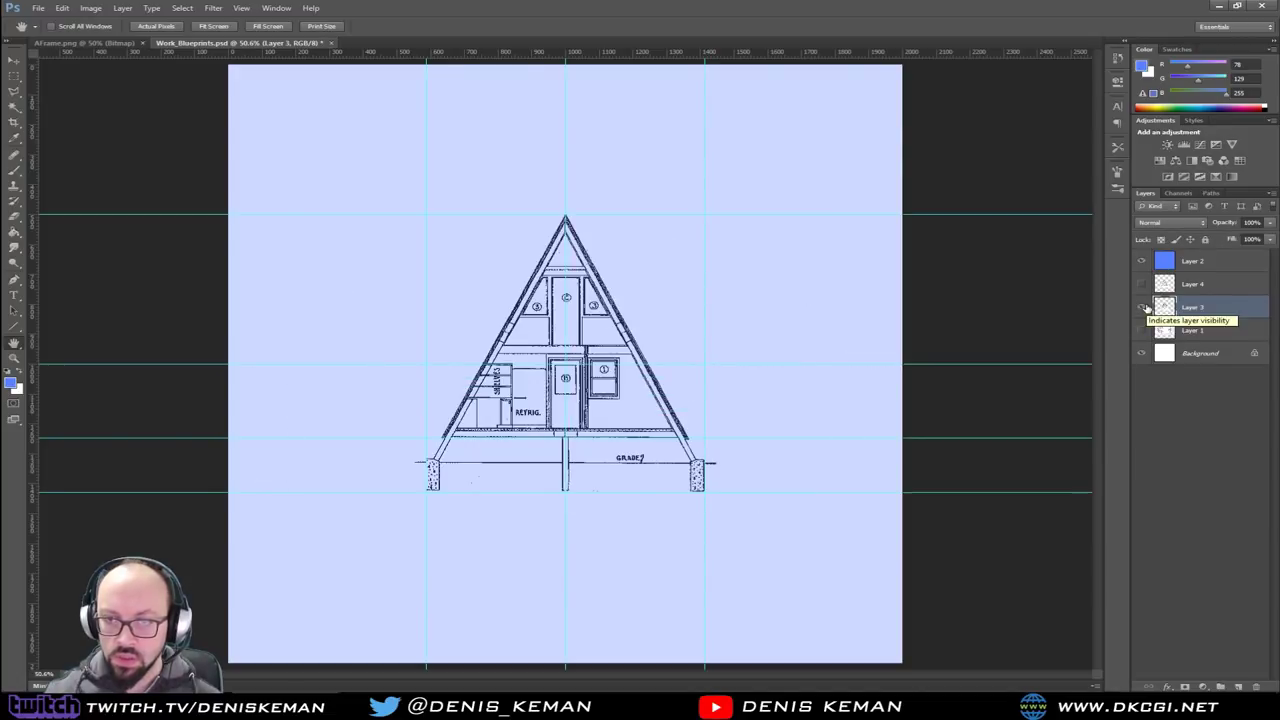
{"action": "left_click", "coordinate": [1143, 285]}
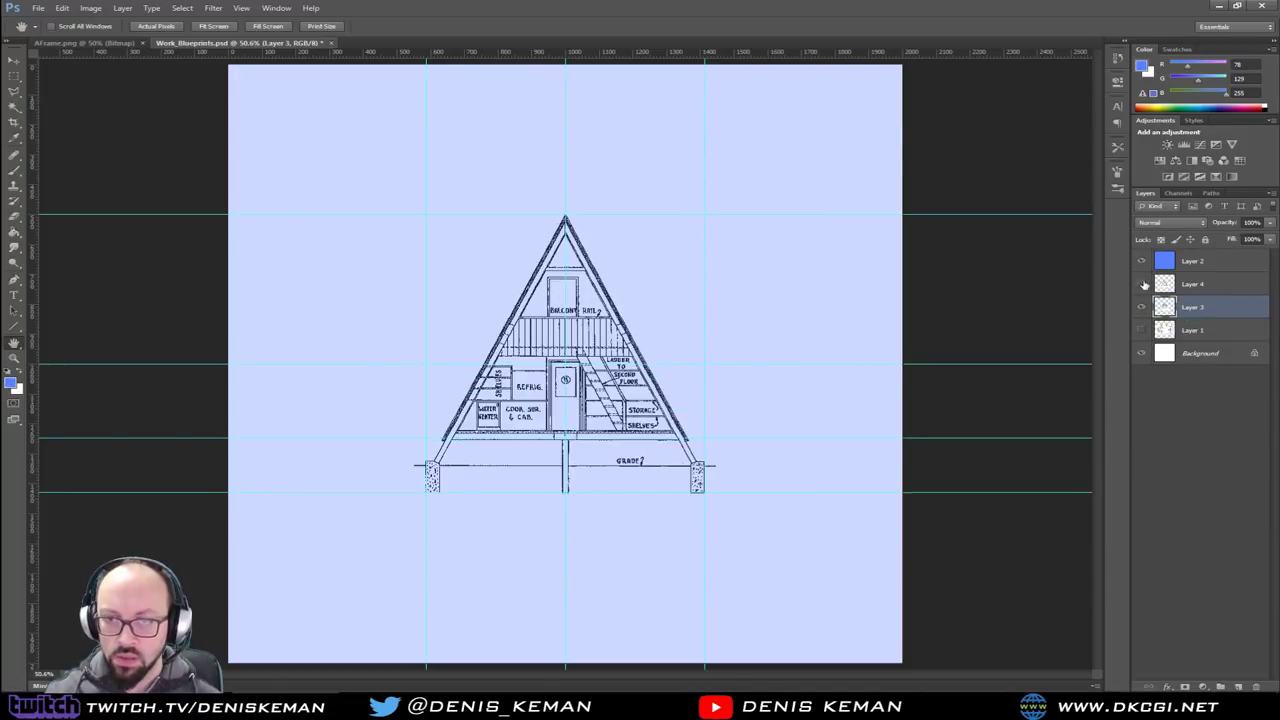
{"action": "left_click", "coordinate": [1145, 285]}
Examine the sections, floor plans and elevations on the original AFrame.png sheet and return to Work_Blueprints.psd
{"action": "left_click", "coordinate": [62, 43]}
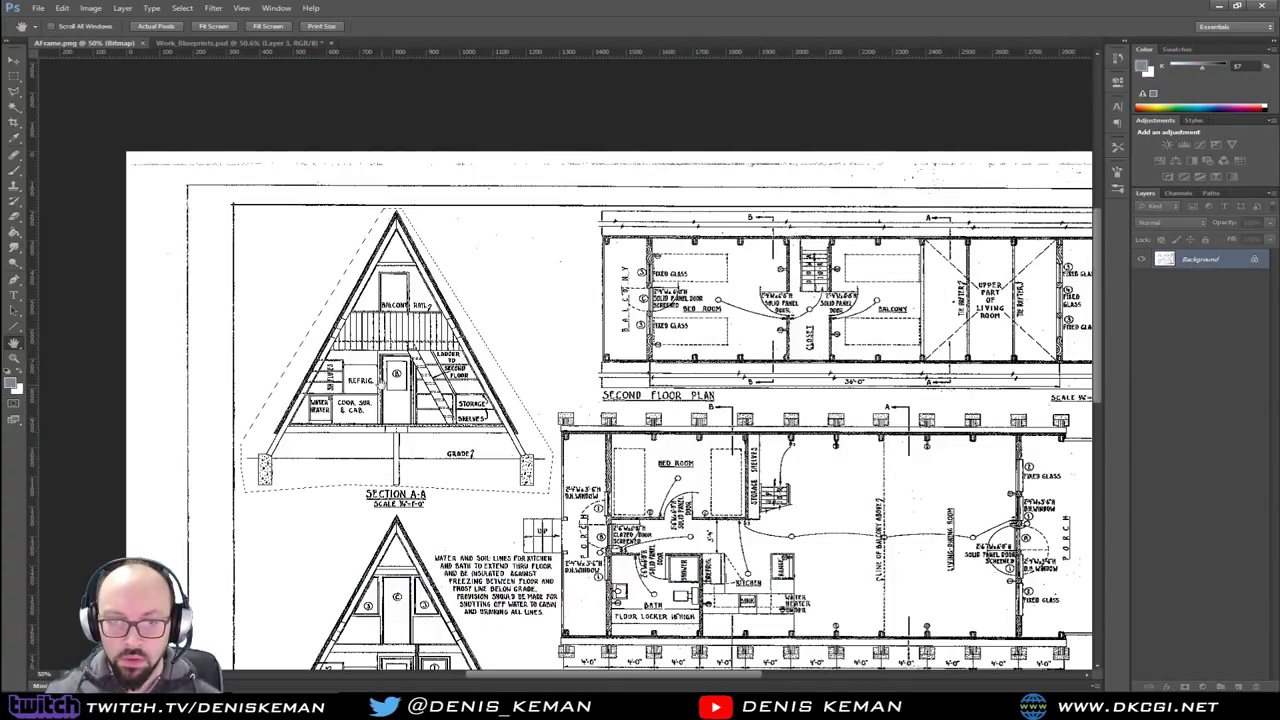
{"action": "scroll", "coordinate": [381, 385], "scroll_direction": "down", "scroll_amount": 3}
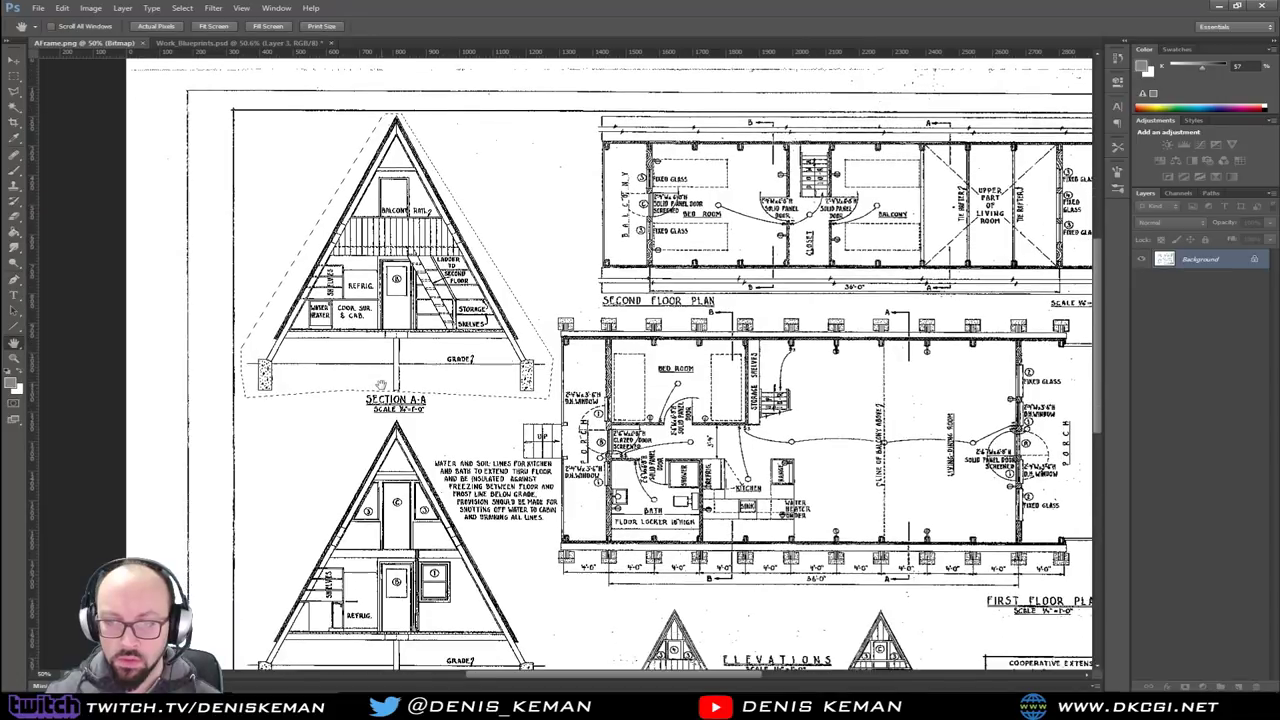
{"action": "scroll", "coordinate": [381, 385], "scroll_direction": "down", "scroll_amount": 3}
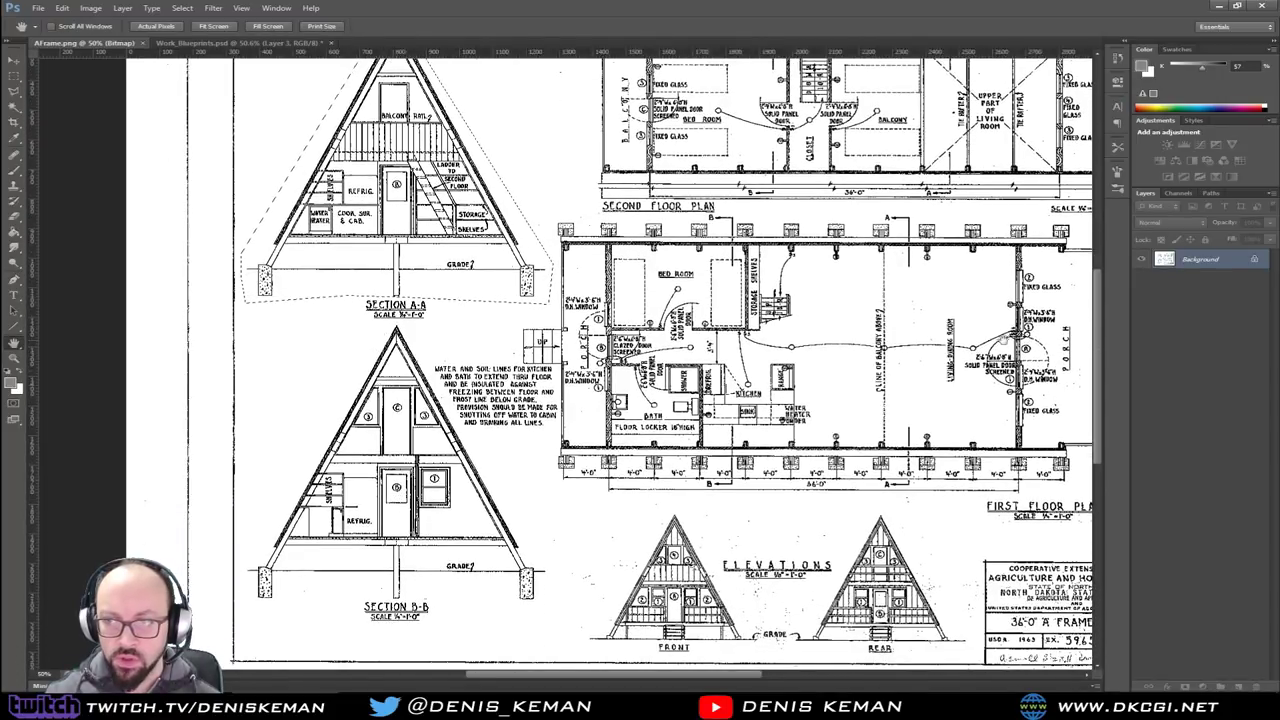
{"action": "left_click_drag", "start_coordinate": [1017, 340], "coordinate": [904, 344]}
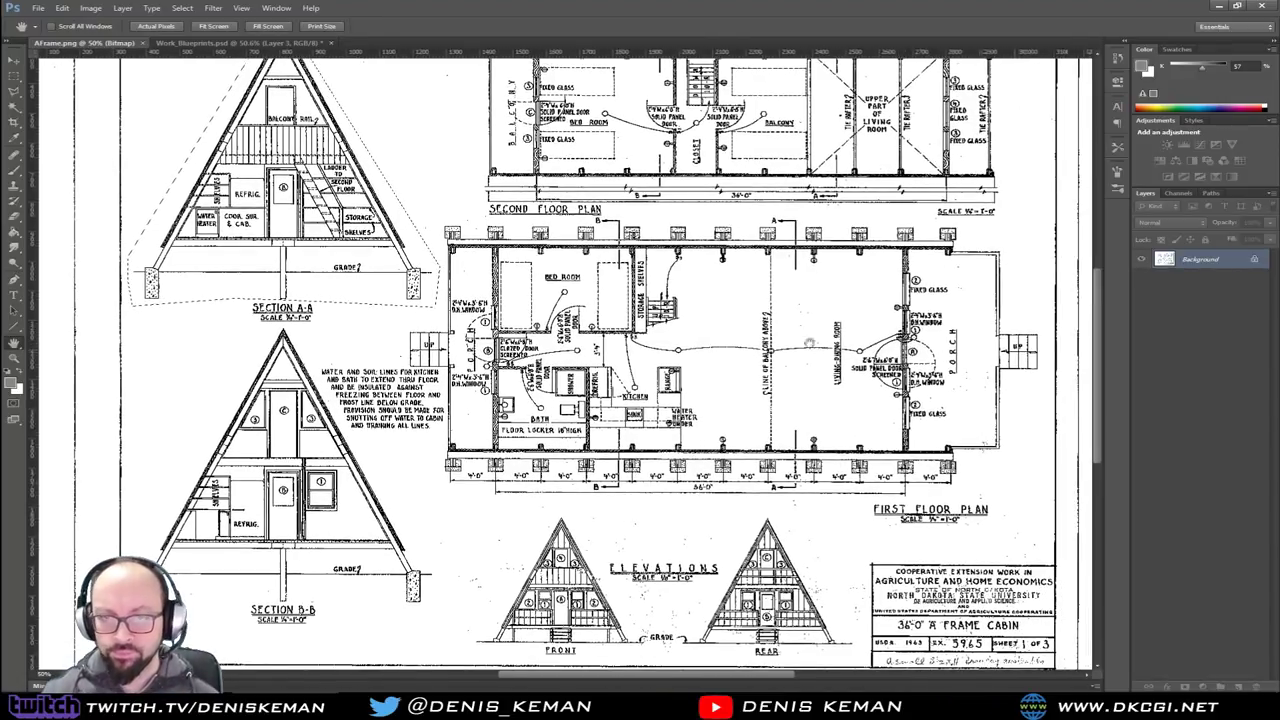
{"action": "scroll", "coordinate": [652, 327], "scroll_direction": "down", "scroll_amount": 1}
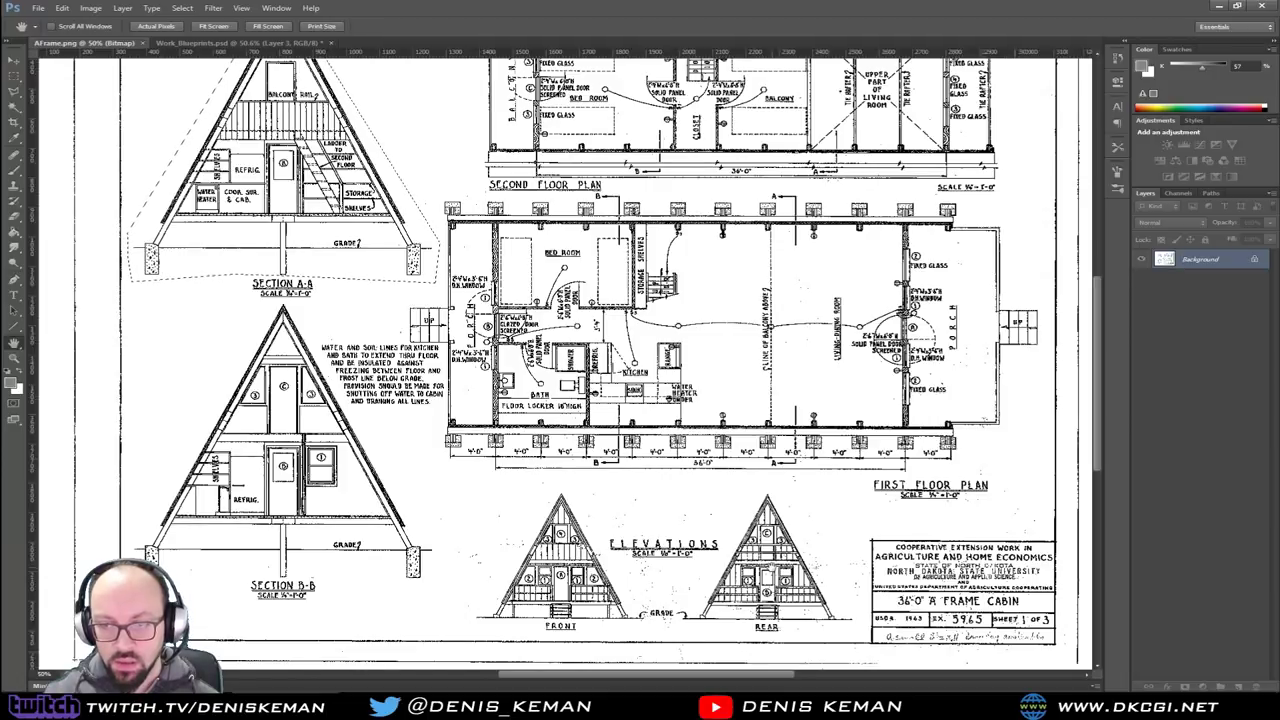
{"action": "left_click", "coordinate": [240, 43]}
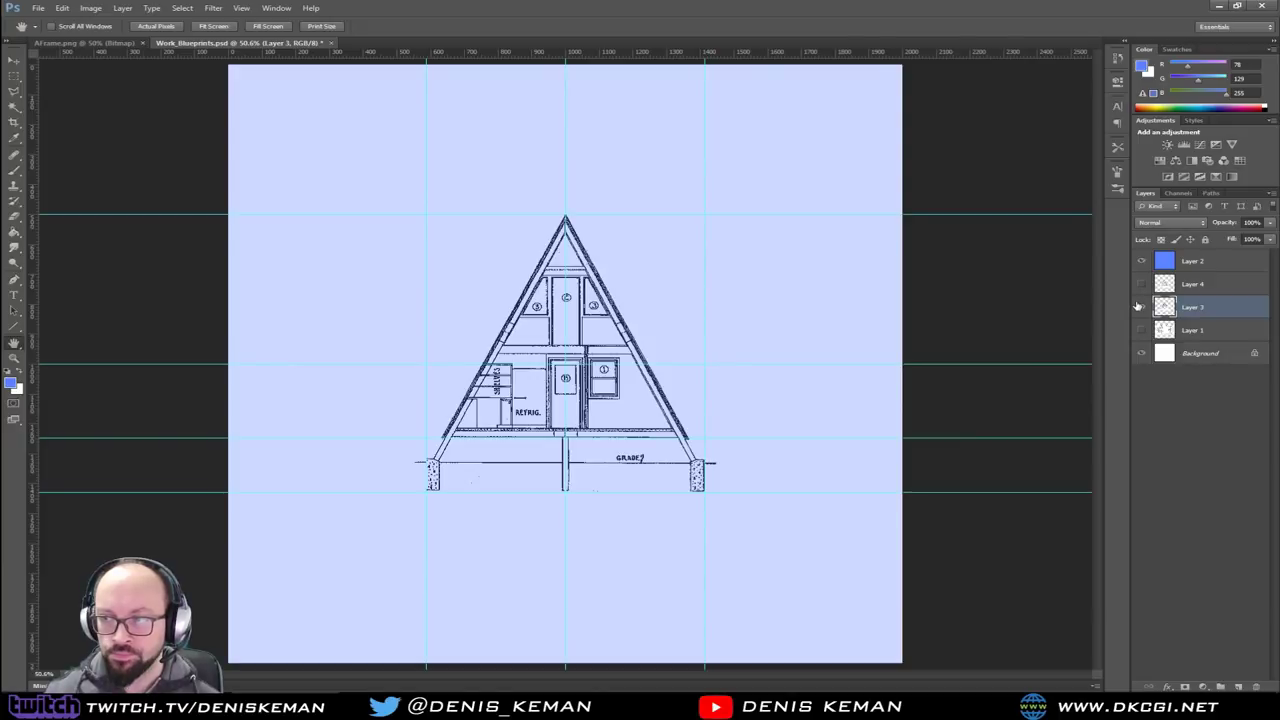
Show the Section A-A drawing in place of Section B-B and save it as a JPEG copy
{"action": "left_click", "coordinate": [1140, 288]}
{"action": "left_click", "coordinate": [1140, 288]}
{"action": "left_click", "coordinate": [38, 8]}
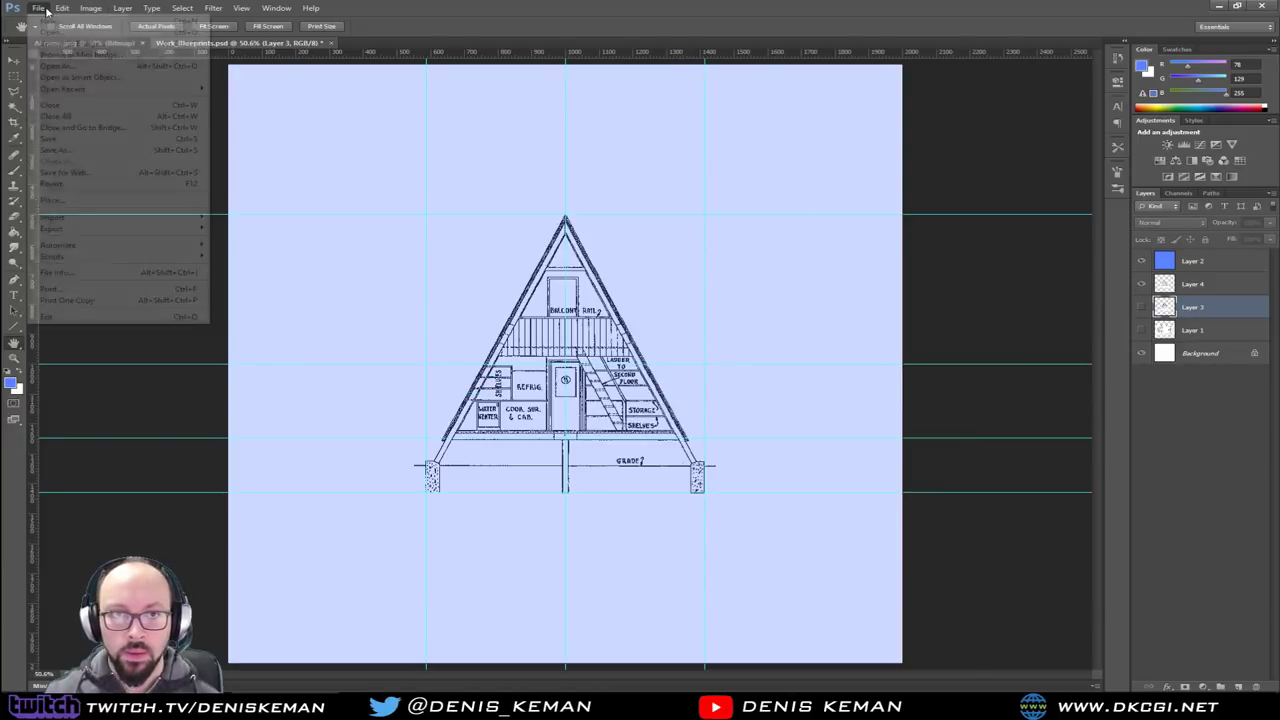
{"action": "left_click", "coordinate": [58, 149]}
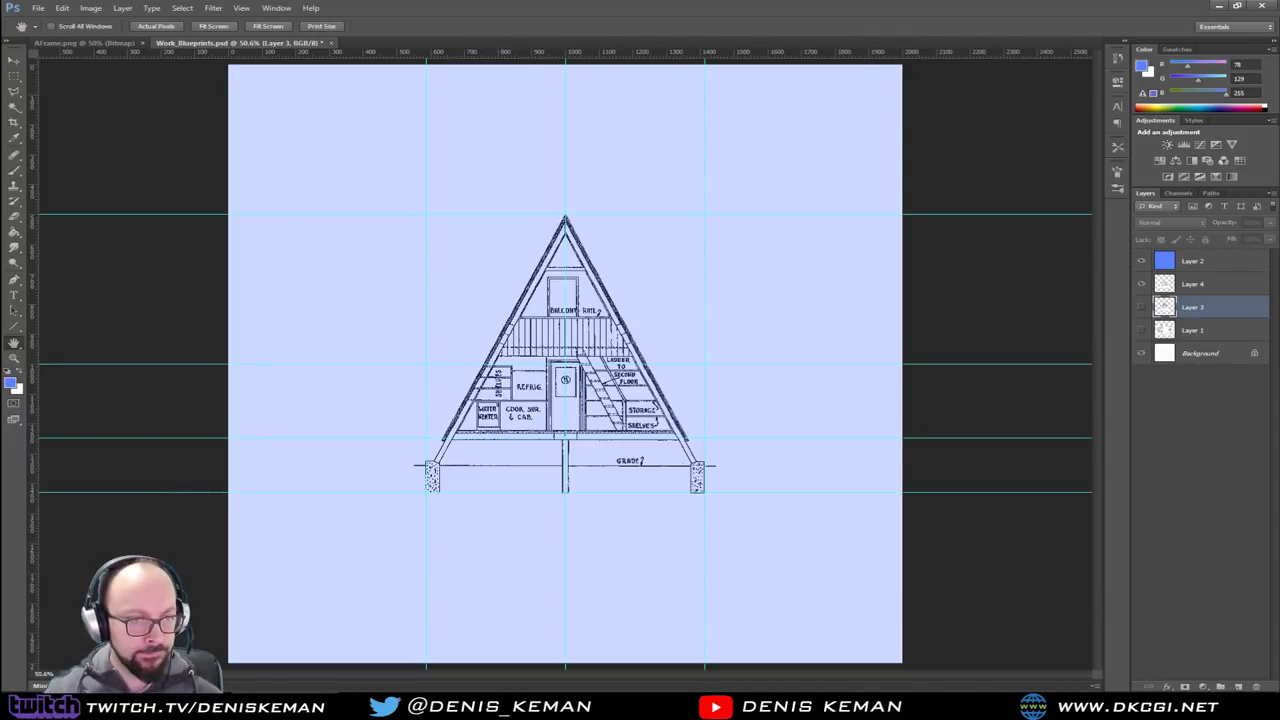
{"action": "left_click", "coordinate": [716, 192]}
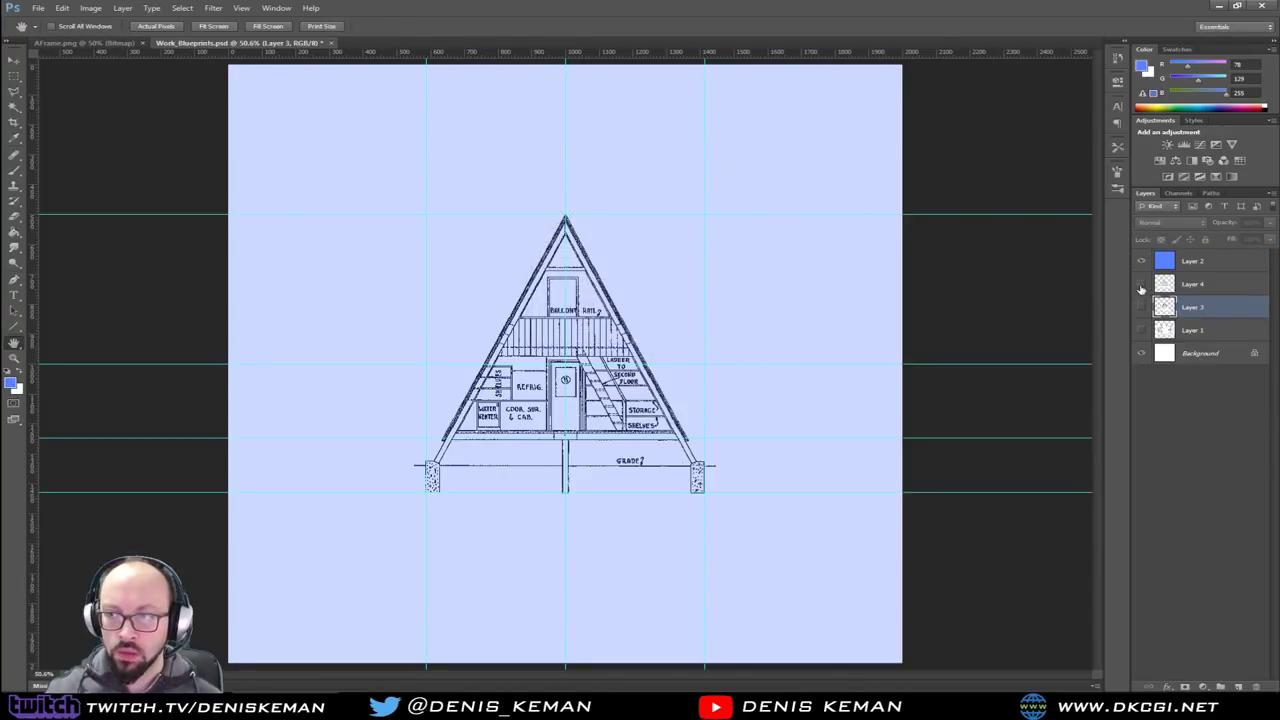
Show Section B-B instead of Section A-A and save a progressive JPEG copy at quality 12 Maximum
{"action": "left_click", "coordinate": [1141, 284]}
{"action": "left_click", "coordinate": [1141, 307]}
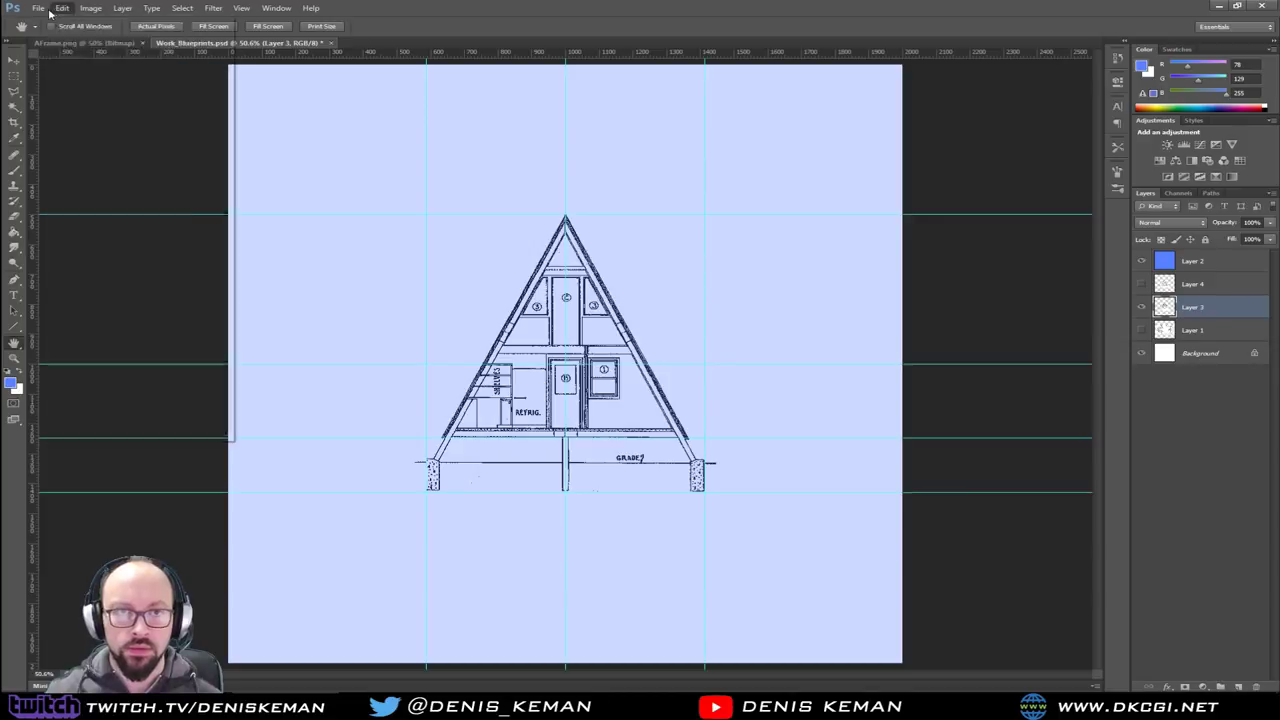
{"action": "left_click", "coordinate": [42, 9]}
{"action": "left_click", "coordinate": [46, 151]}
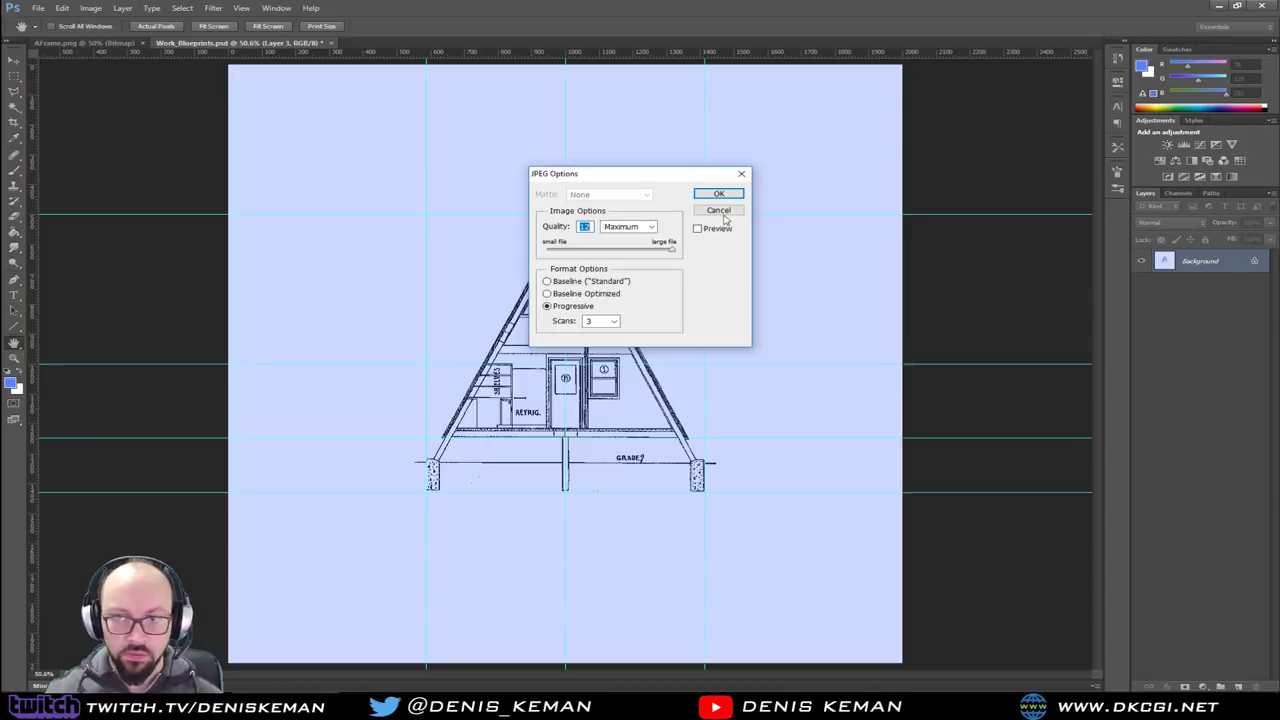
{"action": "left_click", "coordinate": [720, 197]}
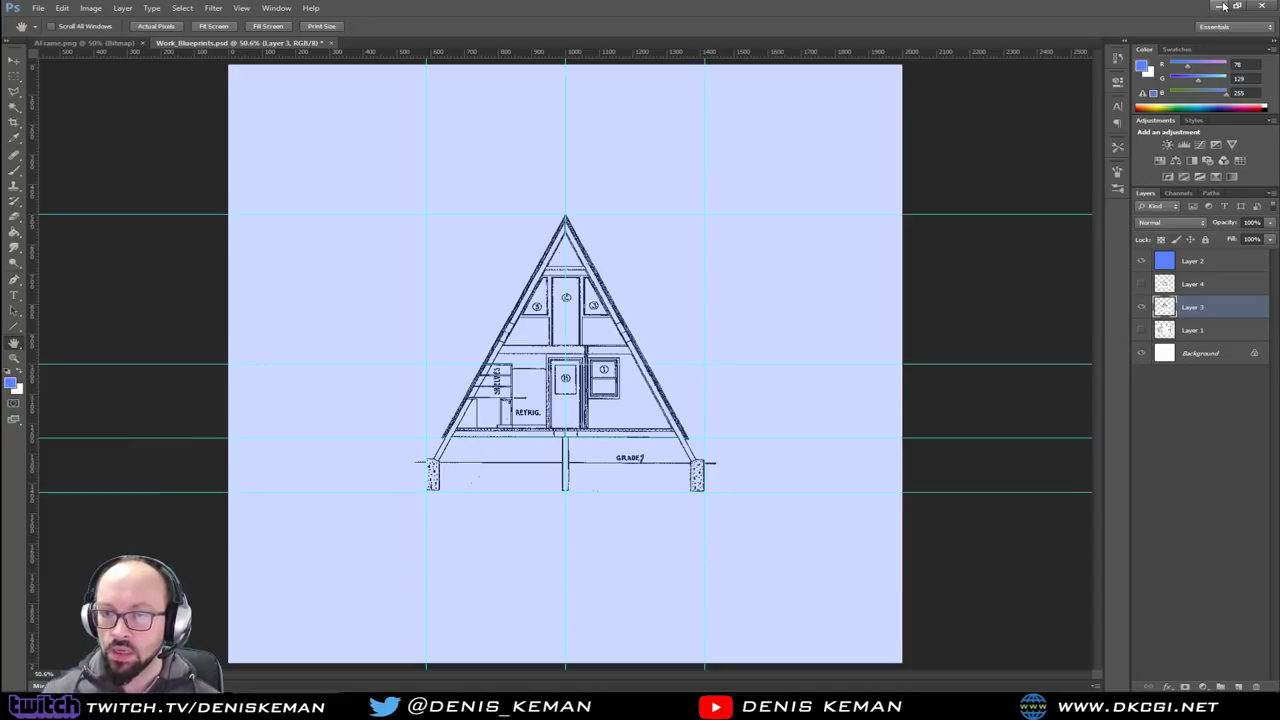
Select the Second Floor Plan drawing on the AFrame.png sheet with a rectangular marquee about 1615 px wide
{"action": "left_click", "coordinate": [88, 43]}
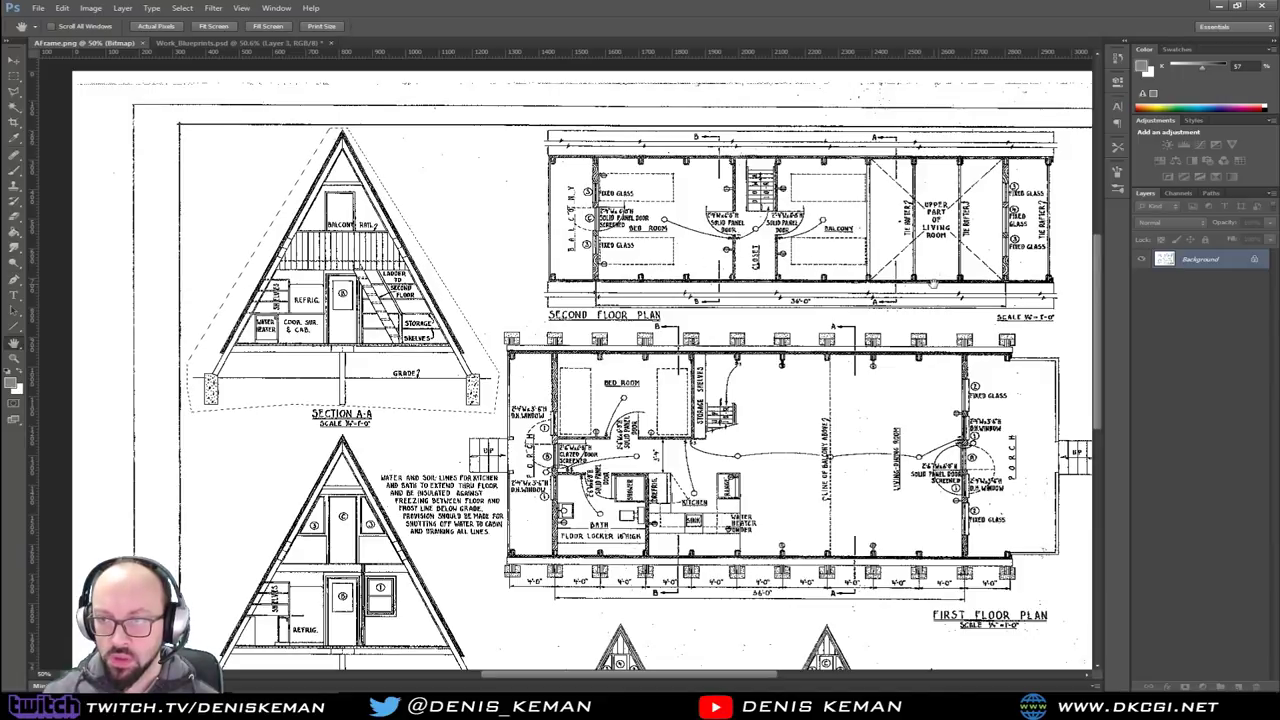
{"action": "key", "text": "m"}
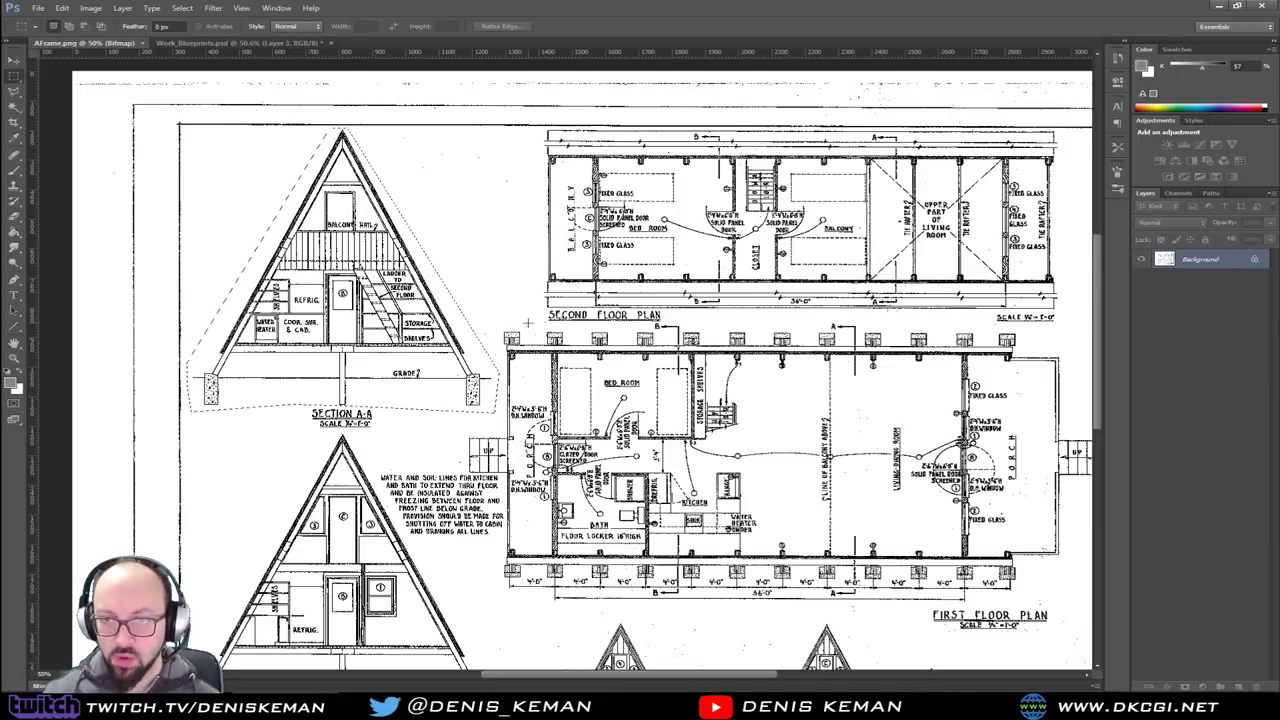
{"action": "left_click_drag", "start_coordinate": [527, 322], "coordinate": [772, 152]}
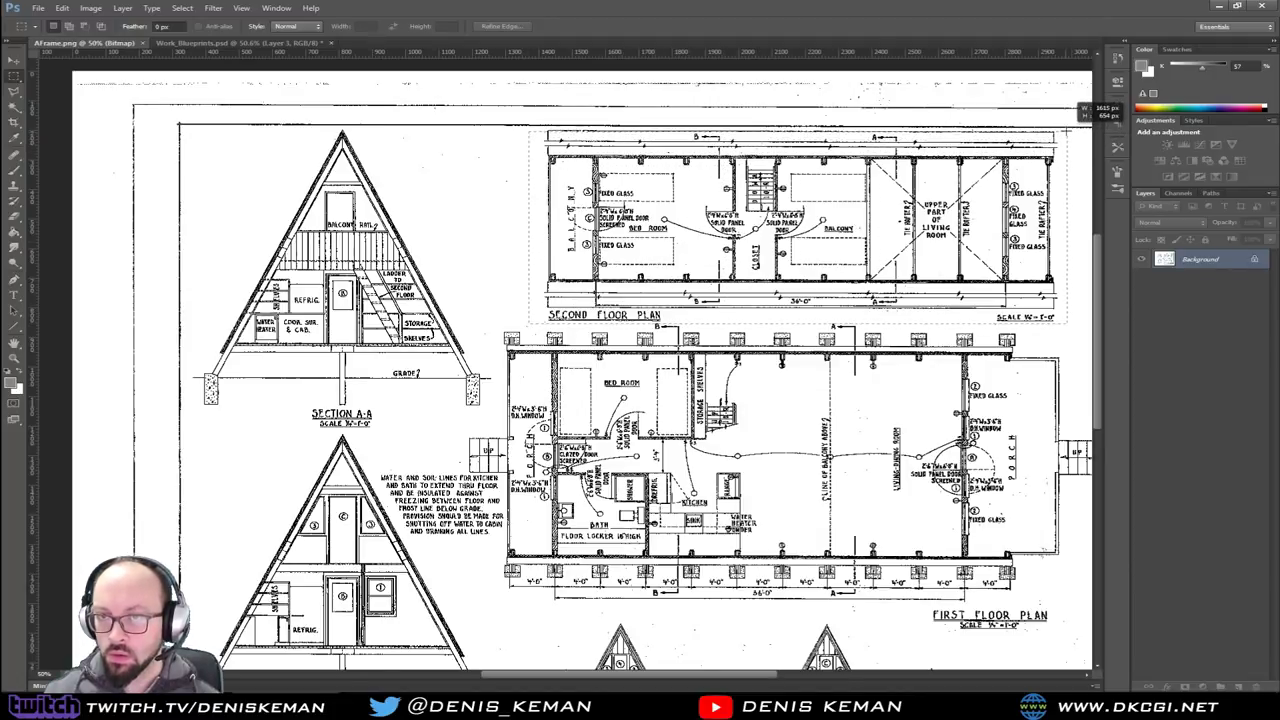
{"action": "left_click_drag", "start_coordinate": [1066, 128], "coordinate": [1066, 128]}
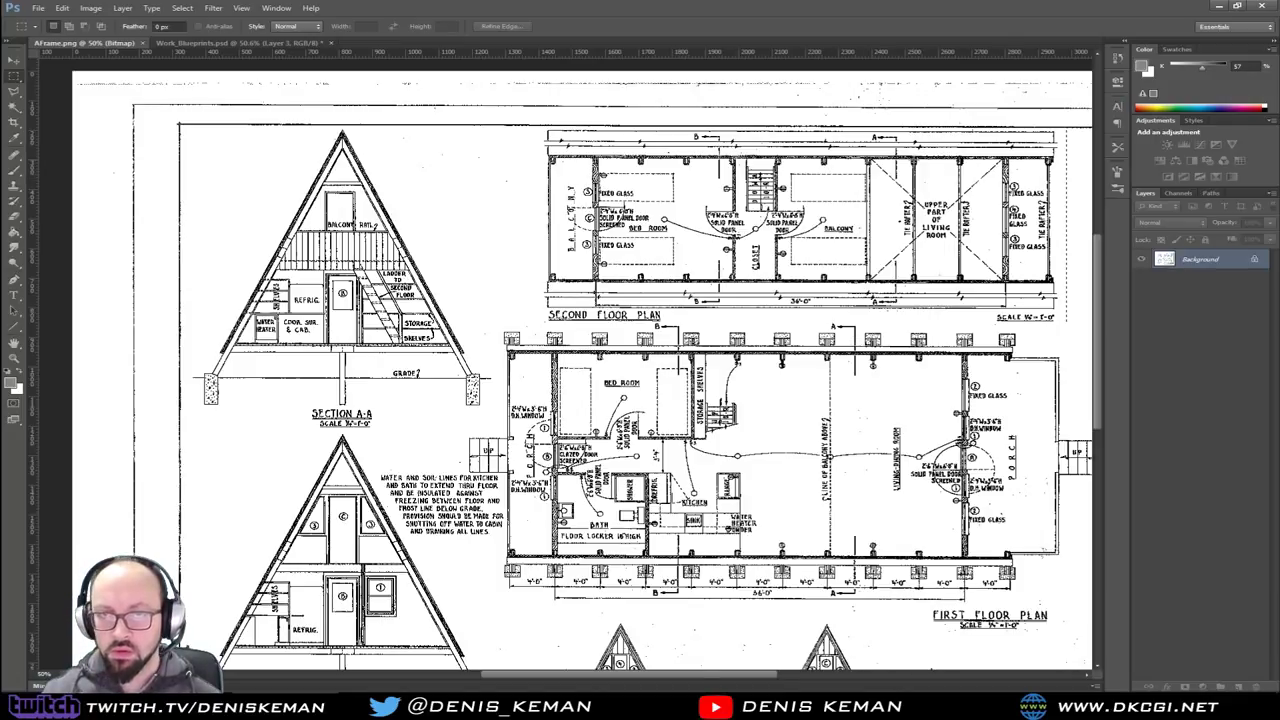
Return to Work_Blueprints.psd, switch to 3ds Max and close the Discord window covering the empty scene
{"action": "left_click", "coordinate": [207, 43]}
{"action": "left_click", "coordinate": [1217, 8]}
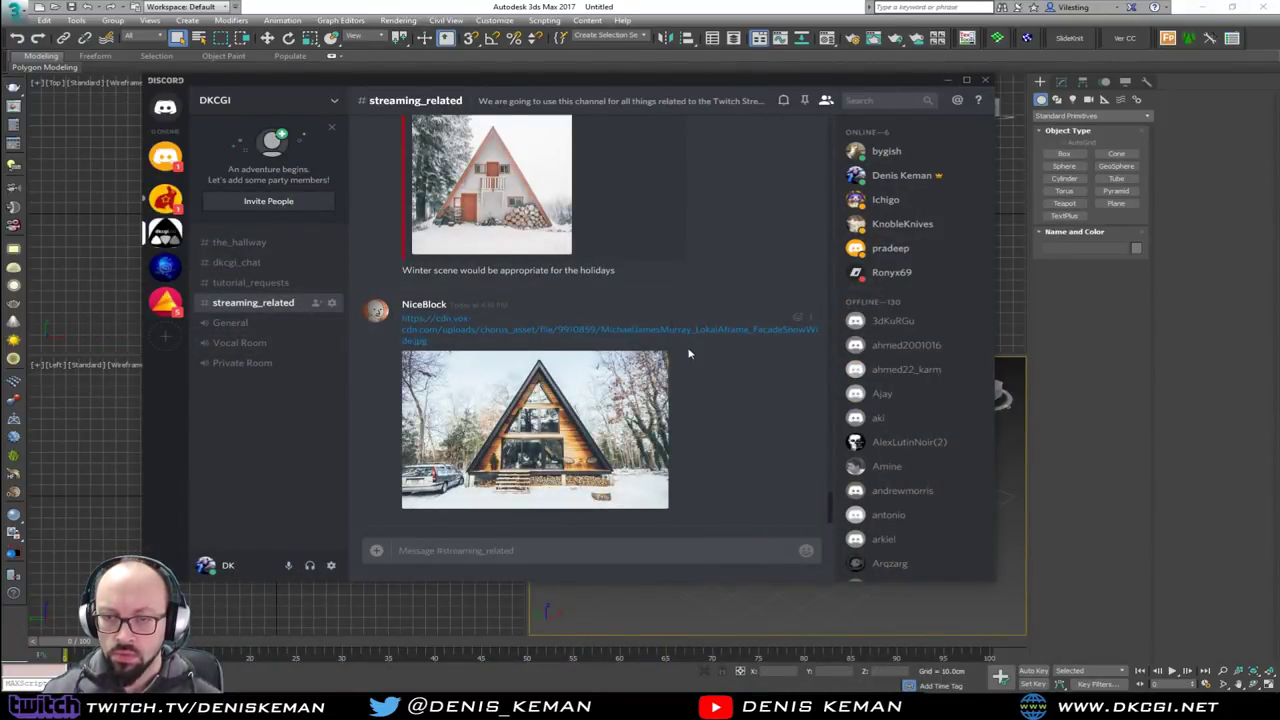
{"action": "left_click", "coordinate": [986, 80]}
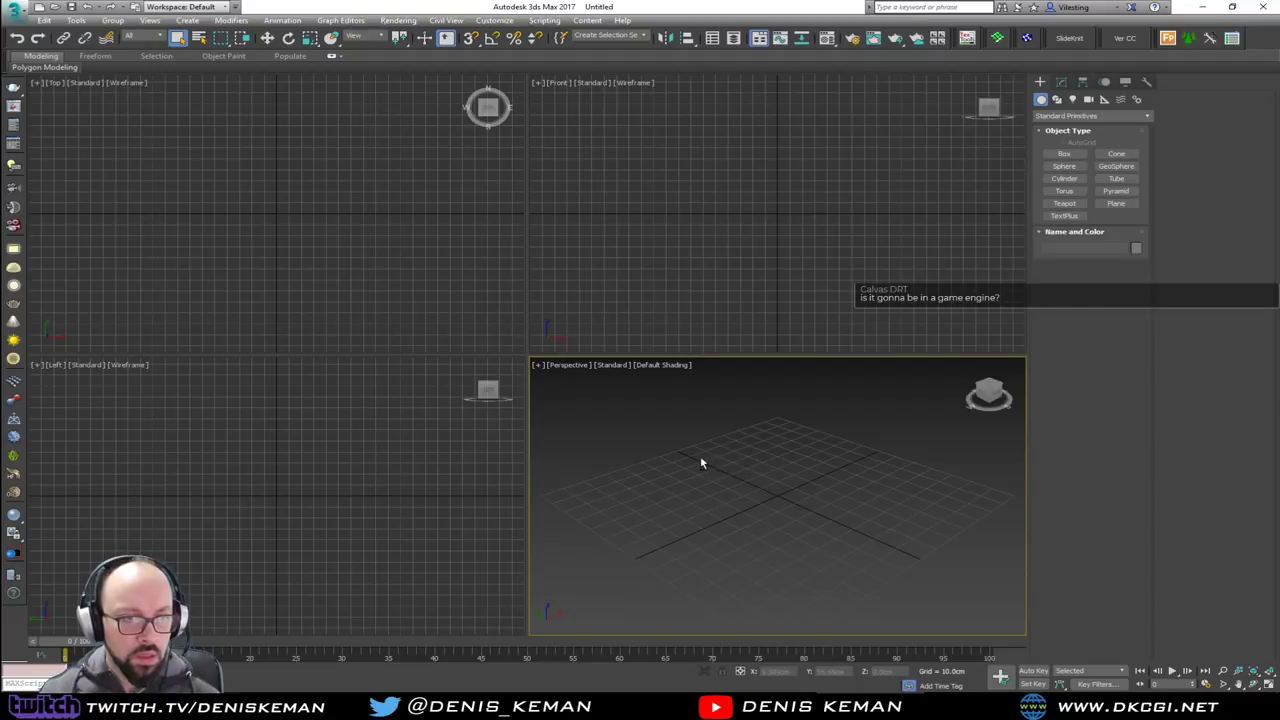
Create a plane on the ground grid in the perspective view with length 200 cm and width 200 cm
{"action": "mouse_move", "coordinate": [700, 463]}
{"action": "middle_mouse_down", "text": "alt"}
{"action": "mouse_move", "coordinate": [746, 466]}
{"action": "mouse_move", "coordinate": [703, 469]}
{"action": "middle_mouse_up", "text": "alt"}
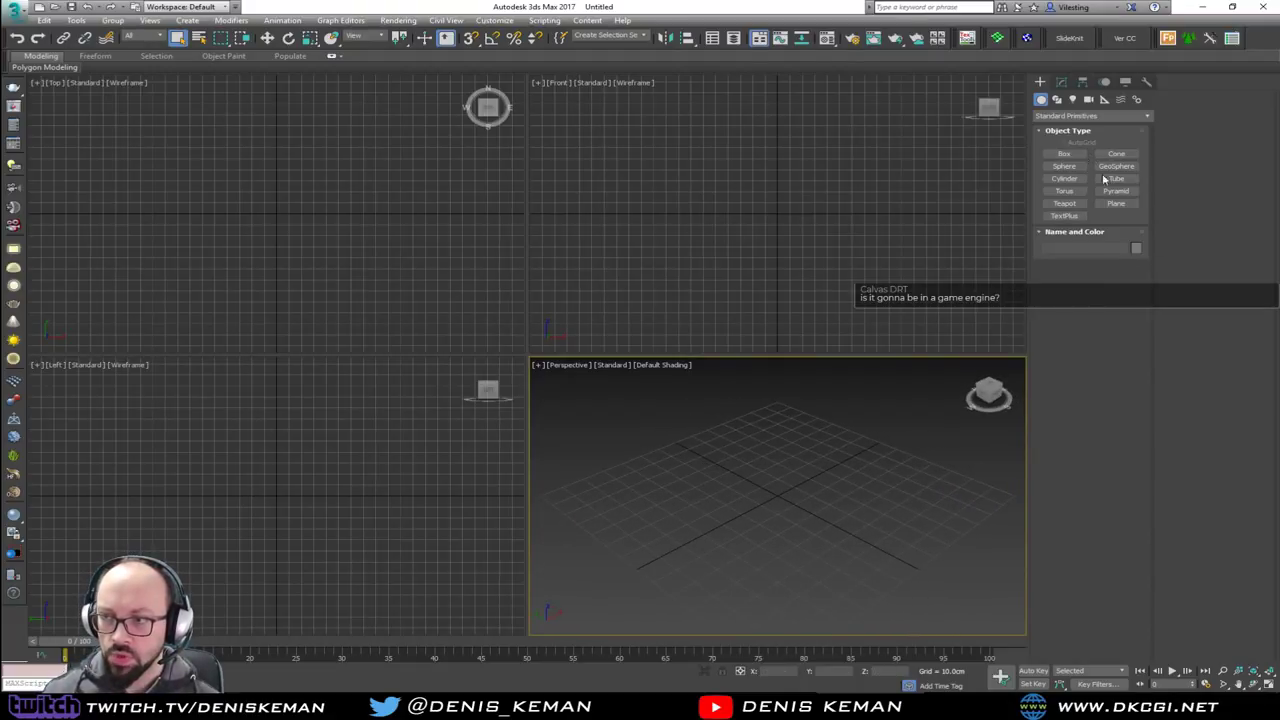
{"action": "left_click", "coordinate": [1129, 205]}
{"action": "middle_click_drag", "start_coordinate": [737, 514], "coordinate": [737, 483]}
{"action": "scroll", "coordinate": [737, 483], "scroll_direction": "down", "scroll_amount": 3}
{"action": "left_click_drag", "start_coordinate": [795, 399], "coordinate": [768, 552]}
{"action": "left_click_drag", "start_coordinate": [1096, 325], "coordinate": [1181, 327]}
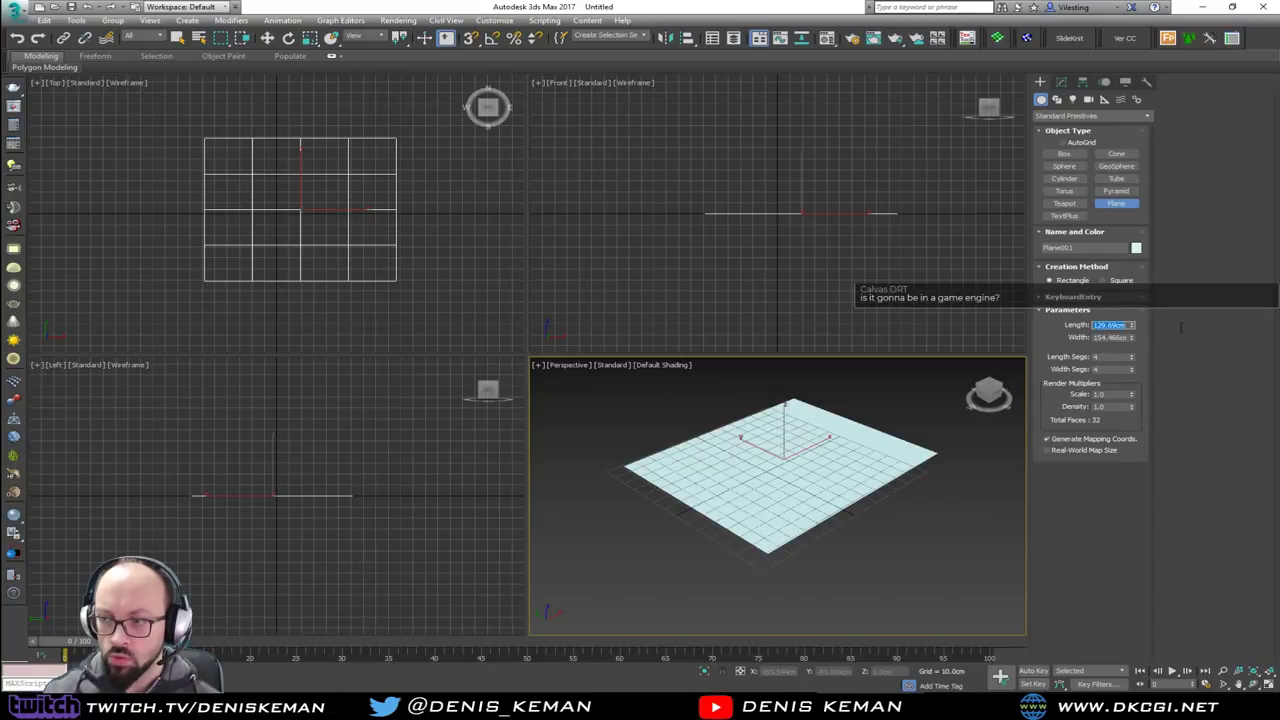
{"action": "type", "text": "200"}
{"action": "key", "text": "Tab"}
{"action": "type", "text": "20"}
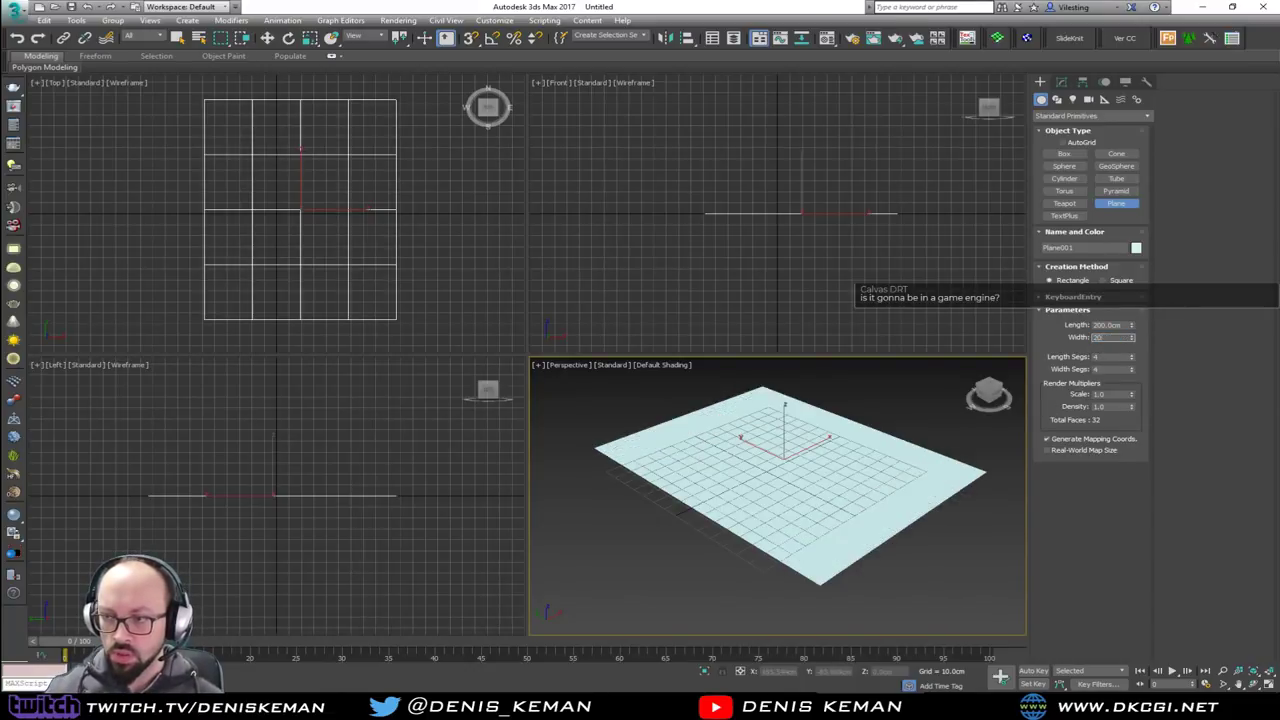
{"action": "type", "text": "0"}
{"action": "key", "text": "Return"}
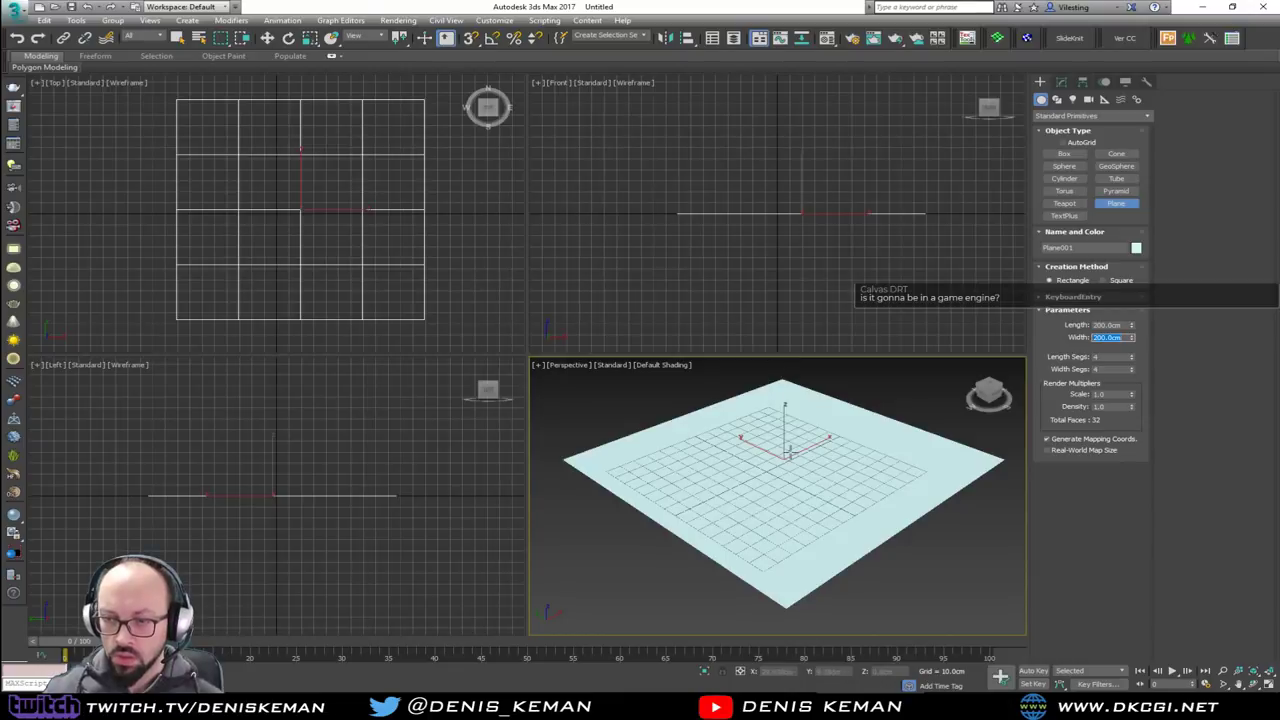
Centre the plane on the world origin at X 0 and Y 0 and open its parameters for modification
{"action": "right_click", "coordinate": [795, 458]}
{"action": "key", "text": "w"}
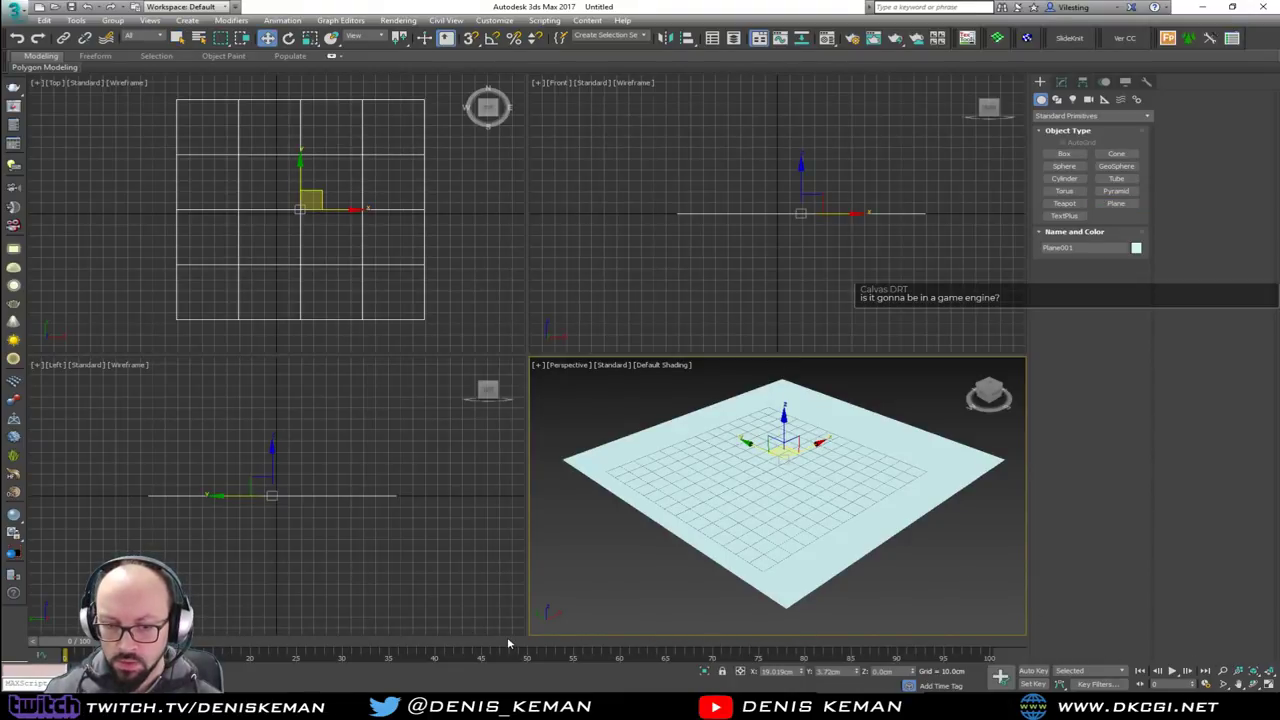
{"action": "right_click", "coordinate": [858, 673]}
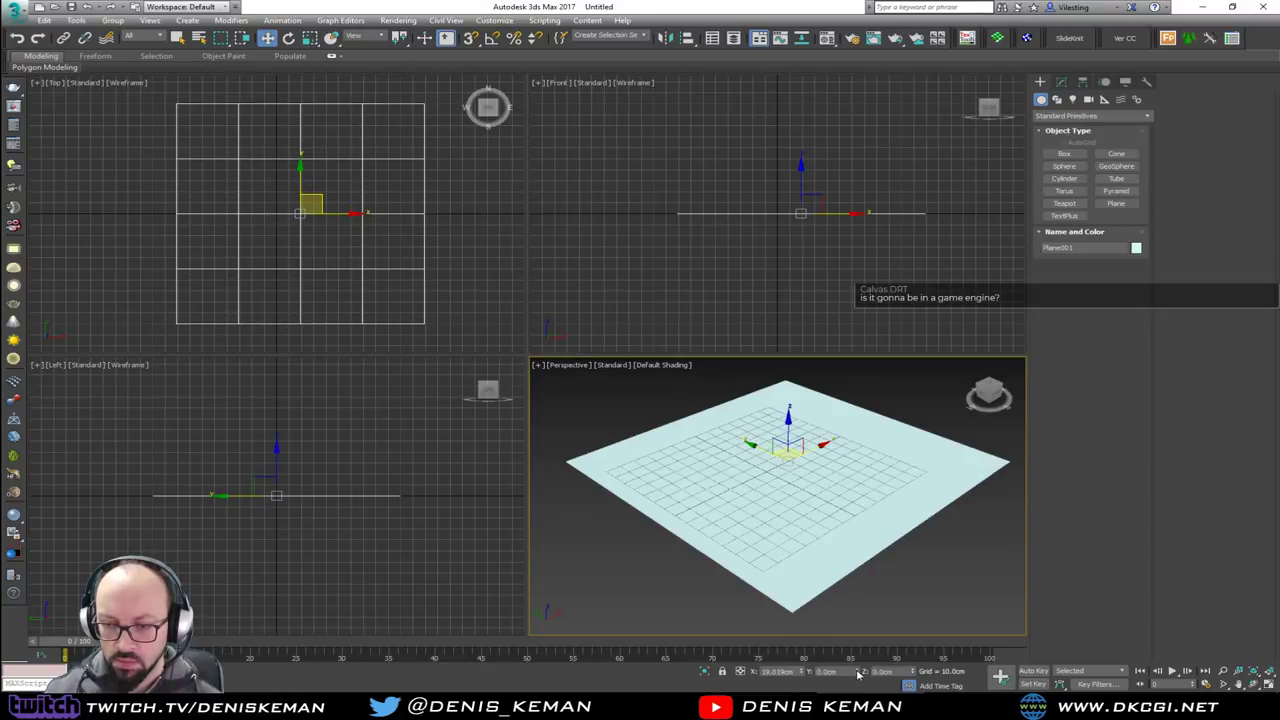
{"action": "right_click", "coordinate": [800, 673]}
{"action": "scroll", "coordinate": [740, 535], "scroll_direction": "down", "scroll_amount": 5}
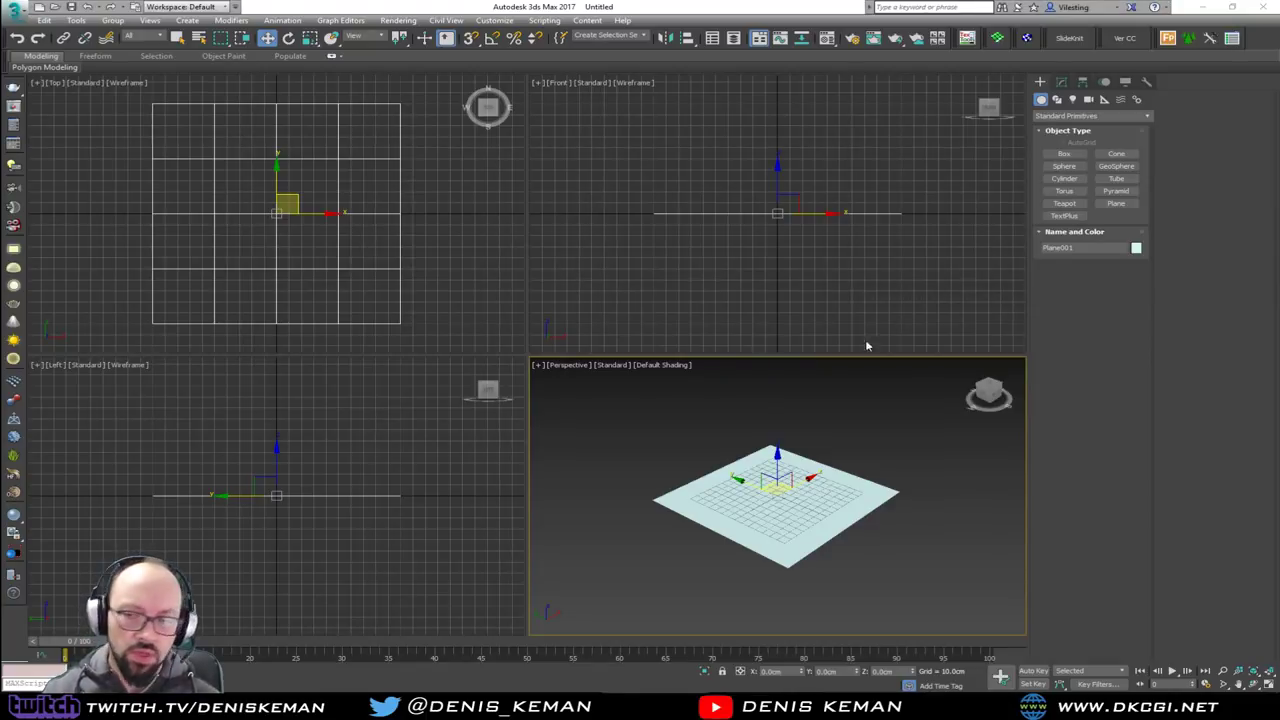
{"action": "left_click", "coordinate": [1061, 81]}
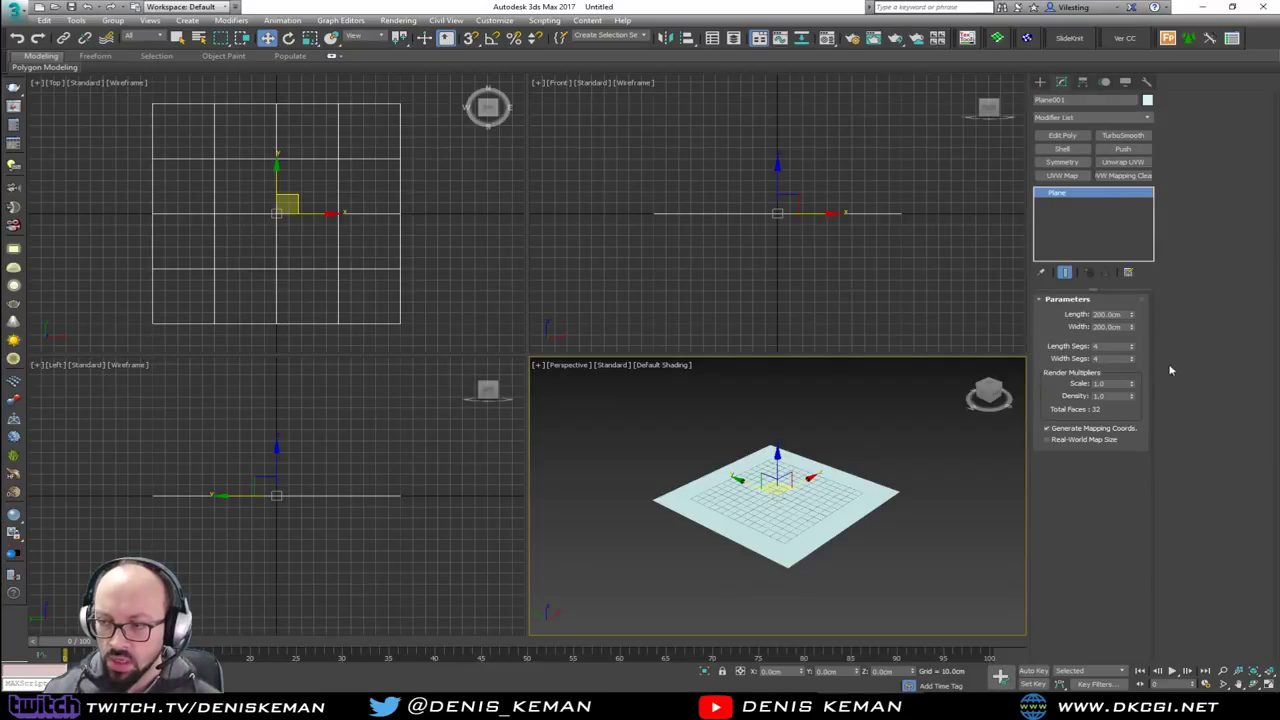
{"action": "right_click", "coordinate": [1133, 327]}
{"action": "right_click", "coordinate": [1133, 314]}
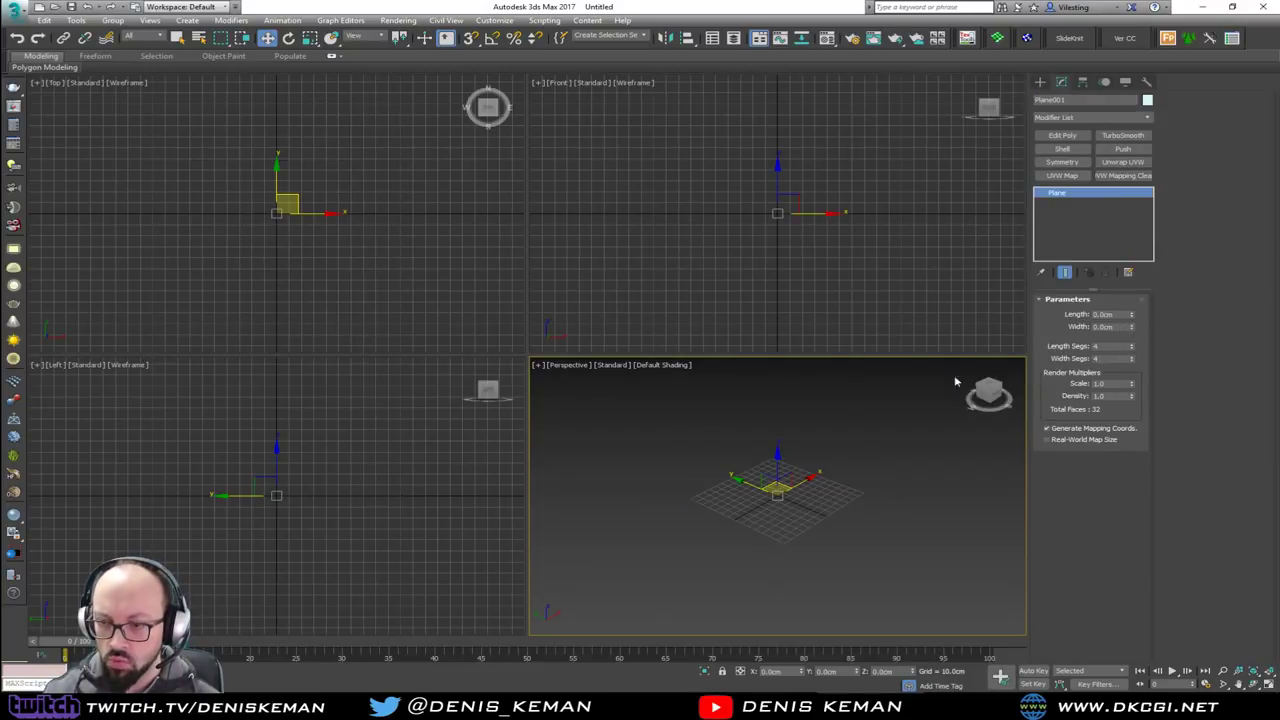
{"action": "key", "text": "ctrl+z"}
{"action": "key", "text": "ctrl+z"}
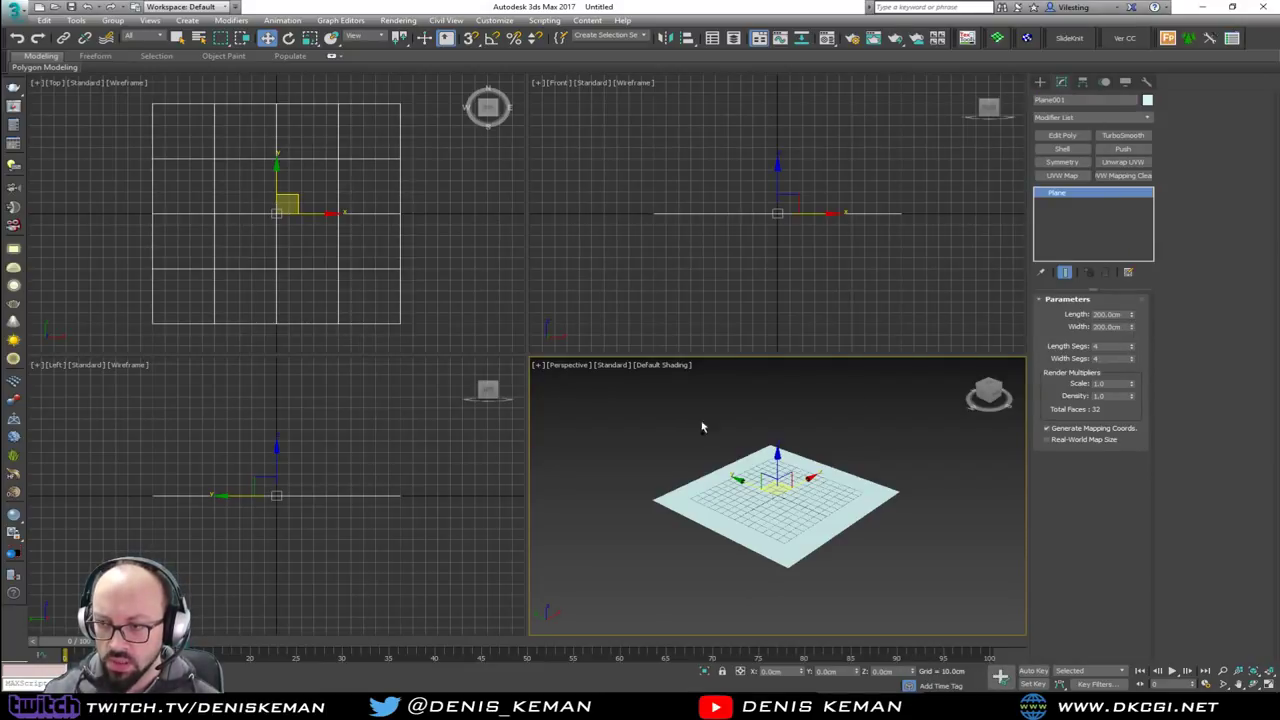
Reduce the plane's length and width segments to 1 and maximize the perspective view
{"action": "right_click", "coordinate": [1132, 346]}
{"action": "right_click", "coordinate": [1132, 358]}
{"action": "key", "text": "alt+w"}
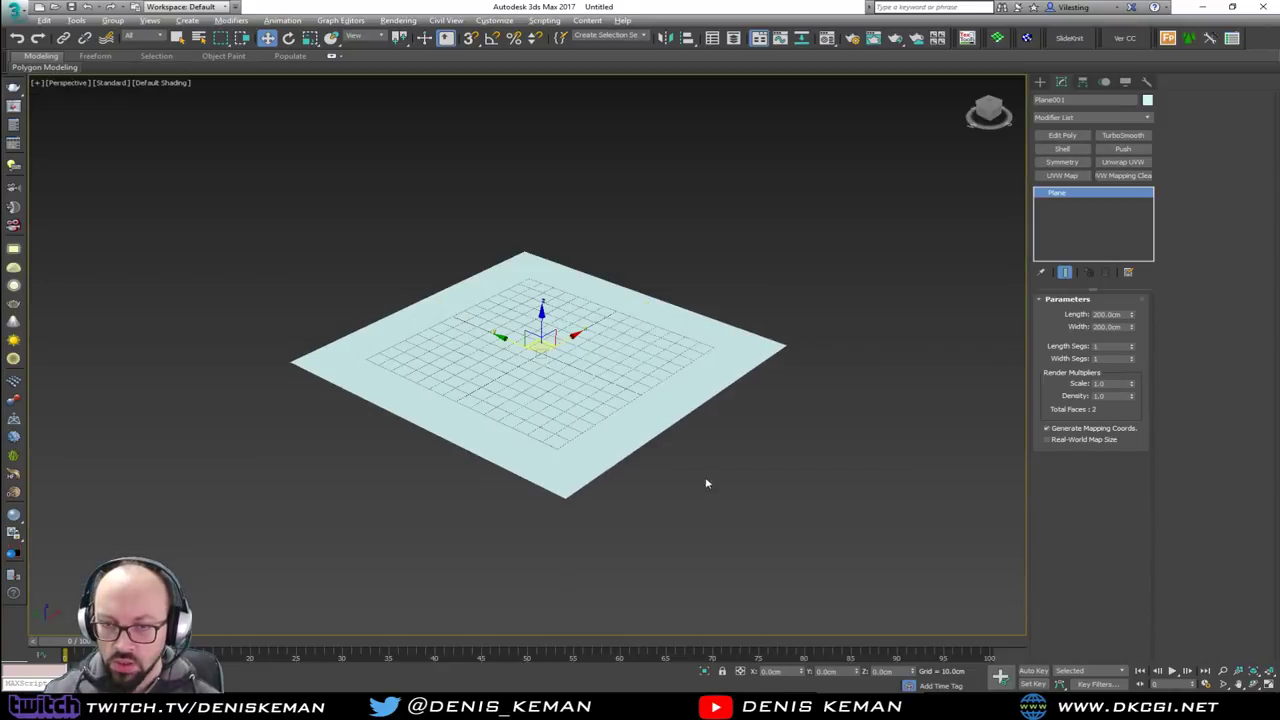
{"action": "middle_click_drag", "start_coordinate": [706, 484], "coordinate": [627, 428], "text": "alt"}
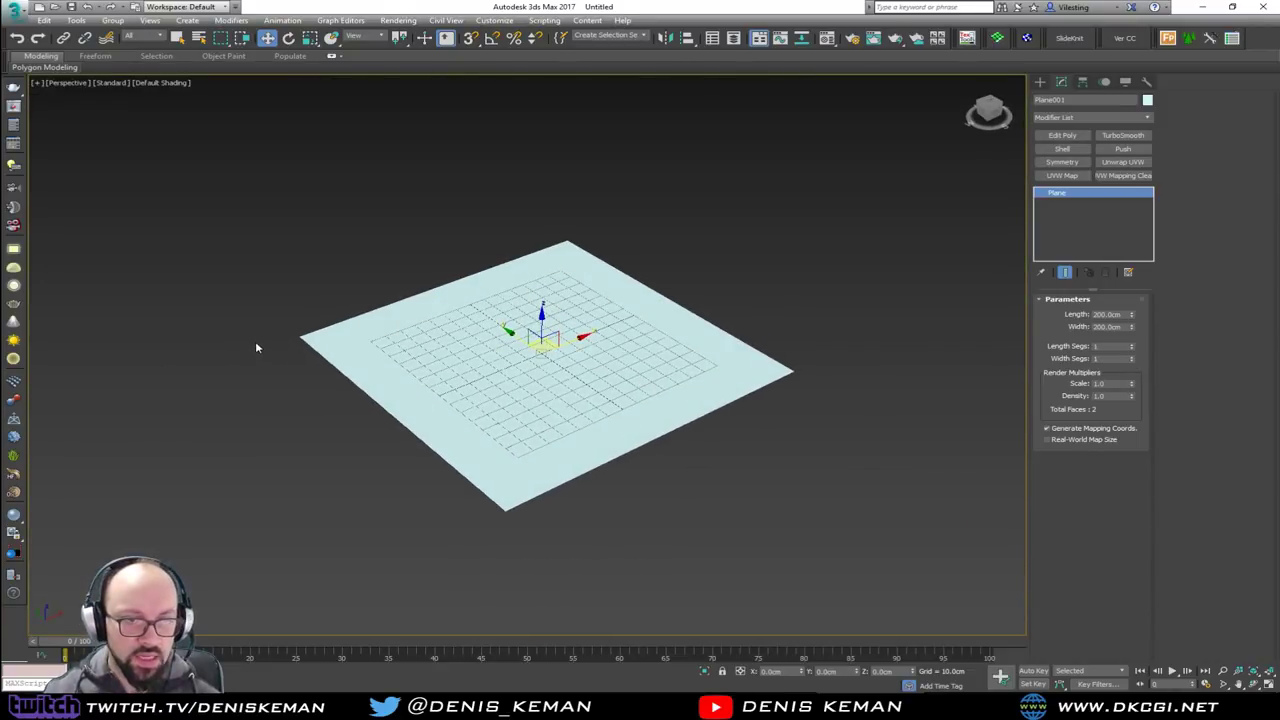
Open the Material Editor and load the floor plan blueprint image as the diffuse map of the first VRayMtl material
{"action": "key", "text": "m"}
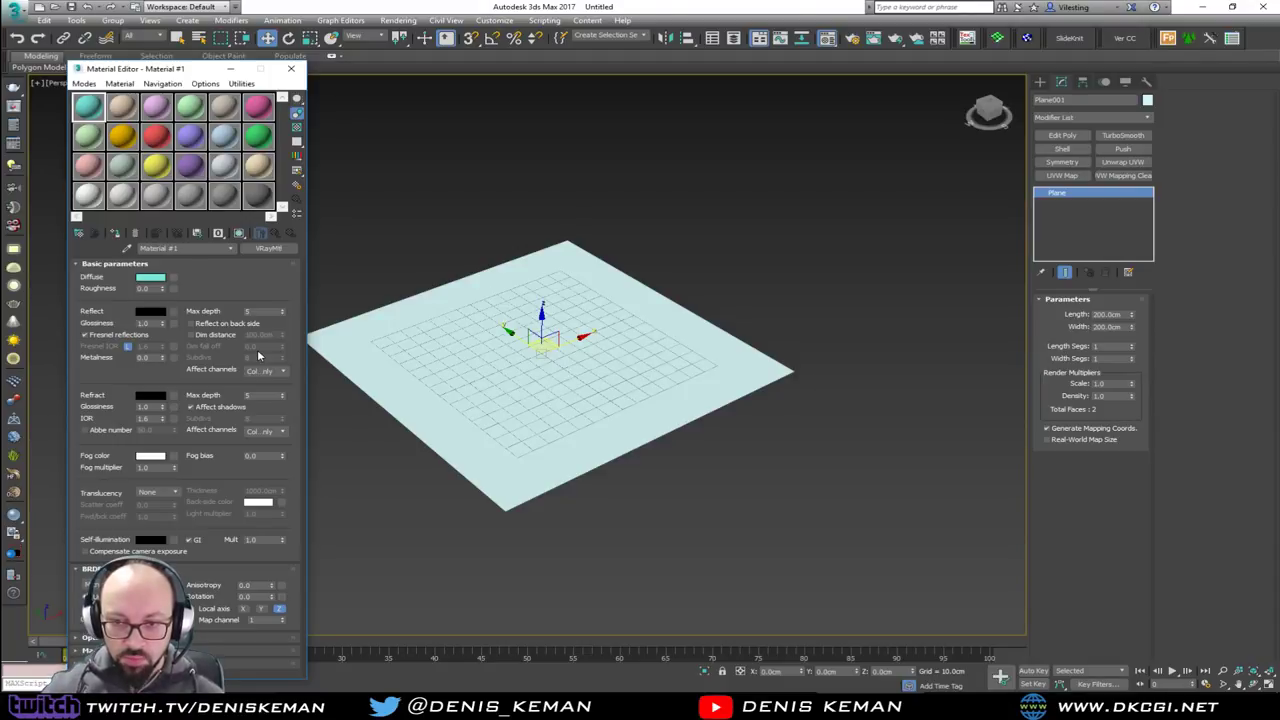
{"action": "middle_click_drag", "start_coordinate": [557, 403], "coordinate": [593, 409], "text": "alt"}
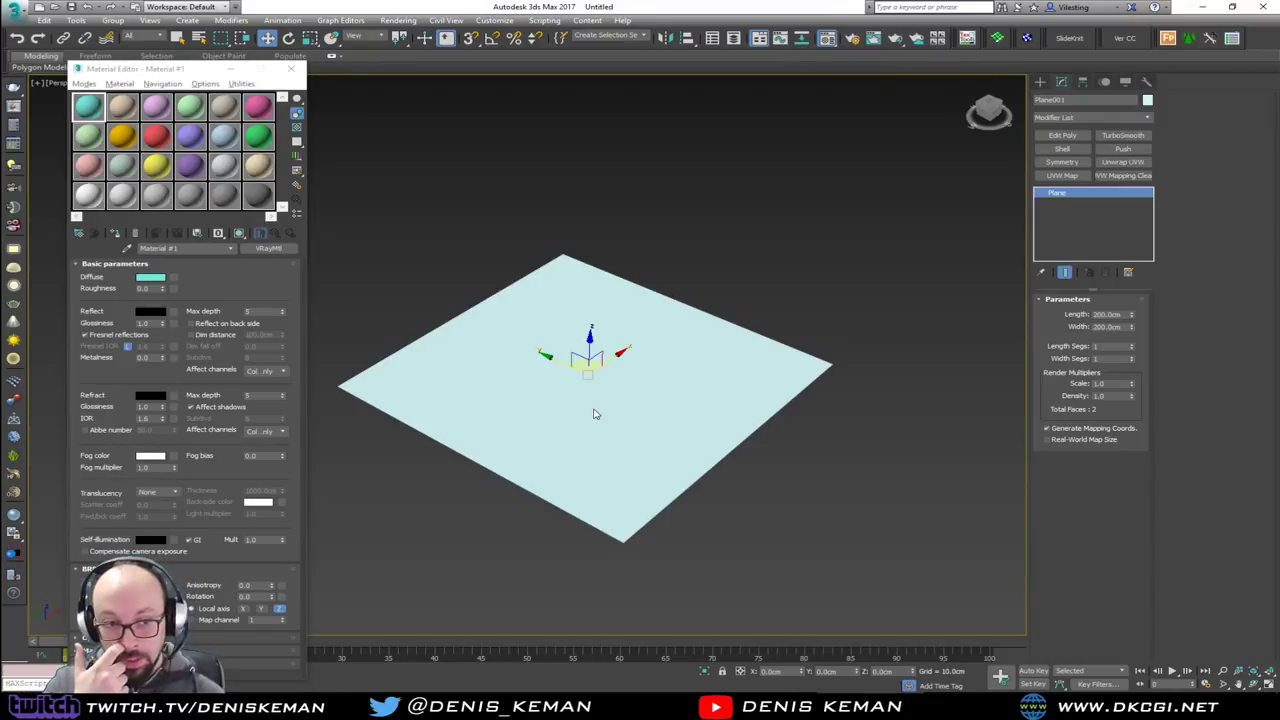
{"action": "middle_click_drag", "start_coordinate": [486, 414], "coordinate": [567, 381], "text": "alt"}
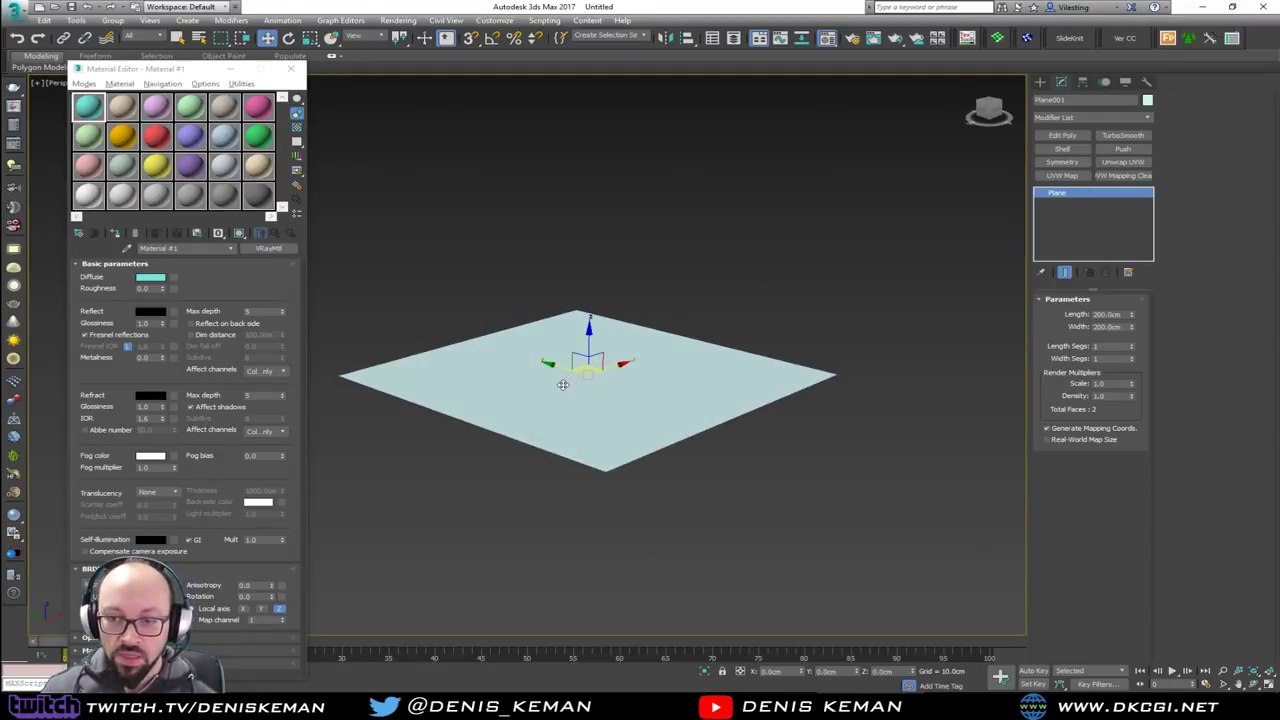
{"action": "middle_click_drag", "start_coordinate": [567, 383], "coordinate": [578, 388], "text": "alt"}
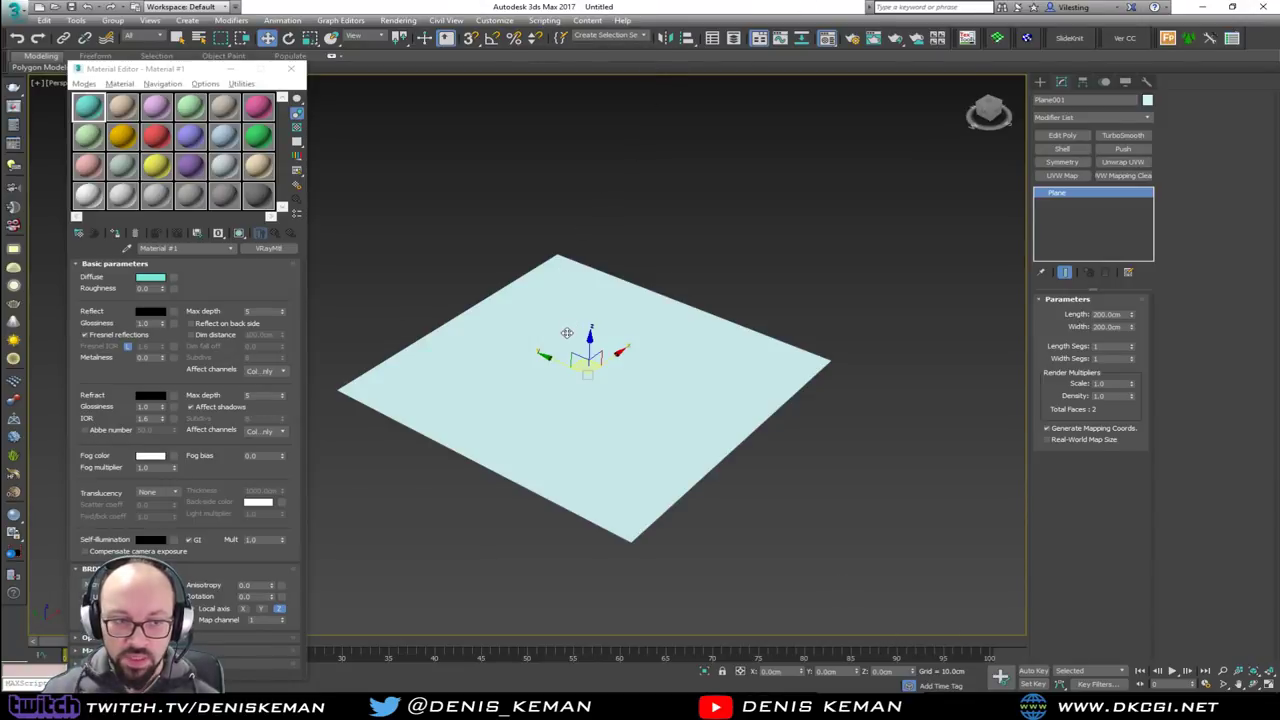
{"action": "mouse_move", "coordinate": [571, 330]}
{"action": "middle_mouse_down", "text": "alt"}
{"action": "mouse_move", "coordinate": [563, 312]}
{"action": "mouse_move", "coordinate": [564, 327]}
{"action": "middle_mouse_up", "text": "alt"}
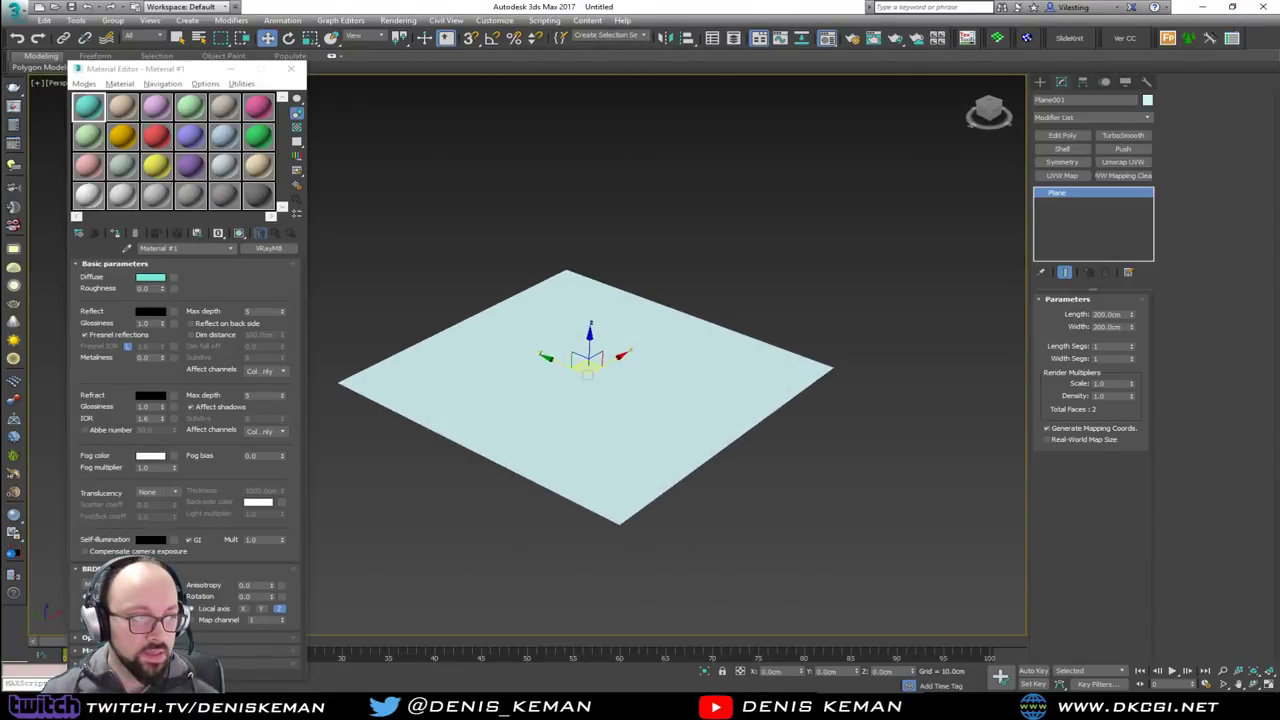
{"action": "left_click", "coordinate": [84, 115]}
{"action": "left_click", "coordinate": [267, 251]}
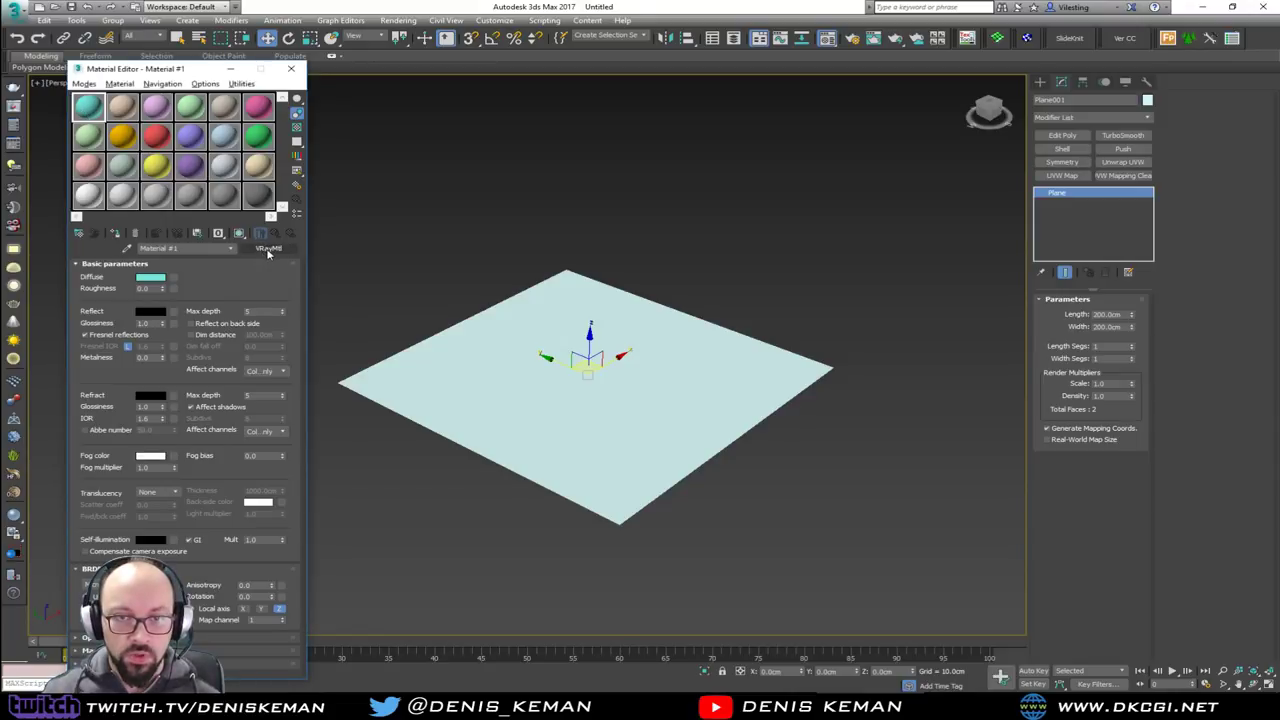
{"action": "left_click", "coordinate": [268, 249]}
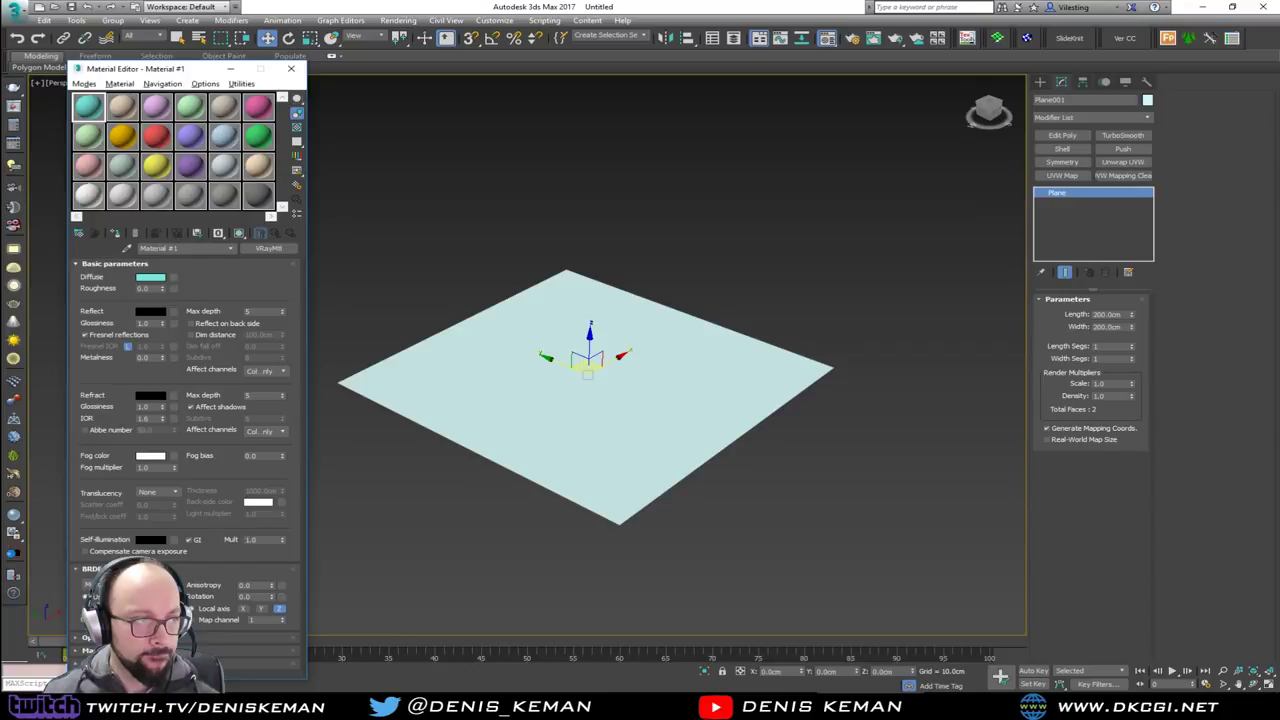
{"action": "left_click_drag", "start_coordinate": [46, 329], "coordinate": [175, 281]}
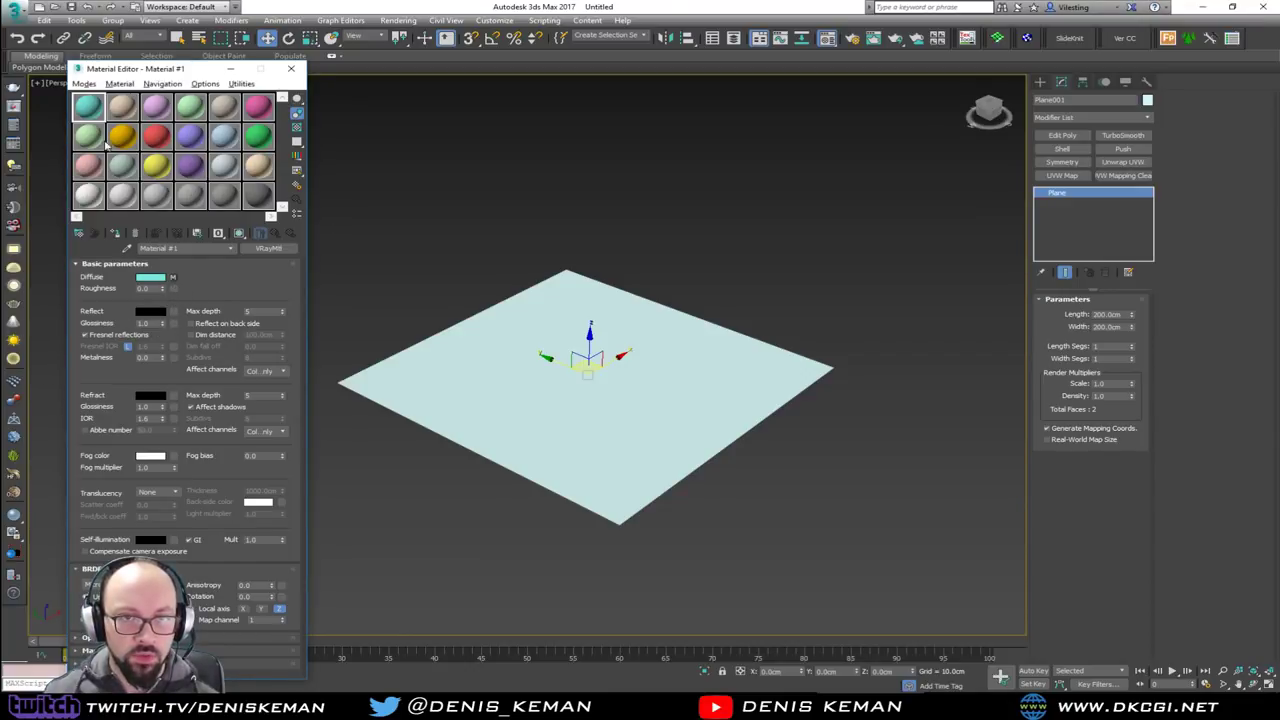
Assign the floor plan material to the ground plane and show its texture shaded in the viewport
{"action": "left_click_drag", "start_coordinate": [88, 105], "coordinate": [546, 393]}
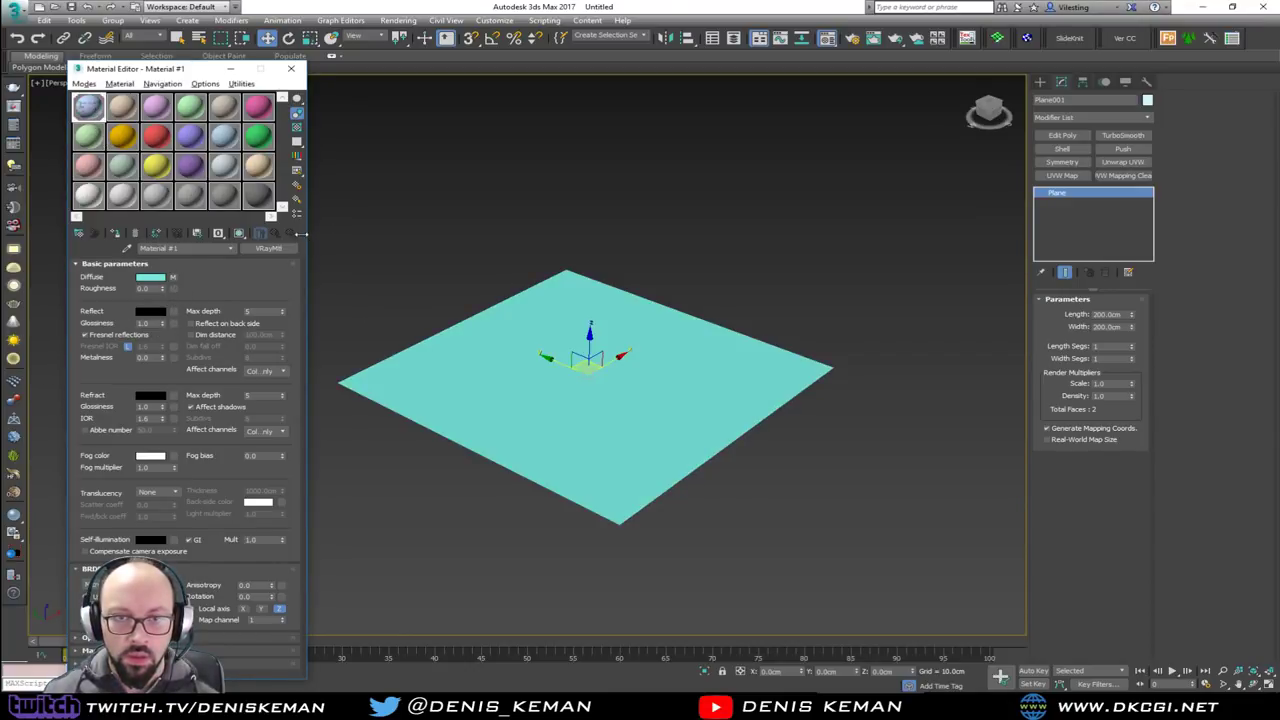
{"action": "left_click", "coordinate": [239, 232]}
{"action": "scroll", "coordinate": [565, 383], "scroll_direction": "up", "scroll_amount": 6}
{"action": "scroll", "coordinate": [565, 383], "scroll_direction": "down", "scroll_amount": 5}
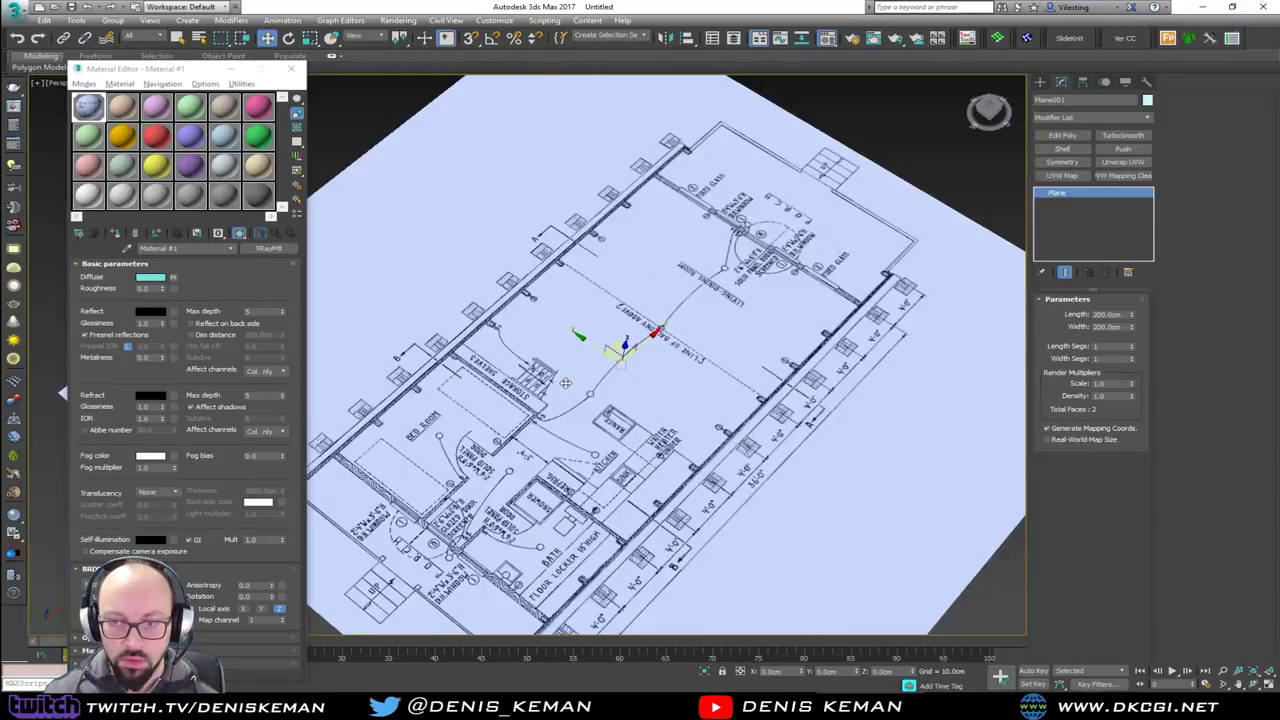
{"action": "middle_click_drag", "start_coordinate": [565, 383], "coordinate": [302, 362], "text": "alt"}
{"action": "scroll", "coordinate": [303, 363], "scroll_direction": "down", "scroll_amount": 5}
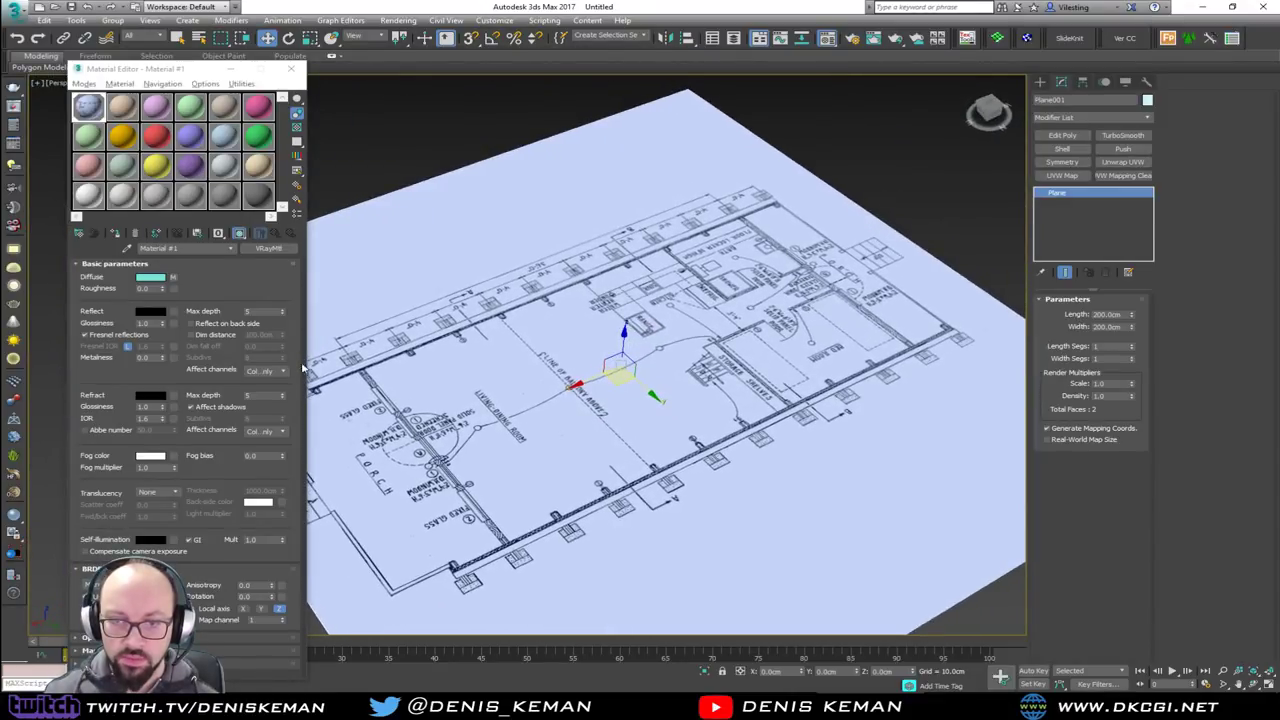
Rename the floor plan material in the first slot as Top_View
{"action": "left_click_drag", "start_coordinate": [195, 247], "coordinate": [106, 248]}
{"action": "type", "text": "Top"}
{"action": "key", "text": "Return"}
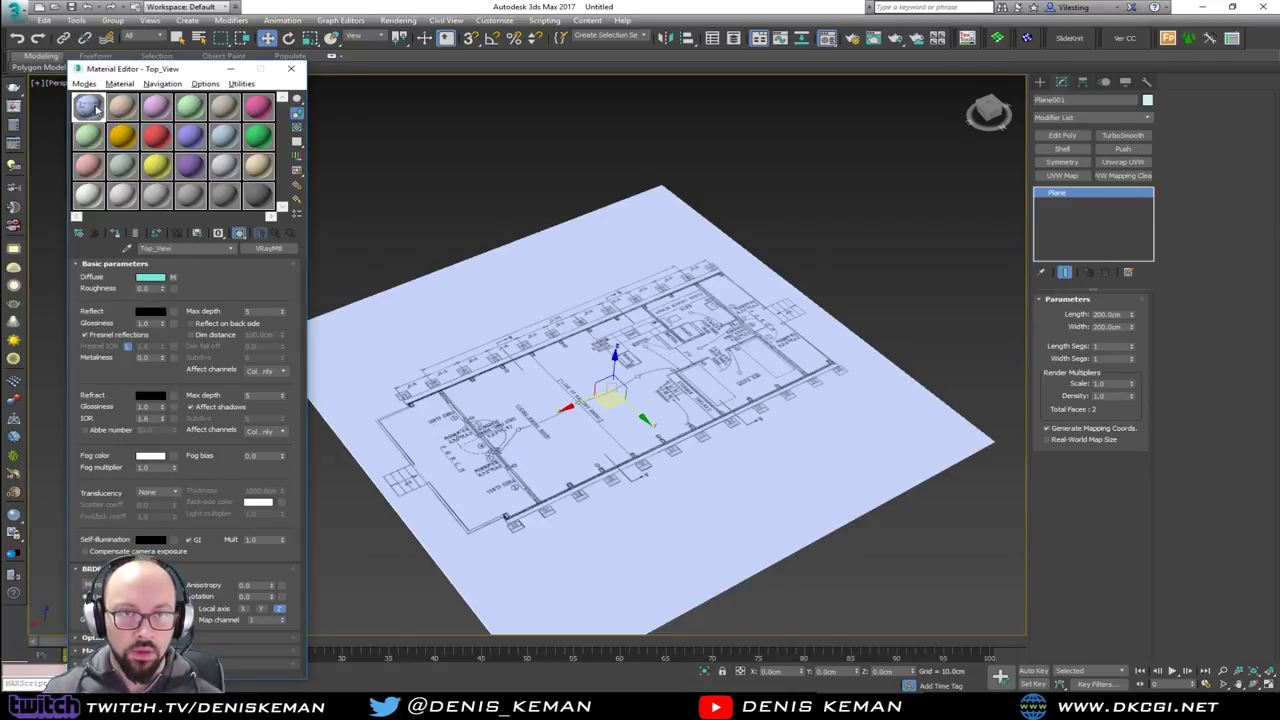
Copy the Top_View material into the second sample slot and name the copy Front_View
{"action": "left_click", "coordinate": [127, 111]}
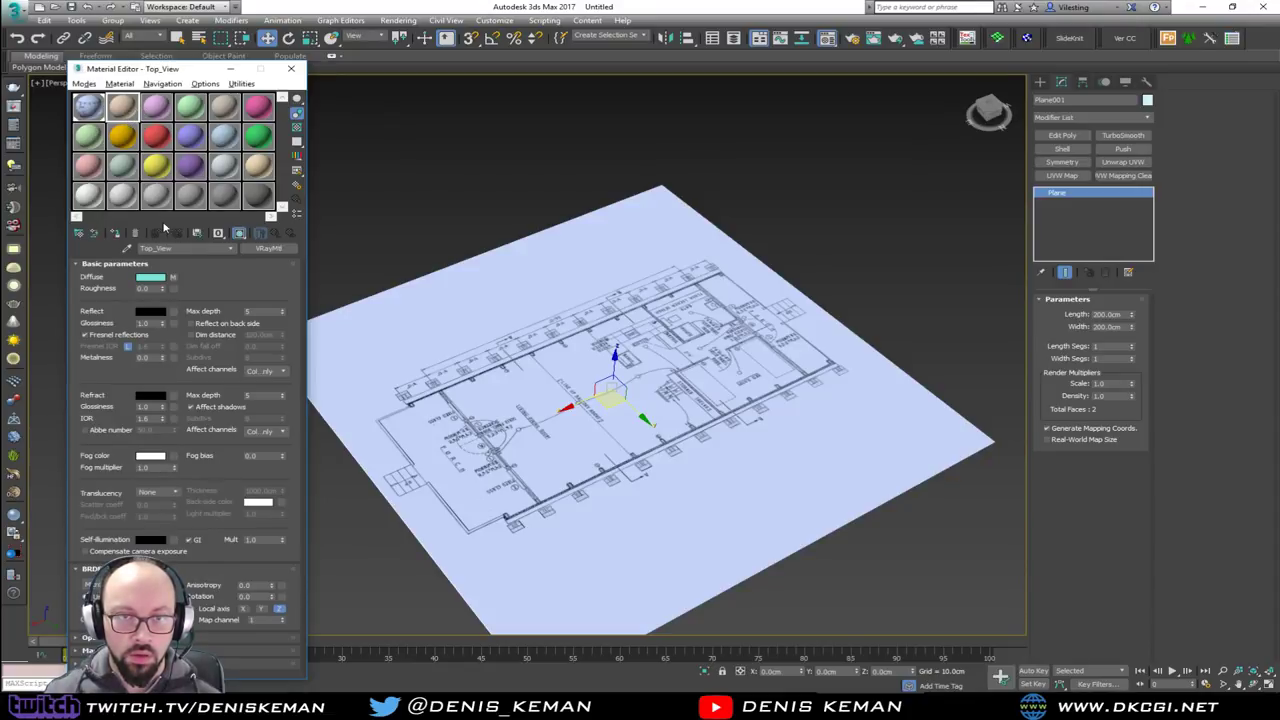
{"action": "left_click_drag", "start_coordinate": [154, 248], "coordinate": [127, 249]}
{"action": "type", "text": "Front_View"}
{"action": "key", "text": "Return"}
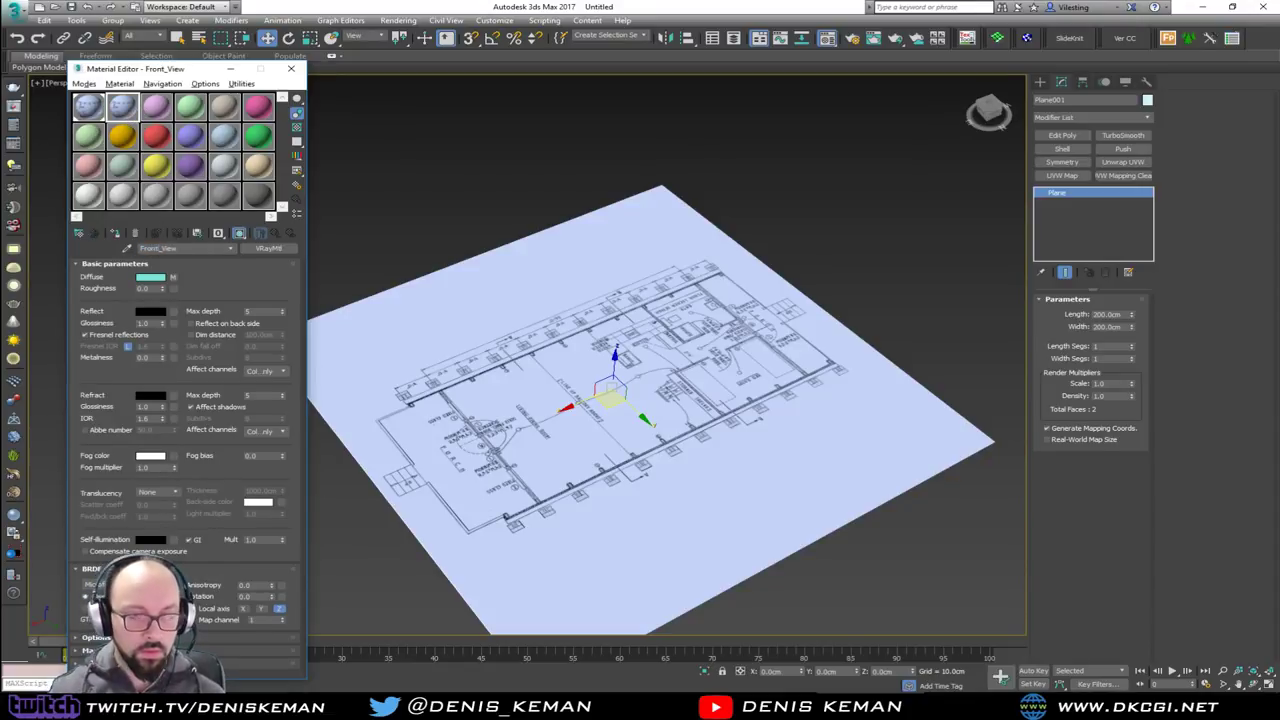
Copy the blueprint material into the third slot, name it Back_View, and replace its diffuse map with the matching section drawing
{"action": "left_click", "coordinate": [168, 117]}
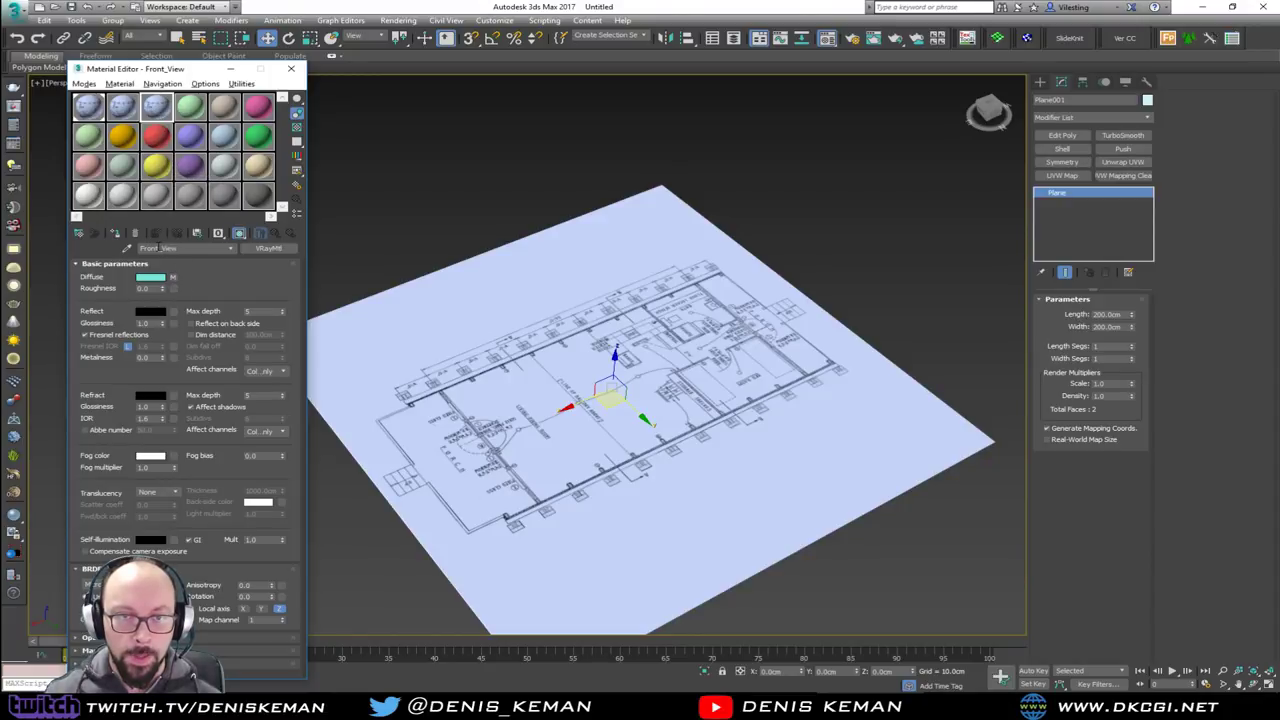
{"action": "type", "text": "Back_View"}
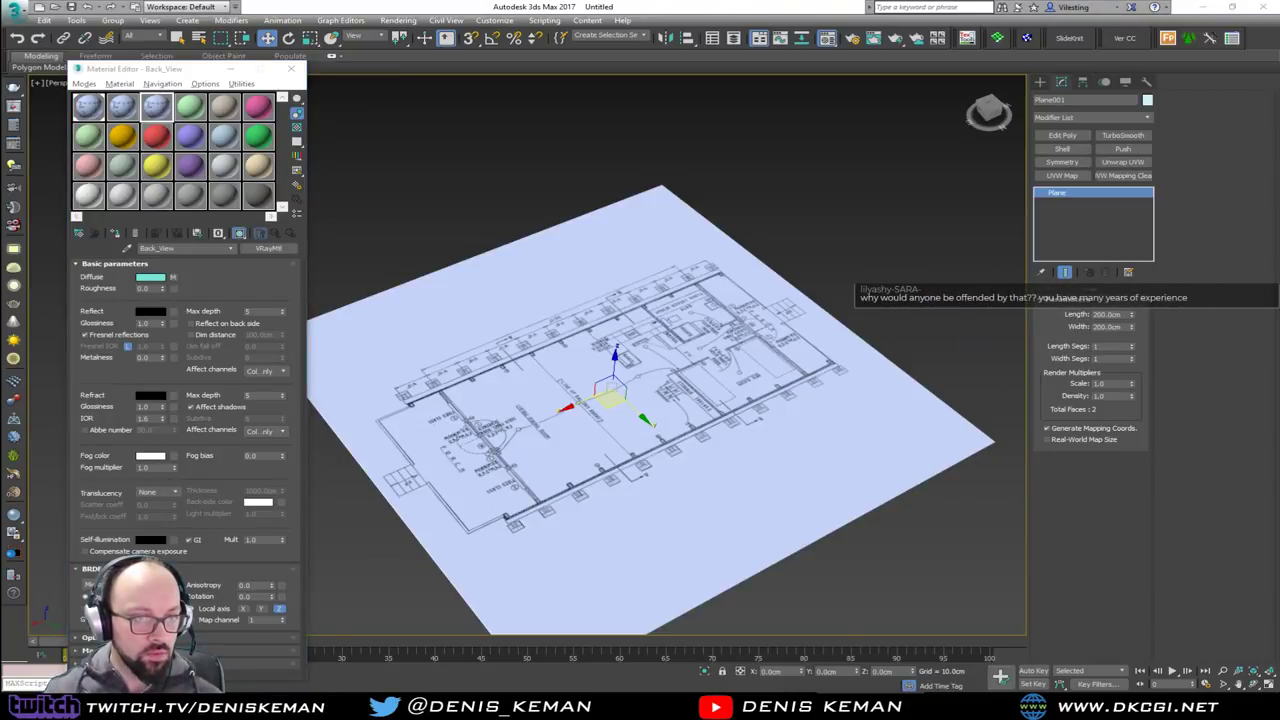
{"action": "left_click_drag", "start_coordinate": [36, 368], "coordinate": [185, 311]}
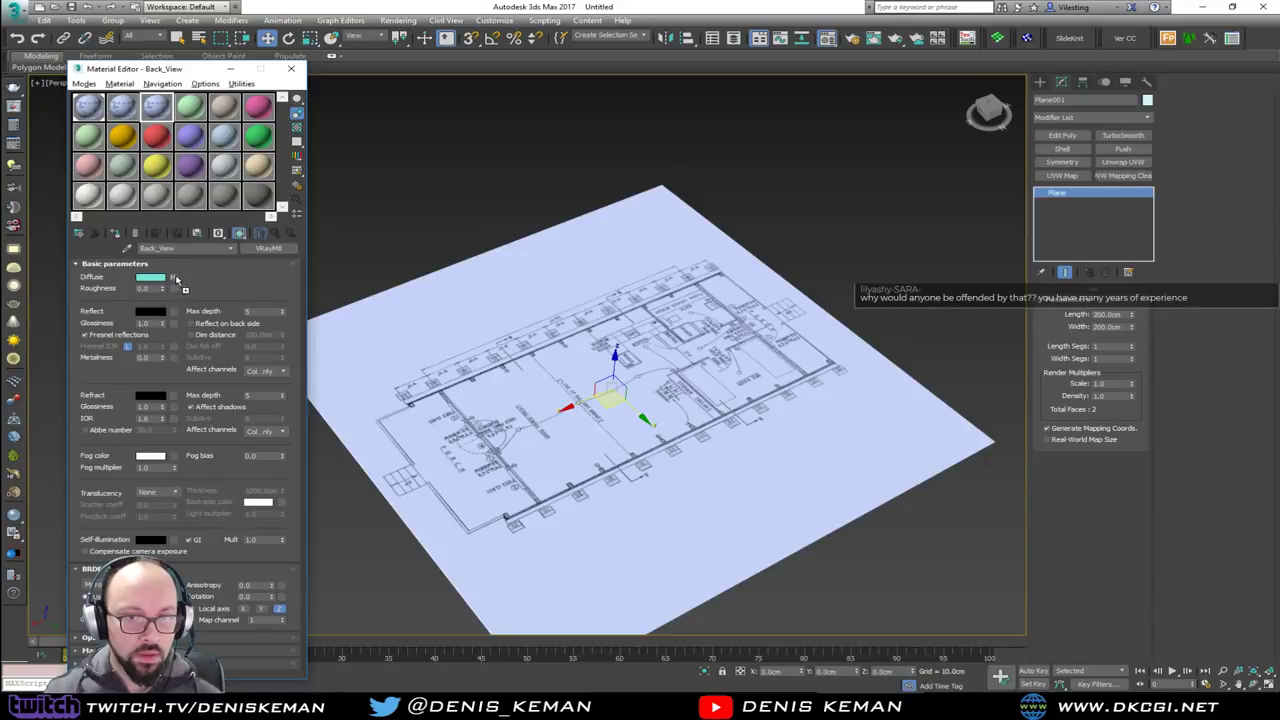
{"action": "left_click", "coordinate": [121, 106]}
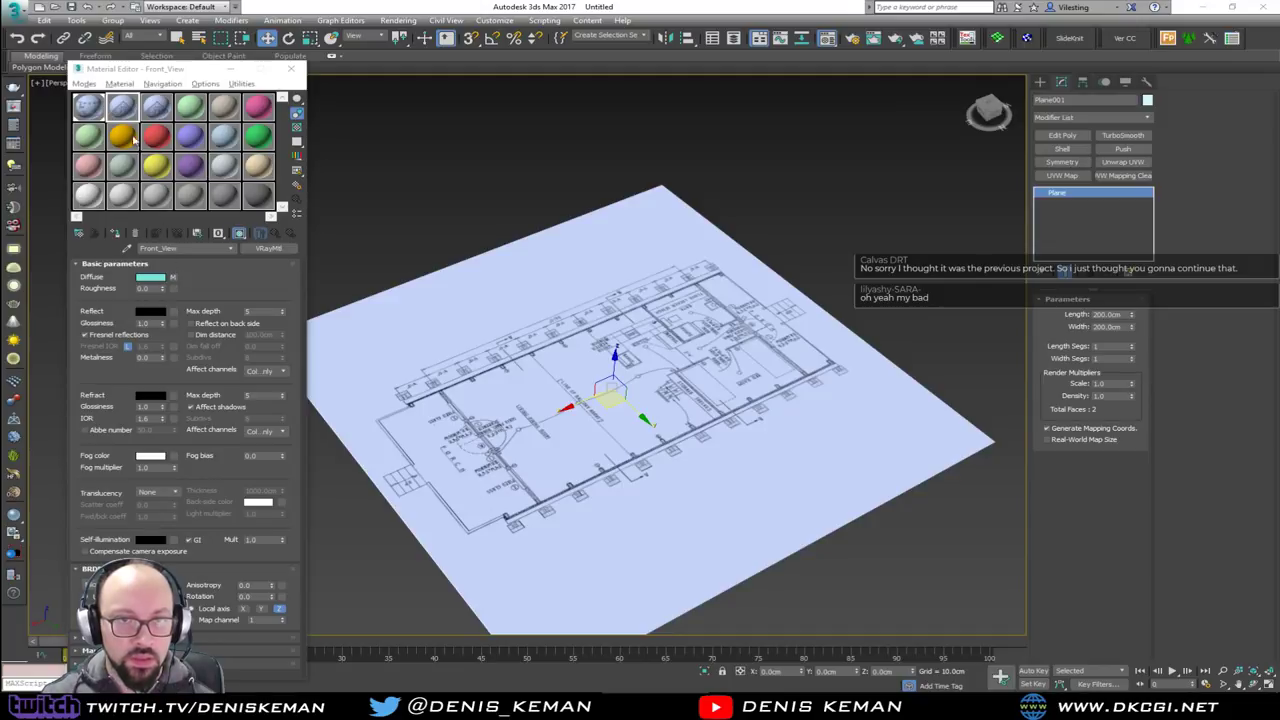
{"action": "left_click", "coordinate": [121, 106]}
{"action": "left_click", "coordinate": [157, 107]}
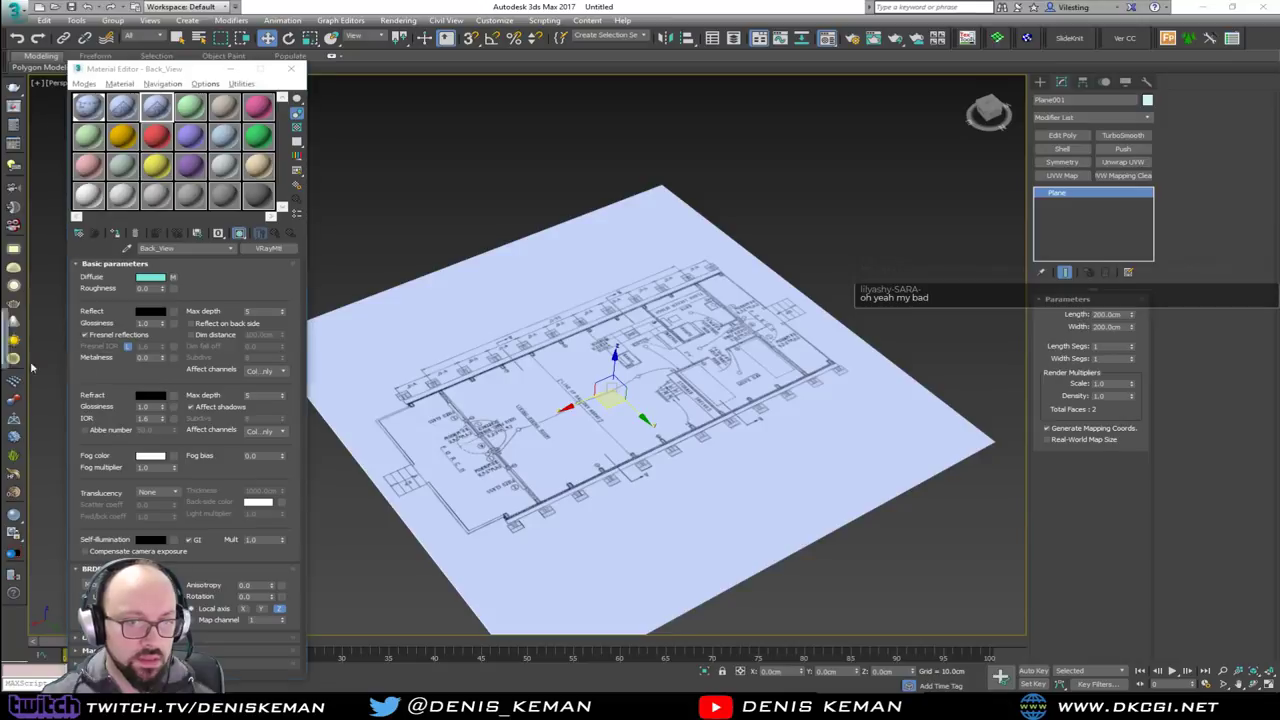
Clone the floor plan plane as a single independent copy rotated 90 degrees about the Y axis
{"action": "left_click", "coordinate": [404, 250]}
{"action": "left_click", "coordinate": [568, 419]}
{"action": "key", "text": "e"}
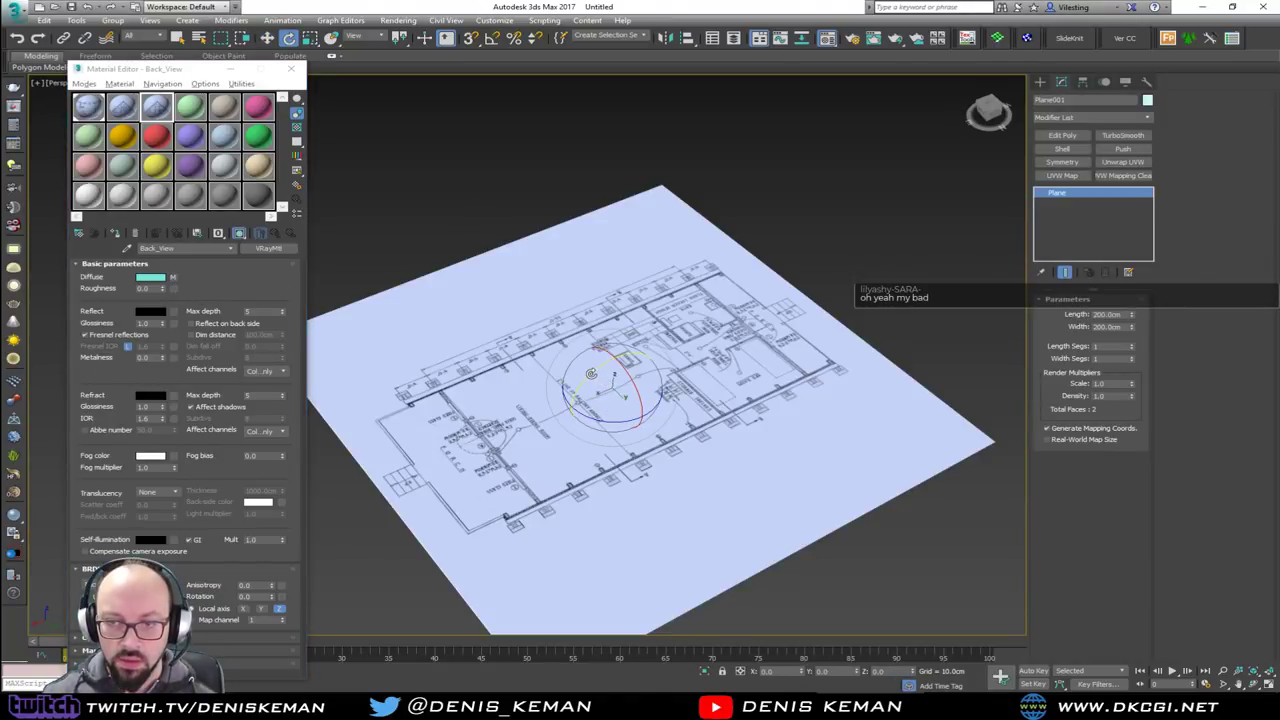
{"action": "mouse_move", "coordinate": [575, 398]}
{"action": "left_mouse_down", "text": "shift"}
{"action": "mouse_move", "coordinate": [585, 392]}
{"action": "mouse_move", "coordinate": [567, 414]}
{"action": "left_mouse_up", "text": "shift"}
{"action": "left_click", "coordinate": [703, 404]}
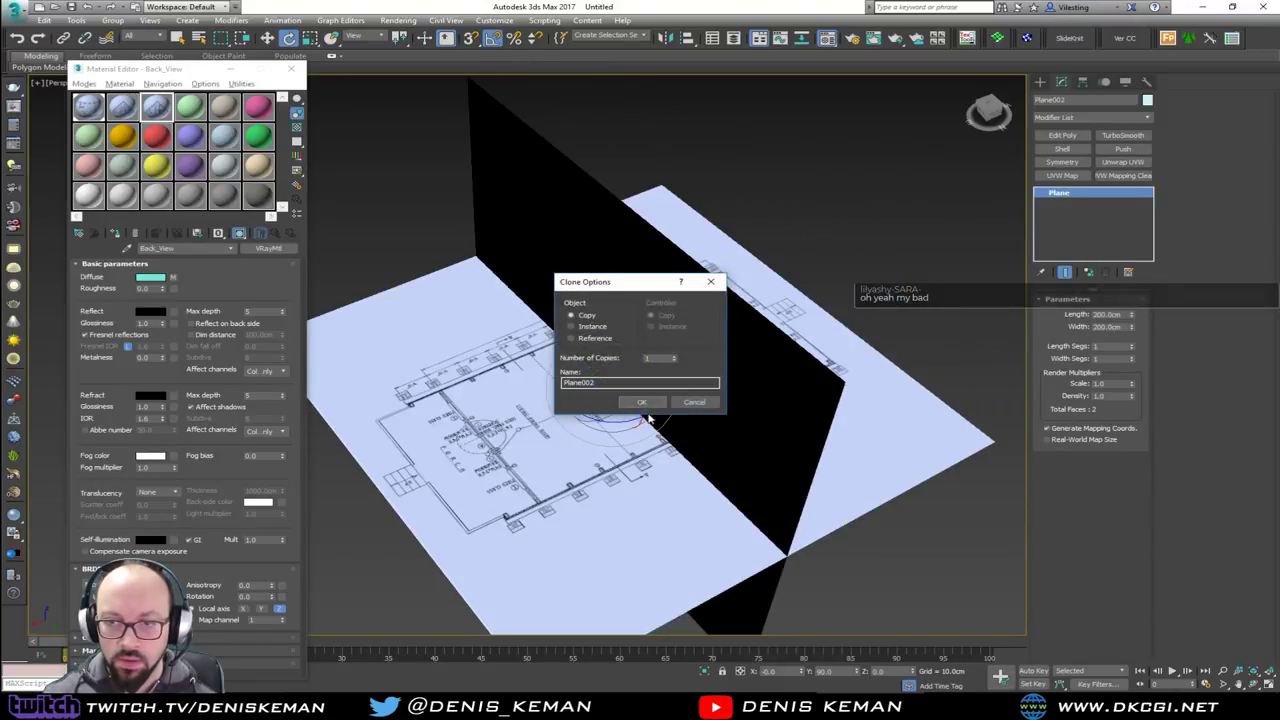
{"action": "left_click", "coordinate": [645, 400]}
Snap the vertical plane to the ground plane's edge along X, at X -100 cm
{"action": "key", "text": "w"}
{"action": "middle_click_drag", "start_coordinate": [661, 440], "coordinate": [537, 391]}
{"action": "key", "text": "s"}
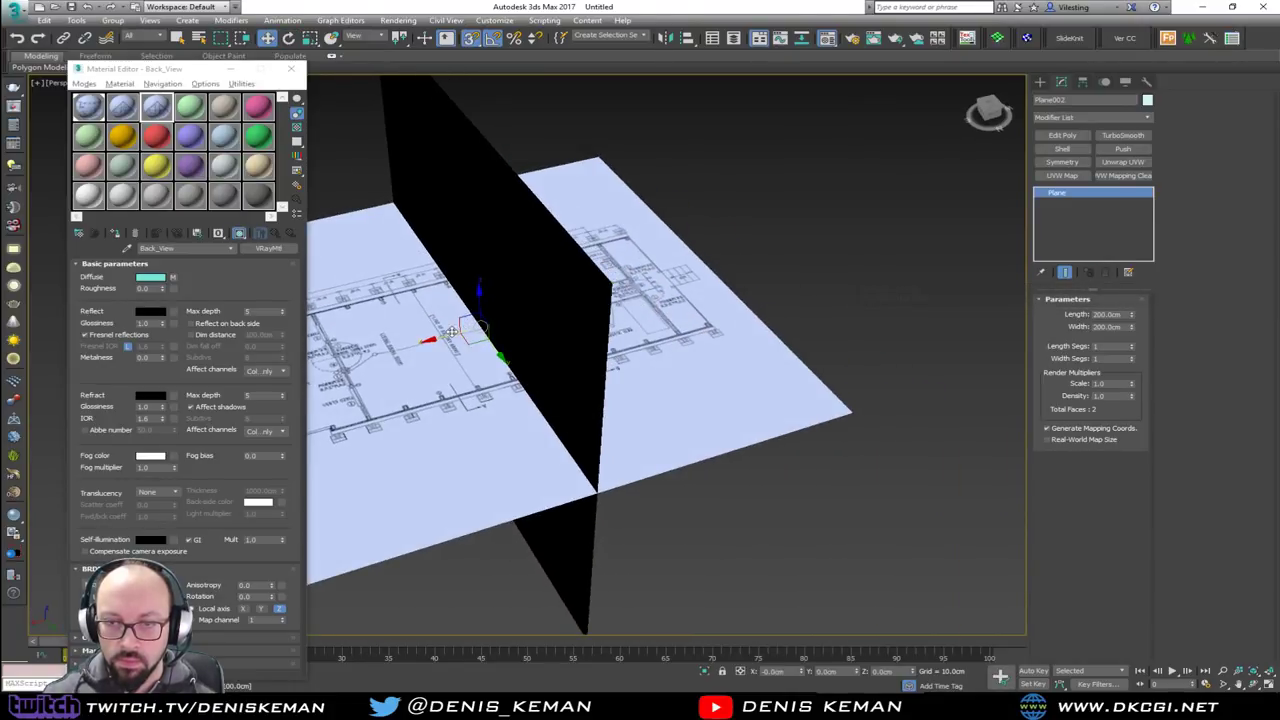
{"action": "left_click_drag", "start_coordinate": [600, 288], "coordinate": [852, 412]}
{"action": "middle_click_drag", "start_coordinate": [665, 421], "coordinate": [833, 382]}
{"action": "scroll", "coordinate": [833, 412], "scroll_direction": "down", "scroll_amount": 3}
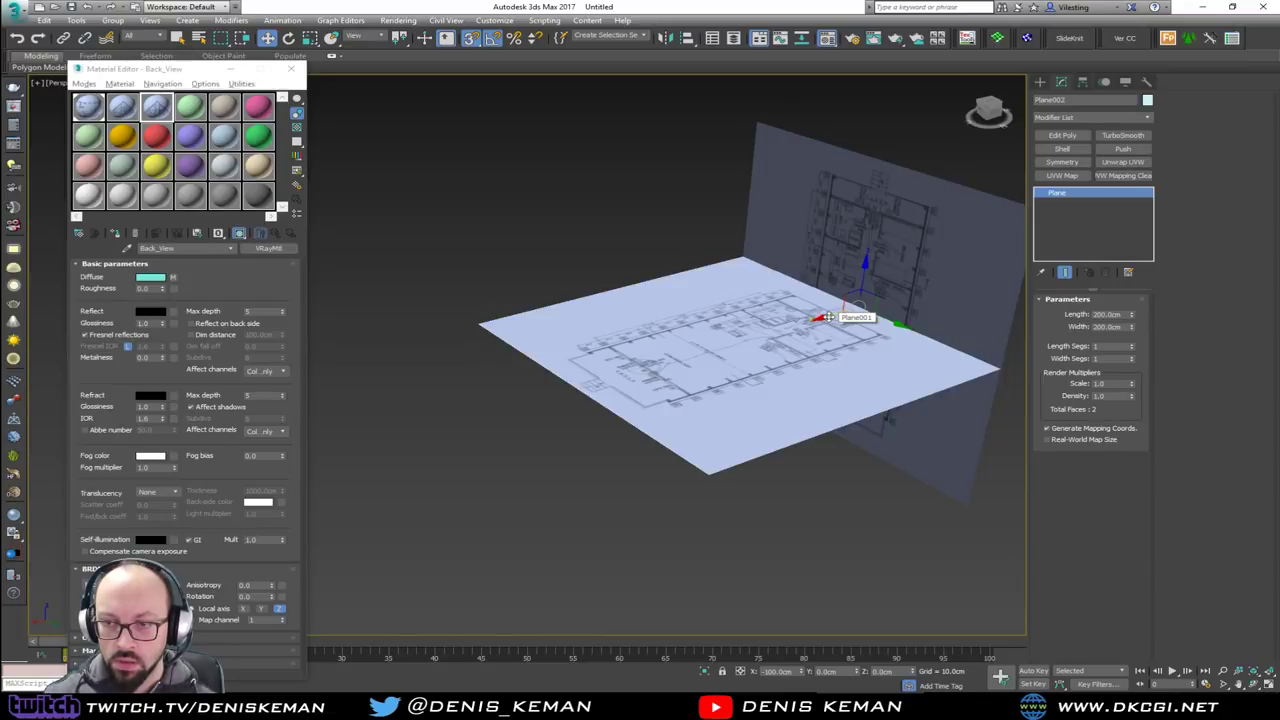
{"action": "middle_click_drag", "start_coordinate": [792, 321], "coordinate": [645, 420], "text": "alt"}
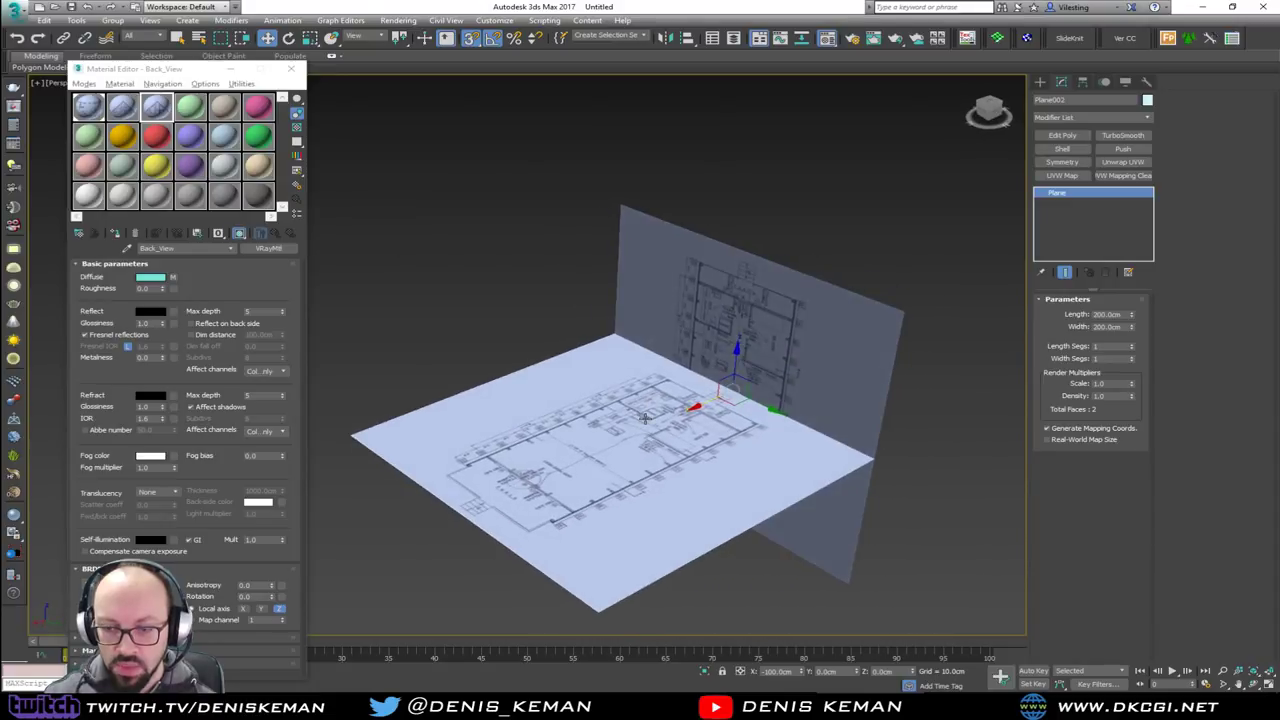
Switch to Photoshop, examine the sections, floor plans and elevations on the AFrame.png sheet, close the Type_03 photo, and return to 3ds Max
{"action": "key", "text": "alt+Tab"}
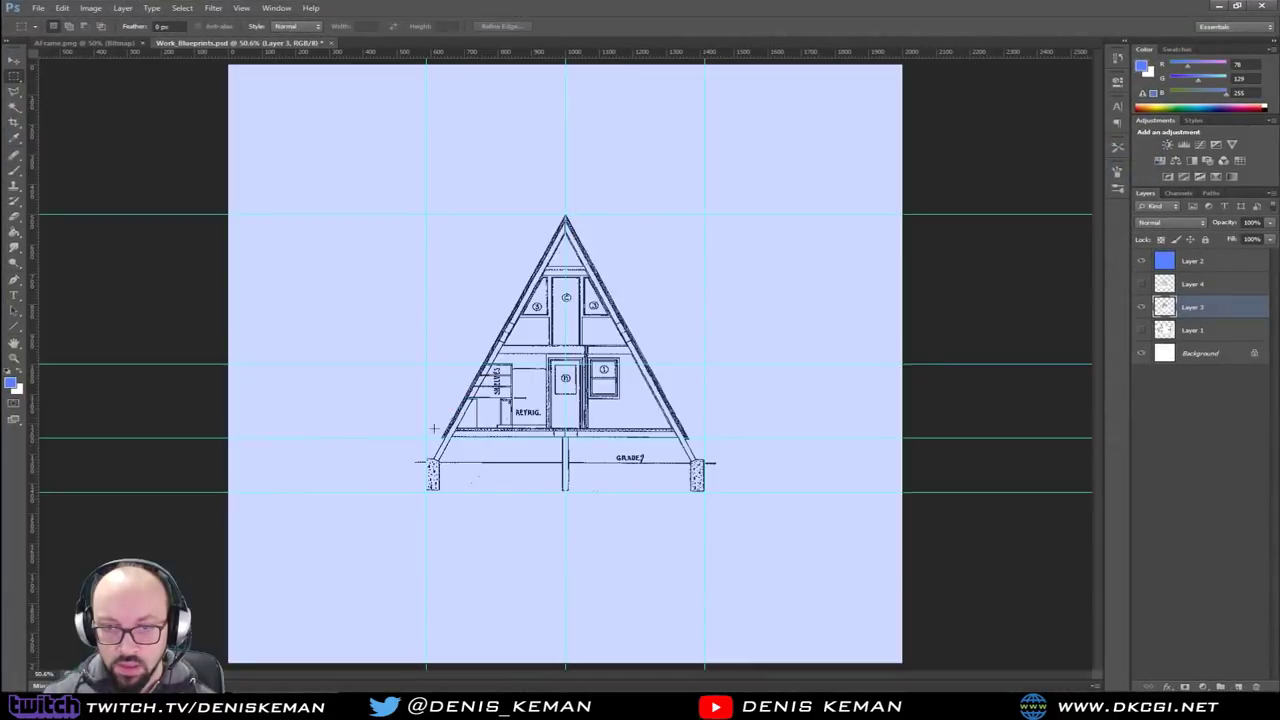
{"action": "left_click", "coordinate": [77, 44]}
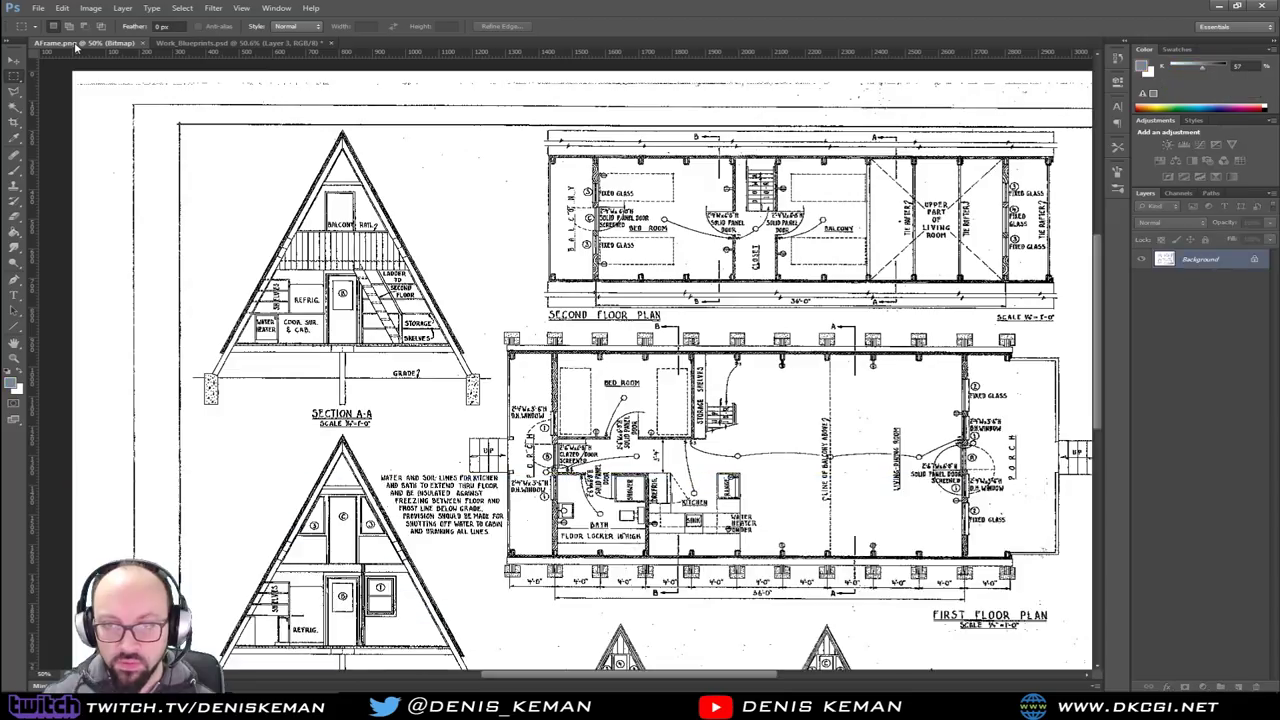
{"action": "scroll", "coordinate": [857, 482], "scroll_direction": "down", "scroll_amount": 5}
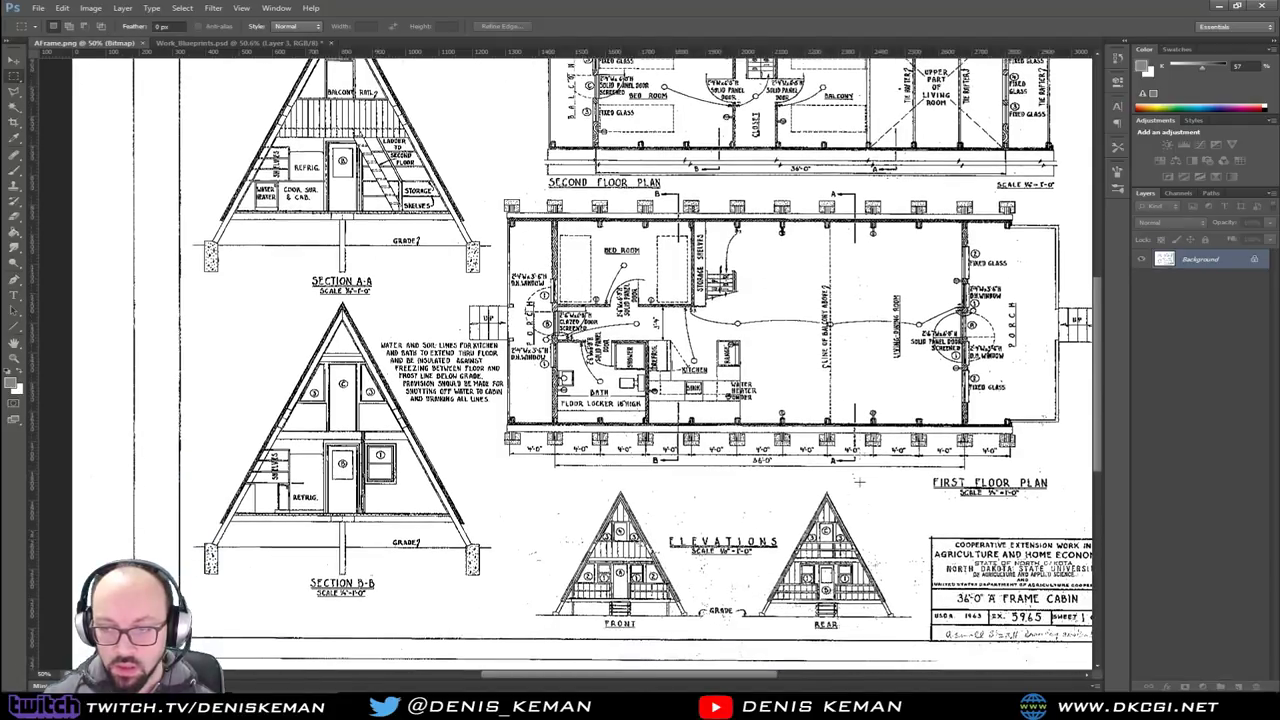
{"action": "scroll", "coordinate": [857, 482], "scroll_direction": "up", "scroll_amount": 5}
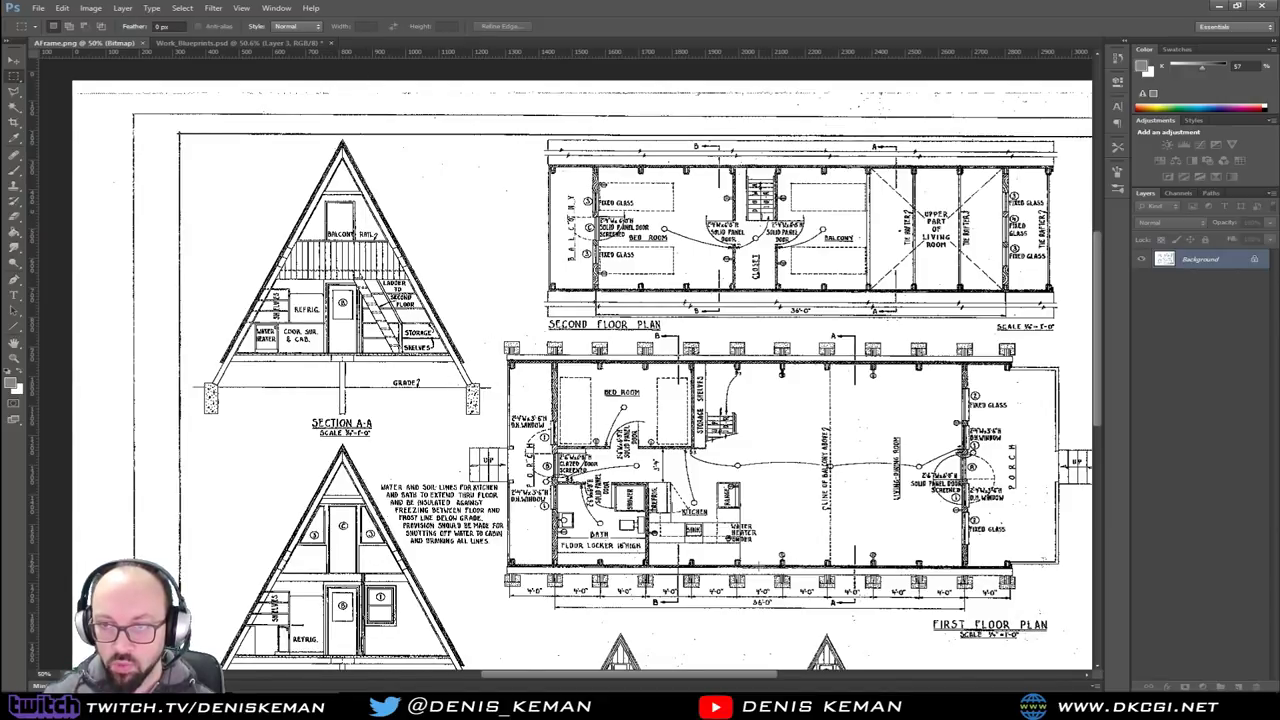
{"action": "scroll", "coordinate": [784, 540], "scroll_direction": "down", "scroll_amount": 5}
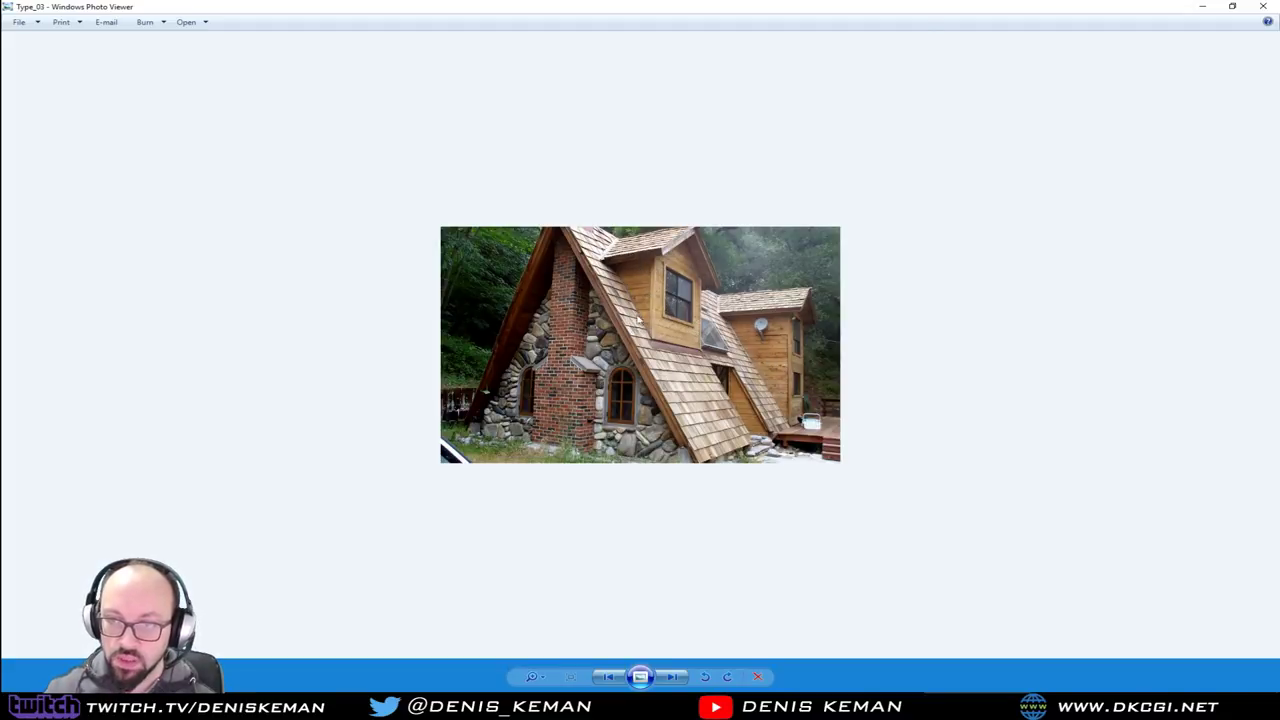
{"action": "left_click", "coordinate": [1264, 6]}
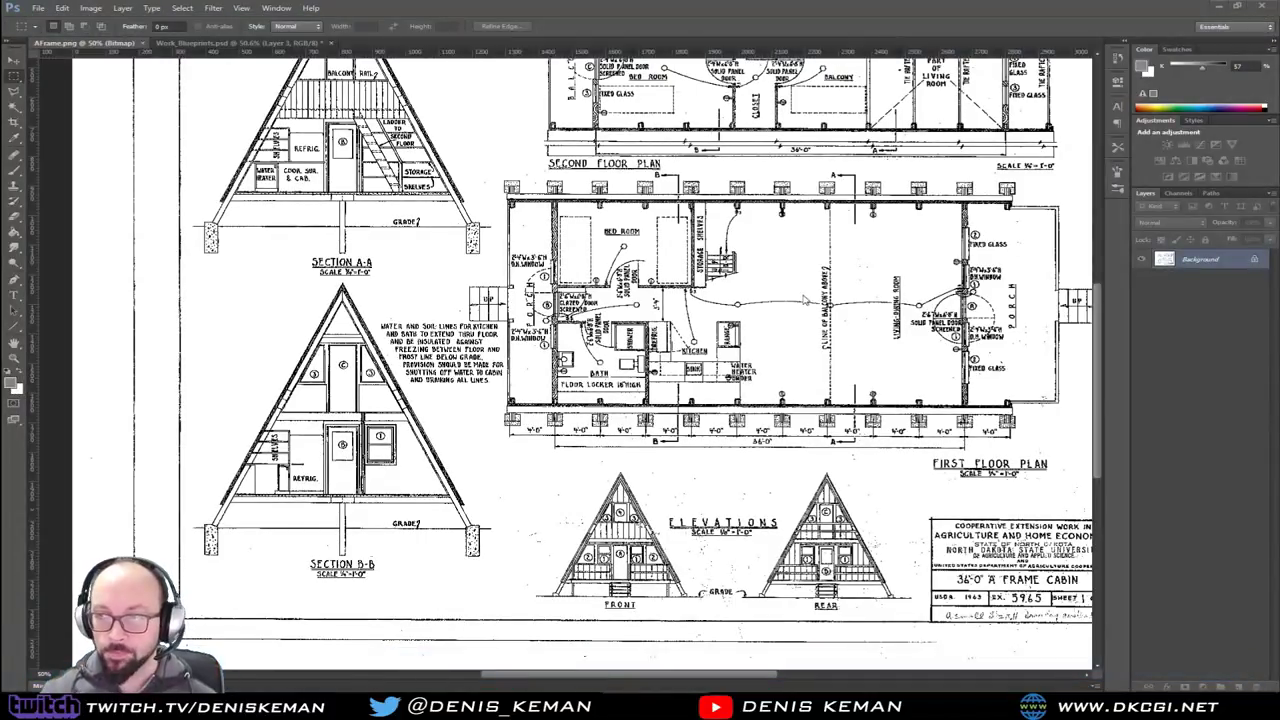
{"action": "left_click", "coordinate": [1219, 6]}
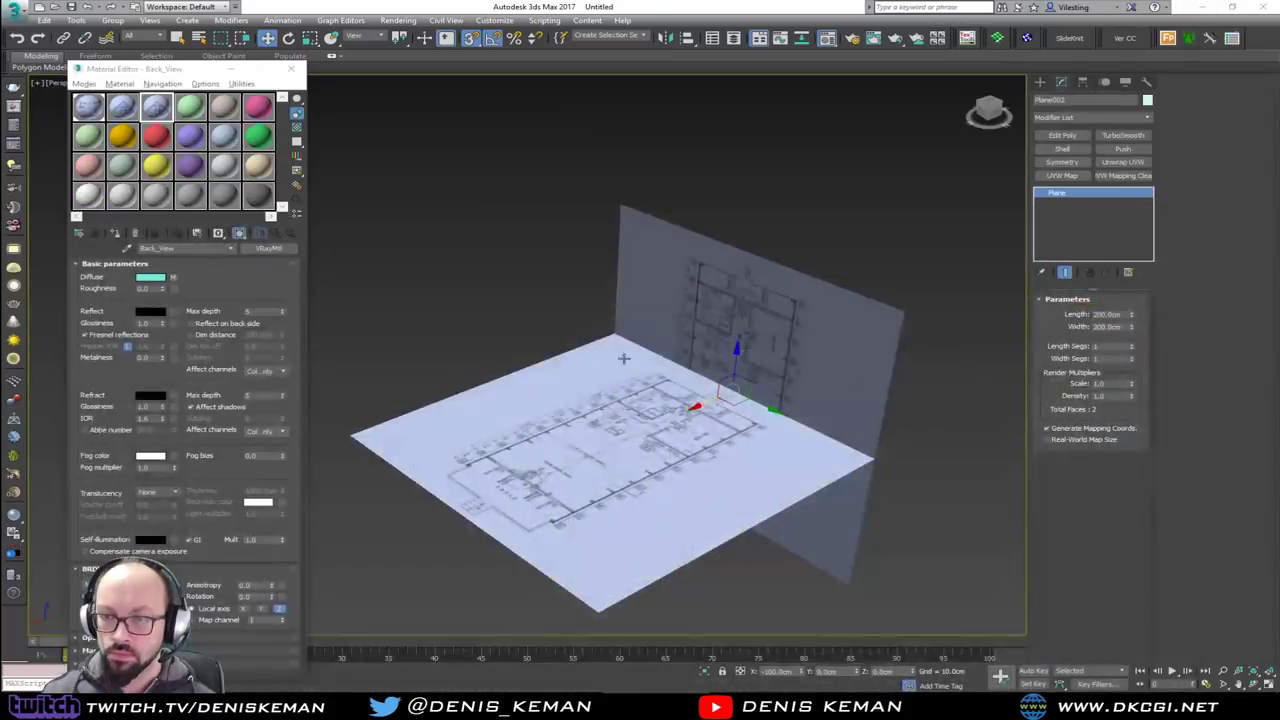
Clone the vertical plane and snap the copy to the ground plane's opposite edge, at X 100 cm
{"action": "middle_click_drag", "start_coordinate": [762, 360], "coordinate": [767, 333]}
{"action": "left_click_drag", "start_coordinate": [722, 366], "coordinate": [332, 512], "text": "shift"}
{"action": "left_click", "coordinate": [641, 400]}
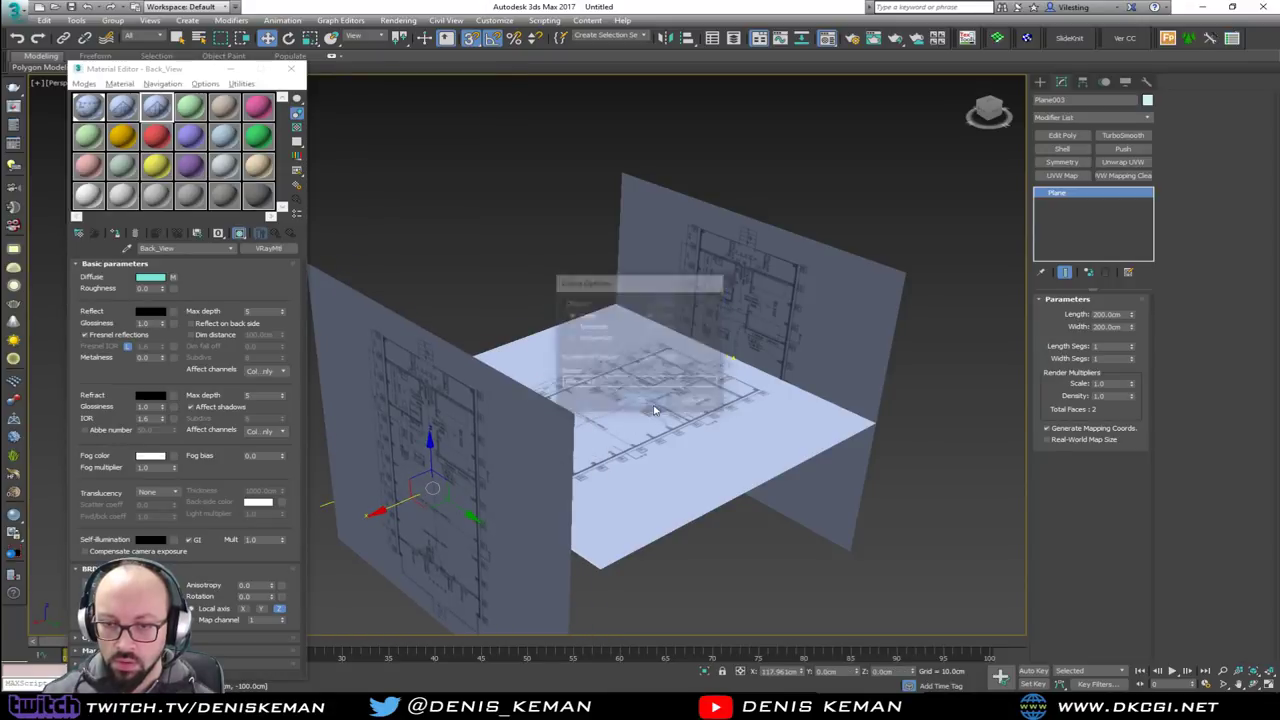
{"action": "mouse_move", "coordinate": [651, 409]}
{"action": "middle_mouse_down", "text": "alt"}
{"action": "mouse_move", "coordinate": [552, 437]}
{"action": "mouse_move", "coordinate": [569, 362]}
{"action": "middle_mouse_up", "text": "alt"}
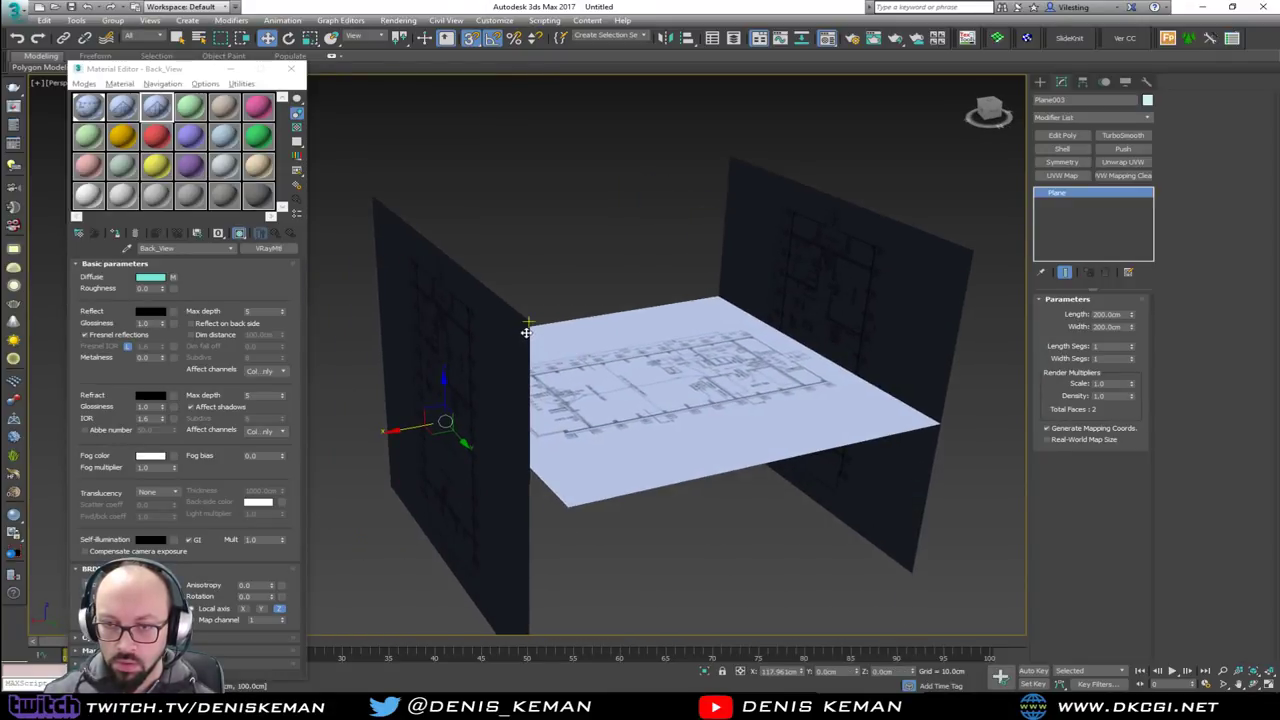
{"action": "left_click_drag", "start_coordinate": [528, 330], "coordinate": [563, 510]}
{"action": "middle_click_drag", "start_coordinate": [564, 510], "coordinate": [619, 454], "text": "alt"}
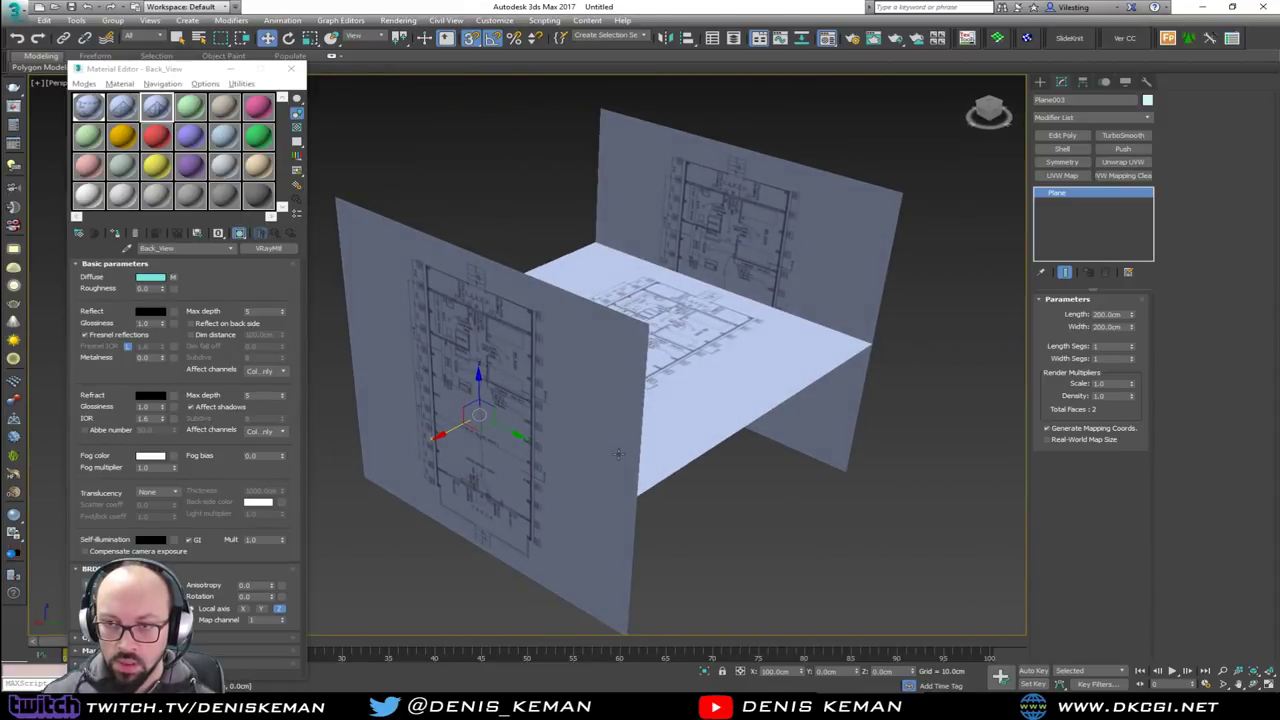
Raise the vertical plane at X -100 cm and snap its lower corner to the ground plane, at Z 100 cm
{"action": "left_click", "coordinate": [749, 273]}
{"action": "left_click_drag", "start_coordinate": [727, 253], "coordinate": [727, 100]}
{"action": "middle_click_drag", "start_coordinate": [727, 100], "coordinate": [698, 218]}
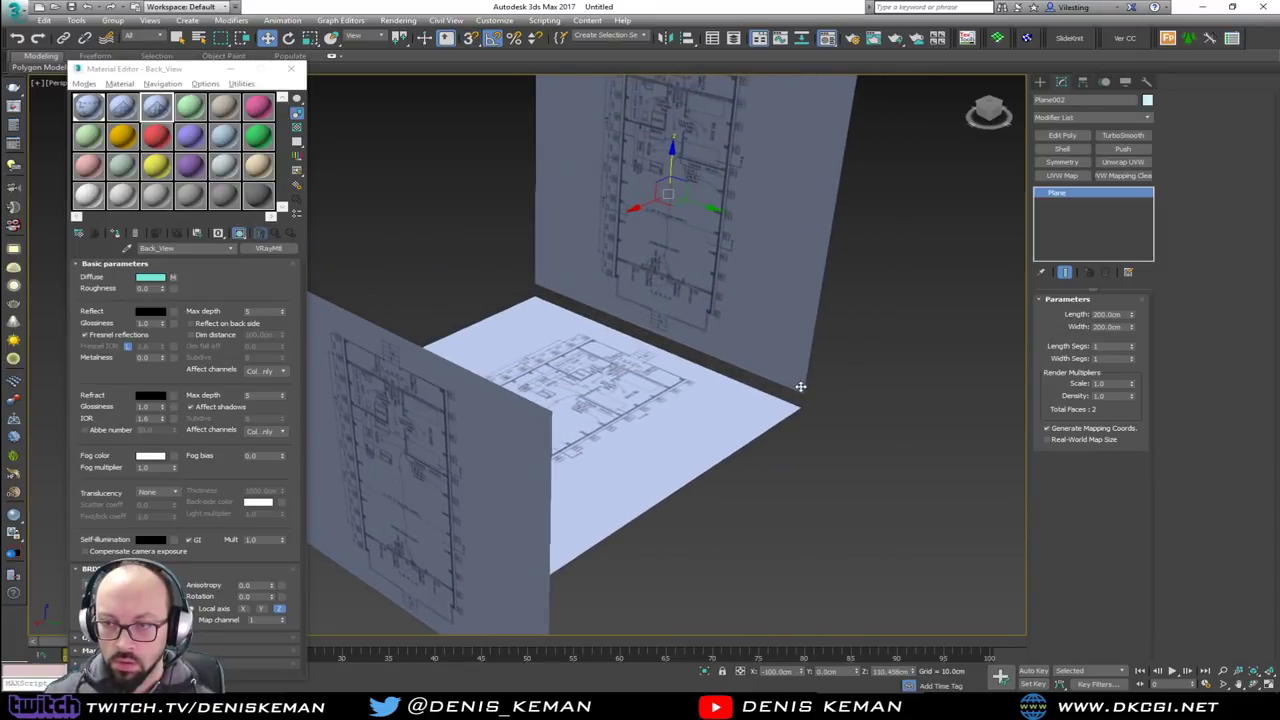
{"action": "left_click_drag", "start_coordinate": [801, 391], "coordinate": [801, 406]}
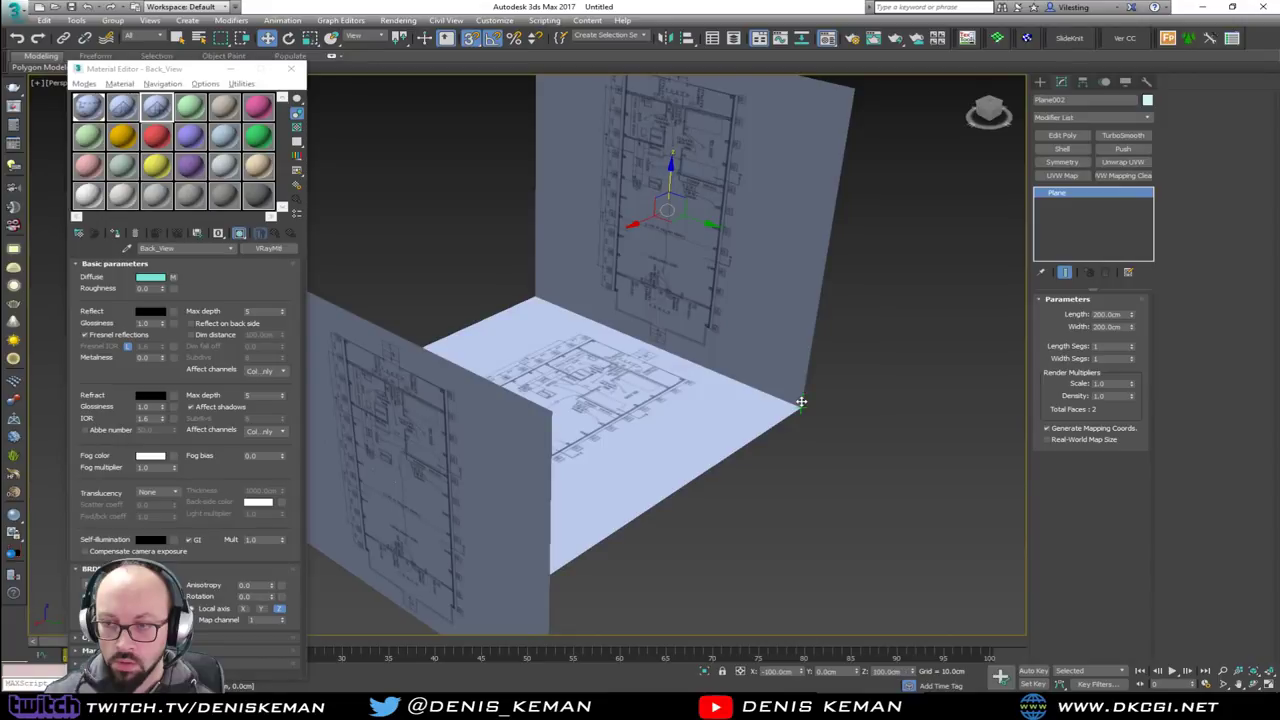
Raise the vertical plane at X 100 cm to Z 100 cm so its lower edge meets the ground plane
{"action": "middle_click_drag", "start_coordinate": [698, 508], "coordinate": [766, 389]}
{"action": "left_click", "coordinate": [600, 530]}
{"action": "left_click_drag", "start_coordinate": [623, 576], "coordinate": [630, 428]}
{"action": "scroll", "coordinate": [620, 434], "scroll_direction": "down", "scroll_amount": 2}
{"action": "middle_click_drag", "start_coordinate": [649, 329], "coordinate": [628, 400]}
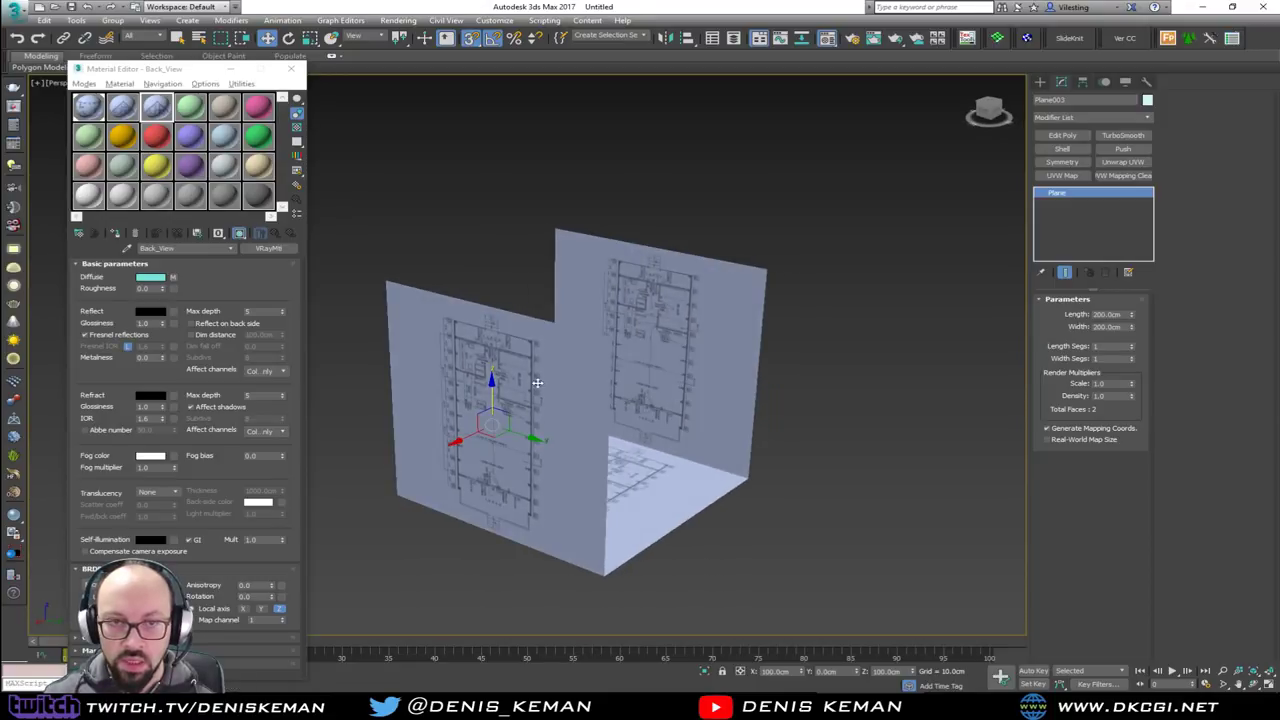
{"action": "middle_click_drag", "start_coordinate": [537, 383], "coordinate": [640, 364], "text": "alt"}
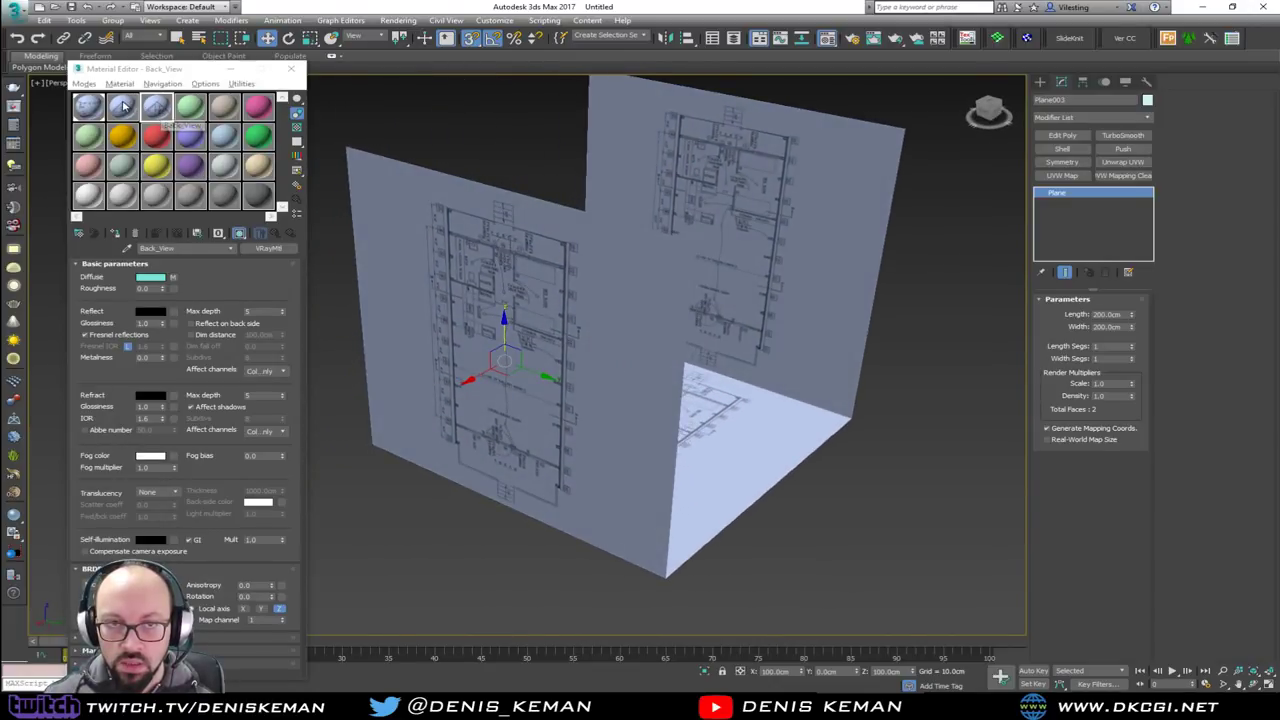
Assign Front_View to the plane at X 100 cm and Back_View to the opposite one, rotating the planes 90 degrees to set the sections upright
{"action": "left_click", "coordinate": [121, 108]}
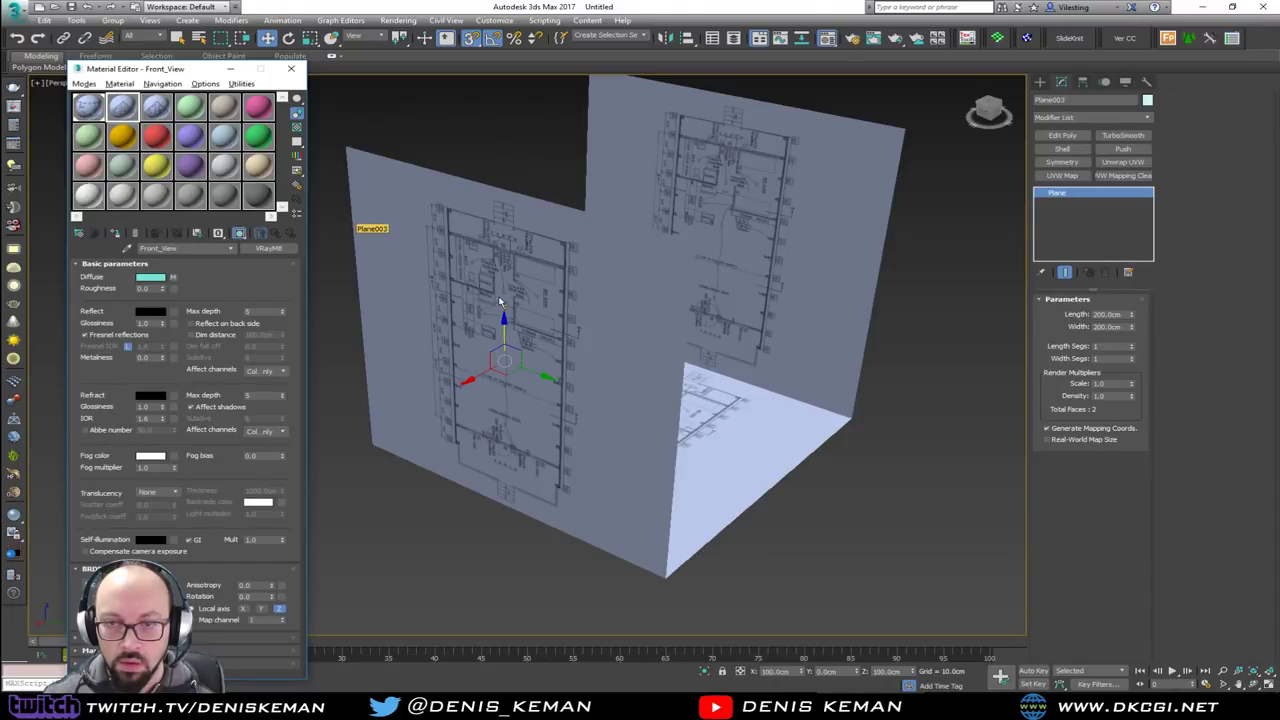
{"action": "left_click_drag", "start_coordinate": [500, 302], "coordinate": [499, 298]}
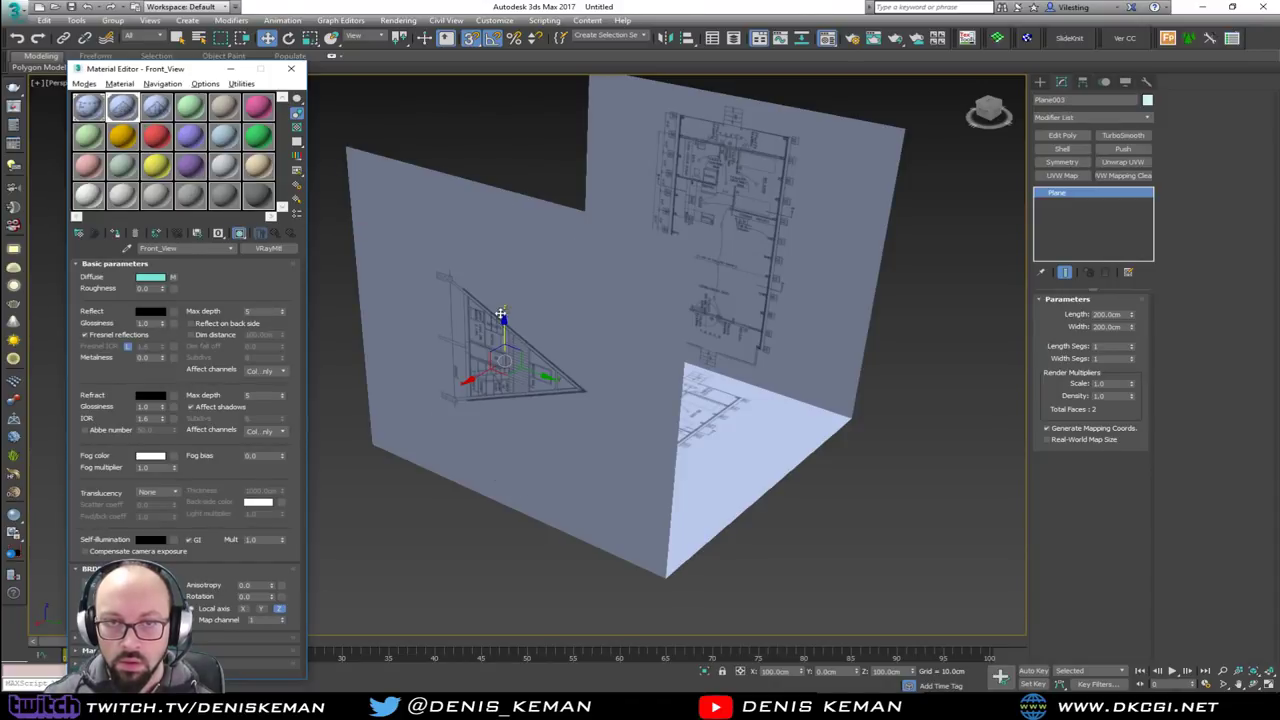
{"action": "key", "text": "e"}
{"action": "mouse_move", "coordinate": [505, 322]}
{"action": "left_mouse_down"}
{"action": "mouse_move", "coordinate": [523, 341]}
{"action": "mouse_move", "coordinate": [491, 323]}
{"action": "left_mouse_up"}
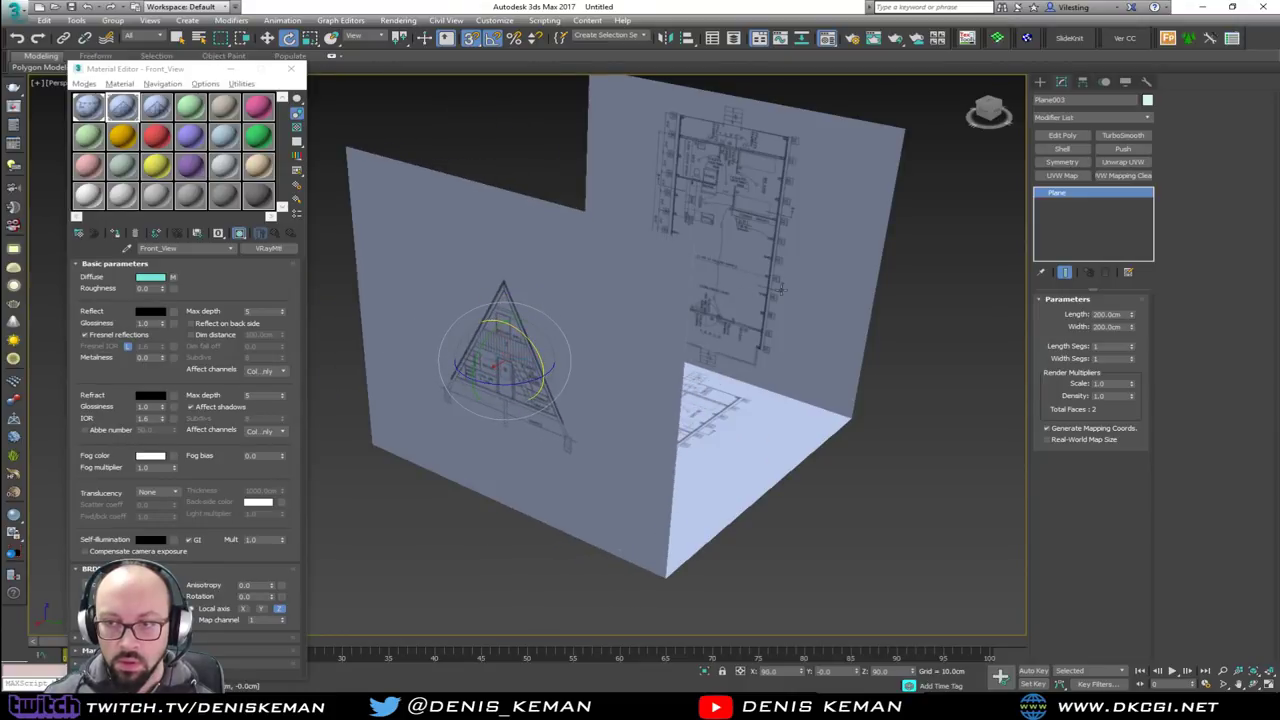
{"action": "middle_click_drag", "start_coordinate": [495, 310], "coordinate": [505, 296], "text": "alt"}
{"action": "mouse_move", "coordinate": [156, 113]}
{"action": "left_mouse_down"}
{"action": "mouse_move", "coordinate": [540, 290]}
{"action": "mouse_move", "coordinate": [514, 266]}
{"action": "mouse_move", "coordinate": [497, 282]}
{"action": "mouse_move", "coordinate": [583, 349]}
{"action": "left_mouse_up"}
{"action": "middle_click_drag", "start_coordinate": [583, 349], "coordinate": [754, 389], "text": "alt"}
Switch to the four-viewport layout and frame the planes in the Front, Top and Left views
{"action": "key", "text": "alt+w"}
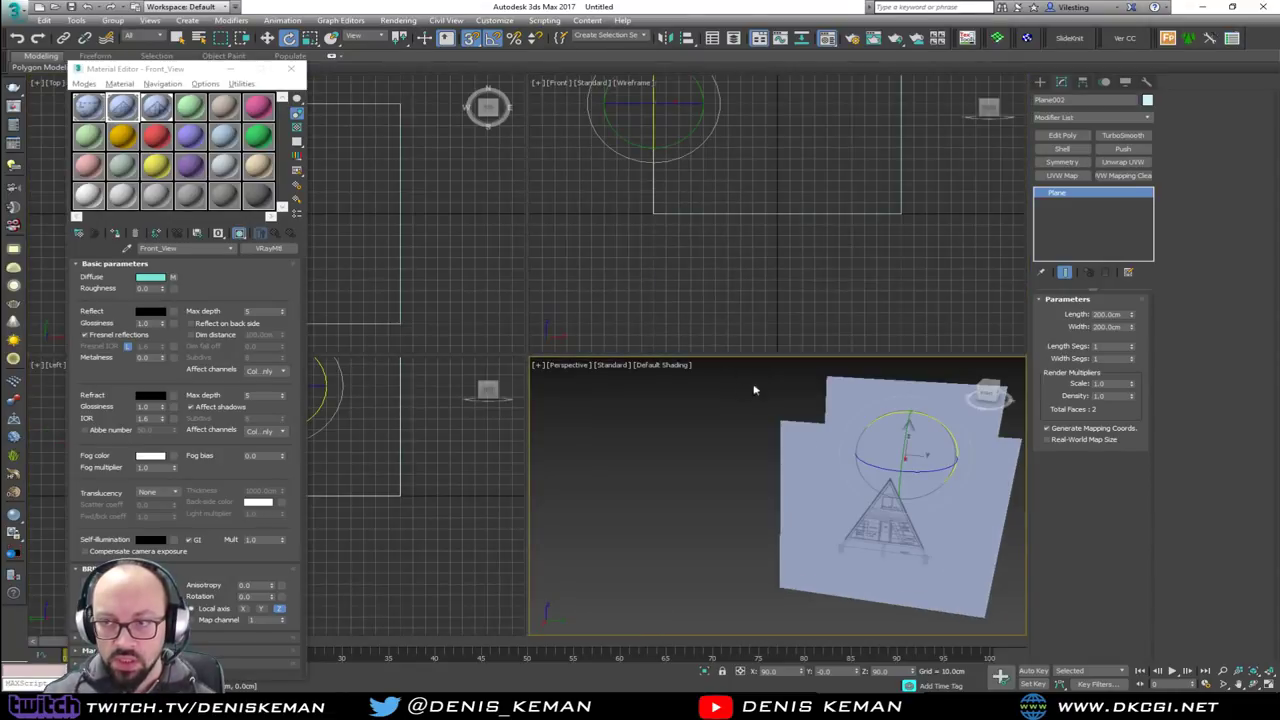
{"action": "right_click", "coordinate": [807, 279]}
{"action": "key", "text": "z"}
{"action": "right_click", "coordinate": [470, 314]}
{"action": "key", "text": "z"}
{"action": "right_click", "coordinate": [472, 420]}
{"action": "key", "text": "z"}
{"action": "right_click", "coordinate": [745, 319]}
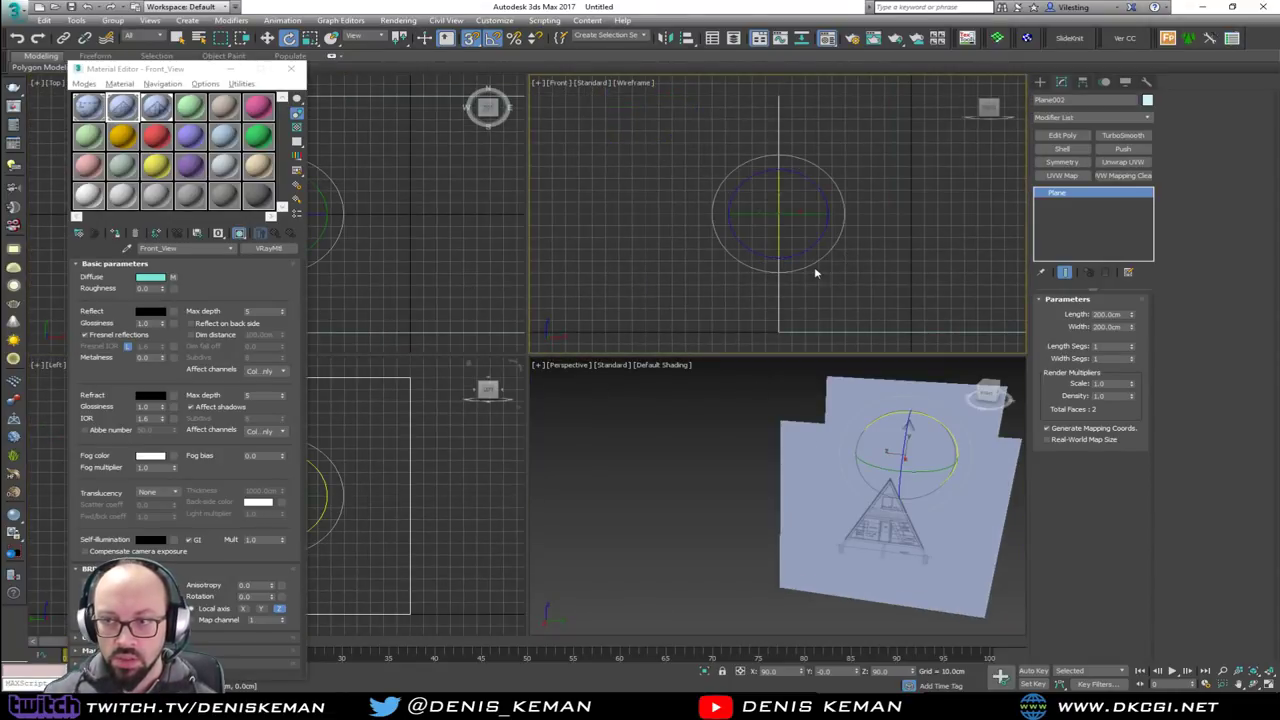
{"action": "middle_click_drag", "start_coordinate": [803, 284], "coordinate": [718, 268]}
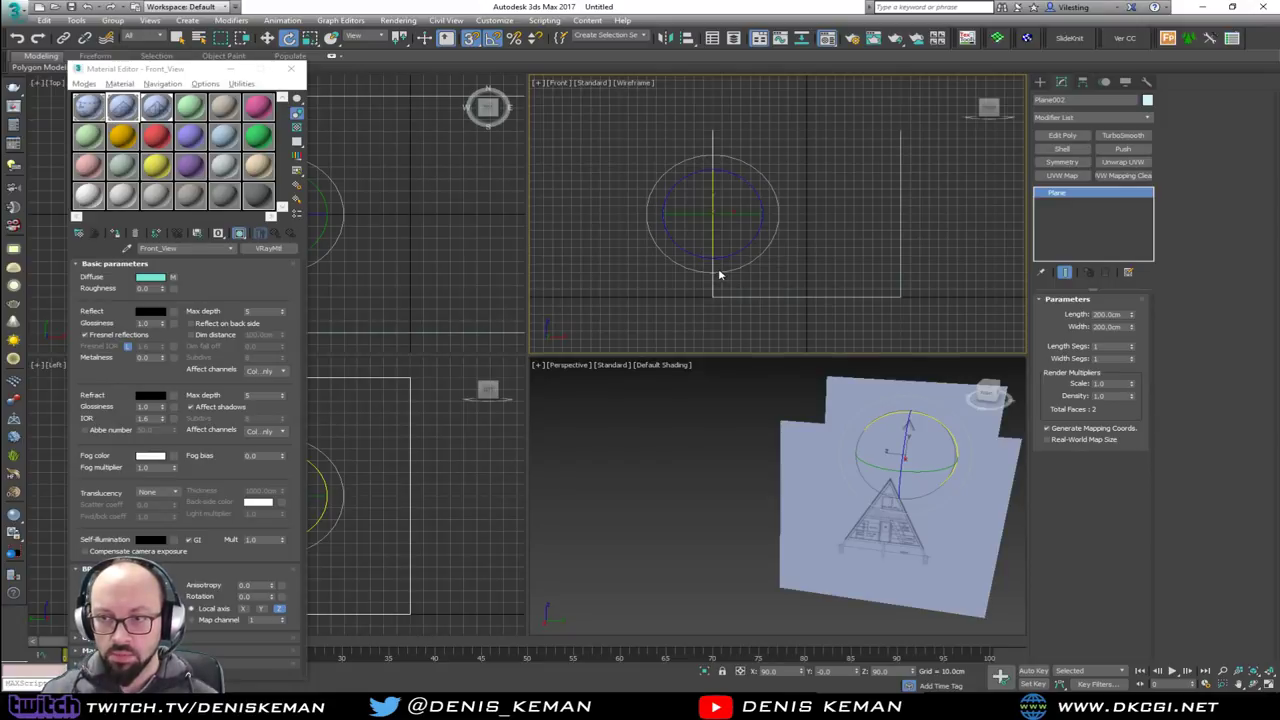
Rotate the ground plane and both section planes together 90 degrees about Z so the sections face the Front view
{"action": "middle_click_drag", "start_coordinate": [765, 372], "coordinate": [771, 477], "text": "alt"}
{"action": "left_click", "coordinate": [671, 531], "text": "ctrl"}
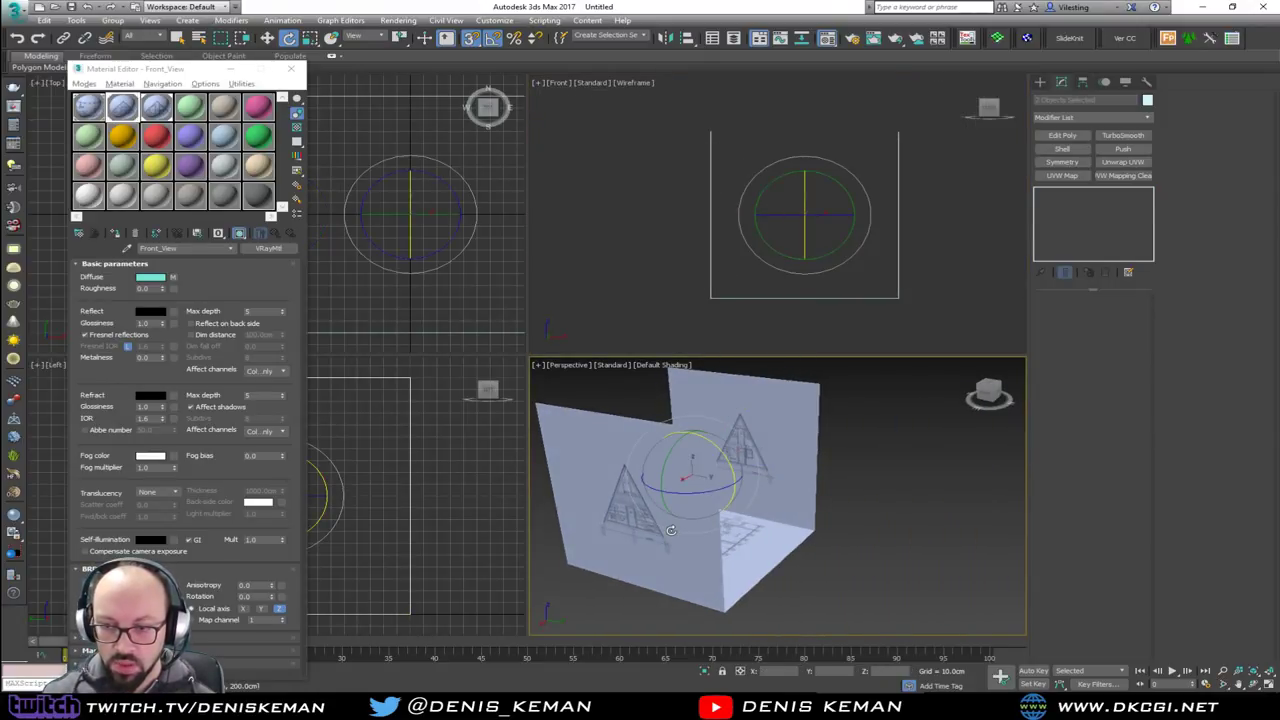
{"action": "mouse_move", "coordinate": [717, 489]}
{"action": "left_mouse_down"}
{"action": "mouse_move", "coordinate": [670, 501]}
{"action": "mouse_move", "coordinate": [688, 524]}
{"action": "mouse_move", "coordinate": [642, 528]}
{"action": "left_mouse_up"}
{"action": "key", "text": "ctrl+z"}
{"action": "left_click", "coordinate": [749, 557], "text": "ctrl"}
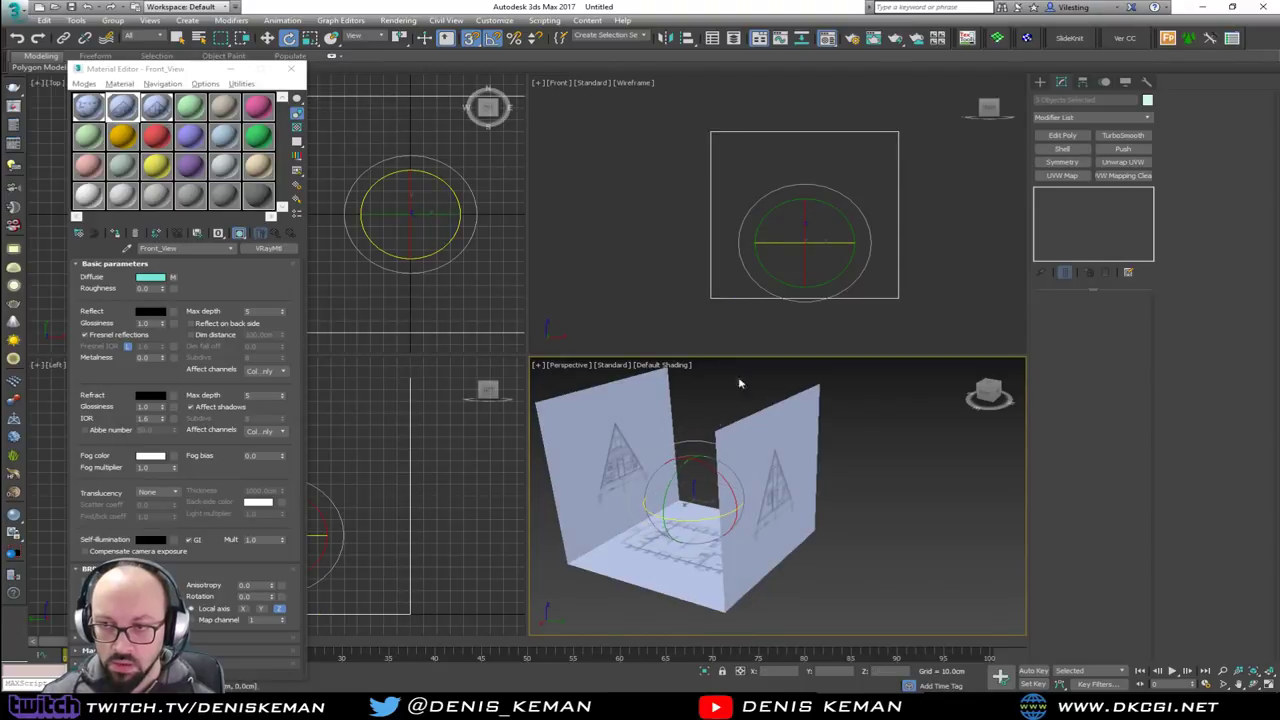
Display the Front viewport with default shading and inspect the section drawing up close
{"action": "right_click", "coordinate": [764, 207]}
{"action": "key", "text": "F3"}
{"action": "scroll", "coordinate": [770, 219], "scroll_direction": "up", "scroll_amount": 5}
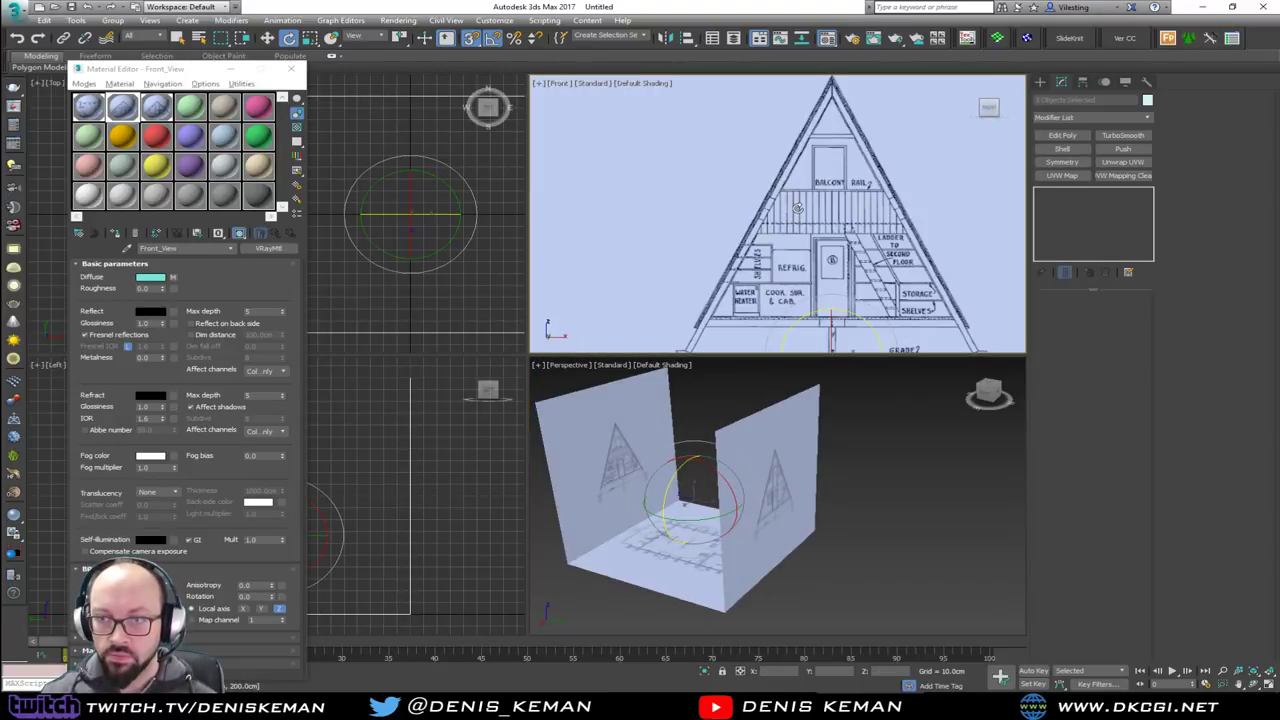
Try swapping the front-view and back-view reference planes along Y, bringing the back-view plane to about Y -228 cm
{"action": "middle_click_drag", "start_coordinate": [691, 481], "coordinate": [837, 469], "text": "alt"}
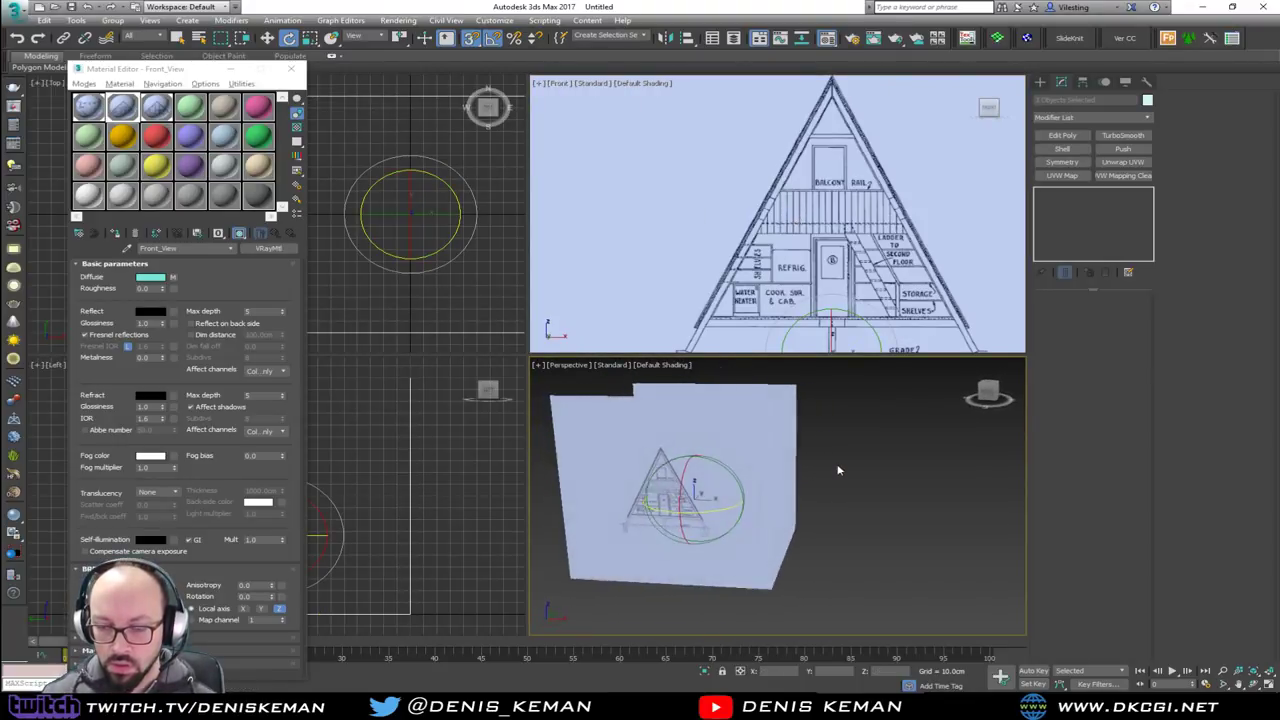
{"action": "middle_click_drag", "start_coordinate": [757, 395], "coordinate": [814, 395]}
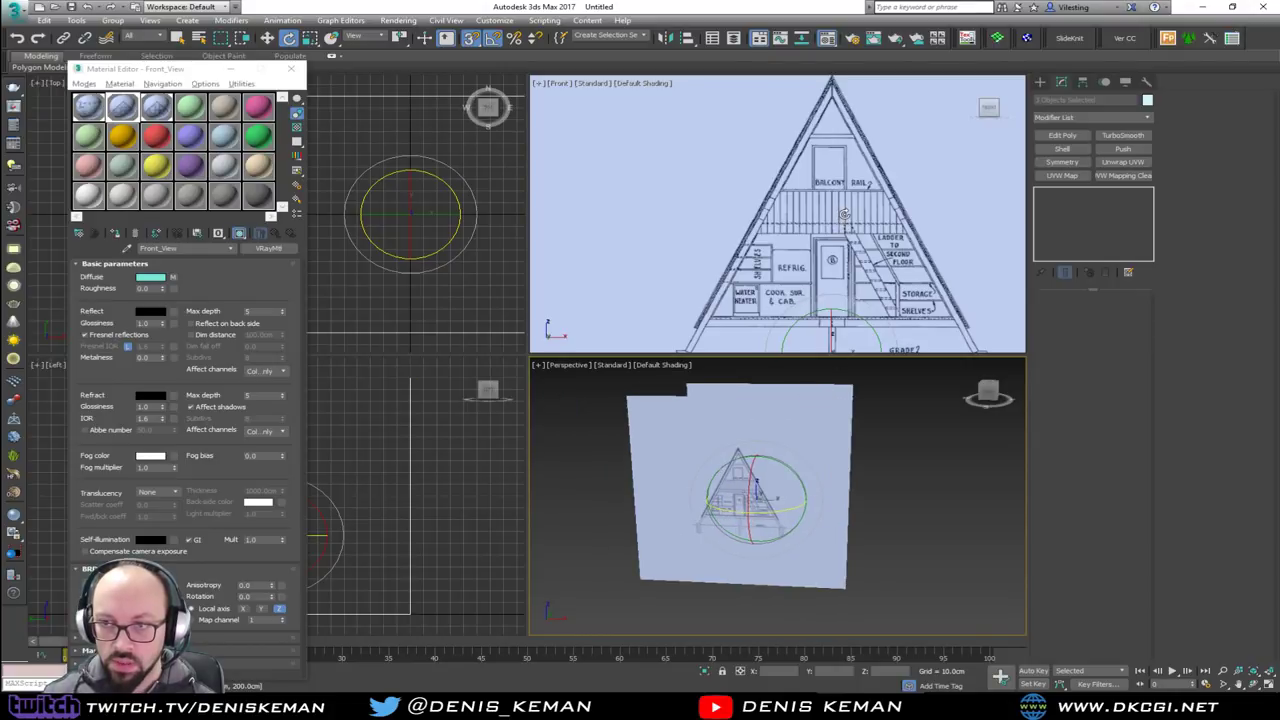
{"action": "left_click", "coordinate": [917, 517]}
{"action": "middle_click_drag", "start_coordinate": [814, 480], "coordinate": [841, 418], "text": "alt"}
{"action": "left_click", "coordinate": [757, 471]}
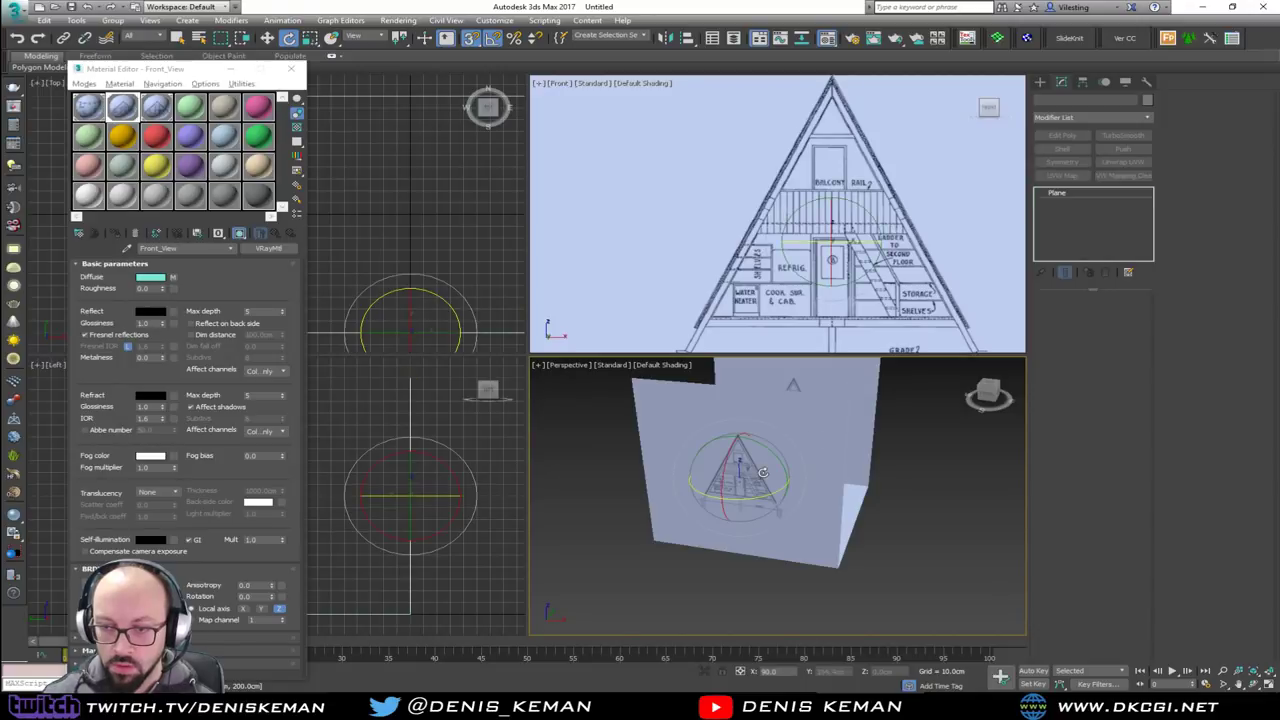
{"action": "middle_click_drag", "start_coordinate": [757, 471], "coordinate": [738, 481], "text": "alt"}
{"action": "key", "text": "w"}
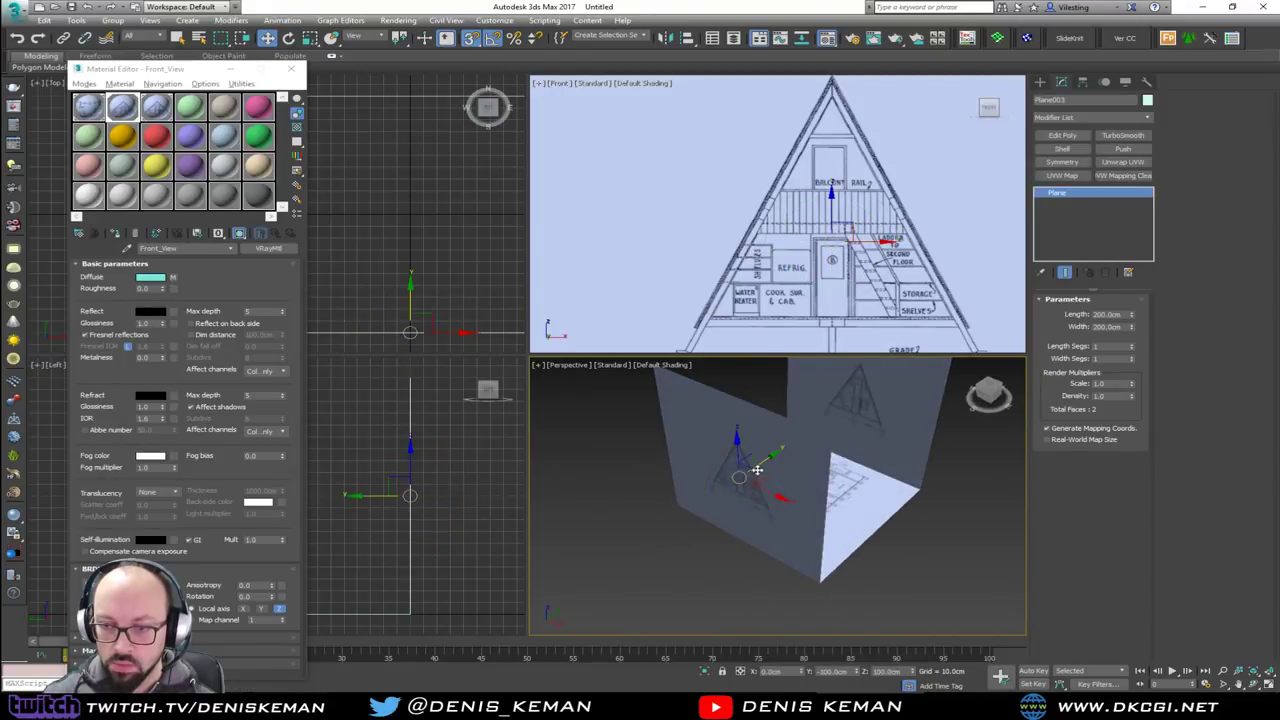
{"action": "left_click_drag", "start_coordinate": [738, 481], "coordinate": [986, 345]}
{"action": "key", "text": "ctrl+z"}
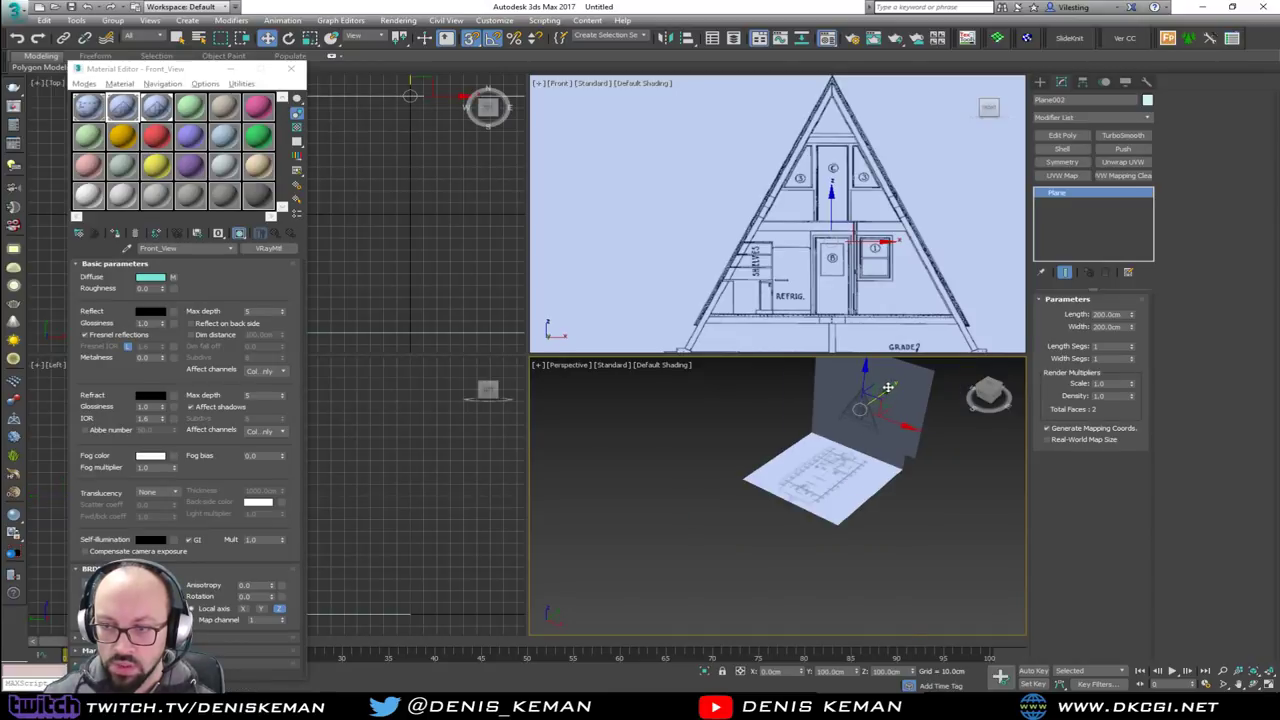
{"action": "left_click_drag", "start_coordinate": [889, 387], "coordinate": [684, 542]}
Enable Backface Cull in the object properties of the back-view plane
{"action": "right_click", "coordinate": [738, 500]}
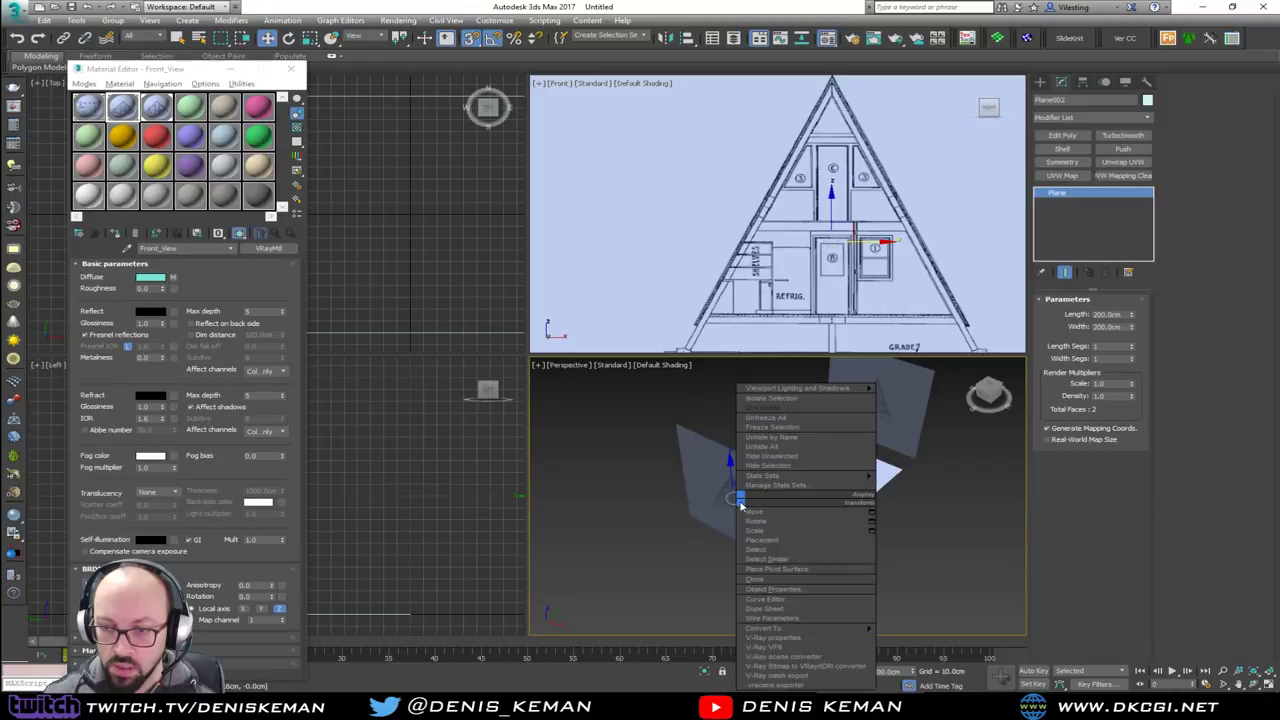
{"action": "left_click", "coordinate": [795, 590]}
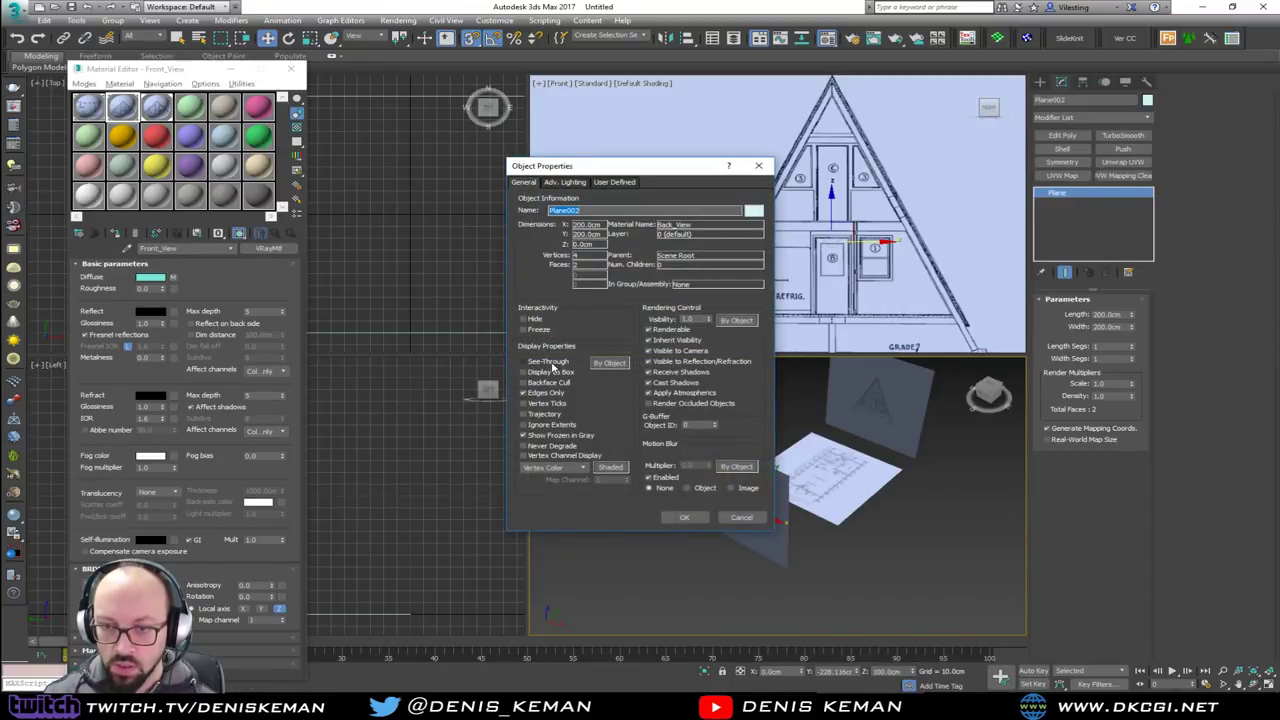
{"action": "left_click", "coordinate": [551, 386]}
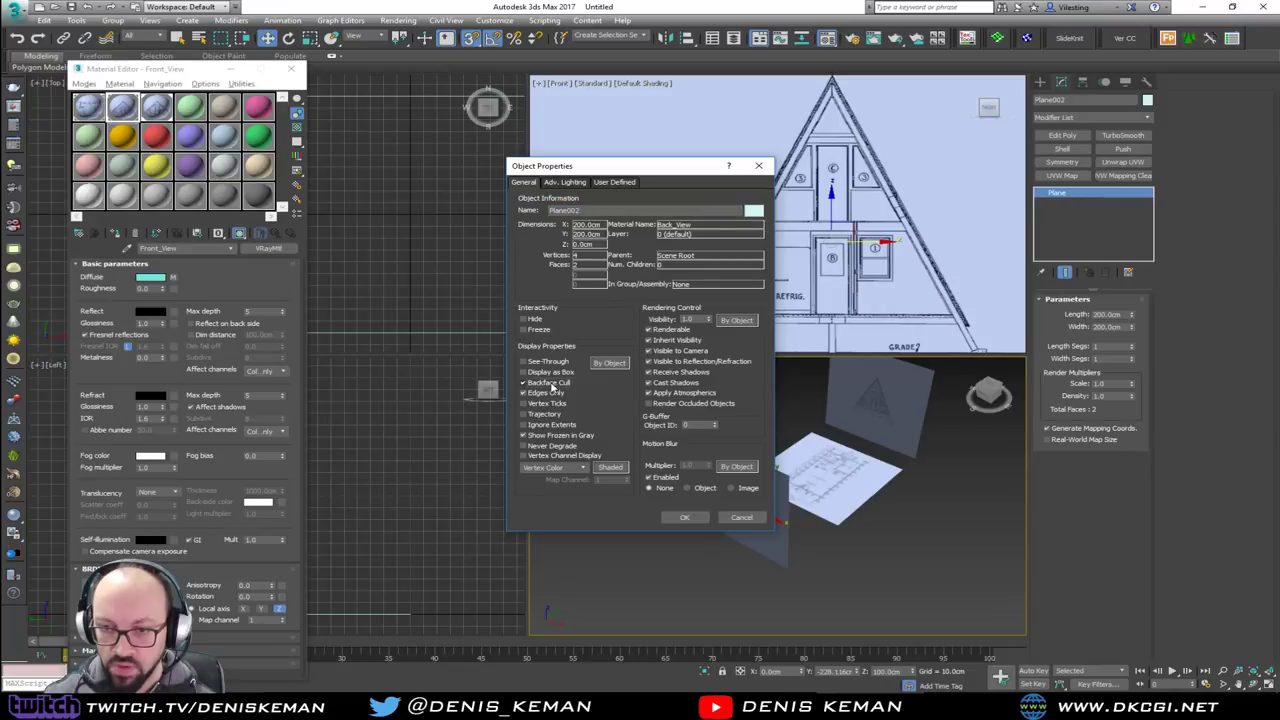
{"action": "left_click", "coordinate": [685, 518]}
Position the front-view plane at about Y -170 cm and enable Backface Cull in its object properties
{"action": "middle_click_drag", "start_coordinate": [738, 485], "coordinate": [645, 513], "text": "alt"}
{"action": "mouse_move", "coordinate": [636, 522]}
{"action": "left_mouse_down"}
{"action": "mouse_move", "coordinate": [848, 407]}
{"action": "mouse_move", "coordinate": [648, 510]}
{"action": "left_mouse_up"}
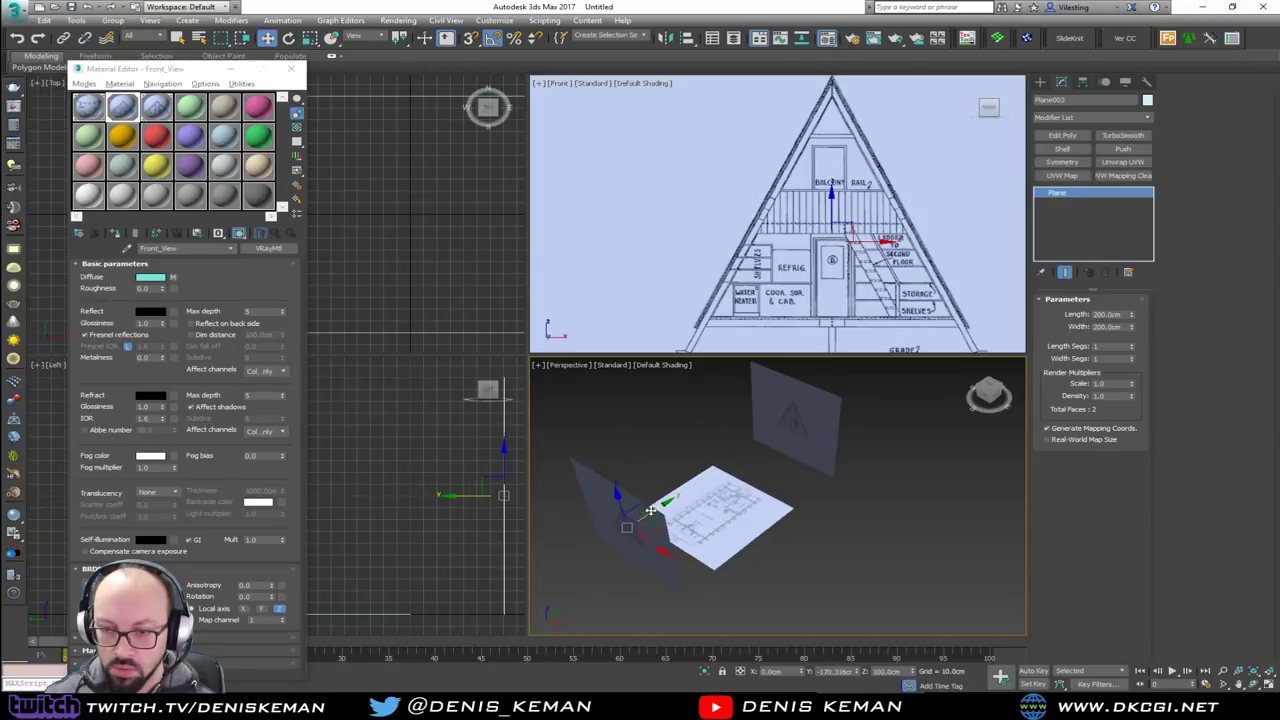
{"action": "middle_click_drag", "start_coordinate": [648, 510], "coordinate": [766, 452], "text": "alt"}
{"action": "right_click", "coordinate": [708, 506]}
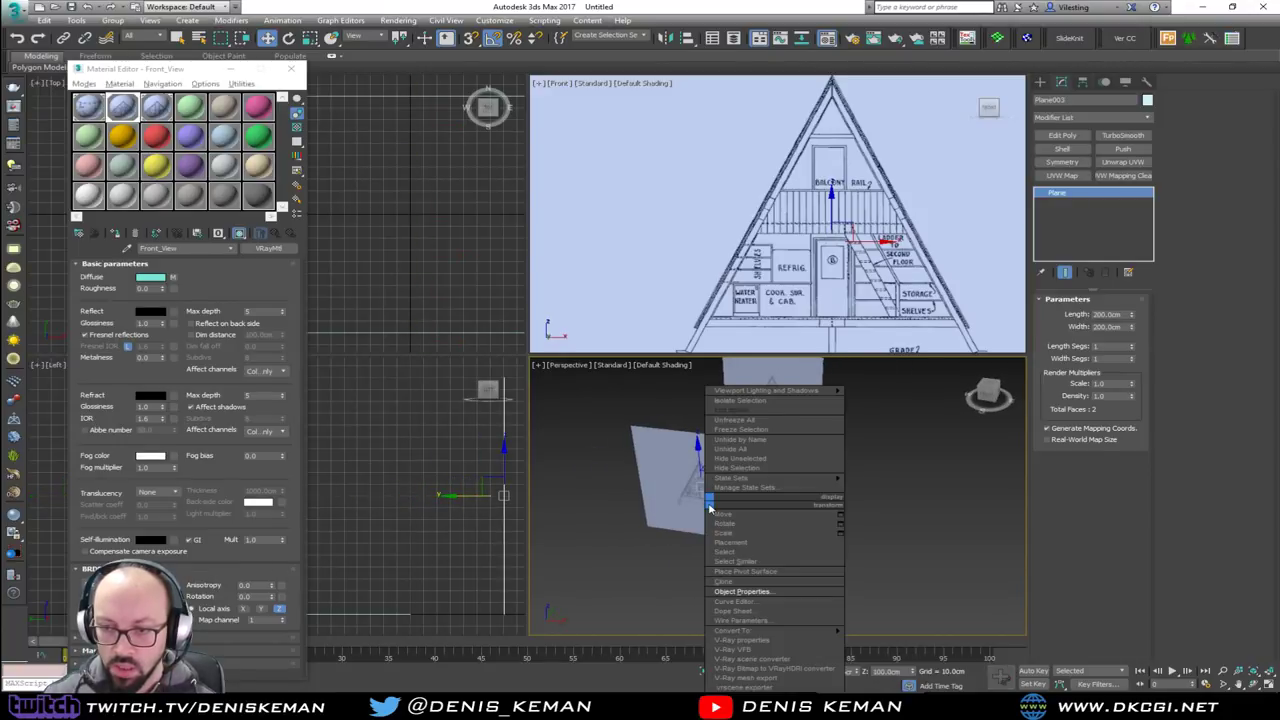
{"action": "left_click", "coordinate": [740, 592]}
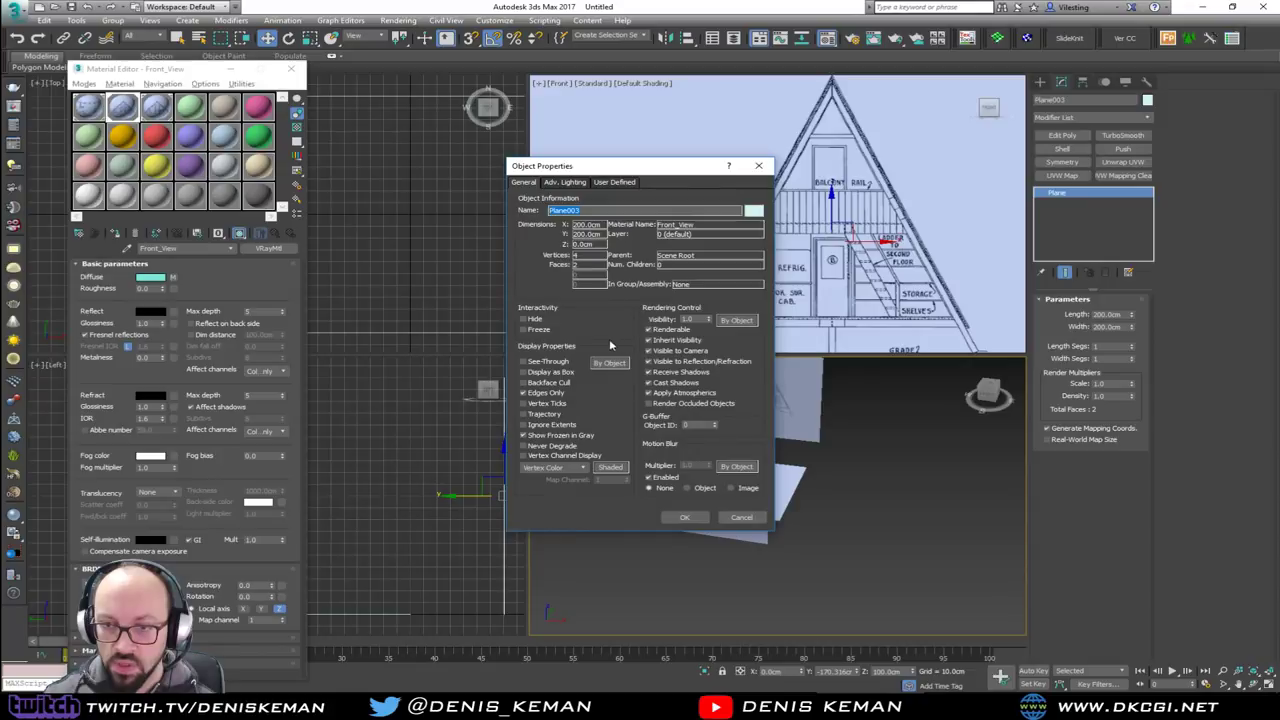
{"action": "left_click", "coordinate": [551, 384]}
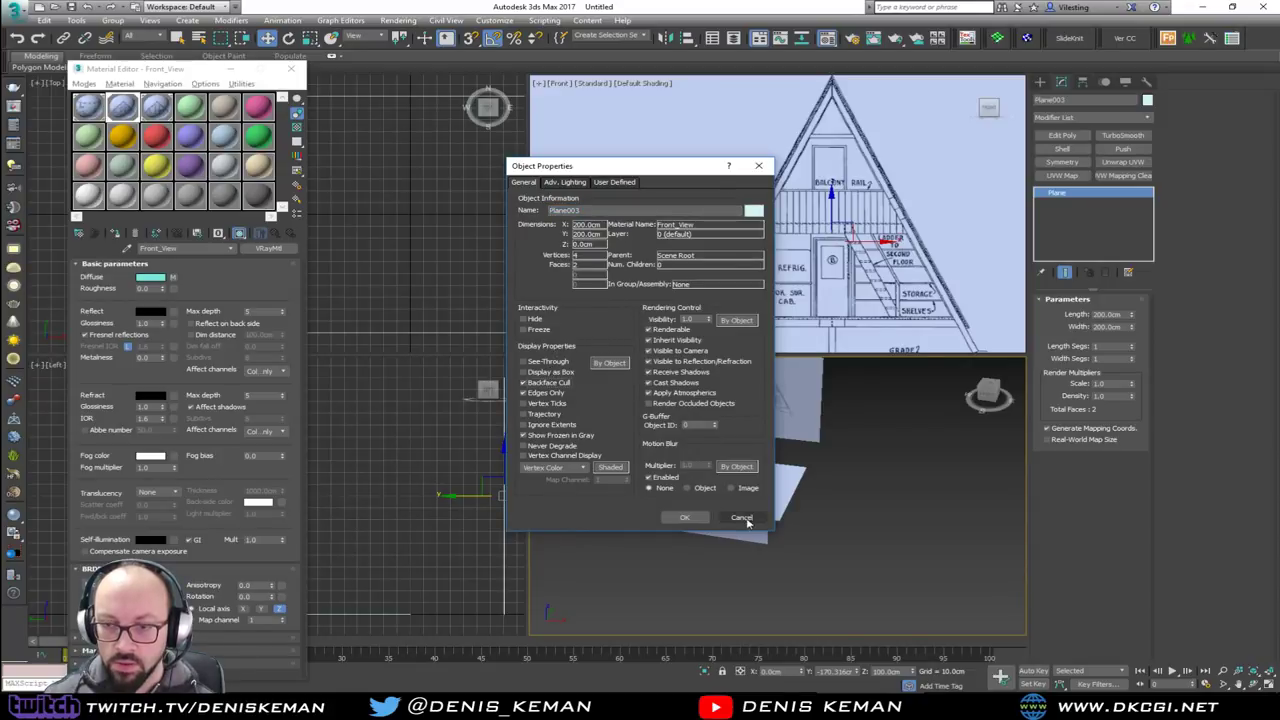
{"action": "left_click", "coordinate": [685, 517]}
Place the front-view plane behind the floor plan and the back-view plane in front of it, rotated 180° about Z
{"action": "mouse_move", "coordinate": [746, 481]}
{"action": "middle_mouse_down", "text": "alt"}
{"action": "mouse_move", "coordinate": [634, 480]}
{"action": "mouse_move", "coordinate": [654, 457]}
{"action": "mouse_move", "coordinate": [744, 488]}
{"action": "middle_mouse_up", "text": "alt"}
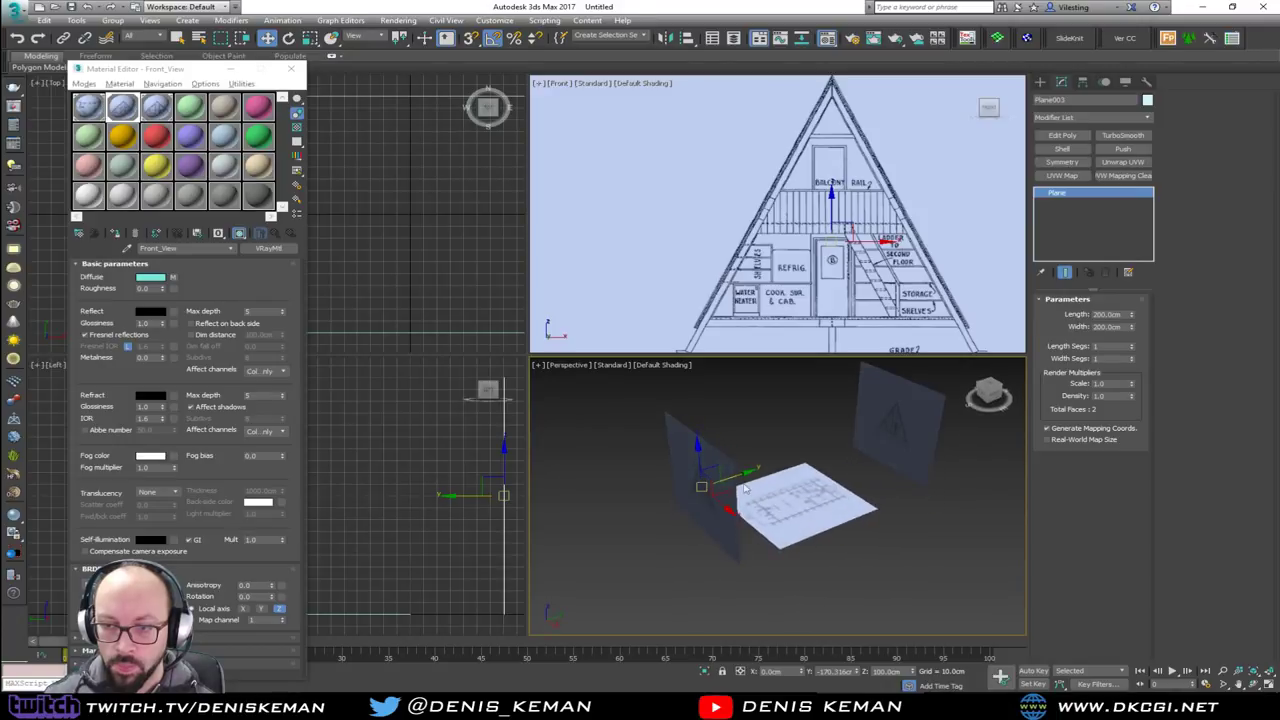
{"action": "mouse_move", "coordinate": [741, 476]}
{"action": "left_mouse_down"}
{"action": "mouse_move", "coordinate": [954, 421]}
{"action": "mouse_move", "coordinate": [706, 481]}
{"action": "mouse_move", "coordinate": [748, 520]}
{"action": "mouse_move", "coordinate": [808, 508]}
{"action": "left_mouse_up"}
{"action": "left_click", "coordinate": [911, 434]}
{"action": "key", "text": "e"}
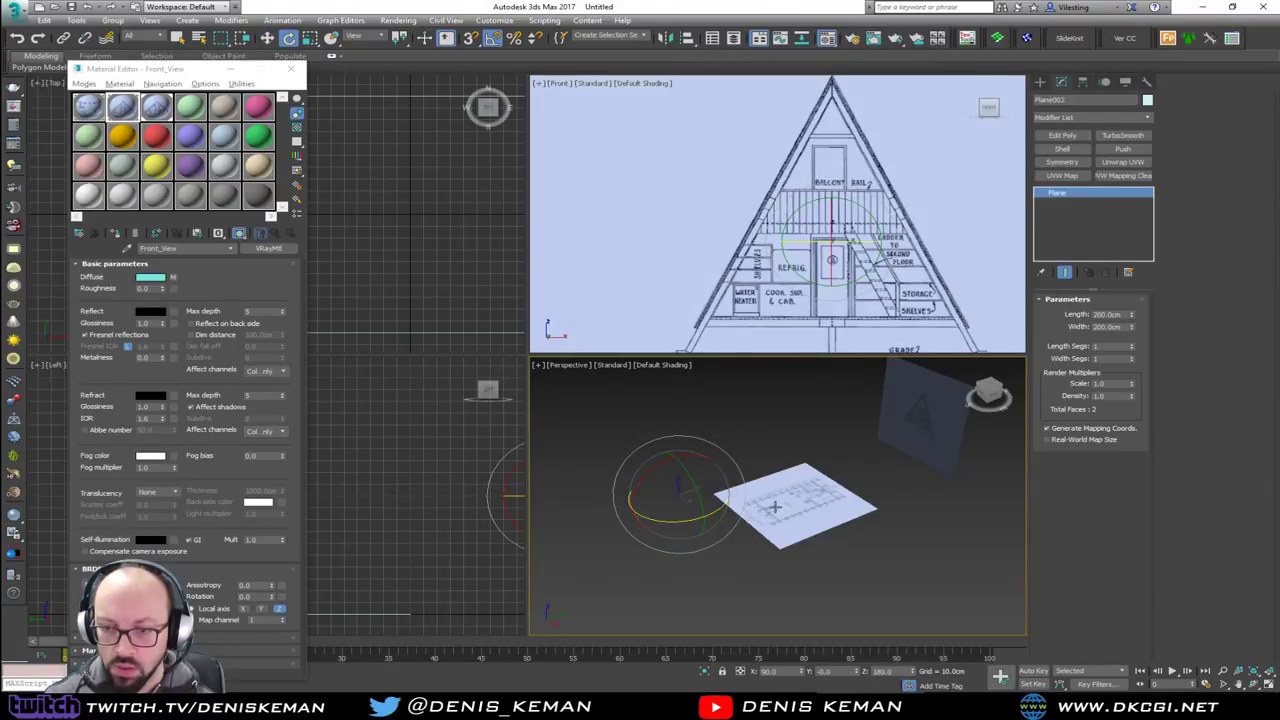
{"action": "mouse_move", "coordinate": [808, 508]}
{"action": "middle_mouse_down", "text": "alt"}
{"action": "mouse_move", "coordinate": [645, 497]}
{"action": "mouse_move", "coordinate": [617, 468]}
{"action": "mouse_move", "coordinate": [690, 515]}
{"action": "mouse_move", "coordinate": [830, 515]}
{"action": "middle_mouse_up", "text": "alt"}
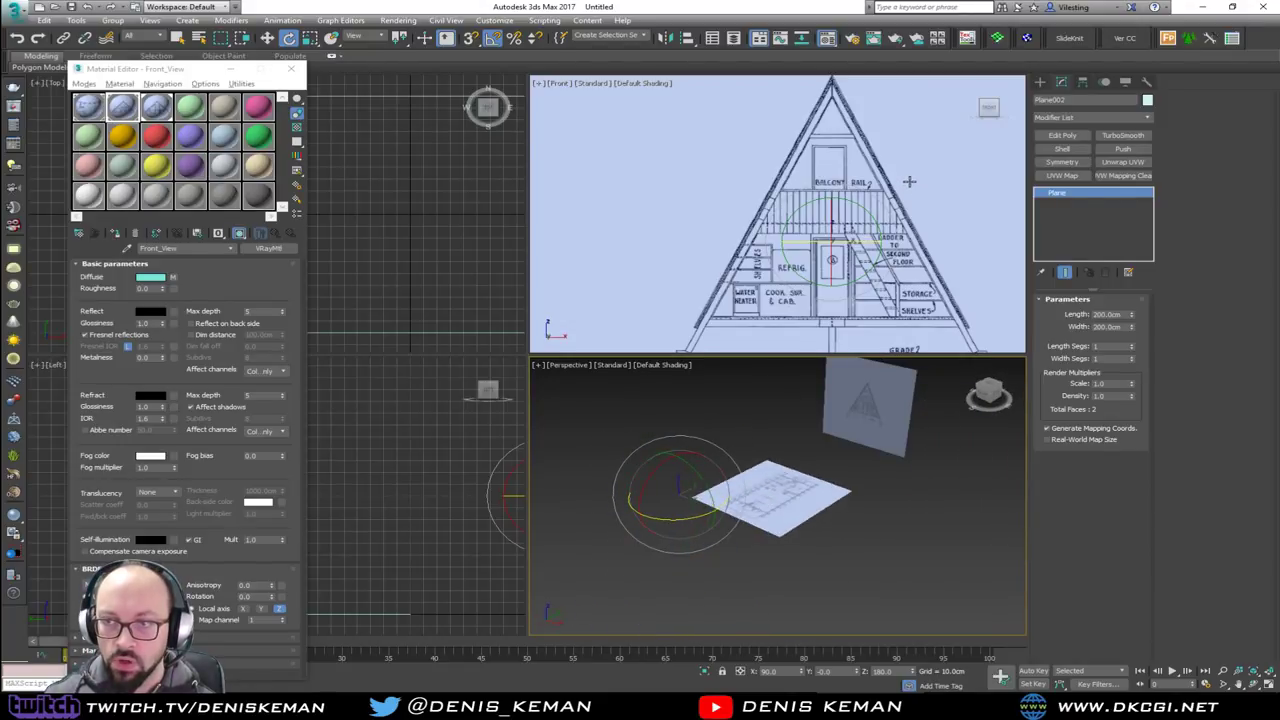
{"action": "left_click", "coordinate": [871, 507]}
{"action": "left_click", "coordinate": [791, 256]}
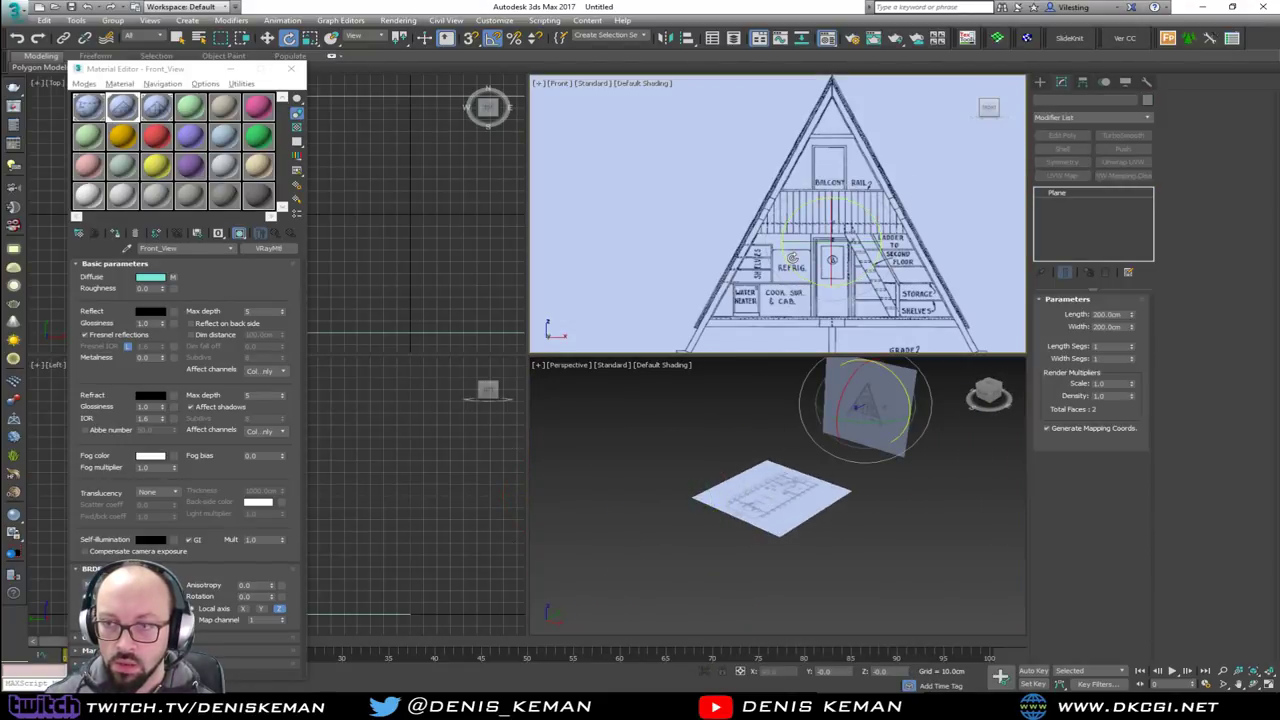
Lower the floor-plan plane along Z so it lies below the two elevation planes
{"action": "left_click", "coordinate": [870, 529]}
{"action": "left_click", "coordinate": [785, 475]}
{"action": "key", "text": "w"}
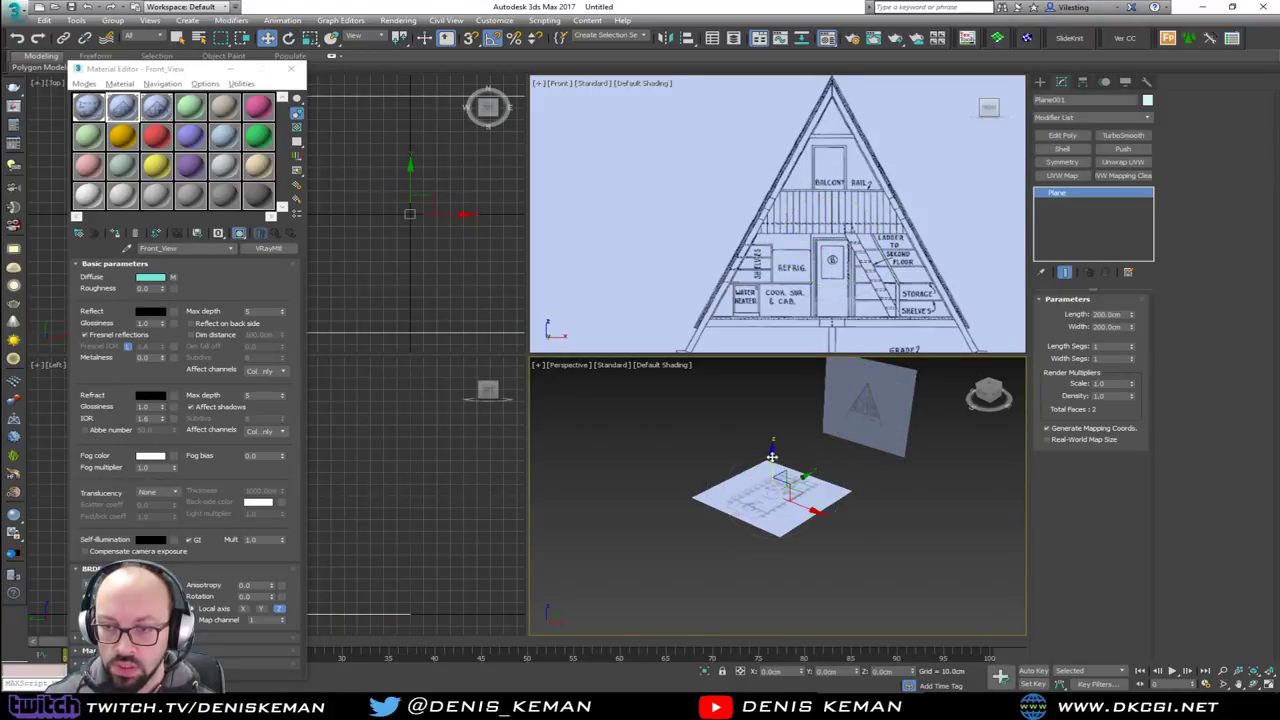
{"action": "left_click_drag", "start_coordinate": [771, 460], "coordinate": [772, 495]}
{"action": "left_click", "coordinate": [859, 463]}
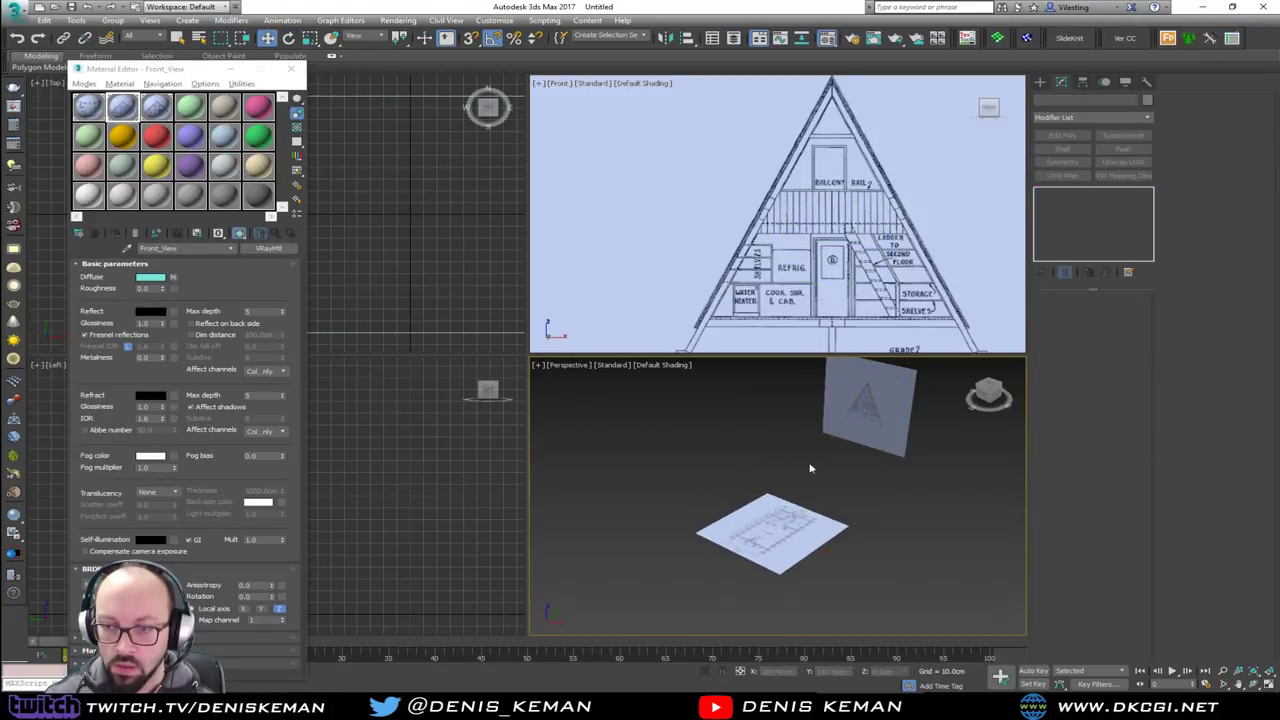
Move the back-view plane further away from the floor plan along the Y axis
{"action": "middle_click_drag", "start_coordinate": [859, 463], "coordinate": [608, 535], "text": "alt"}
{"action": "left_click", "coordinate": [585, 537]}
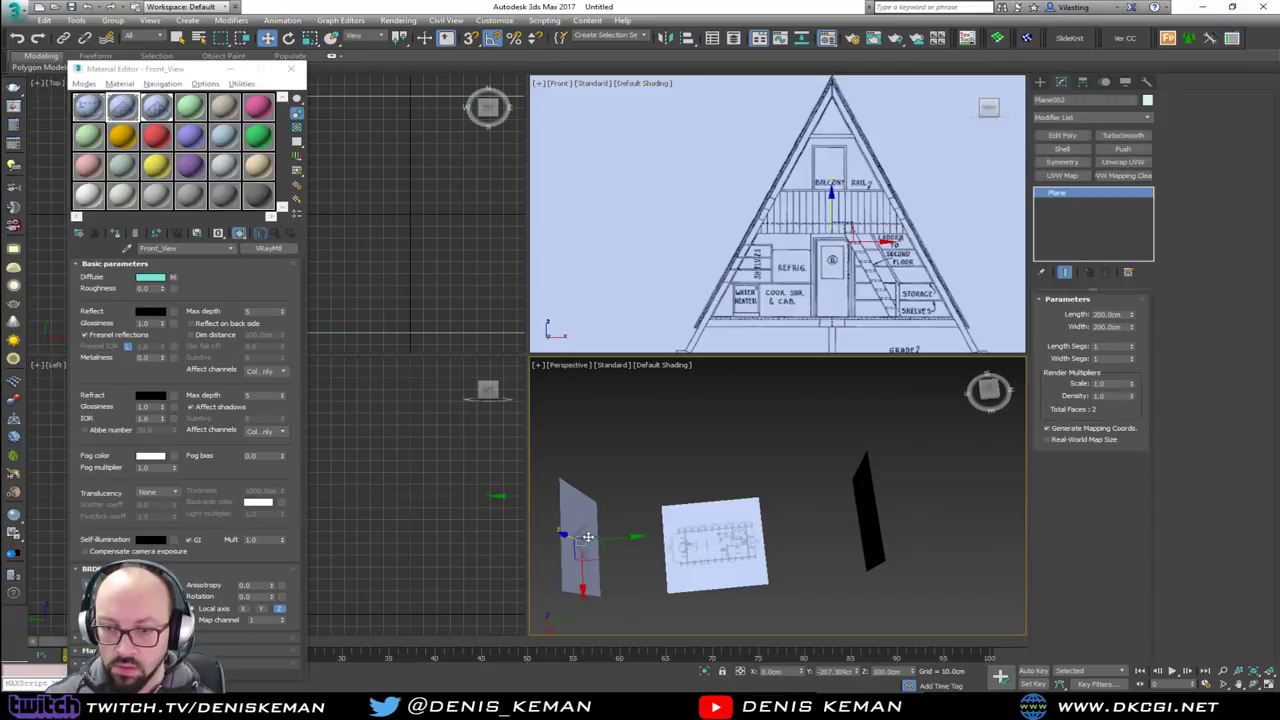
{"action": "left_click_drag", "start_coordinate": [631, 540], "coordinate": [597, 543]}
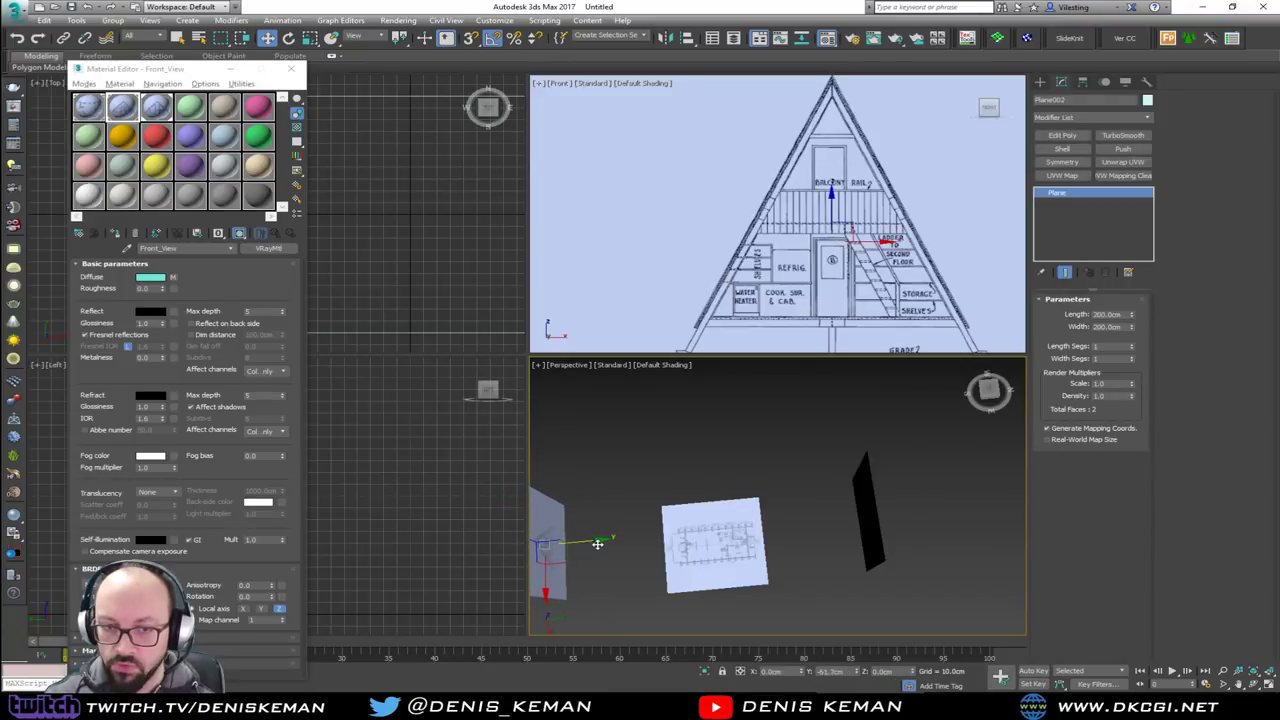
{"action": "left_click", "coordinate": [687, 479]}
Freeze all three reference planes with Backface Cull enabled and Show Frozen in Gray turned off
{"action": "middle_click_drag", "start_coordinate": [687, 479], "coordinate": [690, 430], "text": "alt"}
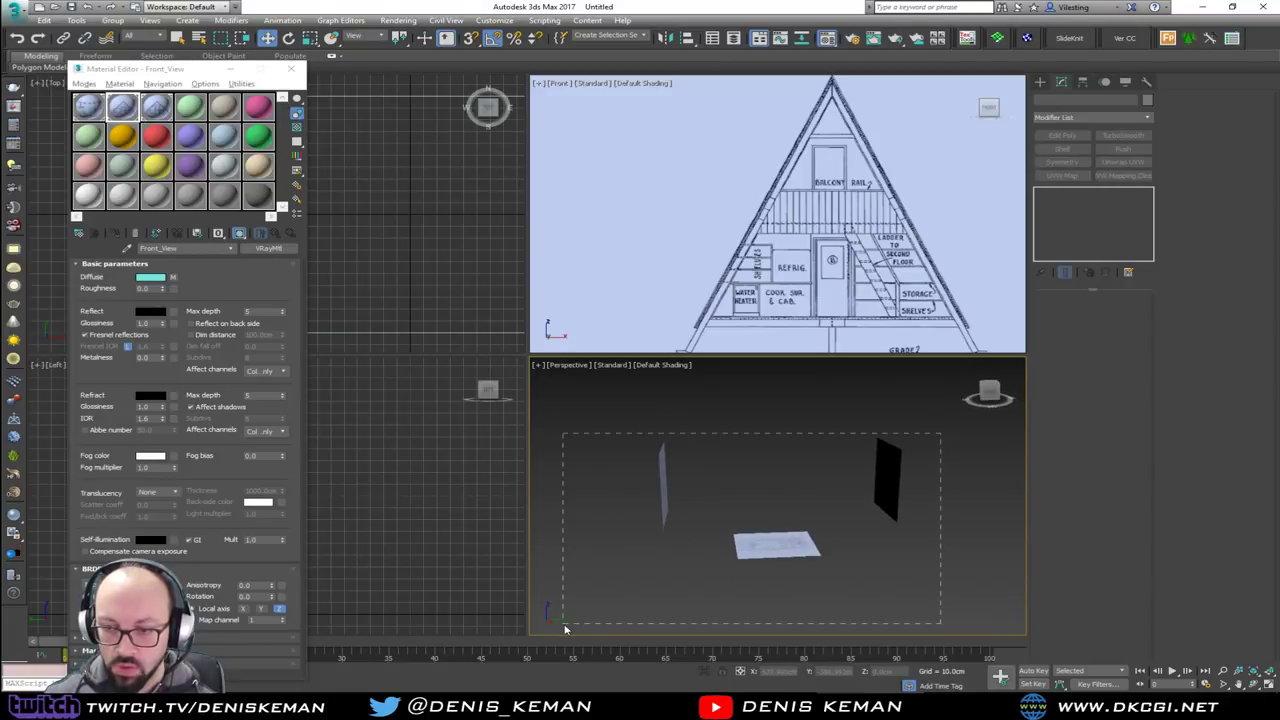
{"action": "left_click_drag", "start_coordinate": [564, 628], "coordinate": [565, 627]}
{"action": "right_click", "coordinate": [771, 509]}
{"action": "left_click", "coordinate": [810, 590]}
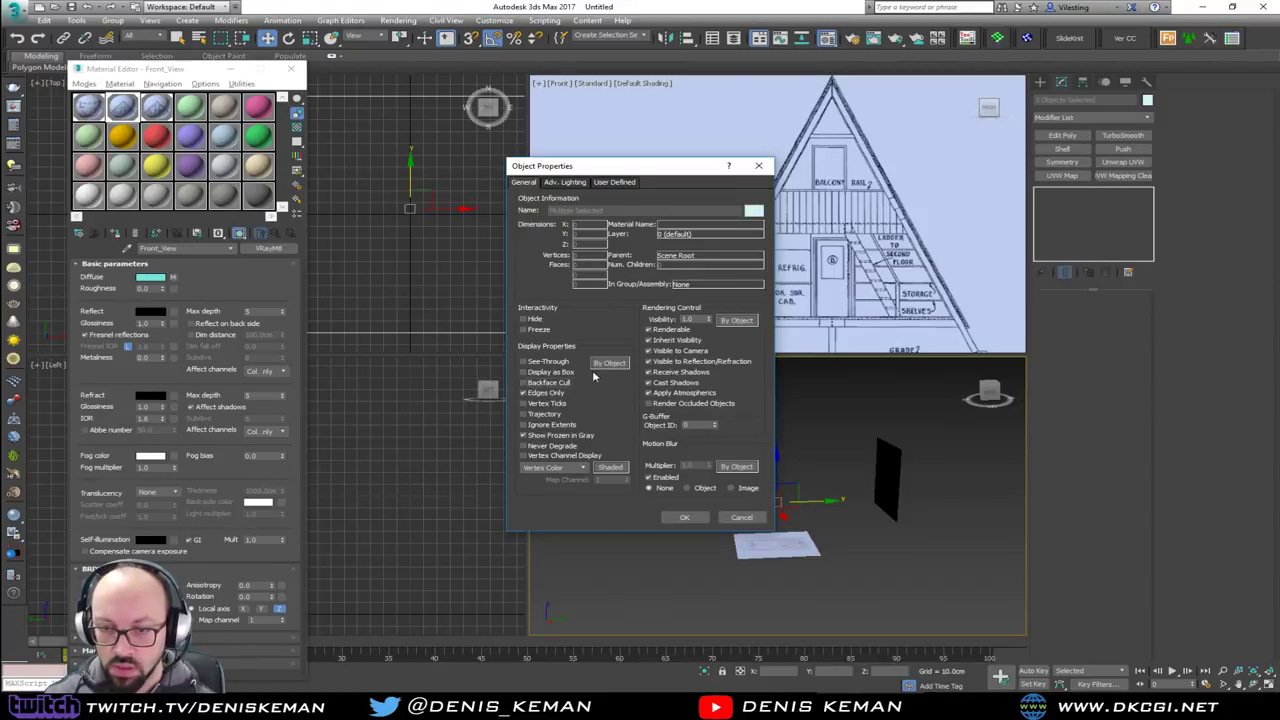
{"action": "left_click", "coordinate": [550, 382]}
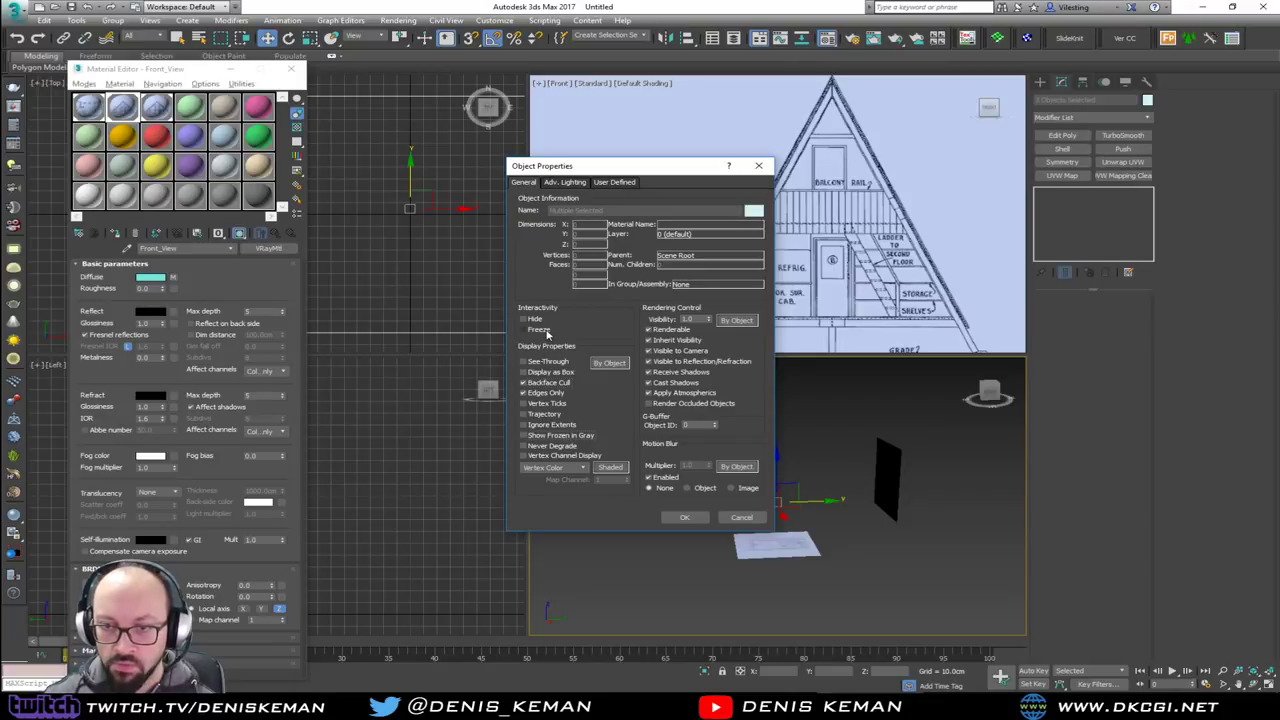
{"action": "left_click", "coordinate": [684, 517]}
{"action": "left_click", "coordinate": [765, 508]}
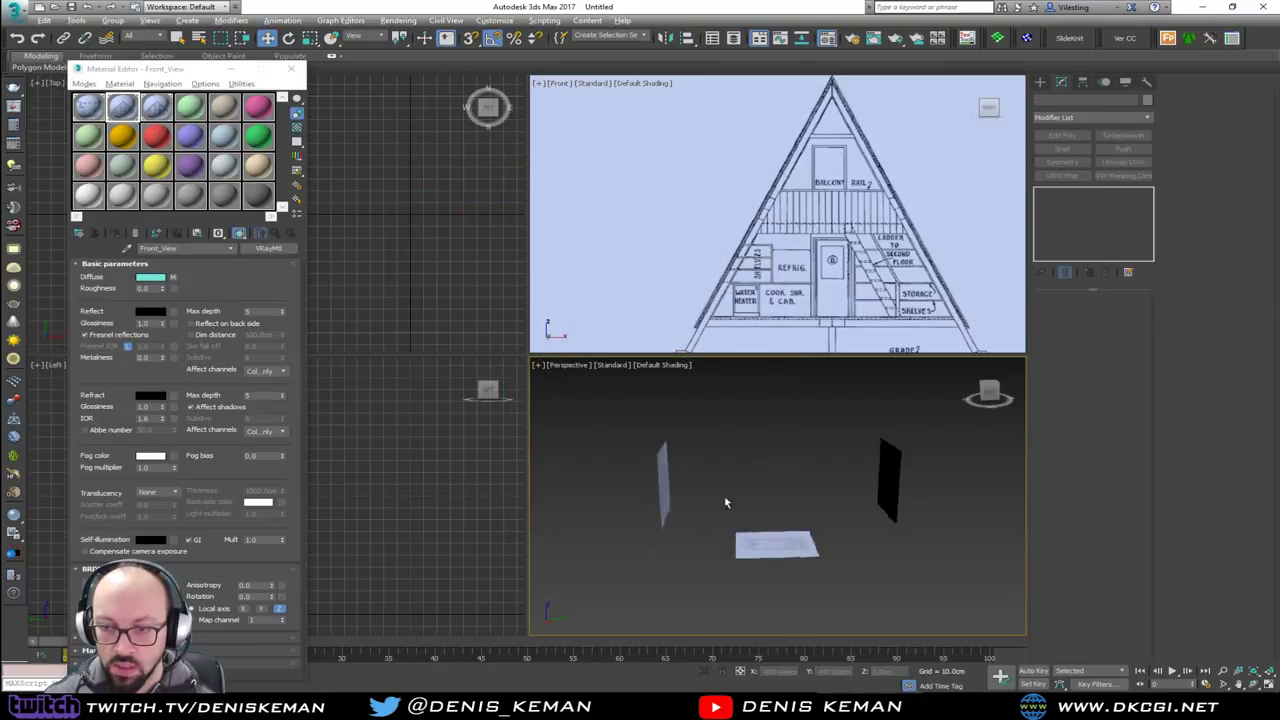
Close the Material Editor, hide the grid in the Top viewport and frame the floor-plan drawing there
{"action": "middle_click_drag", "start_coordinate": [729, 504], "coordinate": [740, 470], "text": "alt"}
{"action": "left_click", "coordinate": [291, 68]}
{"action": "middle_click_drag", "start_coordinate": [333, 280], "coordinate": [238, 239]}
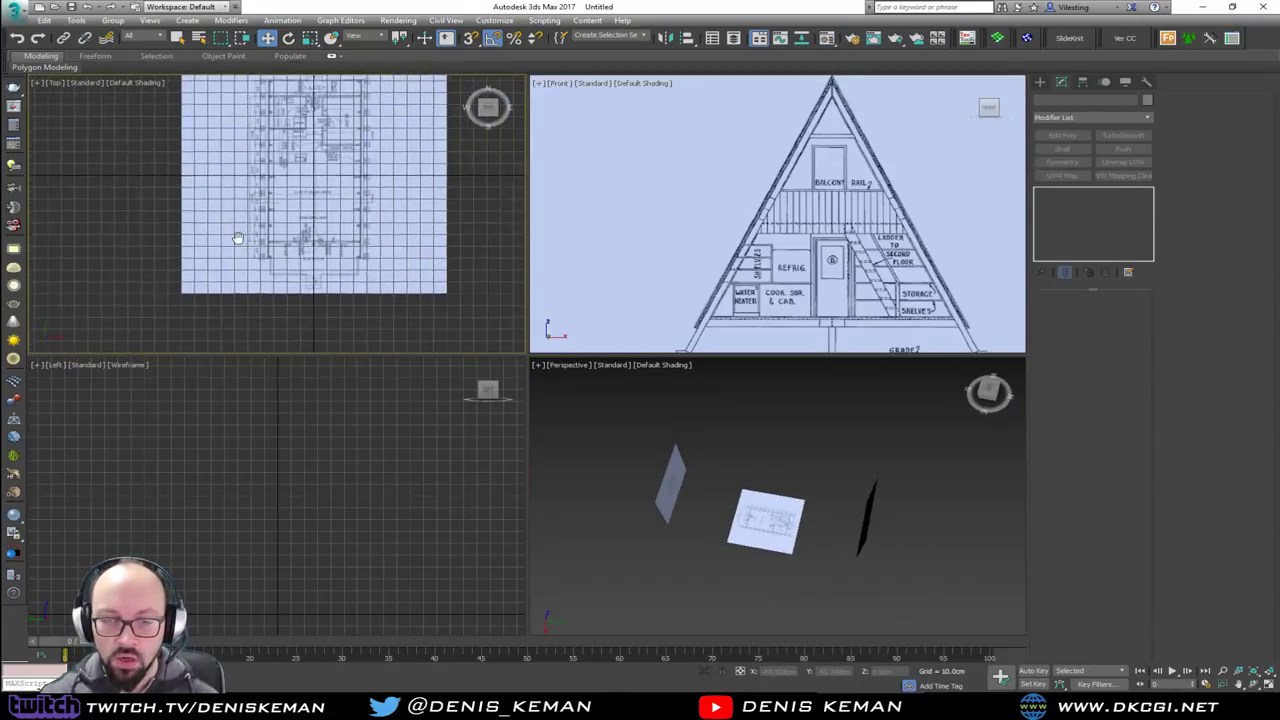
{"action": "scroll", "coordinate": [238, 239], "scroll_direction": "down", "scroll_amount": 1}
{"action": "scroll", "coordinate": [298, 206], "scroll_direction": "up", "scroll_amount": 2}
{"action": "middle_click_drag", "start_coordinate": [298, 204], "coordinate": [304, 238]}
{"action": "scroll", "coordinate": [304, 237], "scroll_direction": "down", "scroll_amount": 3}
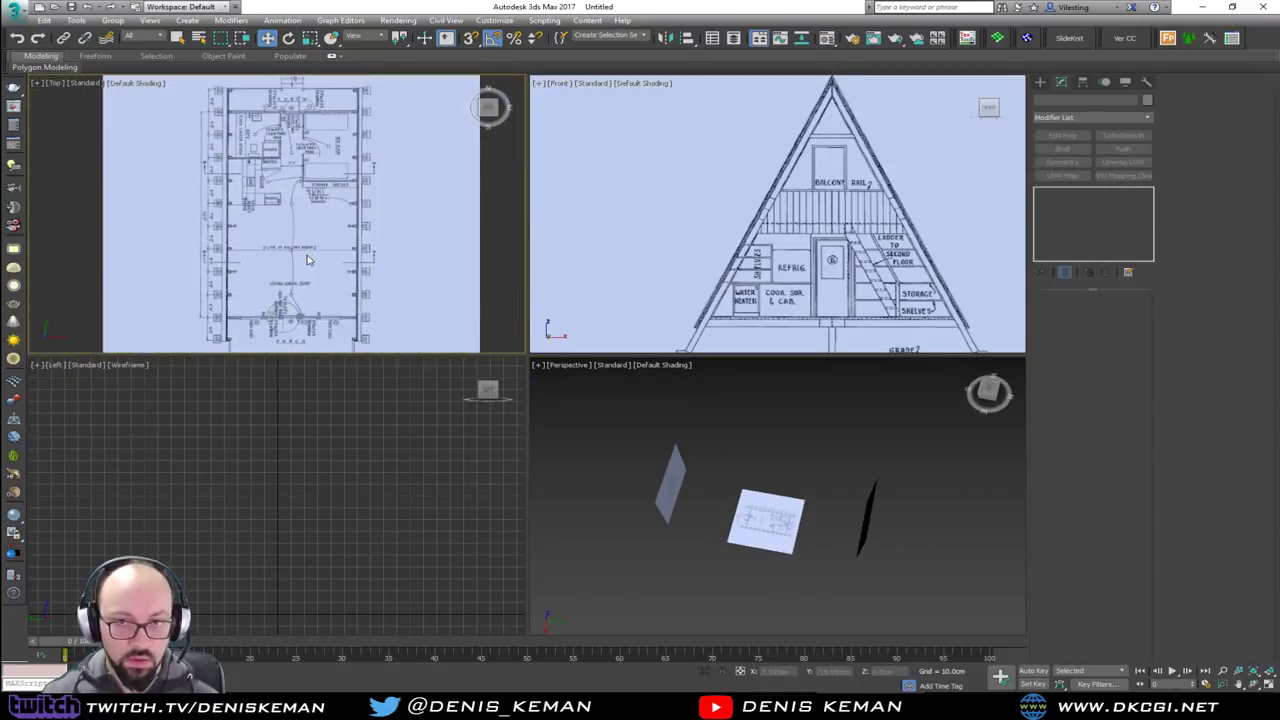
{"action": "scroll", "coordinate": [331, 443], "scroll_direction": "up", "scroll_amount": 4}
{"action": "scroll", "coordinate": [331, 443], "scroll_direction": "up", "scroll_amount": 1}
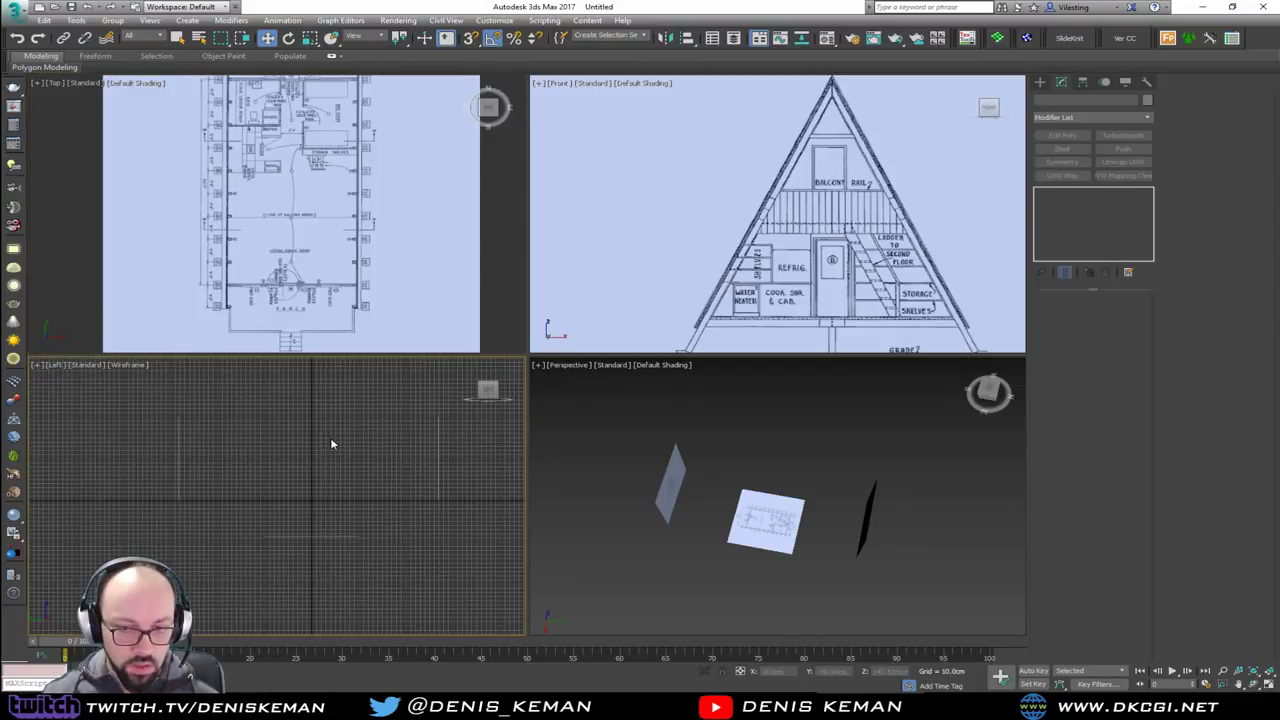
Hide the grid in the Left viewport and frame the reference planes there
{"action": "key", "text": "g"}
{"action": "scroll", "coordinate": [329, 460], "scroll_direction": "up", "scroll_amount": 1}
{"action": "scroll", "coordinate": [328, 463], "scroll_direction": "up", "scroll_amount": 1}
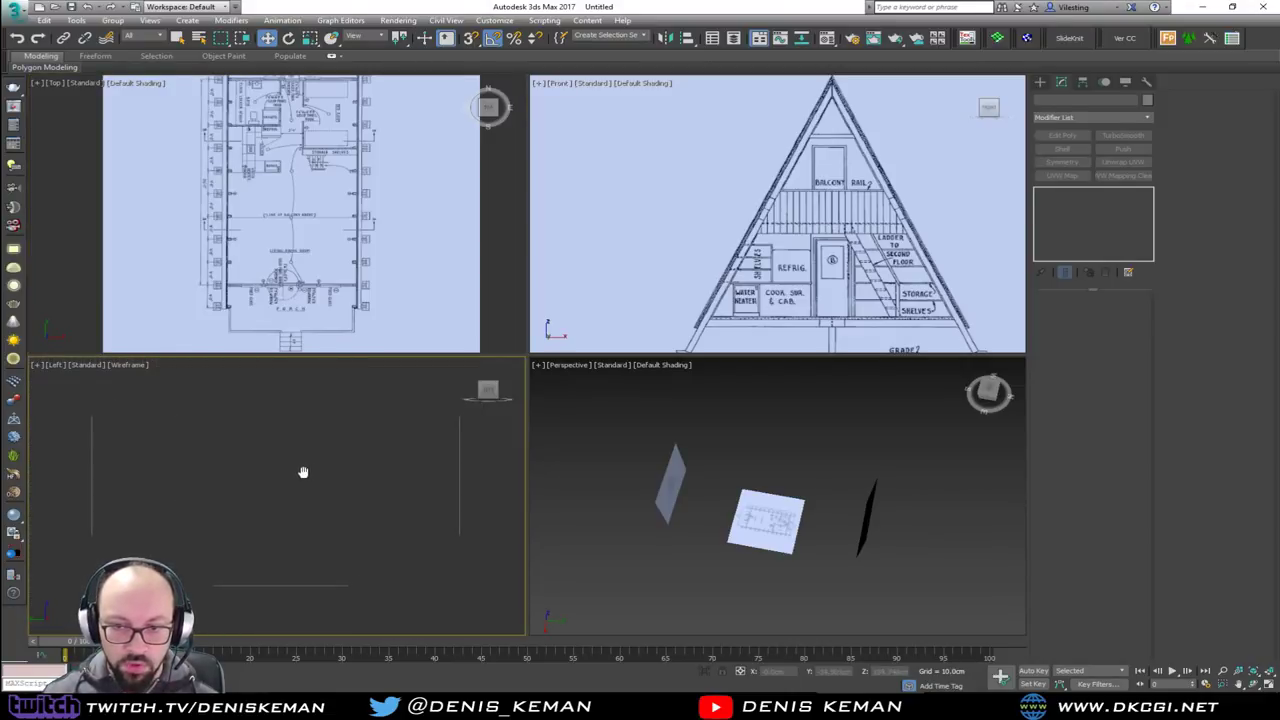
Check the reference planes in the maximized Perspective and Front viewports, including the A-frame front elevation
{"action": "middle_click", "coordinate": [807, 469]}
{"action": "key", "text": "alt+w"}
{"action": "middle_click_drag", "start_coordinate": [571, 411], "coordinate": [470, 348], "text": "alt"}
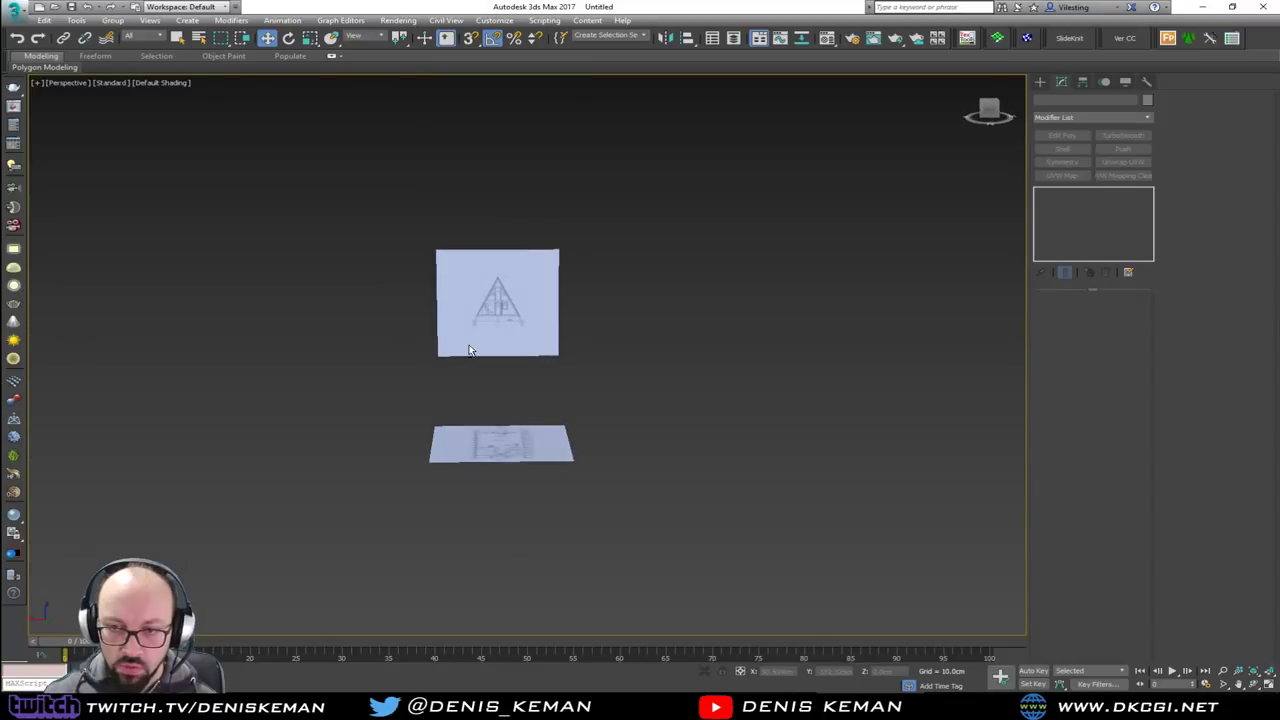
{"action": "key", "text": "alt+w"}
{"action": "middle_click", "coordinate": [731, 229]}
{"action": "key", "text": "alt+w"}
{"action": "middle_click_drag", "start_coordinate": [639, 287], "coordinate": [628, 251]}
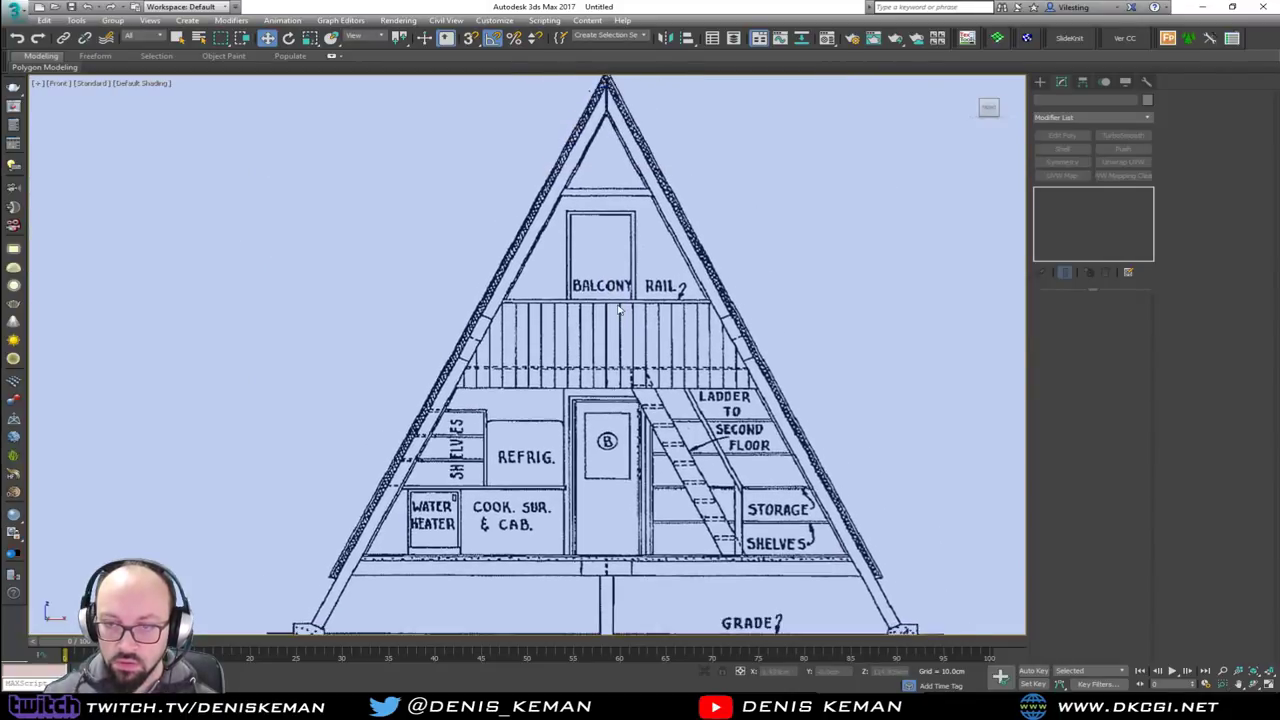
{"action": "key", "text": "alt+w"}
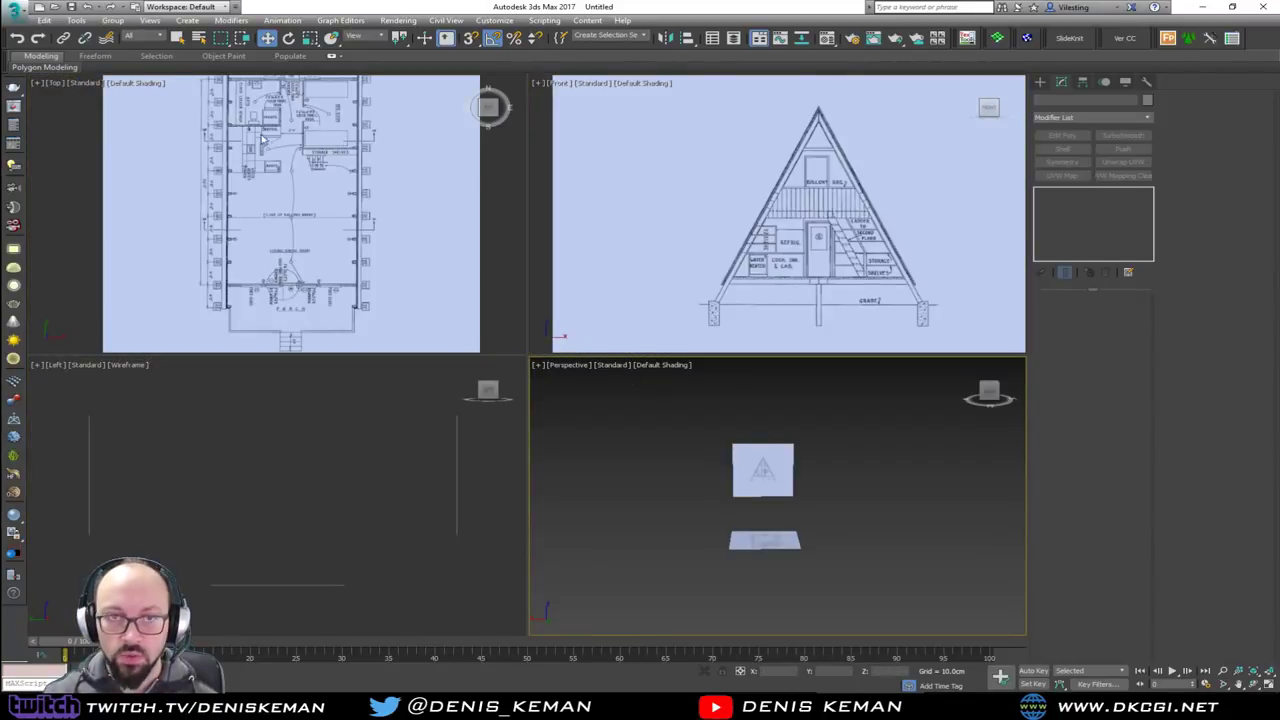
Save the scene as A_Frame_Cottage_01.max
{"action": "left_click", "coordinate": [16, 12]}
{"action": "left_click", "coordinate": [86, 157]}
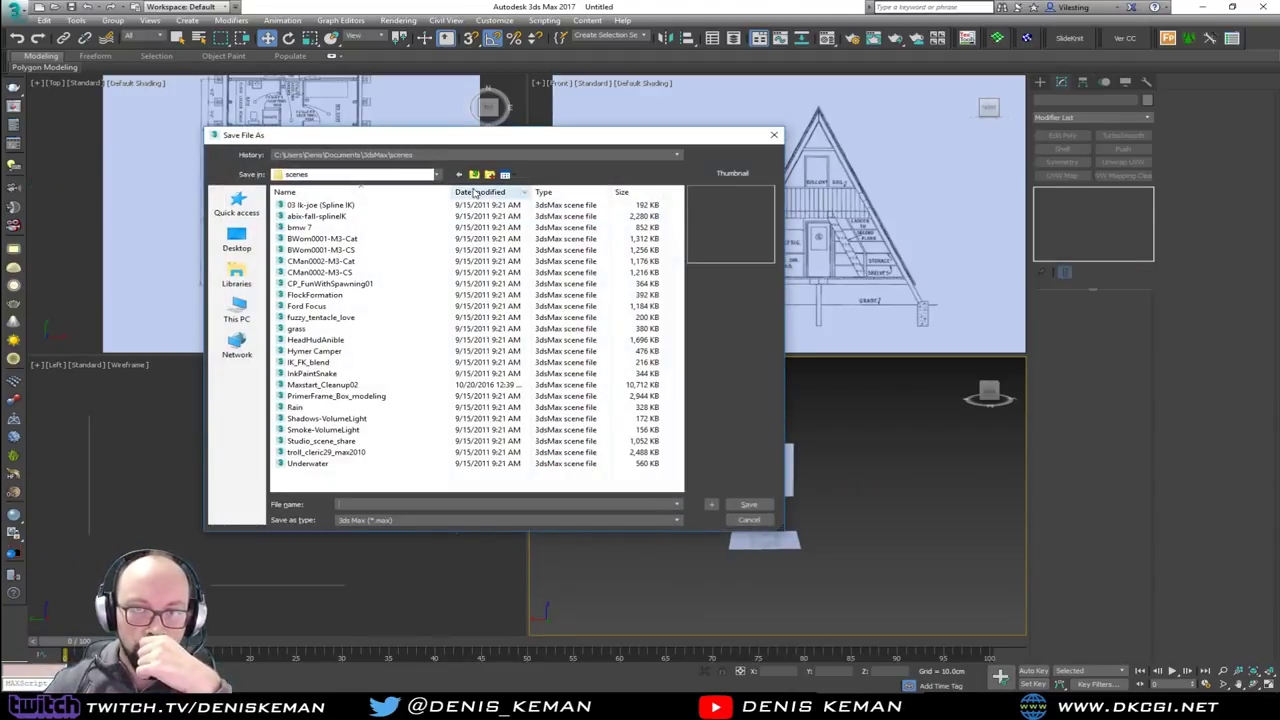
{"action": "left_click_drag", "start_coordinate": [443, 133], "coordinate": [1279, 180]}
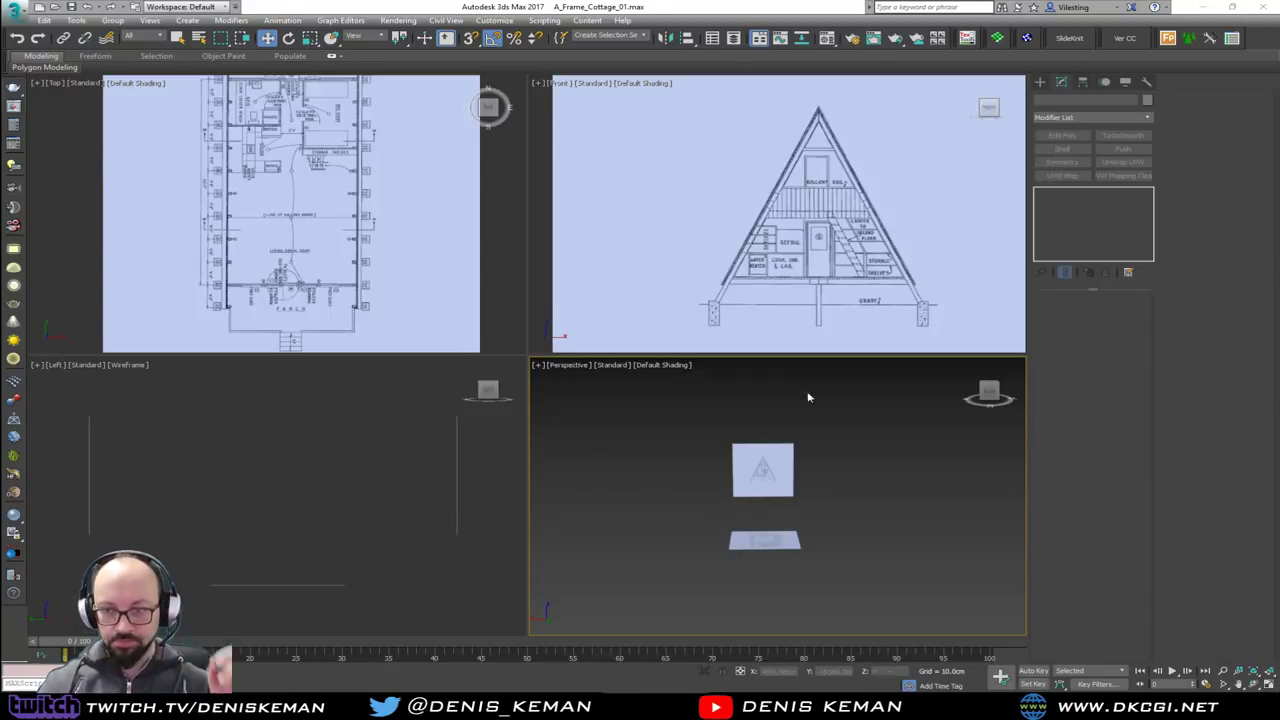
Maximize the Front viewport and fit the whole A-frame elevation drawing in it
{"action": "middle_click_drag", "start_coordinate": [814, 451], "coordinate": [786, 465]}
{"action": "middle_click_drag", "start_coordinate": [825, 250], "coordinate": [736, 258]}
{"action": "scroll", "coordinate": [736, 258], "scroll_direction": "up", "scroll_amount": 3}
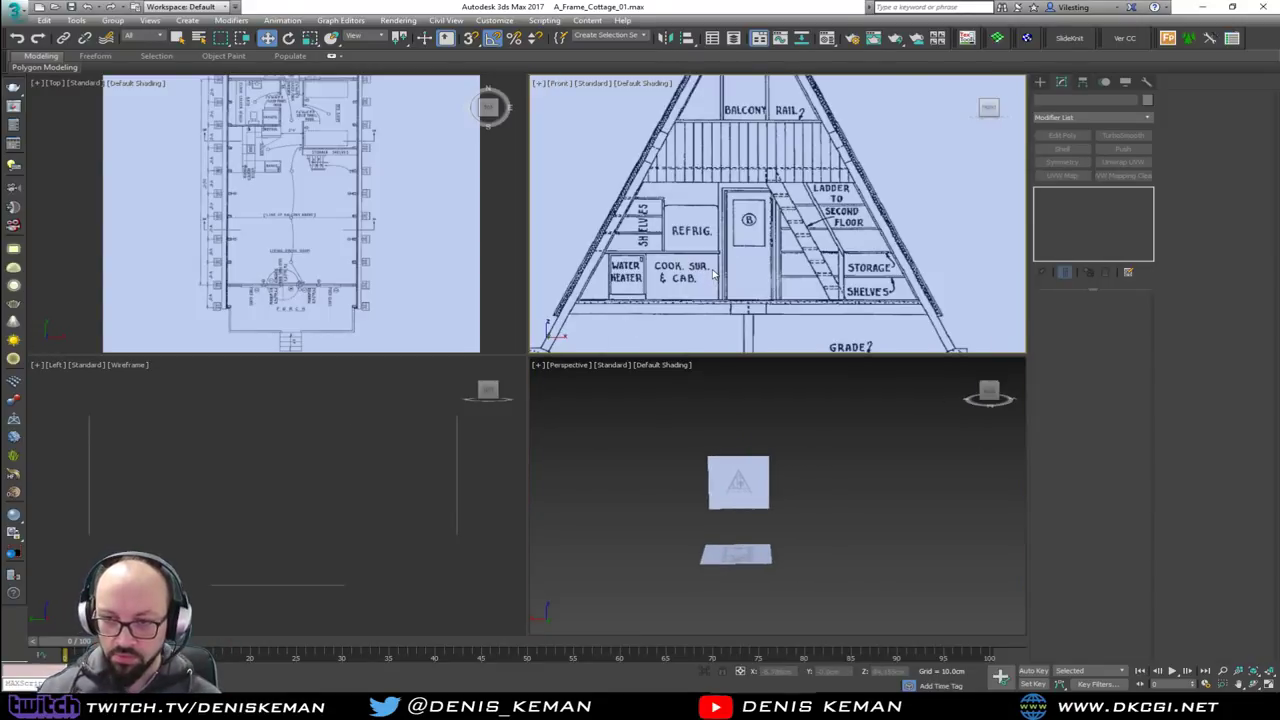
{"action": "scroll", "coordinate": [736, 258], "scroll_direction": "down", "scroll_amount": 2}
{"action": "key", "text": "alt+w"}
{"action": "scroll", "coordinate": [648, 372], "scroll_direction": "down", "scroll_amount": 2}
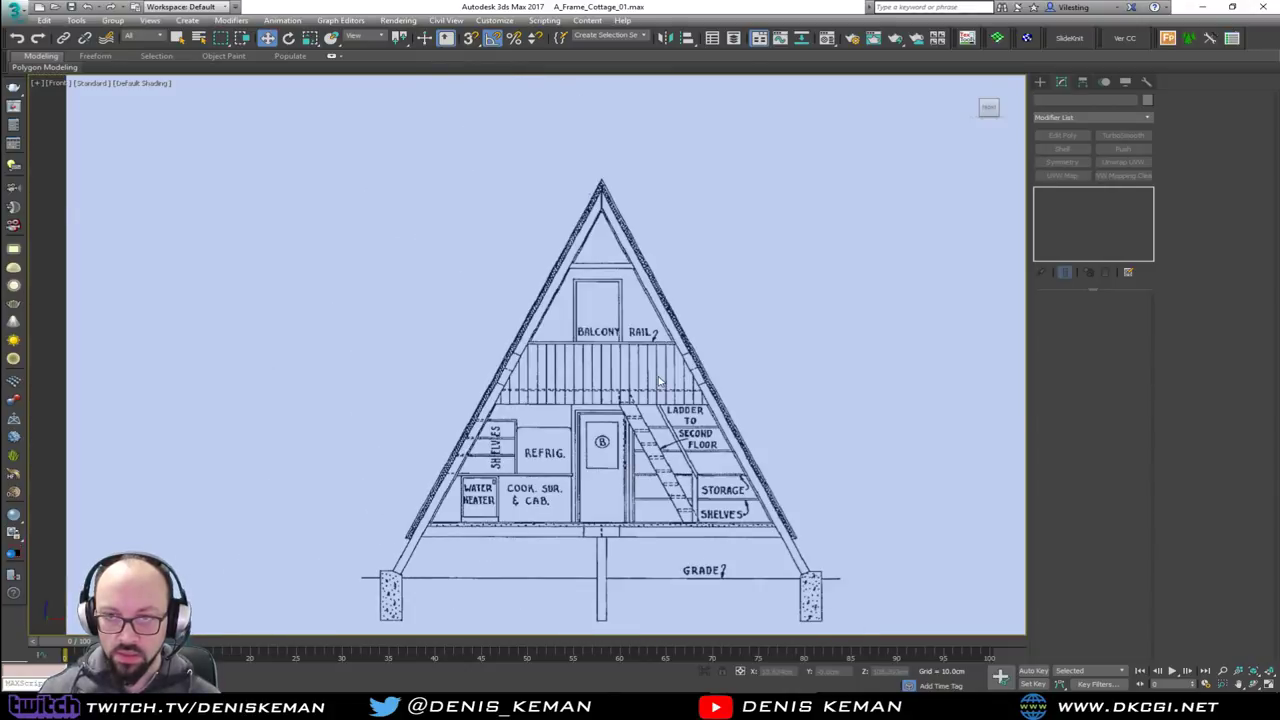
Examine the A-frame front elevation and the dimensions along the floor plan's foundation piers in the Front and Perspective viewports
{"action": "middle_click_drag", "start_coordinate": [605, 475], "coordinate": [650, 352]}
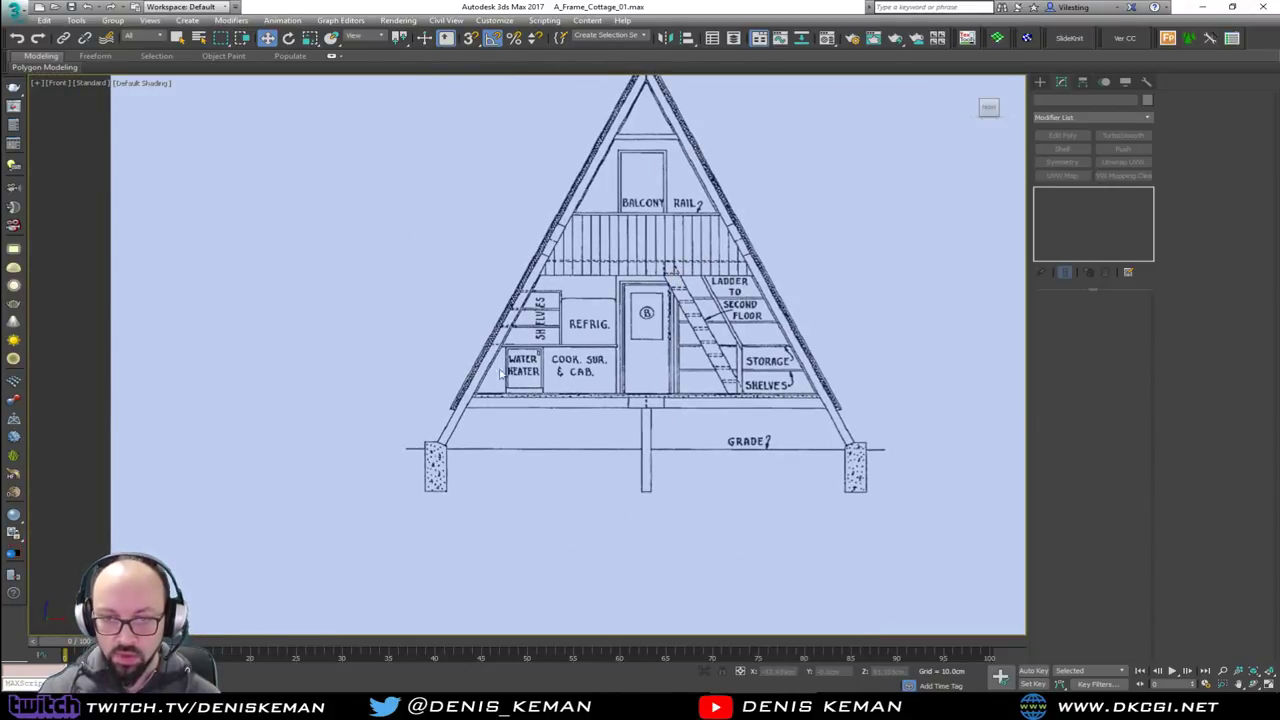
{"action": "middle_click_drag", "start_coordinate": [532, 317], "coordinate": [491, 312]}
{"action": "scroll", "coordinate": [491, 312], "scroll_direction": "down", "scroll_amount": 2}
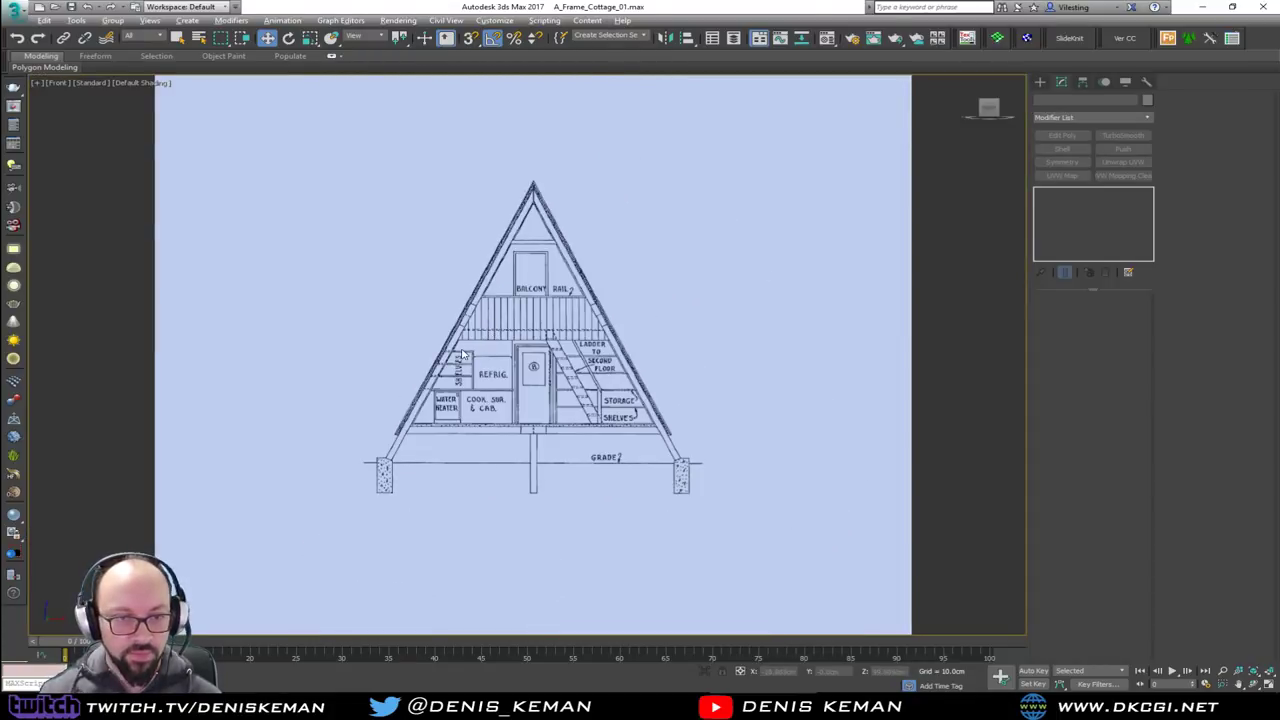
{"action": "key", "text": "alt+w"}
{"action": "key", "text": "alt+w"}
{"action": "middle_click_drag", "start_coordinate": [617, 437], "coordinate": [667, 490], "text": "alt"}
{"action": "scroll", "coordinate": [483, 470], "scroll_direction": "up", "scroll_amount": 5}
{"action": "middle_click_drag", "start_coordinate": [505, 440], "coordinate": [557, 455], "text": "alt"}
{"action": "scroll", "coordinate": [557, 455], "scroll_direction": "up", "scroll_amount": 6}
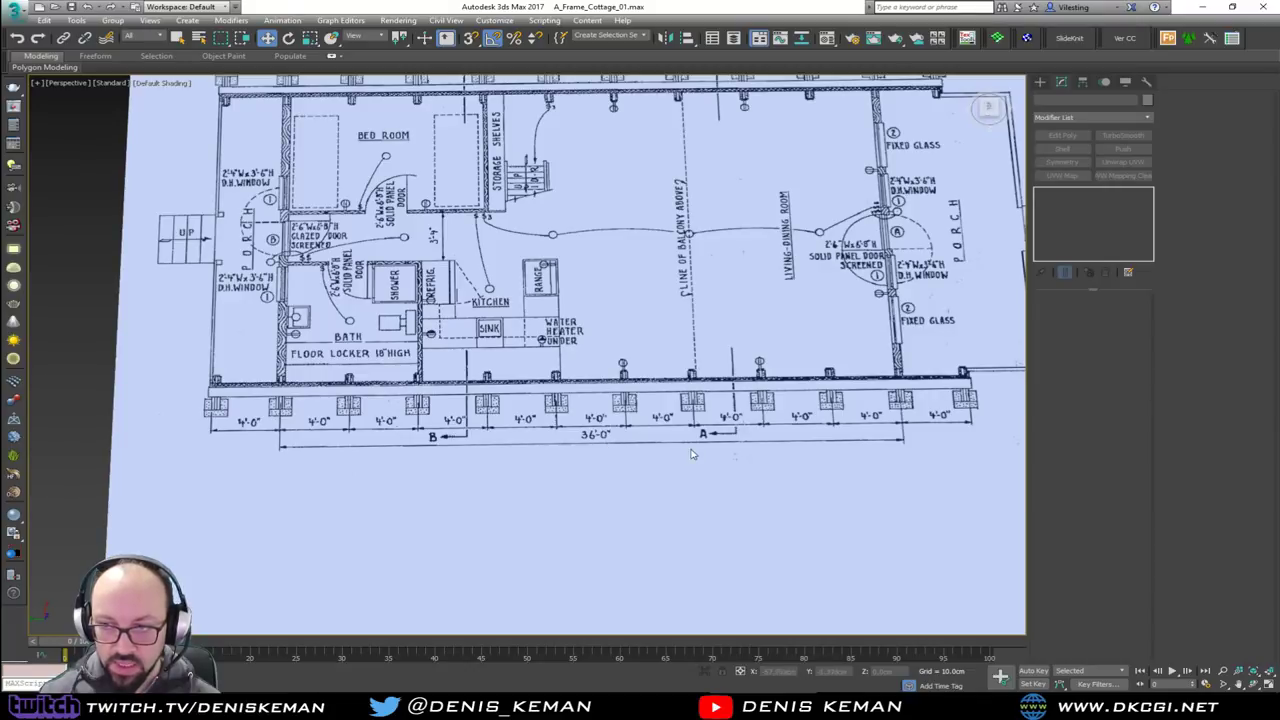
{"action": "middle_click_drag", "start_coordinate": [703, 436], "coordinate": [615, 486]}
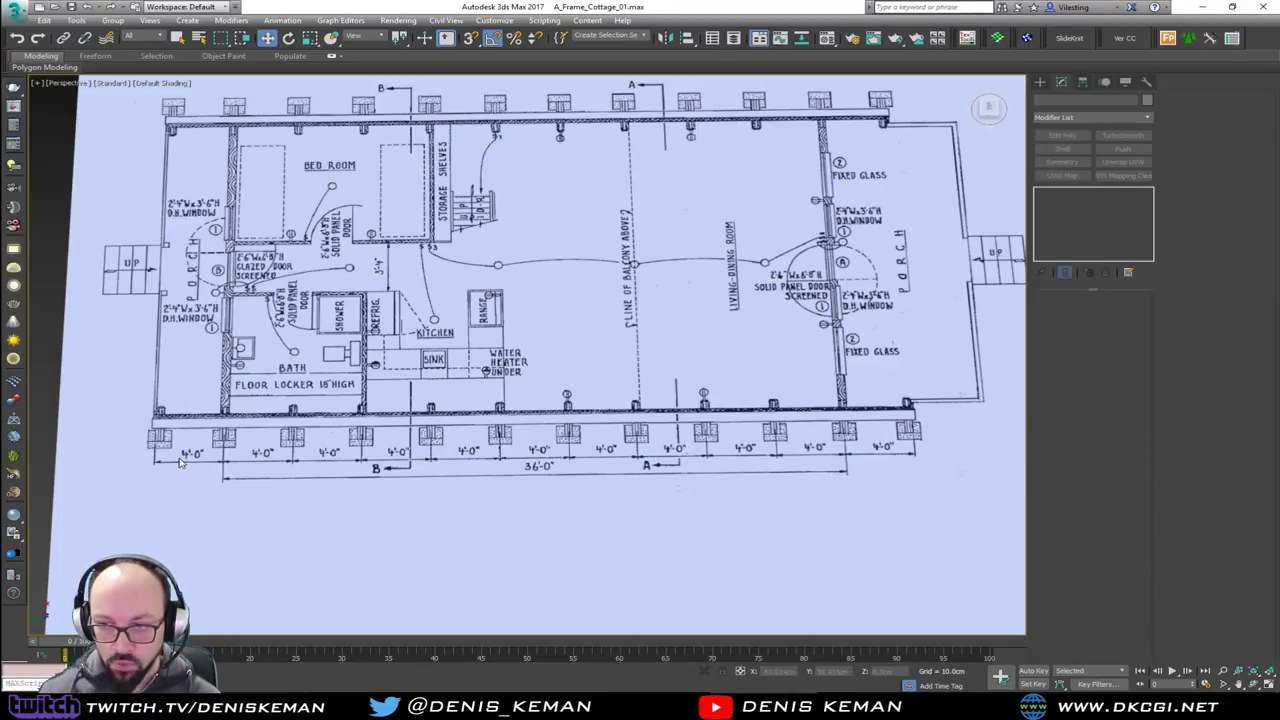
{"action": "middle_click_drag", "start_coordinate": [882, 450], "coordinate": [849, 511]}
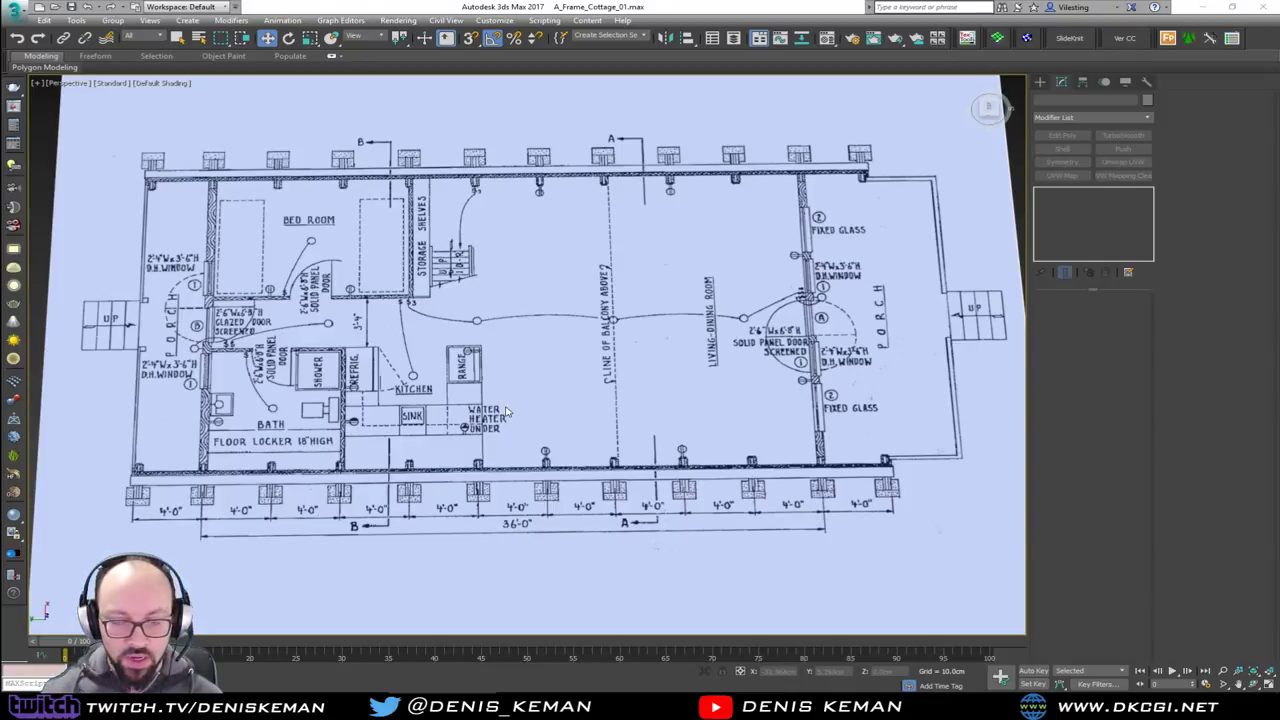
Draw a box about 106 cm long, 4 cm wide and 53 cm high beside the floor plan in the Top viewport
{"action": "scroll", "coordinate": [508, 400], "scroll_direction": "down", "scroll_amount": 3}
{"action": "key", "text": "alt+w"}
{"action": "left_click", "coordinate": [391, 260]}
{"action": "key", "text": "alt+w"}
{"action": "scroll", "coordinate": [490, 243], "scroll_direction": "down", "scroll_amount": 2}
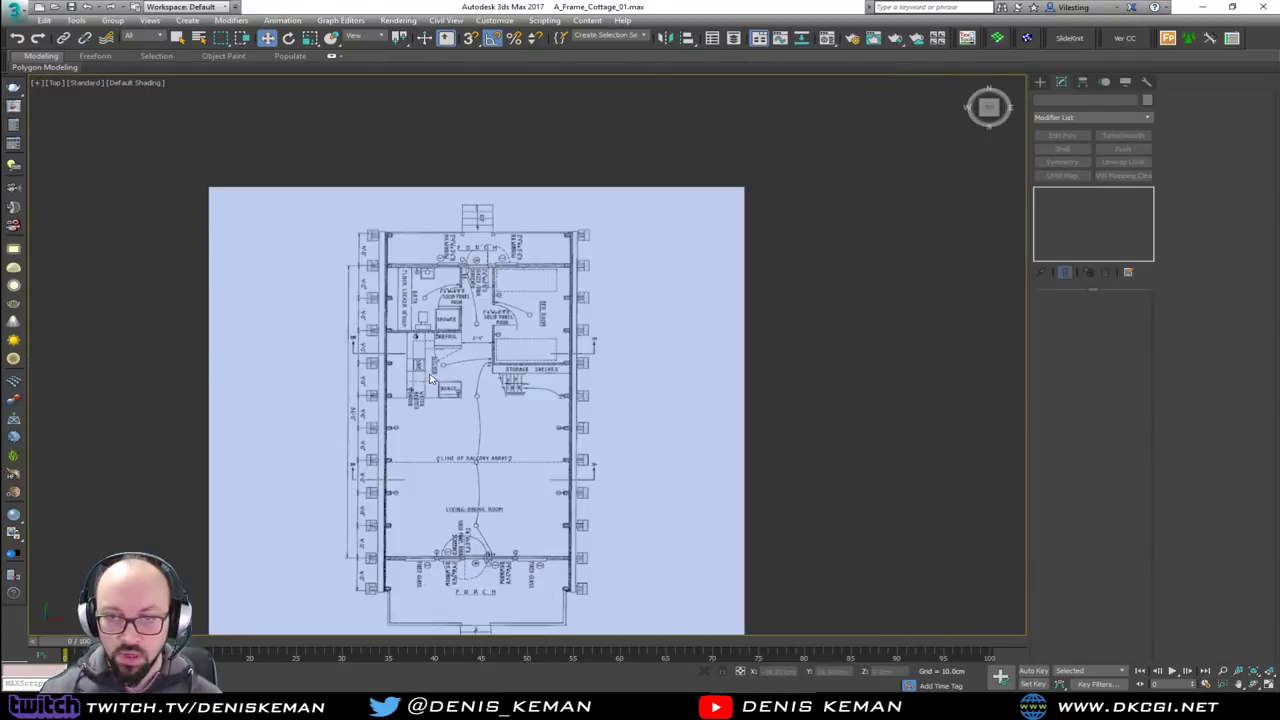
{"action": "left_click", "coordinate": [1040, 82]}
{"action": "left_click", "coordinate": [1078, 154]}
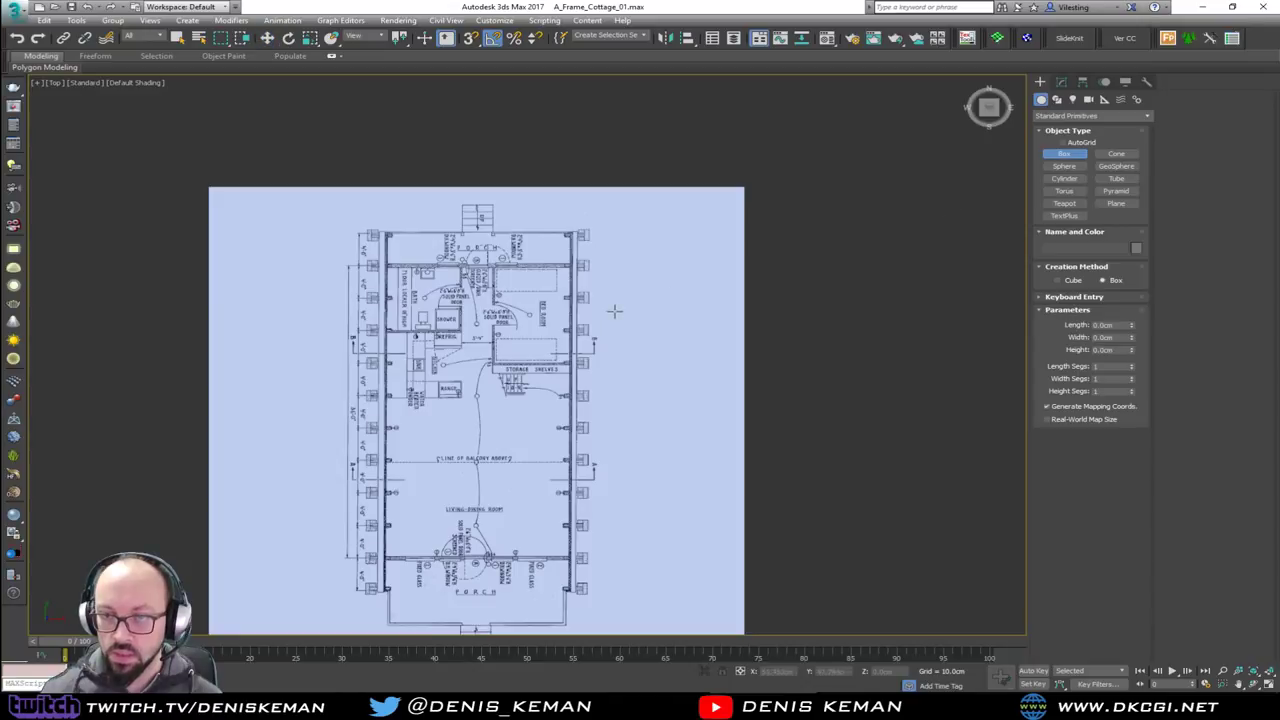
{"action": "left_click_drag", "start_coordinate": [624, 230], "coordinate": [634, 481]}
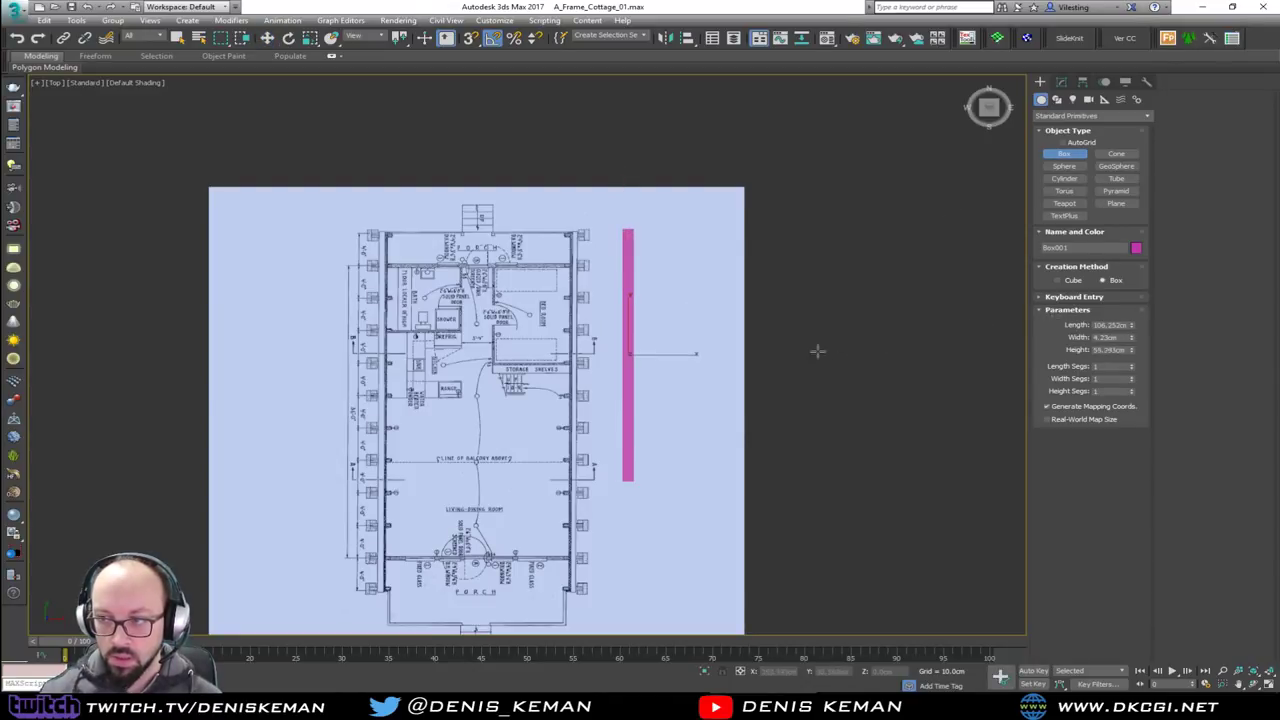
Set the box's length to 13411 cm and check it against the floor plan
{"action": "double_click", "coordinate": [1100, 325]}
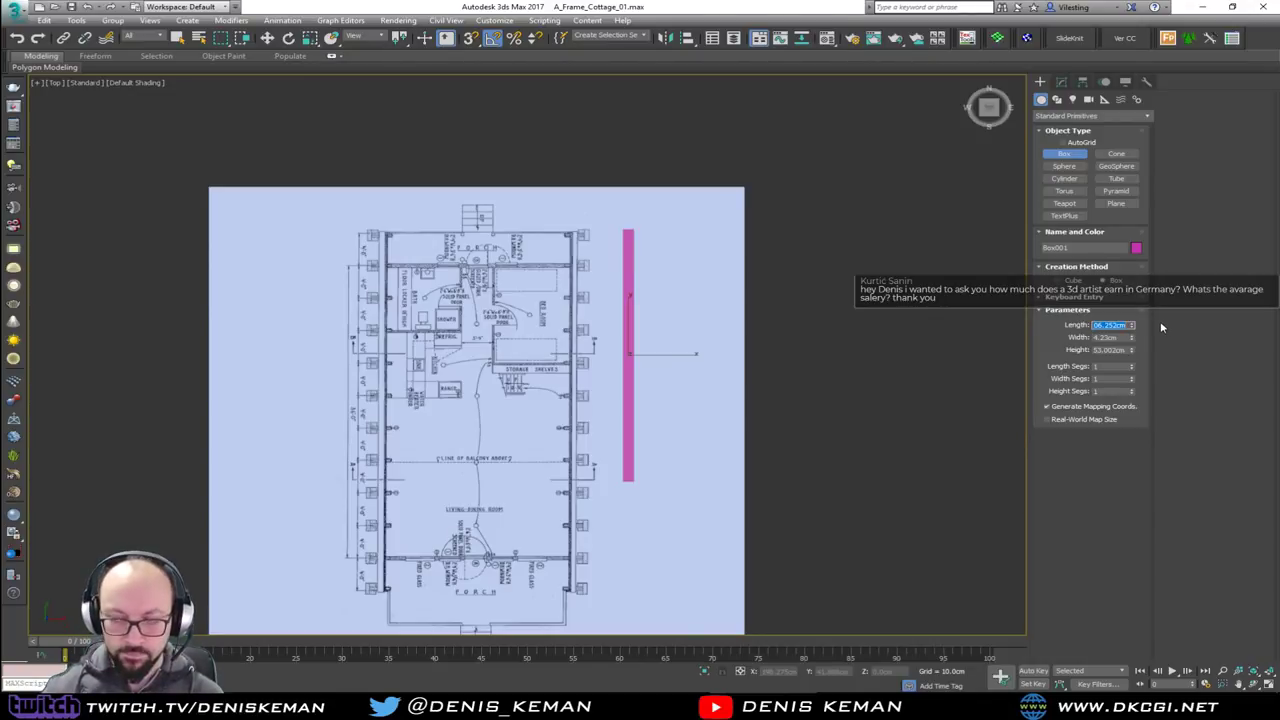
{"action": "type", "text": "134.11"}
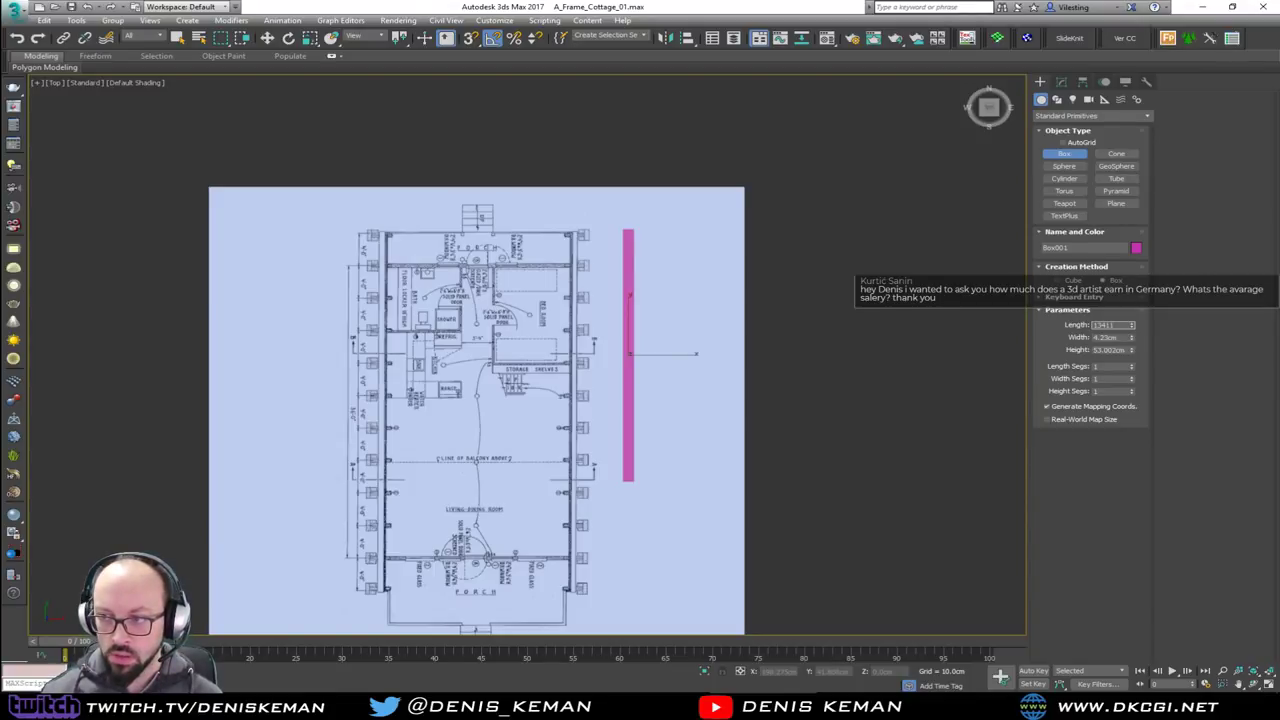
{"action": "key", "text": "Return"}
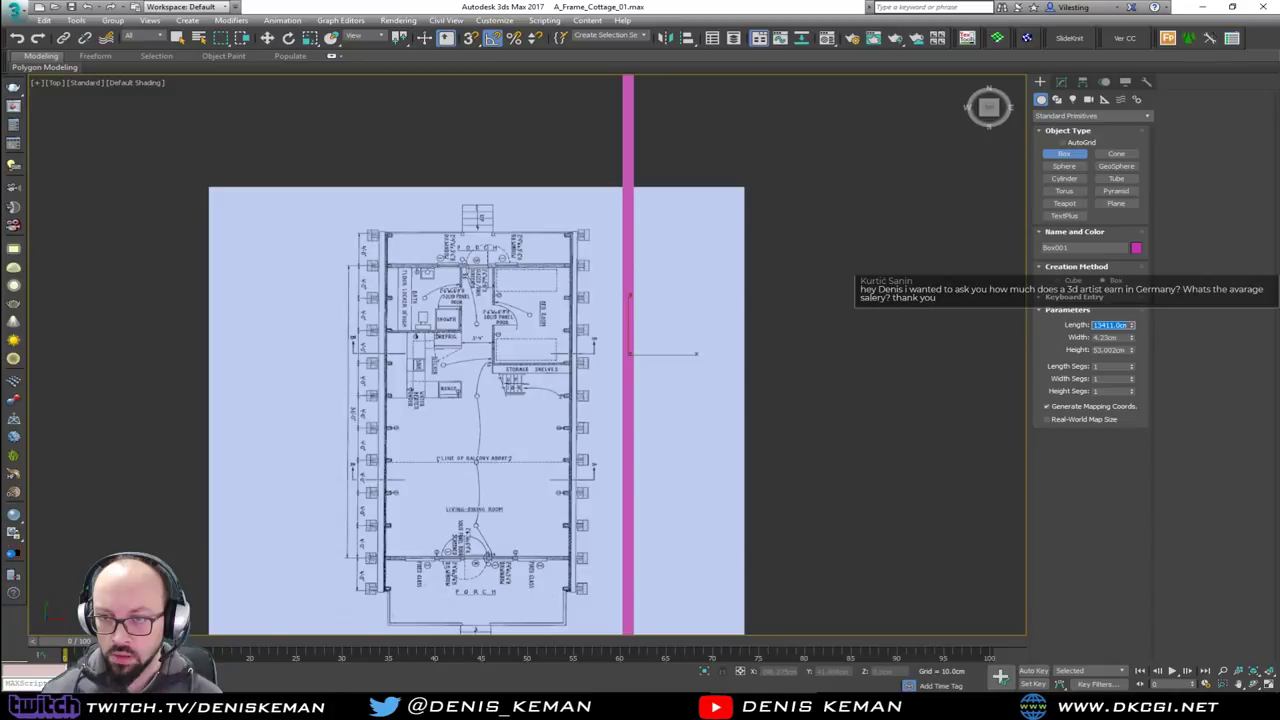
{"action": "scroll", "coordinate": [737, 240], "scroll_direction": "up", "scroll_amount": 1}
{"action": "scroll", "coordinate": [737, 249], "scroll_direction": "down", "scroll_amount": 10}
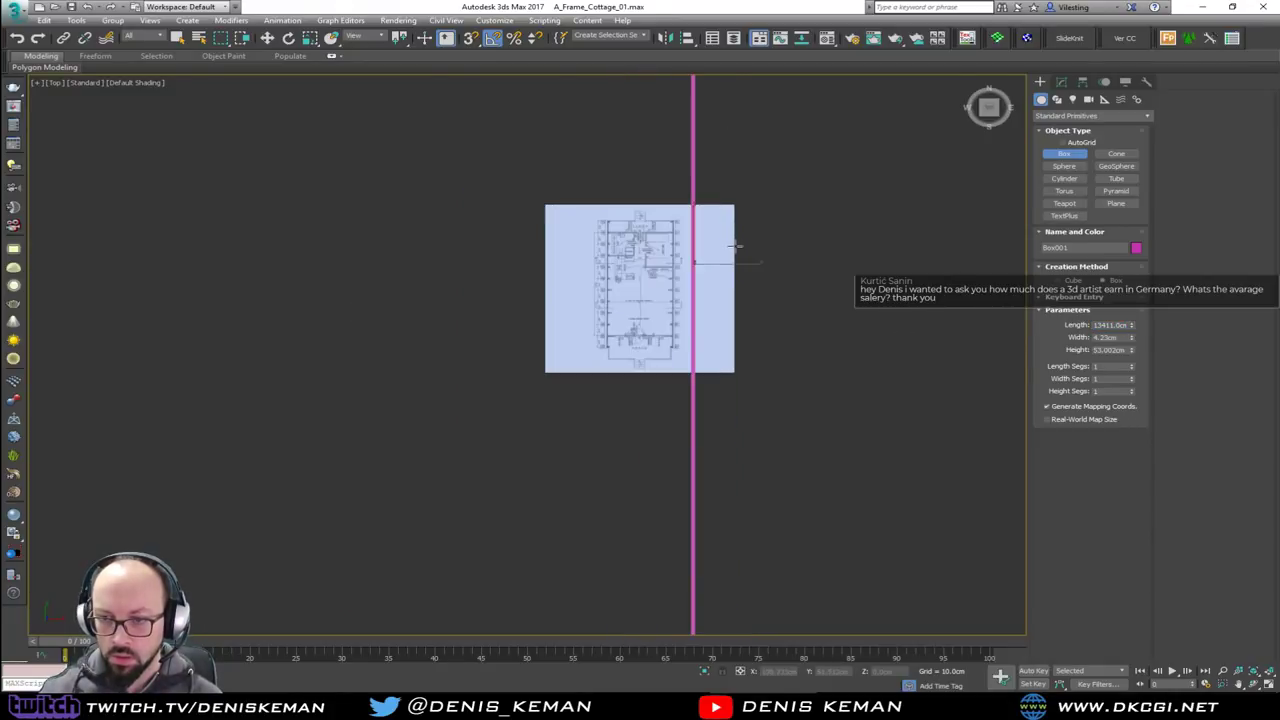
{"action": "scroll", "coordinate": [737, 246], "scroll_direction": "down", "scroll_amount": 3}
{"action": "key", "text": "z"}
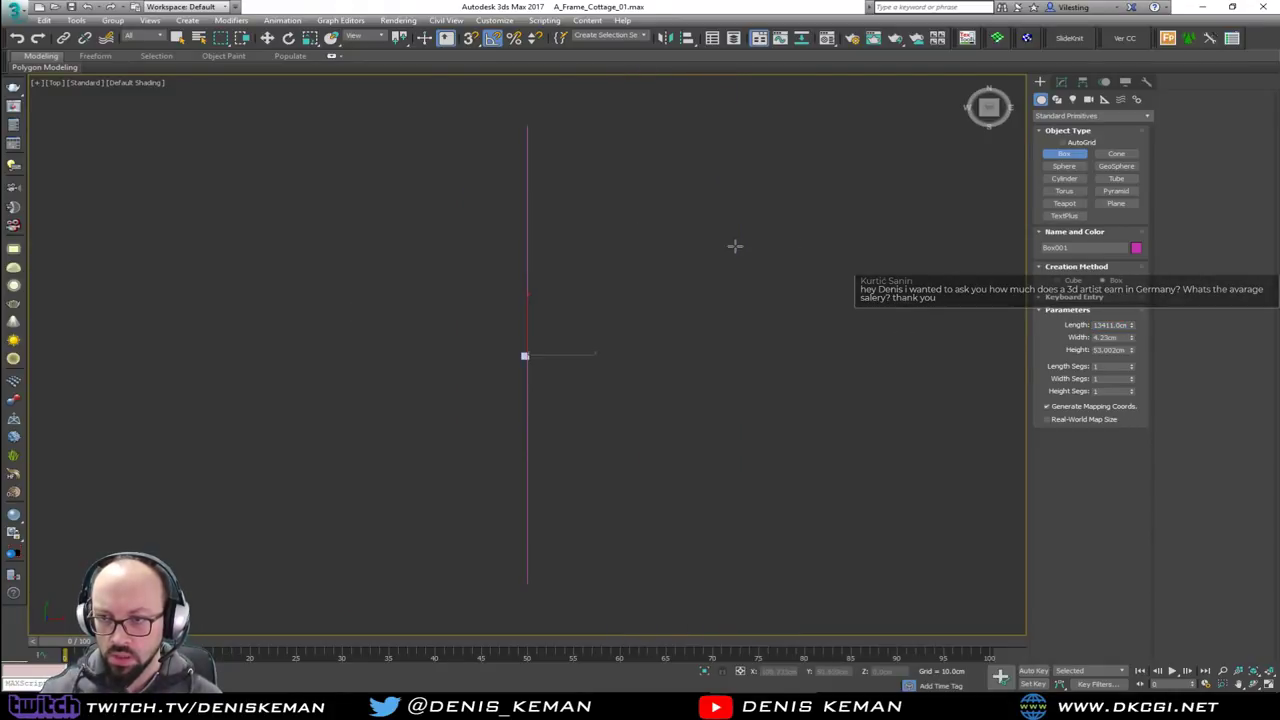
{"action": "scroll", "coordinate": [523, 355], "scroll_direction": "up", "scroll_amount": 5}
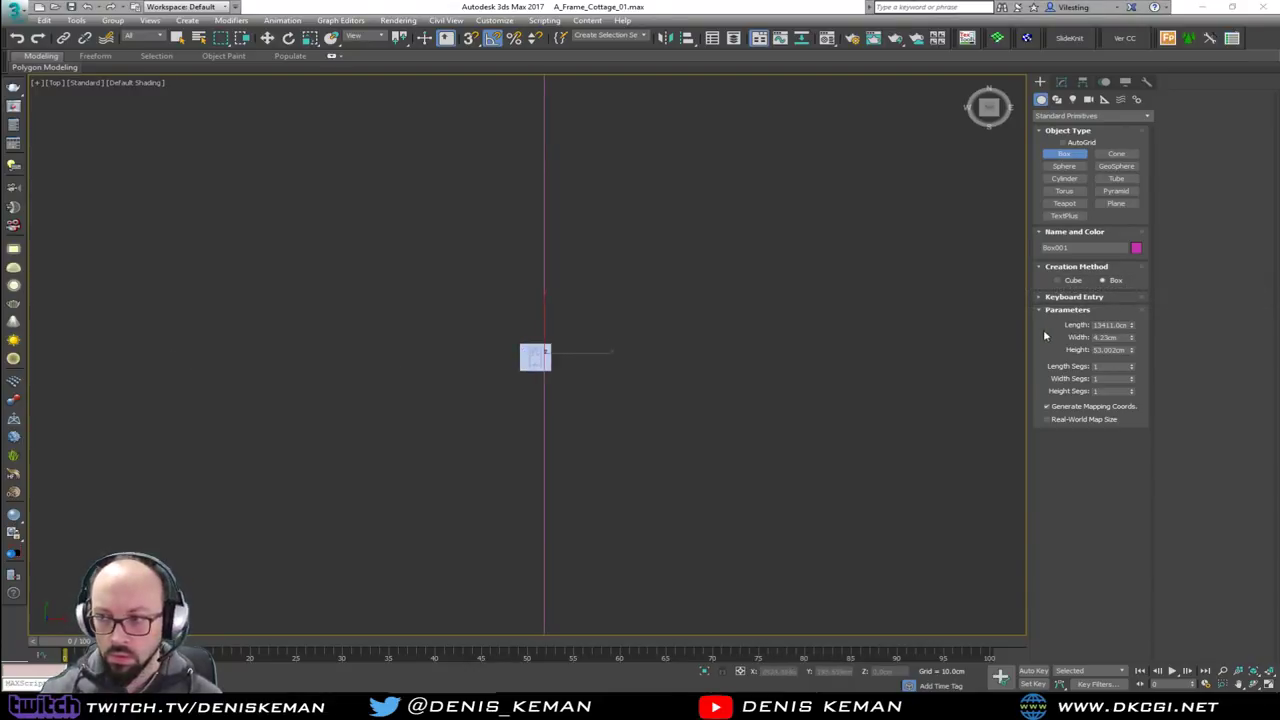
Set the box's length to 1341.1 cm, widen it to about 36 cm, and finish creating it
{"action": "double_click", "coordinate": [1111, 324]}
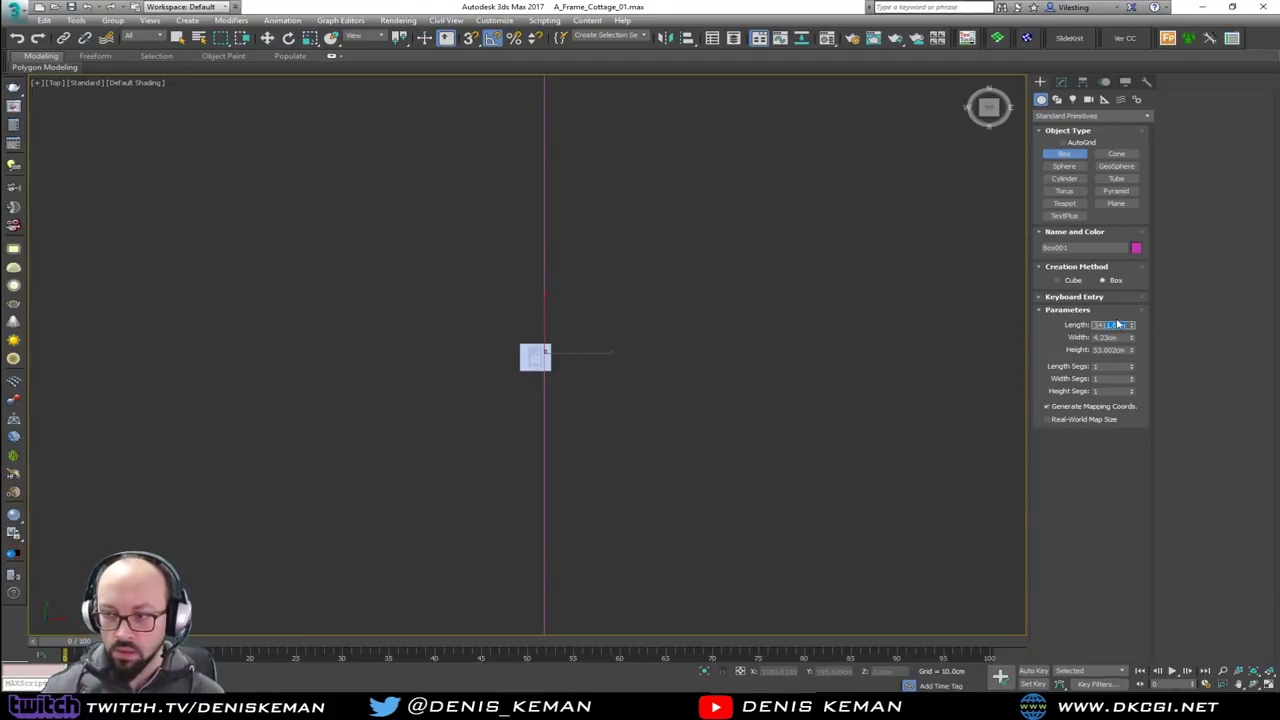
{"action": "type", "text": "."}
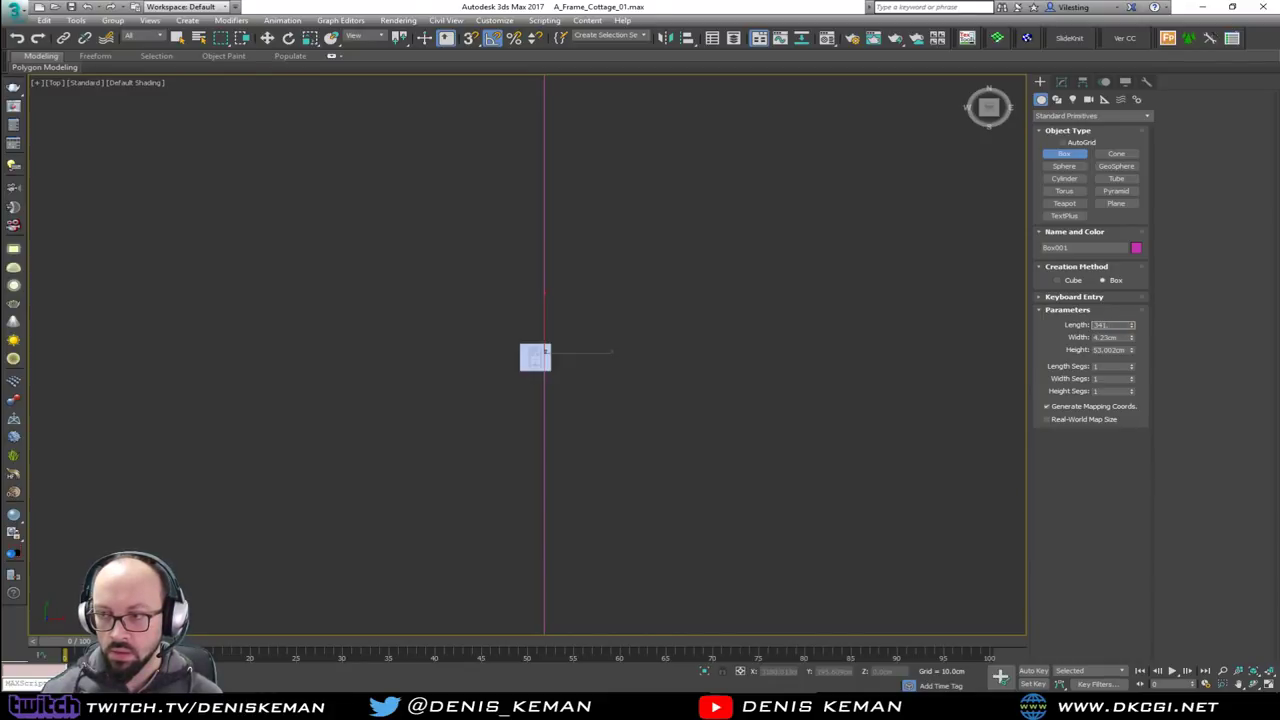
{"action": "type", "text": "1"}
{"action": "key", "text": "Return"}
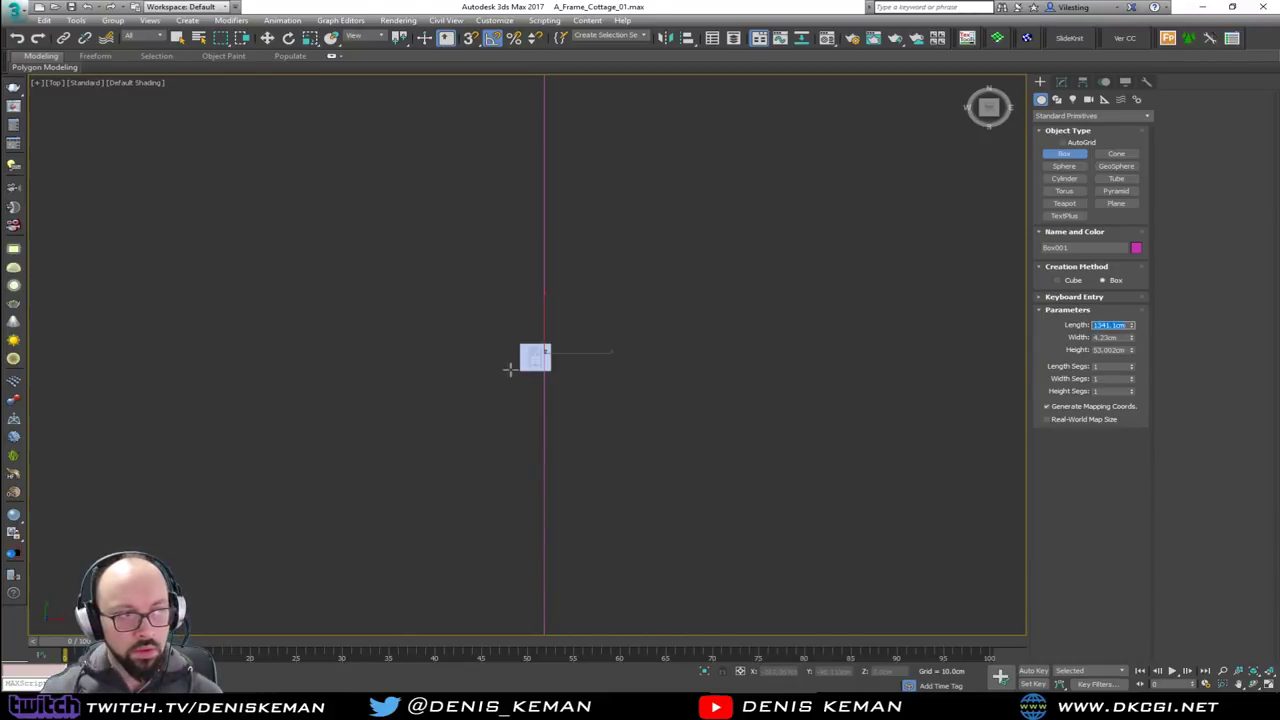
{"action": "scroll", "coordinate": [523, 356], "scroll_direction": "up", "scroll_amount": 3}
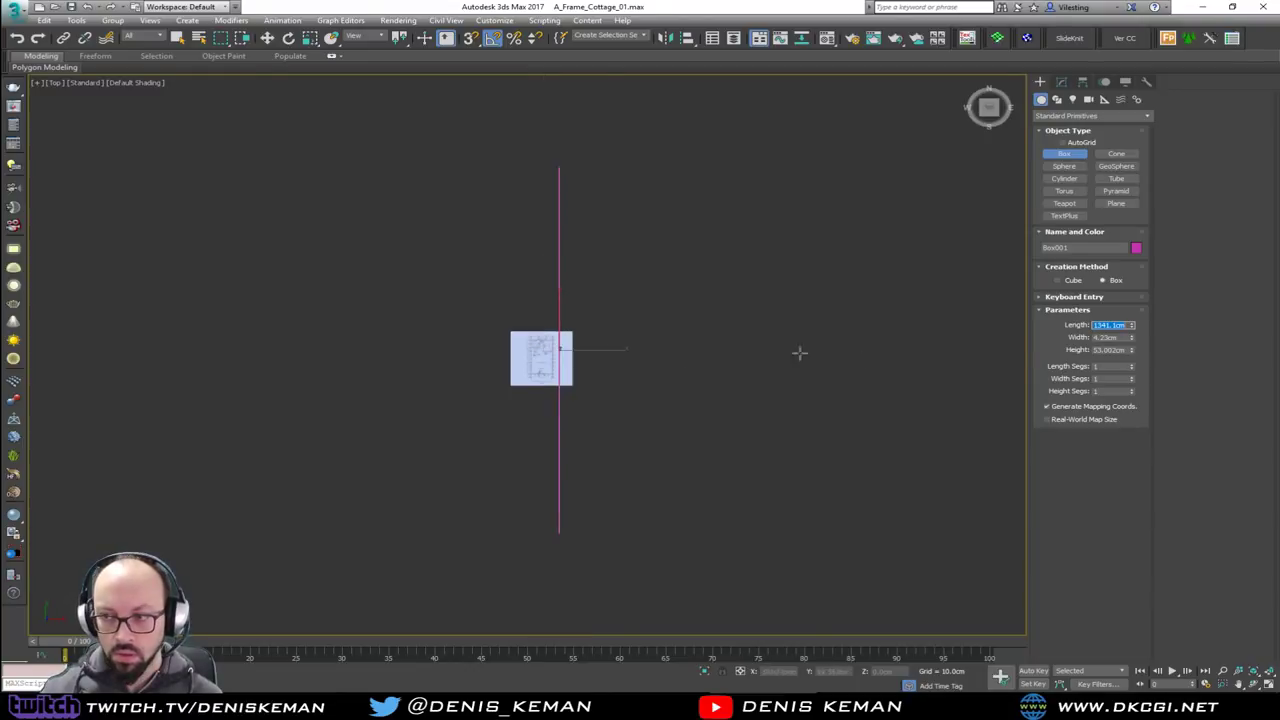
{"action": "left_click_drag", "start_coordinate": [1132, 338], "coordinate": [1010, 560]}
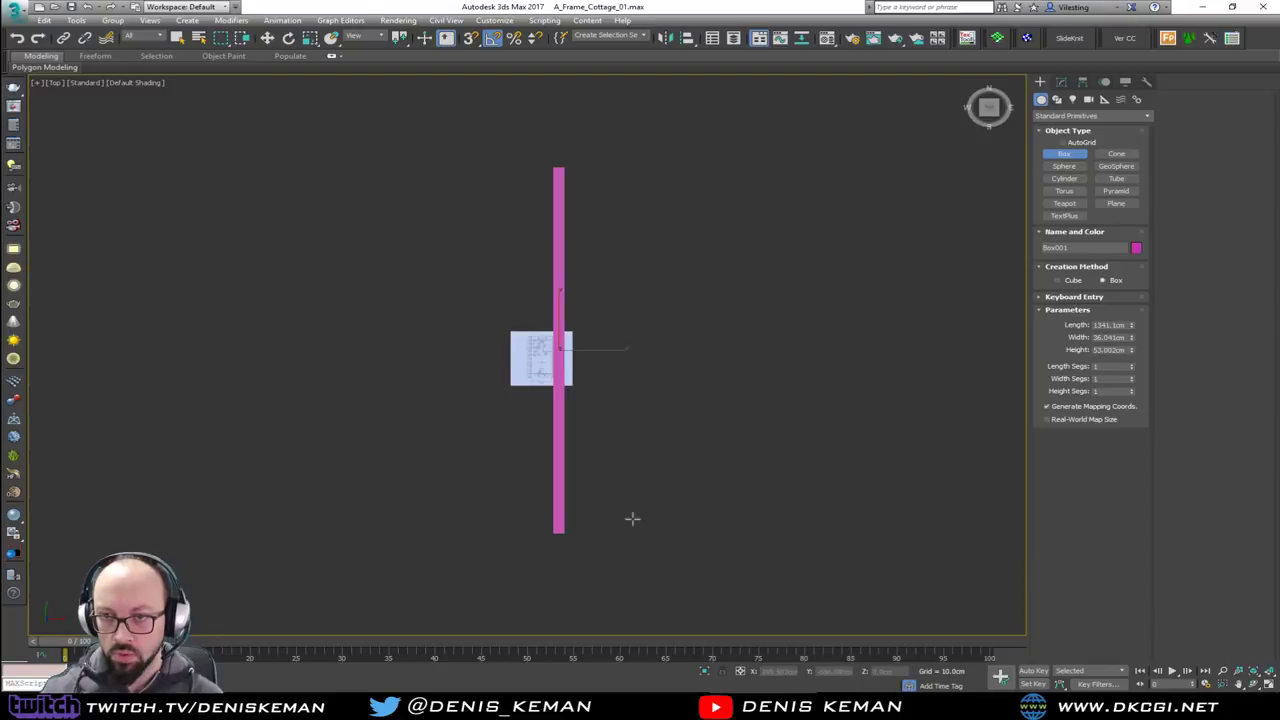
{"action": "right_click", "coordinate": [609, 344]}
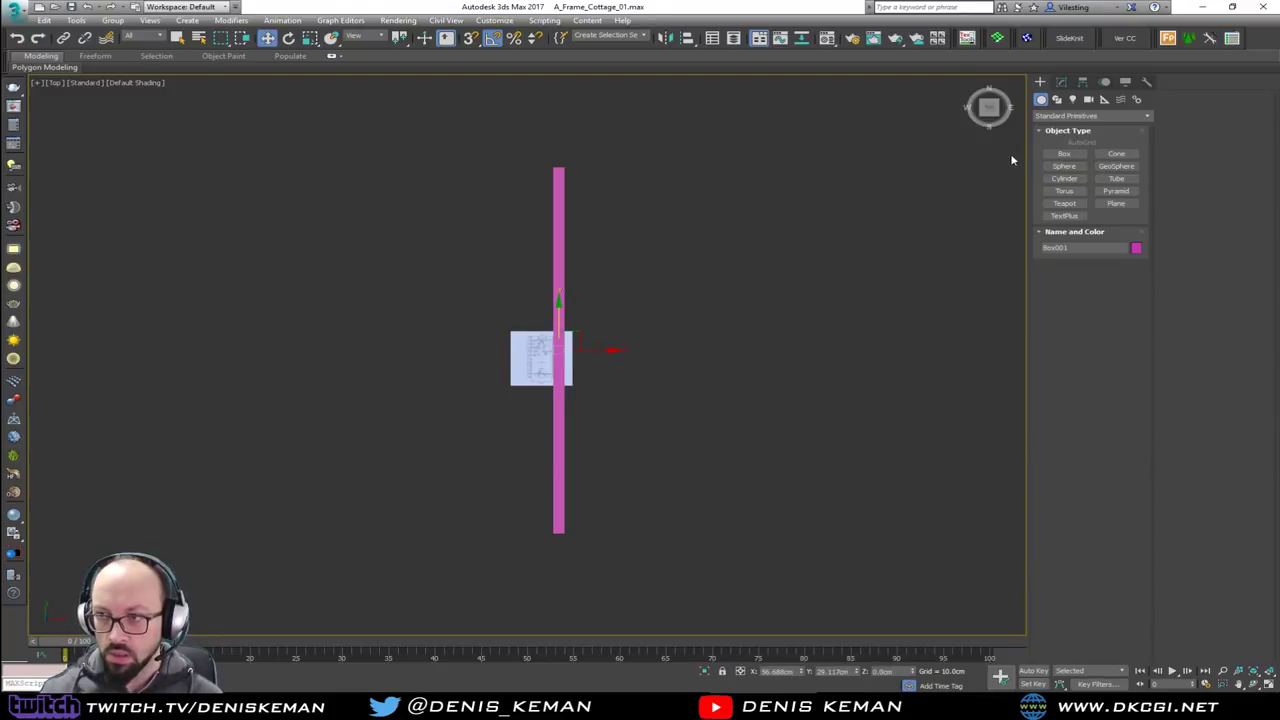
{"action": "left_click", "coordinate": [1061, 83]}
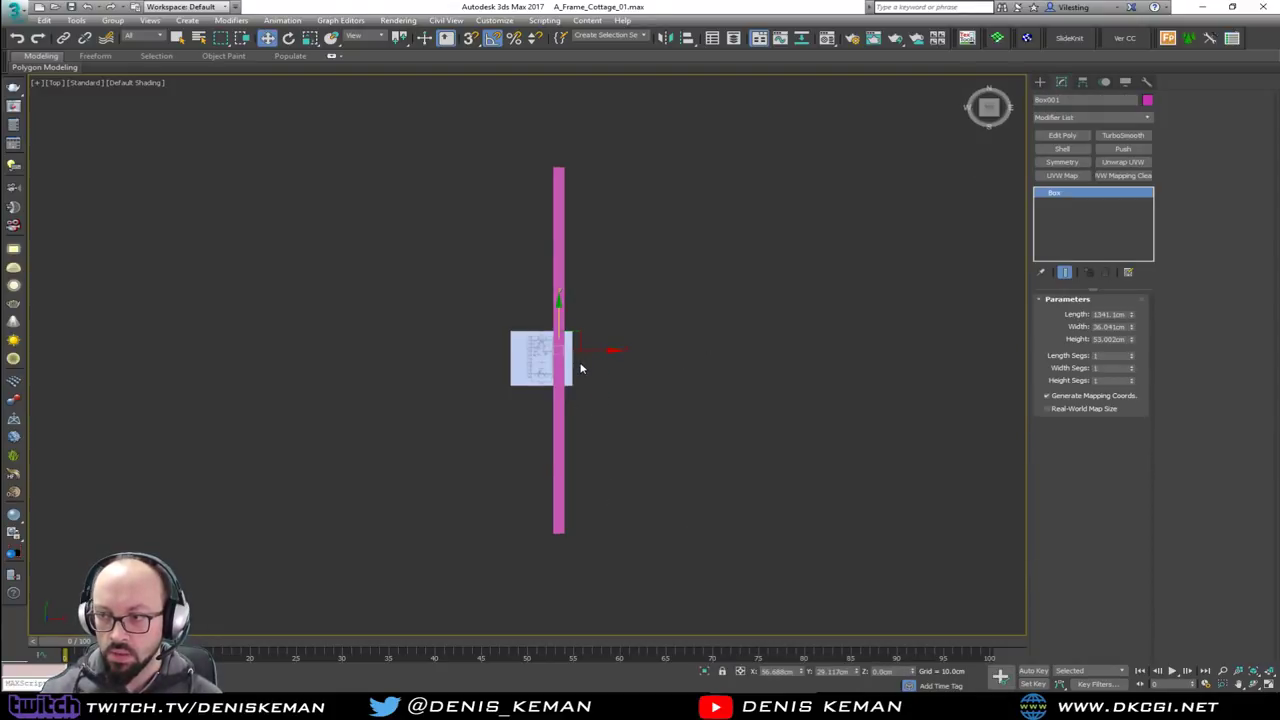
Move the box along X to about 246 cm, clear of the reference planes, and unfreeze all frozen objects
{"action": "scroll", "coordinate": [580, 364], "scroll_direction": "up", "scroll_amount": 5}
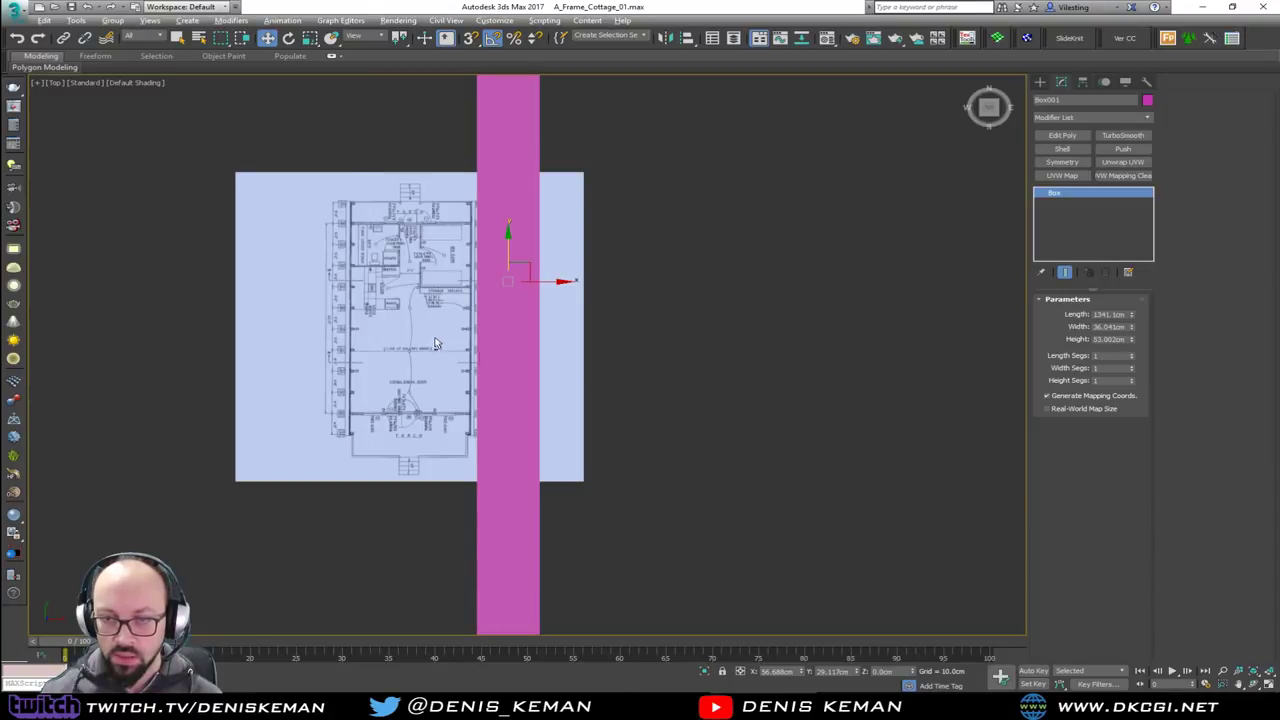
{"action": "key", "text": "alt+w"}
{"action": "middle_click", "coordinate": [631, 430]}
{"action": "key", "text": "alt+w"}
{"action": "scroll", "coordinate": [631, 430], "scroll_direction": "down", "scroll_amount": 3}
{"action": "scroll", "coordinate": [632, 430], "scroll_direction": "down", "scroll_amount": 8}
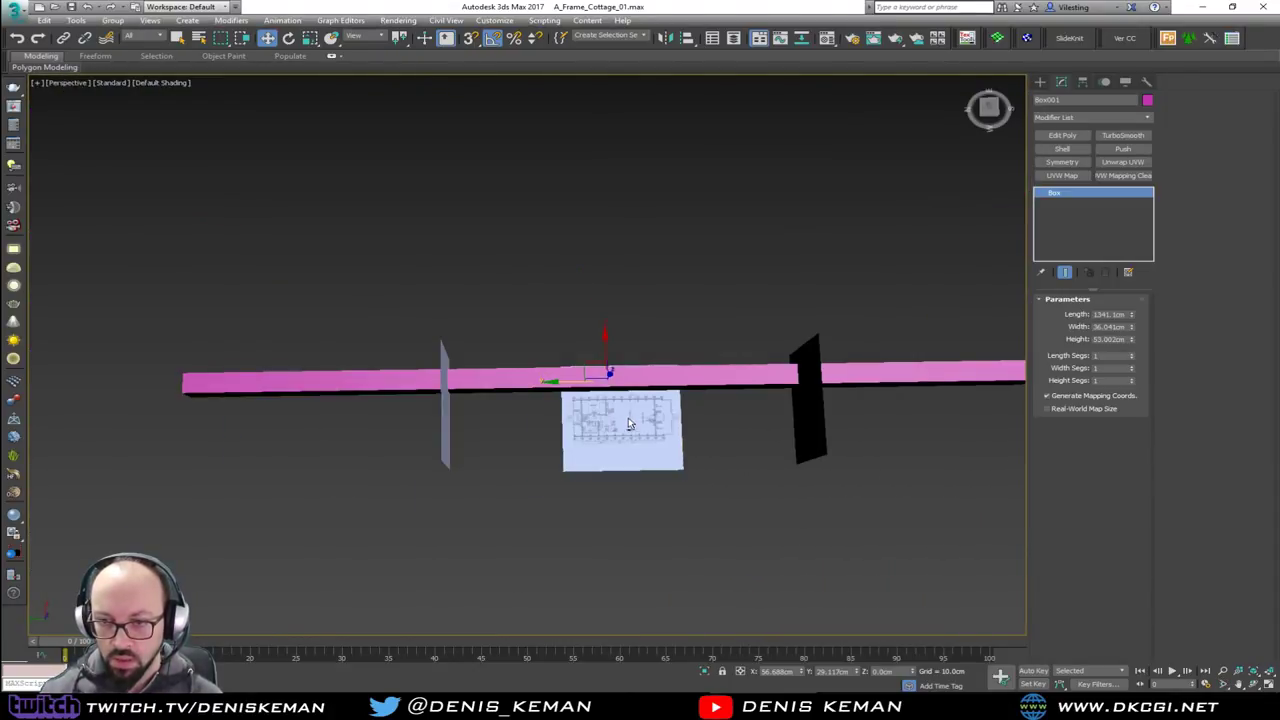
{"action": "middle_click_drag", "start_coordinate": [632, 430], "coordinate": [918, 453], "text": "alt"}
{"action": "left_click", "coordinate": [925, 440]}
{"action": "right_click", "coordinate": [975, 422]}
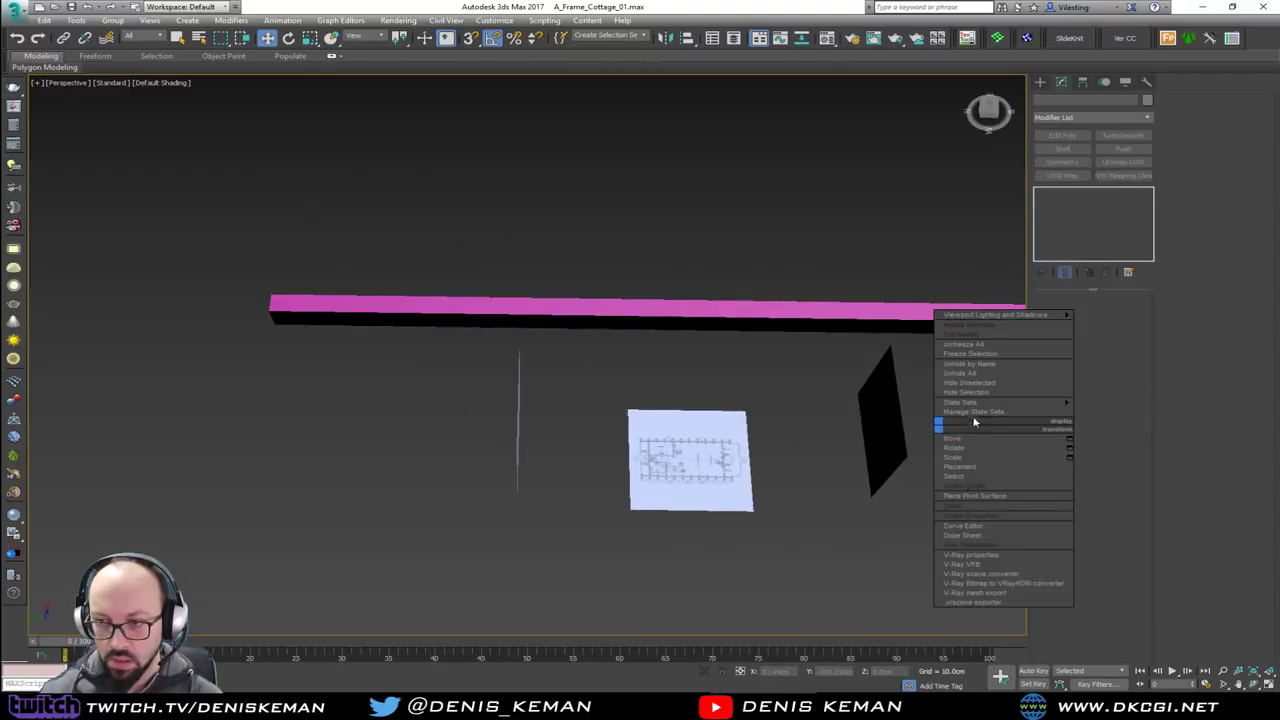
{"action": "left_click", "coordinate": [982, 349]}
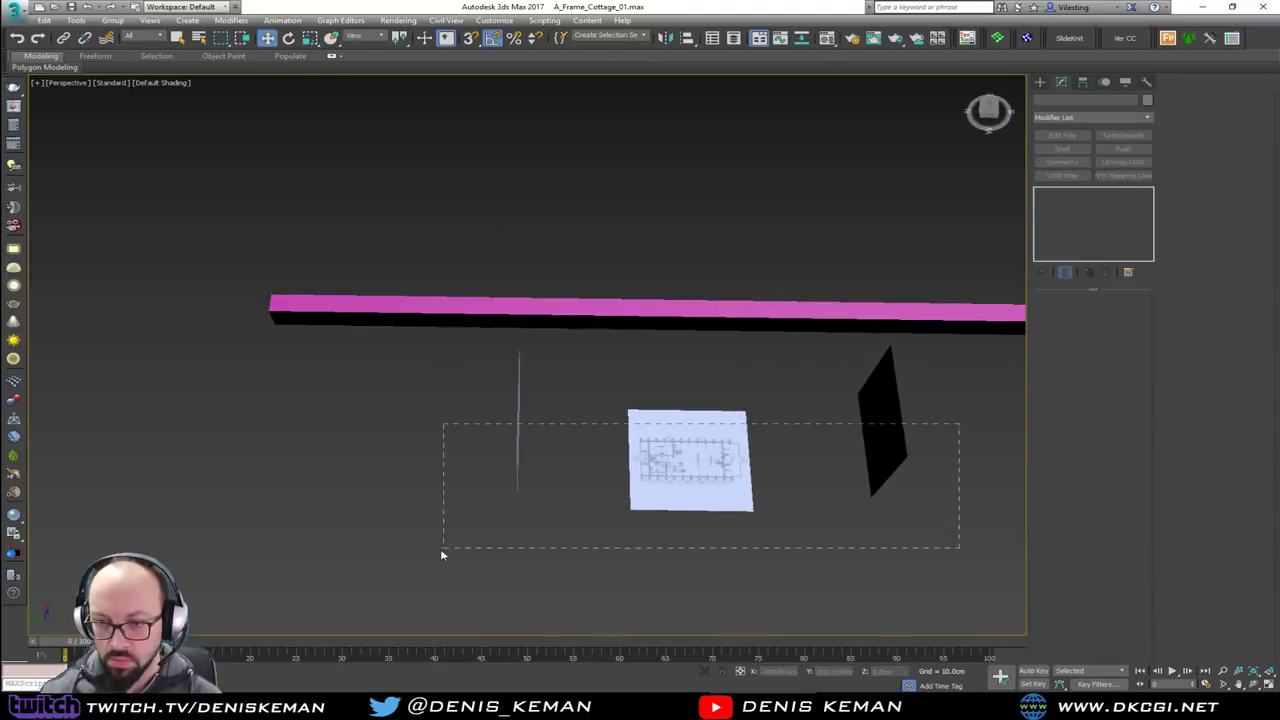
Select the three reference planes and move them along X to about 318 cm so the floor-plan plane overlaps the box
{"action": "left_click_drag", "start_coordinate": [442, 554], "coordinate": [443, 552]}
{"action": "middle_click_drag", "start_coordinate": [574, 509], "coordinate": [489, 502], "text": "alt"}
{"action": "key", "text": "alt"}
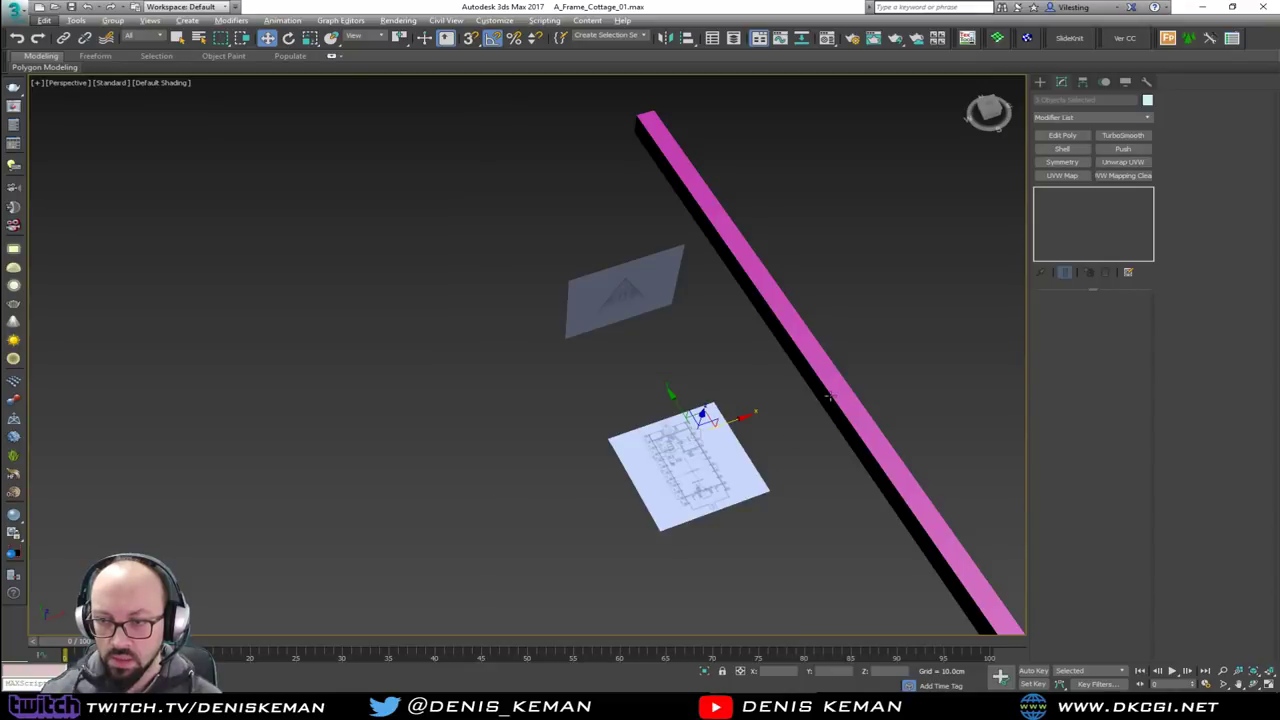
{"action": "key", "text": "alt+w"}
{"action": "right_click", "coordinate": [365, 253]}
{"action": "key", "text": "alt+w"}
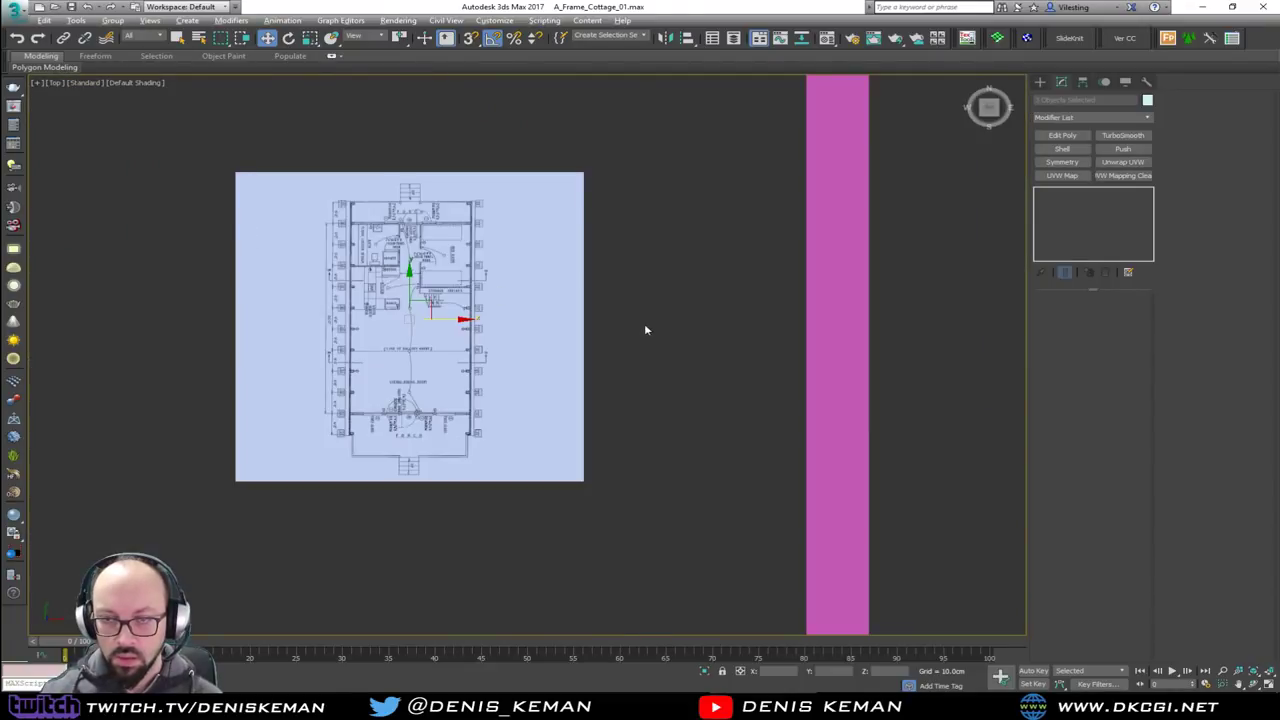
{"action": "scroll", "coordinate": [373, 368], "scroll_direction": "up", "scroll_amount": 2}
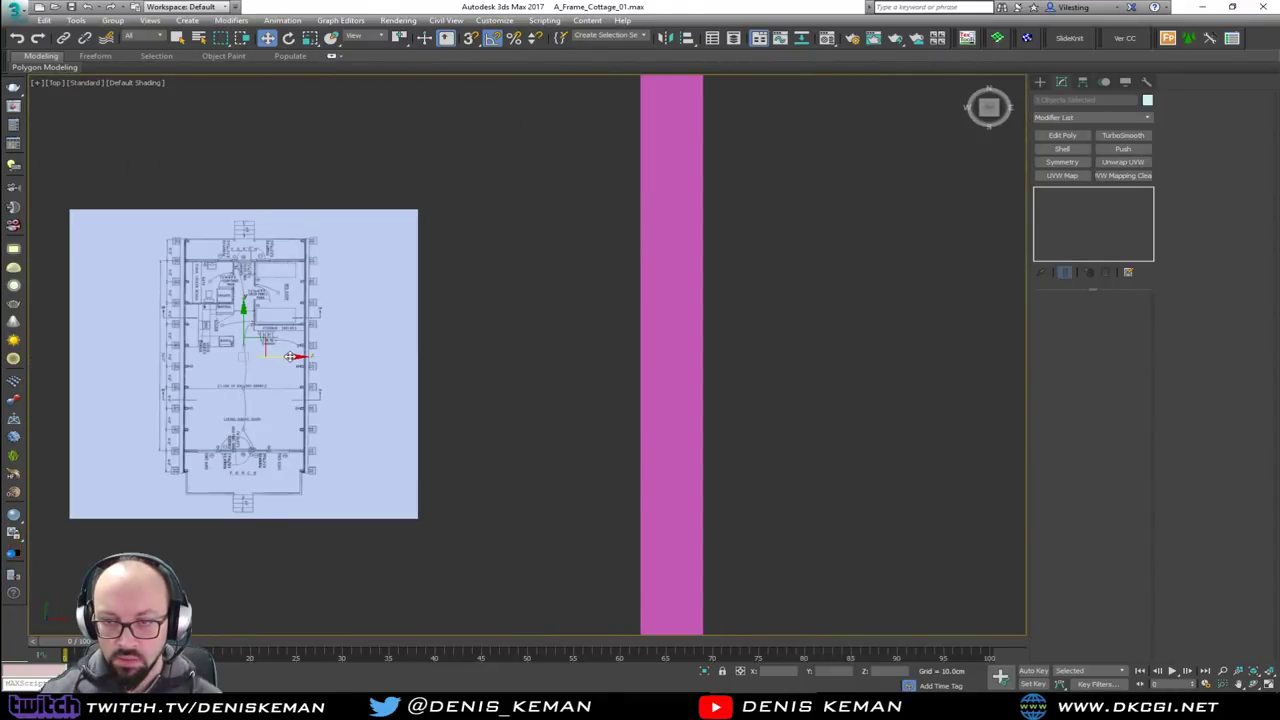
{"action": "left_click_drag", "start_coordinate": [289, 356], "coordinate": [842, 367]}
{"action": "scroll", "coordinate": [761, 380], "scroll_direction": "up", "scroll_amount": 3}
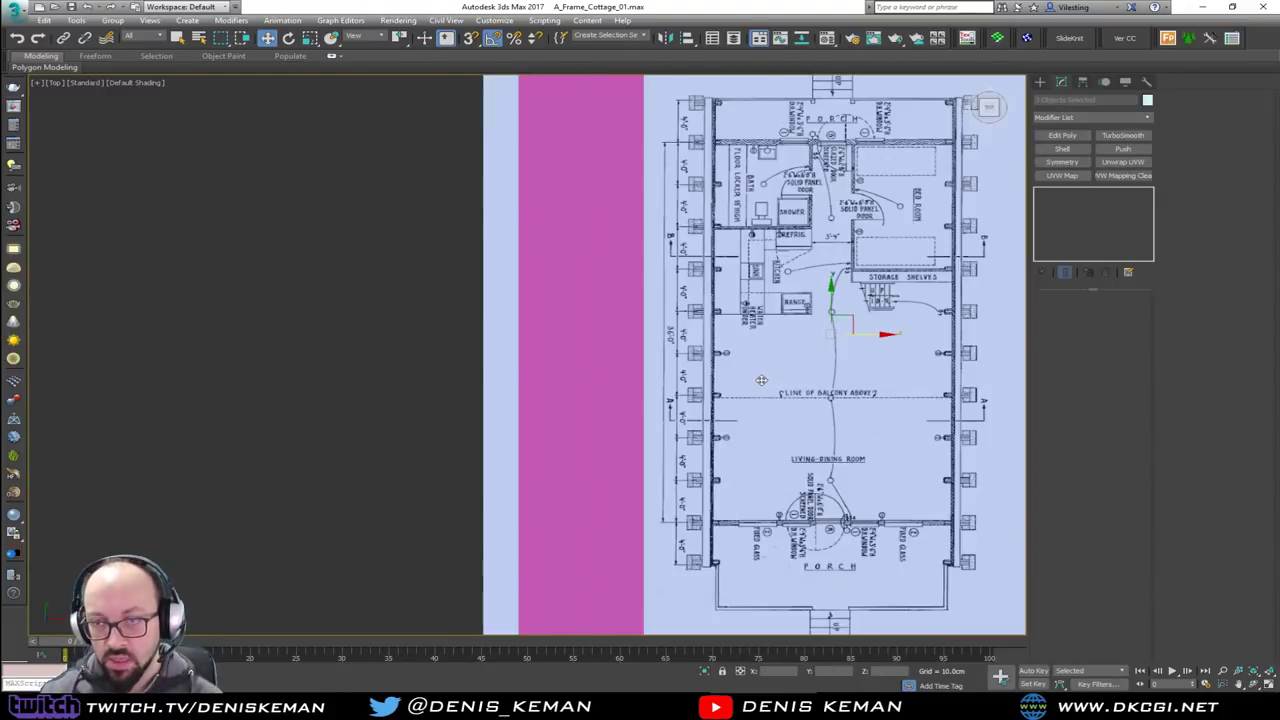
{"action": "middle_click_drag", "start_coordinate": [761, 380], "coordinate": [609, 384]}
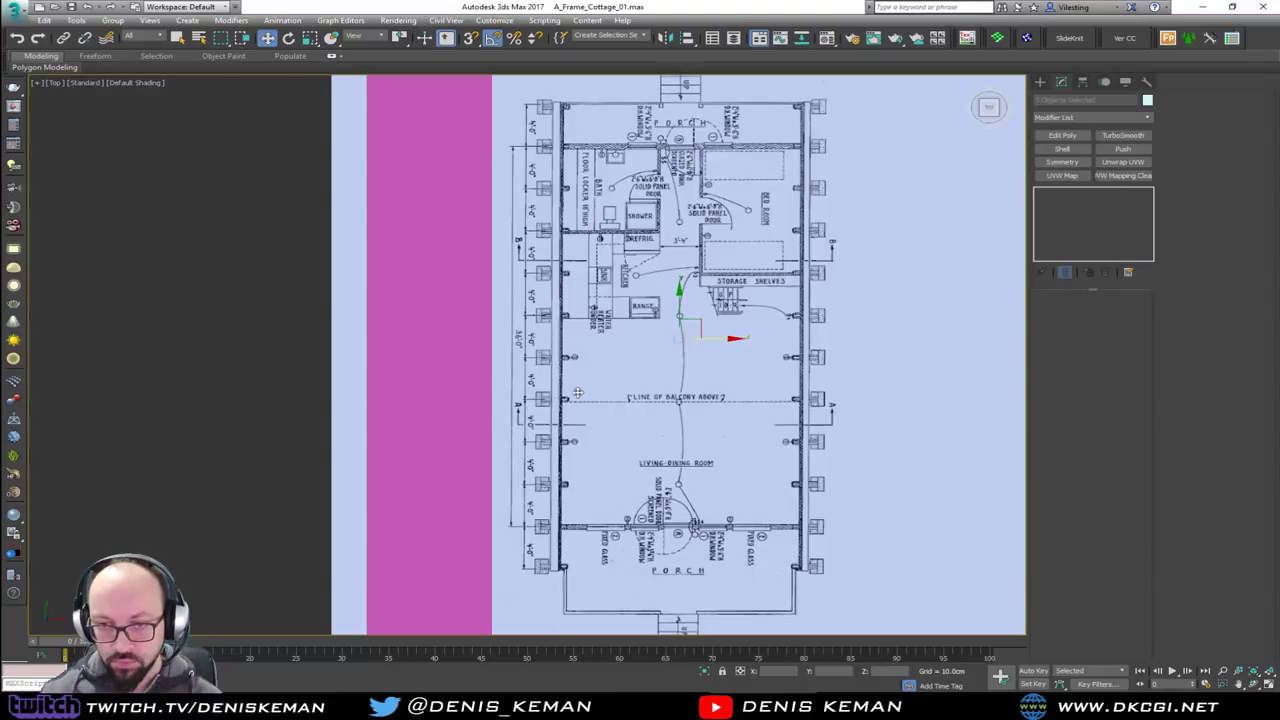
Make the measuring box see-through over the floor plan
{"action": "left_click", "coordinate": [449, 426]}
{"action": "key", "text": "alt+x"}
{"action": "scroll", "coordinate": [449, 426], "scroll_direction": "down", "scroll_amount": 10}
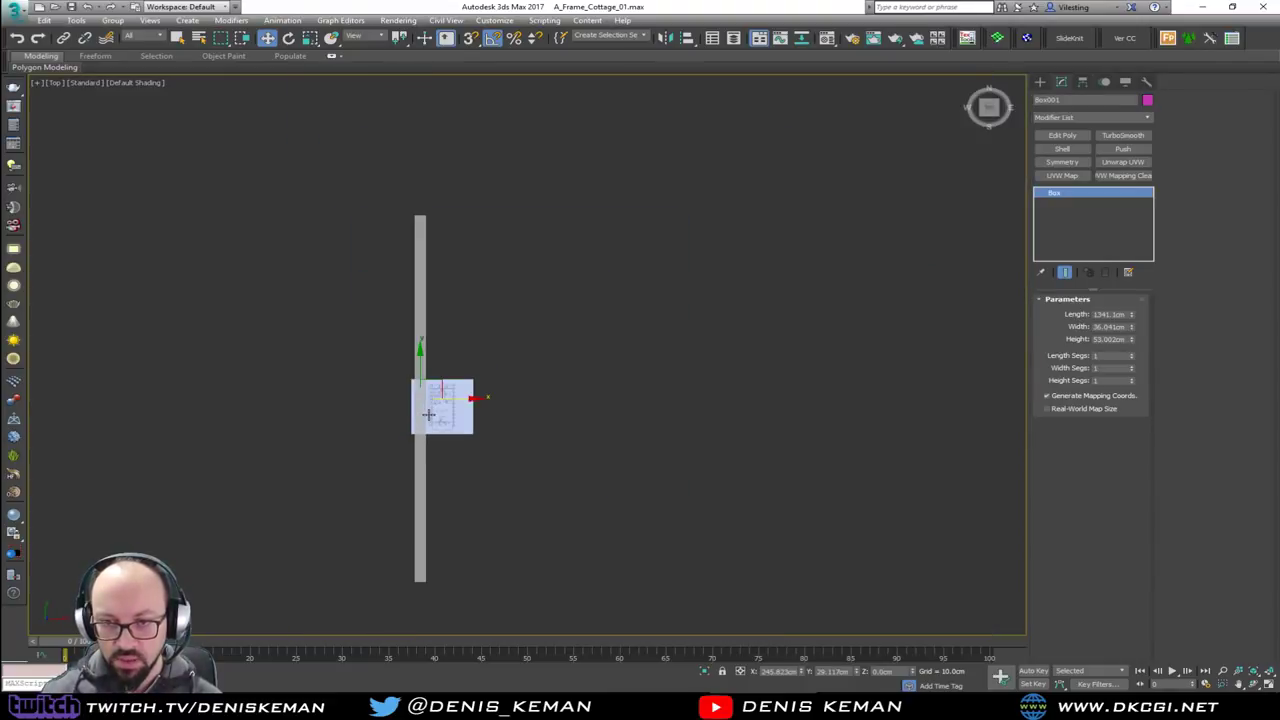
Select the floor-plan, front-view and back-view planes together and show them enlarged in the Top view
{"action": "key", "text": "alt+w"}
{"action": "middle_click_drag", "start_coordinate": [751, 436], "coordinate": [697, 480]}
{"action": "key", "text": "alt+w"}
{"action": "left_click", "coordinate": [548, 437]}
{"action": "left_click", "coordinate": [697, 480], "text": "ctrl"}
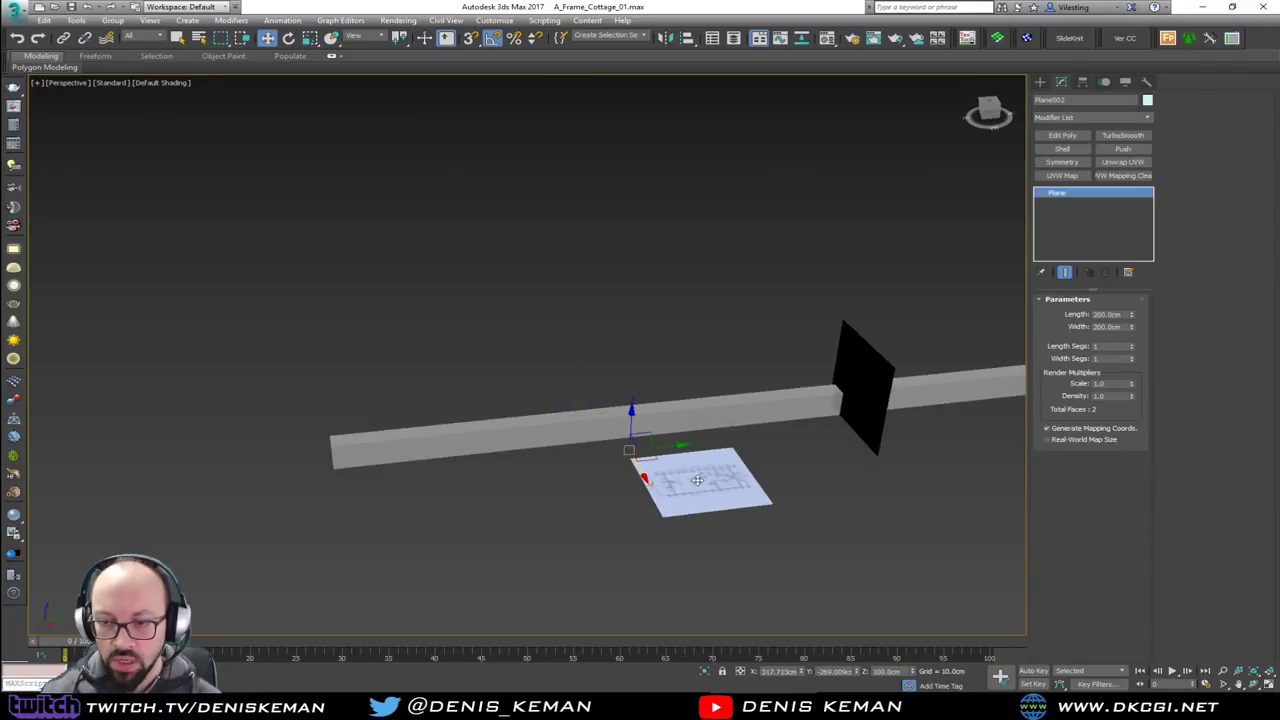
{"action": "left_click", "coordinate": [871, 395], "text": "ctrl"}
{"action": "mouse_move", "coordinate": [774, 419]}
{"action": "middle_mouse_down", "text": "alt"}
{"action": "mouse_move", "coordinate": [638, 441]}
{"action": "mouse_move", "coordinate": [371, 443]}
{"action": "middle_mouse_up", "text": "alt"}
{"action": "key", "text": "alt+w"}
{"action": "middle_click", "coordinate": [363, 290]}
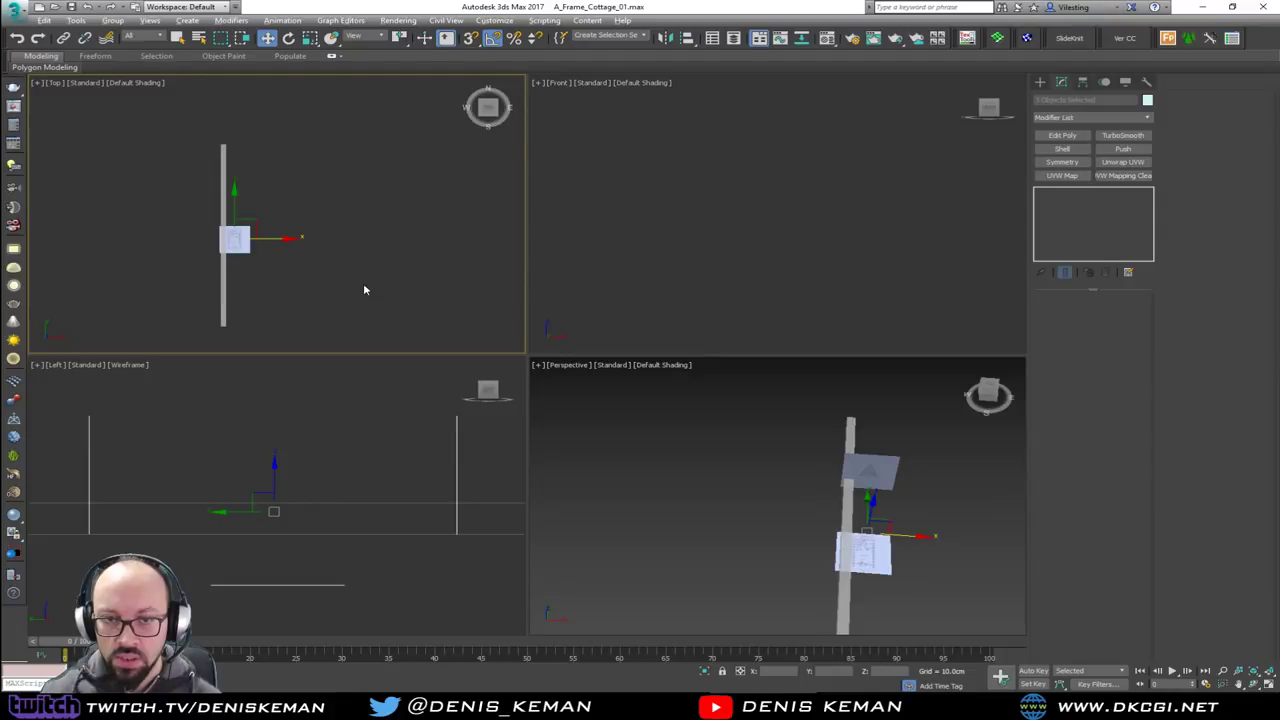
{"action": "key", "text": "alt+w"}
{"action": "scroll", "coordinate": [430, 400], "scroll_direction": "up", "scroll_amount": 10}
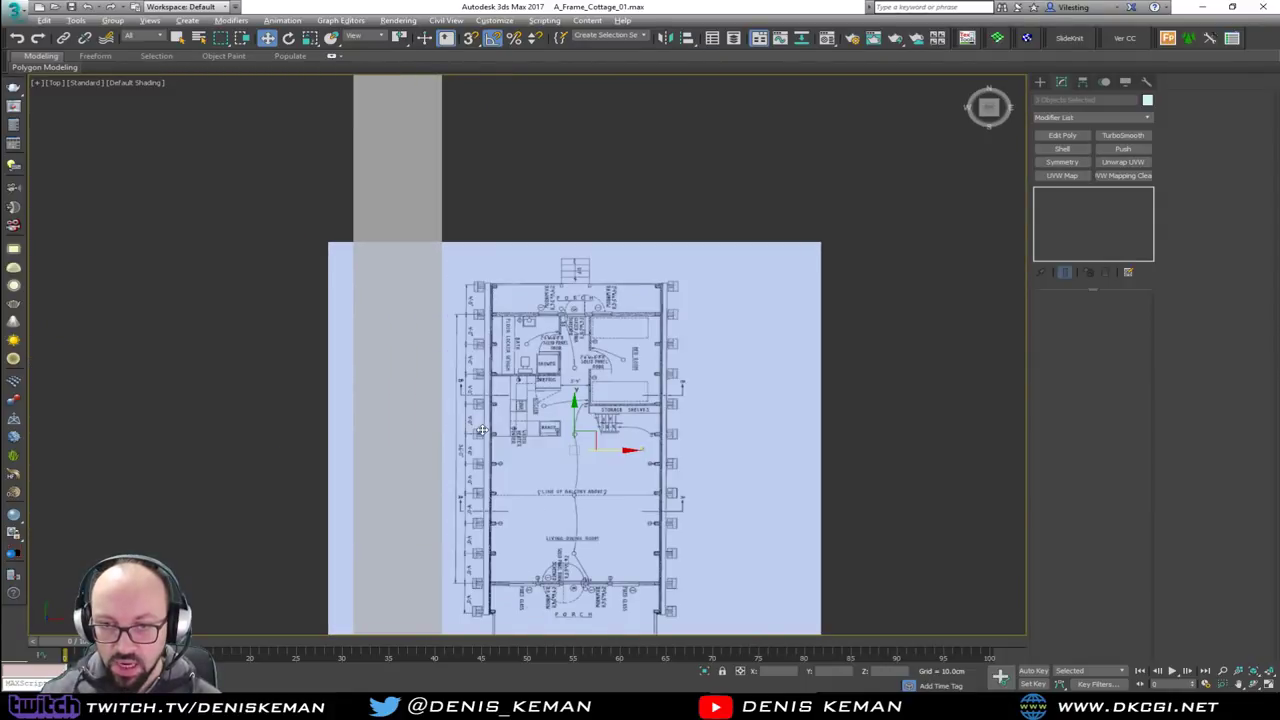
Scale the three planes up uniformly until the floor plan's side wall roughly matches the measuring box's length
{"action": "key", "text": "r"}
{"action": "scroll", "coordinate": [568, 400], "scroll_direction": "up", "scroll_amount": 3}
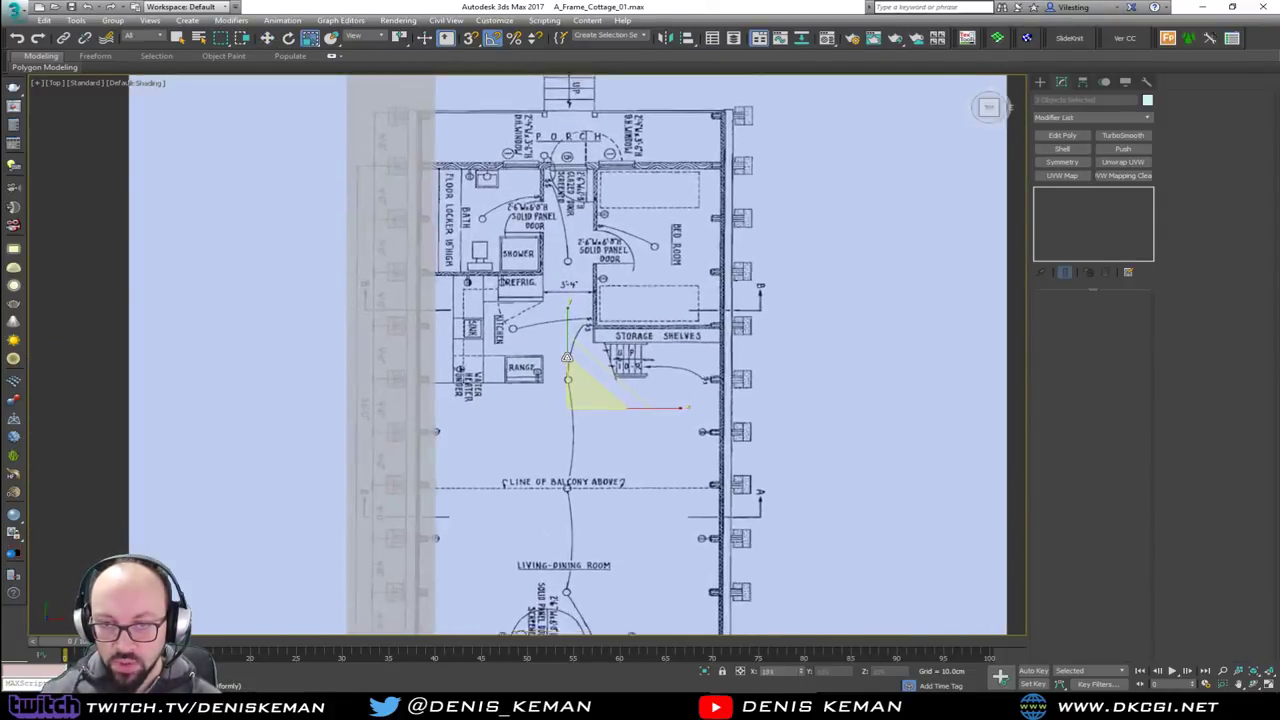
{"action": "scroll", "coordinate": [567, 357], "scroll_direction": "up", "scroll_amount": 6}
{"action": "scroll", "coordinate": [504, 421], "scroll_direction": "down", "scroll_amount": 7}
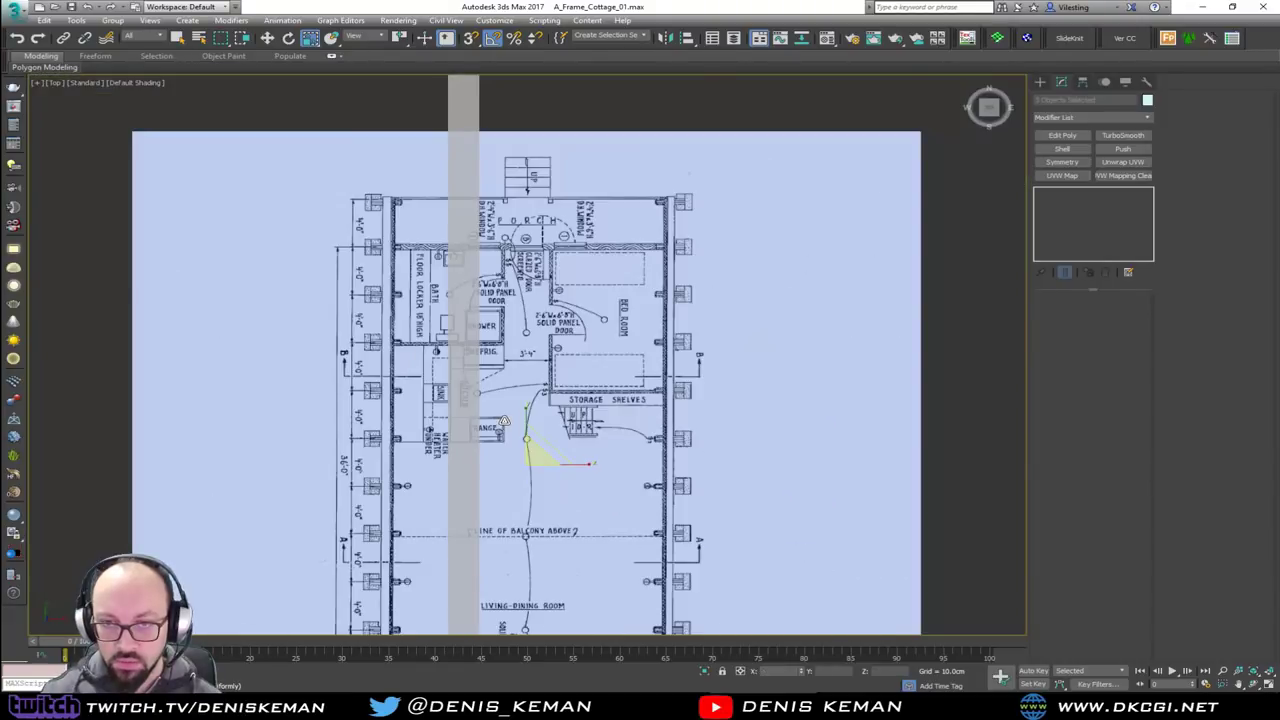
{"action": "scroll", "coordinate": [504, 421], "scroll_direction": "down", "scroll_amount": 5}
{"action": "scroll", "coordinate": [518, 430], "scroll_direction": "up", "scroll_amount": 5}
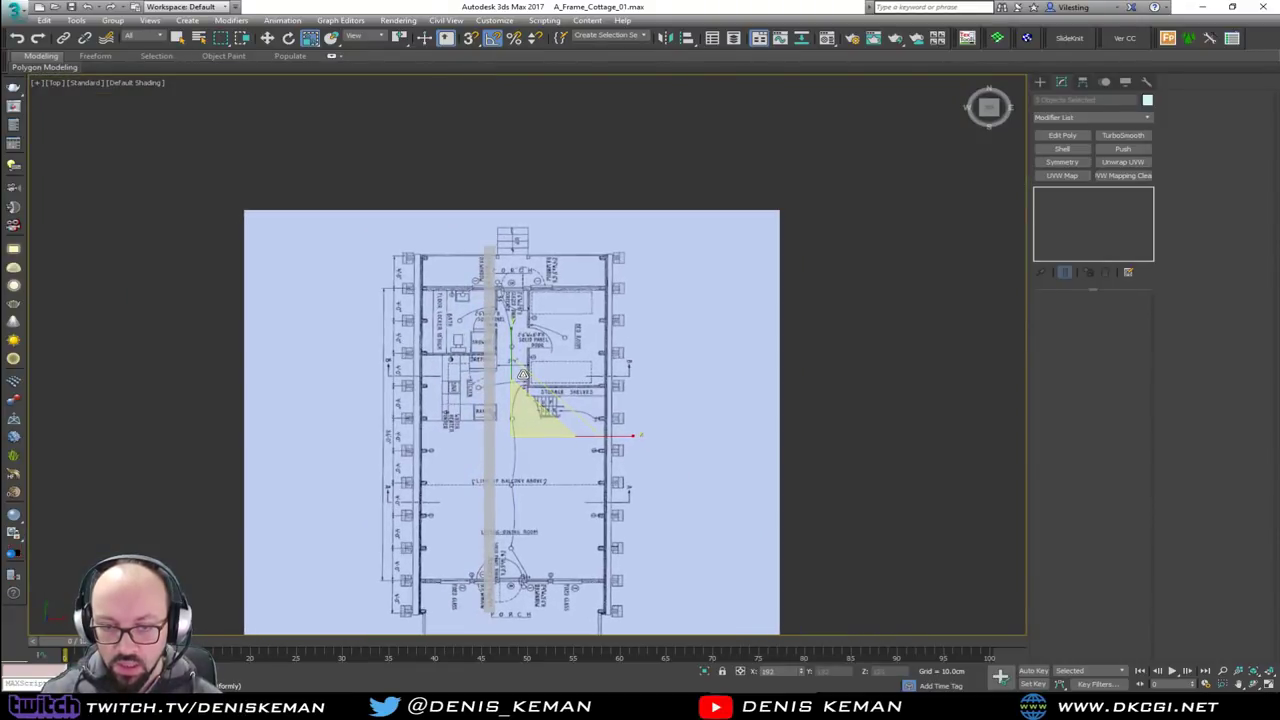
Move the three planes so the floor plan's side wall beside the bath and kitchen lies under the measuring box
{"action": "key", "text": "w"}
{"action": "left_click_drag", "start_coordinate": [529, 420], "coordinate": [605, 411]}
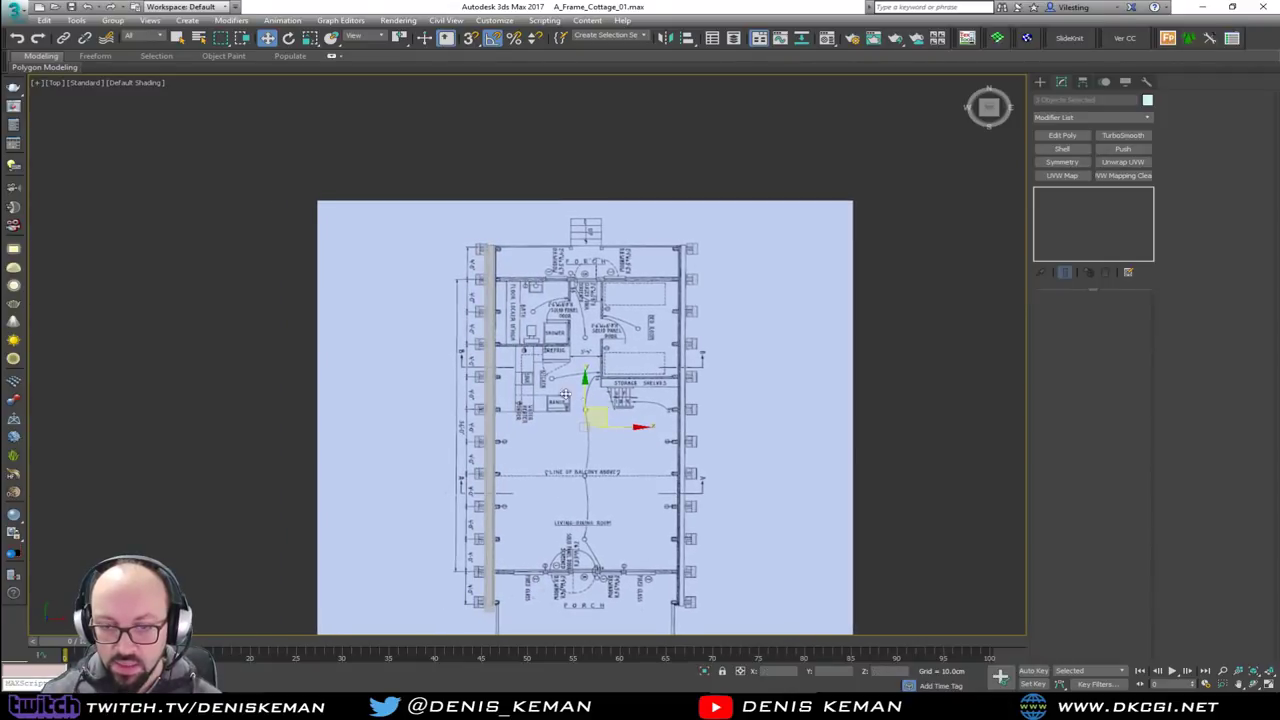
{"action": "scroll", "coordinate": [514, 331], "scroll_direction": "up", "scroll_amount": 5}
{"action": "middle_click_drag", "start_coordinate": [575, 425], "coordinate": [563, 357]}
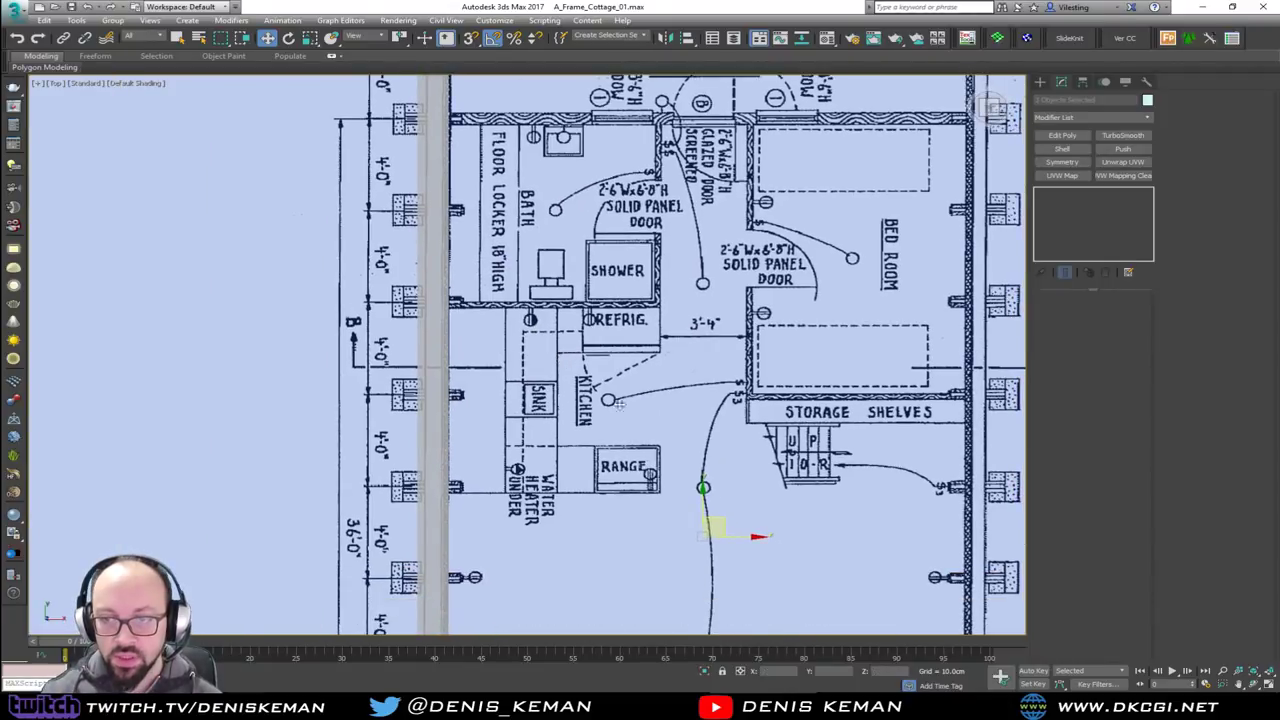
Fine-scale and shift the three planes to fit the side wall to the measuring box, comparing both ends
{"action": "key", "text": "r"}
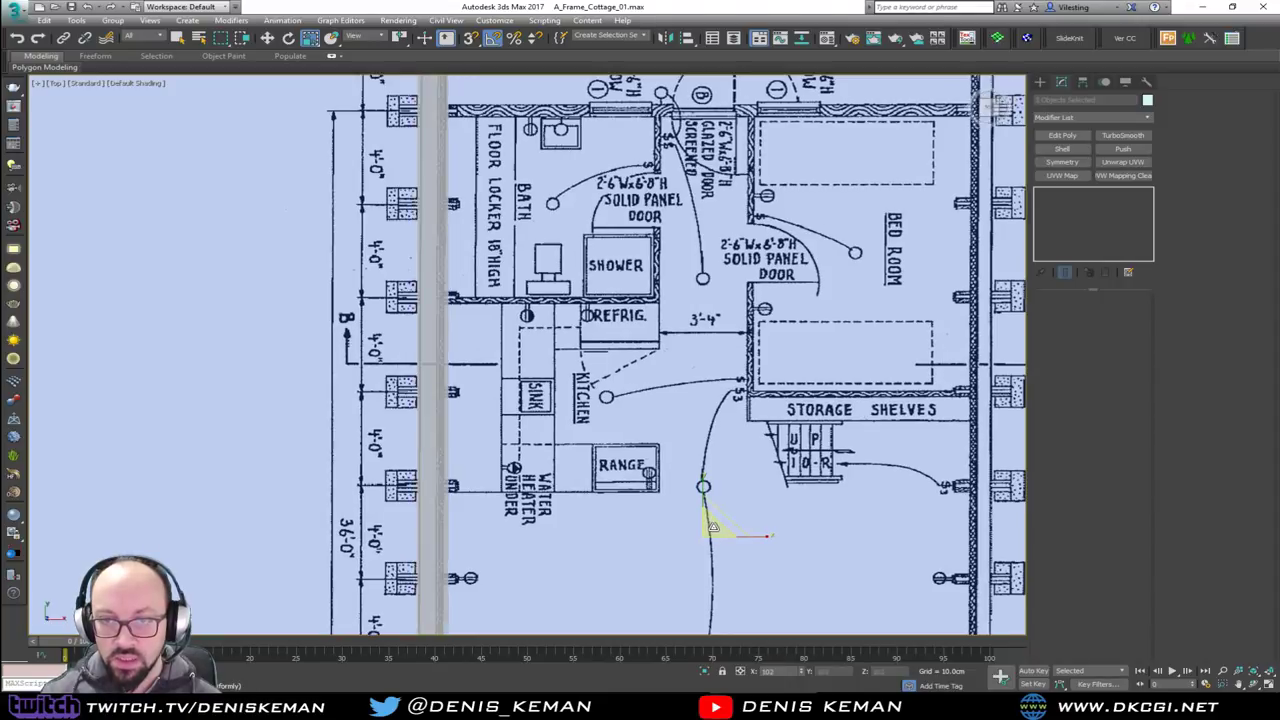
{"action": "middle_click_drag", "start_coordinate": [554, 300], "coordinate": [551, 454]}
{"action": "scroll", "coordinate": [531, 340], "scroll_direction": "down", "scroll_amount": 4}
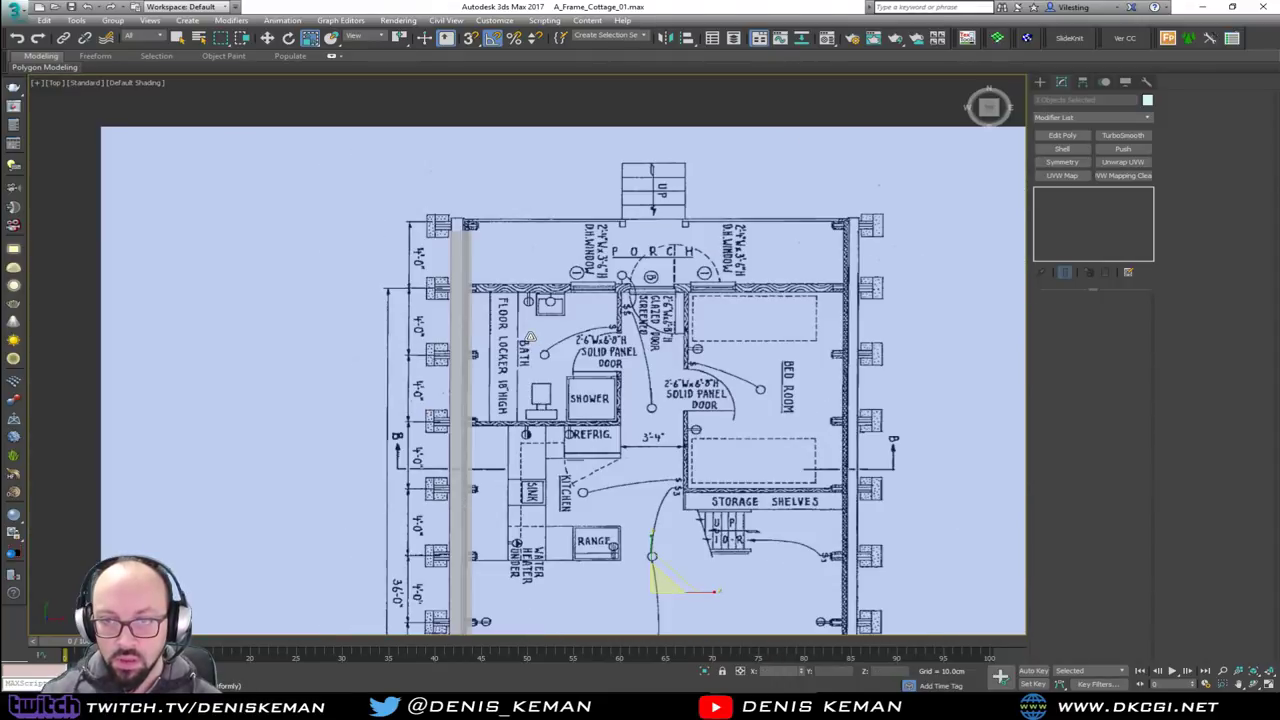
{"action": "key", "text": "w"}
{"action": "middle_click_drag", "start_coordinate": [535, 347], "coordinate": [523, 216]}
{"action": "scroll", "coordinate": [523, 216], "scroll_direction": "down", "scroll_amount": 3}
{"action": "middle_click_drag", "start_coordinate": [518, 440], "coordinate": [517, 370]}
{"action": "scroll", "coordinate": [516, 366], "scroll_direction": "up", "scroll_amount": 4}
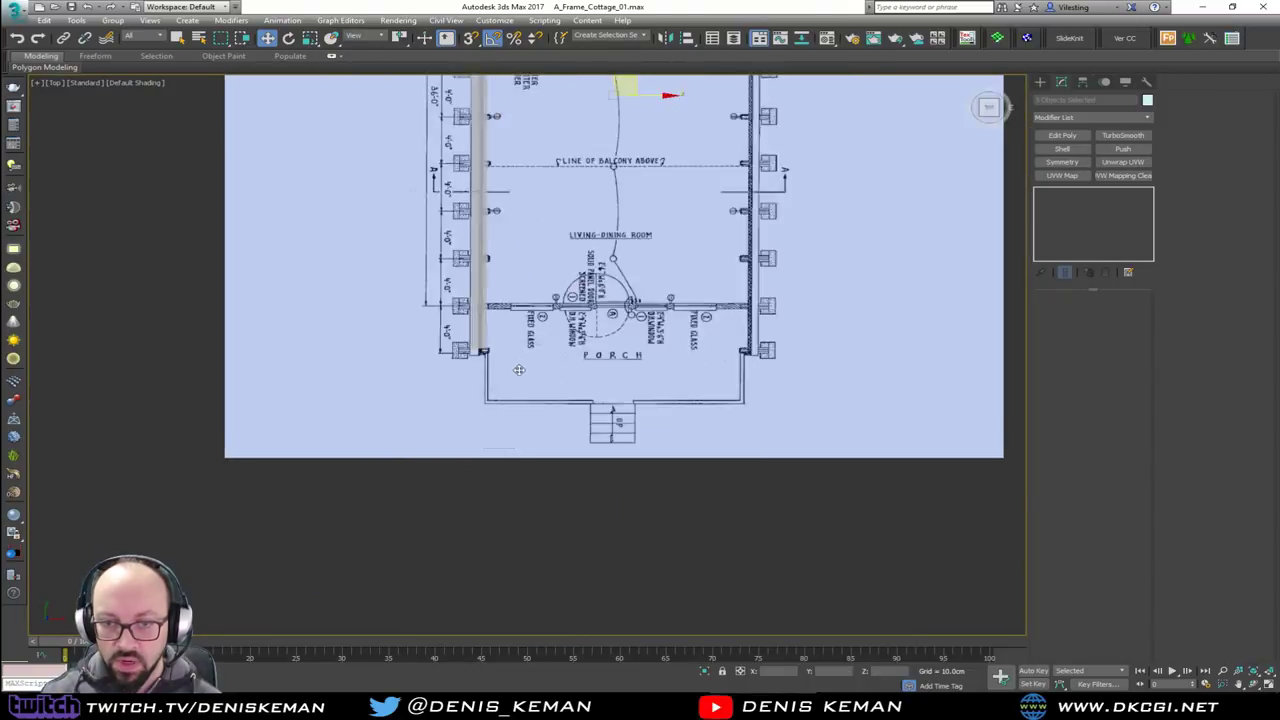
{"action": "scroll", "coordinate": [476, 324], "scroll_direction": "up", "scroll_amount": 1}
{"action": "middle_click_drag", "start_coordinate": [476, 323], "coordinate": [424, 457]}
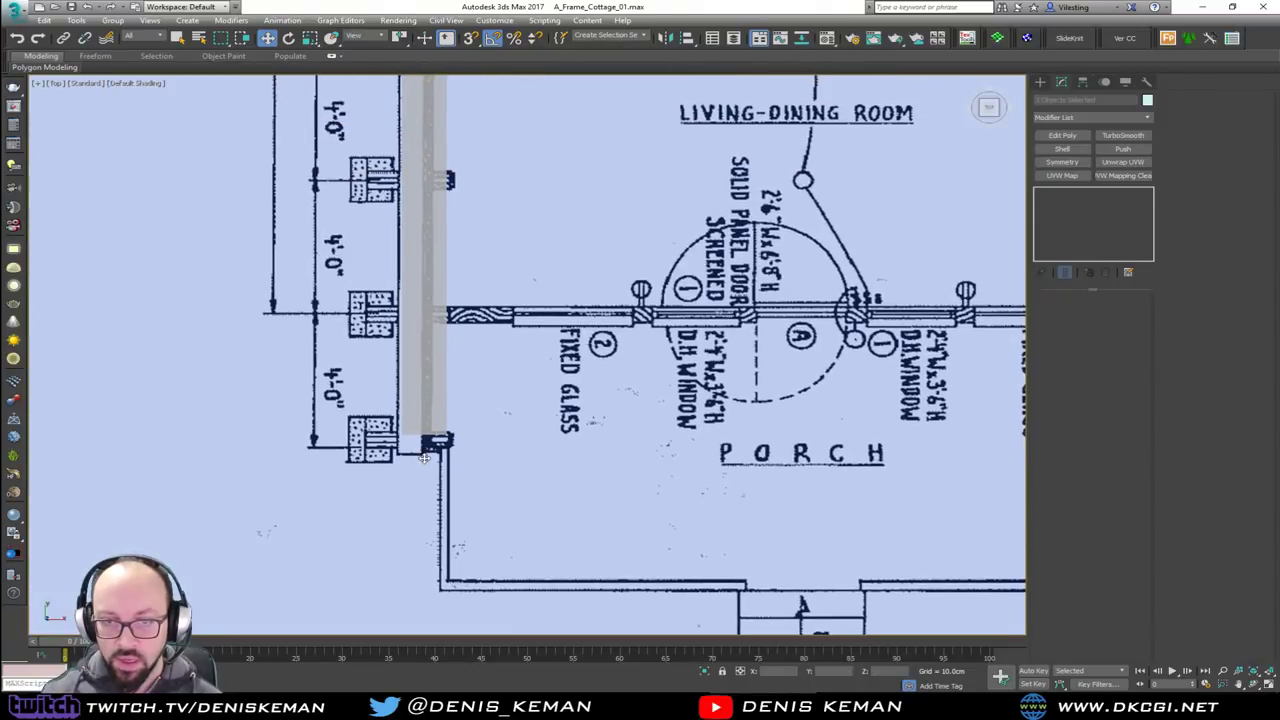
Scale the three planes down slightly with a uniform offset in the Scale Transform Type-In
{"action": "scroll", "coordinate": [534, 262], "scroll_direction": "down", "scroll_amount": 5}
{"action": "left_click", "coordinate": [310, 38]}
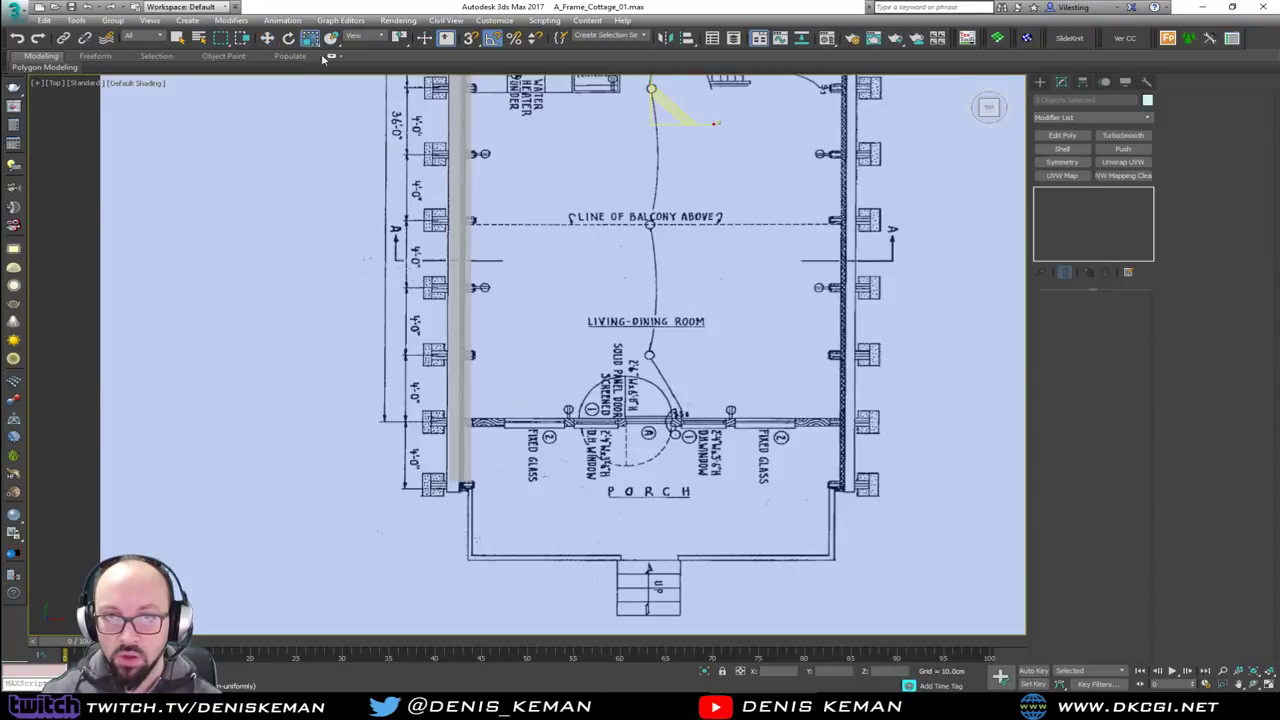
{"action": "right_click", "coordinate": [310, 38]}
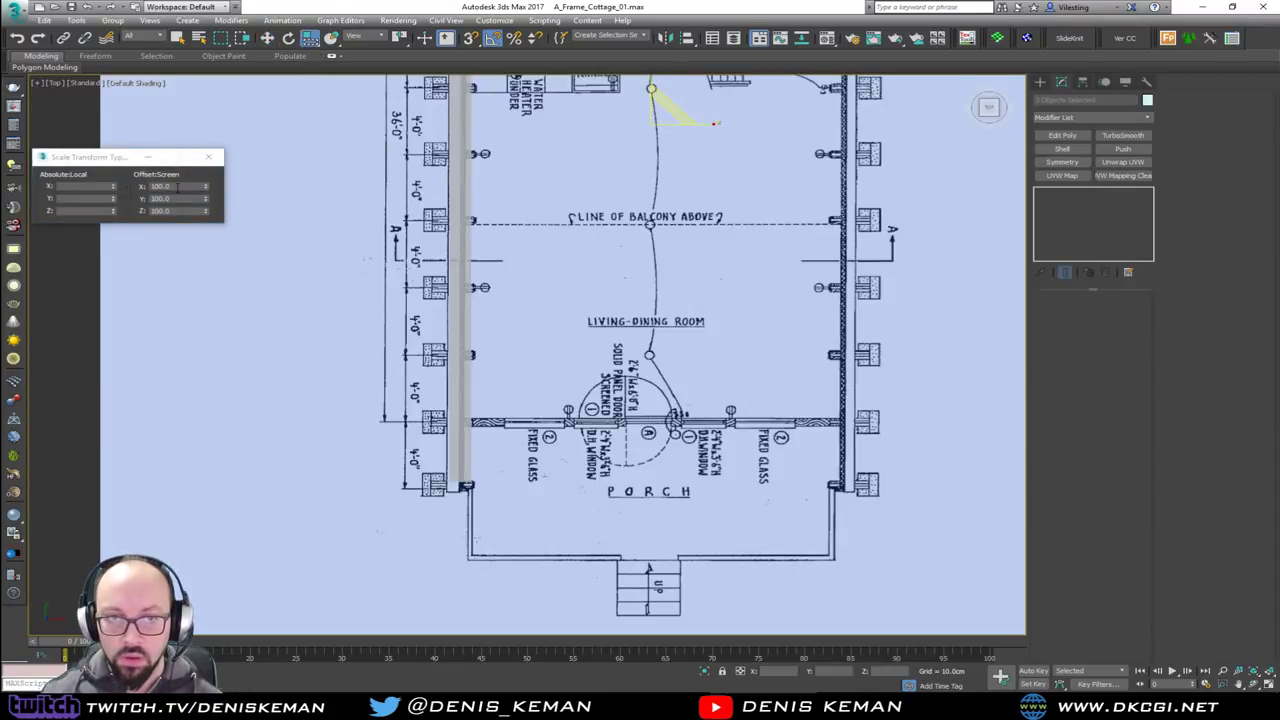
{"action": "key", "text": "r"}
{"action": "left_click_drag", "start_coordinate": [209, 190], "coordinate": [203, 198]}
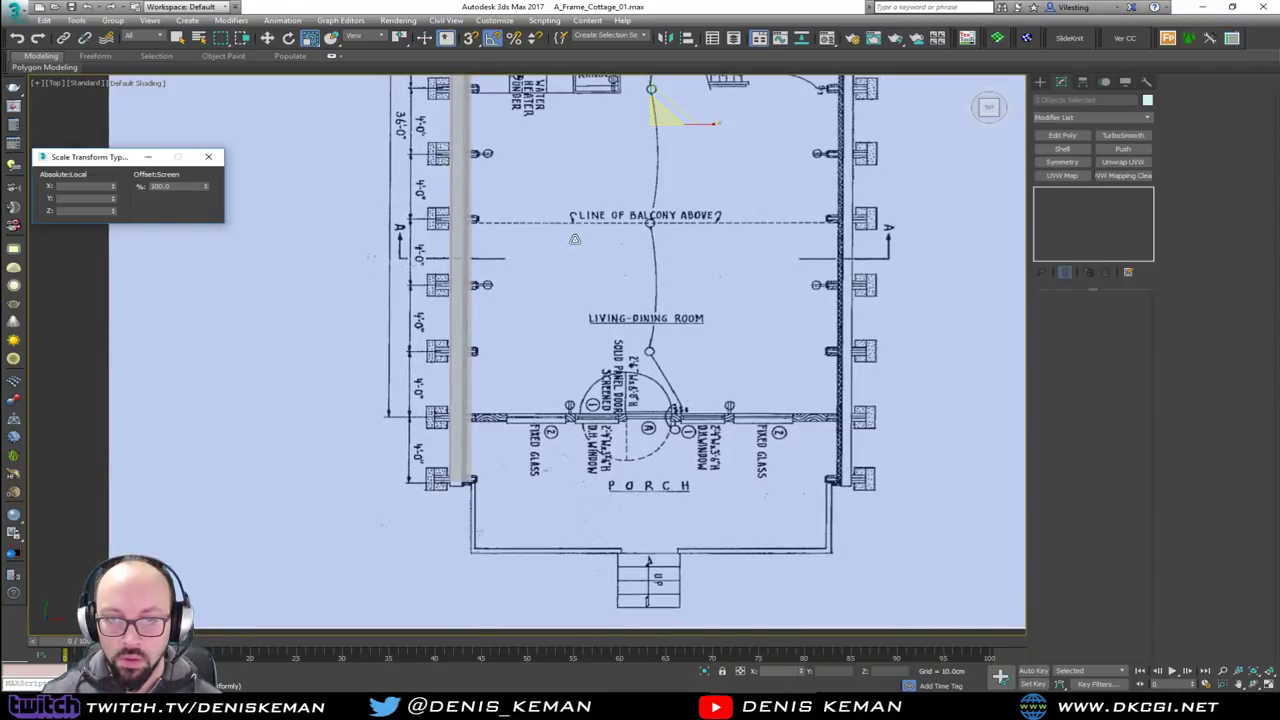
Align the side wall's rear-porch end with the measuring box's end and compare the opposite end
{"action": "scroll", "coordinate": [568, 333], "scroll_direction": "down", "scroll_amount": 3}
{"action": "scroll", "coordinate": [537, 289], "scroll_direction": "up", "scroll_amount": 8}
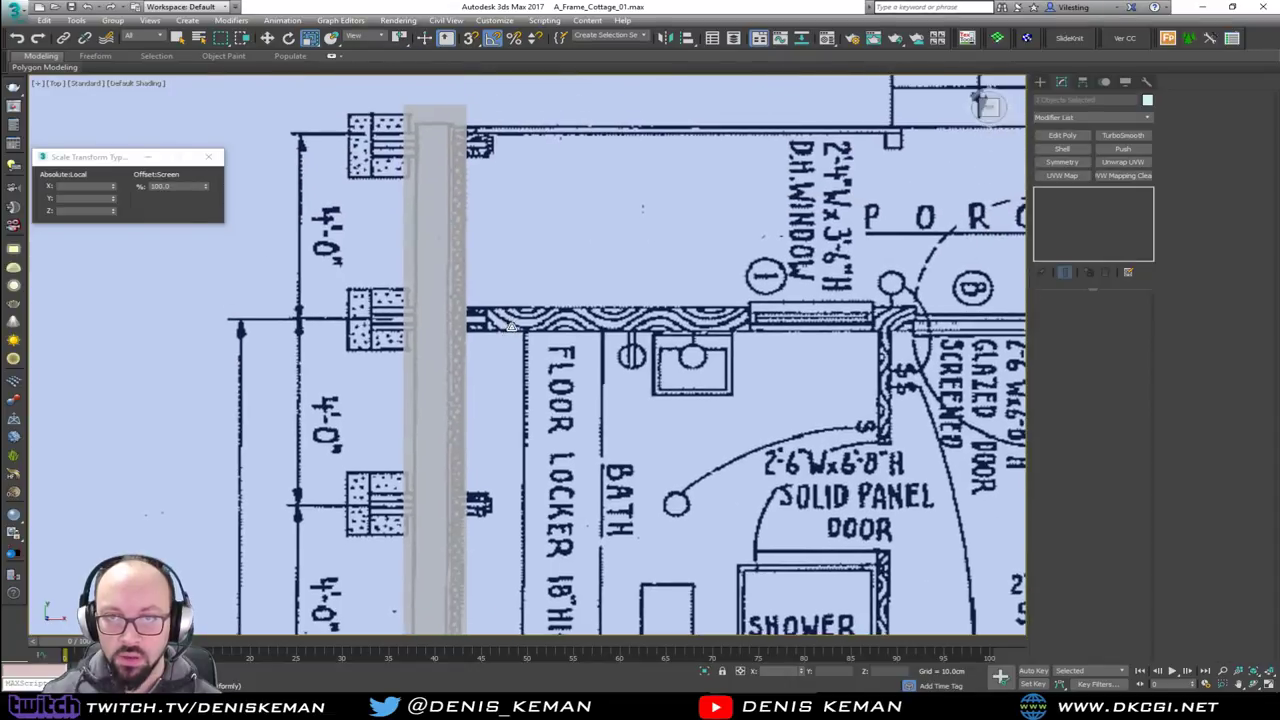
{"action": "key", "text": "w"}
{"action": "middle_click_drag", "start_coordinate": [538, 289], "coordinate": [526, 271]}
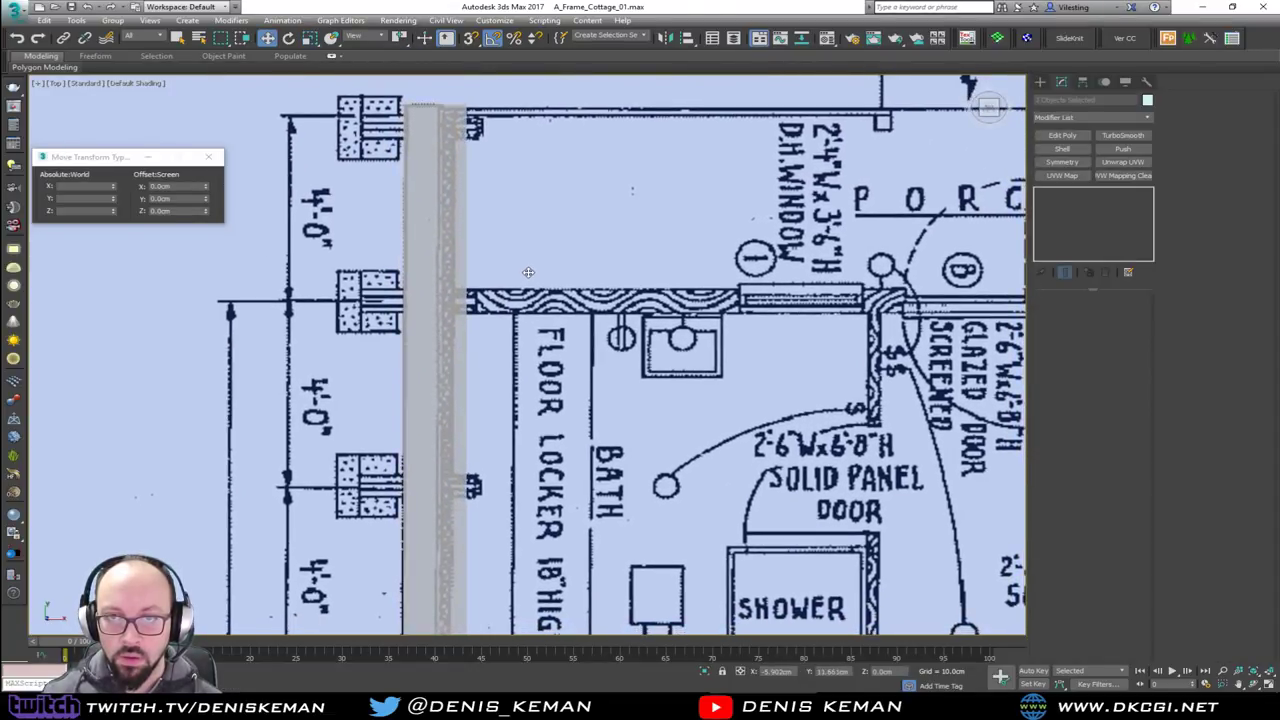
{"action": "scroll", "coordinate": [550, 175], "scroll_direction": "down", "scroll_amount": 6}
{"action": "middle_click_drag", "start_coordinate": [576, 415], "coordinate": [574, 243]}
{"action": "scroll", "coordinate": [505, 551], "scroll_direction": "up", "scroll_amount": 5}
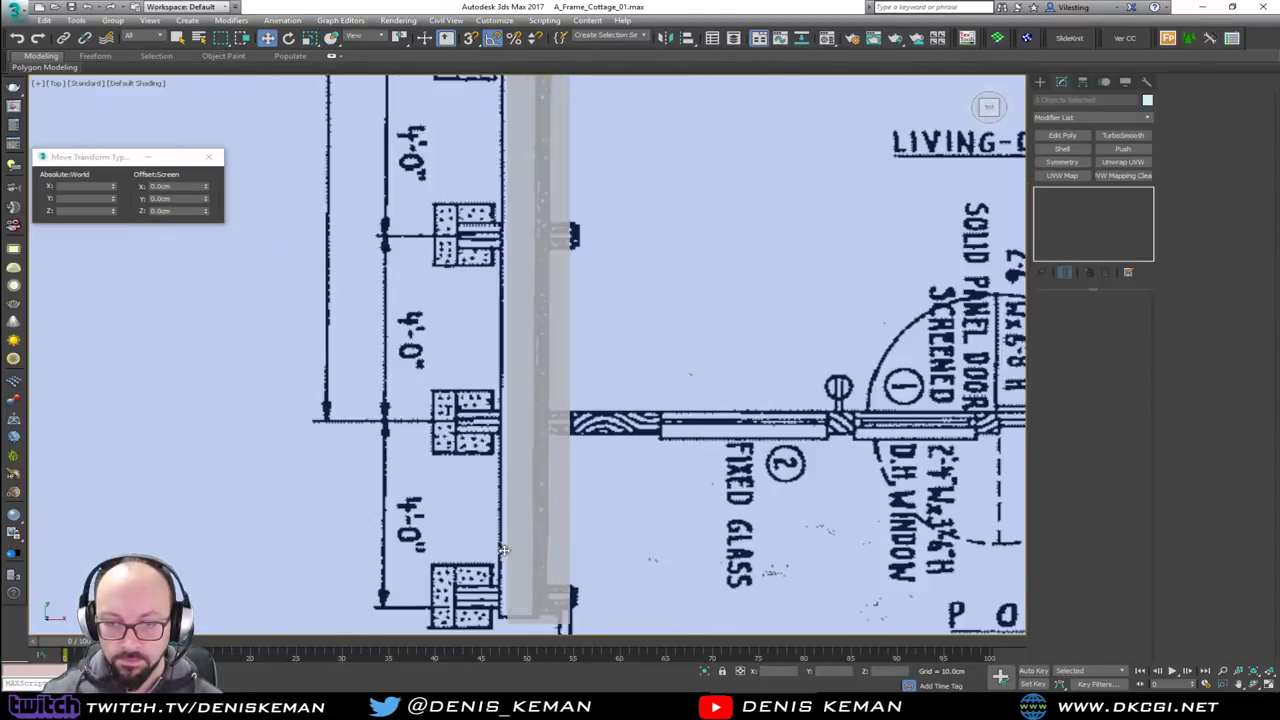
{"action": "middle_click_drag", "start_coordinate": [515, 556], "coordinate": [515, 425]}
{"action": "scroll", "coordinate": [541, 473], "scroll_direction": "up", "scroll_amount": 1}
Correct the three planes' size slightly with another uniform offset in the Scale Transform Type-In
{"action": "key", "text": "r"}
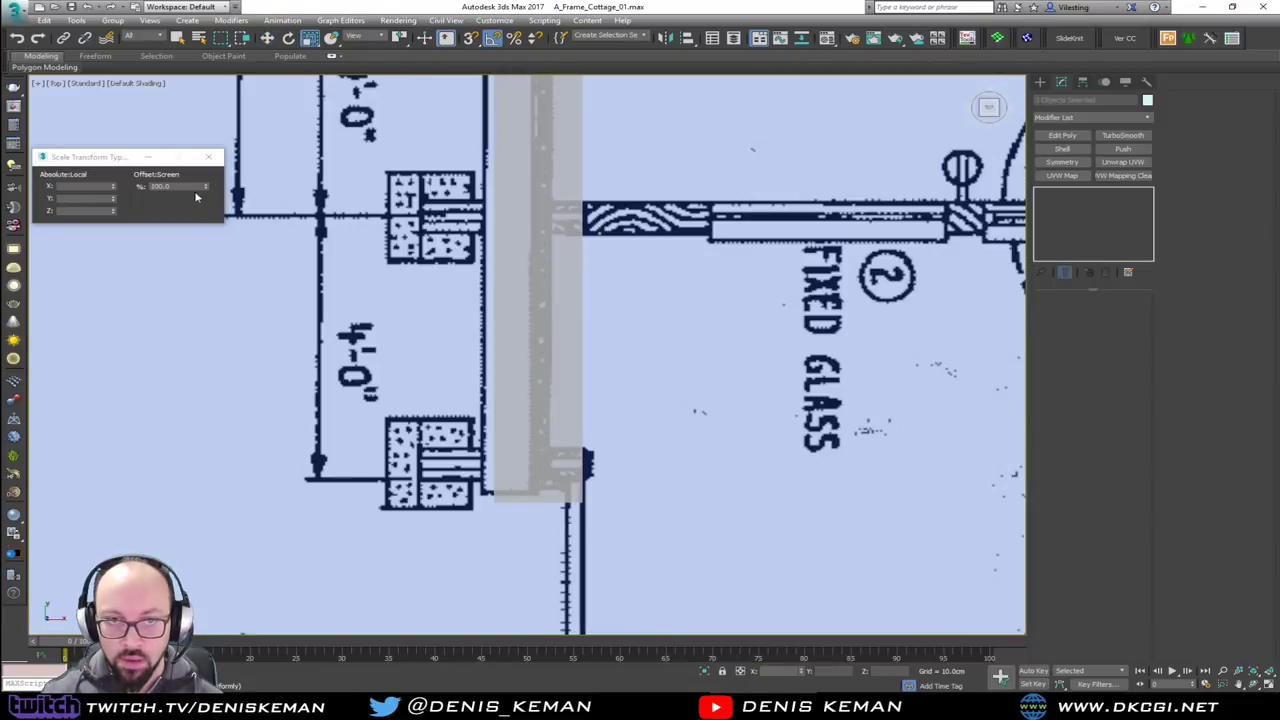
{"action": "left_click_drag", "start_coordinate": [203, 188], "coordinate": [206, 188]}
{"action": "middle_click_drag", "start_coordinate": [740, 249], "coordinate": [721, 321]}
{"action": "scroll", "coordinate": [721, 321], "scroll_direction": "up", "scroll_amount": 2}
{"action": "scroll", "coordinate": [700, 310], "scroll_direction": "down", "scroll_amount": 12}
{"action": "middle_click_drag", "start_coordinate": [675, 104], "coordinate": [632, 356]}
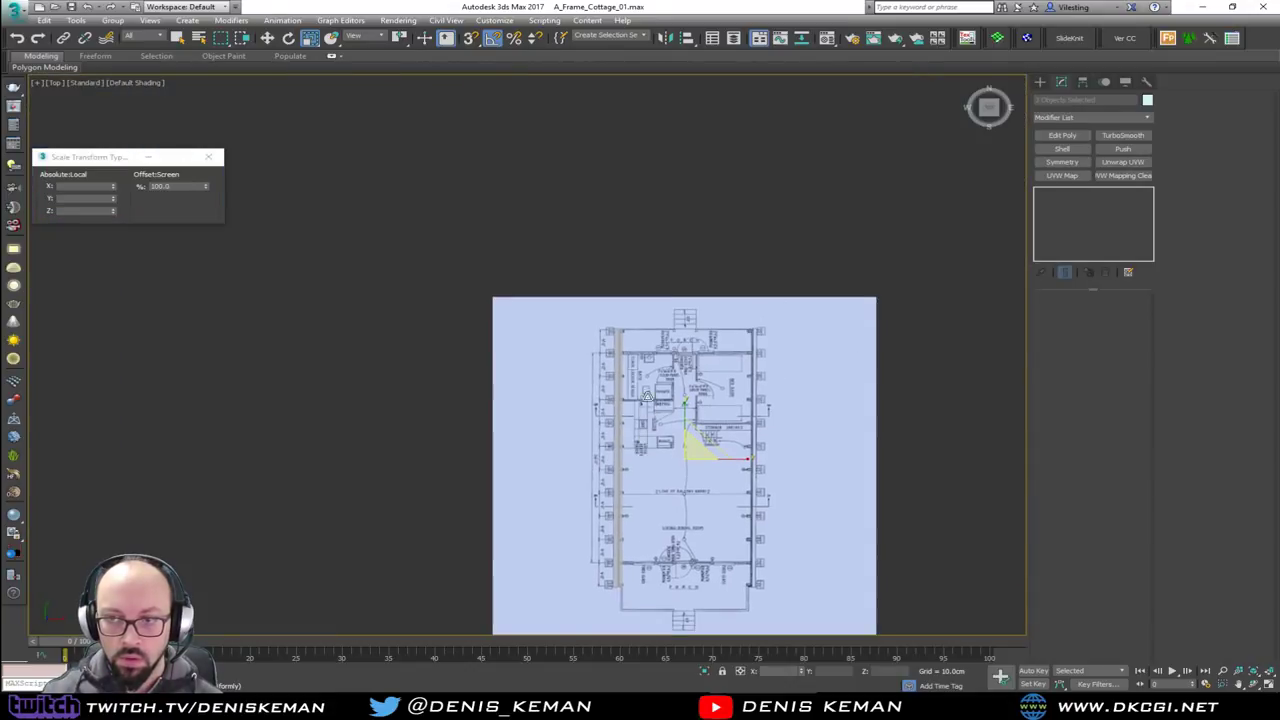
Nudge the three planes to line up the side wall with the measuring box and check the fit at both ends
{"action": "scroll", "coordinate": [632, 354], "scroll_direction": "up", "scroll_amount": 6}
{"action": "scroll", "coordinate": [648, 319], "scroll_direction": "up", "scroll_amount": 5}
{"action": "key", "text": "w"}
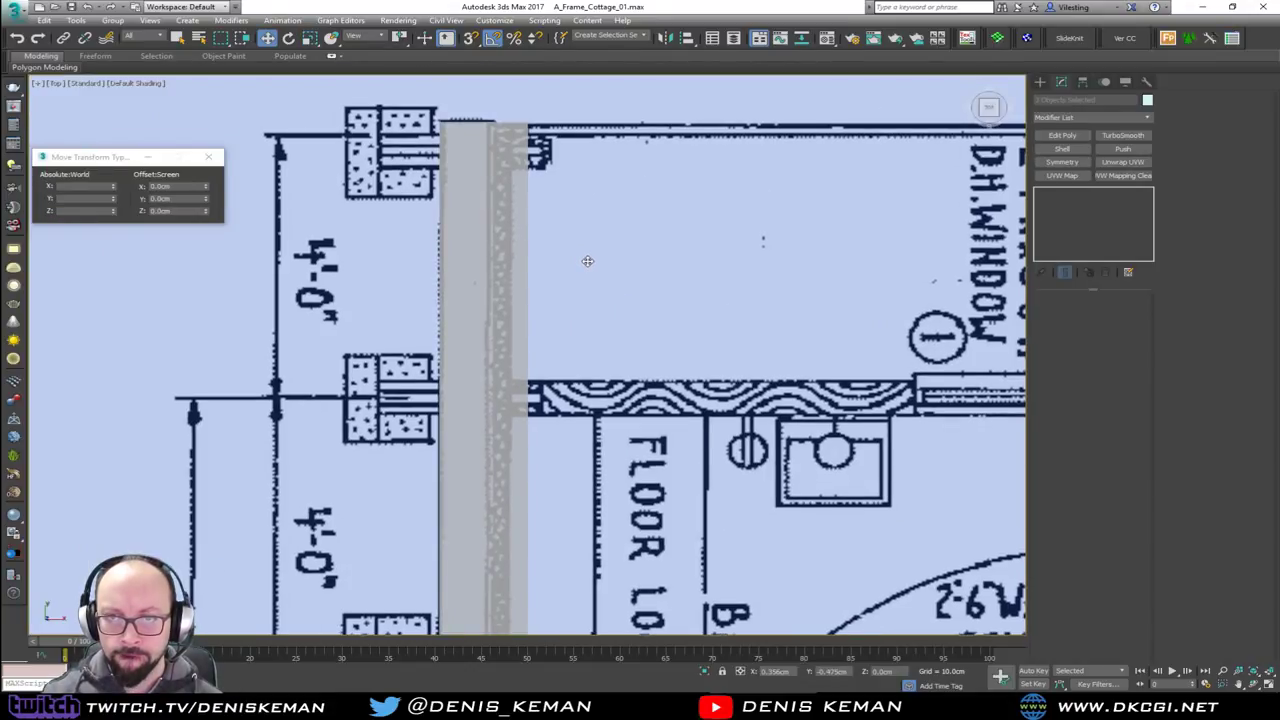
{"action": "scroll", "coordinate": [586, 262], "scroll_direction": "down", "scroll_amount": 8}
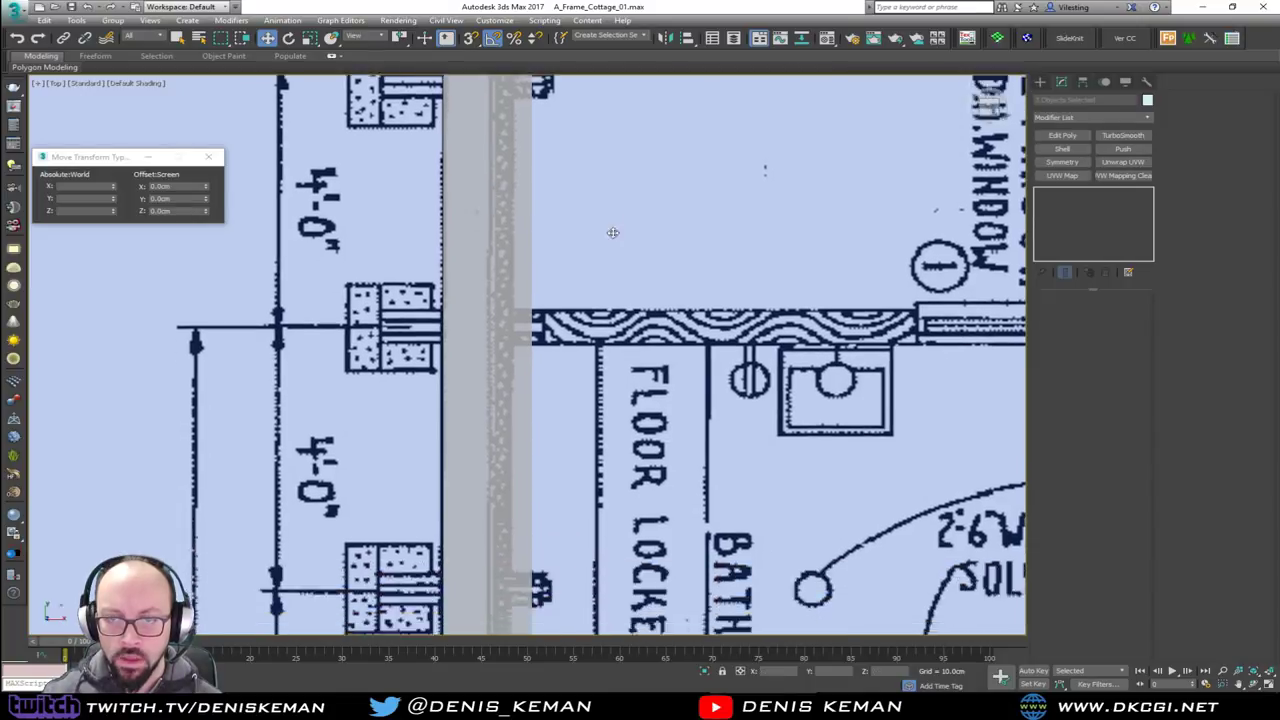
{"action": "scroll", "coordinate": [546, 503], "scroll_direction": "up", "scroll_amount": 10}
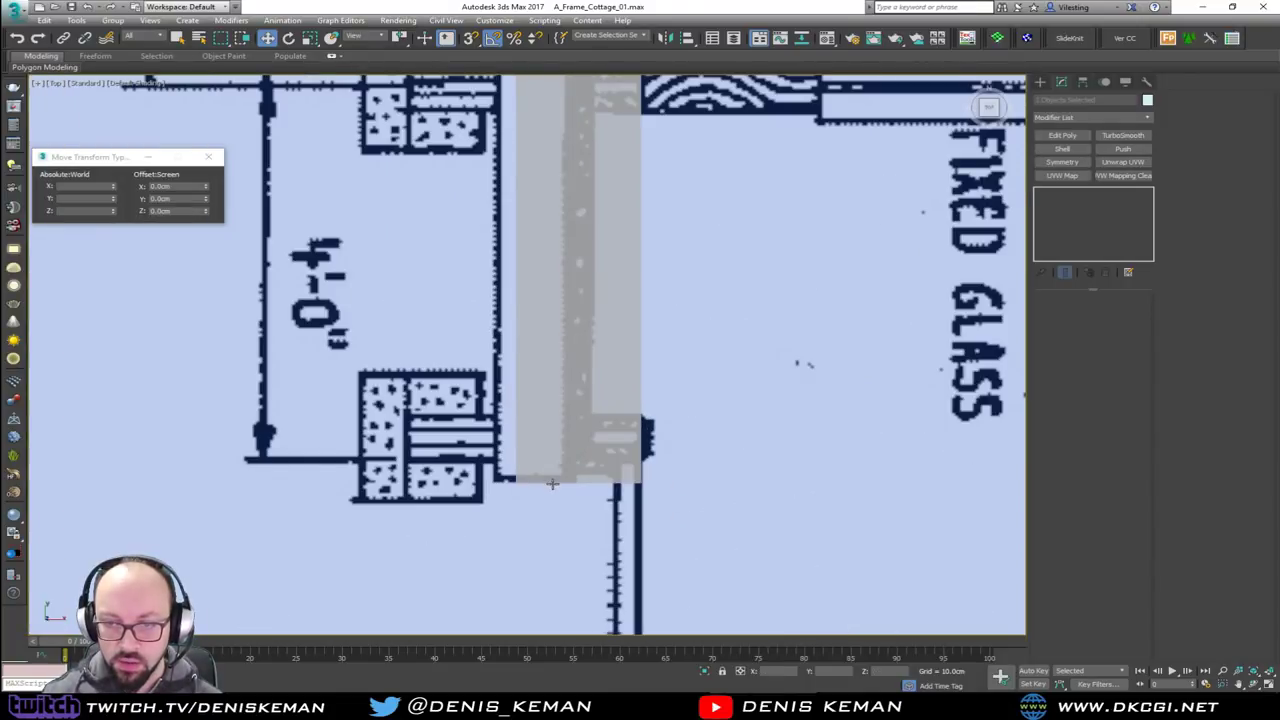
{"action": "scroll", "coordinate": [566, 475], "scroll_direction": "down", "scroll_amount": 8}
Delete the measuring box in the Perspective view and close the Transform Type-In
{"action": "key", "text": "alt+w"}
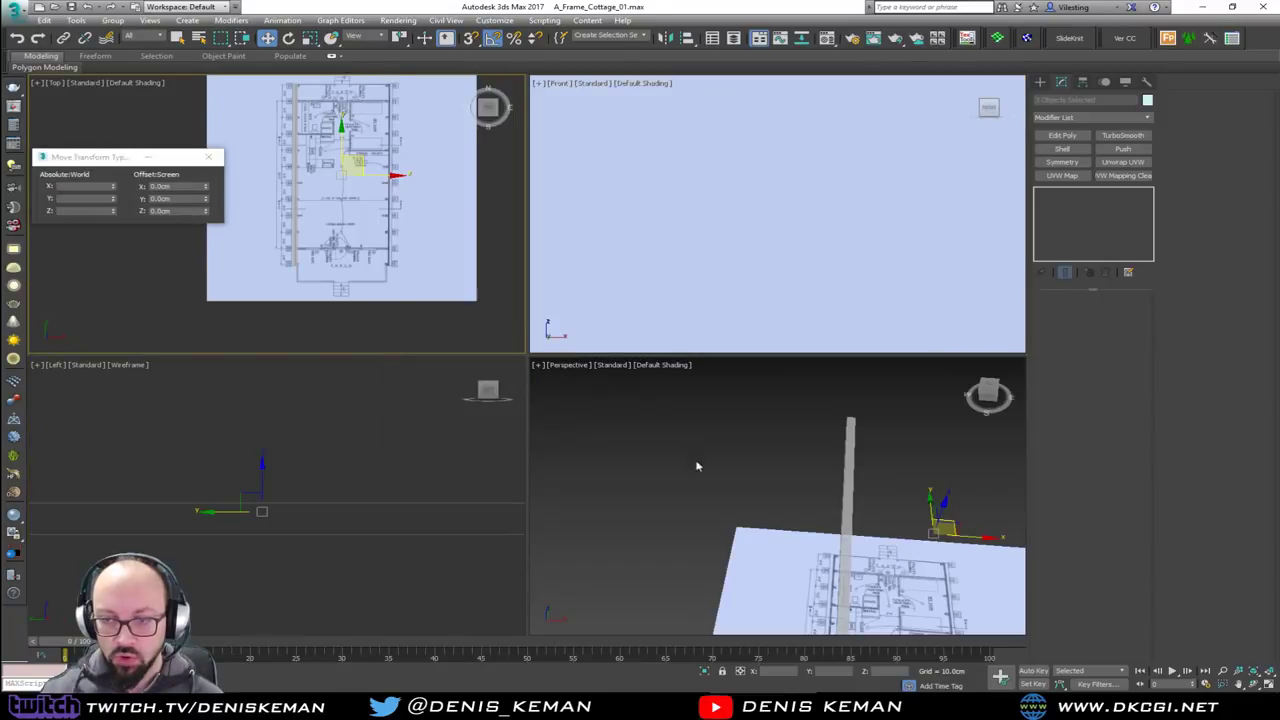
{"action": "key", "text": "alt+w"}
{"action": "middle_click_drag", "start_coordinate": [725, 480], "coordinate": [542, 361], "text": "alt"}
{"action": "scroll", "coordinate": [542, 361], "scroll_direction": "down", "scroll_amount": 4}
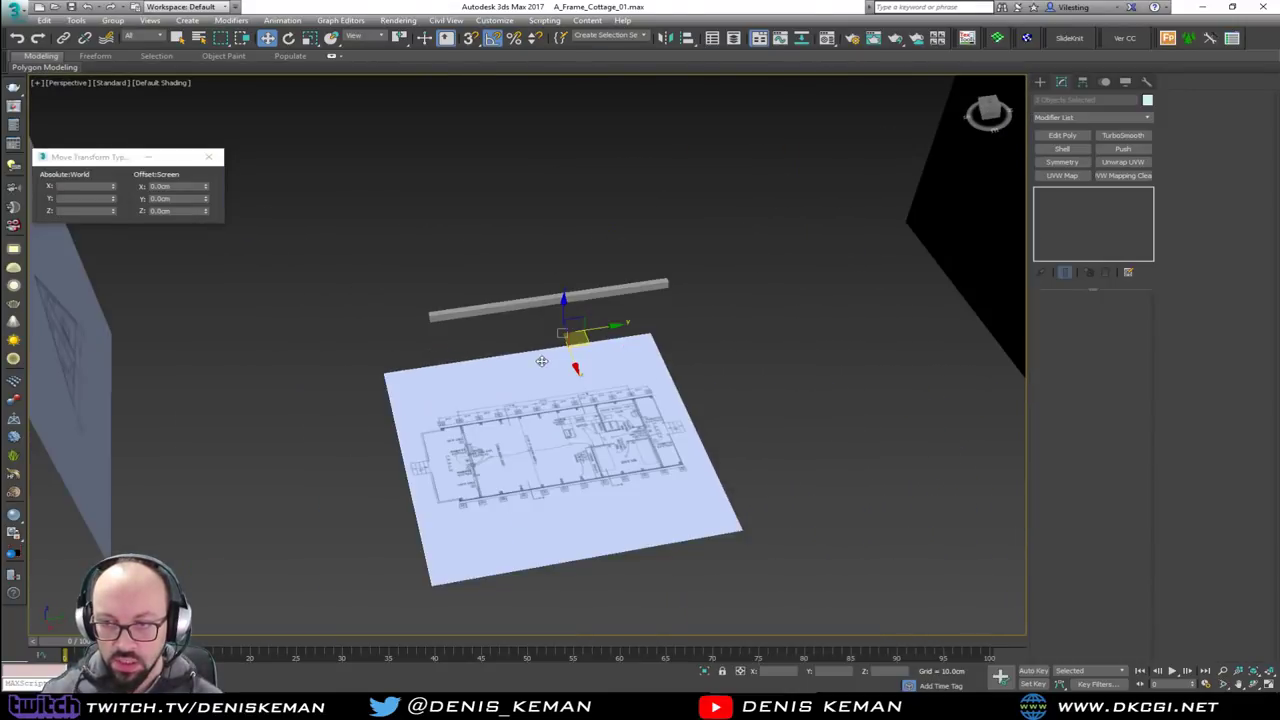
{"action": "left_click", "coordinate": [609, 294]}
{"action": "key", "text": "Delete"}
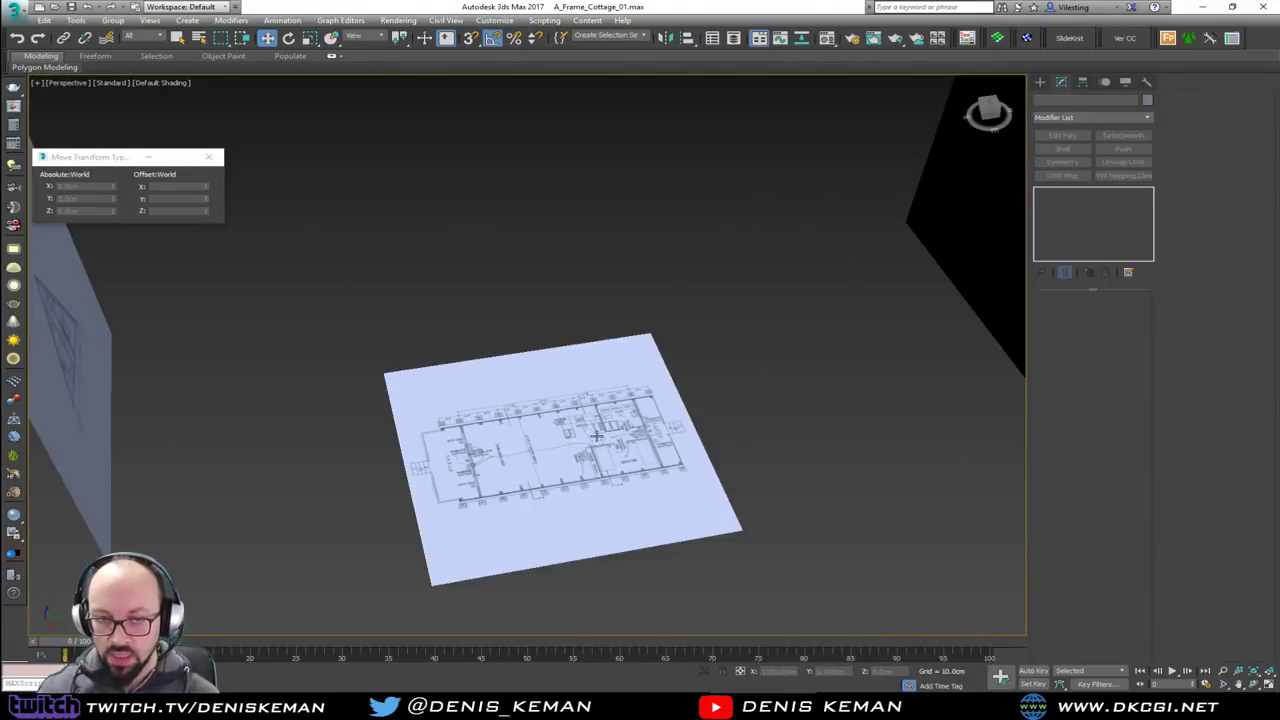
{"action": "left_click", "coordinate": [208, 157]}
Reset the floor-plan plane's X, Y and Z position to 0 cm
{"action": "mouse_move", "coordinate": [302, 240]}
{"action": "middle_mouse_down", "text": "alt"}
{"action": "mouse_move", "coordinate": [348, 259]}
{"action": "mouse_move", "coordinate": [371, 251]}
{"action": "mouse_move", "coordinate": [277, 240]}
{"action": "middle_mouse_up", "text": "alt"}
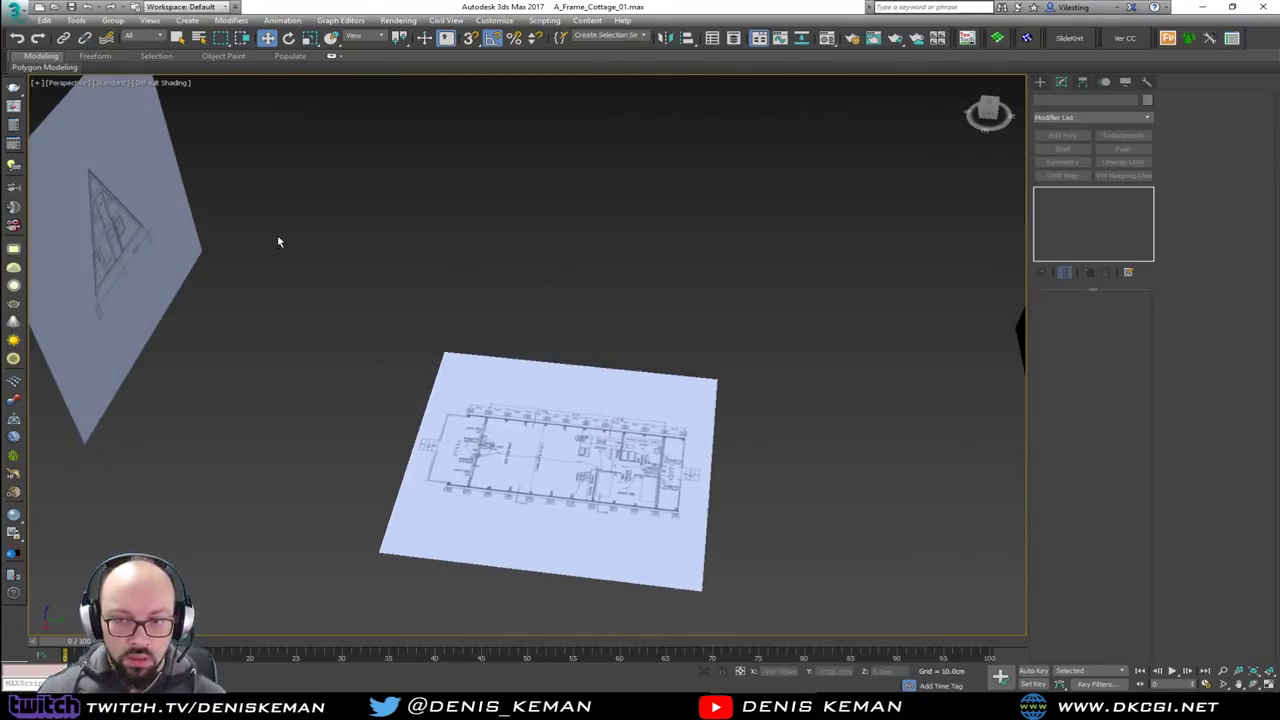
{"action": "left_click", "coordinate": [427, 416]}
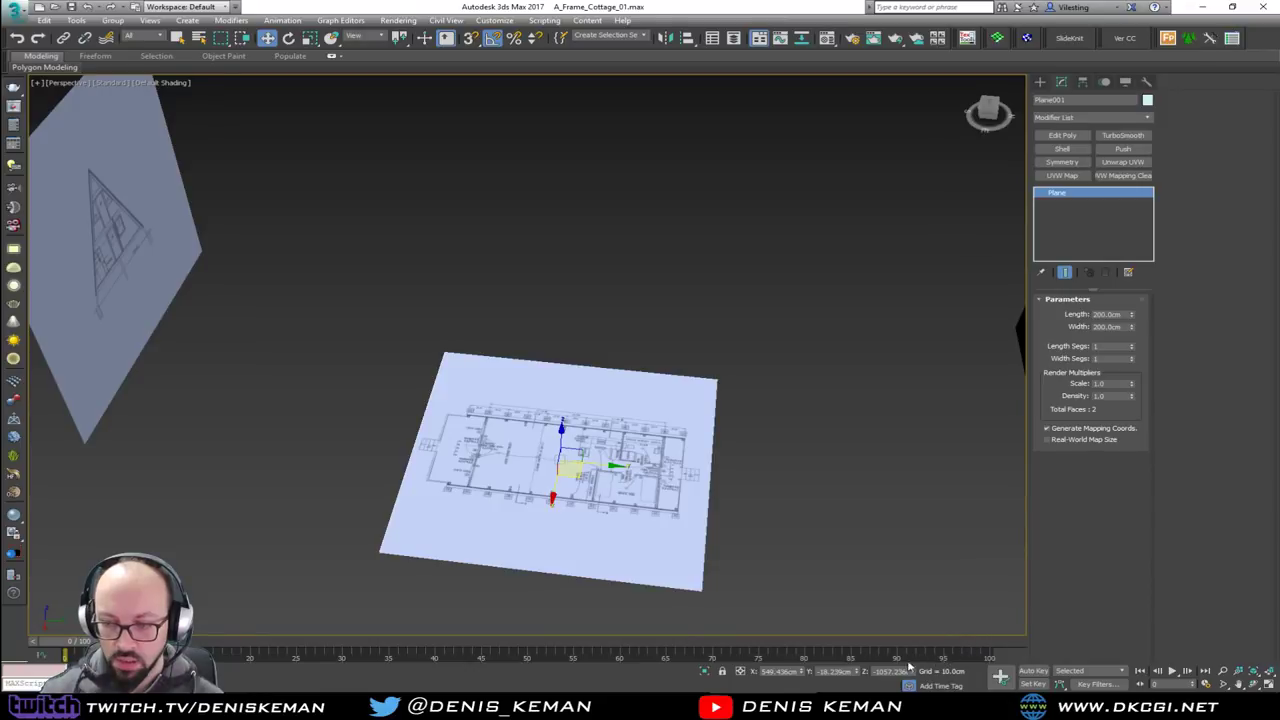
{"action": "right_click", "coordinate": [802, 673]}
{"action": "right_click", "coordinate": [858, 675]}
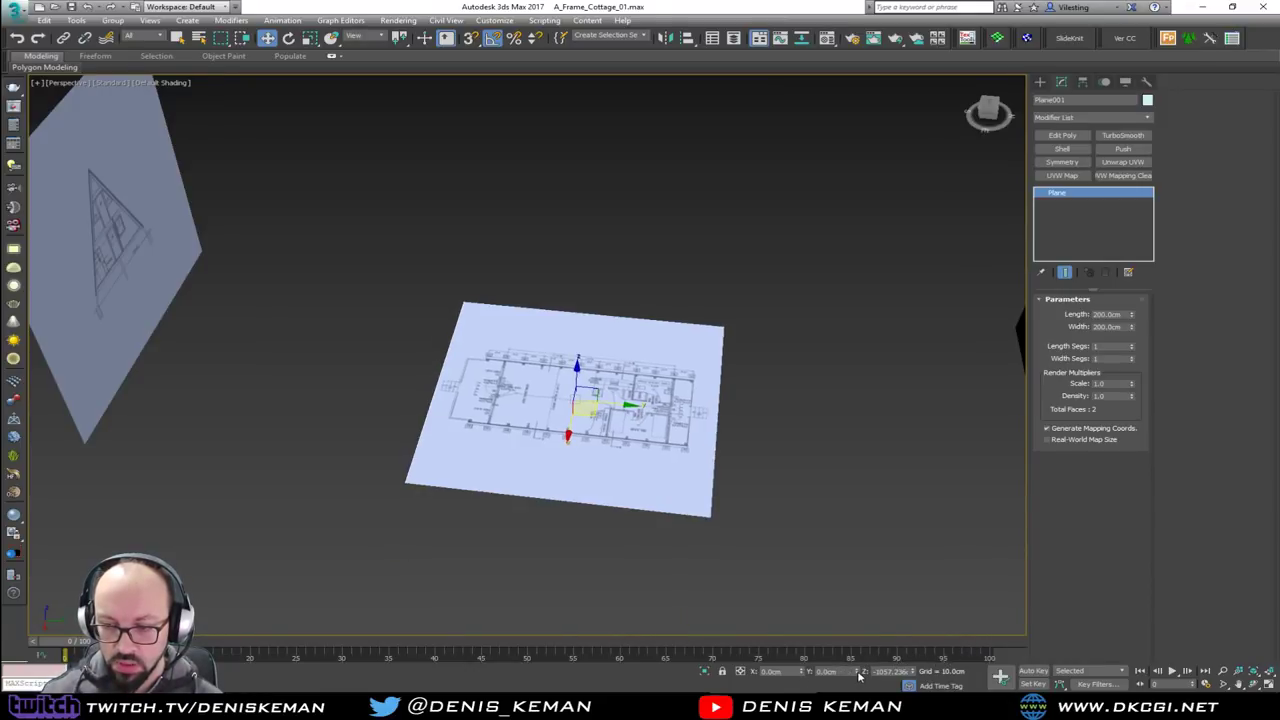
{"action": "right_click", "coordinate": [912, 673]}
Reset the front-view plane's X, Y and Z position to 0 cm
{"action": "left_click", "coordinate": [137, 253]}
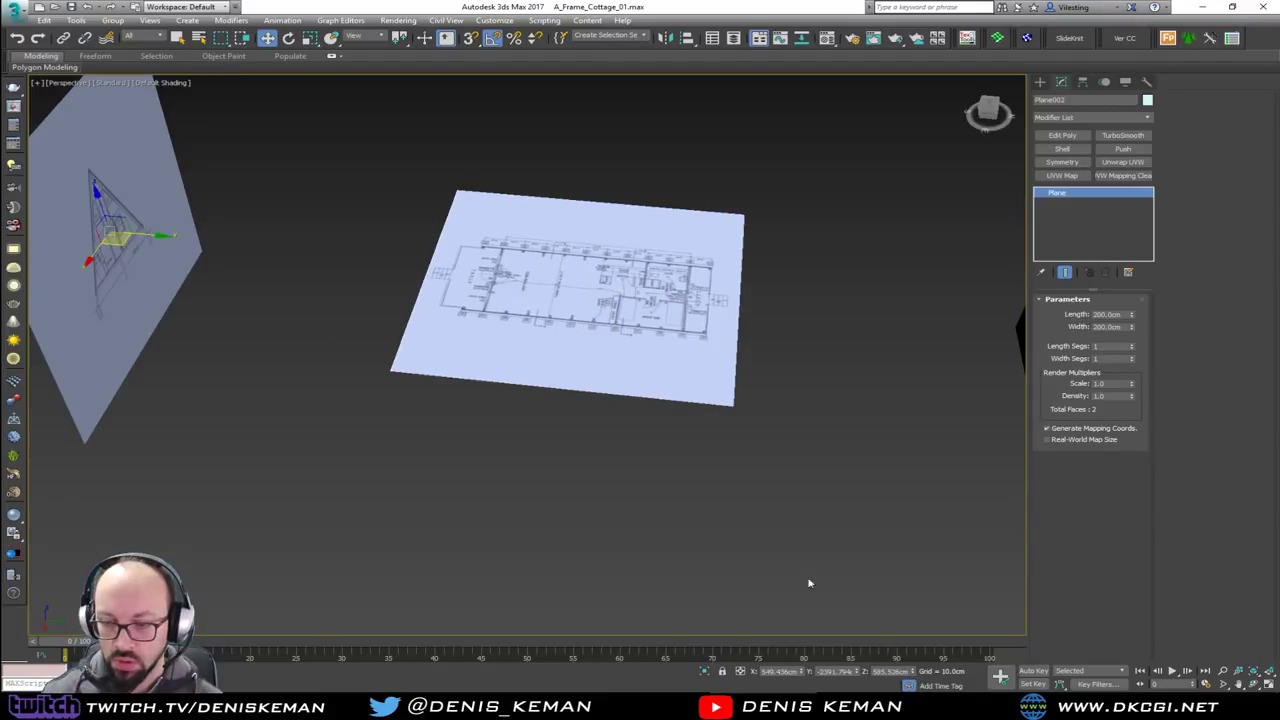
{"action": "right_click", "coordinate": [803, 671]}
{"action": "right_click", "coordinate": [855, 673]}
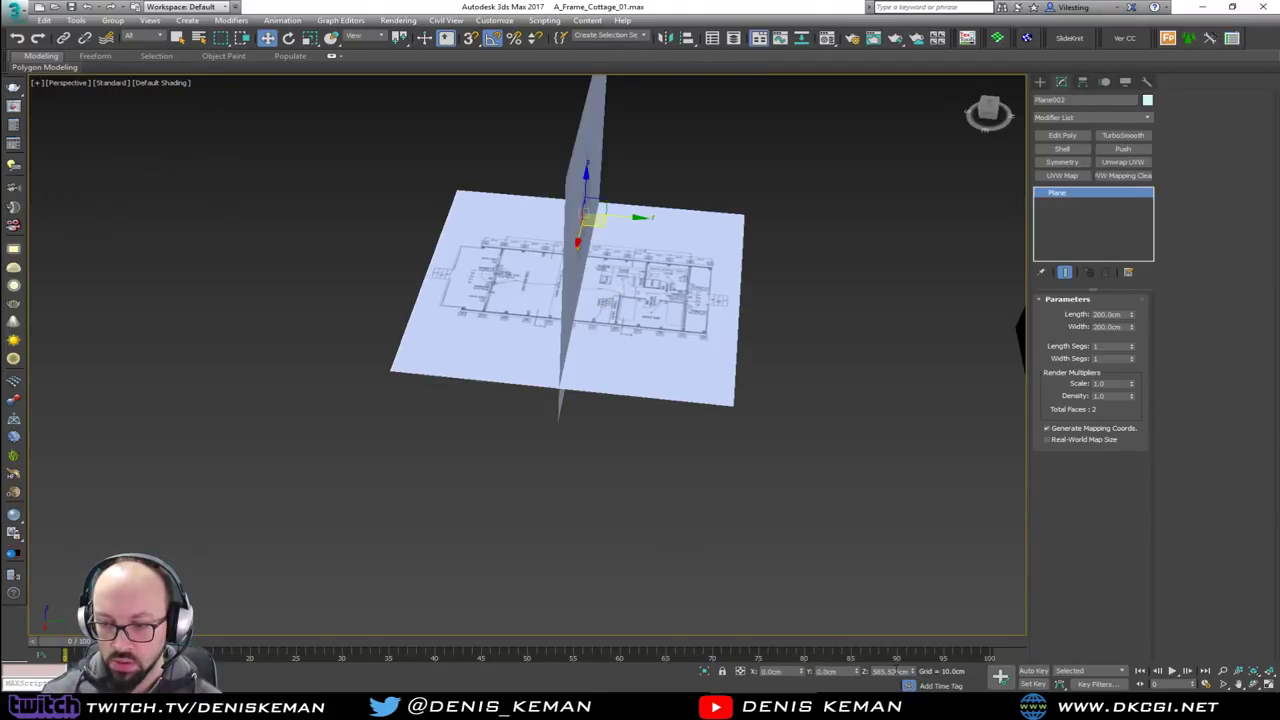
{"action": "right_click", "coordinate": [912, 672]}
Reset the back-view plane's X, Y and Z position to 0 cm
{"action": "middle_click_drag", "start_coordinate": [728, 416], "coordinate": [488, 428]}
{"action": "scroll", "coordinate": [453, 446], "scroll_direction": "down", "scroll_amount": 3}
{"action": "left_click", "coordinate": [545, 375]}
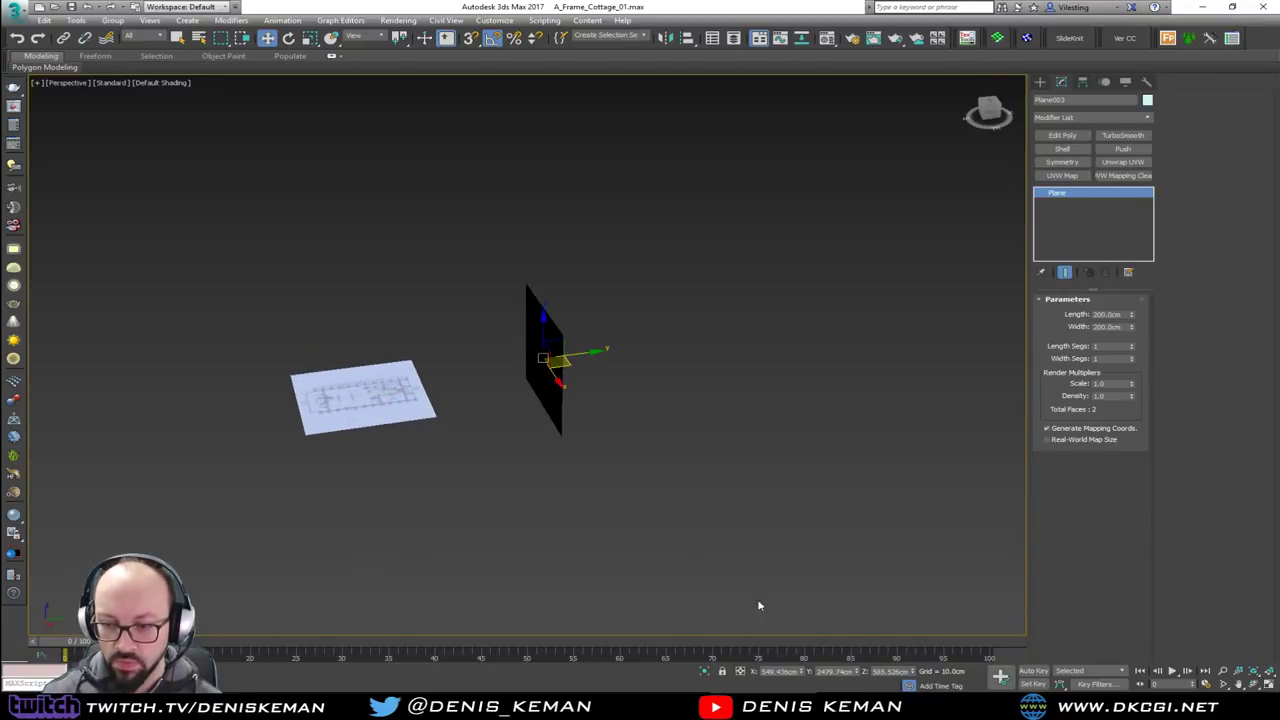
{"action": "right_click", "coordinate": [801, 673]}
{"action": "right_click", "coordinate": [855, 673]}
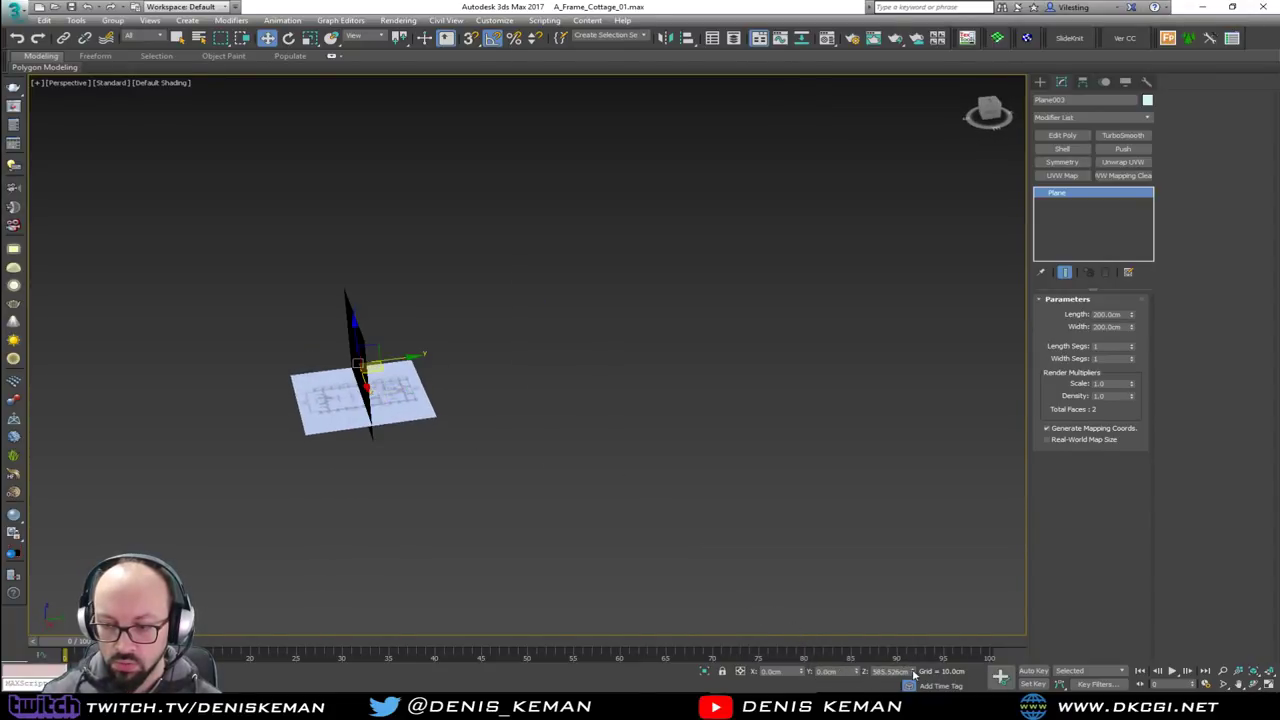
{"action": "right_click", "coordinate": [912, 673]}
Move the back-view plane along Y to about 1825 cm, clear of the floor plan
{"action": "scroll", "coordinate": [391, 381], "scroll_direction": "up", "scroll_amount": 5}
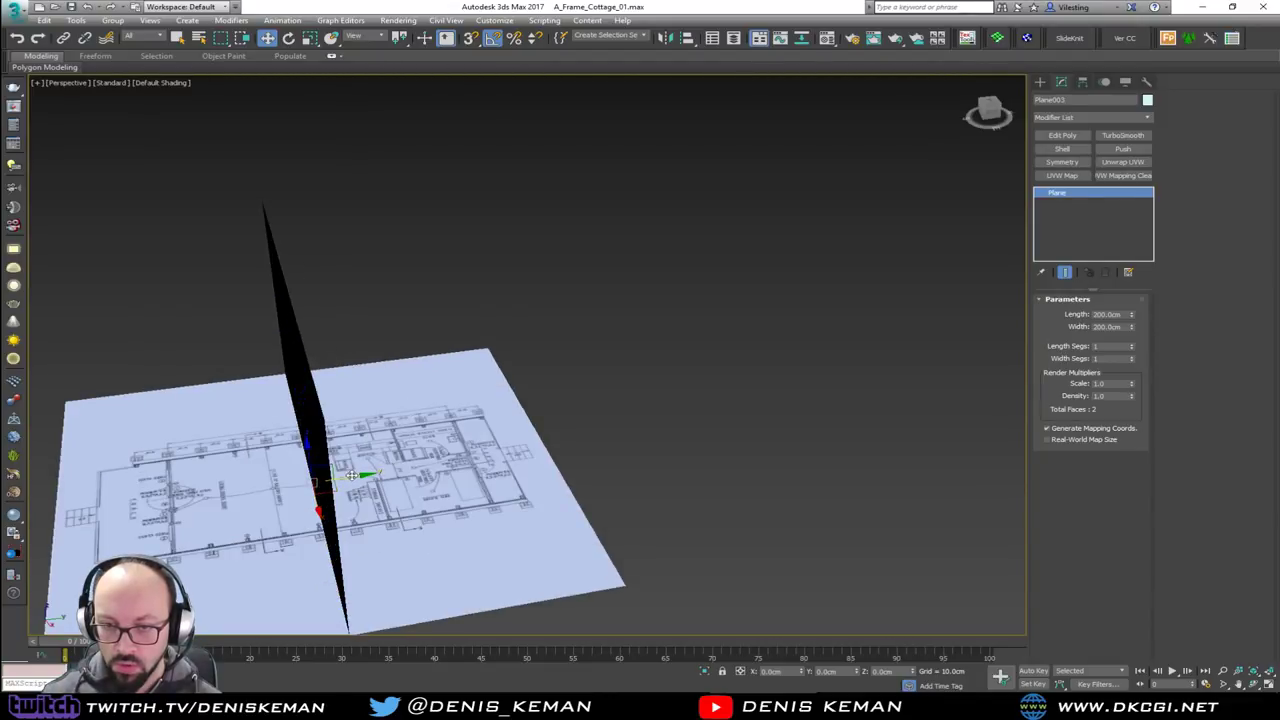
{"action": "left_click_drag", "start_coordinate": [356, 470], "coordinate": [806, 420]}
{"action": "middle_click_drag", "start_coordinate": [427, 401], "coordinate": [494, 372]}
{"action": "scroll", "coordinate": [494, 372], "scroll_direction": "down", "scroll_amount": 5}
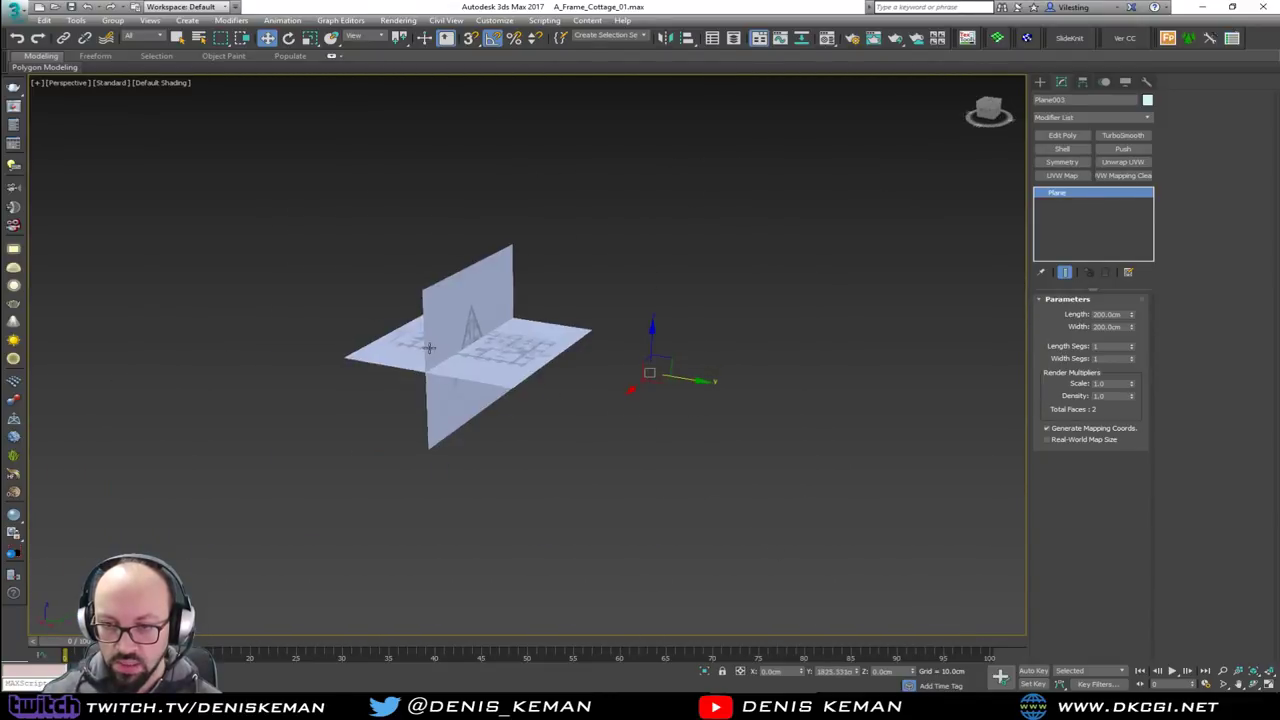
Move the front-view plane along Y to about -2600 cm and shift the back-view plane farther out on the opposite side
{"action": "left_click", "coordinate": [505, 349]}
{"action": "left_click_drag", "start_coordinate": [509, 349], "coordinate": [272, 322]}
{"action": "middle_click_drag", "start_coordinate": [346, 326], "coordinate": [410, 312], "text": "alt"}
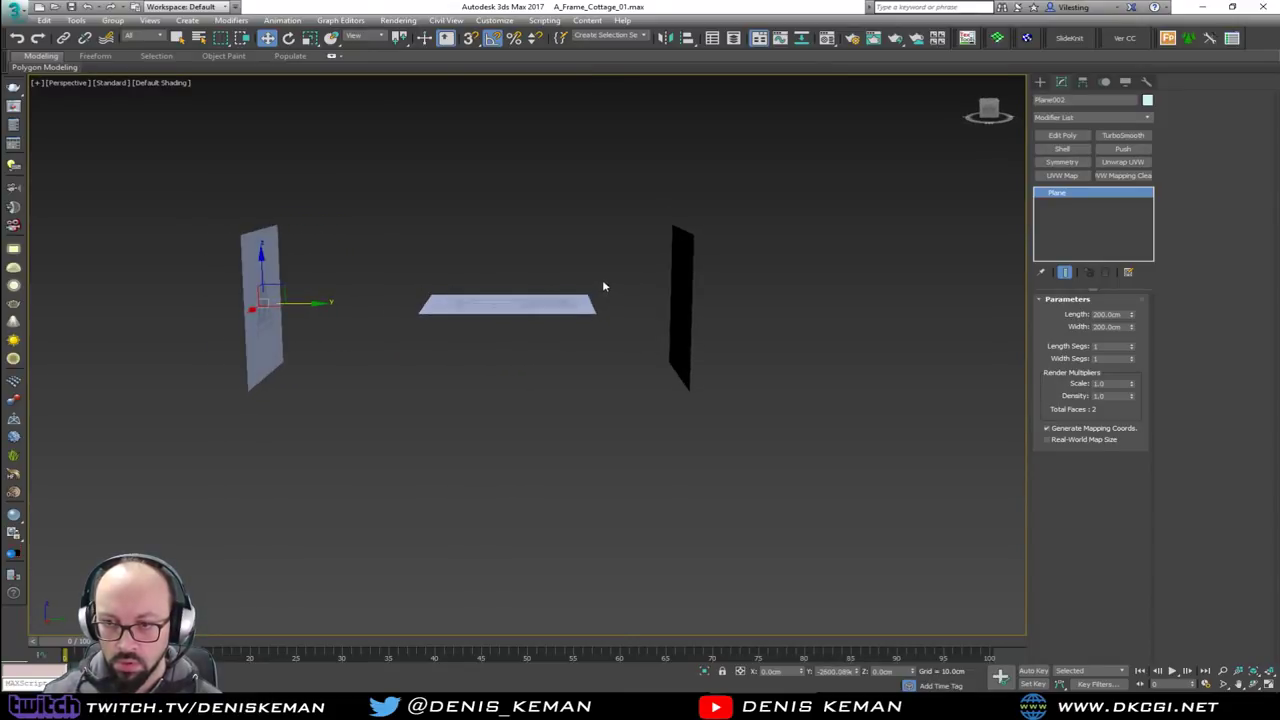
{"action": "left_click", "coordinate": [672, 285]}
{"action": "left_click_drag", "start_coordinate": [738, 303], "coordinate": [768, 304]}
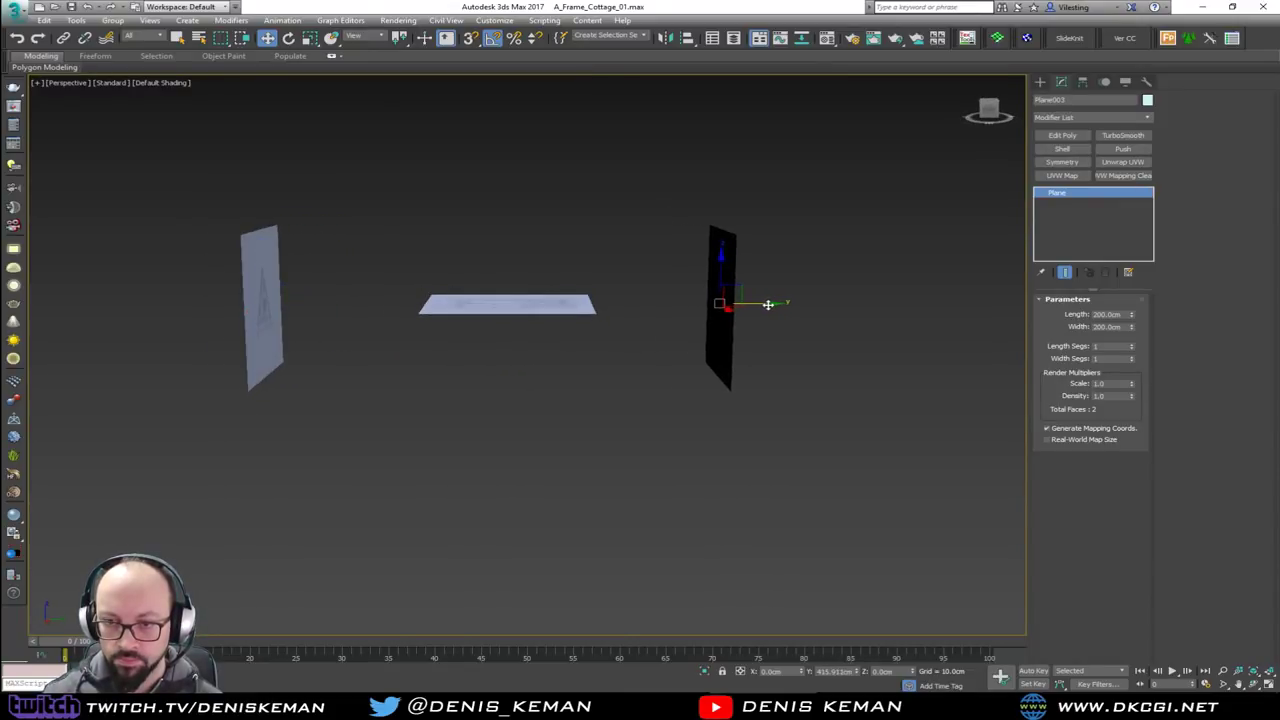
Lower the floor-plan plane along Z, beneath the space between the two upright planes, and deselect it
{"action": "left_click", "coordinate": [522, 307]}
{"action": "left_click_drag", "start_coordinate": [509, 276], "coordinate": [483, 390]}
{"action": "mouse_move", "coordinate": [483, 376]}
{"action": "middle_mouse_down", "text": "alt"}
{"action": "mouse_move", "coordinate": [618, 388]}
{"action": "mouse_move", "coordinate": [583, 357]}
{"action": "mouse_move", "coordinate": [496, 366]}
{"action": "middle_mouse_up", "text": "alt"}
{"action": "left_click", "coordinate": [529, 312]}
Show all four viewports with the whole cottage elevation framed in the front view, and save the scene
{"action": "key", "text": "alt+w"}
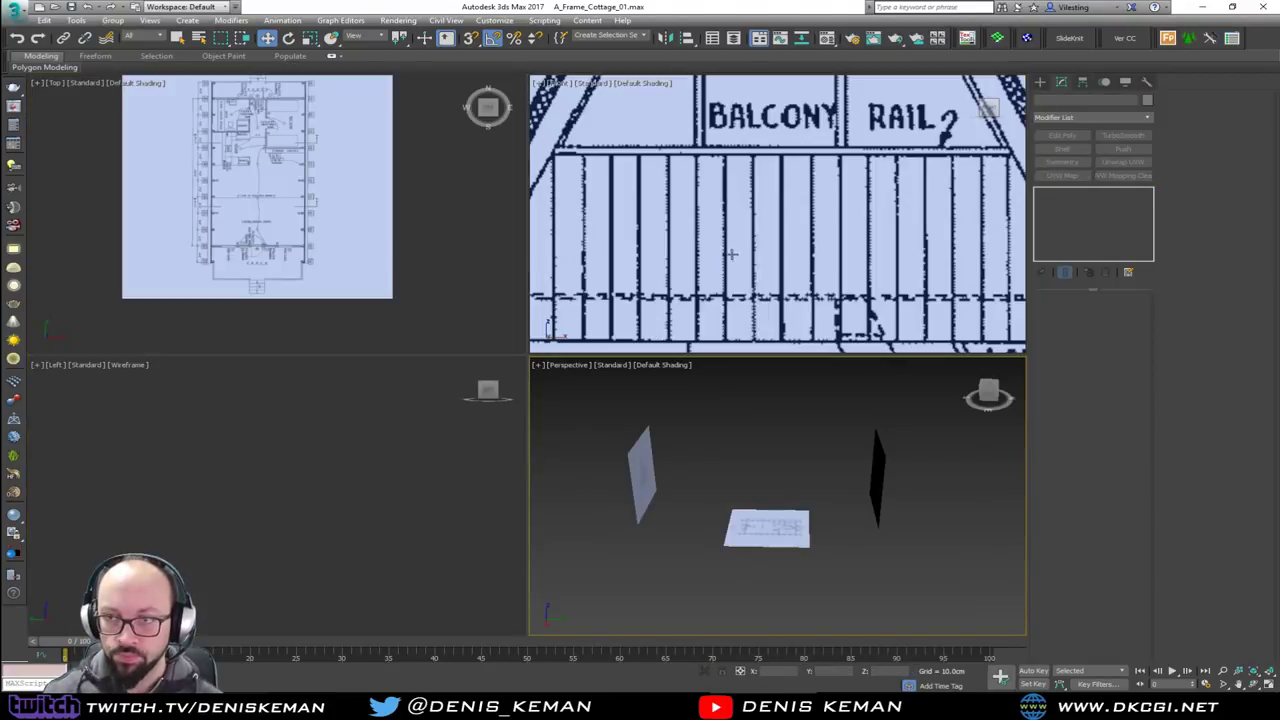
{"action": "scroll", "coordinate": [731, 254], "scroll_direction": "down", "scroll_amount": 10}
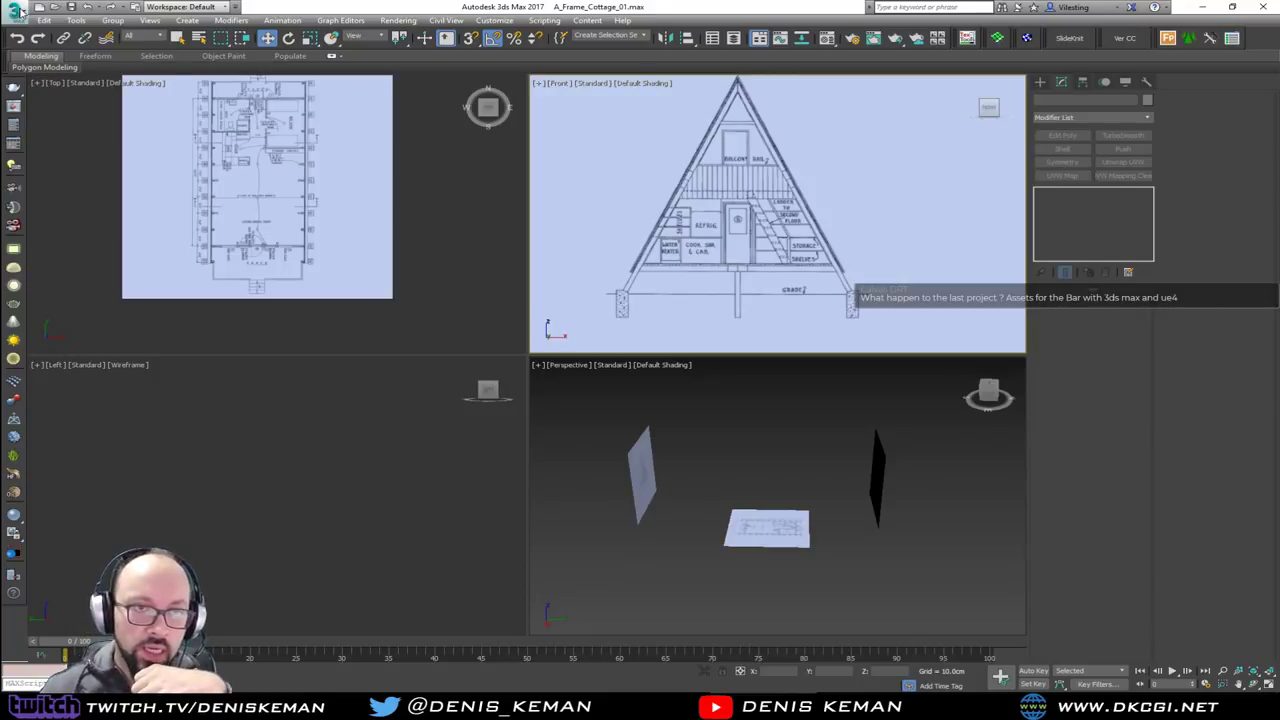
{"action": "left_click", "coordinate": [20, 11]}
{"action": "left_click", "coordinate": [35, 124]}
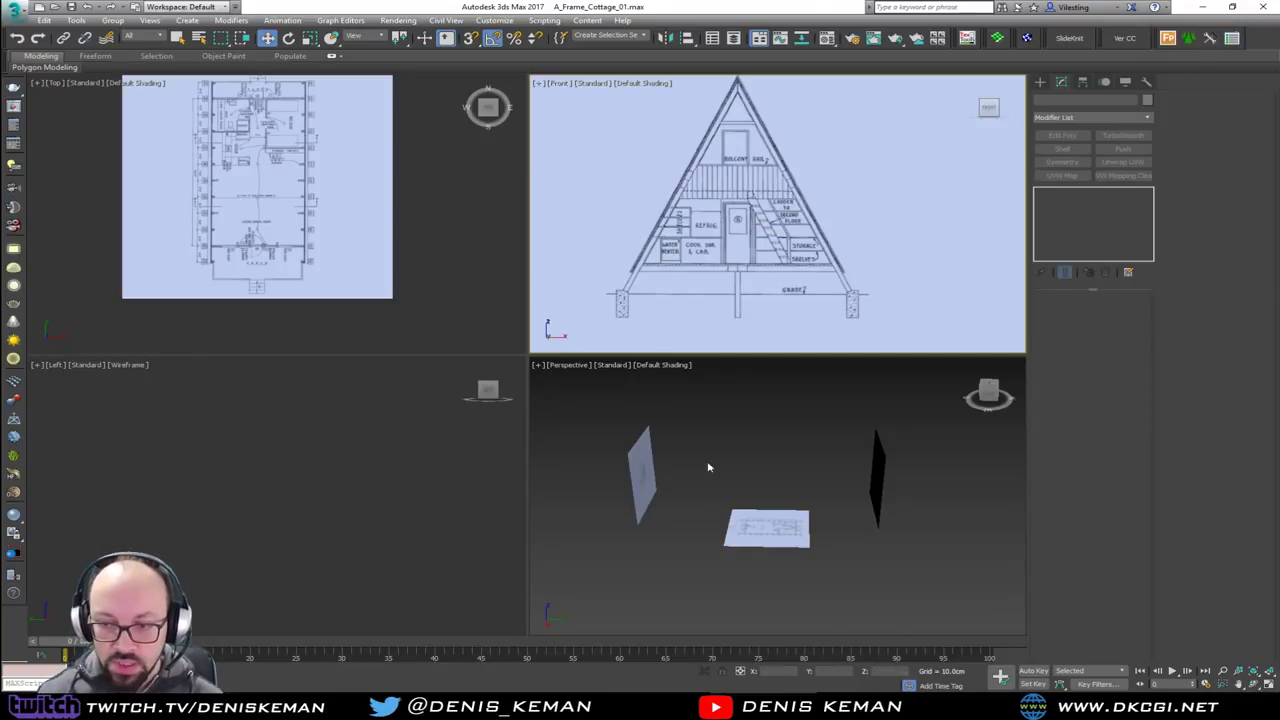
Show edged faces in the perspective view and freeze all three blueprint planes, with Show Frozen in Gray off
{"action": "scroll", "coordinate": [704, 462], "scroll_direction": "down", "scroll_amount": 3}
{"action": "left_click_drag", "start_coordinate": [620, 419], "coordinate": [915, 550]}
{"action": "scroll", "coordinate": [830, 487], "scroll_direction": "up", "scroll_amount": 2}
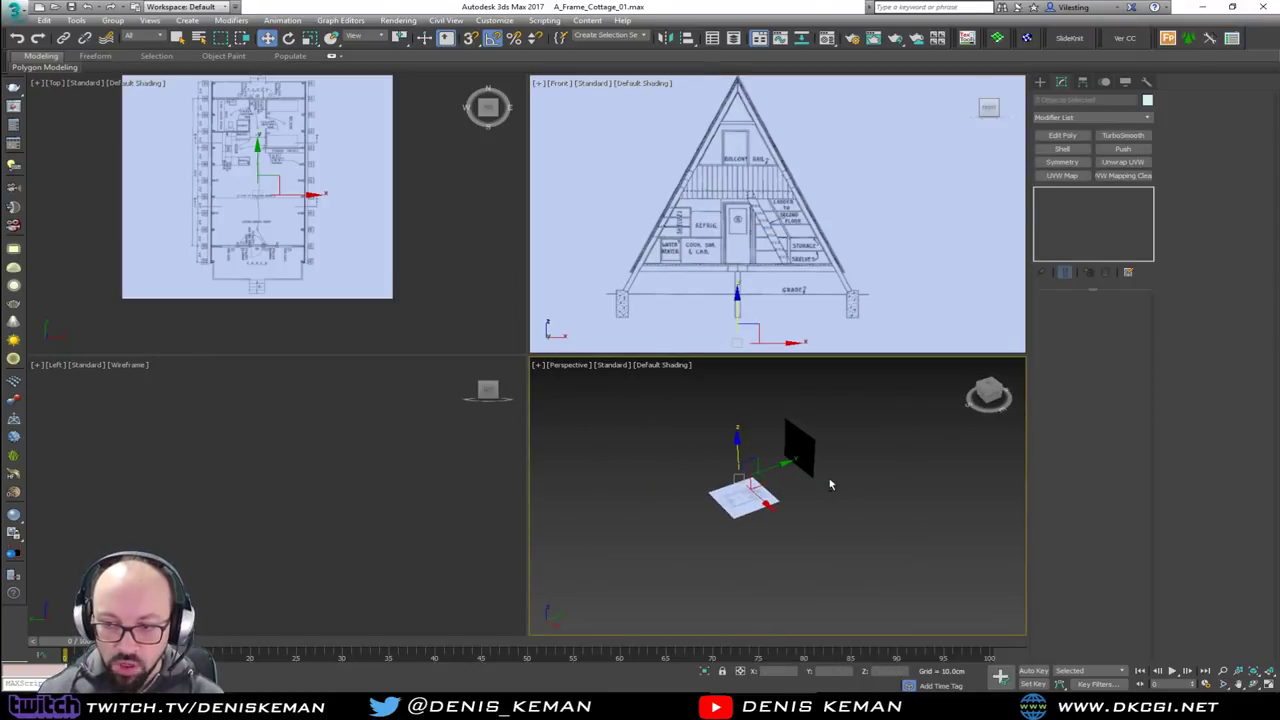
{"action": "key", "text": "F3"}
{"action": "scroll", "coordinate": [784, 484], "scroll_direction": "up", "scroll_amount": 5}
{"action": "key", "text": "F3"}
{"action": "key", "text": "F4"}
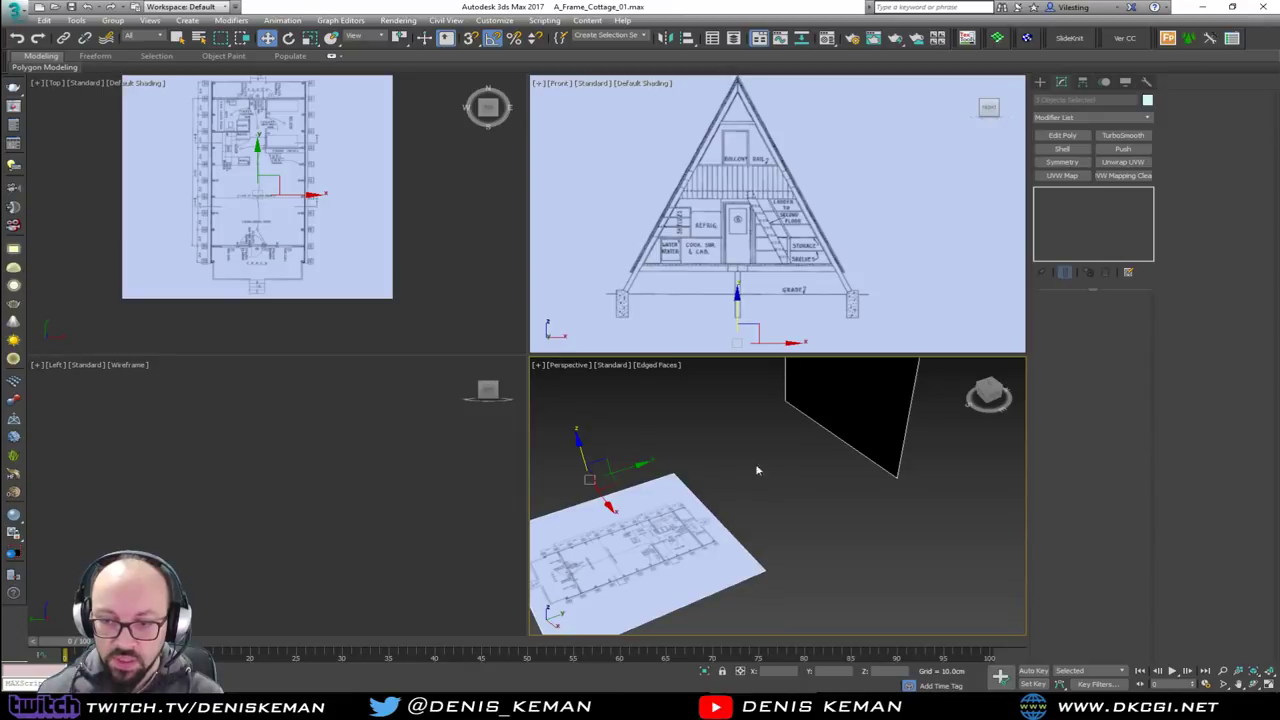
{"action": "key", "text": "z"}
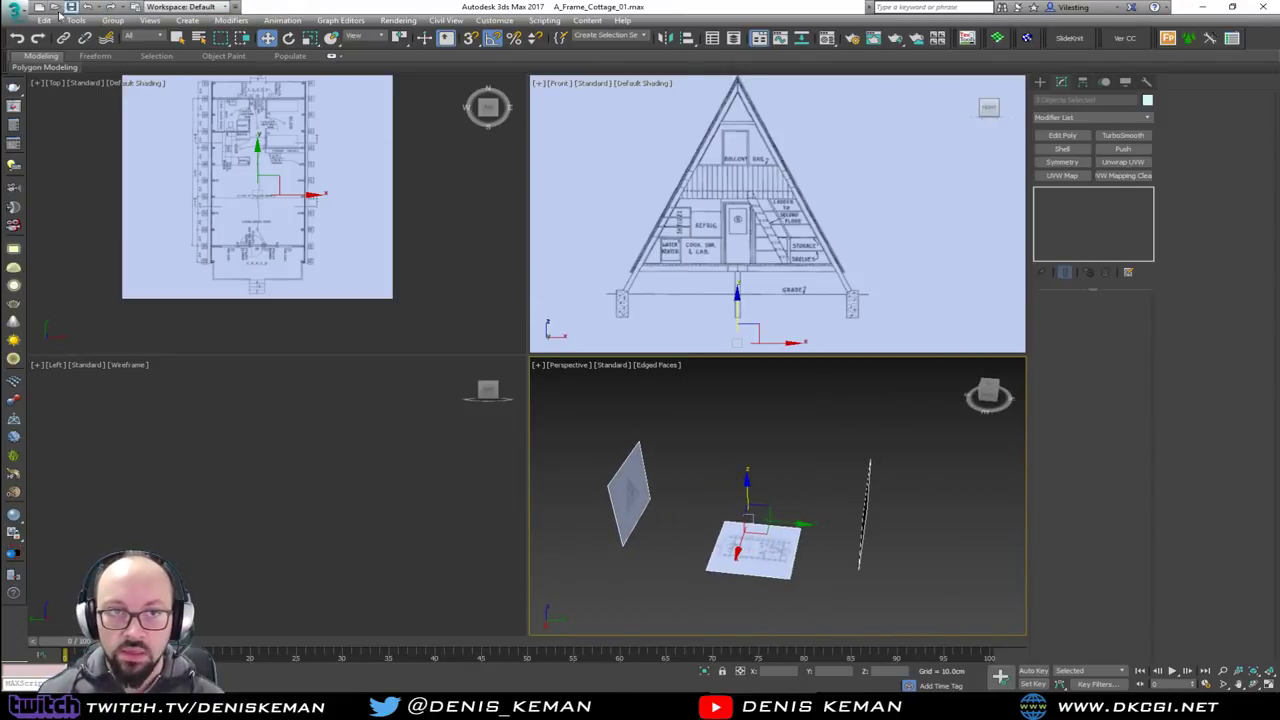
{"action": "right_click", "coordinate": [790, 487]}
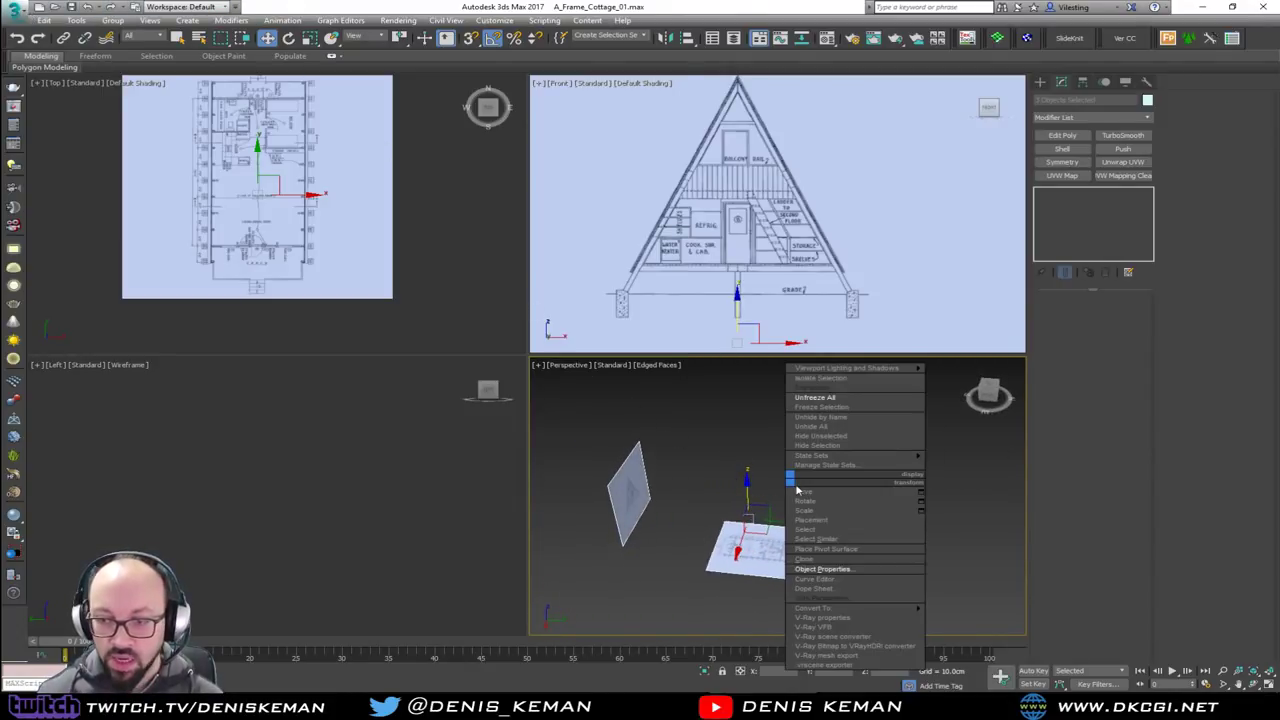
{"action": "left_click", "coordinate": [866, 573]}
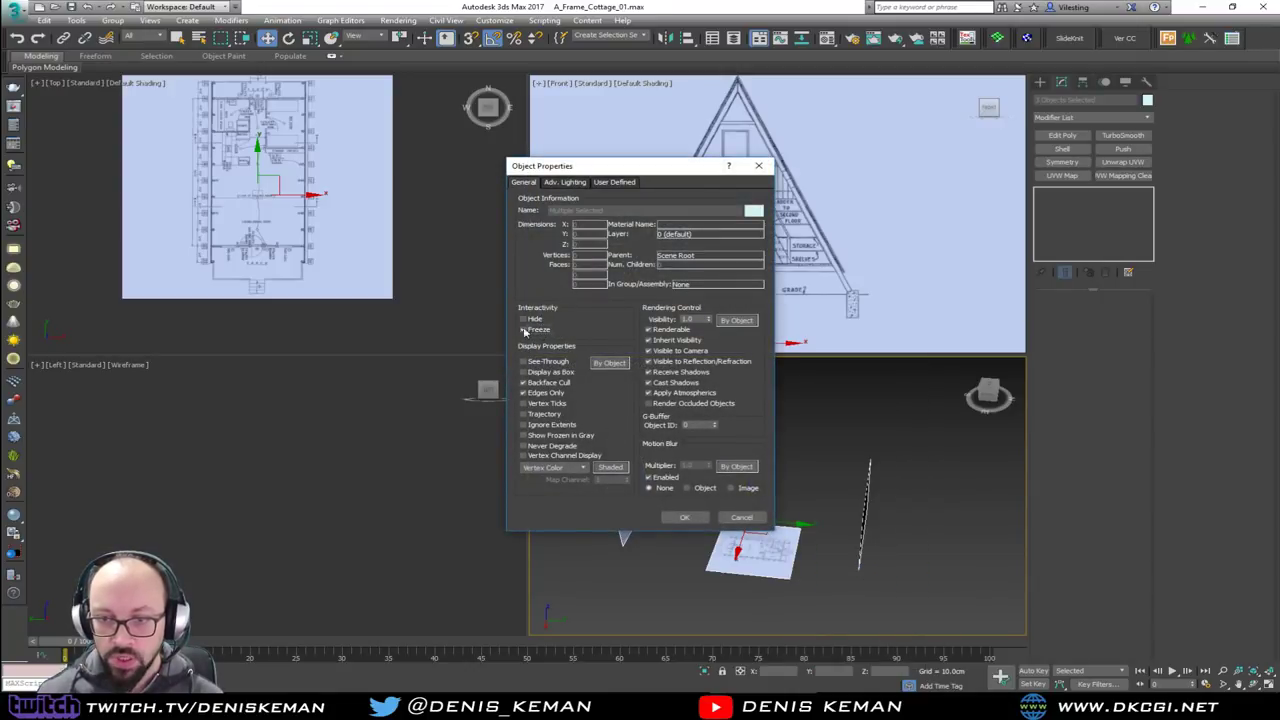
{"action": "left_click", "coordinate": [684, 517]}
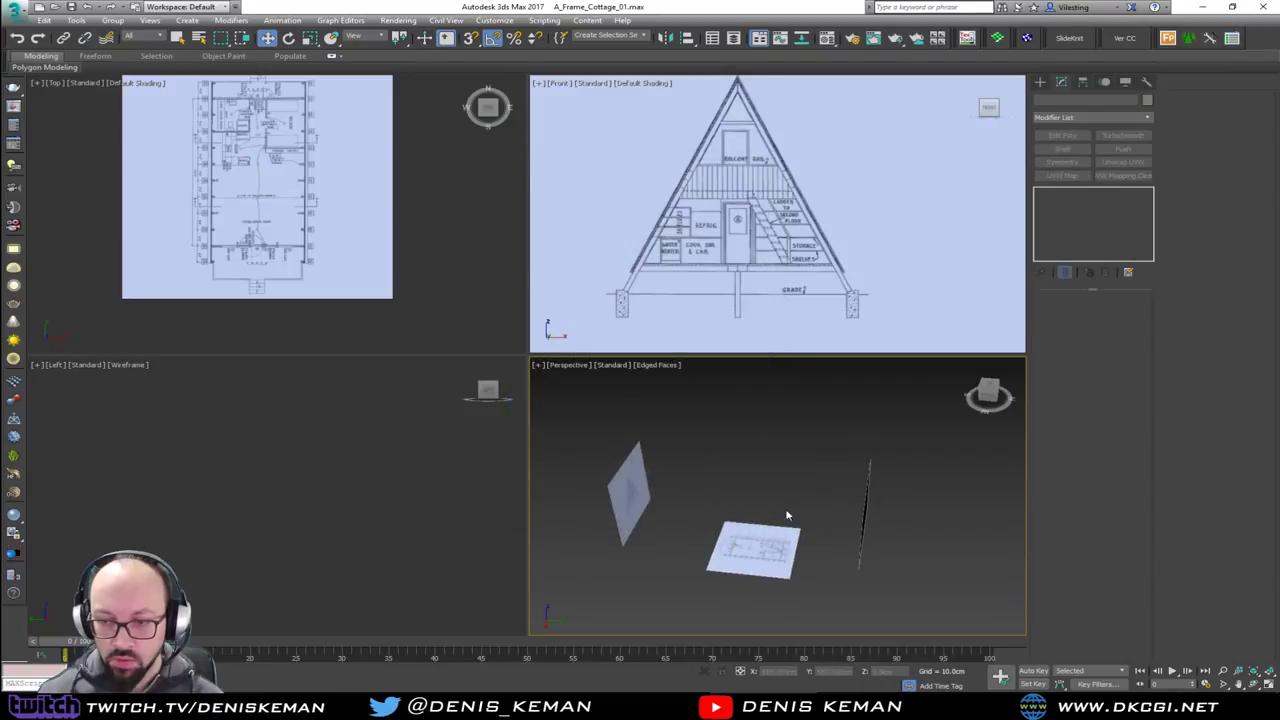
Draw a narrow box in the front view from the grade line to the roof apex, about 746 cm long and 37 cm wide
{"action": "left_click", "coordinate": [705, 292]}
{"action": "key", "text": "alt+w"}
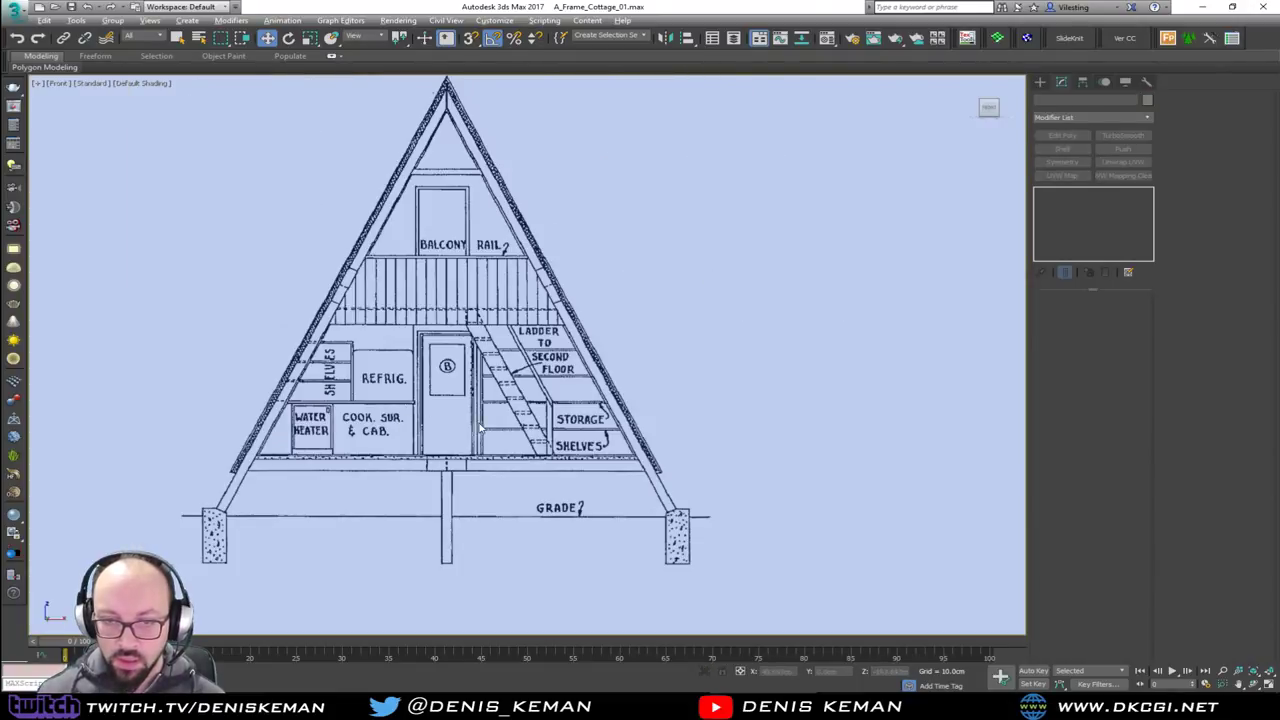
{"action": "right_click", "coordinate": [450, 460]}
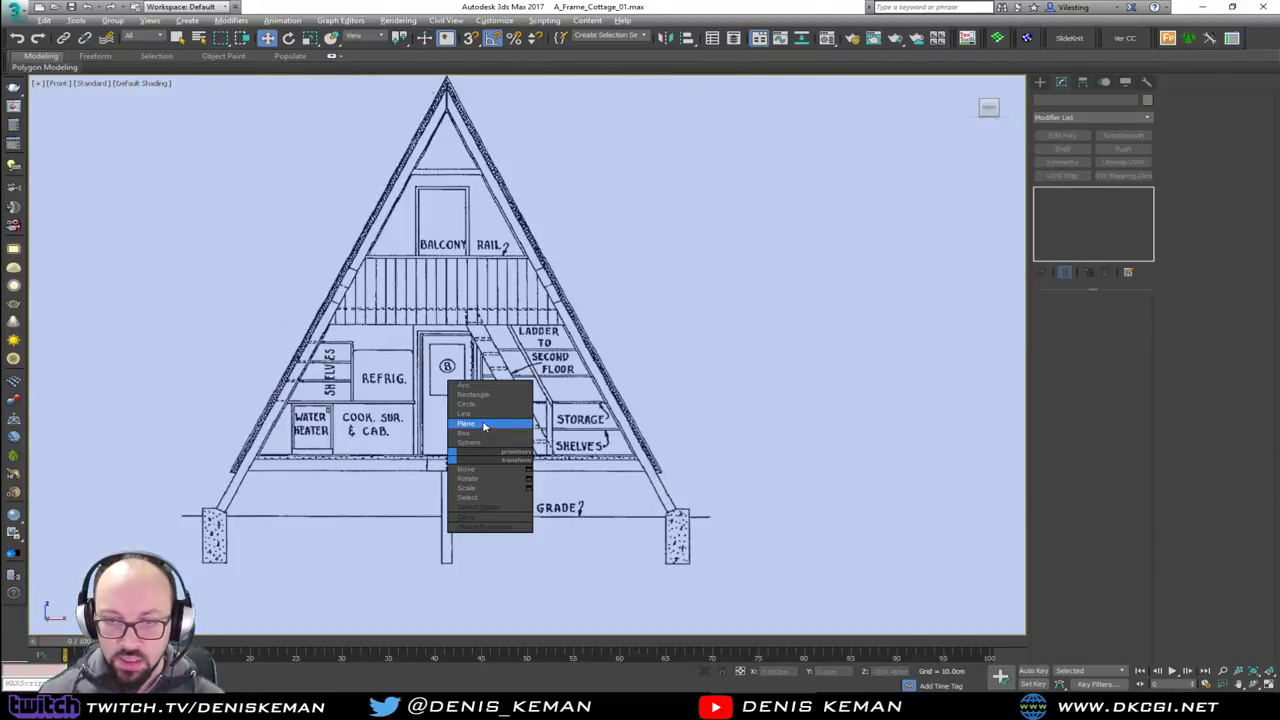
{"action": "left_click", "coordinate": [468, 432]}
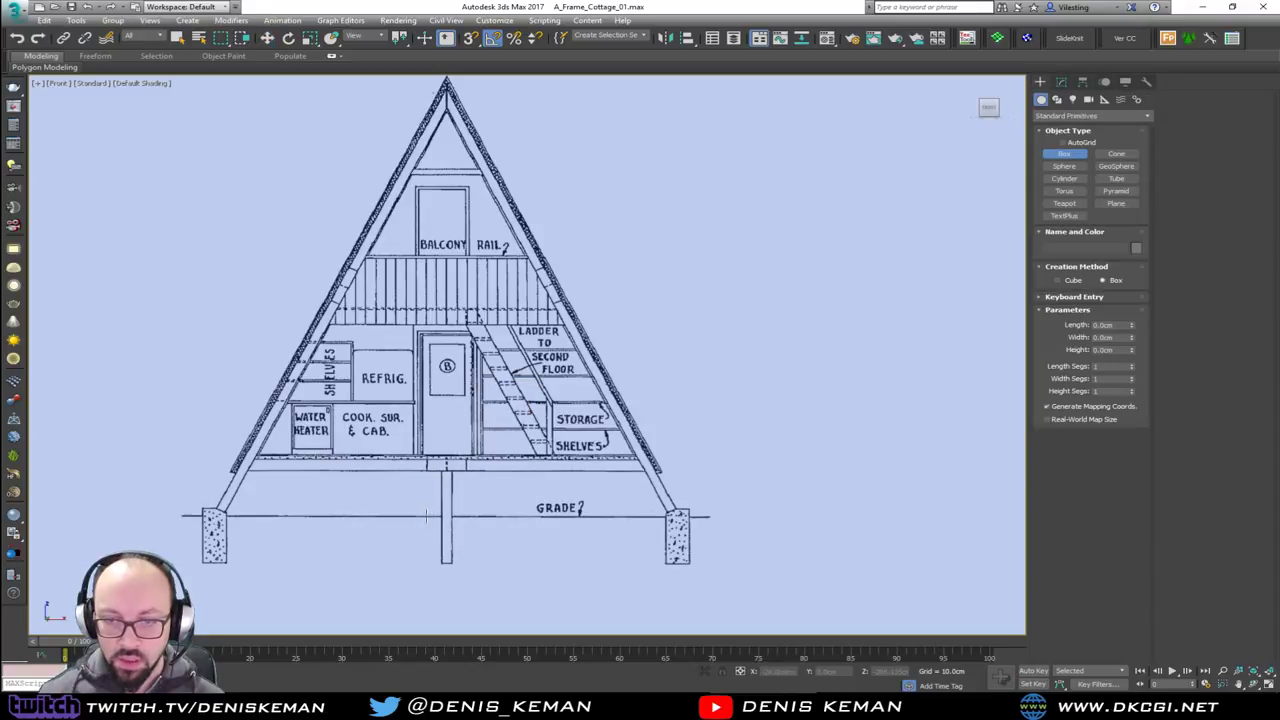
{"action": "left_click_drag", "start_coordinate": [434, 517], "coordinate": [457, 75]}
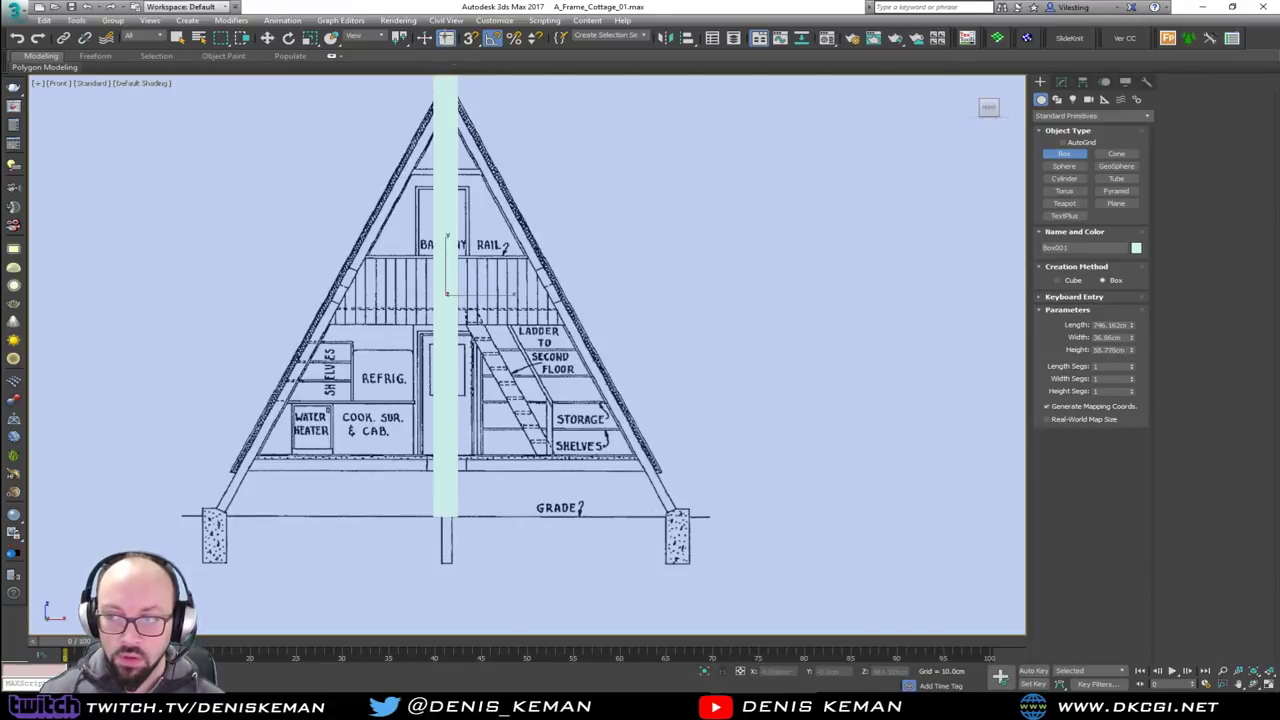
{"action": "middle_click_drag", "start_coordinate": [533, 257], "coordinate": [518, 338]}
Add Edit Poly to the see-through box and move its side vertices out to the A-frame's feet, about X 323 and -325 cm
{"action": "left_click", "coordinate": [1061, 83]}
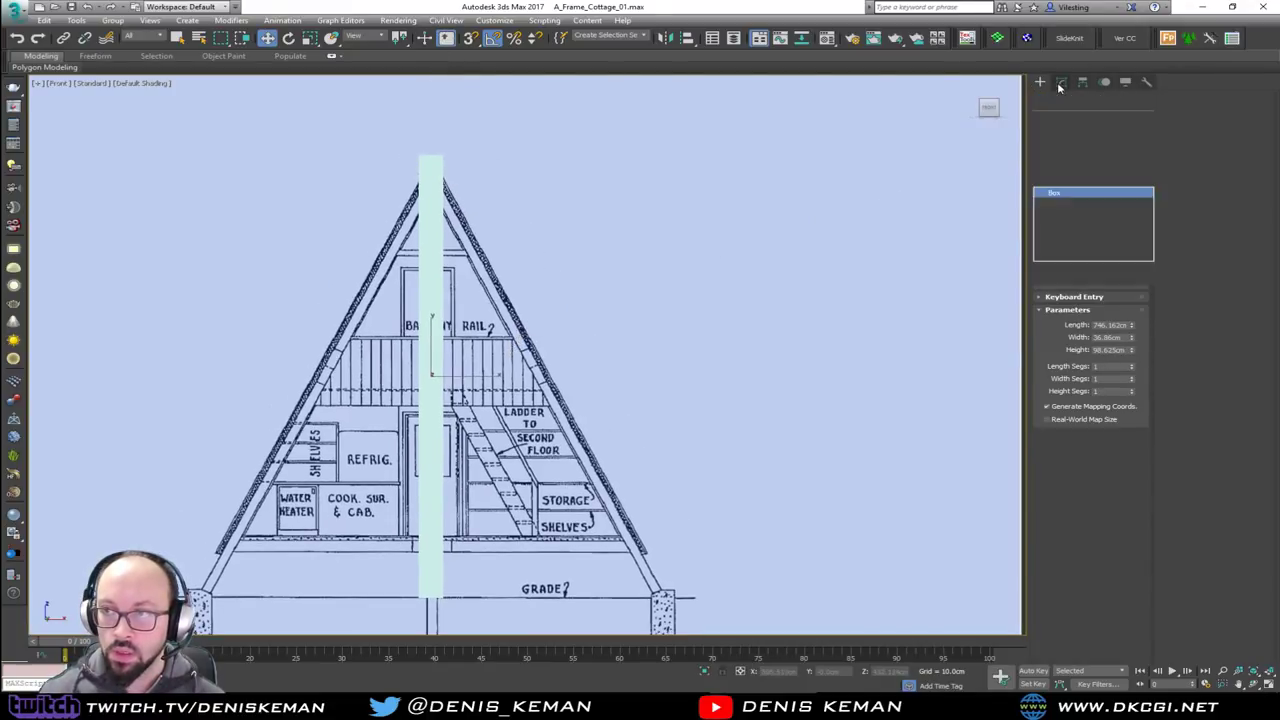
{"action": "left_click", "coordinate": [1062, 135]}
{"action": "key", "text": "1"}
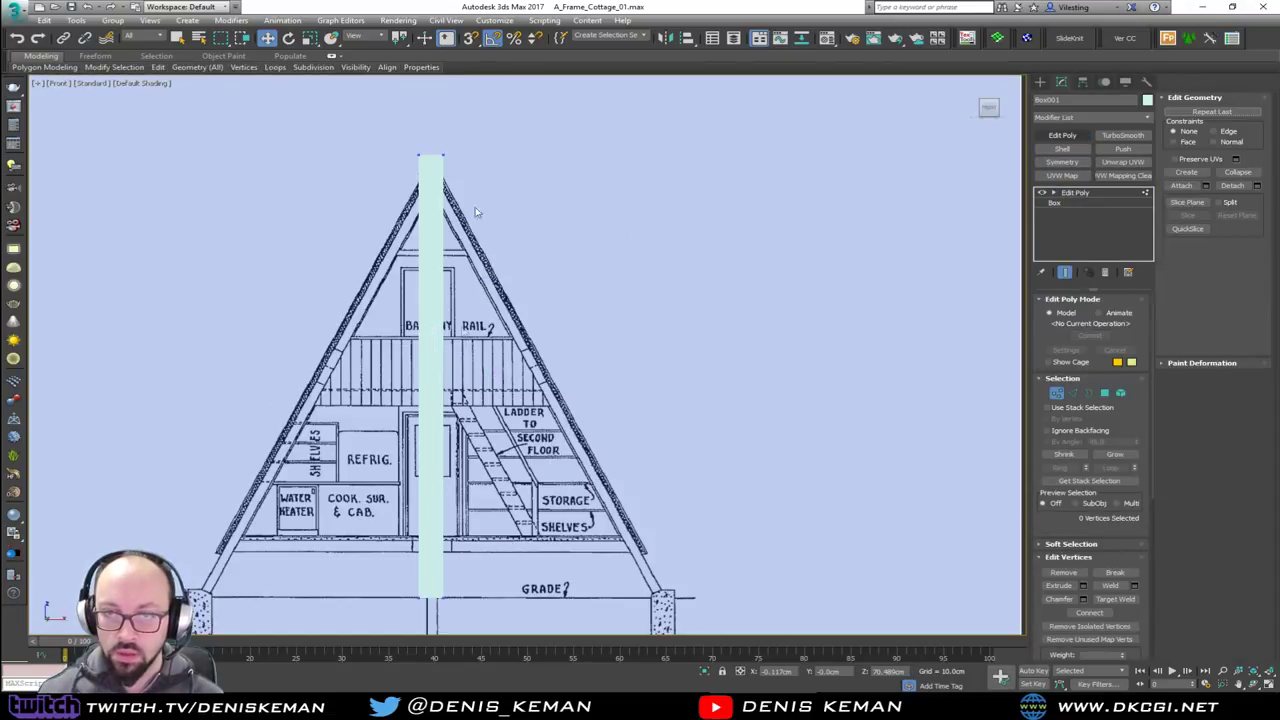
{"action": "left_click_drag", "start_coordinate": [480, 124], "coordinate": [438, 630]}
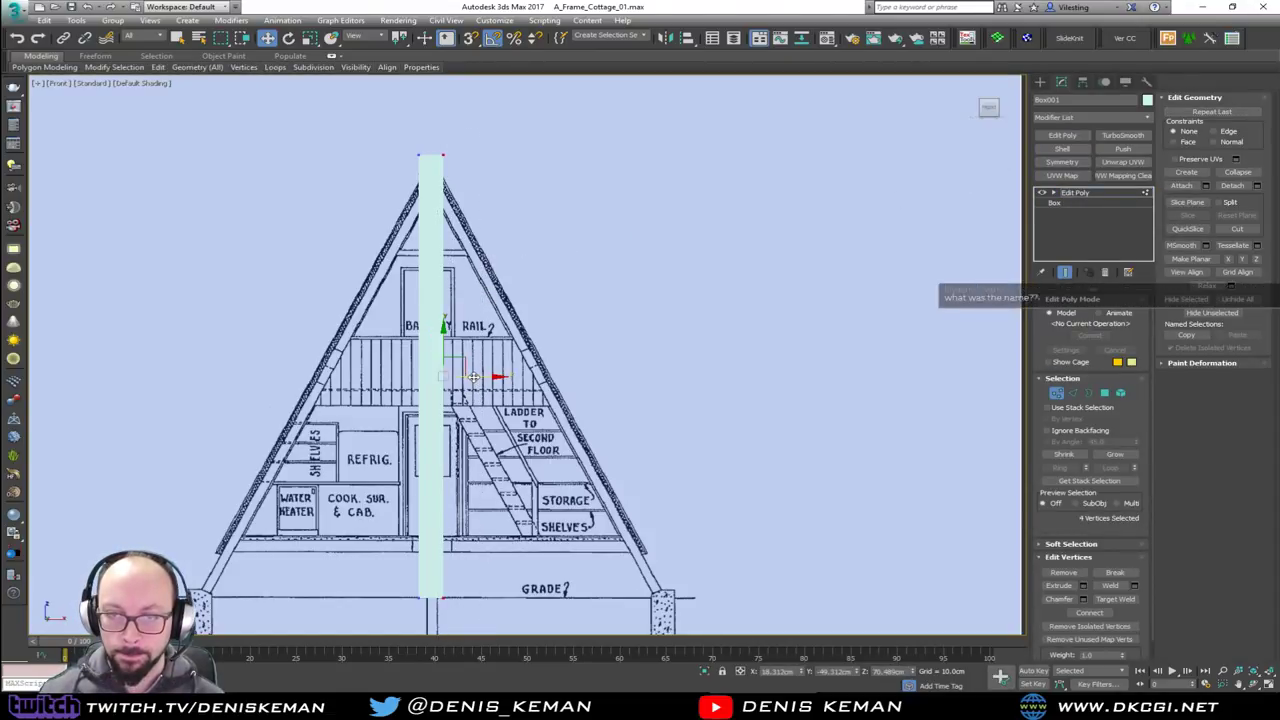
{"action": "left_click_drag", "start_coordinate": [481, 390], "coordinate": [677, 388]}
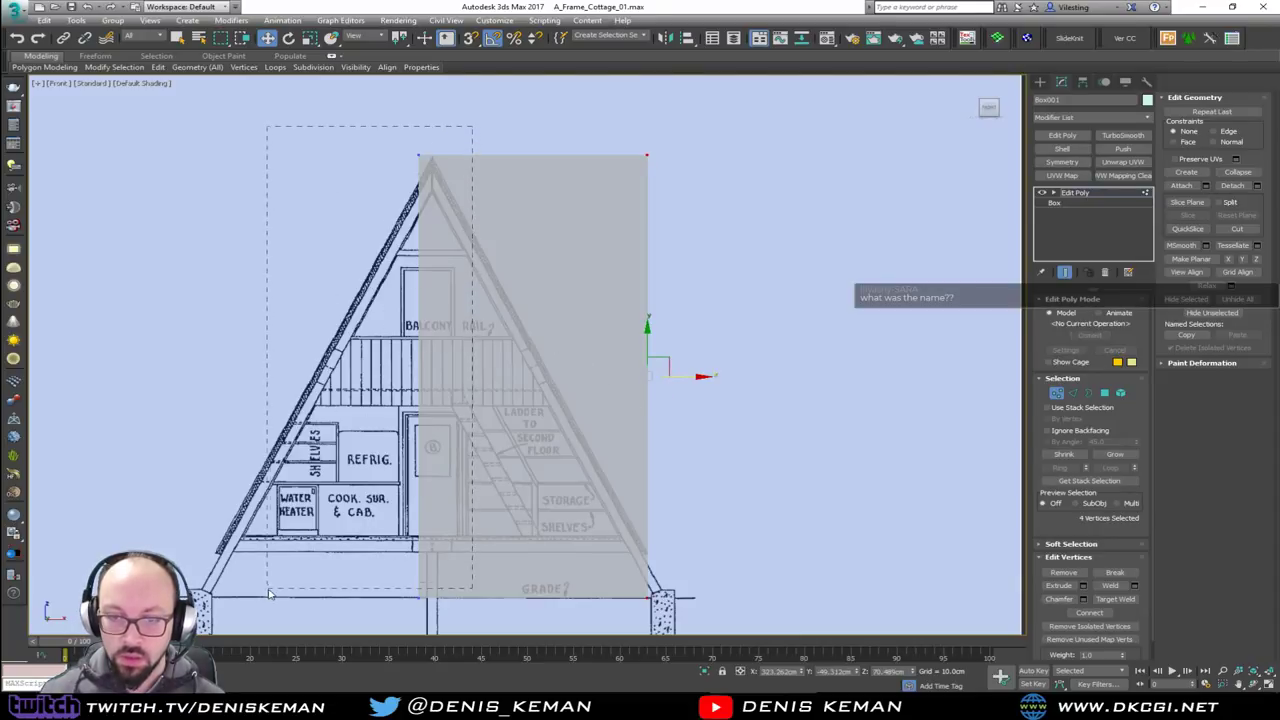
{"action": "left_click_drag", "start_coordinate": [268, 594], "coordinate": [268, 620]}
{"action": "left_click_drag", "start_coordinate": [453, 401], "coordinate": [252, 393]}
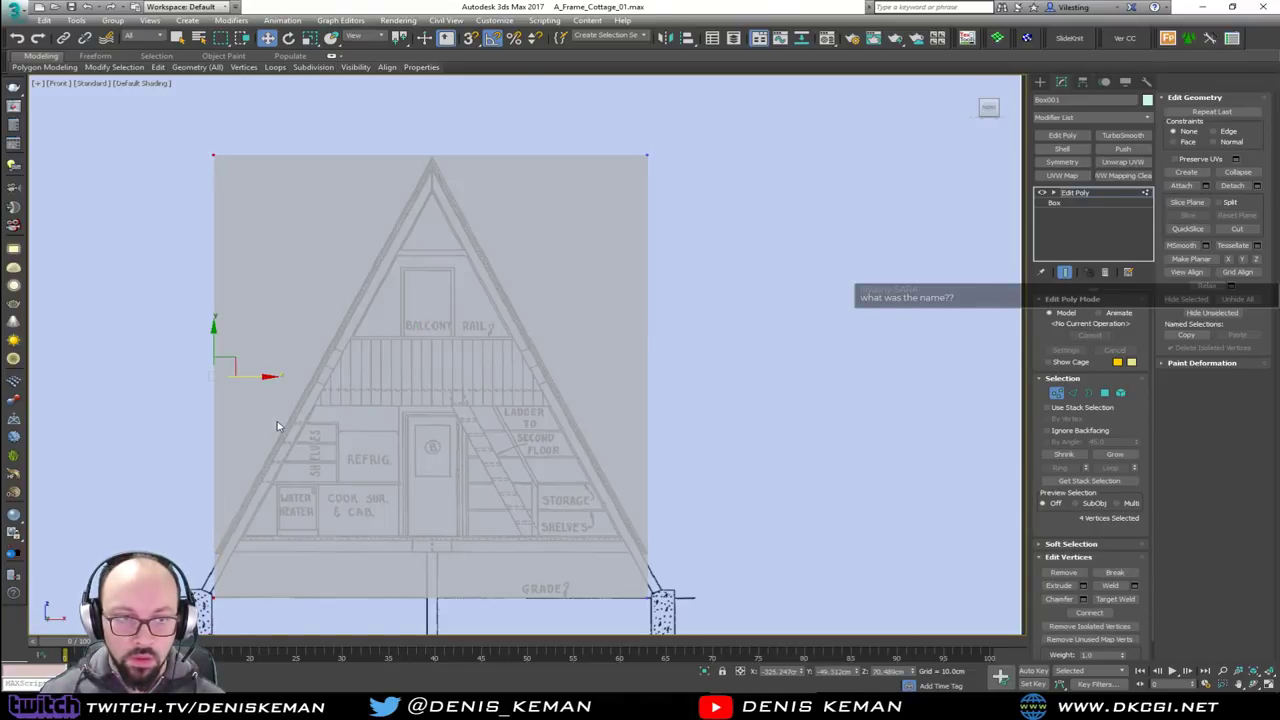
Stretch the box in the top view along the floor plan's full length, to about Y -626 cm and 719 cm
{"action": "key", "text": "alt+w"}
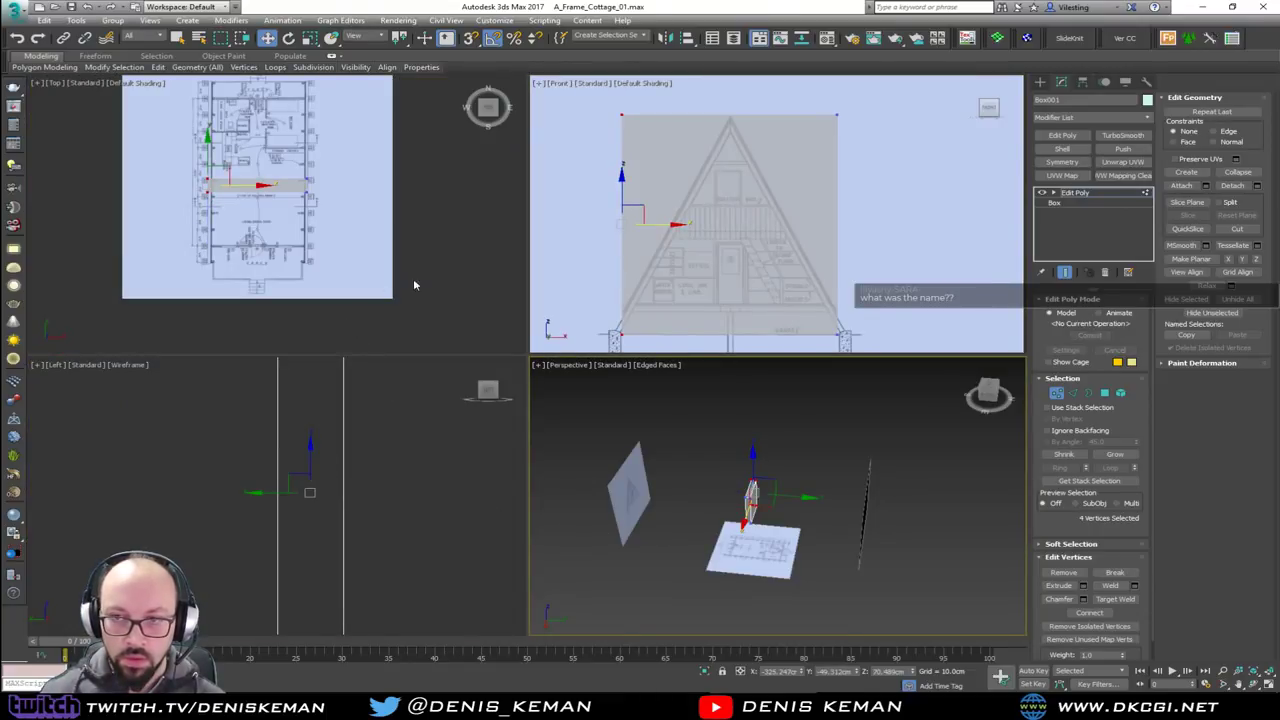
{"action": "left_click", "coordinate": [413, 285]}
{"action": "key", "text": "alt+w"}
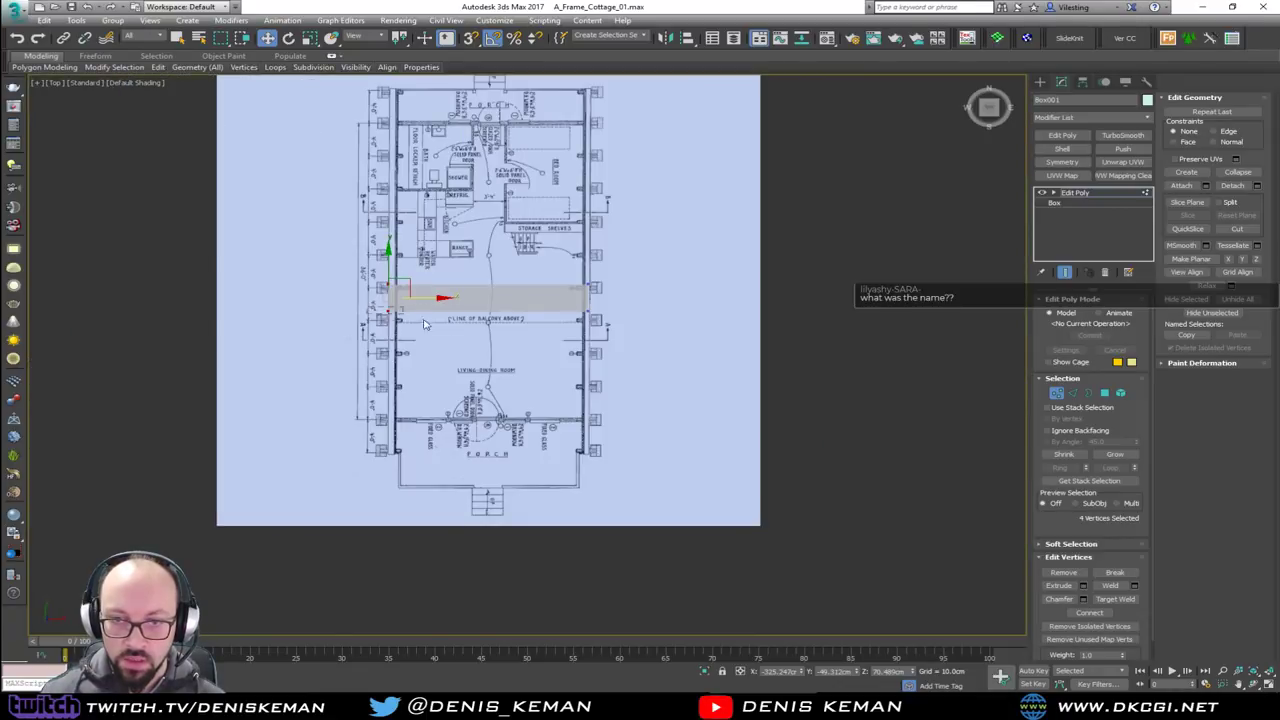
{"action": "scroll", "coordinate": [648, 356], "scroll_direction": "up", "scroll_amount": 5}
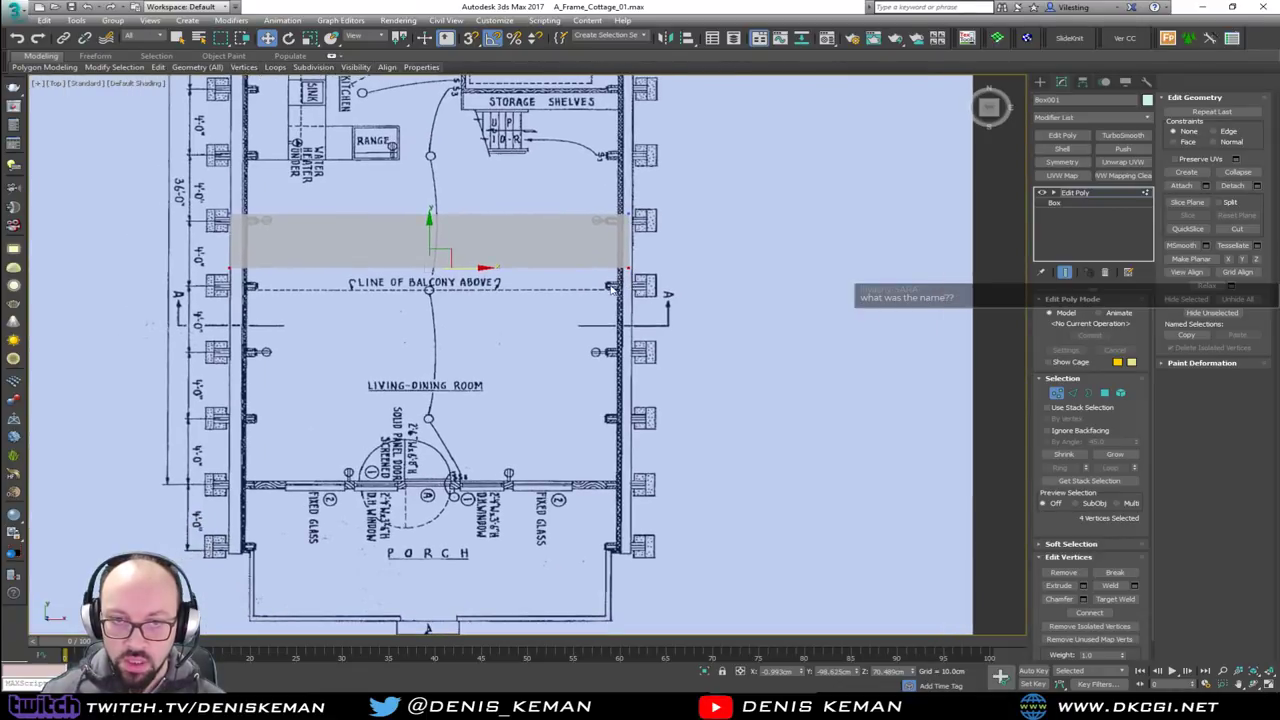
{"action": "left_click_drag", "start_coordinate": [432, 235], "coordinate": [425, 517]}
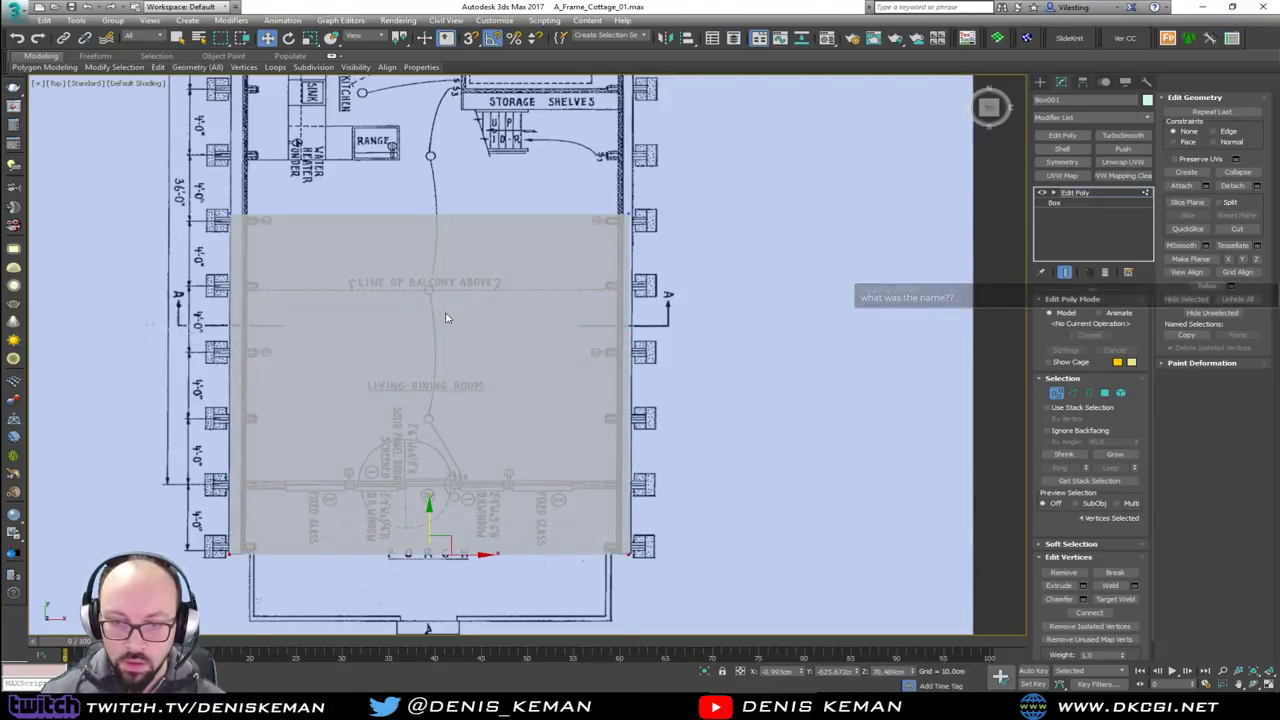
{"action": "scroll", "coordinate": [424, 425], "scroll_direction": "down", "scroll_amount": 4}
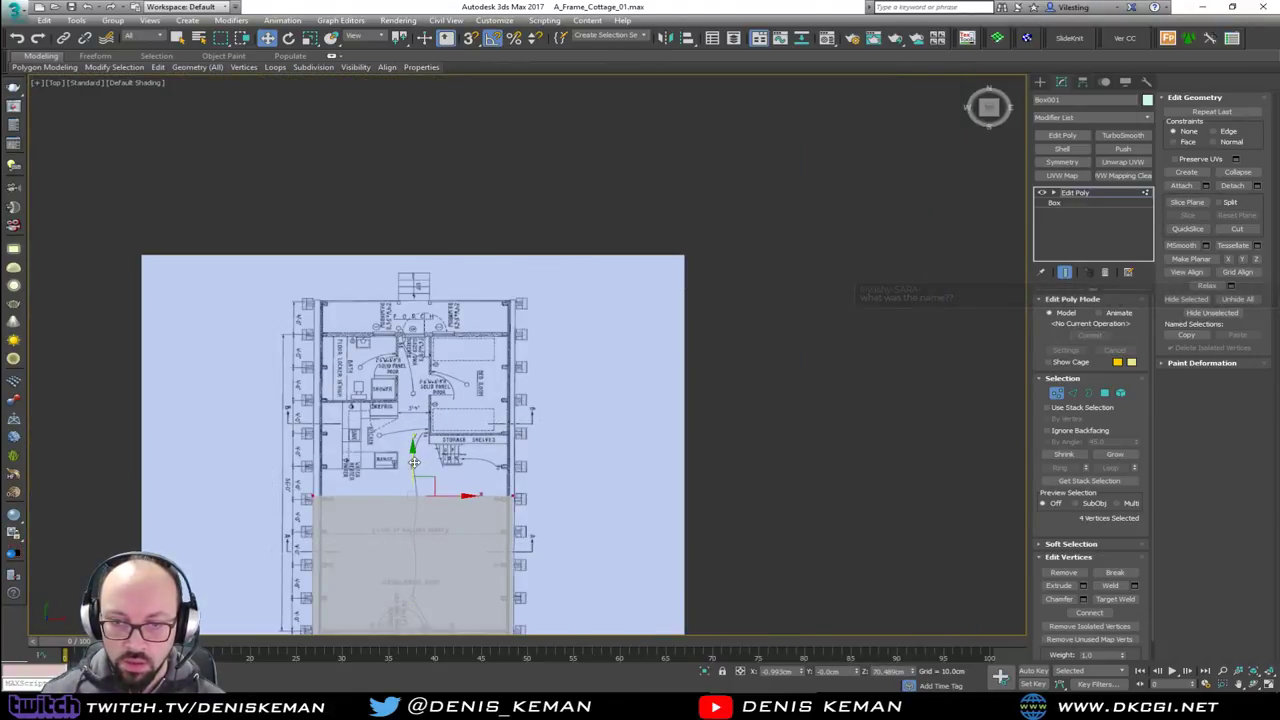
{"action": "left_click_drag", "start_coordinate": [413, 458], "coordinate": [418, 267]}
Compare the stretched box with the blueprints in the top, front and perspective views
{"action": "key", "text": "alt+w"}
{"action": "right_click", "coordinate": [735, 454]}
{"action": "key", "text": "alt+w"}
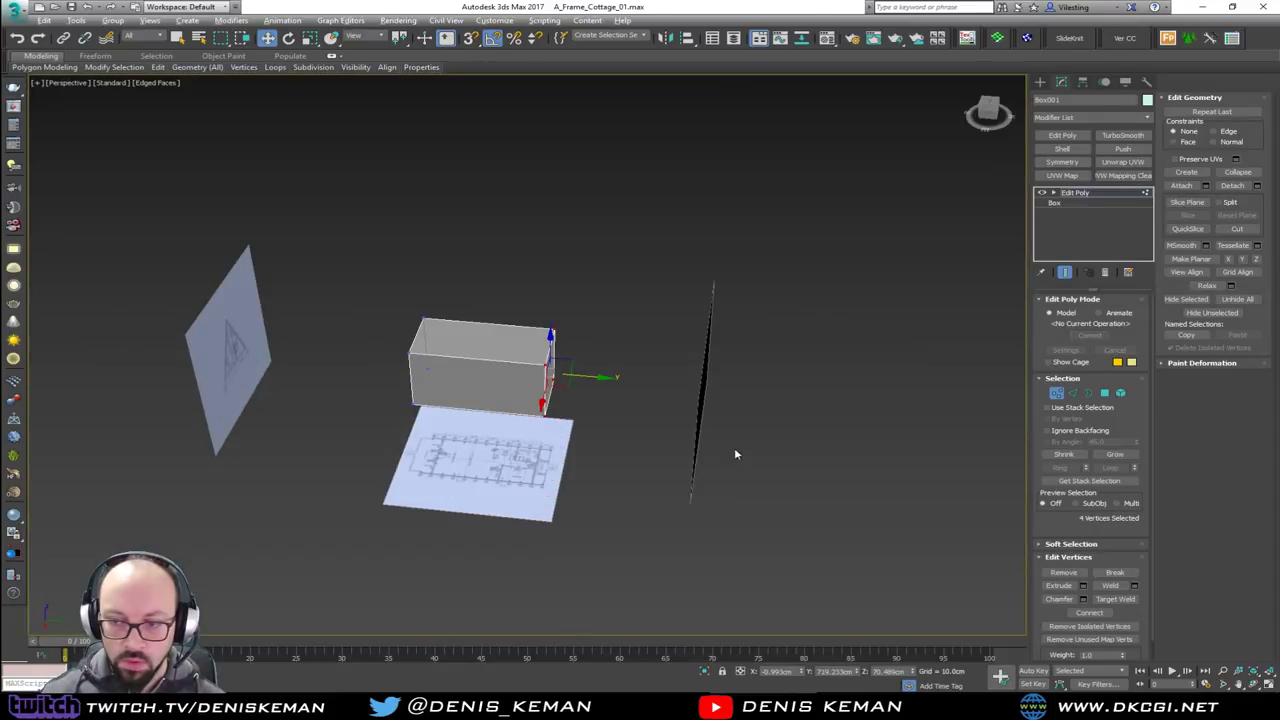
{"action": "key", "text": "alt+w"}
{"action": "middle_click_drag", "start_coordinate": [566, 250], "coordinate": [542, 260]}
{"action": "middle_click_drag", "start_coordinate": [418, 272], "coordinate": [443, 209]}
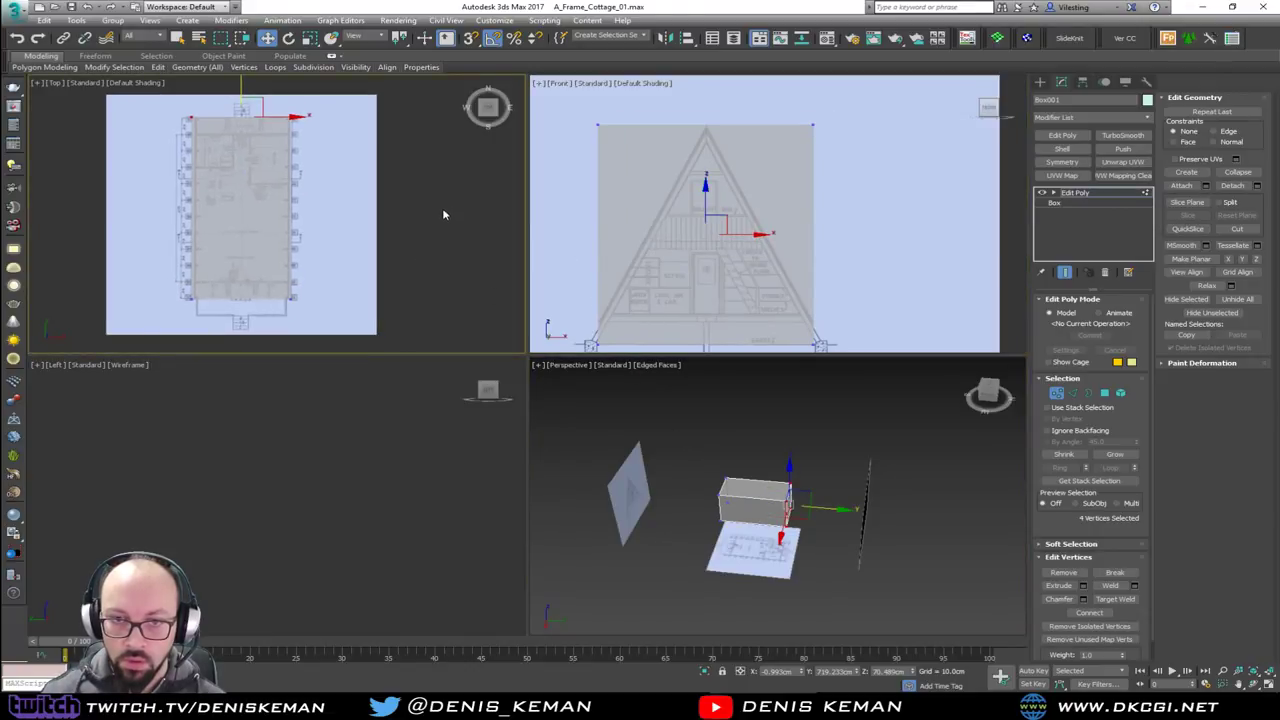
{"action": "key", "text": "alt+w"}
{"action": "key", "text": "alt+w"}
{"action": "right_click", "coordinate": [852, 462]}
{"action": "key", "text": "alt+w"}
{"action": "middle_click_drag", "start_coordinate": [852, 462], "coordinate": [690, 425], "text": "alt"}
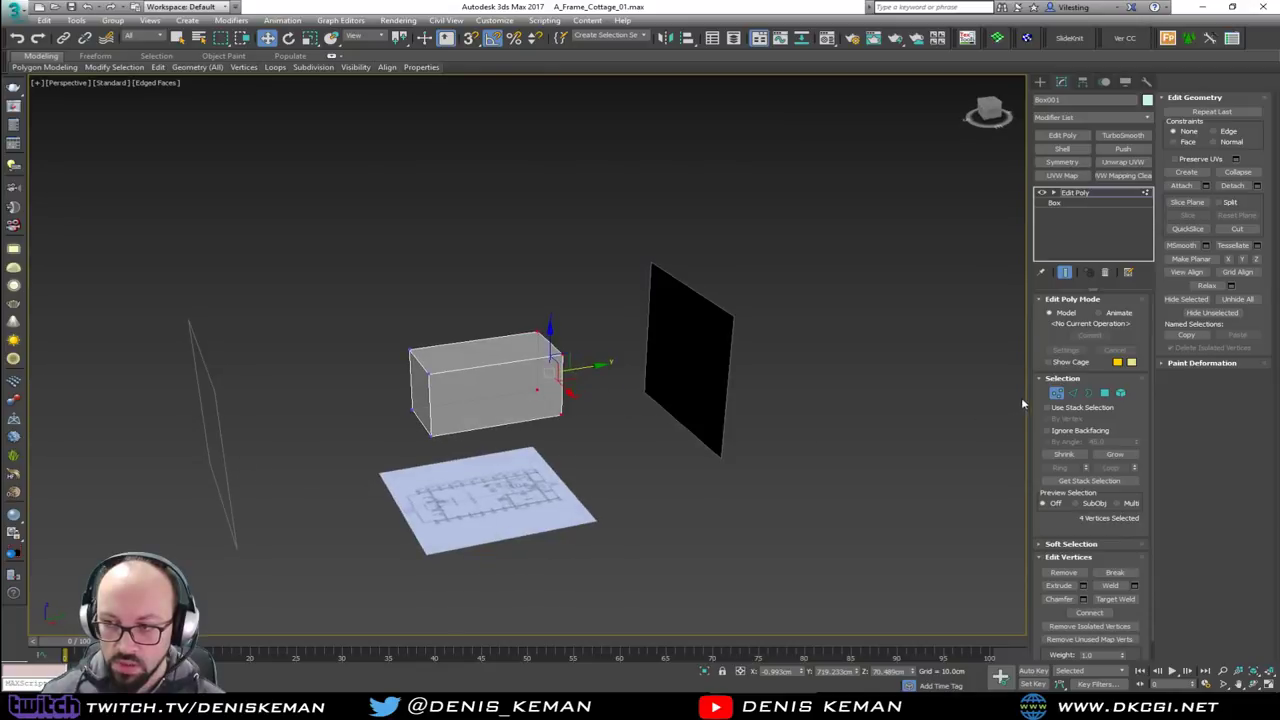
Leave vertex editing and examine the box from several angles against the floor plan and the upright elevation planes
{"action": "left_click", "coordinate": [1056, 393]}
{"action": "left_click", "coordinate": [603, 495]}
{"action": "scroll", "coordinate": [430, 434], "scroll_direction": "up", "scroll_amount": 5}
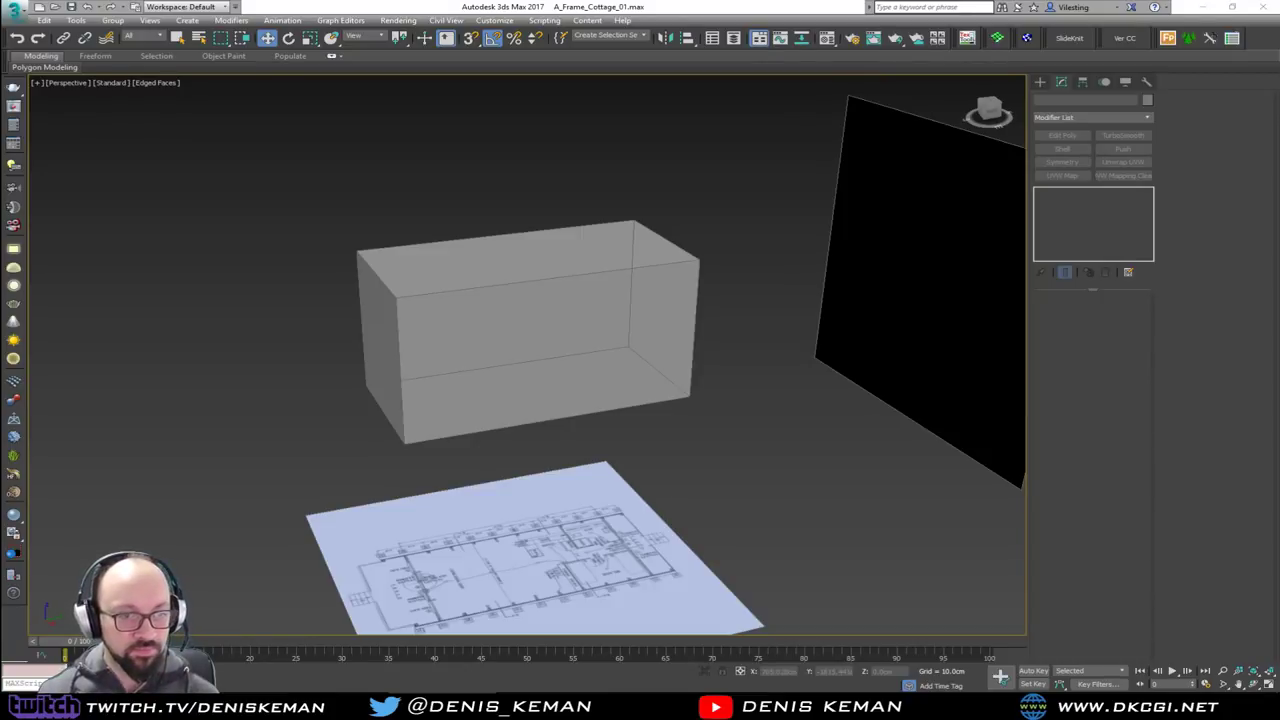
{"action": "middle_click_drag", "start_coordinate": [531, 514], "coordinate": [583, 473], "text": "alt"}
{"action": "key", "text": "alt+x"}
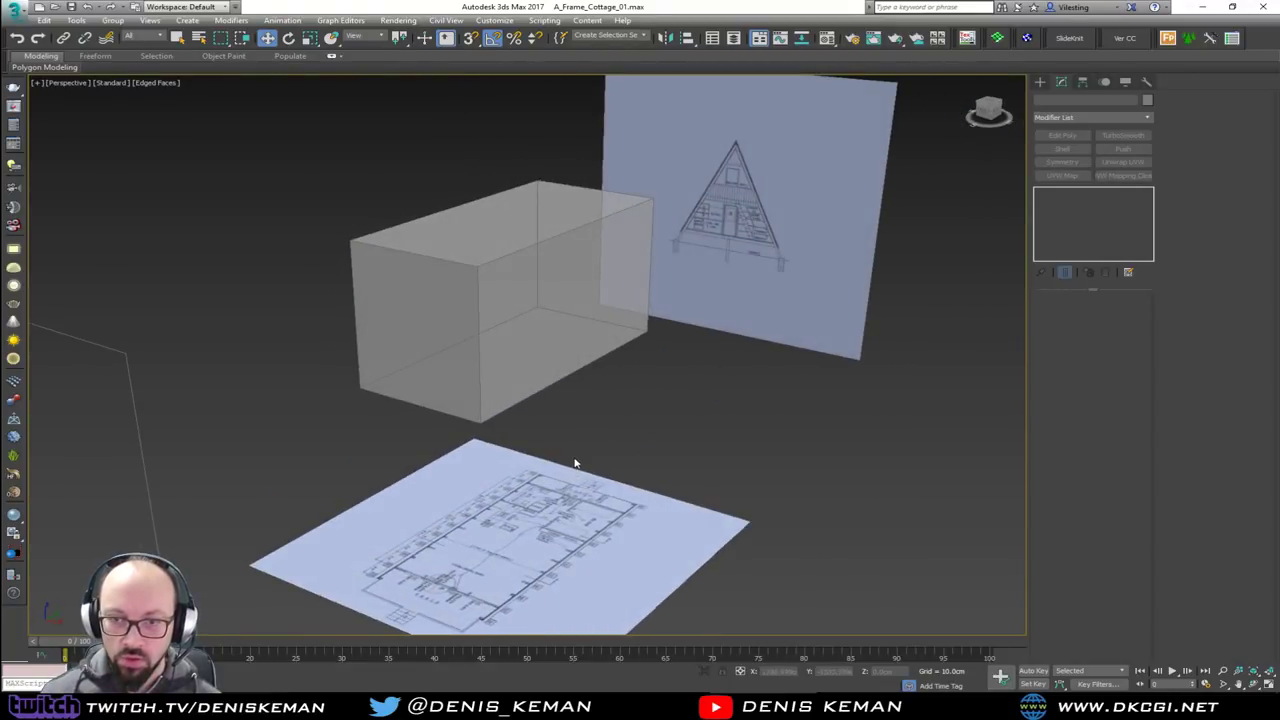
{"action": "left_click", "coordinate": [487, 349]}
{"action": "middle_click_drag", "start_coordinate": [487, 349], "coordinate": [531, 383], "text": "alt"}
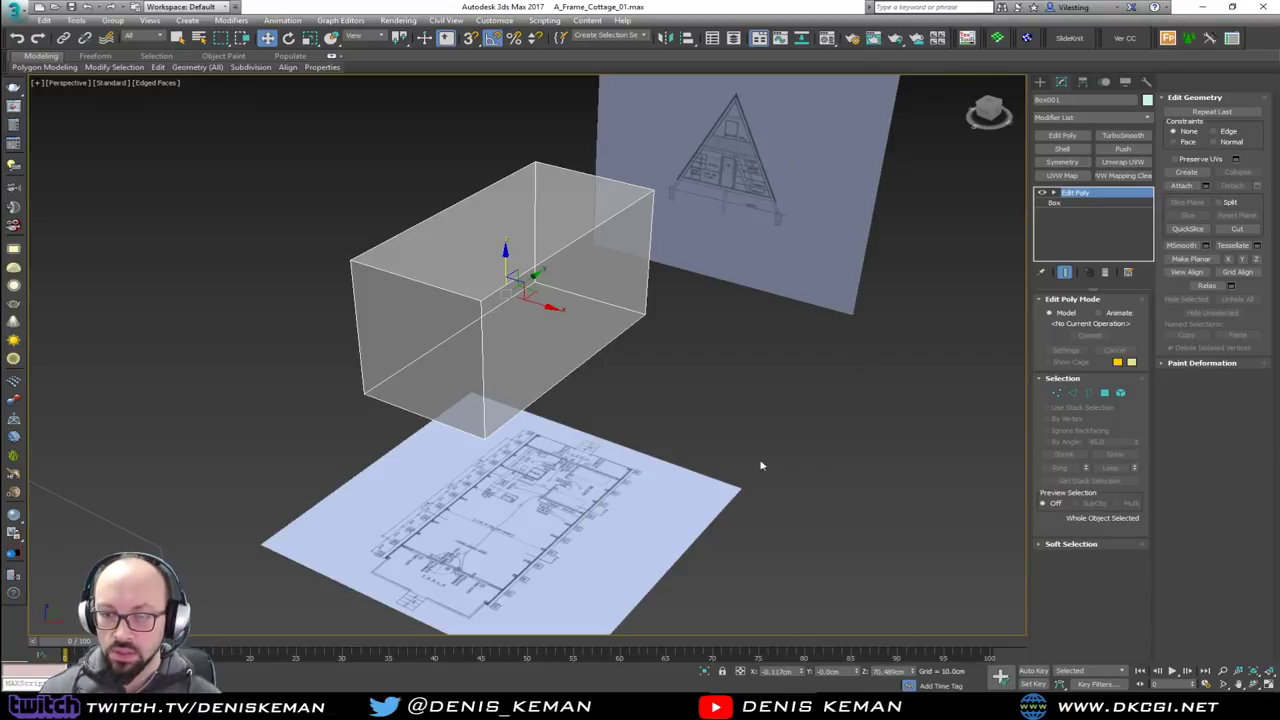
Delete the test box between the blueprint planes
{"action": "left_click", "coordinate": [690, 490]}
{"action": "left_click", "coordinate": [479, 248]}
{"action": "key", "text": "Delete"}
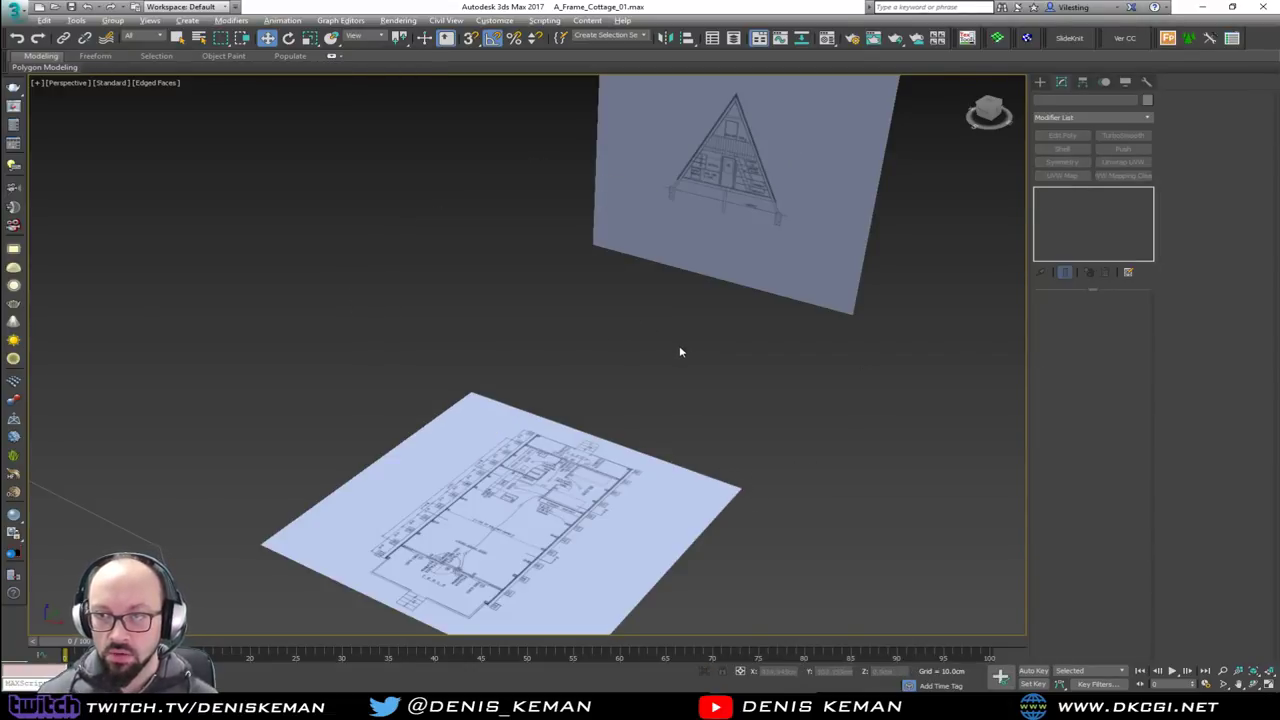
Maximize the front view of the elevation, consult the Type_05 A-frame photo in Windows Photo Viewer, and move it off this screen
{"action": "key", "text": "alt+w"}
{"action": "scroll", "coordinate": [679, 345], "scroll_direction": "up", "scroll_amount": 2}
{"action": "key", "text": "alt+w"}
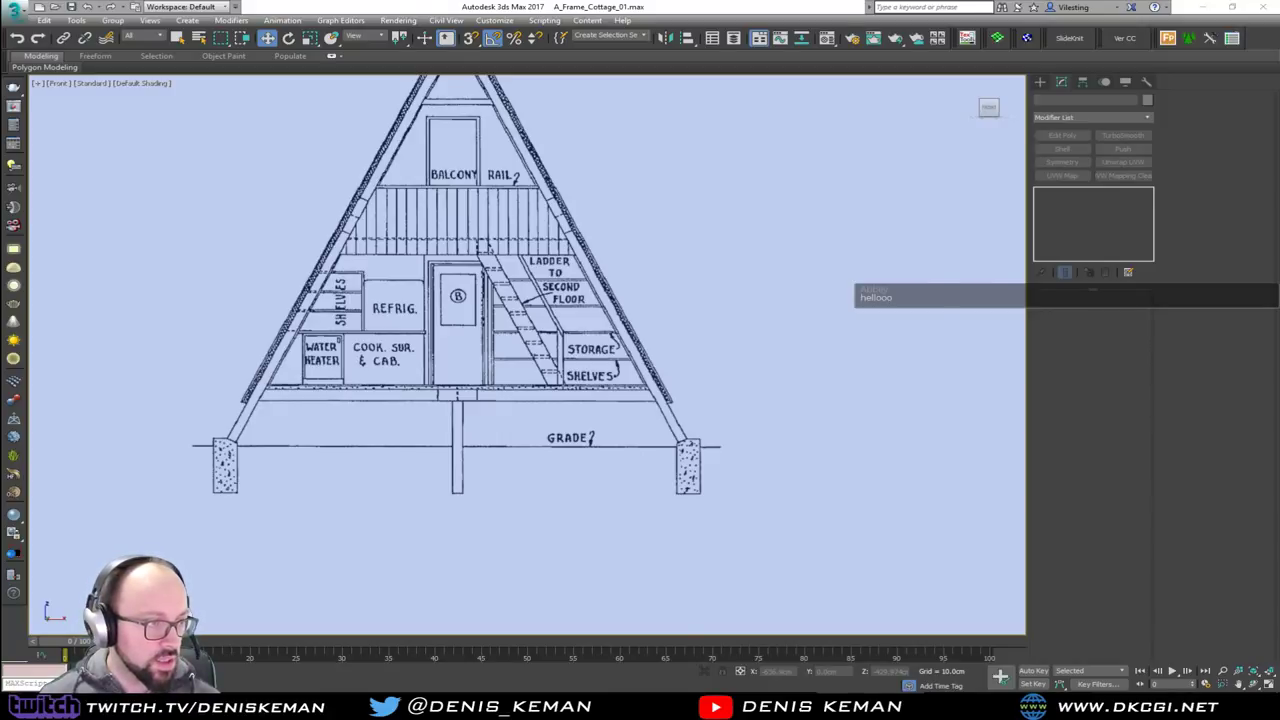
{"action": "key", "text": "alt+Tab"}
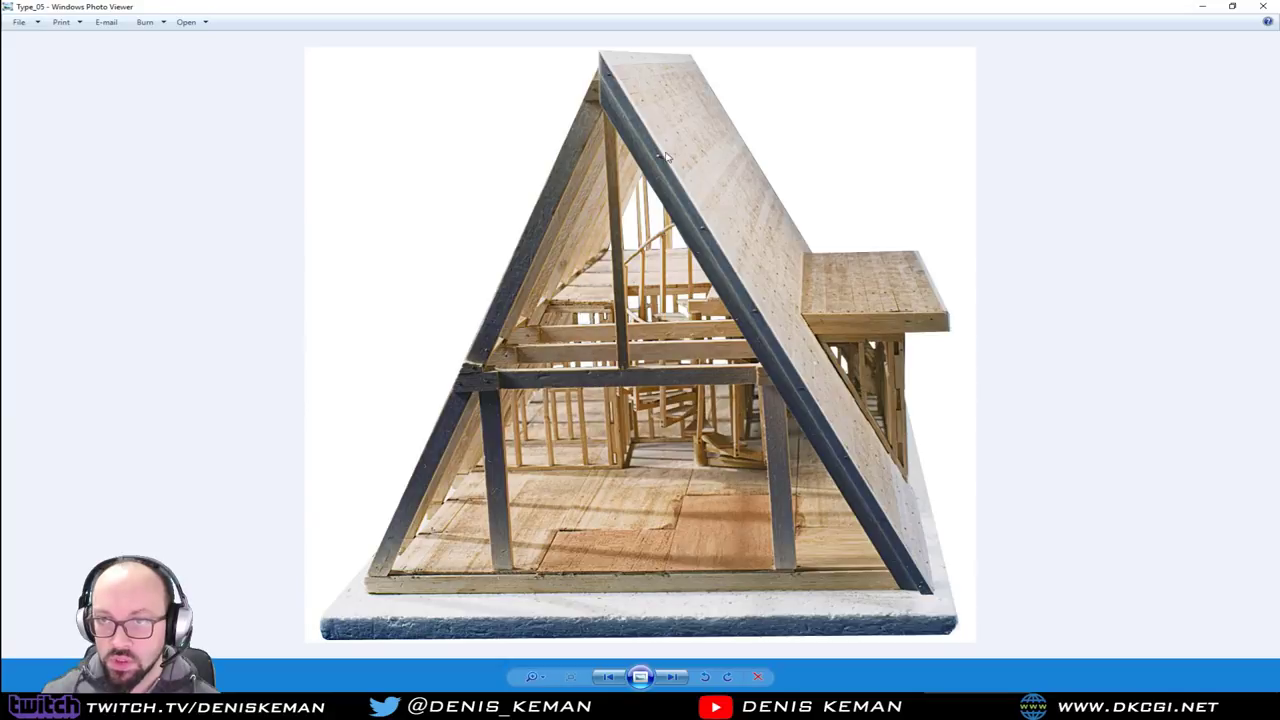
{"action": "left_click_drag", "start_coordinate": [806, 10], "coordinate": [0, 58]}
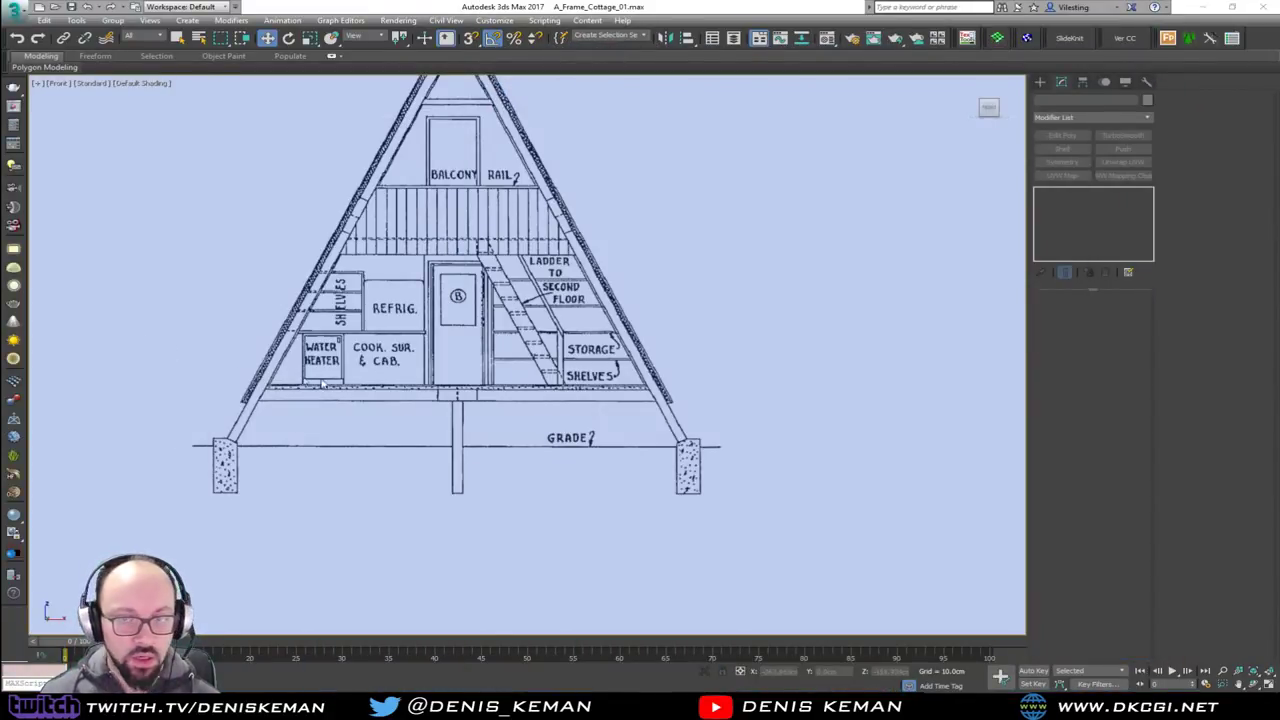
Draw a box about 14.9 cm long, 22.5 cm wide and 69 cm high over the post in the footing beside the bathroom's porch wall
{"action": "key", "text": "alt+w"}
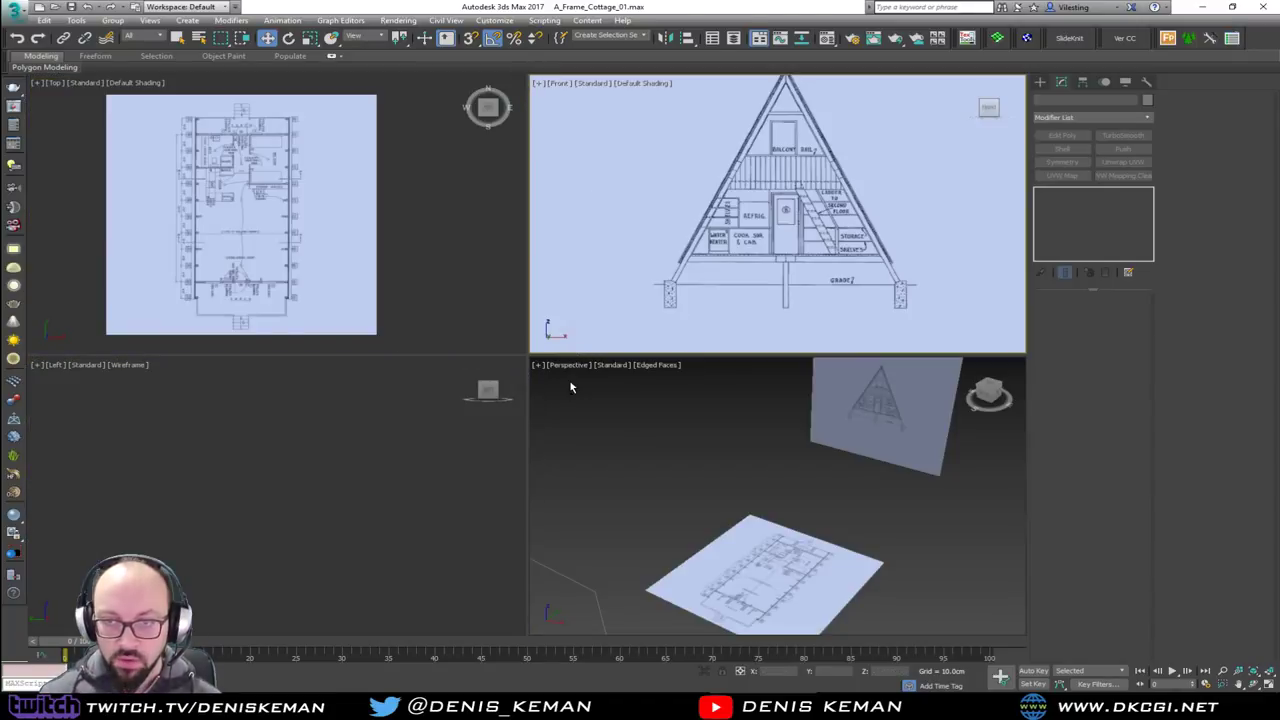
{"action": "left_click", "coordinate": [329, 250]}
{"action": "key", "text": "alt+w"}
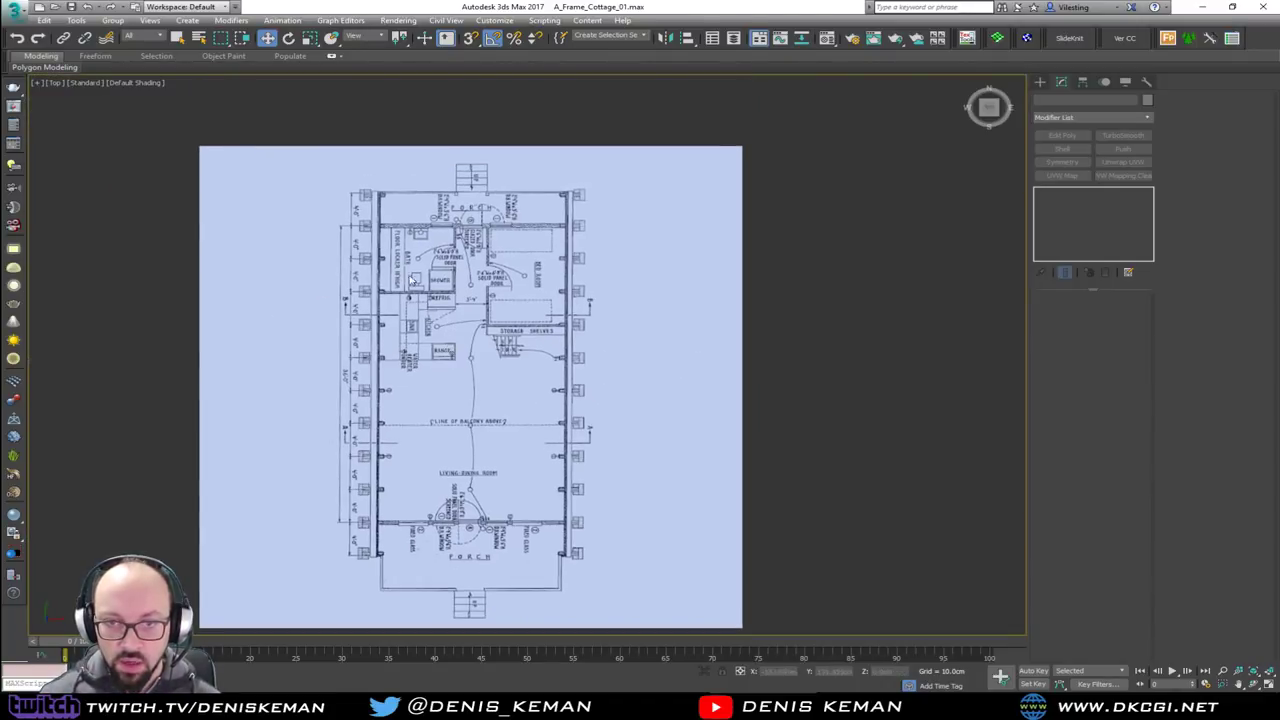
{"action": "scroll", "coordinate": [378, 228], "scroll_direction": "up", "scroll_amount": 5}
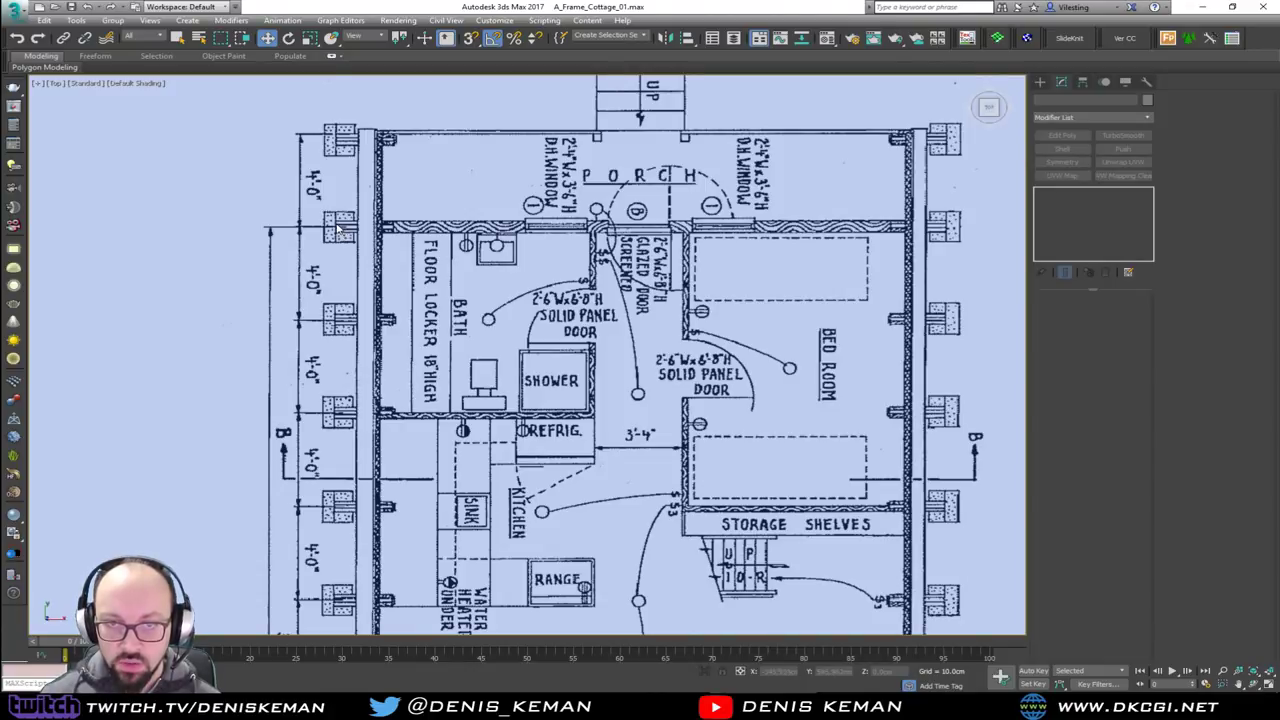
{"action": "scroll", "coordinate": [340, 230], "scroll_direction": "up", "scroll_amount": 5}
{"action": "middle_click_drag", "start_coordinate": [345, 222], "coordinate": [342, 265]}
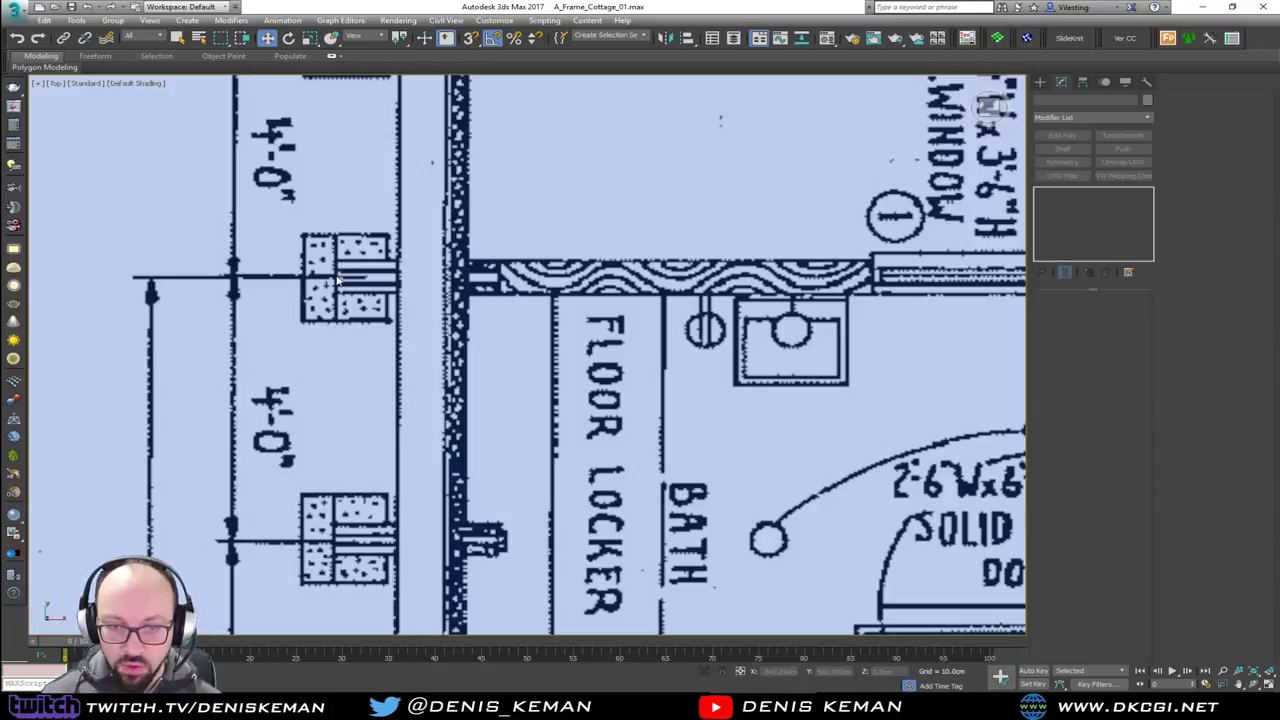
{"action": "left_click", "coordinate": [1041, 82]}
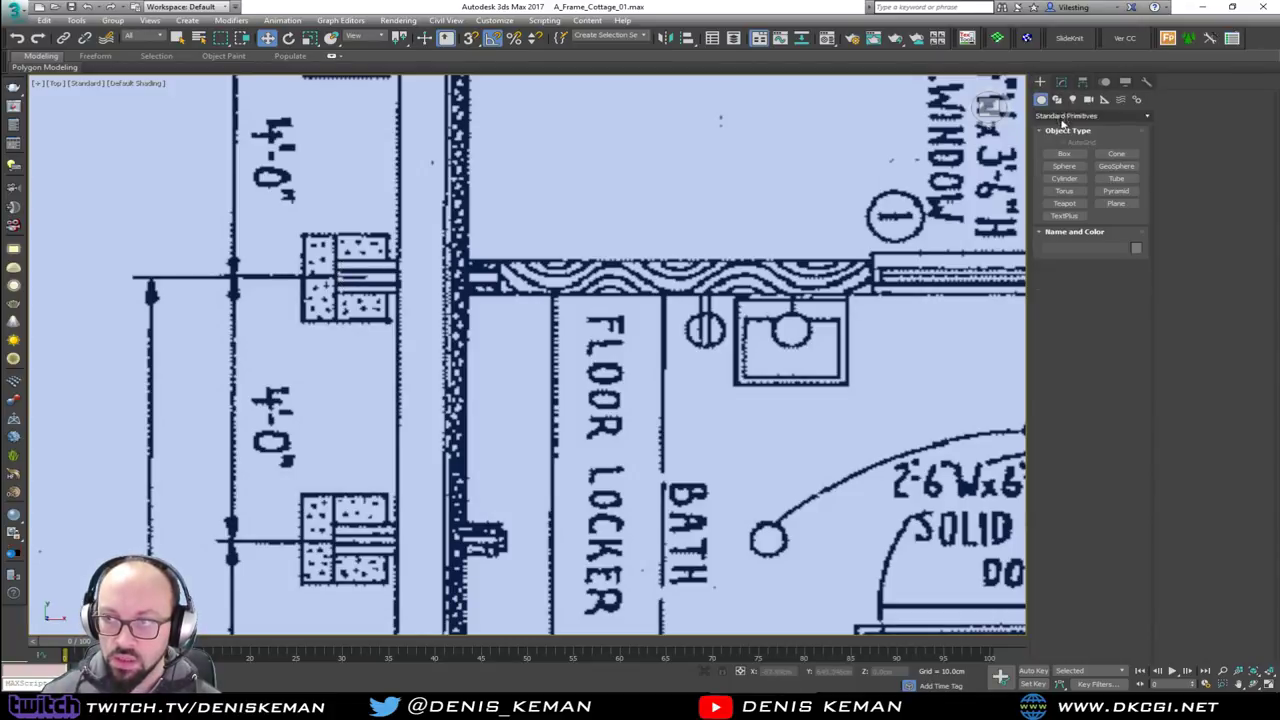
{"action": "left_click", "coordinate": [1064, 152]}
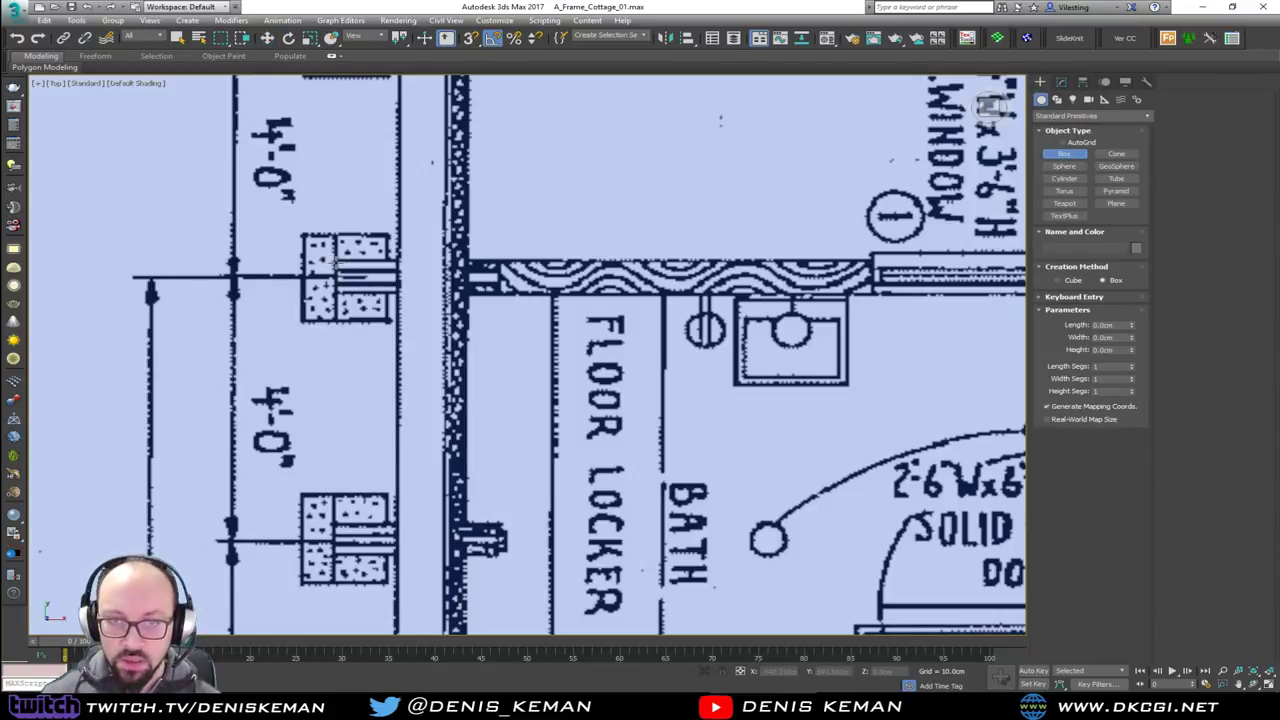
{"action": "left_click_drag", "start_coordinate": [336, 262], "coordinate": [390, 287]}
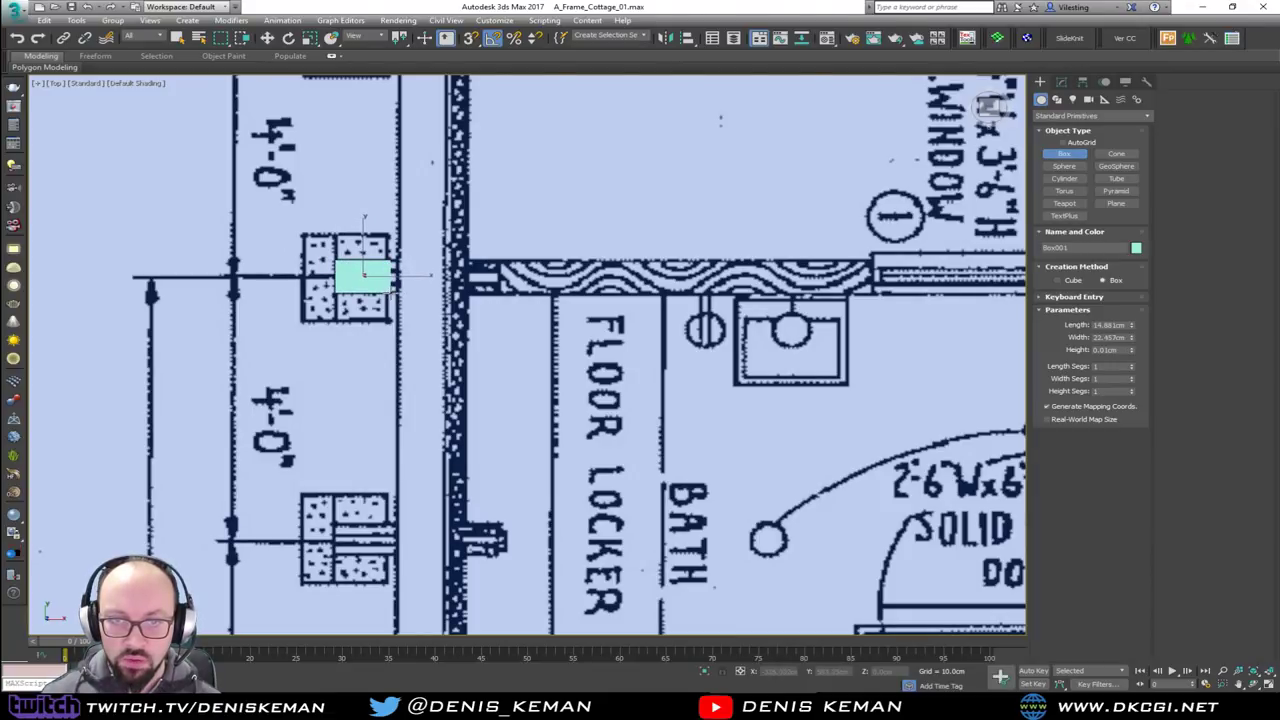
{"action": "left_click", "coordinate": [416, 248]}
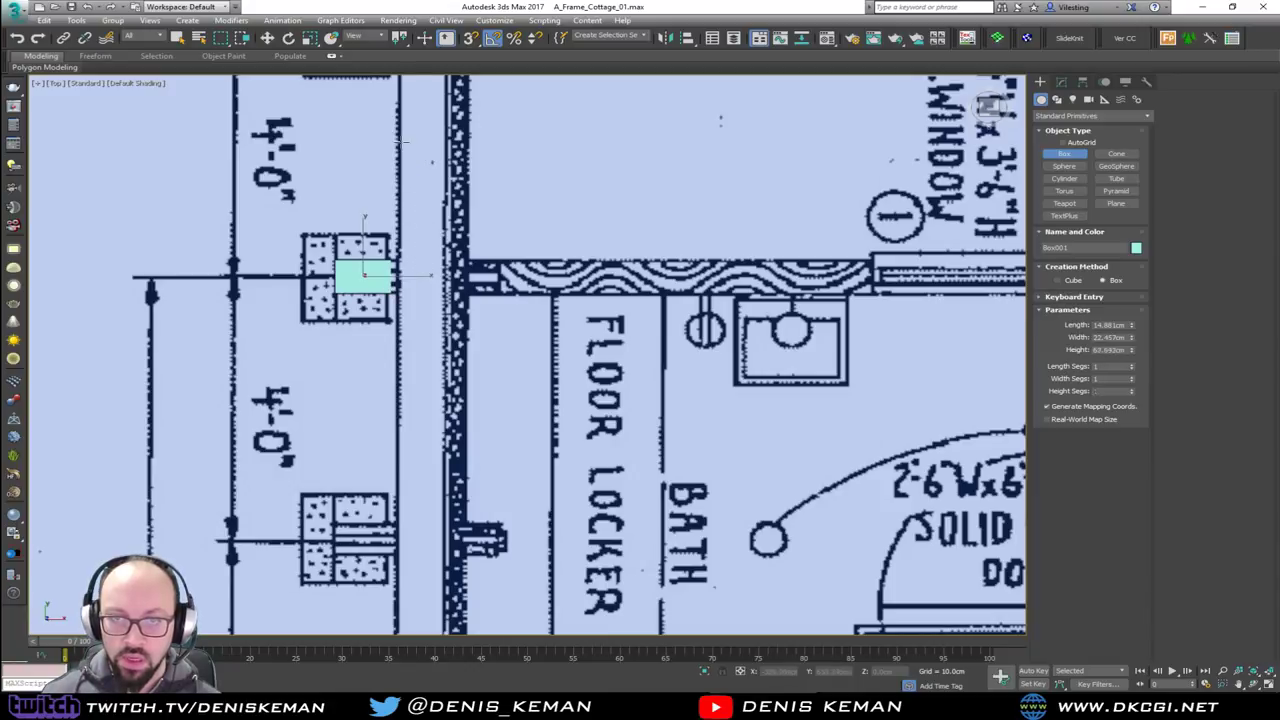
{"action": "right_click", "coordinate": [408, 189]}
Try lowering the box in the front view until its base rests on the elevation's grade line at the left footing
{"action": "key", "text": "alt+w"}
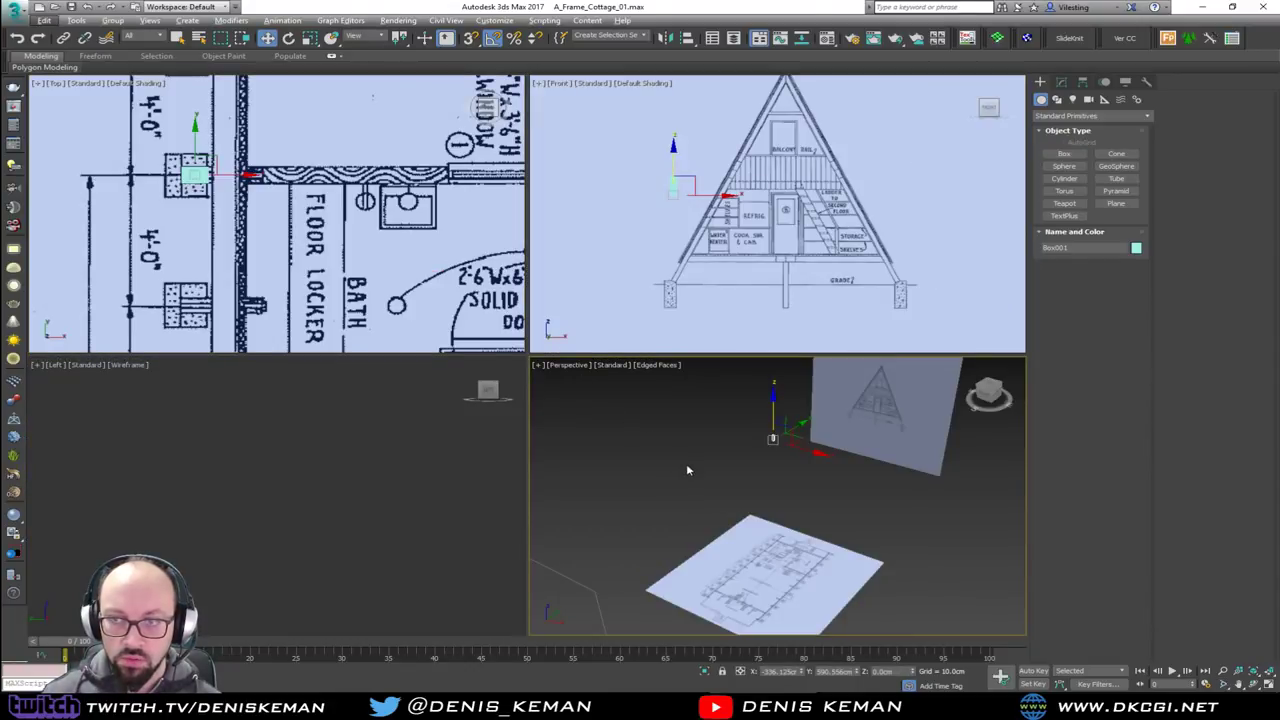
{"action": "right_click", "coordinate": [670, 270]}
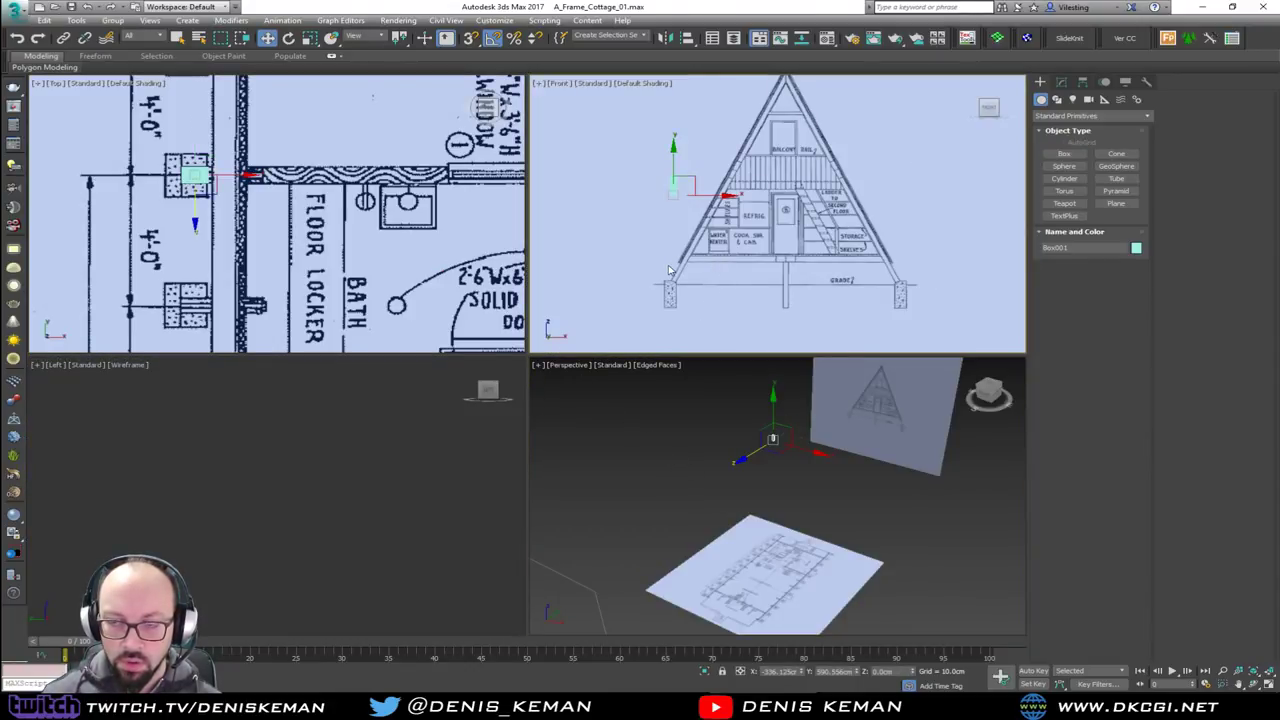
{"action": "right_click", "coordinate": [694, 449]}
{"action": "key", "text": "alt+w"}
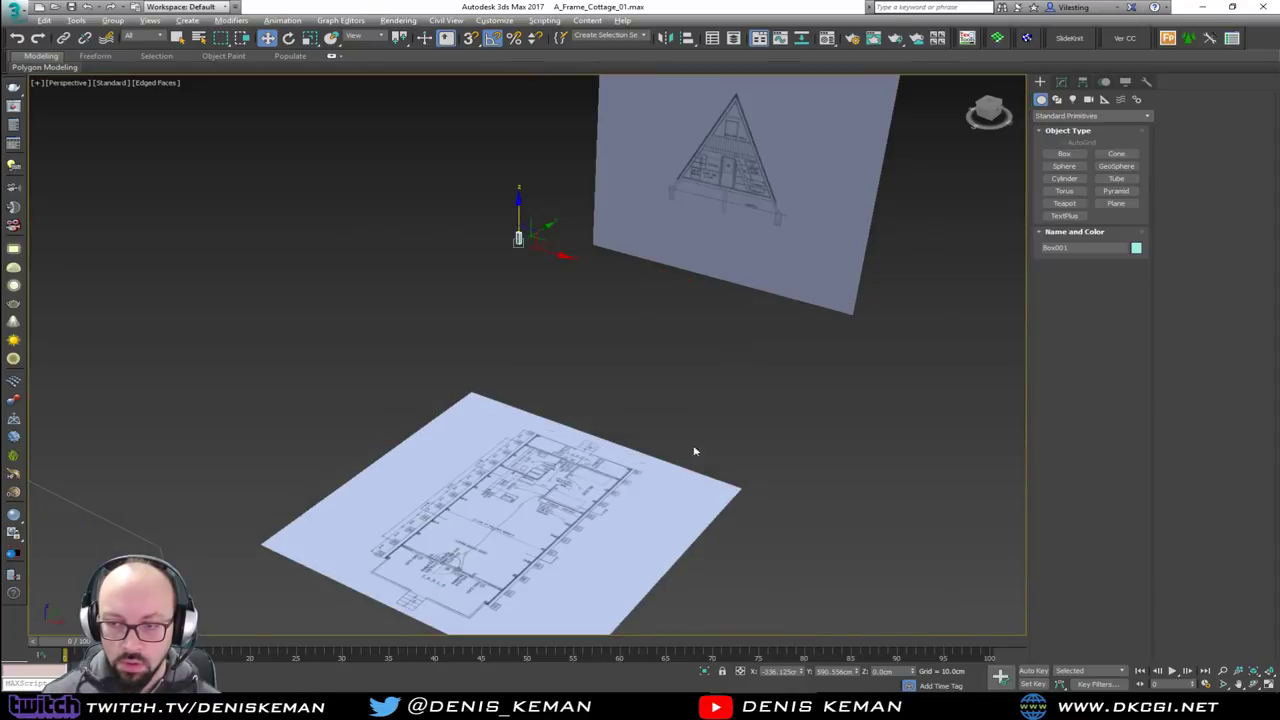
{"action": "middle_click_drag", "start_coordinate": [694, 449], "coordinate": [720, 416], "text": "alt"}
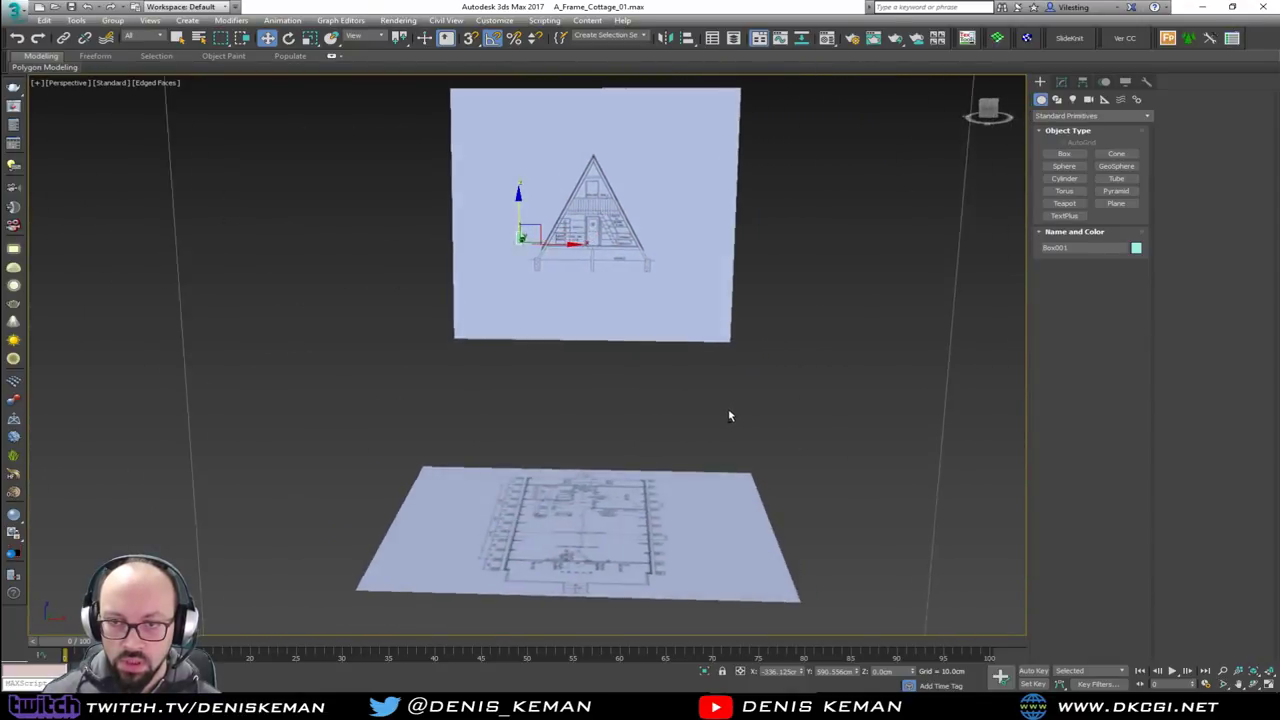
{"action": "key", "text": "alt+w"}
{"action": "right_click", "coordinate": [722, 273]}
{"action": "key", "text": "alt+w"}
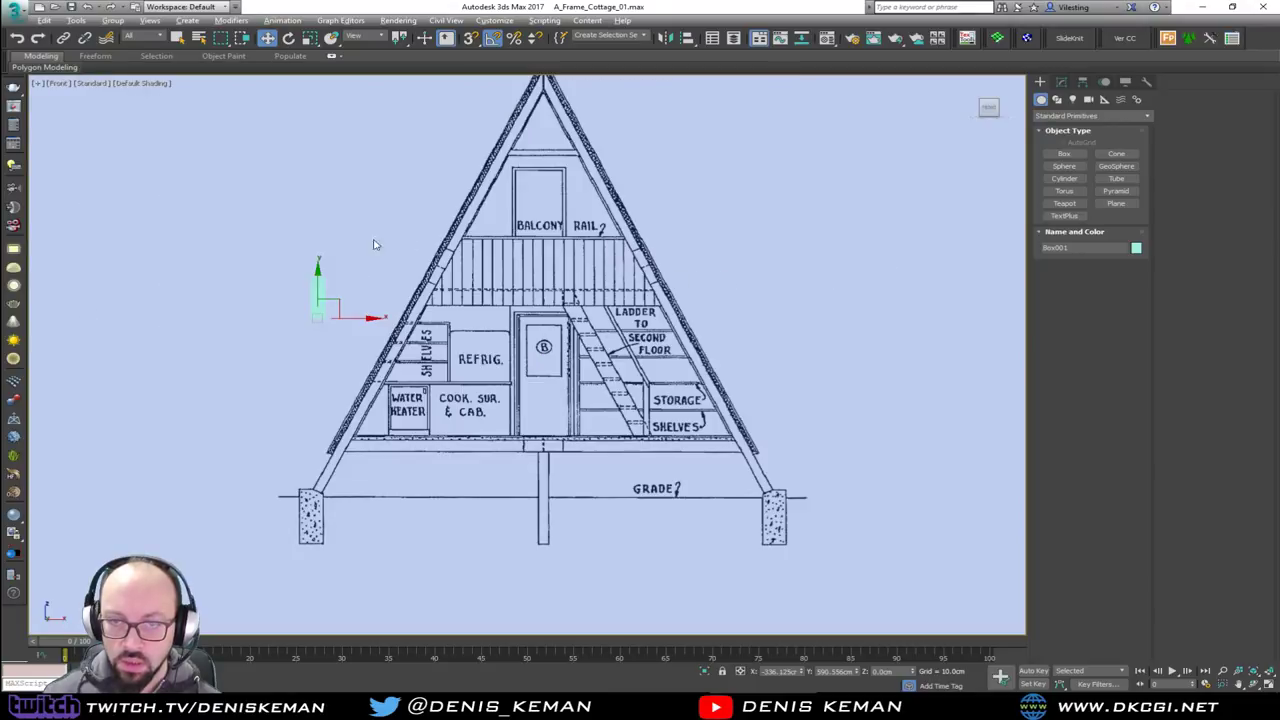
{"action": "left_click_drag", "start_coordinate": [319, 283], "coordinate": [327, 463]}
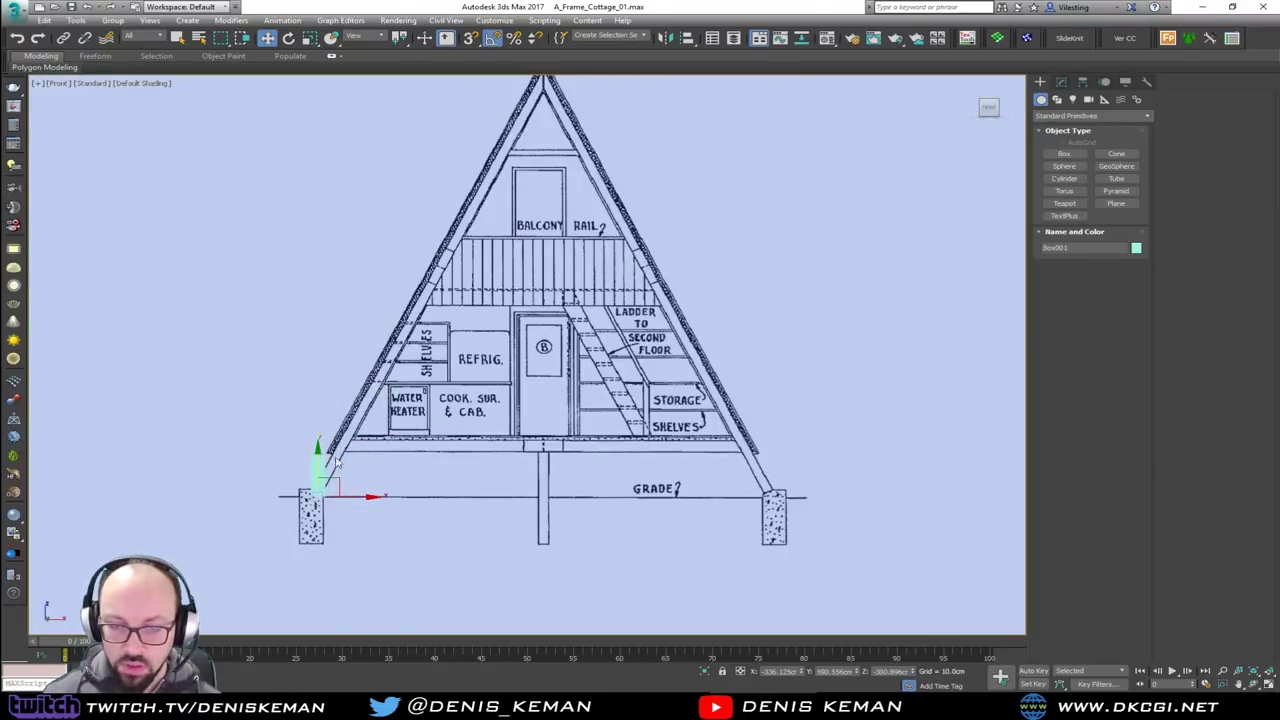
Add an Edit Poly modifier to the box, leave its vertex editing and deselect the box
{"action": "key", "text": "1"}
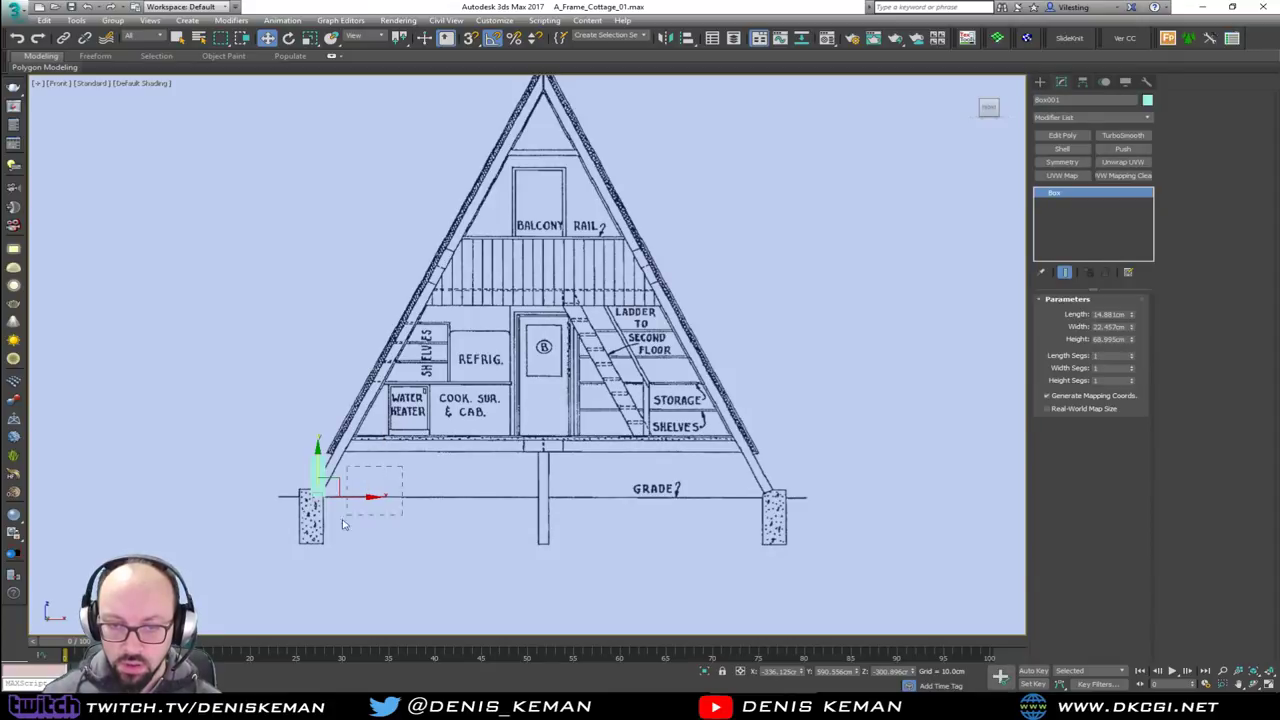
{"action": "left_click", "coordinate": [1061, 136]}
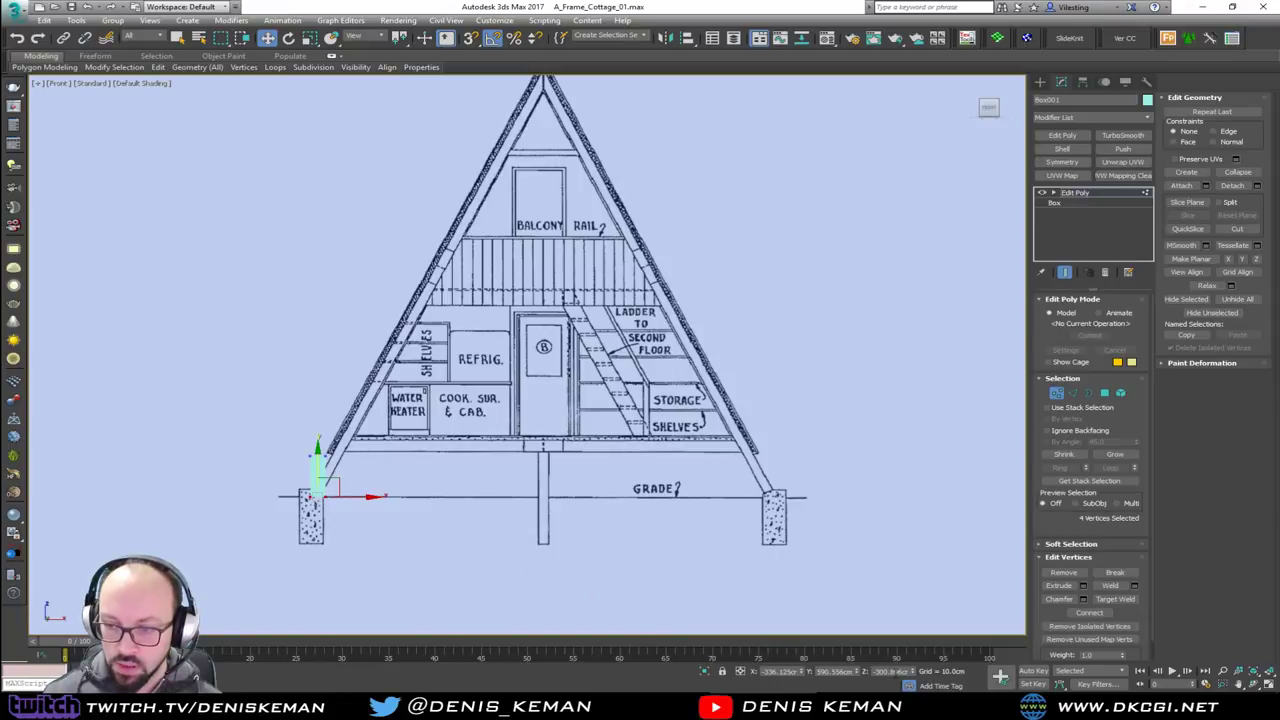
{"action": "left_click", "coordinate": [1057, 393]}
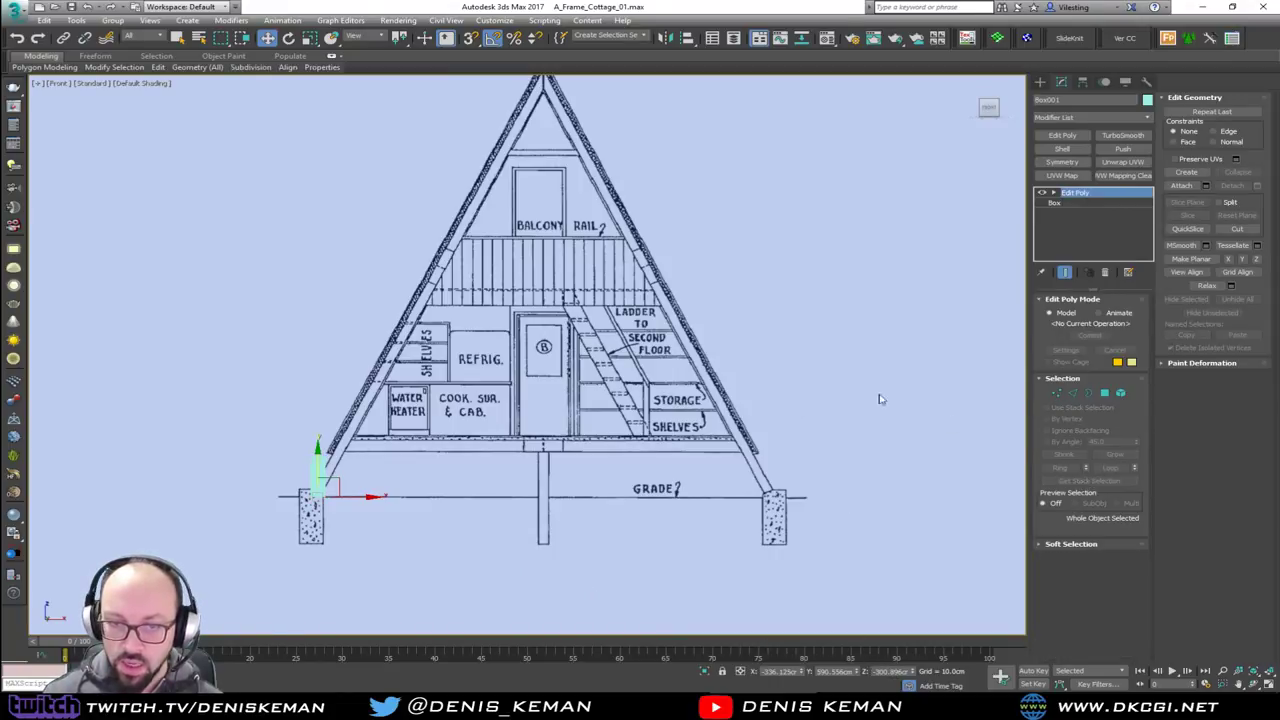
{"action": "left_click", "coordinate": [406, 479]}
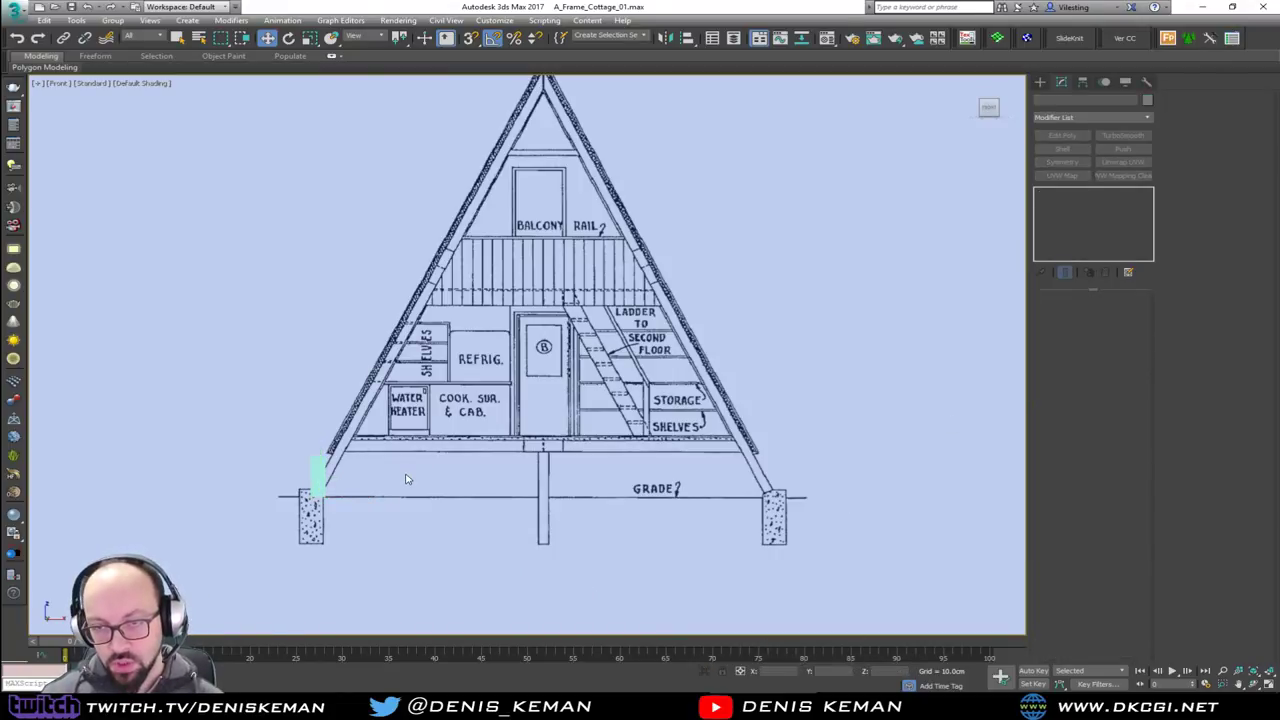
Examine the box against the blueprints in perspective and reset its Z position to 0
{"action": "key", "text": "alt+w"}
{"action": "left_click", "coordinate": [730, 479]}
{"action": "key", "text": "alt+w"}
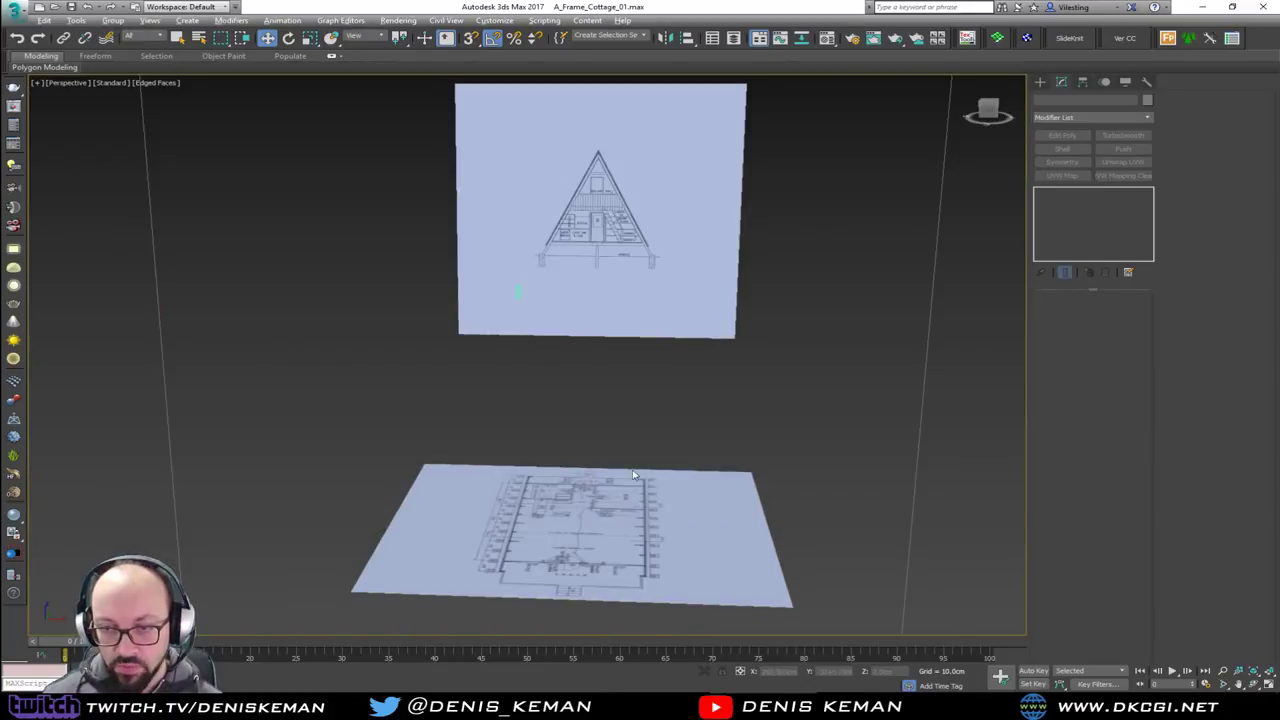
{"action": "middle_click_drag", "start_coordinate": [633, 475], "coordinate": [584, 478], "text": "alt"}
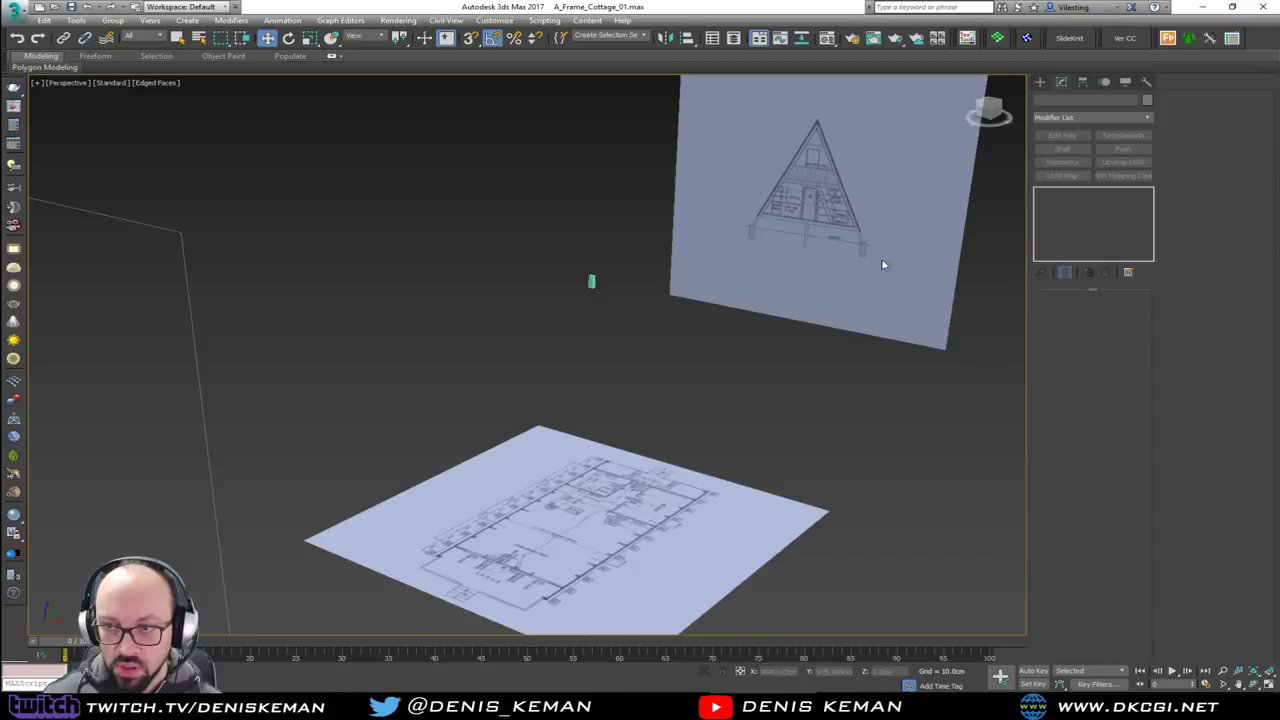
{"action": "left_click_drag", "start_coordinate": [677, 235], "coordinate": [518, 335]}
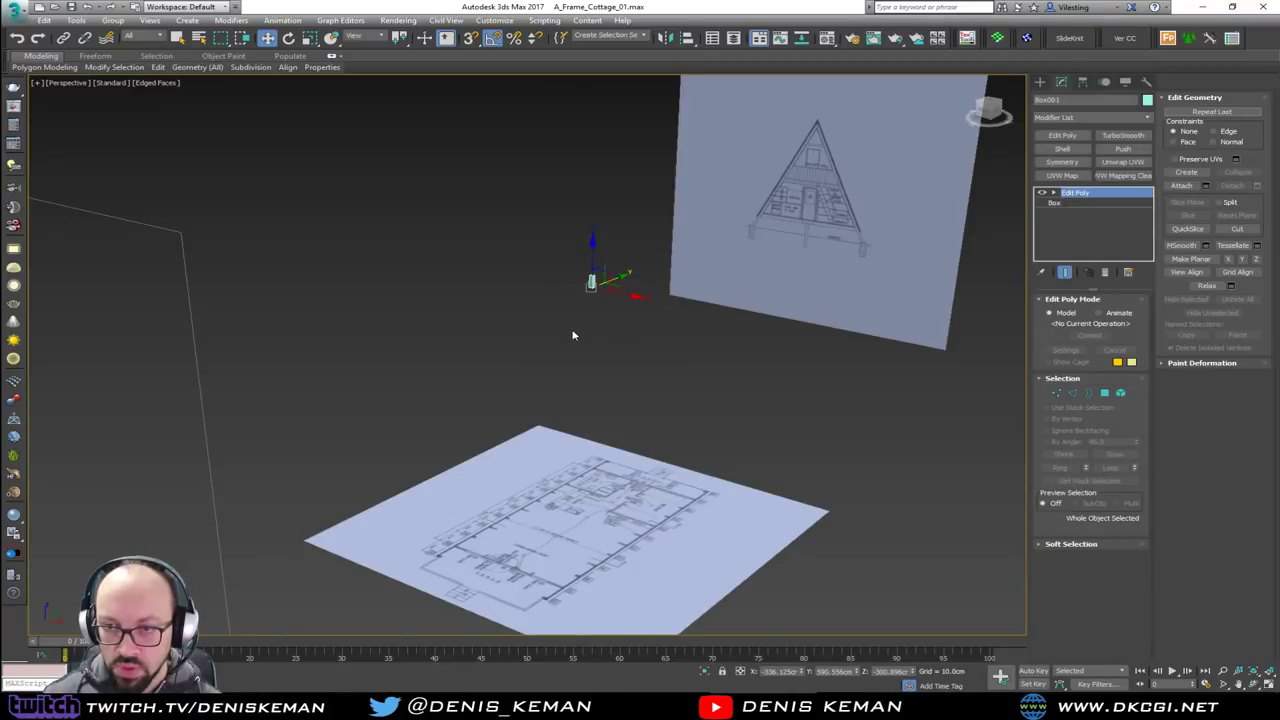
{"action": "right_click", "coordinate": [914, 676]}
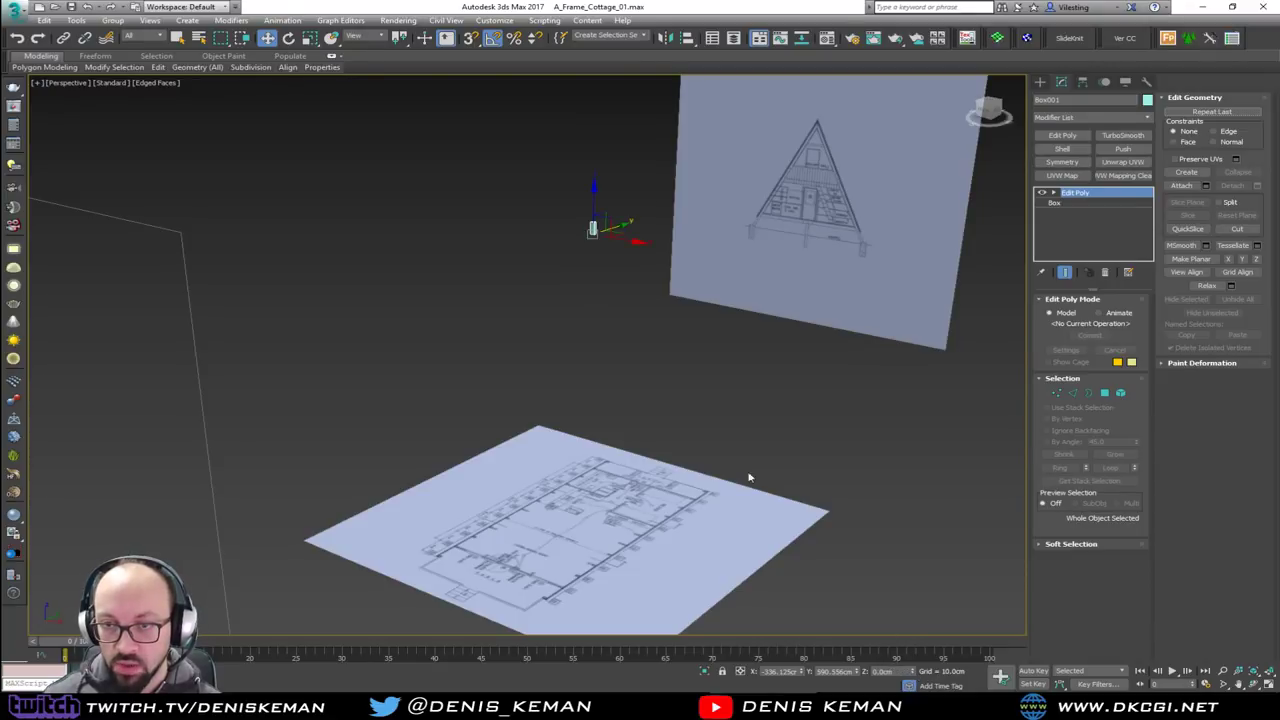
{"action": "left_click", "coordinate": [650, 394]}
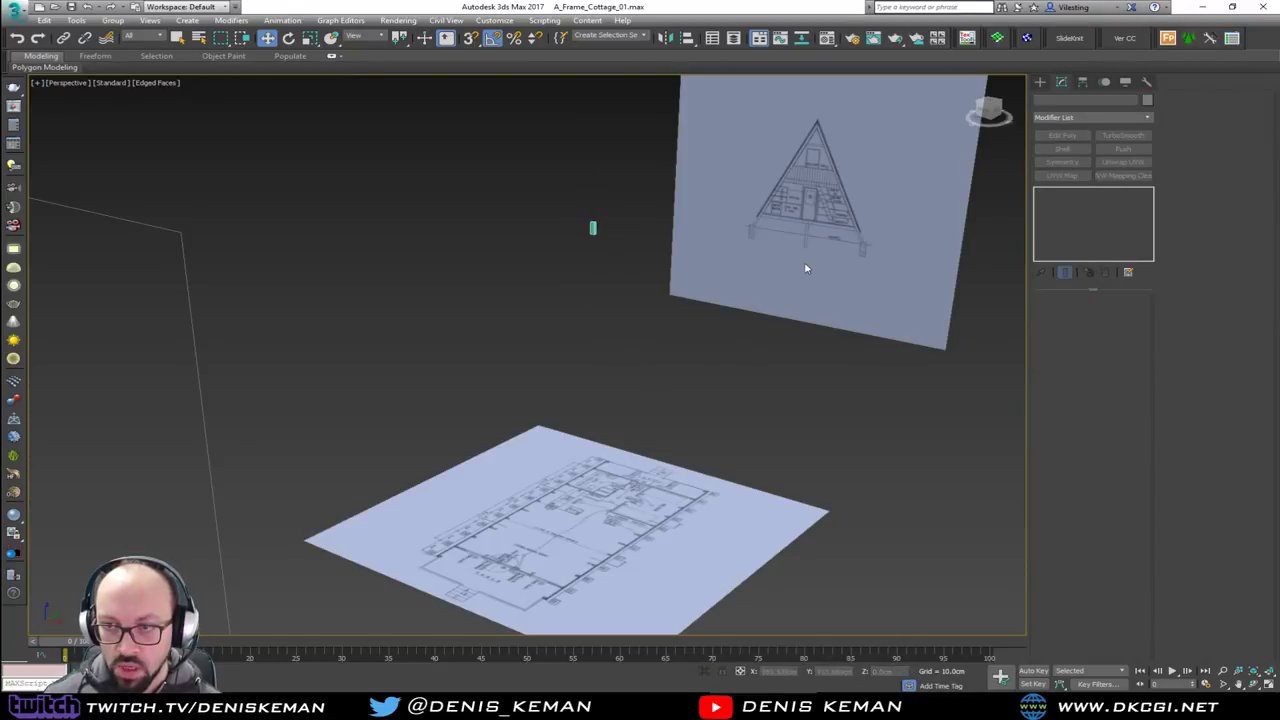
Unfreeze all blueprint planes and select the two upright elevation planes together
{"action": "scroll", "coordinate": [726, 292], "scroll_direction": "down", "scroll_amount": 3}
{"action": "right_click", "coordinate": [724, 287]}
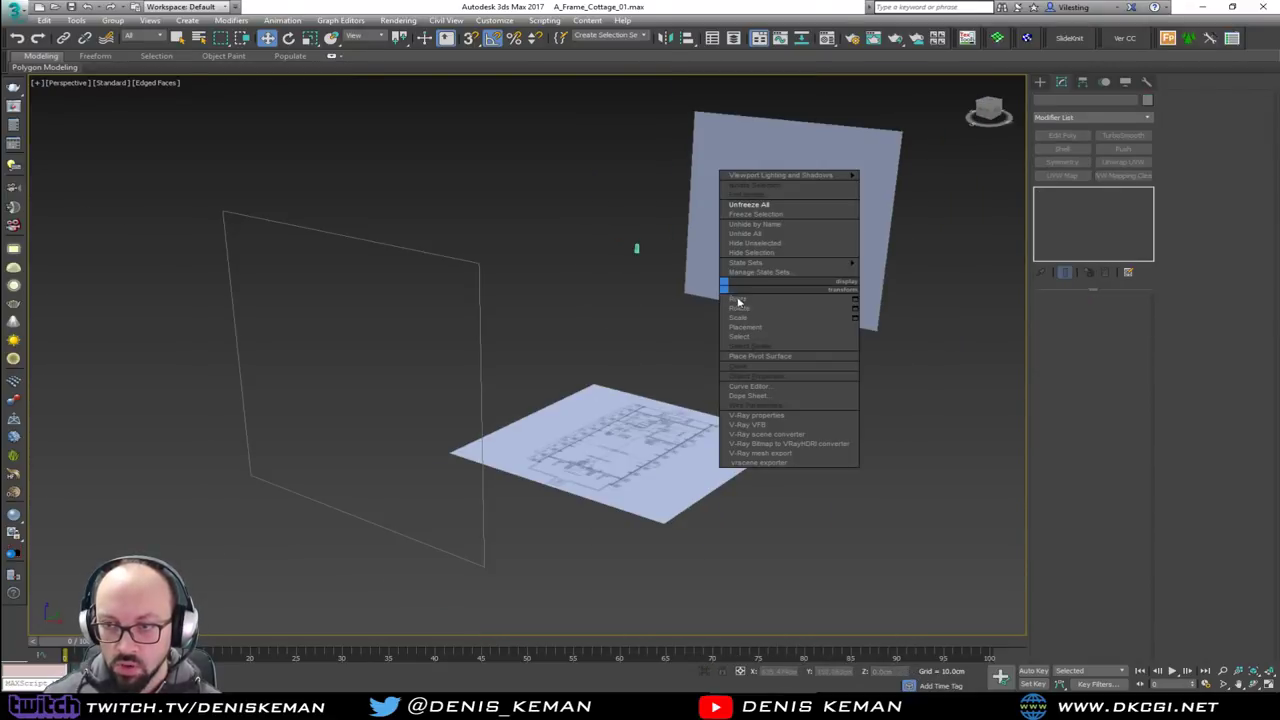
{"action": "left_click", "coordinate": [768, 205]}
{"action": "middle_click_drag", "start_coordinate": [744, 242], "coordinate": [628, 258], "text": "alt"}
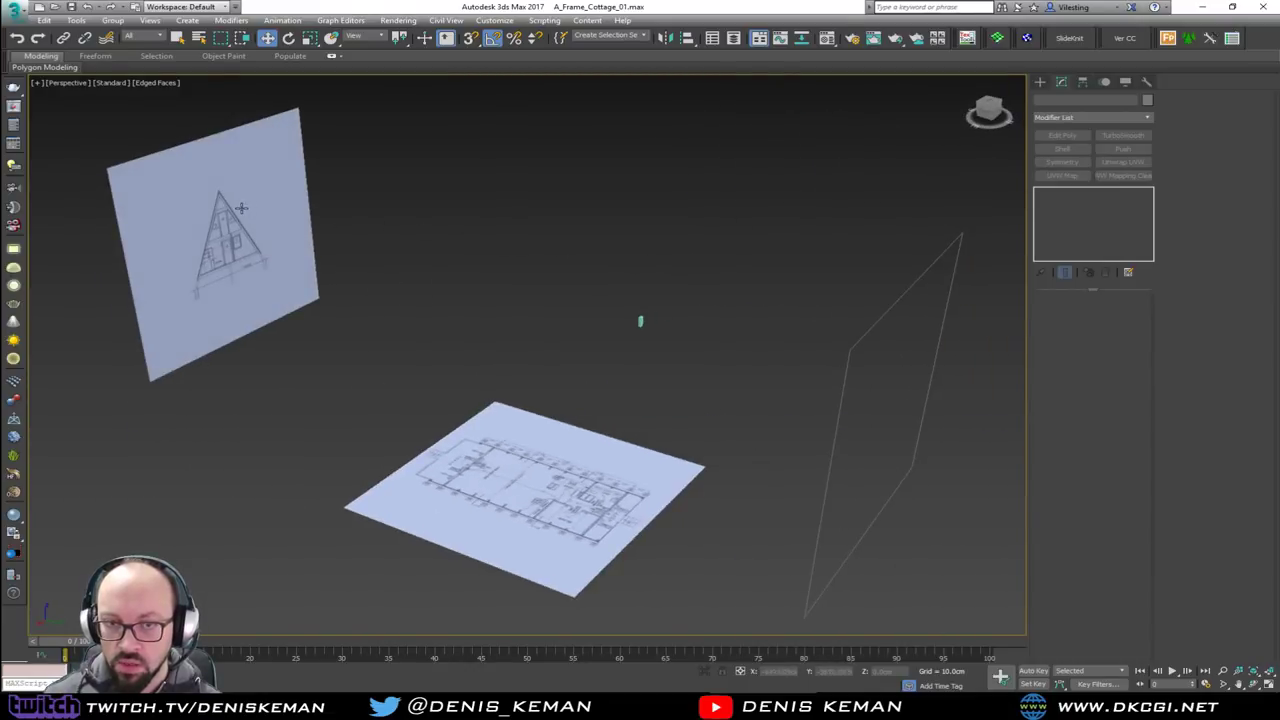
{"action": "left_click", "coordinate": [241, 208]}
{"action": "middle_click_drag", "start_coordinate": [330, 230], "coordinate": [463, 231], "text": "alt"}
{"action": "key", "text": "F3"}
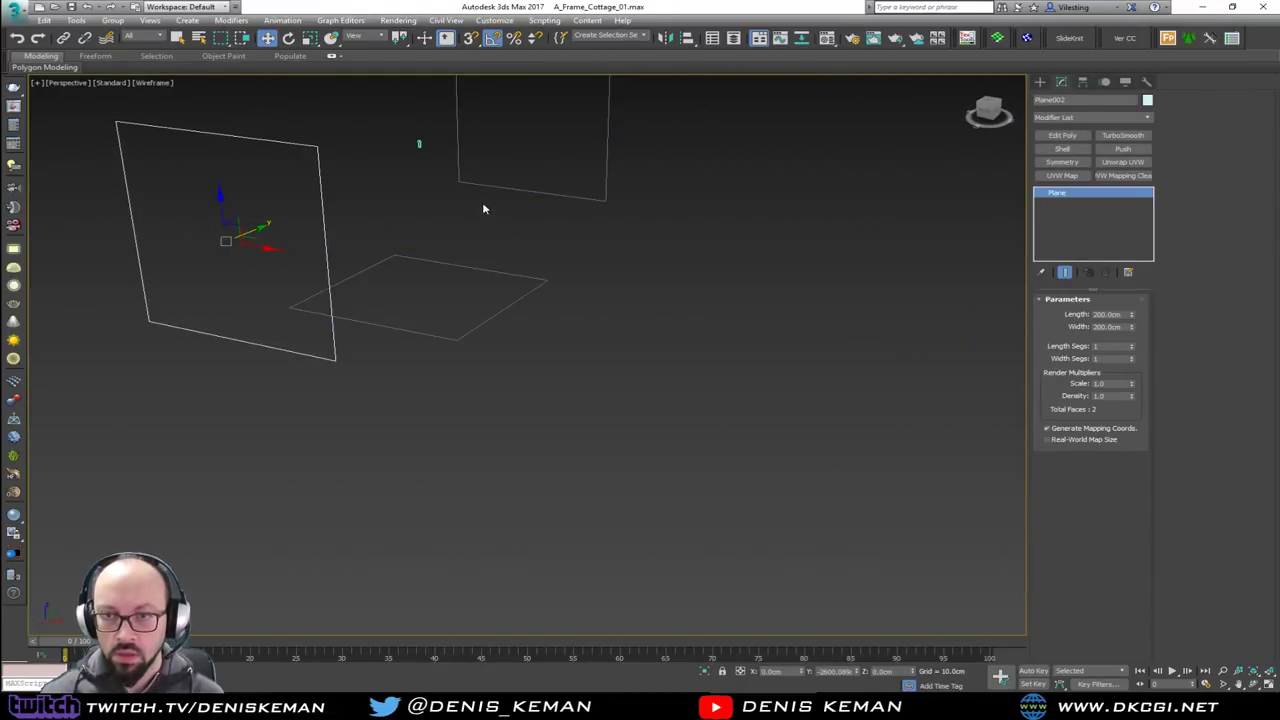
{"action": "left_click", "coordinate": [567, 195], "text": "ctrl"}
{"action": "key", "text": "F3"}
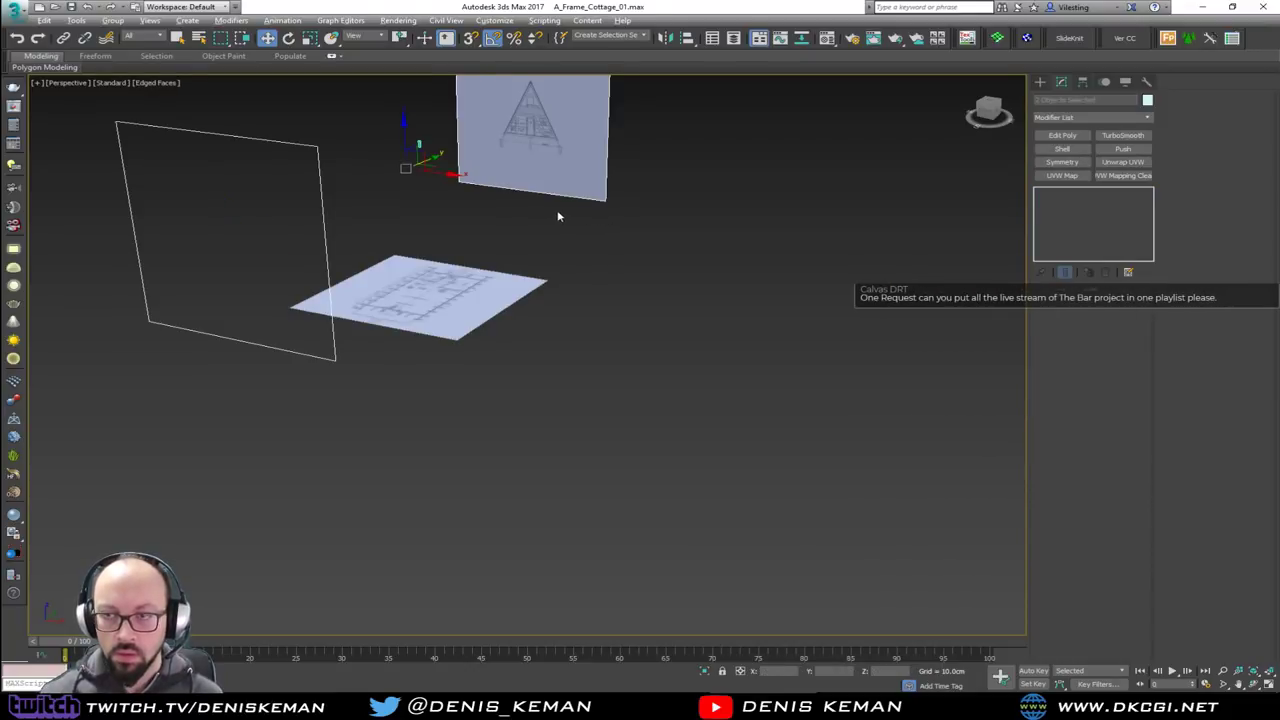
Raise both elevation planes in the front view until the grade line meets the base of the box
{"action": "key", "text": "alt+w"}
{"action": "middle_click", "coordinate": [761, 224]}
{"action": "key", "text": "alt+w"}
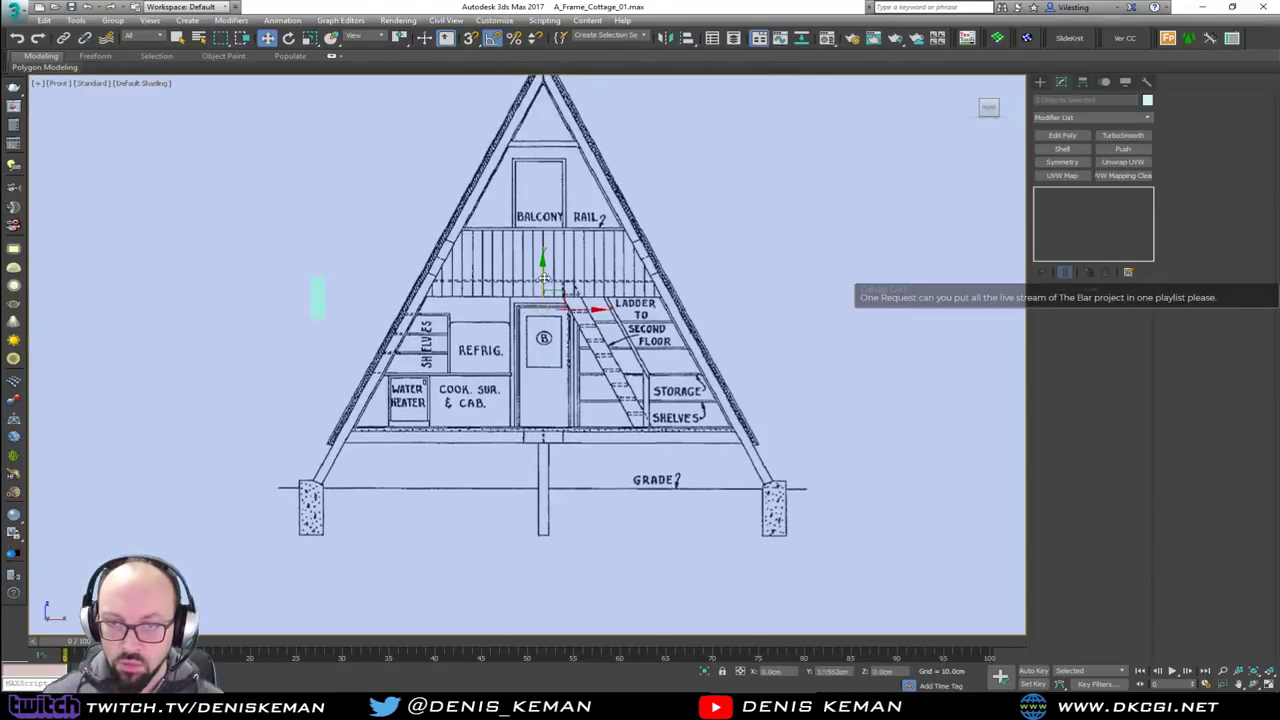
{"action": "mouse_move", "coordinate": [545, 338]}
{"action": "middle_mouse_down"}
{"action": "mouse_move", "coordinate": [548, 185]}
{"action": "mouse_move", "coordinate": [568, 113]}
{"action": "middle_mouse_up"}
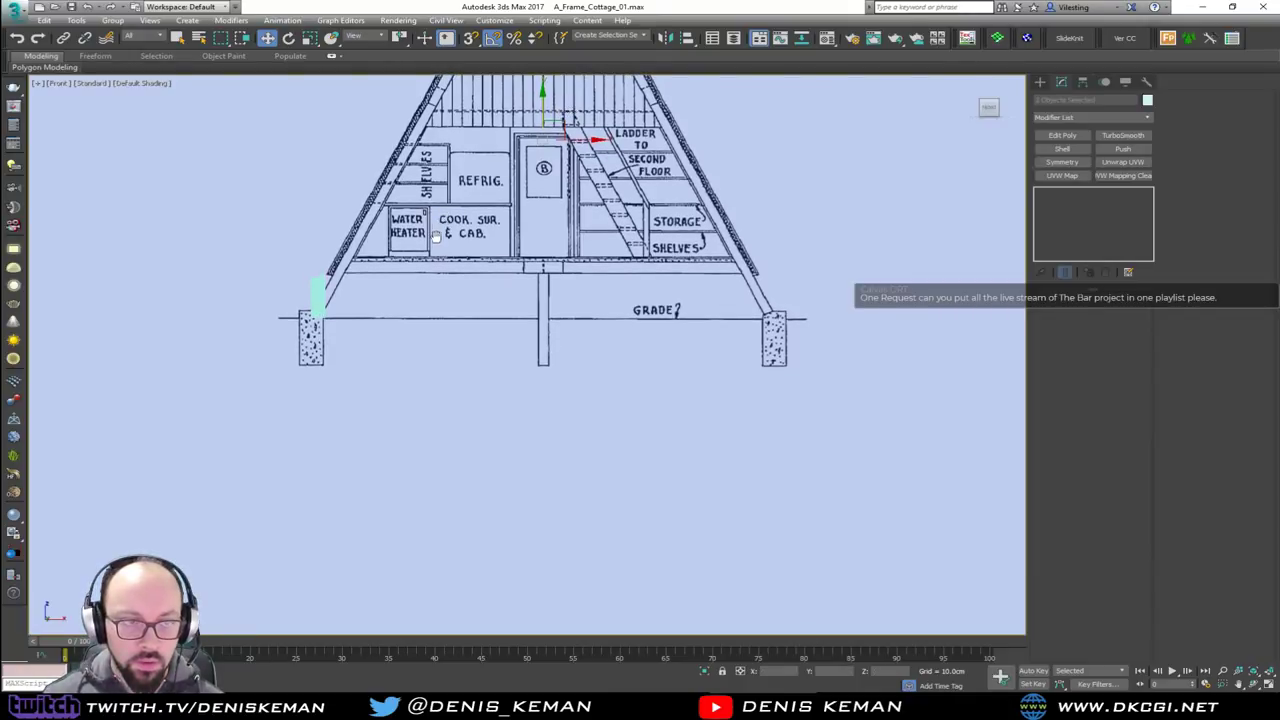
{"action": "middle_click_drag", "start_coordinate": [434, 236], "coordinate": [428, 318]}
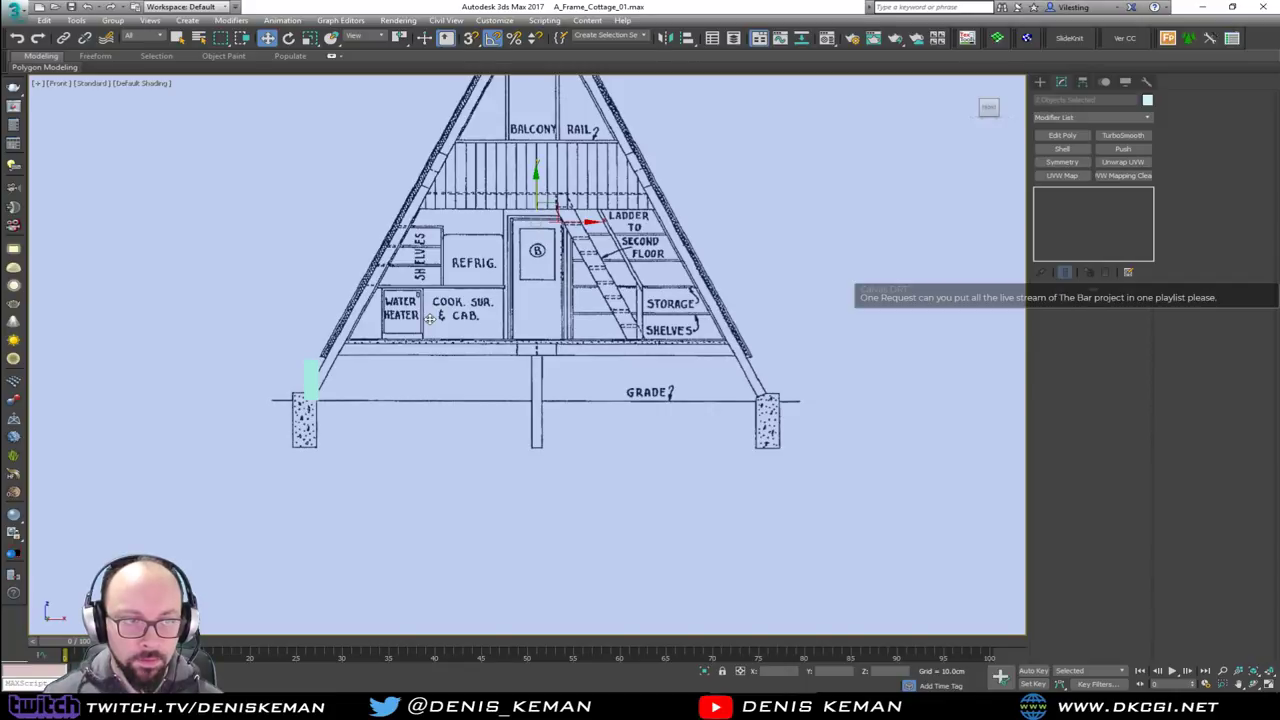
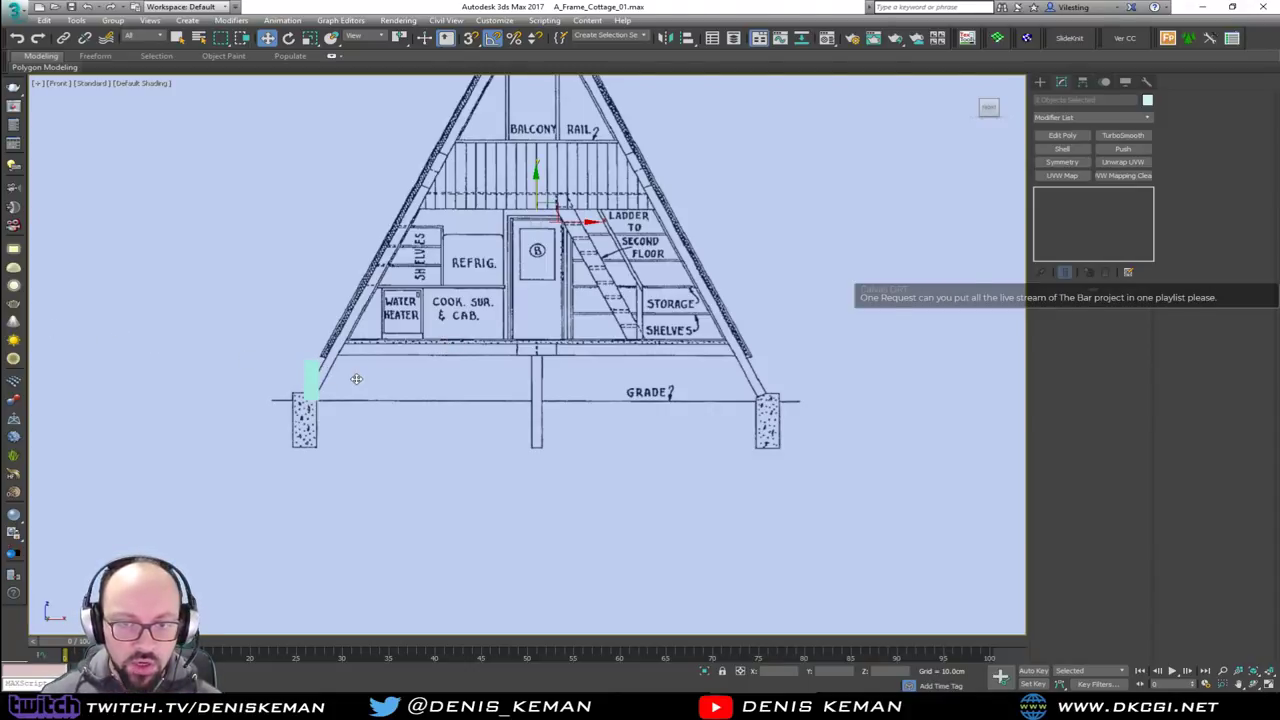
{"action": "middle_click_drag", "start_coordinate": [380, 298], "coordinate": [374, 396]}
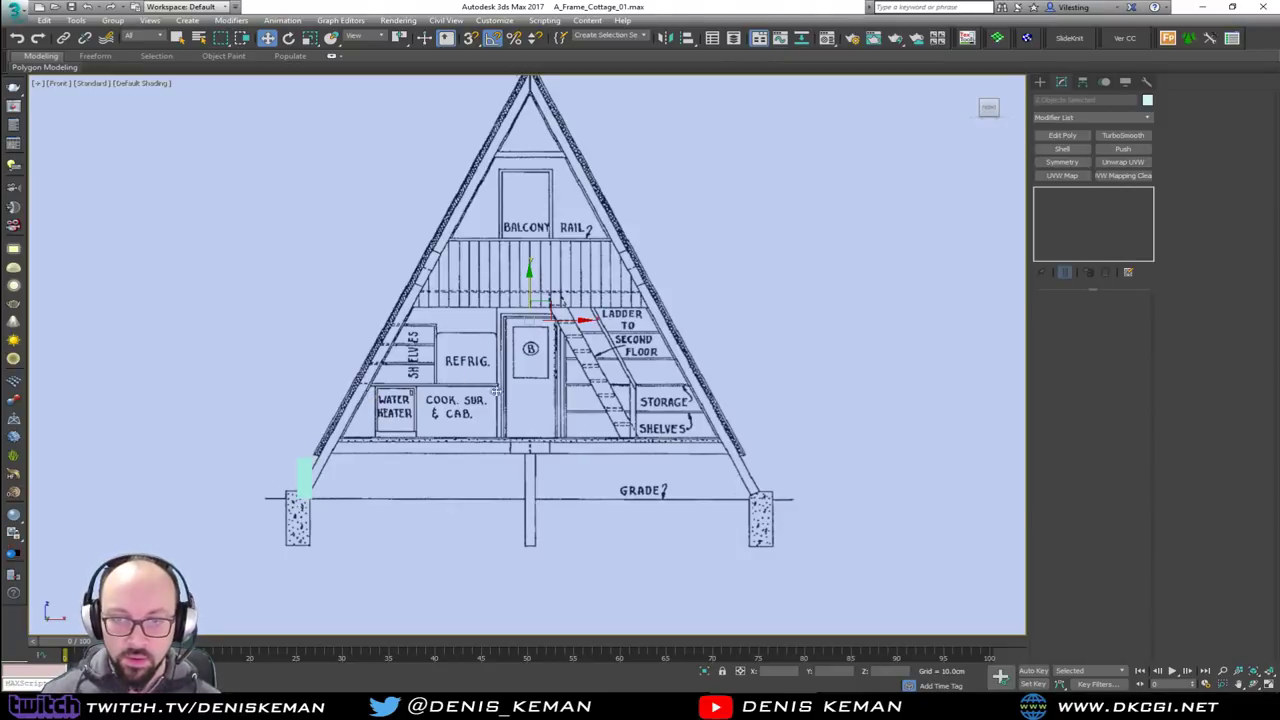
Freeze the two raised elevation planes and return to the four-view layout with the perspective view active
{"action": "right_click", "coordinate": [561, 375]}
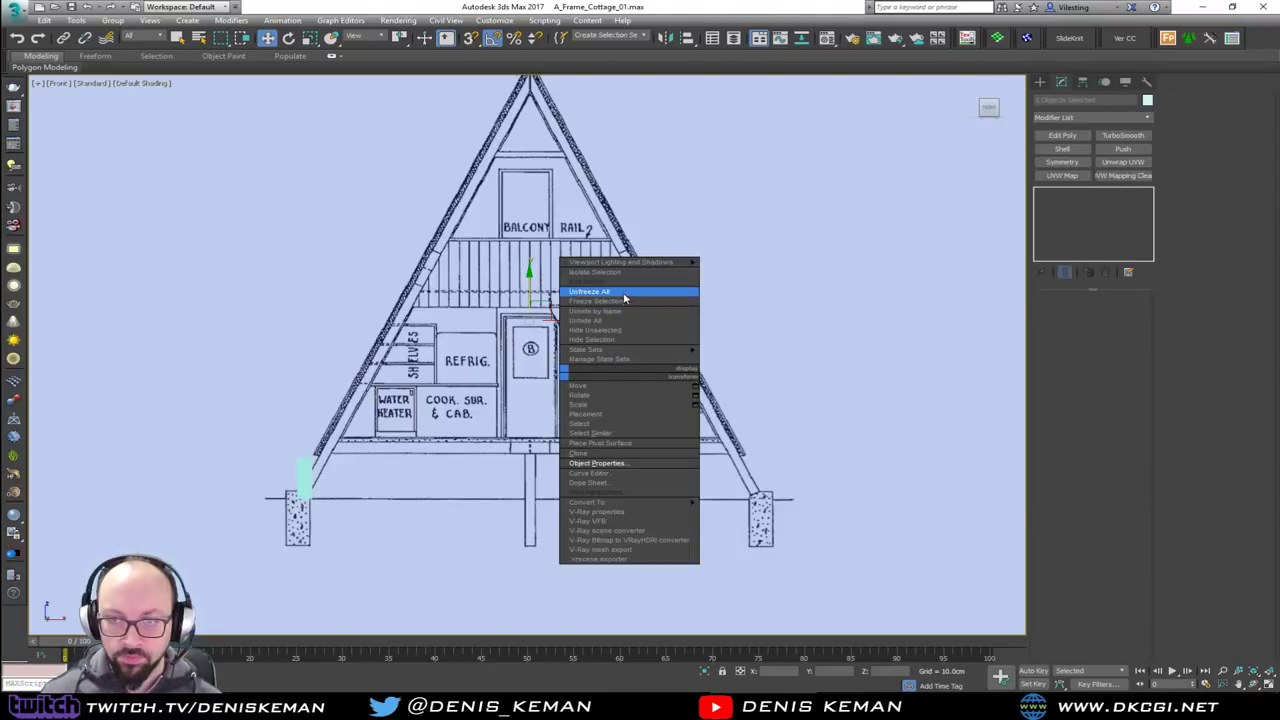
{"action": "left_click", "coordinate": [598, 300]}
{"action": "key", "text": "alt+w"}
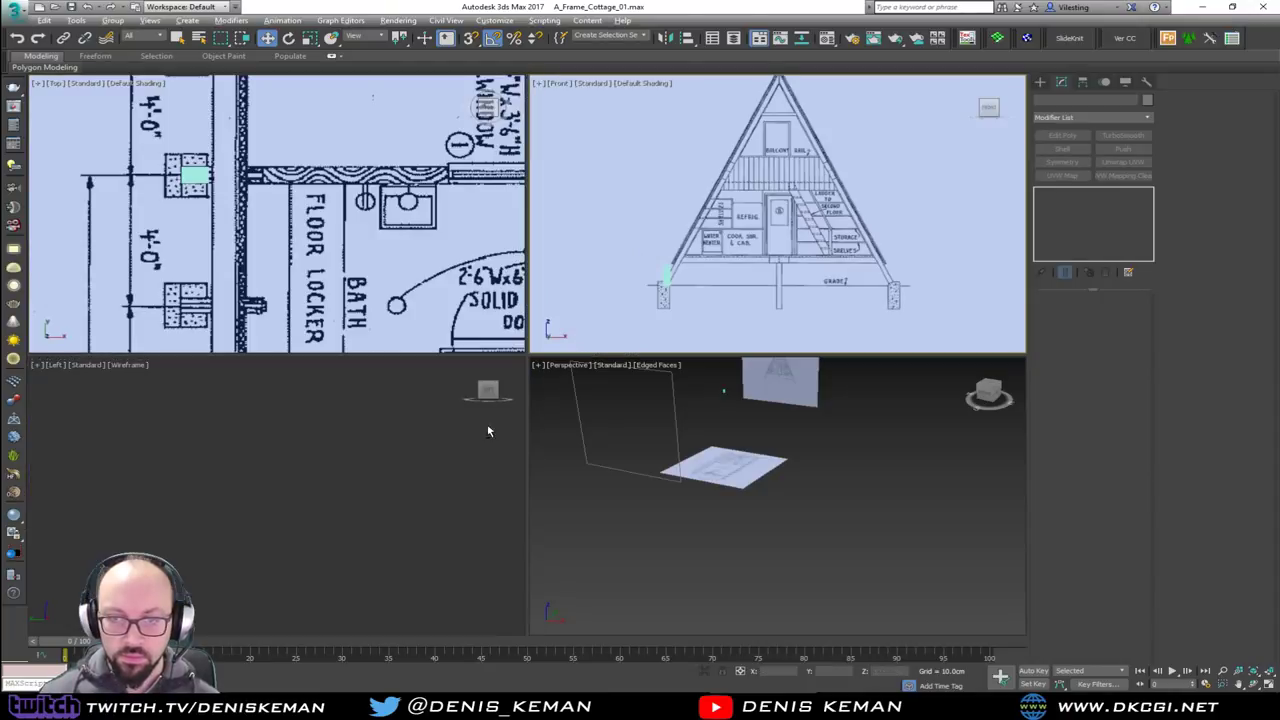
{"action": "left_click", "coordinate": [716, 414]}
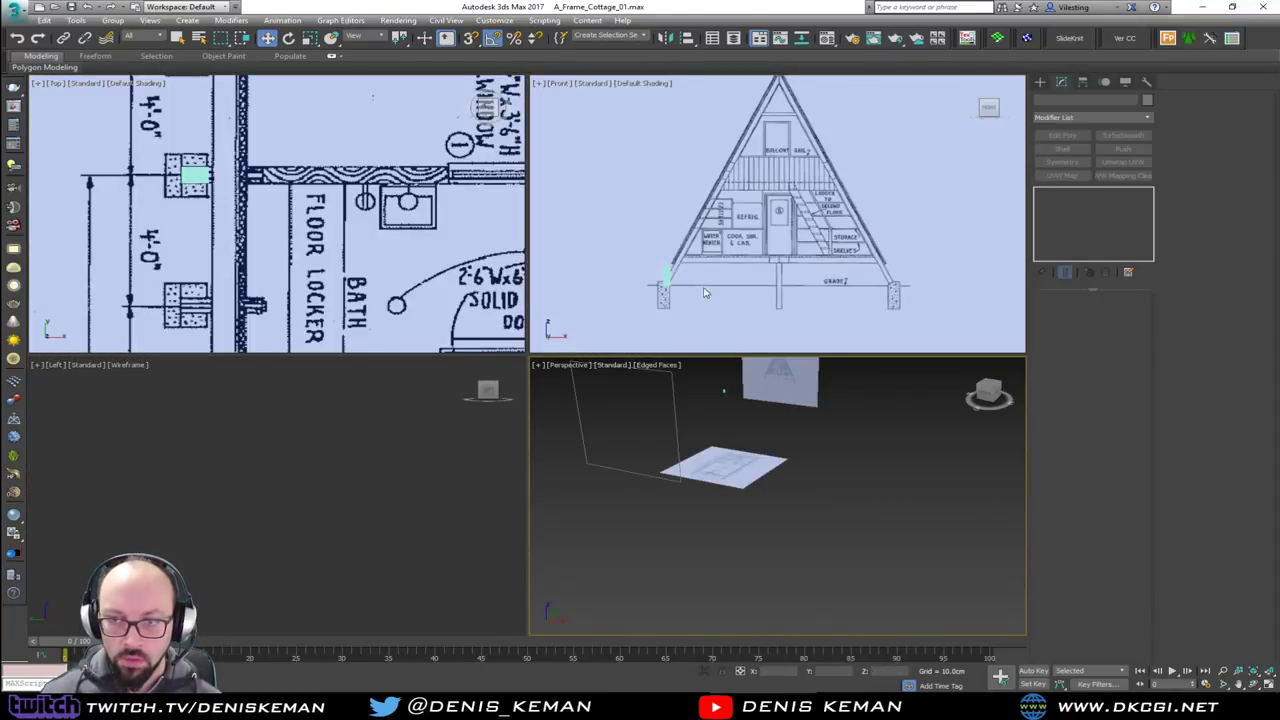
Stretch the box into a sloping beam by moving its top vertices up to the A-frame's peak in the front view
{"action": "left_click", "coordinate": [666, 274]}
{"action": "scroll", "coordinate": [667, 275], "scroll_direction": "up", "scroll_amount": 2}
{"action": "key", "text": "1"}
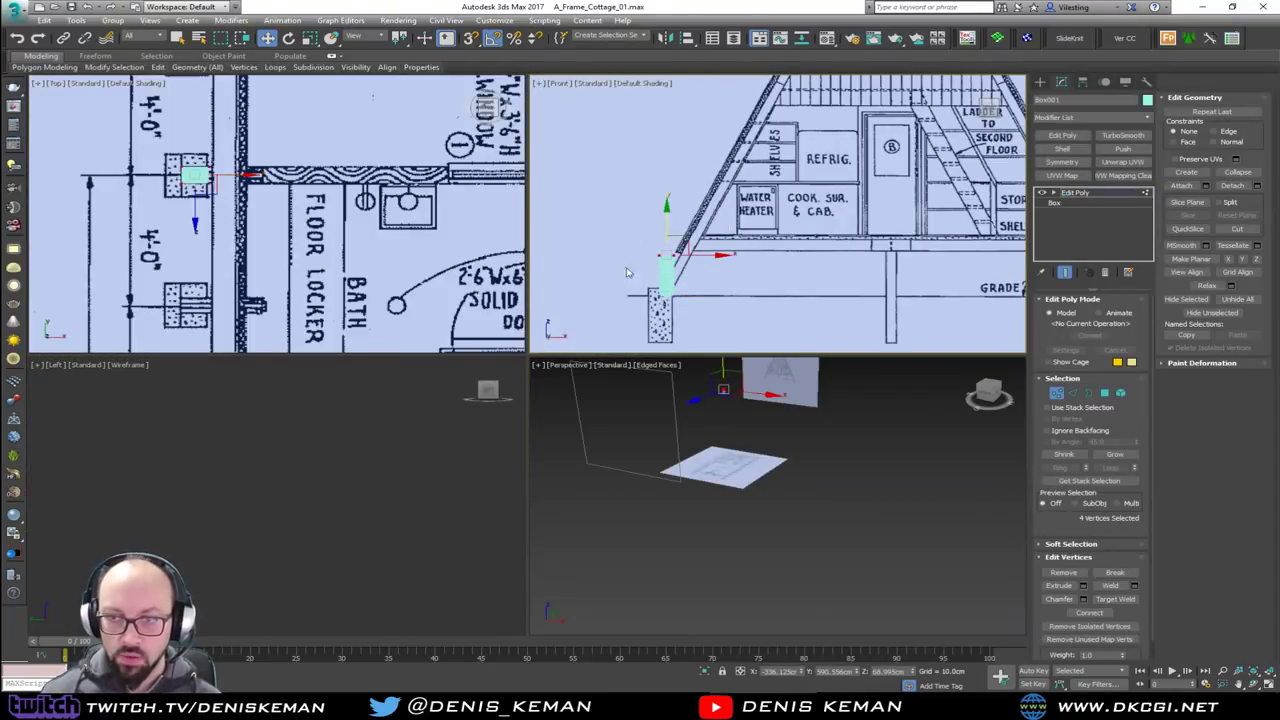
{"action": "middle_click_drag", "start_coordinate": [702, 200], "coordinate": [637, 306]}
{"action": "scroll", "coordinate": [637, 307], "scroll_direction": "up", "scroll_amount": 1}
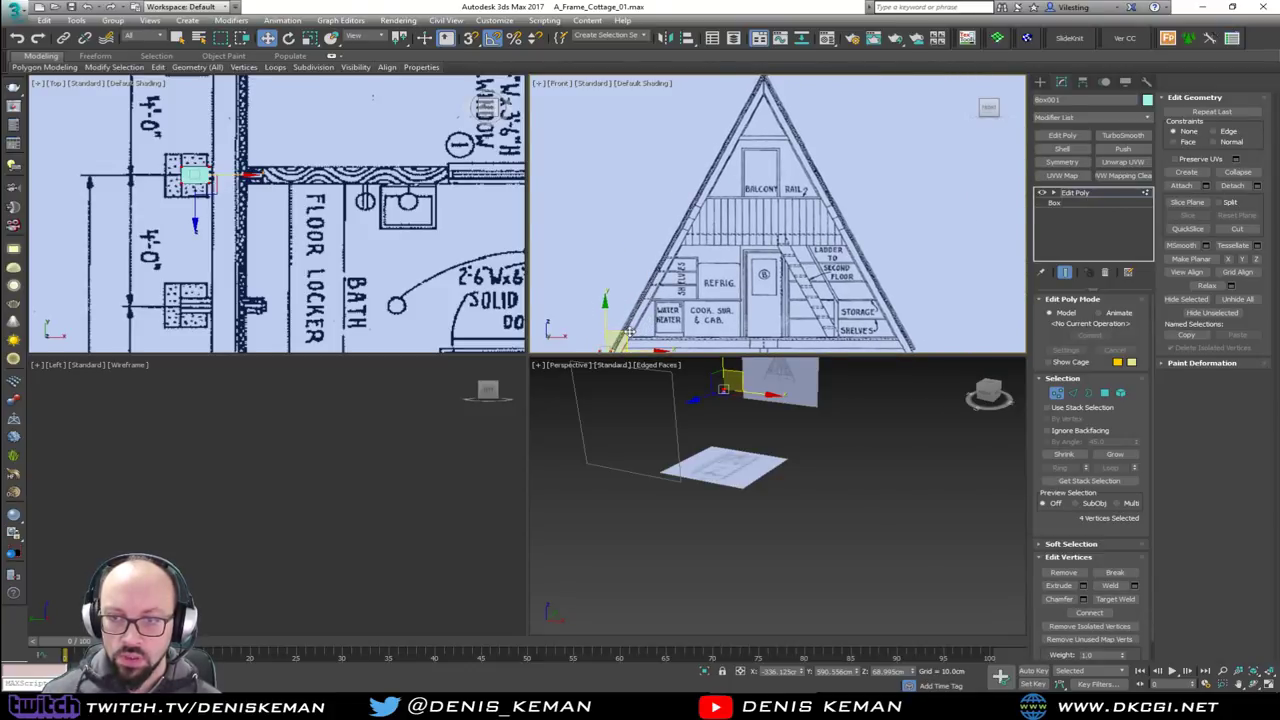
{"action": "left_click_drag", "start_coordinate": [623, 85], "coordinate": [622, 66]}
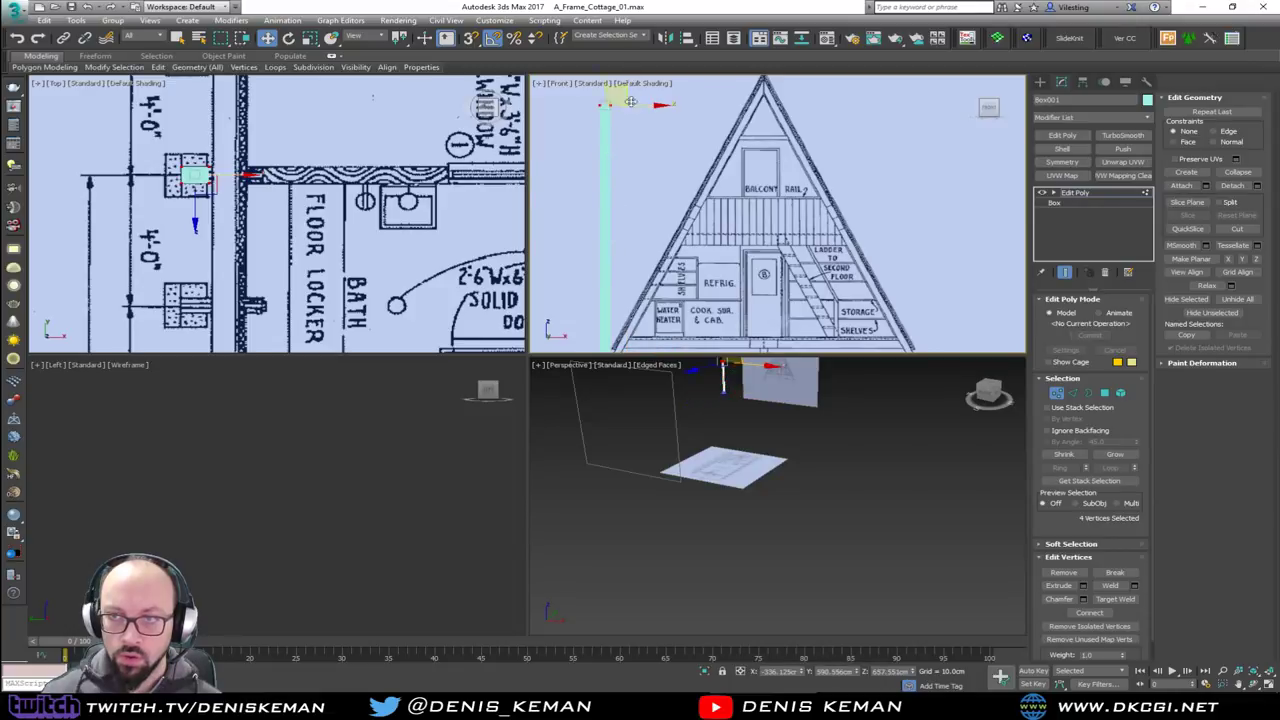
{"action": "middle_click_drag", "start_coordinate": [618, 97], "coordinate": [620, 192]}
{"action": "left_click_drag", "start_coordinate": [608, 167], "coordinate": [816, 163]}
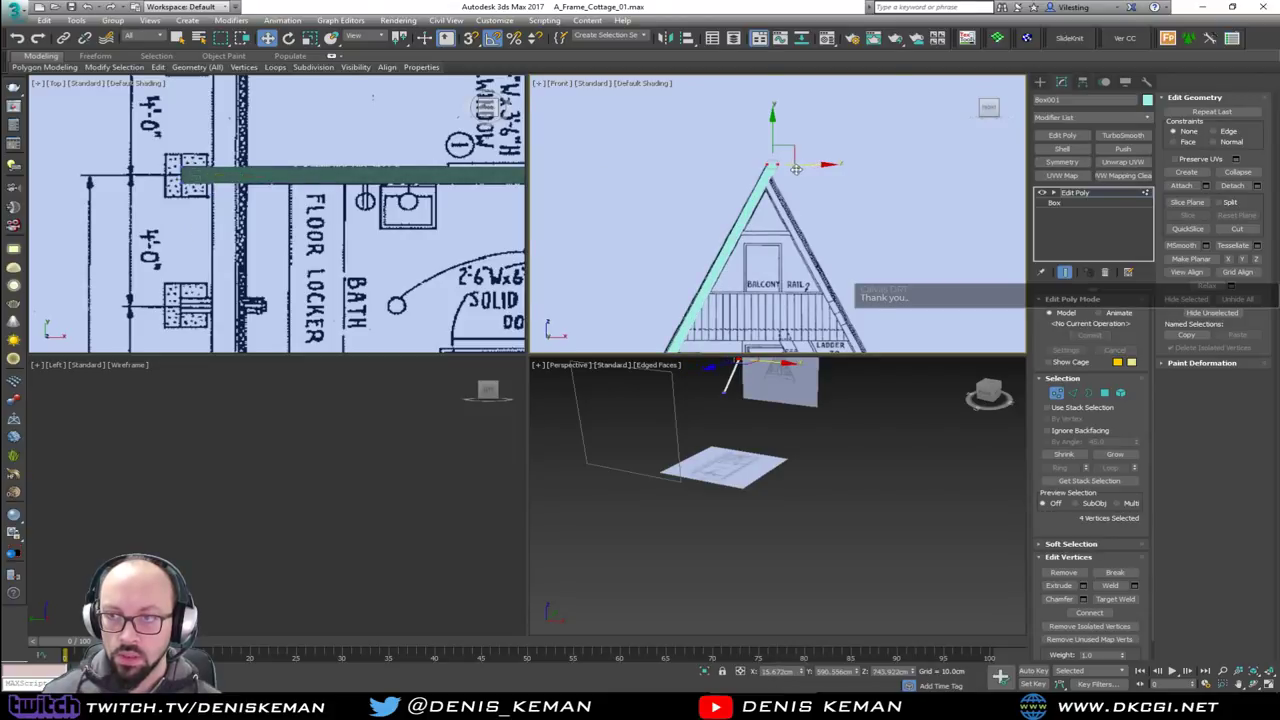
Show the front view with edged faces and nudge the beam's top vertices slightly upward at the peak
{"action": "scroll", "coordinate": [816, 163], "scroll_direction": "up", "scroll_amount": 2}
{"action": "middle_click_drag", "start_coordinate": [716, 201], "coordinate": [720, 187]}
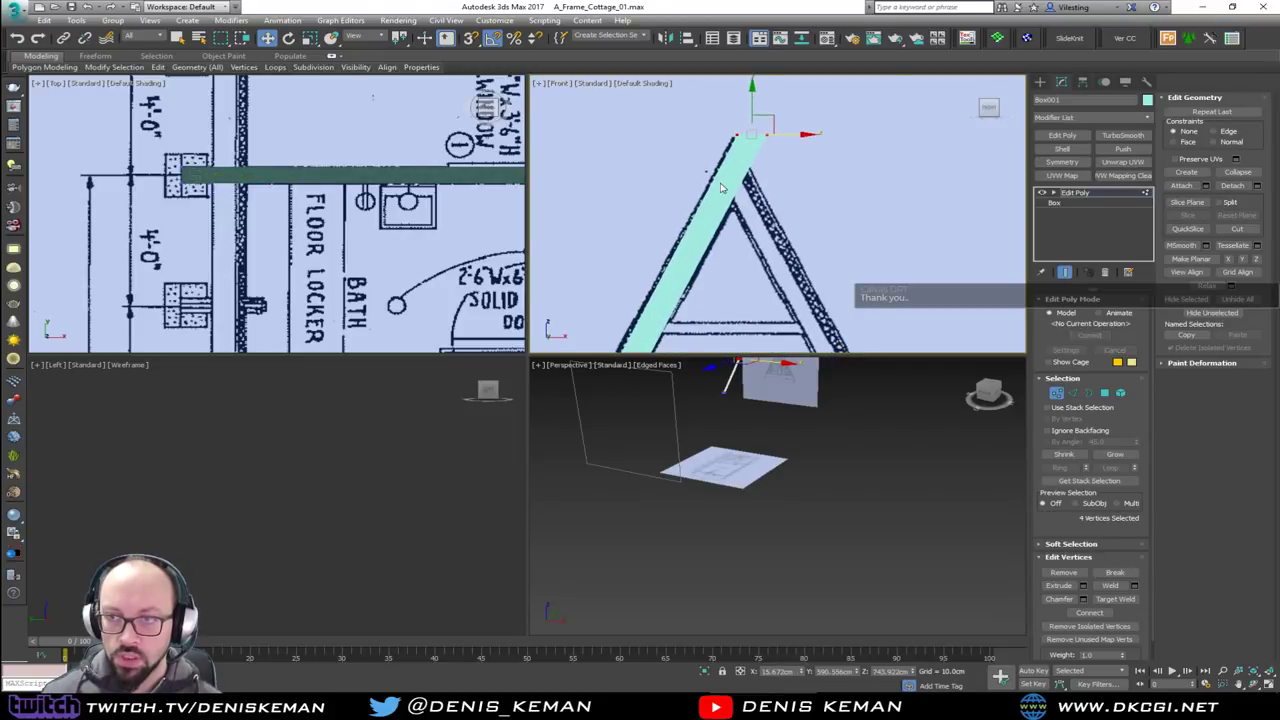
{"action": "scroll", "coordinate": [728, 179], "scroll_direction": "up", "scroll_amount": 1}
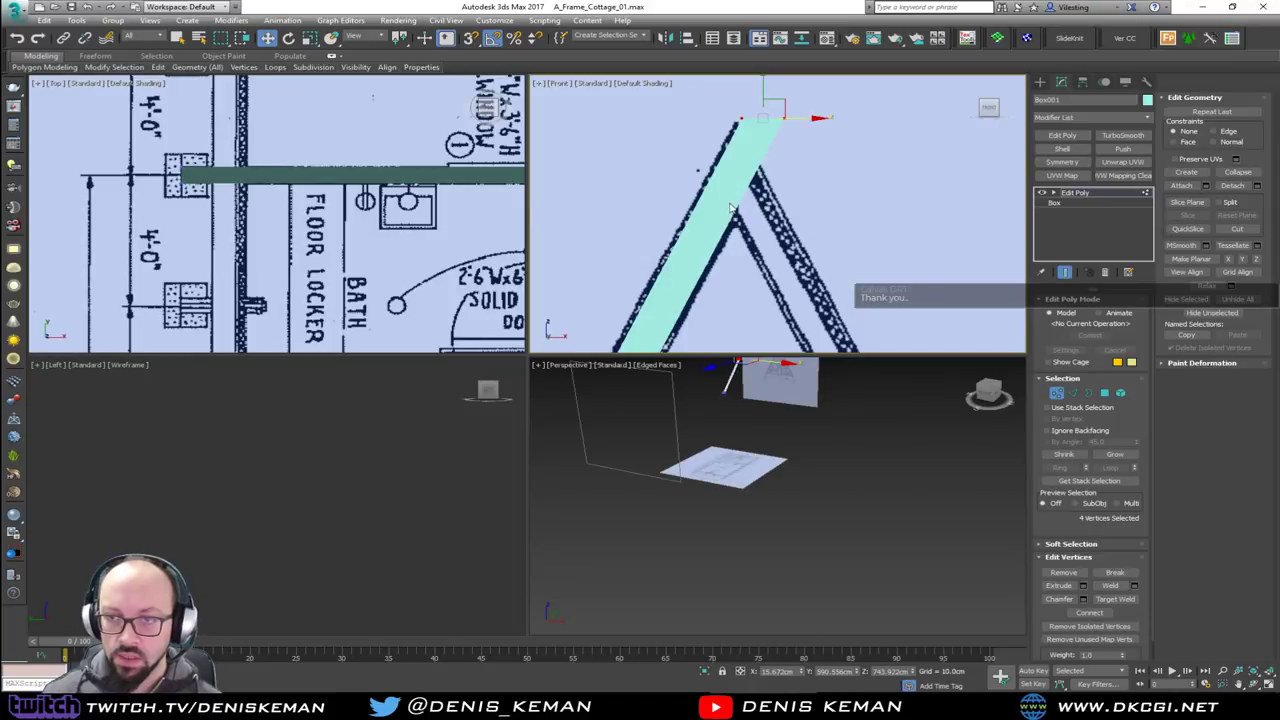
{"action": "key", "text": "F4"}
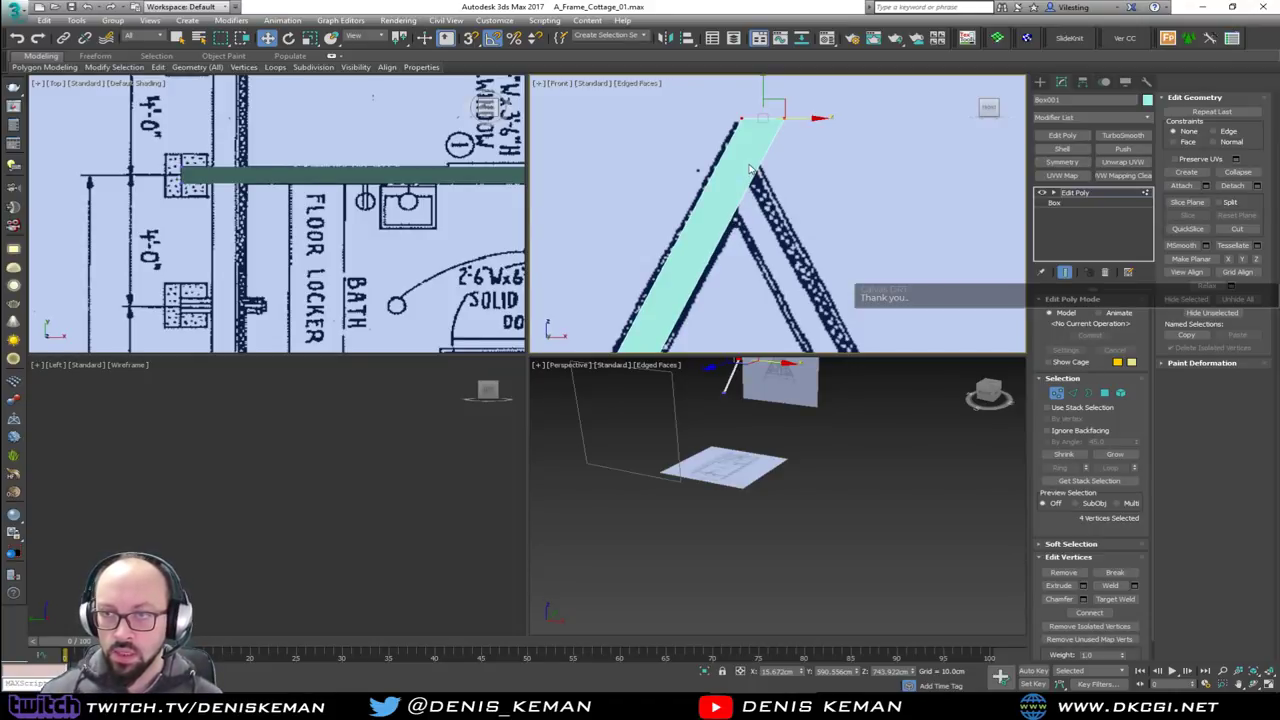
{"action": "middle_click_drag", "start_coordinate": [750, 170], "coordinate": [740, 218]}
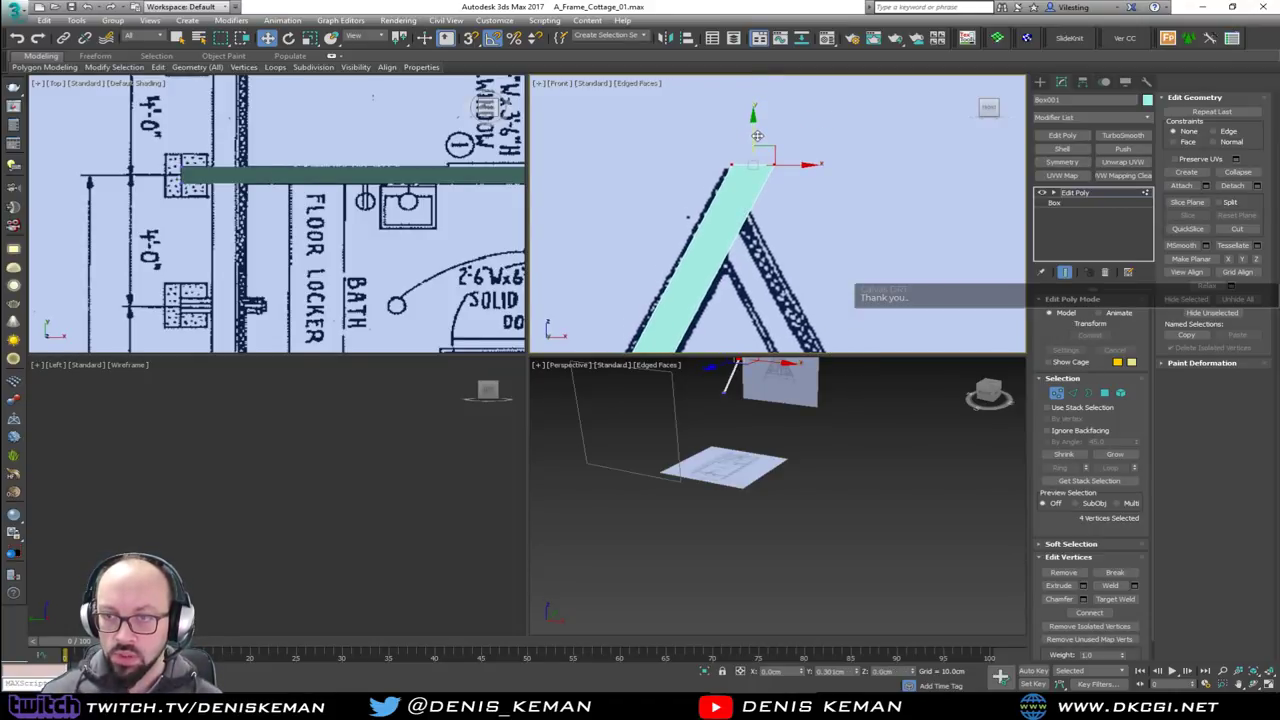
{"action": "left_click_drag", "start_coordinate": [759, 135], "coordinate": [759, 134]}
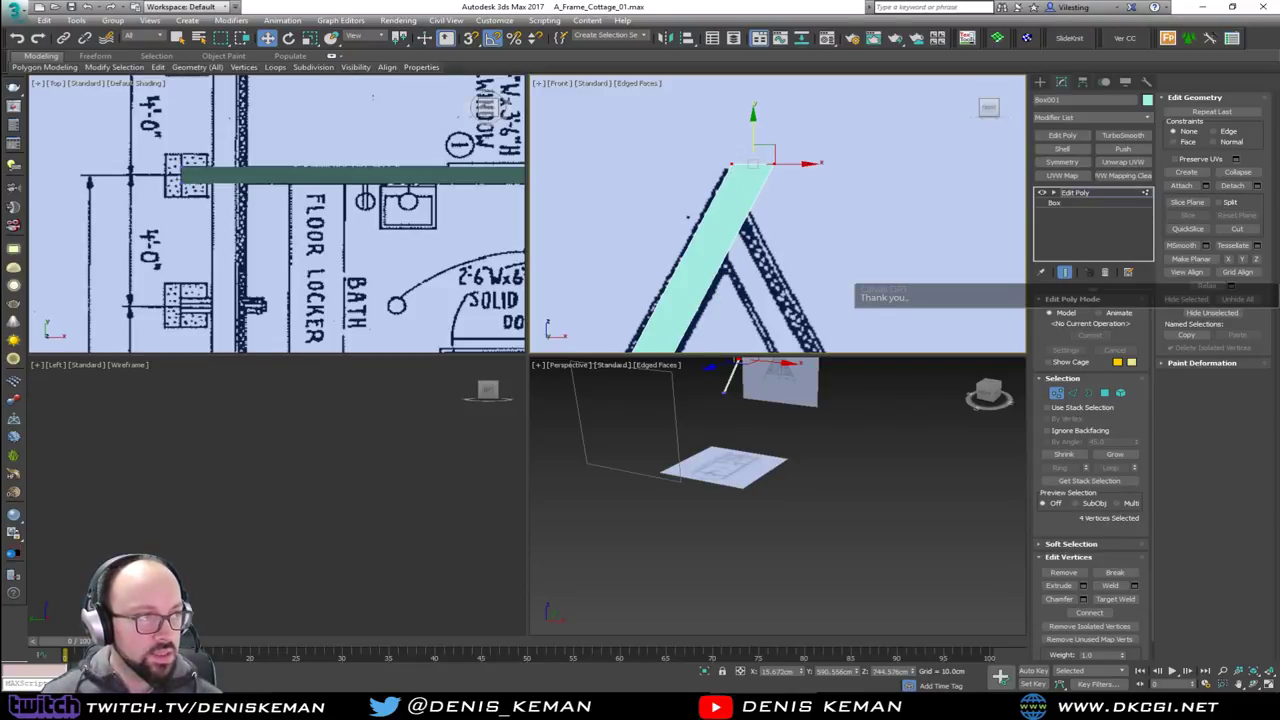
{"action": "key", "text": "alt+Tab"}
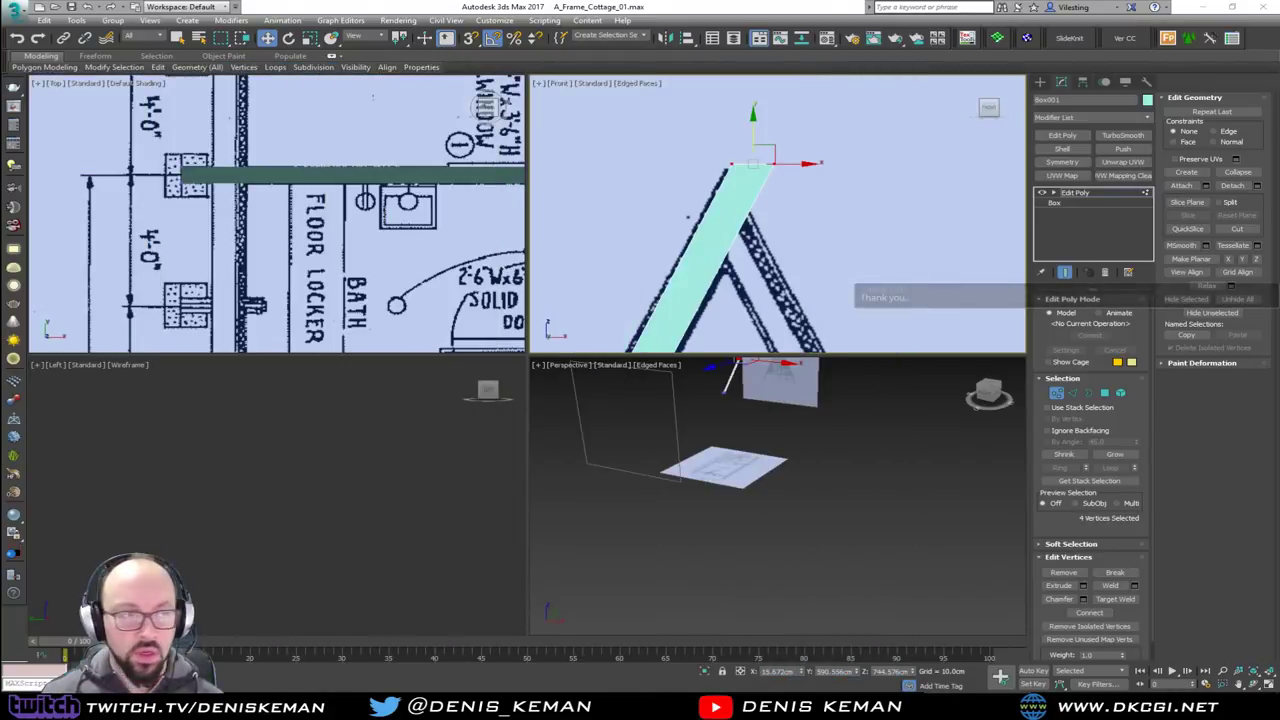
{"action": "key", "text": "alt+Tab"}
Start a slice plane on the beam, turn it vertical and move it to the A-frame's centre line in the front view
{"action": "key", "text": "alt+w"}
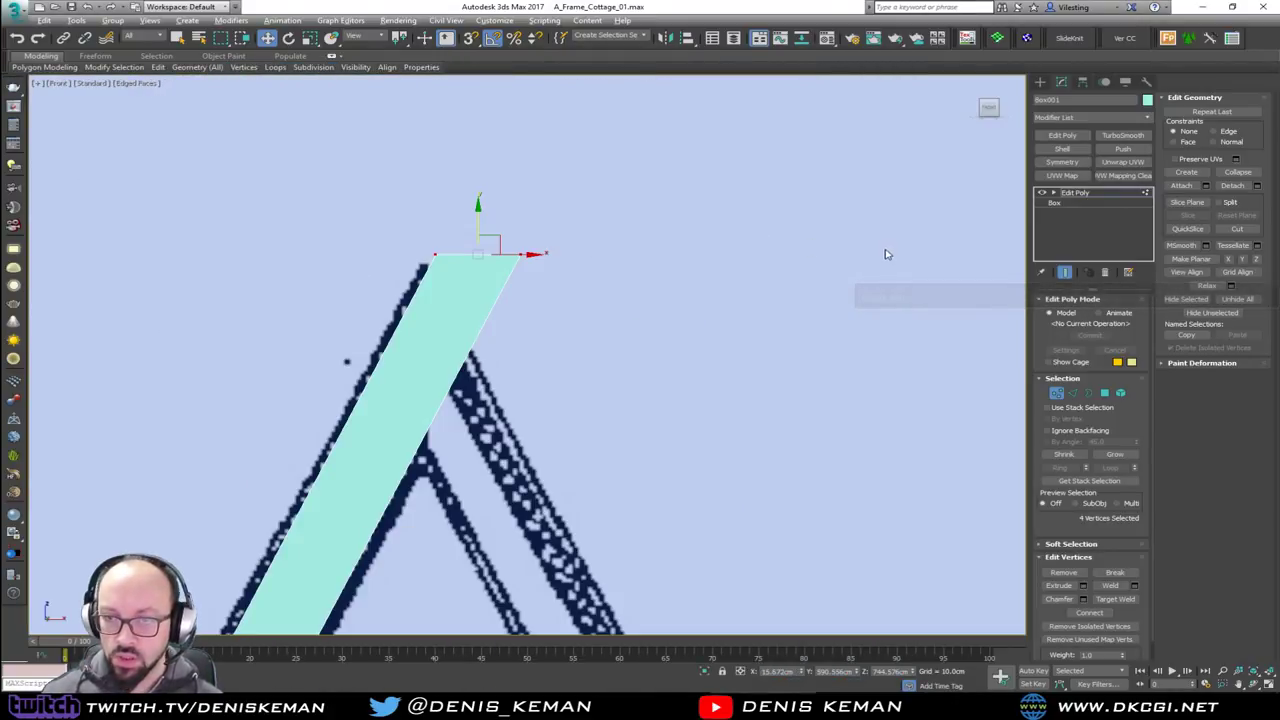
{"action": "key", "text": "2"}
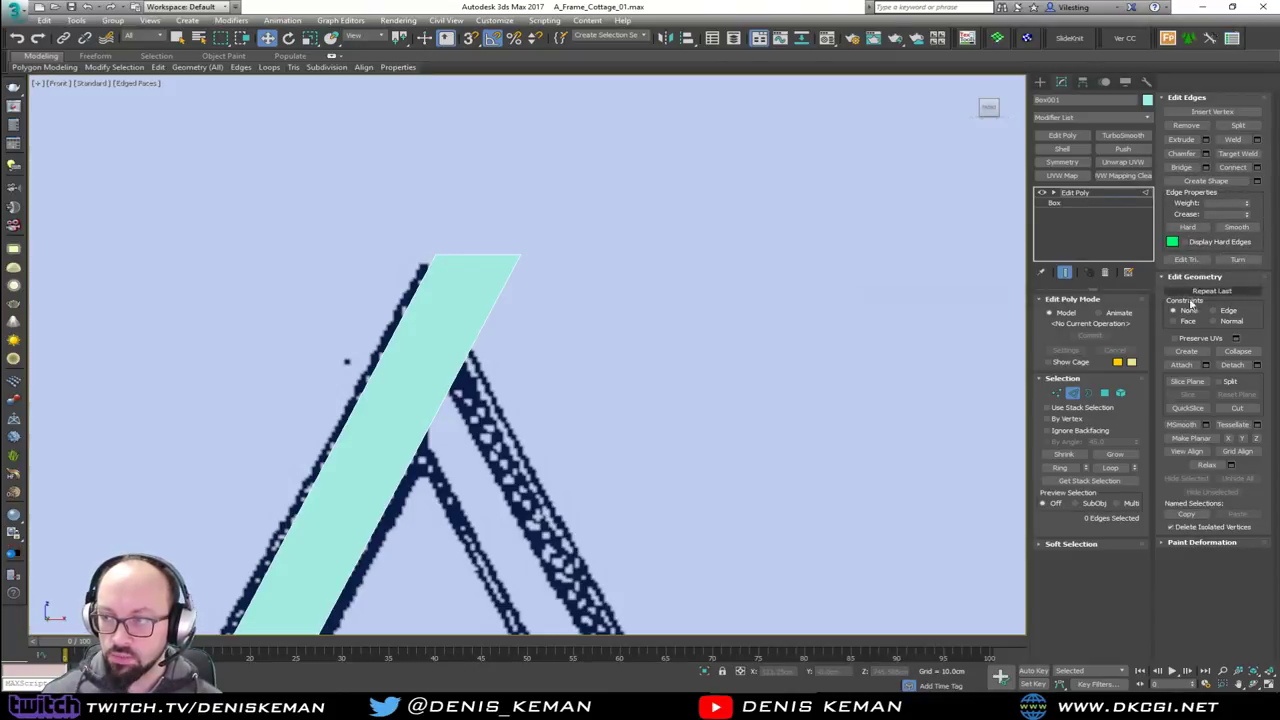
{"action": "left_click", "coordinate": [1187, 381]}
{"action": "scroll", "coordinate": [543, 311], "scroll_direction": "down", "scroll_amount": 8}
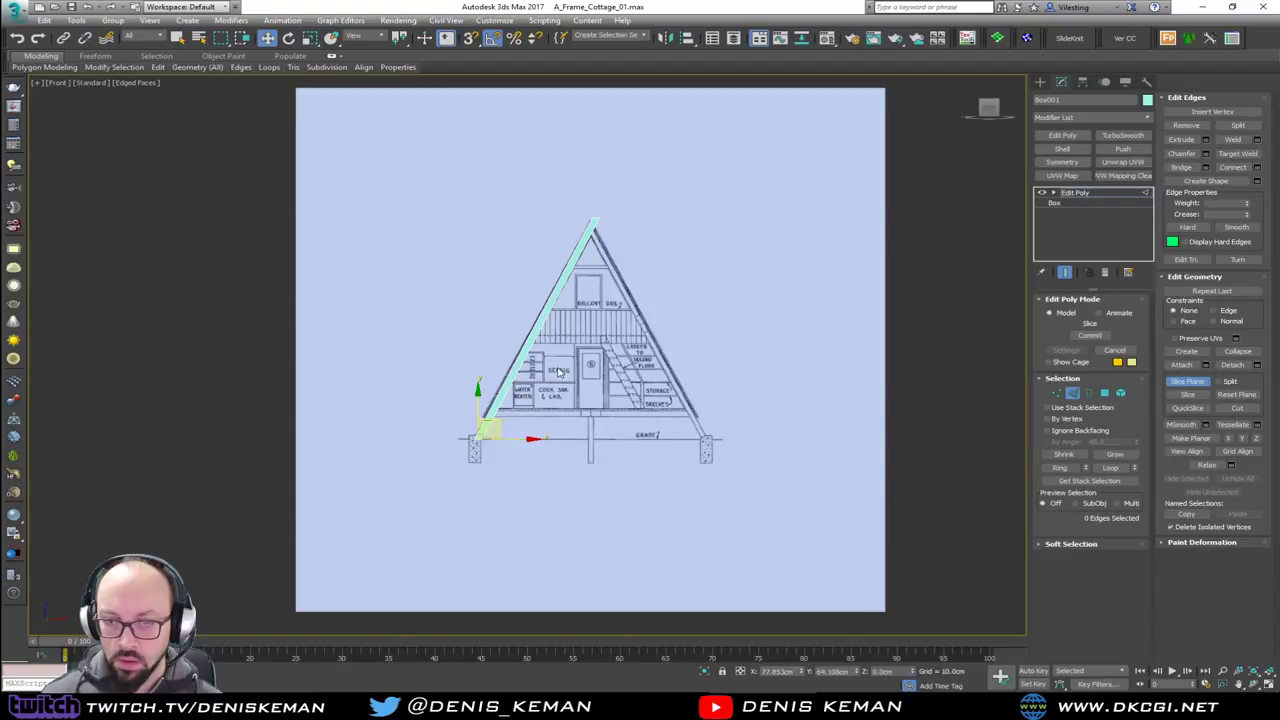
{"action": "left_click", "coordinate": [491, 426]}
{"action": "left_click_drag", "start_coordinate": [607, 287], "coordinate": [622, 263]}
{"action": "scroll", "coordinate": [621, 258], "scroll_direction": "up", "scroll_amount": 6}
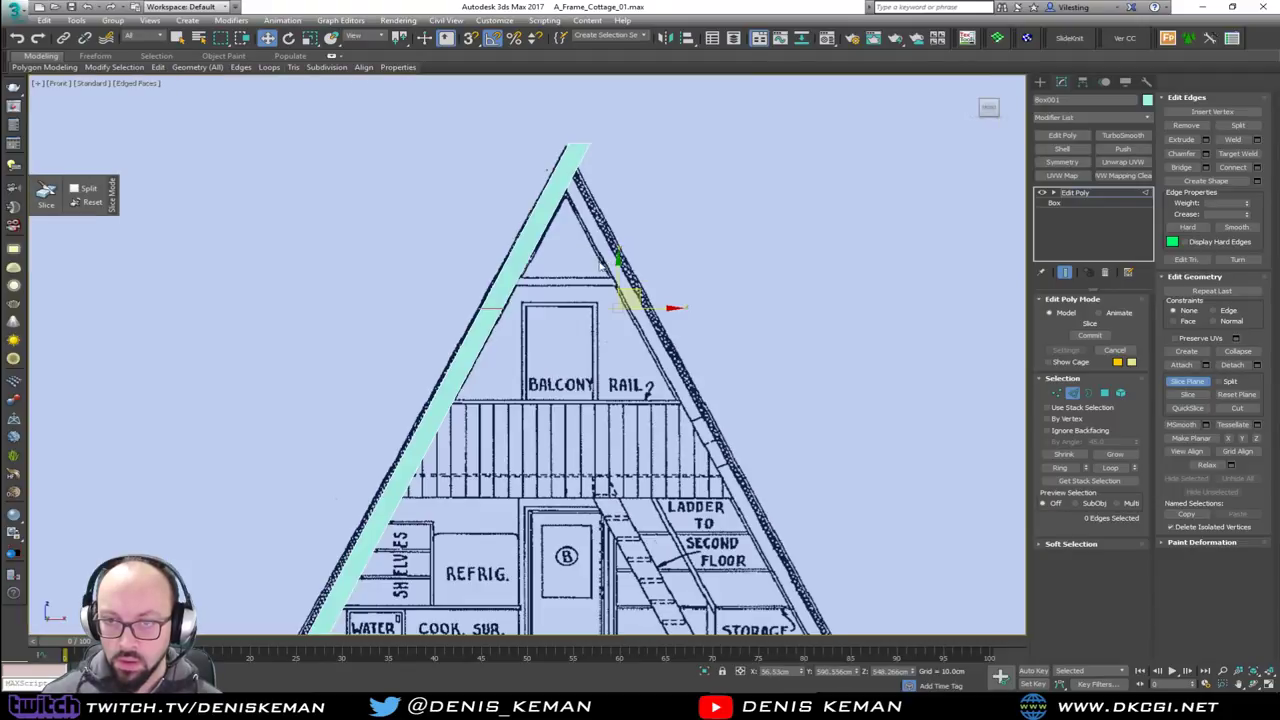
{"action": "key", "text": "e"}
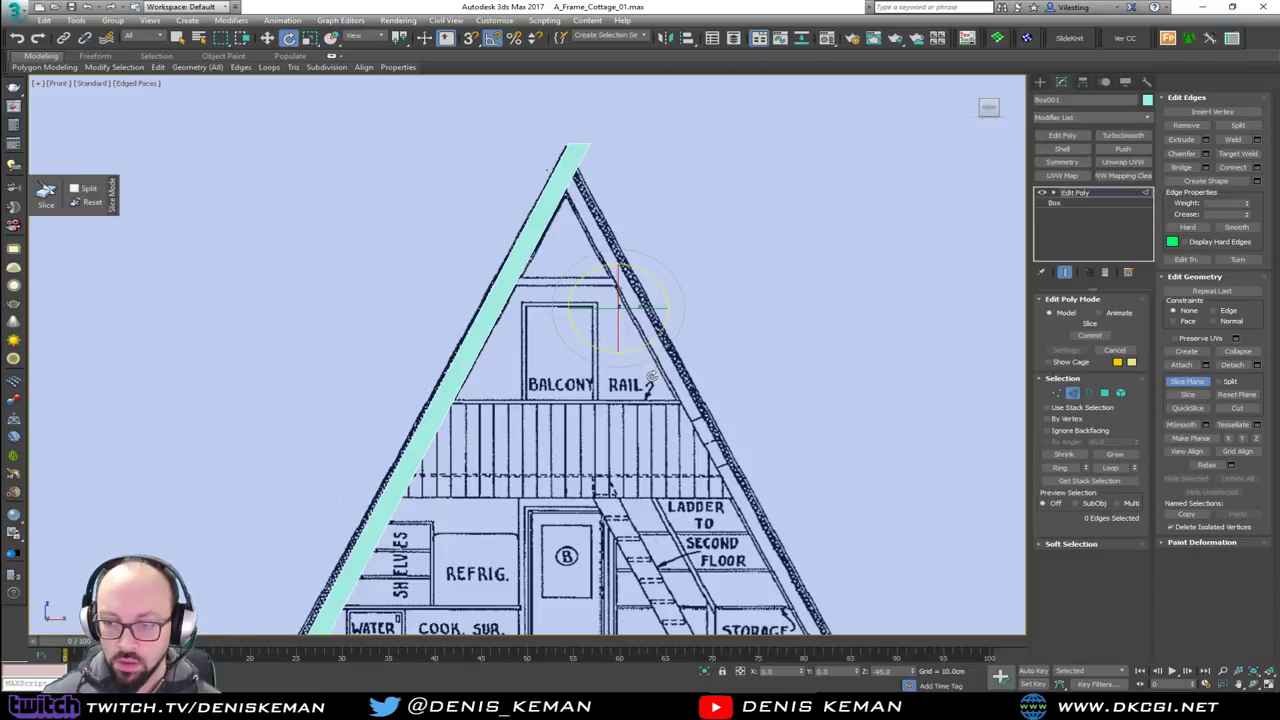
{"action": "key", "text": "w"}
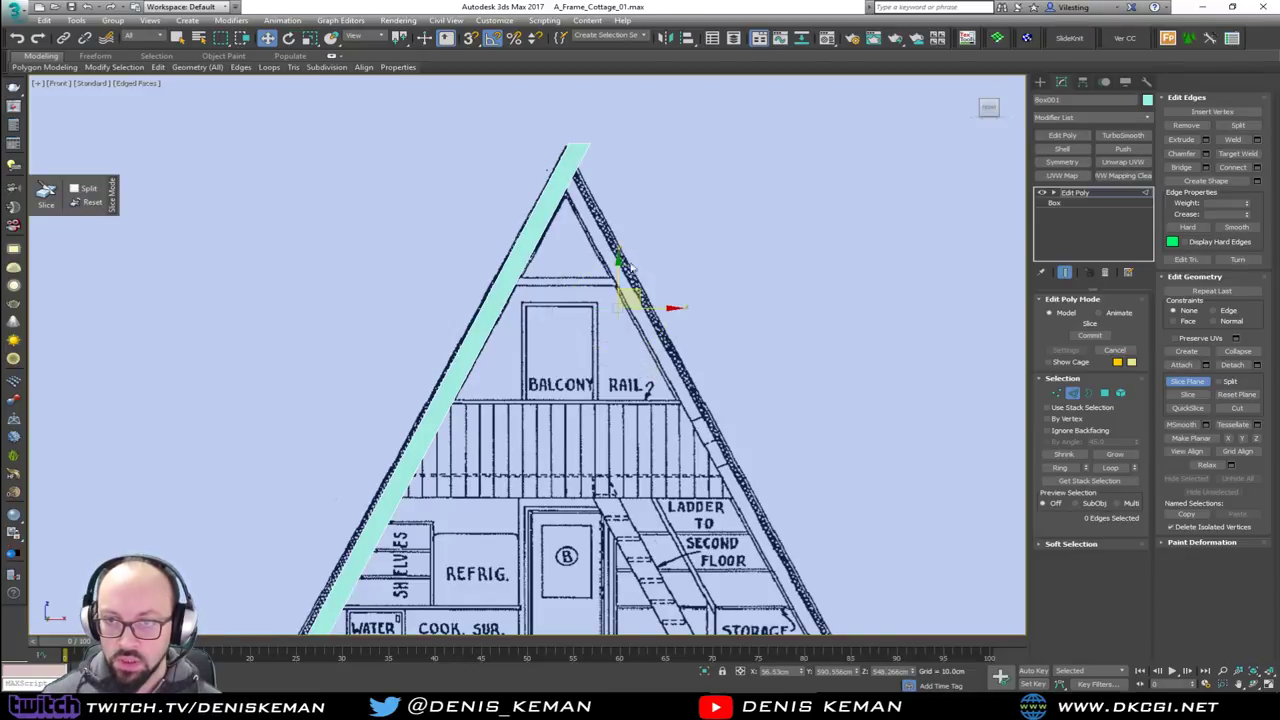
{"action": "left_click_drag", "start_coordinate": [616, 308], "coordinate": [600, 308]}
Make the beam see-through, align the slice plane with the blueprint's ridge joint and slice the beam there
{"action": "scroll", "coordinate": [571, 158], "scroll_direction": "up", "scroll_amount": 2}
{"action": "scroll", "coordinate": [573, 158], "scroll_direction": "up", "scroll_amount": 2}
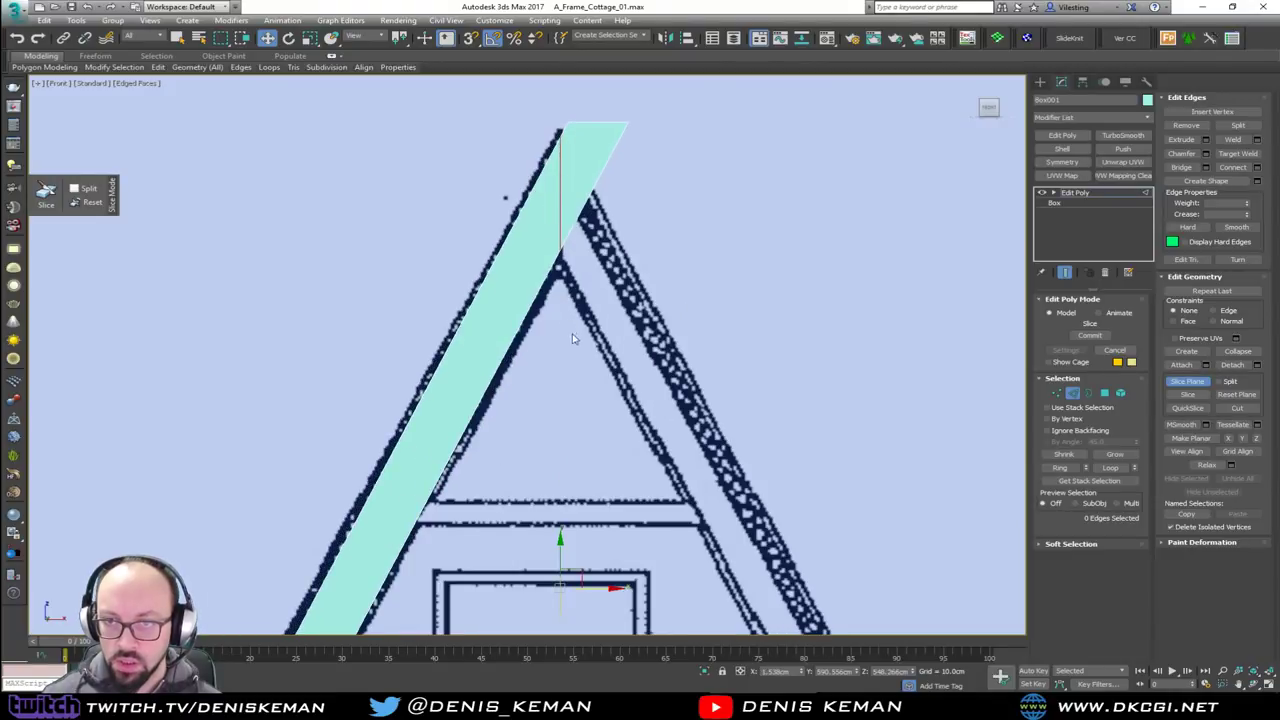
{"action": "left_click_drag", "start_coordinate": [592, 589], "coordinate": [588, 589]}
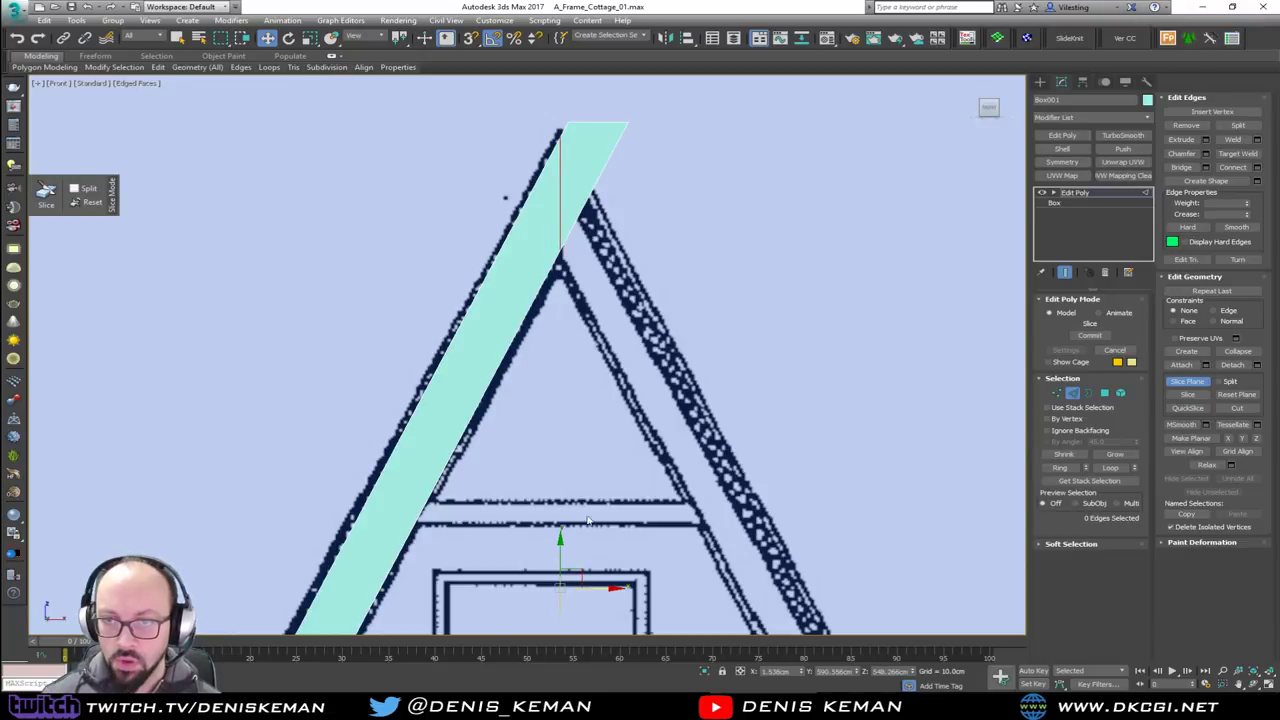
{"action": "key", "text": "alt+x"}
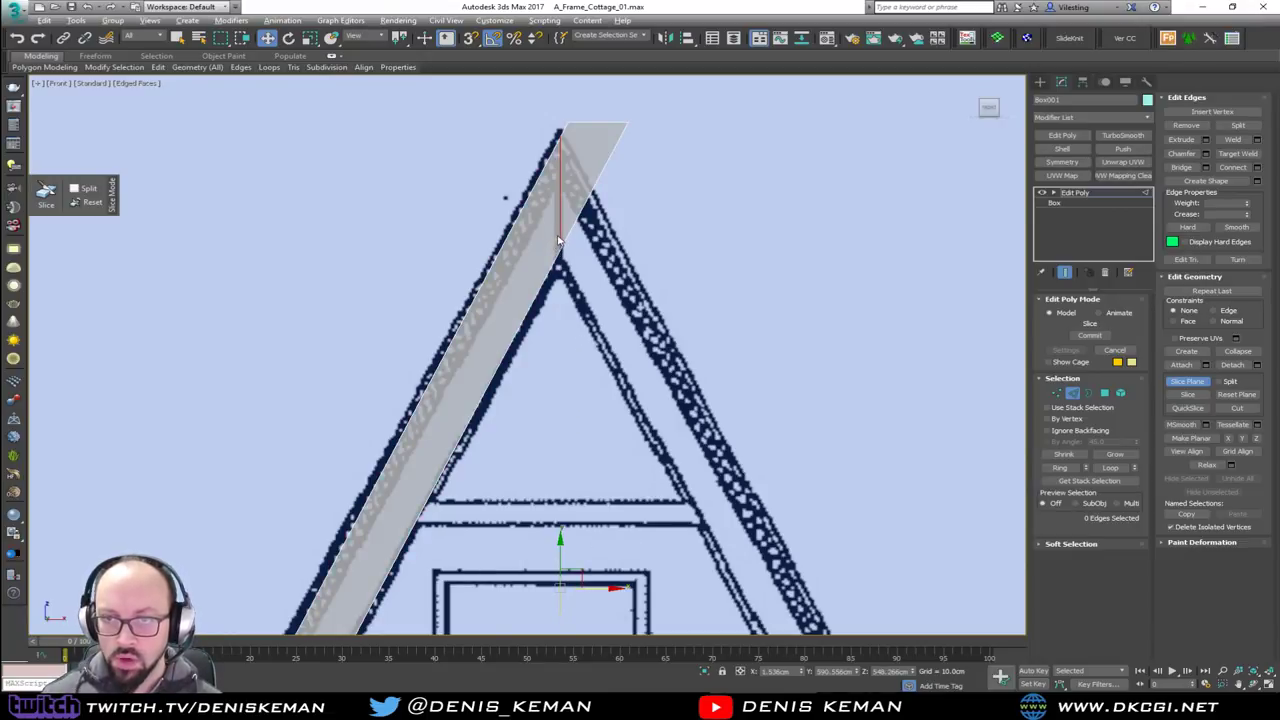
{"action": "left_click_drag", "start_coordinate": [603, 590], "coordinate": [601, 590]}
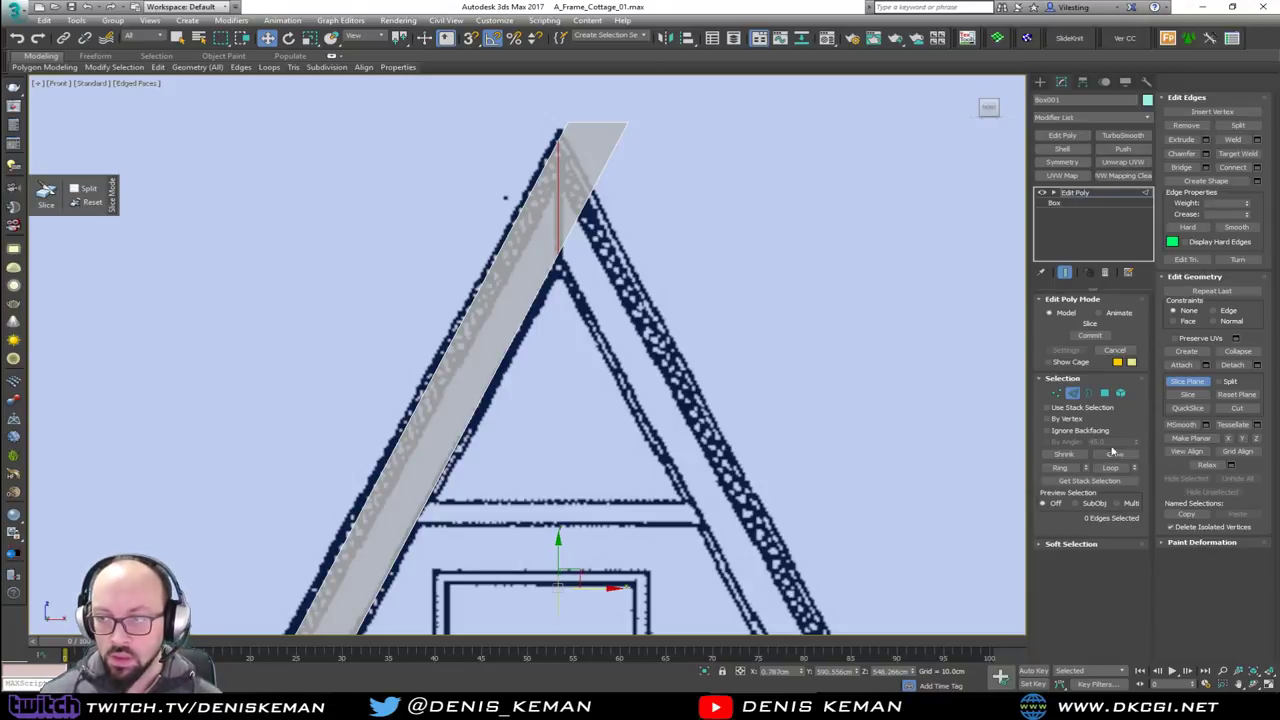
{"action": "left_click", "coordinate": [46, 195]}
{"action": "left_click", "coordinate": [1185, 382]}
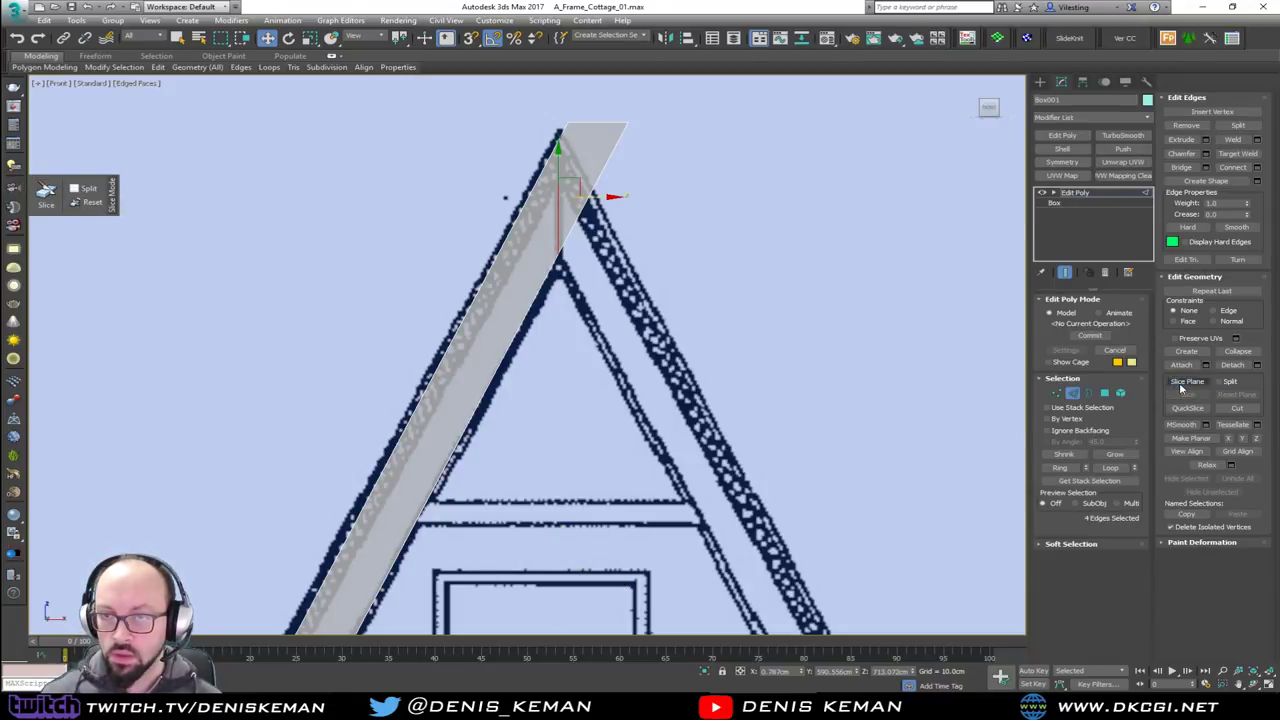
Delete the beam's polygons that extend past the vertical slice at the ridge
{"action": "key", "text": "4"}
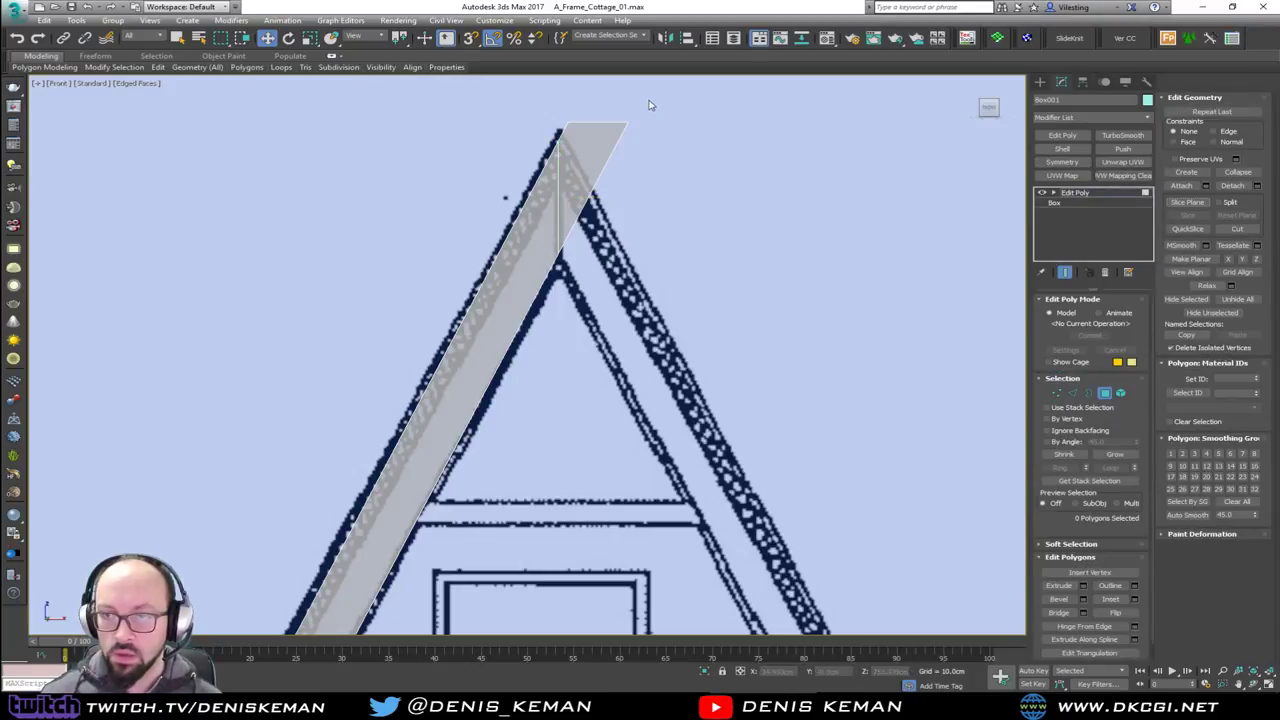
{"action": "left_click", "coordinate": [590, 205]}
{"action": "left_click", "coordinate": [632, 242]}
{"action": "scroll", "coordinate": [635, 260], "scroll_direction": "down", "scroll_amount": 5}
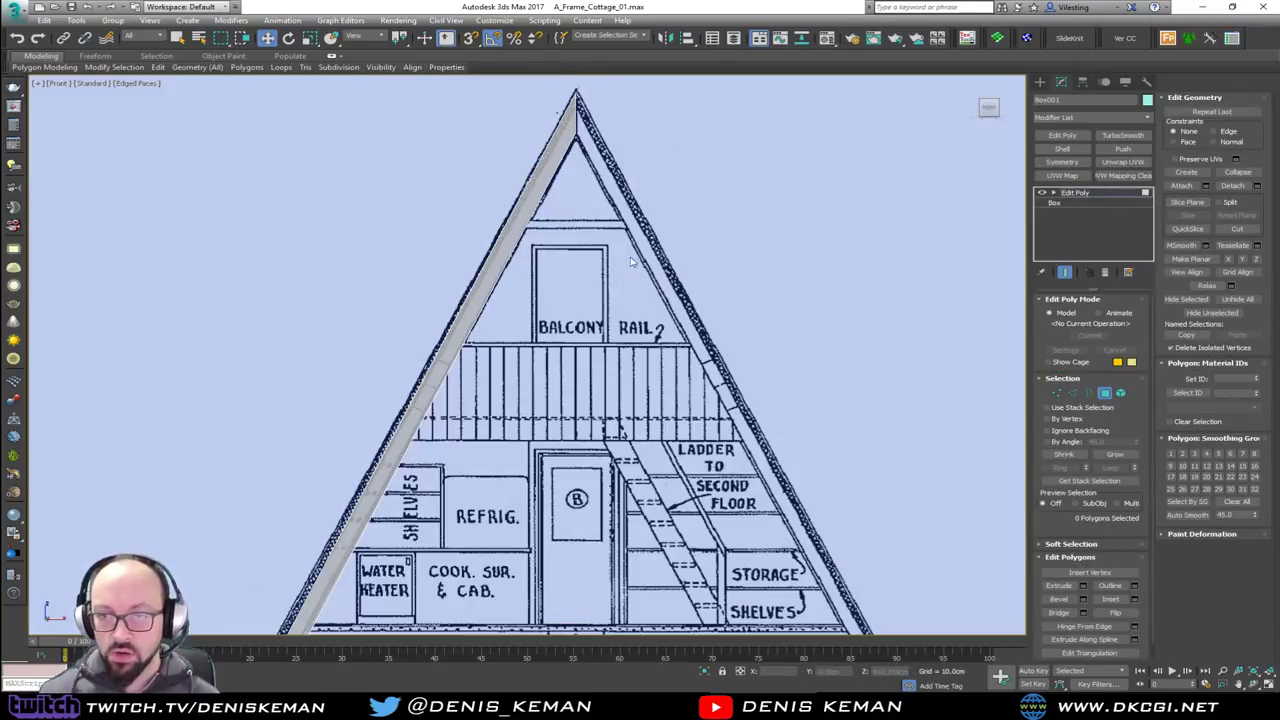
{"action": "left_click", "coordinate": [1104, 392]}
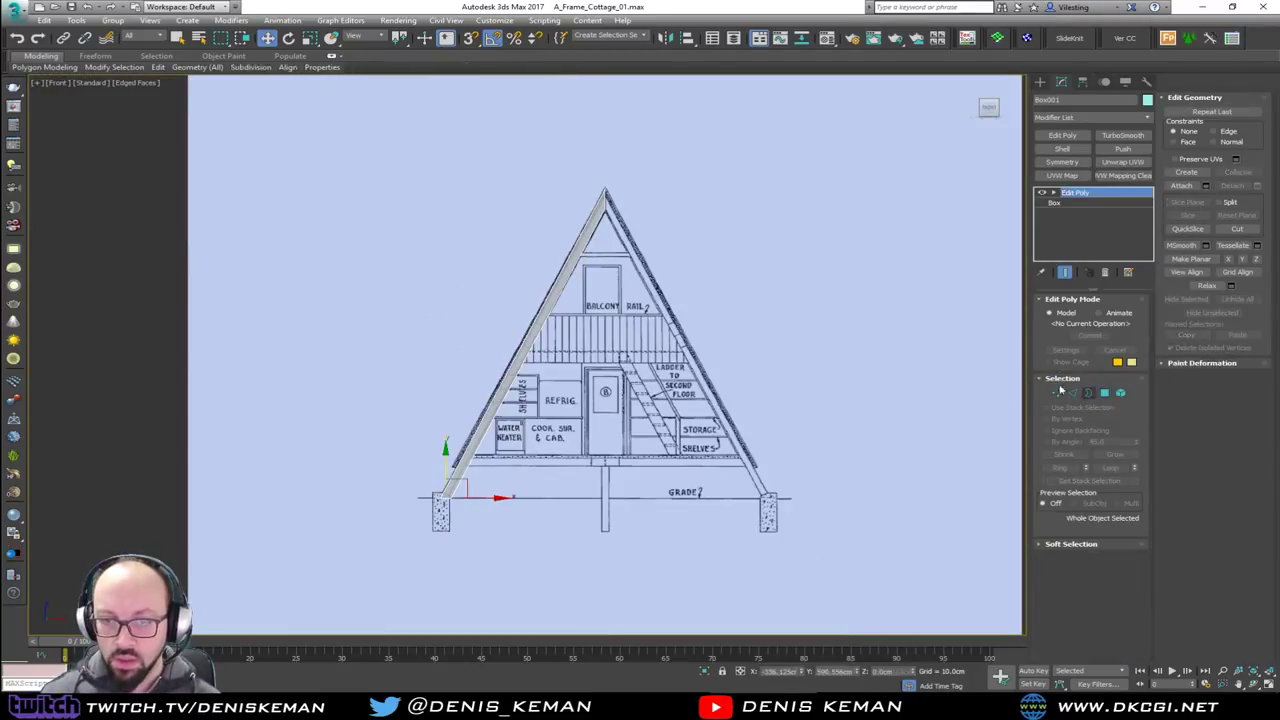
Show the trimmed beam in the perspective view and turn off its see-through display
{"action": "key", "text": "alt+w"}
{"action": "key", "text": "alt+w"}
{"action": "key", "text": "z"}
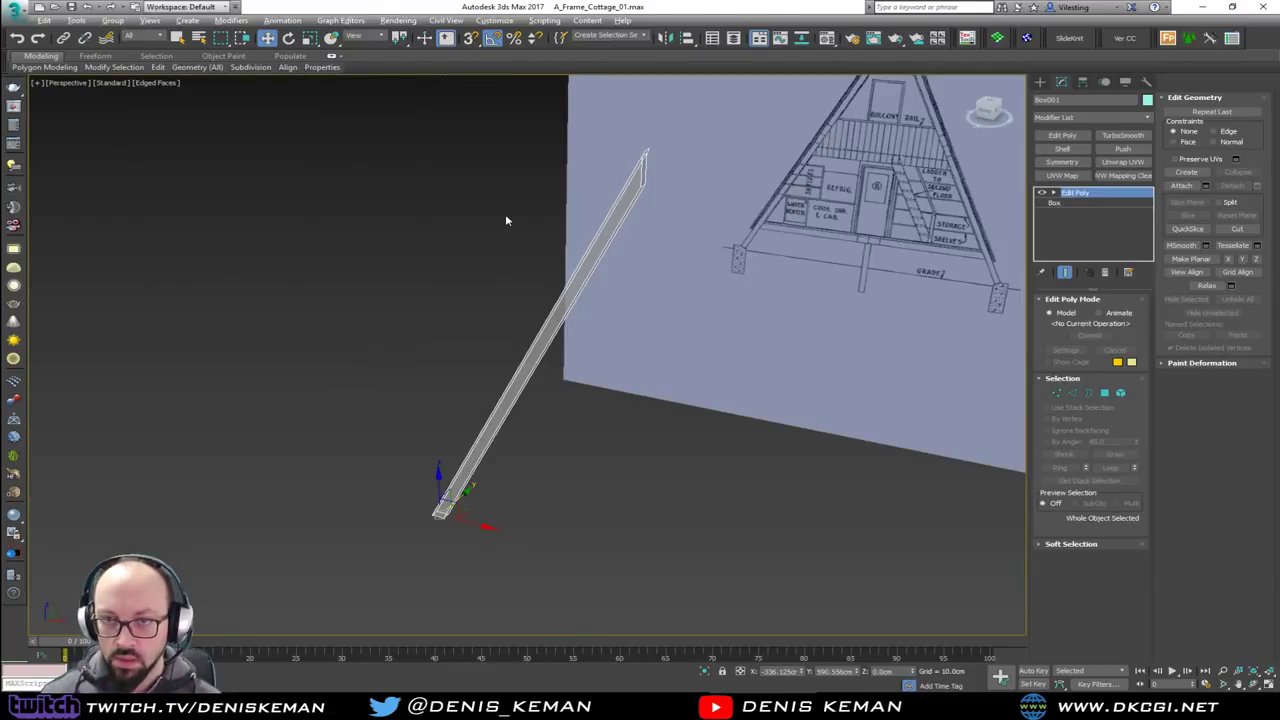
{"action": "key", "text": "alt+x"}
{"action": "middle_click_drag", "start_coordinate": [506, 251], "coordinate": [586, 306], "text": "alt"}
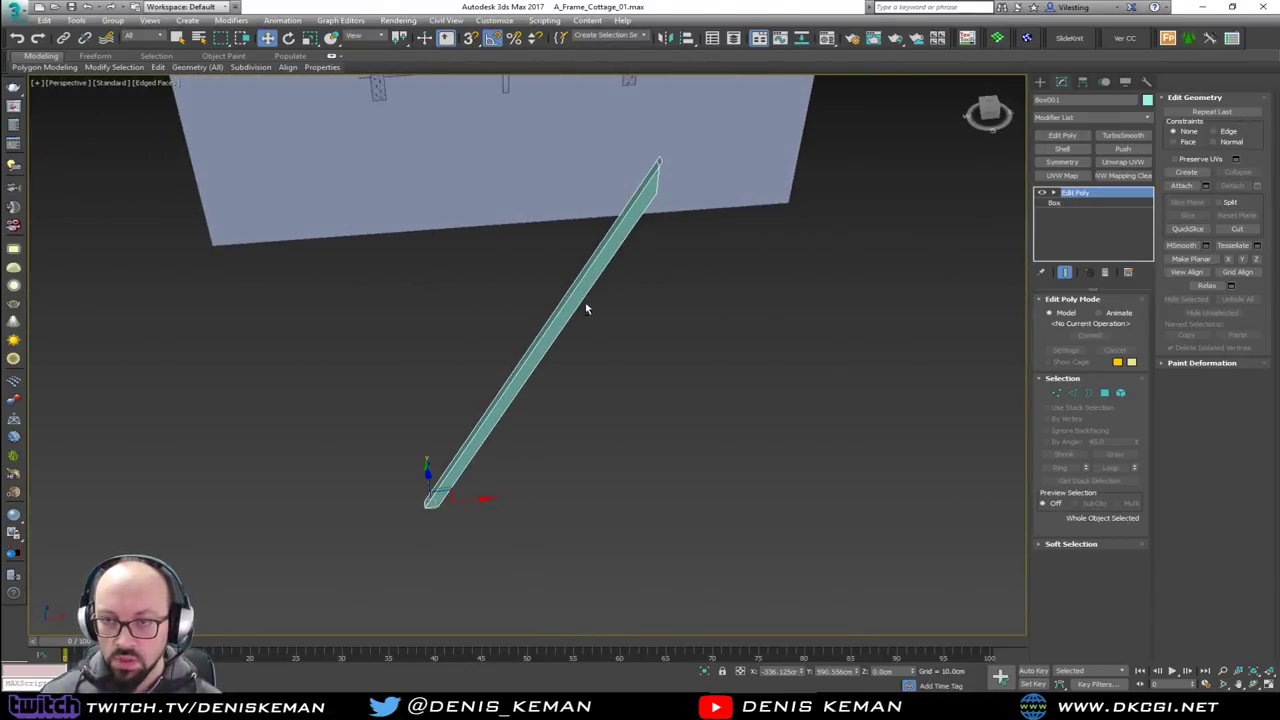
Cap the open border at the beam's cut upper end
{"action": "key", "text": "4"}
{"action": "left_click", "coordinate": [663, 160]}
{"action": "scroll", "coordinate": [663, 161], "scroll_direction": "up", "scroll_amount": 3}
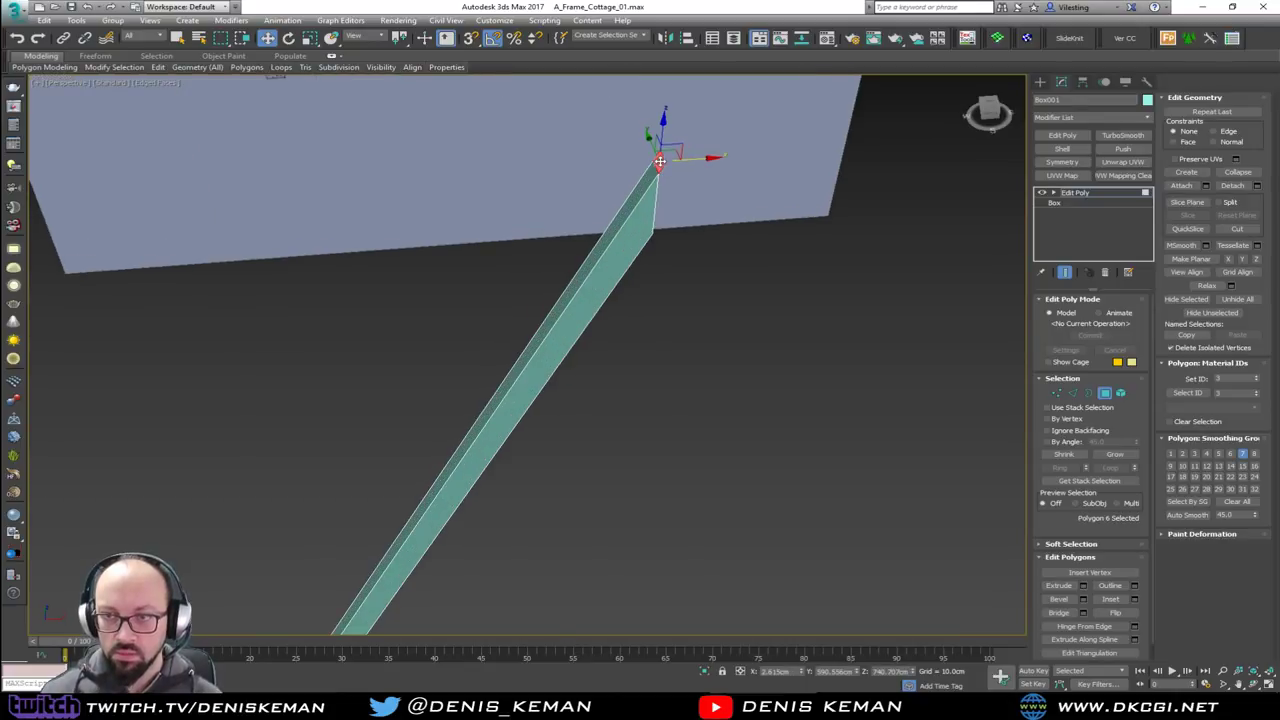
{"action": "key", "text": "ctrl+z"}
{"action": "middle_click_drag", "start_coordinate": [661, 229], "coordinate": [1021, 546], "text": "alt"}
{"action": "key", "text": "3"}
{"action": "left_click", "coordinate": [628, 229]}
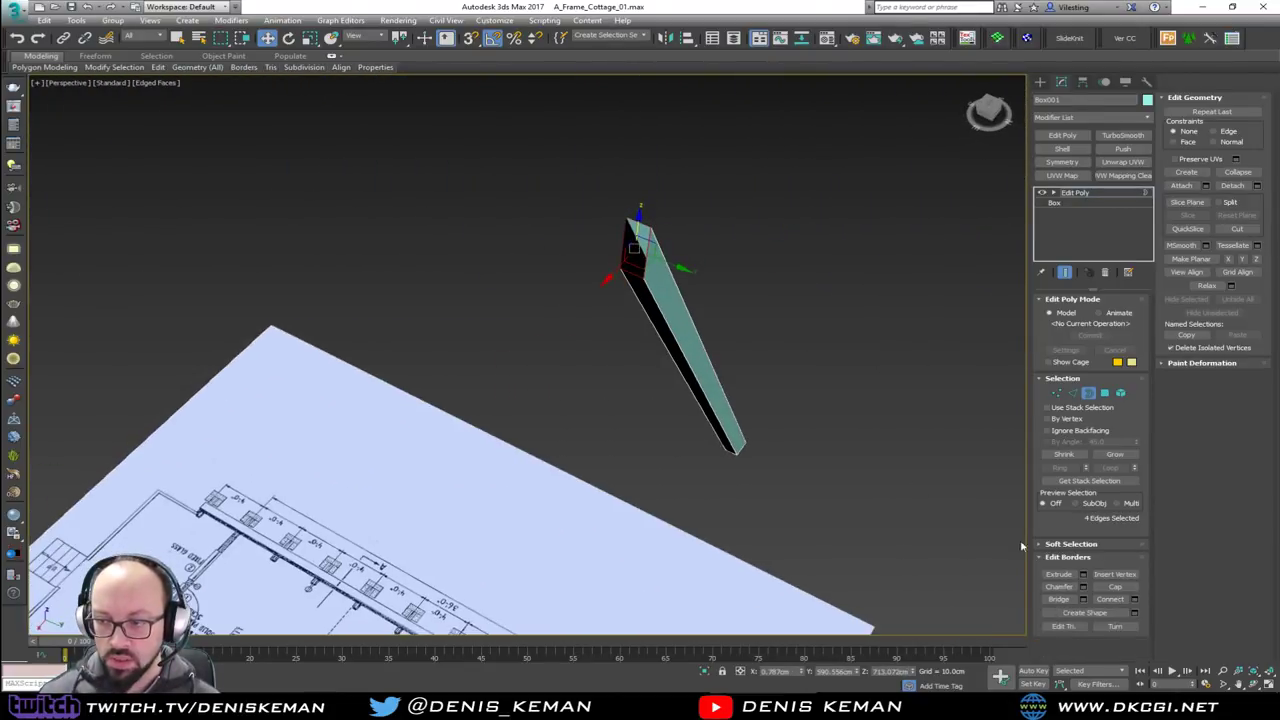
{"action": "left_click", "coordinate": [1104, 586]}
{"action": "middle_click_drag", "start_coordinate": [566, 247], "coordinate": [734, 229], "text": "alt"}
{"action": "scroll", "coordinate": [734, 235], "scroll_direction": "down", "scroll_amount": 2}
In the top view, clone the whole beam along the footings at 4'-0" spacing as 10 copies
{"action": "key", "text": "alt+w"}
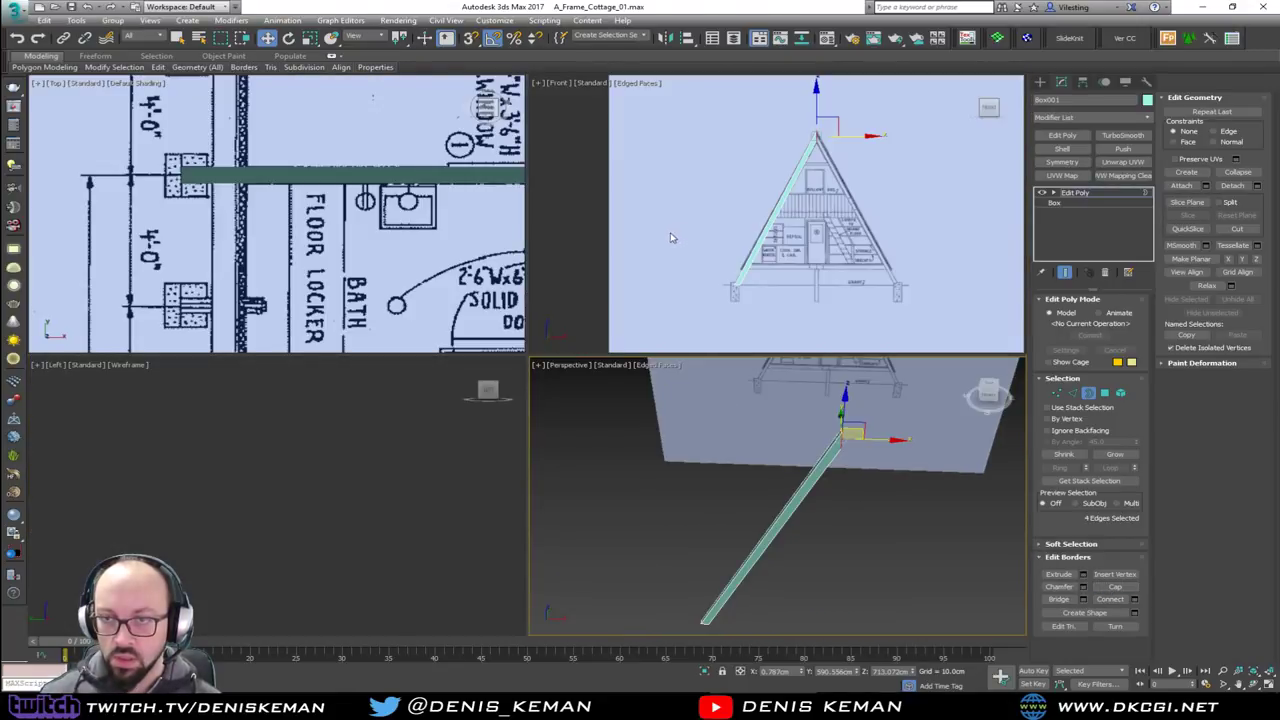
{"action": "scroll", "coordinate": [295, 171], "scroll_direction": "down", "scroll_amount": 2}
{"action": "key", "text": "alt+w"}
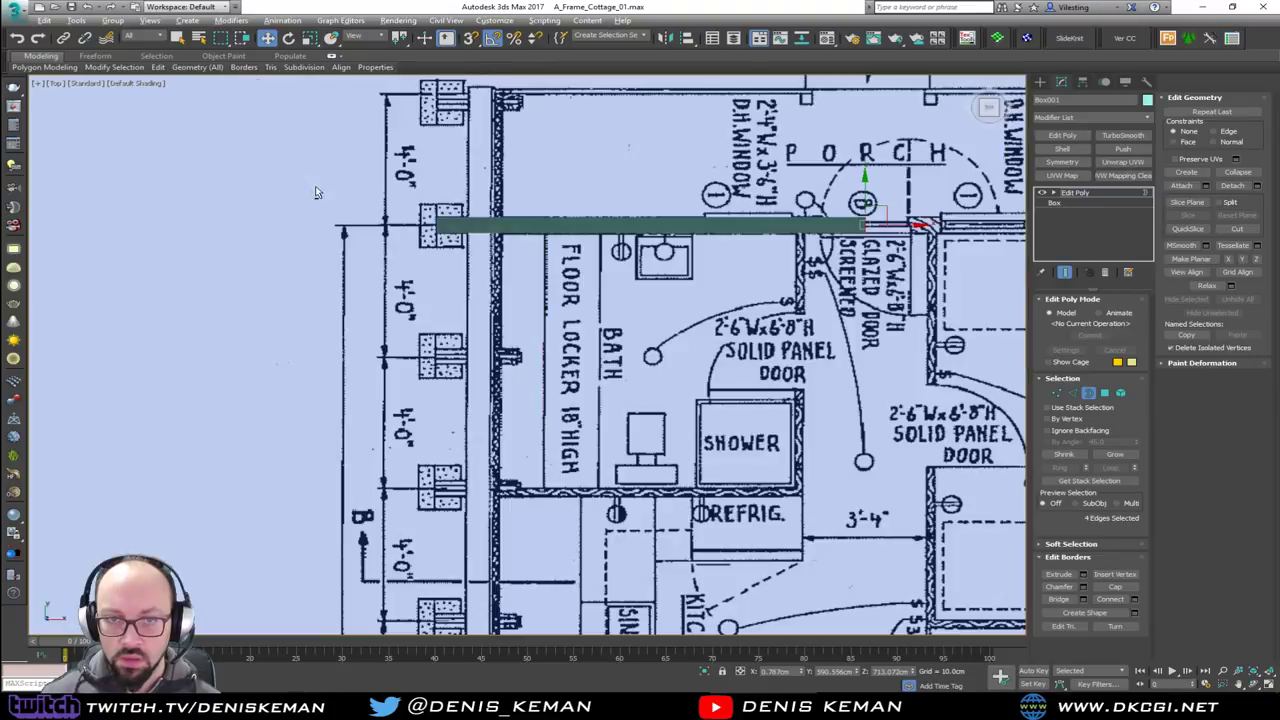
{"action": "scroll", "coordinate": [319, 193], "scroll_direction": "down", "scroll_amount": 3}
{"action": "scroll", "coordinate": [424, 183], "scroll_direction": "up", "scroll_amount": 2}
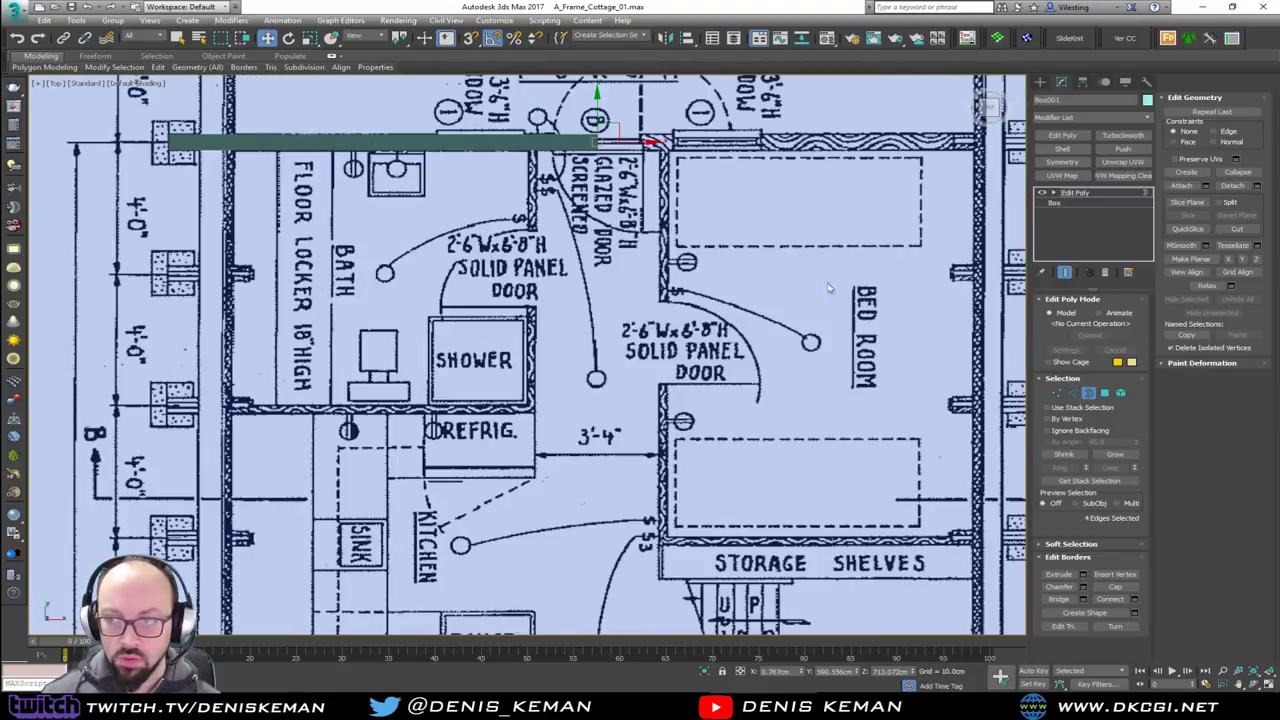
{"action": "left_click", "coordinate": [1089, 392]}
{"action": "middle_click_drag", "start_coordinate": [424, 157], "coordinate": [499, 202]}
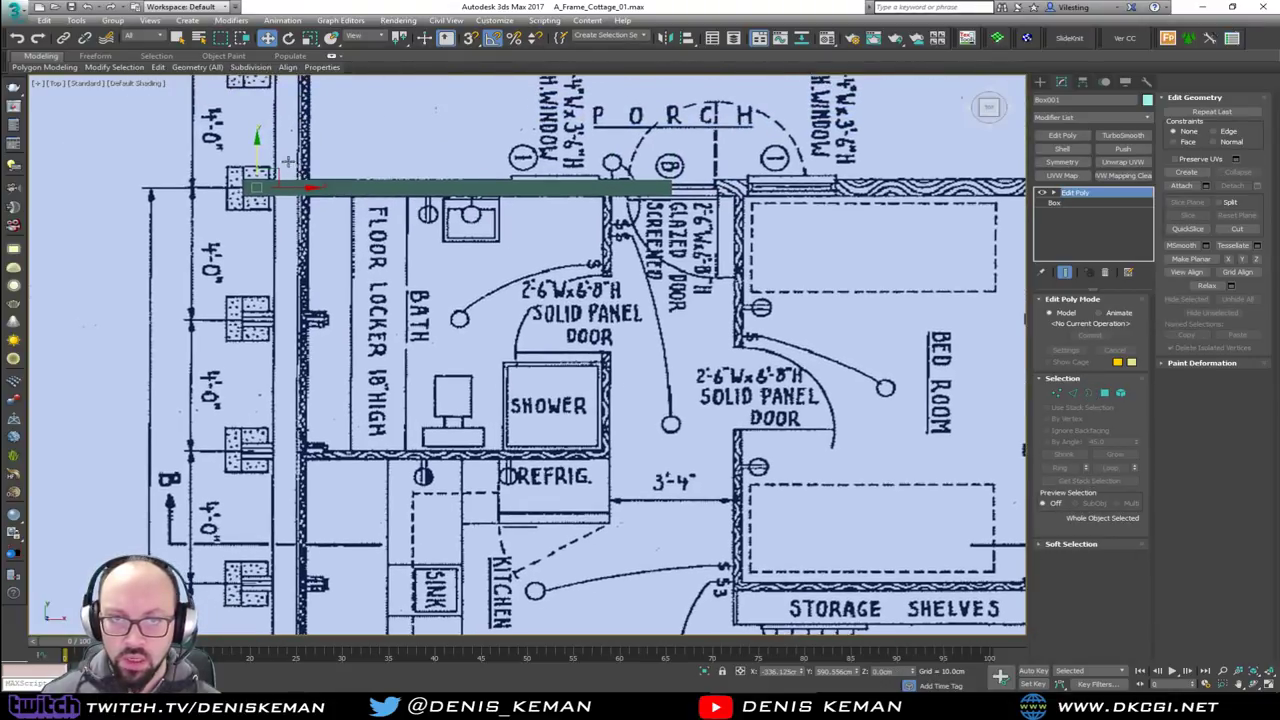
{"action": "left_click_drag", "start_coordinate": [257, 155], "coordinate": [260, 285], "text": "shift"}
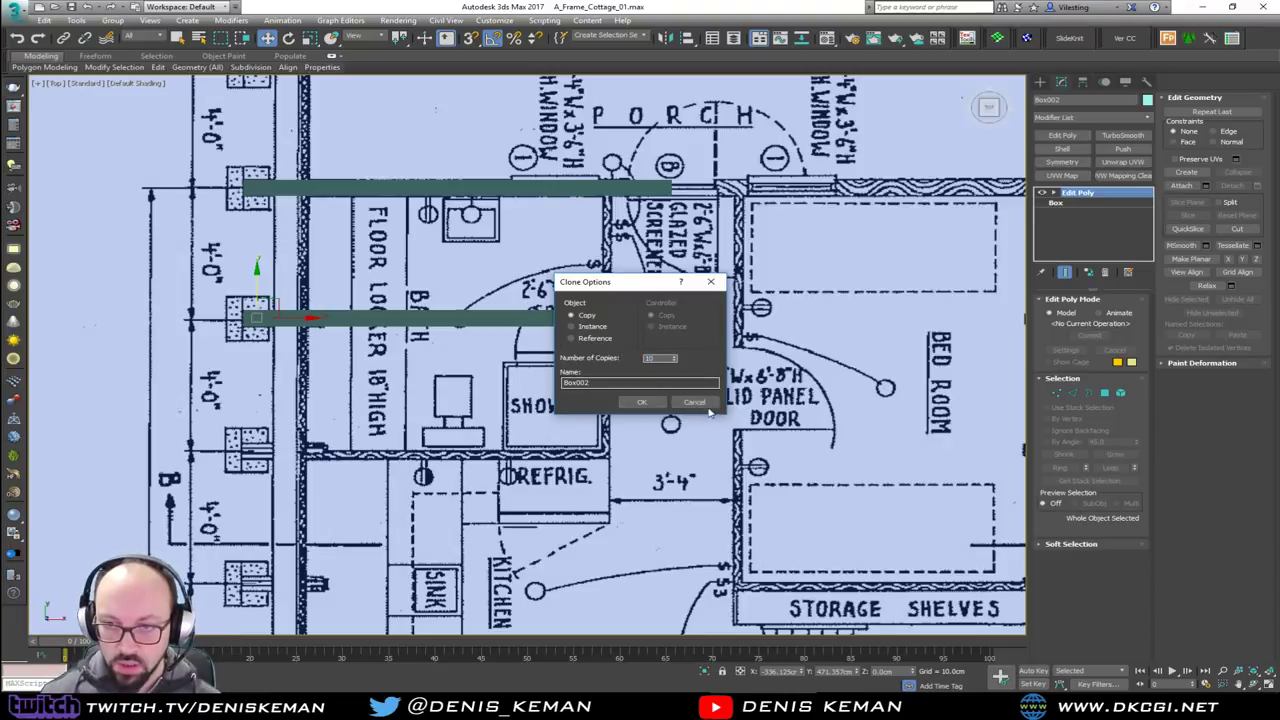
{"action": "left_click", "coordinate": [641, 402]}
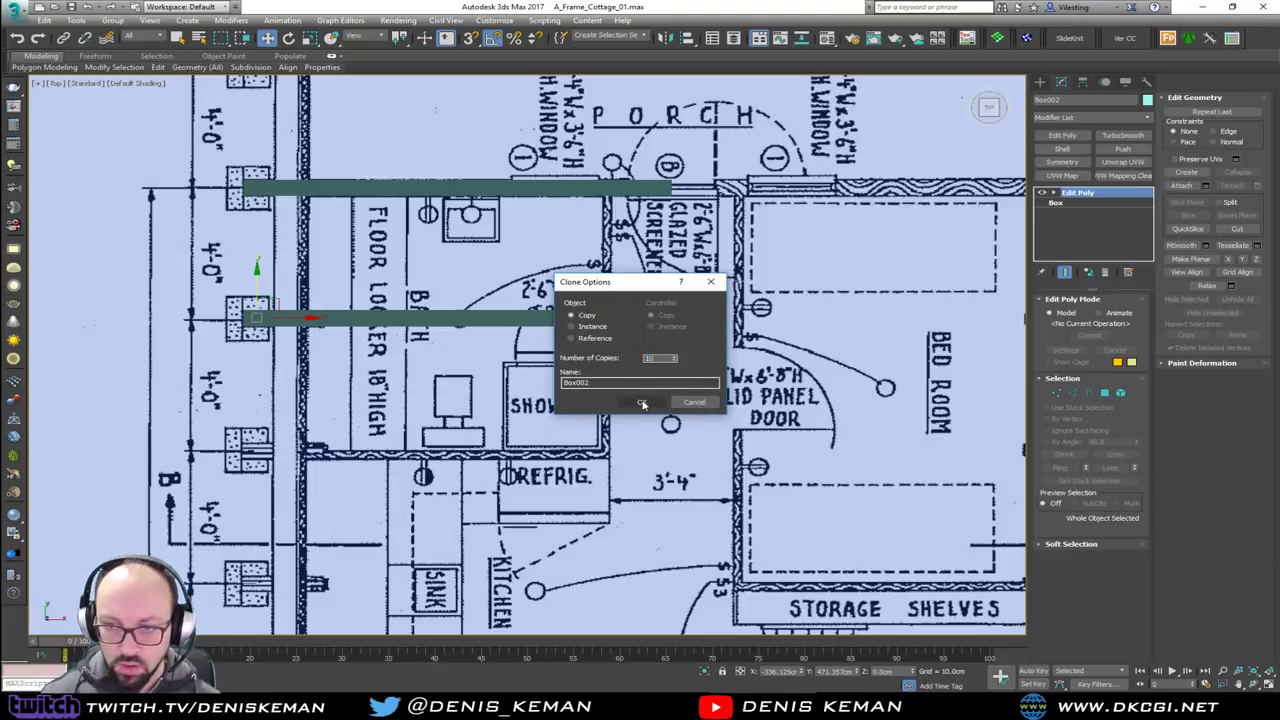
{"action": "scroll", "coordinate": [524, 216], "scroll_direction": "down", "scroll_amount": 6}
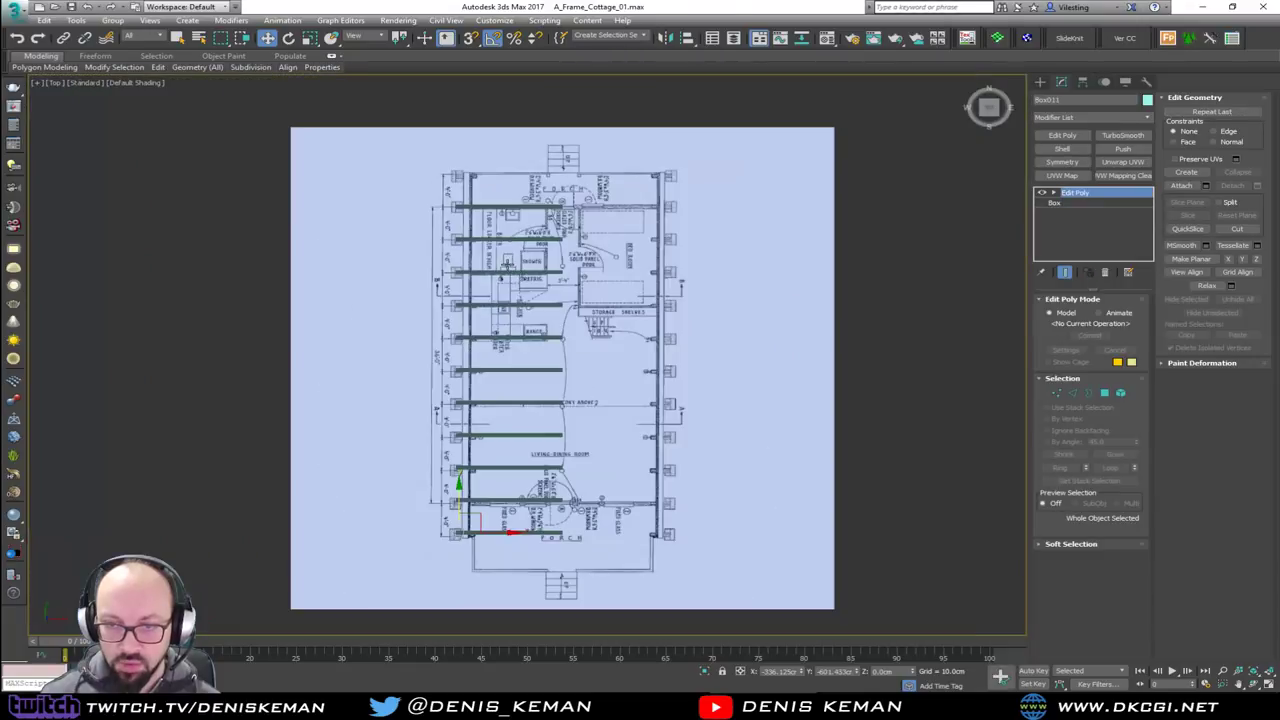
Freeze the floor-plan plane and delete the cloned beams, keeping only the original beam by the bath and bedroom end
{"action": "left_click", "coordinate": [496, 229]}
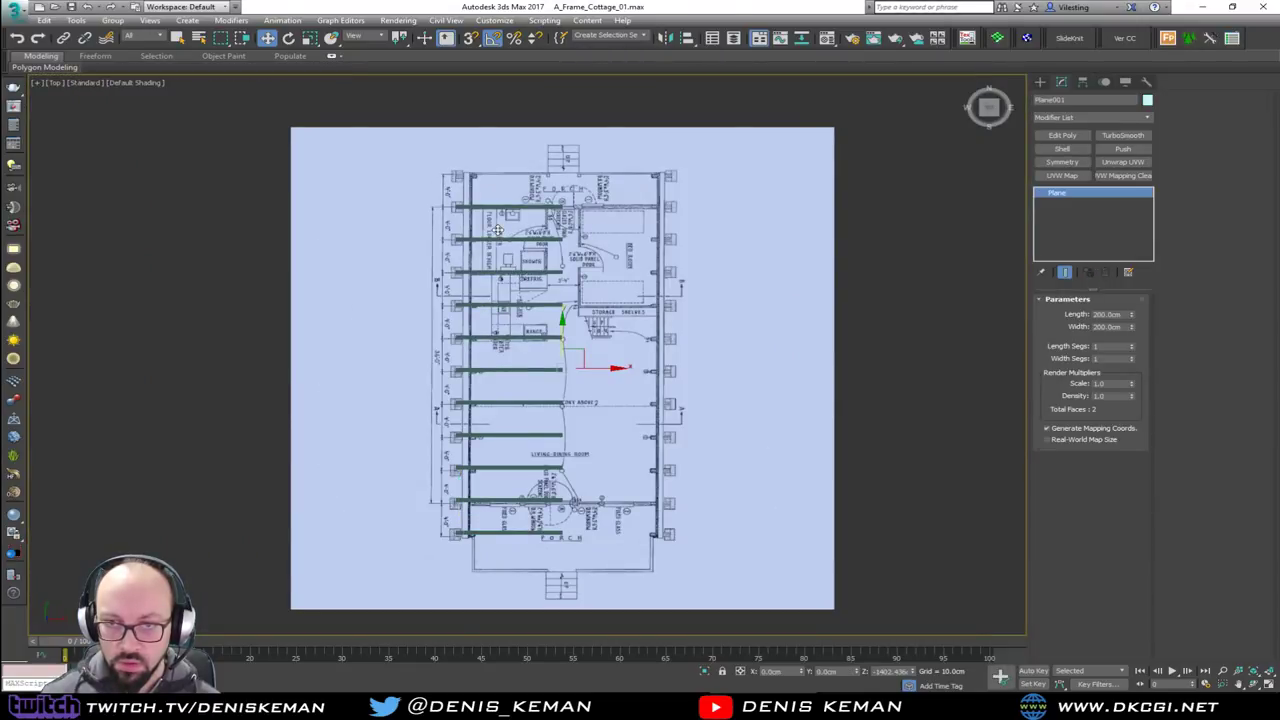
{"action": "right_click", "coordinate": [645, 312]}
{"action": "left_click", "coordinate": [682, 236]}
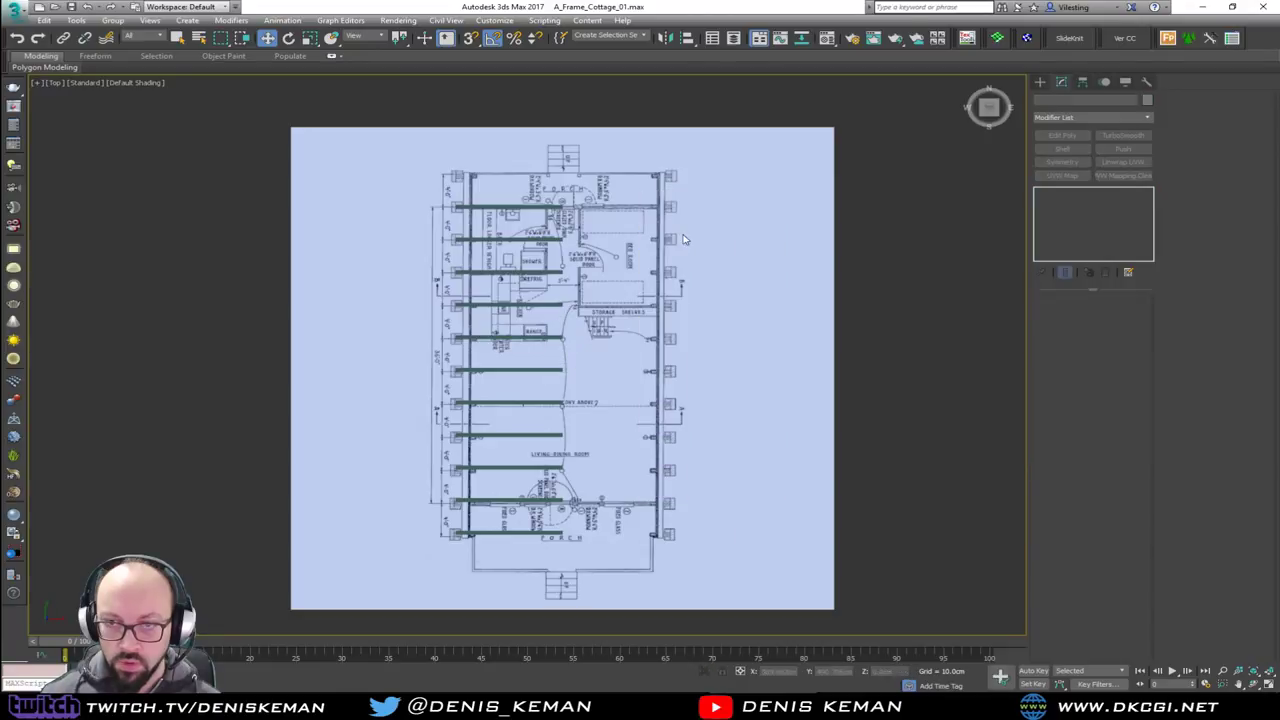
{"action": "left_click_drag", "start_coordinate": [566, 237], "coordinate": [457, 596]}
{"action": "scroll", "coordinate": [503, 323], "scroll_direction": "up", "scroll_amount": 2}
{"action": "key", "text": "Delete"}
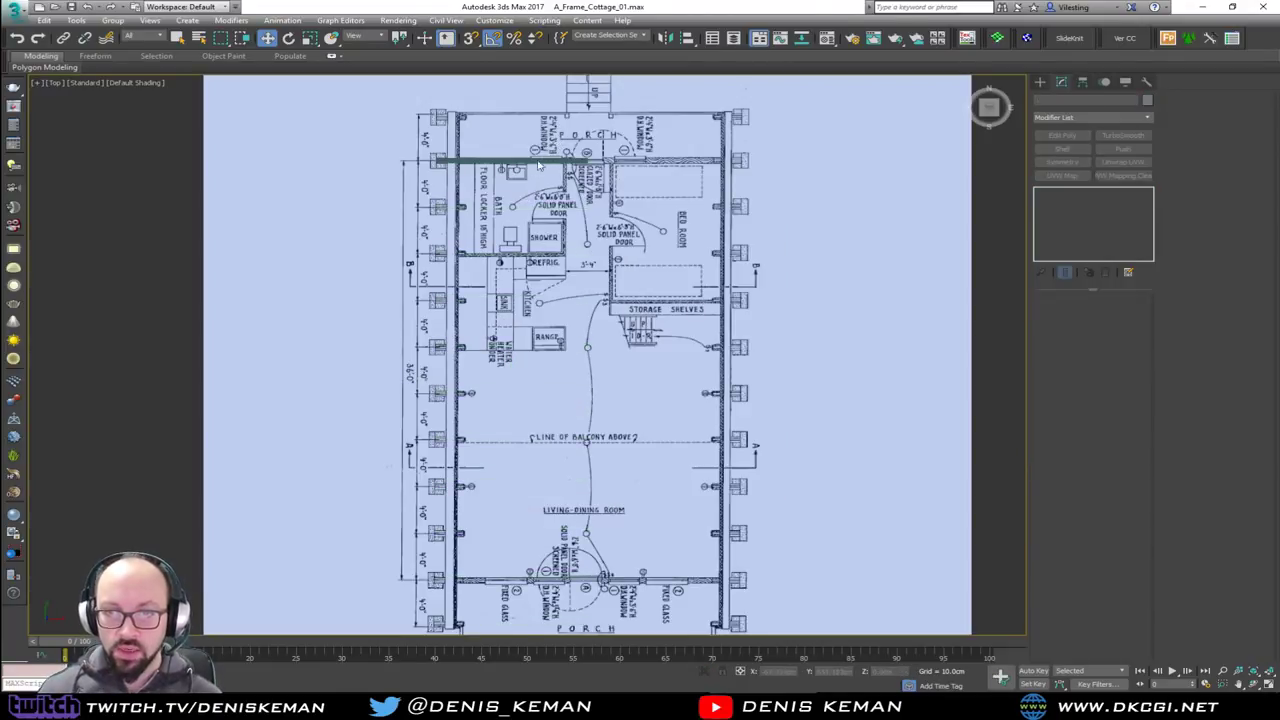
Open the Layer Explorer, switch to the perspective view and unfreeze all the blueprint planes
{"action": "left_click", "coordinate": [543, 161]}
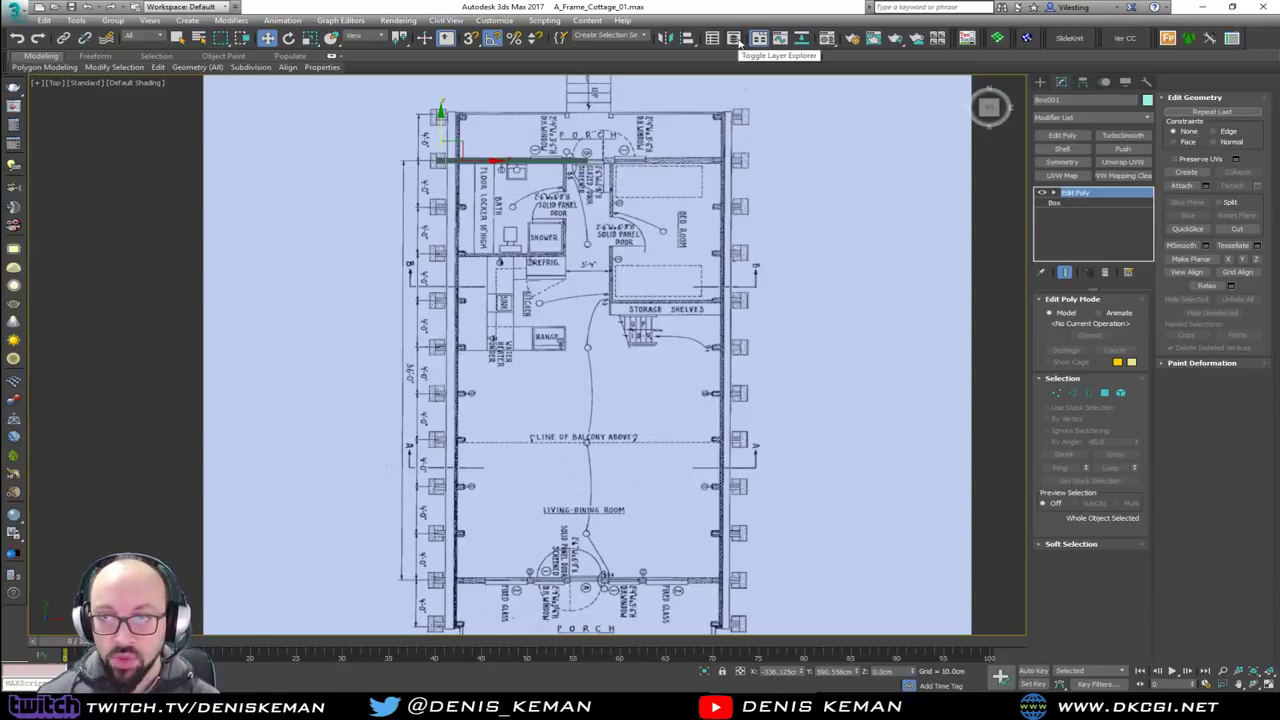
{"action": "left_click", "coordinate": [734, 38]}
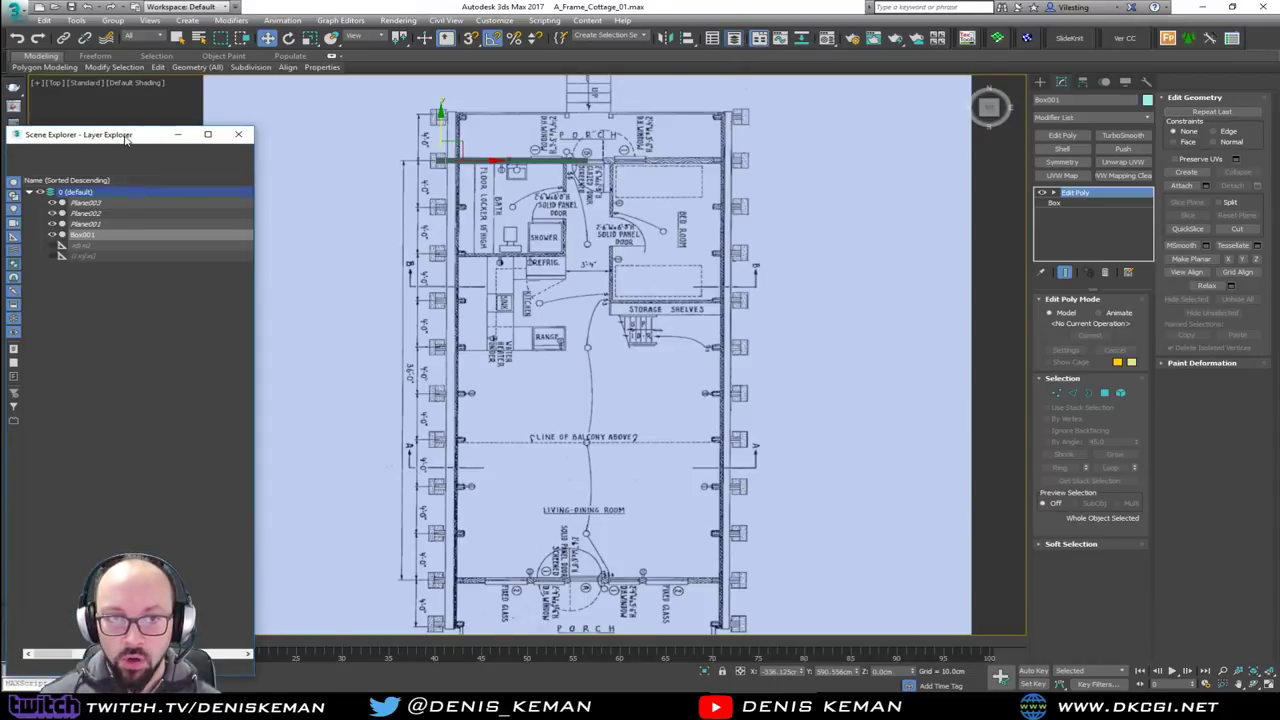
{"action": "left_click_drag", "start_coordinate": [126, 140], "coordinate": [140, 108]}
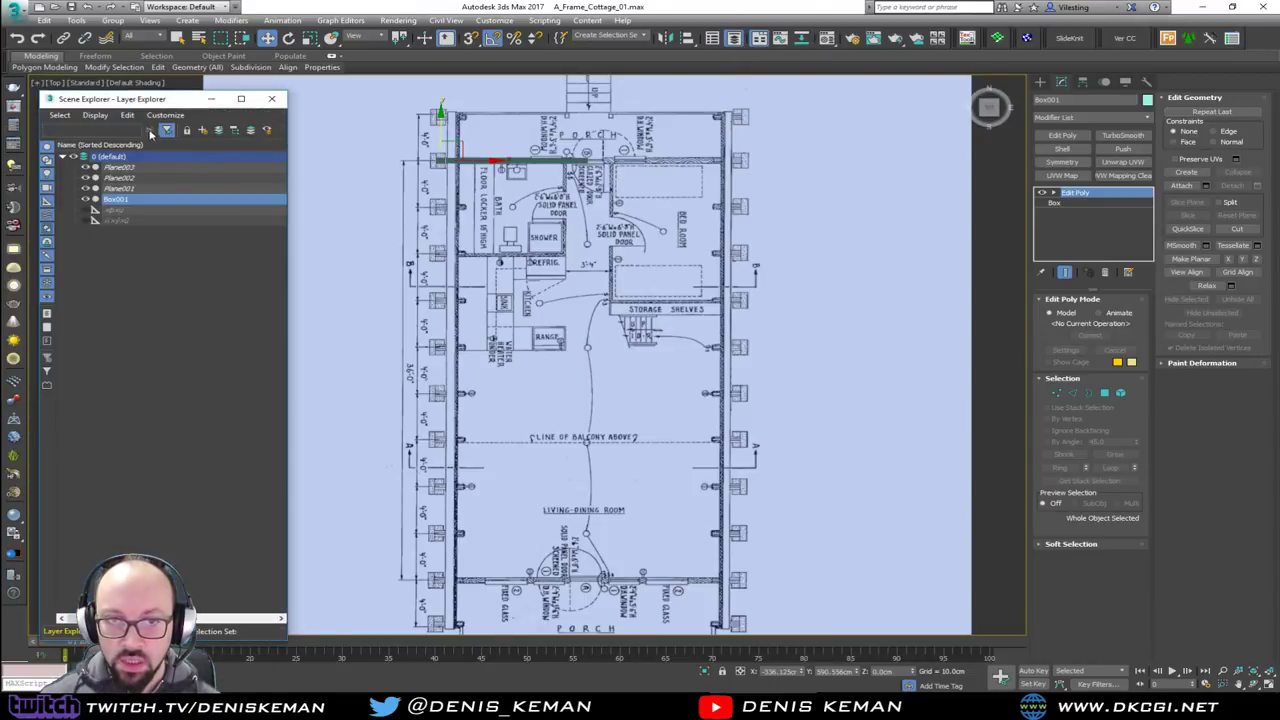
{"action": "key", "text": "alt+w"}
{"action": "key", "text": "alt+w"}
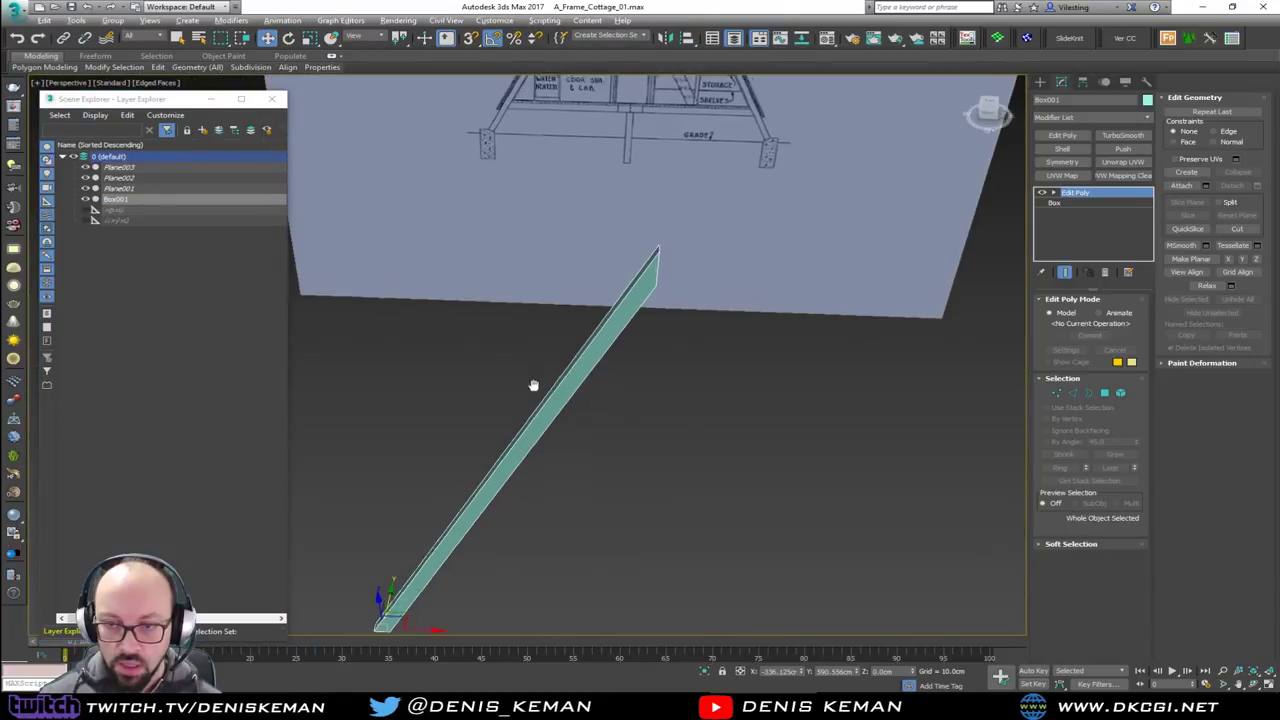
{"action": "middle_click_drag", "start_coordinate": [571, 427], "coordinate": [670, 282], "text": "alt"}
{"action": "right_click", "coordinate": [506, 350]}
{"action": "left_click", "coordinate": [545, 267]}
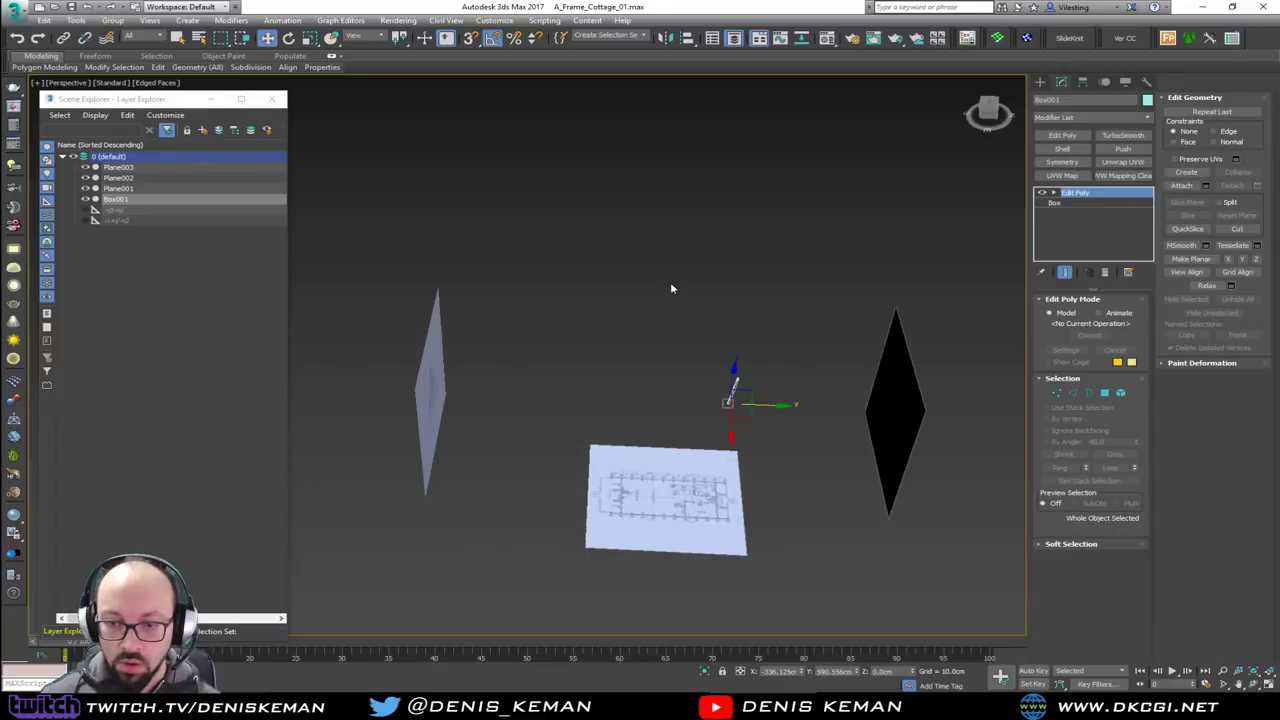
Place the three blueprint planes together on a new layer named Bluprint
{"action": "left_click", "coordinate": [446, 390]}
{"action": "left_click", "coordinate": [610, 470], "text": "ctrl"}
{"action": "middle_click_drag", "start_coordinate": [620, 470], "coordinate": [777, 454], "text": "alt"}
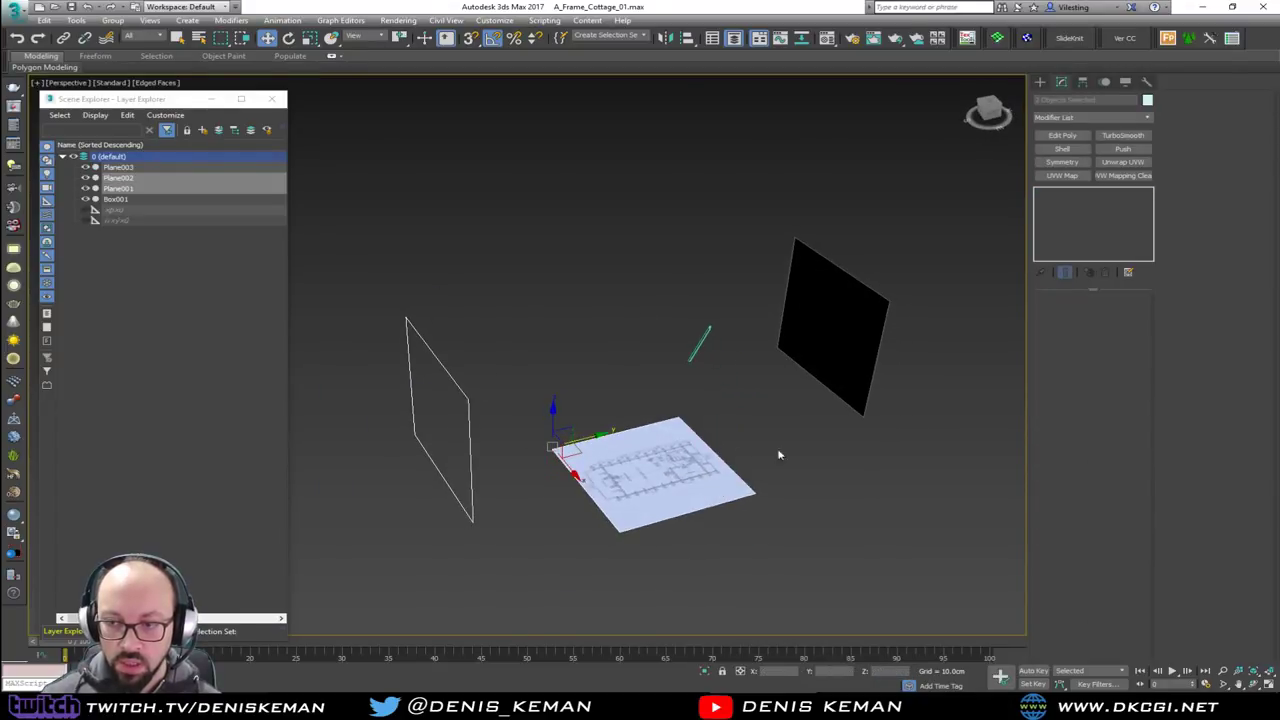
{"action": "left_click", "coordinate": [828, 372], "text": "ctrl"}
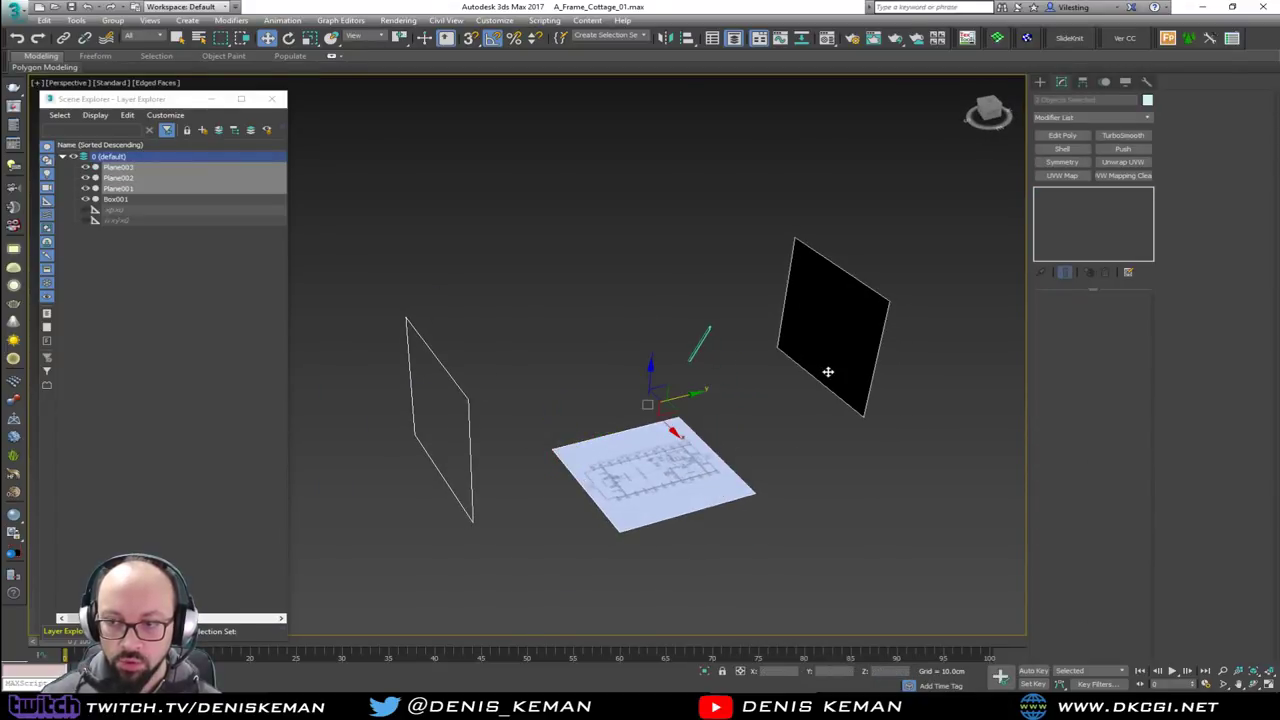
{"action": "left_click", "coordinate": [222, 132]}
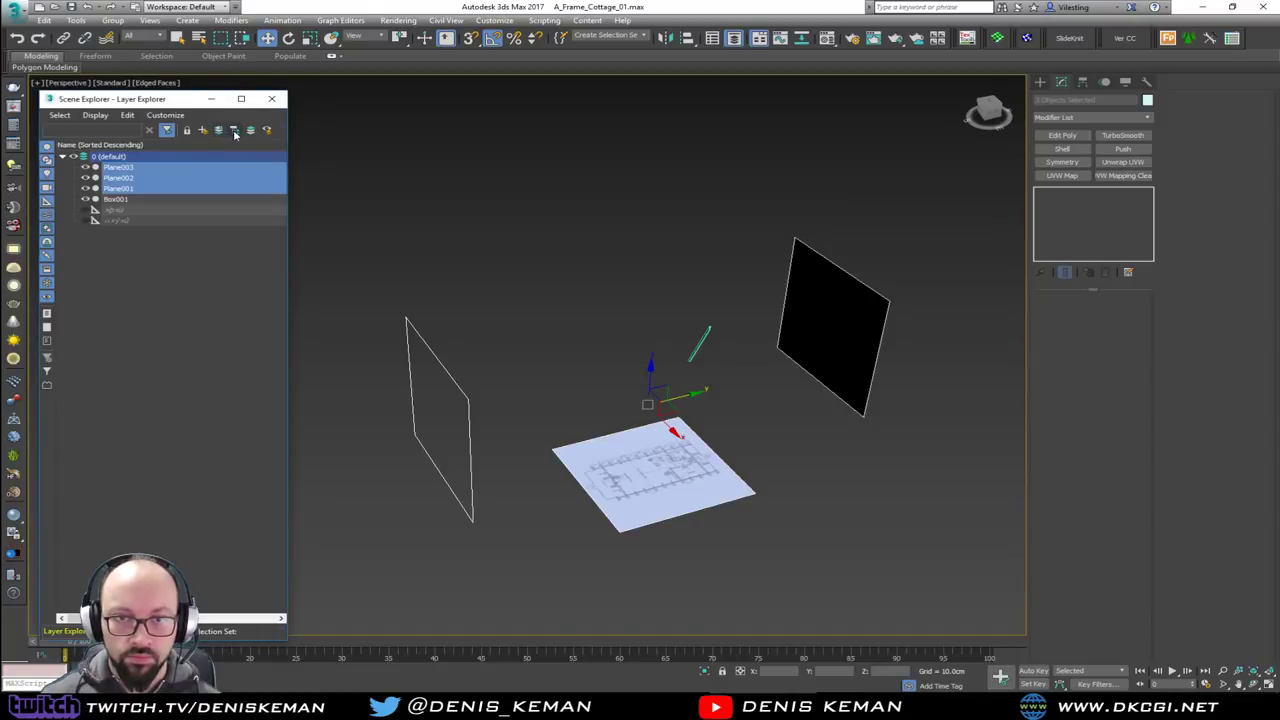
{"action": "left_click", "coordinate": [205, 130]}
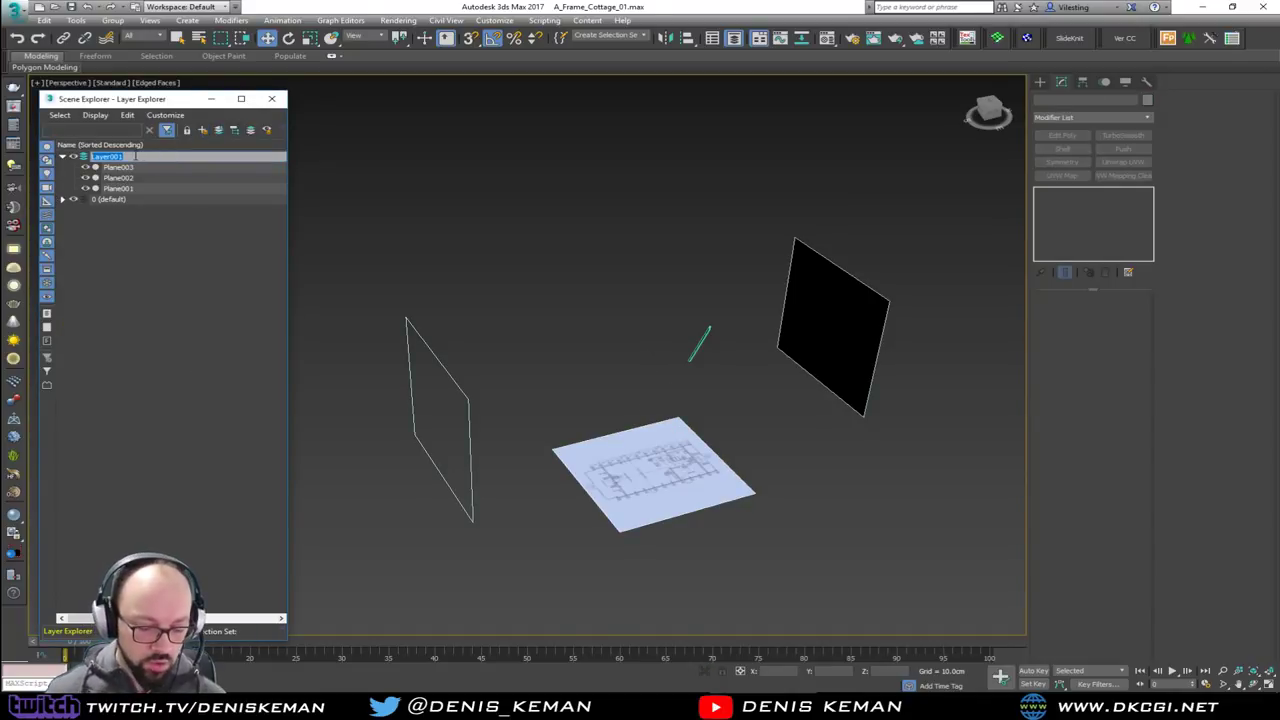
{"action": "type", "text": "Blueprint"}
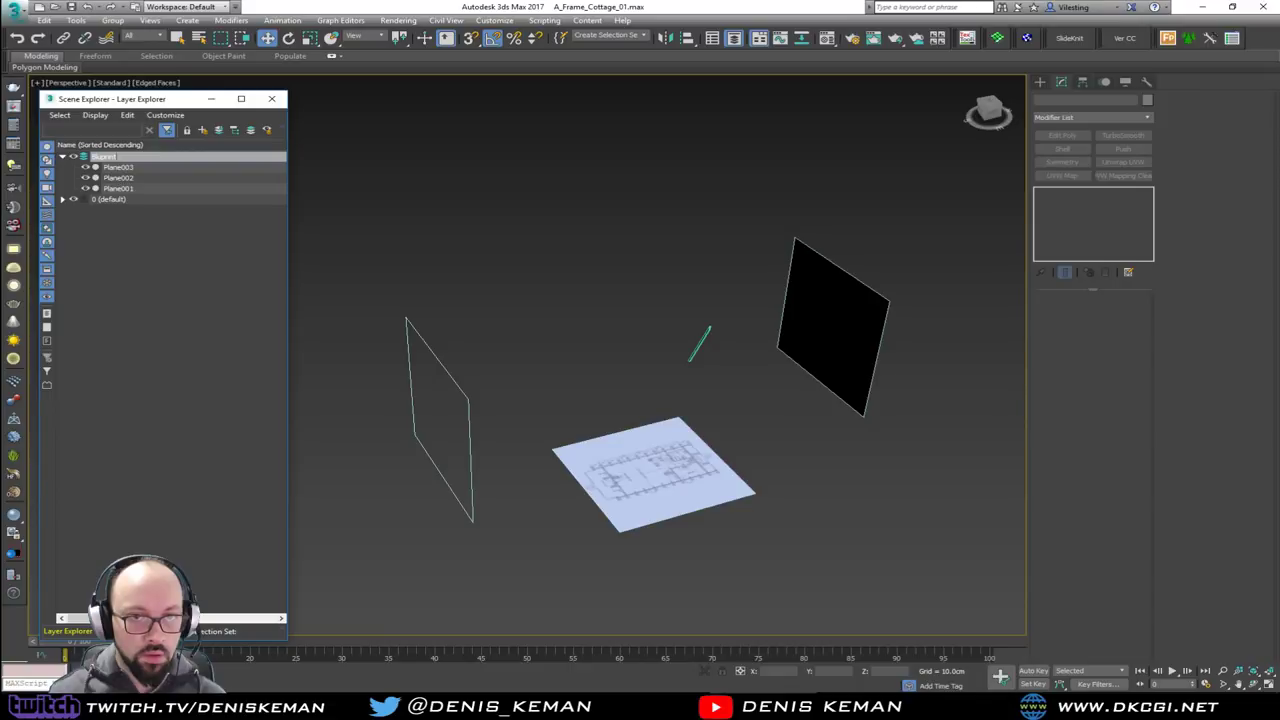
{"action": "key", "text": "Return"}
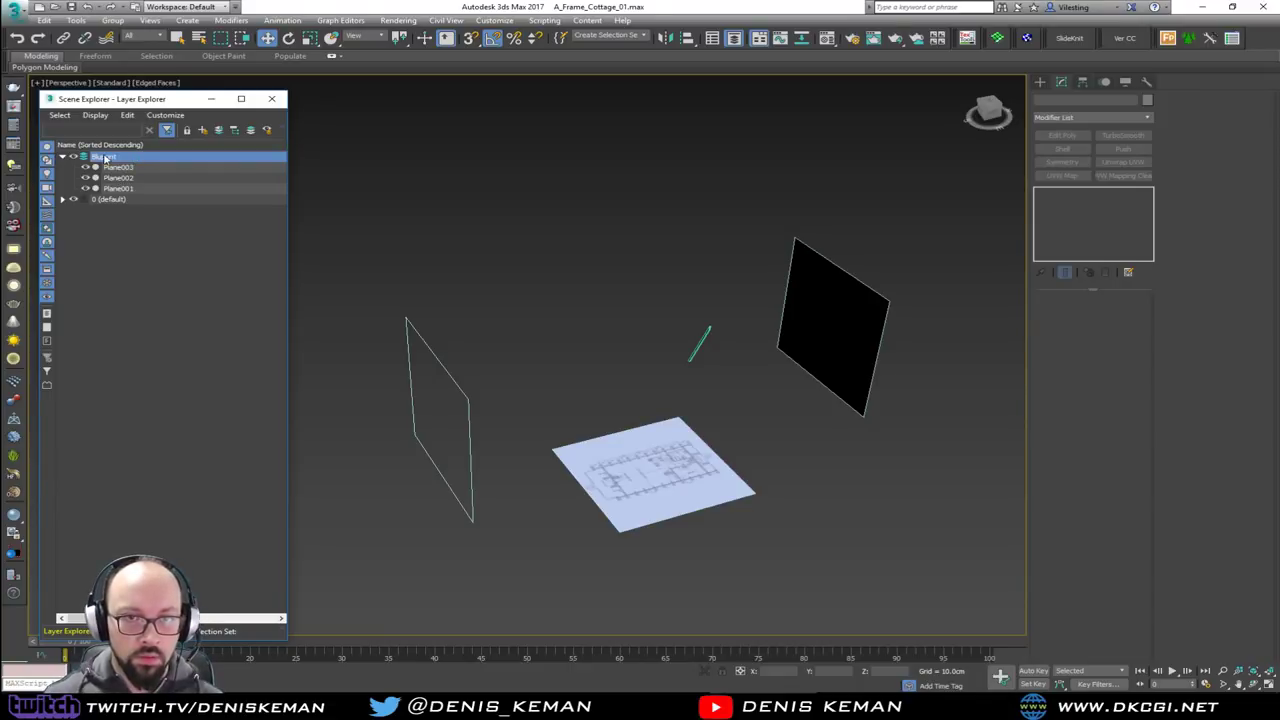
Correct the name of the planes' layer to Blueprint
{"action": "double_click", "coordinate": [106, 158]}
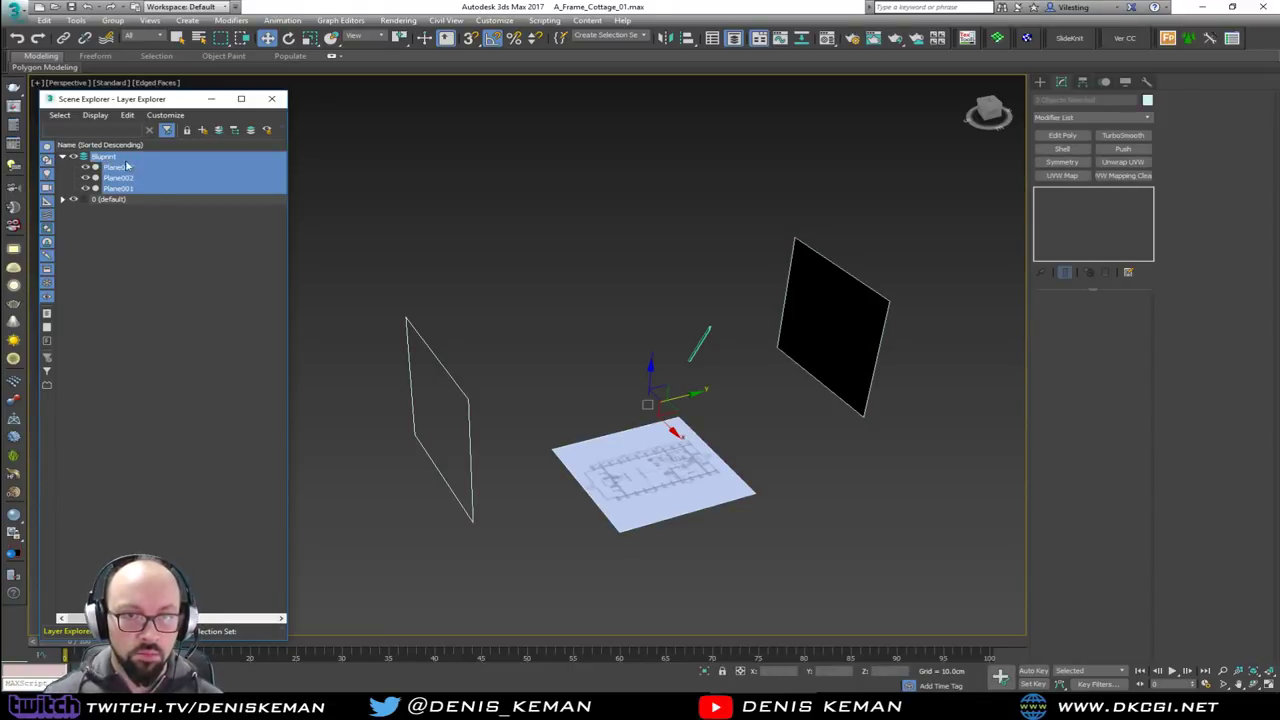
{"action": "left_click", "coordinate": [151, 245]}
{"action": "left_click", "coordinate": [121, 160]}
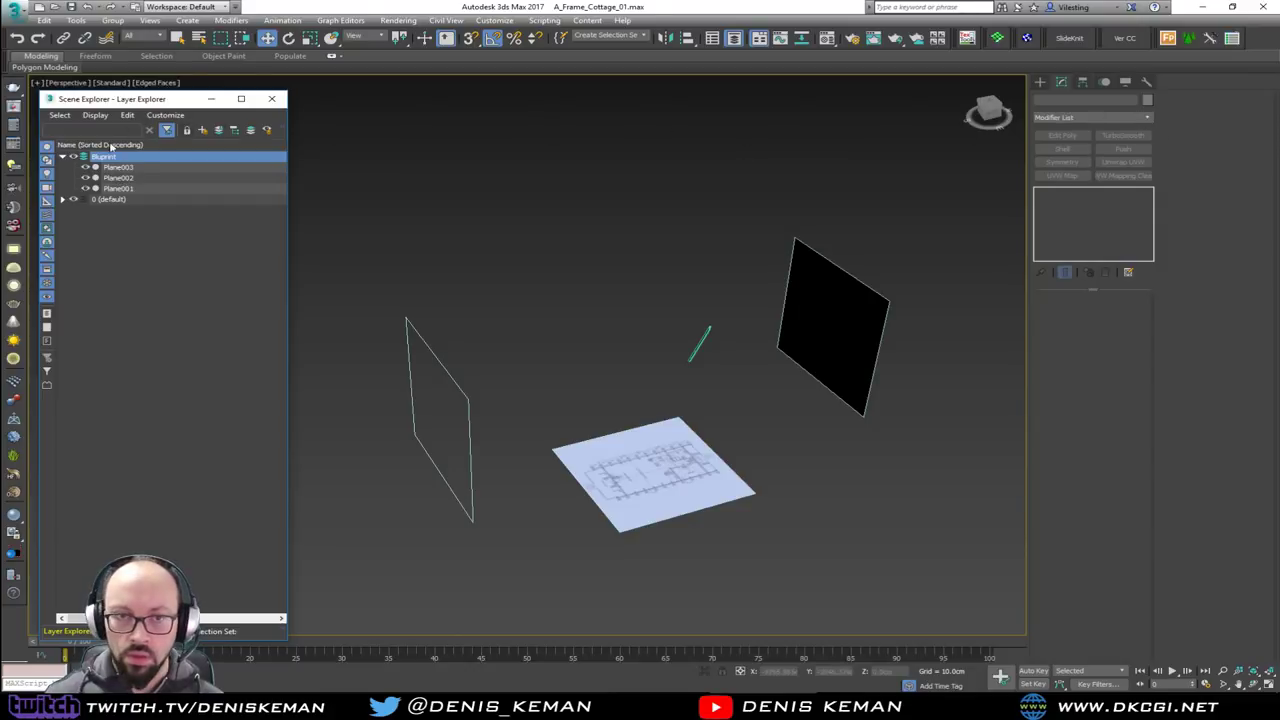
{"action": "right_click", "coordinate": [144, 160]}
{"action": "left_click", "coordinate": [162, 205]}
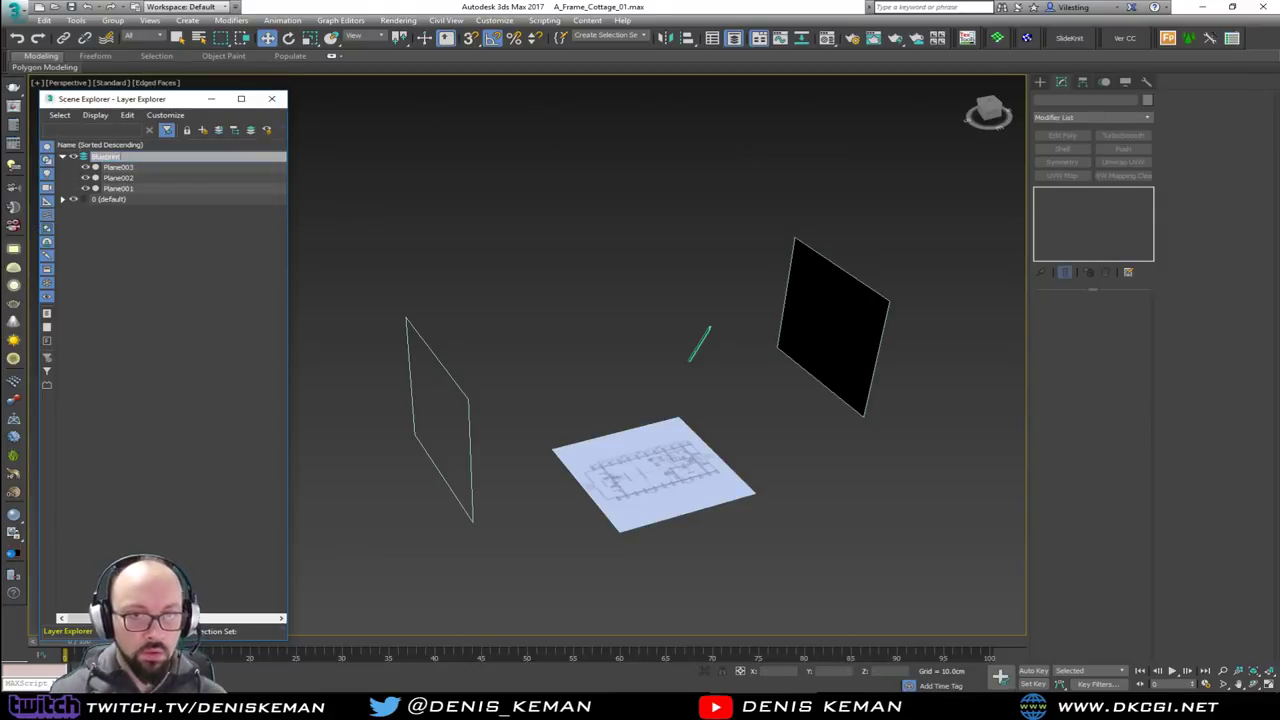
Rename the horizontal floor-plan plane as Top_BP
{"action": "left_click", "coordinate": [620, 440]}
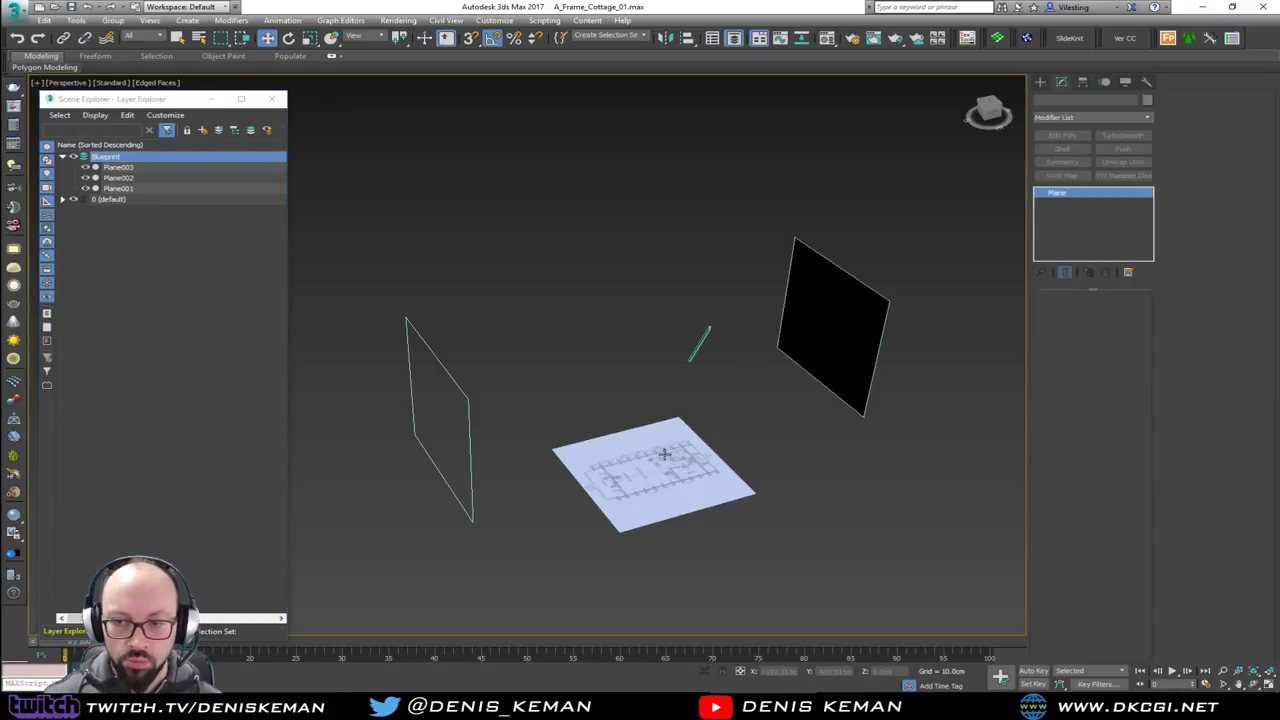
{"action": "left_click", "coordinate": [1060, 100]}
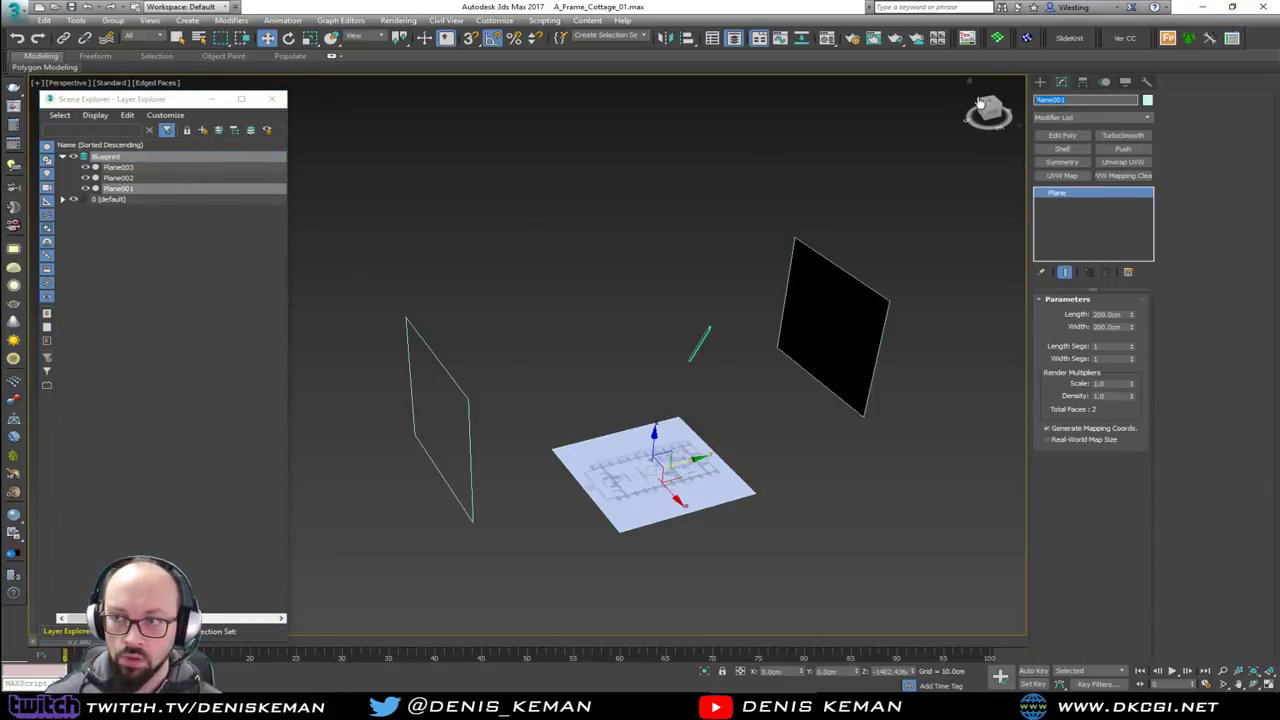
{"action": "type", "text": "Top_BP"}
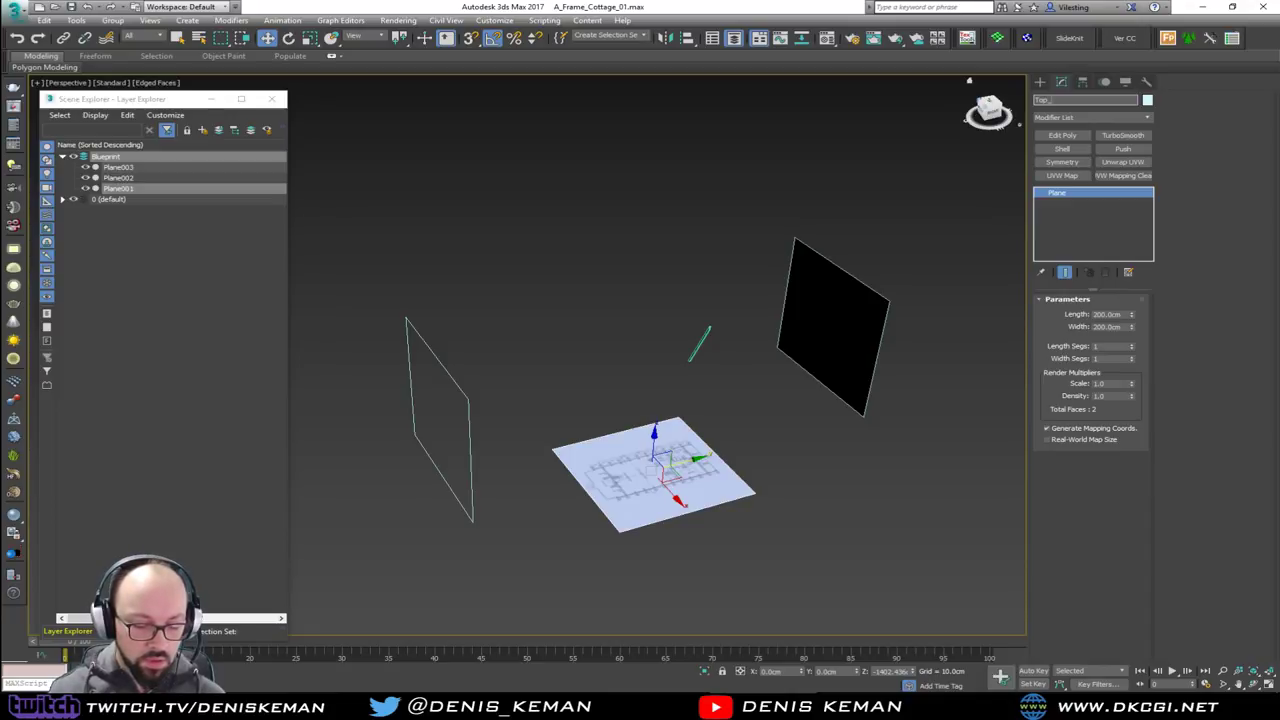
Rename the vertical blueprint plane nearest the beam as Front_BP
{"action": "left_click", "coordinate": [834, 327]}
{"action": "scroll", "coordinate": [834, 327], "scroll_direction": "up", "scroll_amount": 5}
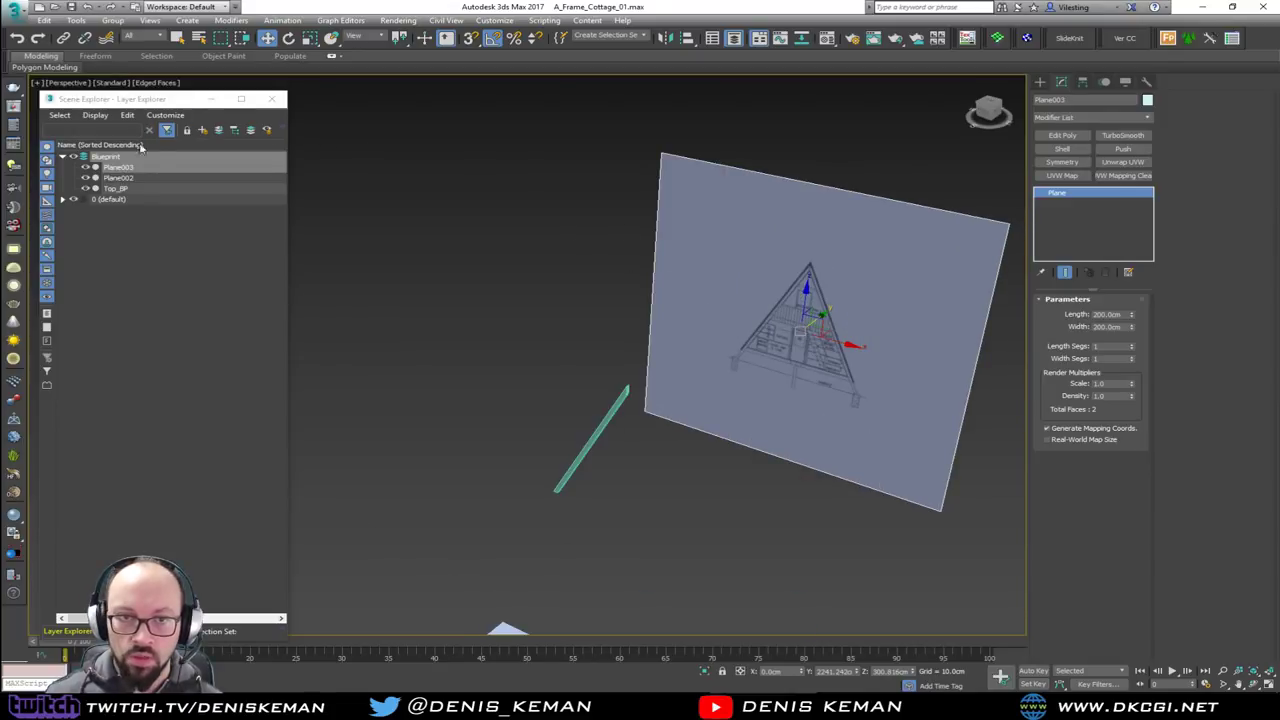
{"action": "left_click", "coordinate": [1101, 103]}
{"action": "type", "text": "F"}
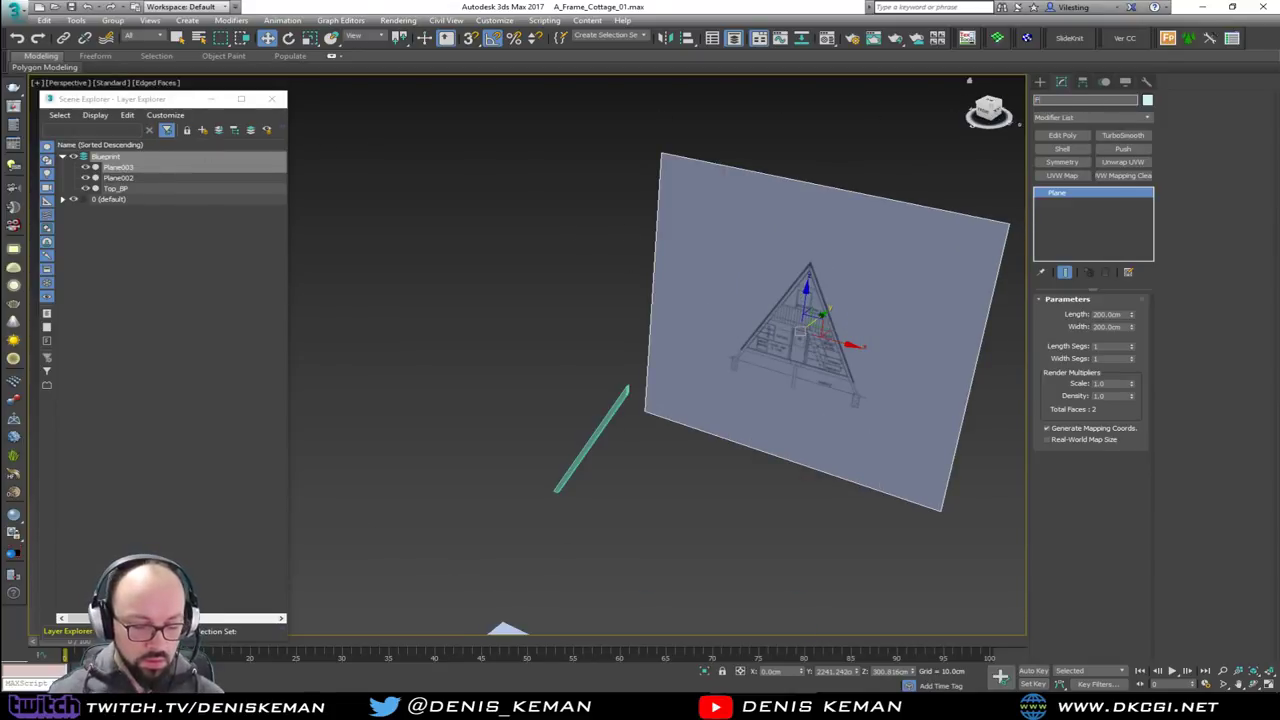
{"action": "type", "text": "ront_BP"}
{"action": "key", "text": "Return"}
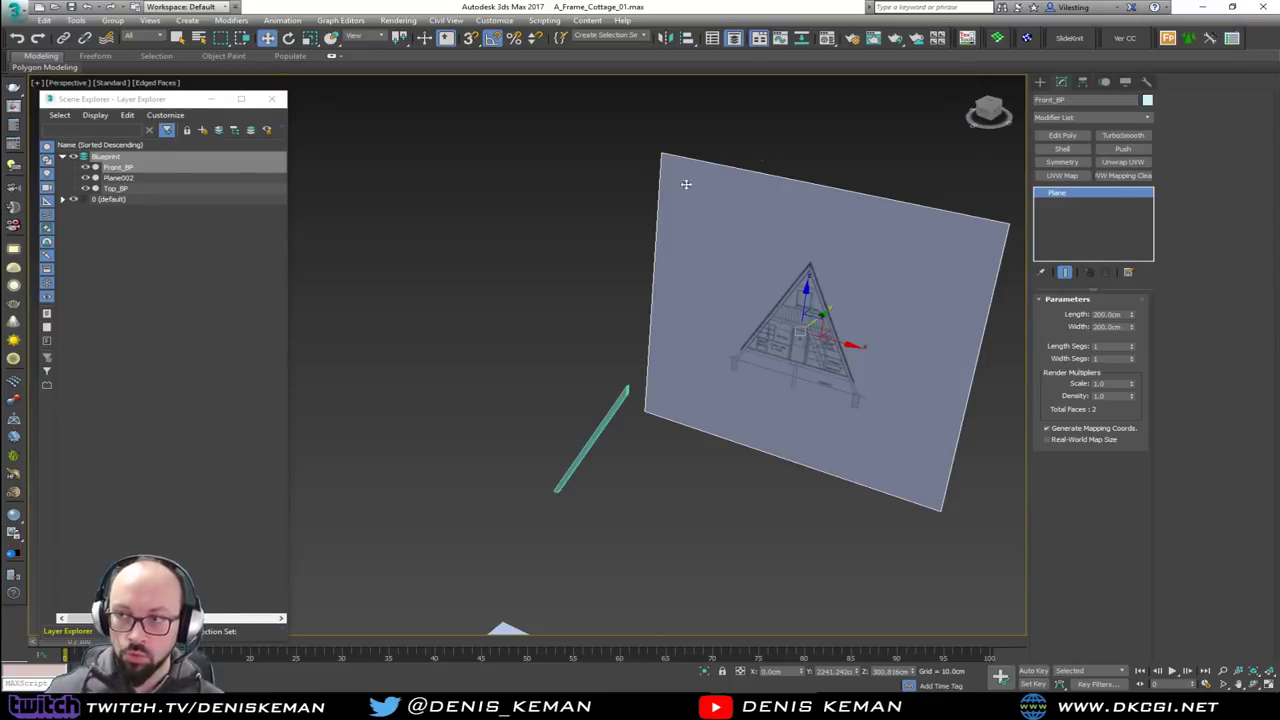
Rename the opposite vertical blueprint plane as Back_BP
{"action": "key", "text": "z"}
{"action": "left_click", "coordinate": [405, 272]}
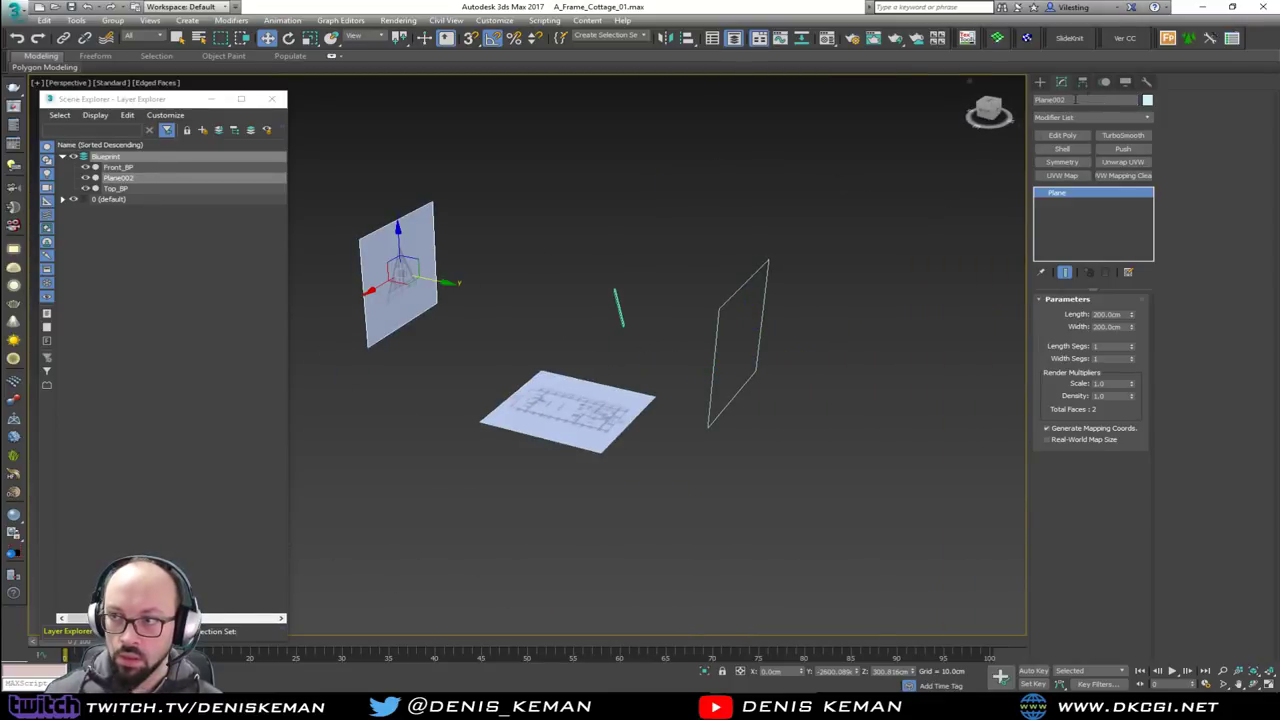
{"action": "left_click", "coordinate": [1085, 100]}
{"action": "type", "text": "Back_"}
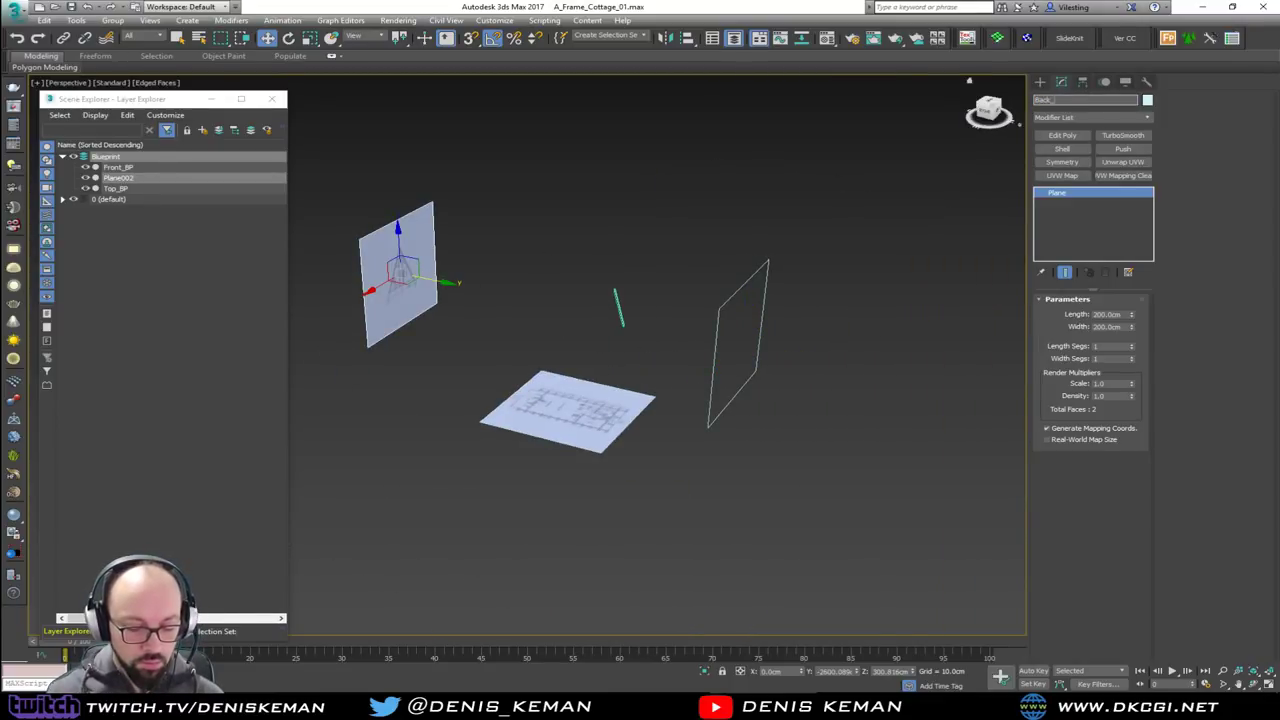
{"action": "type", "text": "BP"}
{"action": "key", "text": "Return"}
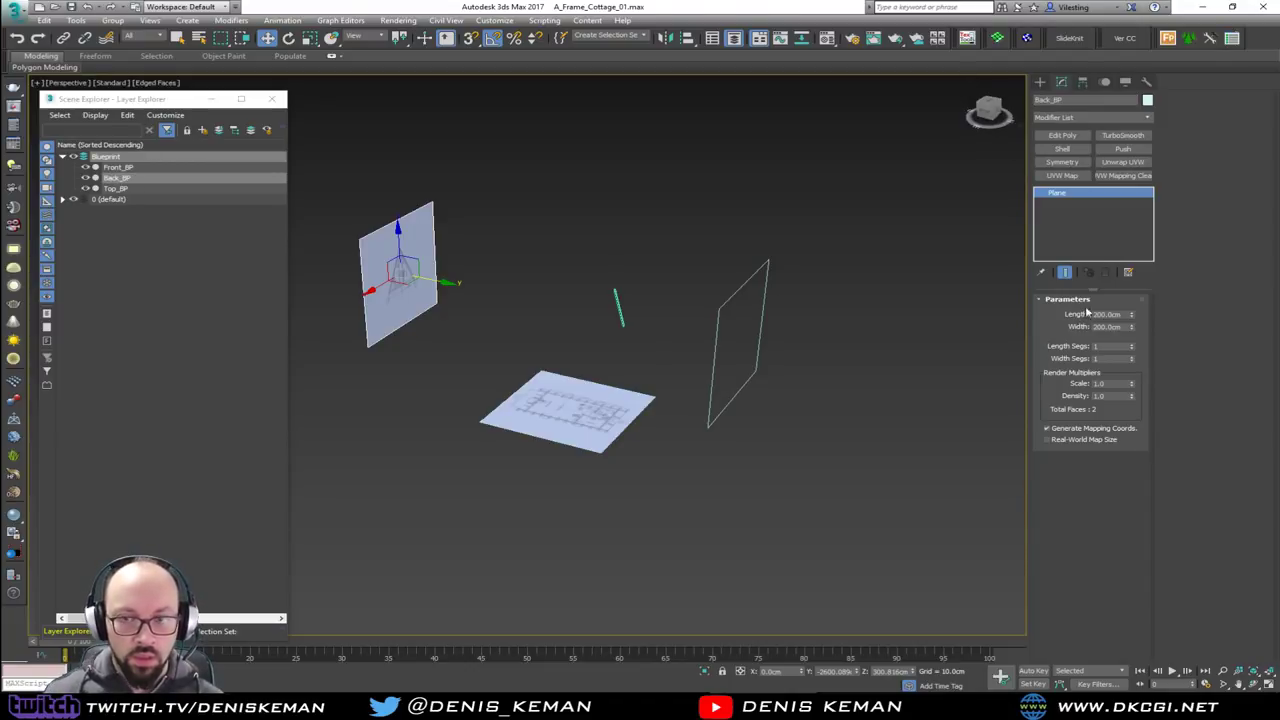
Freeze the Front_BP, Back_BP and Top_BP planes of the Blueprint layer and clear the selection
{"action": "left_click", "coordinate": [759, 492]}
{"action": "middle_click_drag", "start_coordinate": [527, 357], "coordinate": [671, 334], "text": "alt"}
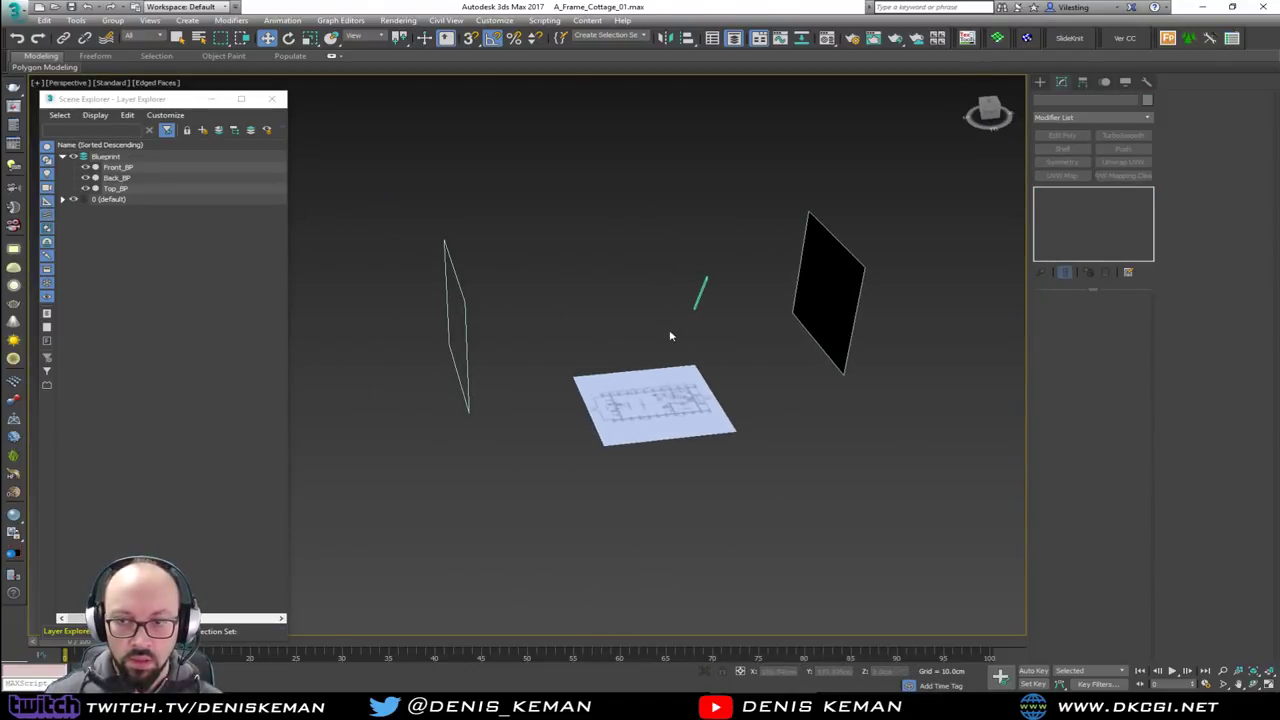
{"action": "left_click", "coordinate": [116, 158]}
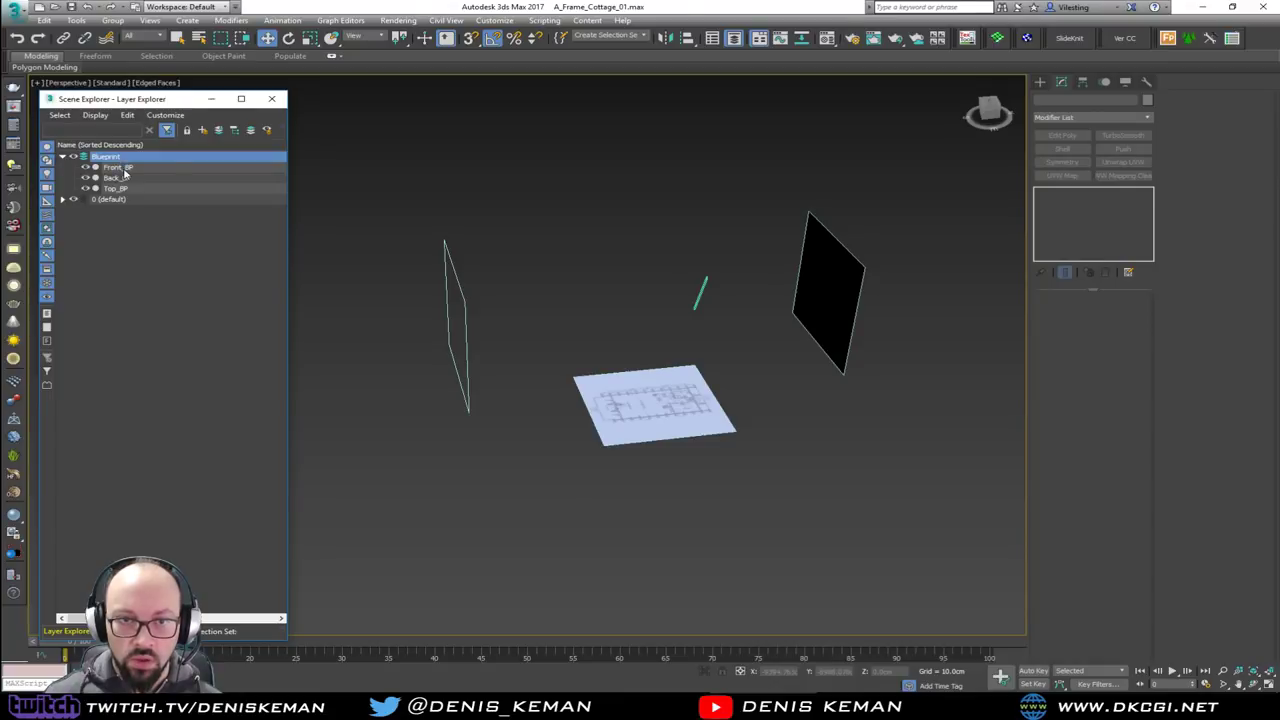
{"action": "left_click", "coordinate": [116, 177]}
{"action": "left_click", "coordinate": [140, 188]}
{"action": "right_click", "coordinate": [143, 190]}
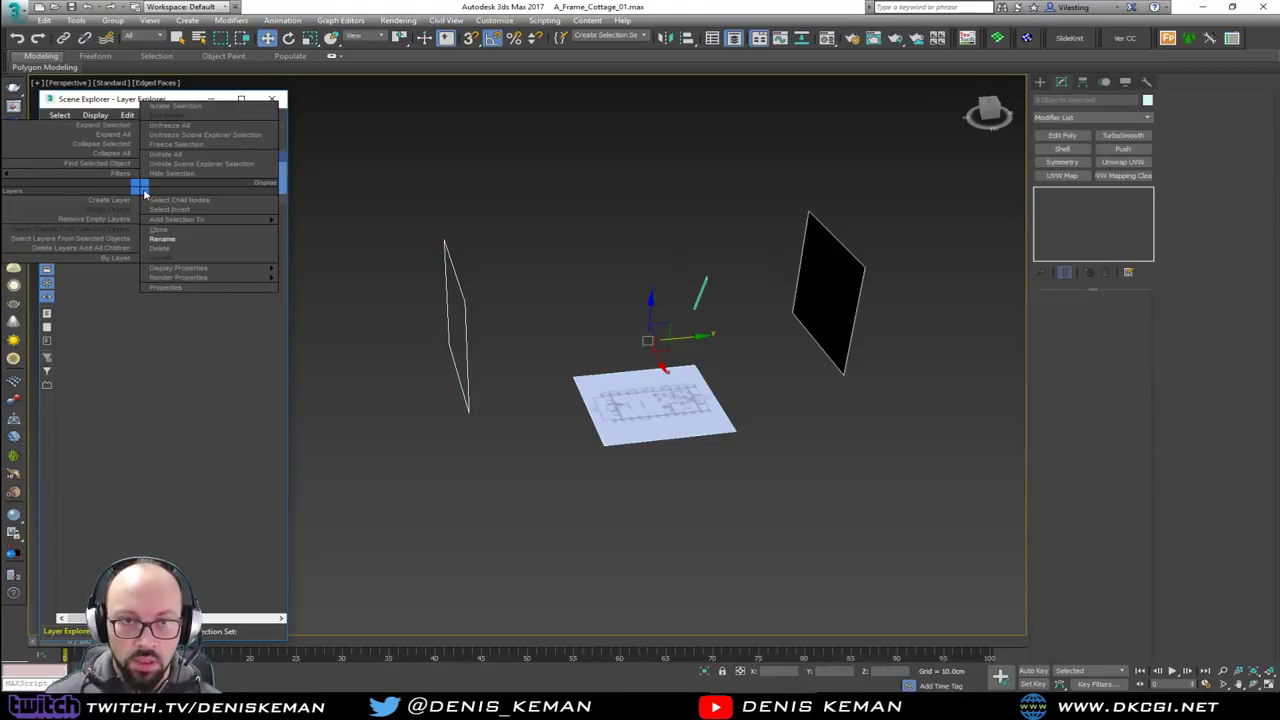
{"action": "left_click", "coordinate": [180, 146]}
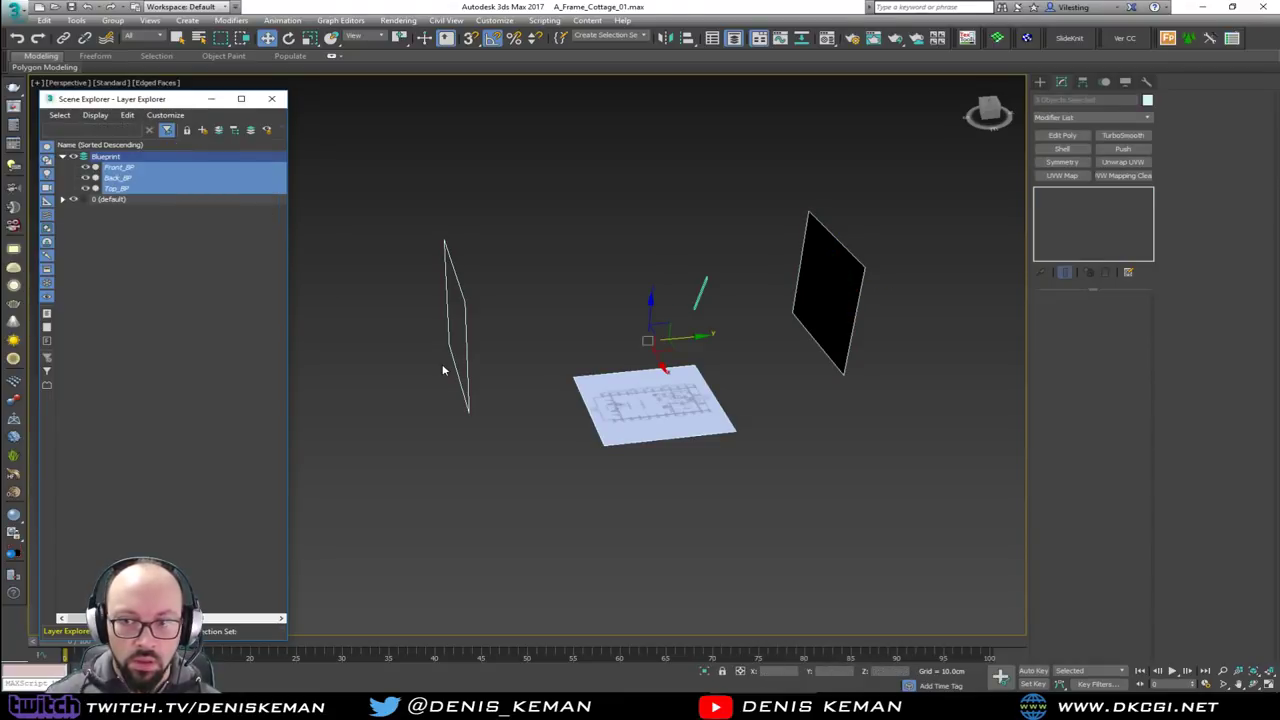
{"action": "left_click", "coordinate": [648, 472]}
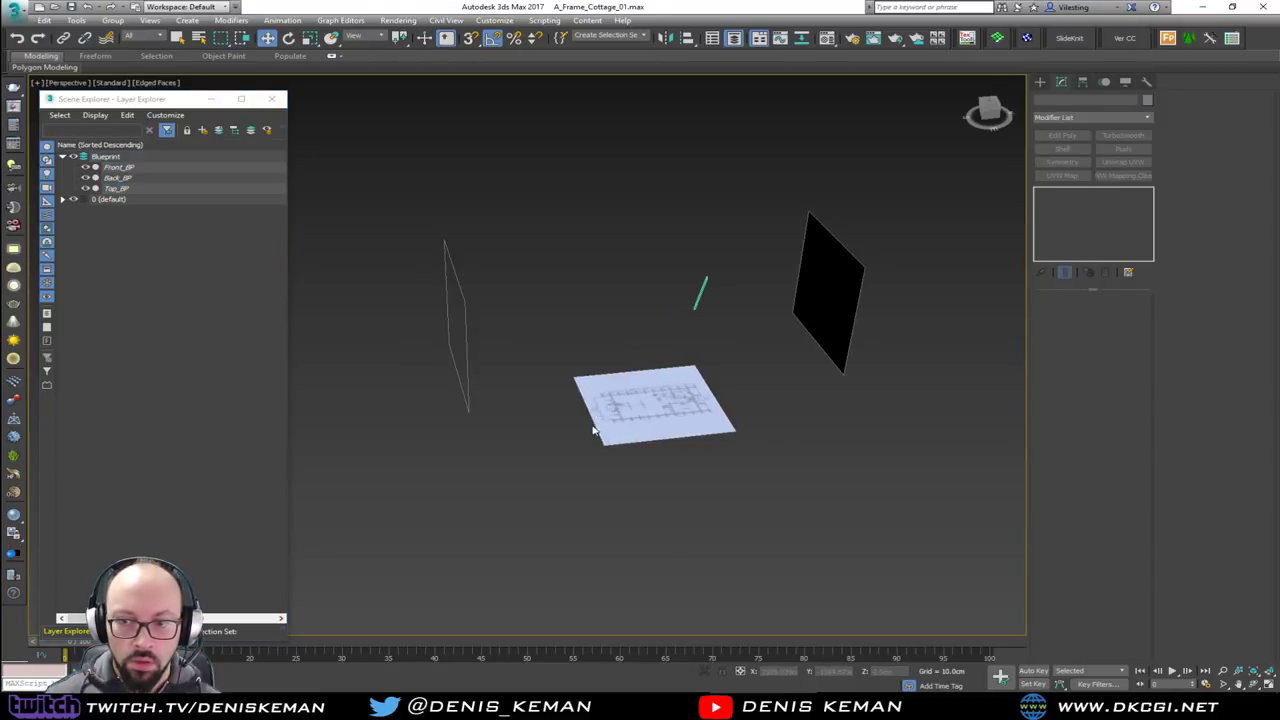
Rename the sloping beam as Beam_01 and close the Layer Explorer
{"action": "middle_click_drag", "start_coordinate": [575, 342], "coordinate": [699, 365], "text": "alt"}
{"action": "scroll", "coordinate": [663, 348], "scroll_direction": "up", "scroll_amount": 2}
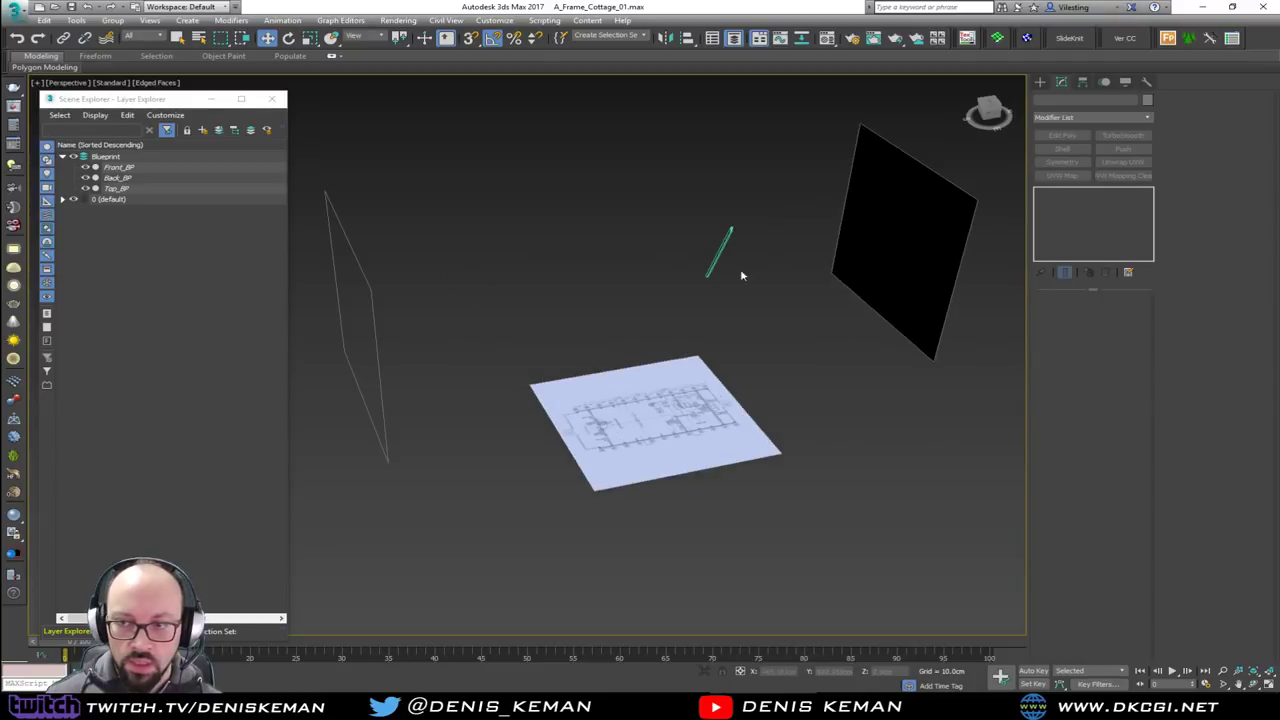
{"action": "left_click_drag", "start_coordinate": [748, 228], "coordinate": [680, 316]}
{"action": "key", "text": "z"}
{"action": "middle_click_drag", "start_coordinate": [611, 331], "coordinate": [661, 336], "text": "alt"}
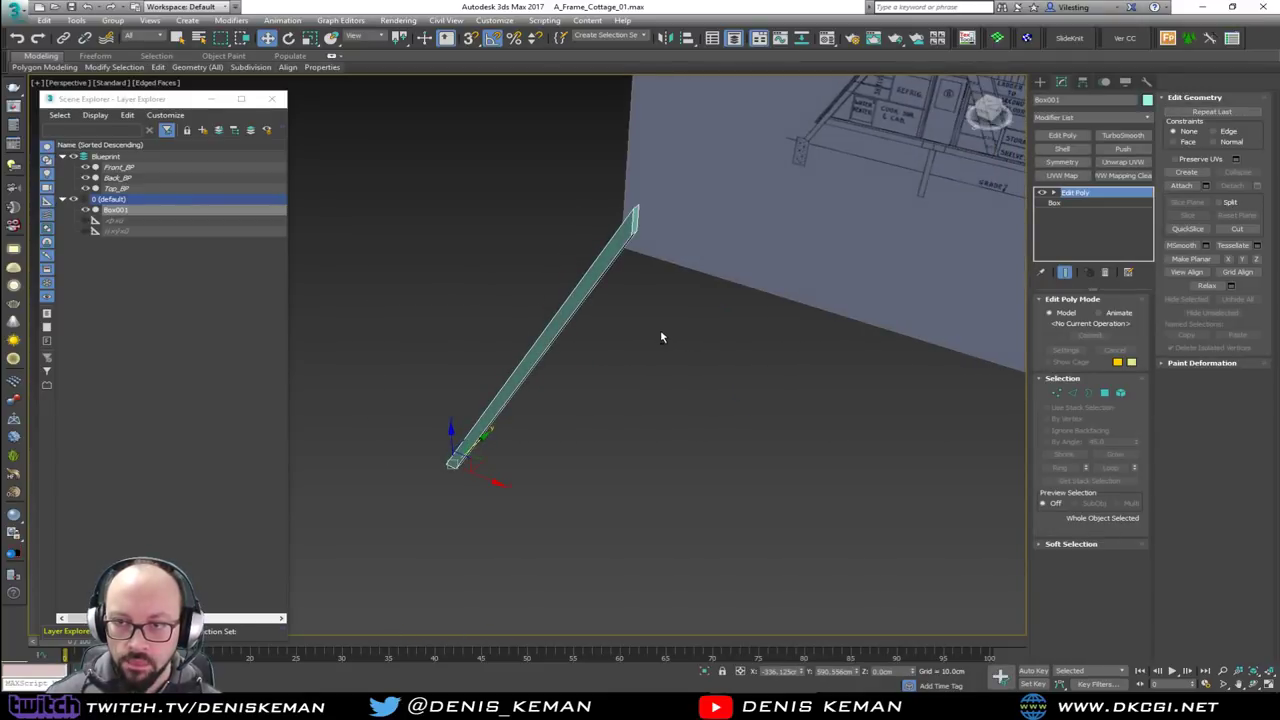
{"action": "left_click", "coordinate": [1060, 100]}
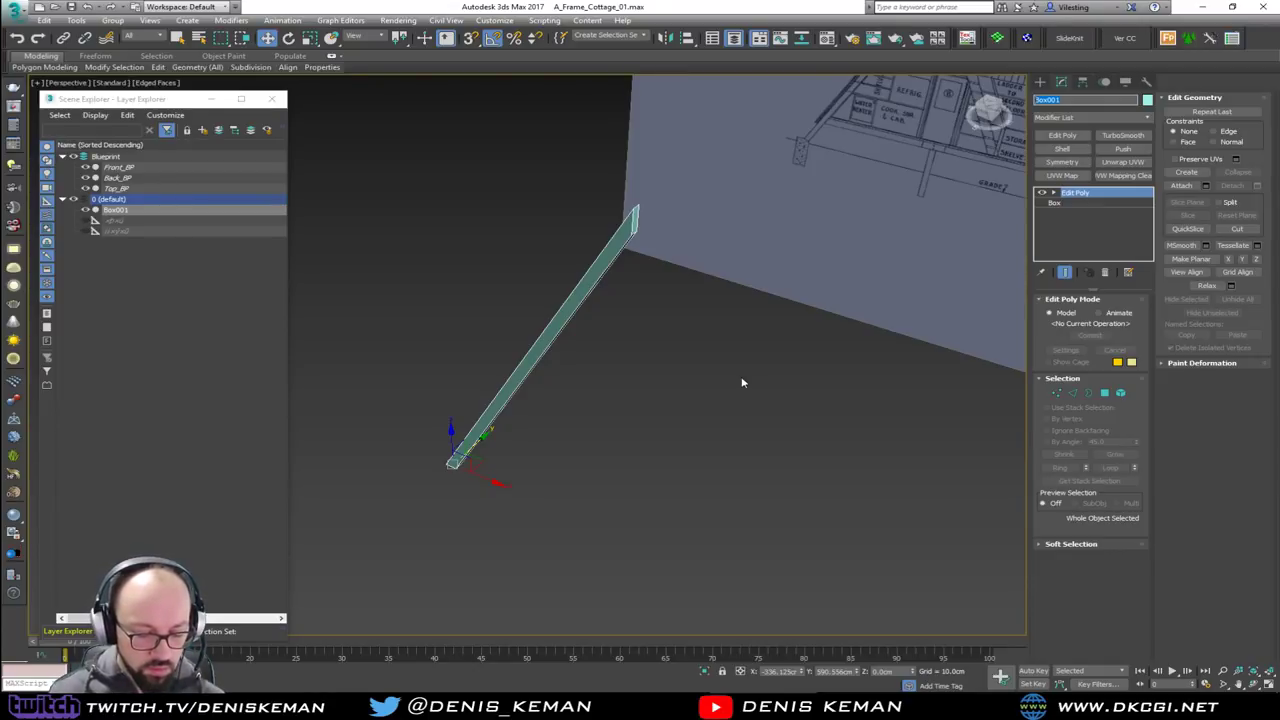
{"action": "type", "text": "Beam_"}
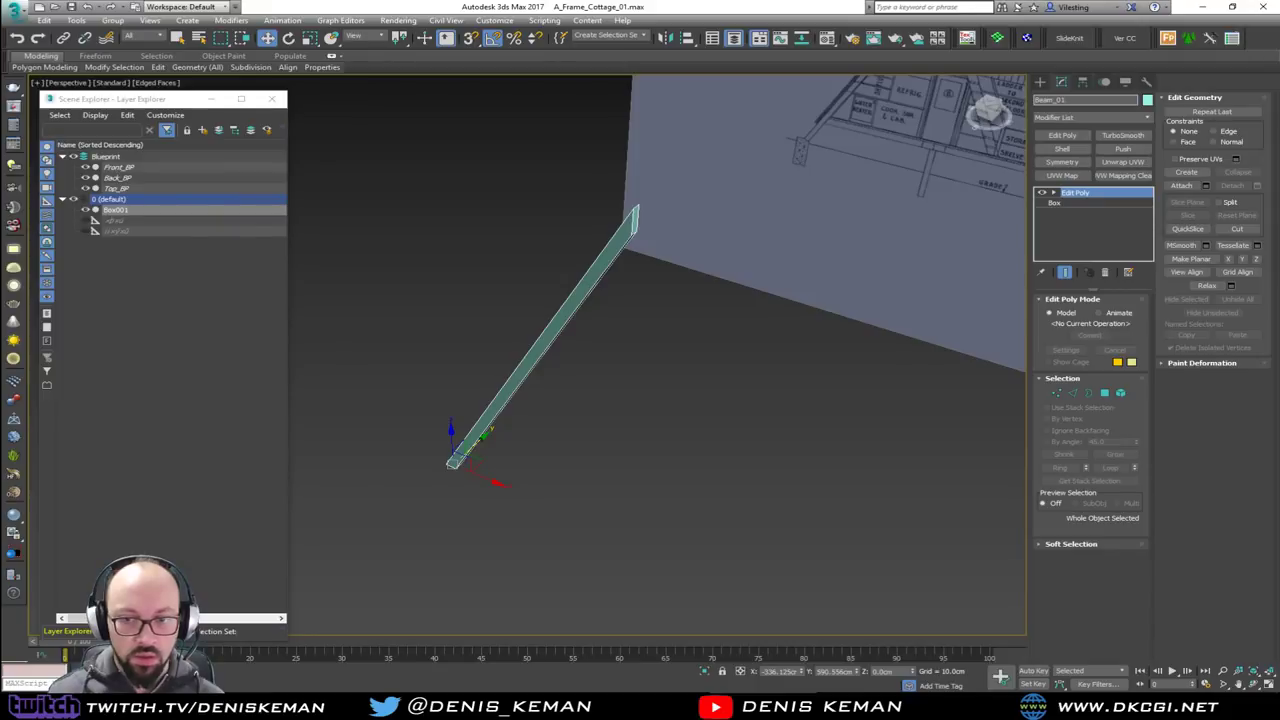
{"action": "key", "text": "Return"}
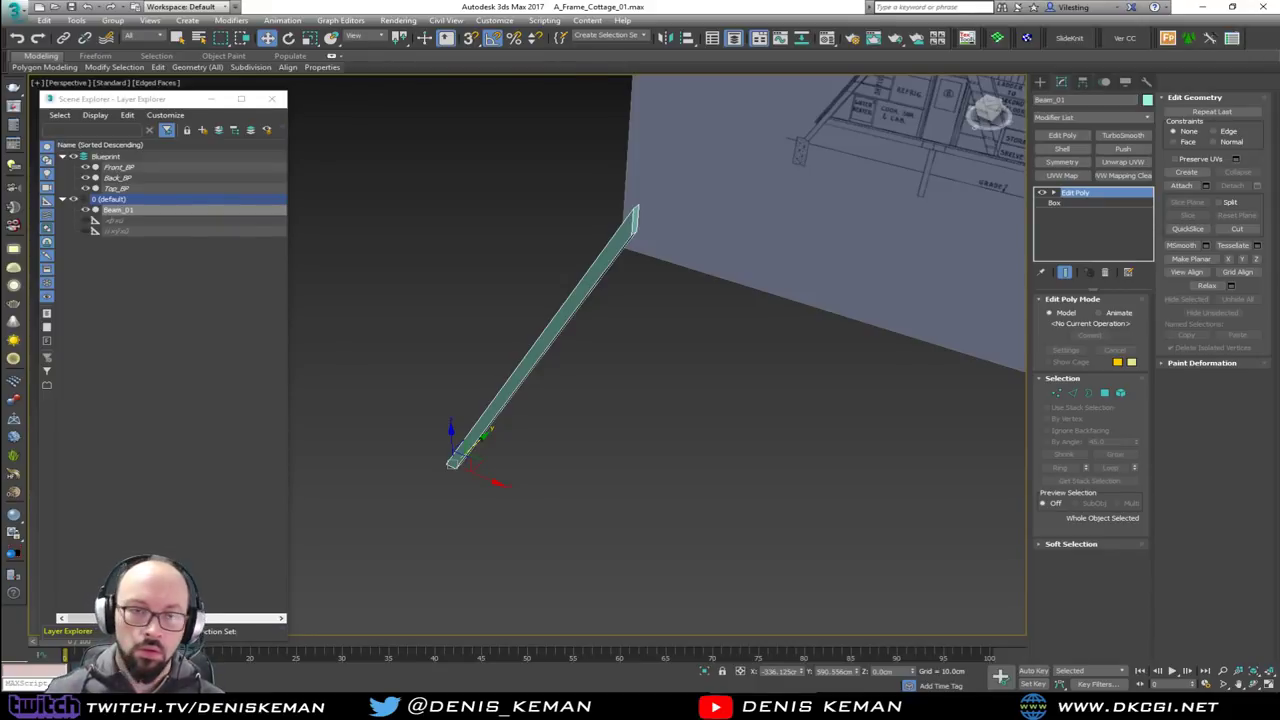
{"action": "left_click", "coordinate": [271, 99]}
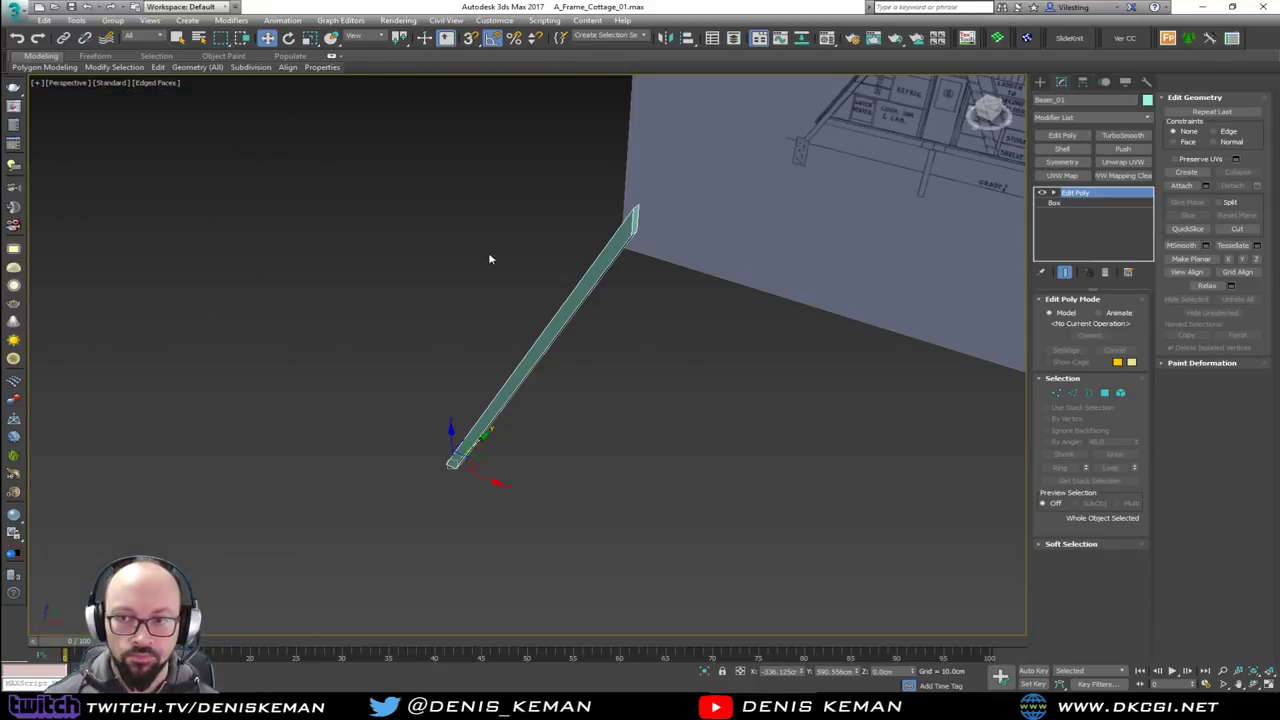
Create 10 instances of Beam_01 along the floor plan, spaced one 4'-0" footing interval apart and named from Beam_002
{"action": "middle_click_drag", "start_coordinate": [490, 256], "coordinate": [611, 287], "text": "alt"}
{"action": "key", "text": "alt+w"}
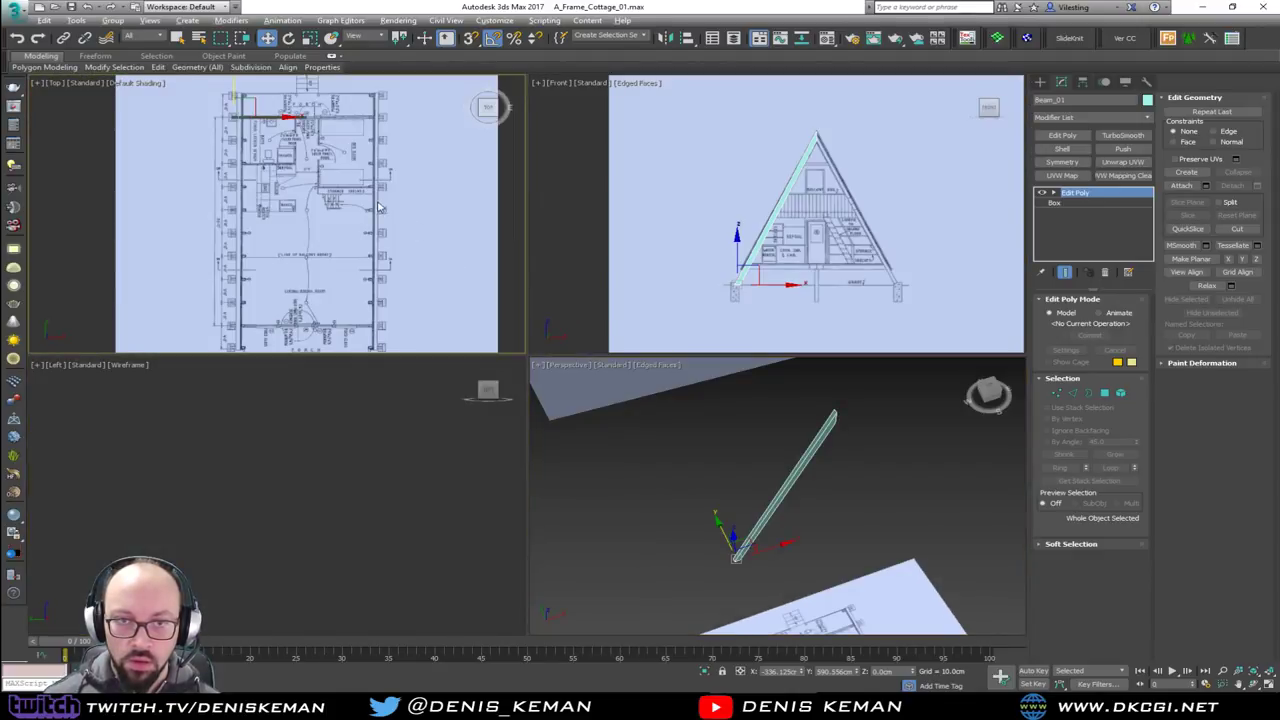
{"action": "key", "text": "alt+w"}
{"action": "scroll", "coordinate": [490, 176], "scroll_direction": "up", "scroll_amount": 2}
{"action": "key", "text": "alt+w"}
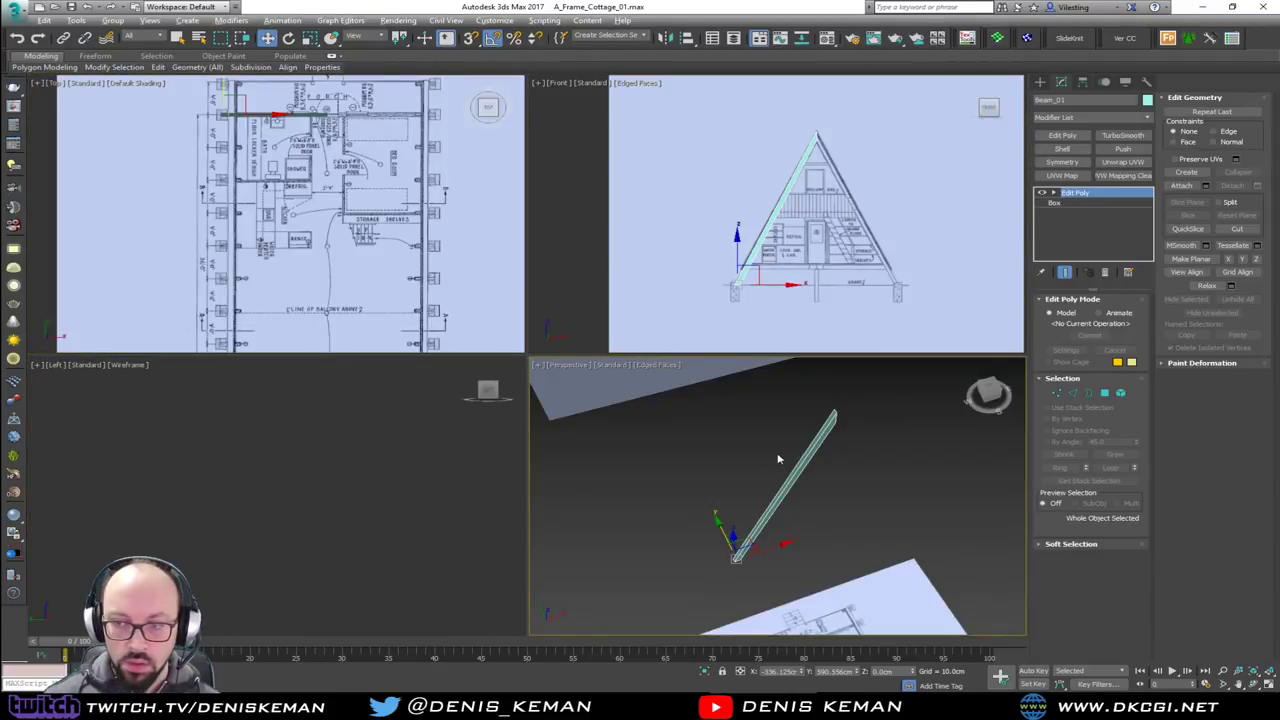
{"action": "key", "text": "alt+w"}
{"action": "middle_click_drag", "start_coordinate": [743, 437], "coordinate": [646, 443], "text": "alt"}
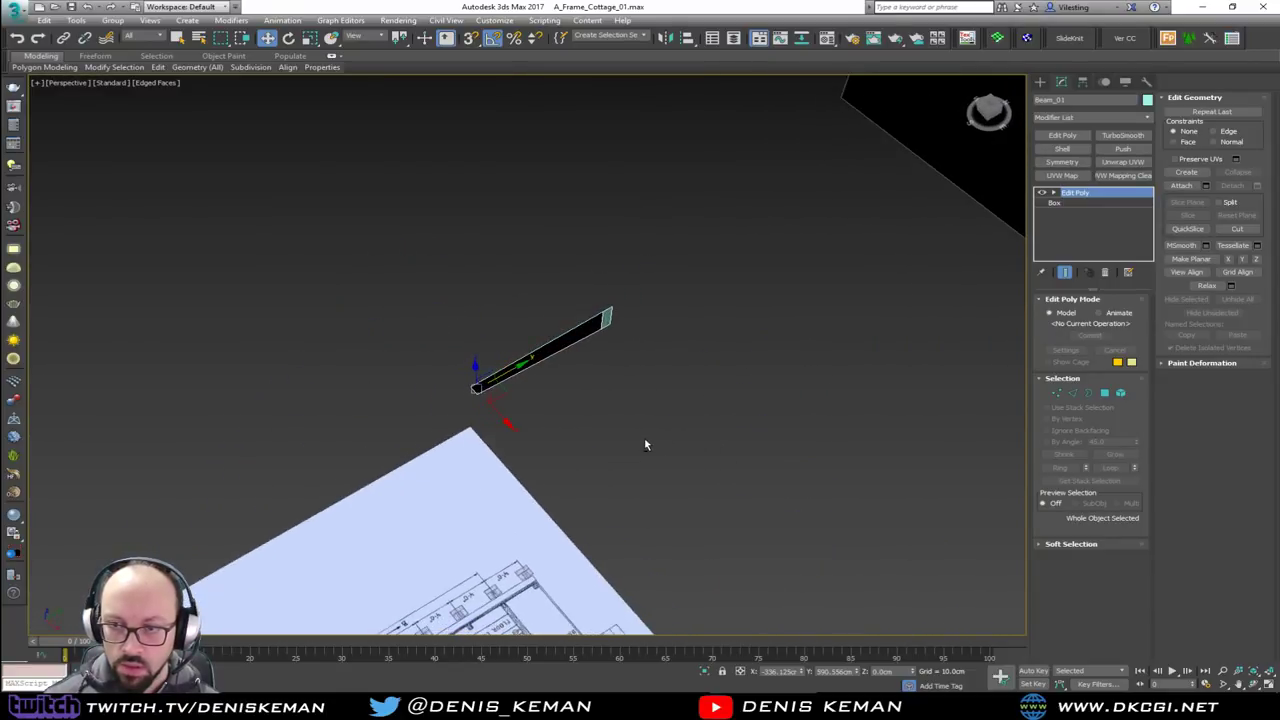
{"action": "key", "text": "alt+w"}
{"action": "key", "text": "alt+w"}
{"action": "scroll", "coordinate": [410, 210], "scroll_direction": "up", "scroll_amount": 10}
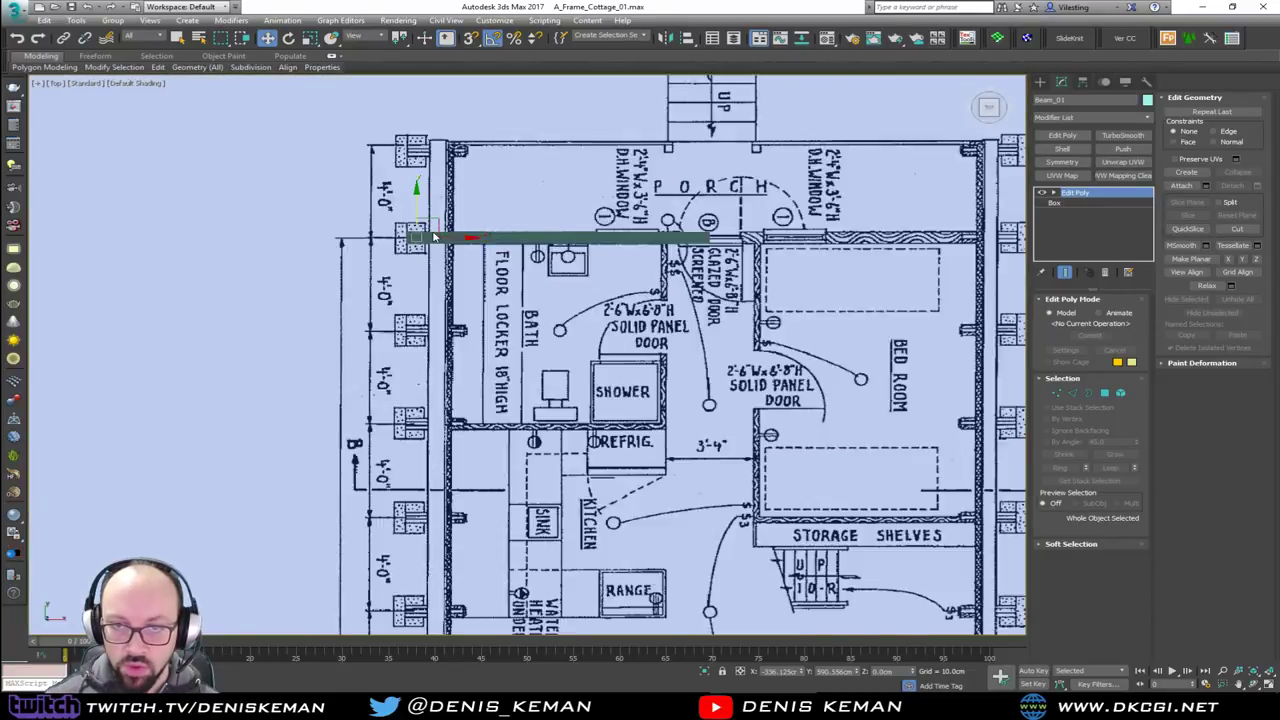
{"action": "left_click_drag", "start_coordinate": [410, 203], "coordinate": [415, 335], "text": "shift"}
{"action": "left_click_drag", "start_coordinate": [419, 333], "coordinate": [418, 338], "text": "shift"}
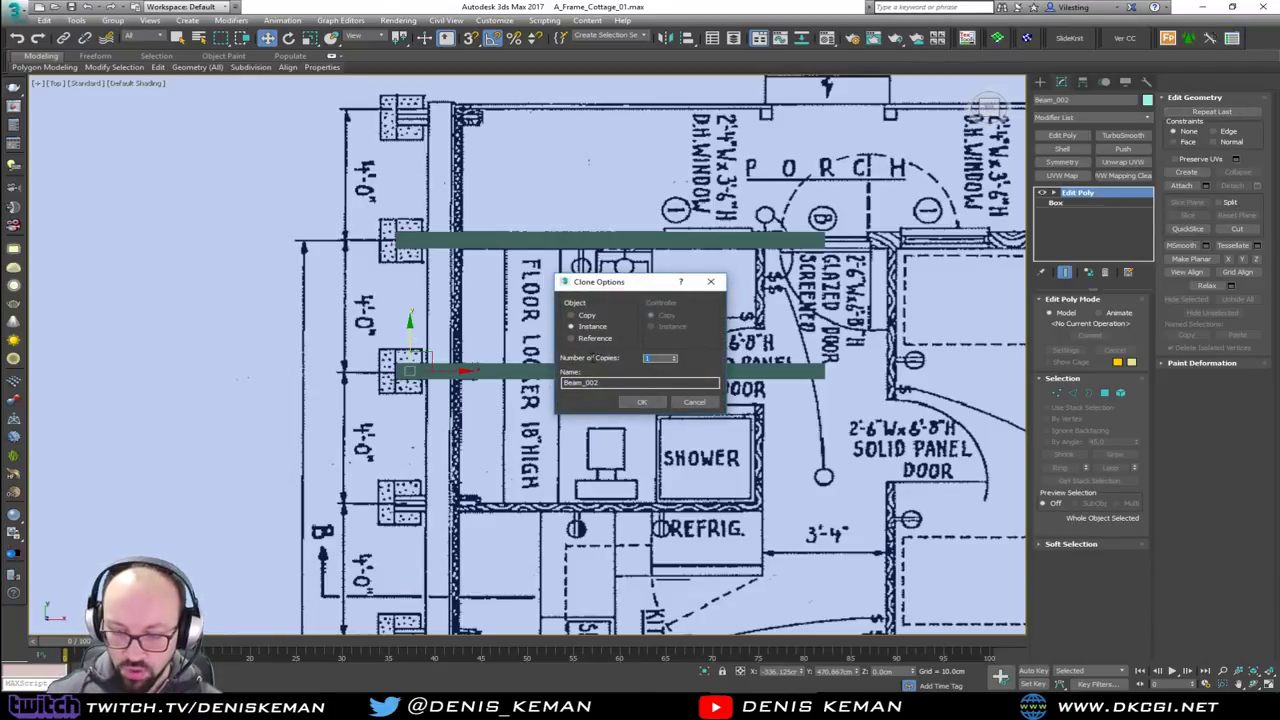
{"action": "left_click", "coordinate": [642, 402]}
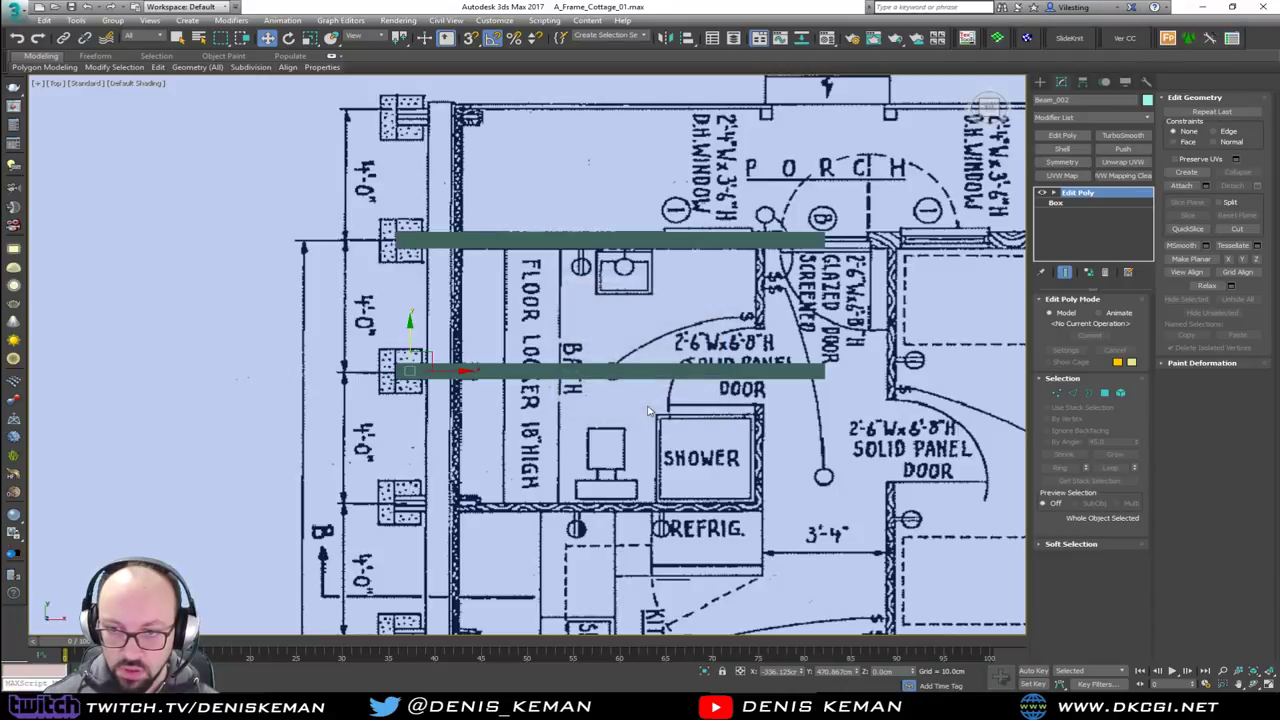
Check the alignment of the repeated beams with the footings along the whole length of the floor plan
{"action": "scroll", "coordinate": [514, 165], "scroll_direction": "down", "scroll_amount": 8}
{"action": "middle_click_drag", "start_coordinate": [542, 398], "coordinate": [540, 318]}
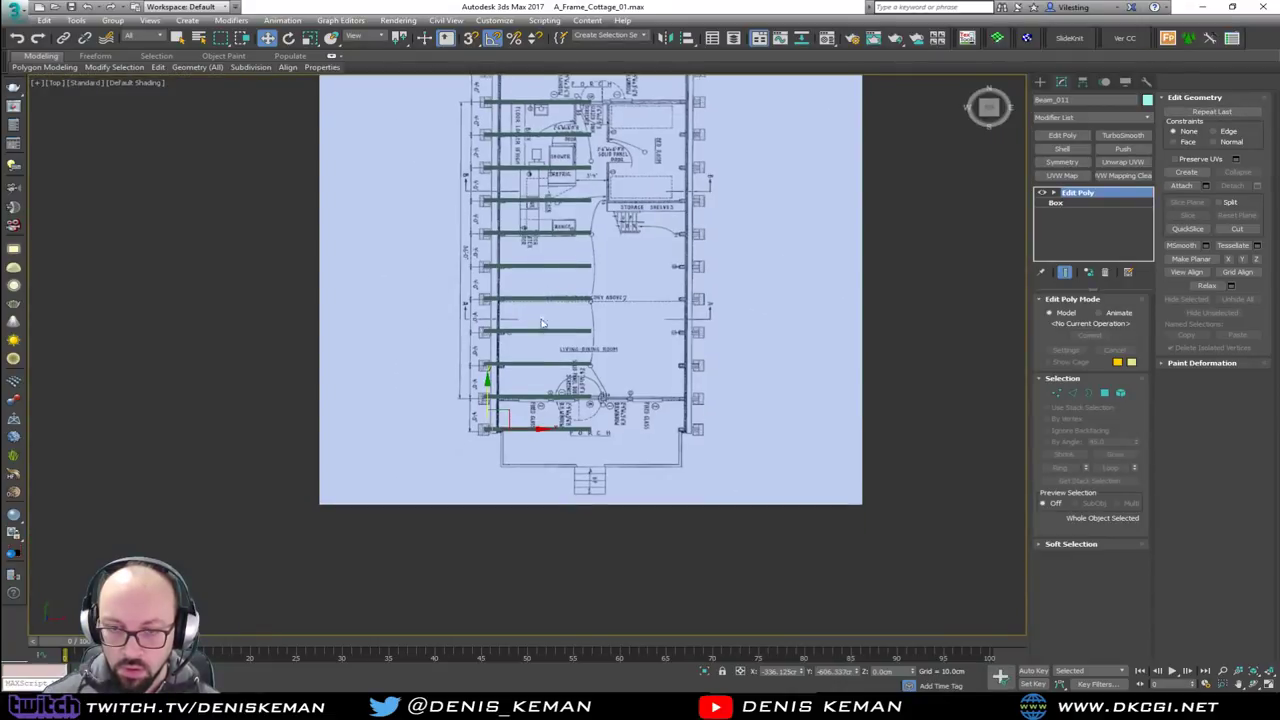
{"action": "scroll", "coordinate": [519, 392], "scroll_direction": "up", "scroll_amount": 2}
{"action": "scroll", "coordinate": [522, 414], "scroll_direction": "up", "scroll_amount": 4}
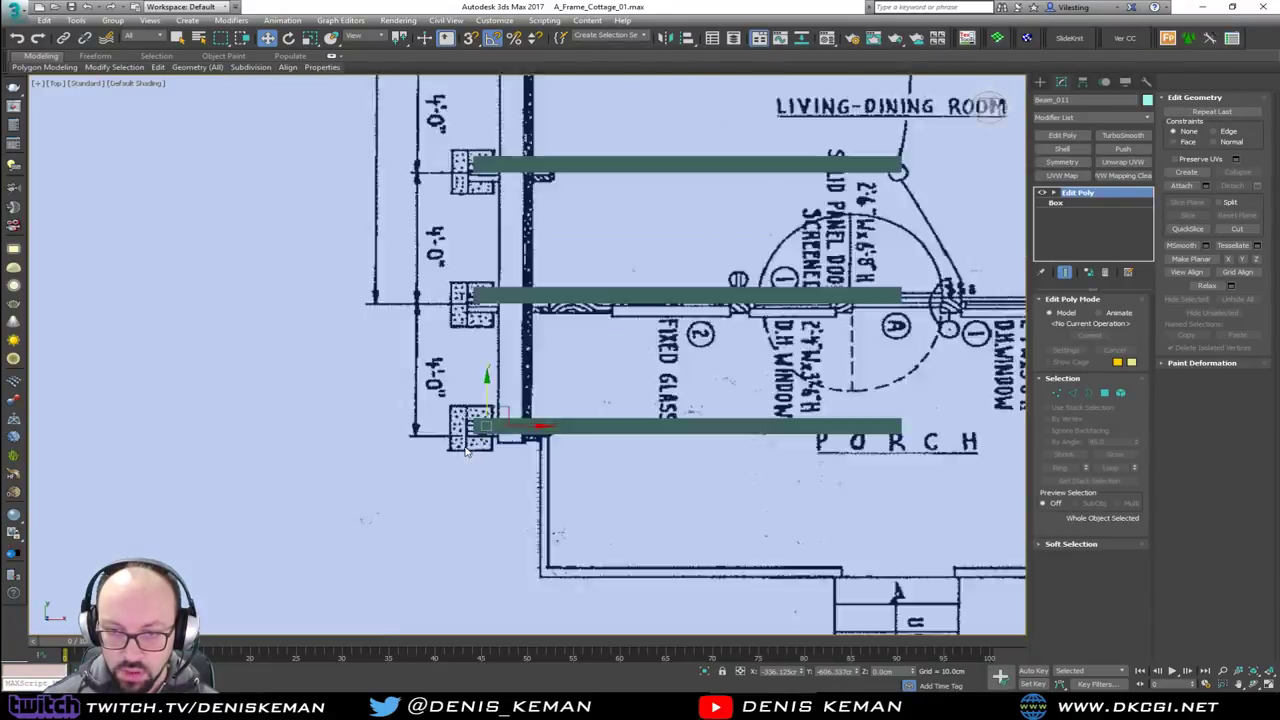
{"action": "scroll", "coordinate": [495, 396], "scroll_direction": "up", "scroll_amount": 2}
{"action": "scroll", "coordinate": [500, 362], "scroll_direction": "down", "scroll_amount": 5}
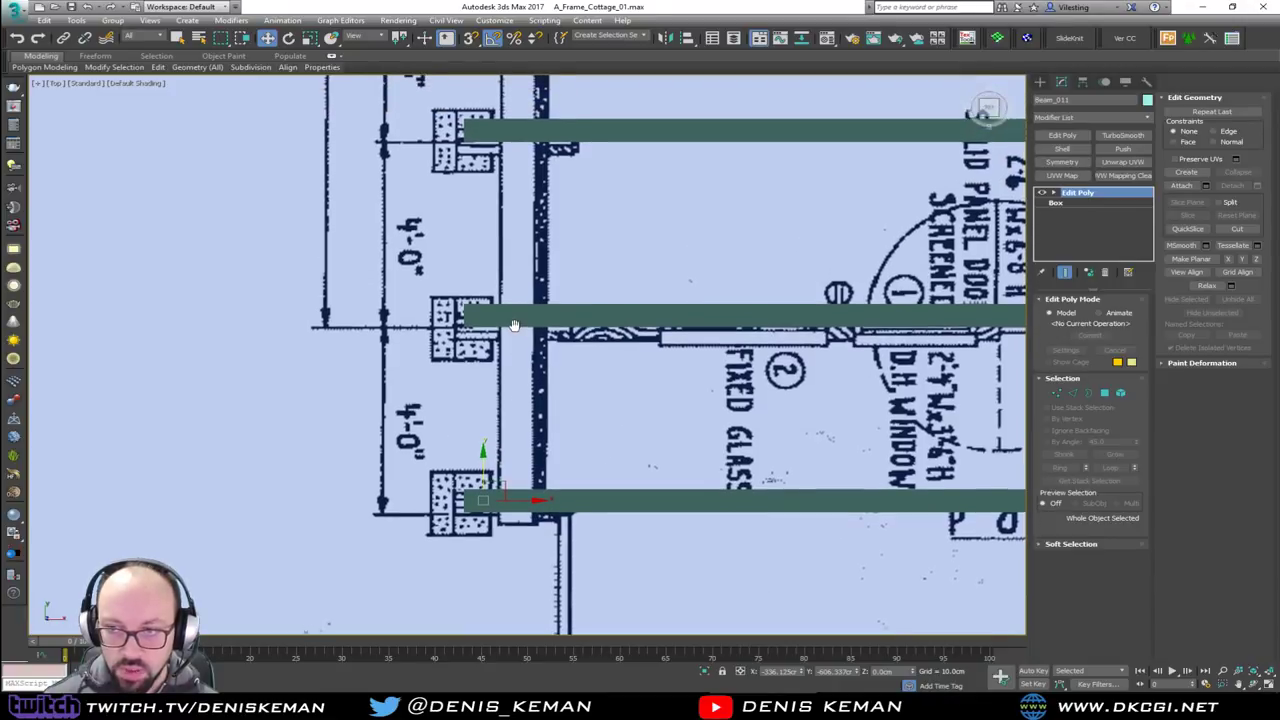
{"action": "middle_click_drag", "start_coordinate": [491, 203], "coordinate": [488, 425]}
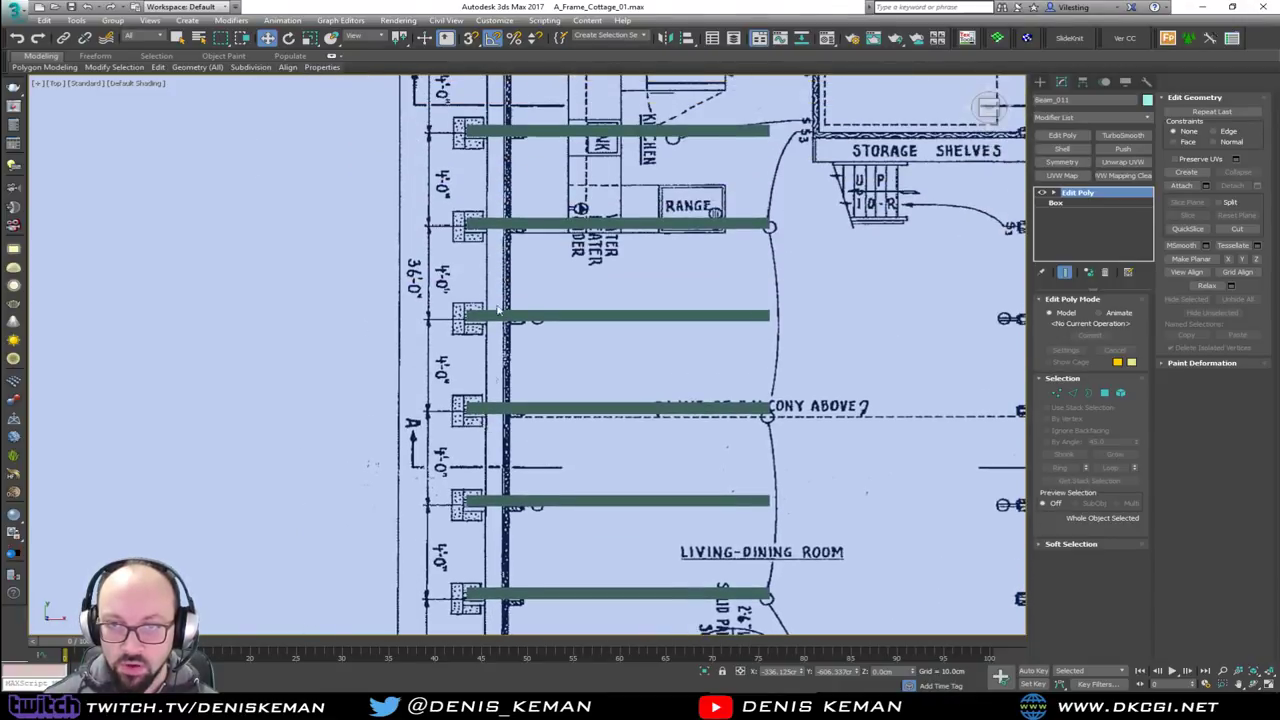
{"action": "middle_click_drag", "start_coordinate": [496, 173], "coordinate": [499, 349]}
{"action": "scroll", "coordinate": [500, 346], "scroll_direction": "down", "scroll_amount": 2}
{"action": "middle_click_drag", "start_coordinate": [515, 208], "coordinate": [510, 338]}
{"action": "scroll", "coordinate": [510, 338], "scroll_direction": "down", "scroll_amount": 2}
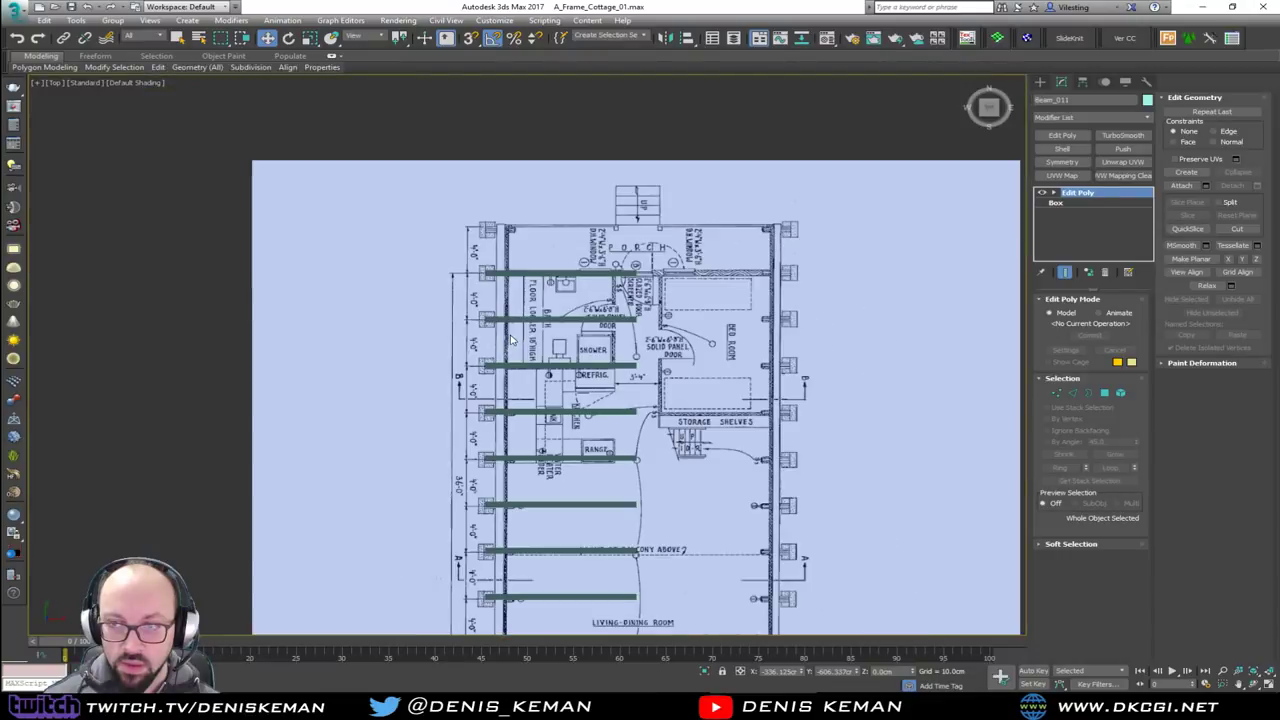
Clear the selection and inspect the row of repeated beams in perspective against the elevation blueprint
{"action": "left_click", "coordinate": [886, 275]}
{"action": "scroll", "coordinate": [886, 275], "scroll_direction": "down", "scroll_amount": 2}
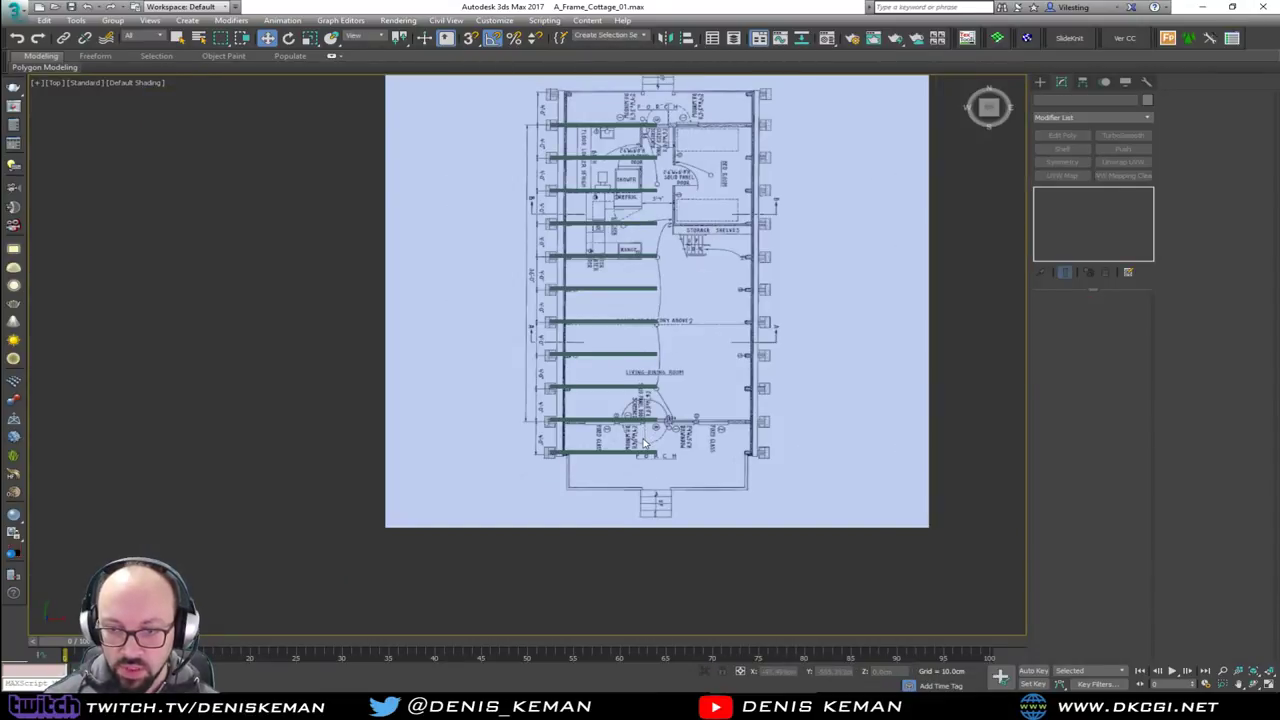
{"action": "scroll", "coordinate": [645, 444], "scroll_direction": "up", "scroll_amount": 4}
{"action": "key", "text": "alt+w"}
{"action": "left_click", "coordinate": [800, 471]}
{"action": "key", "text": "alt+w"}
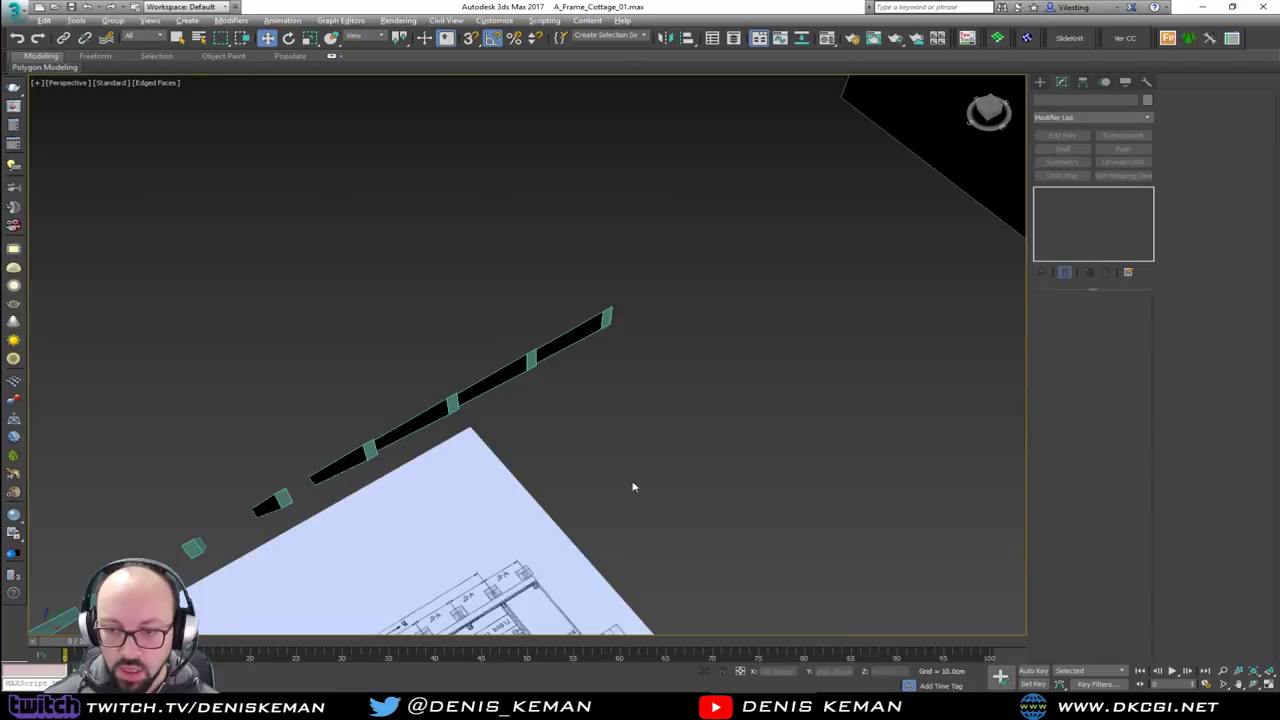
{"action": "scroll", "coordinate": [709, 326], "scroll_direction": "down", "scroll_amount": 3}
{"action": "middle_click_drag", "start_coordinate": [632, 487], "coordinate": [718, 295]}
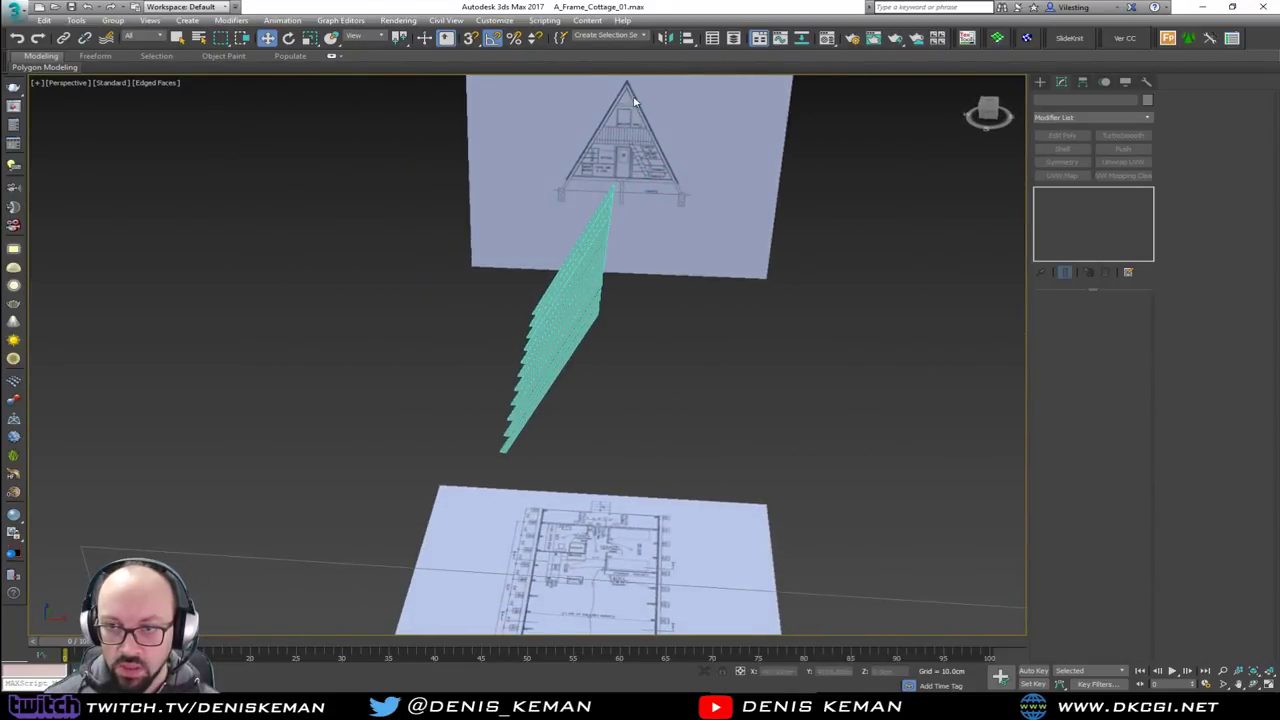
{"action": "middle_click_drag", "start_coordinate": [627, 325], "coordinate": [150, 226], "text": "alt"}
Select Beam_01 at the end of the row and apply a Chamfer modifier to the instanced beams
{"action": "left_click", "coordinate": [622, 370]}
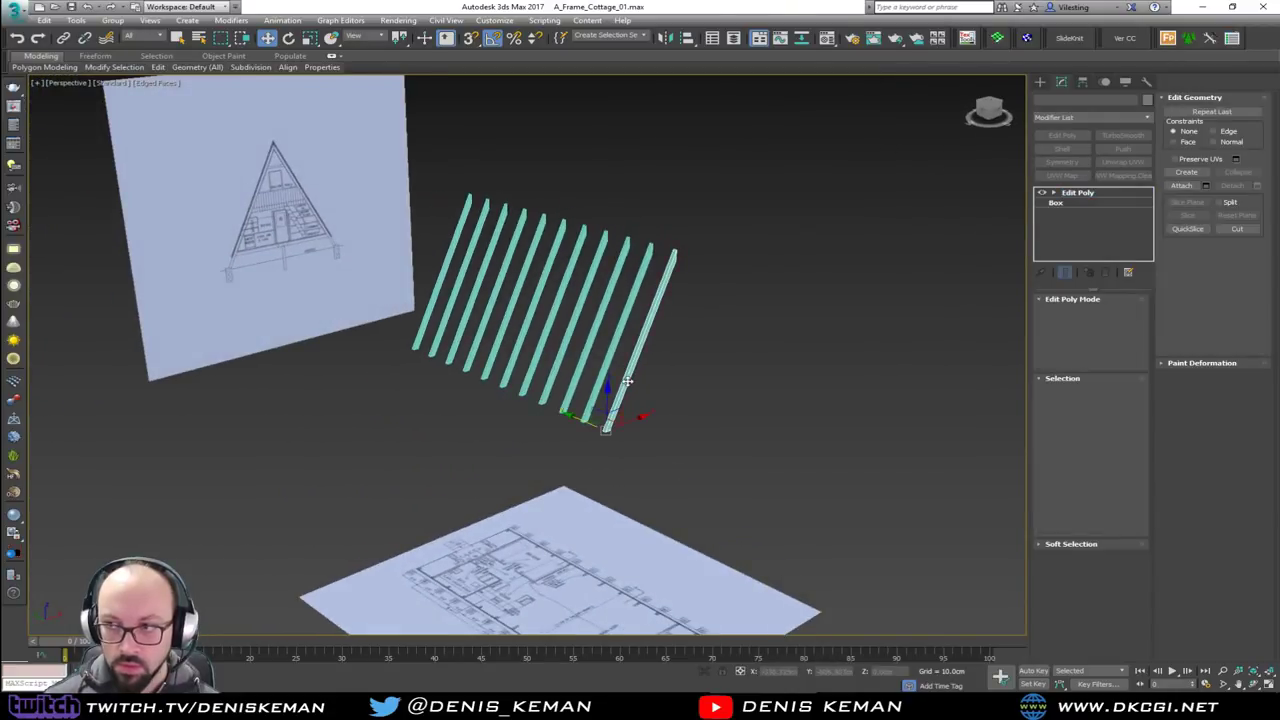
{"action": "key", "text": "z"}
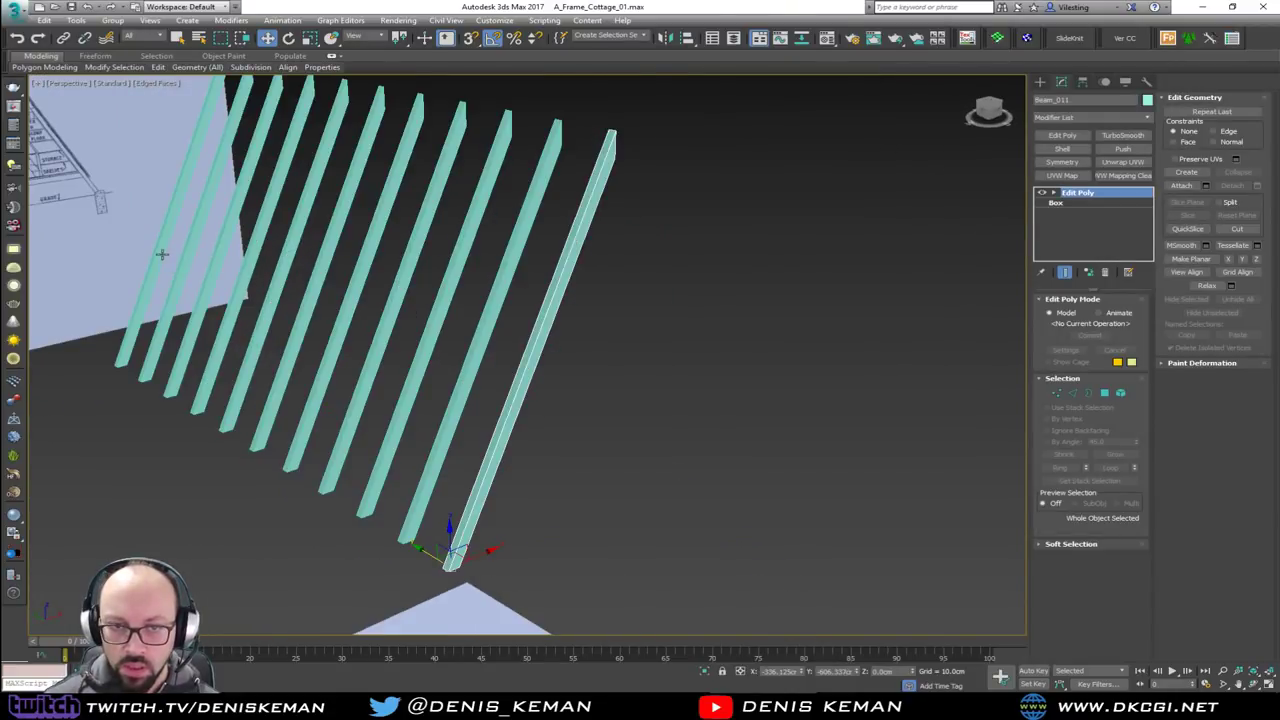
{"action": "middle_click_drag", "start_coordinate": [161, 254], "coordinate": [395, 292], "text": "alt"}
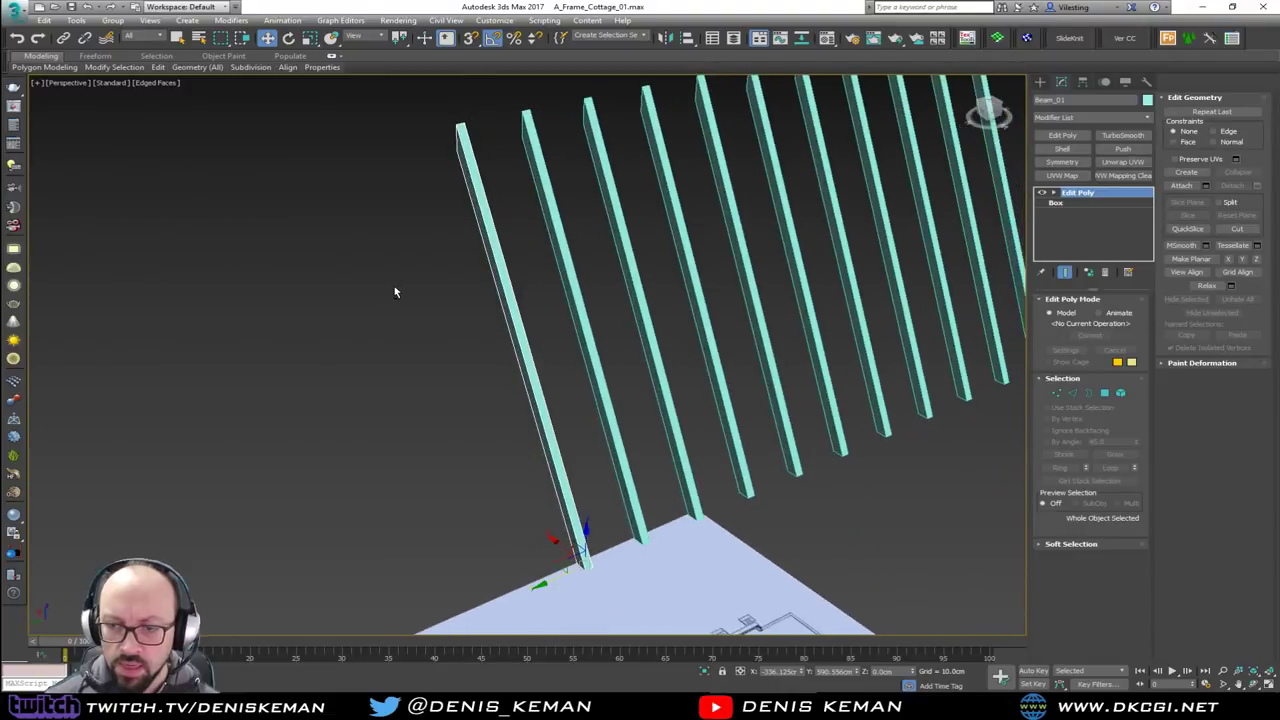
{"action": "left_click", "coordinate": [1070, 117]}
{"action": "key", "text": "c"}
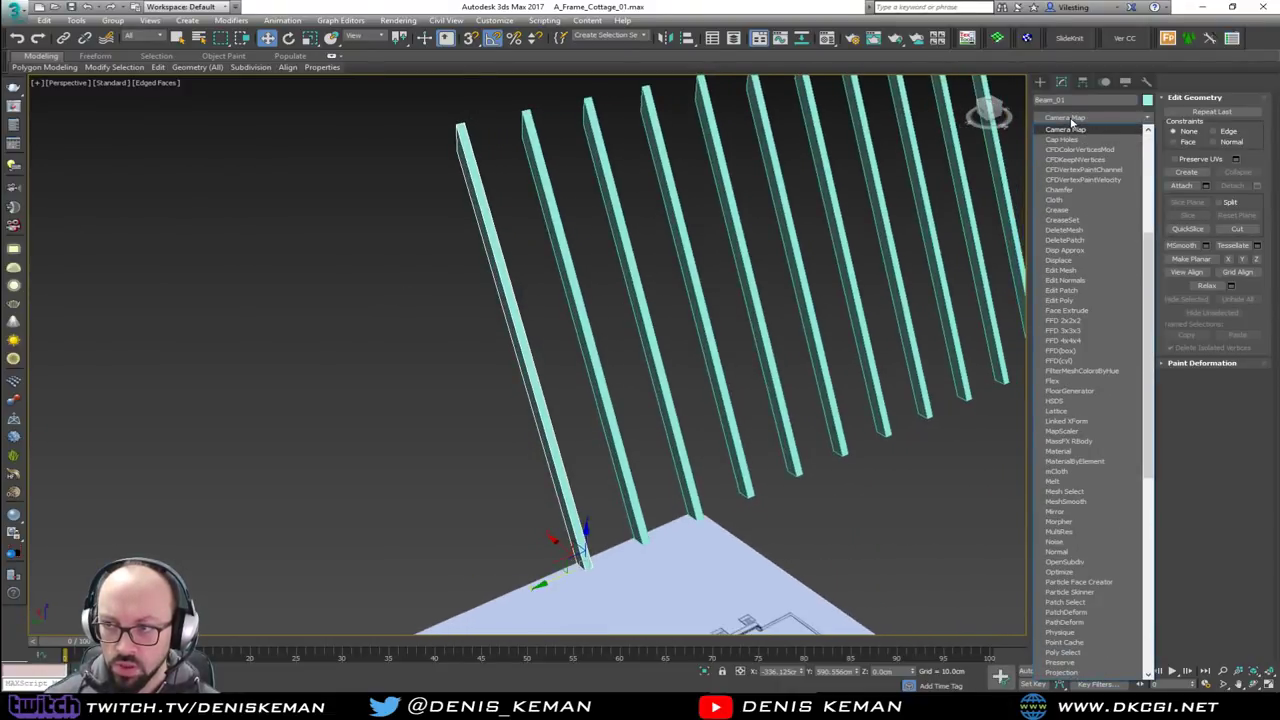
{"action": "left_click", "coordinate": [1058, 189]}
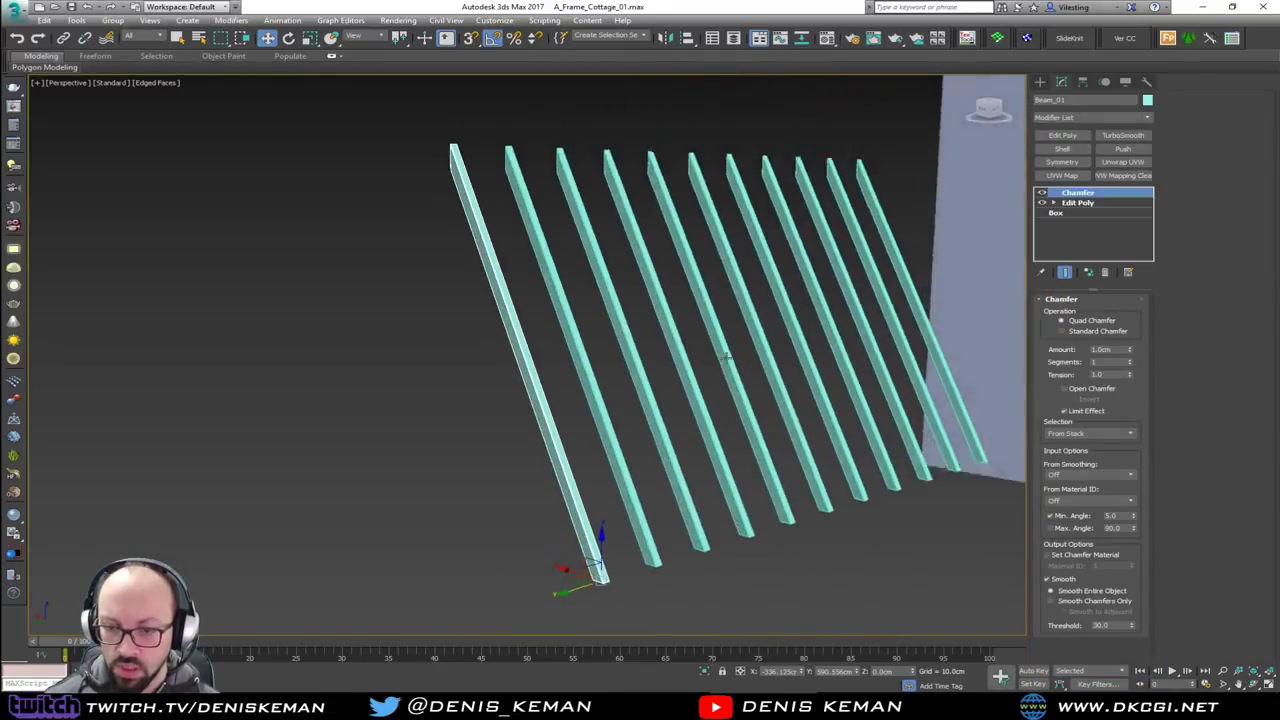
Try a chamfer amount of 0.5 cm on the beam's edges and set it back to 1 cm
{"action": "scroll", "coordinate": [606, 440], "scroll_direction": "up", "scroll_amount": 6}
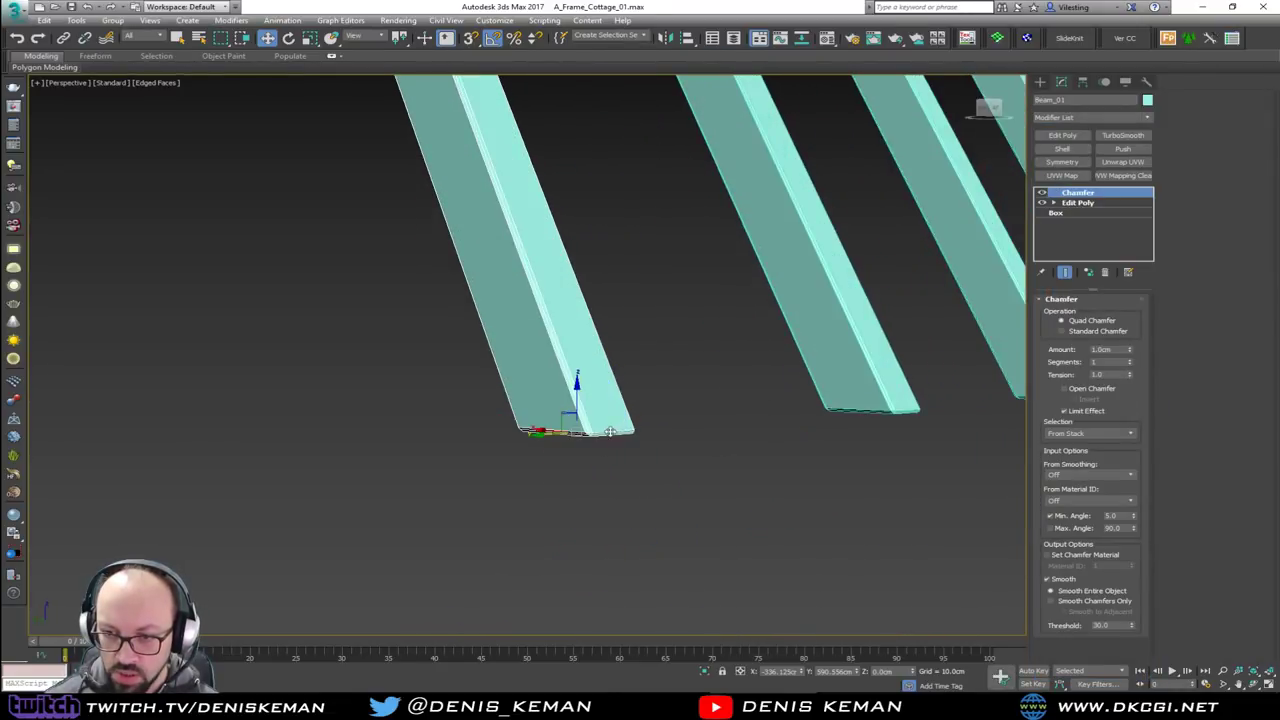
{"action": "scroll", "coordinate": [605, 436], "scroll_direction": "up", "scroll_amount": 2}
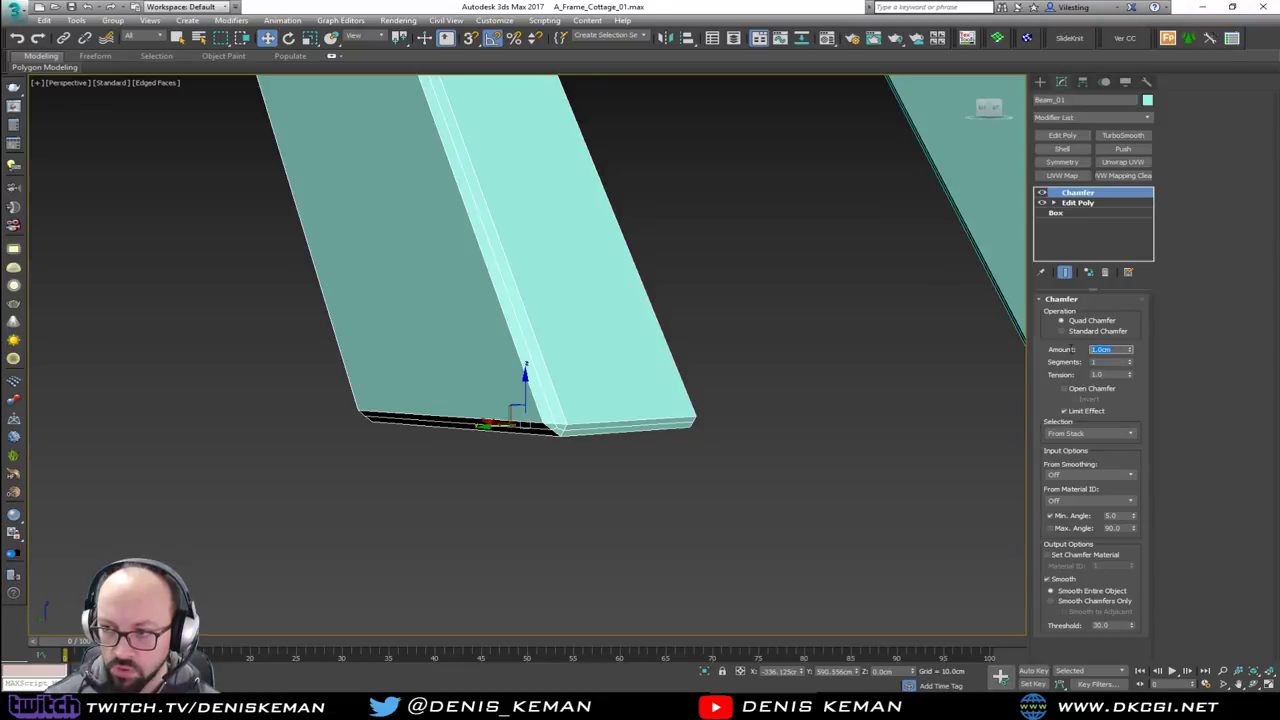
{"action": "key", "text": "Return"}
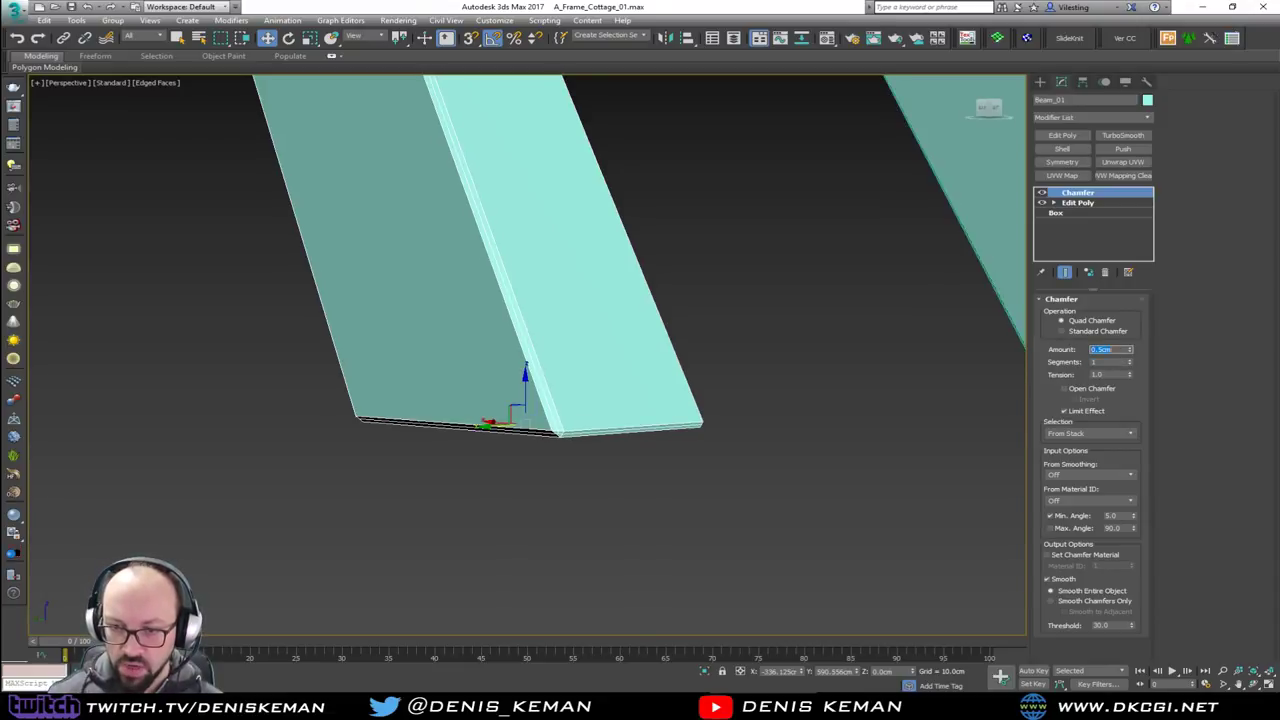
{"action": "type", "text": "1"}
{"action": "key", "text": "Return"}
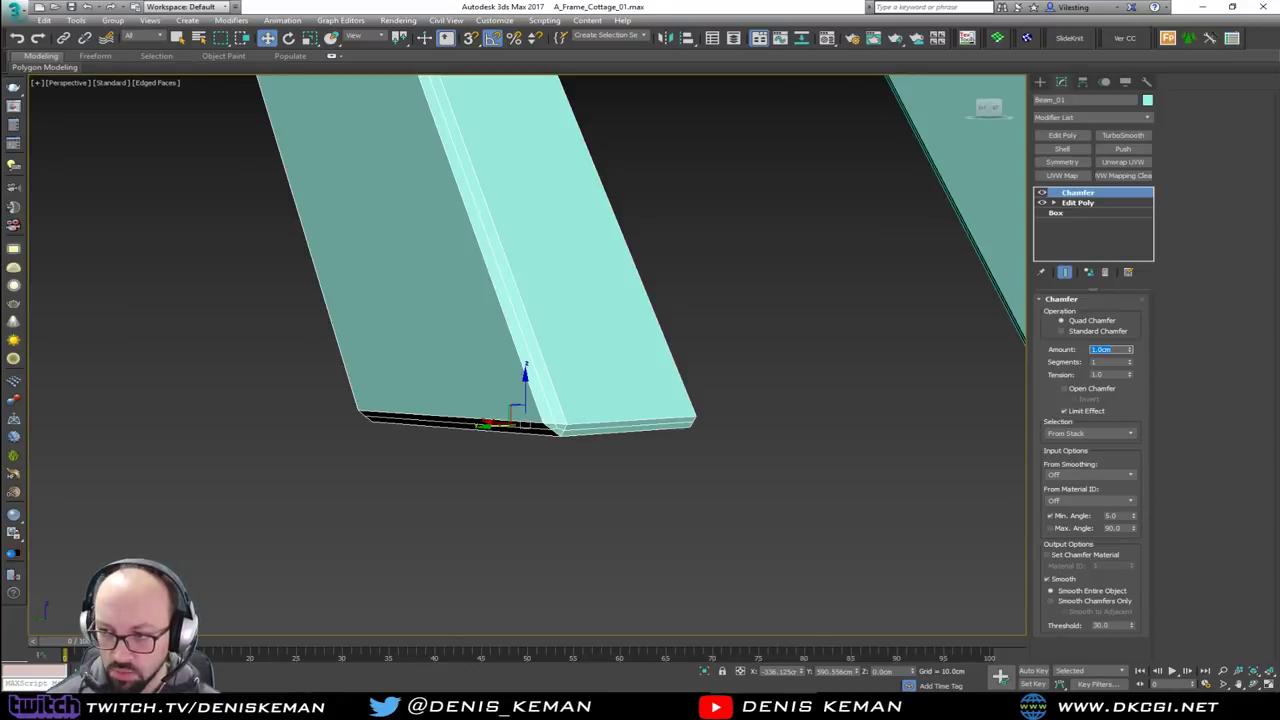
Set the chamfer tension to 0.5 and clear the beam selection
{"action": "key", "text": "Tab"}
{"action": "key", "text": "Tab"}
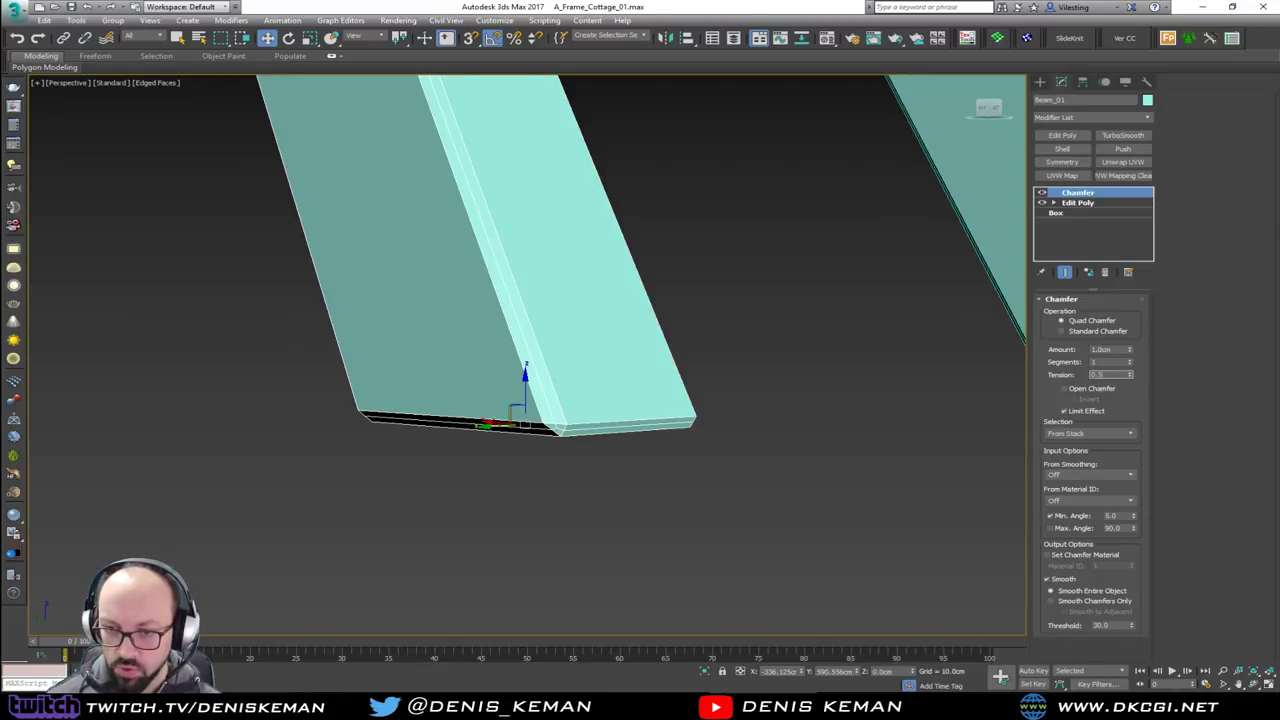
{"action": "type", "text": "0.5"}
{"action": "key", "text": "Return"}
{"action": "left_click", "coordinate": [816, 346]}
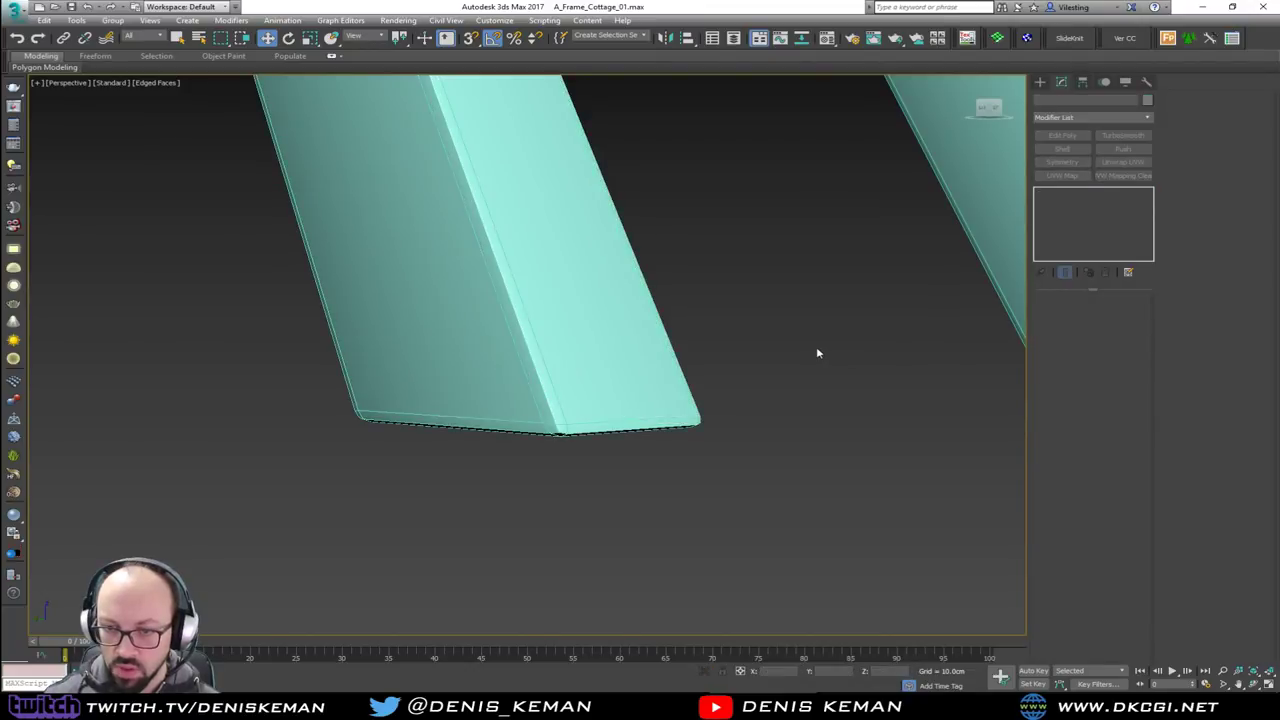
Select all the instanced beams and make them unique with respect to each other
{"action": "scroll", "coordinate": [659, 419], "scroll_direction": "down", "scroll_amount": 6}
{"action": "middle_click_drag", "start_coordinate": [659, 419], "coordinate": [438, 448], "text": "alt"}
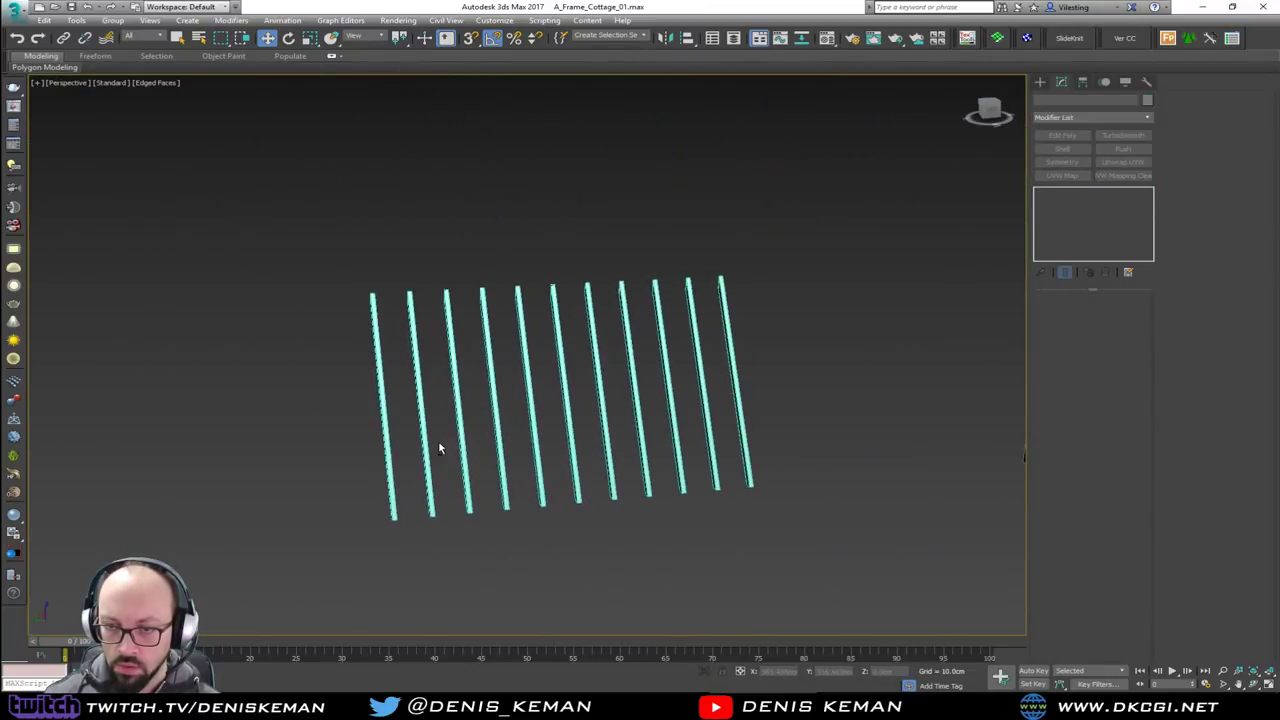
{"action": "left_click", "coordinate": [463, 382]}
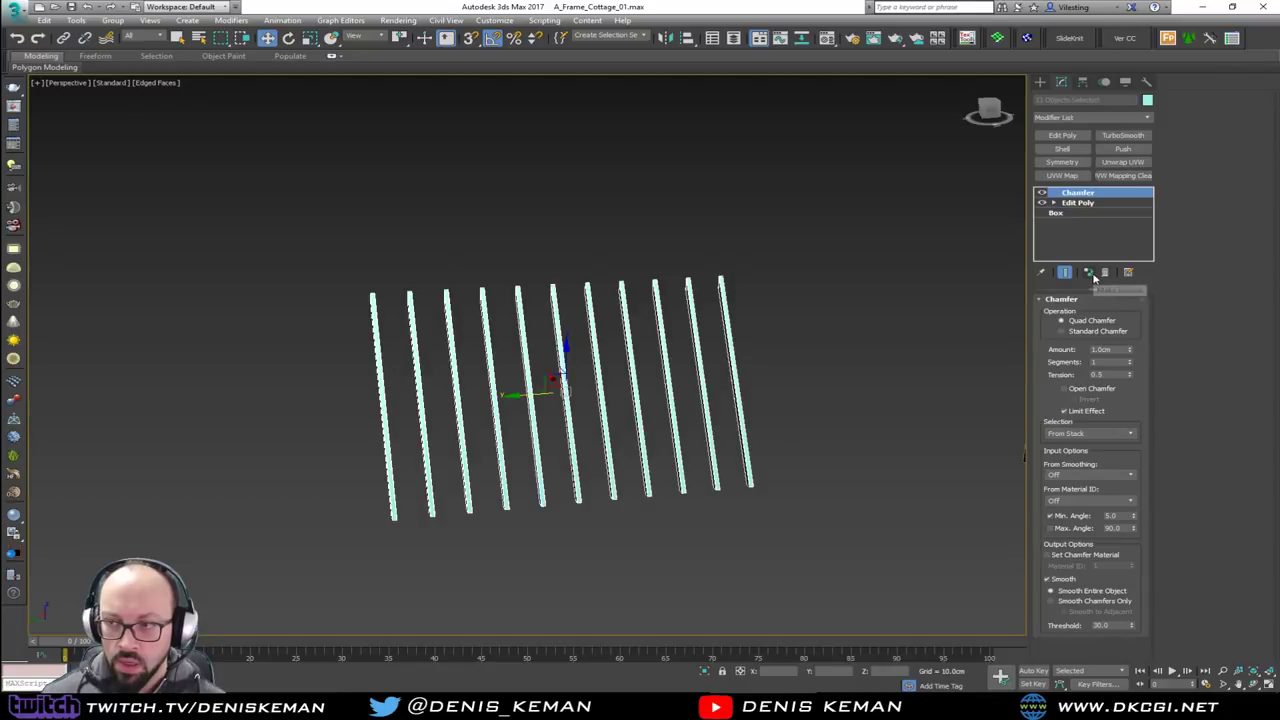
{"action": "left_click", "coordinate": [1088, 272]}
{"action": "left_click", "coordinate": [689, 394]}
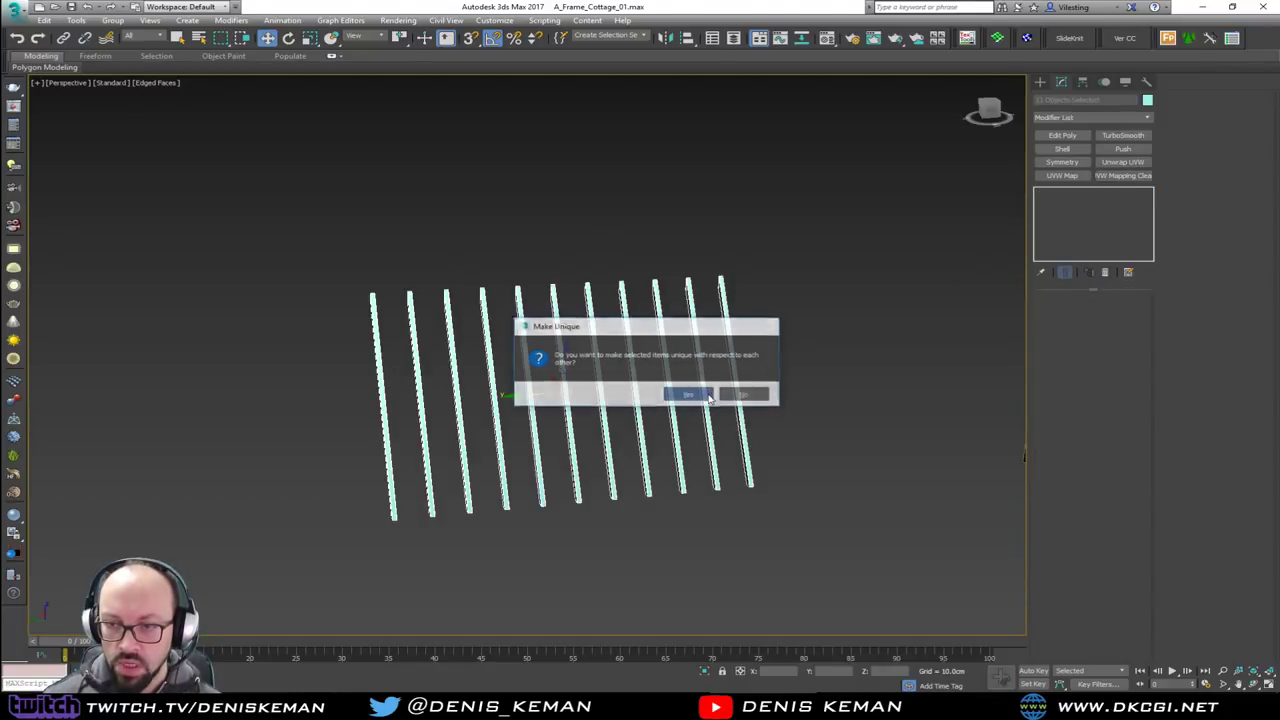
{"action": "scroll", "coordinate": [648, 352], "scroll_direction": "down", "scroll_amount": 5}
{"action": "scroll", "coordinate": [647, 352], "scroll_direction": "up", "scroll_amount": 7}
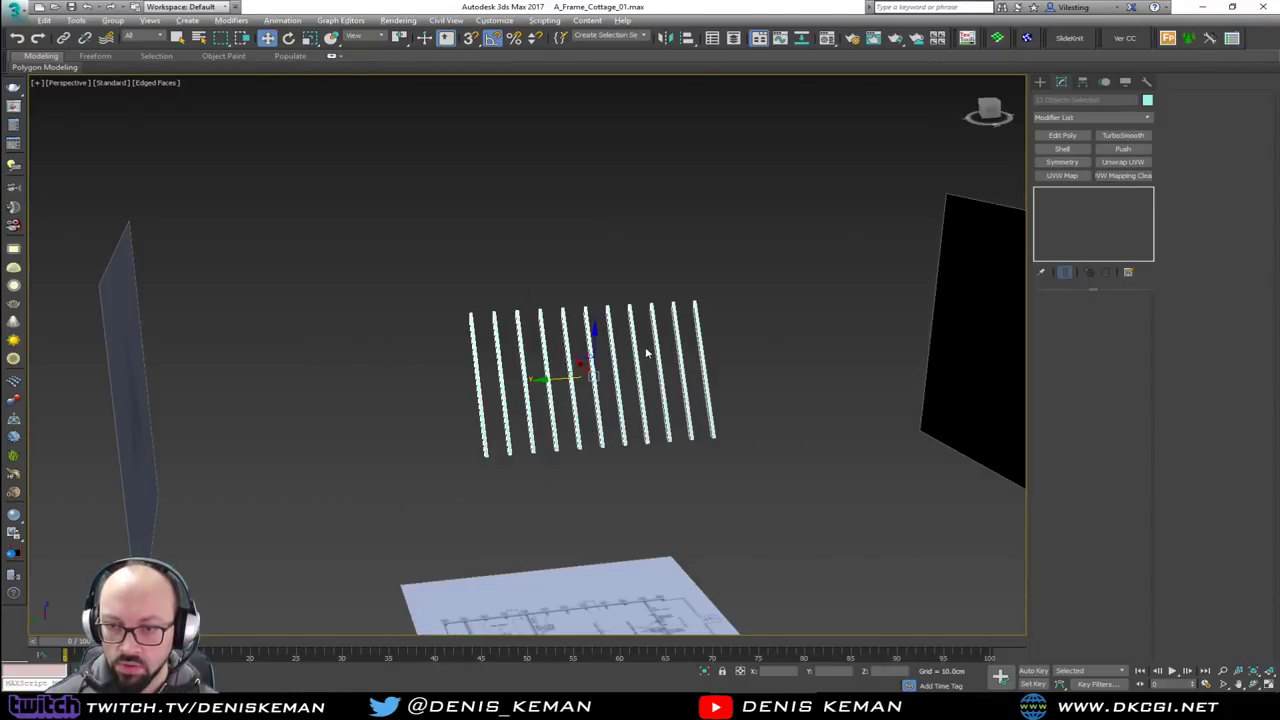
Add an Edit Poly modifier to Beam_01 and attach all the other beams, Beam_002 through Beam_011, to it
{"action": "left_click", "coordinate": [168, 340]}
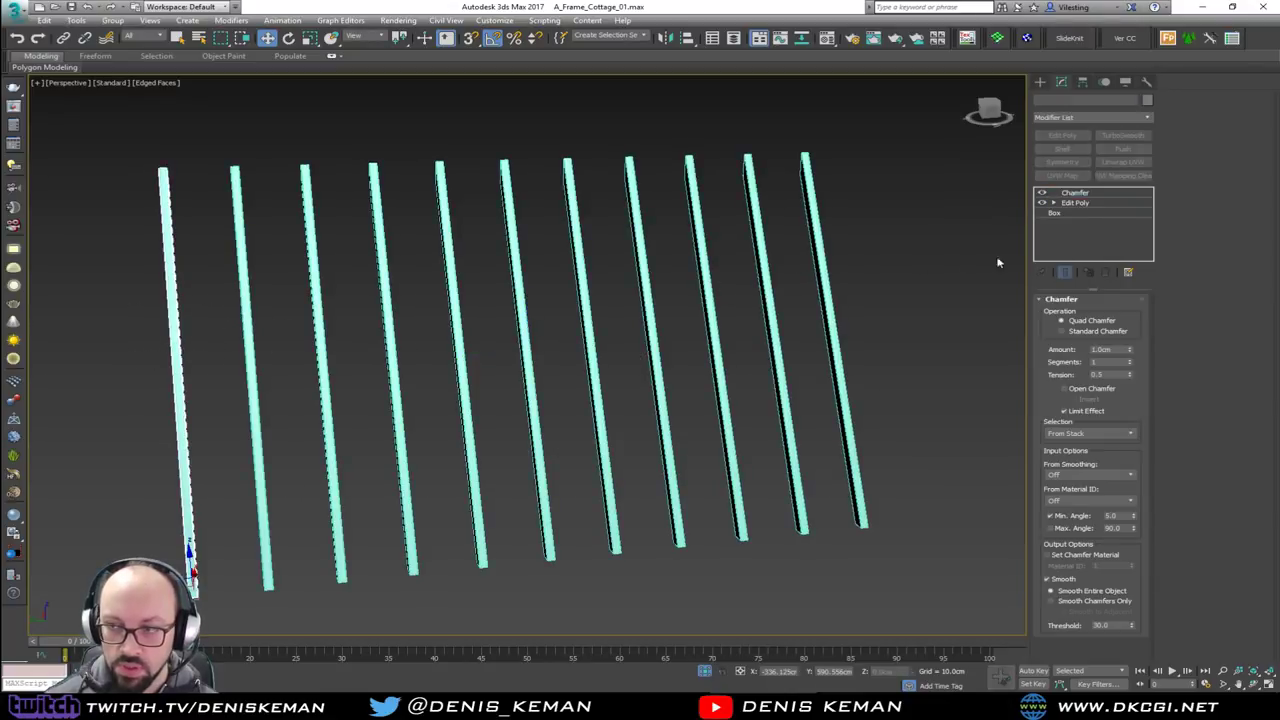
{"action": "left_click", "coordinate": [1062, 135]}
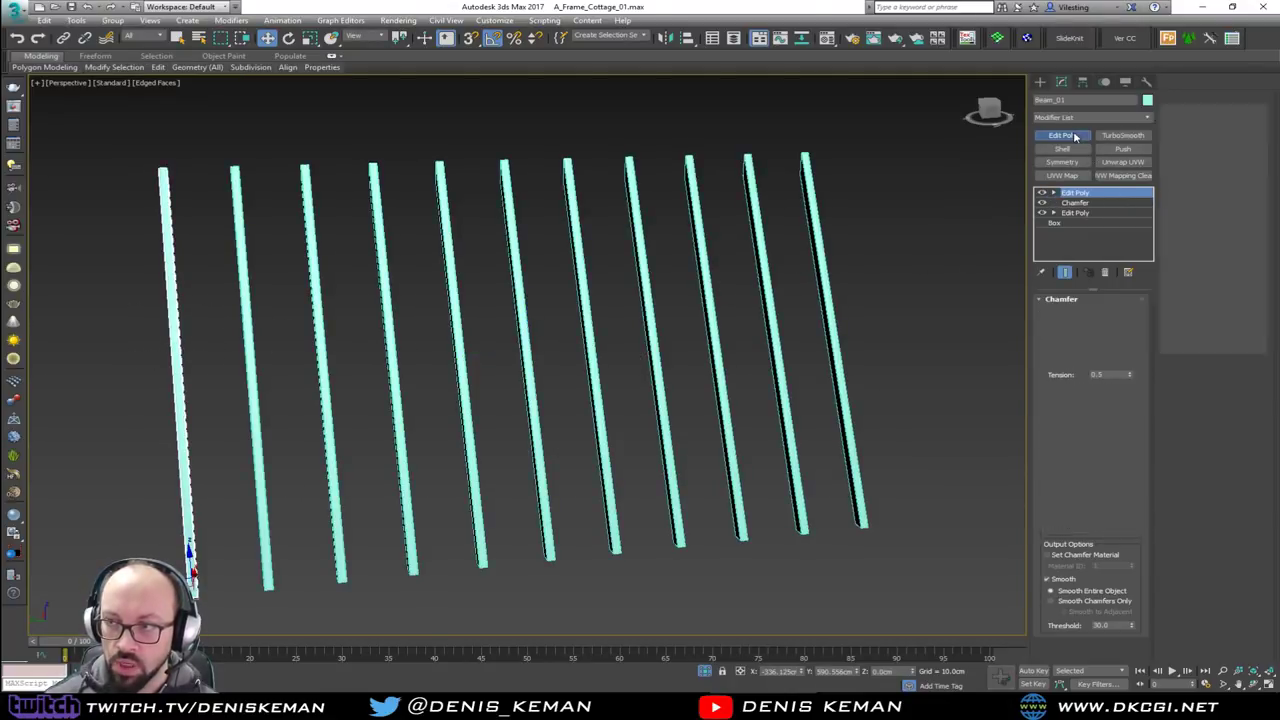
{"action": "left_click", "coordinate": [1206, 187]}
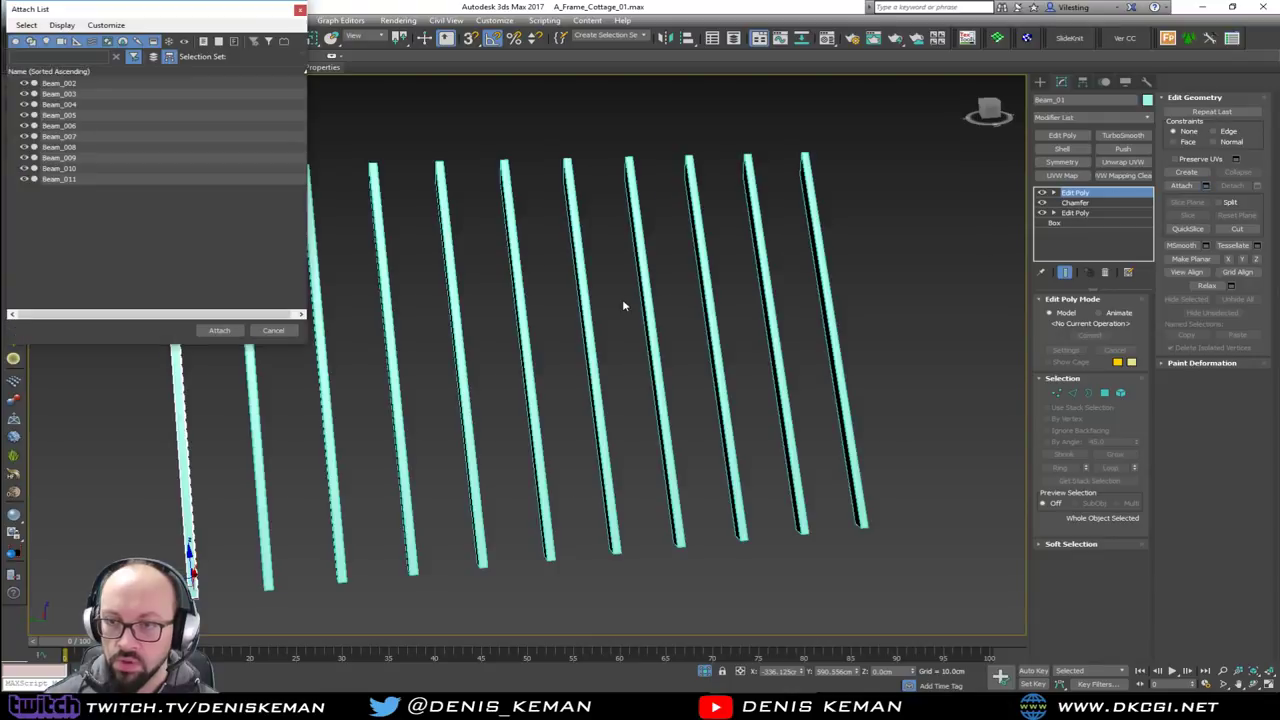
{"action": "key", "text": "ctrl+a"}
{"action": "left_click", "coordinate": [219, 330]}
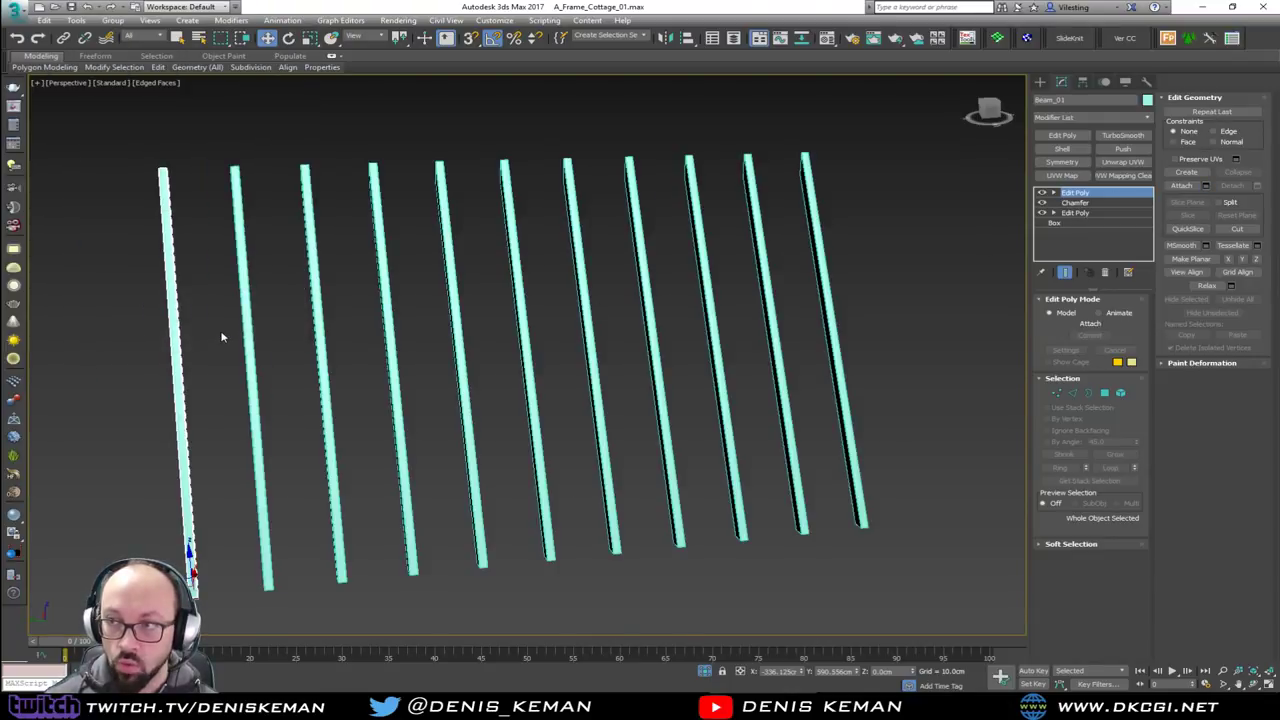
Mirror the attached beams across the X axis as a copy
{"action": "middle_click_drag", "start_coordinate": [270, 214], "coordinate": [410, 284], "text": "alt"}
{"action": "key", "text": "alt+w"}
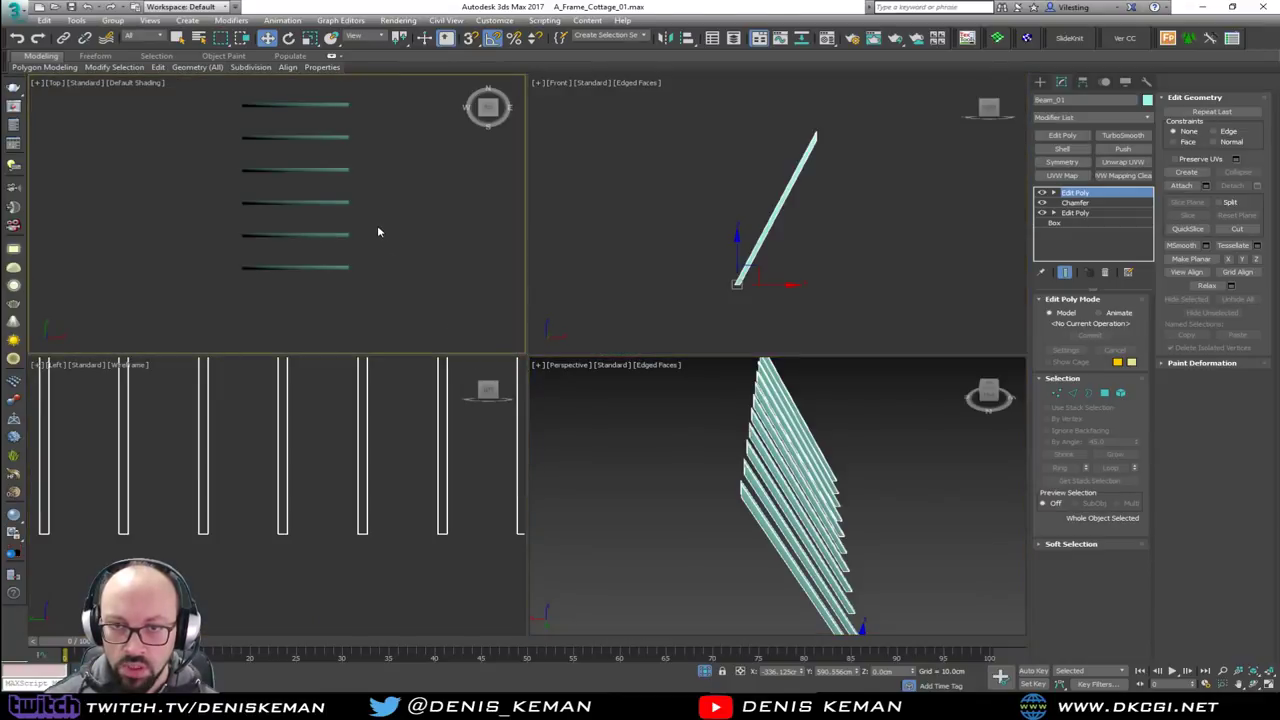
{"action": "middle_click", "coordinate": [801, 537]}
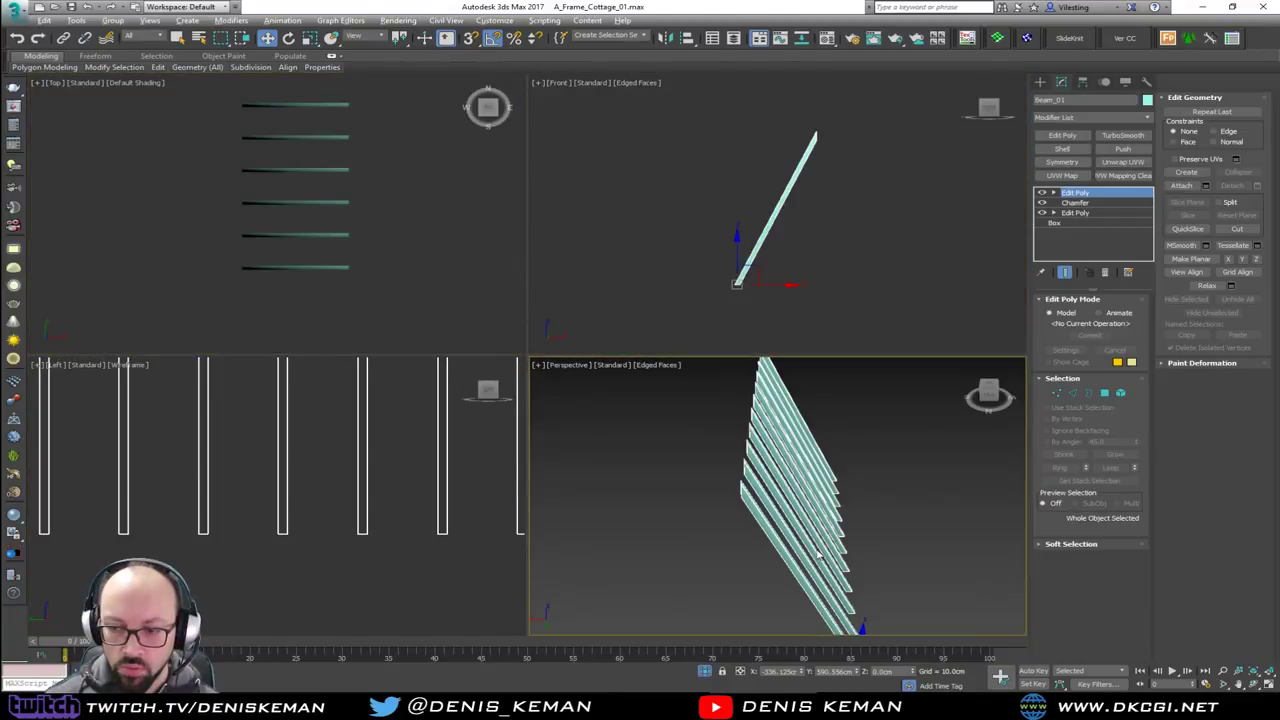
{"action": "key", "text": "alt+w"}
{"action": "middle_click_drag", "start_coordinate": [667, 545], "coordinate": [663, 428]}
{"action": "key", "text": "e"}
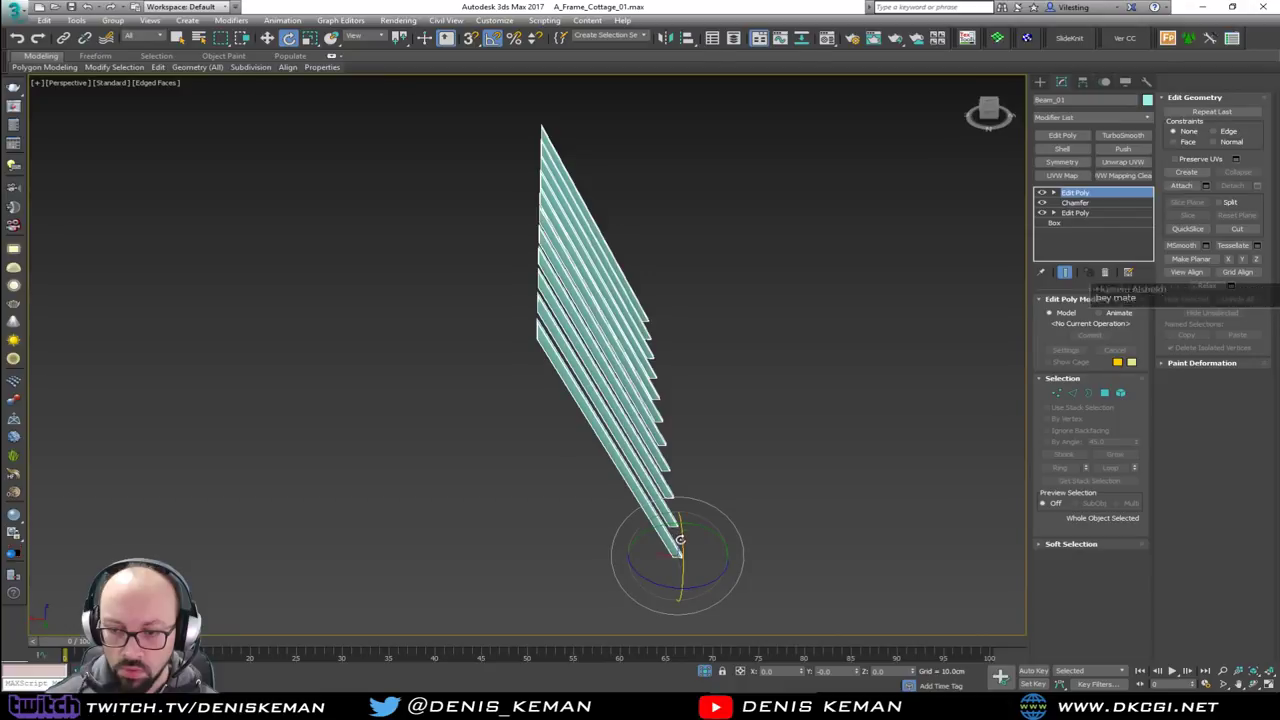
{"action": "left_click", "coordinate": [664, 40]}
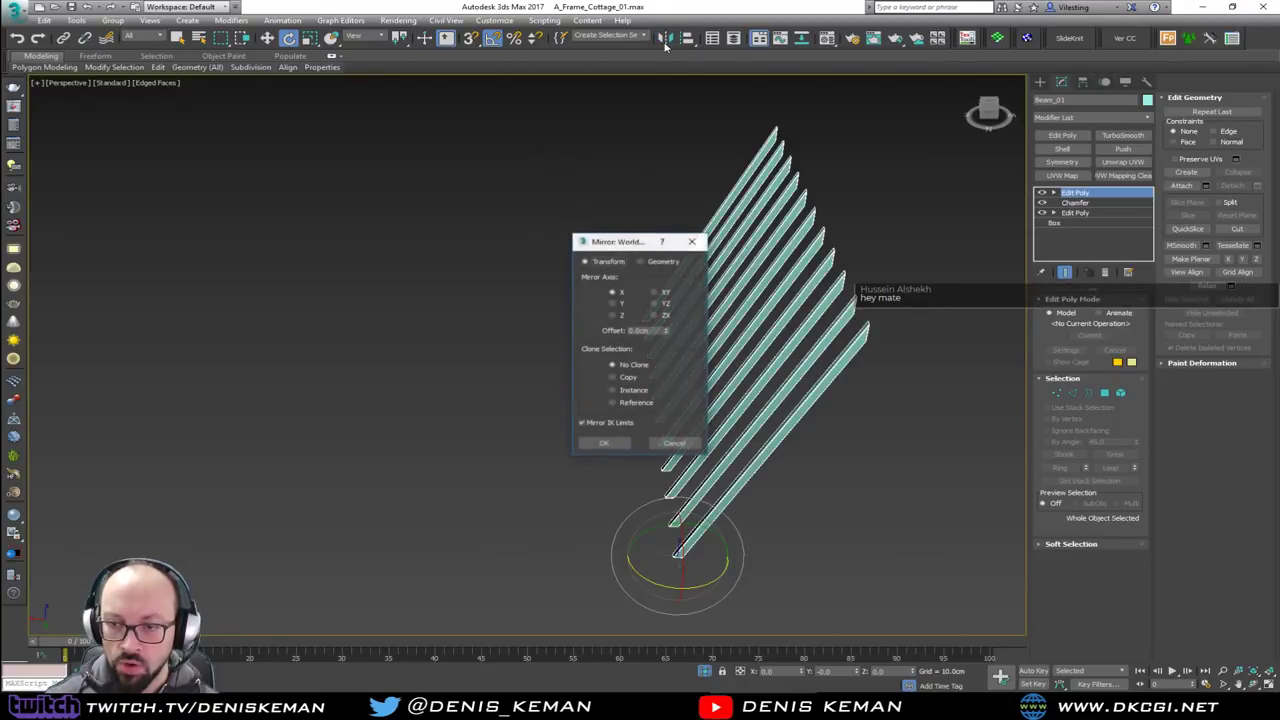
{"action": "left_click", "coordinate": [626, 378]}
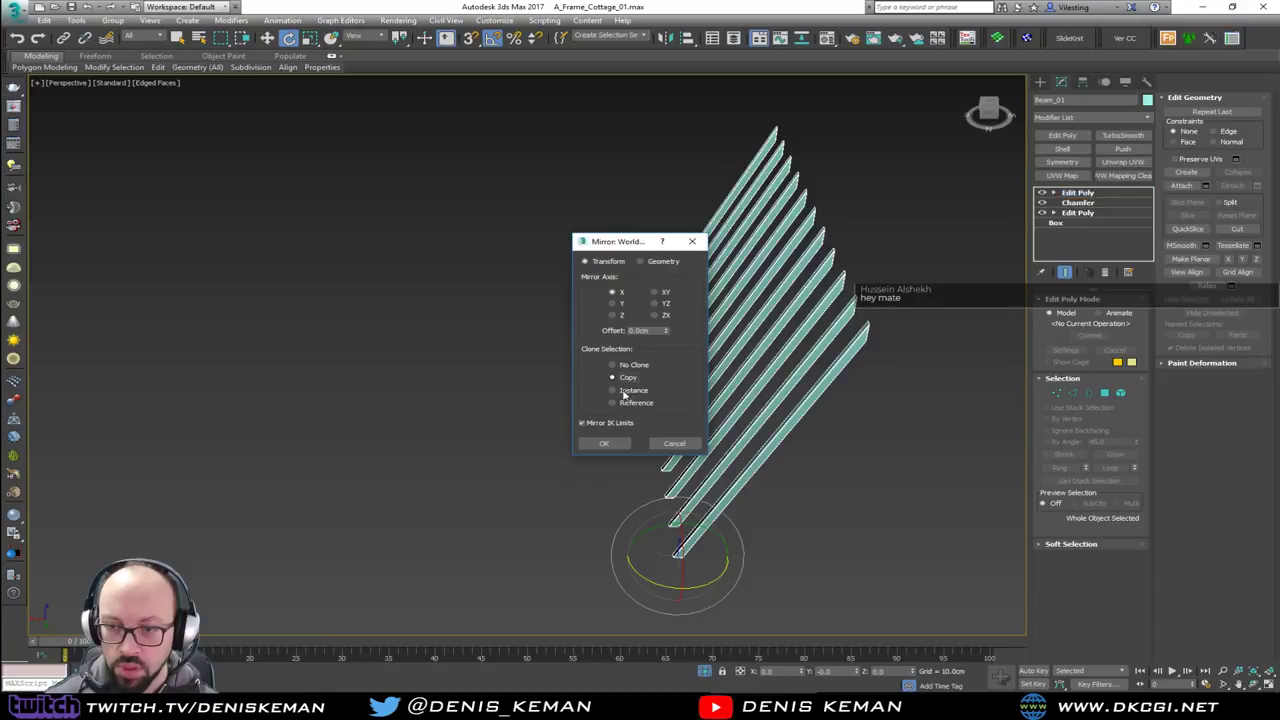
{"action": "left_click", "coordinate": [604, 444]}
Move the mirrored beams along X and snap their upper ends against the original beams at the ridge
{"action": "key", "text": "w"}
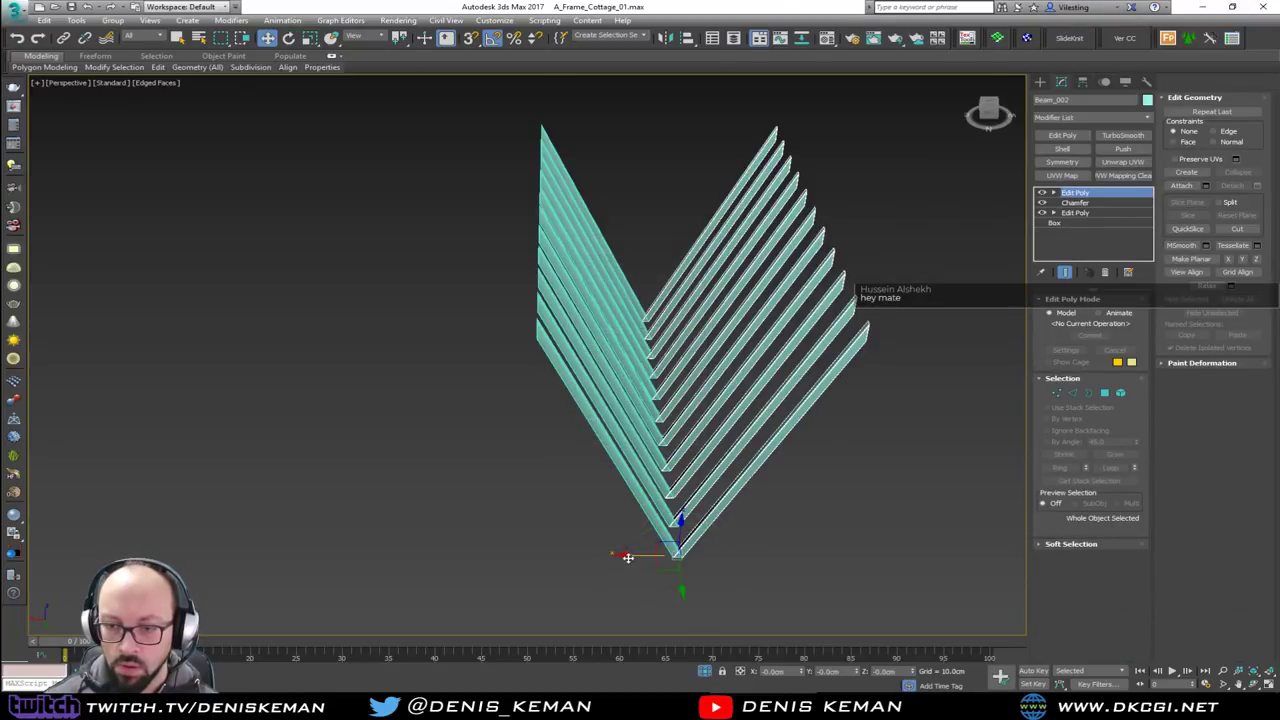
{"action": "left_click_drag", "start_coordinate": [627, 557], "coordinate": [318, 523]}
{"action": "scroll", "coordinate": [515, 346], "scroll_direction": "up", "scroll_amount": 5}
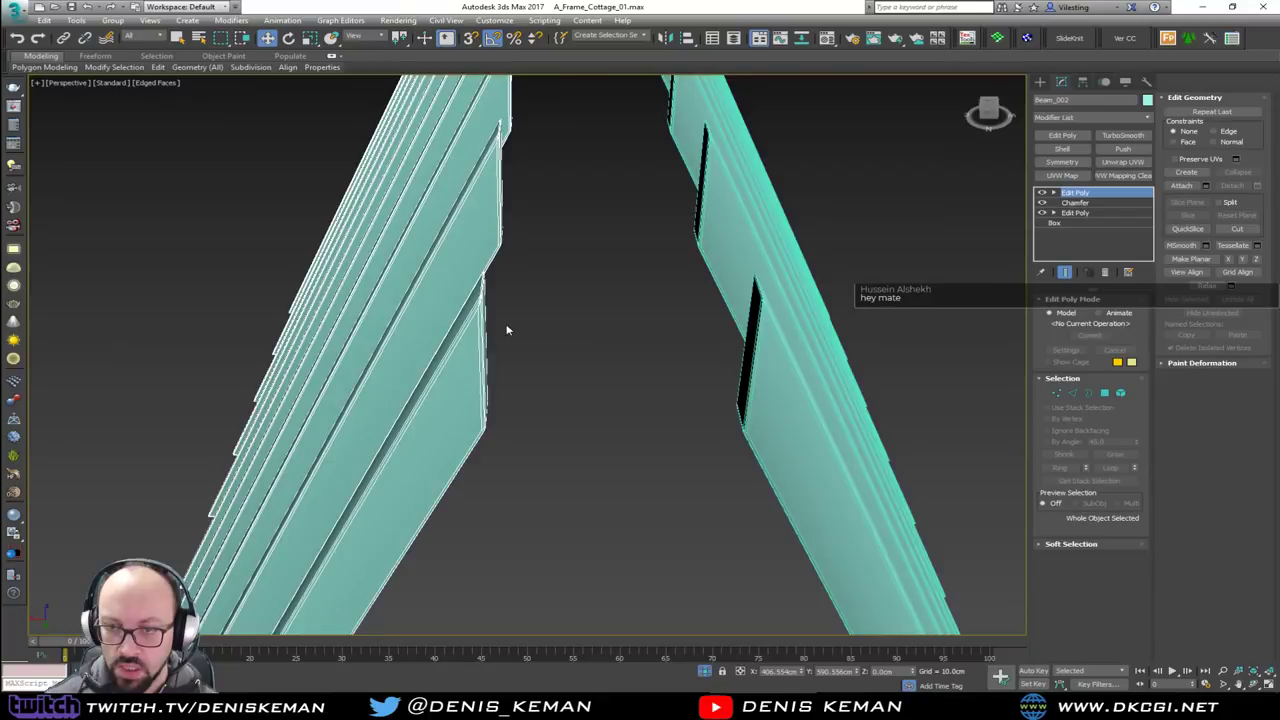
{"action": "middle_click_drag", "start_coordinate": [497, 381], "coordinate": [469, 421], "text": "alt"}
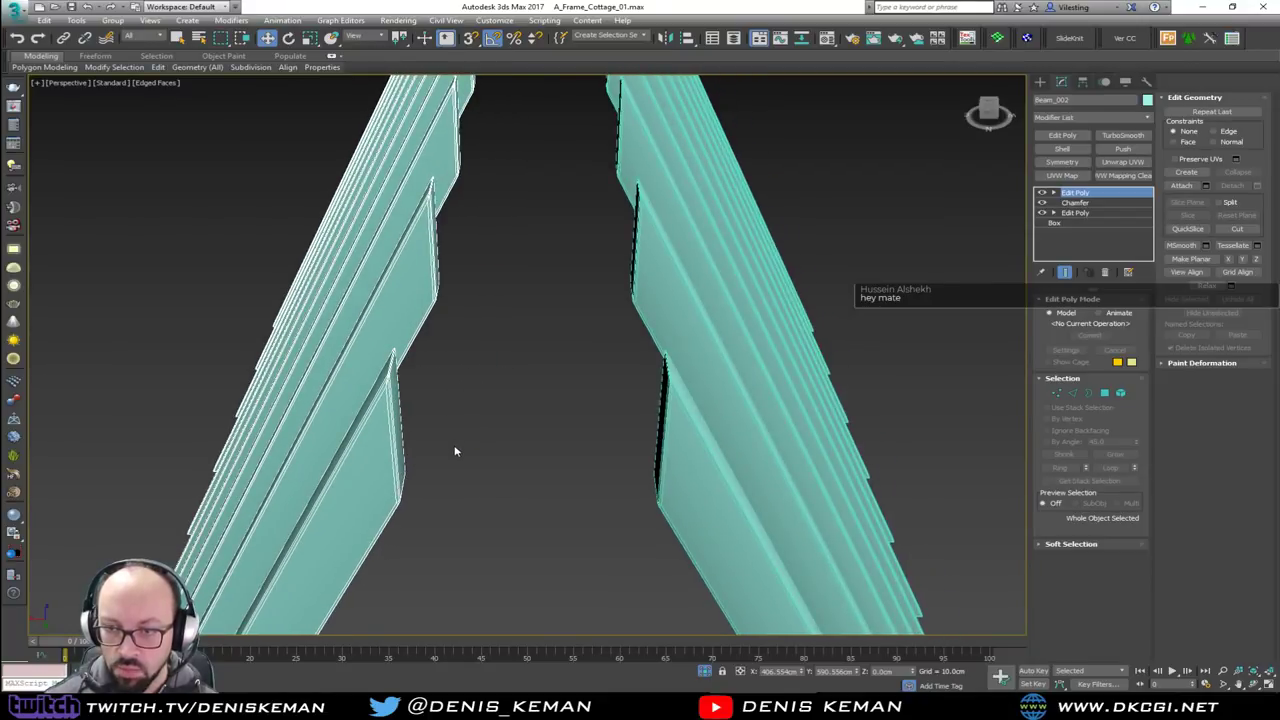
{"action": "left_click_drag", "start_coordinate": [402, 500], "coordinate": [649, 505]}
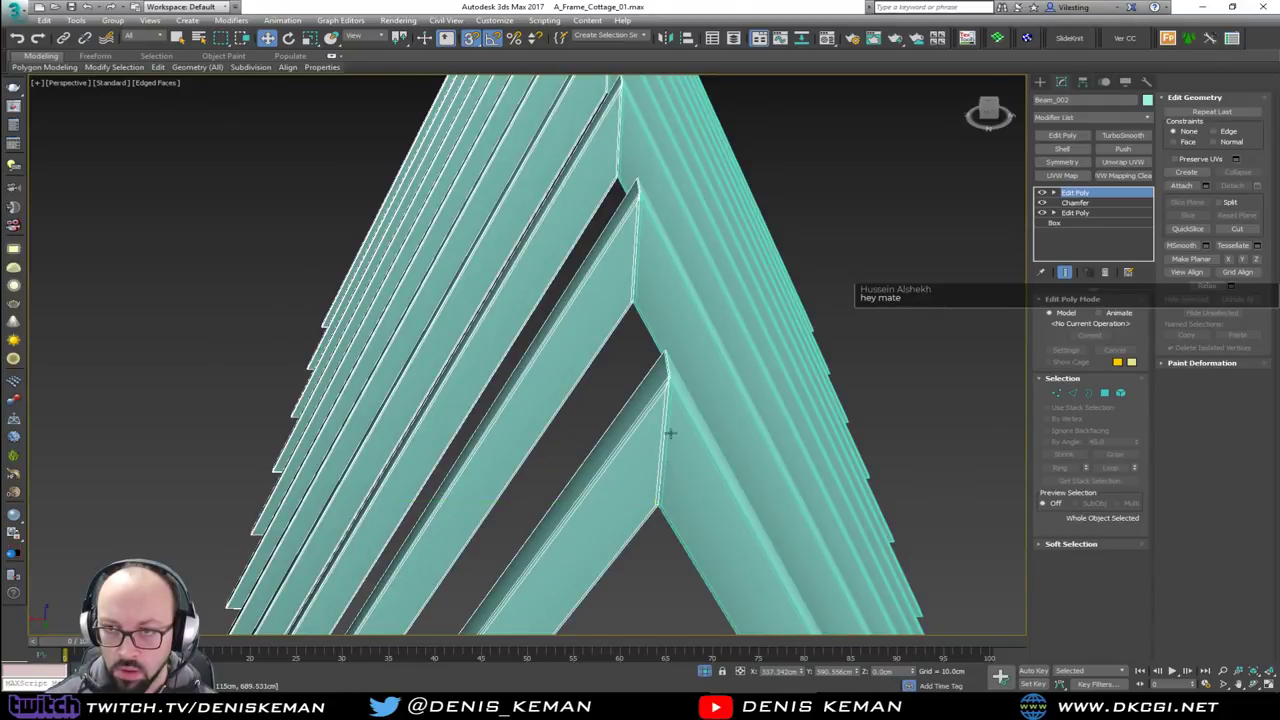
Offset the mirrored beams about 0.7 cm along X to leave a gap at the ridge, and delete the mirrored copy
{"action": "scroll", "coordinate": [668, 430], "scroll_direction": "up", "scroll_amount": 3}
{"action": "scroll", "coordinate": [668, 432], "scroll_direction": "up", "scroll_amount": 3}
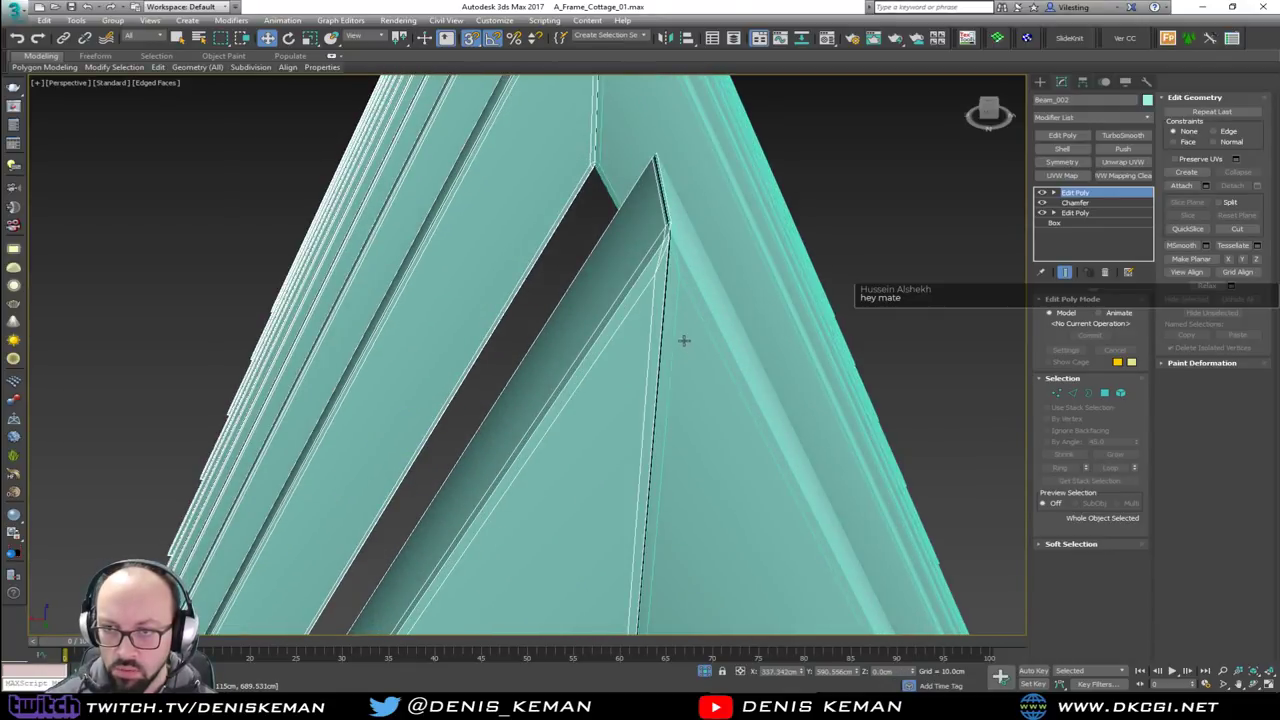
{"action": "scroll", "coordinate": [655, 295], "scroll_direction": "up", "scroll_amount": 2}
{"action": "key", "text": "s"}
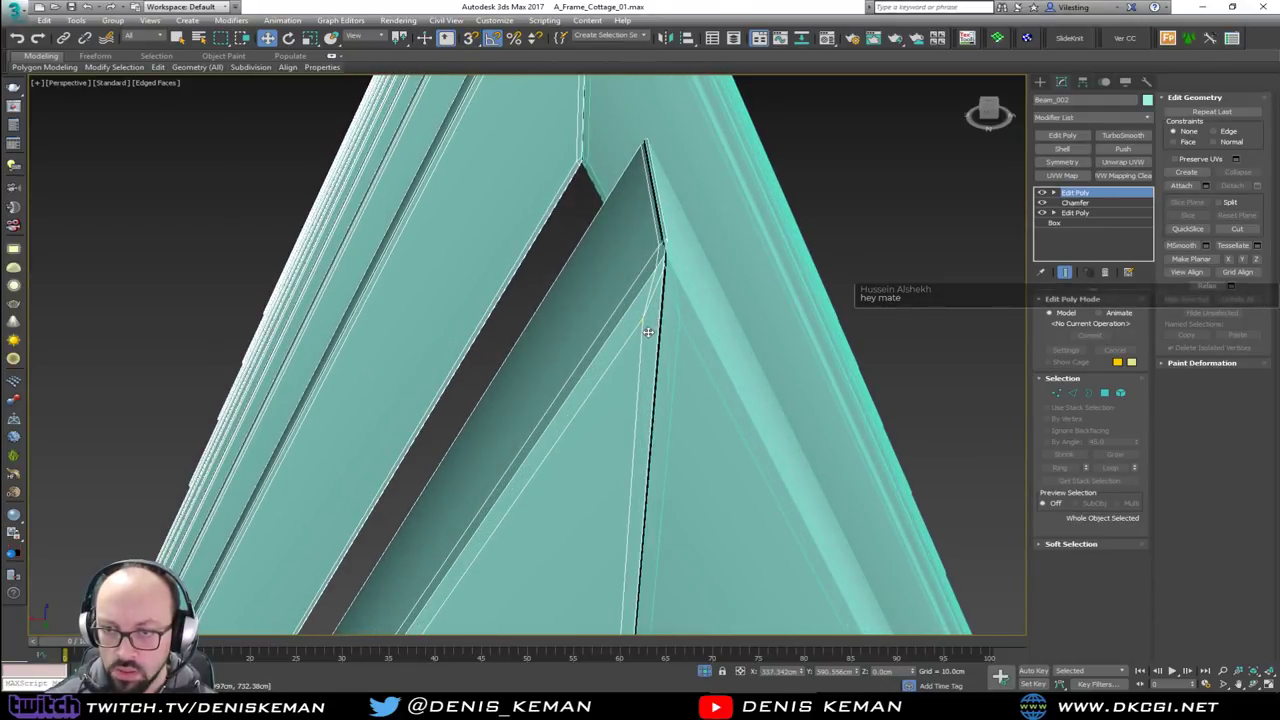
{"action": "left_click_drag", "start_coordinate": [650, 332], "coordinate": [642, 334]}
{"action": "key", "text": "ctrl+y"}
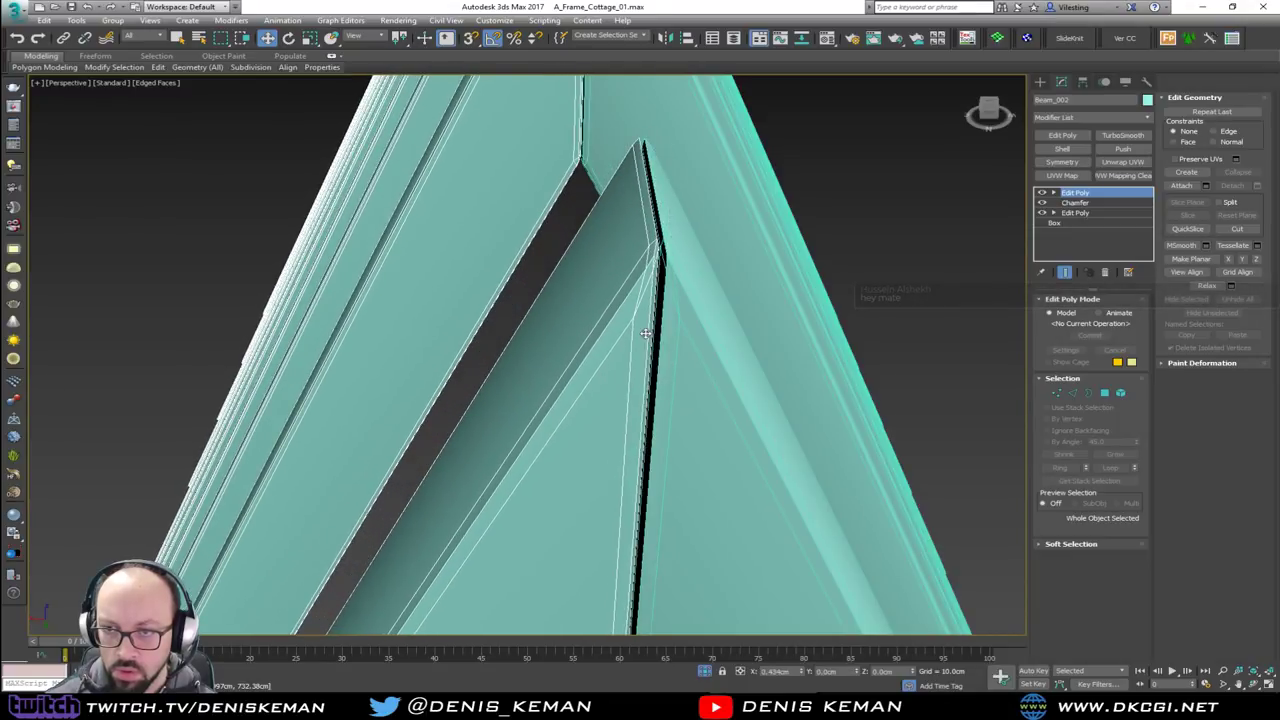
{"action": "mouse_move", "coordinate": [645, 333]}
{"action": "left_mouse_down"}
{"action": "mouse_move", "coordinate": [678, 334]}
{"action": "mouse_move", "coordinate": [639, 331]}
{"action": "left_mouse_up"}
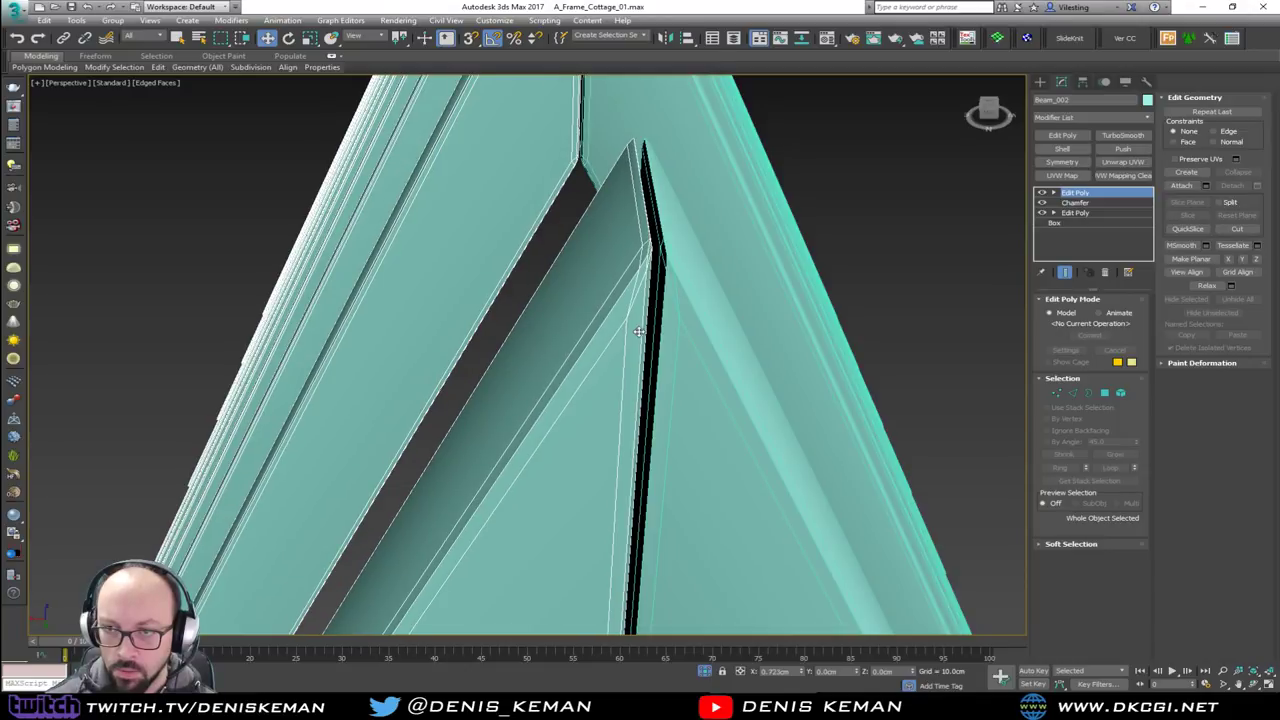
{"action": "scroll", "coordinate": [633, 367], "scroll_direction": "down", "scroll_amount": 10}
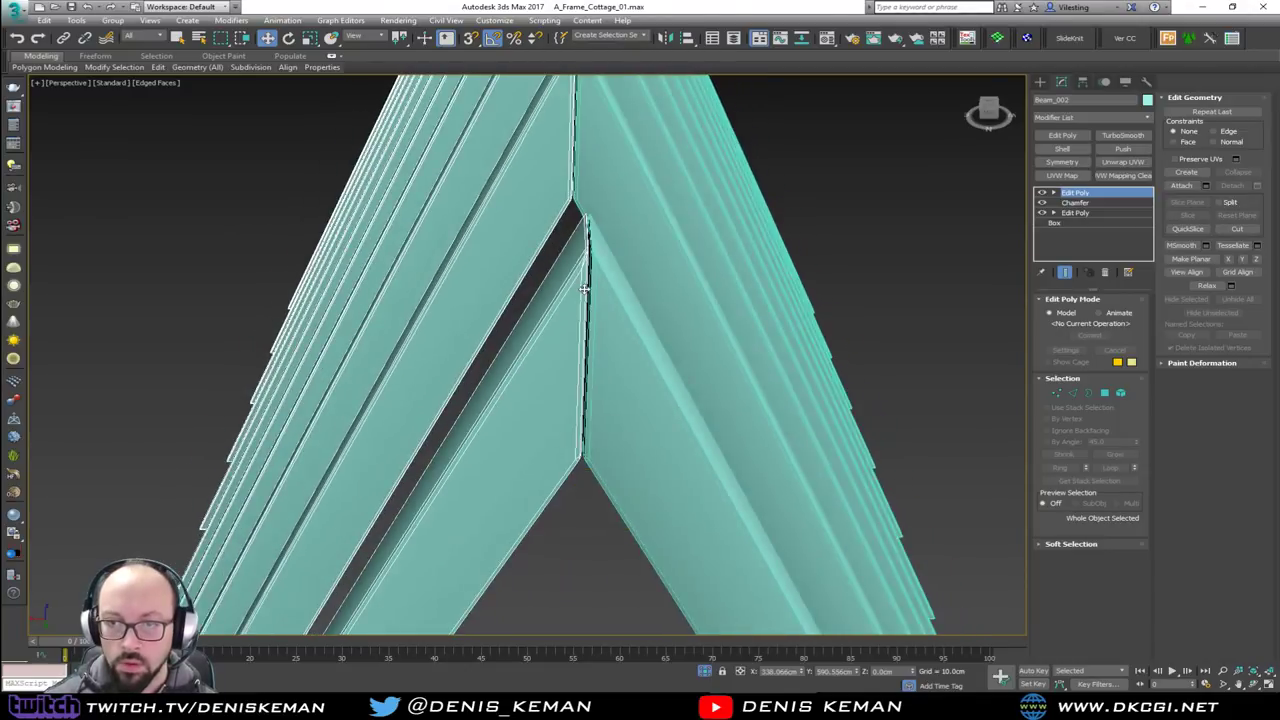
{"action": "scroll", "coordinate": [585, 374], "scroll_direction": "up", "scroll_amount": 3}
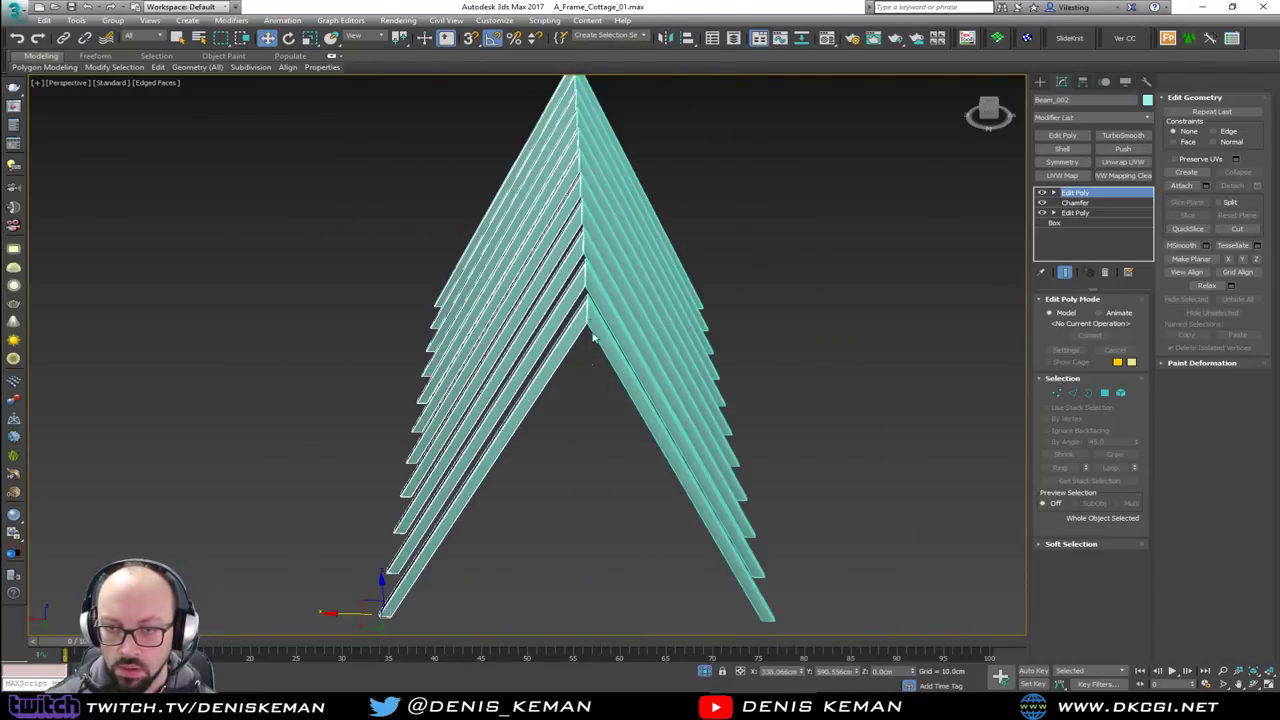
{"action": "key", "text": "Delete"}
Select the original attached beams and snap only their pivot along X to the beams' upper ends at the ridge
{"action": "left_click", "coordinate": [600, 300]}
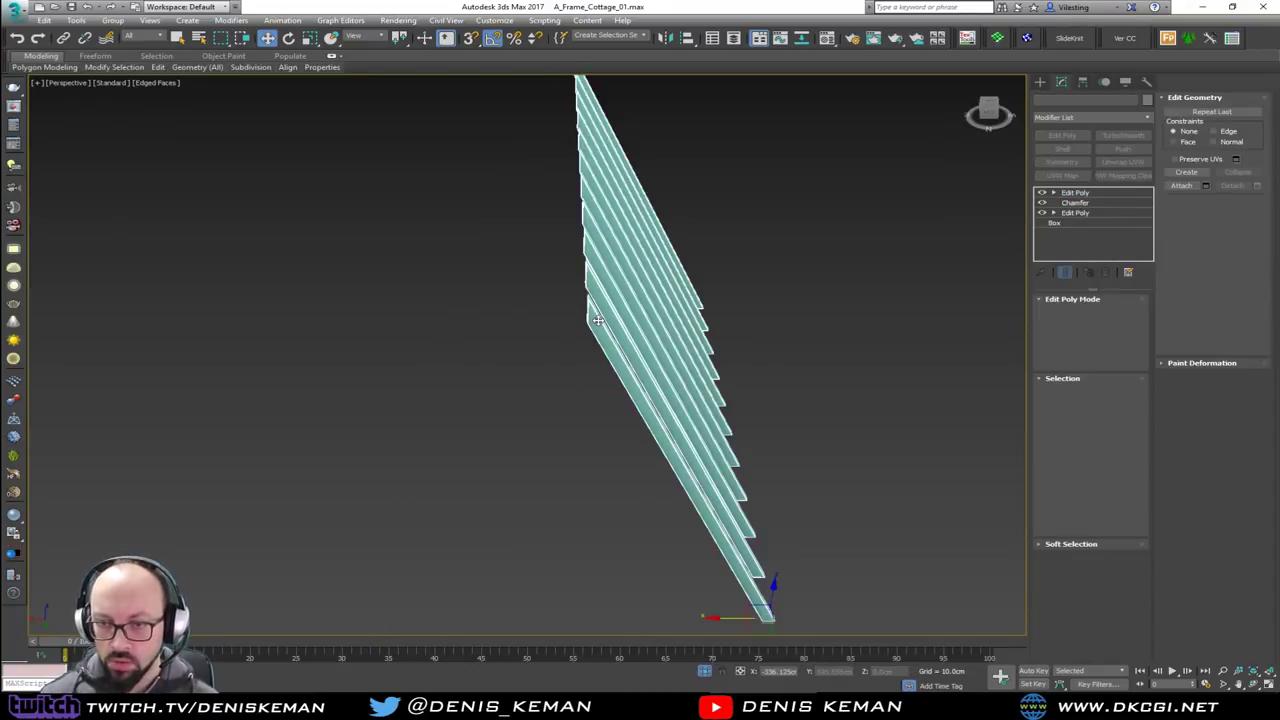
{"action": "left_click", "coordinate": [1083, 81]}
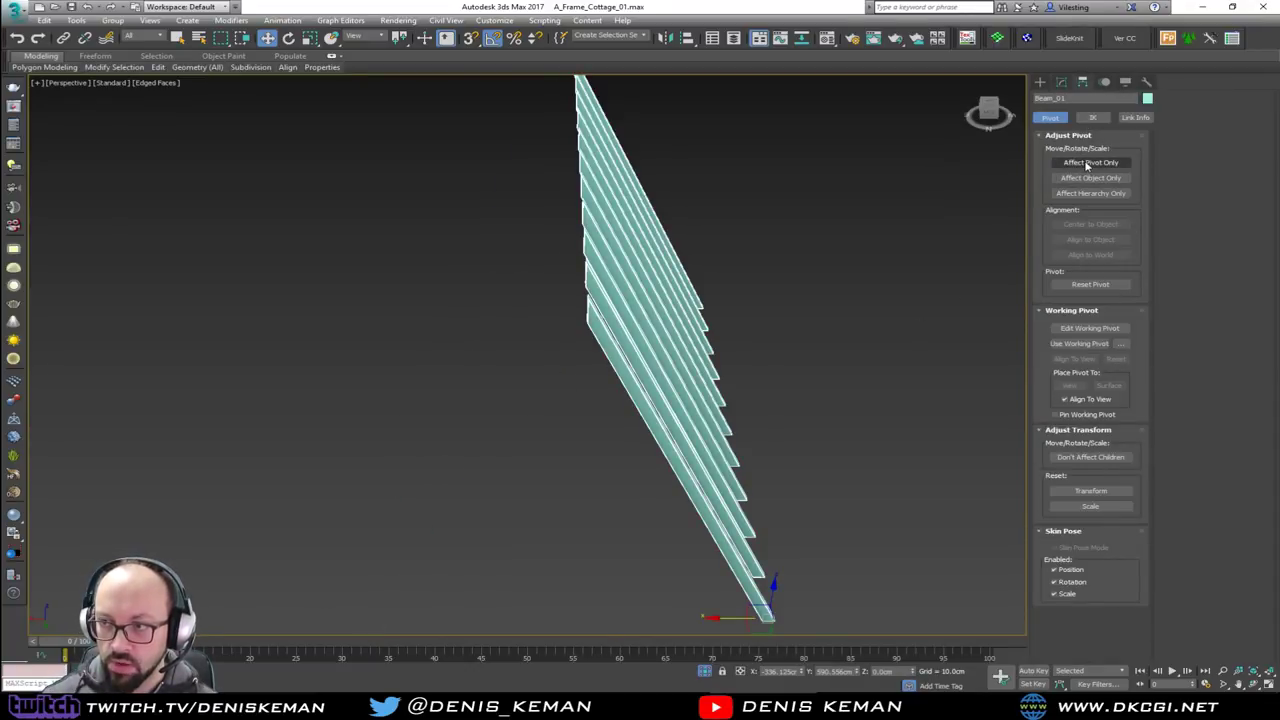
{"action": "left_click", "coordinate": [1090, 162]}
{"action": "left_click_drag", "start_coordinate": [740, 617], "coordinate": [581, 324]}
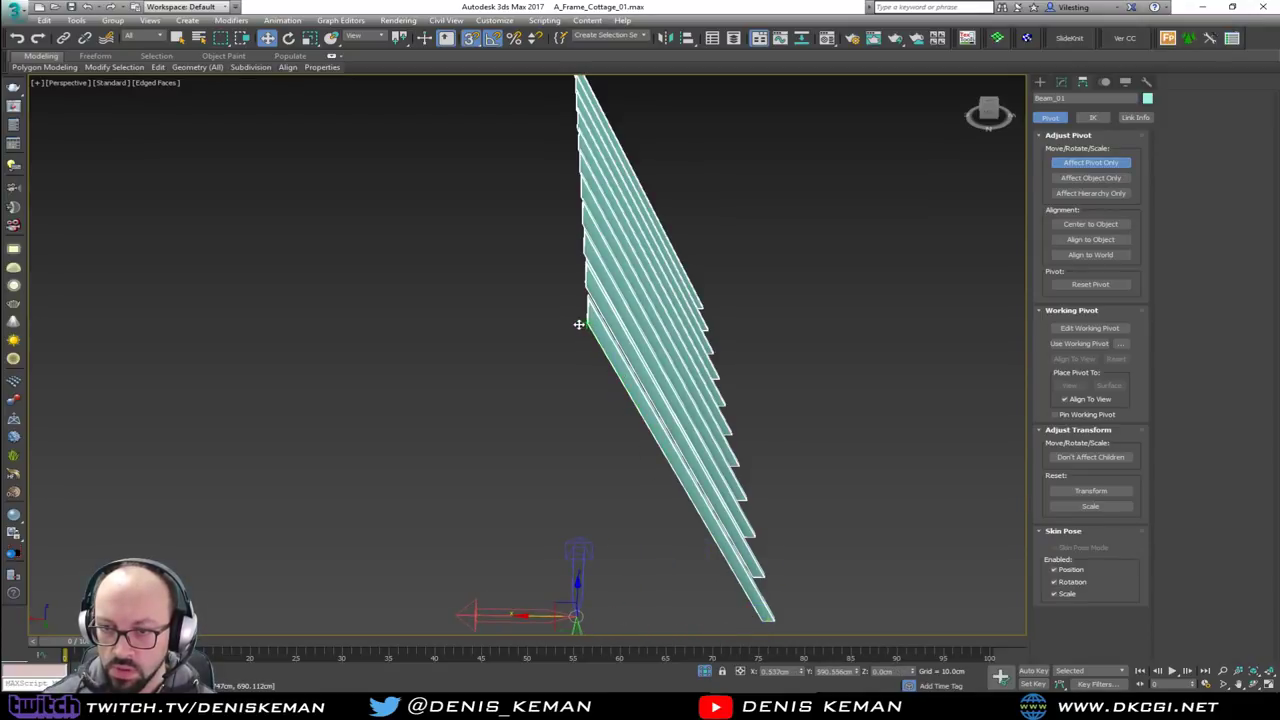
Refine the pivot's X position in the wireframe Top view to 0.791 cm beside the beam's end edge, and finish pivot editing
{"action": "scroll", "coordinate": [584, 327], "scroll_direction": "up", "scroll_amount": 5}
{"action": "key", "text": "alt+w"}
{"action": "right_click", "coordinate": [413, 248]}
{"action": "key", "text": "alt+w"}
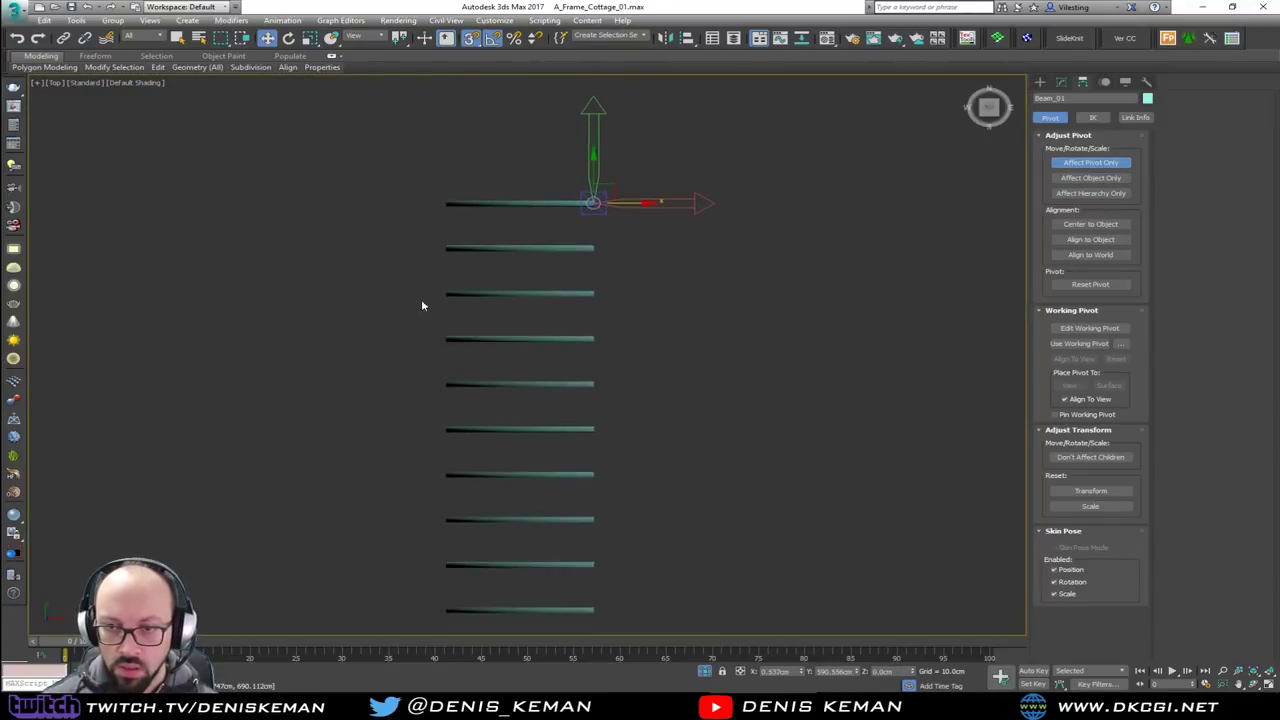
{"action": "scroll", "coordinate": [632, 189], "scroll_direction": "up", "scroll_amount": 6}
{"action": "key", "text": "F3"}
{"action": "scroll", "coordinate": [546, 194], "scroll_direction": "up", "scroll_amount": 8}
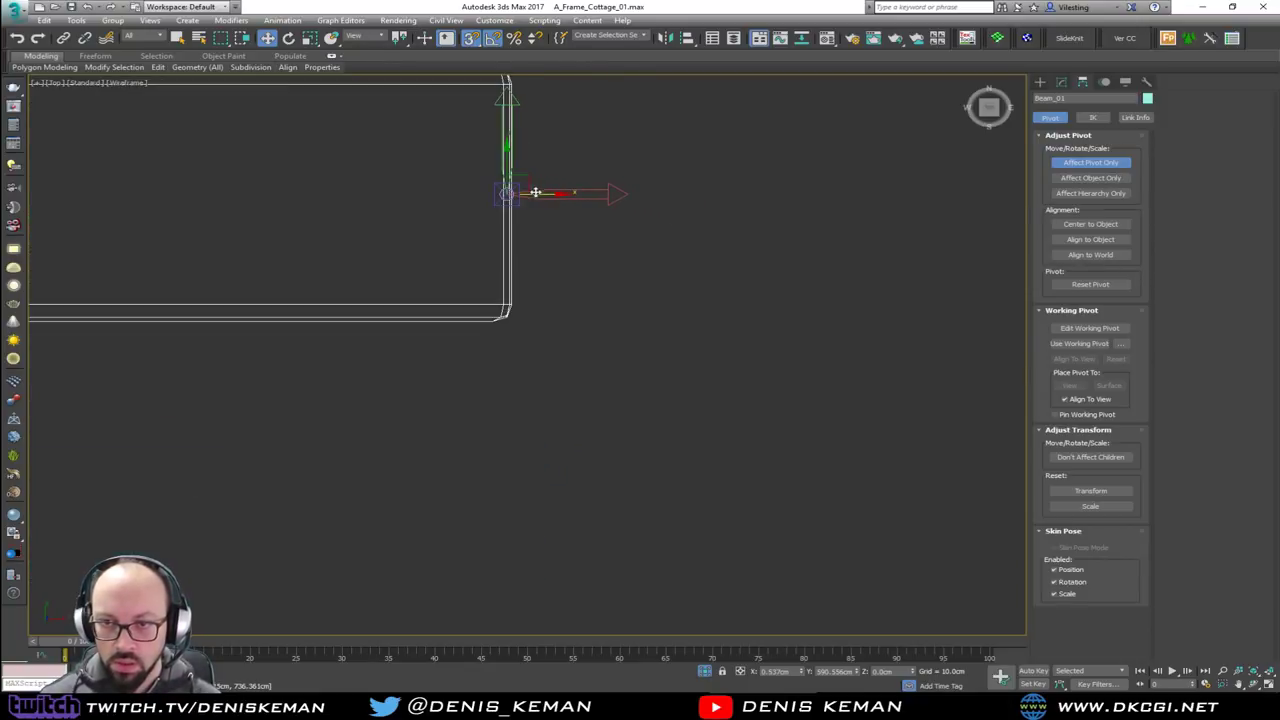
{"action": "left_click_drag", "start_coordinate": [500, 191], "coordinate": [486, 297]}
{"action": "middle_click_drag", "start_coordinate": [512, 186], "coordinate": [506, 408]}
{"action": "scroll", "coordinate": [506, 406], "scroll_direction": "down", "scroll_amount": 3}
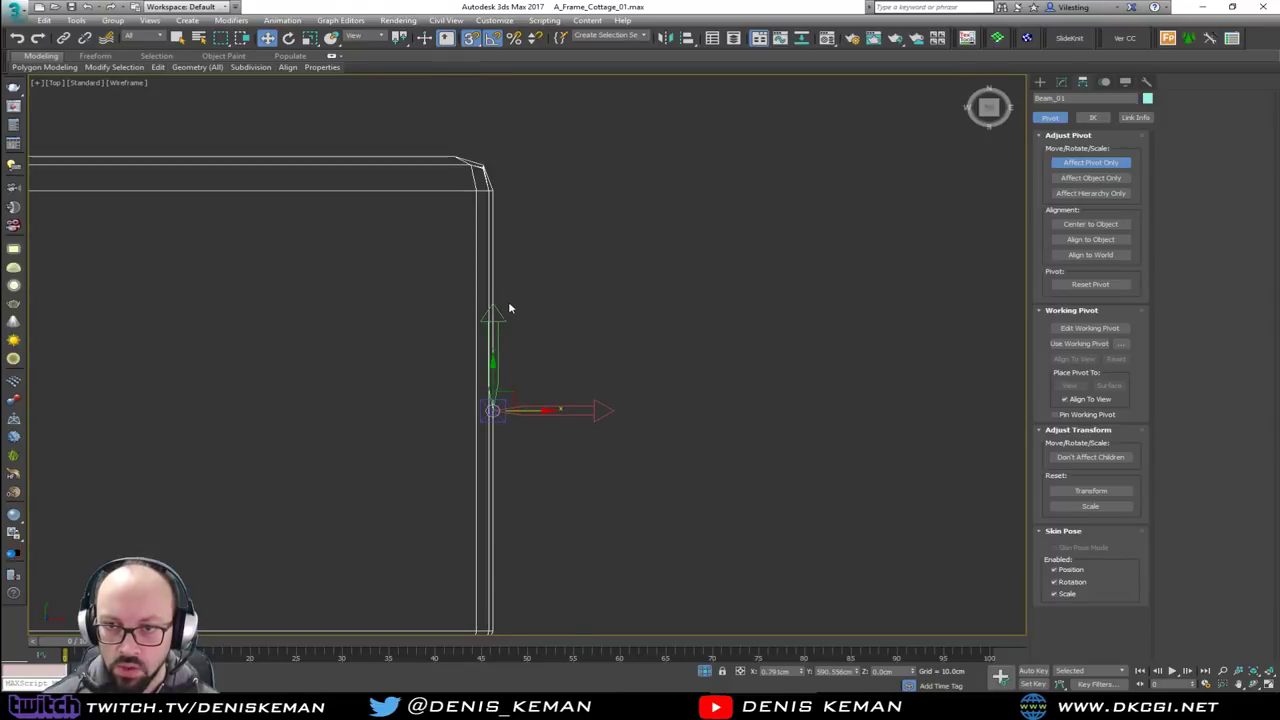
{"action": "scroll", "coordinate": [509, 308], "scroll_direction": "down", "scroll_amount": 4}
{"action": "key", "text": "alt+w"}
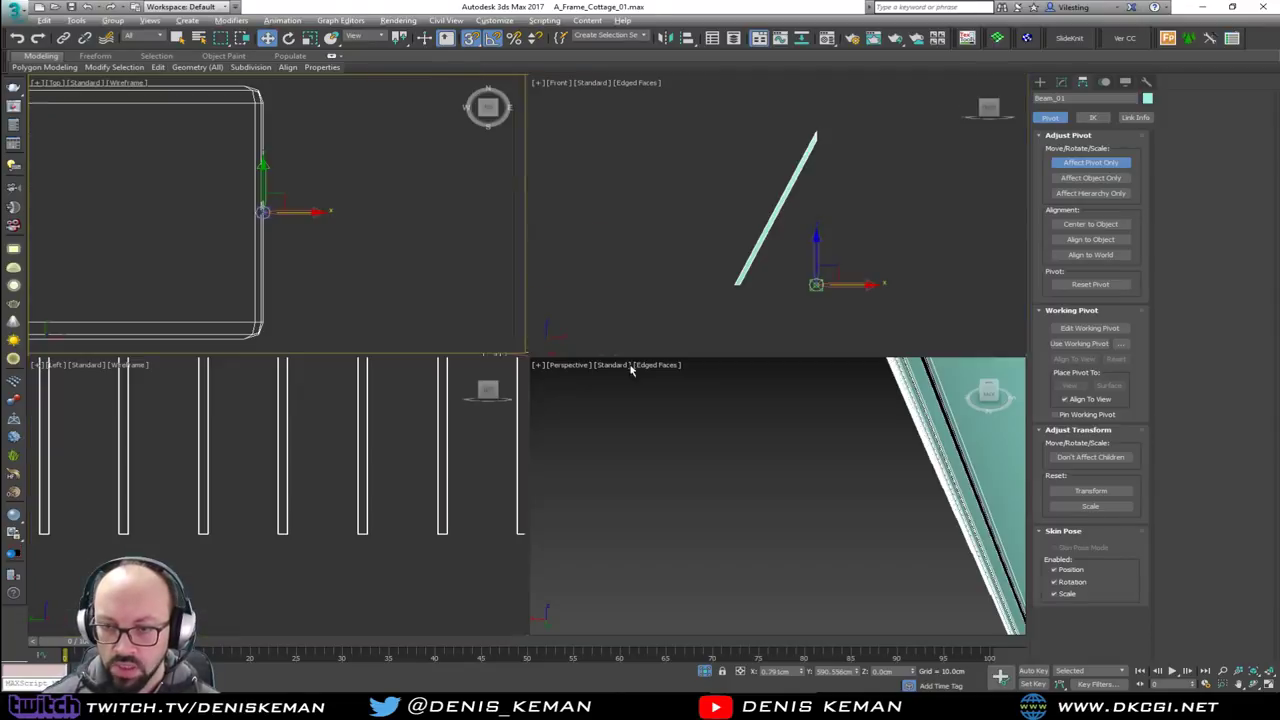
{"action": "middle_click", "coordinate": [757, 445]}
{"action": "key", "text": "alt+w"}
{"action": "scroll", "coordinate": [683, 440], "scroll_direction": "down", "scroll_amount": 5}
{"action": "left_click", "coordinate": [1098, 165]}
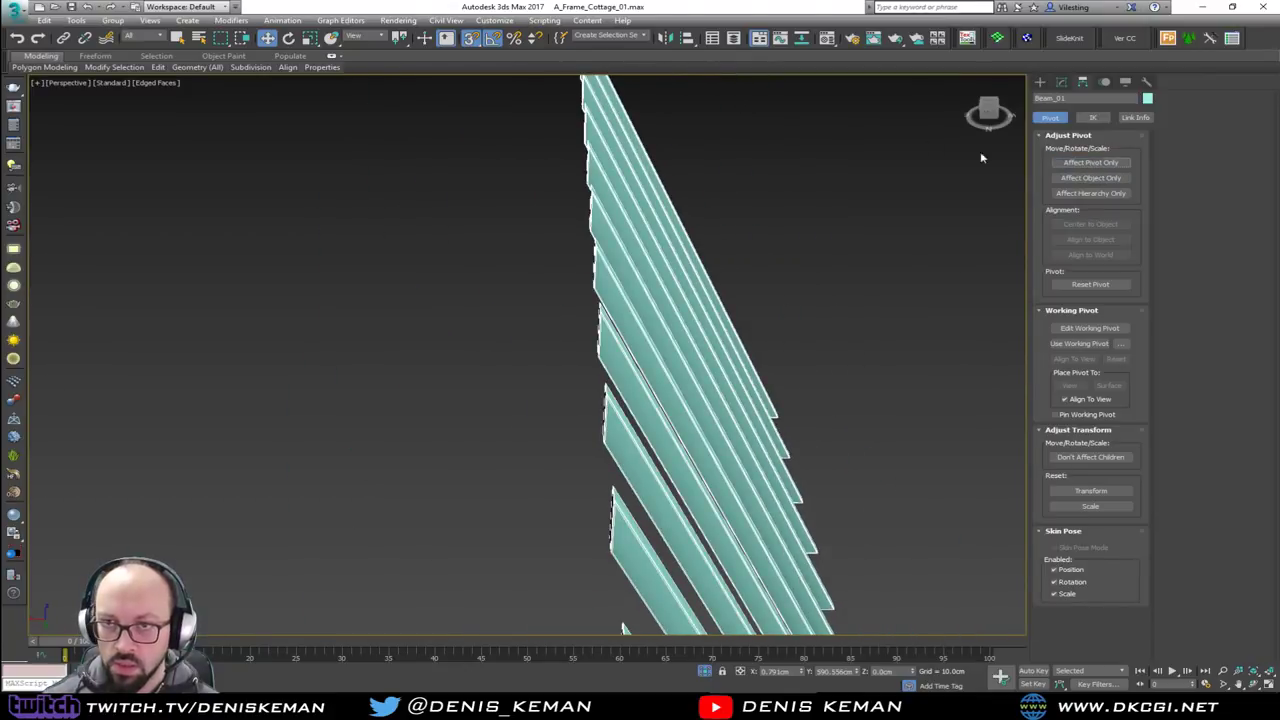
Mirror the attached beams across the X axis as a copy to form the A-frame, and clear the selection
{"action": "left_click", "coordinate": [668, 39]}
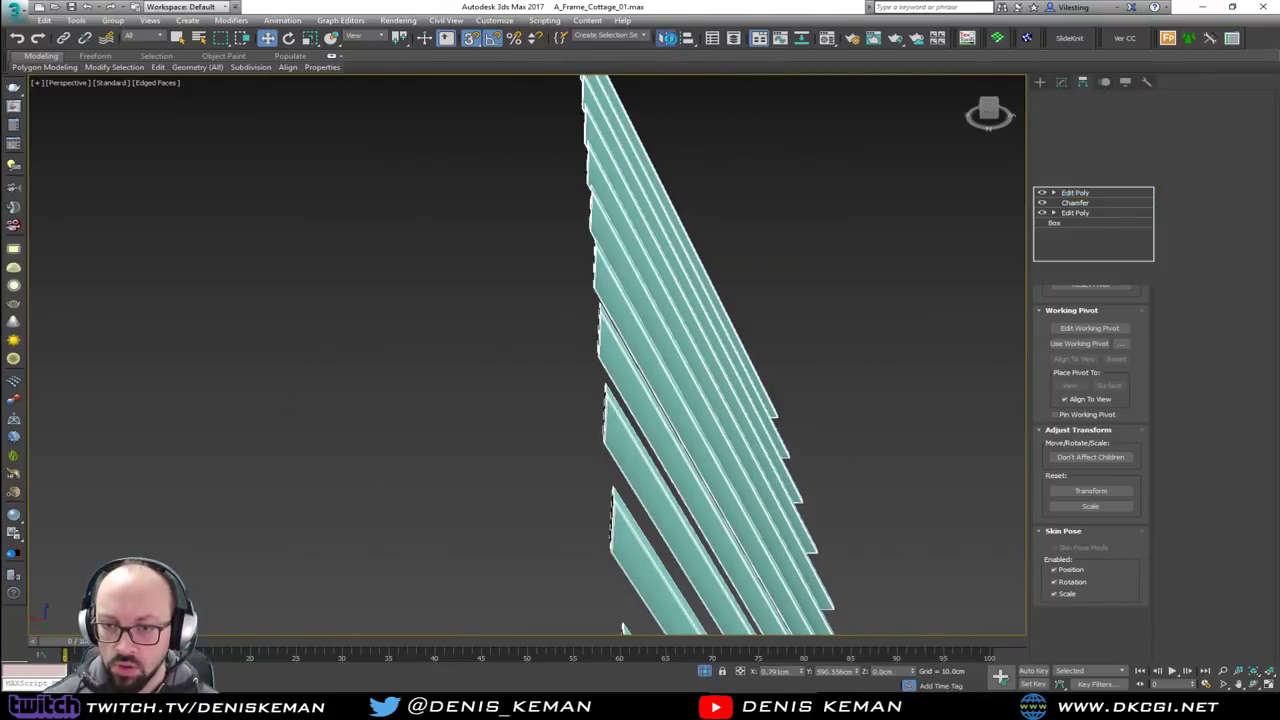
{"action": "left_click", "coordinate": [666, 38]}
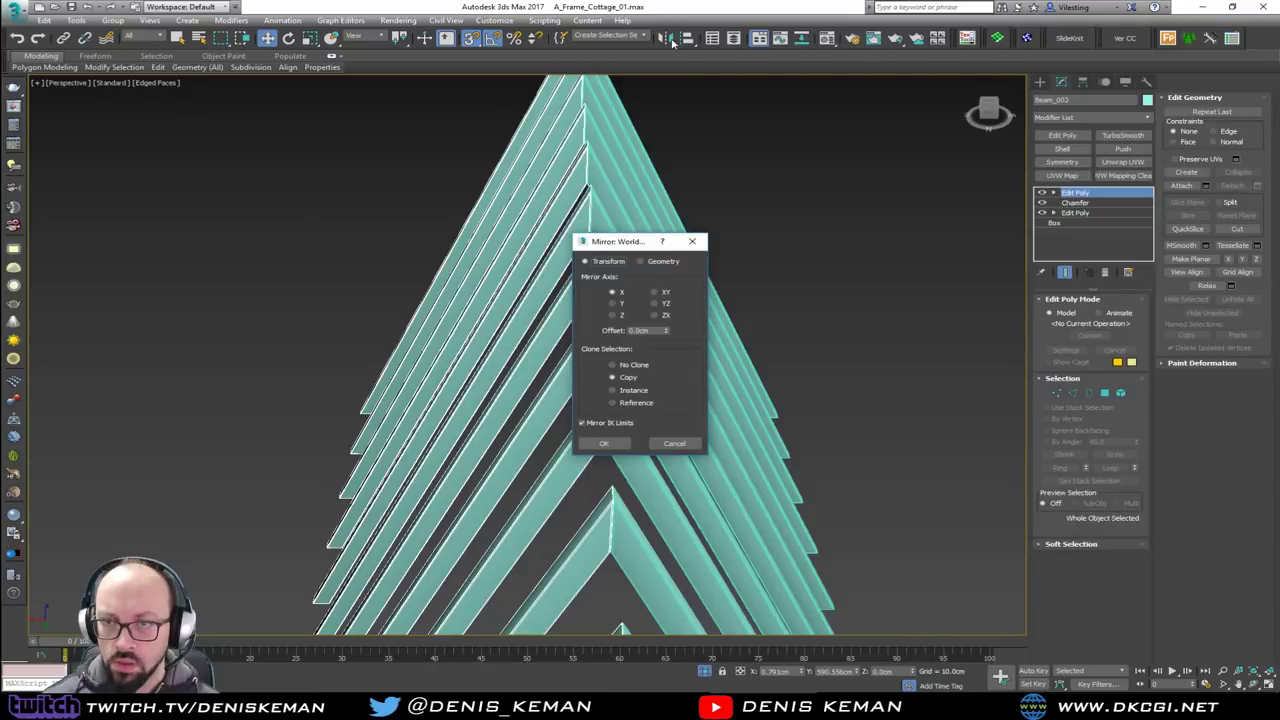
{"action": "left_click", "coordinate": [605, 443]}
{"action": "left_click", "coordinate": [864, 331]}
Examine the mirrored A-frame from several angles and check the ridge joint between the two beam rows up close
{"action": "scroll", "coordinate": [666, 281], "scroll_direction": "down", "scroll_amount": 3}
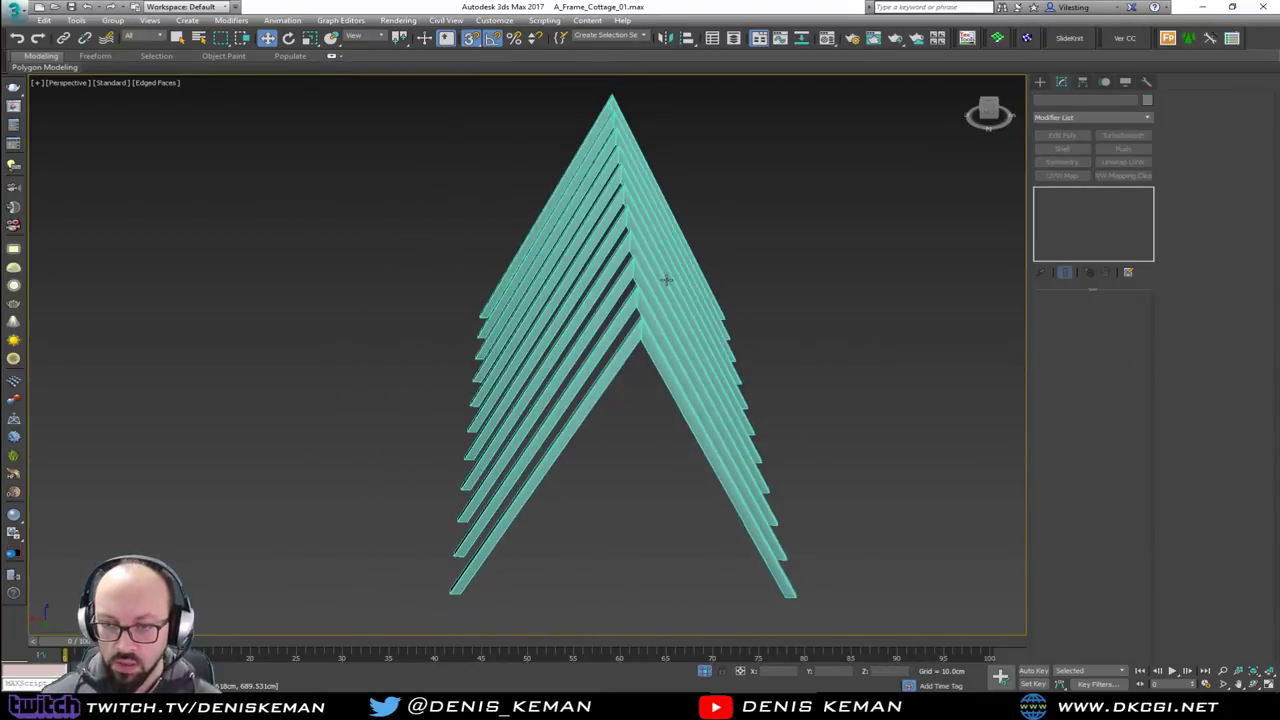
{"action": "key", "text": "F4"}
{"action": "mouse_move", "coordinate": [677, 291]}
{"action": "middle_mouse_down", "text": "alt"}
{"action": "mouse_move", "coordinate": [750, 263]}
{"action": "mouse_move", "coordinate": [632, 296]}
{"action": "mouse_move", "coordinate": [403, 197]}
{"action": "mouse_move", "coordinate": [459, 290]}
{"action": "middle_mouse_up", "text": "alt"}
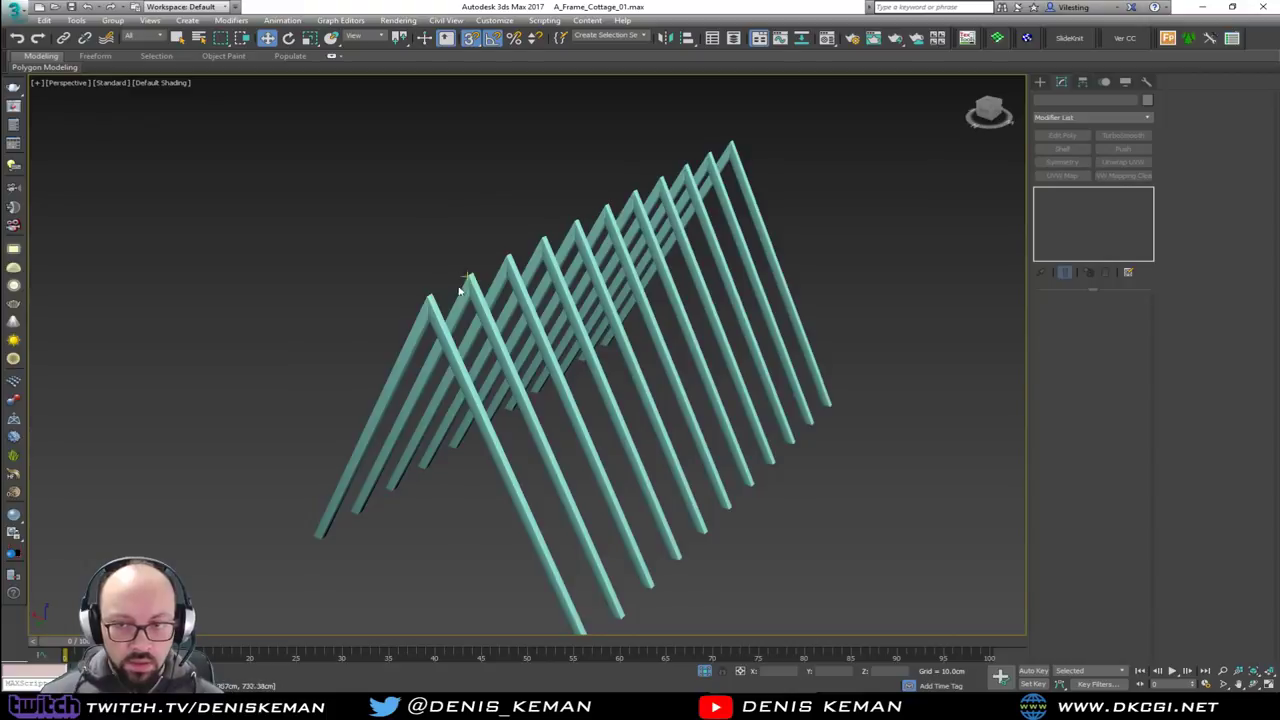
{"action": "scroll", "coordinate": [420, 310], "scroll_direction": "up", "scroll_amount": 5}
{"action": "key", "text": "s"}
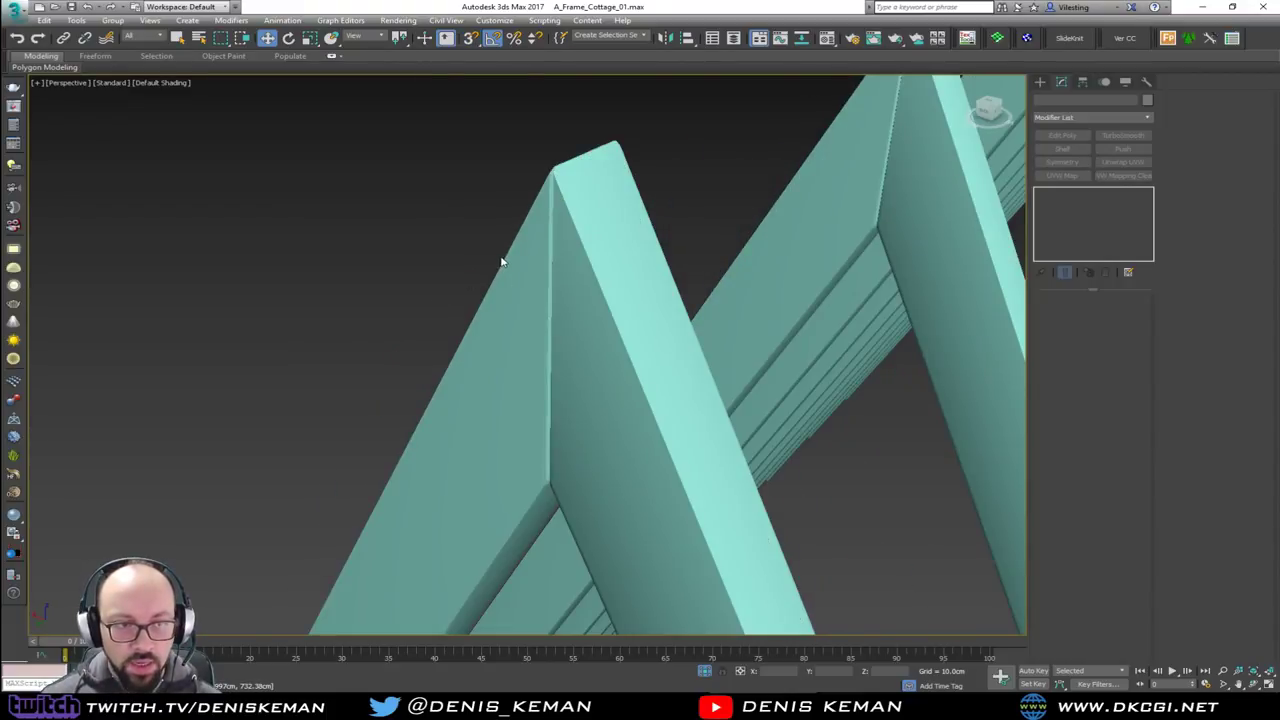
{"action": "middle_click_drag", "start_coordinate": [505, 249], "coordinate": [476, 271]}
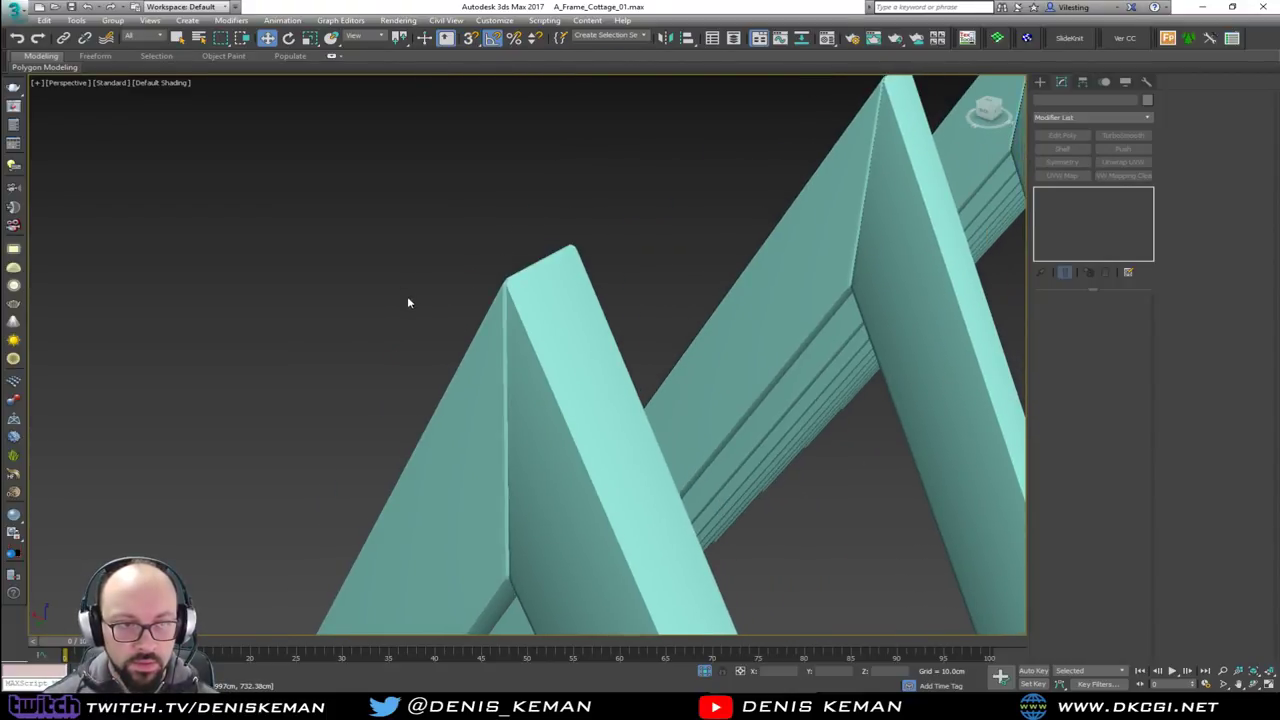
{"action": "middle_click_drag", "start_coordinate": [498, 313], "coordinate": [449, 287], "text": "alt"}
{"action": "key", "text": "F4"}
{"action": "scroll", "coordinate": [483, 305], "scroll_direction": "down", "scroll_amount": 10}
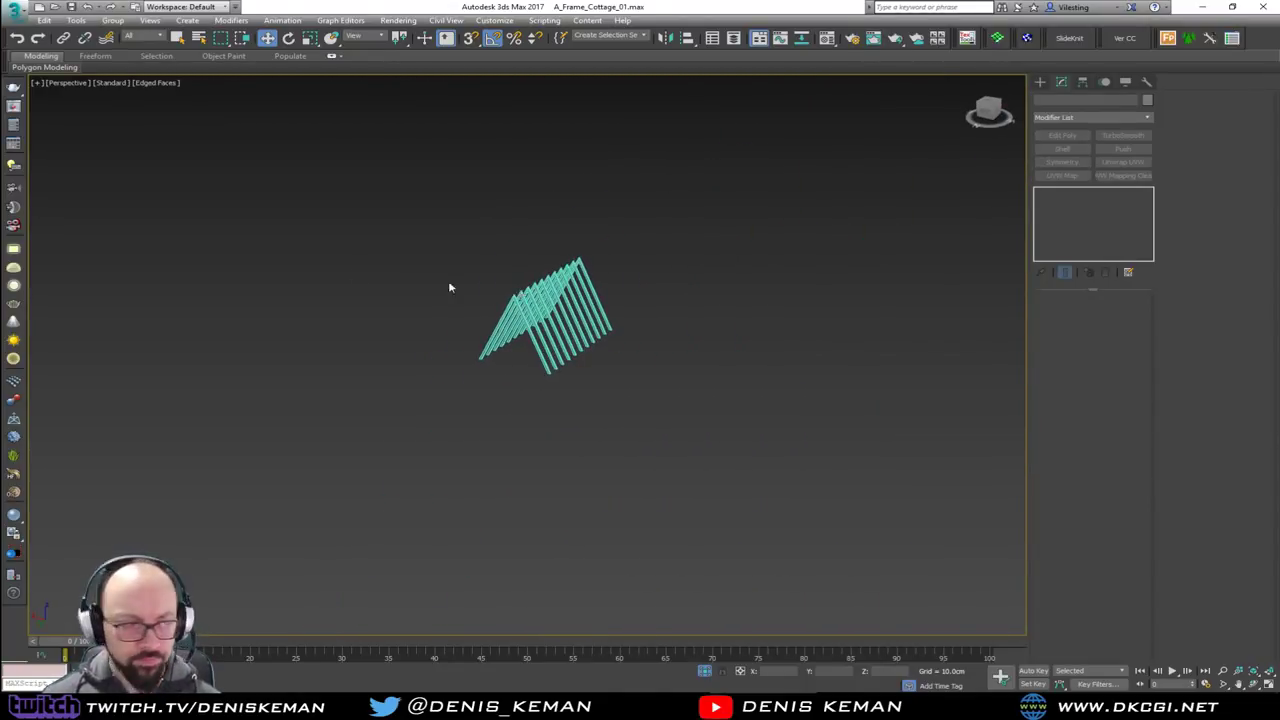
Check the A-frame structure in the Type_05 reference photo, and unhide the blueprint planes in the scene
{"action": "left_click_drag", "start_coordinate": [0, 104], "coordinate": [573, 103]}
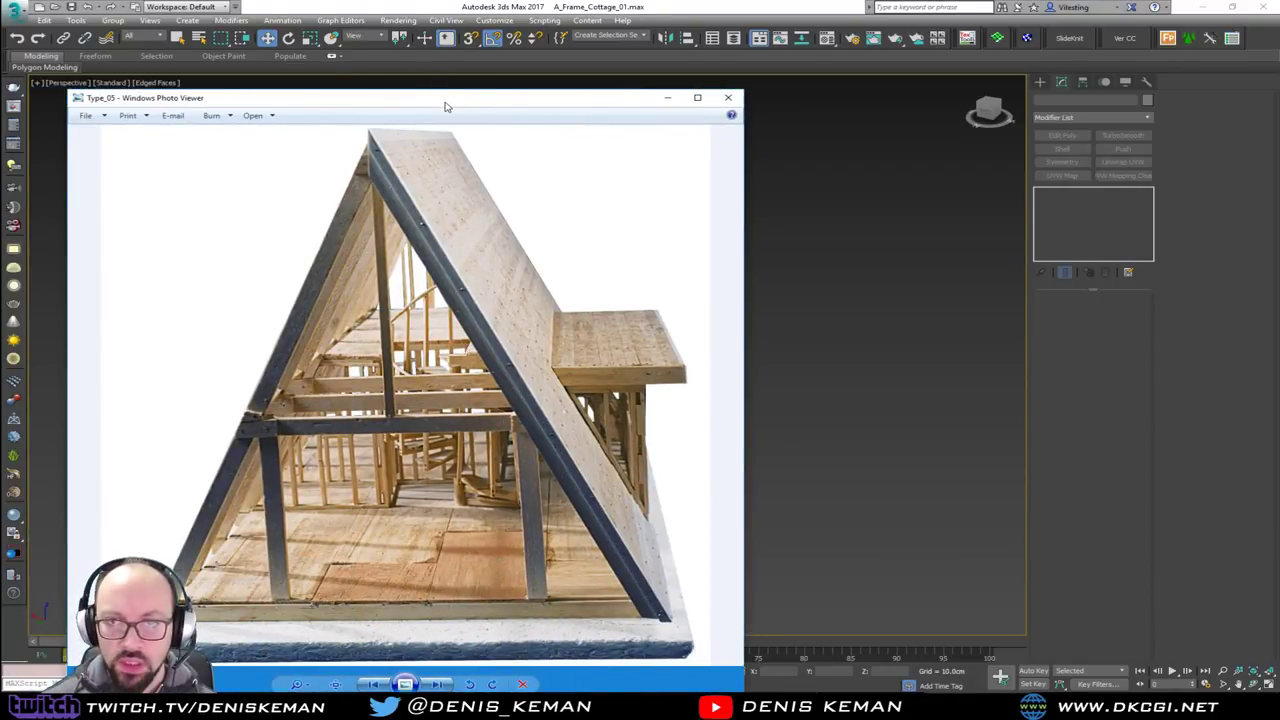
{"action": "key", "text": "alt+Tab"}
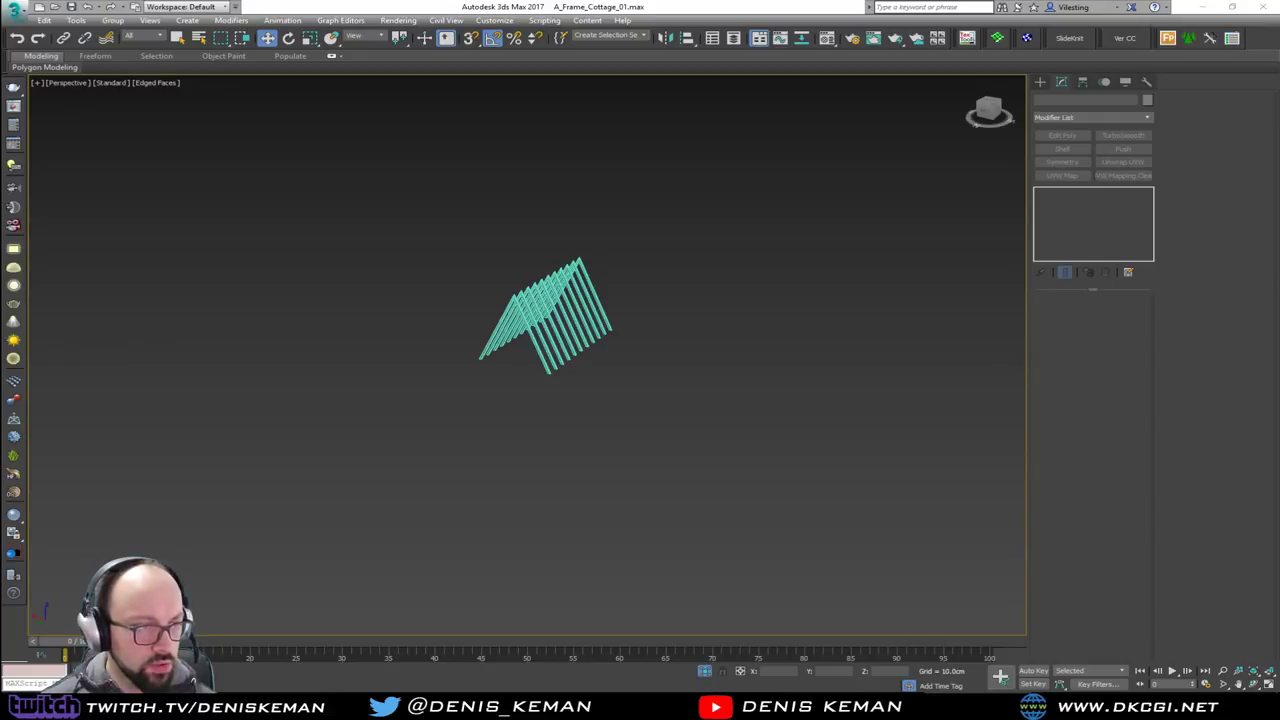
{"action": "key", "text": "alt+w"}
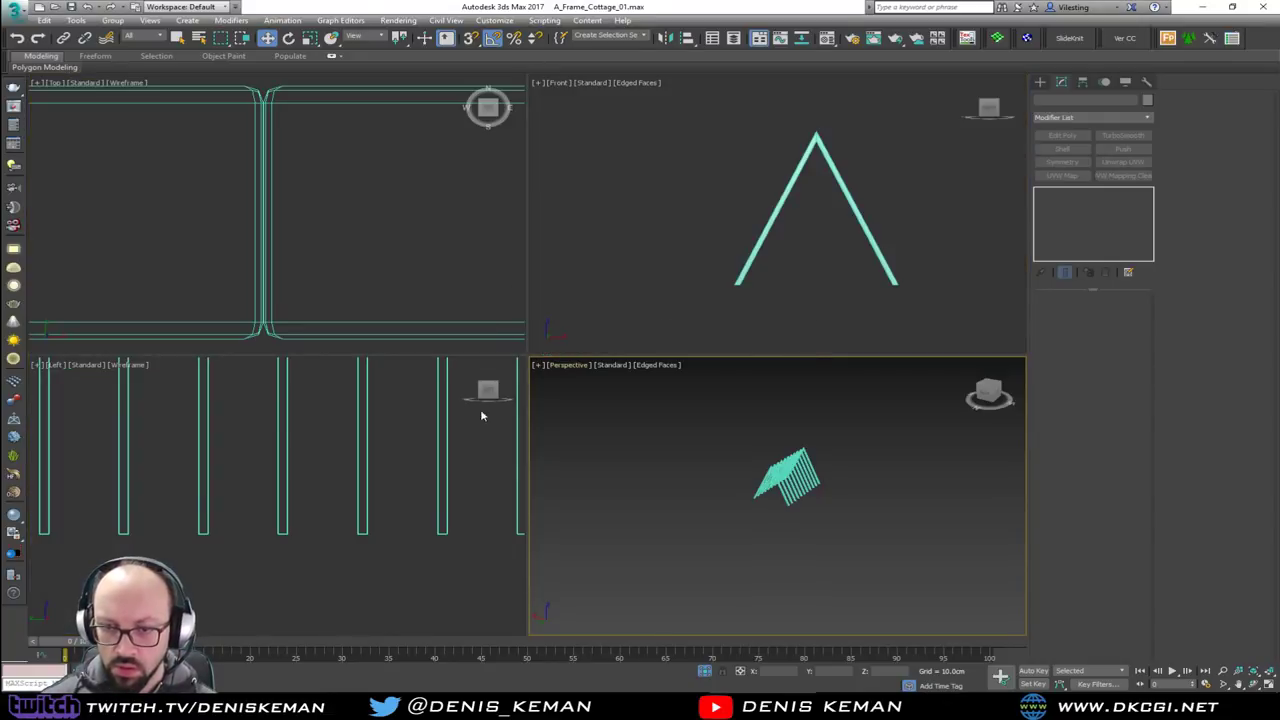
{"action": "right_click", "coordinate": [734, 476]}
{"action": "left_click", "coordinate": [799, 386]}
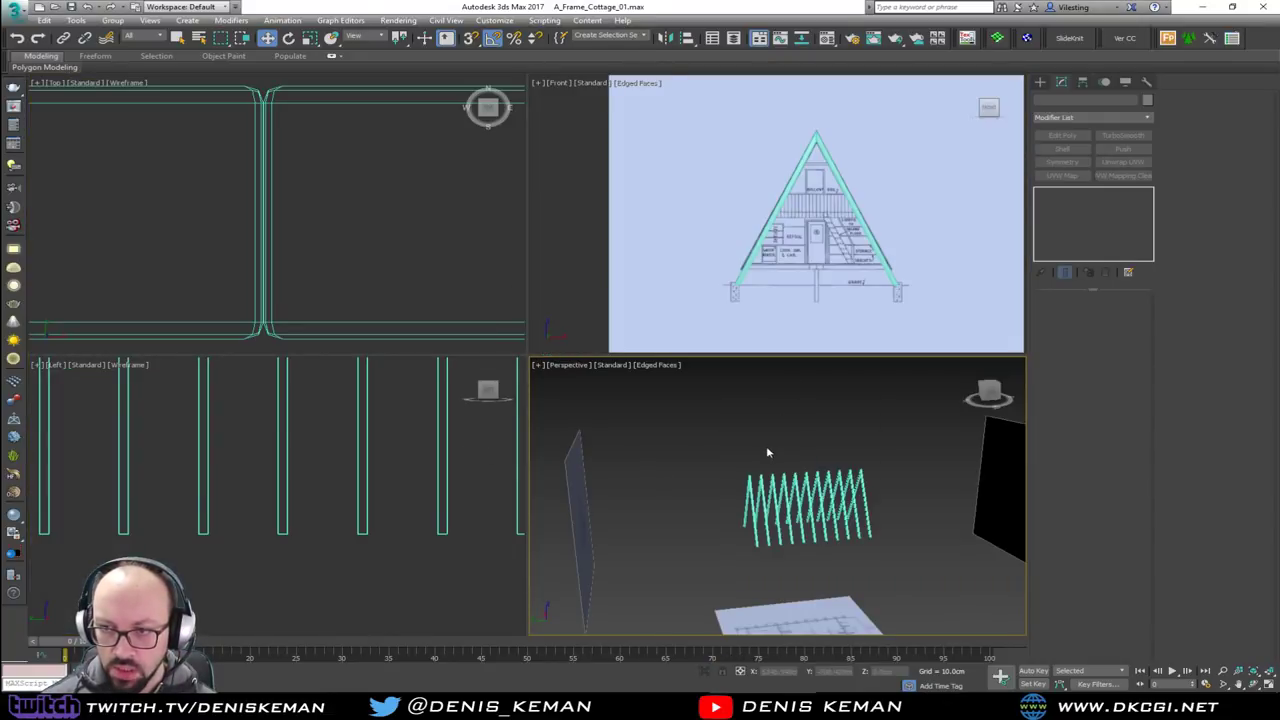
Switch the Top view from wireframe to shaded display and compare the beam rows with the floor-plan blueprint
{"action": "middle_click_drag", "start_coordinate": [795, 473], "coordinate": [791, 506]}
{"action": "key", "text": "alt+w"}
{"action": "key", "text": "alt+w"}
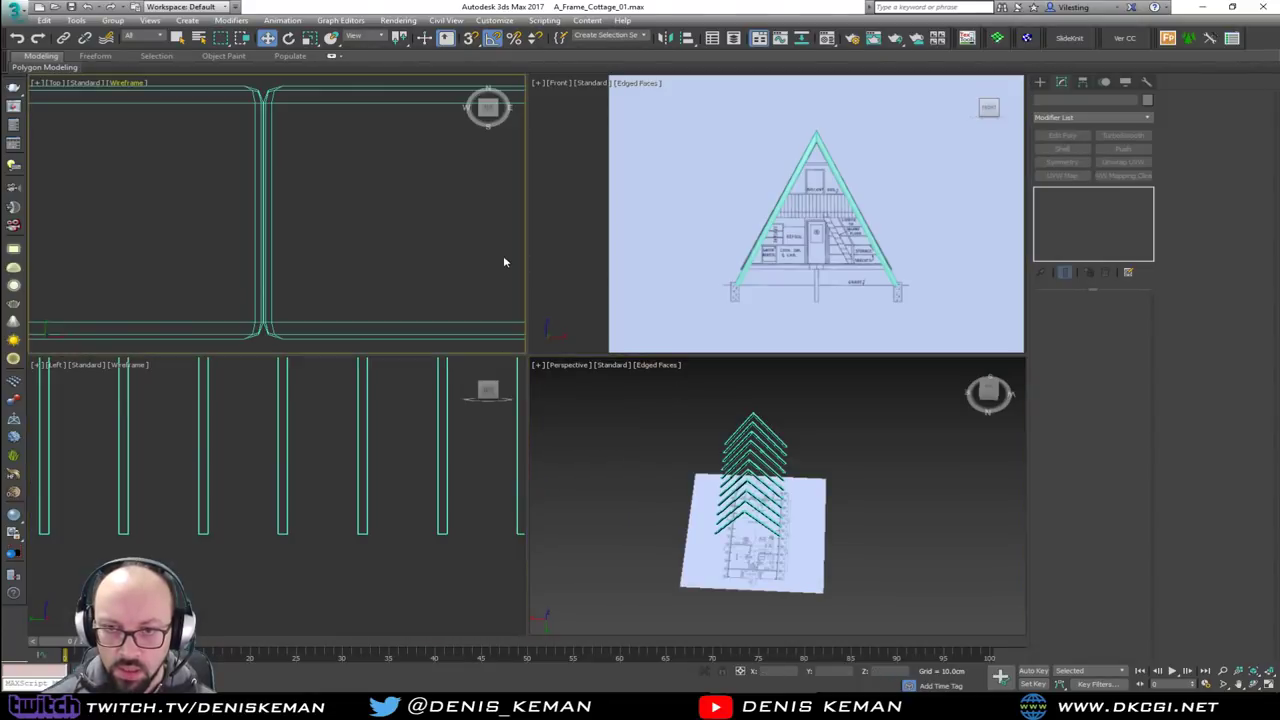
{"action": "key", "text": "alt+w"}
{"action": "scroll", "coordinate": [432, 292], "scroll_direction": "down", "scroll_amount": 8}
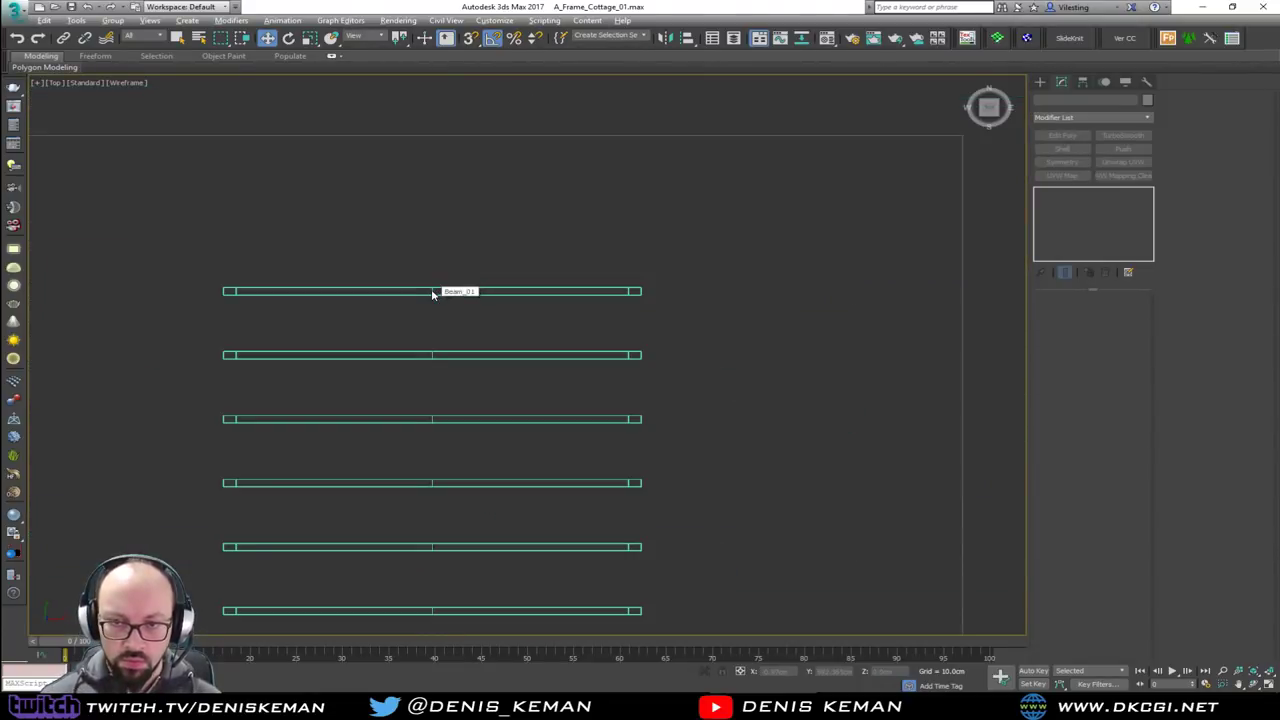
{"action": "key", "text": "F3"}
{"action": "scroll", "coordinate": [432, 292], "scroll_direction": "up", "scroll_amount": 5}
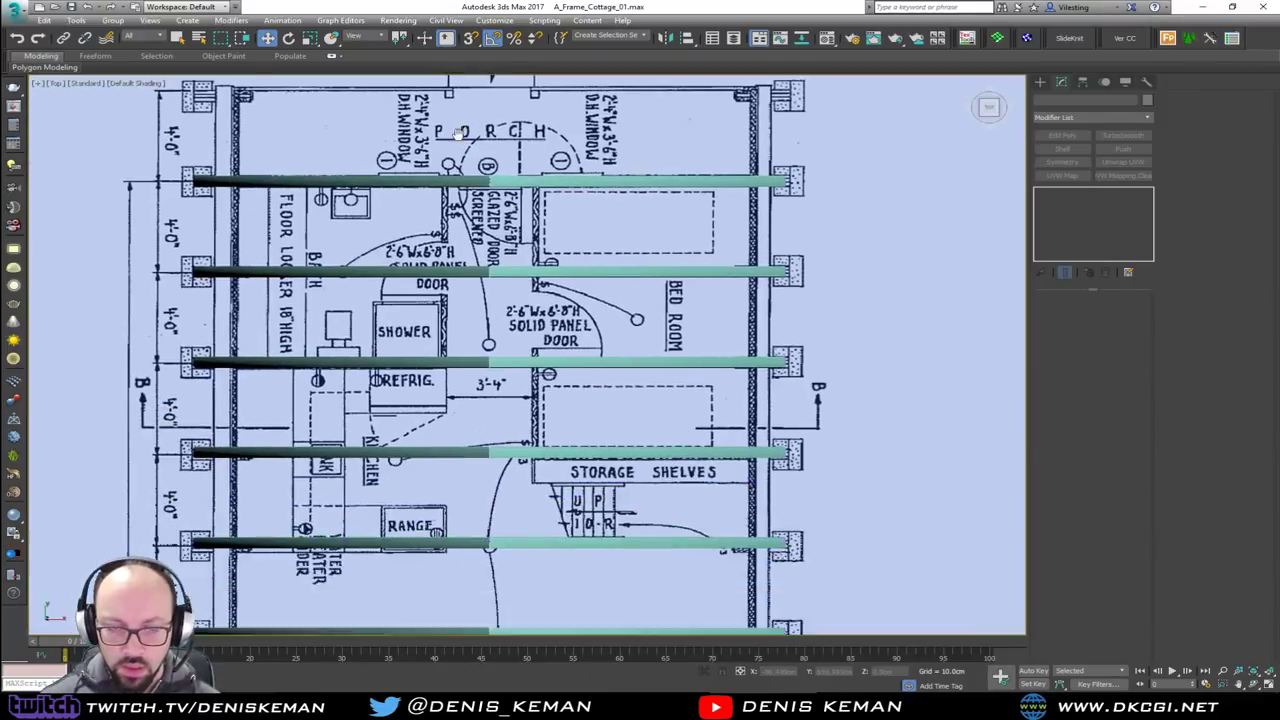
{"action": "middle_click_drag", "start_coordinate": [458, 132], "coordinate": [481, 300]}
{"action": "scroll", "coordinate": [483, 324], "scroll_direction": "down", "scroll_amount": 4}
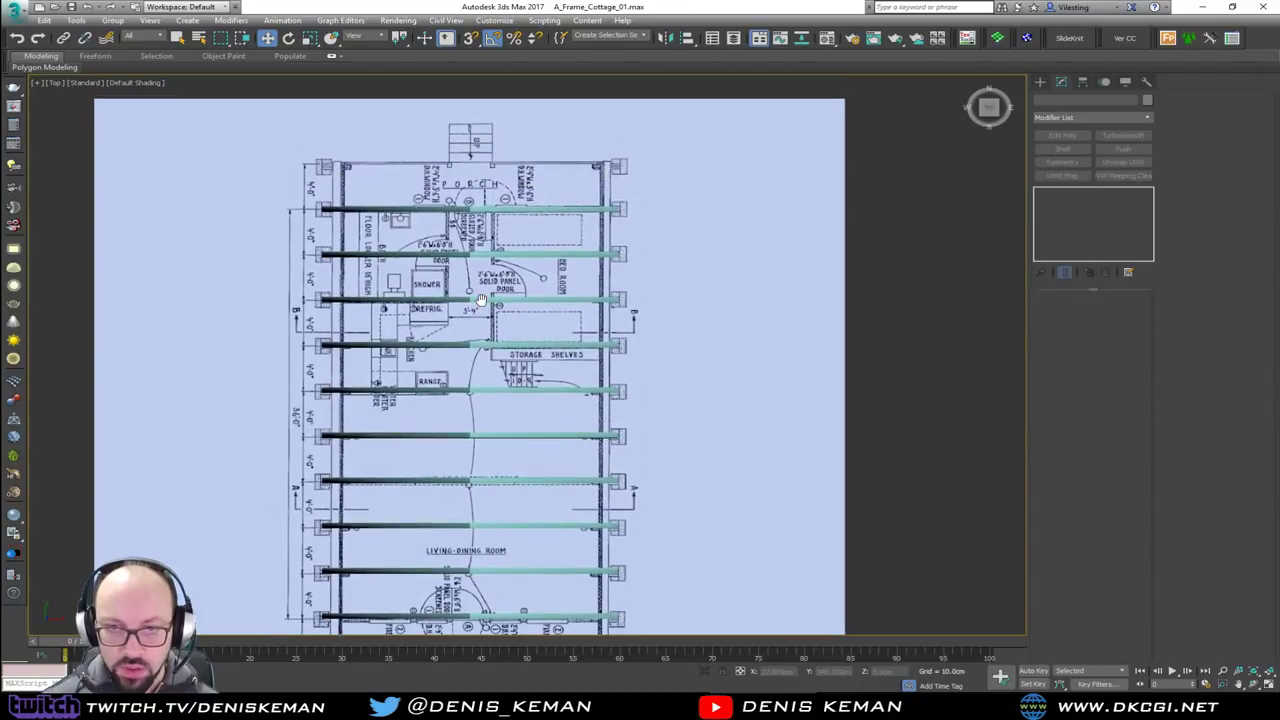
Draw a plane about 1223 cm long over the floor plan, from the rear wall corner to the opposite side wall near the front windows
{"action": "right_click", "coordinate": [410, 188], "text": "ctrl"}
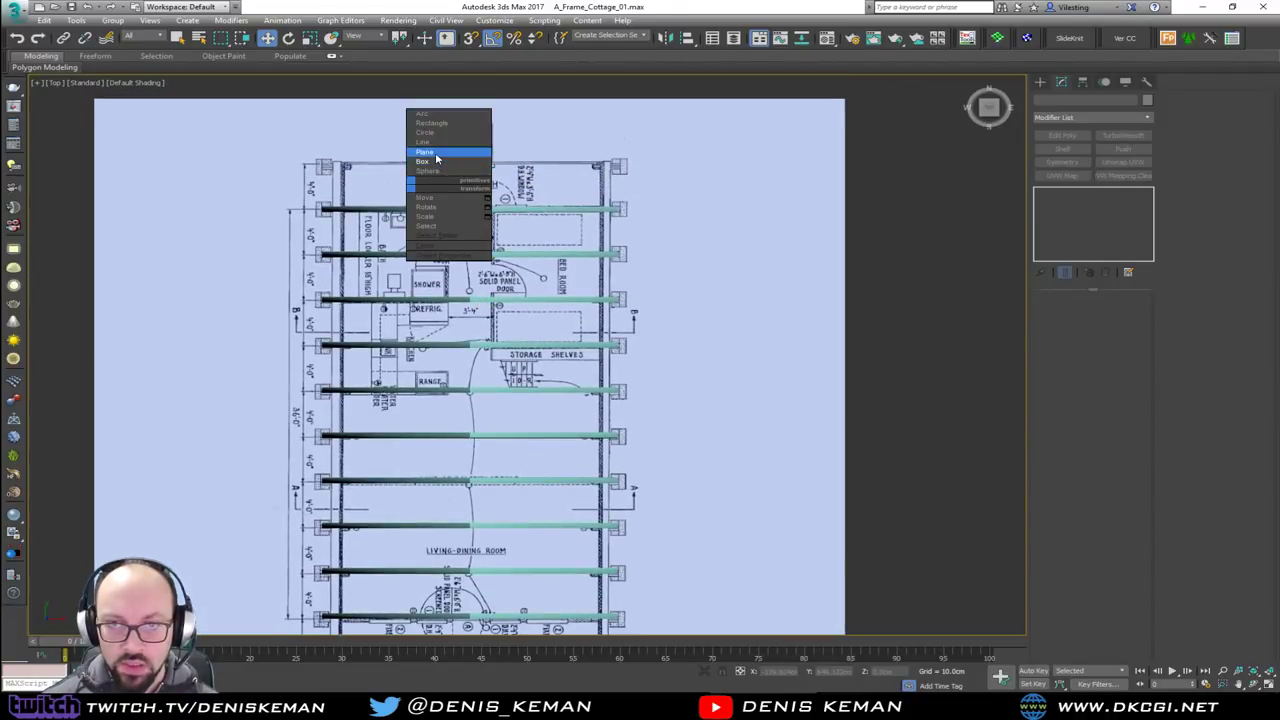
{"action": "left_click", "coordinate": [434, 154]}
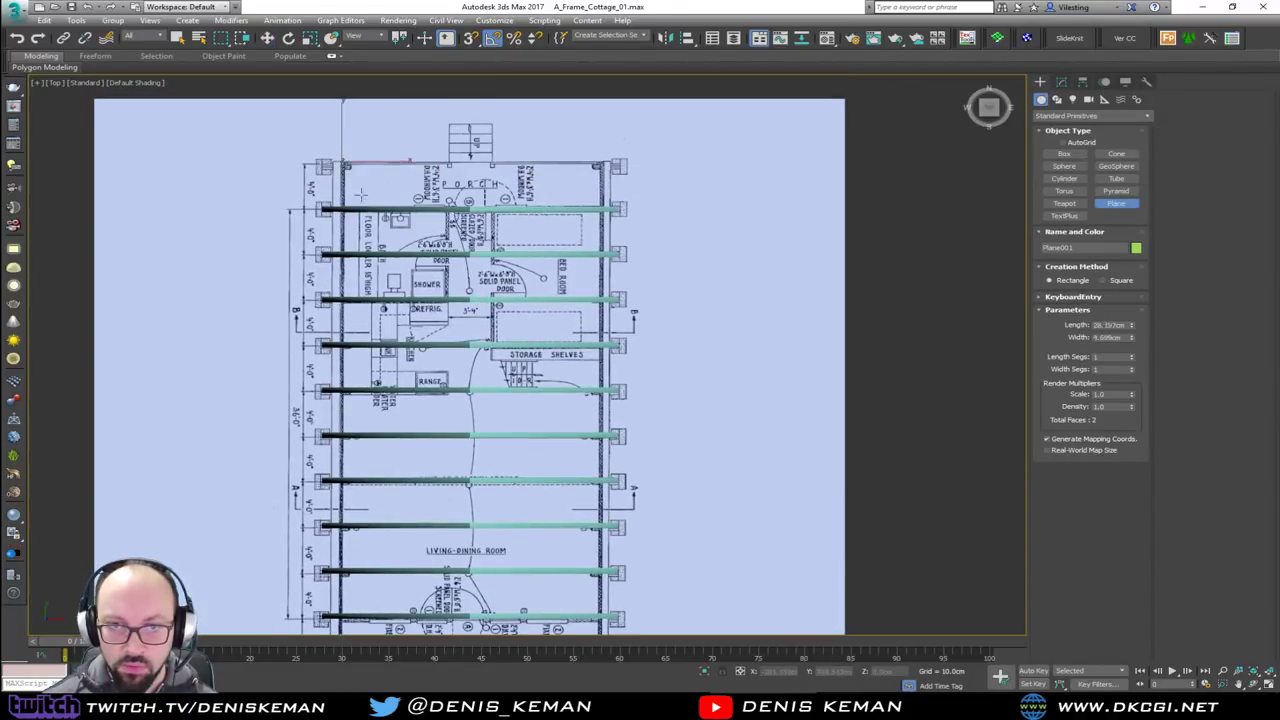
{"action": "left_click_drag", "start_coordinate": [343, 162], "coordinate": [607, 620]}
{"action": "middle_click_drag", "start_coordinate": [628, 564], "coordinate": [655, 294]}
{"action": "scroll", "coordinate": [576, 357], "scroll_direction": "up", "scroll_amount": 2}
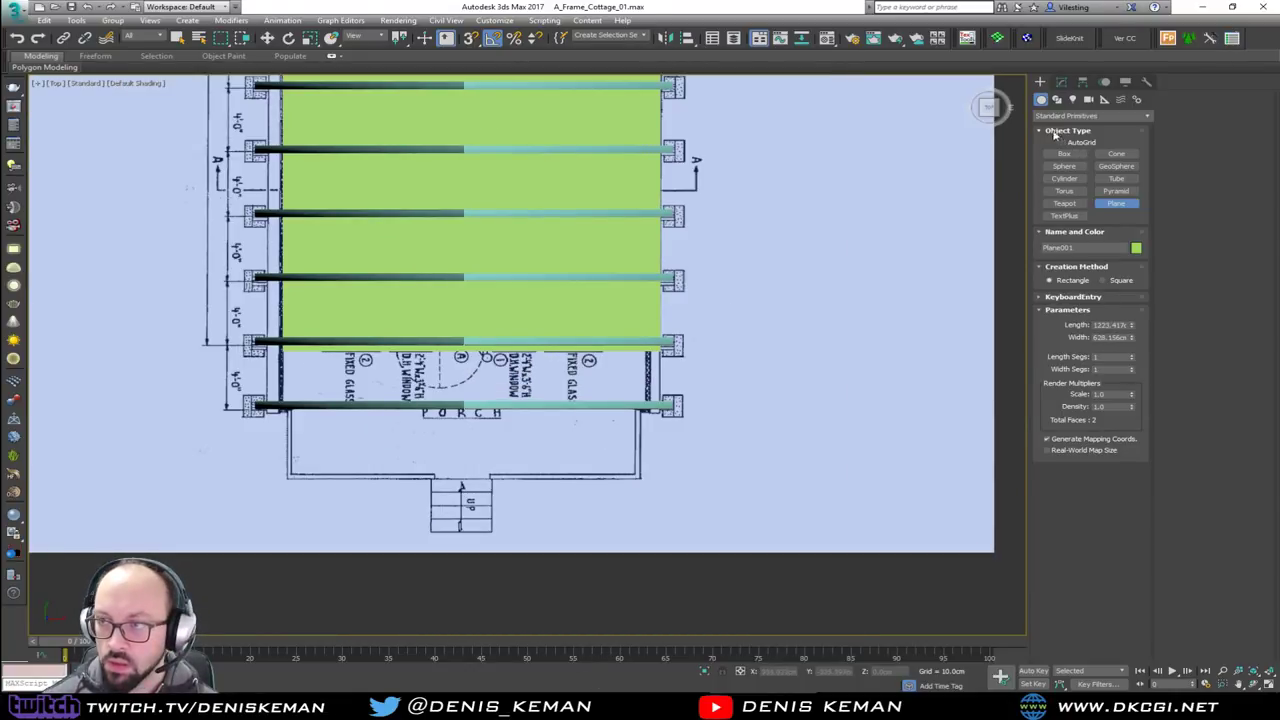
Add Edit Poly to the plane, make it see-through, and move its two front vertices about 114 cm along Y to the porch-side beam
{"action": "left_click", "coordinate": [1061, 82]}
{"action": "left_click", "coordinate": [1062, 135]}
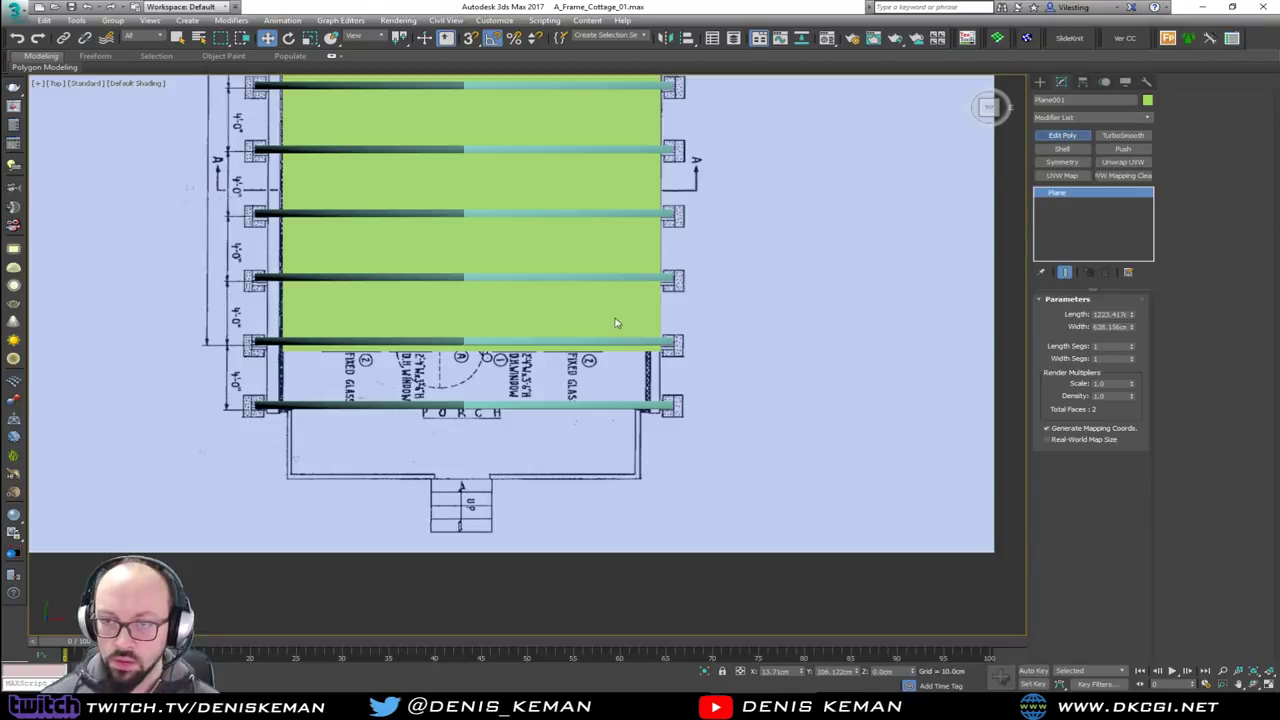
{"action": "key", "text": "1"}
{"action": "left_click_drag", "start_coordinate": [710, 338], "coordinate": [222, 394]}
{"action": "scroll", "coordinate": [416, 362], "scroll_direction": "up", "scroll_amount": 3}
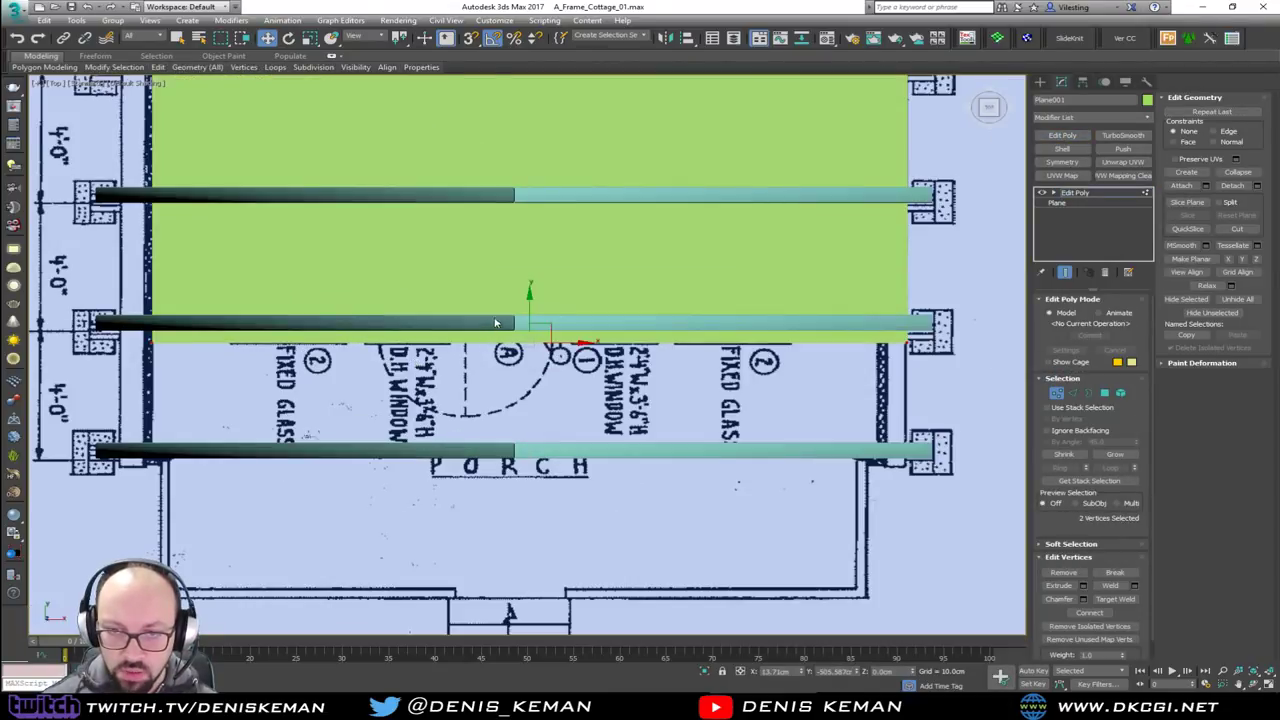
{"action": "key", "text": "alt+x"}
{"action": "left_click_drag", "start_coordinate": [525, 309], "coordinate": [519, 429]}
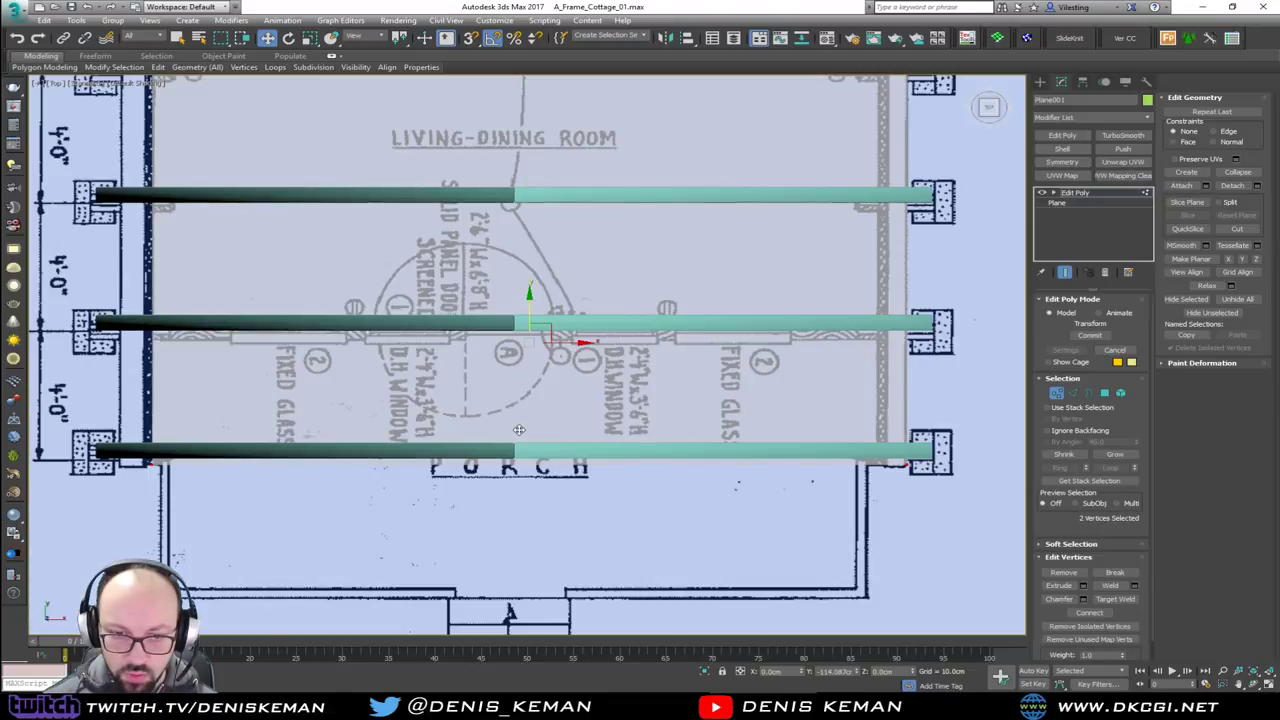
Examine how the floor plane lines up with both porch ends of the floor plan in the top view
{"action": "middle_click_drag", "start_coordinate": [573, 316], "coordinate": [555, 426]}
{"action": "scroll", "coordinate": [555, 426], "scroll_direction": "down", "scroll_amount": 3}
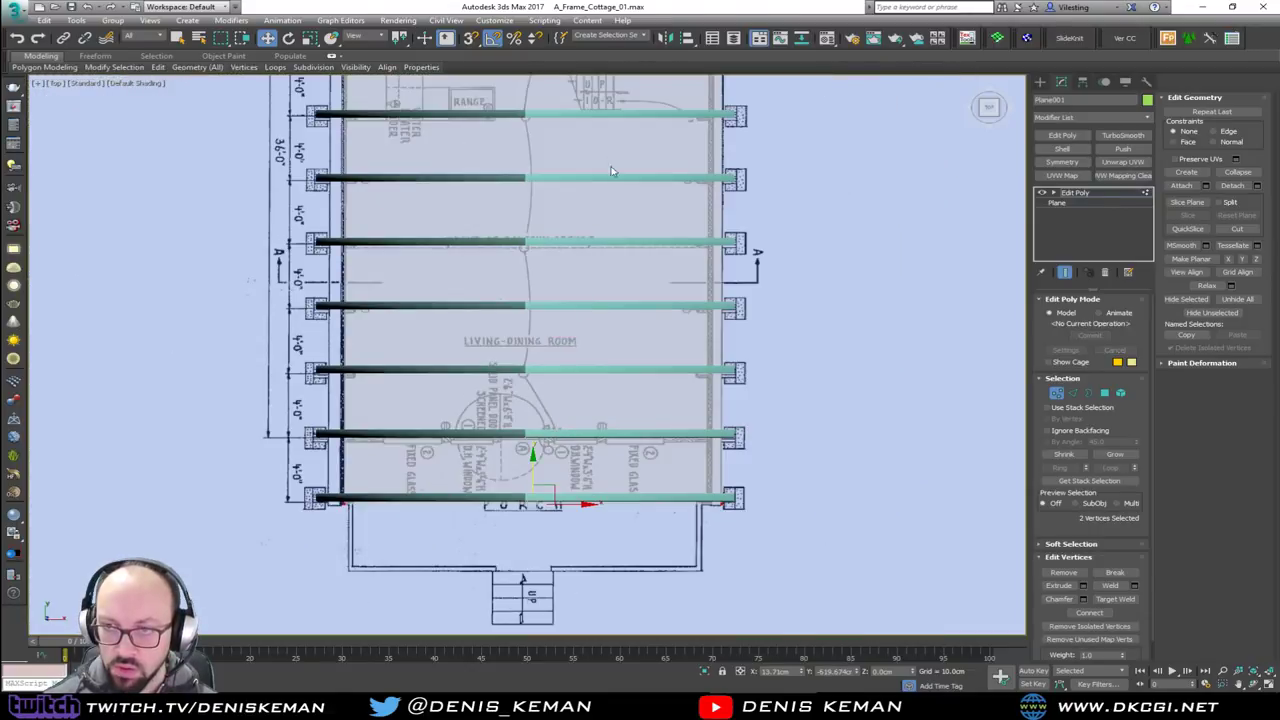
{"action": "middle_click_drag", "start_coordinate": [613, 172], "coordinate": [590, 430]}
{"action": "scroll", "coordinate": [587, 366], "scroll_direction": "down", "scroll_amount": 1}
{"action": "scroll", "coordinate": [436, 253], "scroll_direction": "up", "scroll_amount": 4}
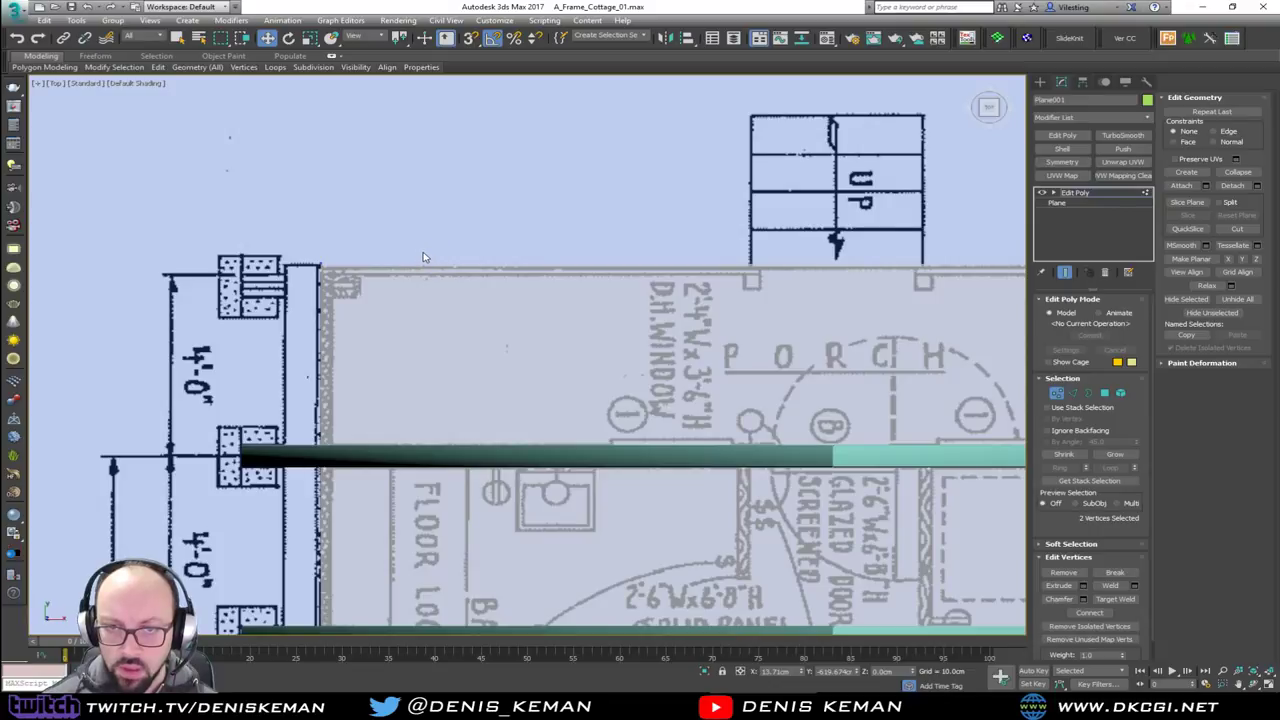
{"action": "middle_click_drag", "start_coordinate": [424, 257], "coordinate": [288, 207]}
{"action": "middle_click_drag", "start_coordinate": [450, 252], "coordinate": [286, 186]}
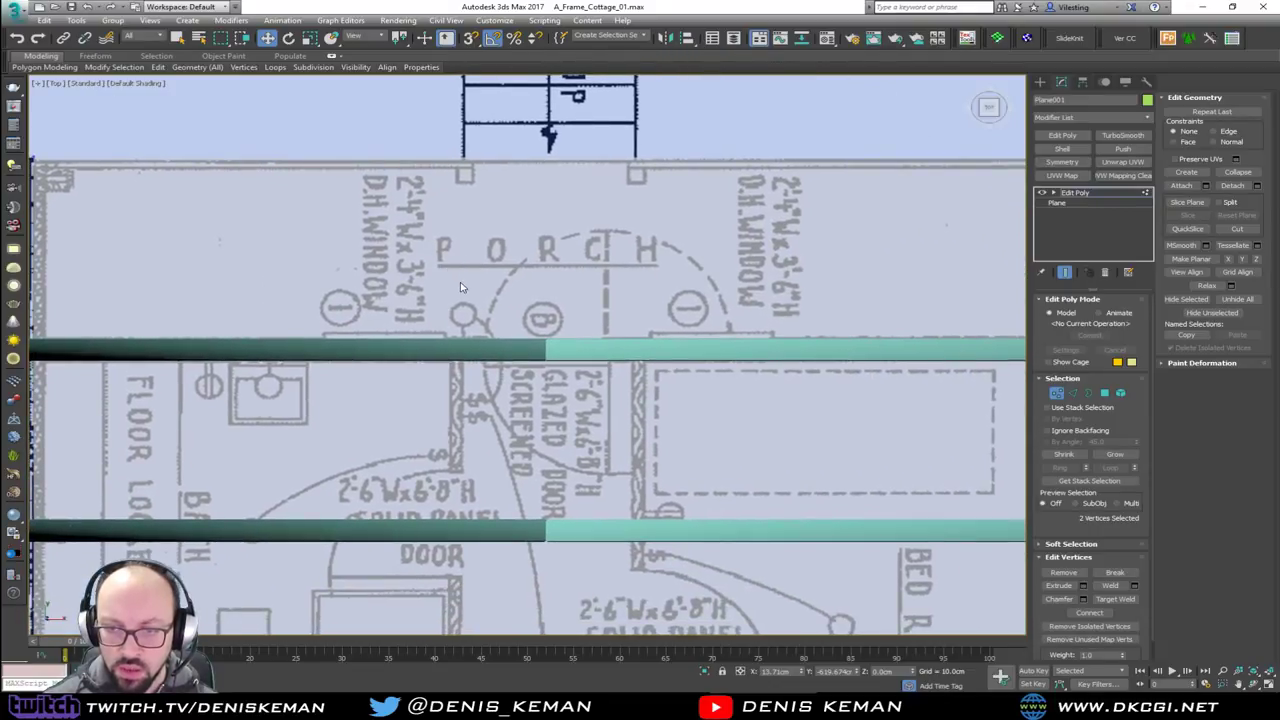
{"action": "scroll", "coordinate": [520, 185], "scroll_direction": "down", "scroll_amount": 3}
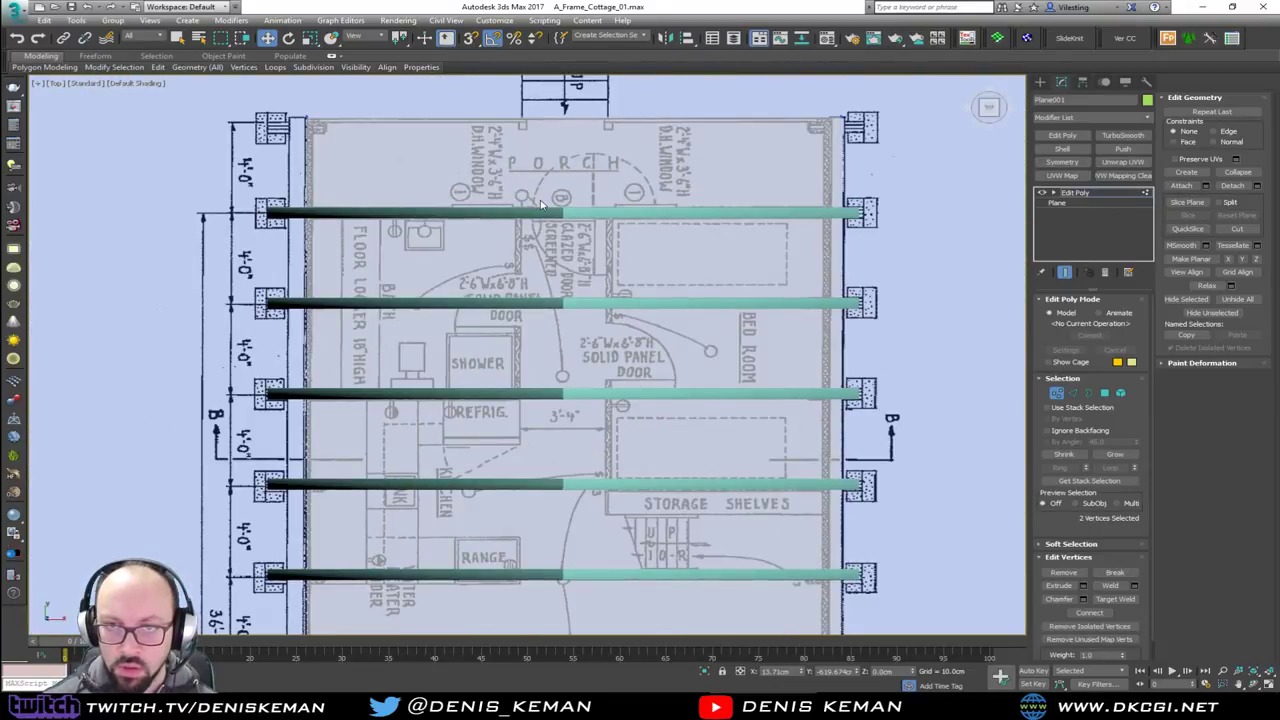
Leave vertex editing and raise the whole floor plane to the first-floor line of the front elevation, at a height of about 102.7 cm
{"action": "left_click", "coordinate": [1057, 392]}
{"action": "key", "text": "alt+w"}
{"action": "key", "text": "alt+w"}
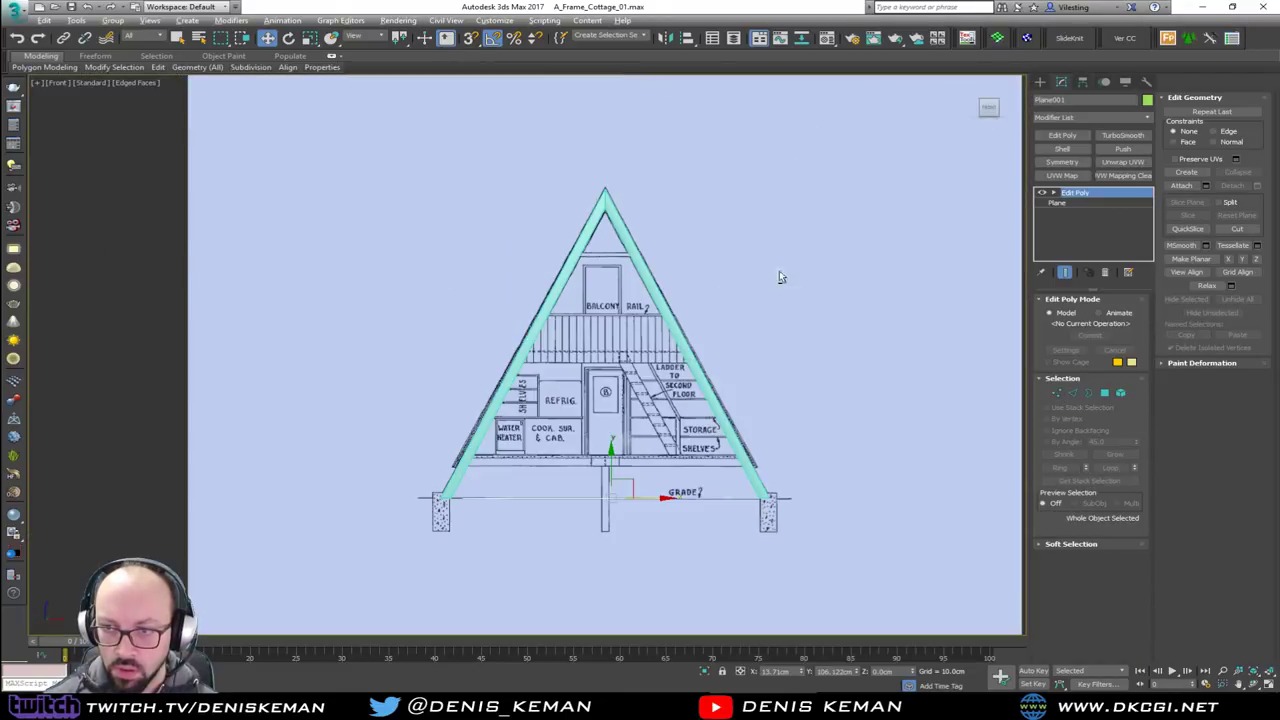
{"action": "scroll", "coordinate": [615, 385], "scroll_direction": "up", "scroll_amount": 4}
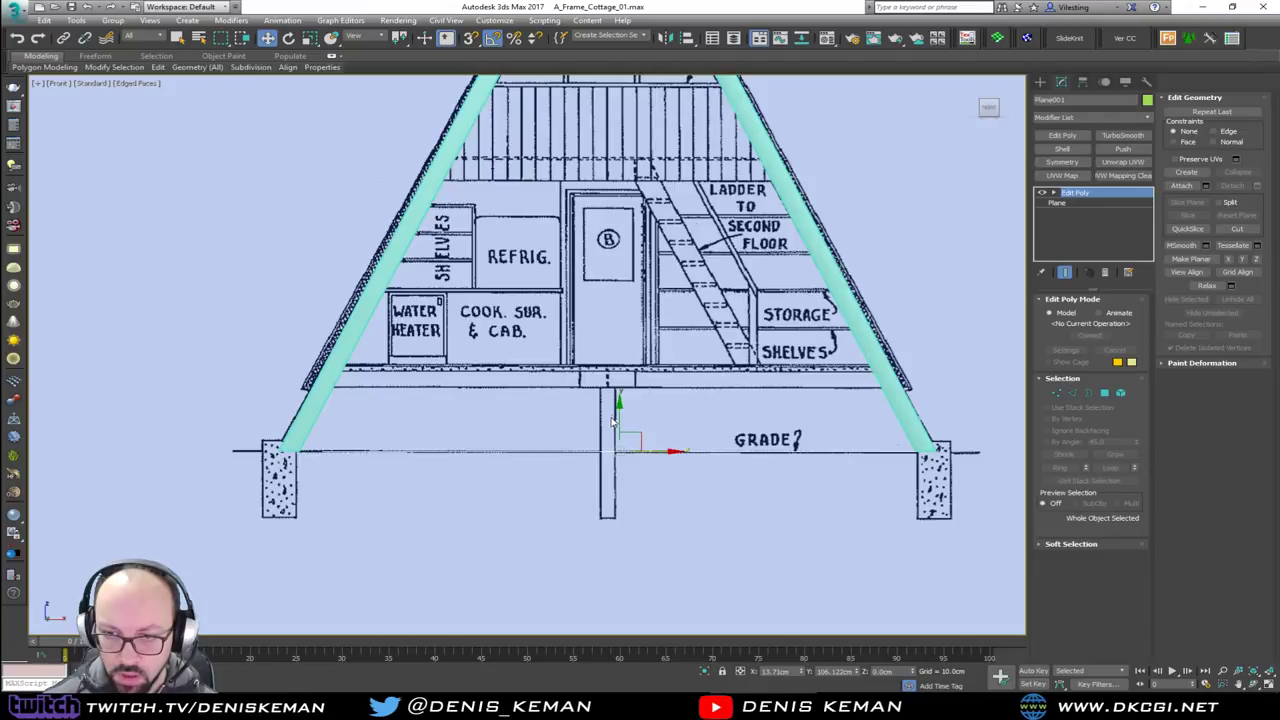
{"action": "left_click_drag", "start_coordinate": [618, 429], "coordinate": [633, 336]}
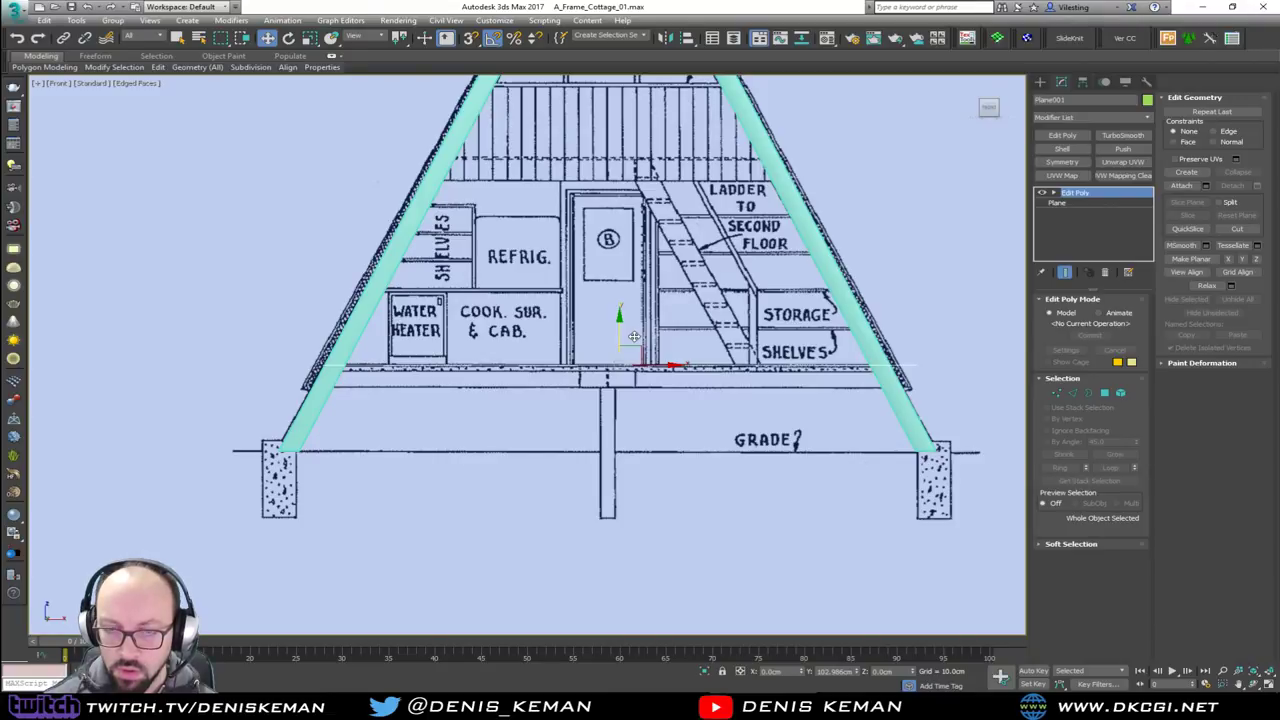
{"action": "mouse_move", "coordinate": [634, 337]}
{"action": "left_mouse_down"}
{"action": "mouse_move", "coordinate": [628, 358]}
{"action": "mouse_move", "coordinate": [633, 342]}
{"action": "left_mouse_up"}
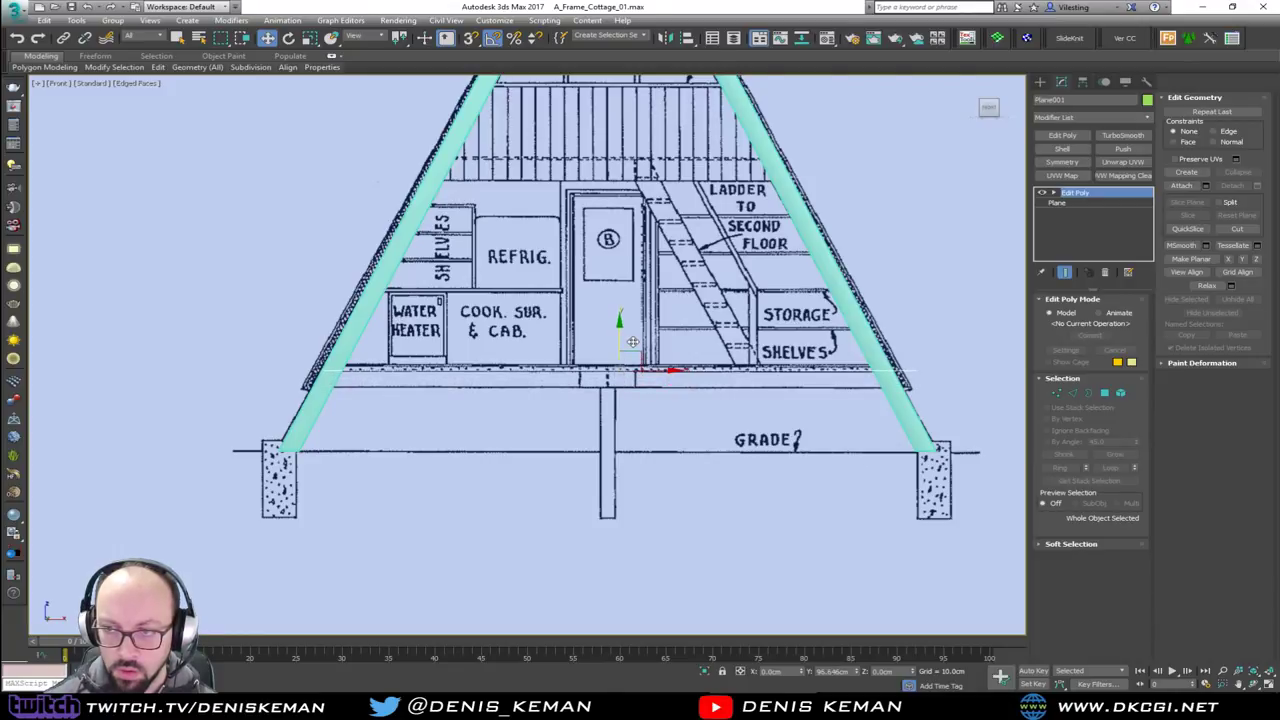
{"action": "scroll", "coordinate": [622, 348], "scroll_direction": "up", "scroll_amount": 2}
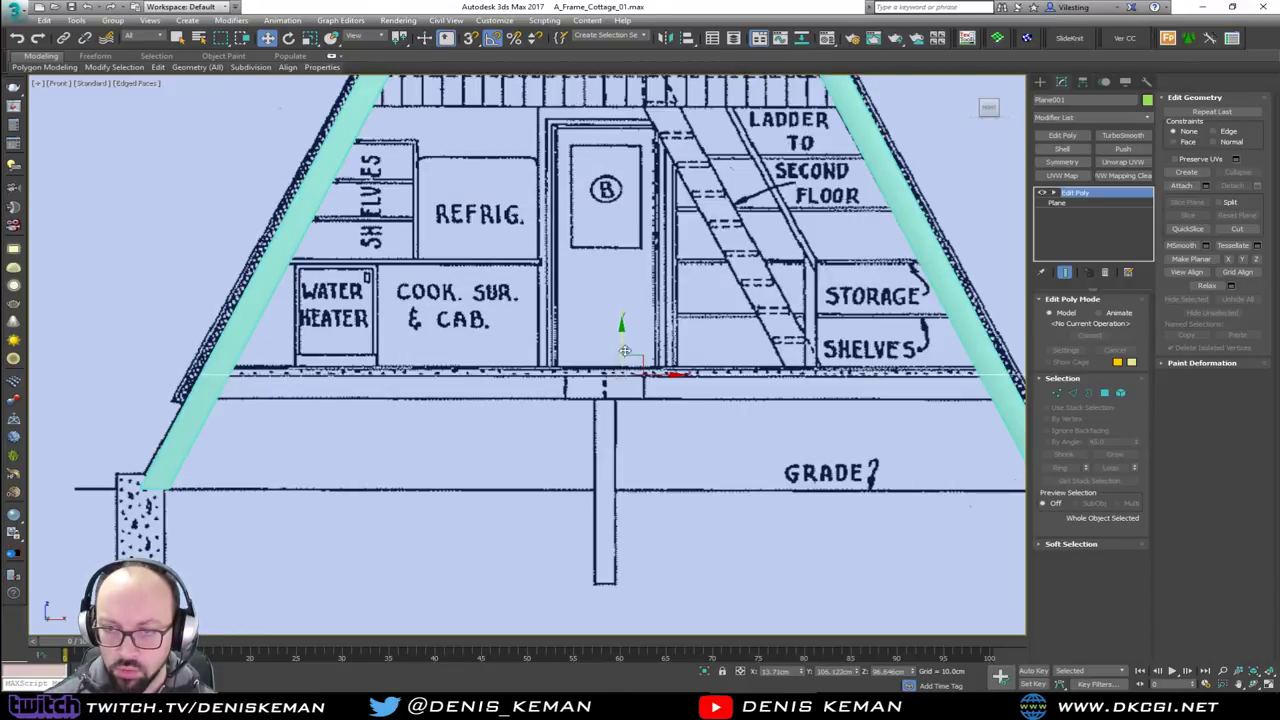
{"action": "left_click_drag", "start_coordinate": [623, 346], "coordinate": [619, 370]}
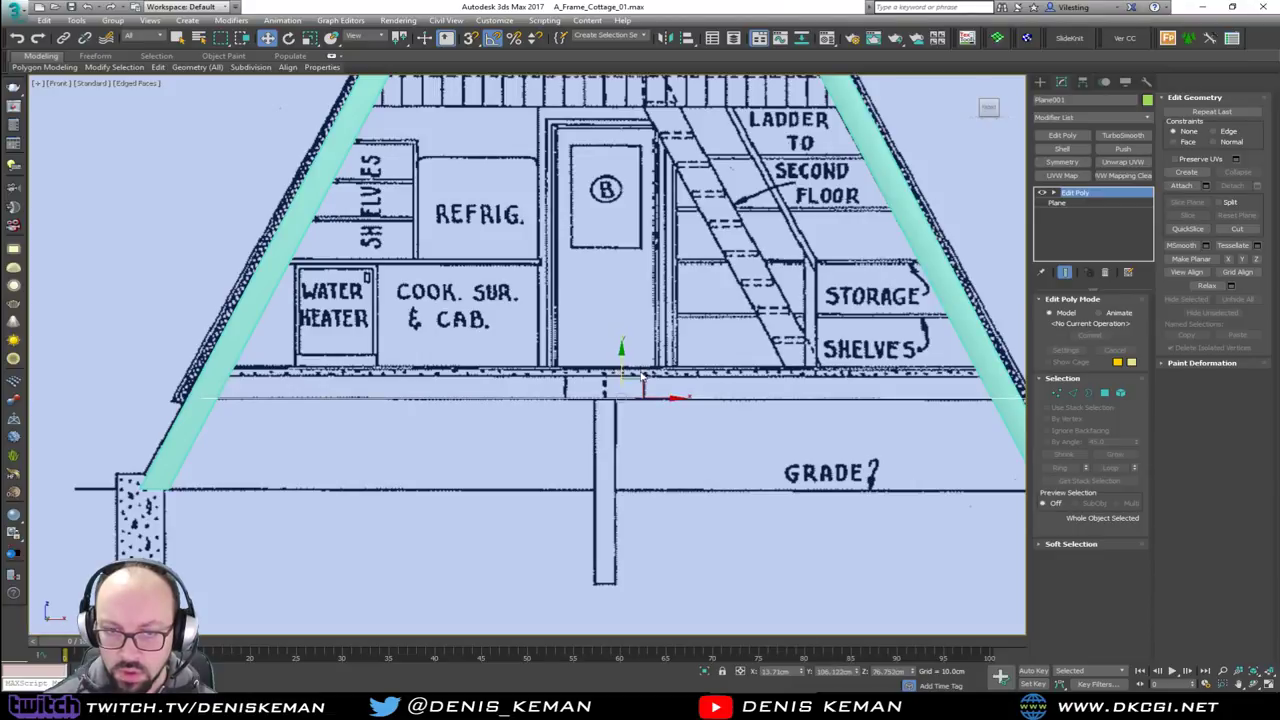
{"action": "middle_click_drag", "start_coordinate": [640, 371], "coordinate": [522, 379]}
{"action": "left_click_drag", "start_coordinate": [541, 405], "coordinate": [506, 339]}
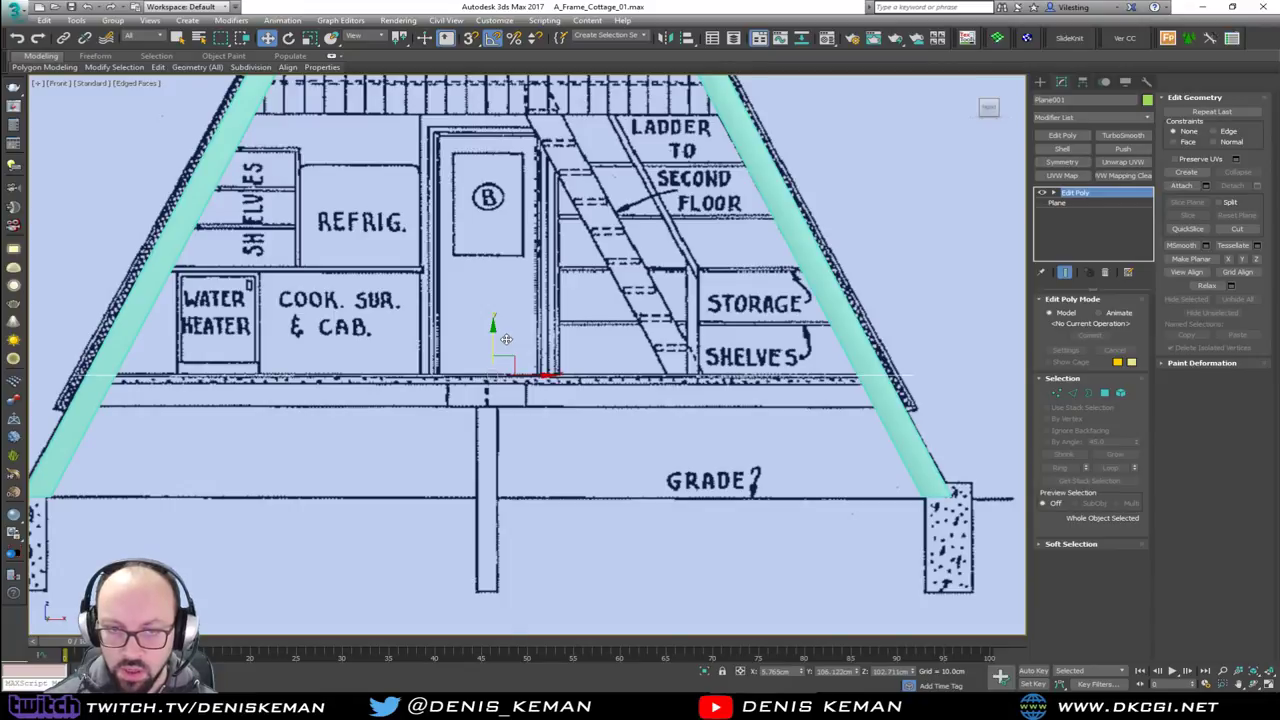
Inspect the raised floor plane against the A-frame rafters and blueprints in the front, top and perspective views
{"action": "middle_click_drag", "start_coordinate": [449, 339], "coordinate": [451, 401]}
{"action": "scroll", "coordinate": [485, 381], "scroll_direction": "down", "scroll_amount": 5}
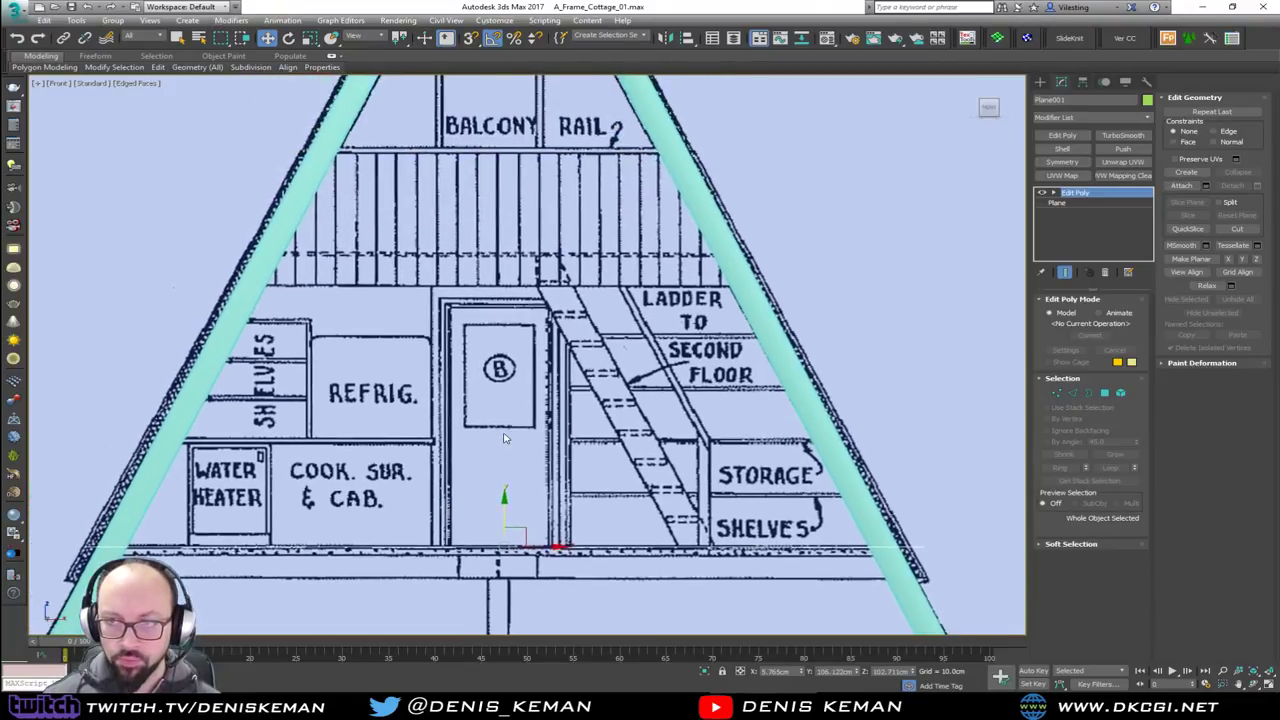
{"action": "key", "text": "alt+w"}
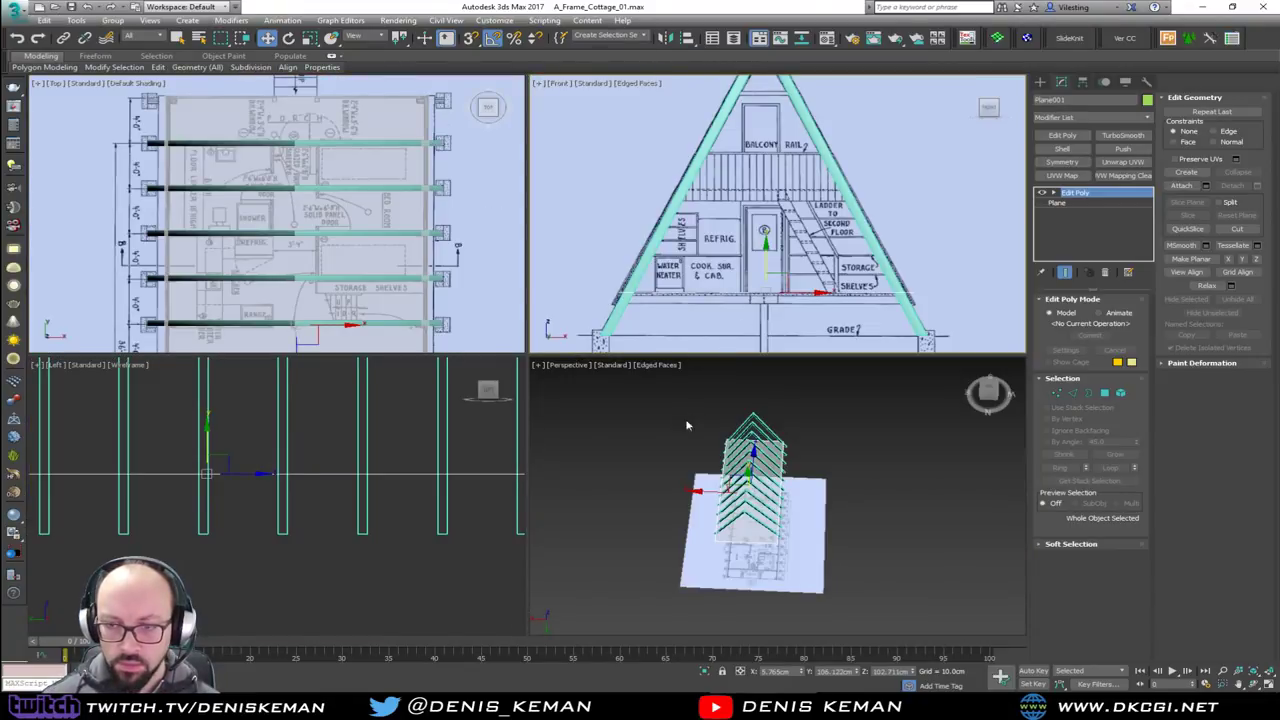
{"action": "scroll", "coordinate": [428, 194], "scroll_direction": "down", "scroll_amount": 4}
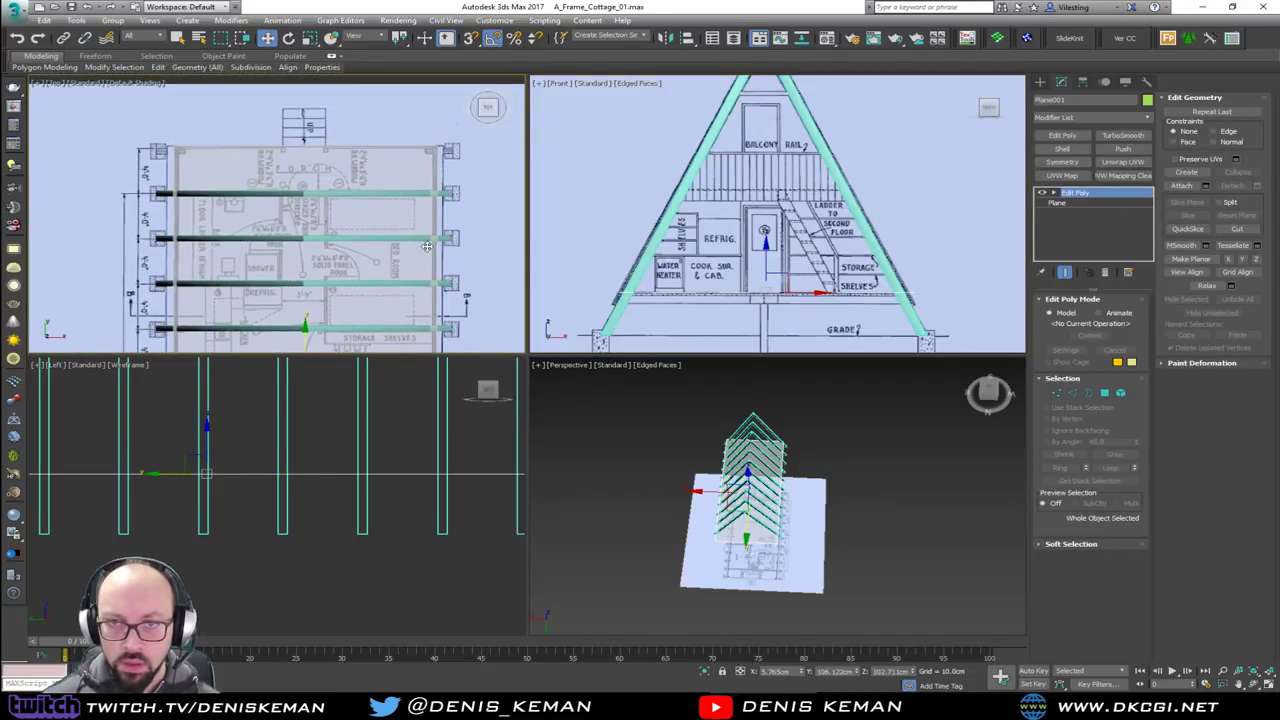
{"action": "scroll", "coordinate": [414, 255], "scroll_direction": "up", "scroll_amount": 5}
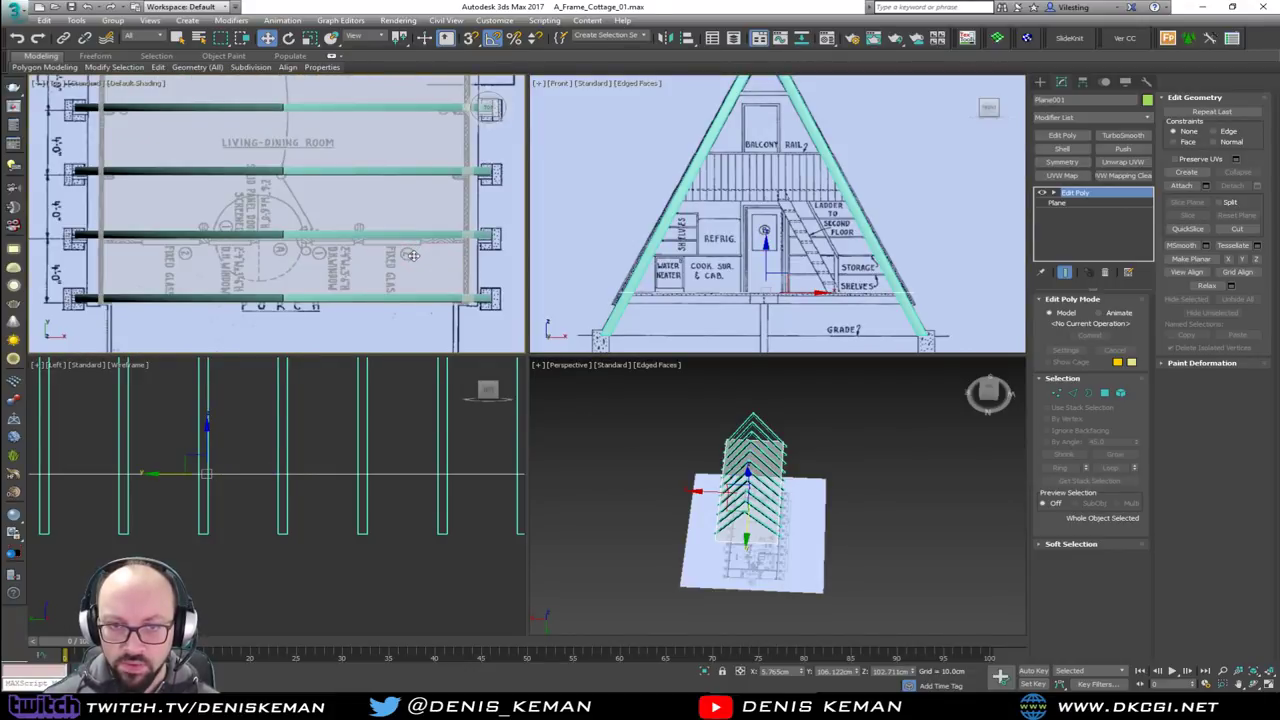
{"action": "right_click", "coordinate": [664, 491]}
{"action": "key", "text": "alt+w"}
{"action": "middle_click_drag", "start_coordinate": [458, 368], "coordinate": [357, 383], "text": "alt"}
{"action": "scroll", "coordinate": [191, 357], "scroll_direction": "up", "scroll_amount": 8}
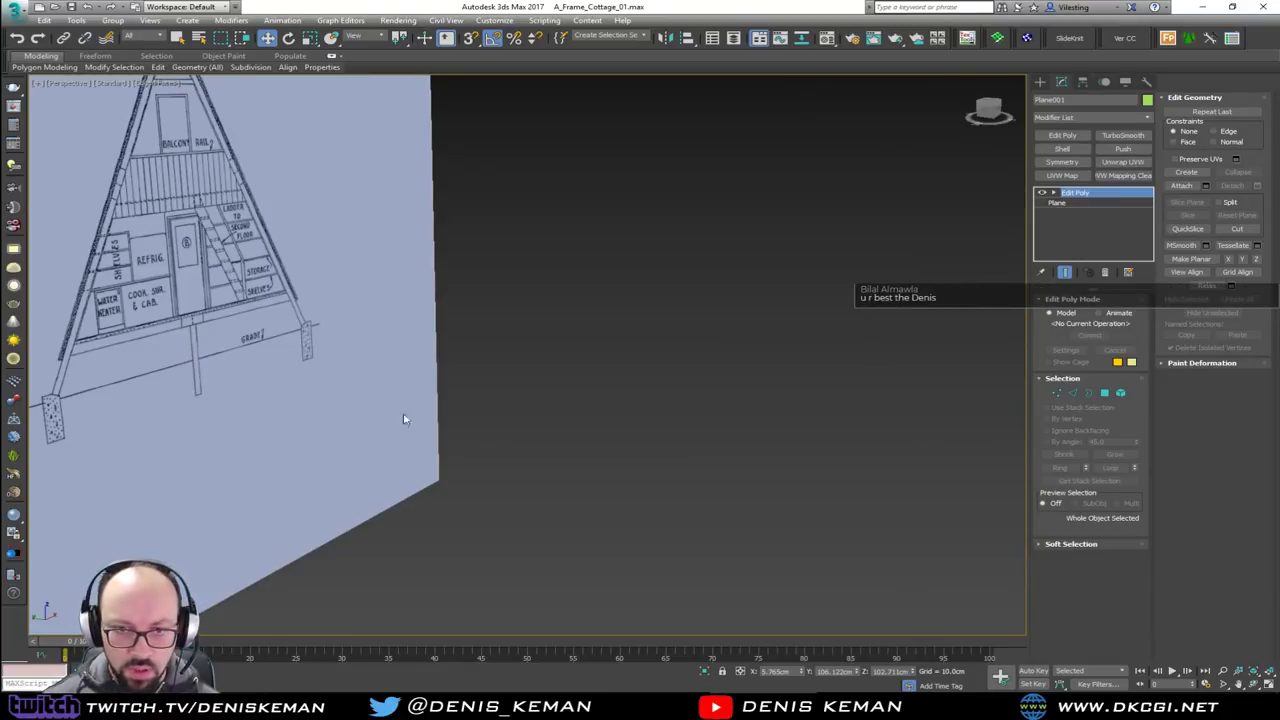
{"action": "middle_click_drag", "start_coordinate": [404, 419], "coordinate": [505, 440], "text": "alt"}
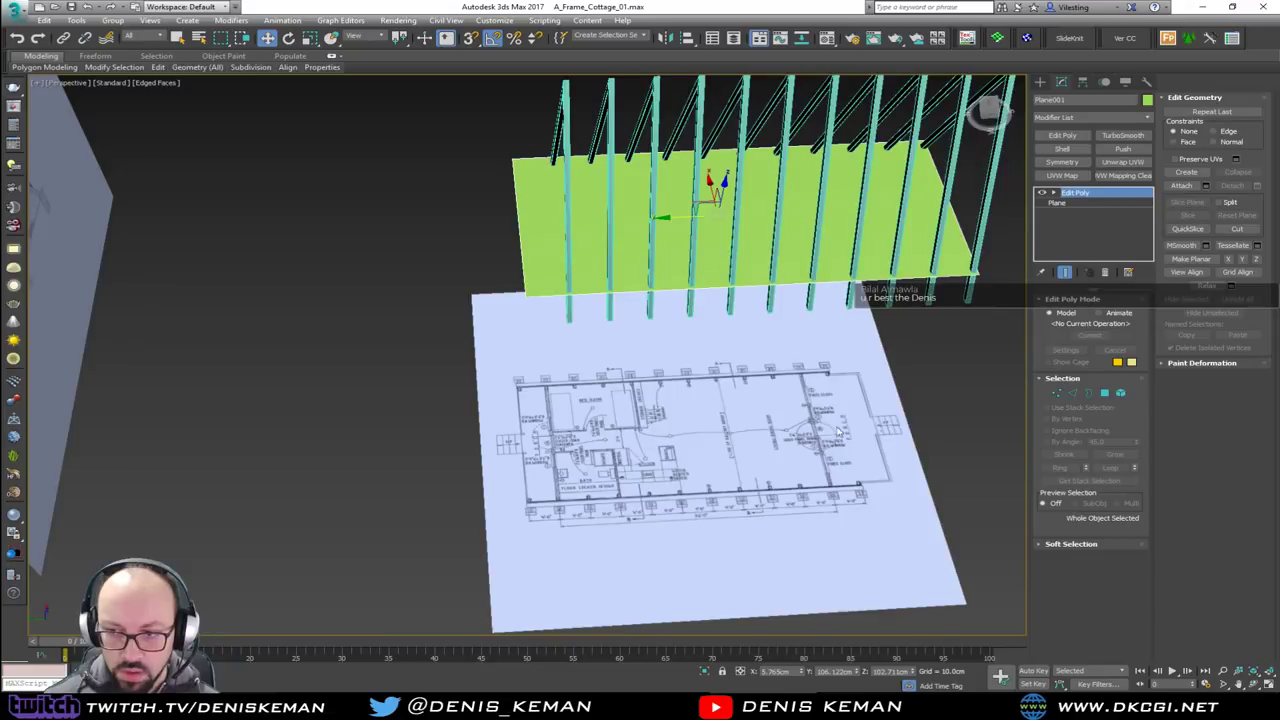
{"action": "middle_click_drag", "start_coordinate": [873, 423], "coordinate": [511, 410]}
{"action": "key", "text": "alt+w"}
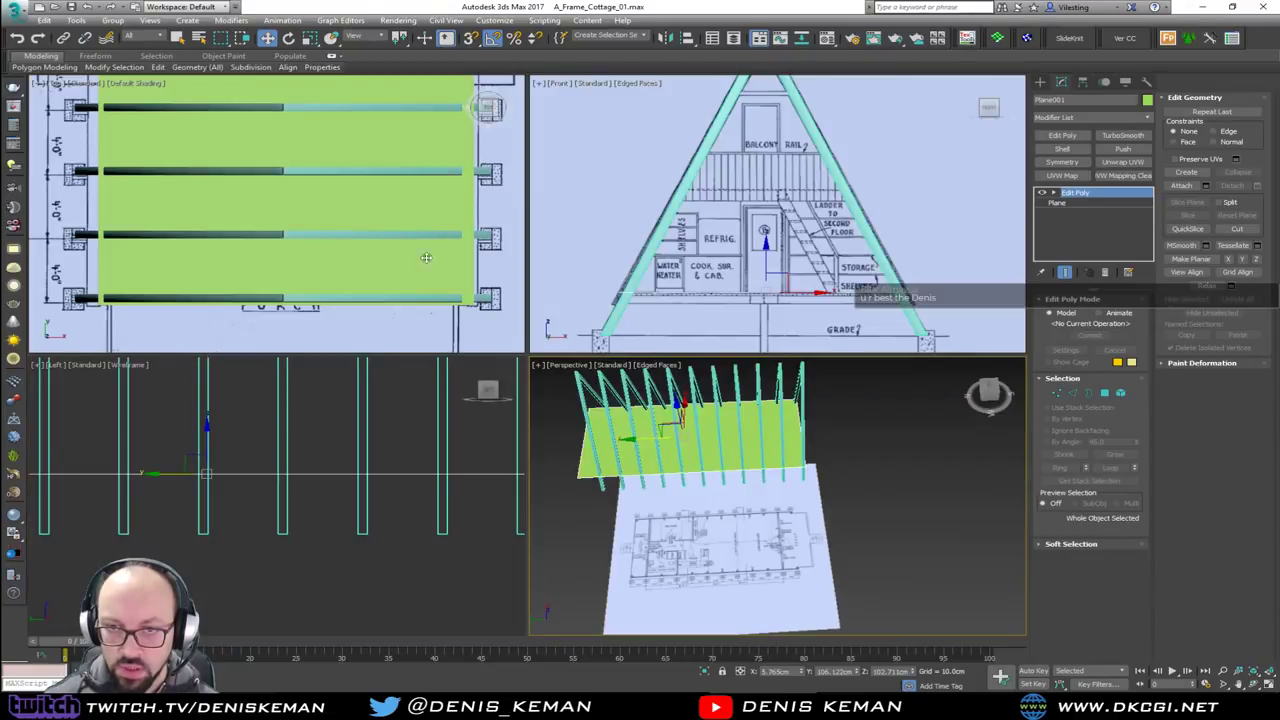
Extend the plane's two living-room-end vertices over the porch to its outer outline in the top view, at about Y -744.8 cm
{"action": "right_click", "coordinate": [403, 217]}
{"action": "key", "text": "alt+w"}
{"action": "middle_click_drag", "start_coordinate": [440, 337], "coordinate": [419, 298]}
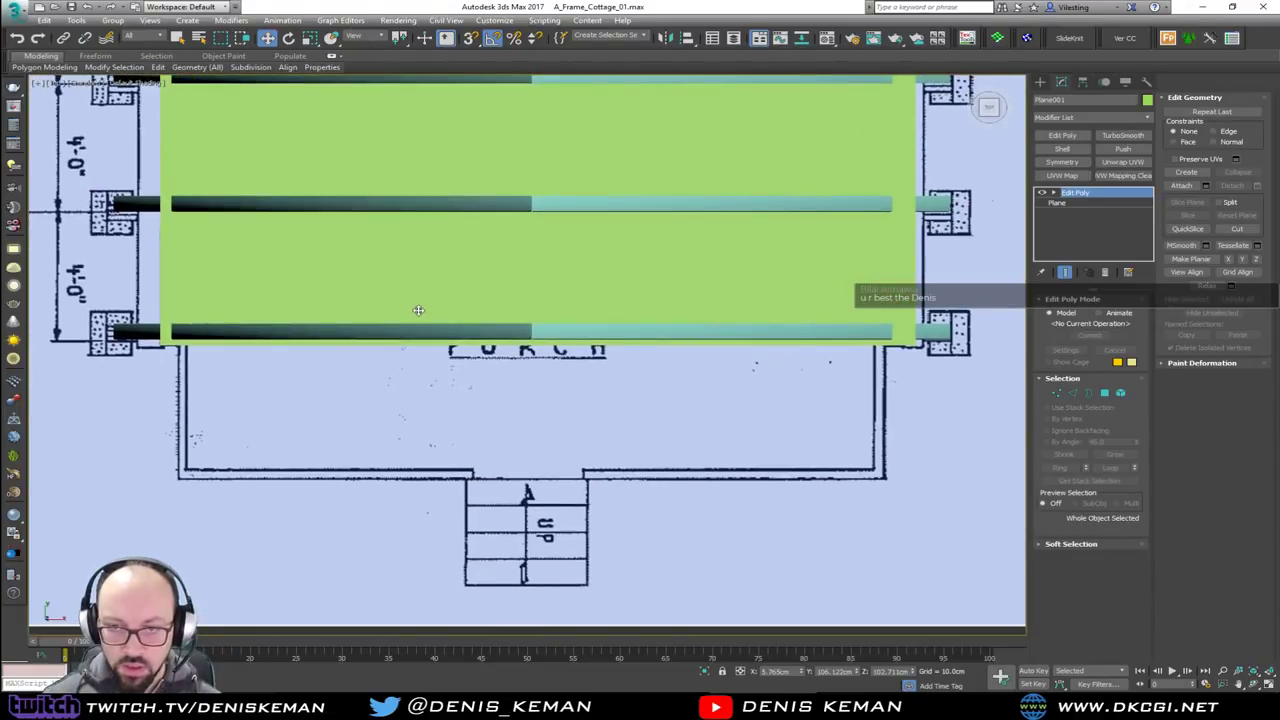
{"action": "key", "text": "1"}
{"action": "left_click_drag", "start_coordinate": [187, 335], "coordinate": [977, 408]}
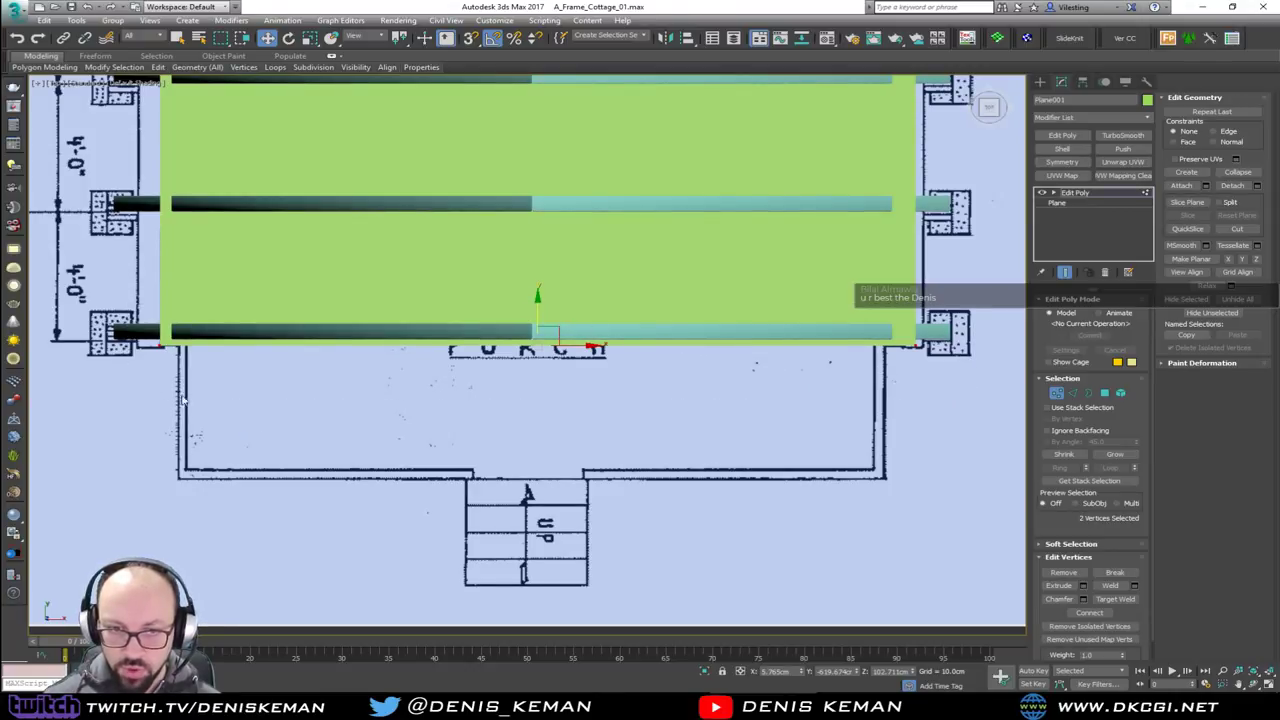
{"action": "left_click_drag", "start_coordinate": [536, 308], "coordinate": [531, 440]}
Make the plane see-through and check its opposite end against the rear porch on the floor plan
{"action": "key", "text": "alt+x"}
{"action": "scroll", "coordinate": [493, 393], "scroll_direction": "down", "scroll_amount": 5}
{"action": "middle_click_drag", "start_coordinate": [494, 393], "coordinate": [496, 614]}
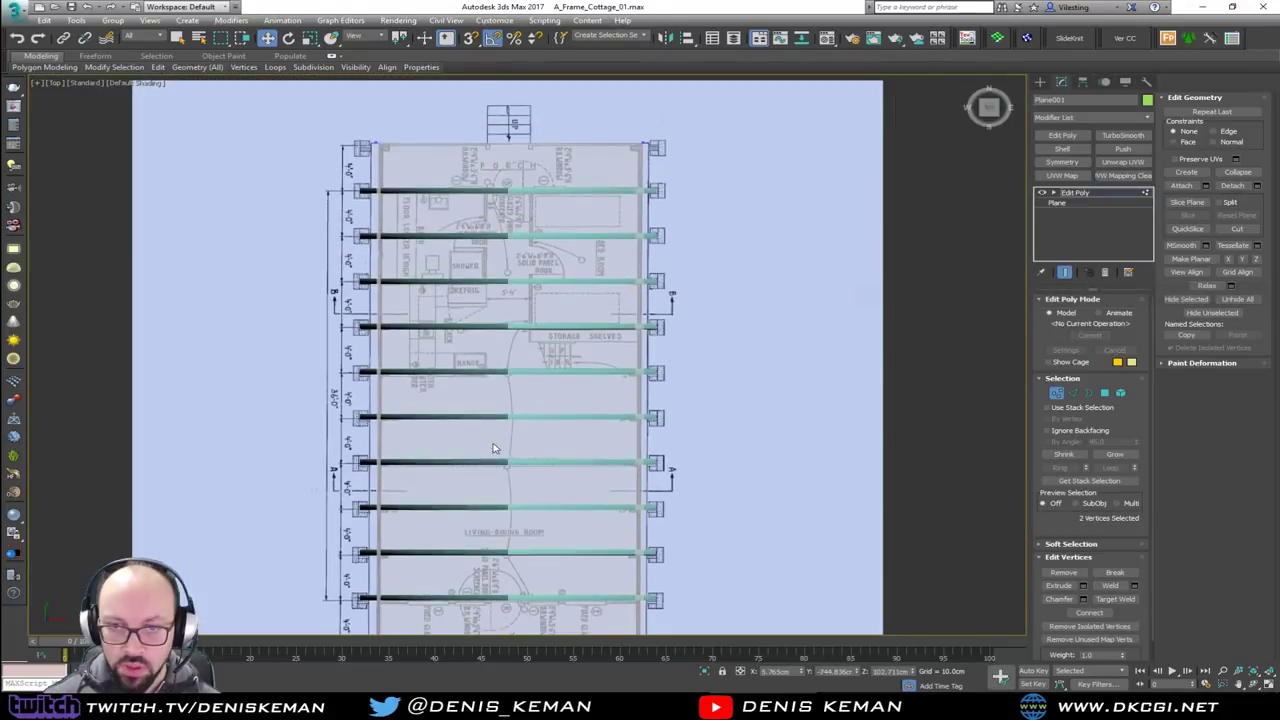
{"action": "middle_click_drag", "start_coordinate": [464, 135], "coordinate": [465, 234]}
{"action": "scroll", "coordinate": [465, 234], "scroll_direction": "up", "scroll_amount": 5}
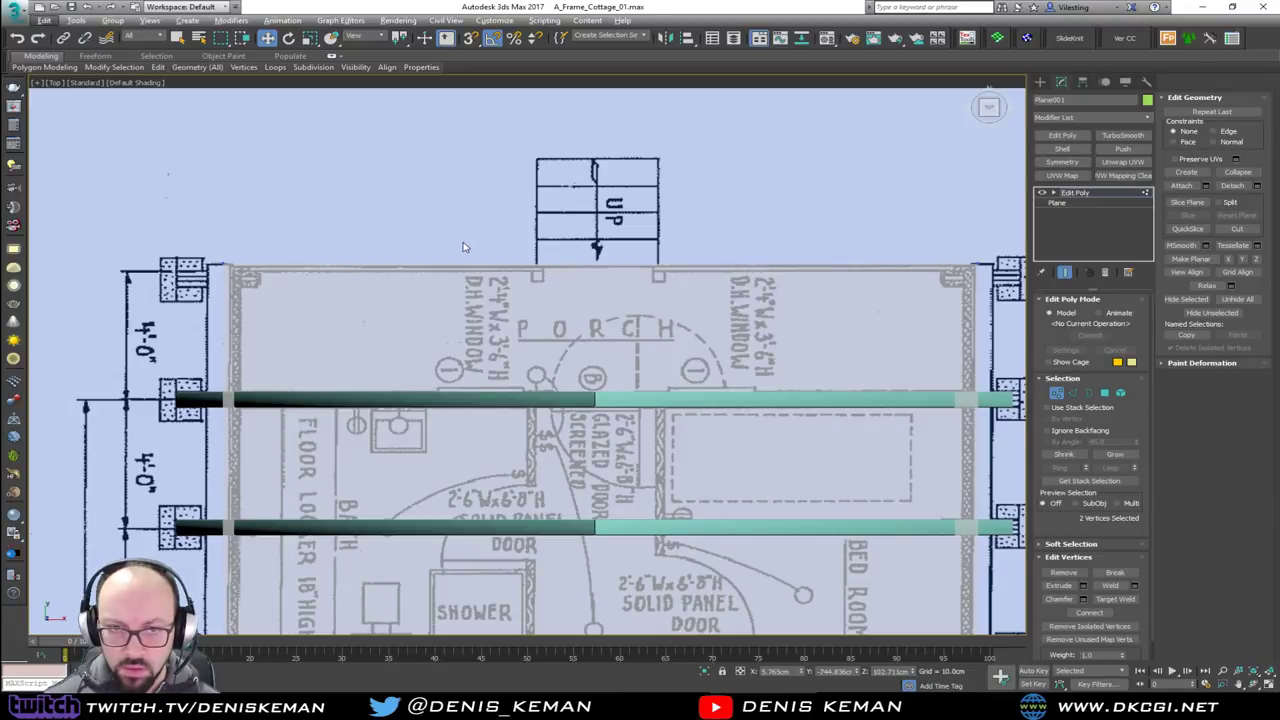
{"action": "middle_click_drag", "start_coordinate": [724, 285], "coordinate": [555, 186]}
{"action": "middle_click_drag", "start_coordinate": [576, 281], "coordinate": [809, 235]}
Turn off the plane's see-through display in the perspective view and leave vertex editing
{"action": "key", "text": "alt+w"}
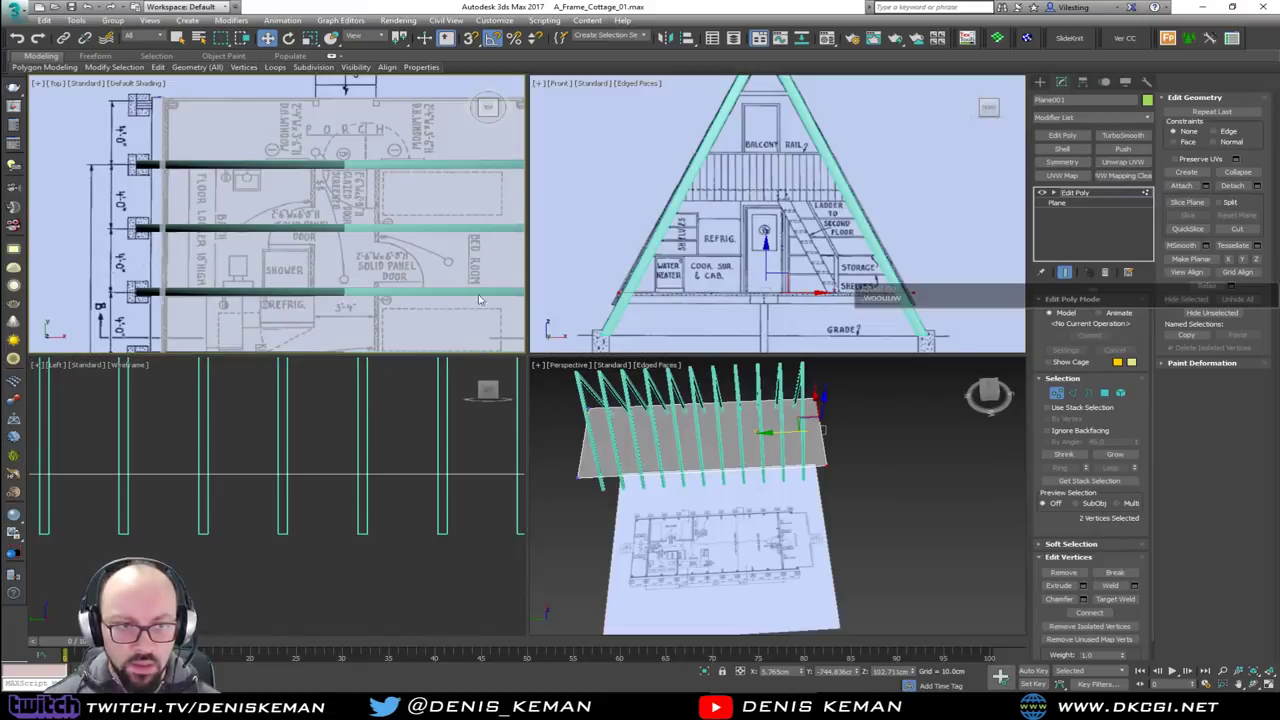
{"action": "right_click", "coordinate": [684, 464]}
{"action": "key", "text": "alt+w"}
{"action": "key", "text": "alt+x"}
{"action": "middle_click_drag", "start_coordinate": [452, 270], "coordinate": [410, 290], "text": "alt"}
{"action": "key", "text": "ctrl+b"}
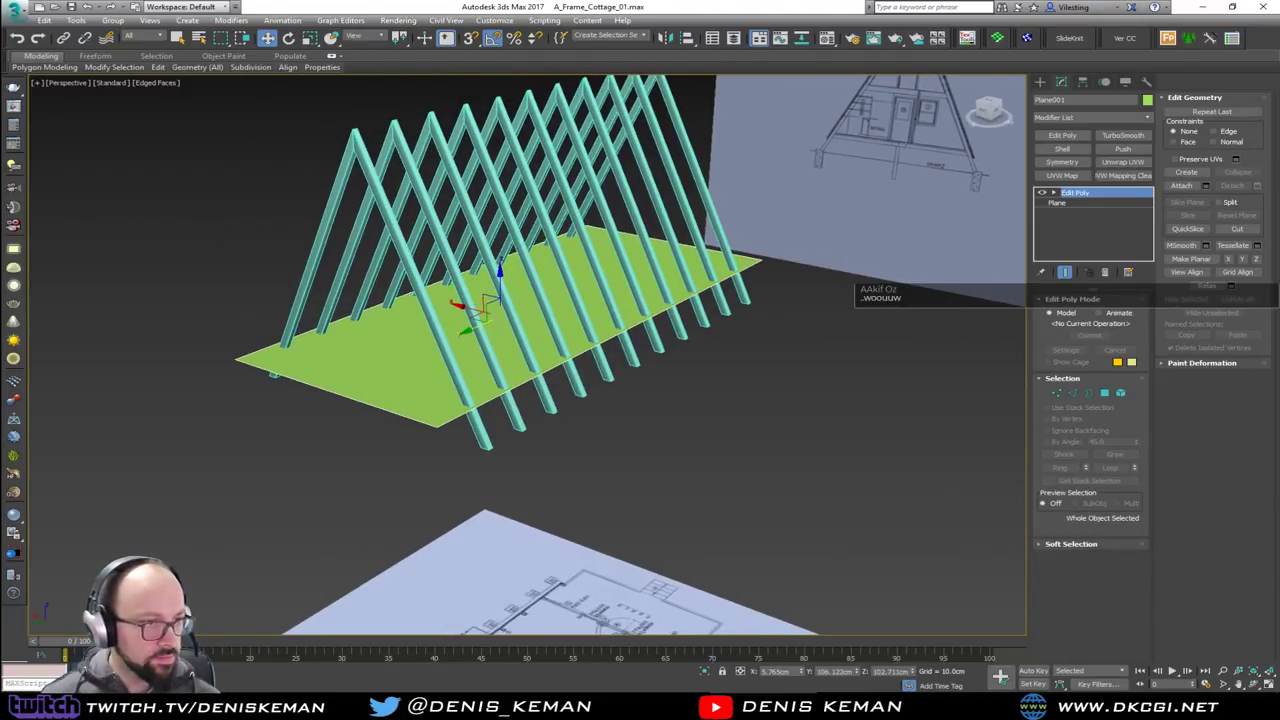
Rename the plane as Floor
{"action": "left_click", "coordinate": [1095, 100]}
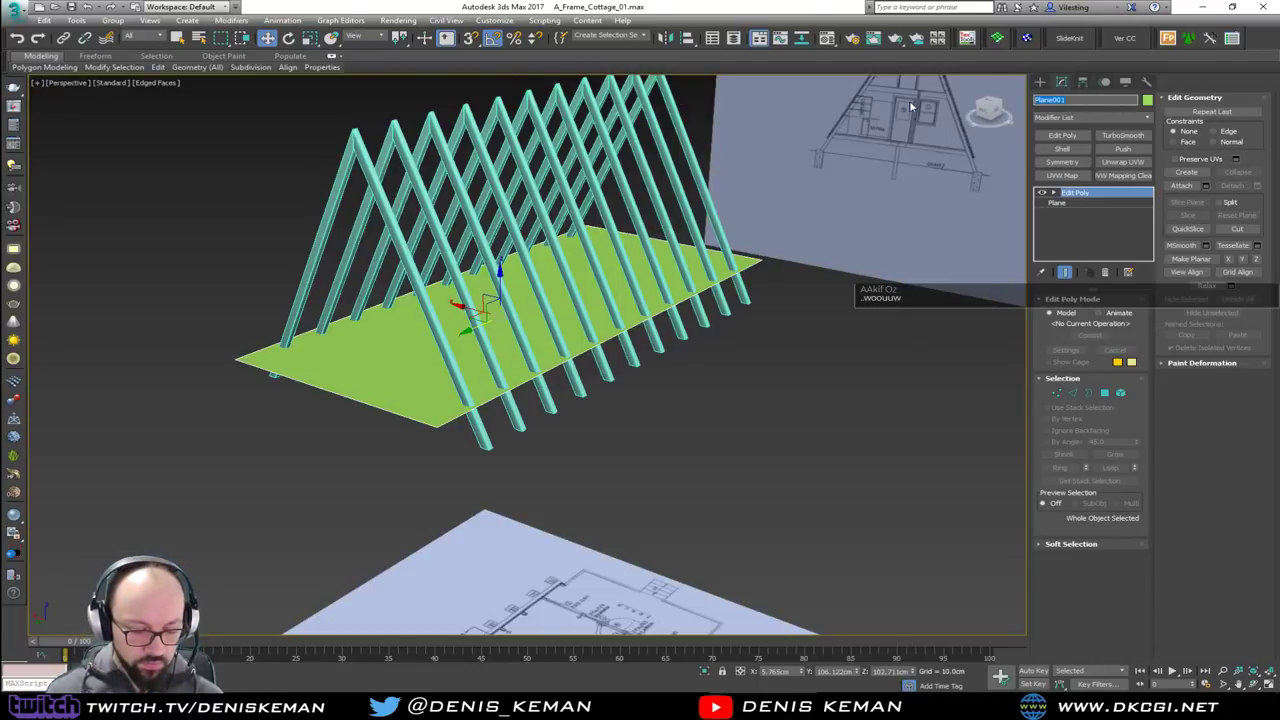
{"action": "type", "text": "Floor"}
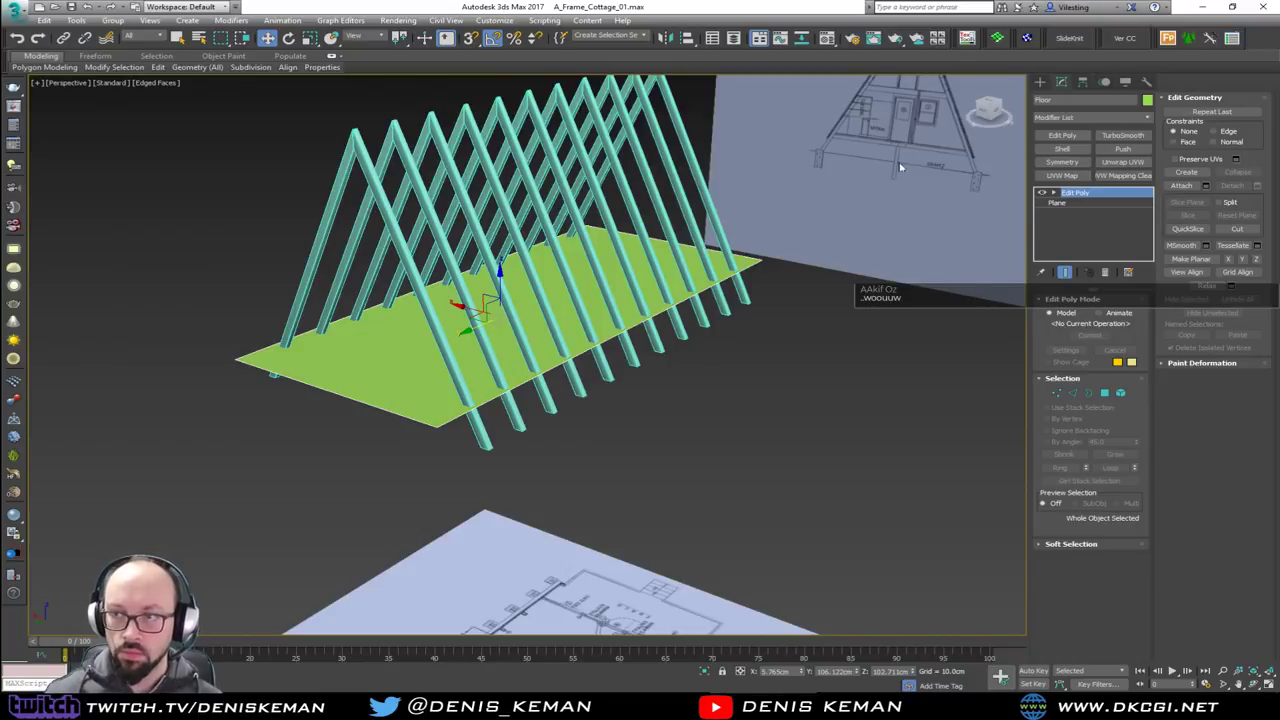
{"action": "middle_click_drag", "start_coordinate": [900, 167], "coordinate": [735, 286], "text": "alt"}
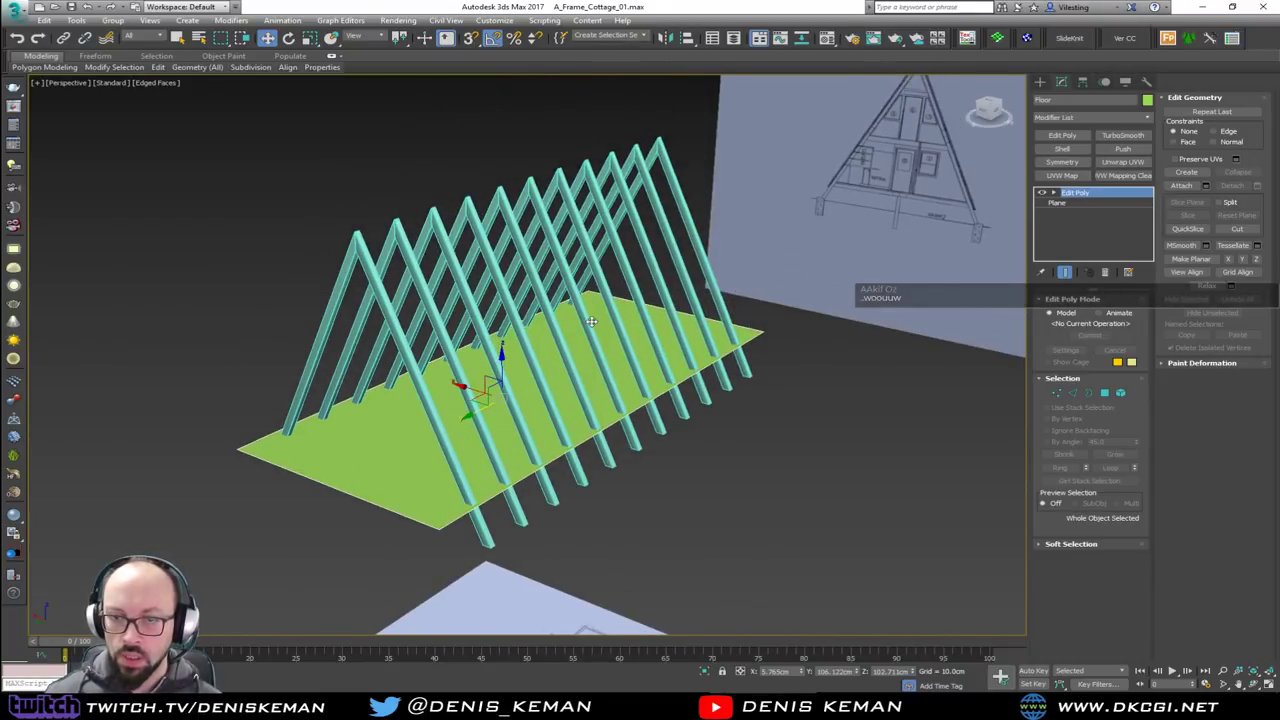
Rename the floor plane as First_Floor while viewing the front elevation
{"action": "key", "text": "alt+w"}
{"action": "key", "text": "alt+w"}
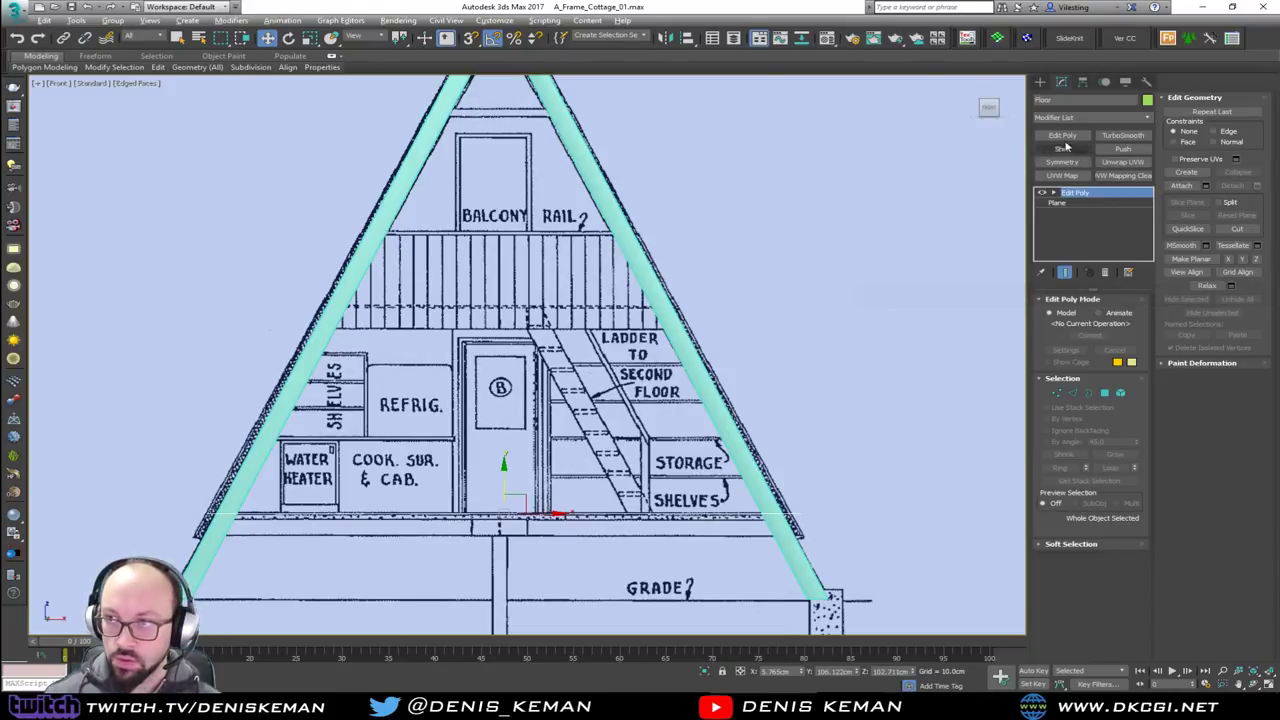
{"action": "left_click", "coordinate": [1065, 100]}
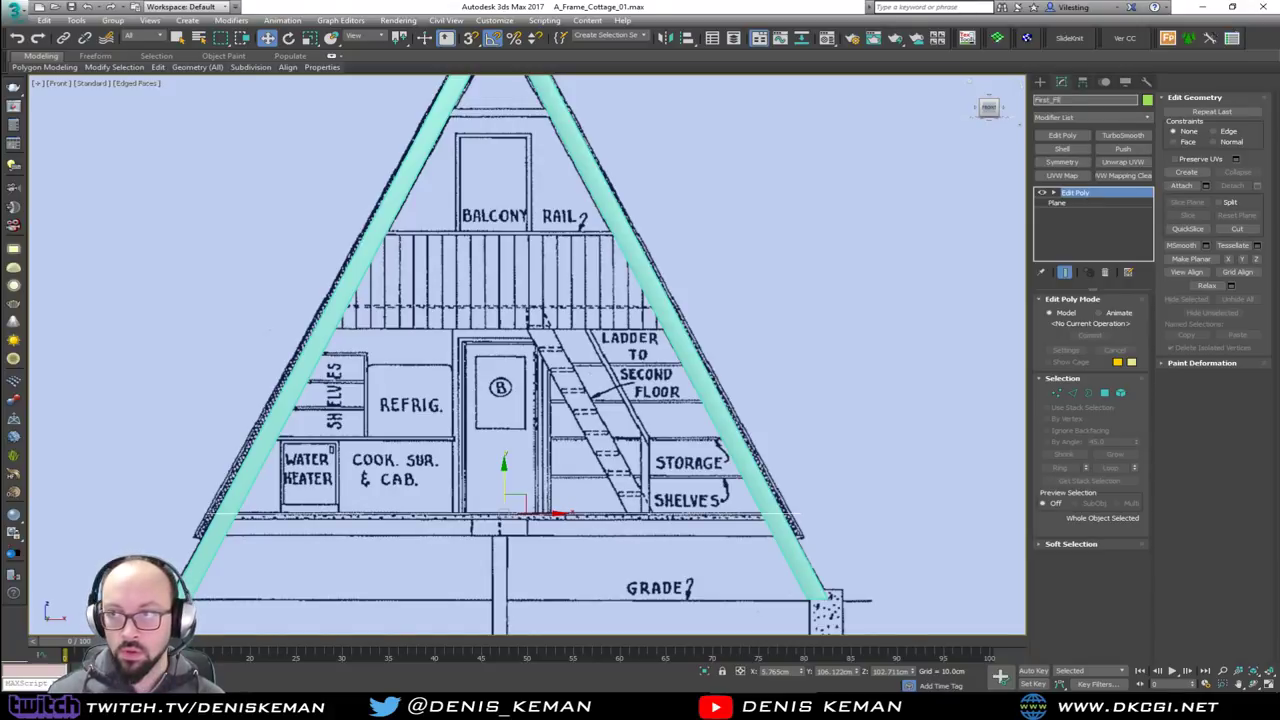
{"action": "key", "text": "Return"}
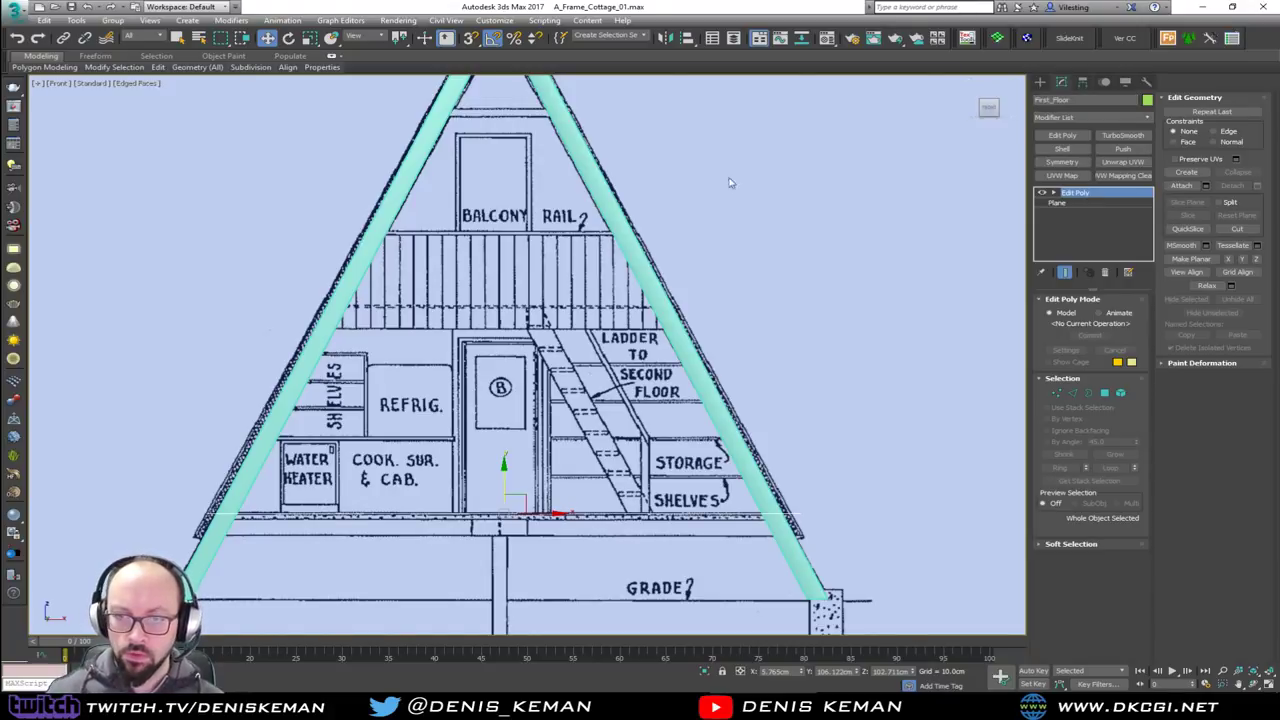
Copy the First_Floor plane up to the base of the balcony rail, at about 322 cm, and name the copy Second_Floor
{"action": "left_click_drag", "start_coordinate": [505, 472], "coordinate": [518, 291], "text": "shift"}
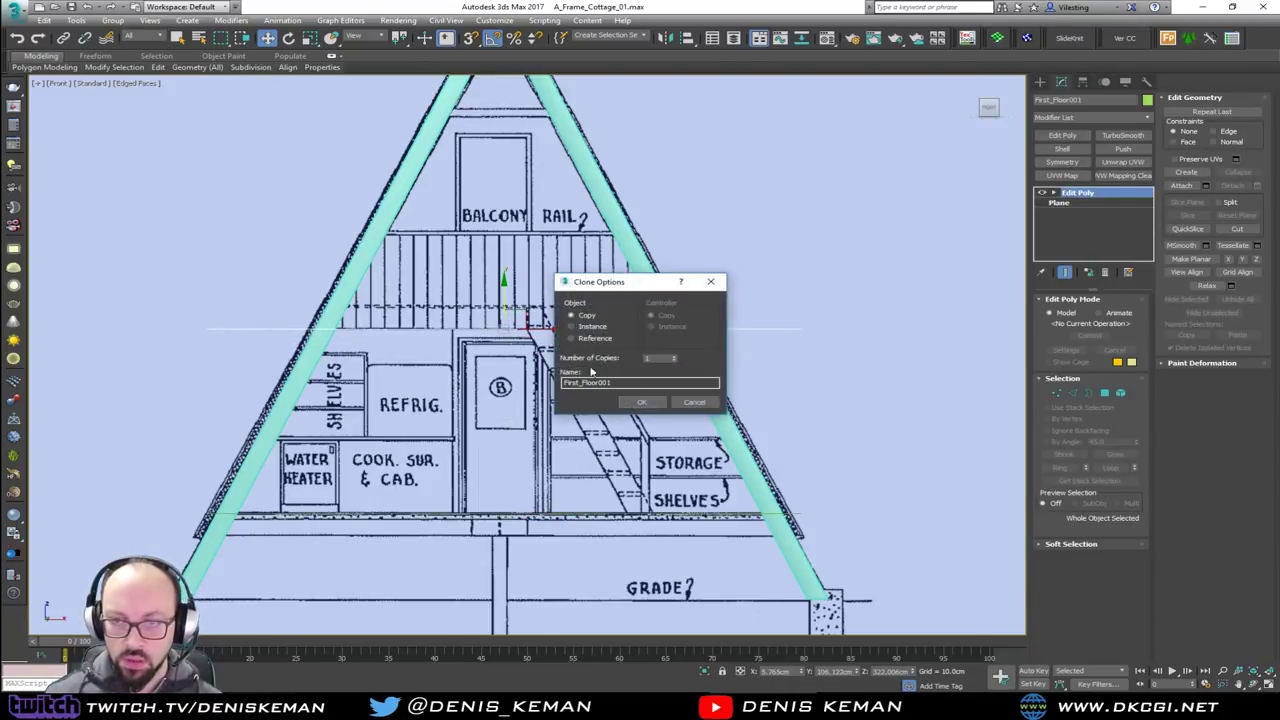
{"action": "left_click", "coordinate": [641, 401]}
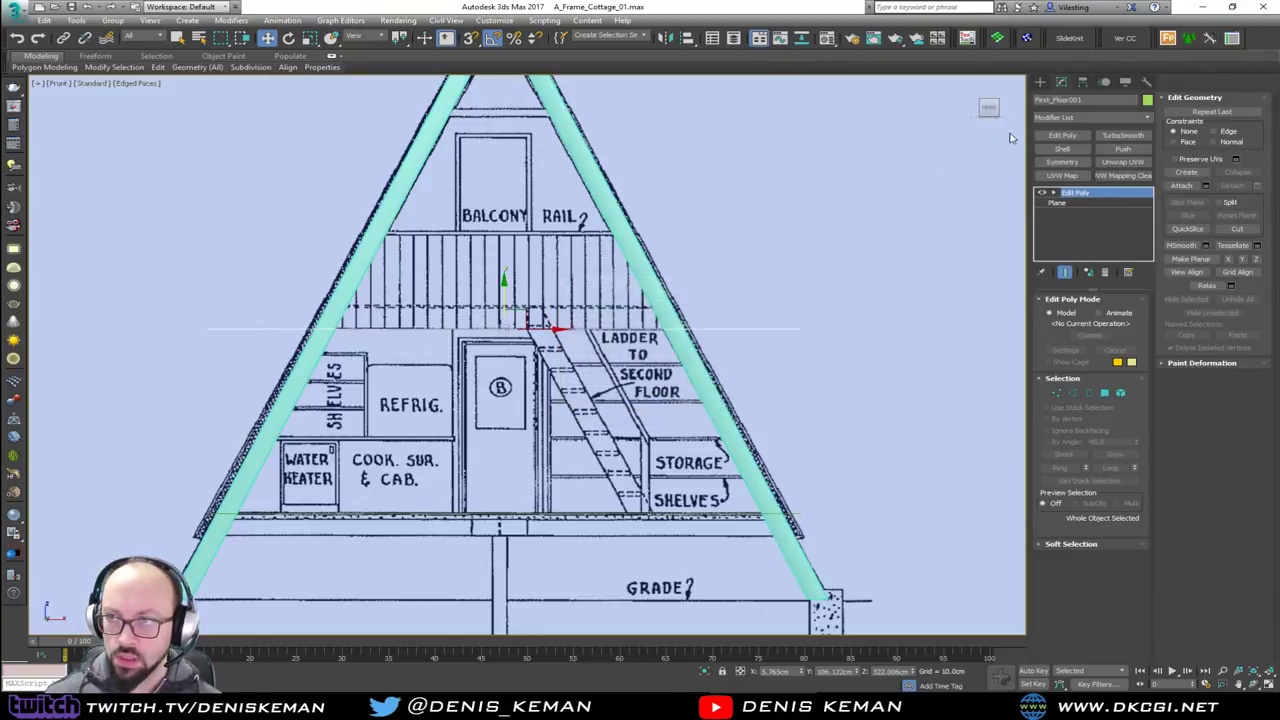
{"action": "left_click", "coordinate": [1090, 100]}
{"action": "type", "text": "Se"}
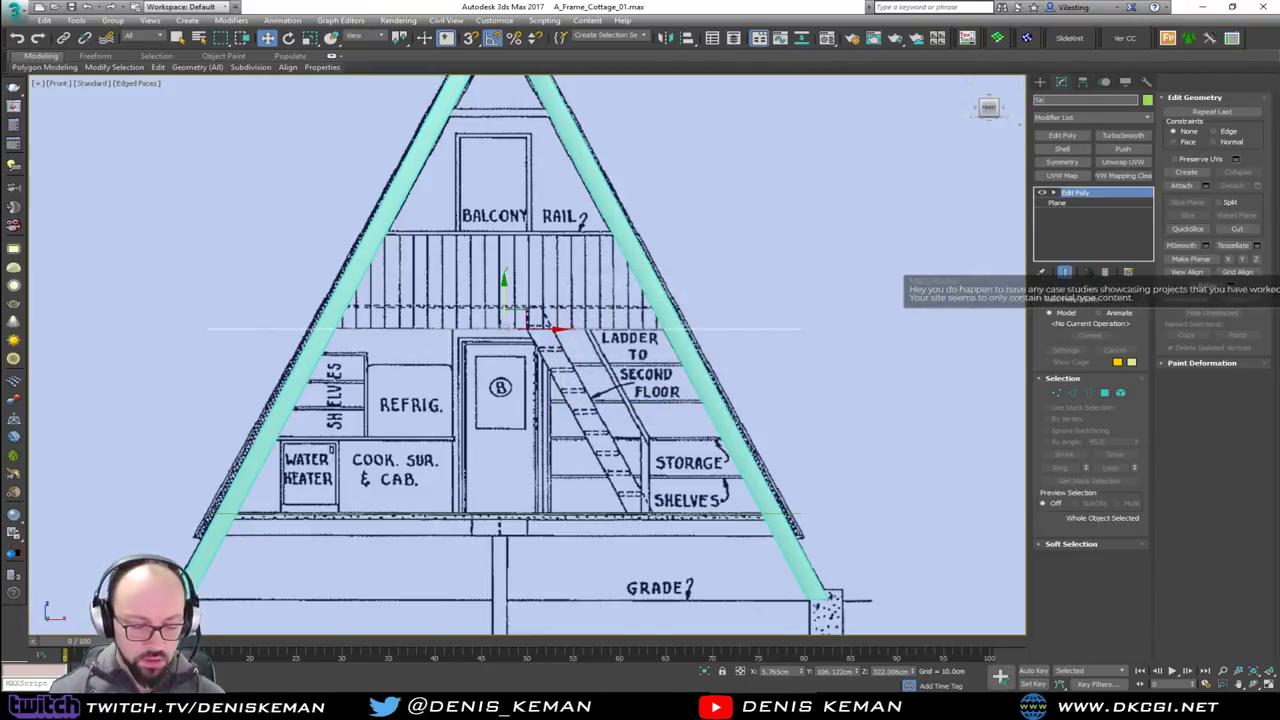
{"action": "type", "text": "cond_F"}
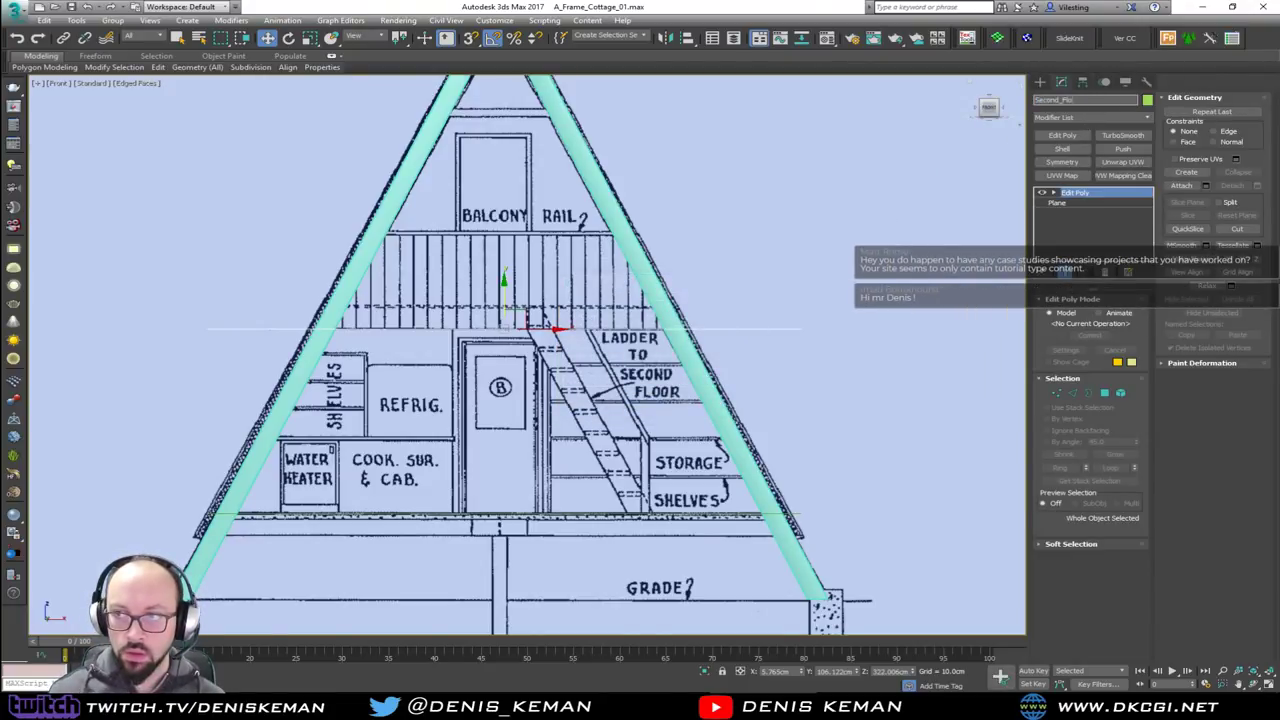
{"action": "type", "text": "loor"}
{"action": "key", "text": "Return"}
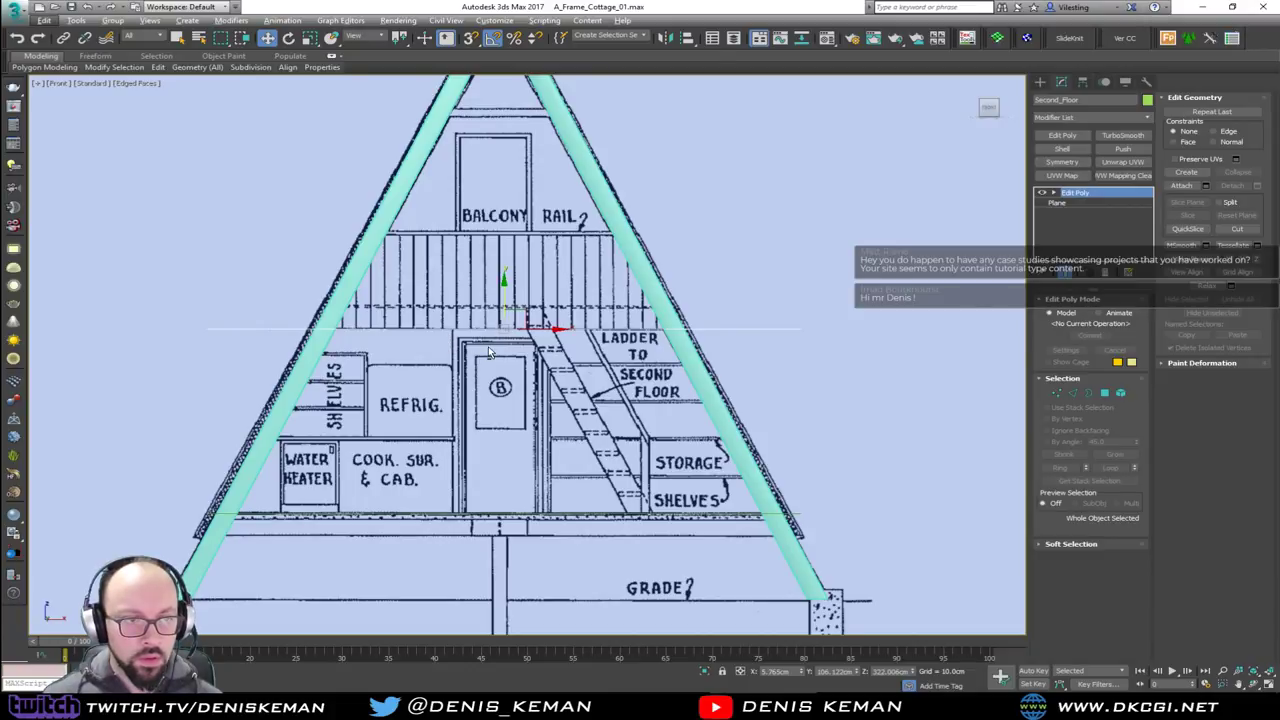
Pull the Second_Floor plane's two long side edges inward to the rafters, to about X -170 cm and 175 cm
{"action": "key", "text": "alt+w"}
{"action": "right_click", "coordinate": [649, 432]}
{"action": "key", "text": "alt+w"}
{"action": "middle_click_drag", "start_coordinate": [489, 352], "coordinate": [518, 343], "text": "alt"}
{"action": "key", "text": "2"}
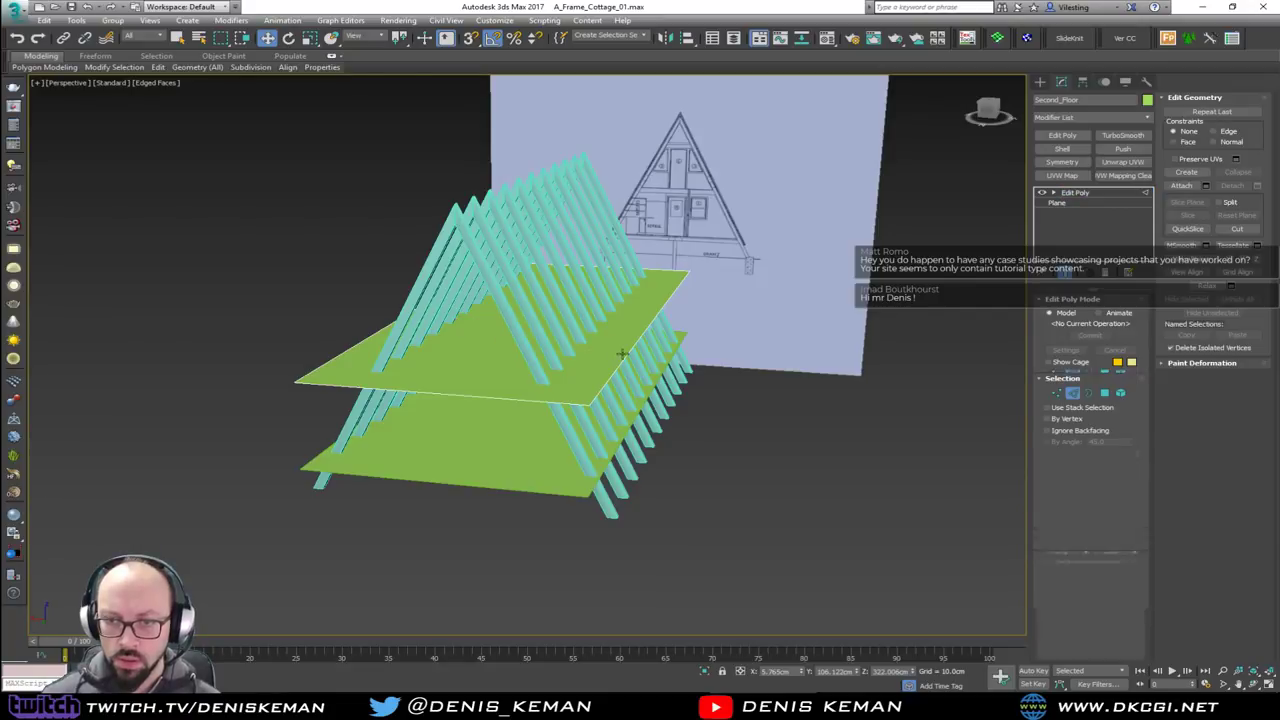
{"action": "left_click", "coordinate": [632, 352]}
{"action": "scroll", "coordinate": [575, 350], "scroll_direction": "up", "scroll_amount": 3}
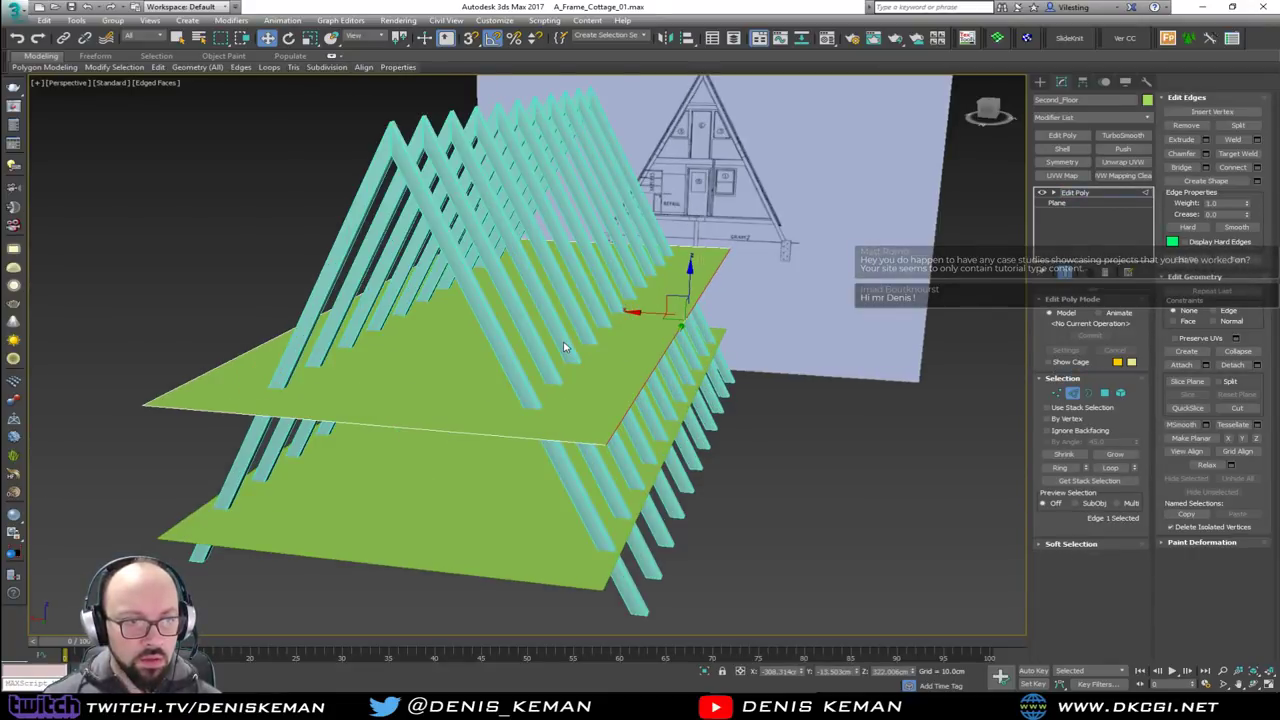
{"action": "scroll", "coordinate": [565, 348], "scroll_direction": "up", "scroll_amount": 1}
{"action": "middle_click_drag", "start_coordinate": [565, 349], "coordinate": [562, 361], "text": "alt"}
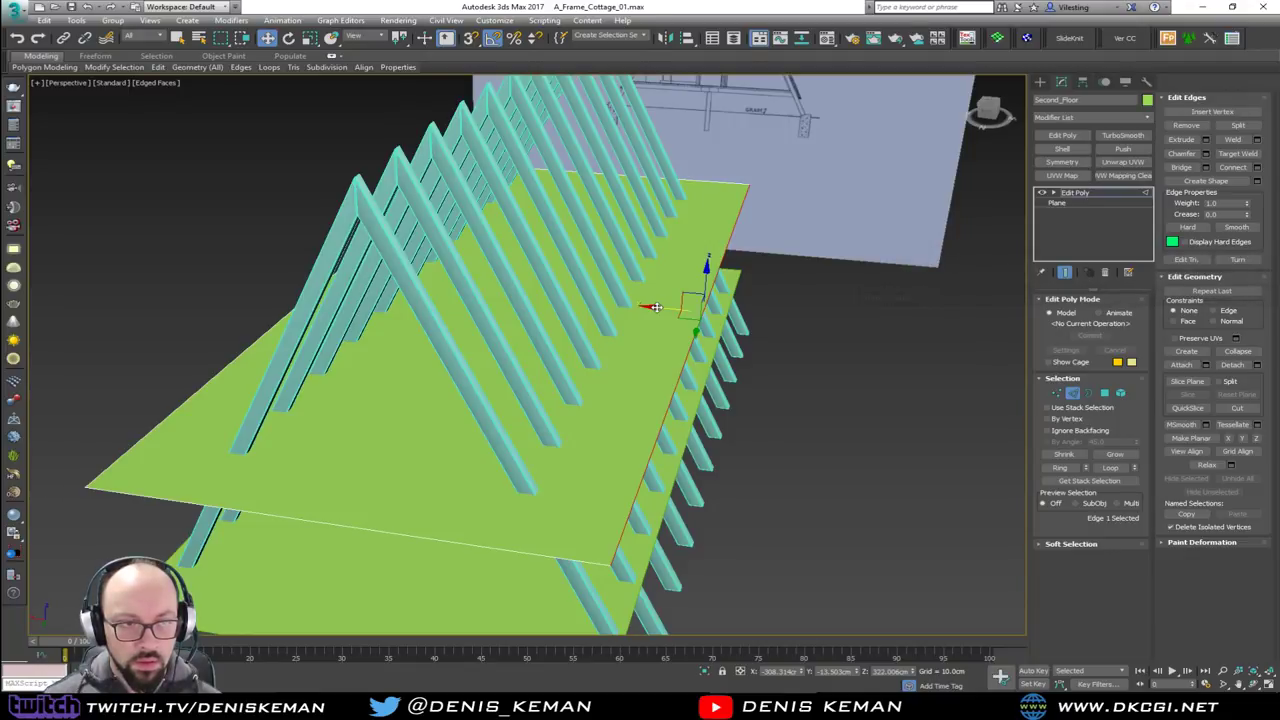
{"action": "left_click_drag", "start_coordinate": [655, 307], "coordinate": [570, 306]}
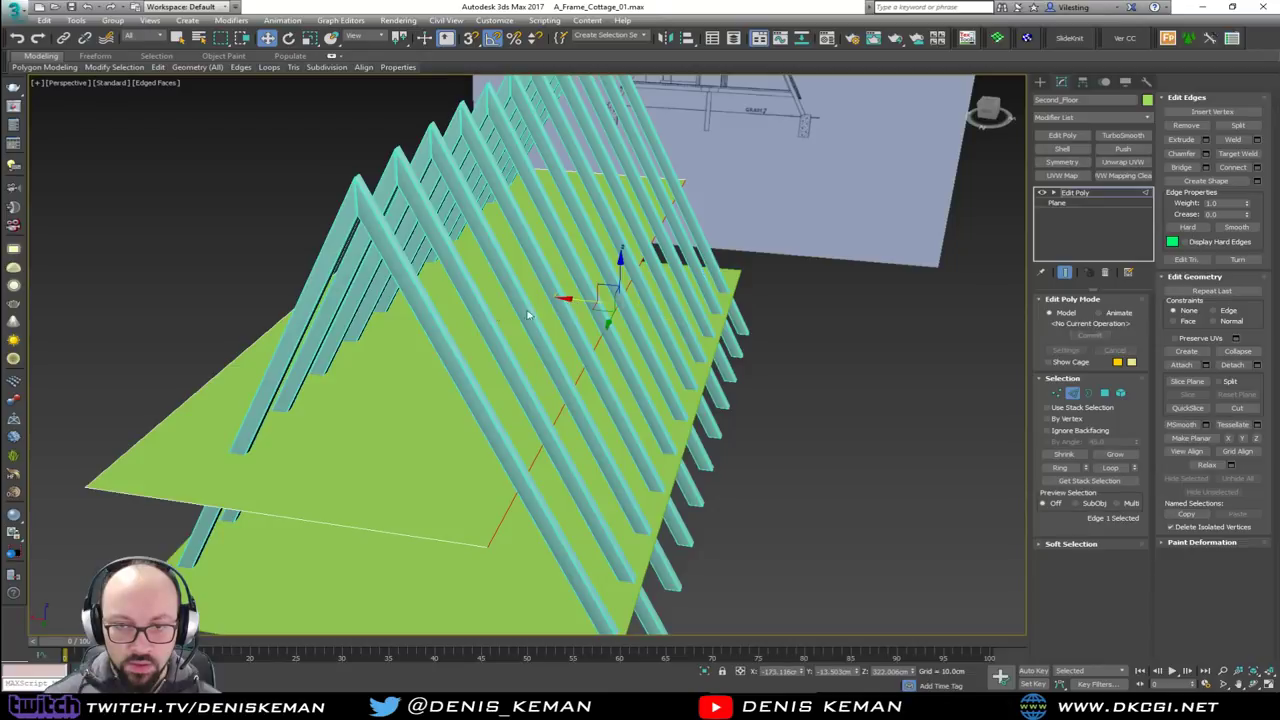
{"action": "left_click", "coordinate": [241, 353]}
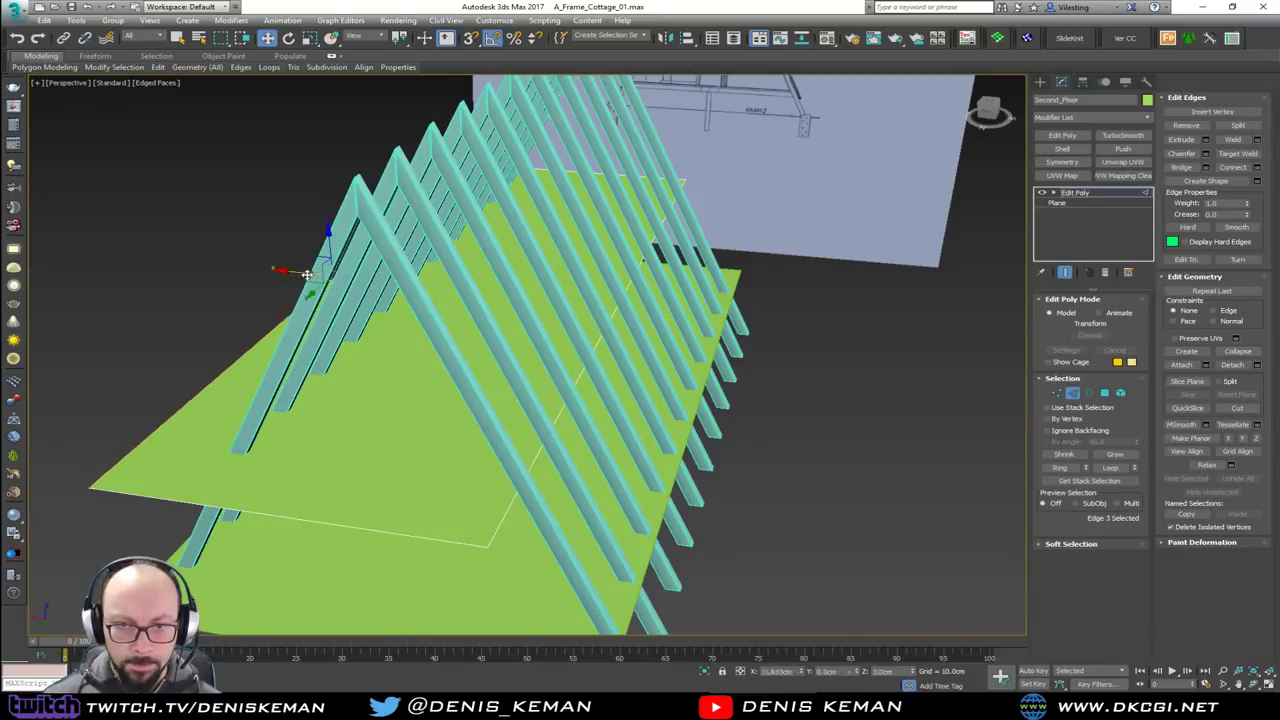
{"action": "left_click_drag", "start_coordinate": [300, 276], "coordinate": [382, 287]}
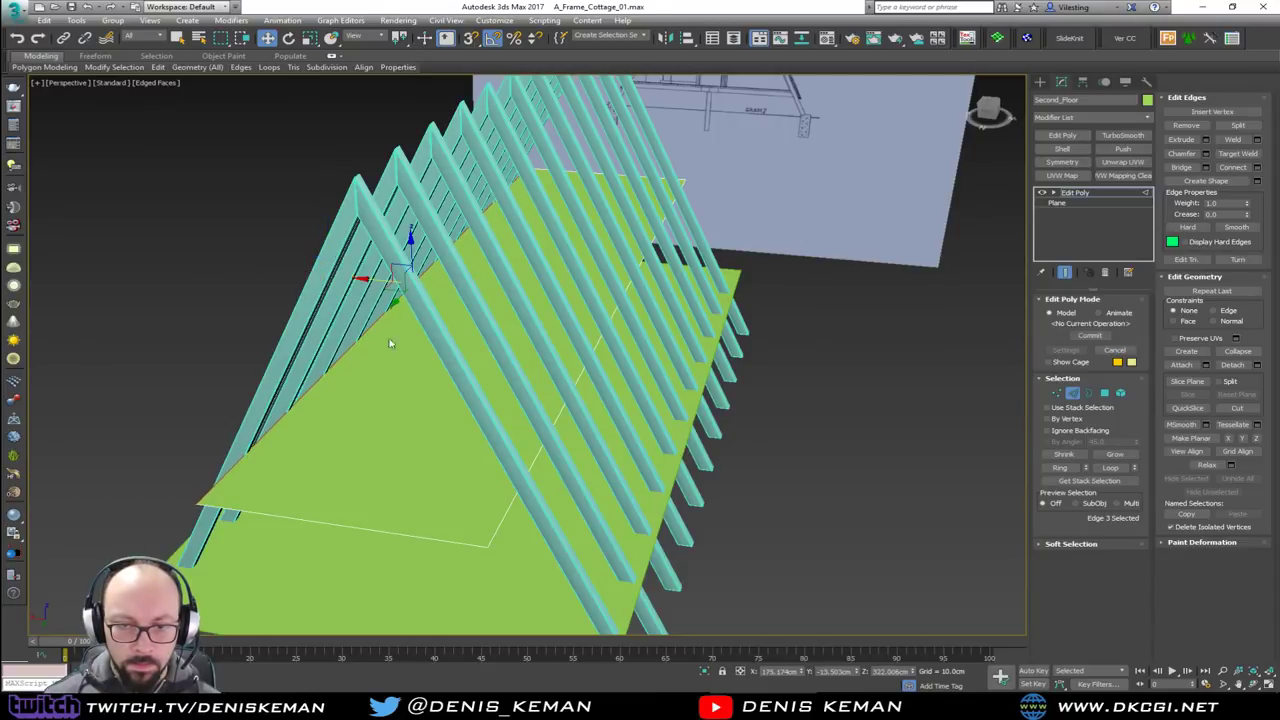
Pull the Second_Floor plane's front end edge inward toward the first rafter frame
{"action": "left_click", "coordinate": [381, 529]}
{"action": "middle_click_drag", "start_coordinate": [379, 530], "coordinate": [406, 460], "text": "alt"}
{"action": "left_click_drag", "start_coordinate": [318, 541], "coordinate": [382, 482]}
{"action": "scroll", "coordinate": [478, 379], "scroll_direction": "up", "scroll_amount": 1}
Pull the opposite end edge of Second_Floor inward to about Y -616 cm and leave edge editing
{"action": "scroll", "coordinate": [478, 379], "scroll_direction": "down", "scroll_amount": 5}
{"action": "middle_click_drag", "start_coordinate": [478, 379], "coordinate": [326, 313]}
{"action": "left_click", "coordinate": [618, 476]}
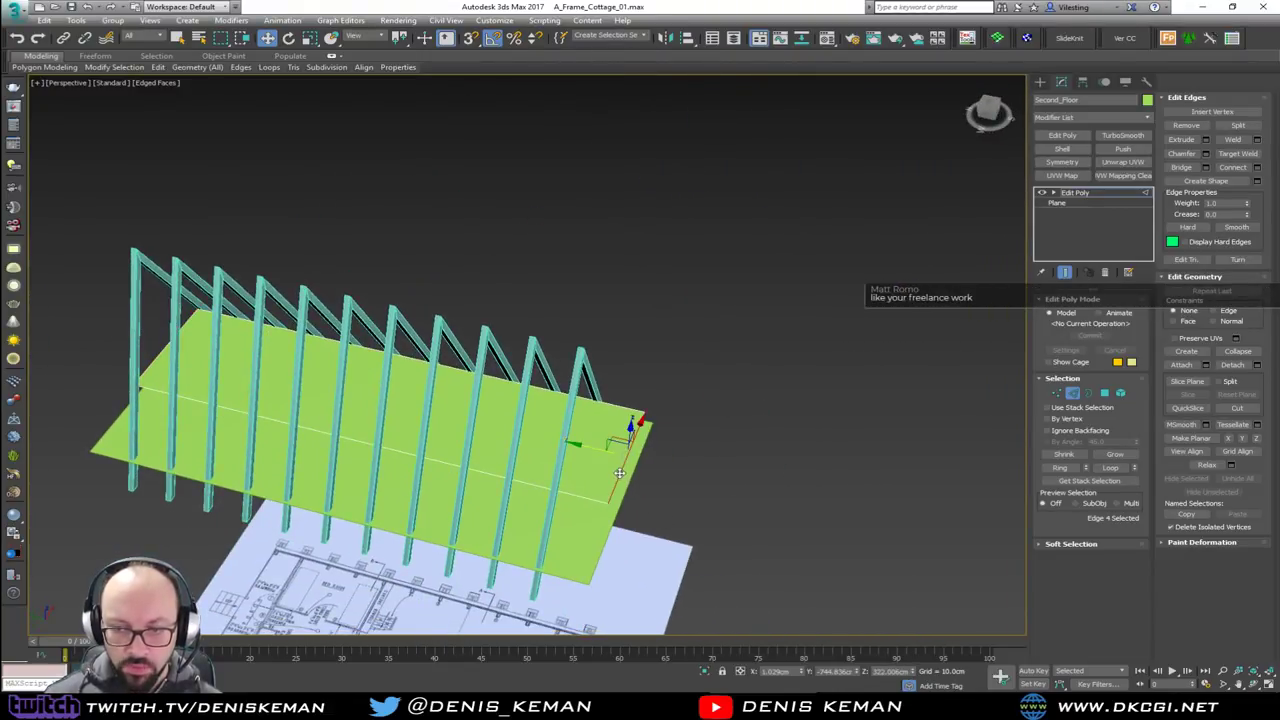
{"action": "scroll", "coordinate": [620, 473], "scroll_direction": "up", "scroll_amount": 2}
{"action": "middle_click_drag", "start_coordinate": [620, 473], "coordinate": [578, 414]}
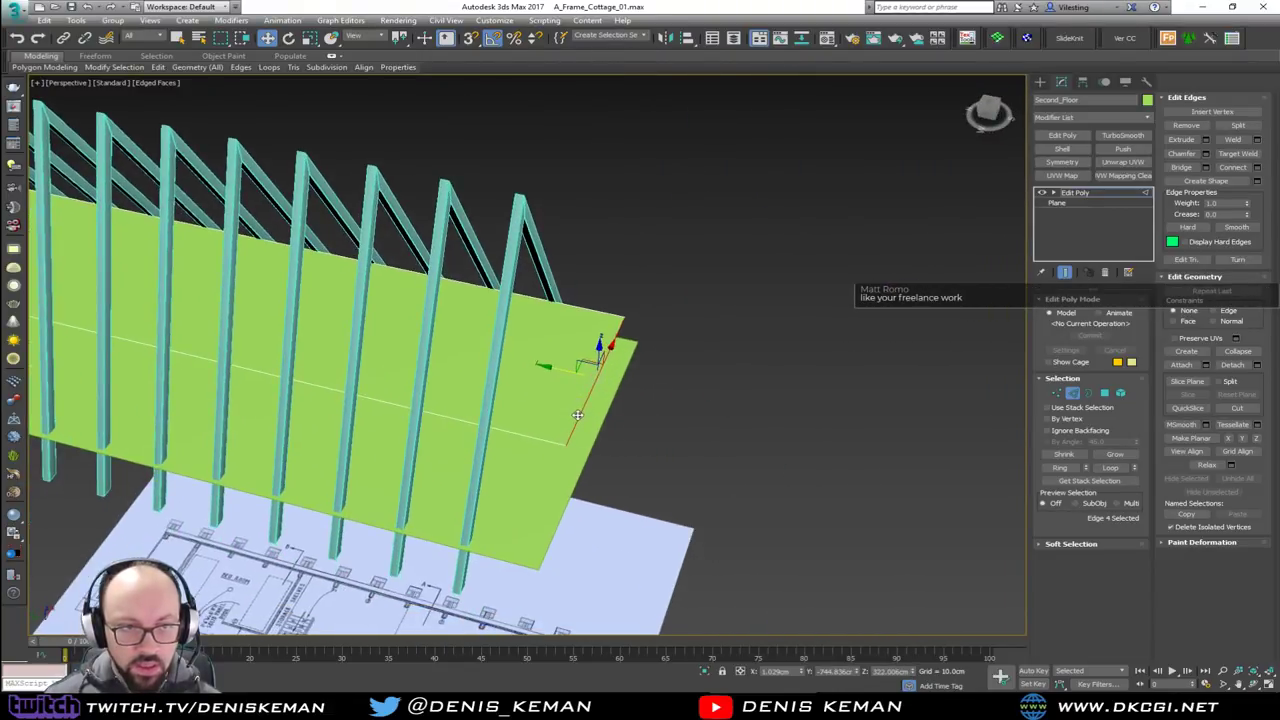
{"action": "left_click_drag", "start_coordinate": [568, 371], "coordinate": [489, 371]}
{"action": "middle_click_drag", "start_coordinate": [489, 371], "coordinate": [741, 365], "text": "alt"}
{"action": "left_click", "coordinate": [1074, 393]}
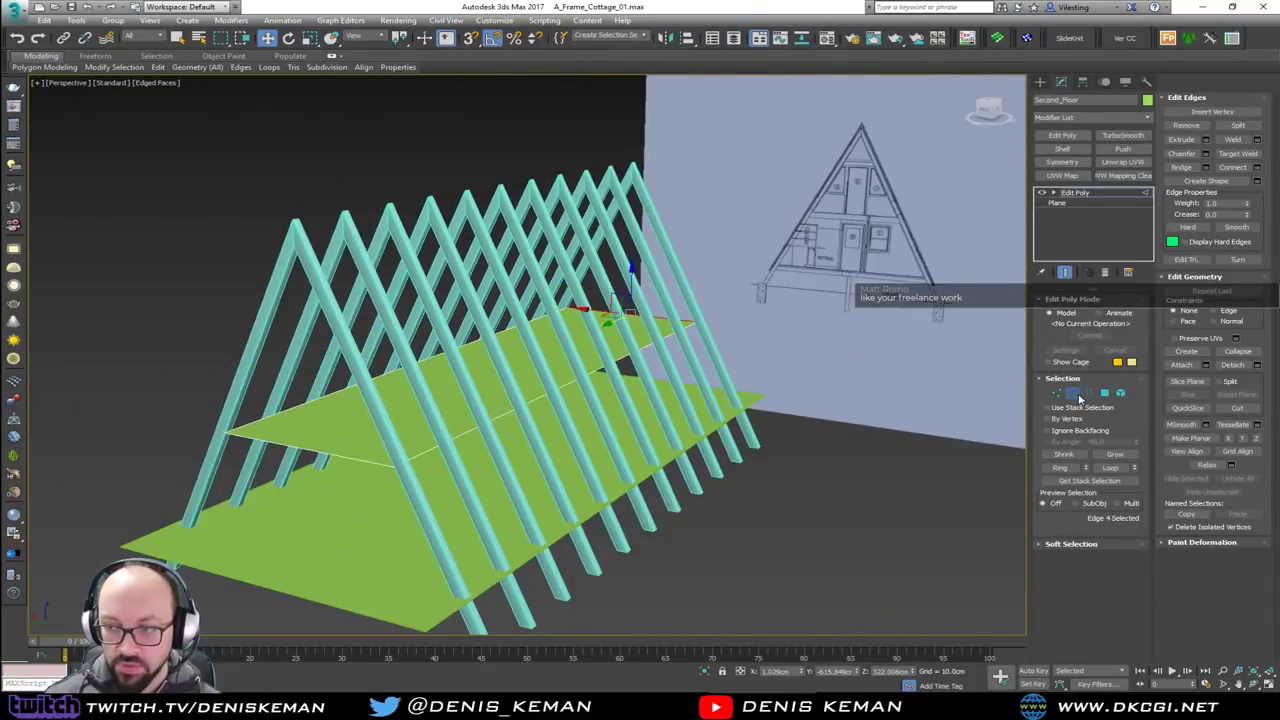
{"action": "left_click", "coordinate": [747, 526]}
{"action": "left_click", "coordinate": [316, 441]}
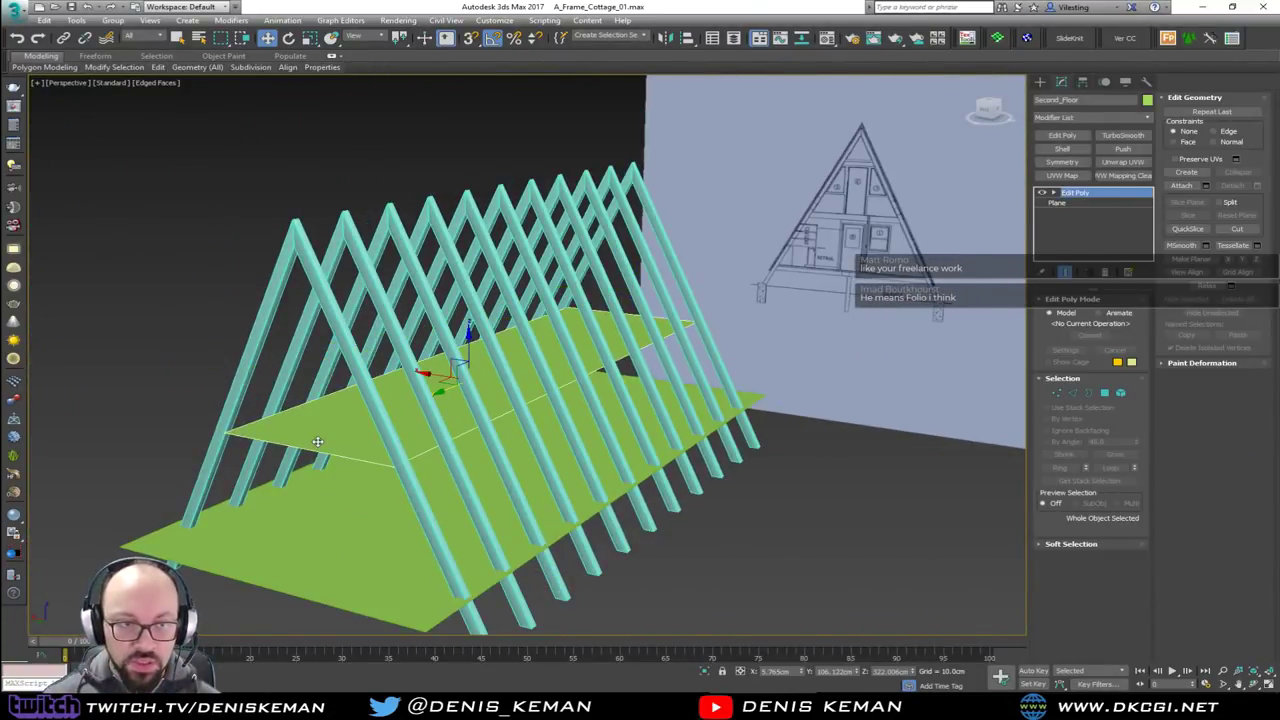
Select all the rafters and both floor planes and give them a dark gray custom object color
{"action": "middle_click_drag", "start_coordinate": [316, 441], "coordinate": [423, 468], "text": "alt"}
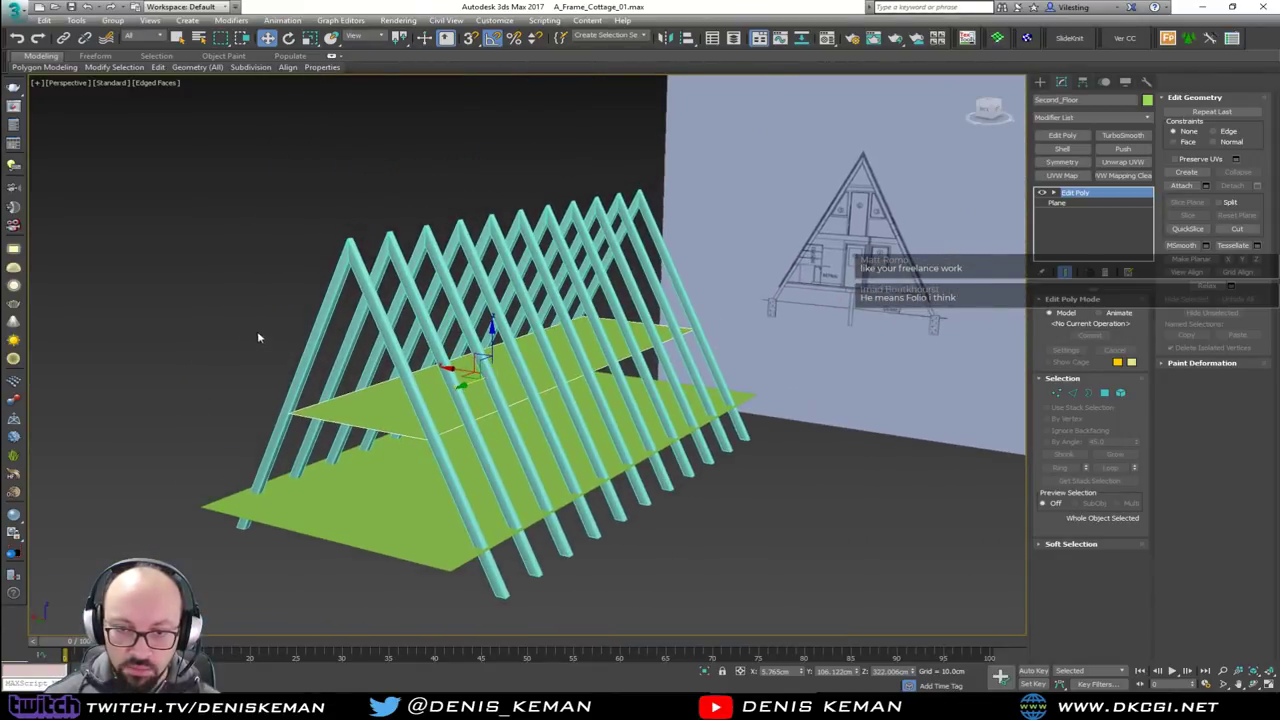
{"action": "left_click", "coordinate": [232, 312]}
{"action": "left_click_drag", "start_coordinate": [208, 231], "coordinate": [445, 521]}
{"action": "left_click_drag", "start_coordinate": [480, 562], "coordinate": [480, 562]}
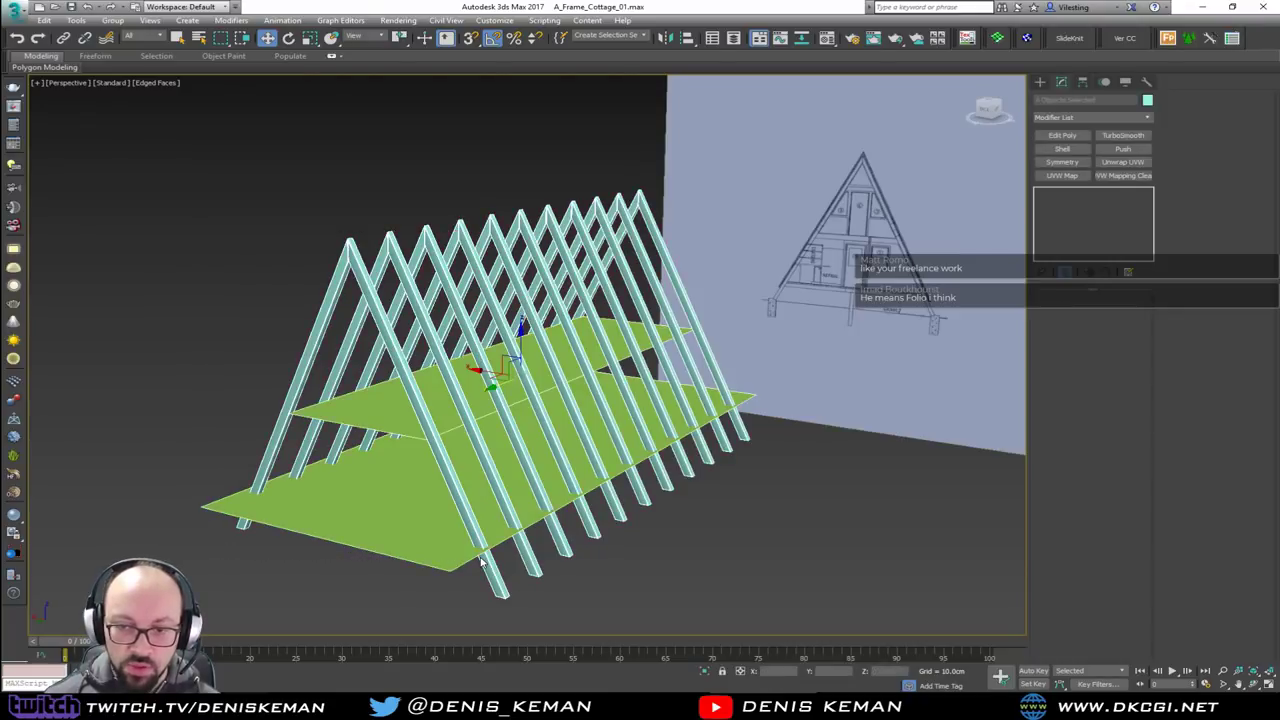
{"action": "left_click", "coordinate": [1148, 101]}
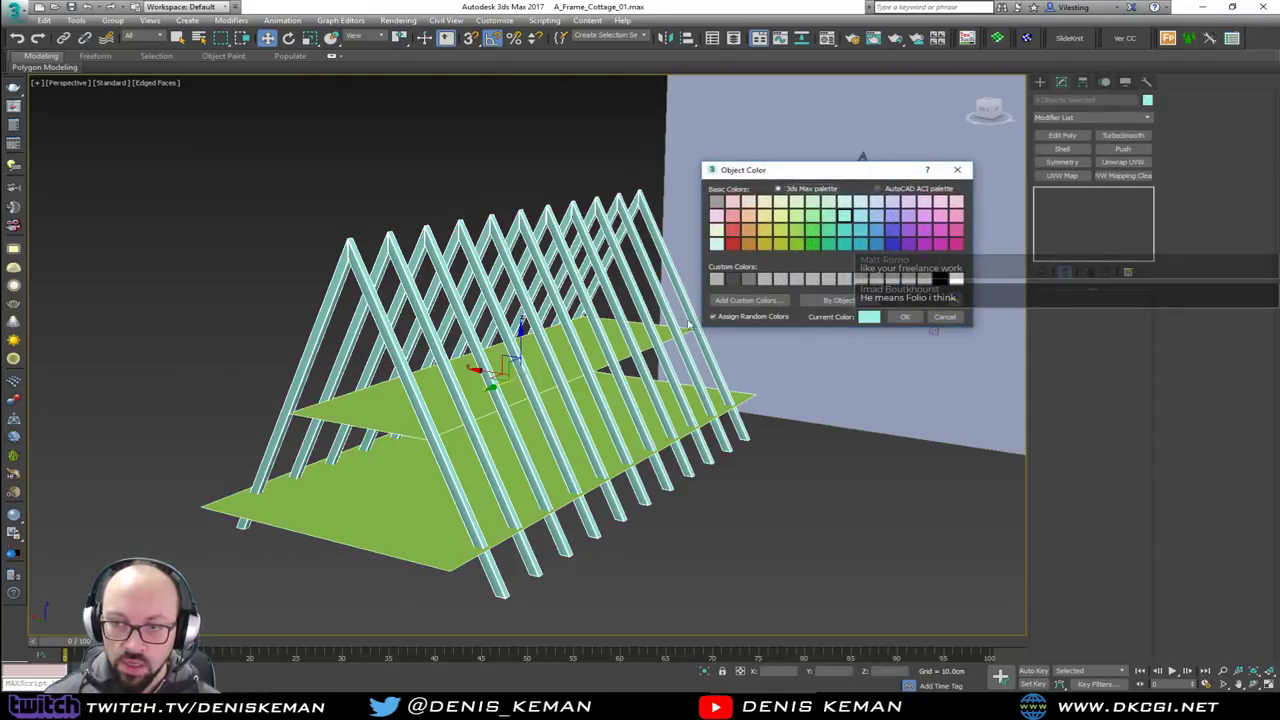
{"action": "left_click", "coordinate": [754, 281]}
{"action": "left_click", "coordinate": [904, 317]}
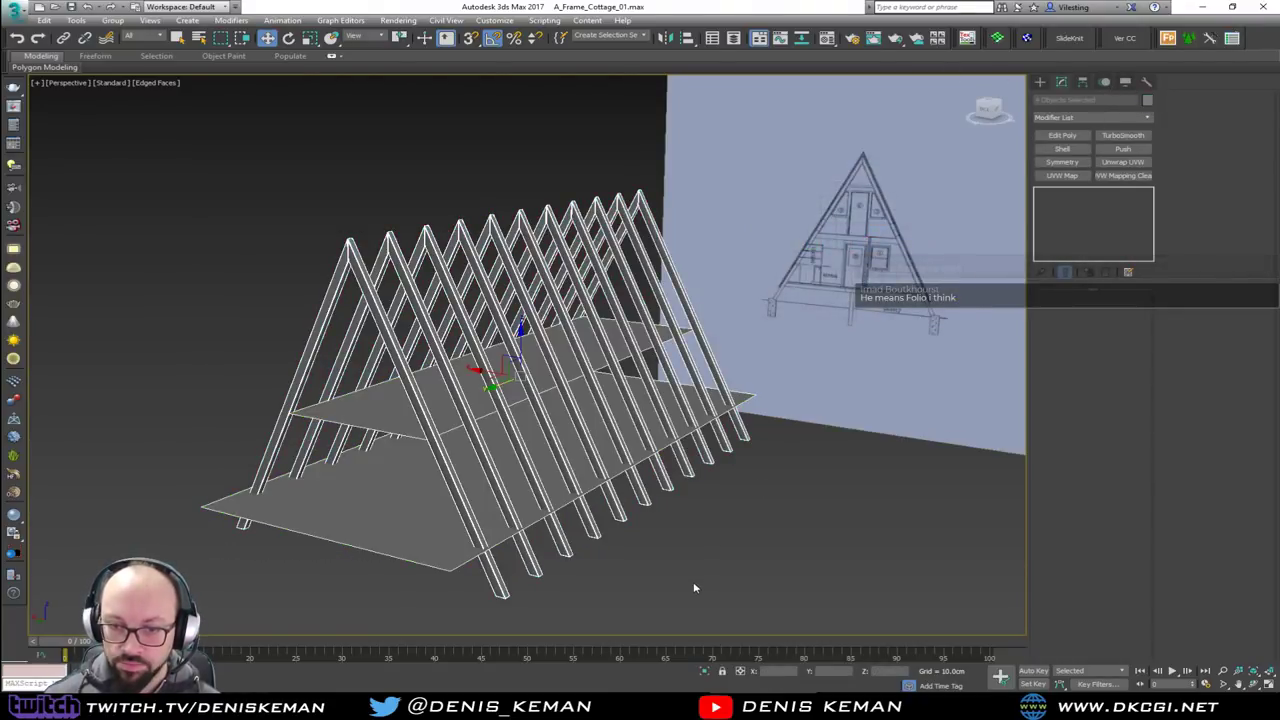
Deselect everything and turn off the edged-faces display in the perspective view
{"action": "left_click", "coordinate": [695, 587]}
{"action": "mouse_move", "coordinate": [428, 429]}
{"action": "middle_mouse_down", "text": "alt"}
{"action": "mouse_move", "coordinate": [418, 440]}
{"action": "mouse_move", "coordinate": [352, 434]}
{"action": "middle_mouse_up", "text": "alt"}
{"action": "key", "text": "F4"}
{"action": "middle_click_drag", "start_coordinate": [348, 428], "coordinate": [491, 432], "text": "alt"}
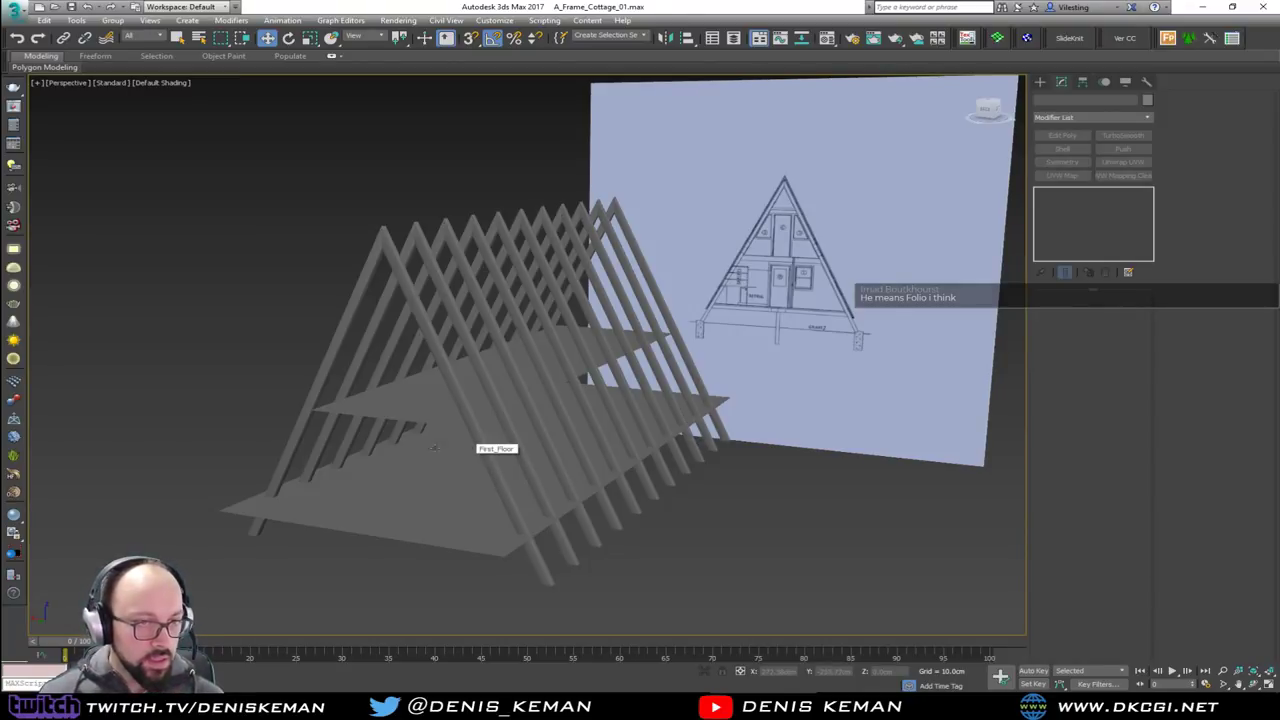
{"action": "middle_click_drag", "start_coordinate": [432, 447], "coordinate": [437, 393], "text": "alt"}
Select the Second_Floor plane and change the Front viewport to the Back view
{"action": "left_click", "coordinate": [437, 393]}
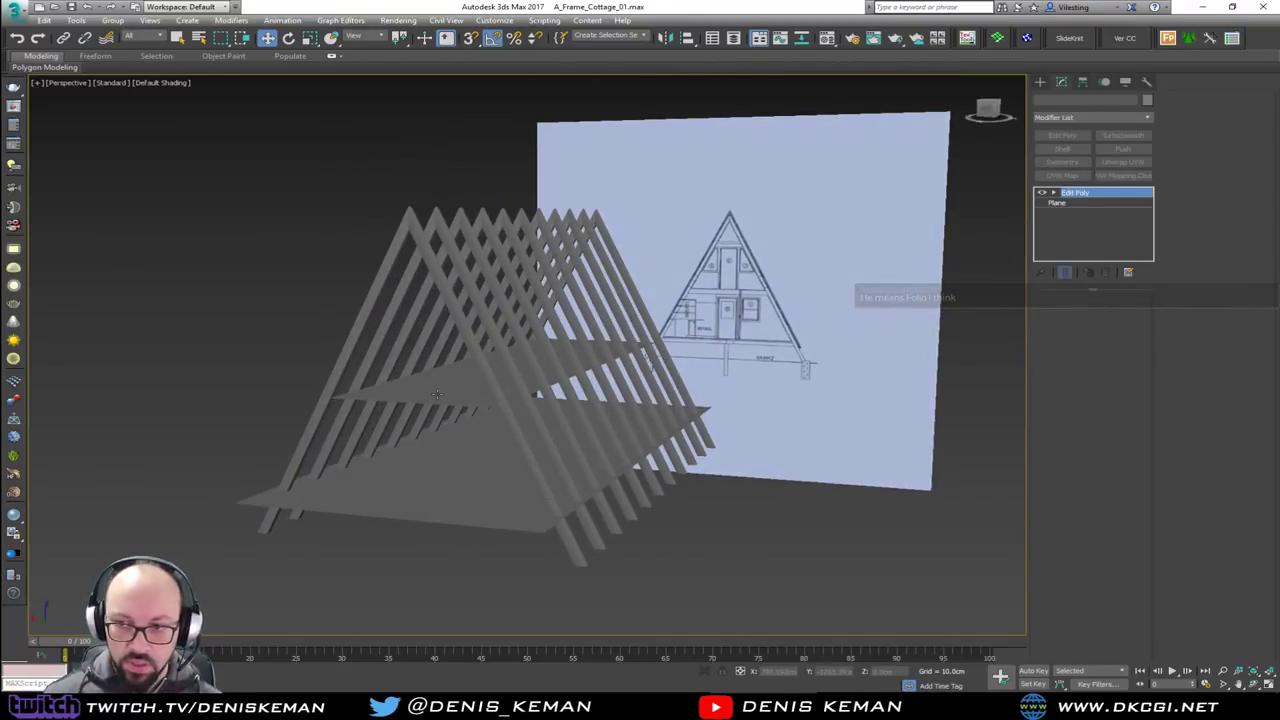
{"action": "key", "text": "alt+w"}
{"action": "key", "text": "alt+w"}
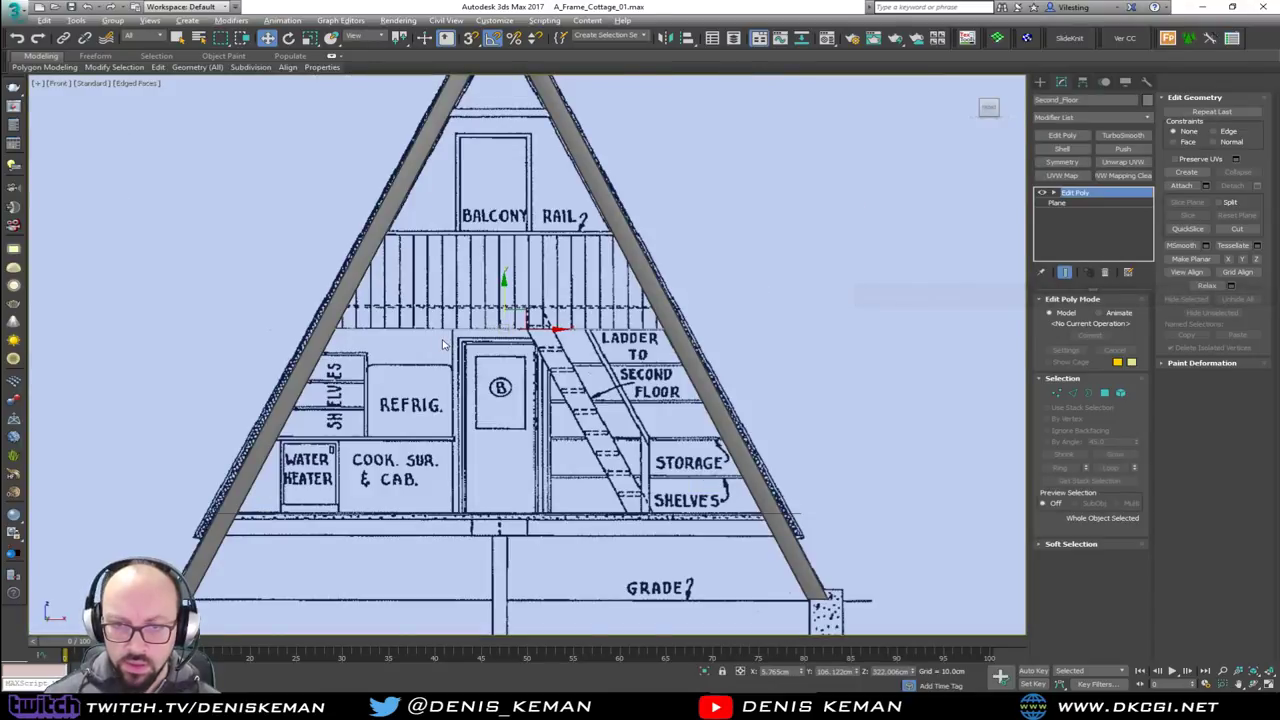
{"action": "scroll", "coordinate": [443, 344], "scroll_direction": "up", "scroll_amount": 3}
{"action": "key", "text": "alt+w"}
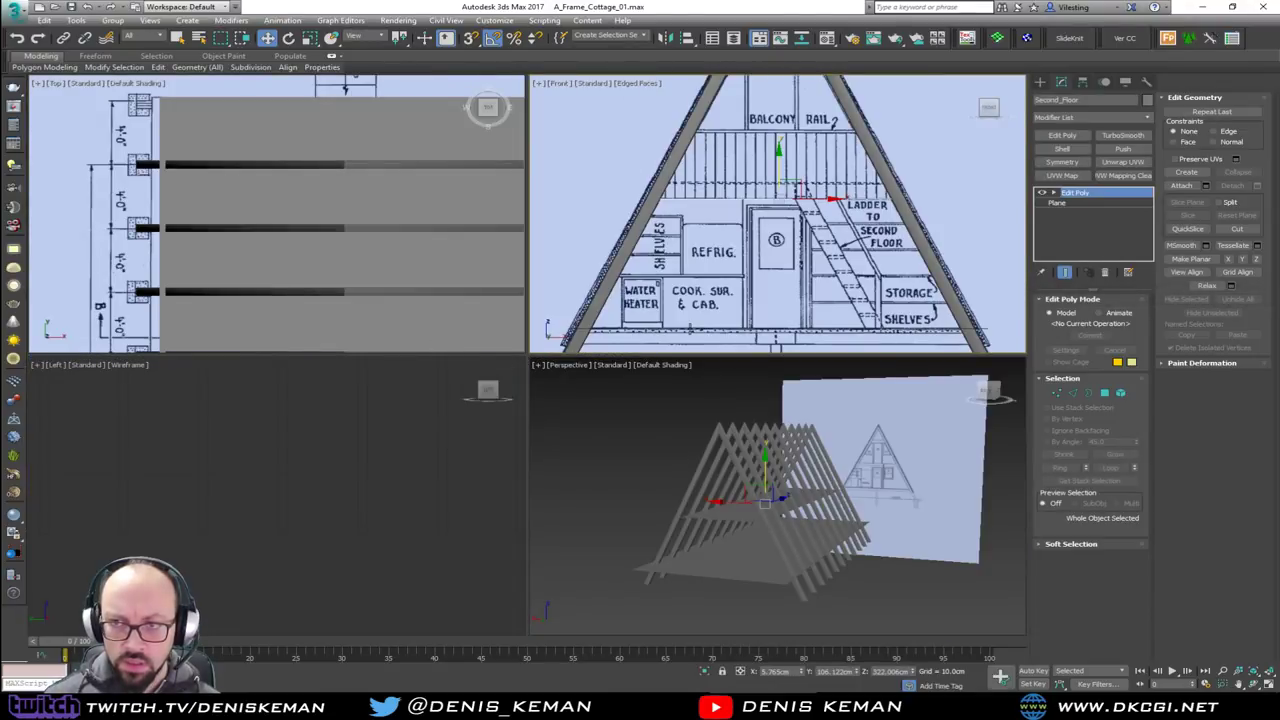
{"action": "left_click", "coordinate": [558, 84]}
{"action": "left_click", "coordinate": [590, 189]}
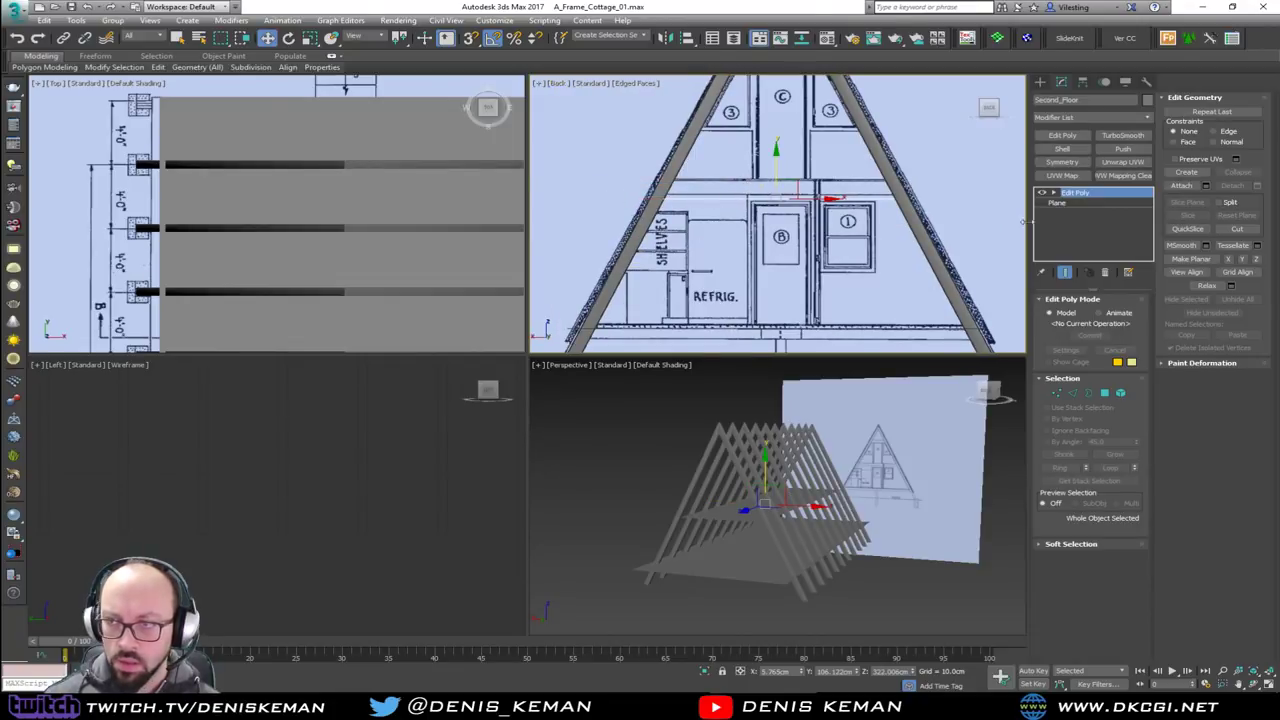
Add a Shell modifier to Second_Floor and set its outer amount to 30 cm
{"action": "left_click", "coordinate": [1076, 153]}
{"action": "left_click_drag", "start_coordinate": [1134, 330], "coordinate": [969, 33]}
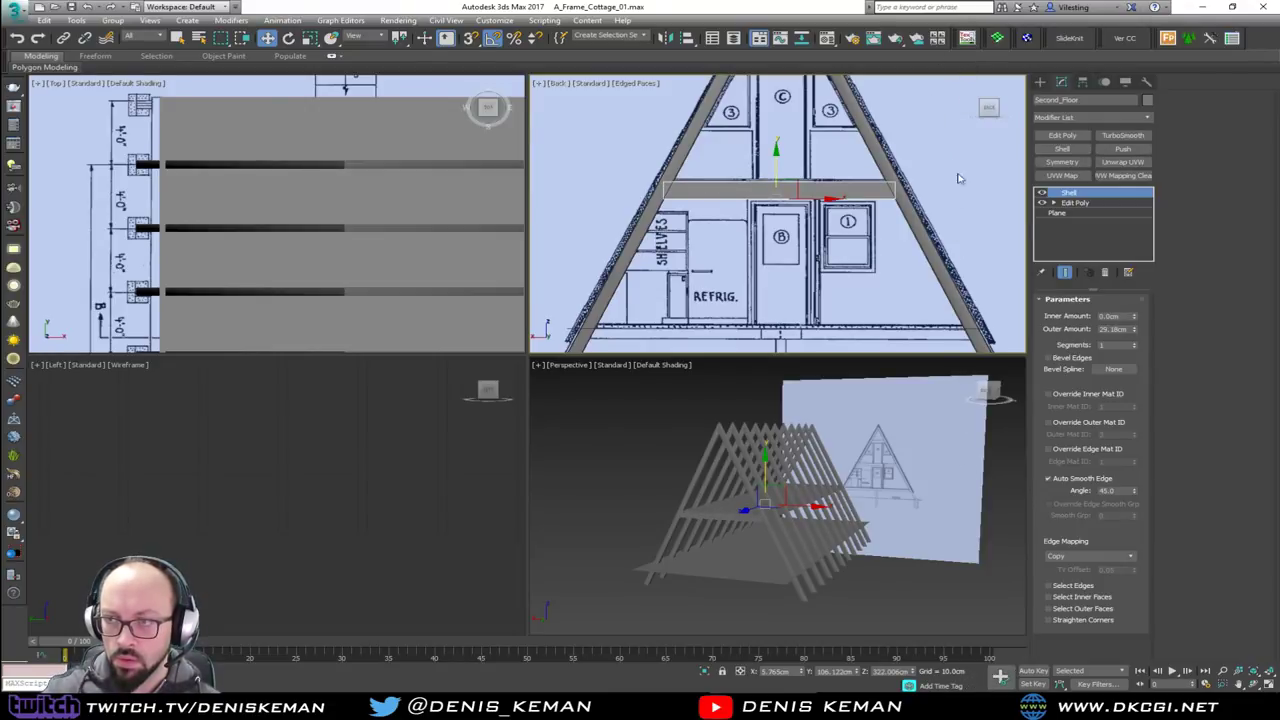
{"action": "double_click", "coordinate": [1118, 329]}
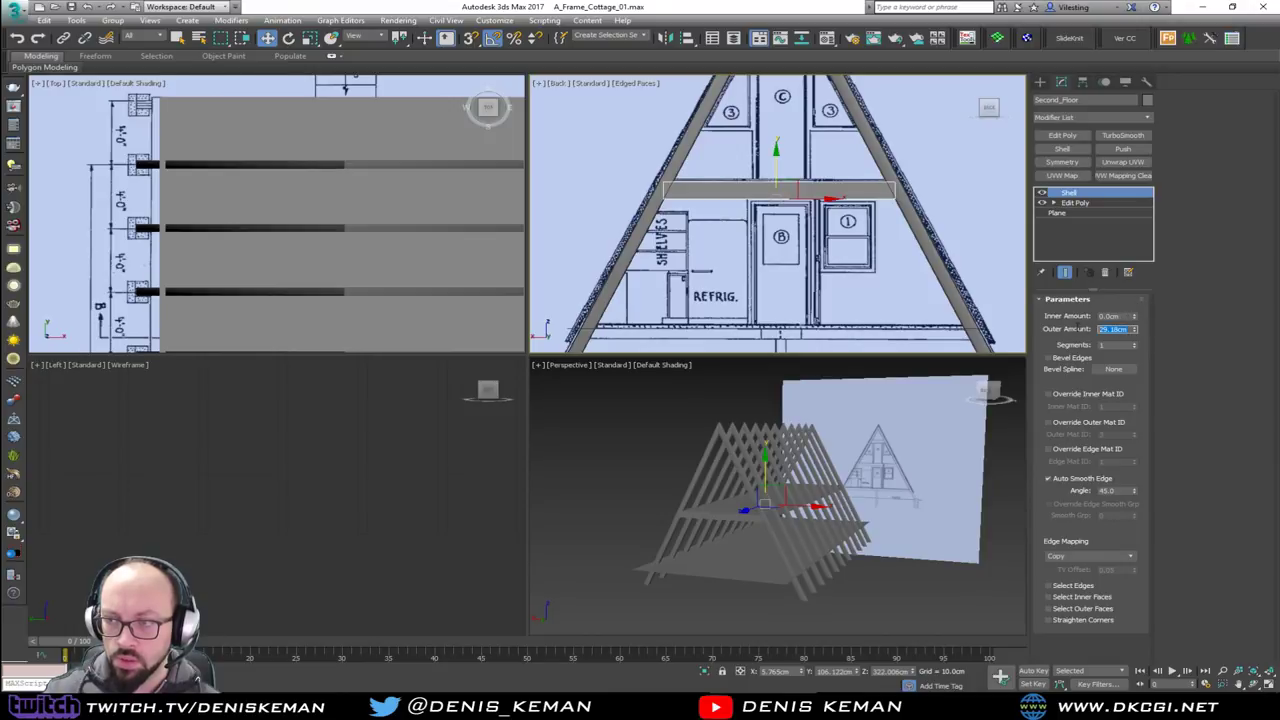
{"action": "type", "text": "30"}
{"action": "key", "text": "Return"}
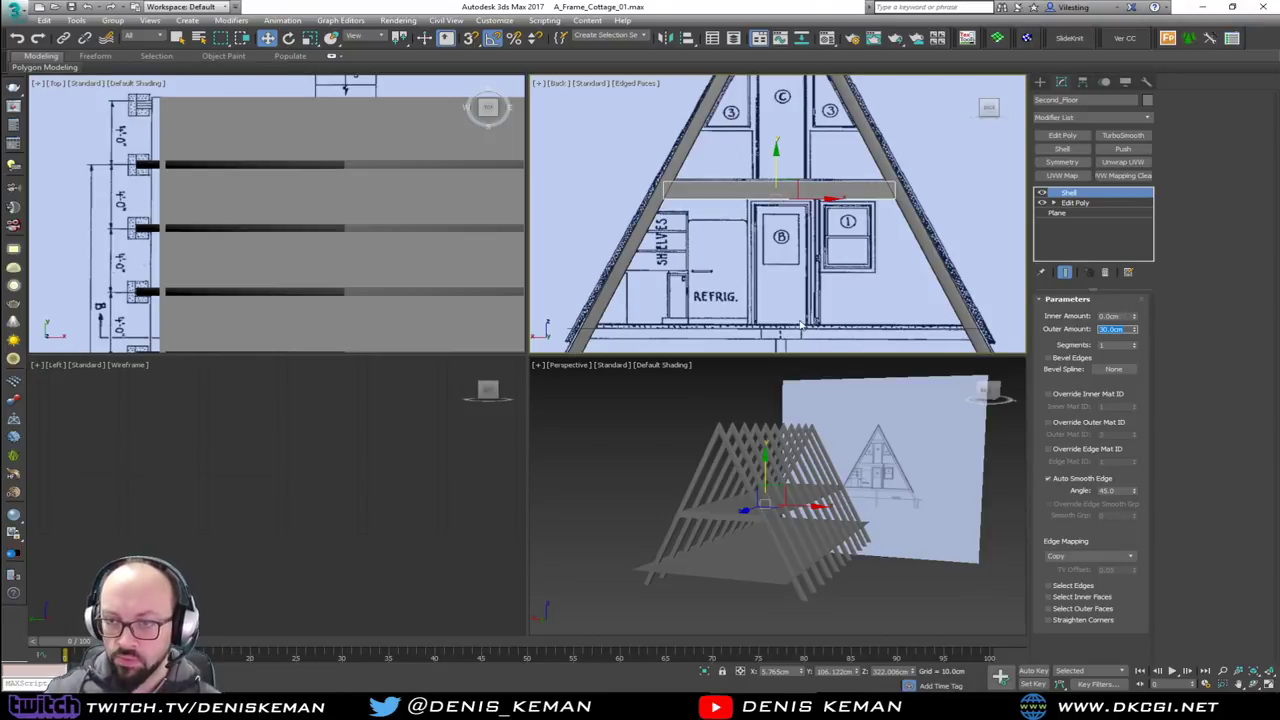
Select the First_Floor plane and change the Back viewport to the Front view
{"action": "middle_click_drag", "start_coordinate": [800, 325], "coordinate": [806, 267]}
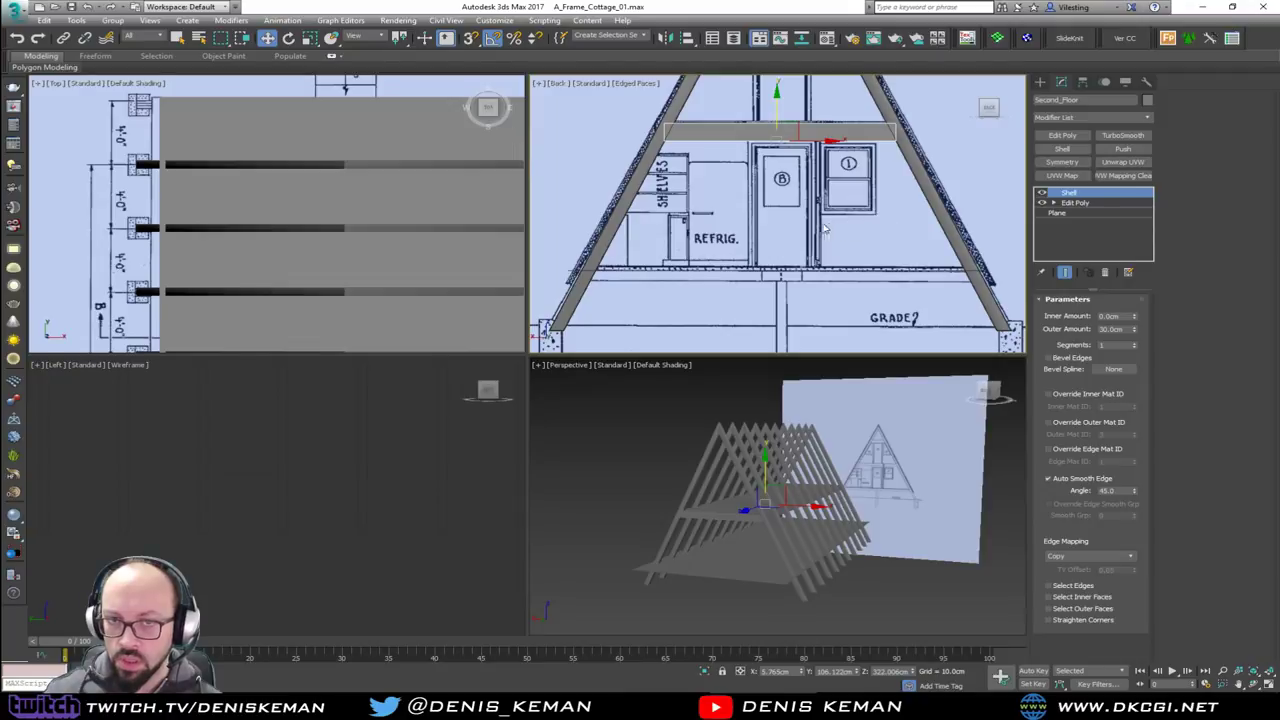
{"action": "left_click", "coordinate": [748, 553]}
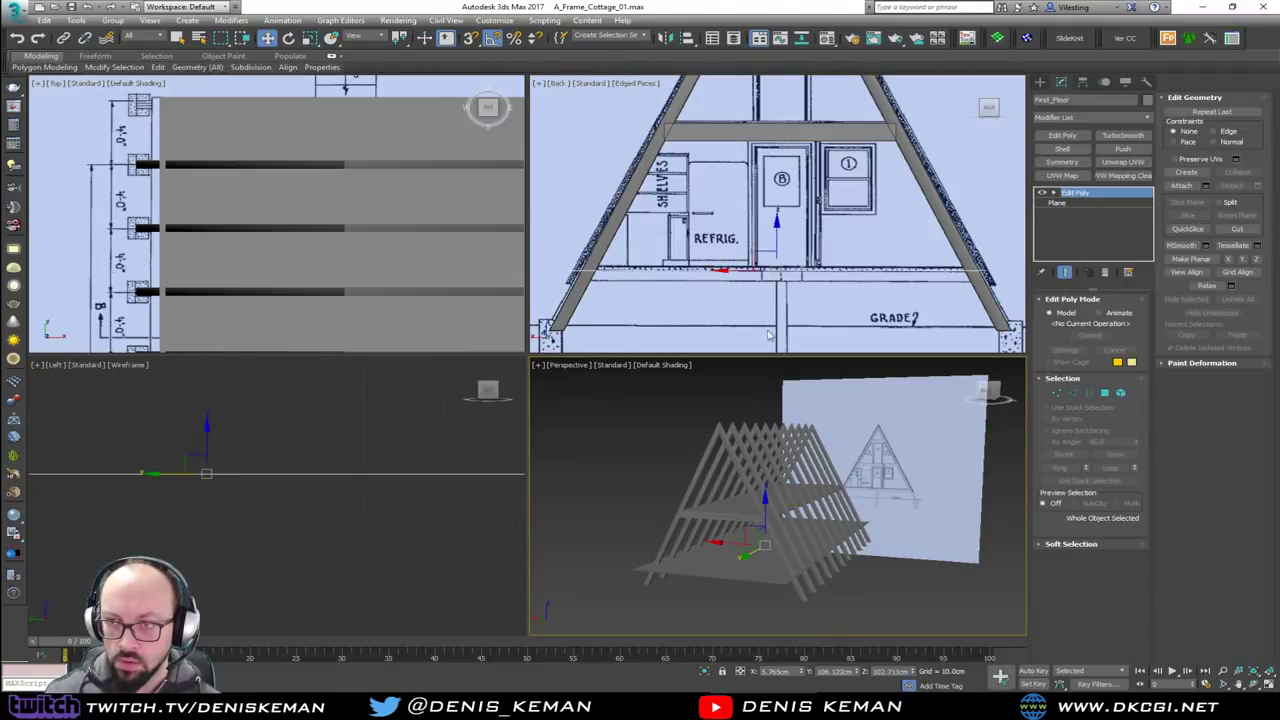
{"action": "left_click", "coordinate": [562, 87]}
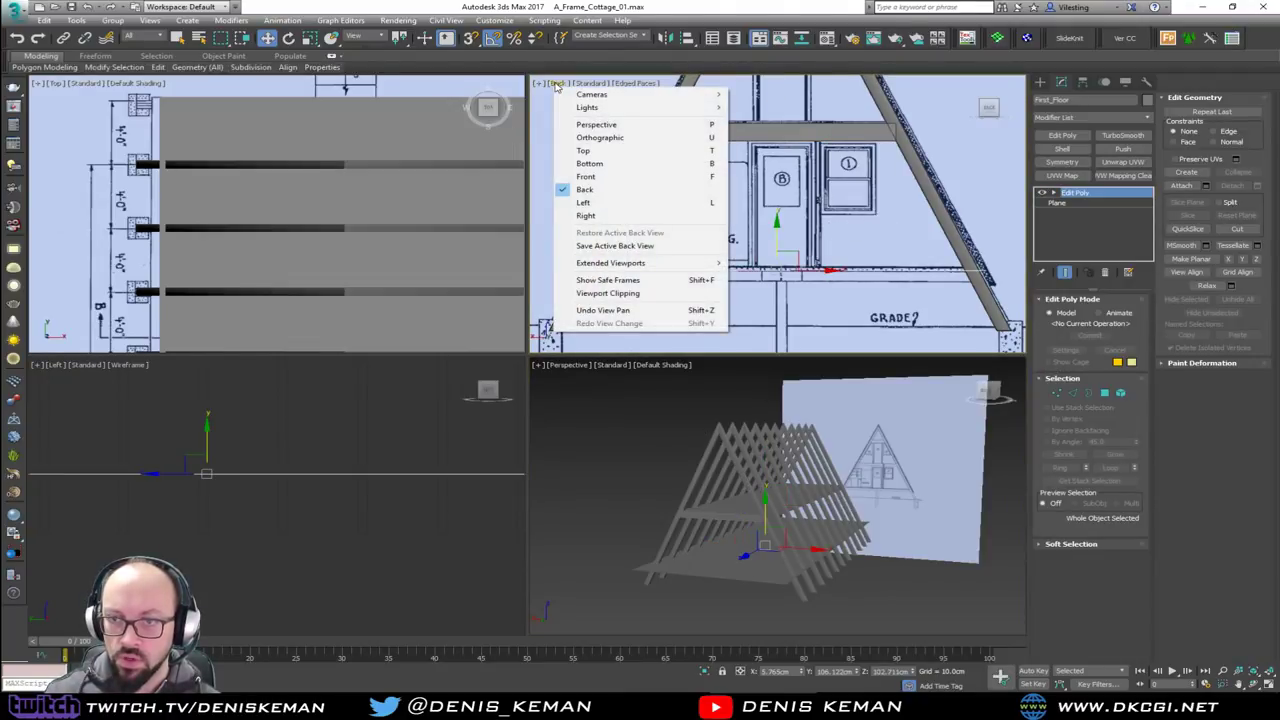
{"action": "left_click", "coordinate": [594, 177]}
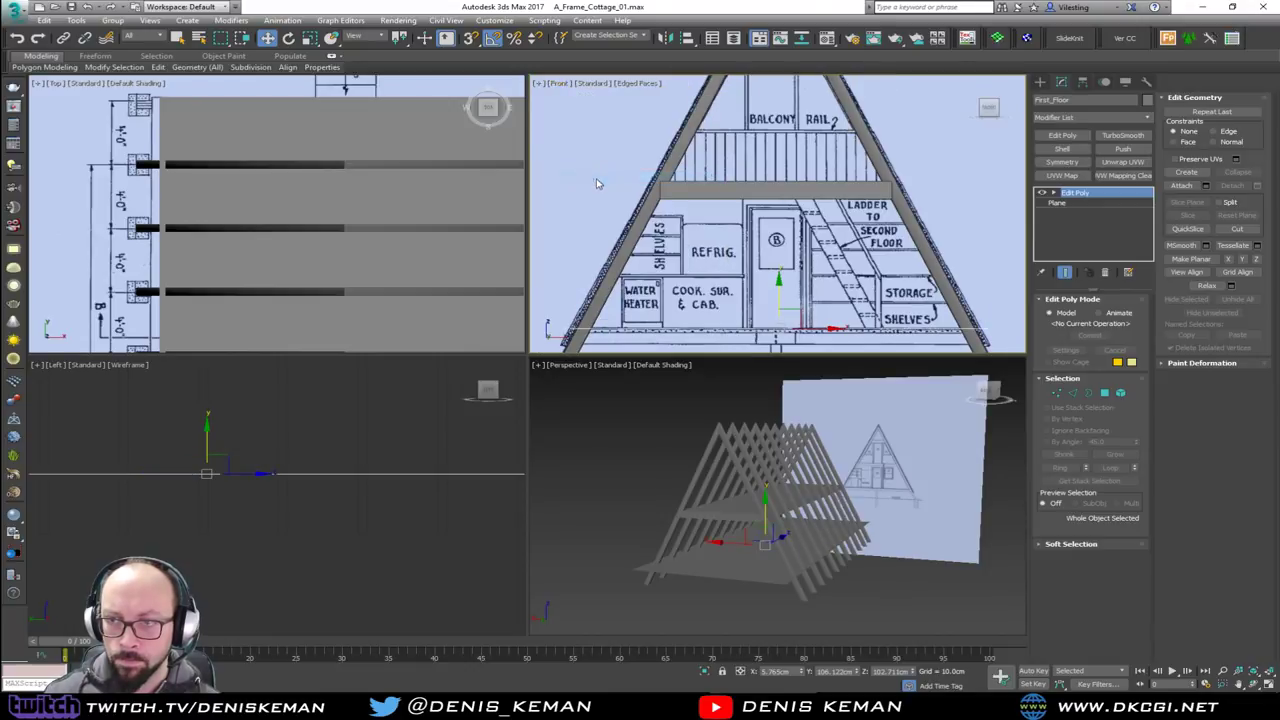
Thicken First_Floor downward with a Shell modifier, using an inner amount of 30 cm and an outer amount of 0 cm
{"action": "left_click", "coordinate": [1062, 148]}
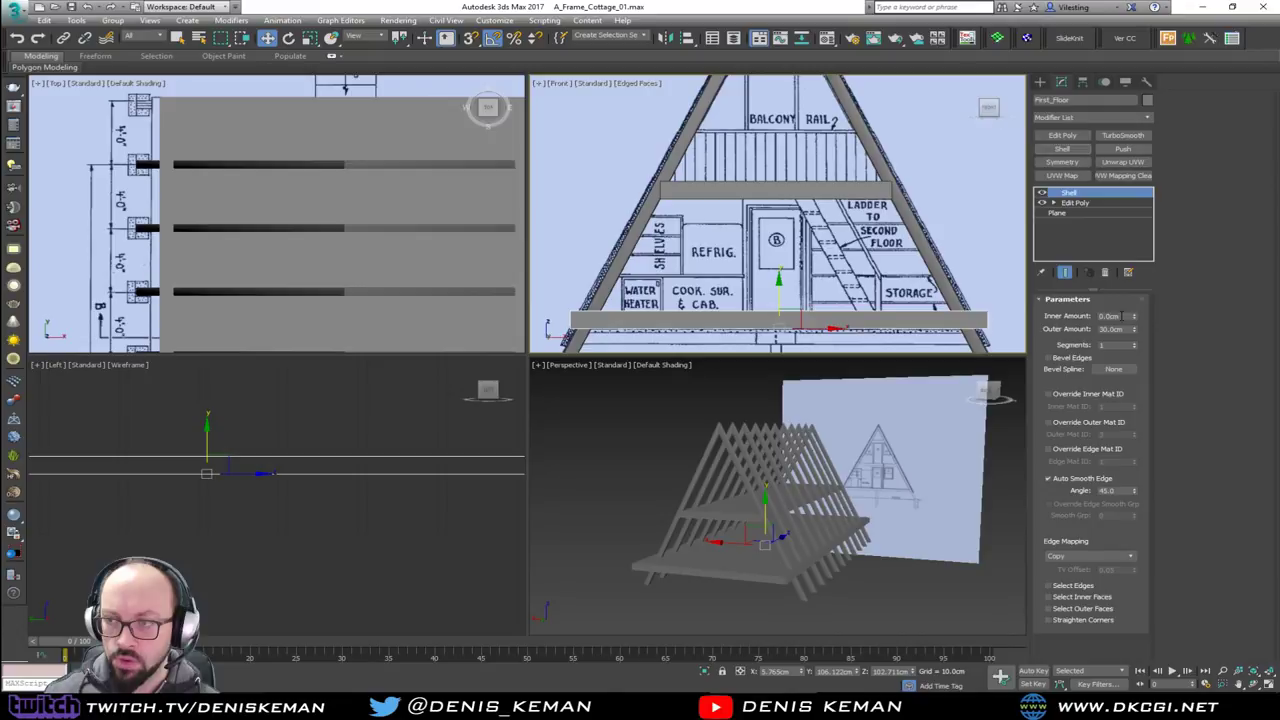
{"action": "left_click_drag", "start_coordinate": [1123, 316], "coordinate": [1037, 311]}
{"action": "type", "text": "30"}
{"action": "key", "text": "Tab"}
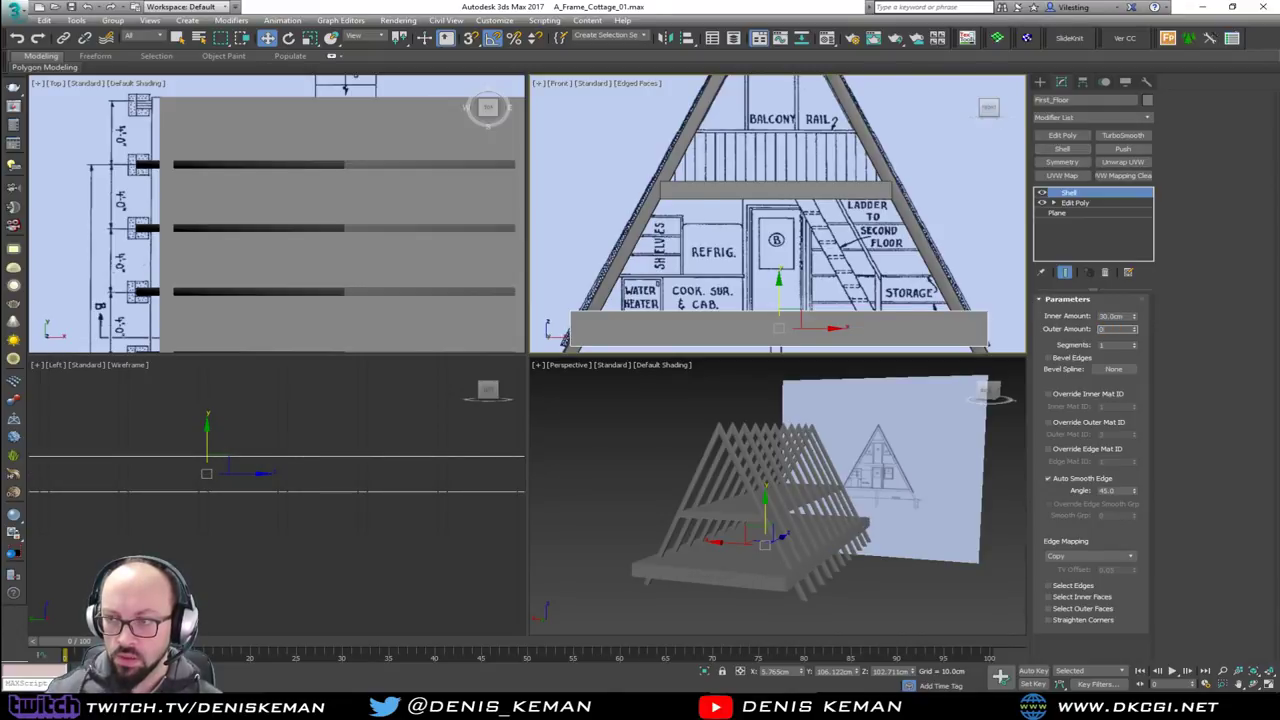
{"action": "middle_click_drag", "start_coordinate": [903, 305], "coordinate": [903, 251]}
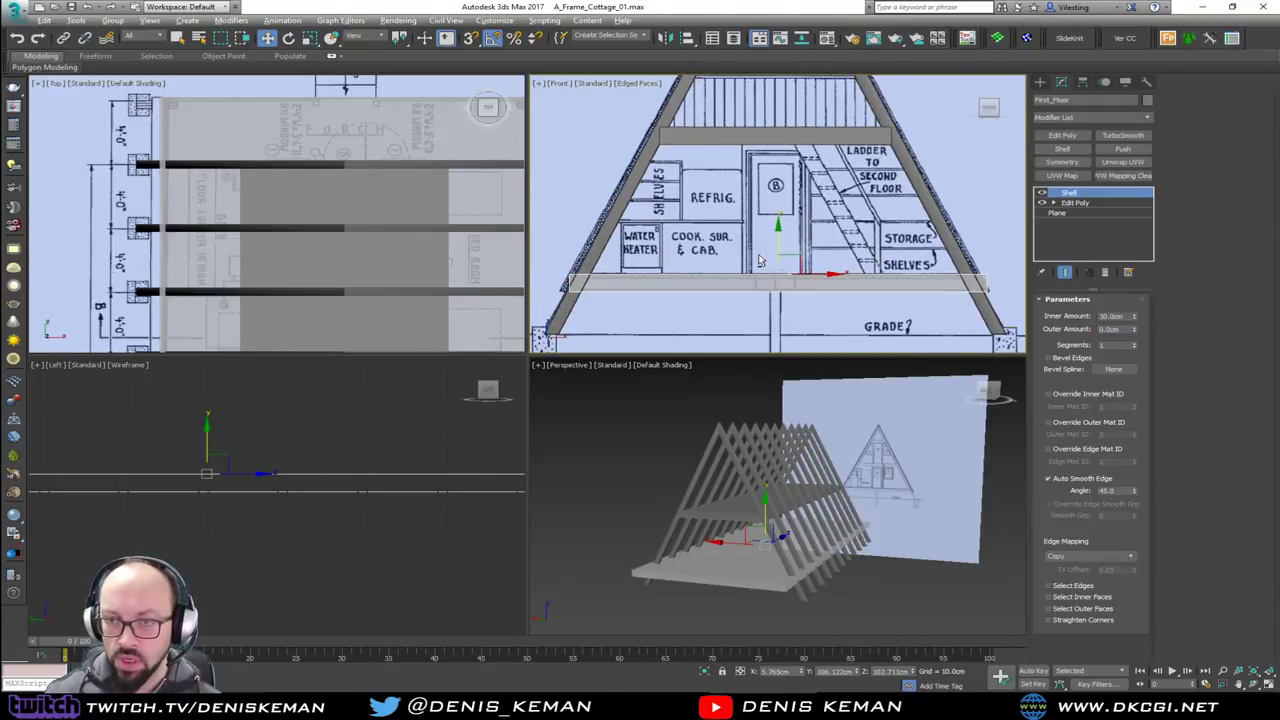
{"action": "key", "text": "alt+x"}
{"action": "middle_click", "coordinate": [786, 514]}
{"action": "key", "text": "alt+w"}
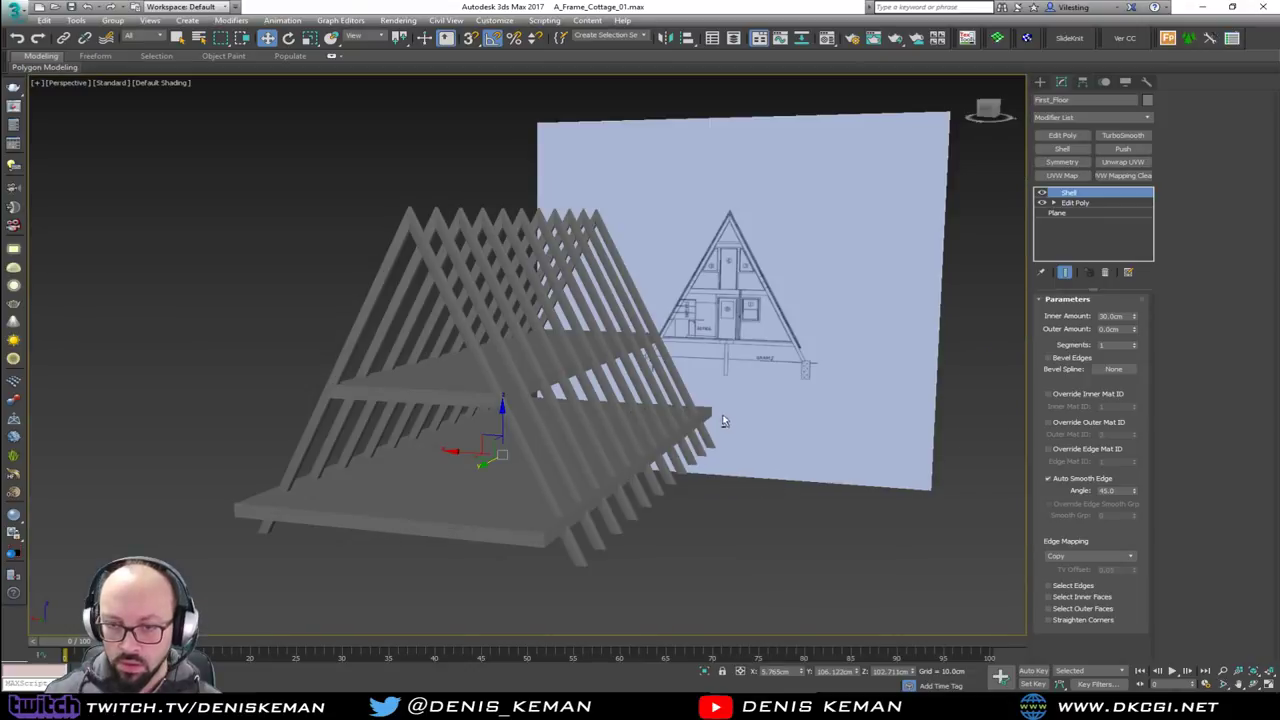
{"action": "mouse_move", "coordinate": [723, 420]}
{"action": "middle_mouse_down", "text": "alt"}
{"action": "mouse_move", "coordinate": [696, 440]}
{"action": "mouse_move", "coordinate": [531, 443]}
{"action": "mouse_move", "coordinate": [746, 431]}
{"action": "middle_mouse_up", "text": "alt"}
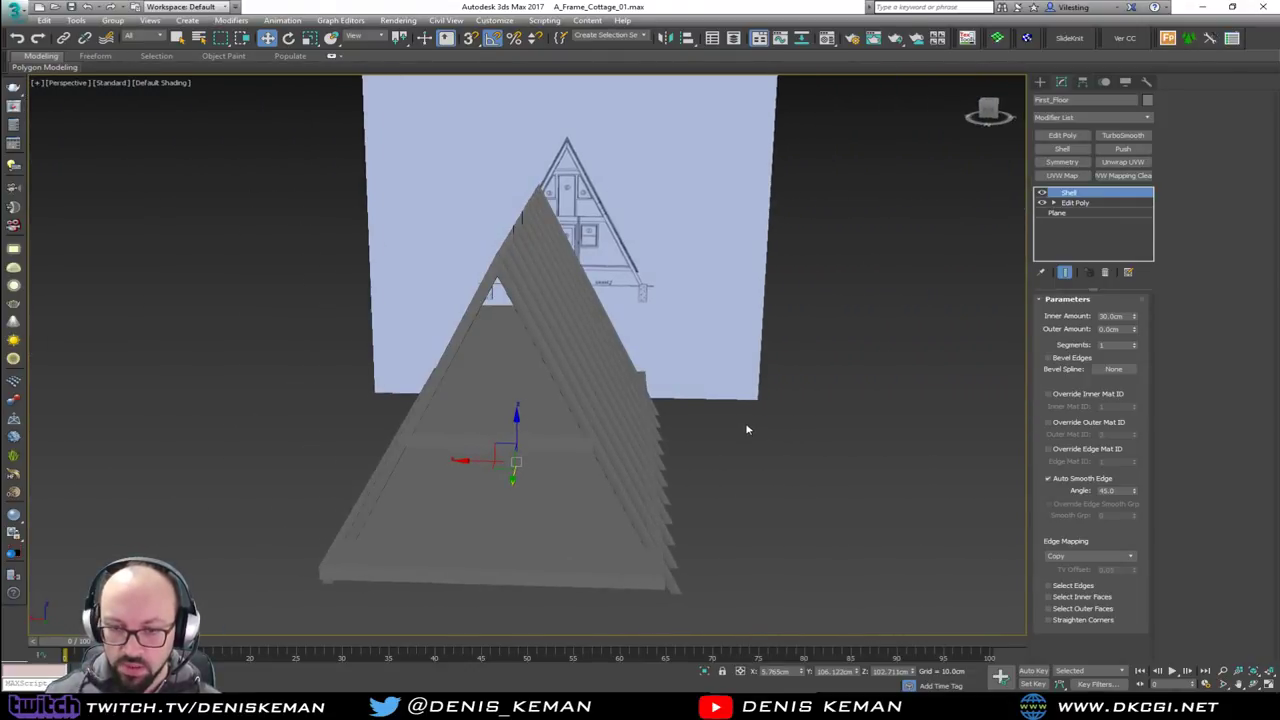
Move the end vertices on both sides of First_Floor inward in the Front view so the slab fits between the rafters
{"action": "key", "text": "alt+w"}
{"action": "middle_click", "coordinate": [681, 268]}
{"action": "key", "text": "alt+w"}
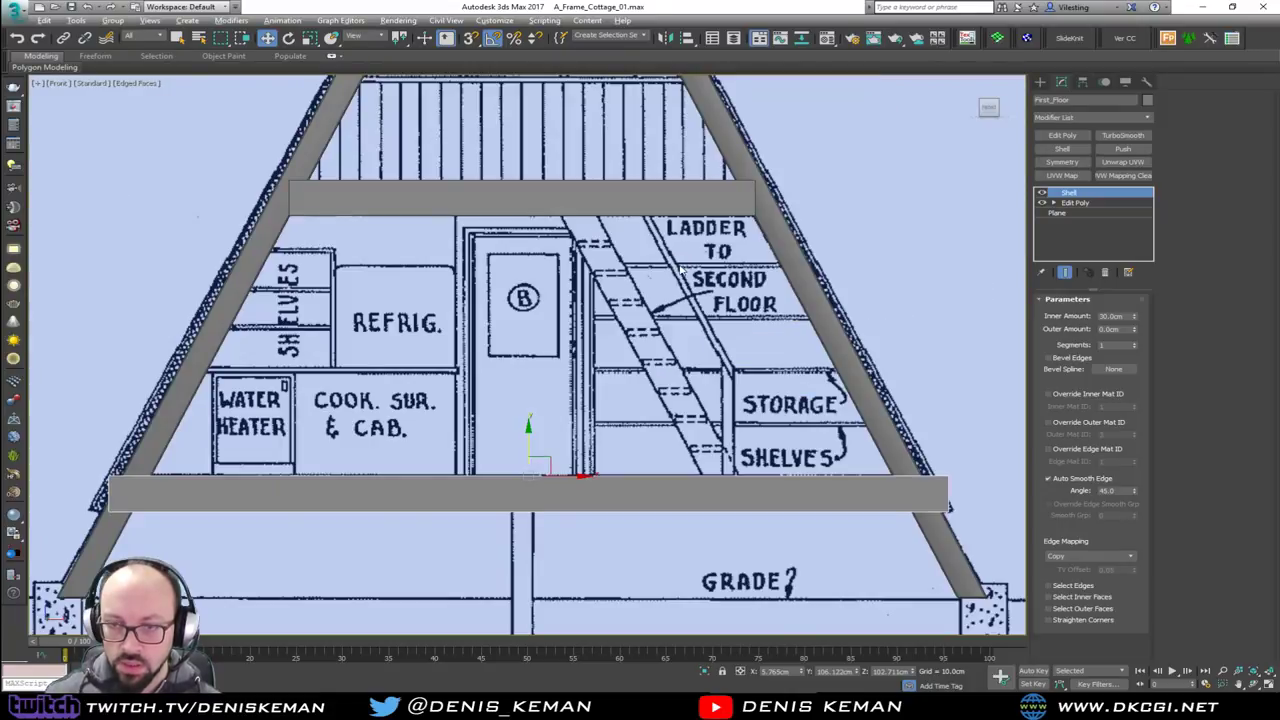
{"action": "middle_click_drag", "start_coordinate": [673, 313], "coordinate": [687, 262]}
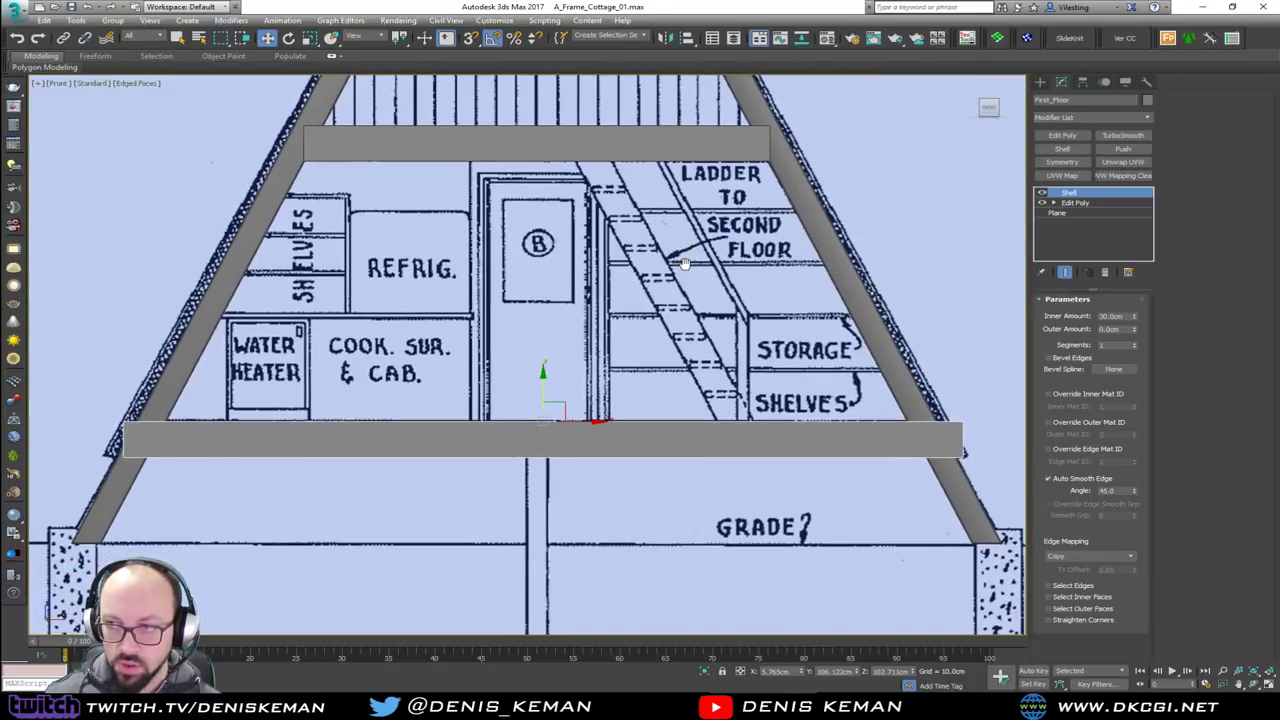
{"action": "left_click", "coordinate": [1090, 203]}
{"action": "key", "text": "1"}
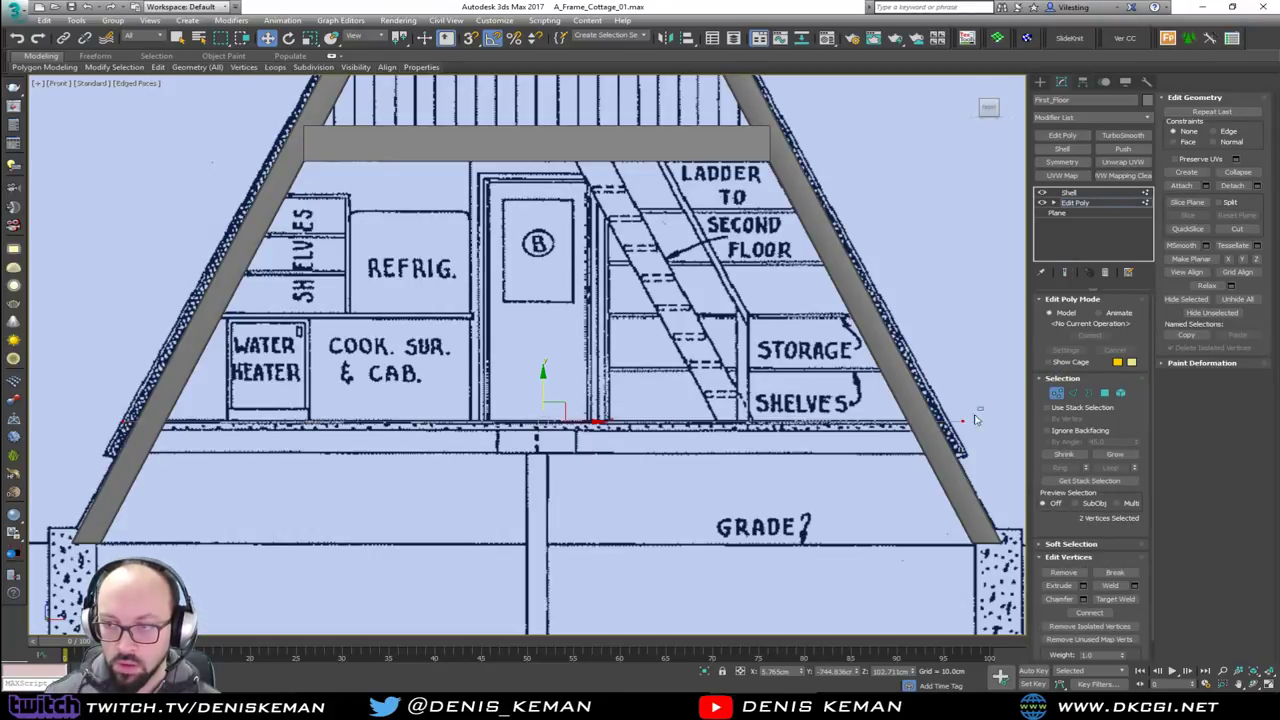
{"action": "left_click_drag", "start_coordinate": [979, 418], "coordinate": [929, 446]}
{"action": "key", "text": "alt+x"}
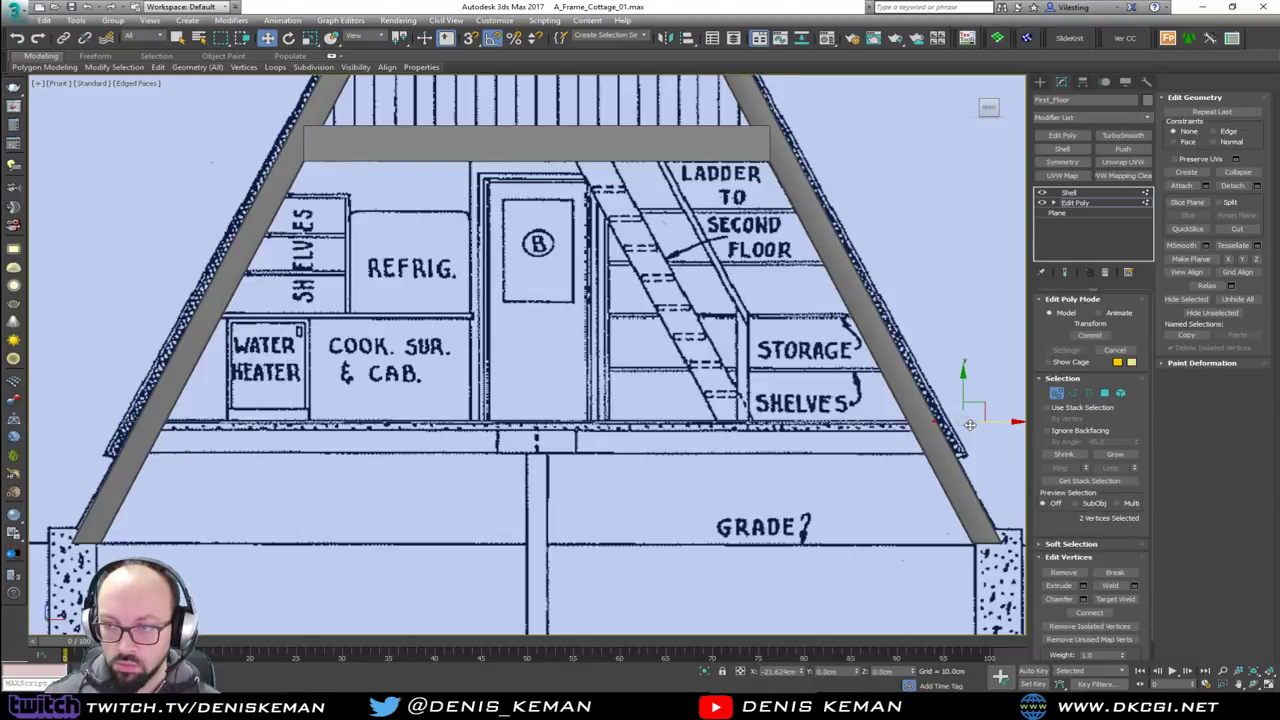
{"action": "left_click_drag", "start_coordinate": [970, 425], "coordinate": [962, 425]}
{"action": "left_click_drag", "start_coordinate": [186, 366], "coordinate": [177, 425]}
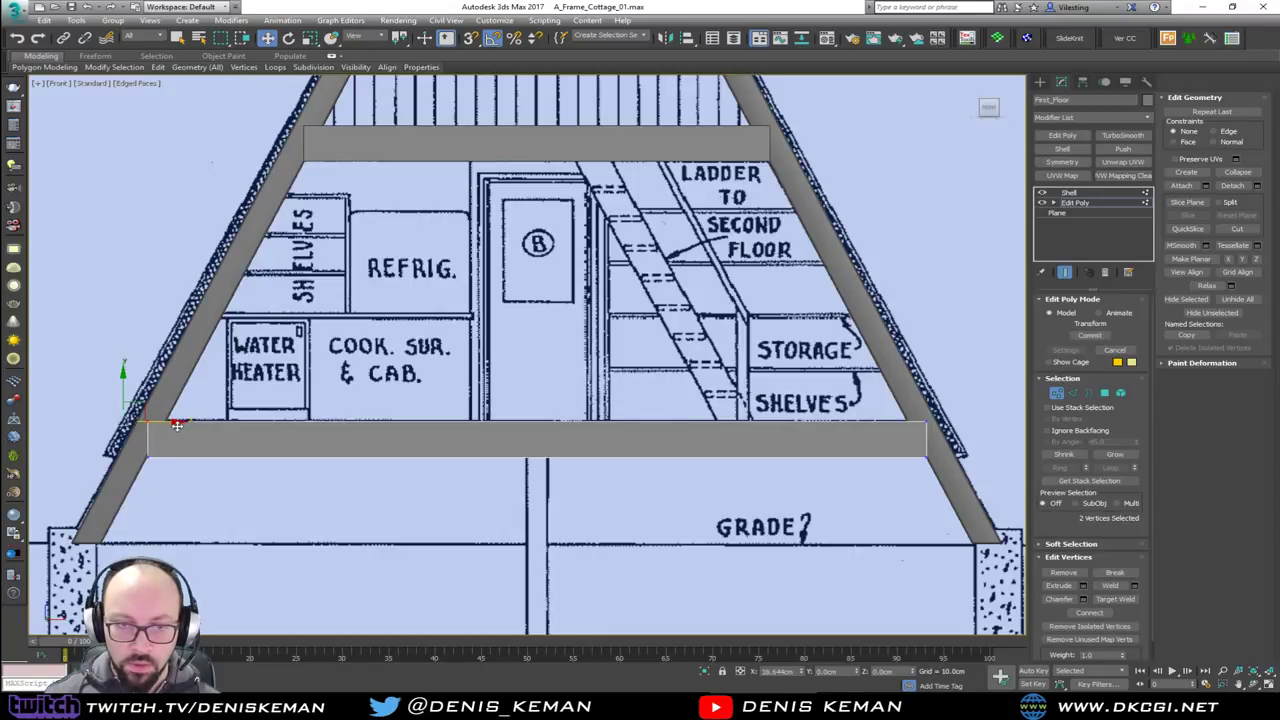
{"action": "left_click", "coordinate": [1057, 393]}
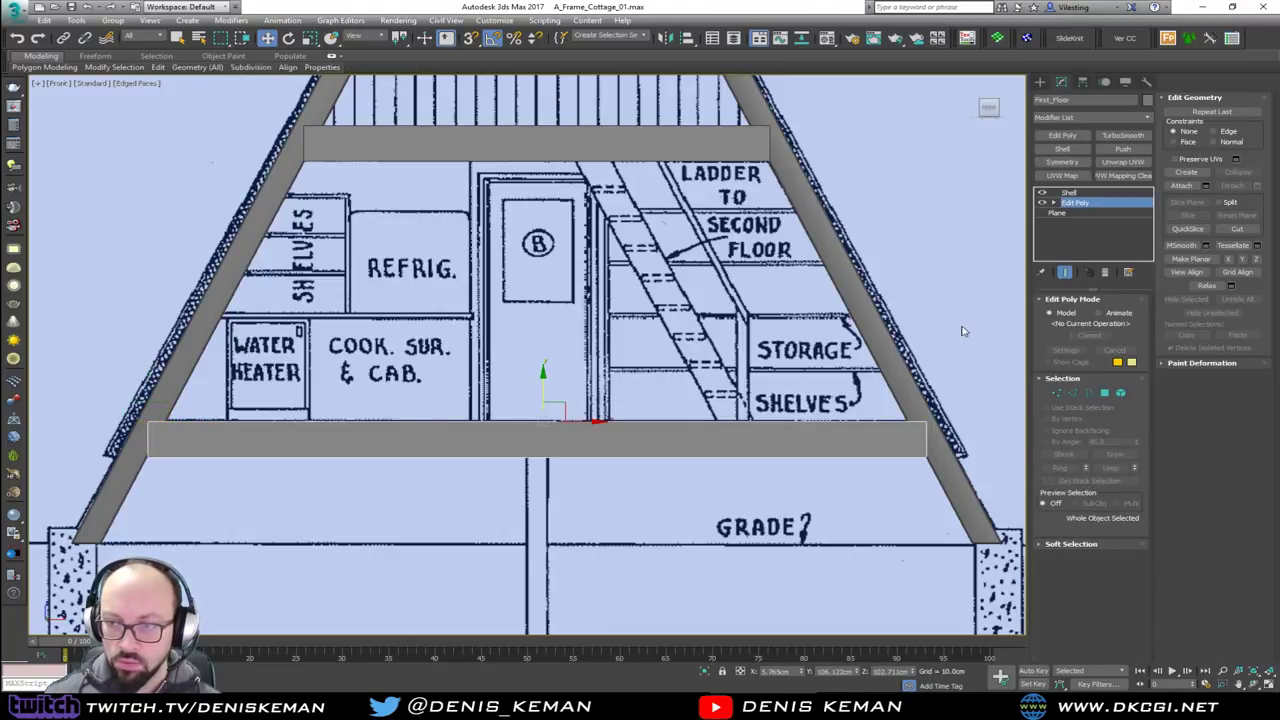
{"action": "left_click", "coordinate": [963, 331]}
Examine the Type_05 reference photo of an A-frame structure and compare it with the model in the Perspective view
{"action": "key", "text": "alt+w"}
{"action": "middle_click", "coordinate": [762, 463]}
{"action": "key", "text": "alt+w"}
{"action": "middle_click_drag", "start_coordinate": [762, 463], "coordinate": [200, 477], "text": "alt"}
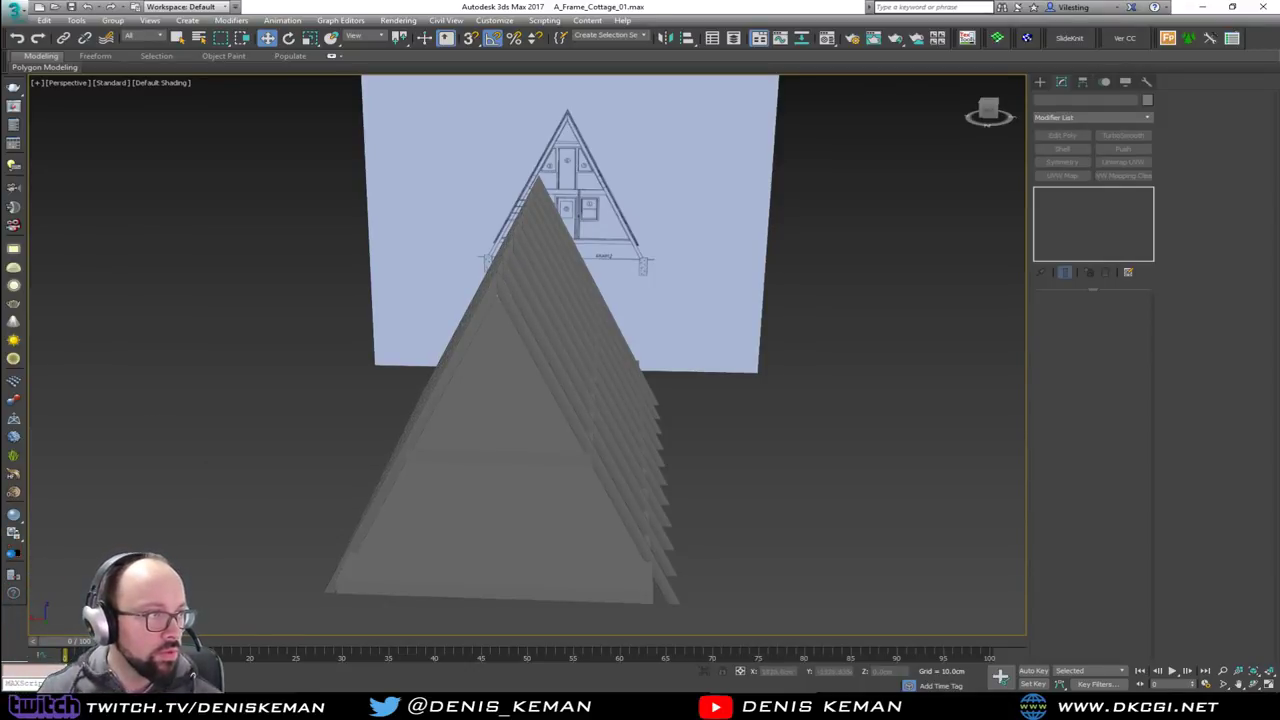
{"action": "left_click_drag", "start_coordinate": [0, 112], "coordinate": [895, 89]}
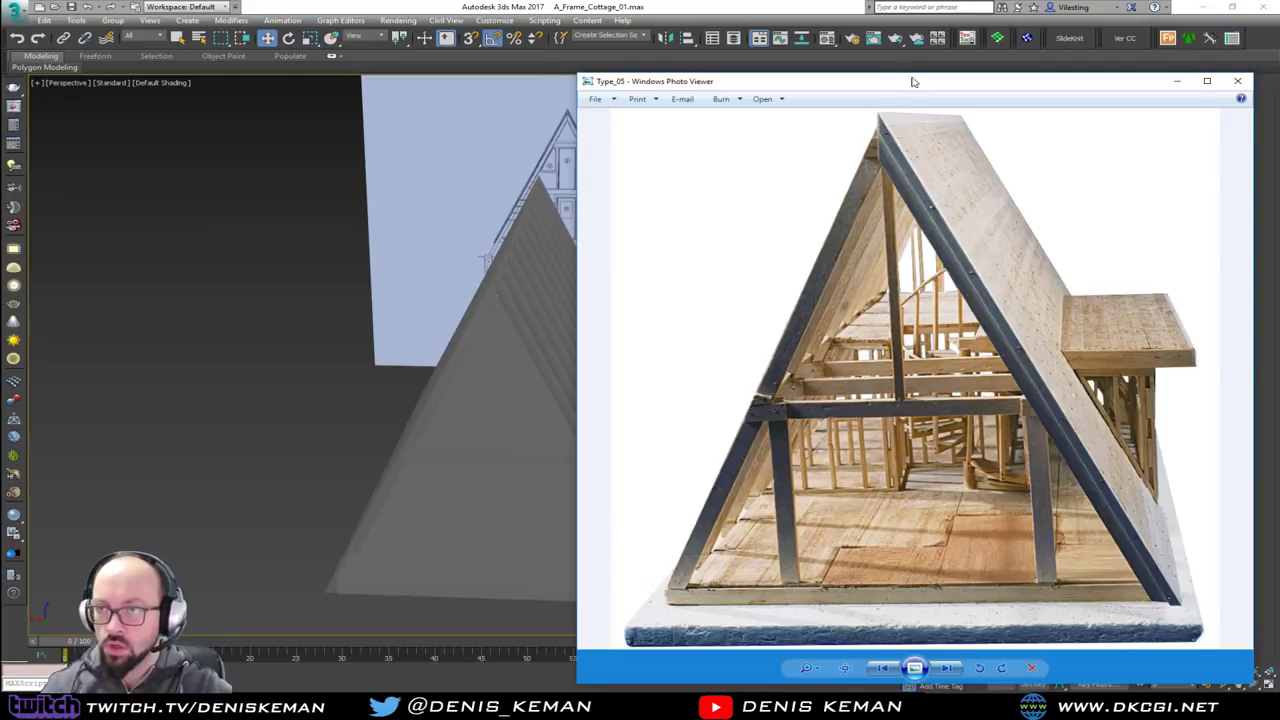
{"action": "left_click_drag", "start_coordinate": [914, 81], "coordinate": [2, 95]}
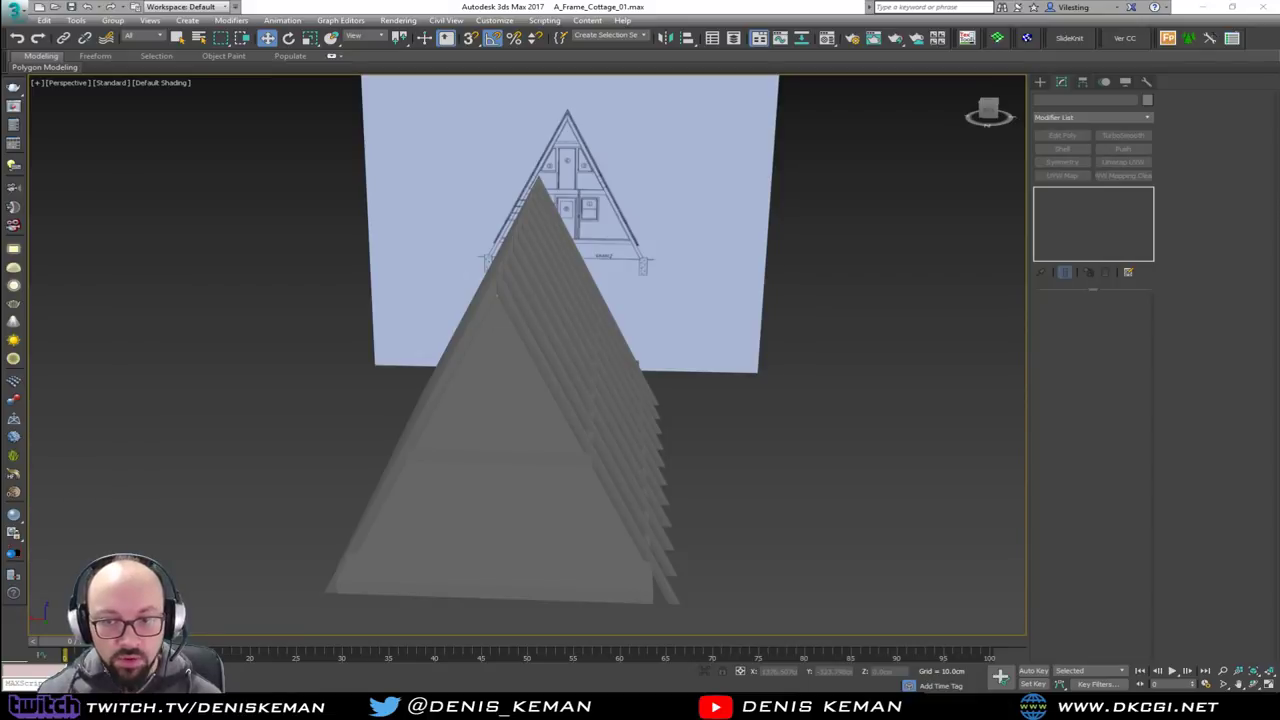
{"action": "mouse_move", "coordinate": [438, 390]}
{"action": "middle_mouse_down", "text": "alt"}
{"action": "mouse_move", "coordinate": [348, 400]}
{"action": "mouse_move", "coordinate": [440, 392]}
{"action": "middle_mouse_up", "text": "alt"}
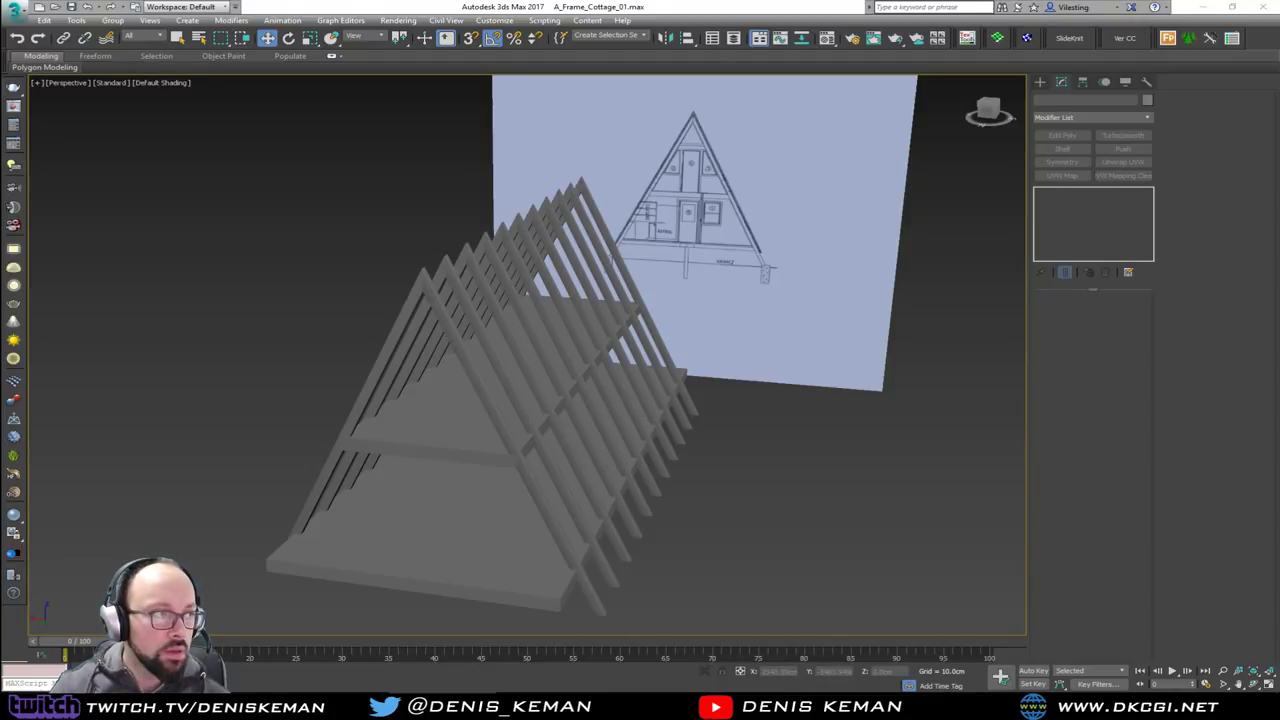
Switch to Discord and look through the streaming_related channel for A-frame cabin pictures and plans
{"action": "key", "text": "alt+Tab"}
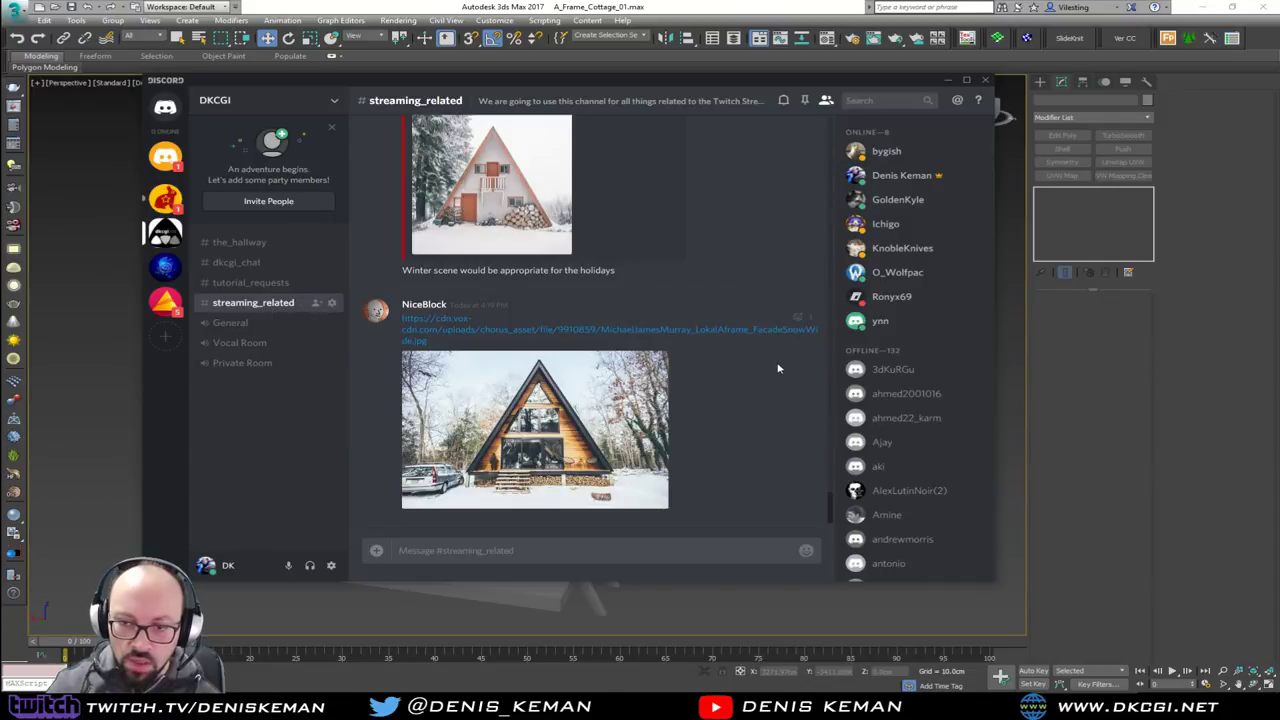
{"action": "scroll", "coordinate": [776, 374], "scroll_direction": "up", "scroll_amount": 10}
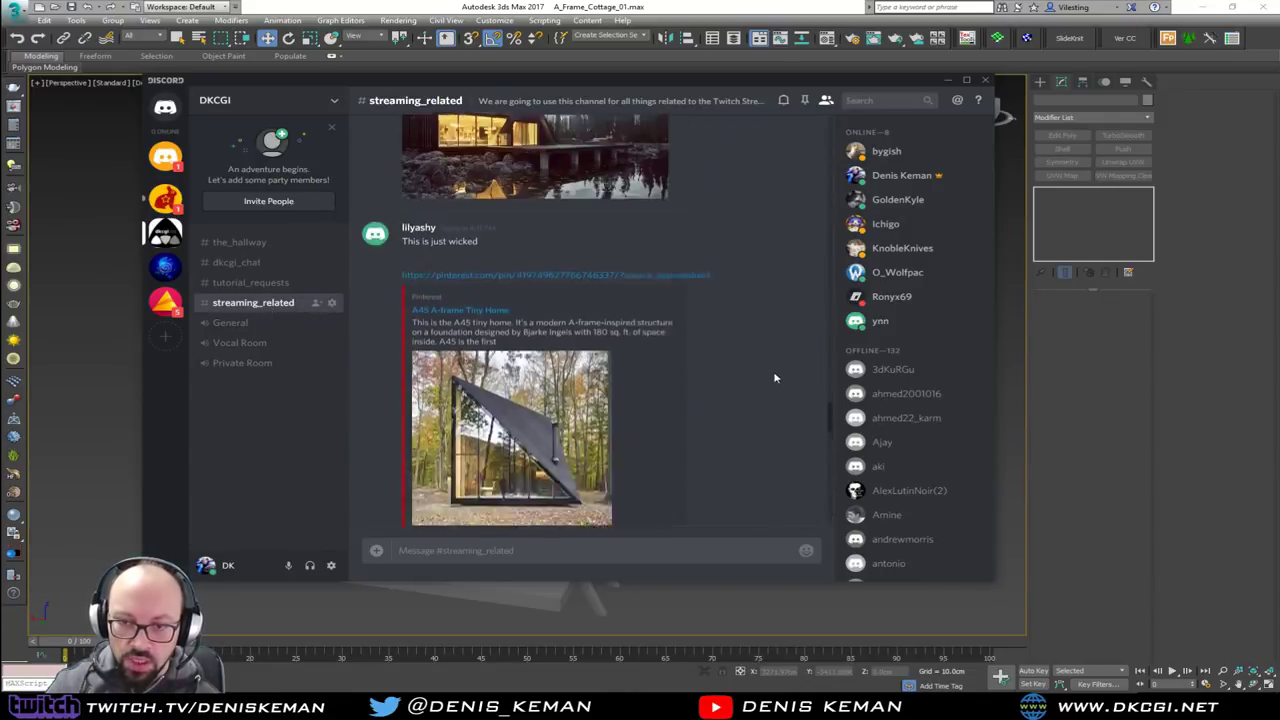
{"action": "scroll", "coordinate": [772, 376], "scroll_direction": "down", "scroll_amount": 5}
{"action": "scroll", "coordinate": [760, 372], "scroll_direction": "up", "scroll_amount": 7}
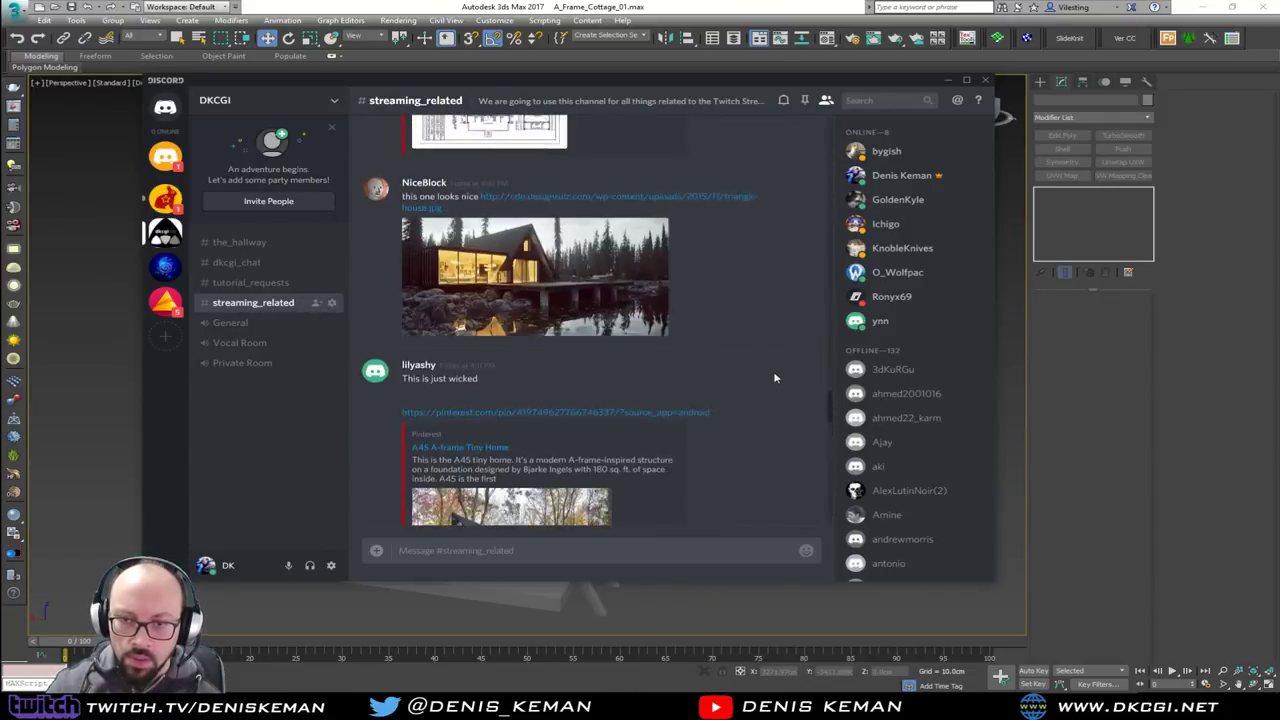
{"action": "scroll", "coordinate": [740, 369], "scroll_direction": "down", "scroll_amount": 3}
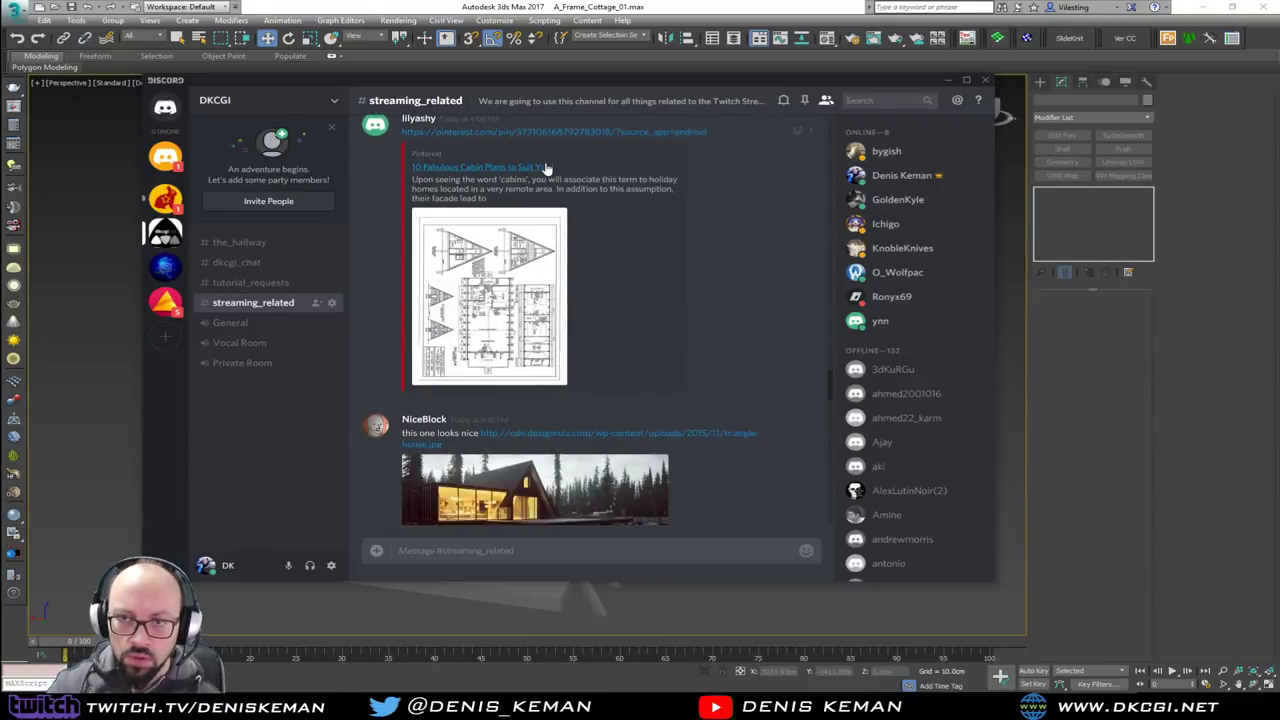
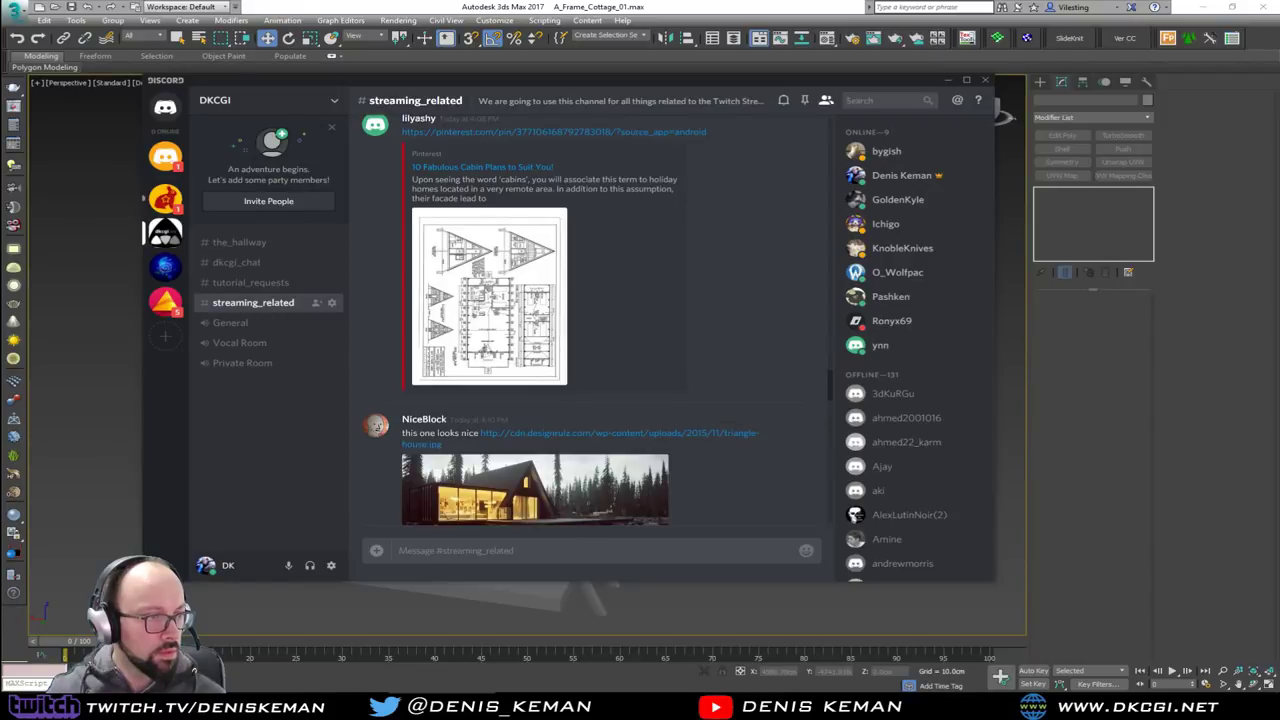
Examine A-frame cabin interior pictures on Pinterest for loft, balcony and beam layouts, then return to 3ds Max
{"action": "left_click_drag", "start_coordinate": [0, 140], "coordinate": [323, 120]}
{"action": "double_click", "coordinate": [323, 120]}
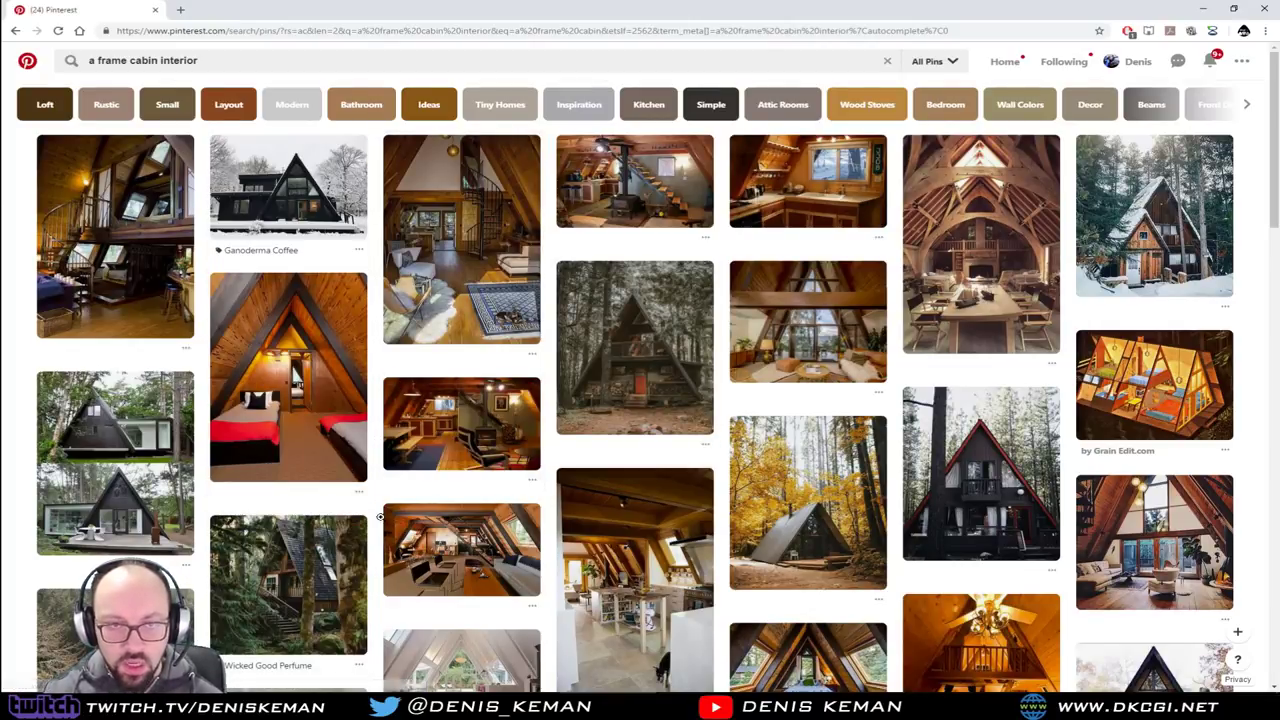
{"action": "left_click", "coordinate": [121, 224]}
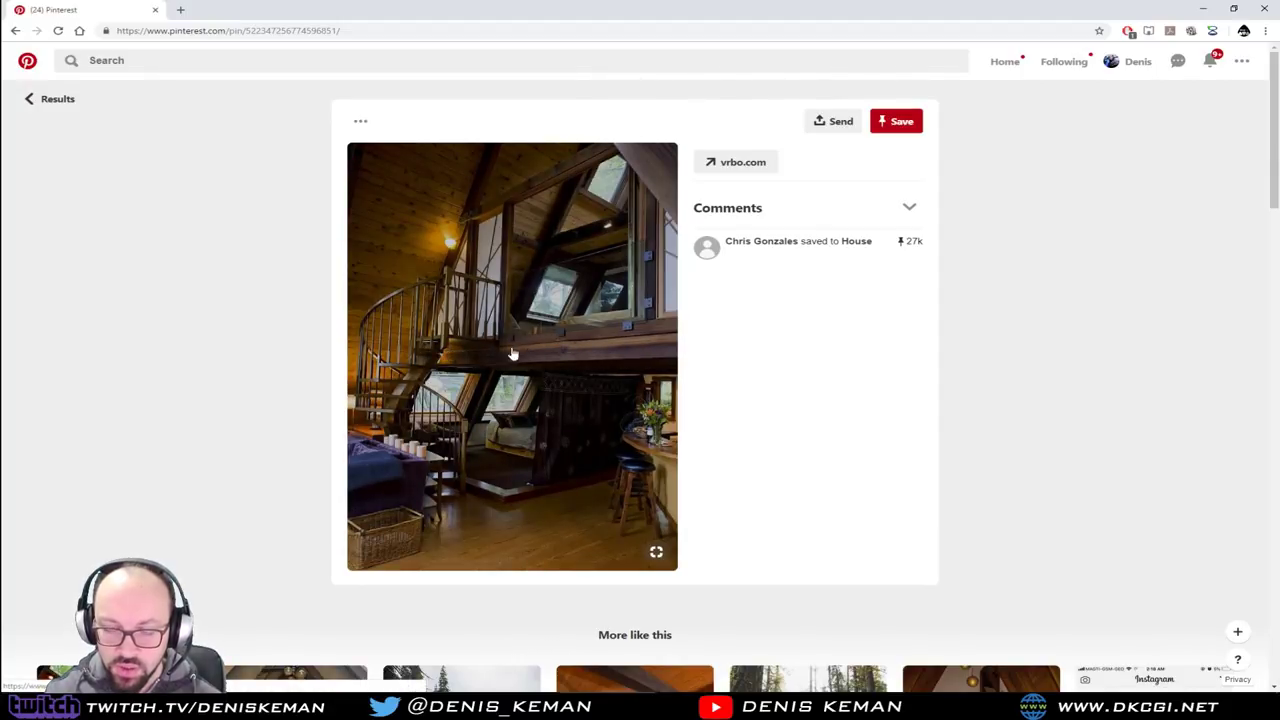
{"action": "scroll", "coordinate": [613, 375], "scroll_direction": "down", "scroll_amount": 4}
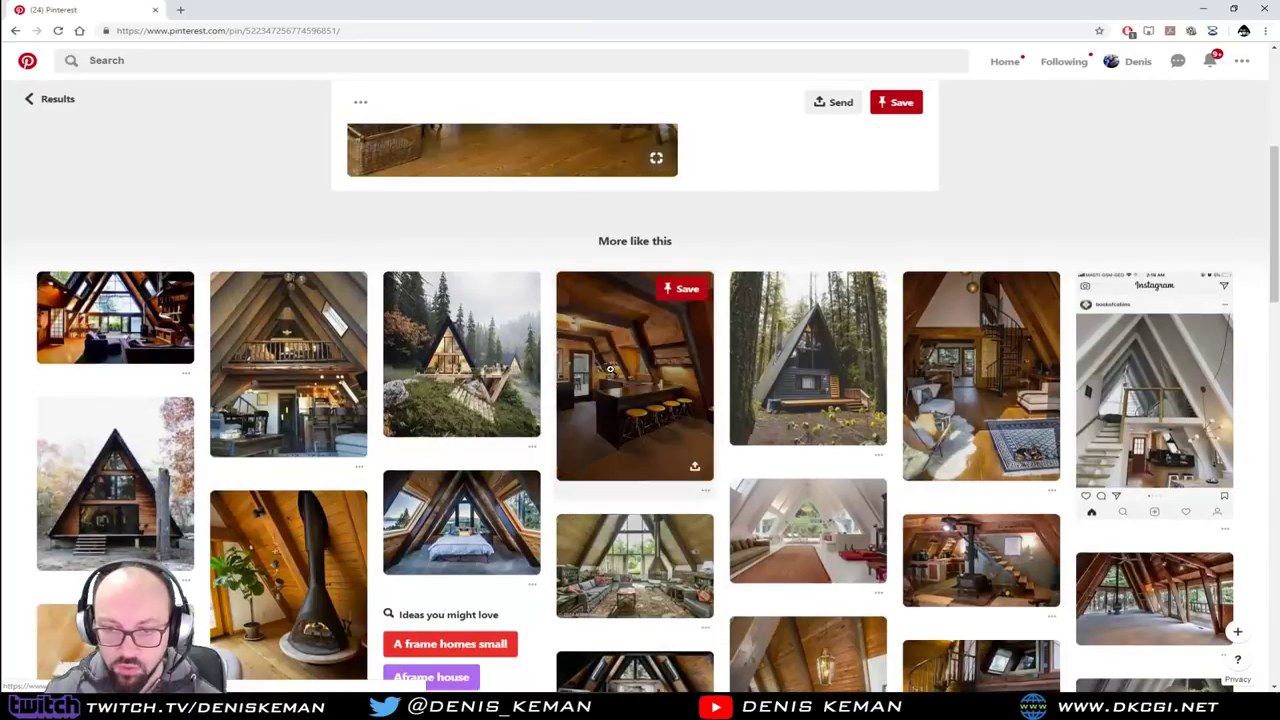
{"action": "left_click", "coordinate": [250, 363]}
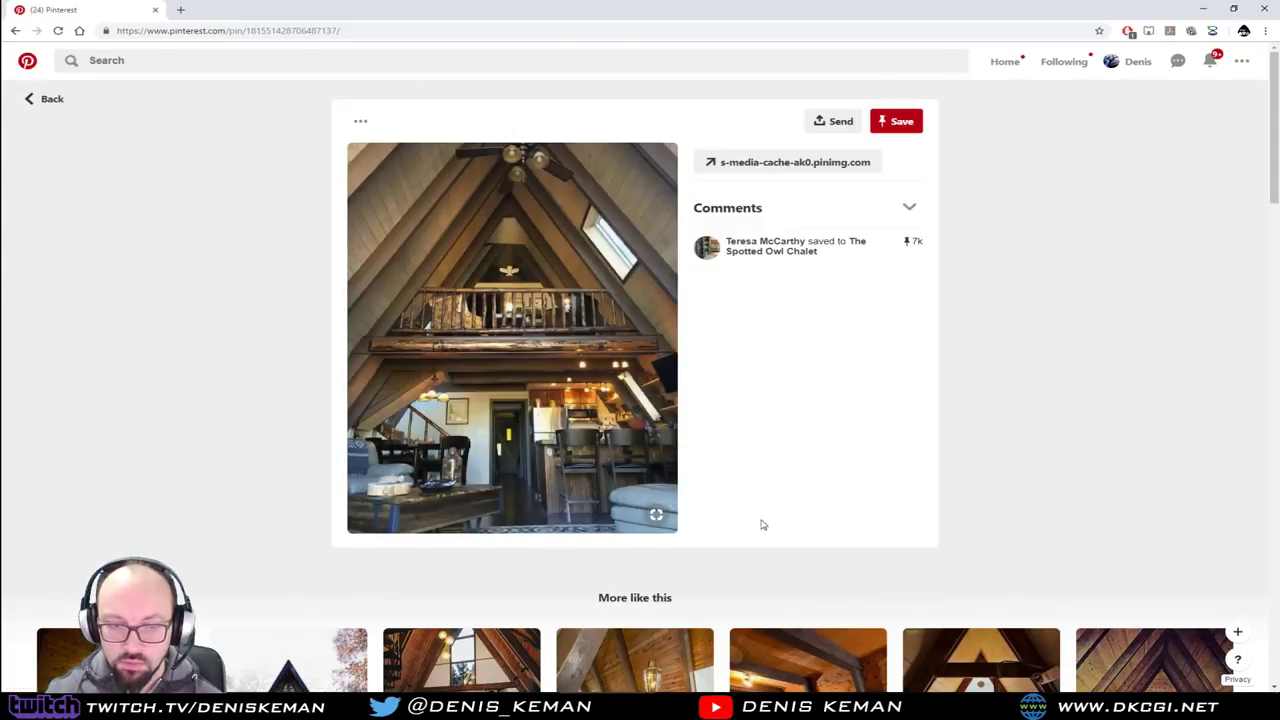
{"action": "scroll", "coordinate": [760, 523], "scroll_direction": "down", "scroll_amount": 6}
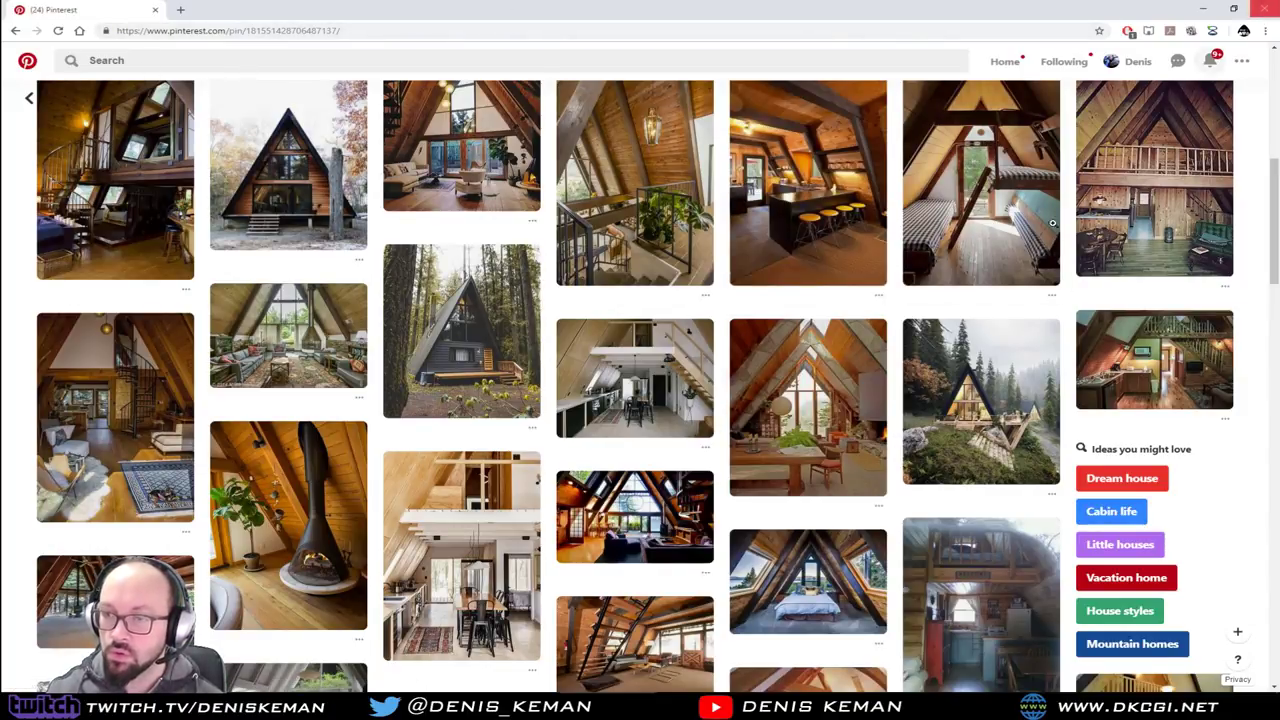
{"action": "left_click", "coordinate": [806, 420]}
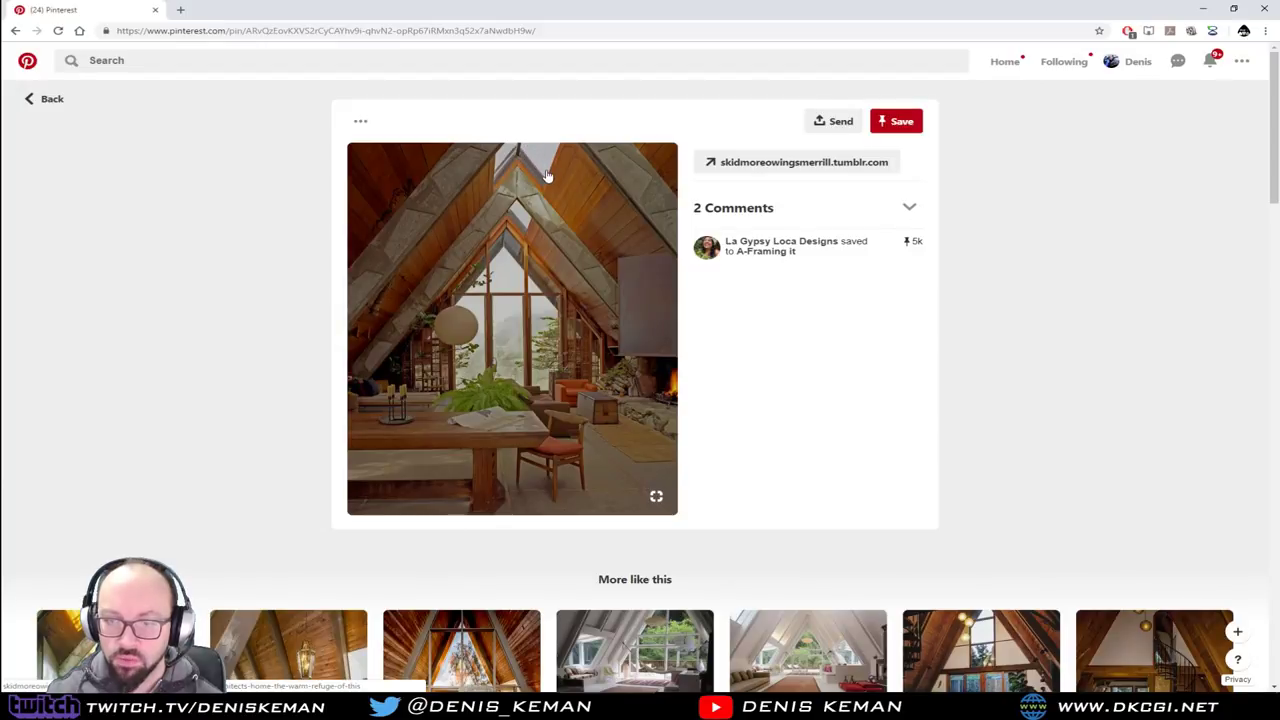
{"action": "left_click", "coordinate": [1274, 6]}
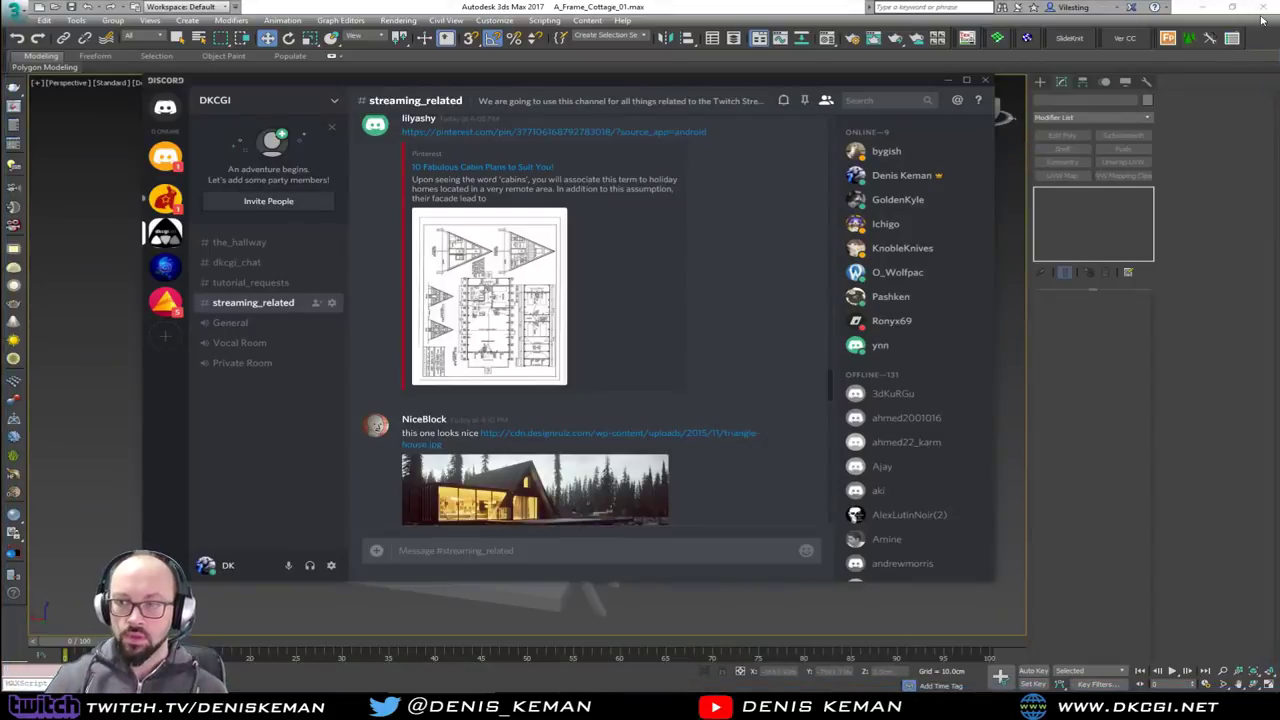
{"action": "scroll", "coordinate": [762, 316], "scroll_direction": "down", "scroll_amount": 10}
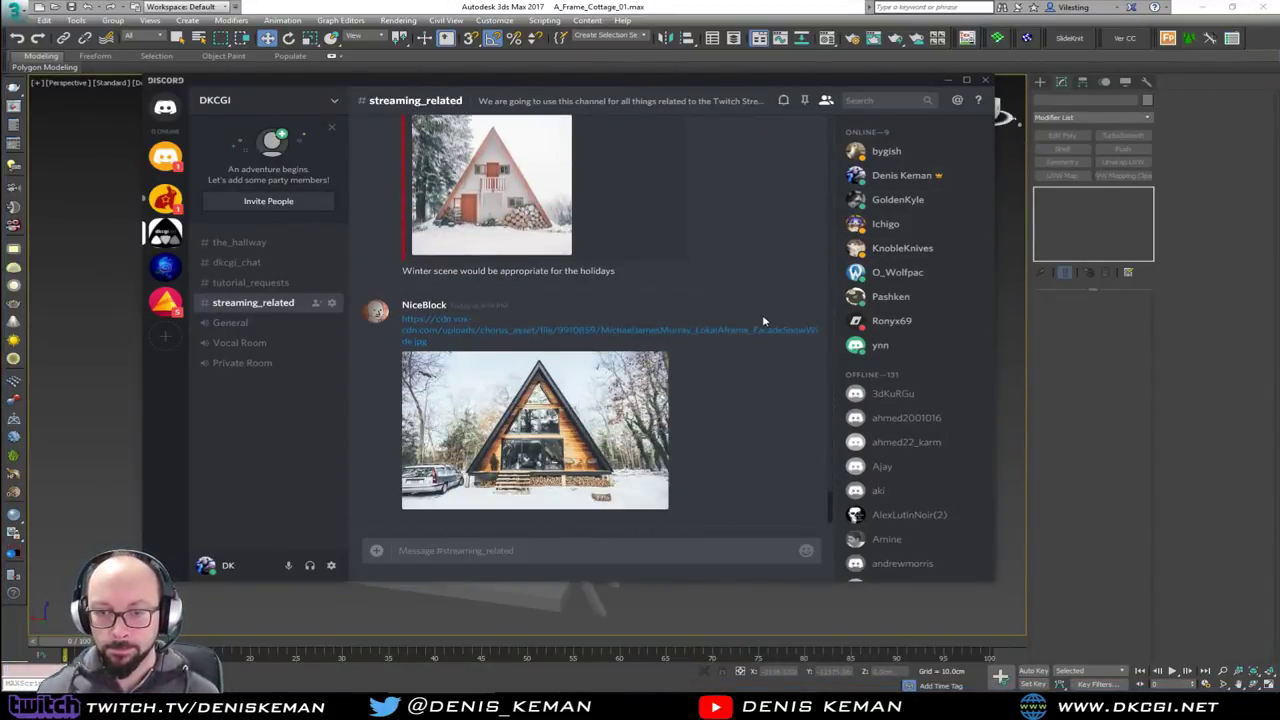
{"action": "left_click_drag", "start_coordinate": [817, 84], "coordinate": [1279, 102]}
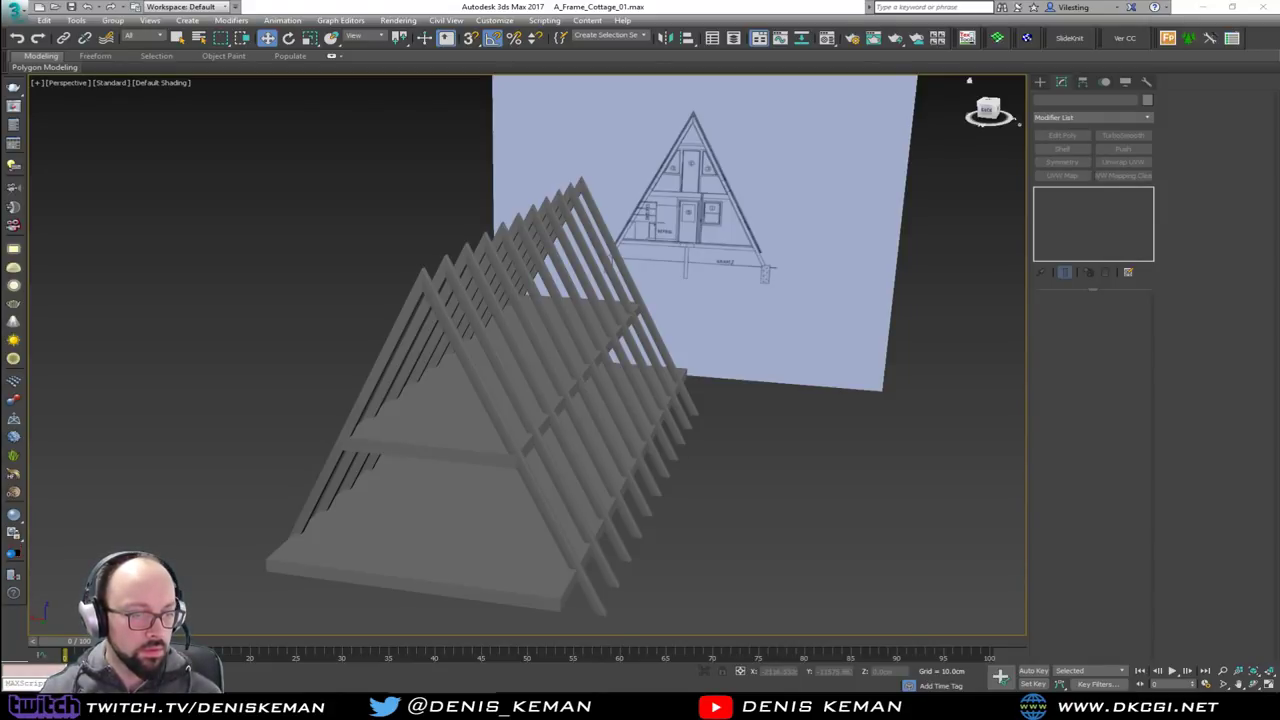
Create a new scene layer named Support_Beams
{"action": "middle_click_drag", "start_coordinate": [556, 400], "coordinate": [523, 256], "text": "alt"}
{"action": "key", "text": "alt+w"}
{"action": "key", "text": "alt+w"}
{"action": "scroll", "coordinate": [481, 268], "scroll_direction": "down", "scroll_amount": 5}
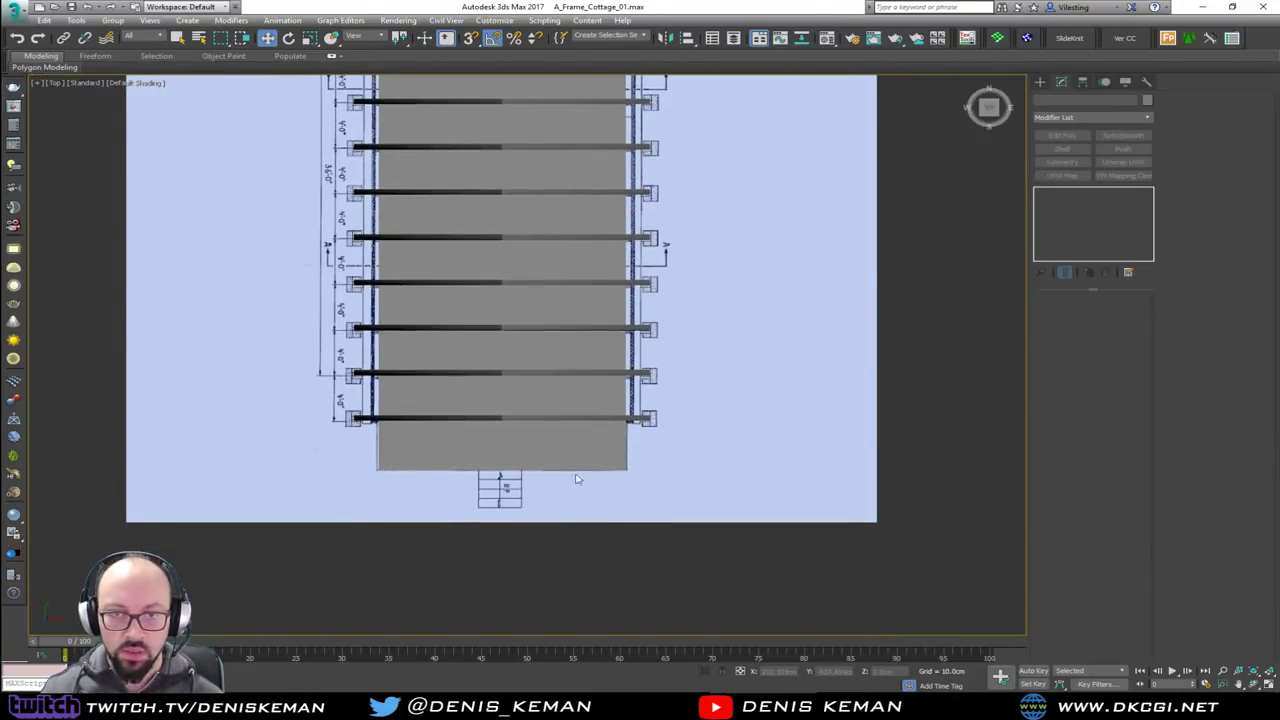
{"action": "middle_click_drag", "start_coordinate": [516, 359], "coordinate": [520, 429]}
{"action": "scroll", "coordinate": [520, 429], "scroll_direction": "down", "scroll_amount": 2}
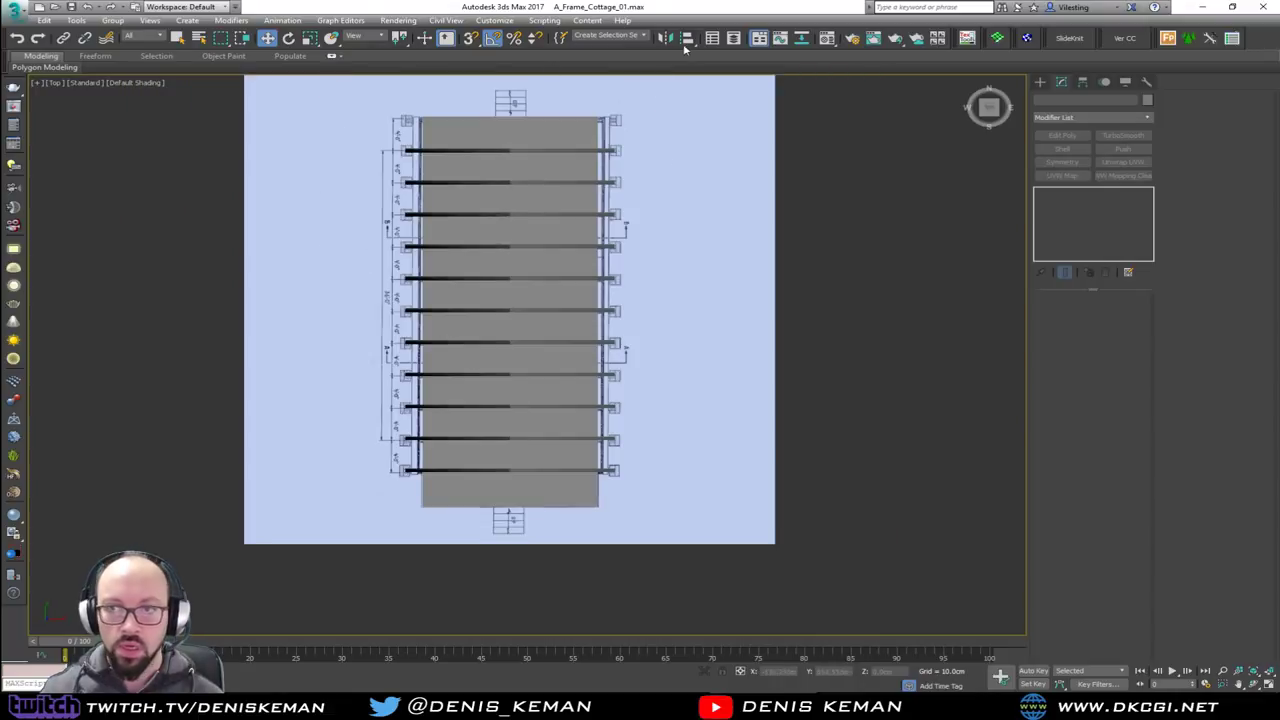
{"action": "left_click", "coordinate": [734, 38]}
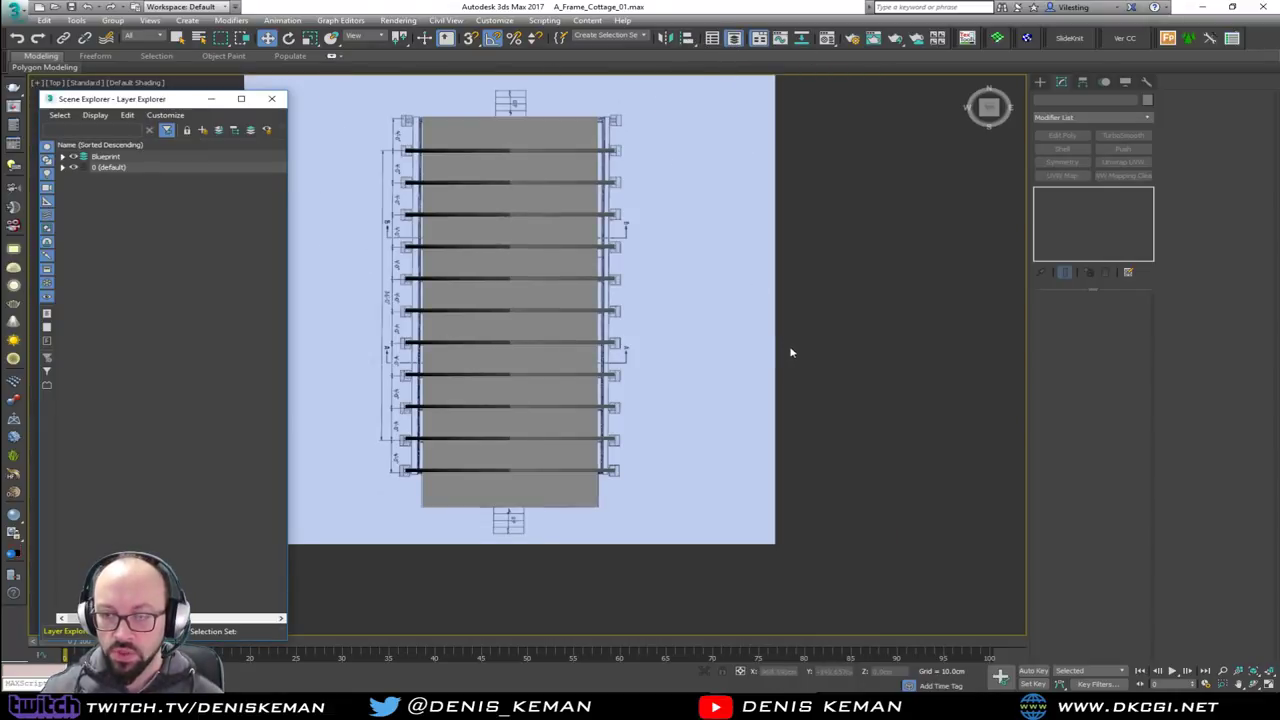
{"action": "middle_click_drag", "start_coordinate": [487, 231], "coordinate": [571, 268]}
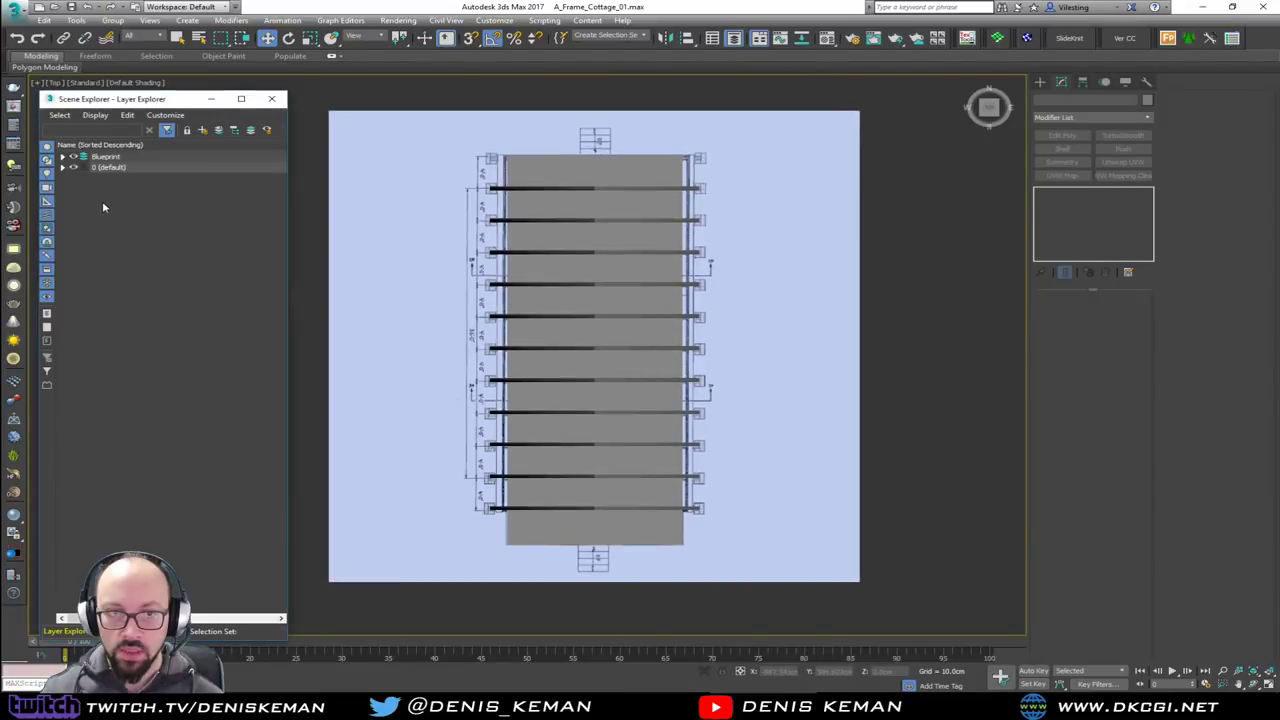
{"action": "left_click", "coordinate": [203, 131]}
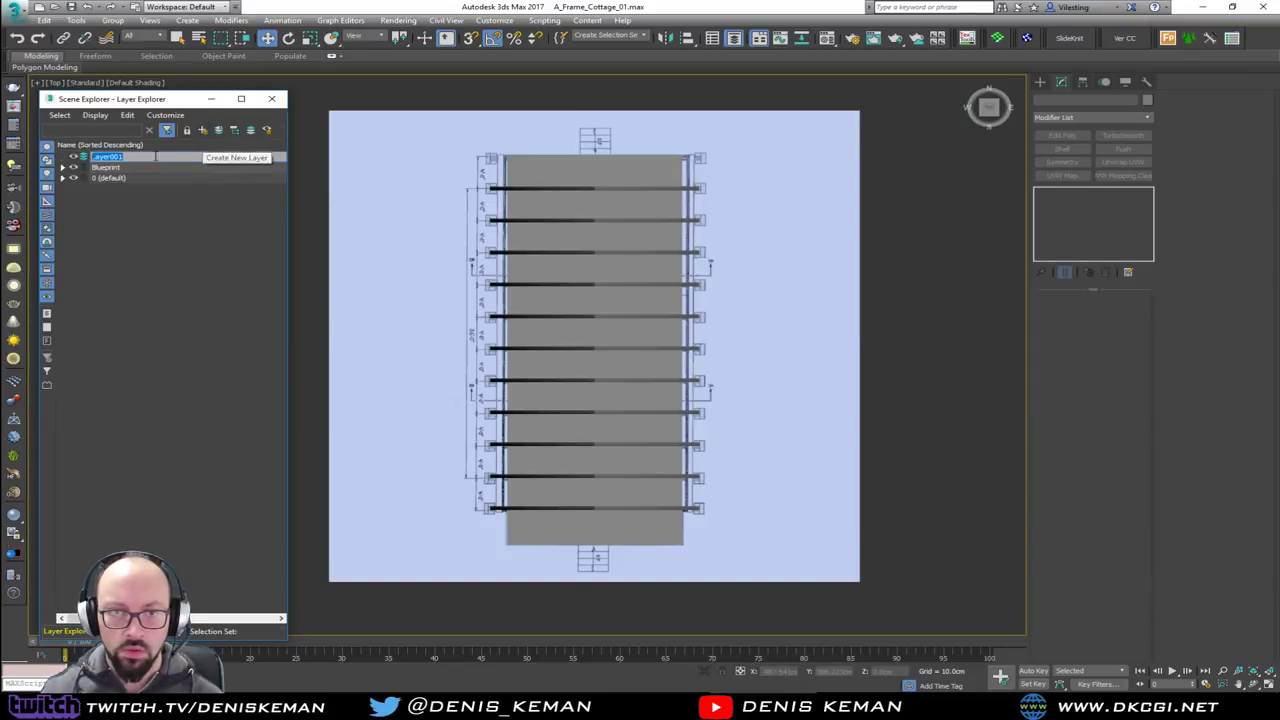
{"action": "type", "text": "Beams"}
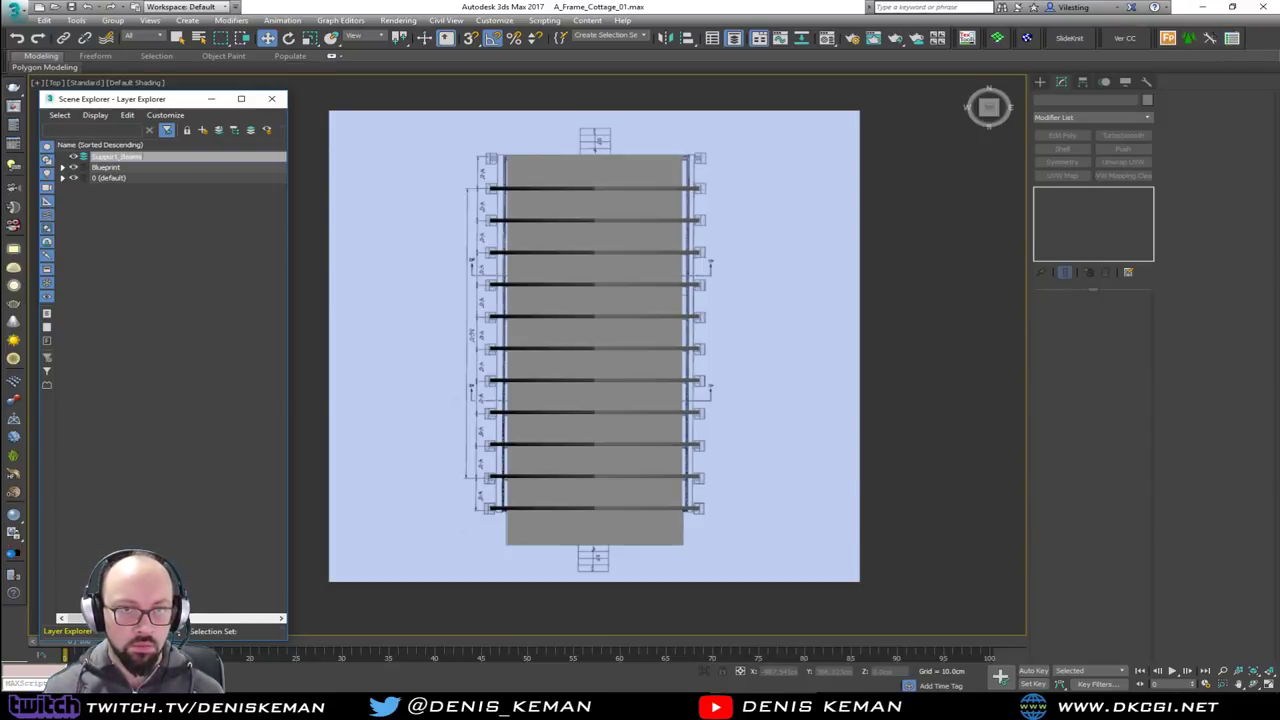
{"action": "key", "text": "Return"}
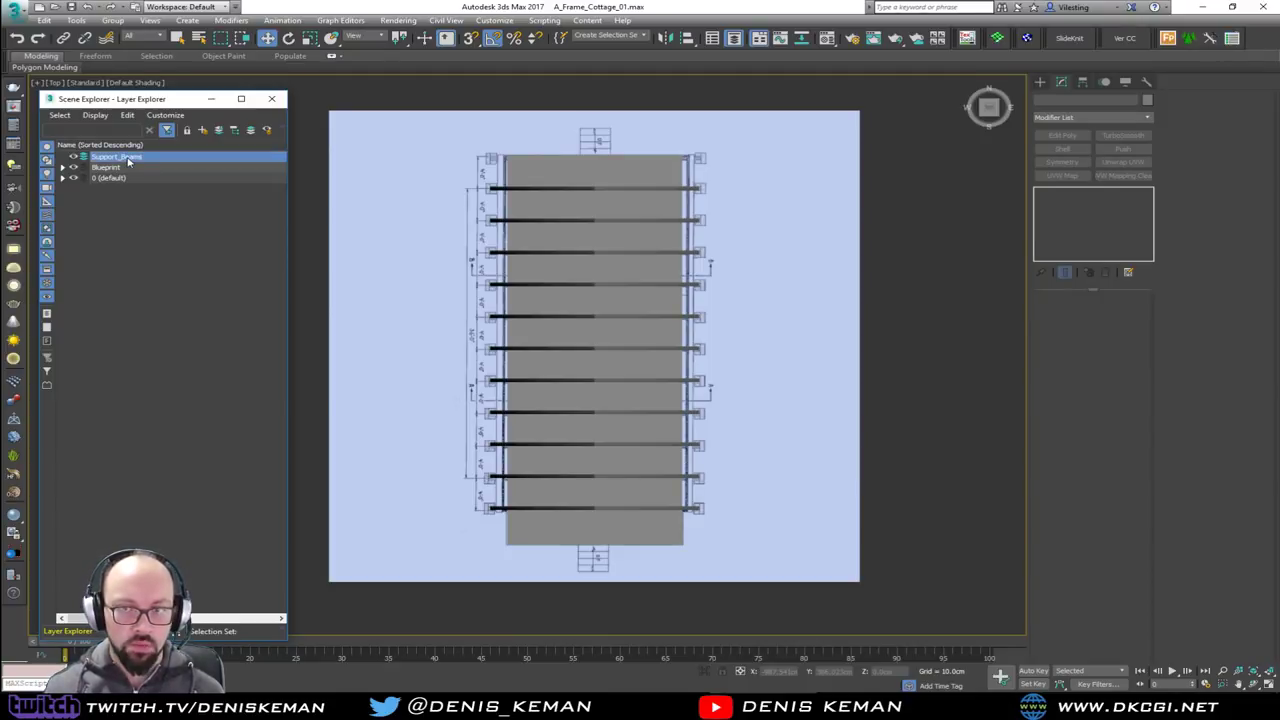
Select only Beam_01 and Beam_002 in the wireframe Top view and add them to the Support_Beams layer
{"action": "left_click_drag", "start_coordinate": [455, 162], "coordinate": [825, 518]}
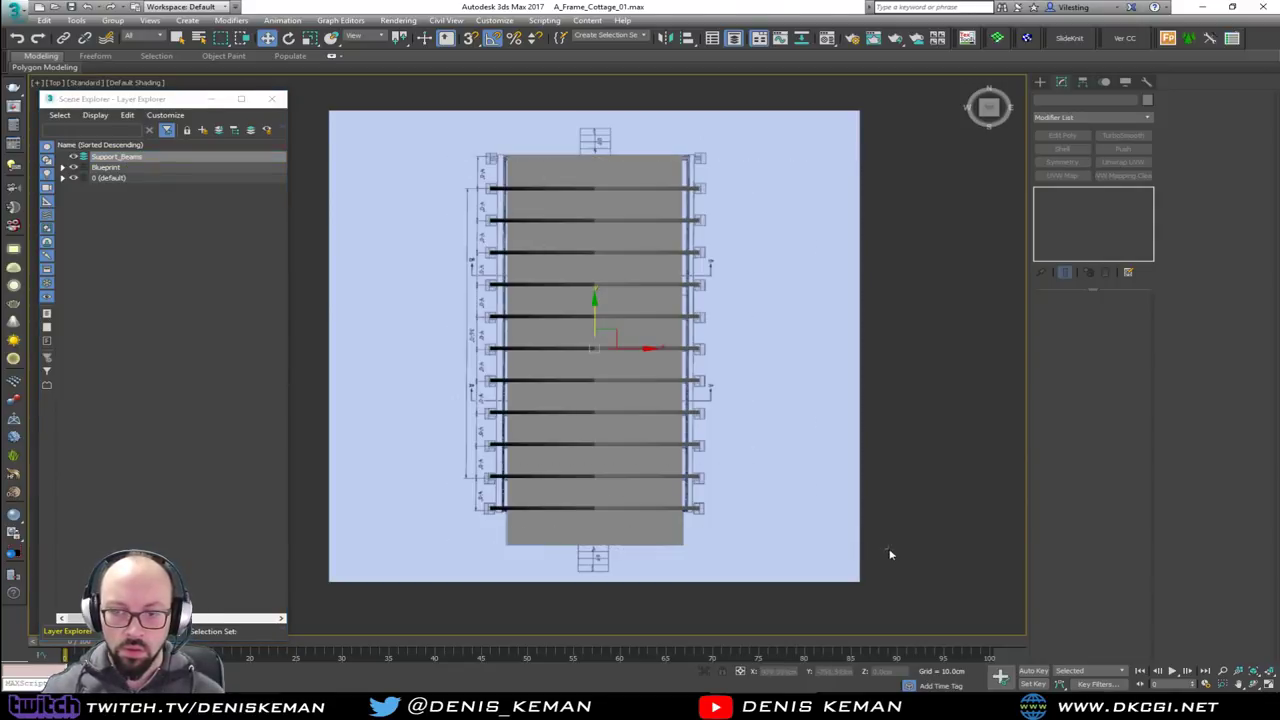
{"action": "key", "text": "F3"}
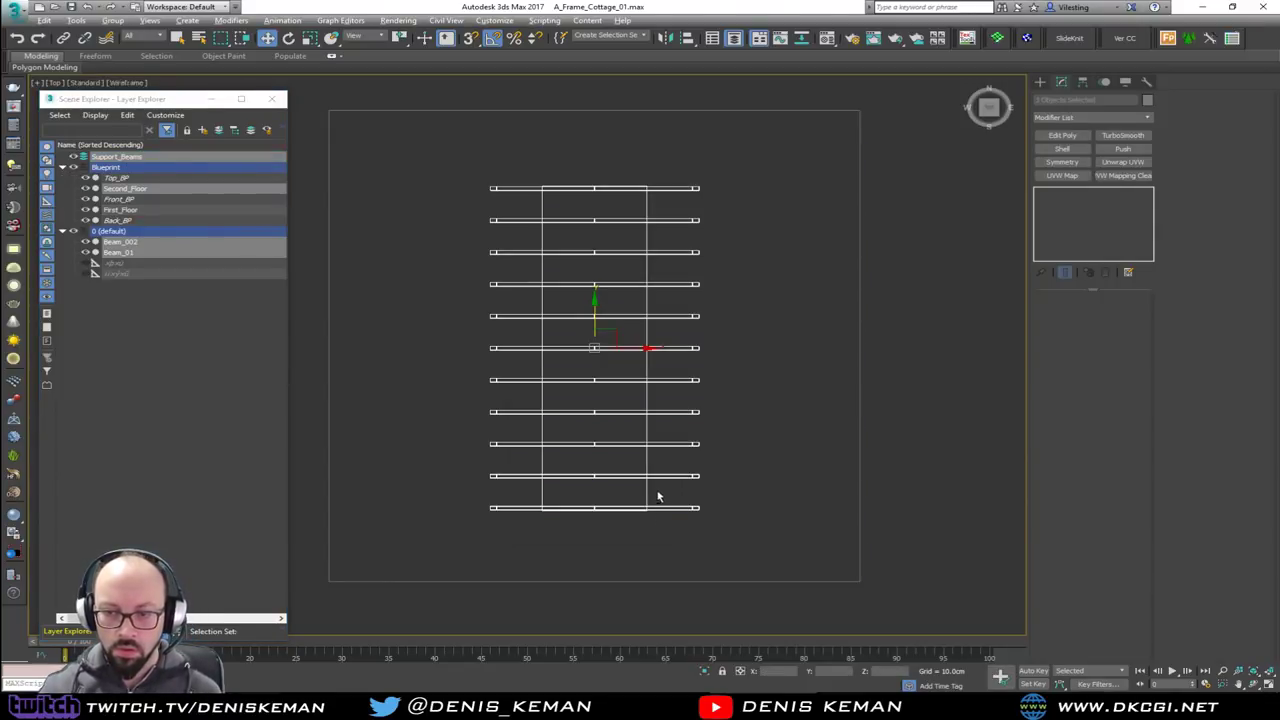
{"action": "left_click_drag", "start_coordinate": [658, 496], "coordinate": [629, 501], "text": "alt"}
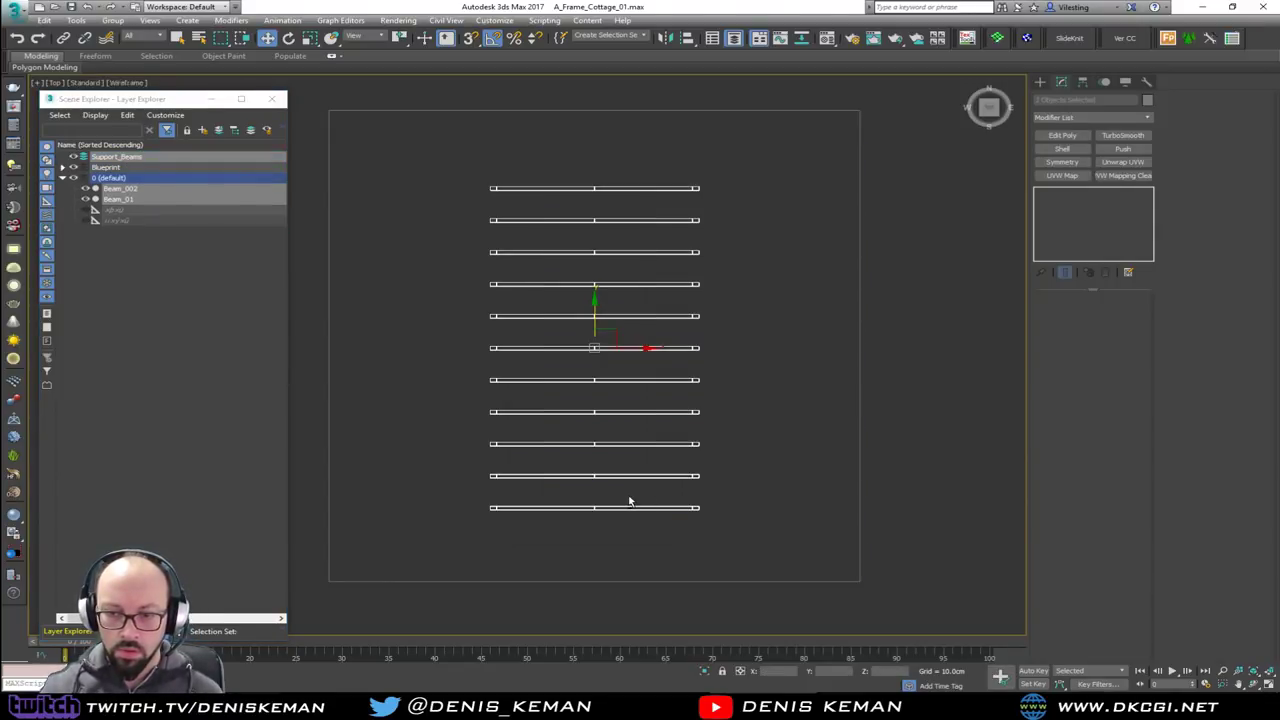
{"action": "left_click", "coordinate": [220, 132]}
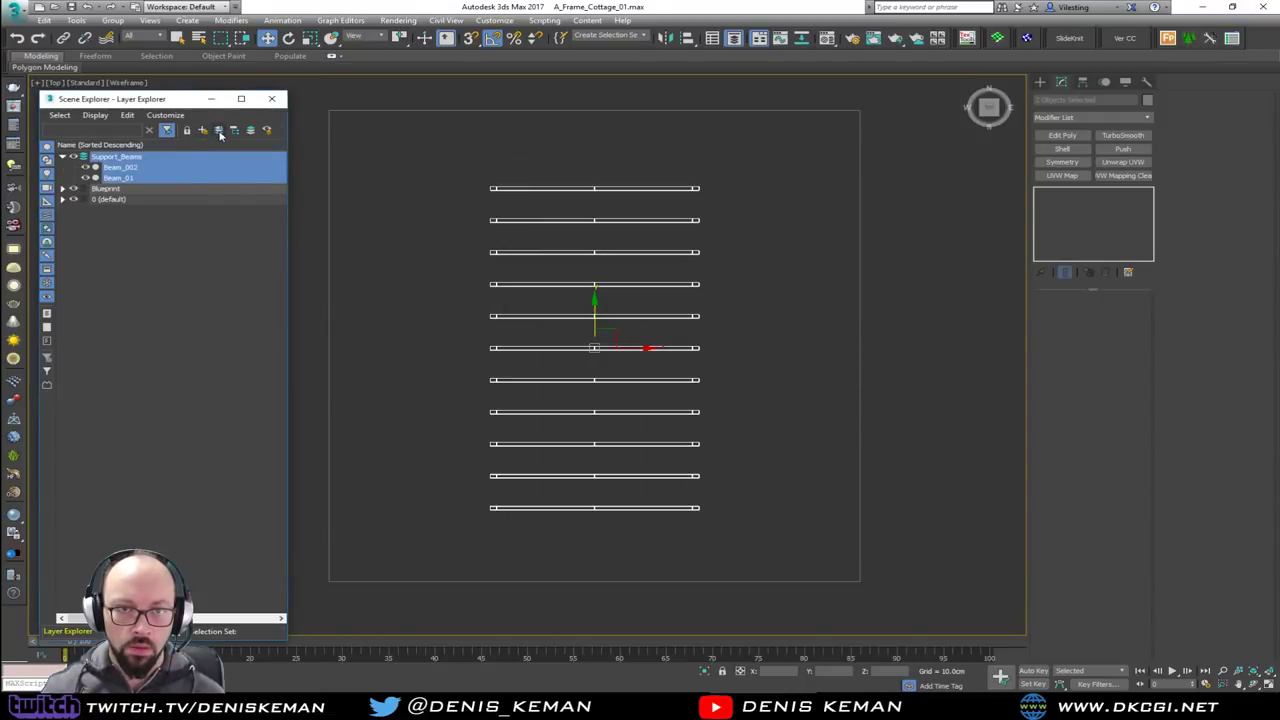
Hide the Support_Beams layer and switch the Top view from wireframe to shaded display
{"action": "left_click", "coordinate": [74, 157]}
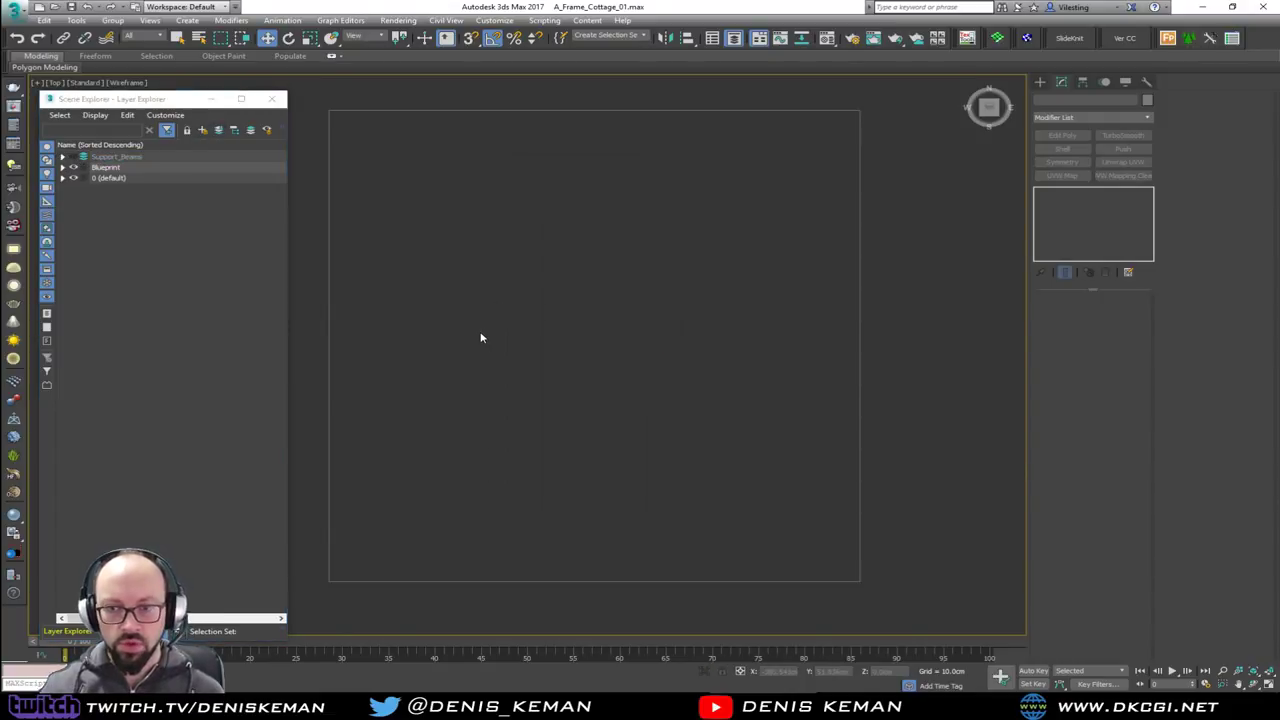
{"action": "key", "text": "F3"}
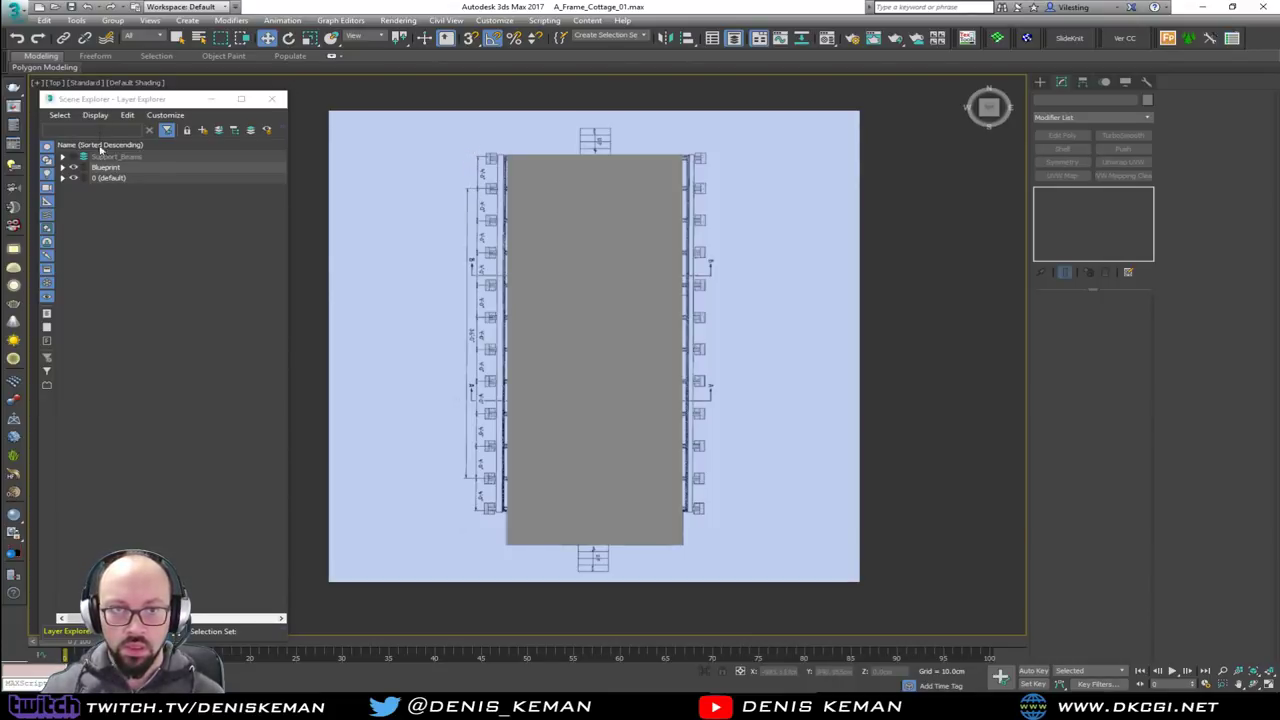
{"action": "left_click", "coordinate": [191, 236]}
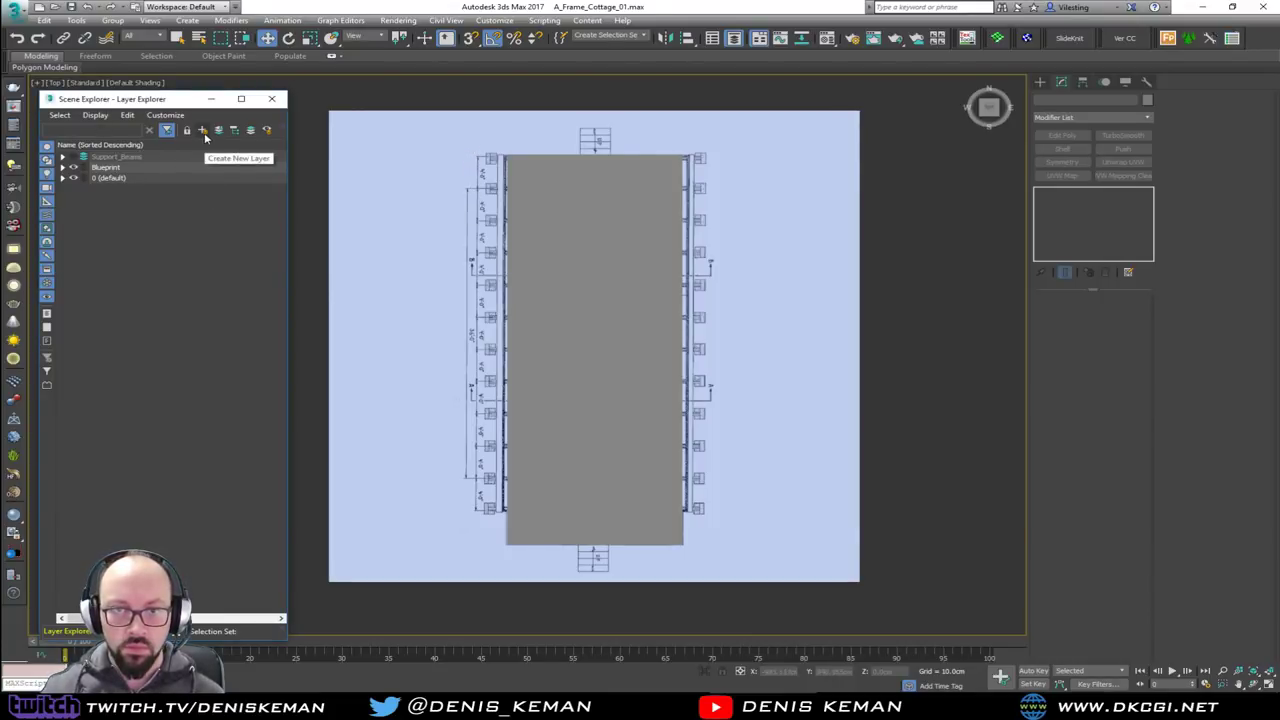
Create a new scene layer named Floors
{"action": "left_click", "coordinate": [204, 133]}
{"action": "left_click", "coordinate": [203, 131]}
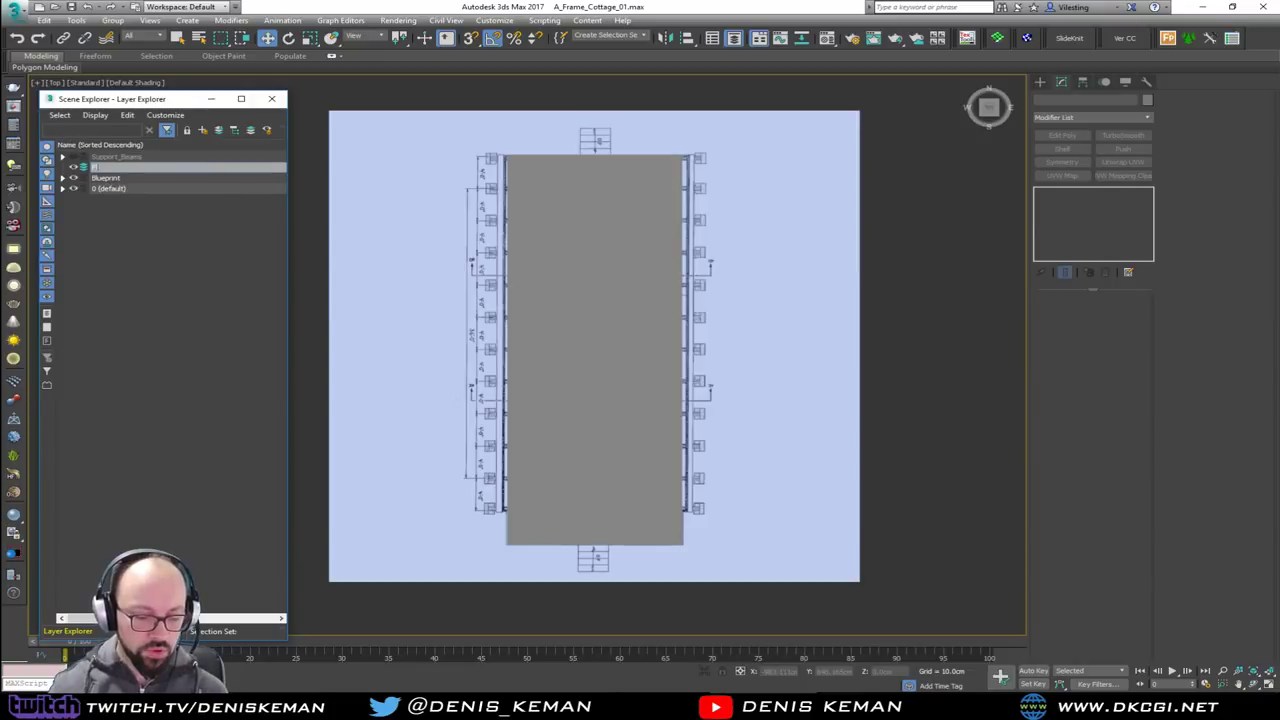
{"action": "type", "text": "Floor"}
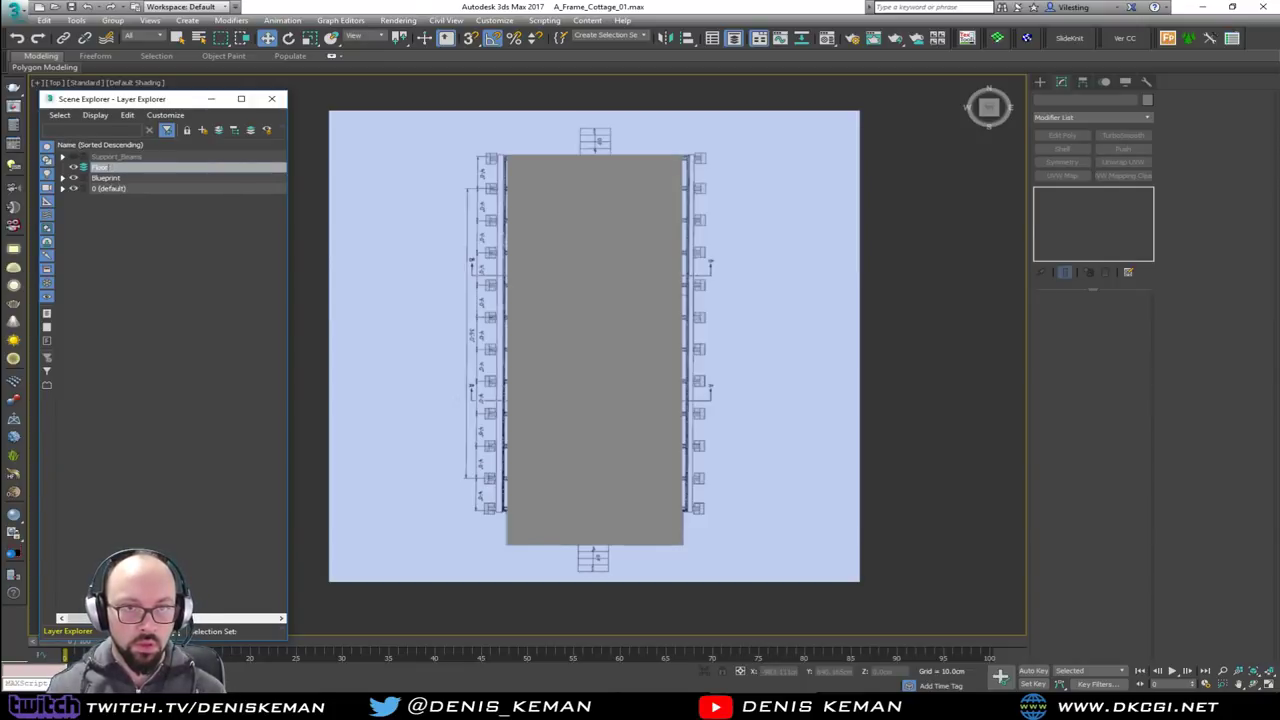
{"action": "type", "text": "s"}
{"action": "key", "text": "Return"}
Select the First_Floor and Second_Floor slabs in the Top view and add them to the Floors layer
{"action": "left_click_drag", "start_coordinate": [475, 134], "coordinate": [548, 210]}
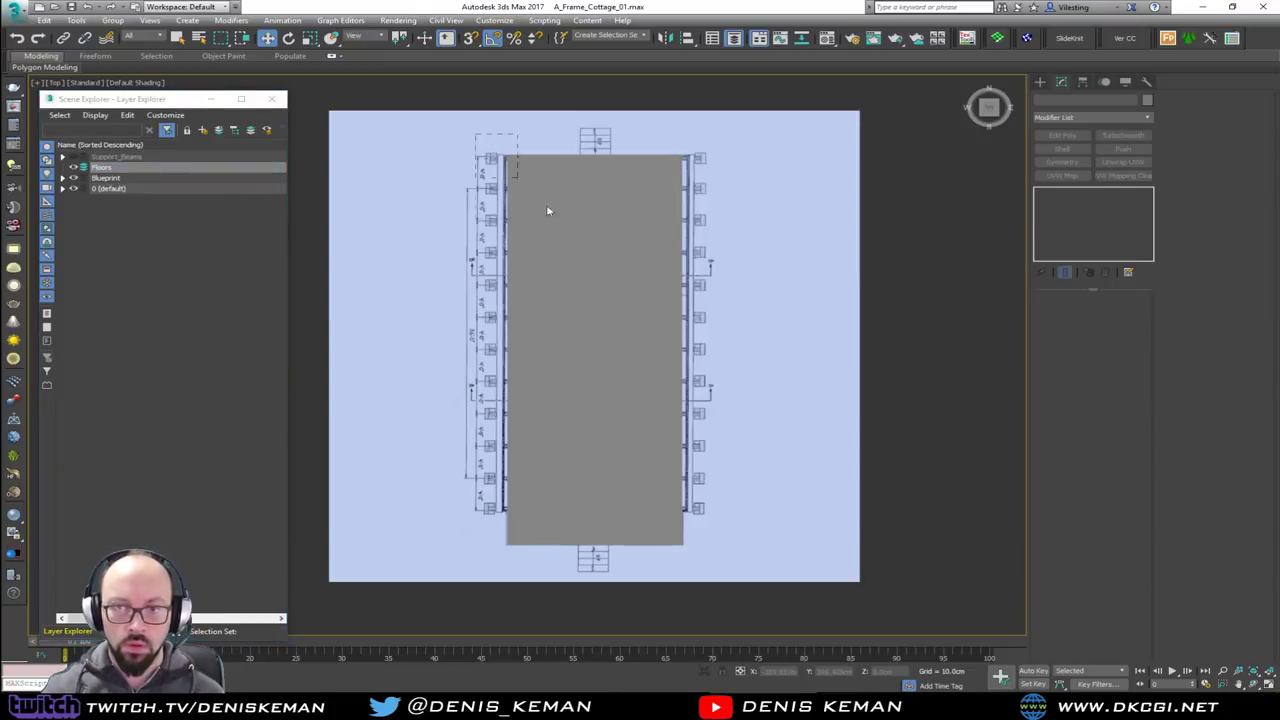
{"action": "left_click", "coordinate": [840, 449]}
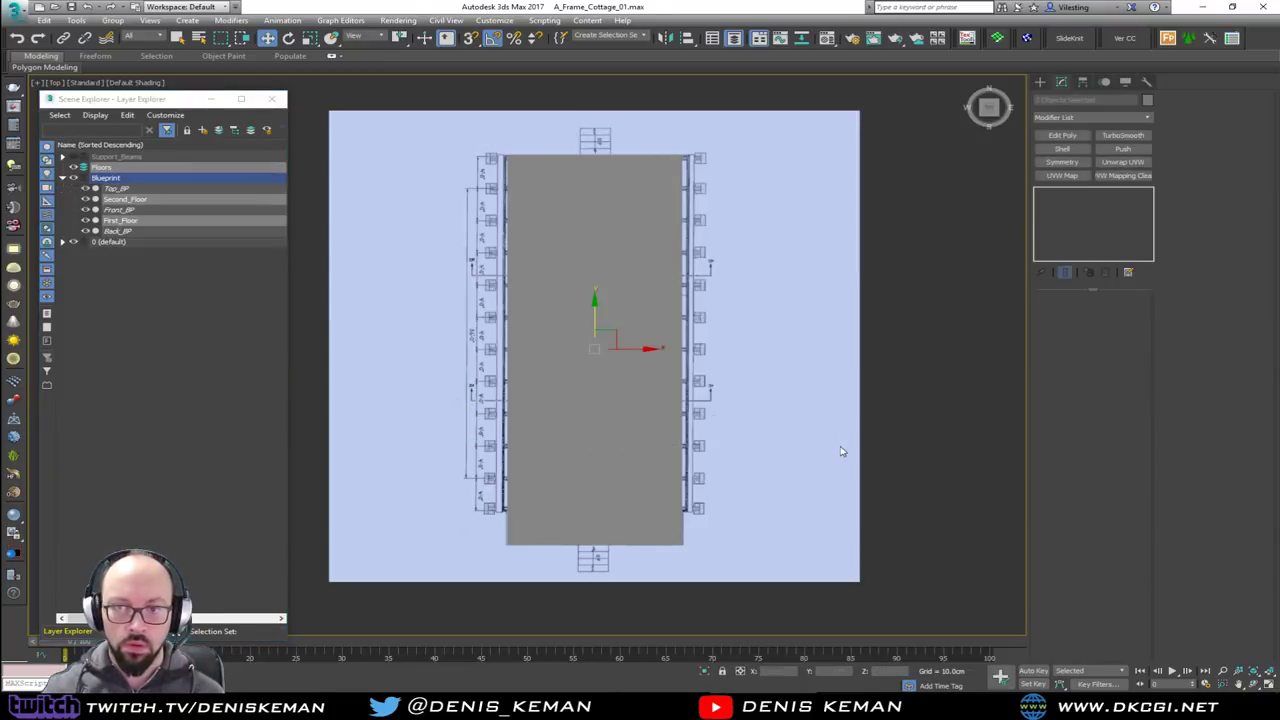
{"action": "left_click", "coordinate": [225, 131]}
{"action": "left_click", "coordinate": [145, 273]}
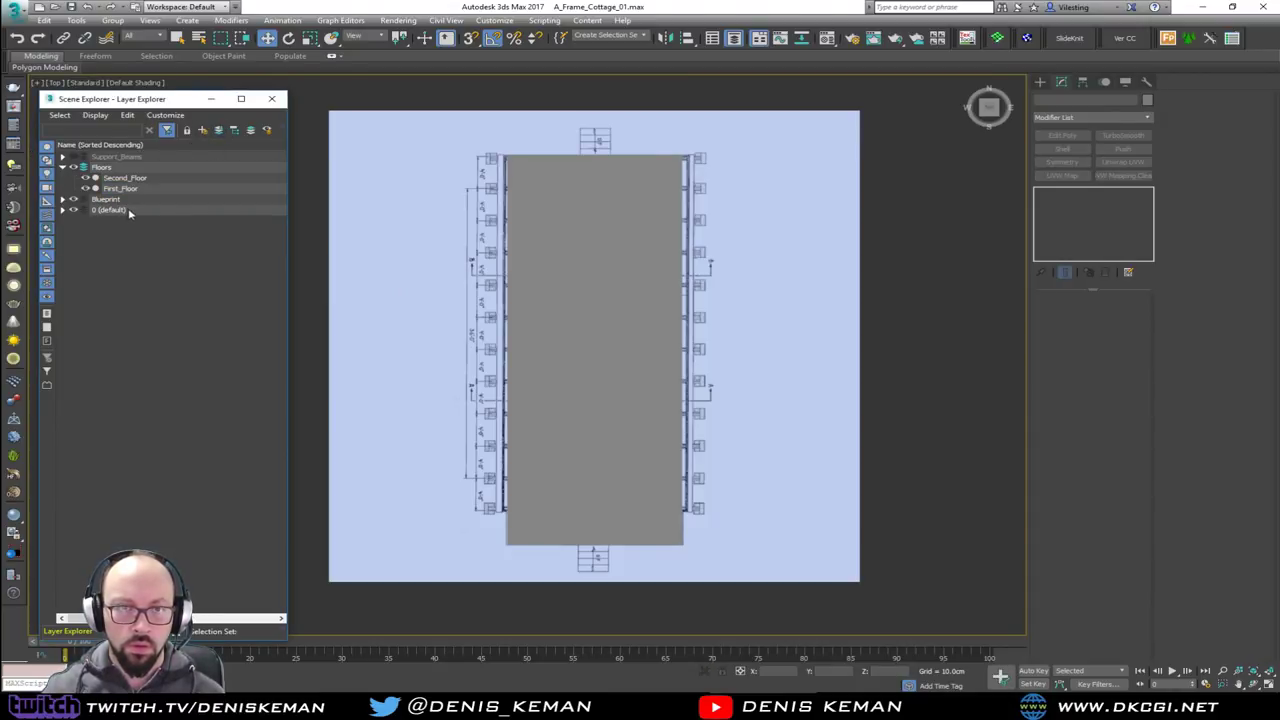
Make both floor slabs see-through so the blueprint below can be read, then clear the selection
{"action": "left_click_drag", "start_coordinate": [440, 275], "coordinate": [667, 332]}
{"action": "key", "text": "alt+x"}
{"action": "left_click", "coordinate": [476, 337]}
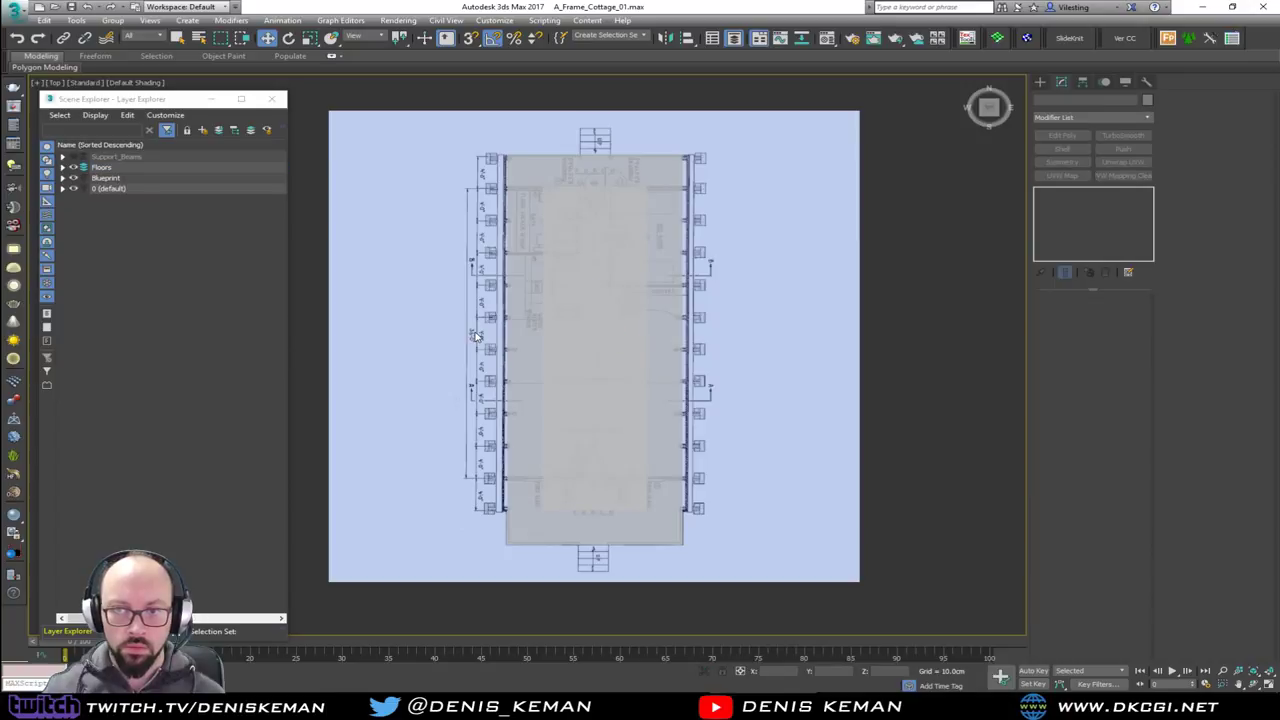
Select the Second_Floor slab in a maximized Perspective view that also shows the floor plan blueprint
{"action": "key", "text": "alt+w"}
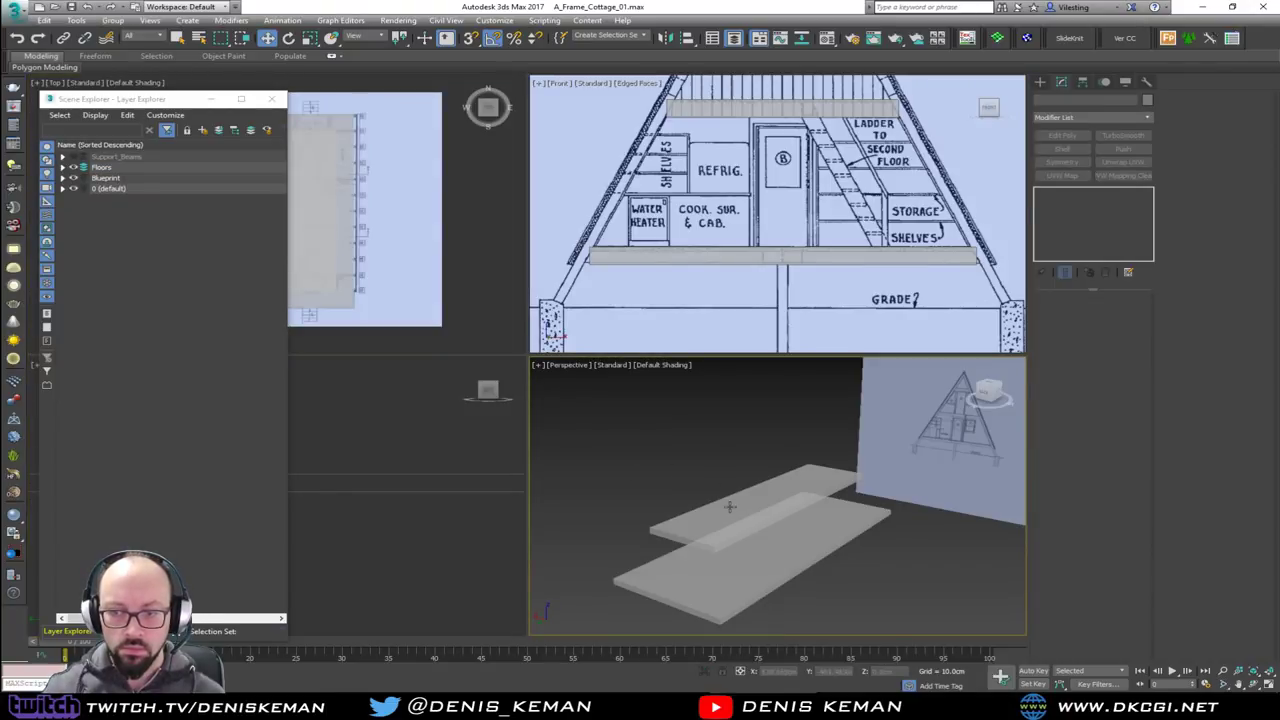
{"action": "left_click", "coordinate": [697, 492]}
{"action": "left_click", "coordinate": [671, 477]}
{"action": "key", "text": "alt+w"}
{"action": "mouse_move", "coordinate": [540, 437]}
{"action": "middle_mouse_down", "text": "alt"}
{"action": "mouse_move", "coordinate": [563, 421]}
{"action": "mouse_move", "coordinate": [531, 430]}
{"action": "middle_mouse_up", "text": "alt"}
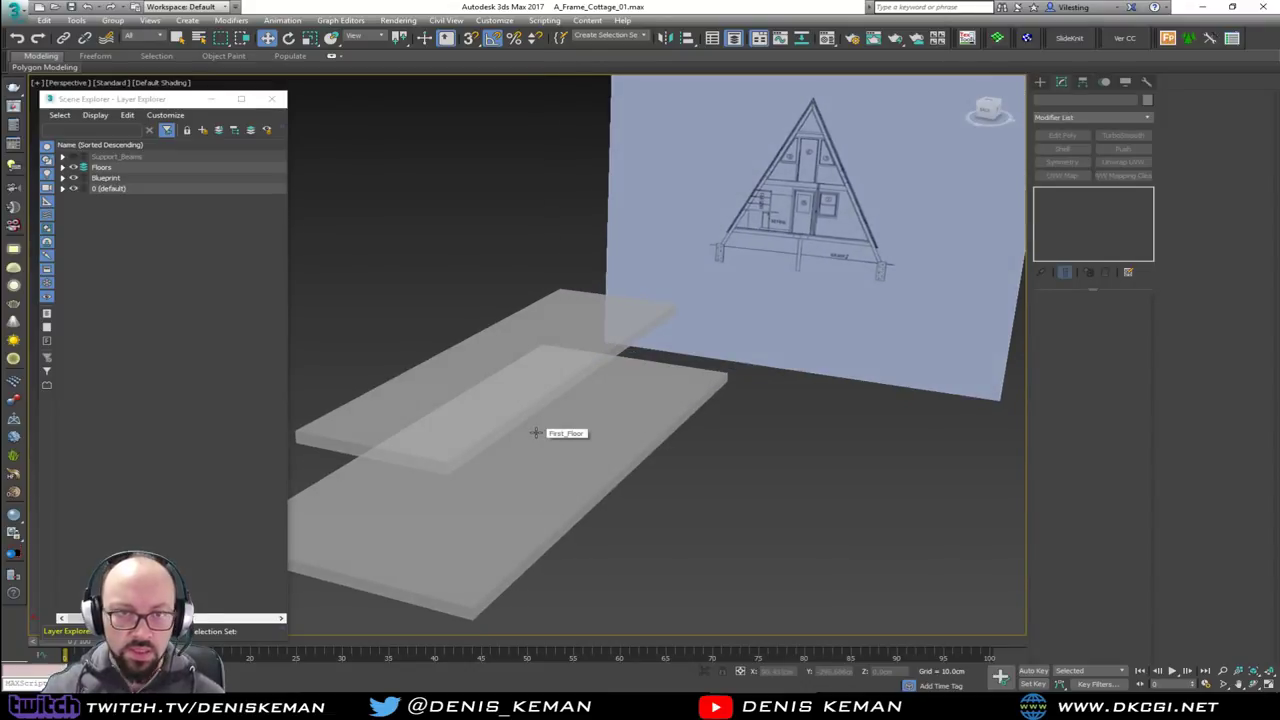
{"action": "left_click", "coordinate": [462, 414]}
{"action": "middle_click_drag", "start_coordinate": [455, 412], "coordinate": [630, 383], "text": "alt"}
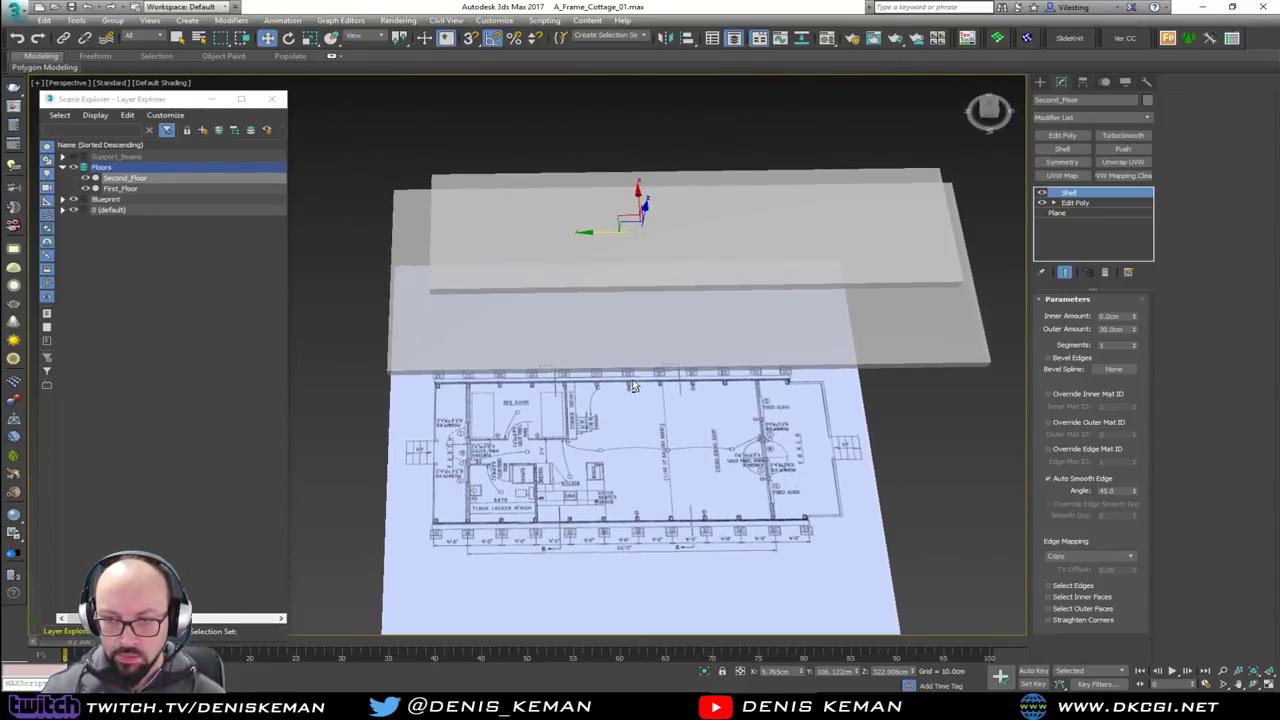
Examine the first floor plan blueprint for the line of the balcony above the living room
{"action": "scroll", "coordinate": [548, 453], "scroll_direction": "up", "scroll_amount": 5}
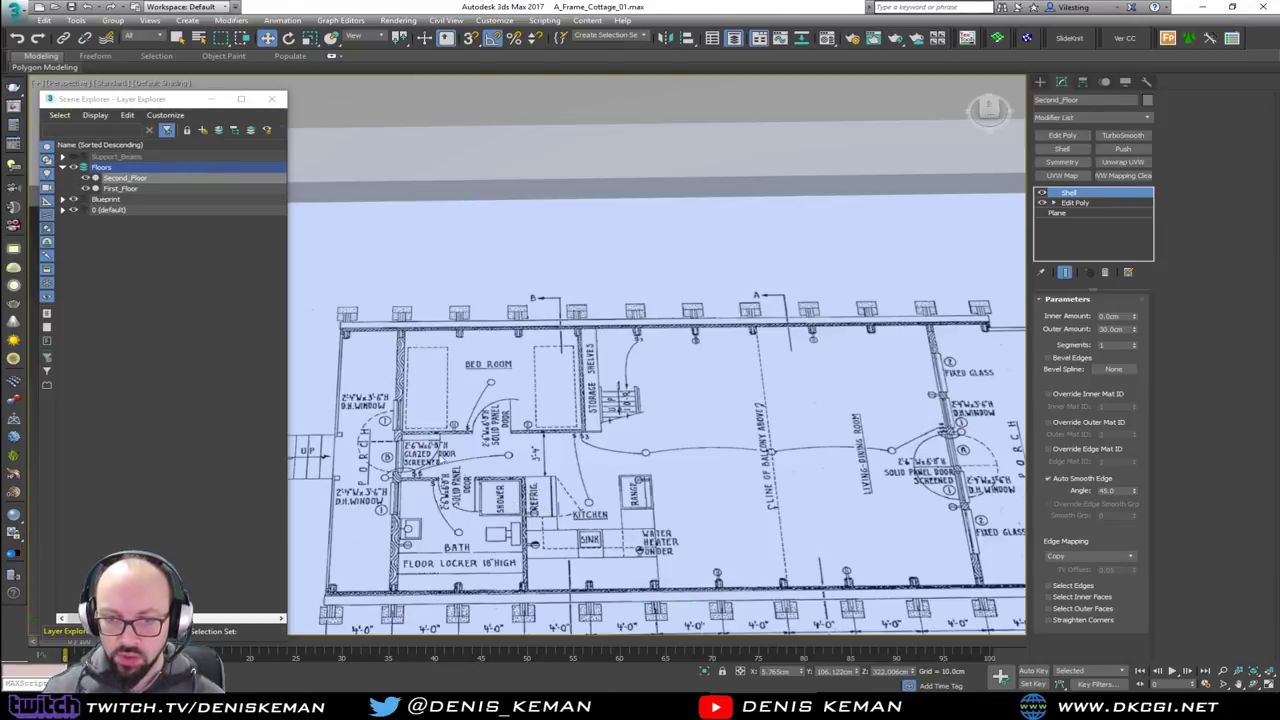
{"action": "middle_click_drag", "start_coordinate": [687, 375], "coordinate": [425, 357]}
{"action": "middle_click_drag", "start_coordinate": [657, 415], "coordinate": [471, 389]}
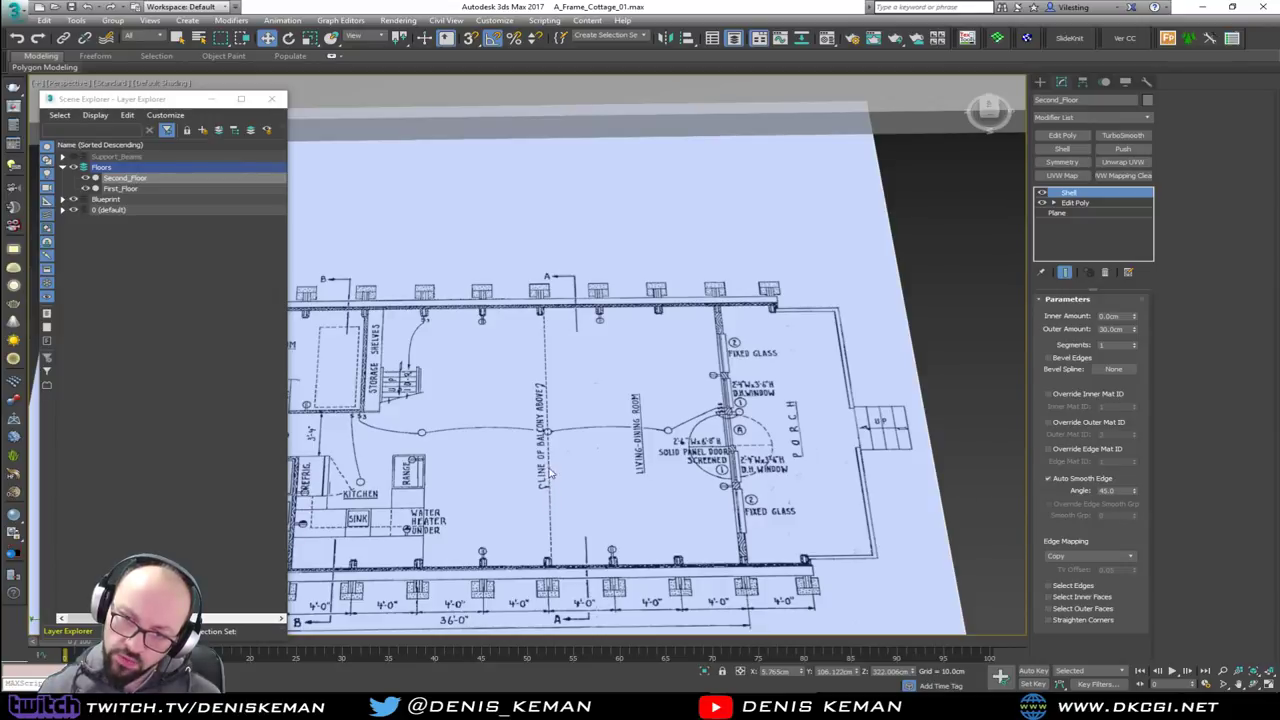
{"action": "middle_click_drag", "start_coordinate": [549, 380], "coordinate": [504, 418], "text": "alt"}
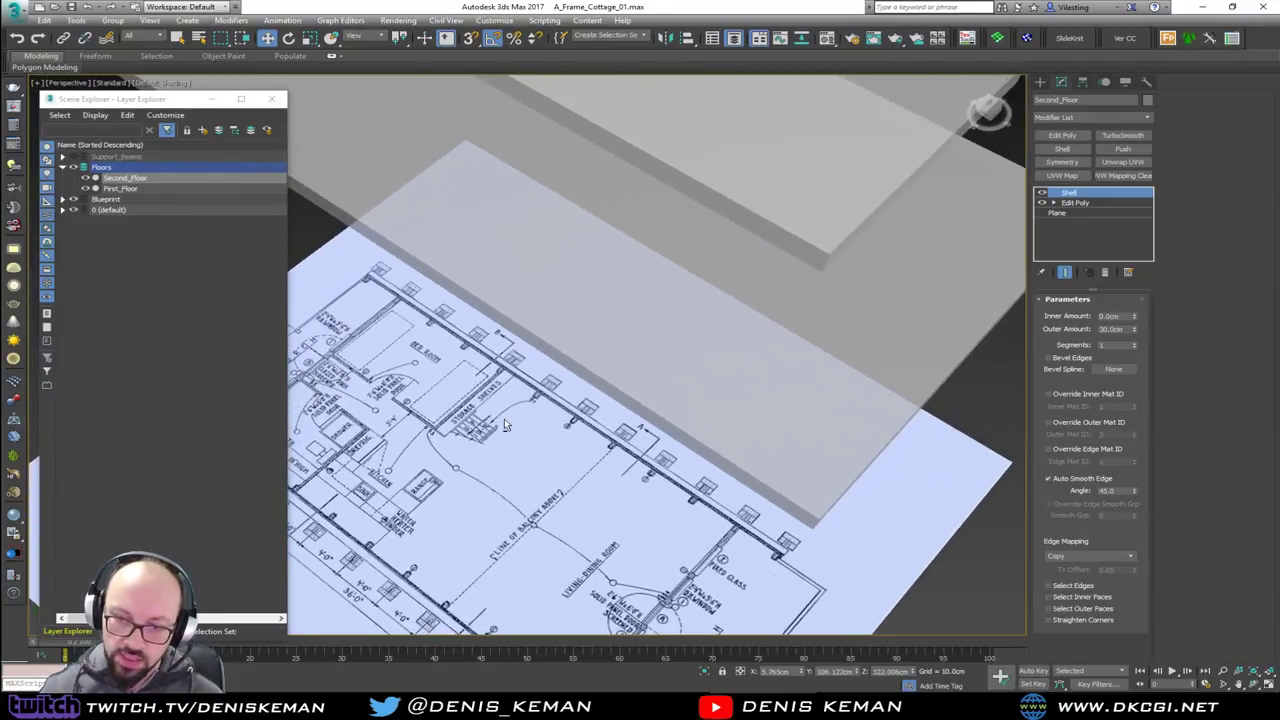
{"action": "scroll", "coordinate": [553, 489], "scroll_direction": "up", "scroll_amount": 4}
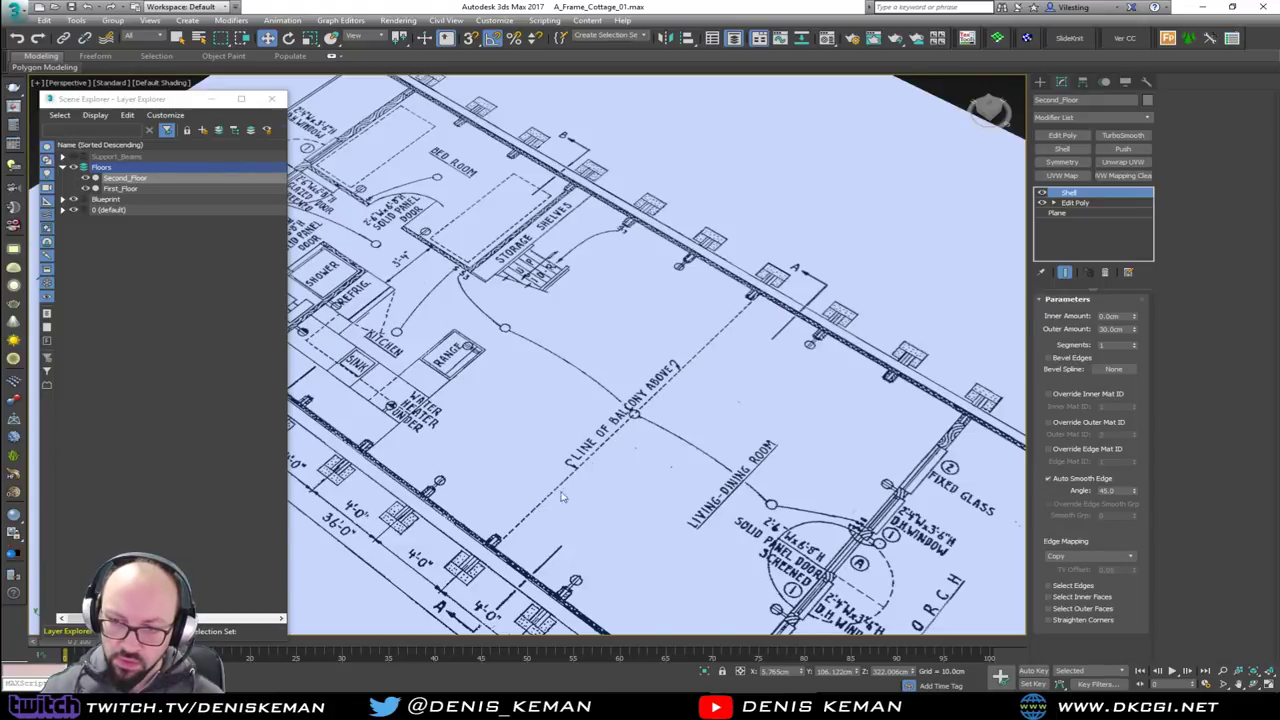
{"action": "scroll", "coordinate": [565, 497], "scroll_direction": "down", "scroll_amount": 4}
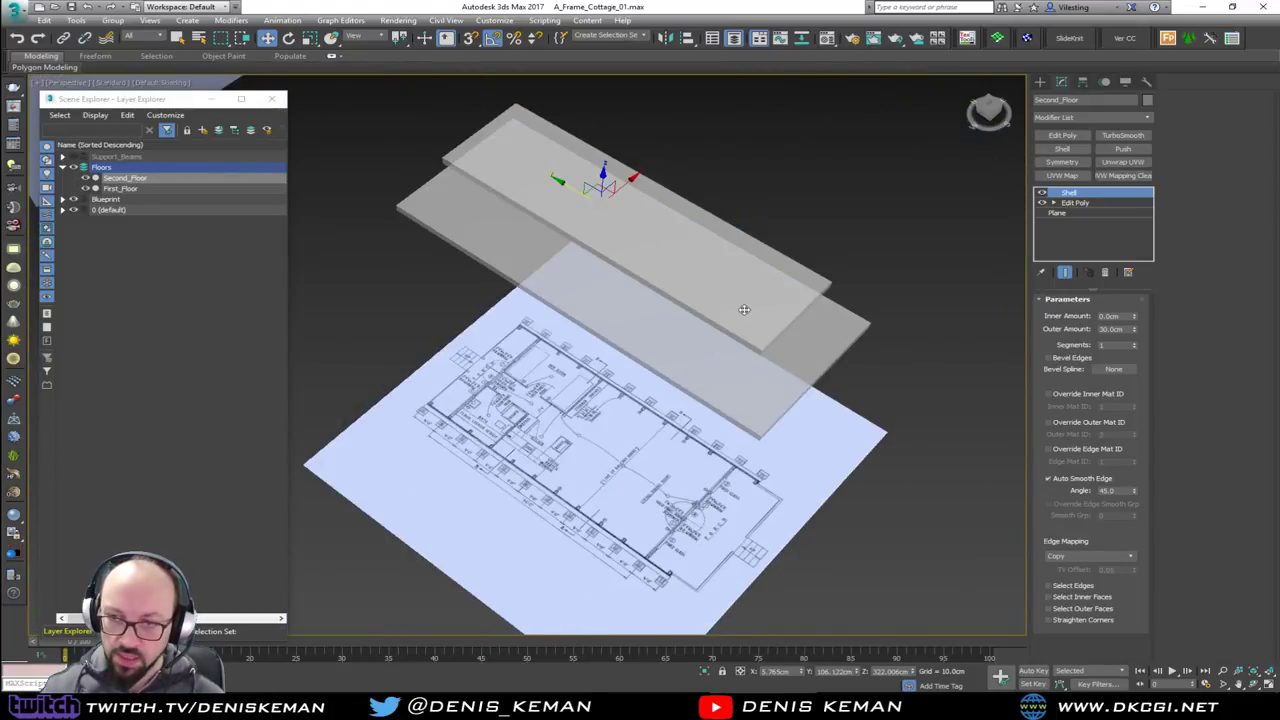
Shorten the second-floor slab in the Top view by moving its two porch-side vertices back to the balcony line on the blueprint
{"action": "key", "text": "alt+w"}
{"action": "key", "text": "z"}
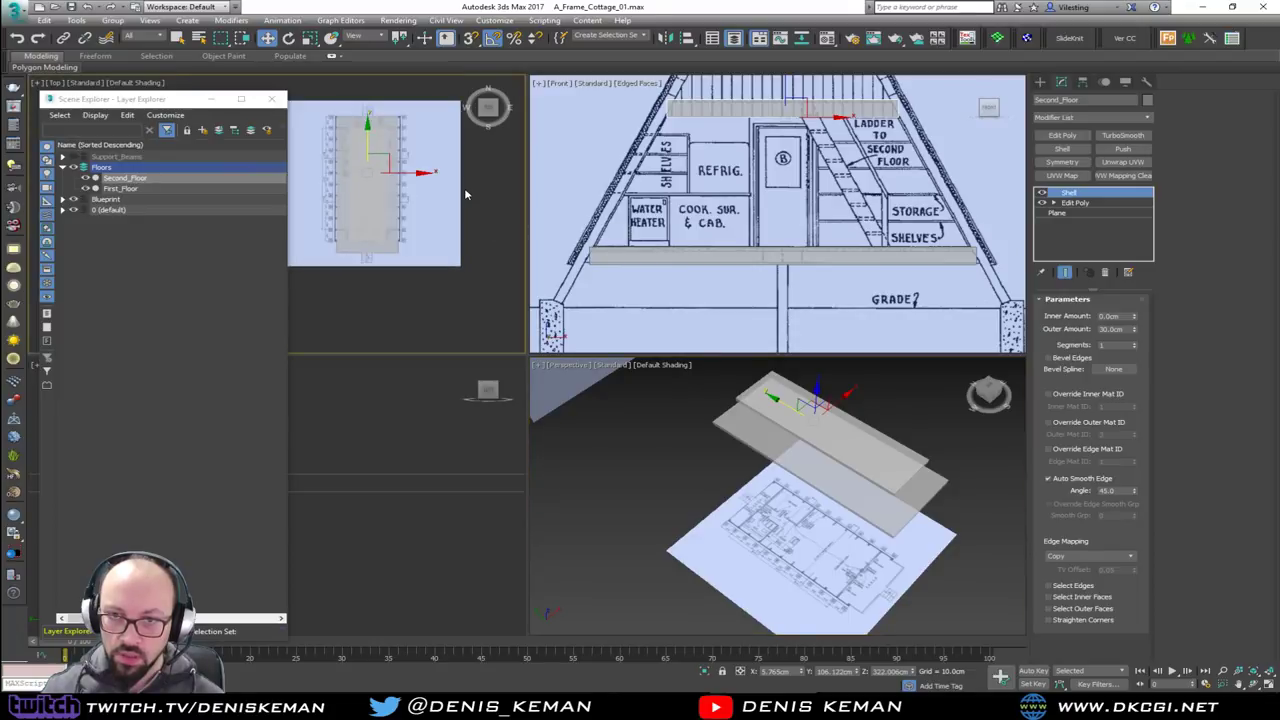
{"action": "key", "text": "alt+w"}
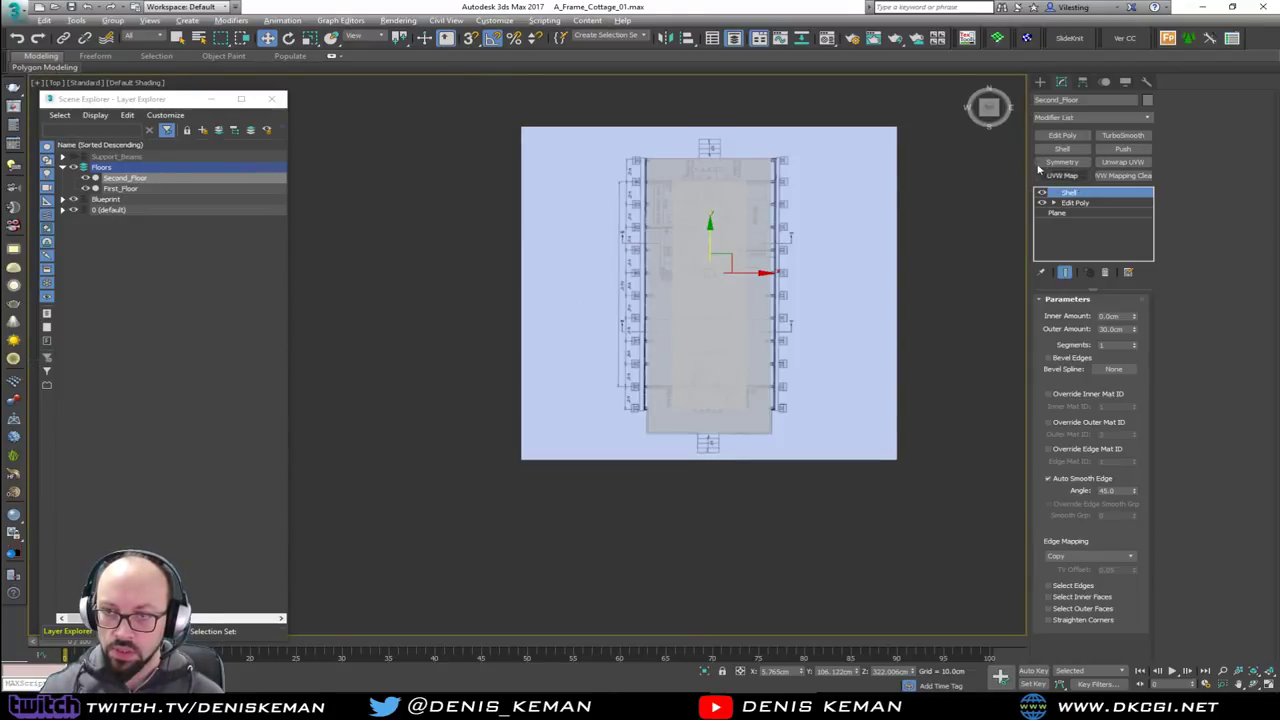
{"action": "left_click", "coordinate": [1075, 202]}
{"action": "key", "text": "1"}
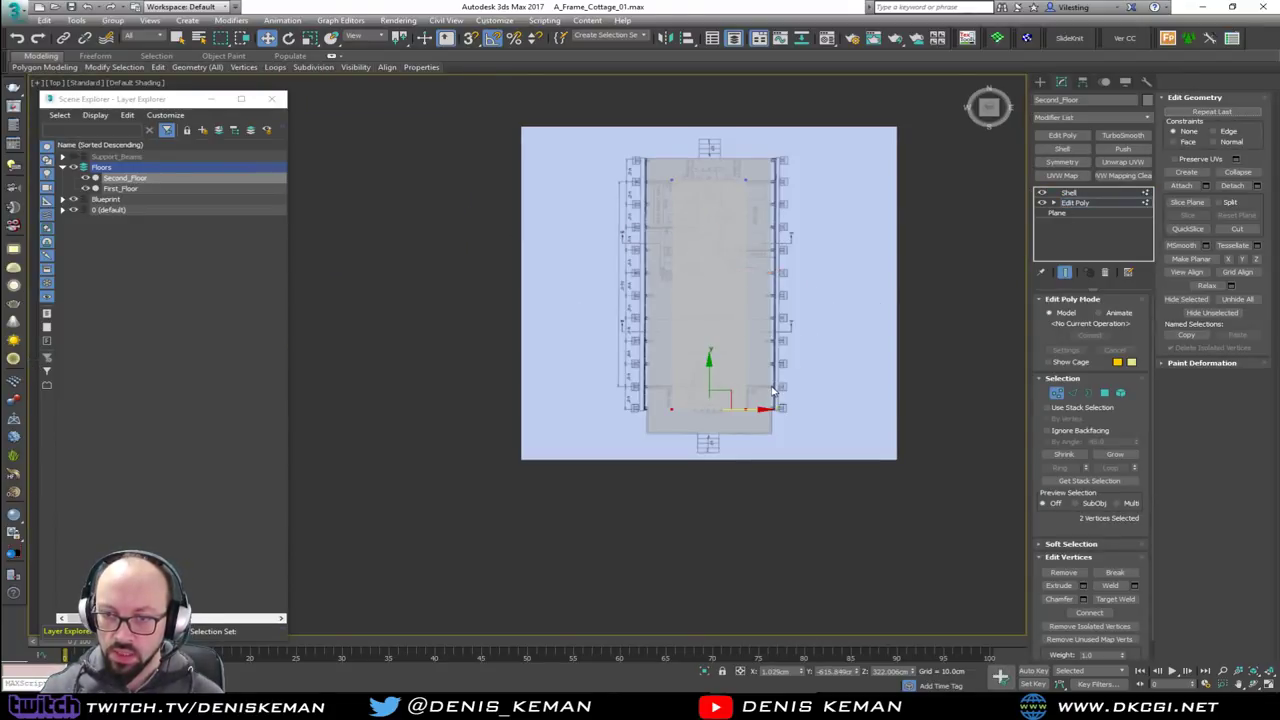
{"action": "scroll", "coordinate": [772, 389], "scroll_direction": "up", "scroll_amount": 4}
{"action": "left_click_drag", "start_coordinate": [816, 381], "coordinate": [531, 469]}
{"action": "scroll", "coordinate": [626, 416], "scroll_direction": "up", "scroll_amount": 4}
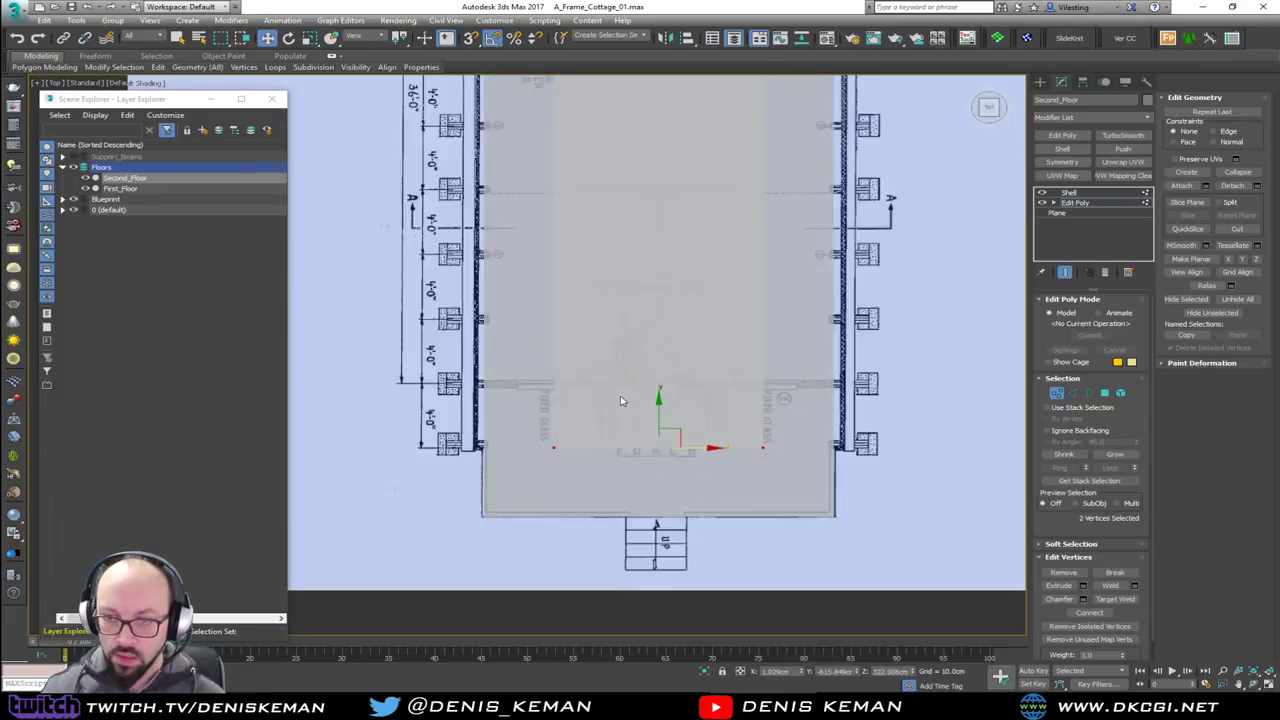
{"action": "scroll", "coordinate": [626, 416], "scroll_direction": "down", "scroll_amount": 2}
{"action": "left_click_drag", "start_coordinate": [664, 492], "coordinate": [682, 243]}
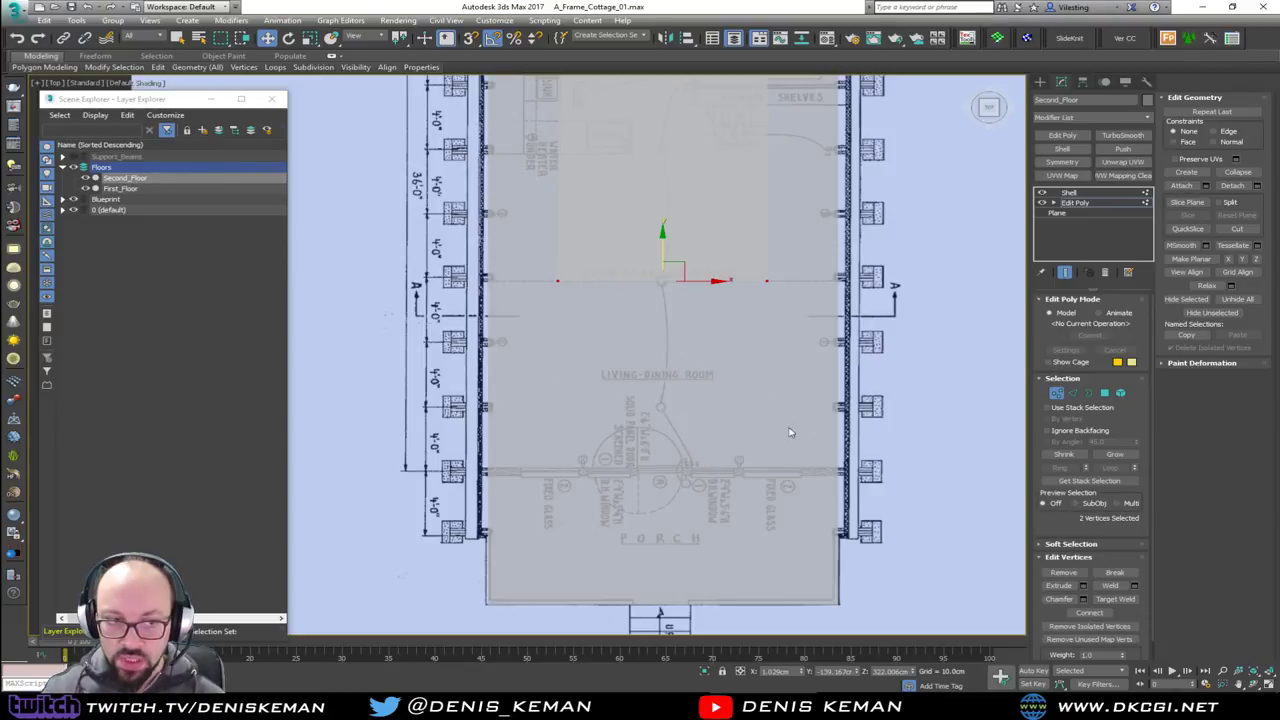
{"action": "scroll", "coordinate": [600, 300], "scroll_direction": "down", "scroll_amount": 4}
{"action": "key", "text": "1"}
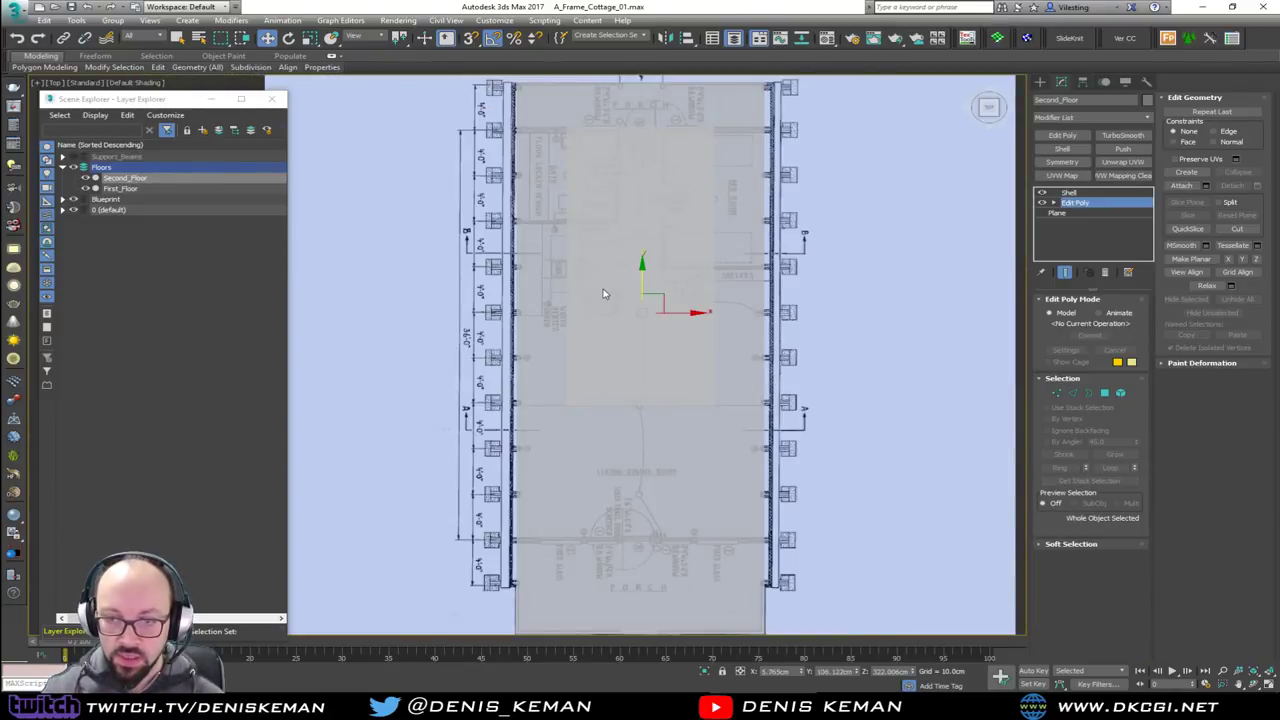
Turn off see-through display and examine the blueprint's stair, kitchen and balcony line layout in the maximized Perspective view
{"action": "key", "text": "alt+w"}
{"action": "key", "text": "alt+w"}
{"action": "middle_click_drag", "start_coordinate": [814, 459], "coordinate": [696, 361], "text": "alt"}
{"action": "key", "text": "alt+x"}
{"action": "scroll", "coordinate": [566, 465], "scroll_direction": "up", "scroll_amount": 5}
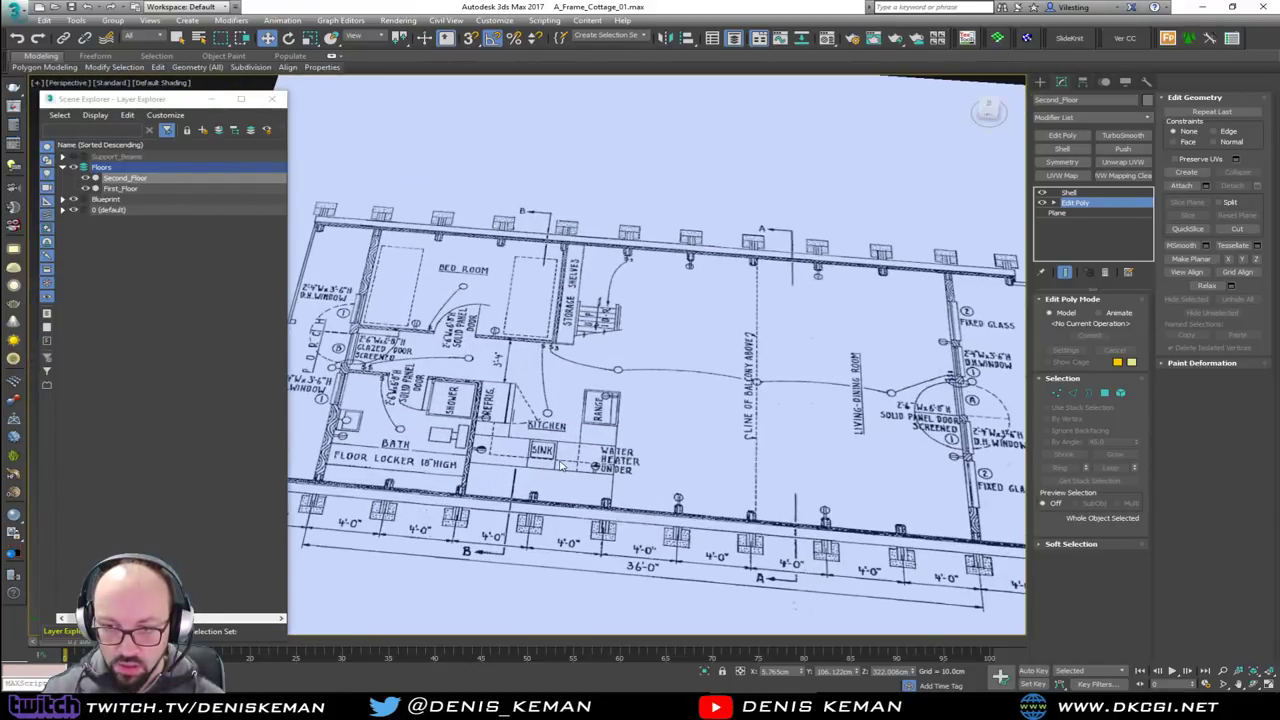
{"action": "scroll", "coordinate": [631, 422], "scroll_direction": "up", "scroll_amount": 1}
{"action": "middle_click_drag", "start_coordinate": [631, 422], "coordinate": [621, 442]}
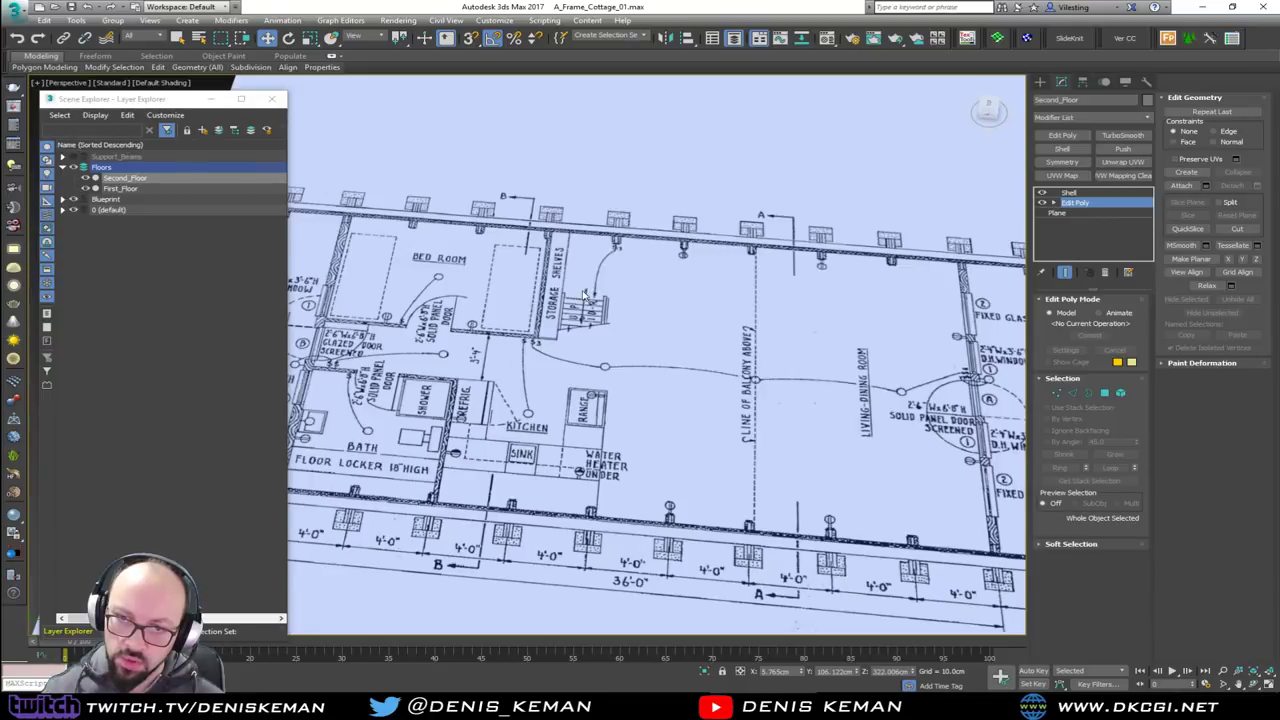
{"action": "scroll", "coordinate": [588, 295], "scroll_direction": "down", "scroll_amount": 6}
{"action": "scroll", "coordinate": [605, 350], "scroll_direction": "up", "scroll_amount": 3}
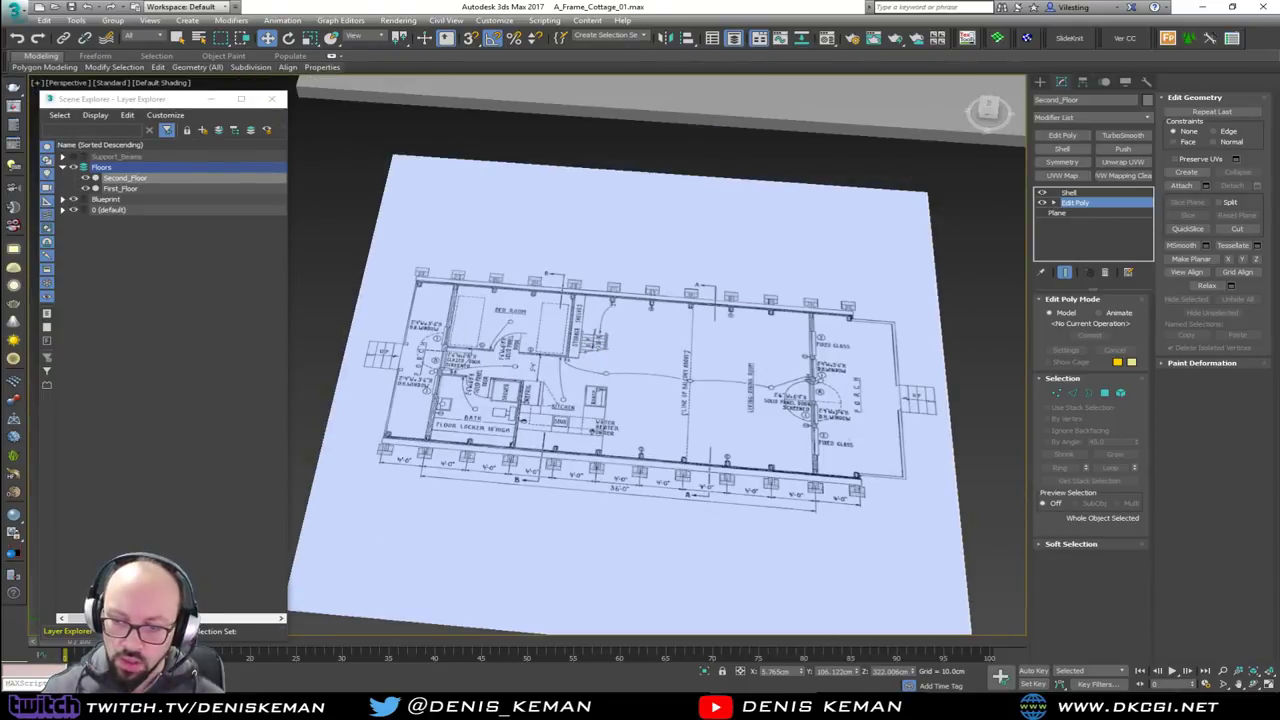
Switch to Photoshop, examine the second floor plan's stairs, balcony and tie rafters in AFrame.png, then return to 3ds Max
{"action": "left_click", "coordinate": [295, 704]}
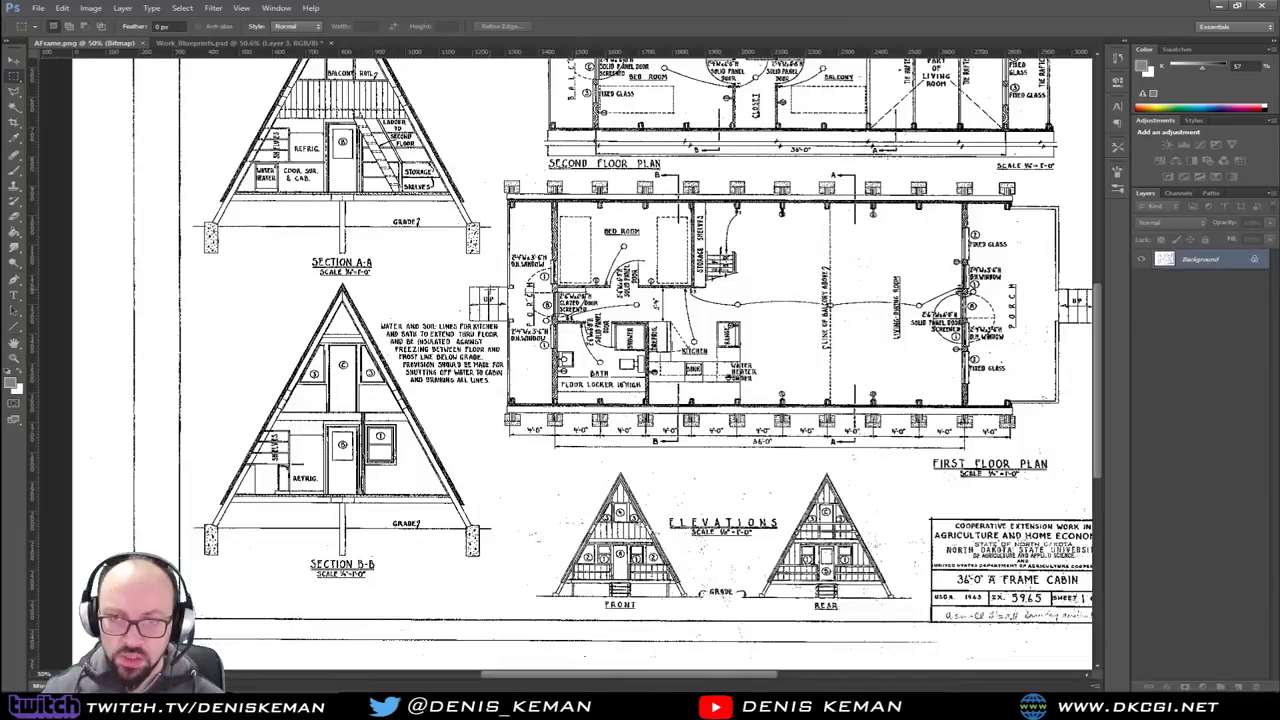
{"action": "scroll", "coordinate": [566, 362], "scroll_direction": "up", "scroll_amount": 5}
{"action": "left_click_drag", "start_coordinate": [814, 222], "coordinate": [637, 256]}
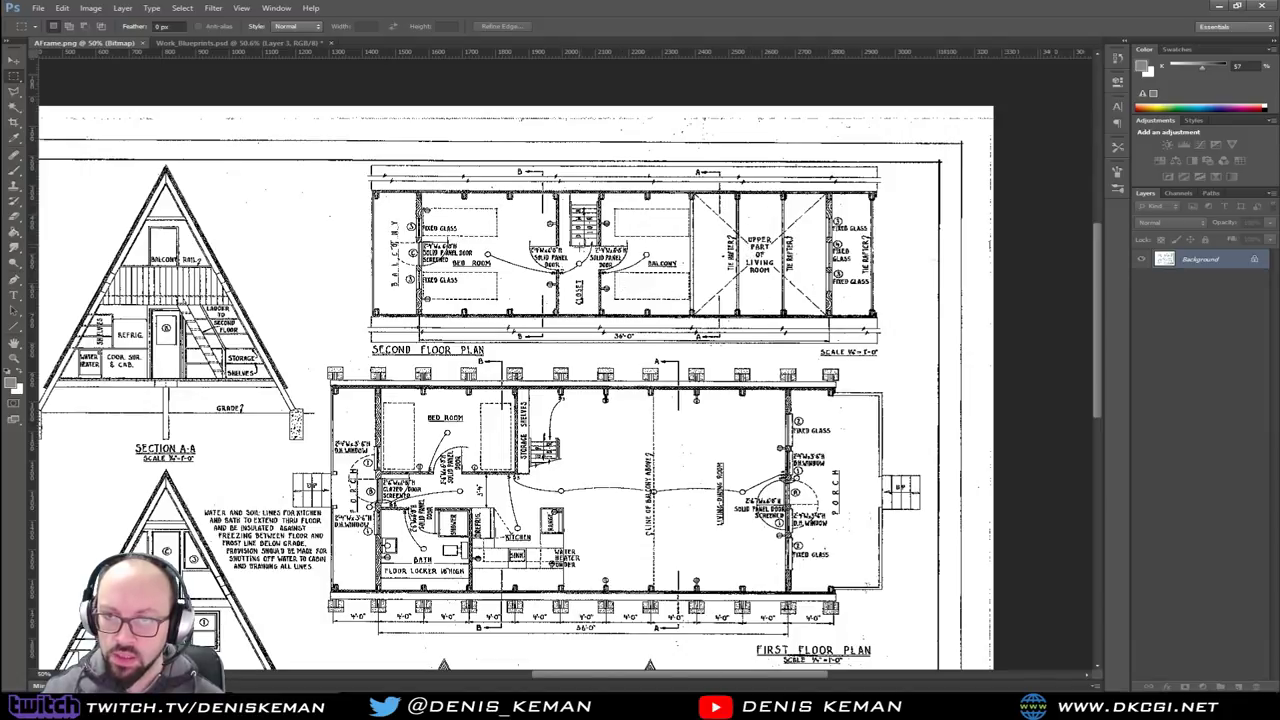
{"action": "key", "text": "z"}
{"action": "left_click", "coordinate": [579, 229]}
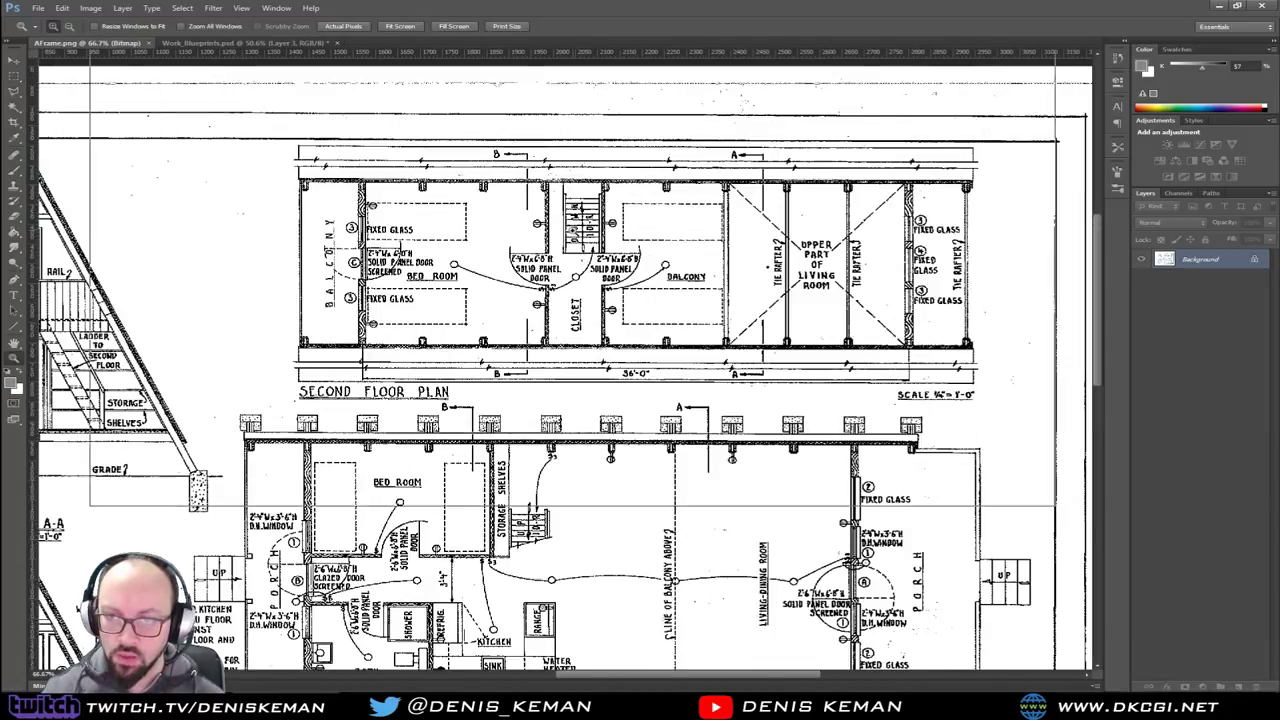
{"action": "left_click", "coordinate": [580, 229]}
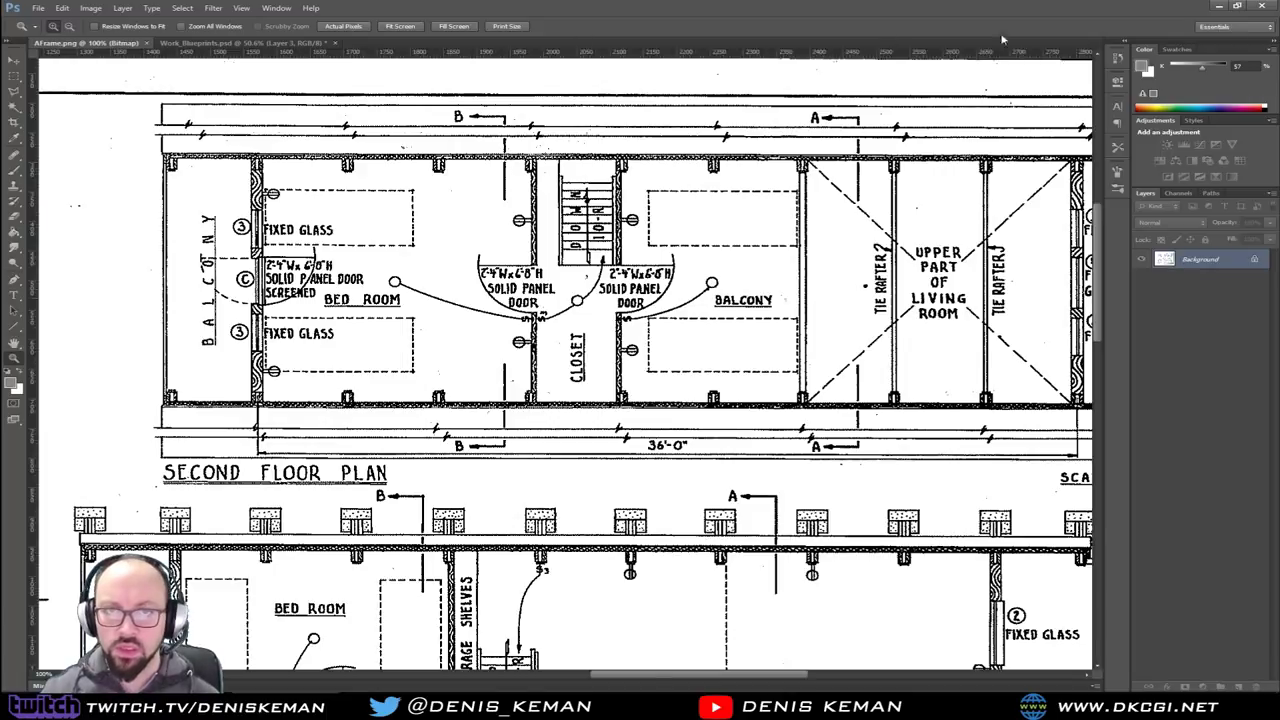
{"action": "left_click", "coordinate": [1215, 6]}
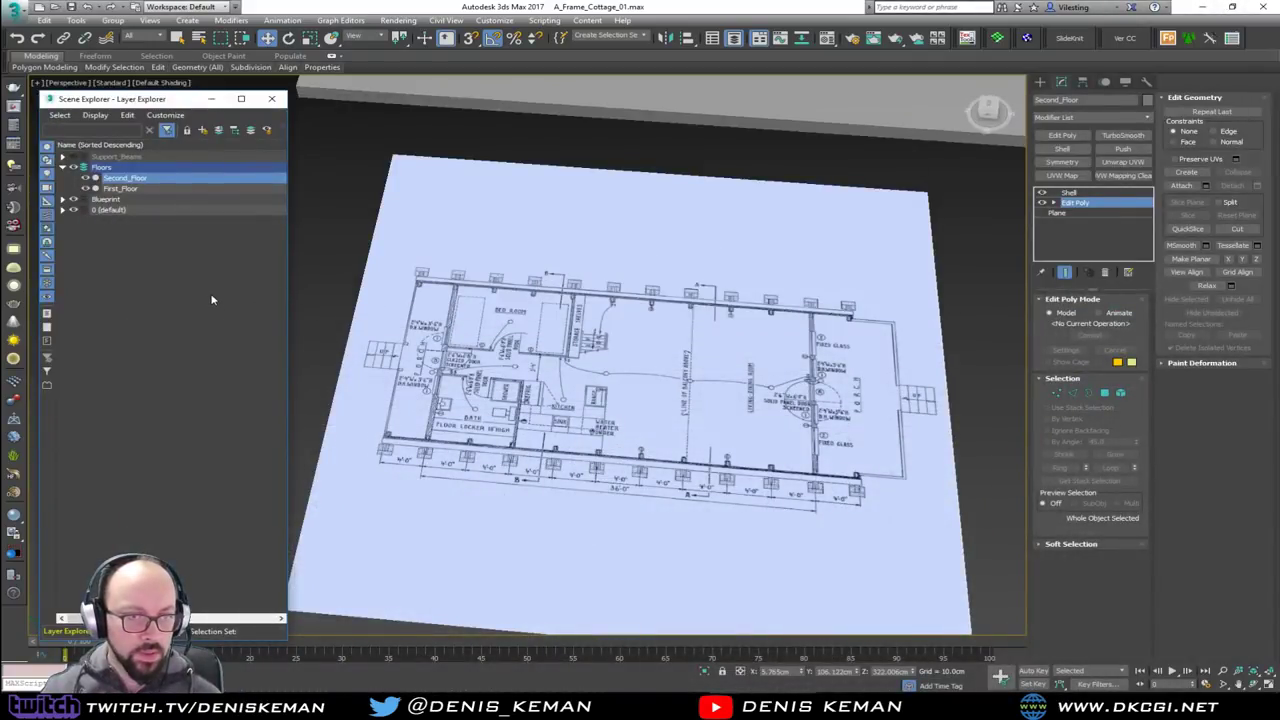
Deselect the slab and inspect both floor slabs against the floor plan and section blueprints in Perspective
{"action": "scroll", "coordinate": [536, 363], "scroll_direction": "down", "scroll_amount": 5}
{"action": "middle_click_drag", "start_coordinate": [537, 339], "coordinate": [596, 311], "text": "alt"}
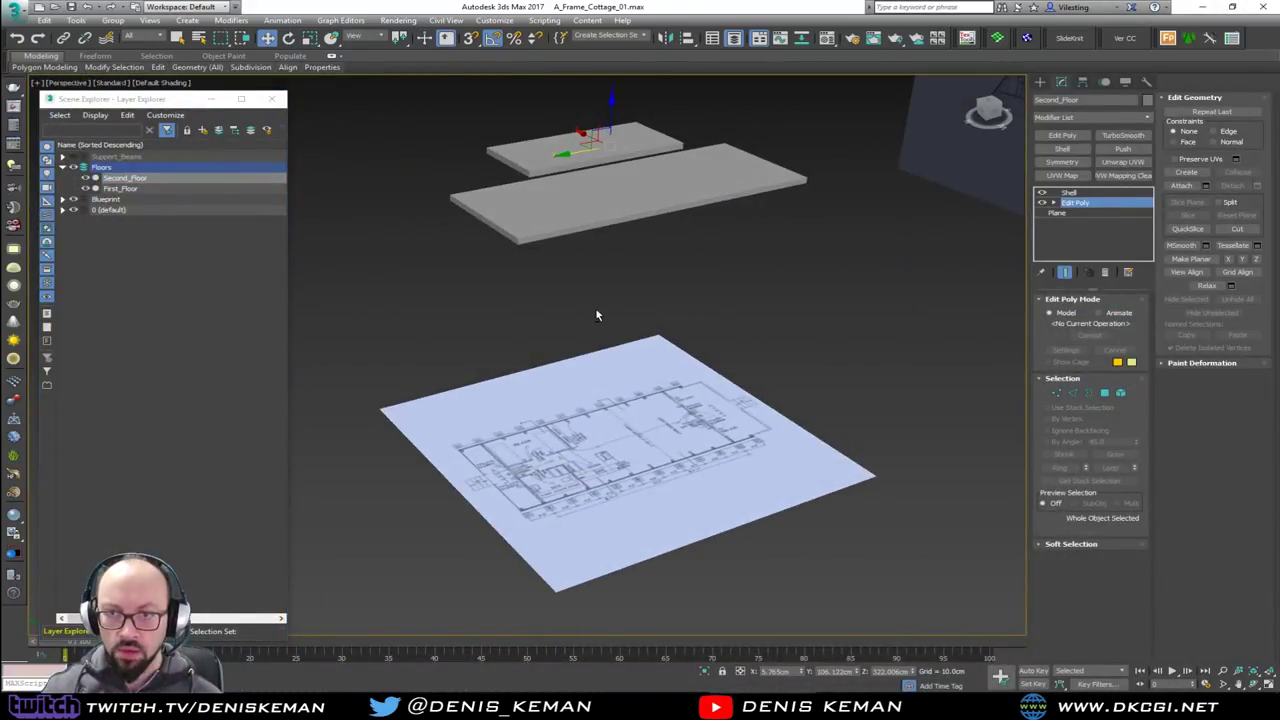
{"action": "left_click", "coordinate": [677, 345]}
{"action": "scroll", "coordinate": [614, 409], "scroll_direction": "up", "scroll_amount": 6}
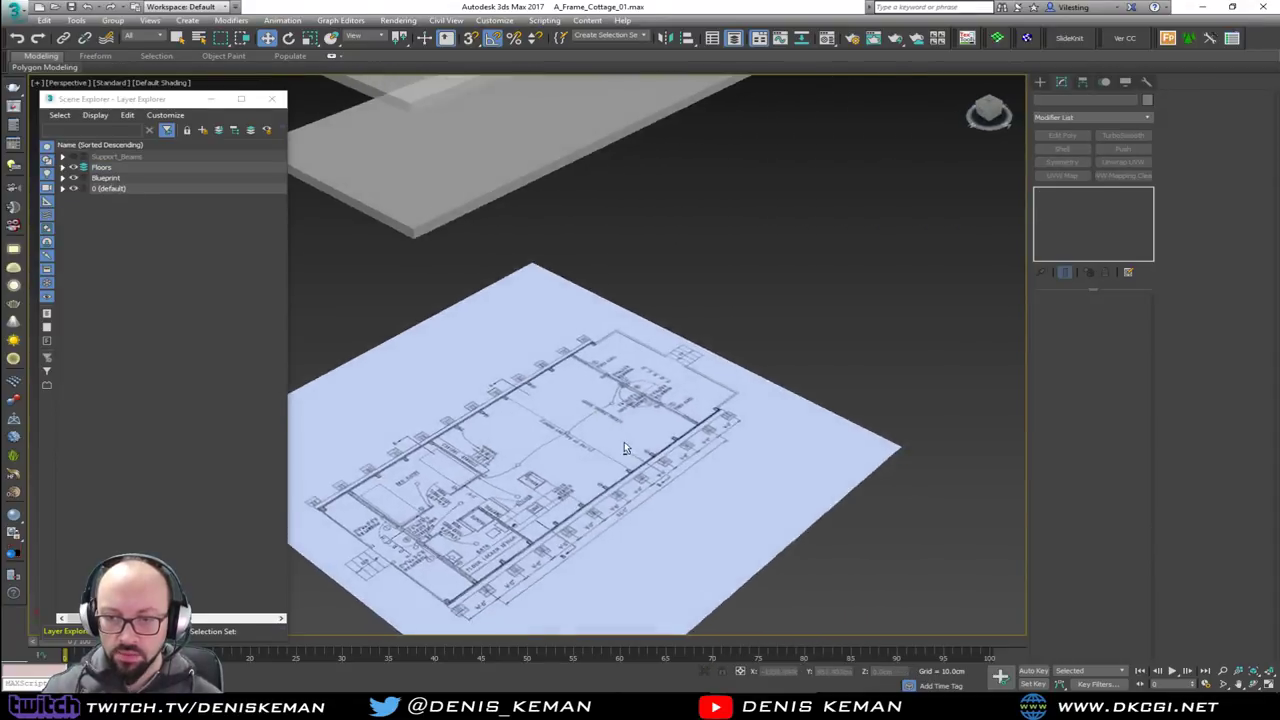
{"action": "middle_click_drag", "start_coordinate": [624, 441], "coordinate": [689, 429], "text": "alt"}
{"action": "middle_click_drag", "start_coordinate": [426, 271], "coordinate": [523, 400]}
{"action": "mouse_move", "coordinate": [484, 345]}
{"action": "middle_mouse_down", "text": "alt"}
{"action": "mouse_move", "coordinate": [494, 369]}
{"action": "mouse_move", "coordinate": [494, 352]}
{"action": "middle_mouse_up", "text": "alt"}
Restore the four-viewport layout, close the Layer Explorer and frame the A-frame section drawing in the Front view
{"action": "key", "text": "alt+w"}
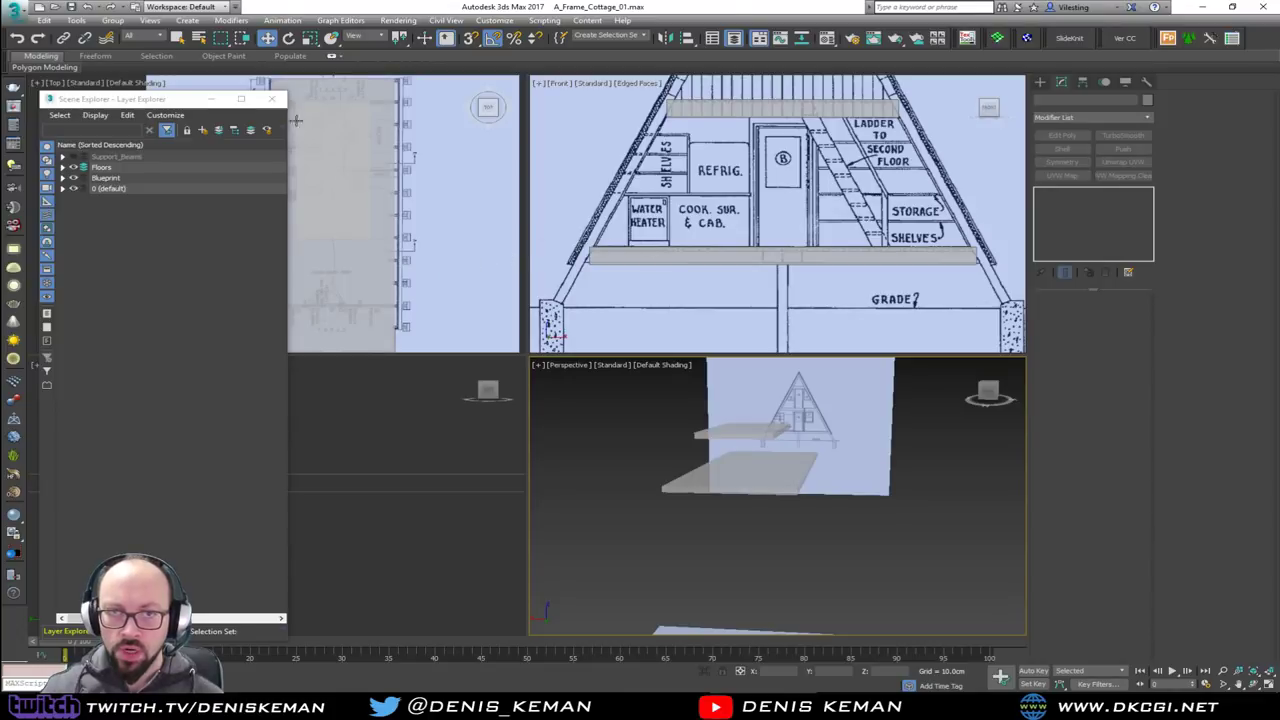
{"action": "left_click", "coordinate": [272, 99]}
{"action": "middle_click_drag", "start_coordinate": [705, 222], "coordinate": [676, 318]}
{"action": "scroll", "coordinate": [676, 318], "scroll_direction": "down", "scroll_amount": 2}
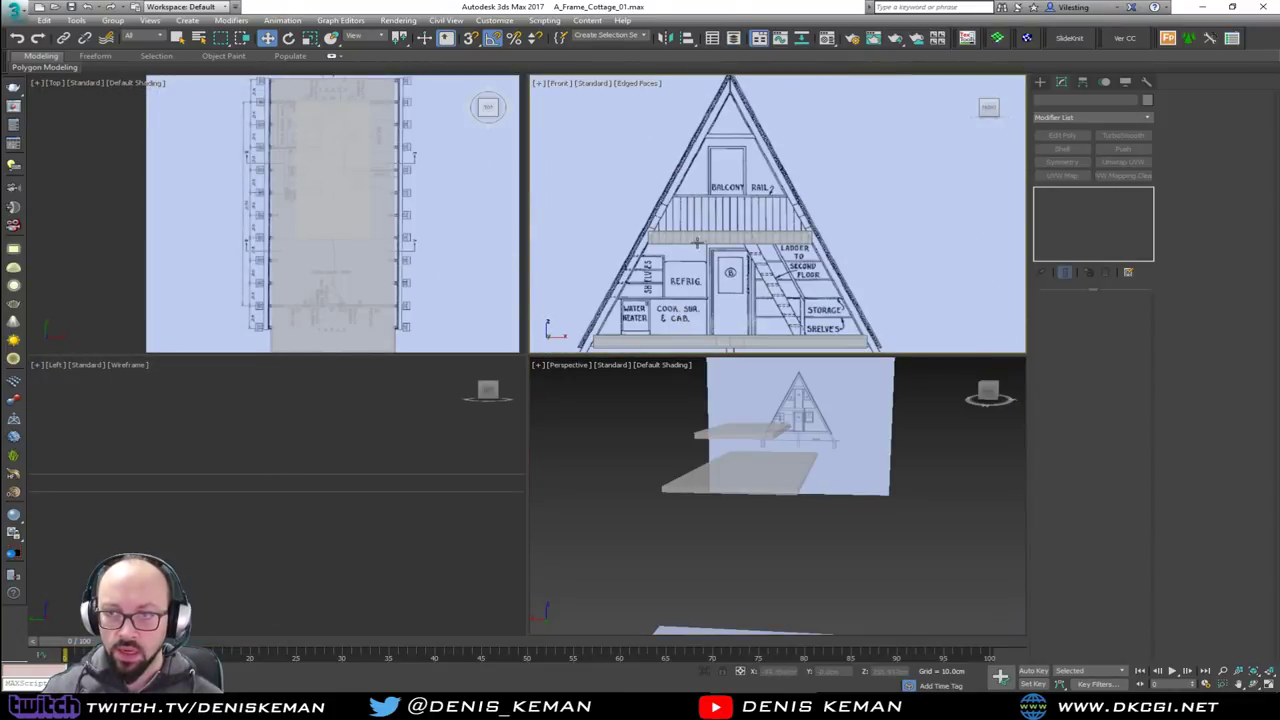
Turn off see-through display for both floor slabs in the maximized Perspective view, then deselect them
{"action": "middle_click_drag", "start_coordinate": [721, 145], "coordinate": [745, 150]}
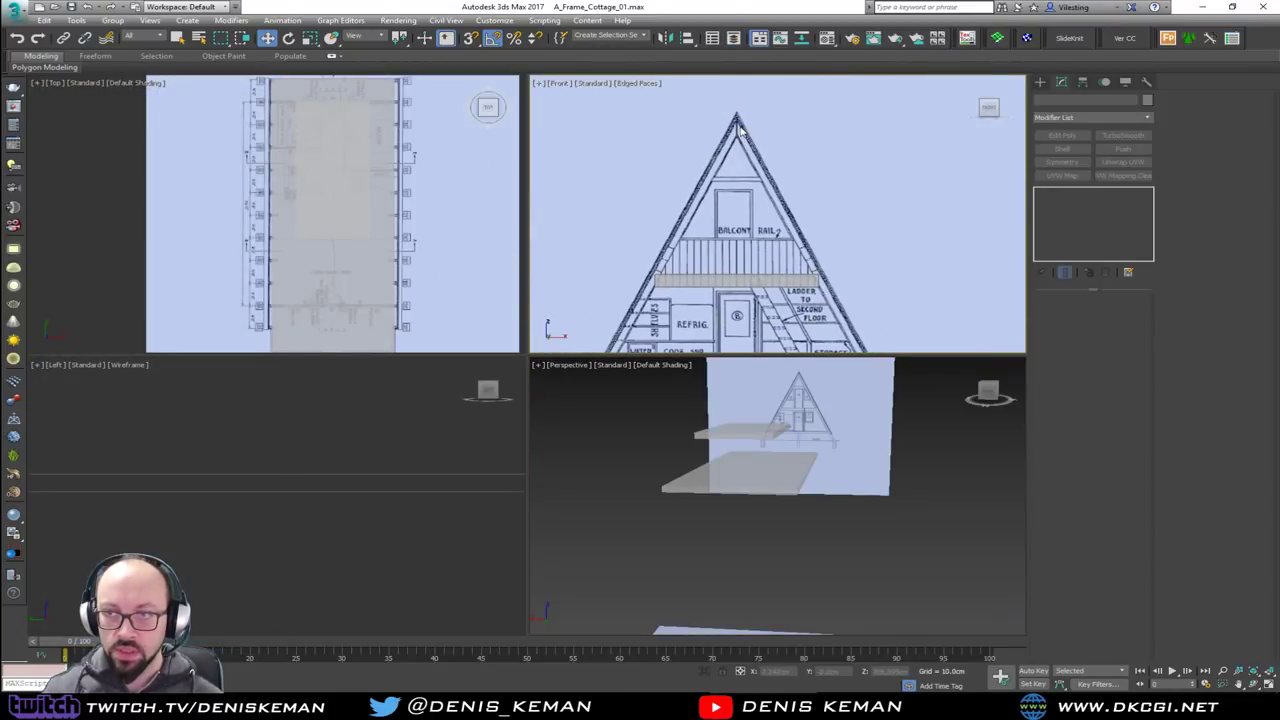
{"action": "middle_click", "coordinate": [766, 430]}
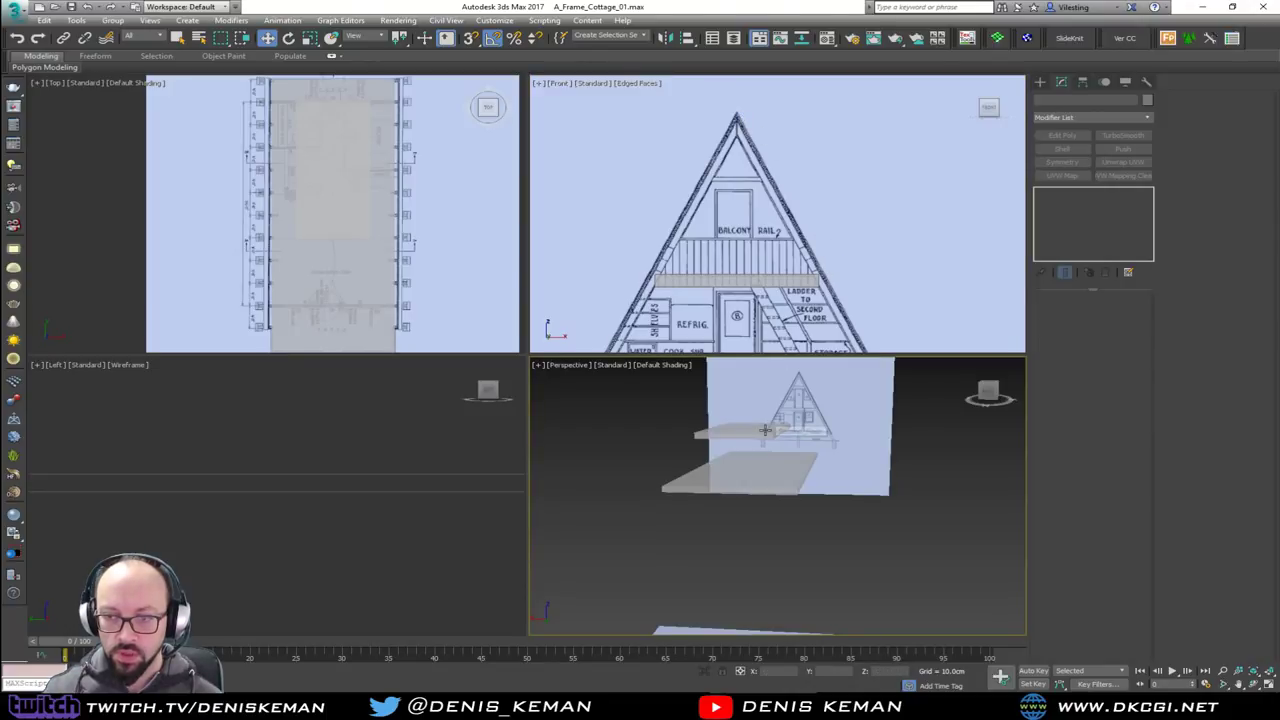
{"action": "key", "text": "alt+w"}
{"action": "middle_click_drag", "start_coordinate": [708, 361], "coordinate": [611, 322], "text": "alt"}
{"action": "right_click", "coordinate": [554, 268]}
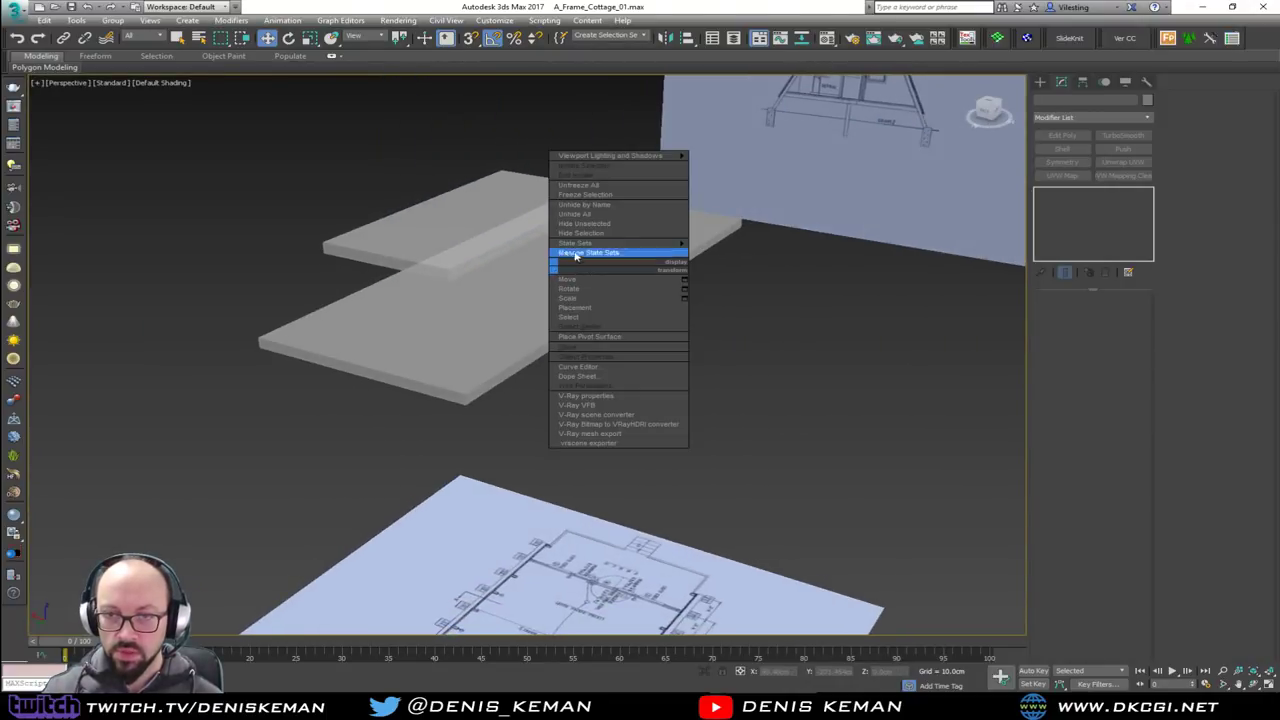
{"action": "left_click_drag", "start_coordinate": [269, 170], "coordinate": [550, 500]}
{"action": "left_click", "coordinate": [632, 357]}
{"action": "scroll", "coordinate": [623, 351], "scroll_direction": "down", "scroll_amount": 6}
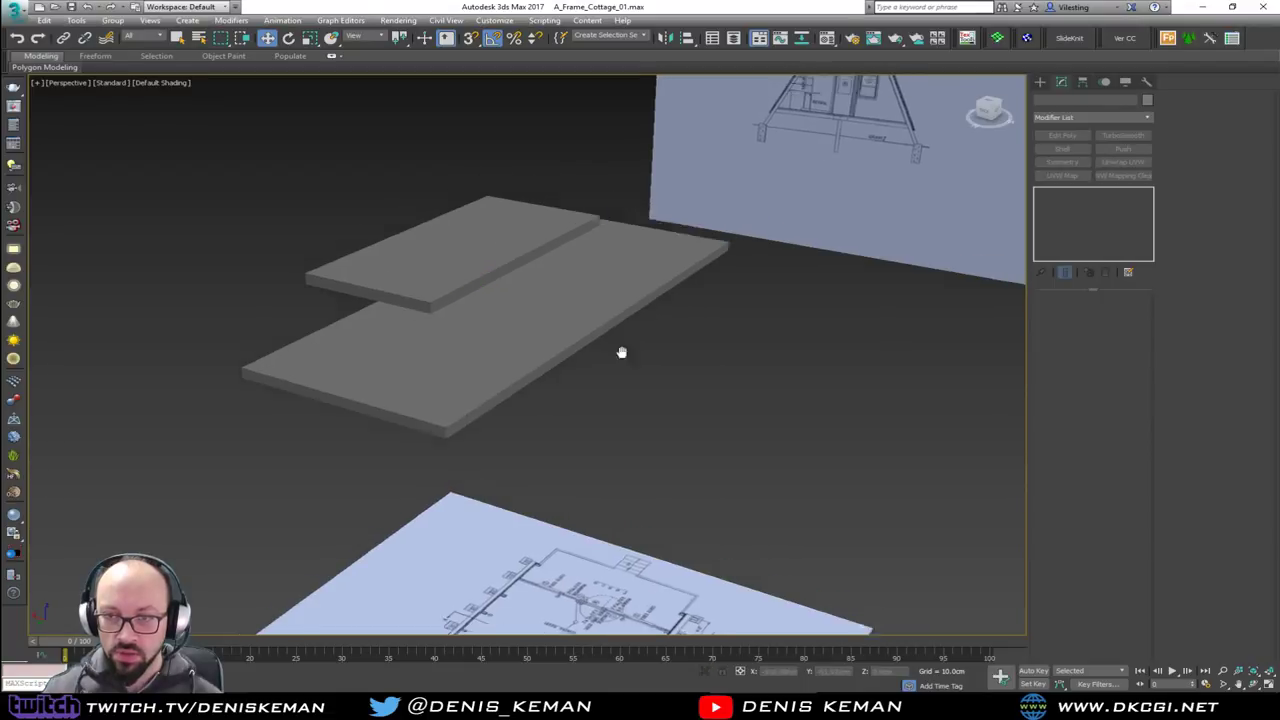
Check the slabs in the Top and Left views, then examine them against the A-frame section drawing in the maximized Front view
{"action": "key", "text": "alt+w"}
{"action": "middle_click", "coordinate": [769, 224]}
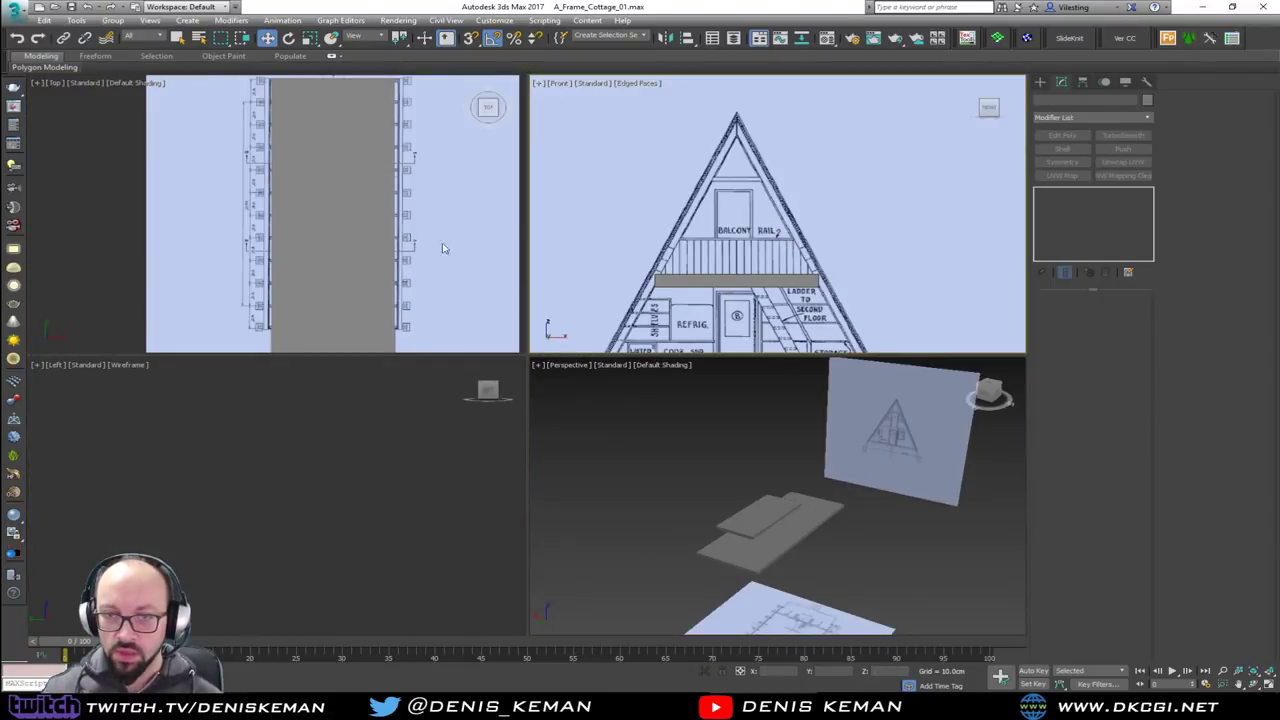
{"action": "middle_click_drag", "start_coordinate": [354, 242], "coordinate": [368, 183]}
{"action": "middle_click", "coordinate": [395, 526]}
{"action": "key", "text": "z"}
{"action": "left_click", "coordinate": [740, 337]}
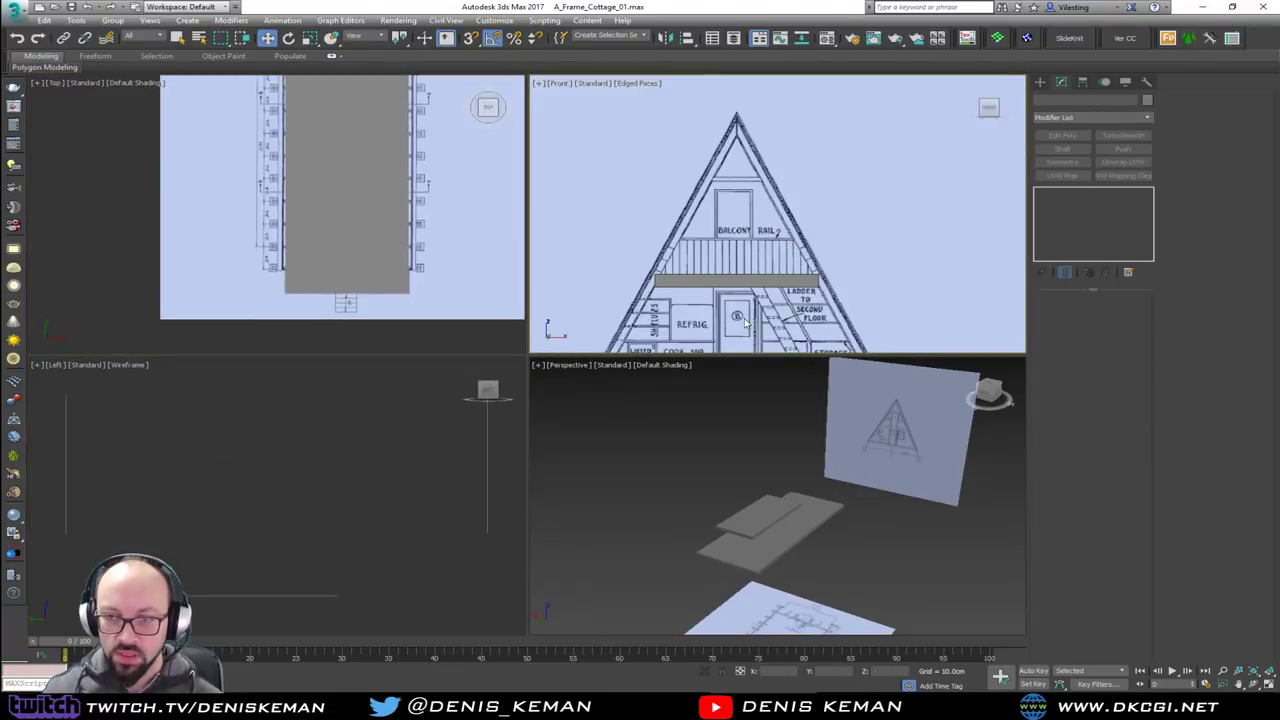
{"action": "key", "text": "alt+w"}
{"action": "middle_click_drag", "start_coordinate": [734, 337], "coordinate": [694, 249]}
{"action": "scroll", "coordinate": [694, 260], "scroll_direction": "down", "scroll_amount": 2}
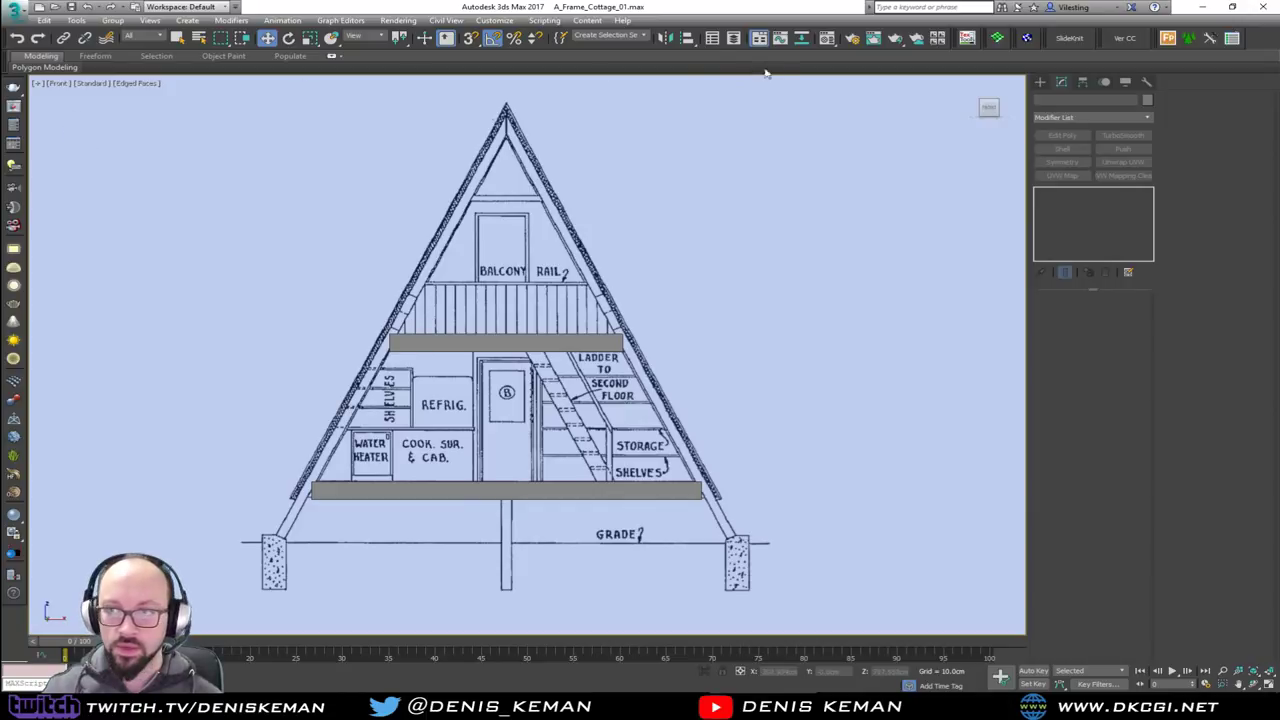
Open the Layer Explorer, make the Support_Beams layer visible and restore the four-viewport layout
{"action": "left_click", "coordinate": [733, 38]}
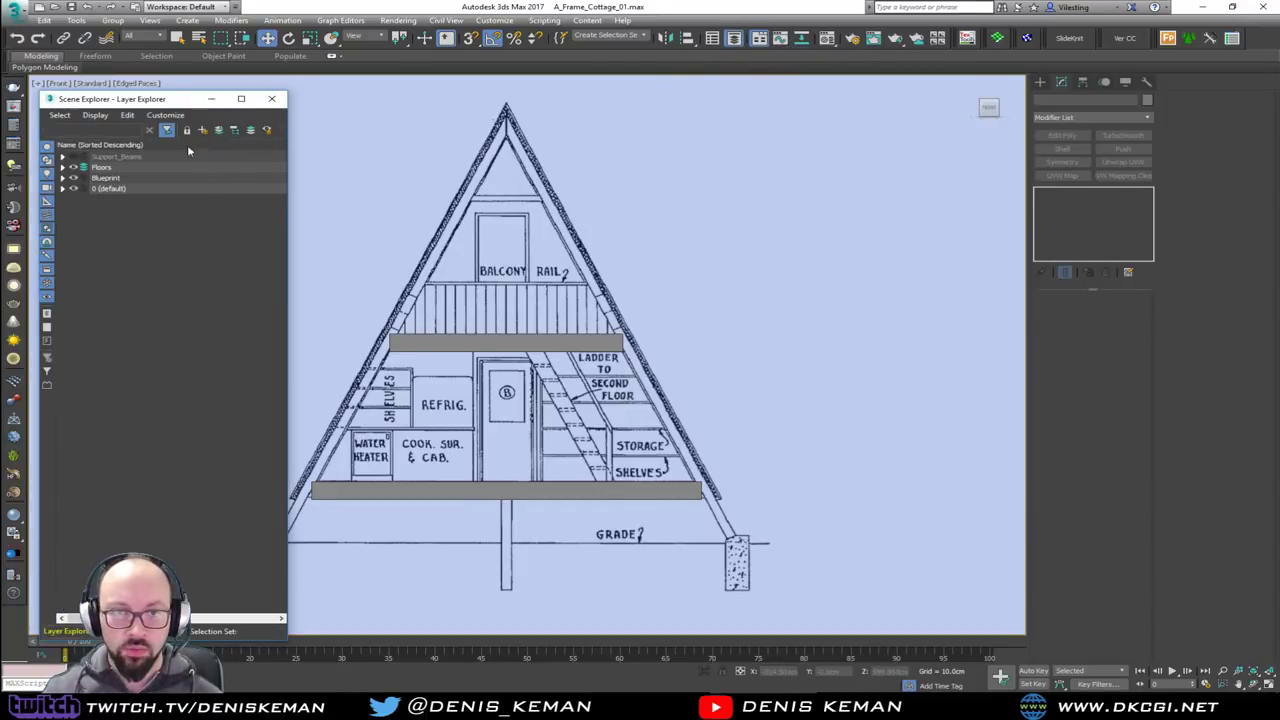
{"action": "left_click", "coordinate": [73, 157]}
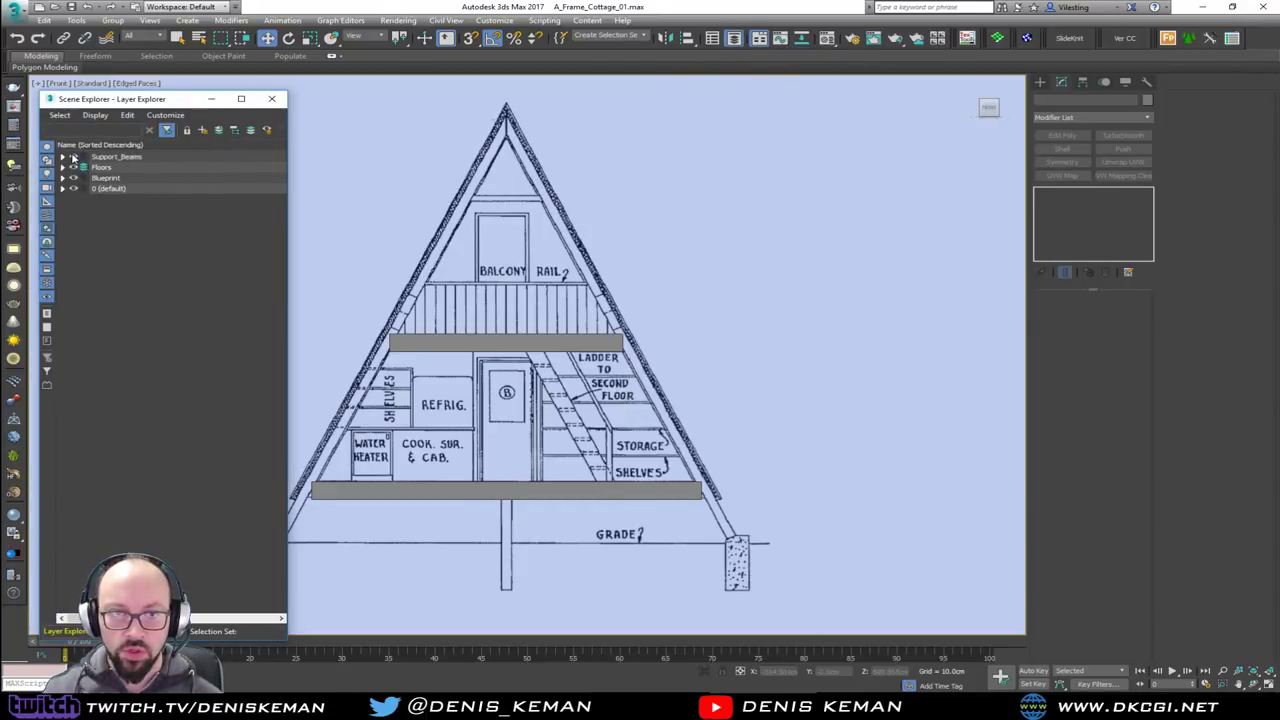
{"action": "middle_click_drag", "start_coordinate": [484, 295], "coordinate": [557, 274]}
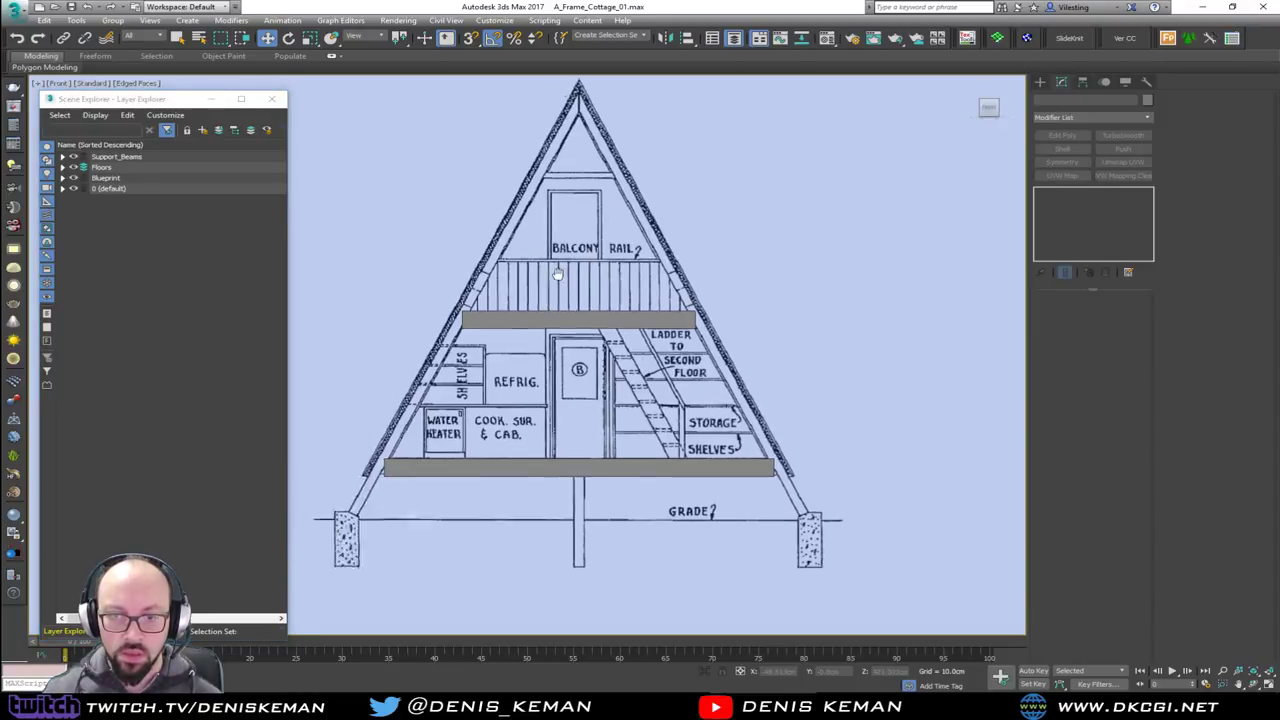
{"action": "scroll", "coordinate": [582, 258], "scroll_direction": "down", "scroll_amount": 5}
{"action": "key", "text": "alt+w"}
{"action": "scroll", "coordinate": [803, 555], "scroll_direction": "down", "scroll_amount": 3}
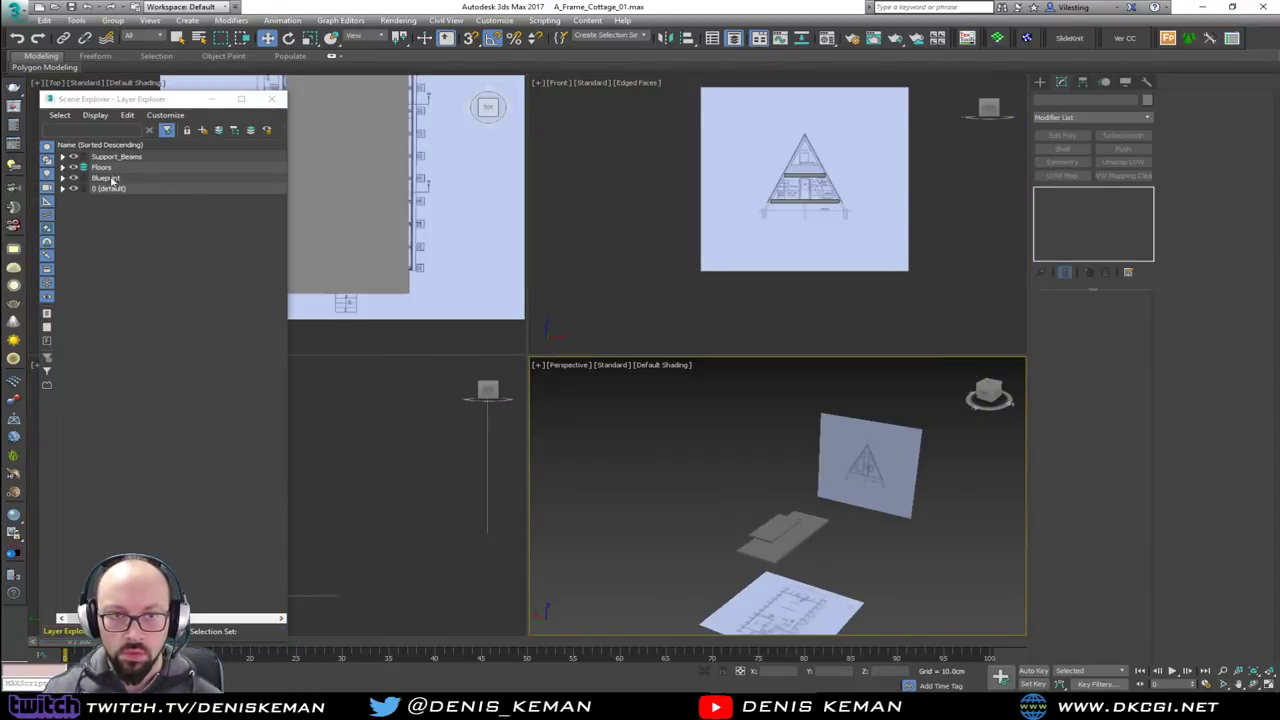
Unhide Beam_002 and Beam_01 in the Support_Beams layer, maximize the Perspective view and close the Layer Explorer
{"action": "left_click", "coordinate": [62, 157]}
{"action": "left_click", "coordinate": [85, 167]}
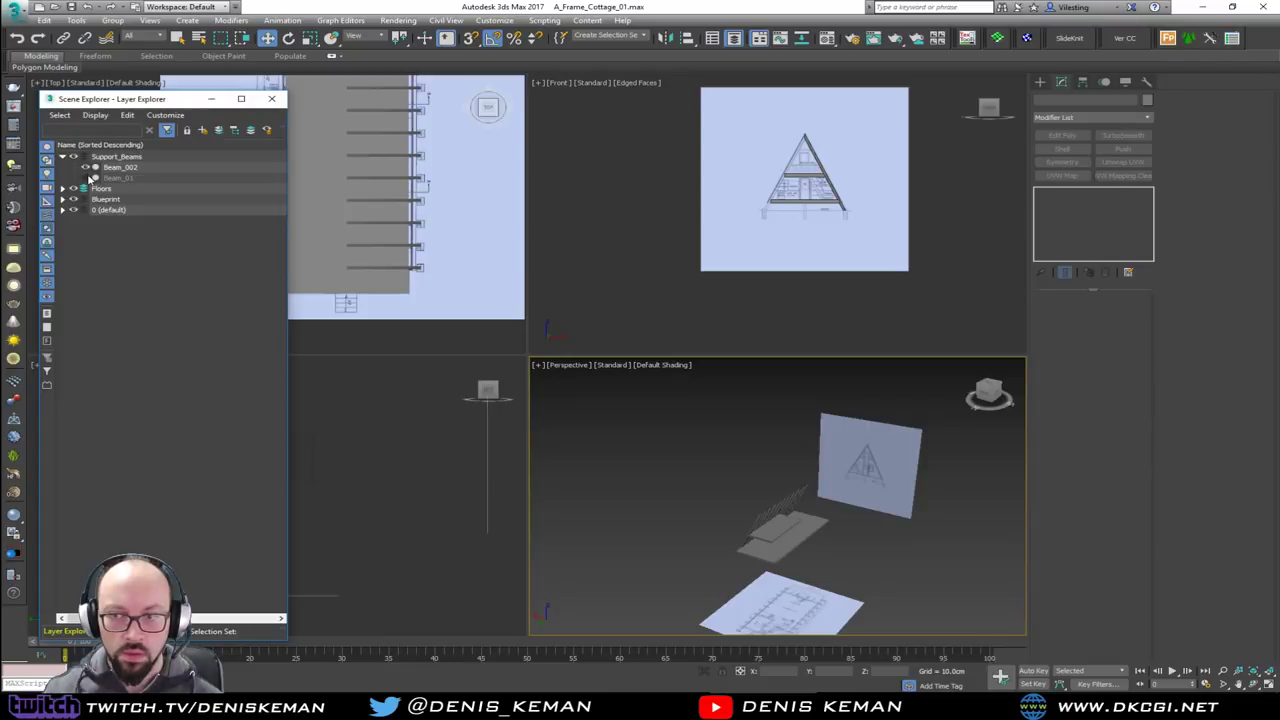
{"action": "left_click", "coordinate": [86, 177]}
{"action": "scroll", "coordinate": [785, 535], "scroll_direction": "up", "scroll_amount": 6}
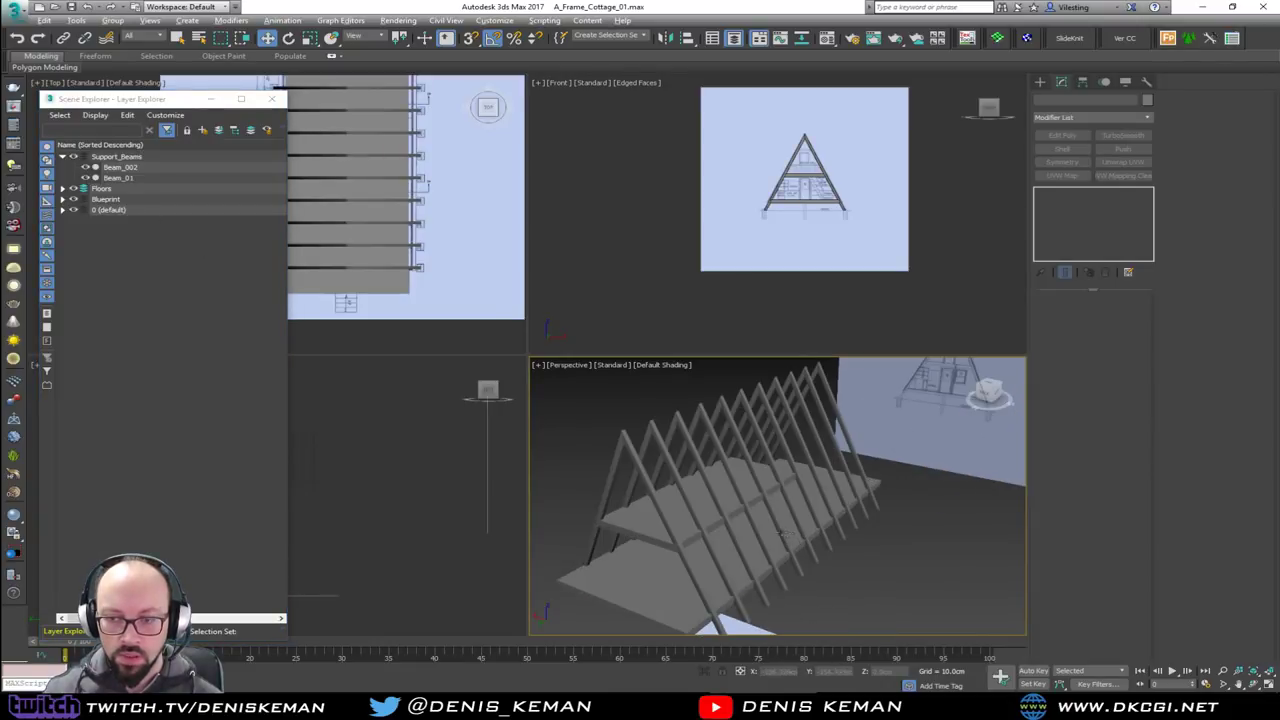
{"action": "key", "text": "alt+w"}
{"action": "middle_click_drag", "start_coordinate": [539, 430], "coordinate": [660, 432]}
{"action": "left_click", "coordinate": [275, 100]}
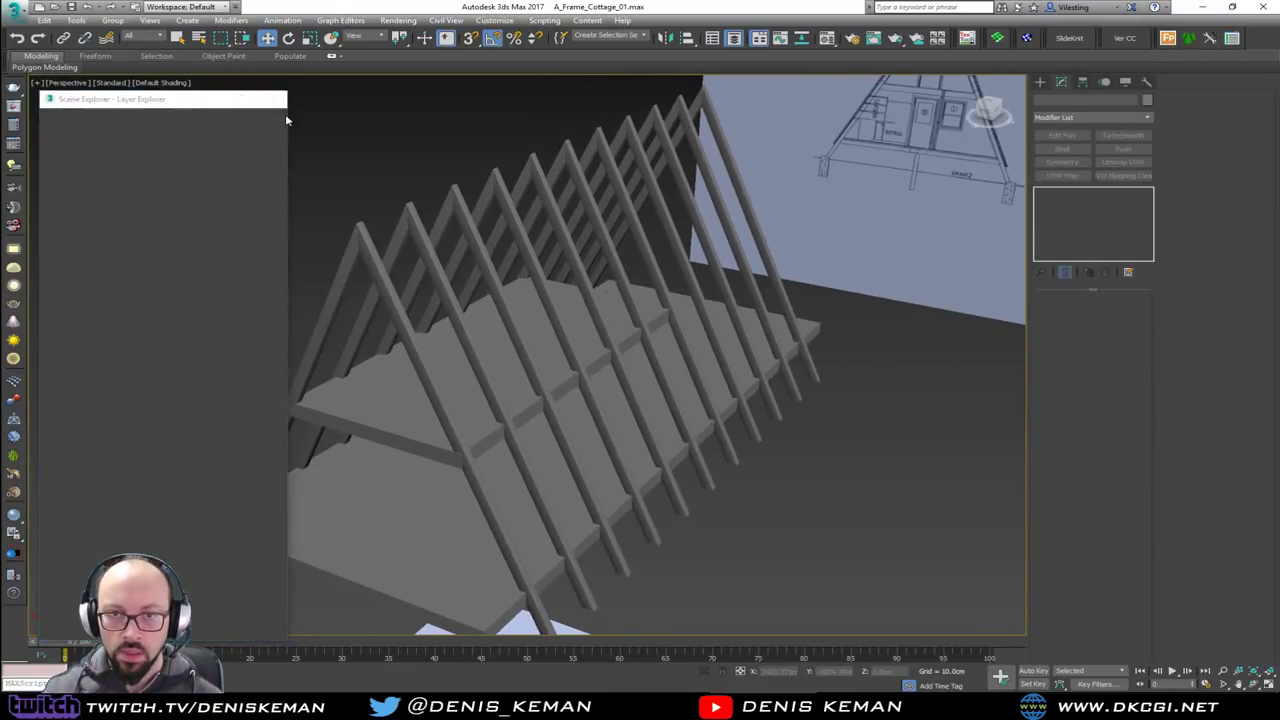
Draw a plane about 1210 by 348 cm in the Top view, spanning from the first rafter's outer end to the last rafter's ridge point
{"action": "key", "text": "alt+w"}
{"action": "key", "text": "alt+w"}
{"action": "scroll", "coordinate": [411, 351], "scroll_direction": "down", "scroll_amount": 3}
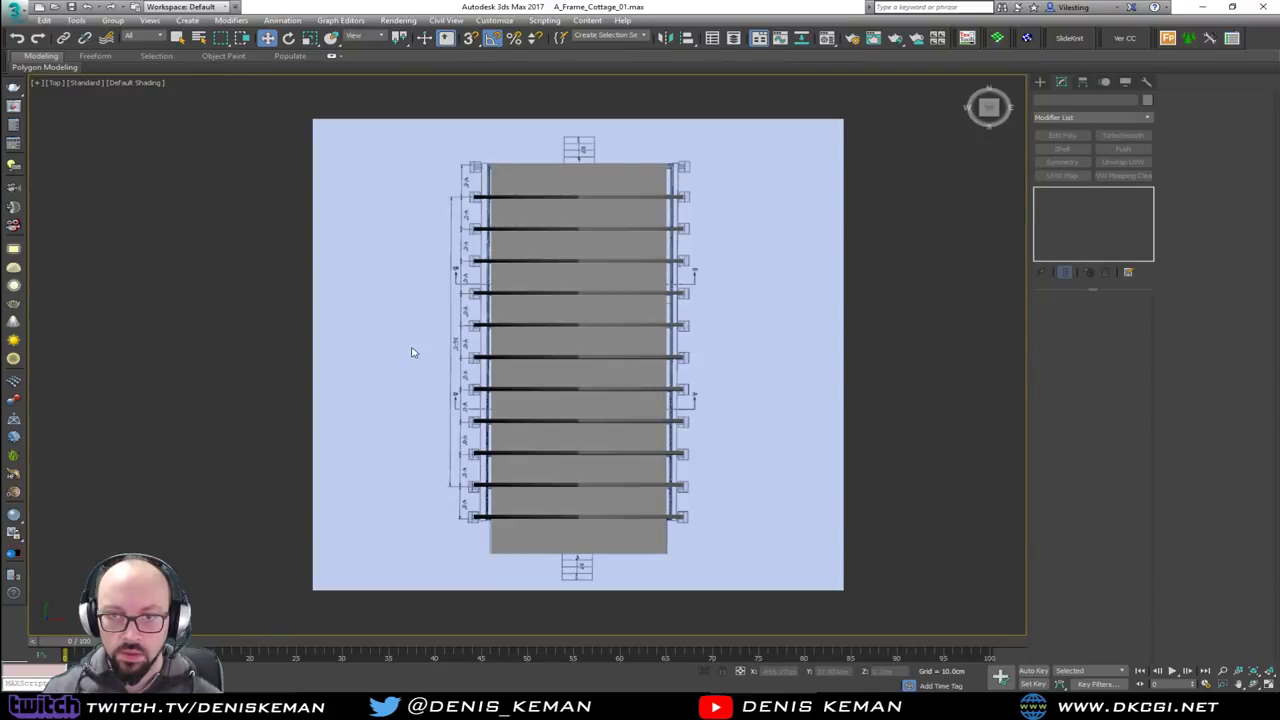
{"action": "right_click", "coordinate": [462, 163]}
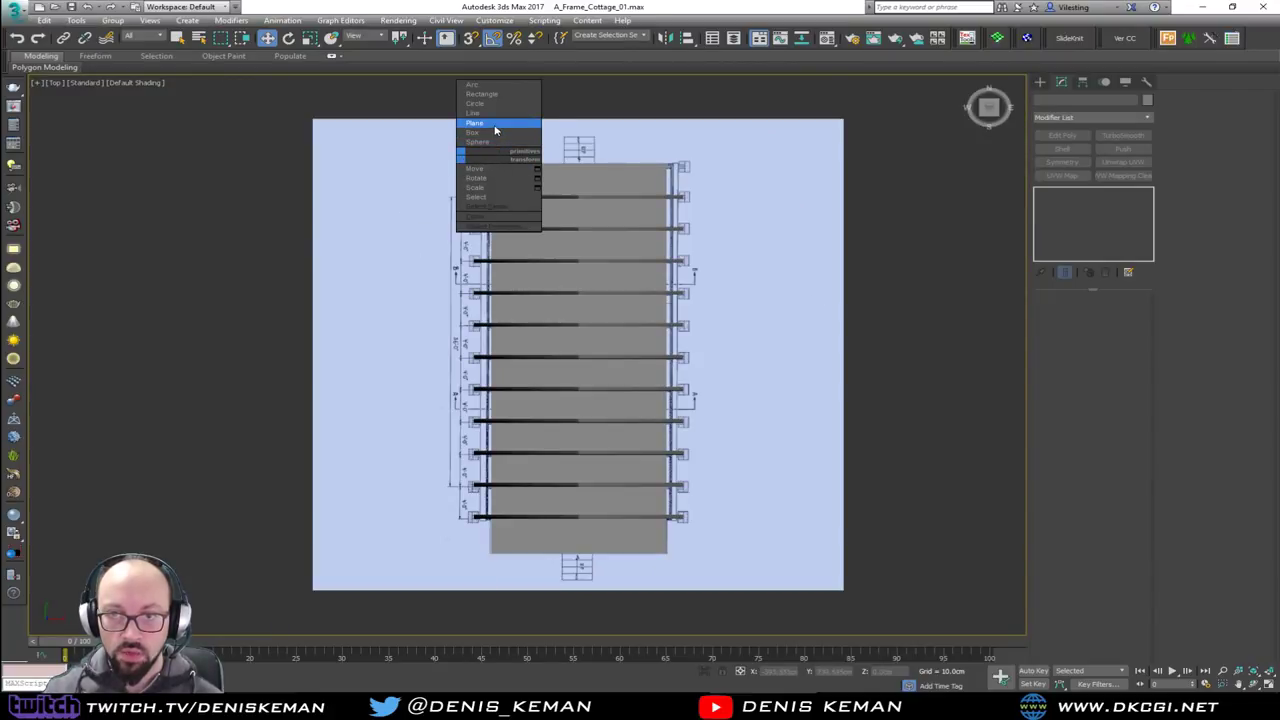
{"action": "left_click", "coordinate": [493, 123]}
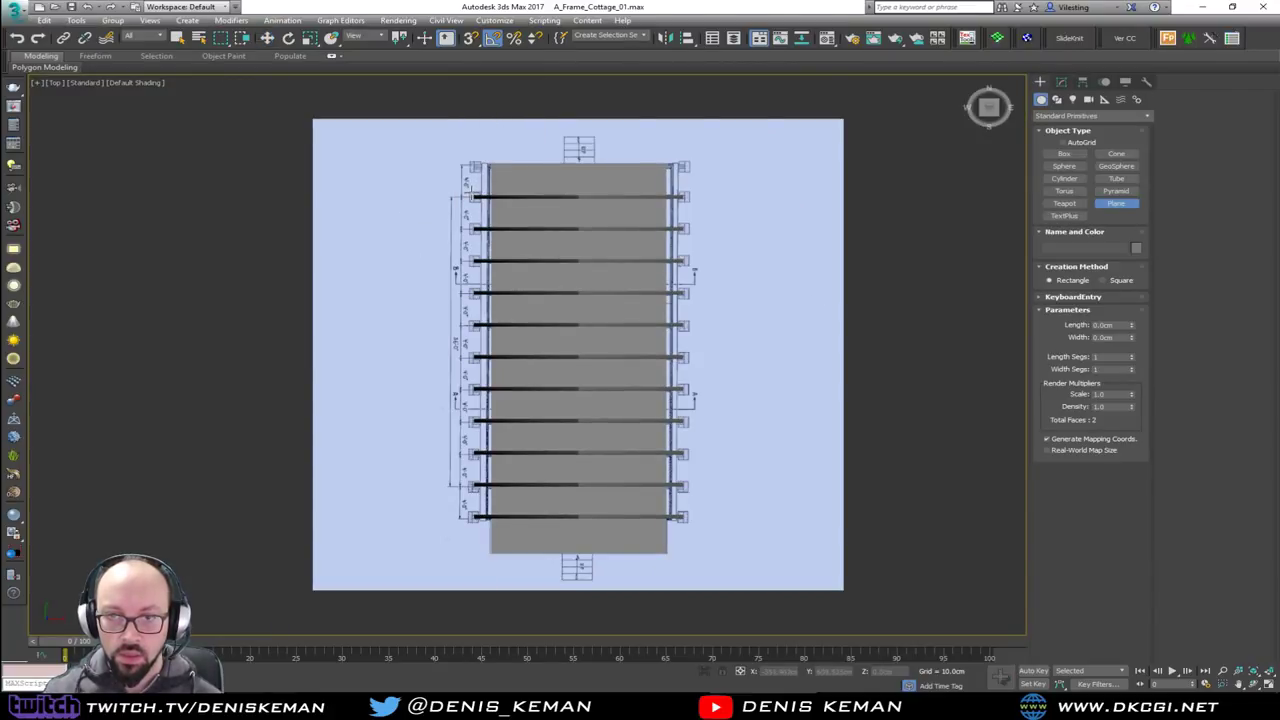
{"action": "left_click_drag", "start_coordinate": [474, 196], "coordinate": [580, 521]}
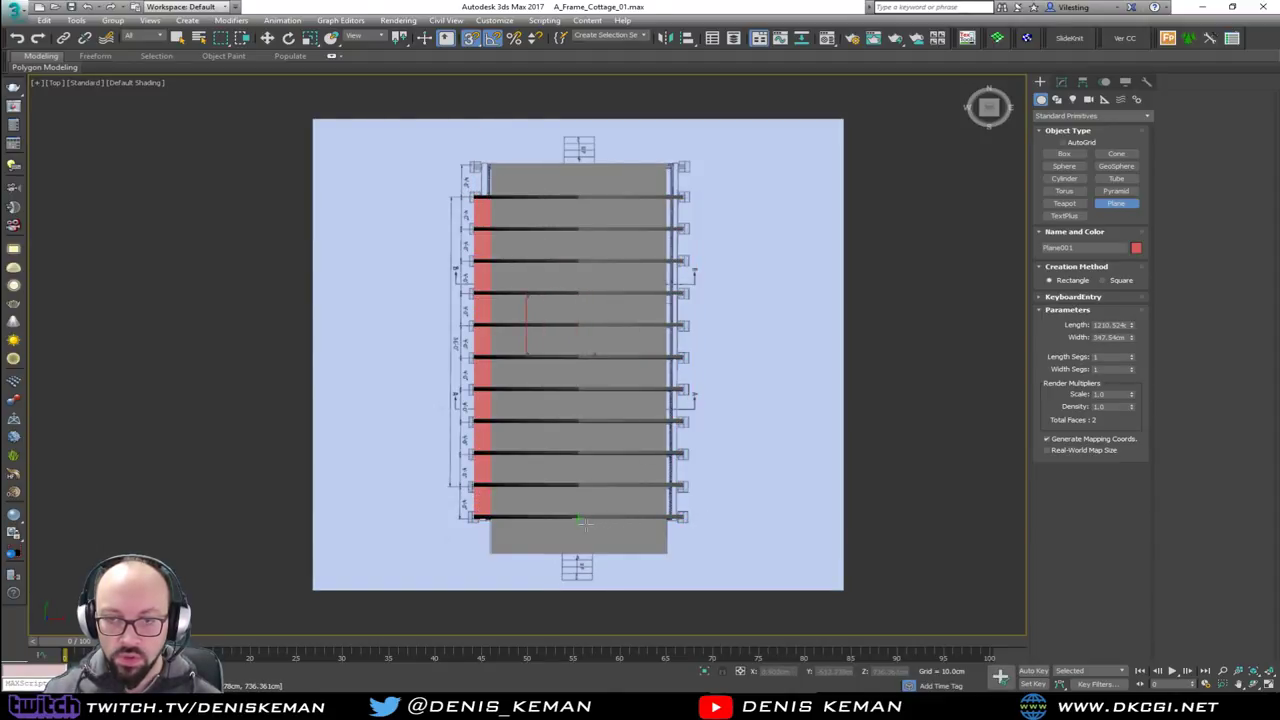
Add an Edit Poly modifier to the plane and snap its inner edge up to the rafter apex to form a sloped roof face
{"action": "key", "text": "alt+w"}
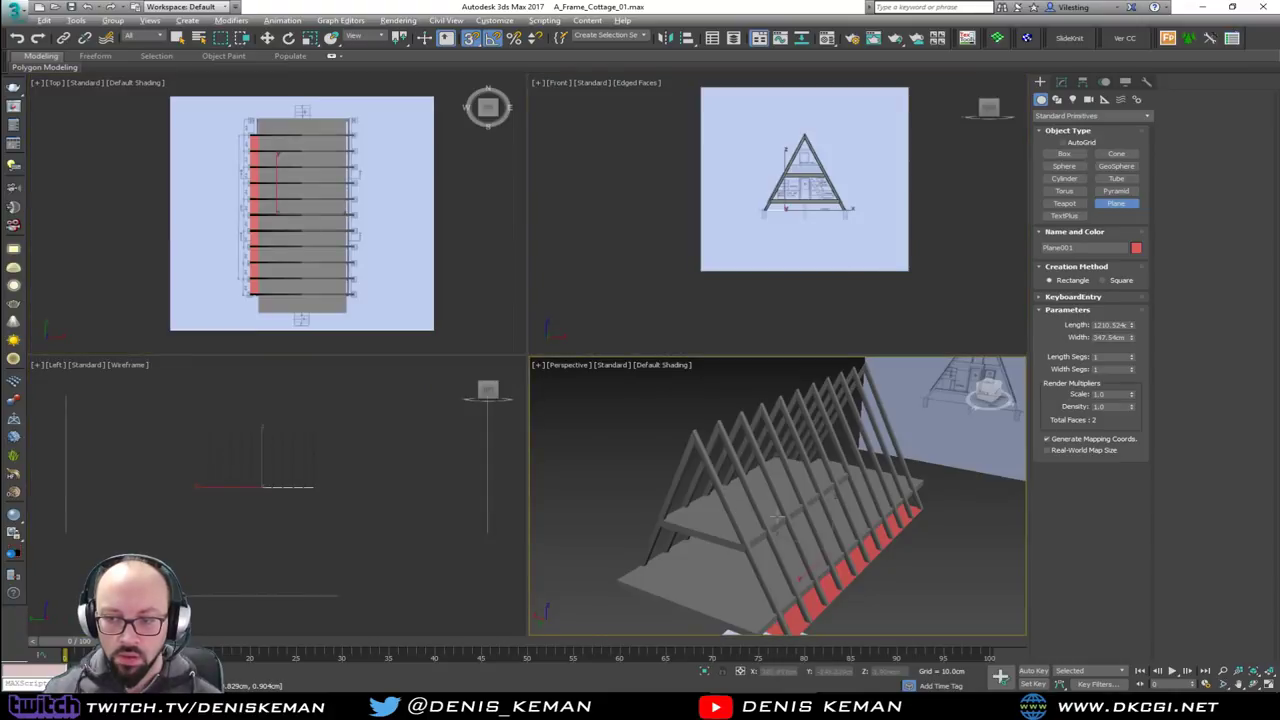
{"action": "key", "text": "alt+w"}
{"action": "middle_click_drag", "start_coordinate": [714, 382], "coordinate": [741, 349], "text": "alt"}
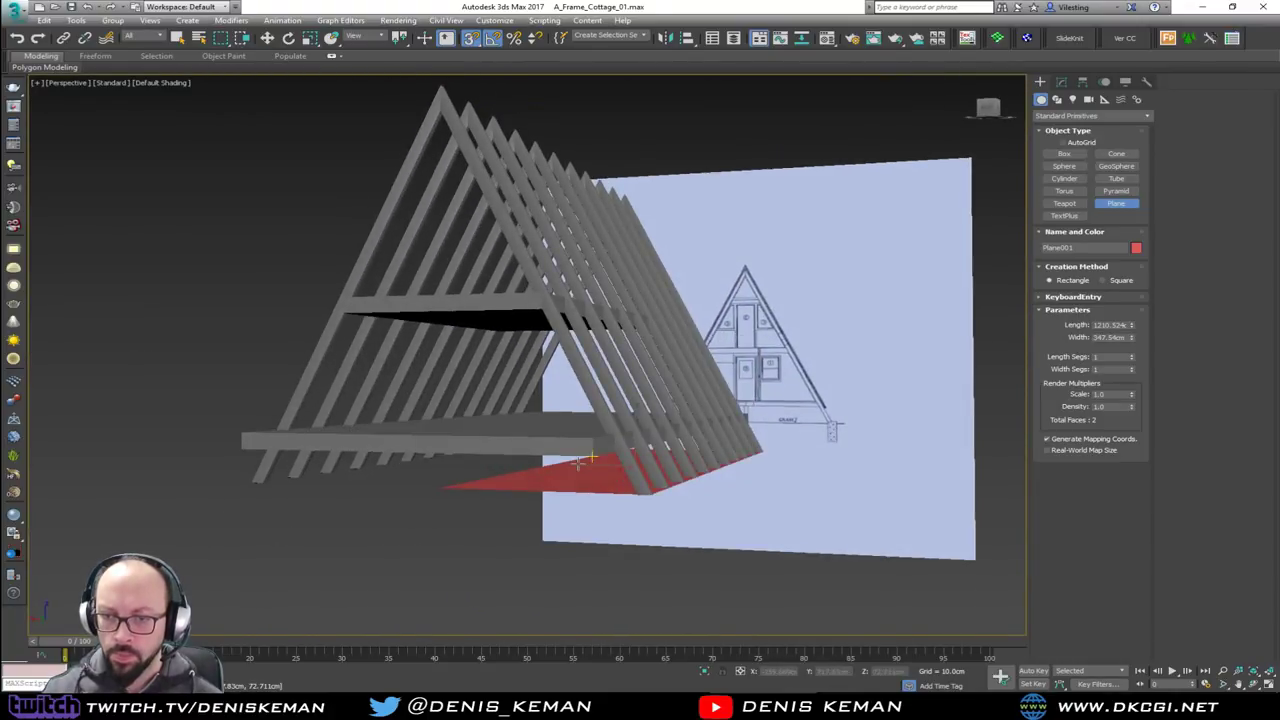
{"action": "key", "text": "w"}
{"action": "left_click", "coordinate": [1061, 81]}
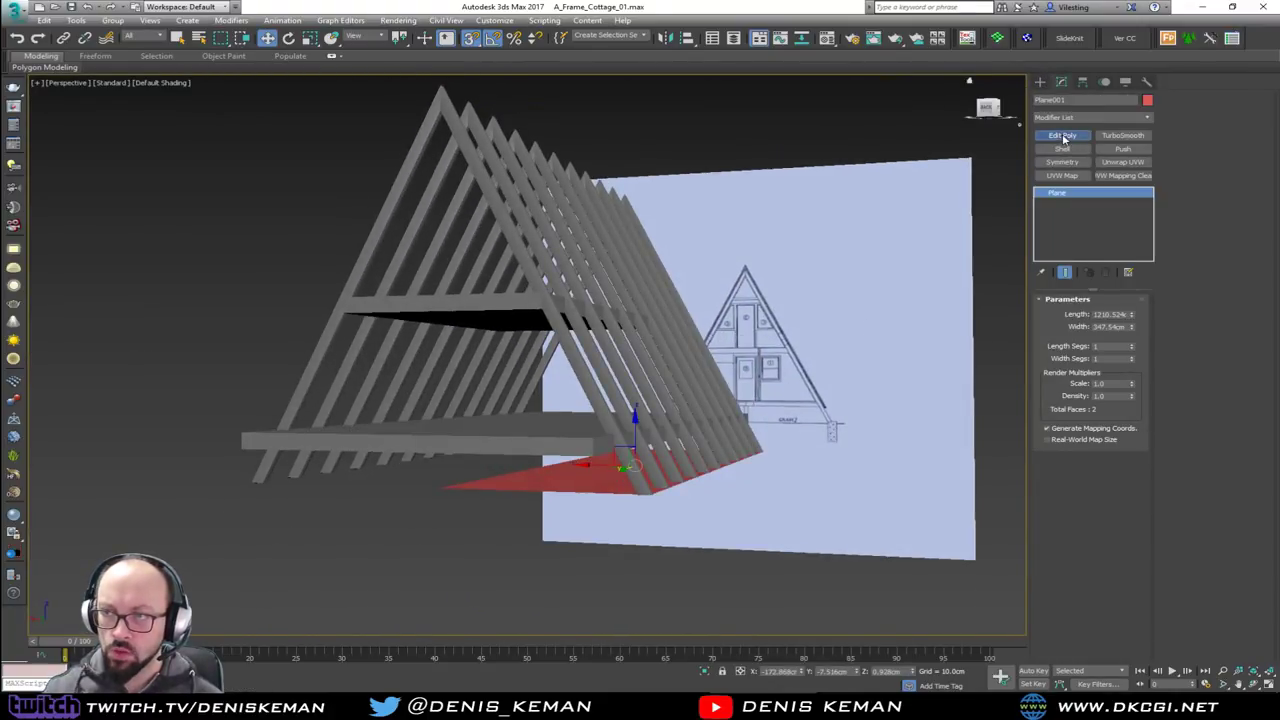
{"action": "left_click", "coordinate": [1062, 135]}
{"action": "middle_click_drag", "start_coordinate": [551, 472], "coordinate": [548, 513], "text": "alt"}
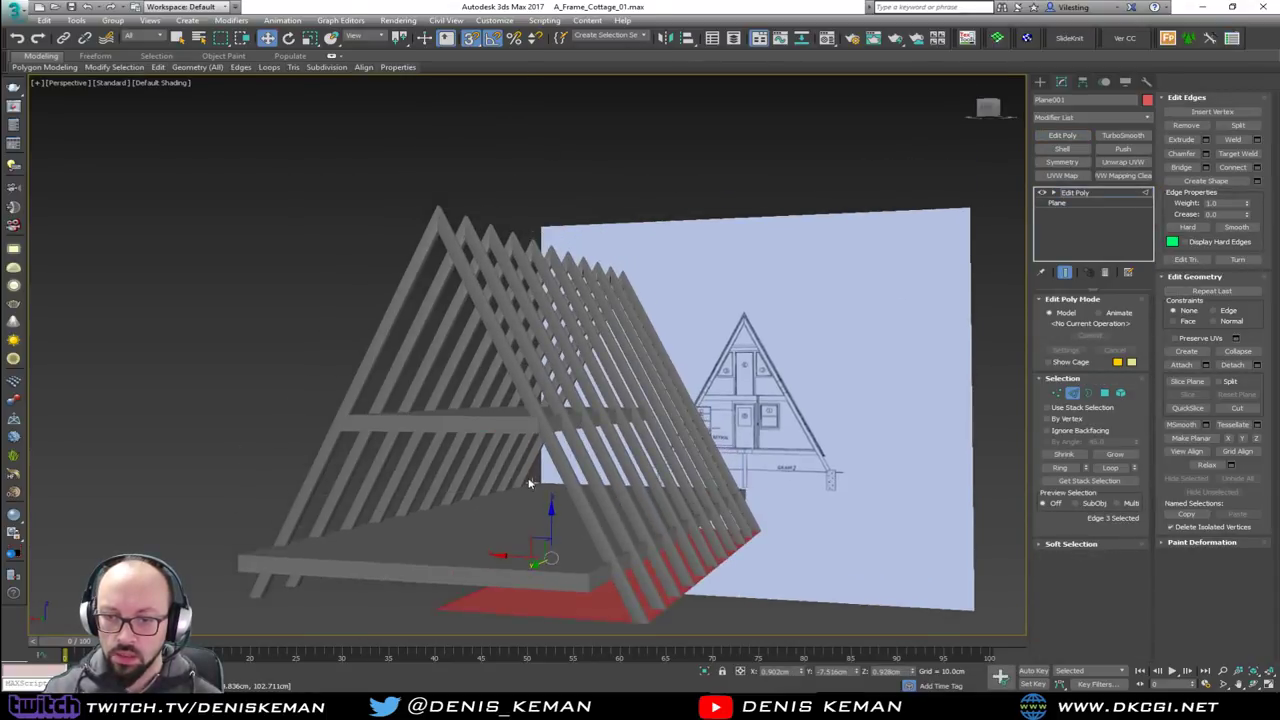
{"action": "key", "text": "s"}
{"action": "left_click_drag", "start_coordinate": [548, 513], "coordinate": [444, 205]}
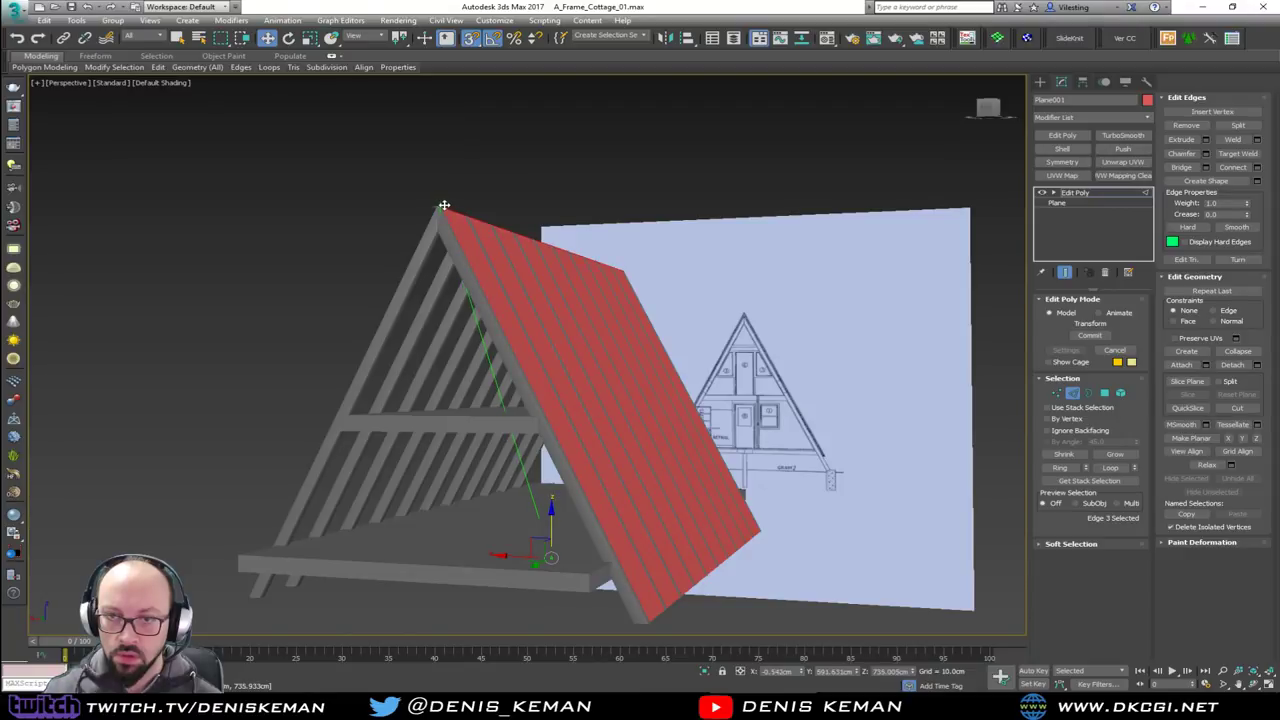
Check the roof plane's fit along the rafters from below and outside, then save the scene as A_Frame_Cottage_02.max
{"action": "middle_click_drag", "start_coordinate": [444, 205], "coordinate": [529, 309], "text": "alt"}
{"action": "scroll", "coordinate": [433, 368], "scroll_direction": "up", "scroll_amount": 4}
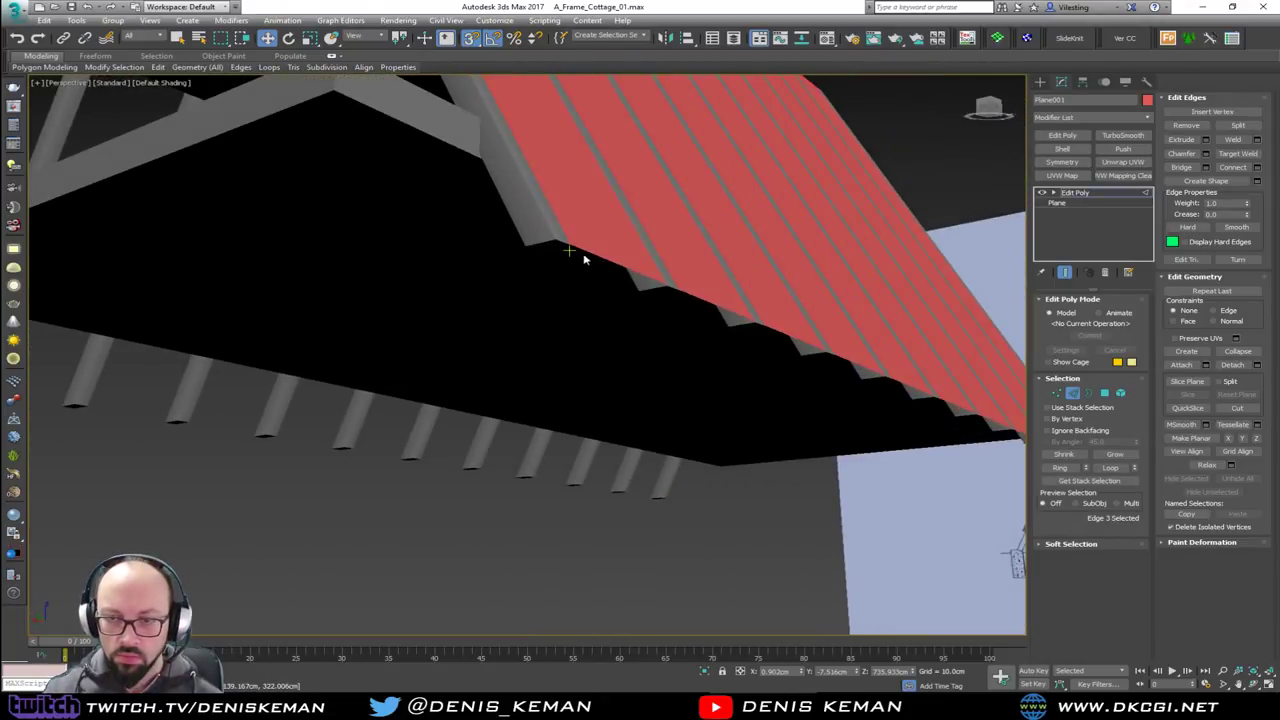
{"action": "middle_click_drag", "start_coordinate": [631, 251], "coordinate": [588, 309], "text": "alt"}
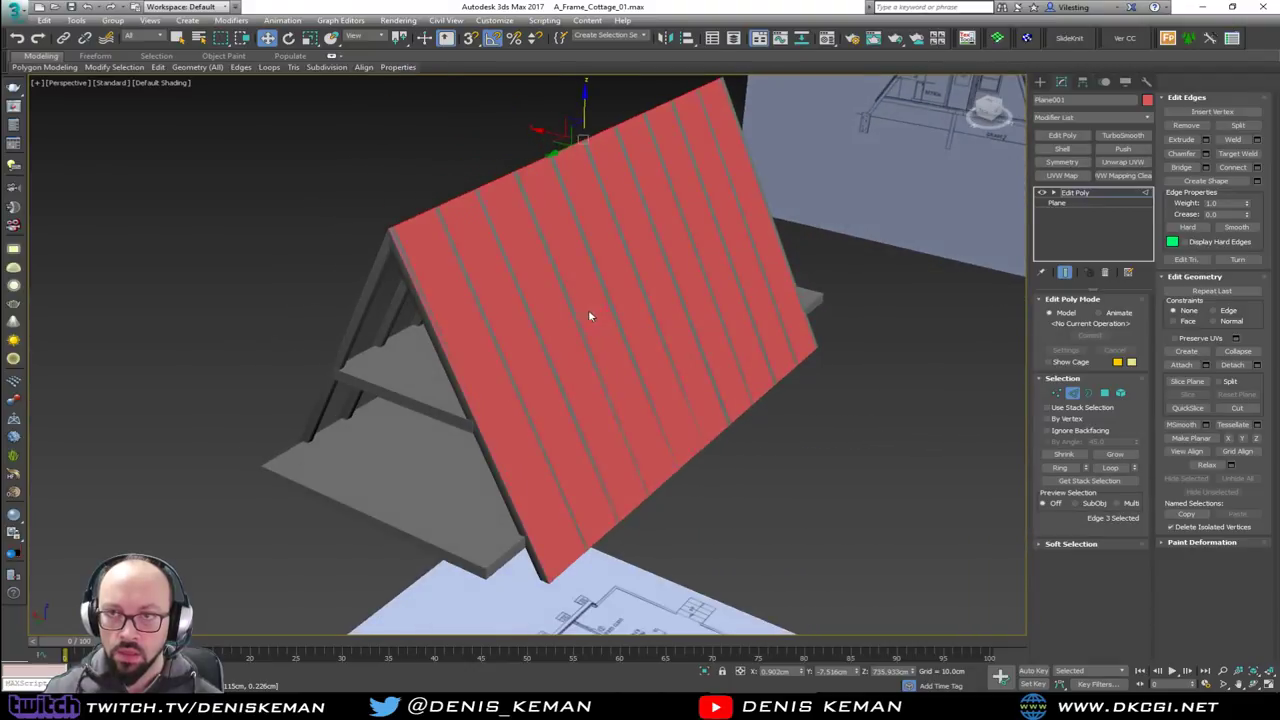
{"action": "left_click", "coordinate": [20, 11]}
{"action": "left_click", "coordinate": [39, 155]}
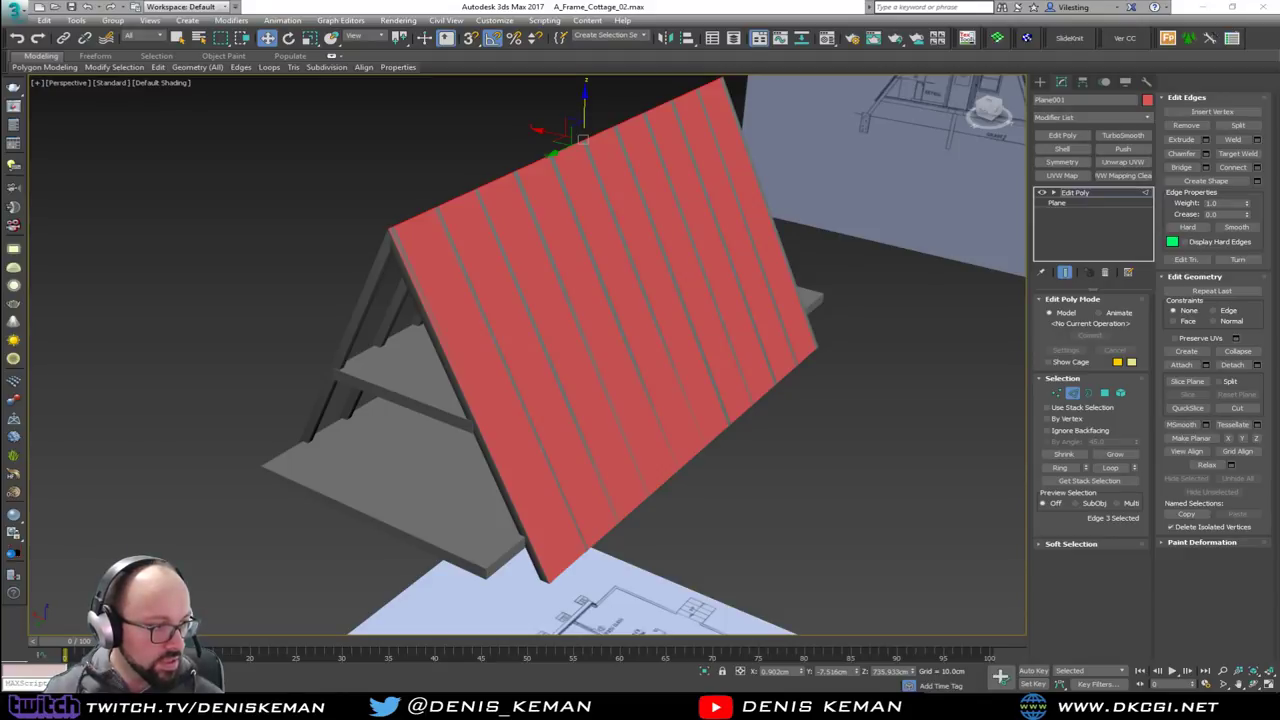
Switch to Discord and view the enlarged attic interior photo with the spiral staircase in the streaming_related channel
{"action": "left_click_drag", "start_coordinate": [0, 160], "coordinate": [592, 88]}
{"action": "left_click", "coordinate": [450, 419]}
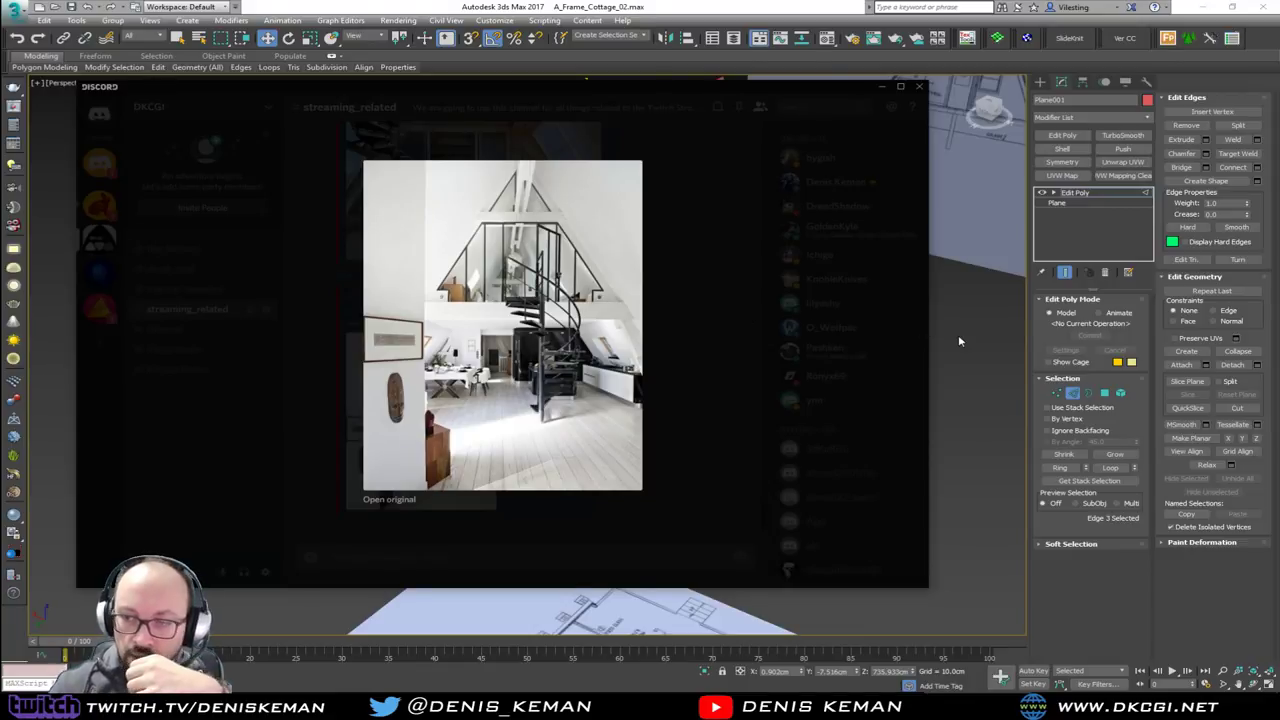
{"action": "left_click", "coordinate": [795, 365]}
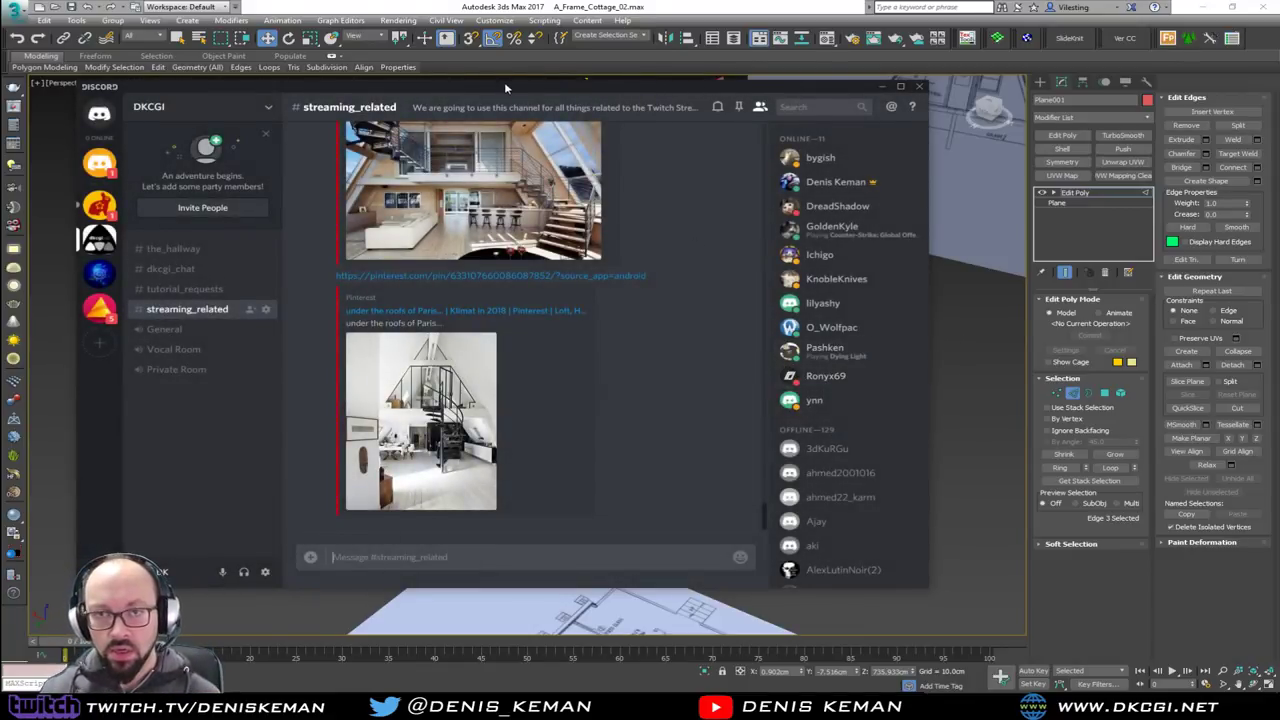
Return to 3ds Max and inspect the sloped roof plane and A-frame structure from several angles beside the blueprints
{"action": "key", "text": "alt+Tab"}
{"action": "middle_click_drag", "start_coordinate": [589, 436], "coordinate": [627, 430], "text": "alt"}
{"action": "scroll", "coordinate": [627, 430], "scroll_direction": "down", "scroll_amount": 5}
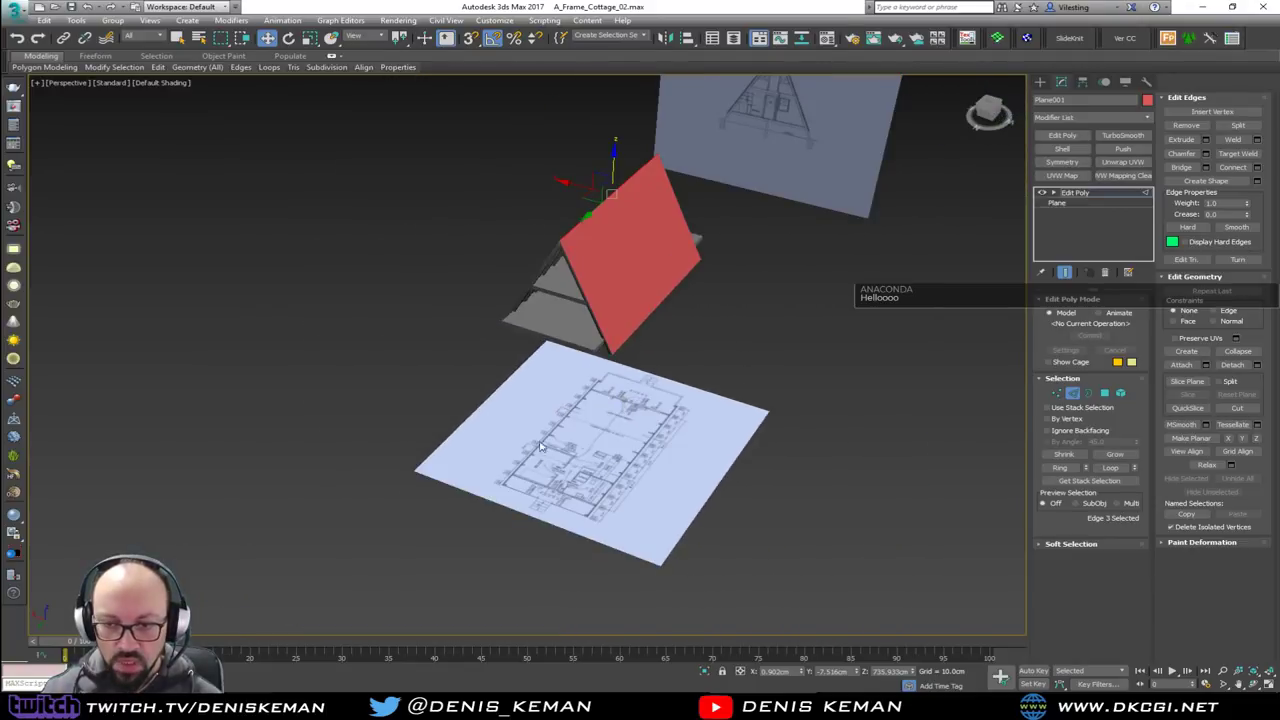
{"action": "scroll", "coordinate": [661, 388], "scroll_direction": "up", "scroll_amount": 3}
{"action": "middle_click_drag", "start_coordinate": [585, 383], "coordinate": [620, 398], "text": "alt"}
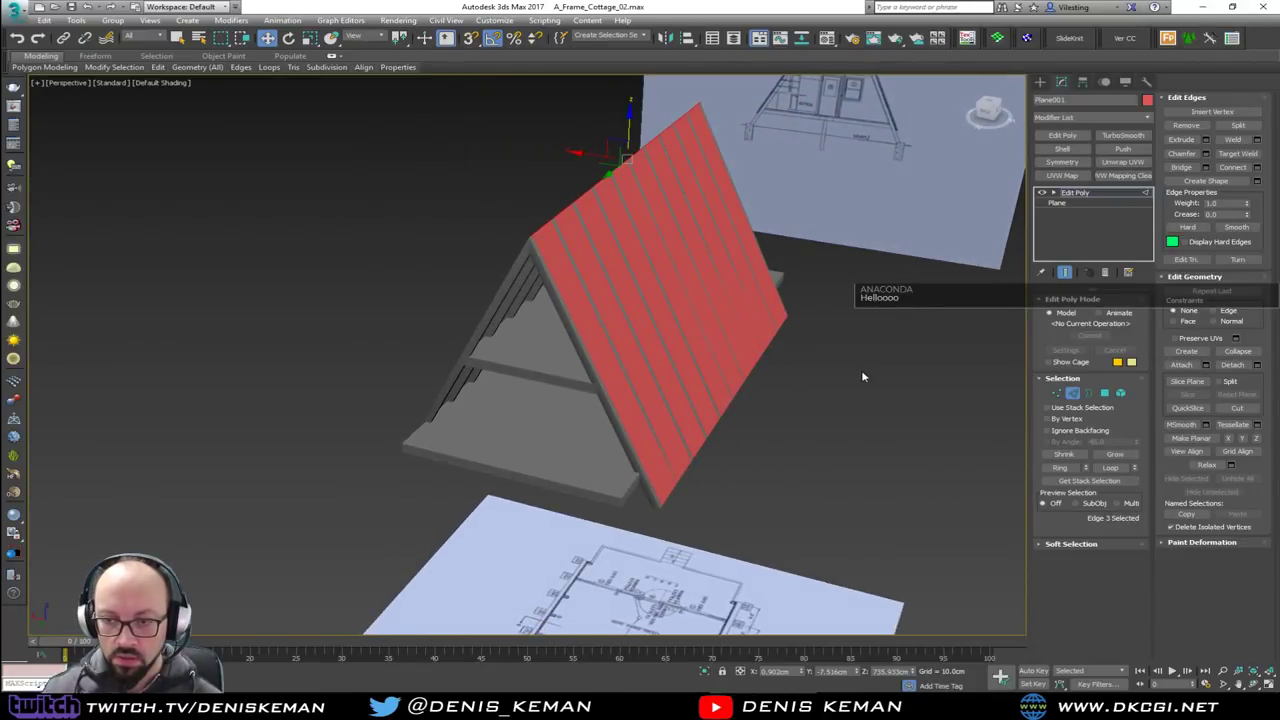
{"action": "middle_click_drag", "start_coordinate": [837, 372], "coordinate": [676, 361], "text": "alt"}
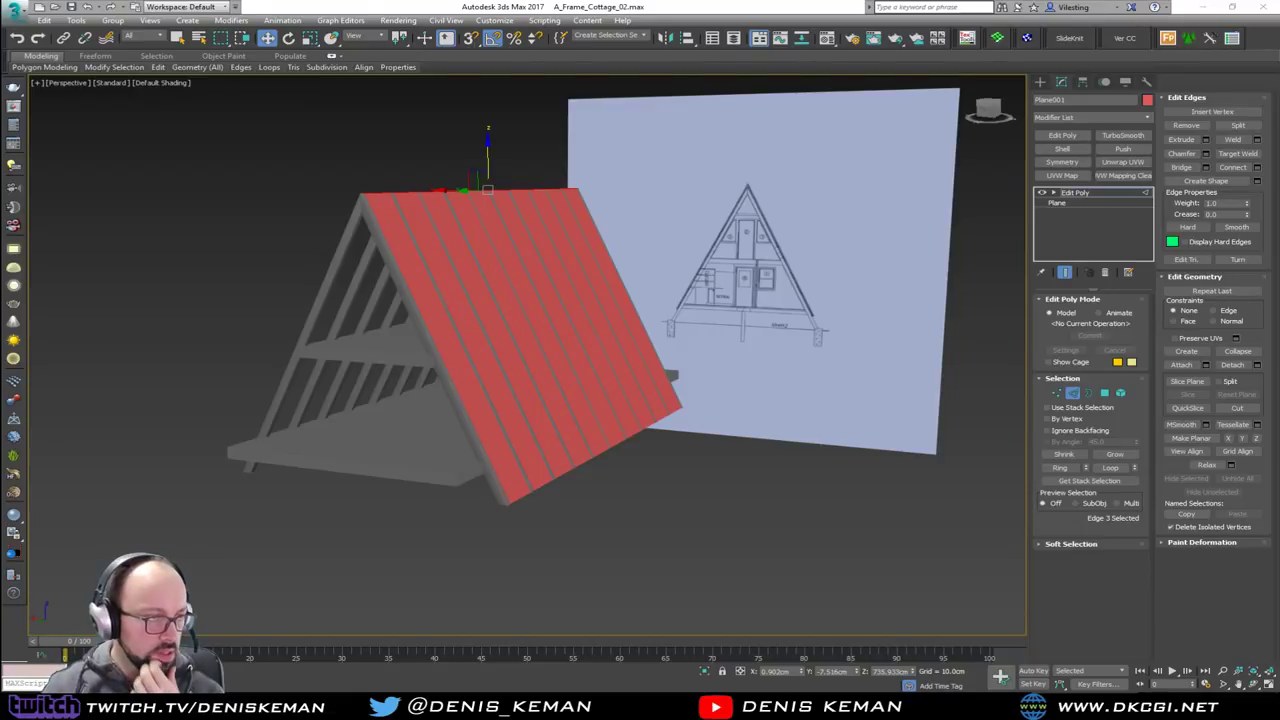
Browse the cottage reference photos in Windows Photo Viewer, examining the roofs and dormers in Type_03 and Type_01 up close
{"action": "left_click_drag", "start_coordinate": [2, 170], "coordinate": [389, 120]}
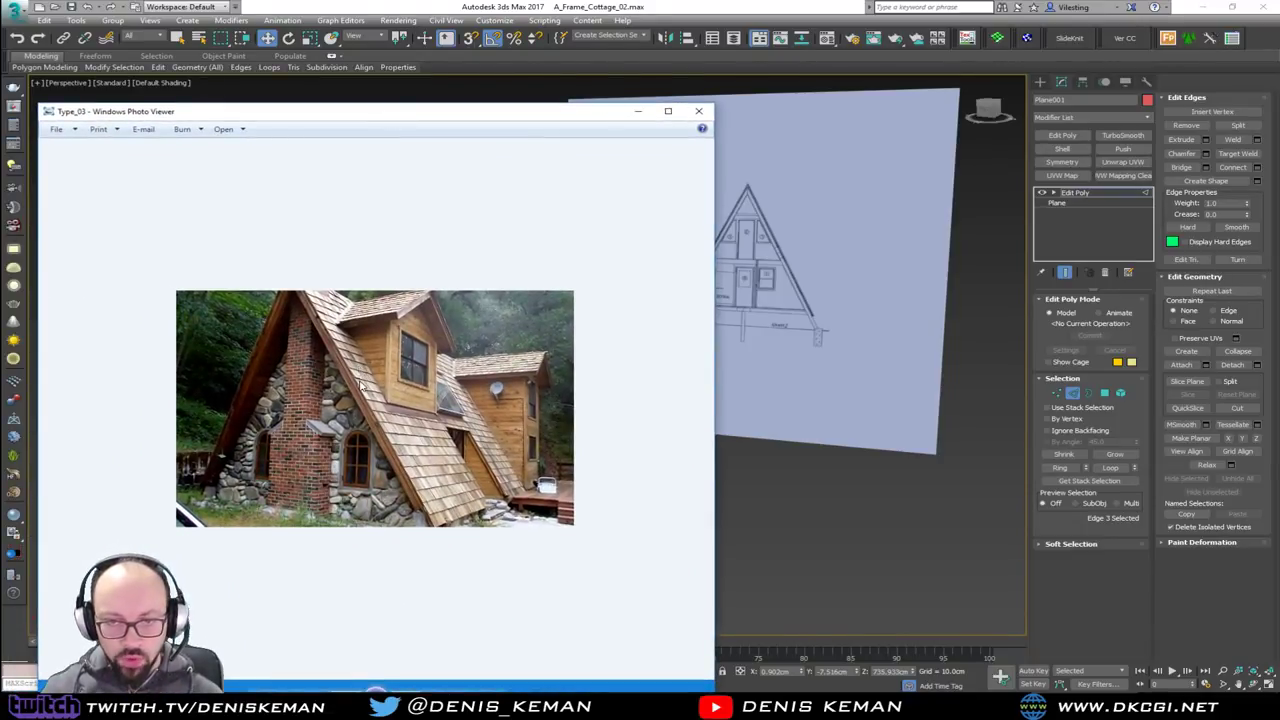
{"action": "scroll", "coordinate": [362, 386], "scroll_direction": "up", "scroll_amount": 3}
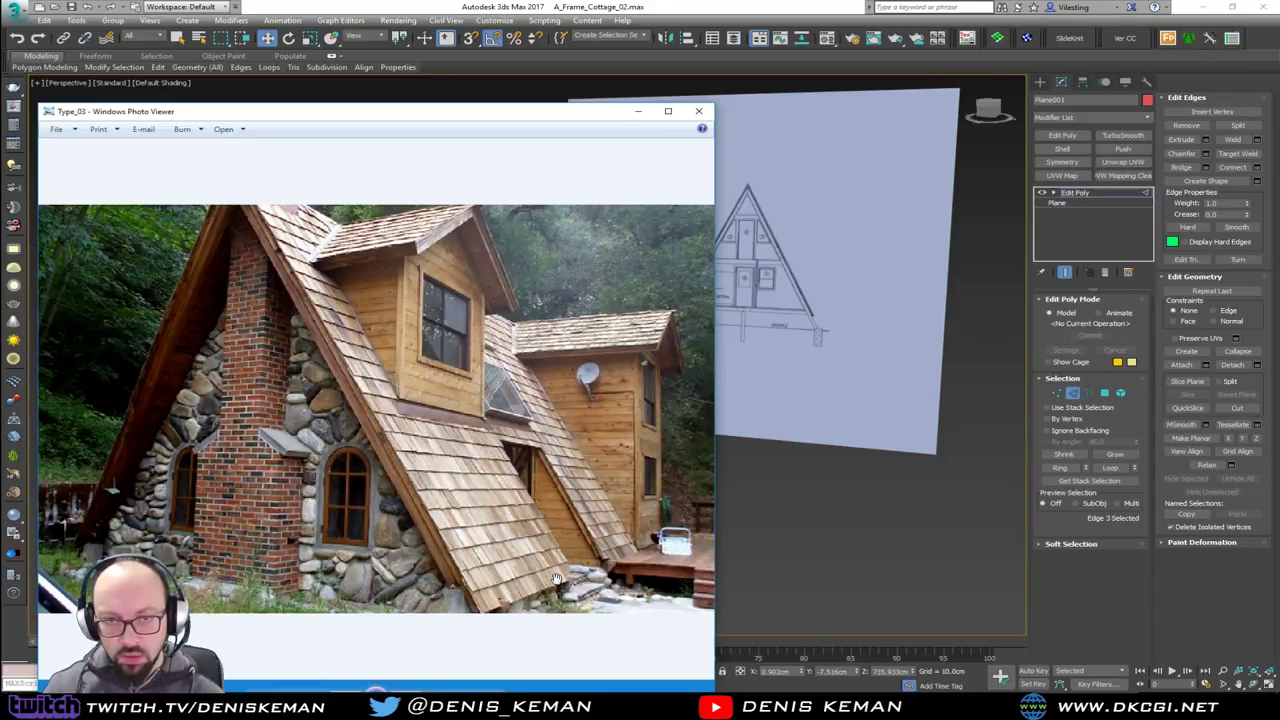
{"action": "key", "text": "Right"}
{"action": "key", "text": "Left"}
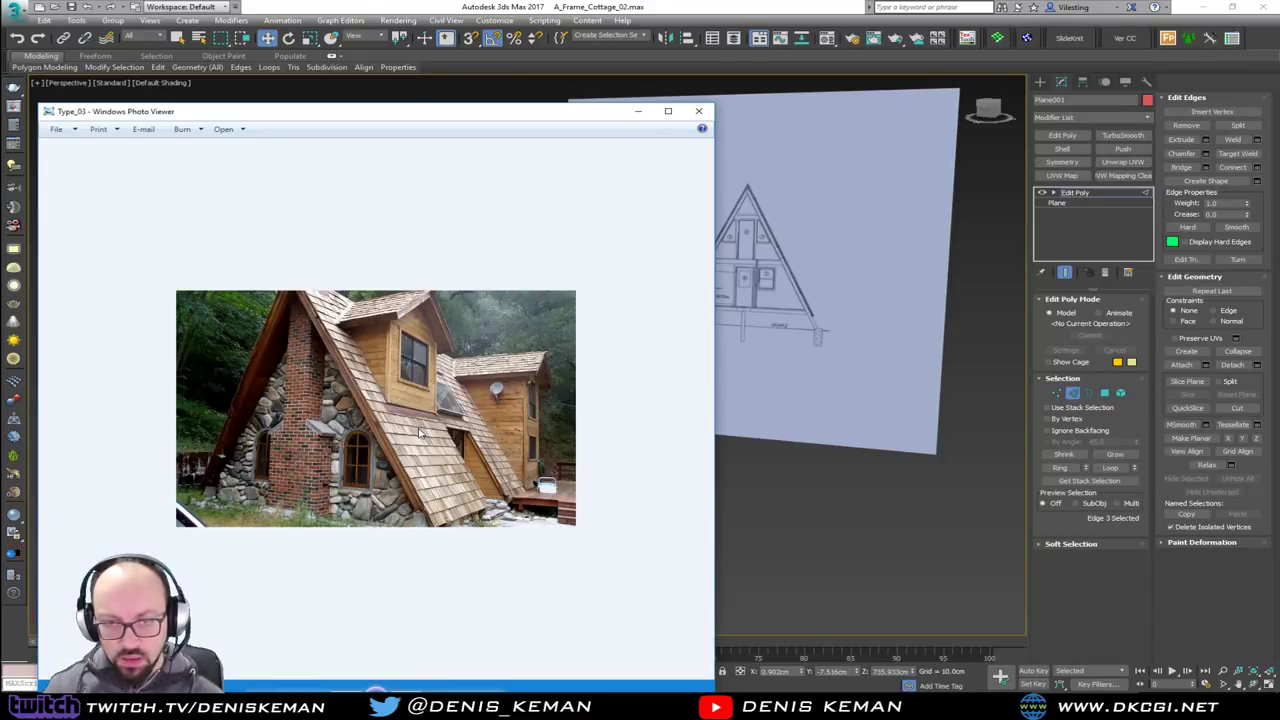
{"action": "key", "text": "Left"}
{"action": "key", "text": "Left"}
{"action": "scroll", "coordinate": [341, 386], "scroll_direction": "up", "scroll_amount": 3}
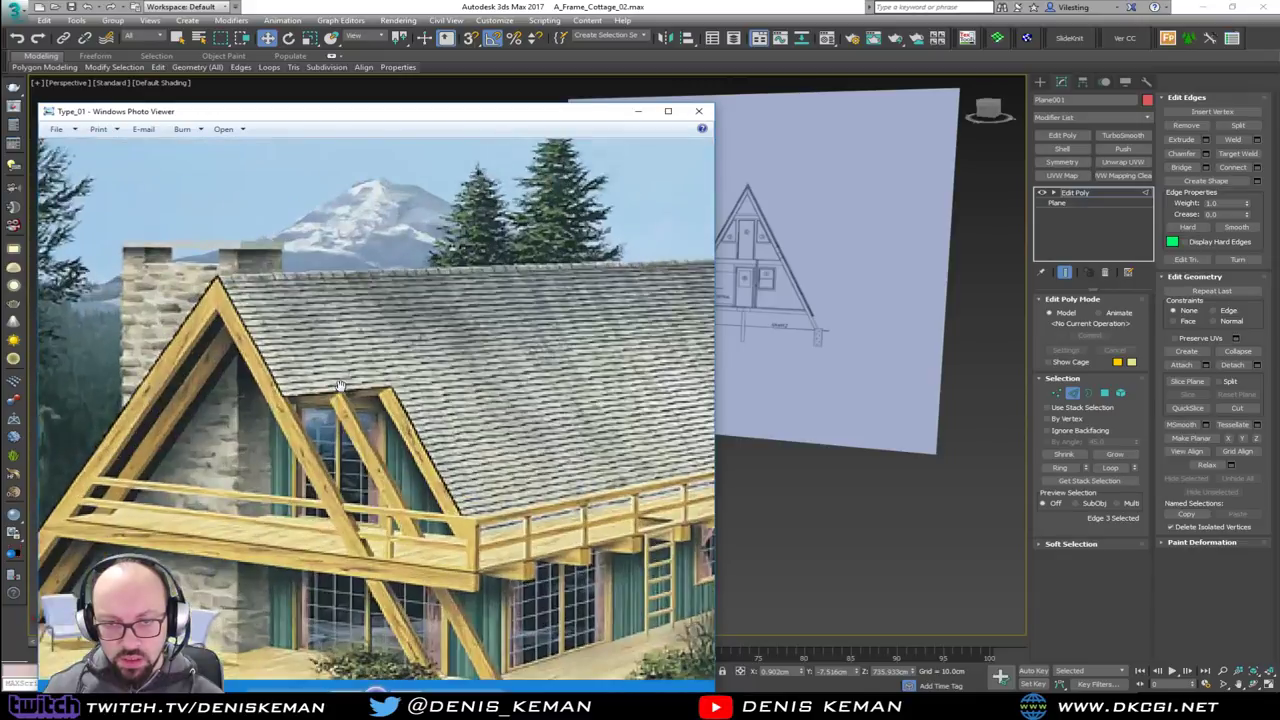
Review the whole roof in the Type_01 reference photo, move the photo off the viewport, and inspect the red roof plane from several angles
{"action": "scroll", "coordinate": [340, 386], "scroll_direction": "down", "scroll_amount": 3, "text": "ctrl"}
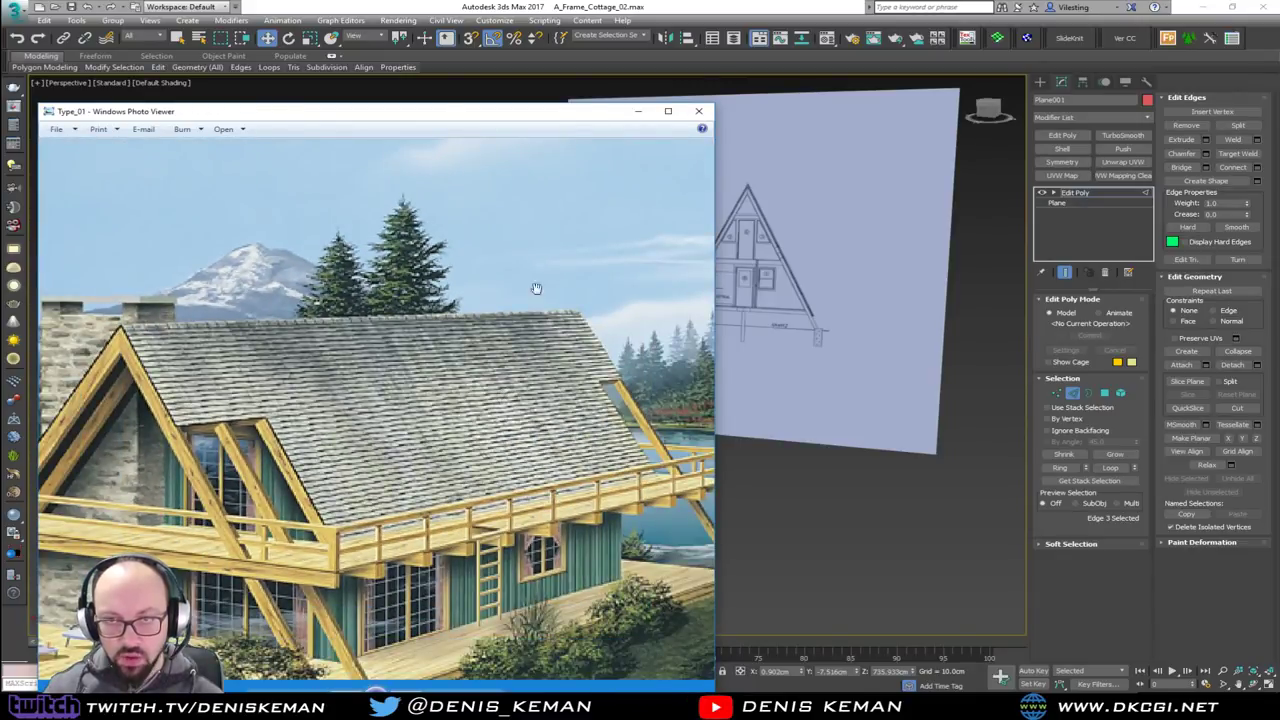
{"action": "left_click_drag", "start_coordinate": [559, 117], "coordinate": [4, 96]}
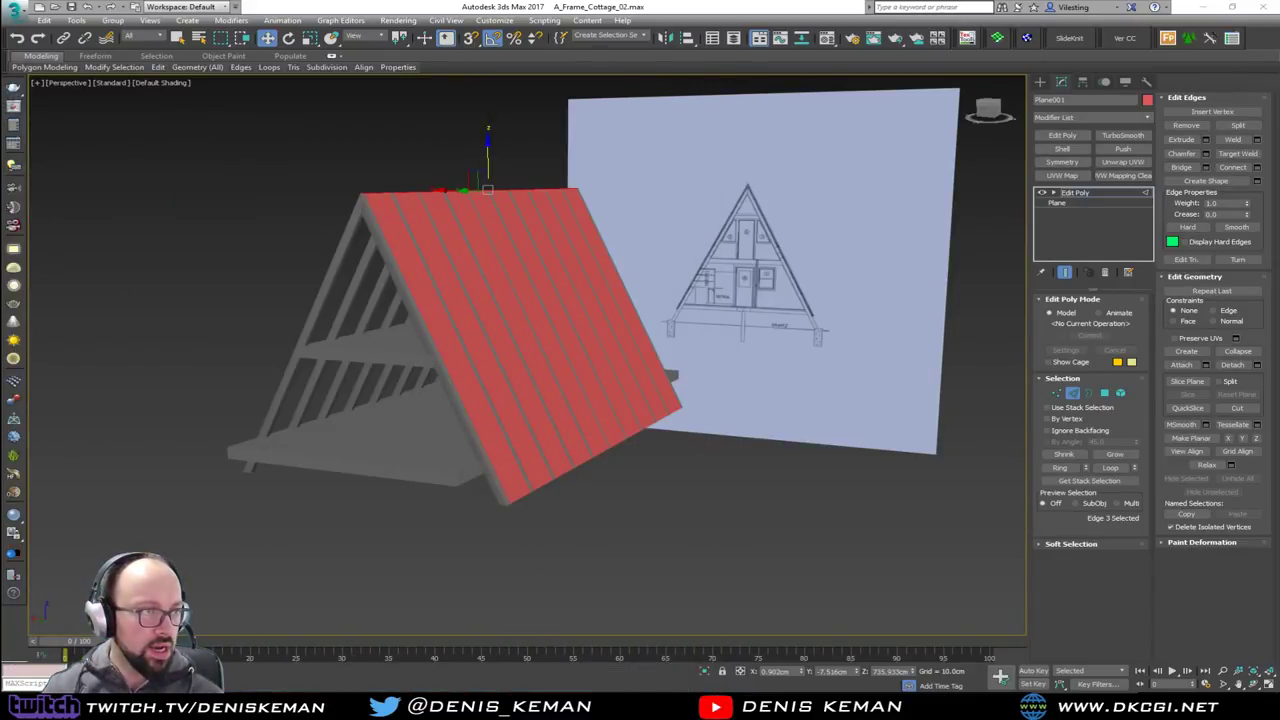
{"action": "middle_click_drag", "start_coordinate": [573, 460], "coordinate": [555, 510], "text": "alt"}
{"action": "key", "text": "alt+w"}
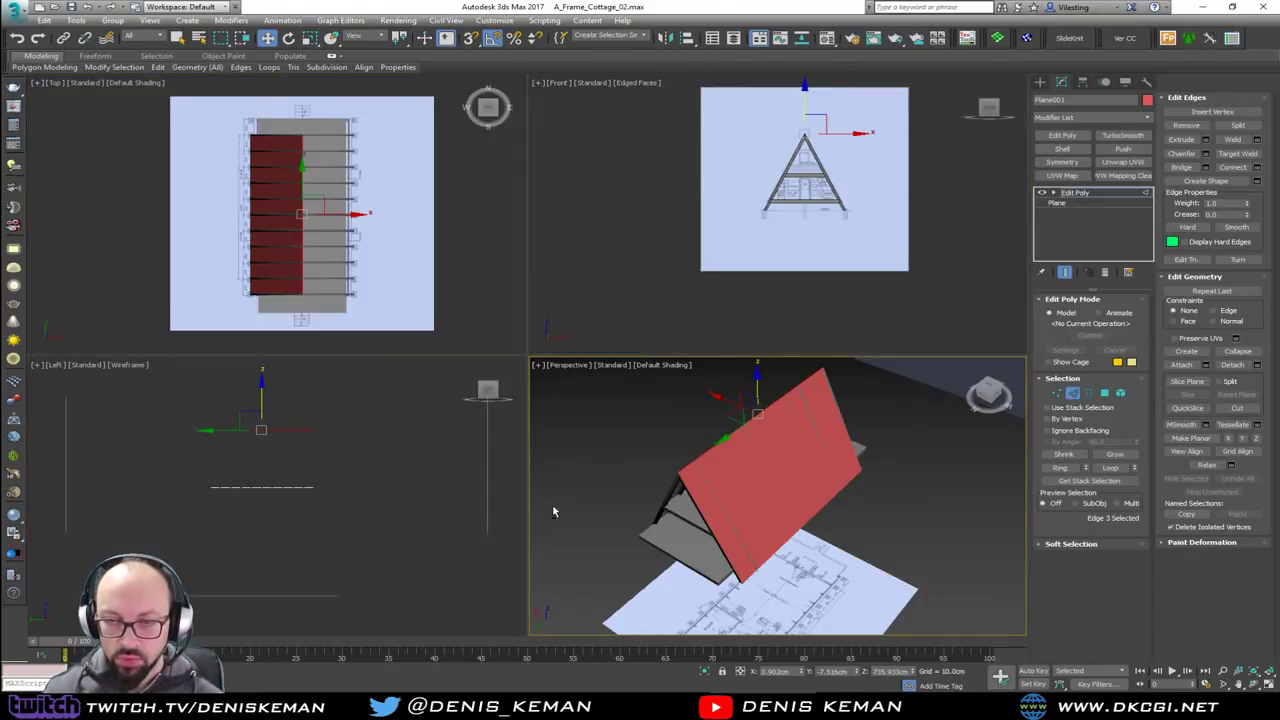
{"action": "key", "text": "alt+w"}
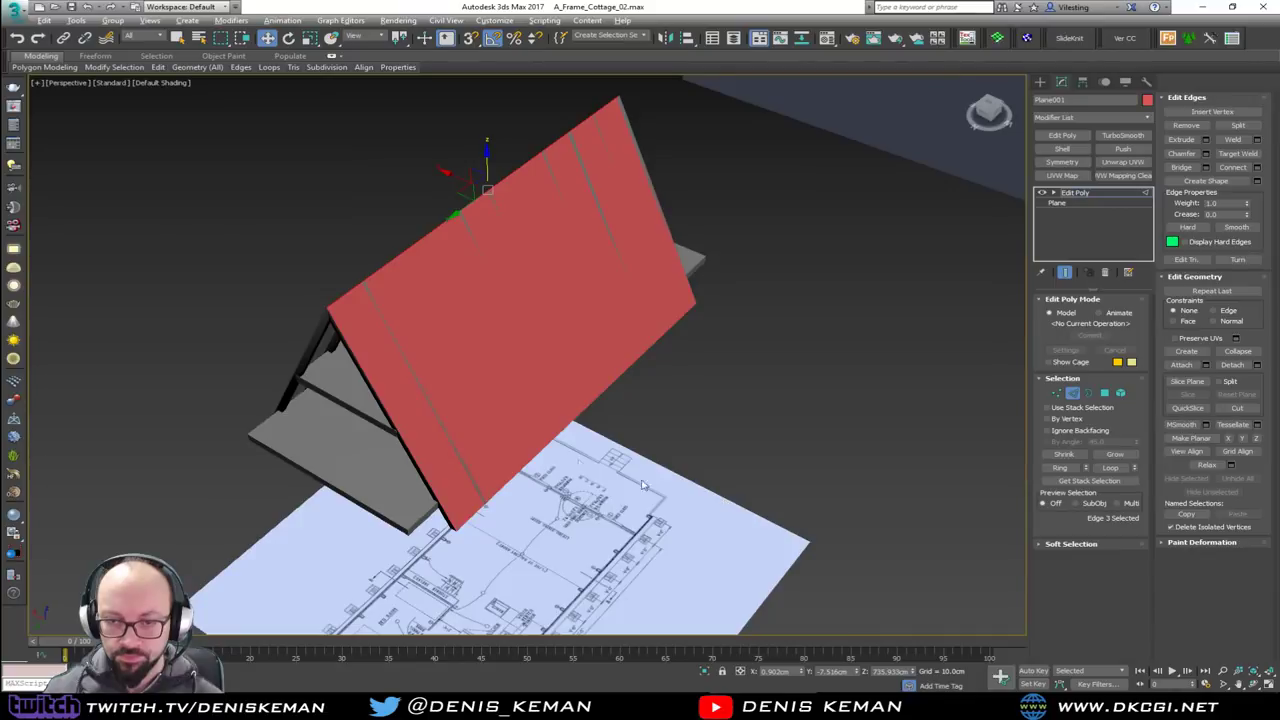
{"action": "scroll", "coordinate": [463, 403], "scroll_direction": "up", "scroll_amount": 4}
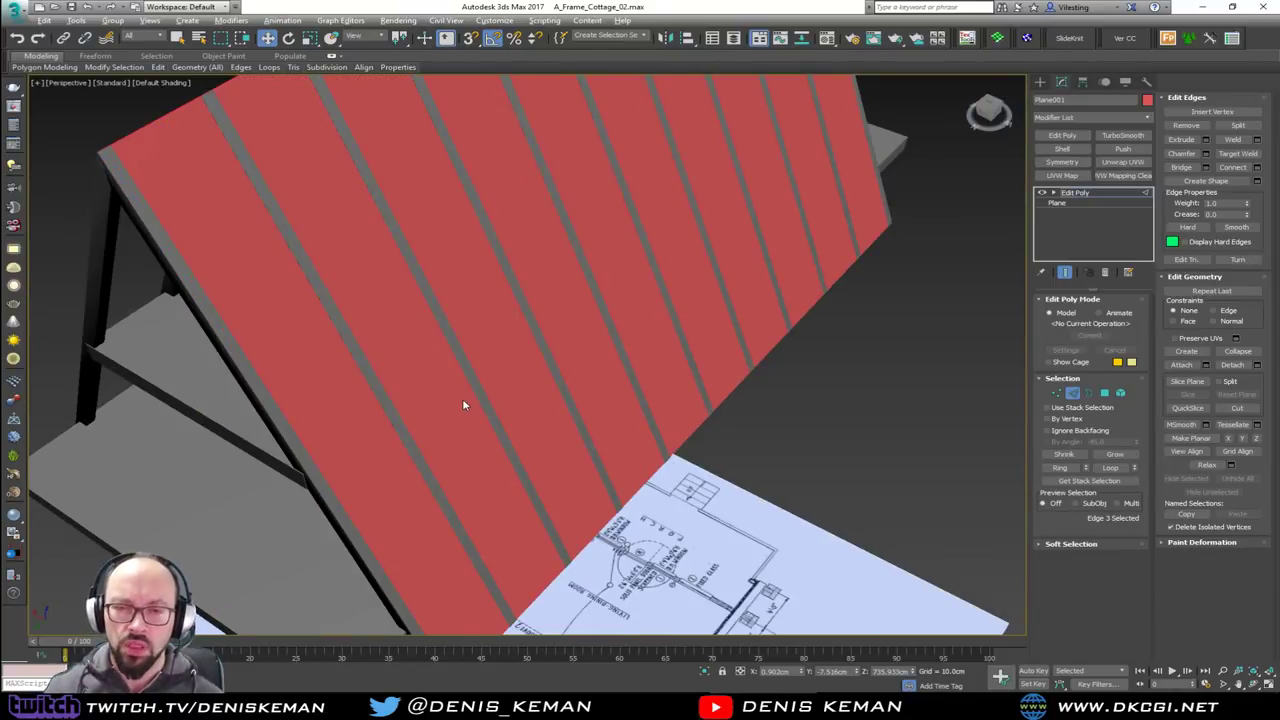
{"action": "key", "text": "4"}
{"action": "left_click", "coordinate": [657, 331]}
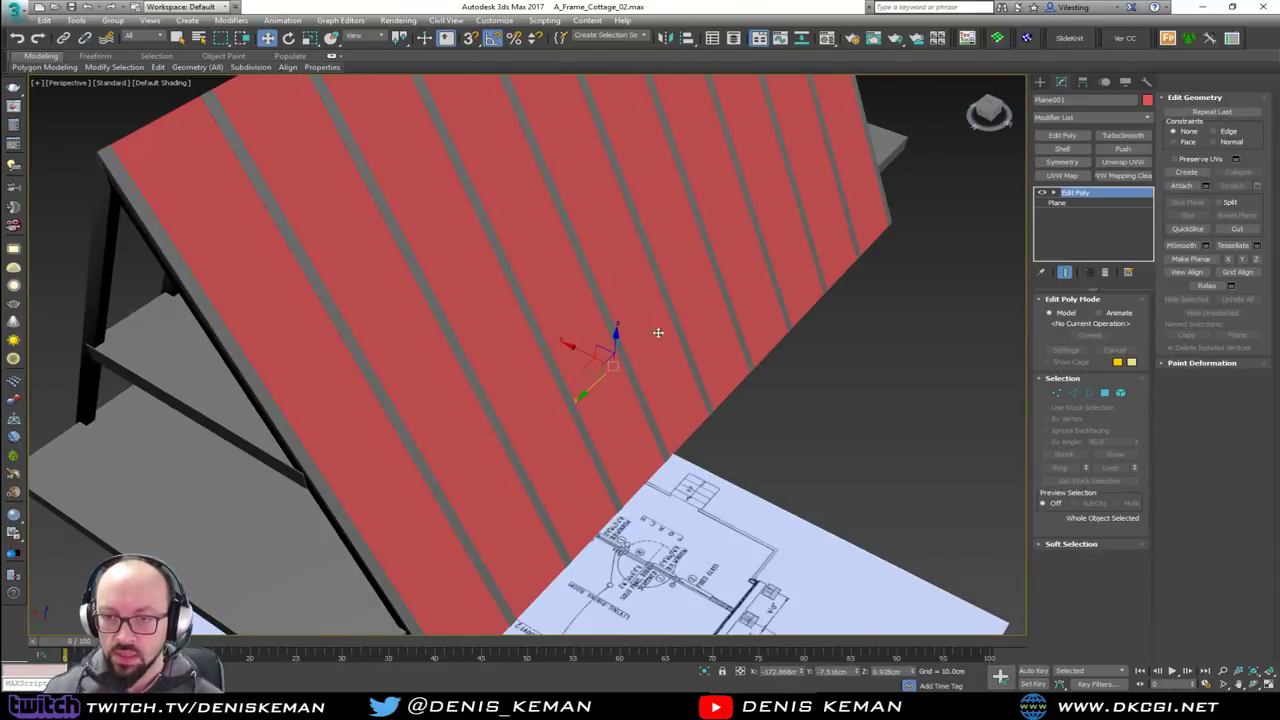
{"action": "middle_click_drag", "start_coordinate": [557, 303], "coordinate": [575, 339], "text": "alt"}
{"action": "key", "text": "2"}
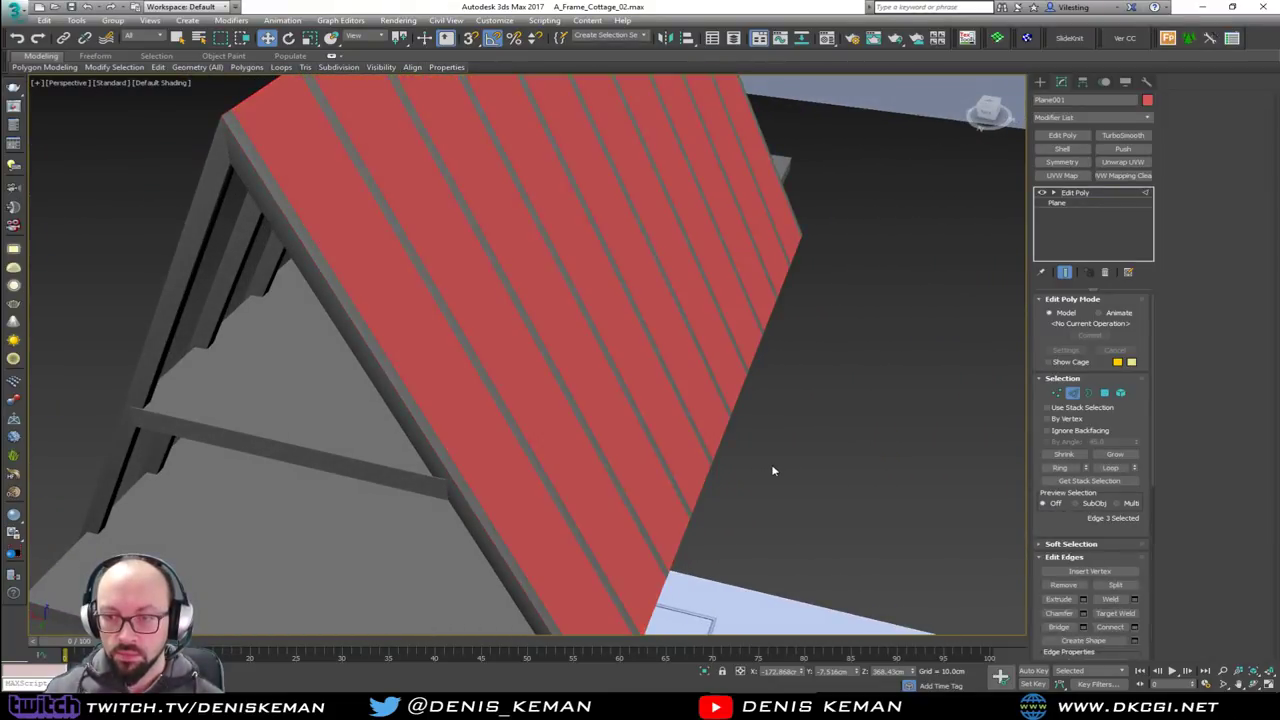
{"action": "middle_click_drag", "start_coordinate": [816, 456], "coordinate": [809, 456]}
{"action": "scroll", "coordinate": [732, 468], "scroll_direction": "down", "scroll_amount": 5}
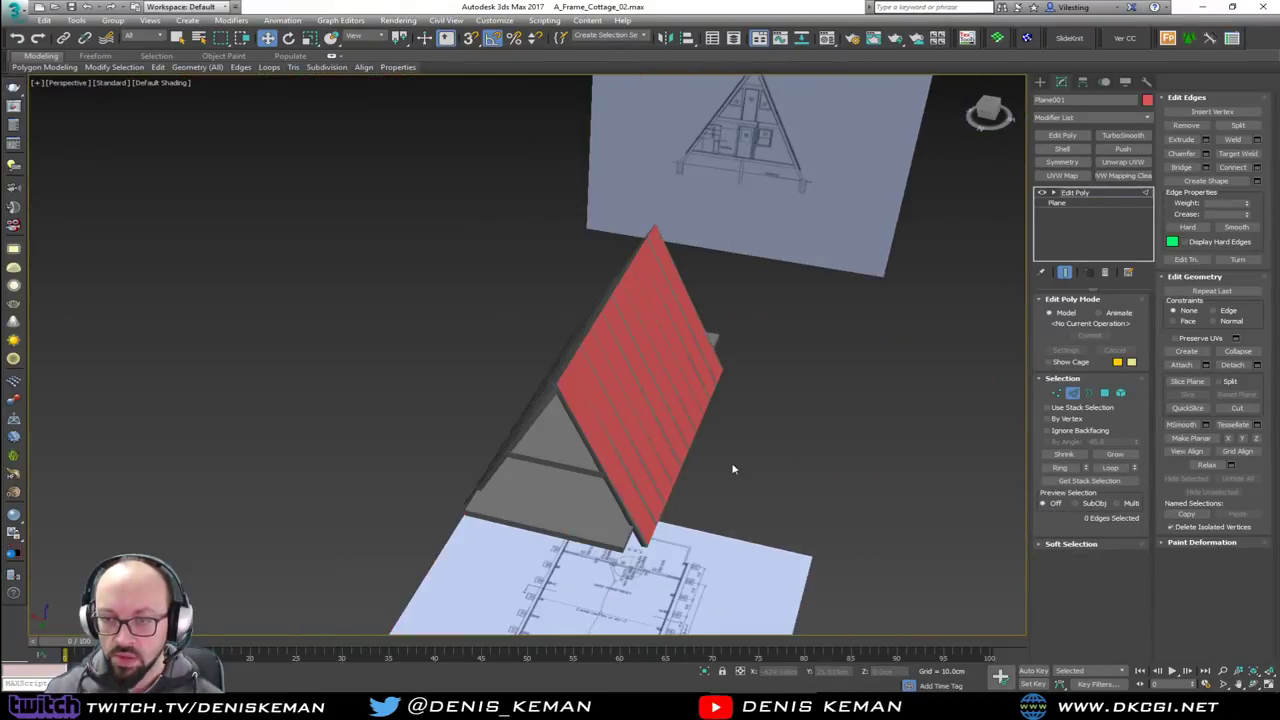
{"action": "middle_click_drag", "start_coordinate": [703, 474], "coordinate": [677, 457], "text": "alt"}
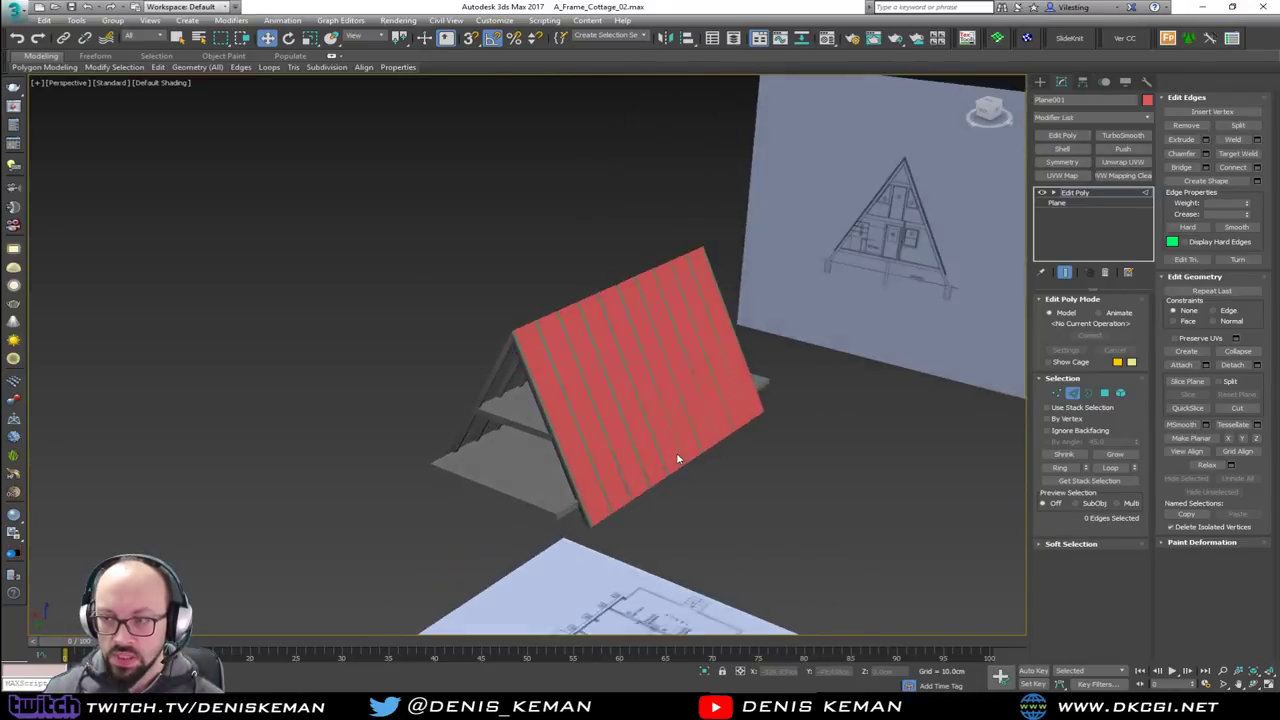
Leave edge sub-object editing and add the FloorGenerator modifier to the roof plane
{"action": "left_click", "coordinate": [1072, 392]}
{"action": "left_click", "coordinate": [1080, 117]}
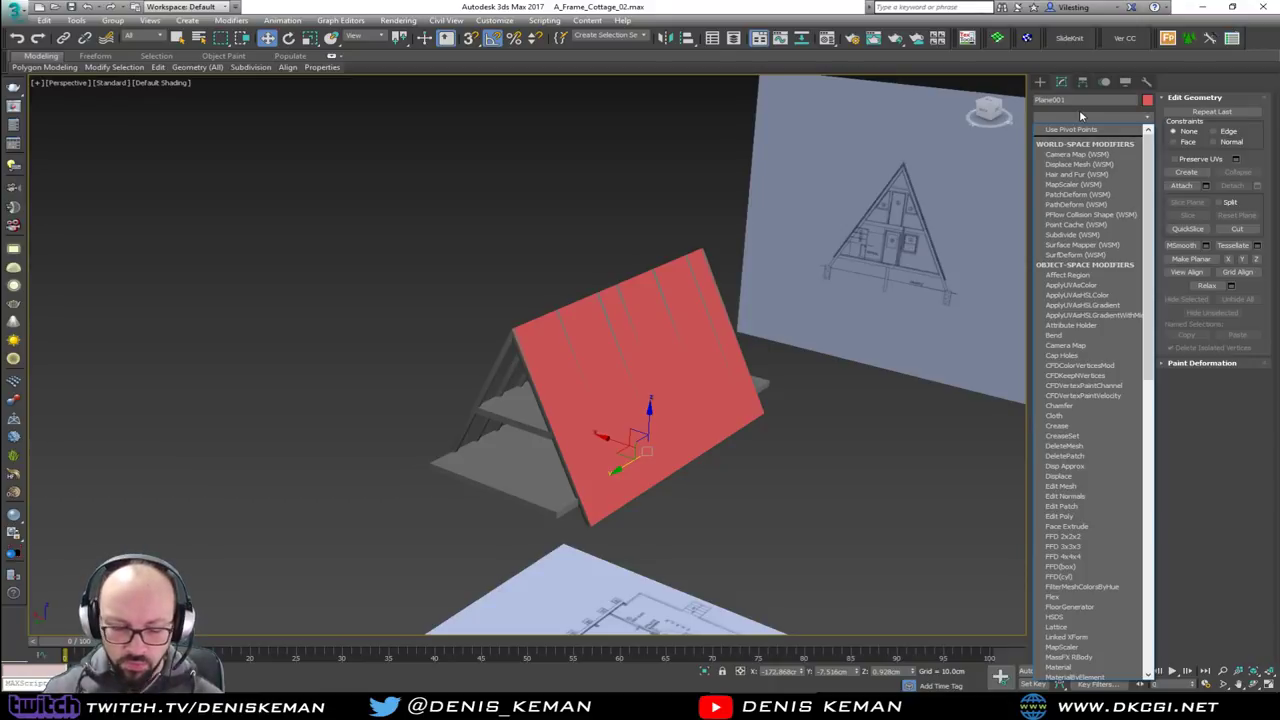
{"action": "key", "text": "f"}
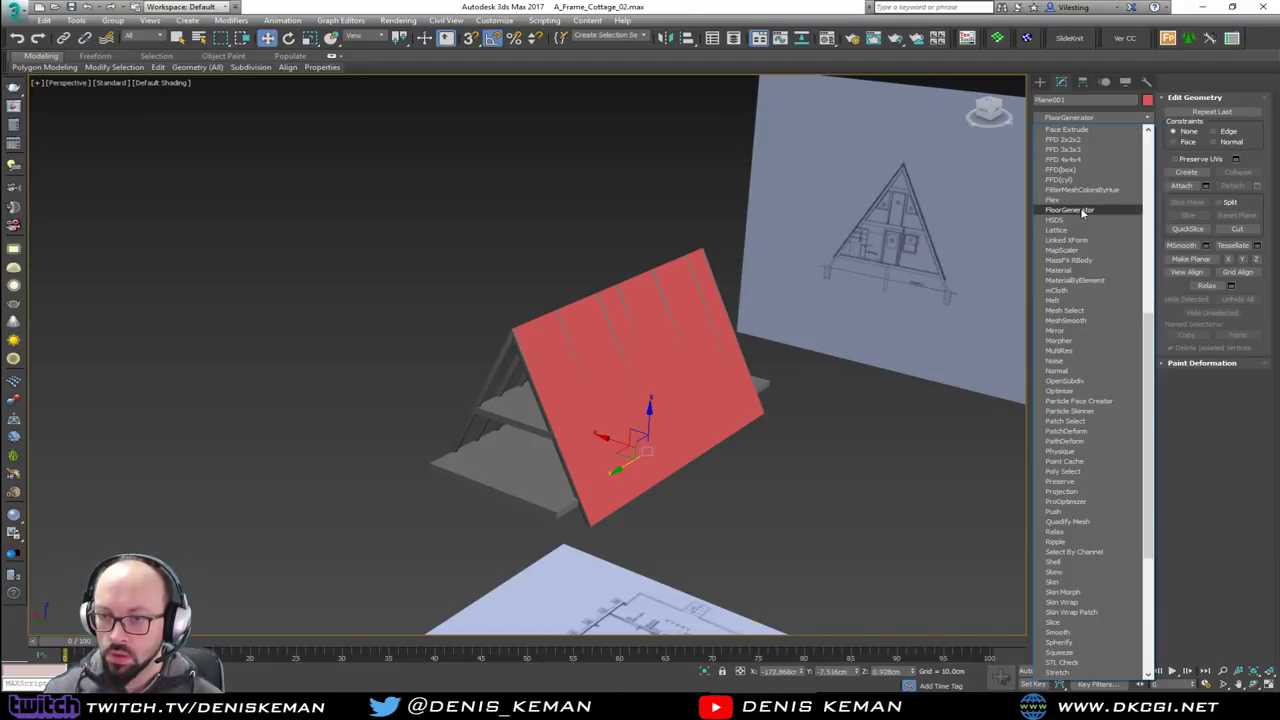
{"action": "left_click", "coordinate": [1082, 212]}
Display edged faces in the perspective view and inspect the generated boards across the roof slope
{"action": "scroll", "coordinate": [615, 421], "scroll_direction": "up", "scroll_amount": 5}
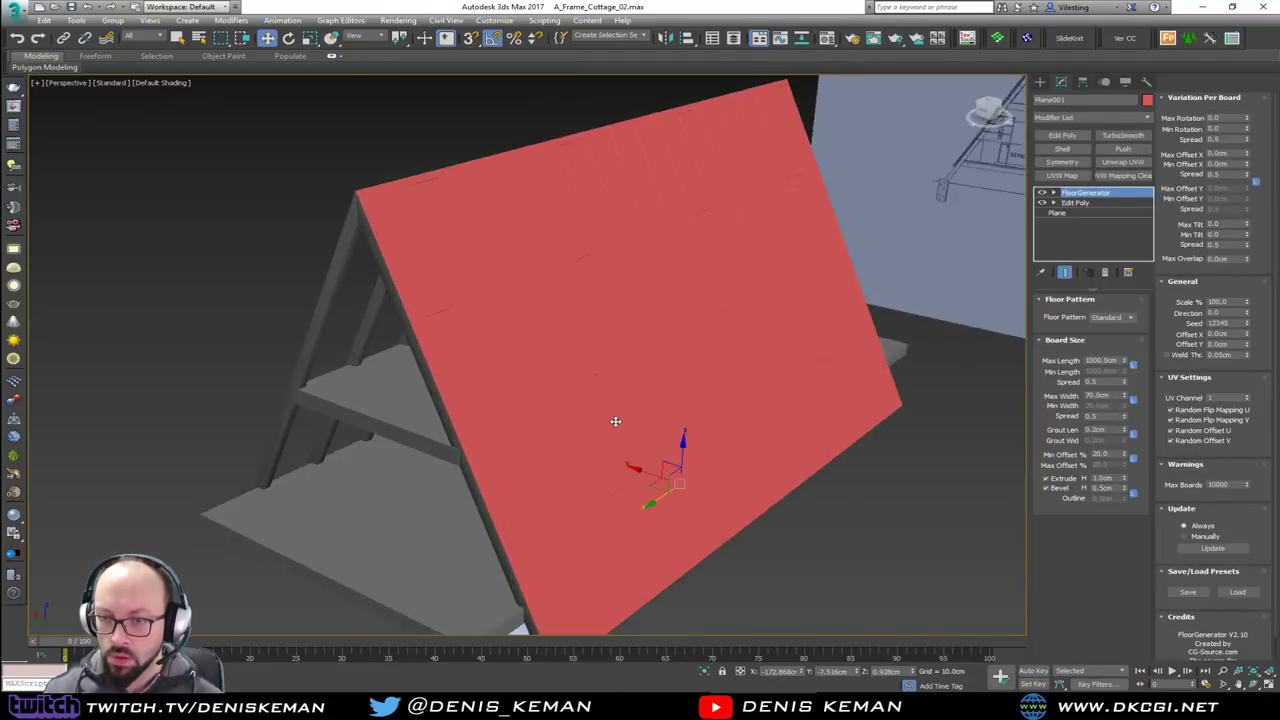
{"action": "scroll", "coordinate": [590, 390], "scroll_direction": "up", "scroll_amount": 2}
{"action": "key", "text": "F4"}
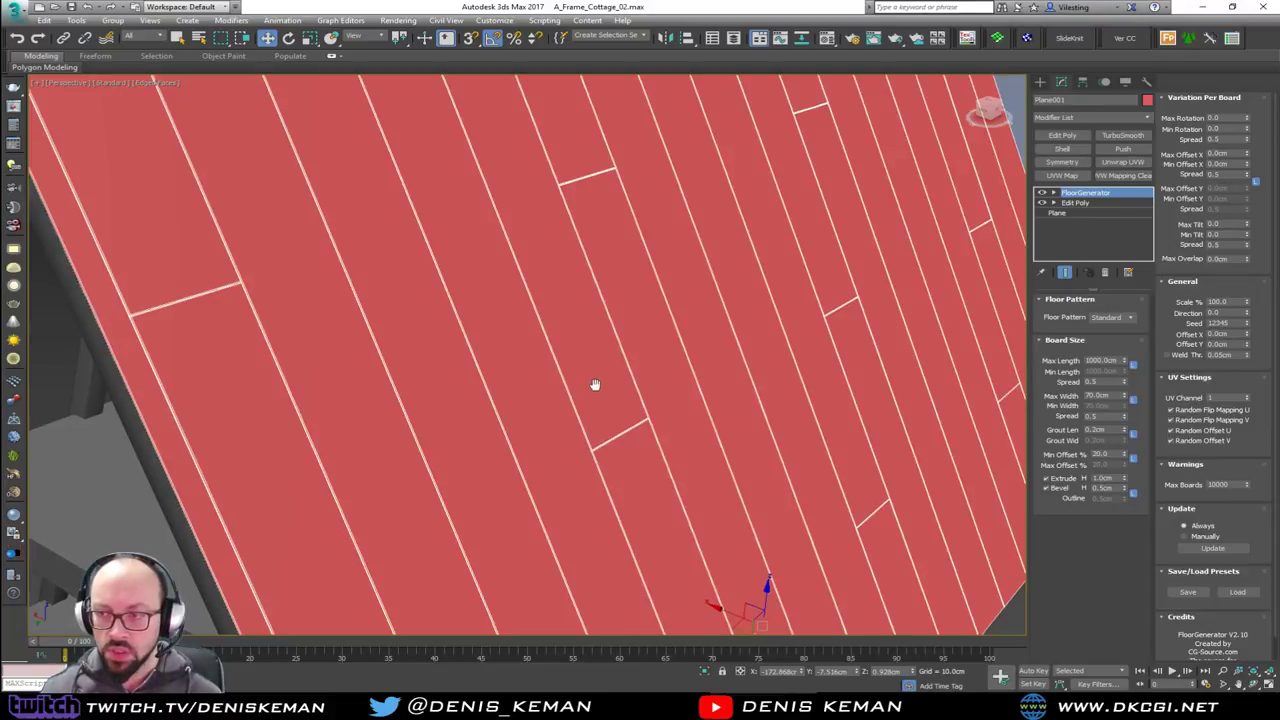
{"action": "scroll", "coordinate": [620, 376], "scroll_direction": "down", "scroll_amount": 6}
{"action": "middle_click_drag", "start_coordinate": [620, 376], "coordinate": [963, 377], "text": "alt"}
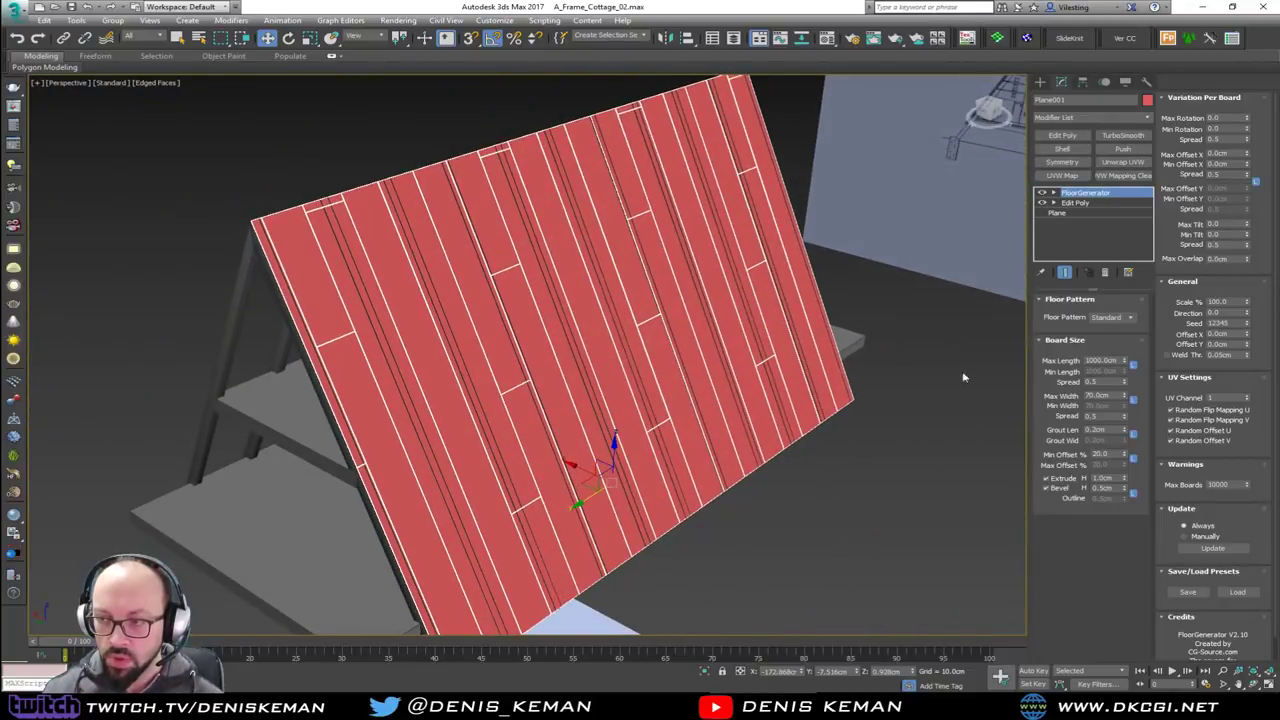
Set the roof boards' maximum length to 5000 cm
{"action": "left_click_drag", "start_coordinate": [1125, 362], "coordinate": [1116, 311]}
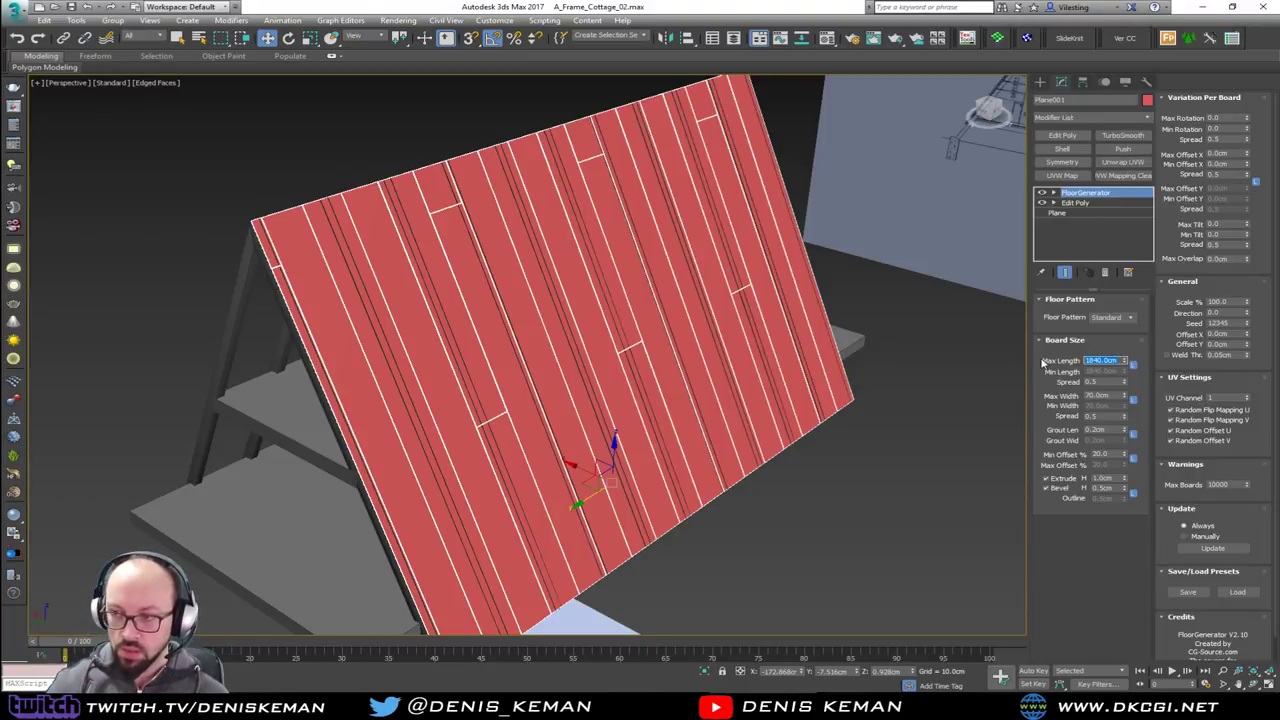
{"action": "type", "text": "50"}
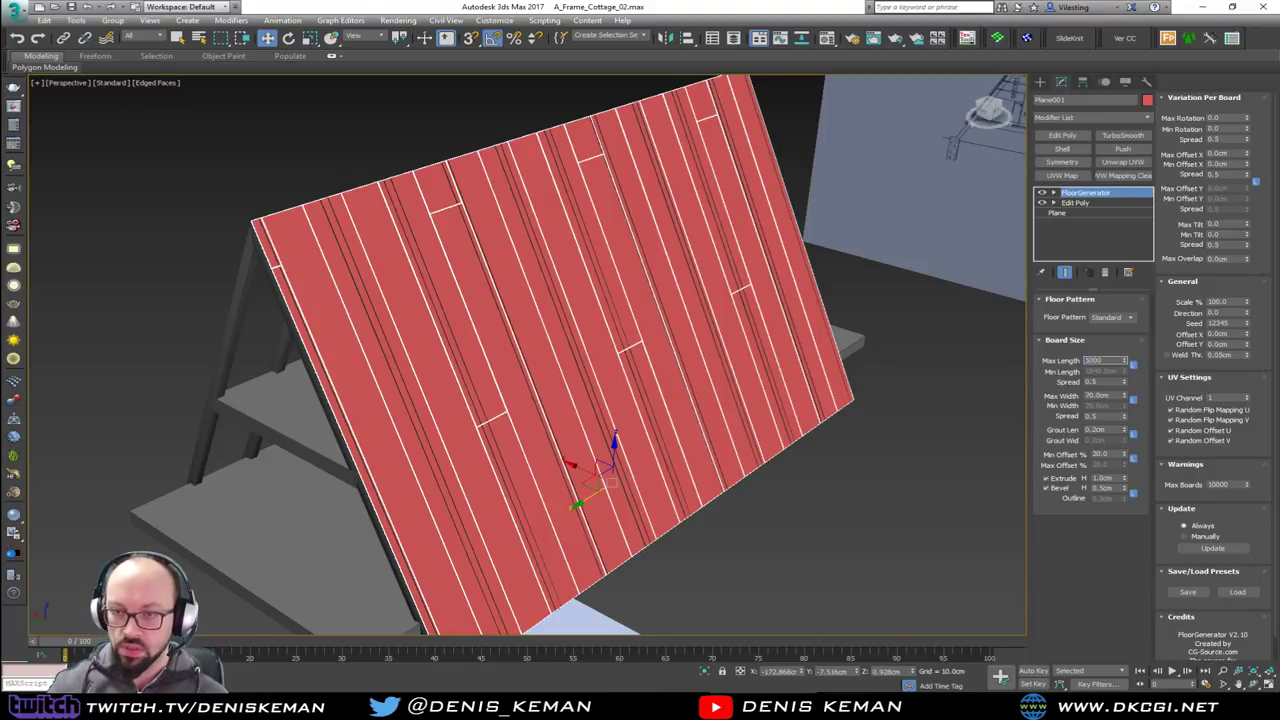
{"action": "type", "text": "00"}
{"action": "key", "text": "Return"}
{"action": "middle_click_drag", "start_coordinate": [462, 234], "coordinate": [566, 320], "text": "alt"}
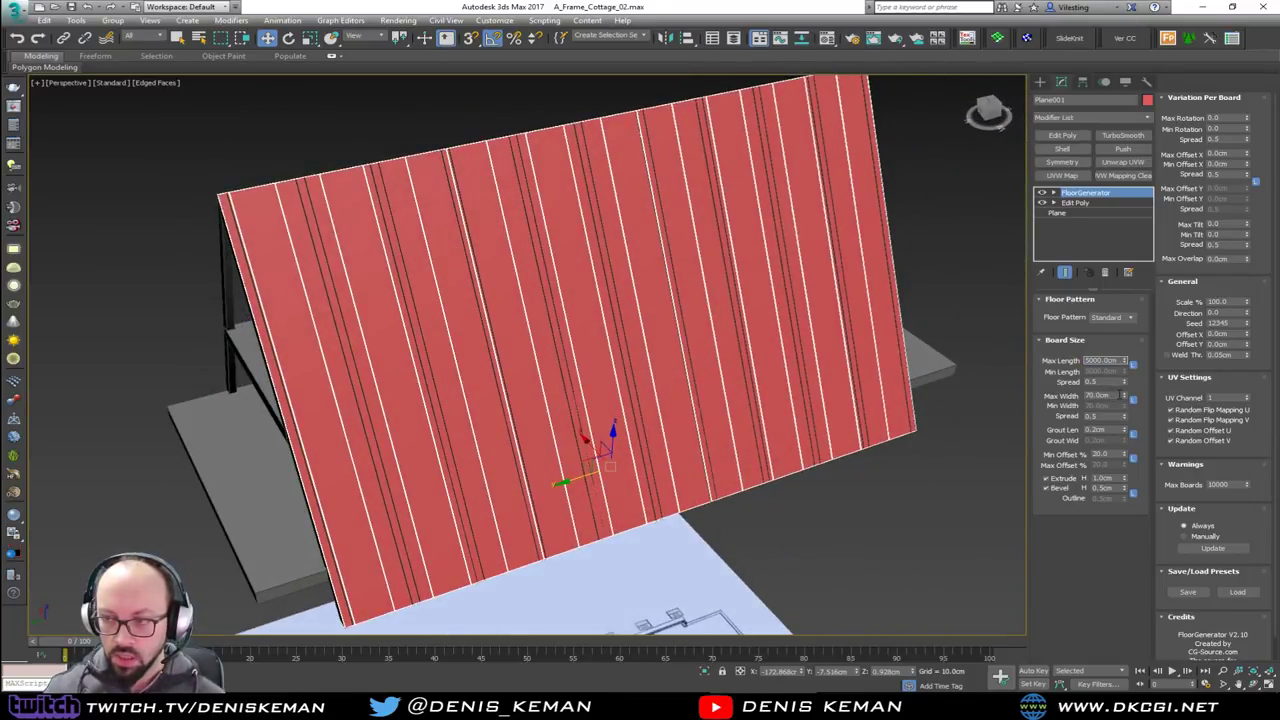
Set the roof boards' maximum width to 30 cm
{"action": "double_click", "coordinate": [1110, 397]}
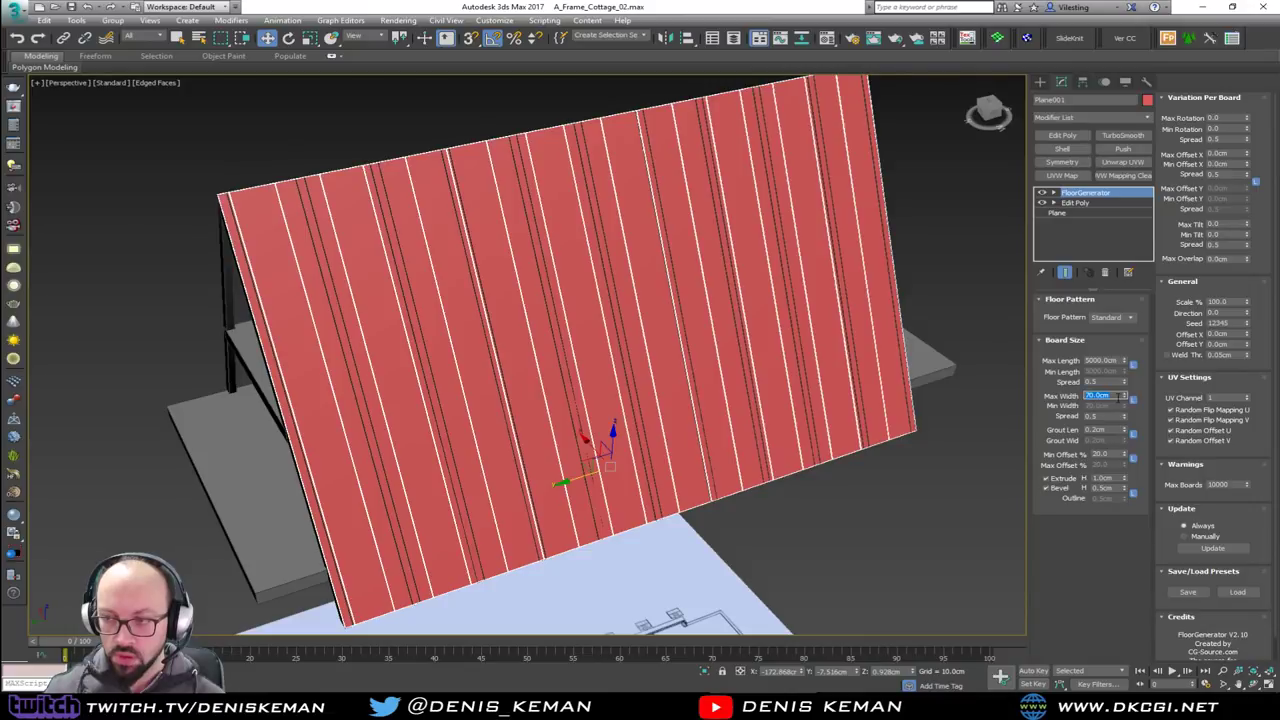
{"action": "left_click_drag", "start_coordinate": [1123, 396], "coordinate": [1124, 433]}
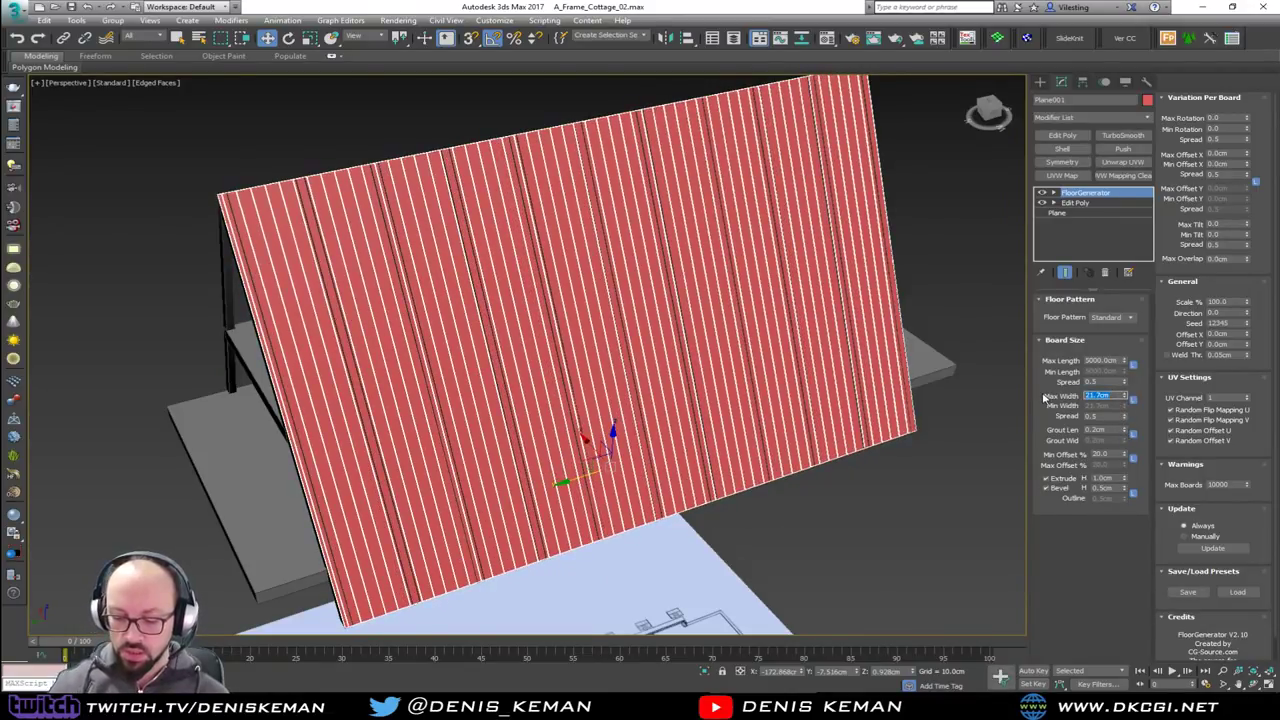
{"action": "type", "text": "30"}
{"action": "key", "text": "Return"}
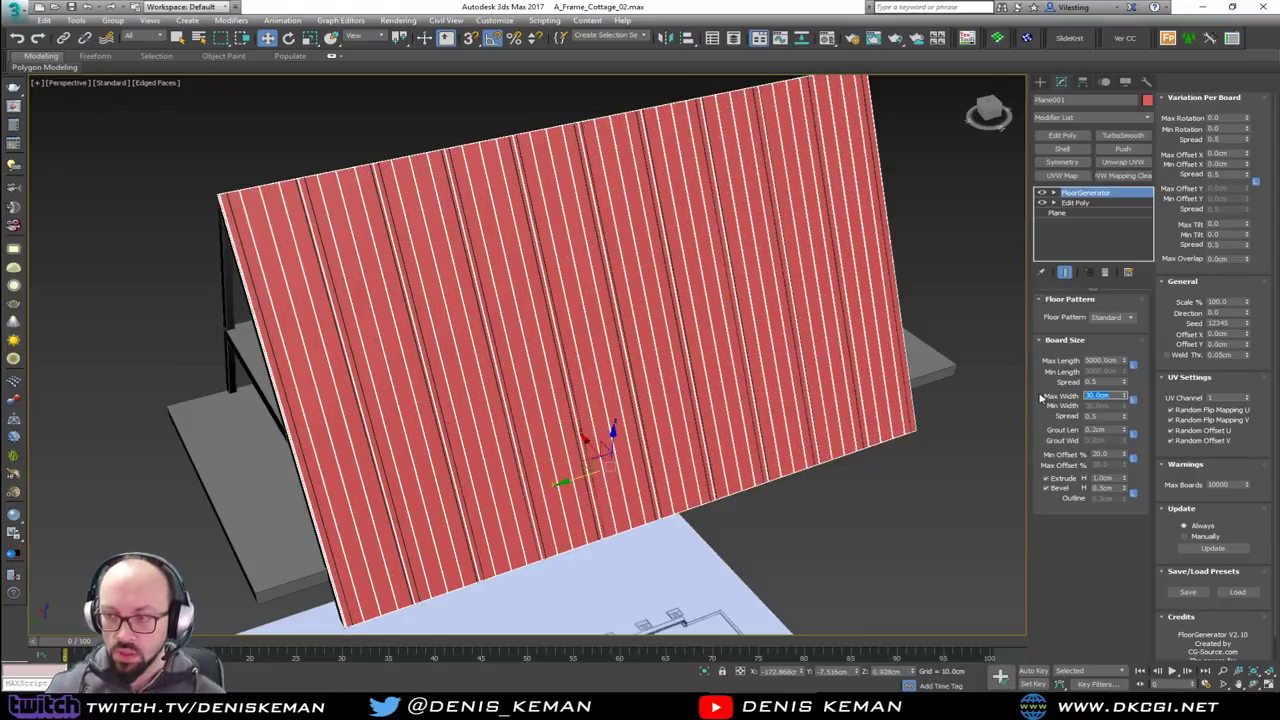
Try different board-size spread and minimum offset values while viewing a board gap at the ridge up close, and undo the changes
{"action": "scroll", "coordinate": [260, 197], "scroll_direction": "up", "scroll_amount": 8}
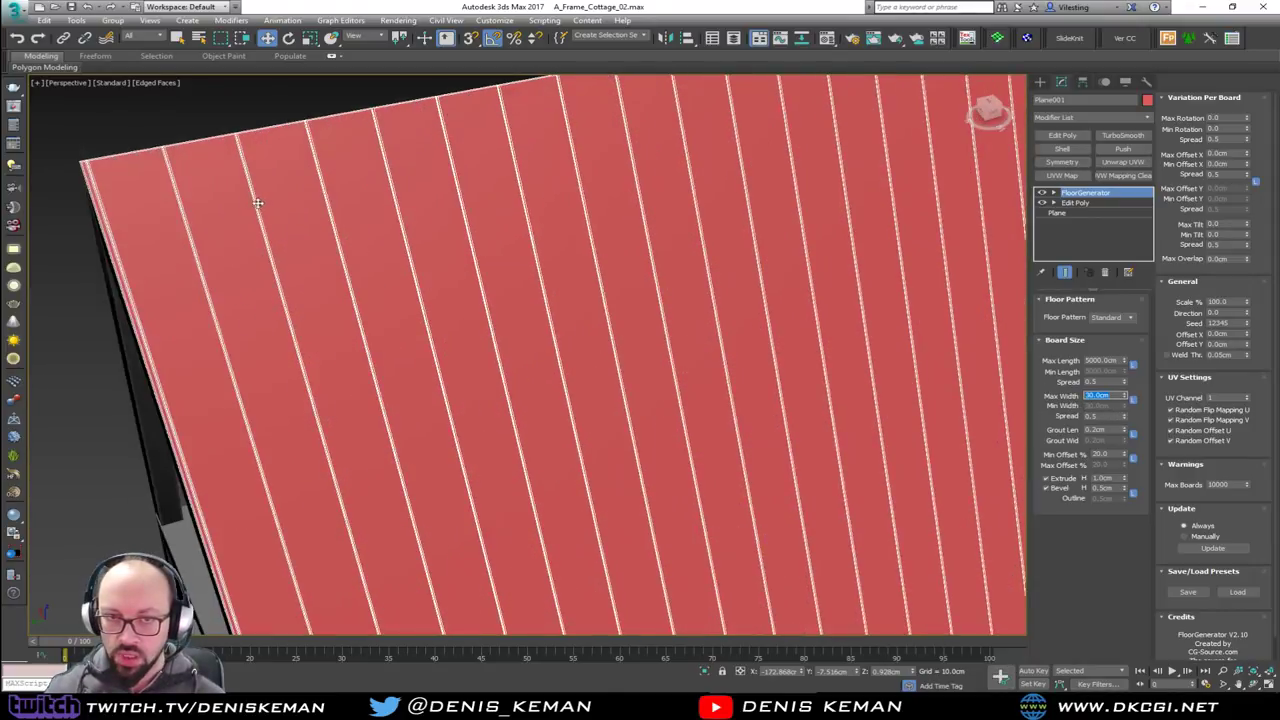
{"action": "middle_click_drag", "start_coordinate": [271, 186], "coordinate": [577, 380]}
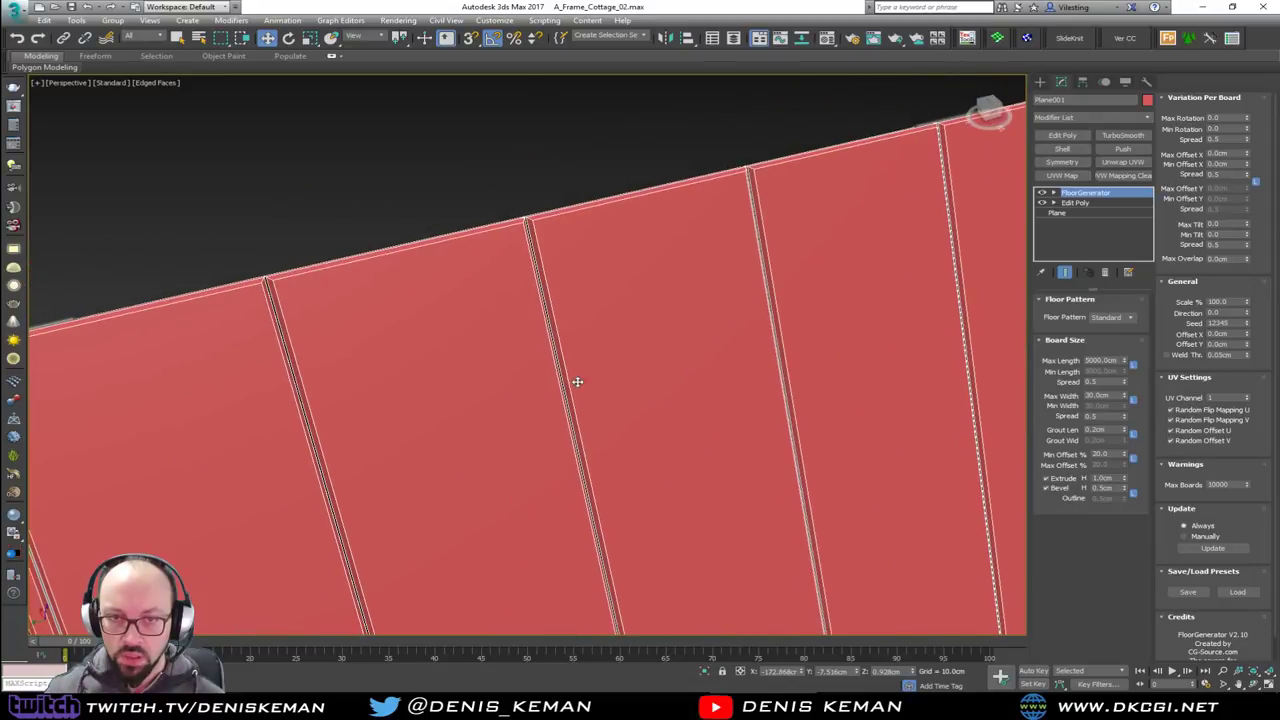
{"action": "scroll", "coordinate": [265, 283], "scroll_direction": "up", "scroll_amount": 5}
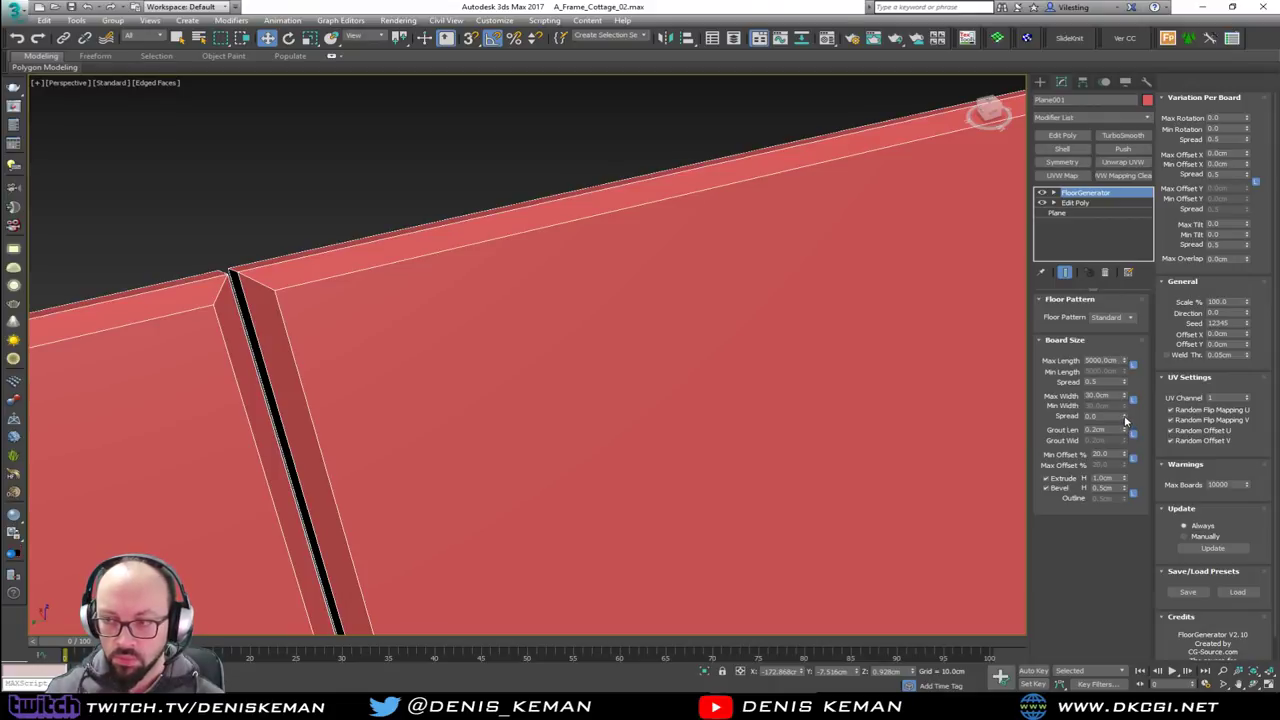
{"action": "middle_click_drag", "start_coordinate": [660, 417], "coordinate": [663, 397]}
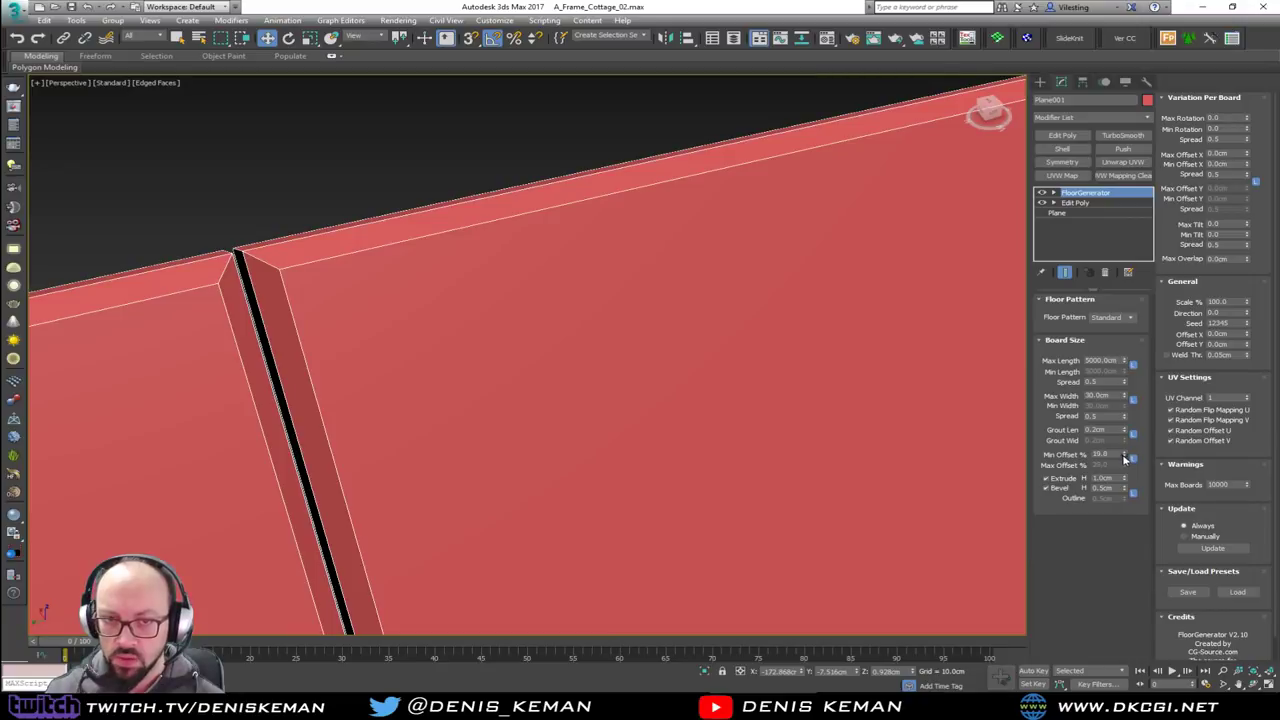
{"action": "mouse_move", "coordinate": [1124, 456]}
{"action": "left_mouse_down"}
{"action": "mouse_move", "coordinate": [1128, 559]}
{"action": "mouse_move", "coordinate": [1123, 440]}
{"action": "left_mouse_up"}
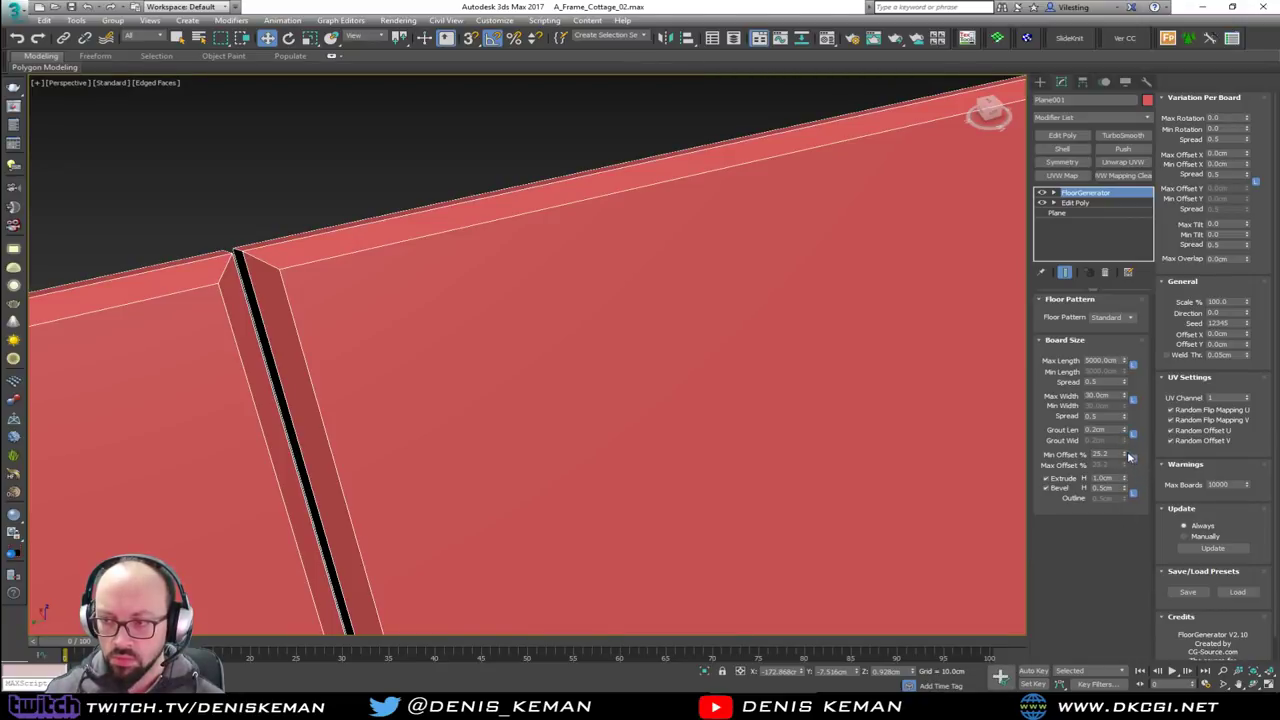
{"action": "key", "text": "ctrl+z"}
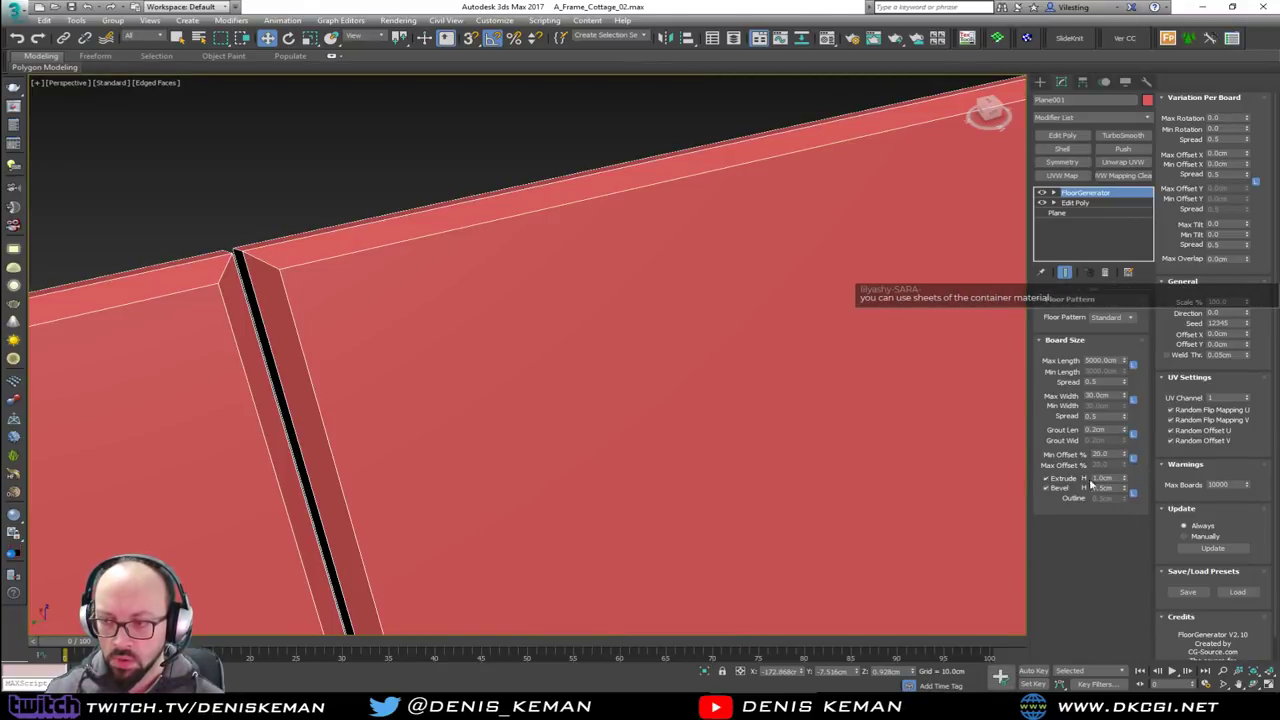
{"action": "right_click", "coordinate": [1125, 385]}
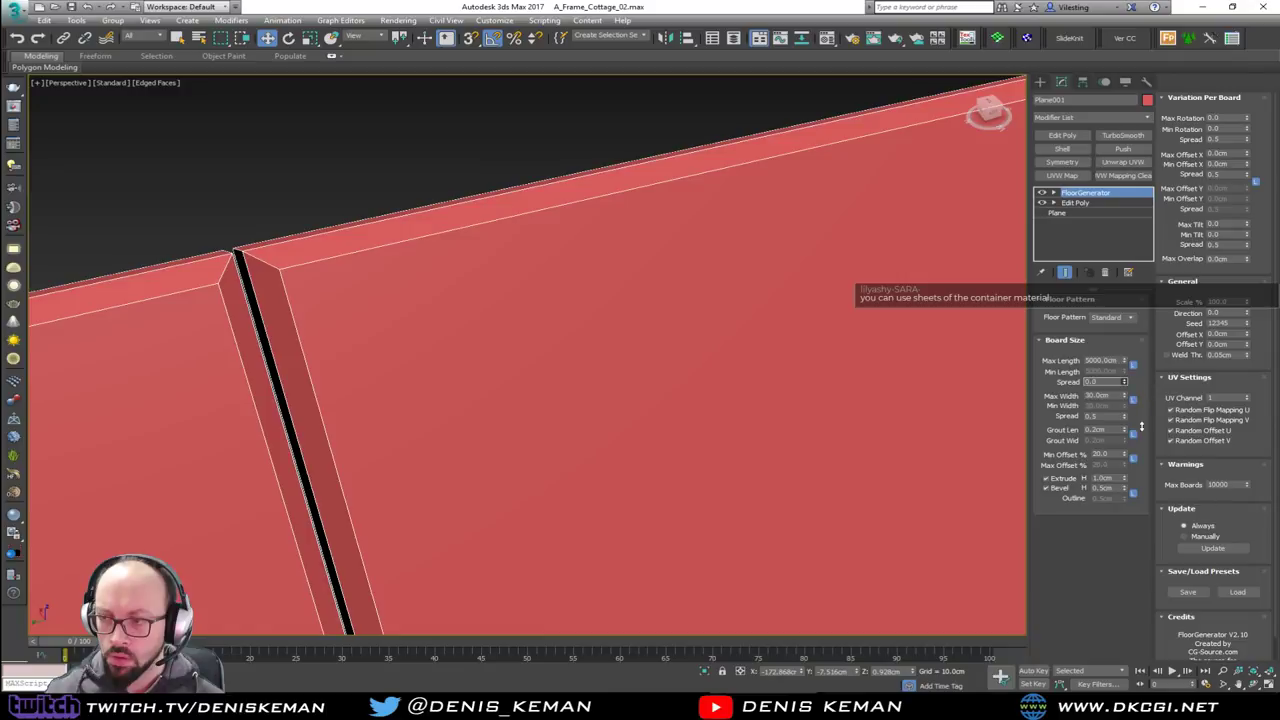
{"action": "key", "text": "ctrl+z"}
Try the per-board rotation and tilt spreads and the general Offset Y on the roof boards, and undo the offset change
{"action": "middle_click_drag", "start_coordinate": [849, 276], "coordinate": [746, 312]}
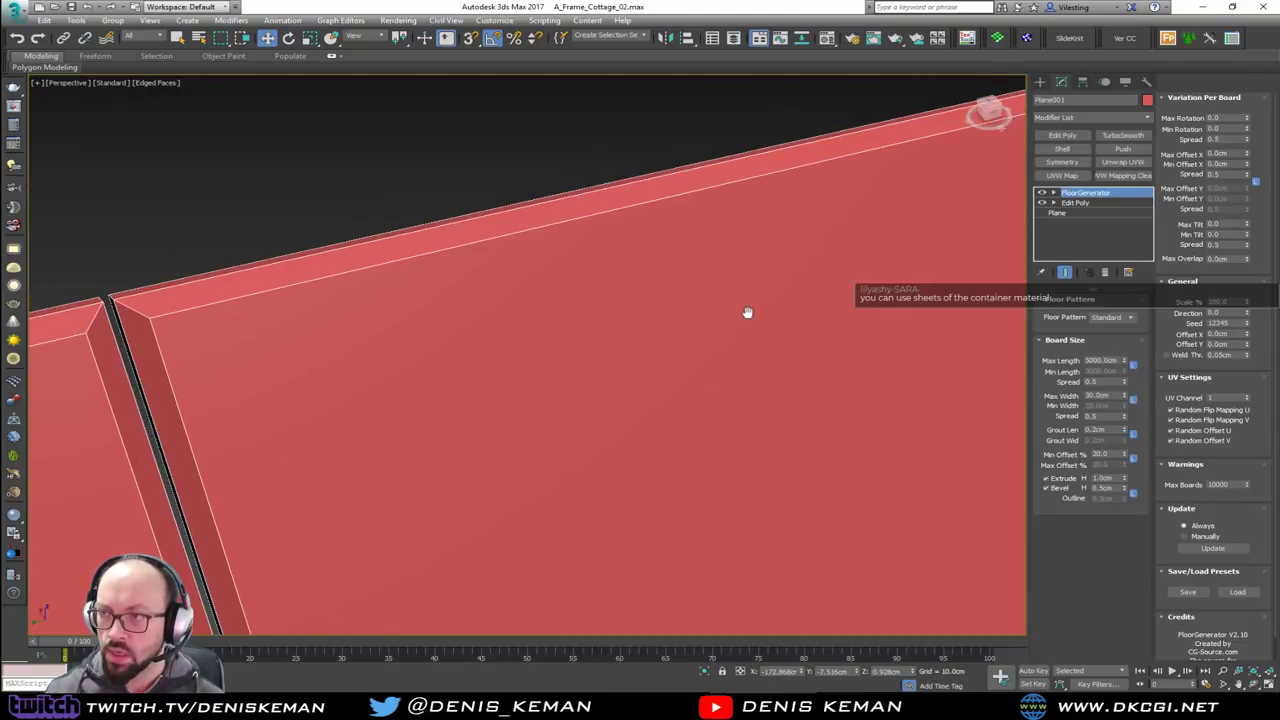
{"action": "scroll", "coordinate": [772, 318], "scroll_direction": "down", "scroll_amount": 2}
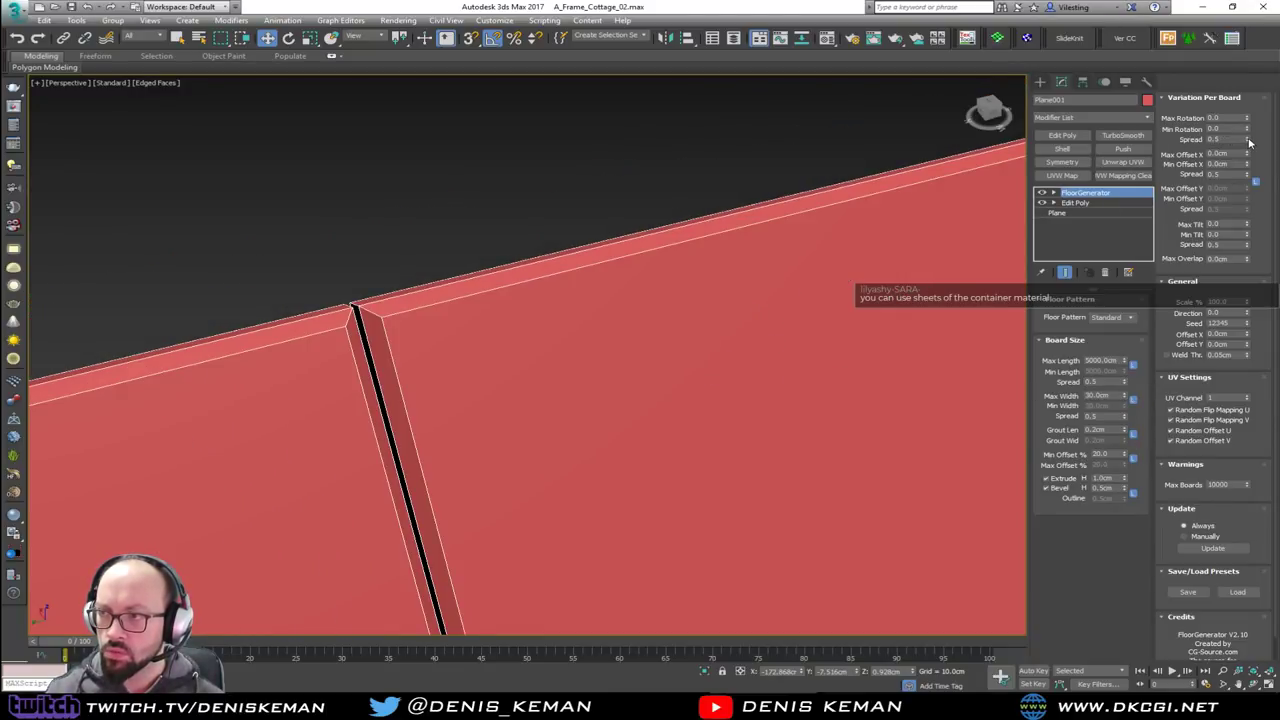
{"action": "left_click_drag", "start_coordinate": [1248, 140], "coordinate": [1246, 171]}
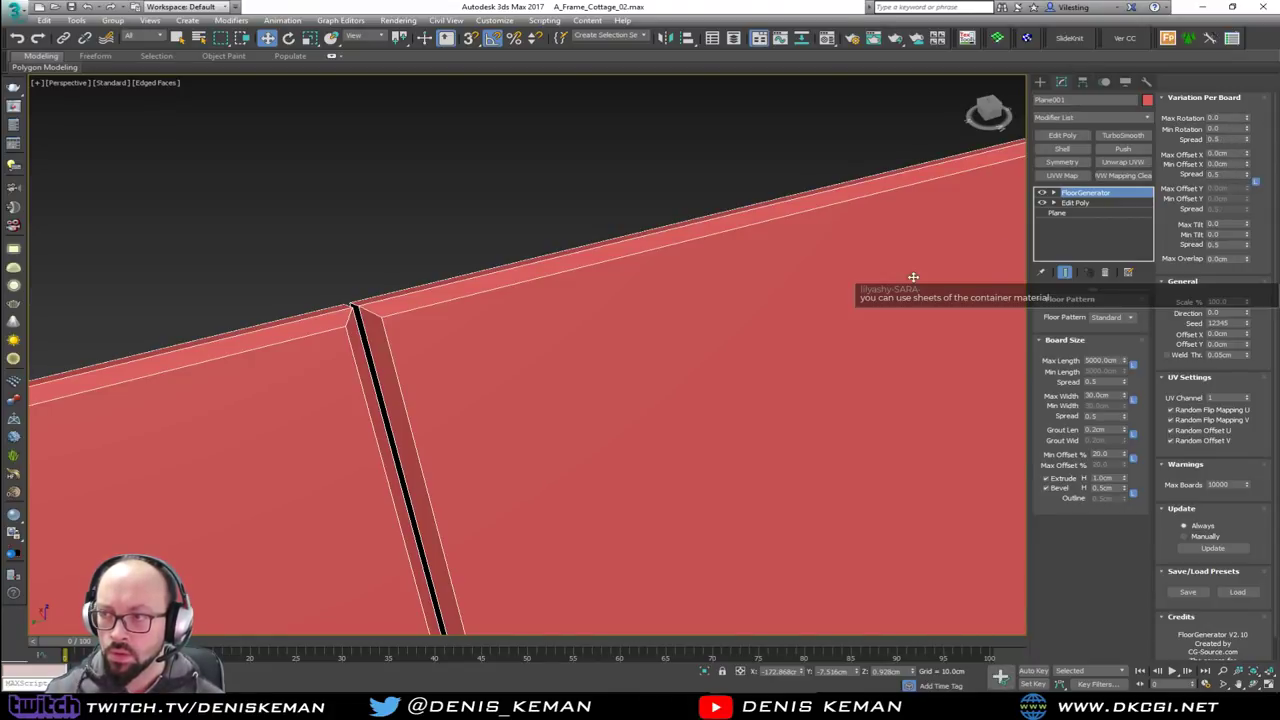
{"action": "scroll", "coordinate": [849, 208], "scroll_direction": "down", "scroll_amount": 3}
{"action": "middle_click_drag", "start_coordinate": [849, 207], "coordinate": [1002, 238], "text": "alt"}
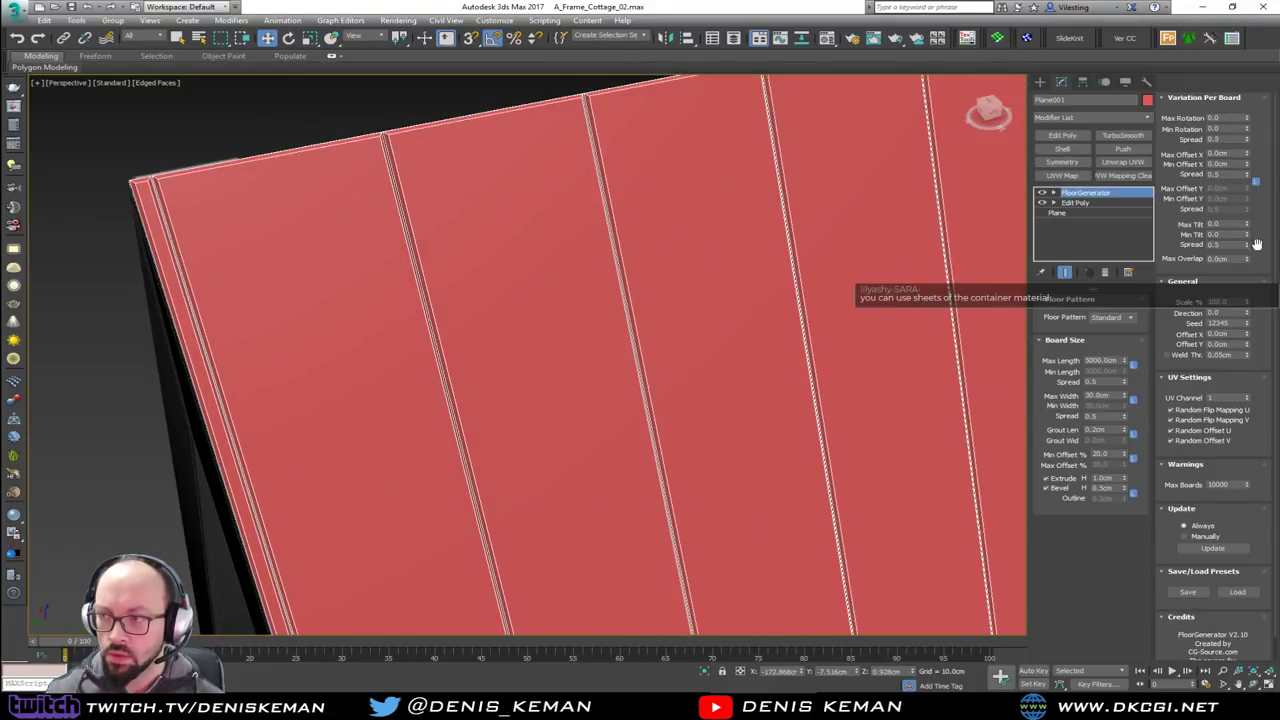
{"action": "mouse_move", "coordinate": [1249, 246]}
{"action": "left_mouse_down"}
{"action": "mouse_move", "coordinate": [1248, 228]}
{"action": "mouse_move", "coordinate": [1252, 241]}
{"action": "left_mouse_up"}
{"action": "middle_click_drag", "start_coordinate": [746, 277], "coordinate": [717, 274], "text": "alt"}
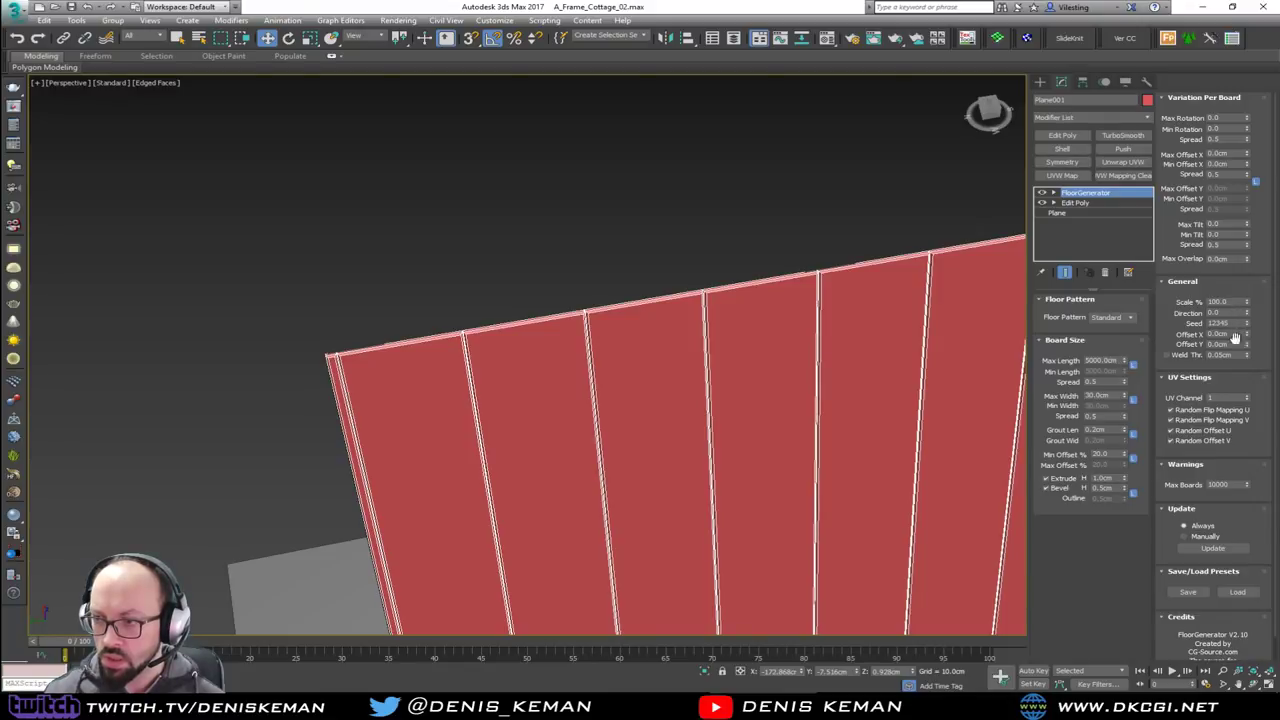
{"action": "left_click_drag", "start_coordinate": [1246, 346], "coordinate": [1214, 186]}
{"action": "key", "text": "ctrl+z"}
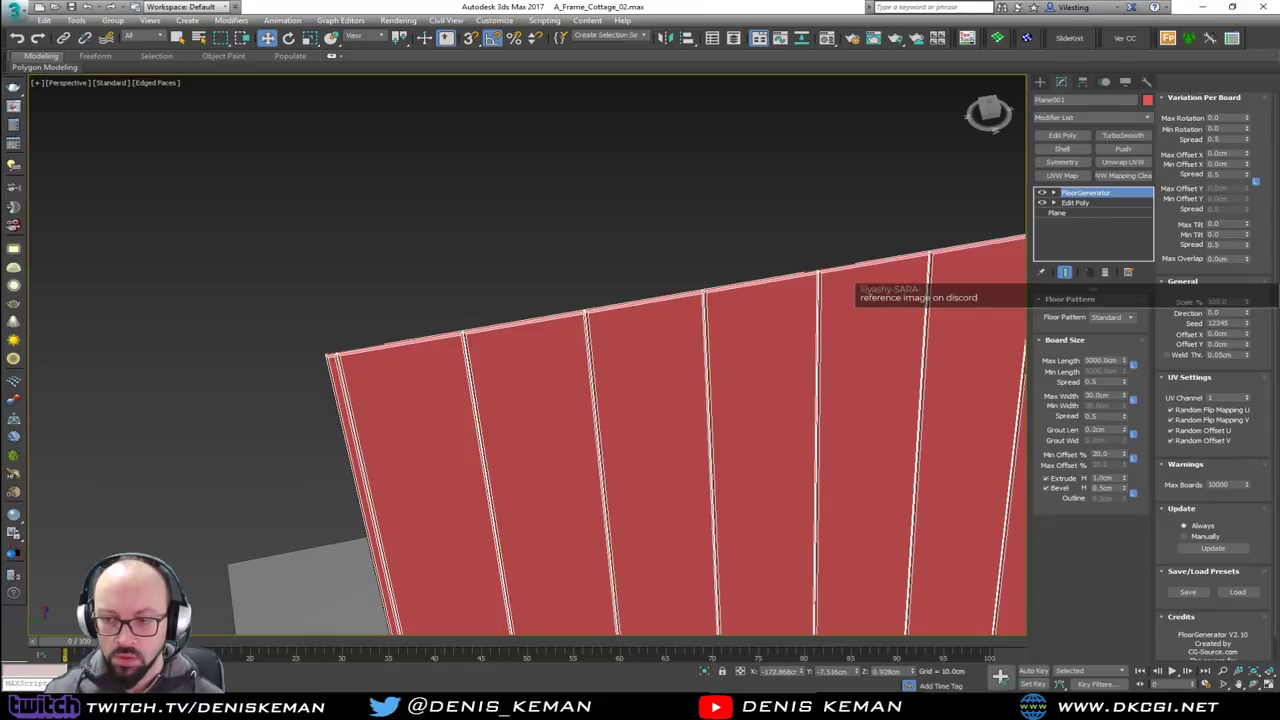
Examine the full boarded roof slope above the floor plan from different angles
{"action": "scroll", "coordinate": [543, 390], "scroll_direction": "down", "scroll_amount": 3}
{"action": "middle_click_drag", "start_coordinate": [543, 390], "coordinate": [437, 240]}
{"action": "scroll", "coordinate": [697, 317], "scroll_direction": "down", "scroll_amount": 2}
{"action": "middle_click_drag", "start_coordinate": [697, 317], "coordinate": [413, 176]}
{"action": "scroll", "coordinate": [583, 266], "scroll_direction": "down", "scroll_amount": 3}
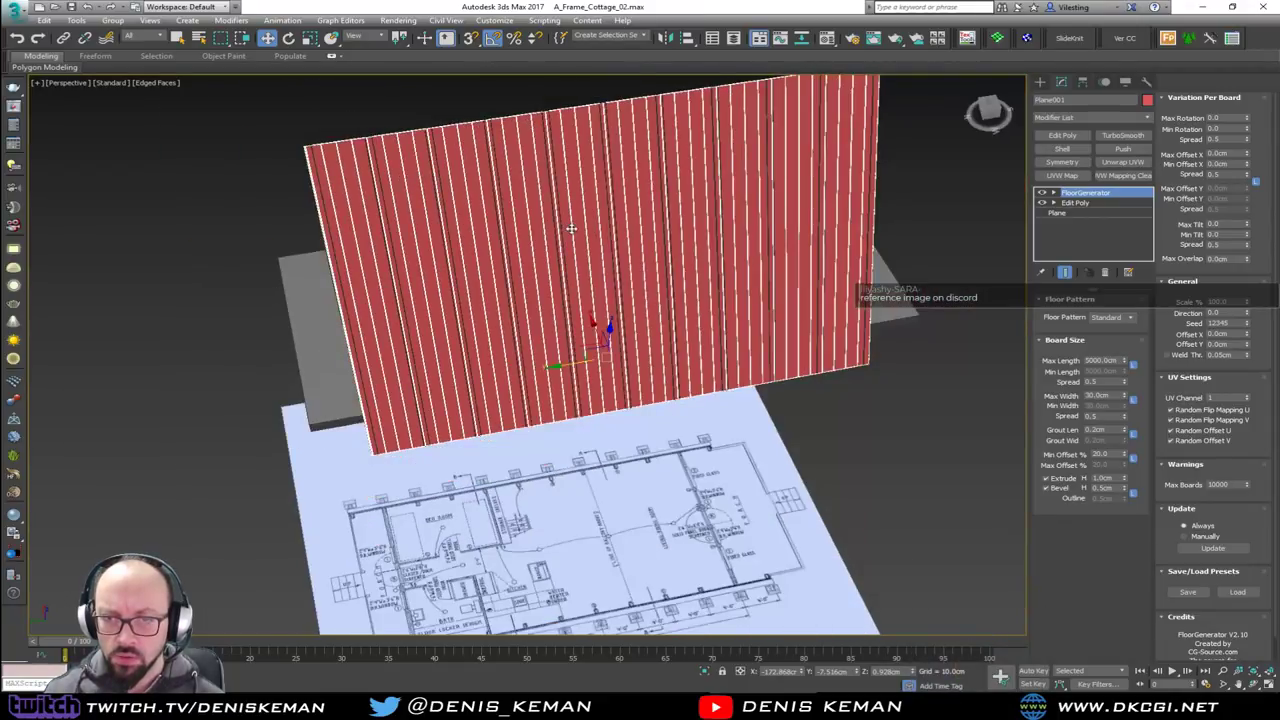
{"action": "mouse_move", "coordinate": [571, 229]}
{"action": "middle_mouse_down", "text": "alt"}
{"action": "mouse_move", "coordinate": [487, 215]}
{"action": "mouse_move", "coordinate": [560, 225]}
{"action": "middle_mouse_up", "text": "alt"}
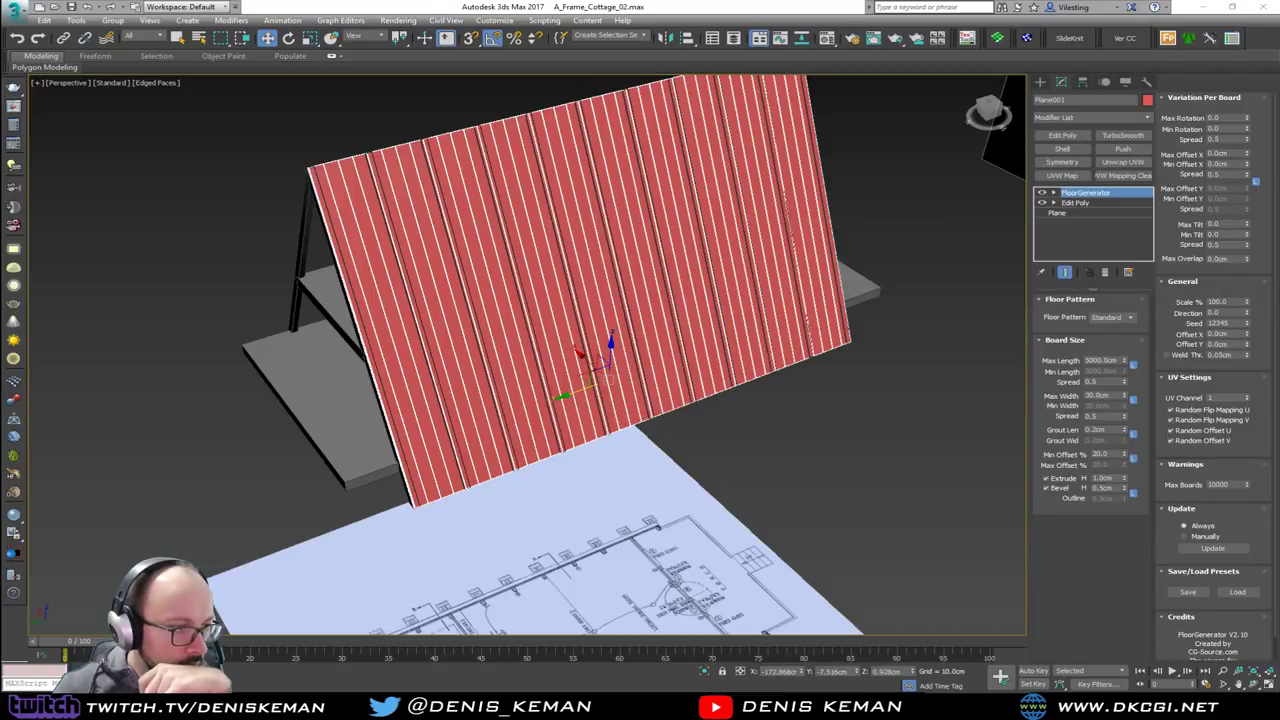
Examine the front-view reference photos of the A-frame cottage in Discord and in the Front_Idea image
{"action": "left_click_drag", "start_coordinate": [0, 150], "coordinate": [612, 111]}
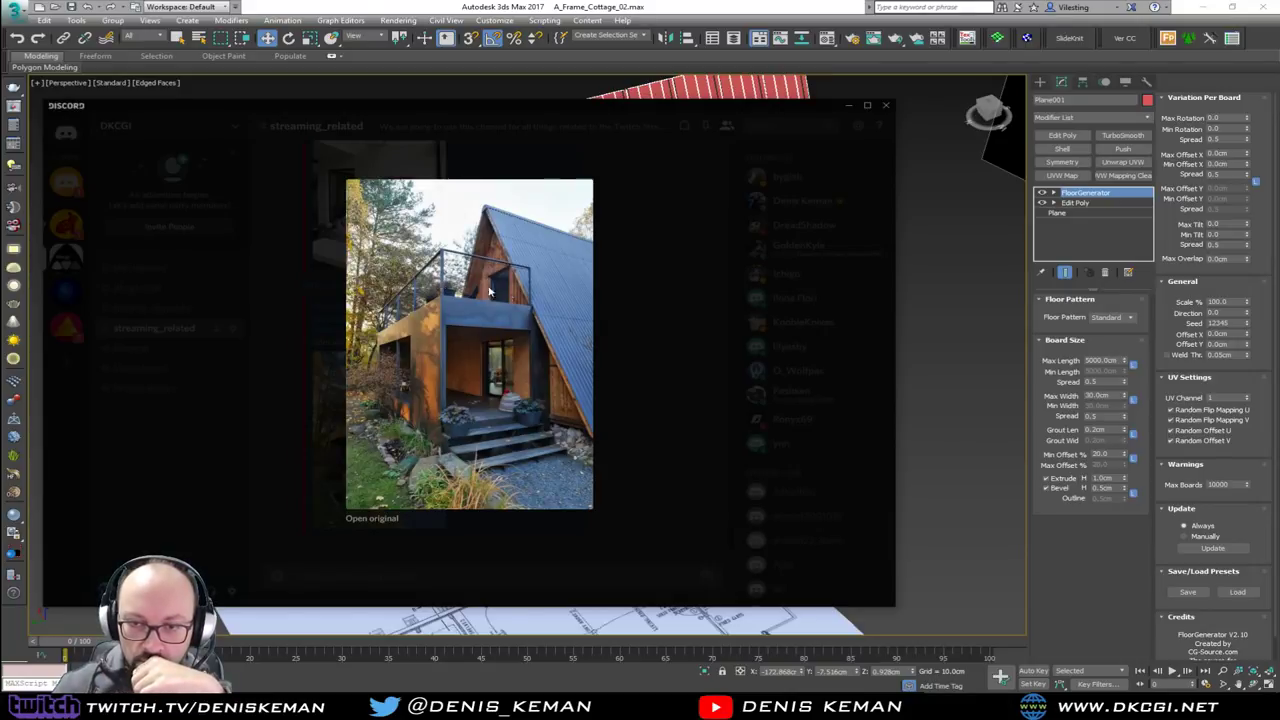
{"action": "left_click_drag", "start_coordinate": [540, 110], "coordinate": [1279, 160]}
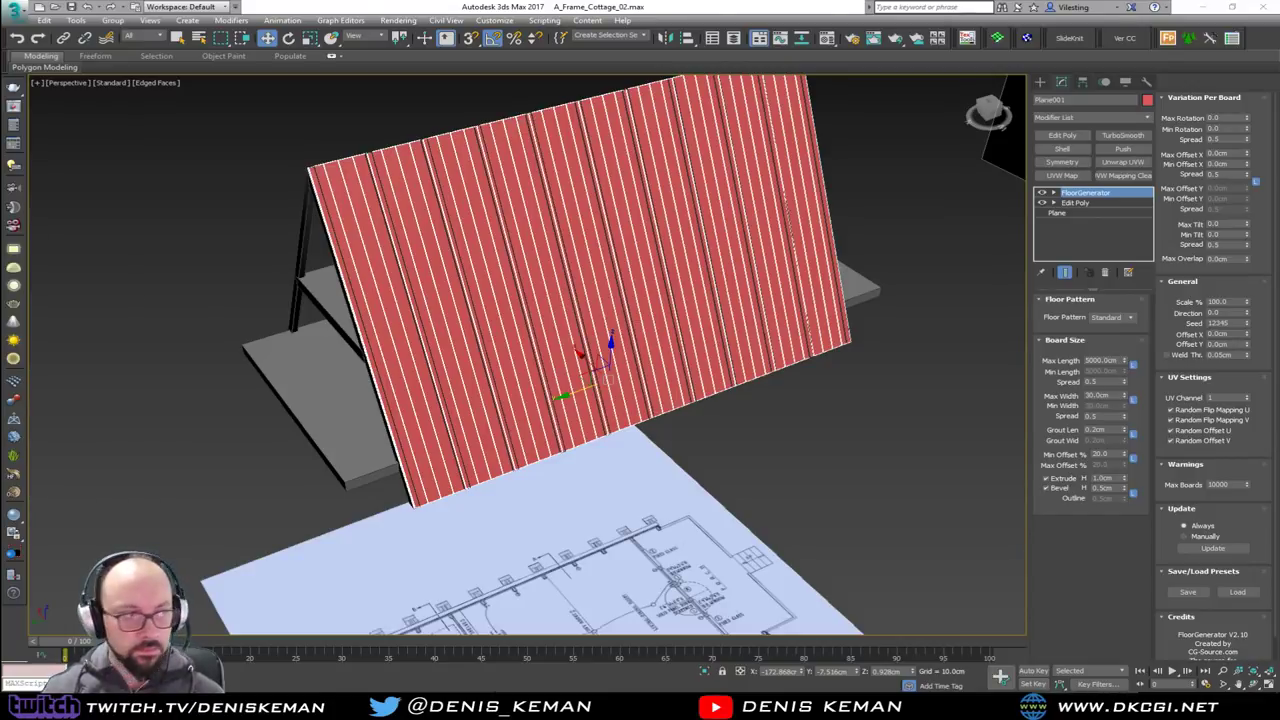
{"action": "left_click_drag", "start_coordinate": [0, 56], "coordinate": [773, 79]}
{"action": "scroll", "coordinate": [645, 338], "scroll_direction": "up", "scroll_amount": 4}
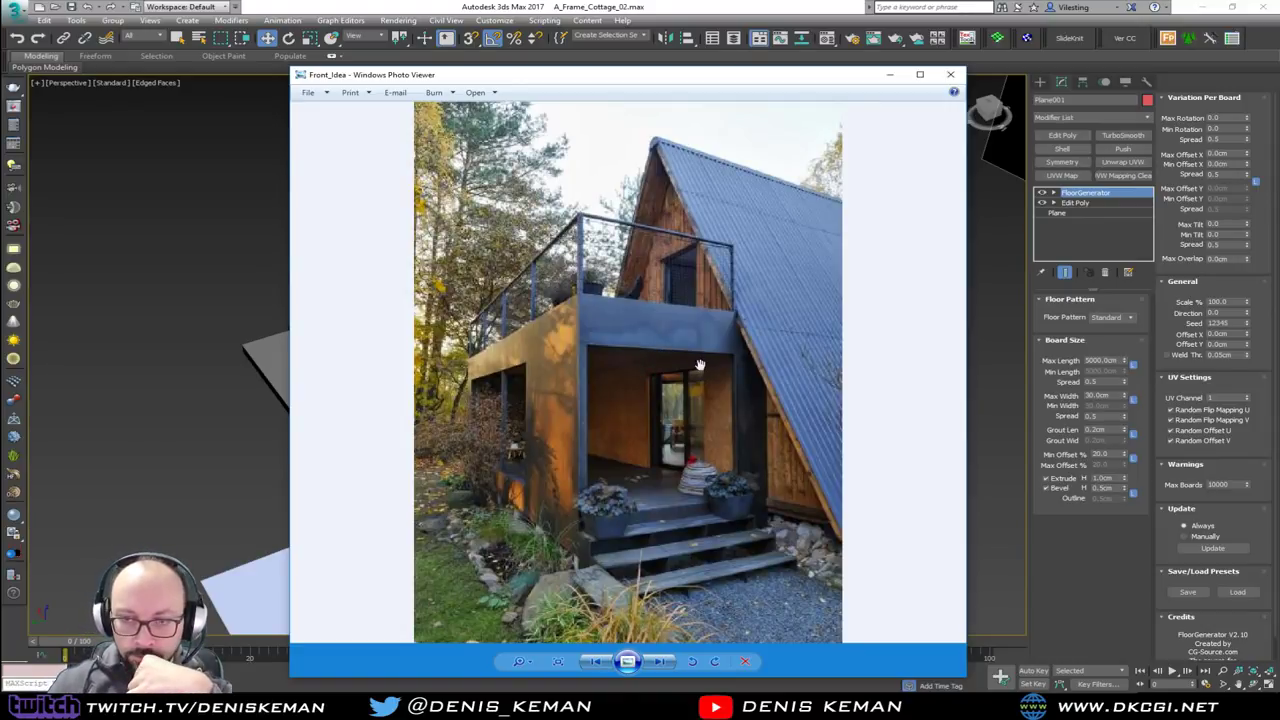
{"action": "left_click", "coordinate": [950, 74]}
Set the roof boards' direction to 90 and their maximum length to 10000 cm in FloorGenerator
{"action": "middle_click_drag", "start_coordinate": [608, 302], "coordinate": [568, 346], "text": "alt"}
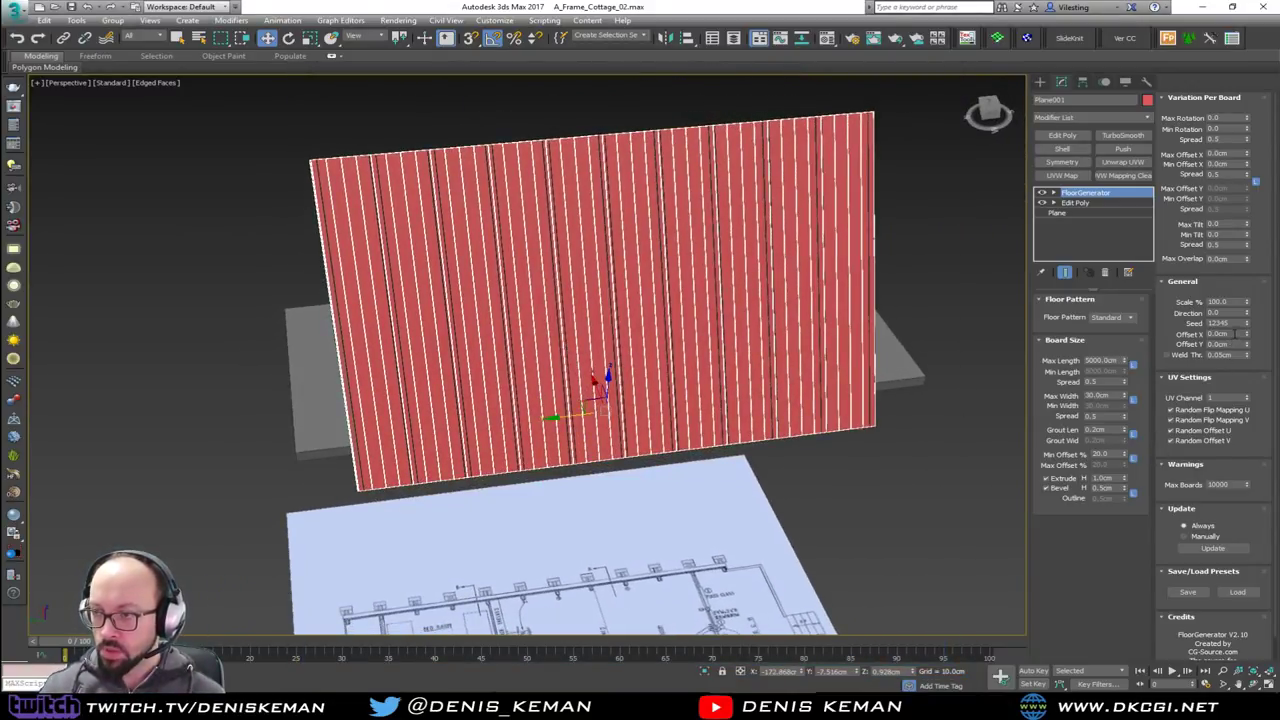
{"action": "left_click_drag", "start_coordinate": [1247, 316], "coordinate": [1144, 313]}
{"action": "type", "text": "90"}
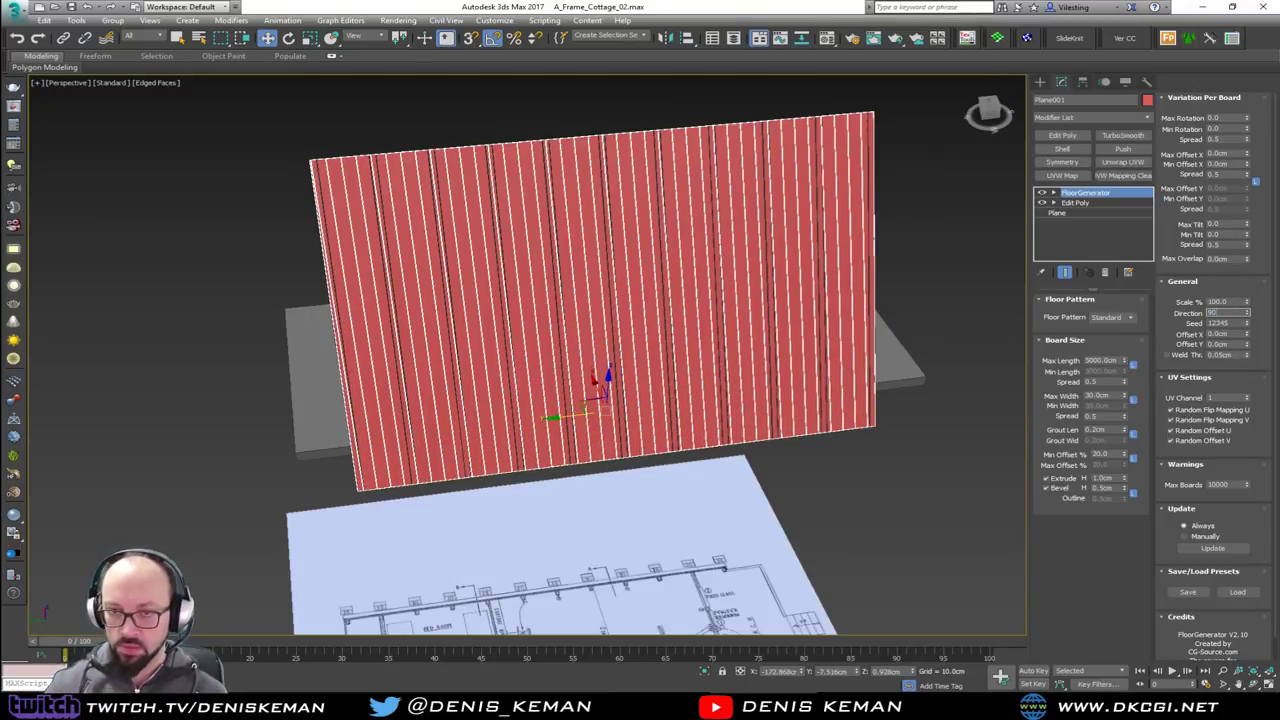
{"action": "key", "text": "Return"}
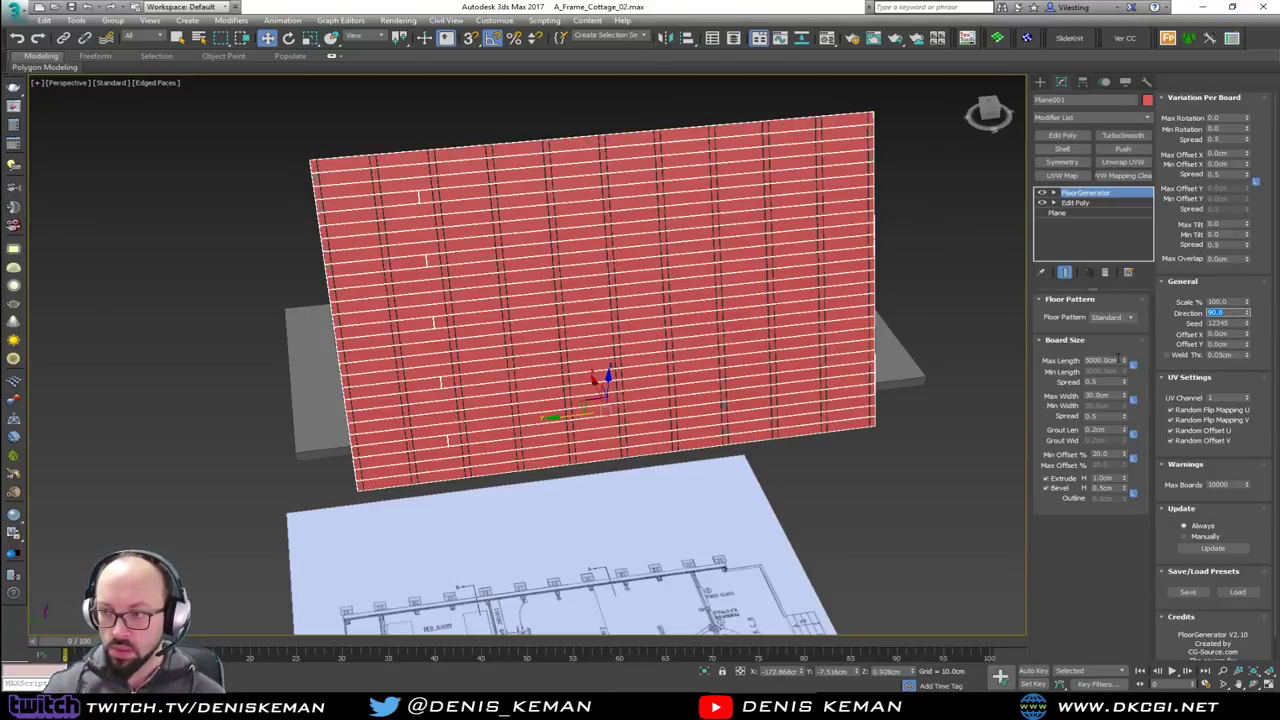
{"action": "left_click", "coordinate": [1100, 360]}
{"action": "type", "text": "10"}
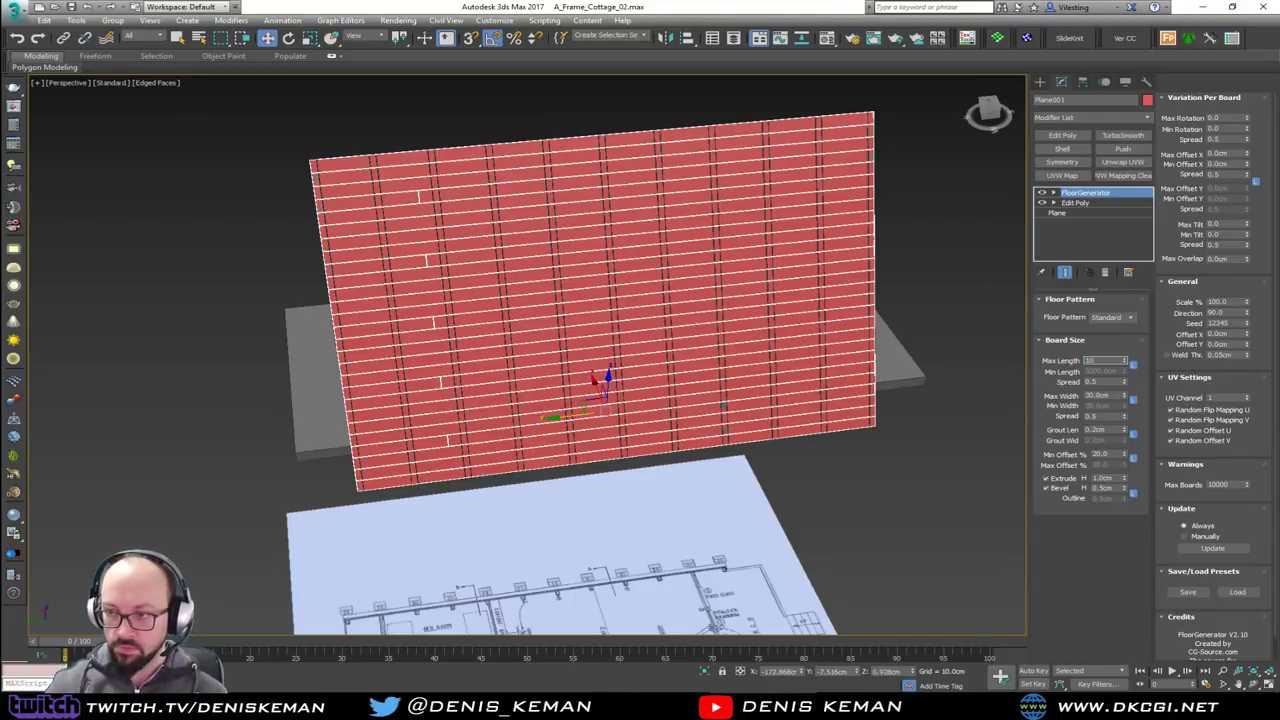
{"action": "type", "text": "000"}
{"action": "key", "text": "Return"}
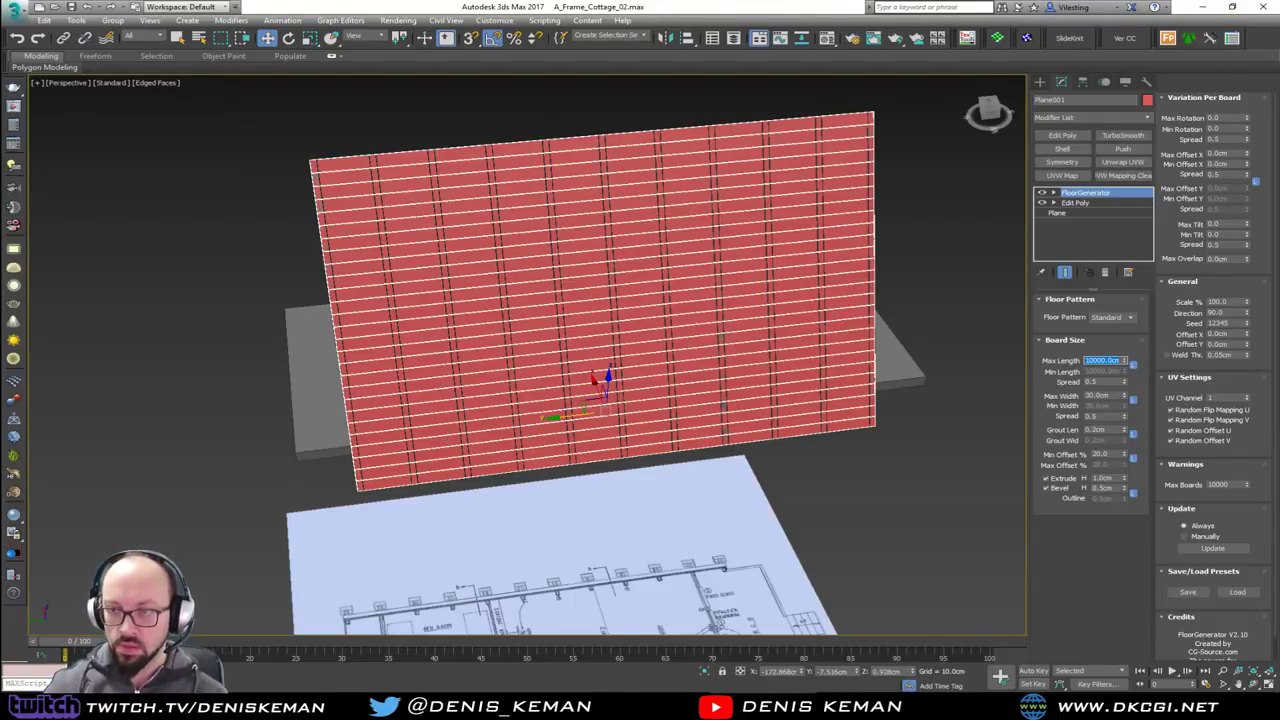
Examine the horizontally boarded roof slope and its ridge from the outside and inside of the frame
{"action": "left_click", "coordinate": [882, 457]}
{"action": "scroll", "coordinate": [530, 290], "scroll_direction": "up", "scroll_amount": 5}
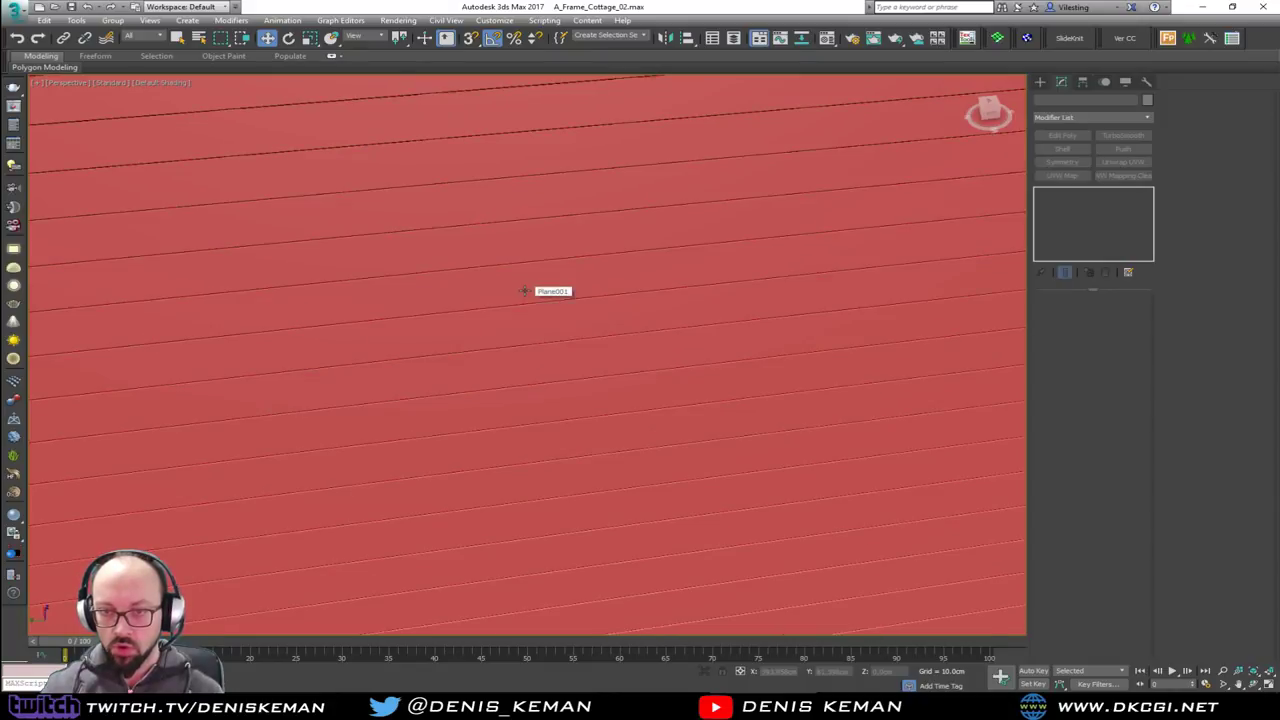
{"action": "scroll", "coordinate": [538, 298], "scroll_direction": "down", "scroll_amount": 4}
{"action": "middle_click_drag", "start_coordinate": [538, 298], "coordinate": [667, 262], "text": "alt"}
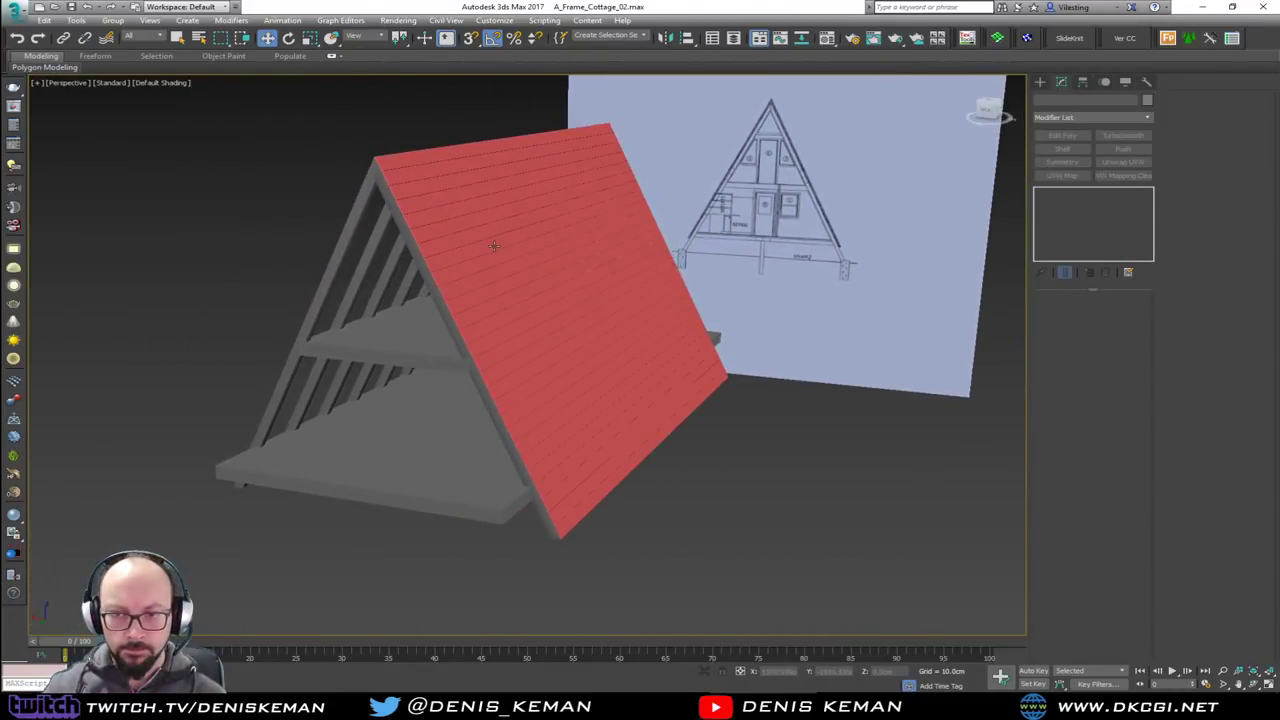
{"action": "scroll", "coordinate": [494, 246], "scroll_direction": "up", "scroll_amount": 3}
{"action": "left_click", "coordinate": [491, 277]}
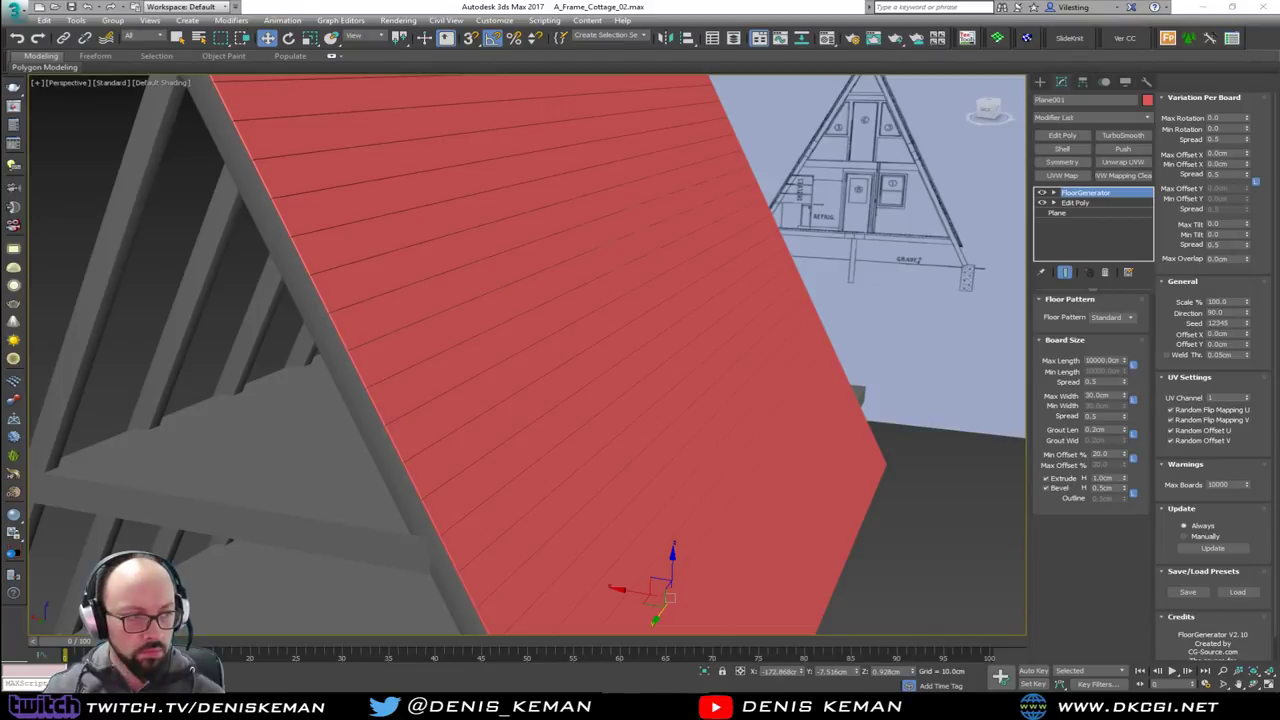
{"action": "middle_click_drag", "start_coordinate": [491, 300], "coordinate": [557, 329], "text": "alt"}
{"action": "scroll", "coordinate": [537, 171], "scroll_direction": "up", "scroll_amount": 4}
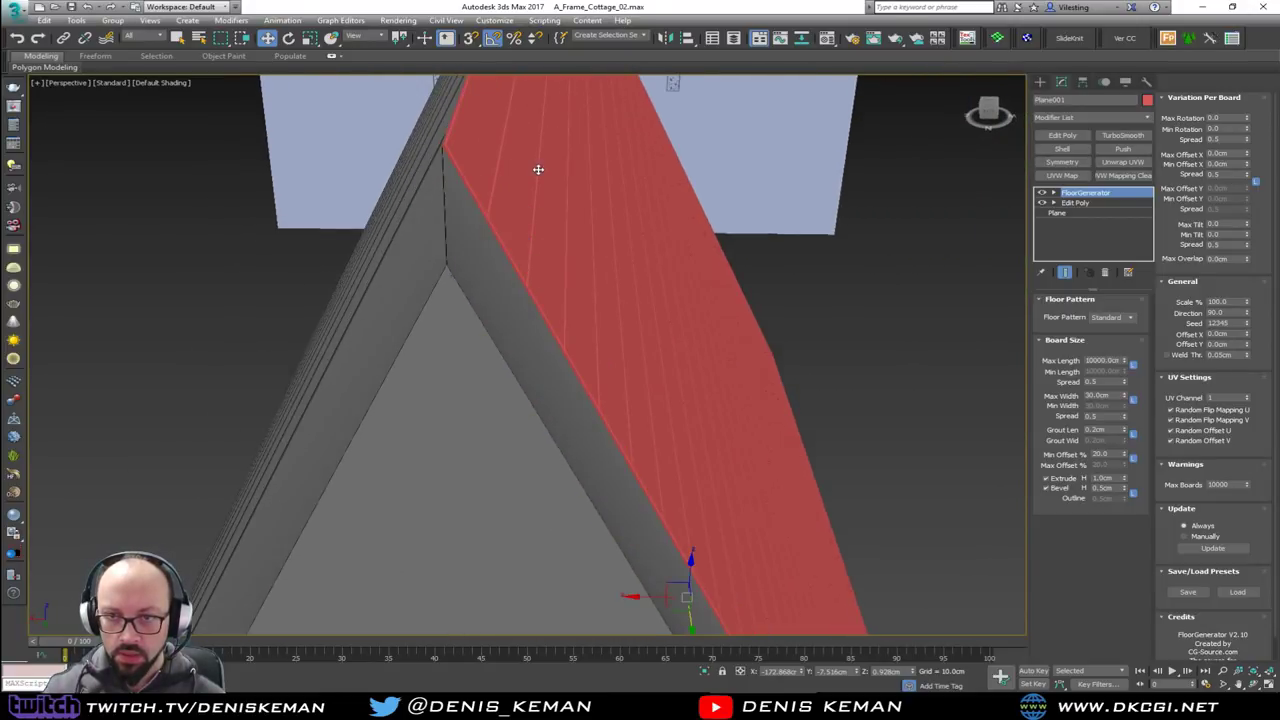
{"action": "middle_click_drag", "start_coordinate": [538, 169], "coordinate": [254, 283], "text": "alt"}
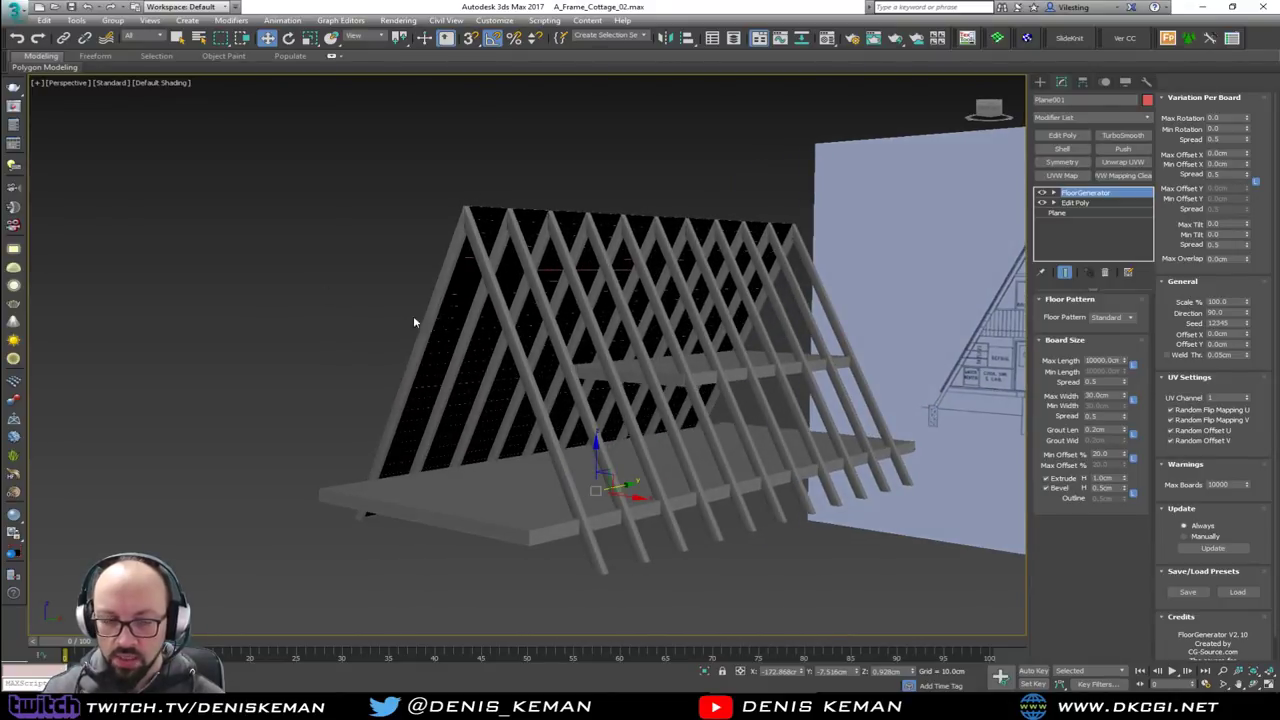
{"action": "middle_click_drag", "start_coordinate": [509, 386], "coordinate": [484, 329], "text": "alt"}
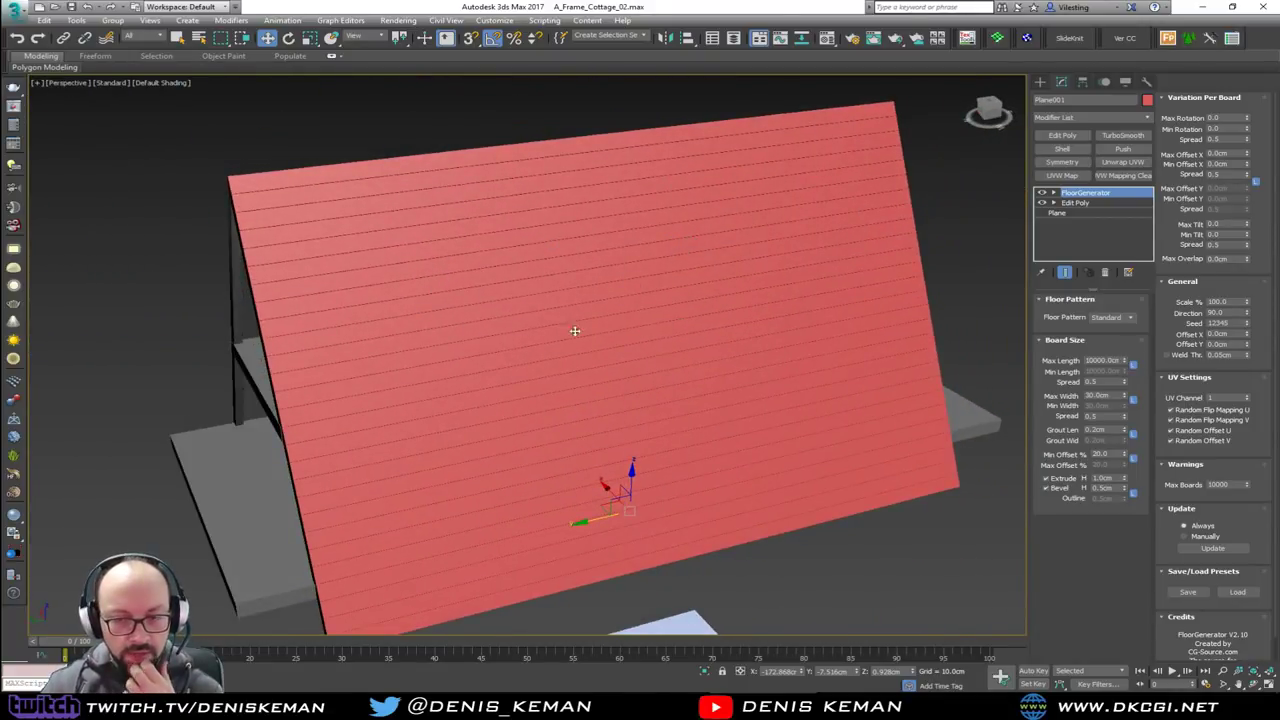
Remove the FloorGenerator modifier from the roof plane and turn on edged-face display
{"action": "left_click", "coordinate": [1105, 272]}
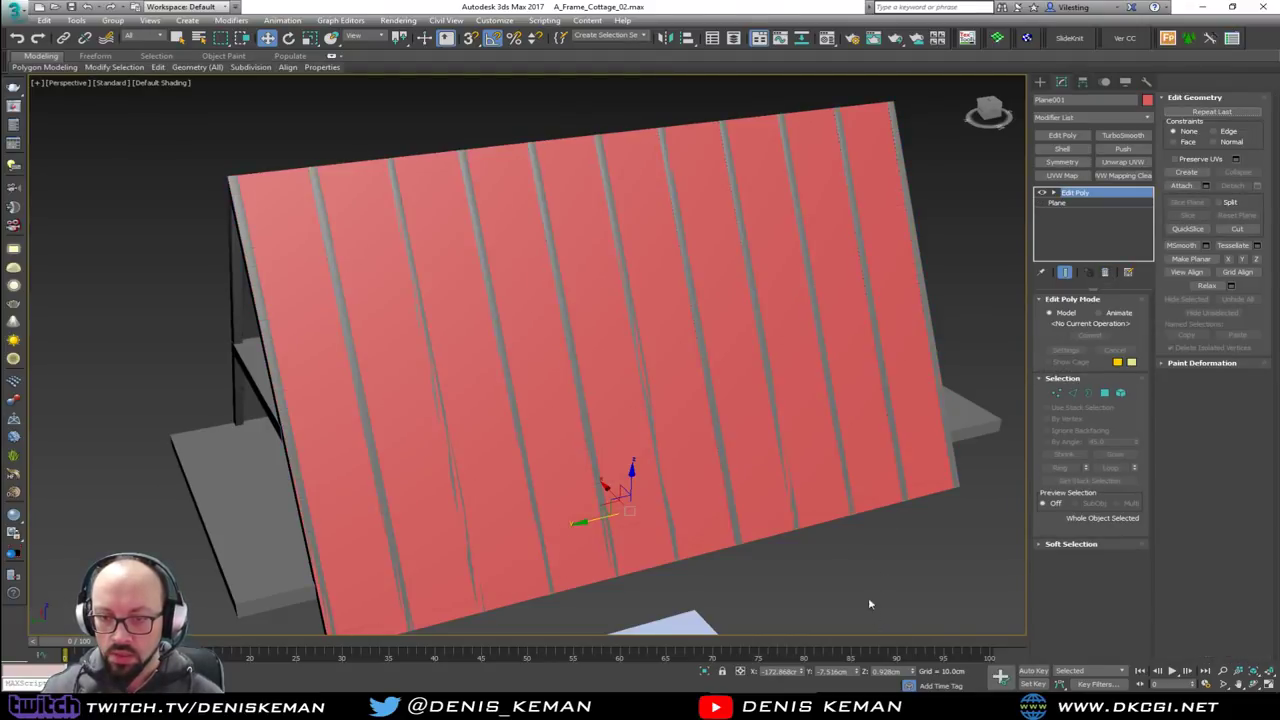
{"action": "key", "text": "F4"}
{"action": "mouse_move", "coordinate": [783, 329]}
{"action": "middle_mouse_down", "text": "alt"}
{"action": "mouse_move", "coordinate": [594, 320]}
{"action": "mouse_move", "coordinate": [403, 277]}
{"action": "middle_mouse_up", "text": "alt"}
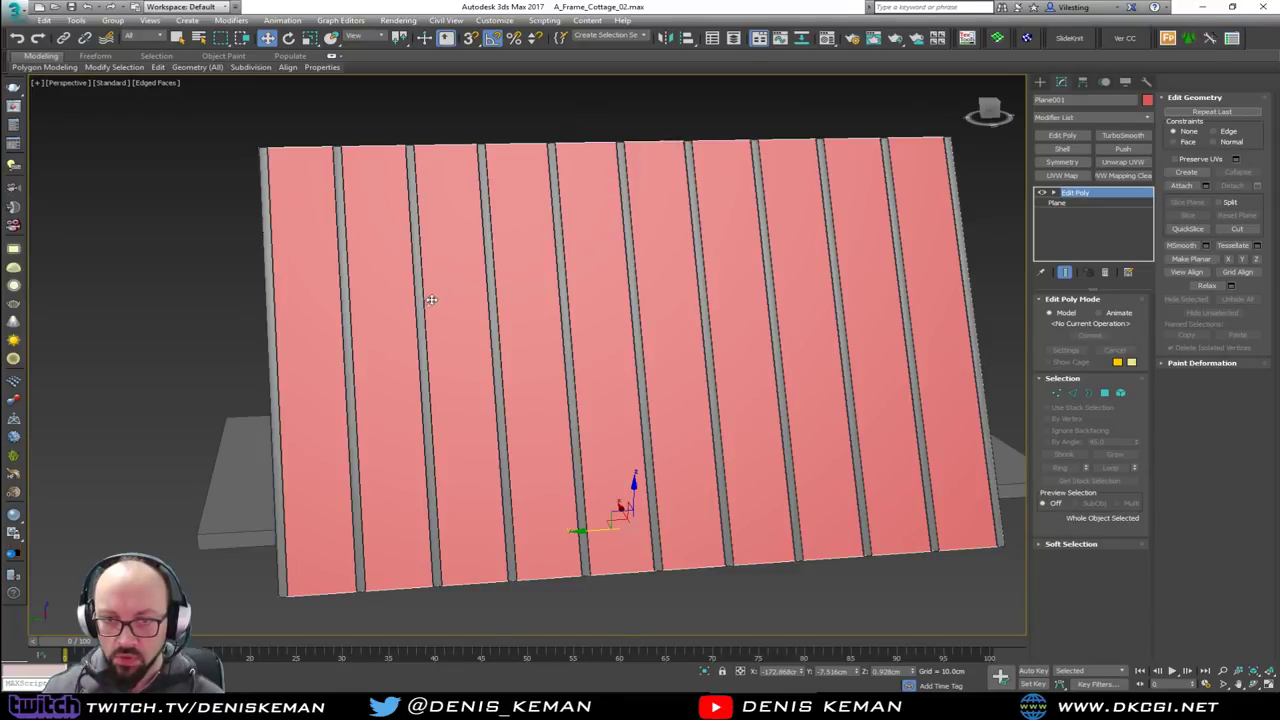
{"action": "middle_click_drag", "start_coordinate": [809, 267], "coordinate": [841, 259], "text": "alt"}
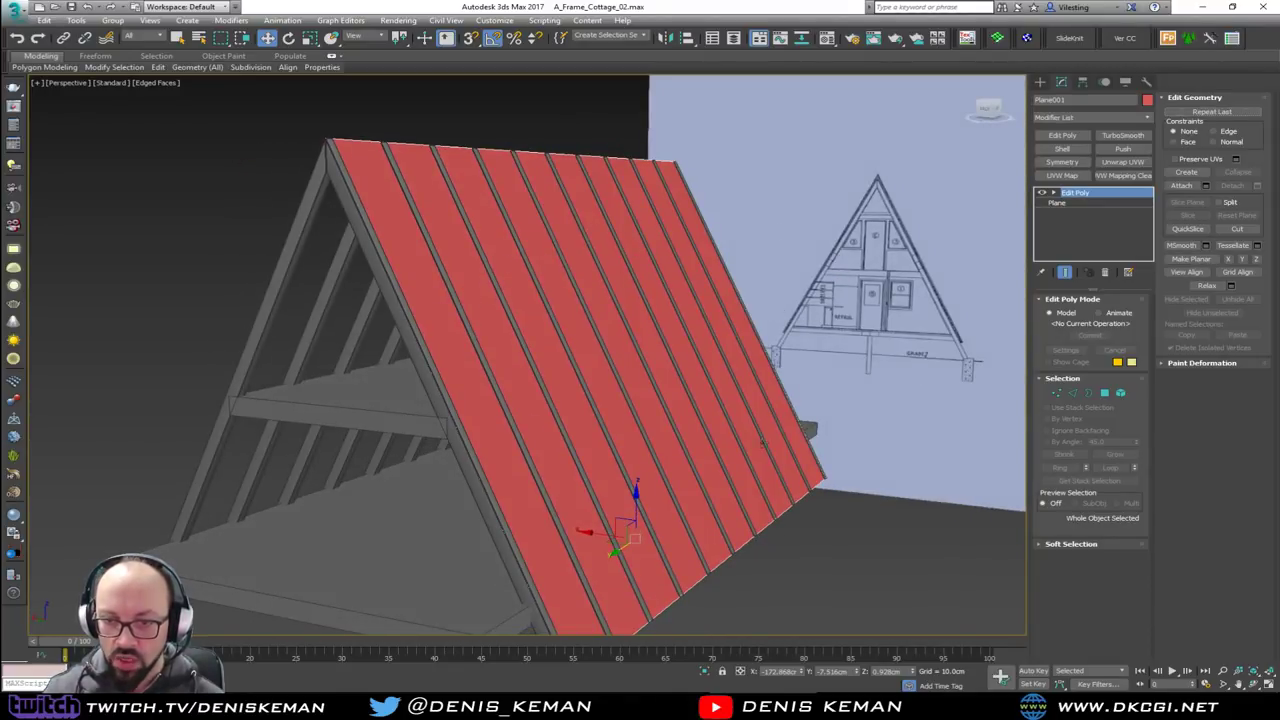
{"action": "middle_click_drag", "start_coordinate": [774, 425], "coordinate": [814, 455], "text": "alt"}
{"action": "middle_click_drag", "start_coordinate": [688, 400], "coordinate": [694, 416], "text": "alt"}
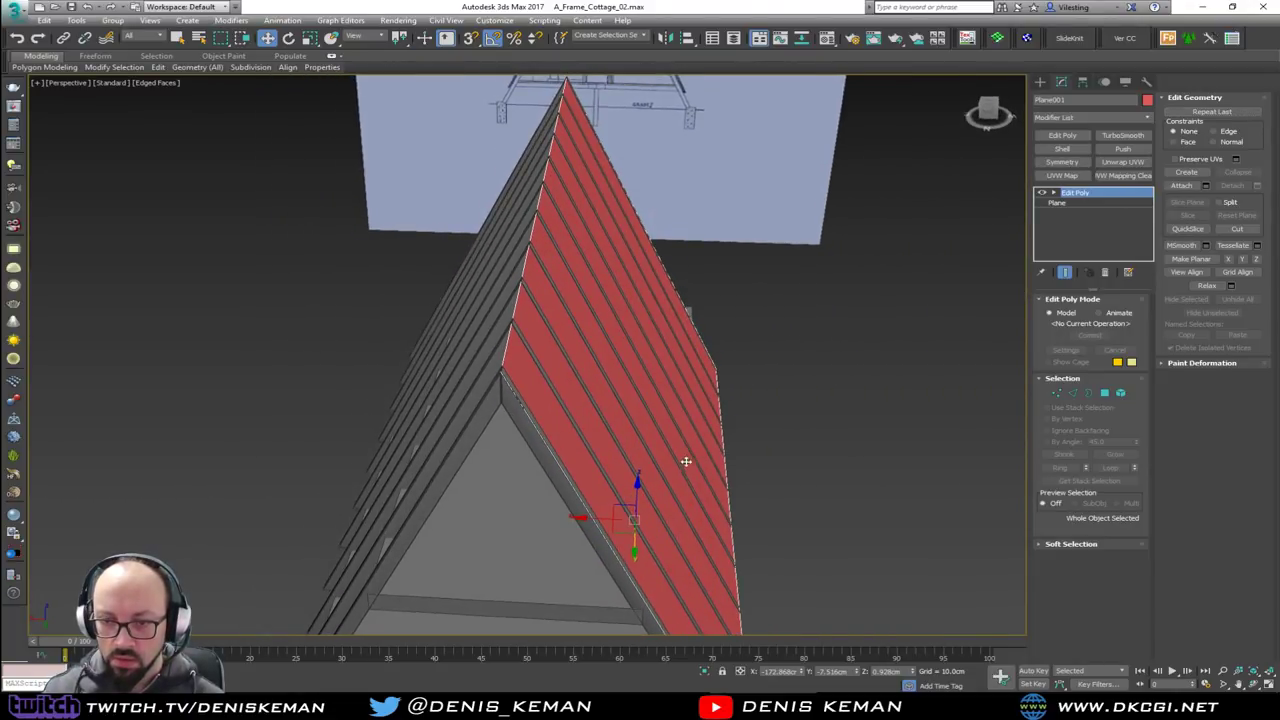
{"action": "middle_click_drag", "start_coordinate": [686, 461], "coordinate": [709, 363]}
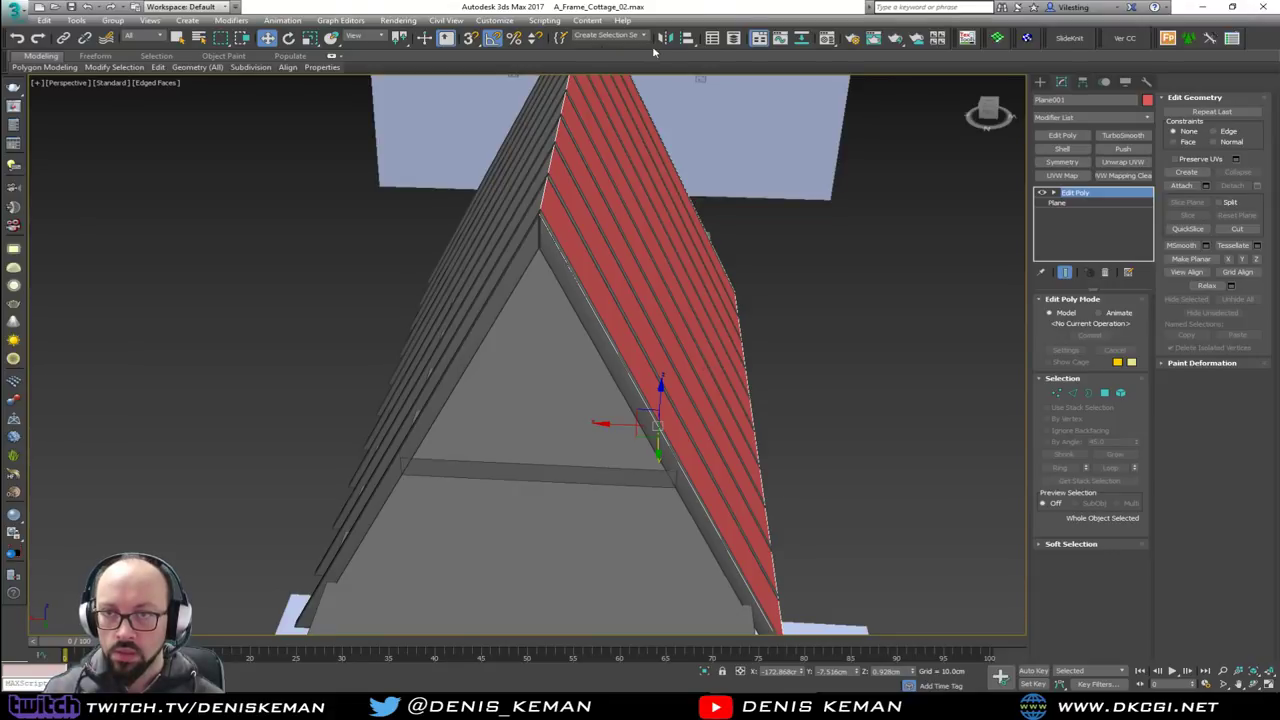
Isolate the roof plane and move only its pivot along X, snapping it in line with the ridge
{"action": "left_click", "coordinate": [1083, 82]}
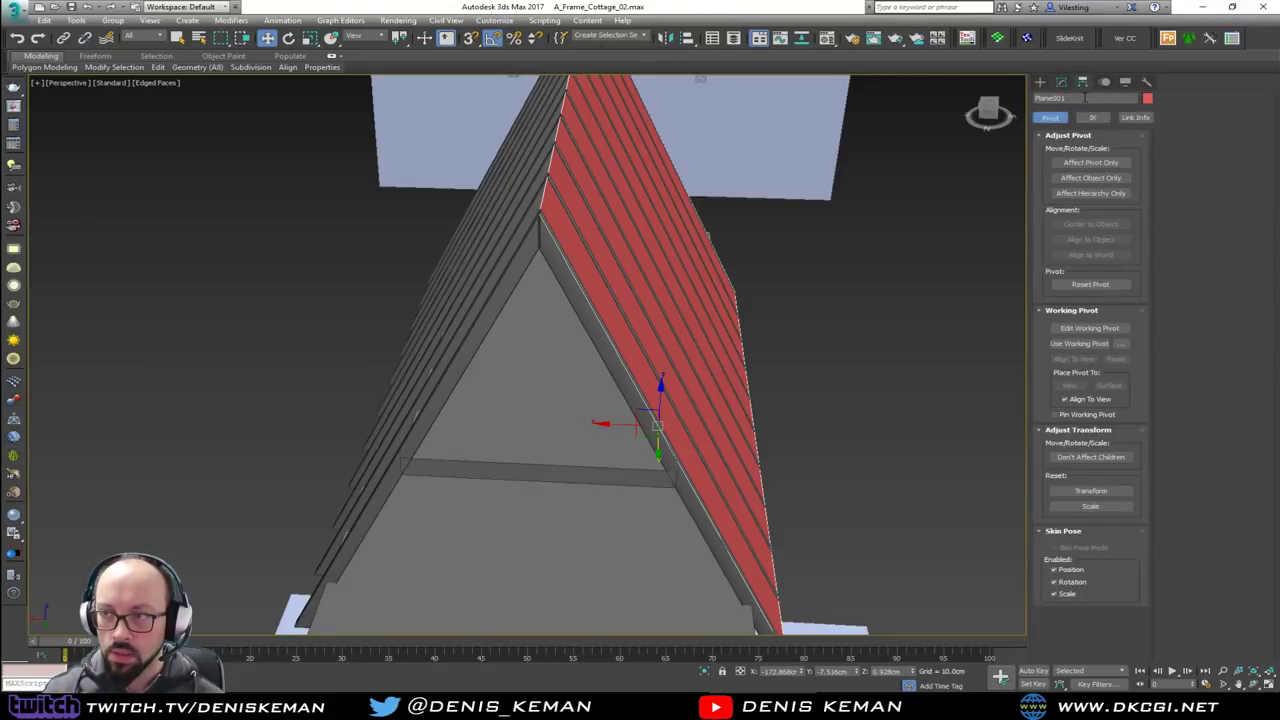
{"action": "key", "text": "alt+q"}
{"action": "left_click", "coordinate": [1090, 162]}
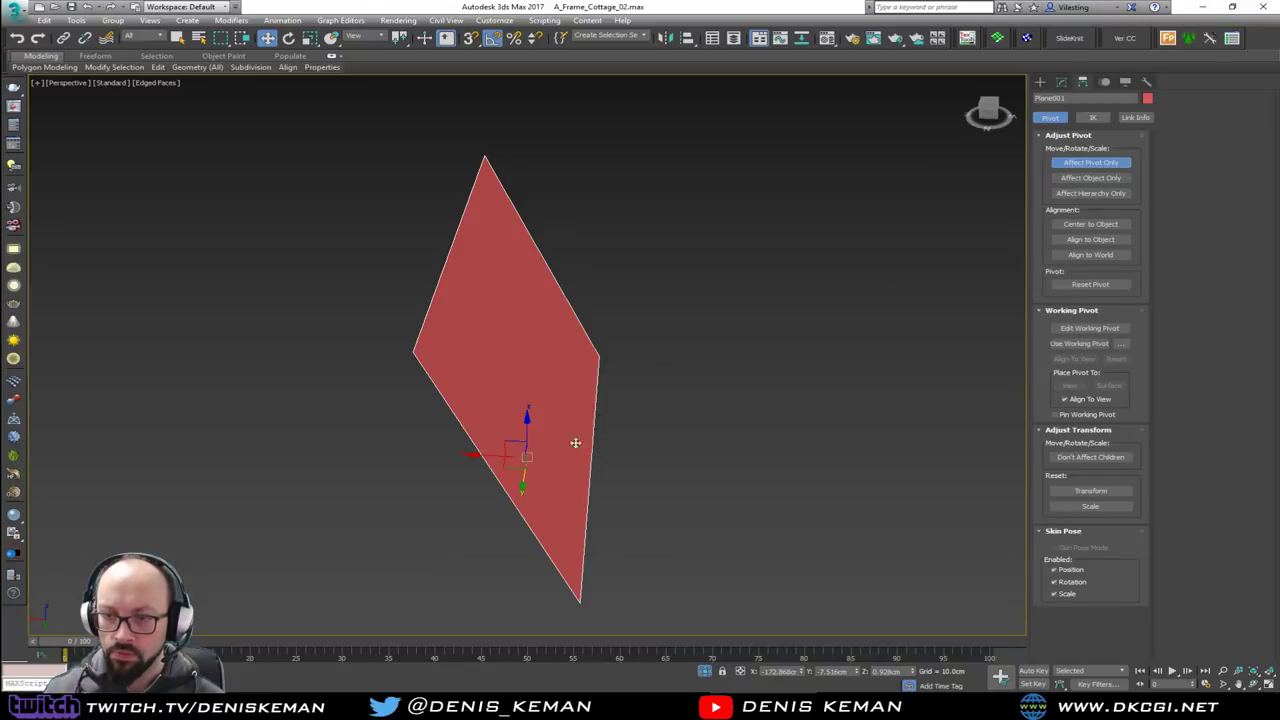
{"action": "left_click_drag", "start_coordinate": [490, 461], "coordinate": [411, 360]}
{"action": "key", "text": "s"}
{"action": "middle_click_drag", "start_coordinate": [414, 351], "coordinate": [437, 366], "text": "alt"}
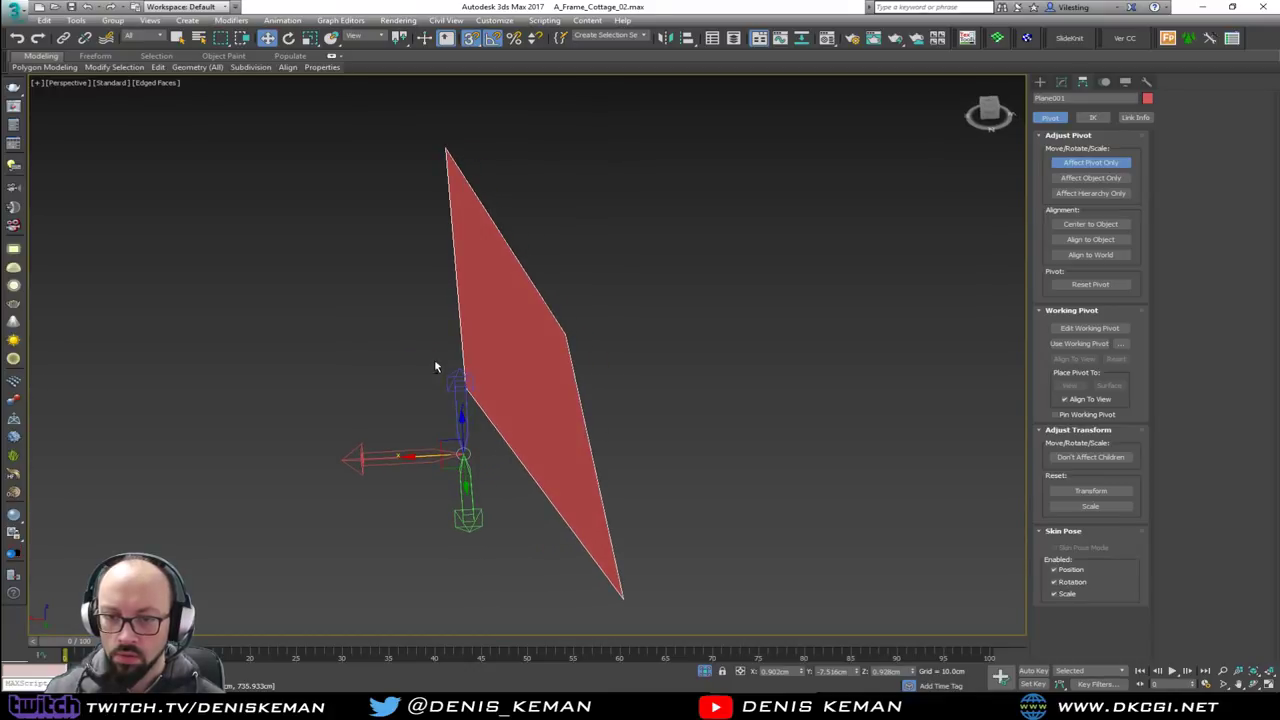
{"action": "key", "text": "s"}
Mirror the roof plane across the X axis as a copy to form the opposite slope
{"action": "left_click", "coordinate": [1064, 85]}
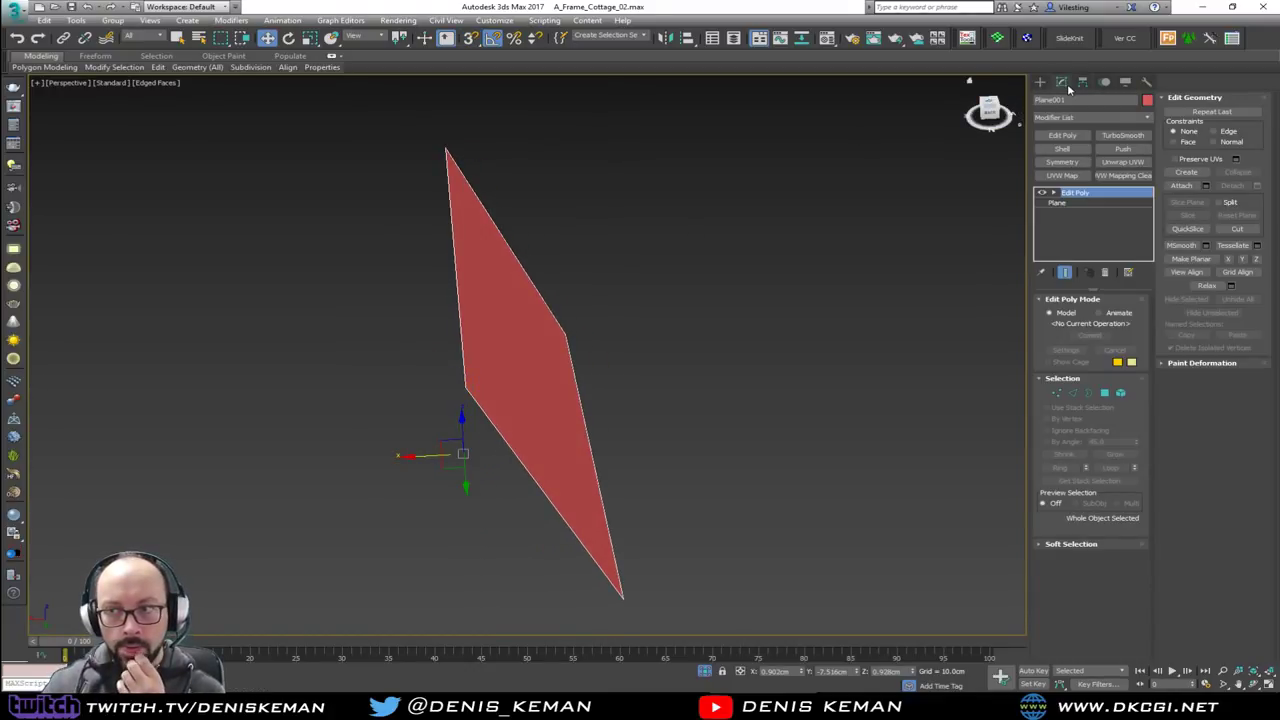
{"action": "left_click", "coordinate": [665, 42]}
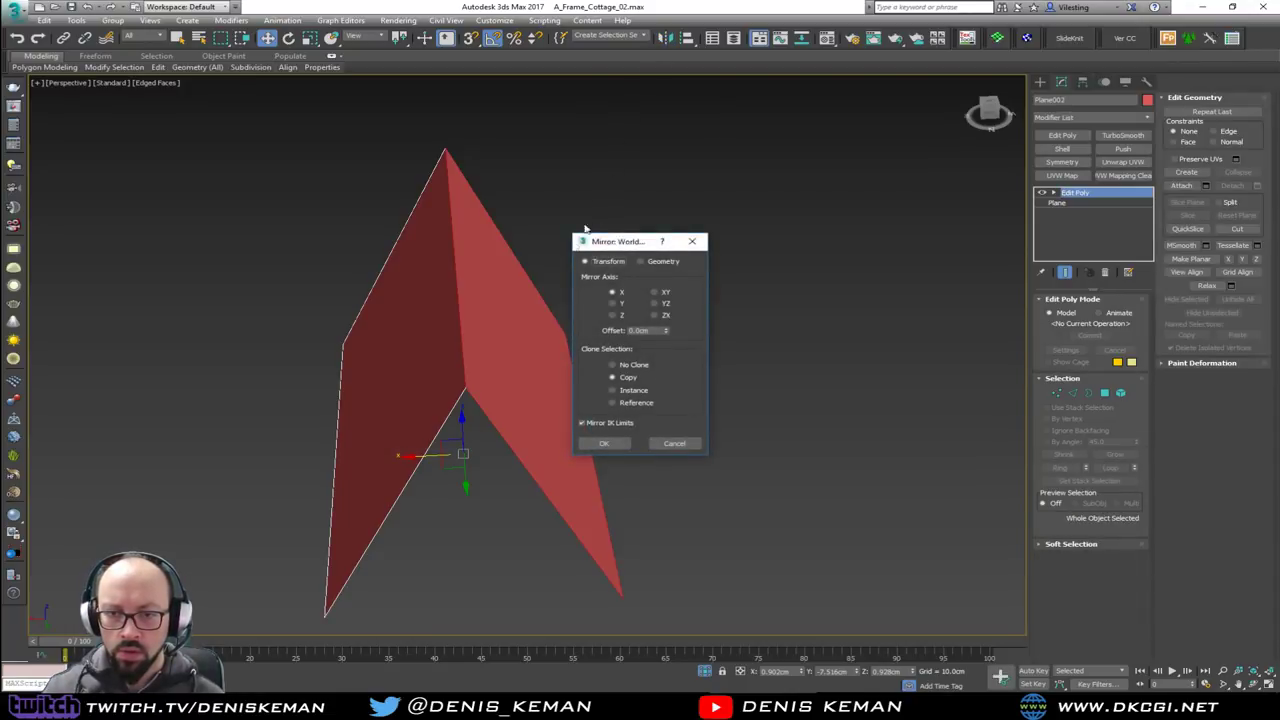
{"action": "left_click", "coordinate": [604, 443]}
Rename the original roof plane as Roof_plane_01 and the mirrored one as Roof_plane_02
{"action": "left_click", "coordinate": [507, 390]}
{"action": "mouse_move", "coordinate": [528, 369]}
{"action": "middle_mouse_down", "text": "alt"}
{"action": "mouse_move", "coordinate": [500, 357]}
{"action": "mouse_move", "coordinate": [528, 357]}
{"action": "mouse_move", "coordinate": [515, 369]}
{"action": "middle_mouse_up", "text": "alt"}
{"action": "left_click_drag", "start_coordinate": [1079, 98], "coordinate": [972, 108]}
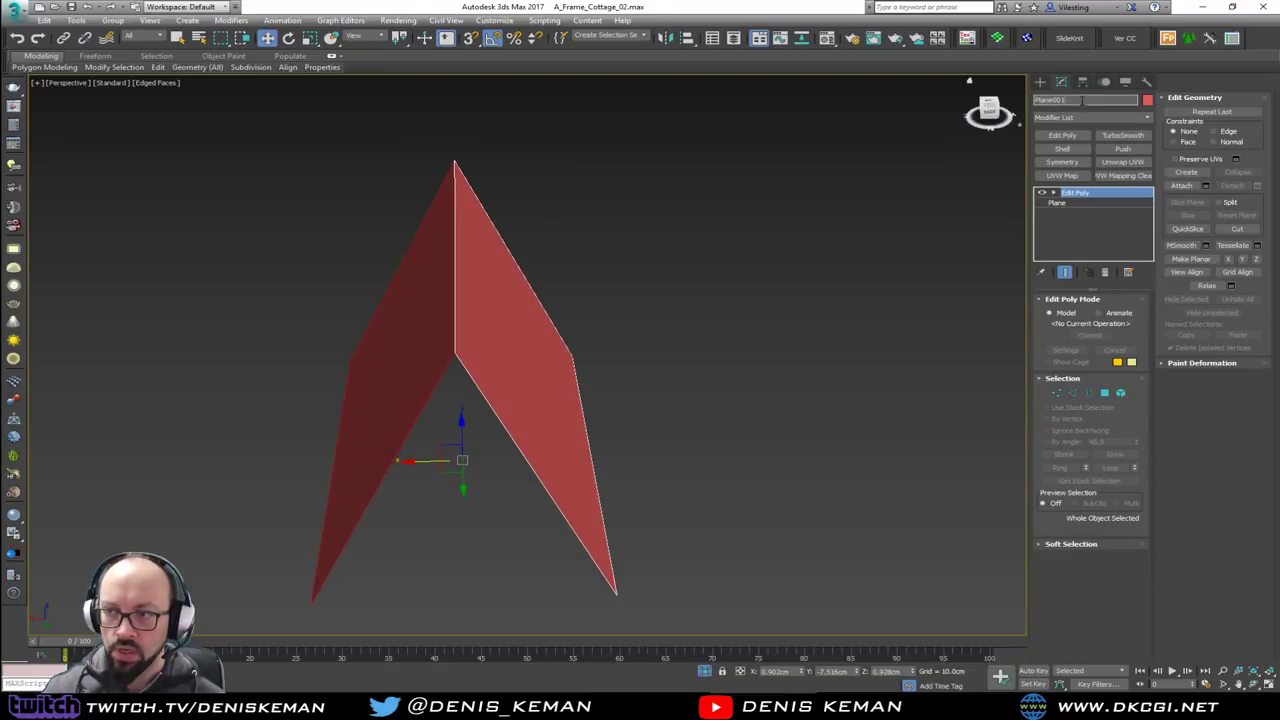
{"action": "type", "text": "Roof_p"}
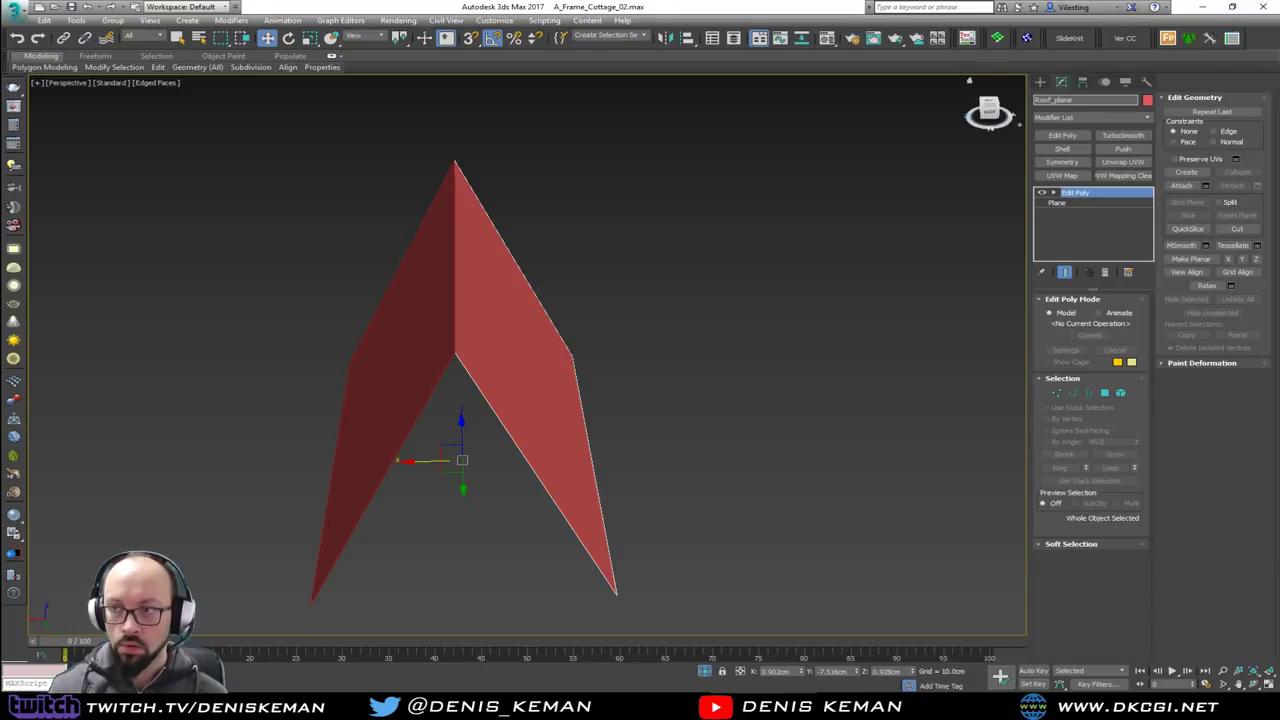
{"action": "type", "text": "lane_01"}
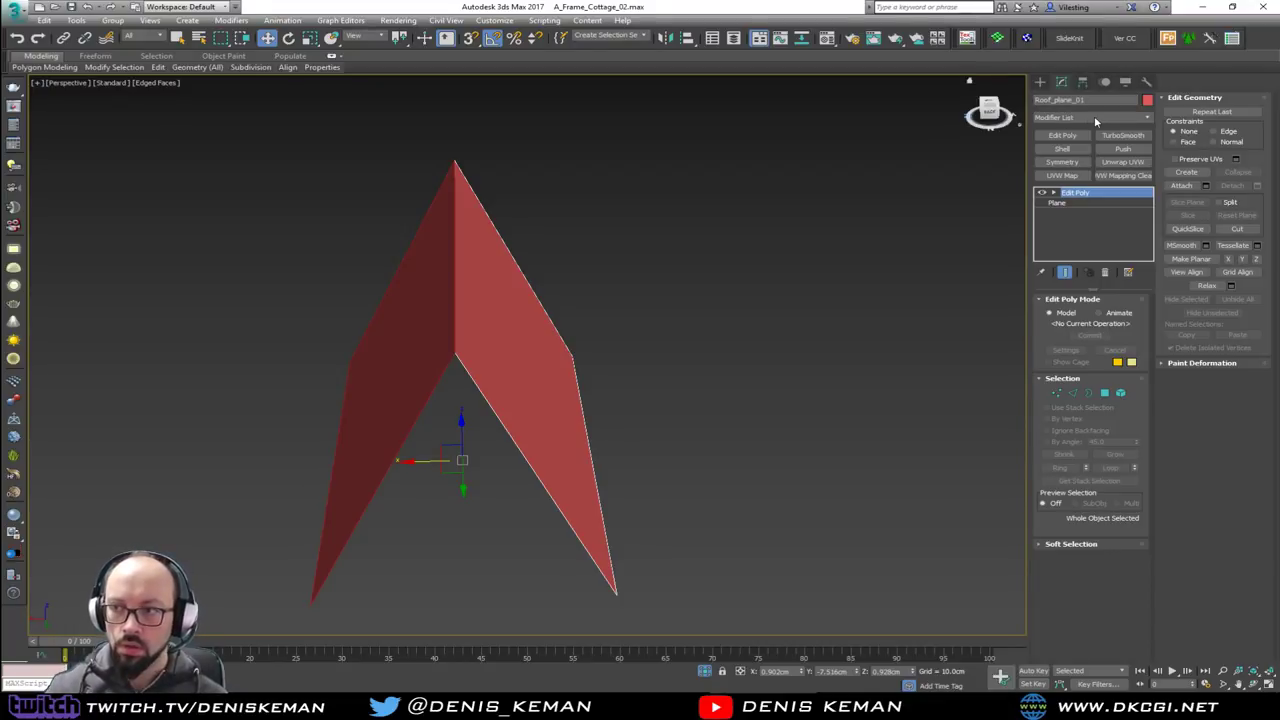
{"action": "key", "text": "Return"}
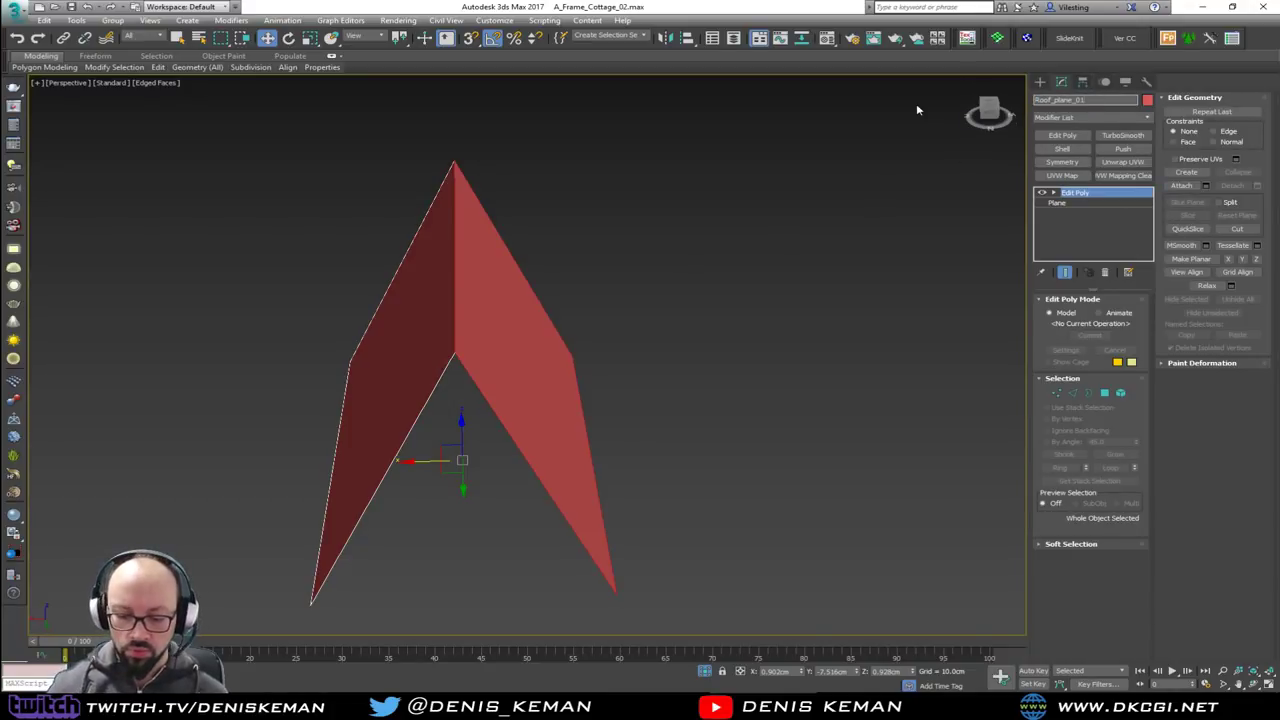
{"action": "key", "text": "BackSpace"}
{"action": "type", "text": "2"}
{"action": "key", "text": "Return"}
Deselect the roof planes and end isolation to show the whole cottage again
{"action": "left_click", "coordinate": [625, 272]}
{"action": "middle_click_drag", "start_coordinate": [623, 274], "coordinate": [464, 326], "text": "alt"}
{"action": "right_click", "coordinate": [464, 326]}
{"action": "left_click", "coordinate": [539, 240]}
Examine both roof slopes, the rafter ends and the underside of the floor from different angles
{"action": "middle_click_drag", "start_coordinate": [640, 258], "coordinate": [641, 395], "text": "alt"}
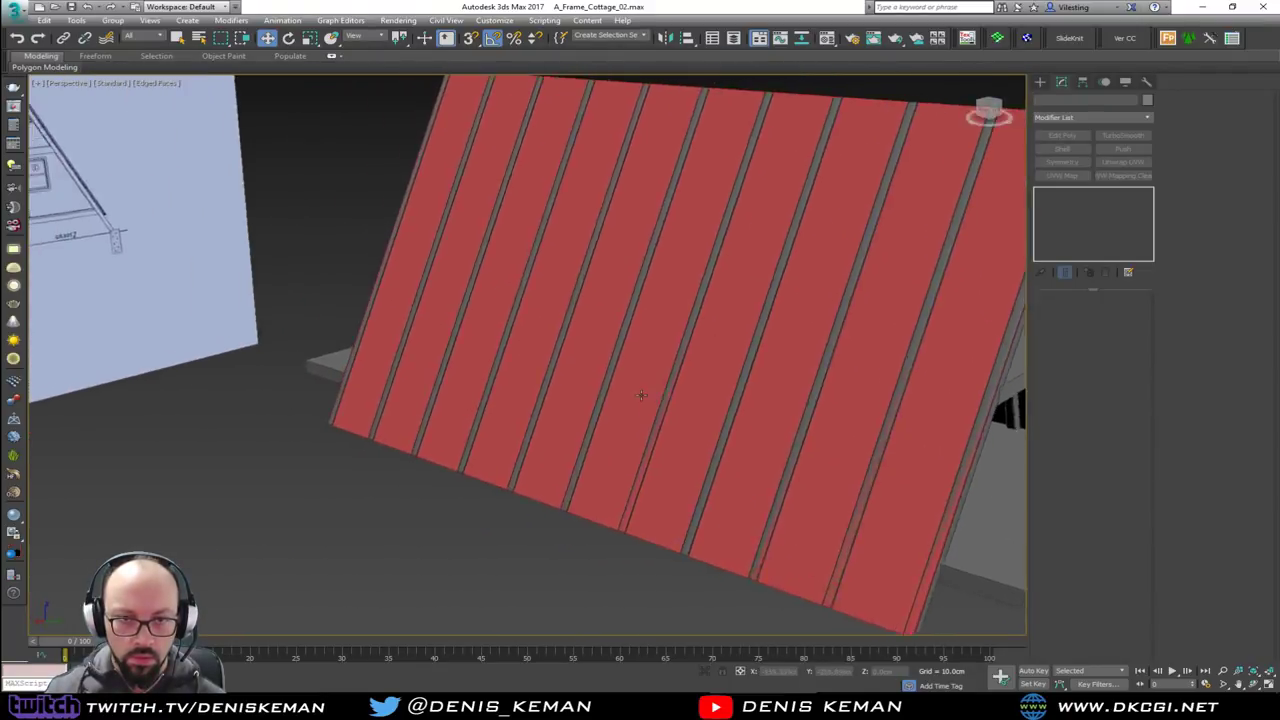
{"action": "scroll", "coordinate": [641, 395], "scroll_direction": "down", "scroll_amount": 5}
{"action": "middle_click_drag", "start_coordinate": [573, 358], "coordinate": [481, 331], "text": "alt"}
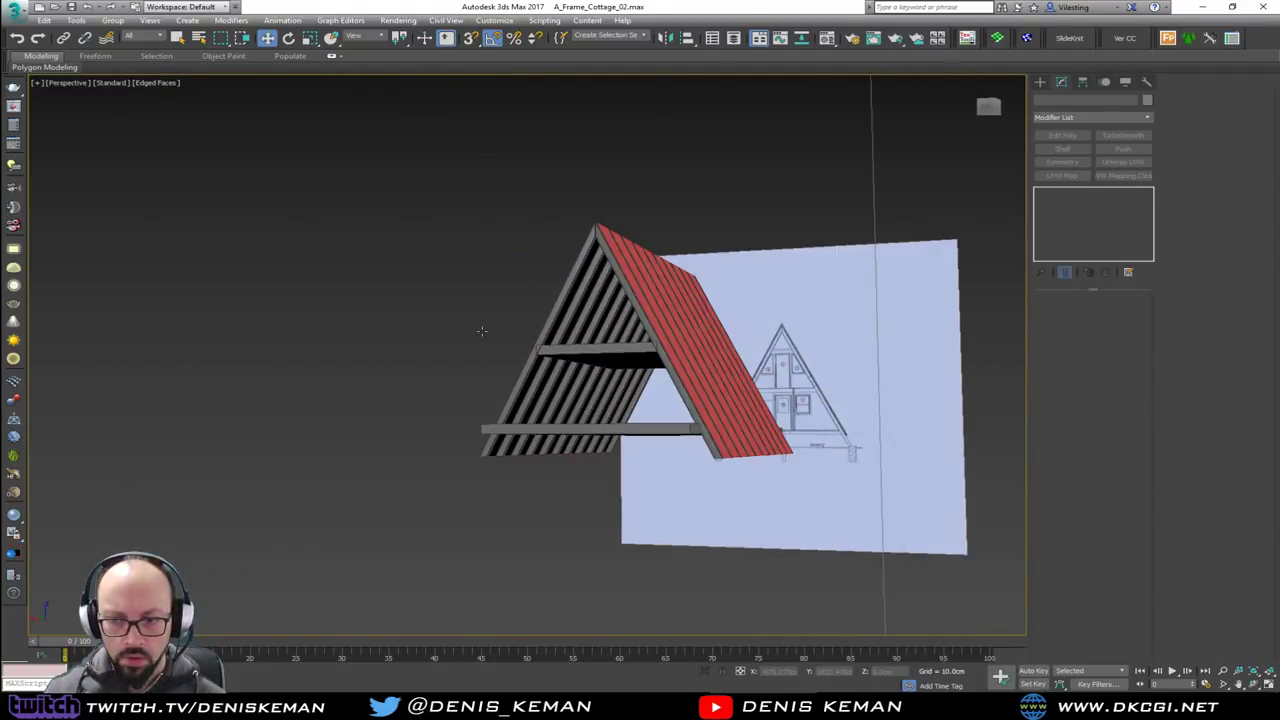
{"action": "scroll", "coordinate": [666, 449], "scroll_direction": "up", "scroll_amount": 6}
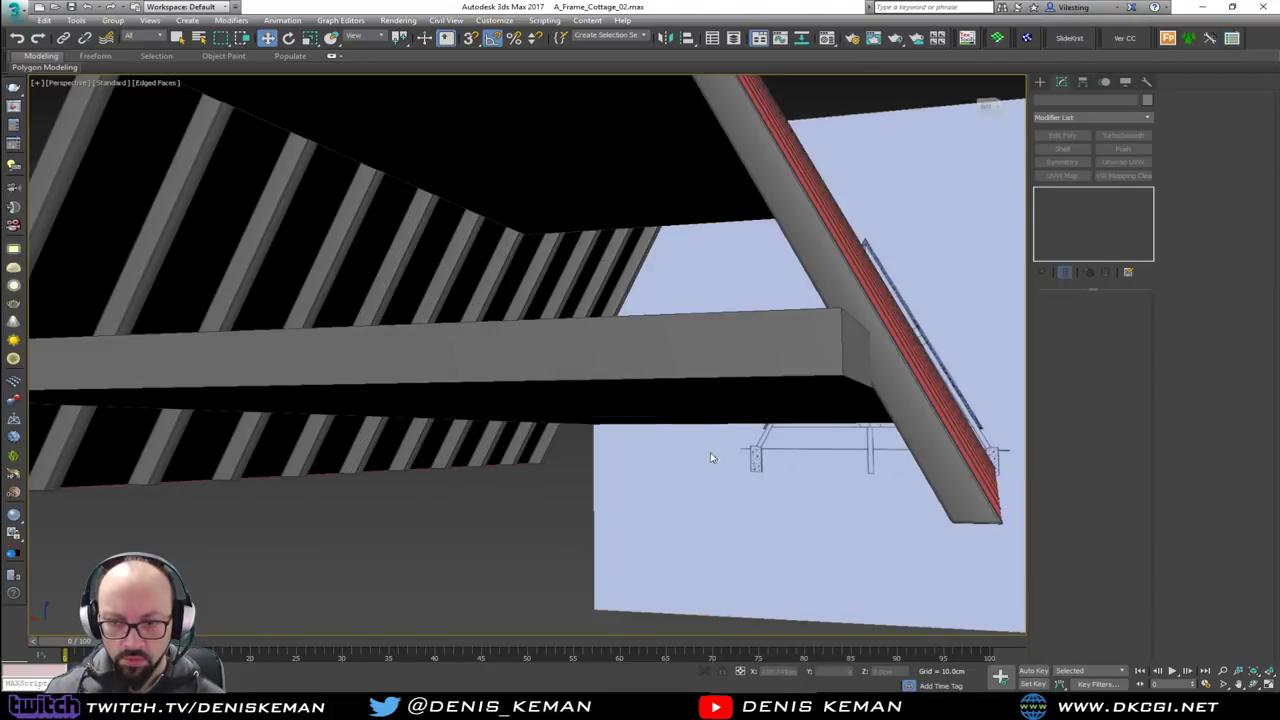
{"action": "scroll", "coordinate": [680, 457], "scroll_direction": "up", "scroll_amount": 2}
{"action": "middle_click_drag", "start_coordinate": [706, 455], "coordinate": [657, 360], "text": "alt"}
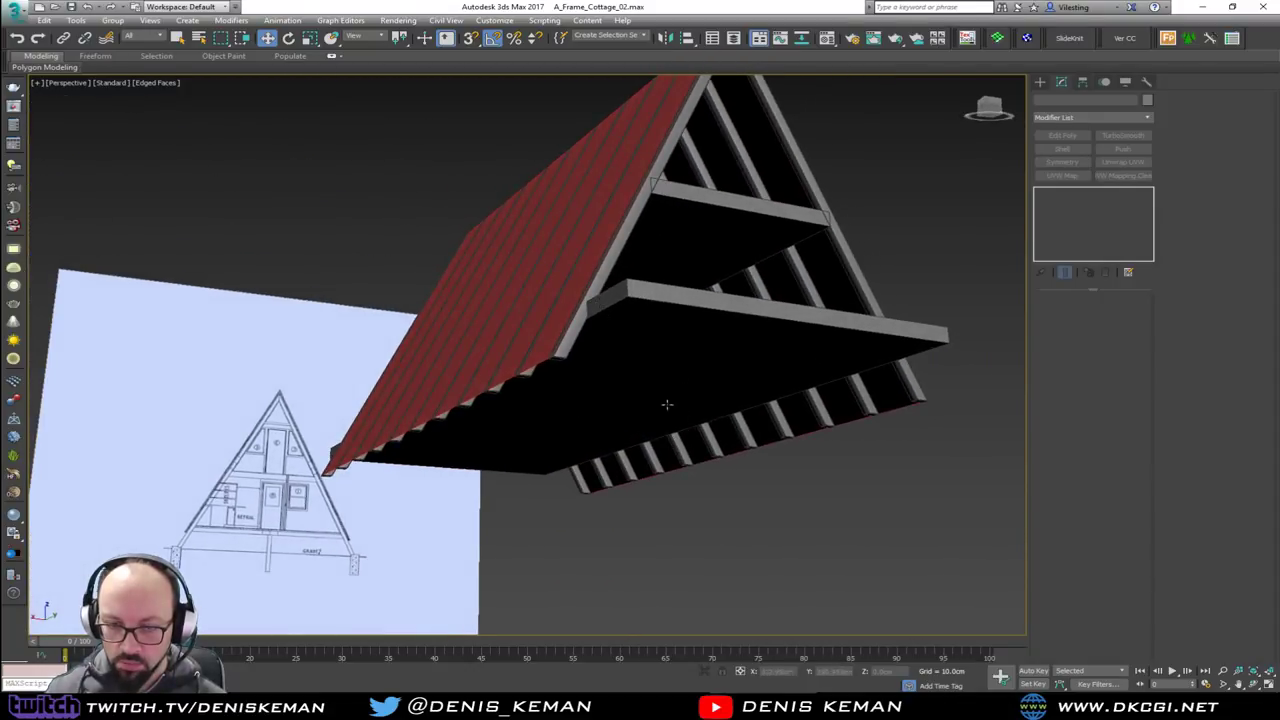
{"action": "middle_click_drag", "start_coordinate": [577, 457], "coordinate": [683, 401], "text": "alt"}
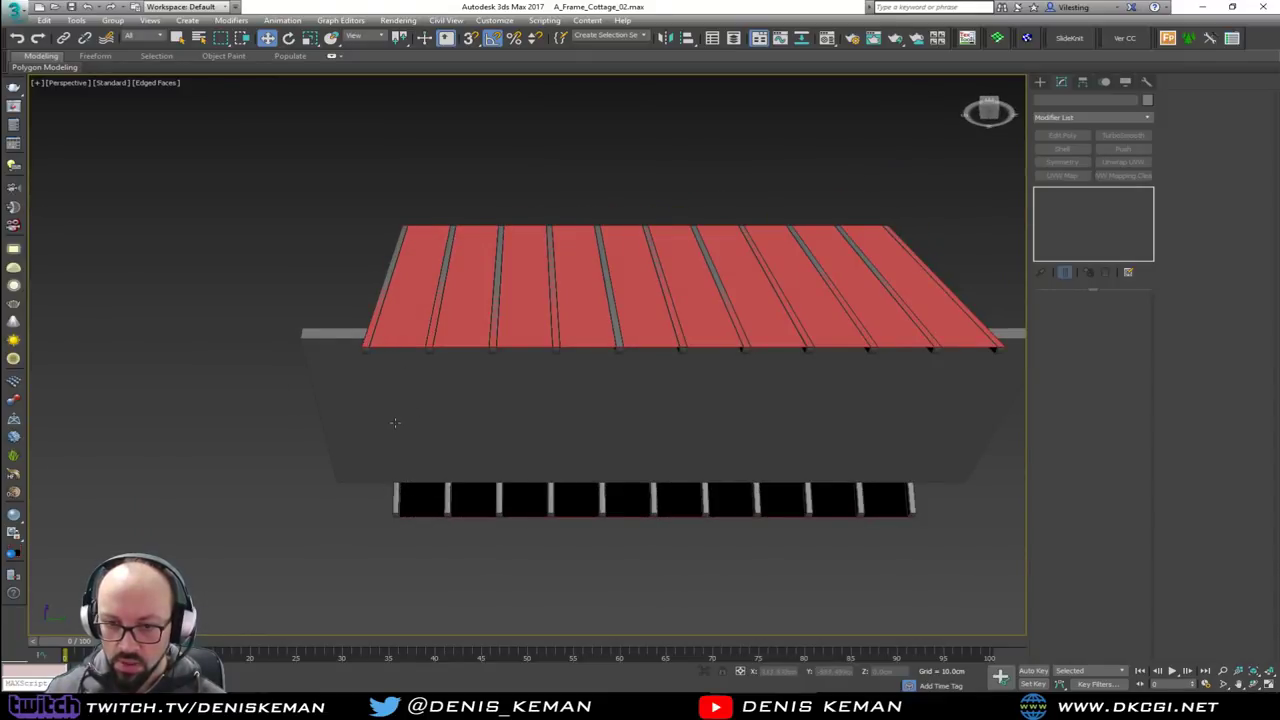
{"action": "middle_click_drag", "start_coordinate": [611, 437], "coordinate": [693, 457], "text": "alt"}
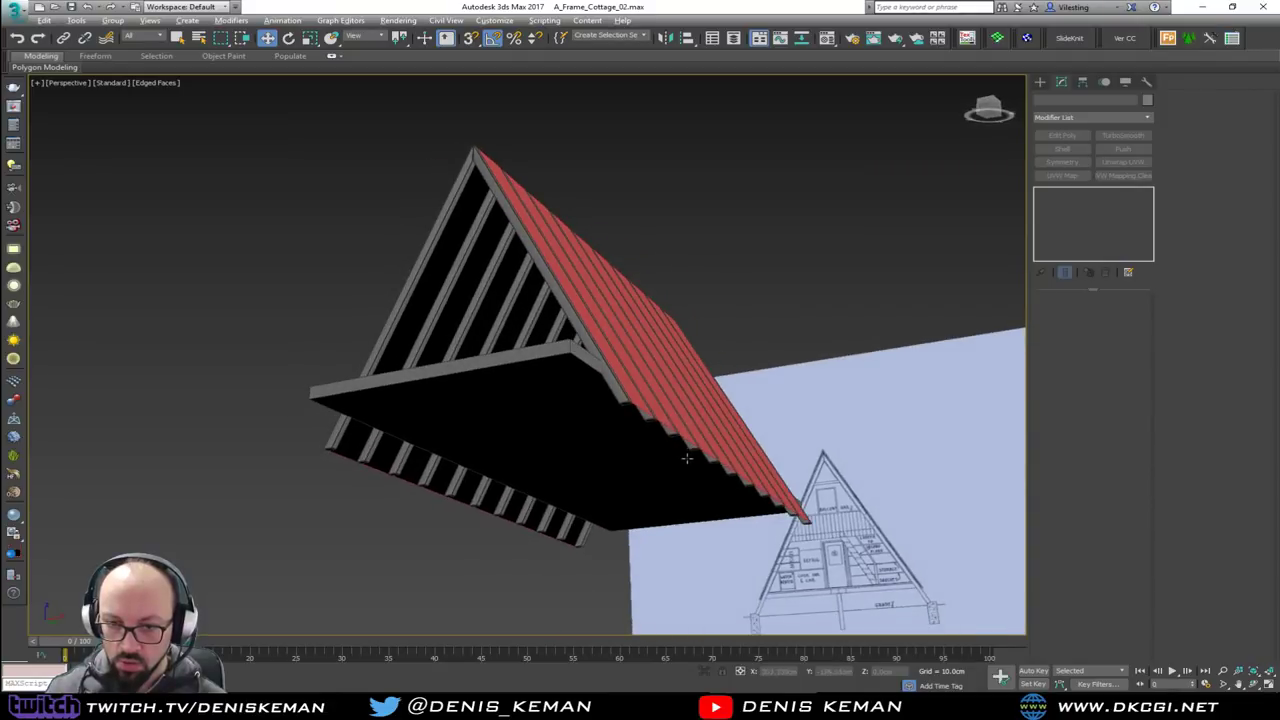
Clone the left rafter element of Beam_01 in the front view to a separate object beside the frame
{"action": "key", "text": "alt+w"}
{"action": "left_click", "coordinate": [769, 254]}
{"action": "key", "text": "alt+w"}
{"action": "scroll", "coordinate": [593, 348], "scroll_direction": "up", "scroll_amount": 5}
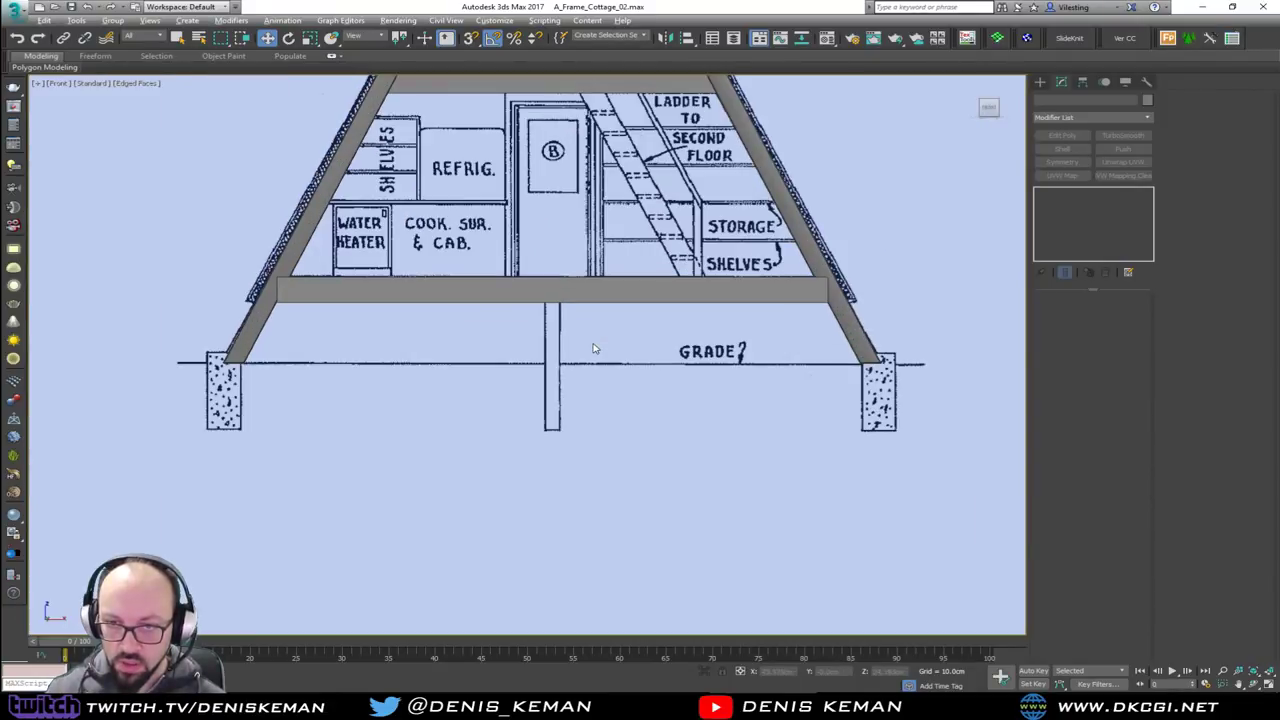
{"action": "left_click", "coordinate": [258, 318]}
{"action": "middle_click_drag", "start_coordinate": [386, 295], "coordinate": [383, 383]}
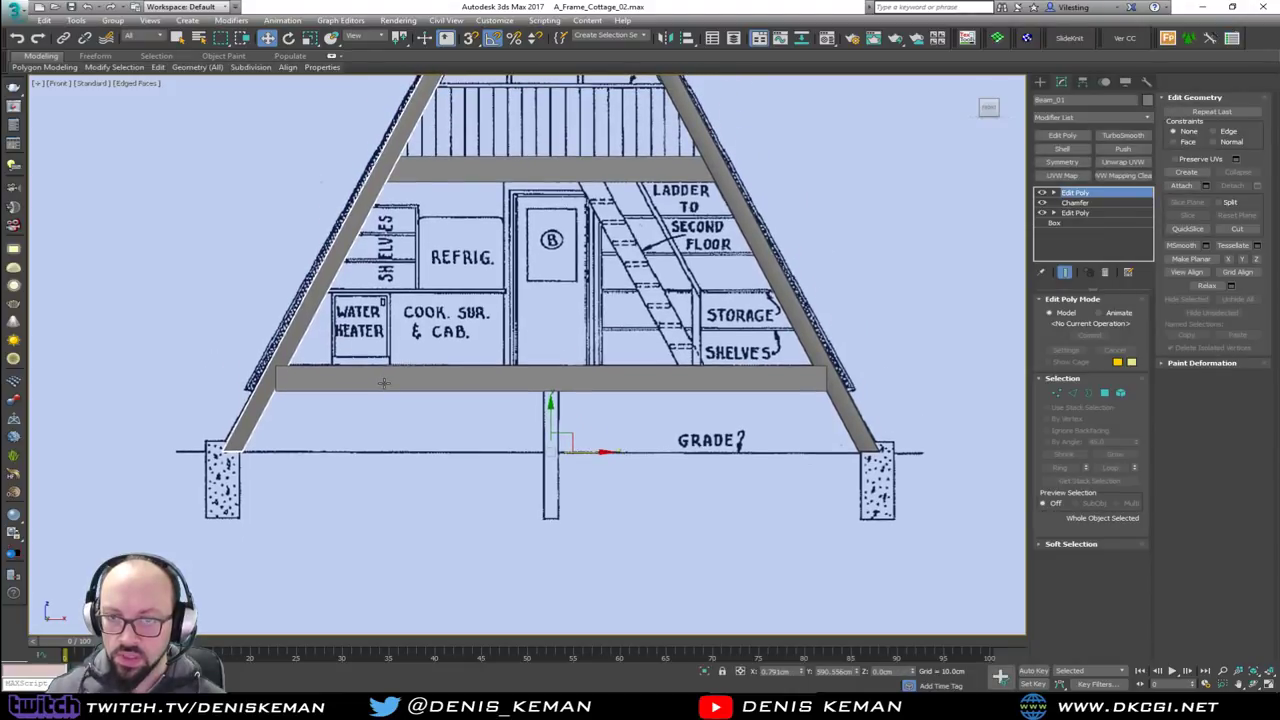
{"action": "key", "text": "5"}
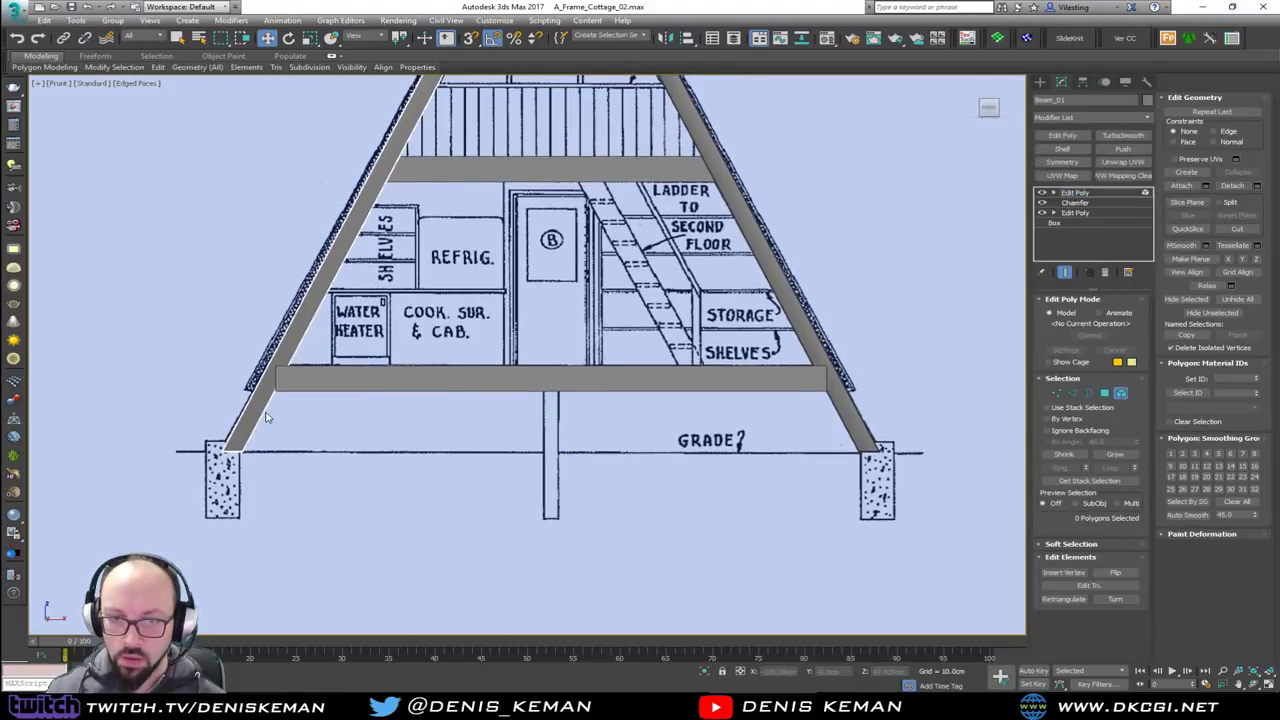
{"action": "left_click", "coordinate": [258, 409]}
{"action": "scroll", "coordinate": [386, 498], "scroll_direction": "down", "scroll_amount": 4}
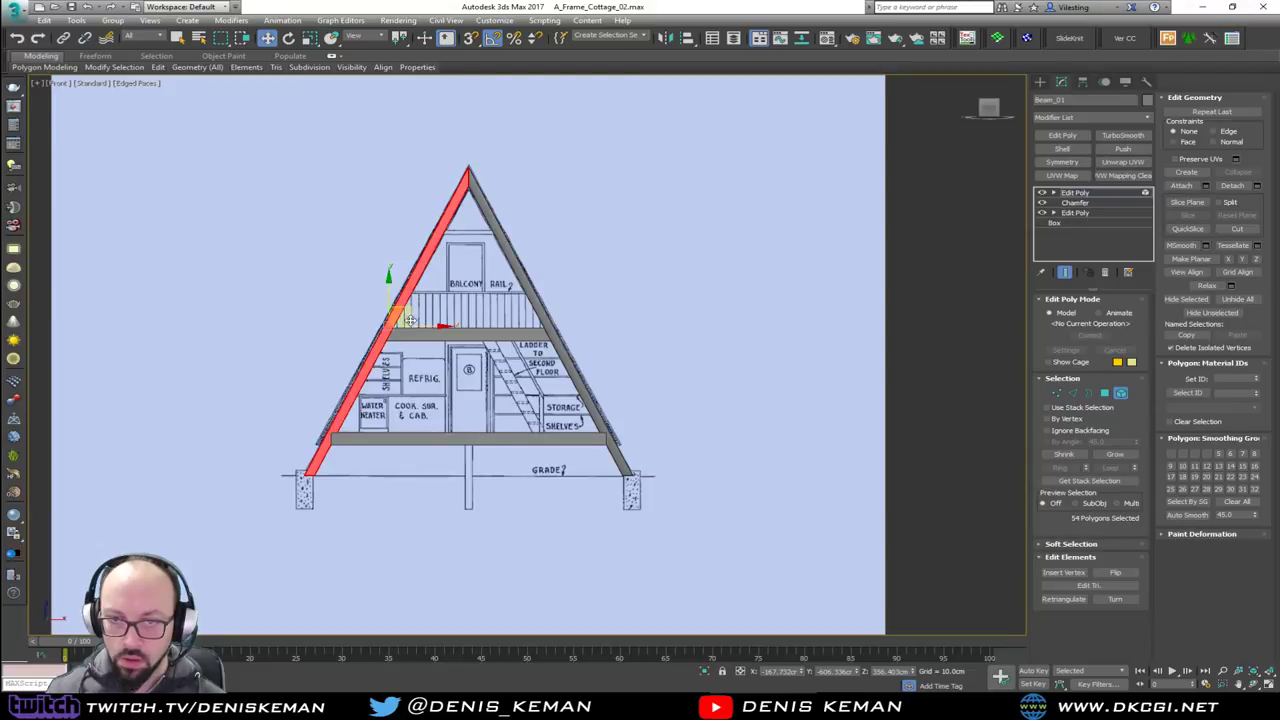
{"action": "left_click_drag", "start_coordinate": [419, 326], "coordinate": [288, 331], "text": "shift"}
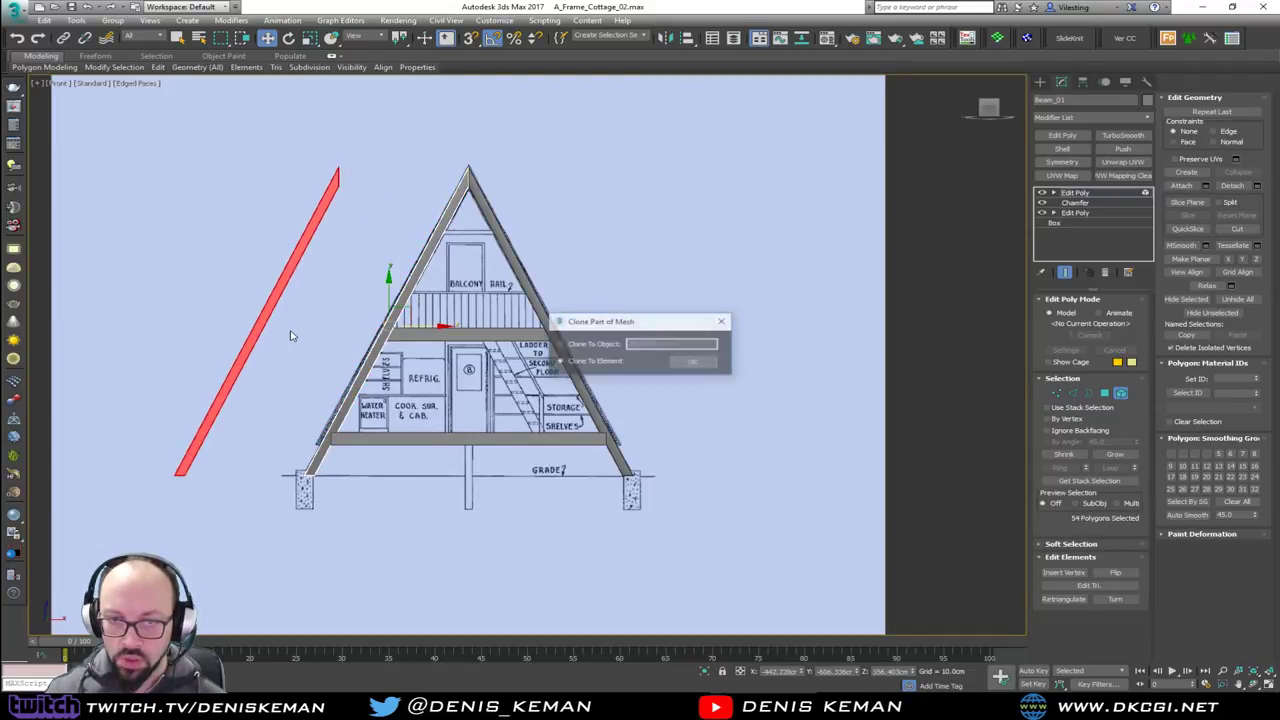
{"action": "left_click", "coordinate": [605, 349]}
{"action": "left_click", "coordinate": [604, 362]}
{"action": "left_click", "coordinate": [604, 349]}
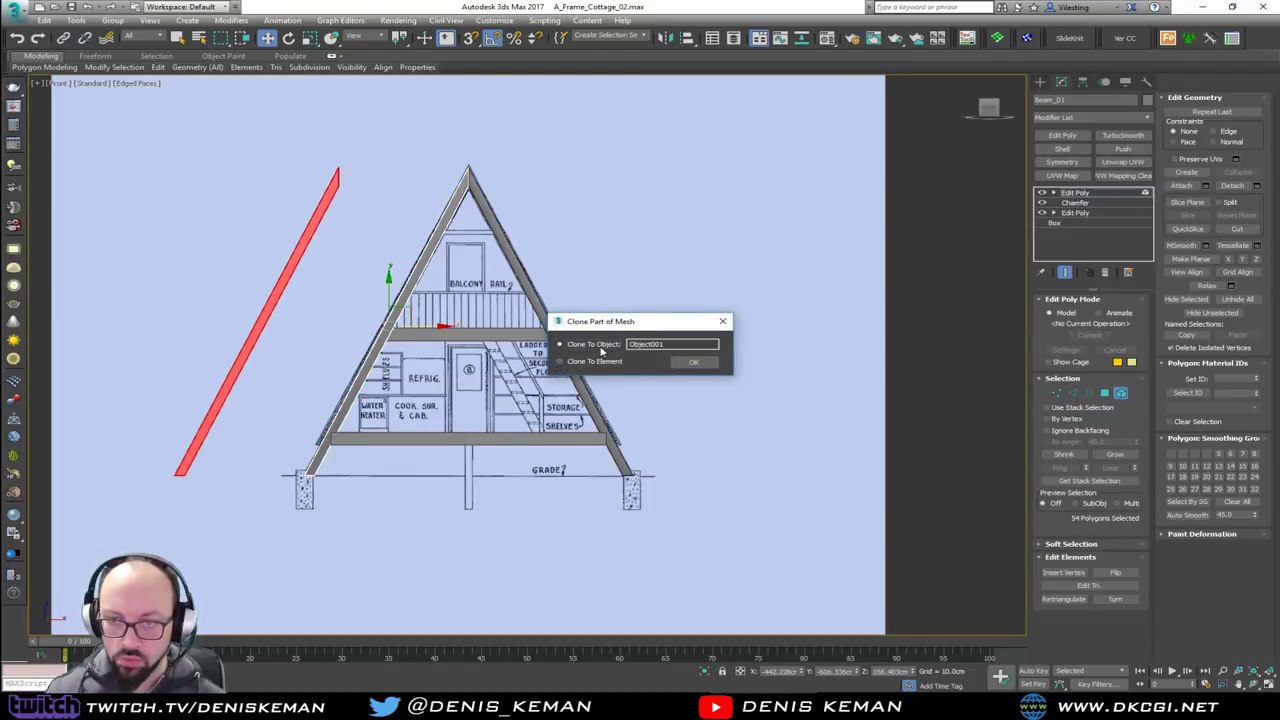
{"action": "left_click", "coordinate": [693, 363]}
{"action": "key", "text": "5"}
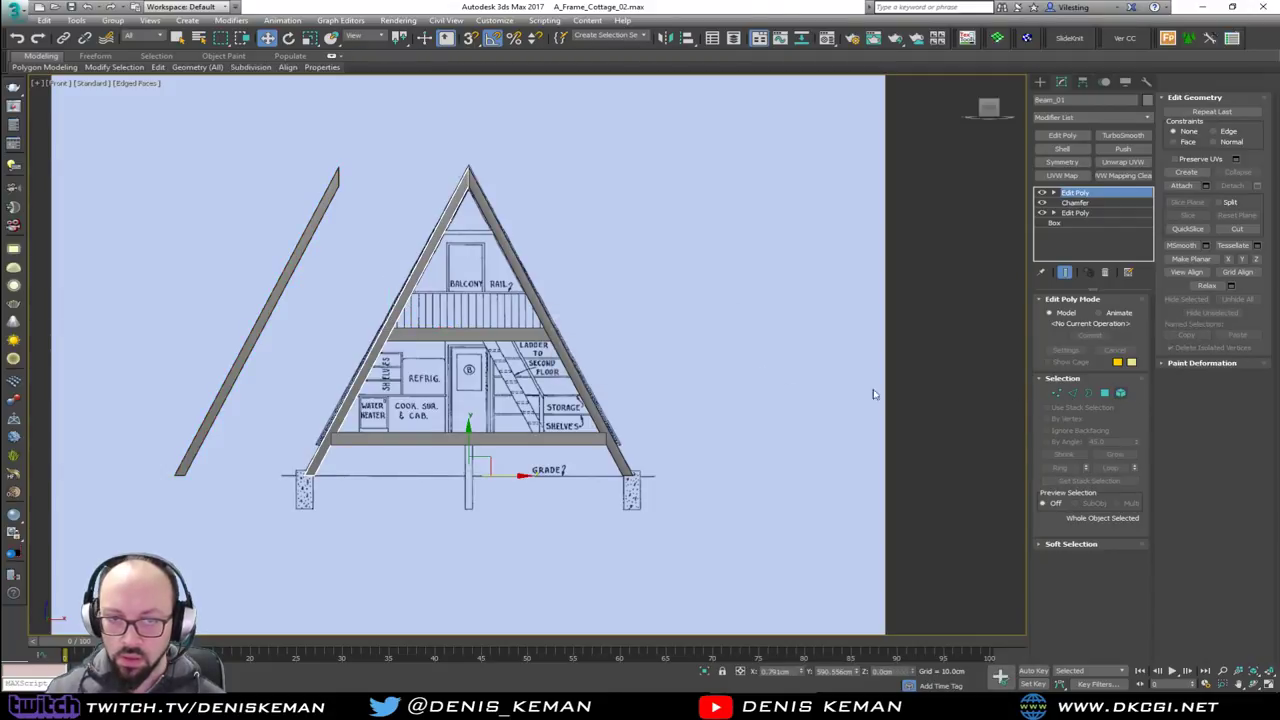
Rotate the cloned rafter by about 115° to lie horizontally below the cottage, and delete it
{"action": "left_click", "coordinate": [244, 366]}
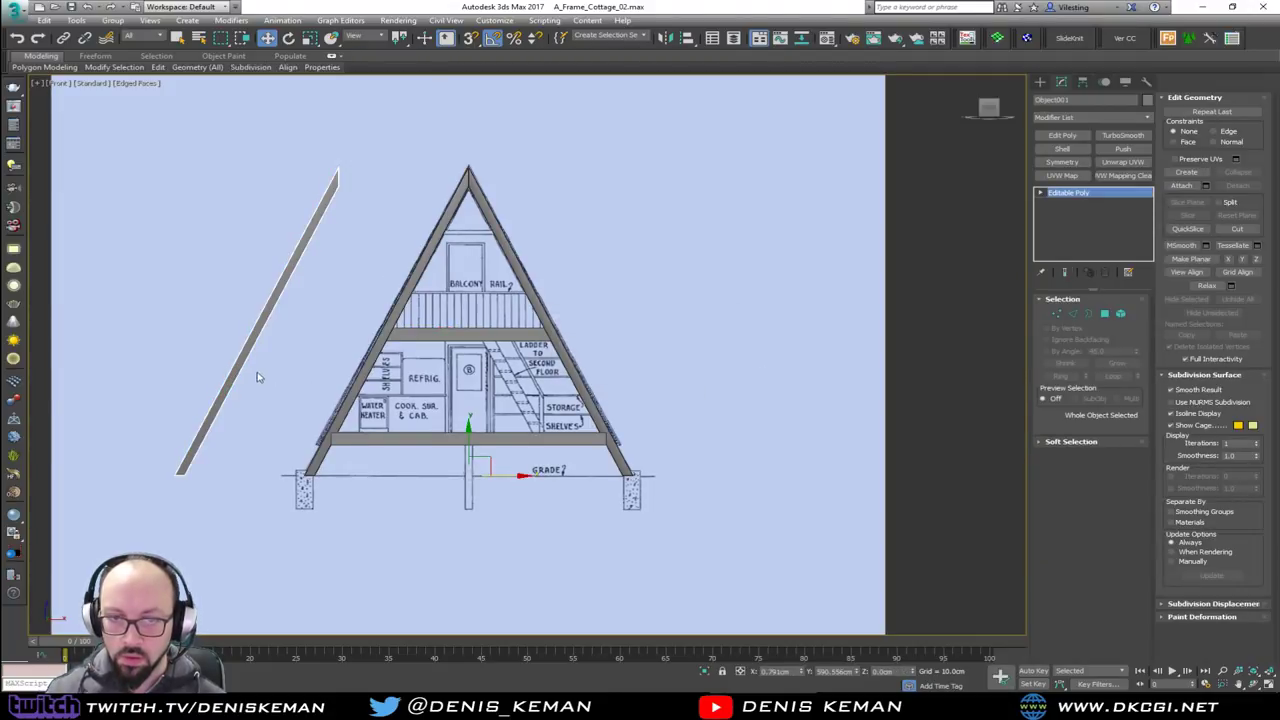
{"action": "key", "text": "e"}
{"action": "left_click_drag", "start_coordinate": [500, 506], "coordinate": [491, 403]}
{"action": "middle_click_drag", "start_coordinate": [500, 437], "coordinate": [503, 298]}
{"action": "scroll", "coordinate": [503, 298], "scroll_direction": "down", "scroll_amount": 2}
{"action": "scroll", "coordinate": [494, 443], "scroll_direction": "up", "scroll_amount": 2}
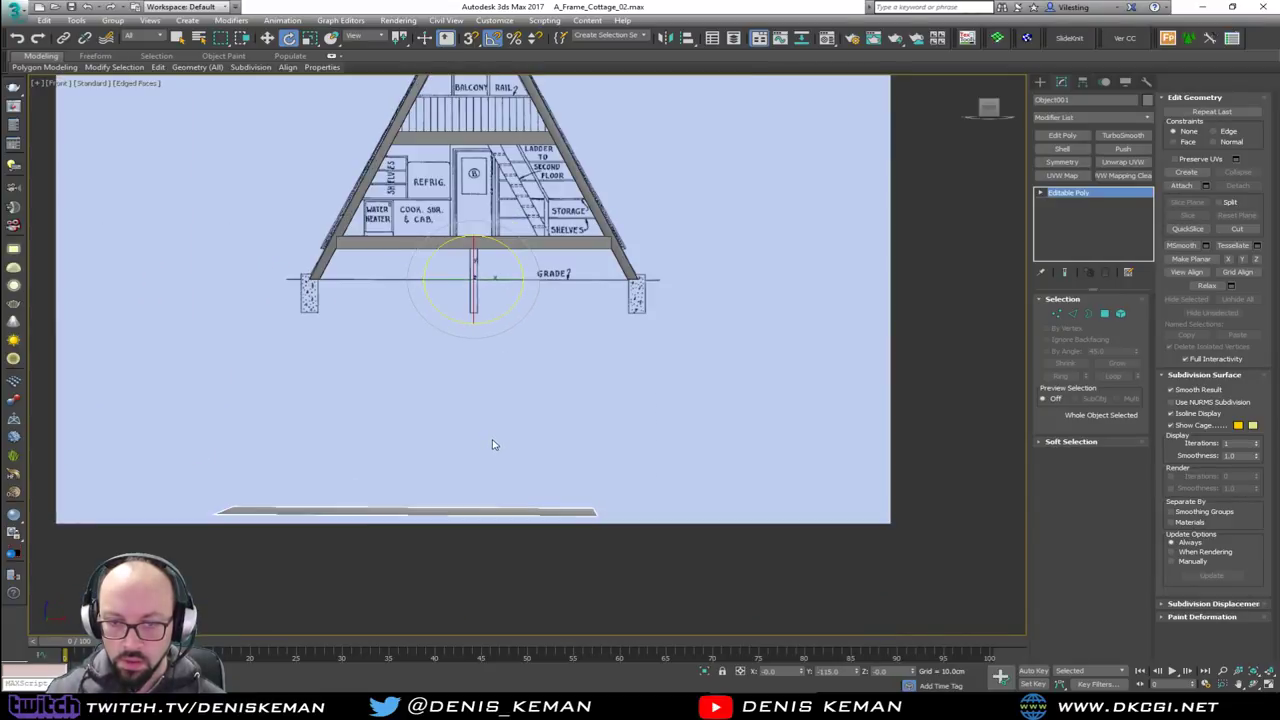
{"action": "left_click_drag", "start_coordinate": [518, 297], "coordinate": [522, 294]}
{"action": "key", "text": "ctrl+z"}
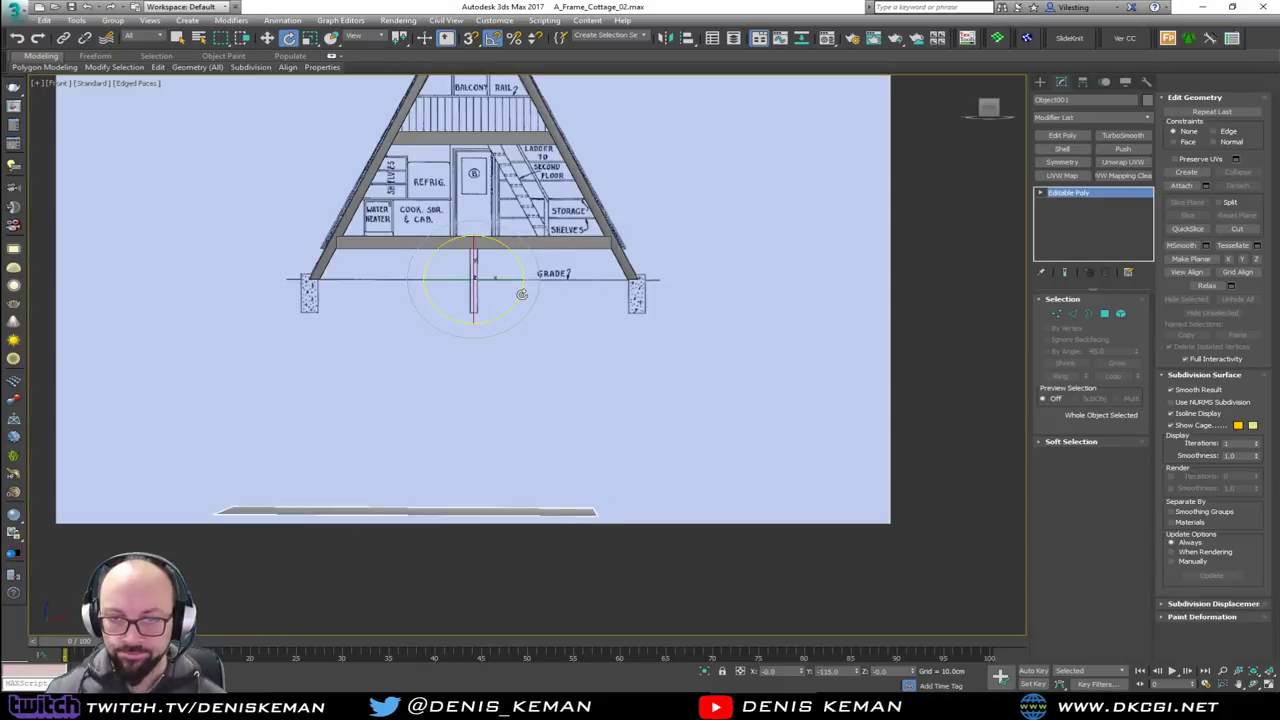
{"action": "key", "text": "Delete"}
Create a box directly beneath the first floor, about 594.5 cm wide, with its length and height set to 20 cm
{"action": "scroll", "coordinate": [463, 235], "scroll_direction": "up", "scroll_amount": 3}
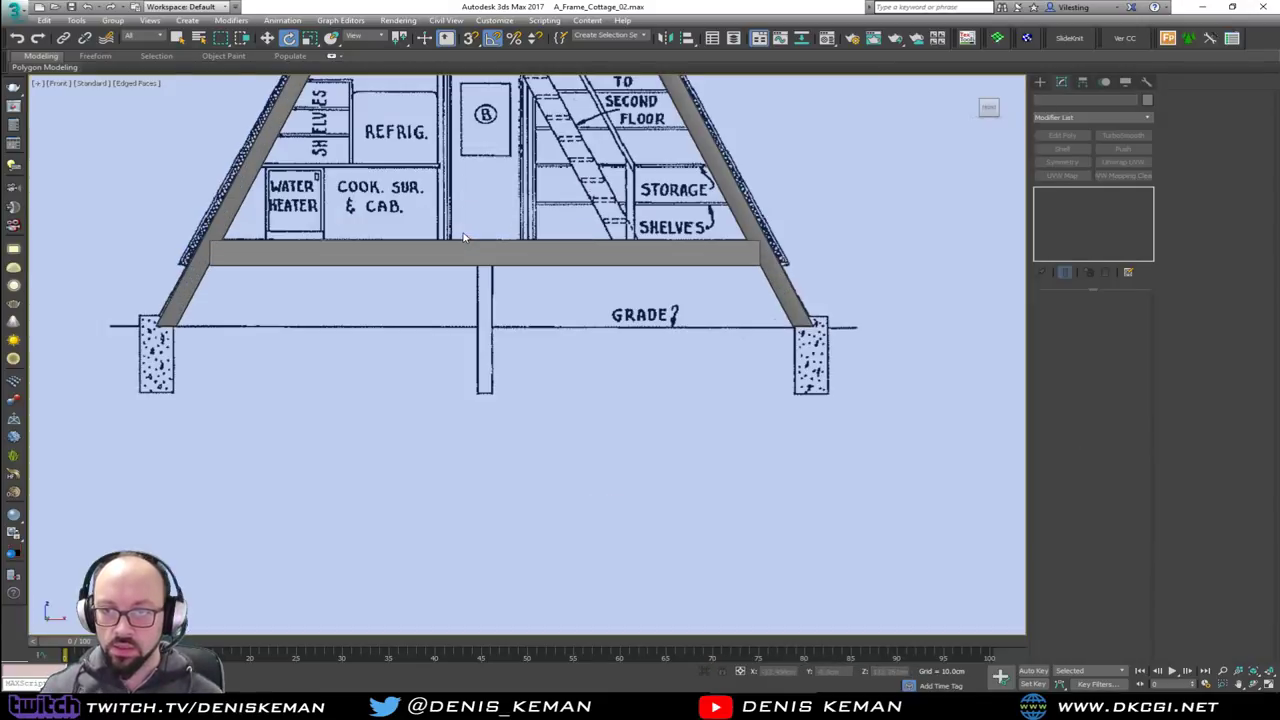
{"action": "left_click", "coordinate": [1040, 82]}
{"action": "left_click", "coordinate": [1064, 153]}
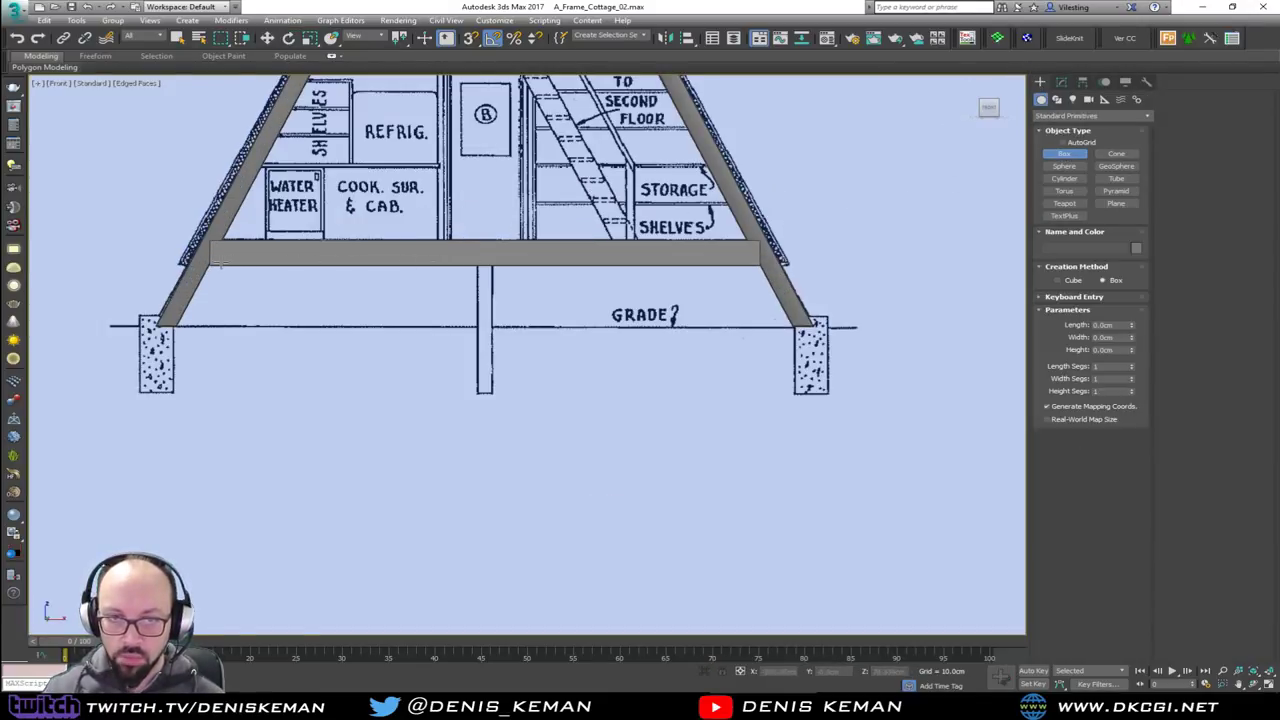
{"action": "left_click_drag", "start_coordinate": [204, 264], "coordinate": [766, 285]}
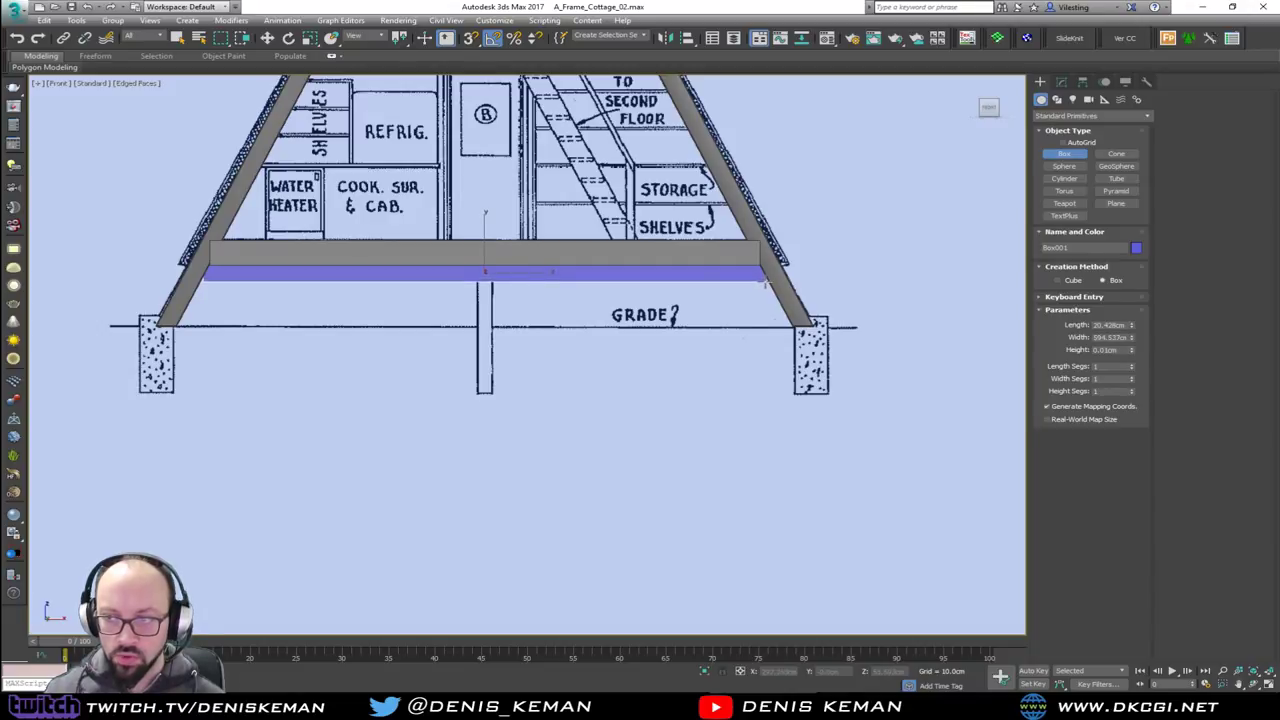
{"action": "left_click", "coordinate": [1098, 325]}
{"action": "type", "text": "20"}
{"action": "key", "text": "Tab"}
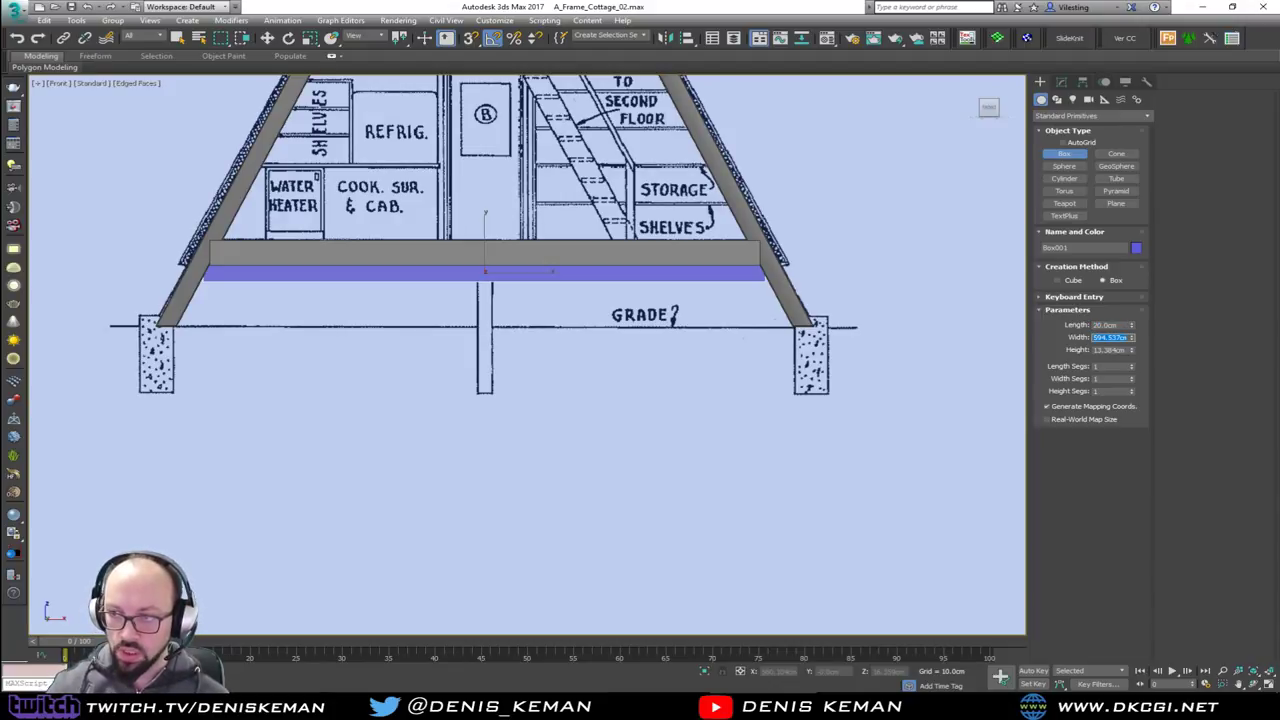
{"action": "key", "text": "Tab"}
{"action": "type", "text": "20"}
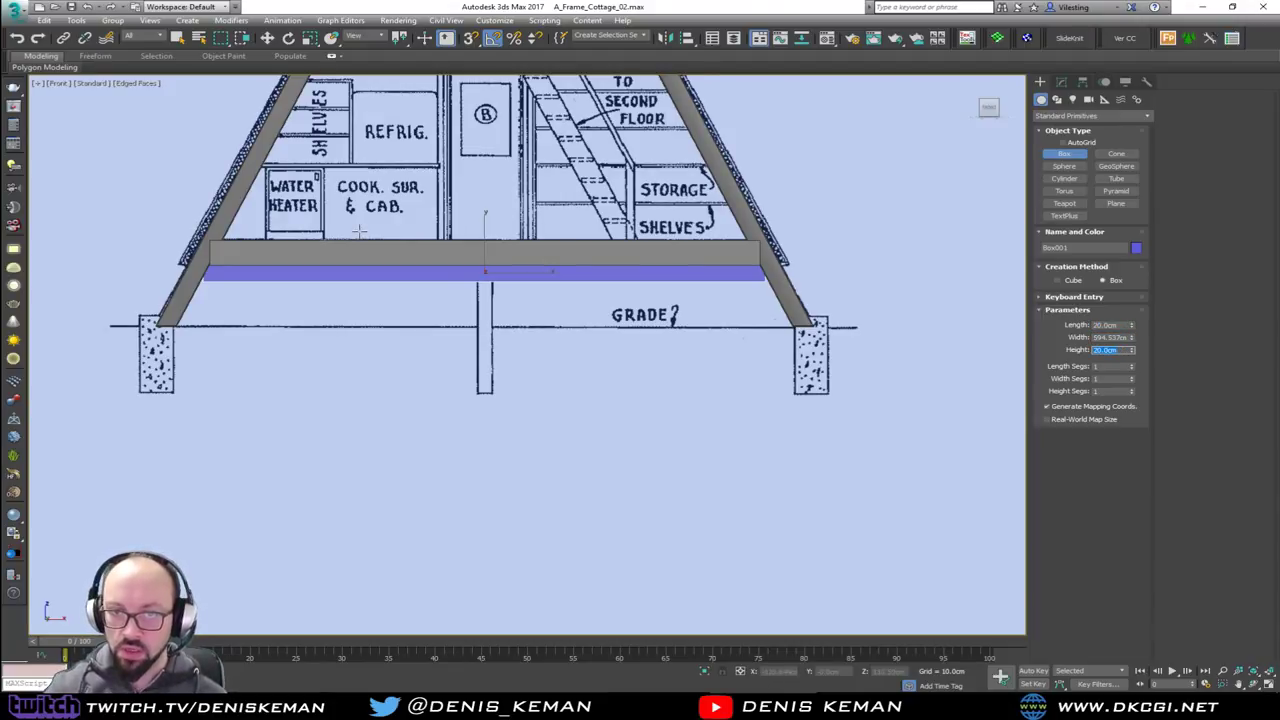
Add an Edit Poly modifier to the new box under the floor
{"action": "type", "text": "e"}
{"action": "scroll", "coordinate": [440, 258], "scroll_direction": "up", "scroll_amount": 2}
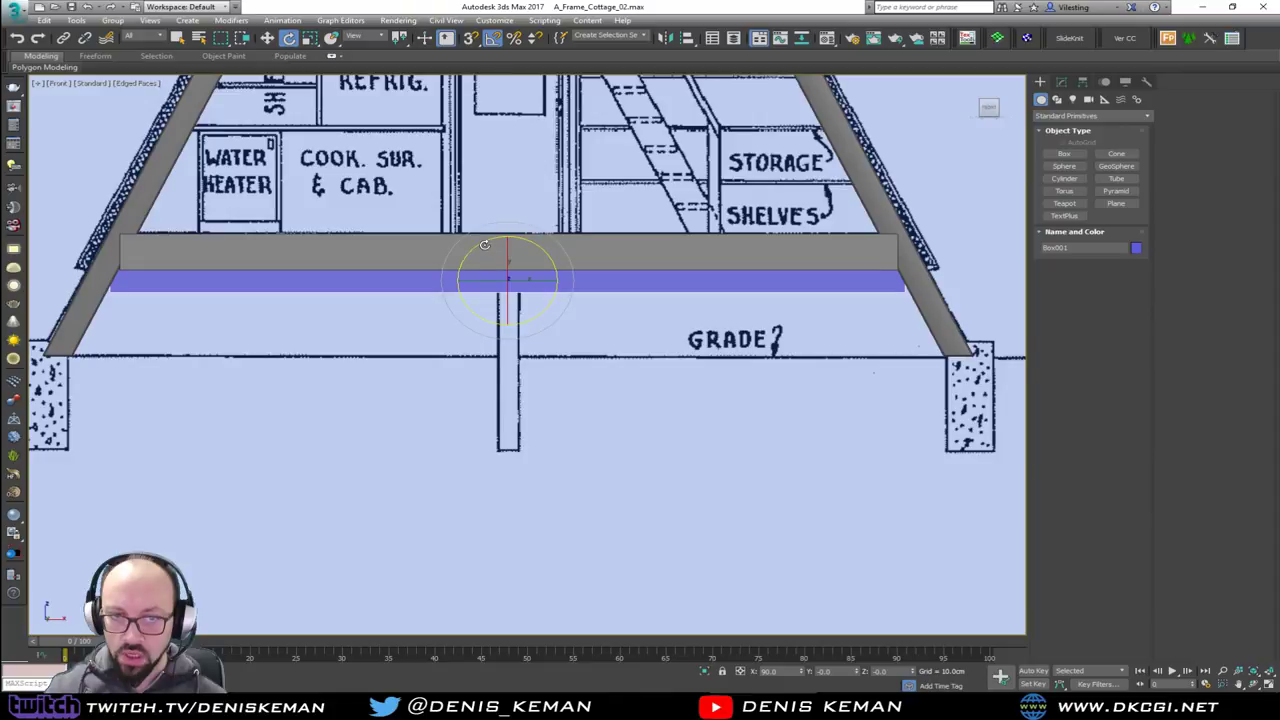
{"action": "middle_click_drag", "start_coordinate": [484, 244], "coordinate": [480, 258]}
{"action": "left_click", "coordinate": [1062, 82]}
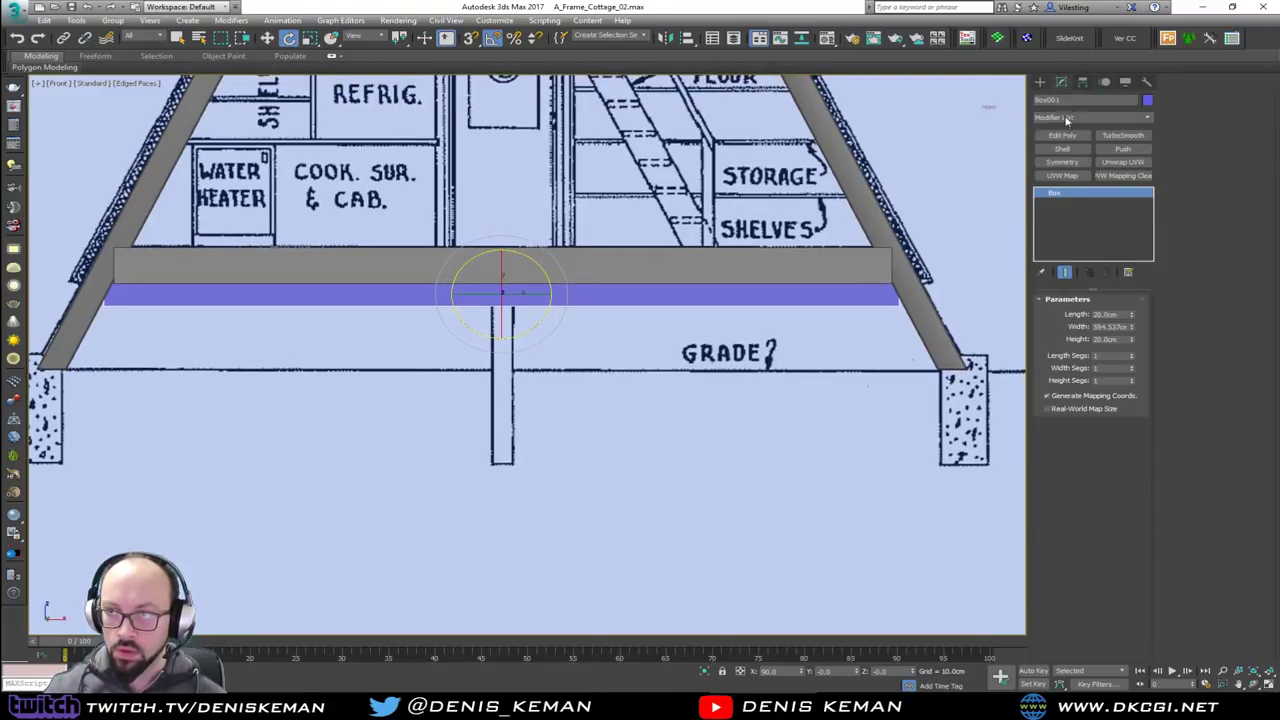
{"action": "left_click", "coordinate": [1062, 135]}
Examine the top view with both roof planes selected, comparing the wireframe and shaded displays
{"action": "key", "text": "alt+w"}
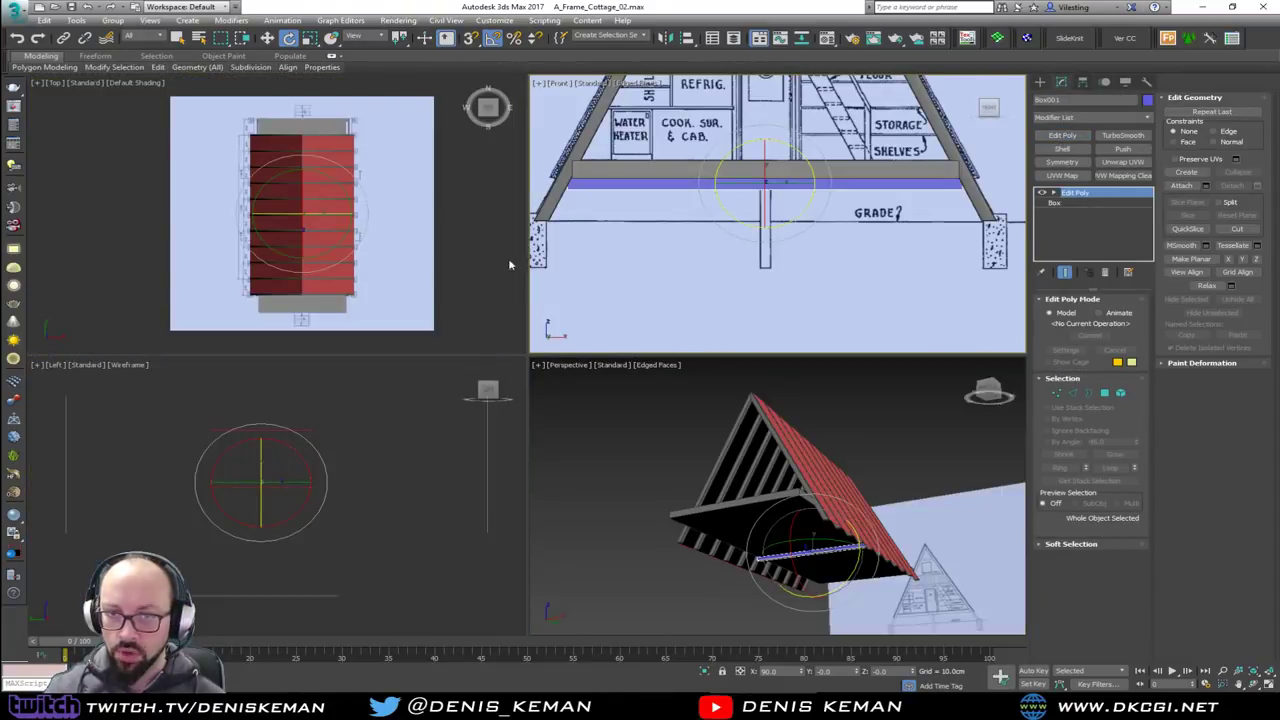
{"action": "key", "text": "alt+w"}
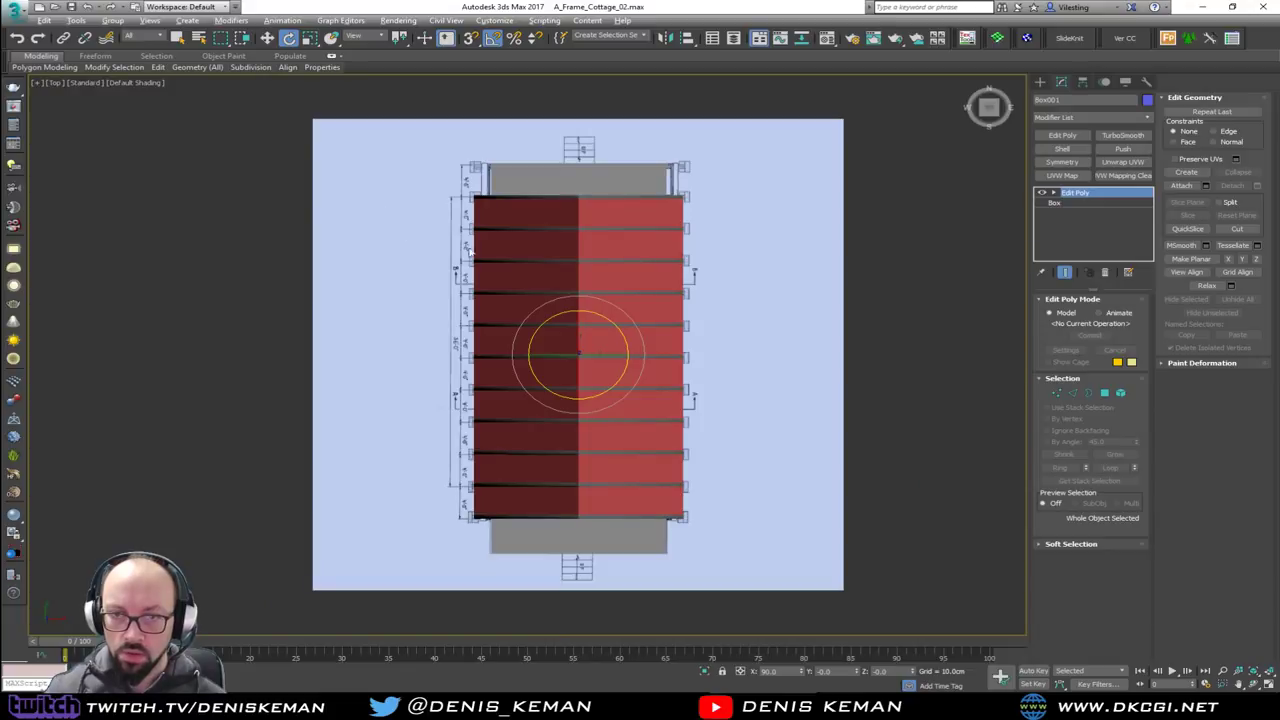
{"action": "left_click", "coordinate": [578, 276]}
{"action": "left_click", "coordinate": [596, 276], "text": "ctrl"}
{"action": "scroll", "coordinate": [596, 276], "scroll_direction": "up", "scroll_amount": 2}
{"action": "key", "text": "F3"}
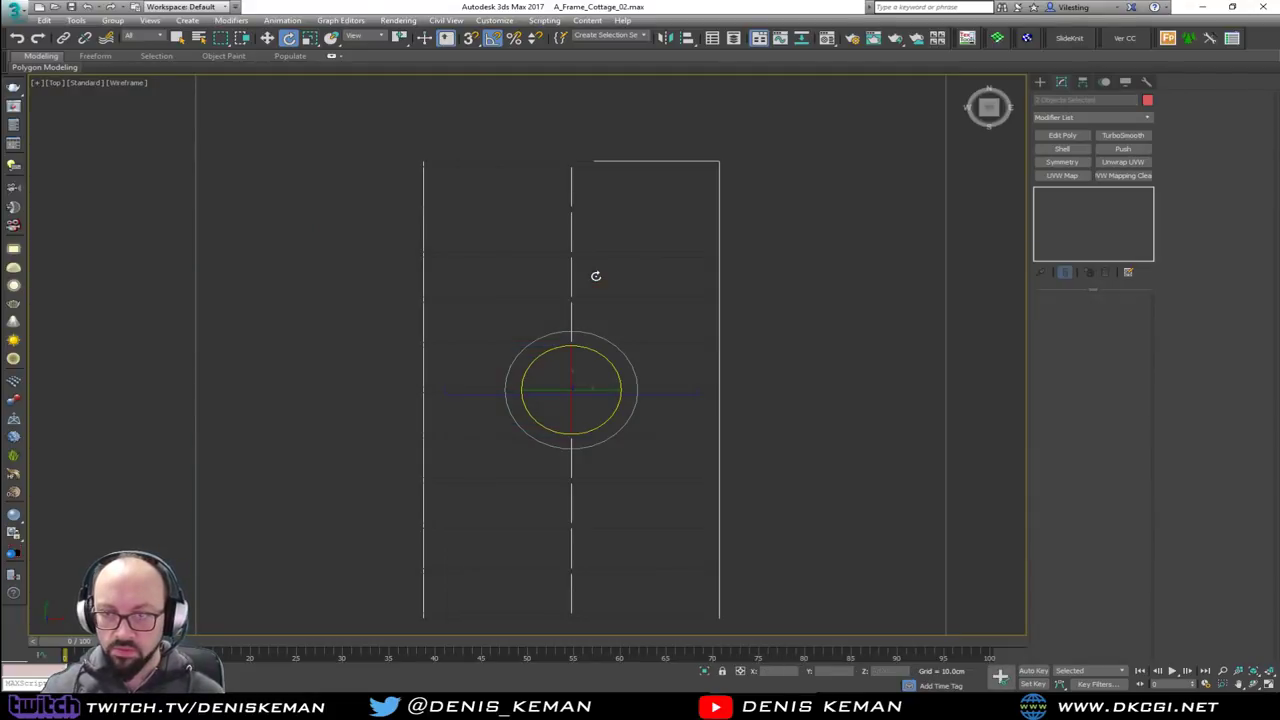
{"action": "key", "text": "F3"}
{"action": "key", "text": "F3"}
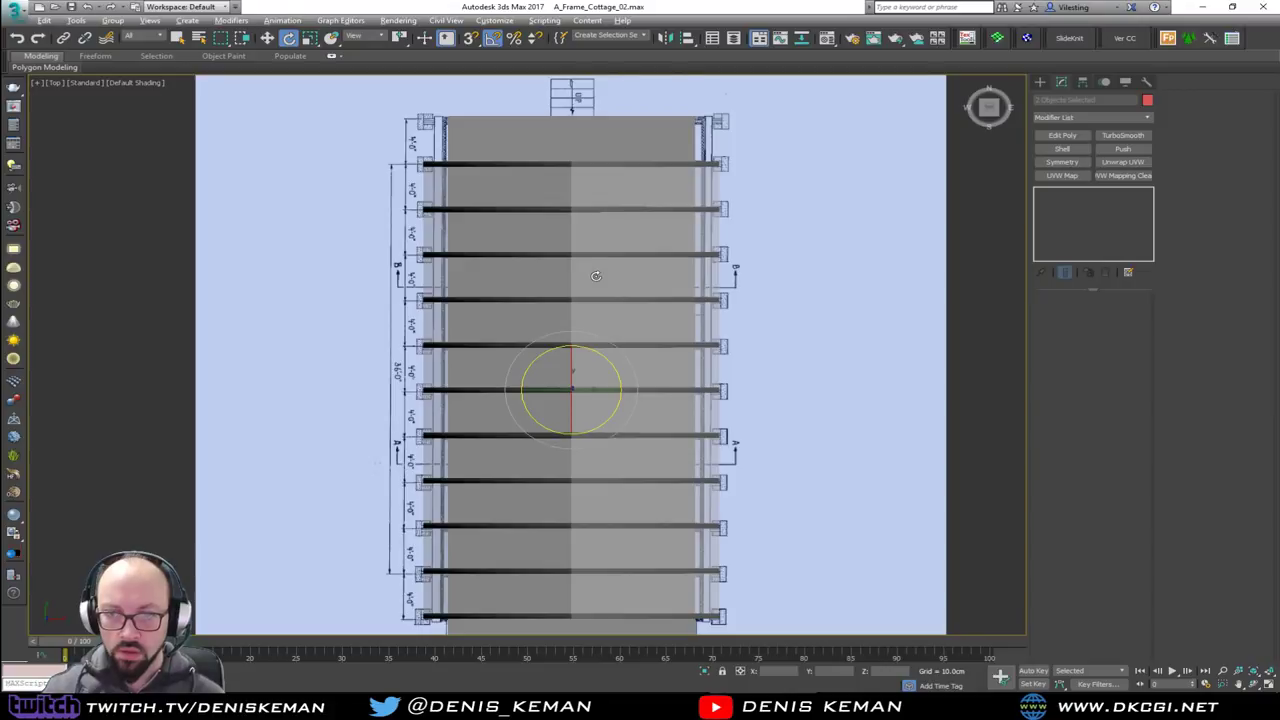
{"action": "key", "text": "F3"}
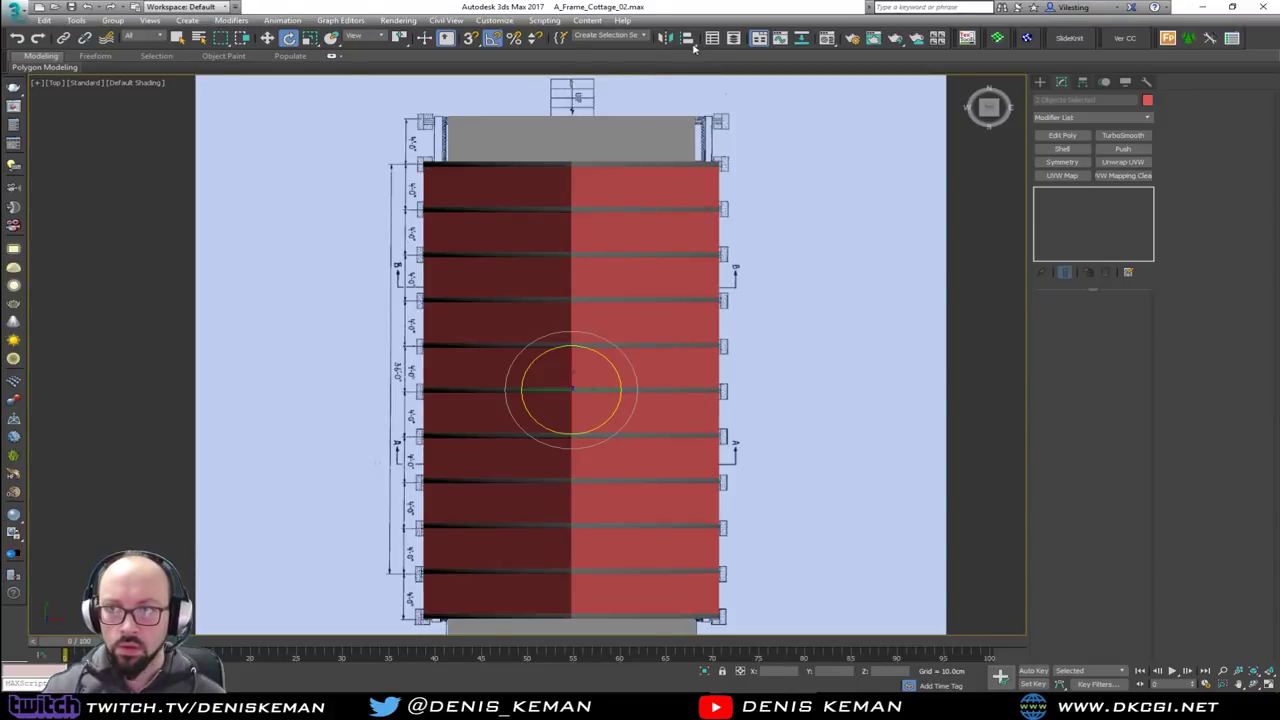
Hide the Floors layer to check the plan underneath, and show it again
{"action": "left_click", "coordinate": [733, 38]}
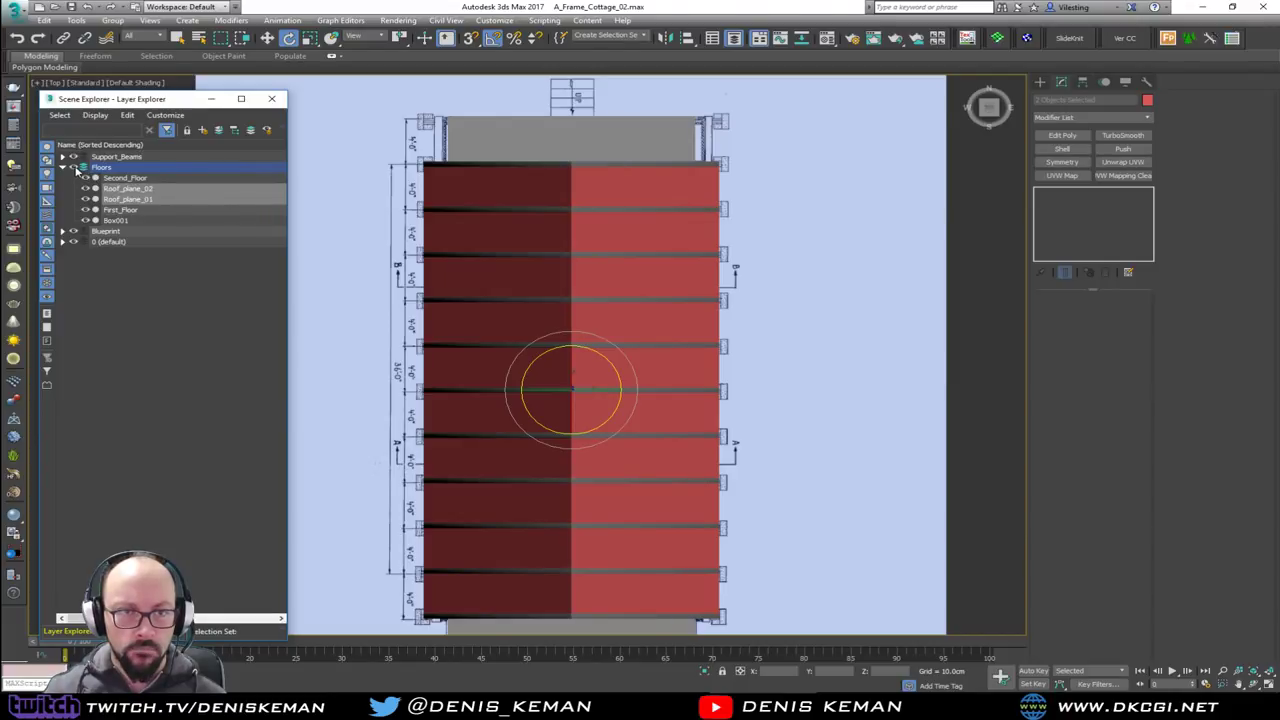
{"action": "left_click", "coordinate": [74, 168]}
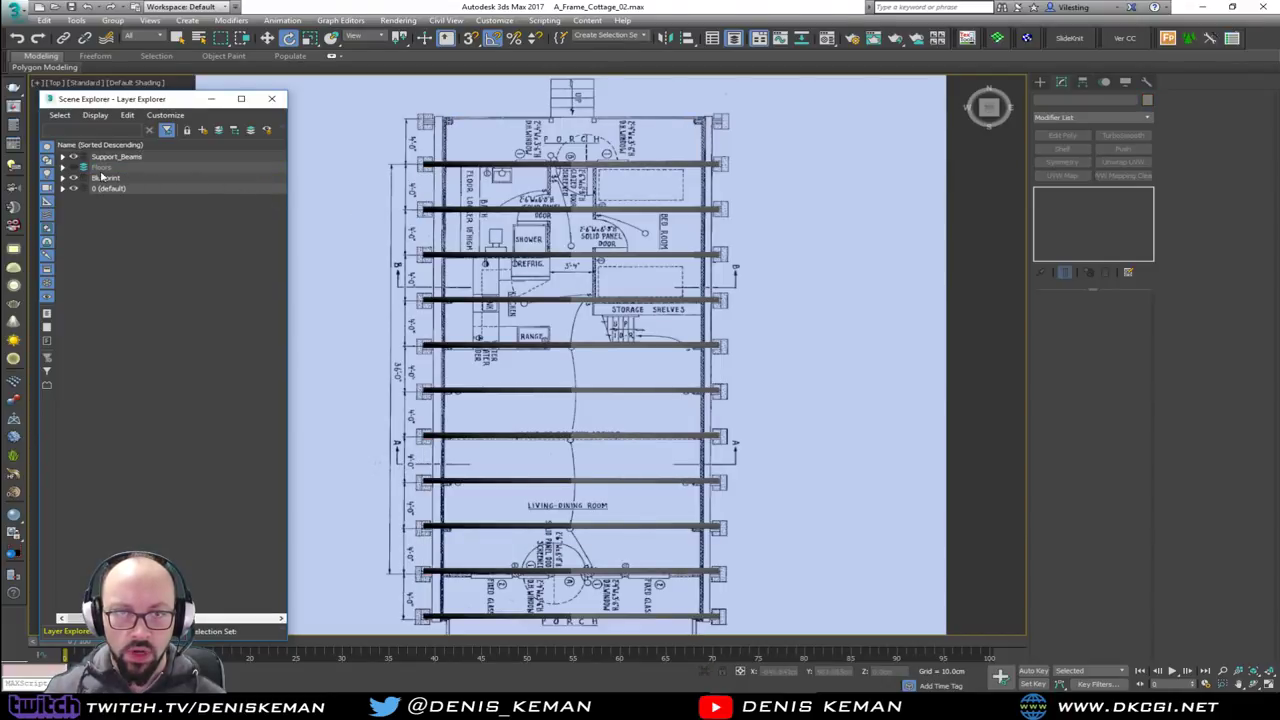
{"action": "left_click", "coordinate": [74, 167]}
Move the new box under the floor from the Floors layer to the Support_Beams layer
{"action": "key", "text": "alt+w"}
{"action": "left_click", "coordinate": [629, 510]}
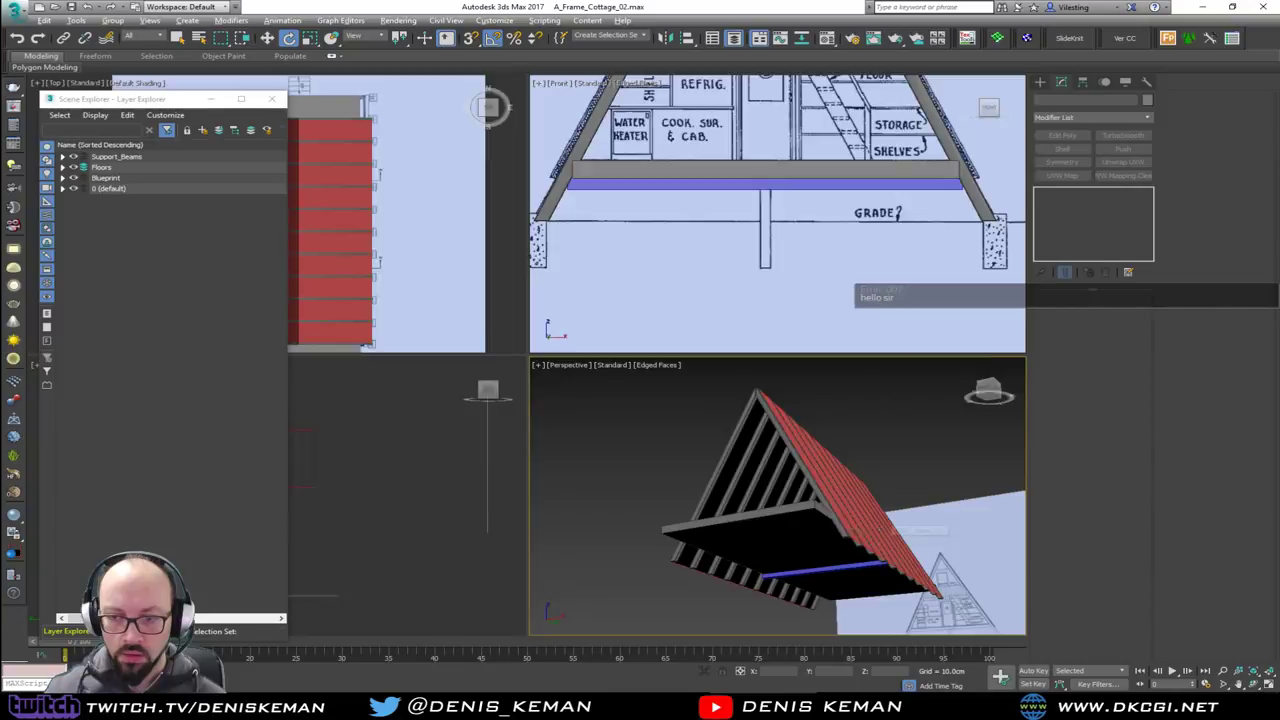
{"action": "key", "text": "alt+w"}
{"action": "scroll", "coordinate": [629, 510], "scroll_direction": "up", "scroll_amount": 3}
{"action": "left_click", "coordinate": [628, 497]}
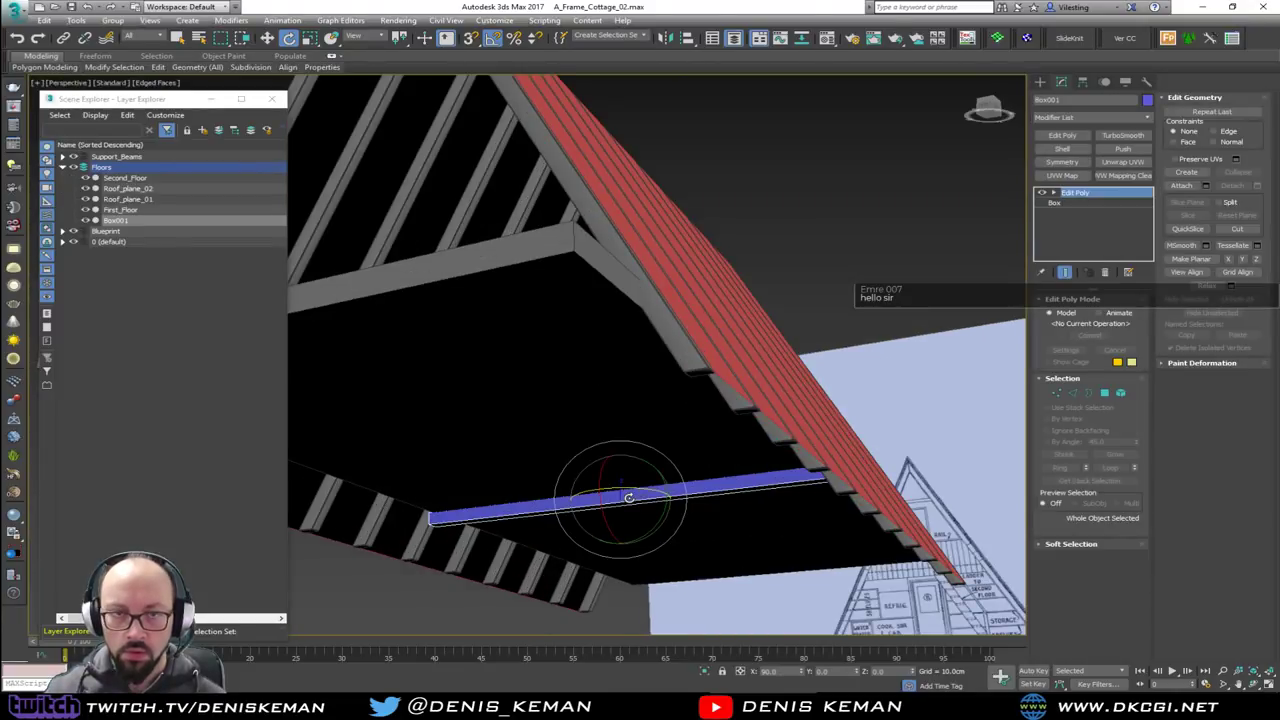
{"action": "left_click", "coordinate": [83, 157]}
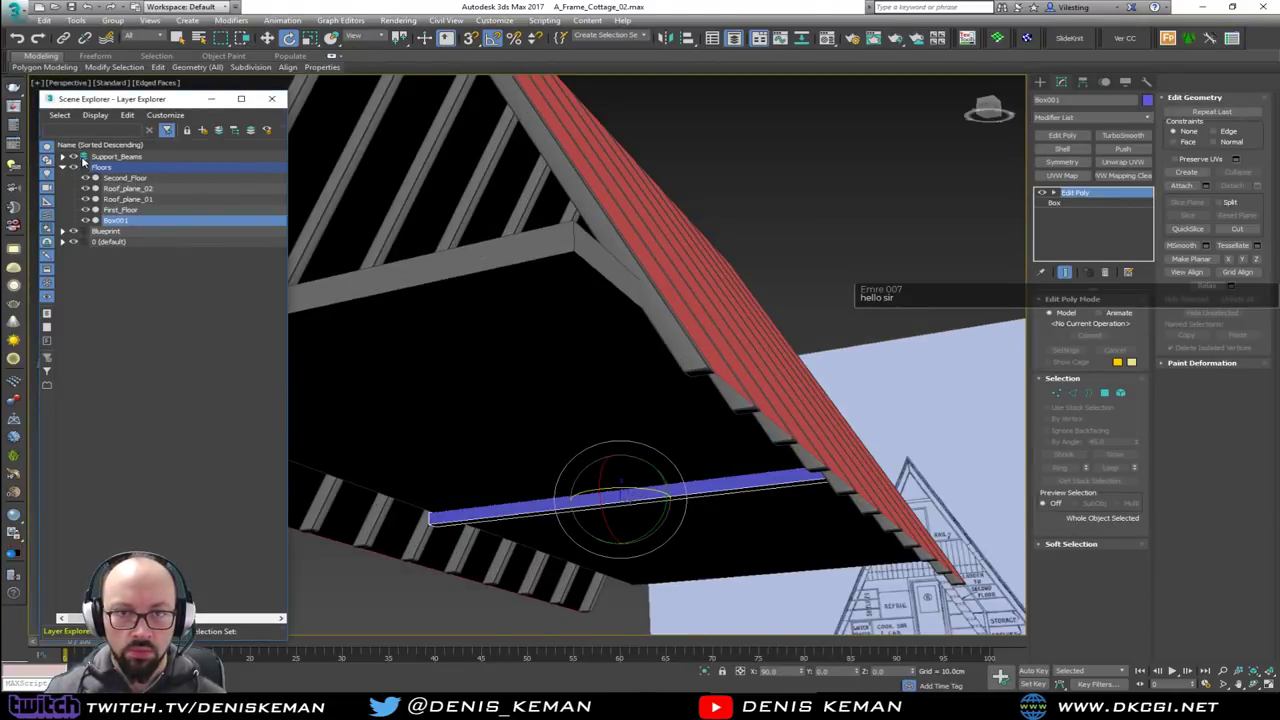
{"action": "left_click", "coordinate": [218, 130]}
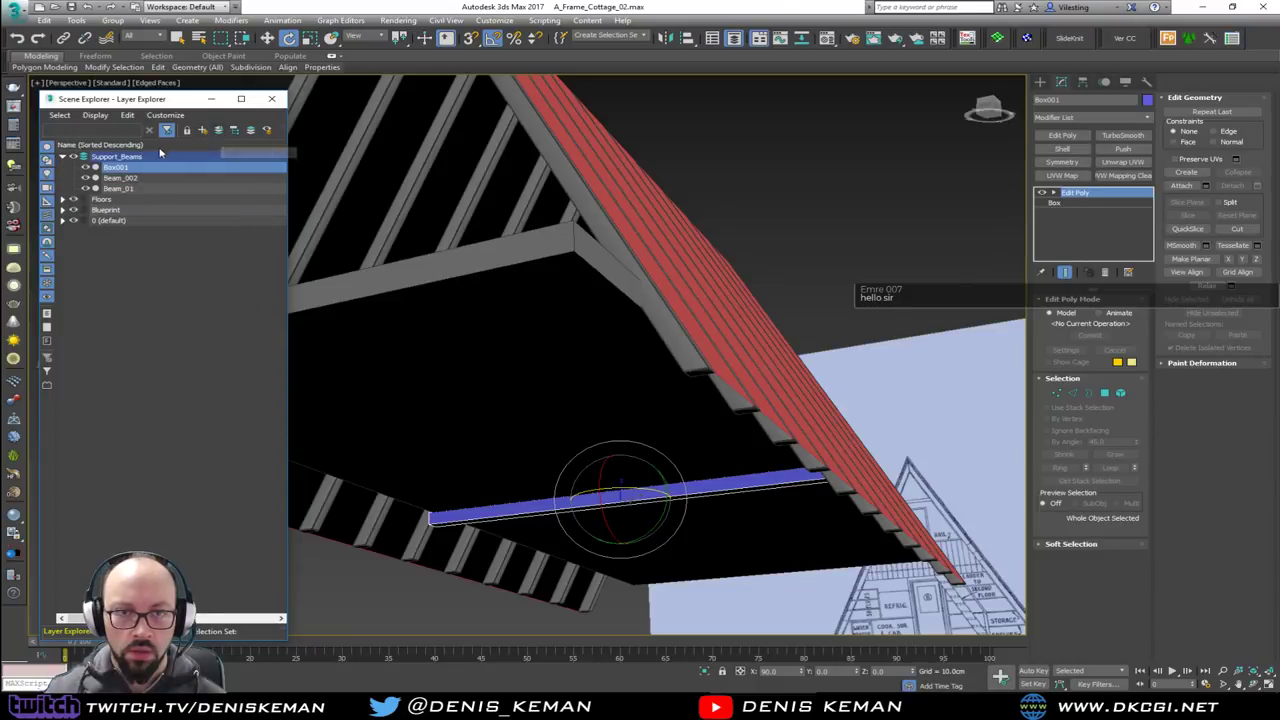
Hide the Floors layer to expose the rafters and the new box, and close the layer explorer
{"action": "left_click", "coordinate": [73, 200]}
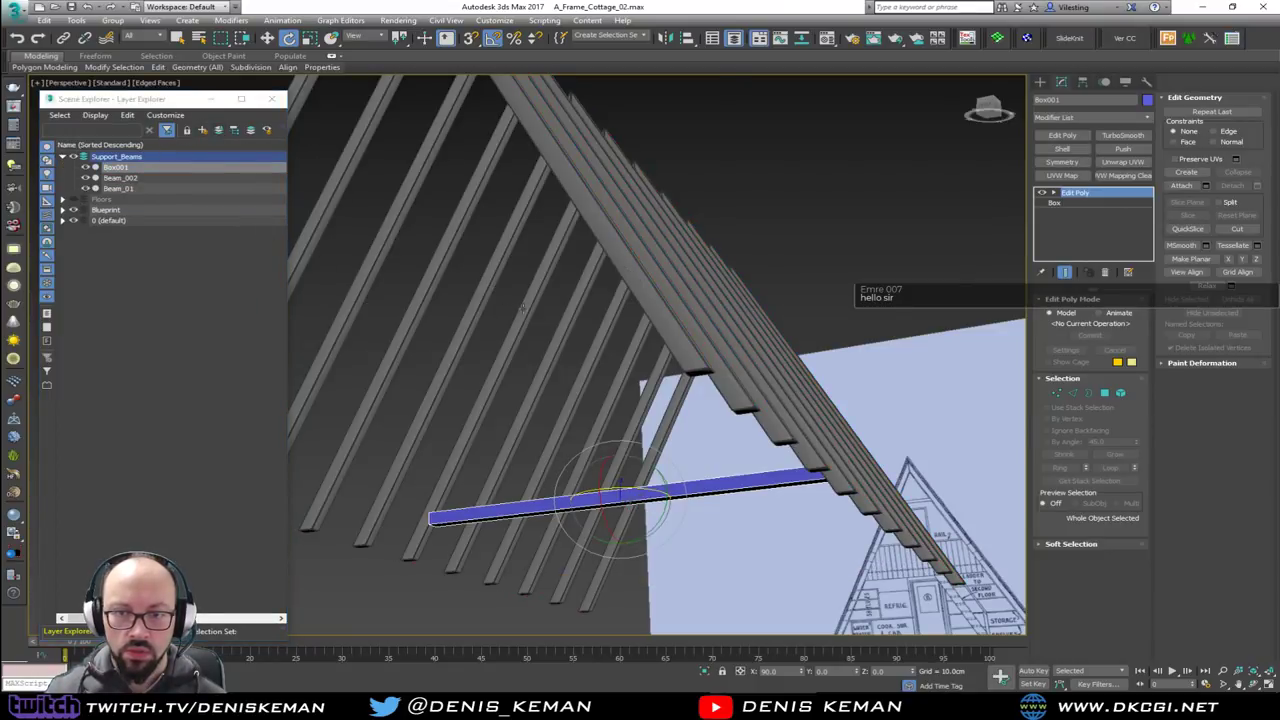
{"action": "middle_click_drag", "start_coordinate": [519, 307], "coordinate": [757, 383], "text": "alt"}
{"action": "key", "text": "alt+w"}
{"action": "left_click", "coordinate": [271, 99]}
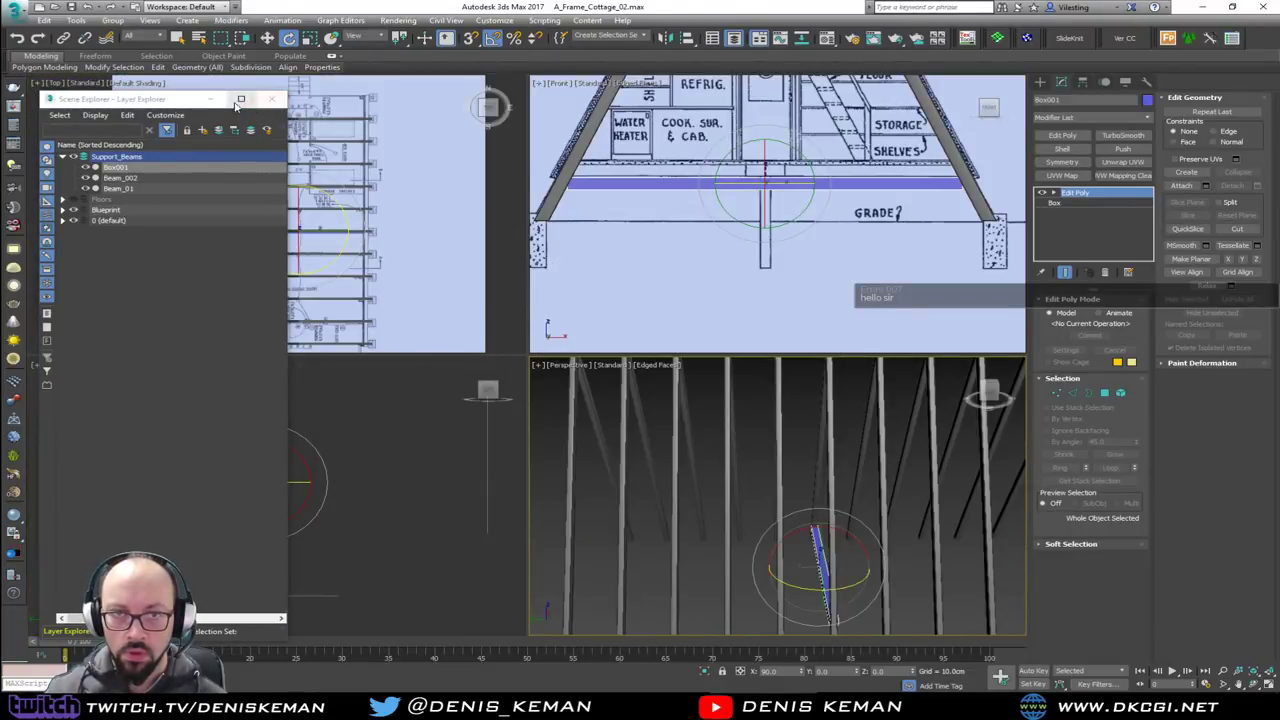
Make Beam_01 see-through in the top view around the new box
{"action": "scroll", "coordinate": [277, 243], "scroll_direction": "up", "scroll_amount": 4}
{"action": "key", "text": "alt+w"}
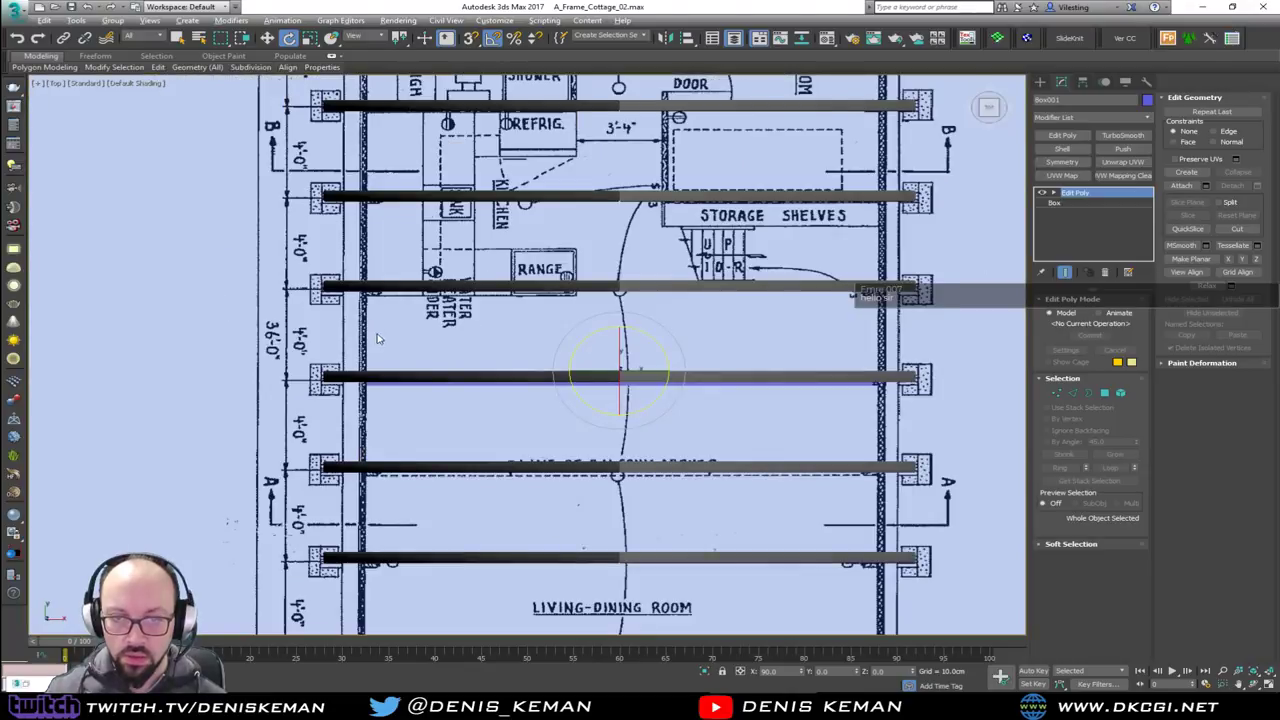
{"action": "scroll", "coordinate": [427, 402], "scroll_direction": "up", "scroll_amount": 5}
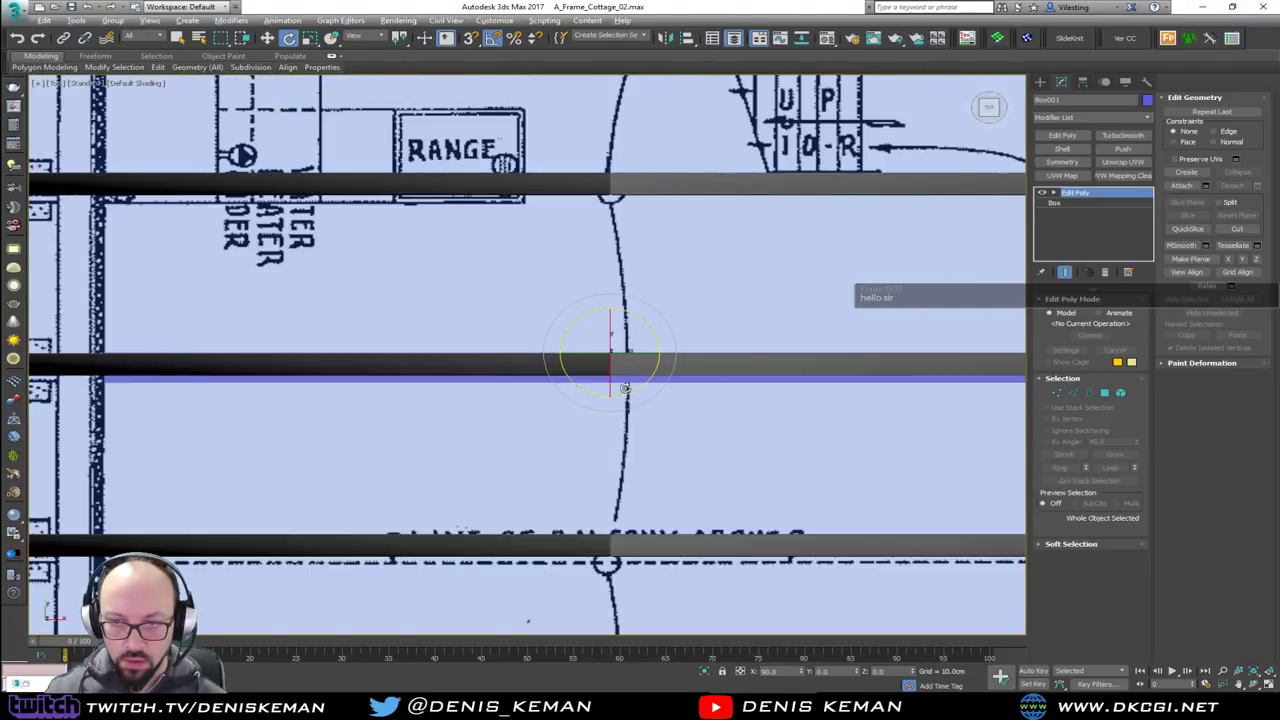
{"action": "key", "text": "alt+x"}
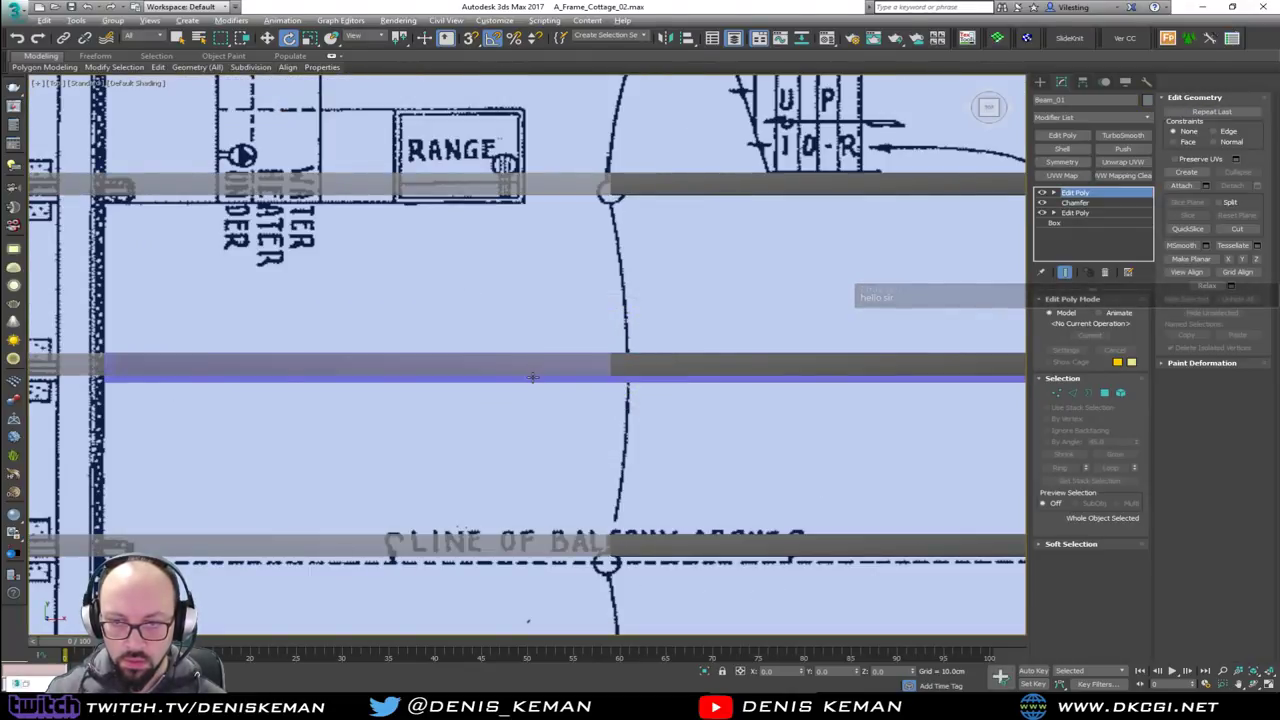
Resize the new box under the floor to 16 cm length, 500 cm width and 16 cm height
{"action": "left_click", "coordinate": [532, 377]}
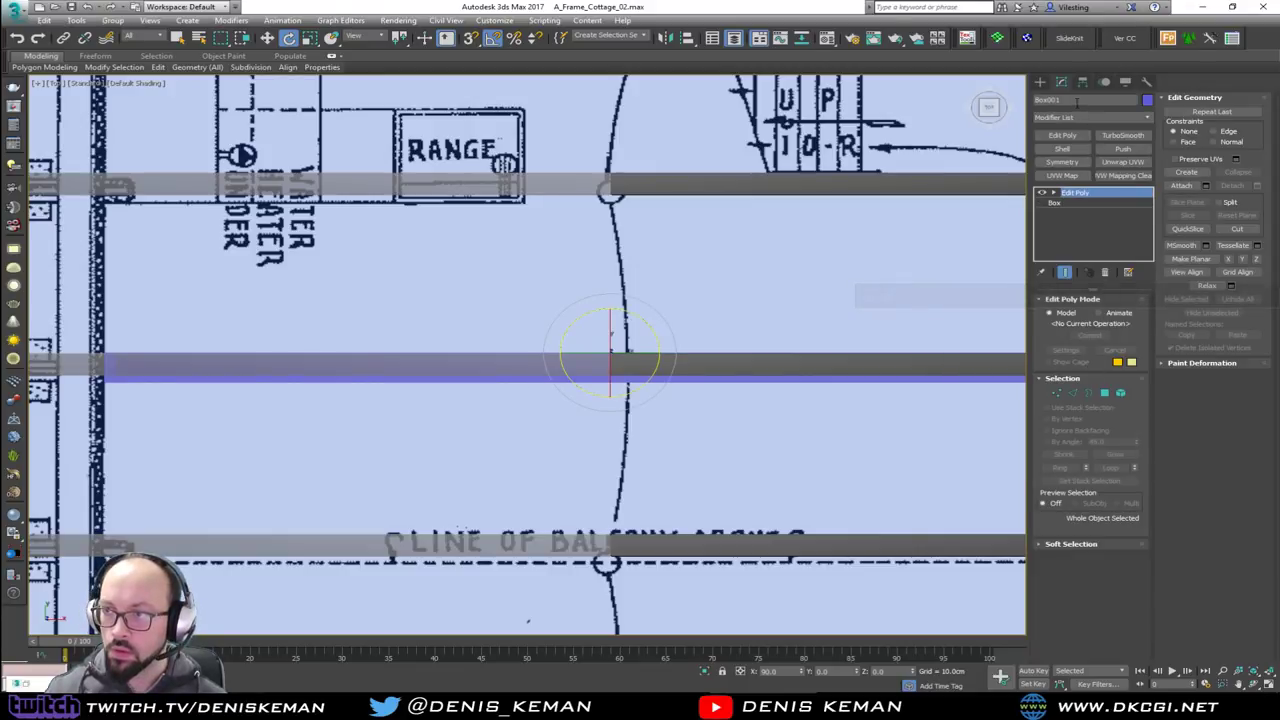
{"action": "left_click", "coordinate": [1056, 203]}
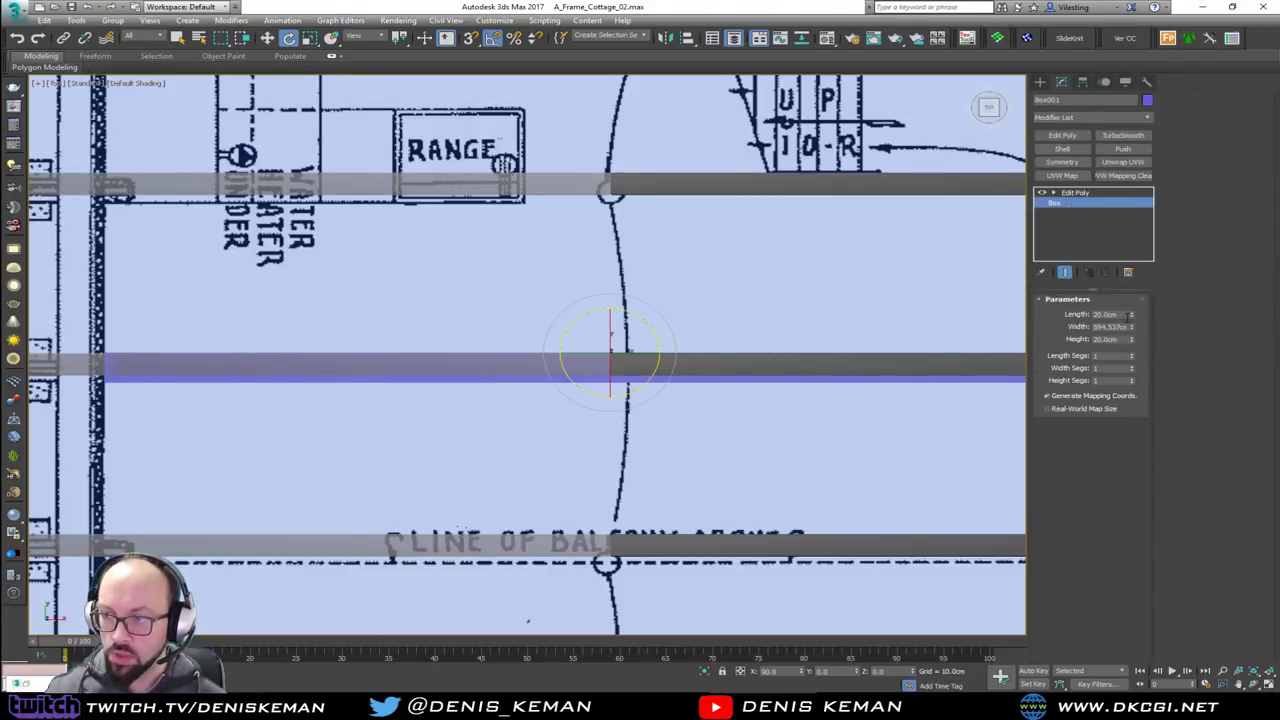
{"action": "left_click_drag", "start_coordinate": [1127, 317], "coordinate": [1043, 321]}
{"action": "type", "text": "16"}
{"action": "key", "text": "Tab"}
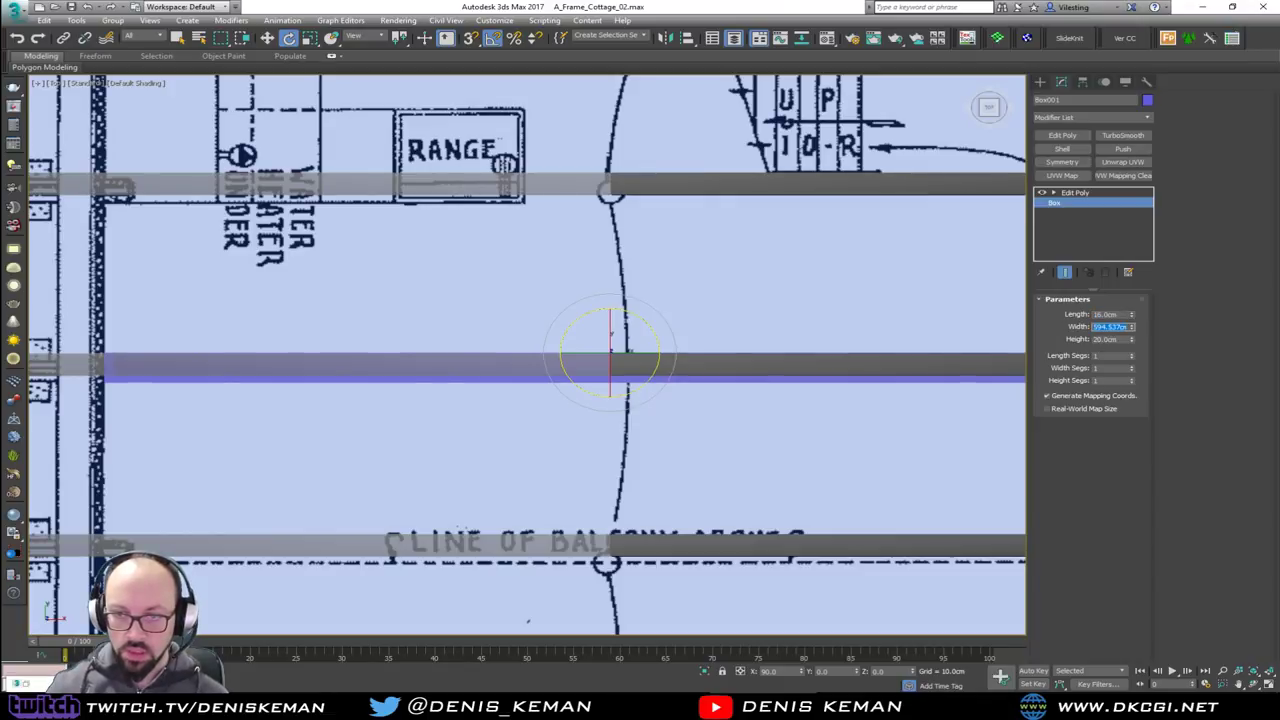
{"action": "type", "text": "16"}
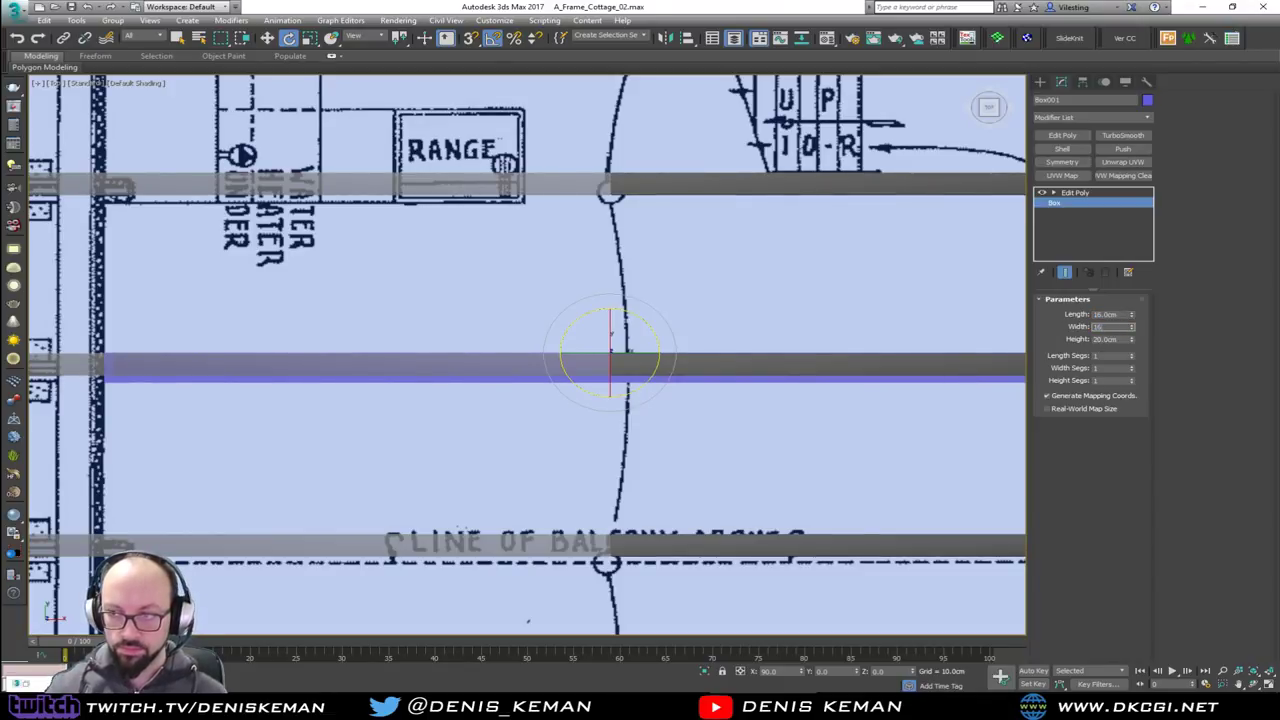
{"action": "key", "text": "Return"}
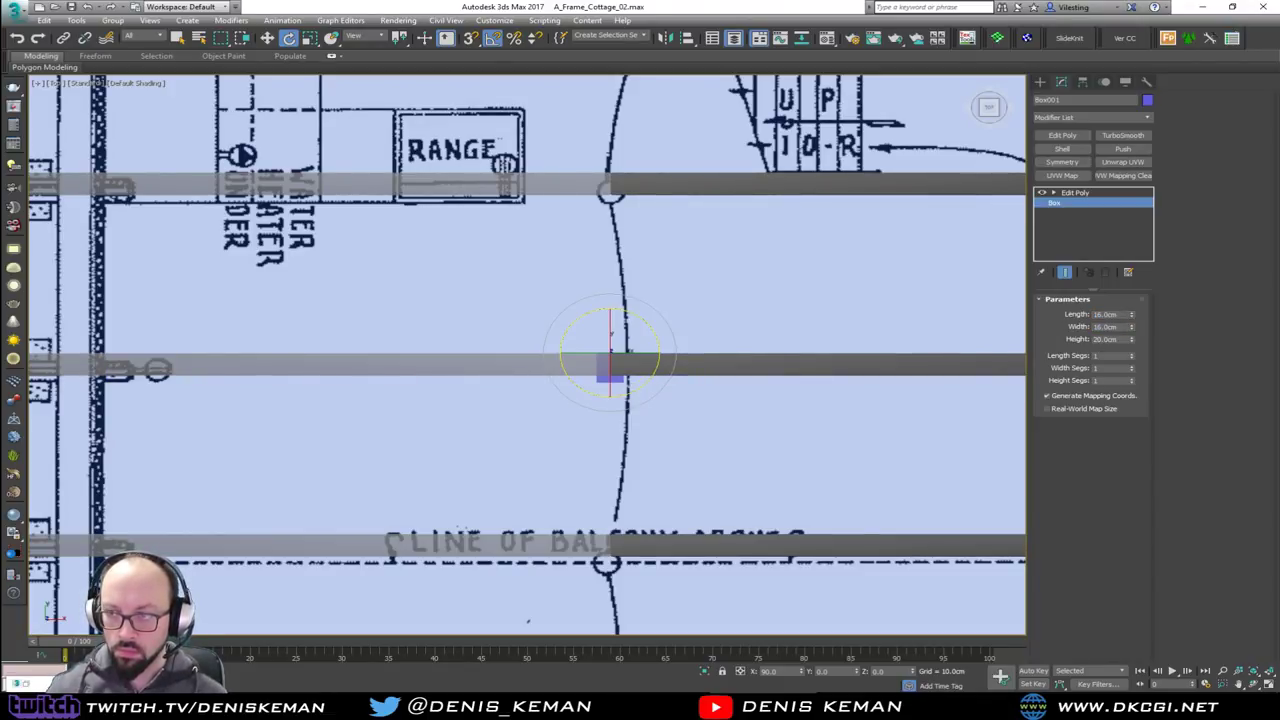
{"action": "left_click", "coordinate": [1121, 327]}
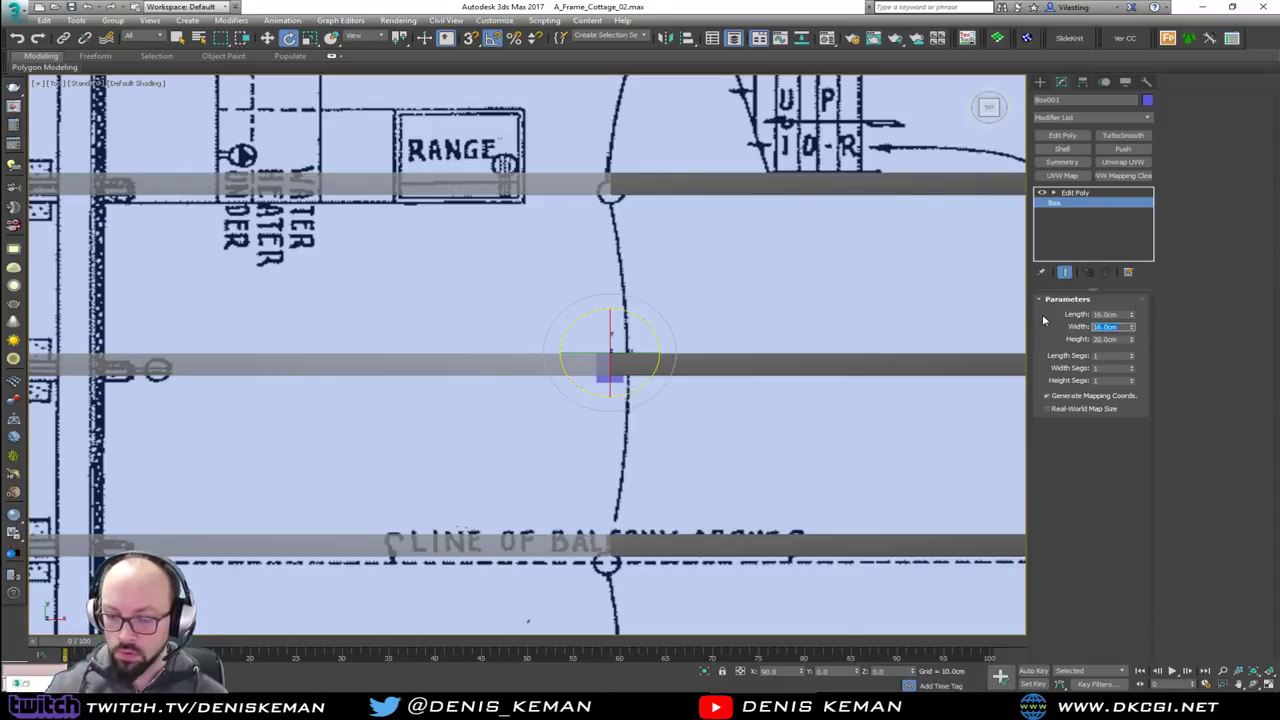
{"action": "type", "text": "500"}
{"action": "key", "text": "Return"}
{"action": "key", "text": "Tab"}
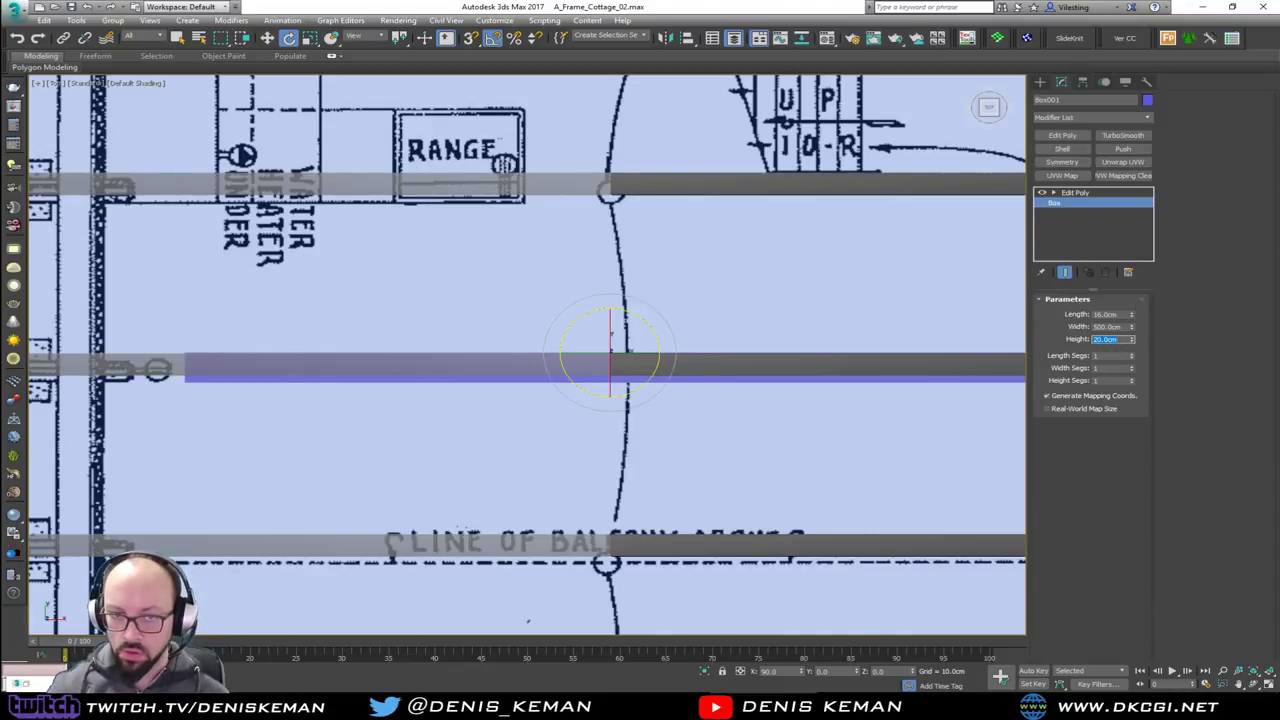
{"action": "type", "text": "16"}
{"action": "key", "text": "Return"}
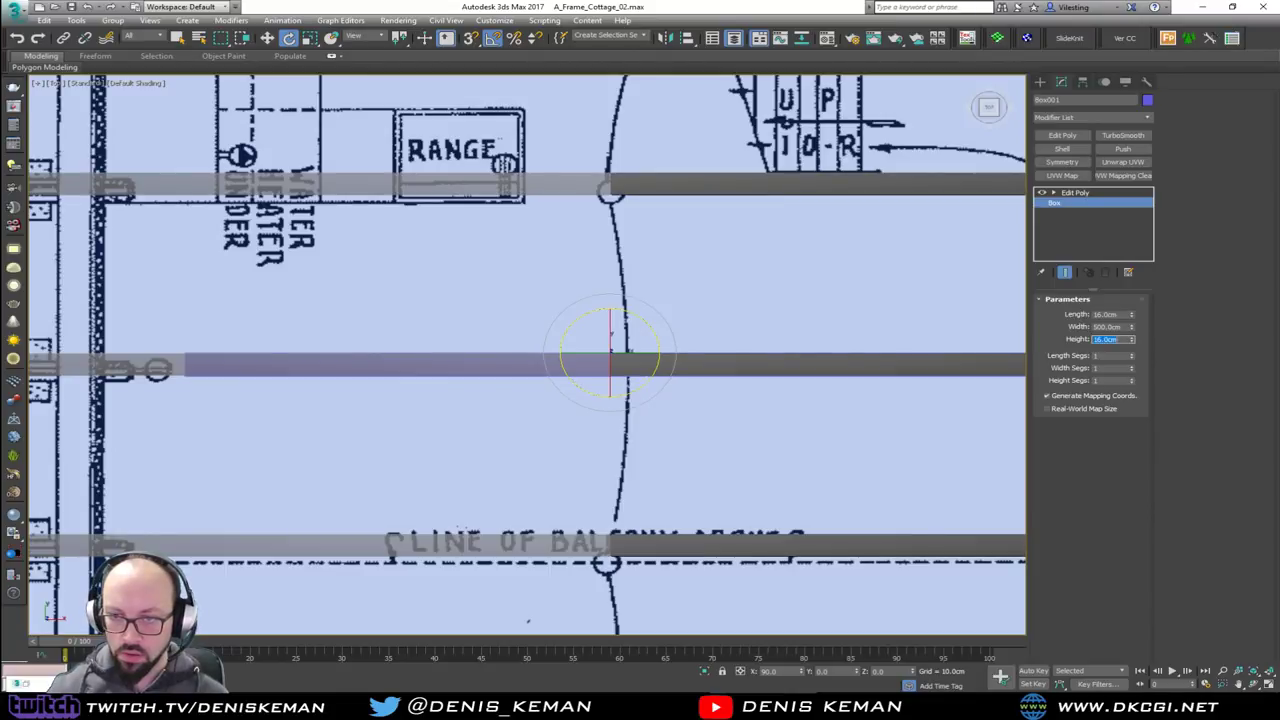
Reduce the box's height and length to 15 cm each to match the rafter's thickness
{"action": "scroll", "coordinate": [211, 355], "scroll_direction": "up", "scroll_amount": 5}
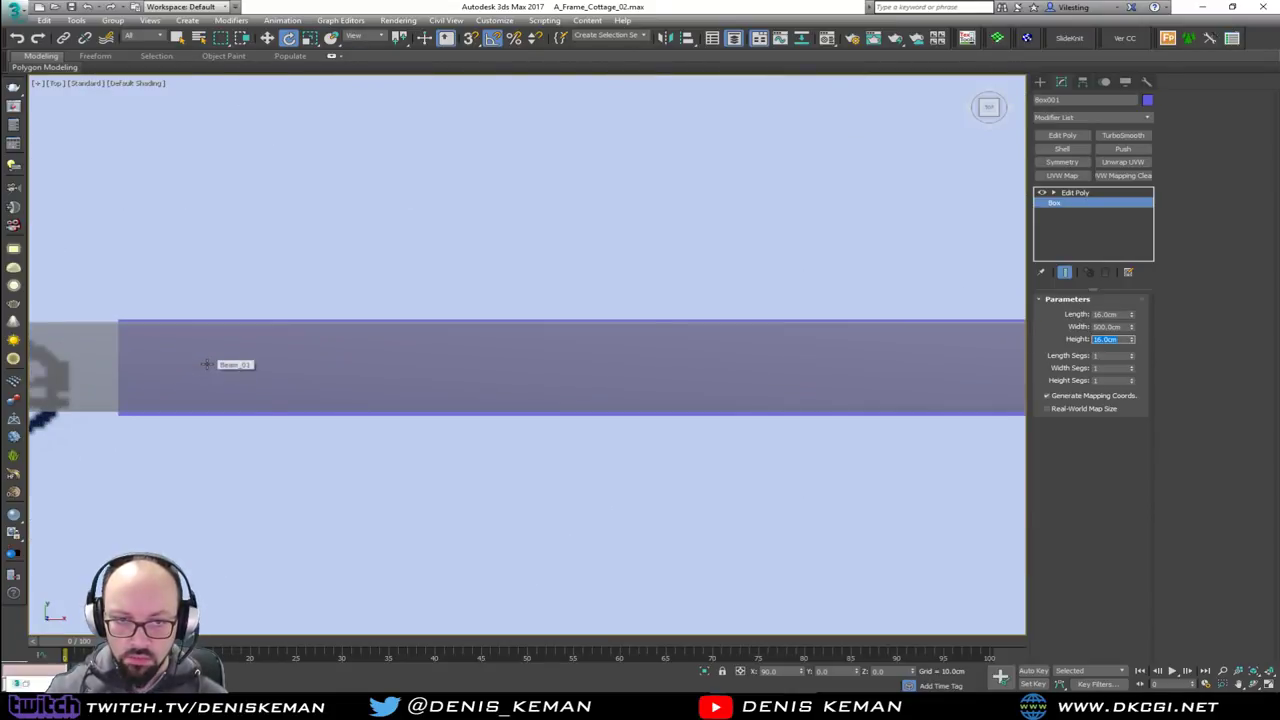
{"action": "type", "text": "15"}
{"action": "key", "text": "Return"}
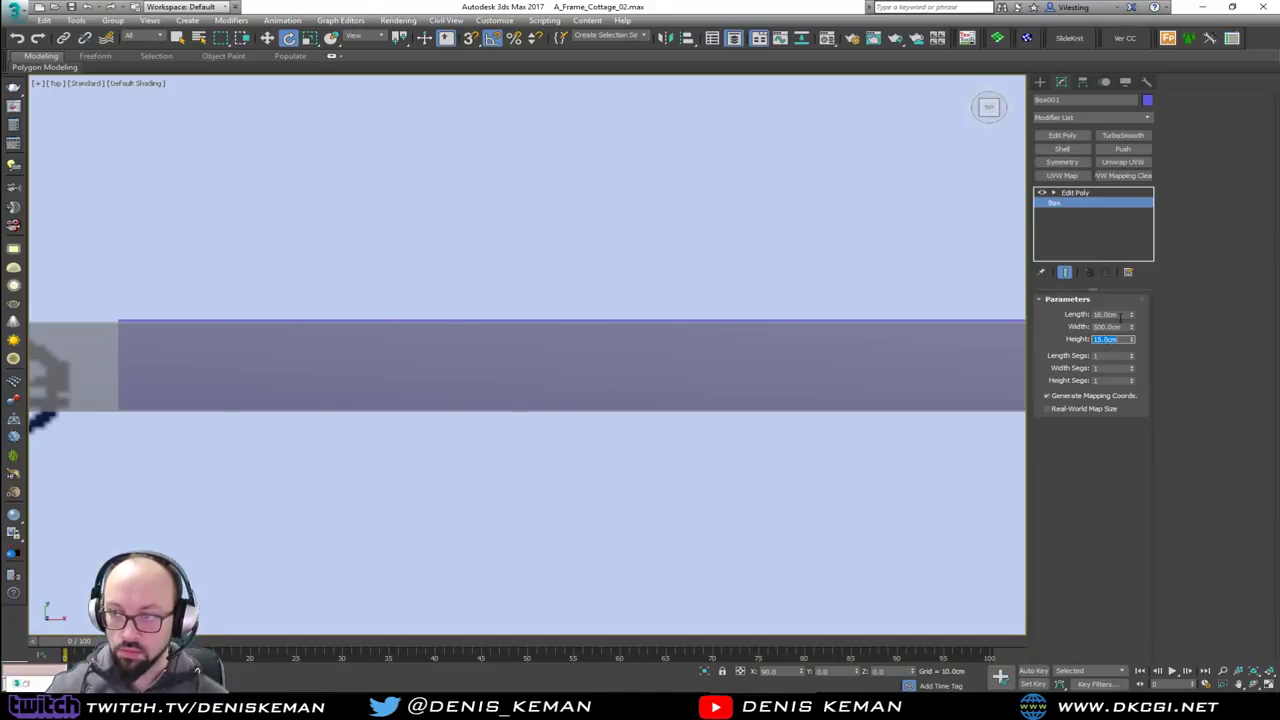
{"action": "left_click", "coordinate": [1112, 314]}
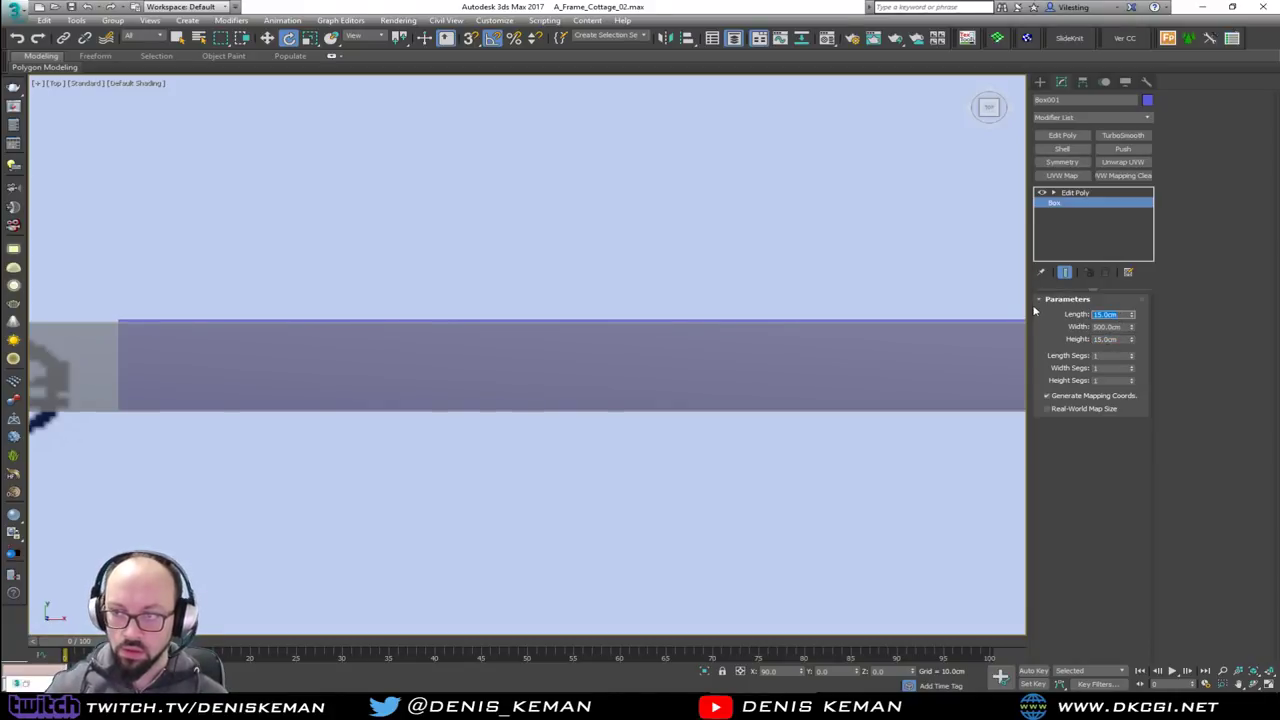
Move the box along Y in the top view onto the rafter line beside the porch
{"action": "key", "text": "alt+w"}
{"action": "key", "text": "alt+w"}
{"action": "middle_click_drag", "start_coordinate": [848, 499], "coordinate": [517, 423], "text": "alt"}
{"action": "key", "text": "alt+w"}
{"action": "right_click", "coordinate": [738, 229]}
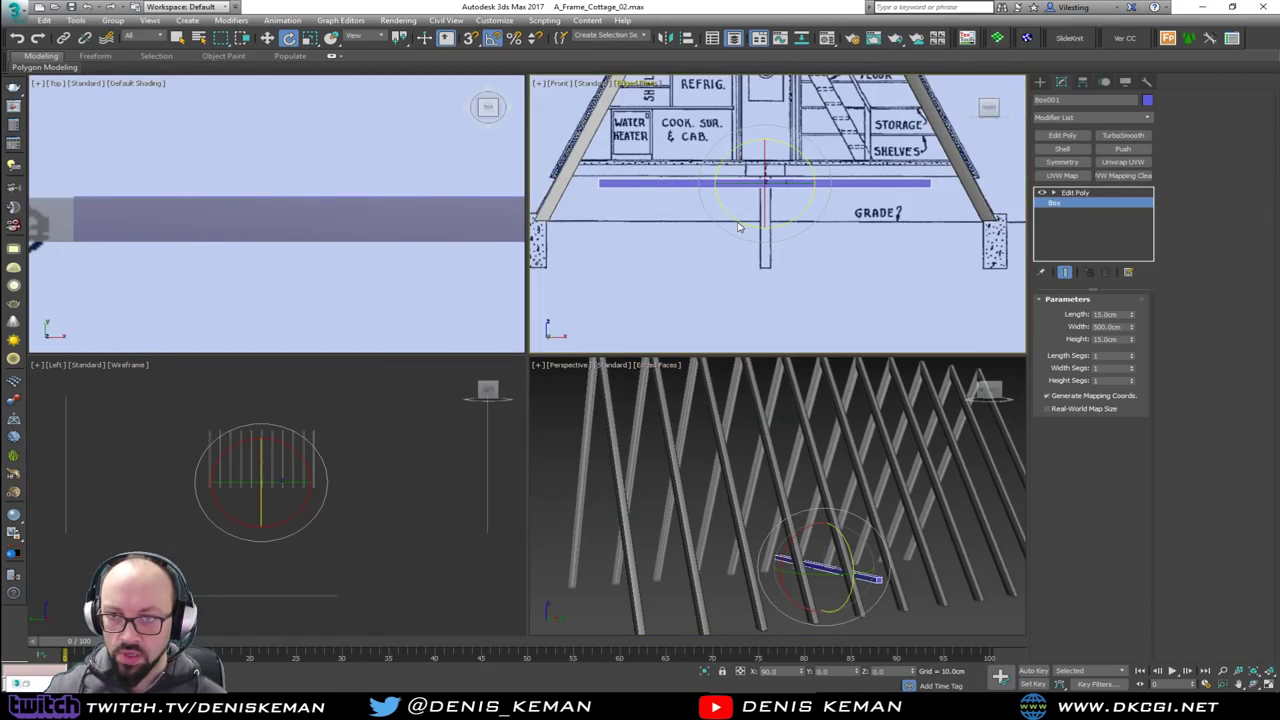
{"action": "scroll", "coordinate": [344, 230], "scroll_direction": "down", "scroll_amount": 3}
{"action": "key", "text": "alt+w"}
{"action": "scroll", "coordinate": [239, 266], "scroll_direction": "down", "scroll_amount": 5}
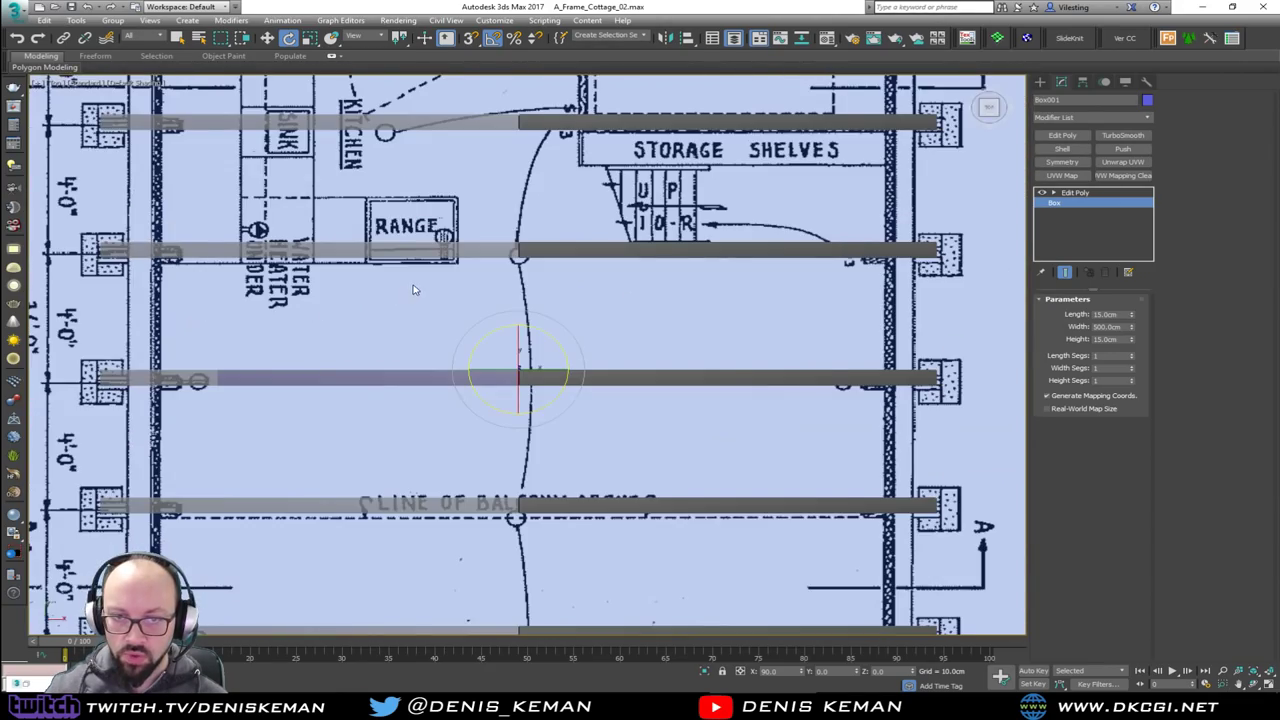
{"action": "key", "text": "w"}
{"action": "scroll", "coordinate": [451, 384], "scroll_direction": "down", "scroll_amount": 2}
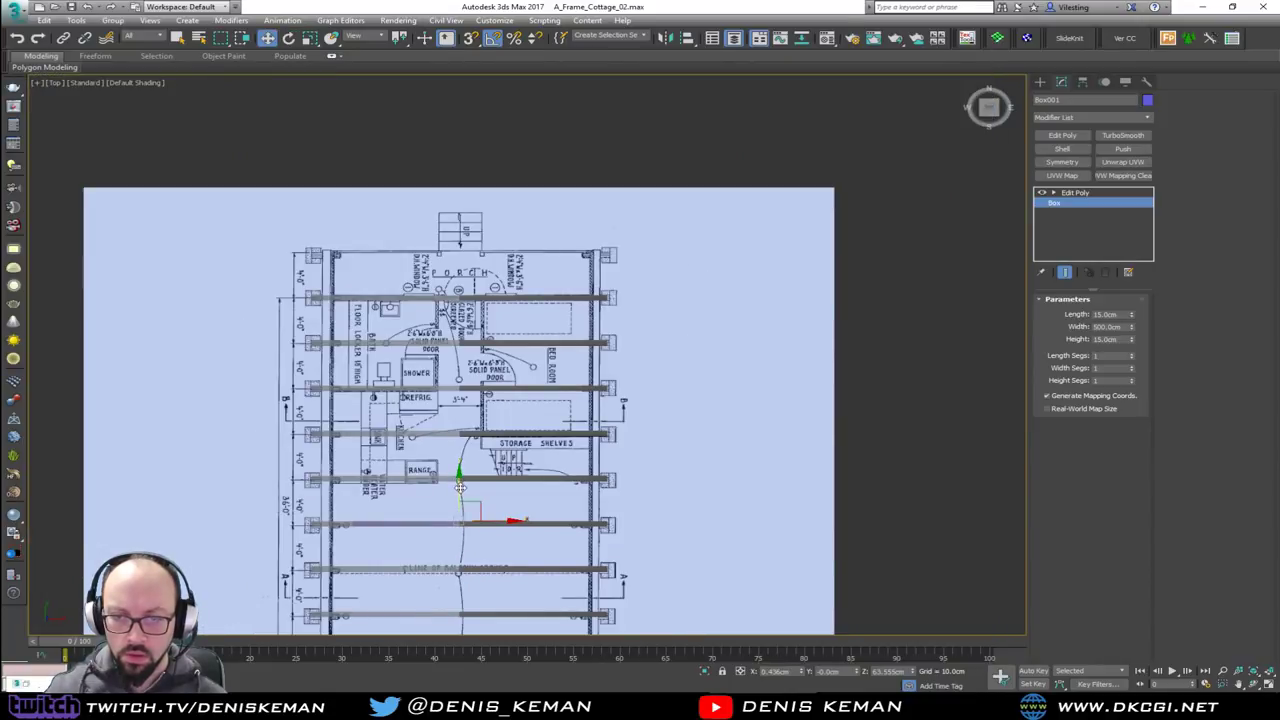
{"action": "left_click_drag", "start_coordinate": [459, 487], "coordinate": [470, 262]}
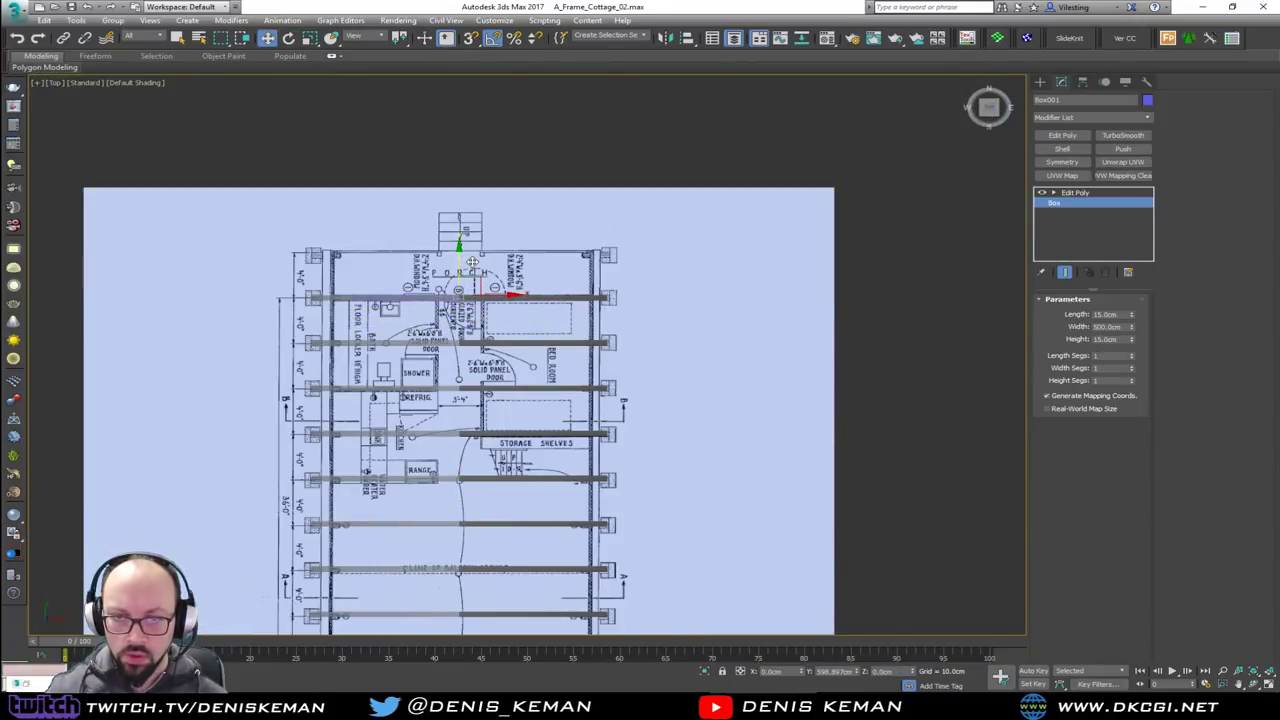
Extend the box's bath-side end vertices along X over the footing at the rafter's outer end
{"action": "scroll", "coordinate": [386, 296], "scroll_direction": "up", "scroll_amount": 5}
{"action": "scroll", "coordinate": [415, 320], "scroll_direction": "up", "scroll_amount": 2}
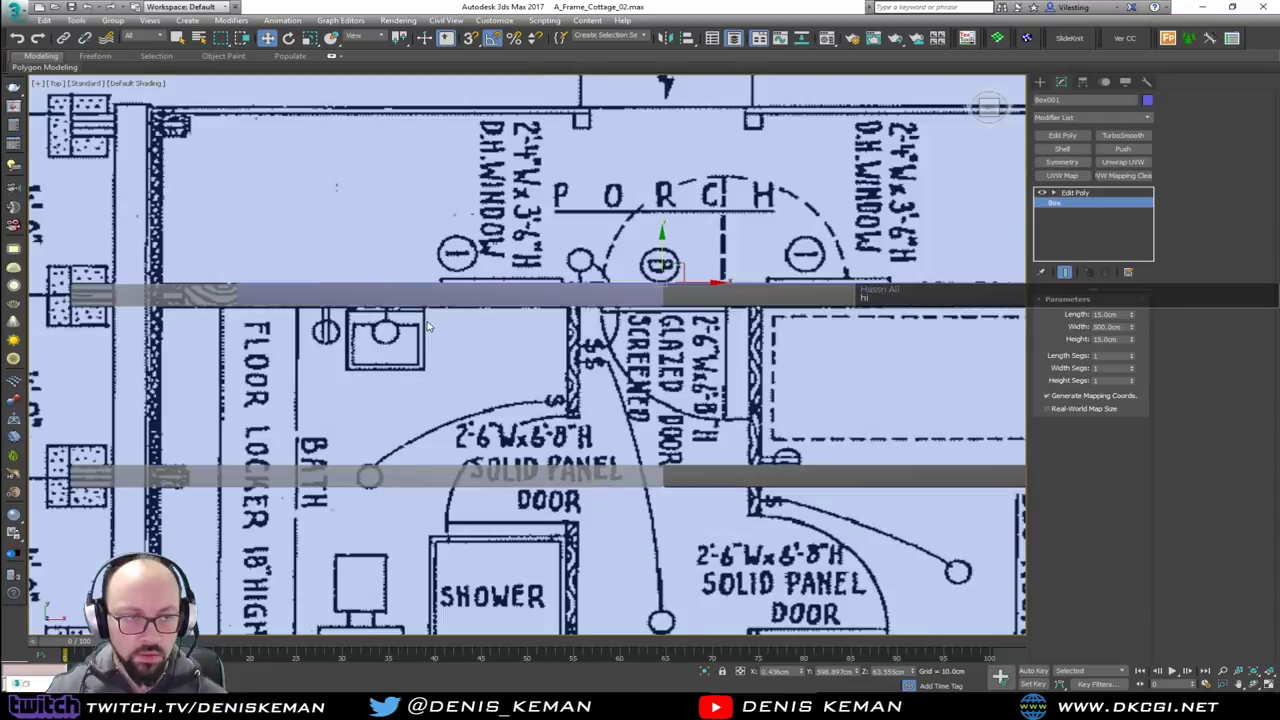
{"action": "middle_click_drag", "start_coordinate": [447, 322], "coordinate": [627, 322]}
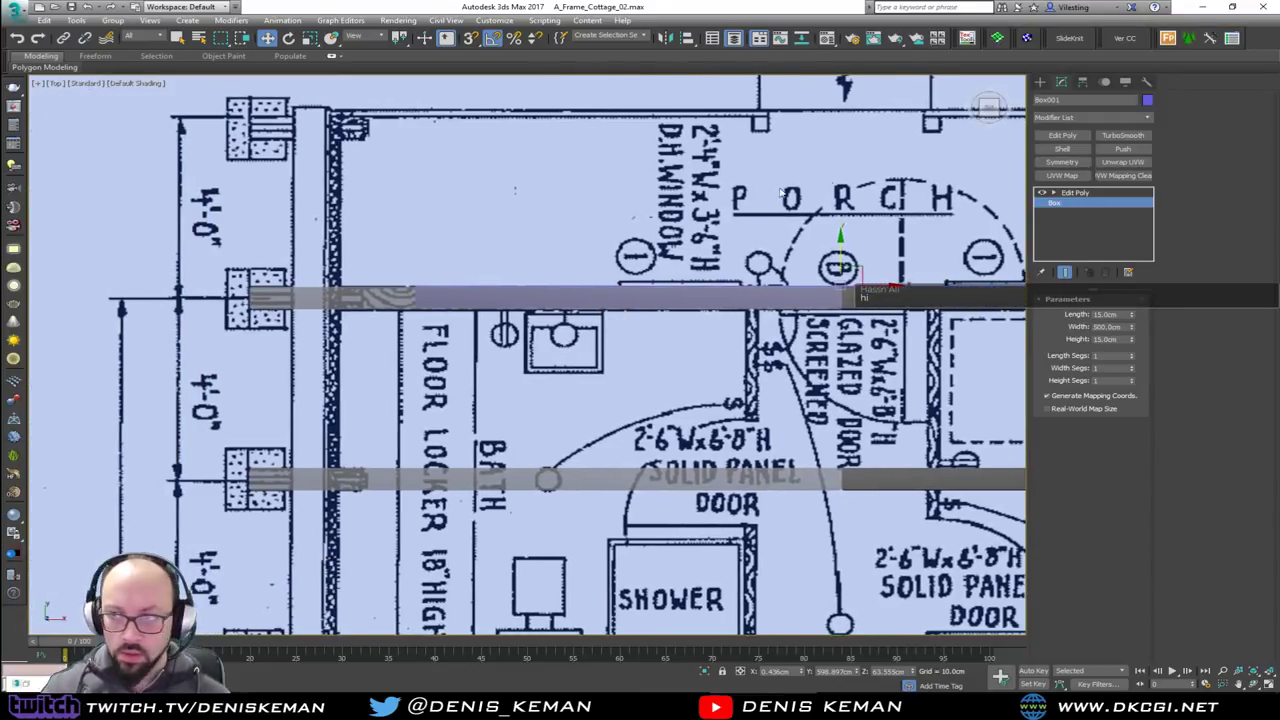
{"action": "left_click", "coordinate": [1088, 194]}
{"action": "key", "text": "1"}
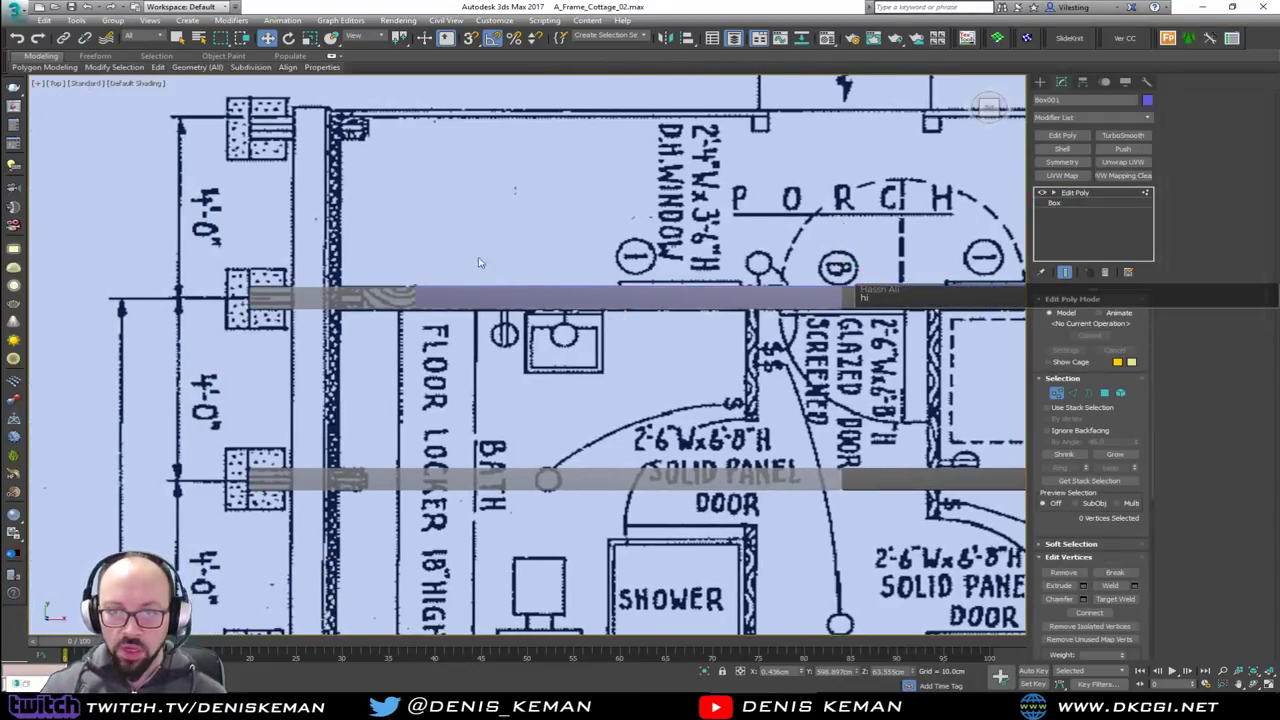
{"action": "left_click_drag", "start_coordinate": [487, 242], "coordinate": [282, 388]}
{"action": "left_click_drag", "start_coordinate": [459, 299], "coordinate": [310, 314]}
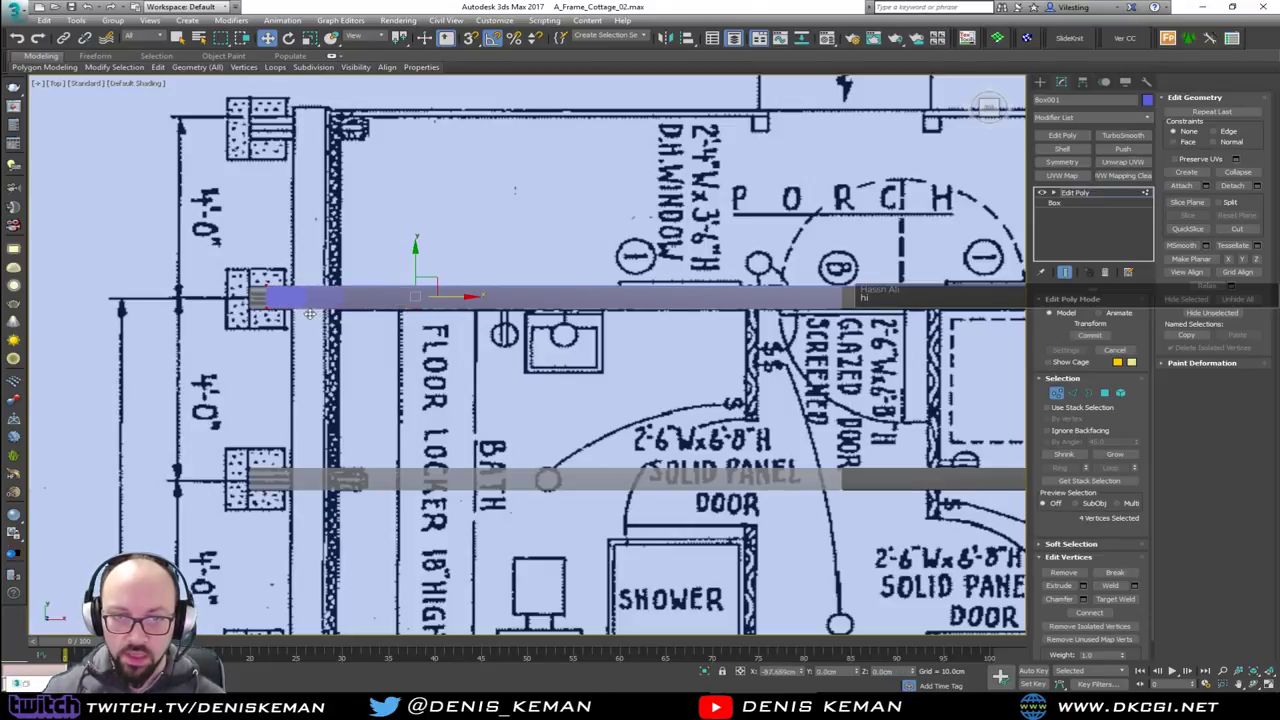
Extend the box's bedroom-side end vertices along X to the opposite rafter's footing
{"action": "middle_click_drag", "start_coordinate": [584, 312], "coordinate": [297, 309]}
{"action": "scroll", "coordinate": [298, 309], "scroll_direction": "down", "scroll_amount": 2}
{"action": "middle_click_drag", "start_coordinate": [629, 228], "coordinate": [524, 254]}
{"action": "left_click", "coordinate": [276, 390]}
{"action": "middle_click_drag", "start_coordinate": [421, 331], "coordinate": [543, 320]}
{"action": "scroll", "coordinate": [543, 320], "scroll_direction": "down", "scroll_amount": 2}
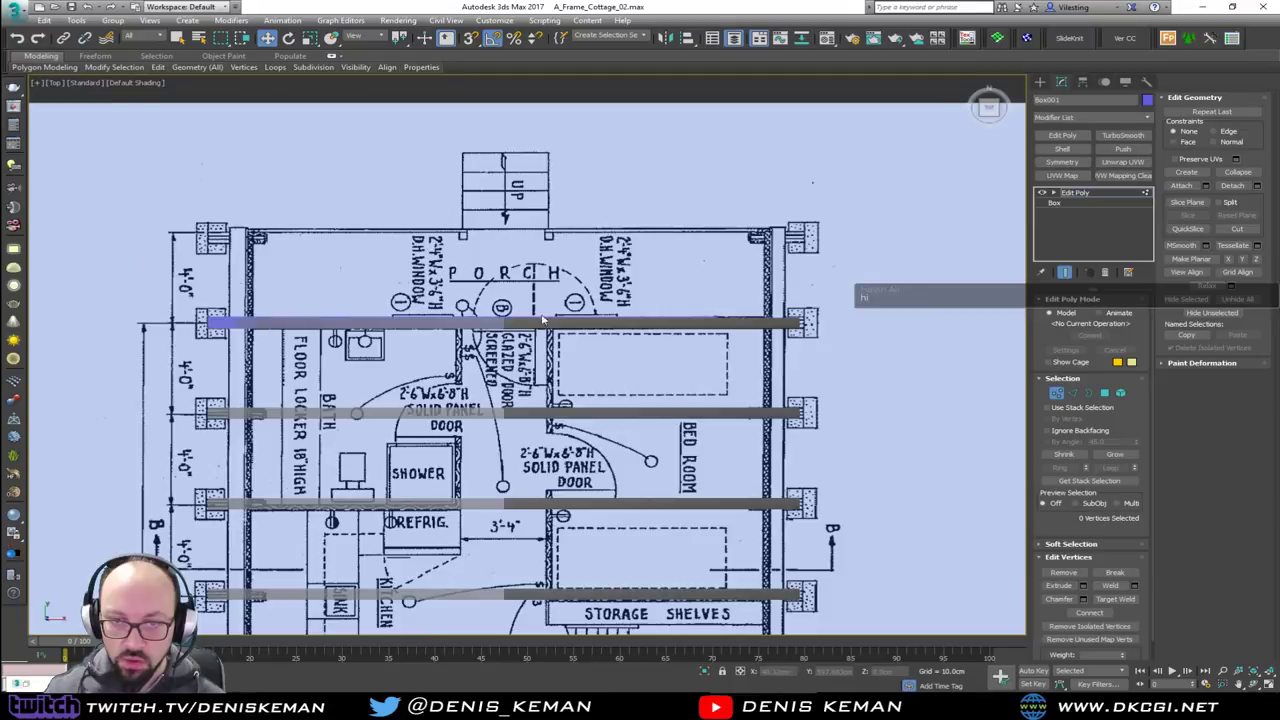
{"action": "left_click_drag", "start_coordinate": [669, 368], "coordinate": [879, 450]}
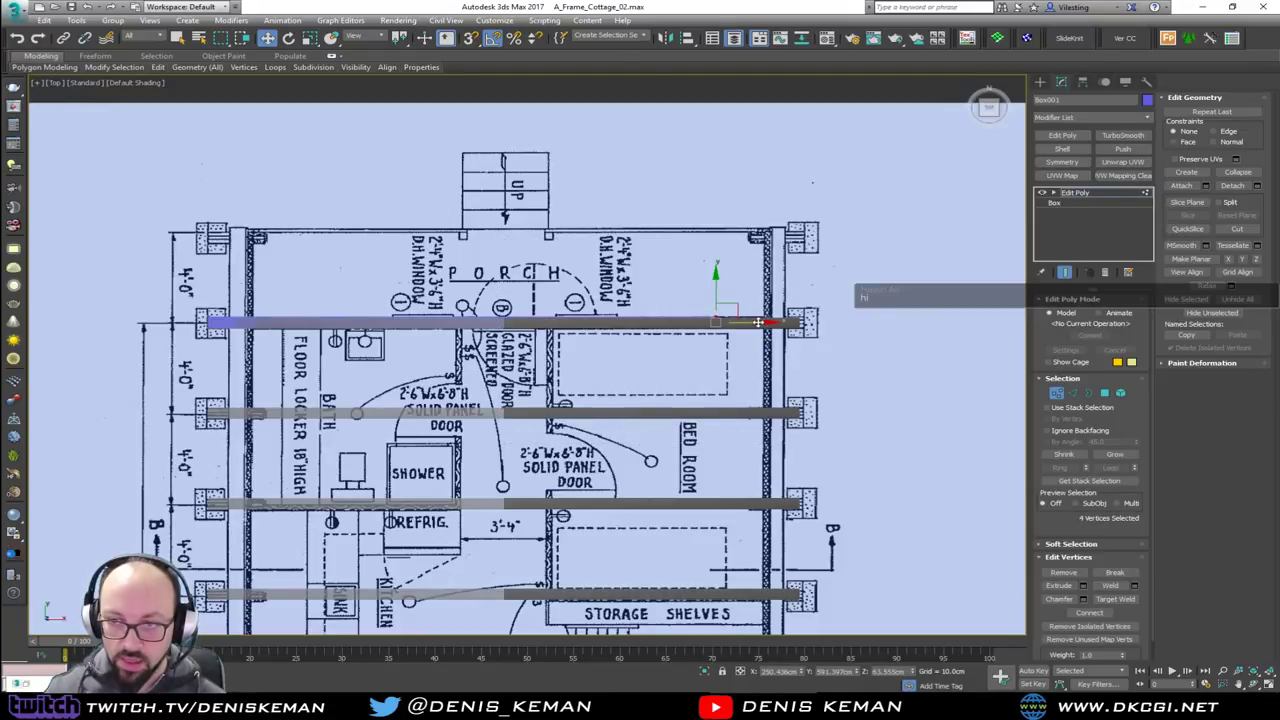
{"action": "left_click_drag", "start_coordinate": [758, 322], "coordinate": [824, 322]}
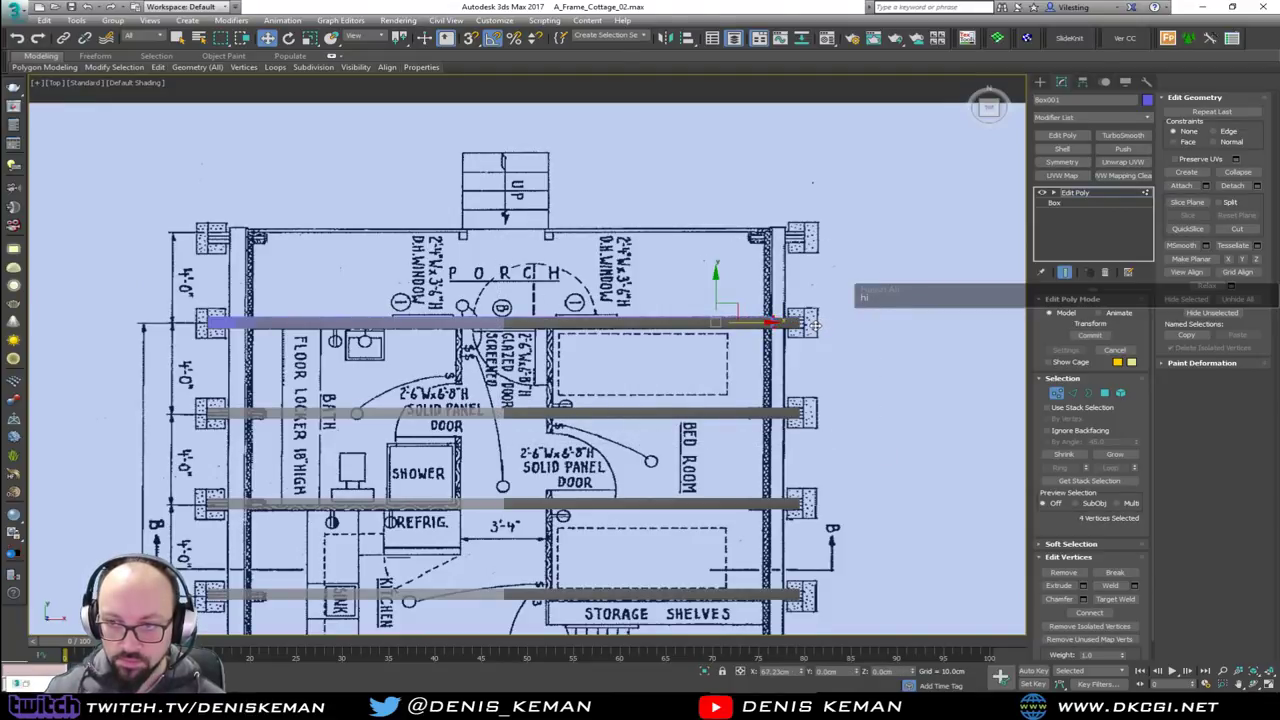
Examine how the lengthened box crosses the rafters in the perspective and front views
{"action": "key", "text": "alt+w"}
{"action": "middle_click", "coordinate": [894, 525]}
{"action": "key", "text": "alt+w"}
{"action": "scroll", "coordinate": [671, 501], "scroll_direction": "down", "scroll_amount": 3}
{"action": "middle_click_drag", "start_coordinate": [806, 489], "coordinate": [327, 449], "text": "alt"}
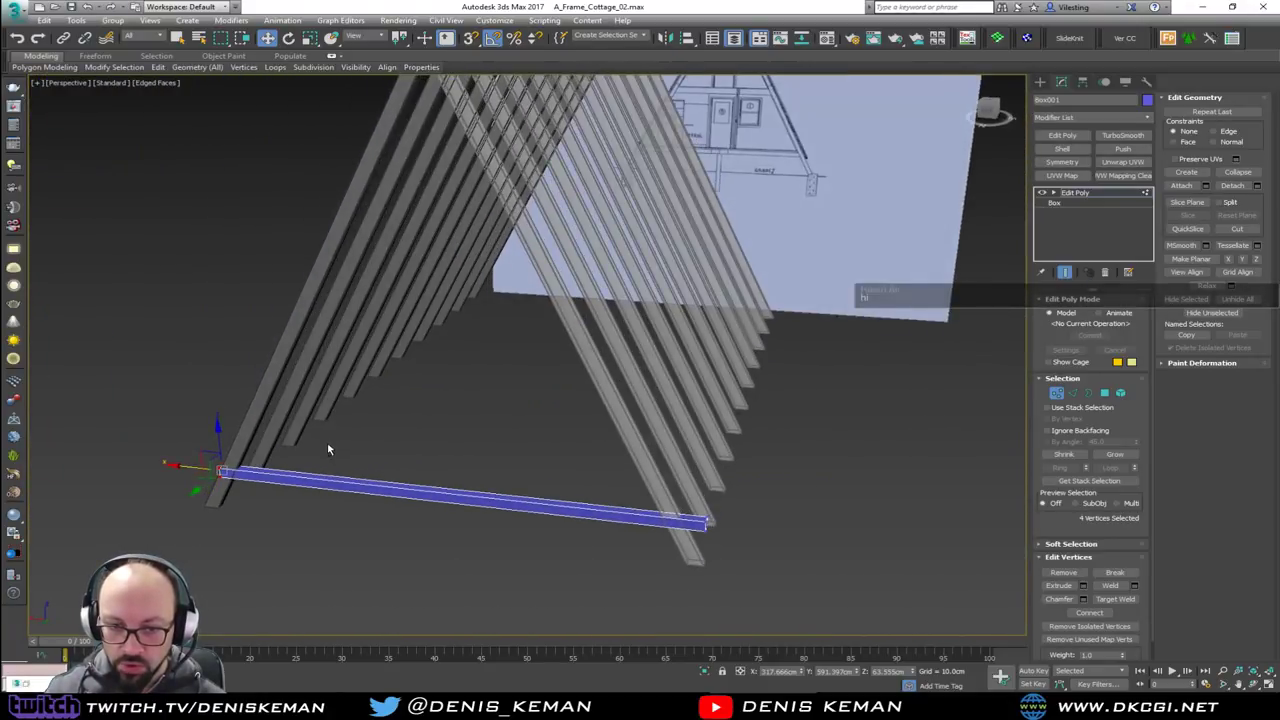
{"action": "key", "text": "alt+w"}
{"action": "scroll", "coordinate": [674, 225], "scroll_direction": "down", "scroll_amount": 2}
{"action": "key", "text": "alt+w"}
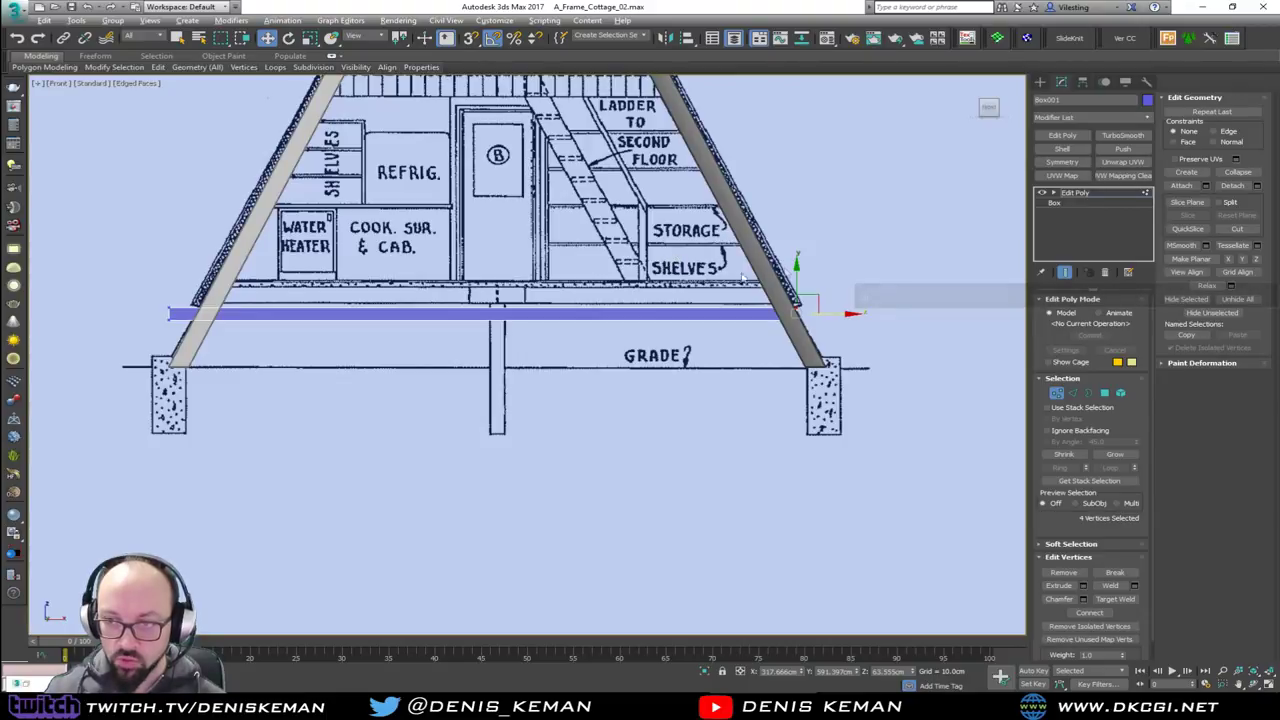
Finish vertex editing, reselect the box, and compare both of its ends with the rafters in the front view
{"action": "left_click", "coordinate": [1055, 394]}
{"action": "left_click", "coordinate": [809, 329]}
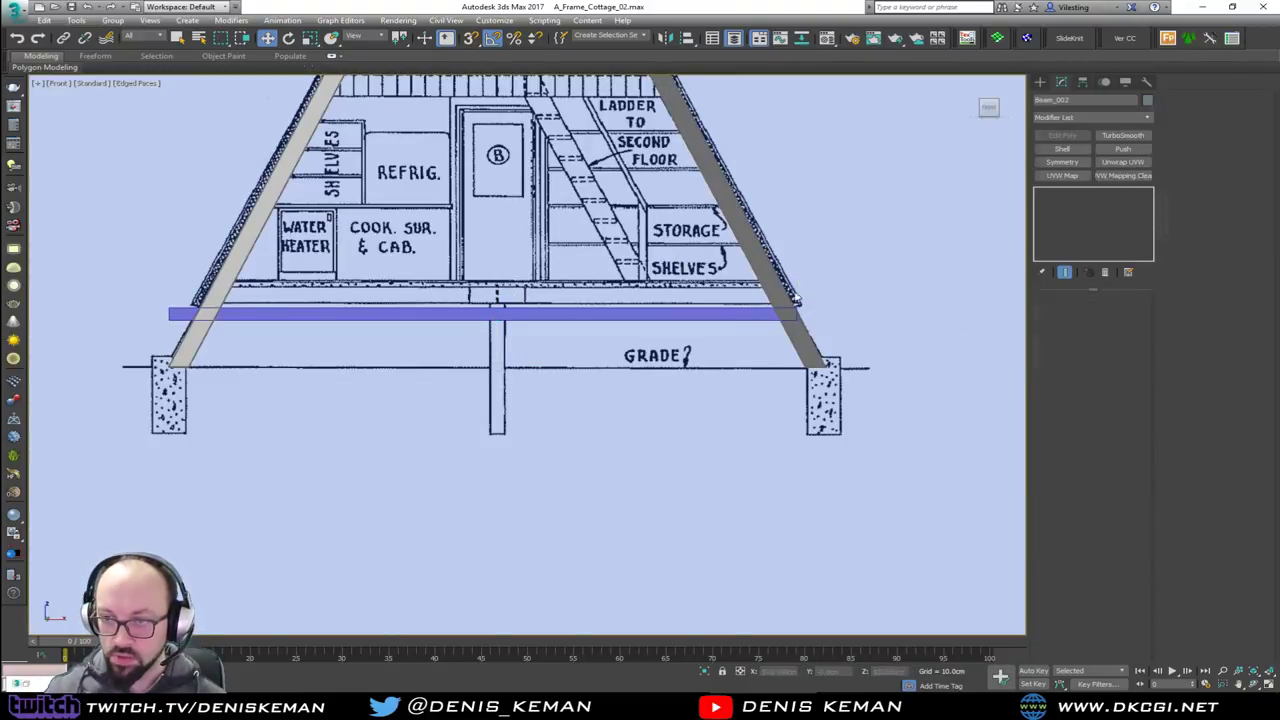
{"action": "left_click", "coordinate": [806, 329]}
{"action": "scroll", "coordinate": [808, 330], "scroll_direction": "up", "scroll_amount": 5}
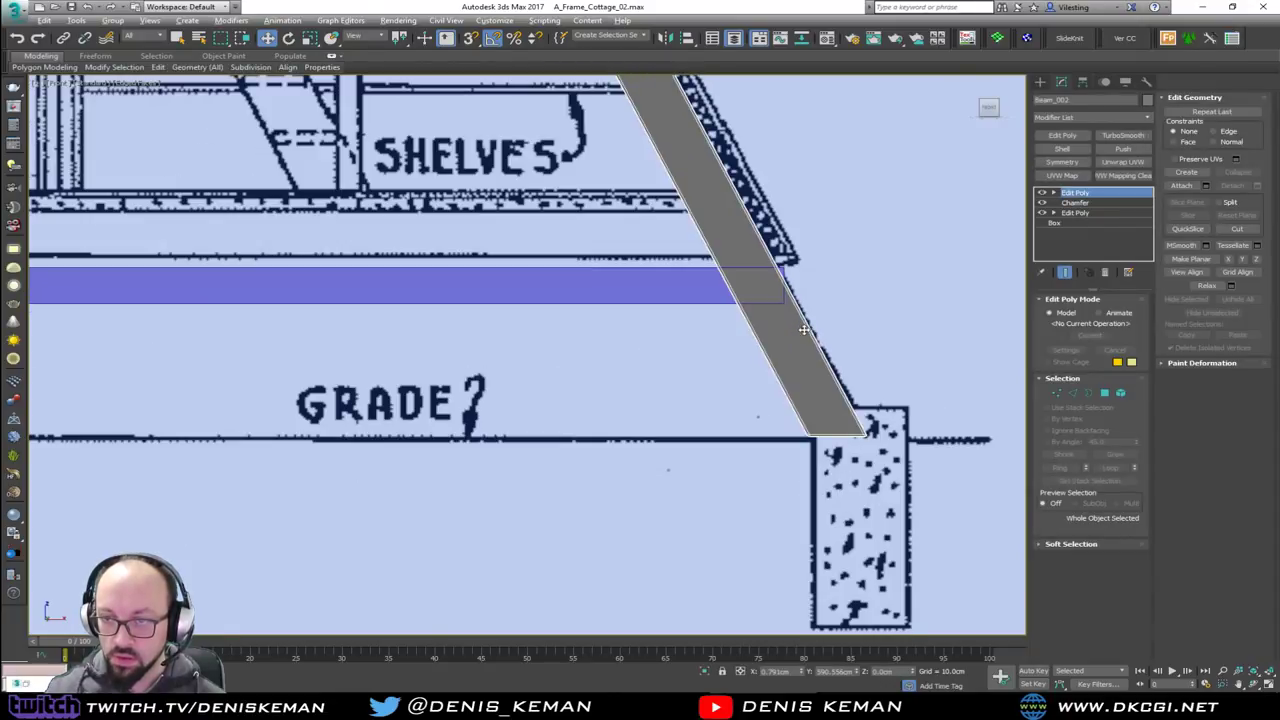
{"action": "left_click", "coordinate": [888, 275]}
{"action": "left_click_drag", "start_coordinate": [569, 226], "coordinate": [512, 325]}
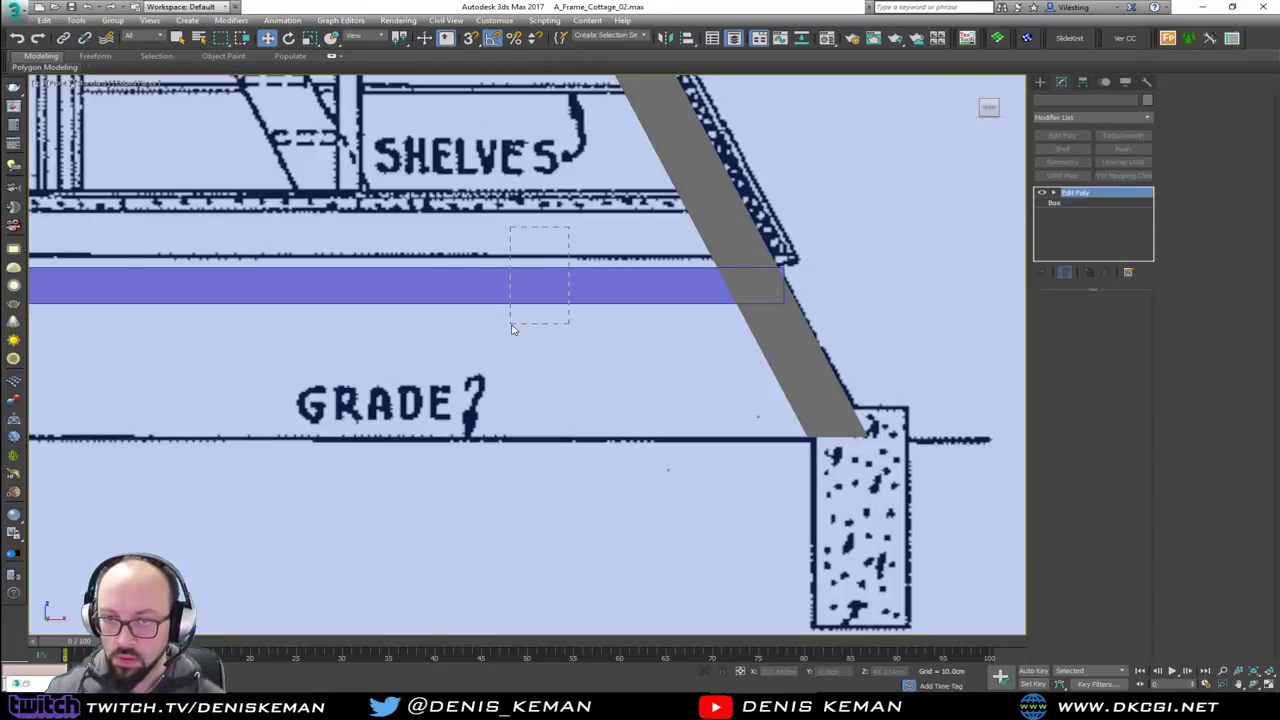
{"action": "middle_click_drag", "start_coordinate": [220, 228], "coordinate": [750, 289]}
{"action": "scroll", "coordinate": [750, 289], "scroll_direction": "down", "scroll_amount": 2}
{"action": "middle_click_drag", "start_coordinate": [352, 283], "coordinate": [776, 301]}
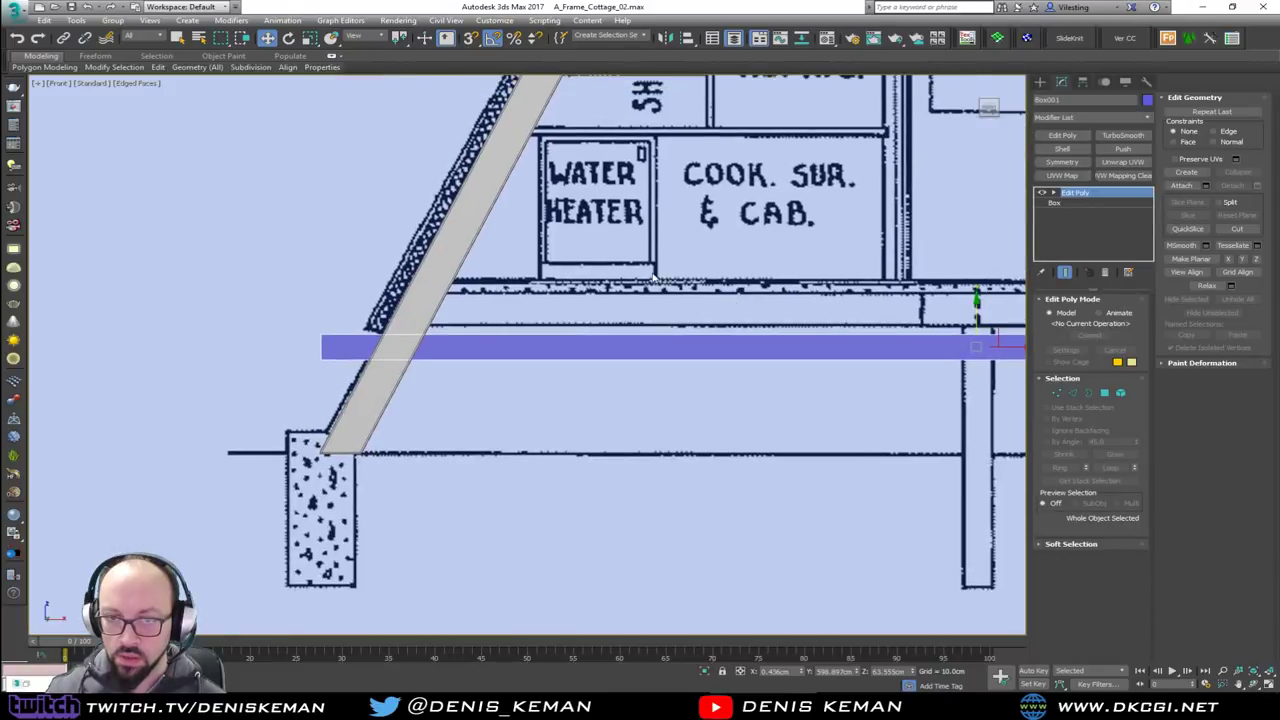
{"action": "scroll", "coordinate": [548, 283], "scroll_direction": "down", "scroll_amount": 2}
{"action": "mouse_move", "coordinate": [768, 225]}
{"action": "middle_mouse_down"}
{"action": "mouse_move", "coordinate": [548, 283]}
{"action": "mouse_move", "coordinate": [474, 323]}
{"action": "middle_mouse_up"}
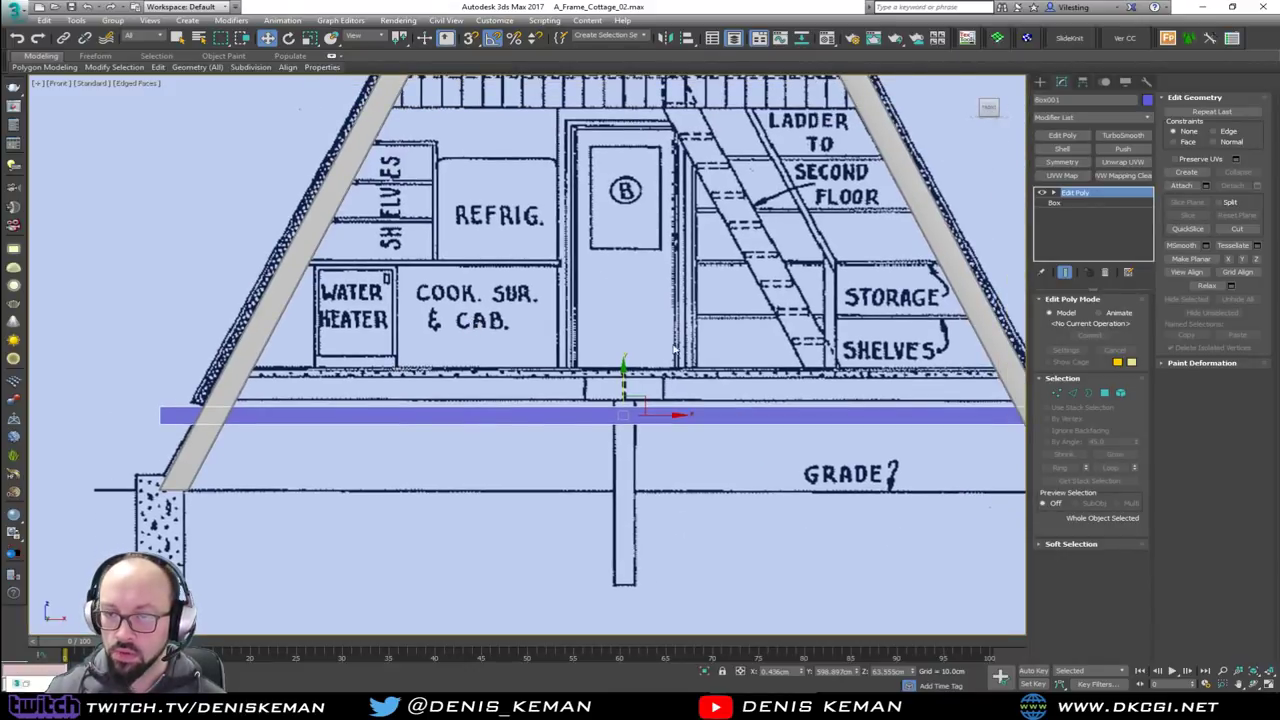
{"action": "middle_click_drag", "start_coordinate": [674, 349], "coordinate": [591, 313]}
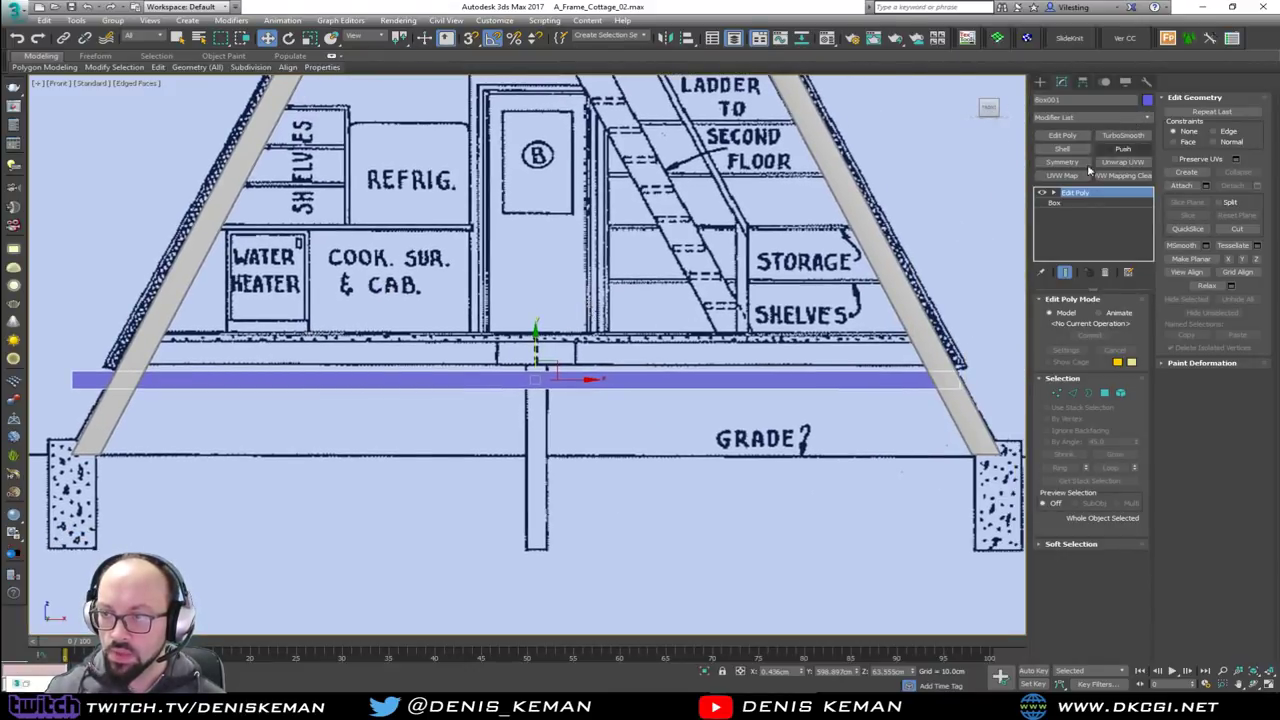
Start a slice plane on the support beam's edges and rotate it to match the slope of the water-heater-side rafter
{"action": "key", "text": "2"}
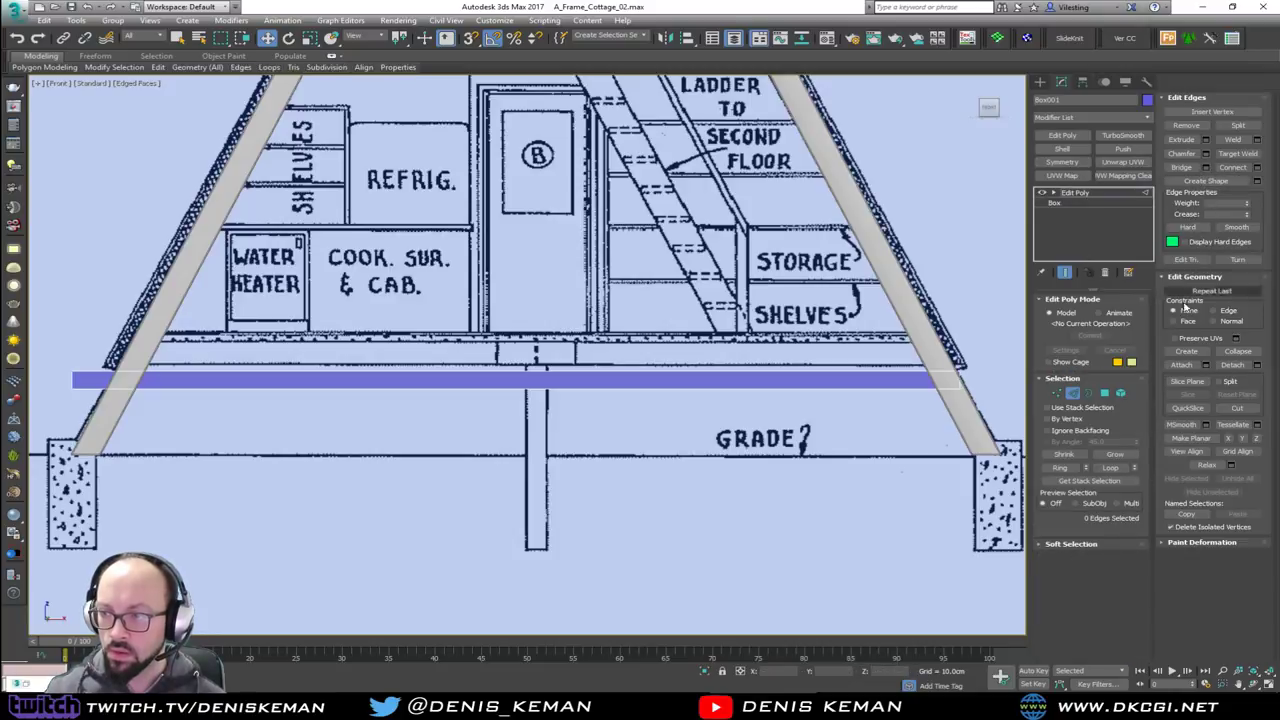
{"action": "left_click", "coordinate": [1187, 381]}
{"action": "middle_click_drag", "start_coordinate": [470, 282], "coordinate": [594, 262]}
{"action": "scroll", "coordinate": [594, 262], "scroll_direction": "down", "scroll_amount": 5}
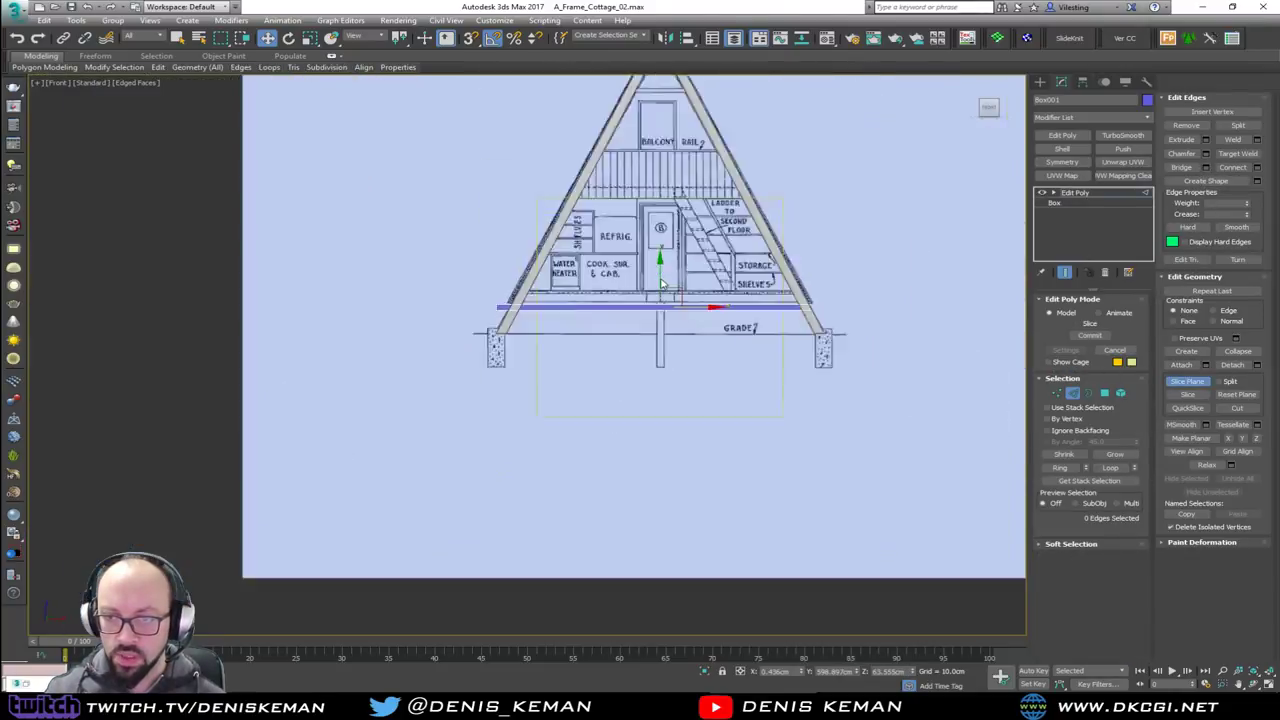
{"action": "scroll", "coordinate": [650, 320], "scroll_direction": "up", "scroll_amount": 3}
{"action": "key", "text": "e"}
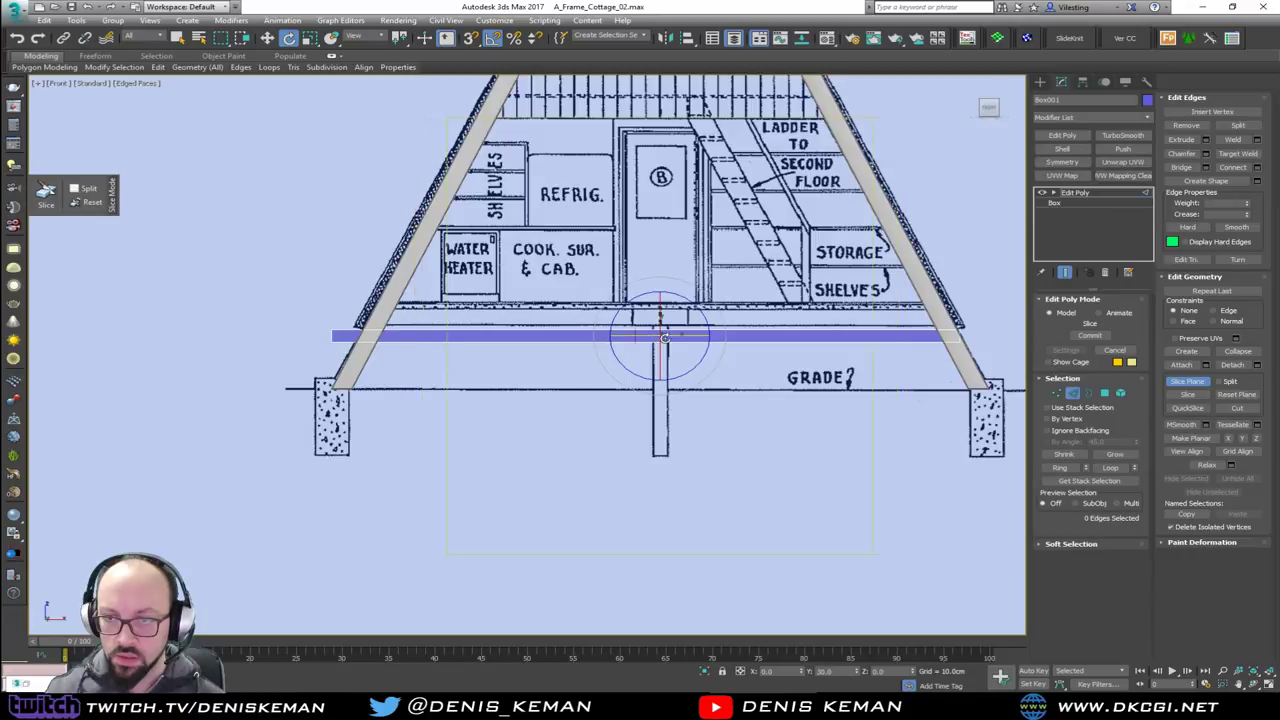
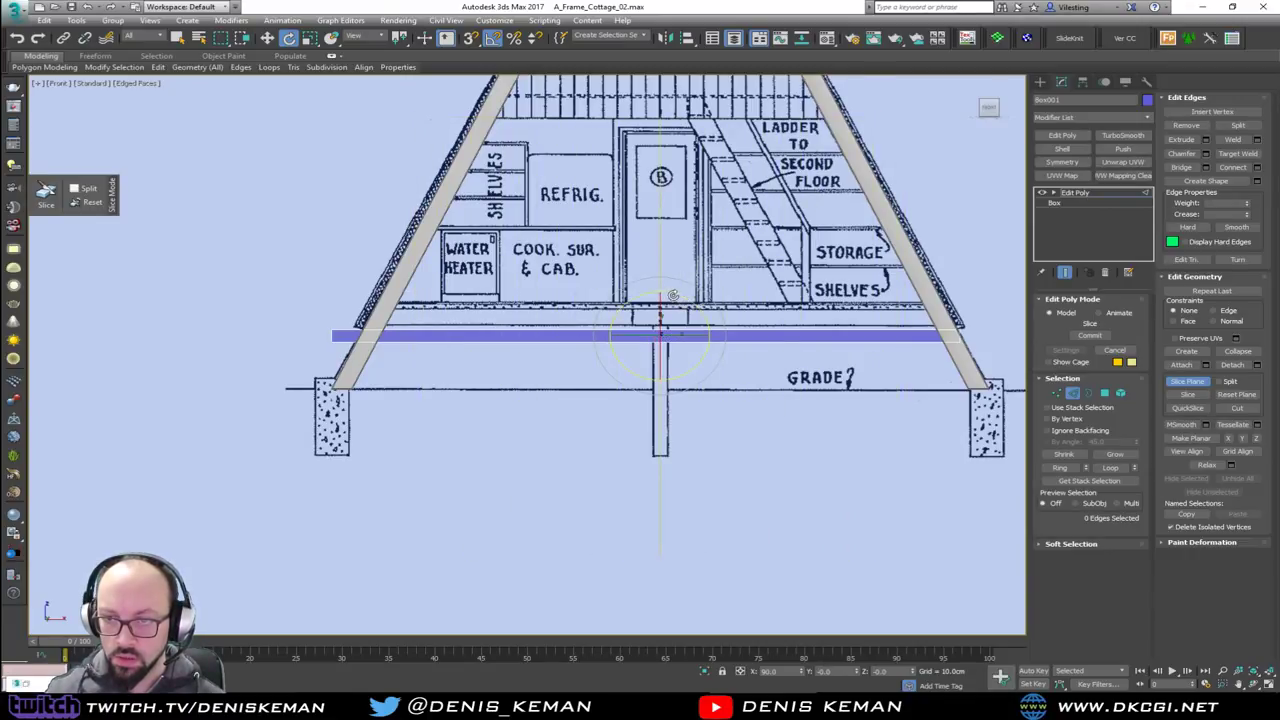
Move the slice plane along X to the inner face of the water-heater-side rafter and slice the beam there
{"action": "key", "text": "w"}
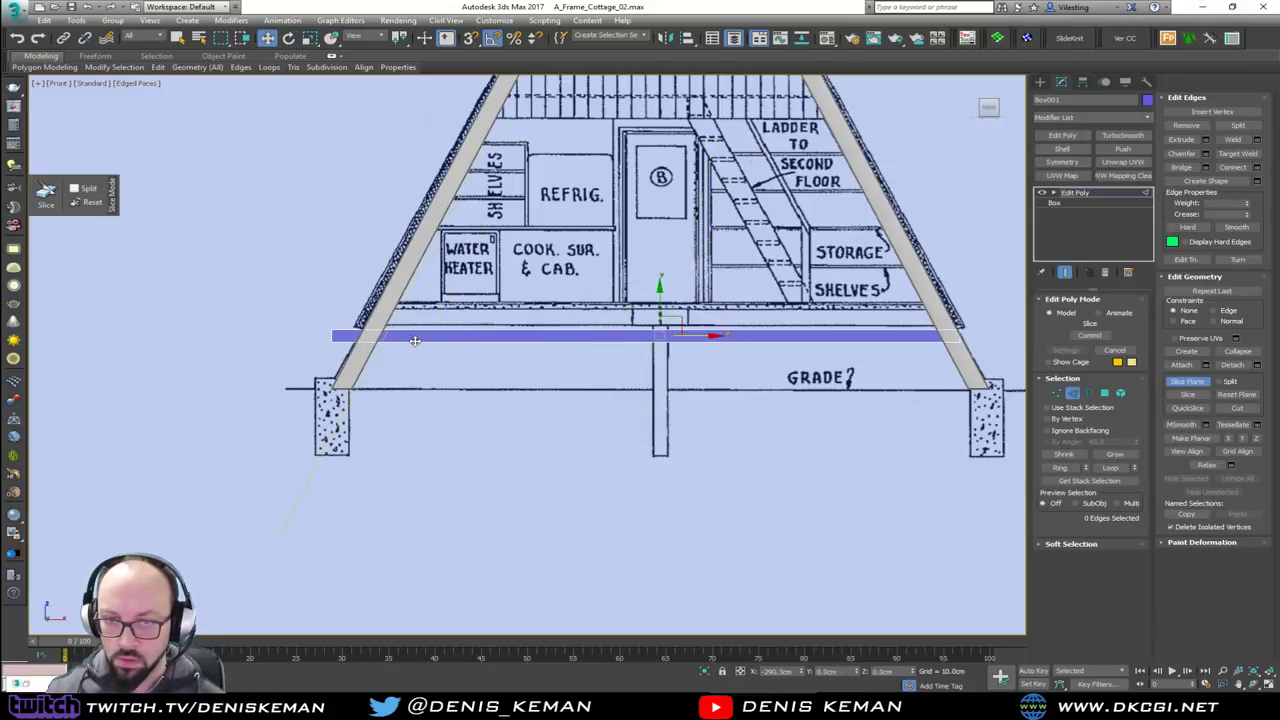
{"action": "scroll", "coordinate": [400, 335], "scroll_direction": "up", "scroll_amount": 6}
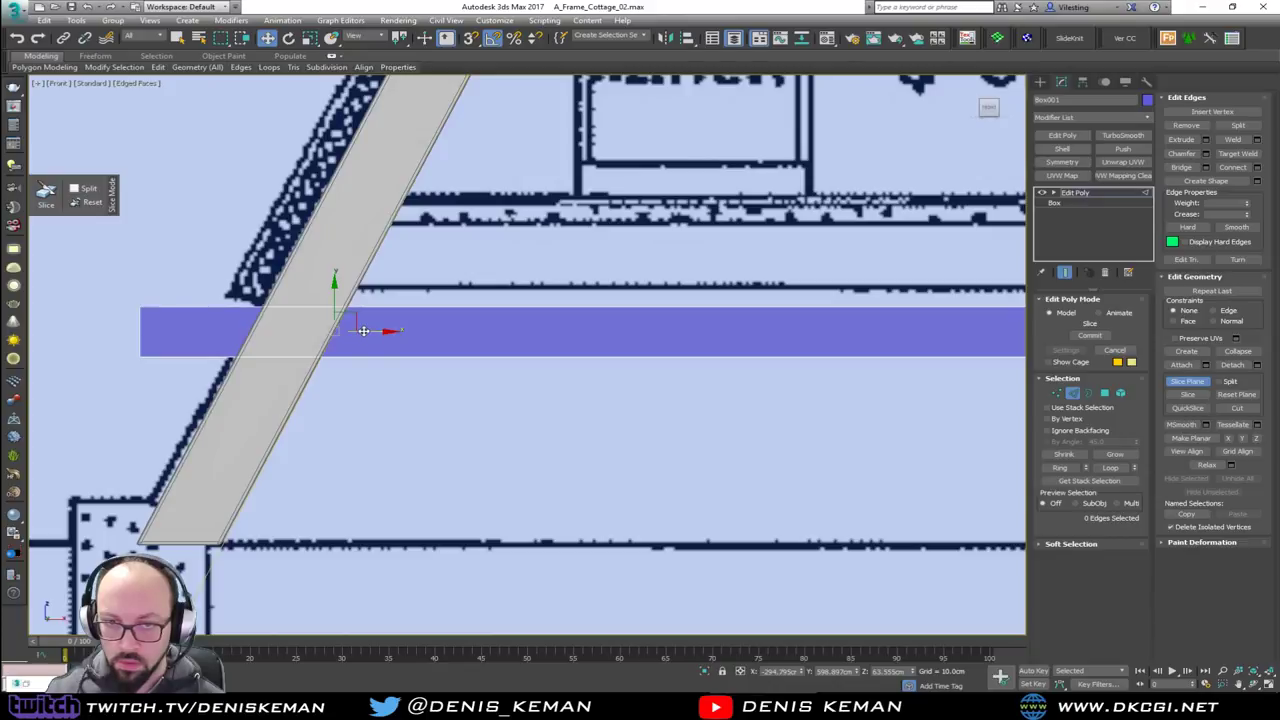
{"action": "left_click_drag", "start_coordinate": [369, 329], "coordinate": [371, 329]}
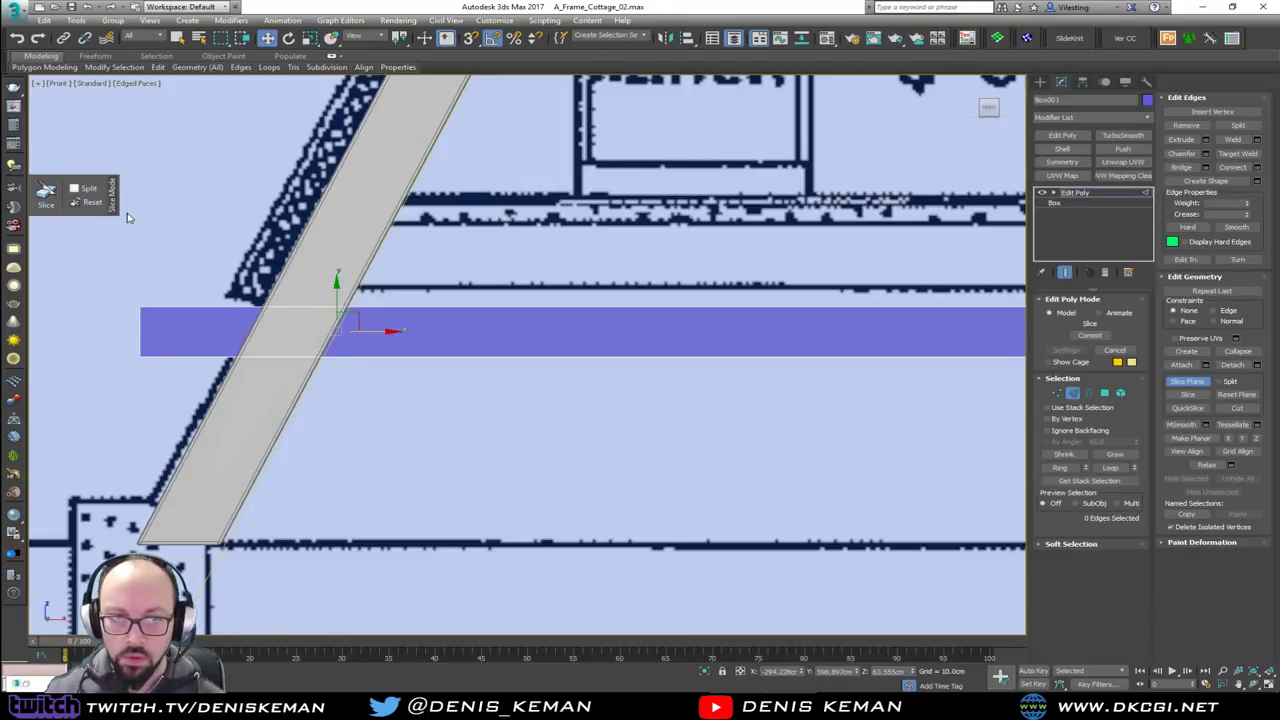
{"action": "left_click", "coordinate": [46, 196]}
Bring the slice plane to the storage-side rafter and rotate it to match that rafter's opposite slope
{"action": "scroll", "coordinate": [400, 294], "scroll_direction": "down", "scroll_amount": 6}
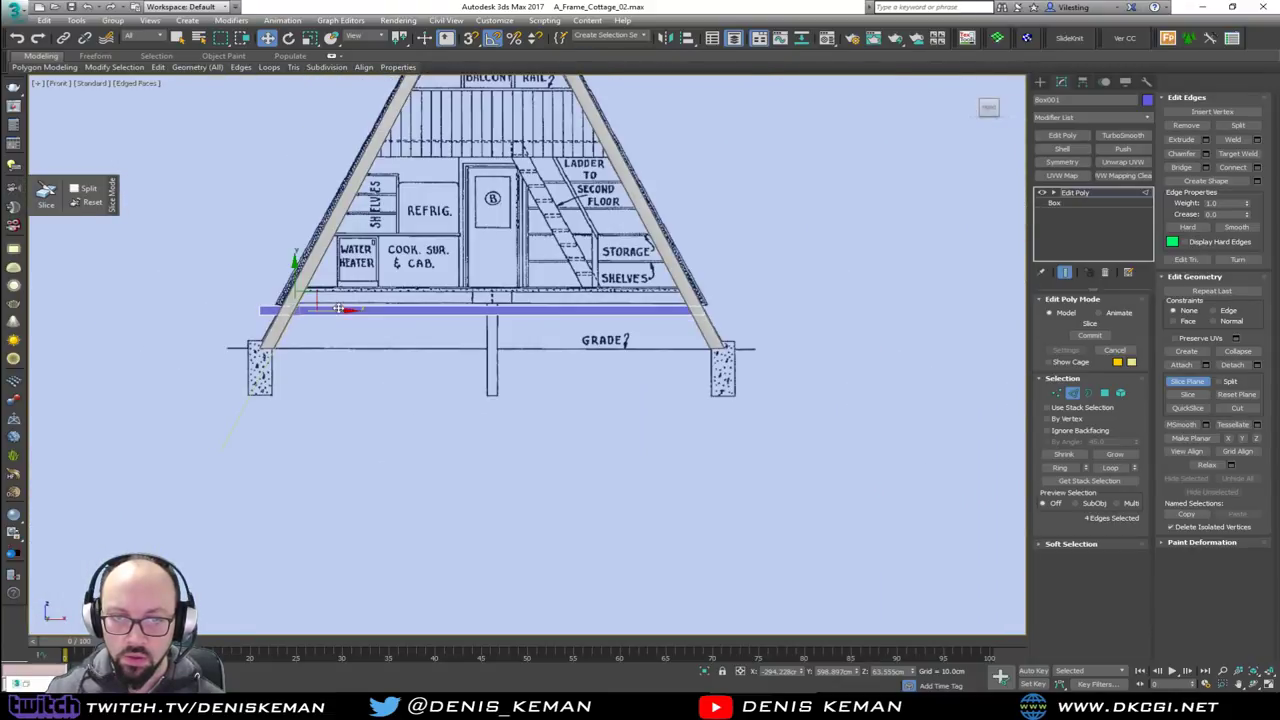
{"action": "key", "text": "e"}
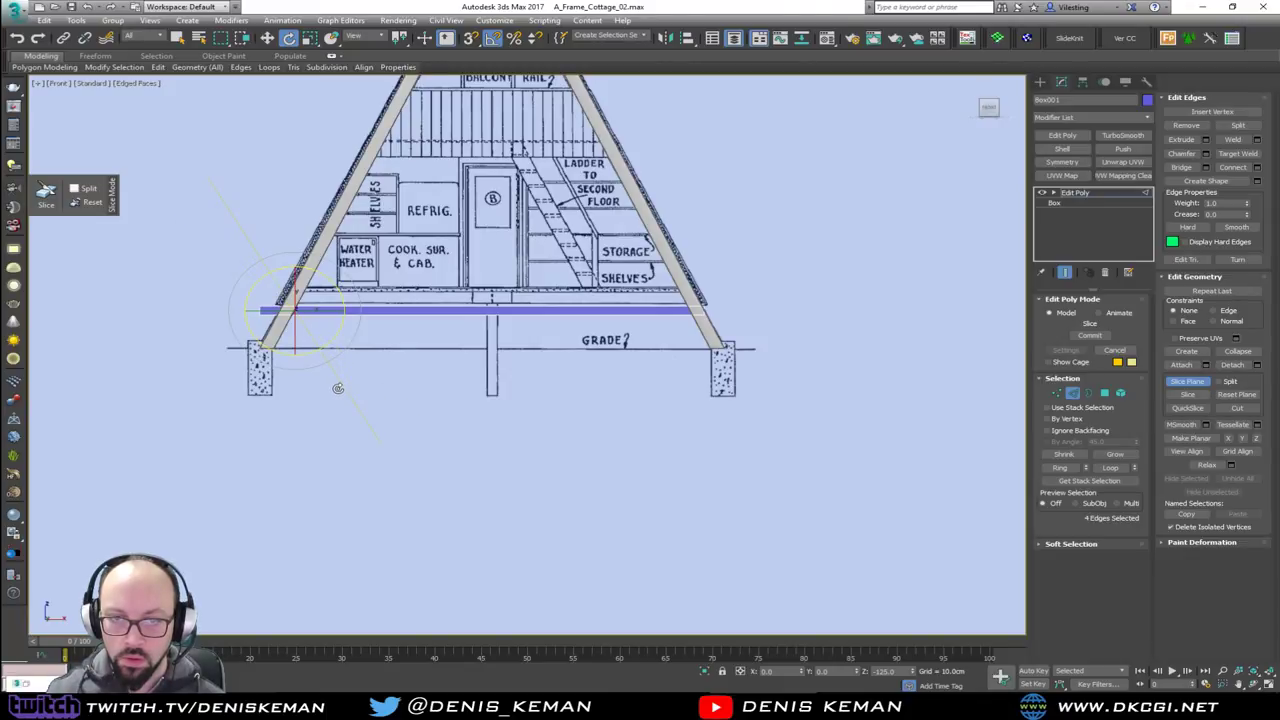
{"action": "key", "text": "w"}
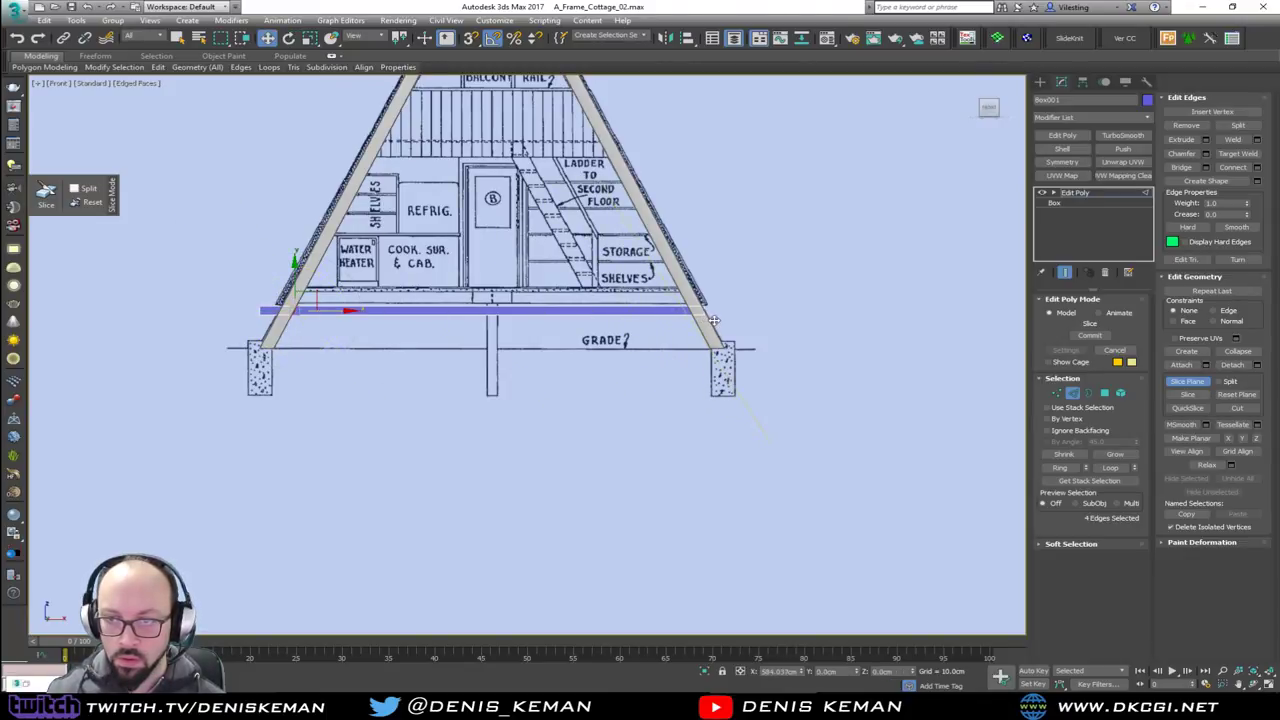
{"action": "scroll", "coordinate": [713, 320], "scroll_direction": "up", "scroll_amount": 5}
{"action": "key", "text": "e"}
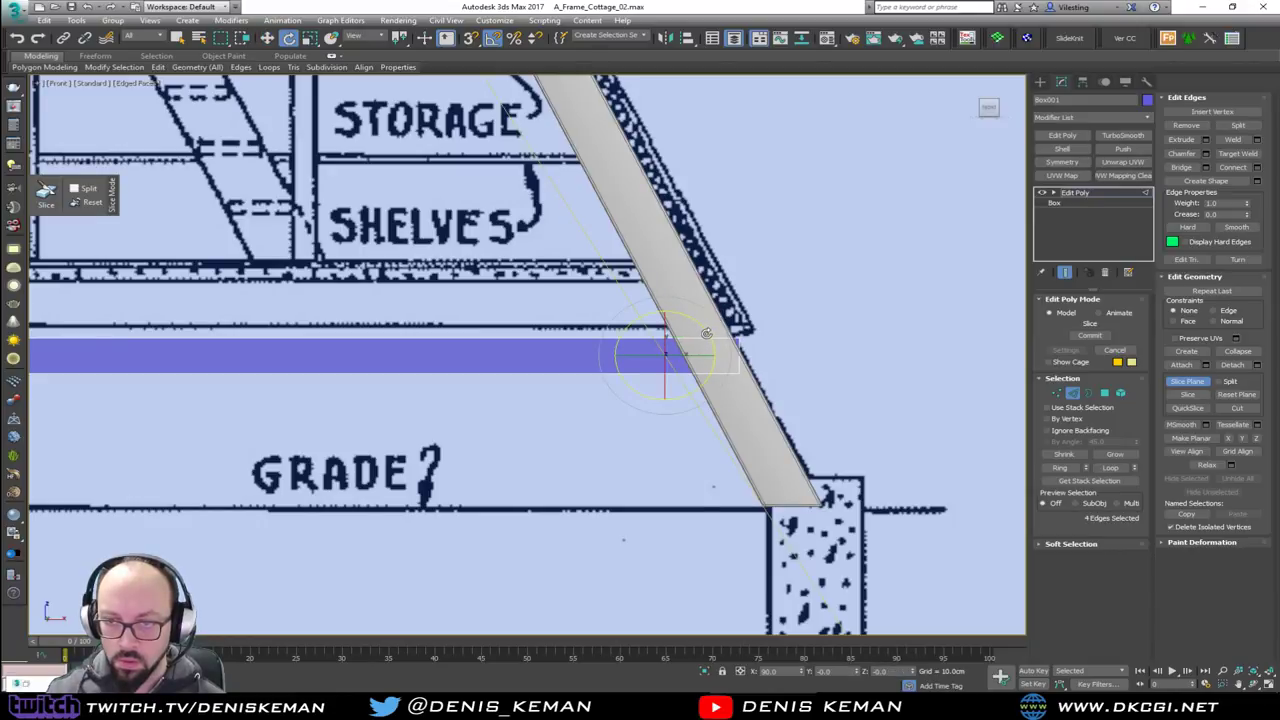
{"action": "key", "text": "w"}
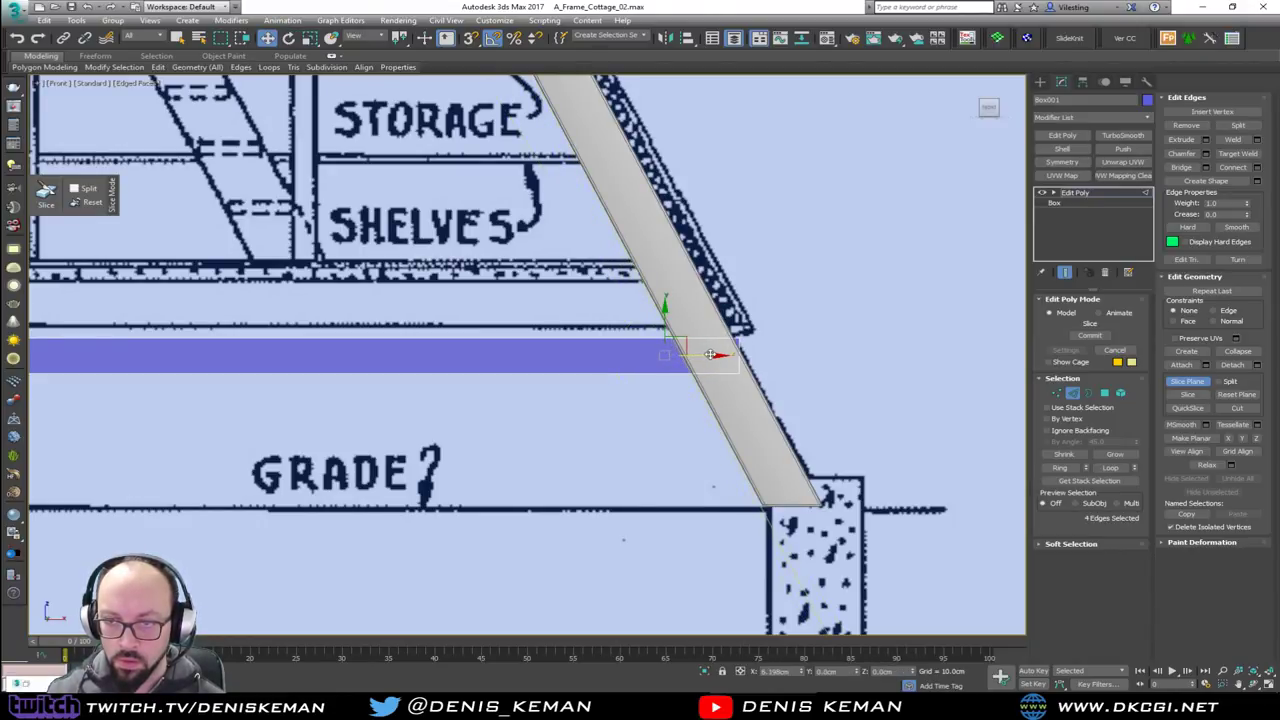
Align the slice plane with the storage-side rafter's inner face, slice the beam there, and finish slicing
{"action": "left_click_drag", "start_coordinate": [709, 354], "coordinate": [706, 354]}
{"action": "left_click", "coordinate": [46, 195]}
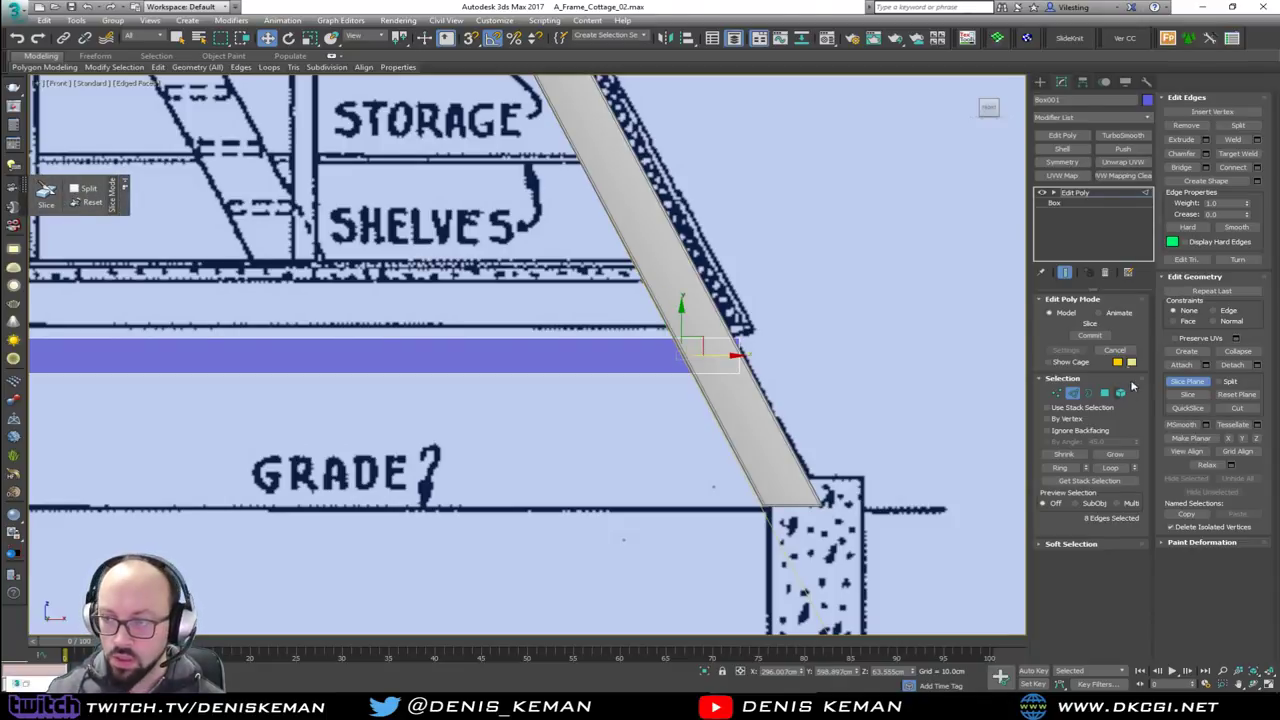
{"action": "left_click", "coordinate": [1185, 383]}
Delete the beam polygons that extend beyond the angled cut at the storage-side rafter
{"action": "key", "text": "4"}
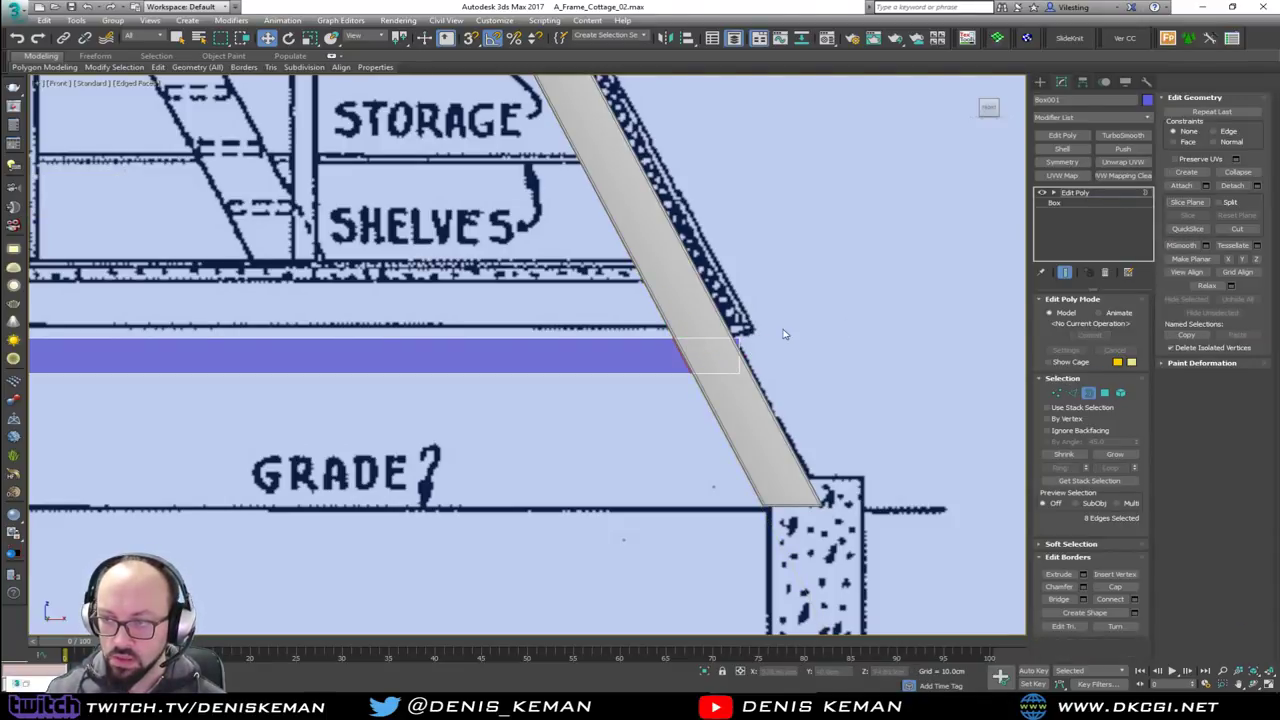
{"action": "left_click_drag", "start_coordinate": [799, 315], "coordinate": [716, 398]}
{"action": "key", "text": "Delete"}
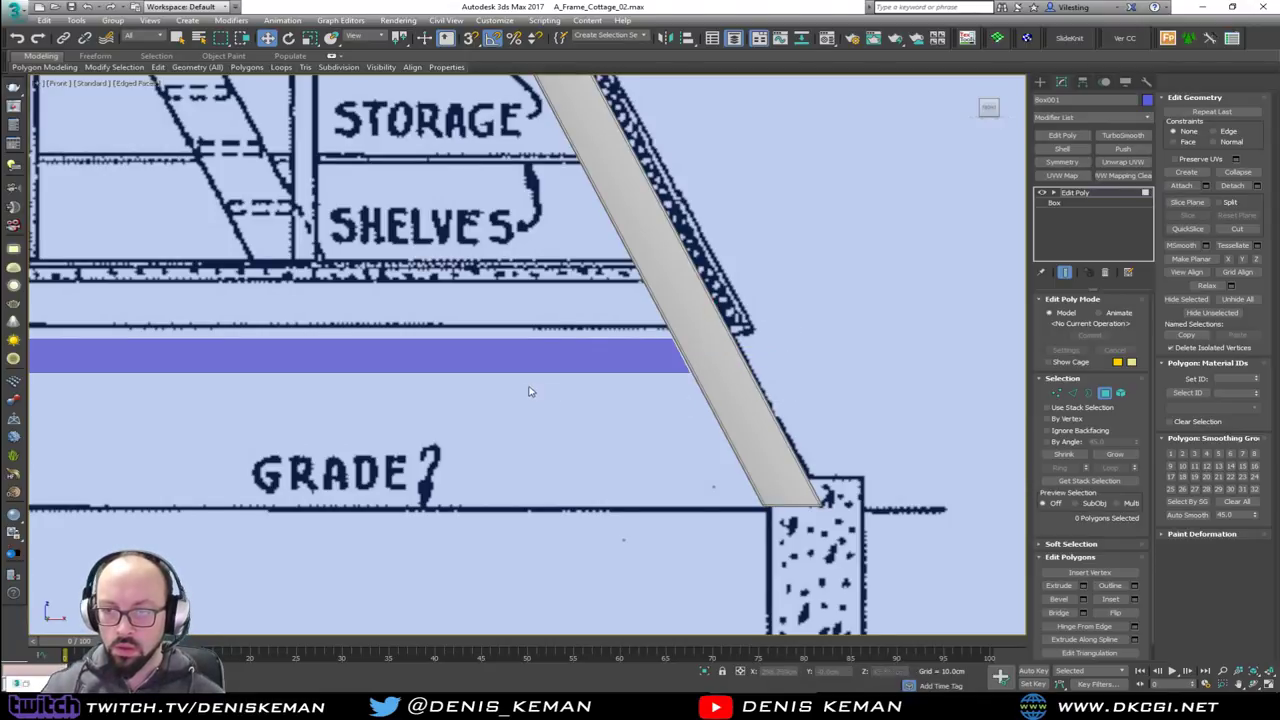
Delete the beam polygons beyond the angled cut at the water-heater-side rafter and switch to border editing
{"action": "middle_click_drag", "start_coordinate": [529, 389], "coordinate": [743, 330]}
{"action": "scroll", "coordinate": [743, 330], "scroll_direction": "down", "scroll_amount": 5}
{"action": "middle_click_drag", "start_coordinate": [226, 319], "coordinate": [477, 319]}
{"action": "scroll", "coordinate": [477, 319], "scroll_direction": "up", "scroll_amount": 5}
{"action": "left_click", "coordinate": [440, 358]}
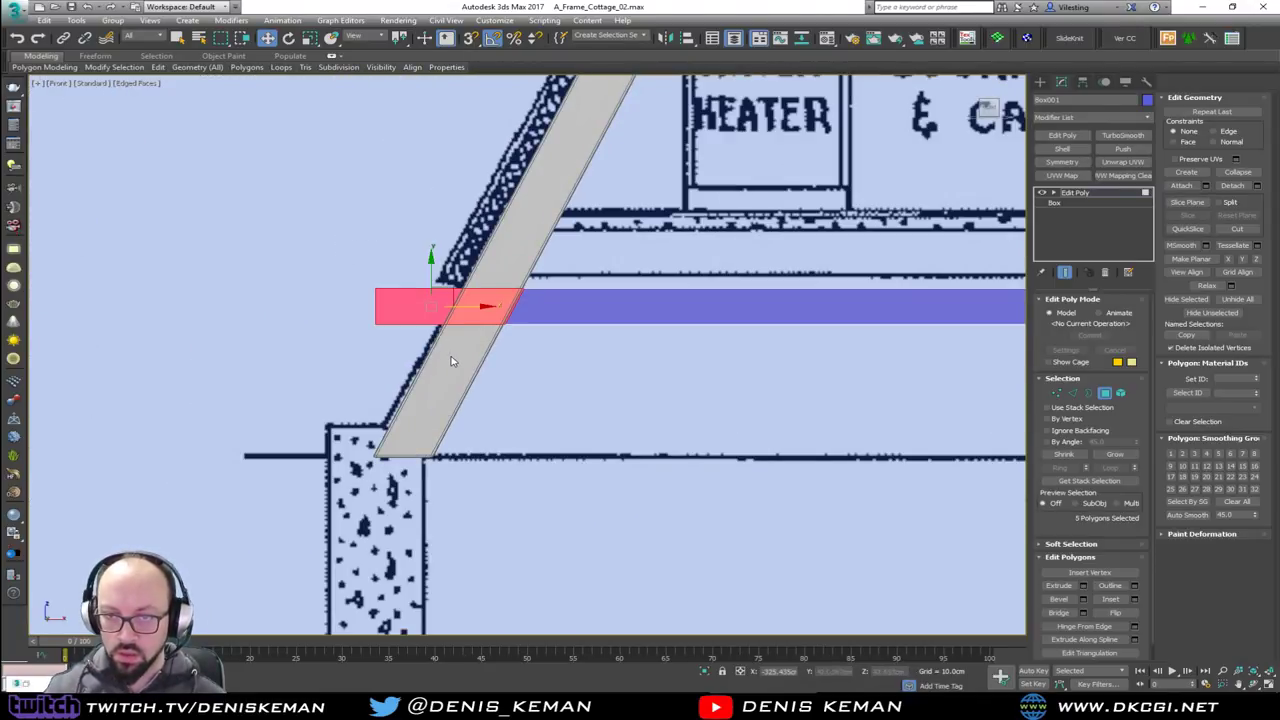
{"action": "key", "text": "Delete"}
{"action": "key", "text": "3"}
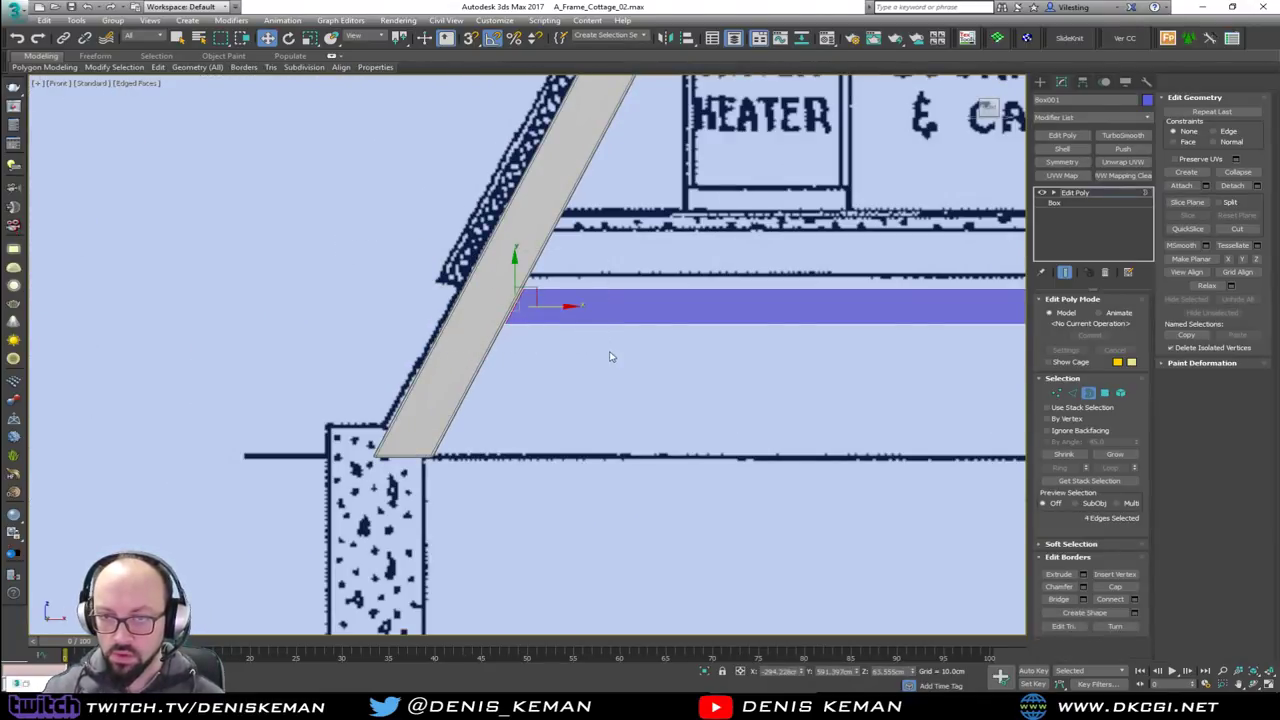
Cap the open border at the right end of the horizontal floor beam and leave border sub-object editing
{"action": "middle_click_drag", "start_coordinate": [612, 357], "coordinate": [398, 343]}
{"action": "scroll", "coordinate": [398, 343], "scroll_direction": "down", "scroll_amount": 4}
{"action": "middle_click_drag", "start_coordinate": [960, 348], "coordinate": [665, 347]}
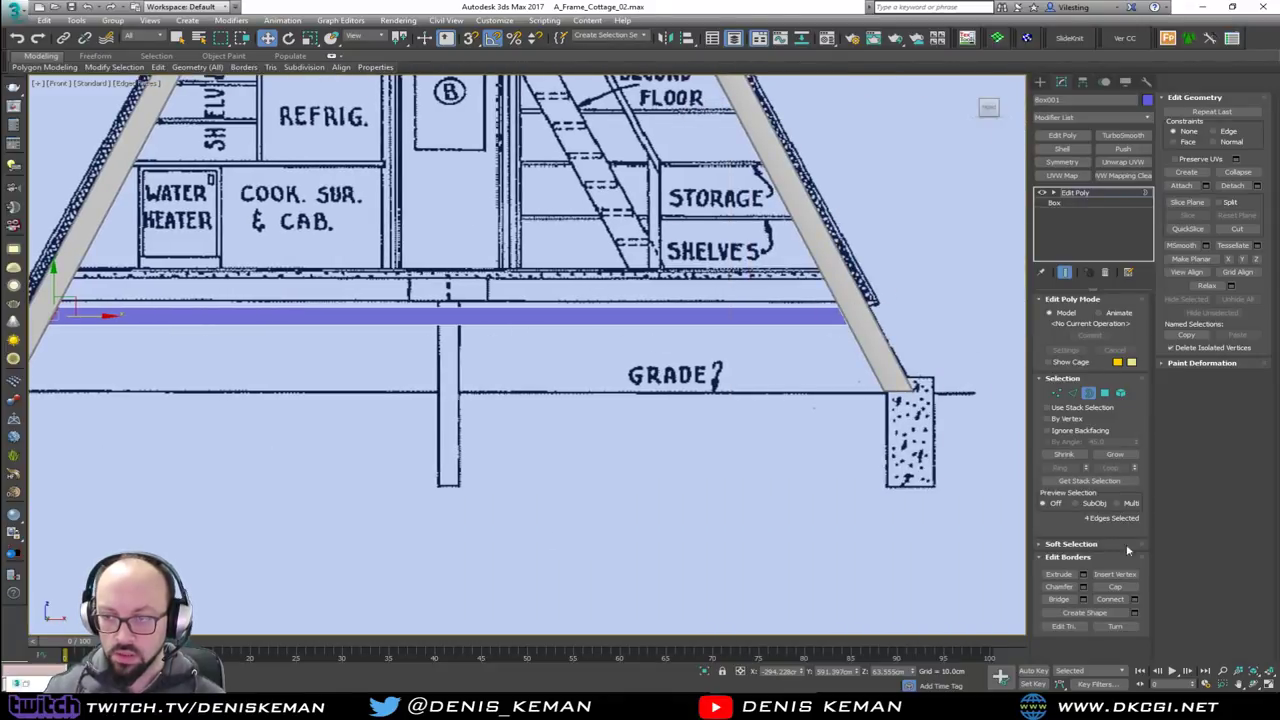
{"action": "left_click_drag", "start_coordinate": [938, 290], "coordinate": [808, 365]}
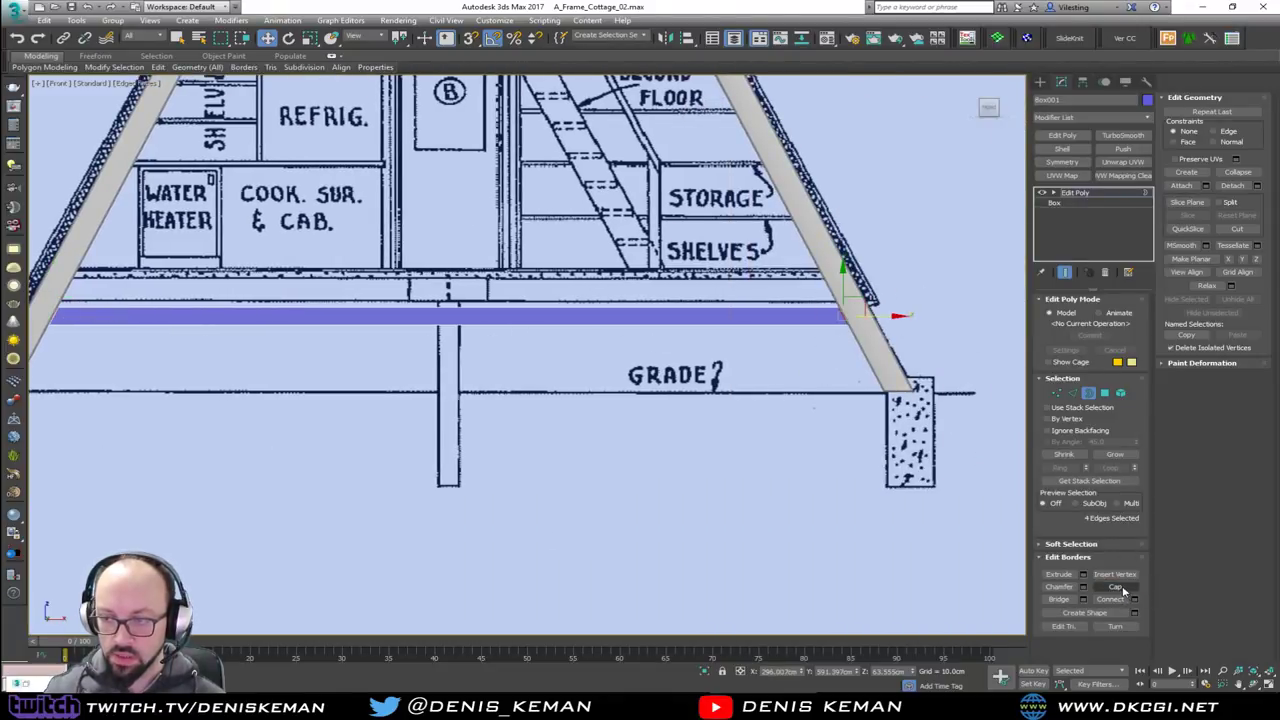
{"action": "left_click", "coordinate": [1123, 590]}
{"action": "key", "text": "alt+w"}
{"action": "middle_click", "coordinate": [818, 469]}
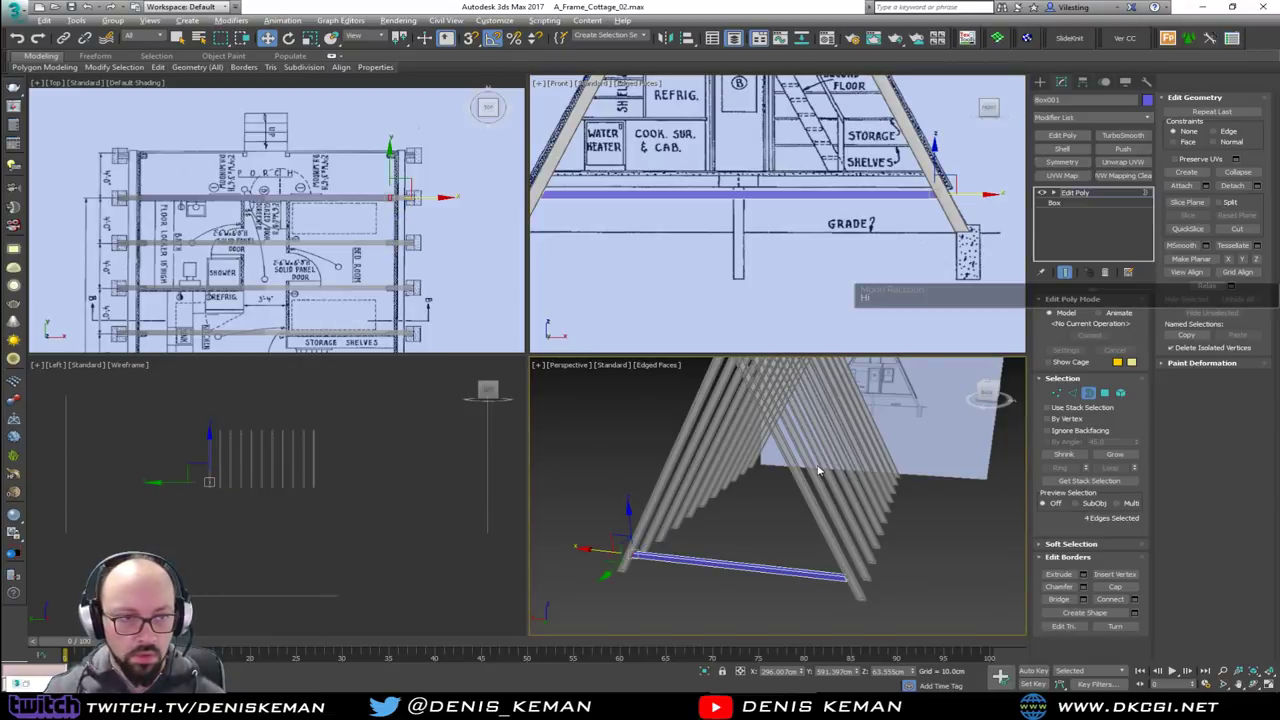
{"action": "key", "text": "alt+w"}
{"action": "middle_click_drag", "start_coordinate": [506, 382], "coordinate": [563, 386], "text": "alt"}
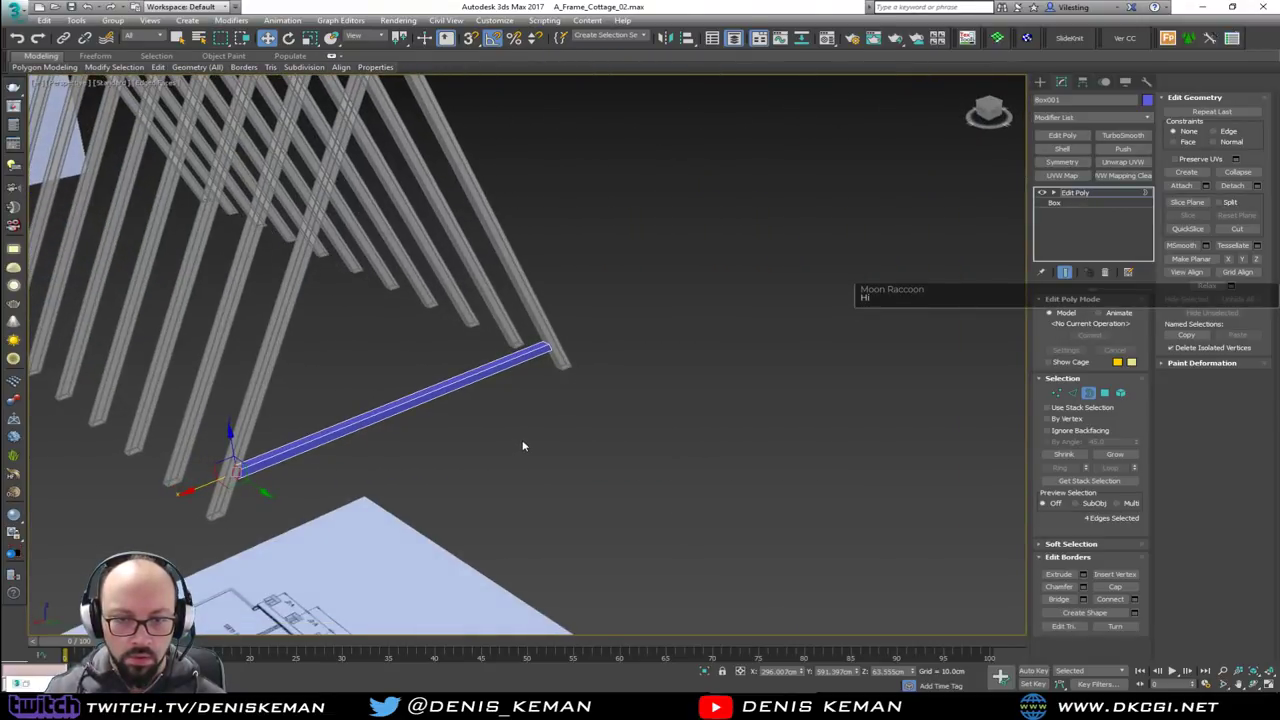
{"action": "scroll", "coordinate": [357, 429], "scroll_direction": "up", "scroll_amount": 3}
{"action": "left_click", "coordinate": [420, 417]}
{"action": "mouse_move", "coordinate": [420, 417]}
{"action": "middle_mouse_down"}
{"action": "mouse_move", "coordinate": [670, 399]}
{"action": "mouse_move", "coordinate": [586, 417]}
{"action": "mouse_move", "coordinate": [634, 374]}
{"action": "mouse_move", "coordinate": [578, 410]}
{"action": "middle_mouse_up"}
{"action": "left_click", "coordinate": [1091, 395]}
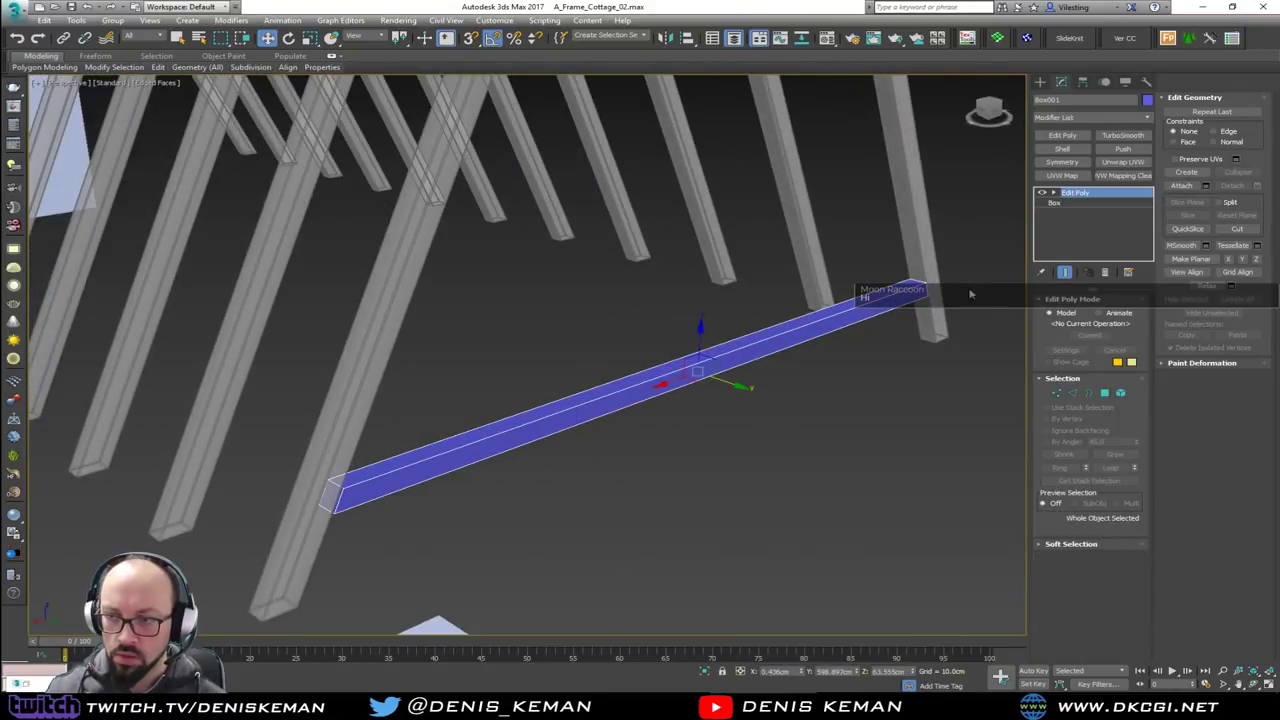
Copy the Chamfer modifier from the Beam_01 rafters and paste it onto the horizontal beam above its Edit Poly
{"action": "left_click", "coordinate": [922, 241]}
{"action": "left_click", "coordinate": [1075, 203]}
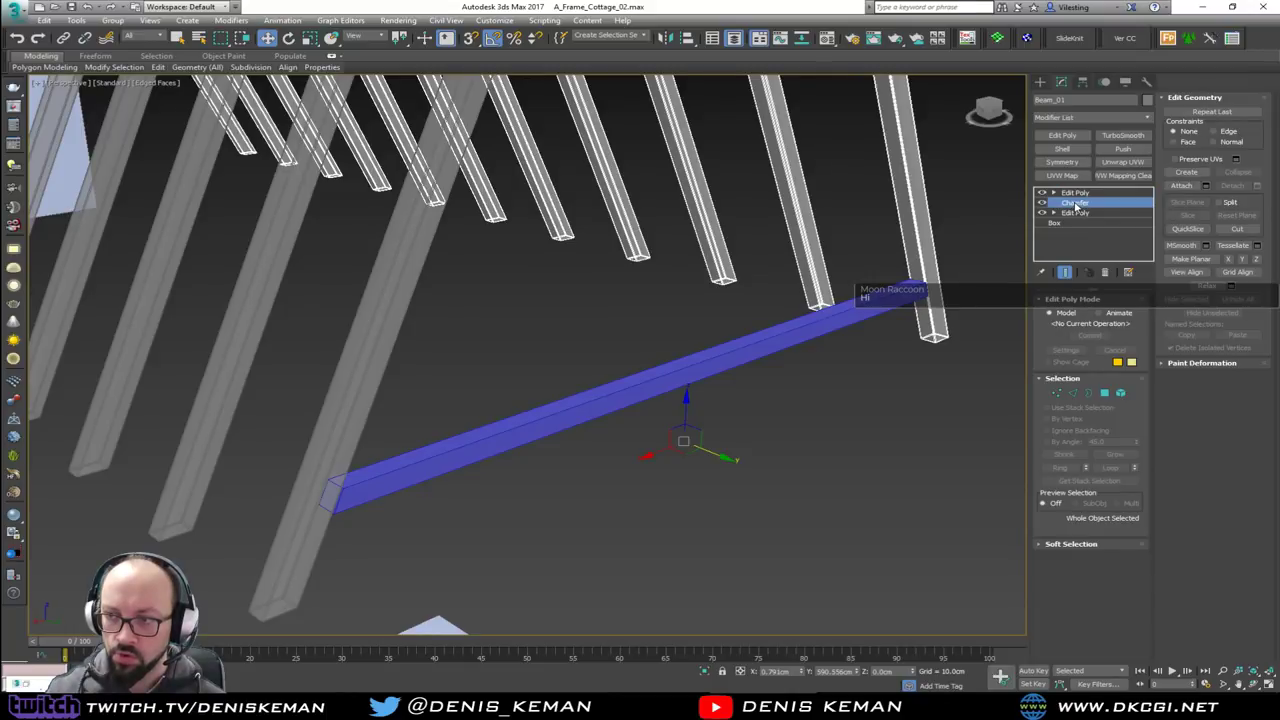
{"action": "right_click", "coordinate": [1076, 205]}
{"action": "left_click", "coordinate": [1115, 252]}
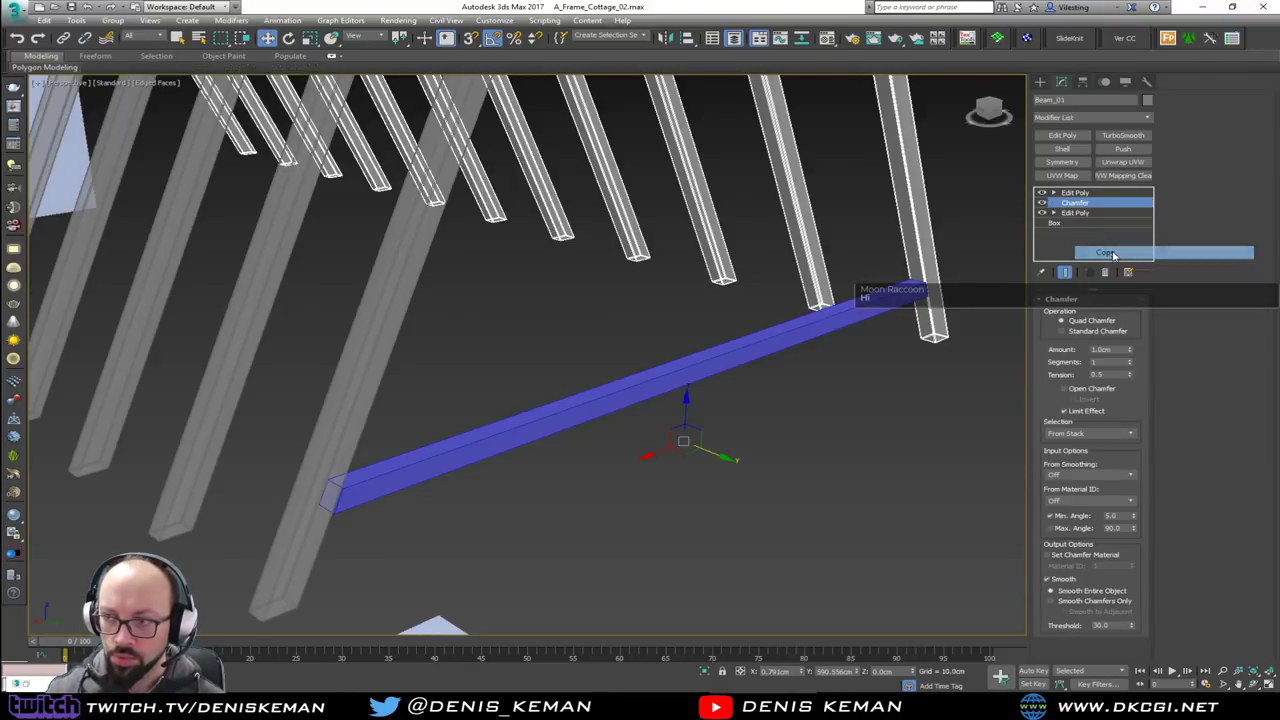
{"action": "left_click", "coordinate": [676, 376]}
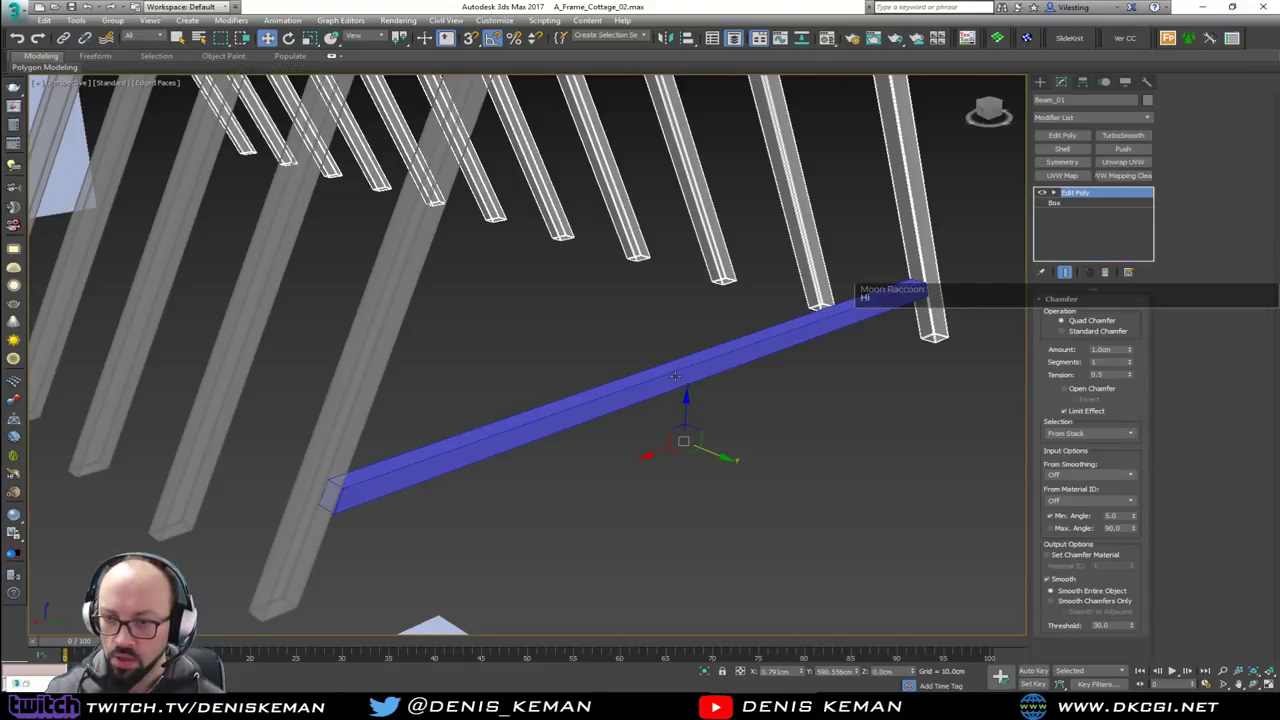
{"action": "right_click", "coordinate": [1076, 200]}
{"action": "left_click", "coordinate": [1120, 258]}
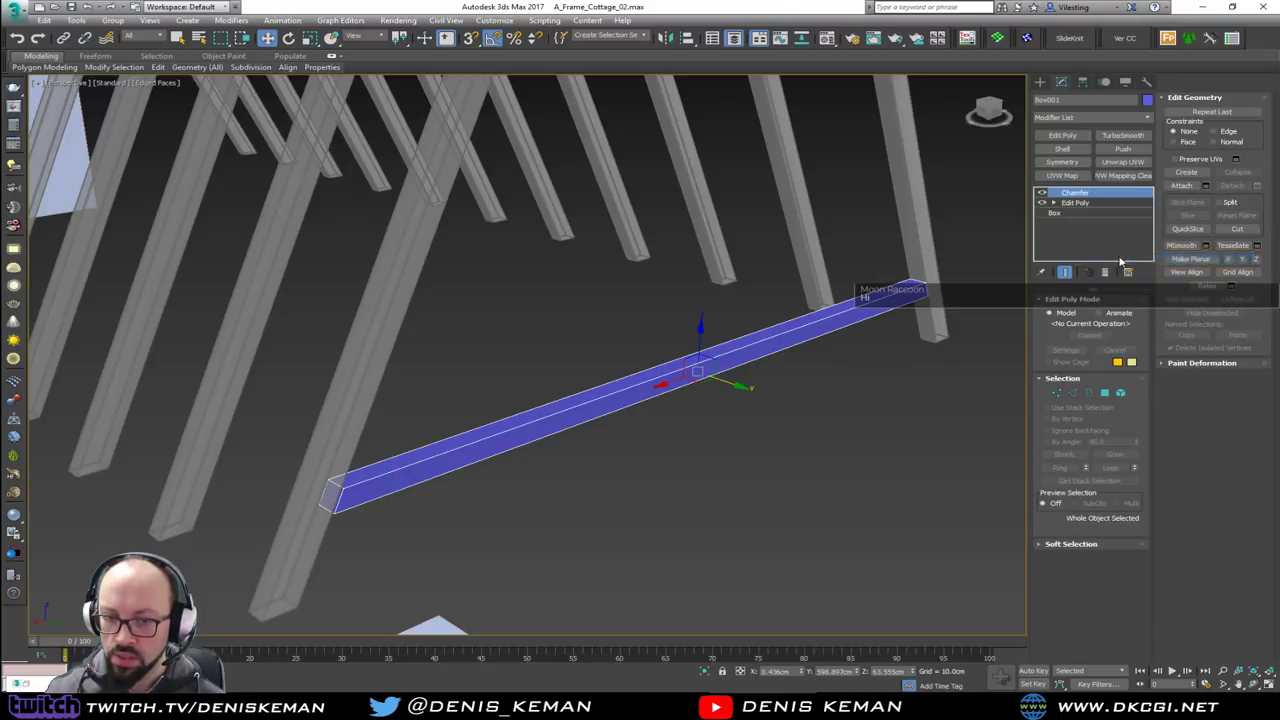
Turn off the edge display in perspective and compare the chamfered beam's shading with the rafters
{"action": "left_click", "coordinate": [537, 481]}
{"action": "scroll", "coordinate": [690, 388], "scroll_direction": "up", "scroll_amount": 2}
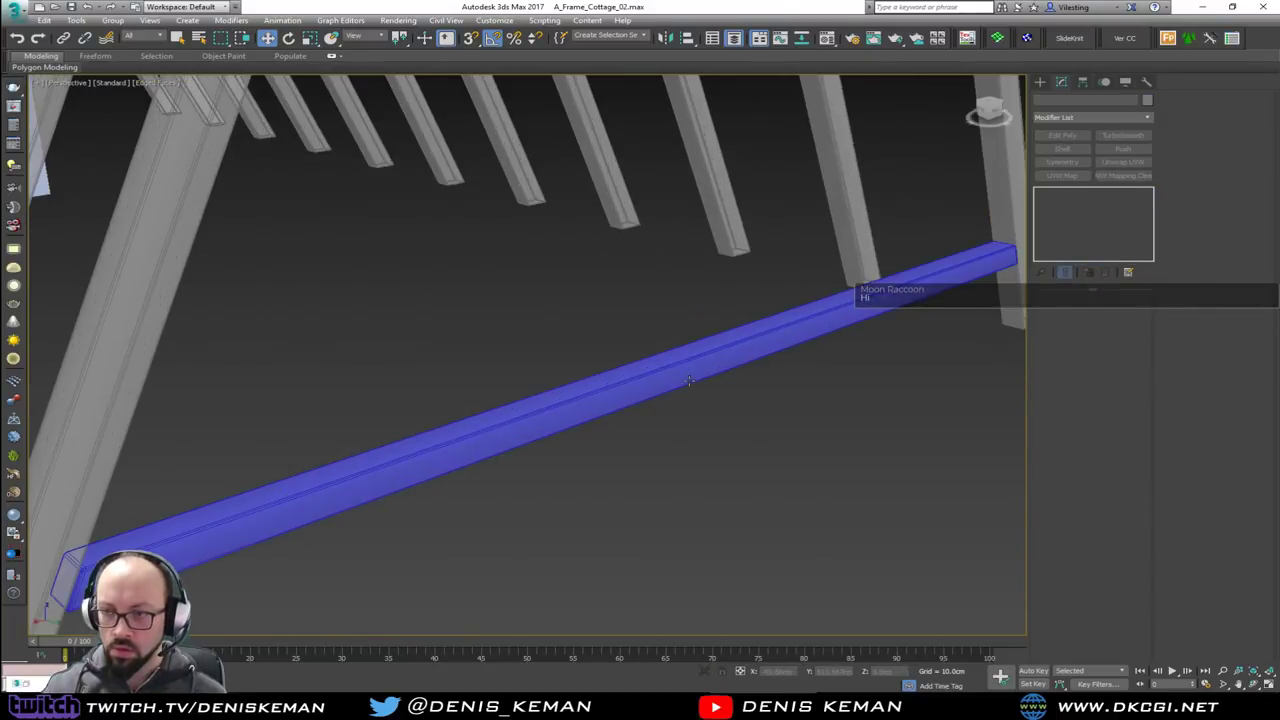
{"action": "key", "text": "F4"}
{"action": "left_click", "coordinate": [127, 325]}
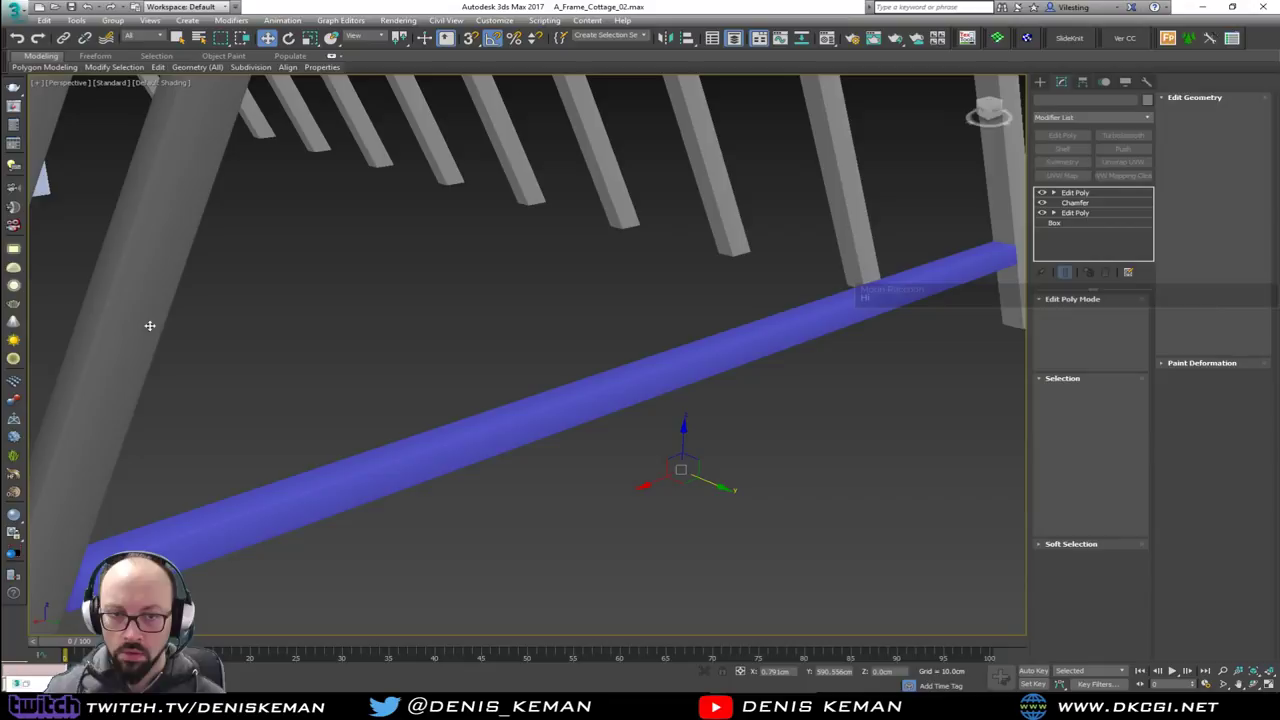
{"action": "left_click", "coordinate": [403, 294]}
{"action": "left_click", "coordinate": [720, 208]}
{"action": "left_click", "coordinate": [594, 306]}
{"action": "left_click", "coordinate": [659, 370]}
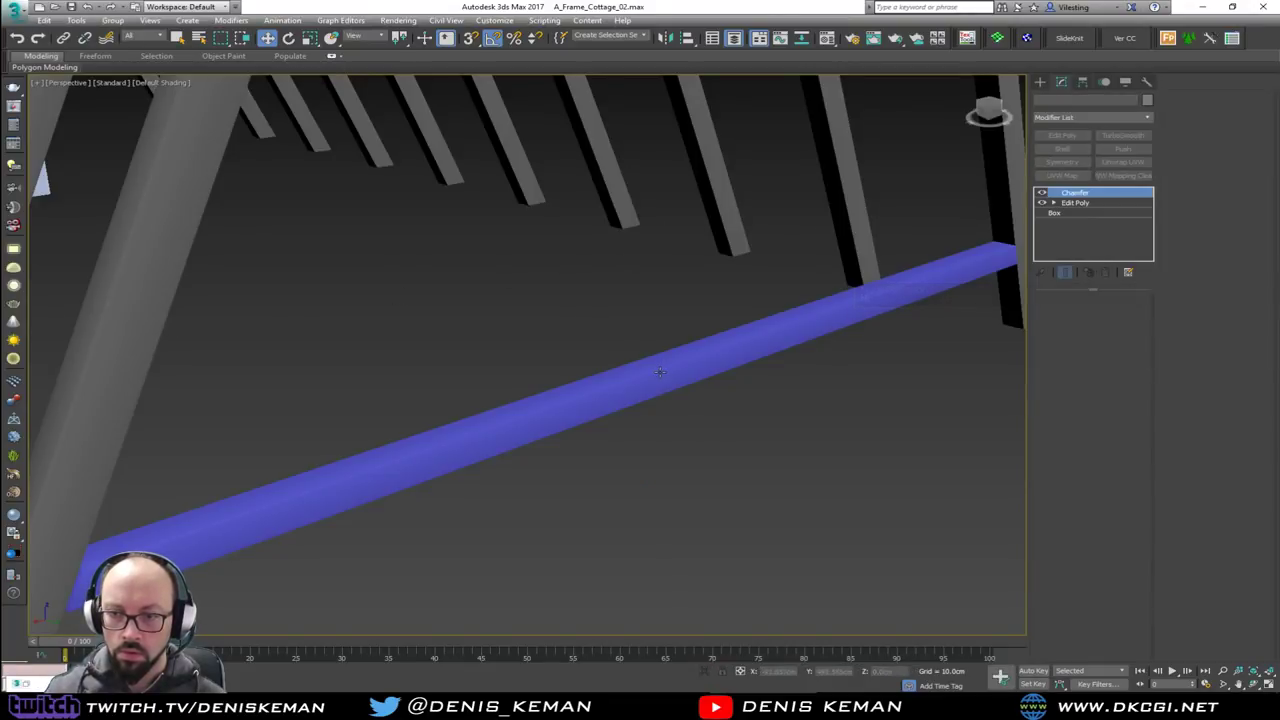
Examine the horizontal beam's position against the front blueprint and in perspective
{"action": "key", "text": "alt+w"}
{"action": "right_click", "coordinate": [610, 227]}
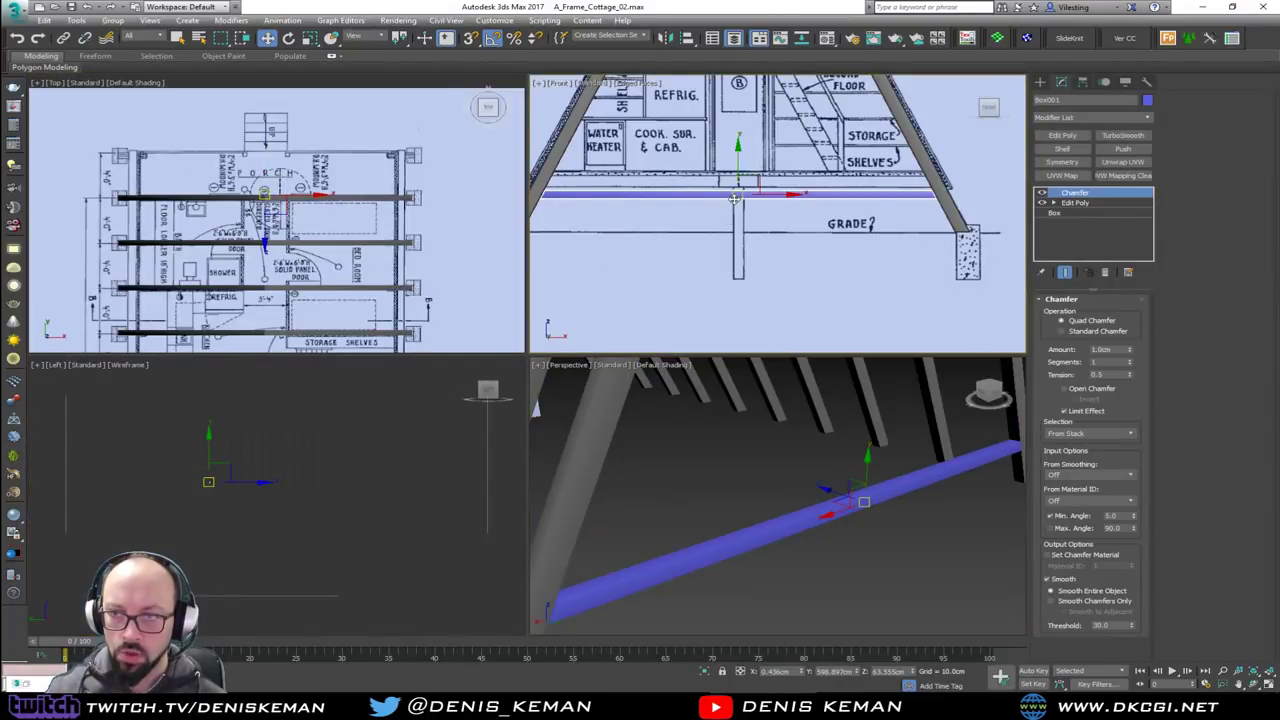
{"action": "scroll", "coordinate": [734, 199], "scroll_direction": "up", "scroll_amount": 2}
{"action": "key", "text": "alt+w"}
{"action": "scroll", "coordinate": [675, 275], "scroll_direction": "up", "scroll_amount": 2}
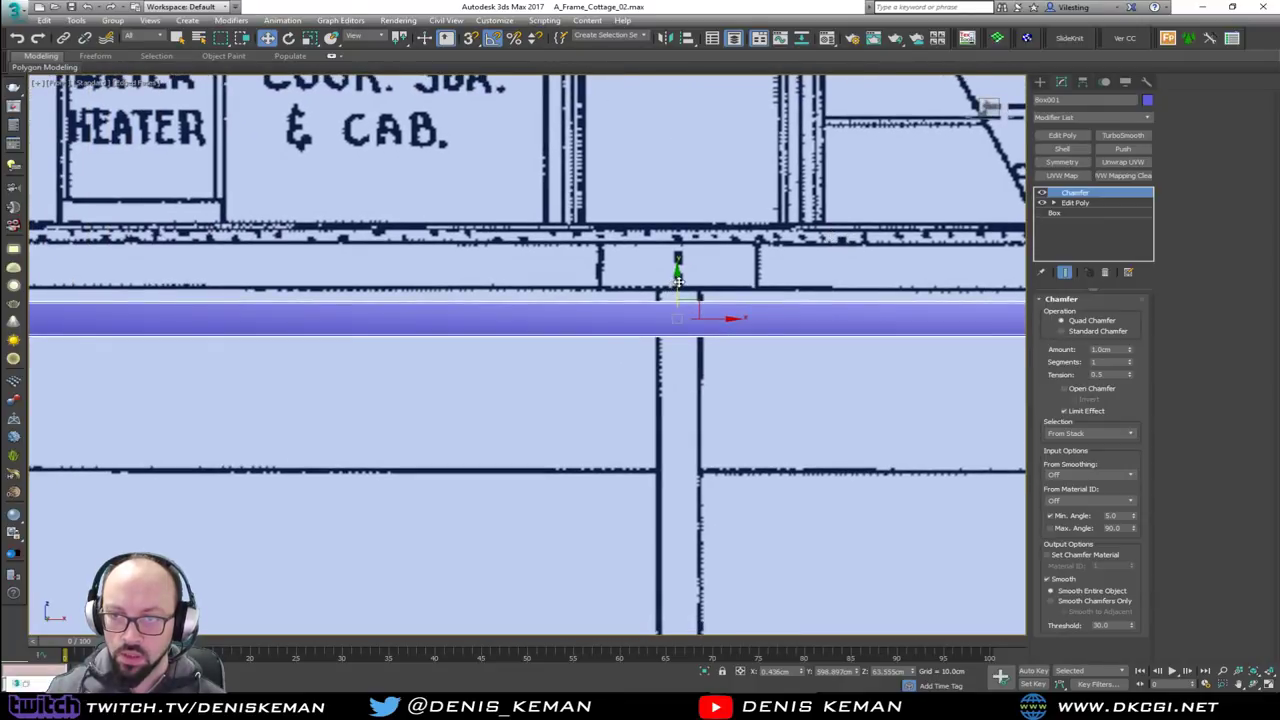
{"action": "scroll", "coordinate": [757, 260], "scroll_direction": "down", "scroll_amount": 2}
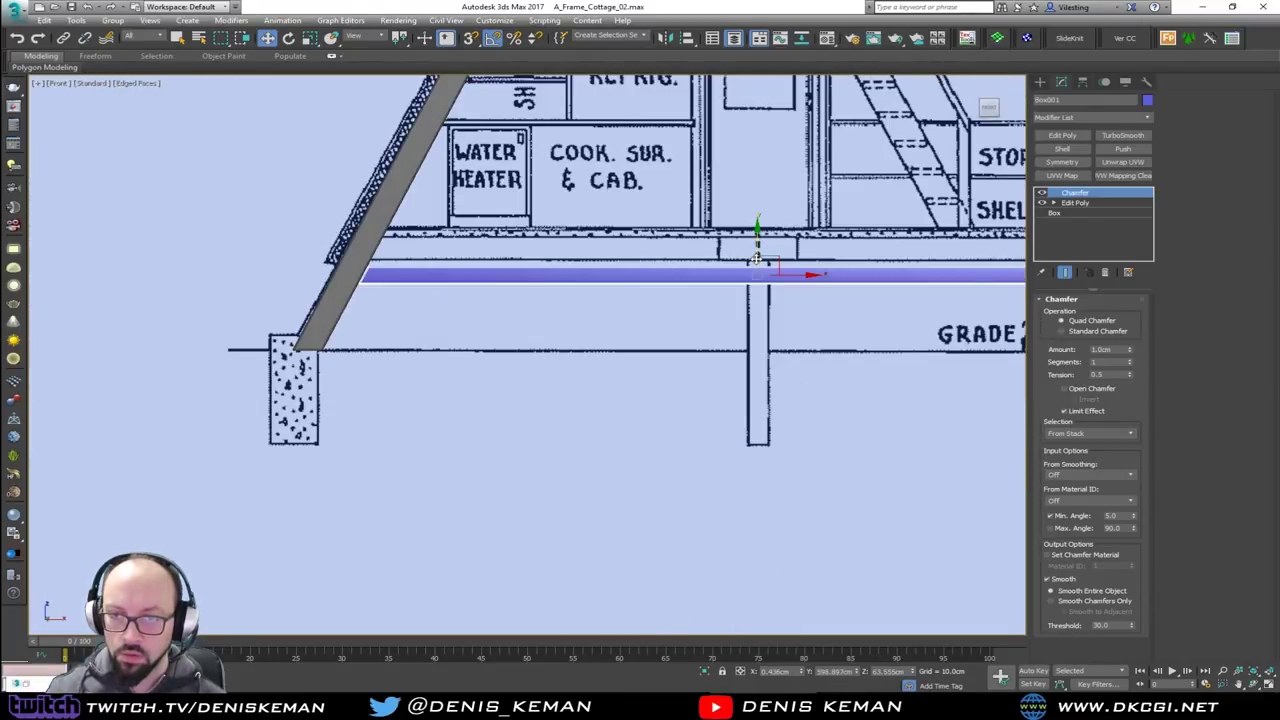
{"action": "middle_click_drag", "start_coordinate": [757, 260], "coordinate": [545, 282]}
{"action": "scroll", "coordinate": [545, 282], "scroll_direction": "down", "scroll_amount": 2}
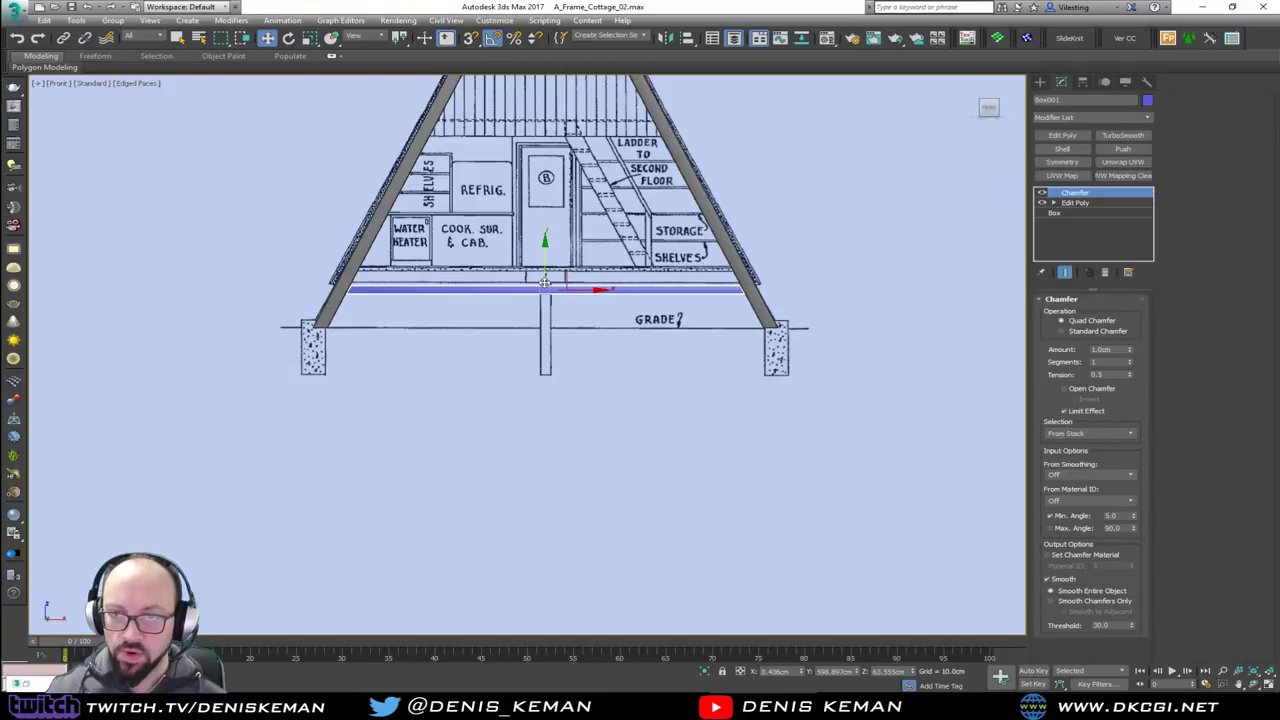
{"action": "key", "text": "alt+w"}
{"action": "middle_click", "coordinate": [774, 520]}
{"action": "key", "text": "alt+w"}
{"action": "middle_click_drag", "start_coordinate": [686, 450], "coordinate": [636, 424], "text": "alt"}
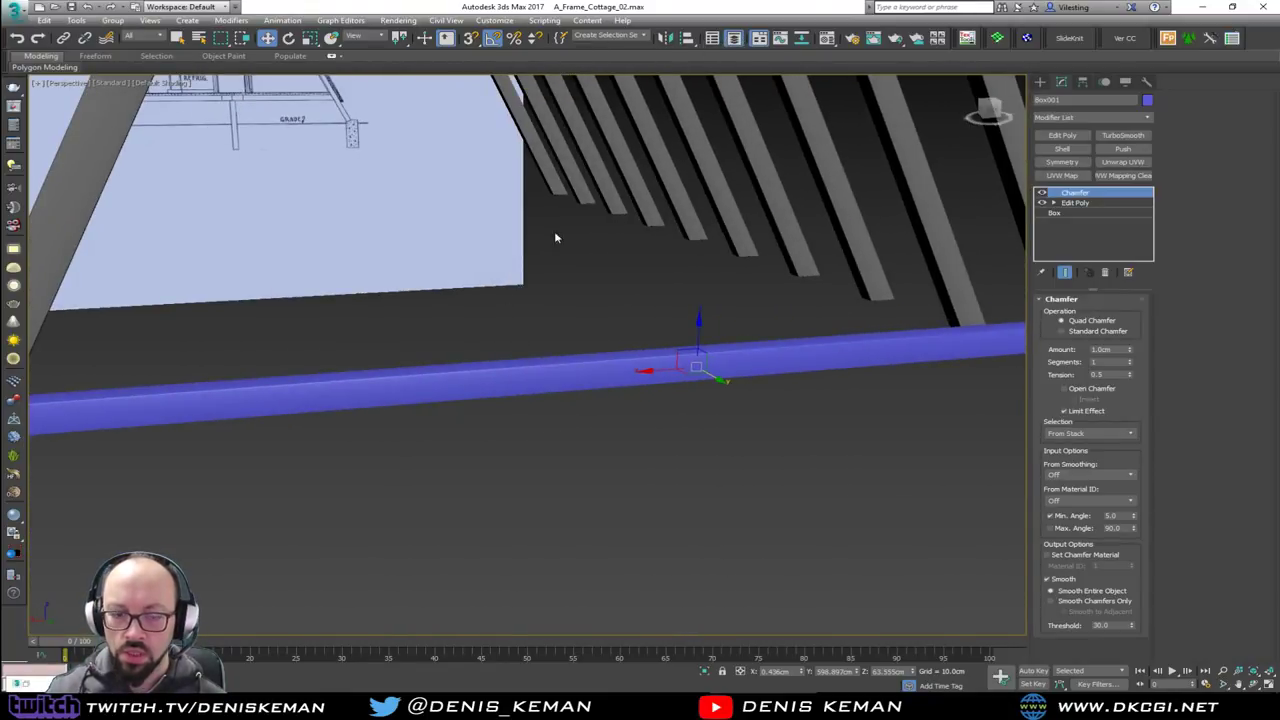
Unhide the Floors layer in the Scene Explorer as a reference for the beam's height
{"action": "left_click", "coordinate": [28, 686]}
{"action": "middle_click_drag", "start_coordinate": [351, 356], "coordinate": [628, 326]}
{"action": "left_click", "coordinate": [73, 189]}
{"action": "scroll", "coordinate": [466, 346], "scroll_direction": "down", "scroll_amount": 3}
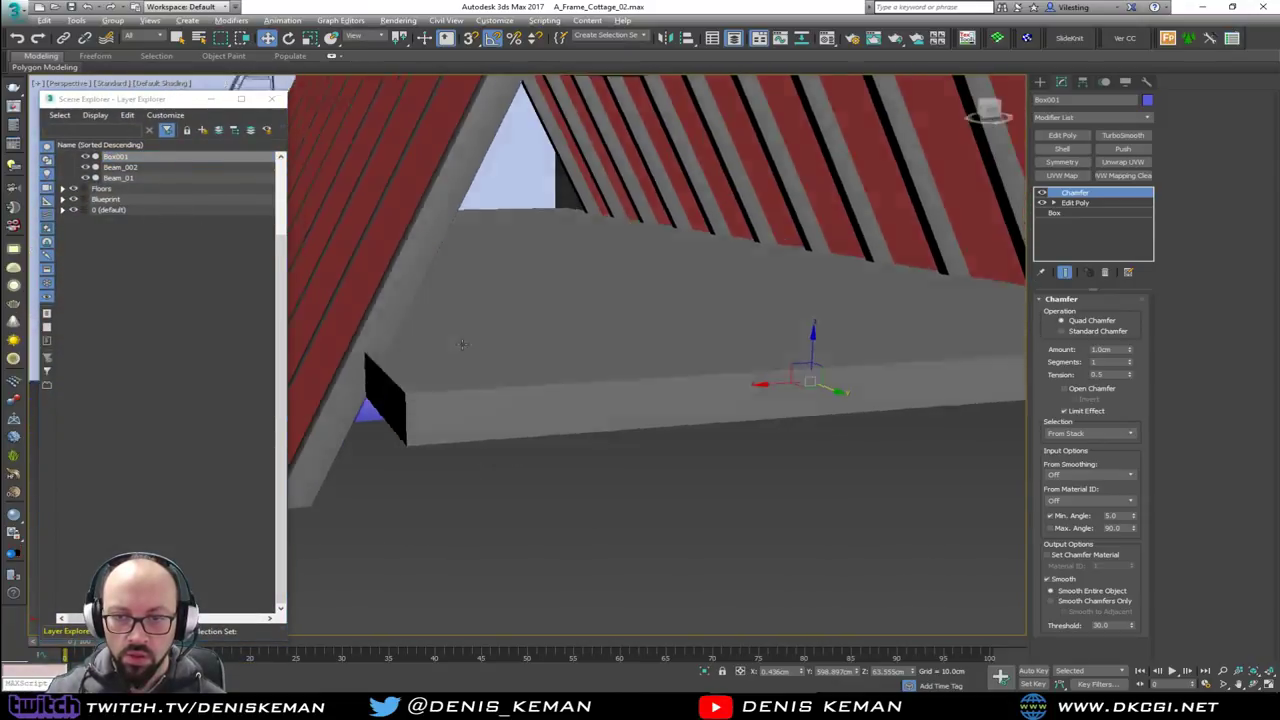
{"action": "middle_click_drag", "start_coordinate": [466, 346], "coordinate": [325, 330], "text": "alt"}
Raise the horizontal beam in the front view to about Z 65 cm so its top meets the floor slab's underside
{"action": "key", "text": "alt+w"}
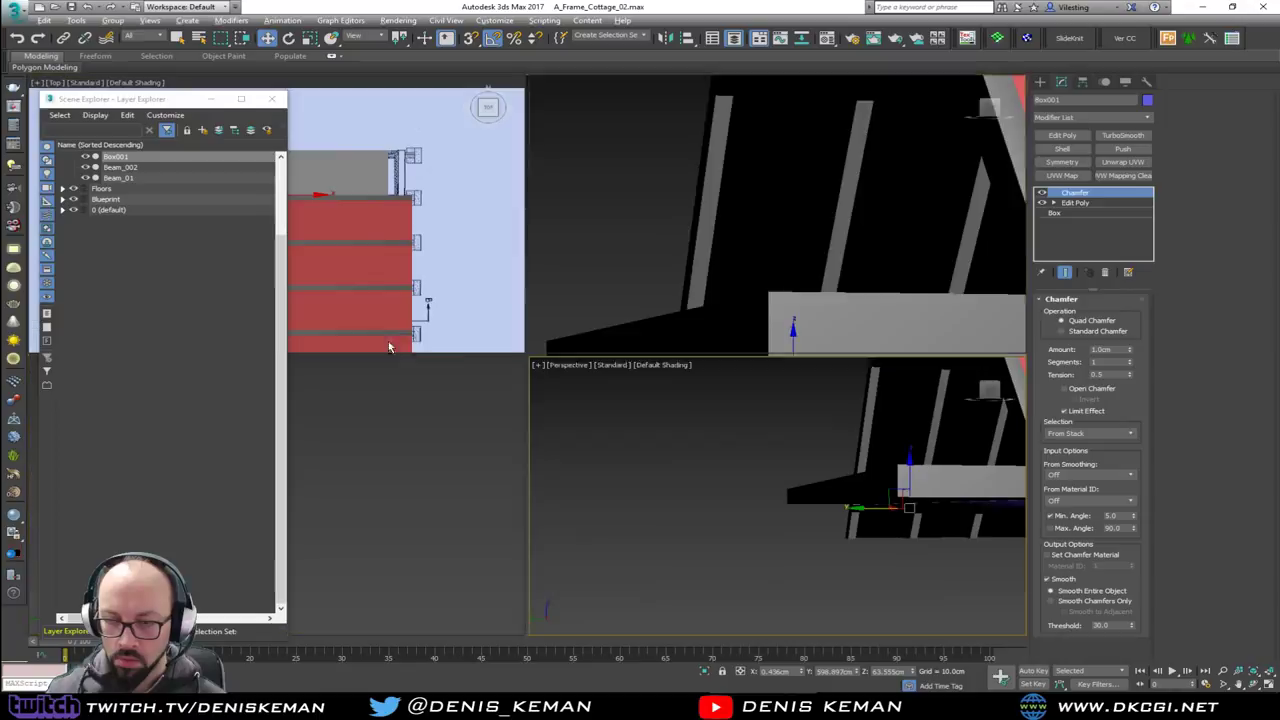
{"action": "middle_click", "coordinate": [670, 262]}
{"action": "key", "text": "z"}
{"action": "key", "text": "alt+w"}
{"action": "scroll", "coordinate": [397, 344], "scroll_direction": "up", "scroll_amount": 5}
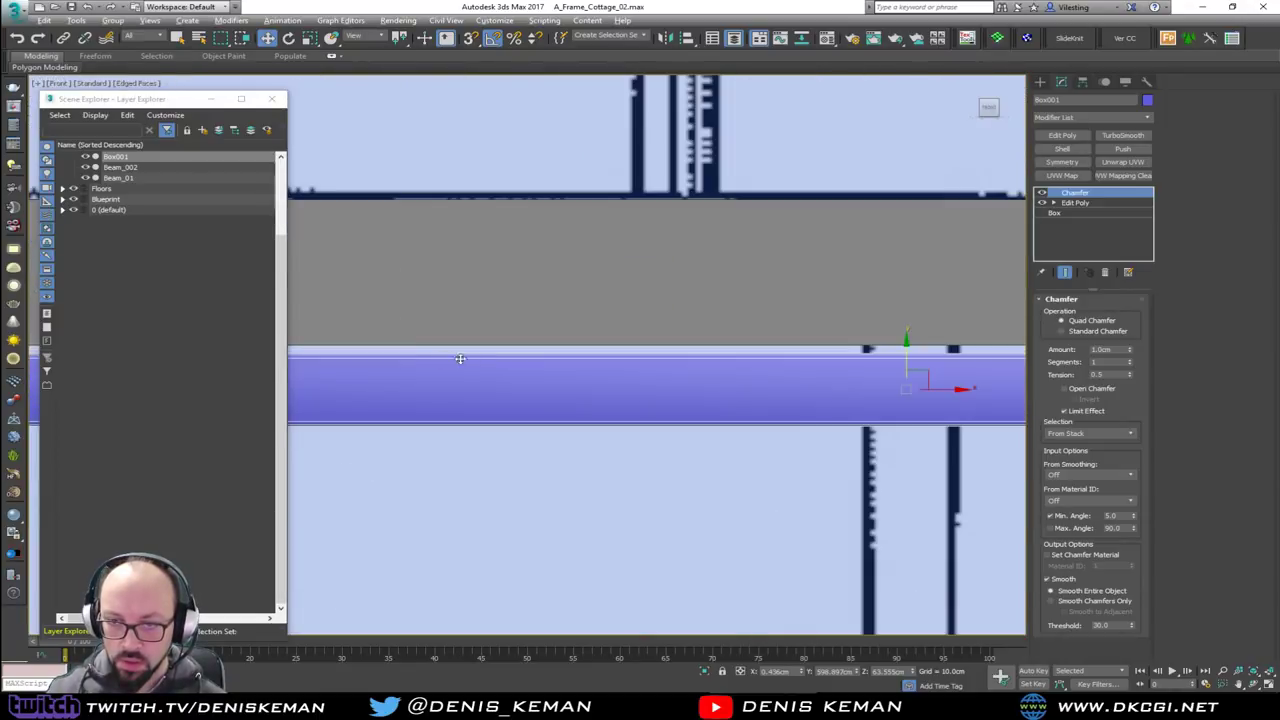
{"action": "middle_click_drag", "start_coordinate": [463, 357], "coordinate": [423, 306]}
{"action": "left_click_drag", "start_coordinate": [672, 303], "coordinate": [672, 294]}
{"action": "middle_click_drag", "start_coordinate": [741, 329], "coordinate": [669, 329]}
{"action": "scroll", "coordinate": [669, 329], "scroll_direction": "down", "scroll_amount": 3}
{"action": "middle_click_drag", "start_coordinate": [813, 340], "coordinate": [668, 333]}
{"action": "scroll", "coordinate": [561, 337], "scroll_direction": "down", "scroll_amount": 3}
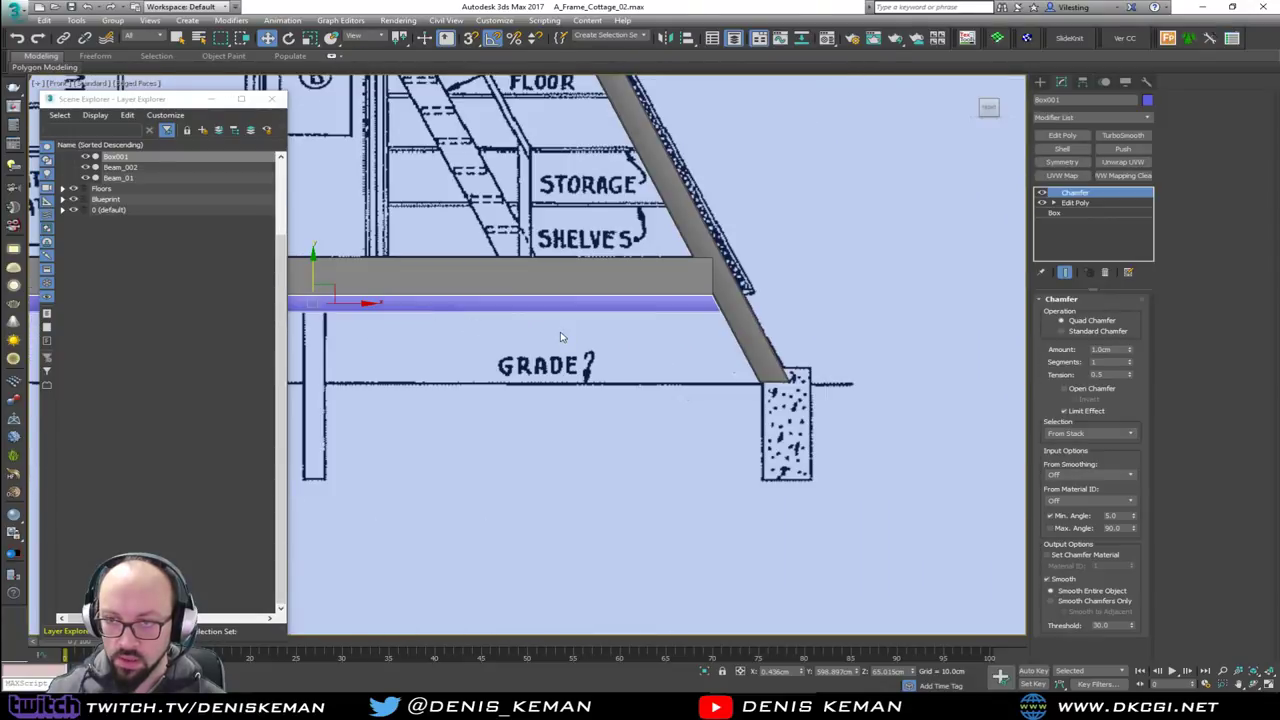
Examine both ends of the horizontal beam where they meet the angled rafters and the floor slab
{"action": "left_click", "coordinate": [602, 359]}
{"action": "scroll", "coordinate": [717, 301], "scroll_direction": "up", "scroll_amount": 7}
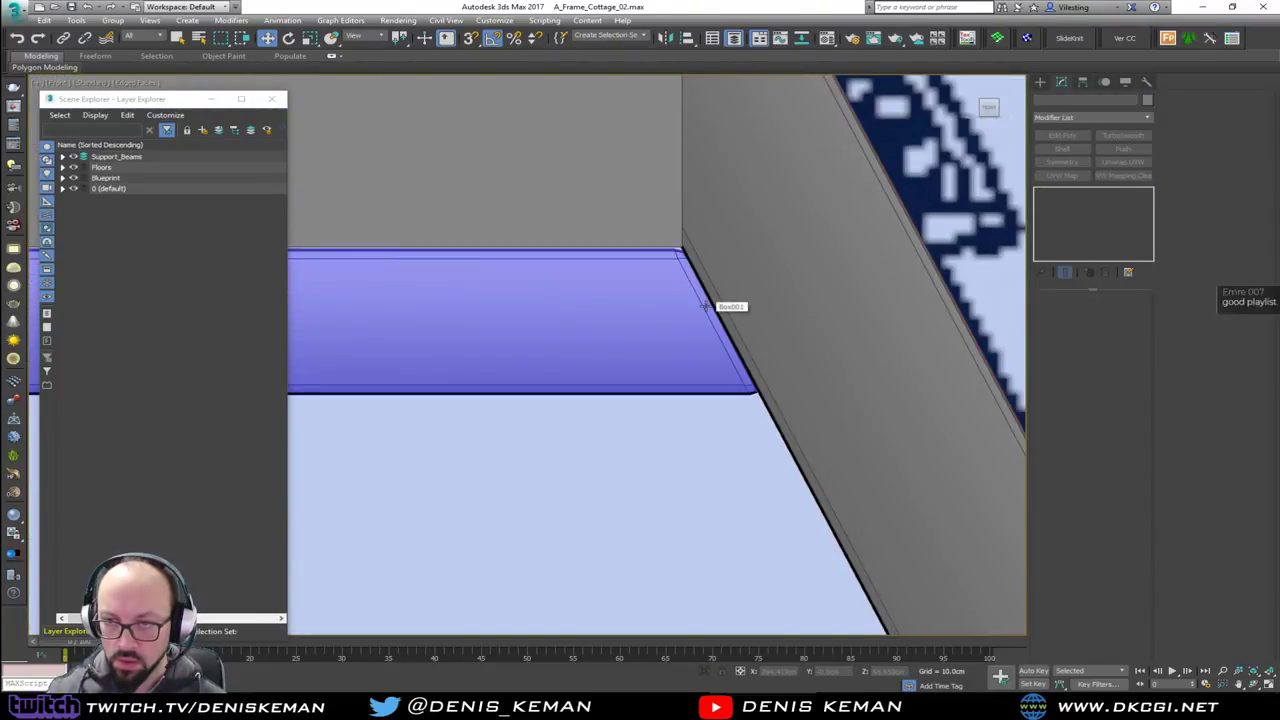
{"action": "scroll", "coordinate": [706, 303], "scroll_direction": "down", "scroll_amount": 3}
{"action": "middle_click_drag", "start_coordinate": [584, 350], "coordinate": [747, 353]}
{"action": "scroll", "coordinate": [747, 352], "scroll_direction": "down", "scroll_amount": 5}
{"action": "middle_click_drag", "start_coordinate": [488, 358], "coordinate": [729, 362]}
{"action": "scroll", "coordinate": [532, 360], "scroll_direction": "down", "scroll_amount": 2}
{"action": "middle_click_drag", "start_coordinate": [532, 360], "coordinate": [643, 367]}
{"action": "scroll", "coordinate": [490, 373], "scroll_direction": "up", "scroll_amount": 6}
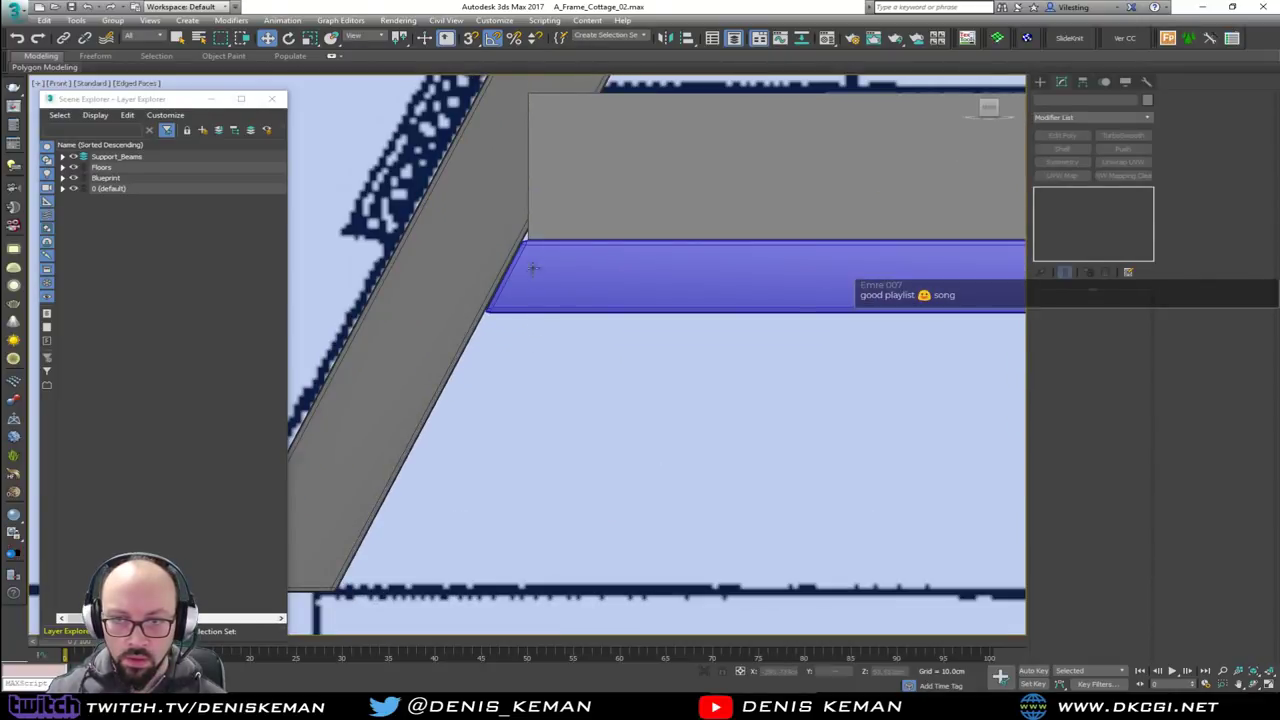
{"action": "scroll", "coordinate": [530, 257], "scroll_direction": "down", "scroll_amount": 4}
{"action": "scroll", "coordinate": [533, 258], "scroll_direction": "down", "scroll_amount": 3}
{"action": "middle_click_drag", "start_coordinate": [739, 263], "coordinate": [537, 330]}
{"action": "scroll", "coordinate": [537, 330], "scroll_direction": "down", "scroll_amount": 4}
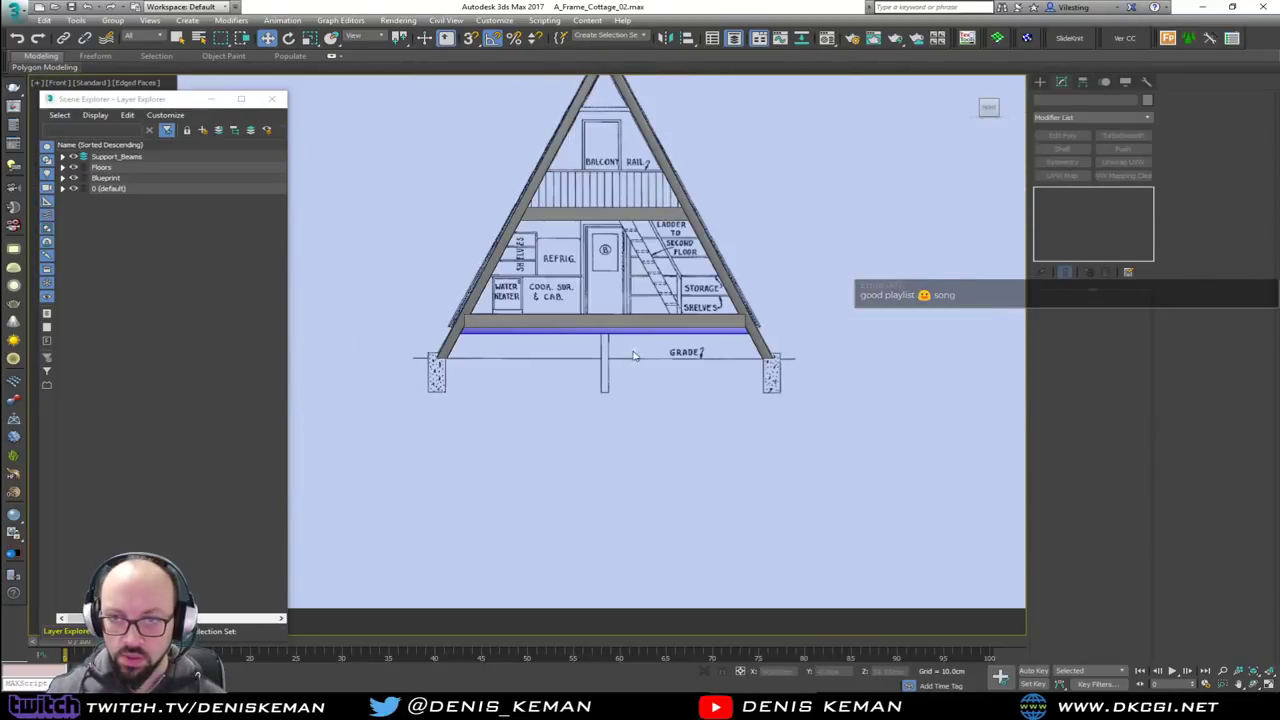
Select the horizontal beam beneath the lower floor in the perspective view
{"action": "key", "text": "alt+w"}
{"action": "middle_click", "coordinate": [843, 491]}
{"action": "key", "text": "alt+w"}
{"action": "scroll", "coordinate": [683, 400], "scroll_direction": "down", "scroll_amount": 10}
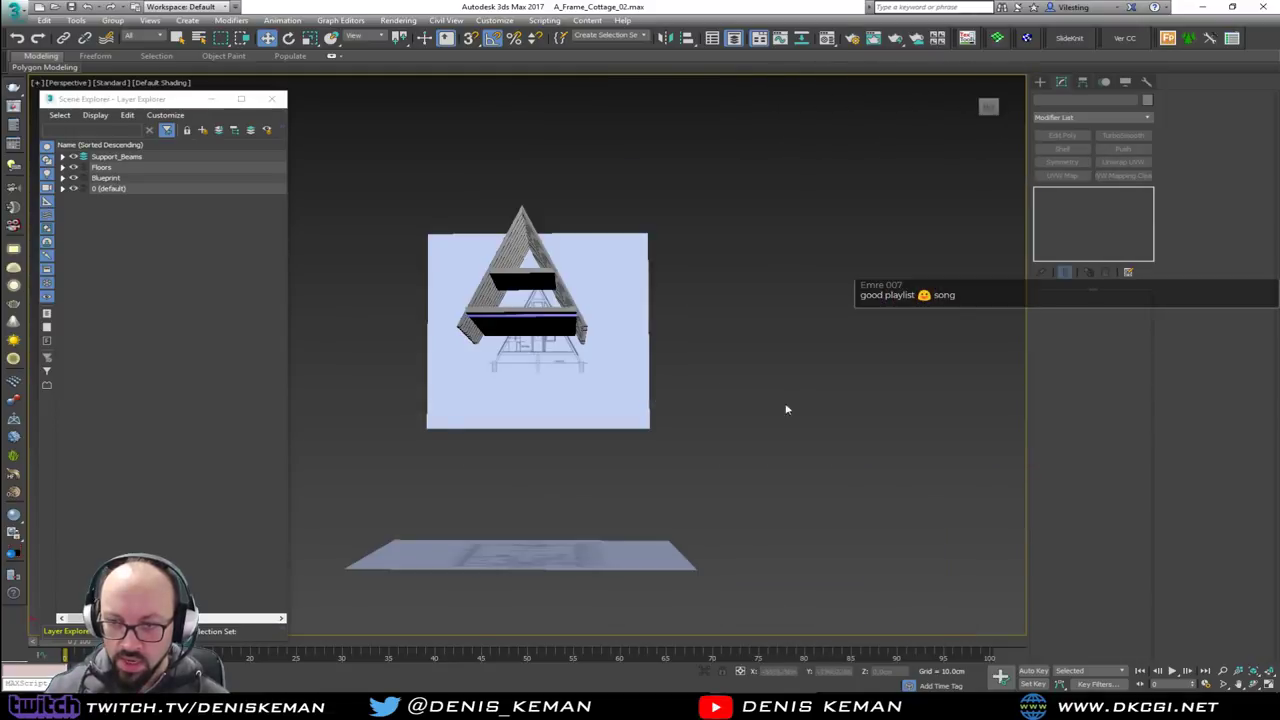
{"action": "mouse_move", "coordinate": [786, 409]}
{"action": "middle_mouse_down", "text": "alt"}
{"action": "mouse_move", "coordinate": [737, 397]}
{"action": "mouse_move", "coordinate": [781, 395]}
{"action": "middle_mouse_up", "text": "alt"}
{"action": "scroll", "coordinate": [586, 291], "scroll_direction": "up", "scroll_amount": 8}
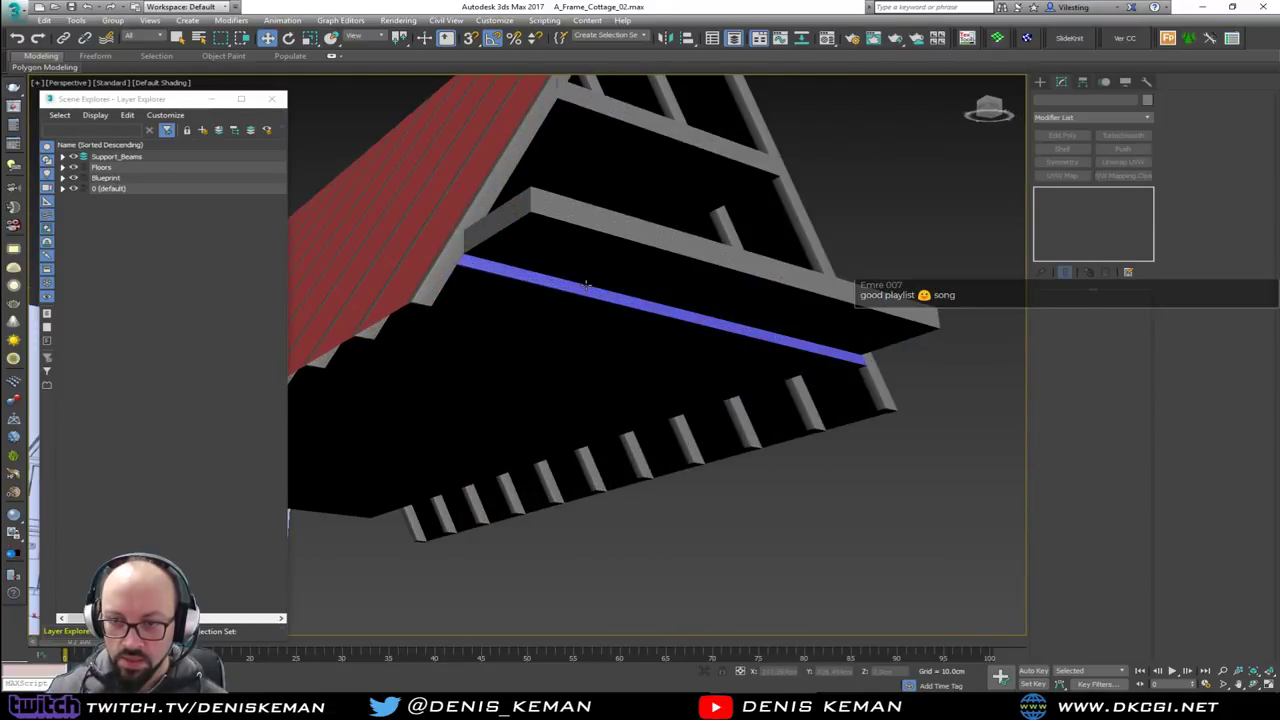
{"action": "left_click", "coordinate": [595, 291]}
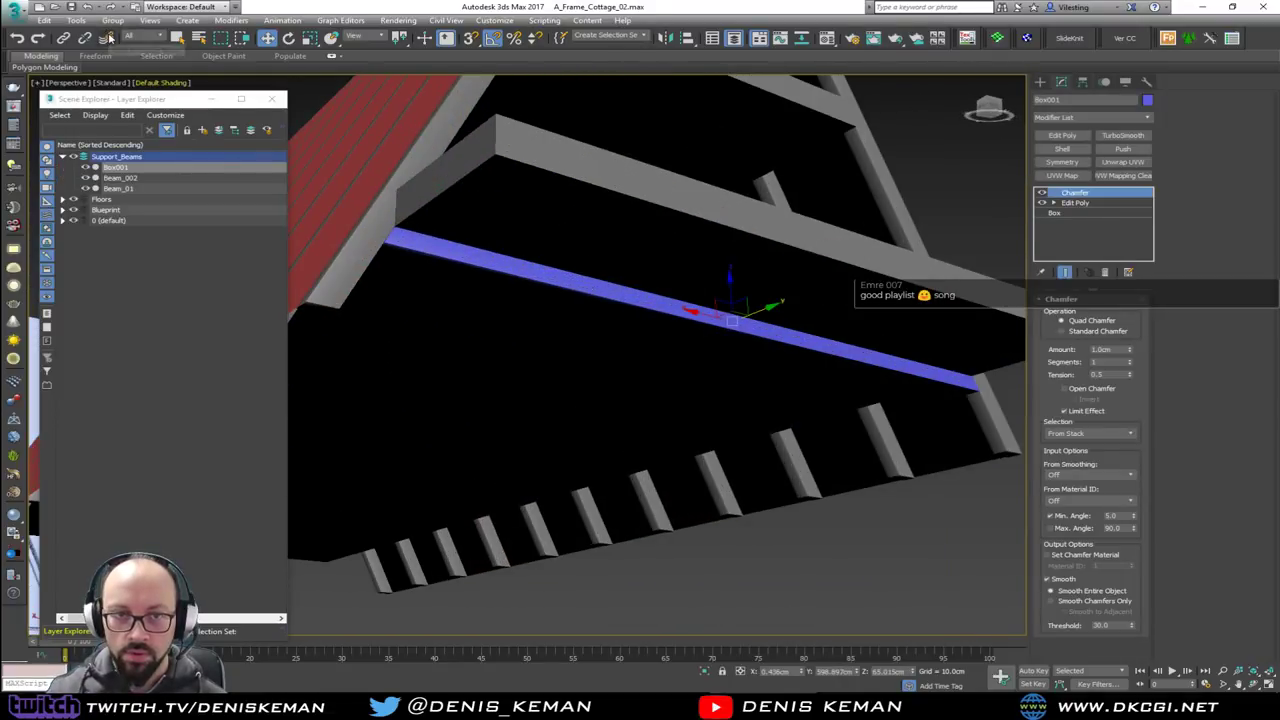
Reposition the Scene Explorer window and hide the Floors layer to expose the support beams
{"action": "left_click_drag", "start_coordinate": [128, 97], "coordinate": [140, 155]}
{"action": "left_click", "coordinate": [227, 154]}
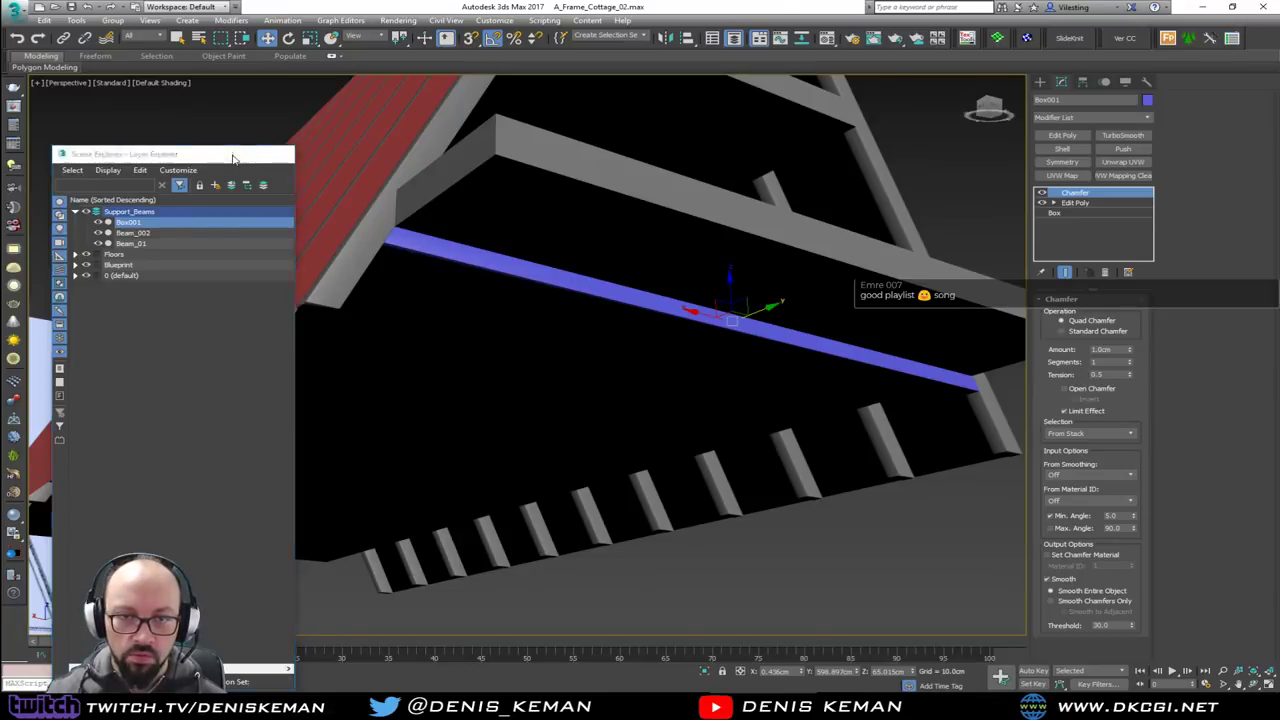
{"action": "middle_click_drag", "start_coordinate": [505, 378], "coordinate": [587, 357], "text": "alt"}
{"action": "key", "text": "alt+w"}
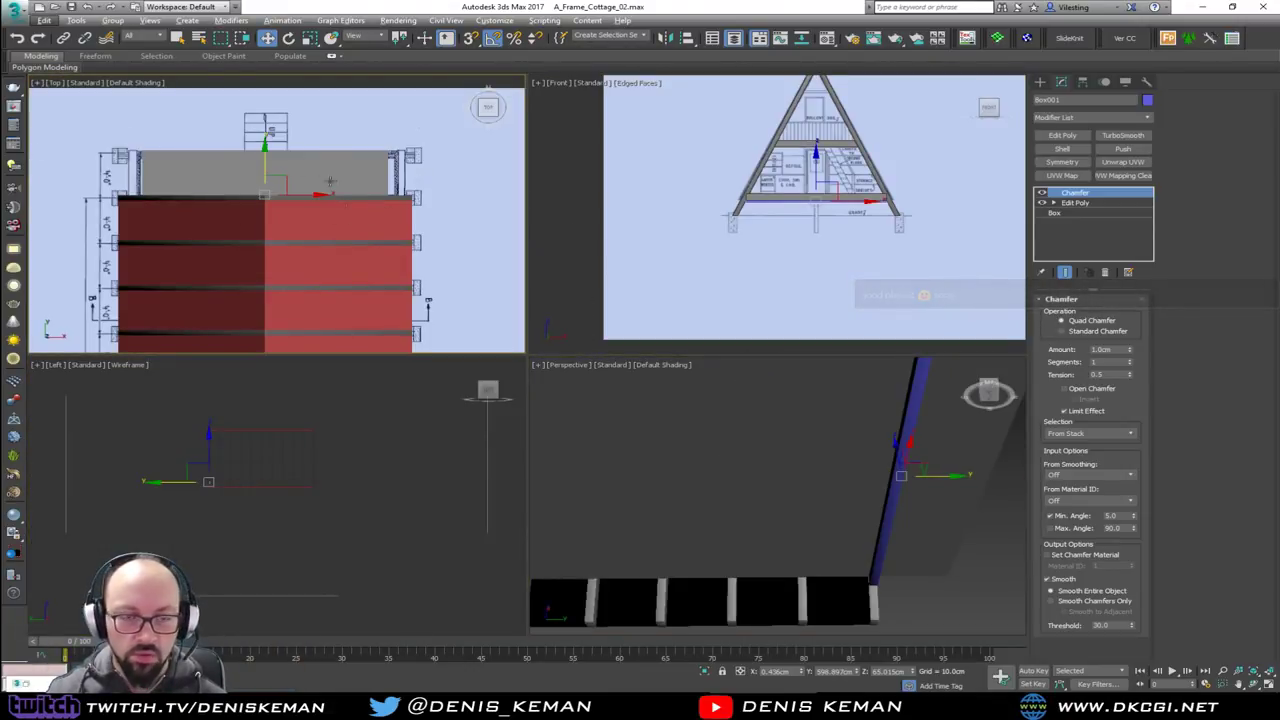
{"action": "left_click", "coordinate": [27, 684]}
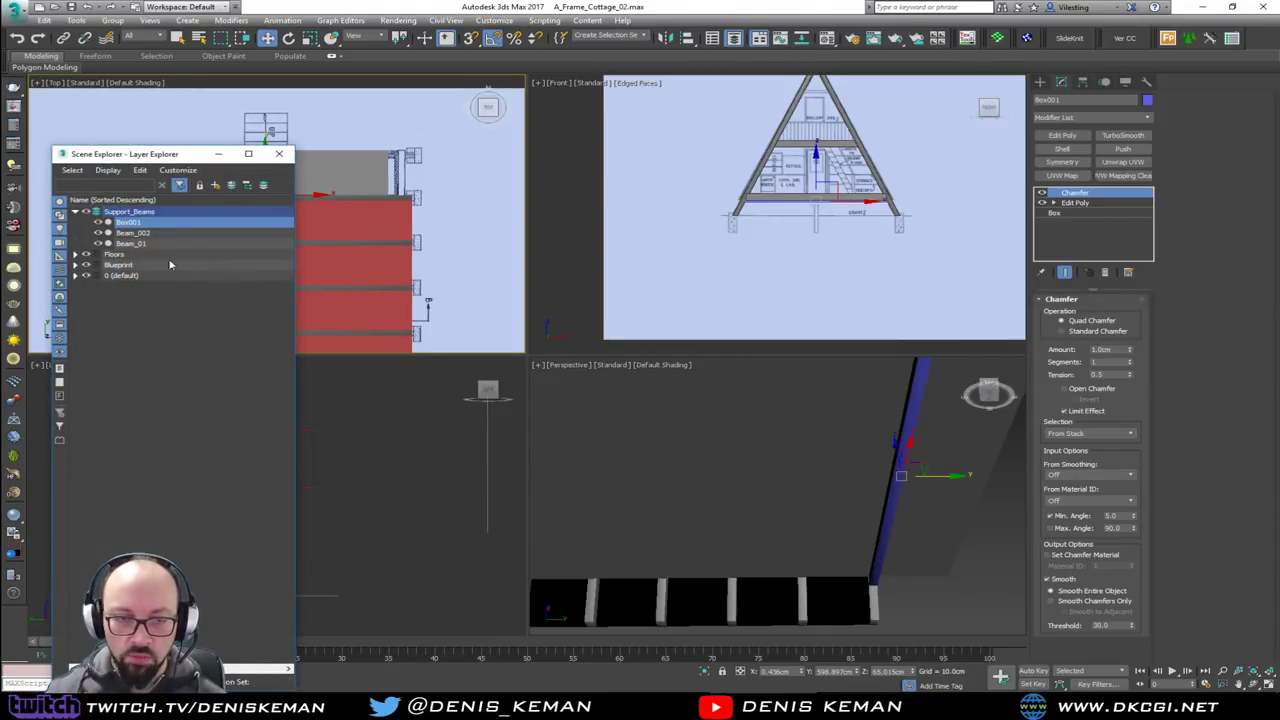
{"action": "middle_click_drag", "start_coordinate": [672, 421], "coordinate": [721, 390]}
{"action": "middle_click_drag", "start_coordinate": [717, 480], "coordinate": [692, 543]}
{"action": "scroll", "coordinate": [692, 543], "scroll_direction": "down", "scroll_amount": 4}
{"action": "key", "text": "alt+w"}
{"action": "middle_click_drag", "start_coordinate": [574, 380], "coordinate": [620, 349], "text": "alt"}
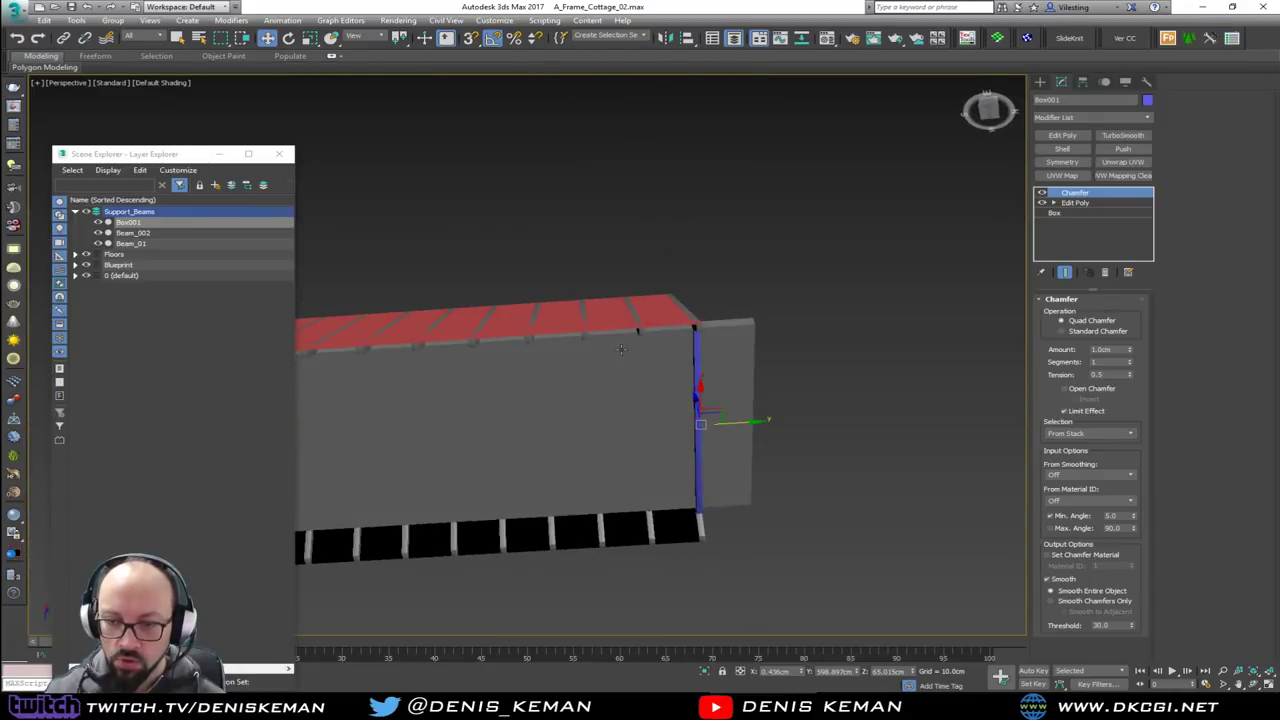
{"action": "left_click", "coordinate": [87, 255]}
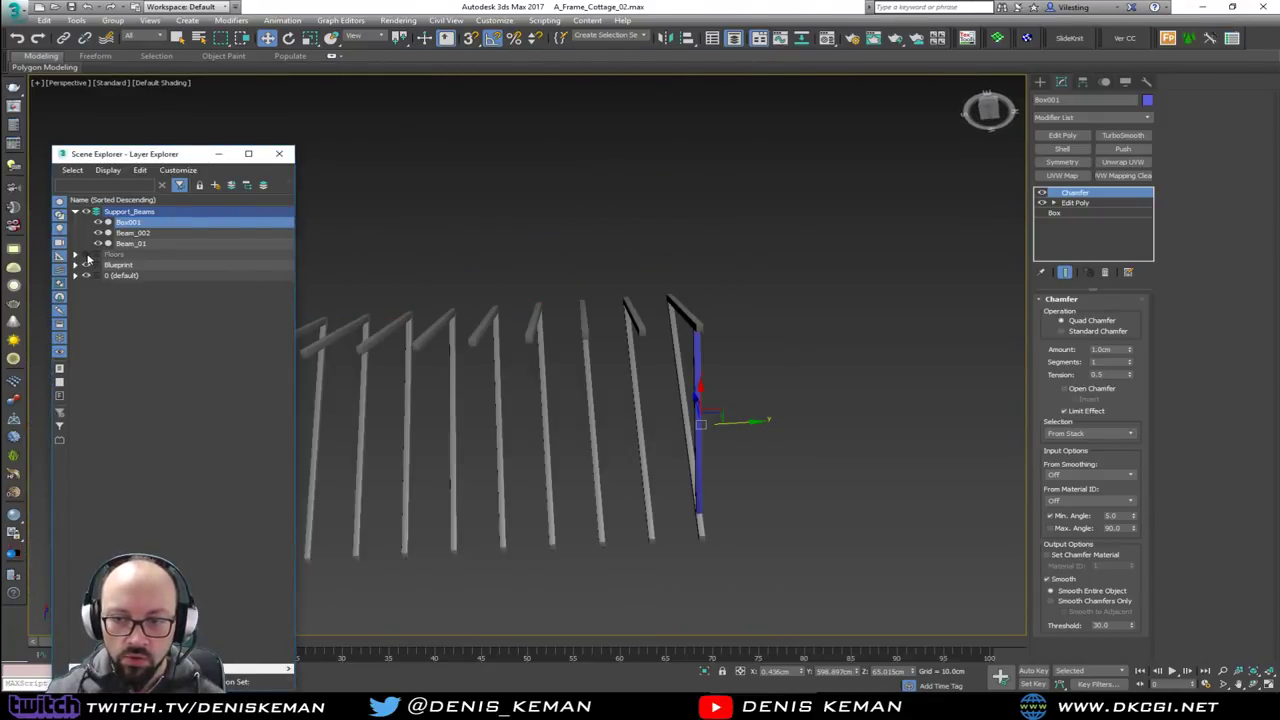
In the top view, rename the selected horizontal beam Floor_Support_01
{"action": "key", "text": "alt+w"}
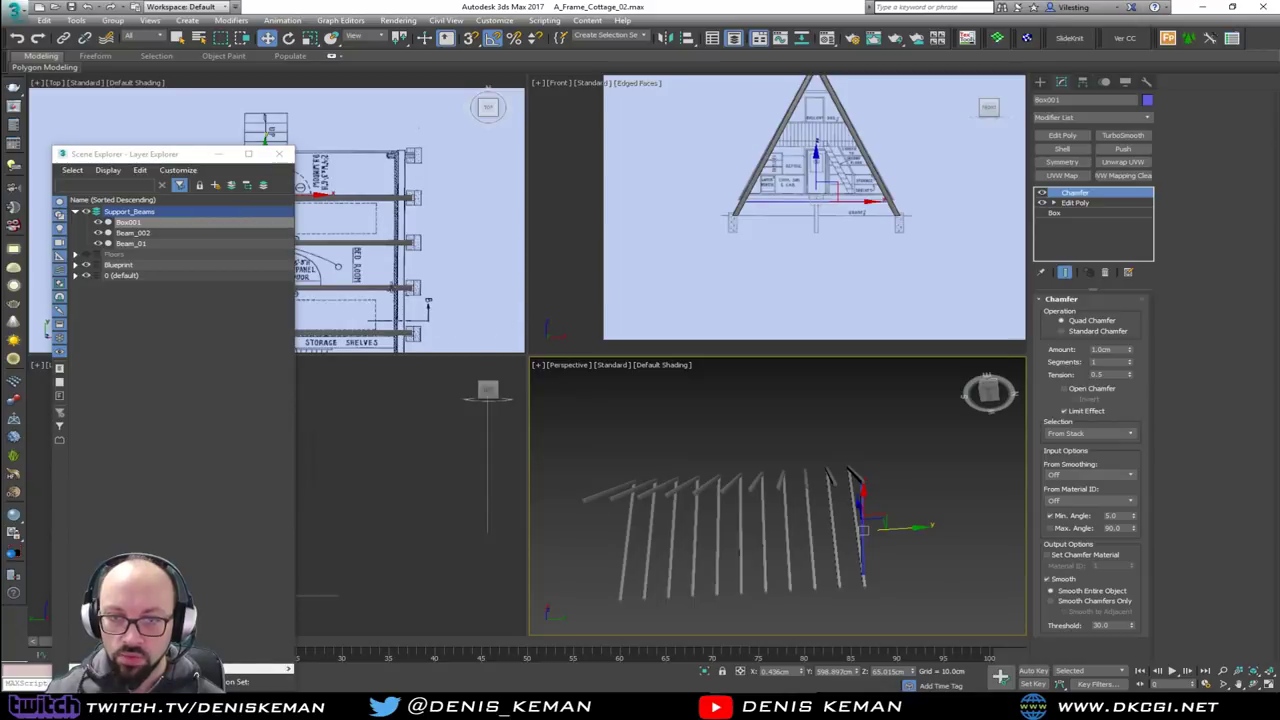
{"action": "right_click", "coordinate": [442, 228]}
{"action": "key", "text": "alt+w"}
{"action": "scroll", "coordinate": [500, 340], "scroll_direction": "up", "scroll_amount": 5}
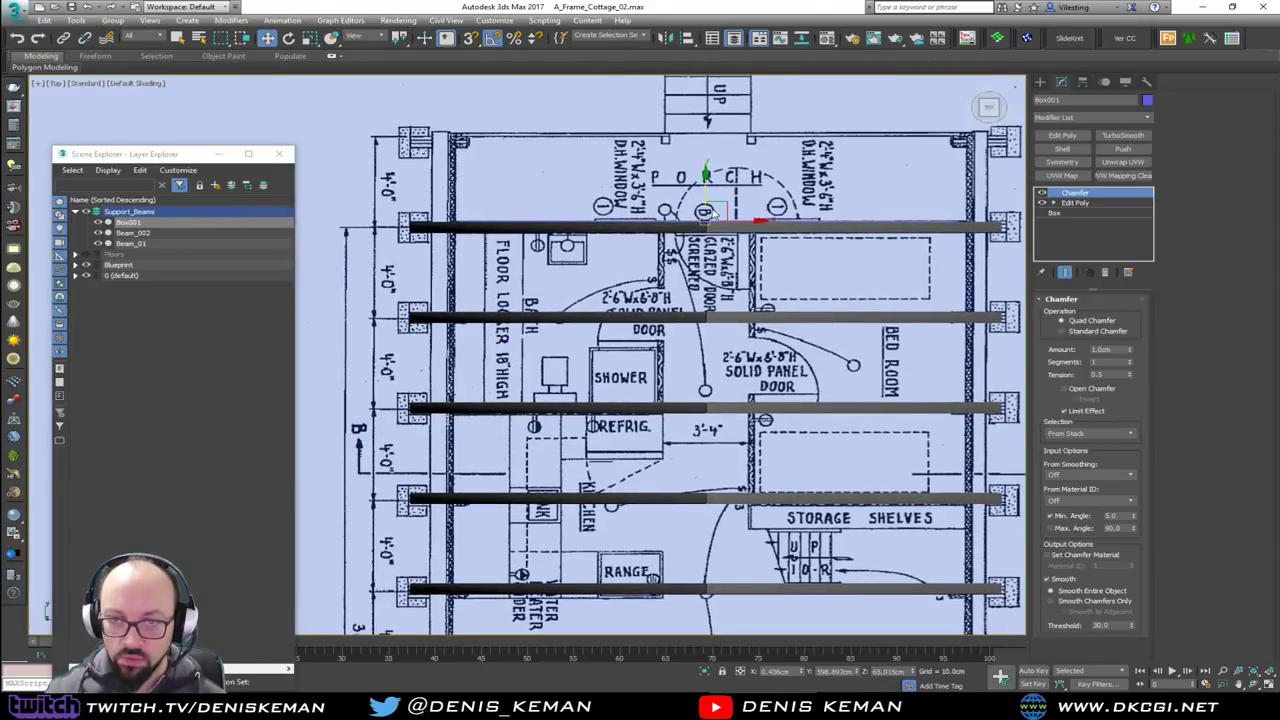
{"action": "left_click_drag", "start_coordinate": [707, 194], "coordinate": [692, 284], "text": "shift"}
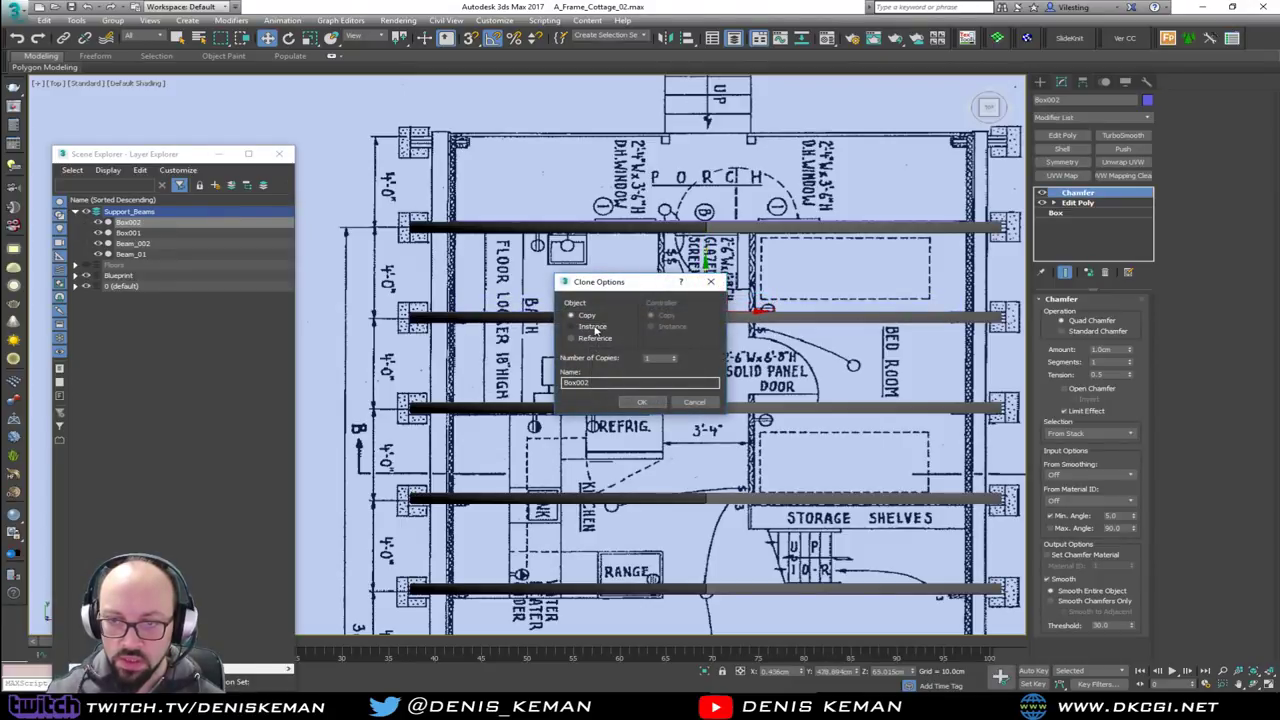
{"action": "left_click", "coordinate": [694, 401]}
{"action": "left_click_drag", "start_coordinate": [1080, 100], "coordinate": [951, 98]}
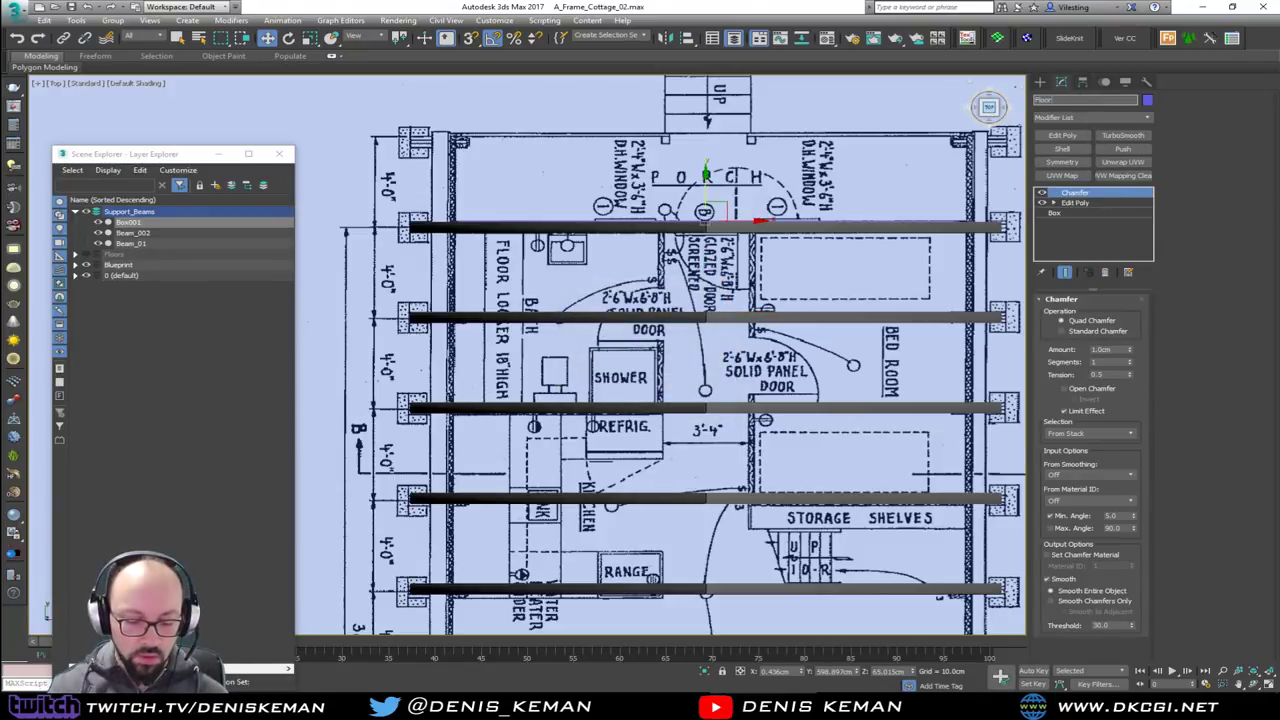
{"action": "type", "text": "pport_01"}
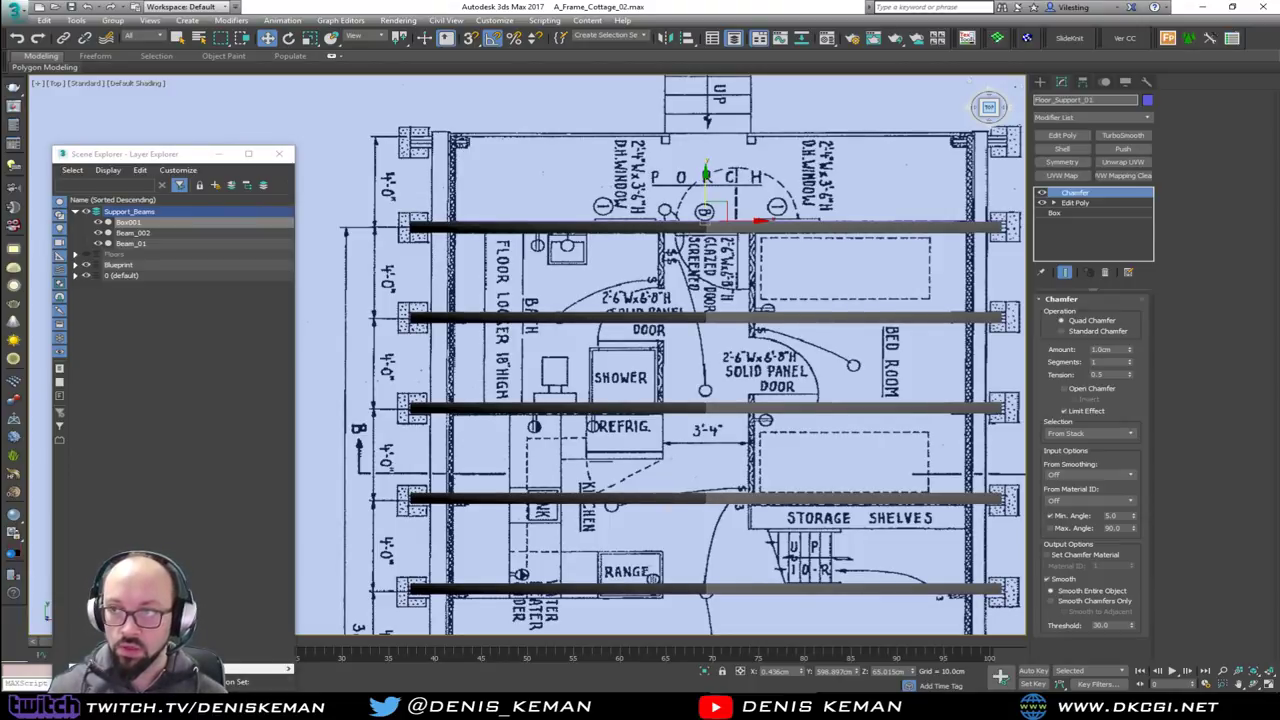
{"action": "key", "text": "Return"}
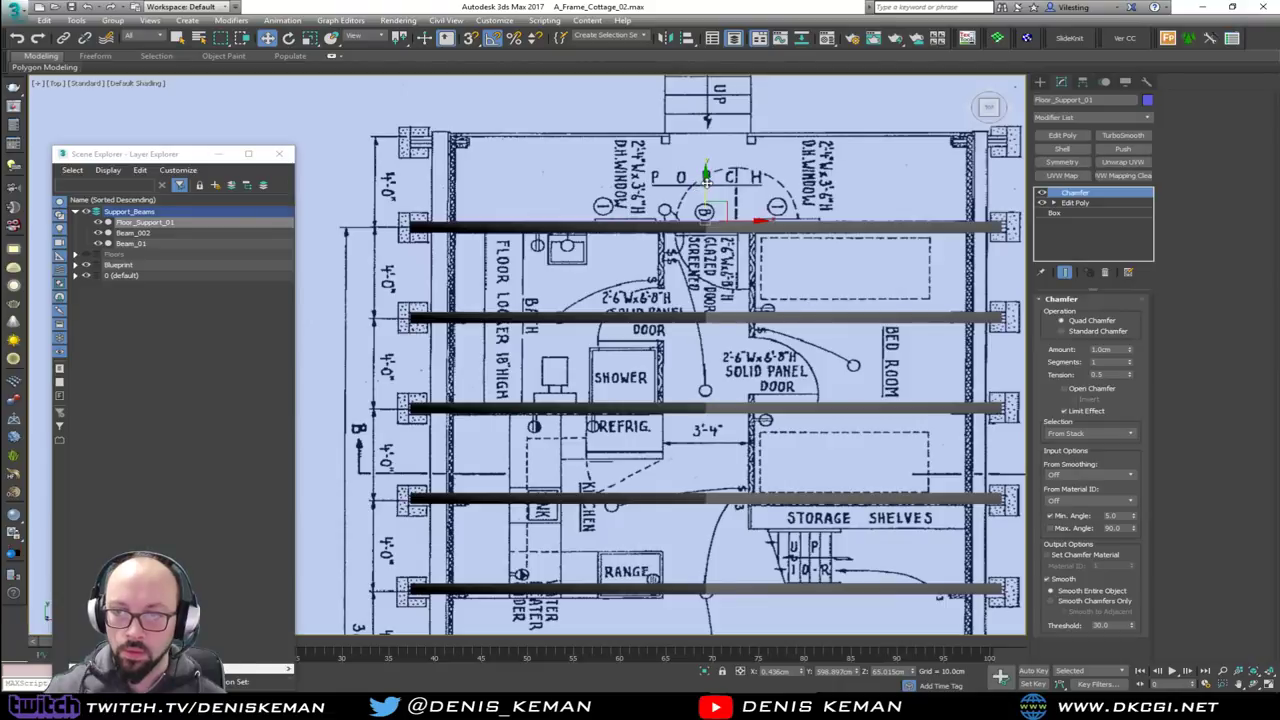
Clone Floor_Support_01 as 10 copies along Y, spaced about 121 cm apart to line up with the rafters
{"action": "left_click_drag", "start_coordinate": [706, 180], "coordinate": [704, 277], "text": "shift"}
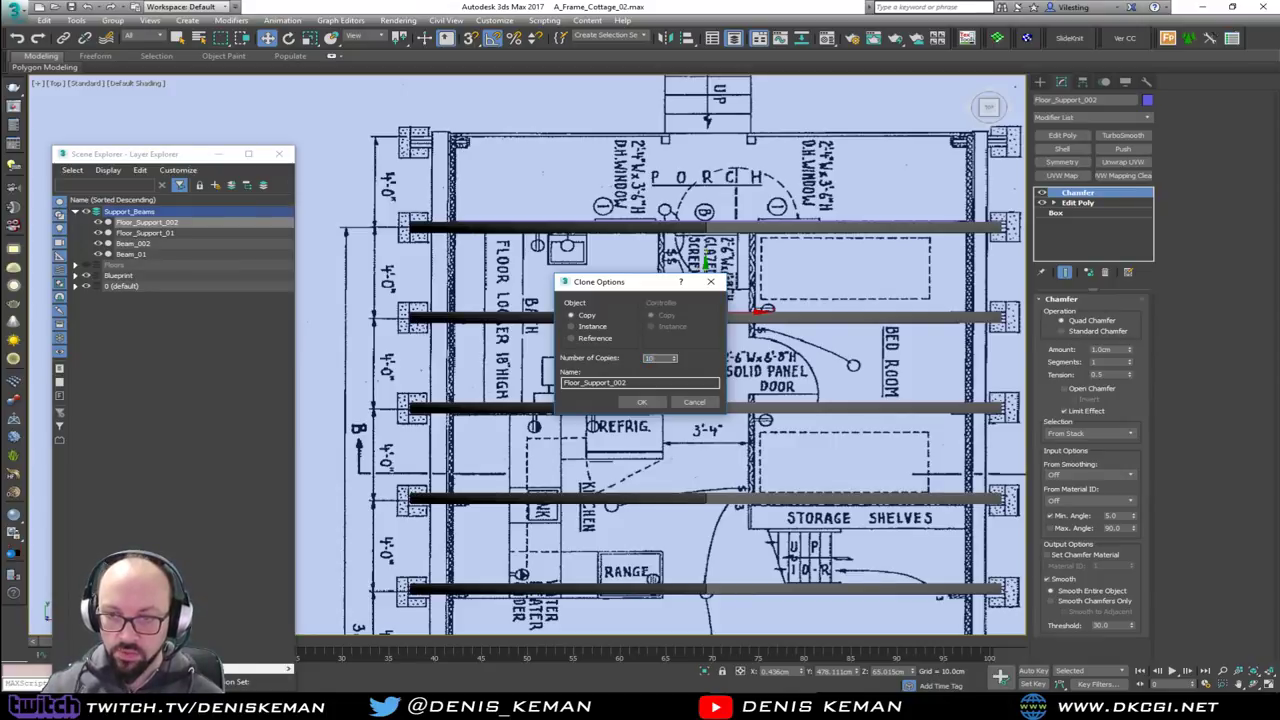
{"action": "left_click", "coordinate": [642, 403]}
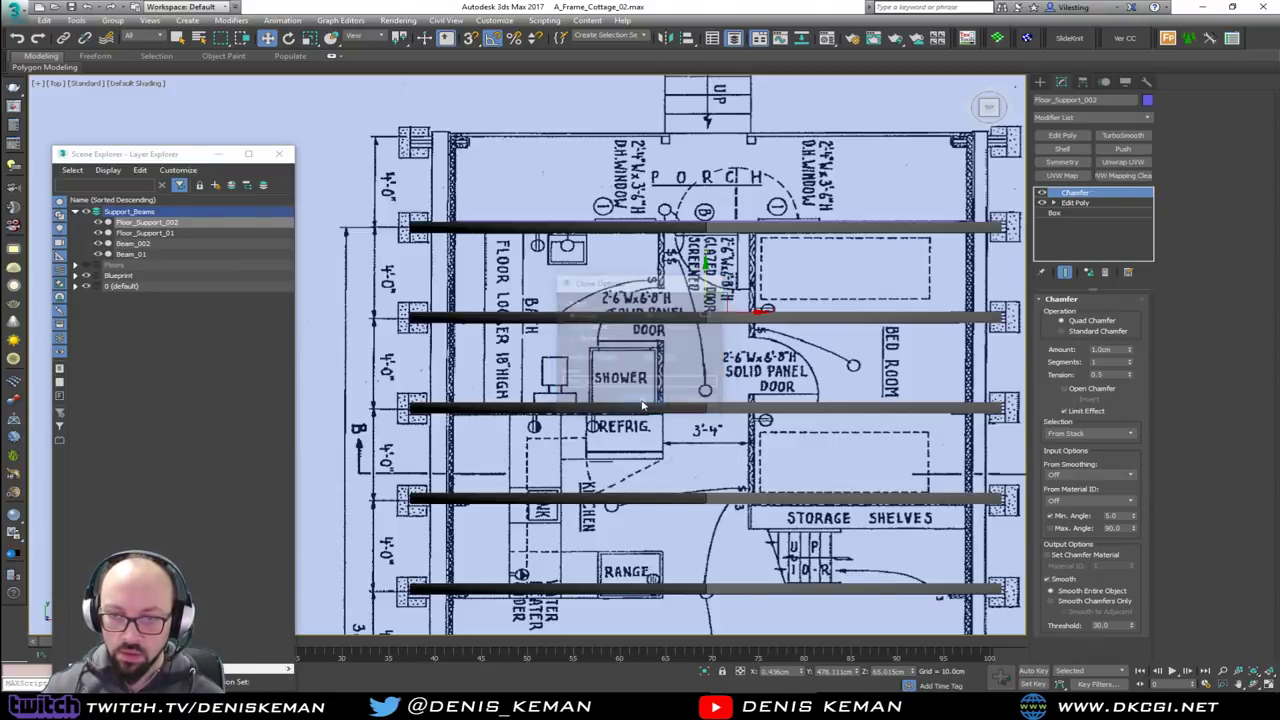
{"action": "left_click", "coordinate": [279, 154]}
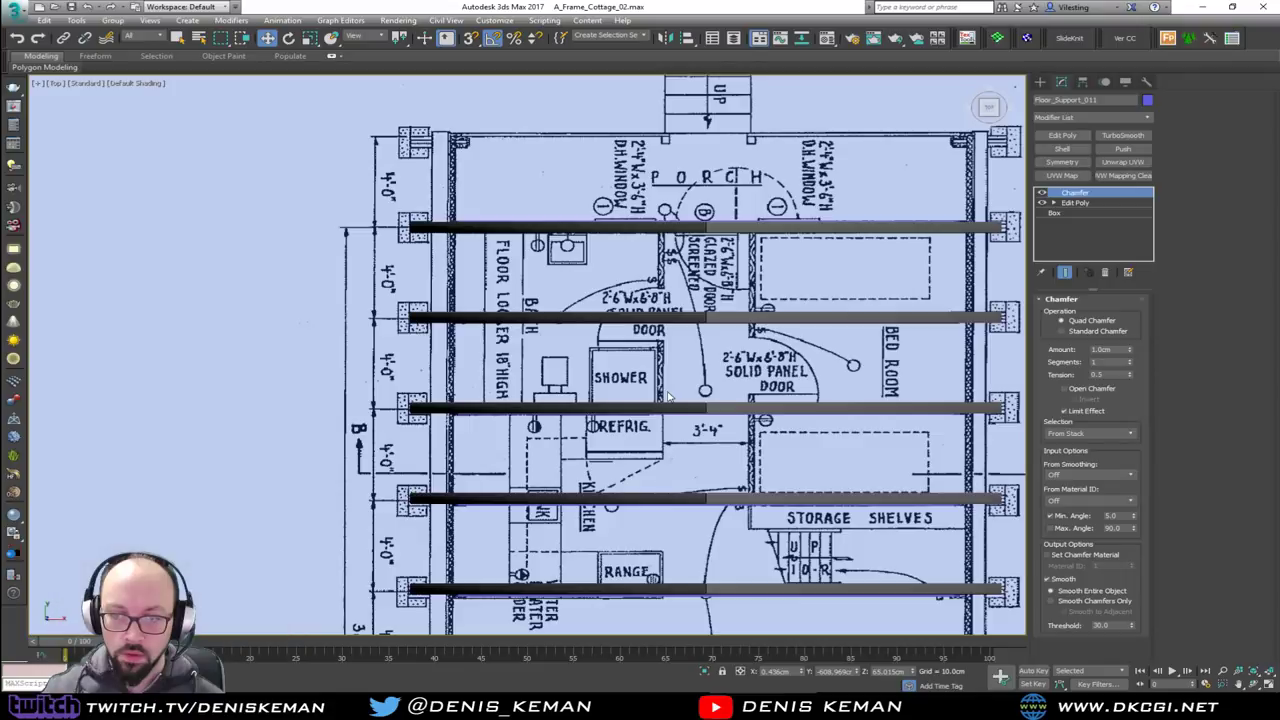
Select all the floor support beams in the perspective view and isolate them, with the Layer Explorer open
{"action": "key", "text": "alt+w"}
{"action": "right_click", "coordinate": [849, 491]}
{"action": "key", "text": "alt+w"}
{"action": "middle_click_drag", "start_coordinate": [675, 467], "coordinate": [645, 426], "text": "alt"}
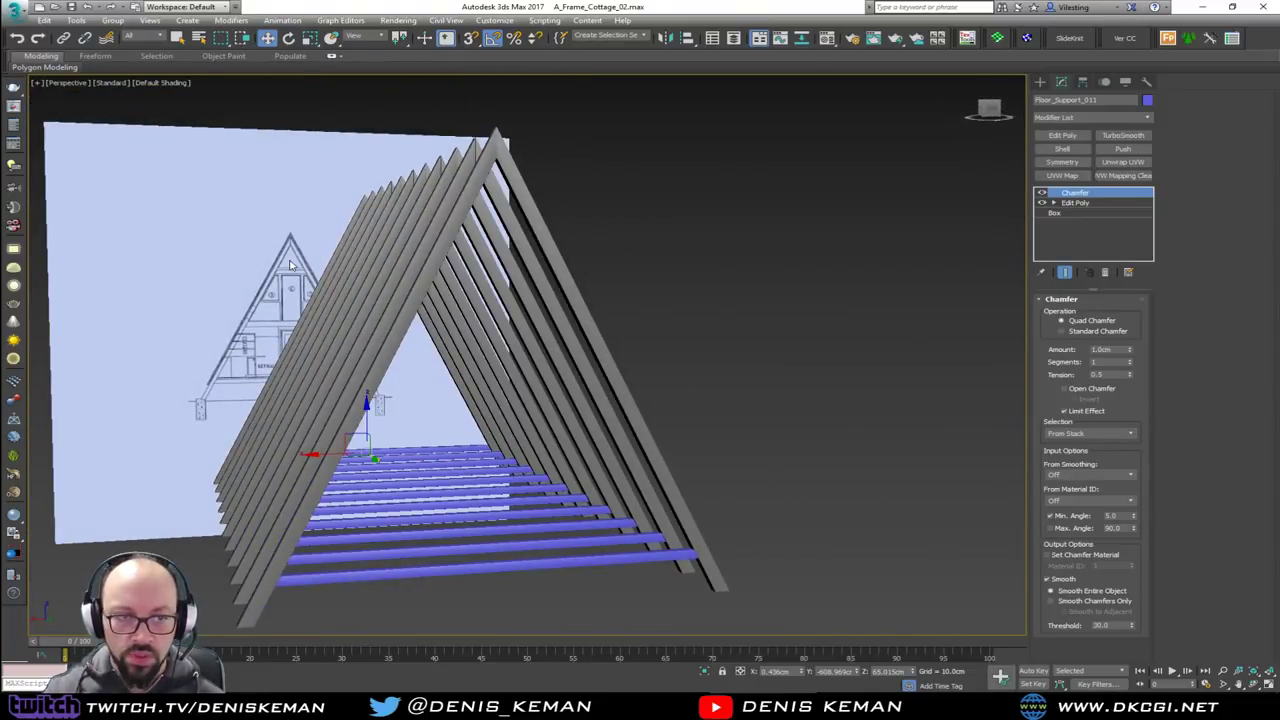
{"action": "left_click", "coordinate": [734, 38]}
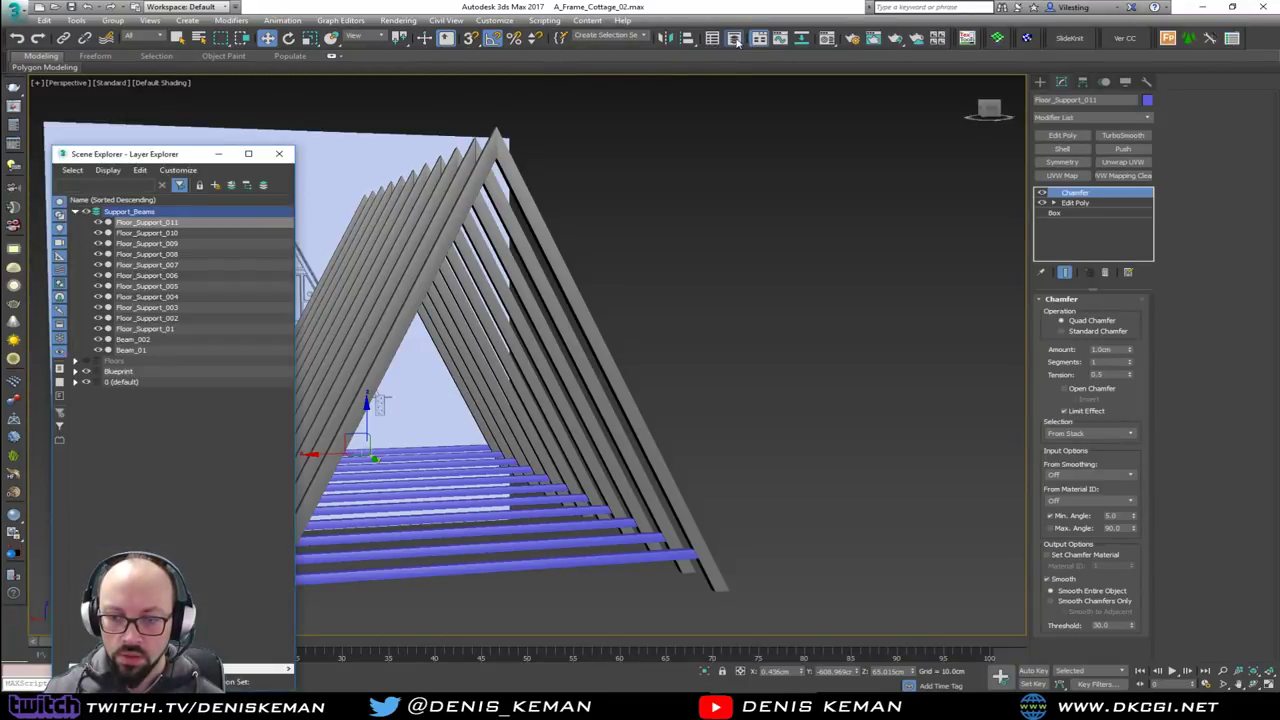
{"action": "middle_click_drag", "start_coordinate": [404, 210], "coordinate": [563, 281], "text": "alt"}
{"action": "left_click", "coordinate": [557, 355]}
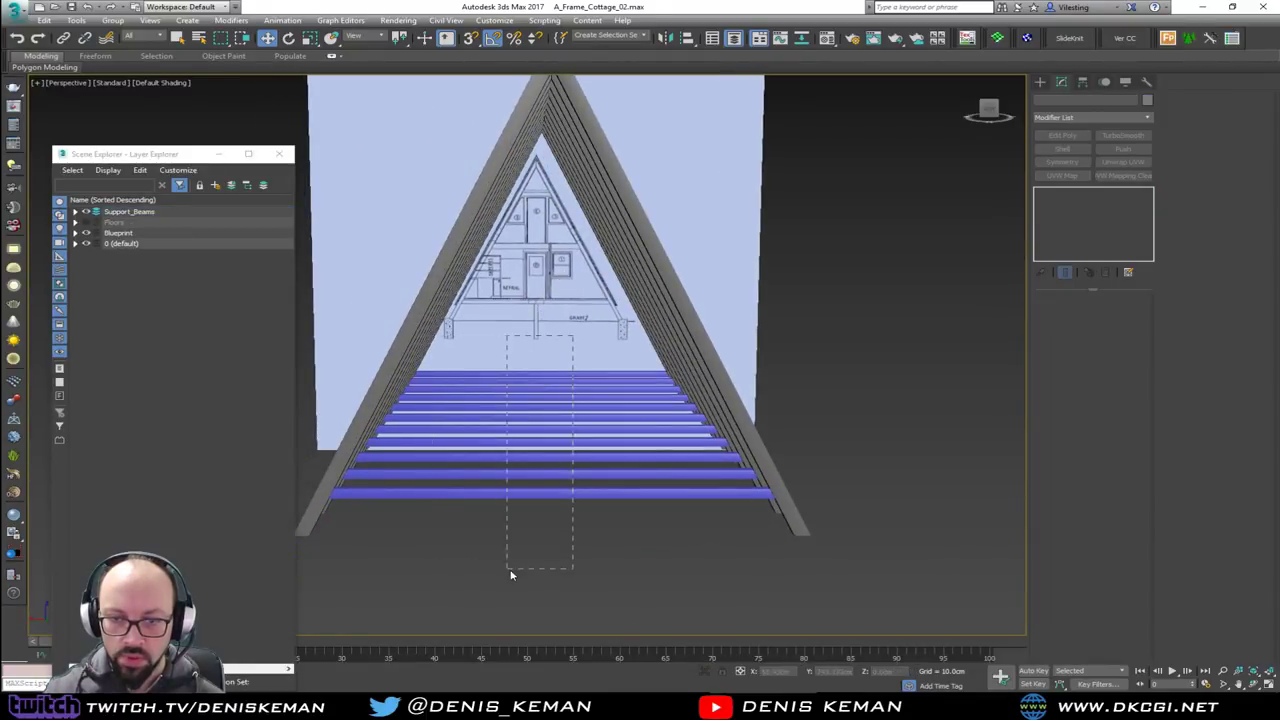
{"action": "left_click_drag", "start_coordinate": [510, 575], "coordinate": [517, 569]}
{"action": "key", "text": "alt+q"}
{"action": "left_click", "coordinate": [677, 526]}
Add an Edit Poly modifier to Floor_Support_01 and attach Floor_Support_002 through Floor_Support_011 to it
{"action": "left_click", "coordinate": [678, 455]}
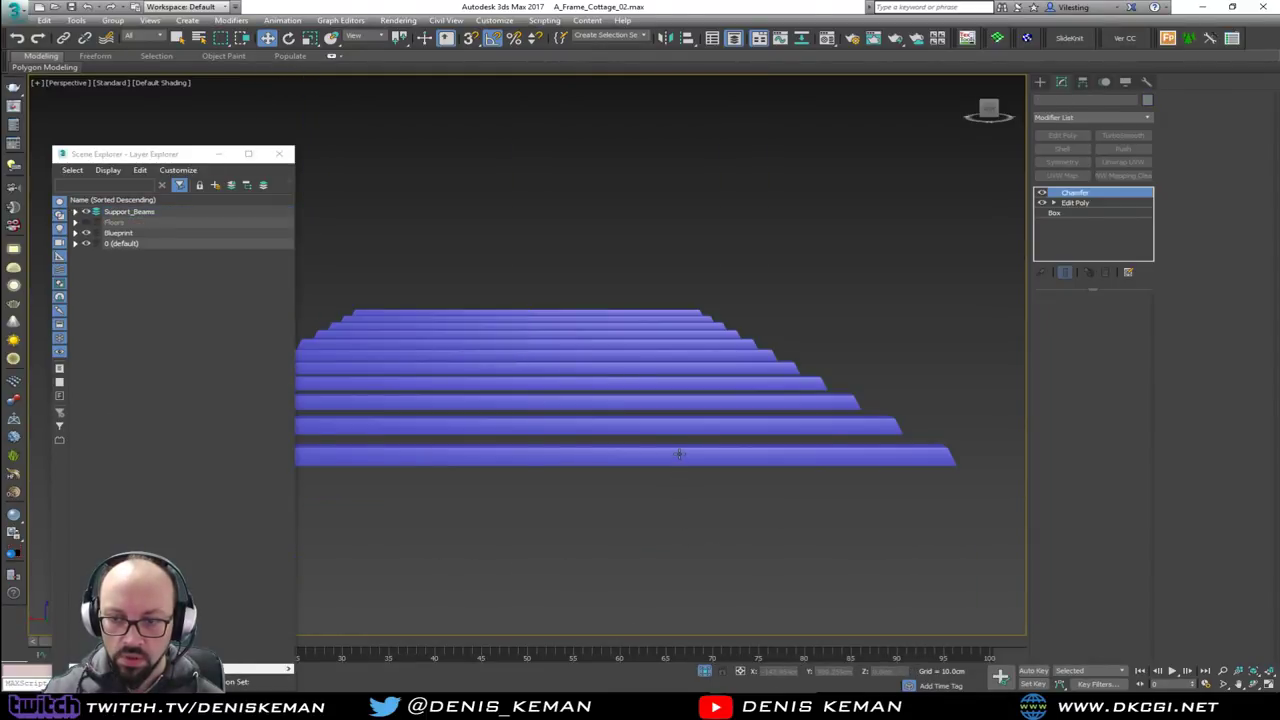
{"action": "middle_click_drag", "start_coordinate": [680, 456], "coordinate": [697, 465], "text": "alt"}
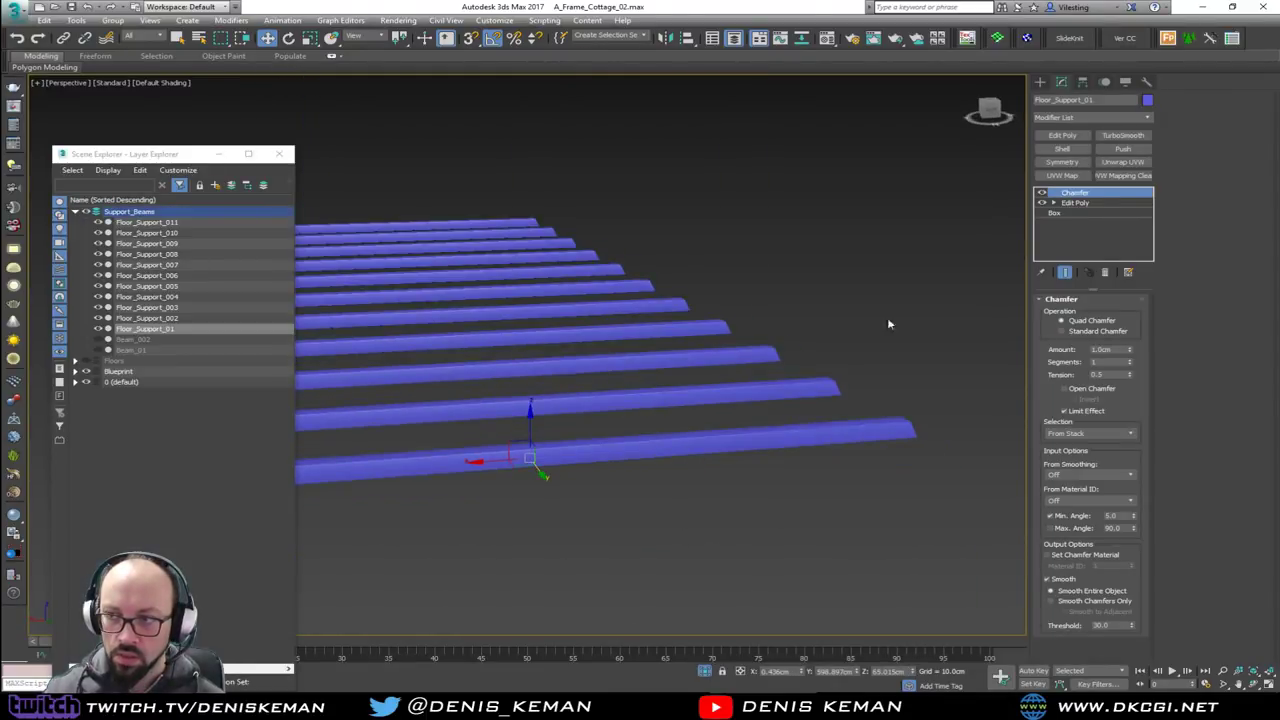
{"action": "left_click", "coordinate": [1085, 139]}
{"action": "left_click", "coordinate": [1205, 186]}
{"action": "key", "text": "ctrl+a"}
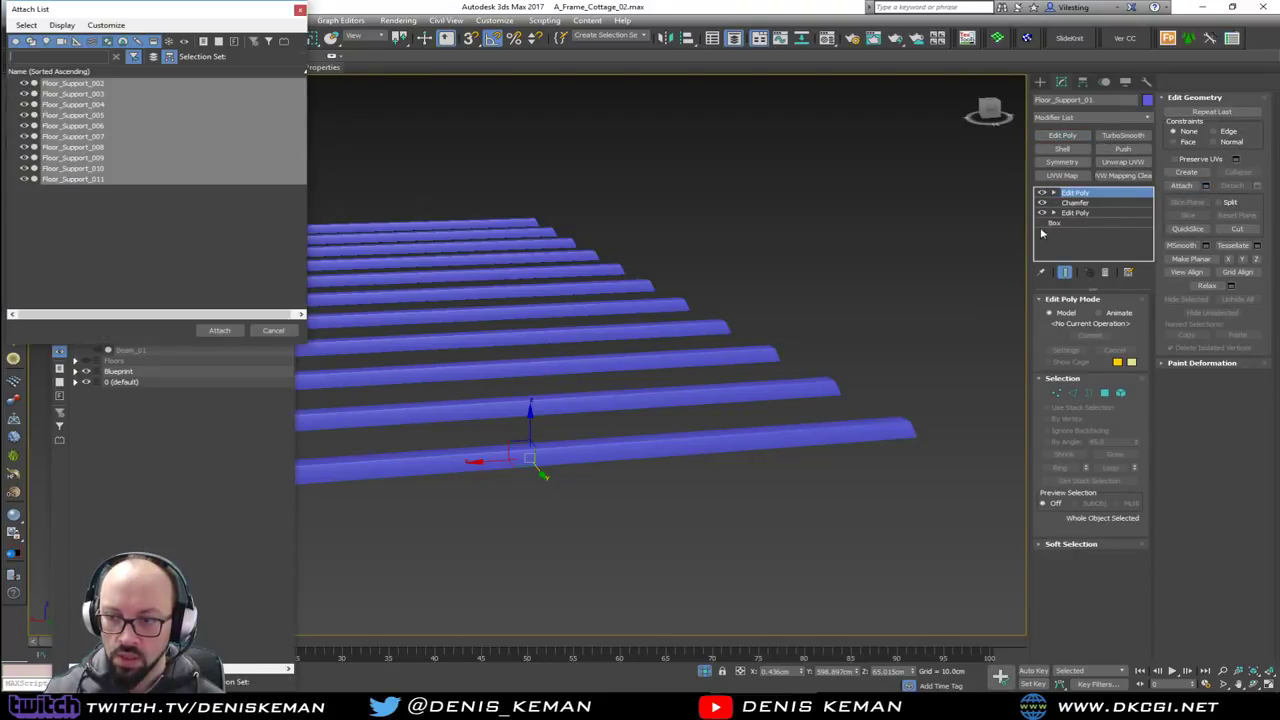
{"action": "left_click", "coordinate": [215, 331]}
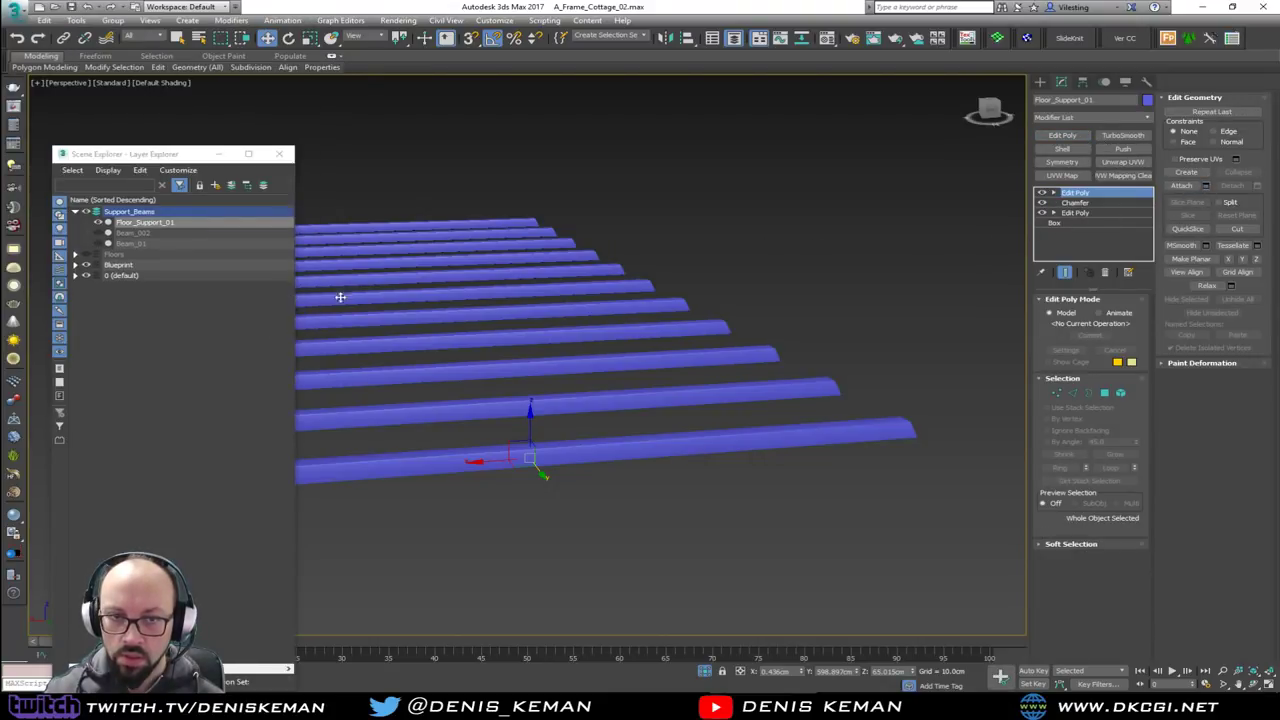
End the isolation of the attached floor supports to bring back the rest of the scene
{"action": "scroll", "coordinate": [549, 363], "scroll_direction": "down", "scroll_amount": 3}
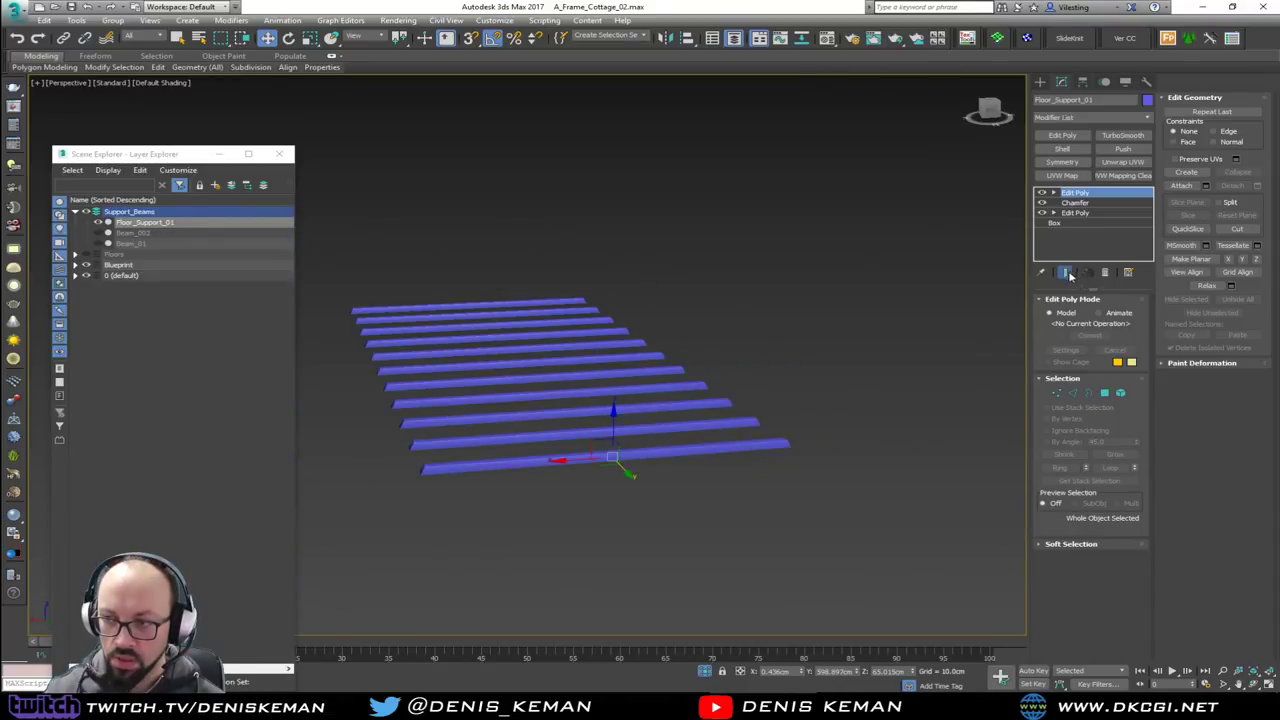
{"action": "left_click", "coordinate": [782, 255]}
{"action": "right_click", "coordinate": [586, 423]}
{"action": "left_click", "coordinate": [651, 334]}
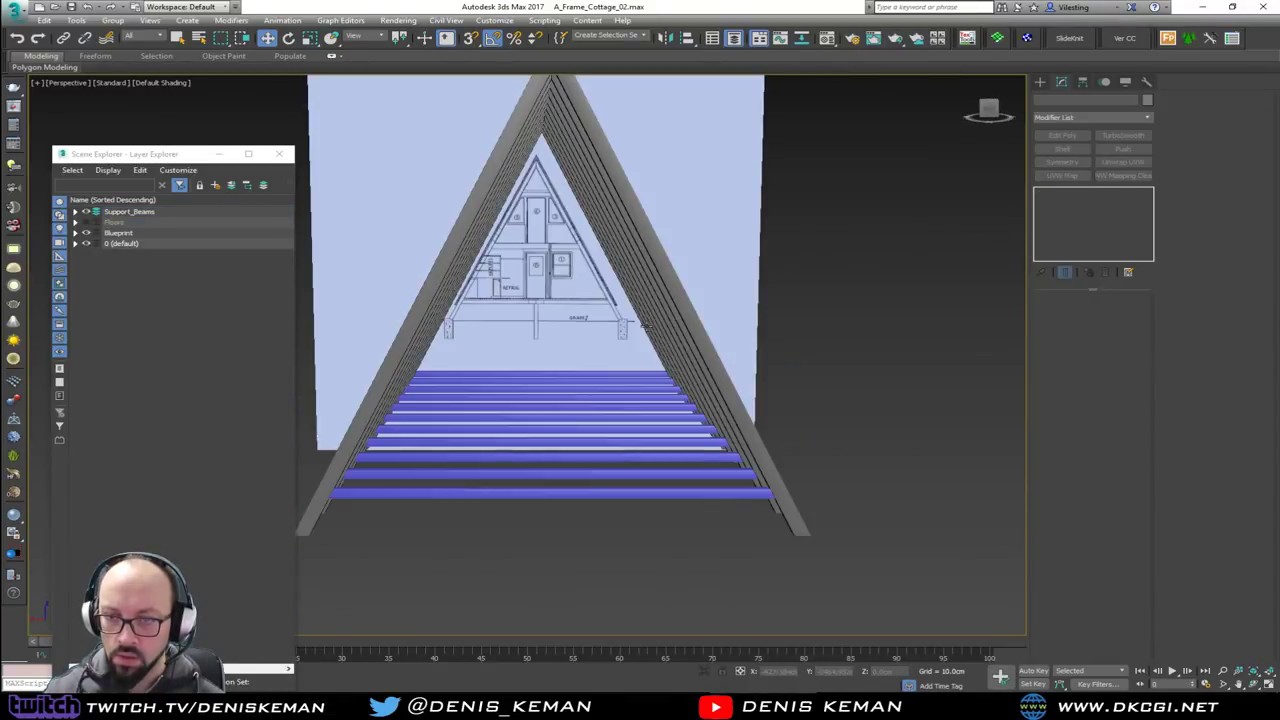
{"action": "scroll", "coordinate": [608, 375], "scroll_direction": "down", "scroll_amount": 6}
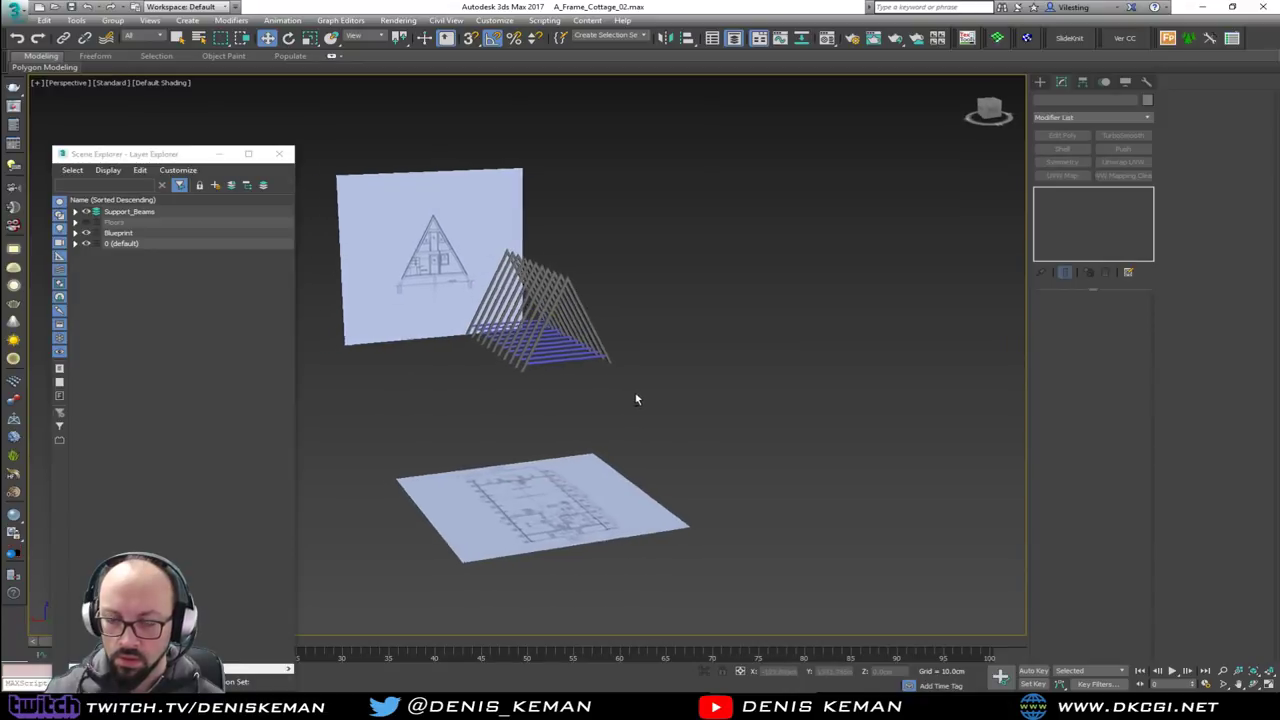
{"action": "scroll", "coordinate": [547, 355], "scroll_direction": "up", "scroll_amount": 5}
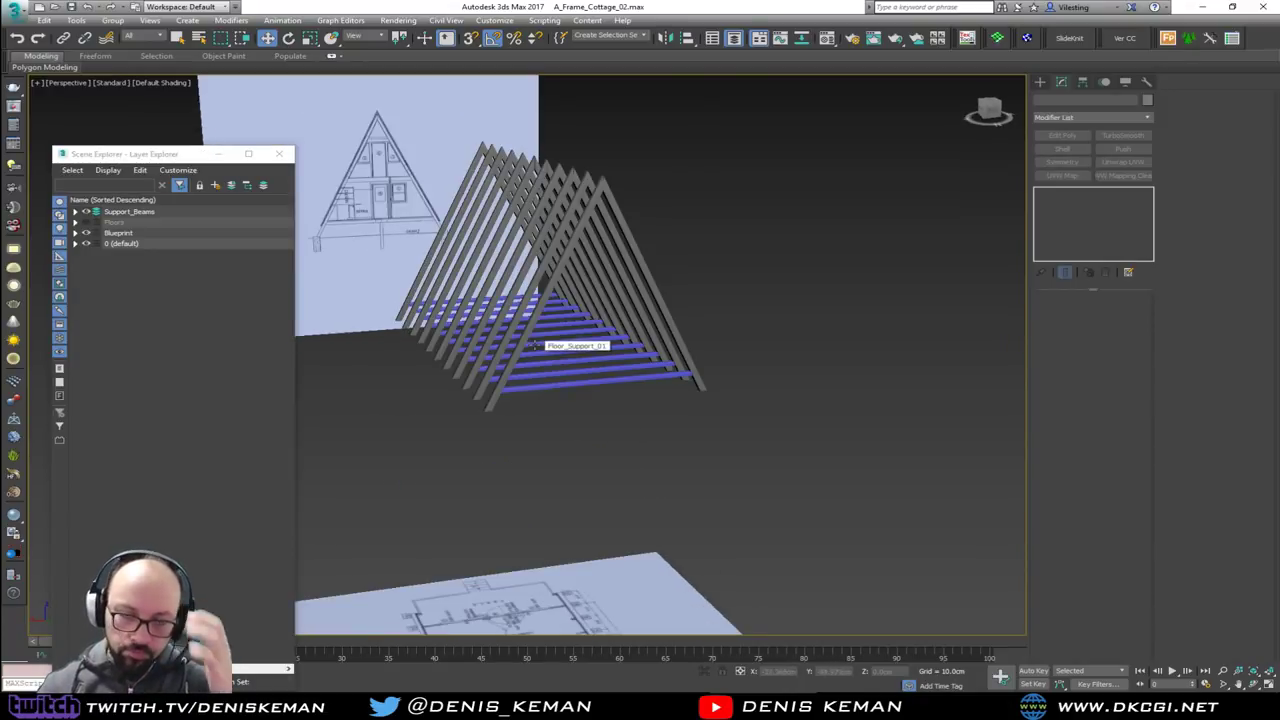
{"action": "scroll", "coordinate": [539, 348], "scroll_direction": "up", "scroll_amount": 4}
Show the Floors layer and copy the attached floor supports up to about Z 314.5 cm, beneath the second floor
{"action": "left_click", "coordinate": [718, 432]}
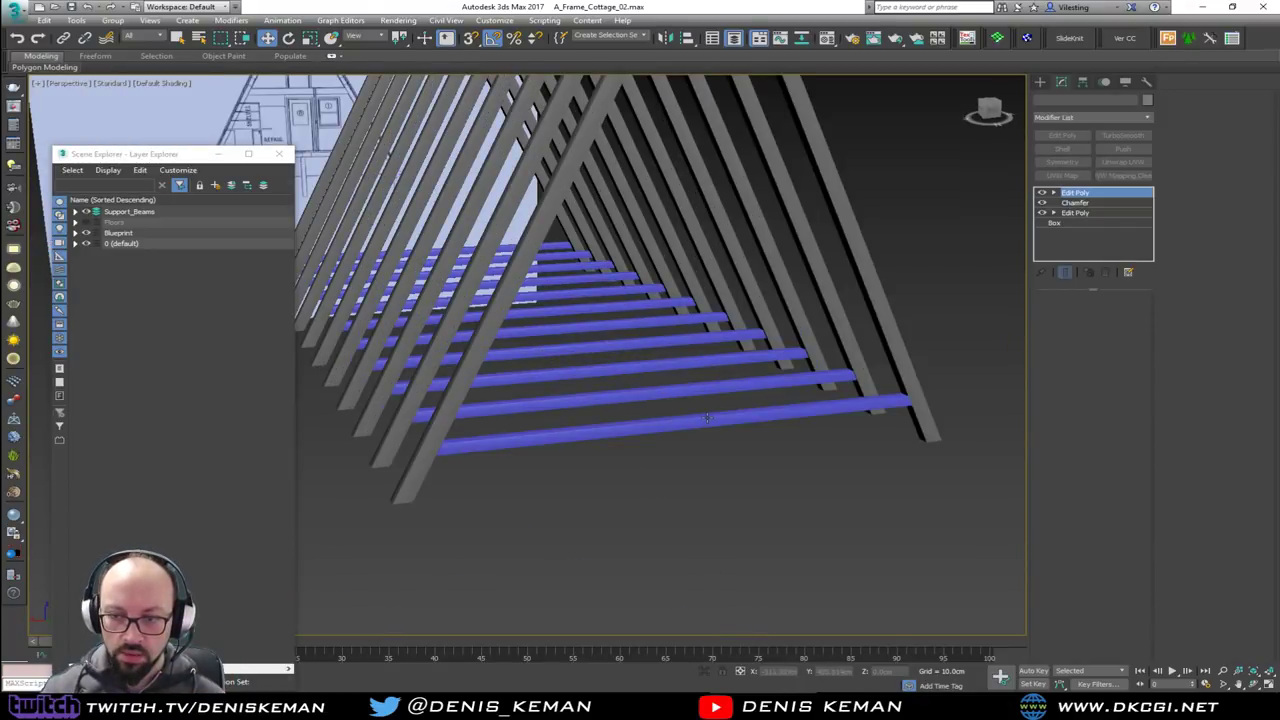
{"action": "middle_click_drag", "start_coordinate": [537, 464], "coordinate": [592, 456], "text": "alt"}
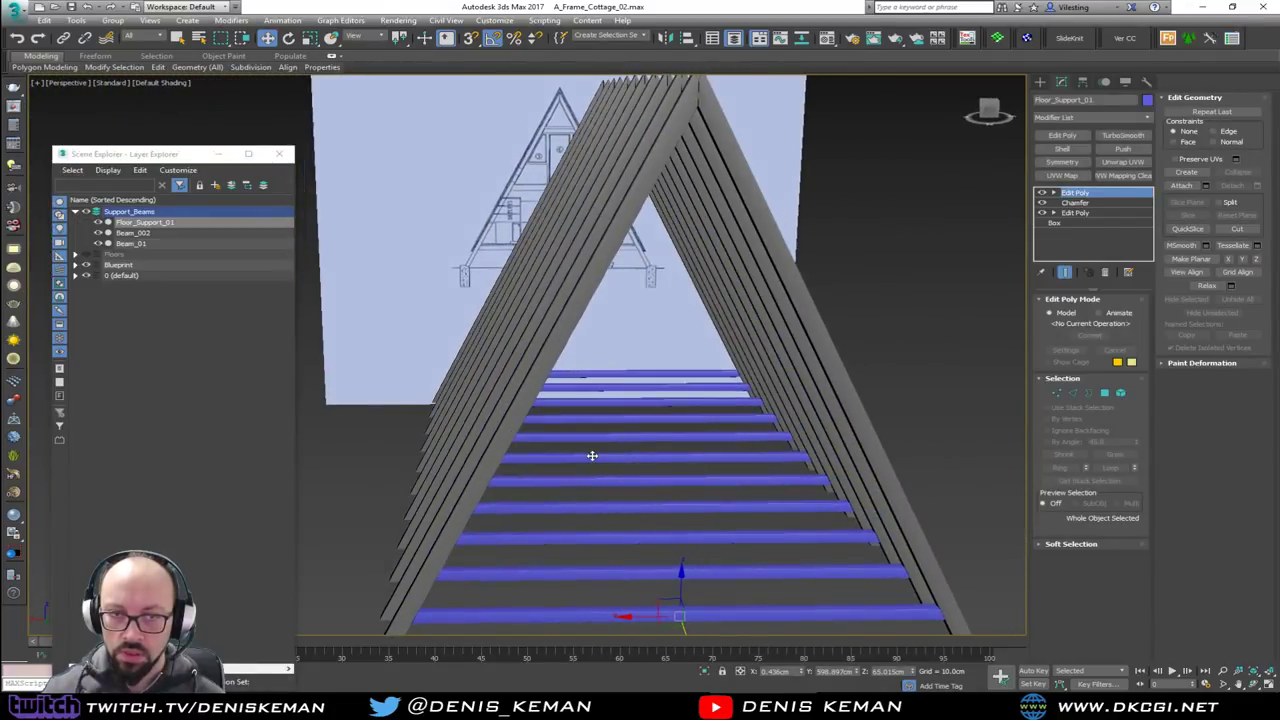
{"action": "left_click", "coordinate": [88, 255]}
{"action": "middle_click_drag", "start_coordinate": [703, 349], "coordinate": [645, 398], "text": "alt"}
{"action": "mouse_move", "coordinate": [762, 479]}
{"action": "left_mouse_down", "text": "shift"}
{"action": "mouse_move", "coordinate": [754, 389]}
{"action": "mouse_move", "coordinate": [767, 290]}
{"action": "mouse_move", "coordinate": [784, 283]}
{"action": "left_mouse_up", "text": "shift"}
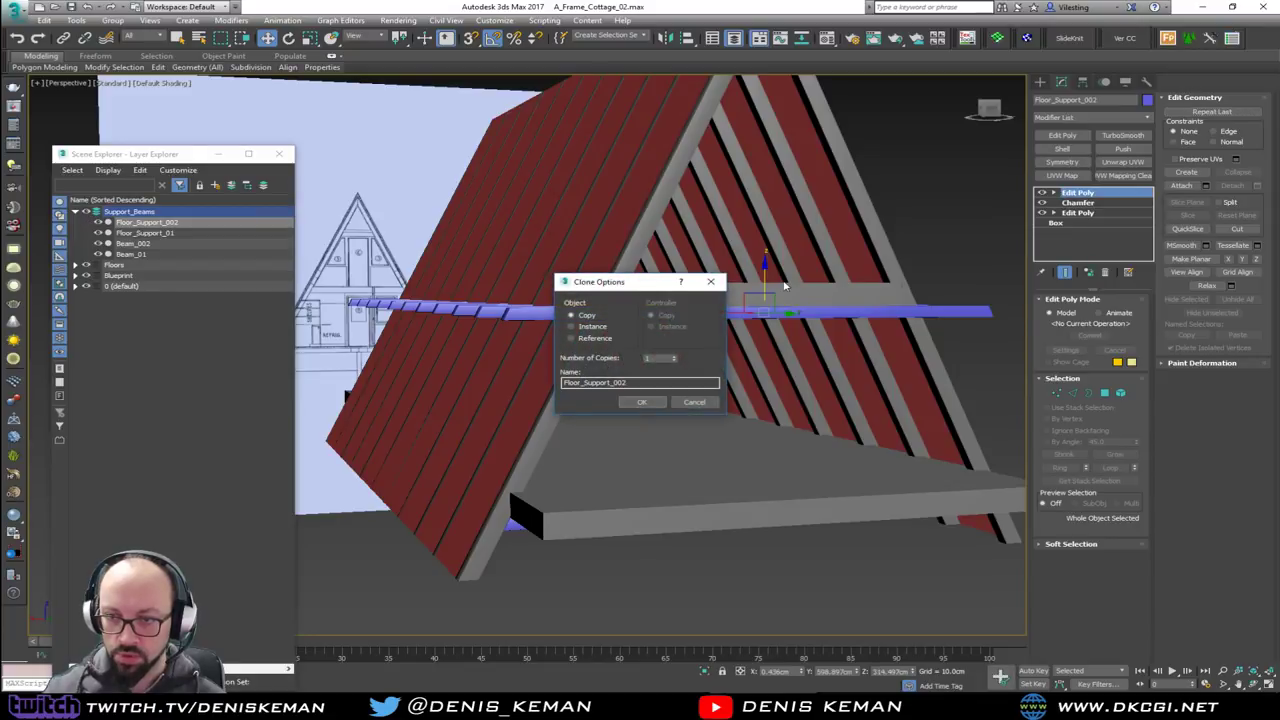
{"action": "left_click", "coordinate": [643, 404]}
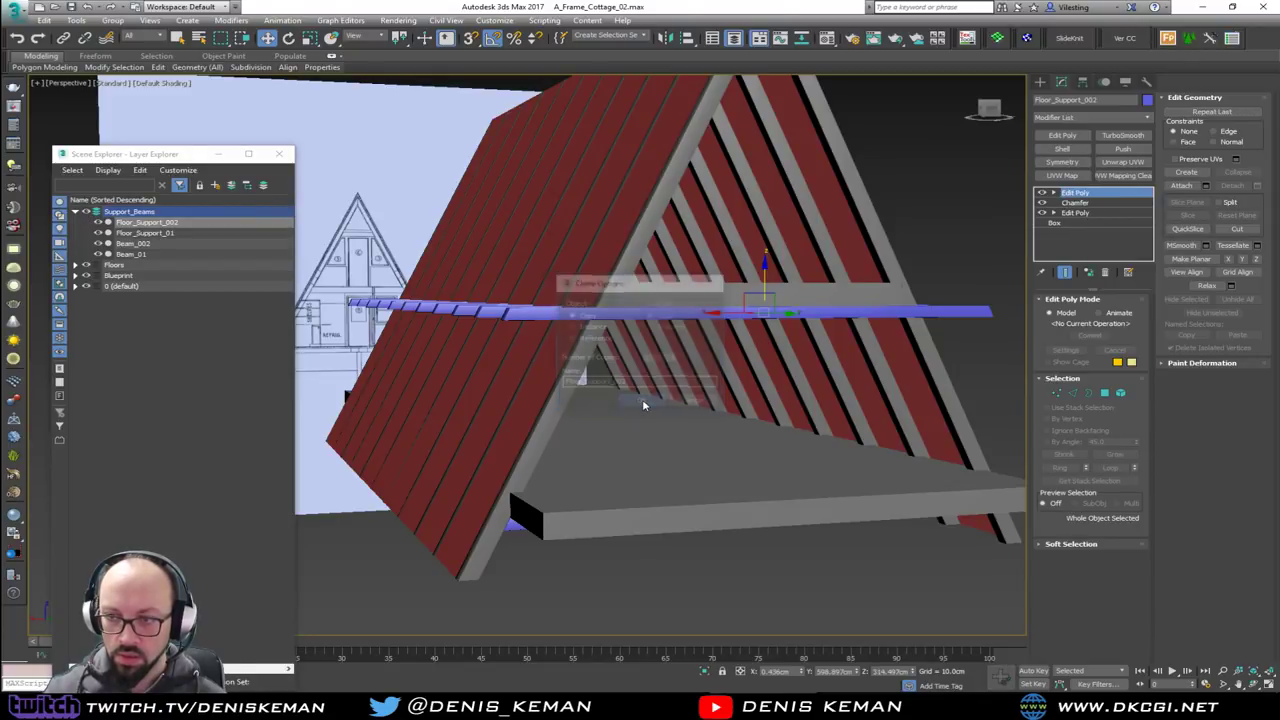
Select Roof_plane_01 and Roof_plane_02 and put them in a new layer
{"action": "mouse_move", "coordinate": [648, 406]}
{"action": "middle_mouse_down", "text": "alt"}
{"action": "mouse_move", "coordinate": [664, 423]}
{"action": "mouse_move", "coordinate": [577, 427]}
{"action": "mouse_move", "coordinate": [714, 434]}
{"action": "mouse_move", "coordinate": [571, 423]}
{"action": "mouse_move", "coordinate": [553, 439]}
{"action": "middle_mouse_up", "text": "alt"}
{"action": "middle_click_drag", "start_coordinate": [376, 364], "coordinate": [655, 381], "text": "alt"}
{"action": "left_click", "coordinate": [628, 399]}
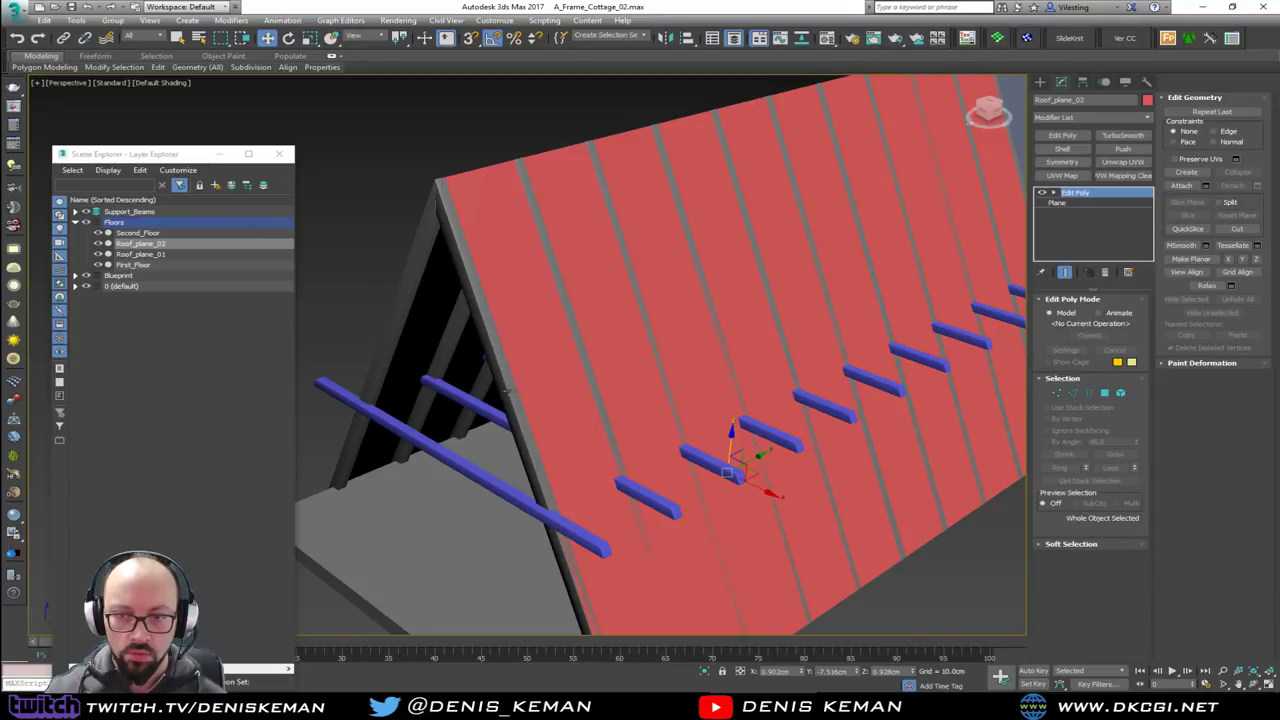
{"action": "key", "text": "F3"}
{"action": "left_click", "coordinate": [920, 600]}
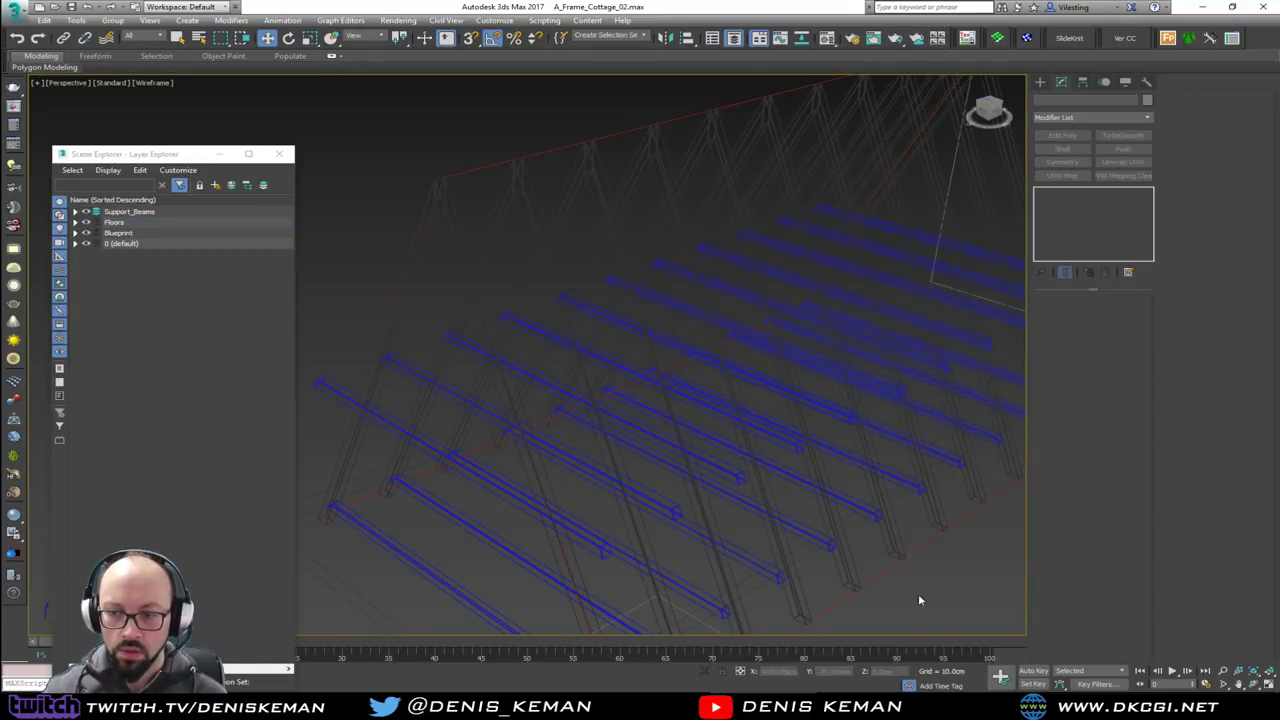
{"action": "left_click", "coordinate": [832, 604]}
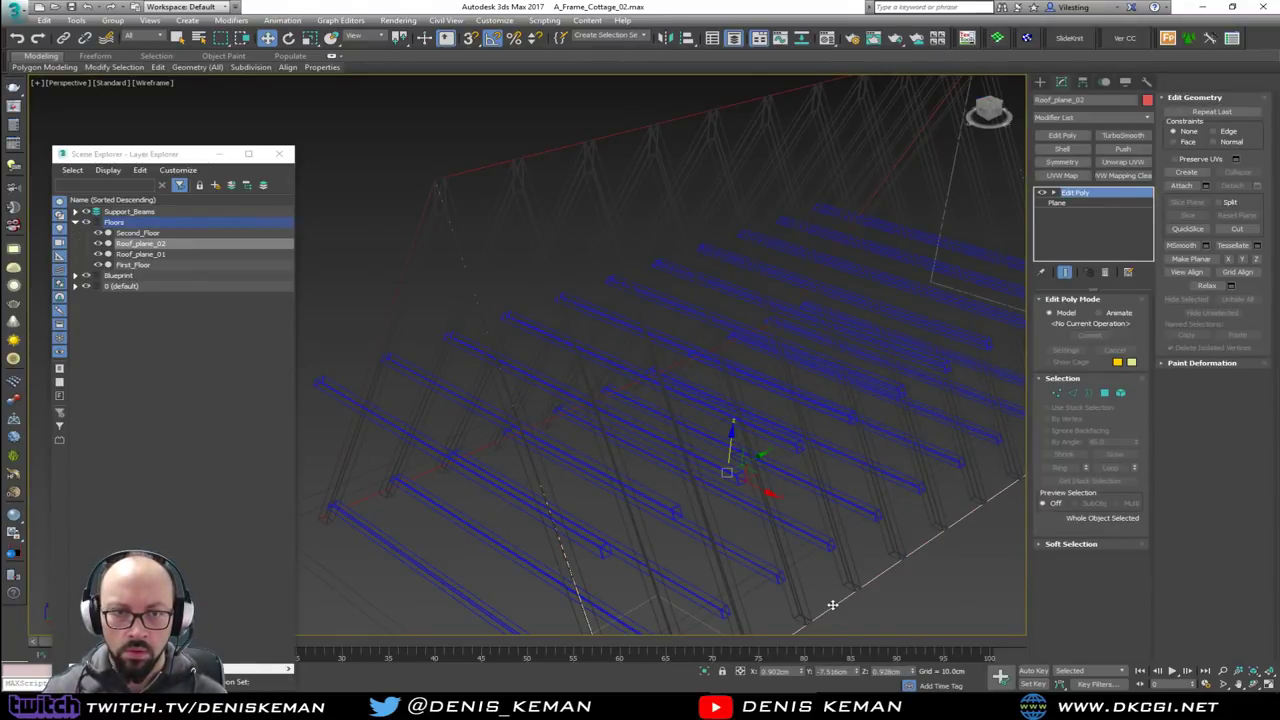
{"action": "key", "text": "F3"}
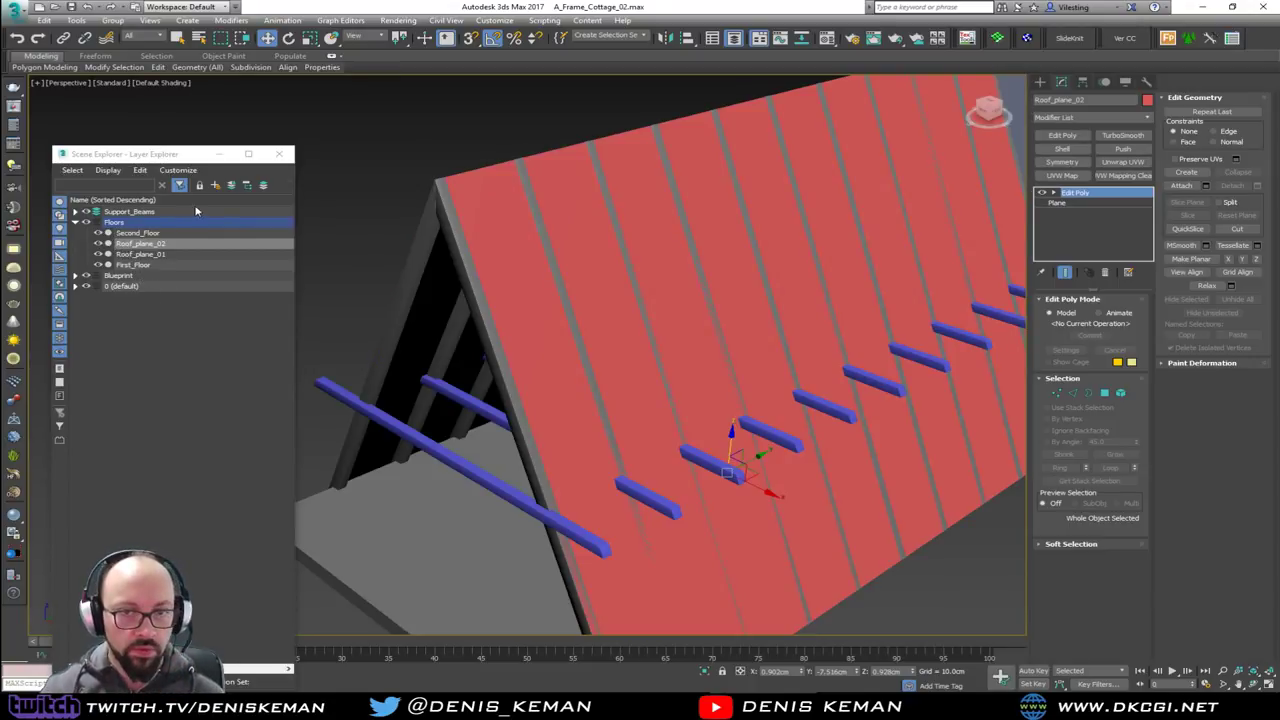
{"action": "left_click", "coordinate": [140, 254], "text": "ctrl"}
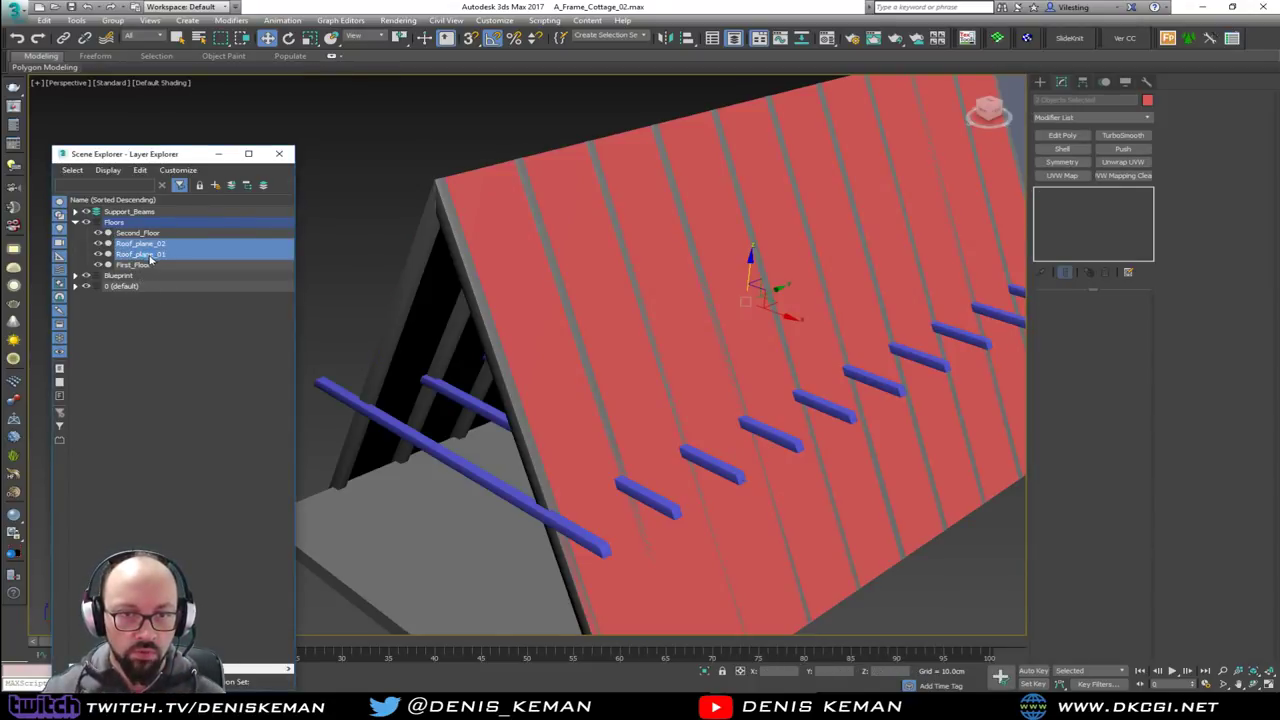
{"action": "left_click", "coordinate": [215, 185]}
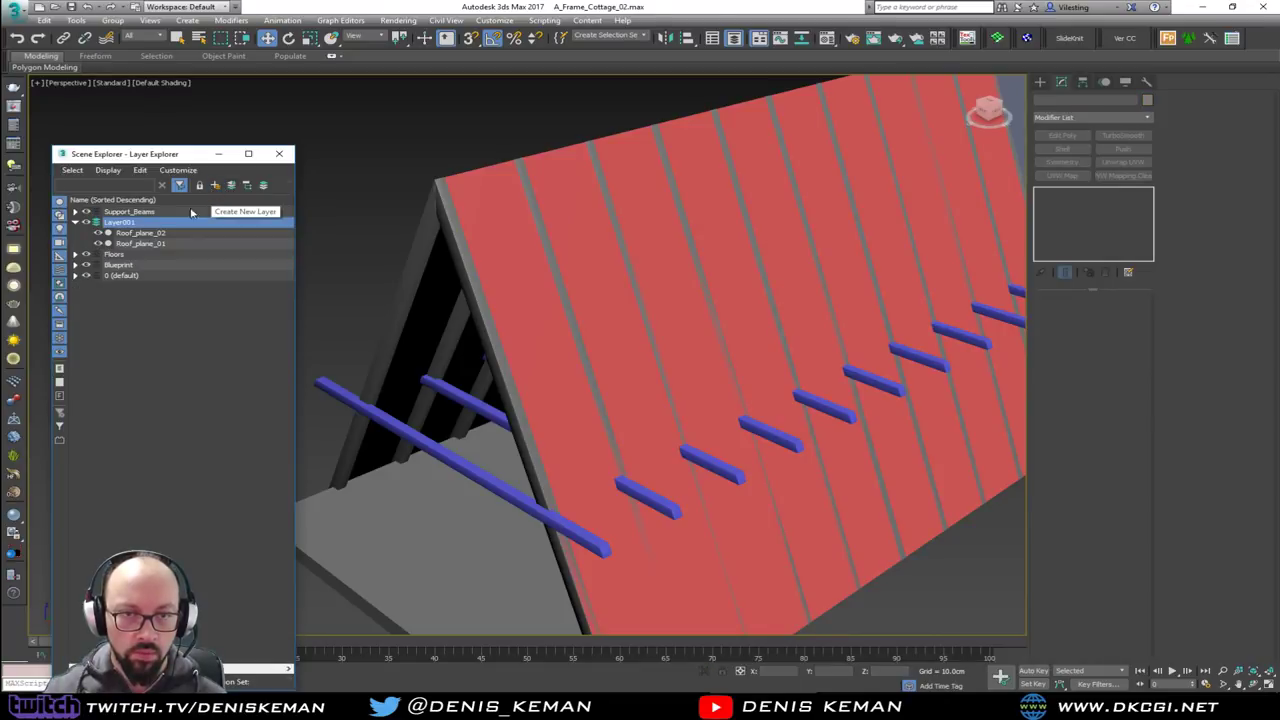
Name the new layer Roof and hide it
{"action": "left_click", "coordinate": [139, 222]}
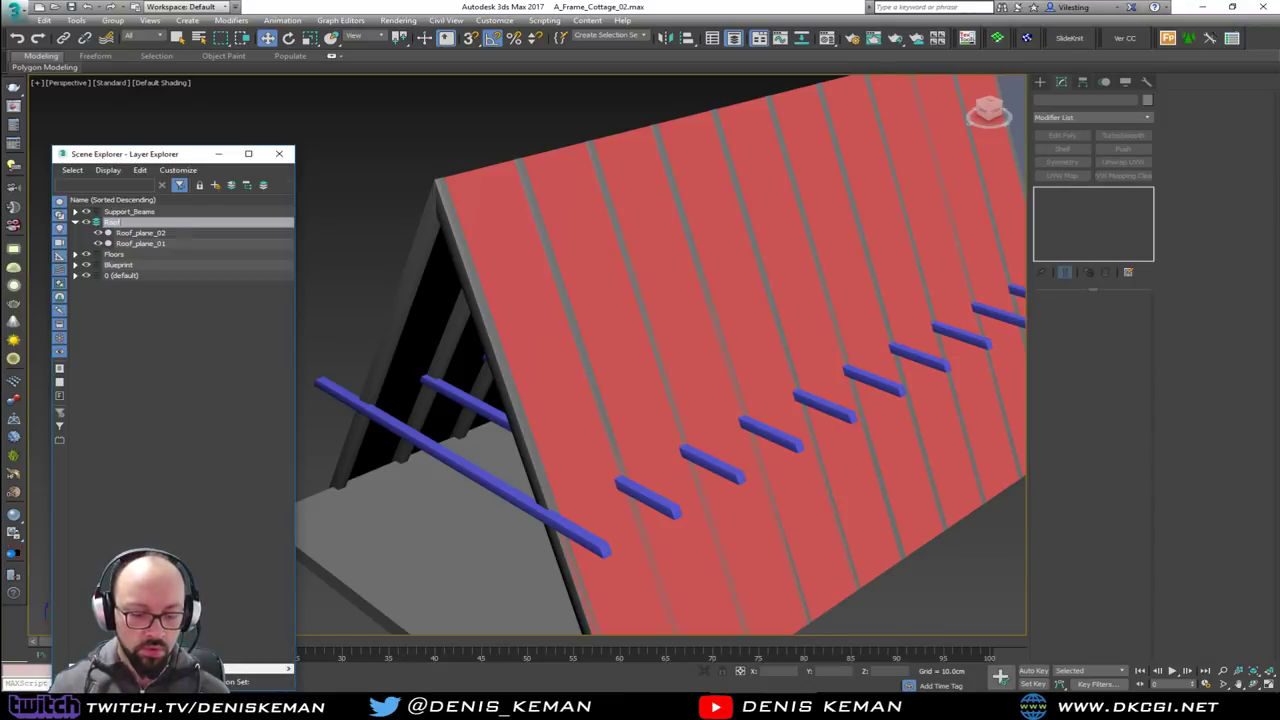
{"action": "type", "text": "Roof"}
{"action": "key", "text": "Return"}
{"action": "left_click", "coordinate": [87, 222]}
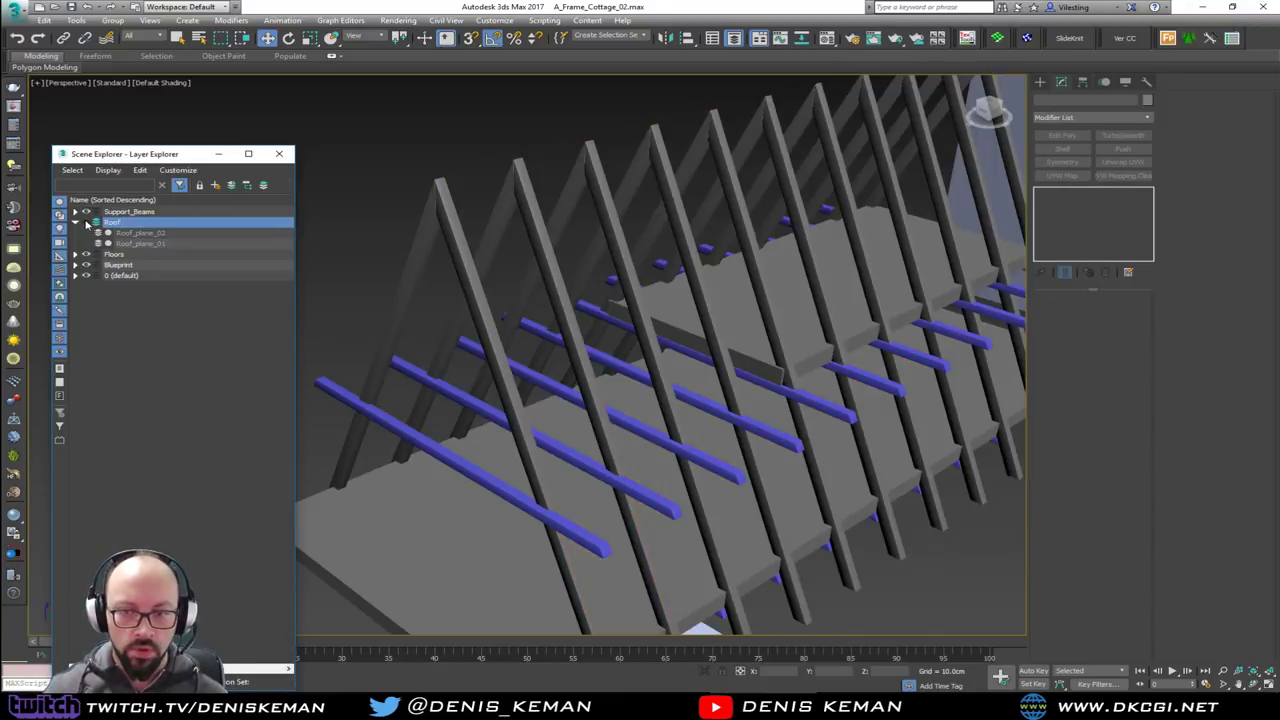
Delete the four frontmost support elements of Floor_Support_002 that extend beyond the second floor's front edge
{"action": "middle_click_drag", "start_coordinate": [311, 260], "coordinate": [755, 431], "text": "alt"}
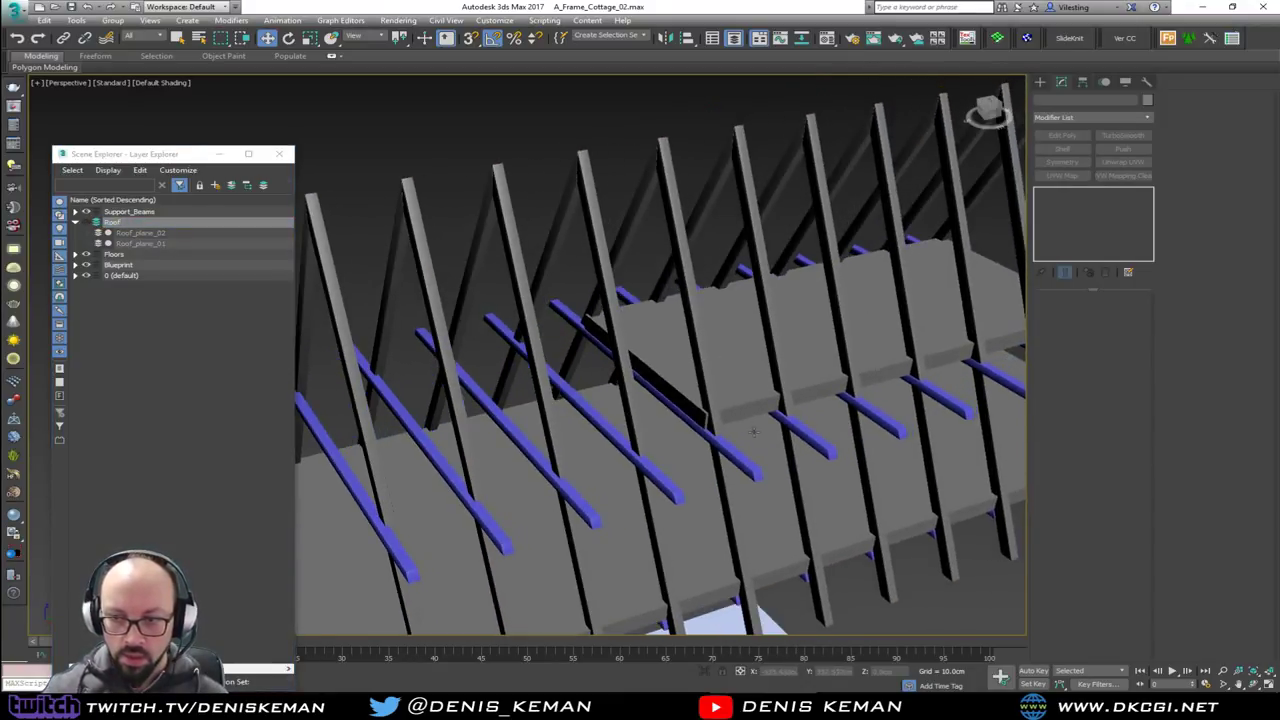
{"action": "left_click", "coordinate": [742, 460]}
{"action": "middle_click_drag", "start_coordinate": [694, 466], "coordinate": [853, 398]}
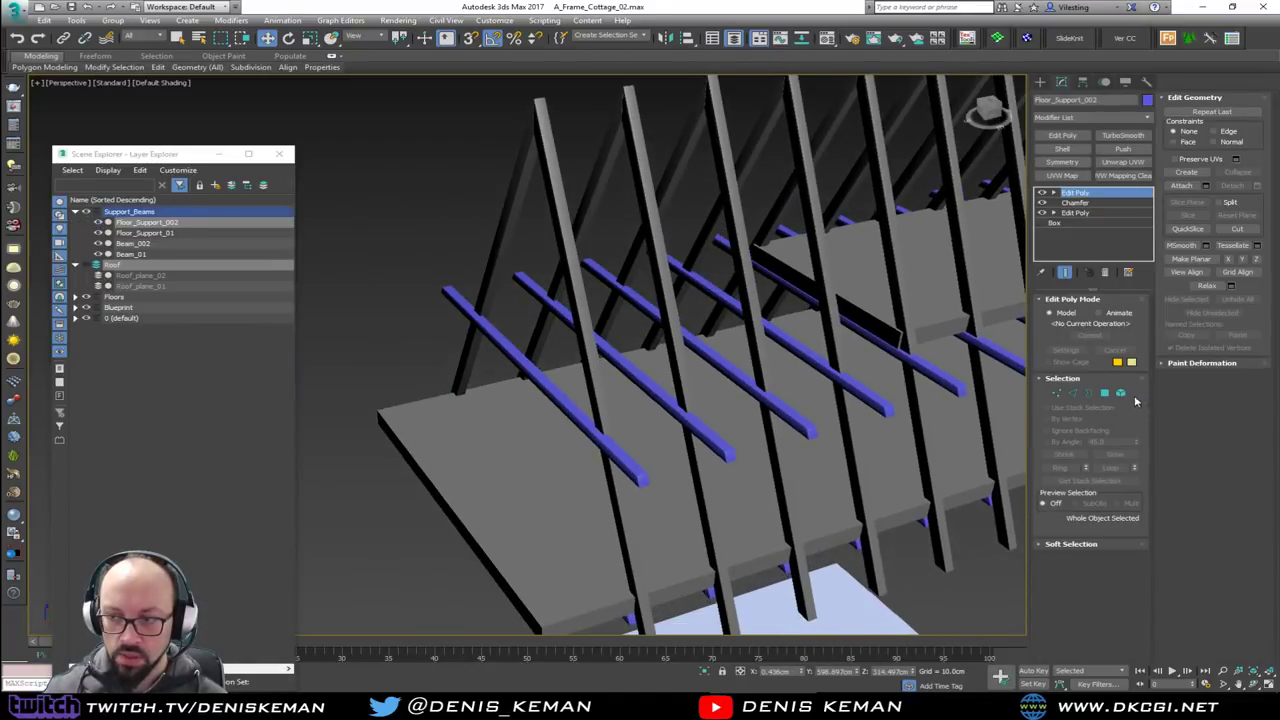
{"action": "left_click", "coordinate": [1121, 393]}
{"action": "left_click", "coordinate": [843, 374]}
{"action": "left_click", "coordinate": [776, 399], "text": "ctrl"}
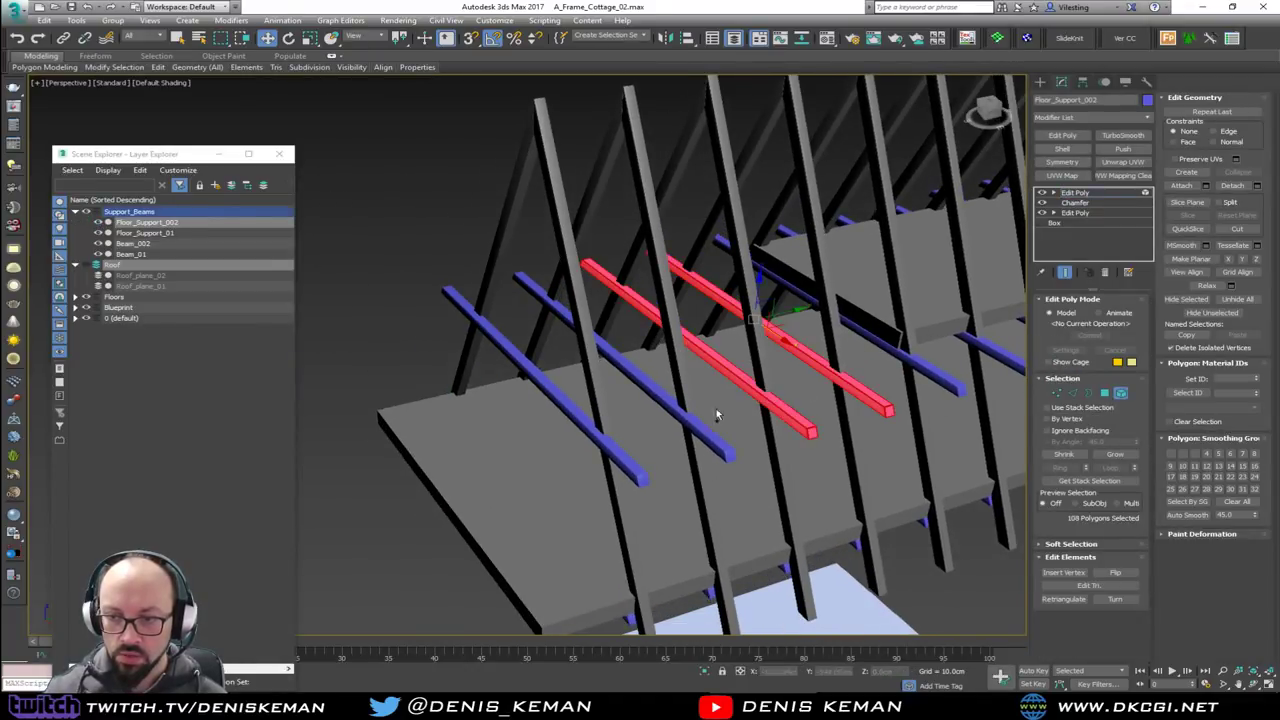
{"action": "left_click", "coordinate": [680, 410], "text": "ctrl"}
{"action": "left_click", "coordinate": [603, 440], "text": "ctrl"}
{"action": "middle_click_drag", "start_coordinate": [617, 441], "coordinate": [398, 432], "text": "alt"}
{"action": "key", "text": "Delete"}
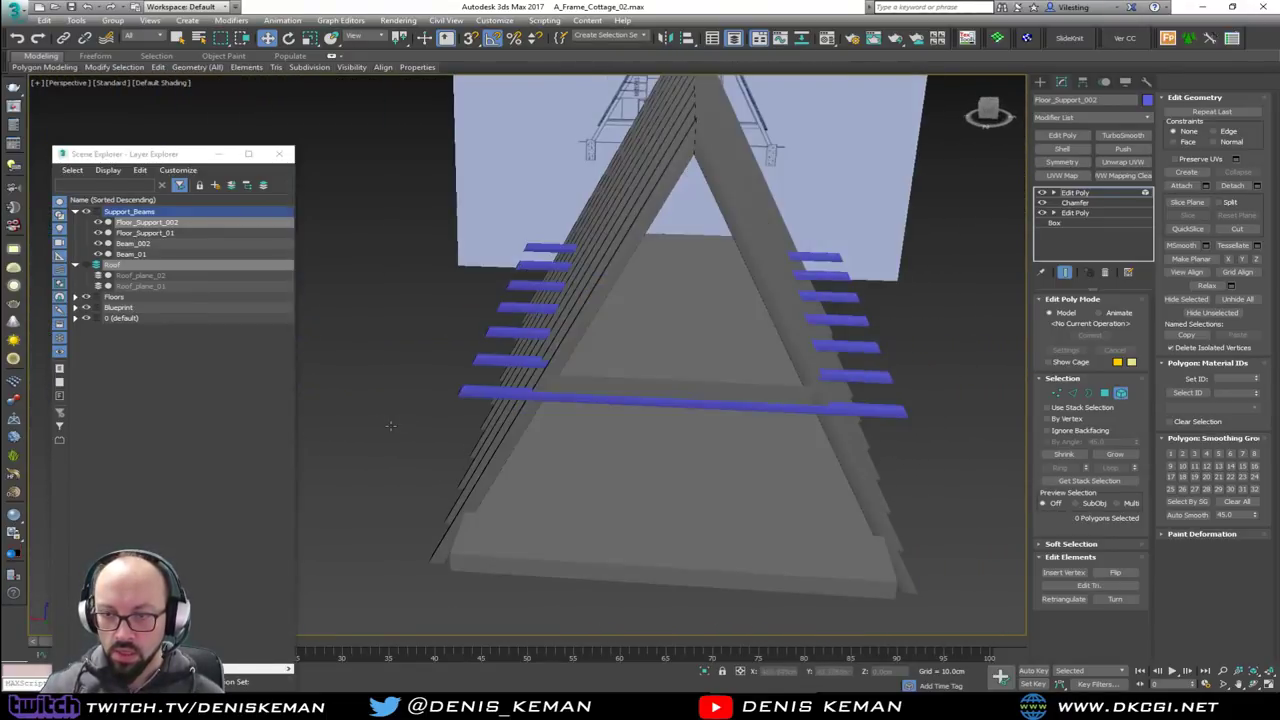
Move the negative-X end vertices of all the upper supports inward to about X -175.6 cm, ending at the rafters in the front view
{"action": "key", "text": "1"}
{"action": "middle_click_drag", "start_coordinate": [700, 410], "coordinate": [585, 422]}
{"action": "left_click_drag", "start_coordinate": [901, 212], "coordinate": [630, 518]}
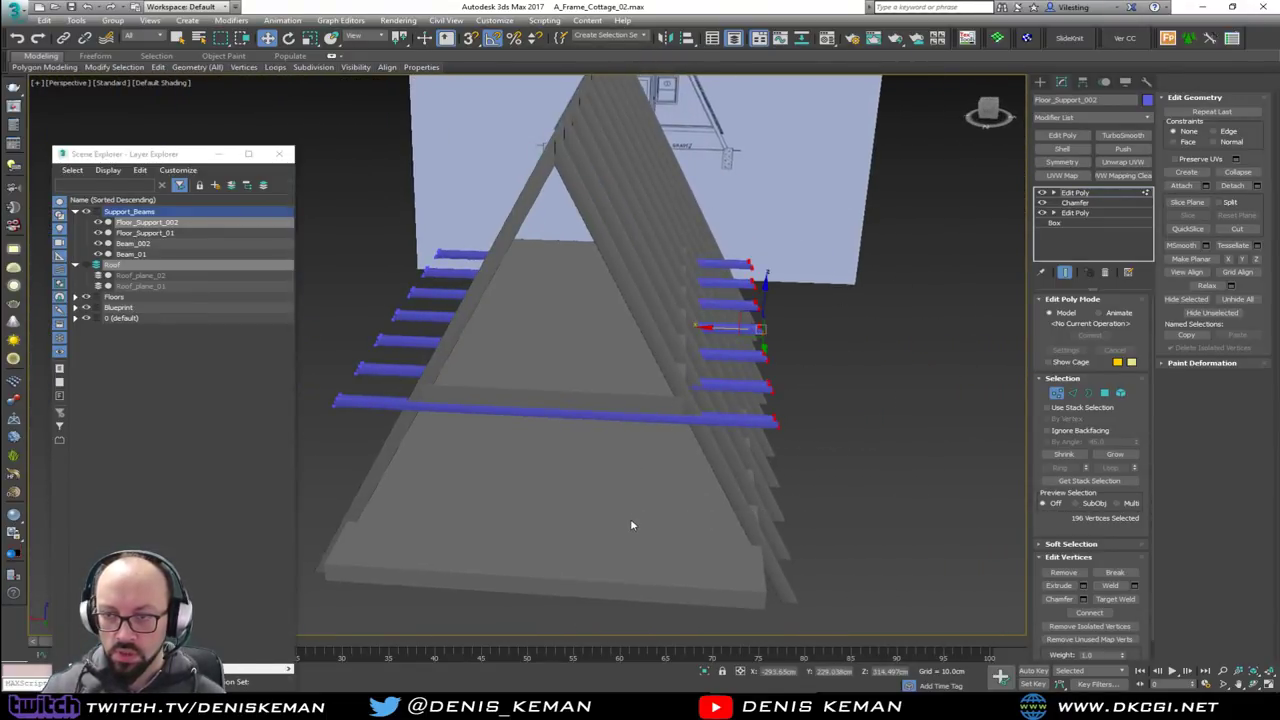
{"action": "key", "text": "alt+w"}
{"action": "right_click", "coordinate": [799, 204]}
{"action": "key", "text": "alt+w"}
{"action": "scroll", "coordinate": [520, 218], "scroll_direction": "up", "scroll_amount": 5}
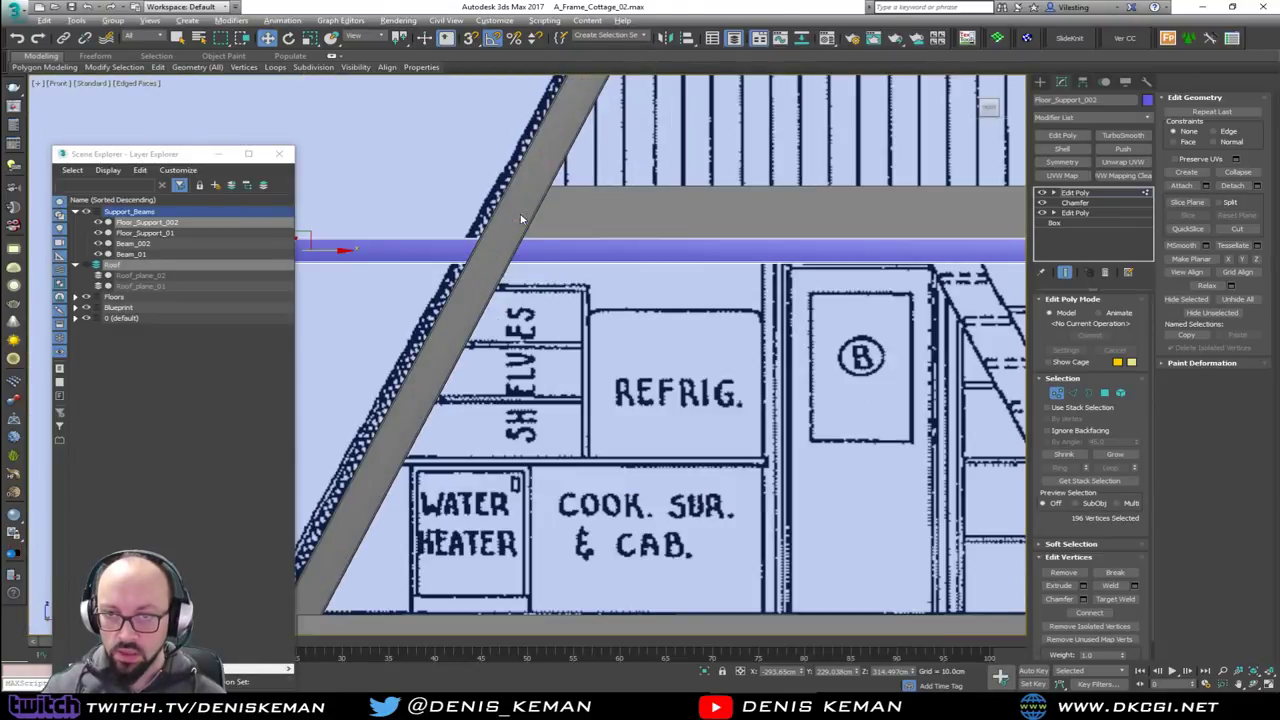
{"action": "middle_click_drag", "start_coordinate": [520, 250], "coordinate": [528, 265]}
{"action": "left_click_drag", "start_coordinate": [497, 253], "coordinate": [727, 254]}
Move the positive-X end vertices of the upper supports inward to the opposite rafters and leave vertex editing
{"action": "scroll", "coordinate": [727, 254], "scroll_direction": "down", "scroll_amount": 2}
{"action": "middle_click_drag", "start_coordinate": [727, 254], "coordinate": [421, 265]}
{"action": "middle_click_drag", "start_coordinate": [977, 253], "coordinate": [839, 277]}
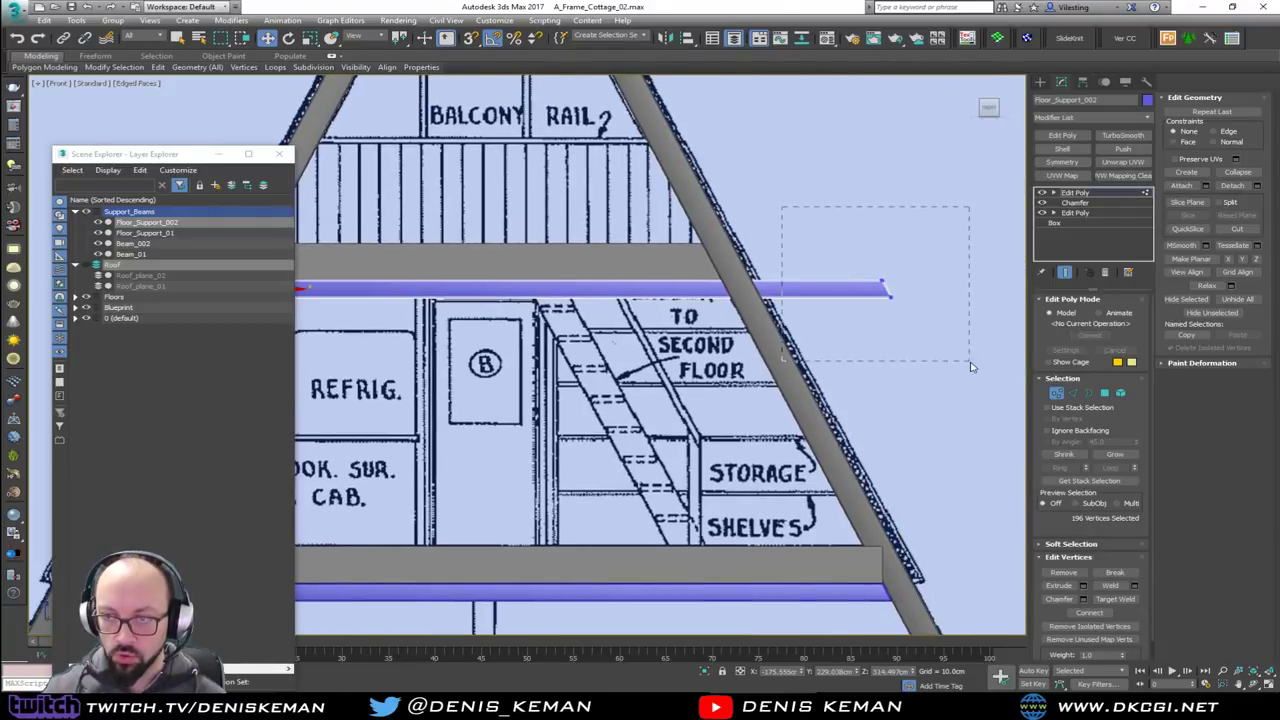
{"action": "left_click_drag", "start_coordinate": [969, 367], "coordinate": [969, 365]}
{"action": "scroll", "coordinate": [841, 271], "scroll_direction": "up", "scroll_amount": 2}
{"action": "left_click_drag", "start_coordinate": [962, 306], "coordinate": [723, 311]}
{"action": "left_click", "coordinate": [1056, 393]}
{"action": "middle_click_drag", "start_coordinate": [572, 336], "coordinate": [733, 331]}
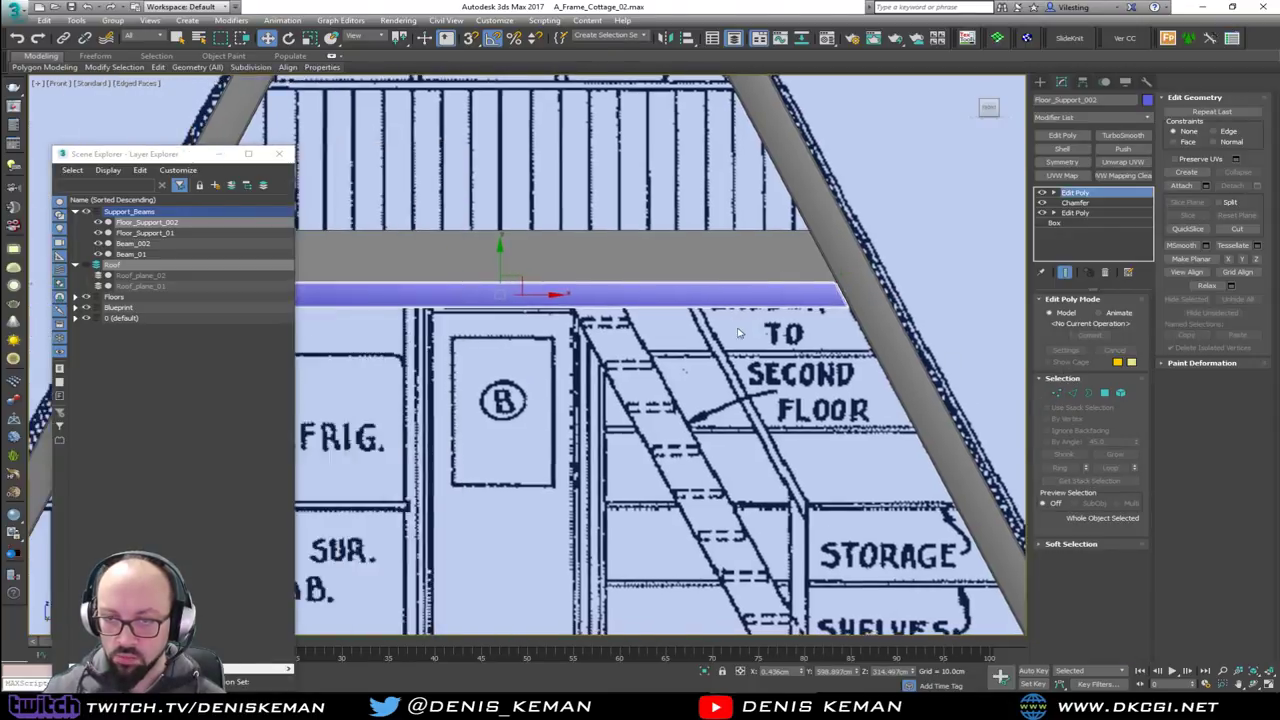
Shift two neighbouring support elements beneath the second floor about 1.7 cm along Y against their rafters
{"action": "scroll", "coordinate": [733, 331], "scroll_direction": "down", "scroll_amount": 5}
{"action": "key", "text": "alt+w"}
{"action": "middle_click", "coordinate": [822, 387]}
{"action": "key", "text": "alt+w"}
{"action": "mouse_move", "coordinate": [650, 420]}
{"action": "middle_mouse_down", "text": "alt"}
{"action": "mouse_move", "coordinate": [668, 365]}
{"action": "mouse_move", "coordinate": [742, 350]}
{"action": "mouse_move", "coordinate": [808, 377]}
{"action": "mouse_move", "coordinate": [883, 374]}
{"action": "mouse_move", "coordinate": [844, 383]}
{"action": "mouse_move", "coordinate": [793, 333]}
{"action": "mouse_move", "coordinate": [591, 352]}
{"action": "mouse_move", "coordinate": [620, 343]}
{"action": "middle_mouse_up", "text": "alt"}
{"action": "scroll", "coordinate": [501, 237], "scroll_direction": "up", "scroll_amount": 6}
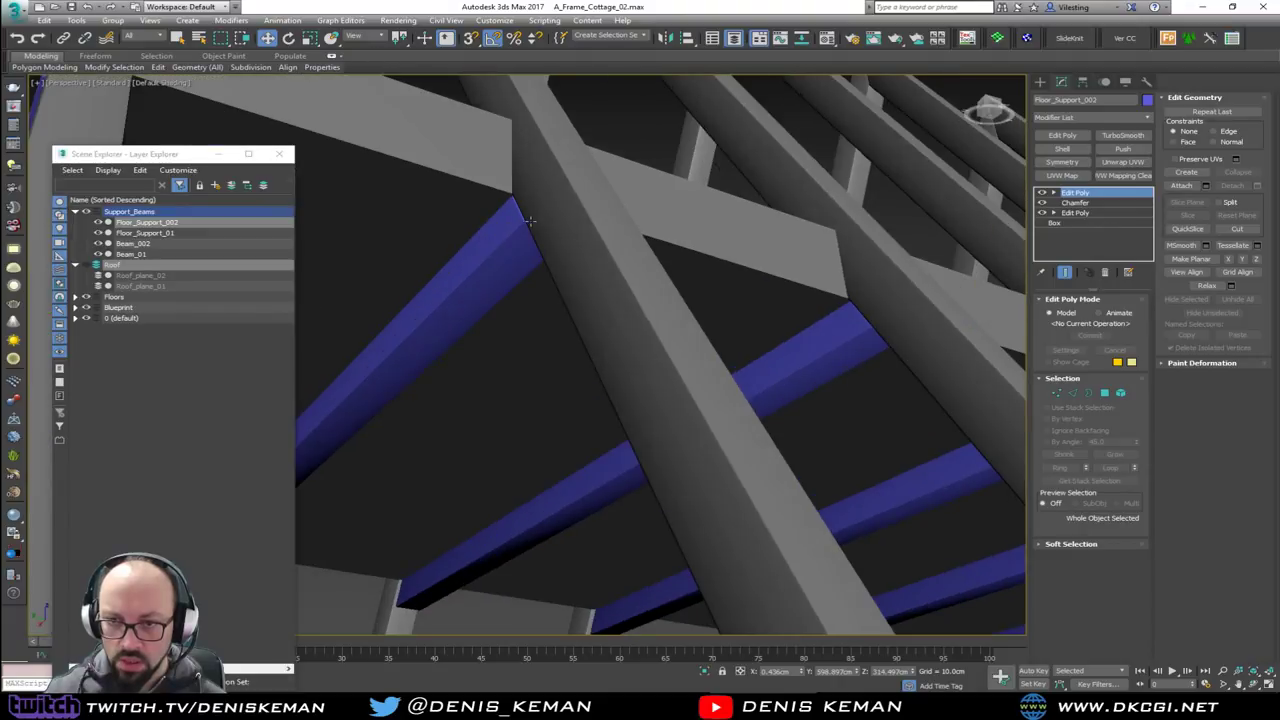
{"action": "middle_click_drag", "start_coordinate": [684, 282], "coordinate": [680, 330]}
{"action": "left_click", "coordinate": [1120, 394]}
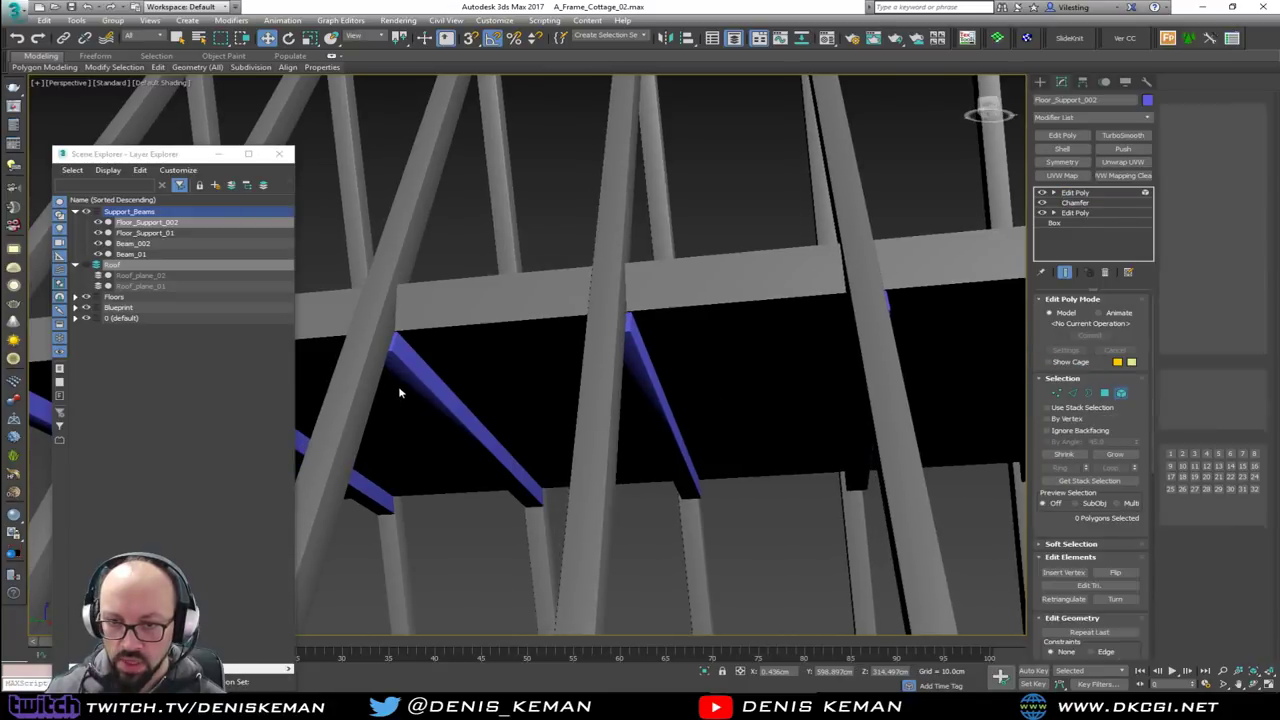
{"action": "left_click", "coordinate": [421, 375]}
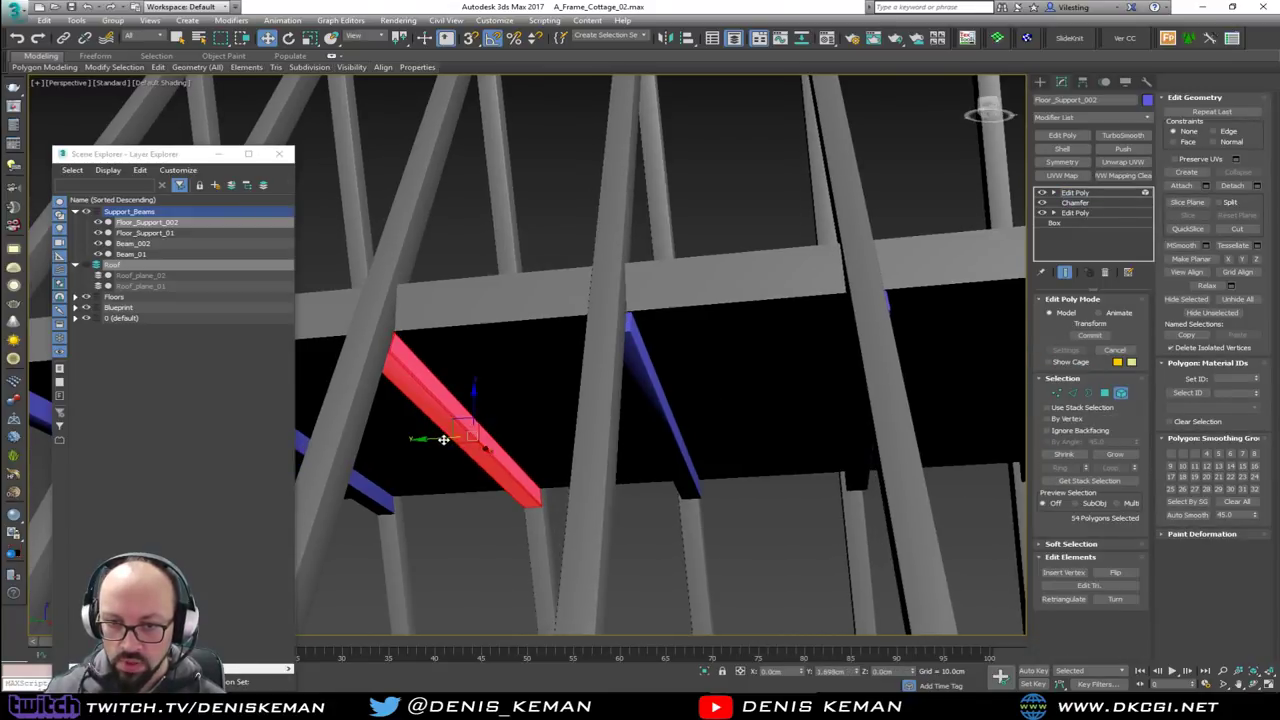
{"action": "left_click", "coordinate": [640, 362]}
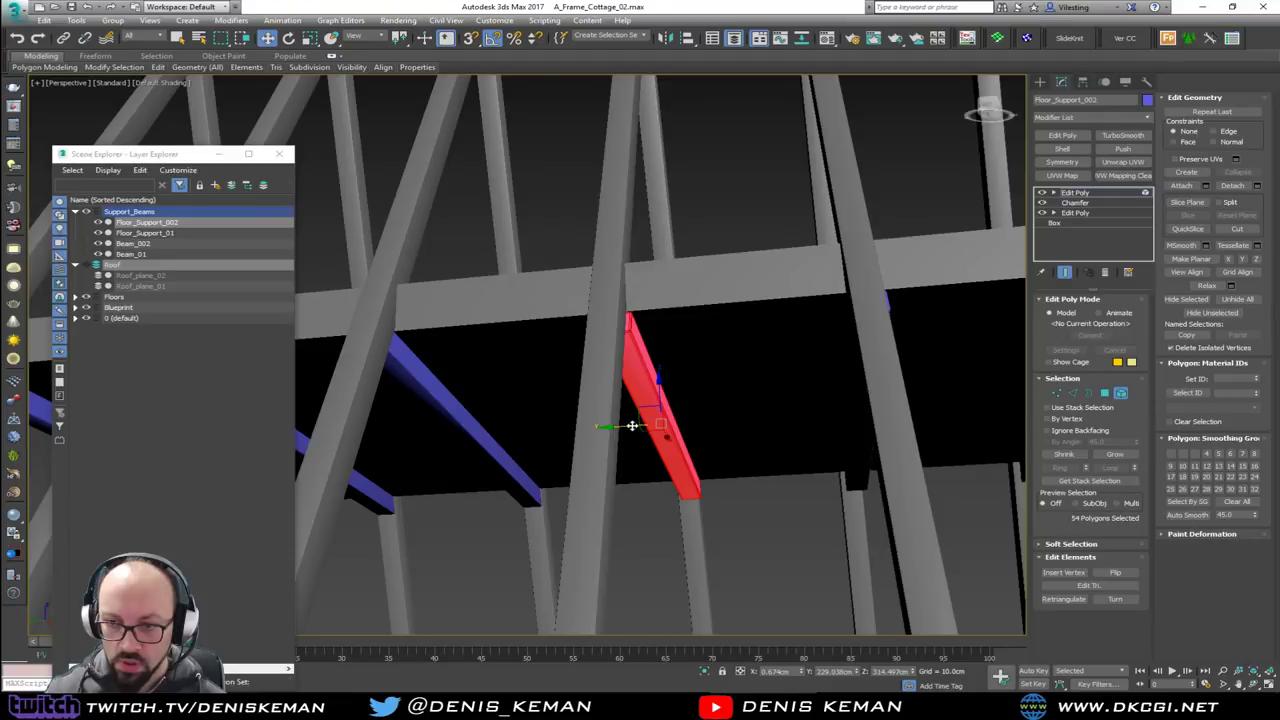
{"action": "middle_click_drag", "start_coordinate": [629, 426], "coordinate": [597, 420], "text": "alt"}
{"action": "middle_click_drag", "start_coordinate": [795, 425], "coordinate": [560, 393]}
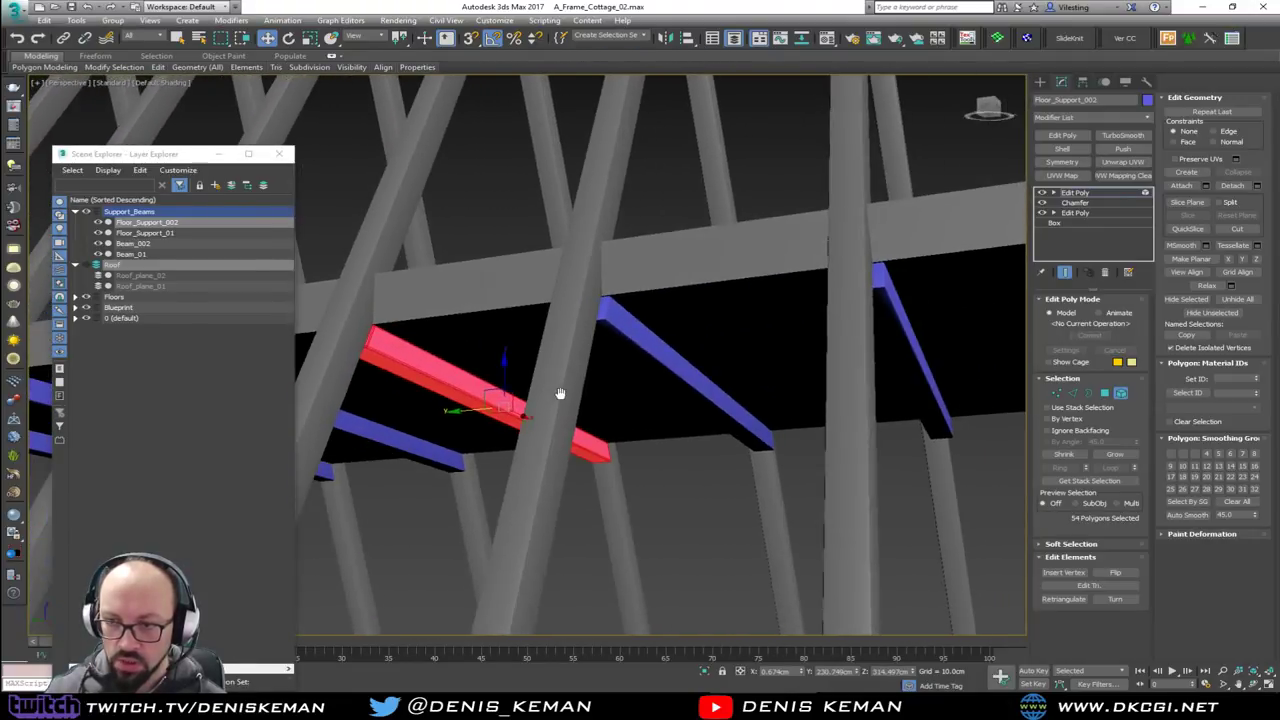
Adjust the remaining support elements along Y up to the second floor's front edge to meet their rafters, then deselect the object
{"action": "left_click", "coordinate": [641, 350]}
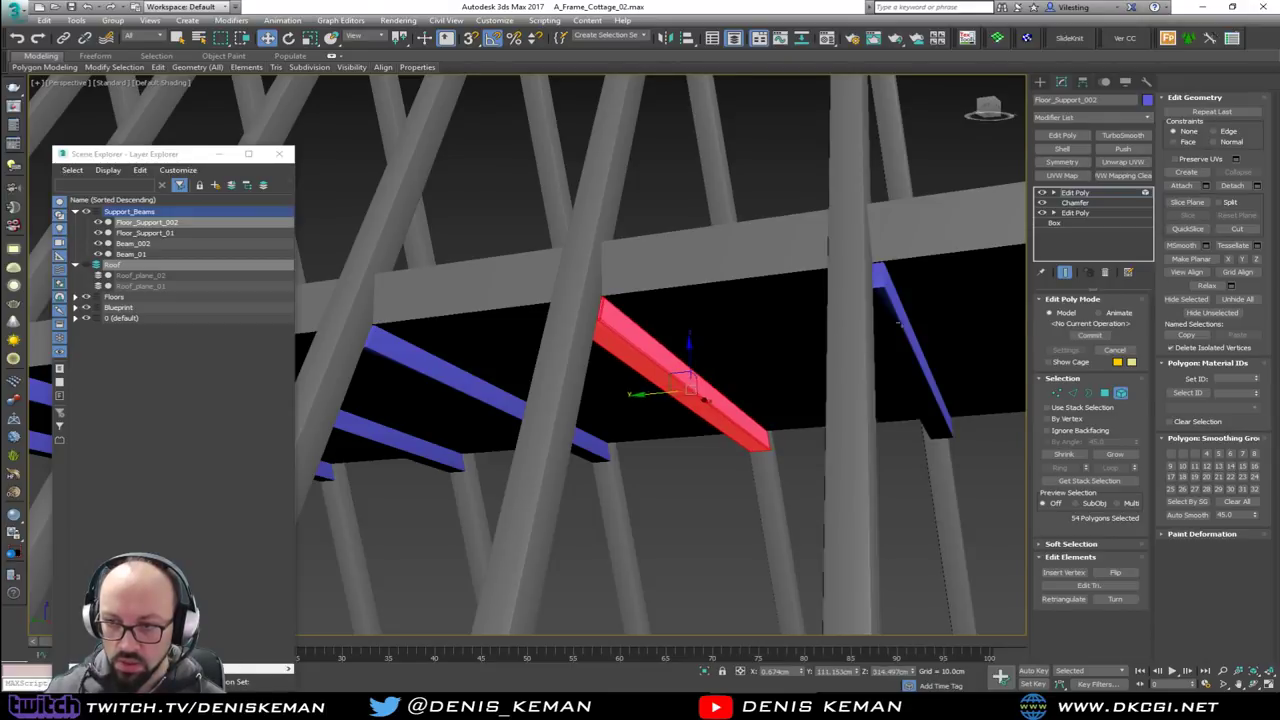
{"action": "left_click", "coordinate": [903, 322]}
{"action": "left_click_drag", "start_coordinate": [888, 372], "coordinate": [873, 375]}
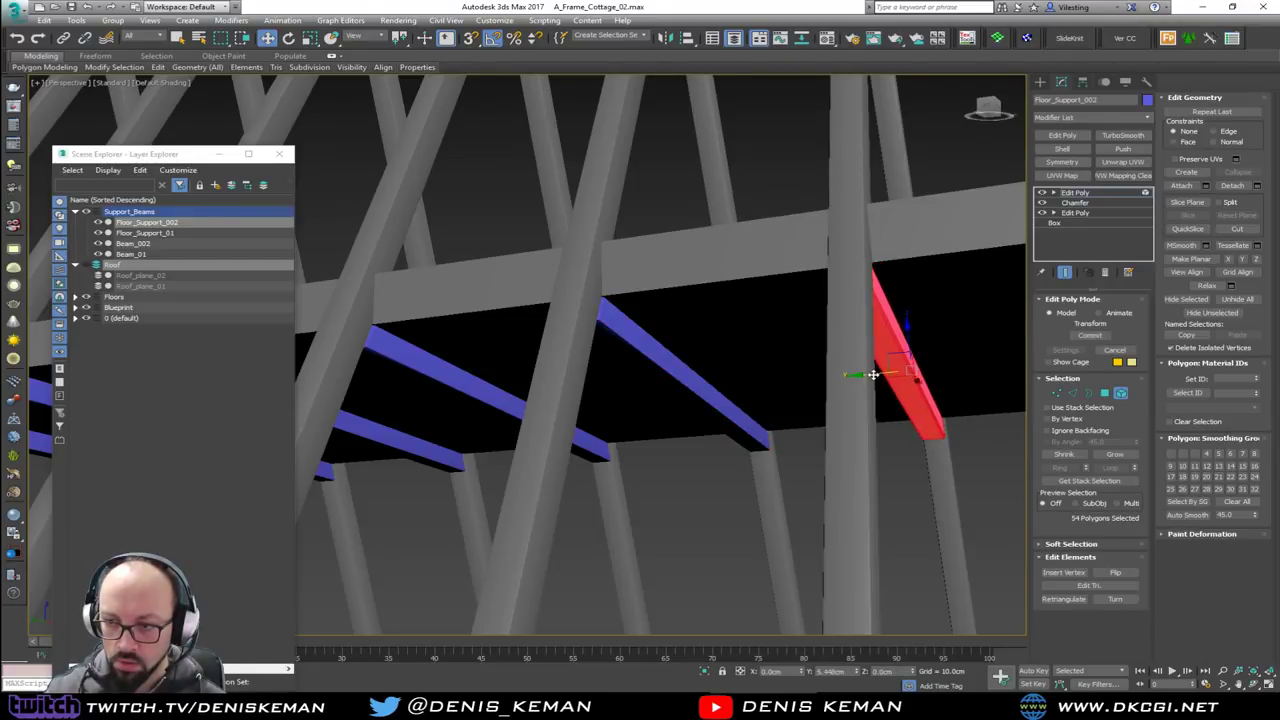
{"action": "middle_click_drag", "start_coordinate": [846, 373], "coordinate": [541, 365], "text": "alt"}
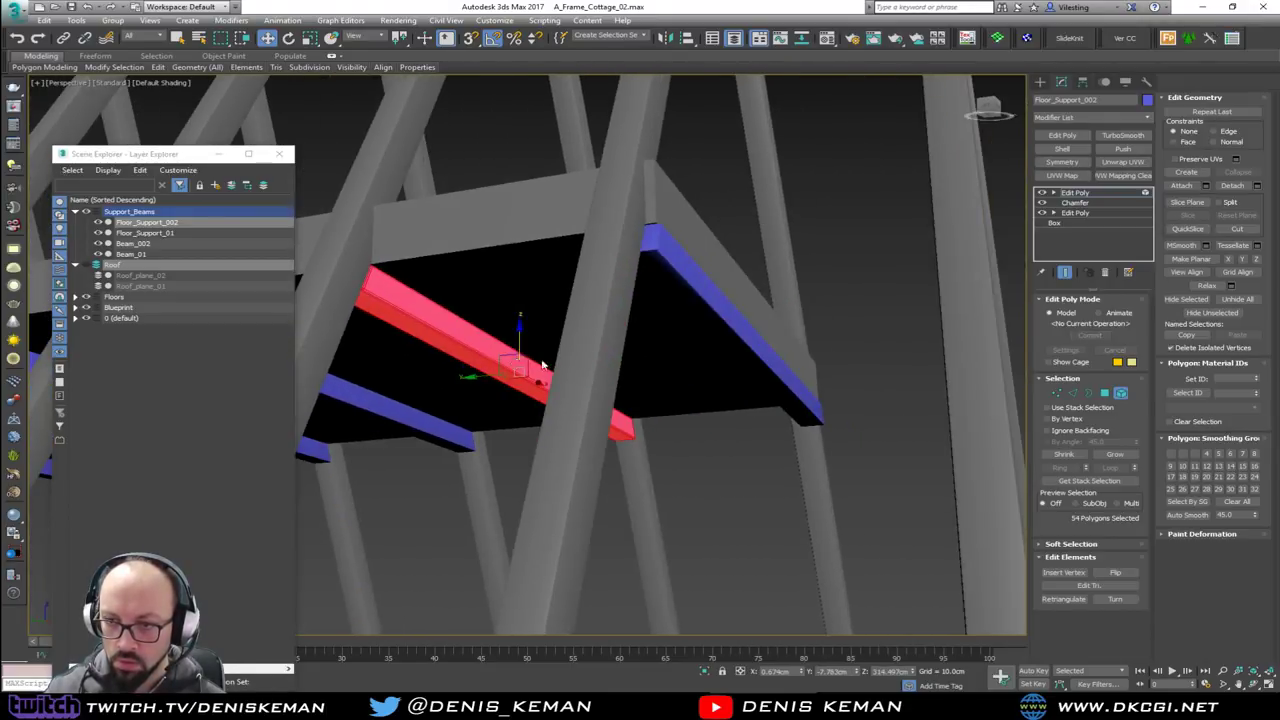
{"action": "left_click", "coordinate": [695, 276]}
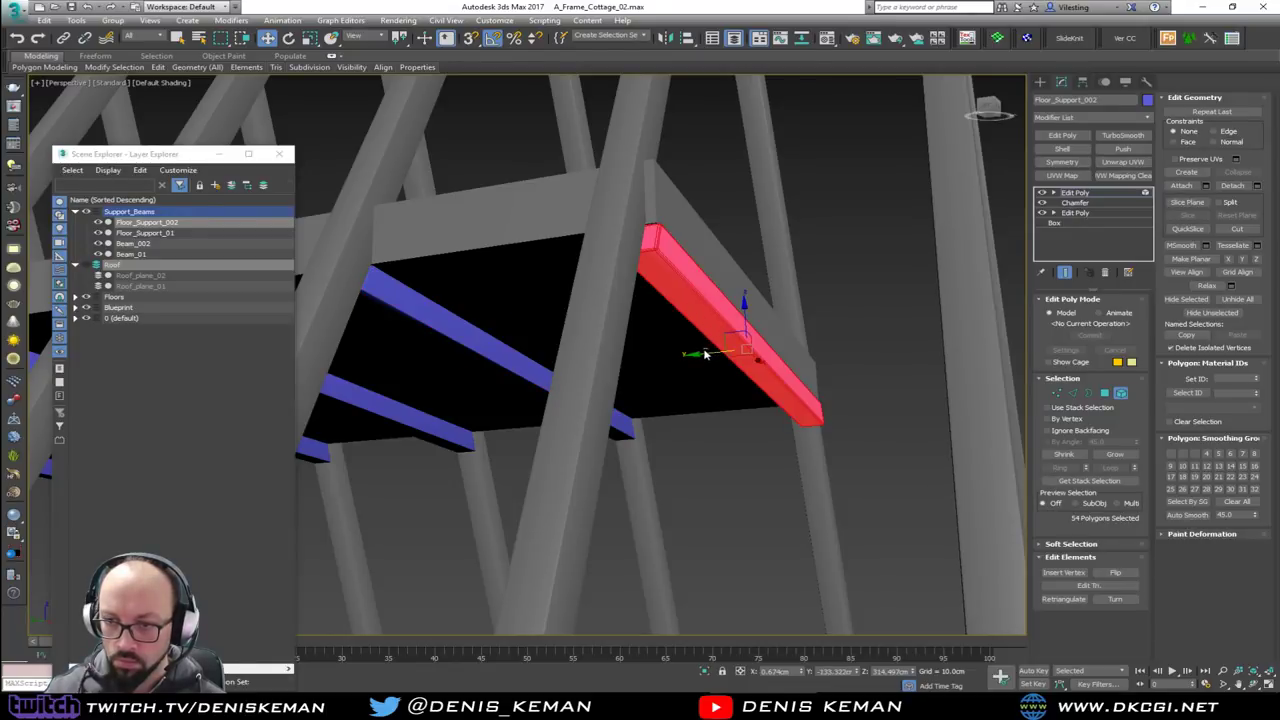
{"action": "mouse_move", "coordinate": [698, 354]}
{"action": "left_mouse_down"}
{"action": "mouse_move", "coordinate": [729, 337]}
{"action": "mouse_move", "coordinate": [709, 355]}
{"action": "left_mouse_up"}
{"action": "mouse_move", "coordinate": [709, 355]}
{"action": "middle_mouse_down", "text": "alt"}
{"action": "mouse_move", "coordinate": [567, 343]}
{"action": "mouse_move", "coordinate": [580, 309]}
{"action": "mouse_move", "coordinate": [727, 350]}
{"action": "middle_mouse_up", "text": "alt"}
{"action": "left_click", "coordinate": [1120, 393]}
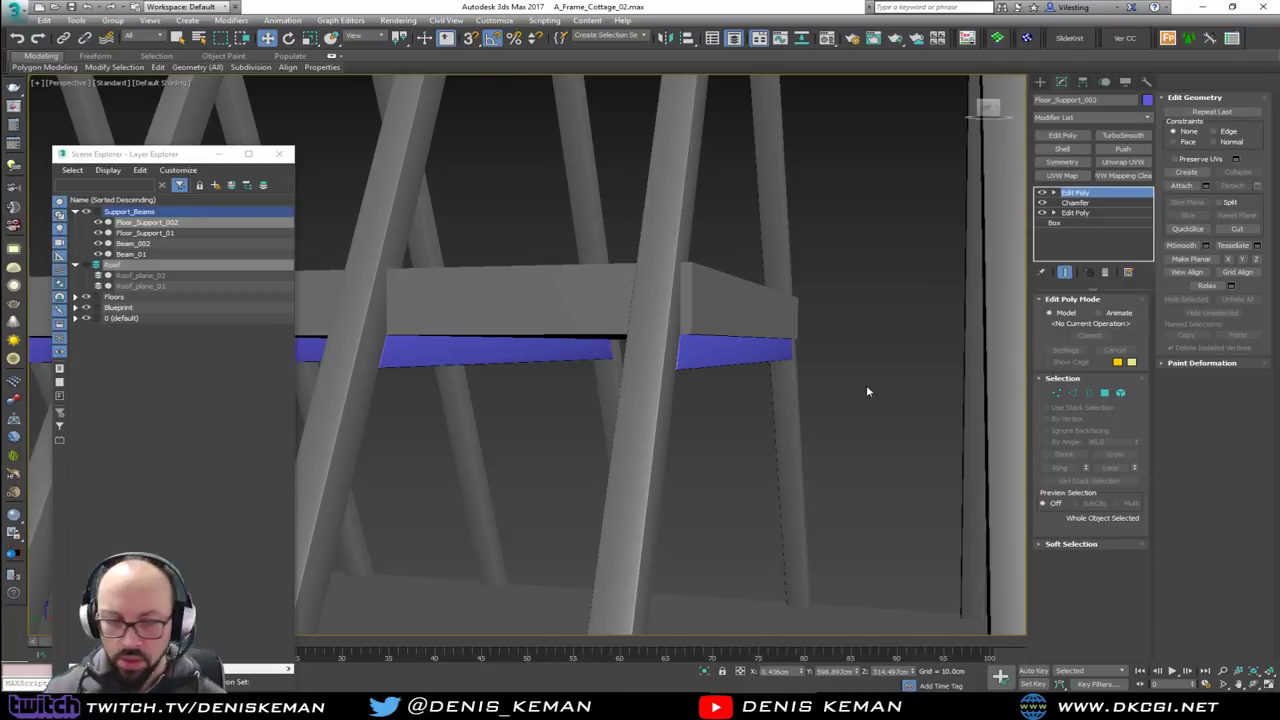
{"action": "left_click", "coordinate": [866, 386]}
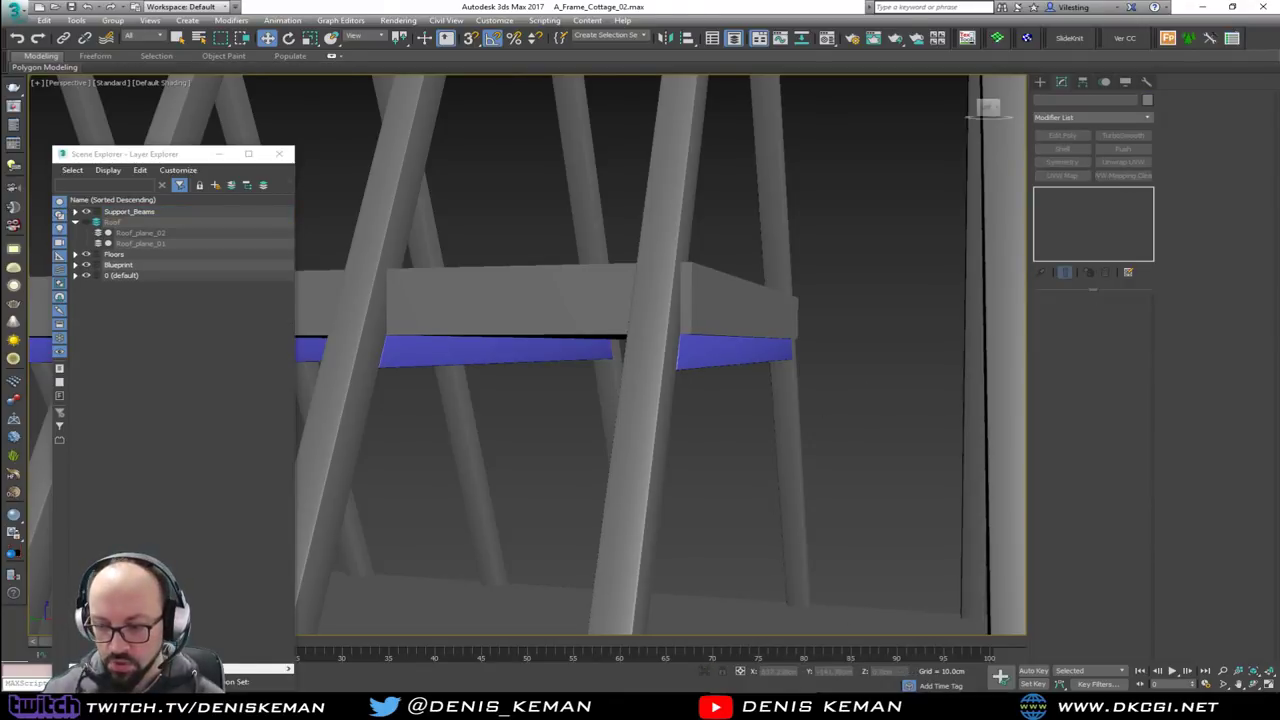
Move the second support element from the far end of Floor_Support_002 to about Y 471.4 cm, against its rafter
{"action": "middle_click_drag", "start_coordinate": [656, 397], "coordinate": [642, 353], "text": "alt"}
{"action": "scroll", "coordinate": [600, 330], "scroll_direction": "up", "scroll_amount": 5}
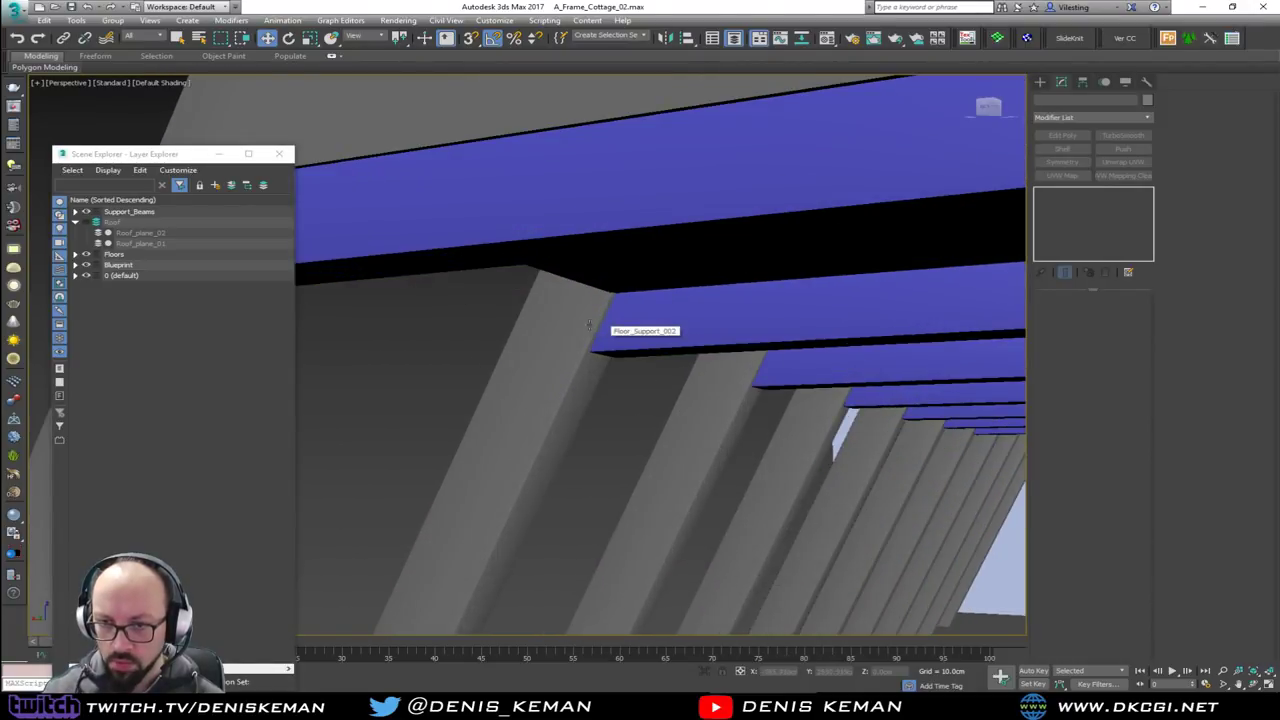
{"action": "left_click", "coordinate": [632, 324]}
{"action": "middle_click_drag", "start_coordinate": [632, 324], "coordinate": [600, 326]}
{"action": "scroll", "coordinate": [600, 326], "scroll_direction": "down", "scroll_amount": 3}
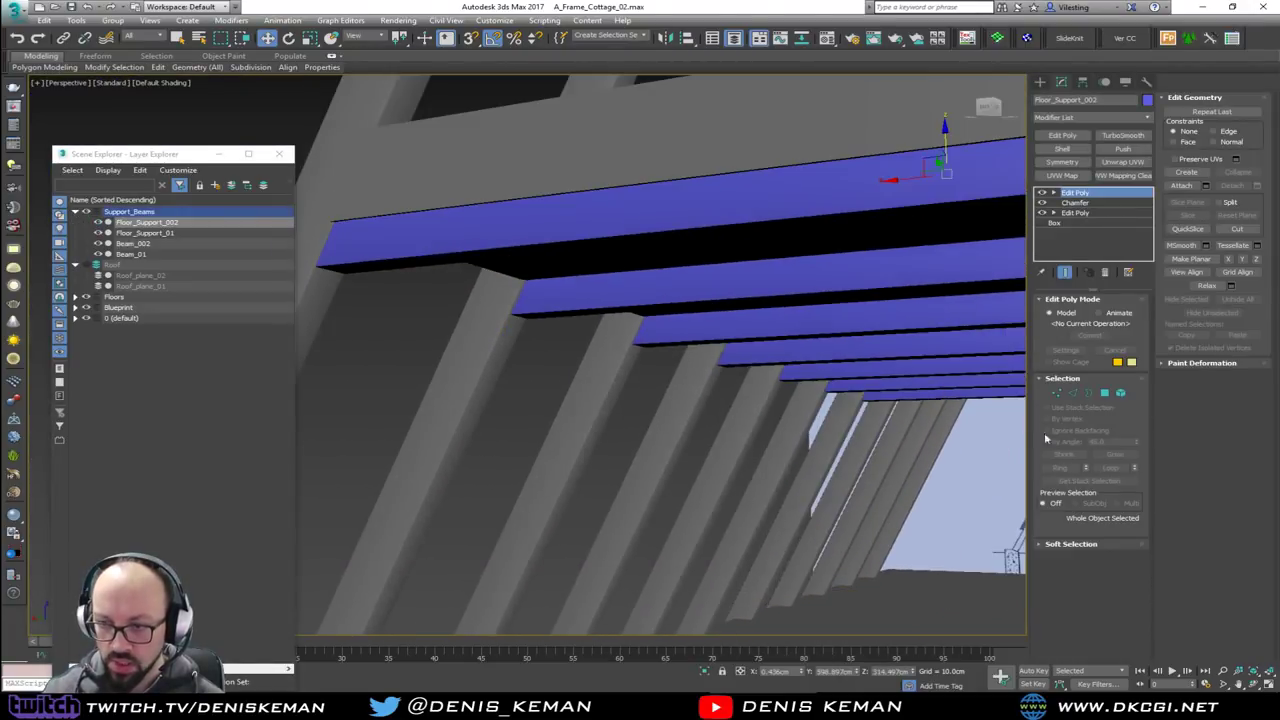
{"action": "left_click", "coordinate": [1121, 393]}
{"action": "left_click", "coordinate": [566, 299]}
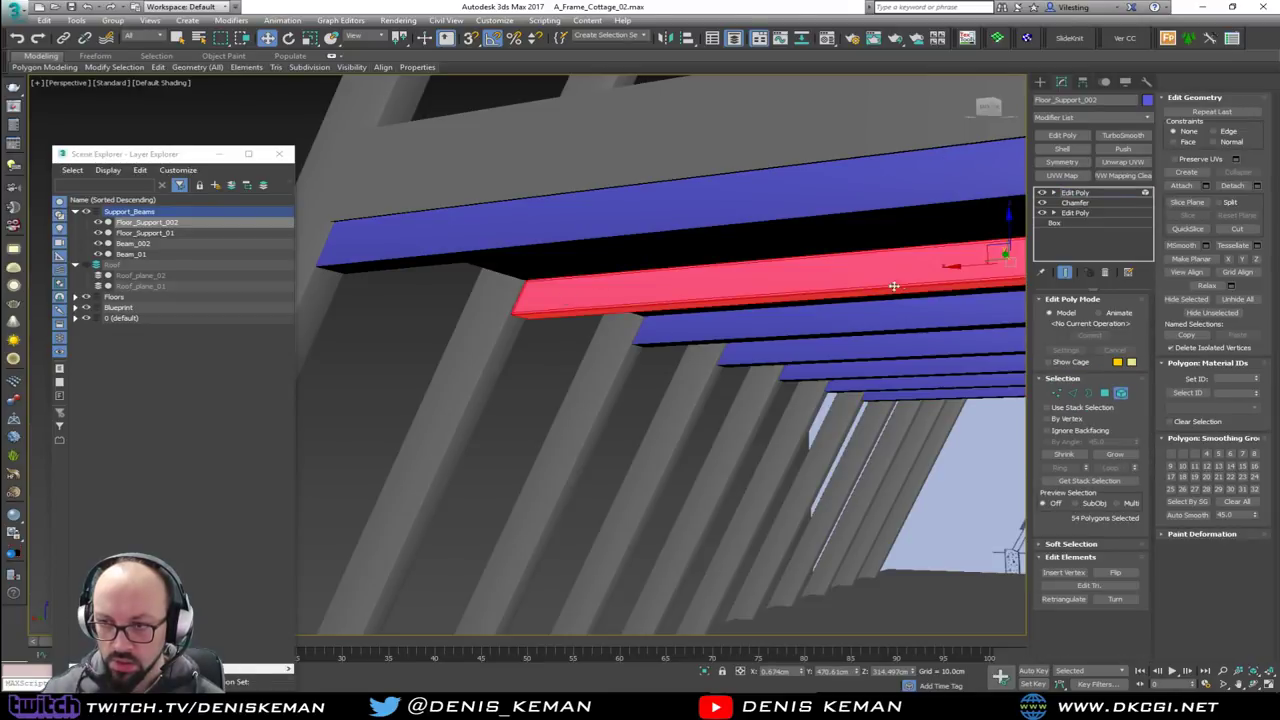
{"action": "middle_click_drag", "start_coordinate": [1008, 240], "coordinate": [985, 245], "text": "alt"}
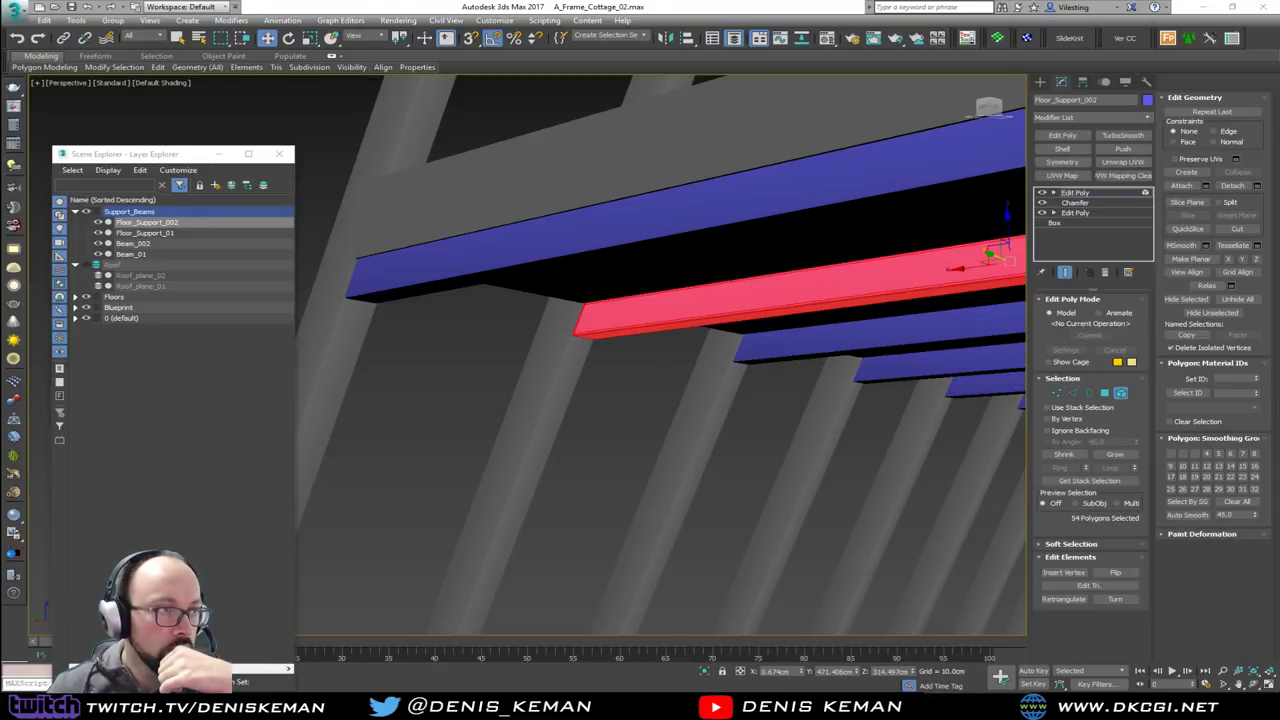
Switch to Discord and examine the shared interior photo with the balcony and spiral staircases in the streaming_related channel
{"action": "left_click_drag", "start_coordinate": [617, 115], "coordinate": [641, 115]}
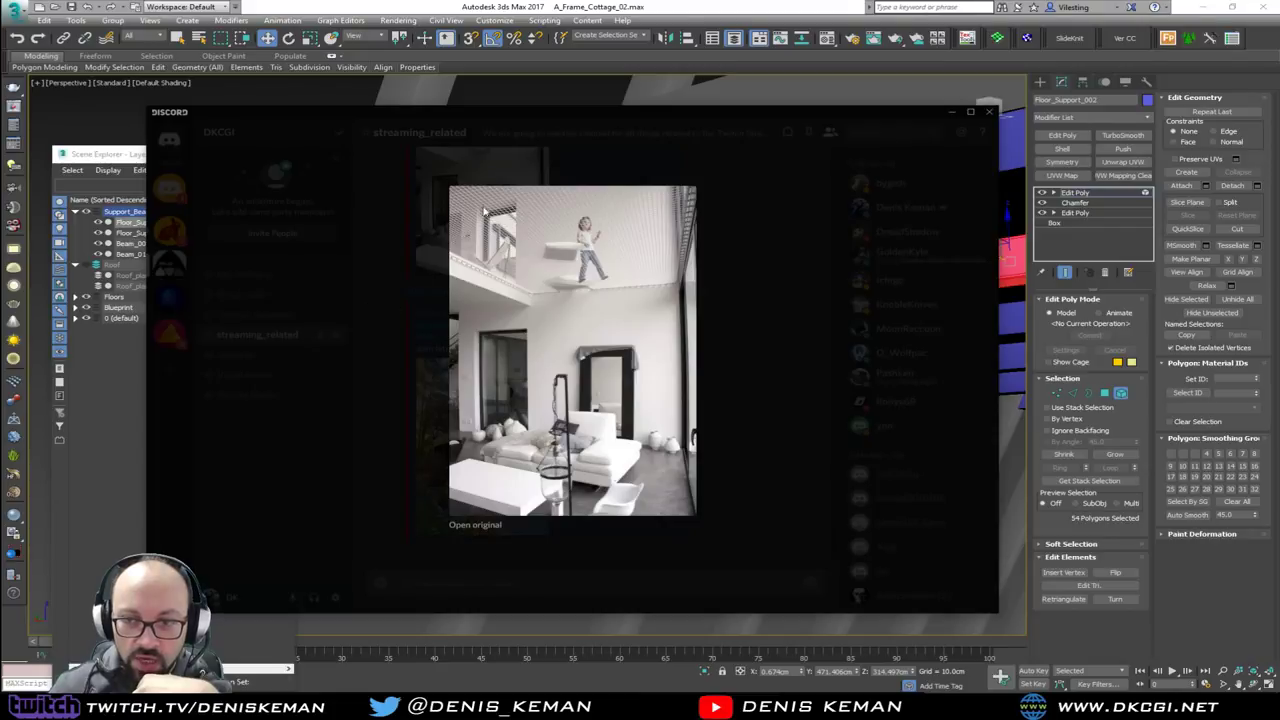
{"action": "left_click", "coordinate": [790, 291]}
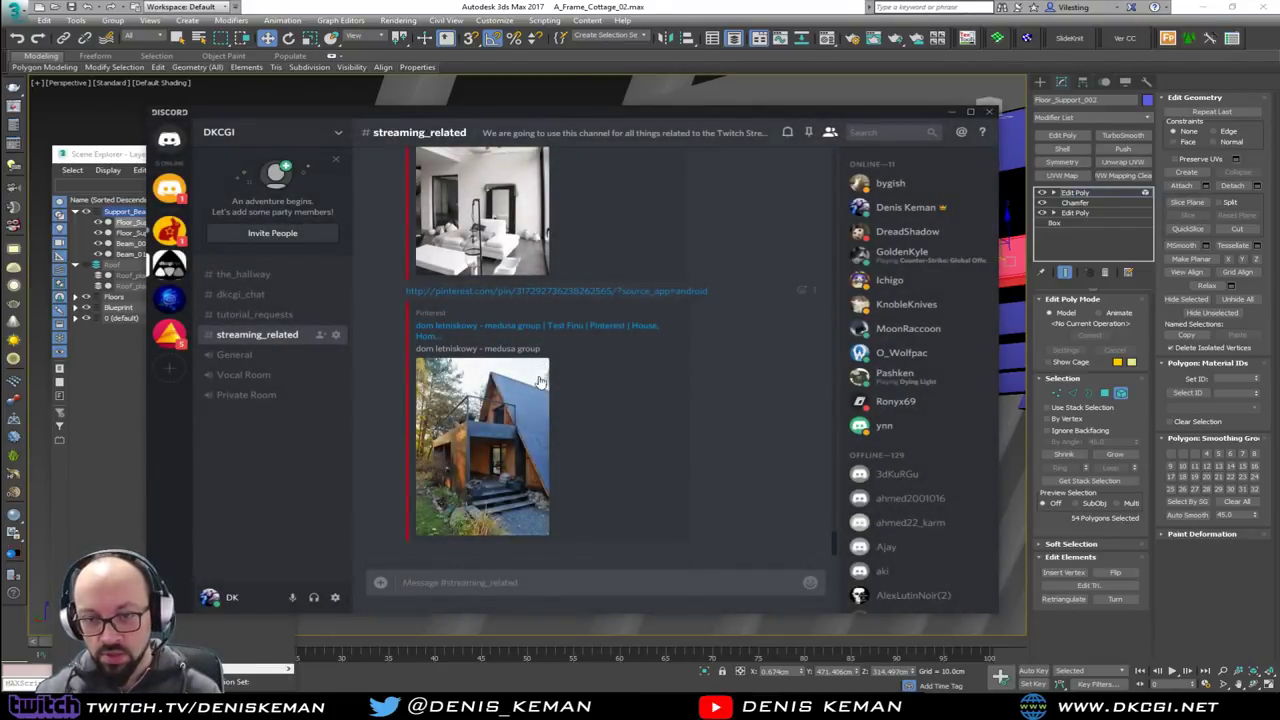
{"action": "scroll", "coordinate": [540, 387], "scroll_direction": "up", "scroll_amount": 3}
{"action": "scroll", "coordinate": [540, 387], "scroll_direction": "up", "scroll_amount": 5}
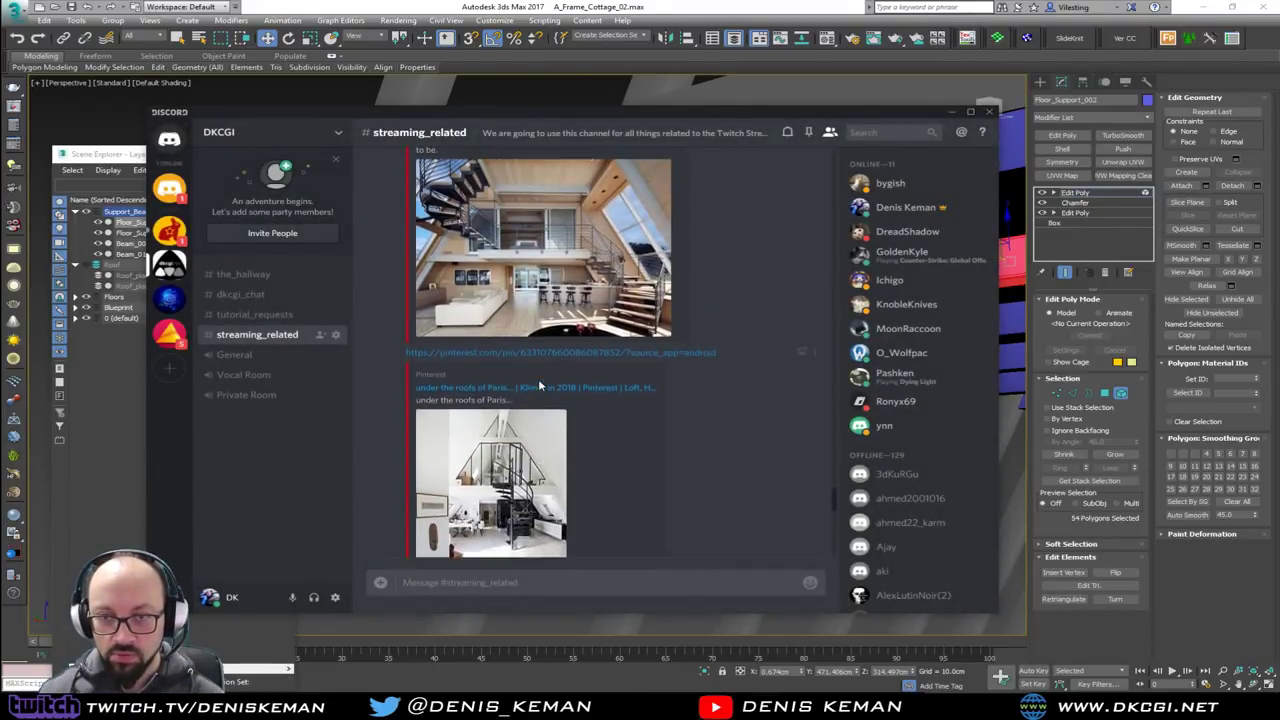
{"action": "left_click", "coordinate": [597, 298]}
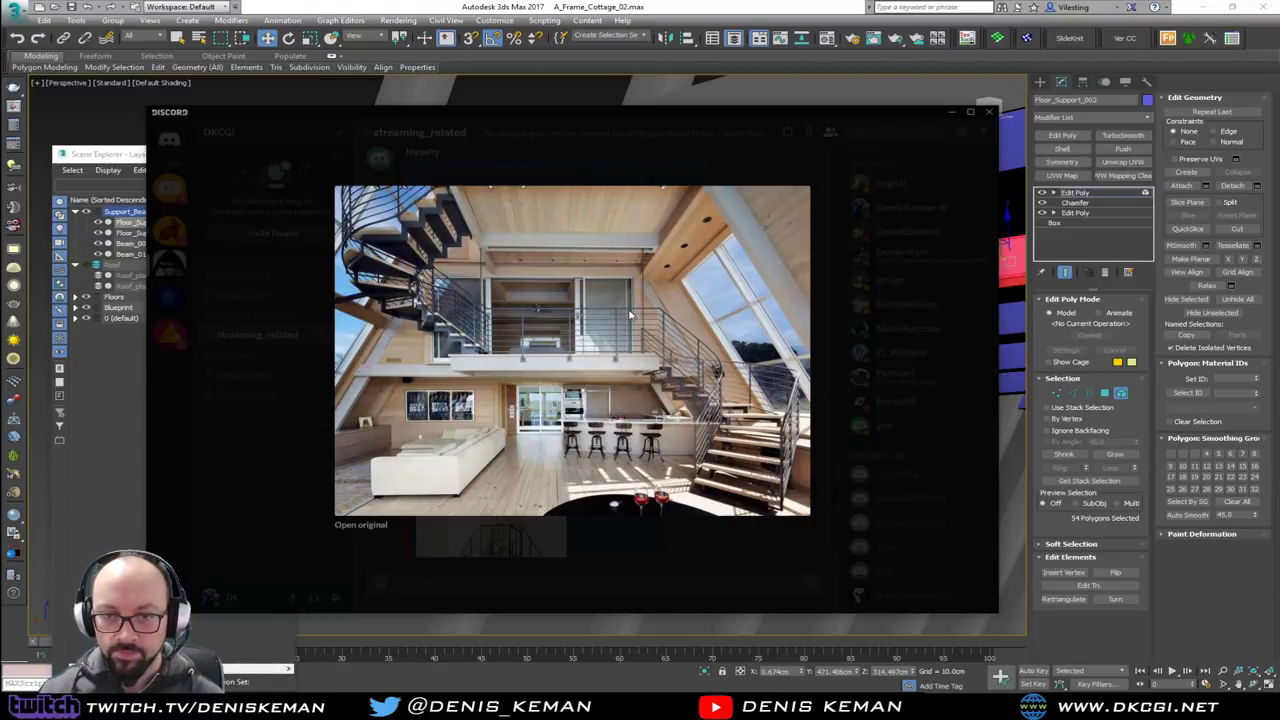
{"action": "key", "text": "Escape"}
Browse the other shared A-frame references and view the "under the roofs of Paris" loft photo enlarged
{"action": "scroll", "coordinate": [592, 342], "scroll_direction": "up", "scroll_amount": 5}
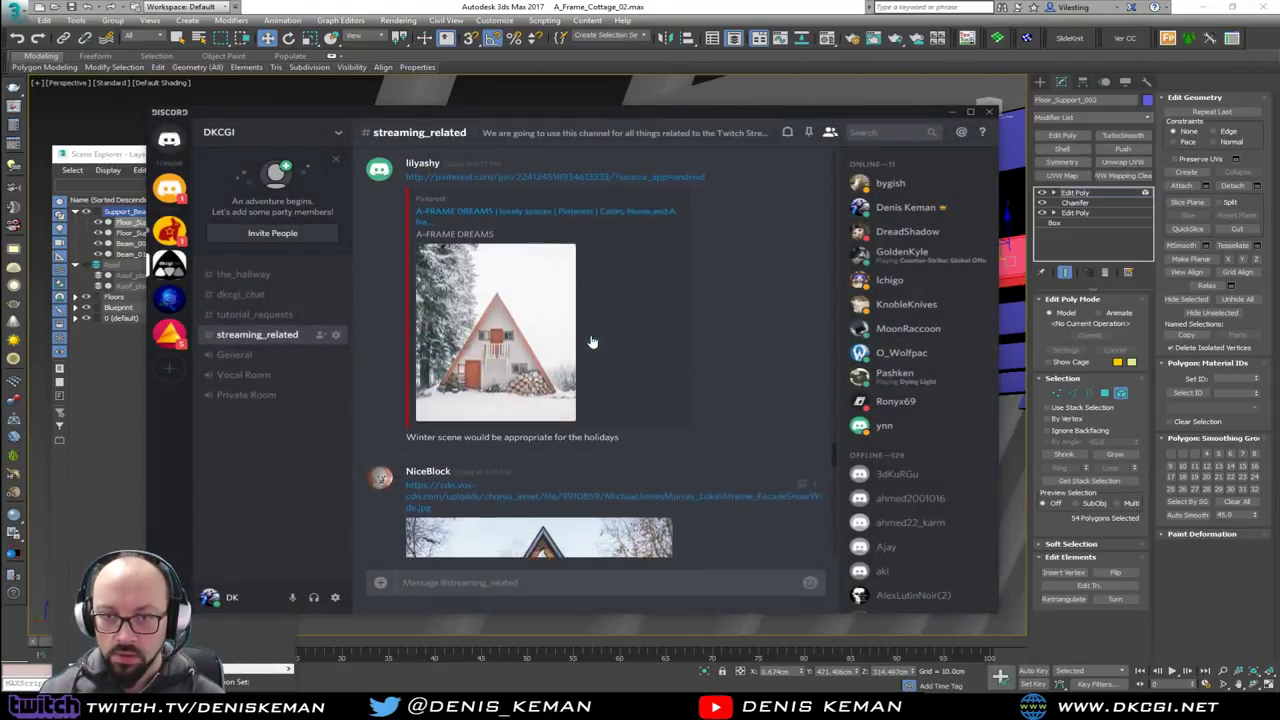
{"action": "scroll", "coordinate": [592, 342], "scroll_direction": "down", "scroll_amount": 10}
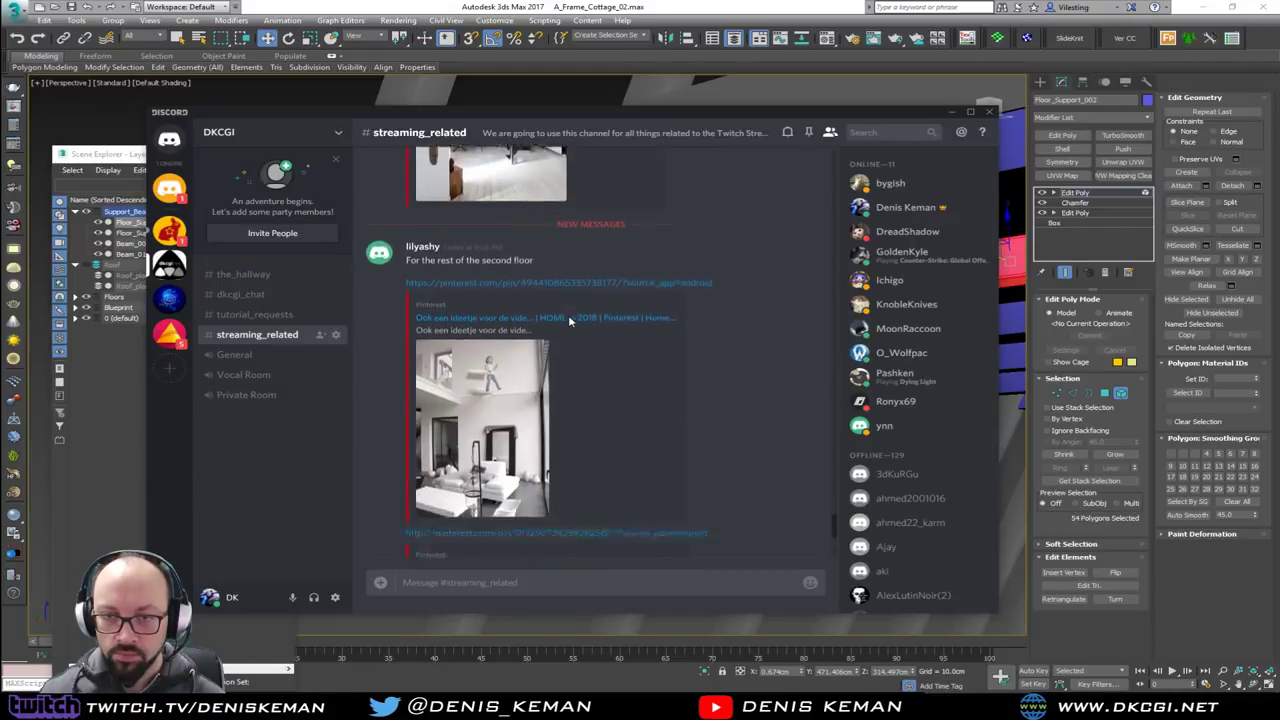
{"action": "scroll", "coordinate": [568, 315], "scroll_direction": "up", "scroll_amount": 3}
{"action": "left_click", "coordinate": [540, 250]}
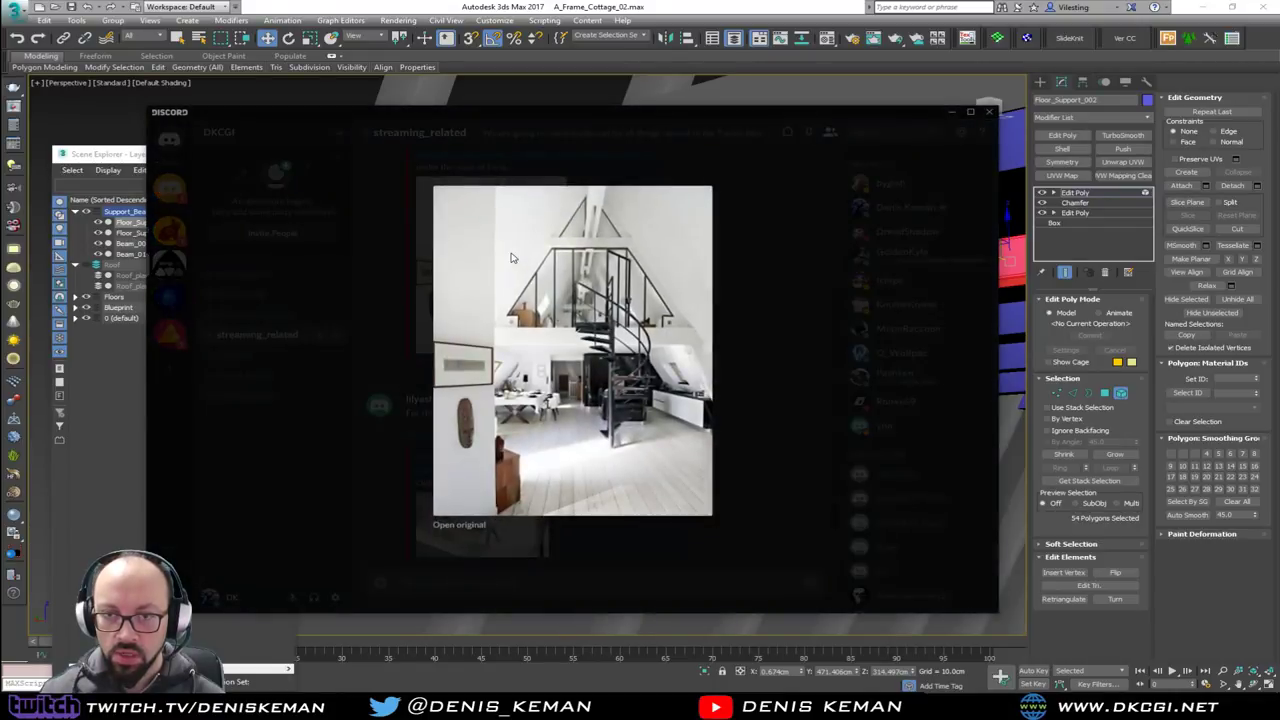
{"action": "left_click", "coordinate": [462, 525]}
{"action": "left_click", "coordinate": [625, 408]}
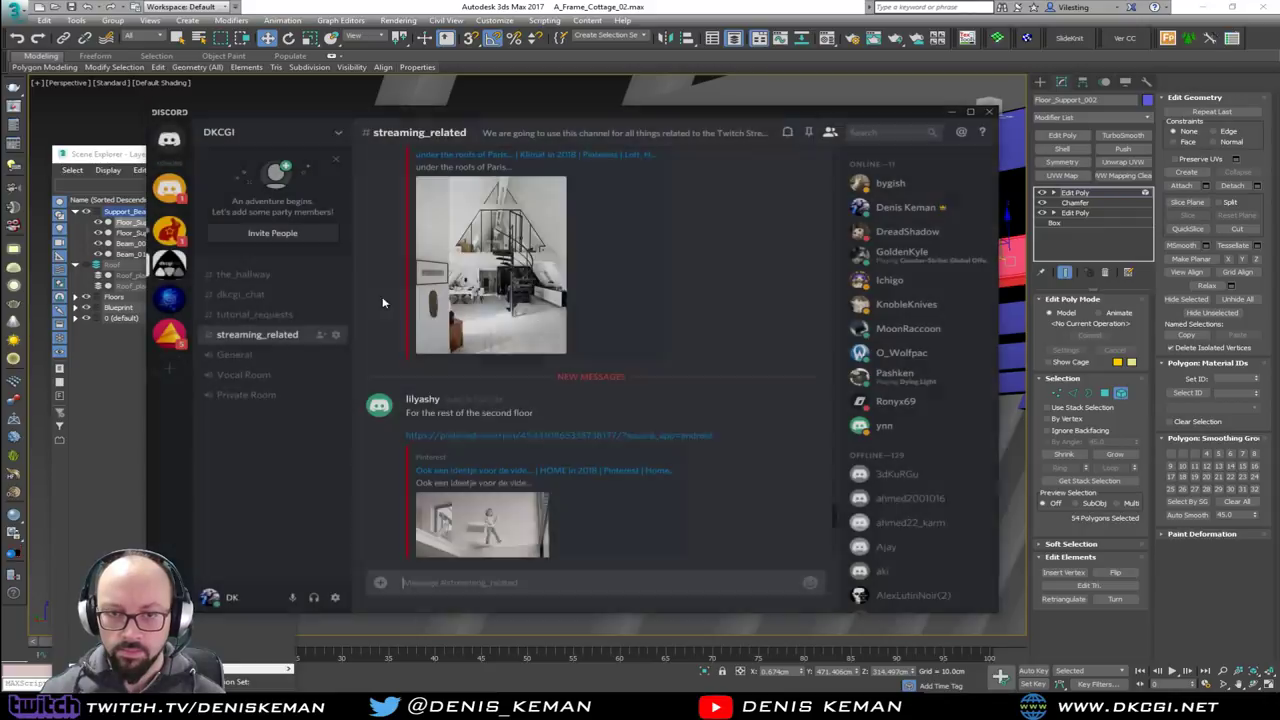
Review the references shared for the rest of the second floor and the Pinterest pin of a loft with a suspended net
{"action": "left_click", "coordinate": [383, 297]}
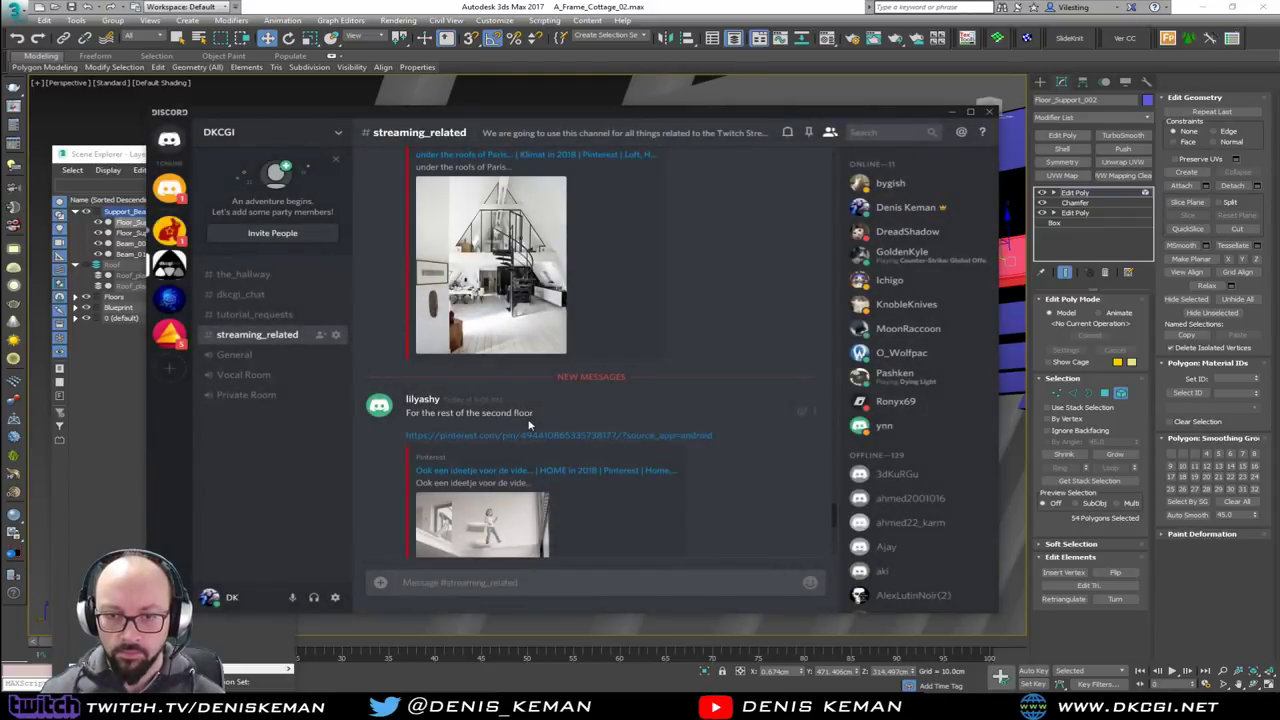
{"action": "scroll", "coordinate": [530, 427], "scroll_direction": "down", "scroll_amount": 3}
{"action": "scroll", "coordinate": [530, 427], "scroll_direction": "up", "scroll_amount": 3}
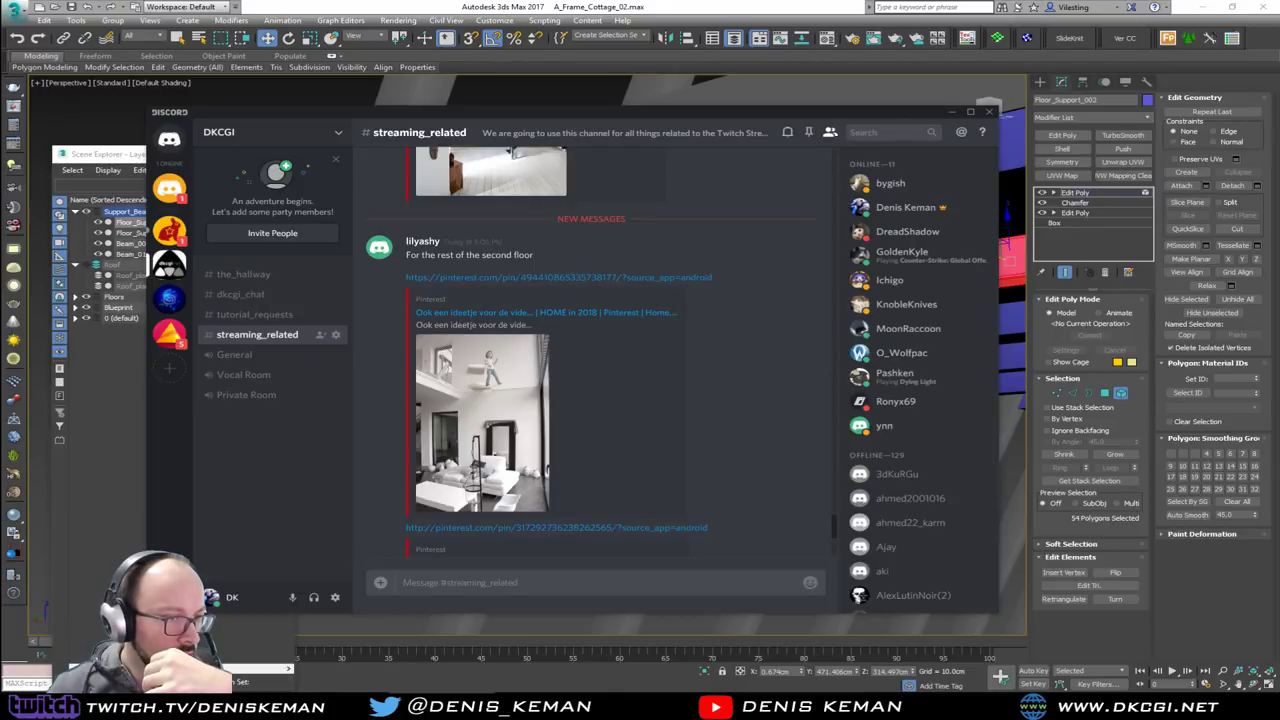
{"action": "left_click_drag", "start_coordinate": [0, 128], "coordinate": [486, 130]}
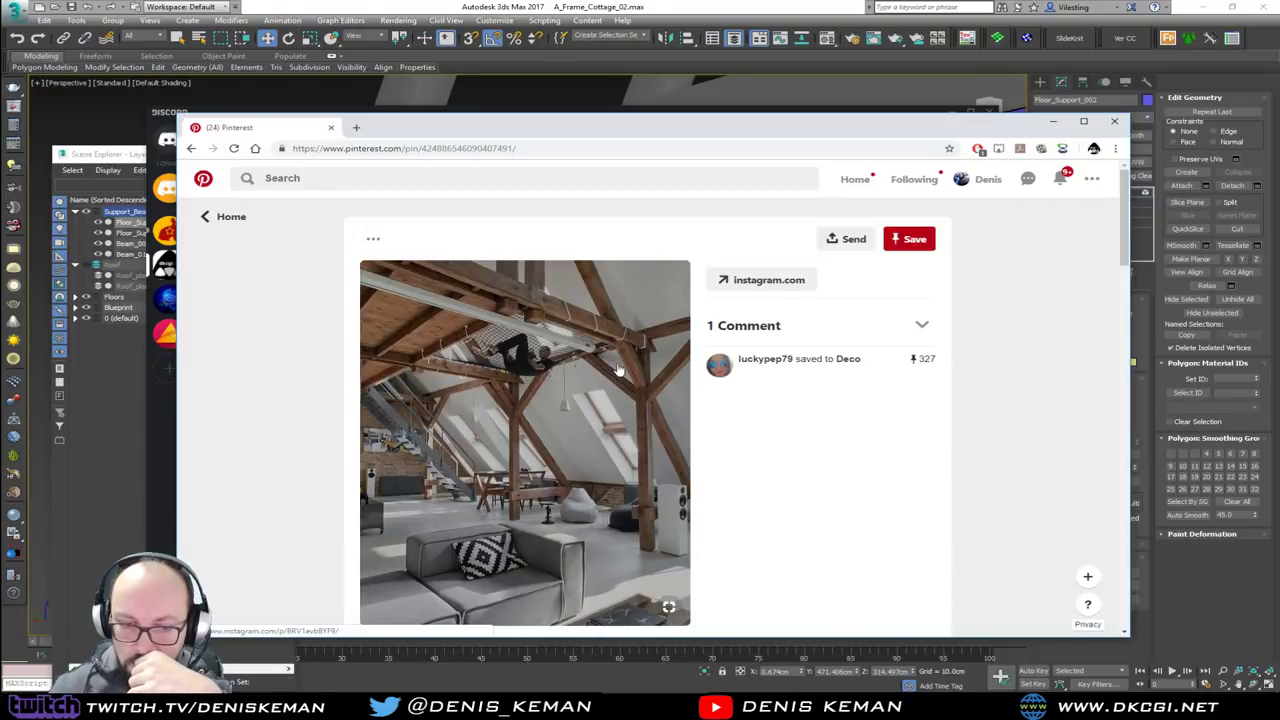
{"action": "left_click_drag", "start_coordinate": [857, 134], "coordinate": [0, 120]}
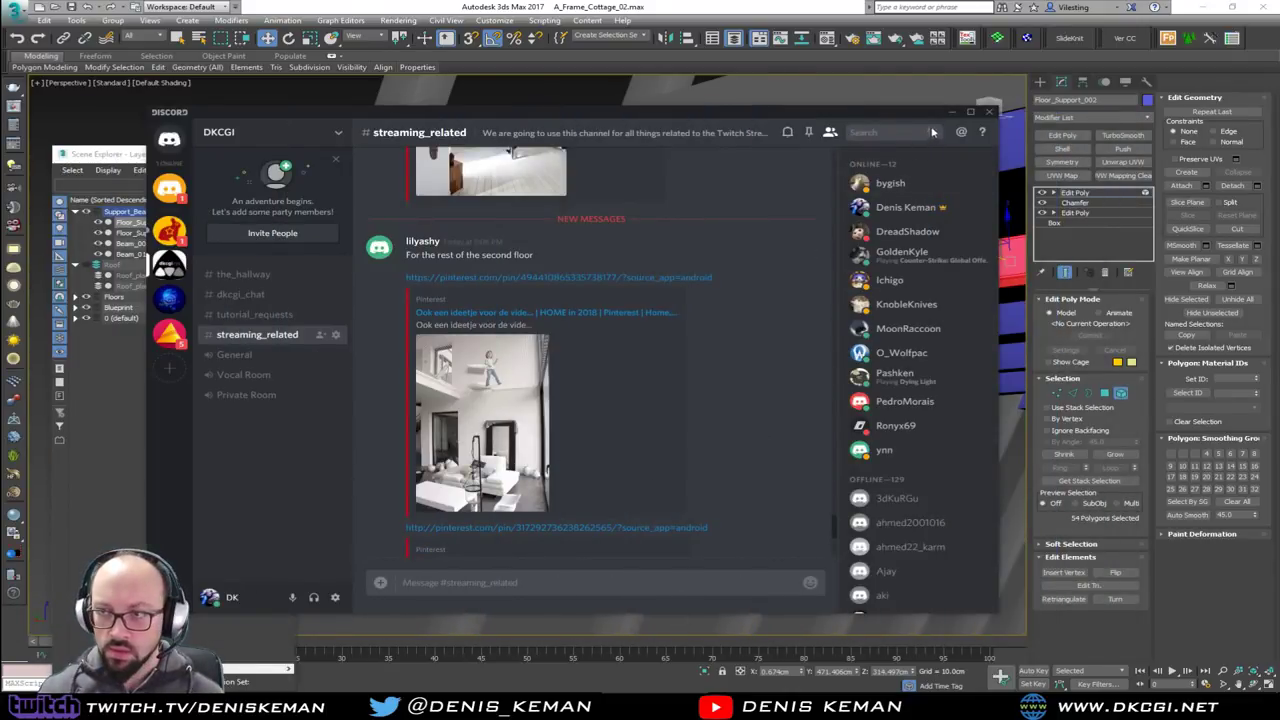
Return to 3ds Max, leave element editing of Floor_Support_002, and close the layer explorer
{"action": "left_click_drag", "start_coordinate": [815, 118], "coordinate": [0, 124]}
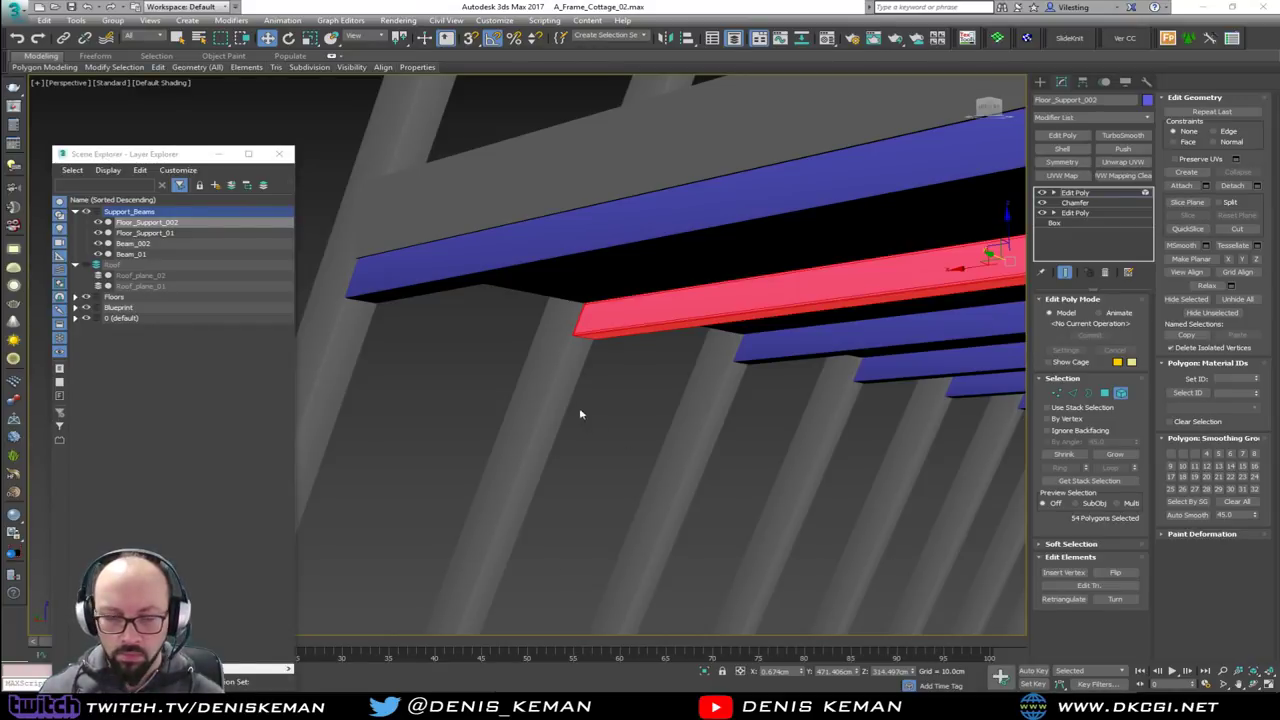
{"action": "middle_click_drag", "start_coordinate": [724, 462], "coordinate": [540, 429]}
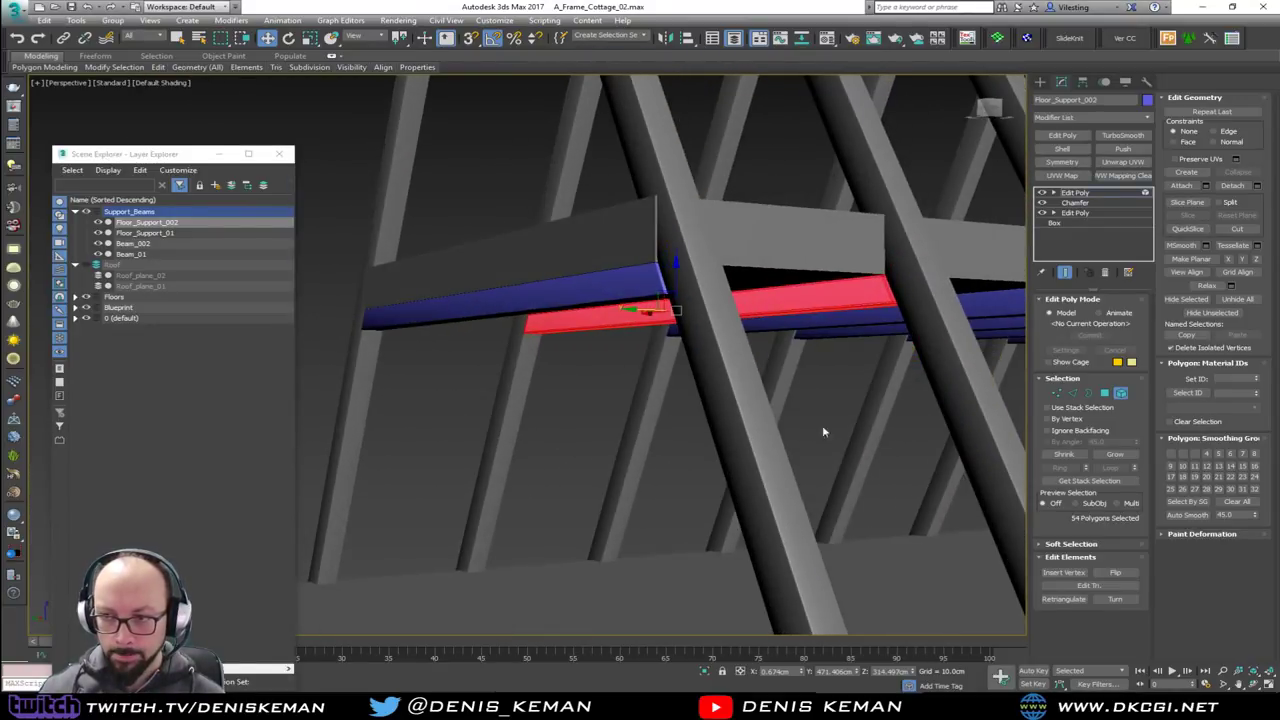
{"action": "left_click", "coordinate": [1120, 393]}
{"action": "middle_click_drag", "start_coordinate": [691, 426], "coordinate": [460, 388], "text": "alt"}
{"action": "scroll", "coordinate": [500, 431], "scroll_direction": "down", "scroll_amount": 4}
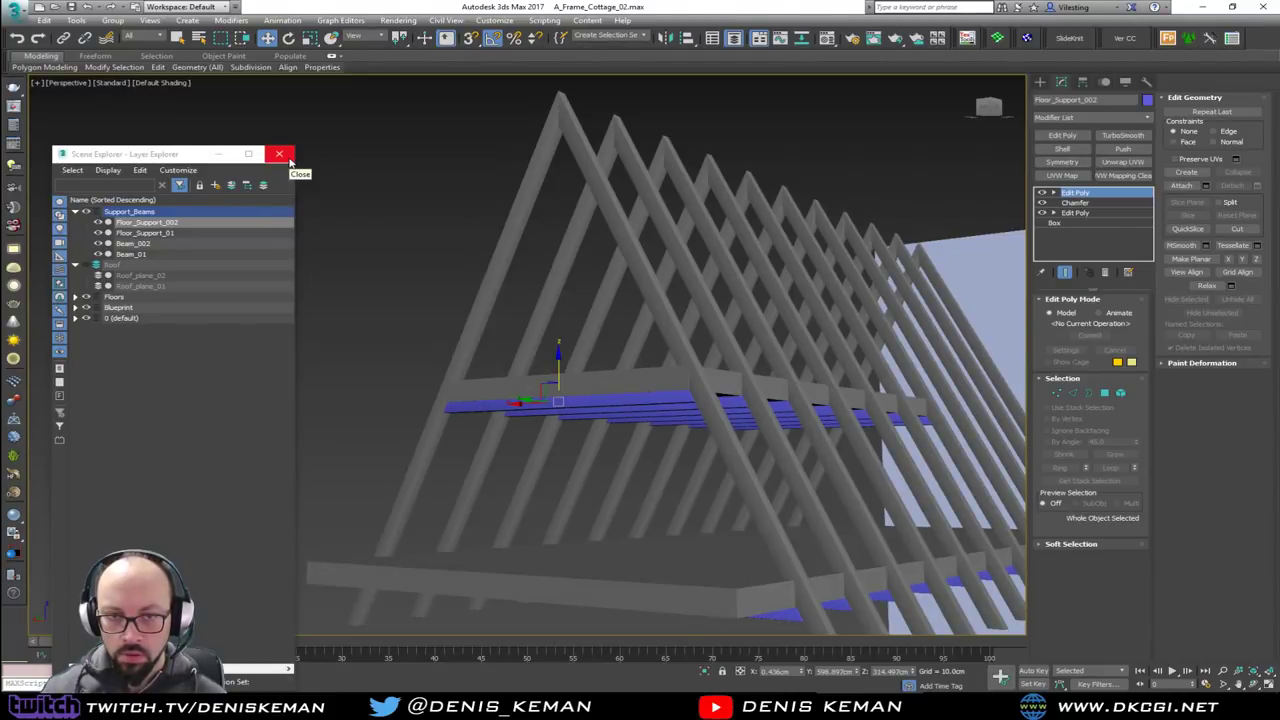
{"action": "left_click", "coordinate": [281, 155]}
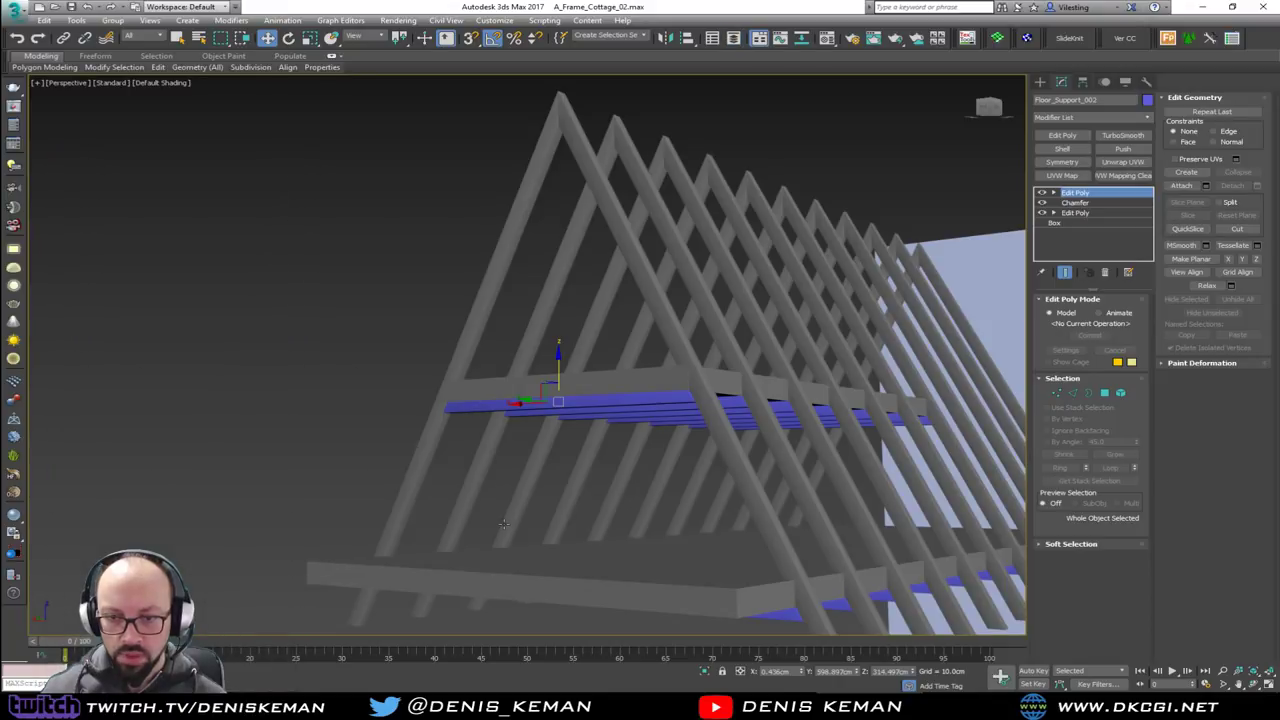
Isolate the second-floor supports together with the Beam_002 rafters, then clear the selection
{"action": "left_click", "coordinate": [442, 482]}
{"action": "left_click", "coordinate": [468, 413]}
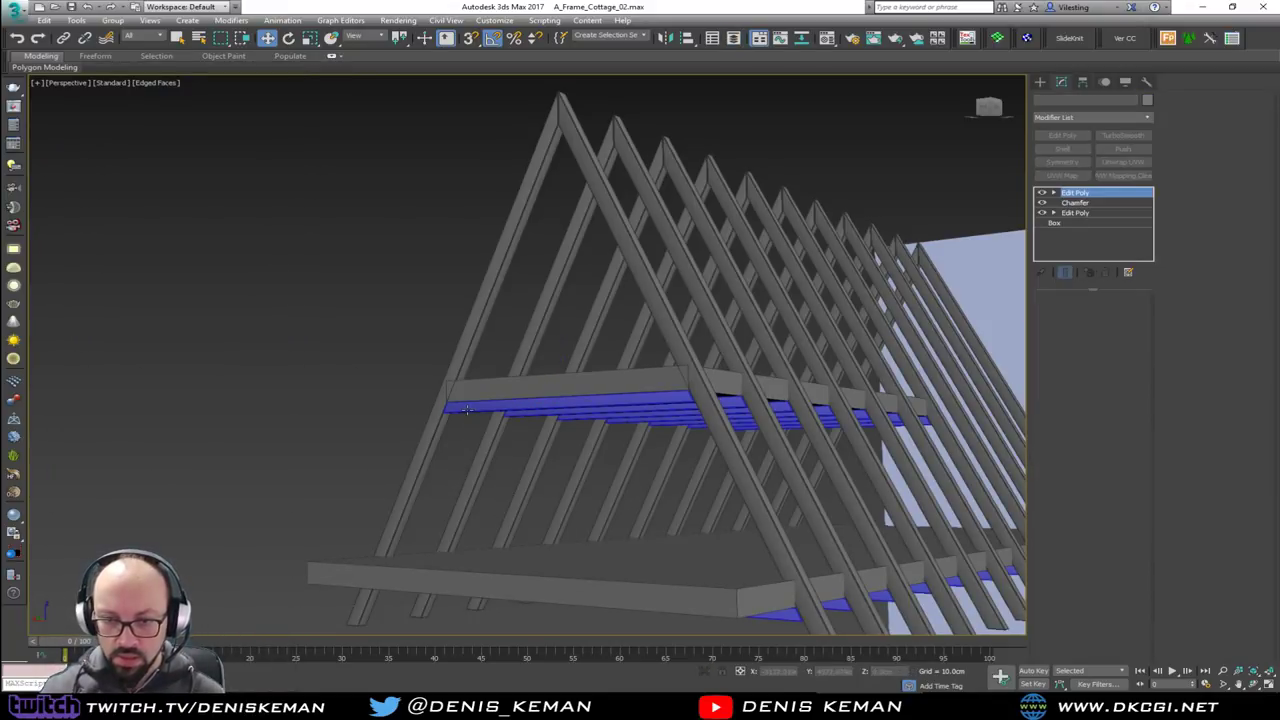
{"action": "left_click", "coordinate": [423, 456], "text": "ctrl"}
{"action": "key", "text": "alt+q"}
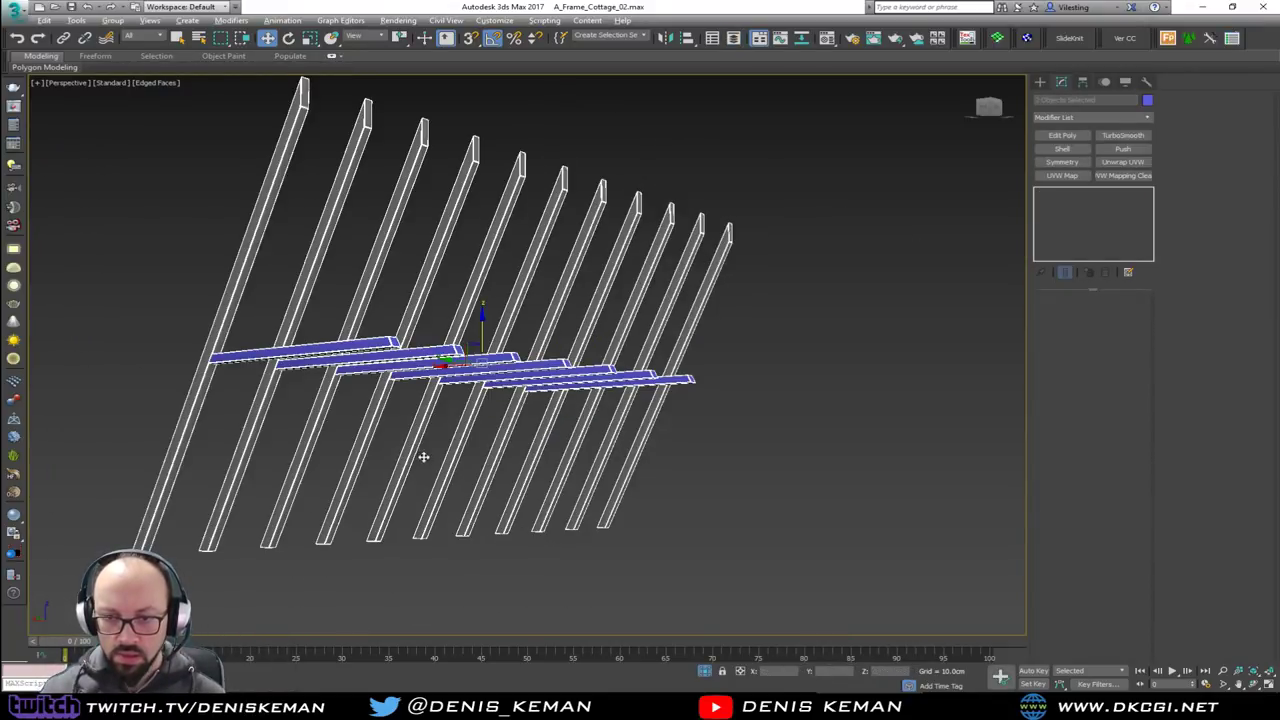
{"action": "left_click", "coordinate": [566, 554]}
{"action": "middle_click_drag", "start_coordinate": [400, 370], "coordinate": [487, 403], "text": "alt"}
{"action": "scroll", "coordinate": [477, 404], "scroll_direction": "up", "scroll_amount": 6}
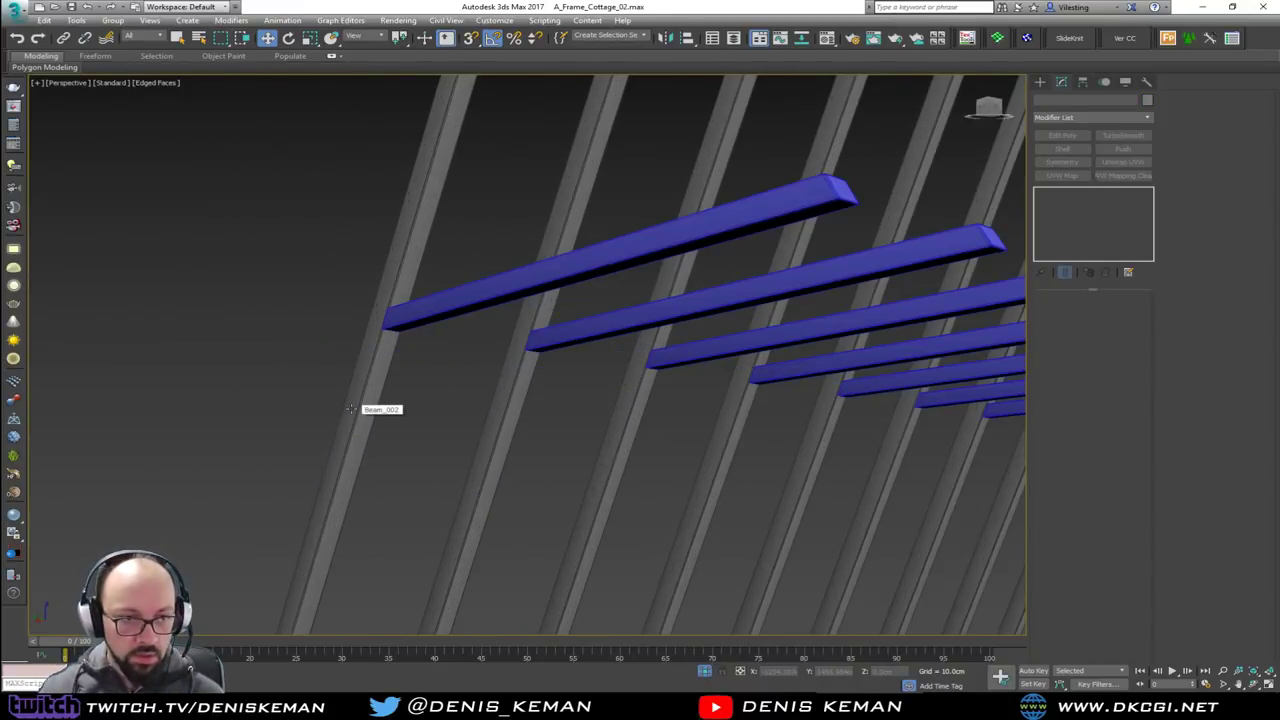
In the Front view, try to start a line on the rafter below the second-floor support, and abort the object creation
{"action": "key", "text": "alt+w"}
{"action": "left_click", "coordinate": [777, 226]}
{"action": "key", "text": "alt+w"}
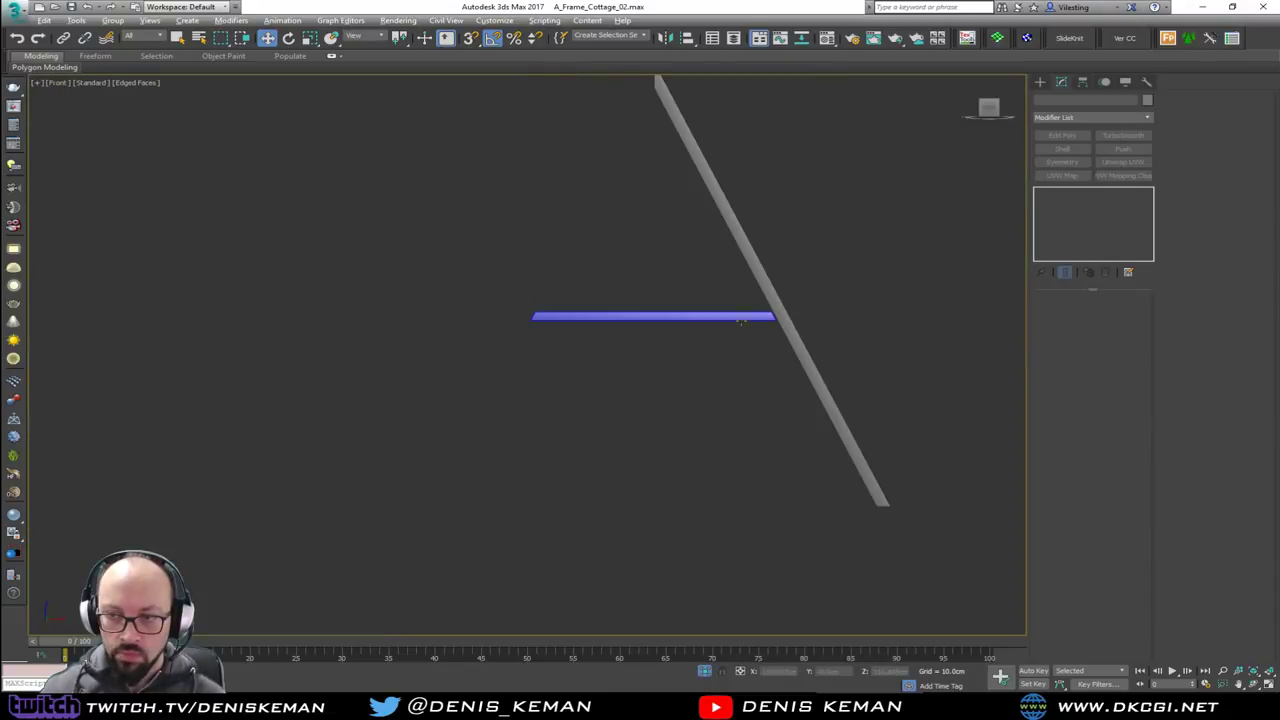
{"action": "middle_click_drag", "start_coordinate": [719, 336], "coordinate": [586, 323]}
{"action": "scroll", "coordinate": [594, 323], "scroll_direction": "up", "scroll_amount": 5}
{"action": "right_click", "coordinate": [662, 305]}
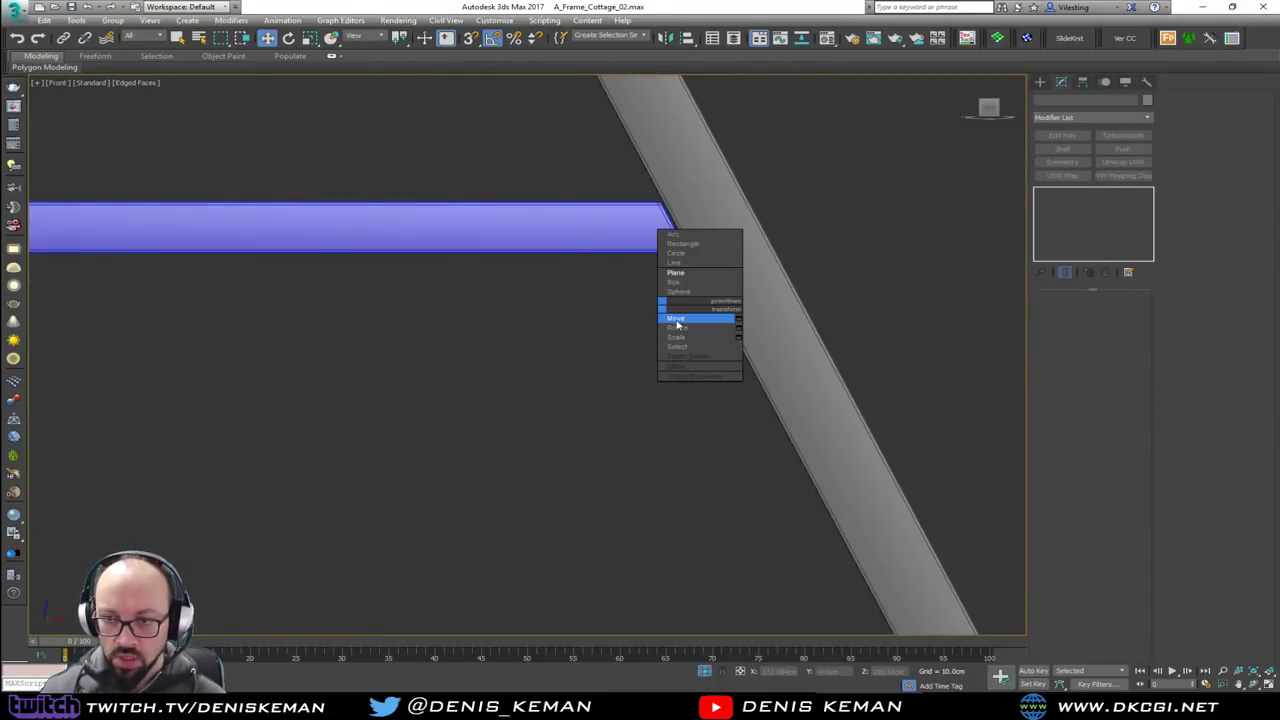
{"action": "left_click", "coordinate": [680, 263]}
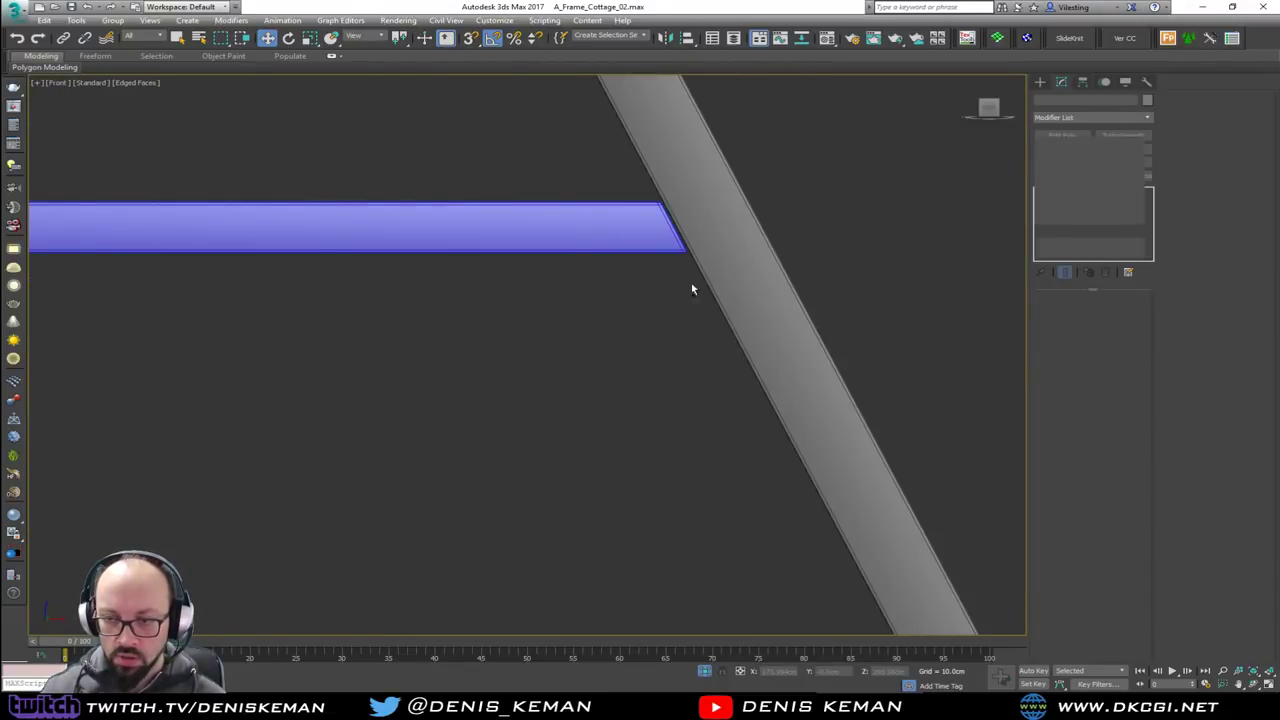
{"action": "left_click", "coordinate": [767, 403]}
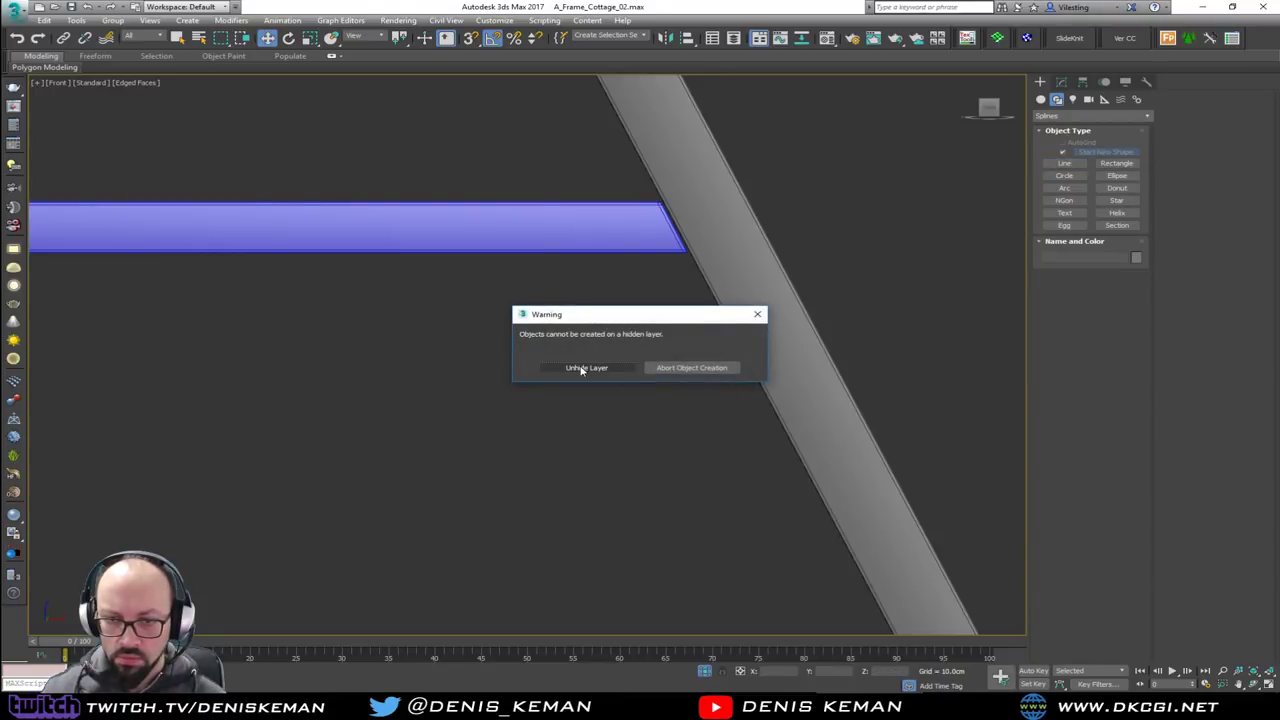
{"action": "left_click", "coordinate": [688, 368]}
Reopen the layer explorer and make 0 (default) the active layer
{"action": "left_click", "coordinate": [733, 40]}
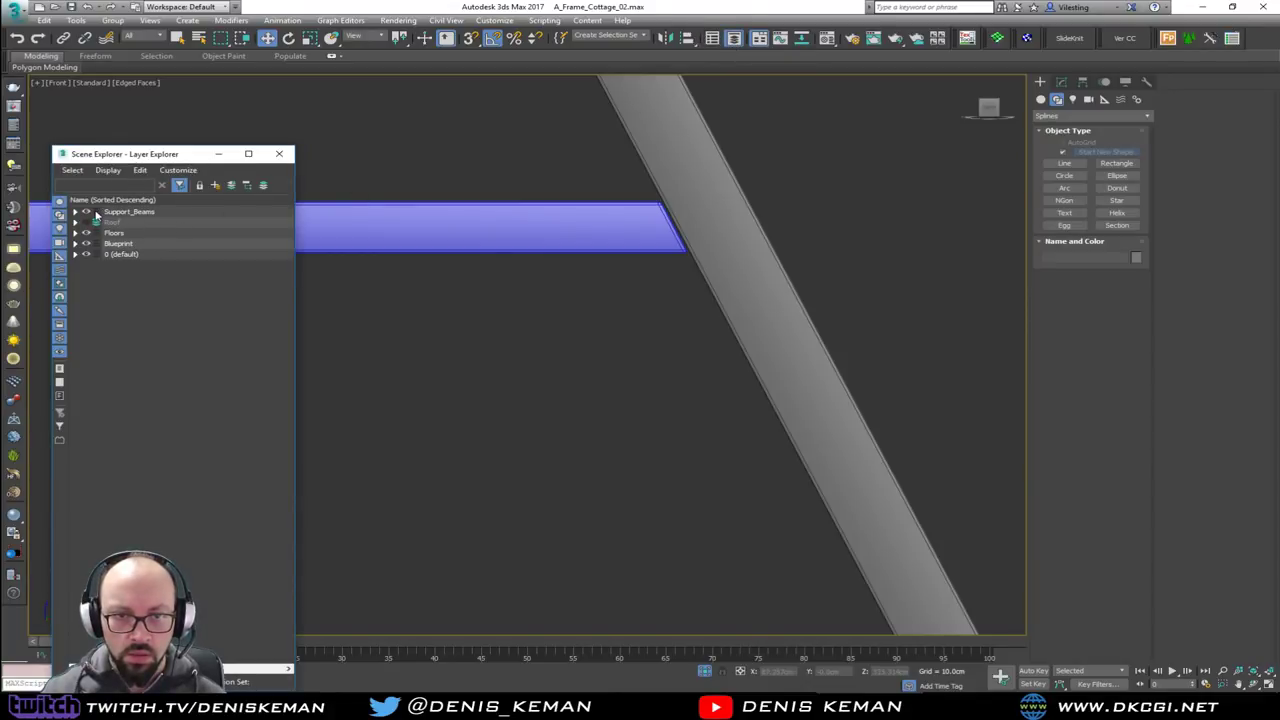
{"action": "left_click", "coordinate": [75, 255]}
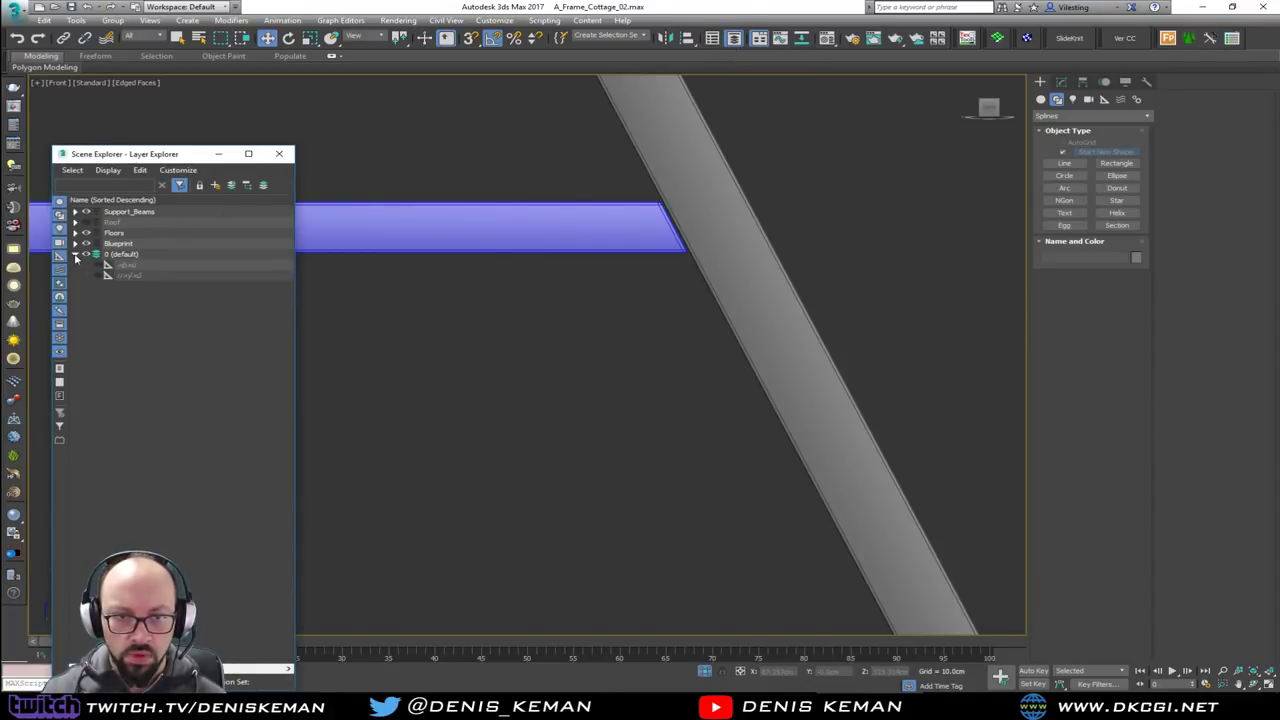
{"action": "left_click", "coordinate": [75, 255]}
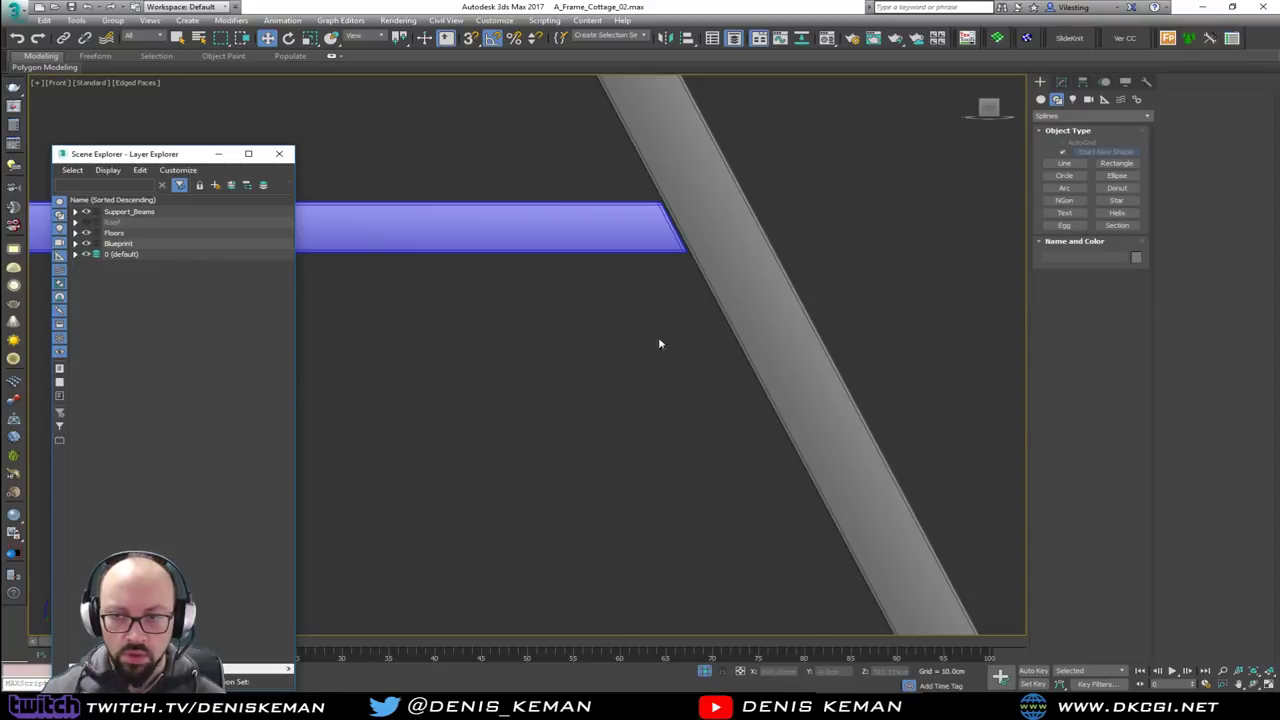
Draw a straight two-point line from the rafter's inner edge up to the underside of the second-floor support
{"action": "left_click", "coordinate": [1064, 163]}
{"action": "left_click", "coordinate": [797, 460]}
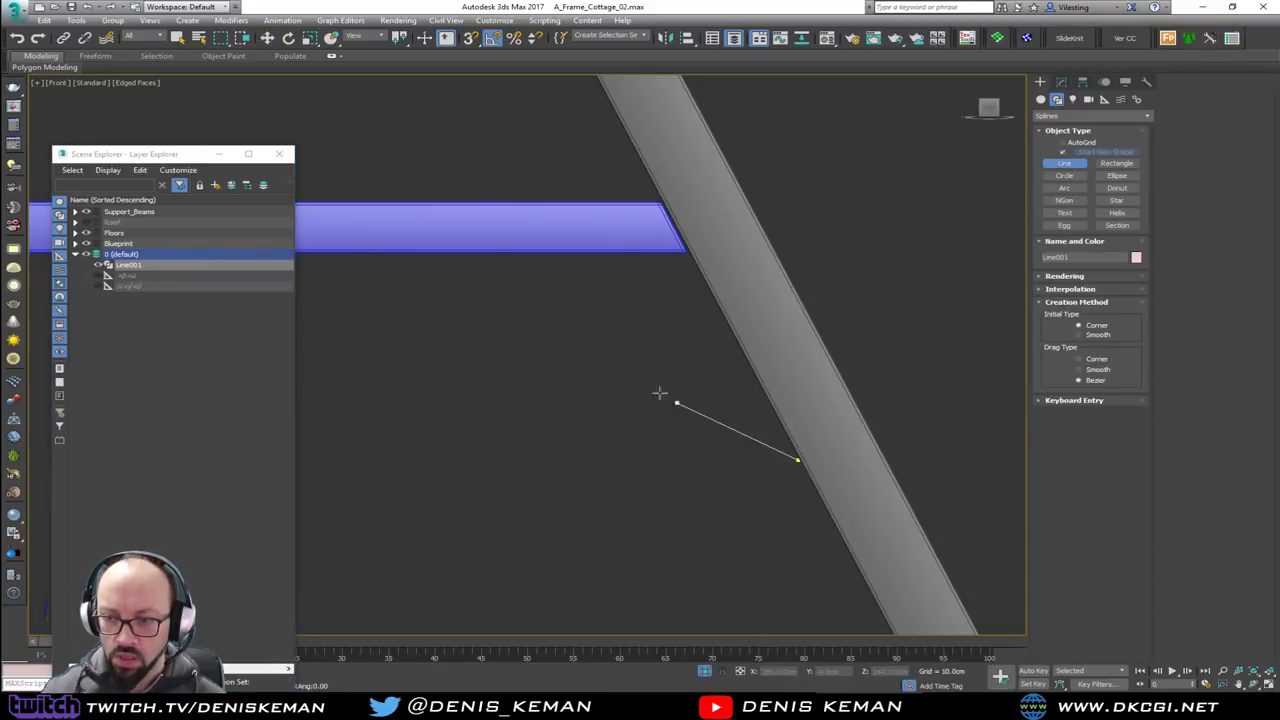
{"action": "left_click", "coordinate": [440, 255]}
{"action": "right_click", "coordinate": [463, 341]}
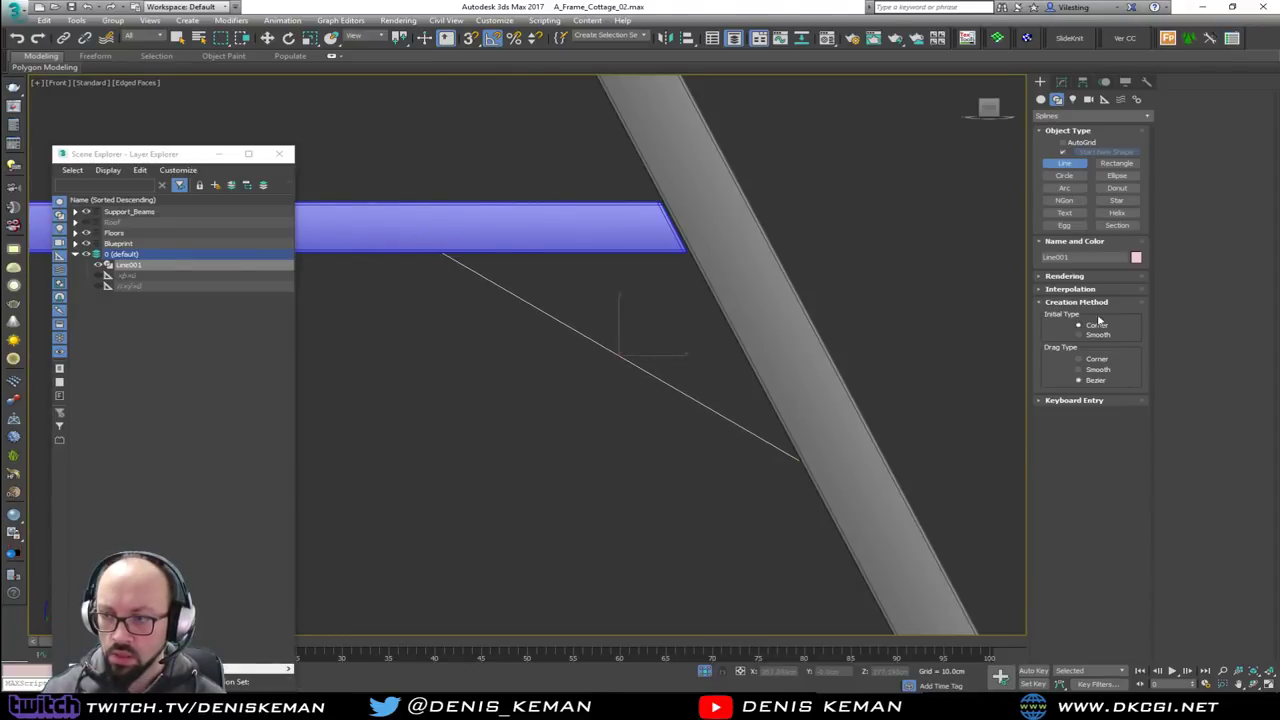
Enable the line in renderer and viewport with a rectangular section 15 cm long and 15 cm wide
{"action": "left_click", "coordinate": [1066, 276]}
{"action": "left_click", "coordinate": [1077, 289]}
{"action": "left_click", "coordinate": [1077, 298]}
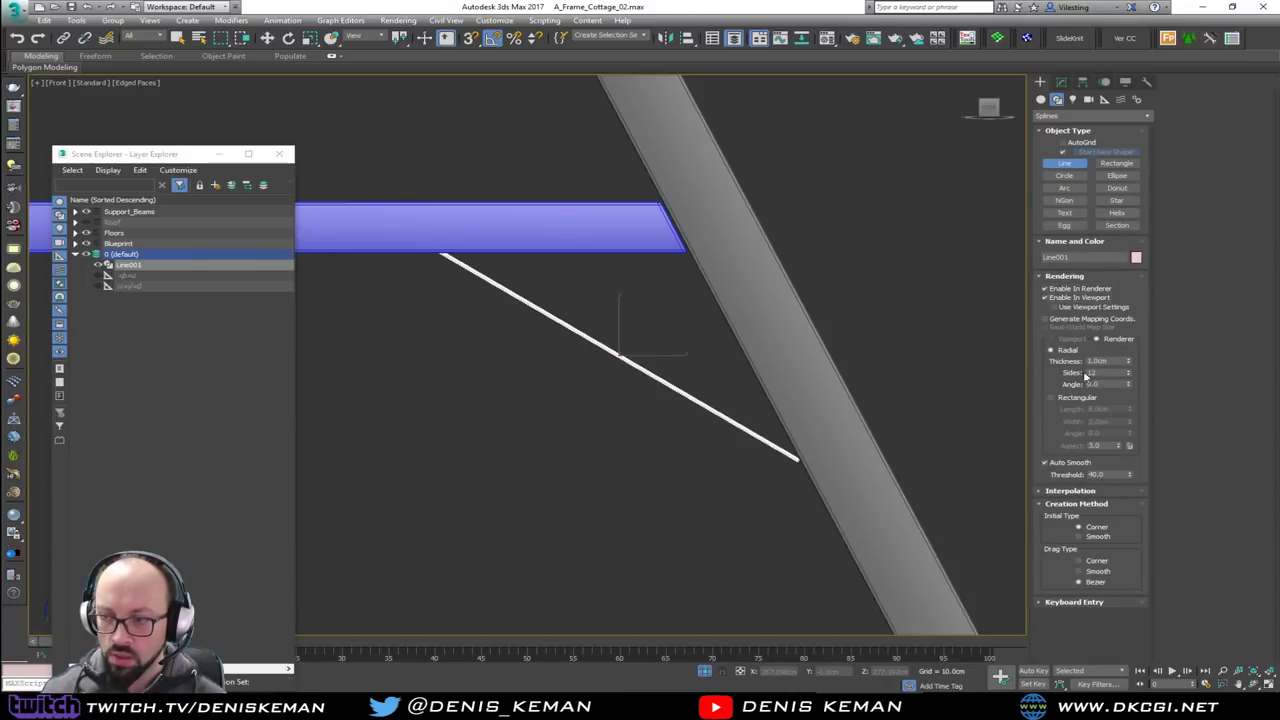
{"action": "left_click", "coordinate": [1051, 397]}
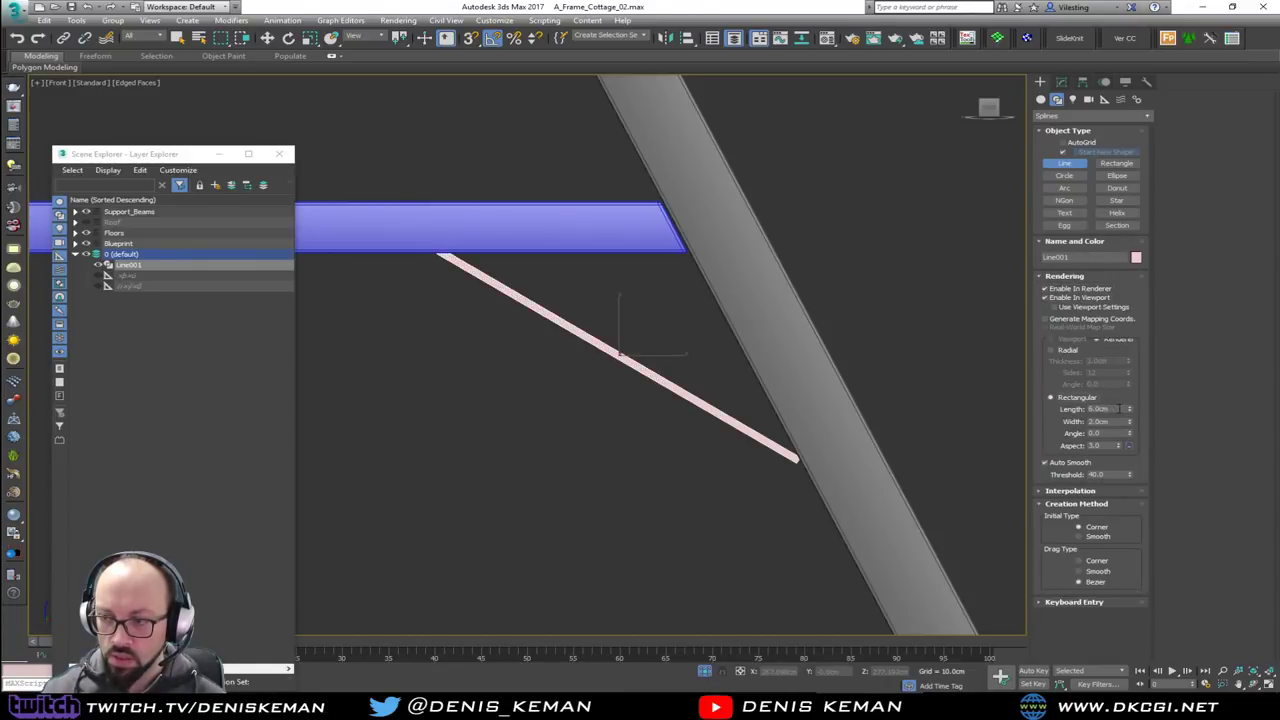
{"action": "double_click", "coordinate": [1110, 409]}
{"action": "type", "text": "15"}
{"action": "key", "text": "Tab"}
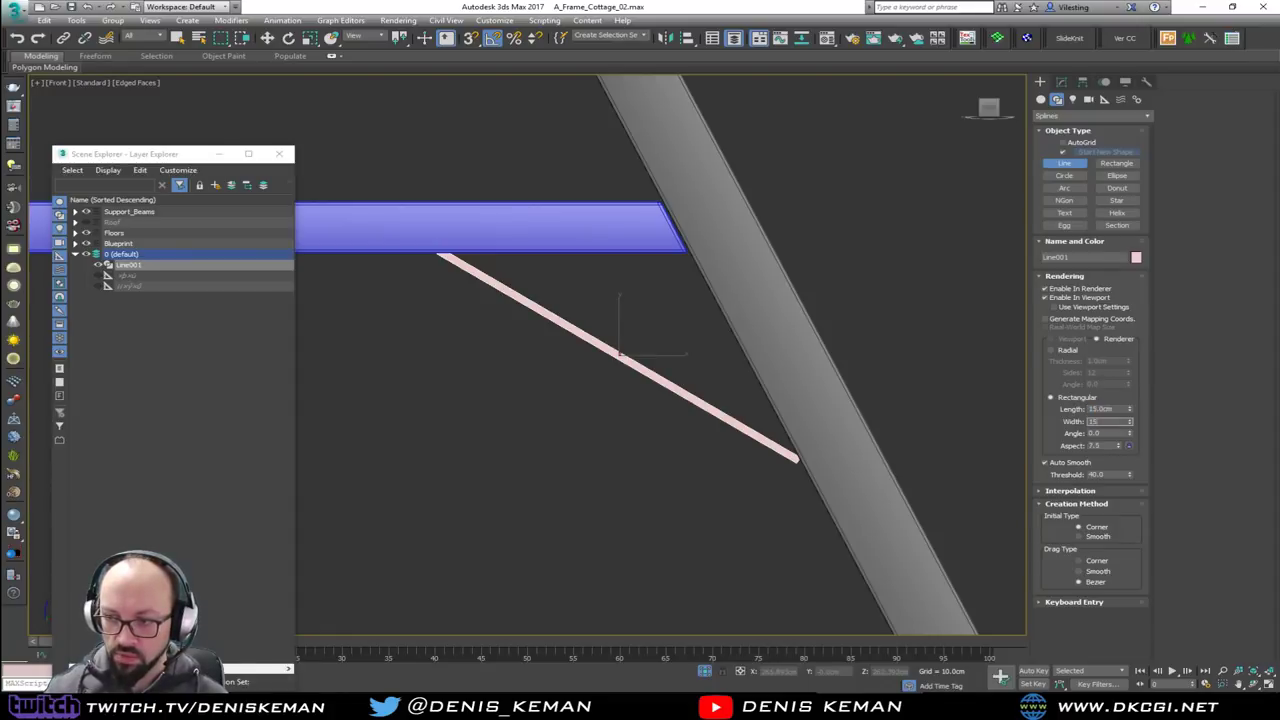
{"action": "type", "text": "15"}
{"action": "key", "text": "Return"}
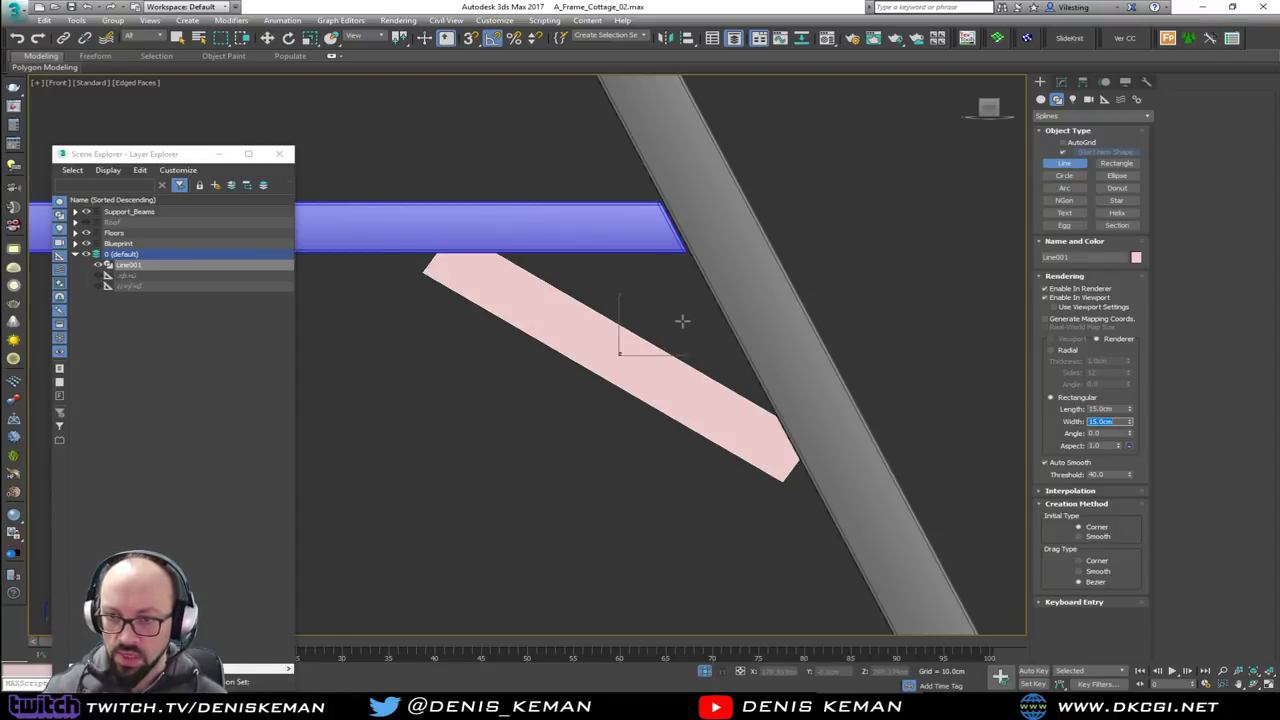
Move the brace's lower vertex up along the rafter and its upper vertex into the support at about X 132.1, Z 315.2 cm
{"action": "key", "text": "w"}
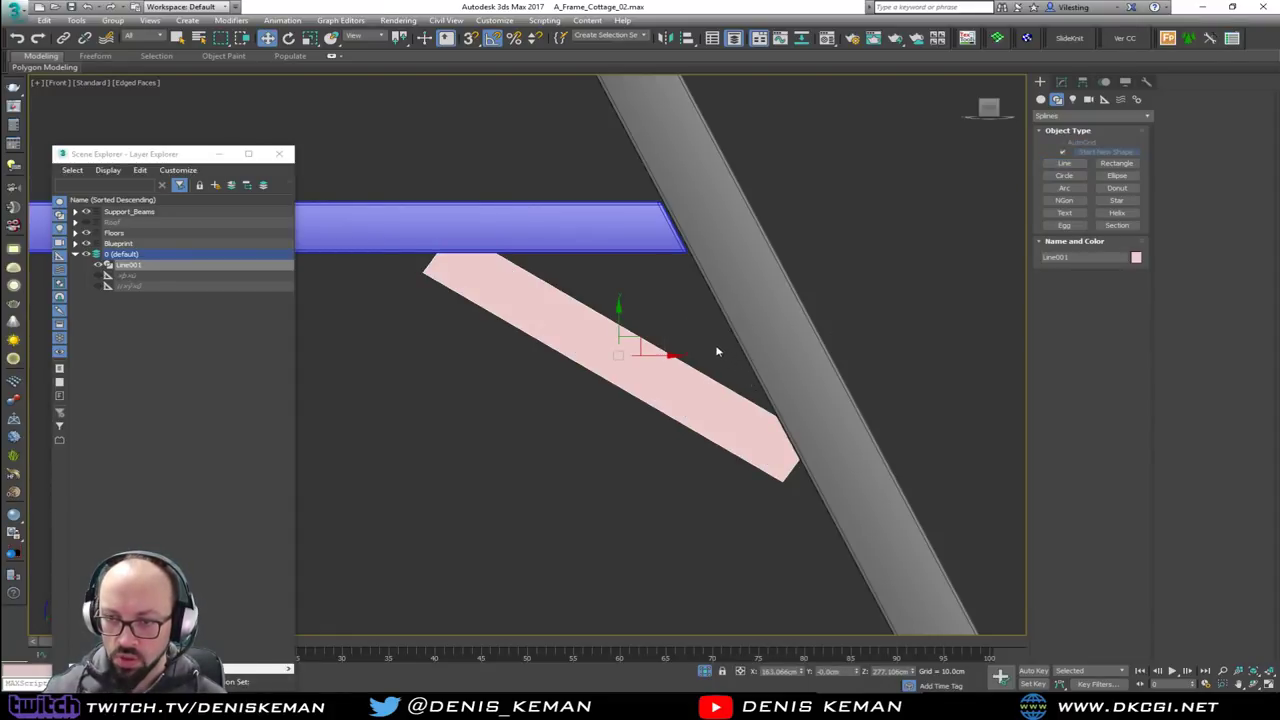
{"action": "left_click", "coordinate": [1062, 82]}
{"action": "key", "text": "1"}
{"action": "left_click", "coordinate": [798, 462]}
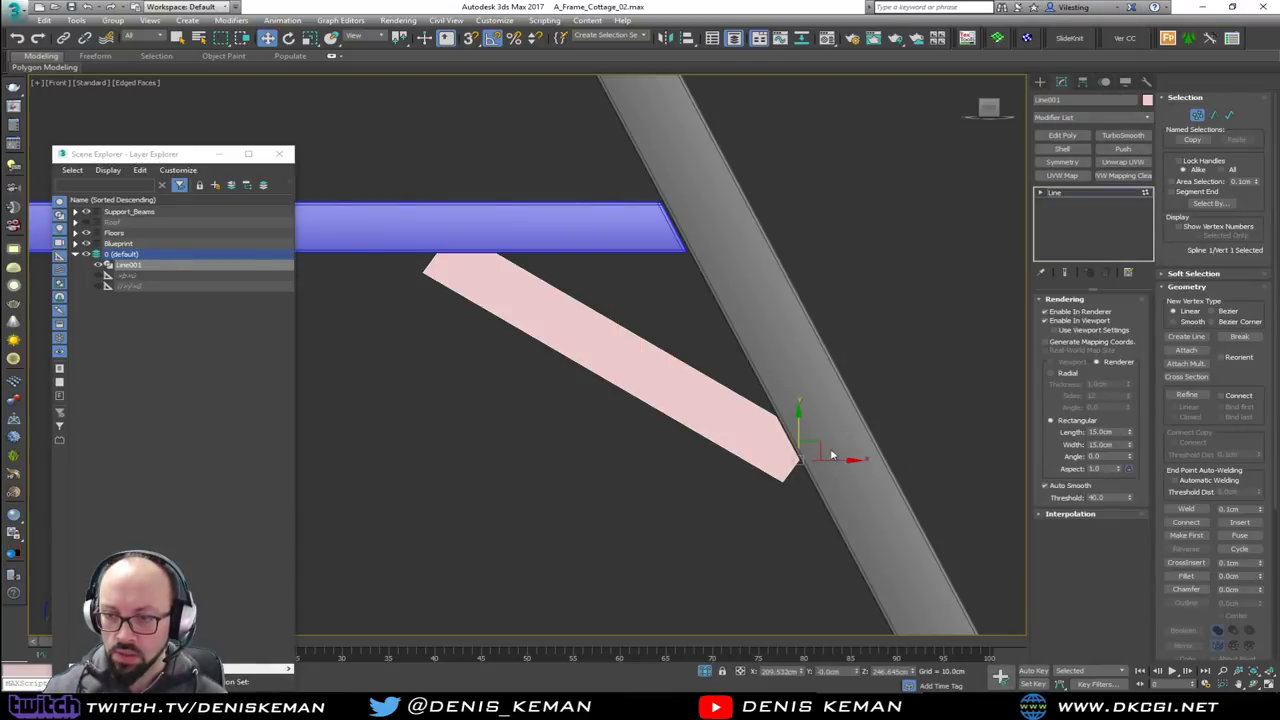
{"action": "left_click_drag", "start_coordinate": [829, 457], "coordinate": [789, 337]}
{"action": "left_click_drag", "start_coordinate": [406, 280], "coordinate": [406, 278]}
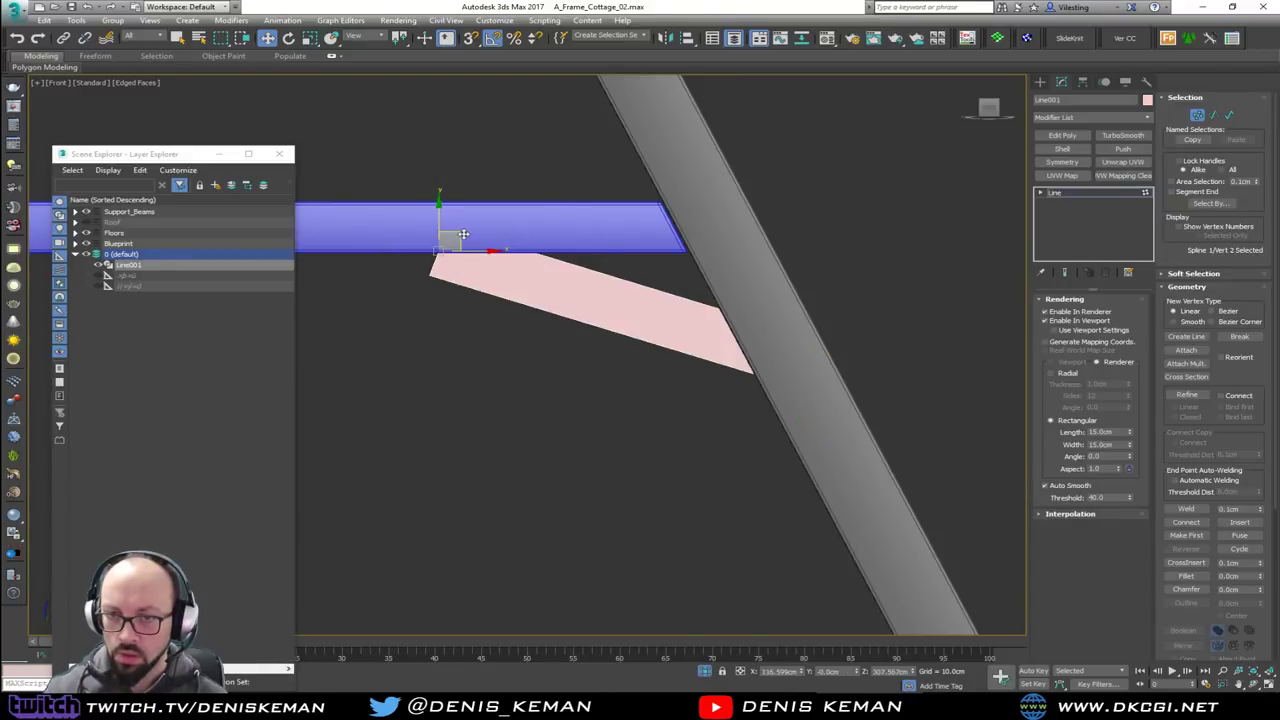
{"action": "left_click_drag", "start_coordinate": [465, 234], "coordinate": [524, 215]}
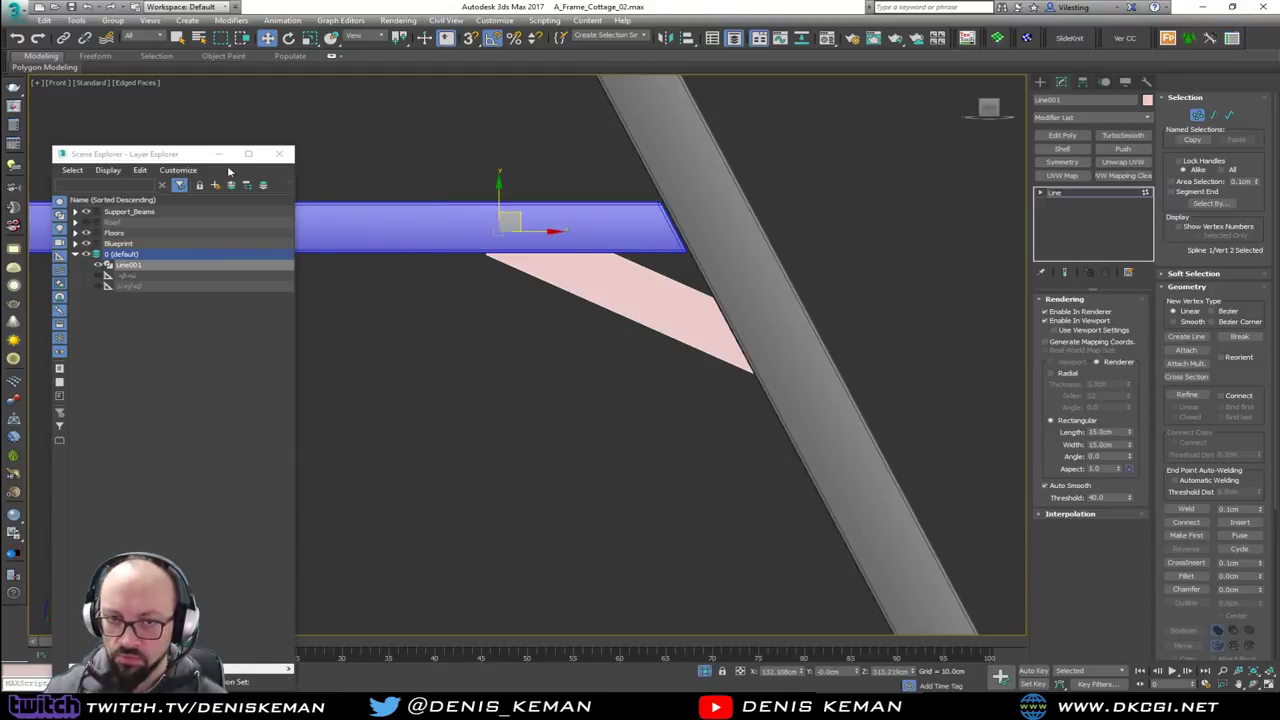
Close the layer explorer and, in the Perspective view, move the whole brace under its floor support to about Y -7.5 cm
{"action": "left_click_drag", "start_coordinate": [150, 156], "coordinate": [0, 158]}
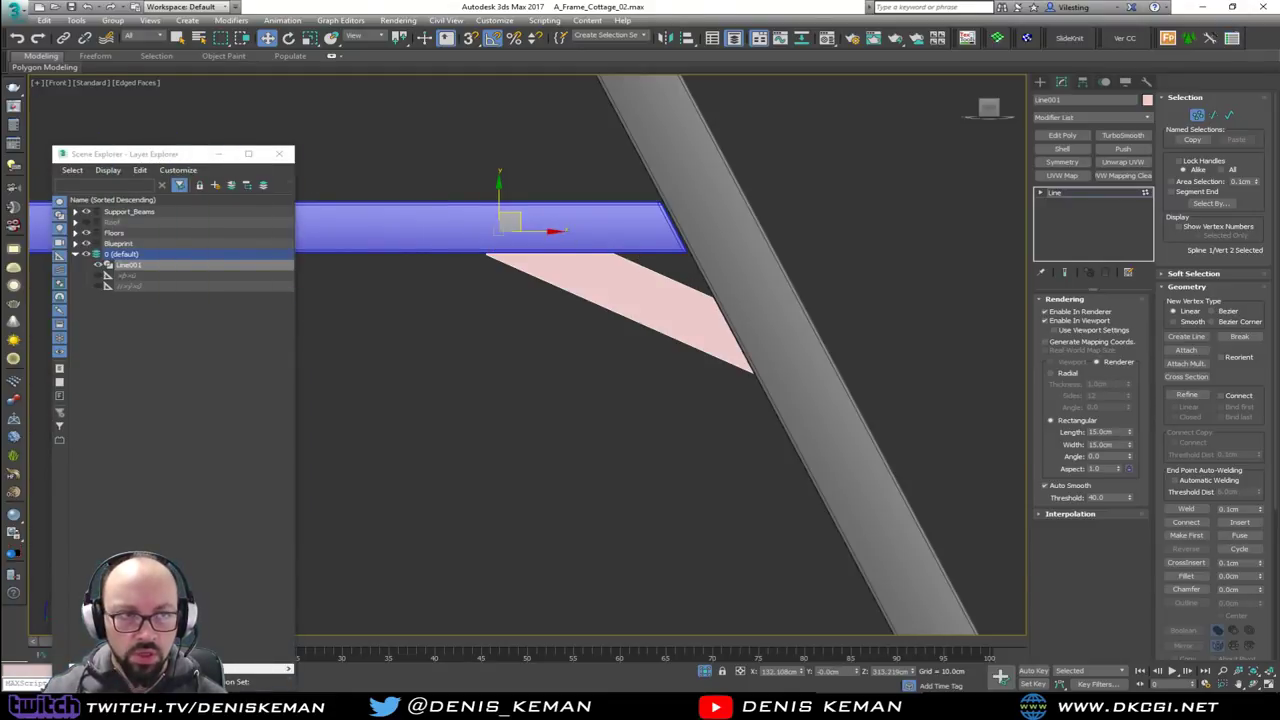
{"action": "key", "text": "alt+w"}
{"action": "middle_click", "coordinate": [844, 457]}
{"action": "key", "text": "alt+w"}
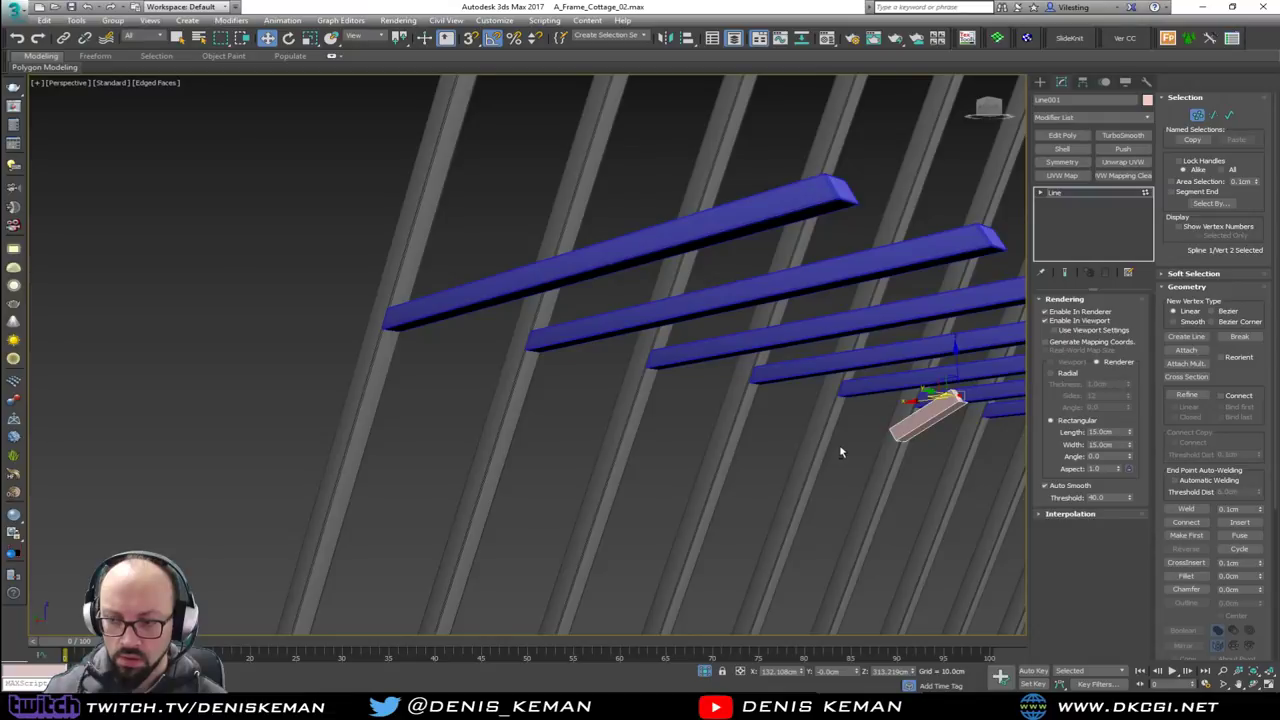
{"action": "middle_click_drag", "start_coordinate": [840, 447], "coordinate": [755, 437], "text": "alt"}
{"action": "middle_click_drag", "start_coordinate": [929, 457], "coordinate": [725, 417]}
{"action": "scroll", "coordinate": [762, 376], "scroll_direction": "up", "scroll_amount": 3}
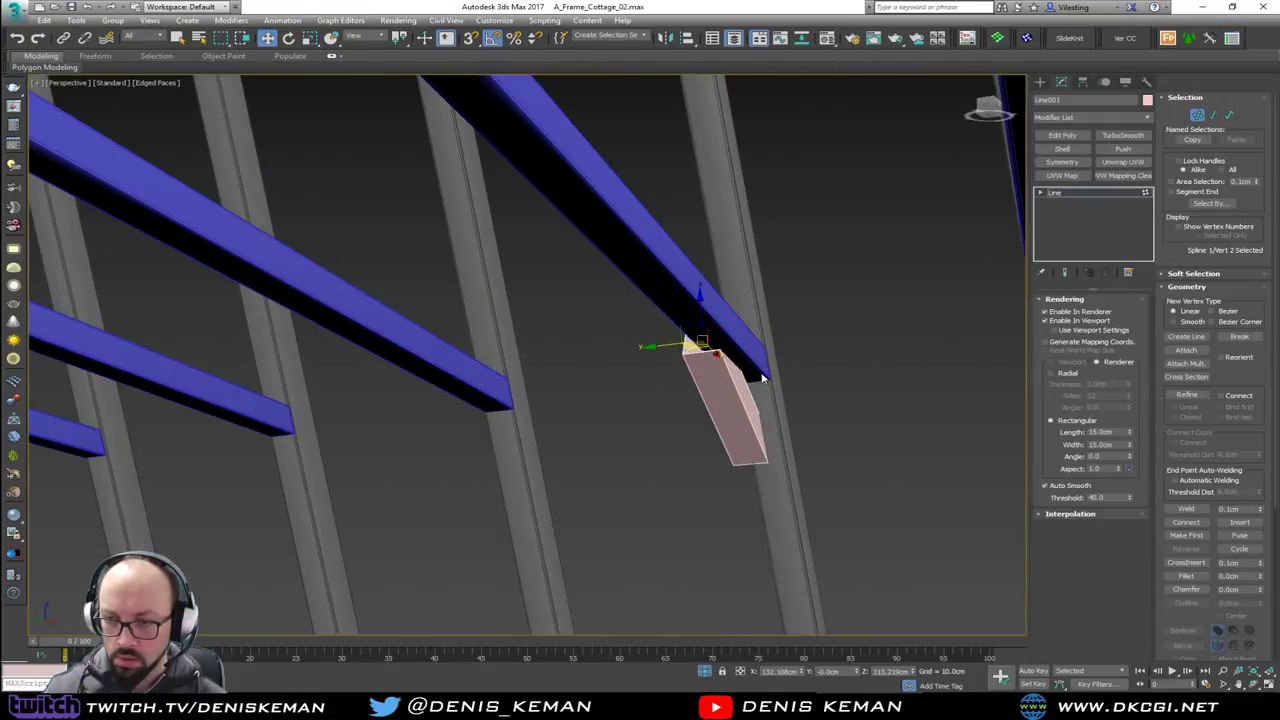
{"action": "middle_click_drag", "start_coordinate": [762, 376], "coordinate": [780, 377], "text": "alt"}
{"action": "scroll", "coordinate": [774, 392], "scroll_direction": "up", "scroll_amount": 4}
{"action": "left_click", "coordinate": [796, 401]}
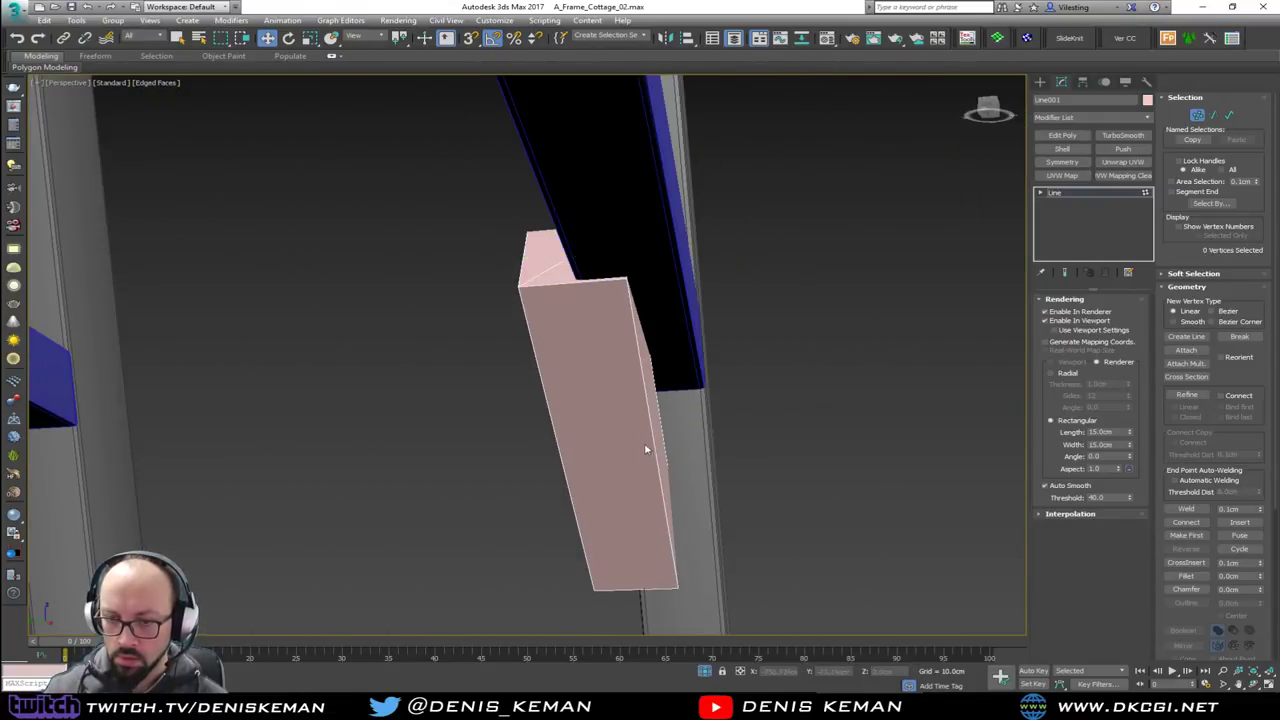
{"action": "key", "text": "1"}
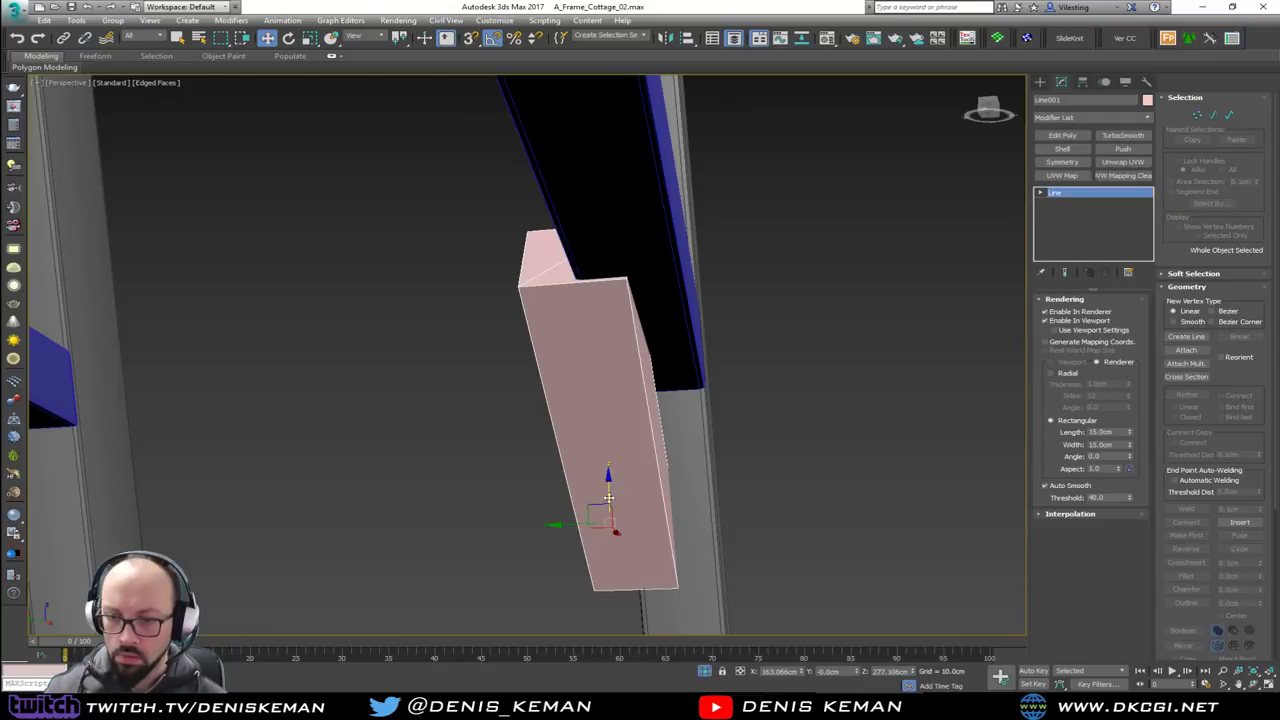
{"action": "left_click_drag", "start_coordinate": [595, 523], "coordinate": [628, 523]}
{"action": "scroll", "coordinate": [680, 391], "scroll_direction": "down", "scroll_amount": 4}
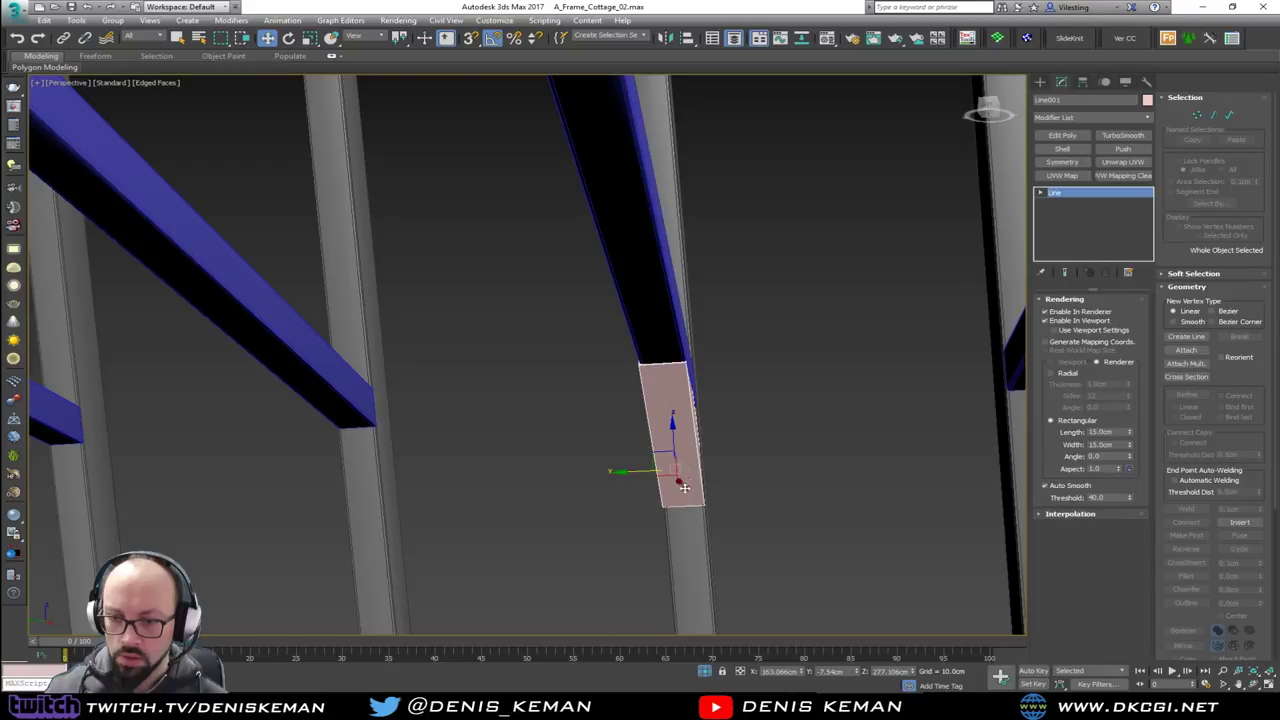
Align the brace to the Beam_002 rafters in Y position only, pivot point to pivot point
{"action": "key", "text": "alt+a"}
{"action": "left_click", "coordinate": [698, 547]}
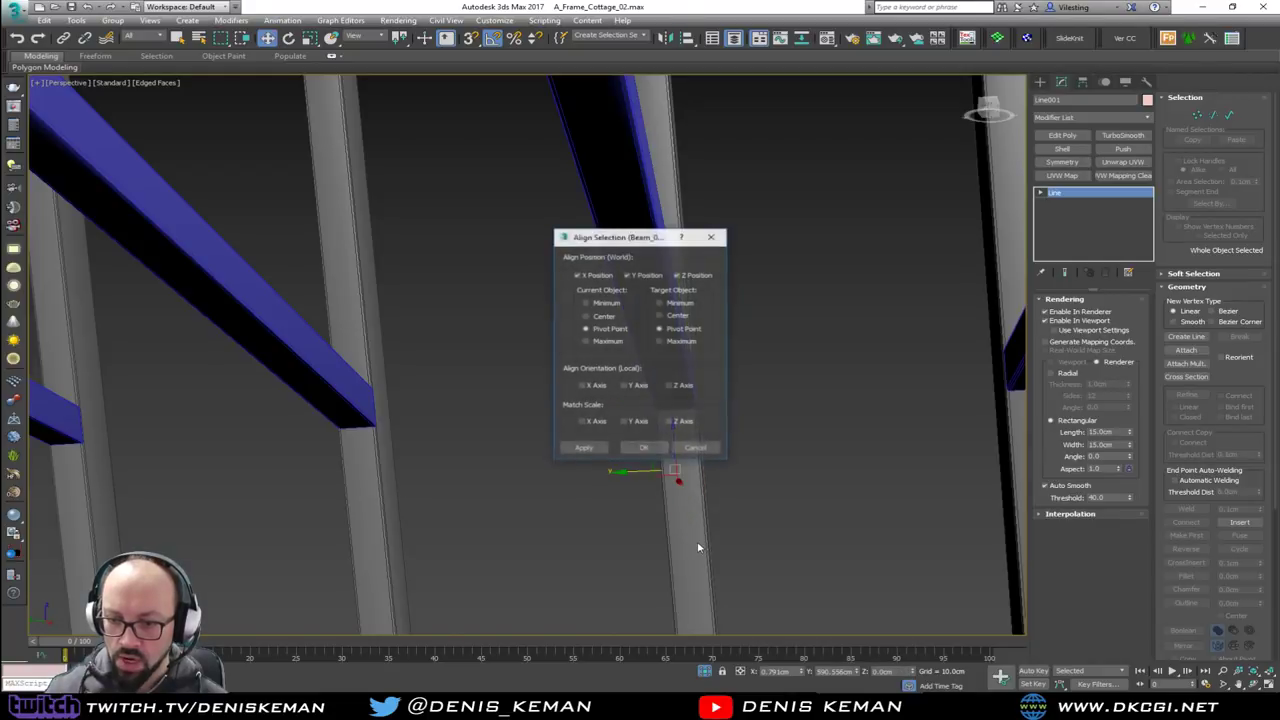
{"action": "left_click", "coordinate": [588, 276]}
{"action": "left_click", "coordinate": [700, 277]}
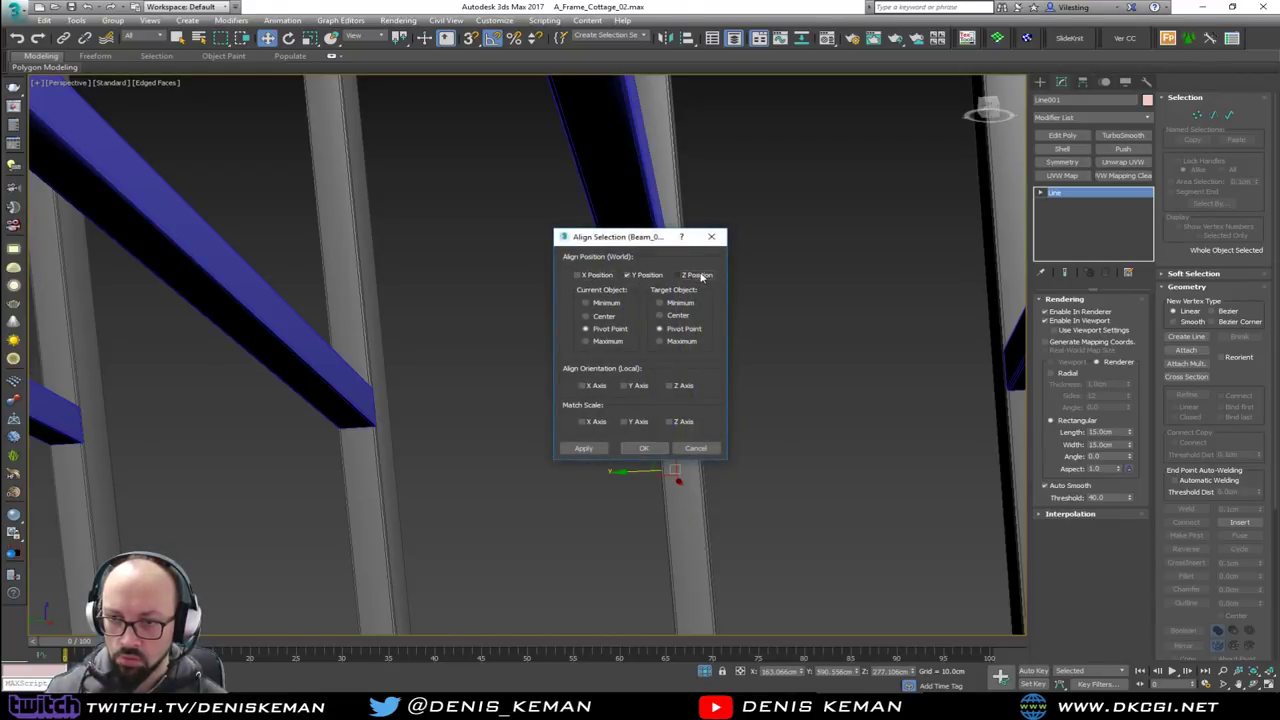
{"action": "left_click", "coordinate": [644, 448]}
Add an Edit Poly modifier to the brace line and switch to polygon selection
{"action": "scroll", "coordinate": [665, 413], "scroll_direction": "down", "scroll_amount": 5}
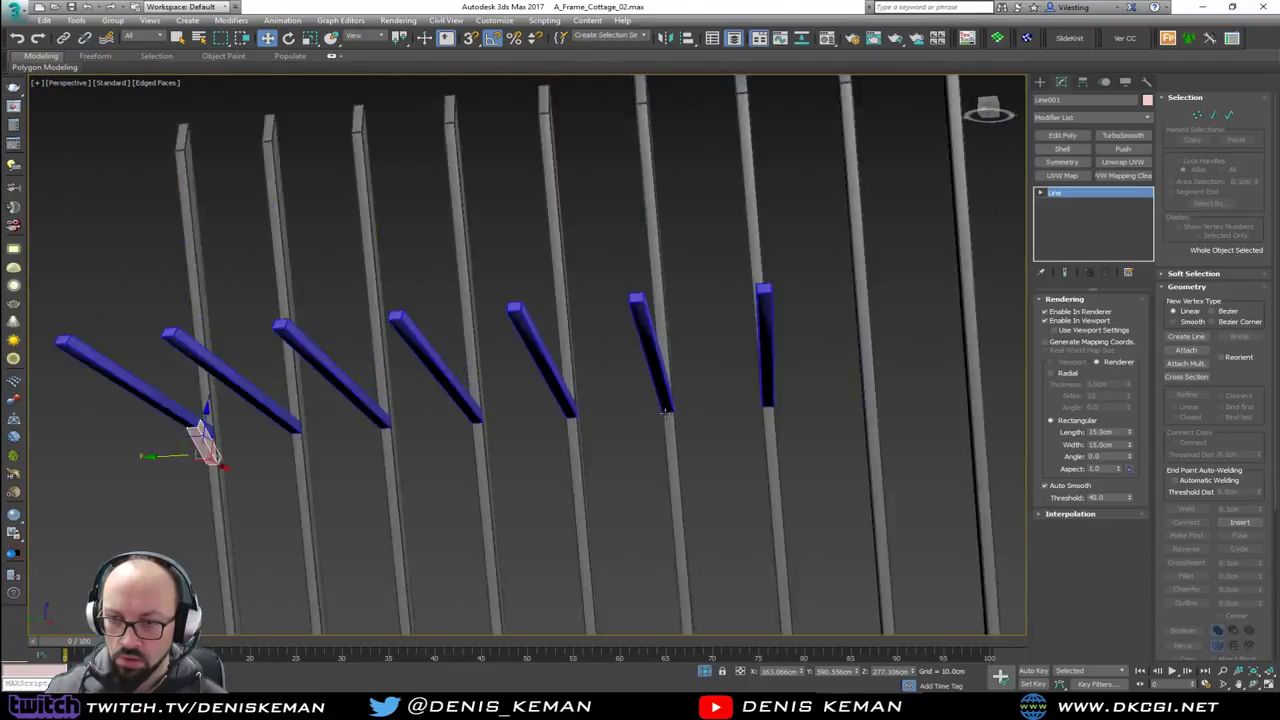
{"action": "middle_click_drag", "start_coordinate": [666, 413], "coordinate": [532, 383], "text": "alt"}
{"action": "scroll", "coordinate": [479, 401], "scroll_direction": "up", "scroll_amount": 6}
{"action": "scroll", "coordinate": [467, 403], "scroll_direction": "up", "scroll_amount": 4}
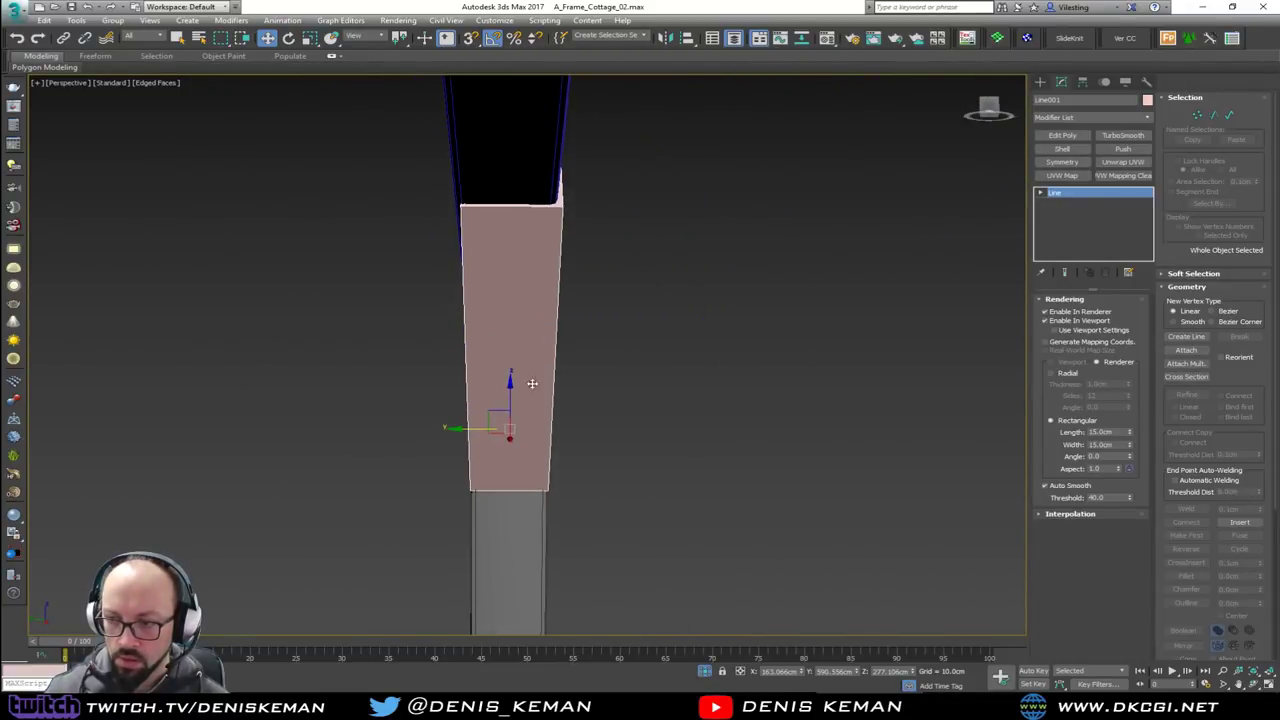
{"action": "double_click", "coordinate": [1119, 432]}
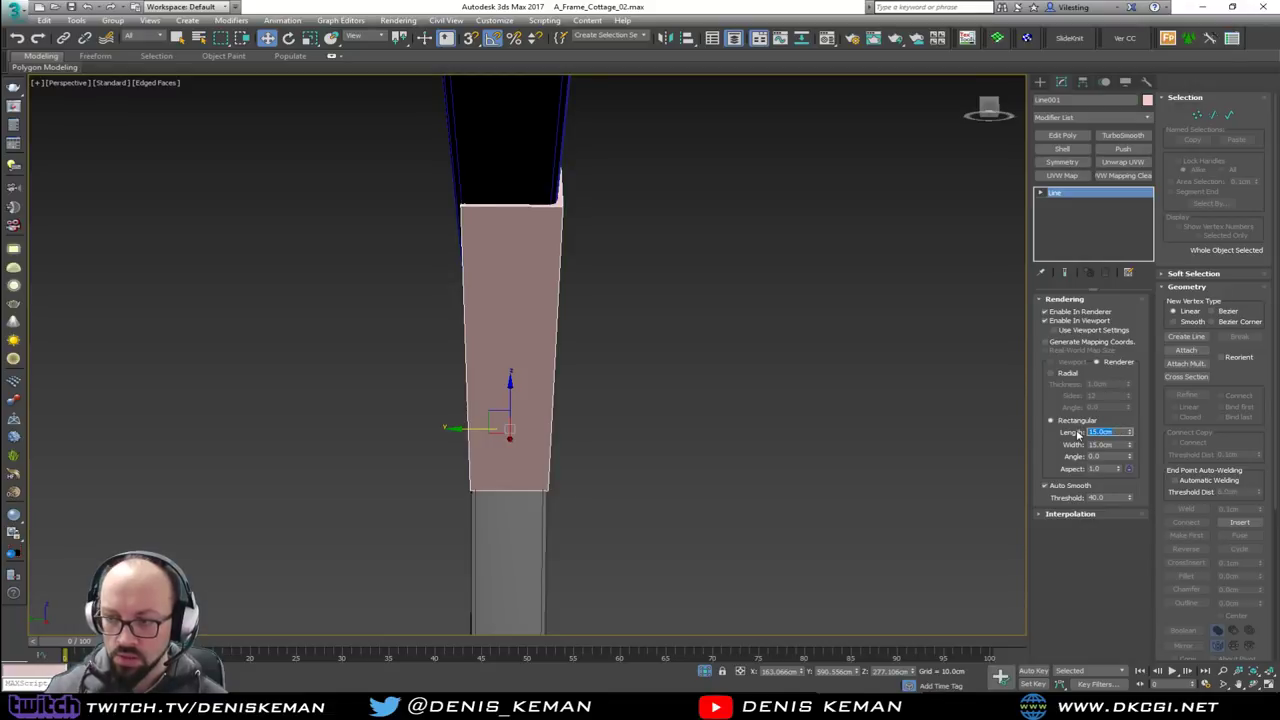
{"action": "left_click", "coordinate": [1075, 136]}
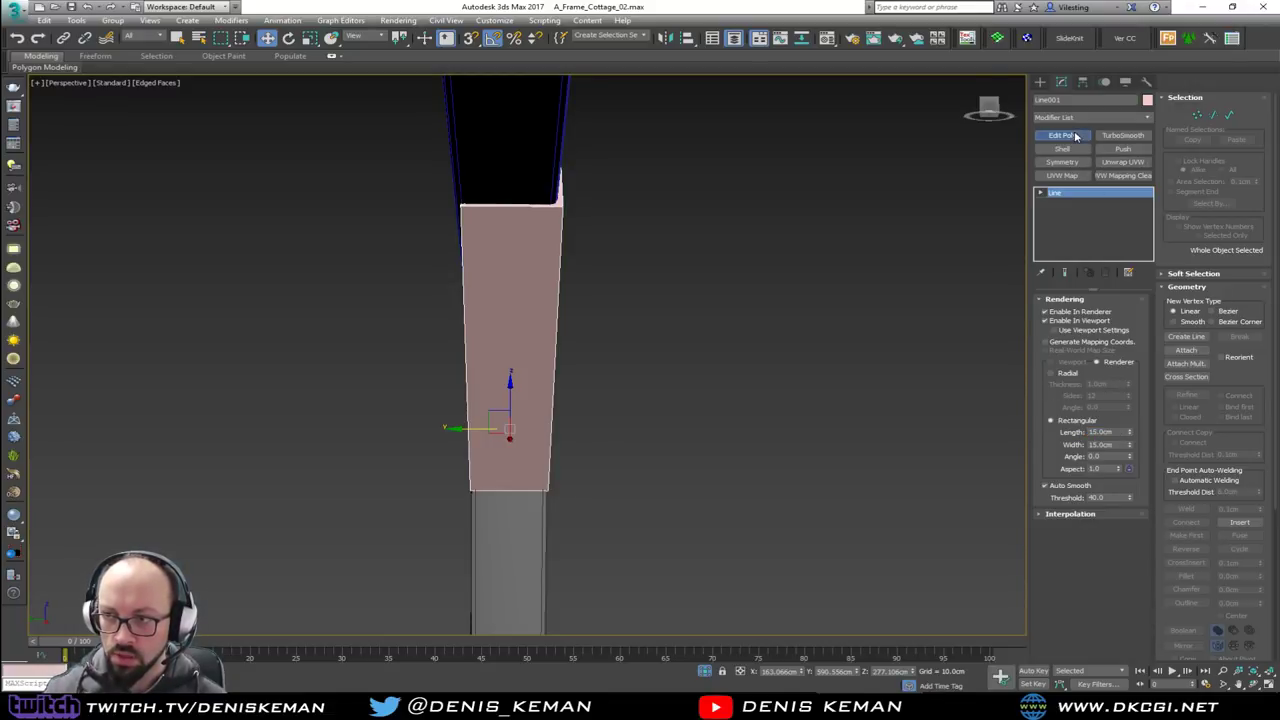
{"action": "key", "text": "4"}
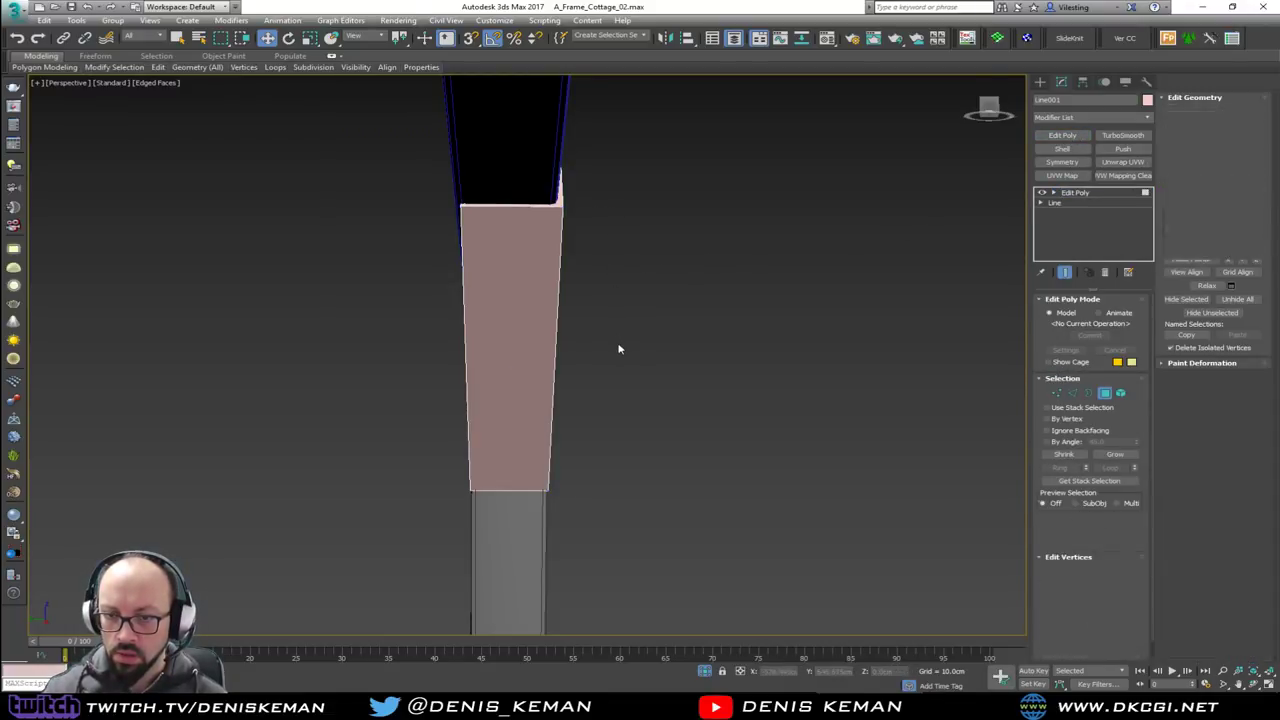
Select one long side polygon of the brace and offset it 2 cm in Y to narrow the brace
{"action": "middle_click_drag", "start_coordinate": [620, 351], "coordinate": [589, 354], "text": "alt"}
{"action": "left_click", "coordinate": [553, 349]}
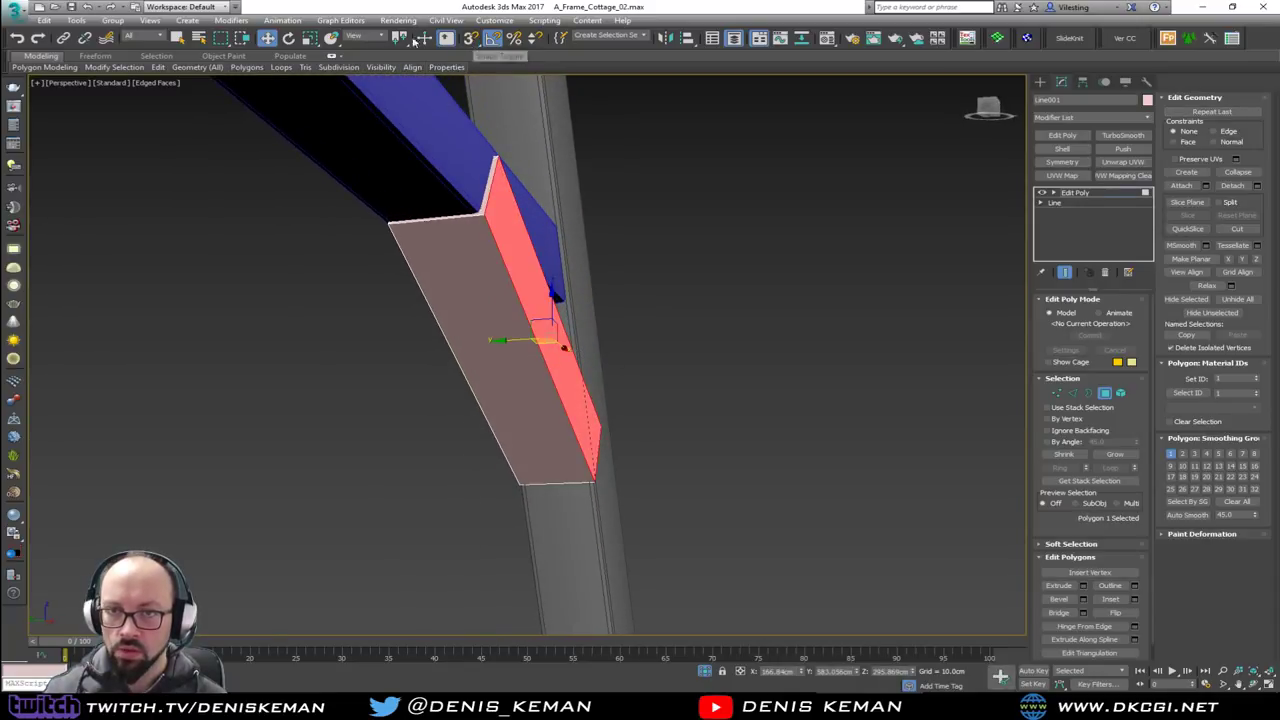
{"action": "right_click", "coordinate": [268, 38]}
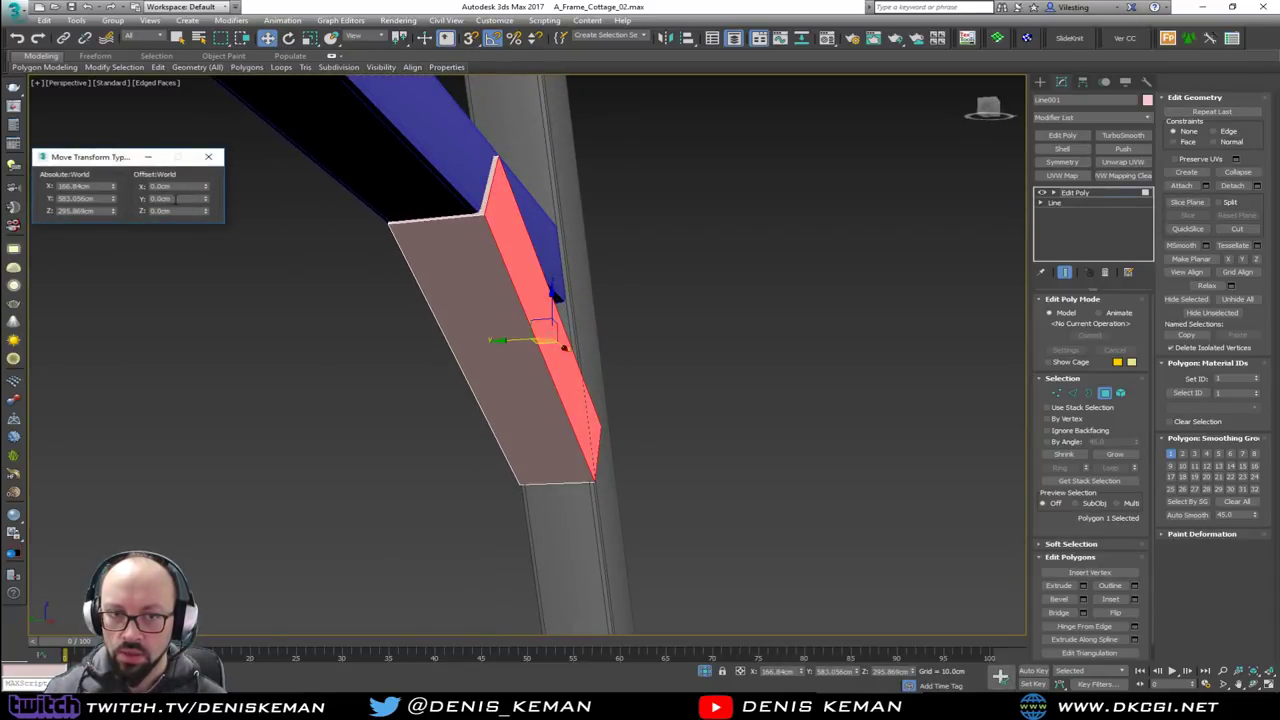
{"action": "type", "text": "2"}
{"action": "key", "text": "Return"}
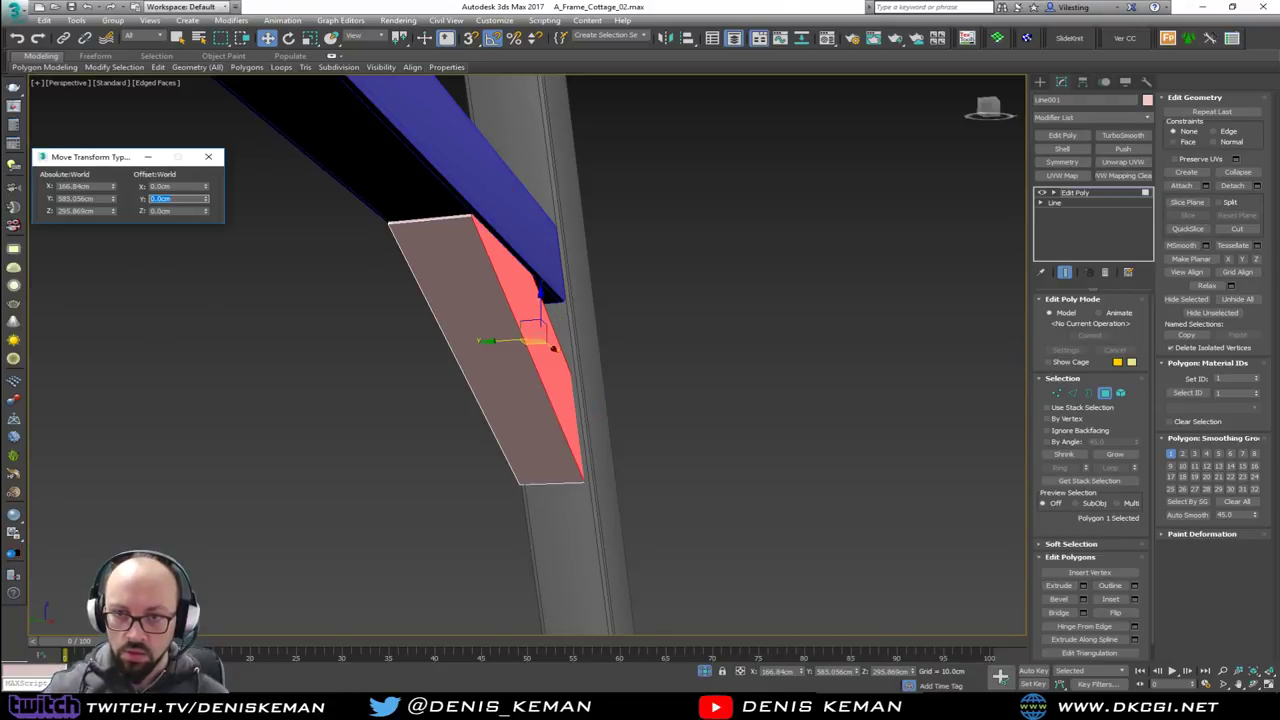
Offset the brace's opposite side polygon by -2 cm in Y
{"action": "middle_click_drag", "start_coordinate": [458, 312], "coordinate": [494, 317], "text": "alt"}
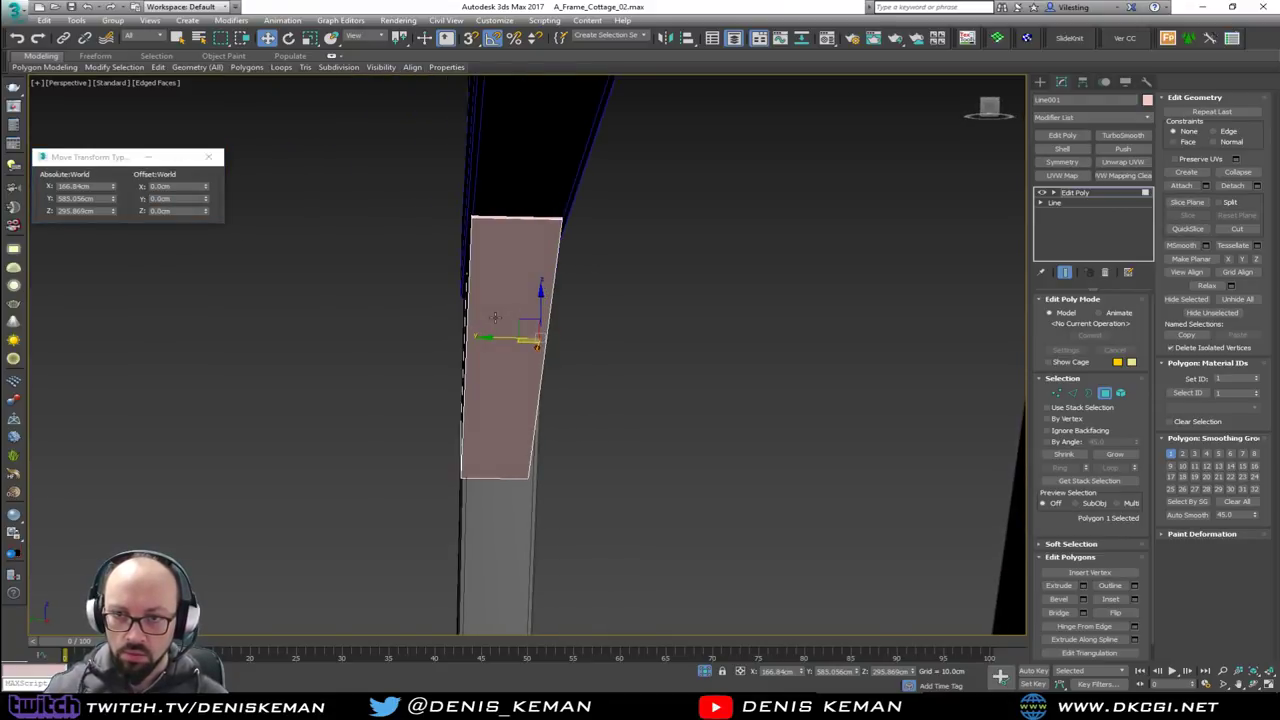
{"action": "middle_click_drag", "start_coordinate": [403, 299], "coordinate": [463, 319], "text": "alt"}
{"action": "left_click", "coordinate": [165, 199]}
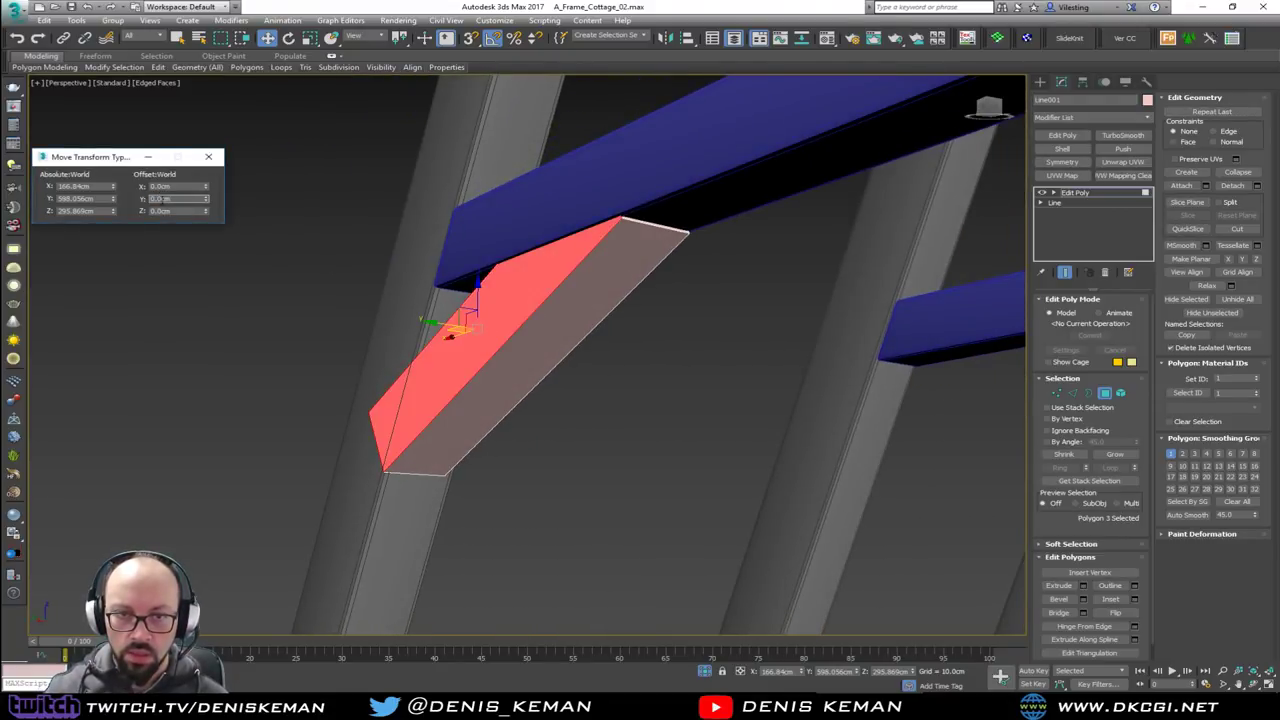
{"action": "type", "text": "-2"}
{"action": "key", "text": "Return"}
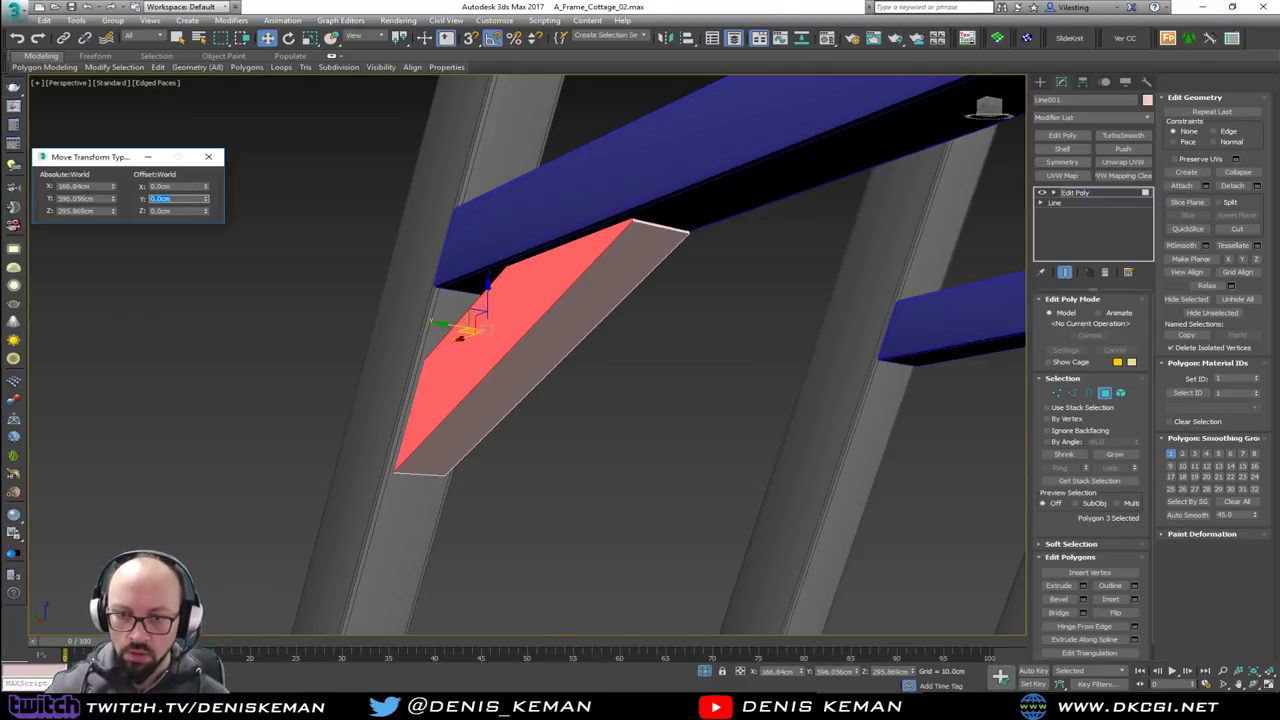
Leave polygon selection and, at the Line level in the Front view, move the brace's upper vertex up and further inward along the floor support
{"action": "middle_click_drag", "start_coordinate": [351, 343], "coordinate": [440, 340], "text": "alt"}
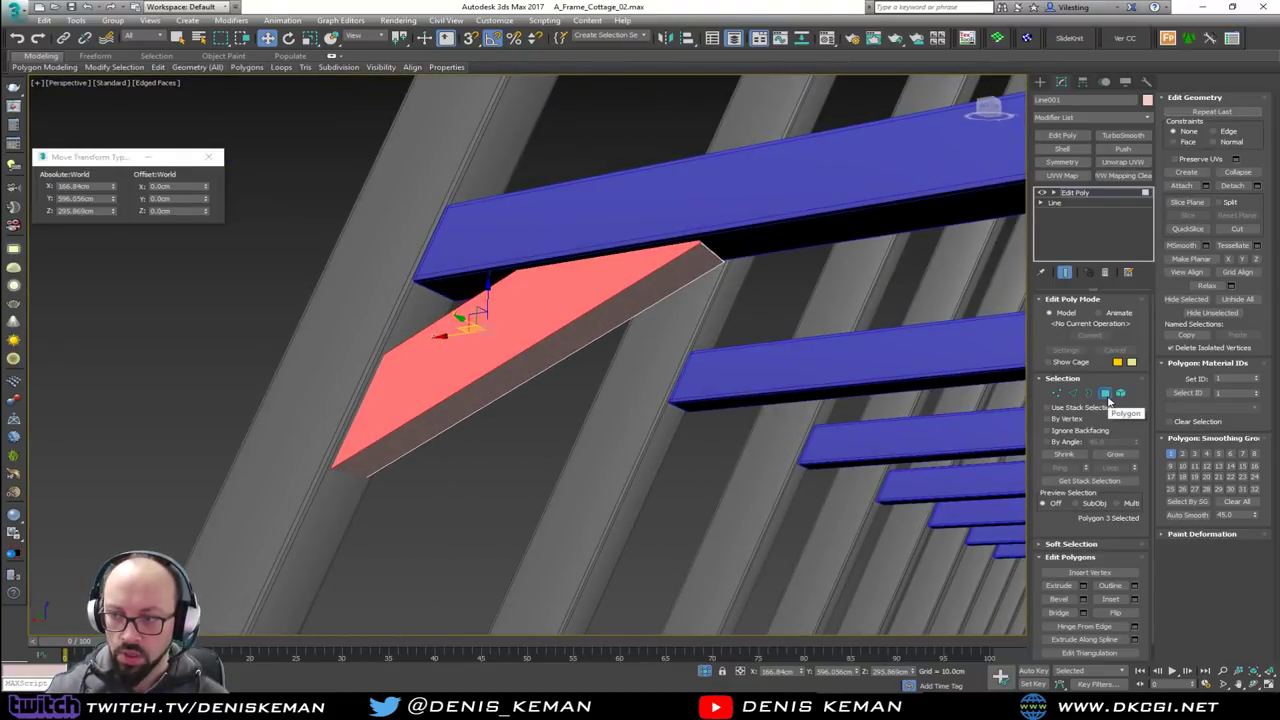
{"action": "left_click", "coordinate": [1105, 394]}
{"action": "left_click", "coordinate": [1073, 203]}
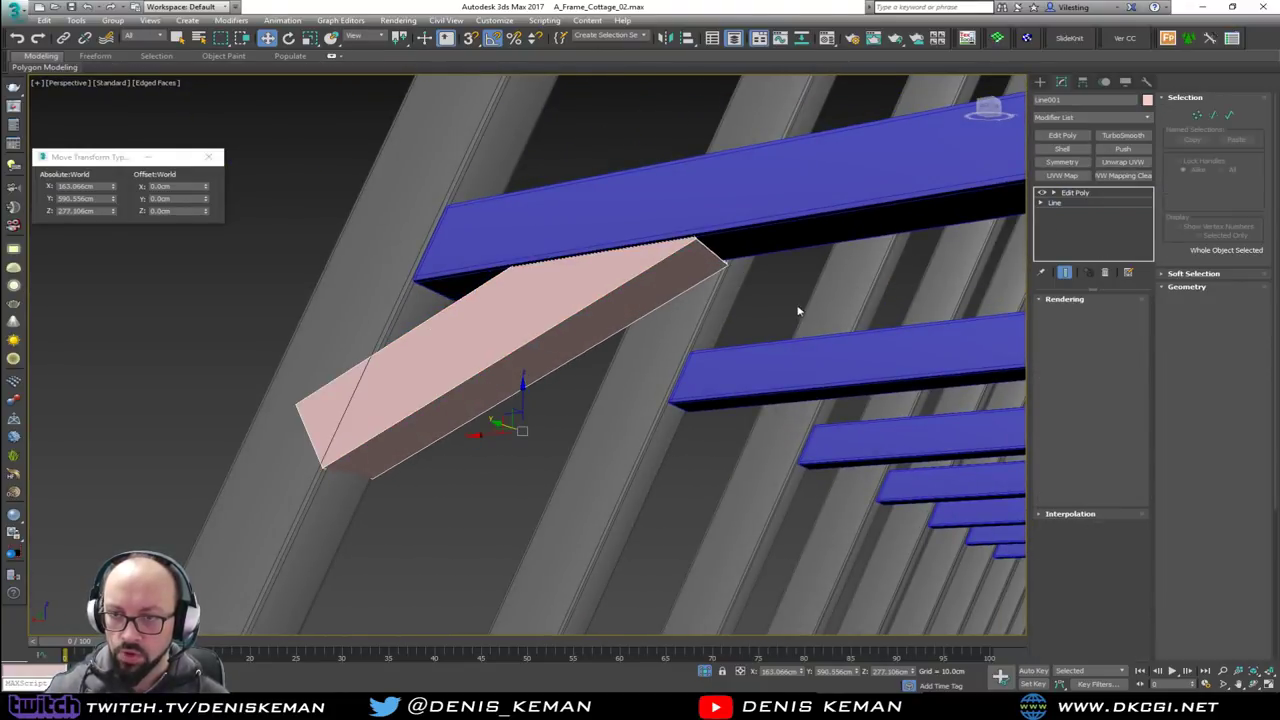
{"action": "left_click_drag", "start_coordinate": [784, 185], "coordinate": [600, 291]}
{"action": "key", "text": "alt+w"}
{"action": "right_click", "coordinate": [714, 218]}
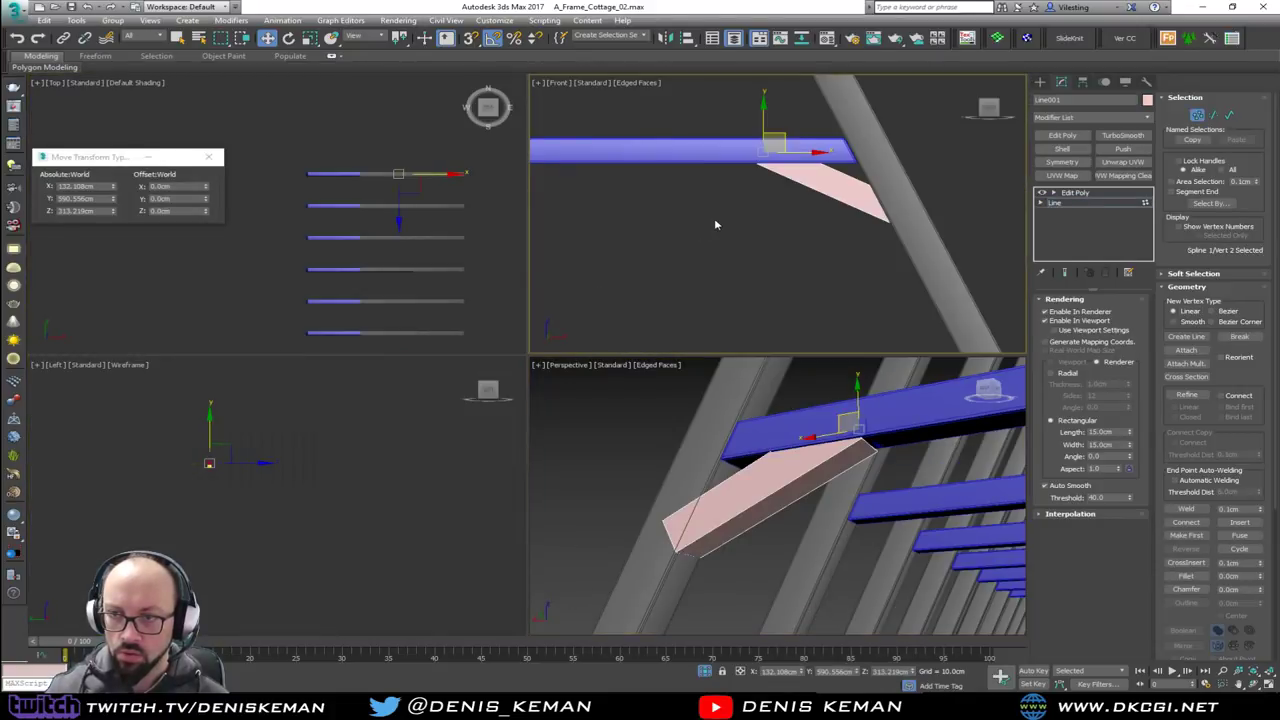
{"action": "key", "text": "alt+w"}
{"action": "scroll", "coordinate": [524, 211], "scroll_direction": "up", "scroll_amount": 5}
{"action": "key", "text": "F3"}
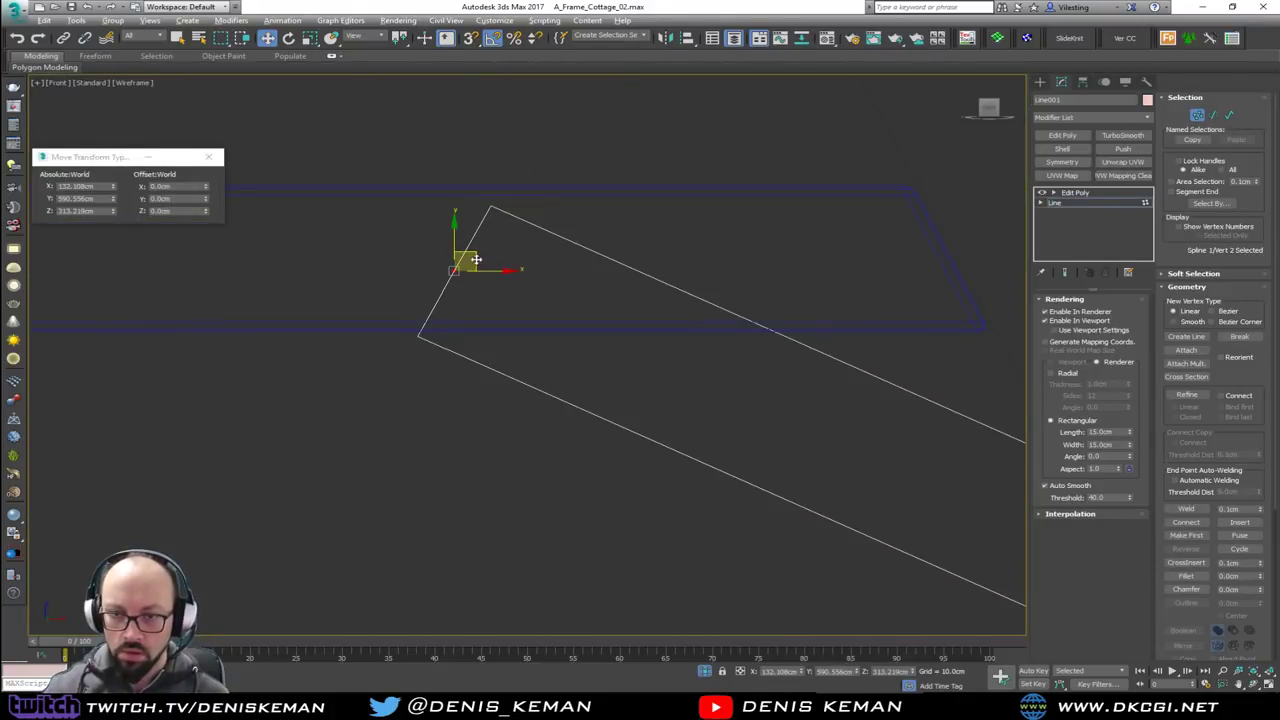
{"action": "left_click_drag", "start_coordinate": [475, 257], "coordinate": [417, 235]}
Move the brace's lower vertex deeper into the rafter to about X 205.8, Z 276.0 cm and return to the Edit Poly level
{"action": "scroll", "coordinate": [410, 255], "scroll_direction": "down", "scroll_amount": 4}
{"action": "left_click", "coordinate": [670, 368]}
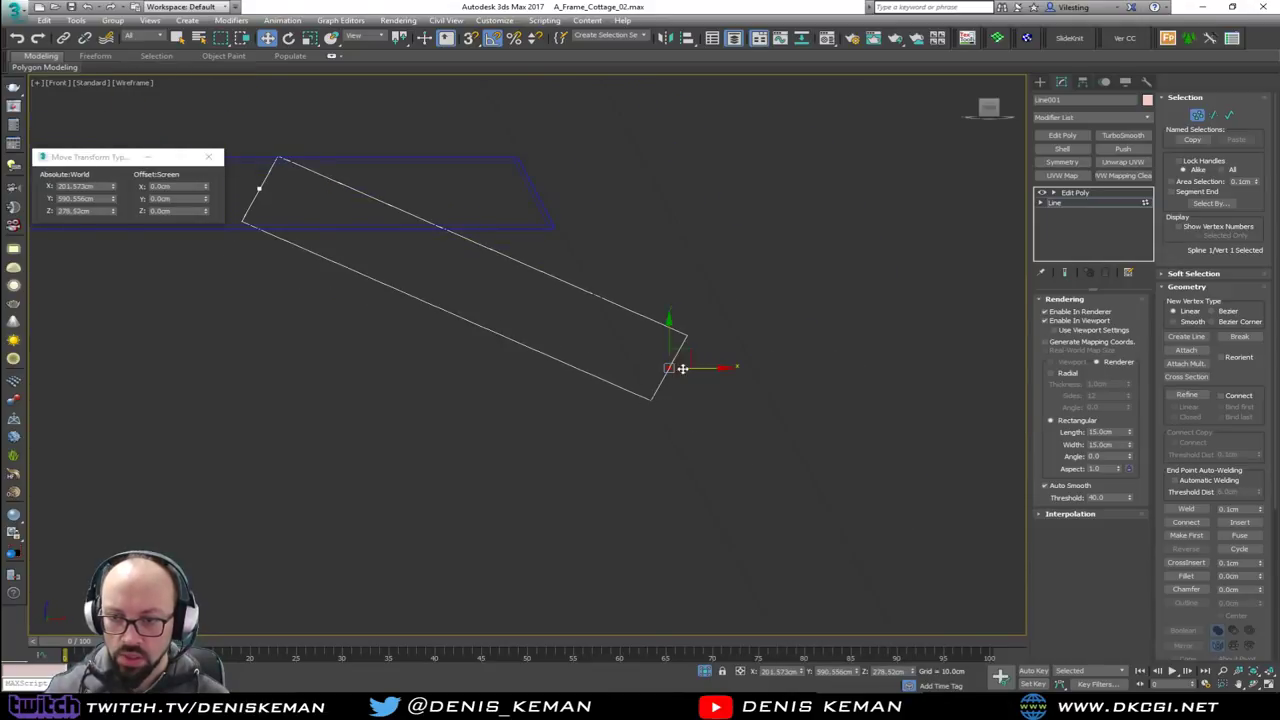
{"action": "left_click_drag", "start_coordinate": [687, 357], "coordinate": [707, 366]}
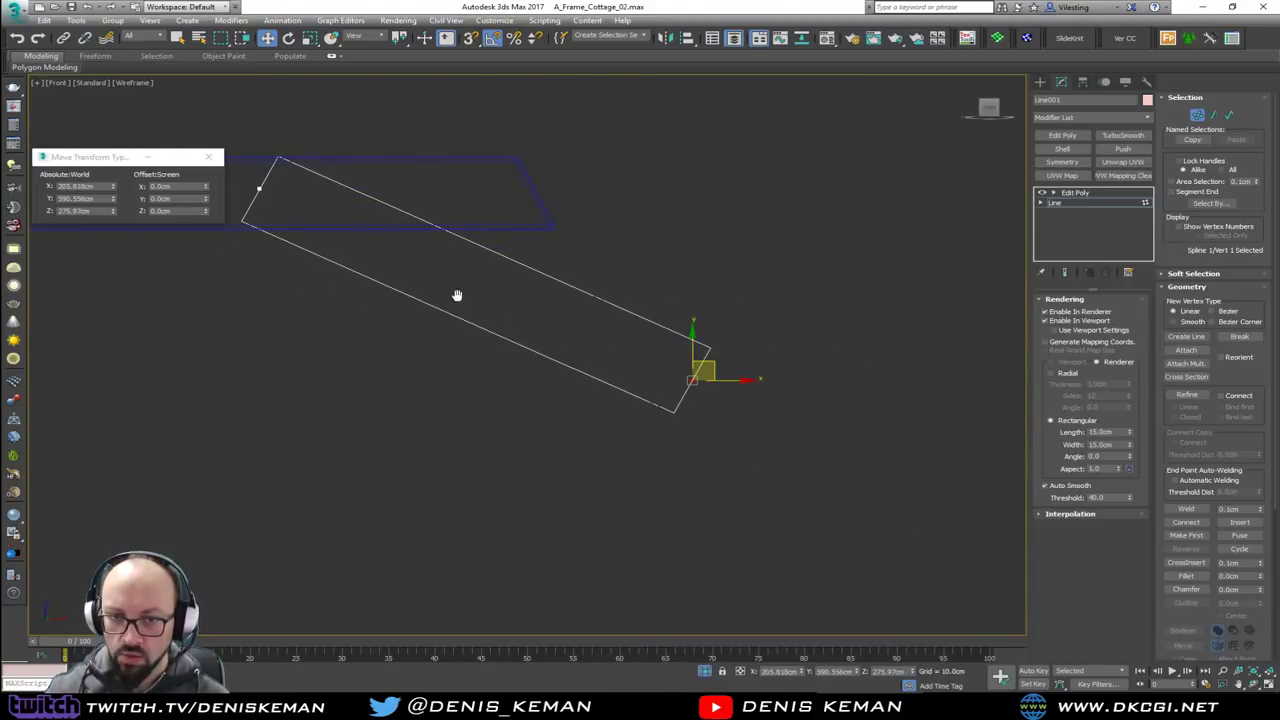
{"action": "middle_click_drag", "start_coordinate": [457, 294], "coordinate": [556, 340]}
{"action": "scroll", "coordinate": [452, 306], "scroll_direction": "up", "scroll_amount": 4}
{"action": "key", "text": "F3"}
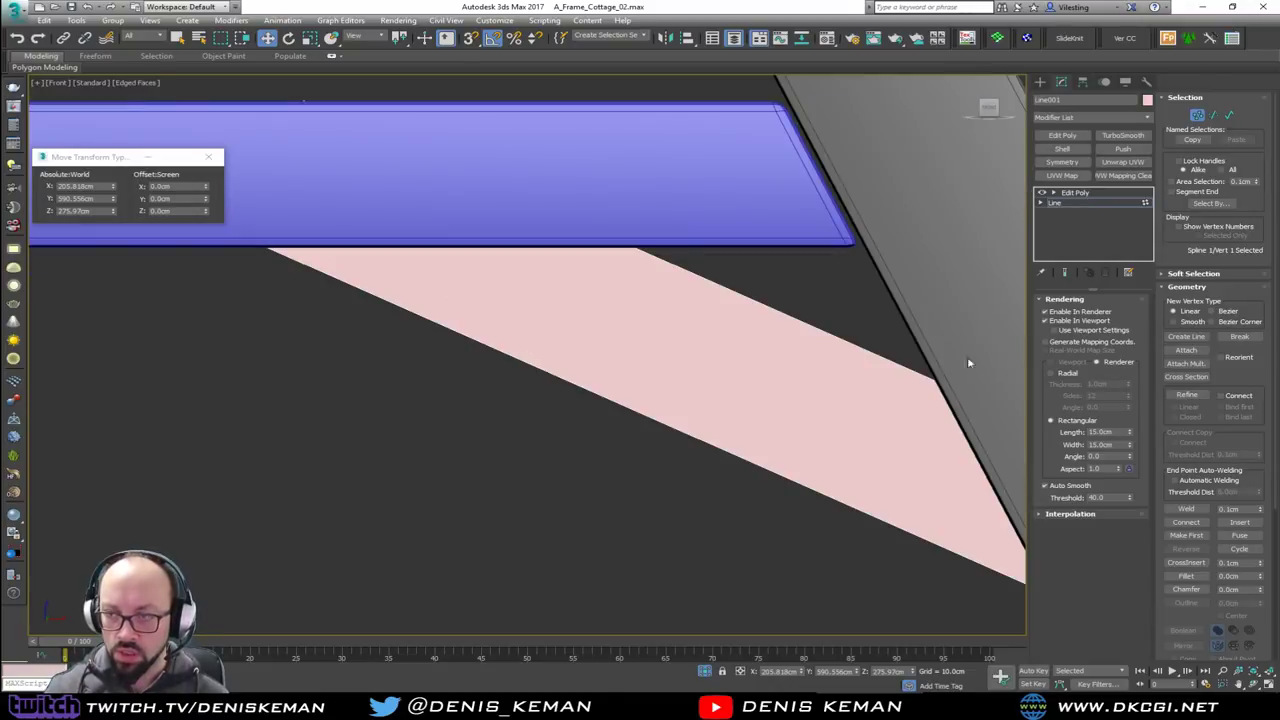
{"action": "key", "text": "1"}
{"action": "left_click", "coordinate": [1089, 194]}
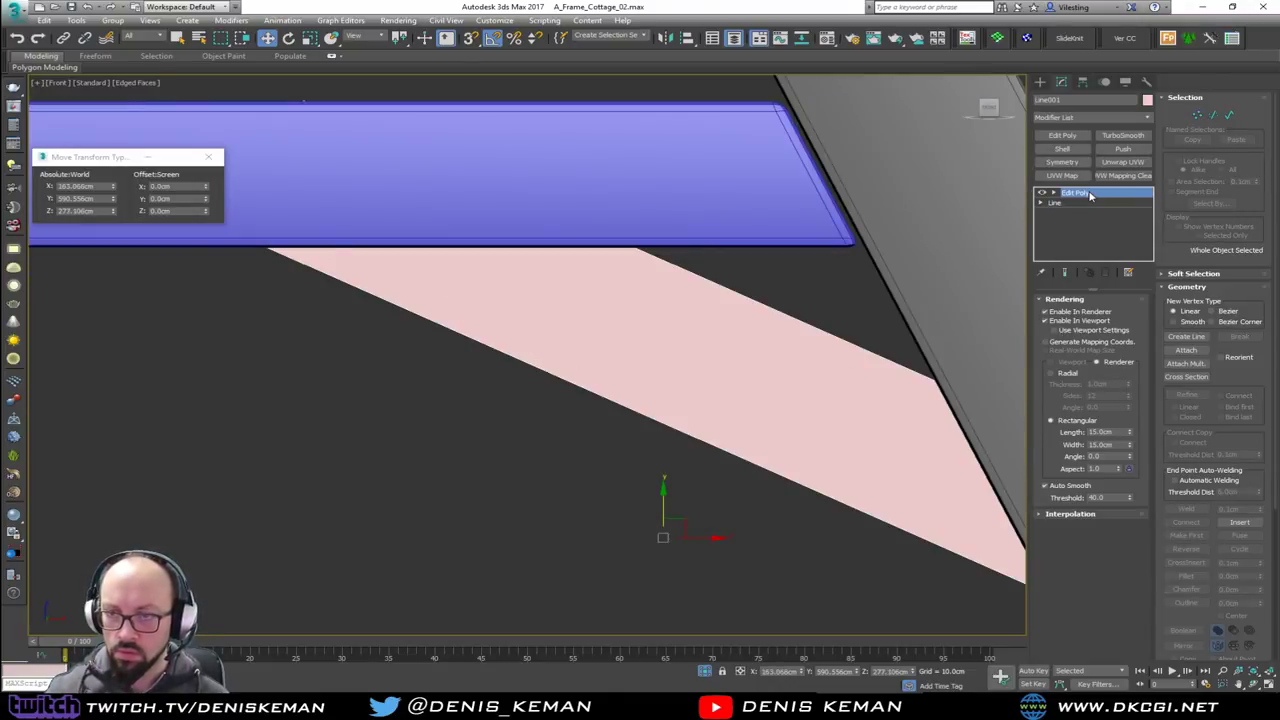
In the Perspective view, shift the whole brace along Y to about 590.45 cm to centre it on the rafter
{"action": "middle_click_drag", "start_coordinate": [698, 358], "coordinate": [706, 406]}
{"action": "scroll", "coordinate": [706, 406], "scroll_direction": "down", "scroll_amount": 3}
{"action": "key", "text": "alt+w"}
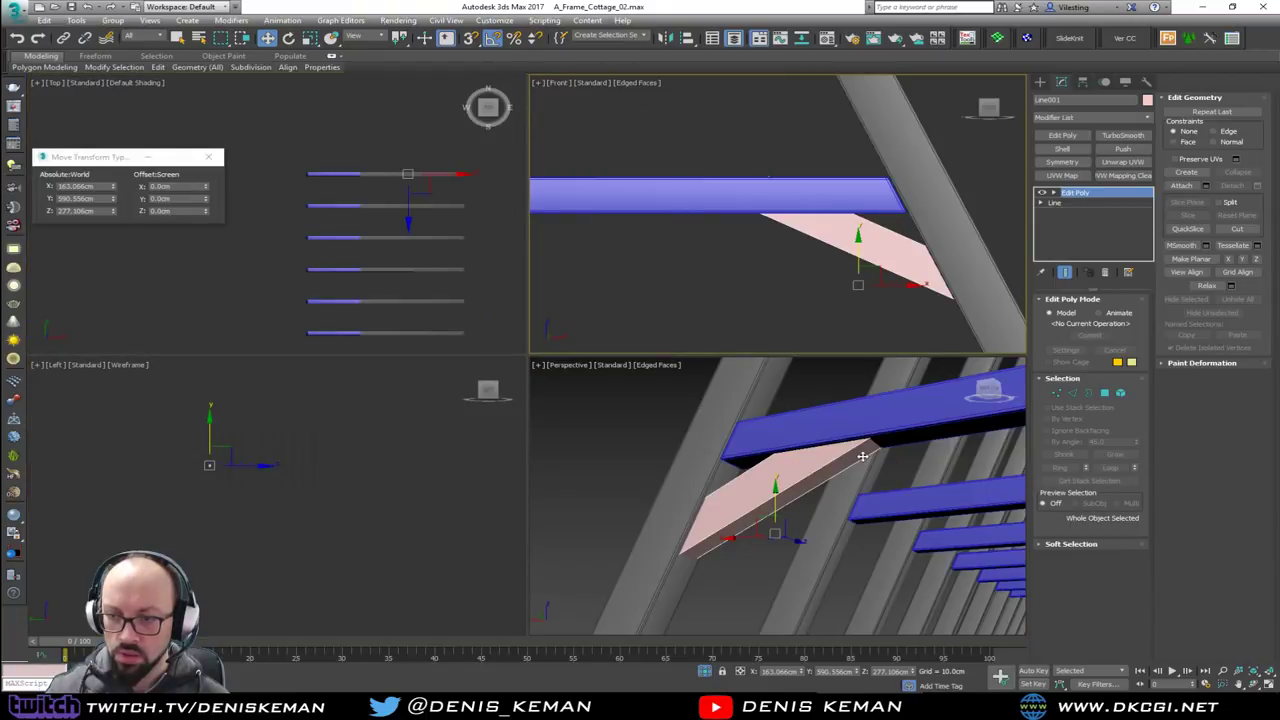
{"action": "middle_click", "coordinate": [862, 456]}
{"action": "key", "text": "alt+w"}
{"action": "middle_click_drag", "start_coordinate": [862, 456], "coordinate": [665, 443], "text": "alt"}
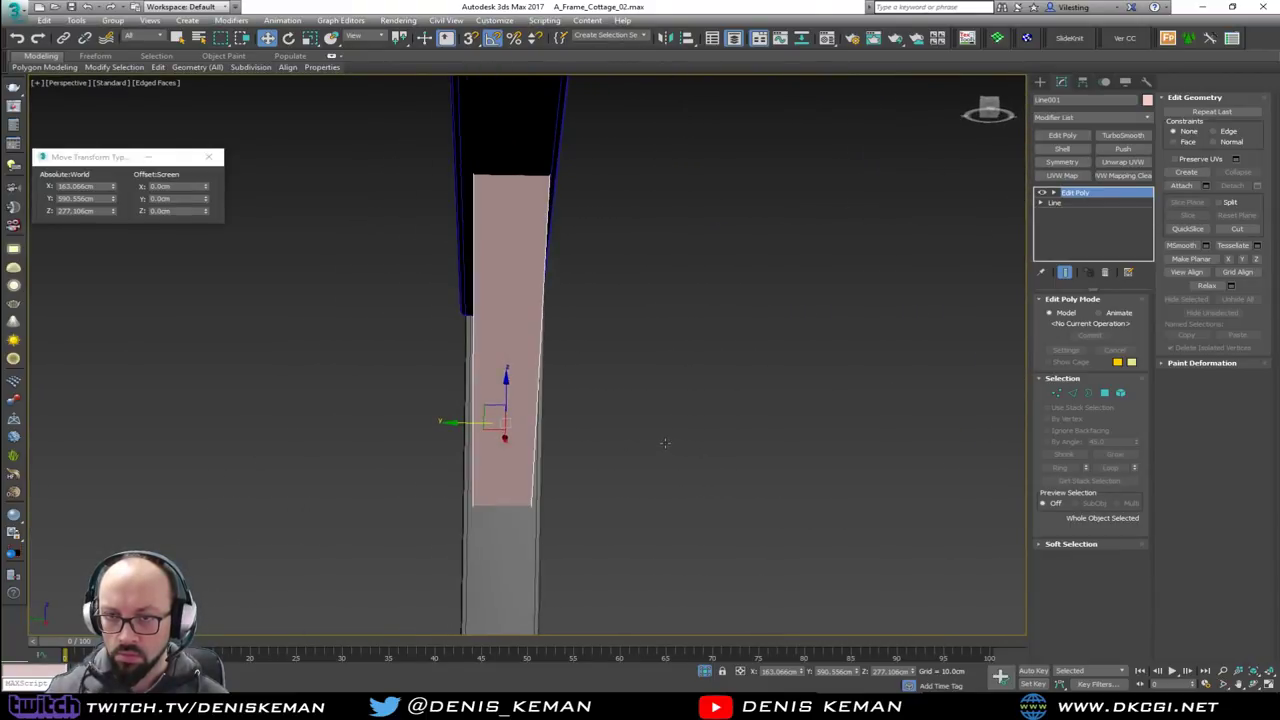
{"action": "scroll", "coordinate": [525, 363], "scroll_direction": "up", "scroll_amount": 2}
{"action": "middle_click_drag", "start_coordinate": [525, 363], "coordinate": [545, 420]}
{"action": "scroll", "coordinate": [545, 420], "scroll_direction": "down", "scroll_amount": 2}
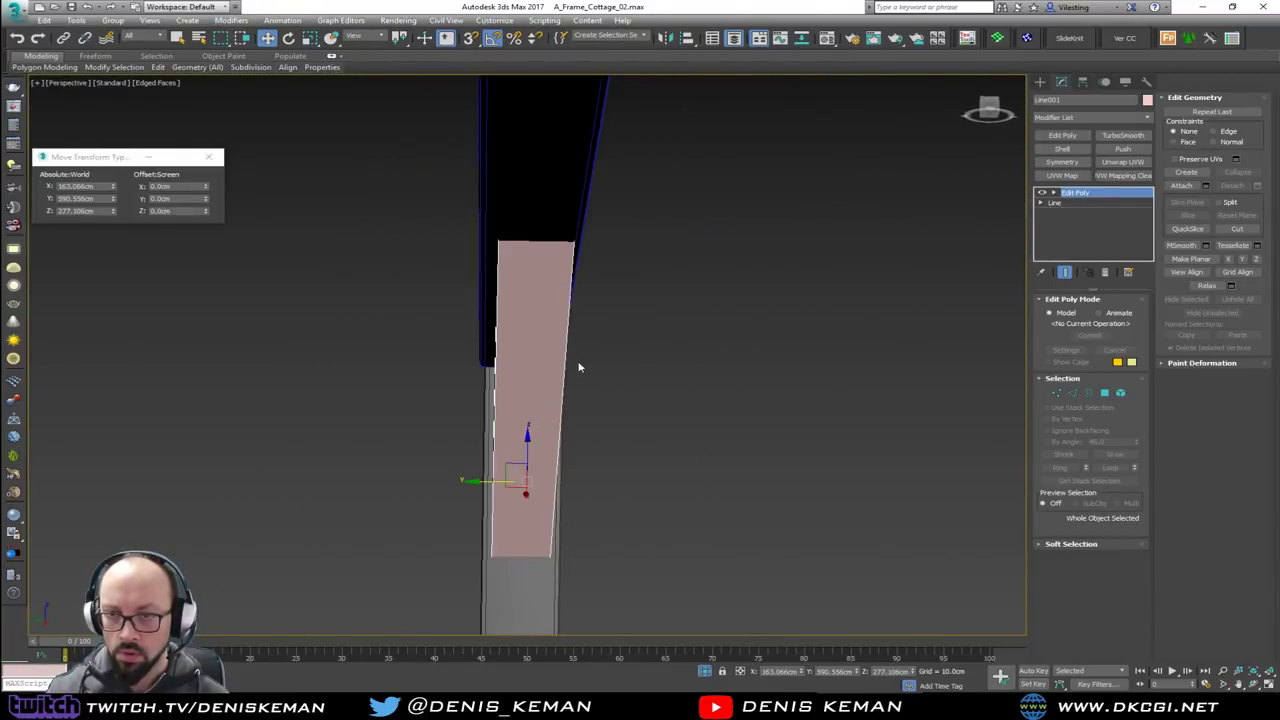
{"action": "middle_click_drag", "start_coordinate": [581, 369], "coordinate": [510, 448]}
{"action": "left_click_drag", "start_coordinate": [476, 492], "coordinate": [478, 492]}
{"action": "middle_click_drag", "start_coordinate": [539, 457], "coordinate": [540, 451], "text": "alt"}
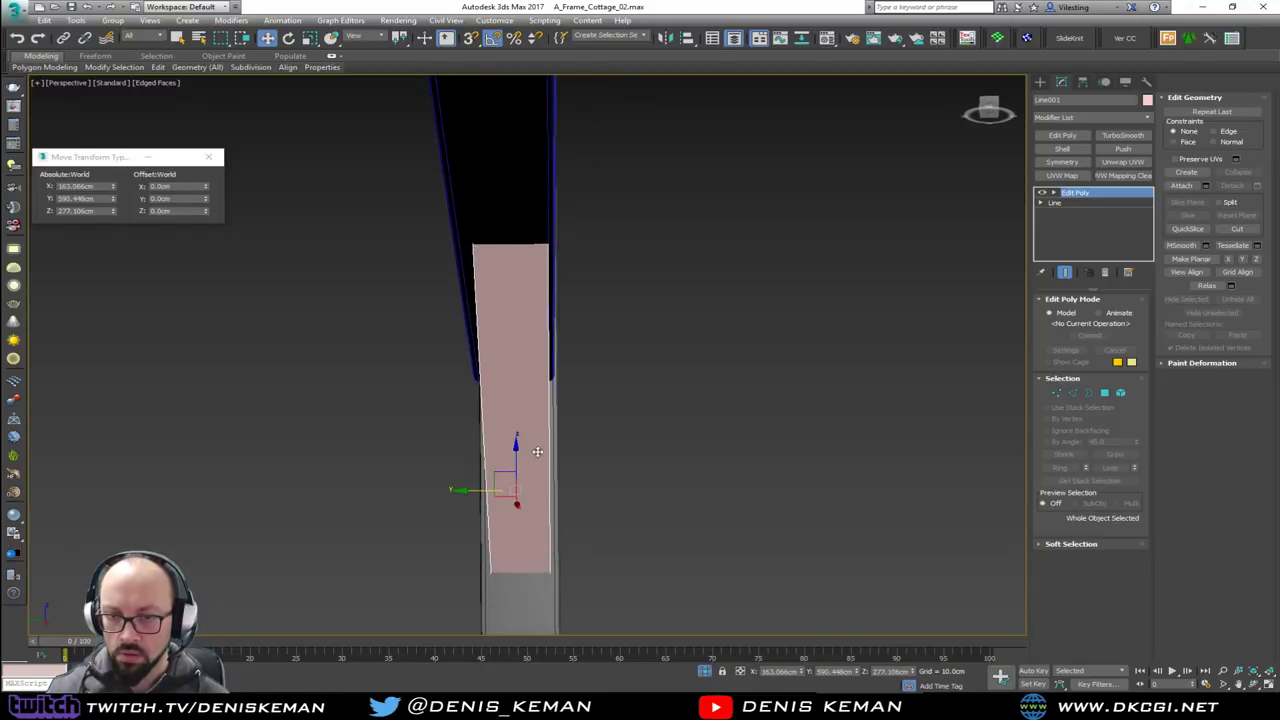
{"action": "middle_click_drag", "start_coordinate": [554, 314], "coordinate": [583, 363]}
Move the end floor support's element above the brace to about Y 590.44 cm, then leave element selection and deselect
{"action": "left_click", "coordinate": [559, 247]}
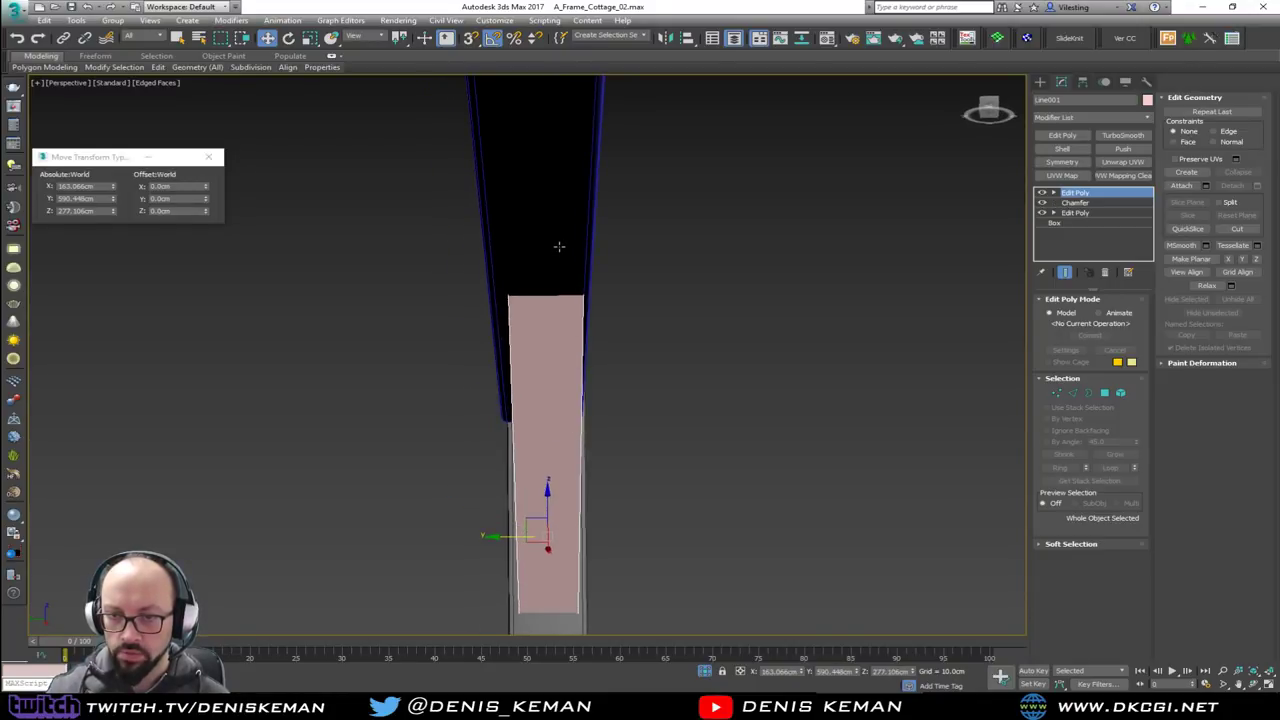
{"action": "left_click", "coordinate": [1120, 392]}
{"action": "left_click", "coordinate": [519, 235]}
{"action": "left_click_drag", "start_coordinate": [537, 272], "coordinate": [560, 270]}
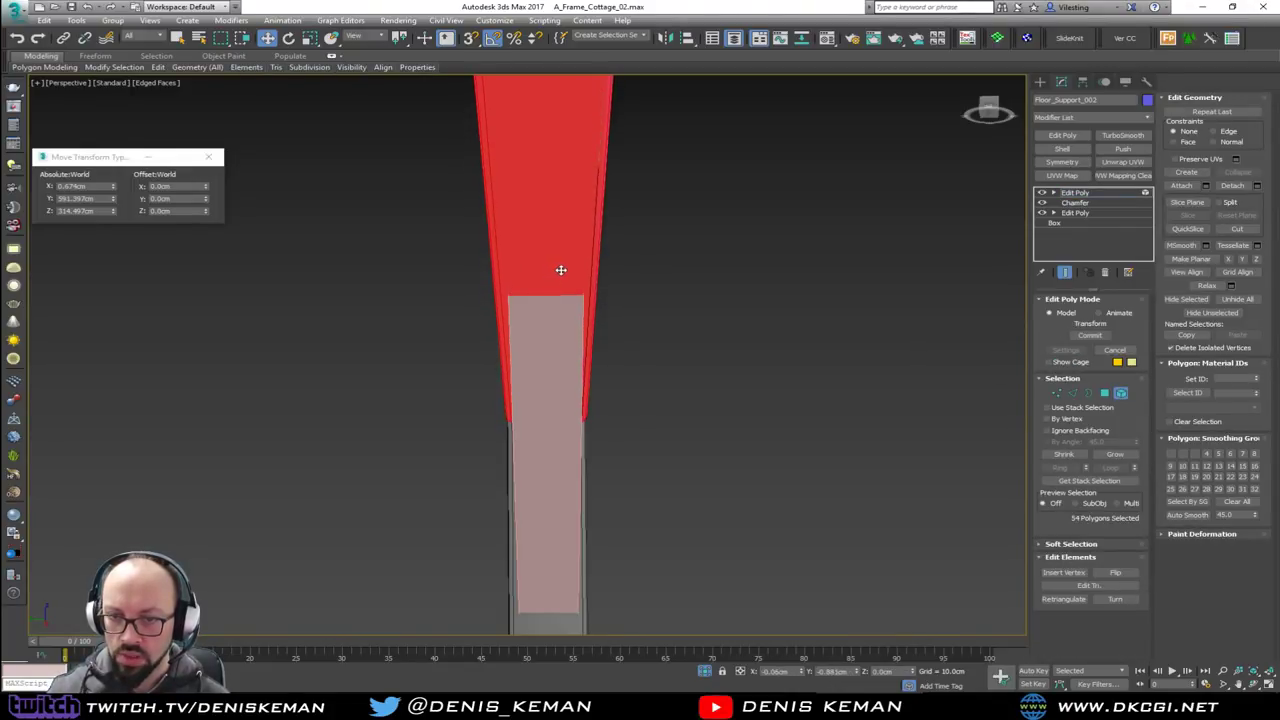
{"action": "left_click", "coordinate": [1105, 394]}
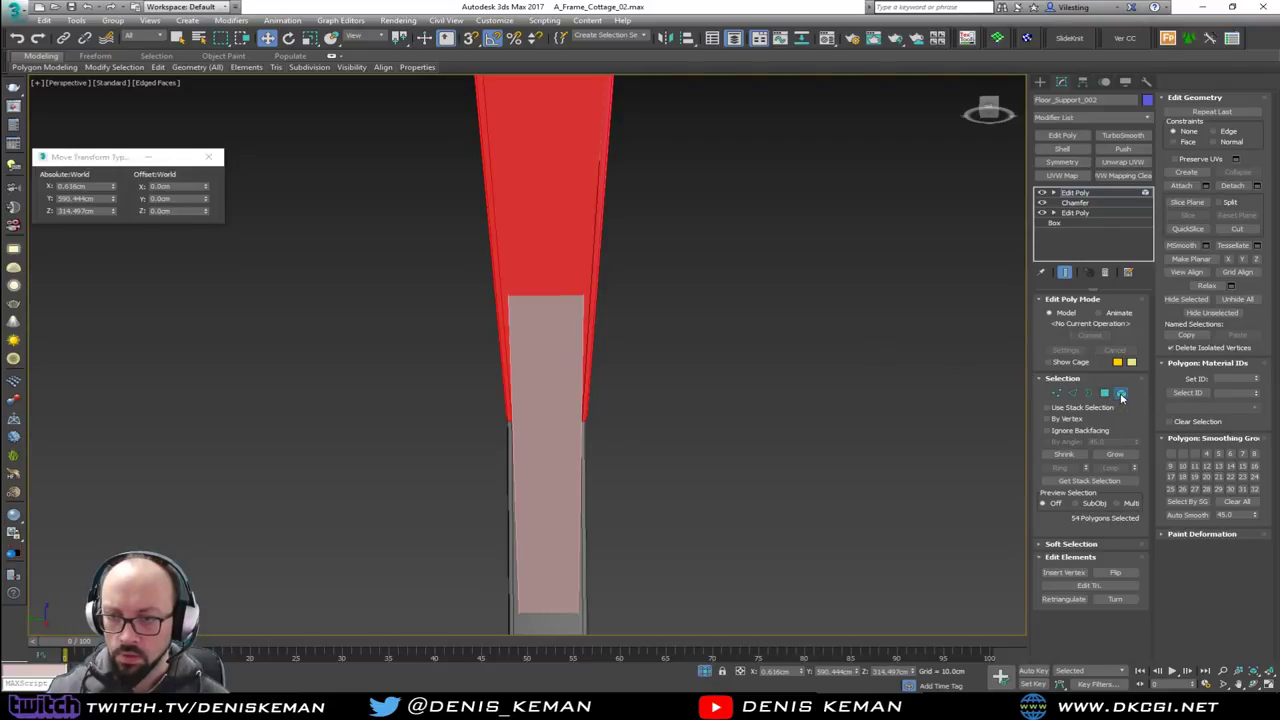
{"action": "left_click", "coordinate": [1121, 394]}
{"action": "left_click", "coordinate": [678, 352]}
Select the brace and examine how it meets the floor support and the rafter from several angles
{"action": "middle_click_drag", "start_coordinate": [625, 410], "coordinate": [664, 405], "text": "alt"}
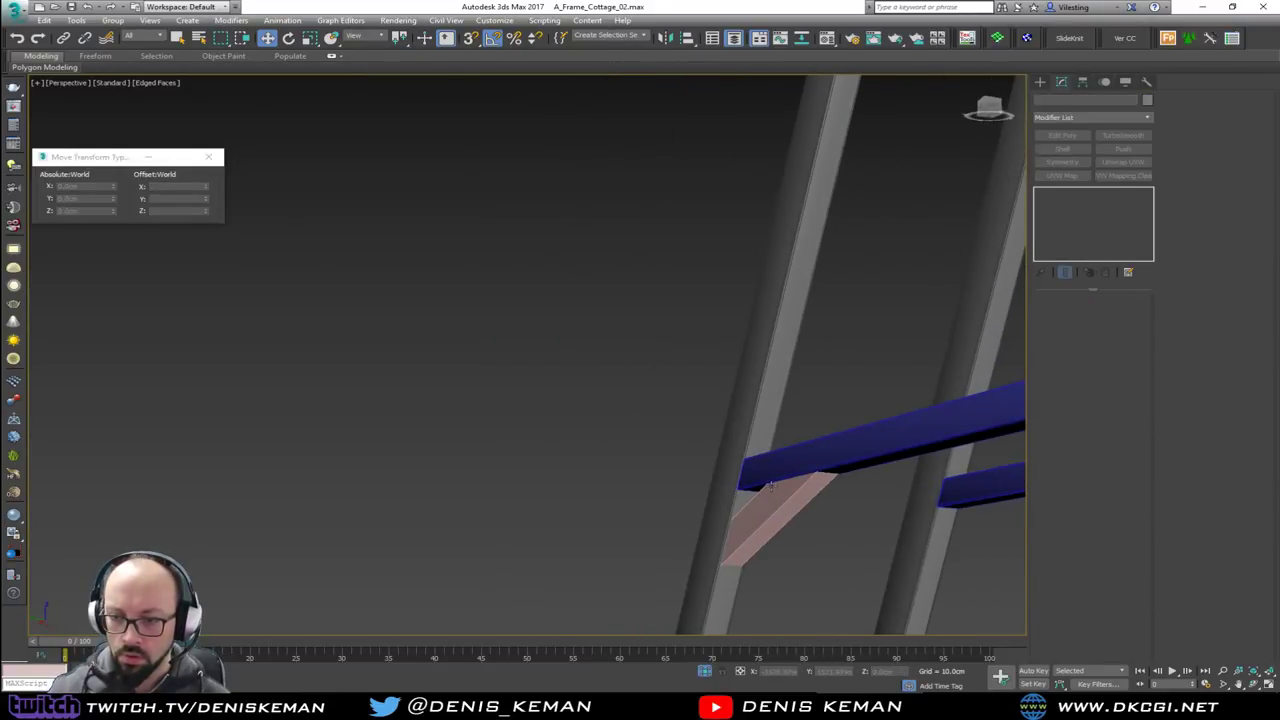
{"action": "middle_click_drag", "start_coordinate": [770, 486], "coordinate": [699, 427]}
{"action": "left_click", "coordinate": [623, 366]}
{"action": "scroll", "coordinate": [626, 366], "scroll_direction": "up", "scroll_amount": 6}
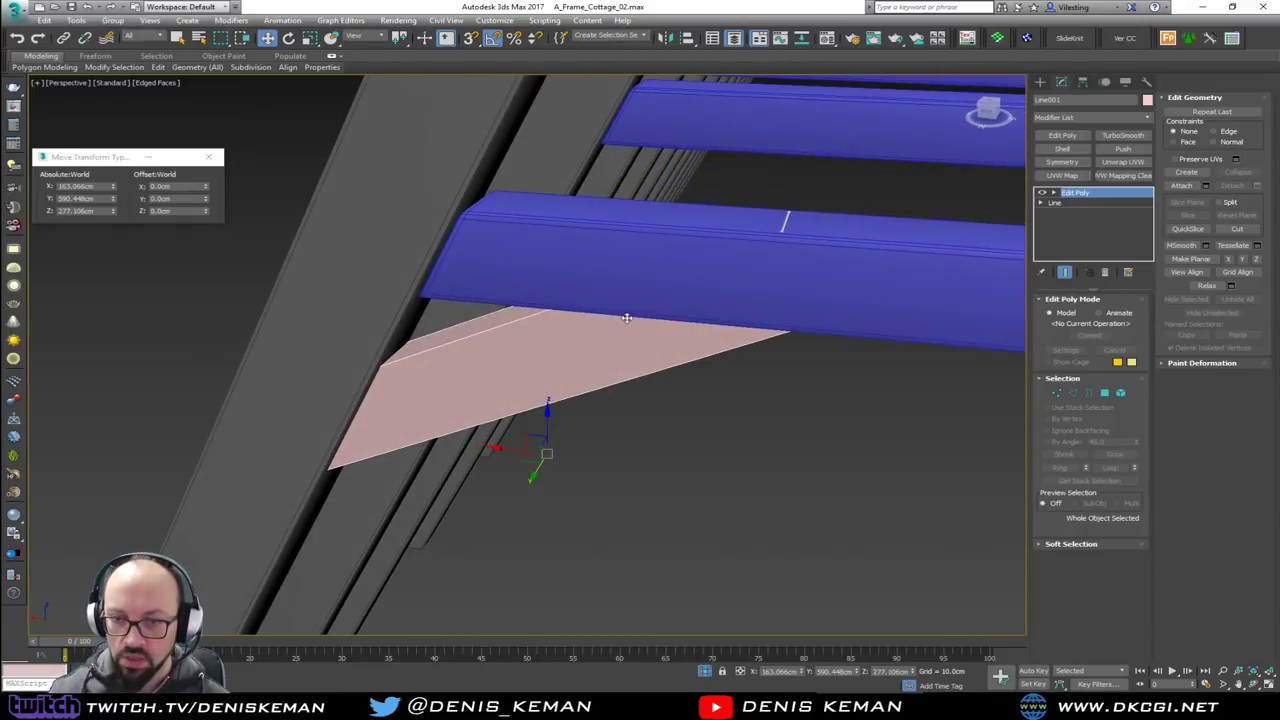
{"action": "scroll", "coordinate": [626, 317], "scroll_direction": "down", "scroll_amount": 10}
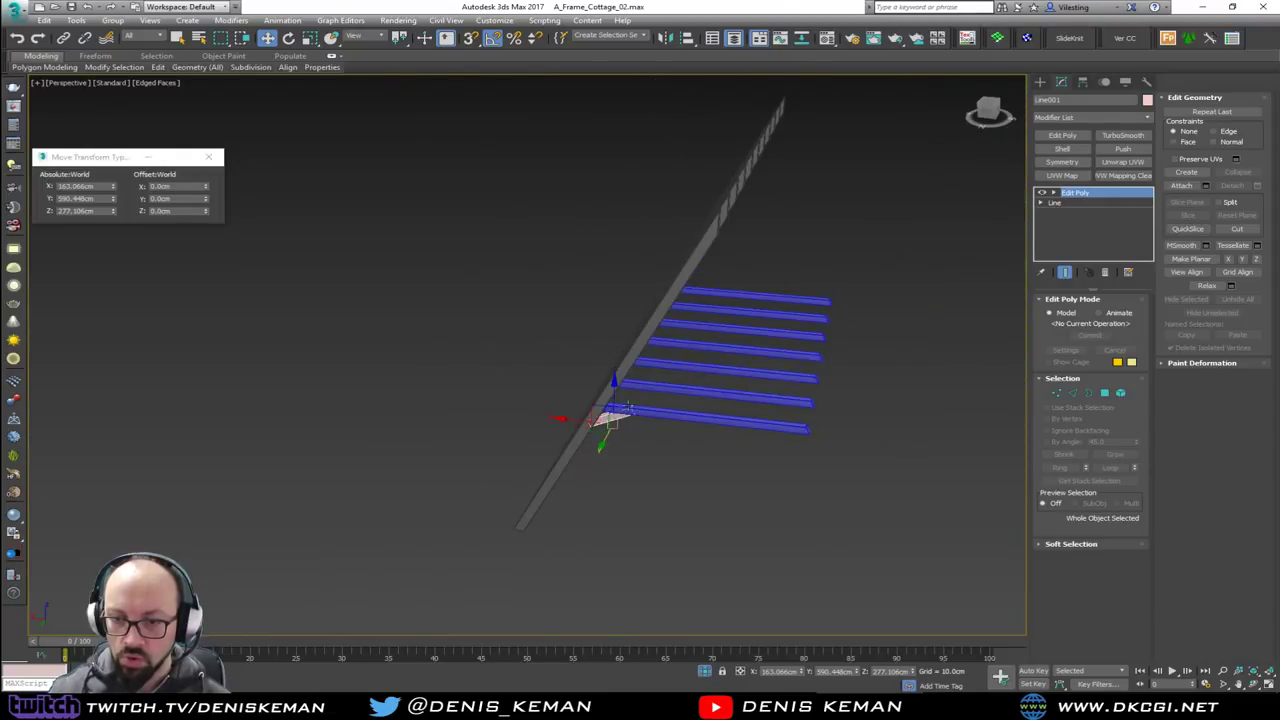
{"action": "middle_click_drag", "start_coordinate": [604, 432], "coordinate": [600, 418], "text": "alt"}
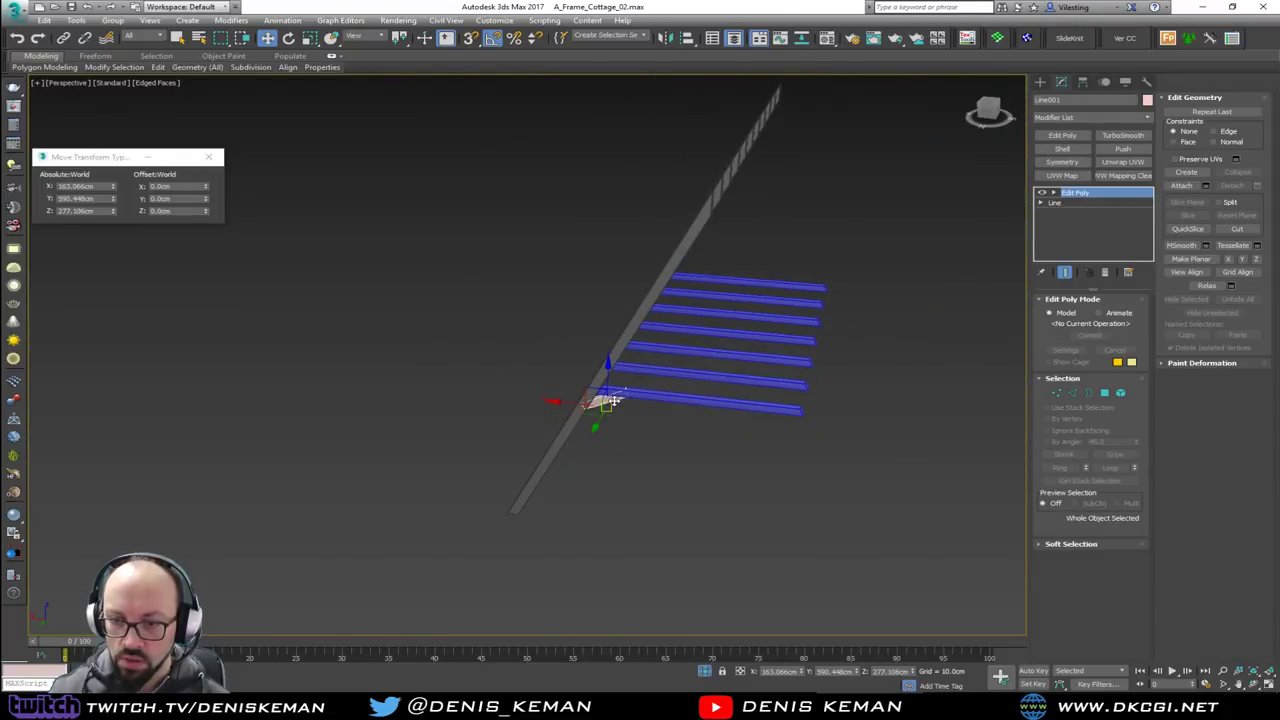
{"action": "scroll", "coordinate": [606, 412], "scroll_direction": "up", "scroll_amount": 3}
{"action": "middle_click_drag", "start_coordinate": [656, 371], "coordinate": [502, 293], "text": "alt"}
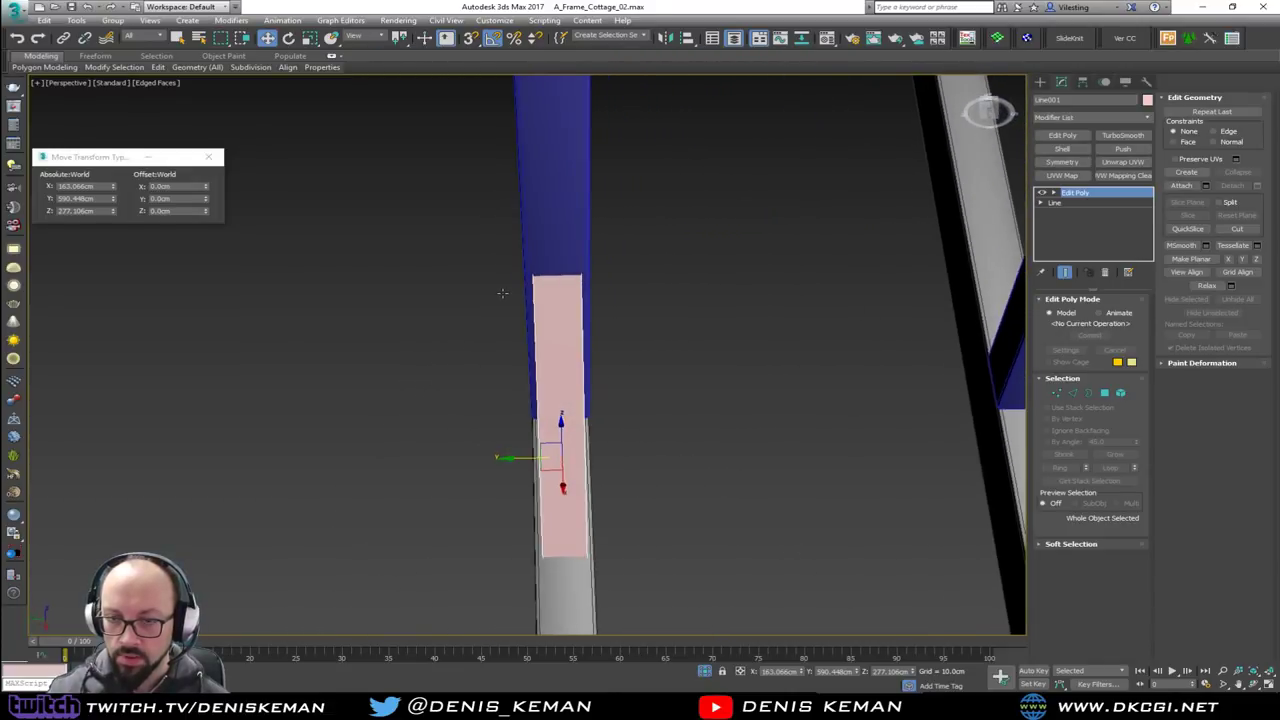
{"action": "middle_click_drag", "start_coordinate": [562, 410], "coordinate": [657, 427], "text": "alt"}
In the Front wireframe view, slice the brace horizontally just above the floor support's lower edge, at about Z 308.37 cm
{"action": "key", "text": "alt+w"}
{"action": "middle_click", "coordinate": [634, 224]}
{"action": "key", "text": "z"}
{"action": "key", "text": "alt+w"}
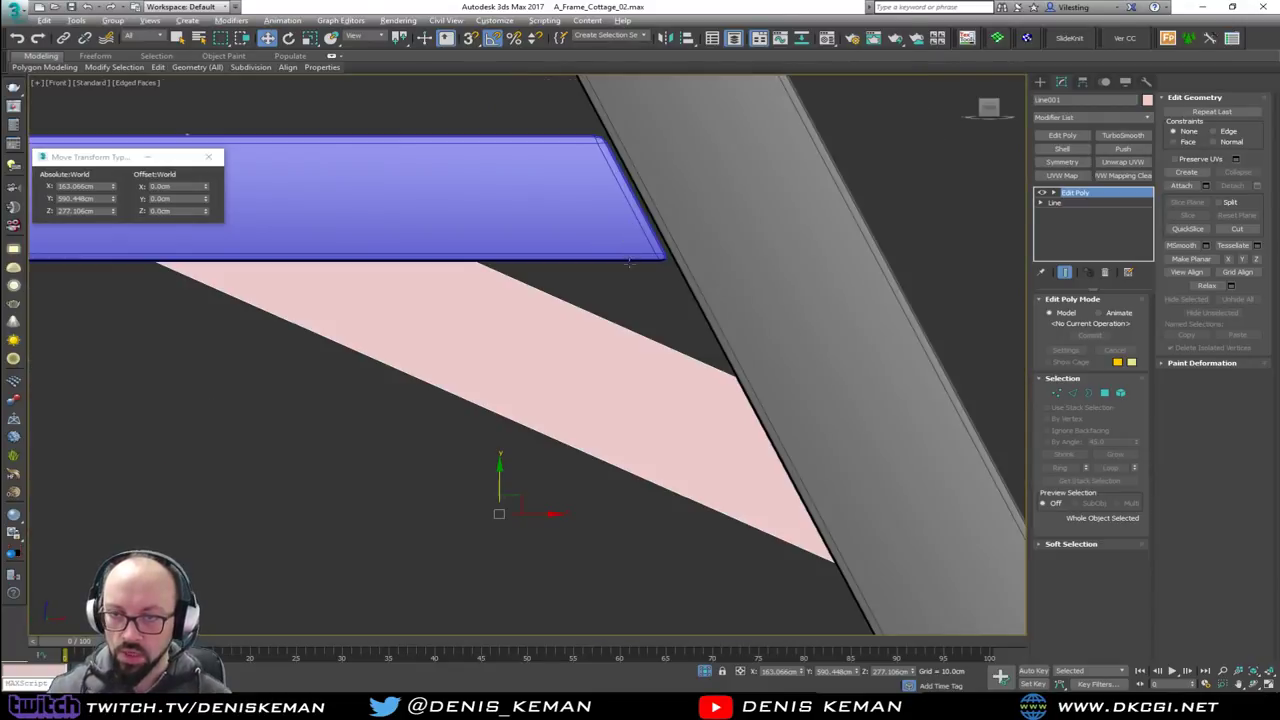
{"action": "key", "text": "F3"}
{"action": "middle_click_drag", "start_coordinate": [457, 295], "coordinate": [740, 338]}
{"action": "key", "text": "2"}
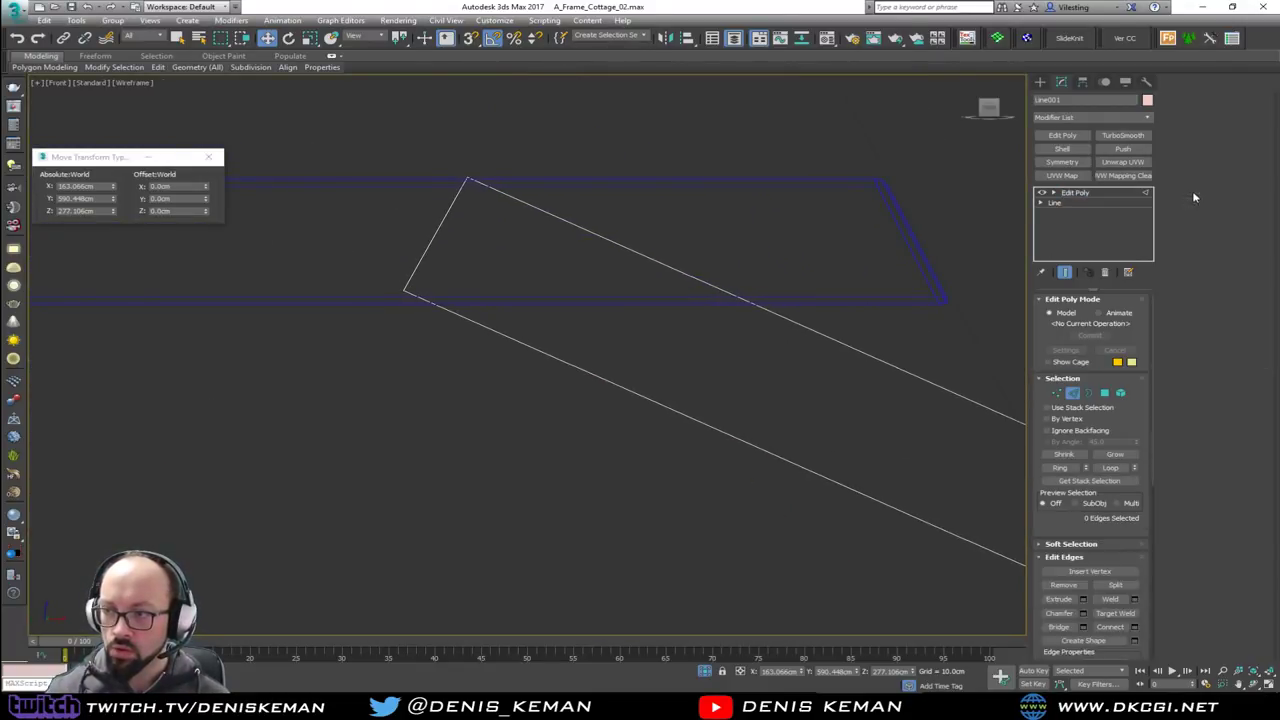
{"action": "left_click", "coordinate": [1197, 384]}
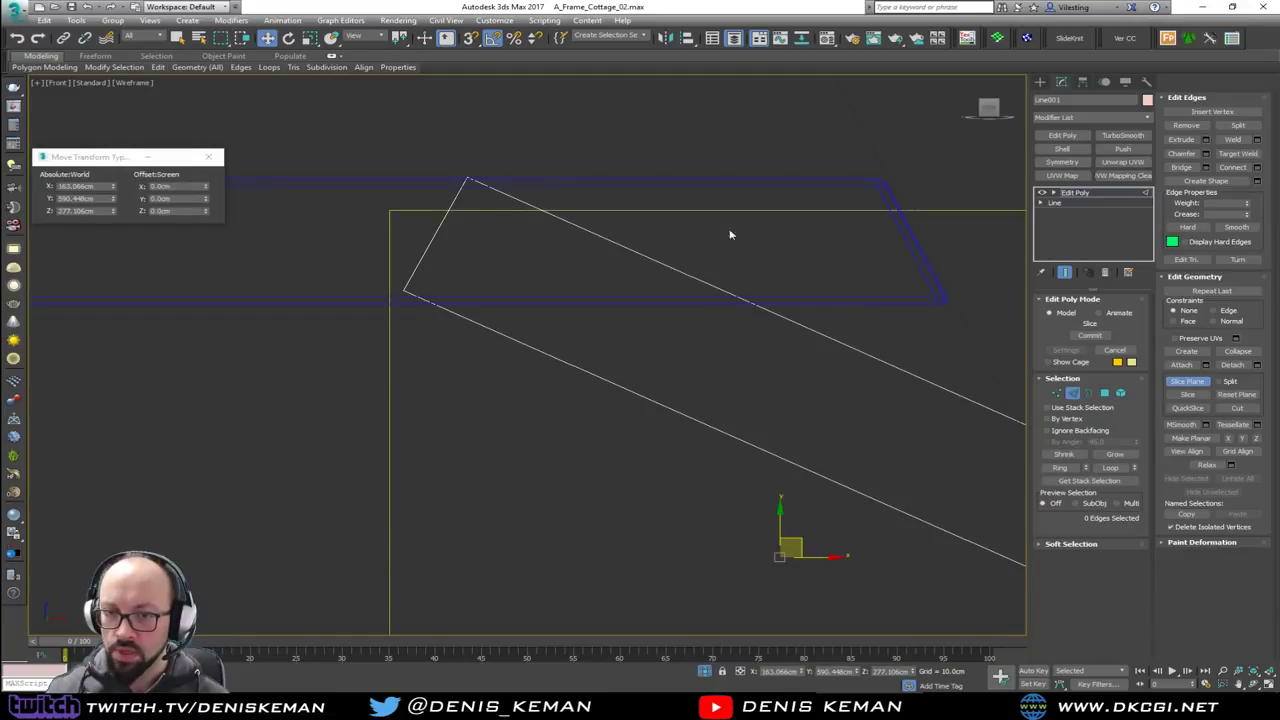
{"action": "key", "text": "e"}
{"action": "left_click_drag", "start_coordinate": [778, 556], "coordinate": [779, 590]}
{"action": "key", "text": "w"}
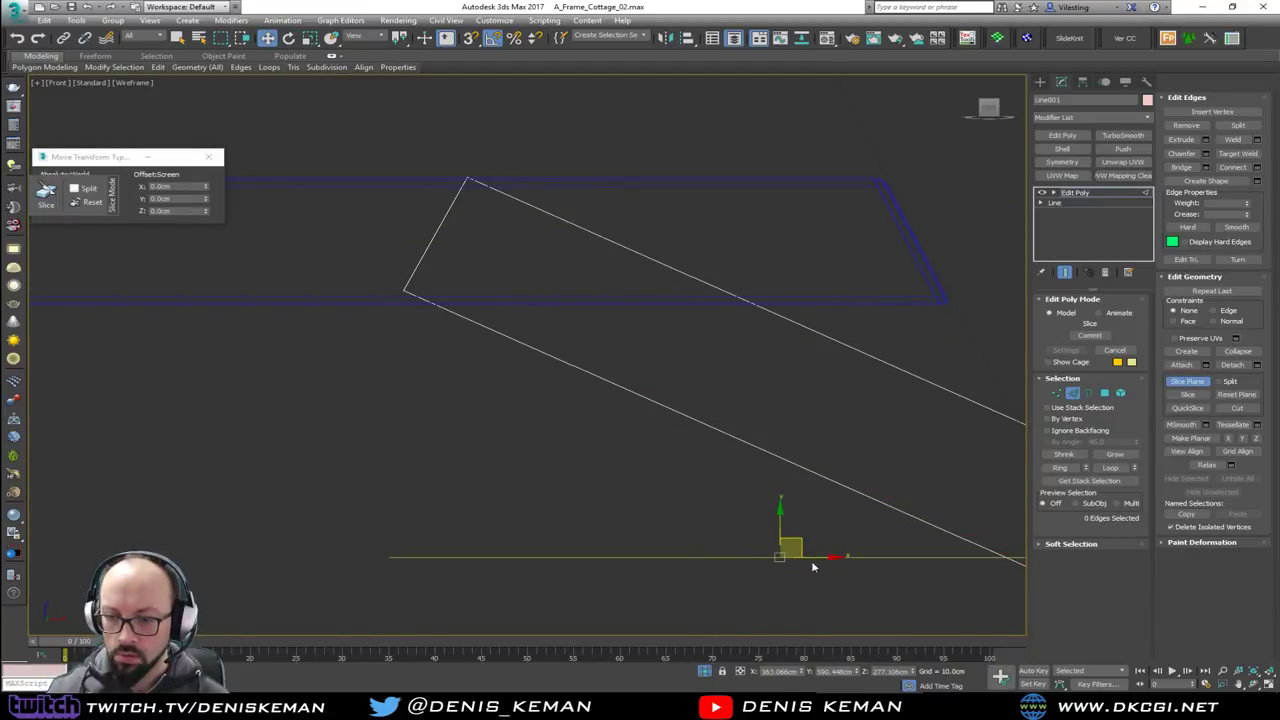
{"action": "left_click_drag", "start_coordinate": [801, 540], "coordinate": [550, 287]}
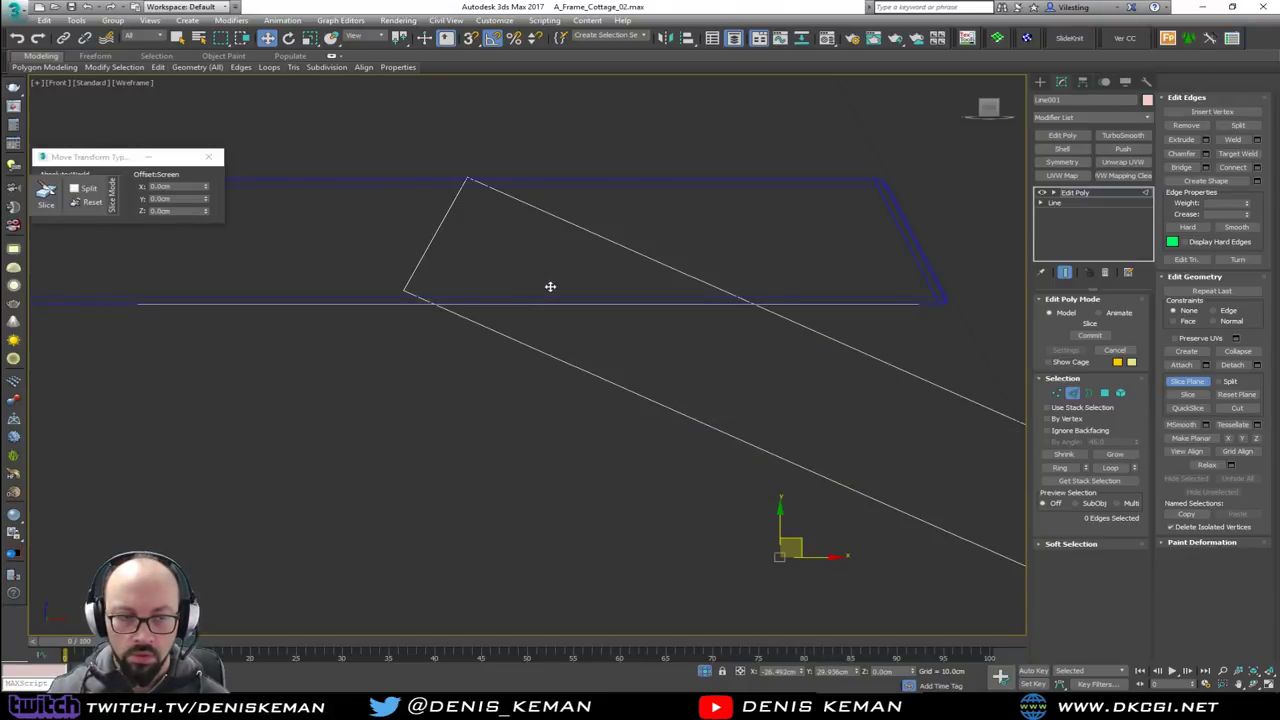
{"action": "left_click_drag", "start_coordinate": [550, 287], "coordinate": [538, 275]}
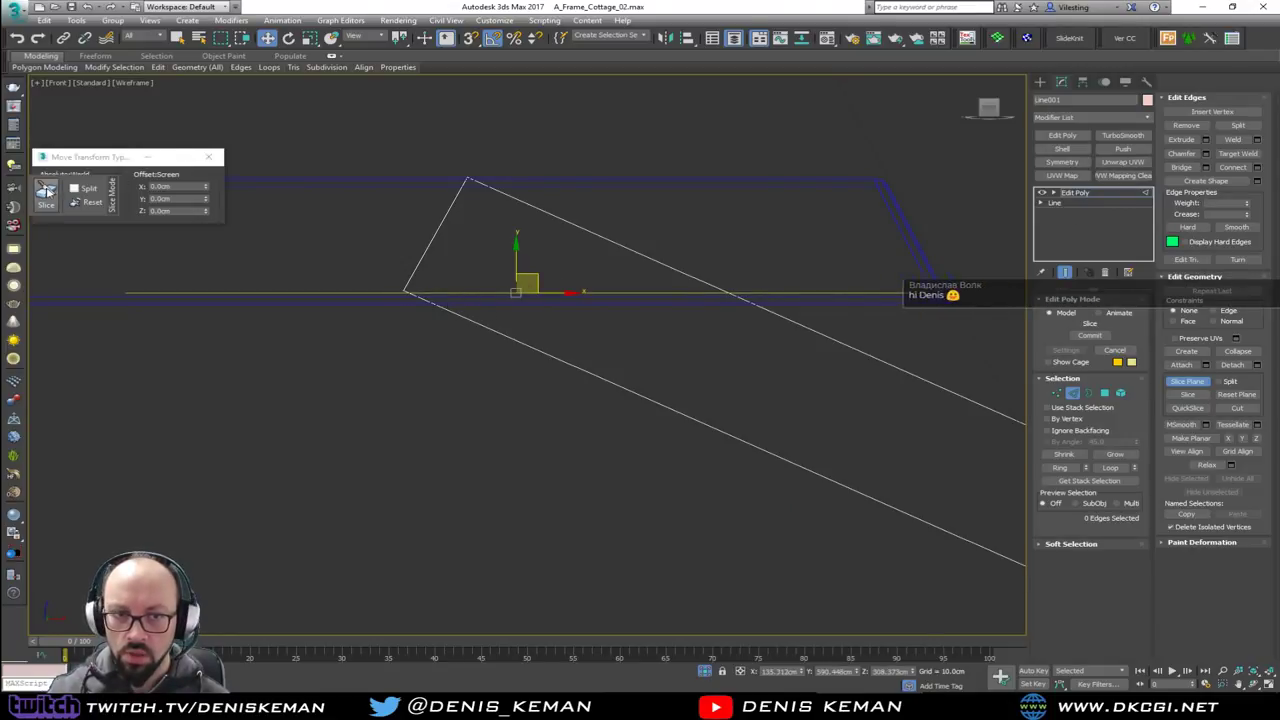
Shift and tilt the slice plane to match the rafter's slope, slice the brace near its lower end, and end plane slicing
{"action": "scroll", "coordinate": [509, 337], "scroll_direction": "down", "scroll_amount": 4}
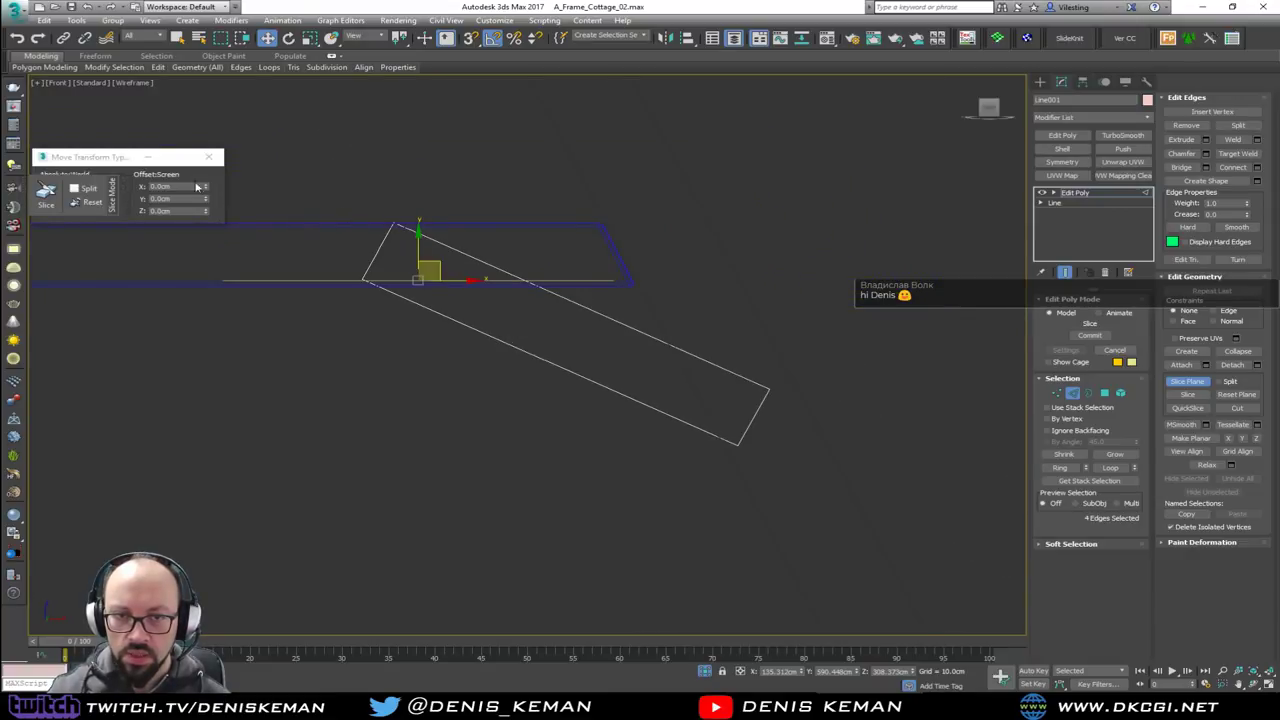
{"action": "left_click_drag", "start_coordinate": [439, 263], "coordinate": [748, 480]}
{"action": "scroll", "coordinate": [726, 402], "scroll_direction": "up", "scroll_amount": 2}
{"action": "key", "text": "e"}
{"action": "scroll", "coordinate": [766, 471], "scroll_direction": "up", "scroll_amount": 2}
{"action": "key", "text": "w"}
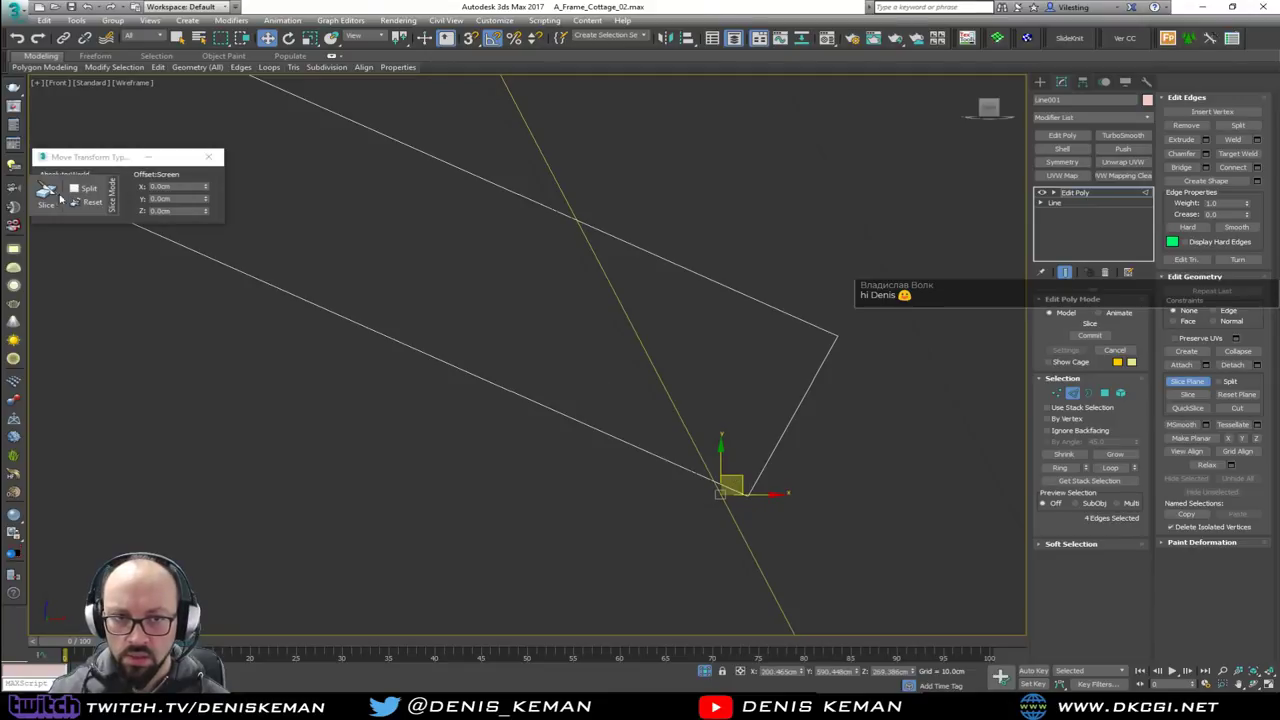
{"action": "left_click", "coordinate": [59, 198]}
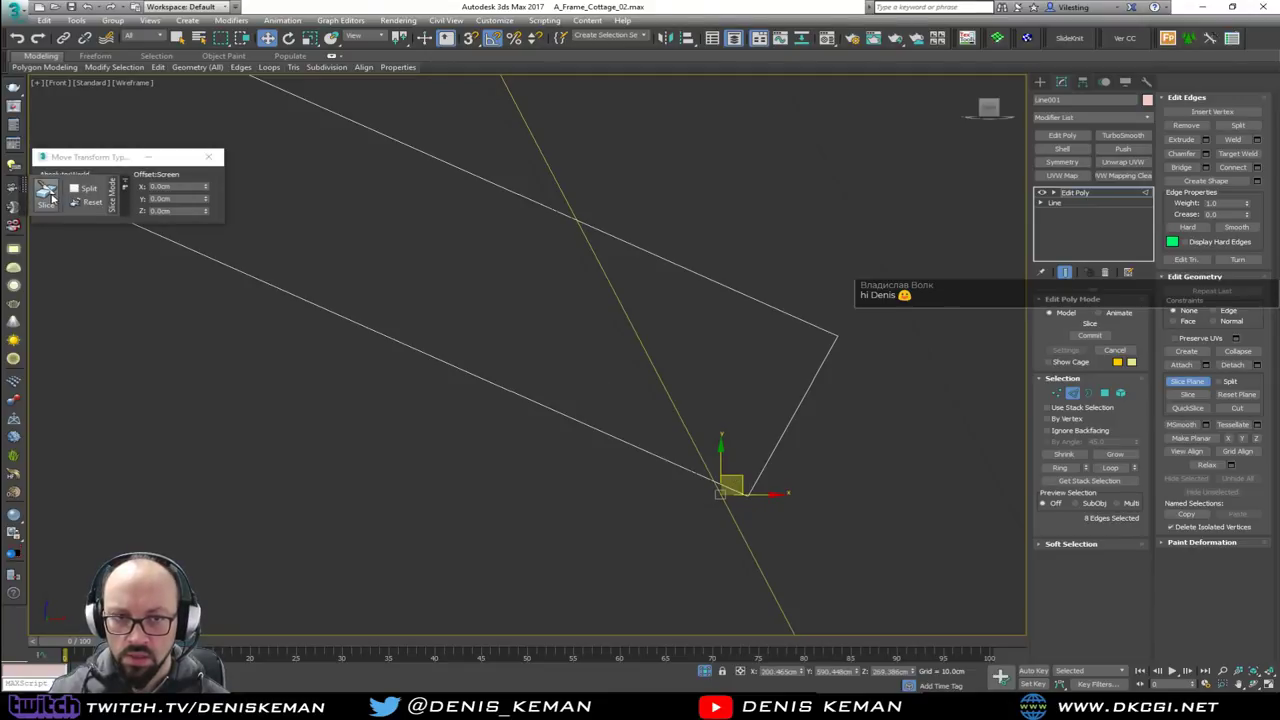
{"action": "left_click", "coordinate": [1188, 382]}
Select the brace's polygons beyond the rafter slice and above the floor support slice, and delete them
{"action": "key", "text": "4"}
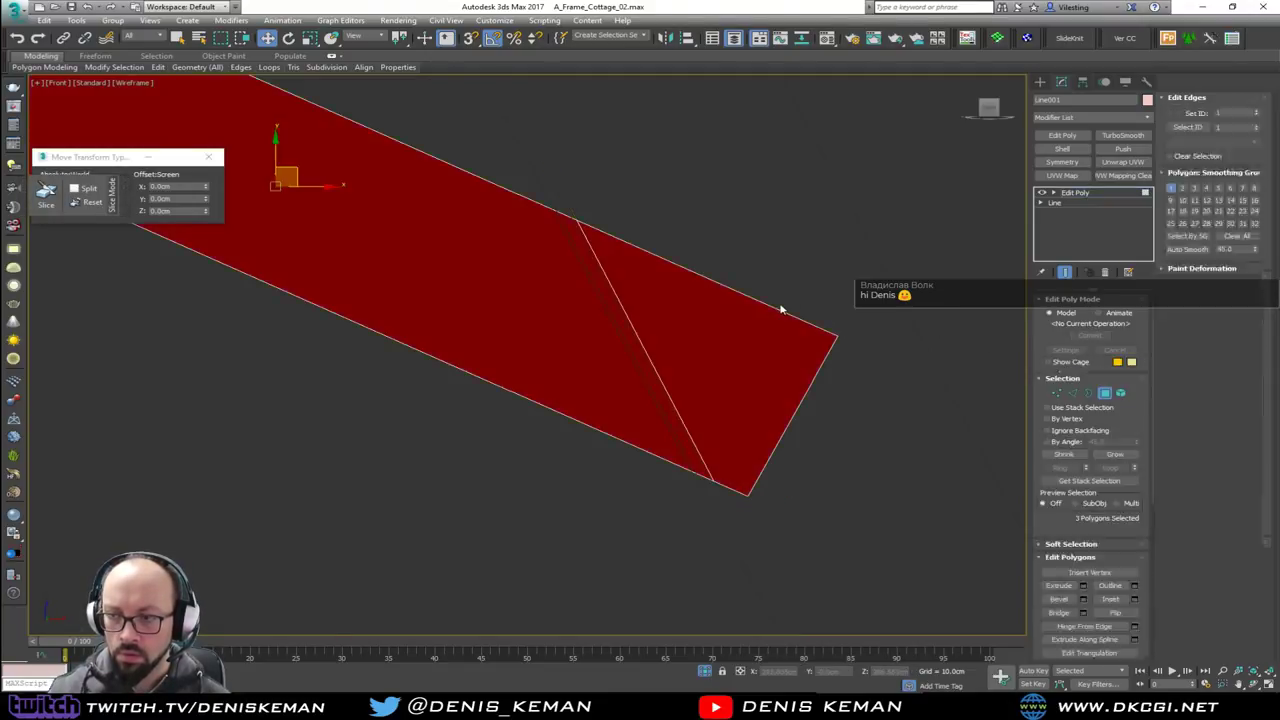
{"action": "left_click_drag", "start_coordinate": [874, 263], "coordinate": [760, 420]}
{"action": "scroll", "coordinate": [506, 160], "scroll_direction": "down", "scroll_amount": 3}
{"action": "middle_click_drag", "start_coordinate": [252, 90], "coordinate": [625, 263]}
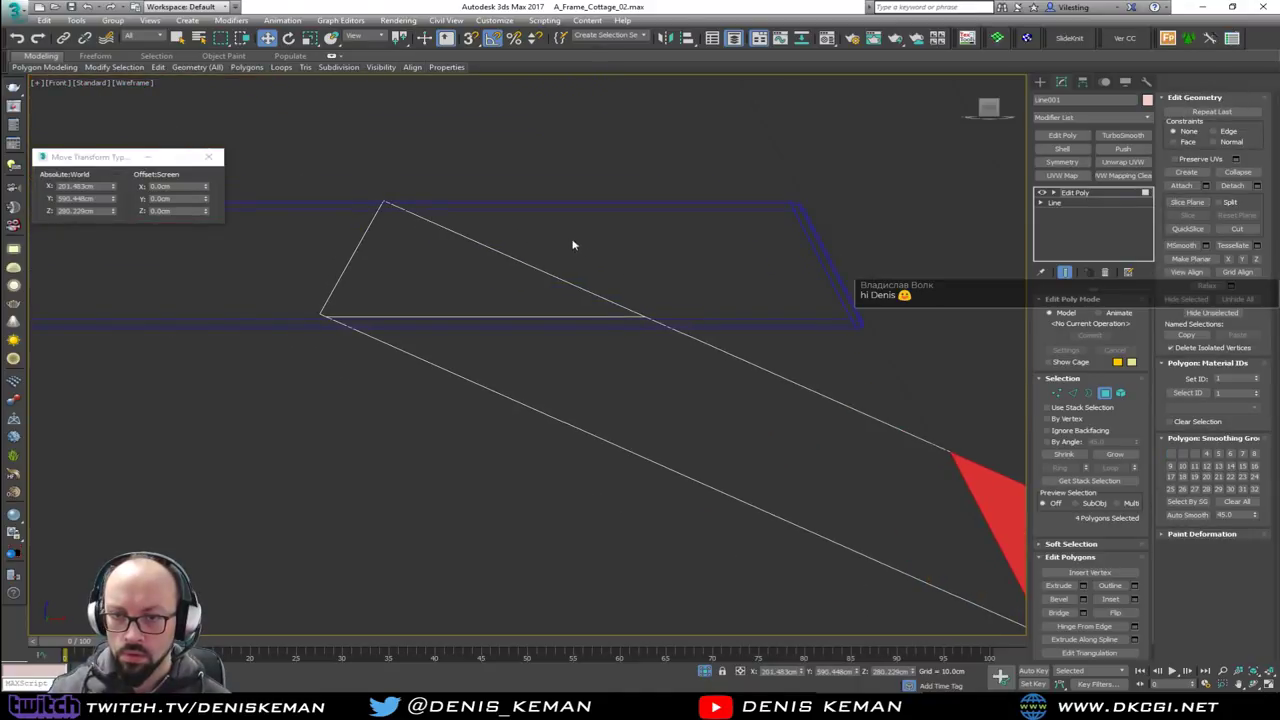
{"action": "scroll", "coordinate": [568, 245], "scroll_direction": "up", "scroll_amount": 2}
{"action": "left_click_drag", "start_coordinate": [555, 186], "coordinate": [234, 236], "text": "ctrl"}
{"action": "middle_click_drag", "start_coordinate": [410, 257], "coordinate": [413, 244]}
{"action": "scroll", "coordinate": [413, 244], "scroll_direction": "down", "scroll_amount": 2}
{"action": "key", "text": "Delete"}
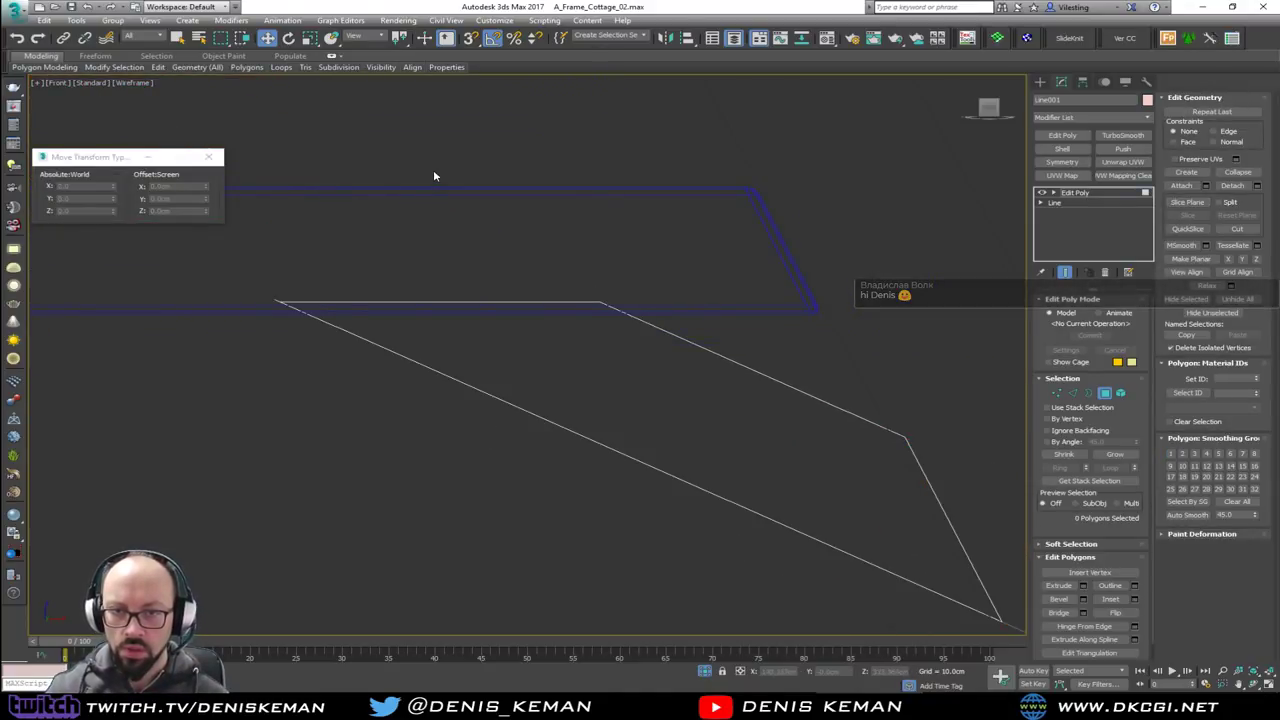
Delete the leftover sliver polygon at the brace's upper tip
{"action": "left_click", "coordinate": [280, 303]}
{"action": "scroll", "coordinate": [279, 302], "scroll_direction": "up", "scroll_amount": 4}
{"action": "scroll", "coordinate": [278, 305], "scroll_direction": "up", "scroll_amount": 1}
{"action": "key", "text": "Delete"}
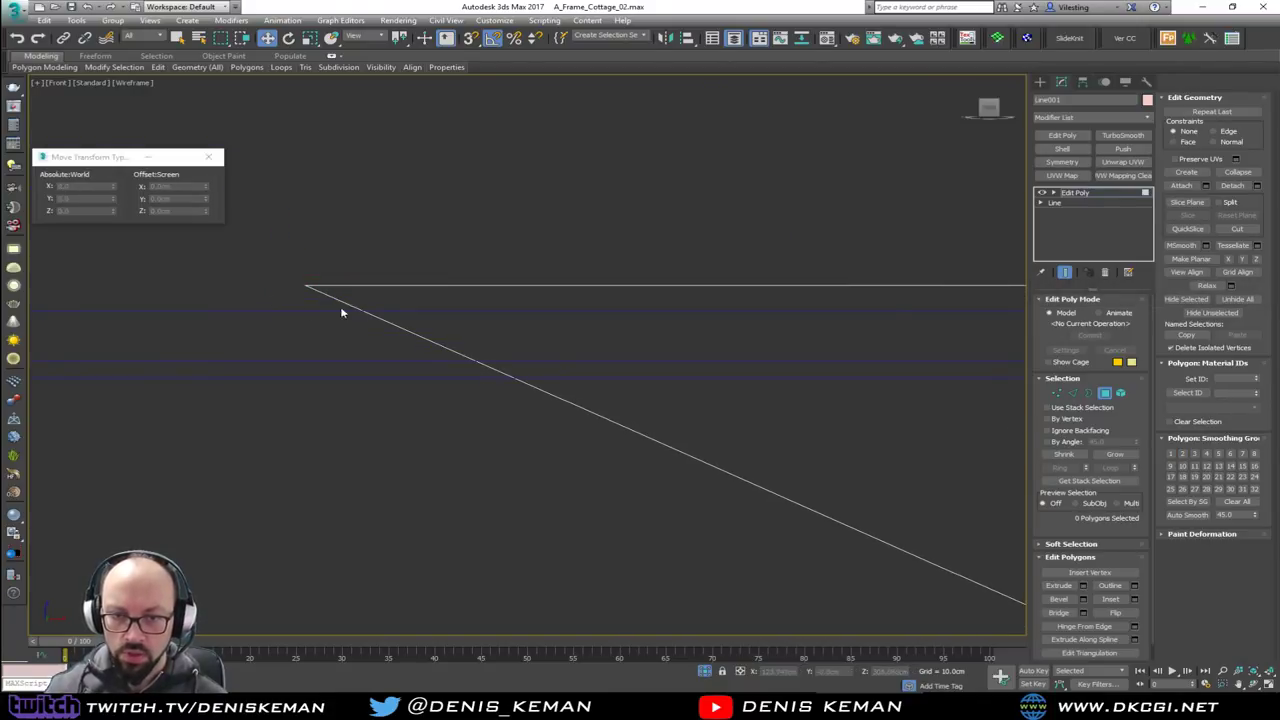
Select the open border at the brace's upper cut and cap it
{"action": "scroll", "coordinate": [477, 280], "scroll_direction": "down", "scroll_amount": 5}
{"action": "key", "text": "3"}
{"action": "left_click_drag", "start_coordinate": [527, 256], "coordinate": [615, 321]}
{"action": "middle_click_drag", "start_coordinate": [615, 321], "coordinate": [414, 248]}
{"action": "scroll", "coordinate": [414, 248], "scroll_direction": "down", "scroll_amount": 3}
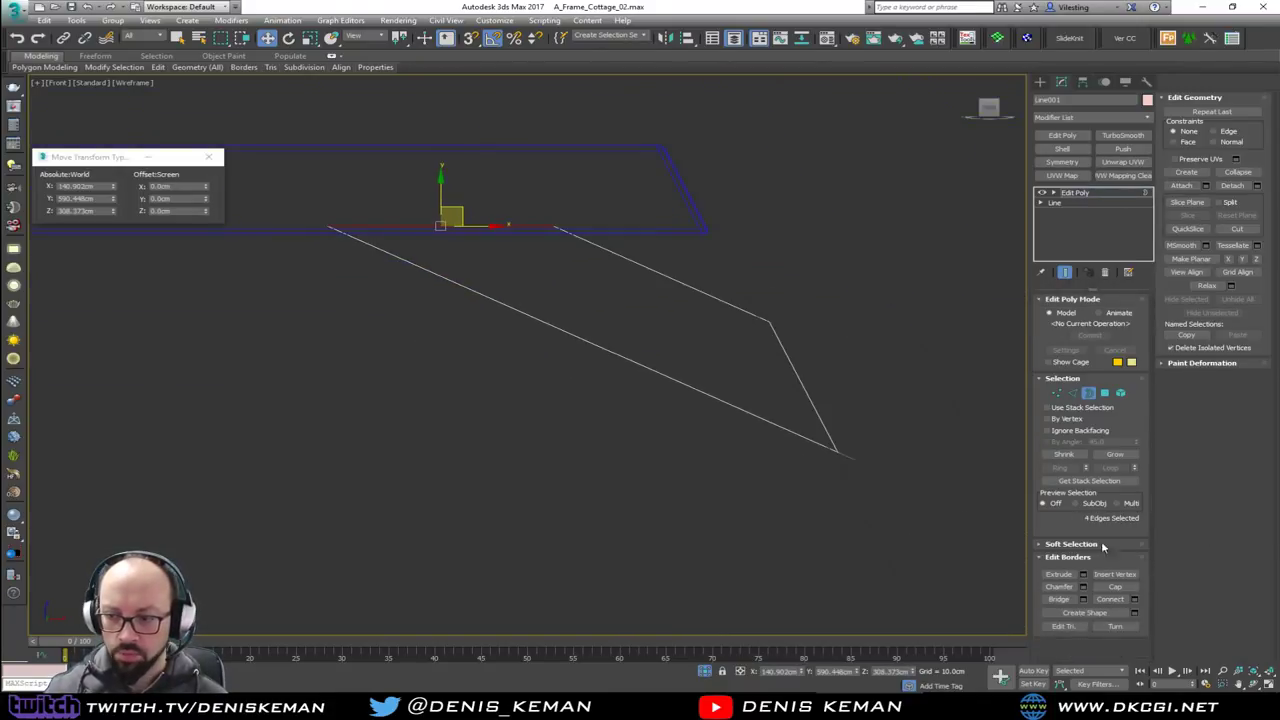
Remove the stray edges at the brace's lower tip and cap the open border along the rafter cut
{"action": "left_click", "coordinate": [832, 442]}
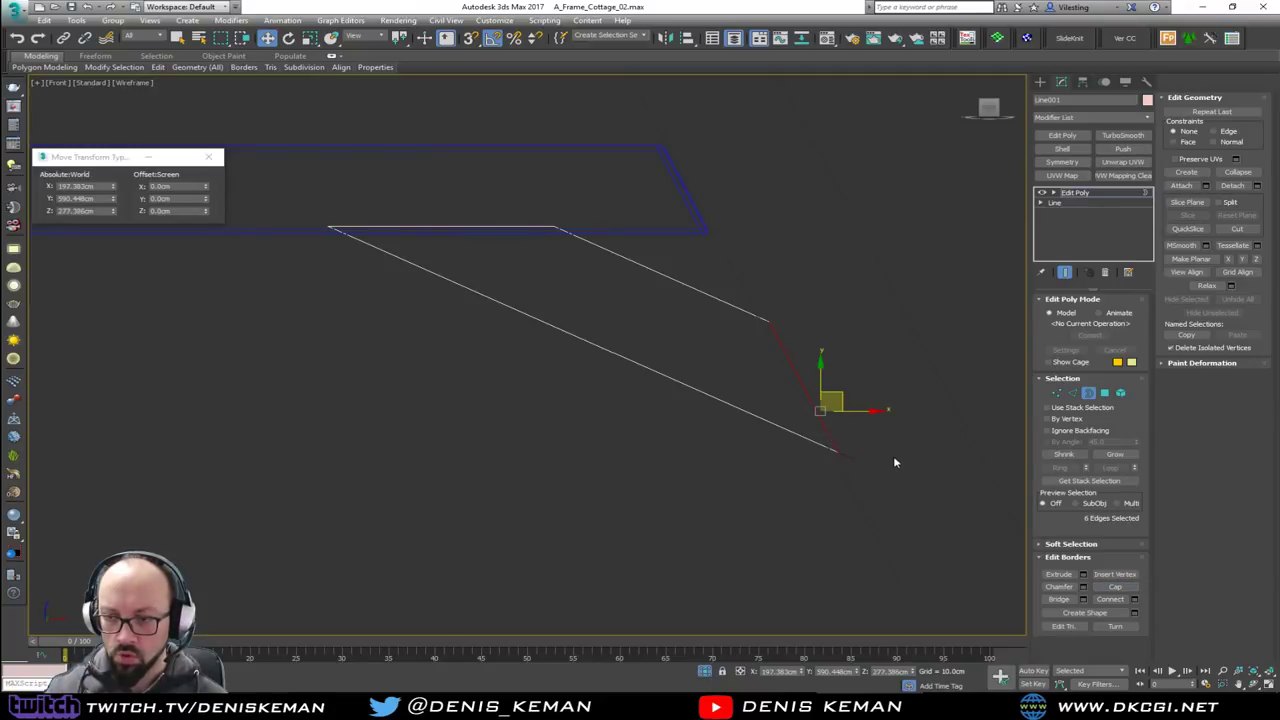
{"action": "scroll", "coordinate": [895, 462], "scroll_direction": "up", "scroll_amount": 2}
{"action": "key", "text": "2"}
{"action": "left_click_drag", "start_coordinate": [854, 438], "coordinate": [832, 490]}
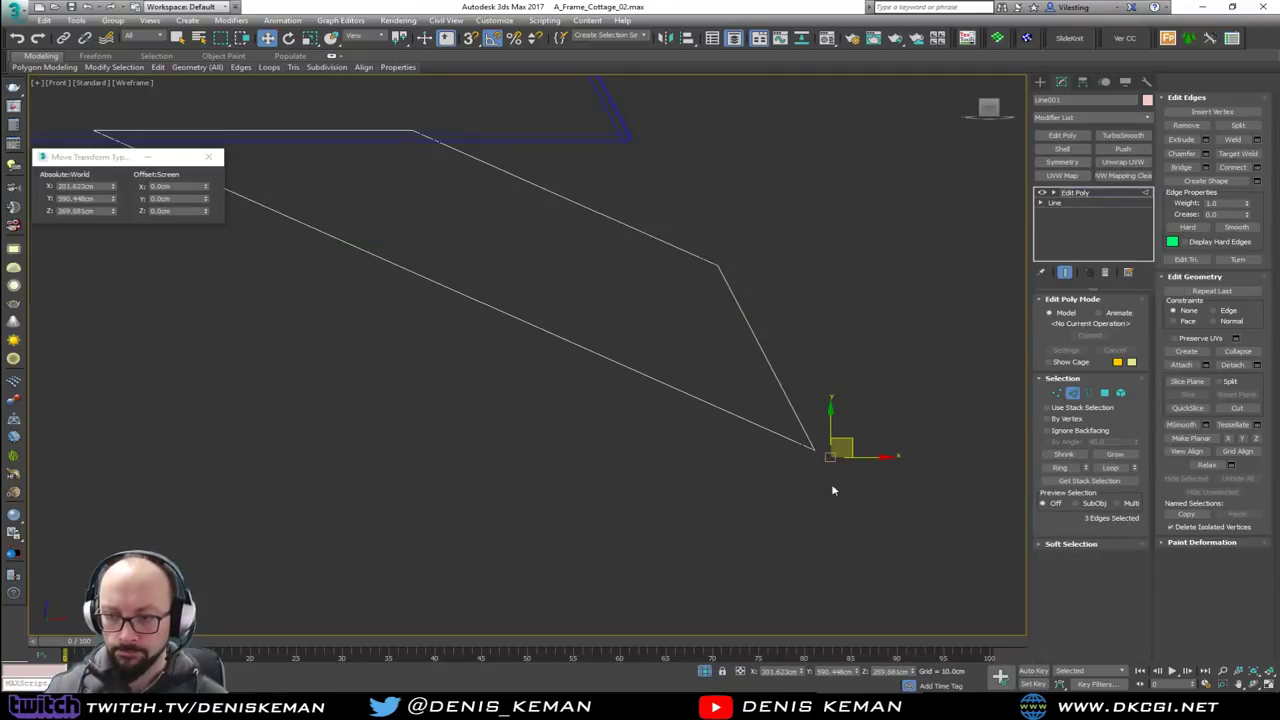
{"action": "left_click", "coordinate": [831, 490]}
{"action": "key", "text": "3"}
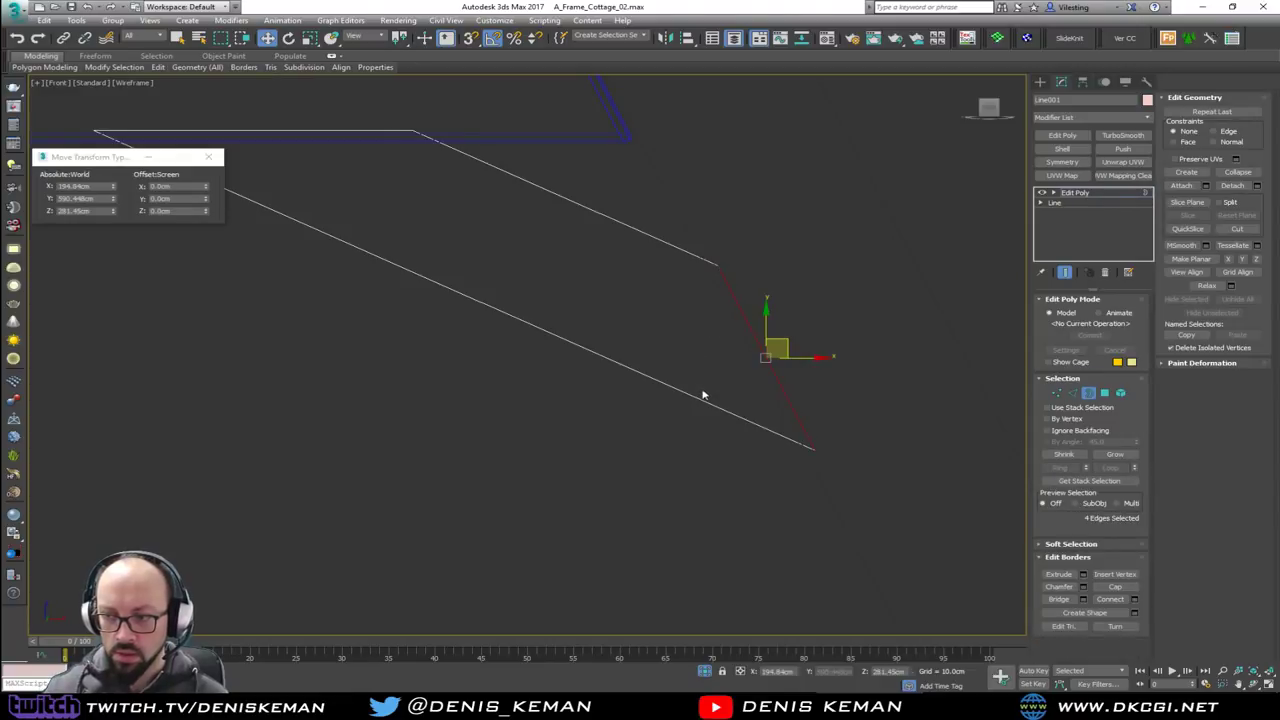
{"action": "left_click", "coordinate": [1115, 589]}
Leave the border level and examine the capped brace in the Perspective view, both shaded and in wireframe
{"action": "key", "text": "alt+w"}
{"action": "middle_click", "coordinate": [820, 510]}
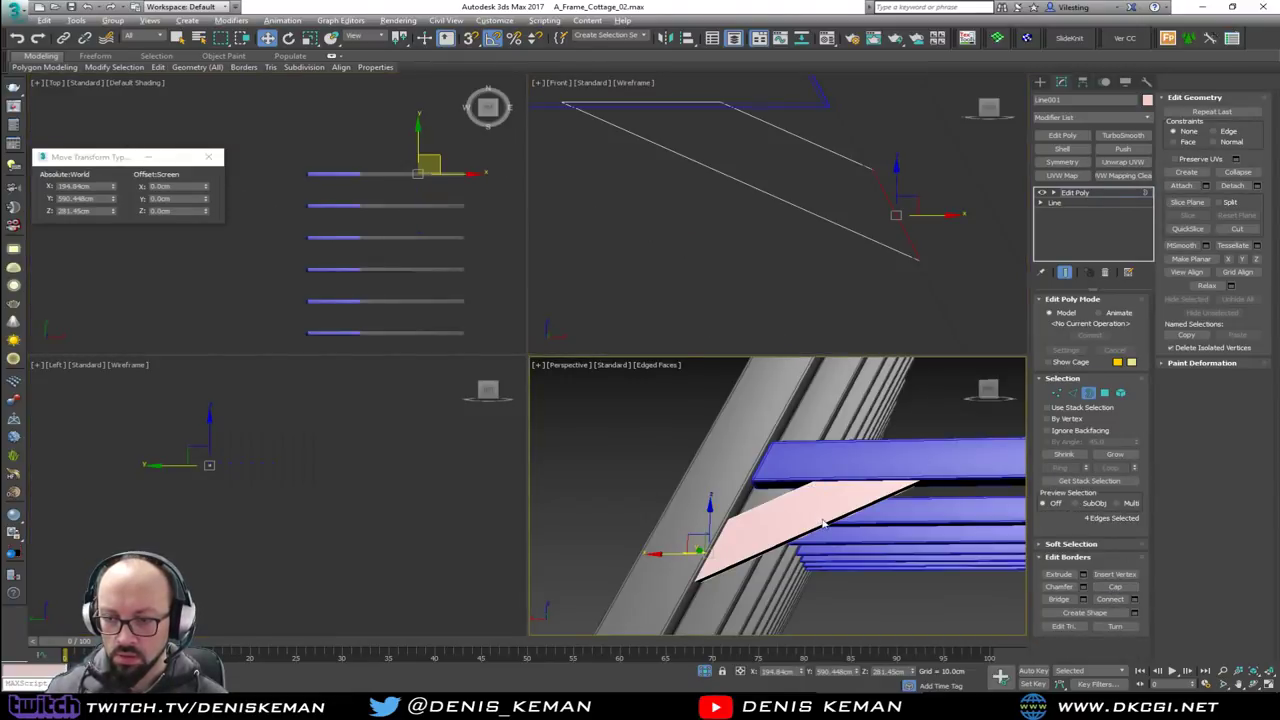
{"action": "key", "text": "alt+w"}
{"action": "middle_click_drag", "start_coordinate": [823, 523], "coordinate": [592, 474], "text": "alt"}
{"action": "left_click", "coordinate": [1090, 394]}
{"action": "mouse_move", "coordinate": [457, 362]}
{"action": "middle_mouse_down", "text": "alt"}
{"action": "mouse_move", "coordinate": [662, 388]}
{"action": "mouse_move", "coordinate": [670, 422]}
{"action": "mouse_move", "coordinate": [626, 339]}
{"action": "middle_mouse_up", "text": "alt"}
{"action": "key", "text": "F3"}
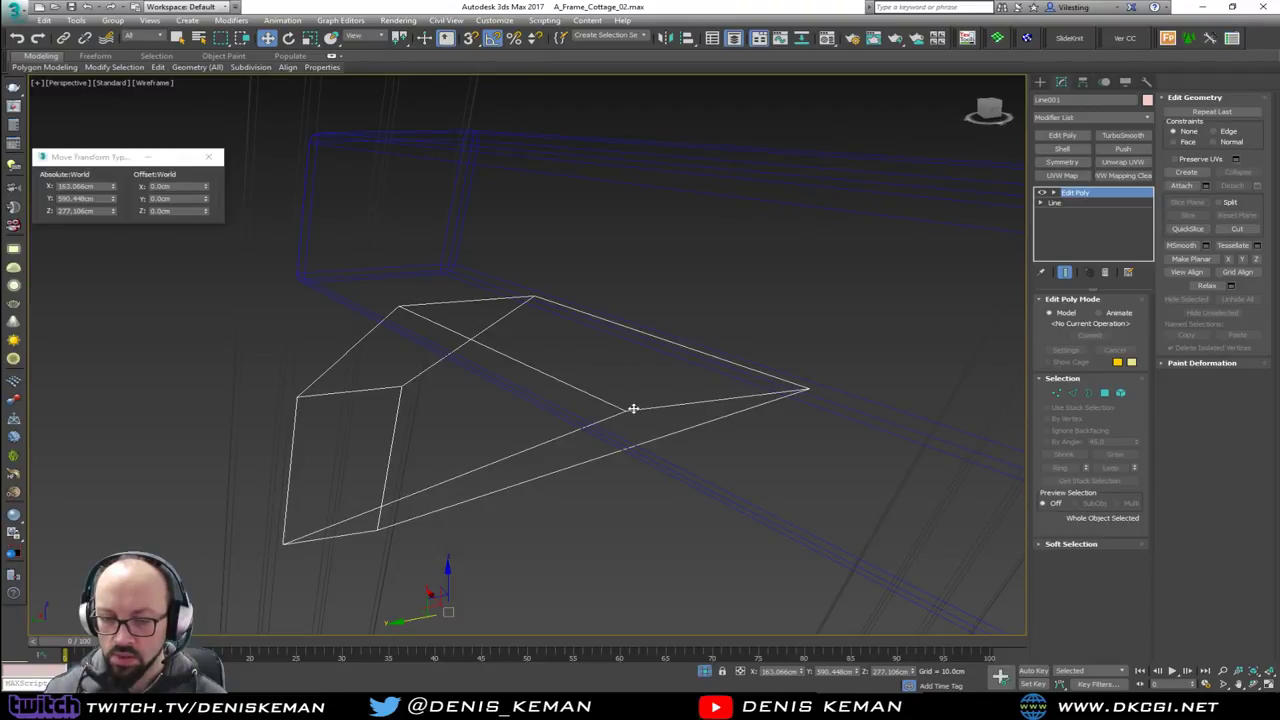
{"action": "middle_click_drag", "start_coordinate": [633, 408], "coordinate": [631, 386], "text": "alt"}
{"action": "key", "text": "F3"}
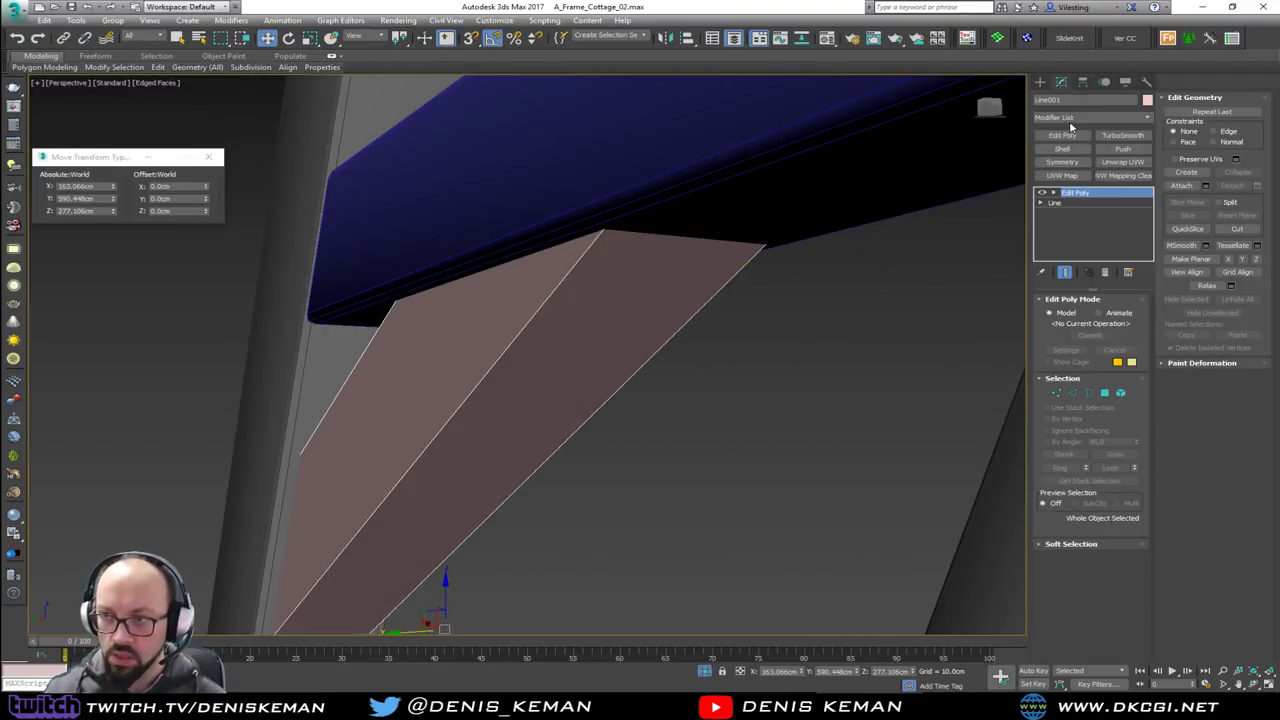
Paste the copied Chamfer modifier onto the brace, deselect it and view the chamfered result
{"action": "right_click", "coordinate": [1079, 193]}
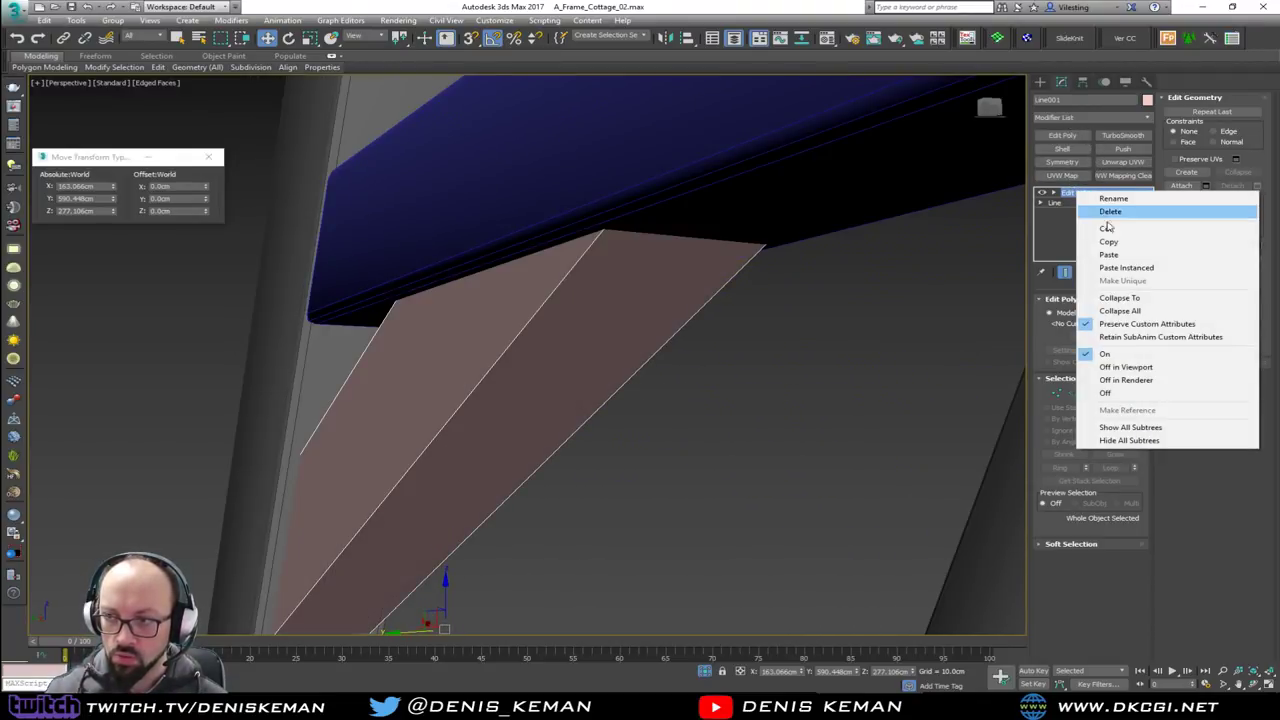
{"action": "left_click", "coordinate": [1112, 254]}
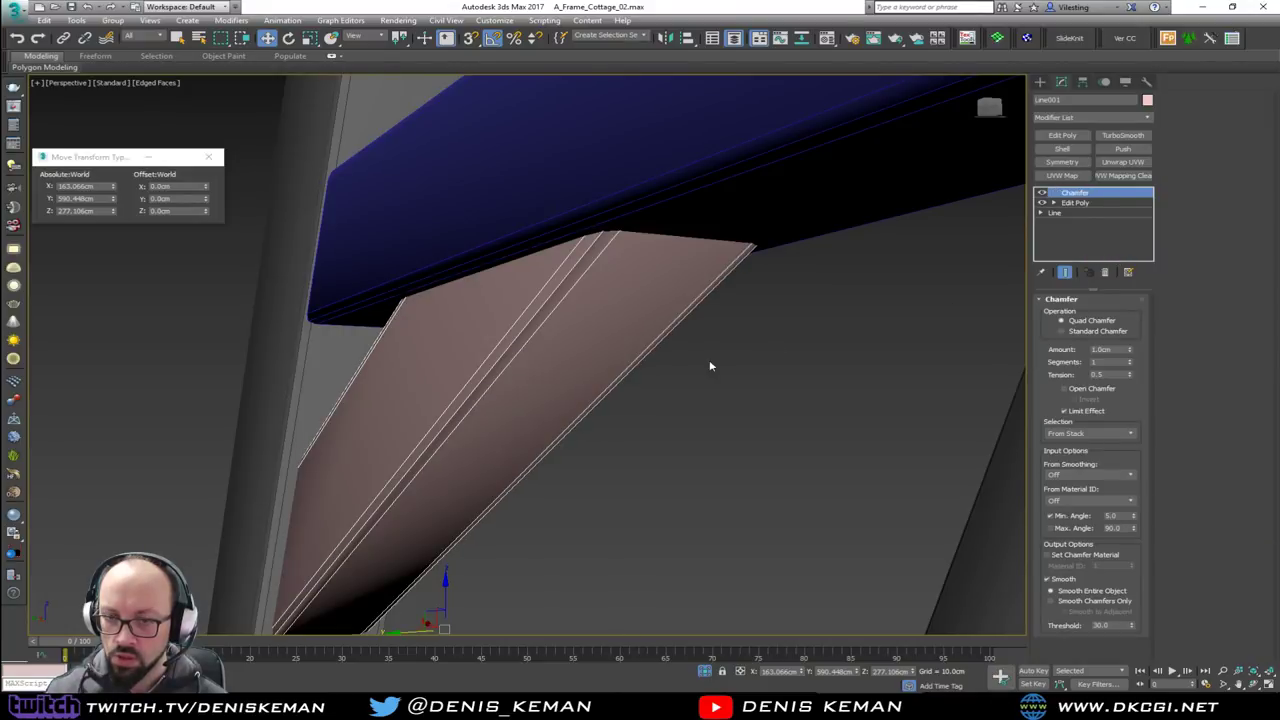
{"action": "scroll", "coordinate": [646, 391], "scroll_direction": "down", "scroll_amount": 3}
{"action": "left_click", "coordinate": [678, 408]}
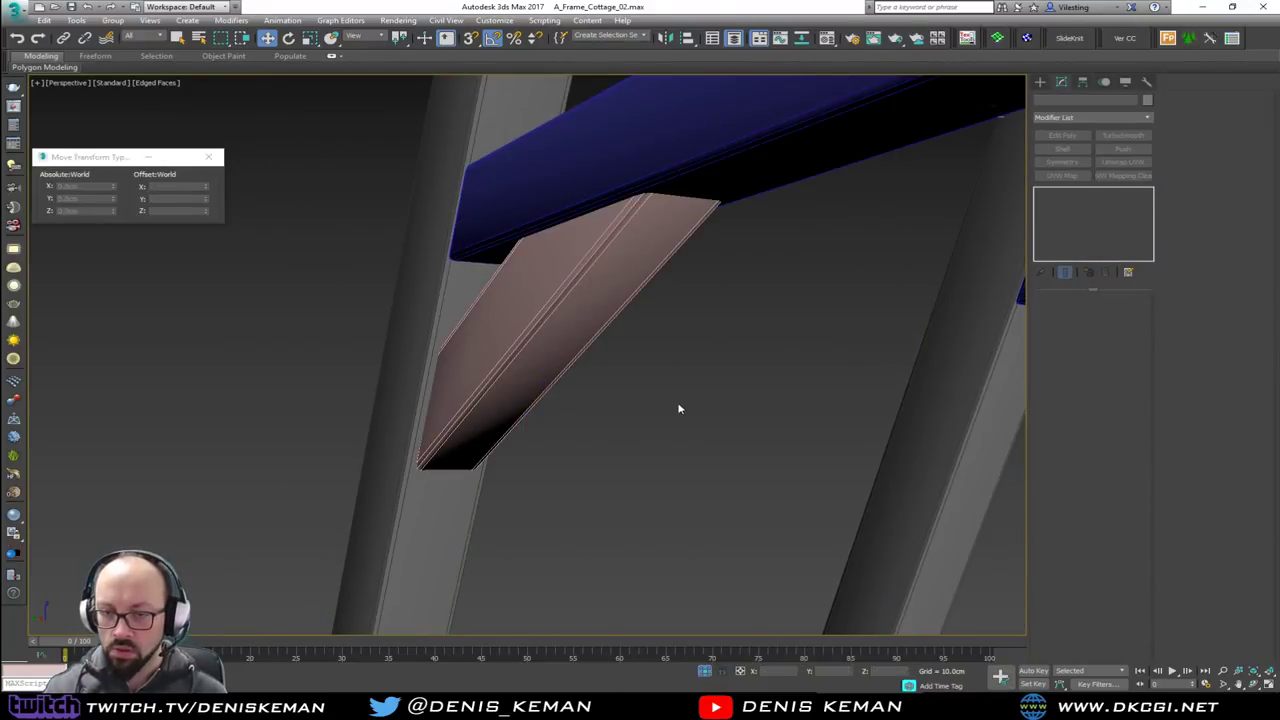
{"action": "middle_click_drag", "start_coordinate": [678, 408], "coordinate": [487, 358], "text": "alt"}
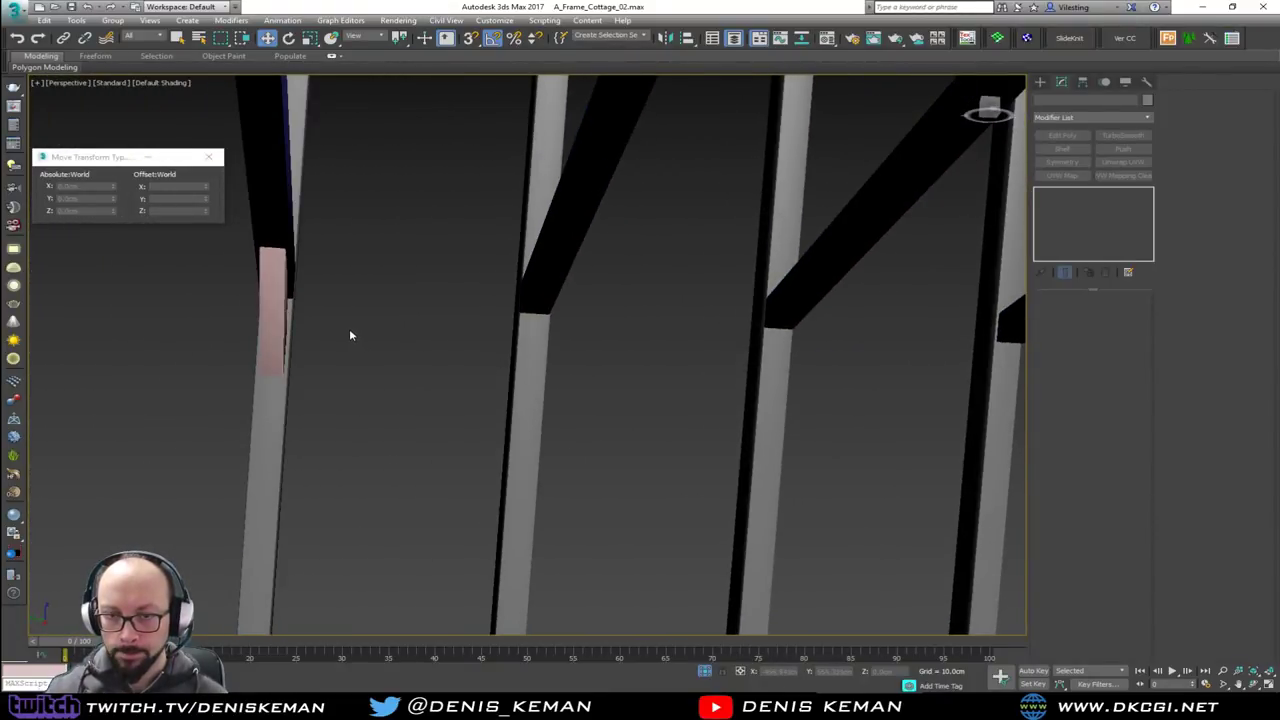
In the Left view, clone the brace along the row of floor supports as ten copies spaced about 119.7 cm apart
{"action": "left_click", "coordinate": [266, 330]}
{"action": "key", "text": "alt+w"}
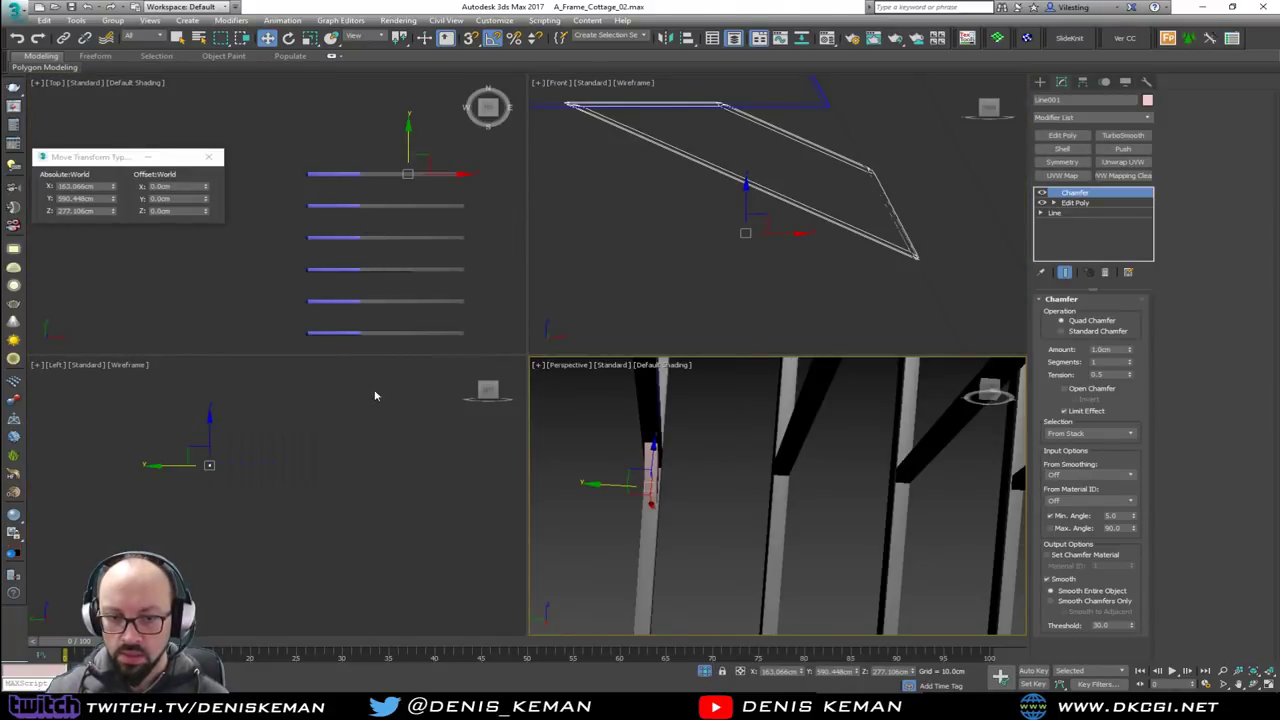
{"action": "right_click", "coordinate": [266, 437]}
{"action": "key", "text": "alt+w"}
{"action": "scroll", "coordinate": [313, 299], "scroll_direction": "up", "scroll_amount": 8}
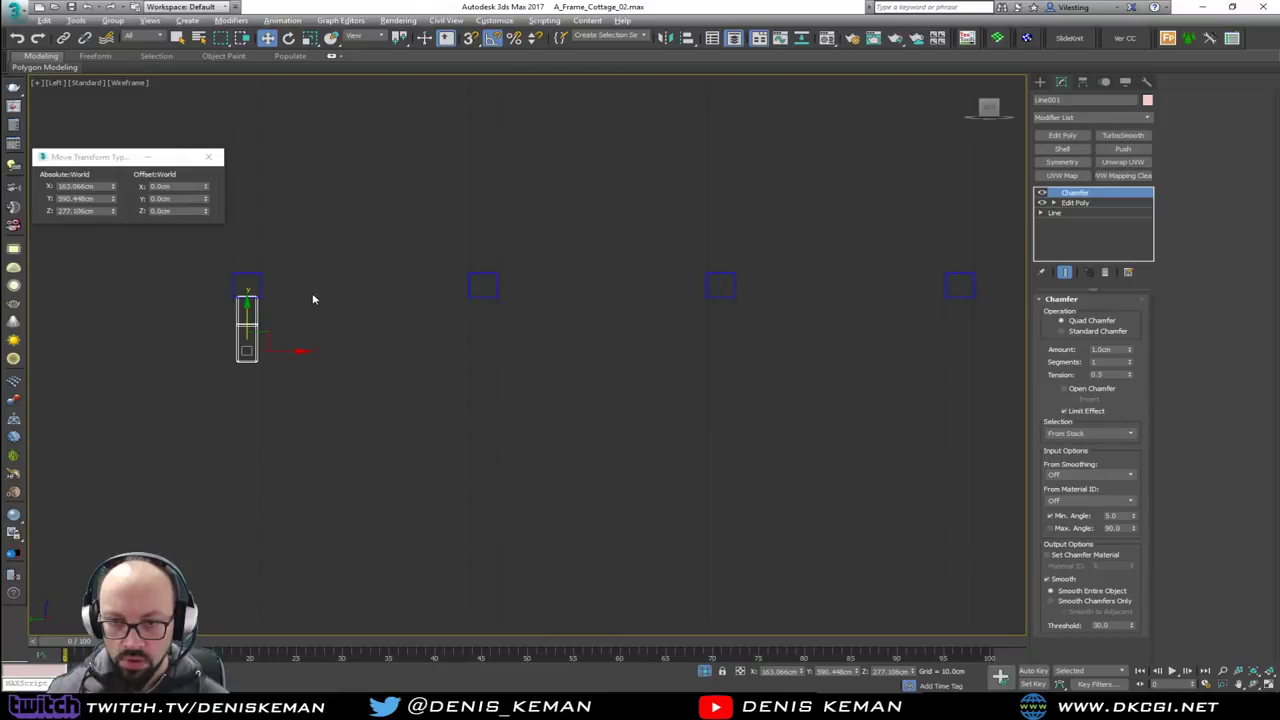
{"action": "scroll", "coordinate": [313, 299], "scroll_direction": "up", "scroll_amount": 5}
{"action": "middle_click_drag", "start_coordinate": [296, 334], "coordinate": [290, 351]}
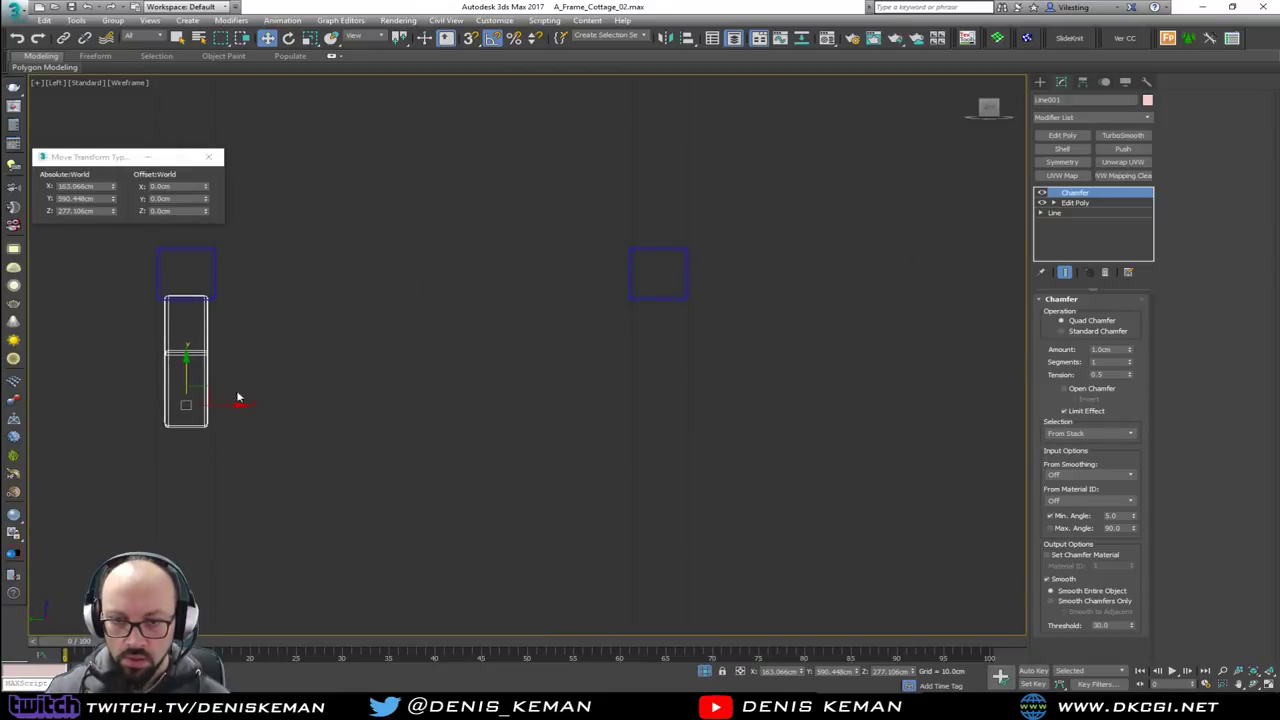
{"action": "left_click_drag", "start_coordinate": [214, 405], "coordinate": [692, 406], "text": "shift"}
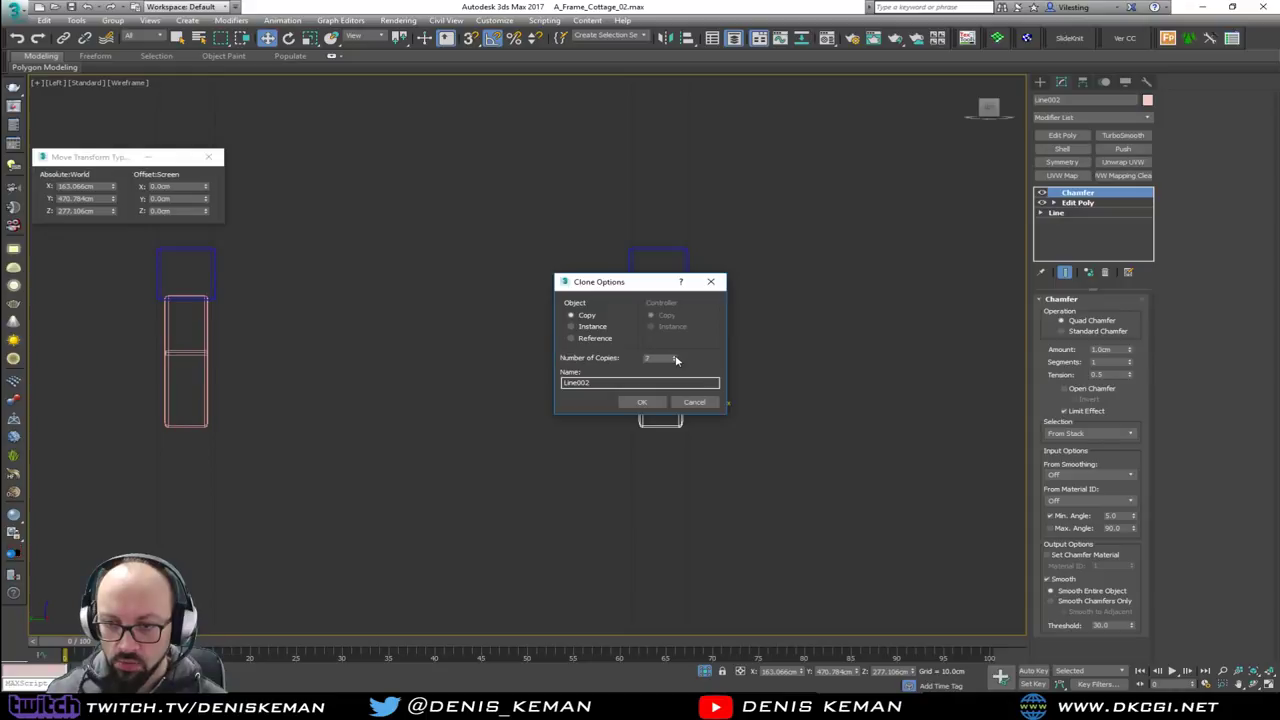
{"action": "left_click", "coordinate": [645, 402]}
In the Left view, nudge the second brace along Y to about 471.42 cm to centre it under its floor support
{"action": "key", "text": "z"}
{"action": "scroll", "coordinate": [665, 330], "scroll_direction": "up", "scroll_amount": 2}
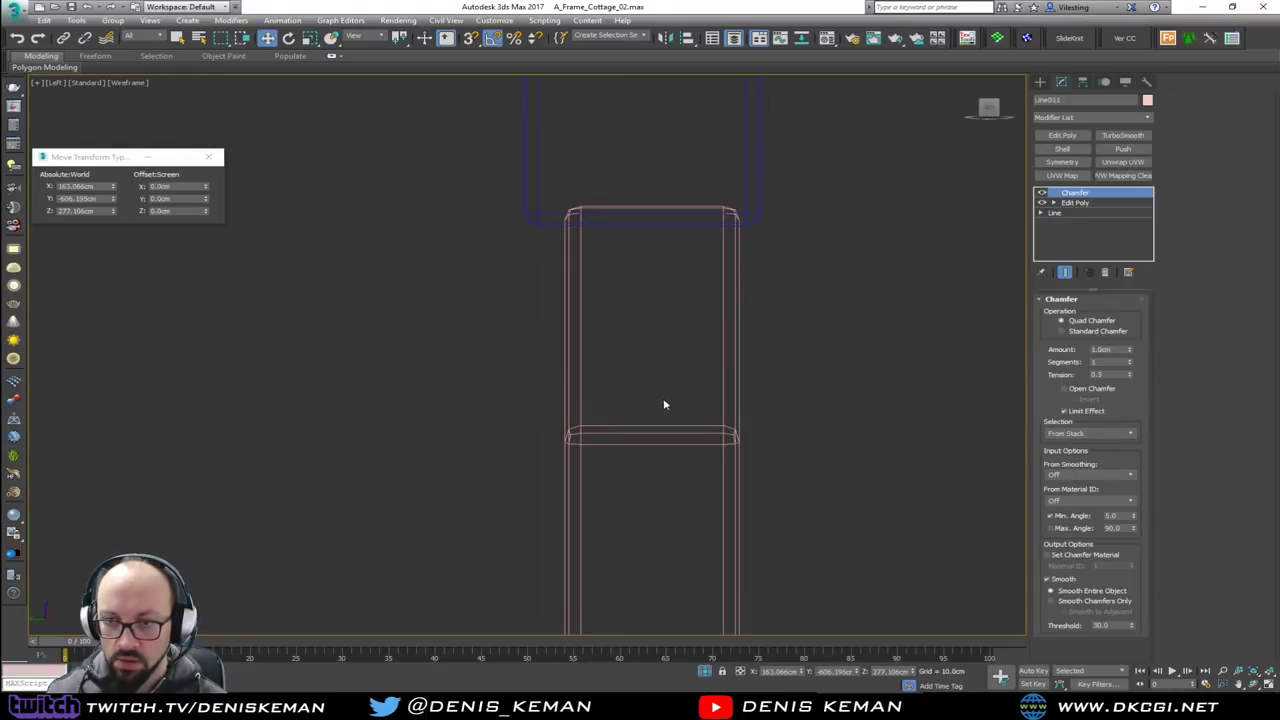
{"action": "left_click", "coordinate": [660, 428]}
{"action": "left_click_drag", "start_coordinate": [660, 428], "coordinate": [649, 429]}
{"action": "middle_click_drag", "start_coordinate": [751, 397], "coordinate": [450, 327]}
{"action": "scroll", "coordinate": [450, 327], "scroll_direction": "down", "scroll_amount": 3}
{"action": "middle_click_drag", "start_coordinate": [635, 330], "coordinate": [469, 330]}
{"action": "scroll", "coordinate": [469, 330], "scroll_direction": "down", "scroll_amount": 1}
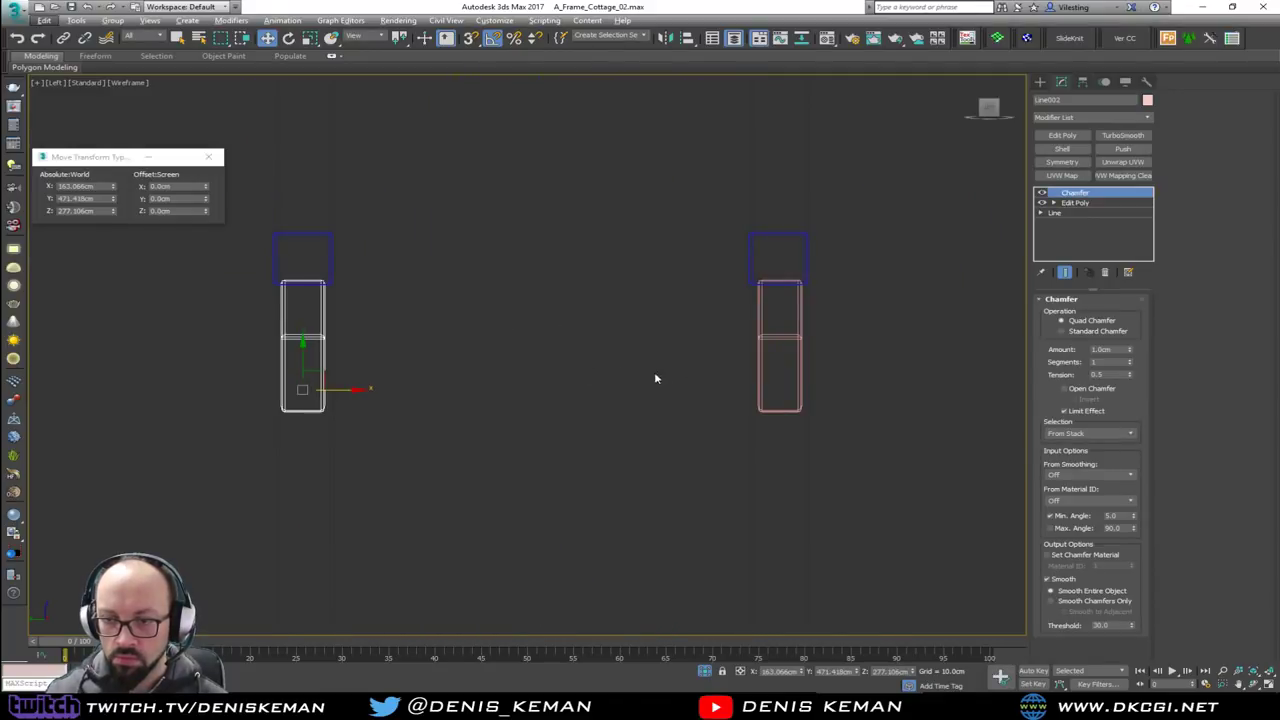
In the Perspective view, shift the second brace along Y to about 470.83 cm to align it with its rafter
{"action": "key", "text": "alt+w"}
{"action": "middle_click_drag", "start_coordinate": [771, 443], "coordinate": [747, 461]}
{"action": "key", "text": "alt+w"}
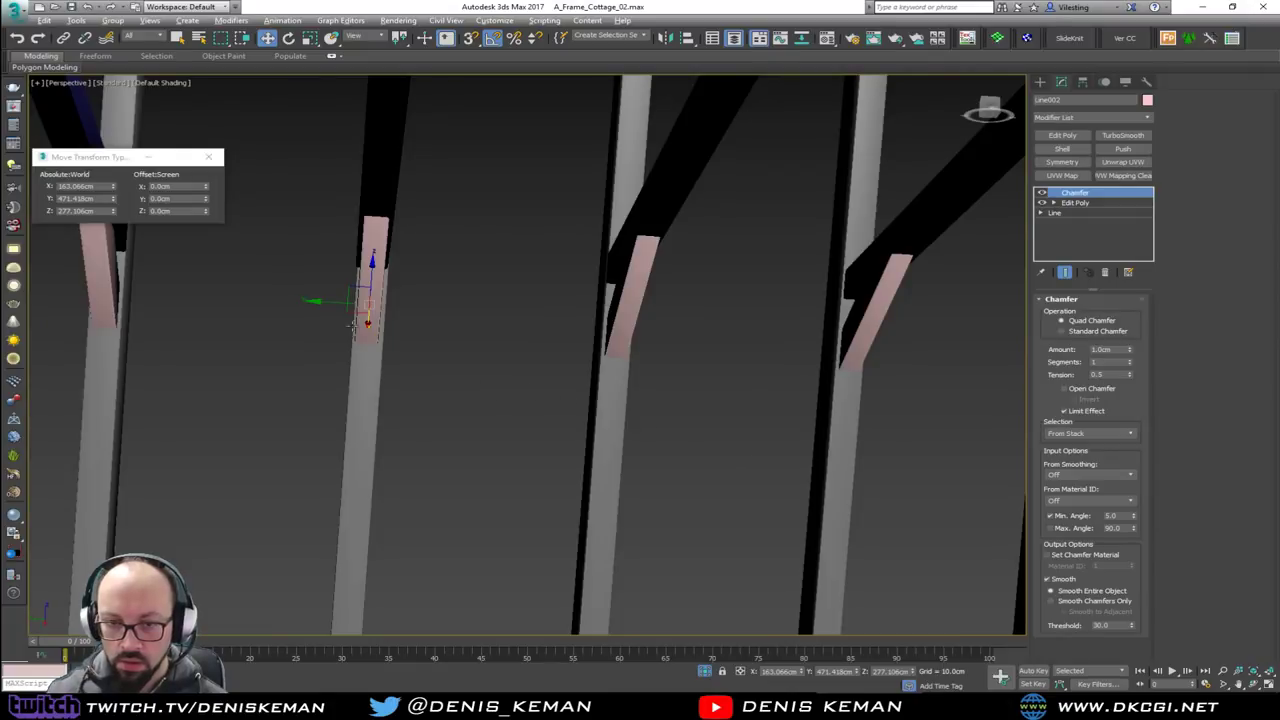
{"action": "scroll", "coordinate": [352, 325], "scroll_direction": "up", "scroll_amount": 2}
{"action": "left_click_drag", "start_coordinate": [352, 298], "coordinate": [355, 297]}
{"action": "middle_click_drag", "start_coordinate": [561, 302], "coordinate": [554, 319], "text": "alt"}
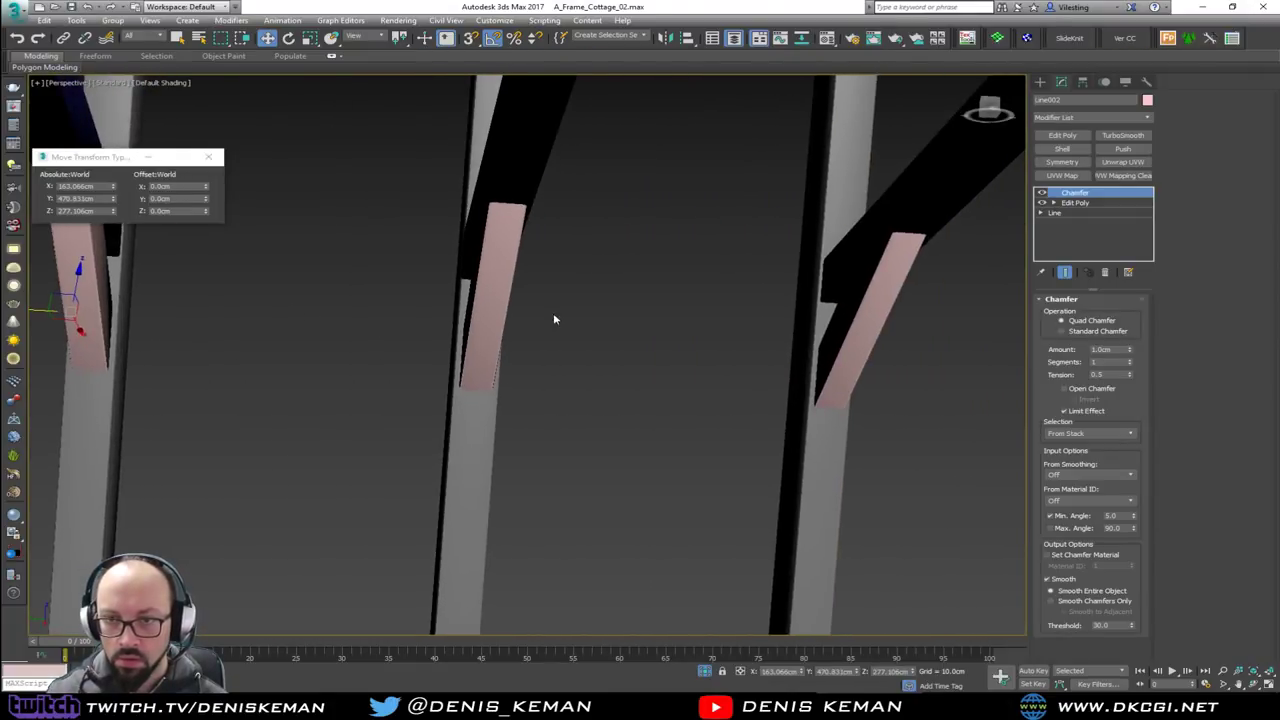
Examine how the third brace and its neighbours line up with their rafters and floor supports in wireframe and shaded display
{"action": "left_click", "coordinate": [479, 300]}
{"action": "middle_click_drag", "start_coordinate": [479, 300], "coordinate": [528, 314], "text": "alt"}
{"action": "key", "text": "F3"}
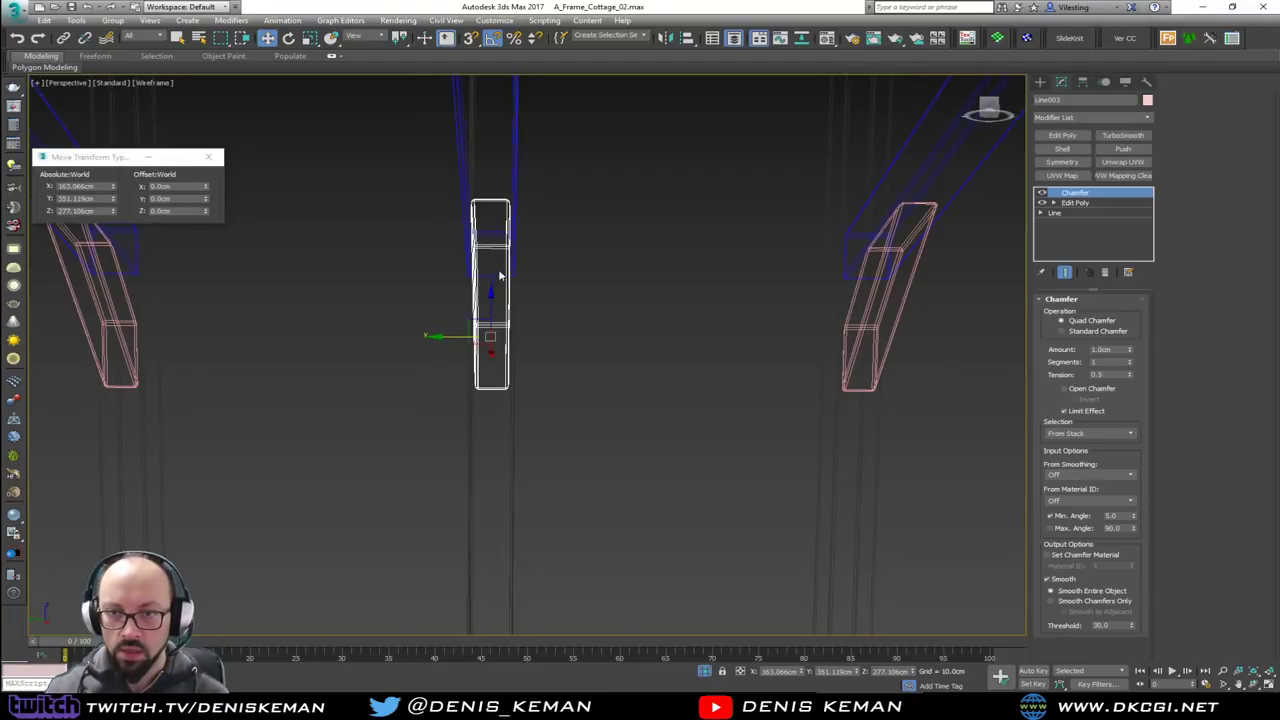
{"action": "key", "text": "F3"}
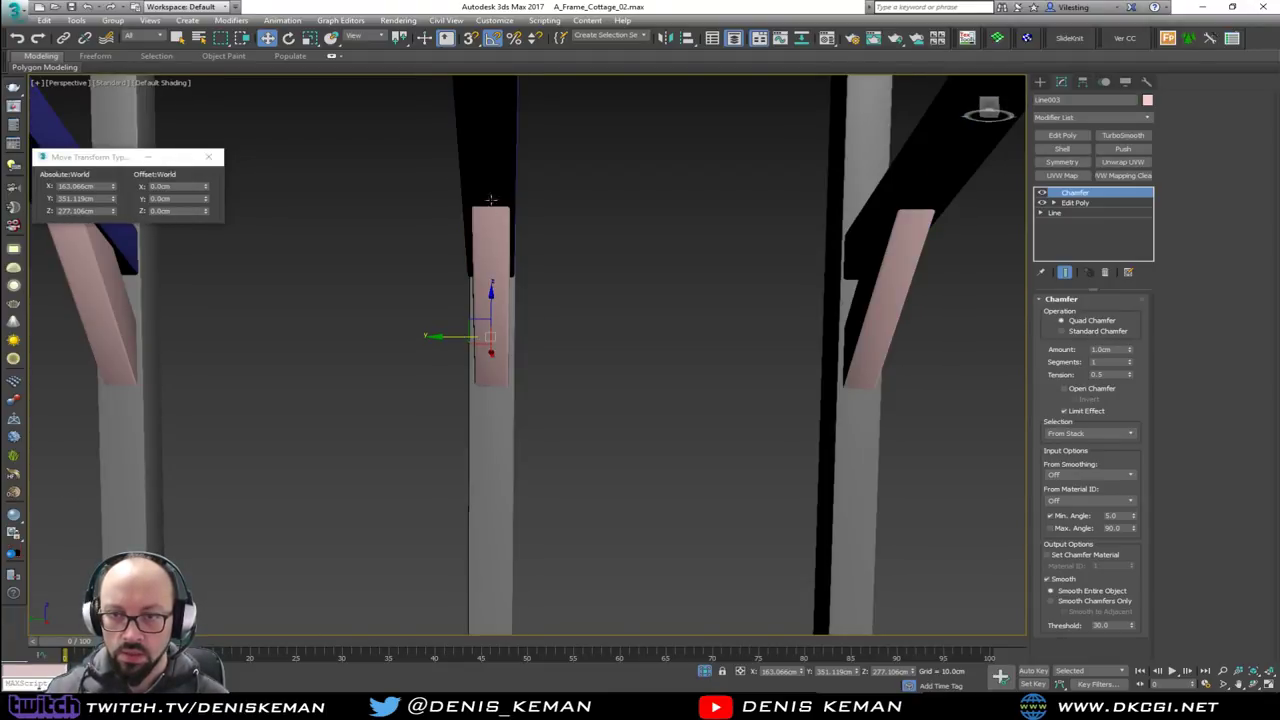
{"action": "left_click", "coordinate": [491, 215]}
{"action": "scroll", "coordinate": [494, 182], "scroll_direction": "up", "scroll_amount": 4}
{"action": "key", "text": "F3"}
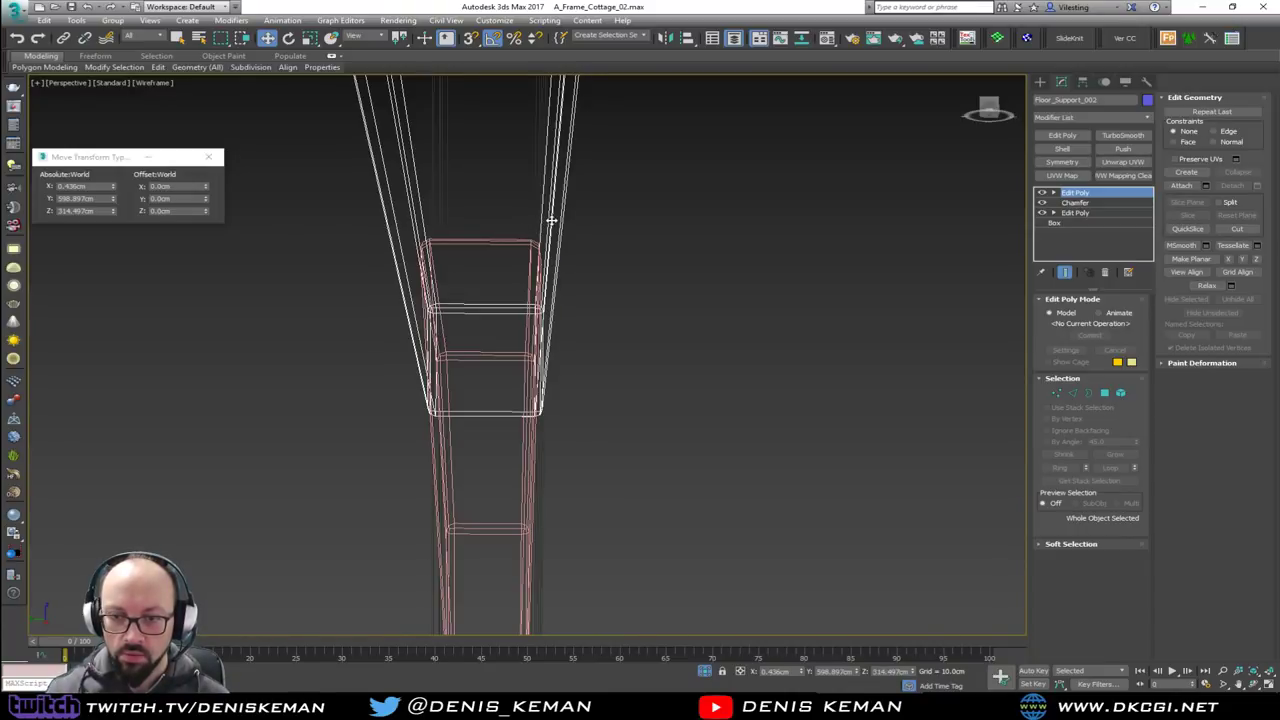
{"action": "key", "text": "F3"}
{"action": "middle_click_drag", "start_coordinate": [546, 227], "coordinate": [535, 194]}
{"action": "scroll", "coordinate": [535, 196], "scroll_direction": "down", "scroll_amount": 4}
{"action": "middle_click_drag", "start_coordinate": [714, 307], "coordinate": [386, 250]}
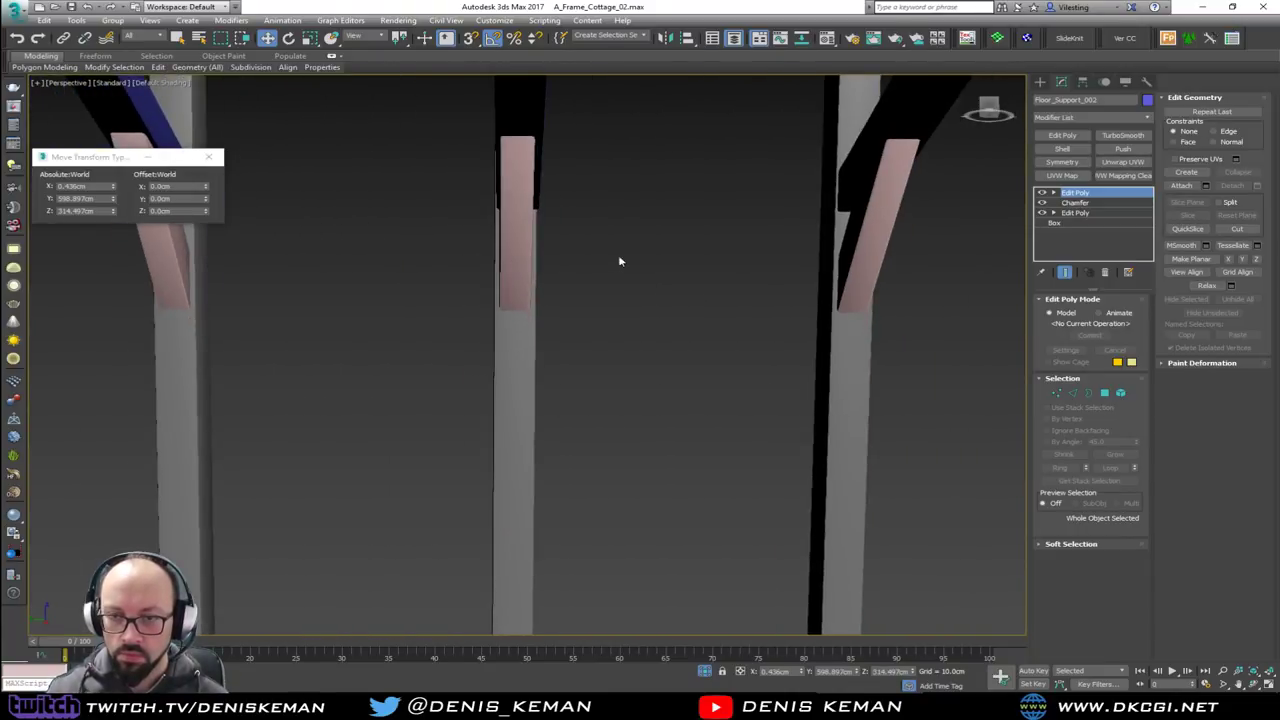
{"action": "middle_click_drag", "start_coordinate": [619, 261], "coordinate": [422, 296], "text": "alt"}
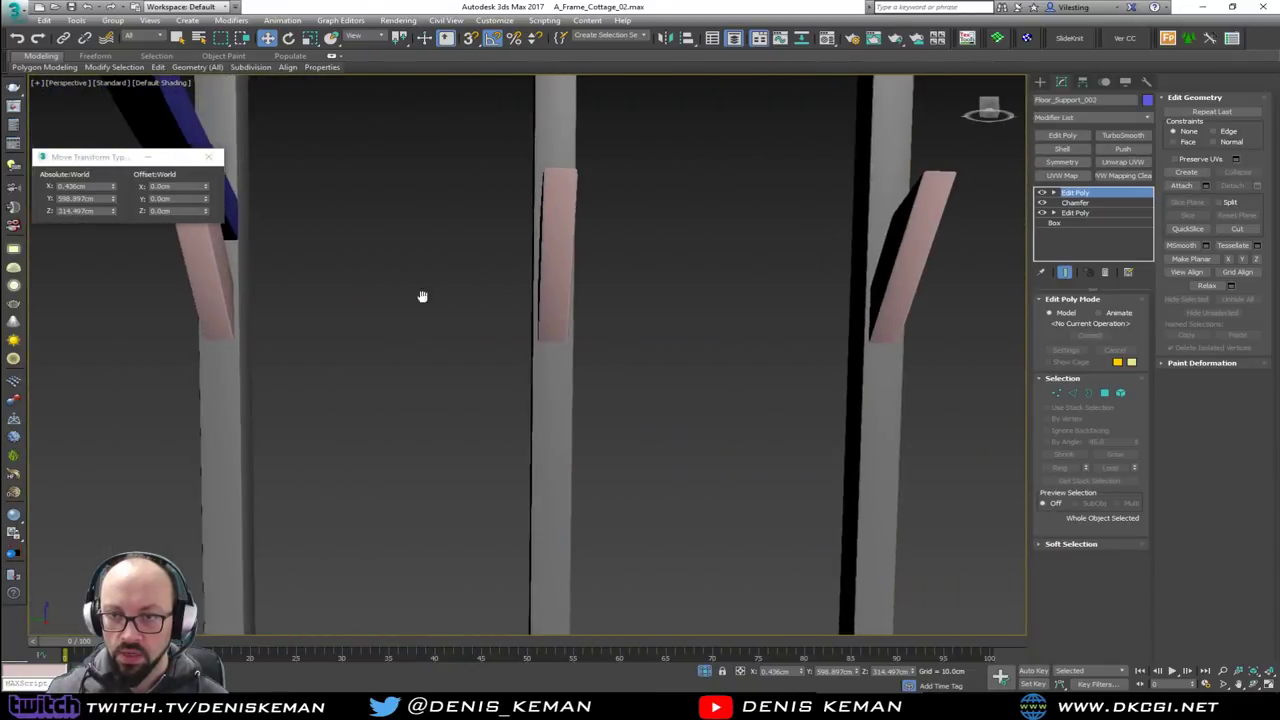
{"action": "middle_click_drag", "start_coordinate": [700, 286], "coordinate": [588, 342], "text": "alt"}
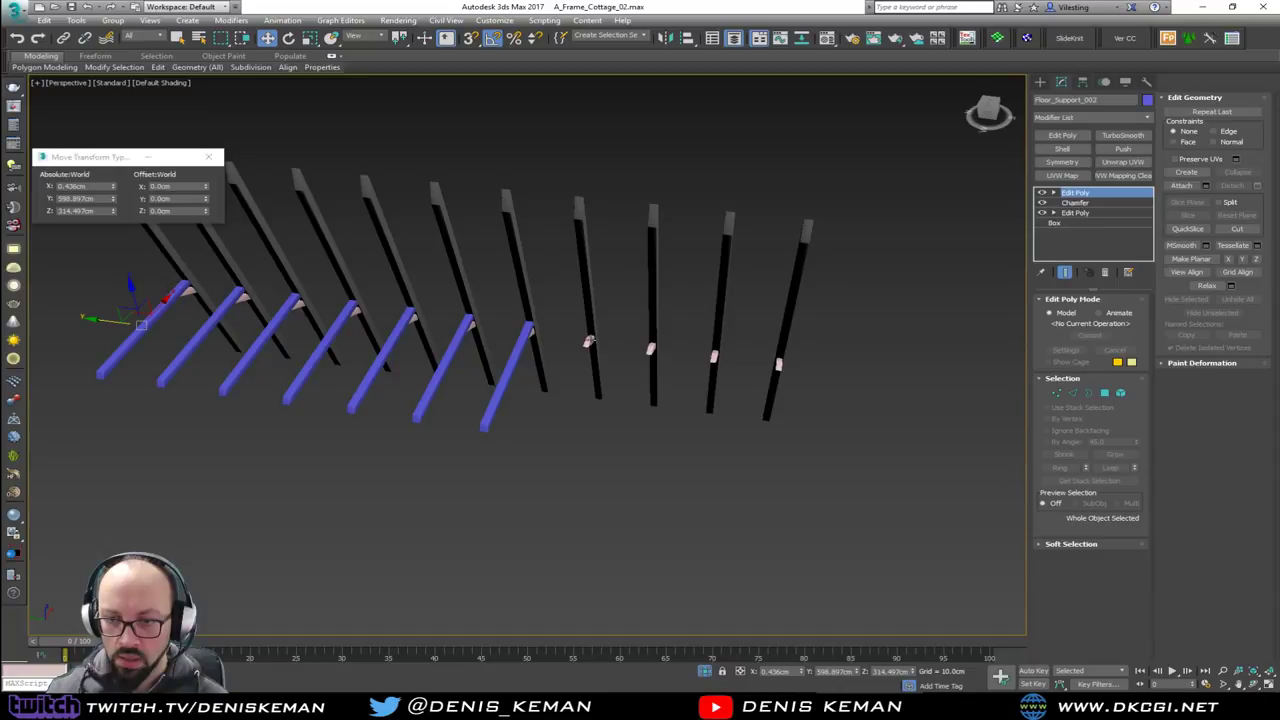
Delete the four surplus braces on the rafters that have no floor support
{"action": "left_click", "coordinate": [588, 342]}
{"action": "scroll", "coordinate": [615, 347], "scroll_direction": "up", "scroll_amount": 4}
{"action": "key", "text": "F3"}
{"action": "left_click", "coordinate": [700, 348], "text": "ctrl"}
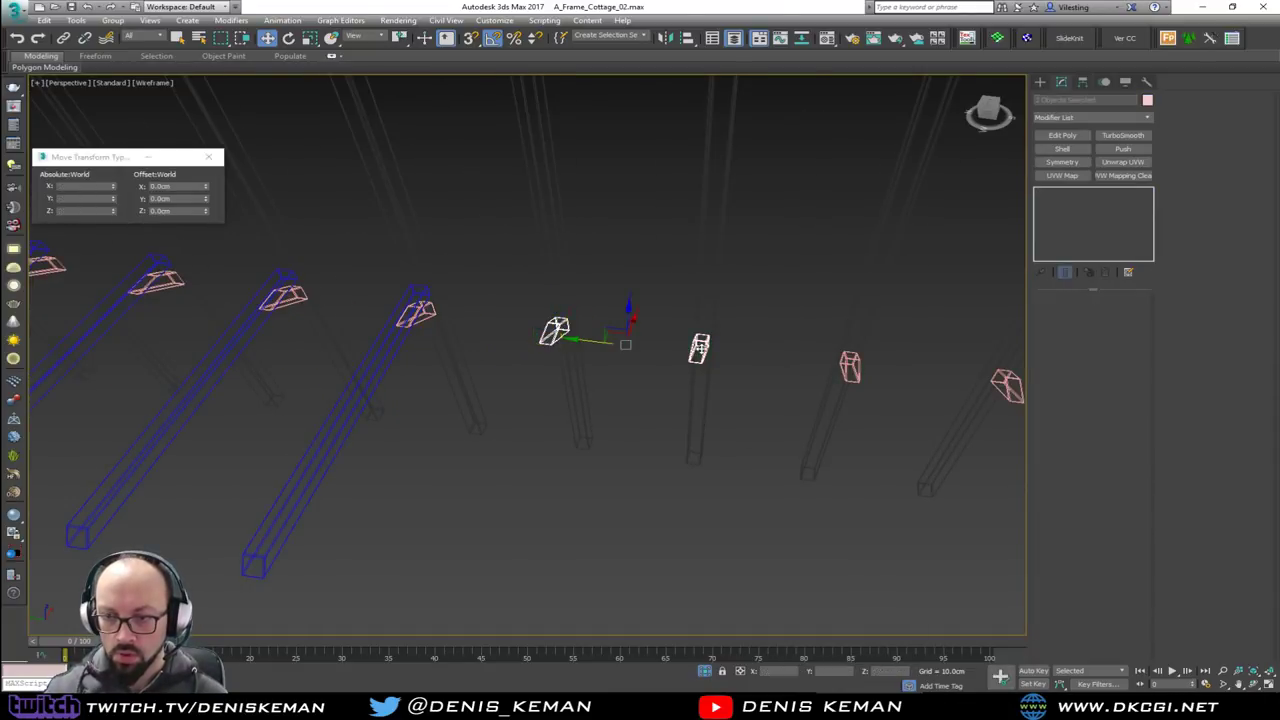
{"action": "left_click", "coordinate": [850, 367], "text": "ctrl"}
{"action": "left_click", "coordinate": [1008, 387], "text": "ctrl"}
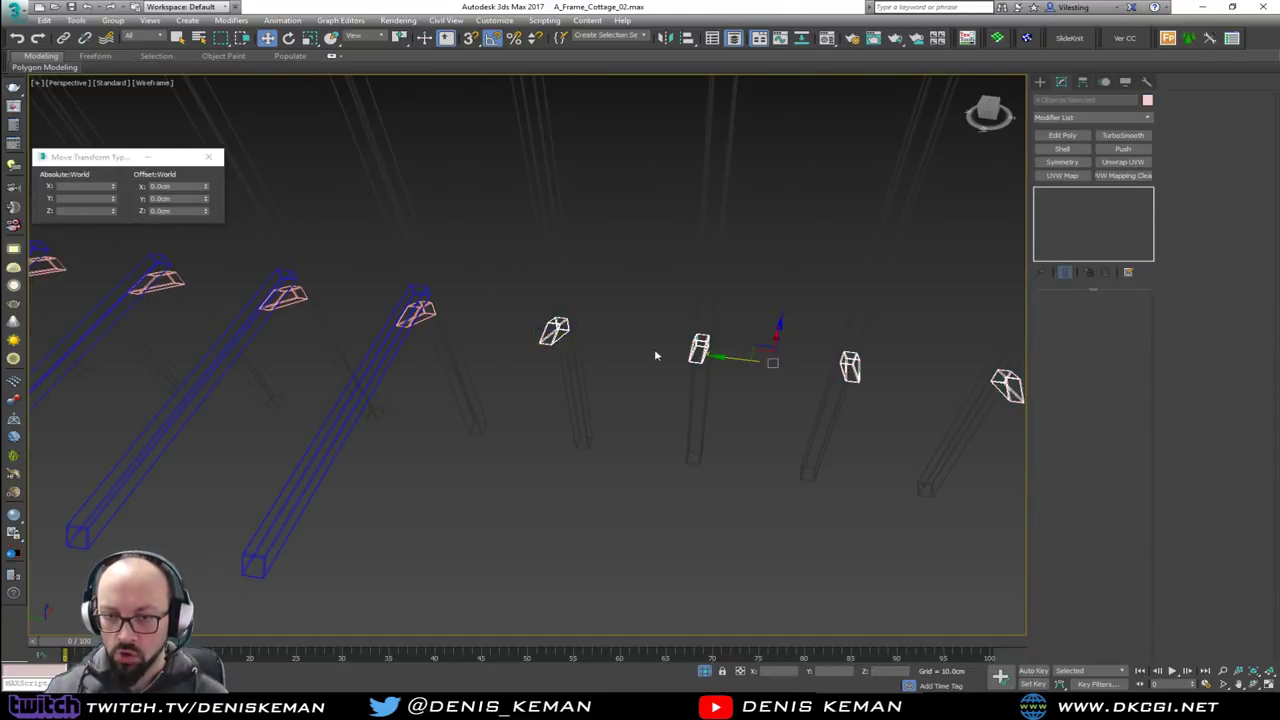
{"action": "scroll", "coordinate": [655, 355], "scroll_direction": "down", "scroll_amount": 3}
{"action": "key", "text": "Delete"}
Select the seven remaining braces along the floor supports, isolate them and frame them in the Perspective view
{"action": "middle_click_drag", "start_coordinate": [697, 348], "coordinate": [827, 304], "text": "alt"}
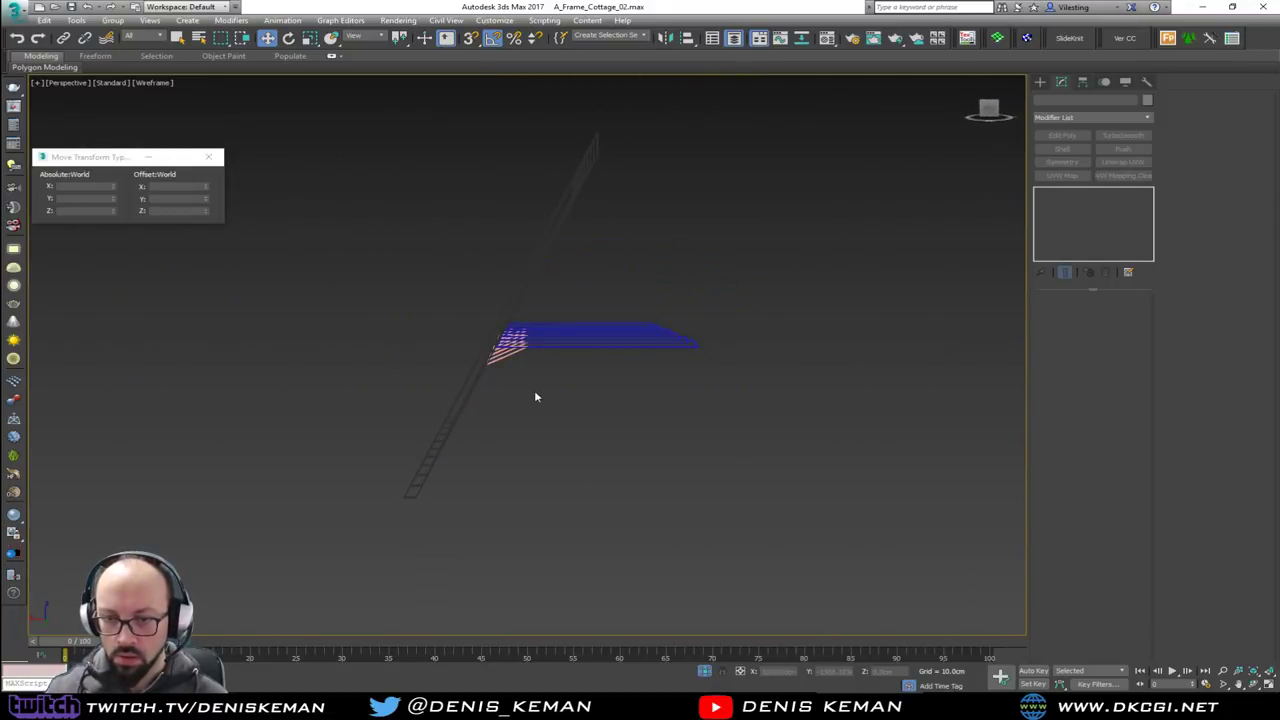
{"action": "left_click_drag", "start_coordinate": [518, 325], "coordinate": [518, 324]}
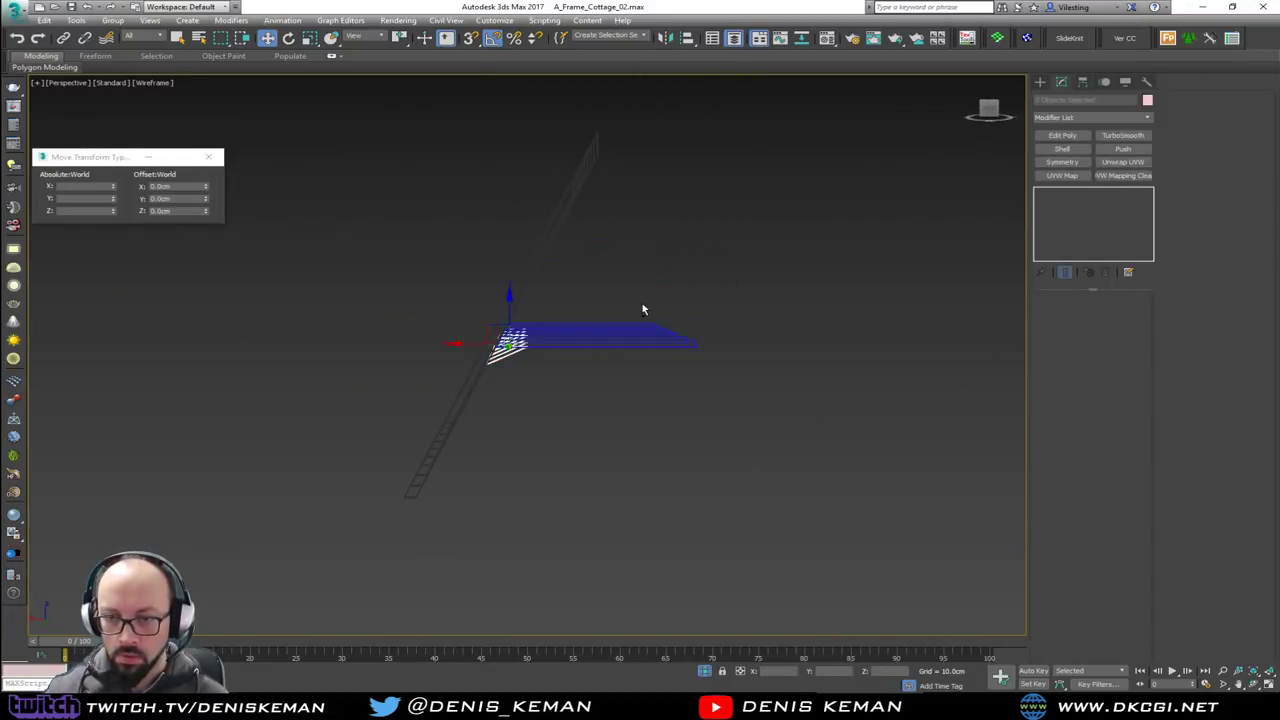
{"action": "key", "text": "z"}
Add an Edit Poly modifier to the nearest brace and attach all six other braces to it
{"action": "left_click_drag", "start_coordinate": [874, 323], "coordinate": [826, 400]}
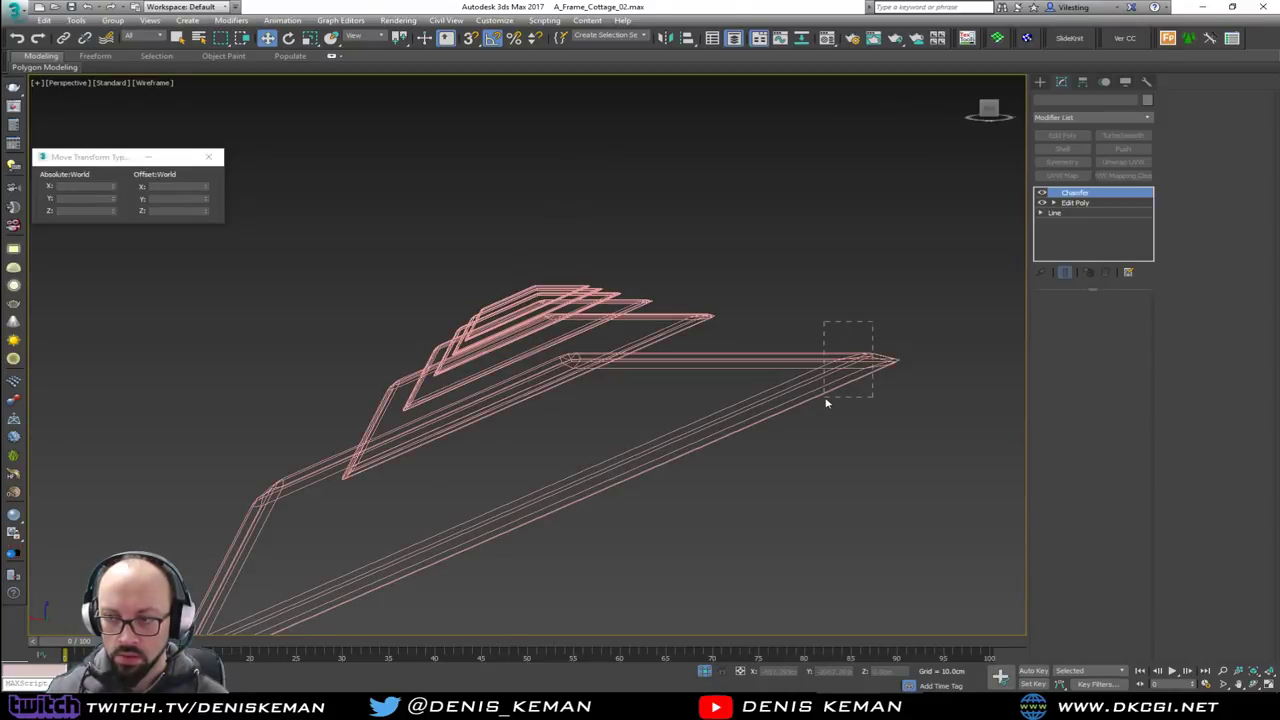
{"action": "left_click", "coordinate": [1062, 135]}
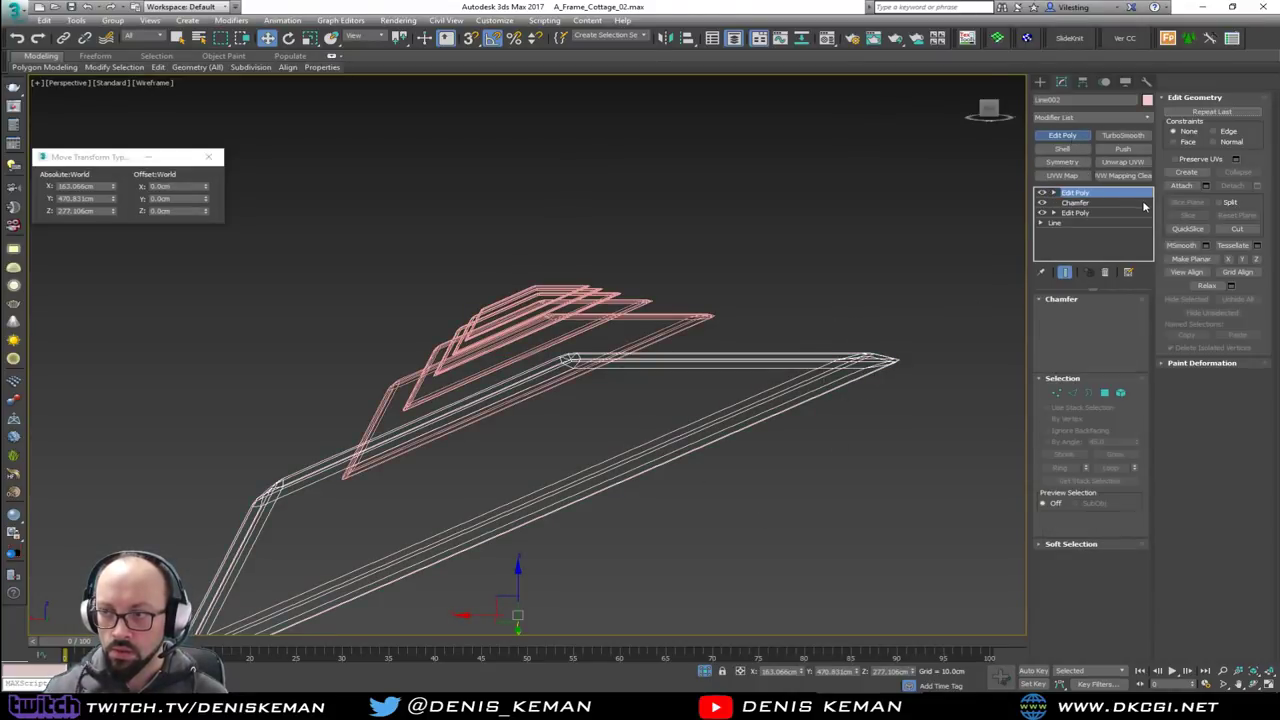
{"action": "left_click", "coordinate": [1205, 187]}
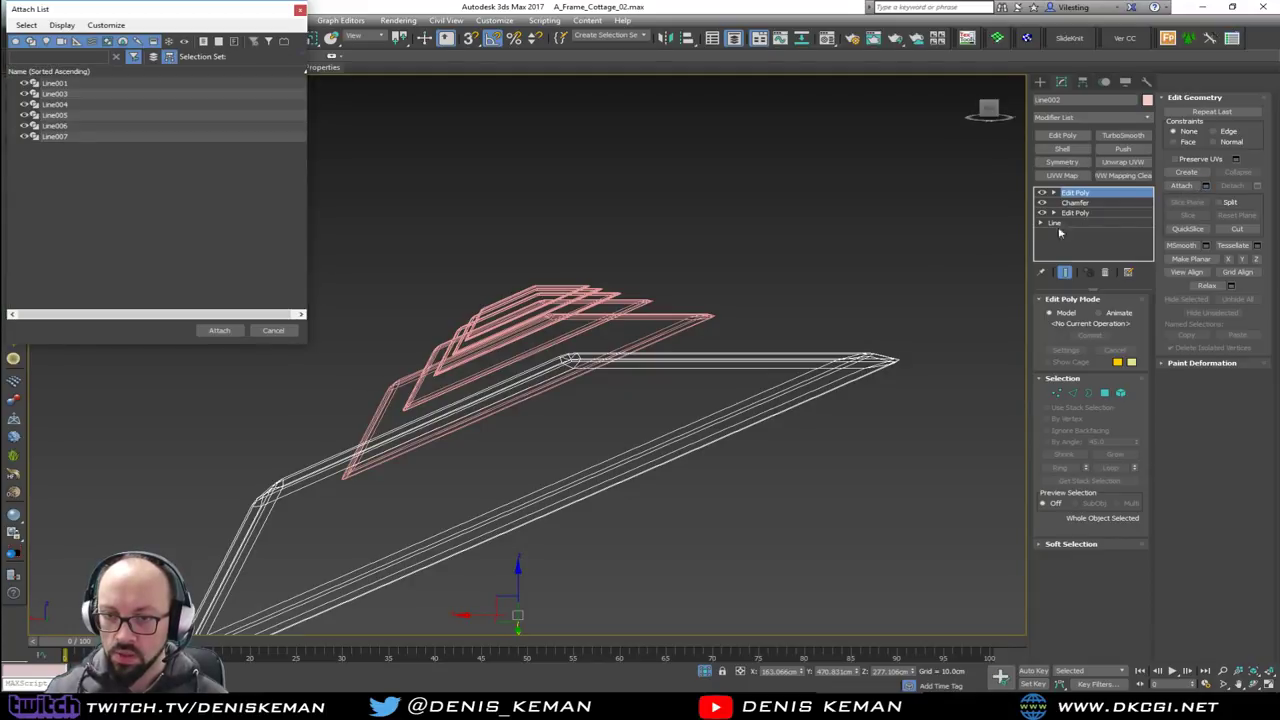
{"action": "left_click", "coordinate": [118, 123]}
{"action": "key", "text": "ctrl+a"}
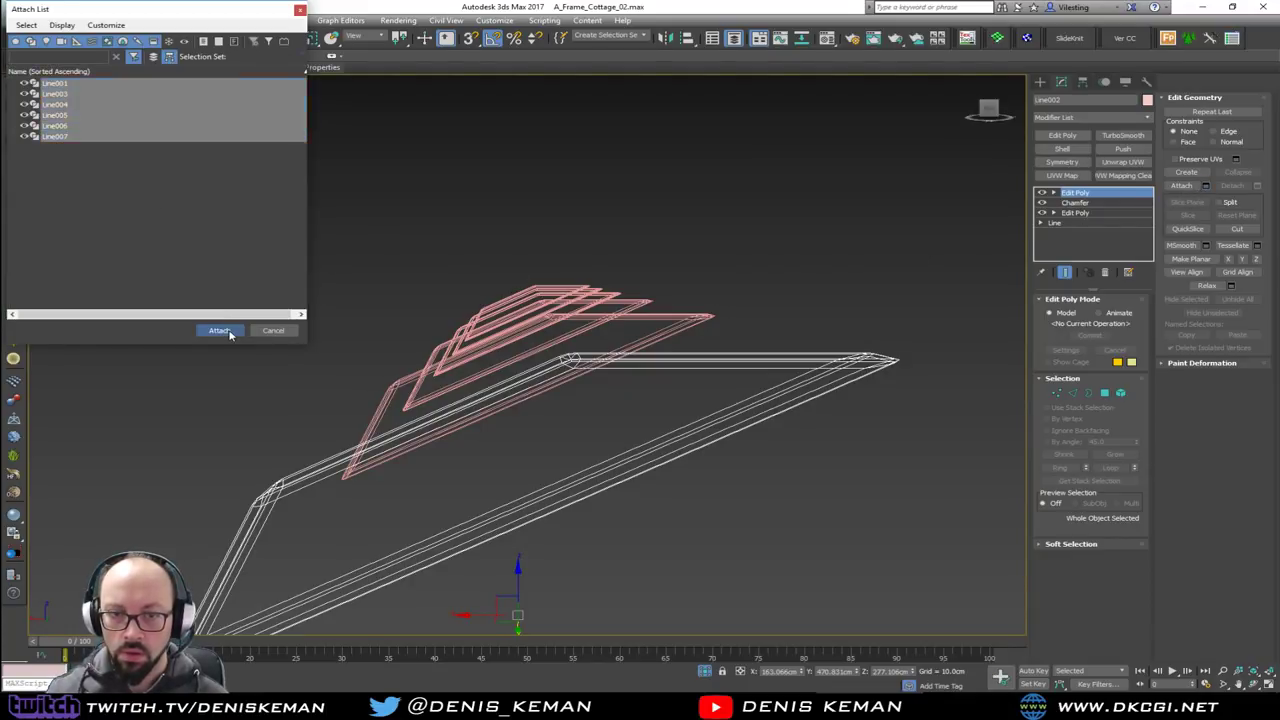
{"action": "left_click", "coordinate": [220, 330]}
{"action": "right_click", "coordinate": [797, 357]}
{"action": "left_click", "coordinate": [817, 306]}
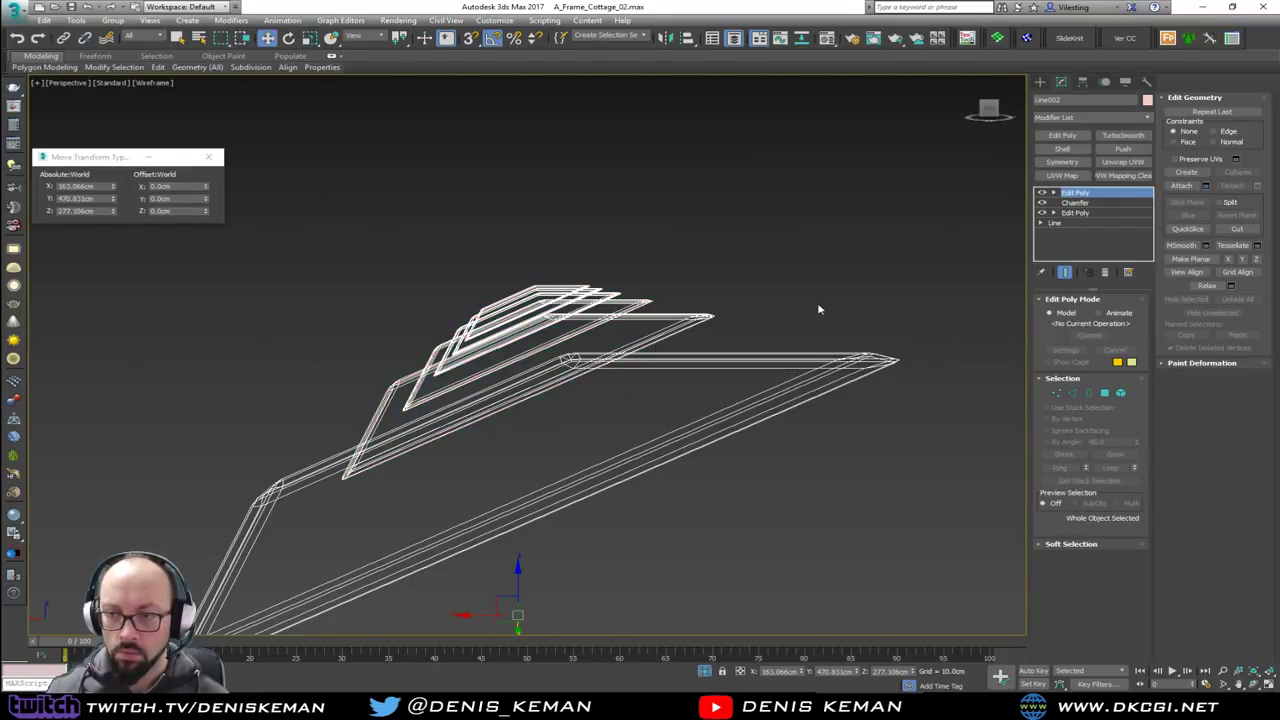
Bring the rest of the cottage back into view, restore shaded display and deselect the attached braces
{"action": "right_click", "coordinate": [862, 254]}
{"action": "left_click", "coordinate": [885, 162]}
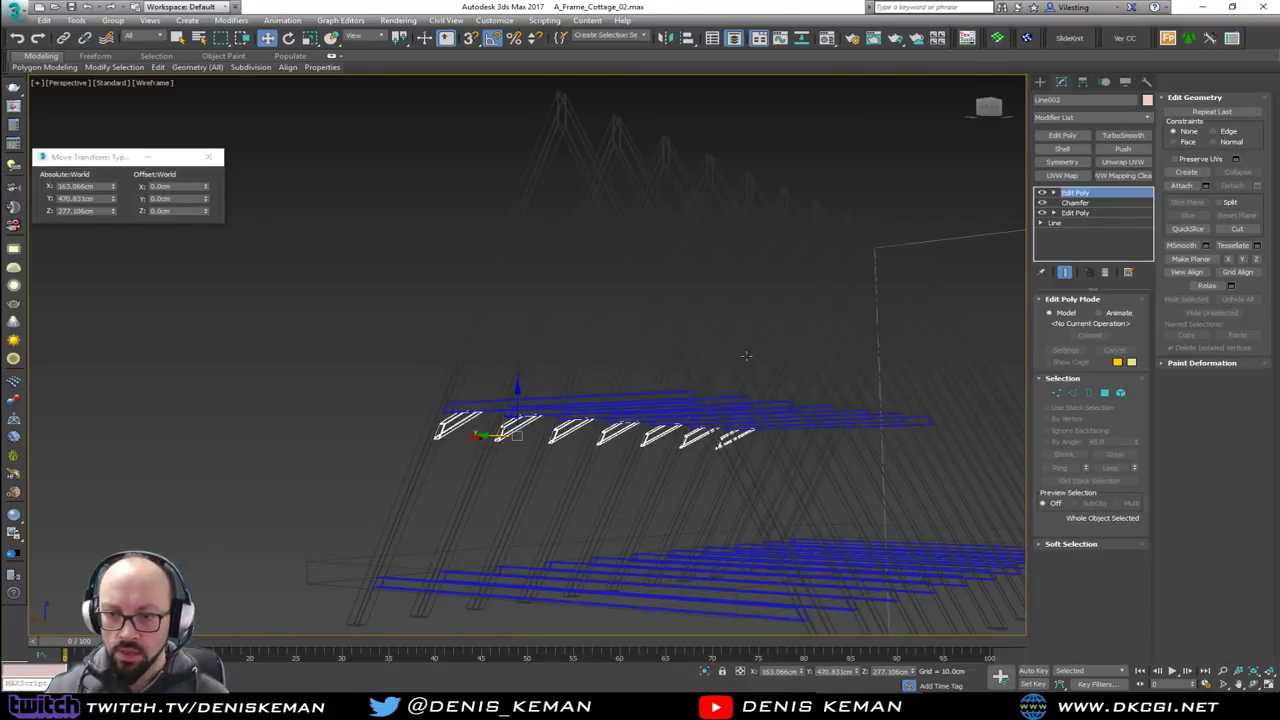
{"action": "key", "text": "F3"}
{"action": "left_click", "coordinate": [393, 295]}
{"action": "mouse_move", "coordinate": [393, 295]}
{"action": "middle_mouse_down", "text": "alt"}
{"action": "mouse_move", "coordinate": [715, 330]}
{"action": "mouse_move", "coordinate": [563, 343]}
{"action": "mouse_move", "coordinate": [550, 298]}
{"action": "middle_mouse_up", "text": "alt"}
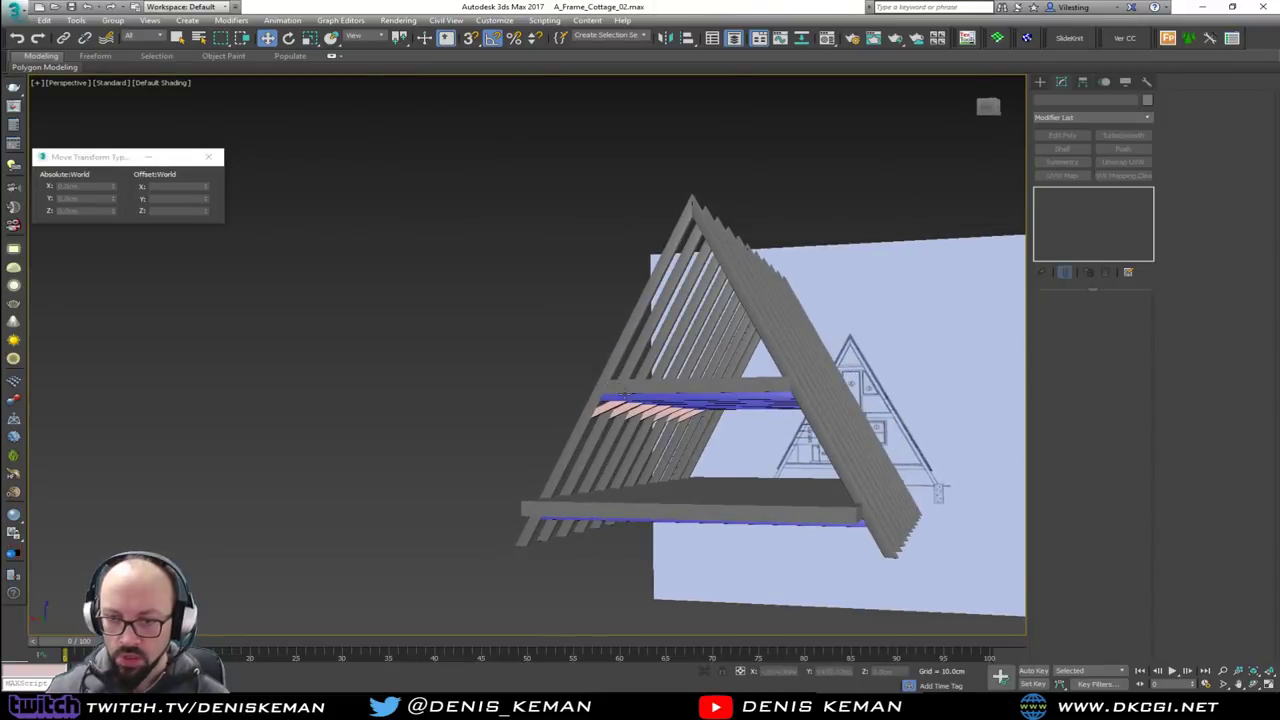
With only the pivot affected, align the attached braces' pivot to the second floor in X, Y and Z position
{"action": "scroll", "coordinate": [552, 330], "scroll_direction": "up", "scroll_amount": 4}
{"action": "key", "text": "F4"}
{"action": "left_click", "coordinate": [555, 362]}
{"action": "middle_click_drag", "start_coordinate": [555, 362], "coordinate": [722, 348], "text": "alt"}
{"action": "left_click", "coordinate": [1082, 82]}
{"action": "left_click", "coordinate": [1095, 162]}
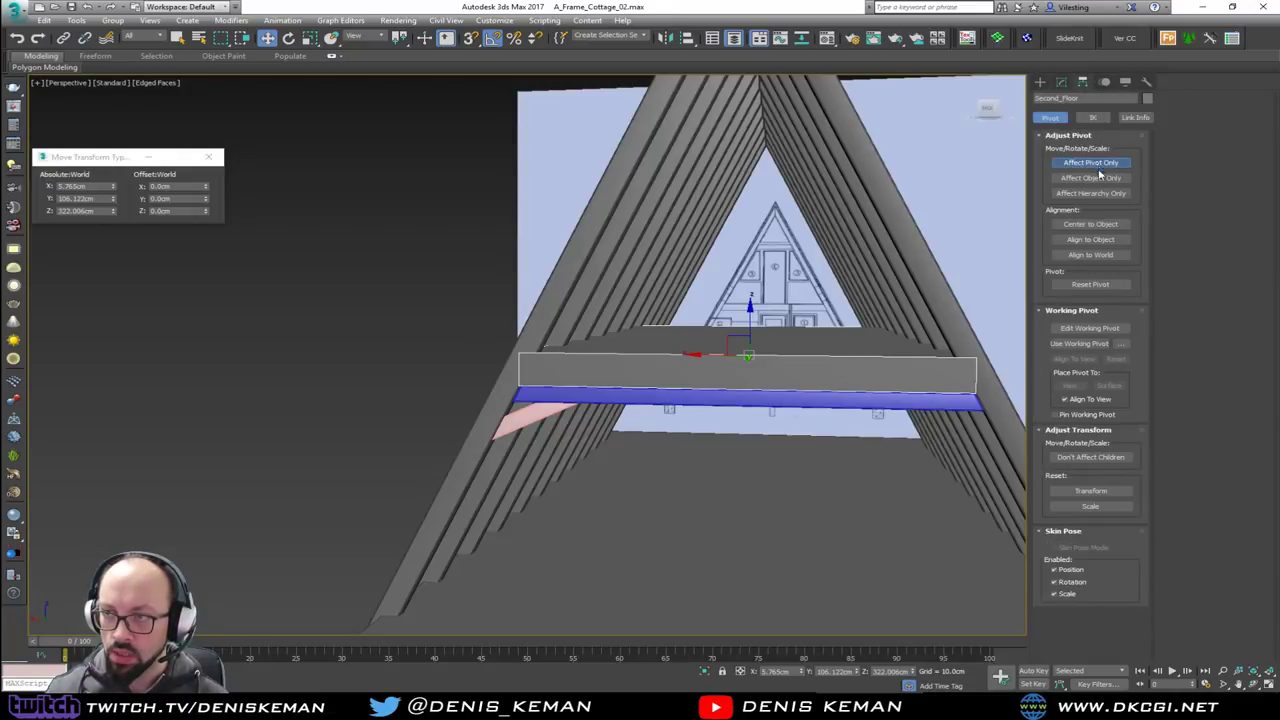
{"action": "left_click", "coordinate": [540, 416]}
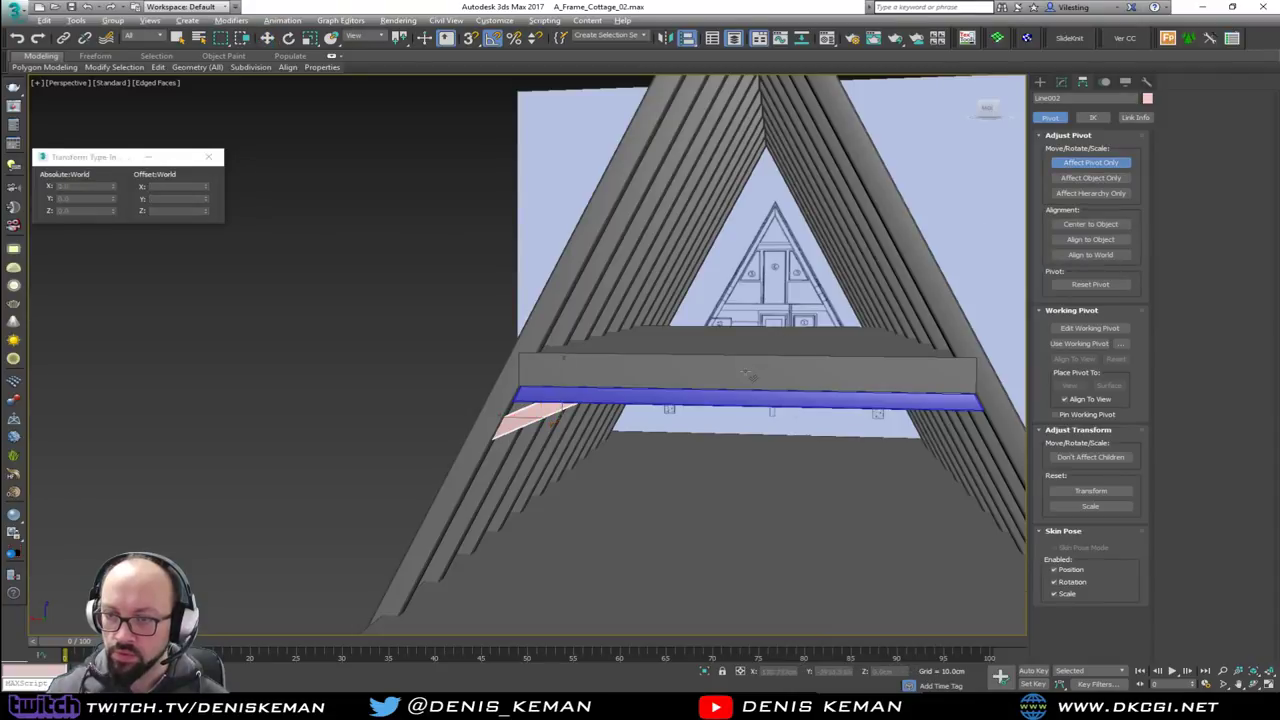
{"action": "key", "text": "alt+a"}
{"action": "left_click", "coordinate": [746, 376]}
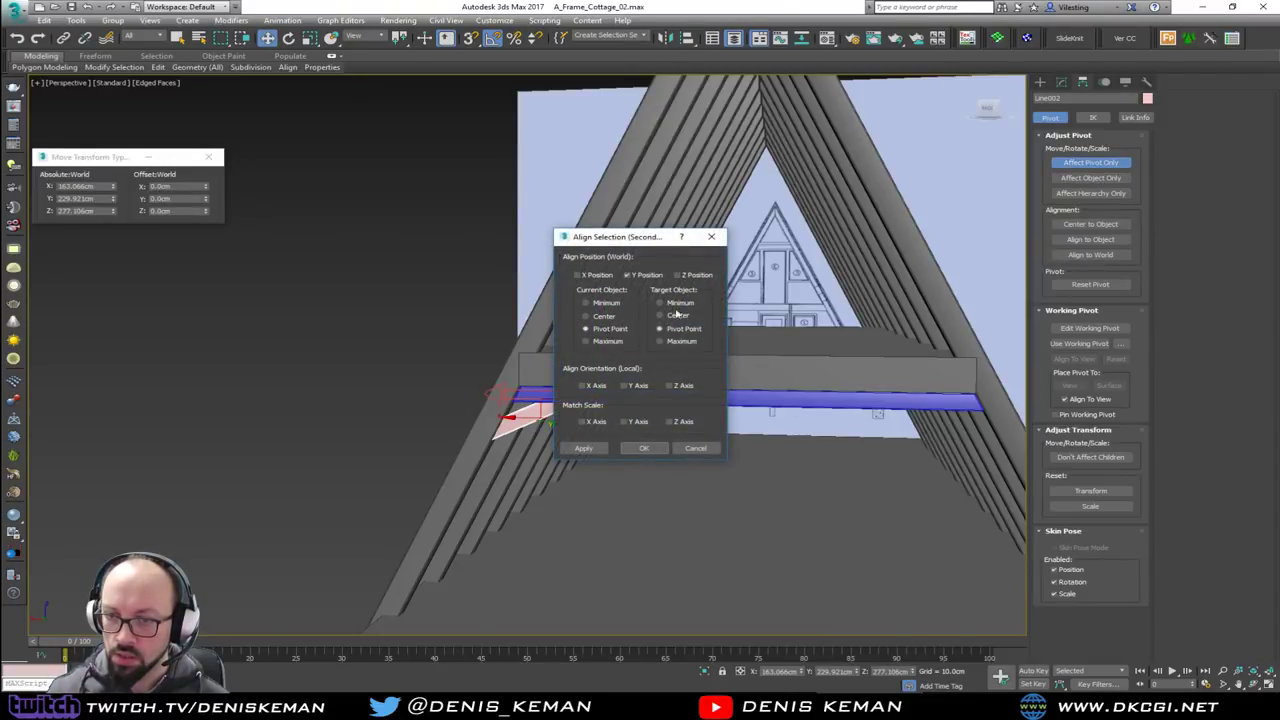
{"action": "left_click", "coordinate": [590, 275]}
{"action": "left_click", "coordinate": [706, 275]}
{"action": "left_click", "coordinate": [644, 448]}
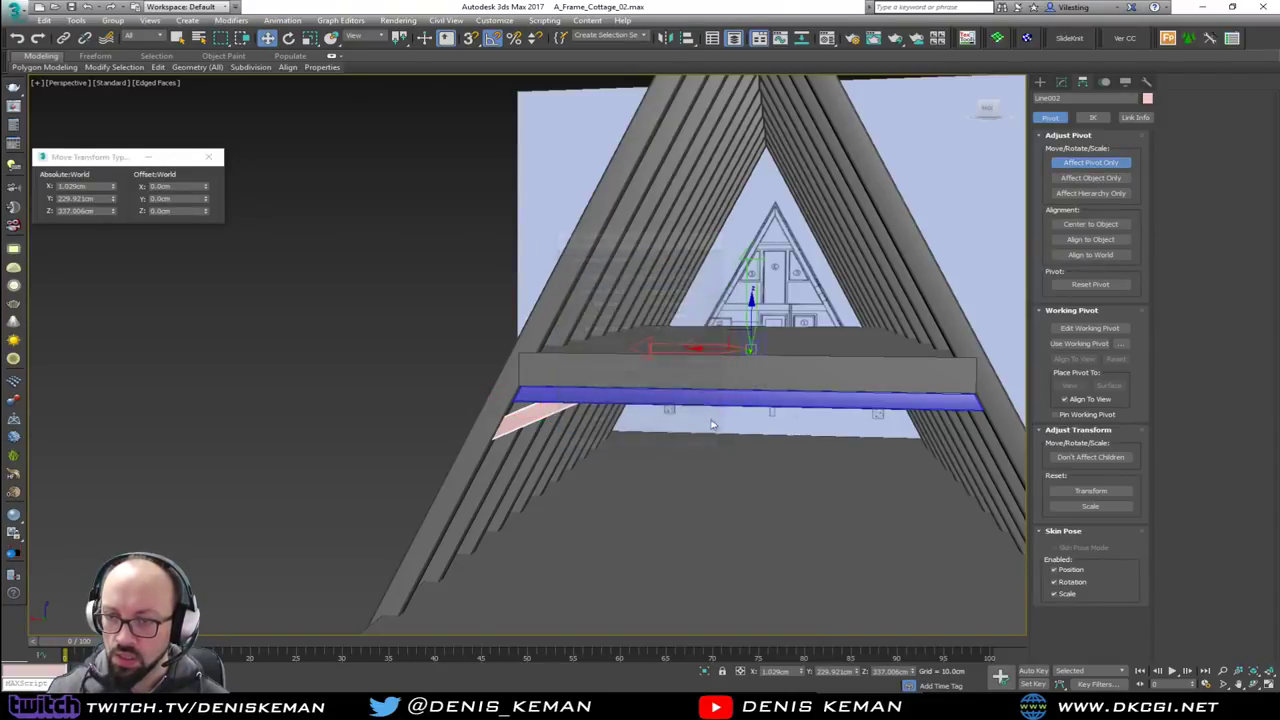
{"action": "left_click", "coordinate": [1090, 162]}
Mirror the attached braces across the X axis as a copy onto the opposite rafters and deselect the result
{"action": "left_click", "coordinate": [1062, 83]}
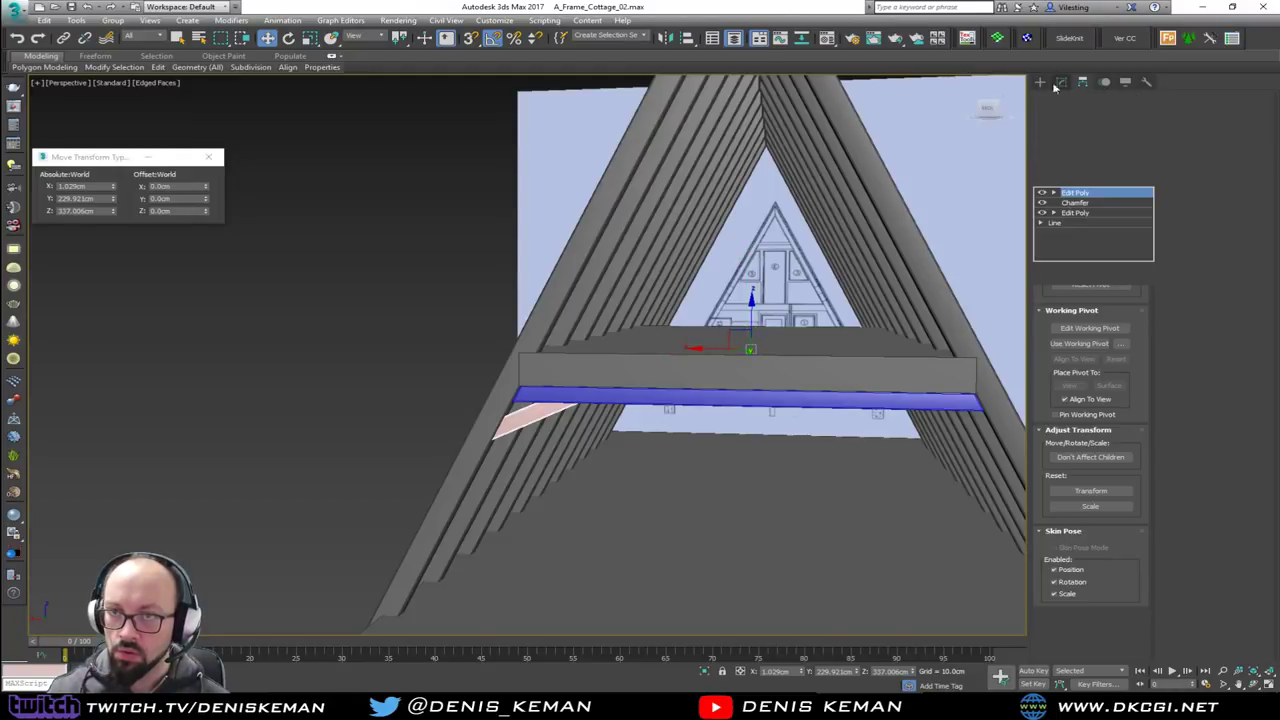
{"action": "left_click", "coordinate": [666, 38]}
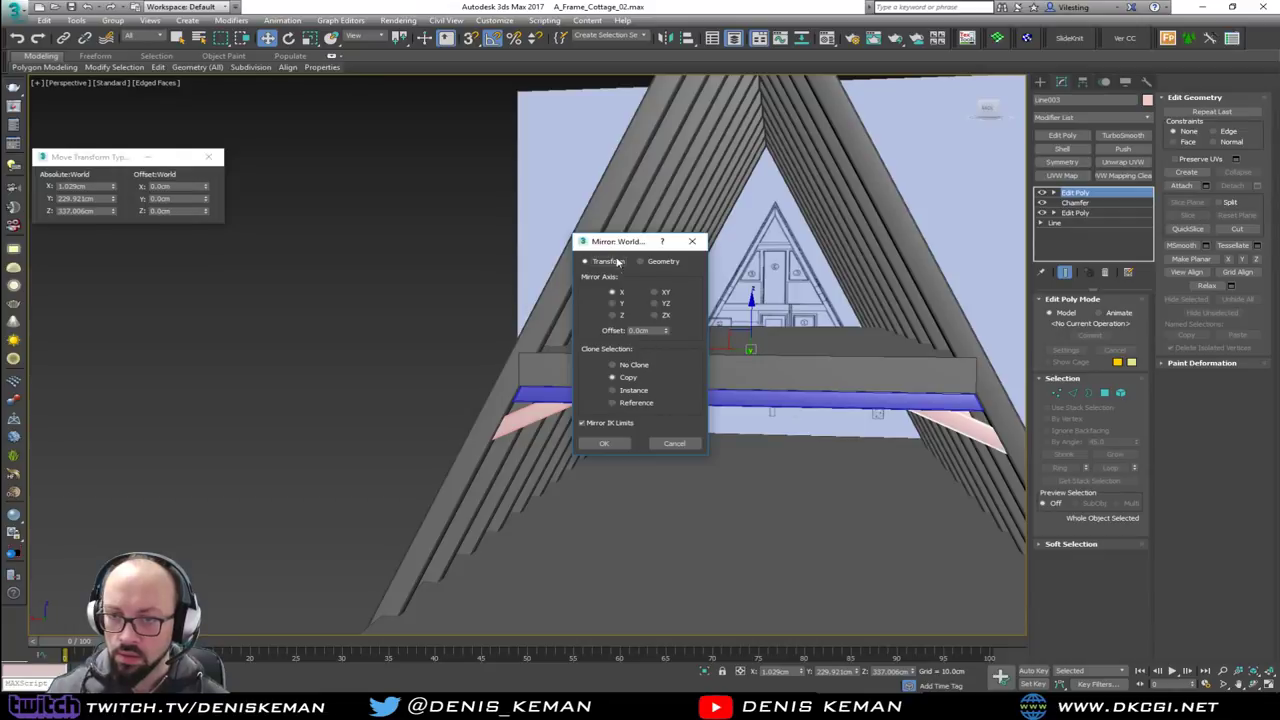
{"action": "left_click", "coordinate": [604, 443]}
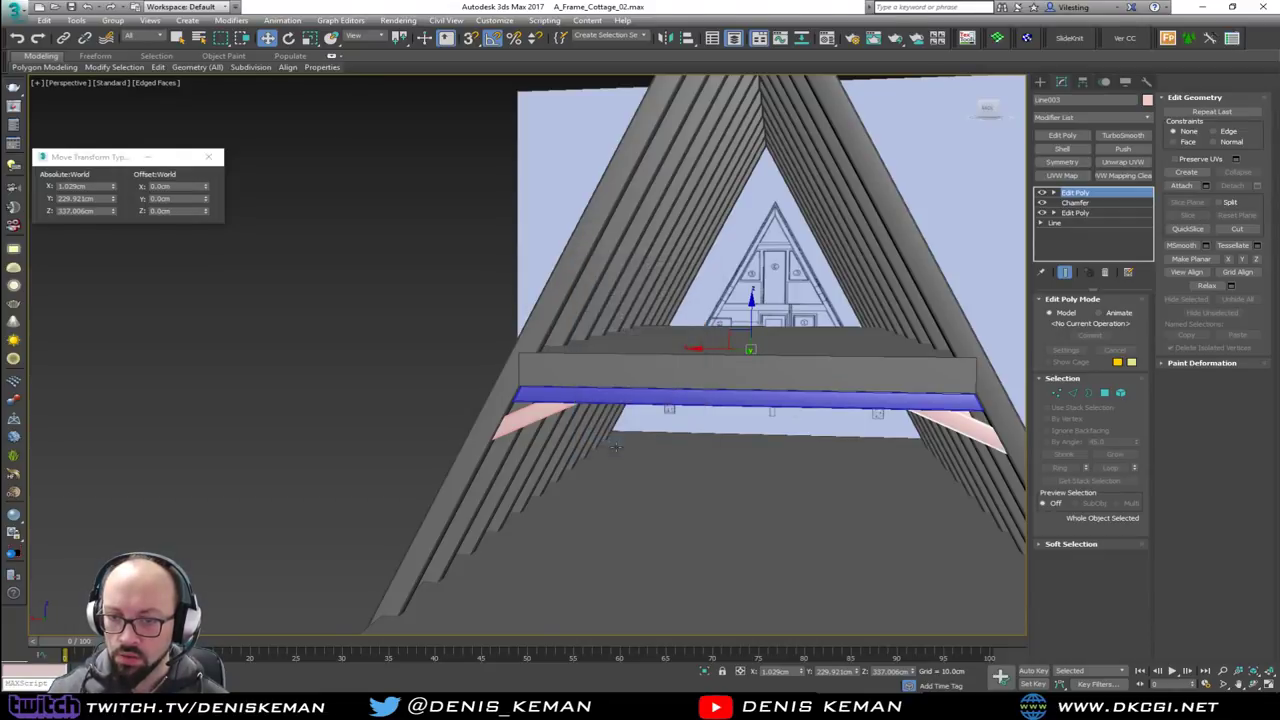
{"action": "middle_click_drag", "start_coordinate": [791, 437], "coordinate": [716, 404], "text": "alt"}
{"action": "left_click", "coordinate": [945, 392]}
{"action": "key", "text": "F4"}
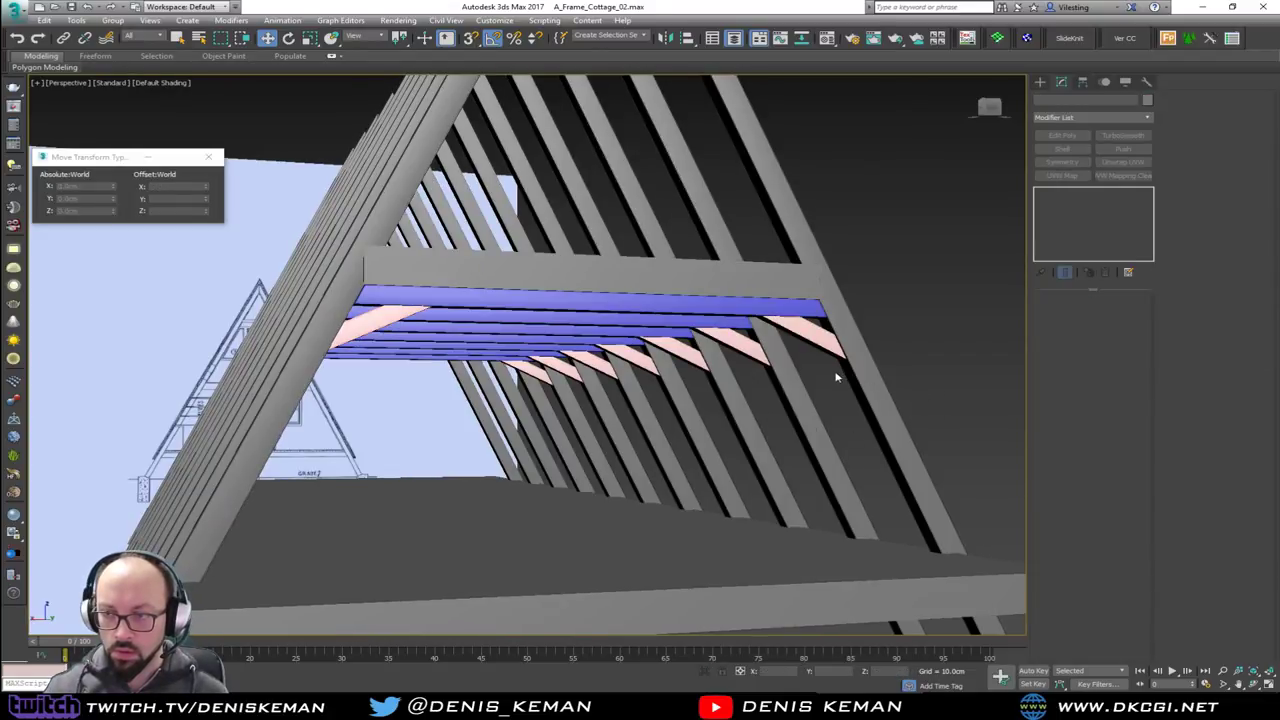
Inspect the mirrored braces on both sides of the frame, close up and from a distance
{"action": "scroll", "coordinate": [837, 376], "scroll_direction": "up", "scroll_amount": 4}
{"action": "scroll", "coordinate": [841, 364], "scroll_direction": "down", "scroll_amount": 2}
{"action": "scroll", "coordinate": [837, 367], "scroll_direction": "down", "scroll_amount": 1}
{"action": "key", "text": "F4"}
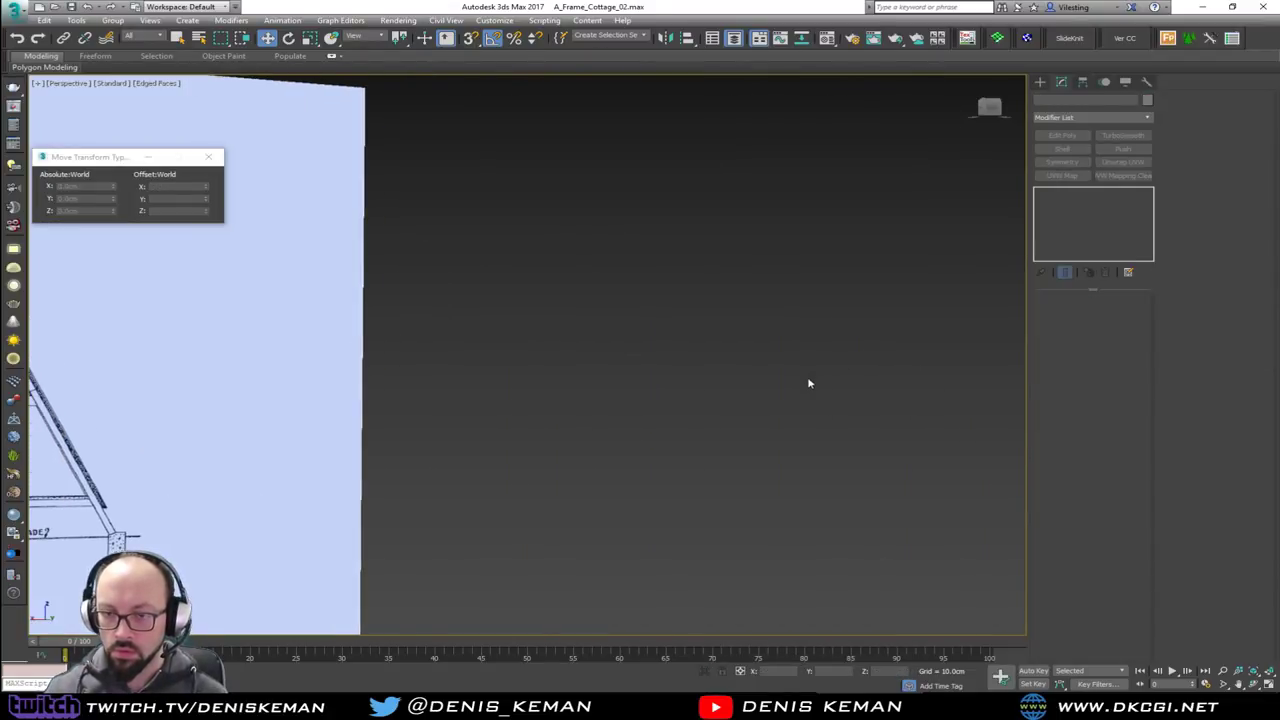
{"action": "scroll", "coordinate": [717, 423], "scroll_direction": "down", "scroll_amount": 10}
{"action": "middle_click_drag", "start_coordinate": [723, 429], "coordinate": [790, 430], "text": "alt"}
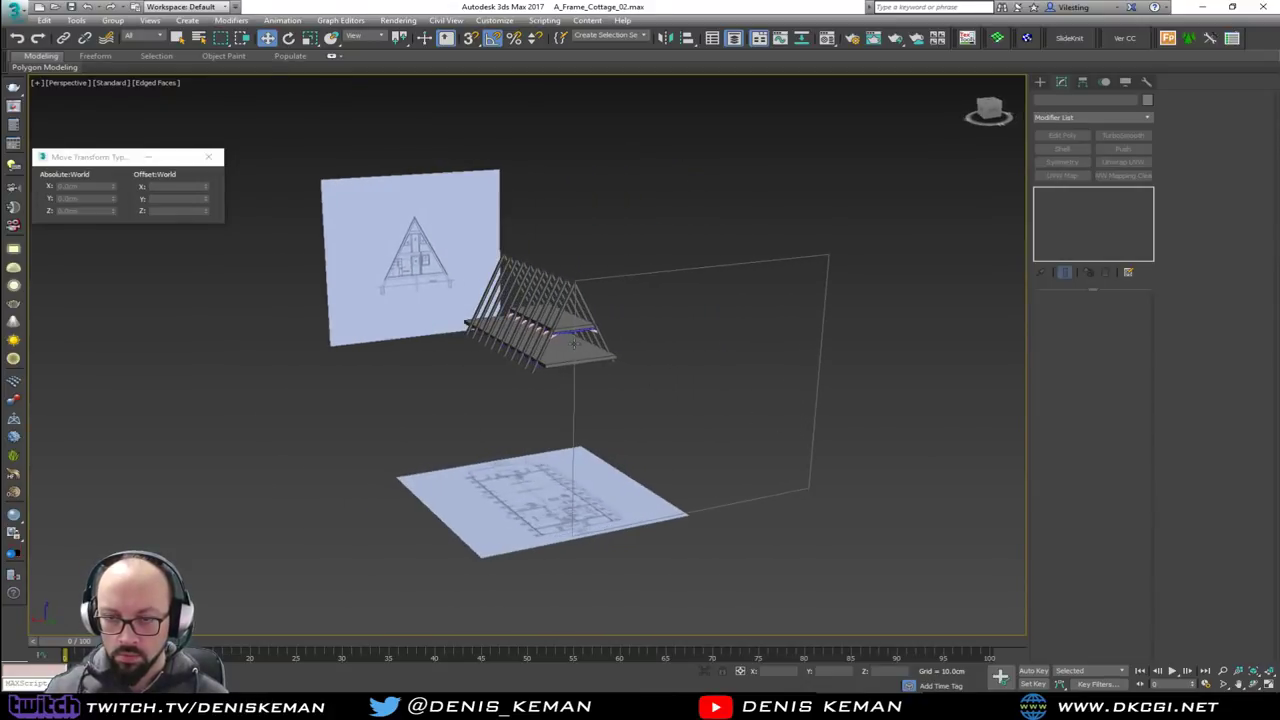
{"action": "scroll", "coordinate": [574, 343], "scroll_direction": "up", "scroll_amount": 8}
{"action": "key", "text": "F4"}
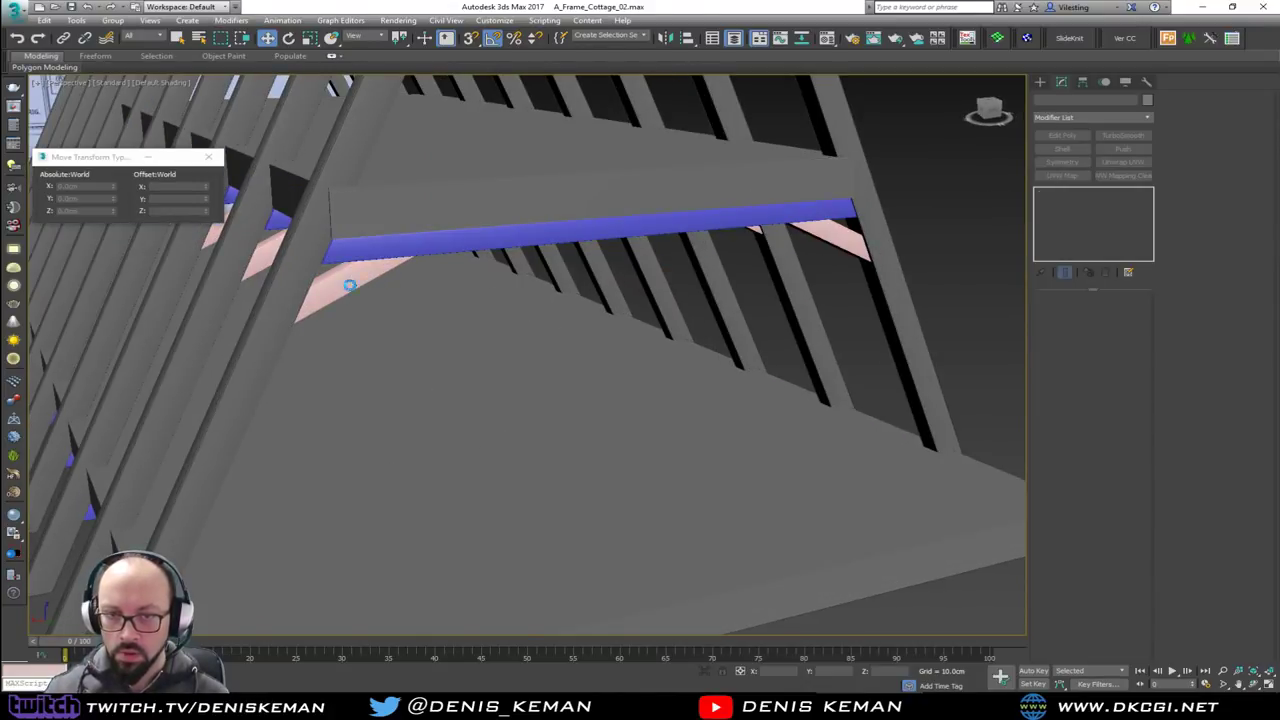
Rename the original set of attached braces to Small_Support_01 and clear the selection
{"action": "left_click", "coordinate": [350, 285]}
{"action": "key", "text": "F4"}
{"action": "middle_click_drag", "start_coordinate": [772, 270], "coordinate": [715, 353]}
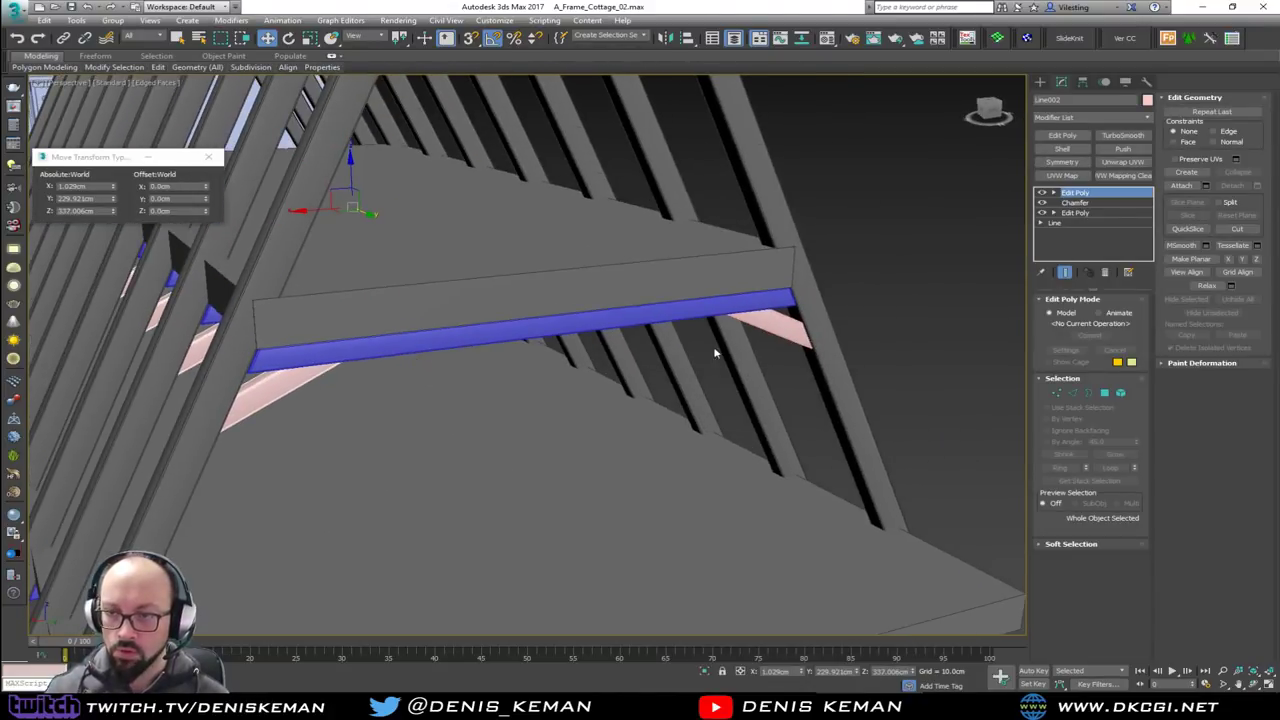
{"action": "left_click", "coordinate": [760, 322], "text": "ctrl"}
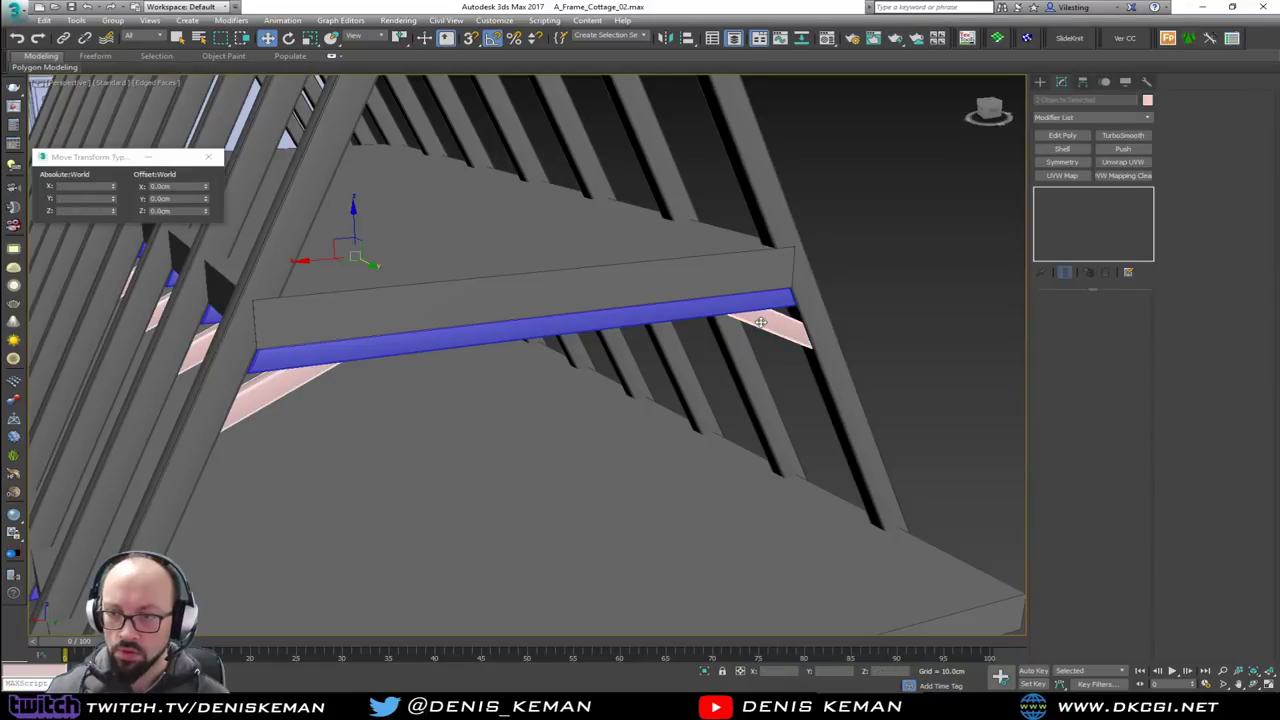
{"action": "left_click", "coordinate": [310, 380]}
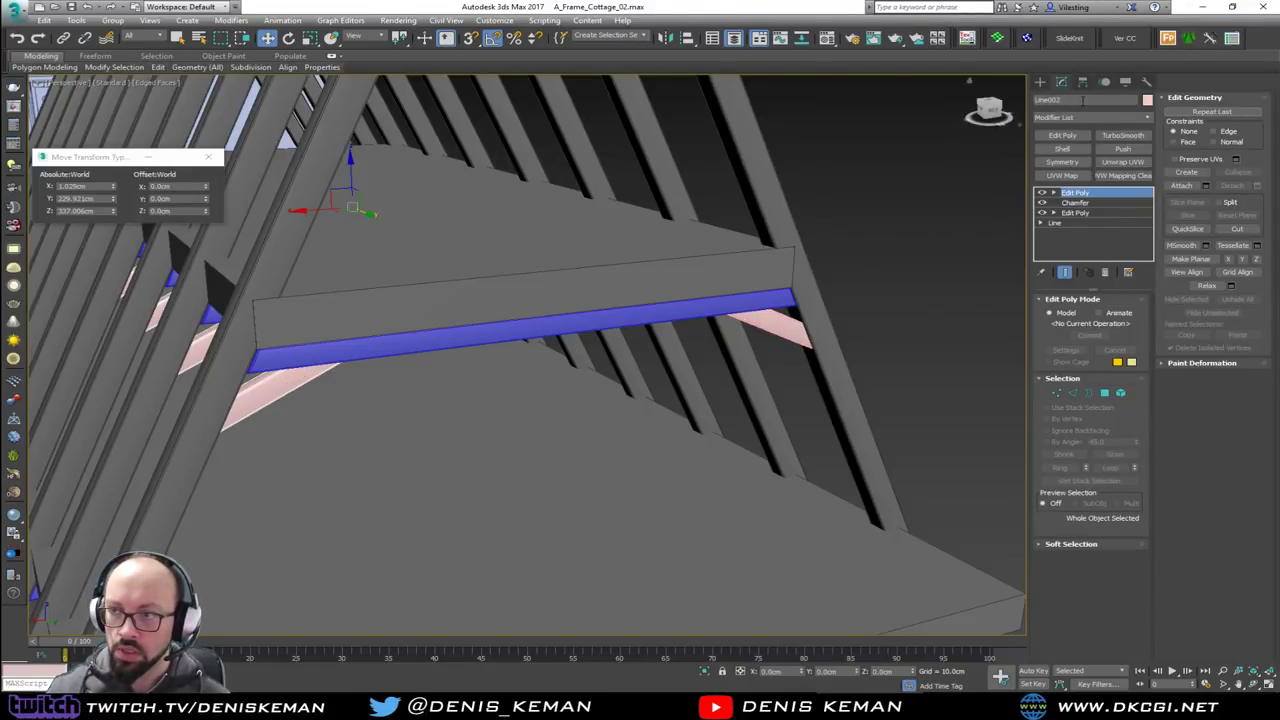
{"action": "left_click_drag", "start_coordinate": [1072, 100], "coordinate": [983, 105]}
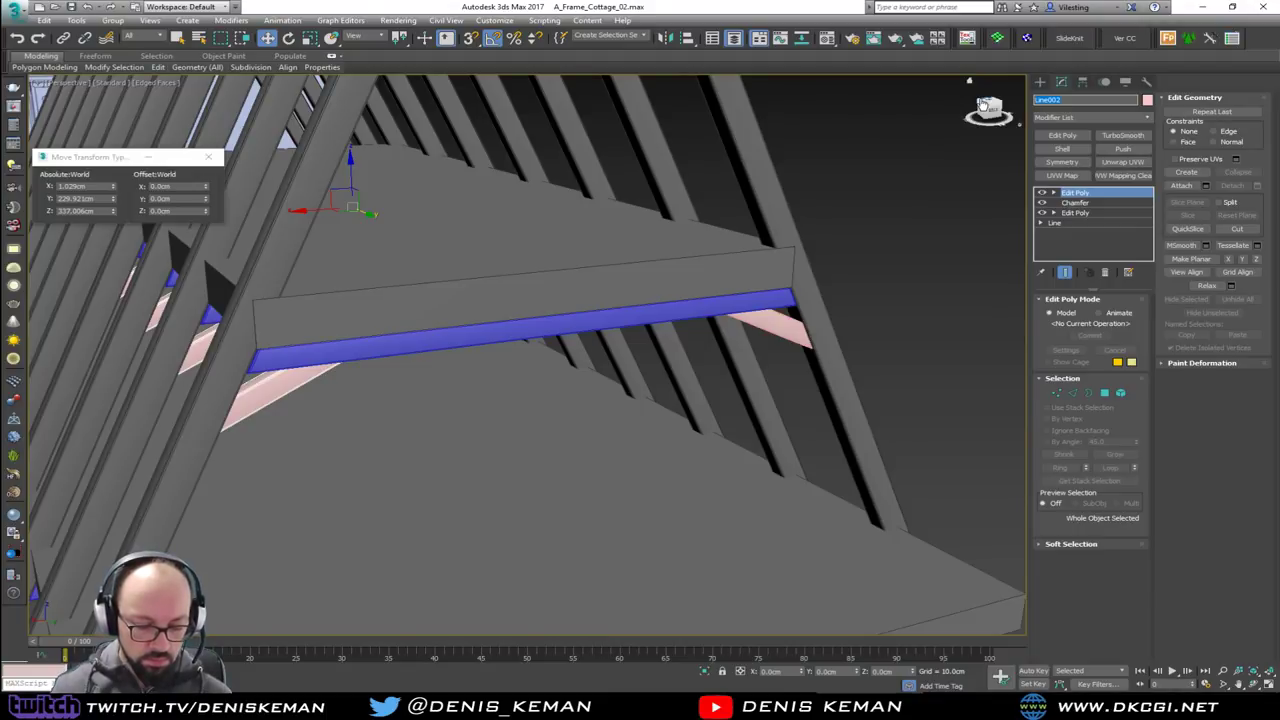
{"action": "type", "text": "Small_Support_01"}
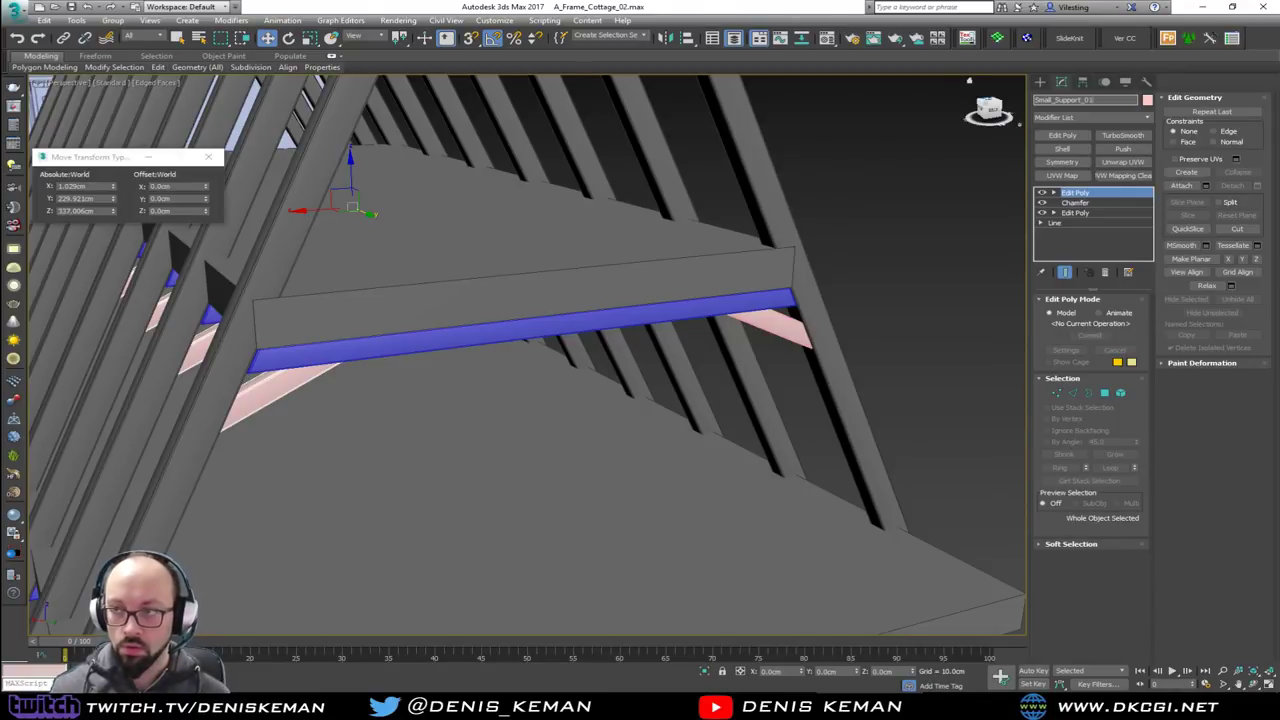
{"action": "key", "text": "Return"}
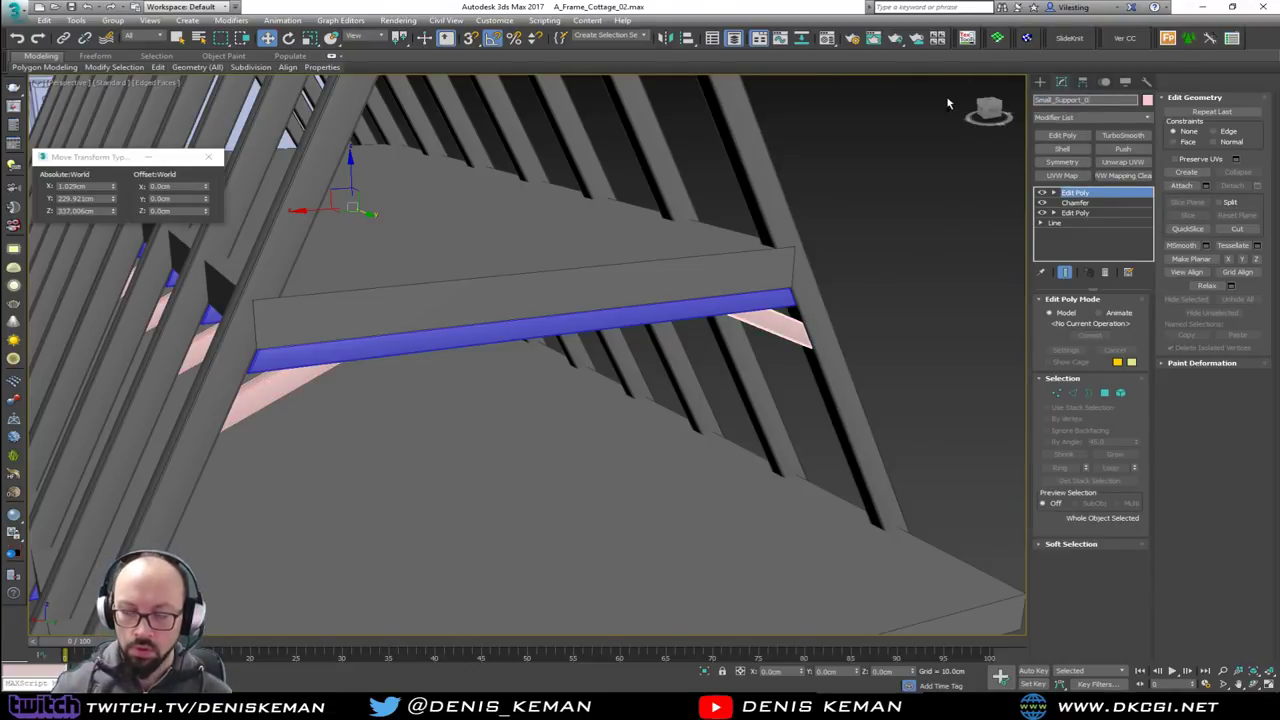
{"action": "left_click", "coordinate": [878, 306]}
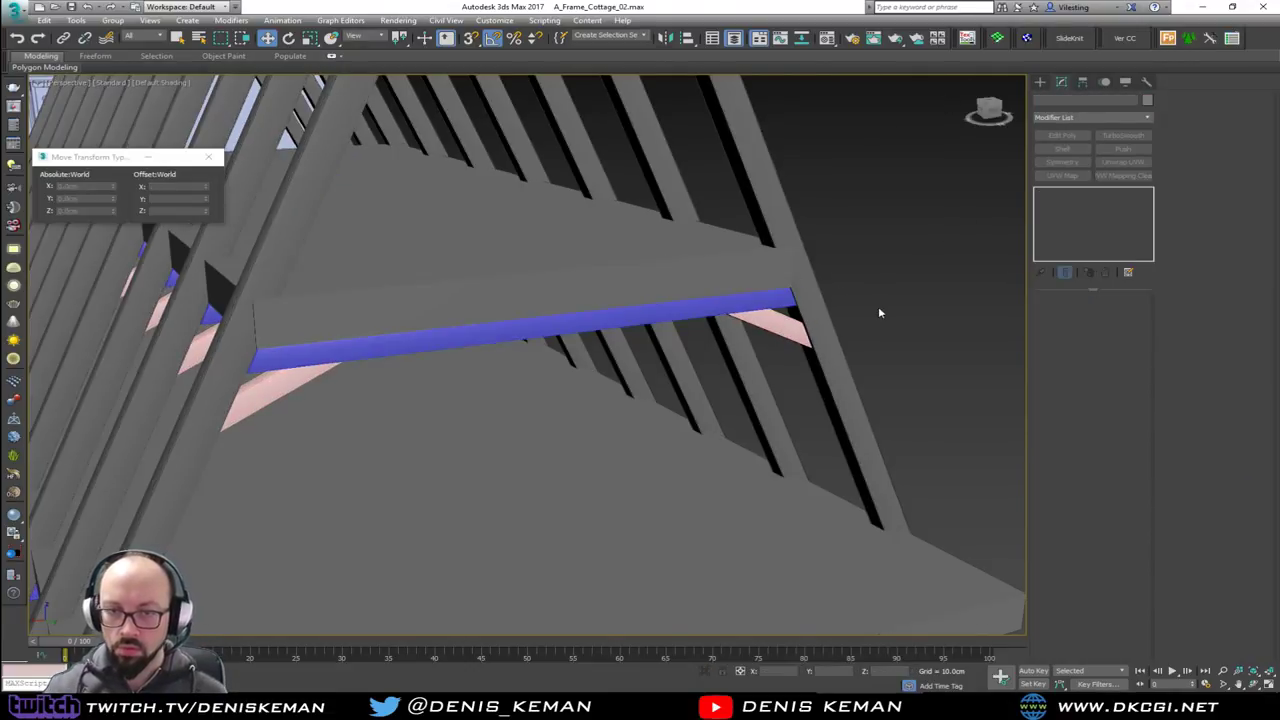
Select both sets of floor supports under the two floors, assign them a grey custom object colour and clear the selection
{"action": "left_click", "coordinate": [432, 348]}
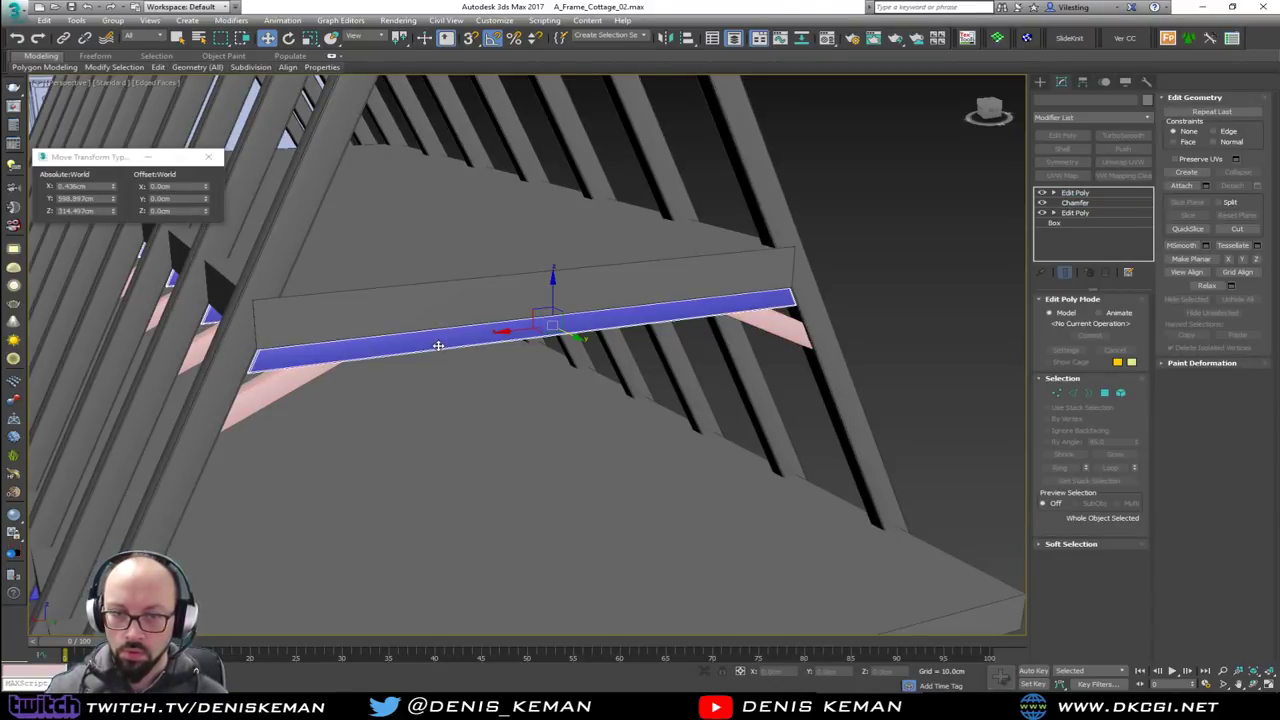
{"action": "middle_click_drag", "start_coordinate": [432, 348], "coordinate": [542, 302], "text": "alt"}
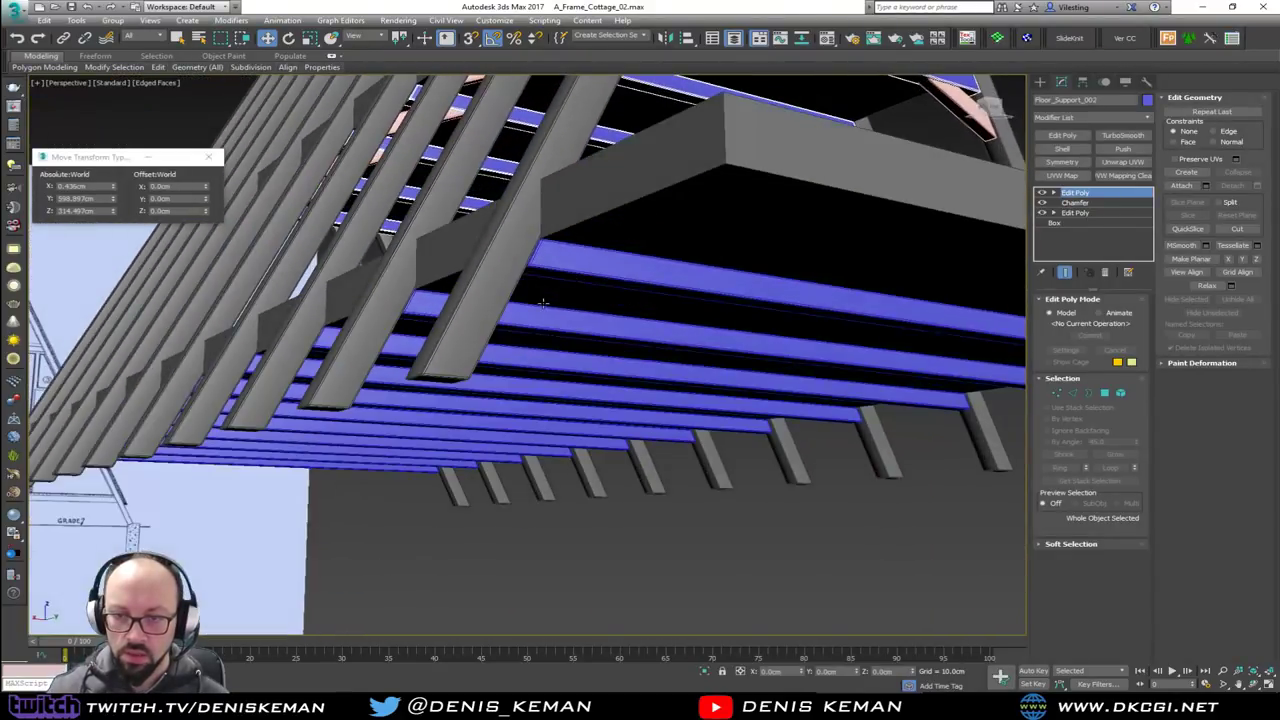
{"action": "left_click", "coordinate": [600, 272], "text": "ctrl"}
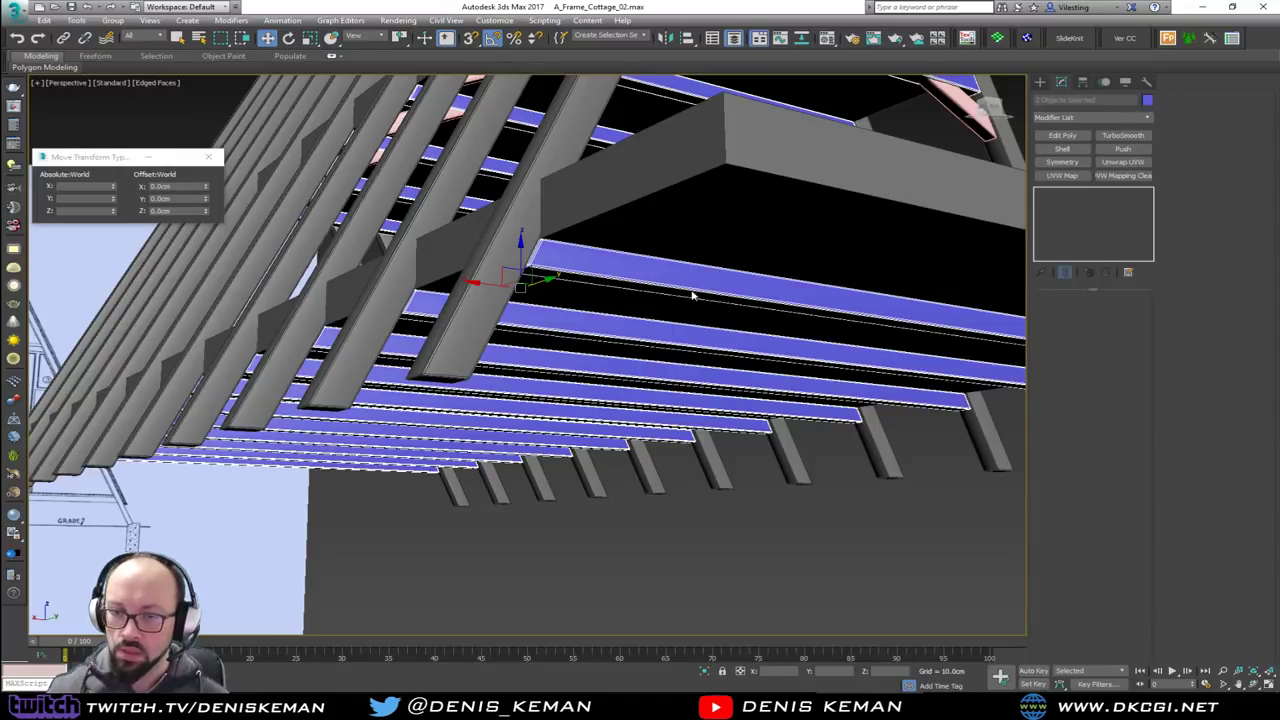
{"action": "left_click", "coordinate": [736, 280]}
{"action": "left_click", "coordinate": [903, 317]}
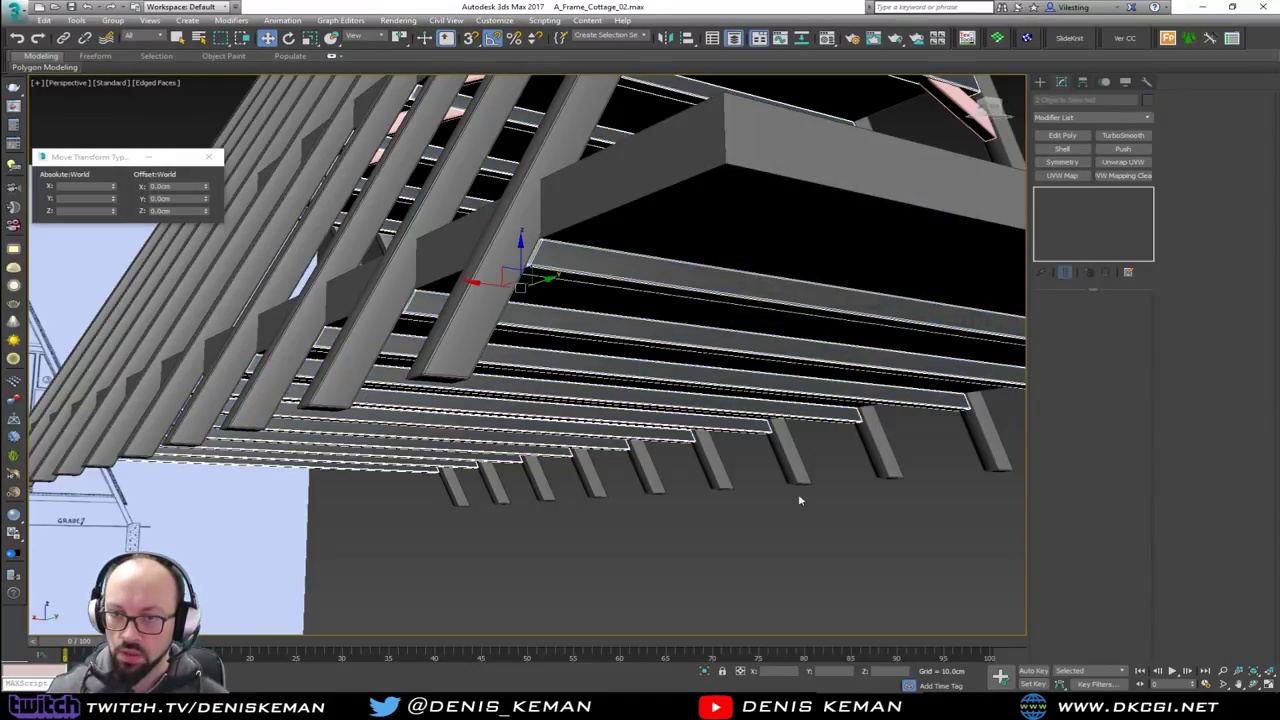
{"action": "left_click", "coordinate": [798, 496]}
{"action": "mouse_move", "coordinate": [757, 300]}
{"action": "middle_mouse_down"}
{"action": "mouse_move", "coordinate": [654, 385]}
{"action": "mouse_move", "coordinate": [651, 403]}
{"action": "mouse_move", "coordinate": [671, 346]}
{"action": "mouse_move", "coordinate": [747, 301]}
{"action": "middle_mouse_up"}
{"action": "key", "text": "F4"}
{"action": "scroll", "coordinate": [670, 386], "scroll_direction": "down", "scroll_amount": 3}
{"action": "middle_click_drag", "start_coordinate": [670, 387], "coordinate": [665, 380], "text": "alt"}
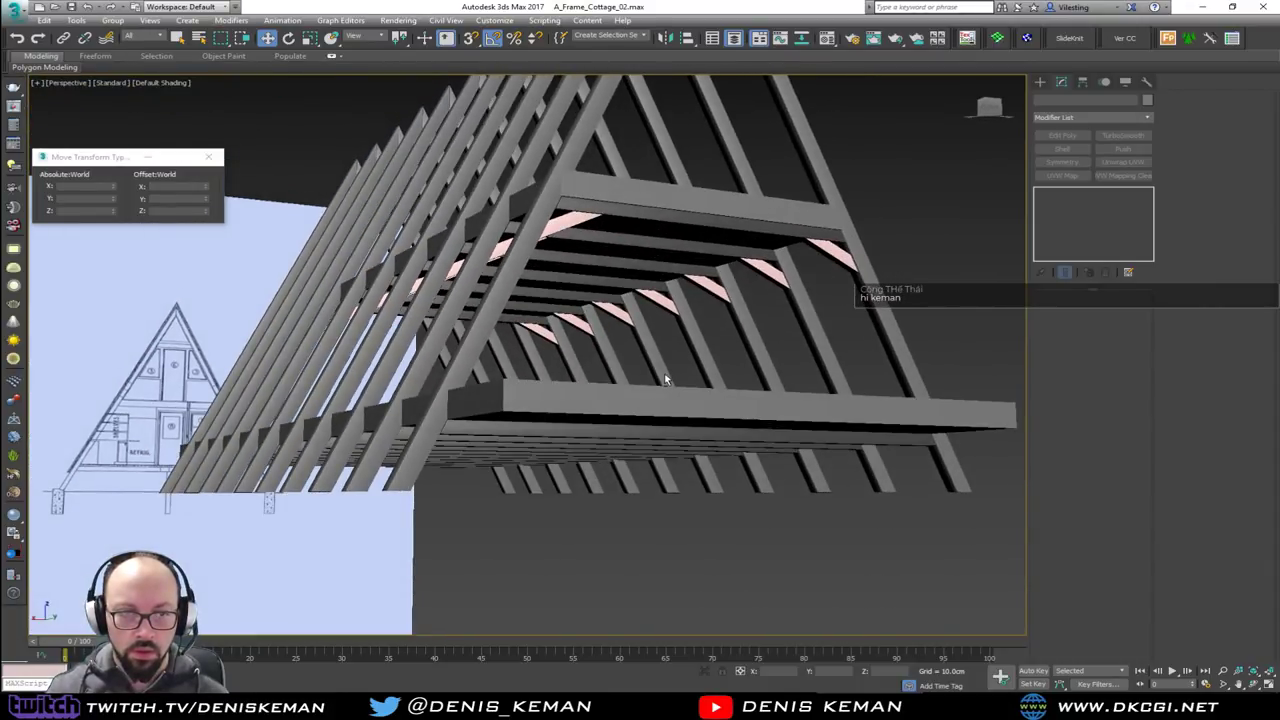
Assign the dark grey custom object colour to the braces on both sides of the frame and deselect them
{"action": "left_click", "coordinate": [828, 251]}
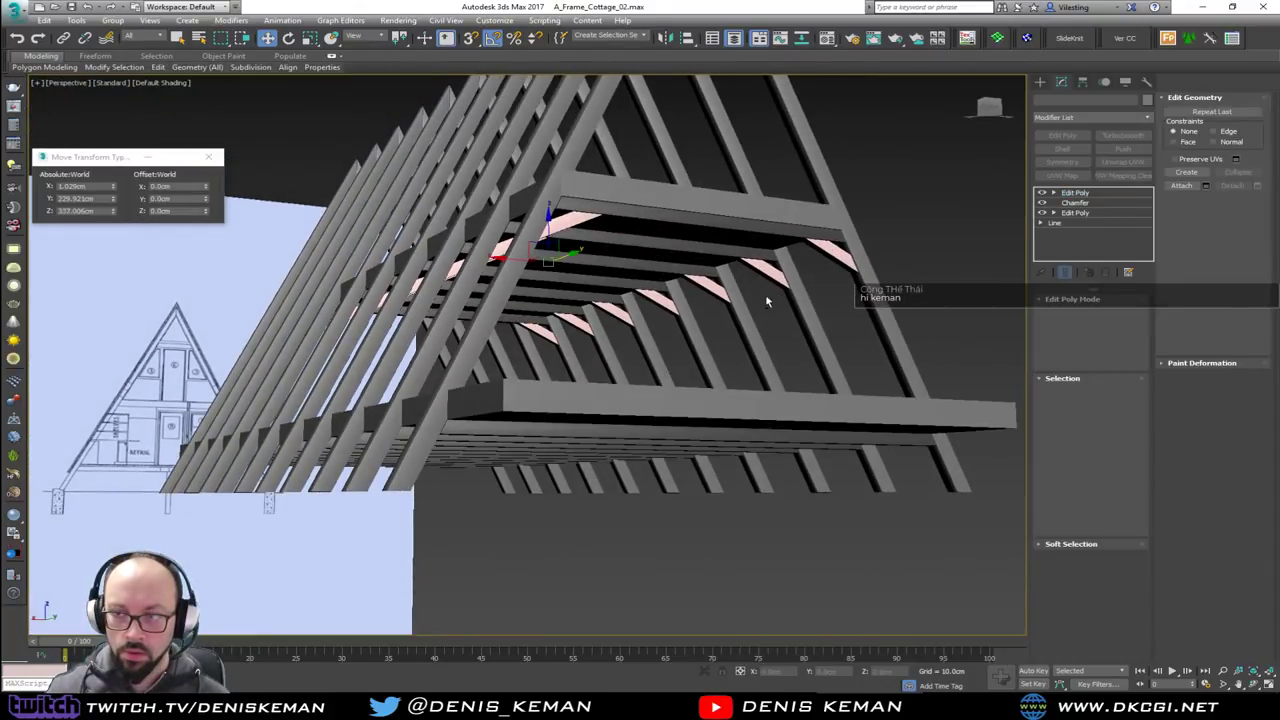
{"action": "middle_click_drag", "start_coordinate": [766, 300], "coordinate": [690, 301], "text": "alt"}
{"action": "left_click", "coordinate": [311, 285], "text": "ctrl"}
{"action": "key", "text": "F4"}
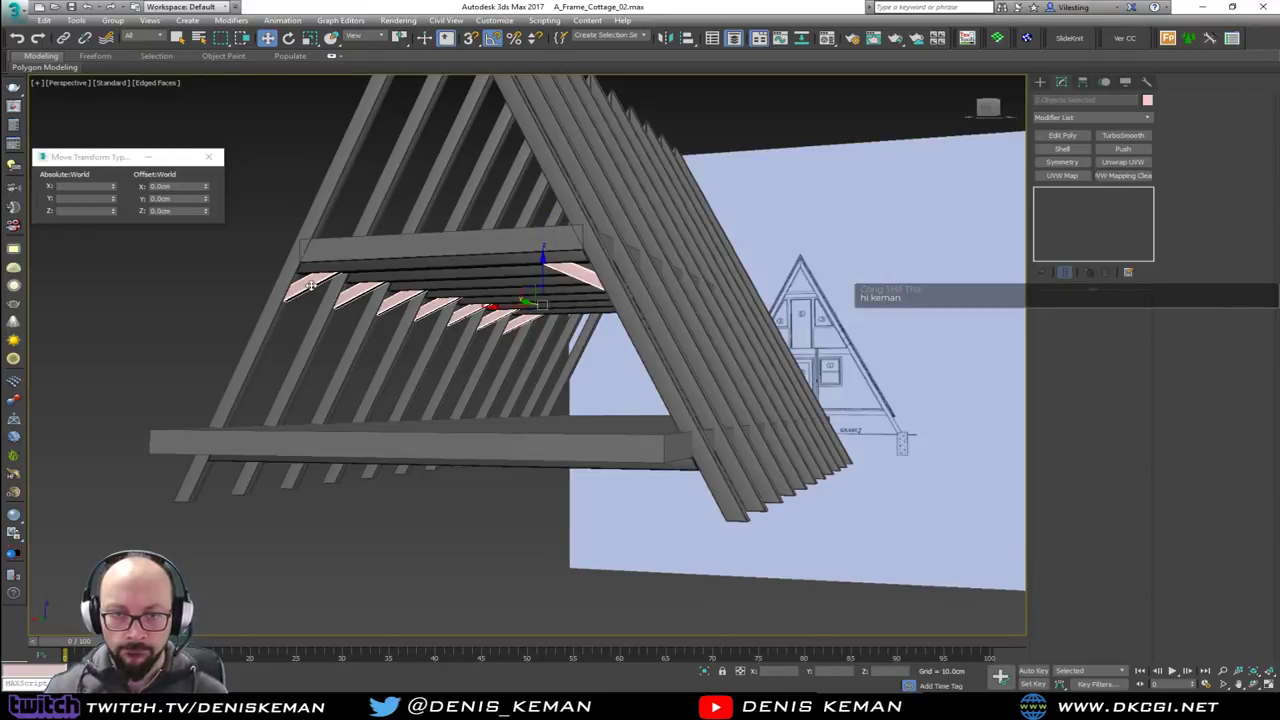
{"action": "left_click", "coordinate": [1148, 100]}
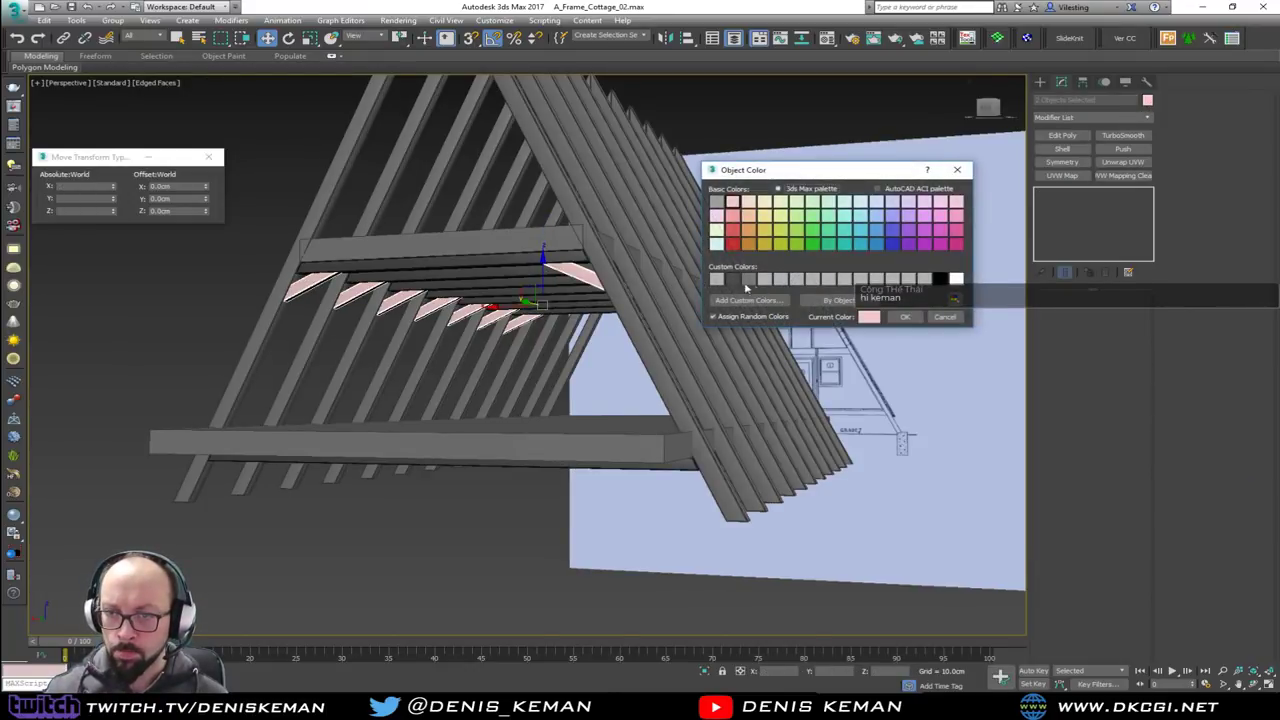
{"action": "left_click", "coordinate": [733, 282]}
{"action": "left_click", "coordinate": [887, 317]}
{"action": "left_click", "coordinate": [833, 295]}
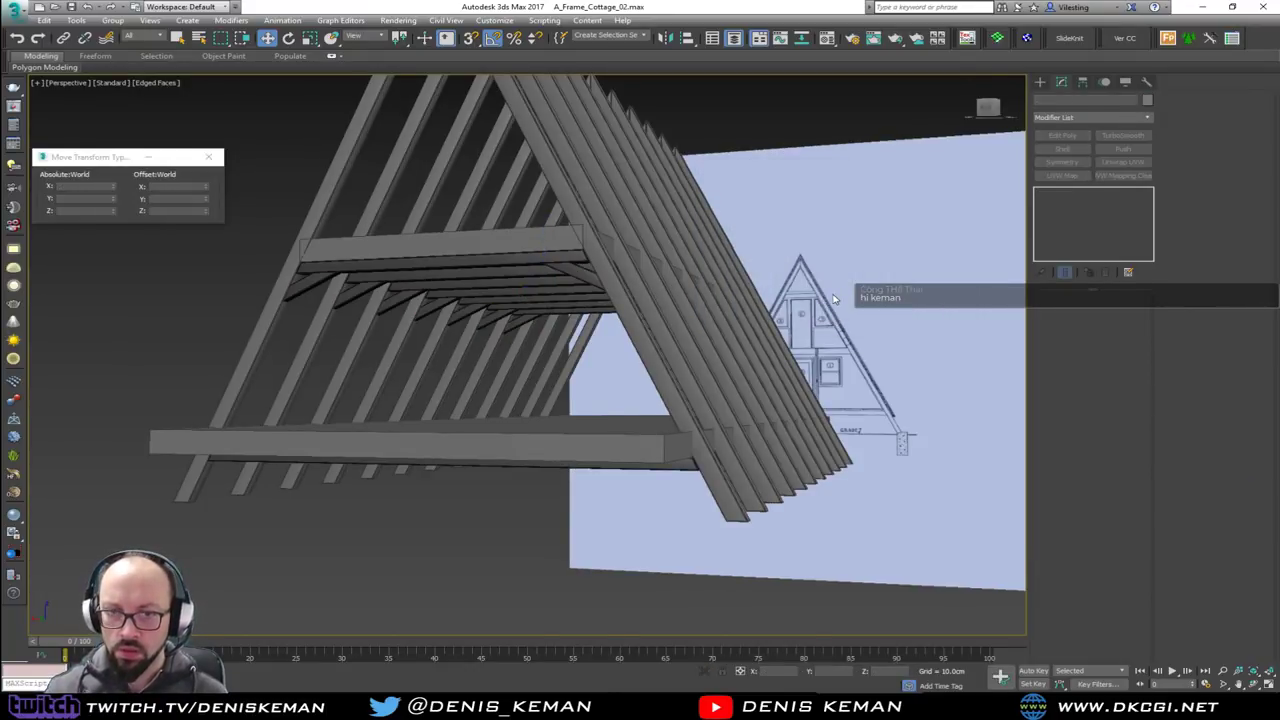
{"action": "key", "text": "F4"}
{"action": "middle_click_drag", "start_coordinate": [689, 325], "coordinate": [678, 332], "text": "alt"}
{"action": "scroll", "coordinate": [321, 323], "scroll_direction": "up", "scroll_amount": 3}
Select the braces on both sides again, assign them the lighter grey custom object colour and clear the selection
{"action": "left_click", "coordinate": [321, 323]}
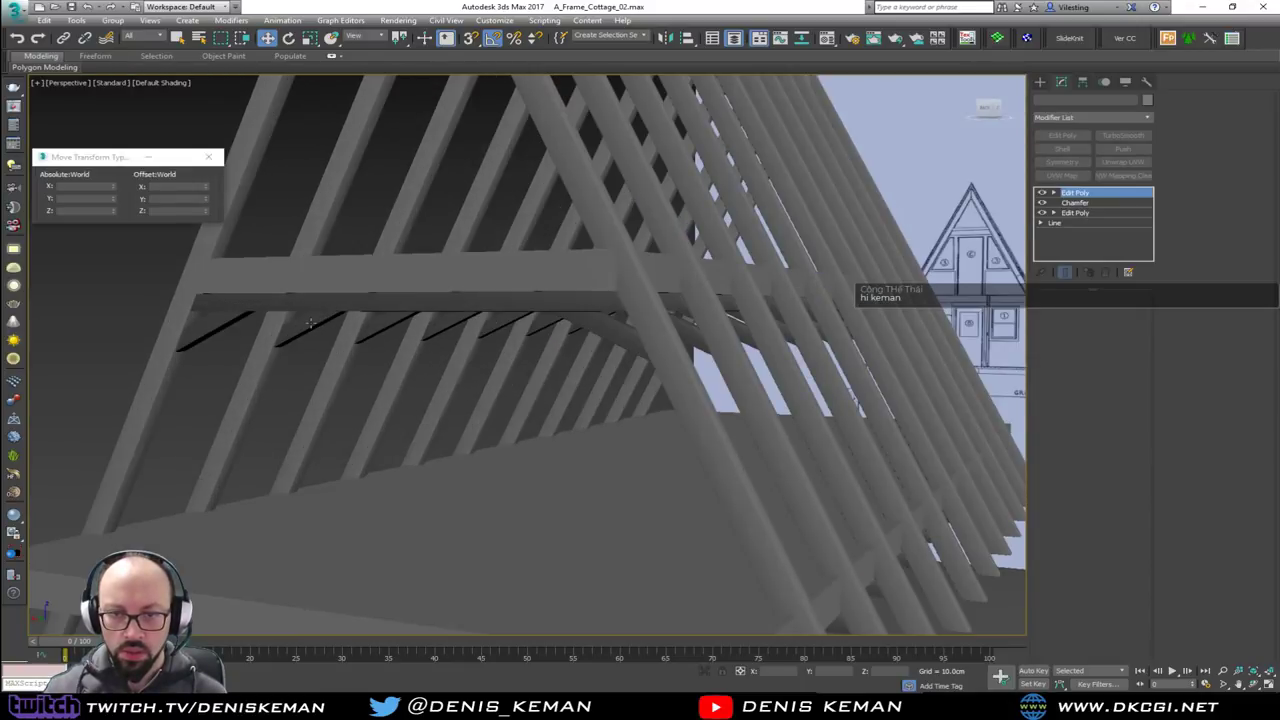
{"action": "key", "text": "F4"}
{"action": "left_click", "coordinate": [609, 330], "text": "ctrl"}
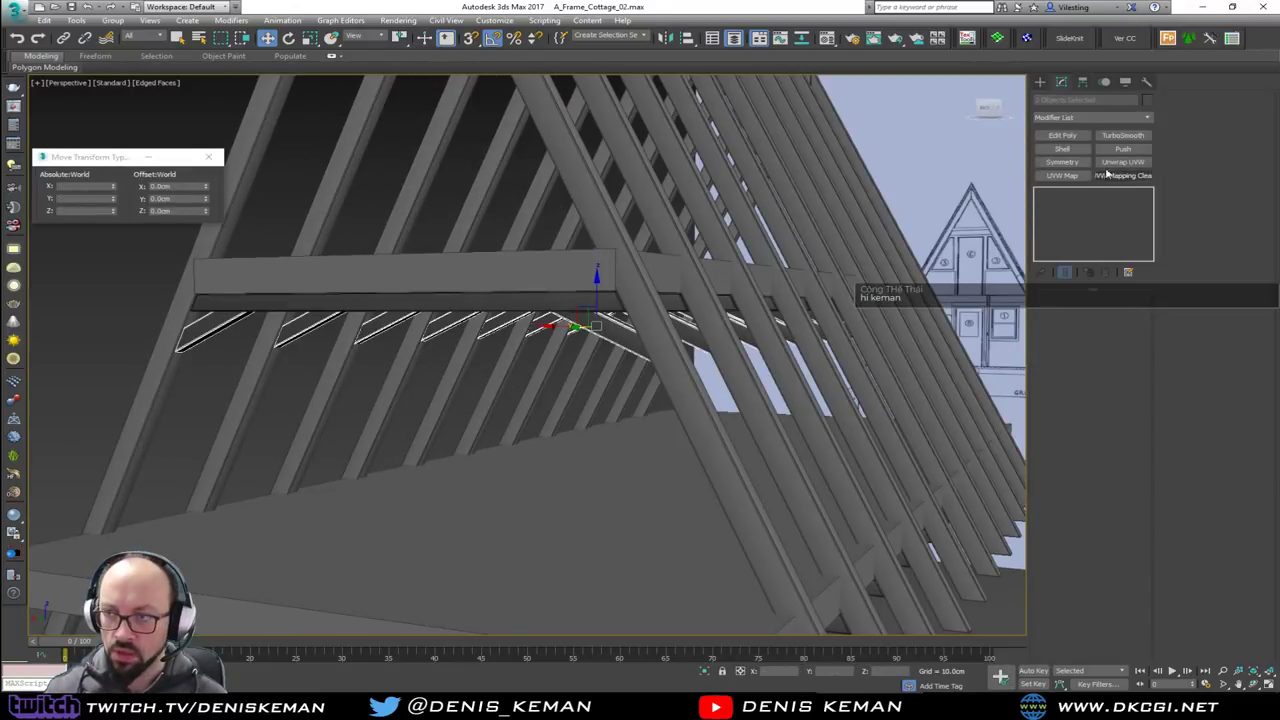
{"action": "left_click", "coordinate": [1147, 102]}
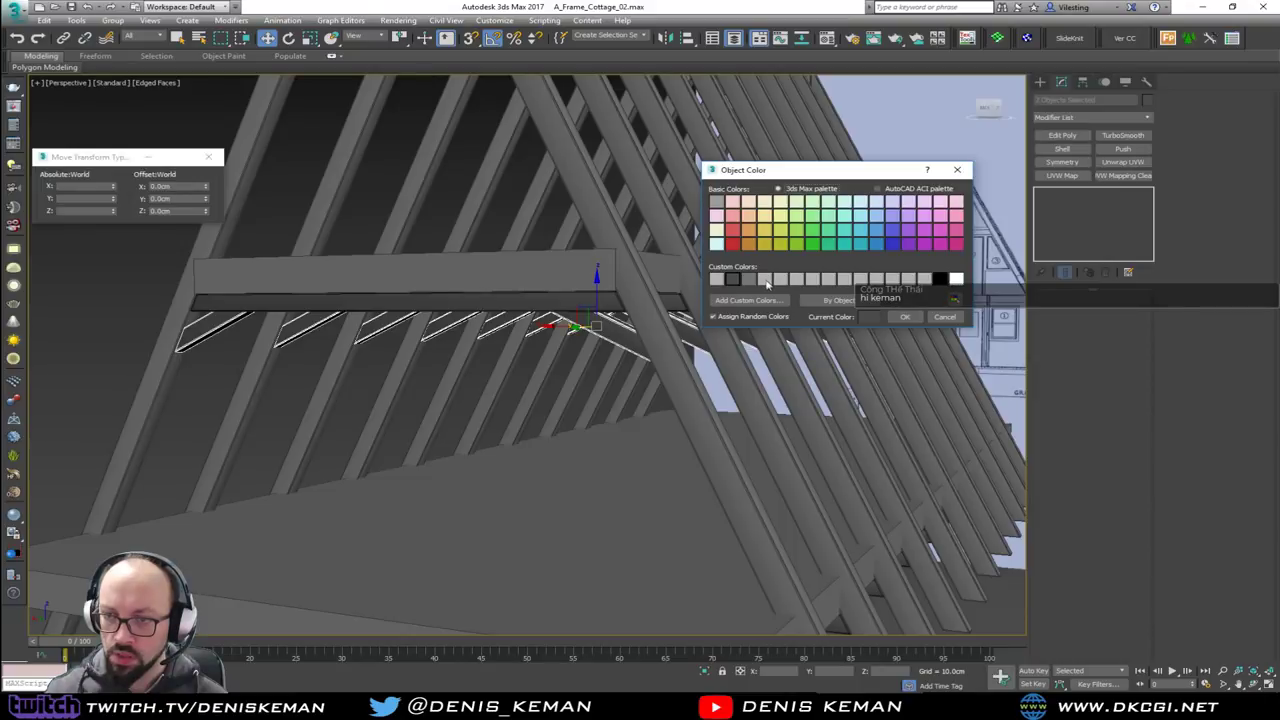
{"action": "left_click", "coordinate": [717, 280]}
{"action": "left_click", "coordinate": [905, 316]}
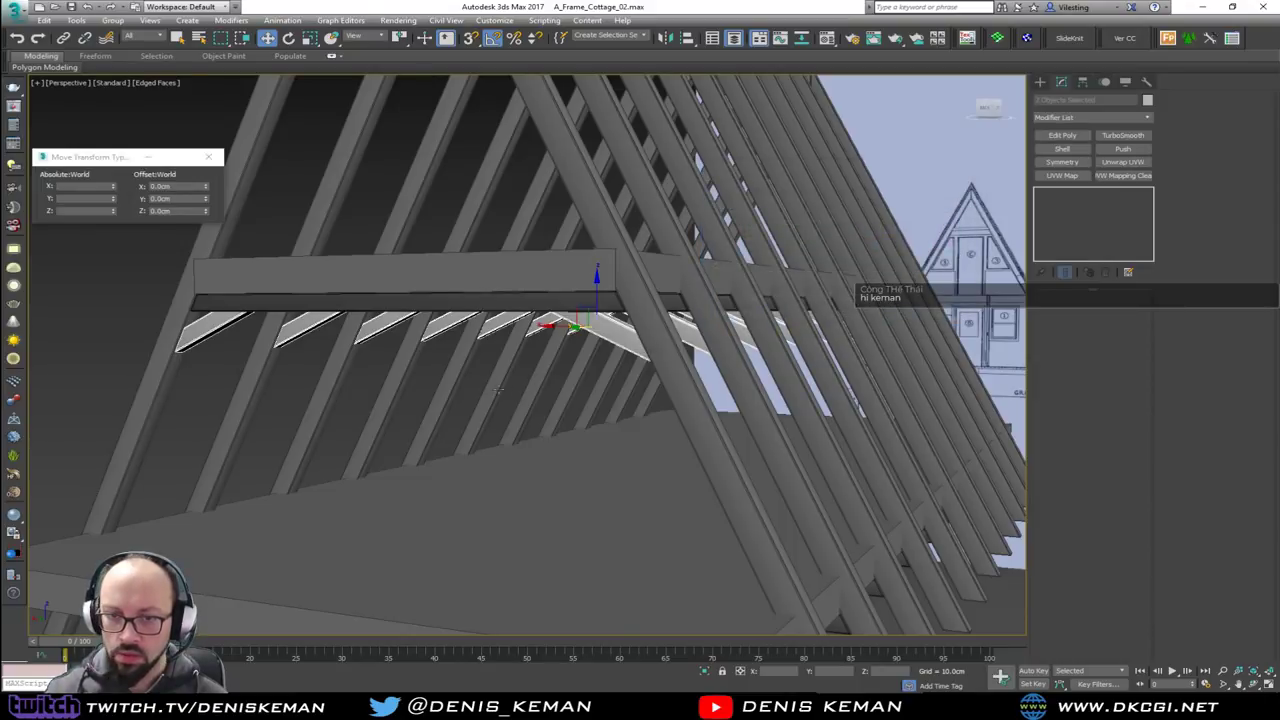
{"action": "left_click", "coordinate": [431, 397]}
{"action": "key", "text": "F4"}
{"action": "middle_click_drag", "start_coordinate": [433, 397], "coordinate": [825, 402], "text": "alt"}
{"action": "scroll", "coordinate": [728, 437], "scroll_direction": "down", "scroll_amount": 4}
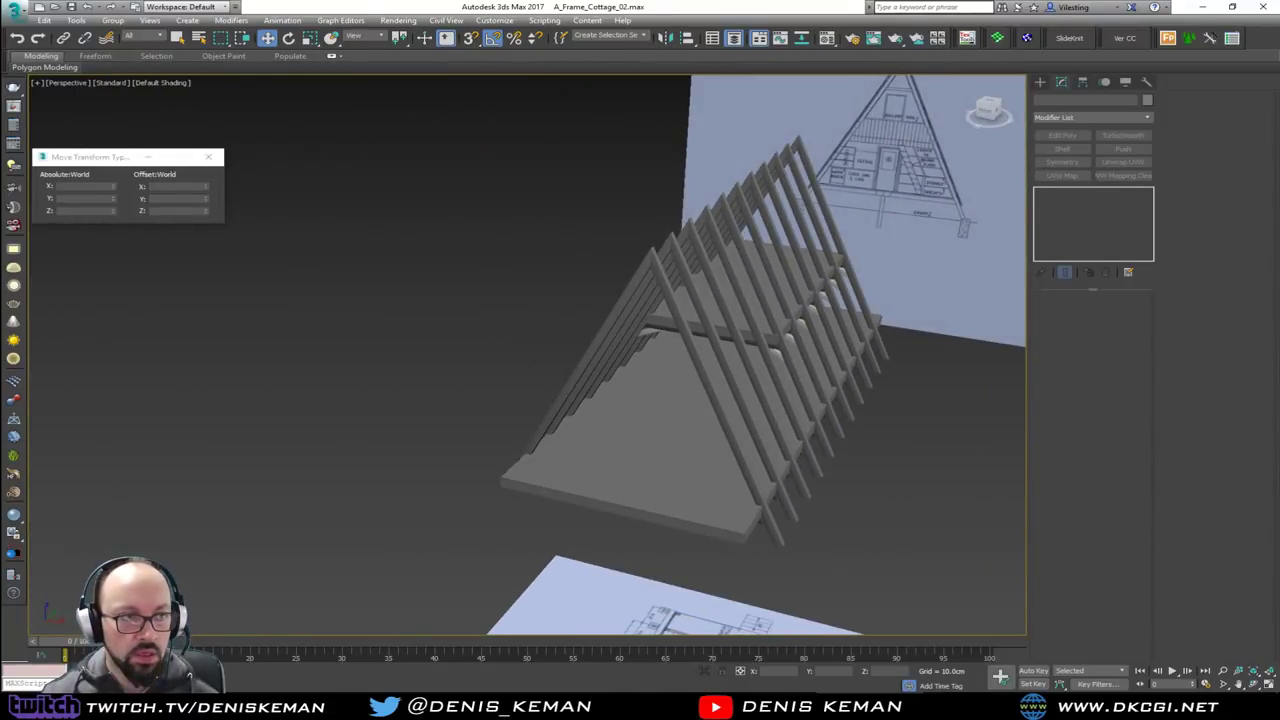
Bring the hidden roof planes back into view over the rafters and select Roof_plane_02
{"action": "key", "text": "ctrl+z"}
{"action": "middle_click_drag", "start_coordinate": [596, 340], "coordinate": [451, 282], "text": "alt"}
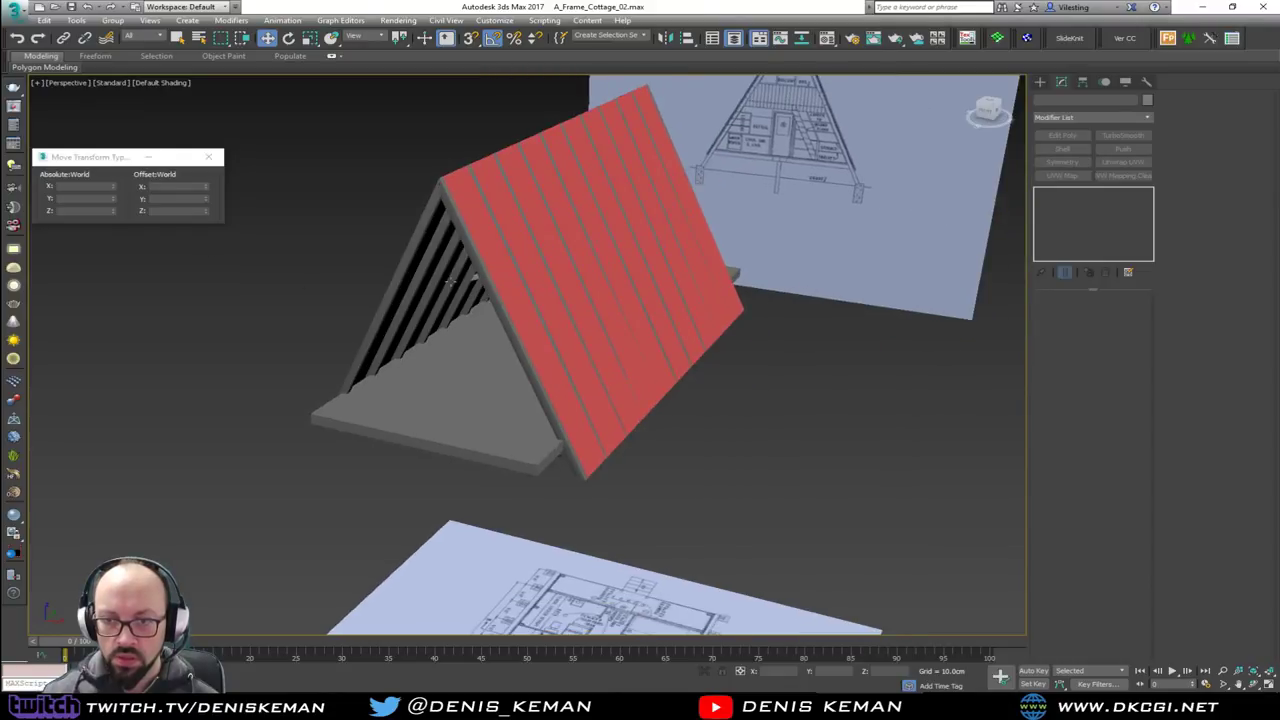
{"action": "left_click", "coordinate": [550, 340]}
{"action": "middle_click_drag", "start_coordinate": [550, 340], "coordinate": [346, 329], "text": "alt"}
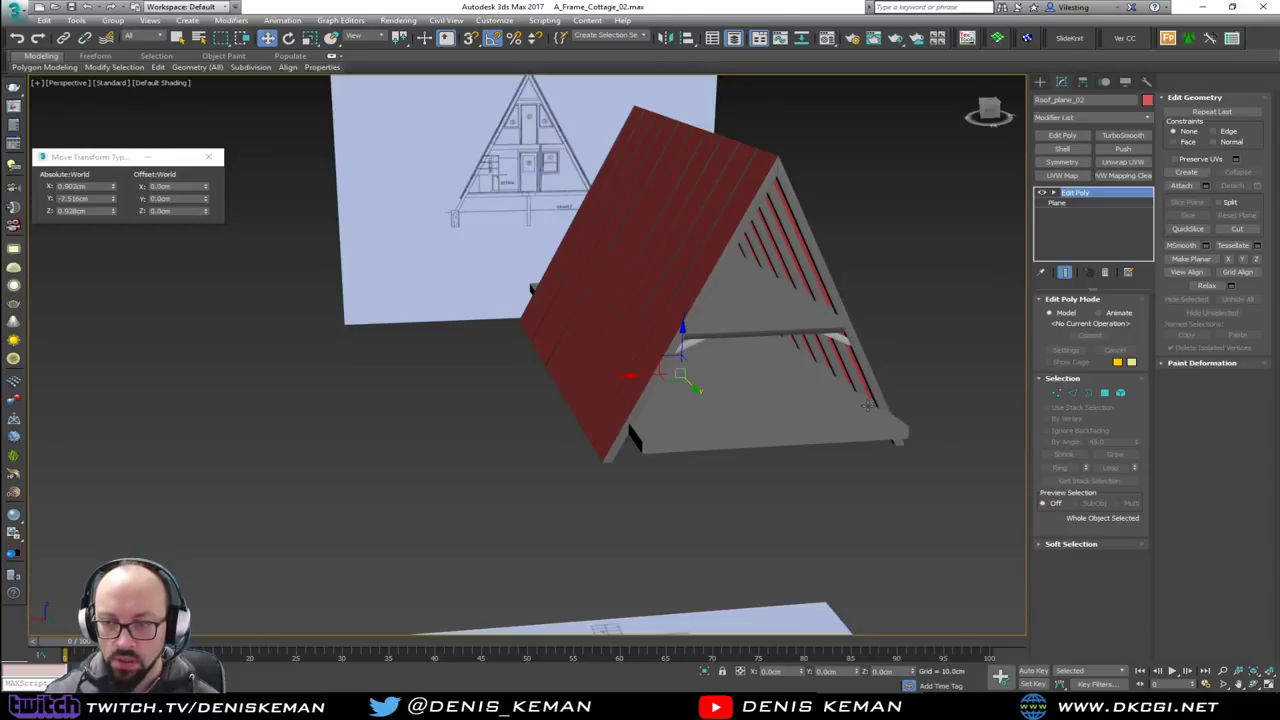
Examine the floor plan blueprint below the model, especially the porch end and its stairs
{"action": "middle_click_drag", "start_coordinate": [866, 404], "coordinate": [748, 400], "text": "alt"}
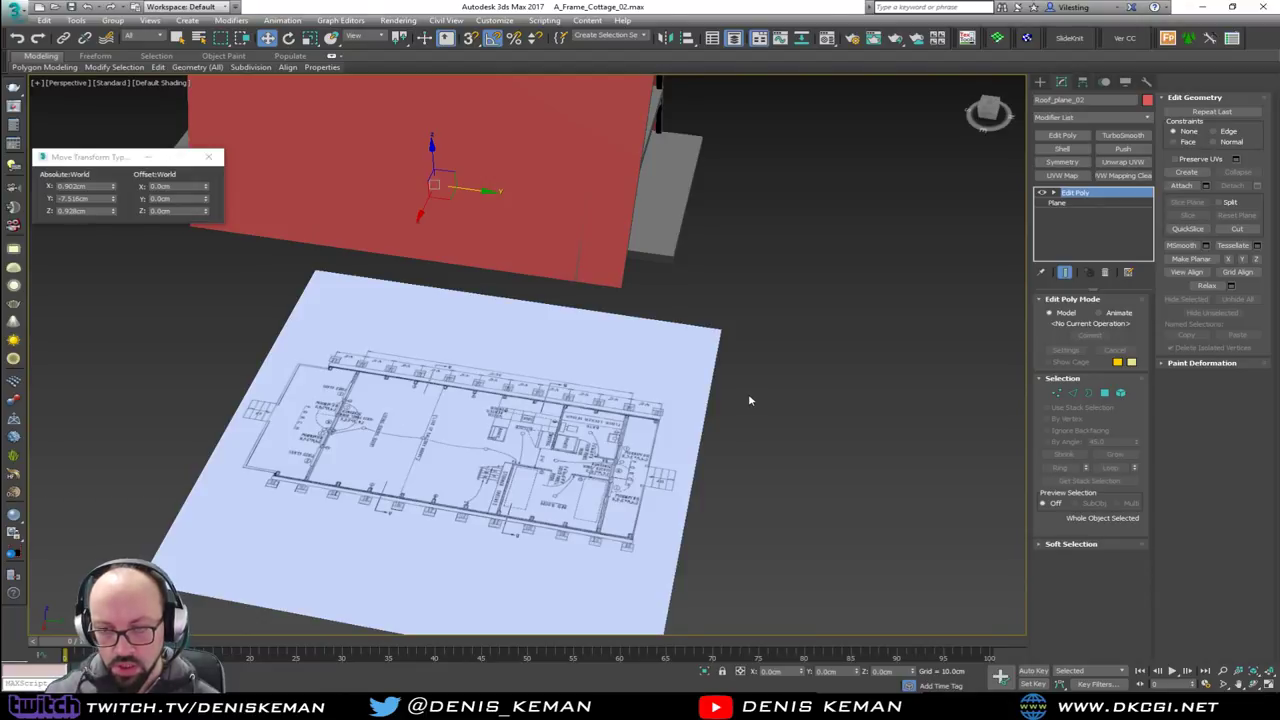
{"action": "scroll", "coordinate": [638, 488], "scroll_direction": "up", "scroll_amount": 3}
{"action": "scroll", "coordinate": [639, 490], "scroll_direction": "up", "scroll_amount": 2}
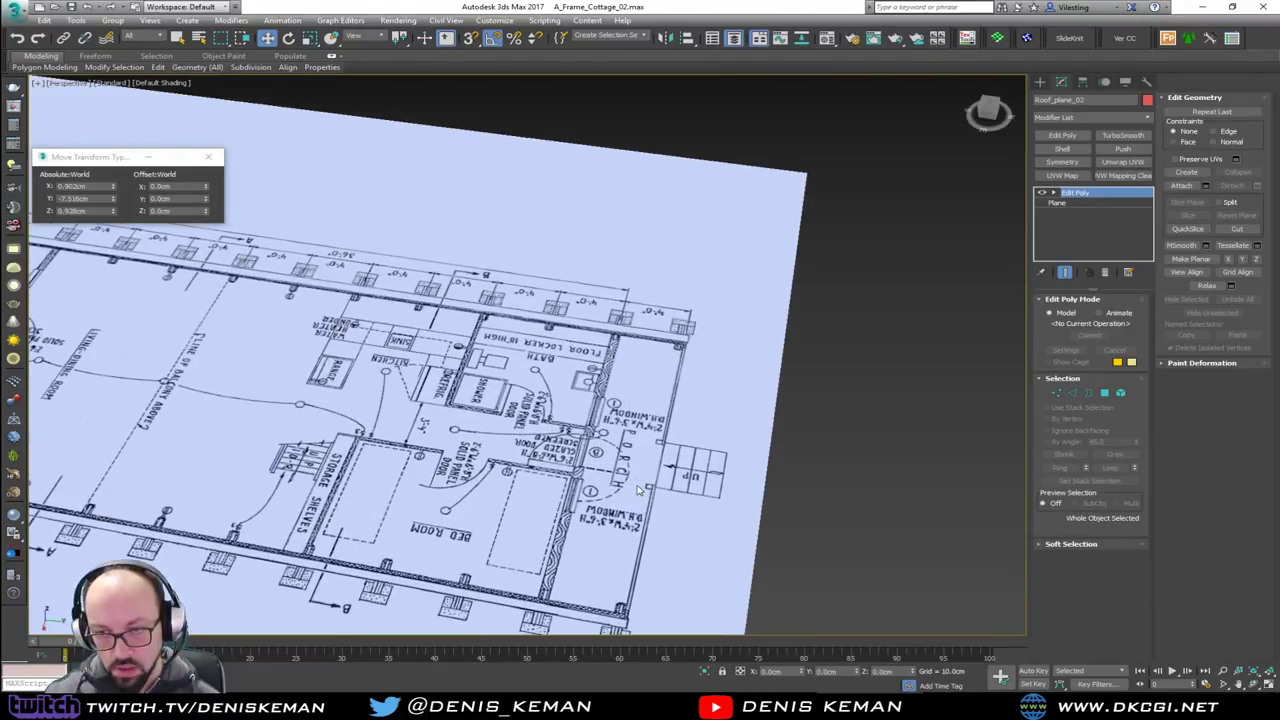
{"action": "scroll", "coordinate": [639, 490], "scroll_direction": "down", "scroll_amount": 4}
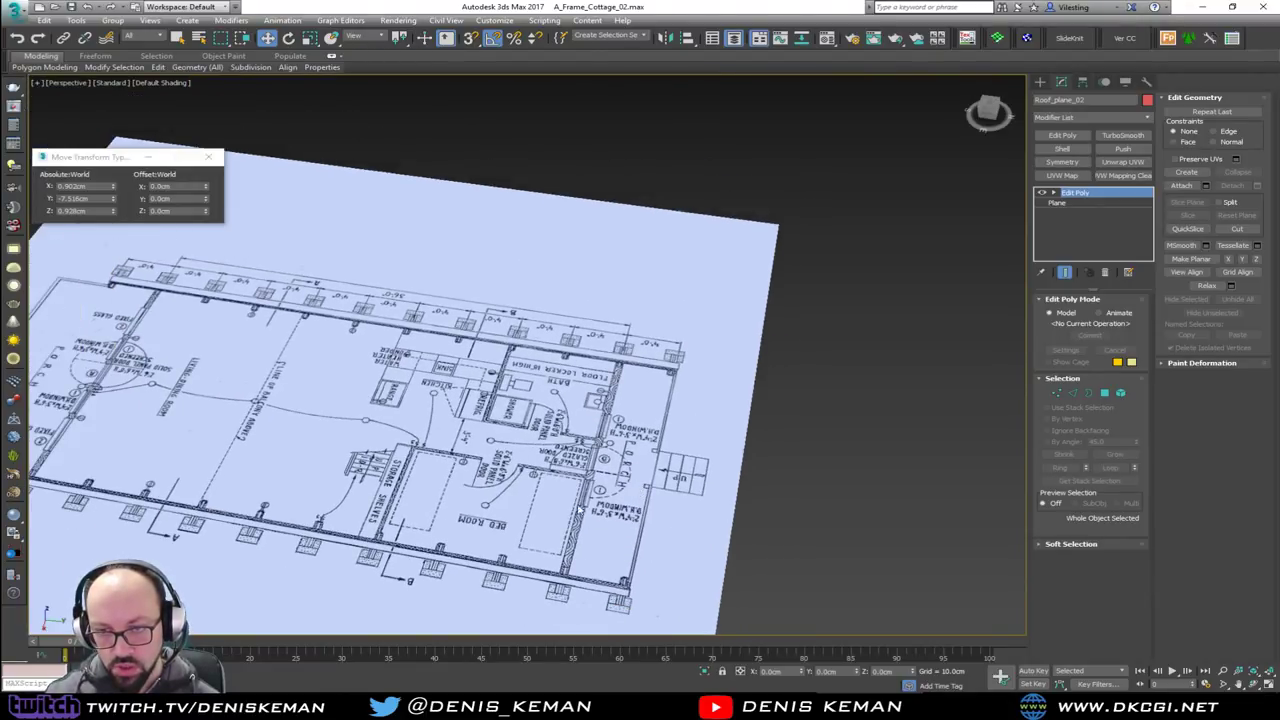
{"action": "scroll", "coordinate": [578, 510], "scroll_direction": "down", "scroll_amount": 4}
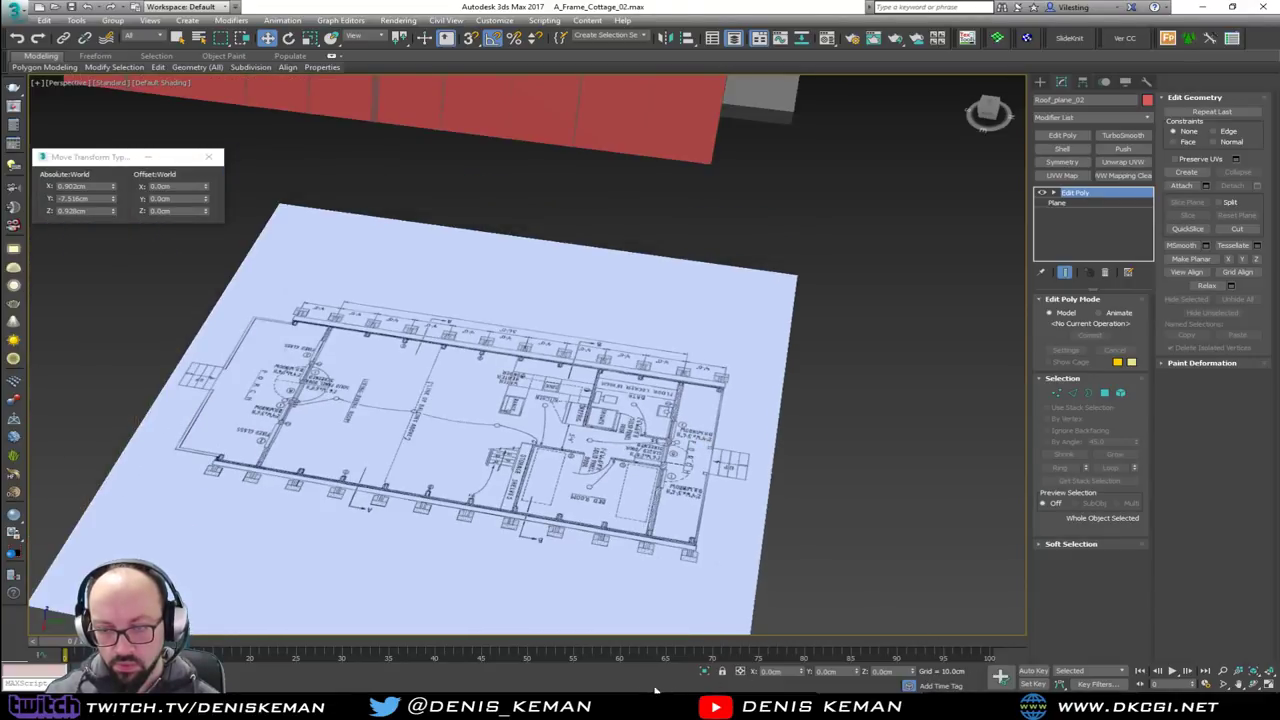
Switch to Photoshop and study the balcony, porch and rafter positions on the first and second floor plans in AFrame.png
{"action": "key", "text": "alt+Tab"}
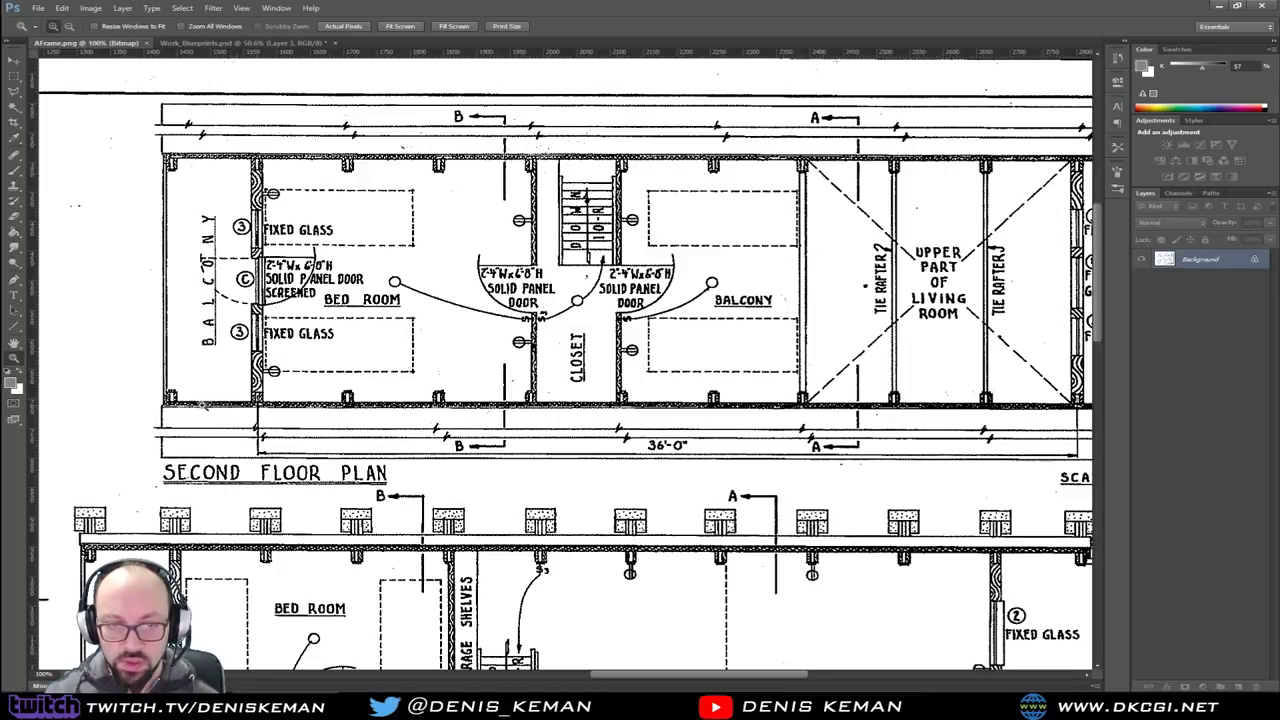
{"action": "left_click_drag", "start_coordinate": [958, 382], "coordinate": [953, 421]}
{"action": "left_click_drag", "start_coordinate": [368, 405], "coordinate": [762, 394]}
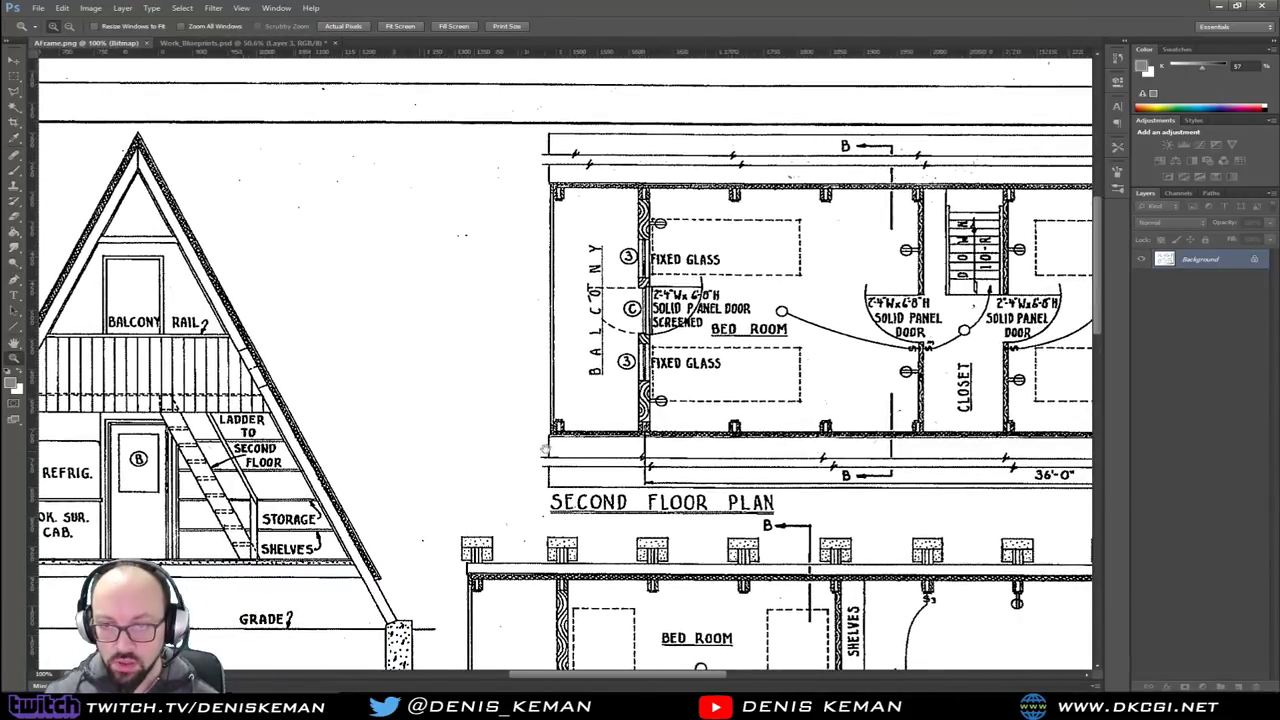
{"action": "left_click_drag", "start_coordinate": [562, 450], "coordinate": [225, 466]}
{"action": "left_click_drag", "start_coordinate": [829, 325], "coordinate": [513, 332]}
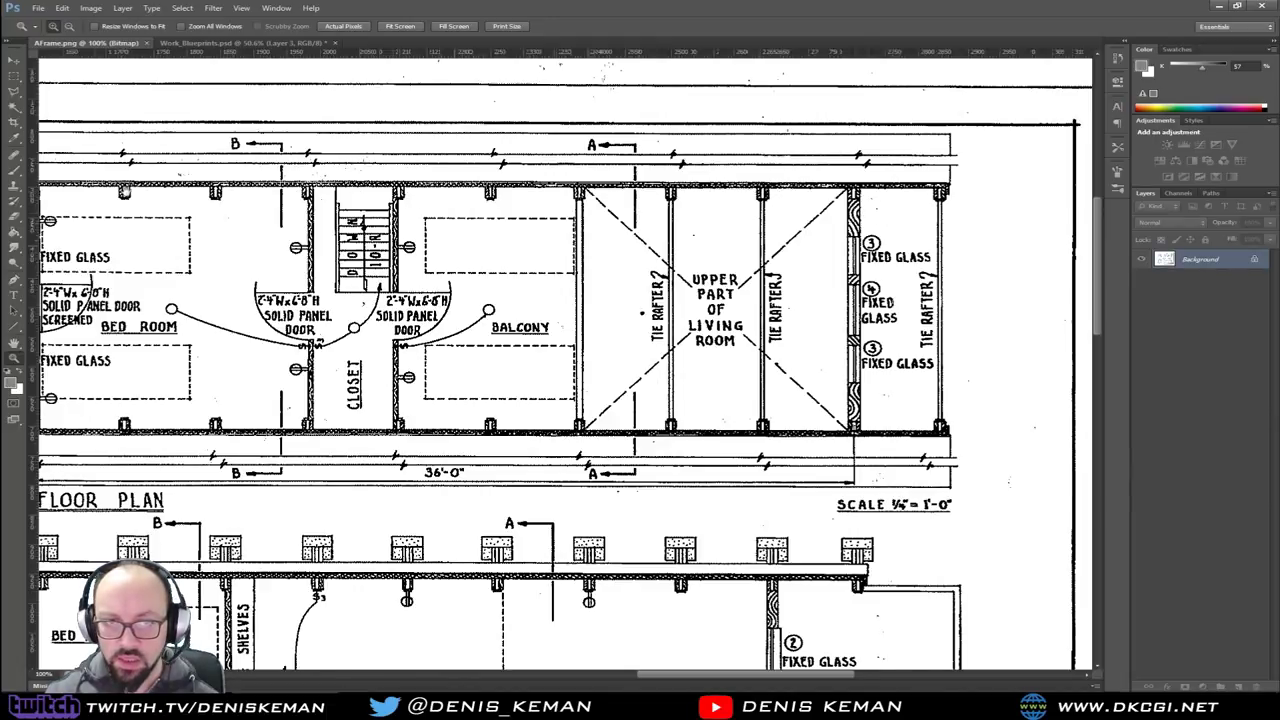
{"action": "left_click_drag", "start_coordinate": [126, 189], "coordinate": [515, 190]}
{"action": "left_click_drag", "start_coordinate": [660, 382], "coordinate": [625, 129]}
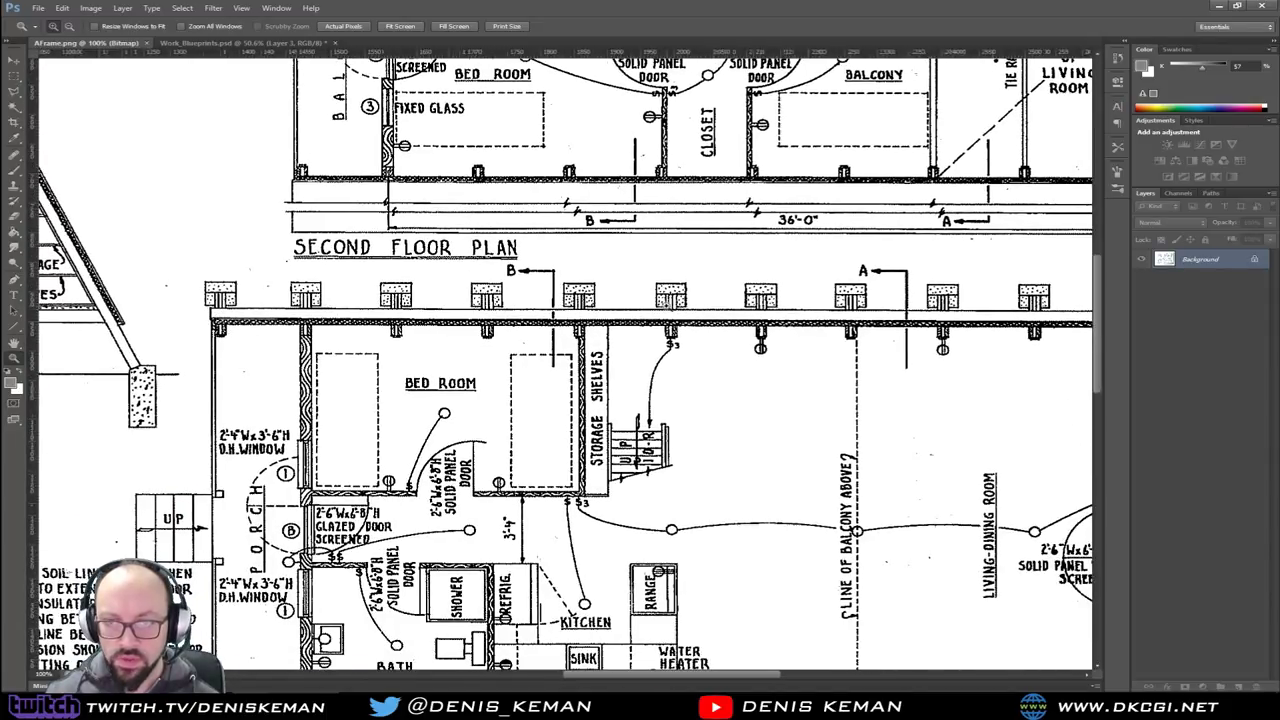
{"action": "left_click_drag", "start_coordinate": [1053, 310], "coordinate": [480, 315]}
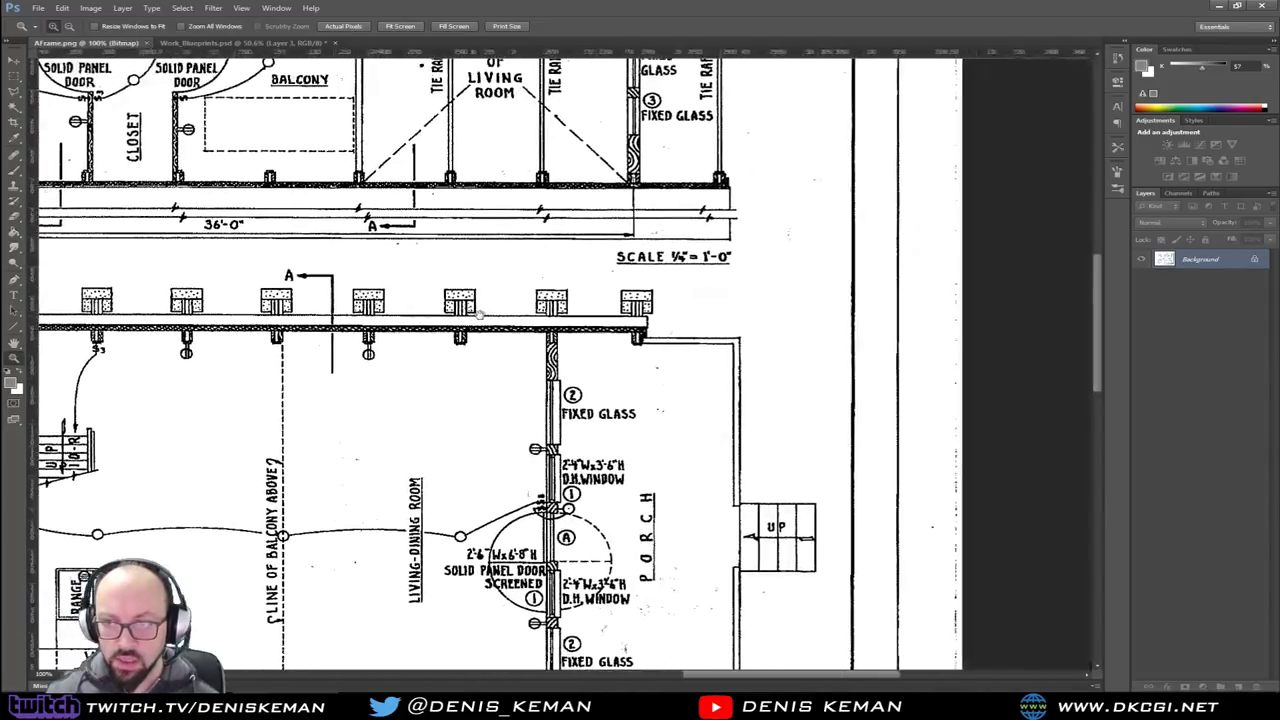
{"action": "left_click_drag", "start_coordinate": [243, 171], "coordinate": [586, 302]}
{"action": "left_click_drag", "start_coordinate": [453, 270], "coordinate": [455, 300]}
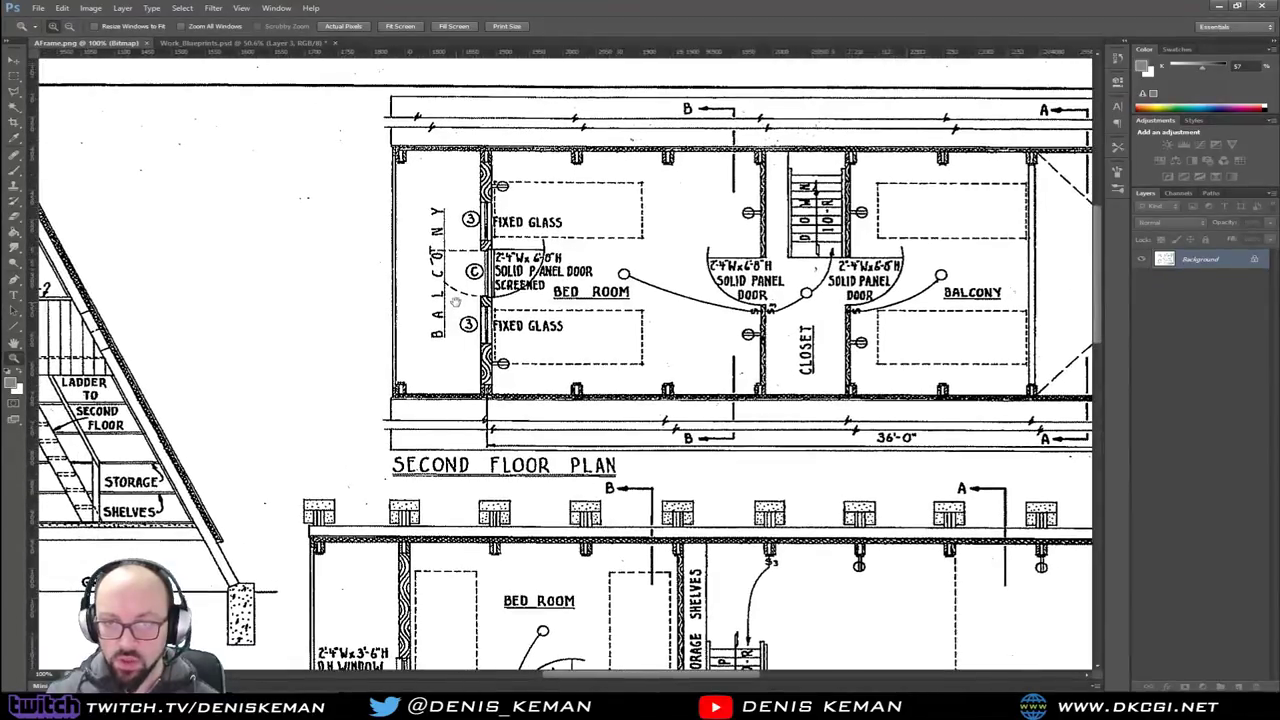
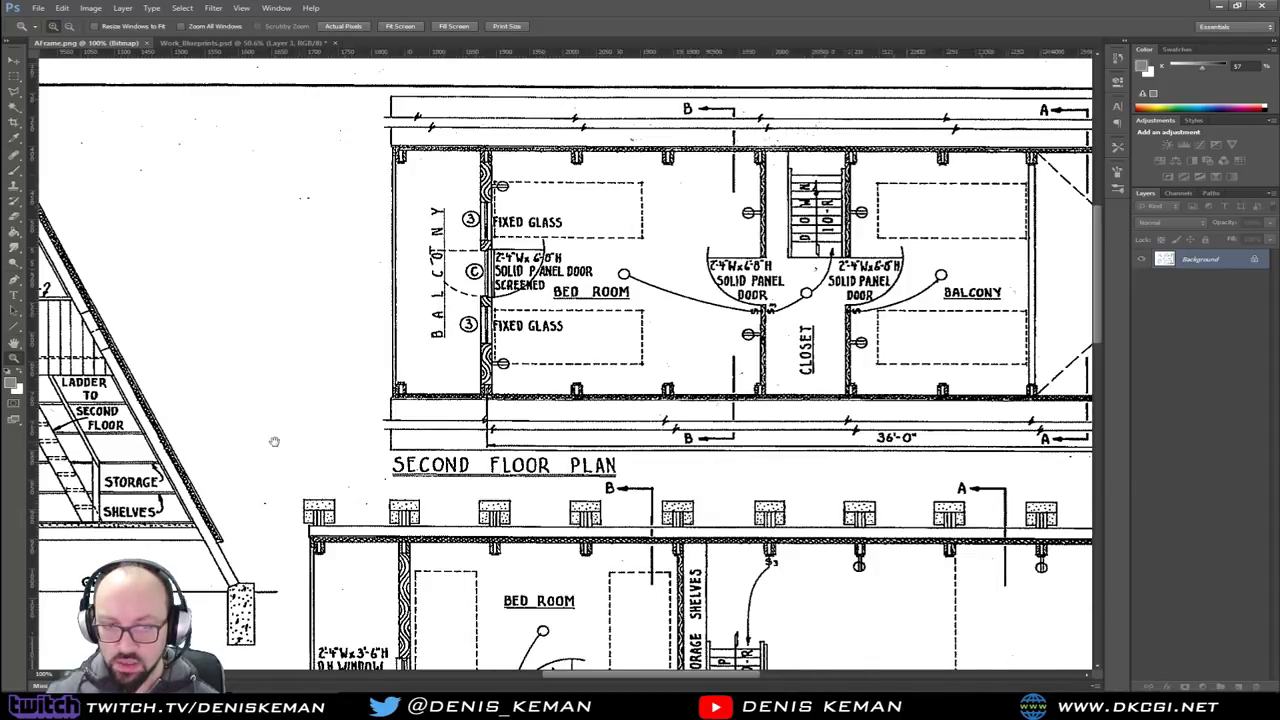
{"action": "left_click_drag", "start_coordinate": [276, 440], "coordinate": [456, 247]}
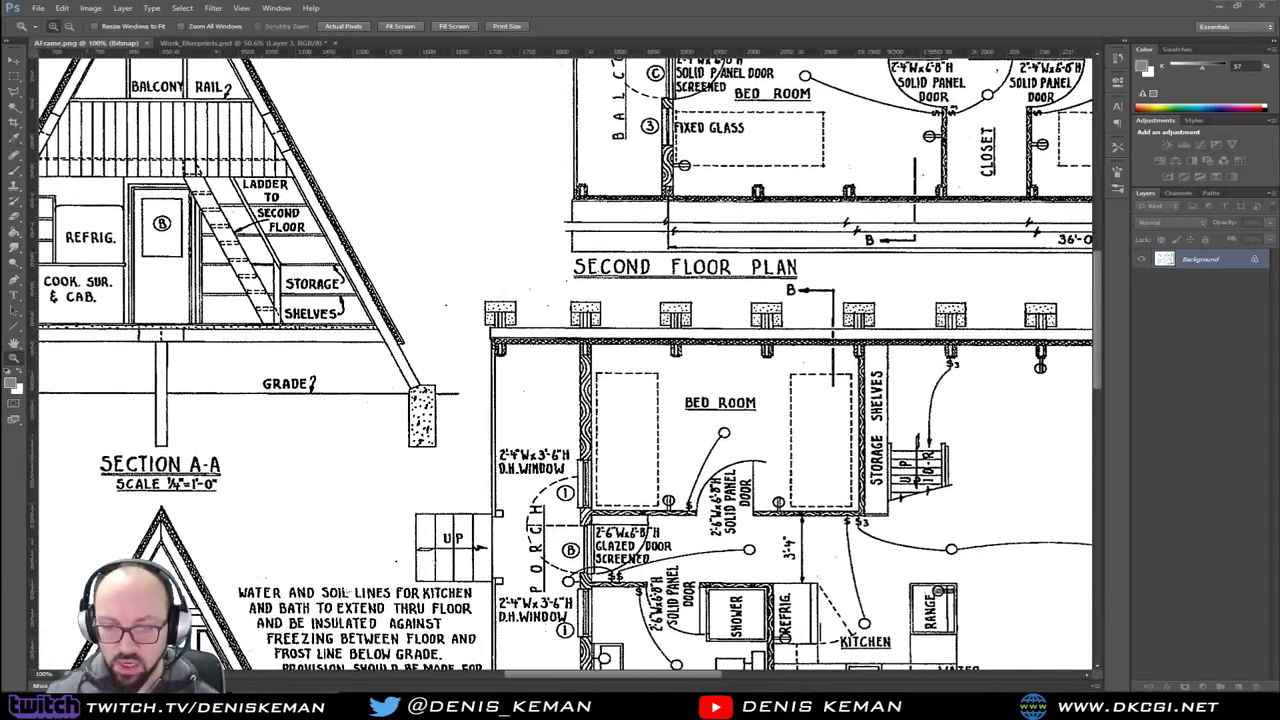
Return to 3ds Max and compare the ends of the roof and floor with the floor plan blueprint in the Top view
{"action": "key", "text": "alt+Tab"}
{"action": "middle_click_drag", "start_coordinate": [445, 497], "coordinate": [480, 575]}
{"action": "scroll", "coordinate": [480, 540], "scroll_direction": "down", "scroll_amount": 4}
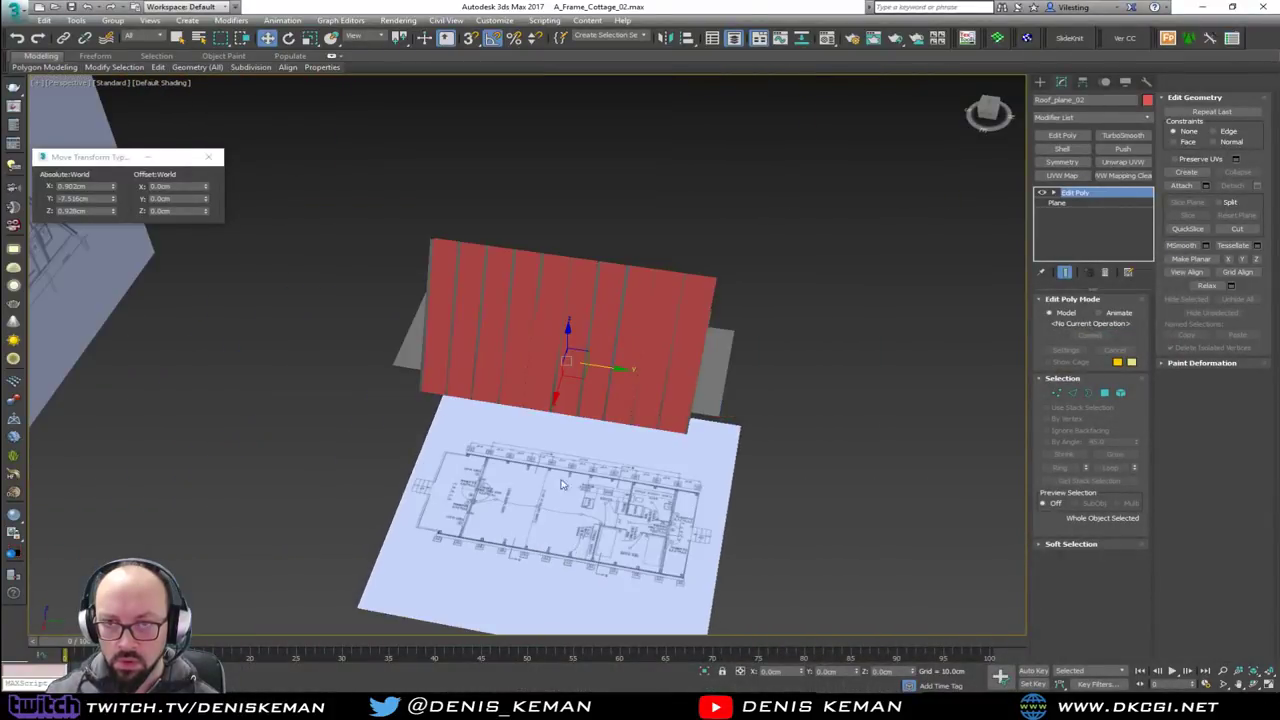
{"action": "mouse_move", "coordinate": [434, 440]}
{"action": "middle_mouse_down", "text": "alt"}
{"action": "mouse_move", "coordinate": [510, 436]}
{"action": "mouse_move", "coordinate": [456, 429]}
{"action": "middle_mouse_up", "text": "alt"}
{"action": "scroll", "coordinate": [439, 413], "scroll_direction": "up", "scroll_amount": 3}
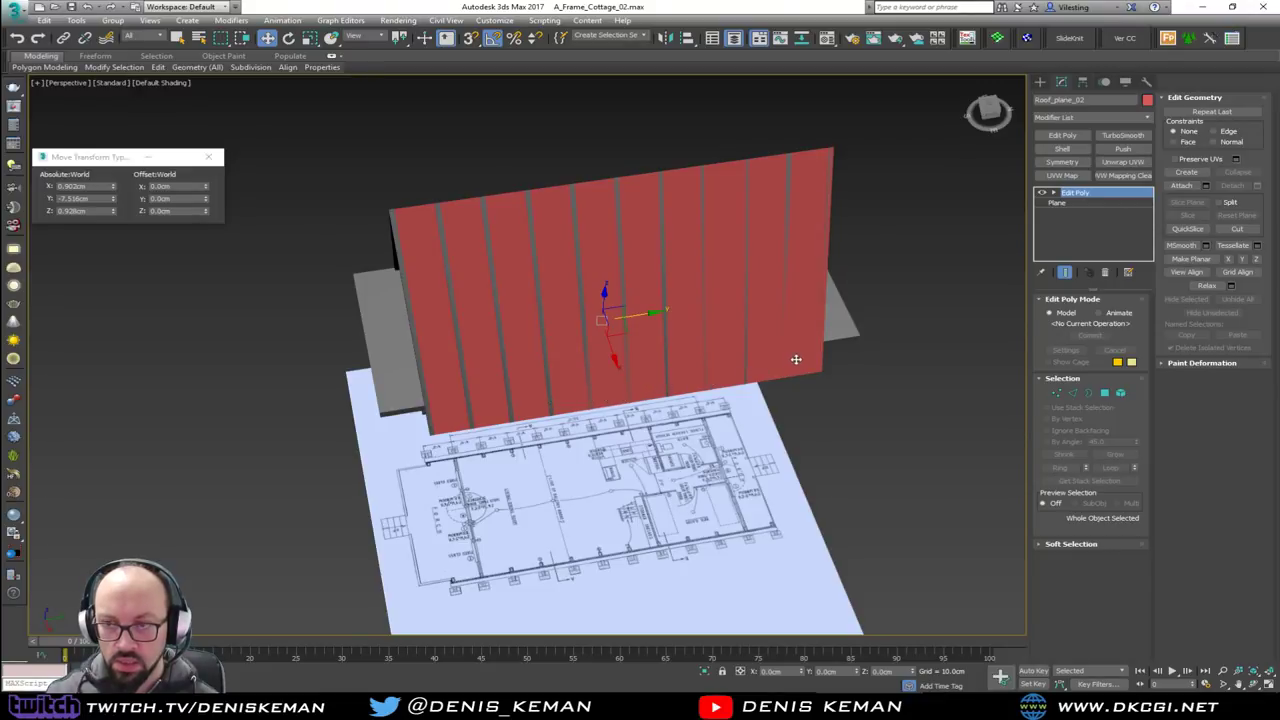
{"action": "middle_click_drag", "start_coordinate": [829, 358], "coordinate": [700, 320], "text": "alt"}
{"action": "key", "text": "alt+w"}
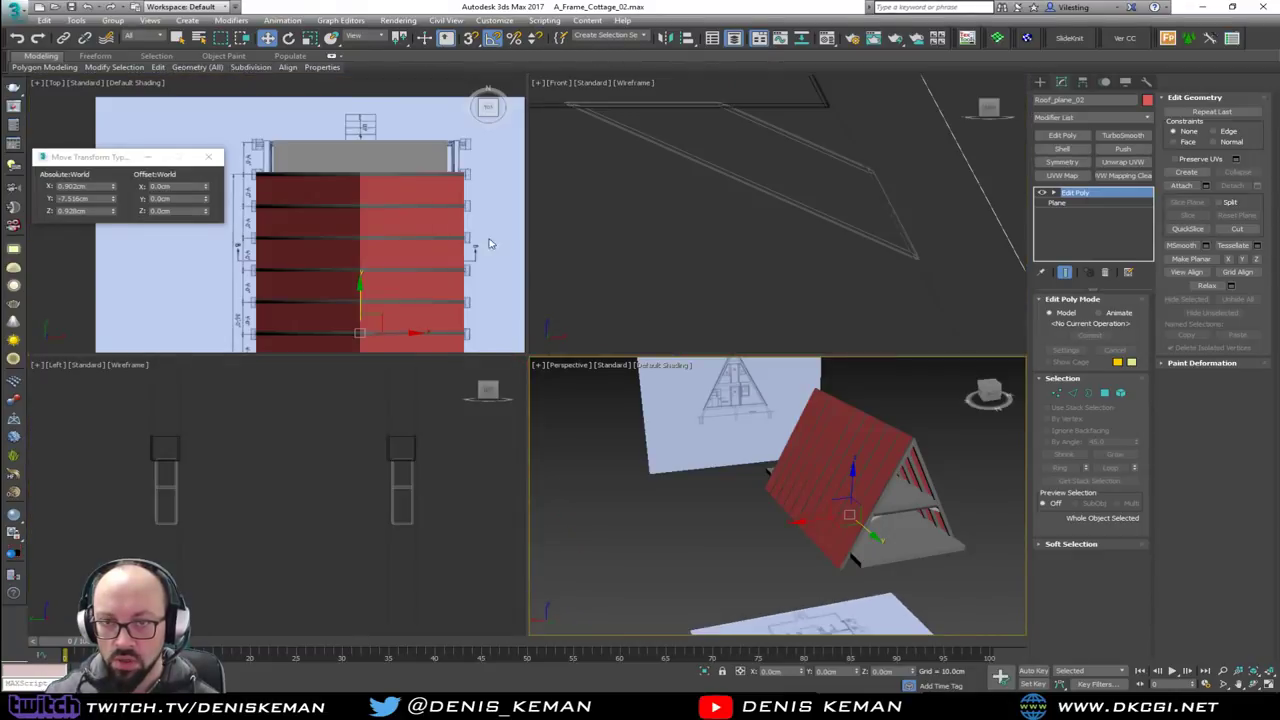
{"action": "middle_click_drag", "start_coordinate": [309, 161], "coordinate": [331, 221]}
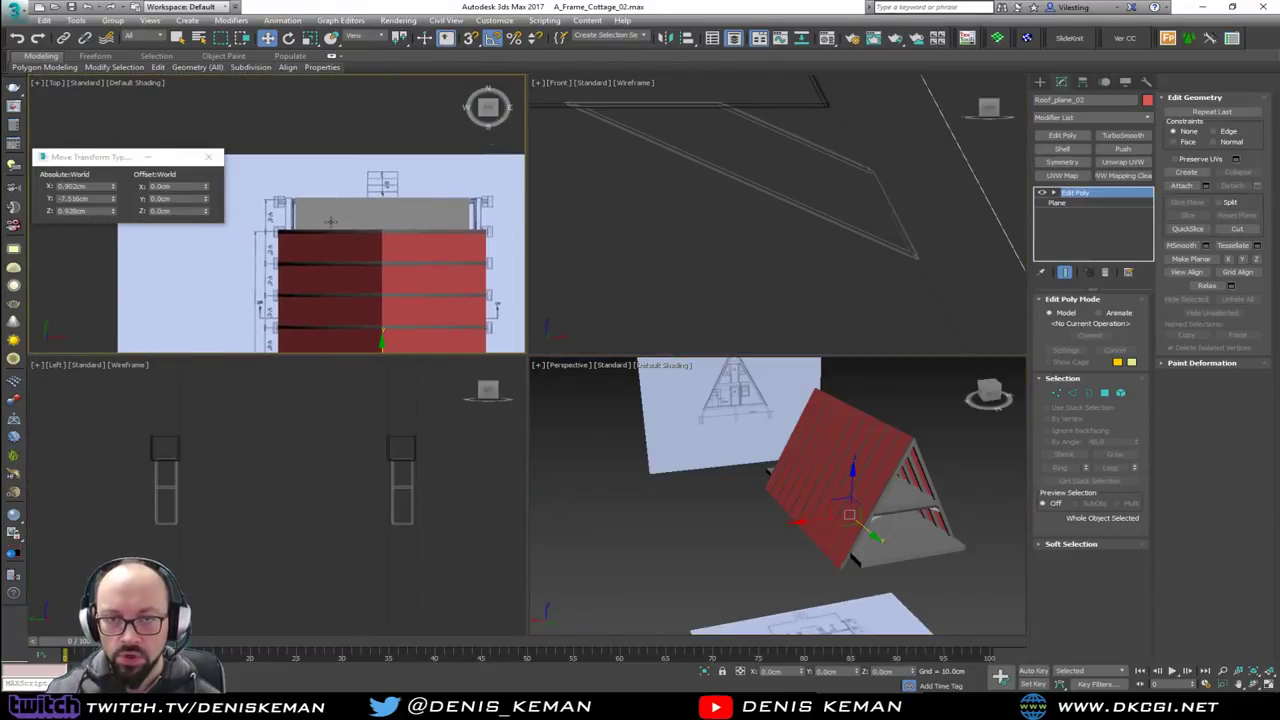
{"action": "scroll", "coordinate": [331, 222], "scroll_direction": "up", "scroll_amount": 2}
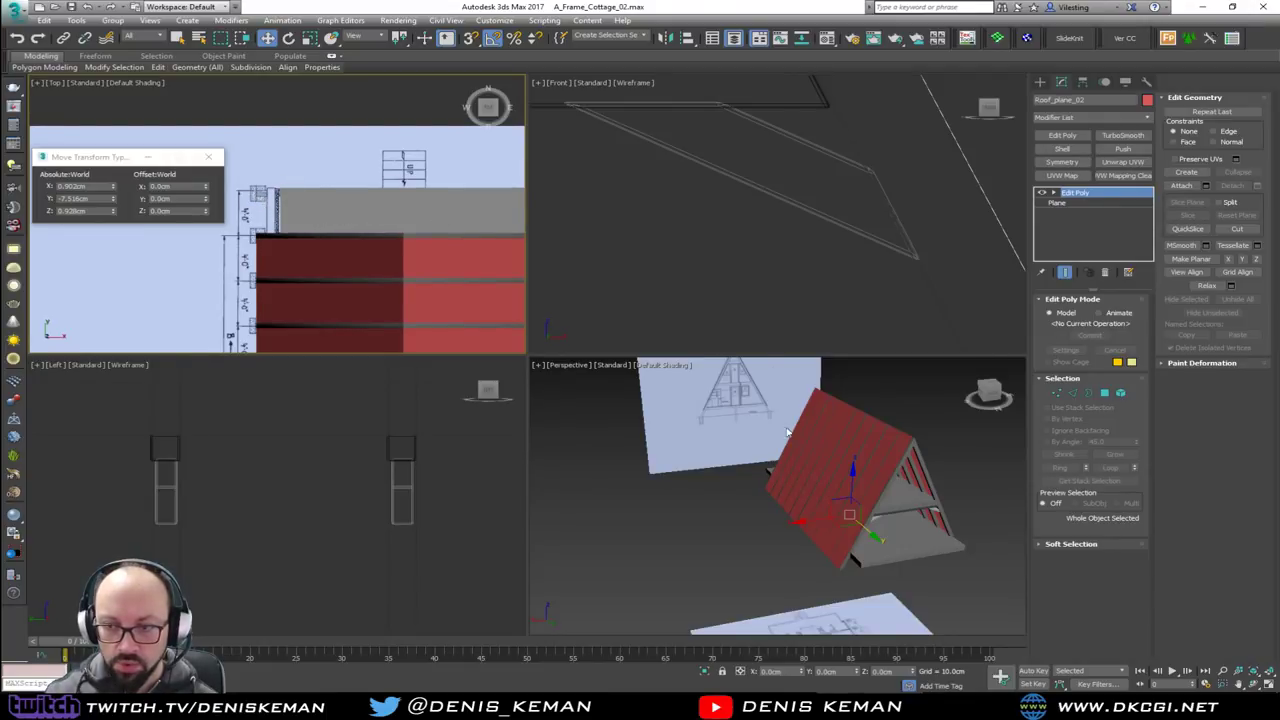
Show edged faces in the enlarged Perspective view and select the roof rafter beams near the porch end
{"action": "left_click", "coordinate": [731, 469]}
{"action": "middle_click_drag", "start_coordinate": [878, 525], "coordinate": [808, 518]}
{"action": "key", "text": "alt+w"}
{"action": "mouse_move", "coordinate": [656, 416]}
{"action": "middle_mouse_down", "text": "alt"}
{"action": "mouse_move", "coordinate": [679, 416]}
{"action": "mouse_move", "coordinate": [660, 410]}
{"action": "mouse_move", "coordinate": [672, 400]}
{"action": "middle_mouse_up", "text": "alt"}
{"action": "scroll", "coordinate": [672, 398], "scroll_direction": "up", "scroll_amount": 4}
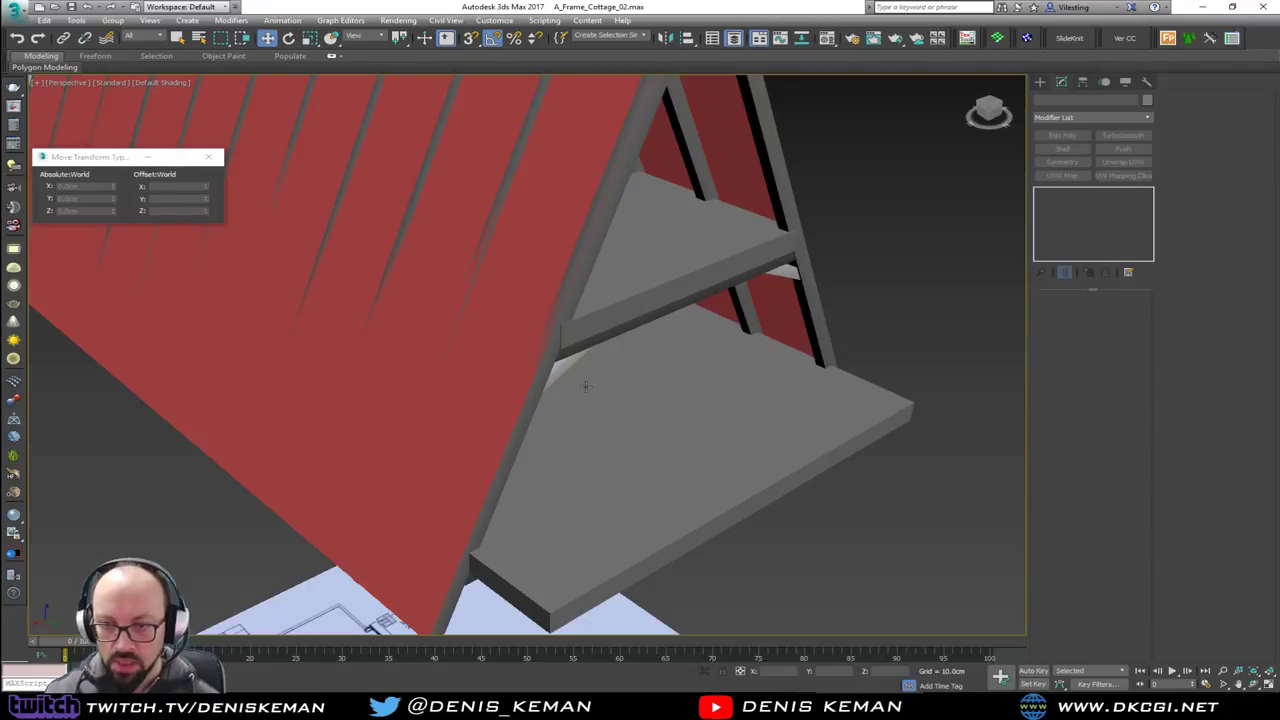
{"action": "key", "text": "F4"}
{"action": "left_click", "coordinate": [531, 417]}
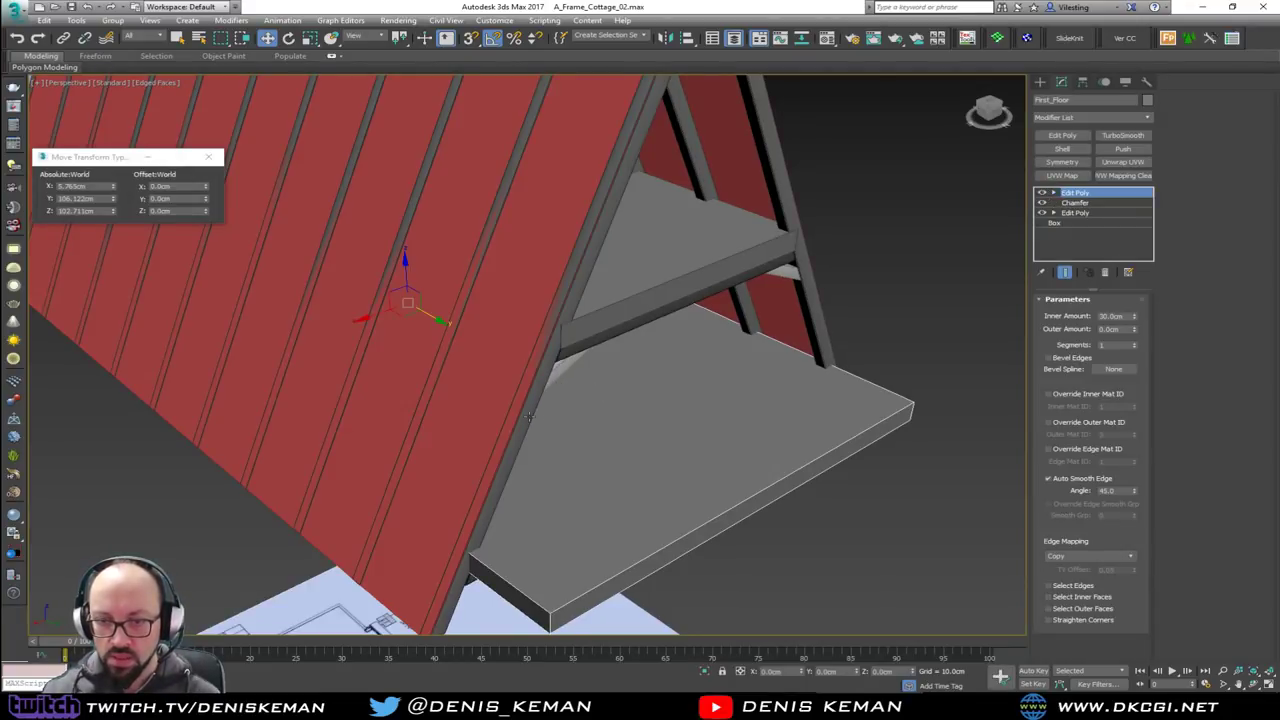
{"action": "left_click", "coordinate": [529, 416]}
Copy the outermost rafter element along Y towards the porch edge as a separate object
{"action": "left_click", "coordinate": [1121, 393]}
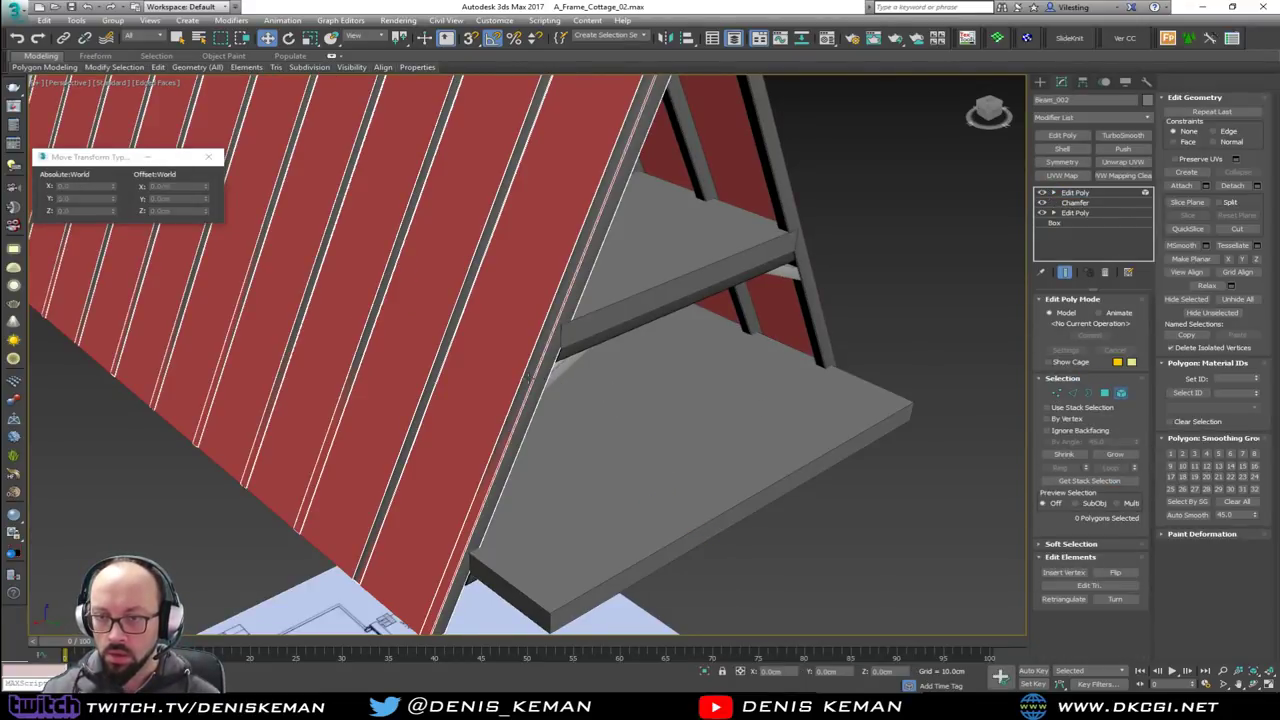
{"action": "left_click", "coordinate": [542, 382]}
{"action": "middle_click_drag", "start_coordinate": [557, 410], "coordinate": [586, 346]}
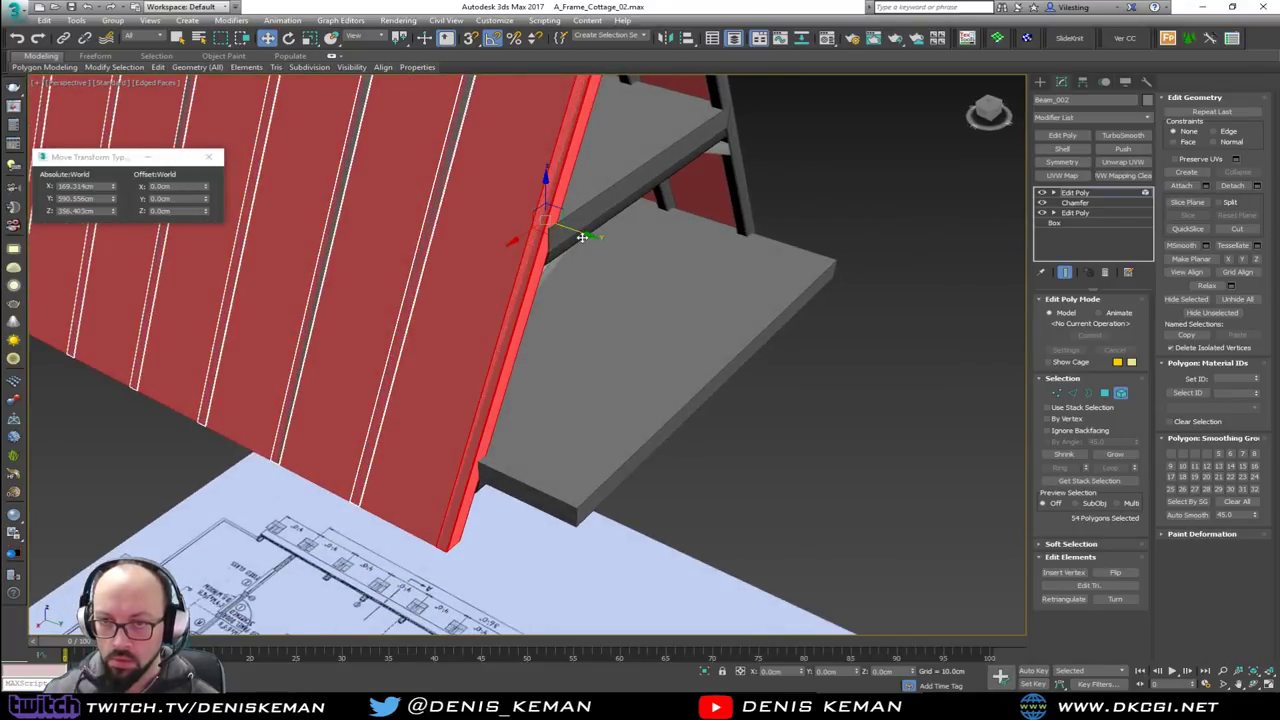
{"action": "left_click_drag", "start_coordinate": [582, 234], "coordinate": [691, 277], "text": "shift"}
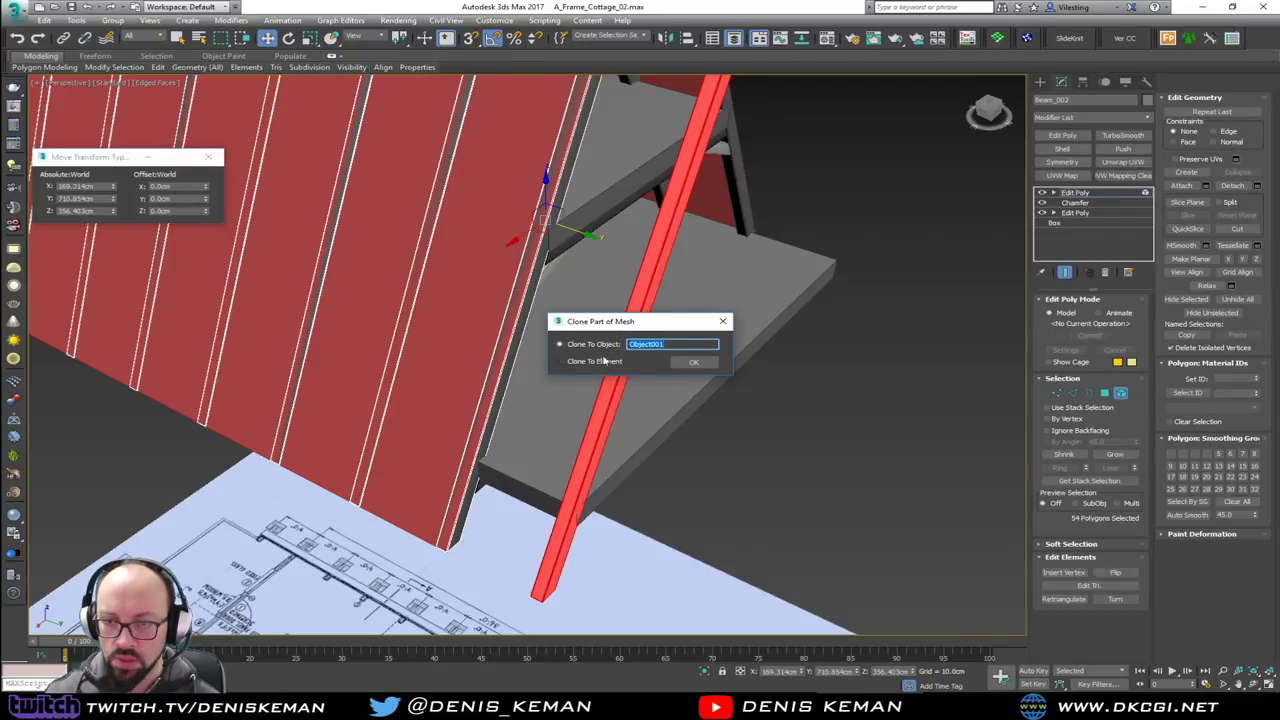
{"action": "left_click", "coordinate": [693, 362]}
{"action": "key", "text": "alt+w"}
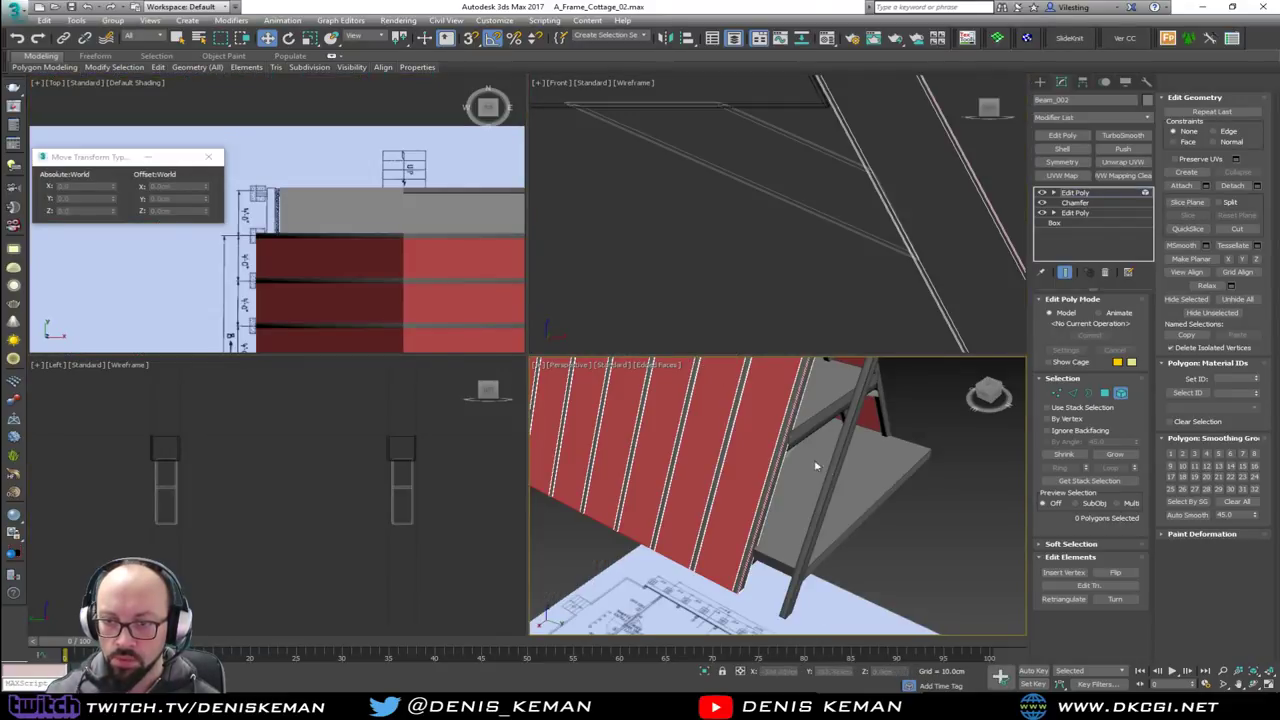
{"action": "left_click", "coordinate": [1120, 393]}
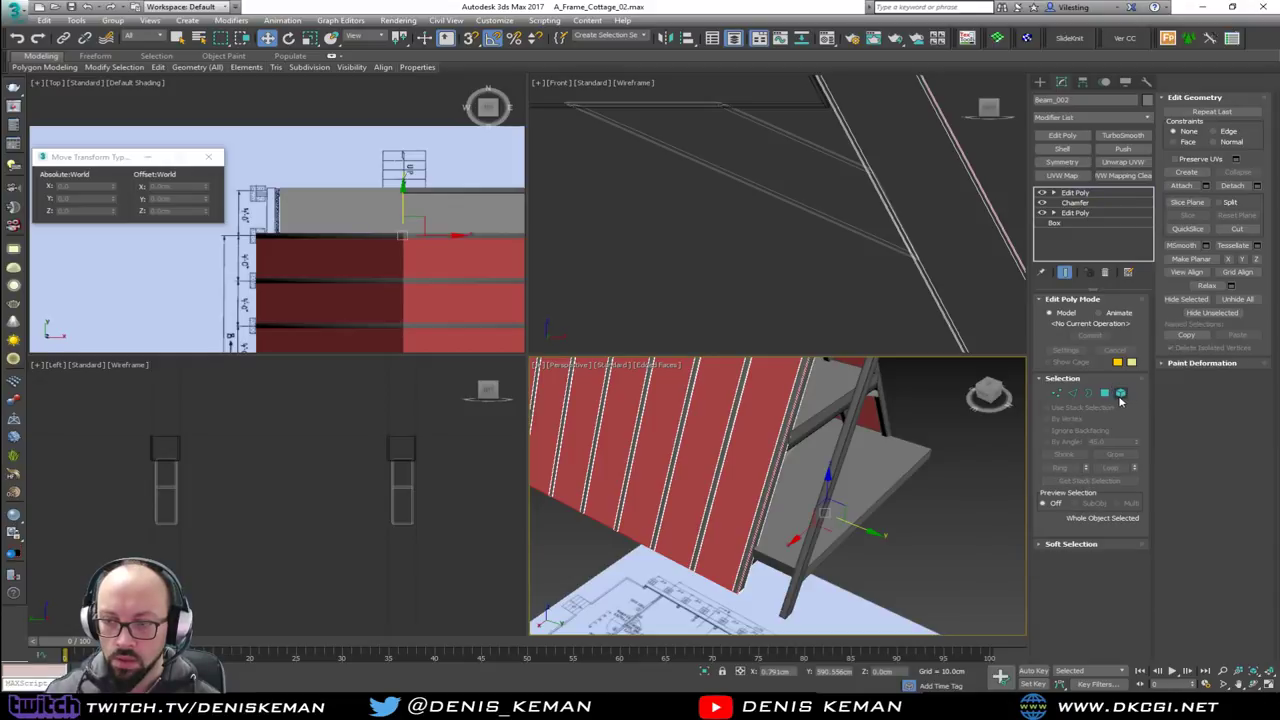
In the Top view, move the cloned rafter back along Y to 583.418 cm to match the blueprint's outer post
{"action": "left_click", "coordinate": [830, 476]}
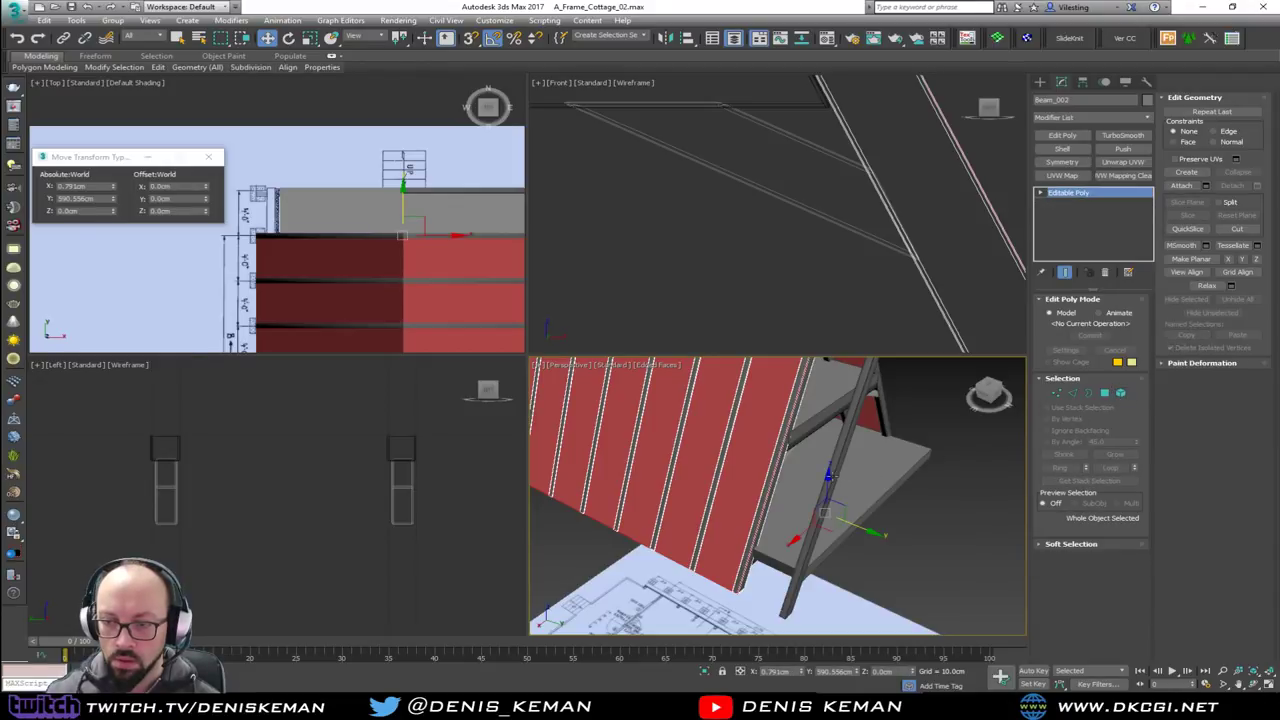
{"action": "middle_click", "coordinate": [434, 244]}
{"action": "key", "text": "z"}
{"action": "key", "text": "alt+w"}
{"action": "scroll", "coordinate": [570, 246], "scroll_direction": "down", "scroll_amount": 2}
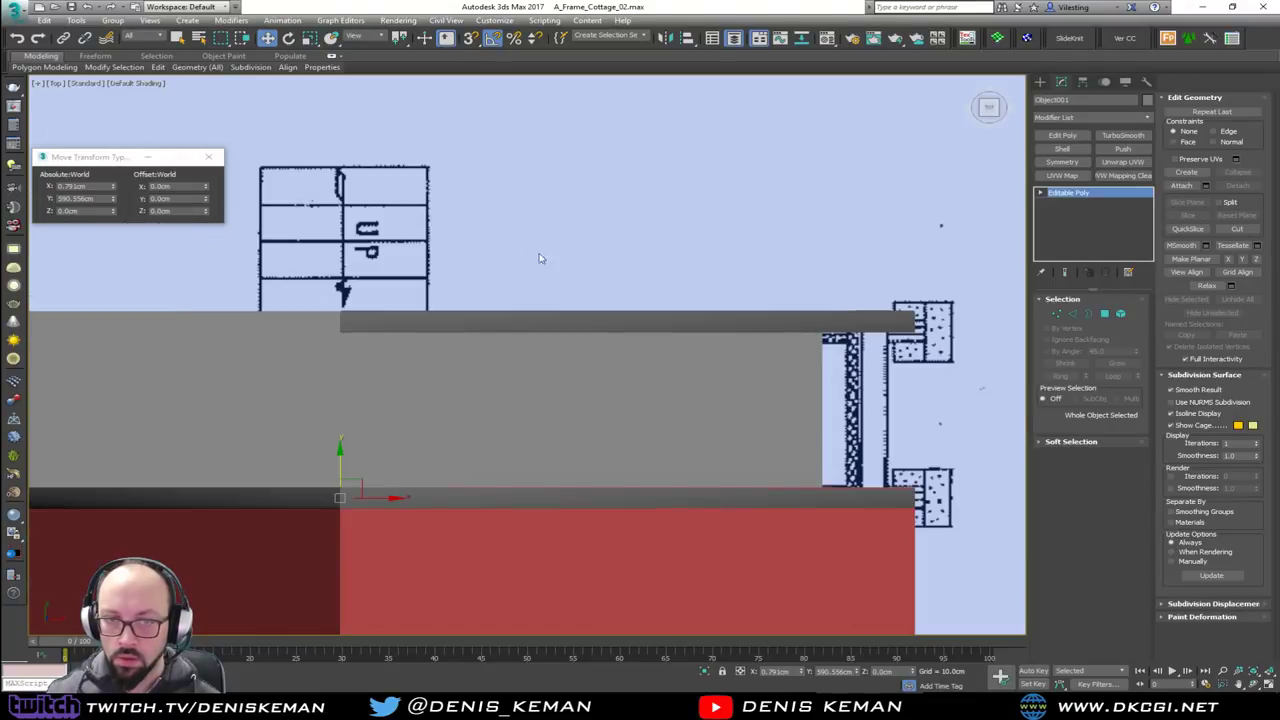
{"action": "left_click_drag", "start_coordinate": [341, 472], "coordinate": [338, 484]}
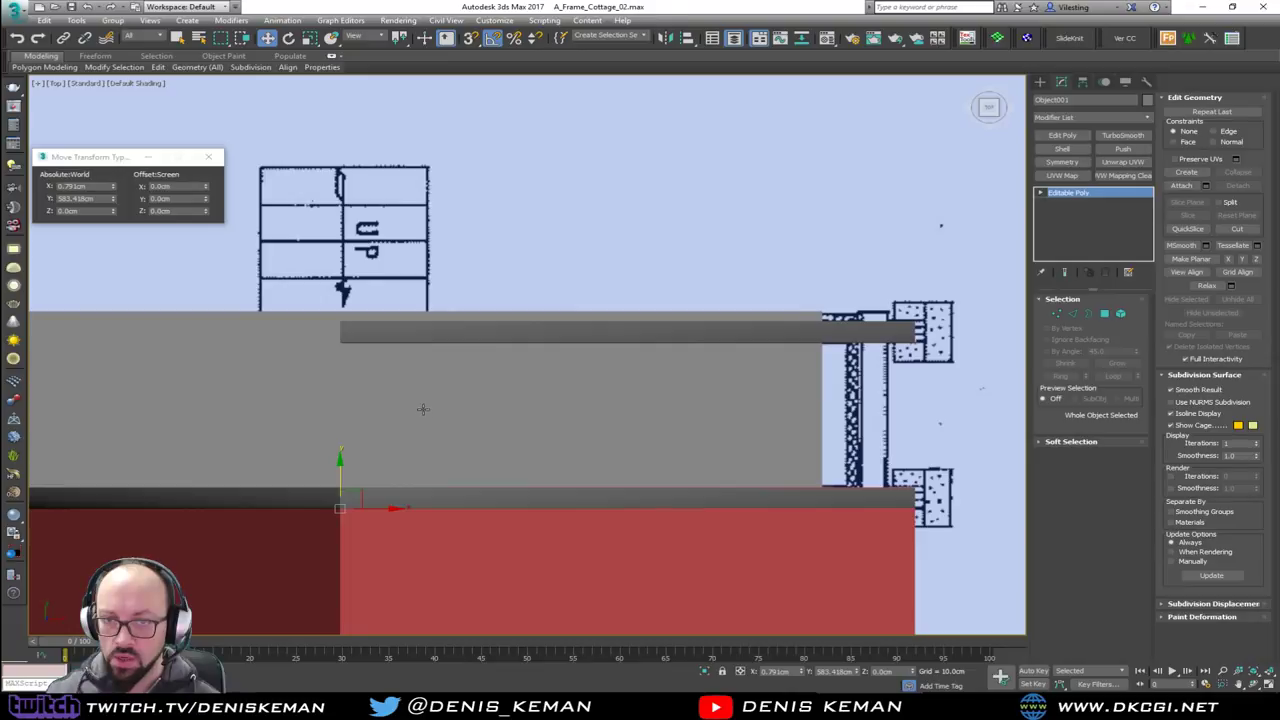
Mirror the cloned rafter on the X axis as a copy to form the opposite side of the frame
{"action": "scroll", "coordinate": [717, 337], "scroll_direction": "down", "scroll_amount": 2}
{"action": "middle_click_drag", "start_coordinate": [423, 409], "coordinate": [675, 323]}
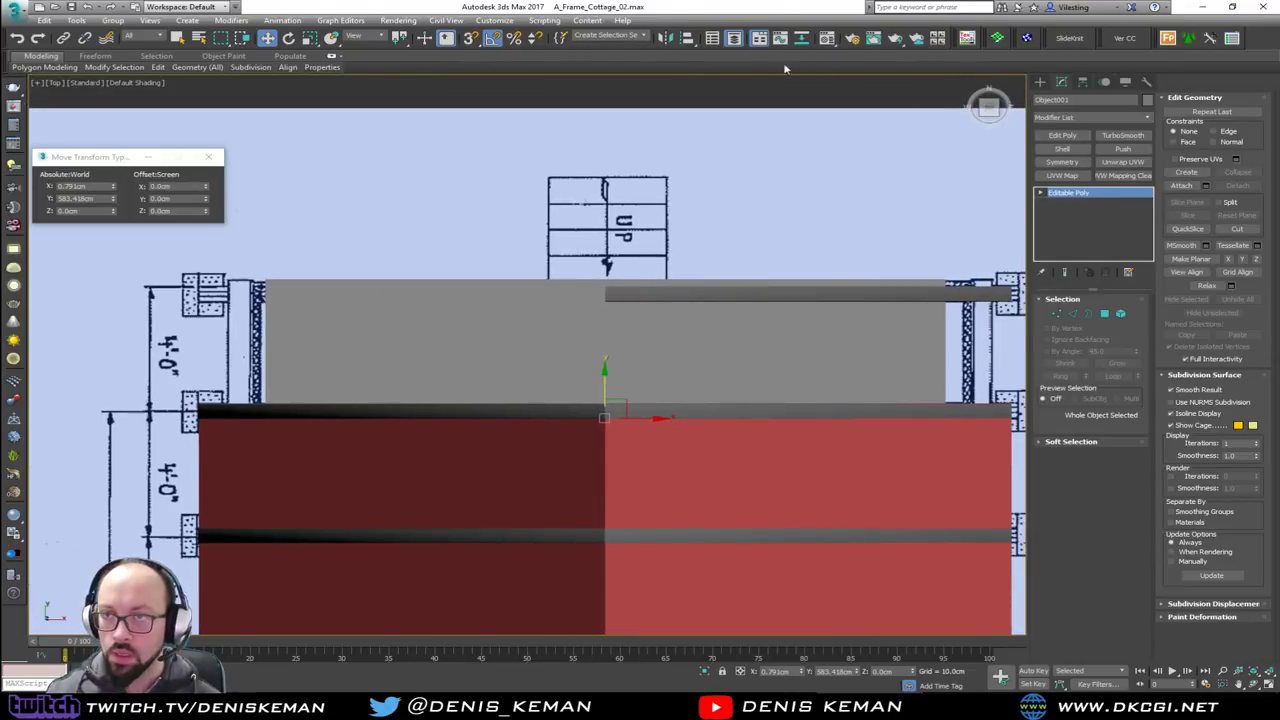
{"action": "left_click", "coordinate": [672, 39]}
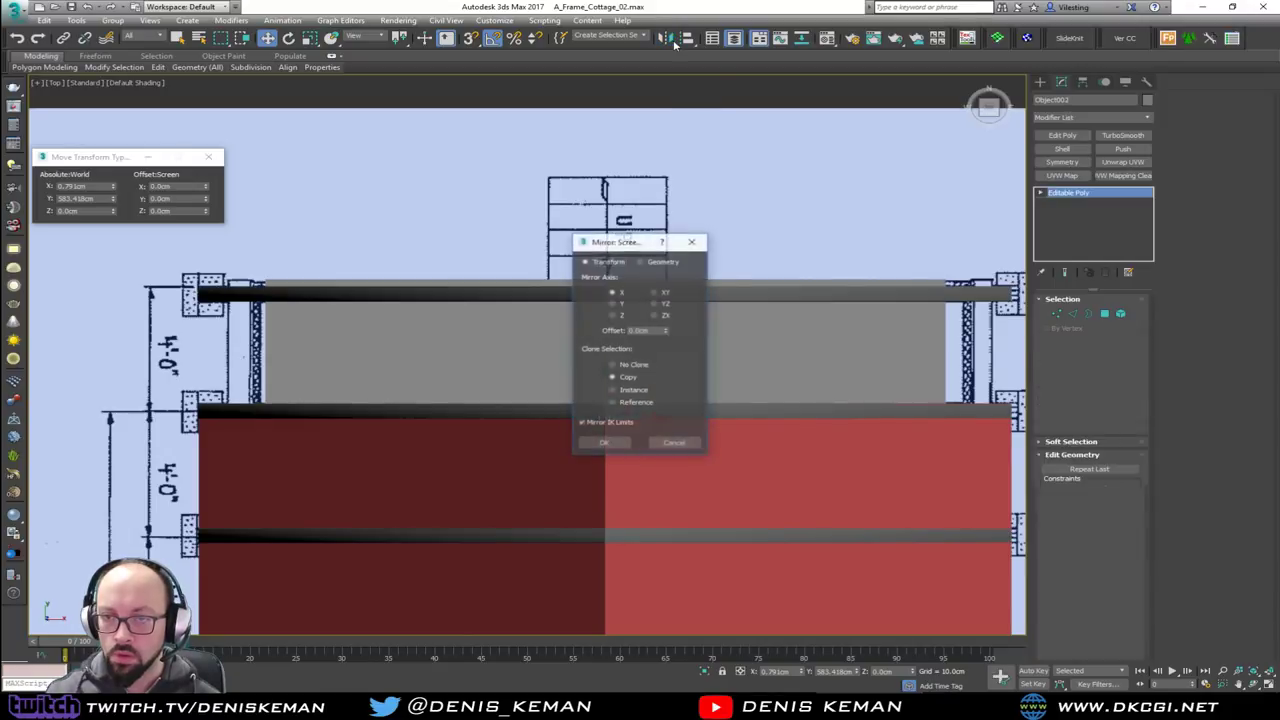
{"action": "left_click", "coordinate": [606, 444]}
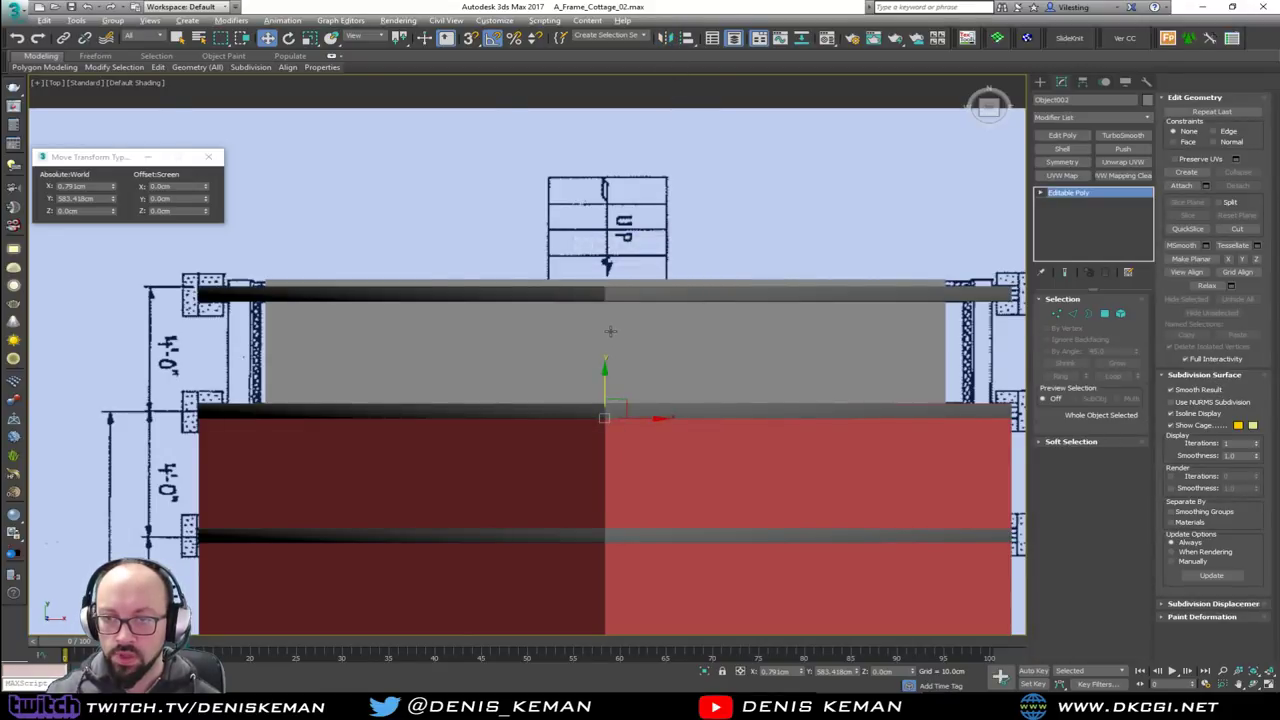
Rename the original cloned rafter at the porch end as Balcony_Beam
{"action": "key", "text": "alt+w"}
{"action": "middle_click", "coordinate": [848, 513]}
{"action": "key", "text": "alt+w"}
{"action": "middle_click_drag", "start_coordinate": [689, 337], "coordinate": [666, 449]}
{"action": "middle_click_drag", "start_coordinate": [707, 372], "coordinate": [694, 374], "text": "alt"}
{"action": "left_click", "coordinate": [475, 302]}
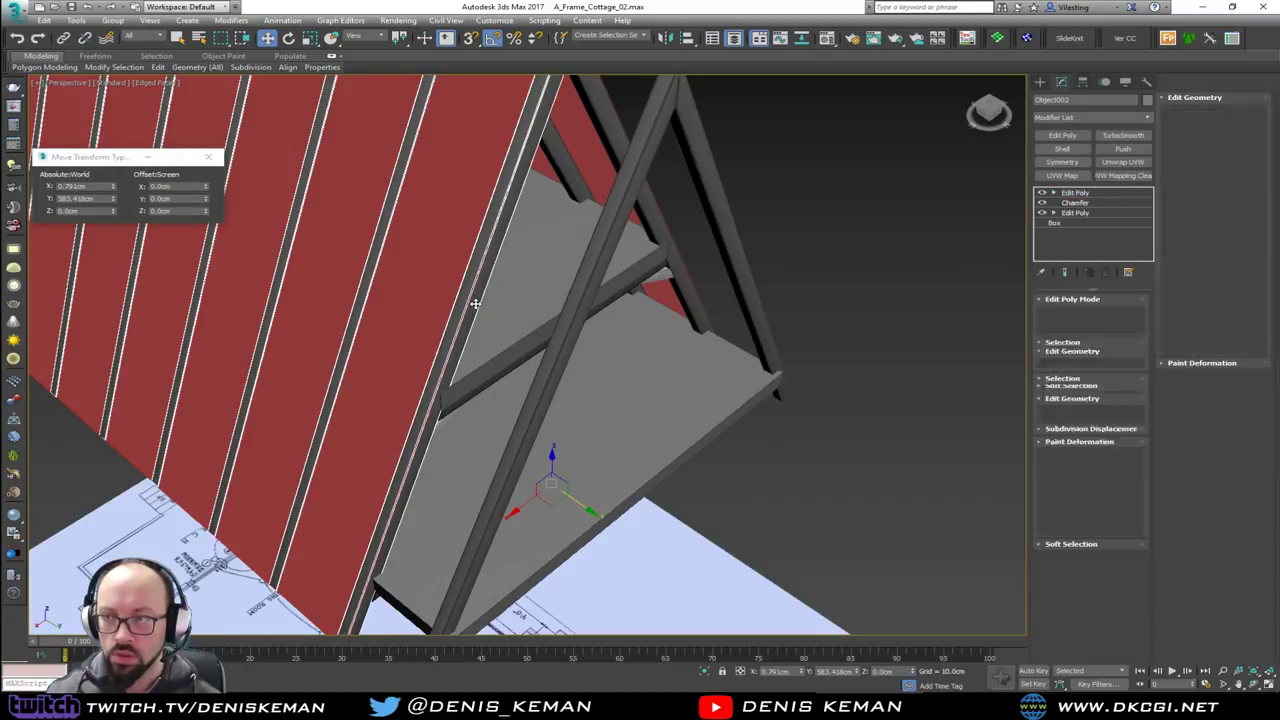
{"action": "left_click", "coordinate": [604, 256]}
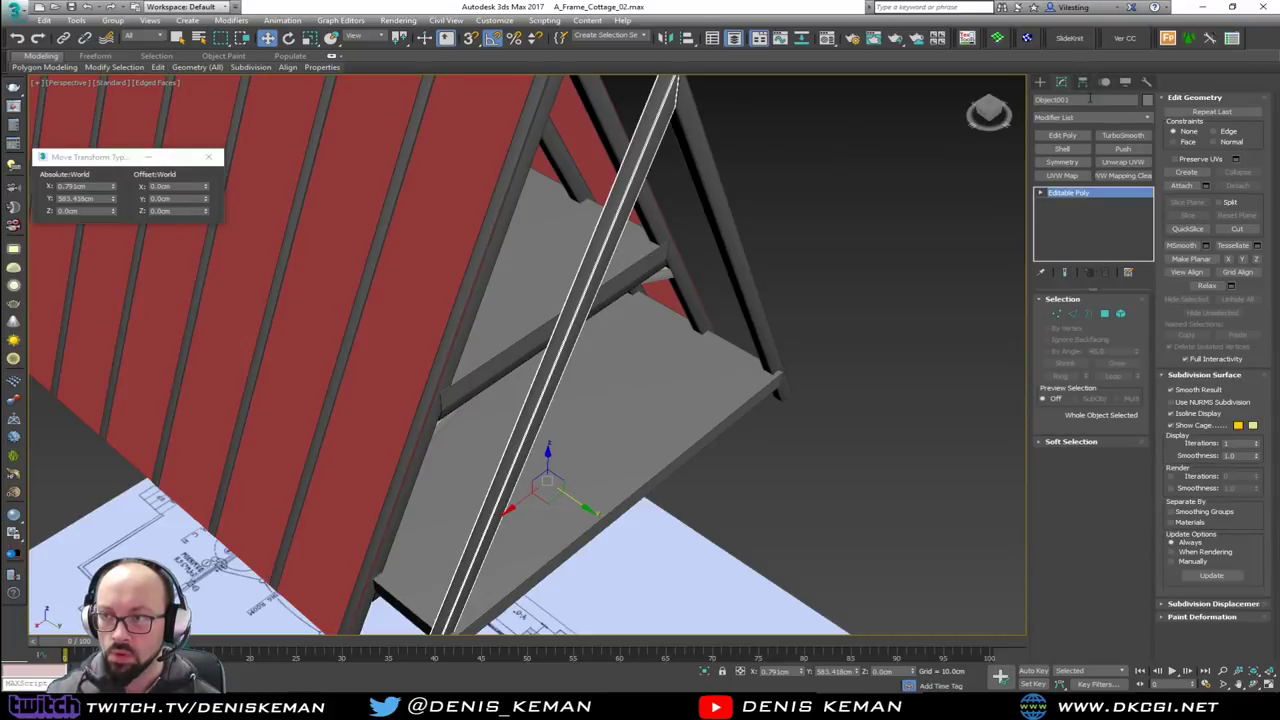
{"action": "type", "text": "Balcony_Beam"}
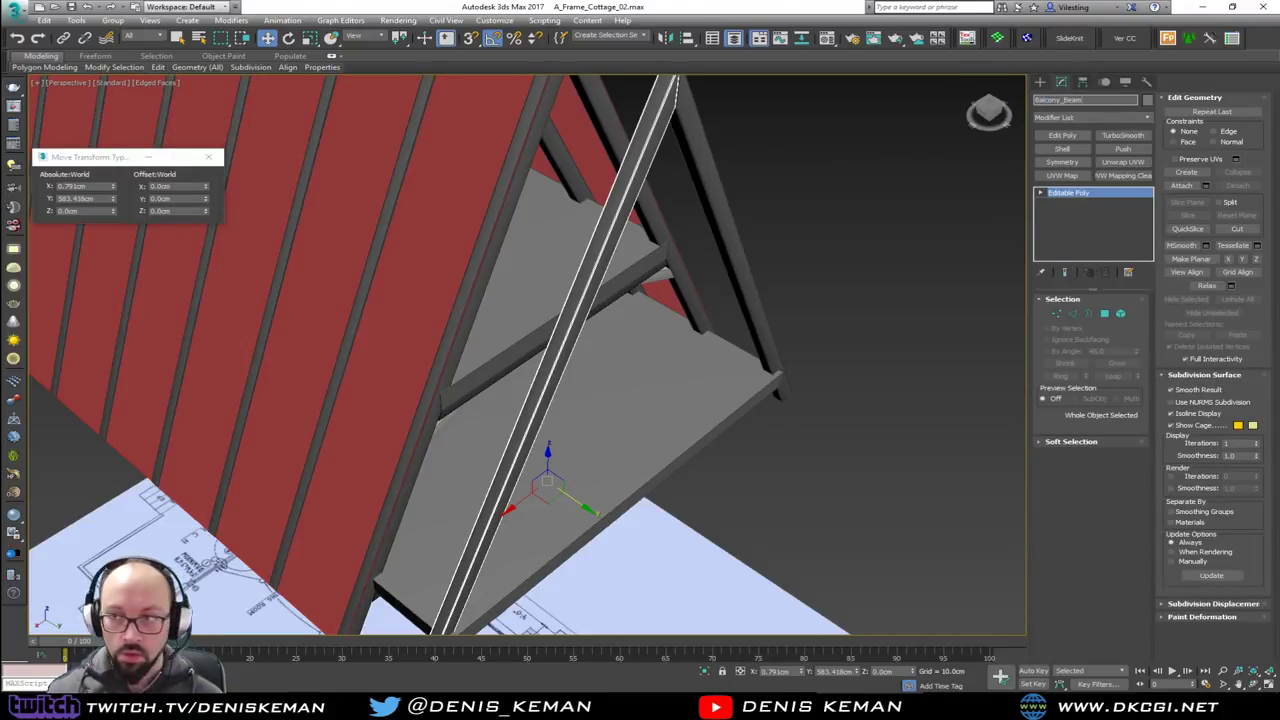
{"action": "key", "text": "Return"}
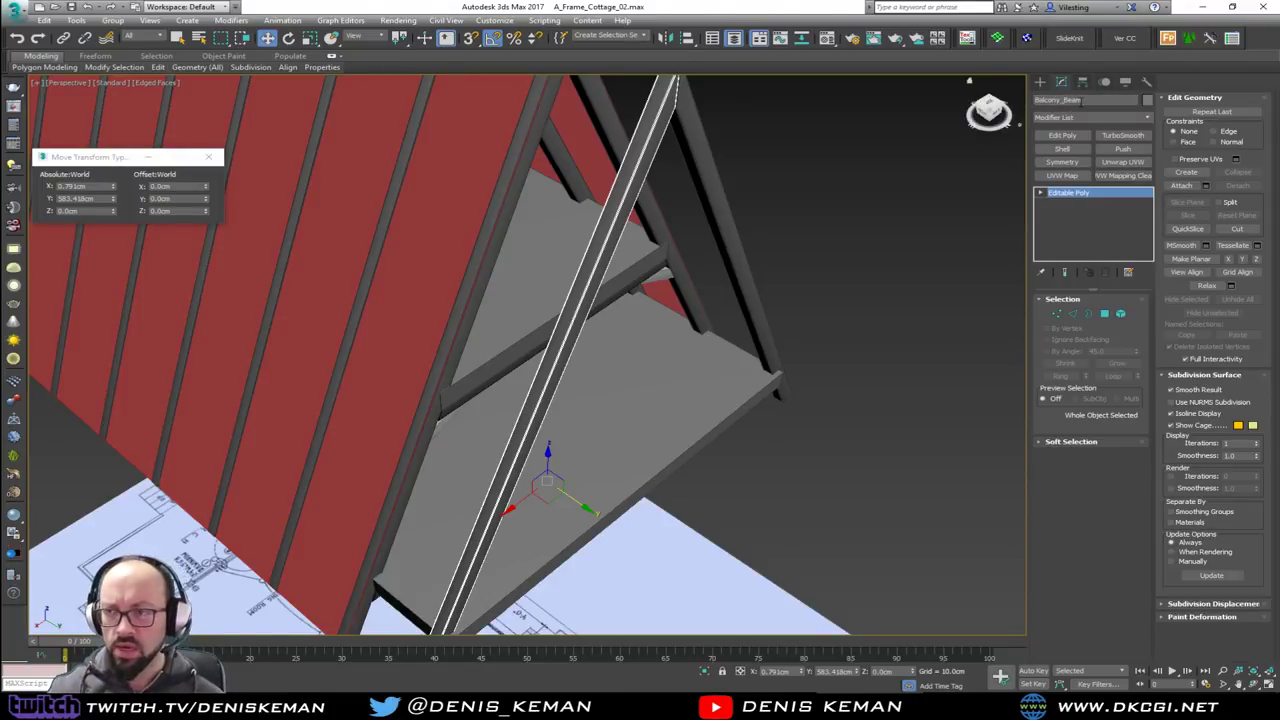
Attach the mirrored rafter to Balcony_Beam and clear the selection
{"action": "left_click", "coordinate": [1181, 185]}
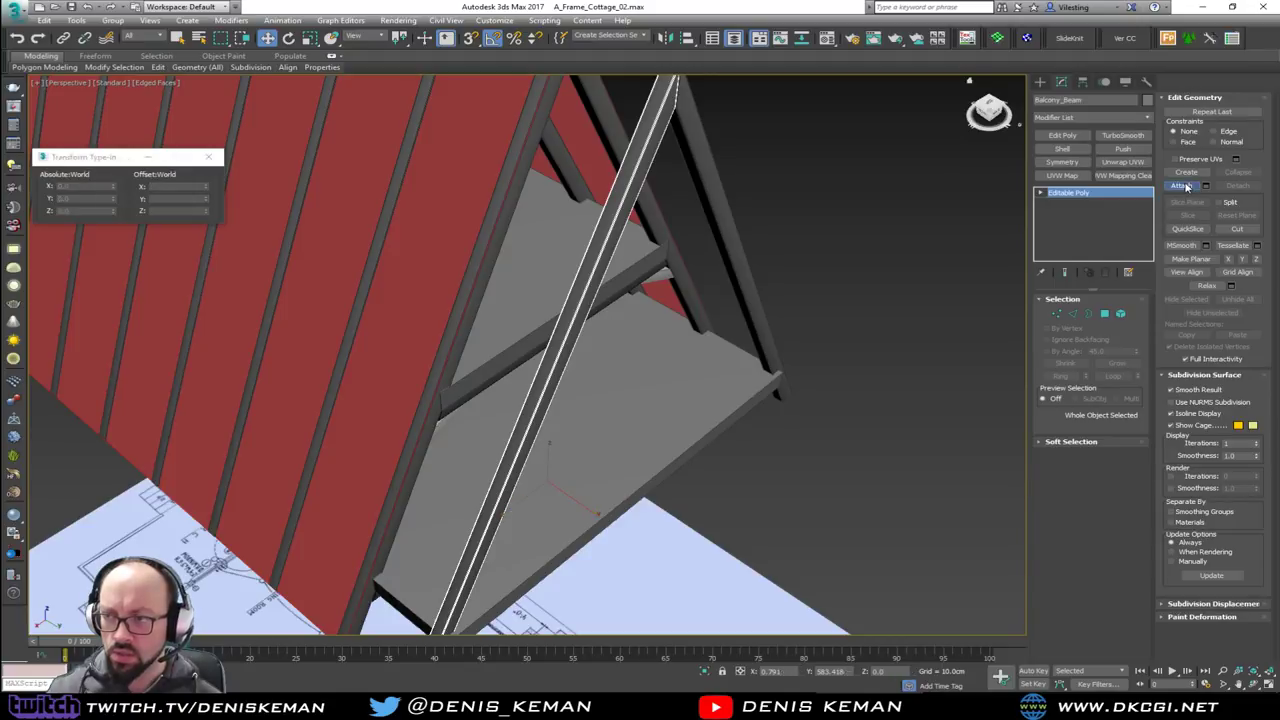
{"action": "left_click", "coordinate": [725, 205]}
{"action": "right_click", "coordinate": [809, 171]}
{"action": "left_click", "coordinate": [843, 180]}
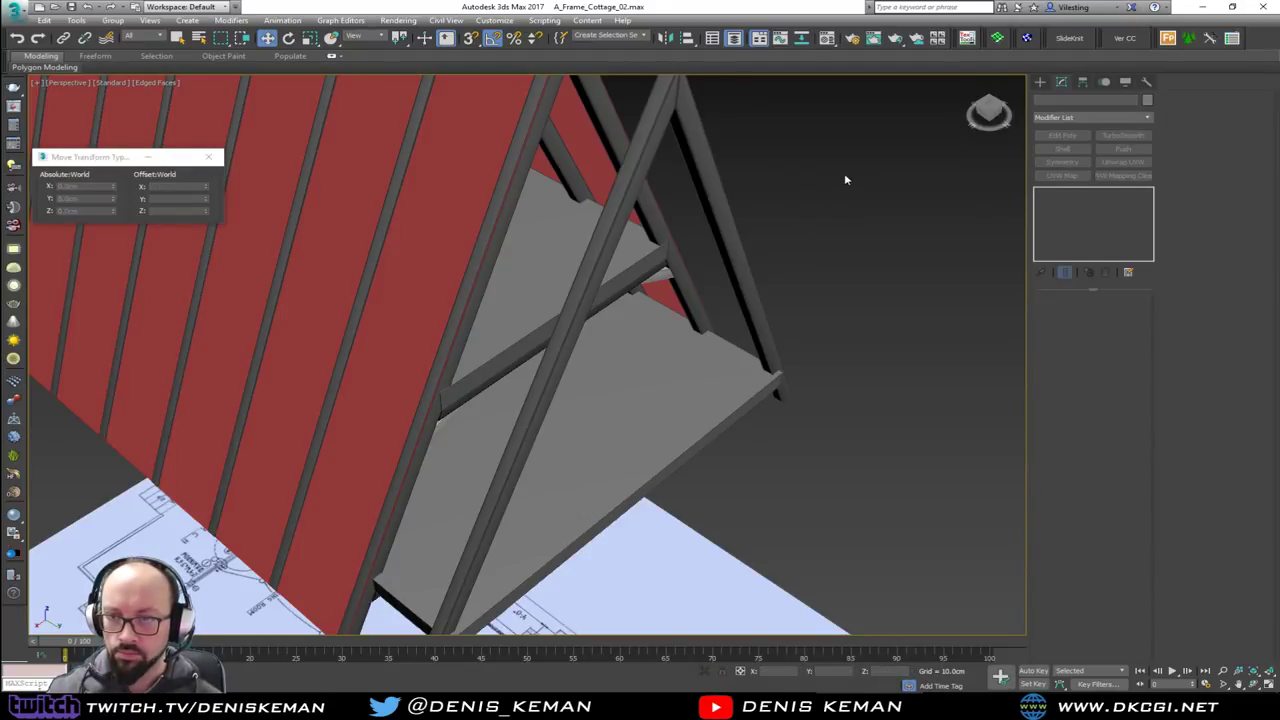
Extend Roof_plane_01 over the balcony beam by snapping its two end vertices along Y to 711.157 cm
{"action": "middle_click_drag", "start_coordinate": [843, 180], "coordinate": [710, 175], "text": "alt"}
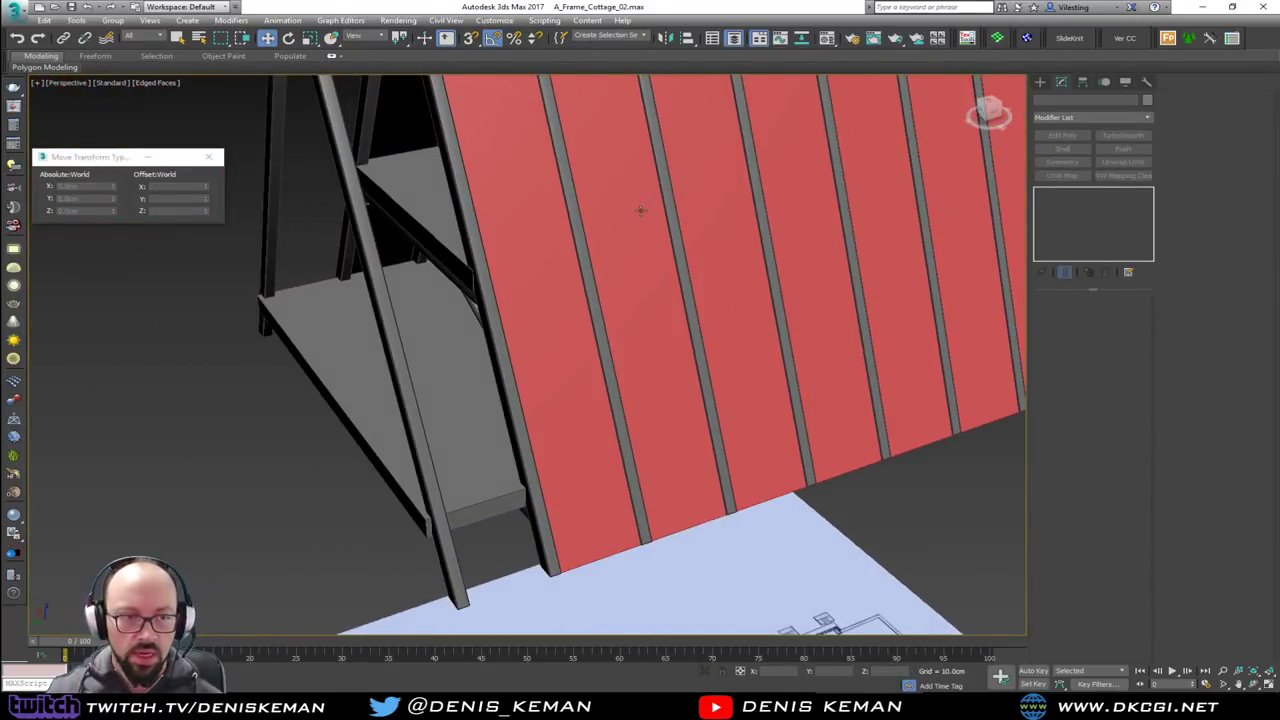
{"action": "middle_click_drag", "start_coordinate": [640, 211], "coordinate": [712, 342], "text": "alt"}
{"action": "left_click", "coordinate": [580, 373]}
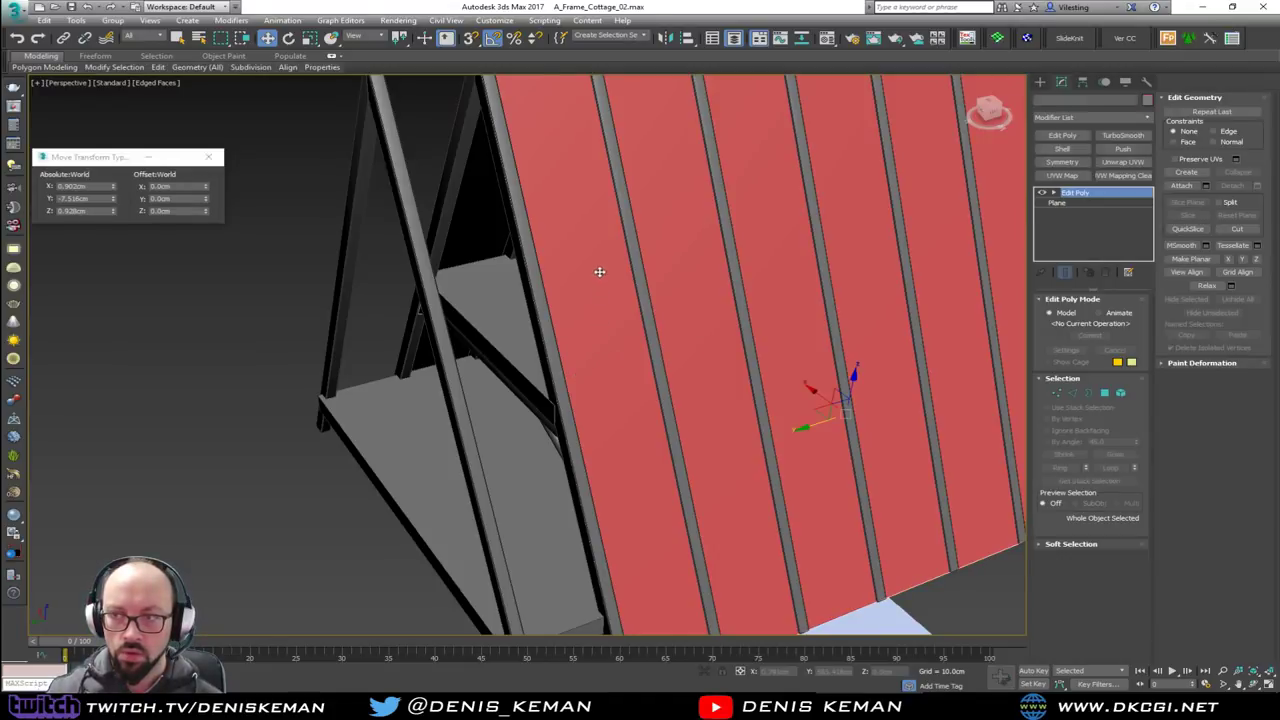
{"action": "middle_click_drag", "start_coordinate": [600, 274], "coordinate": [586, 299], "text": "alt"}
{"action": "key", "text": "1"}
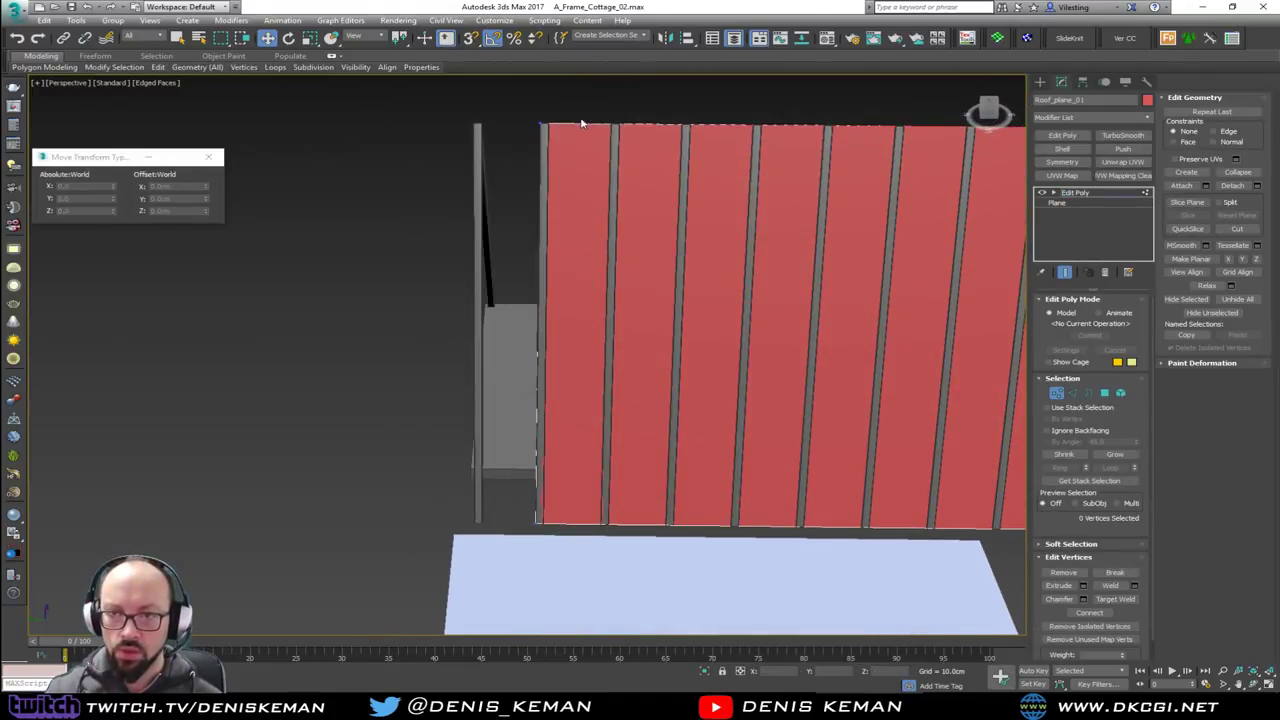
{"action": "left_click_drag", "start_coordinate": [481, 487], "coordinate": [470, 520]}
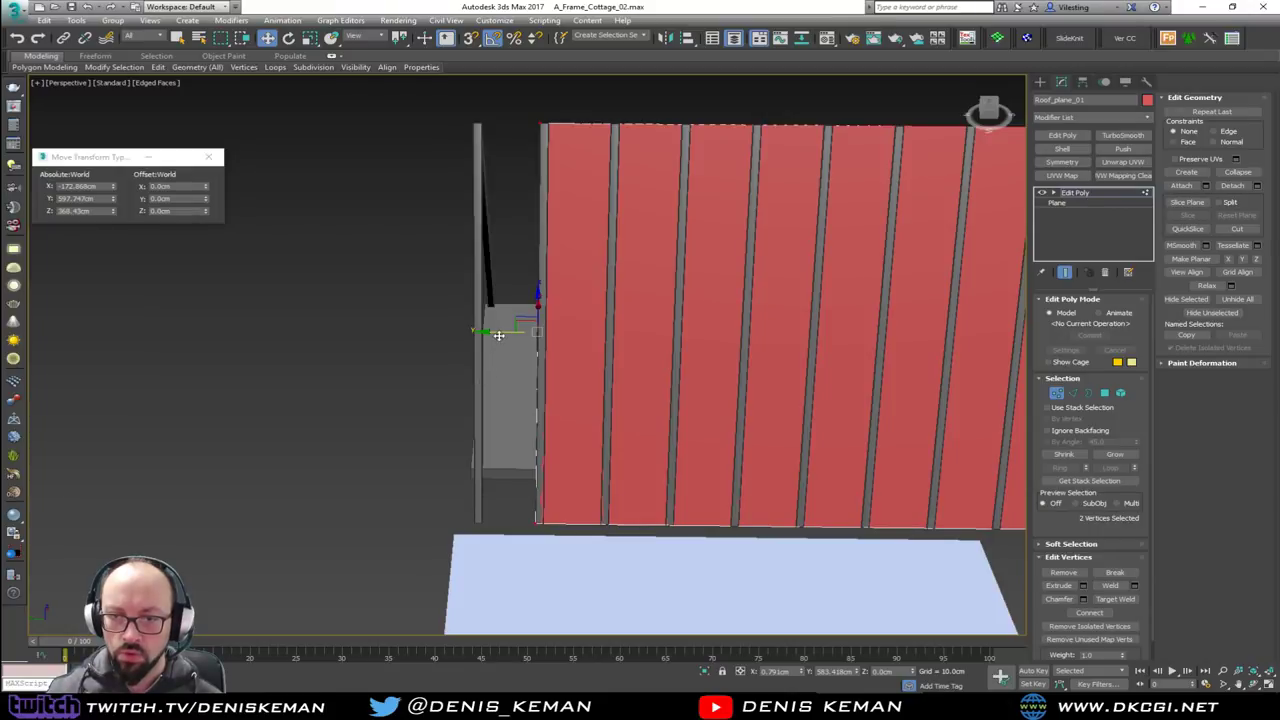
{"action": "left_click_drag", "start_coordinate": [499, 333], "coordinate": [471, 125]}
{"action": "key", "text": "s"}
{"action": "middle_click_drag", "start_coordinate": [471, 125], "coordinate": [700, 169], "text": "alt"}
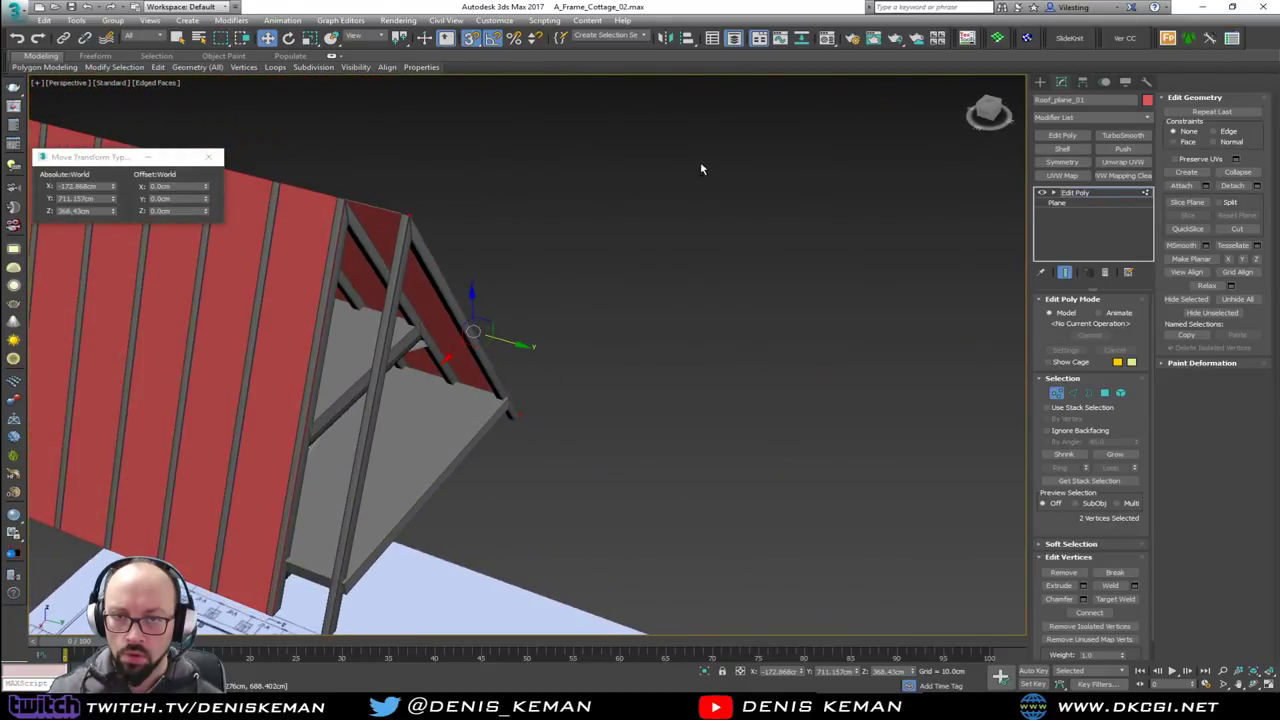
{"action": "middle_click_drag", "start_coordinate": [441, 264], "coordinate": [487, 289], "text": "alt"}
{"action": "key", "text": "1"}
Isolate both roof planes, extend the end vertices of Roof_plane_02 to align with Roof_plane_01, and end the isolation
{"action": "key", "text": "alt+q"}
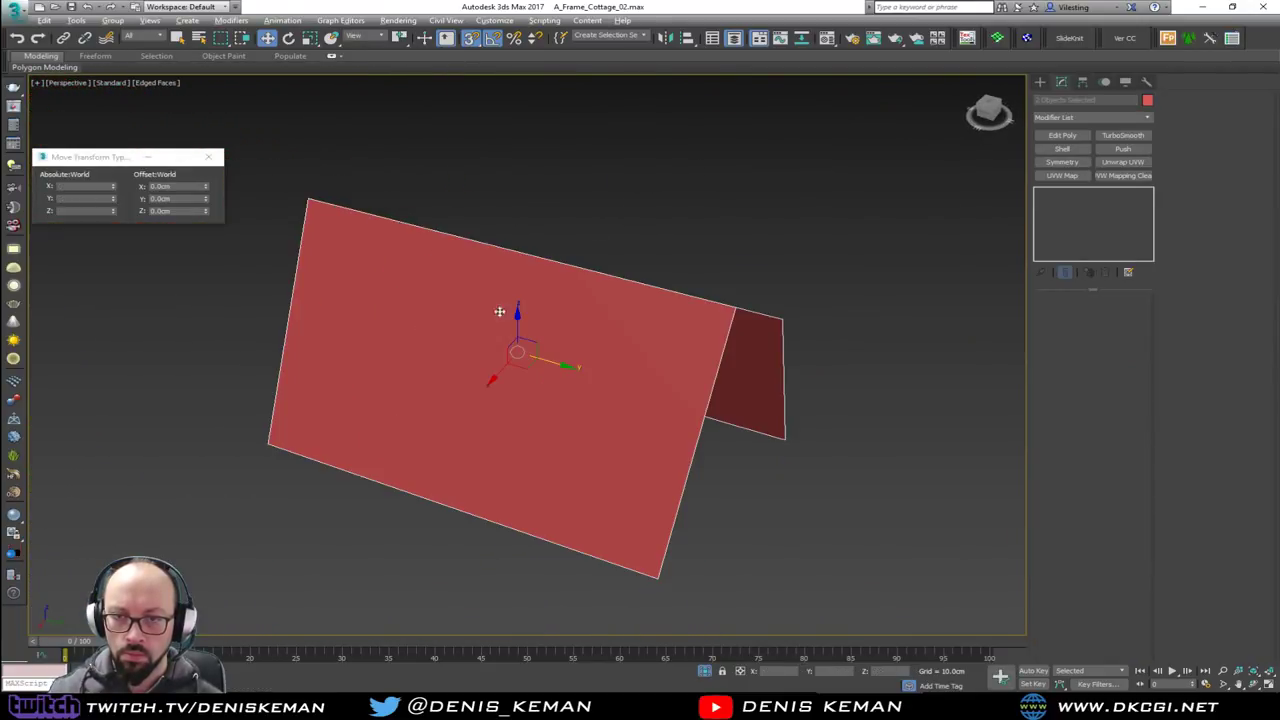
{"action": "key", "text": "ctrl+d"}
{"action": "left_click", "coordinate": [655, 475]}
{"action": "key", "text": "1"}
{"action": "left_click_drag", "start_coordinate": [762, 281], "coordinate": [592, 615]}
{"action": "left_click_drag", "start_coordinate": [740, 462], "coordinate": [786, 440]}
{"action": "left_click", "coordinate": [1057, 392]}
{"action": "right_click", "coordinate": [874, 408]}
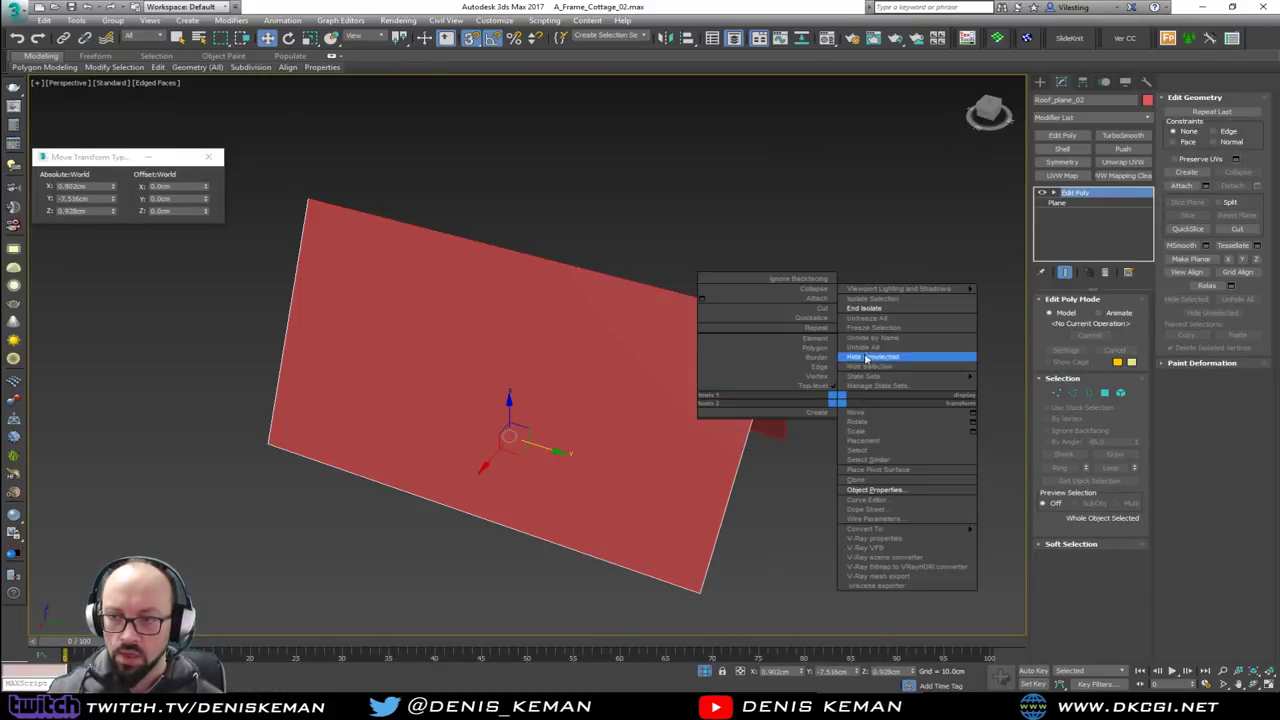
{"action": "left_click", "coordinate": [886, 311]}
{"action": "middle_click_drag", "start_coordinate": [679, 432], "coordinate": [483, 392], "text": "alt"}
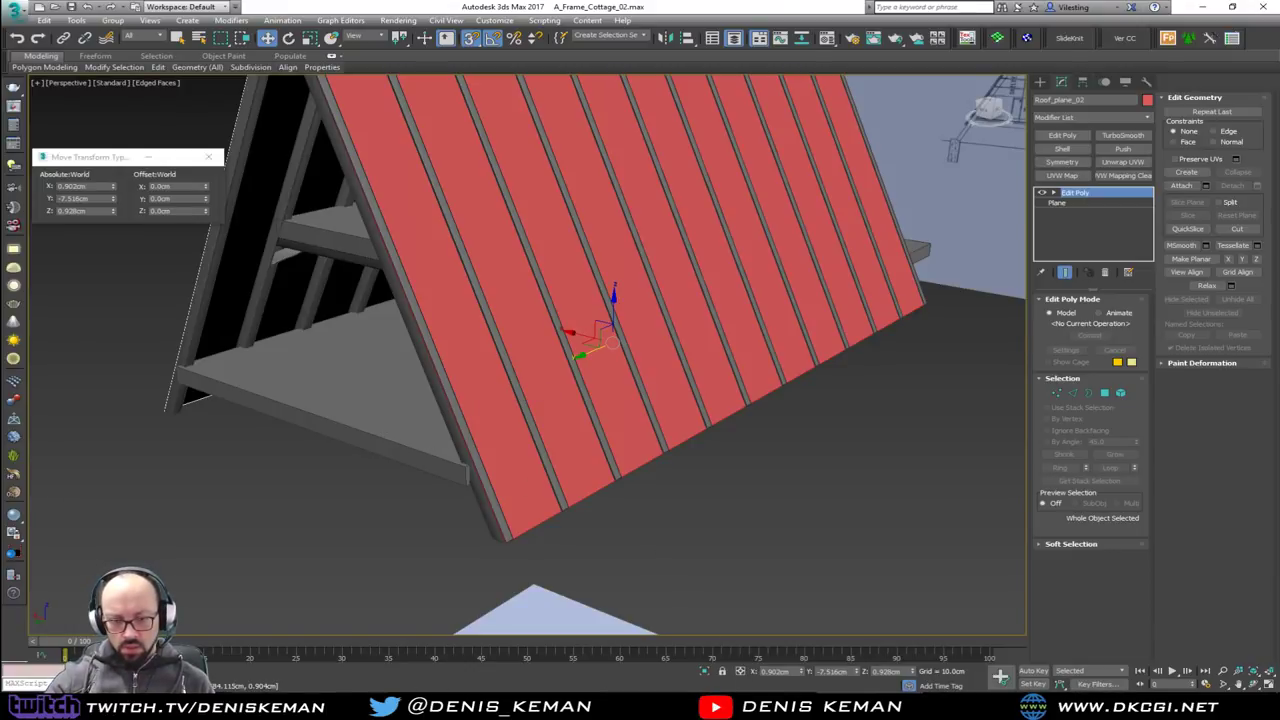
Switch to Photoshop and examine the section, floor plans and front and rear elevations in AFrame.png
{"action": "key", "text": "alt+Tab"}
{"action": "left_click_drag", "start_coordinate": [248, 337], "coordinate": [462, 260]}
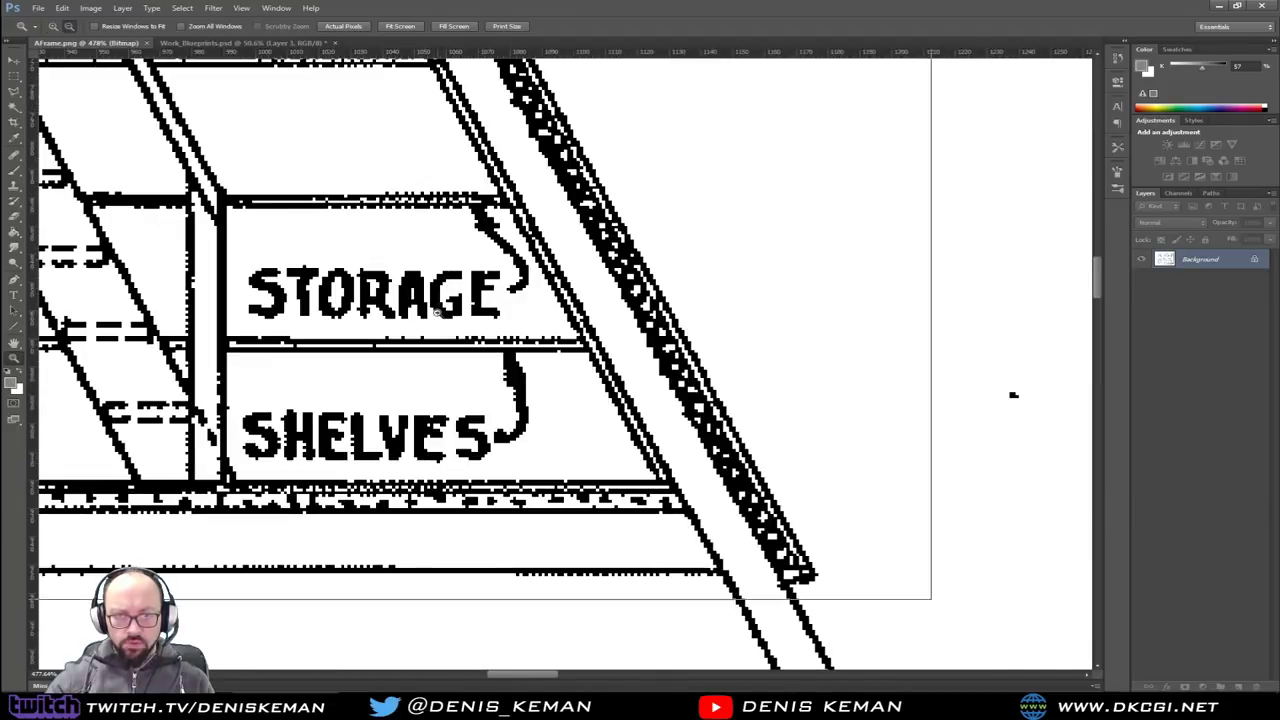
{"action": "left_click", "coordinate": [436, 311], "text": "alt"}
{"action": "left_click", "coordinate": [436, 311], "text": "alt"}
{"action": "left_click", "coordinate": [436, 312], "text": "alt"}
{"action": "left_click", "coordinate": [436, 311], "text": "alt"}
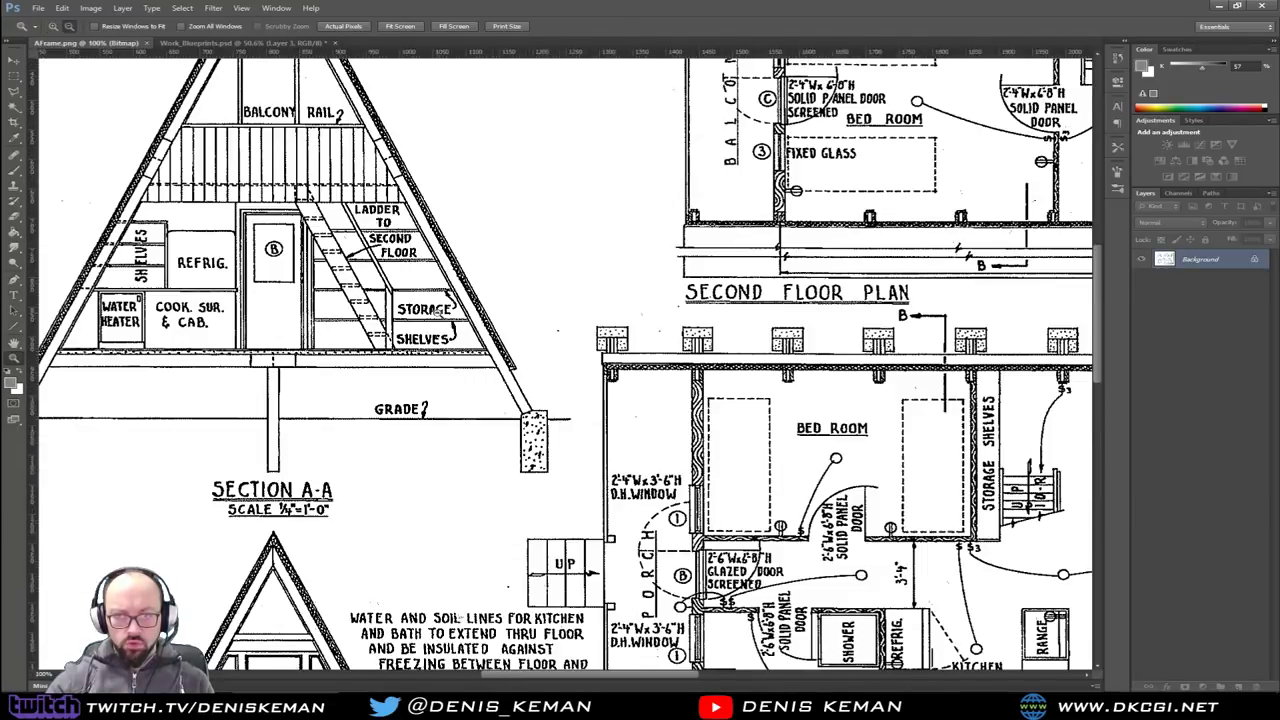
{"action": "left_click_drag", "start_coordinate": [814, 200], "coordinate": [499, 237]}
{"action": "left_click_drag", "start_coordinate": [906, 365], "coordinate": [680, 80]}
{"action": "left_click_drag", "start_coordinate": [410, 649], "coordinate": [595, 299]}
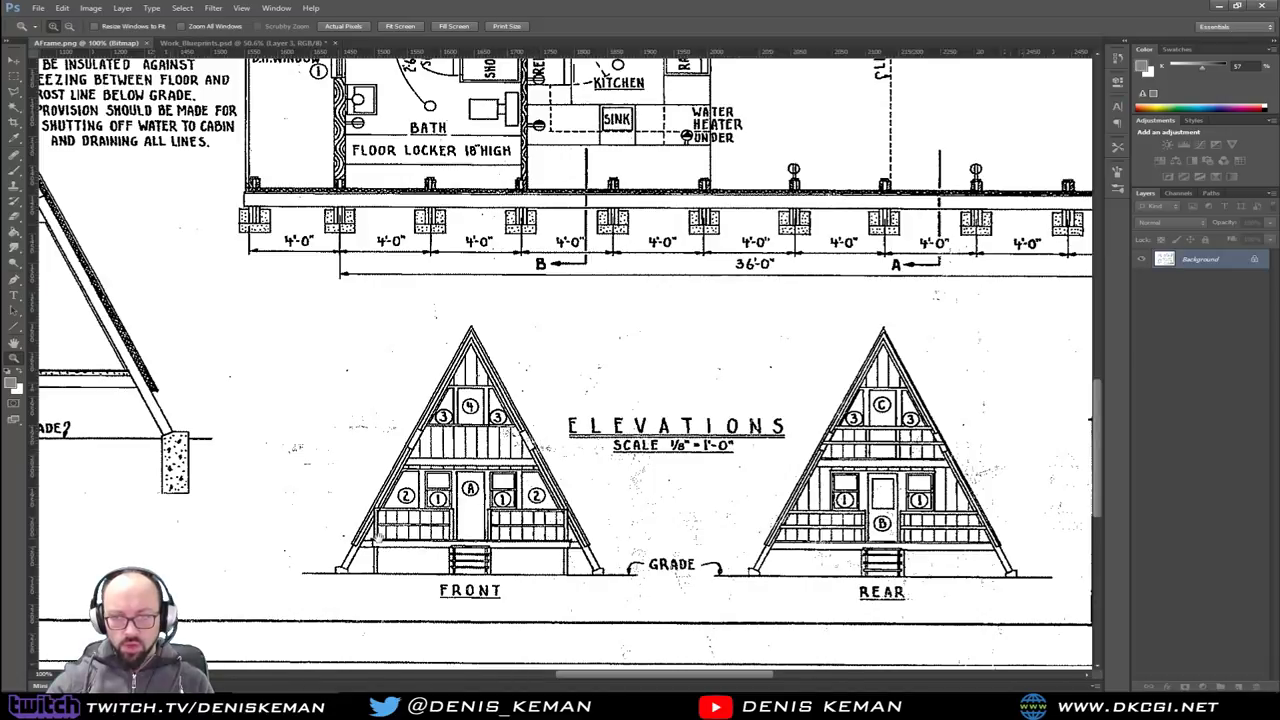
{"action": "left_click_drag", "start_coordinate": [260, 477], "coordinate": [620, 552]}
{"action": "left_click_drag", "start_coordinate": [678, 619], "coordinate": [583, 568]}
Switch to 3ds Max, add an Edit Poly modifier to Second_Floor and select its end face on the porch side
{"action": "key", "text": "alt+Tab"}
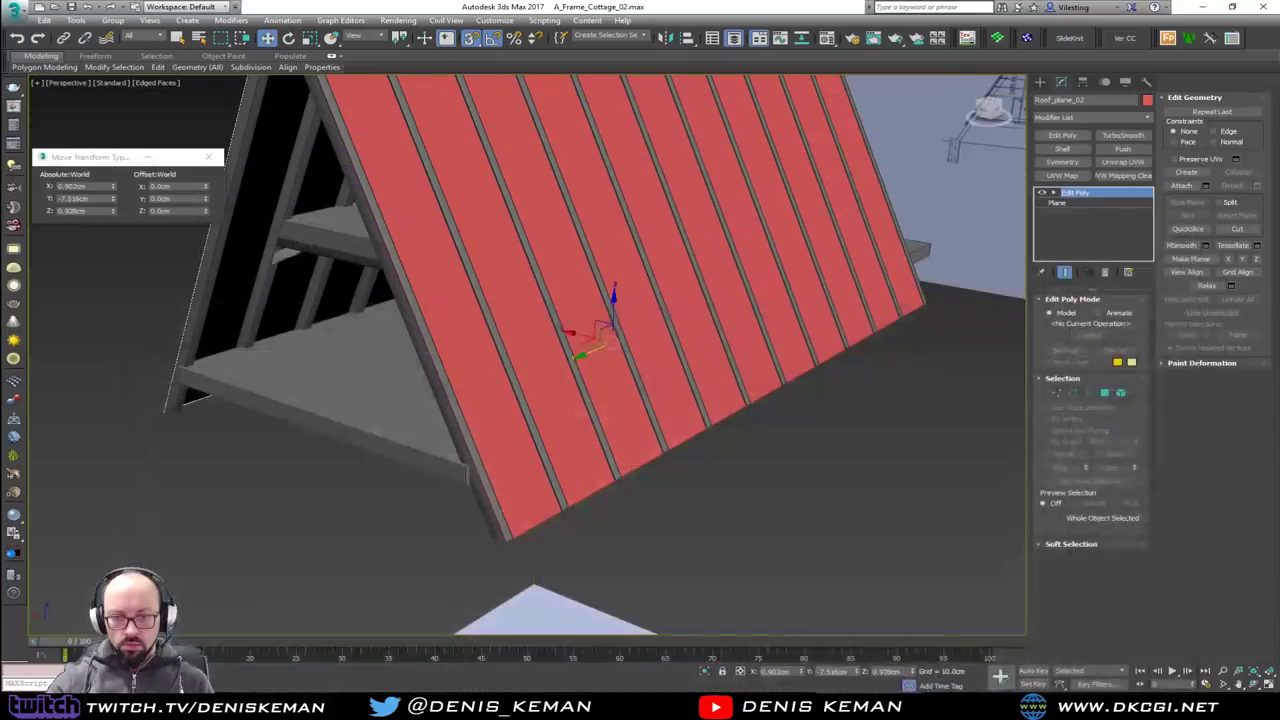
{"action": "middle_click_drag", "start_coordinate": [484, 323], "coordinate": [557, 386]}
{"action": "scroll", "coordinate": [425, 314], "scroll_direction": "up", "scroll_amount": 2}
{"action": "key", "text": "s"}
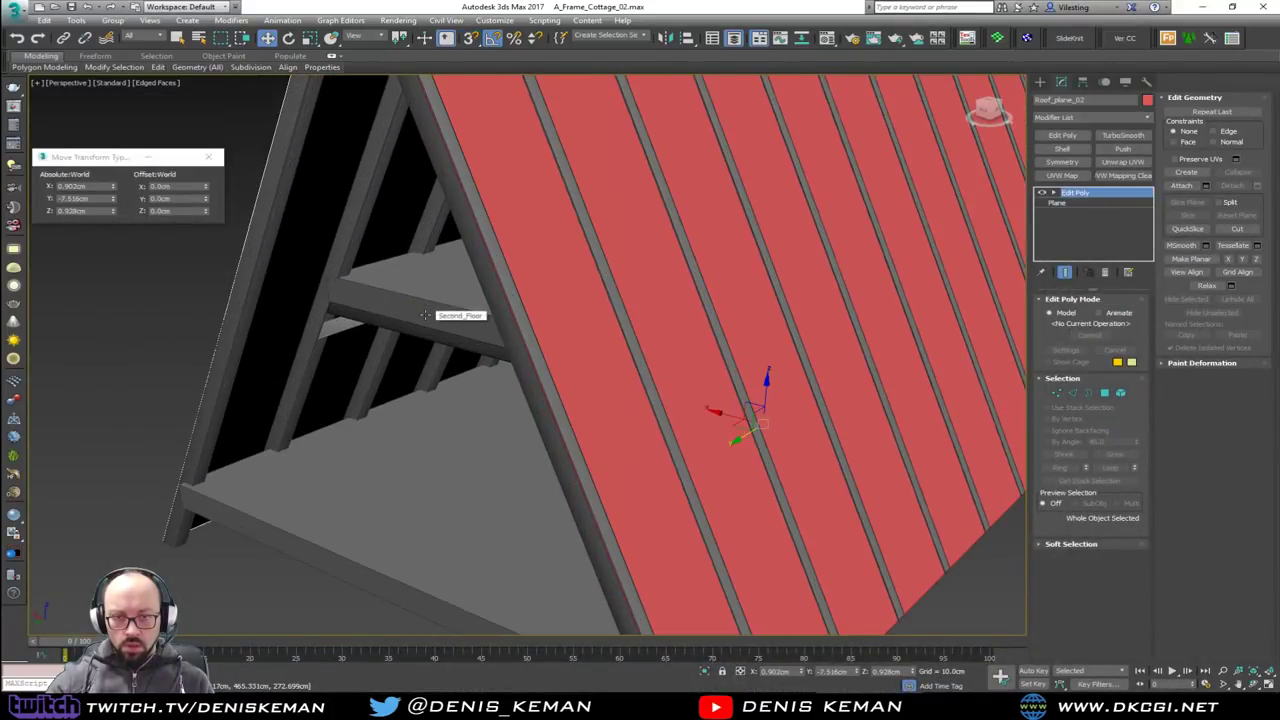
{"action": "left_click", "coordinate": [432, 306]}
{"action": "middle_click_drag", "start_coordinate": [432, 306], "coordinate": [486, 354], "text": "alt"}
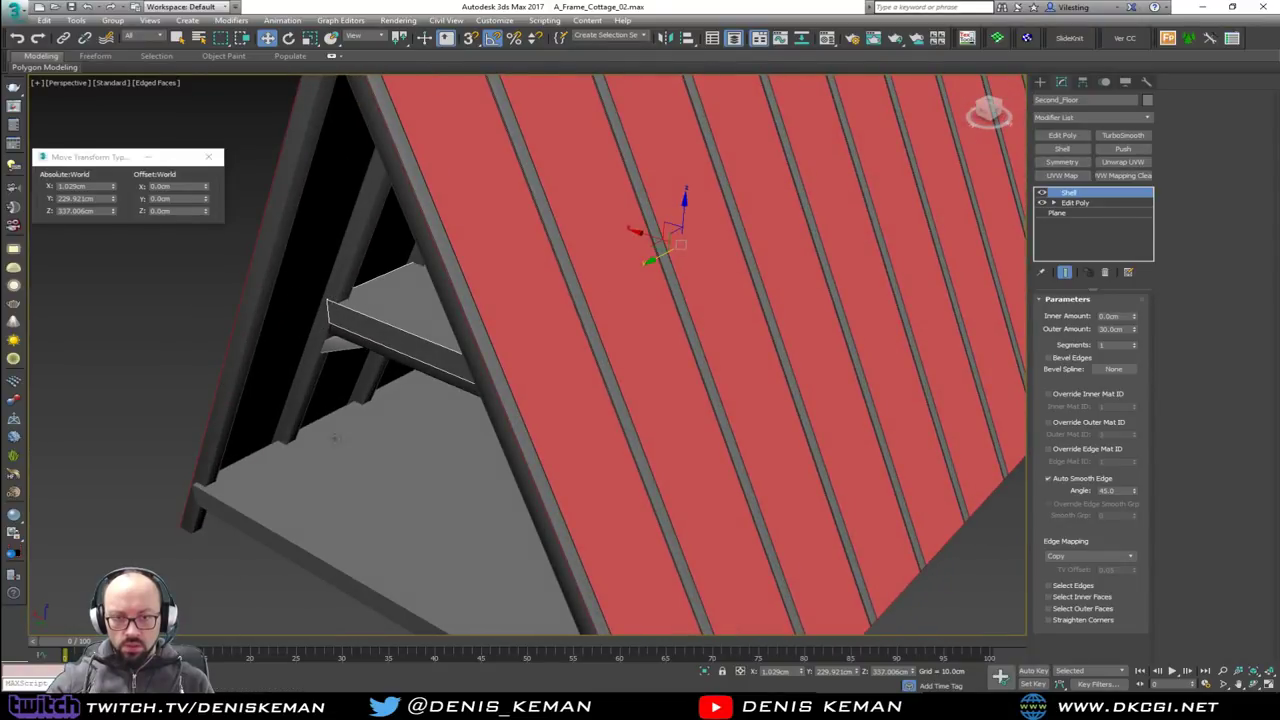
{"action": "middle_click_drag", "start_coordinate": [331, 336], "coordinate": [379, 340], "text": "alt"}
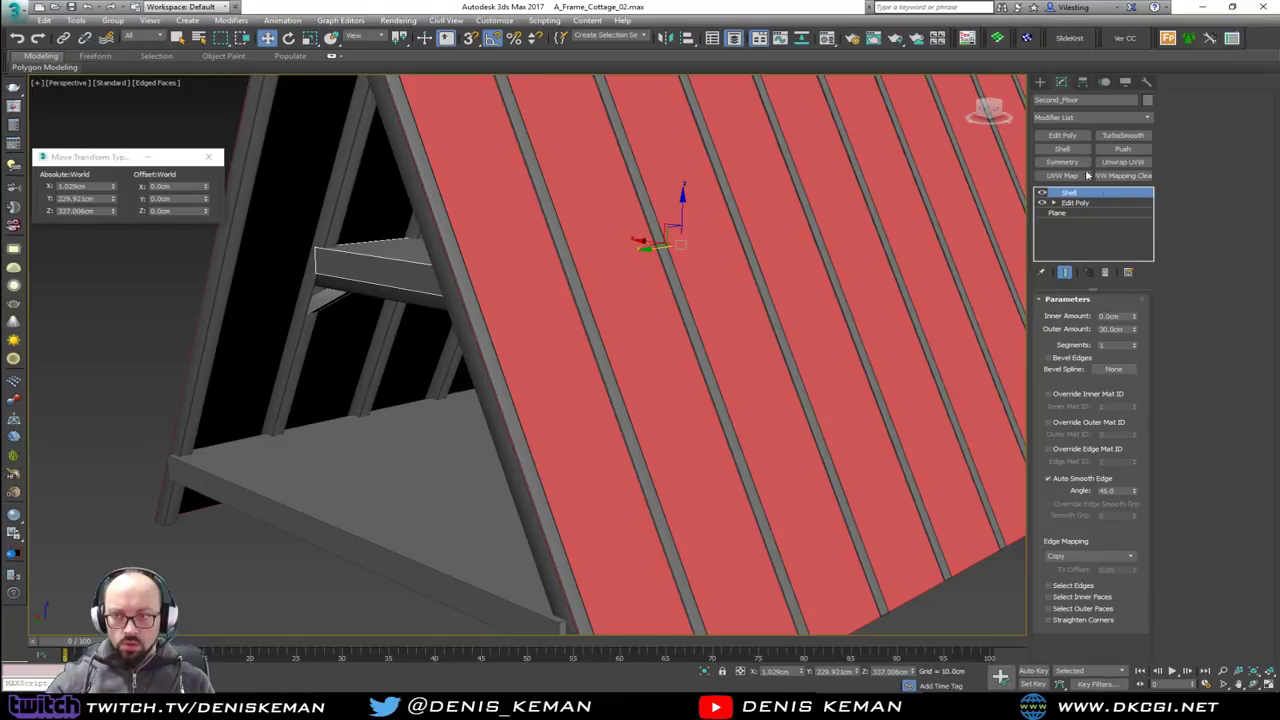
{"action": "left_click", "coordinate": [1062, 135]}
{"action": "key", "text": "4"}
{"action": "left_click", "coordinate": [390, 273]}
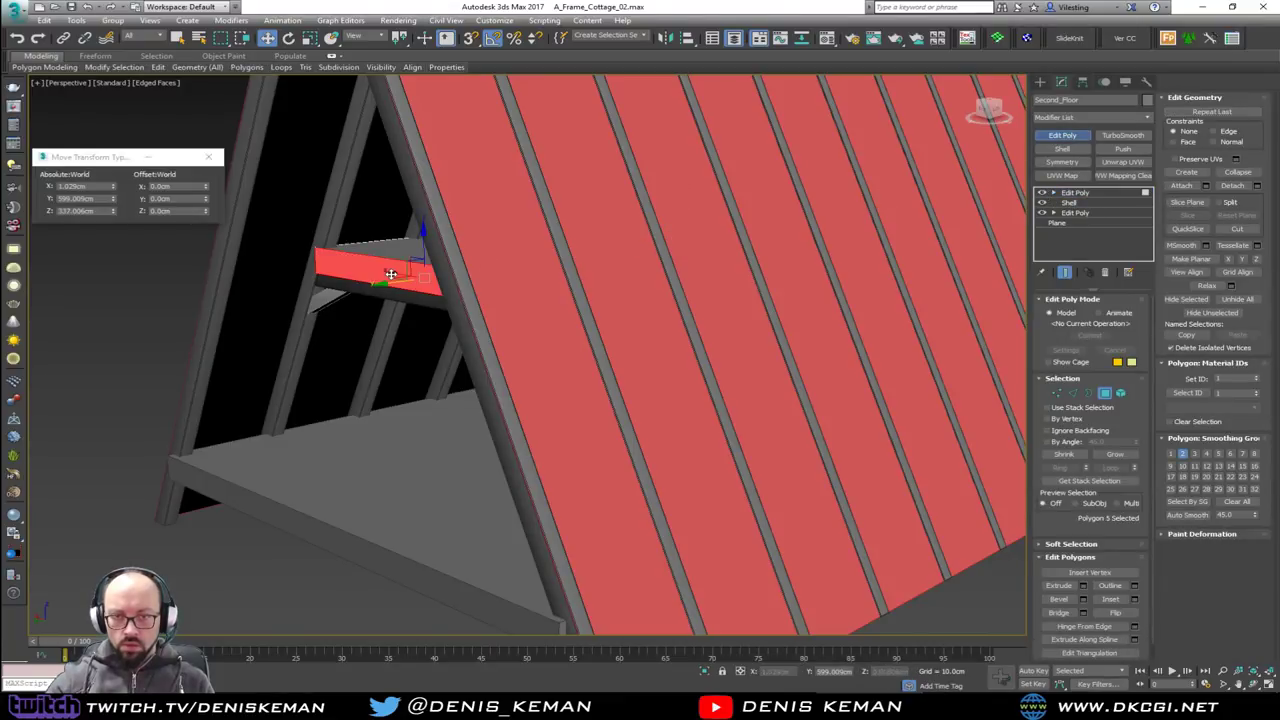
Try to snap the porch-side face of Second_Floor directly to the end of the first floor along Y
{"action": "left_click_drag", "start_coordinate": [390, 273], "coordinate": [165, 456]}
{"action": "key", "text": "s"}
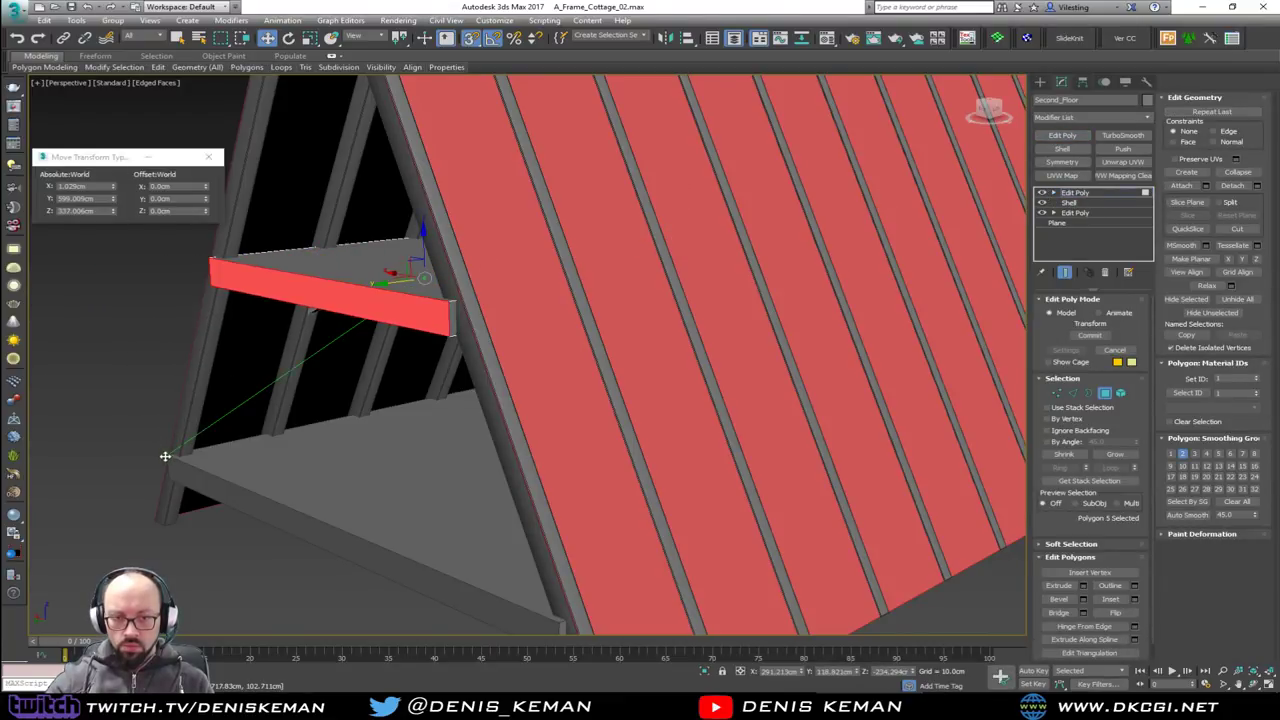
{"action": "middle_click_drag", "start_coordinate": [291, 371], "coordinate": [338, 335], "text": "alt"}
{"action": "middle_click_drag", "start_coordinate": [325, 276], "coordinate": [486, 334]}
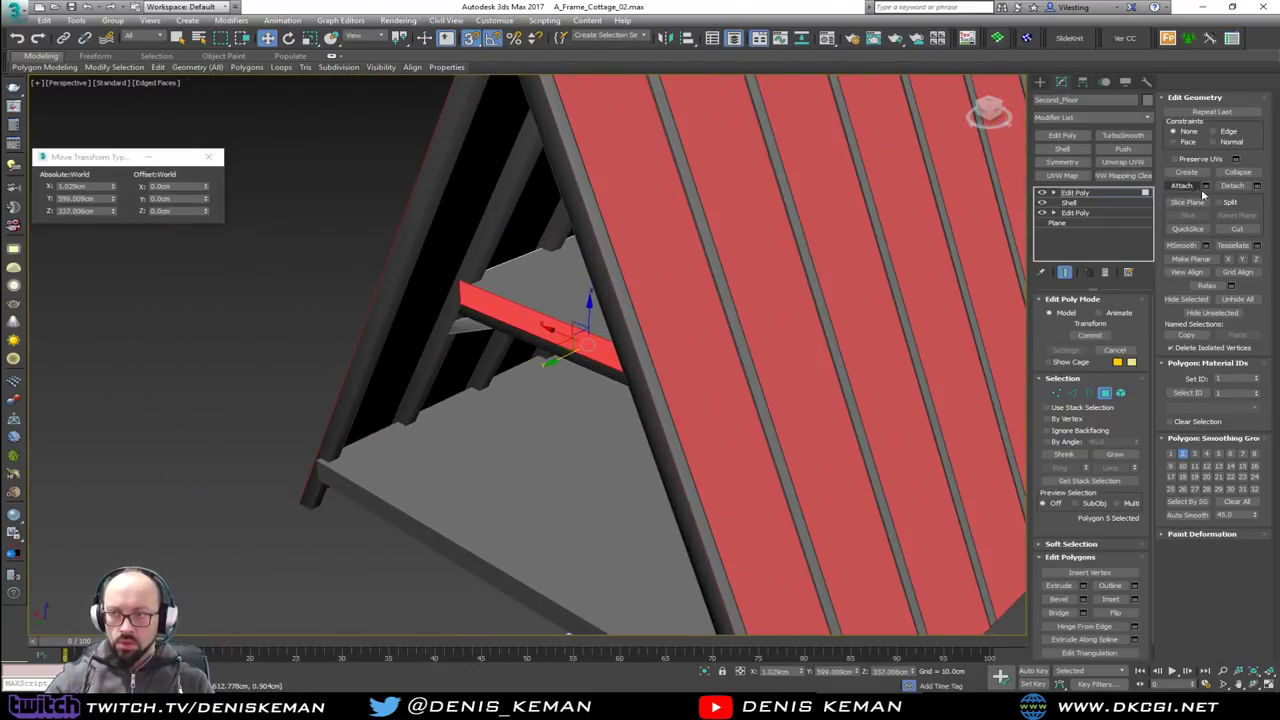
Extrude the porch-side face of Second_Floor, move it along Y to 710.907 cm and leave polygon editing
{"action": "left_click", "coordinate": [1083, 585]}
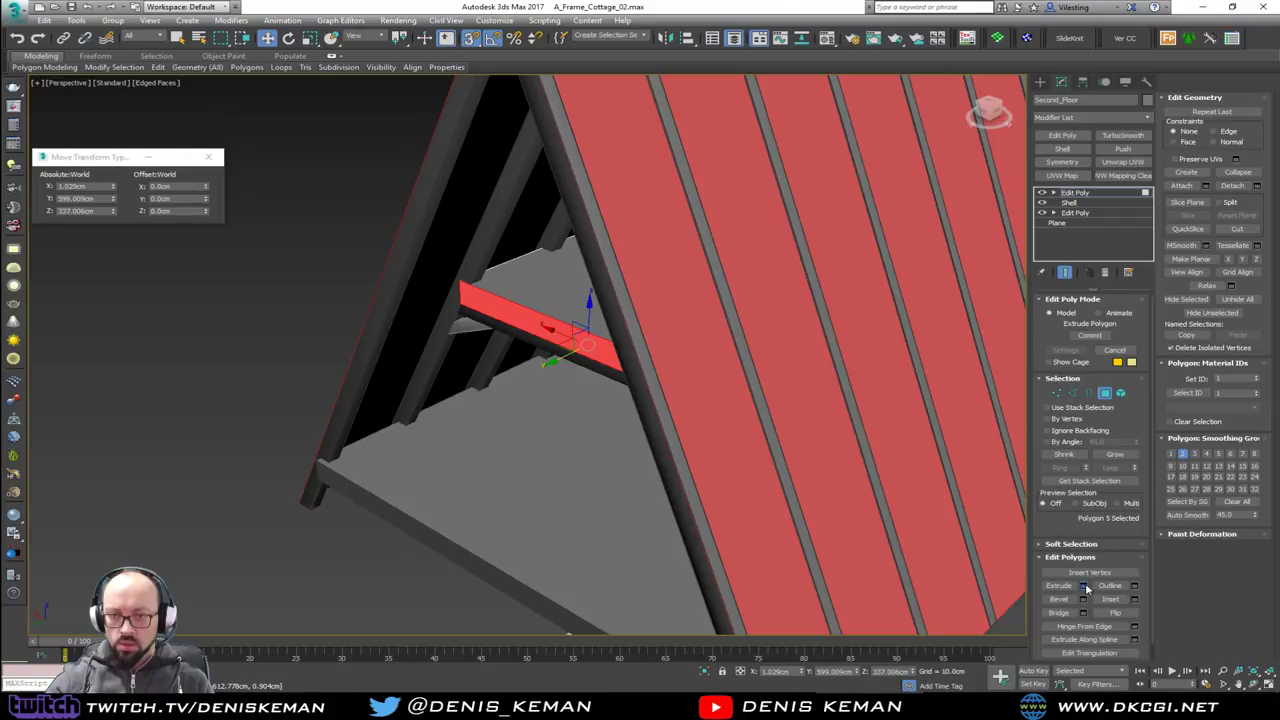
{"action": "left_click_drag", "start_coordinate": [536, 383], "coordinate": [317, 463]}
{"action": "left_click", "coordinate": [532, 398]}
{"action": "middle_click_drag", "start_coordinate": [423, 368], "coordinate": [525, 371], "text": "alt"}
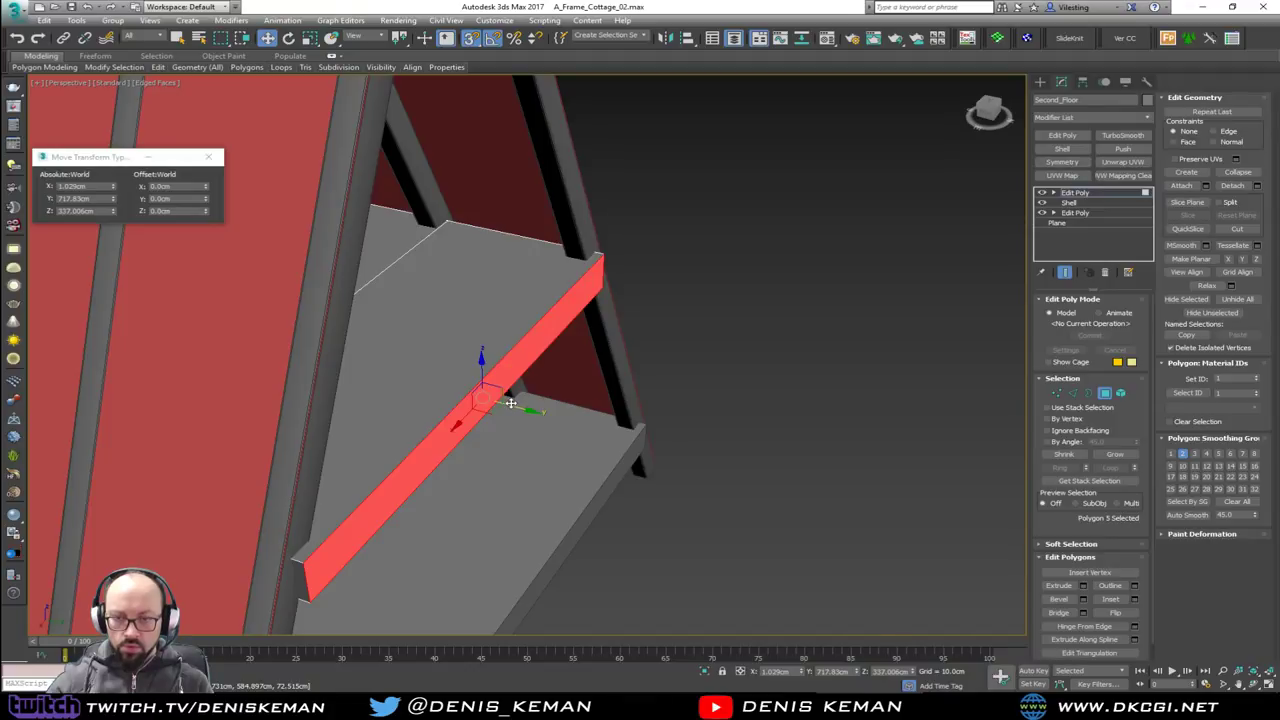
{"action": "left_click_drag", "start_coordinate": [510, 403], "coordinate": [613, 484]}
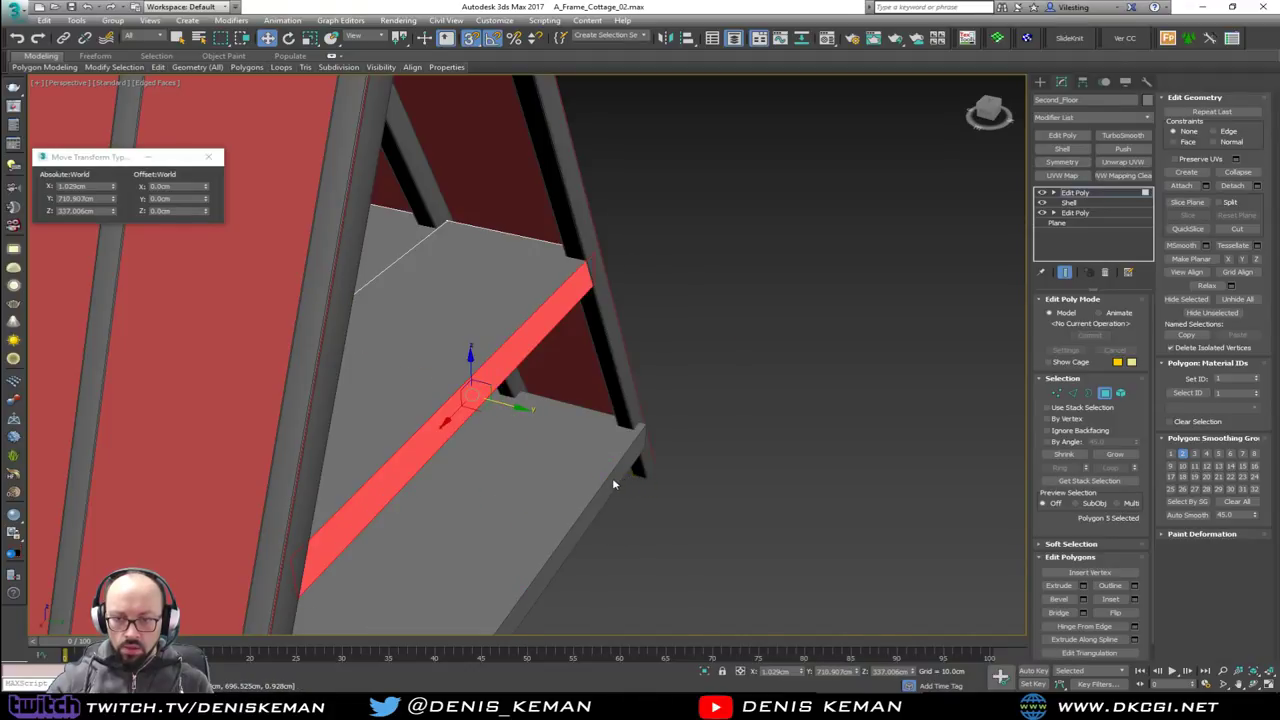
{"action": "left_click", "coordinate": [1107, 396]}
Examine the extended second floor and the beams and braces beneath it from below and outside
{"action": "left_click", "coordinate": [804, 351]}
{"action": "middle_click_drag", "start_coordinate": [490, 340], "coordinate": [668, 345]}
{"action": "left_click", "coordinate": [718, 394]}
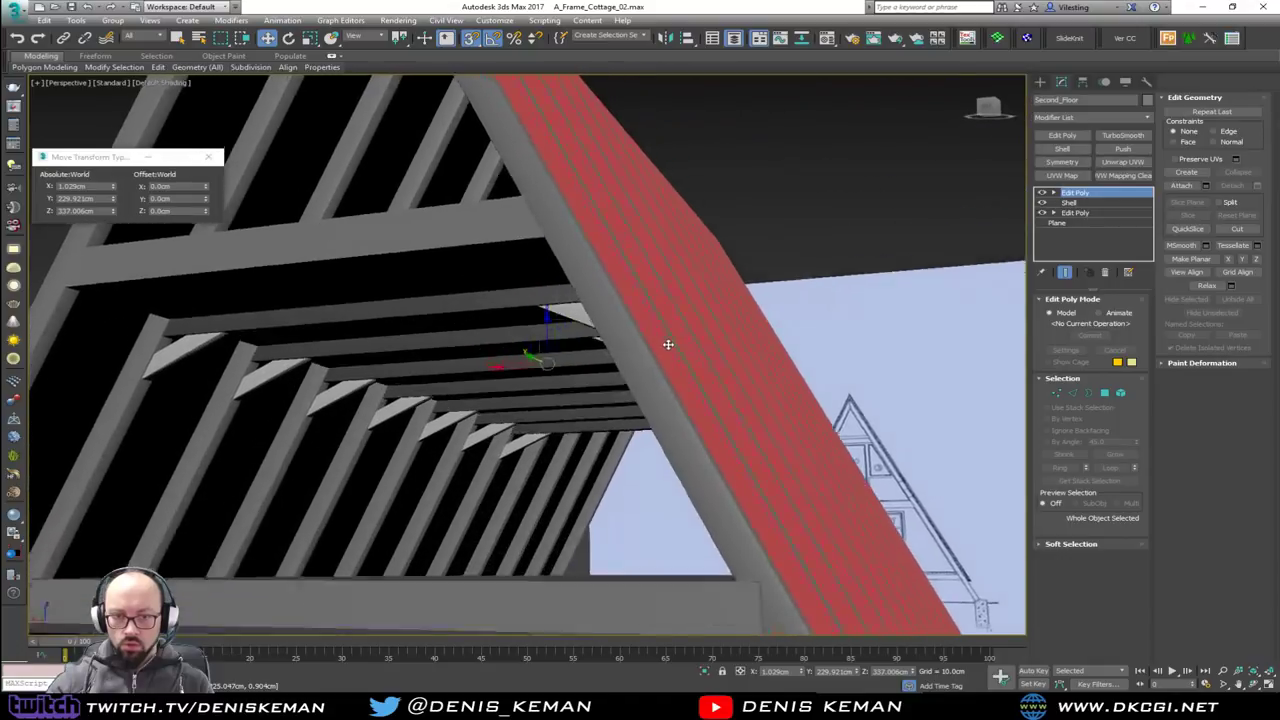
{"action": "scroll", "coordinate": [668, 344], "scroll_direction": "up", "scroll_amount": 1}
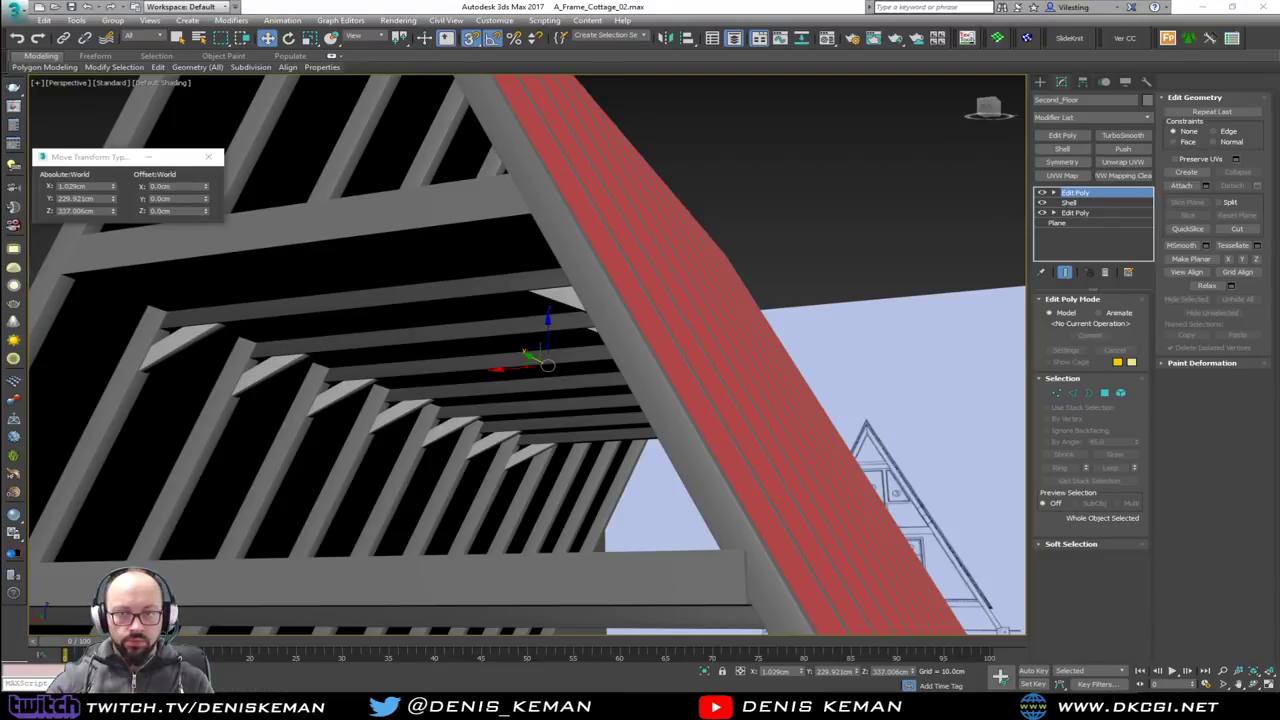
{"action": "scroll", "coordinate": [680, 400], "scroll_direction": "down", "scroll_amount": 3}
{"action": "middle_click_drag", "start_coordinate": [680, 400], "coordinate": [468, 413], "text": "alt"}
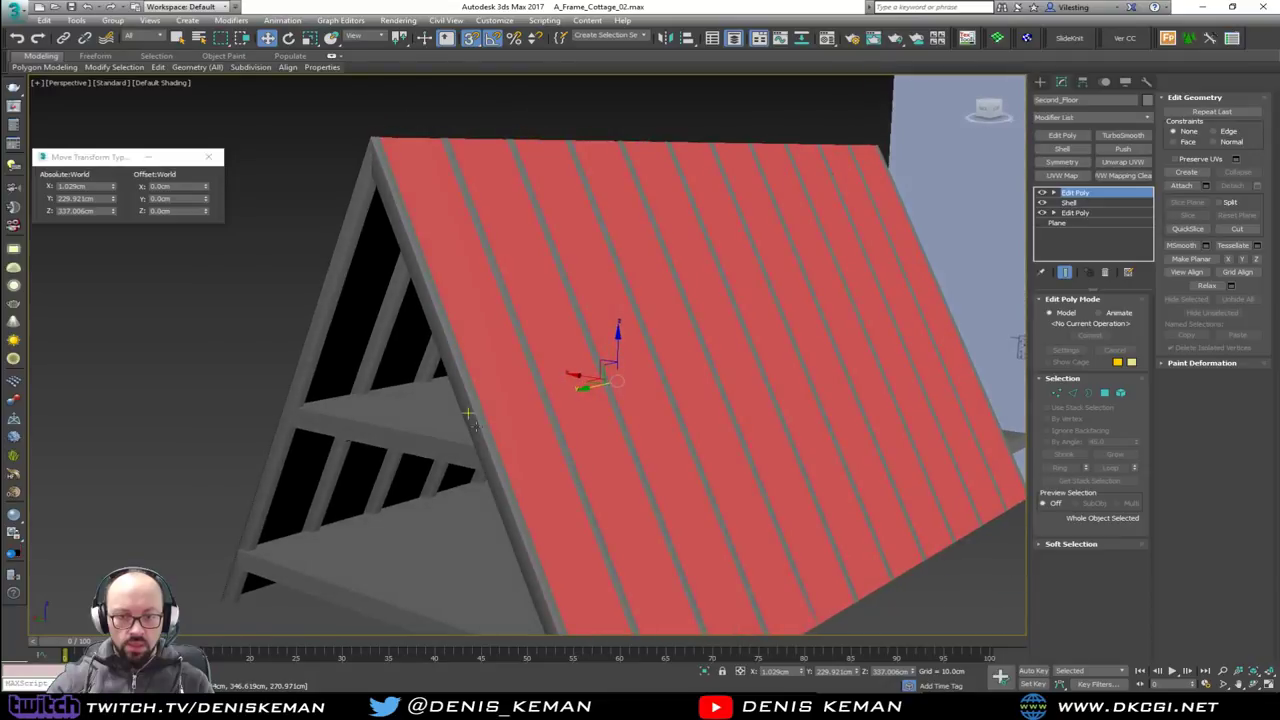
{"action": "key", "text": "s"}
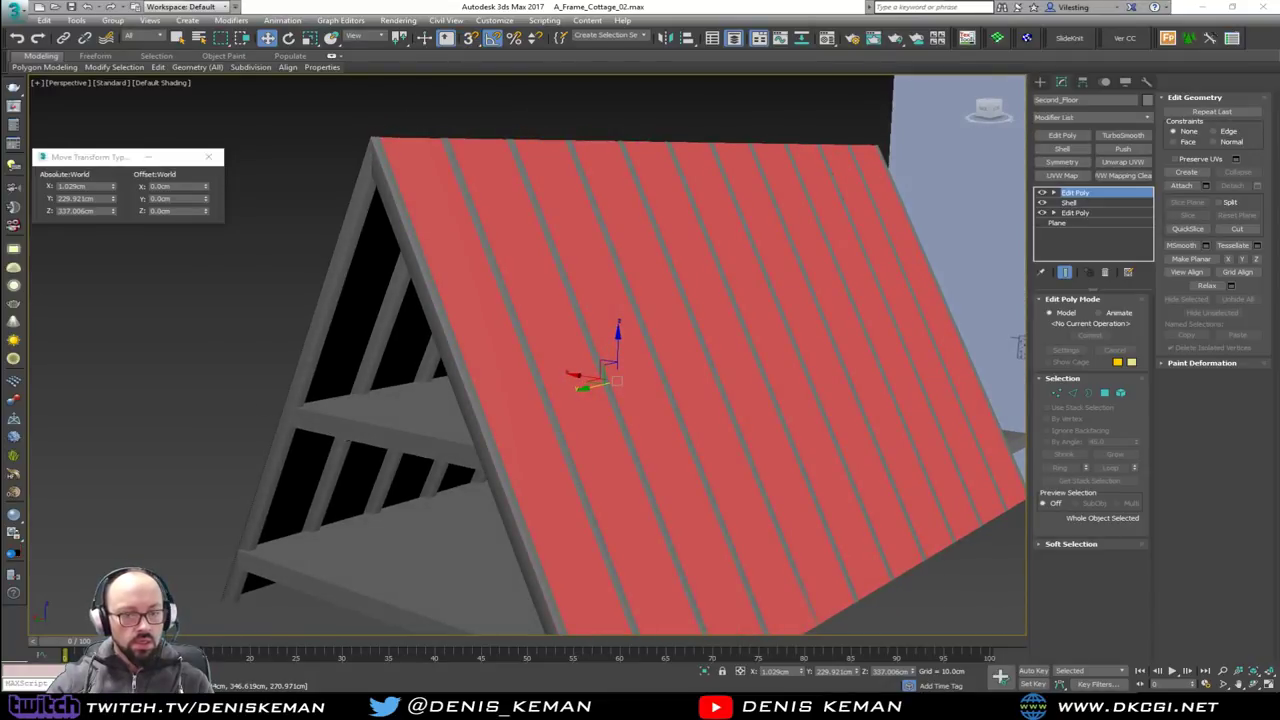
View the A-frame house photo in Discord's streaming_related channel, return to 3ds Max and compare the model with the section blueprint
{"action": "left_click_drag", "start_coordinate": [0, 115], "coordinate": [723, 109]}
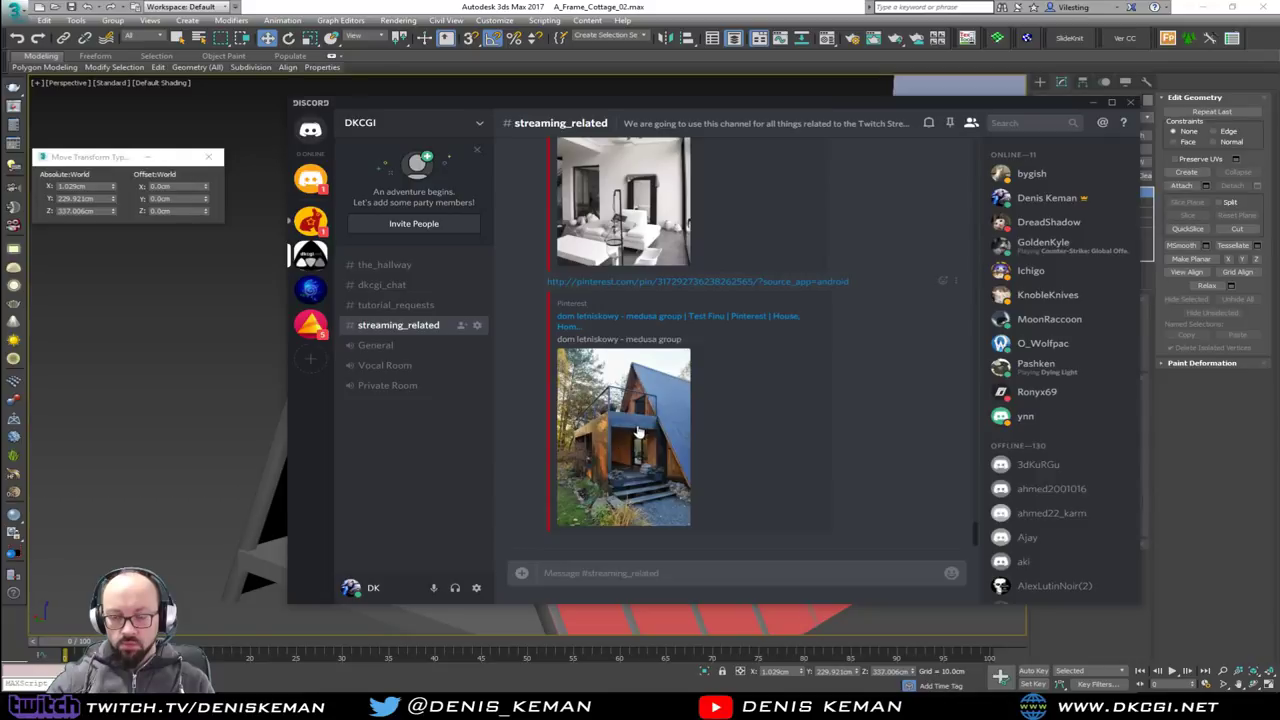
{"action": "key", "text": "alt+Tab"}
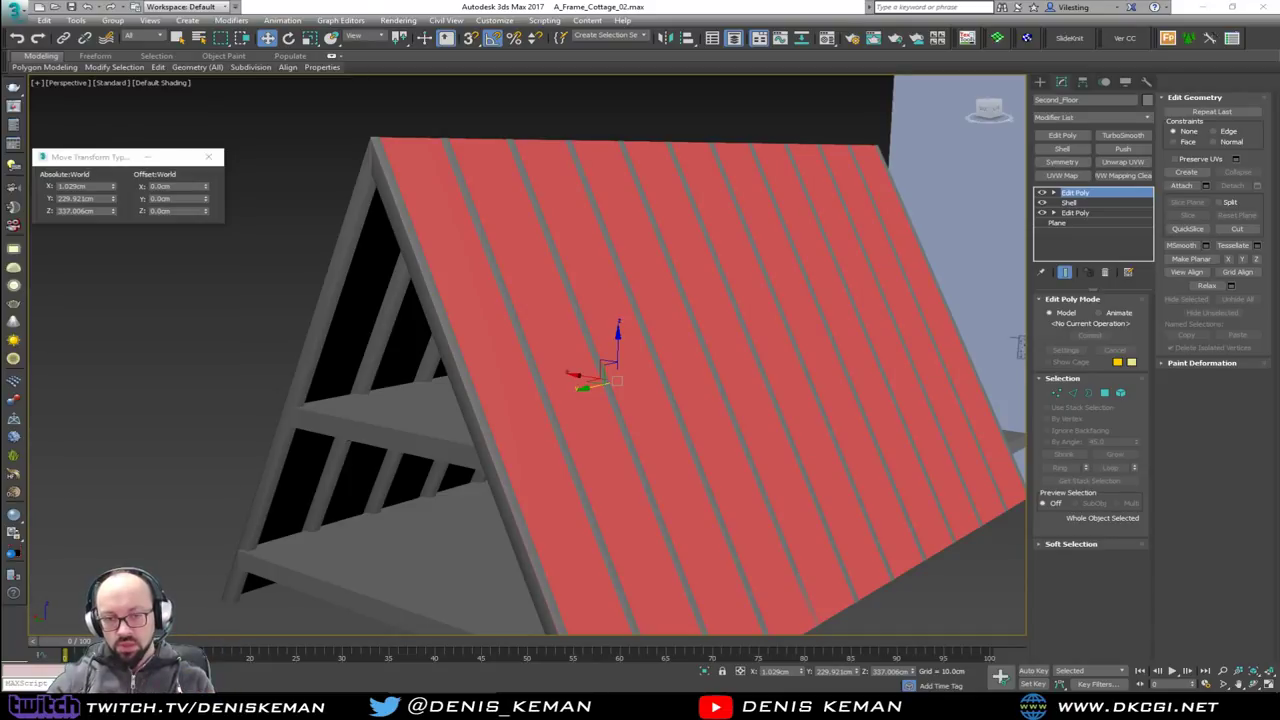
{"action": "scroll", "coordinate": [609, 351], "scroll_direction": "down", "scroll_amount": 3}
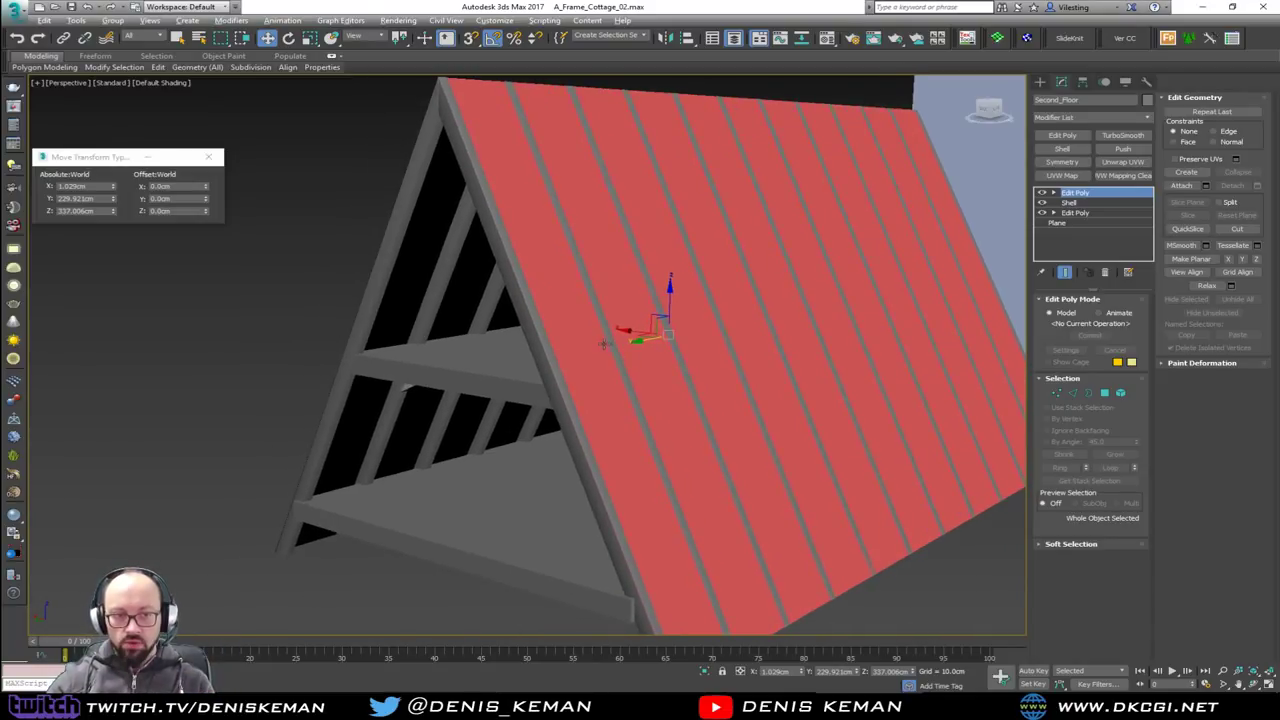
{"action": "middle_click_drag", "start_coordinate": [629, 355], "coordinate": [698, 333], "text": "alt"}
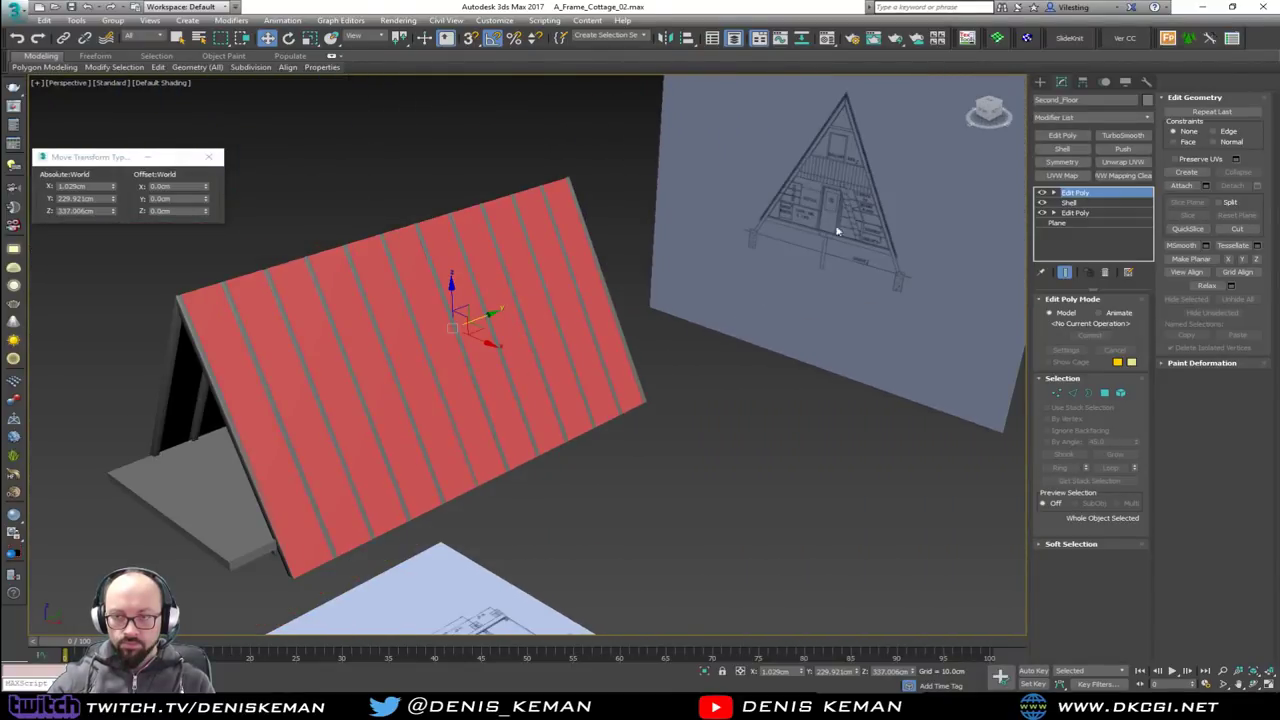
{"action": "middle_click_drag", "start_coordinate": [838, 231], "coordinate": [698, 189], "text": "alt"}
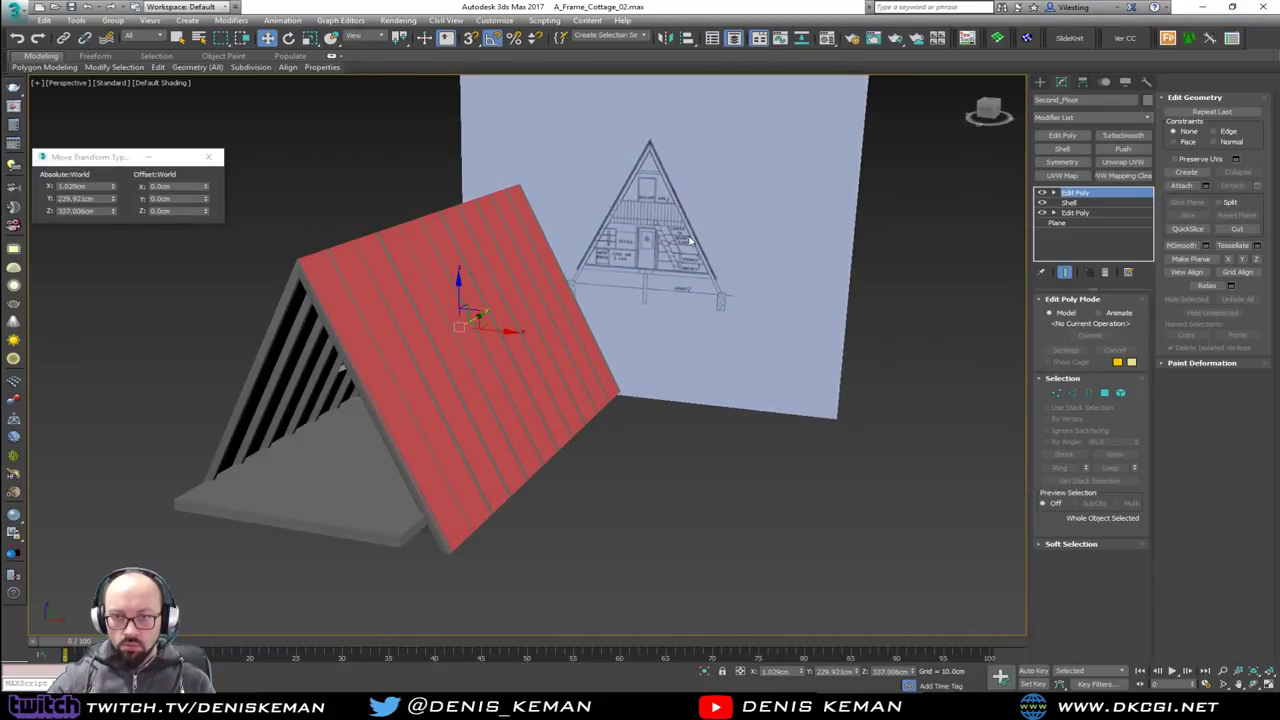
{"action": "scroll", "coordinate": [688, 240], "scroll_direction": "up", "scroll_amount": 2}
{"action": "scroll", "coordinate": [585, 318], "scroll_direction": "down", "scroll_amount": 8}
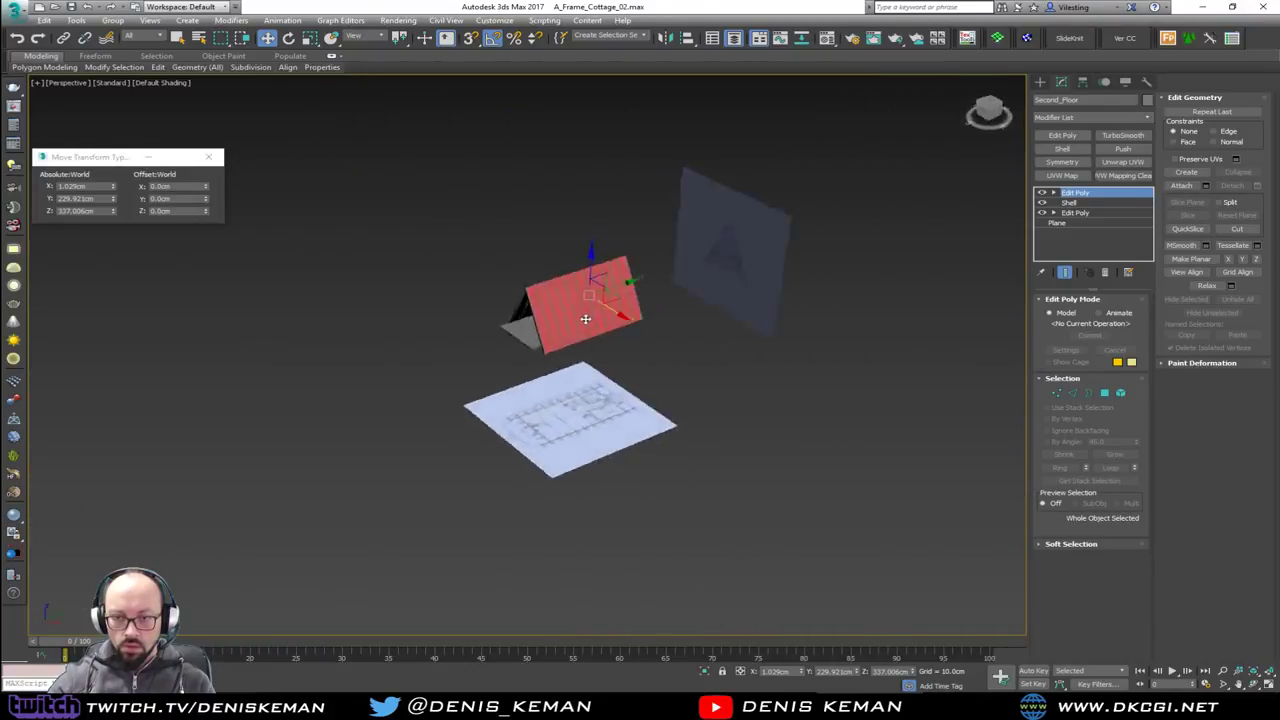
{"action": "middle_click_drag", "start_coordinate": [585, 318], "coordinate": [421, 295], "text": "alt"}
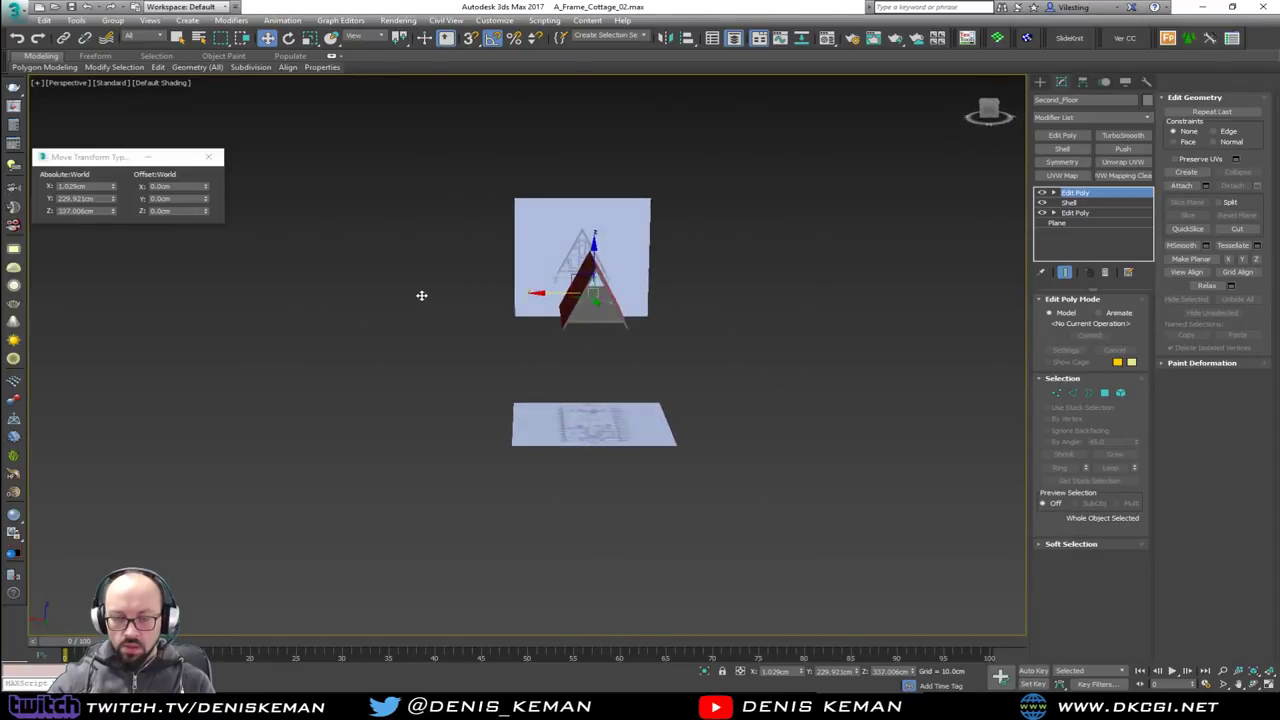
Maximize the Front viewport and display it shaded so the model overlays the section blueprint
{"action": "key", "text": "alt+w"}
{"action": "right_click", "coordinate": [800, 219]}
{"action": "scroll", "coordinate": [820, 226], "scroll_direction": "down", "scroll_amount": 8}
{"action": "key", "text": "alt+w"}
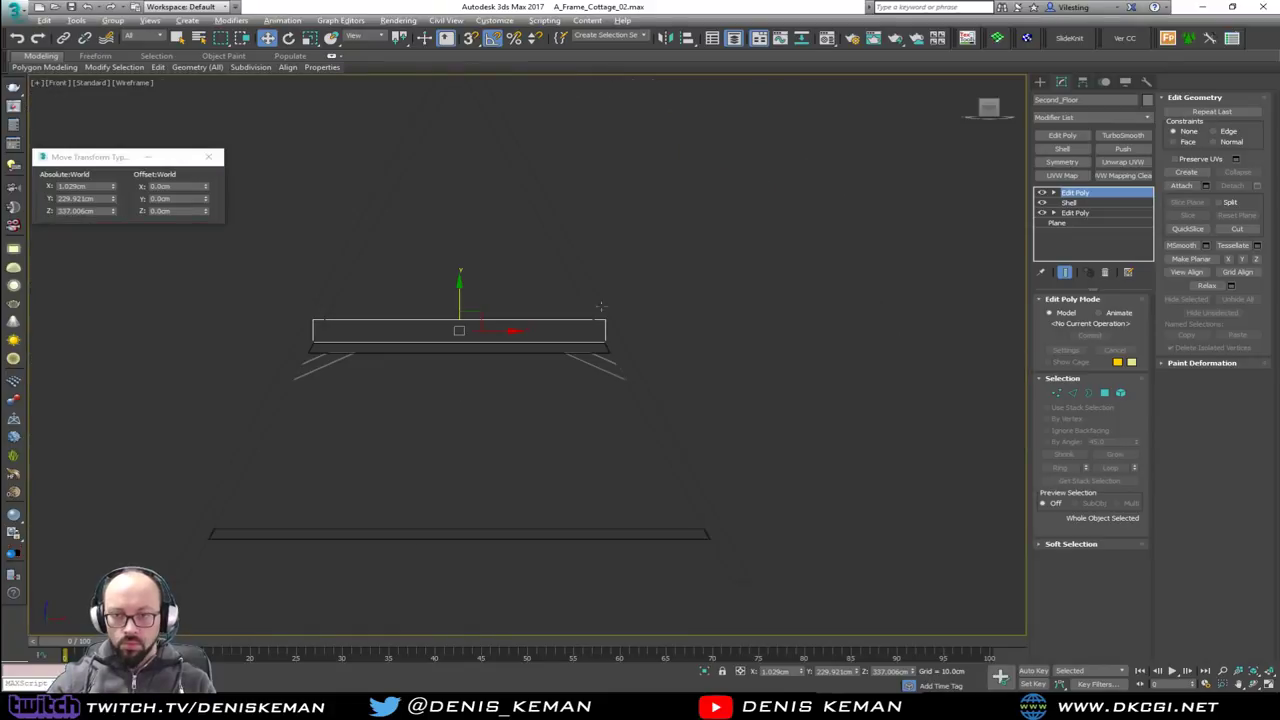
{"action": "key", "text": "F3"}
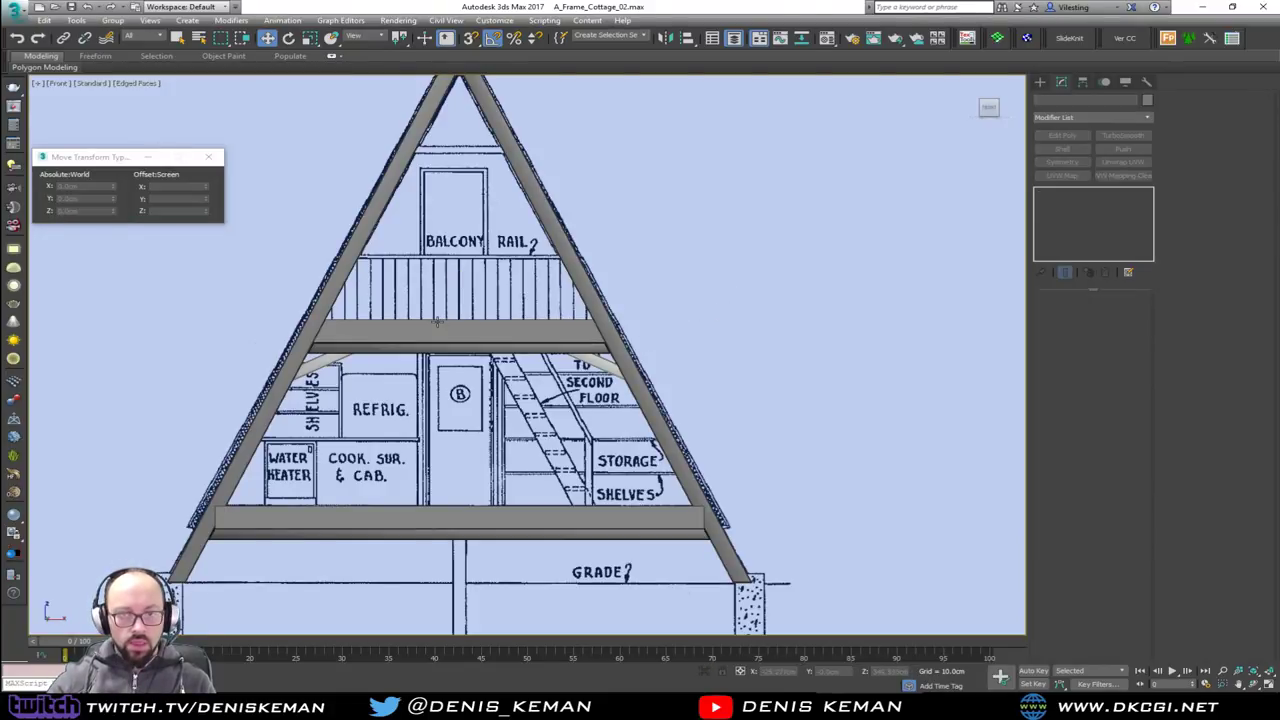
Toggle the visibility of the beams and floors to compare them with the section blueprint, and select the diagonal braces
{"action": "left_click", "coordinate": [437, 321]}
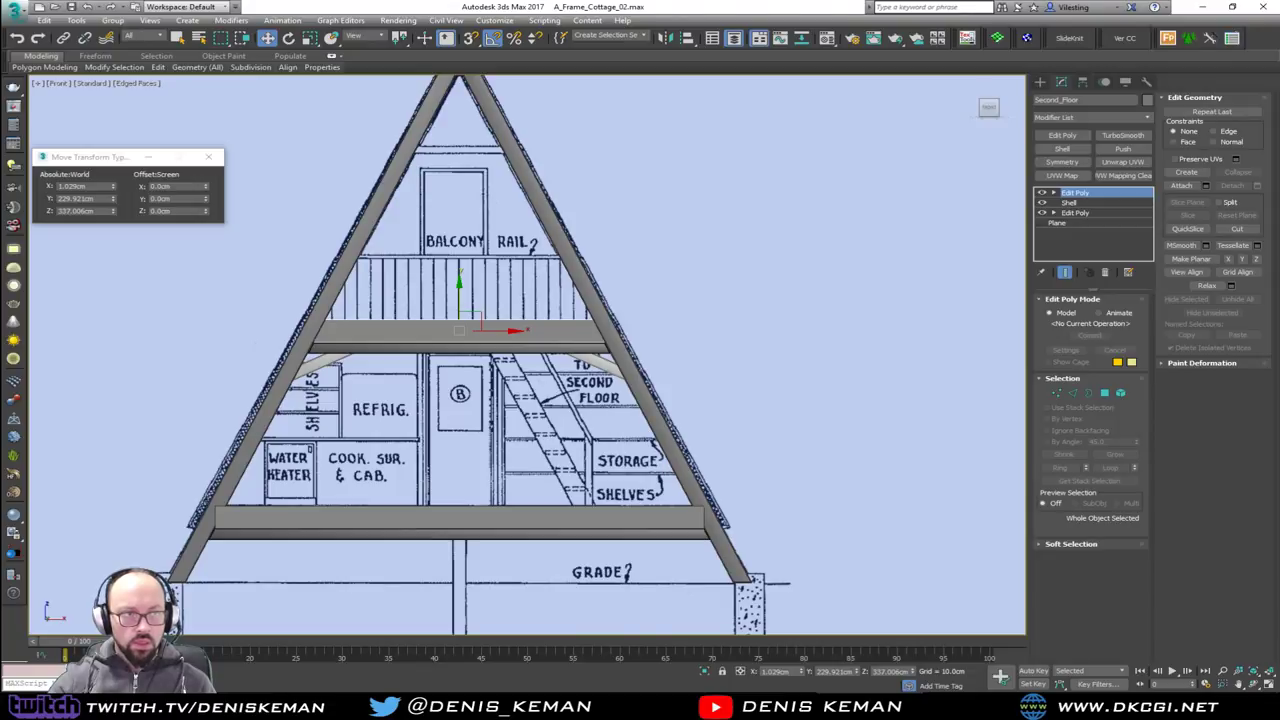
{"action": "key", "text": "alt+q"}
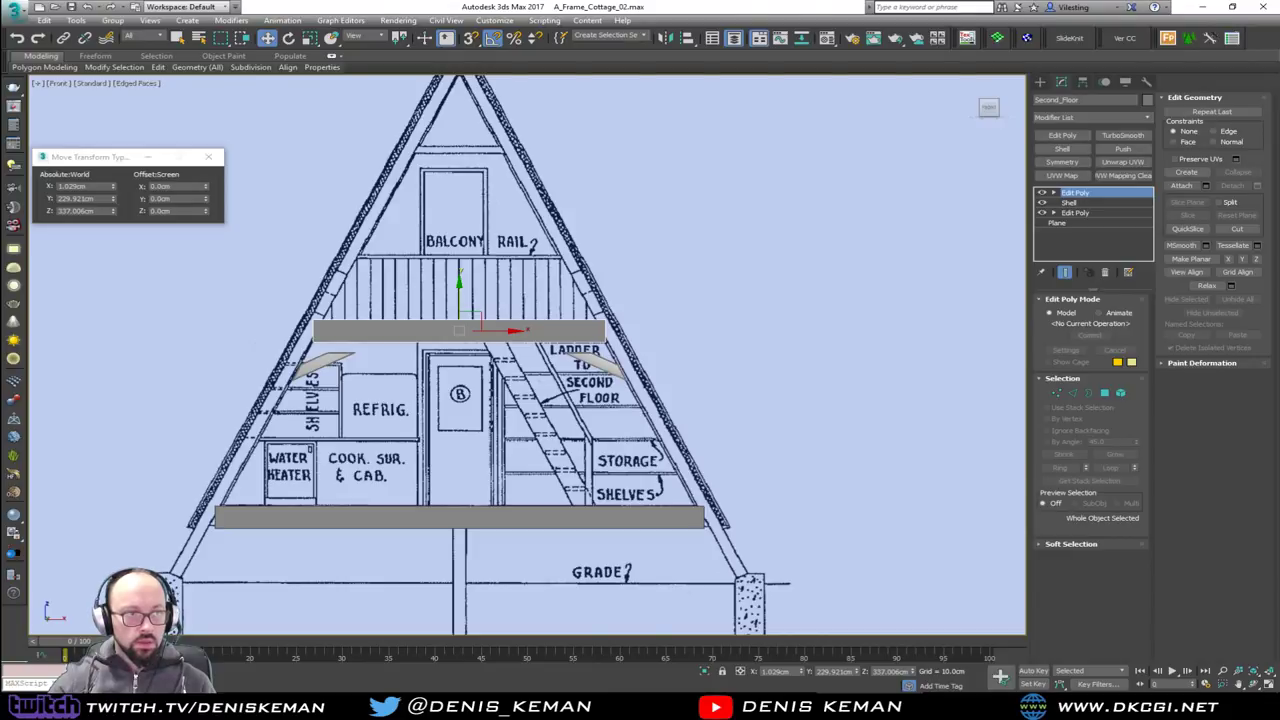
{"action": "key", "text": "shift+g"}
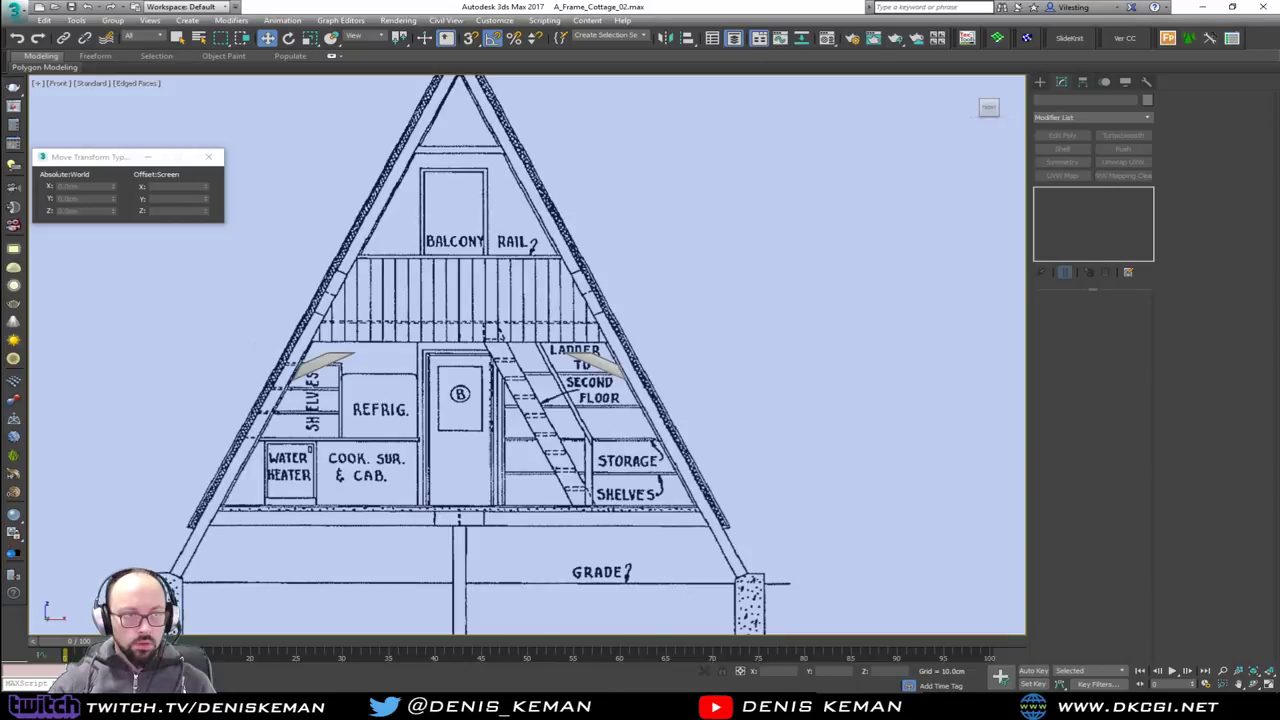
{"action": "left_click_drag", "start_coordinate": [237, 320], "coordinate": [756, 438]}
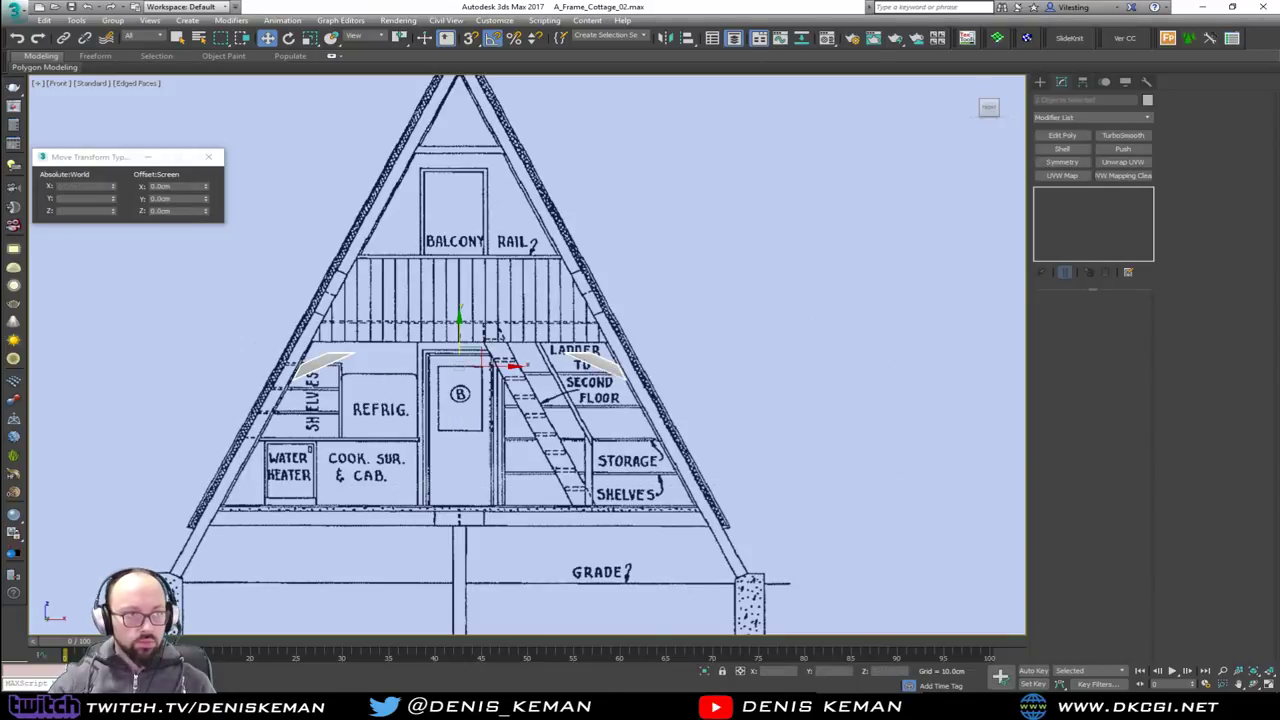
{"action": "key", "text": "alt+q"}
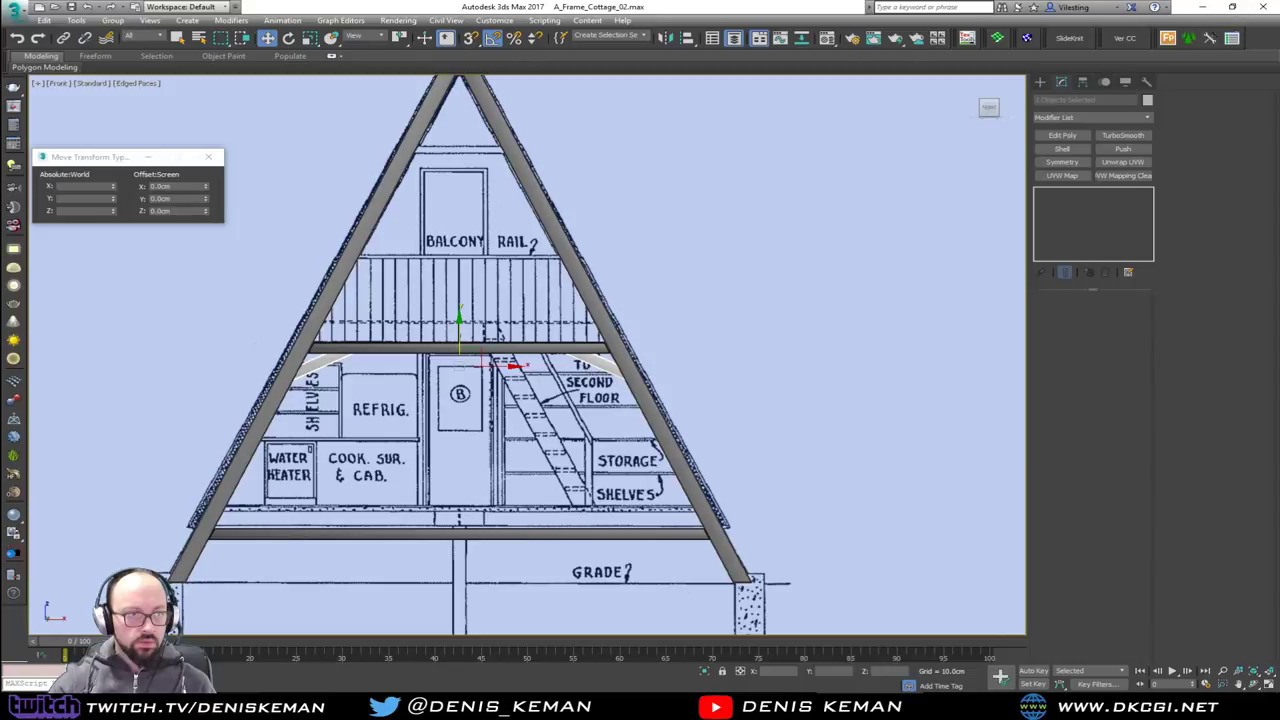
Hide the timber frame and draw a plane about 535 cm high over the front blueprint, with its base on the floor line
{"action": "key", "text": "Delete"}
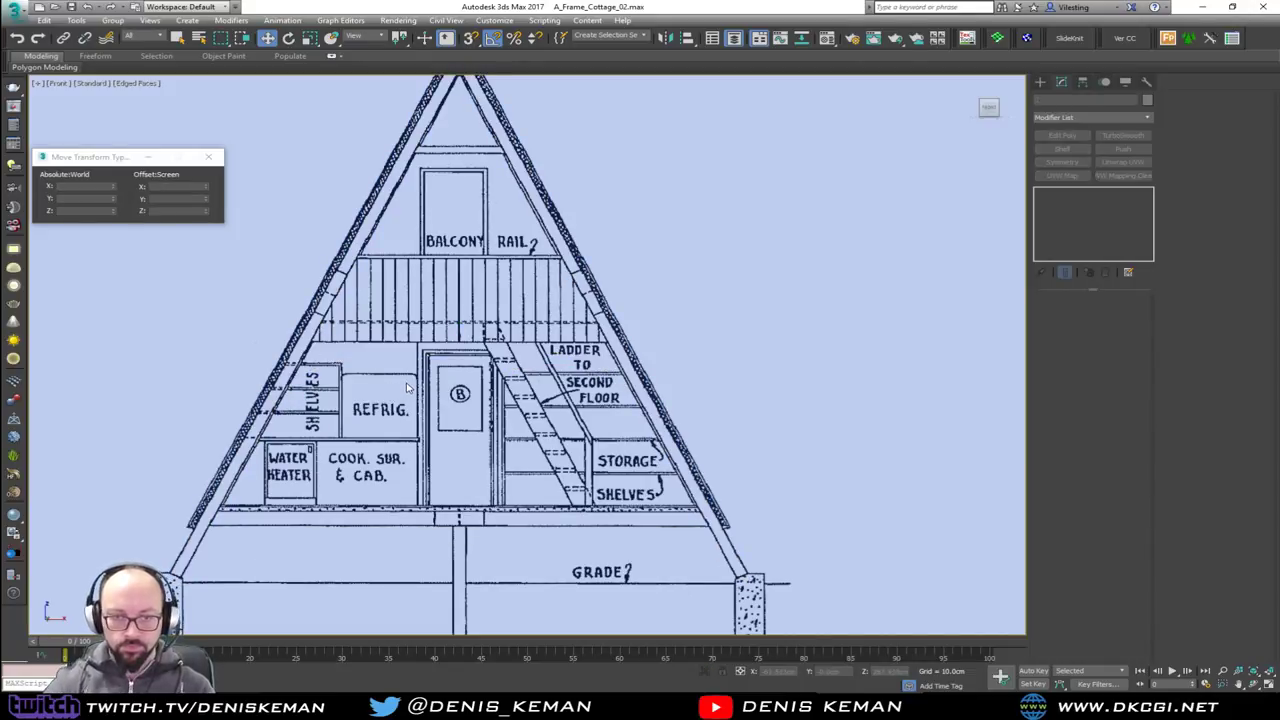
{"action": "middle_click_drag", "start_coordinate": [397, 394], "coordinate": [418, 432]}
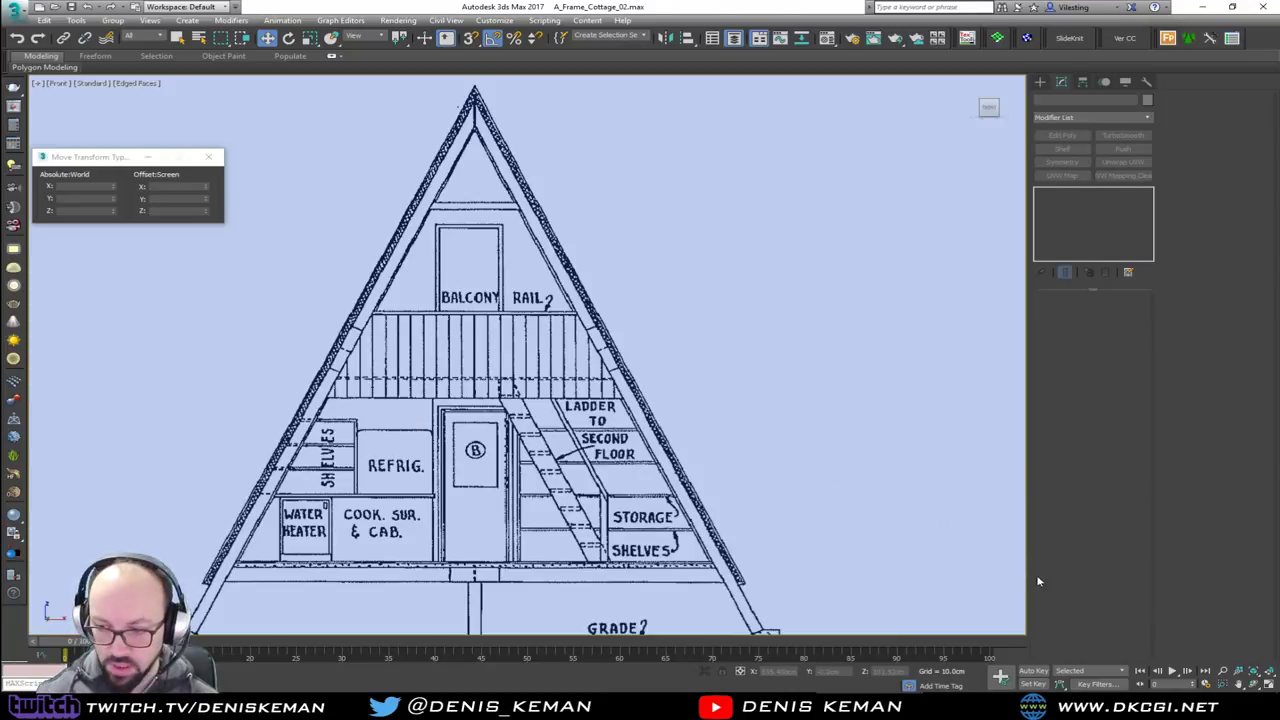
{"action": "right_click", "coordinate": [450, 504]}
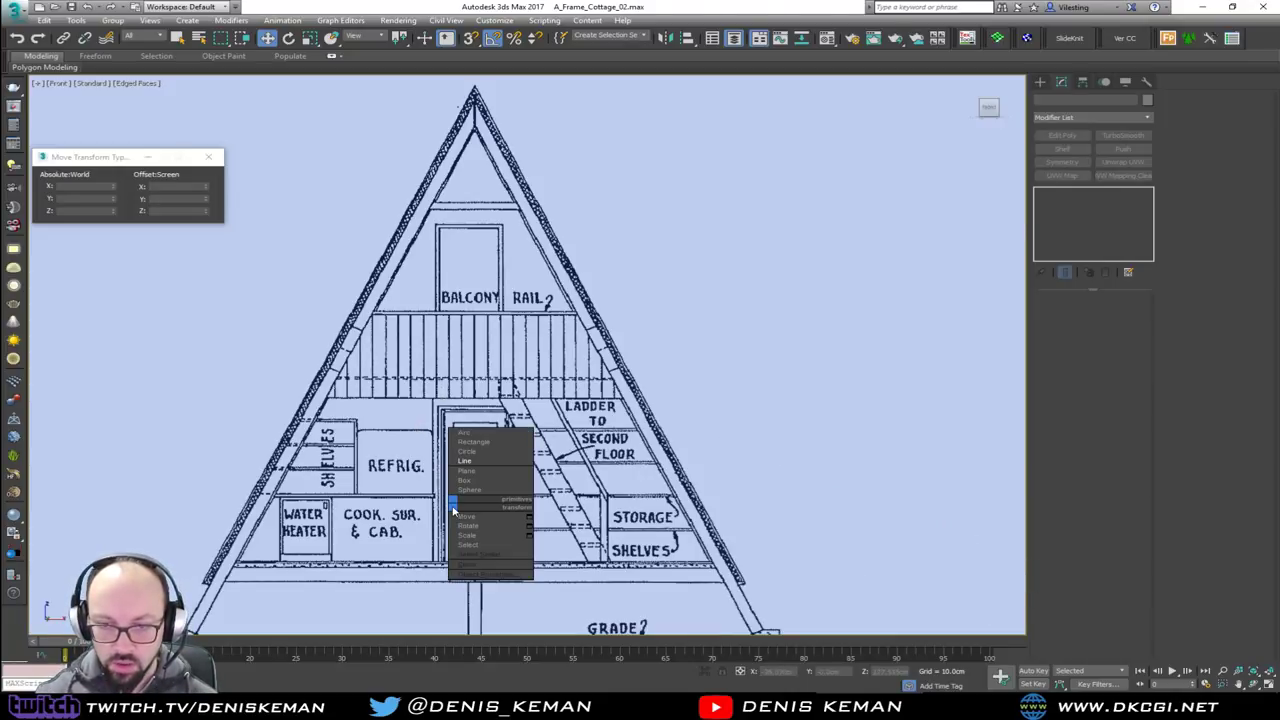
{"action": "left_click", "coordinate": [488, 470]}
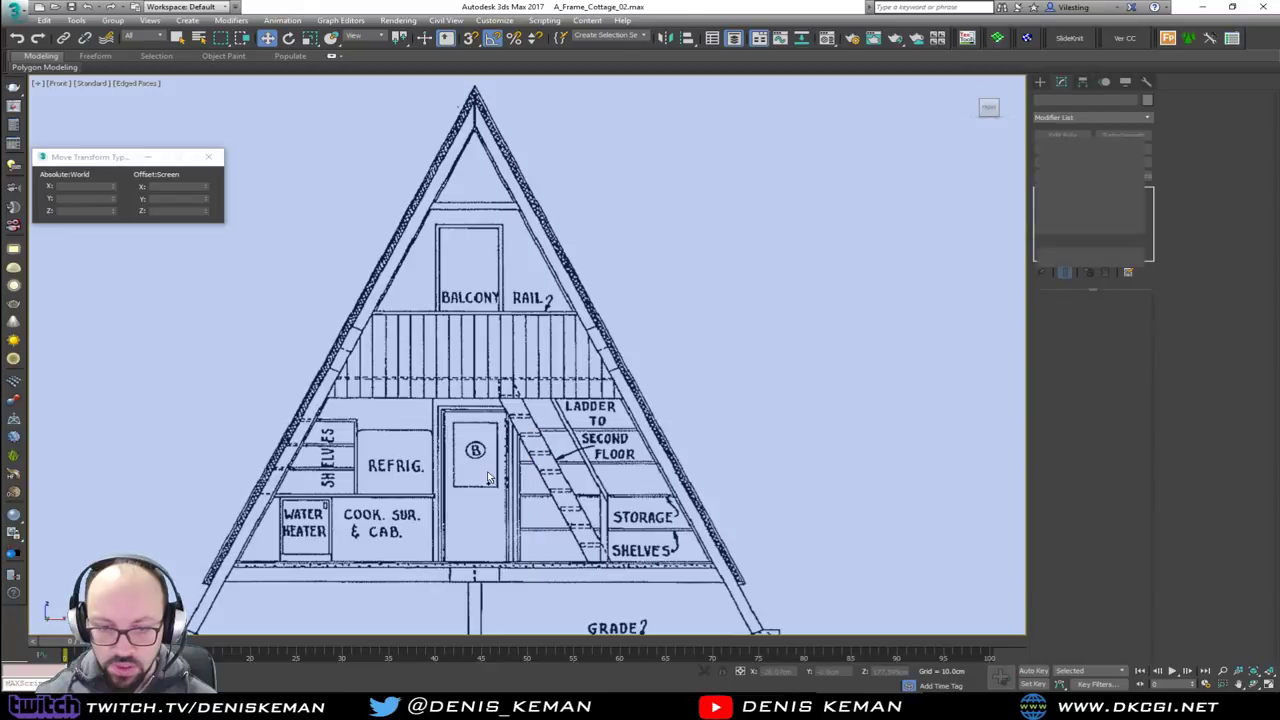
{"action": "left_click_drag", "start_coordinate": [234, 566], "coordinate": [710, 162]}
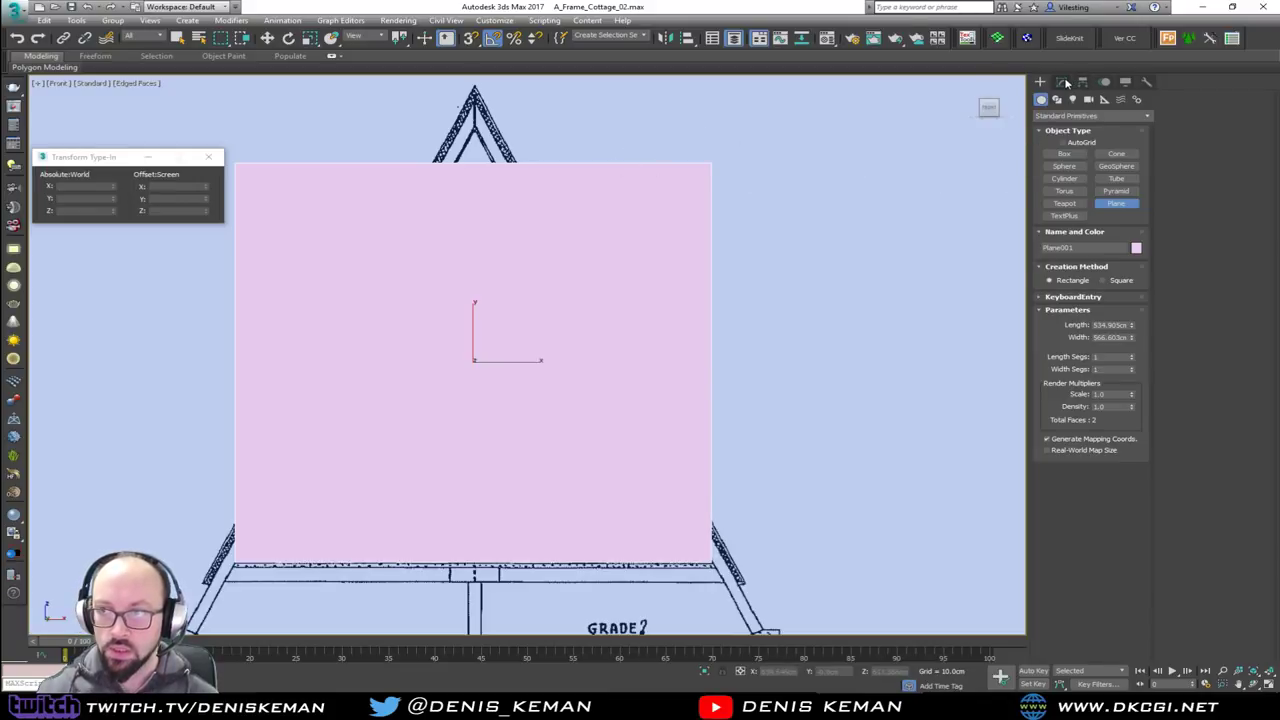
Add an Edit Poly modifier to the plane and collapse its two upper vertices into one point
{"action": "left_click", "coordinate": [1061, 81]}
{"action": "left_click", "coordinate": [1062, 135]}
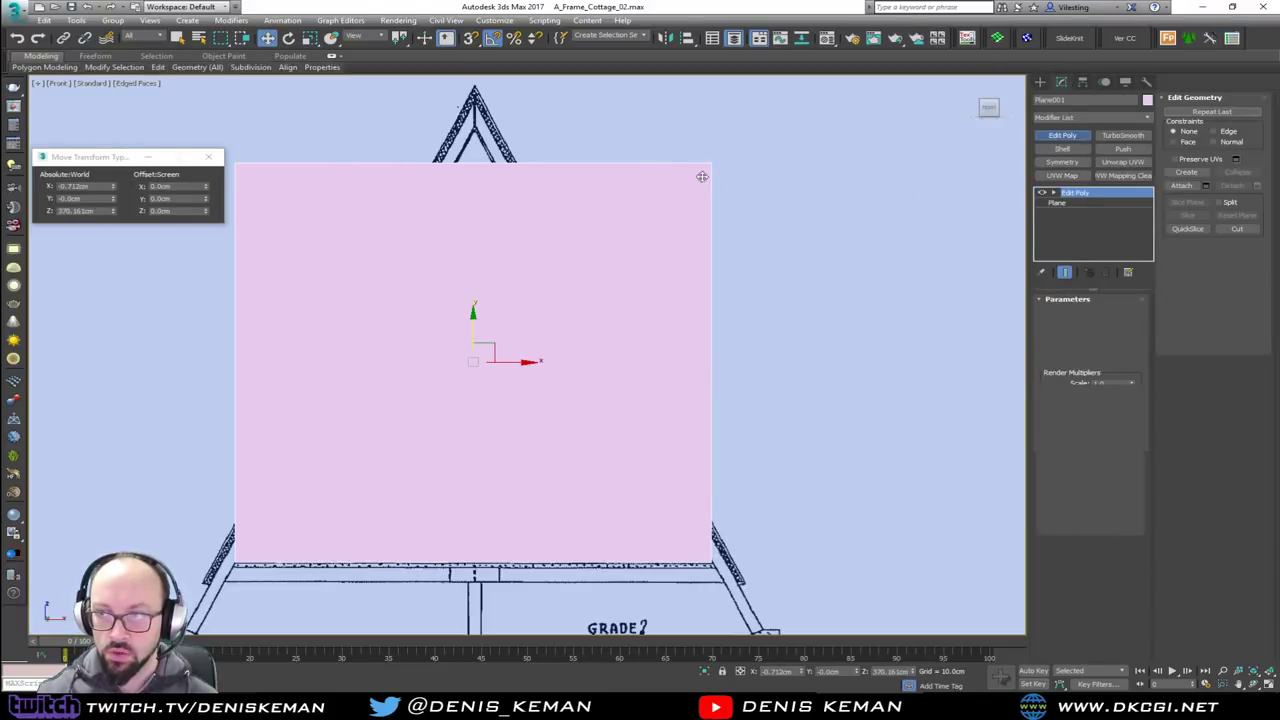
{"action": "middle_click_drag", "start_coordinate": [693, 173], "coordinate": [750, 283]}
{"action": "key", "text": "1"}
{"action": "left_click_drag", "start_coordinate": [255, 246], "coordinate": [1022, 314]}
{"action": "left_click", "coordinate": [1237, 172]}
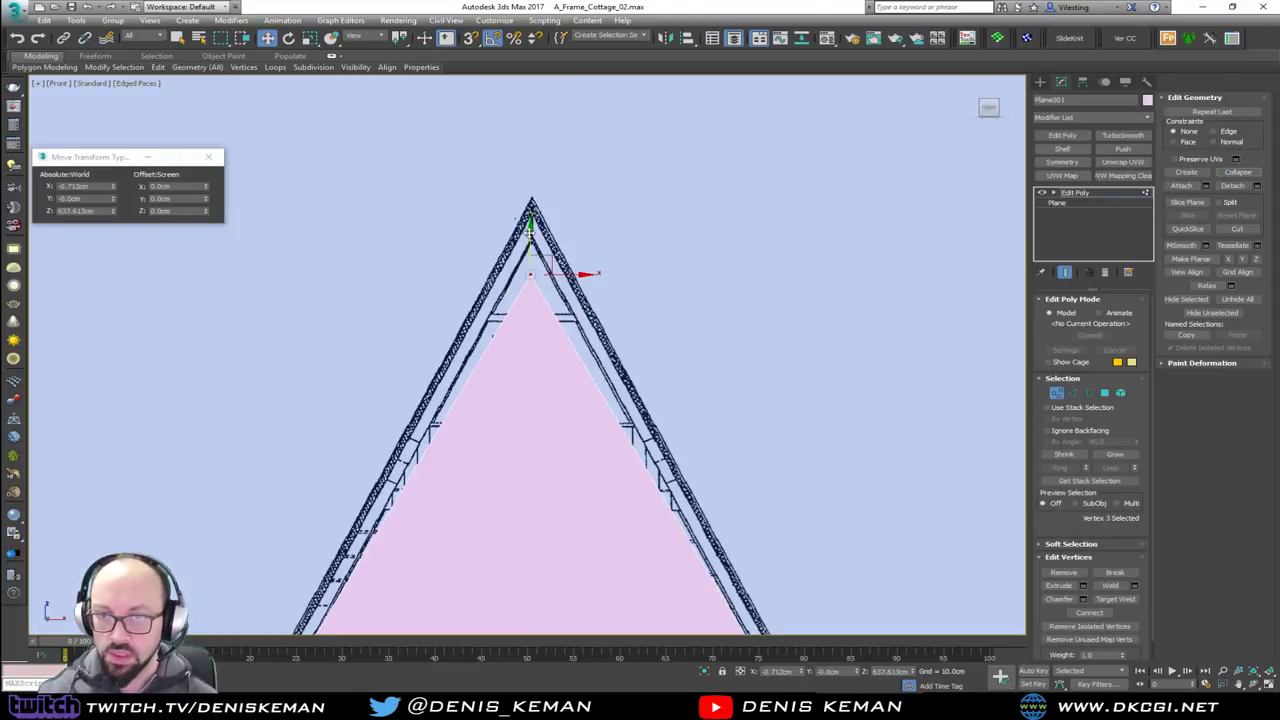
Move the collapsed apex vertex up to the roof ridge, at about Z 709.4 cm
{"action": "left_click_drag", "start_coordinate": [530, 217], "coordinate": [534, 186]}
{"action": "scroll", "coordinate": [555, 215], "scroll_direction": "down", "scroll_amount": 3}
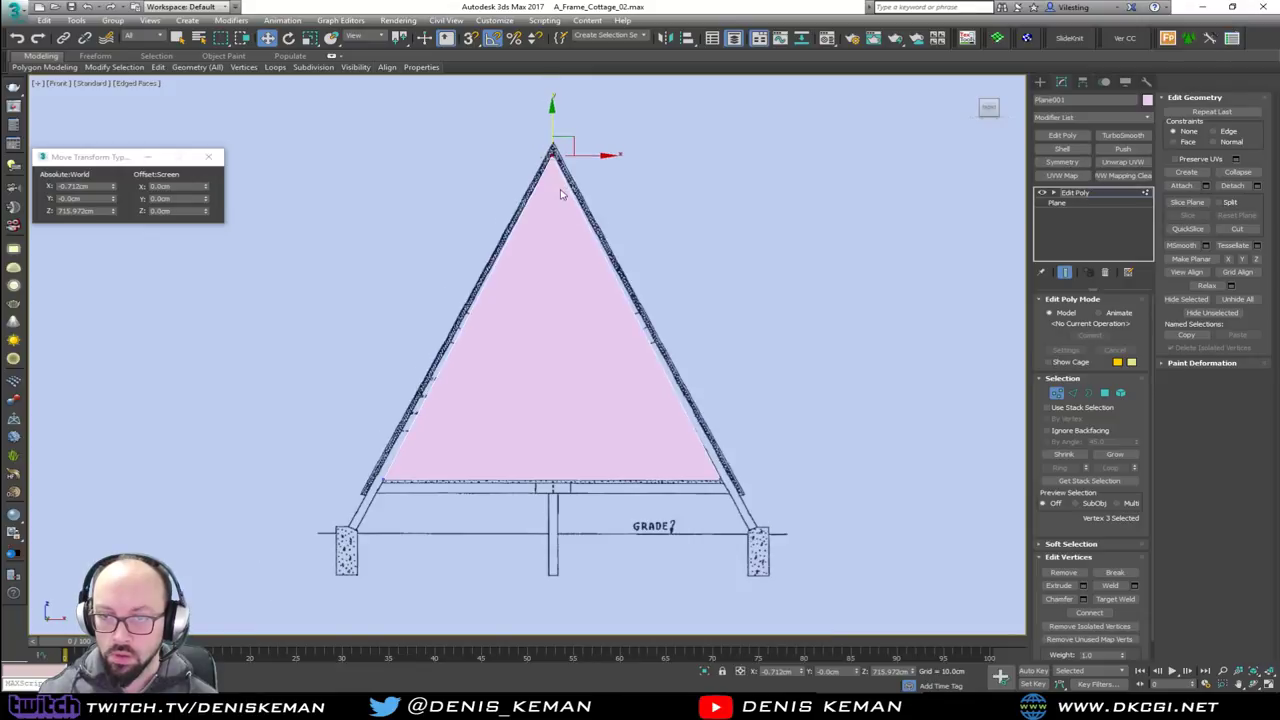
{"action": "scroll", "coordinate": [564, 219], "scroll_direction": "up", "scroll_amount": 2}
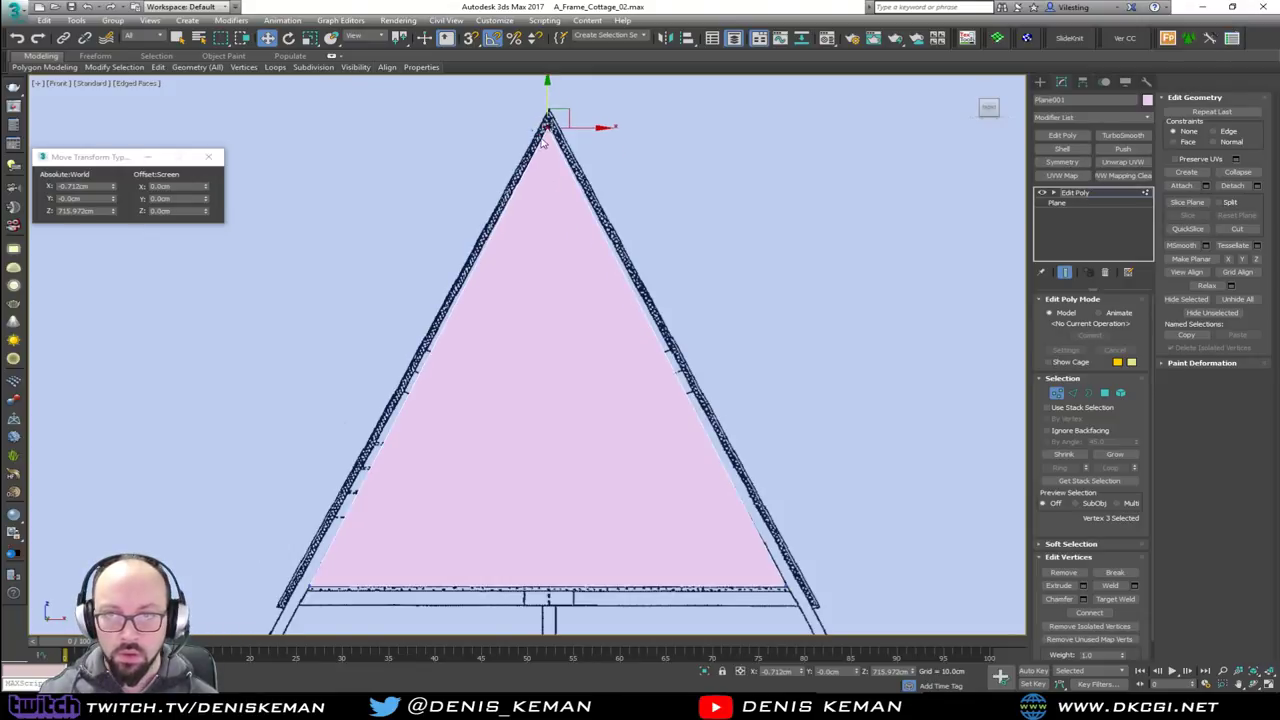
{"action": "middle_click_drag", "start_coordinate": [543, 142], "coordinate": [541, 195]}
{"action": "left_click_drag", "start_coordinate": [547, 148], "coordinate": [548, 153]}
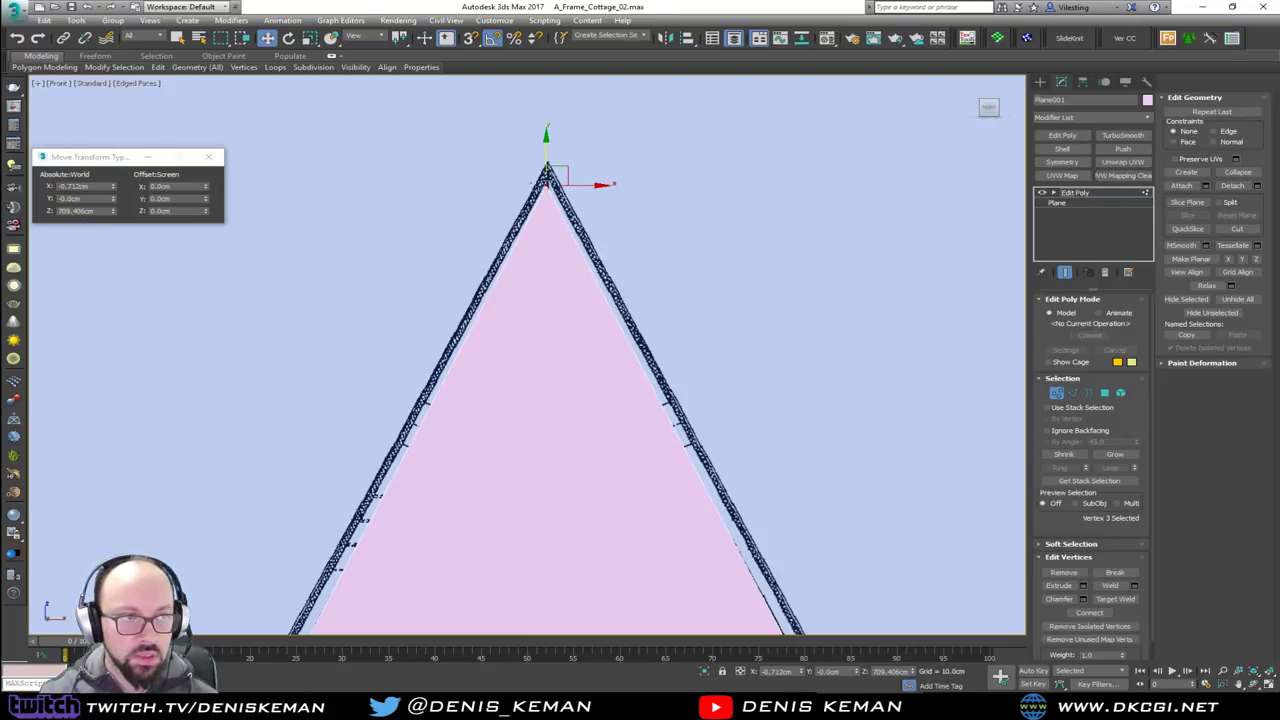
Show the timber frame again and move all three vertices of the triangle along Y beyond the first truss, to about Y 777 cm
{"action": "scroll", "coordinate": [548, 316], "scroll_direction": "down", "scroll_amount": 3}
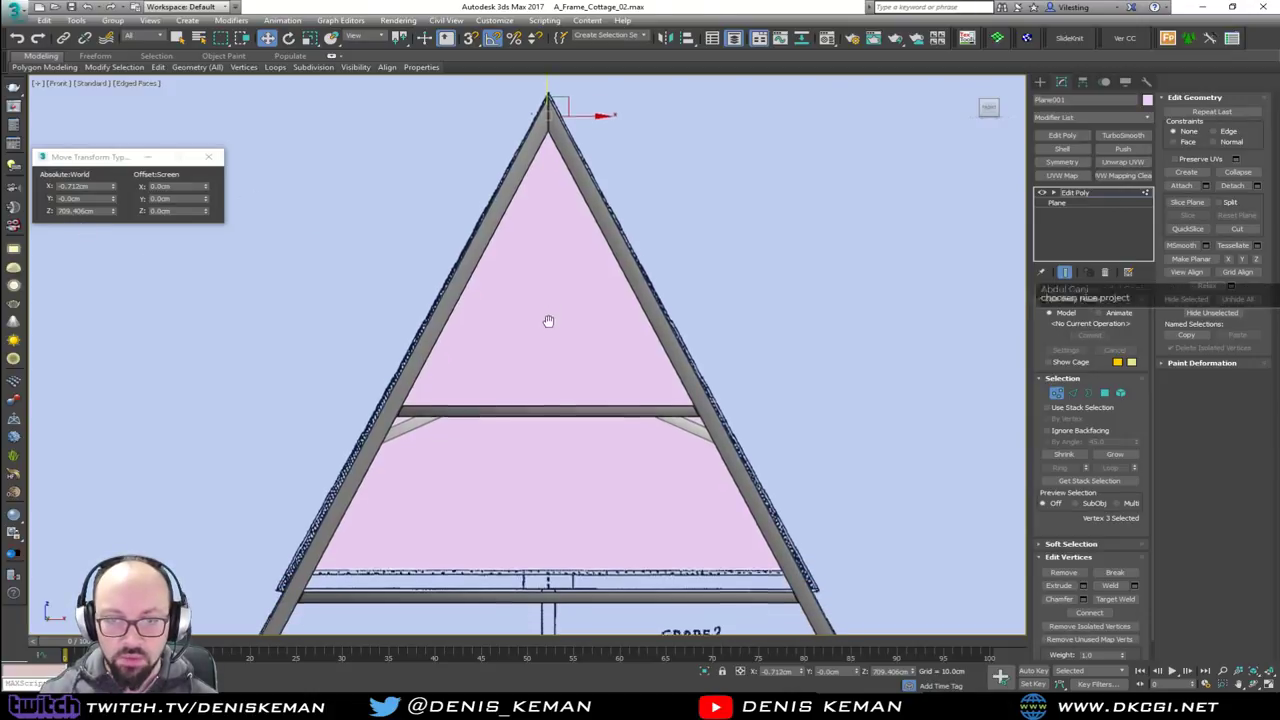
{"action": "key", "text": "alt+w"}
{"action": "right_click", "coordinate": [622, 458]}
{"action": "key", "text": "alt+w"}
{"action": "middle_click_drag", "start_coordinate": [622, 460], "coordinate": [498, 460], "text": "alt"}
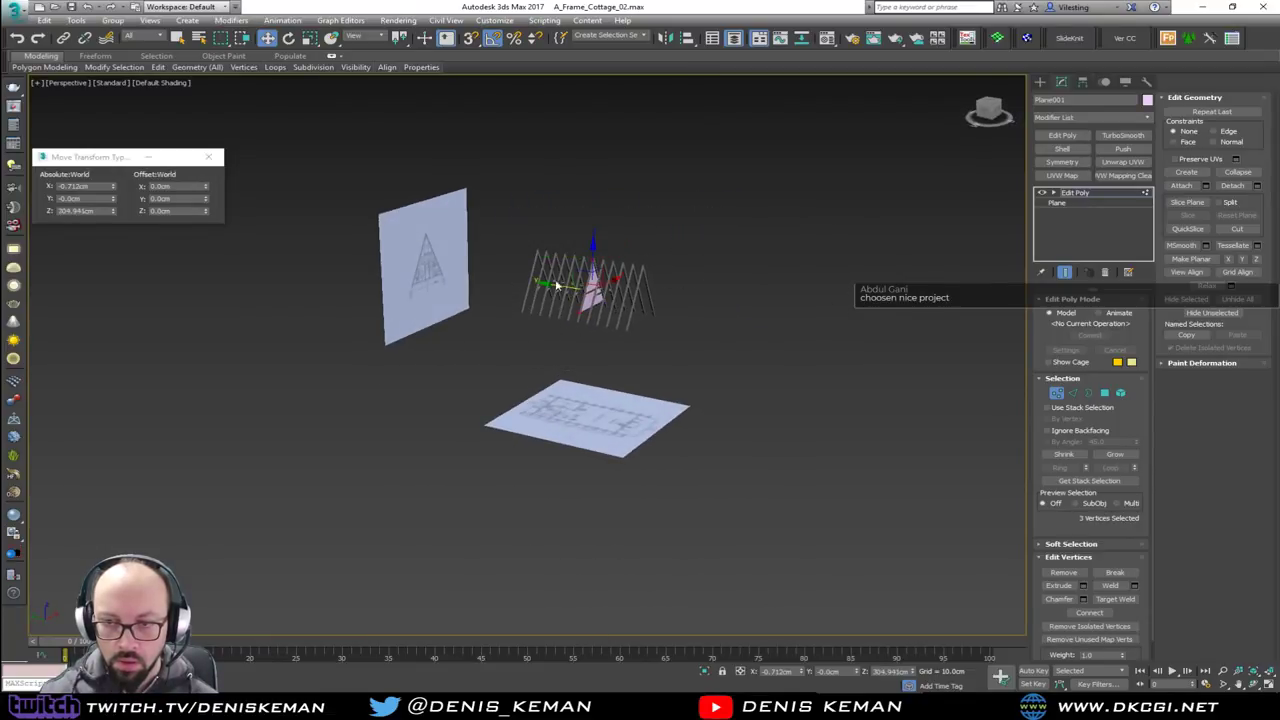
{"action": "scroll", "coordinate": [583, 285], "scroll_direction": "up", "scroll_amount": 3}
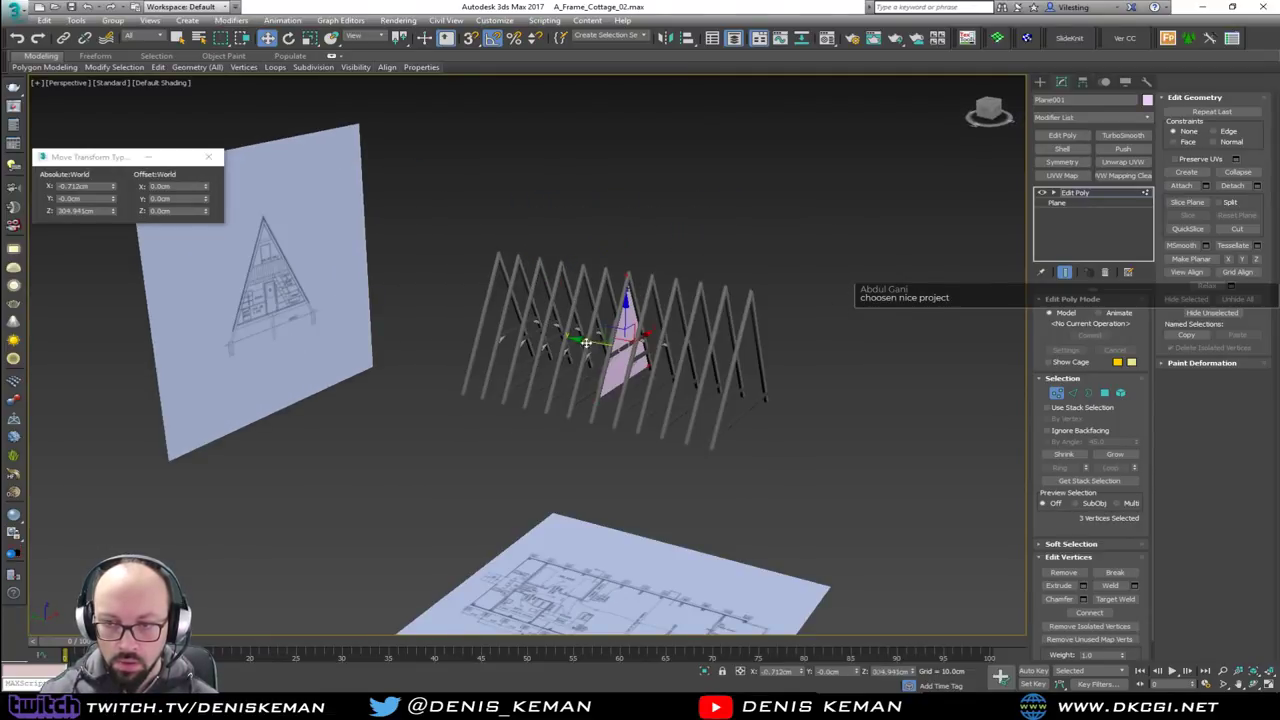
{"action": "left_click_drag", "start_coordinate": [597, 342], "coordinate": [462, 286]}
{"action": "scroll", "coordinate": [477, 337], "scroll_direction": "up", "scroll_amount": 5}
{"action": "middle_click_drag", "start_coordinate": [477, 337], "coordinate": [608, 344], "text": "alt"}
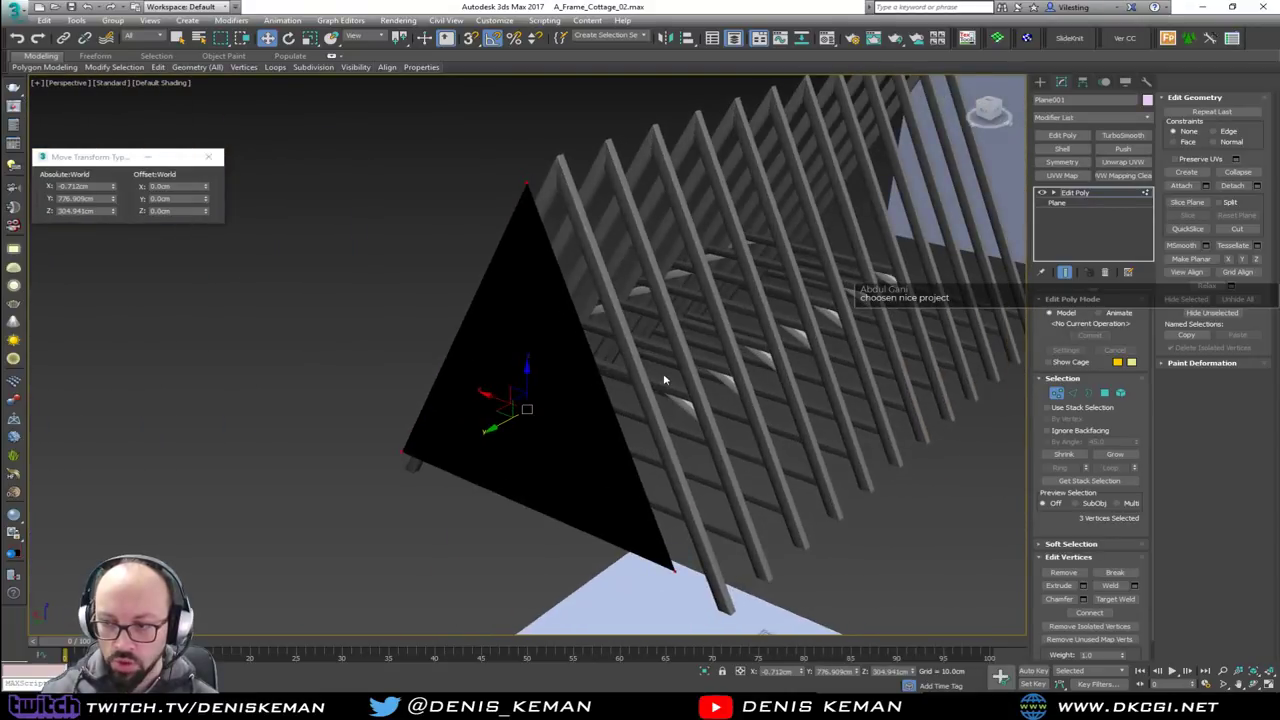
Flip the triangle's polygon so that its face points outward
{"action": "key", "text": "4"}
{"action": "key", "text": "ctrl+a"}
{"action": "left_click", "coordinate": [1116, 612]}
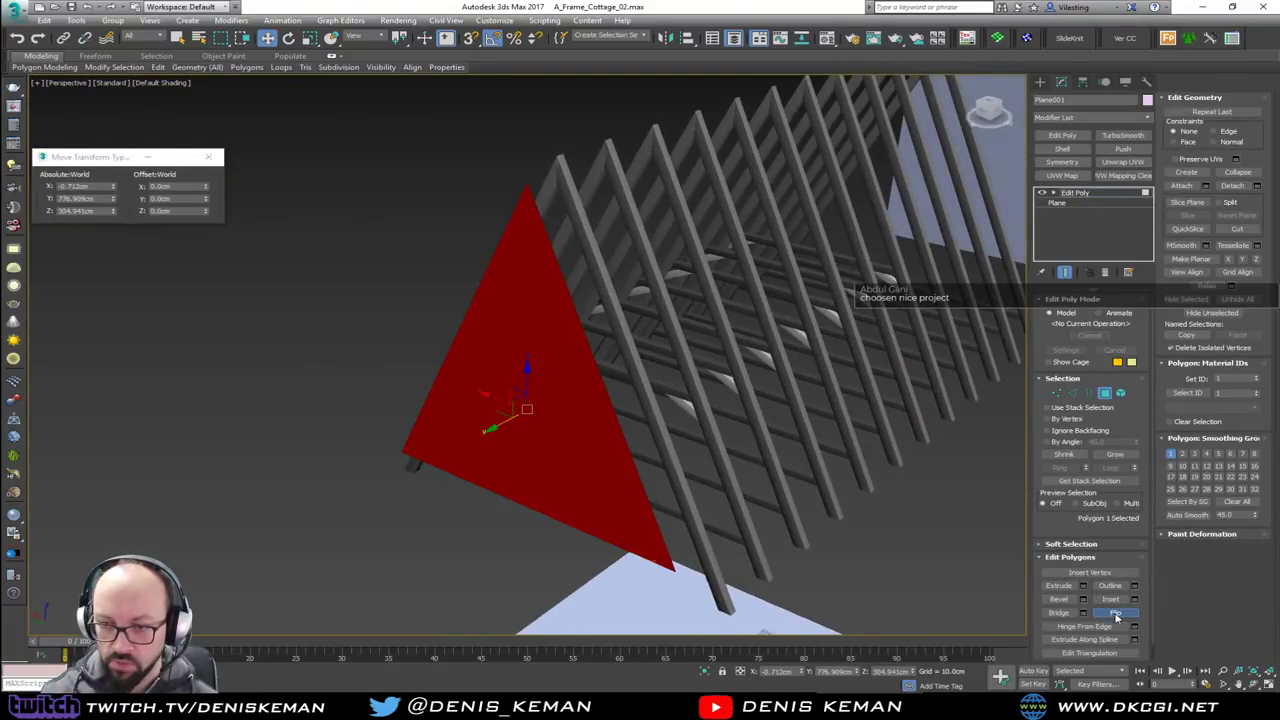
Move the triangle polygon back along Y to the second truss behind the porch, at about Y 582.2 cm
{"action": "key", "text": "alt+w"}
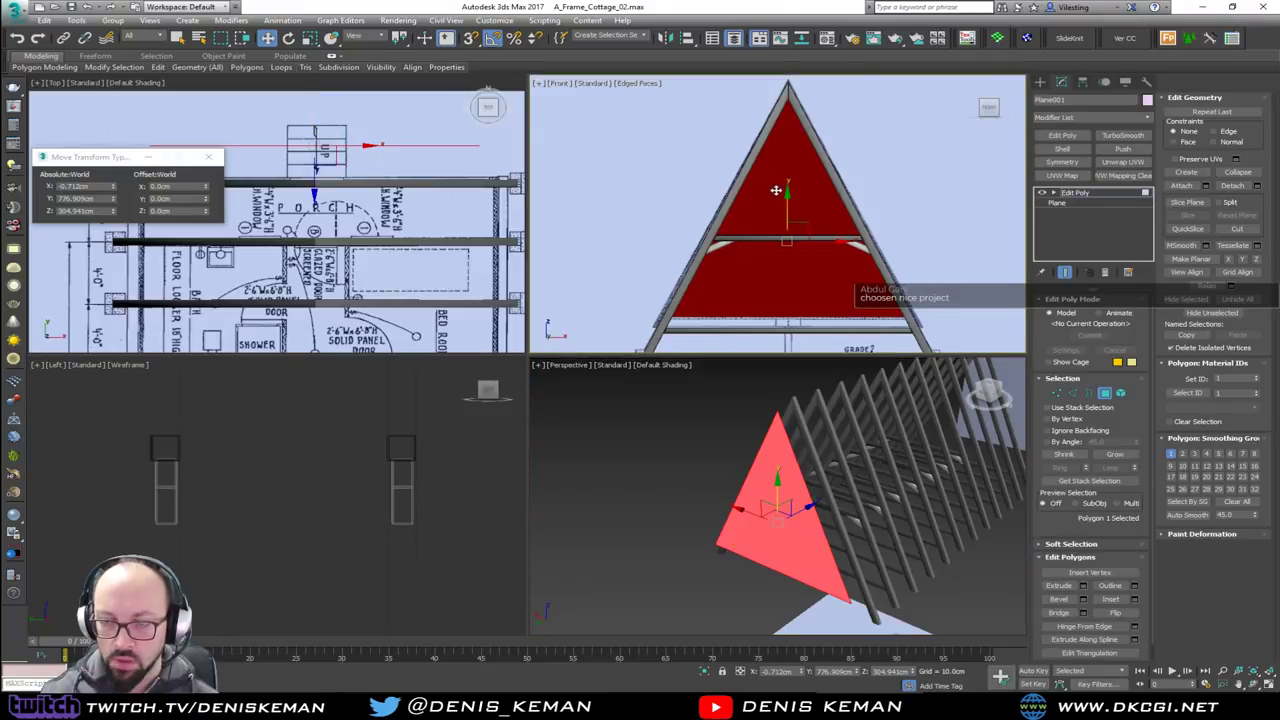
{"action": "scroll", "coordinate": [387, 199], "scroll_direction": "up", "scroll_amount": 2}
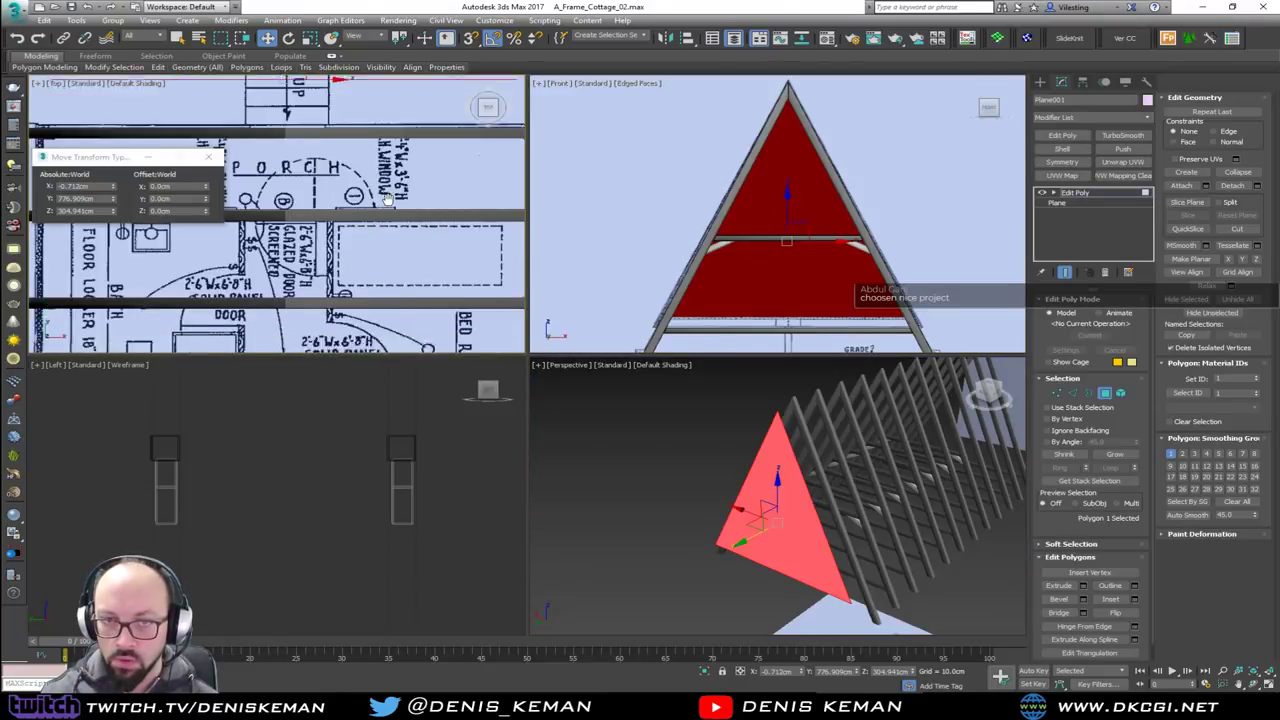
{"action": "scroll", "coordinate": [387, 199], "scroll_direction": "down", "scroll_amount": 3}
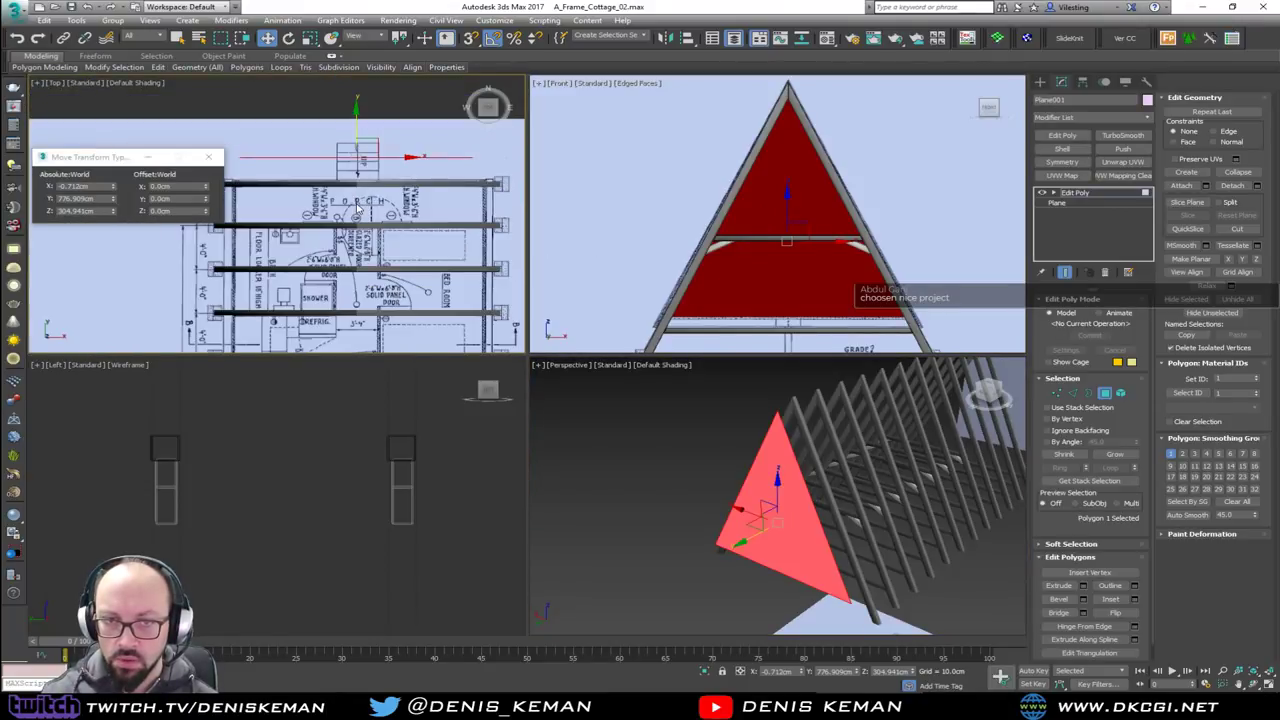
{"action": "left_click_drag", "start_coordinate": [359, 125], "coordinate": [362, 196]}
{"action": "scroll", "coordinate": [755, 465], "scroll_direction": "up", "scroll_amount": 3}
{"action": "key", "text": "alt+w"}
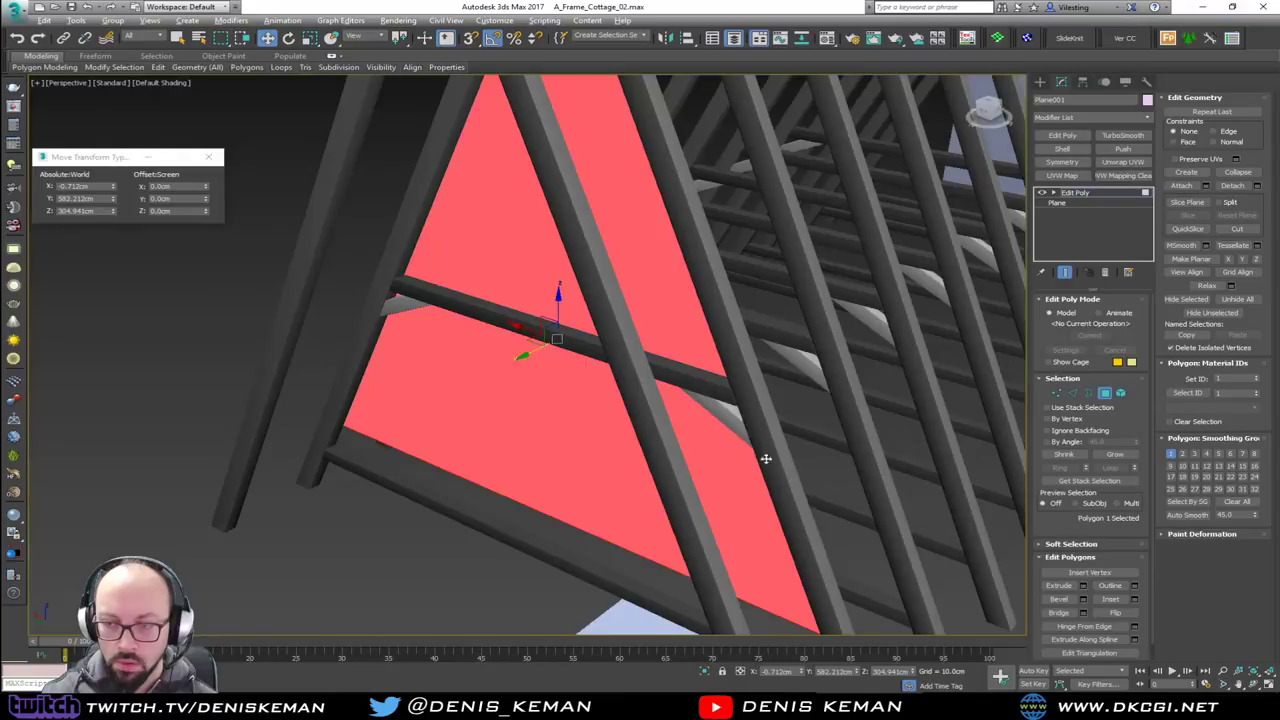
Nudge the triangle polygon along Y to adjust its depth within the second truss, and leave sub-object editing
{"action": "scroll", "coordinate": [740, 450], "scroll_direction": "up", "scroll_amount": 3}
{"action": "middle_click_drag", "start_coordinate": [708, 429], "coordinate": [605, 398], "text": "alt"}
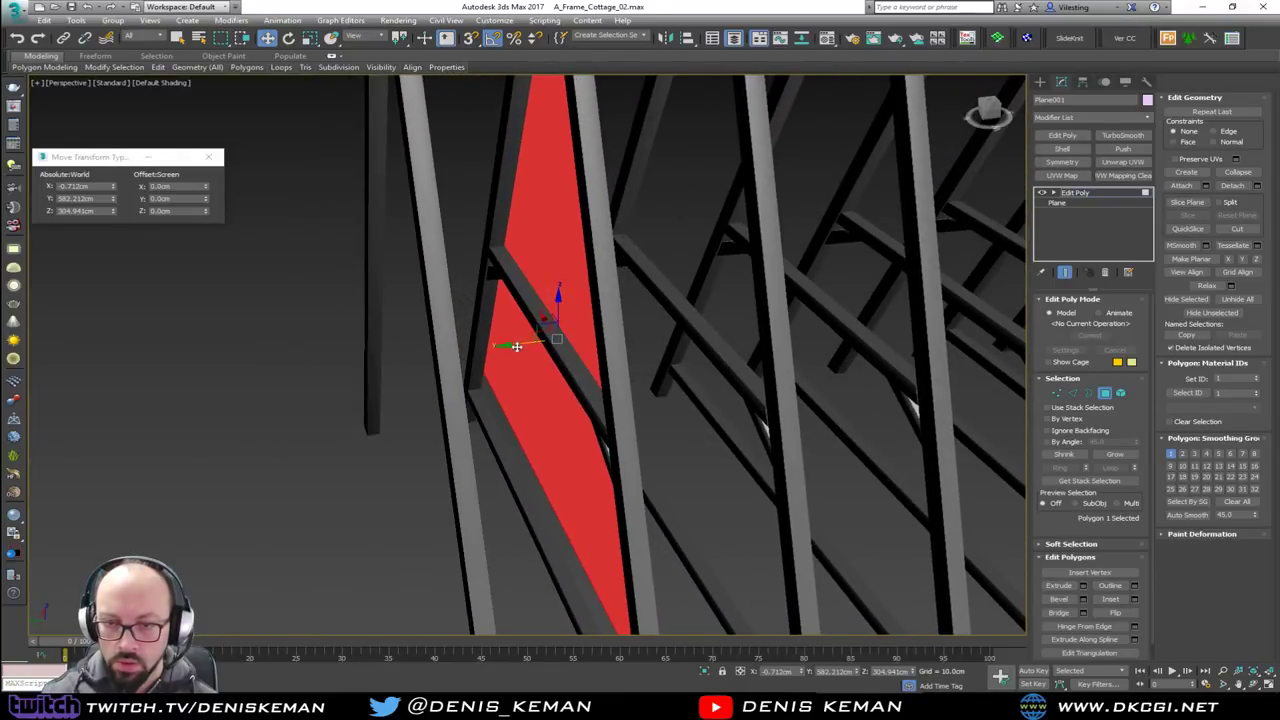
{"action": "left_click_drag", "start_coordinate": [516, 346], "coordinate": [500, 344]}
{"action": "middle_click_drag", "start_coordinate": [500, 344], "coordinate": [745, 401], "text": "alt"}
{"action": "middle_click_drag", "start_coordinate": [646, 258], "coordinate": [645, 162], "text": "alt"}
{"action": "key", "text": "1"}
{"action": "key", "text": "F3"}
{"action": "key", "text": "1"}
{"action": "key", "text": "F3"}
Fine-tune the whole triangular wall's depth in the truss by moving the object to about Y -0.54 cm
{"action": "scroll", "coordinate": [642, 164], "scroll_direction": "up", "scroll_amount": 3}
{"action": "scroll", "coordinate": [636, 262], "scroll_direction": "up", "scroll_amount": 3}
{"action": "mouse_move", "coordinate": [662, 550]}
{"action": "middle_mouse_down"}
{"action": "mouse_move", "coordinate": [697, 294]}
{"action": "mouse_move", "coordinate": [737, 134]}
{"action": "mouse_move", "coordinate": [689, 360]}
{"action": "mouse_move", "coordinate": [690, 346]}
{"action": "mouse_move", "coordinate": [677, 349]}
{"action": "mouse_move", "coordinate": [709, 354]}
{"action": "mouse_move", "coordinate": [577, 217]}
{"action": "mouse_move", "coordinate": [602, 327]}
{"action": "mouse_move", "coordinate": [596, 248]}
{"action": "middle_mouse_up"}
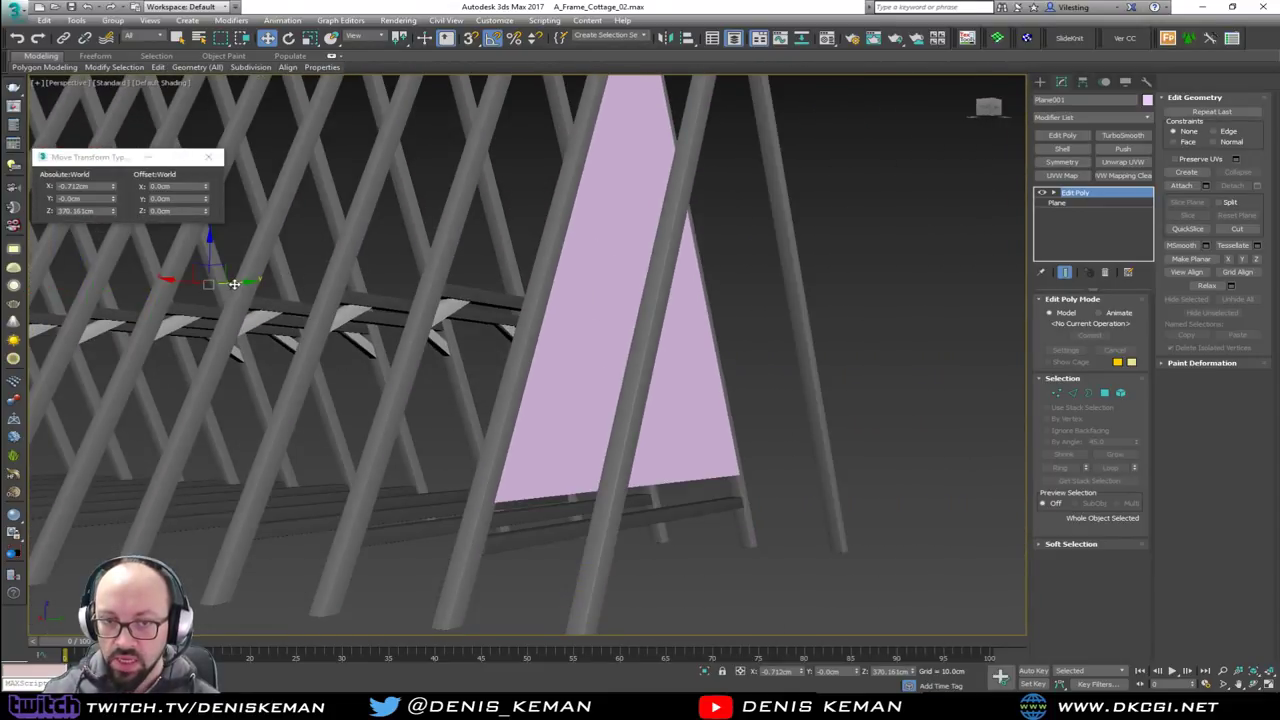
{"action": "left_click_drag", "start_coordinate": [233, 284], "coordinate": [234, 288]}
Apply the FloorGenerator modifier to the triangular wall to split it into vertical boards
{"action": "middle_click_drag", "start_coordinate": [623, 343], "coordinate": [590, 303], "text": "alt"}
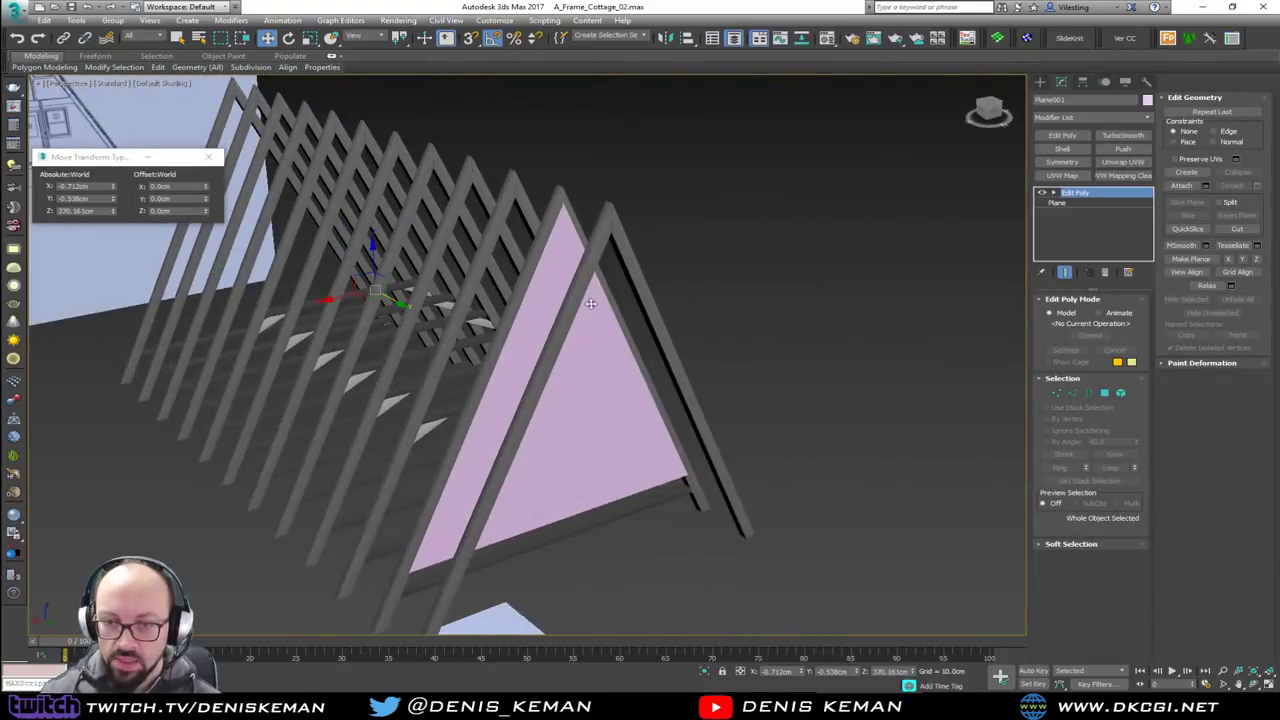
{"action": "scroll", "coordinate": [540, 343], "scroll_direction": "up", "scroll_amount": 3}
{"action": "scroll", "coordinate": [562, 295], "scroll_direction": "up", "scroll_amount": 1}
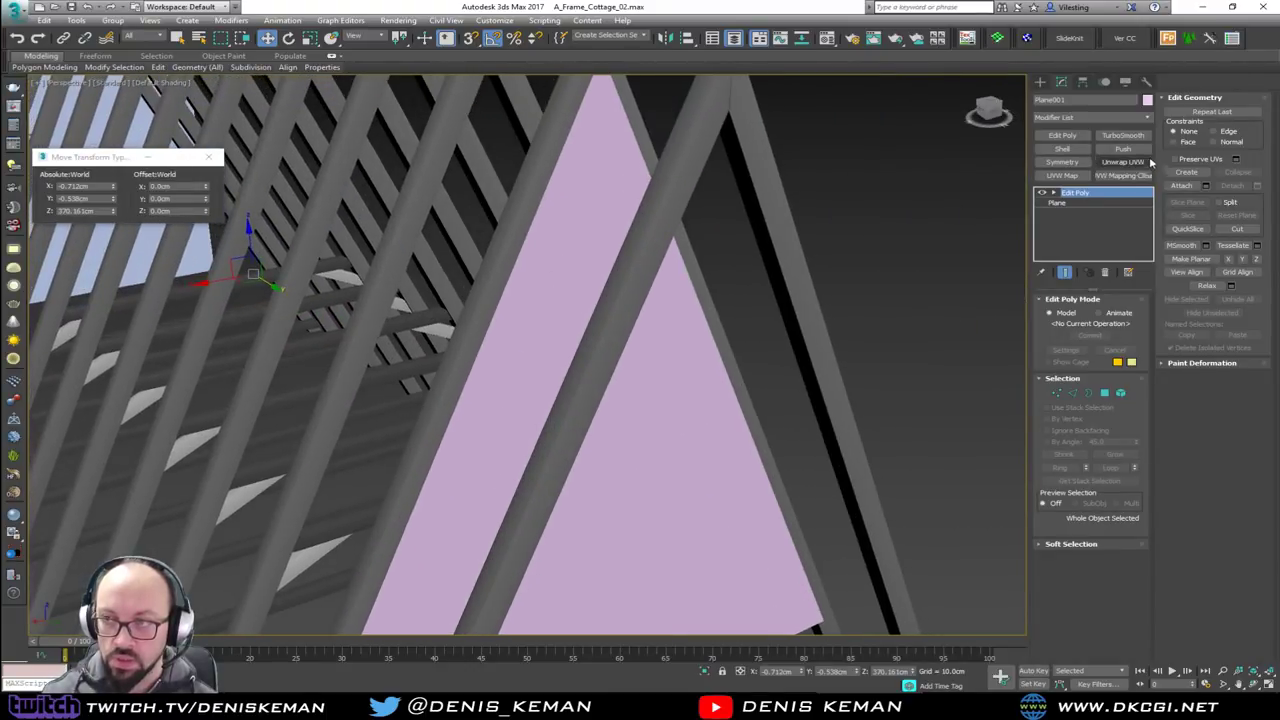
{"action": "left_click", "coordinate": [1087, 117]}
{"action": "key", "text": "f"}
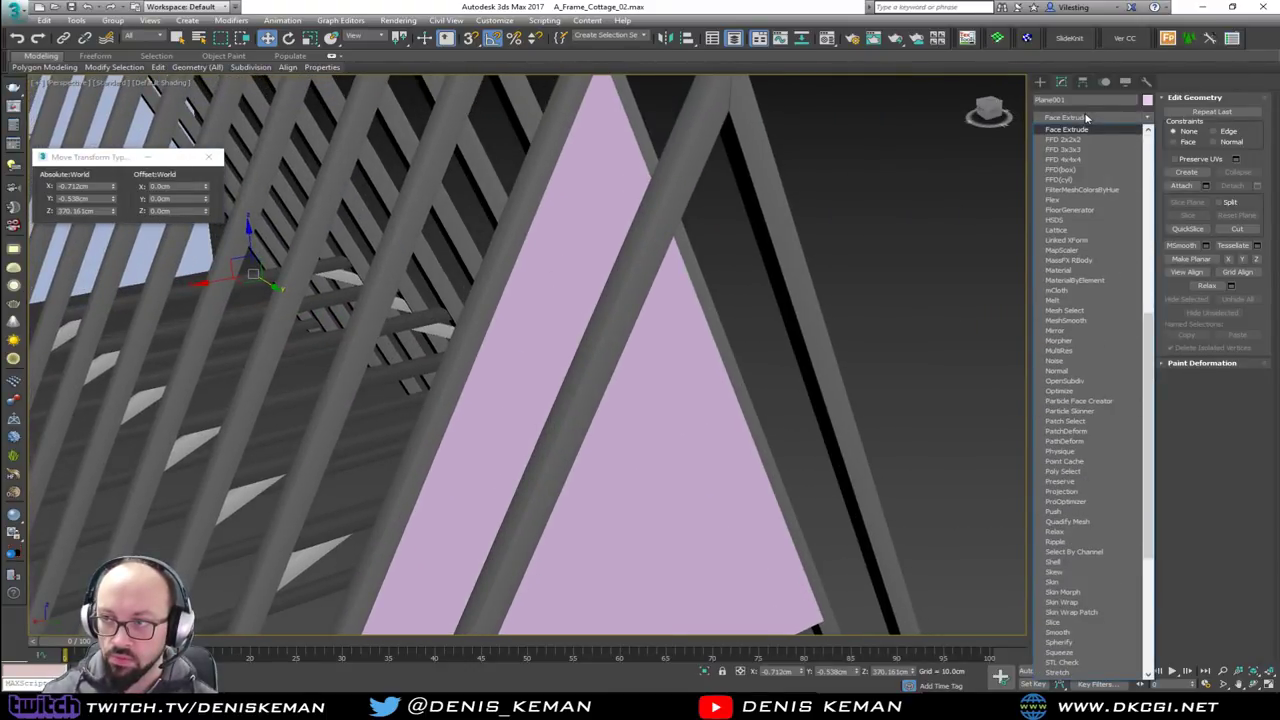
{"action": "left_click", "coordinate": [1072, 209]}
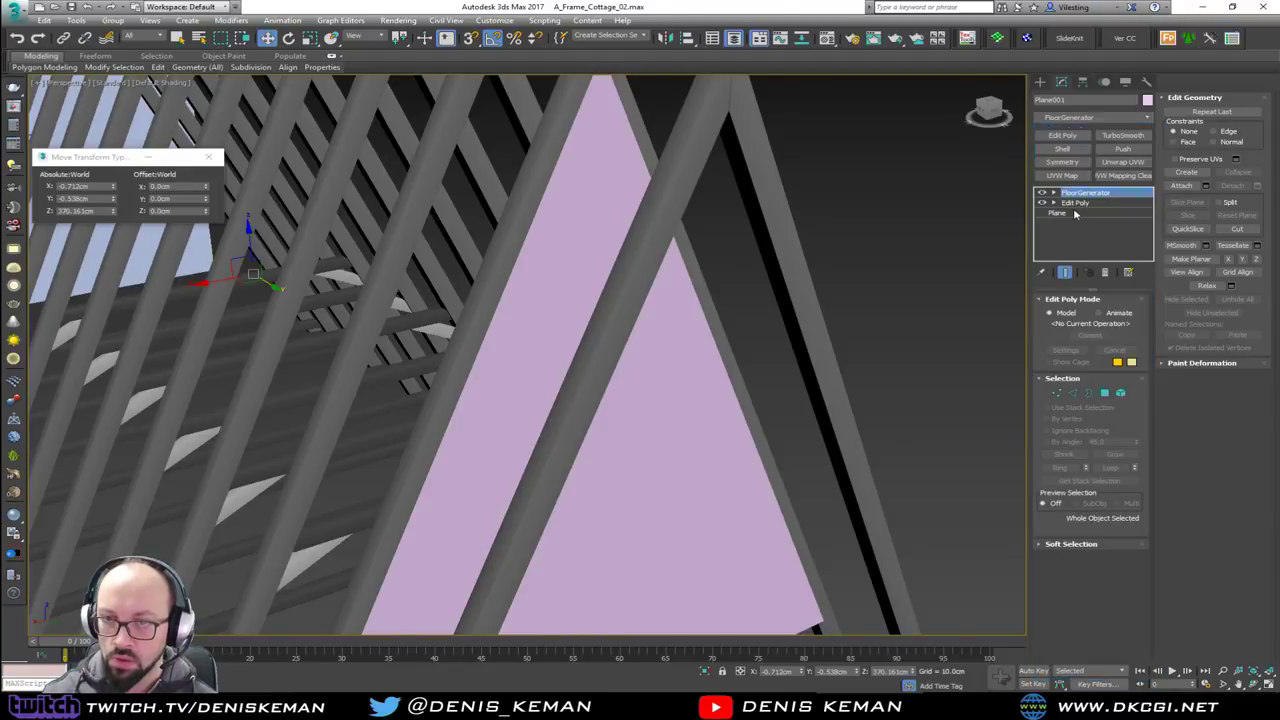
{"action": "middle_click_drag", "start_coordinate": [734, 249], "coordinate": [641, 238]}
{"action": "middle_click_drag", "start_coordinate": [664, 323], "coordinate": [667, 246], "text": "alt"}
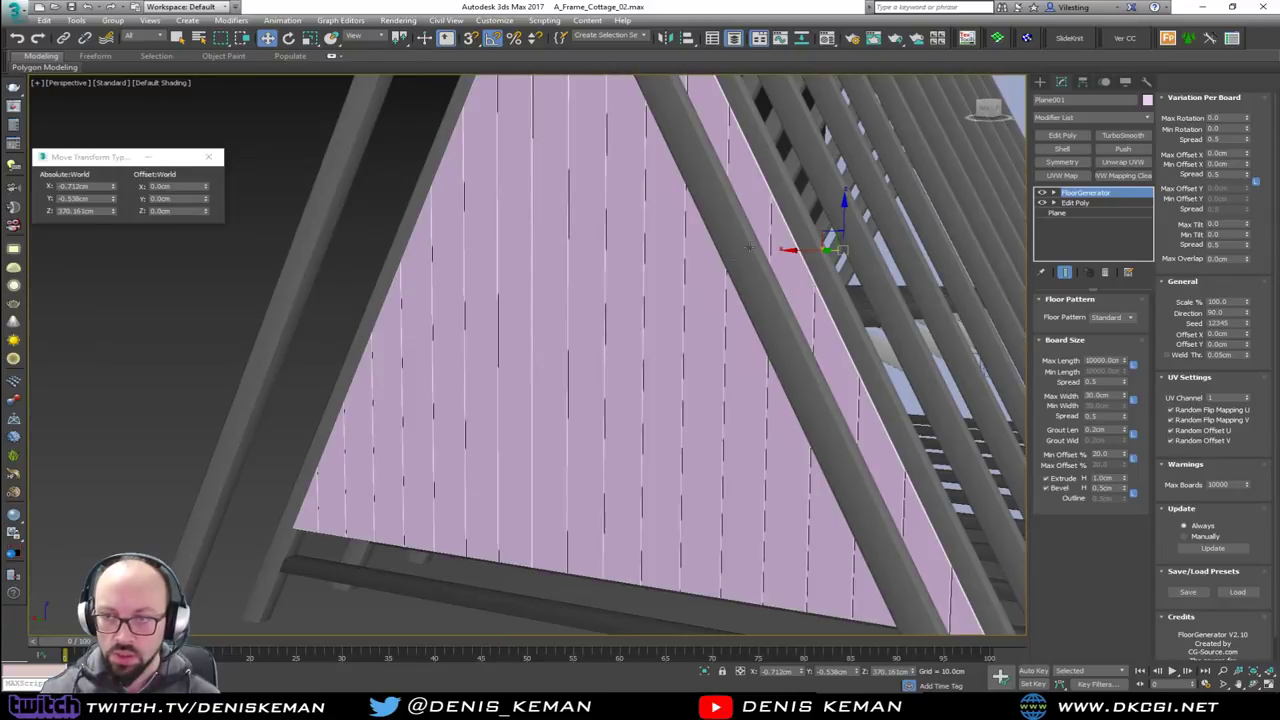
{"action": "middle_click_drag", "start_coordinate": [758, 218], "coordinate": [789, 371], "text": "alt"}
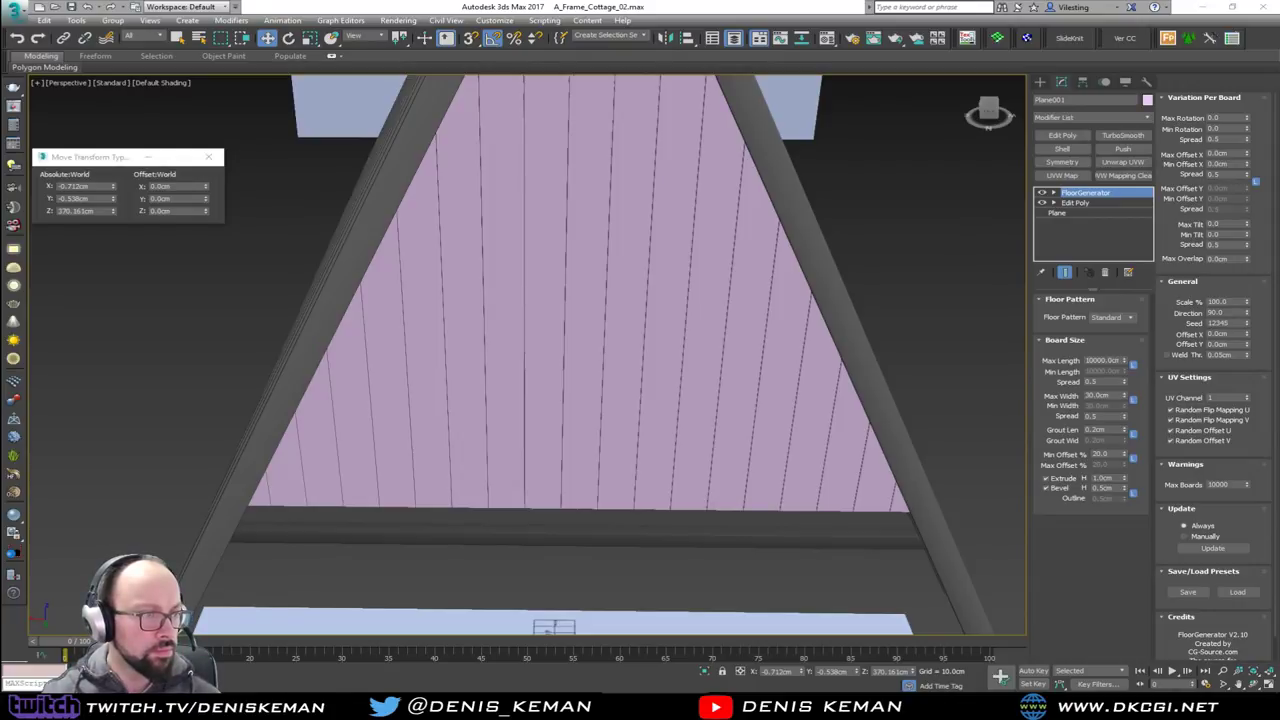
Switch to the Pinterest browser window, browse the "a frame cabin" results and open the pin of the 1960s A-frame house illustration
{"action": "left_click_drag", "start_coordinate": [0, 125], "coordinate": [532, 88]}
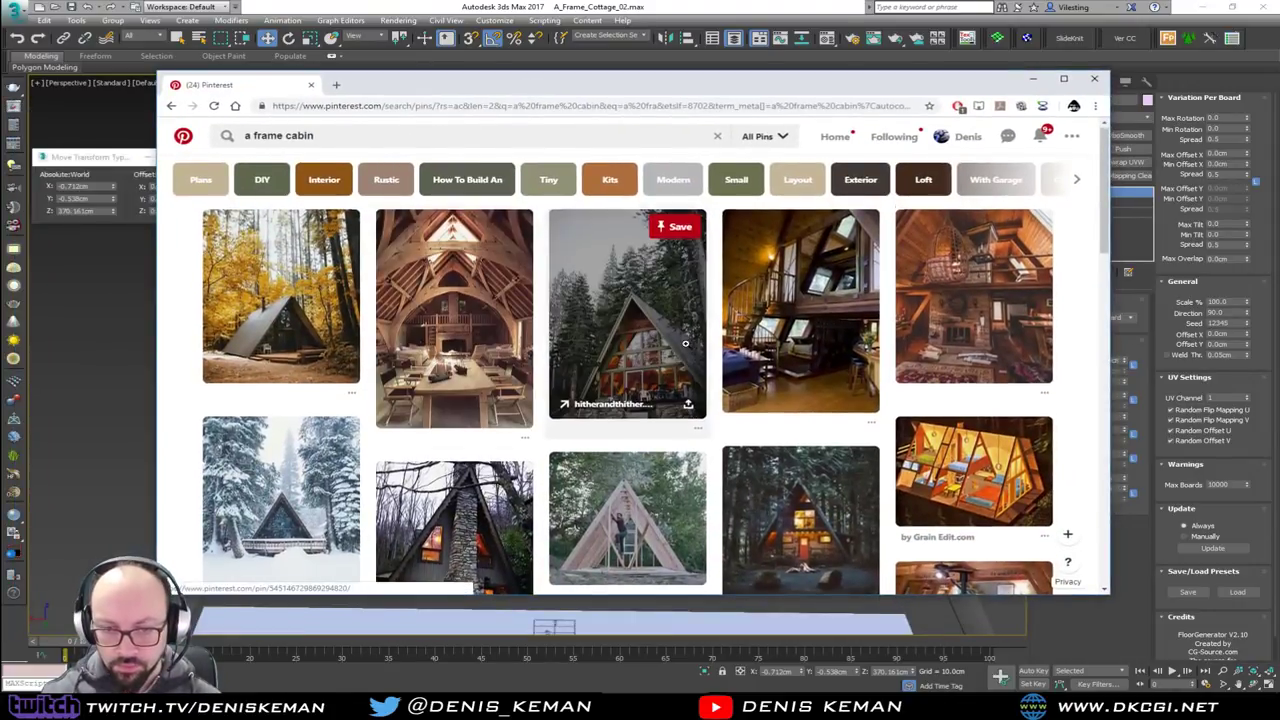
{"action": "scroll", "coordinate": [671, 340], "scroll_direction": "down", "scroll_amount": 2}
{"action": "scroll", "coordinate": [671, 340], "scroll_direction": "down", "scroll_amount": 1}
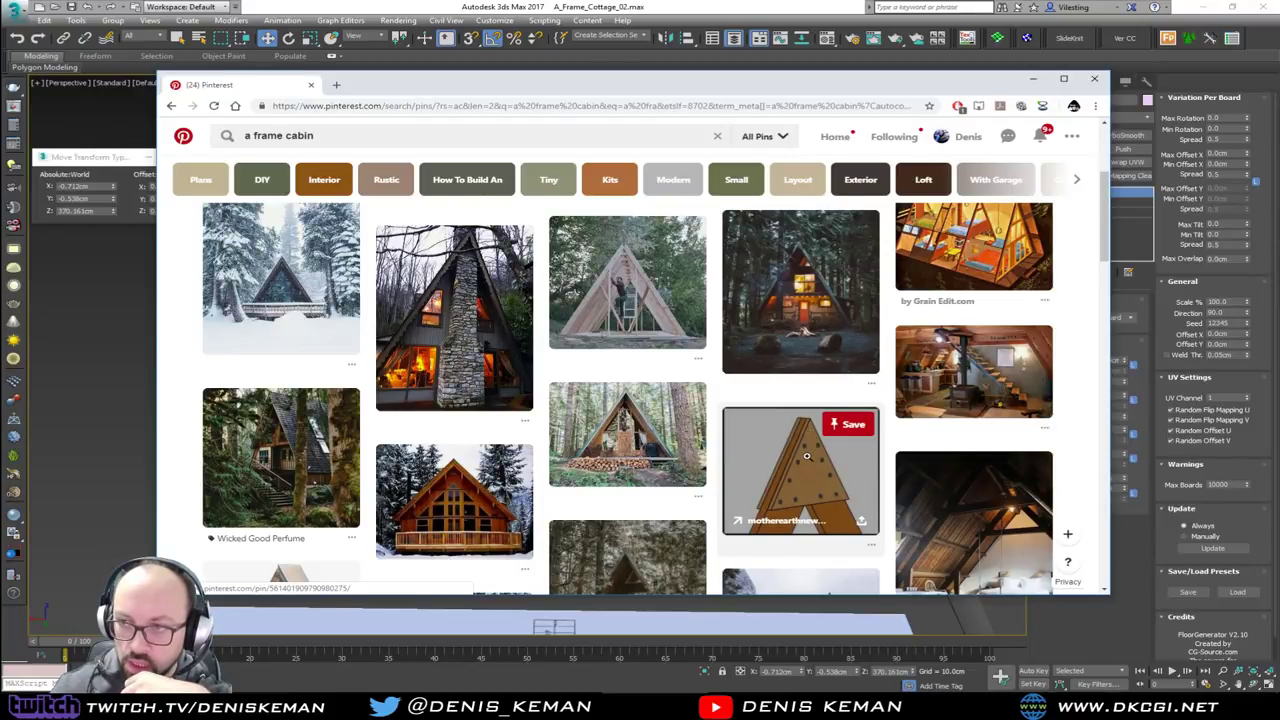
{"action": "scroll", "coordinate": [806, 456], "scroll_direction": "up", "scroll_amount": 2}
{"action": "left_click", "coordinate": [975, 400]}
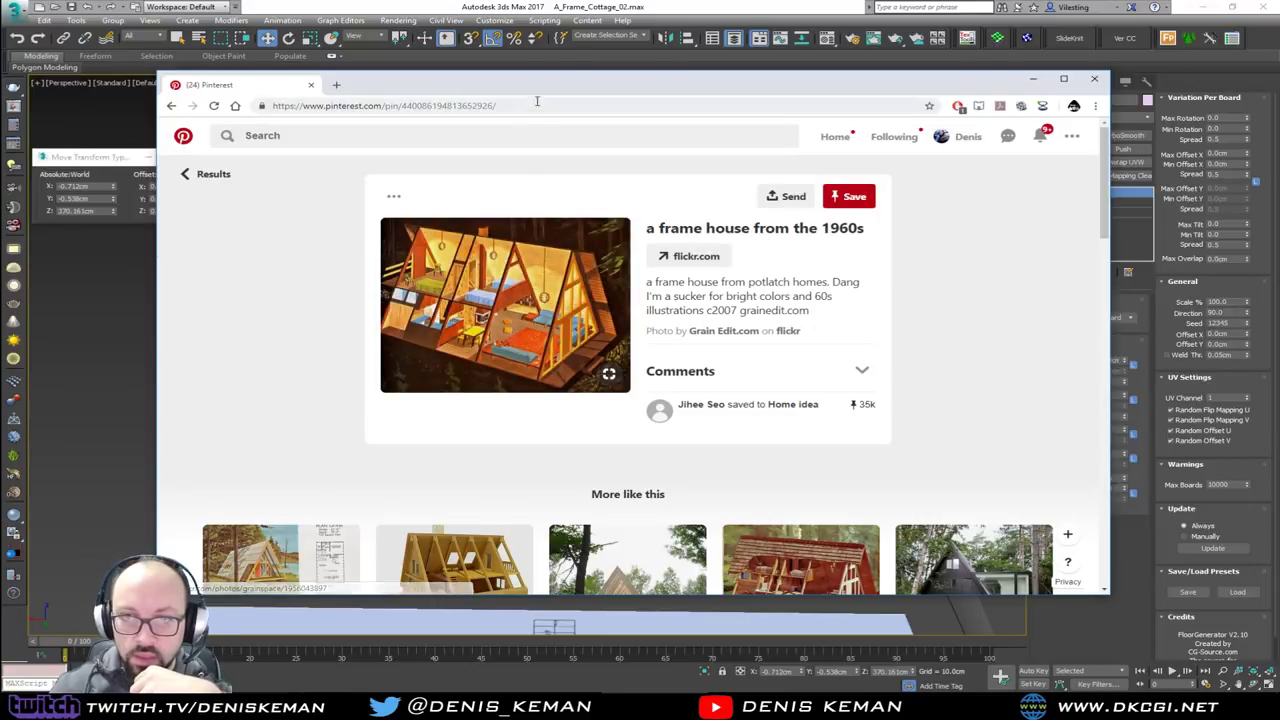
Open the pin's source photo on Flickr, maximize the browser window and examine the photo page
{"action": "left_click_drag", "start_coordinate": [541, 87], "coordinate": [815, 108]}
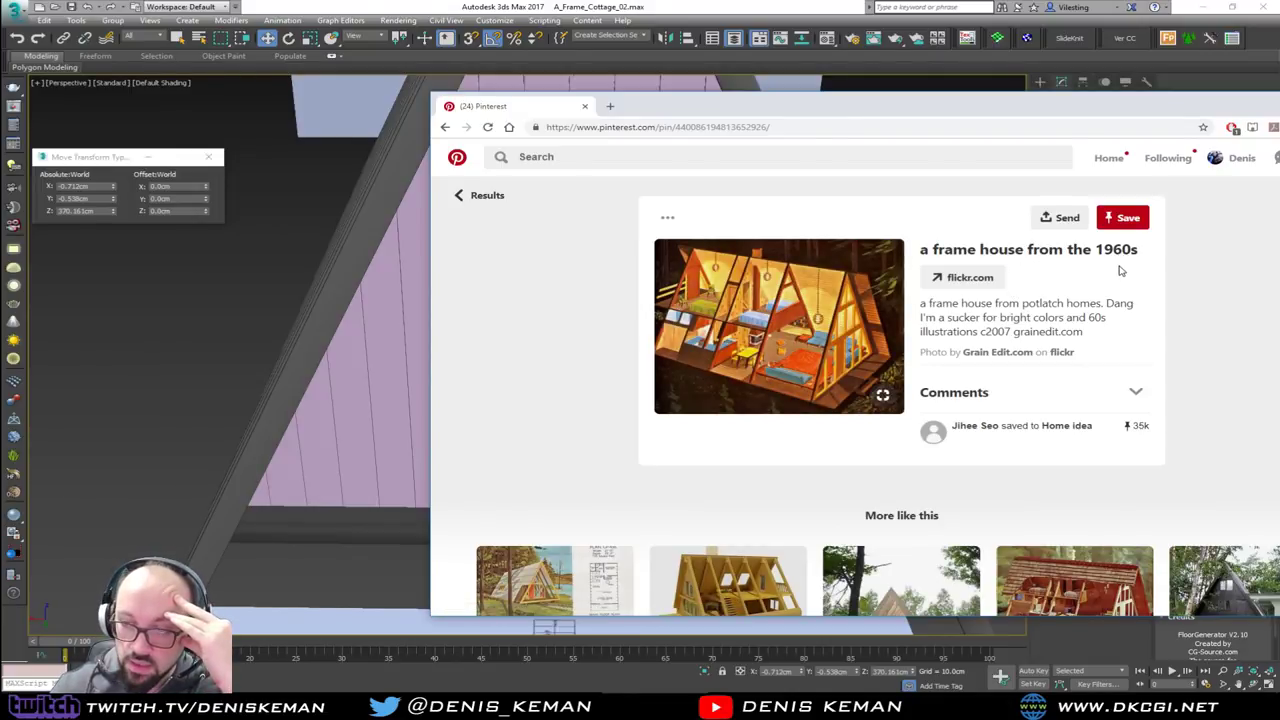
{"action": "left_click", "coordinate": [793, 322]}
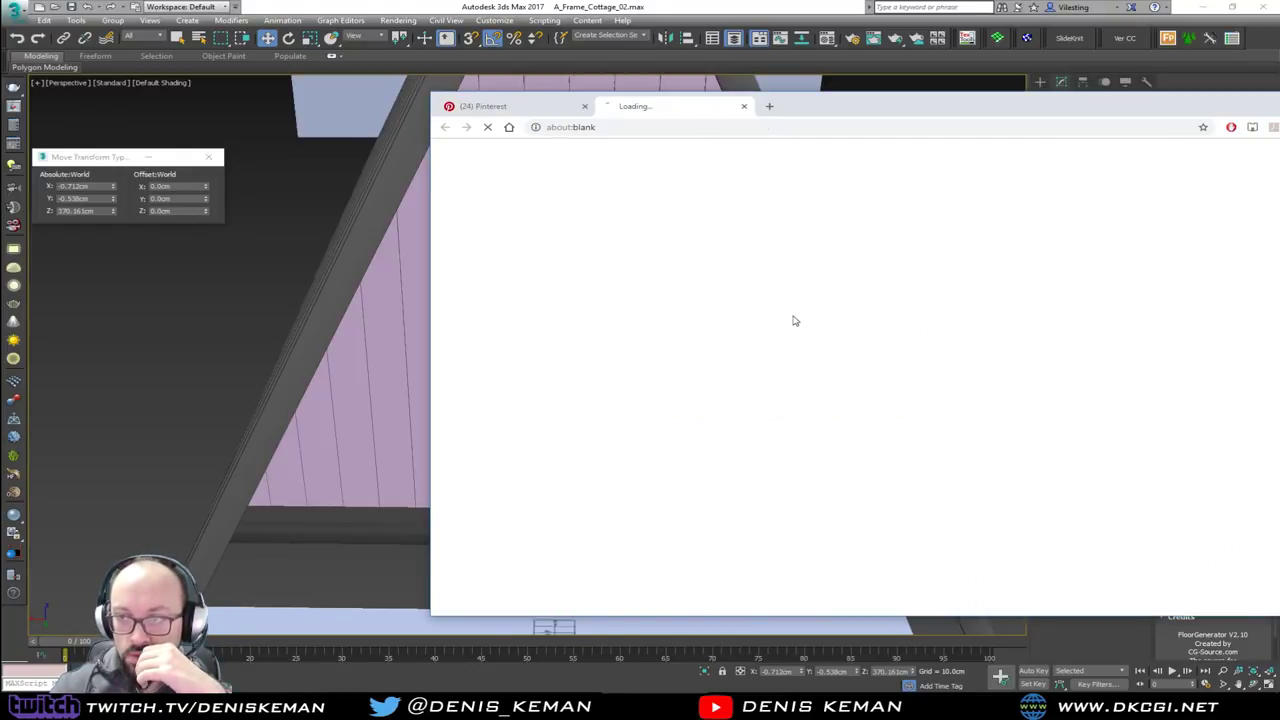
{"action": "left_click_drag", "start_coordinate": [766, 106], "coordinate": [590, 72]}
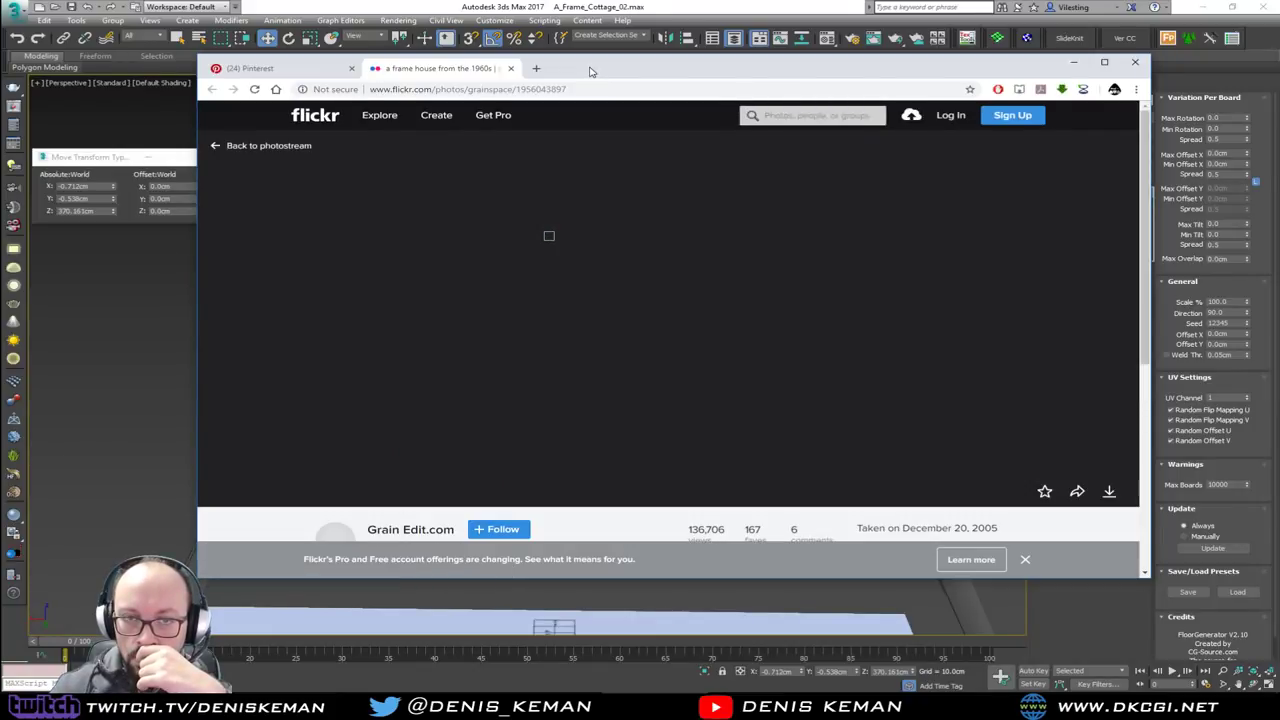
{"action": "double_click", "coordinate": [590, 70]}
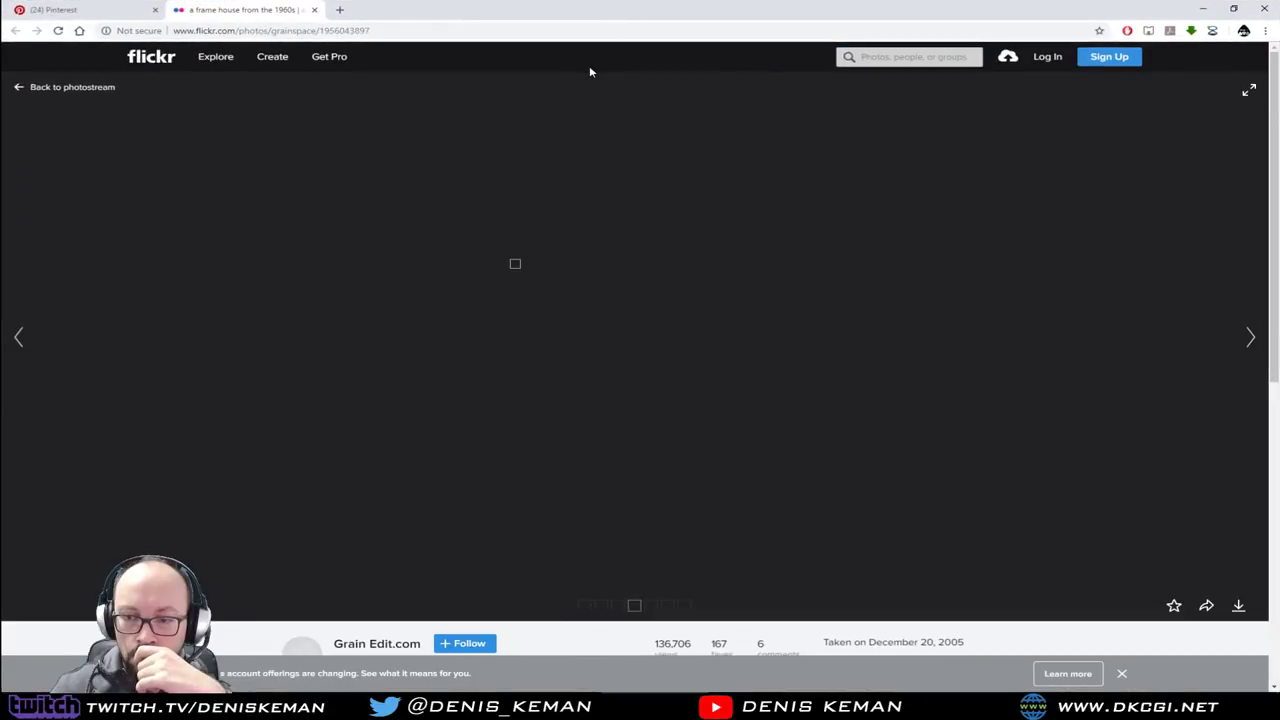
{"action": "scroll", "coordinate": [698, 300], "scroll_direction": "down", "scroll_amount": 3}
{"action": "scroll", "coordinate": [700, 306], "scroll_direction": "down", "scroll_amount": 2}
{"action": "scroll", "coordinate": [700, 304], "scroll_direction": "up", "scroll_amount": 6}
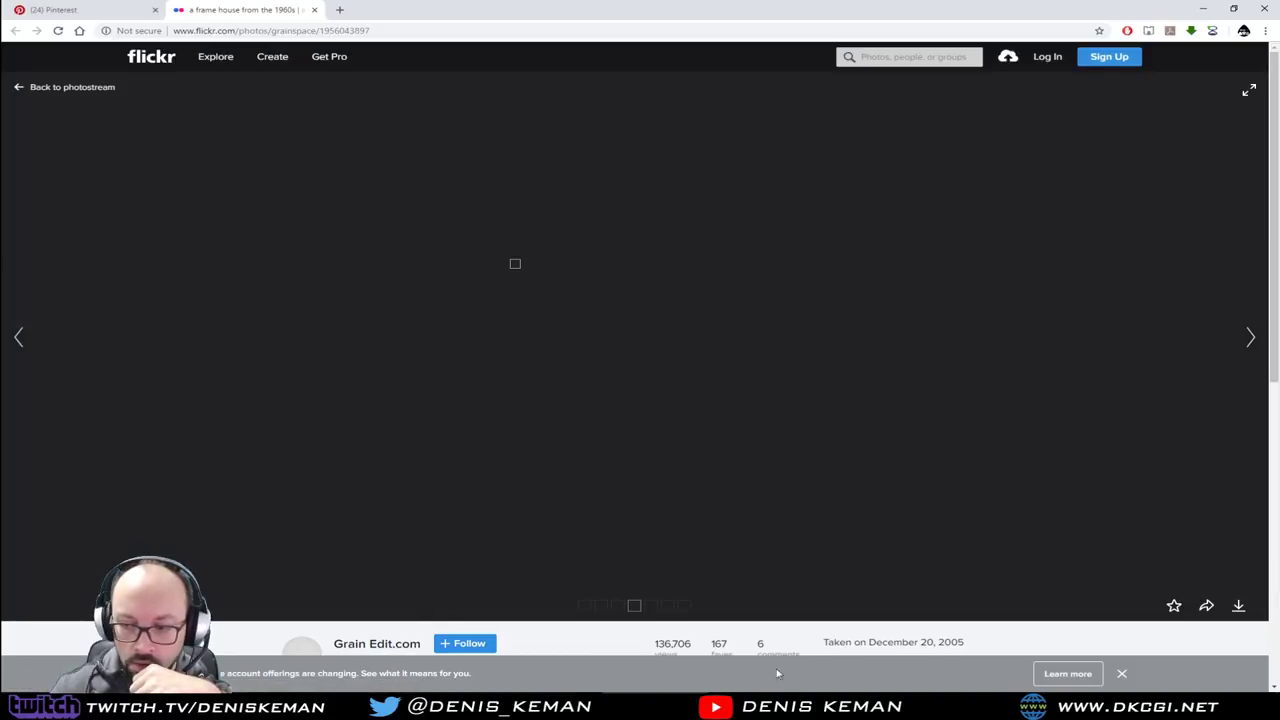
Dismiss the account notice on the Flickr page, look over the photo details and reload the page
{"action": "left_click", "coordinate": [1122, 674]}
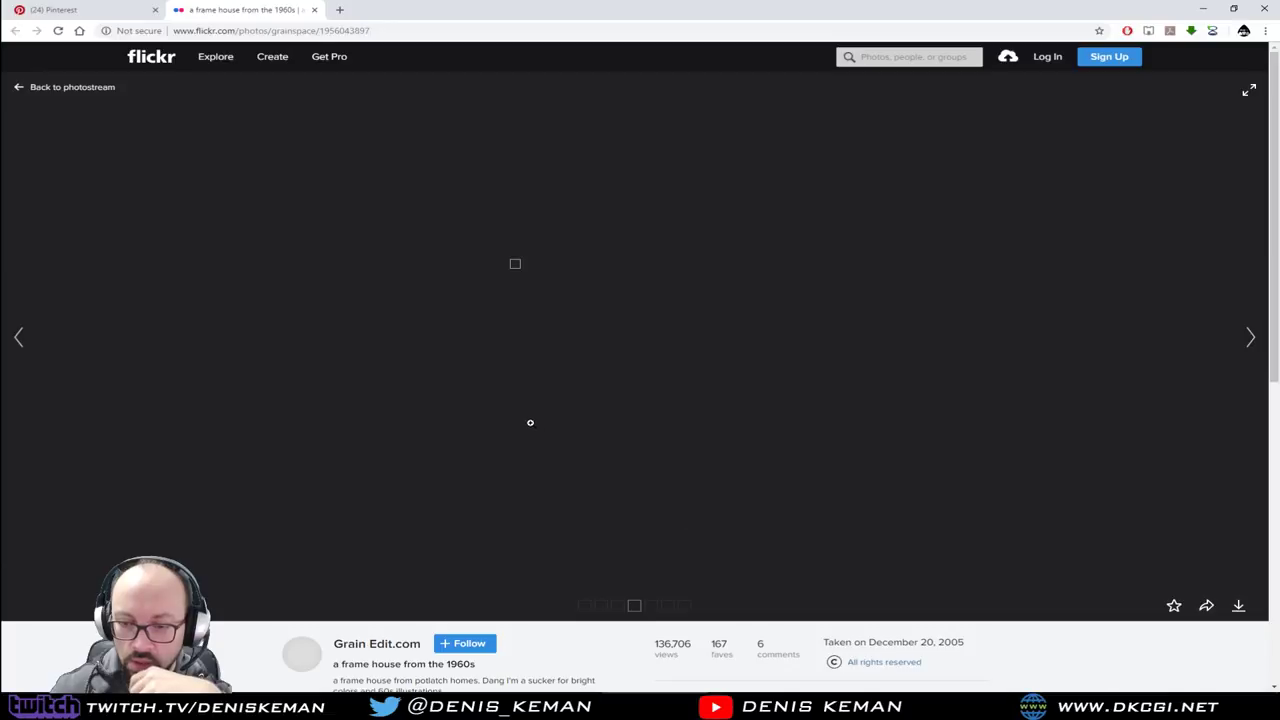
{"action": "scroll", "coordinate": [530, 422], "scroll_direction": "down", "scroll_amount": 3}
{"action": "scroll", "coordinate": [533, 430], "scroll_direction": "down", "scroll_amount": 3}
{"action": "scroll", "coordinate": [533, 430], "scroll_direction": "up", "scroll_amount": 6}
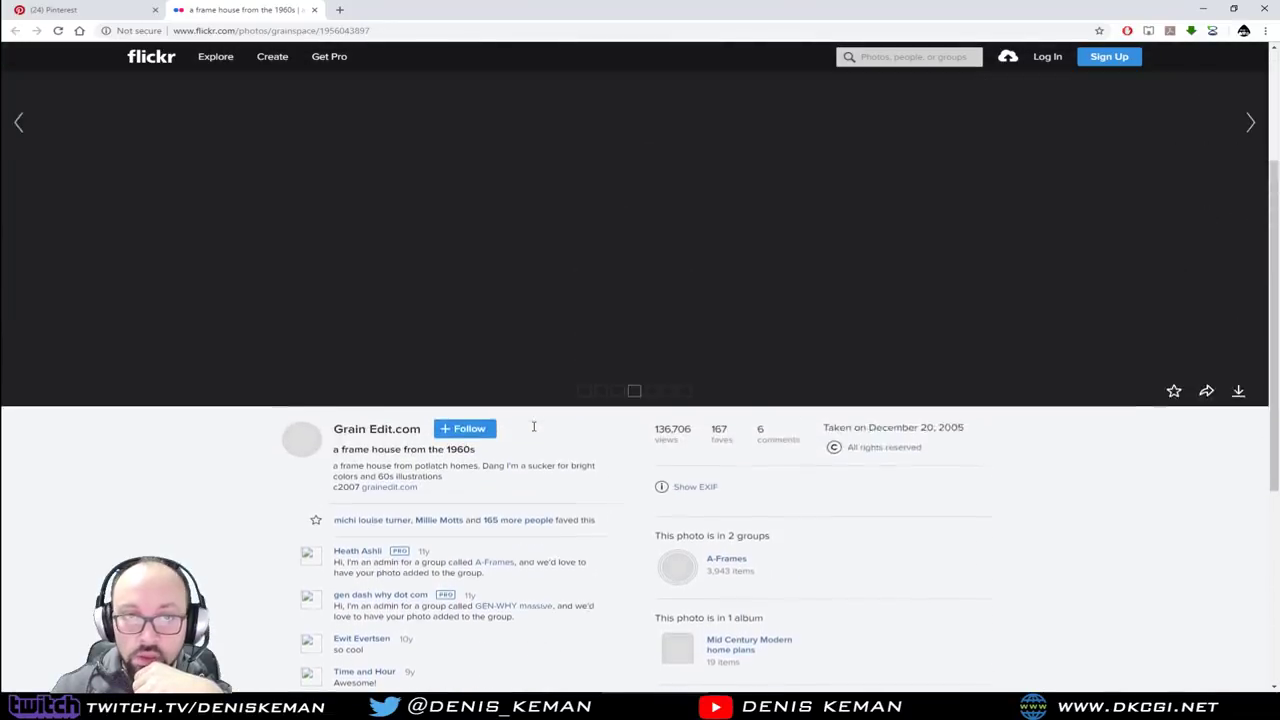
{"action": "left_click", "coordinate": [58, 31]}
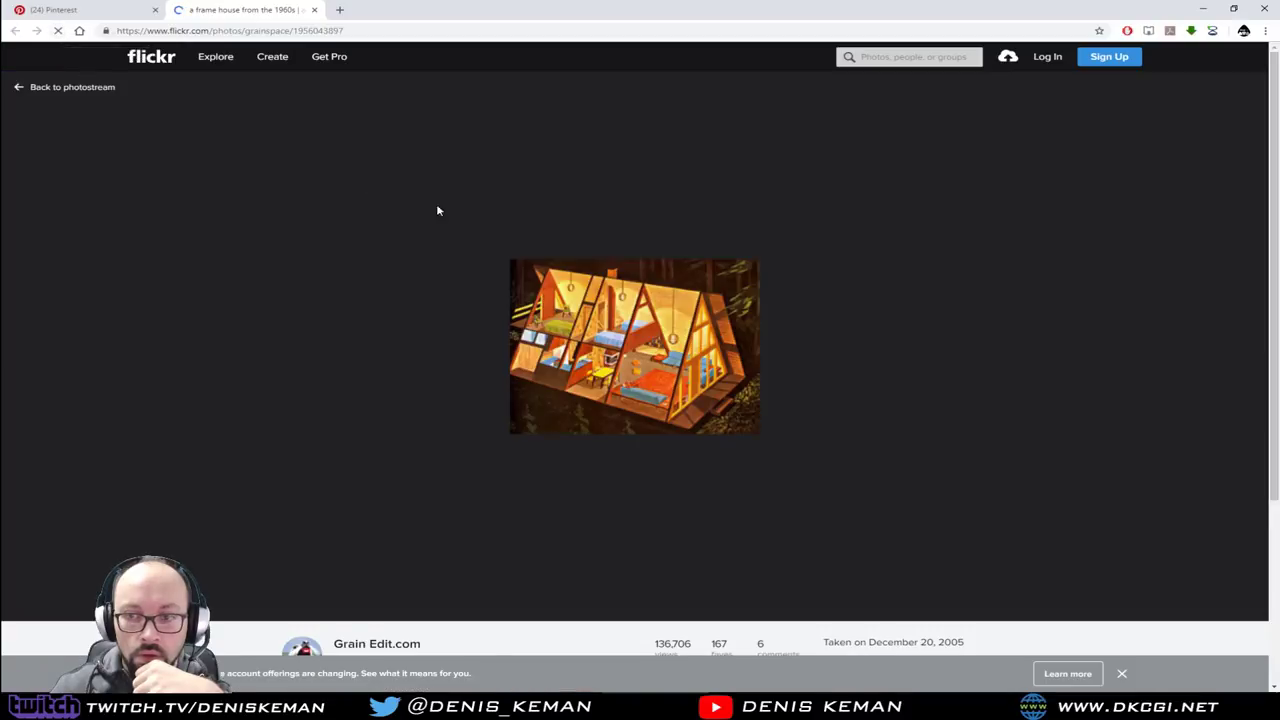
{"action": "right_click", "coordinate": [620, 350]}
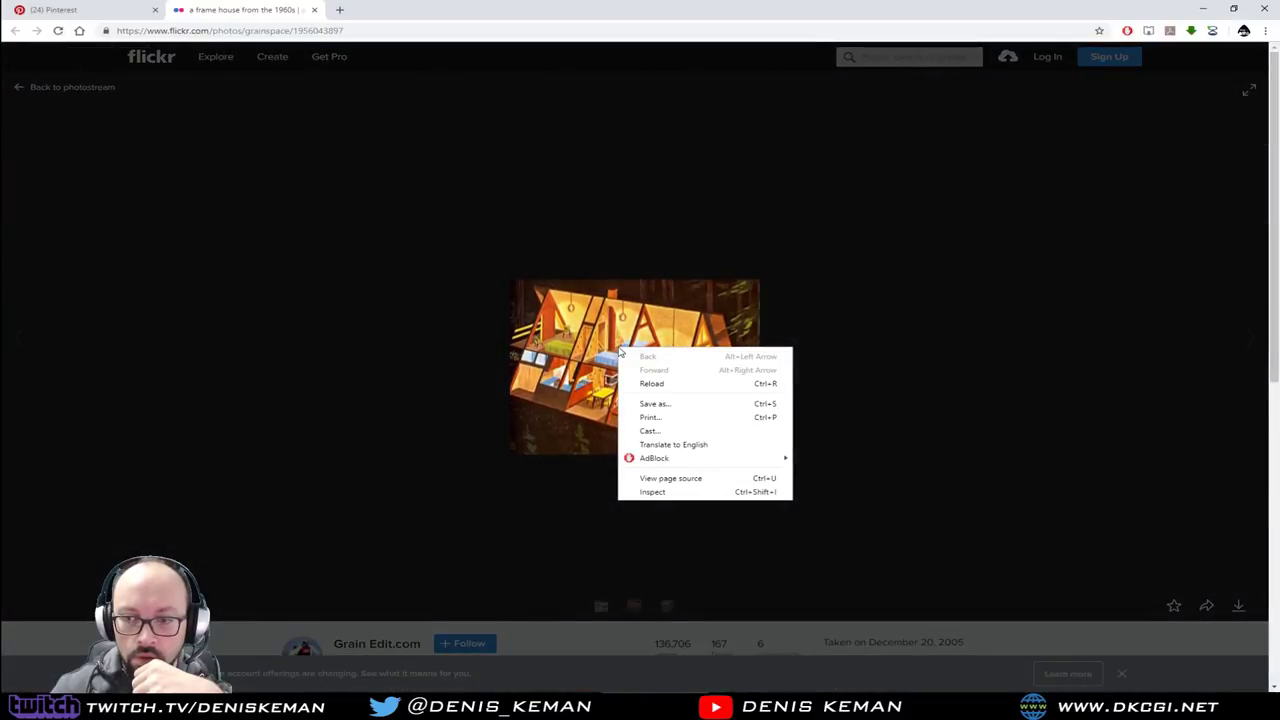
{"action": "left_click", "coordinate": [655, 403]}
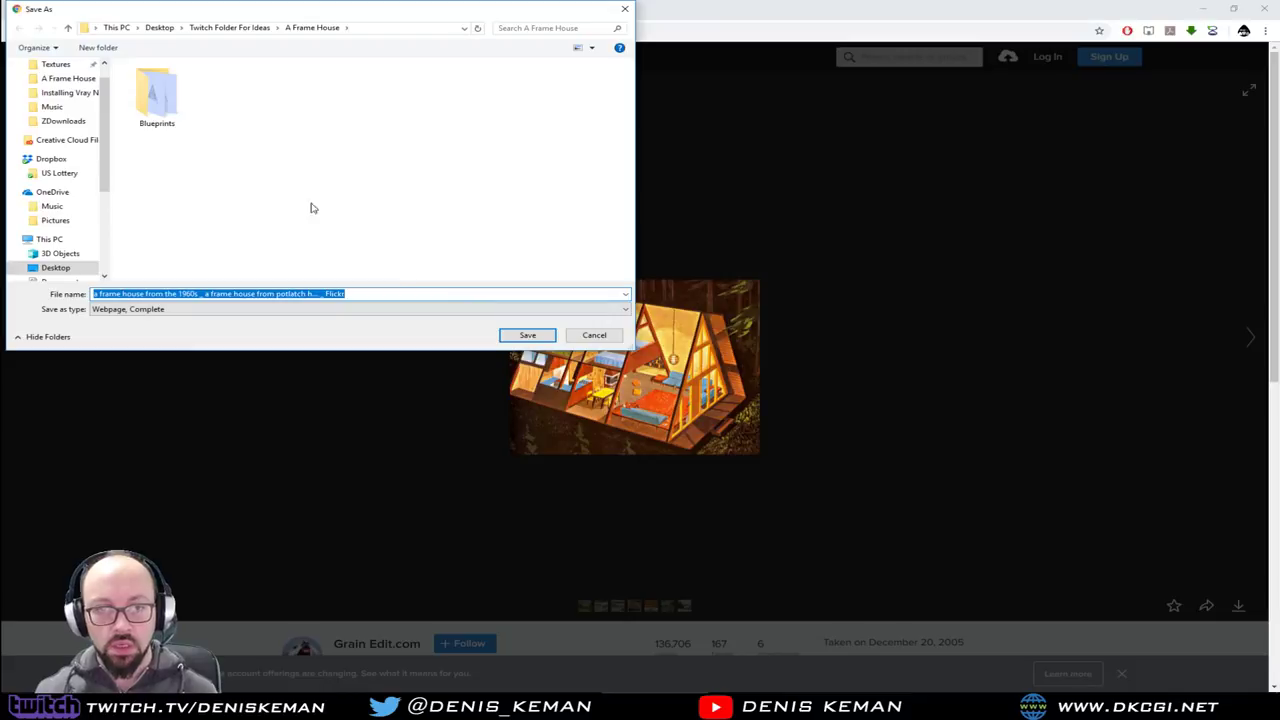
{"action": "key", "text": "Escape"}
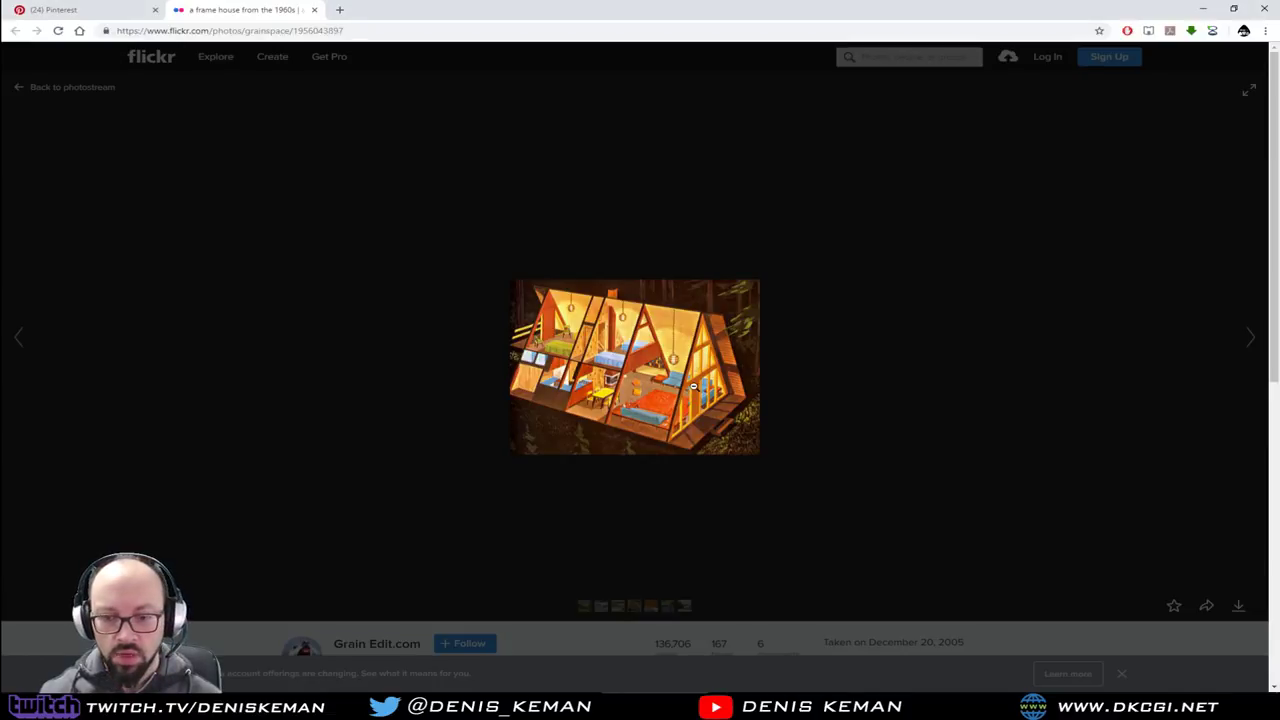
{"action": "right_click", "coordinate": [640, 356]}
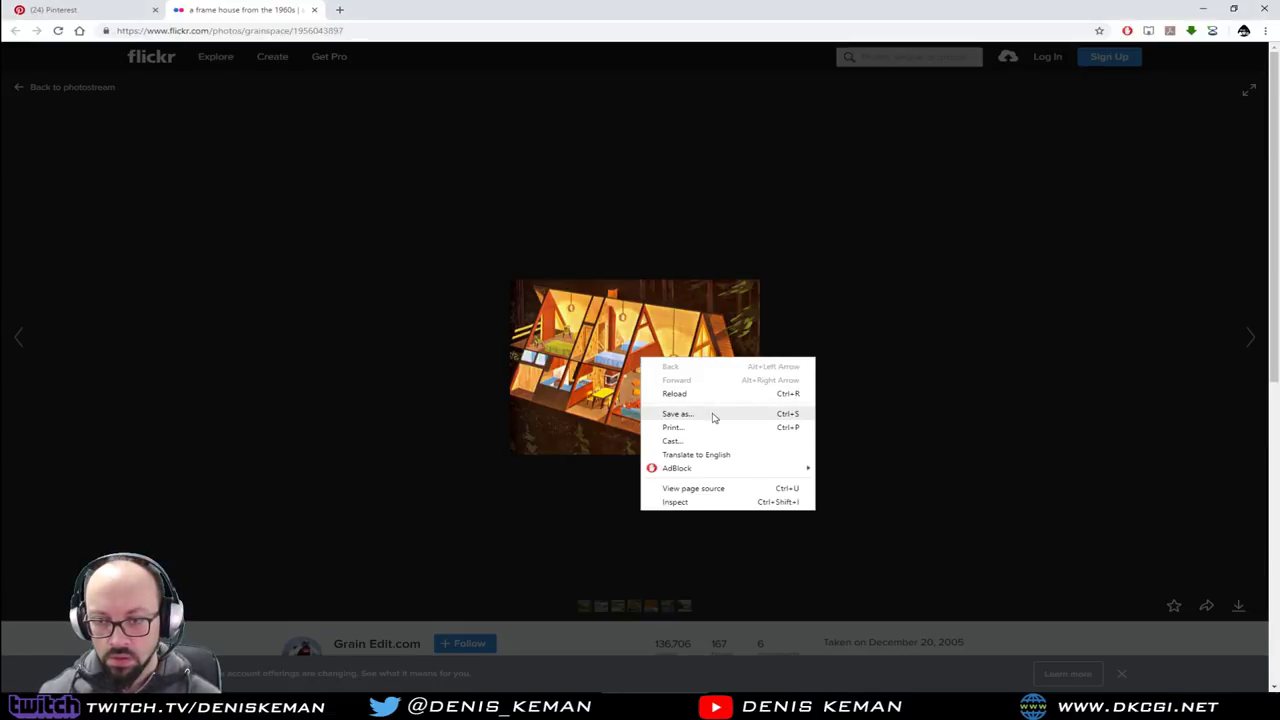
{"action": "left_click", "coordinate": [630, 306]}
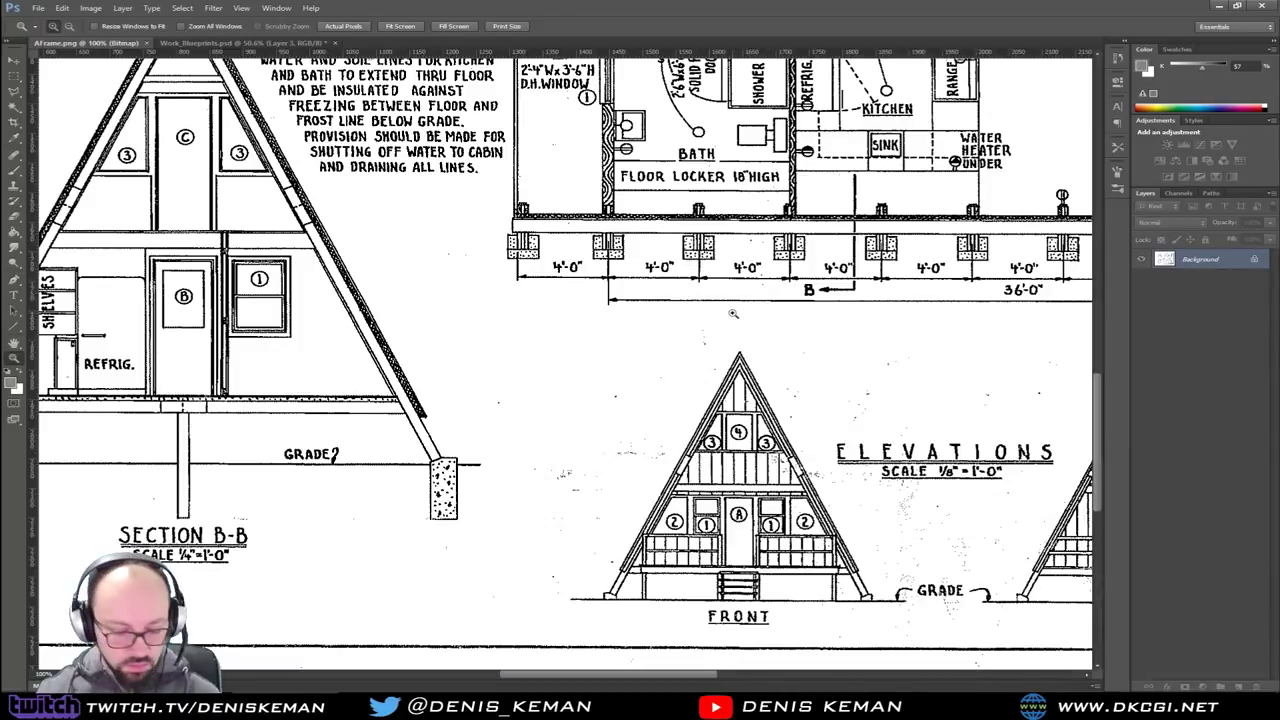
In Photoshop, paste the screen capture into a new 2000 × 2000 pixel document and zoom in on the A-frame illustration
{"action": "key", "text": "ctrl+n"}
{"action": "left_click", "coordinate": [775, 190]}
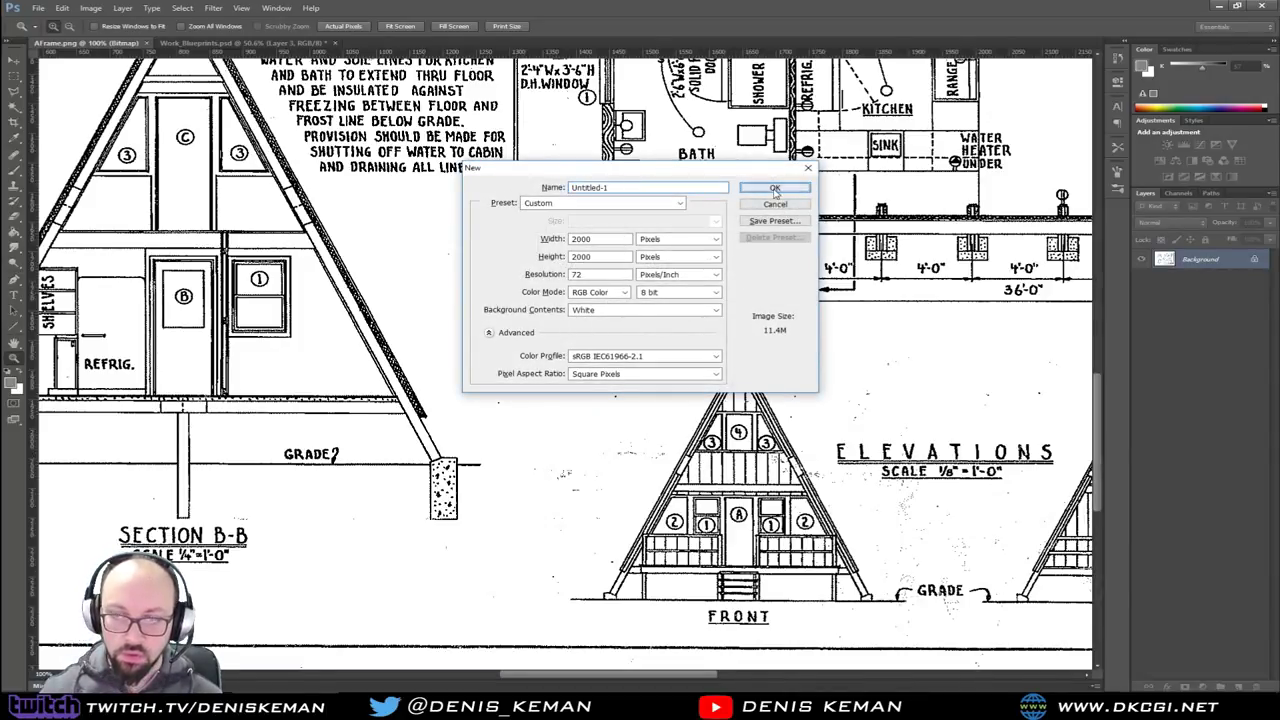
{"action": "key", "text": "ctrl+v"}
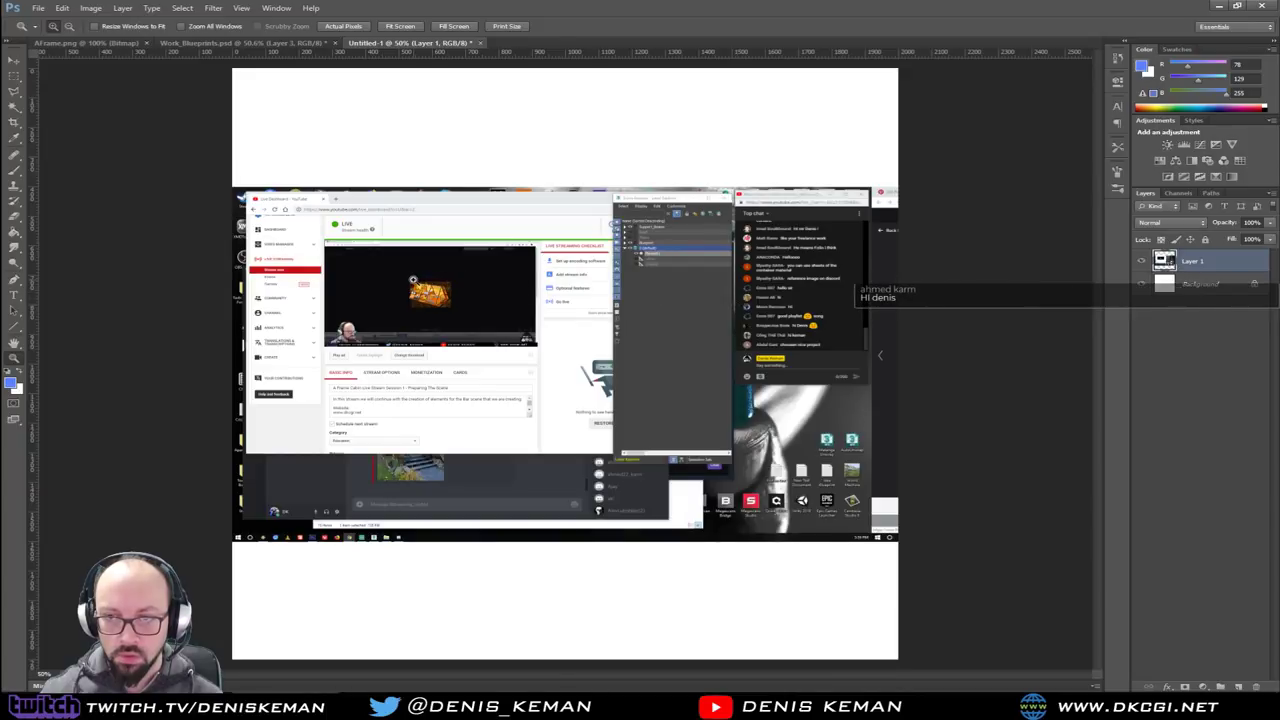
{"action": "left_click", "coordinate": [430, 295]}
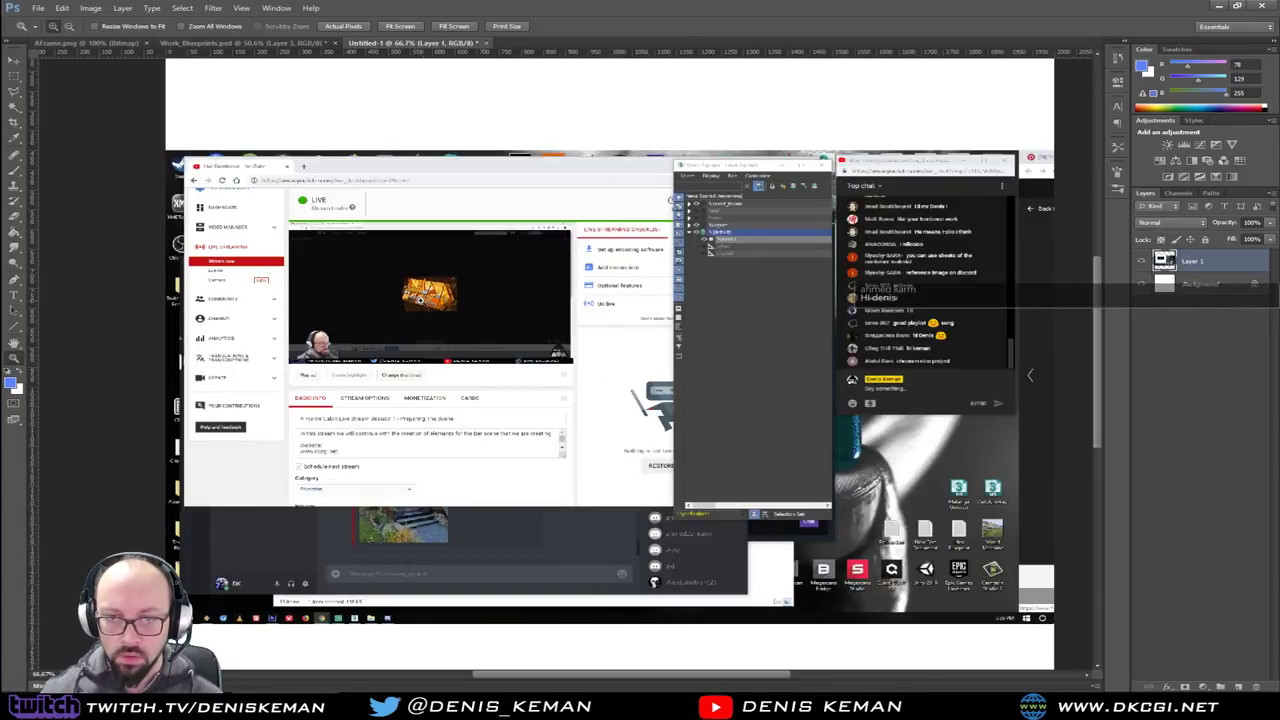
{"action": "left_click", "coordinate": [428, 290]}
{"action": "left_click", "coordinate": [430, 285]}
{"action": "left_click", "coordinate": [434, 286]}
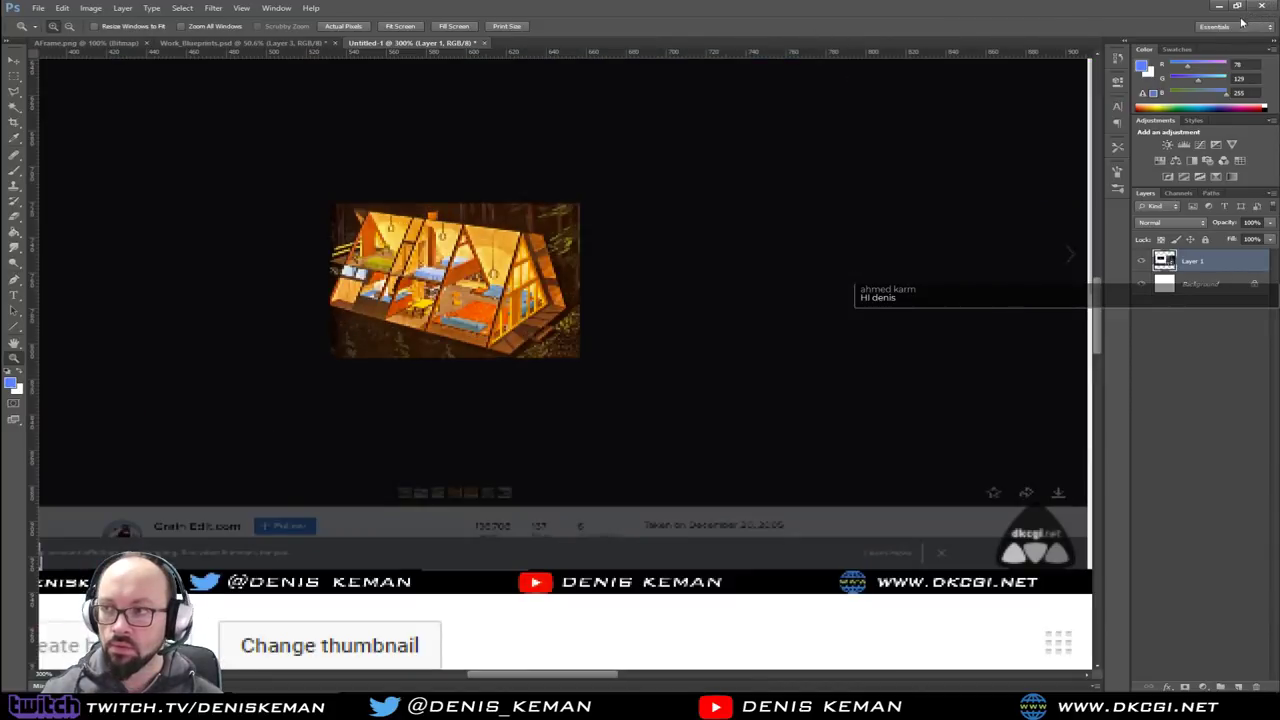
Close the untitled screen-capture document without saving and return to the A-frame blueprint
{"action": "left_click", "coordinate": [486, 46]}
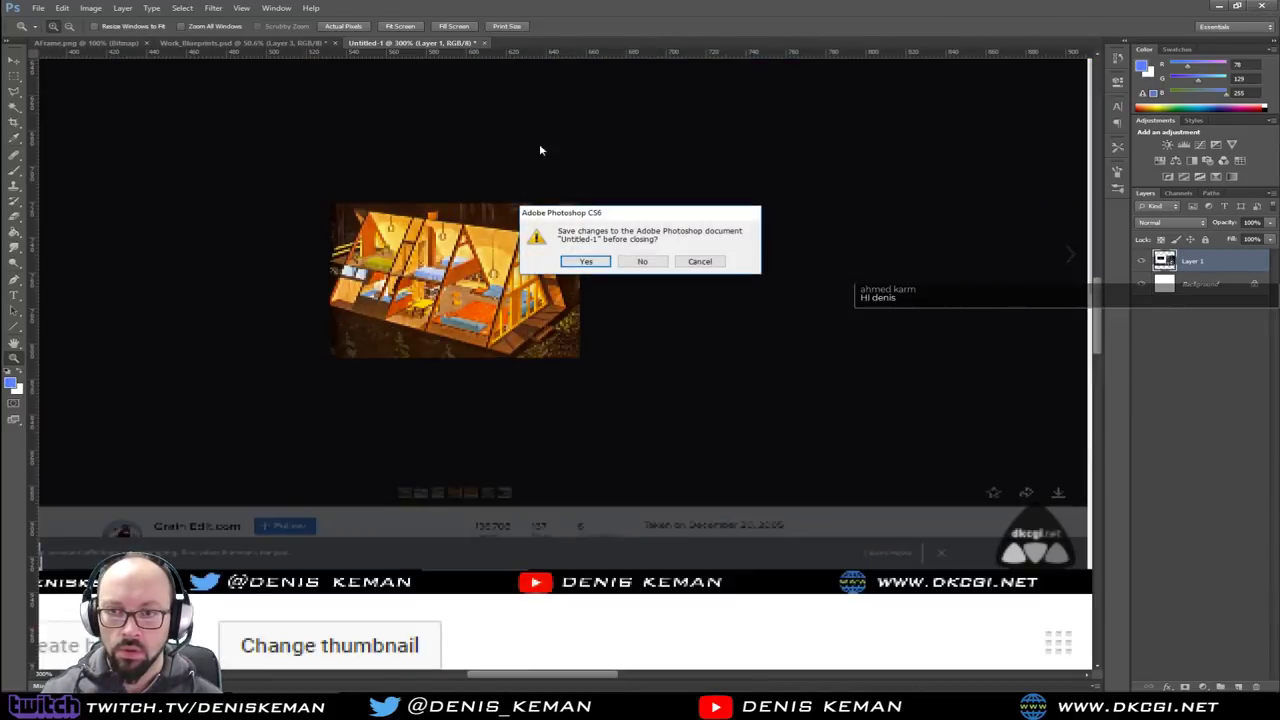
{"action": "left_click", "coordinate": [646, 262]}
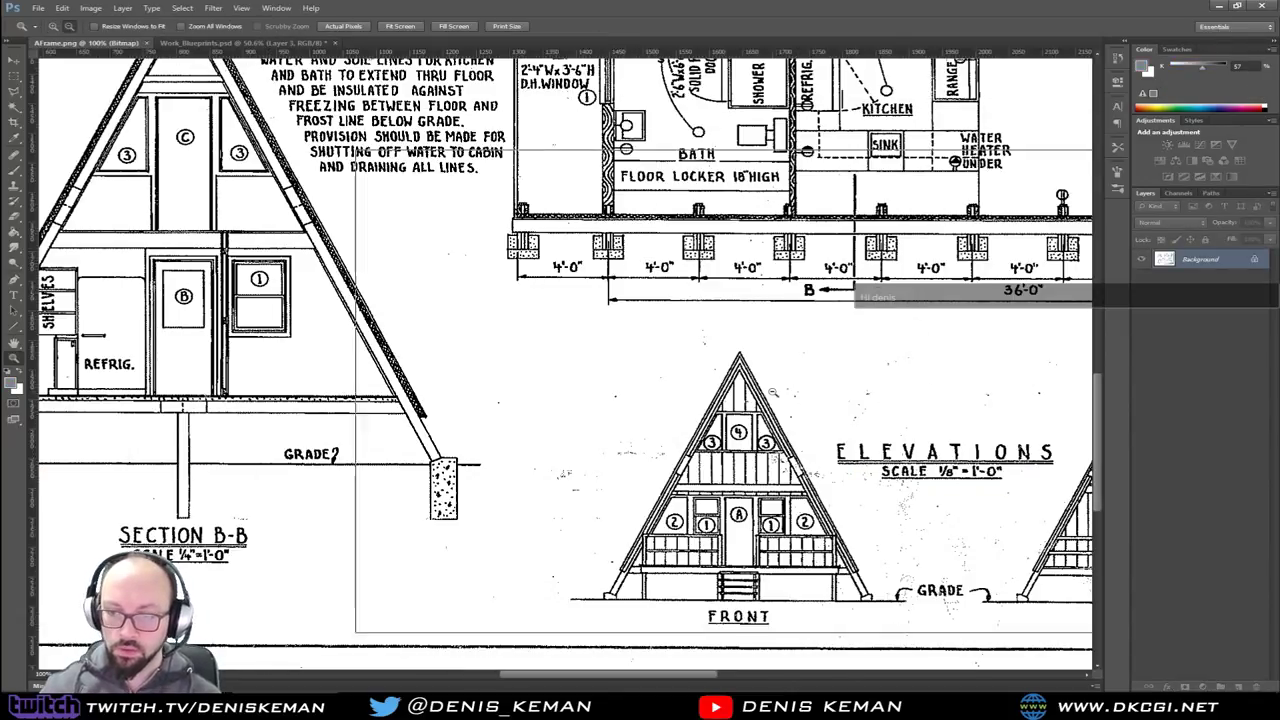
{"action": "left_click", "coordinate": [772, 394], "text": "alt"}
{"action": "left_click", "coordinate": [771, 394]}
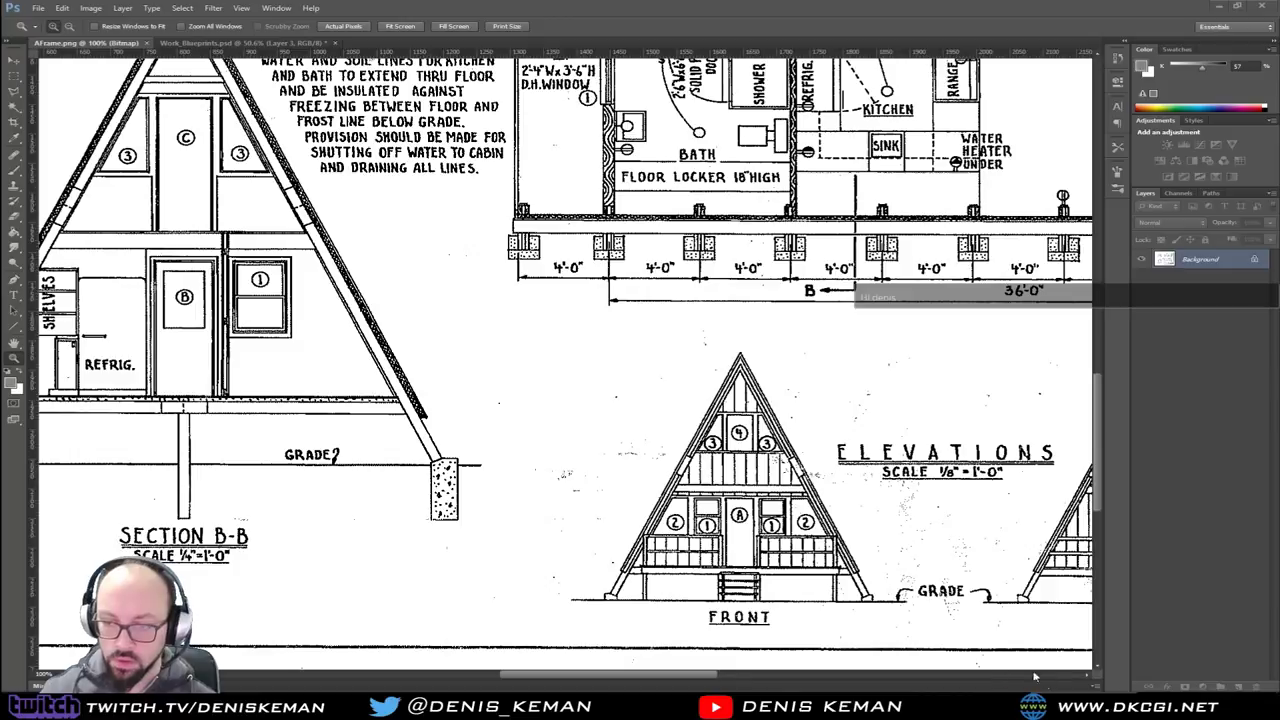
Return to the browser, close the Flickr page, browse the related Pinterest pins and open the wooden A-frame cutaway model
{"action": "key", "text": "alt+Tab"}
{"action": "key", "text": "alt+Tab"}
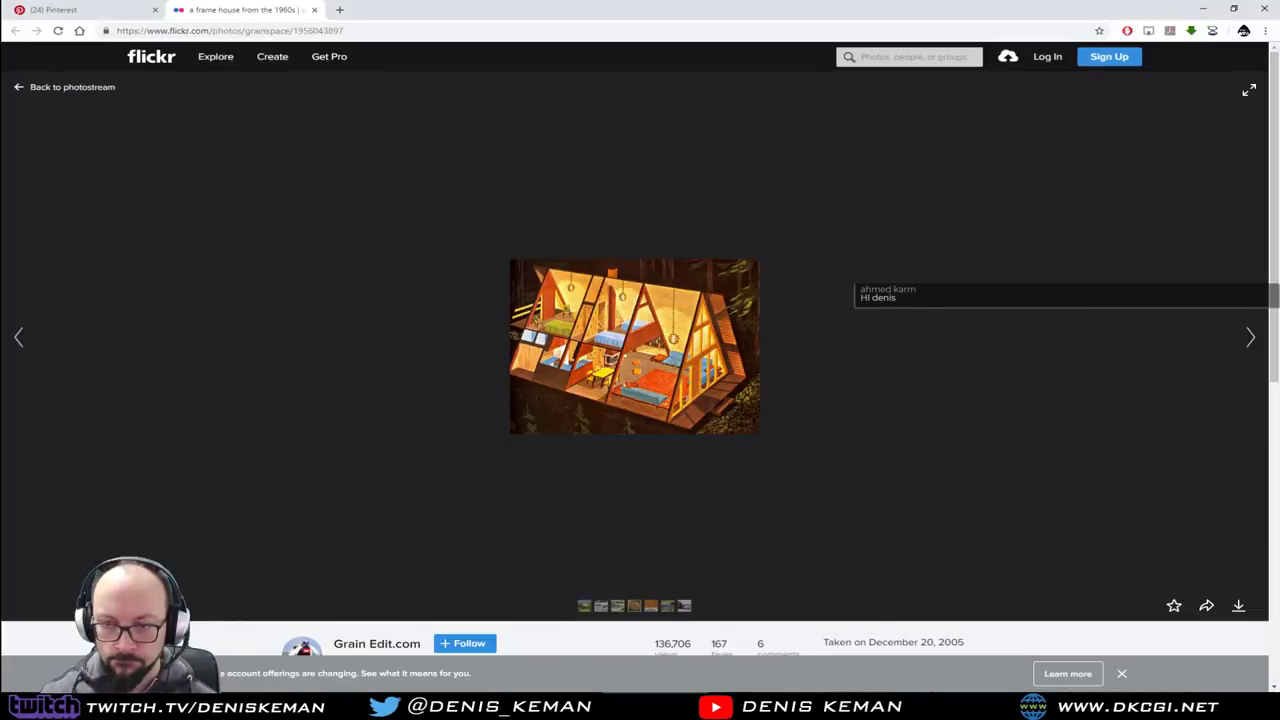
{"action": "middle_click", "coordinate": [271, 12]}
{"action": "scroll", "coordinate": [953, 377], "scroll_direction": "down", "scroll_amount": 1}
{"action": "scroll", "coordinate": [953, 377], "scroll_direction": "down", "scroll_amount": 2}
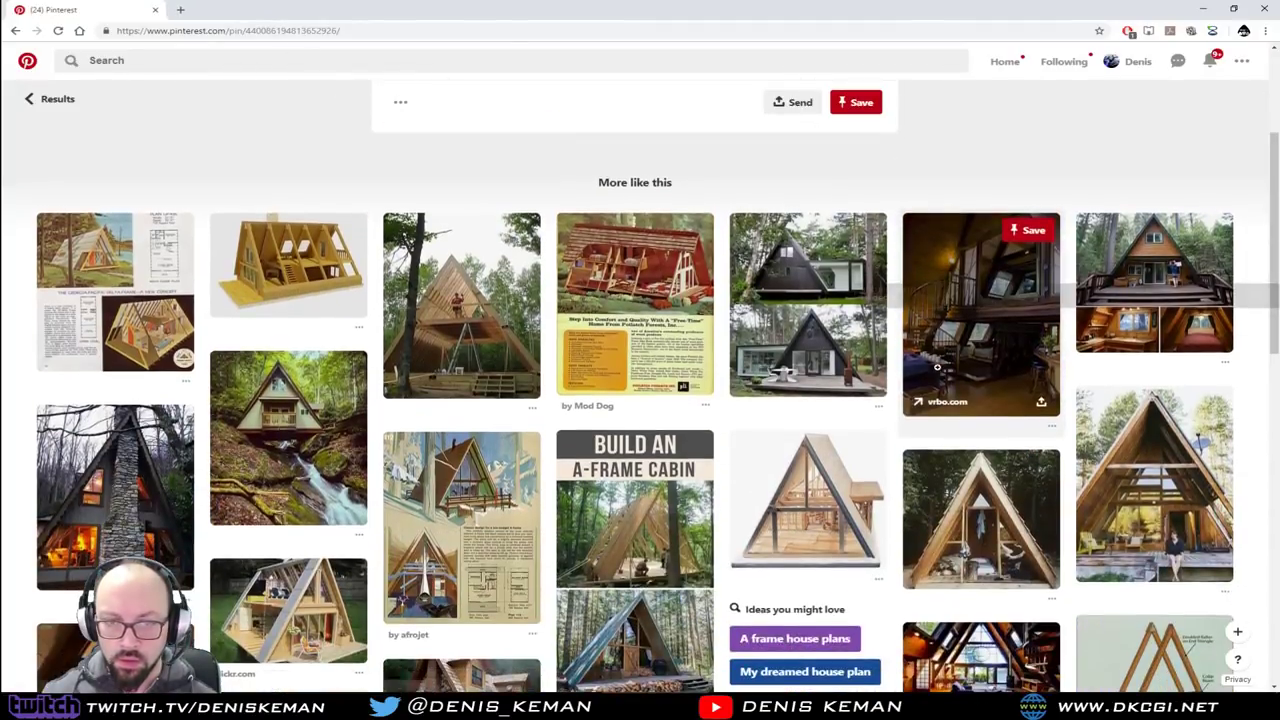
{"action": "scroll", "coordinate": [640, 320], "scroll_direction": "down", "scroll_amount": 2}
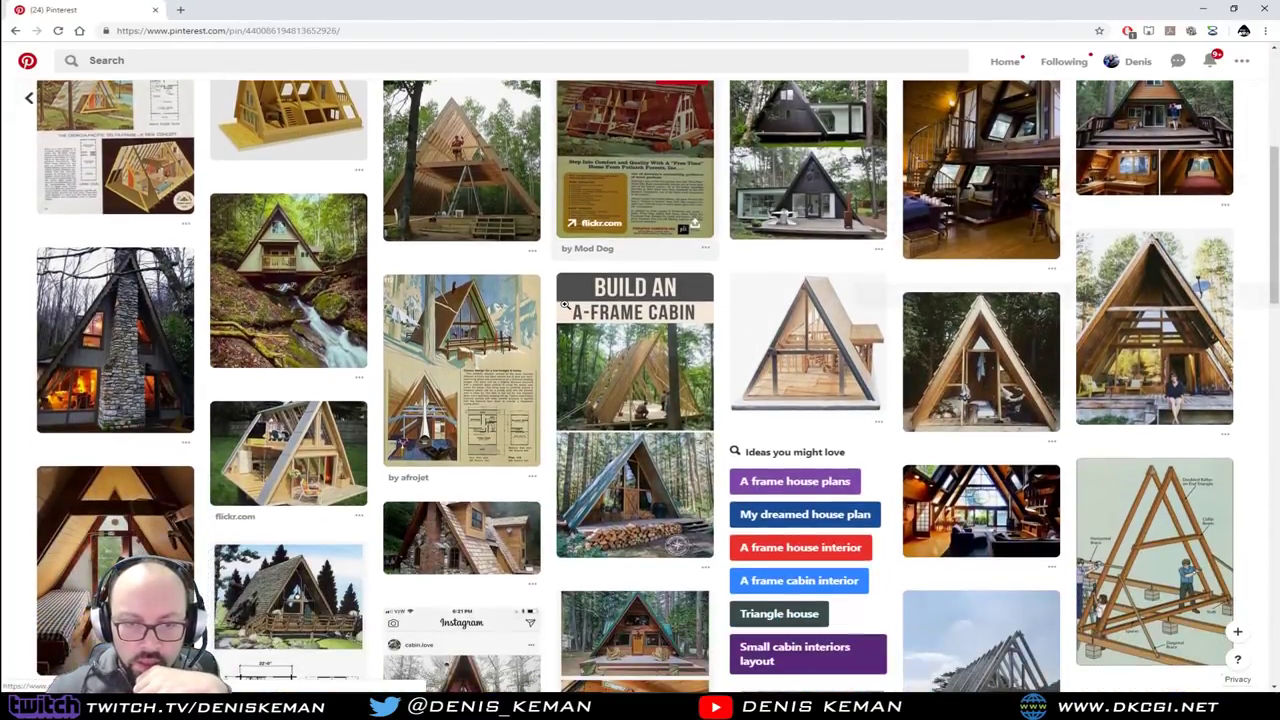
{"action": "scroll", "coordinate": [354, 244], "scroll_direction": "up", "scroll_amount": 2}
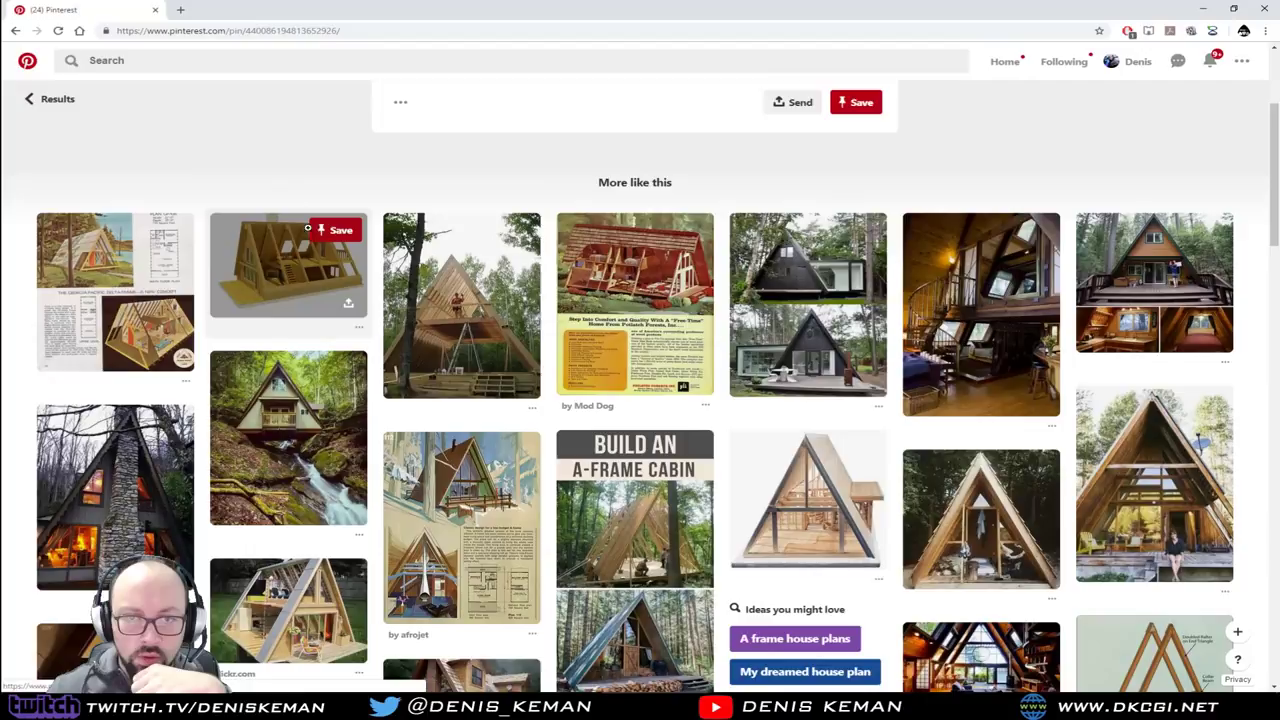
{"action": "left_click", "coordinate": [296, 283]}
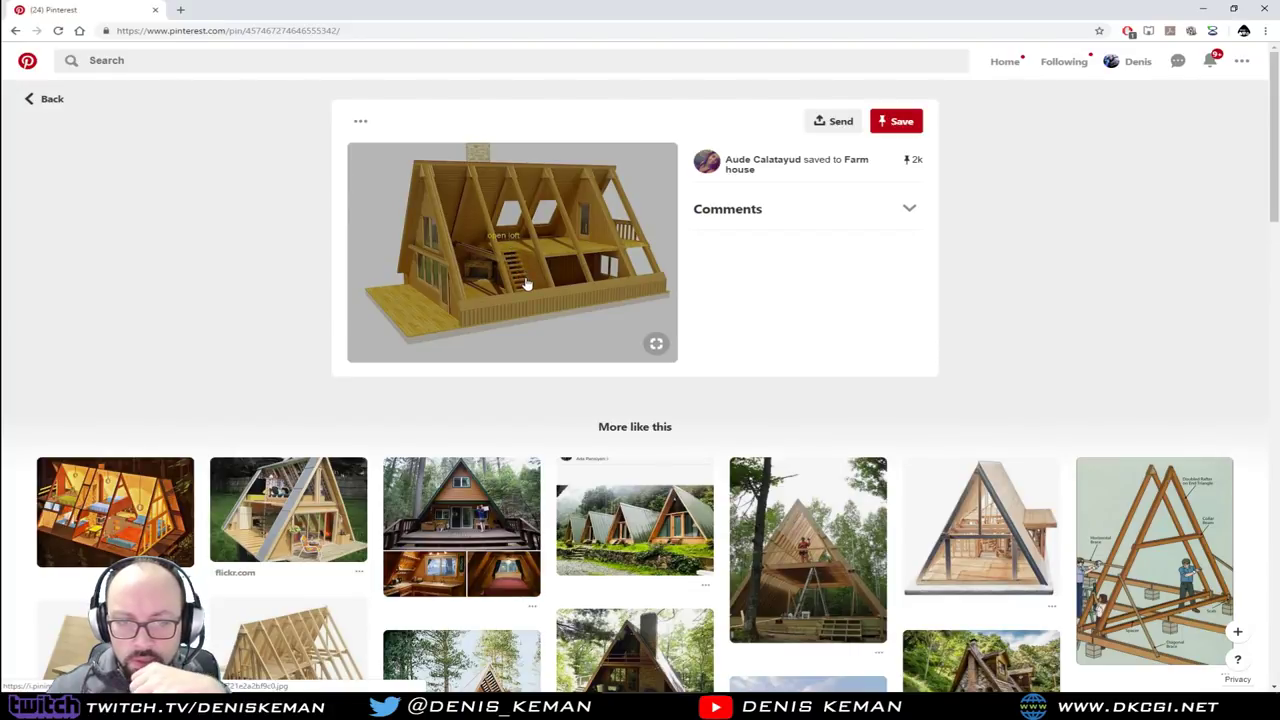
Browse the related pins, opening the A-frame dollhouse pin and the boutique-homes.com cabin pin
{"action": "scroll", "coordinate": [514, 294], "scroll_direction": "down", "scroll_amount": 2}
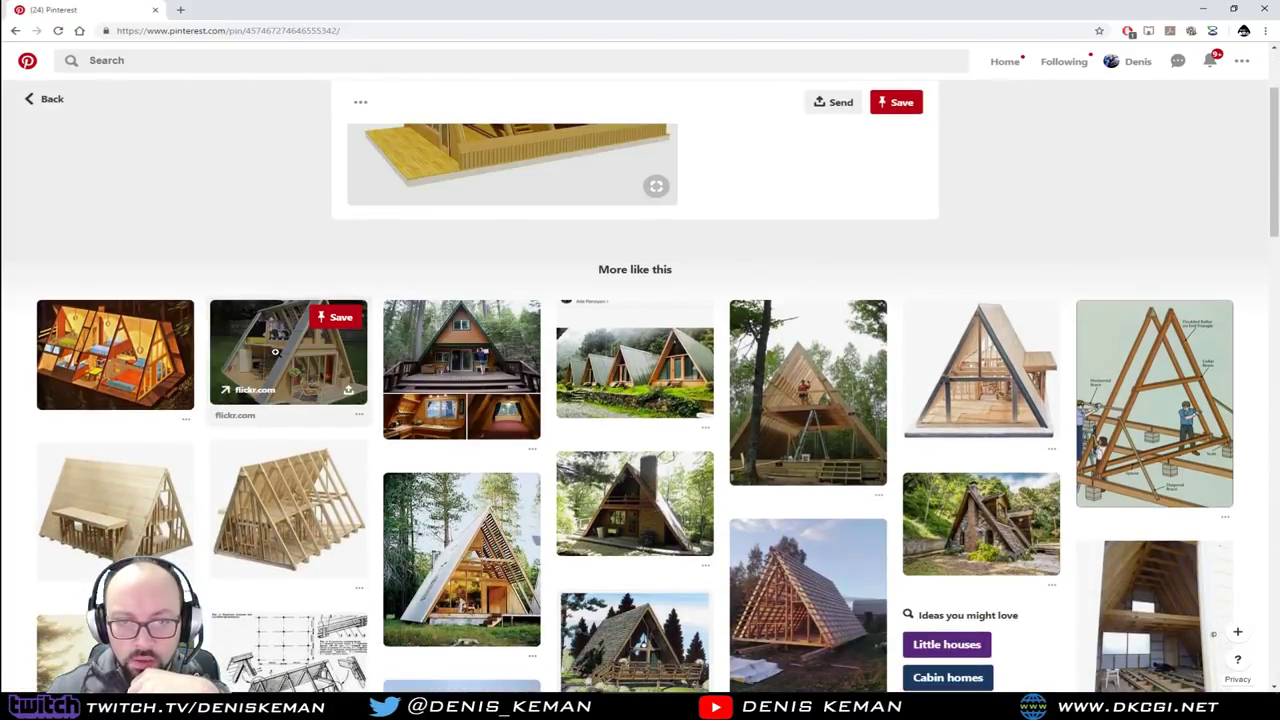
{"action": "left_click", "coordinate": [274, 352]}
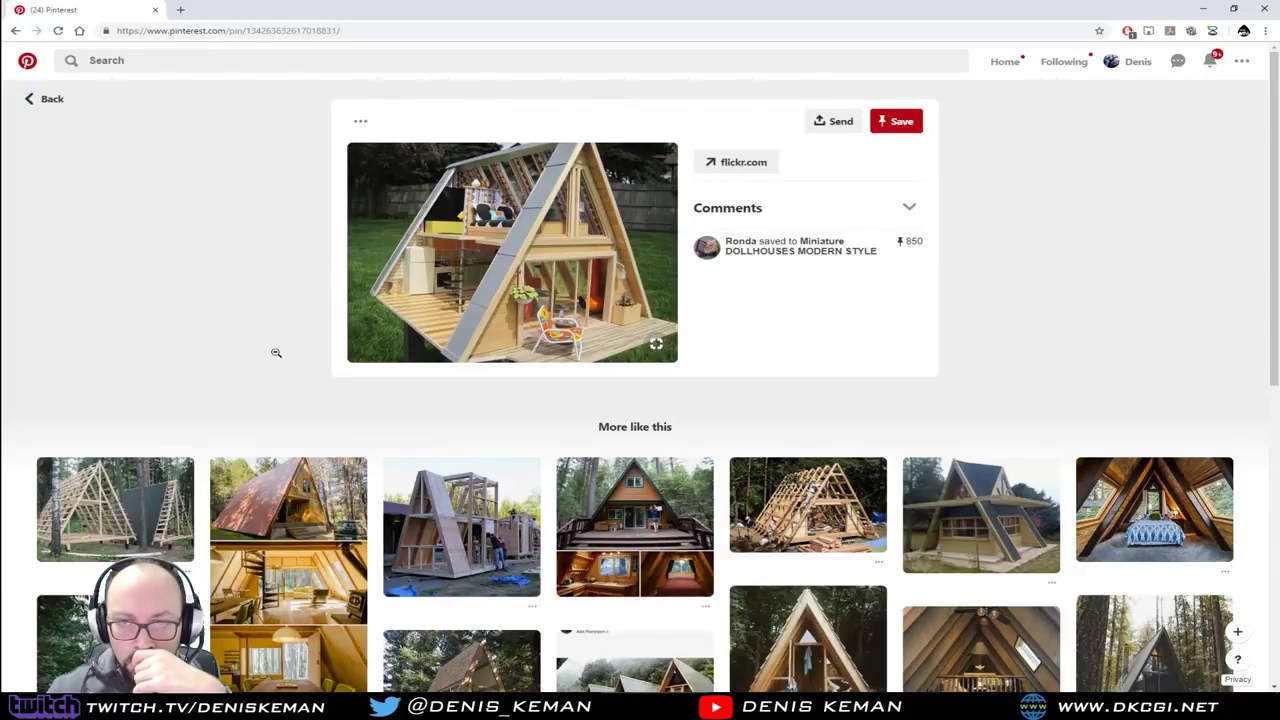
{"action": "scroll", "coordinate": [276, 352], "scroll_direction": "down", "scroll_amount": 4}
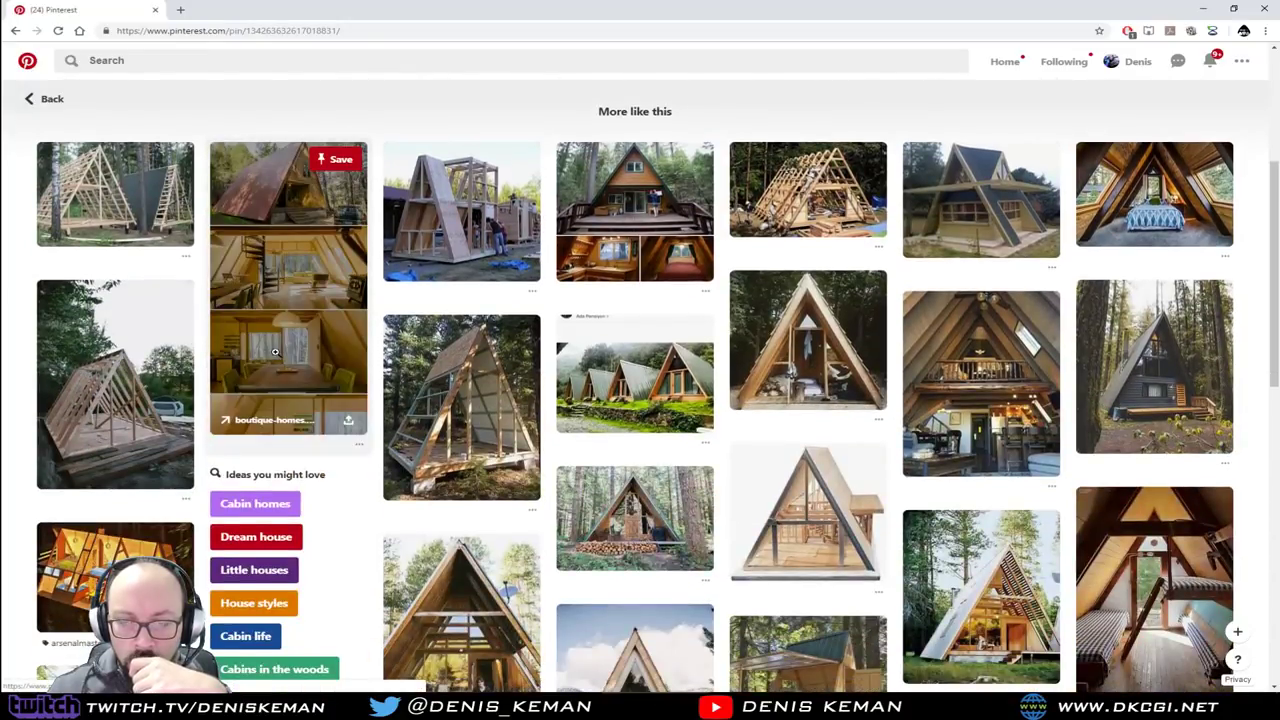
{"action": "scroll", "coordinate": [275, 352], "scroll_direction": "down", "scroll_amount": 1}
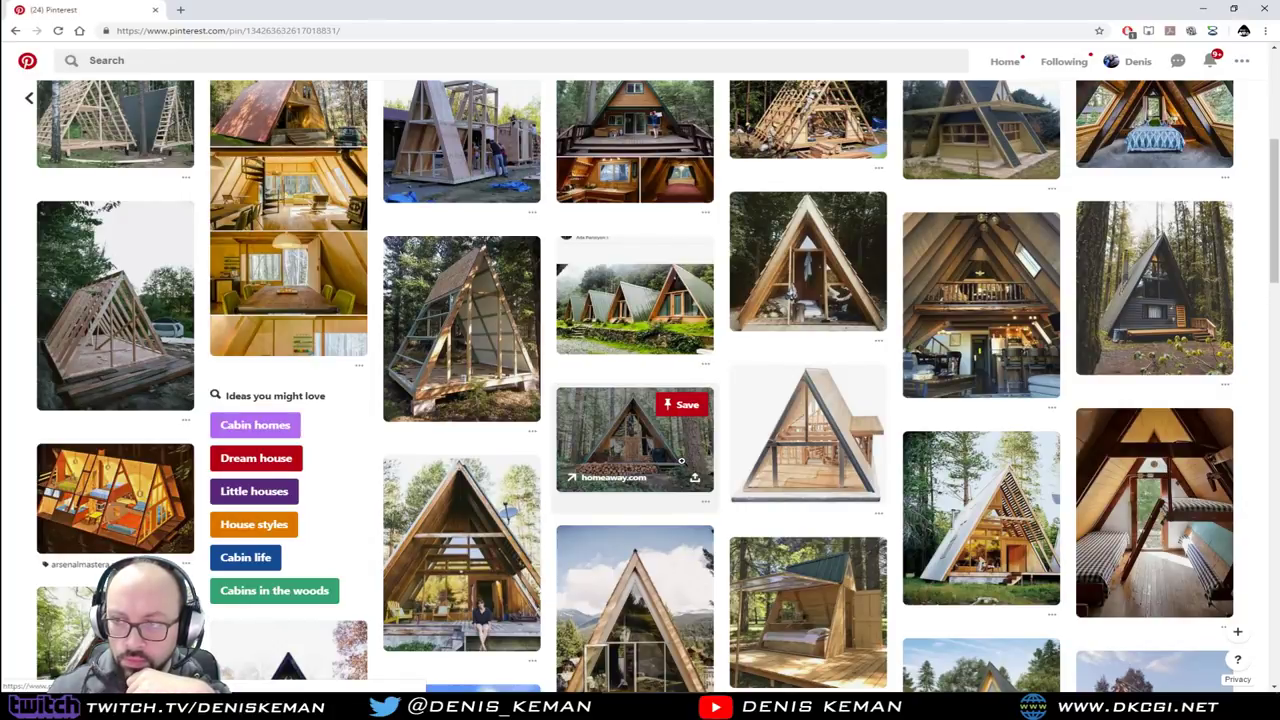
{"action": "scroll", "coordinate": [499, 476], "scroll_direction": "down", "scroll_amount": 2}
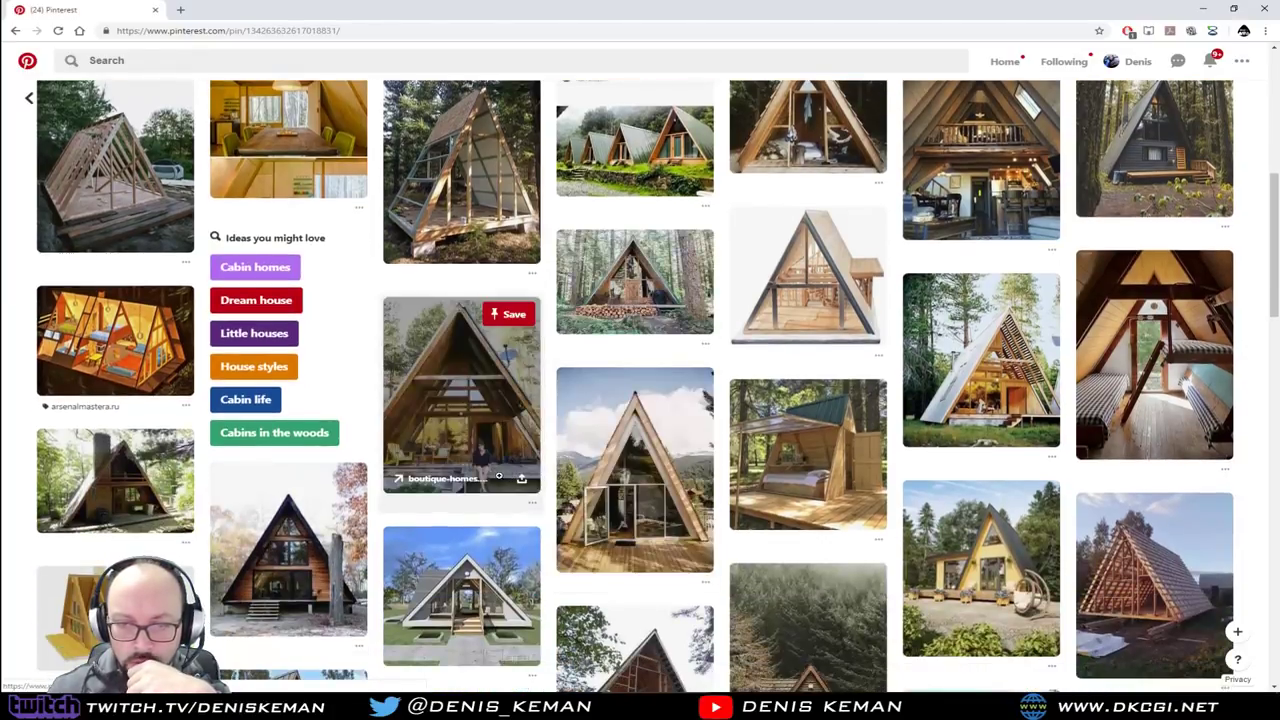
{"action": "left_click", "coordinate": [477, 436]}
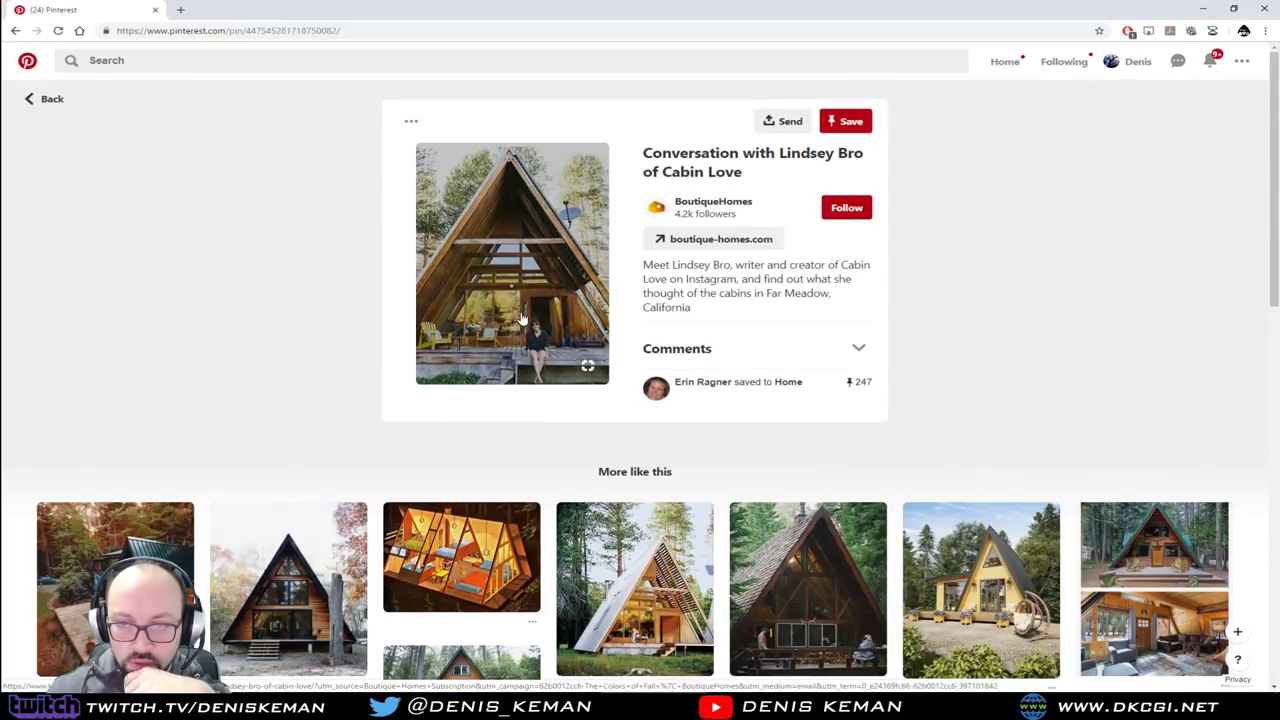
Open the related pin "23 dreamy A-frame cabins we love" and its source article on curbed.com
{"action": "scroll", "coordinate": [463, 338], "scroll_direction": "down", "scroll_amount": 3}
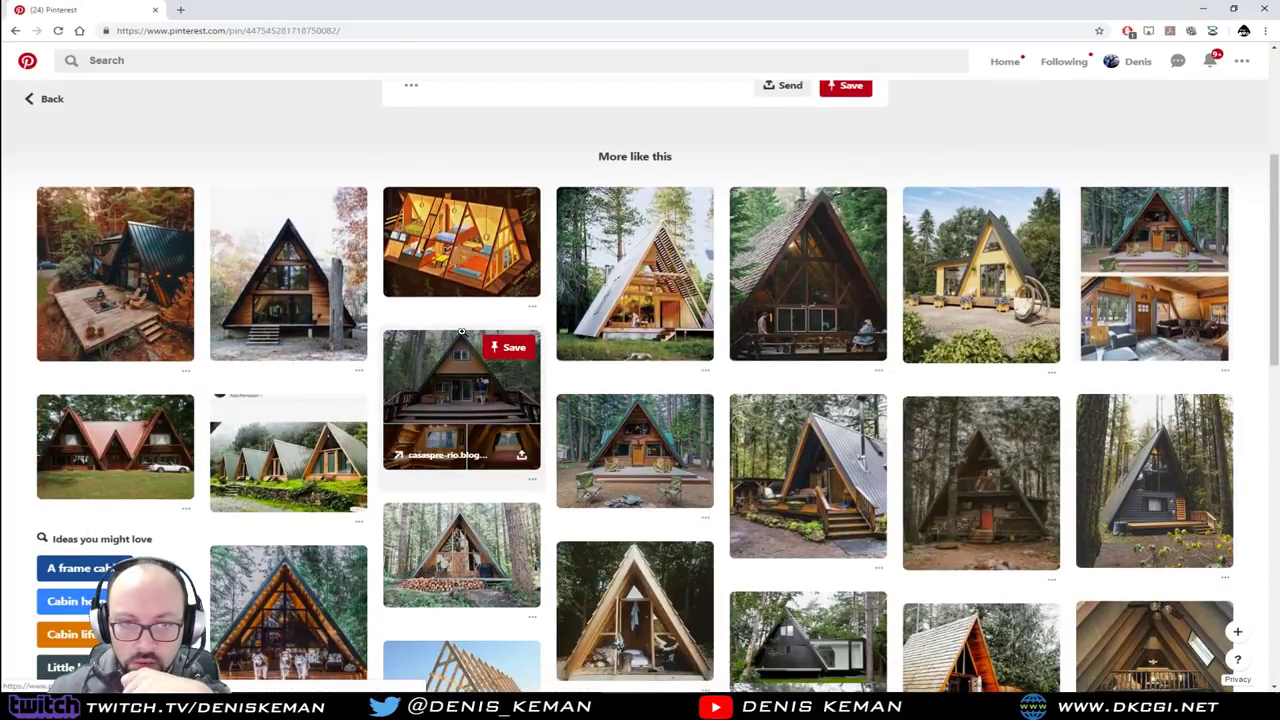
{"action": "left_click", "coordinate": [323, 299]}
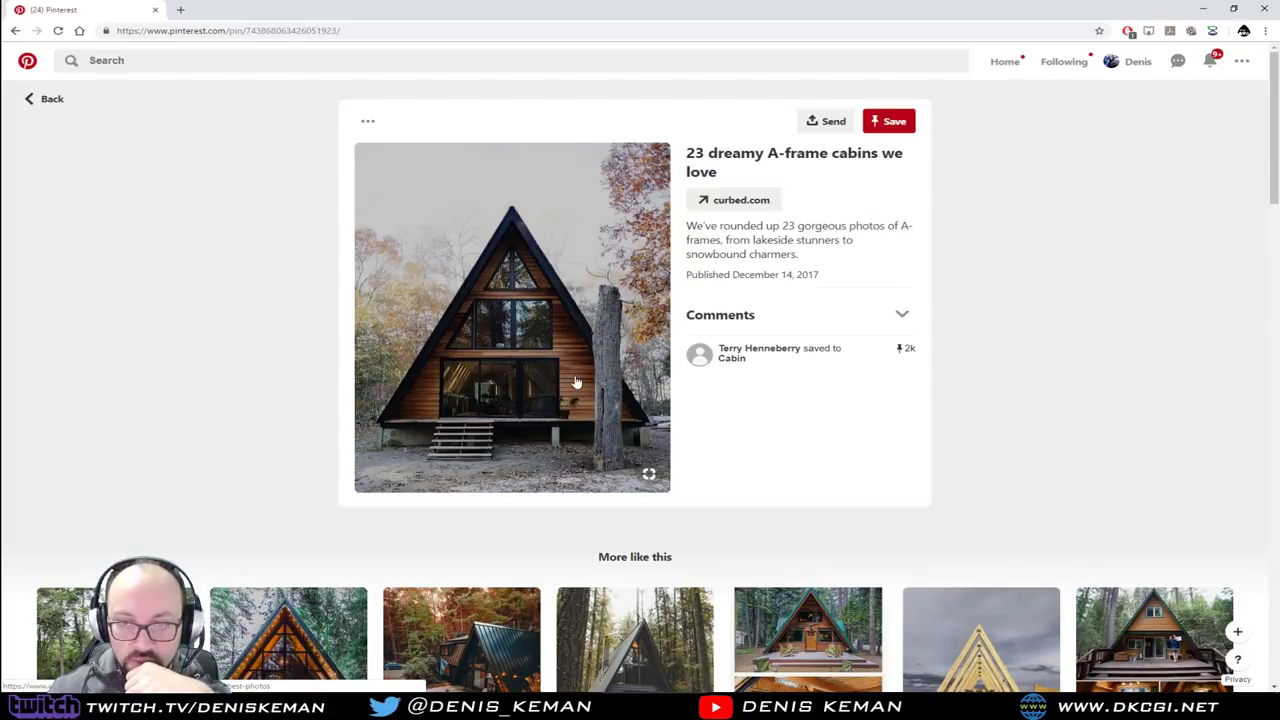
{"action": "left_click", "coordinate": [548, 330]}
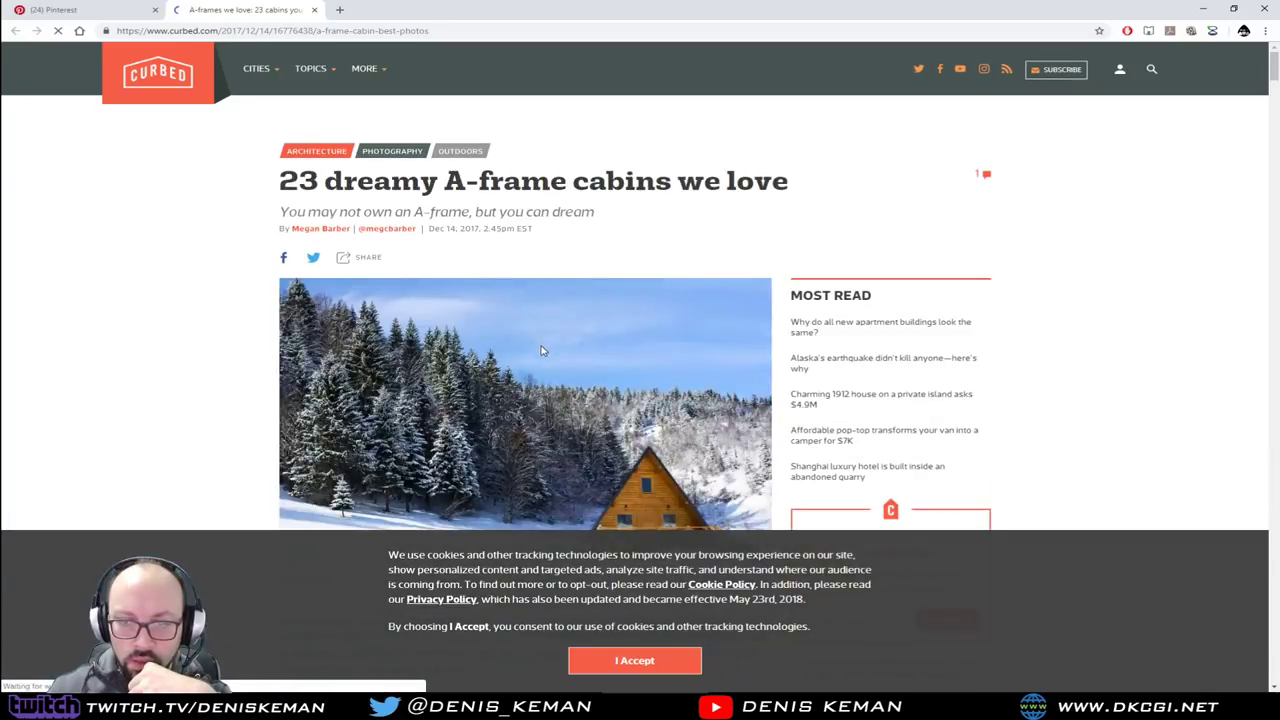
Accept the cookie notice on the Curbed article and examine its photos of A-frame cabin fronts
{"action": "left_click", "coordinate": [680, 661]}
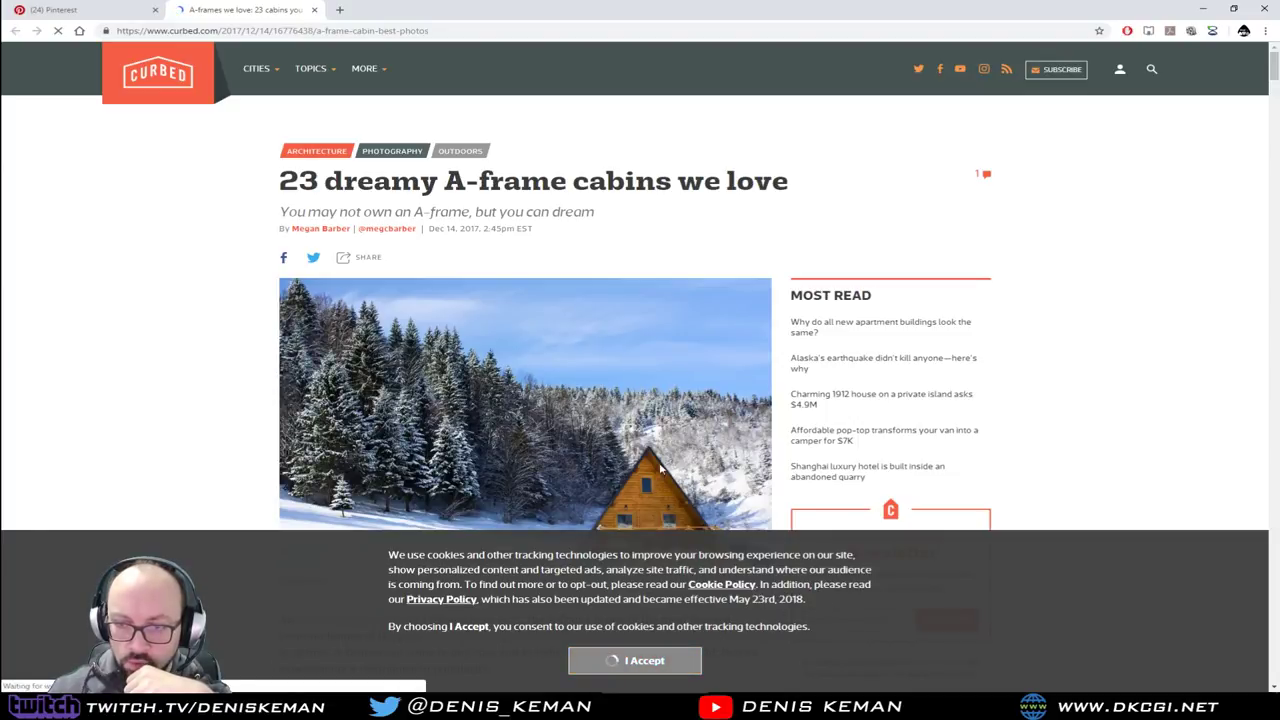
{"action": "scroll", "coordinate": [555, 457], "scroll_direction": "down", "scroll_amount": 3}
{"action": "scroll", "coordinate": [530, 420], "scroll_direction": "down", "scroll_amount": 8}
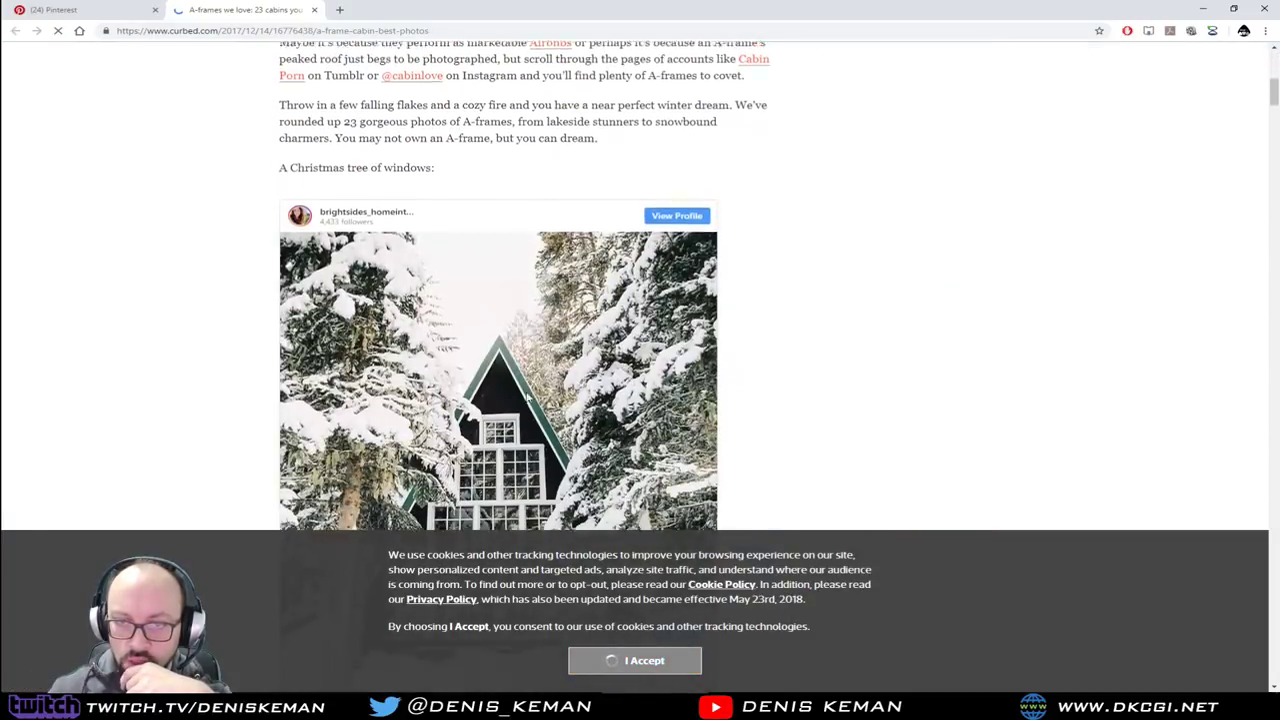
{"action": "scroll", "coordinate": [528, 397], "scroll_direction": "down", "scroll_amount": 8}
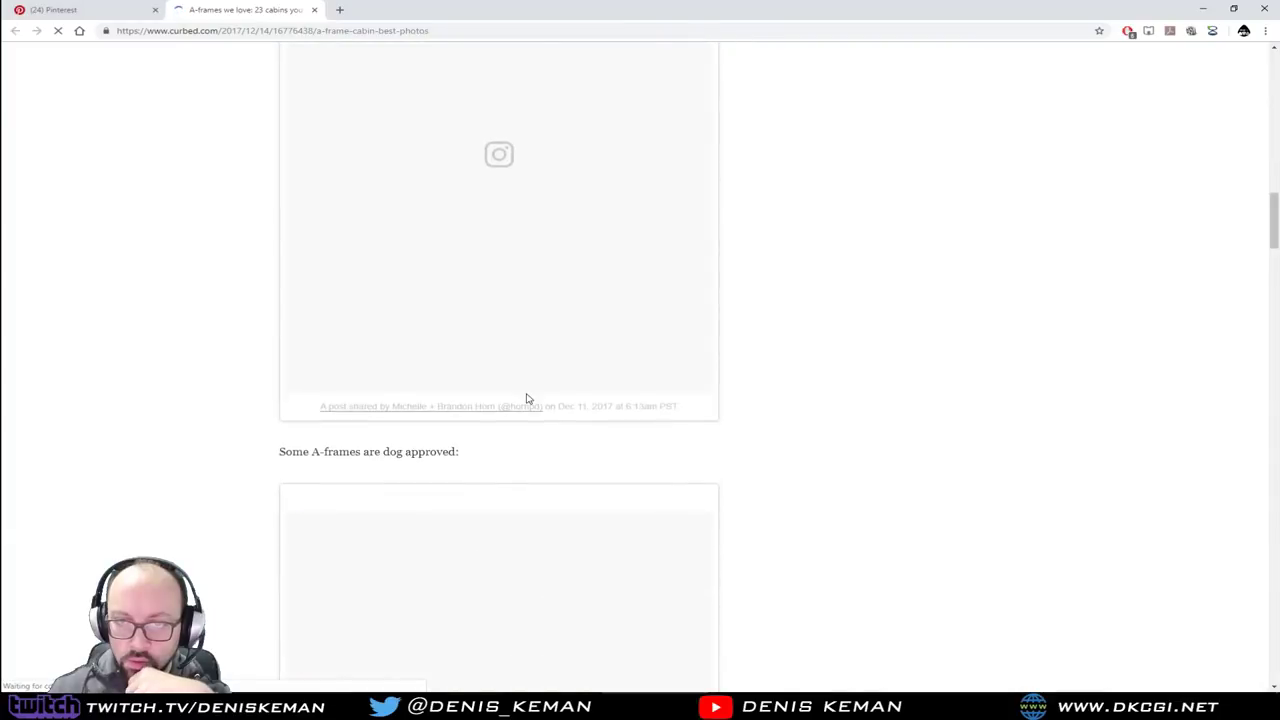
{"action": "scroll", "coordinate": [528, 398], "scroll_direction": "up", "scroll_amount": 12}
{"action": "scroll", "coordinate": [528, 398], "scroll_direction": "down", "scroll_amount": 8}
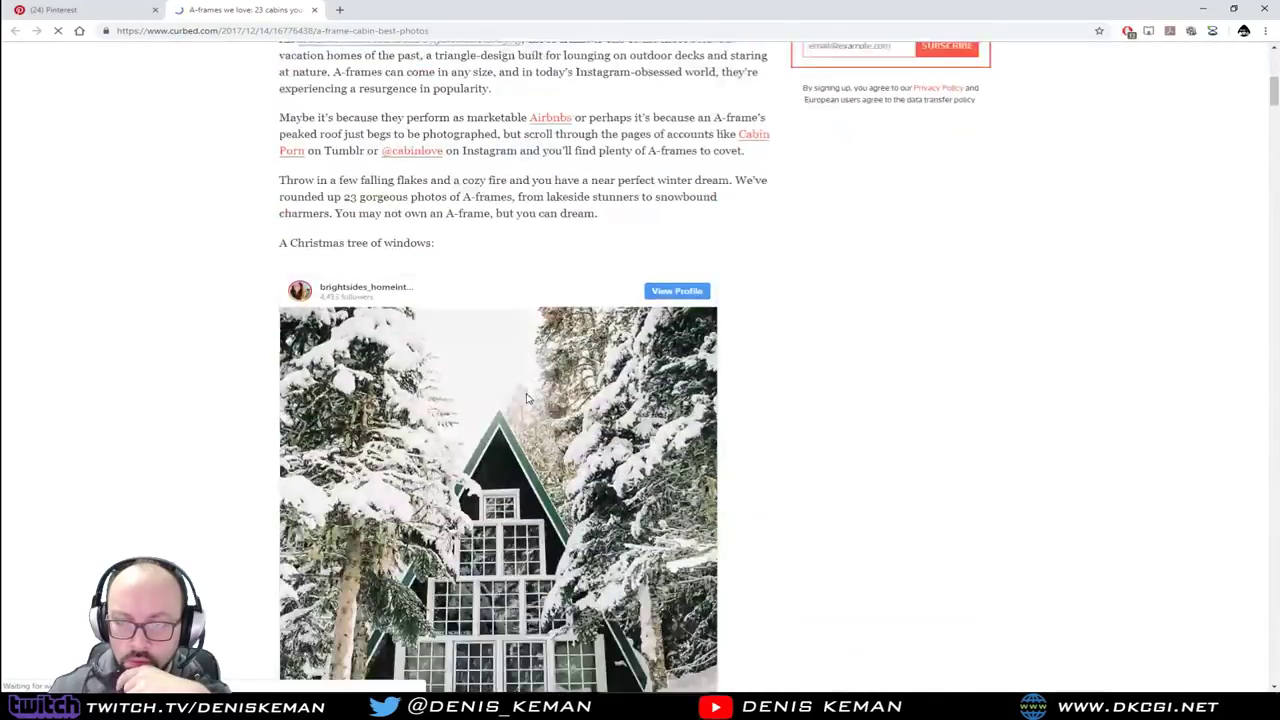
{"action": "scroll", "coordinate": [528, 398], "scroll_direction": "down", "scroll_amount": 10}
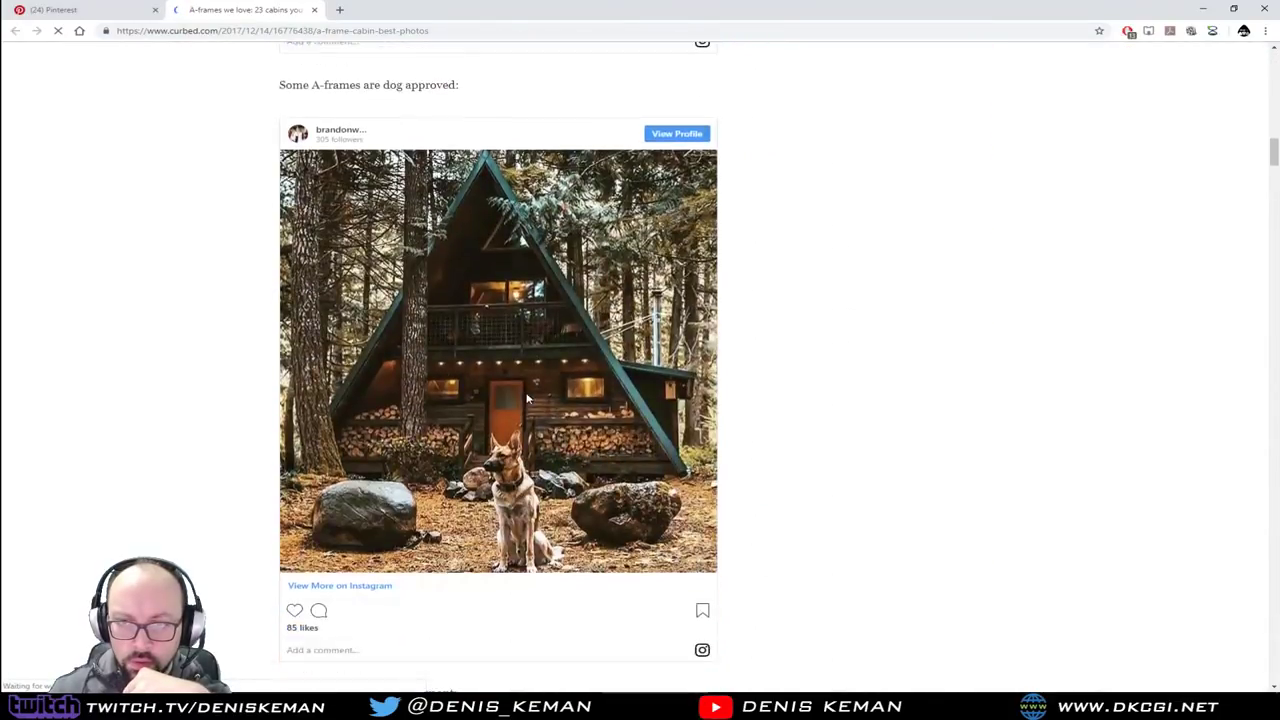
{"action": "scroll", "coordinate": [528, 398], "scroll_direction": "down", "scroll_amount": 9}
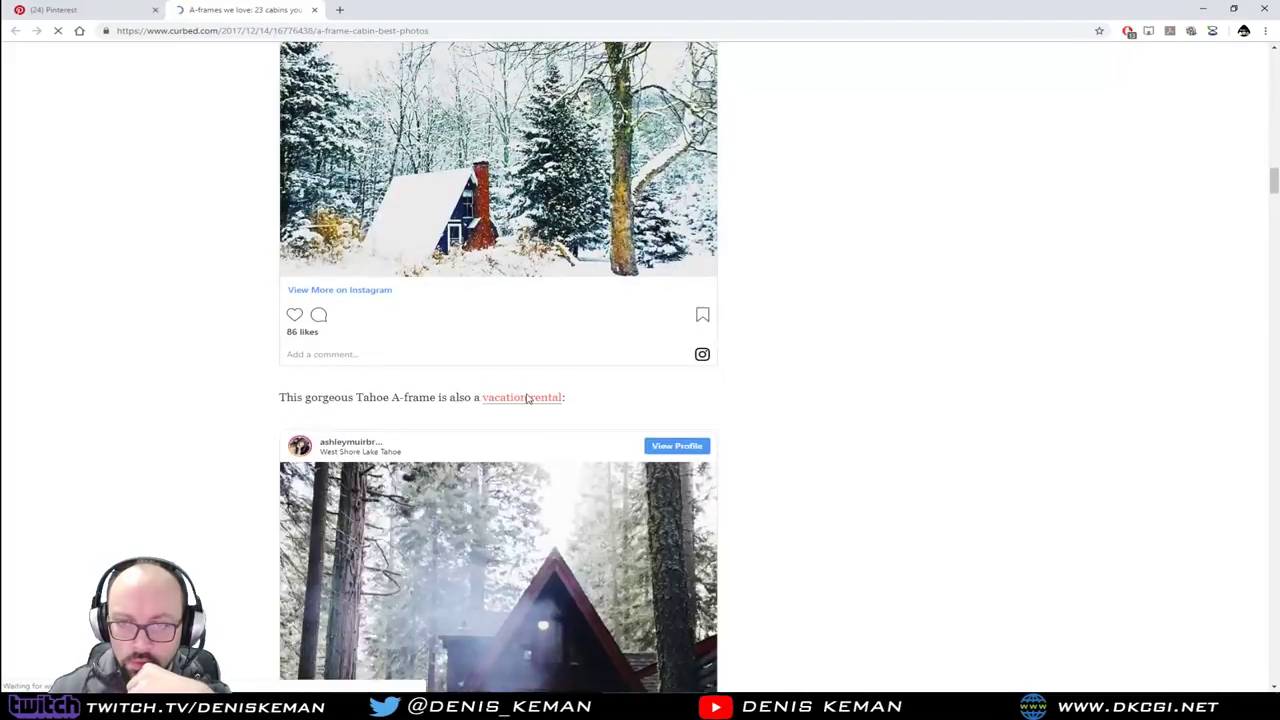
Close the Curbed article, save the photo from the "23 dreamy A-frame cabins we love" pin, and return to 3ds Max
{"action": "scroll", "coordinate": [528, 398], "scroll_direction": "down", "scroll_amount": 3}
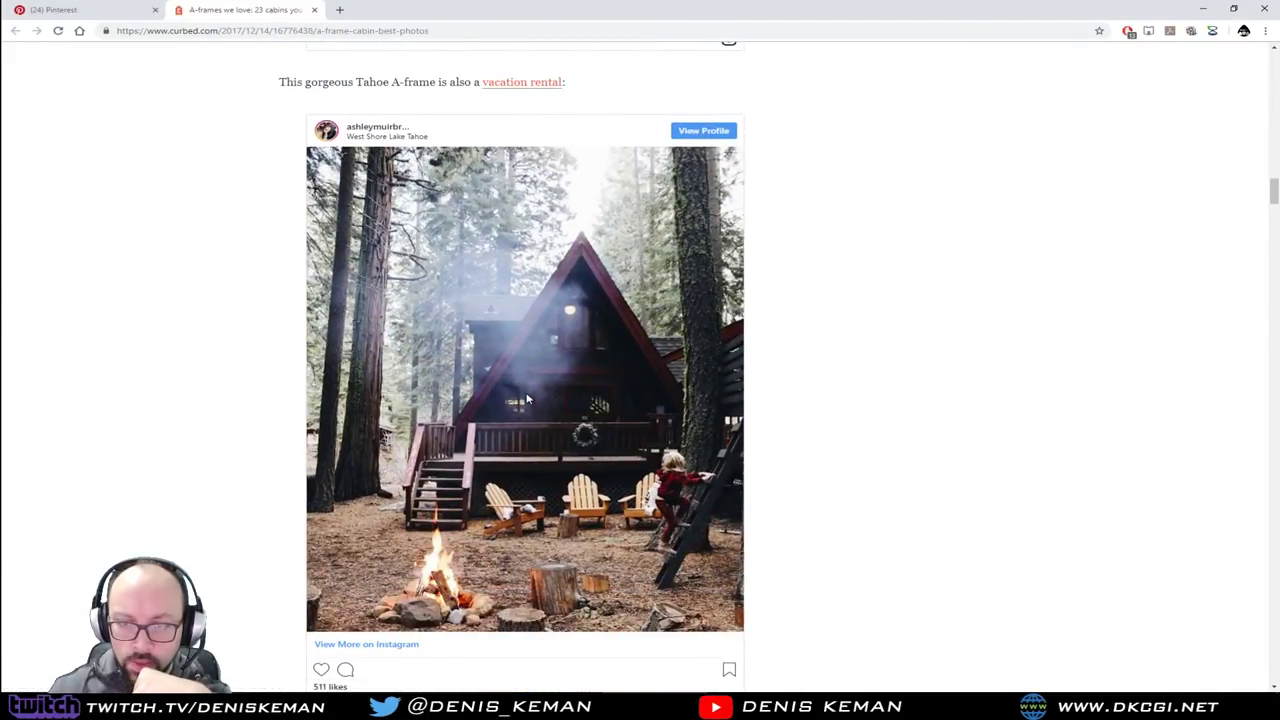
{"action": "left_click", "coordinate": [95, 10]}
{"action": "middle_click", "coordinate": [220, 12]}
{"action": "right_click", "coordinate": [502, 267]}
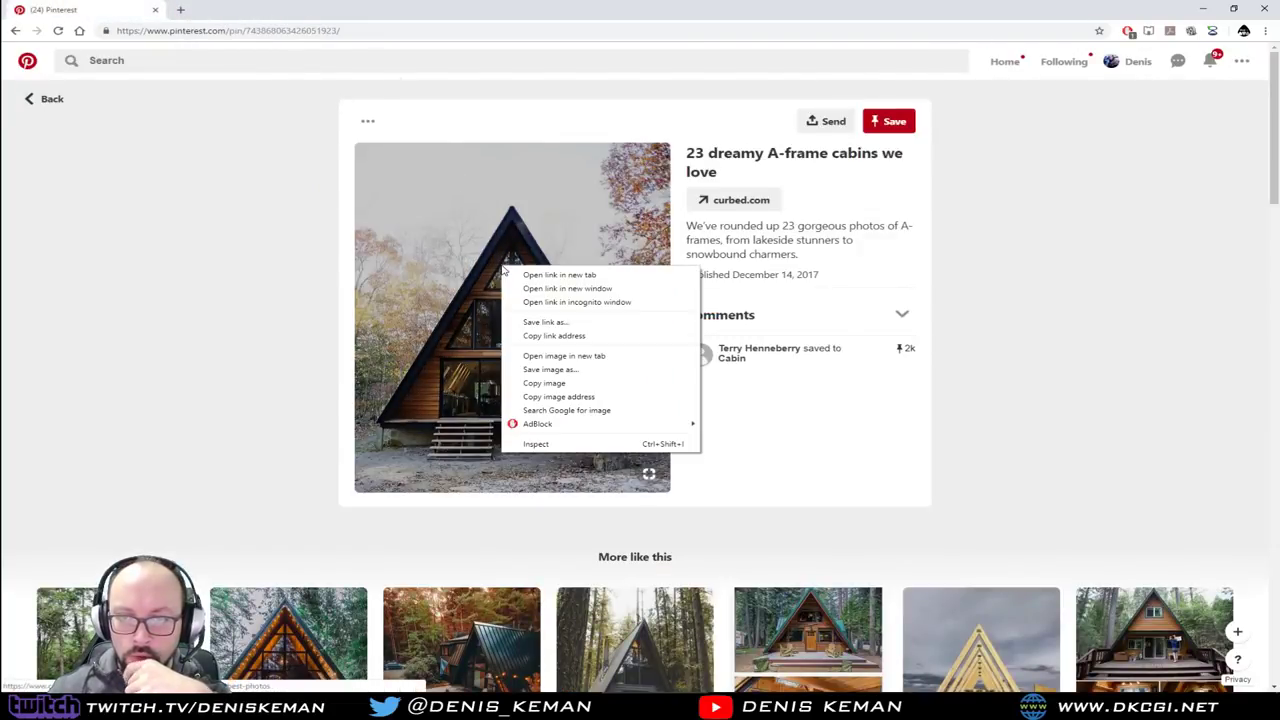
{"action": "left_click", "coordinate": [545, 383]}
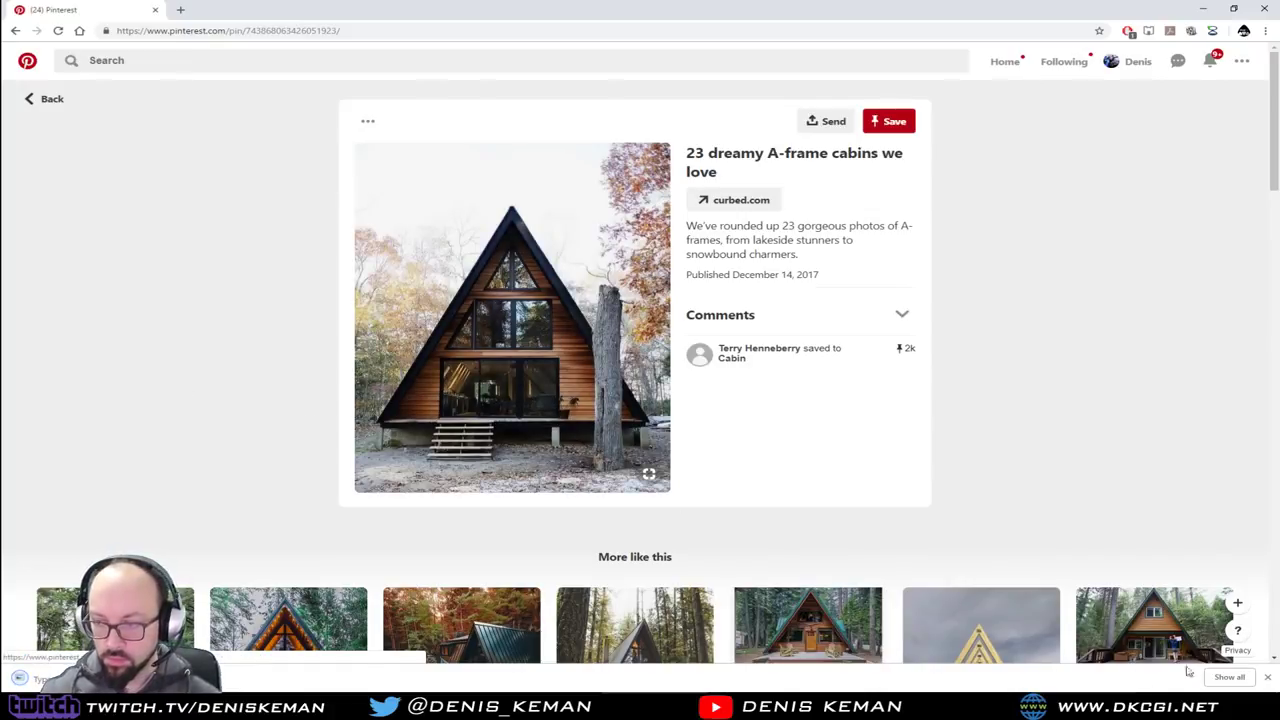
{"action": "left_click", "coordinate": [1267, 677]}
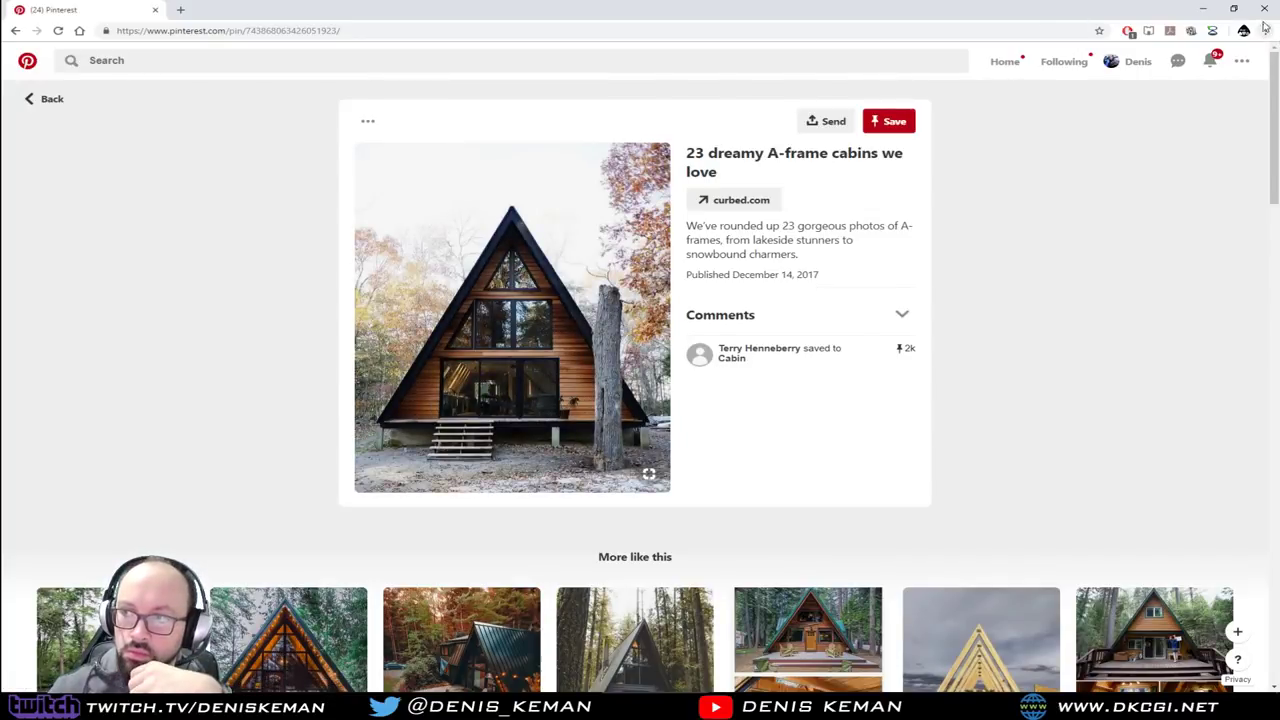
{"action": "left_click", "coordinate": [1203, 9]}
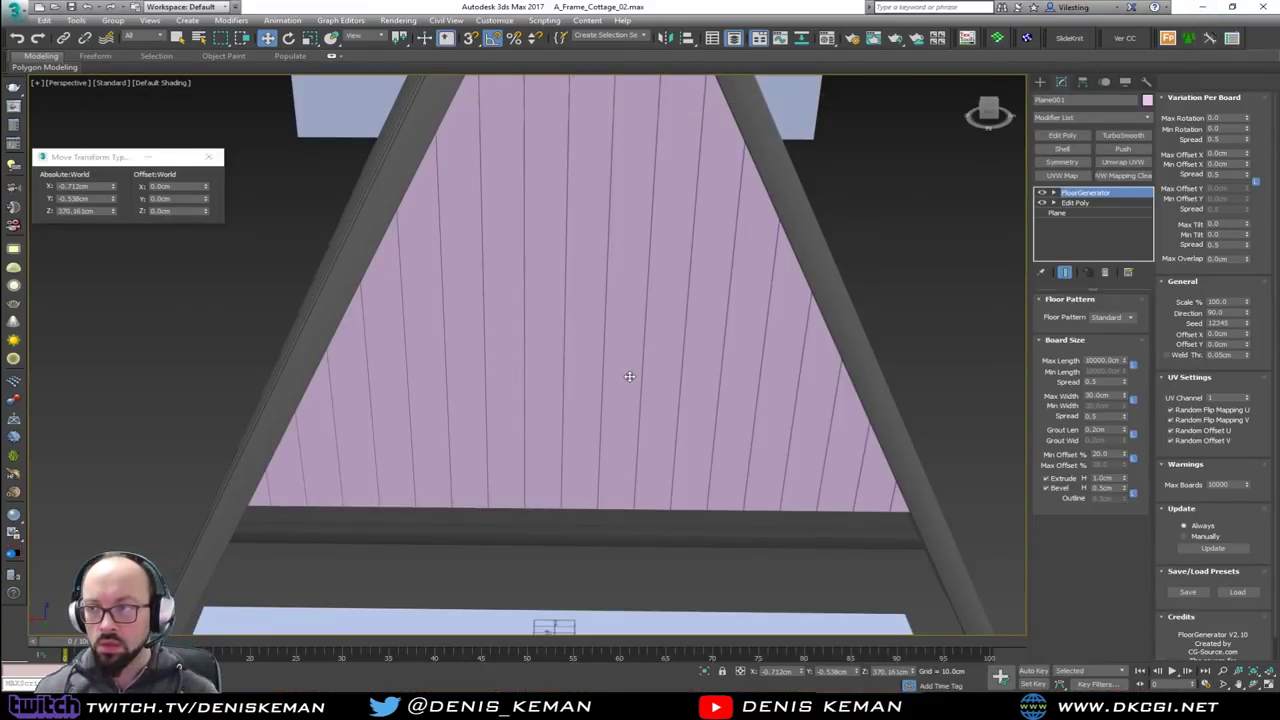
Turn on edged faces and set the front wall's FloorGenerator direction to 0 so the boards run horizontally
{"action": "key", "text": "F4"}
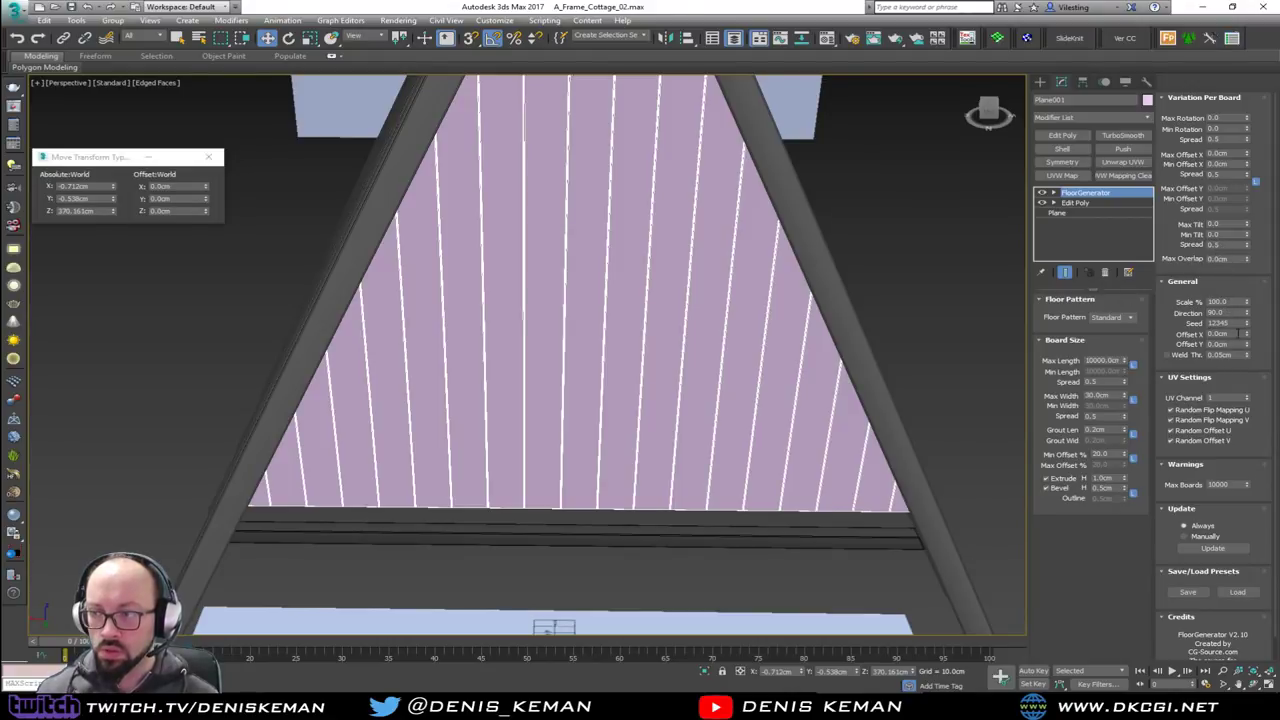
{"action": "double_click", "coordinate": [1234, 313]}
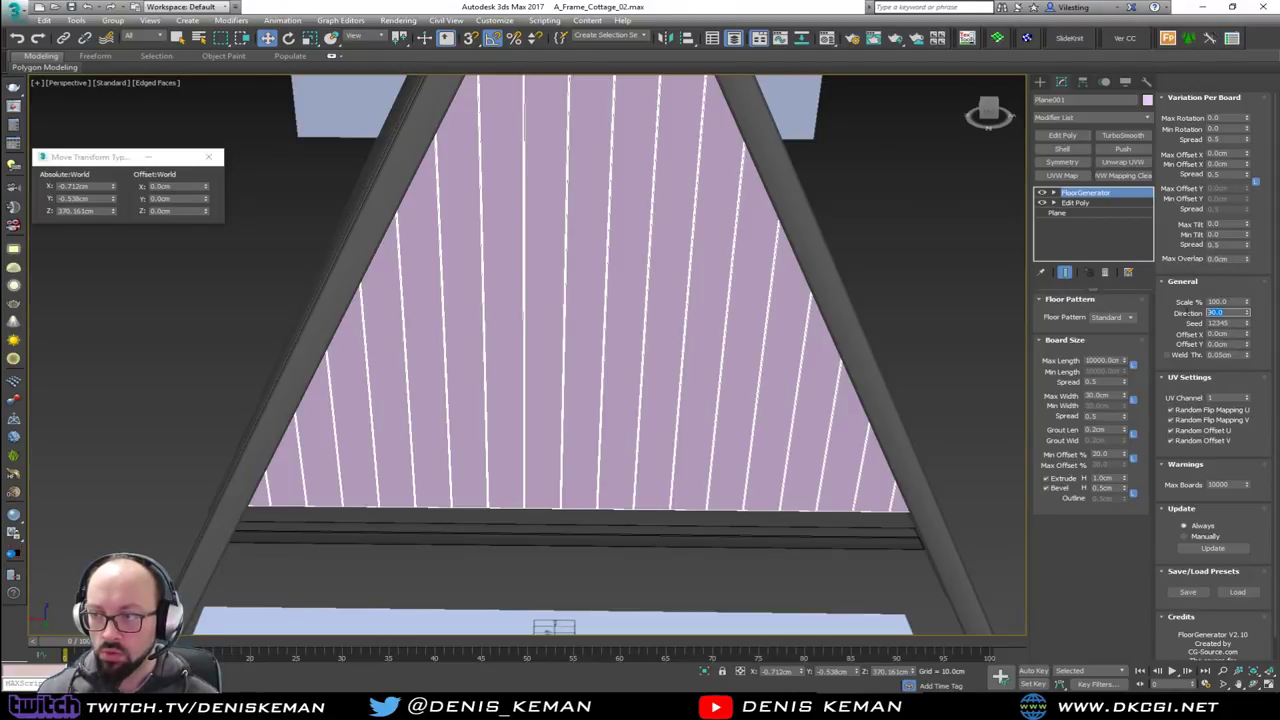
{"action": "type", "text": "0"}
{"action": "key", "text": "Return"}
{"action": "middle_click_drag", "start_coordinate": [399, 317], "coordinate": [491, 386], "text": "alt"}
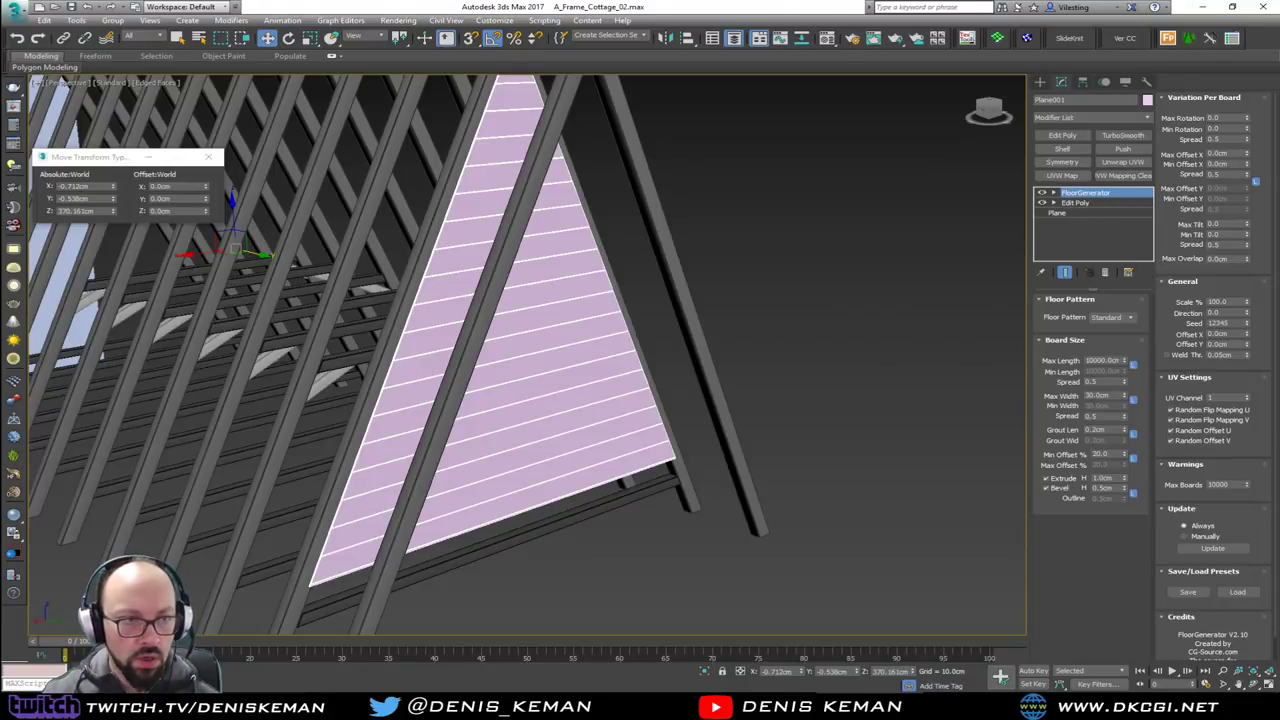
{"action": "key", "text": "ctrl+z"}
{"action": "middle_click_drag", "start_coordinate": [481, 431], "coordinate": [631, 337], "text": "alt"}
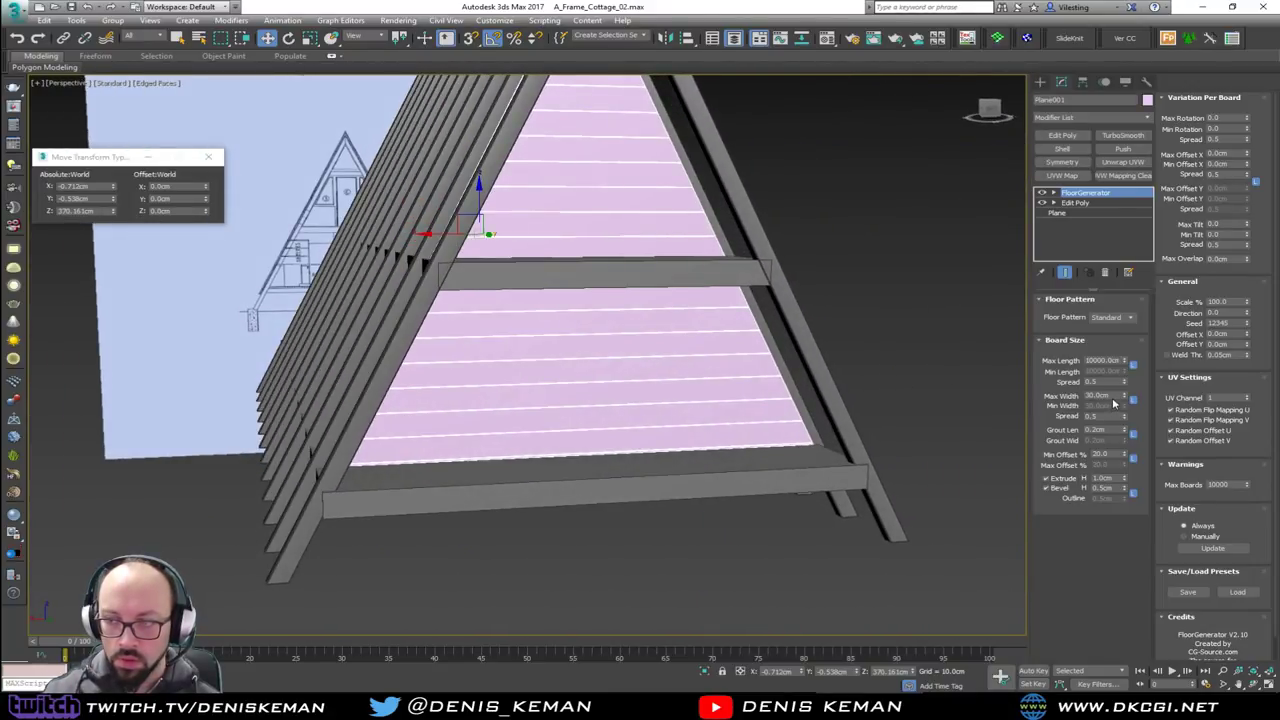
Set the FloorGenerator maximum board width to 25 cm and check the boards on the front wall
{"action": "left_click_drag", "start_coordinate": [1111, 397], "coordinate": [1063, 400]}
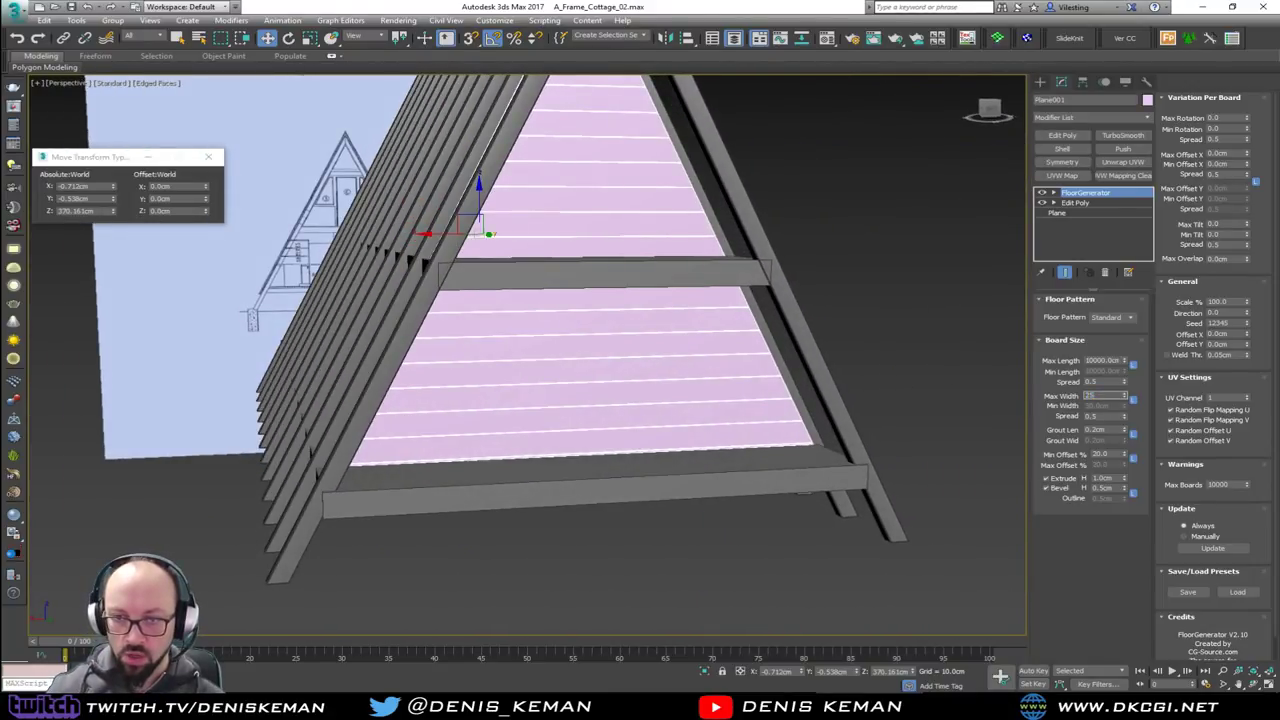
{"action": "key", "text": "Return"}
{"action": "middle_click_drag", "start_coordinate": [776, 372], "coordinate": [688, 363], "text": "alt"}
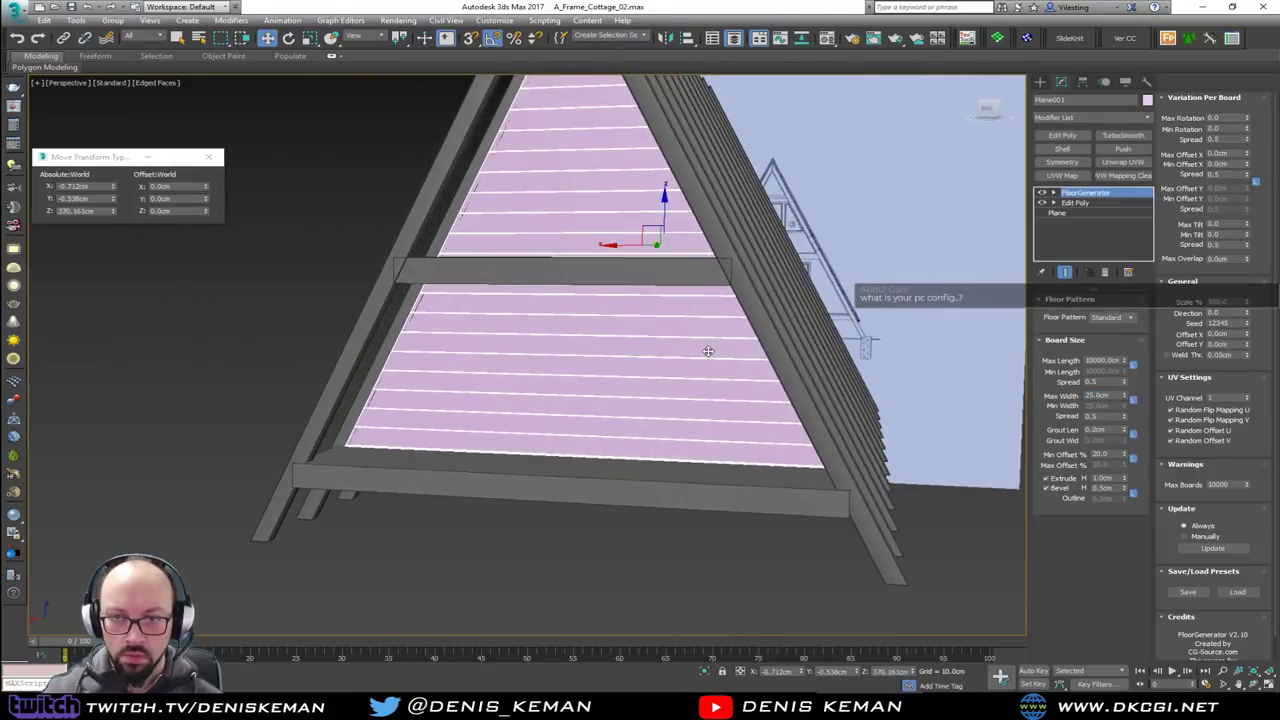
{"action": "scroll", "coordinate": [583, 289], "scroll_direction": "up", "scroll_amount": 4}
{"action": "scroll", "coordinate": [591, 306], "scroll_direction": "down", "scroll_amount": 3}
{"action": "middle_click_drag", "start_coordinate": [591, 306], "coordinate": [586, 352], "text": "alt"}
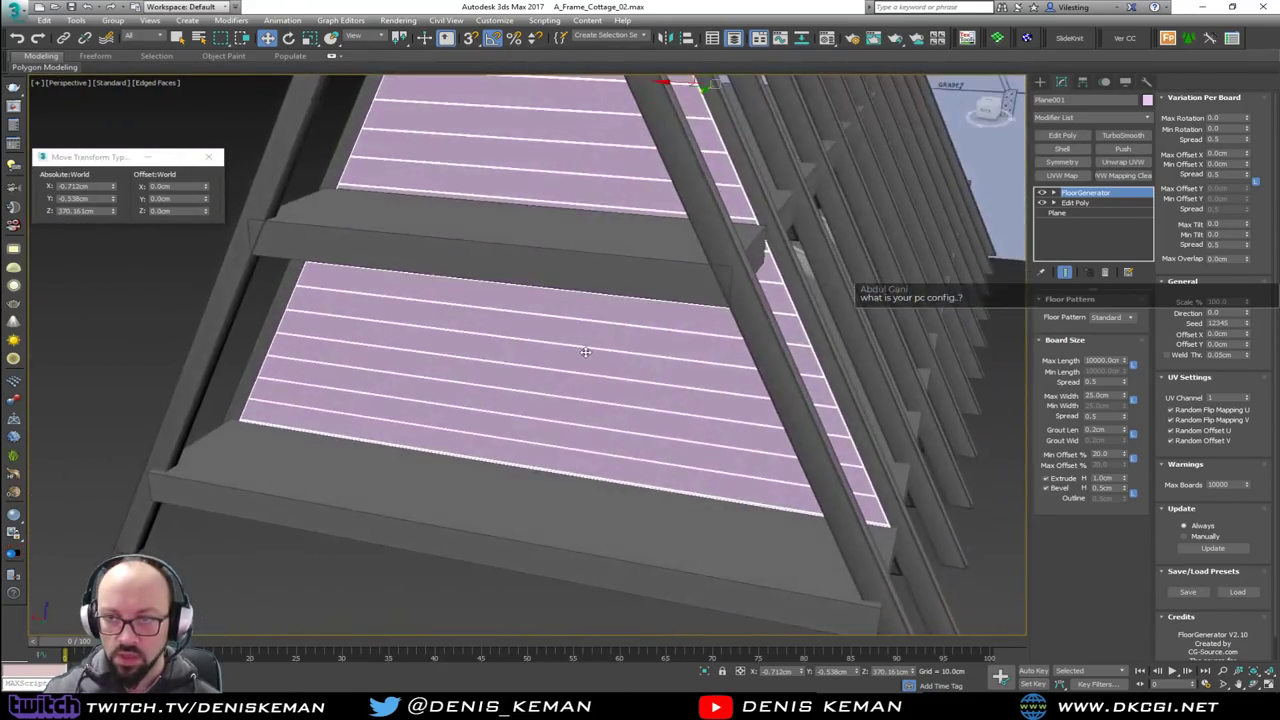
Remove the FloorGenerator modifier from the front wall, leaving the plain Edit Poly panel
{"action": "left_click", "coordinate": [1108, 272]}
{"action": "scroll", "coordinate": [593, 236], "scroll_direction": "down", "scroll_amount": 5}
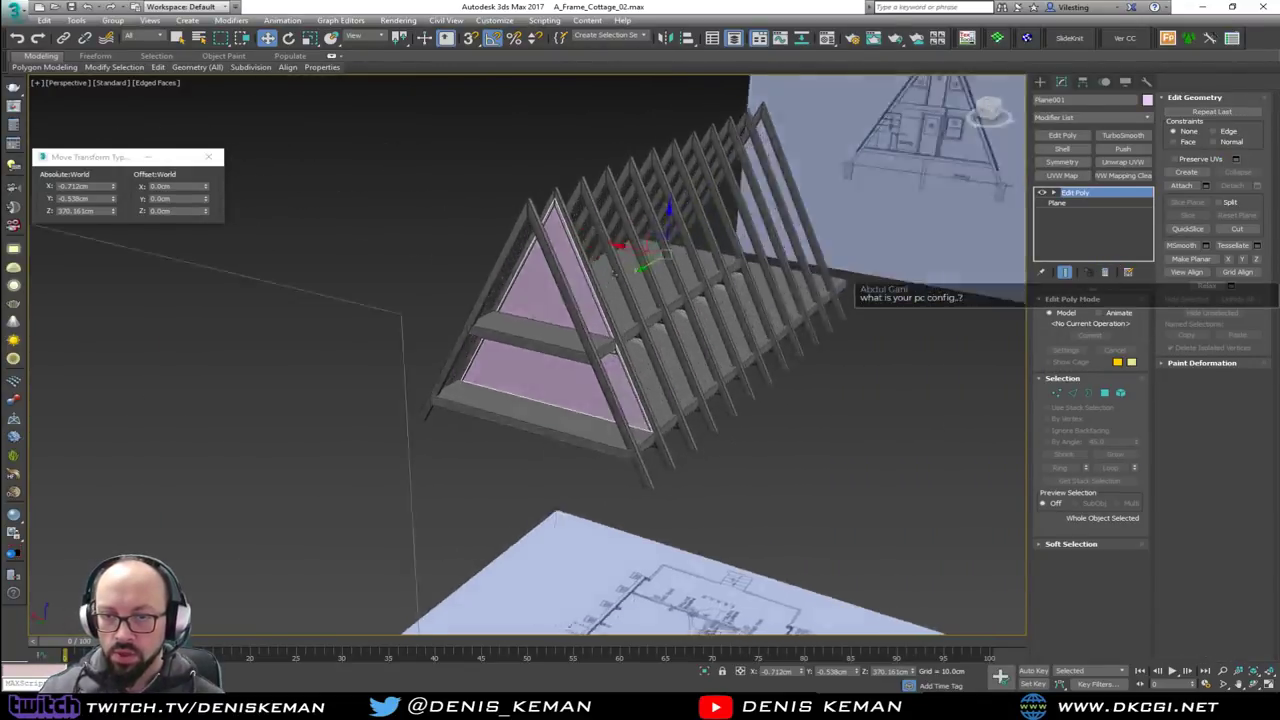
{"action": "middle_click_drag", "start_coordinate": [615, 273], "coordinate": [530, 206], "text": "alt"}
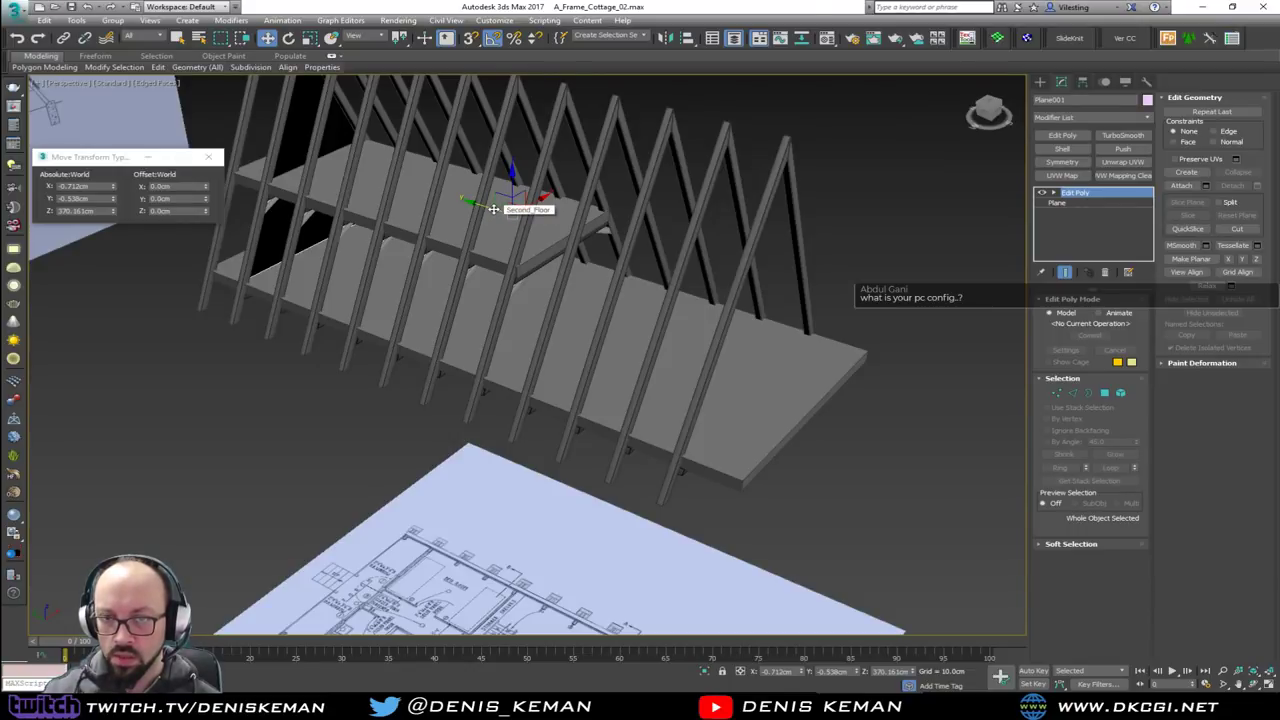
Mirror the wall panel across the Y axis as a copy and move it about 14.5 cm in negative Y into the rear frame
{"action": "left_click", "coordinate": [668, 40]}
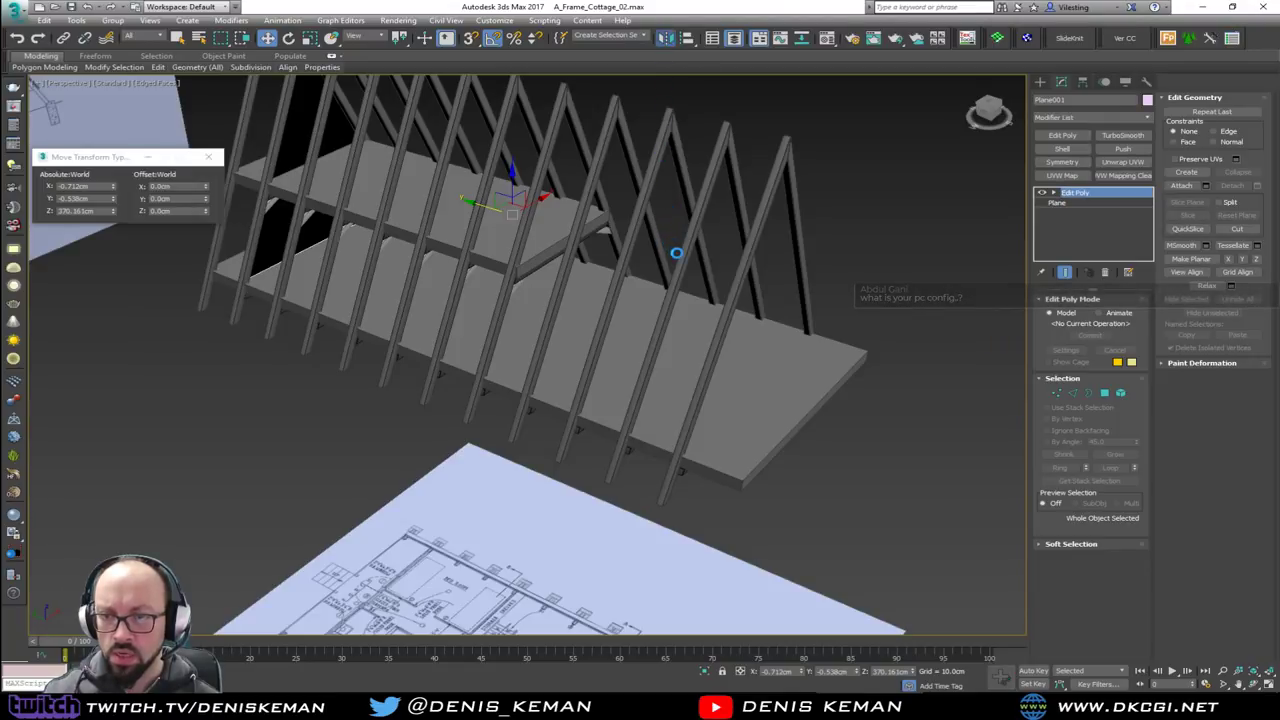
{"action": "left_click", "coordinate": [612, 303]}
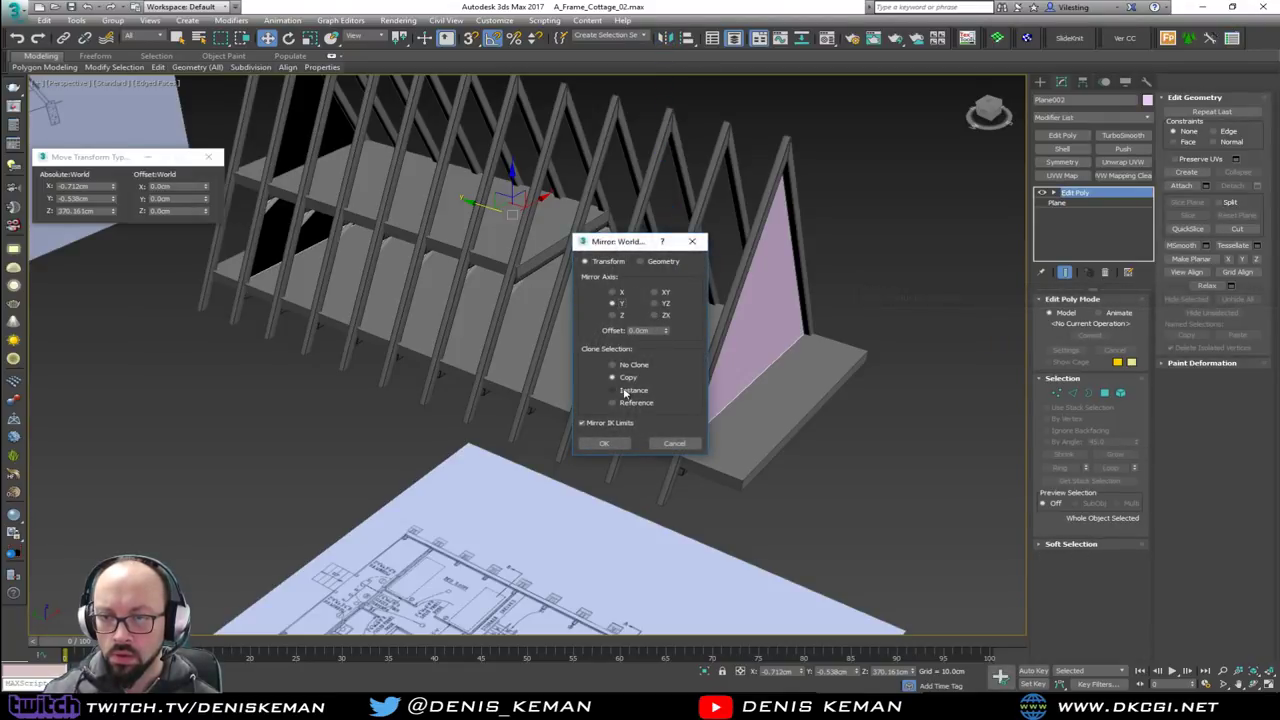
{"action": "left_click", "coordinate": [605, 444]}
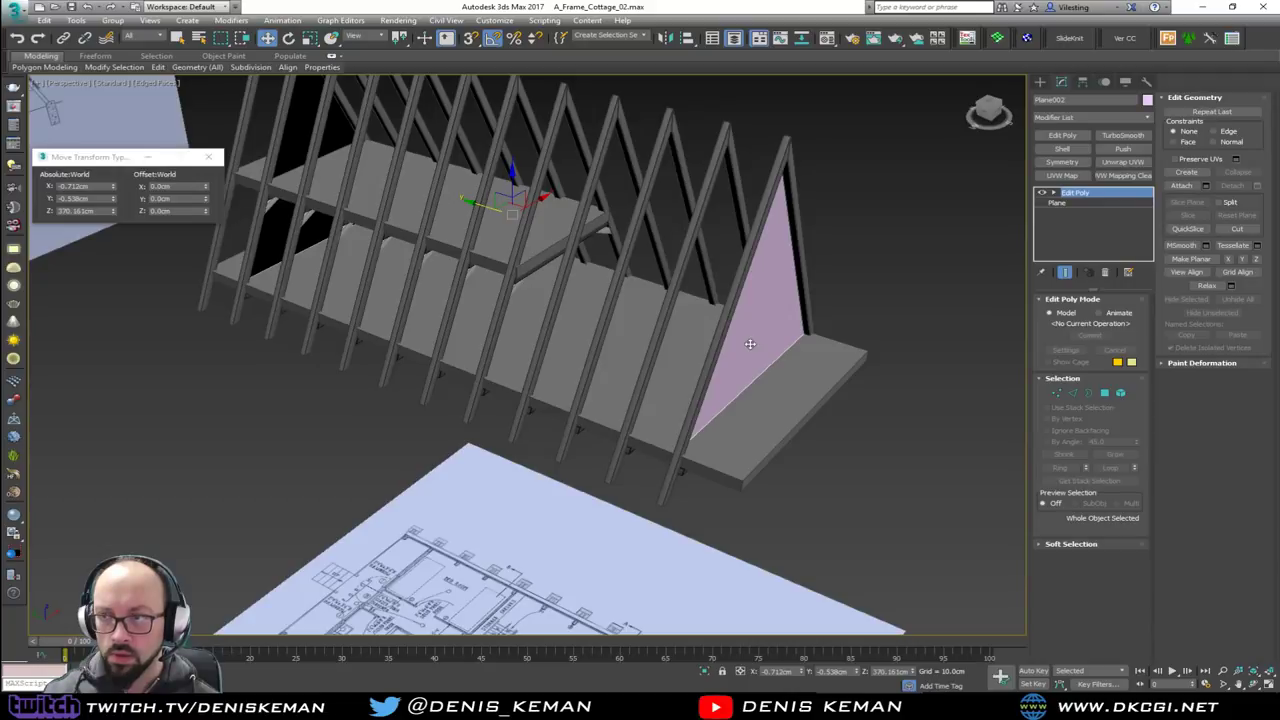
{"action": "left_click_drag", "start_coordinate": [483, 209], "coordinate": [487, 211]}
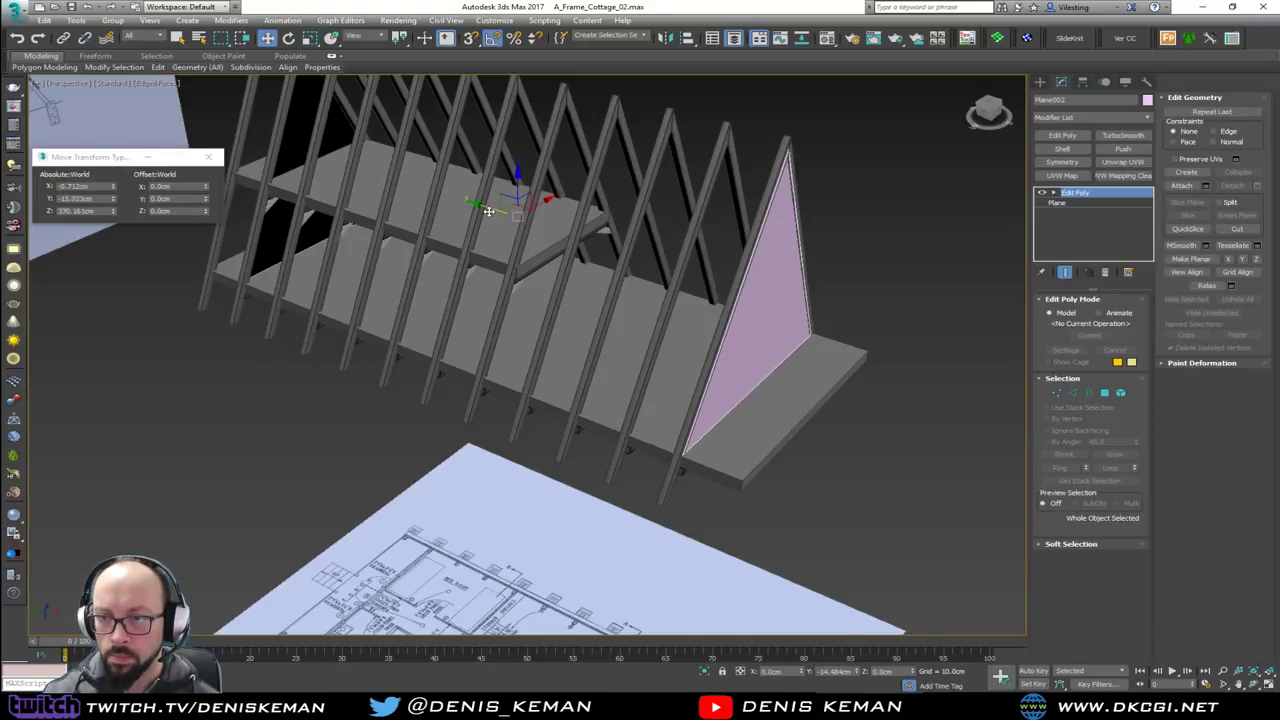
{"action": "middle_click_drag", "start_coordinate": [779, 319], "coordinate": [697, 323], "text": "alt"}
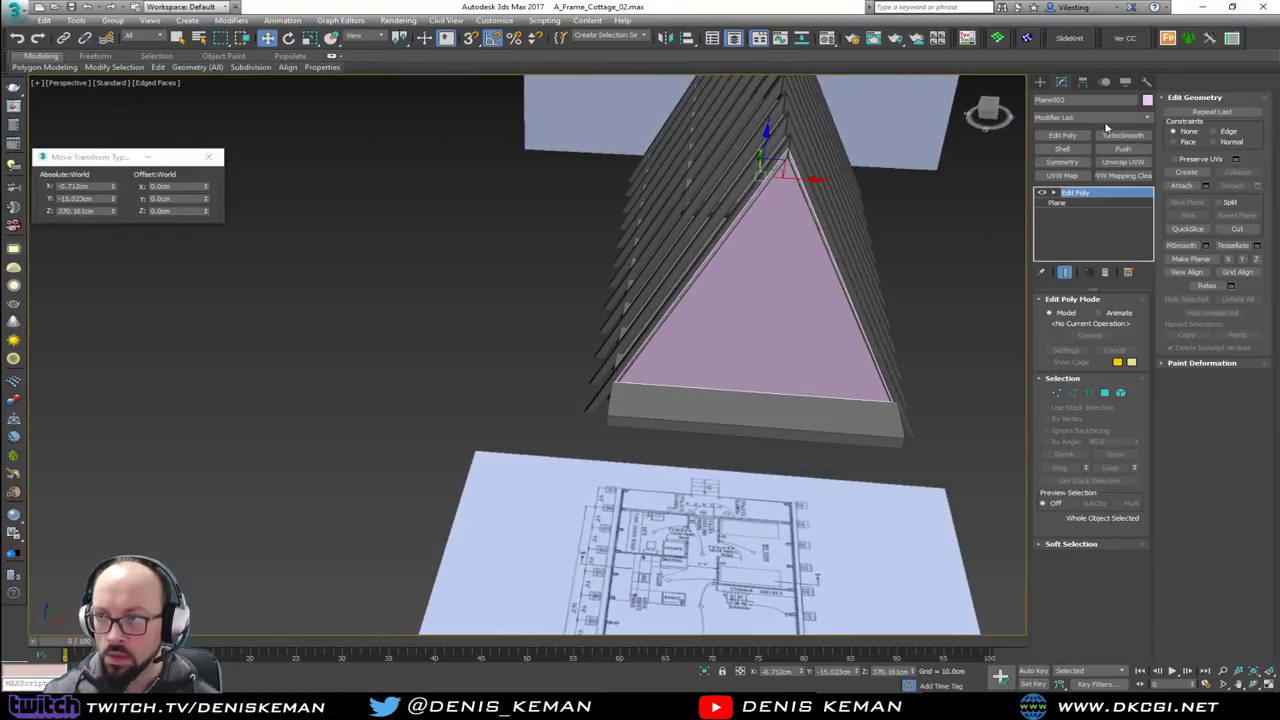
Rename the mirrored wall panel Rear_Wall and the original panel Front_Wall
{"action": "left_click_drag", "start_coordinate": [1096, 100], "coordinate": [945, 104]}
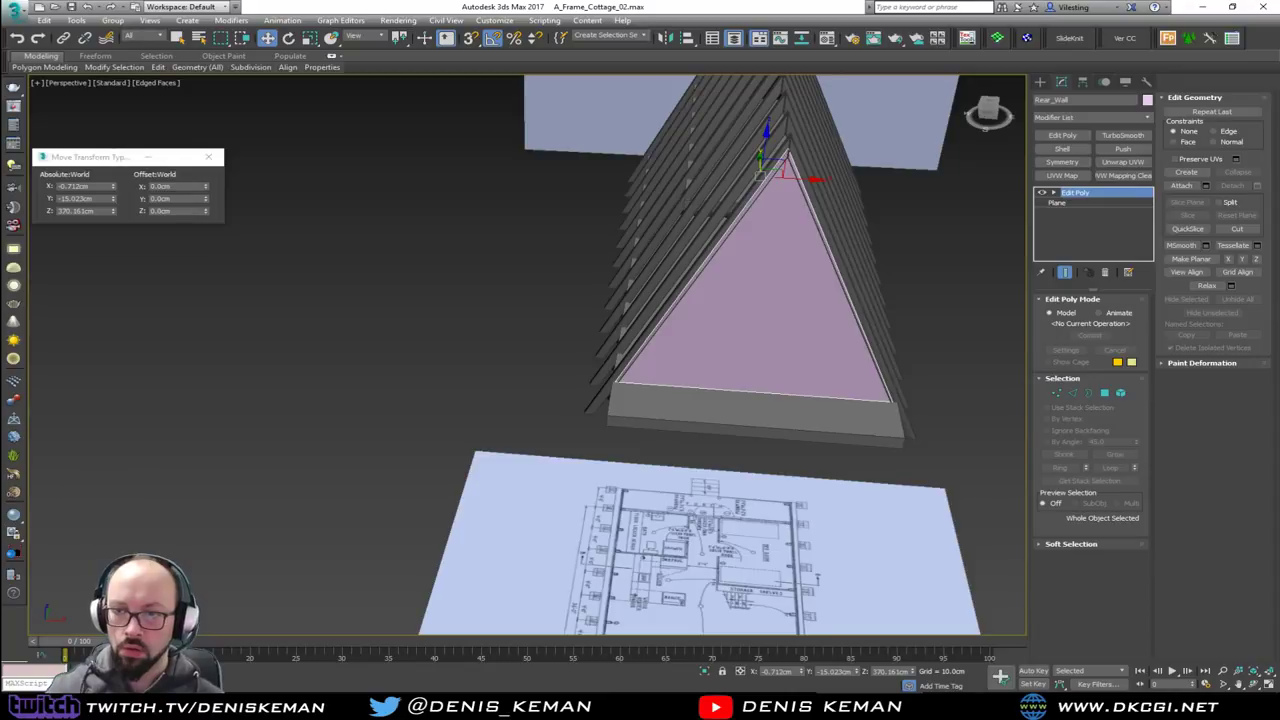
{"action": "middle_click_drag", "start_coordinate": [488, 259], "coordinate": [665, 231], "text": "alt"}
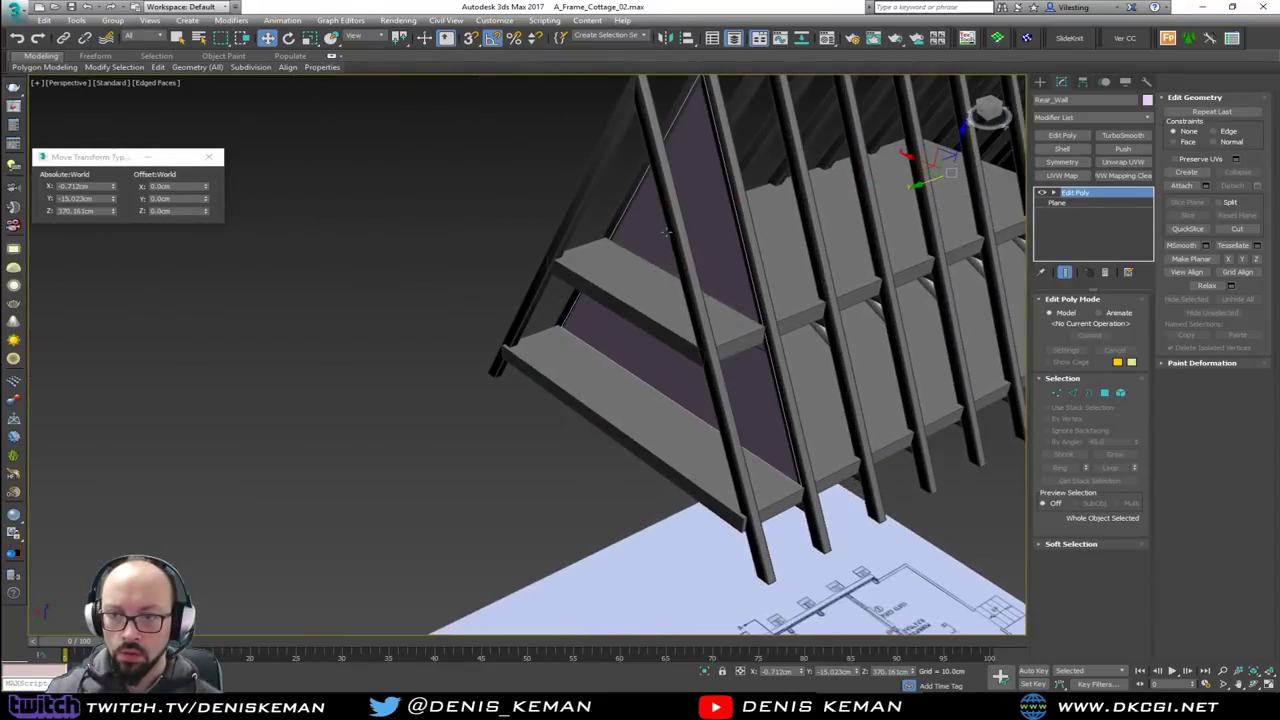
{"action": "left_click", "coordinate": [706, 226]}
{"action": "left_click_drag", "start_coordinate": [1096, 100], "coordinate": [966, 100]}
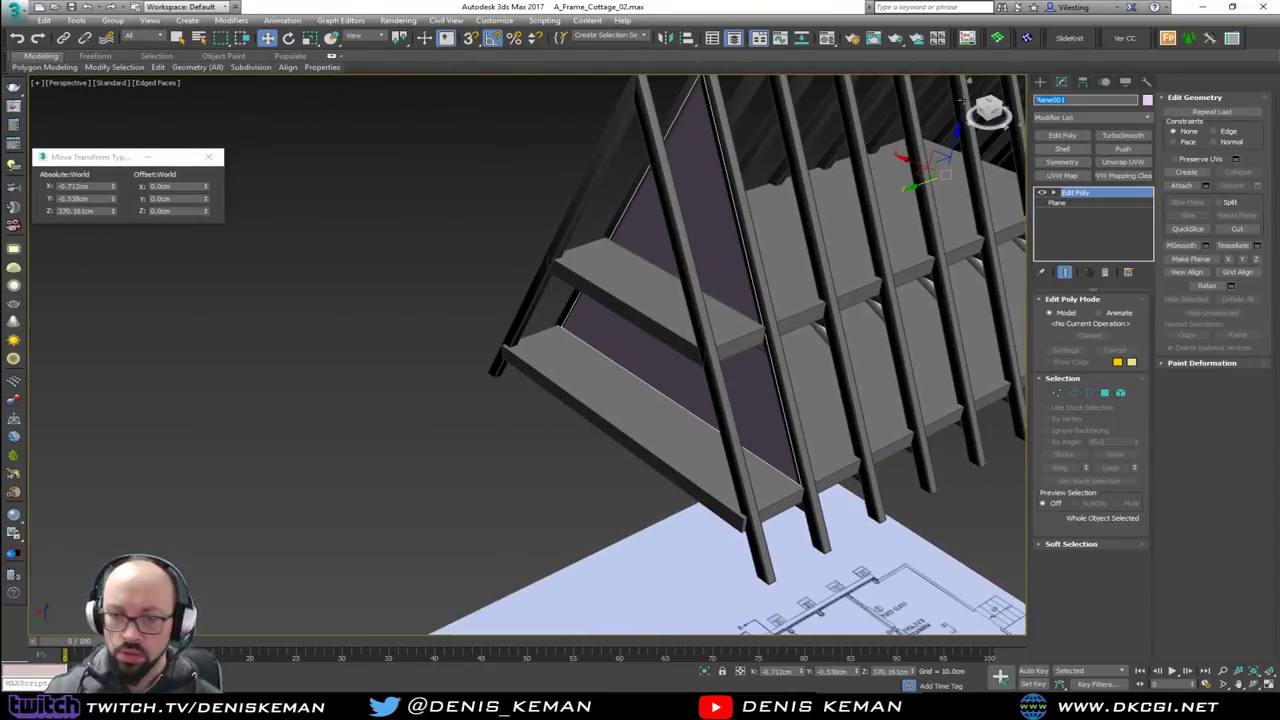
{"action": "type", "text": "Front_Wall"}
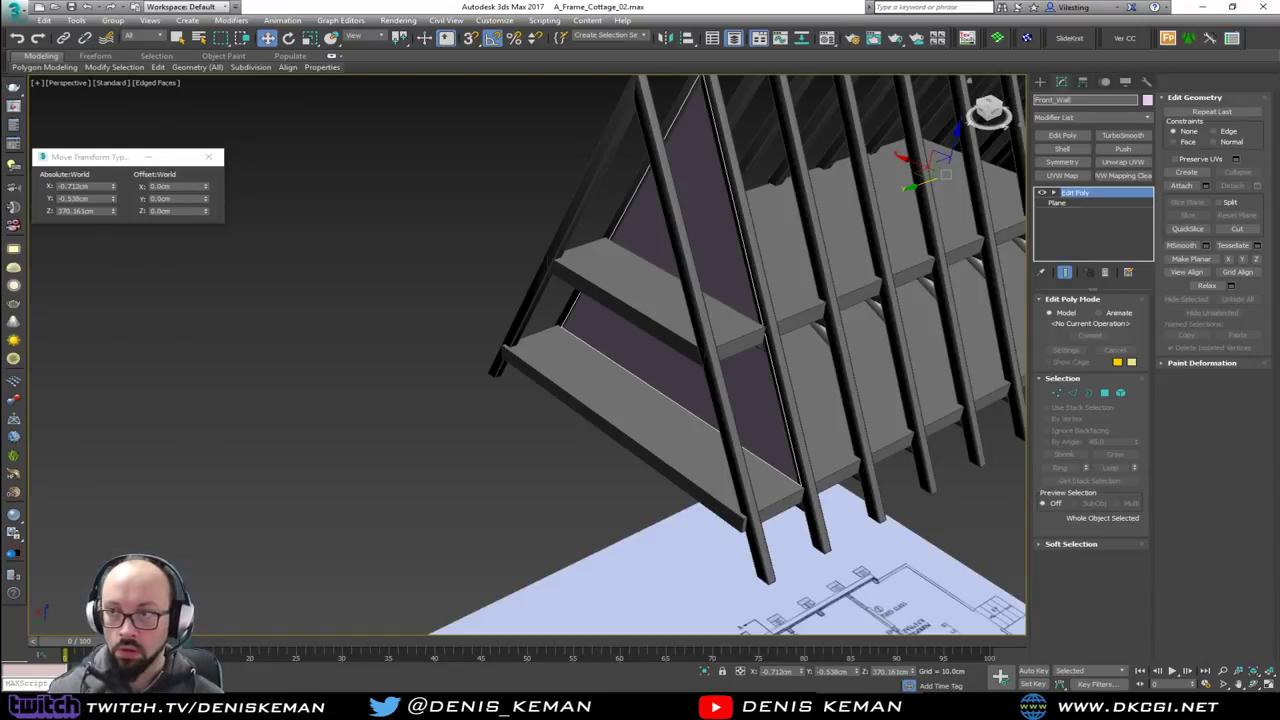
{"action": "type", "text": "z"}
{"action": "middle_click_drag", "start_coordinate": [580, 313], "coordinate": [499, 325], "text": "alt"}
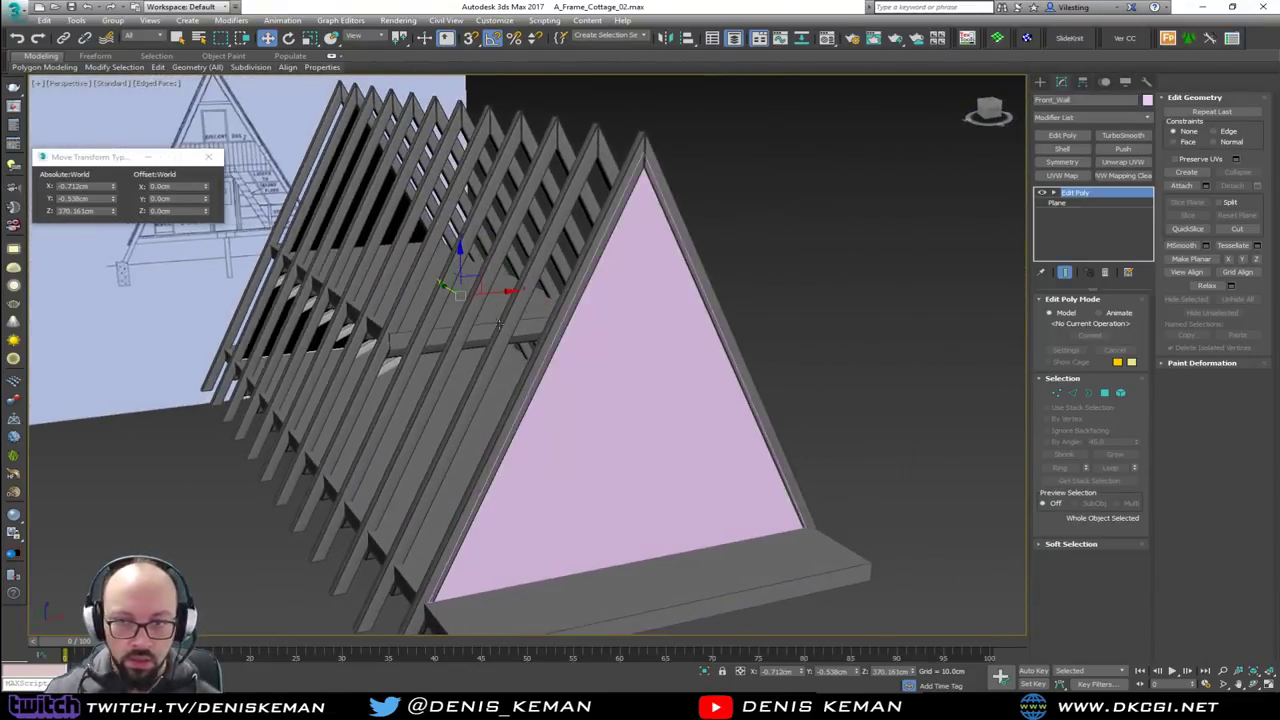
Examine how the rear wall sits within the end frame and relates to the floors and rafters
{"action": "left_click", "coordinate": [841, 359]}
{"action": "middle_click_drag", "start_coordinate": [652, 394], "coordinate": [662, 377]}
{"action": "scroll", "coordinate": [668, 364], "scroll_direction": "down", "scroll_amount": 2}
{"action": "mouse_move", "coordinate": [588, 338]}
{"action": "middle_mouse_down", "text": "alt"}
{"action": "mouse_move", "coordinate": [659, 337]}
{"action": "mouse_move", "coordinate": [593, 344]}
{"action": "middle_mouse_up", "text": "alt"}
{"action": "left_click", "coordinate": [655, 476]}
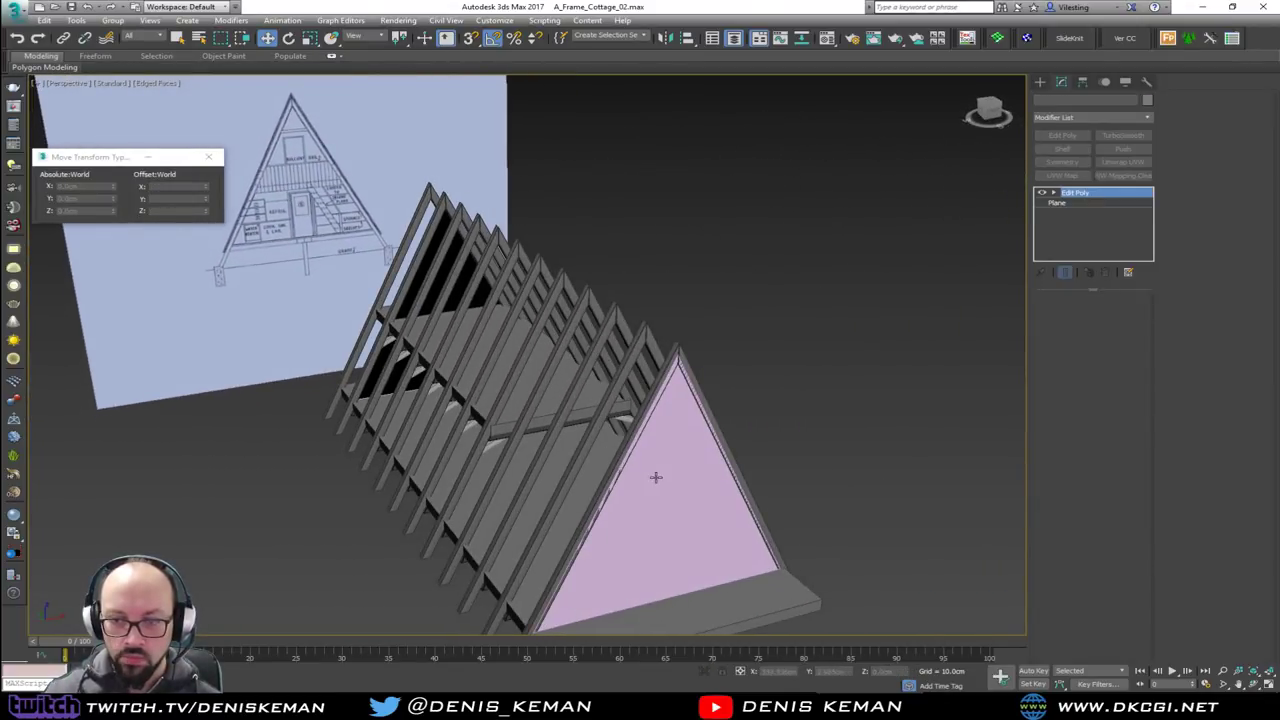
{"action": "key", "text": "z"}
{"action": "middle_click_drag", "start_coordinate": [623, 458], "coordinate": [484, 434], "text": "alt"}
{"action": "middle_click_drag", "start_coordinate": [592, 445], "coordinate": [681, 397], "text": "alt"}
{"action": "scroll", "coordinate": [562, 412], "scroll_direction": "down", "scroll_amount": 3}
{"action": "left_click", "coordinate": [776, 338]}
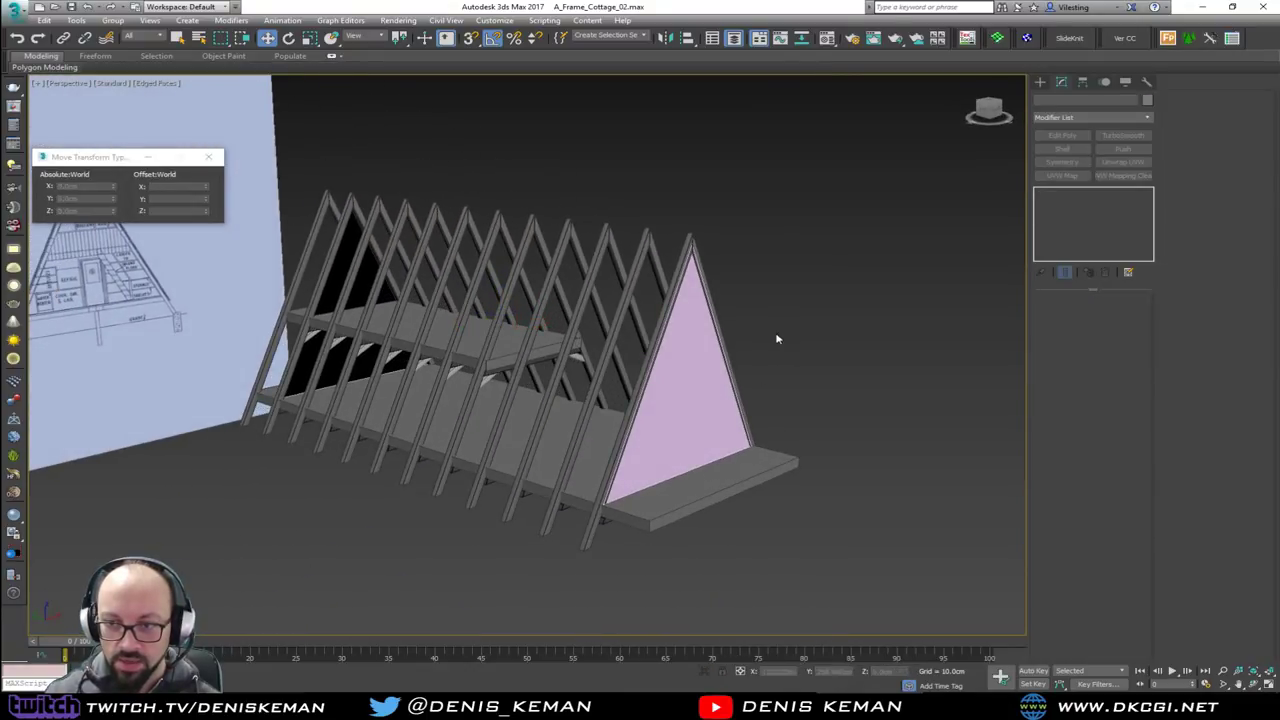
{"action": "left_click", "coordinate": [689, 418]}
{"action": "scroll", "coordinate": [680, 410], "scroll_direction": "up", "scroll_amount": 5}
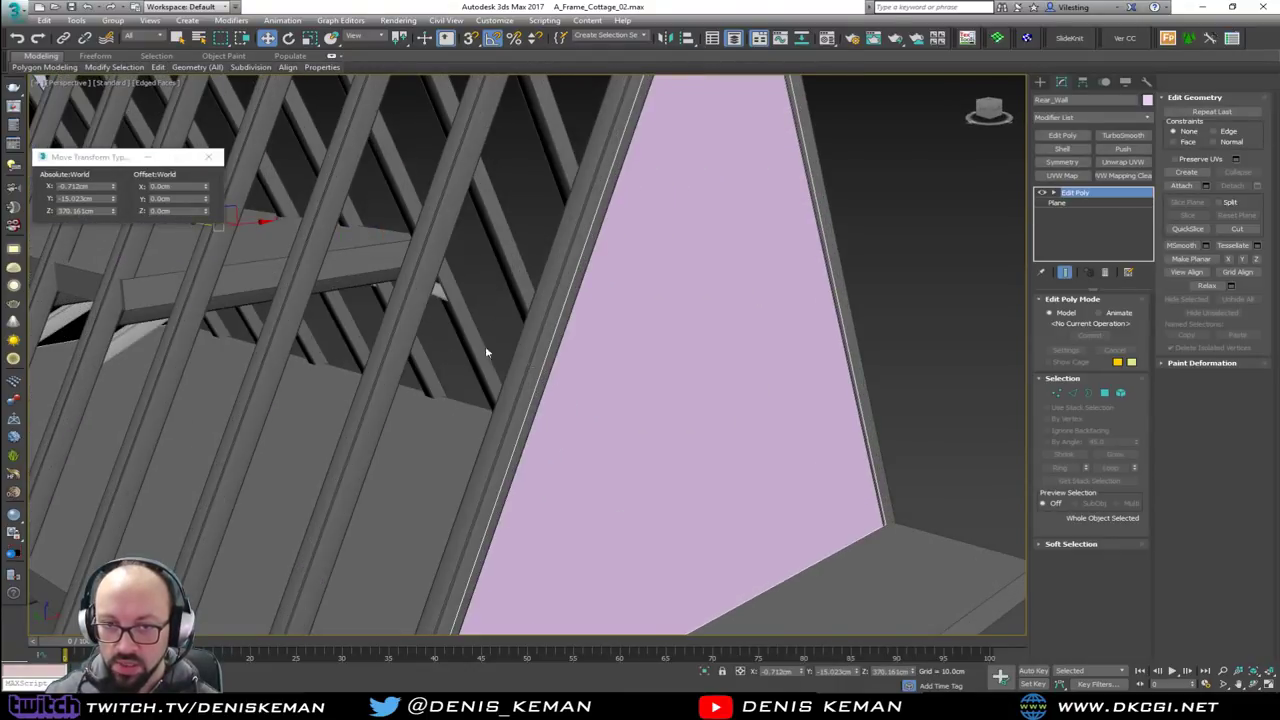
{"action": "middle_click_drag", "start_coordinate": [487, 352], "coordinate": [509, 420]}
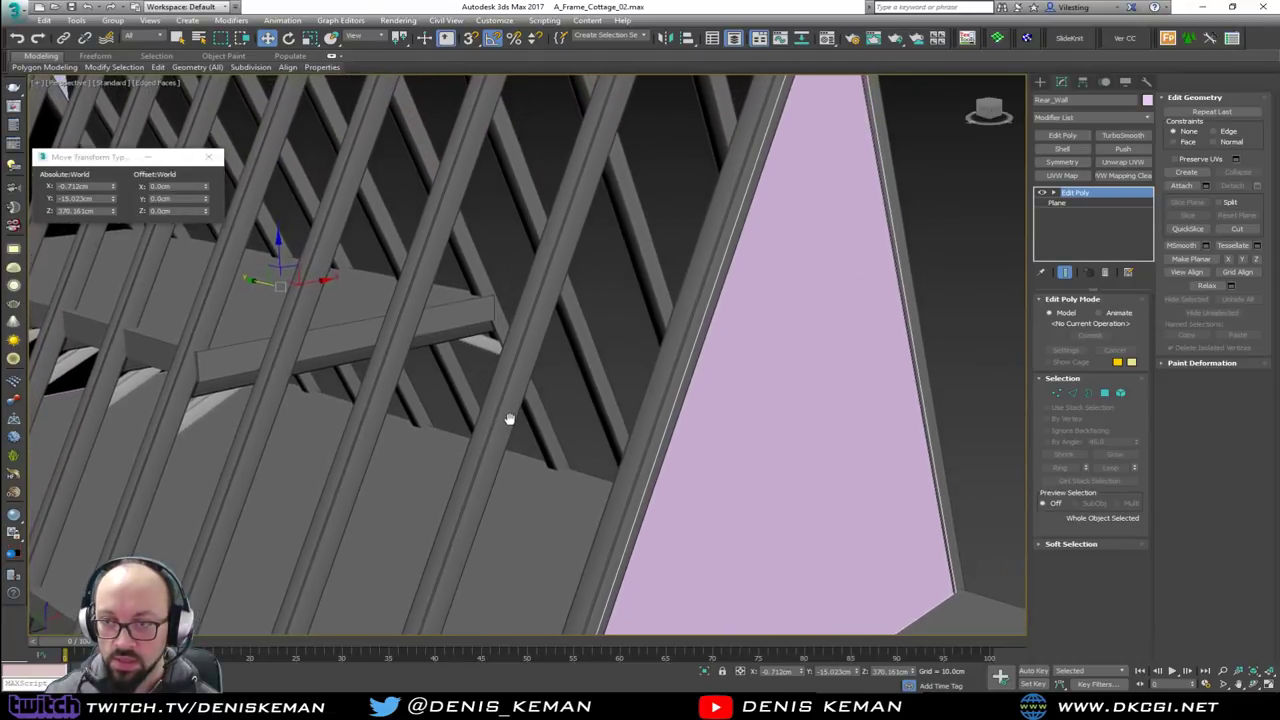
{"action": "scroll", "coordinate": [509, 420], "scroll_direction": "down", "scroll_amount": 4}
{"action": "middle_click_drag", "start_coordinate": [472, 363], "coordinate": [579, 377]}
{"action": "scroll", "coordinate": [579, 377], "scroll_direction": "down", "scroll_amount": 4}
{"action": "middle_click_drag", "start_coordinate": [290, 350], "coordinate": [409, 363]}
{"action": "left_click", "coordinate": [440, 474]}
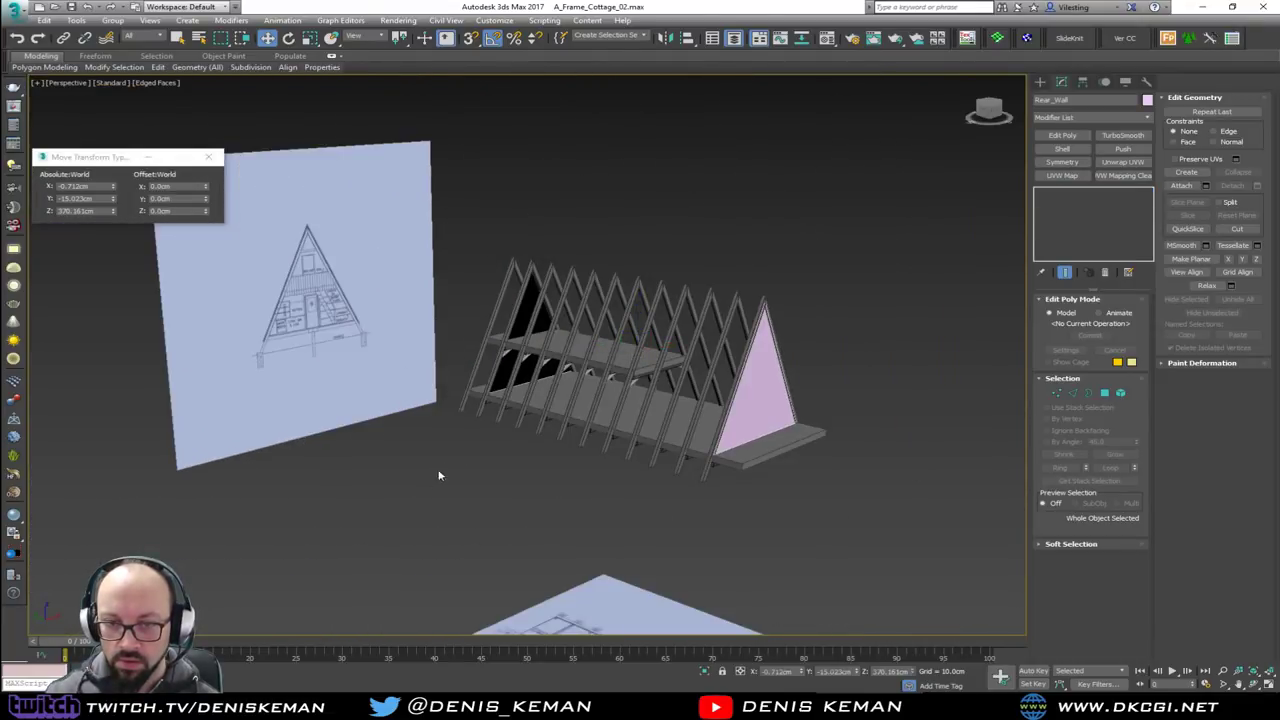
Try placing a small dummy helper beside the lower ends of the rafters, and undo it
{"action": "middle_click_drag", "start_coordinate": [440, 432], "coordinate": [560, 422], "text": "alt"}
{"action": "scroll", "coordinate": [558, 422], "scroll_direction": "up", "scroll_amount": 8}
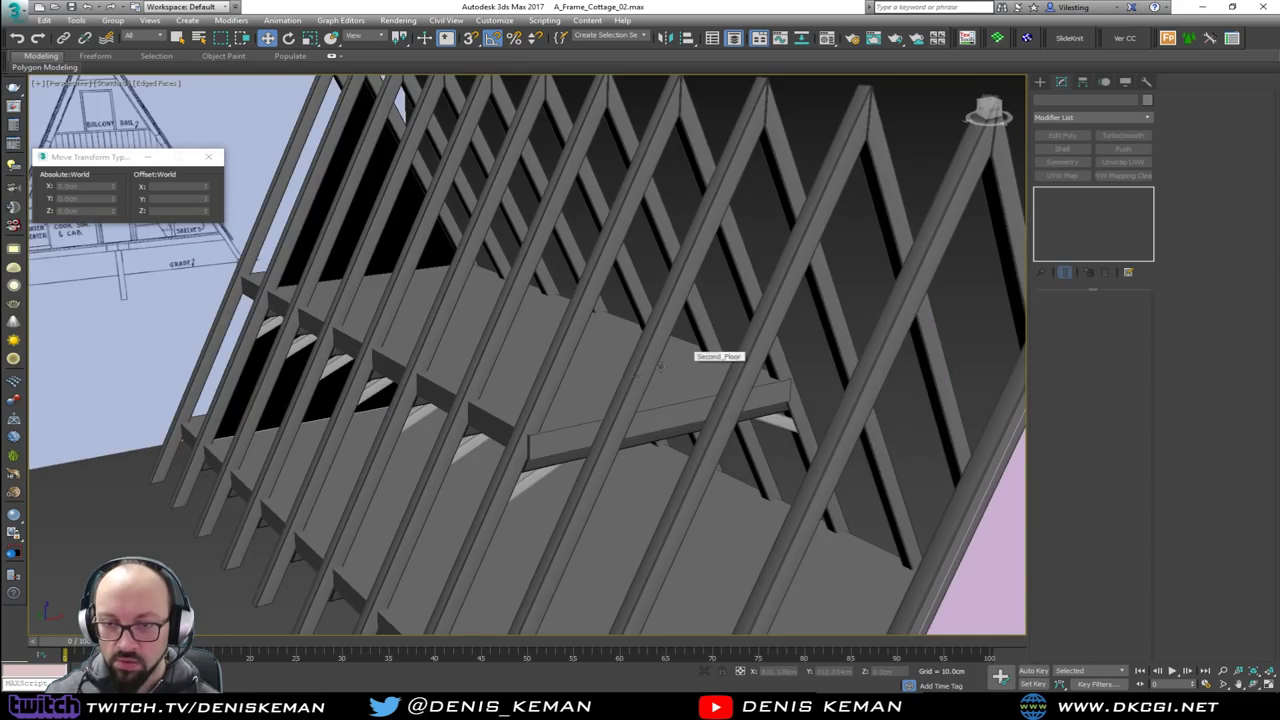
{"action": "scroll", "coordinate": [706, 357], "scroll_direction": "up", "scroll_amount": 3}
{"action": "middle_click_drag", "start_coordinate": [497, 340], "coordinate": [717, 214], "text": "alt"}
{"action": "scroll", "coordinate": [716, 213], "scroll_direction": "down", "scroll_amount": 2}
{"action": "left_click", "coordinate": [1040, 84]}
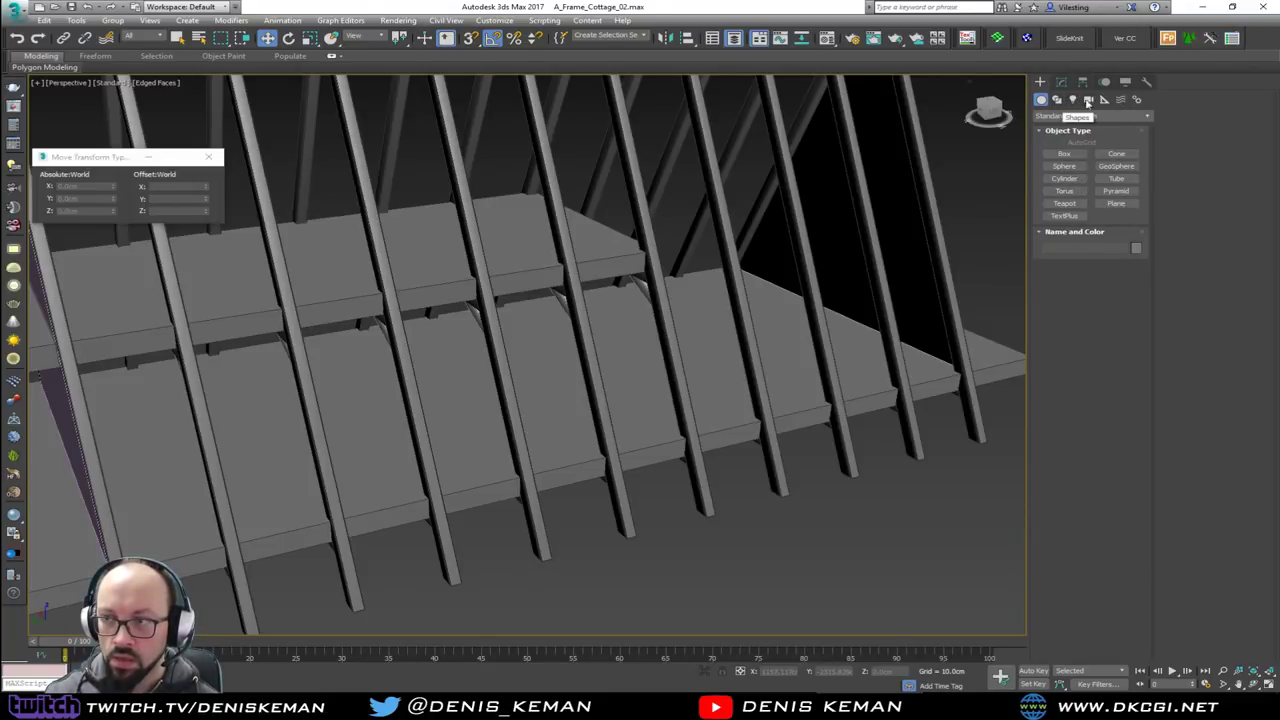
{"action": "left_click", "coordinate": [1121, 100]}
{"action": "left_click", "coordinate": [1105, 100]}
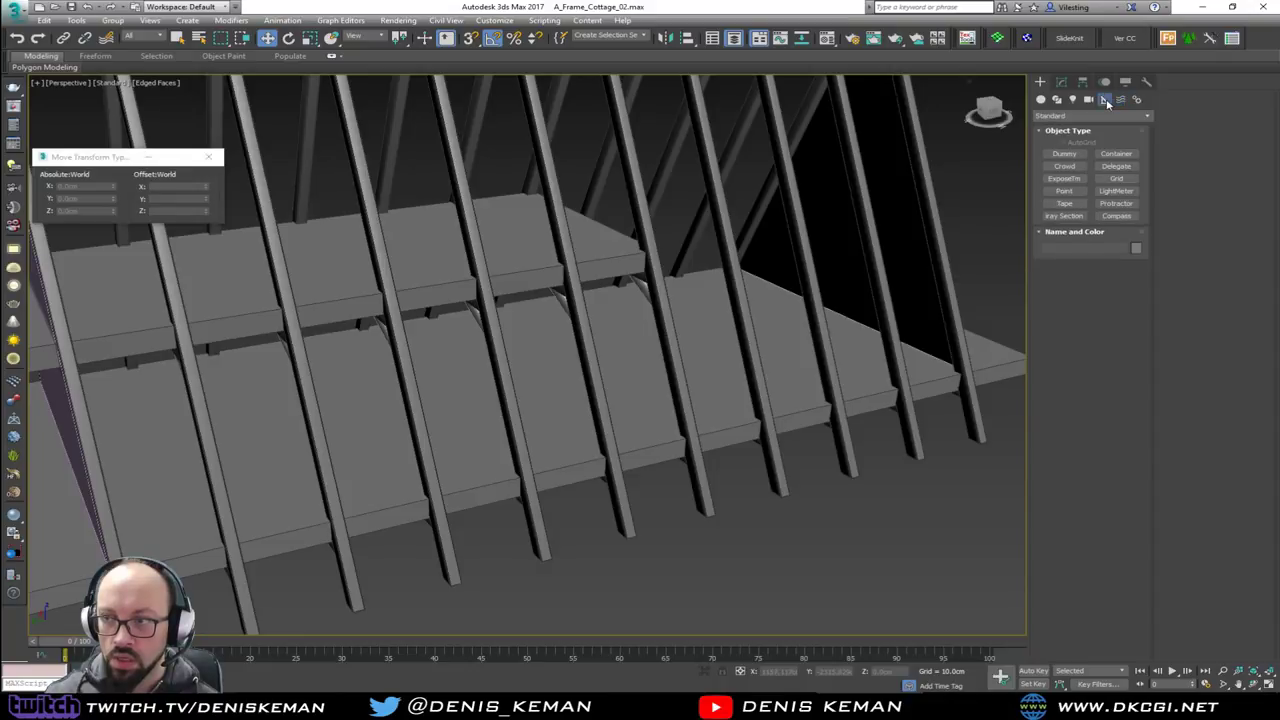
{"action": "left_click", "coordinate": [1064, 154]}
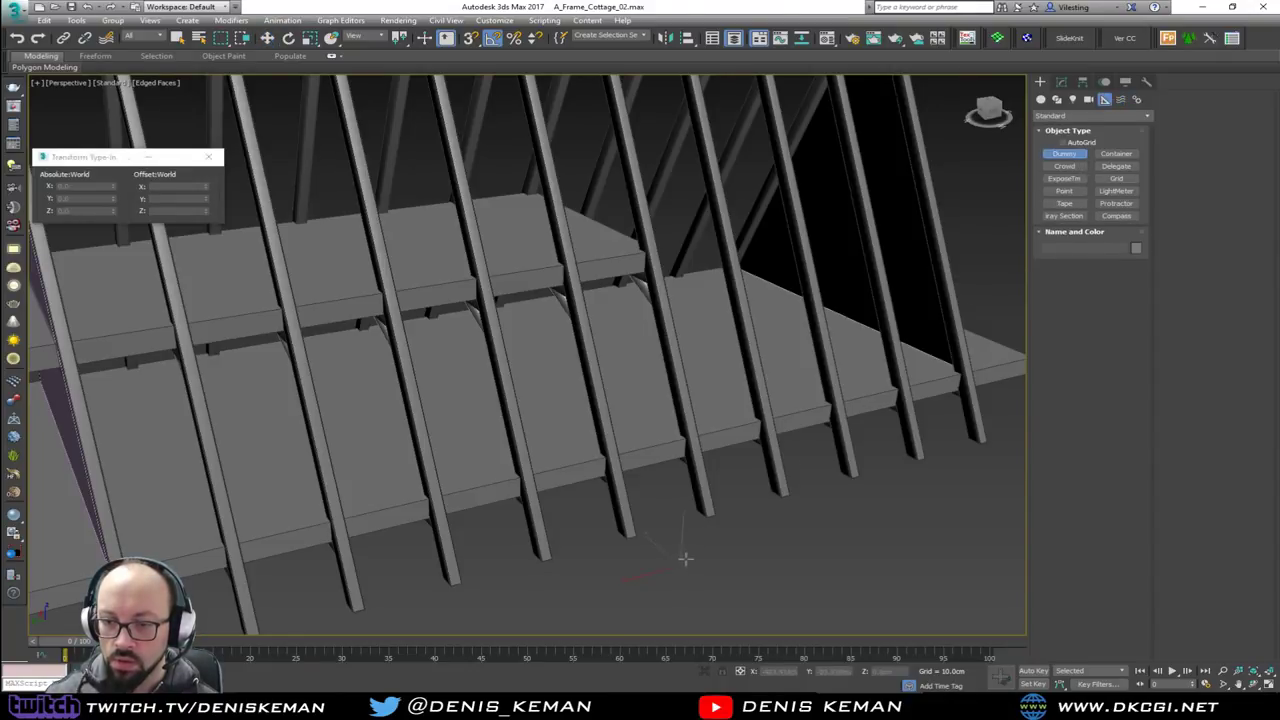
{"action": "left_click_drag", "start_coordinate": [685, 559], "coordinate": [697, 544]}
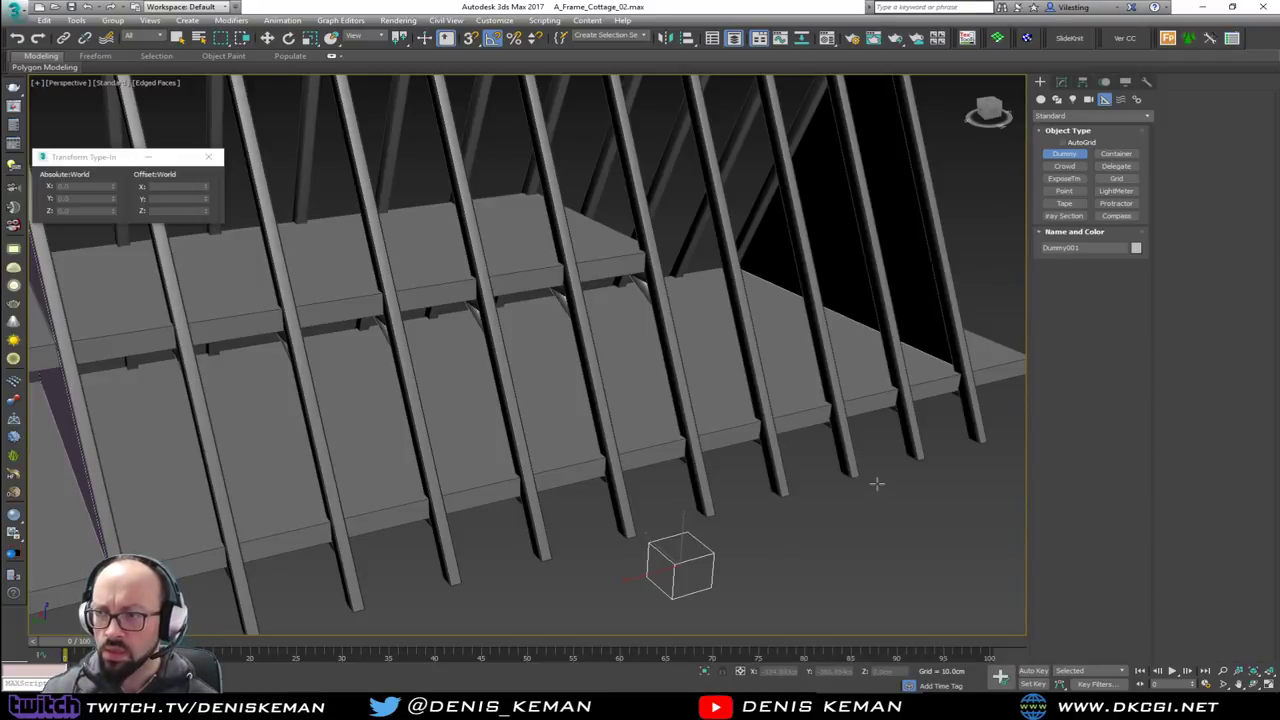
{"action": "key", "text": "ctrl+z"}
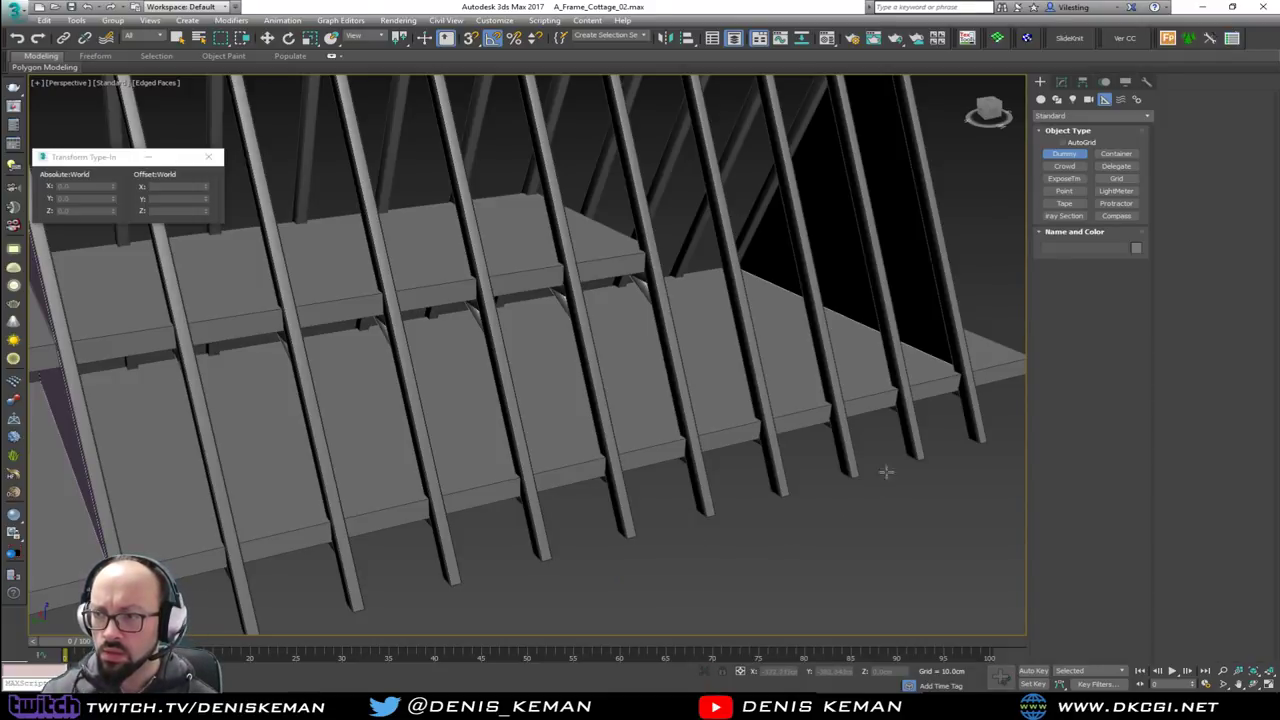
Create a standing biped figure beside the lower ends of the rafters and set its height to 185 cm
{"action": "left_click", "coordinate": [1120, 100]}
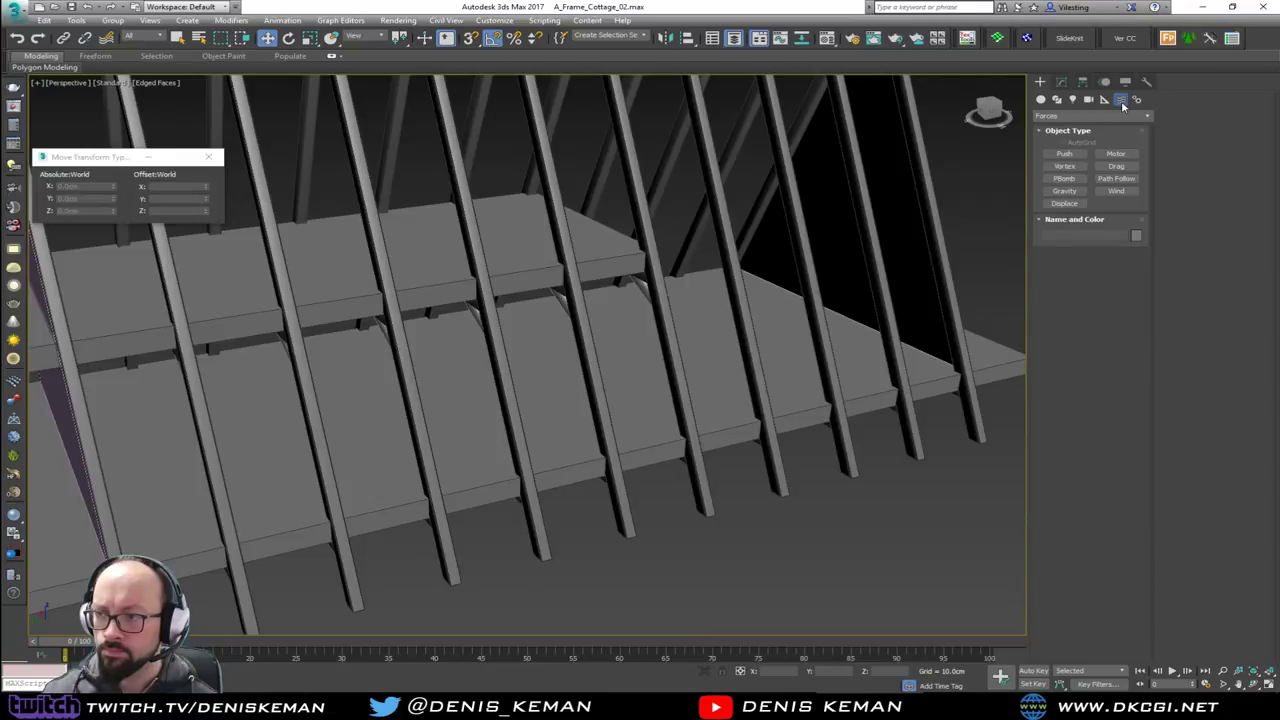
{"action": "left_click", "coordinate": [1137, 100]}
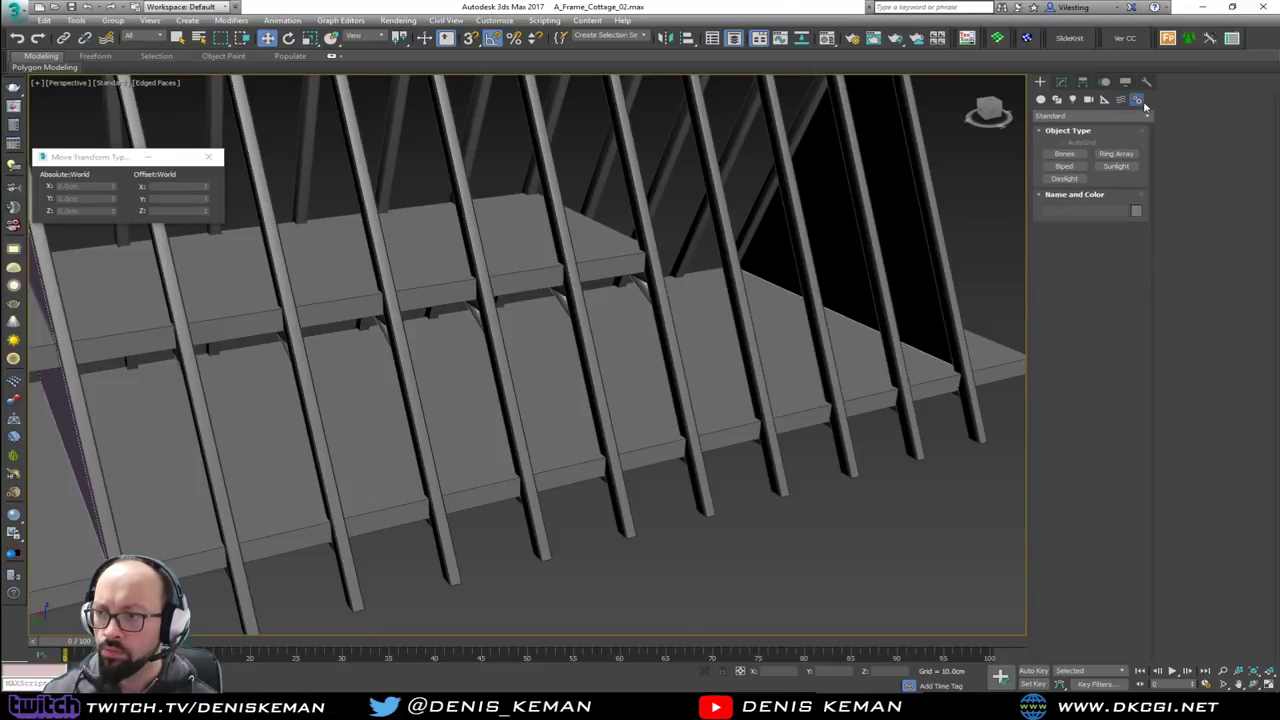
{"action": "left_click", "coordinate": [1064, 166]}
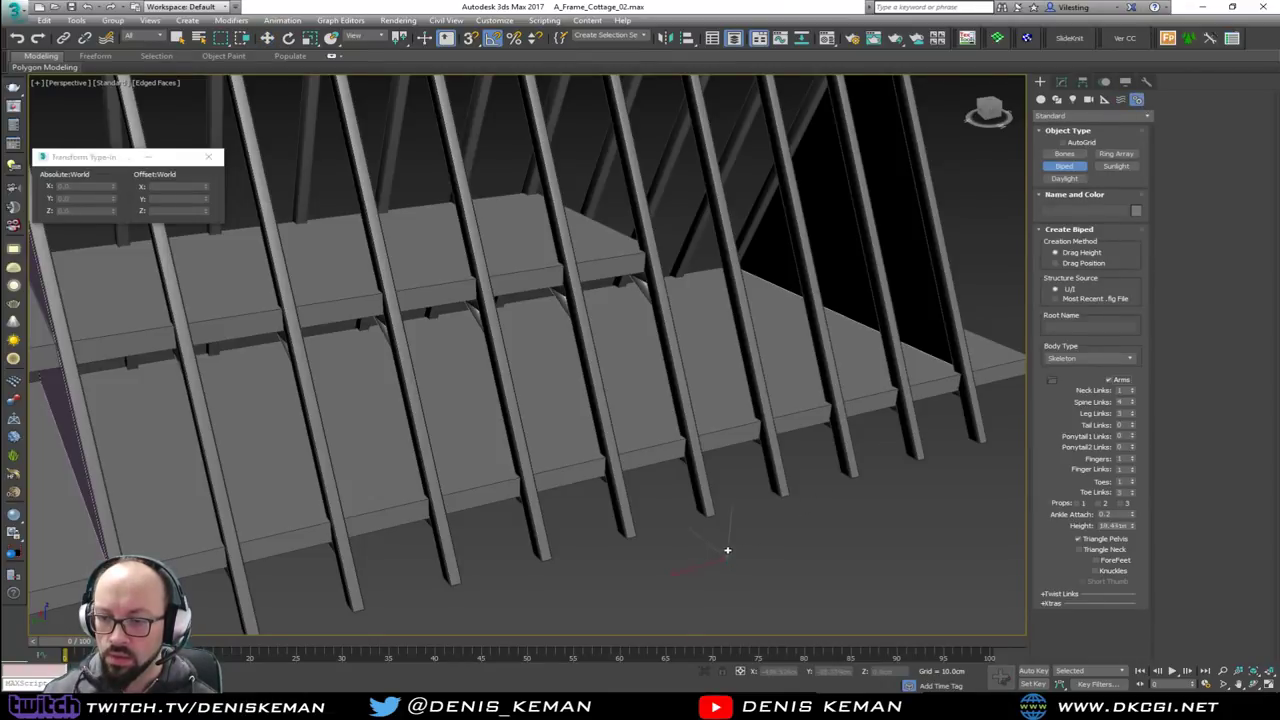
{"action": "left_click_drag", "start_coordinate": [727, 550], "coordinate": [746, 398]}
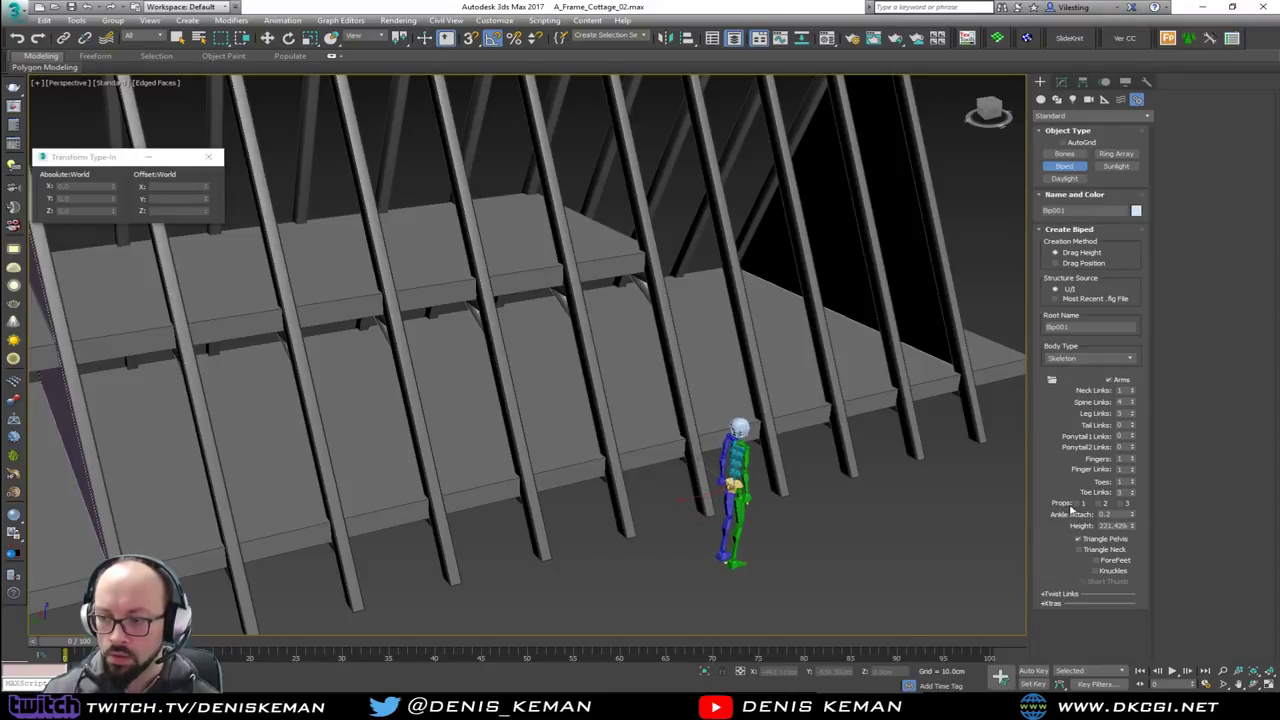
{"action": "double_click", "coordinate": [1116, 525]}
{"action": "type", "text": "185"}
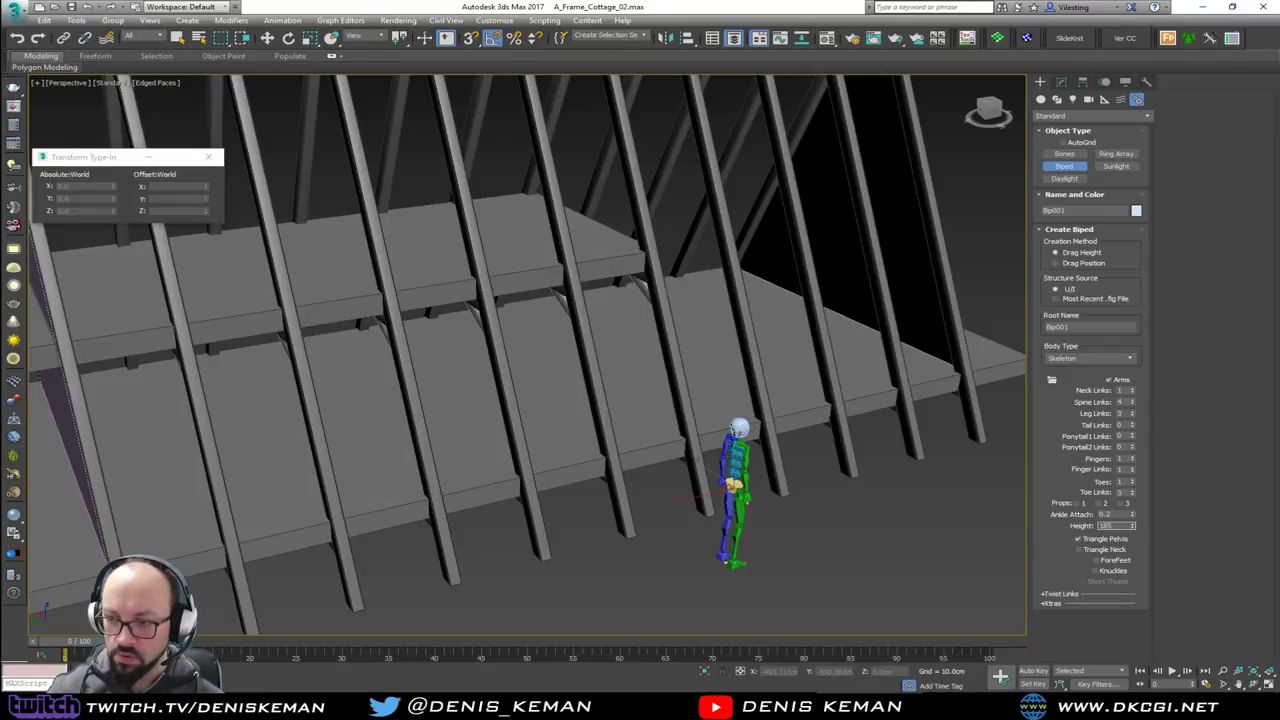
{"action": "key", "text": "Return"}
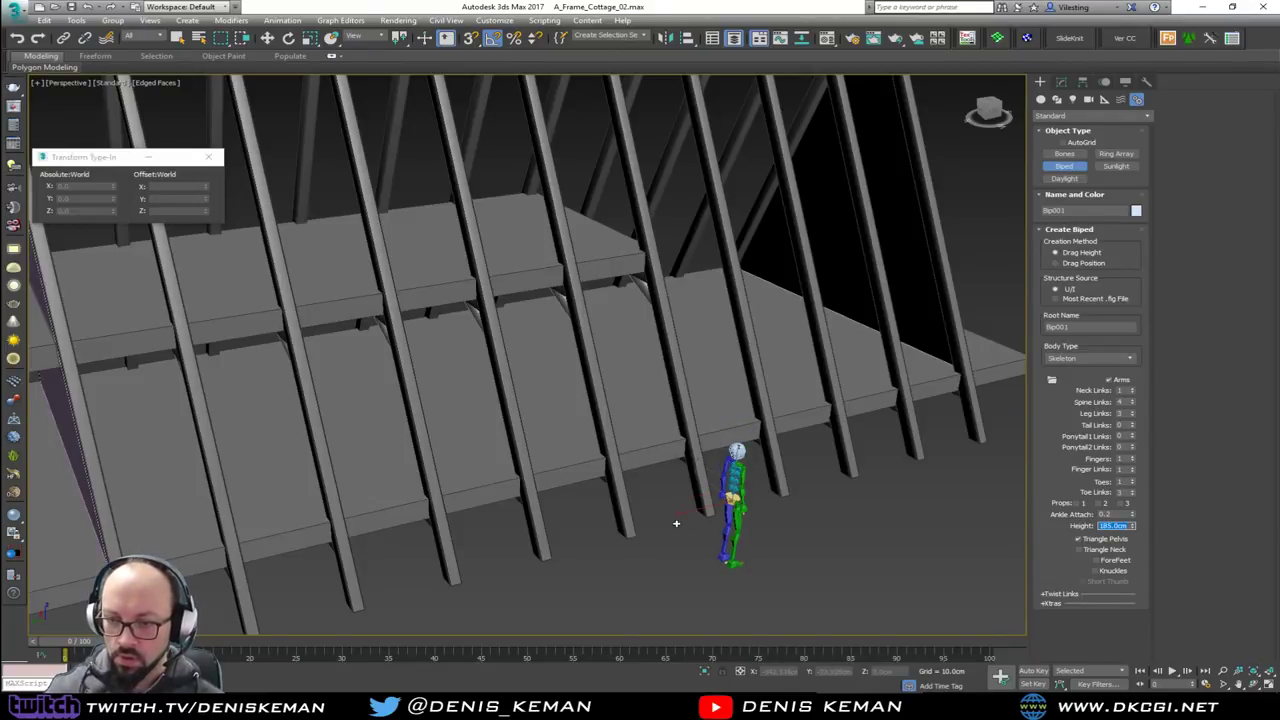
{"action": "right_click", "coordinate": [676, 523]}
Move the biped outside the two-storey end of the cottage, to about X -302, Y 772 cm
{"action": "scroll", "coordinate": [602, 540], "scroll_direction": "down", "scroll_amount": 5}
{"action": "middle_click_drag", "start_coordinate": [602, 540], "coordinate": [700, 480]}
{"action": "left_click_drag", "start_coordinate": [737, 466], "coordinate": [405, 473]}
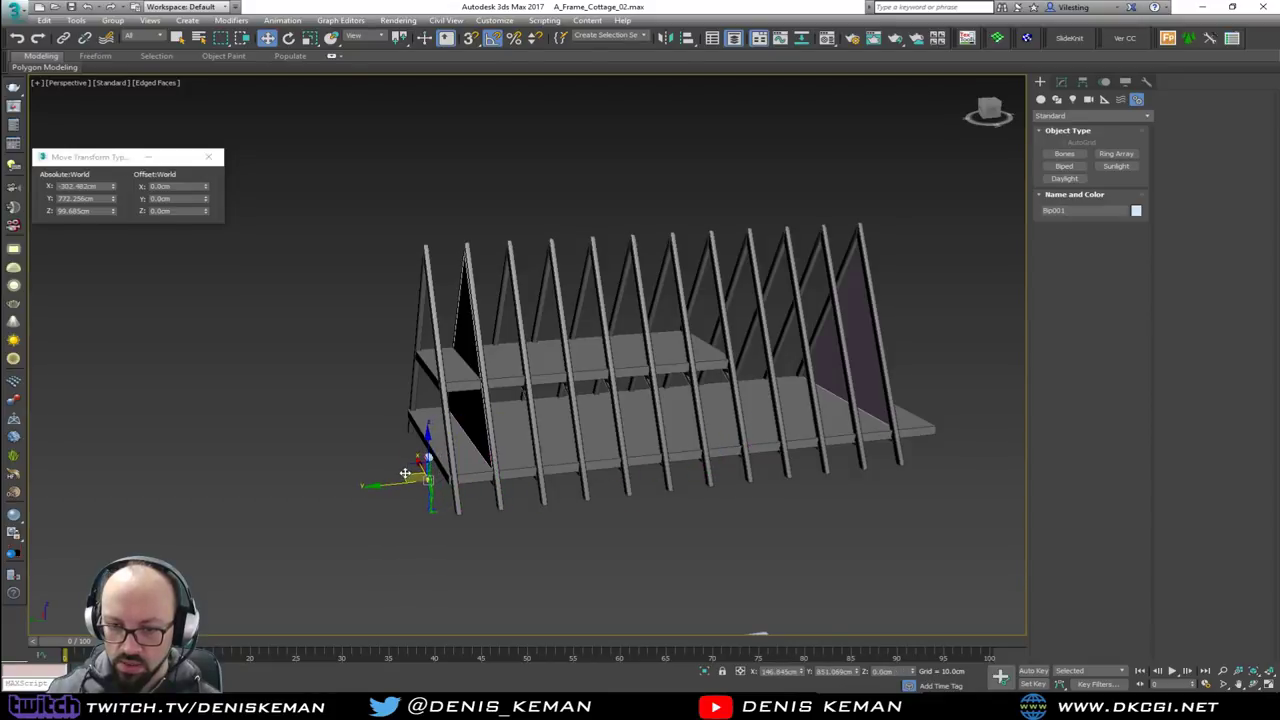
{"action": "key", "text": "z"}
{"action": "middle_click_drag", "start_coordinate": [405, 473], "coordinate": [479, 506], "text": "alt"}
{"action": "scroll", "coordinate": [558, 478], "scroll_direction": "down", "scroll_amount": 8}
Select all the biped's parts and group them under the name Human
{"action": "left_click", "coordinate": [497, 399]}
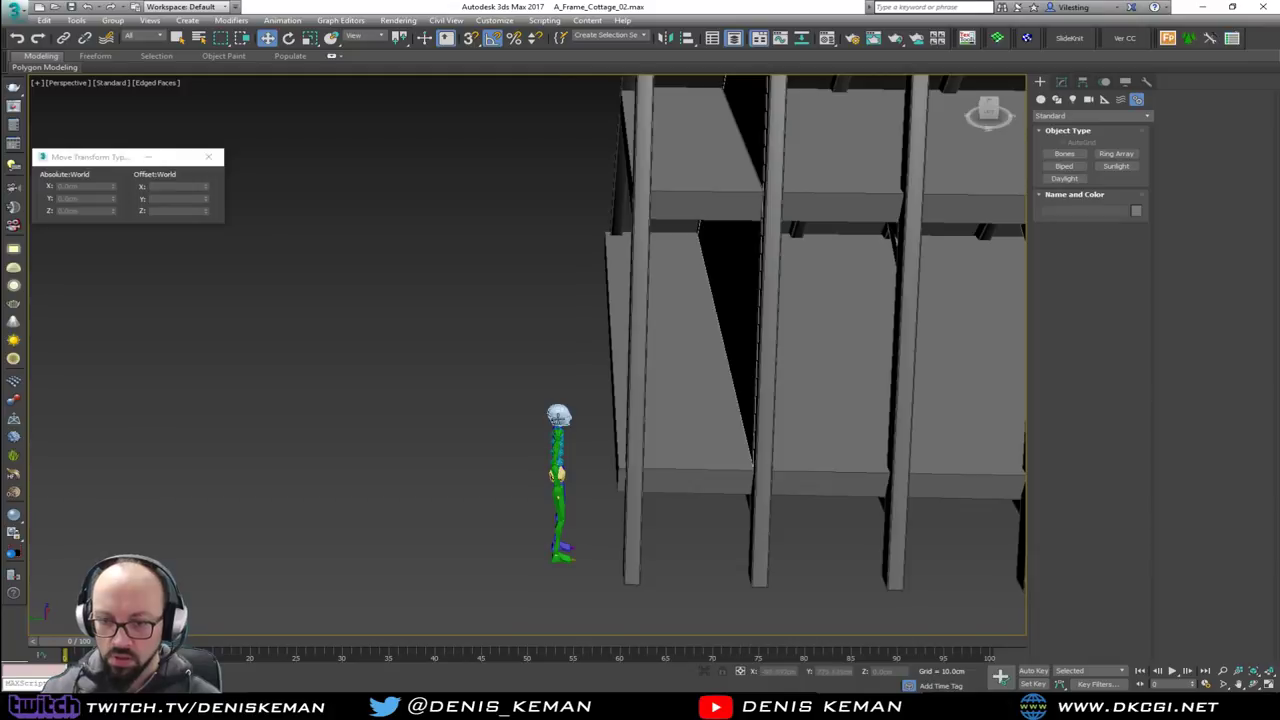
{"action": "key", "text": "F3"}
{"action": "left_click", "coordinate": [559, 415]}
{"action": "key", "text": "F3"}
{"action": "left_click_drag", "start_coordinate": [497, 367], "coordinate": [579, 583]}
{"action": "left_click", "coordinate": [112, 20]}
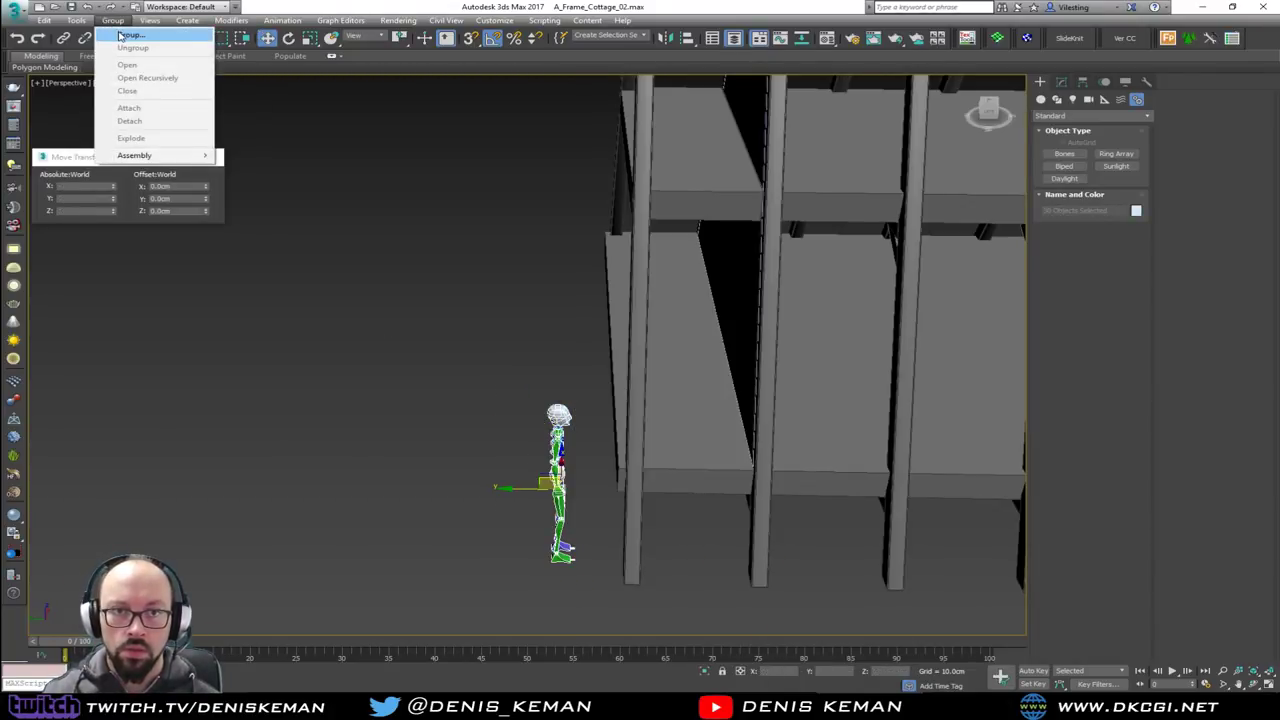
{"action": "left_click", "coordinate": [150, 20]}
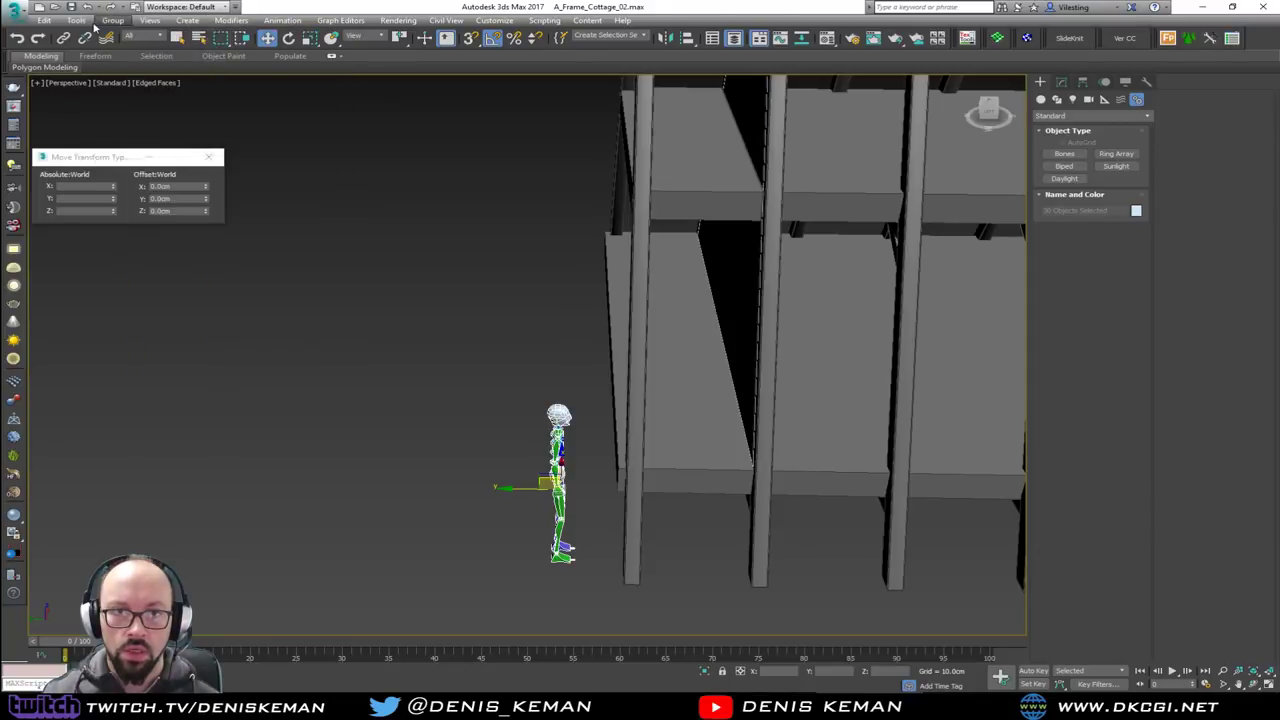
{"action": "left_click", "coordinate": [111, 21]}
{"action": "left_click", "coordinate": [129, 35]}
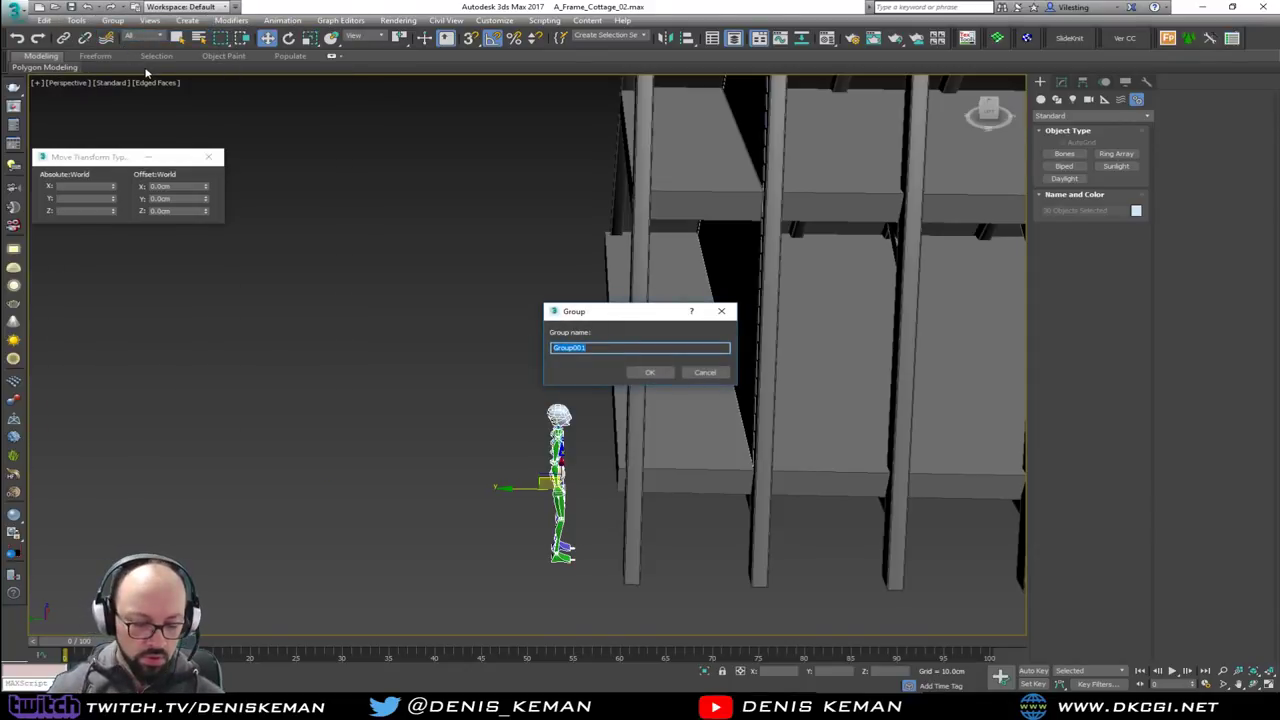
{"action": "type", "text": "Human"}
{"action": "key", "text": "Return"}
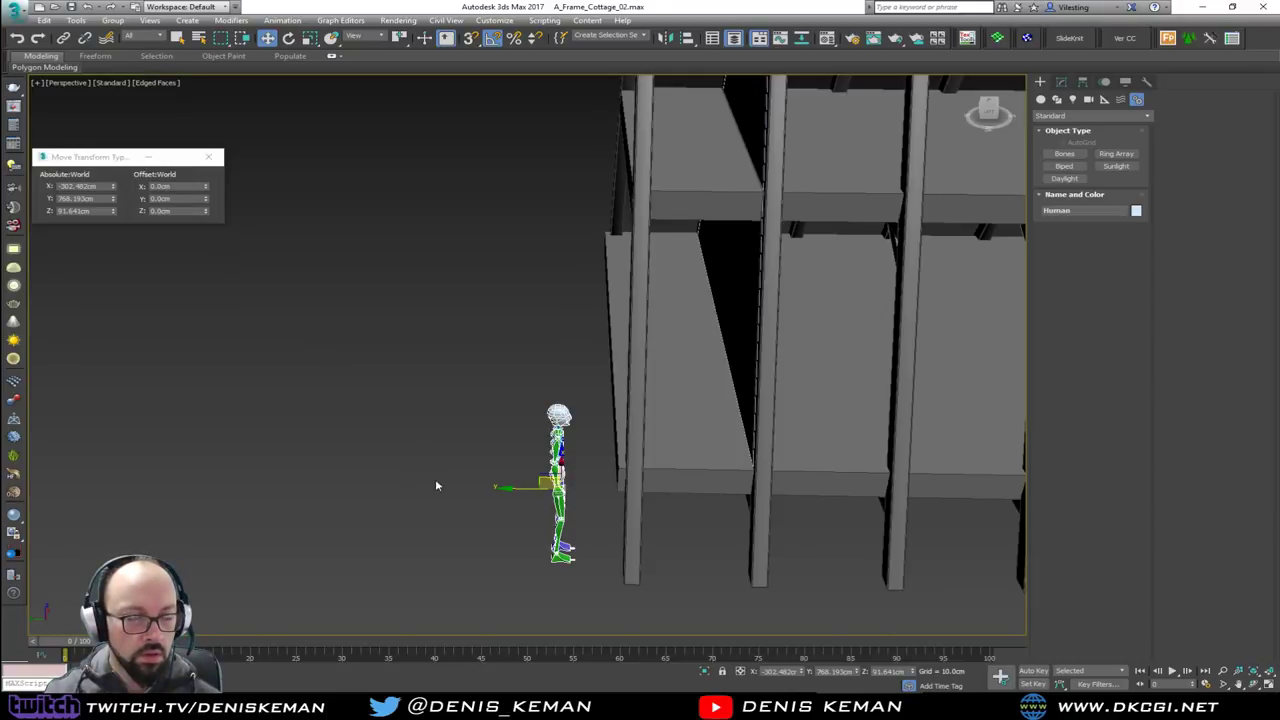
{"action": "left_click", "coordinate": [449, 524]}
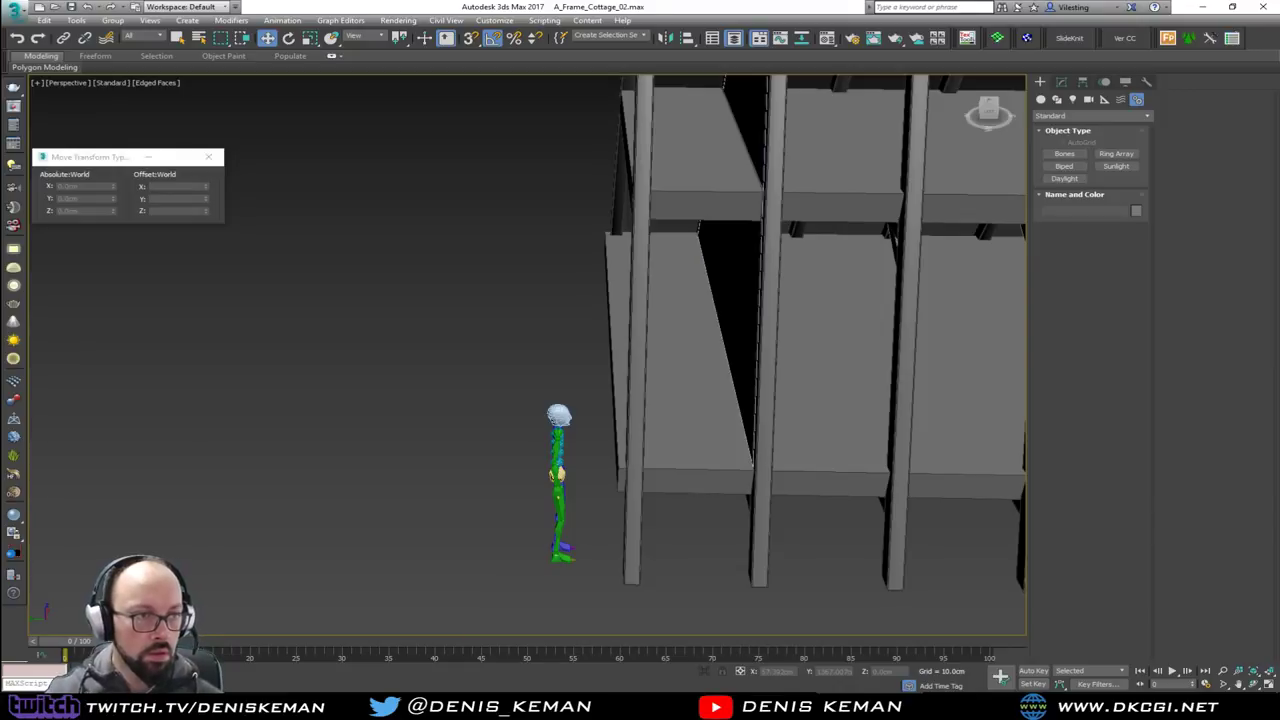
Rotate the Human group to face outward and move it beside the end frame, to about X -432, Y 654 cm
{"action": "left_click", "coordinate": [556, 478]}
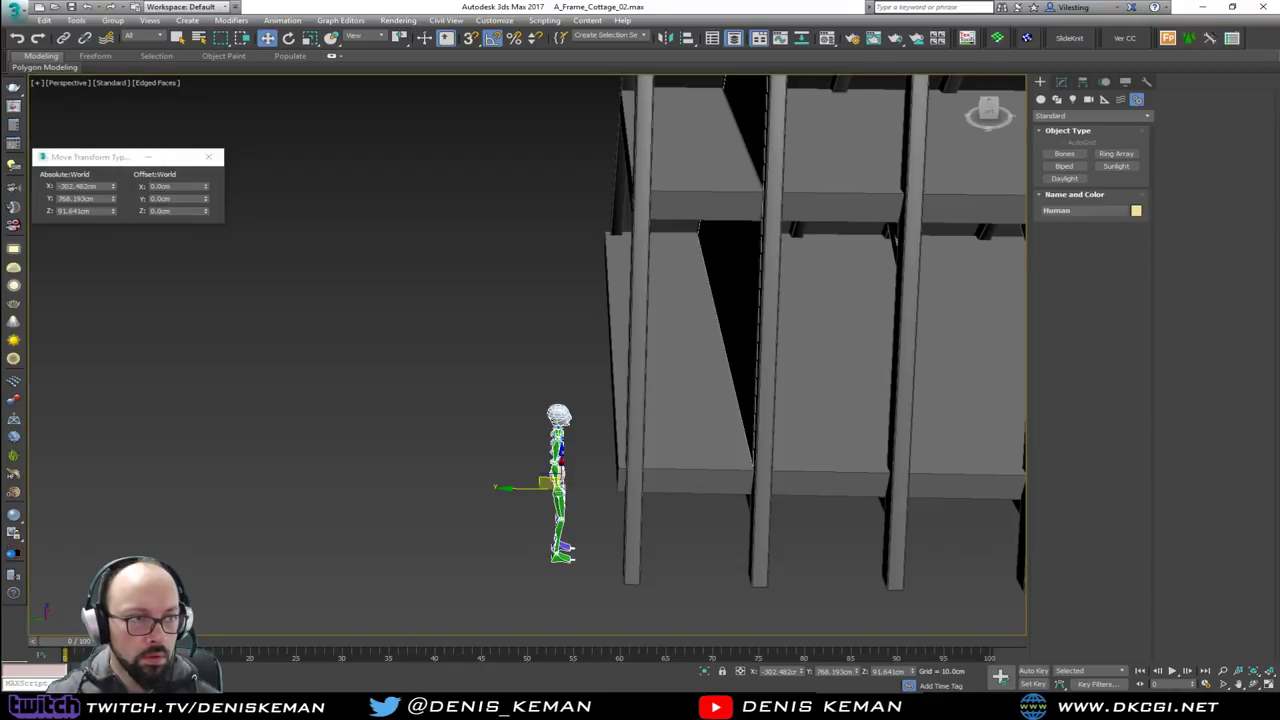
{"action": "middle_click_drag", "start_coordinate": [510, 489], "coordinate": [548, 505], "text": "alt"}
{"action": "key", "text": "e"}
{"action": "left_click_drag", "start_coordinate": [552, 512], "coordinate": [669, 517]}
{"action": "key", "text": "w"}
{"action": "left_click_drag", "start_coordinate": [558, 493], "coordinate": [681, 487]}
{"action": "scroll", "coordinate": [681, 487], "scroll_direction": "up", "scroll_amount": 2}
{"action": "middle_click_drag", "start_coordinate": [681, 487], "coordinate": [582, 450]}
{"action": "left_click", "coordinate": [664, 461]}
{"action": "middle_click_drag", "start_coordinate": [530, 350], "coordinate": [640, 512], "text": "alt"}
{"action": "scroll", "coordinate": [645, 489], "scroll_direction": "down", "scroll_amount": 5}
{"action": "left_click", "coordinate": [610, 500]}
{"action": "key", "text": "z"}
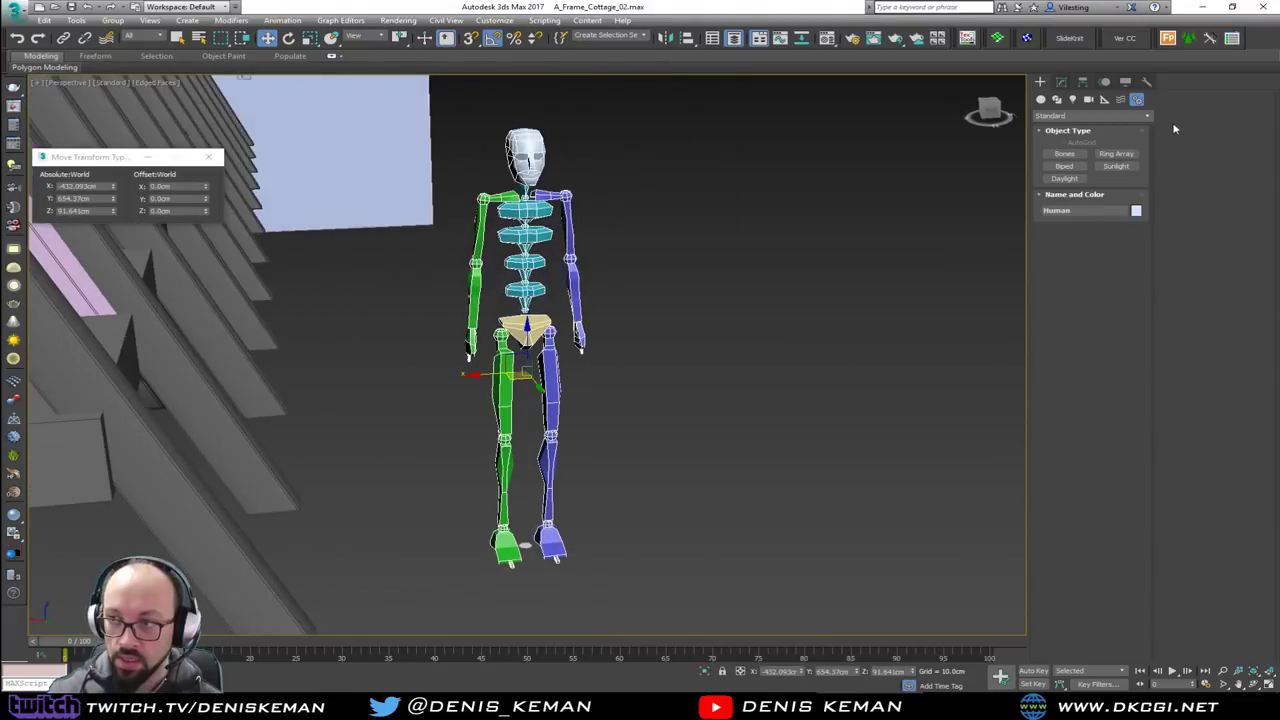
Set the Human group's object color to black and check how the figure reads
{"action": "left_click", "coordinate": [1136, 211]}
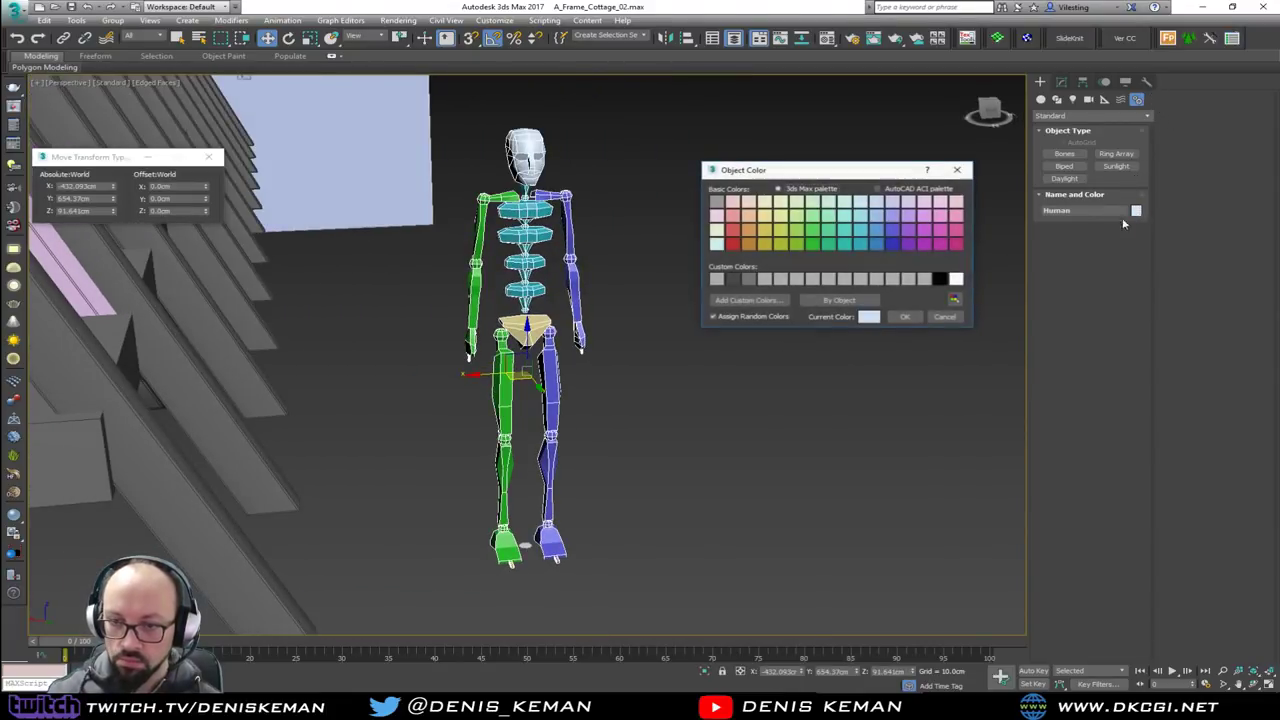
{"action": "left_click", "coordinate": [940, 281]}
{"action": "left_click", "coordinate": [904, 316]}
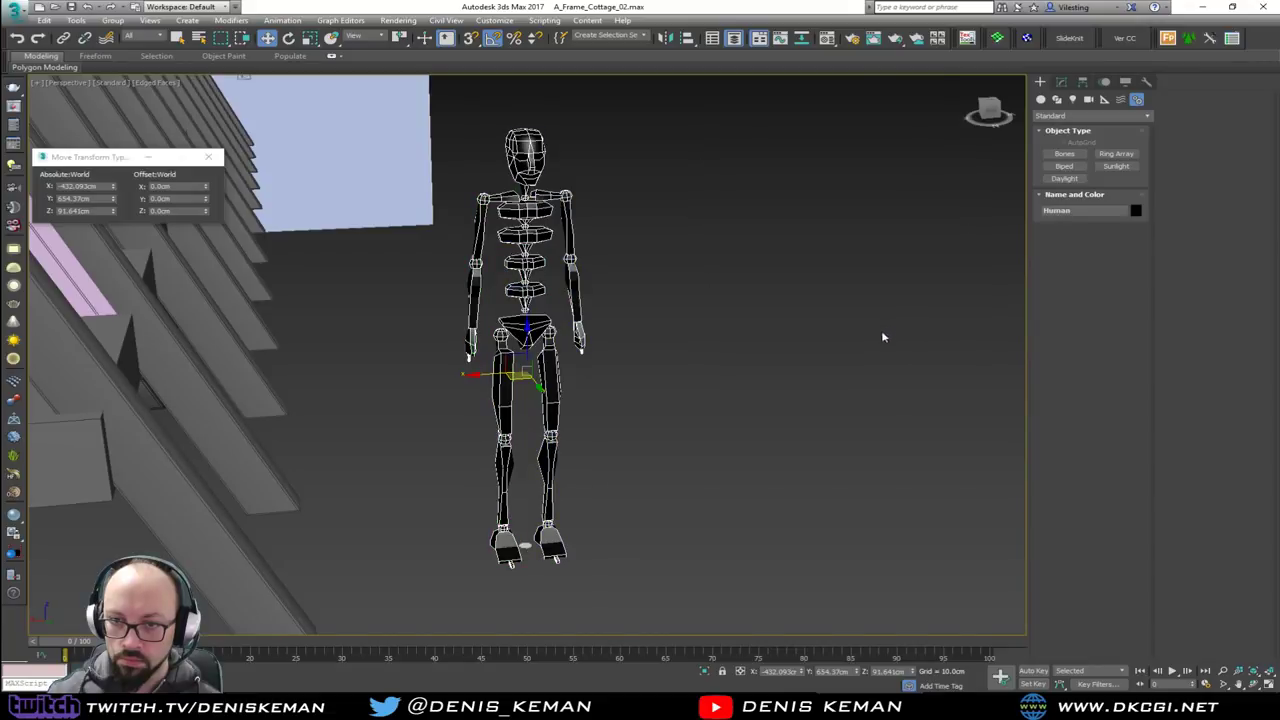
{"action": "left_click", "coordinate": [740, 392]}
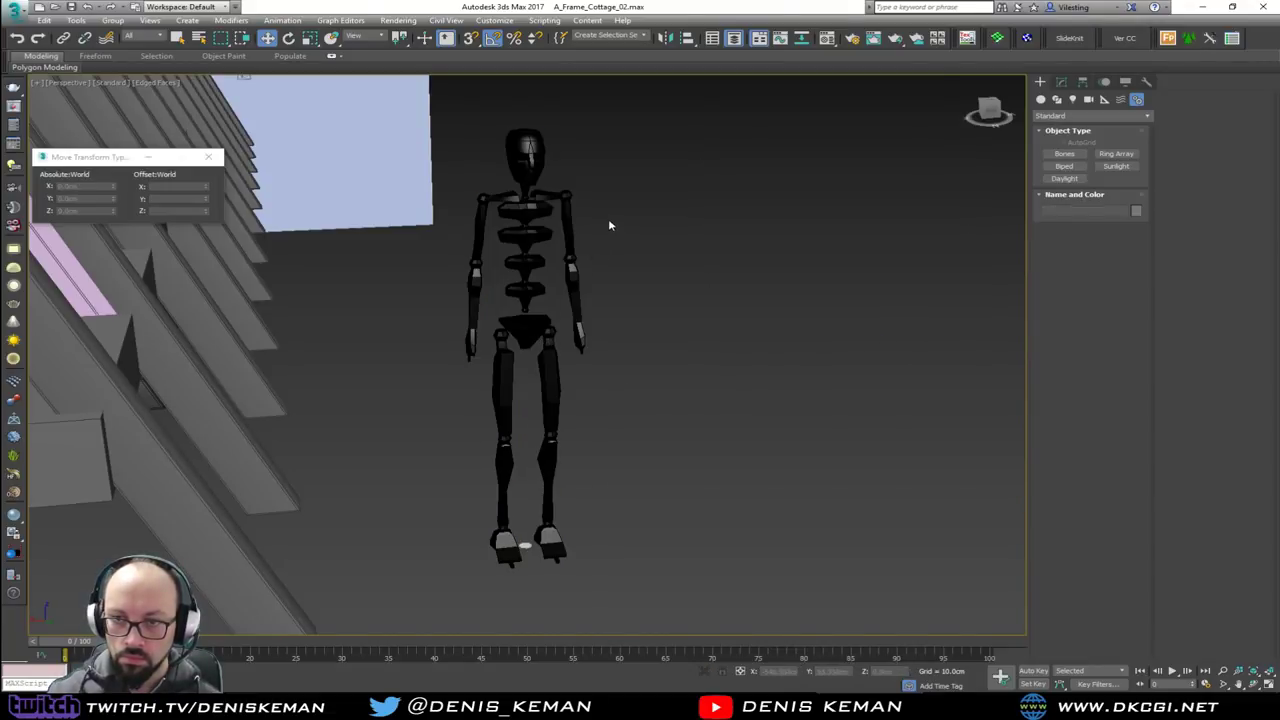
{"action": "left_click", "coordinate": [528, 160]}
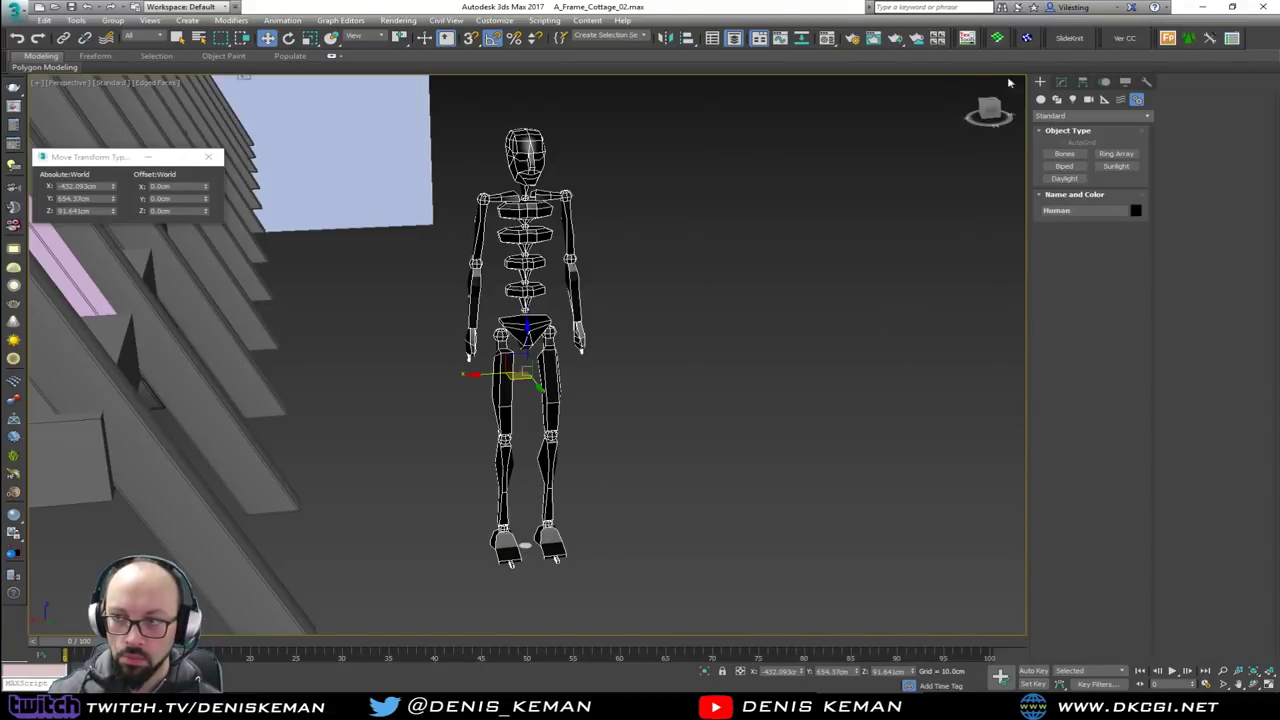
Try a dark grey custom color on the Human group and check it with and without edged faces
{"action": "left_click", "coordinate": [1136, 211]}
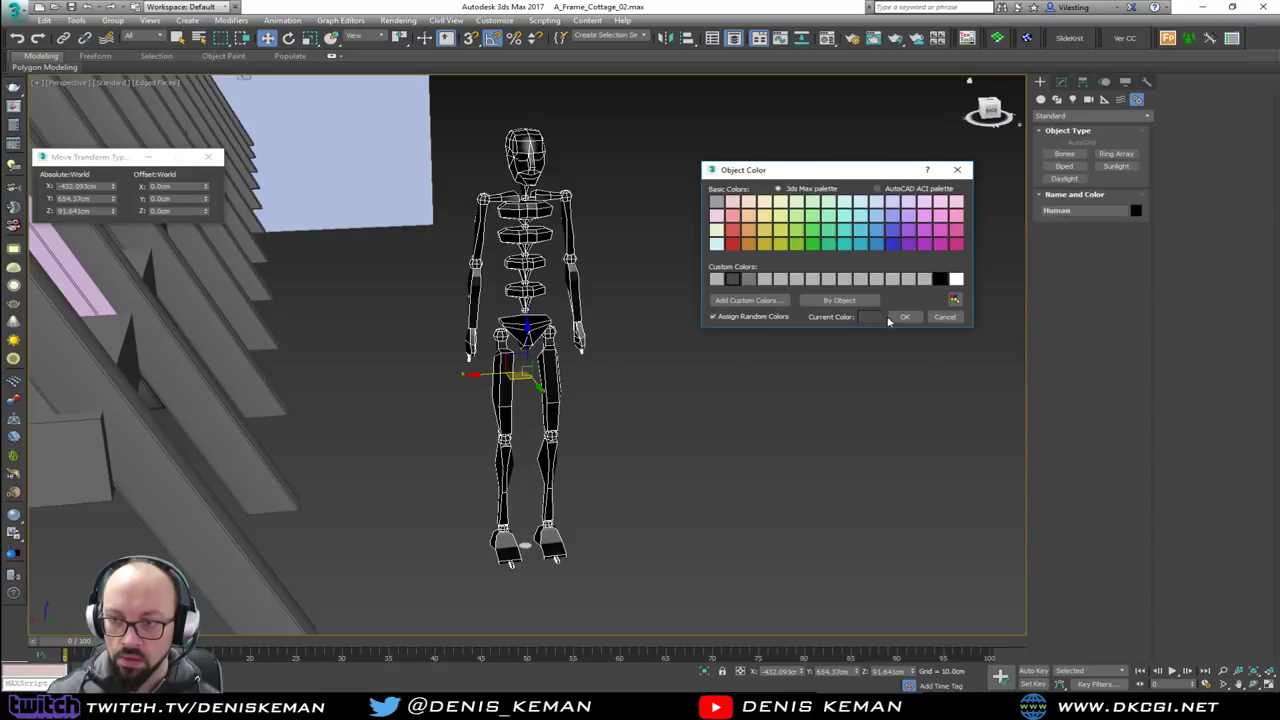
{"action": "left_click", "coordinate": [905, 318]}
{"action": "left_click", "coordinate": [677, 331]}
{"action": "scroll", "coordinate": [626, 339], "scroll_direction": "down", "scroll_amount": 6}
{"action": "key", "text": "F4"}
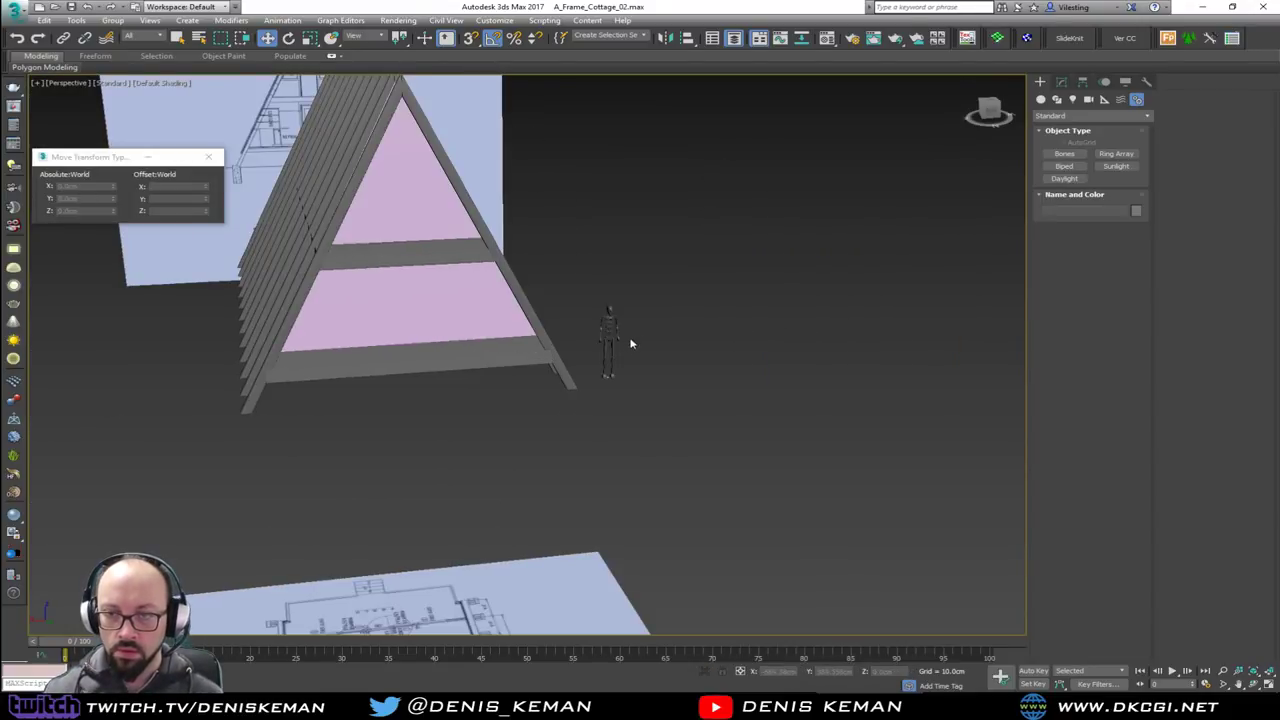
{"action": "scroll", "coordinate": [630, 344], "scroll_direction": "up", "scroll_amount": 4}
{"action": "key", "text": "F4"}
Try a light grey custom color on the Human group
{"action": "left_click_drag", "start_coordinate": [659, 242], "coordinate": [576, 437]}
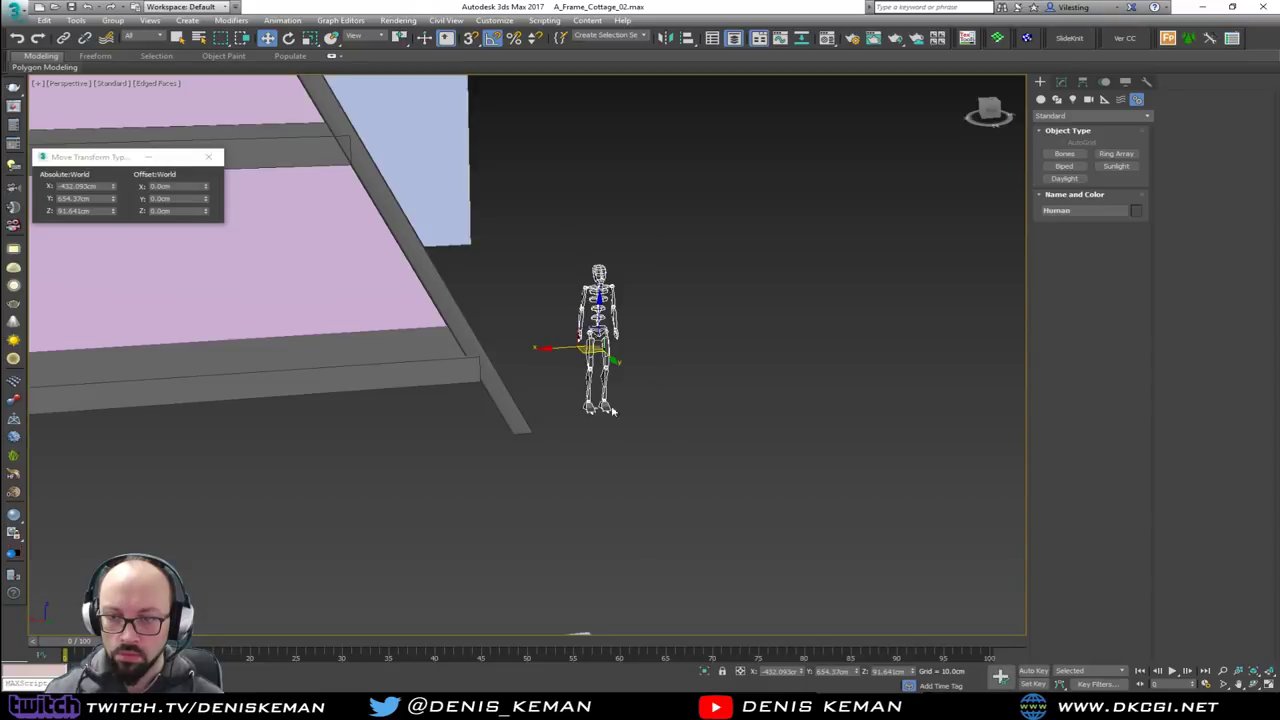
{"action": "left_click", "coordinate": [1137, 211]}
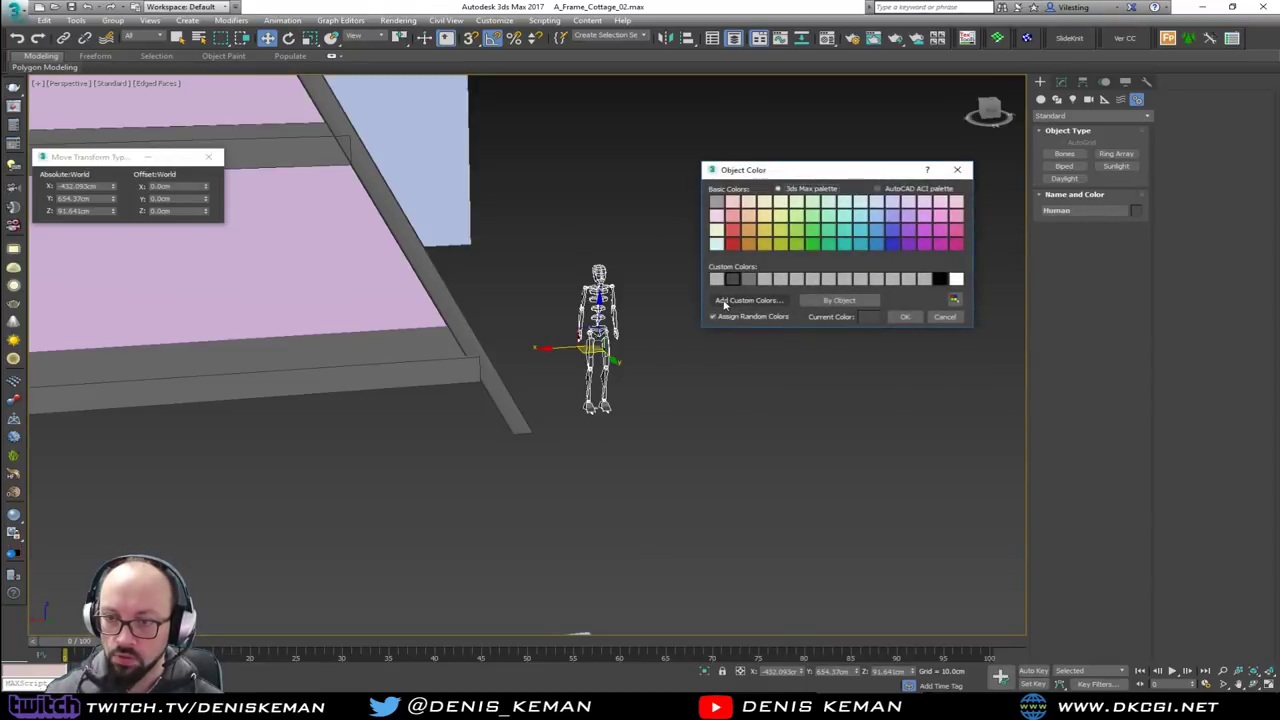
{"action": "left_click", "coordinate": [906, 316]}
{"action": "left_click", "coordinate": [694, 309]}
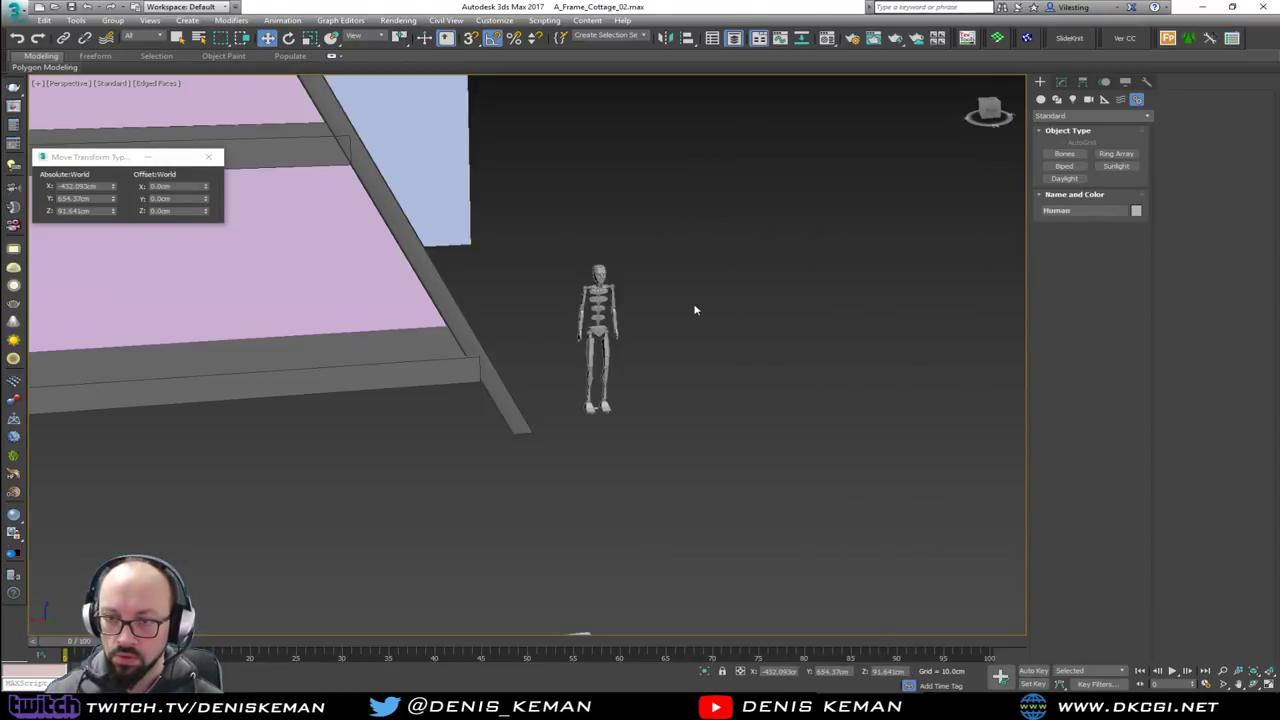
Turn off edged faces and set the Human group's object color to pale yellow
{"action": "key", "text": "F4"}
{"action": "scroll", "coordinate": [607, 313], "scroll_direction": "down", "scroll_amount": 4}
{"action": "middle_click_drag", "start_coordinate": [607, 313], "coordinate": [672, 345], "text": "alt"}
{"action": "left_click_drag", "start_coordinate": [555, 360], "coordinate": [555, 358]}
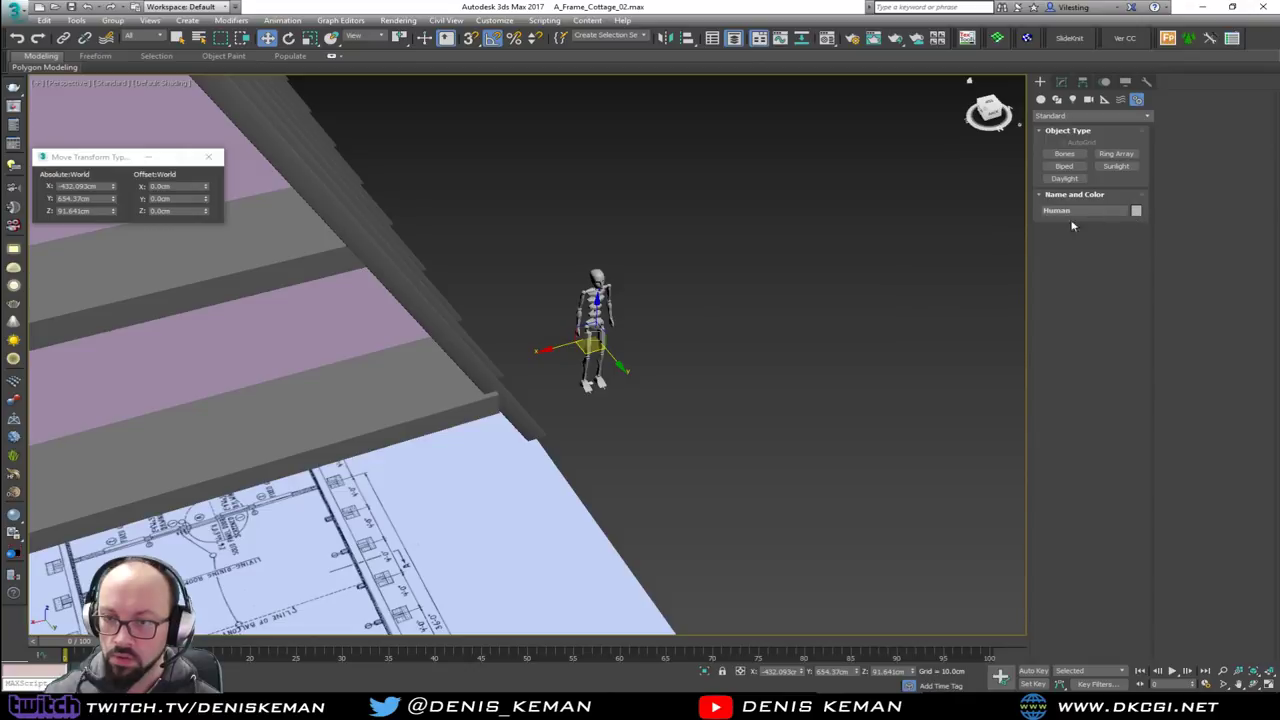
{"action": "left_click", "coordinate": [1136, 210]}
{"action": "left_click", "coordinate": [785, 232]}
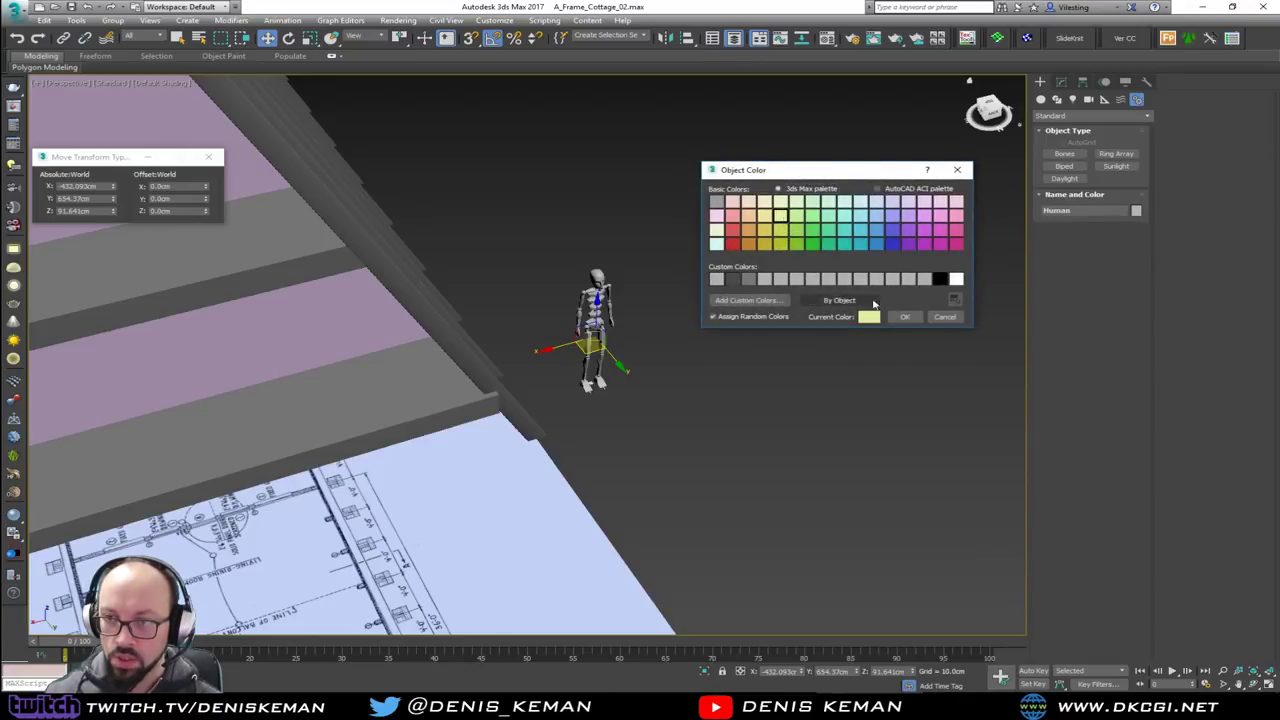
{"action": "left_click", "coordinate": [904, 316]}
{"action": "left_click", "coordinate": [652, 351]}
Try standing the Human group on the lower floor between the rafters, at about X -111, Y 425, Z 196 cm
{"action": "mouse_move", "coordinate": [652, 351]}
{"action": "middle_mouse_down", "text": "alt"}
{"action": "mouse_move", "coordinate": [429, 297]}
{"action": "mouse_move", "coordinate": [623, 309]}
{"action": "mouse_move", "coordinate": [600, 349]}
{"action": "mouse_move", "coordinate": [630, 365]}
{"action": "mouse_move", "coordinate": [586, 340]}
{"action": "mouse_move", "coordinate": [530, 340]}
{"action": "middle_mouse_up", "text": "alt"}
{"action": "scroll", "coordinate": [651, 343], "scroll_direction": "down", "scroll_amount": 3}
{"action": "middle_click_drag", "start_coordinate": [727, 455], "coordinate": [686, 455], "text": "alt"}
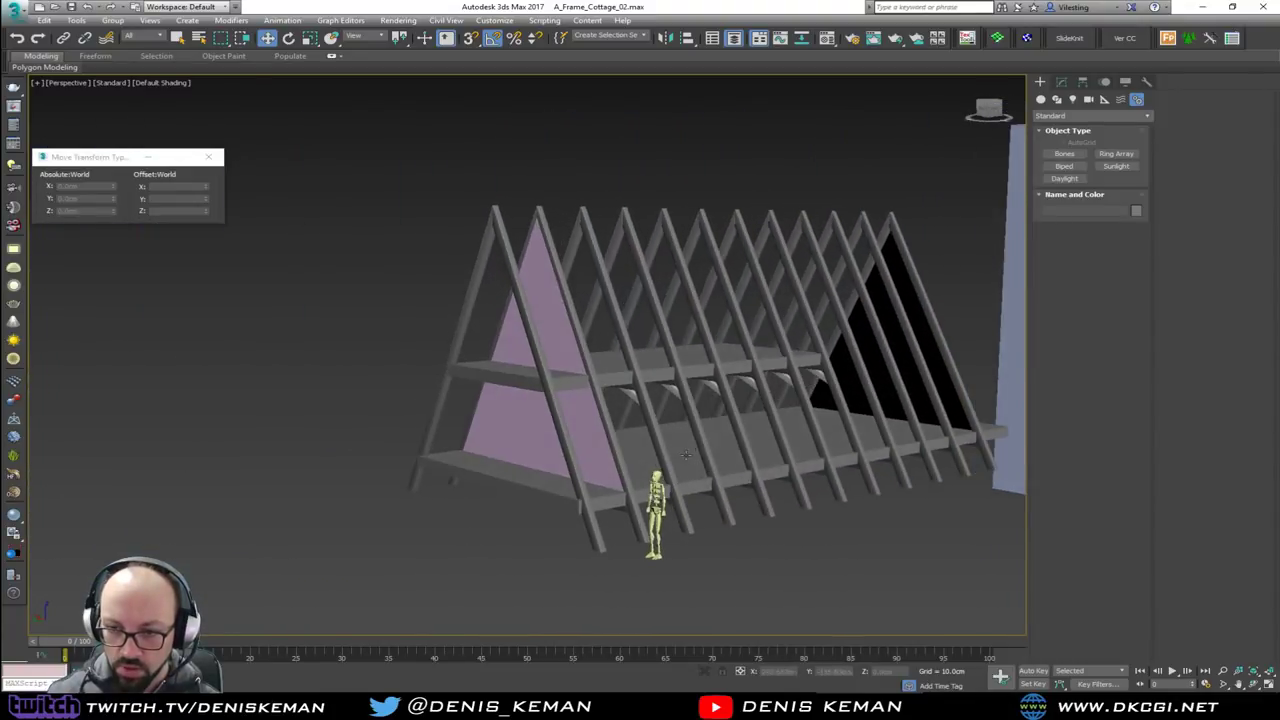
{"action": "left_click", "coordinate": [655, 500]}
{"action": "scroll", "coordinate": [645, 498], "scroll_direction": "up", "scroll_amount": 3}
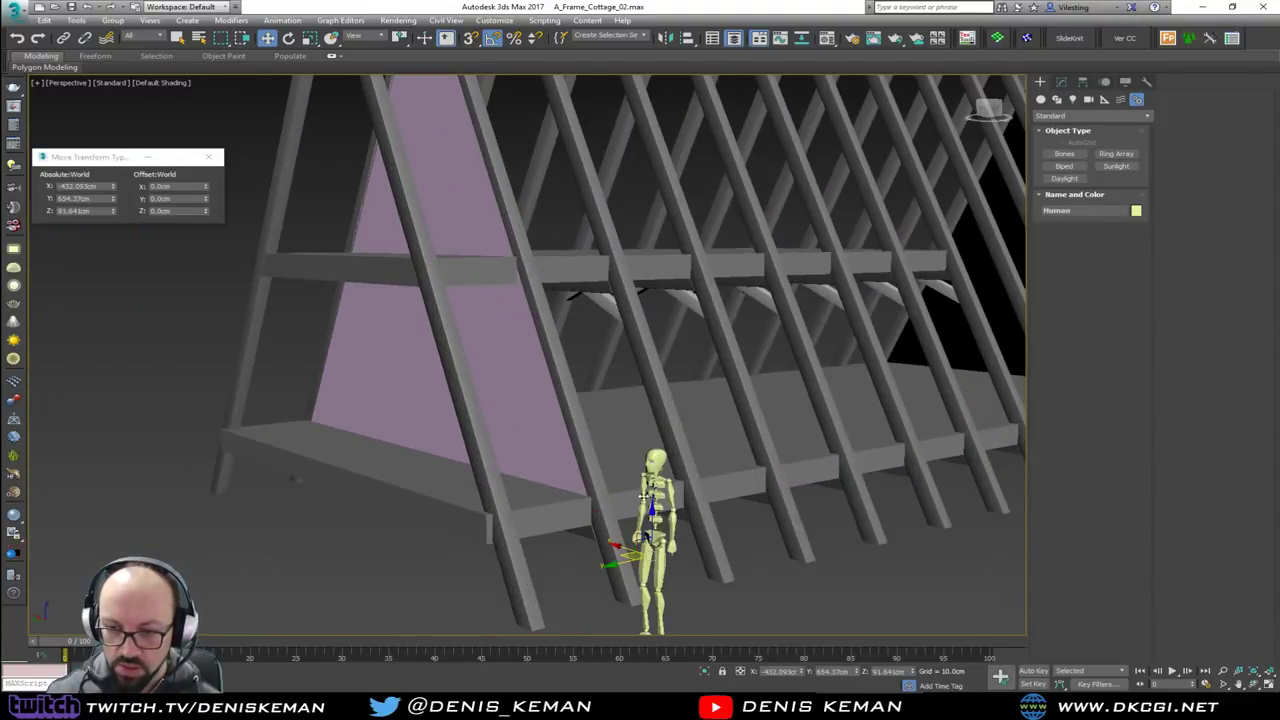
{"action": "left_click_drag", "start_coordinate": [623, 553], "coordinate": [630, 345]}
{"action": "key", "text": "z"}
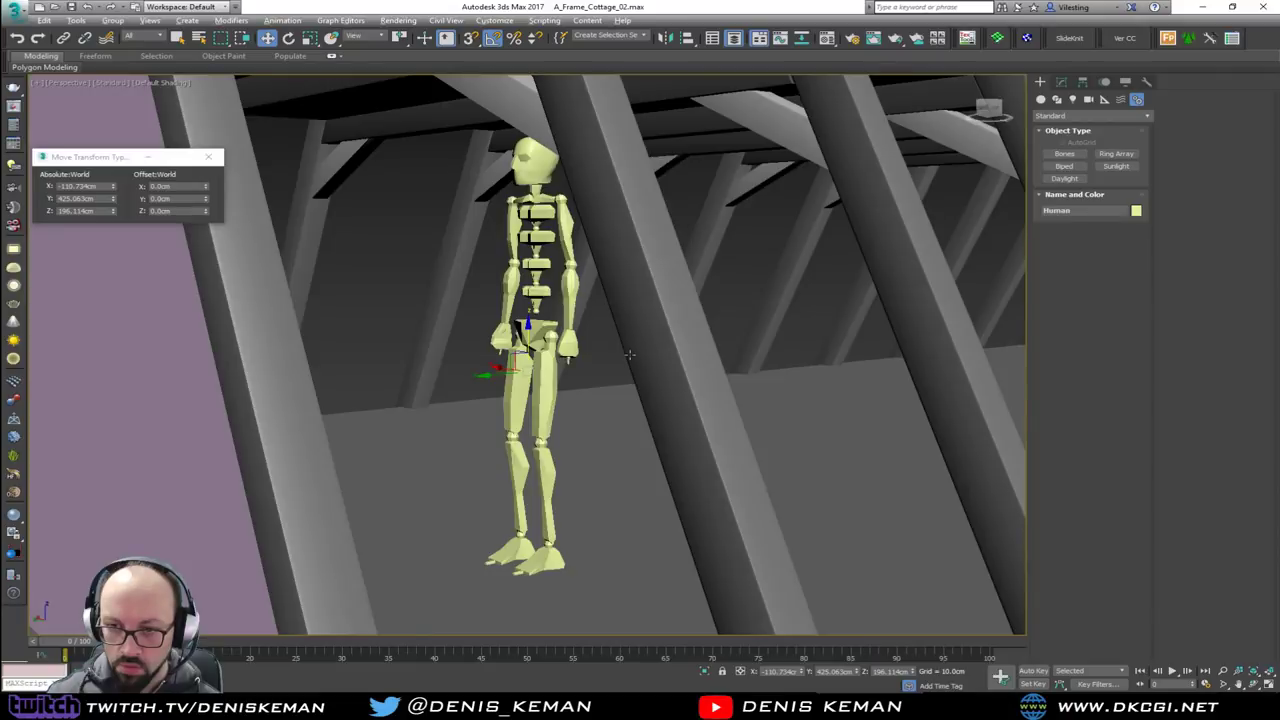
{"action": "middle_click_drag", "start_coordinate": [631, 349], "coordinate": [600, 432], "text": "alt"}
Try standing the Human group on the upper floor near the centre line, at about X -12, Z 446 cm
{"action": "scroll", "coordinate": [600, 450], "scroll_direction": "down", "scroll_amount": 5}
{"action": "left_click_drag", "start_coordinate": [600, 432], "coordinate": [622, 257]}
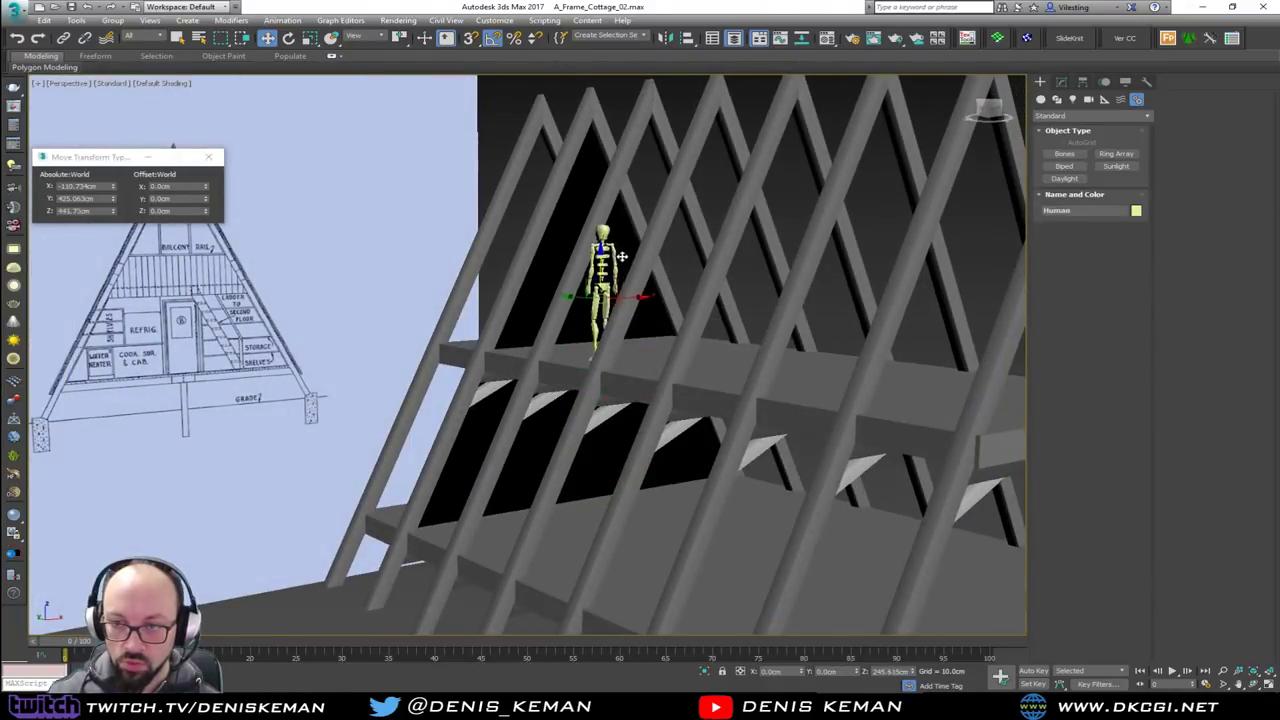
{"action": "key", "text": "z"}
{"action": "middle_click_drag", "start_coordinate": [625, 255], "coordinate": [598, 332], "text": "alt"}
{"action": "left_click_drag", "start_coordinate": [574, 371], "coordinate": [832, 380]}
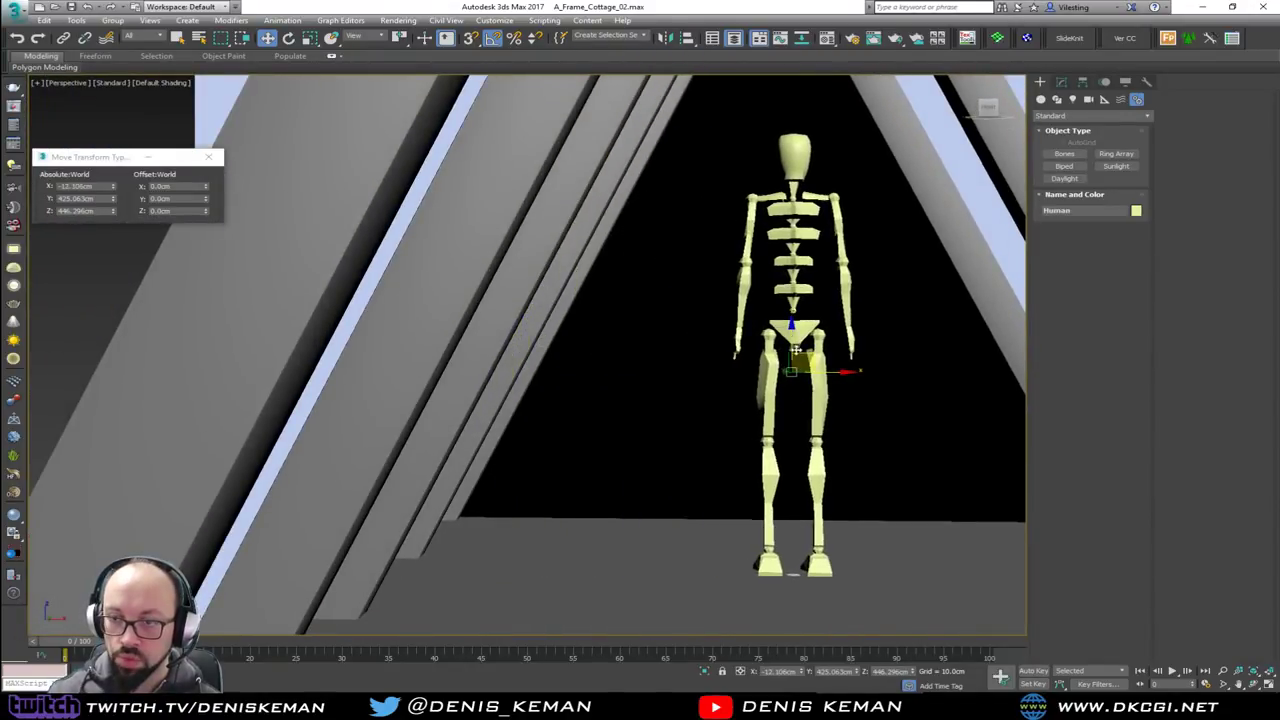
Undo the Human group's moves onto both floors, back to its place beside the end frame, and deselect it
{"action": "scroll", "coordinate": [634, 338], "scroll_direction": "down", "scroll_amount": 5}
{"action": "middle_click_drag", "start_coordinate": [660, 350], "coordinate": [614, 342], "text": "alt"}
{"action": "scroll", "coordinate": [806, 384], "scroll_direction": "down", "scroll_amount": 5}
{"action": "key", "text": "ctrl+z"}
{"action": "key", "text": "ctrl+z"}
{"action": "key", "text": "ctrl+z"}
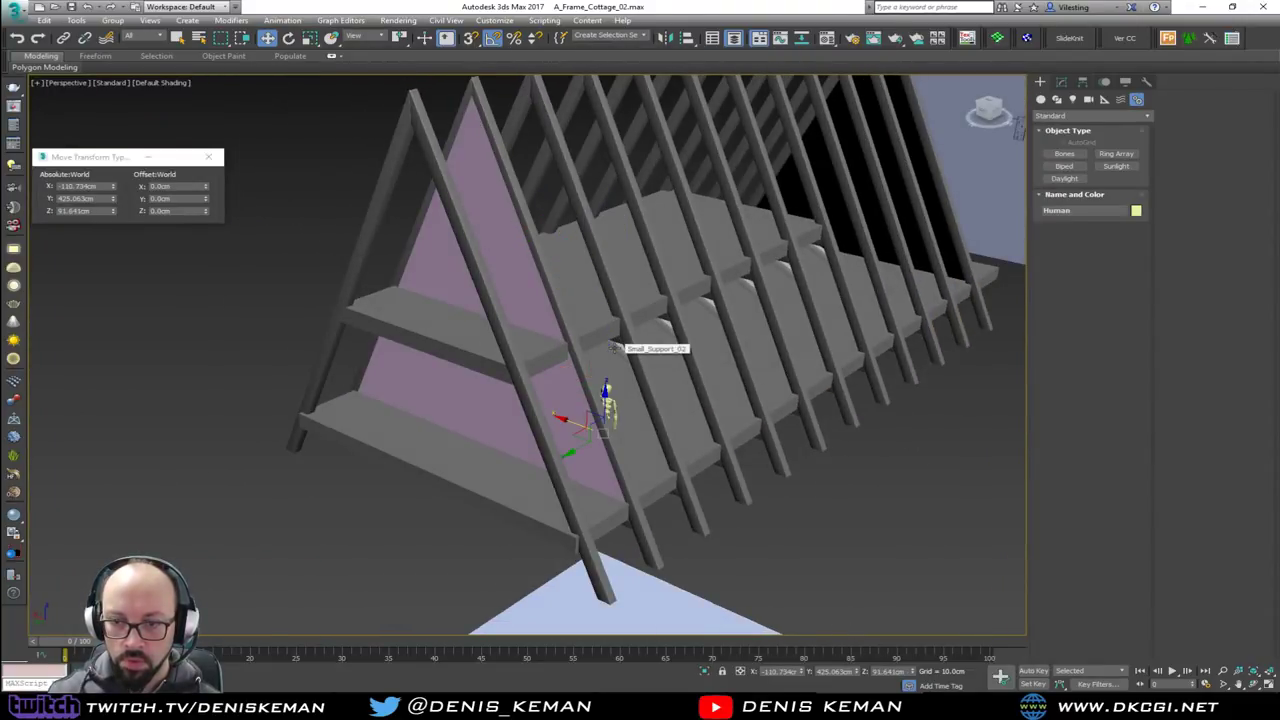
{"action": "middle_click_drag", "start_coordinate": [669, 482], "coordinate": [634, 321]}
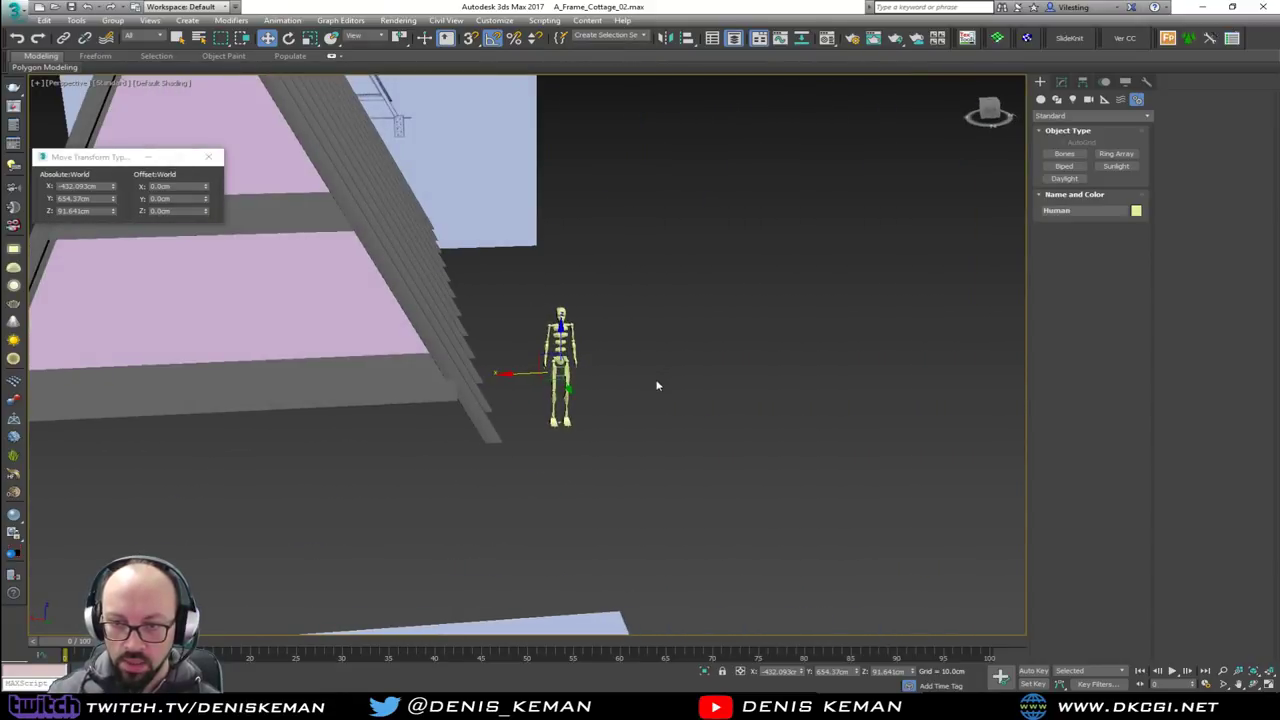
{"action": "left_click", "coordinate": [619, 404]}
{"action": "middle_click_drag", "start_coordinate": [402, 325], "coordinate": [707, 385]}
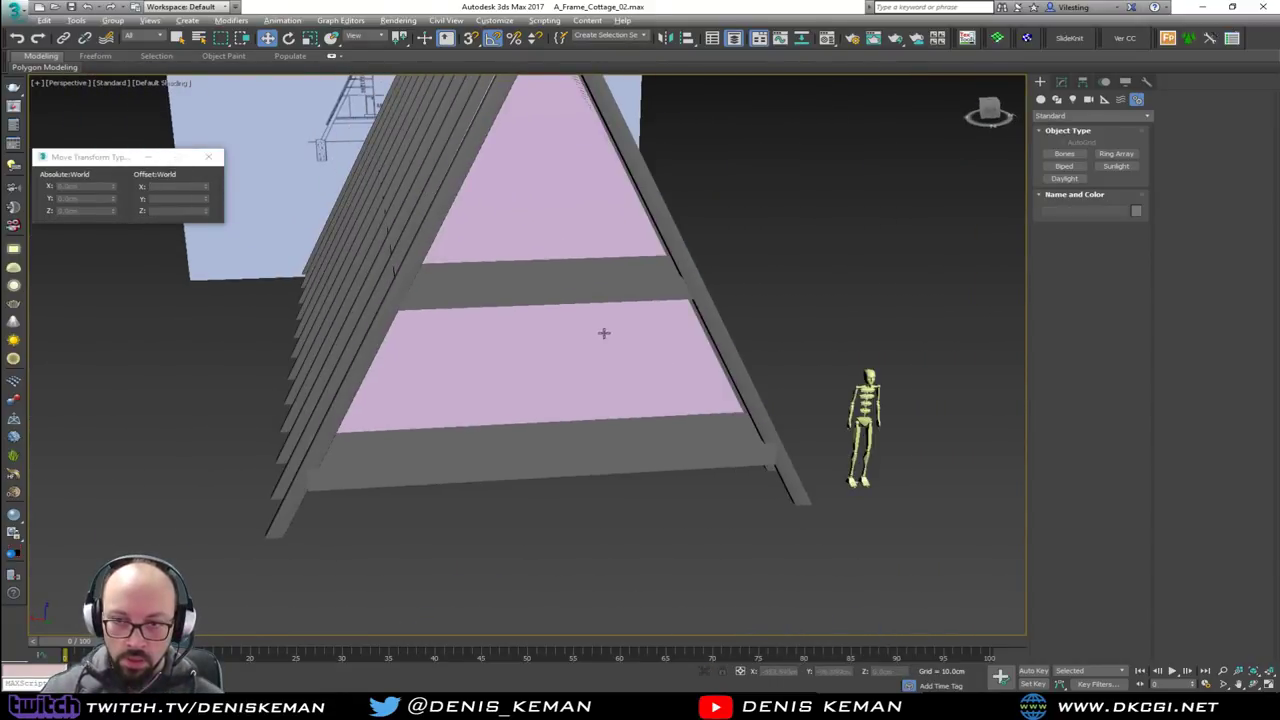
{"action": "middle_click_drag", "start_coordinate": [604, 333], "coordinate": [655, 345], "text": "alt"}
{"action": "mouse_move", "coordinate": [531, 291]}
{"action": "middle_mouse_down", "text": "alt"}
{"action": "mouse_move", "coordinate": [643, 311]}
{"action": "mouse_move", "coordinate": [677, 297]}
{"action": "mouse_move", "coordinate": [509, 293]}
{"action": "middle_mouse_up", "text": "alt"}
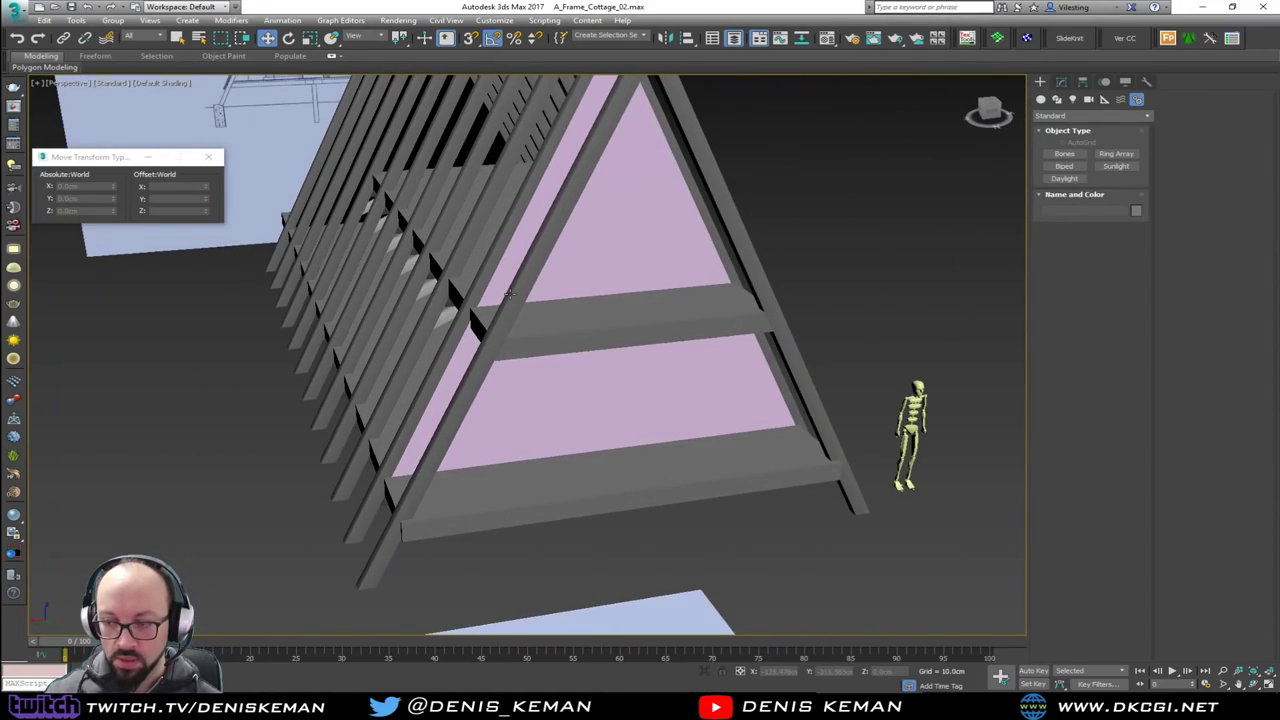
Set the object color of the pink front and rear walls to a grey custom color
{"action": "left_click", "coordinate": [619, 388]}
{"action": "middle_click_drag", "start_coordinate": [536, 360], "coordinate": [651, 363], "text": "alt"}
{"action": "left_click", "coordinate": [508, 428], "text": "ctrl"}
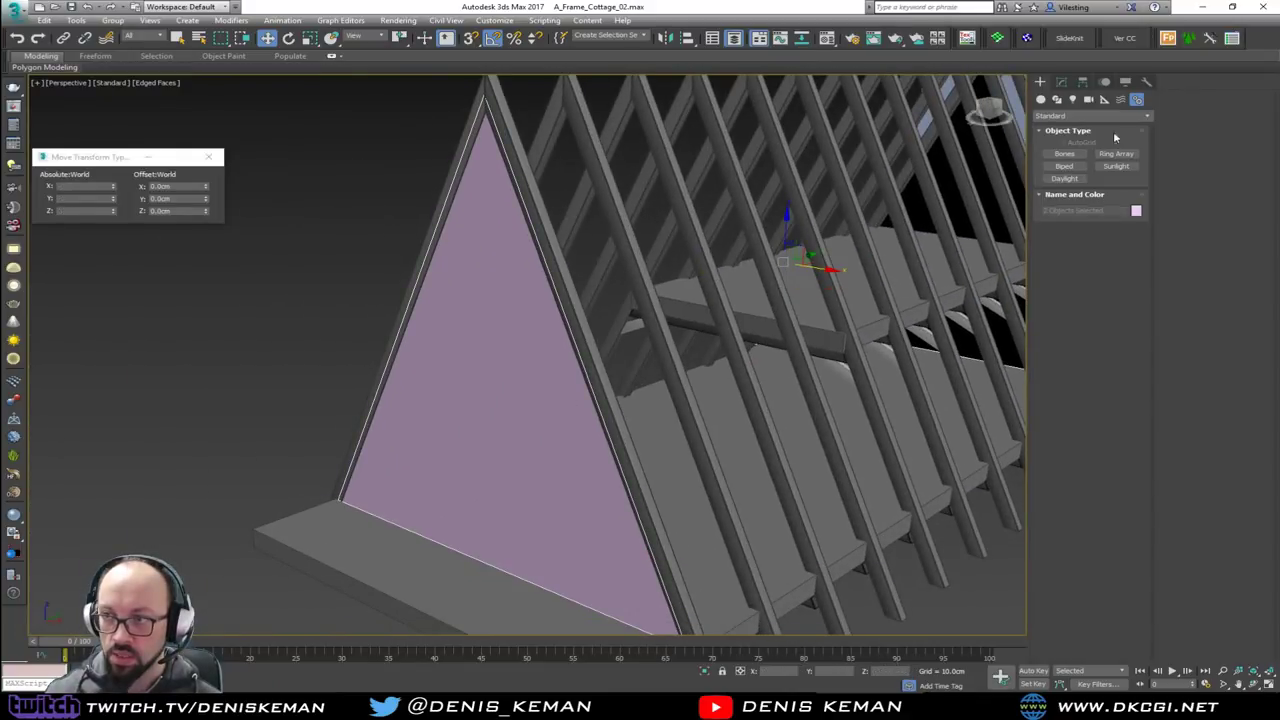
{"action": "left_click", "coordinate": [1136, 212]}
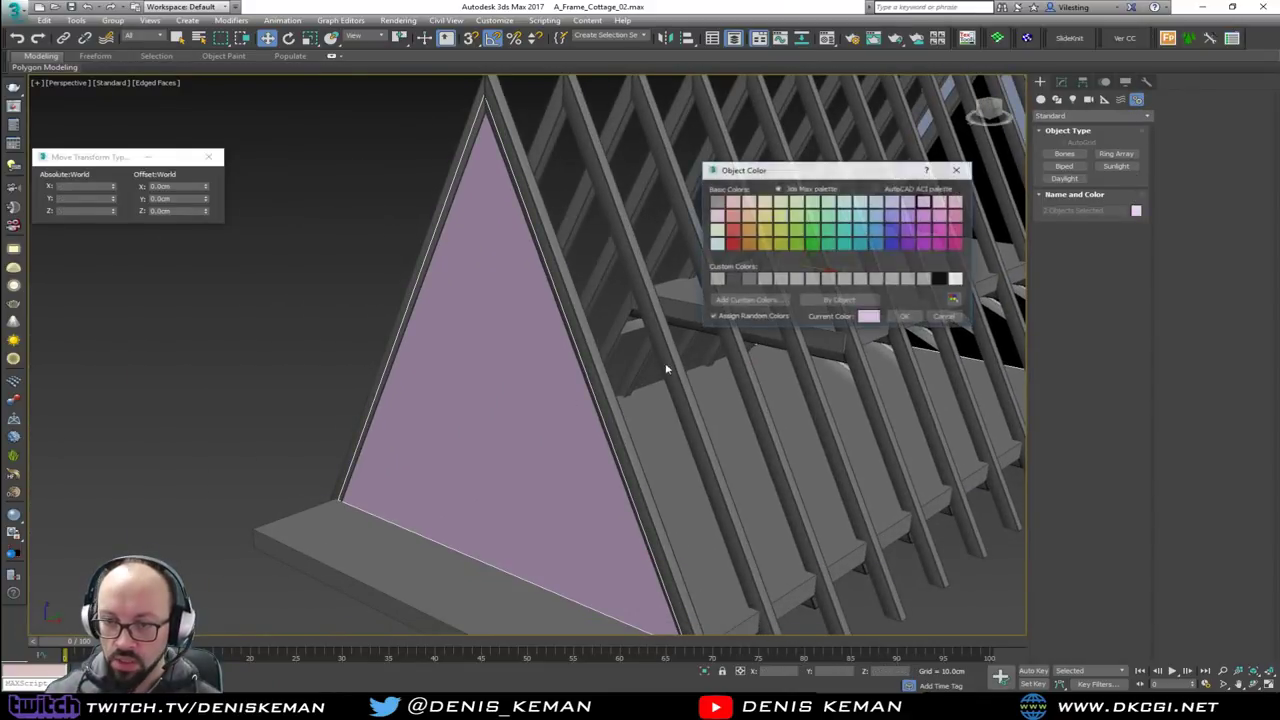
{"action": "left_click", "coordinate": [748, 279]}
{"action": "left_click", "coordinate": [905, 318]}
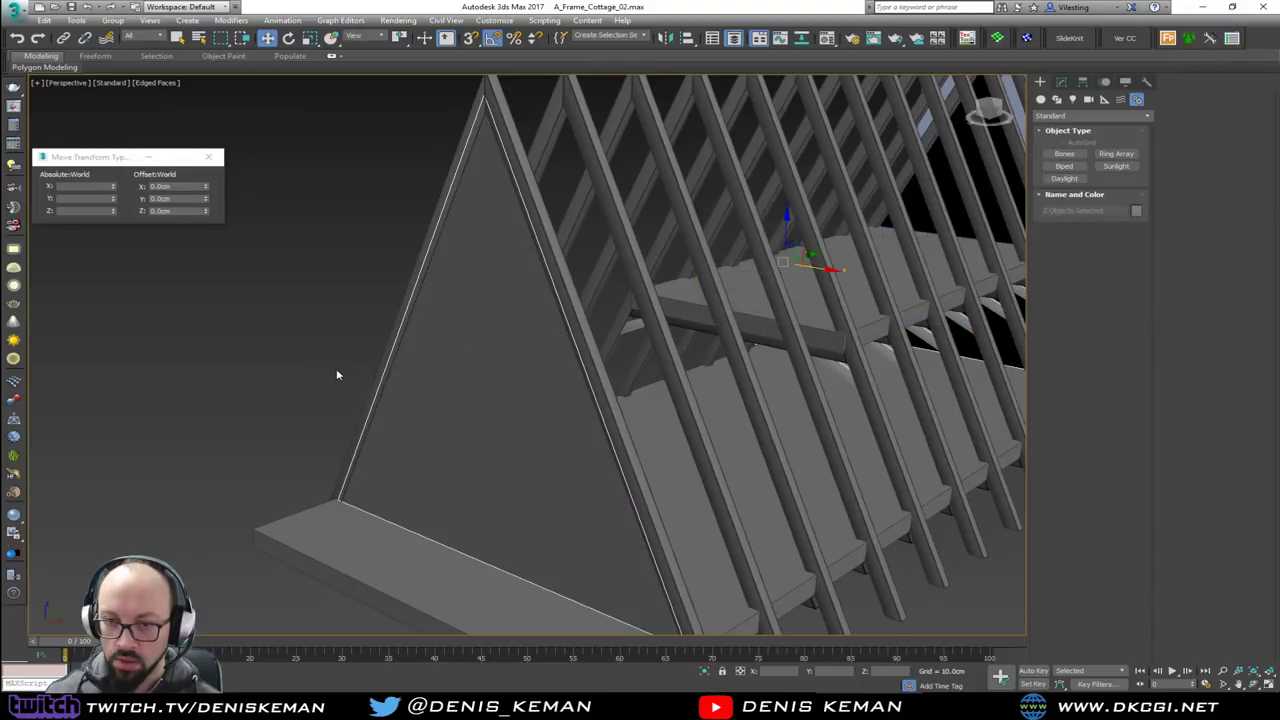
Reselect the front and rear walls, change their object color to a darker grey, and deselect them
{"action": "left_click", "coordinate": [337, 374]}
{"action": "middle_click_drag", "start_coordinate": [506, 398], "coordinate": [451, 369]}
{"action": "left_click", "coordinate": [451, 369]}
{"action": "middle_click_drag", "start_coordinate": [608, 364], "coordinate": [478, 327]}
{"action": "scroll", "coordinate": [598, 366], "scroll_direction": "down", "scroll_amount": 3}
{"action": "left_click", "coordinate": [683, 500], "text": "ctrl"}
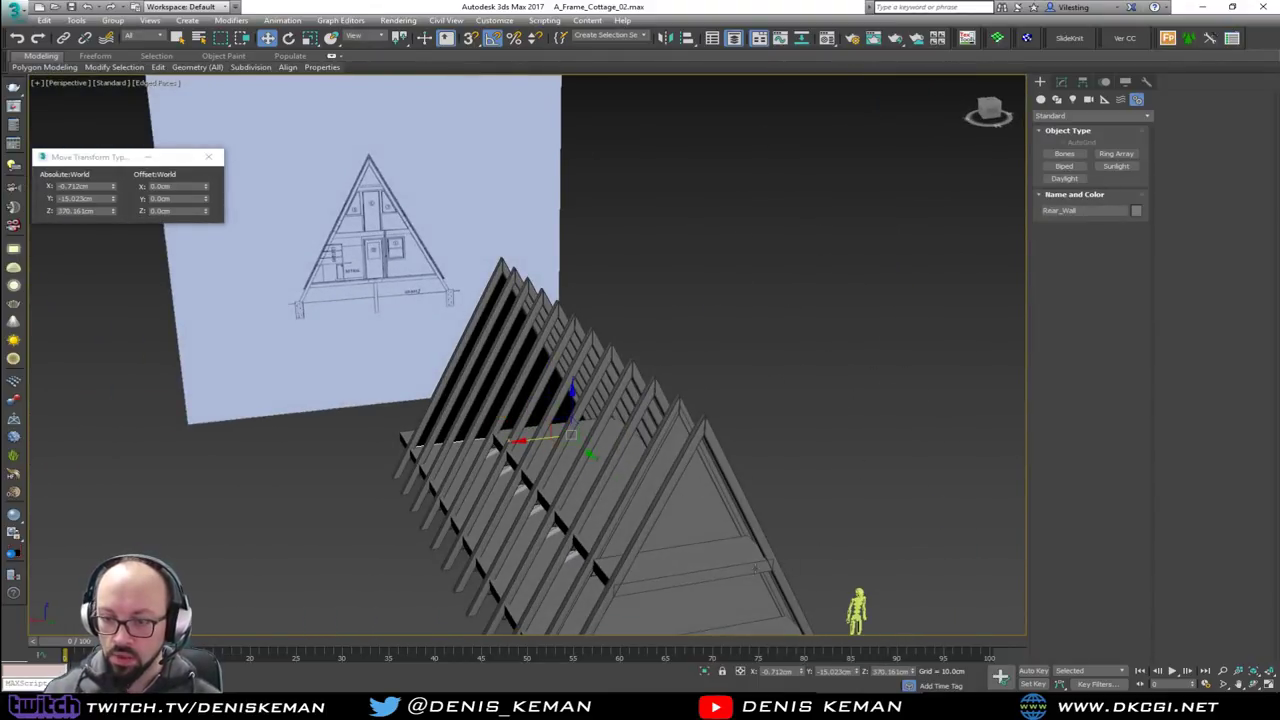
{"action": "left_click", "coordinate": [697, 601], "text": "ctrl"}
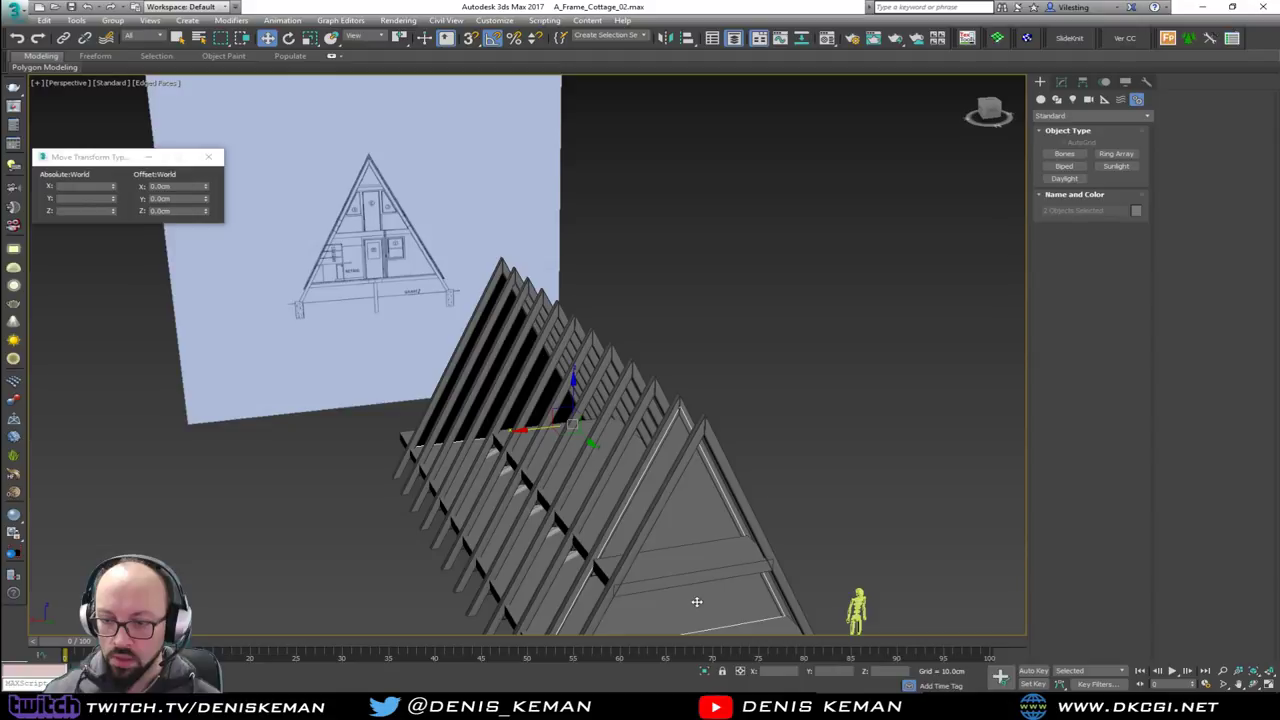
{"action": "left_click", "coordinate": [1136, 211]}
{"action": "left_click", "coordinate": [913, 316]}
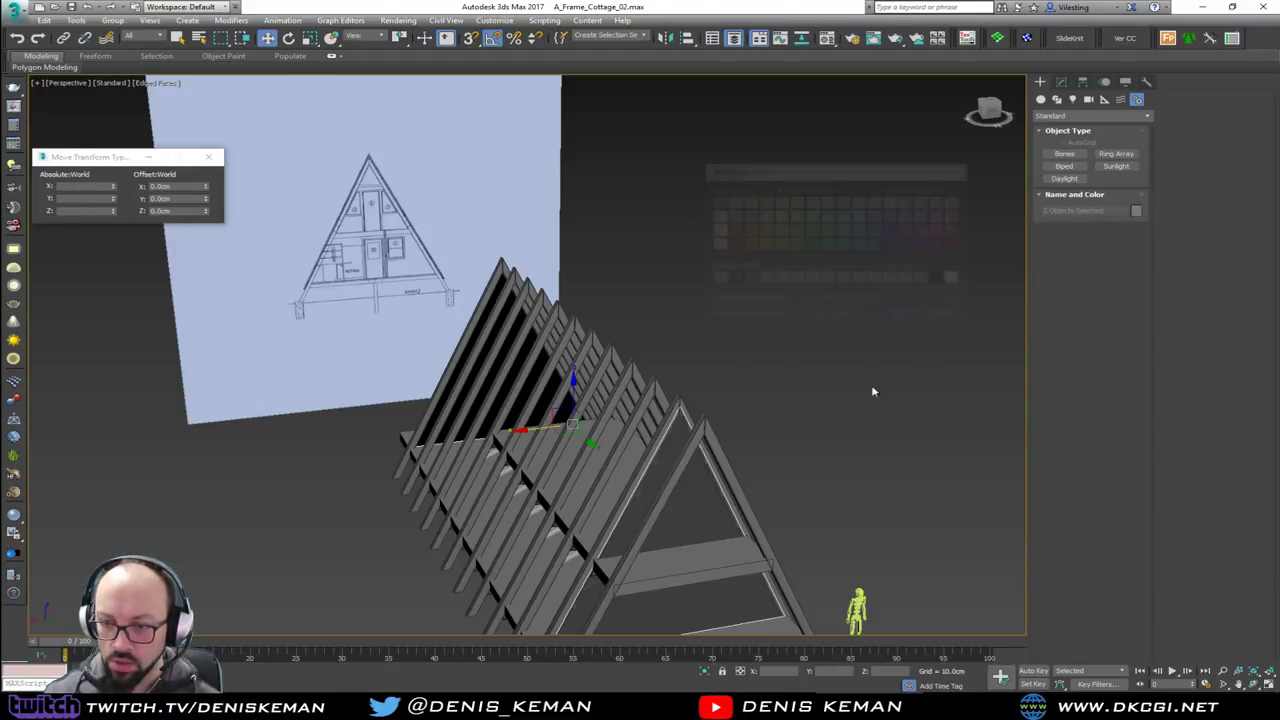
{"action": "left_click", "coordinate": [843, 423]}
{"action": "middle_click_drag", "start_coordinate": [843, 423], "coordinate": [287, 199], "text": "alt"}
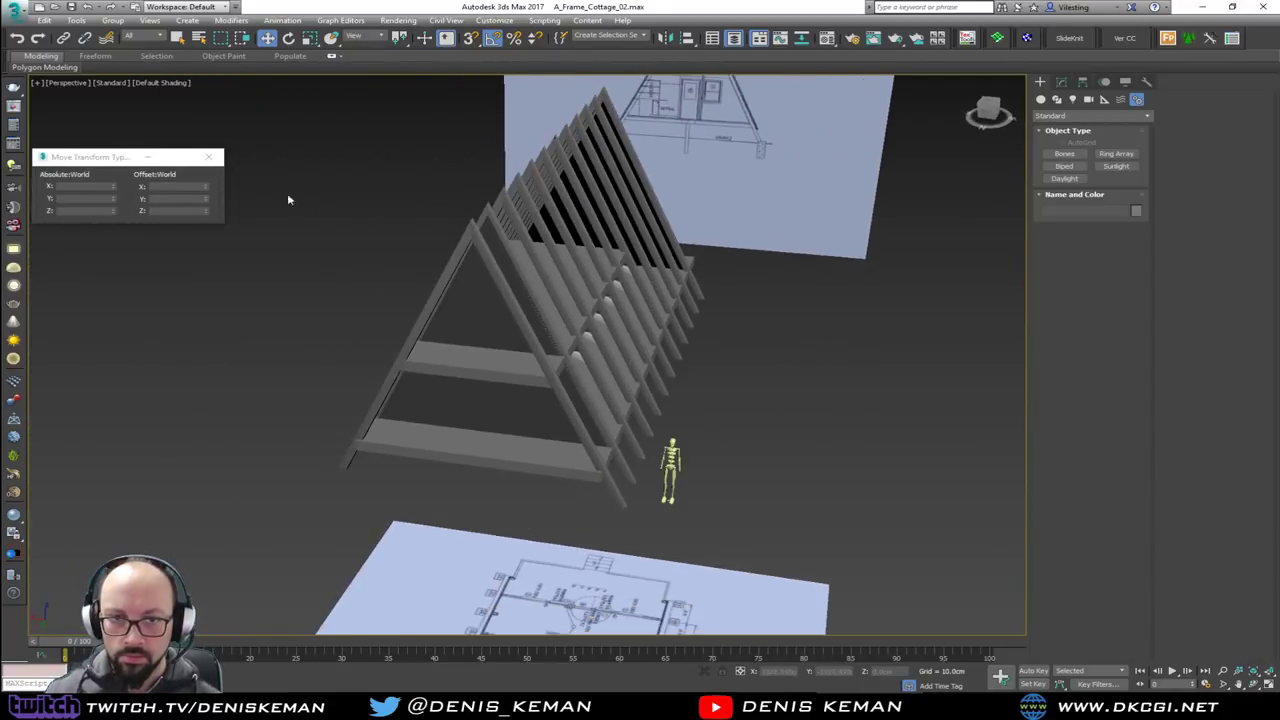
Close the Move Transform Type-In dialog and bring the hidden red roof panels back into view
{"action": "left_click", "coordinate": [208, 157]}
{"action": "middle_click_drag", "start_coordinate": [680, 320], "coordinate": [706, 358], "text": "alt"}
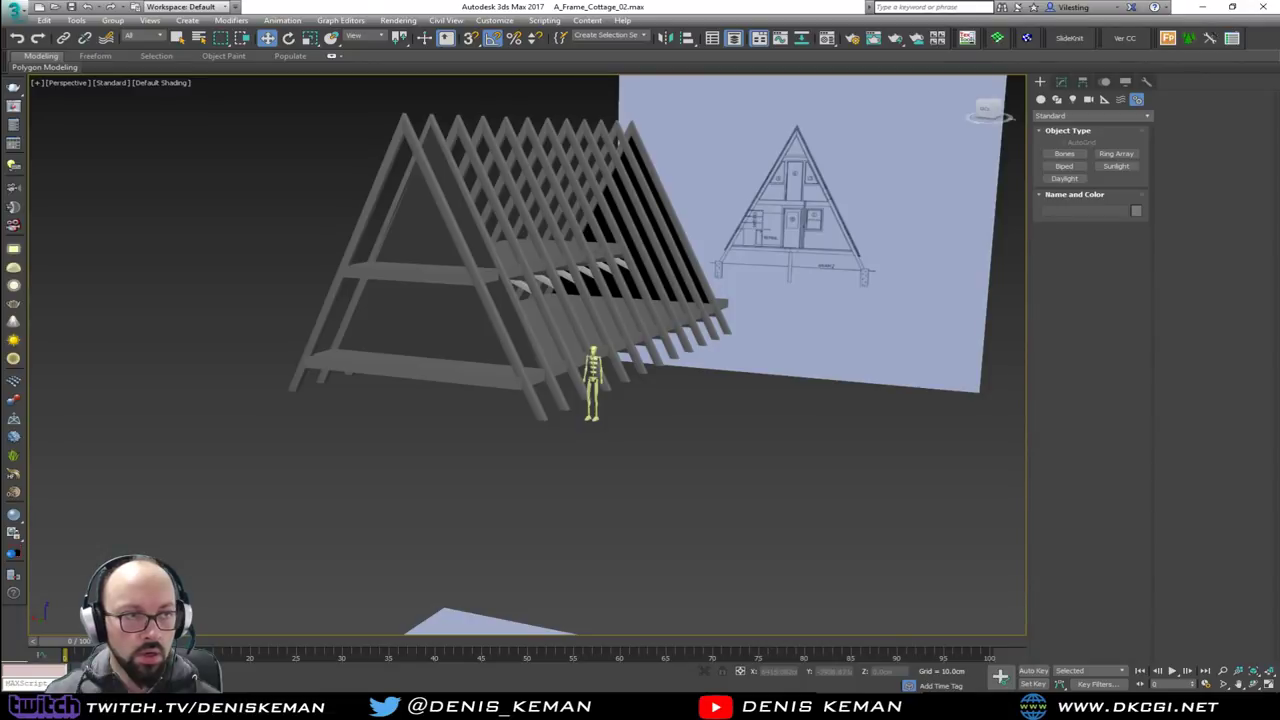
{"action": "key", "text": "ctrl+z"}
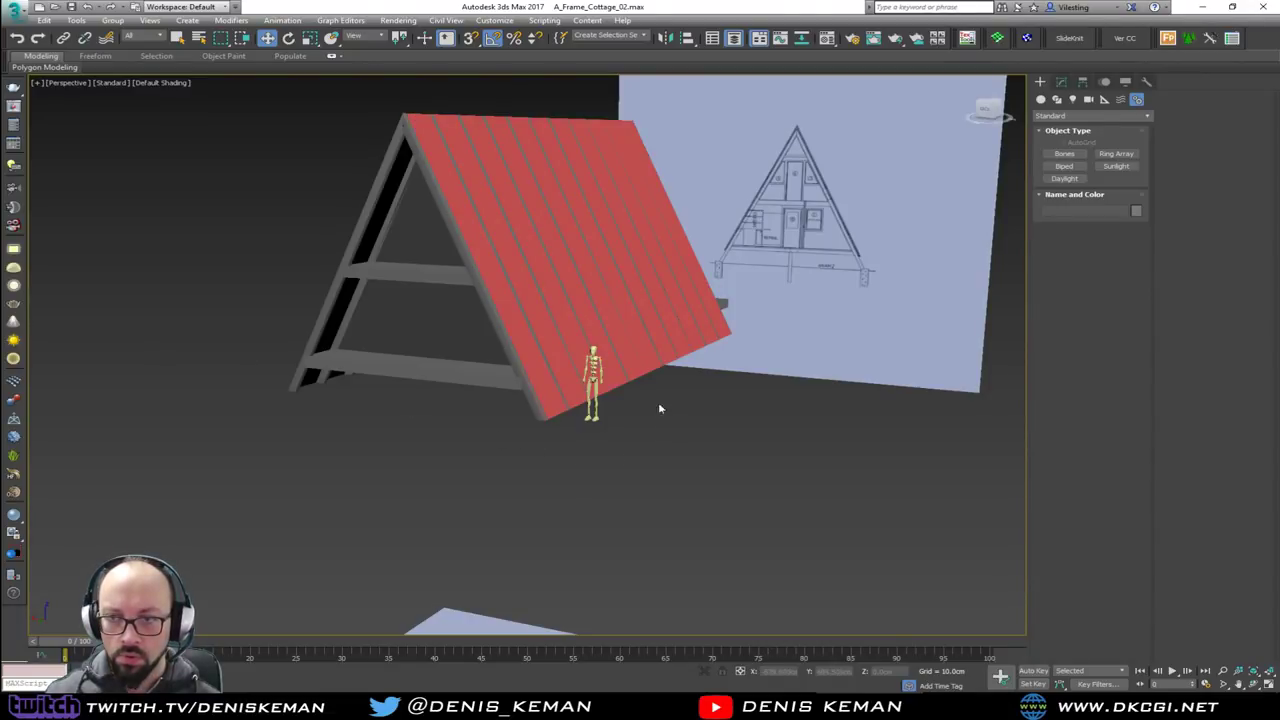
Examine the roofed frame from its open end, roof slope, porch end and underside with the floor supports
{"action": "middle_click_drag", "start_coordinate": [659, 408], "coordinate": [597, 378], "text": "alt"}
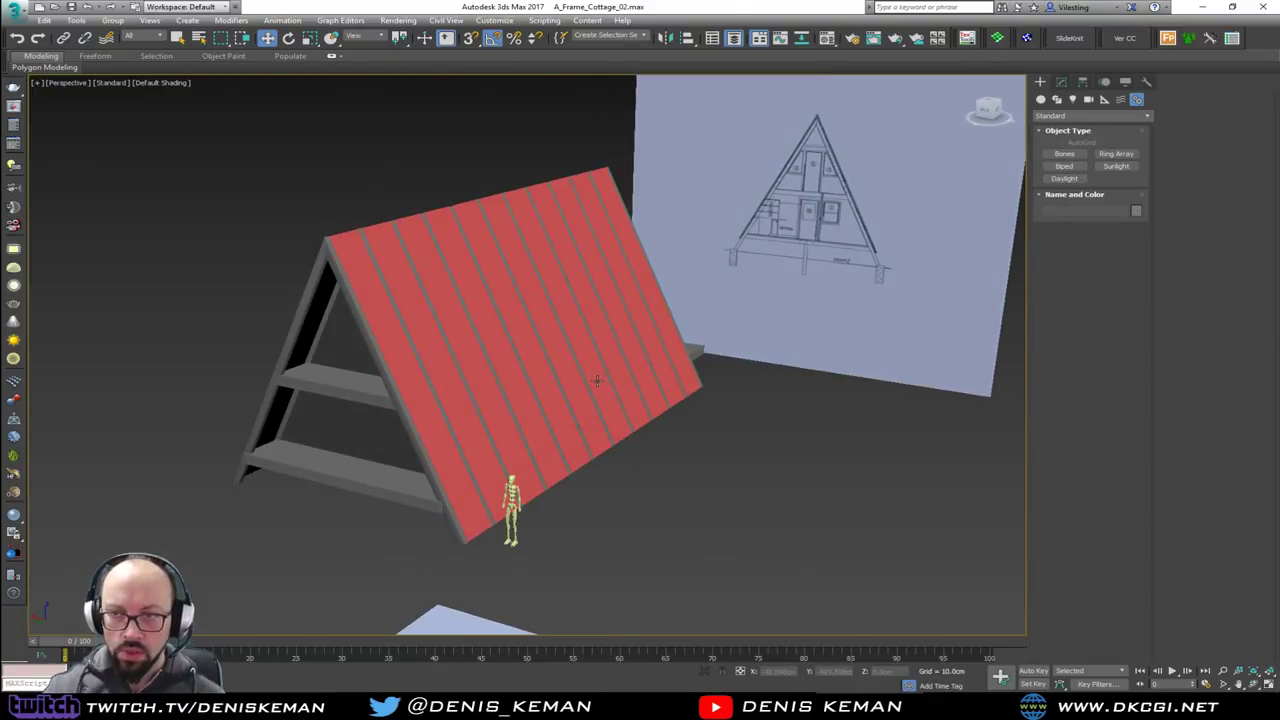
{"action": "scroll", "coordinate": [368, 368], "scroll_direction": "up", "scroll_amount": 5}
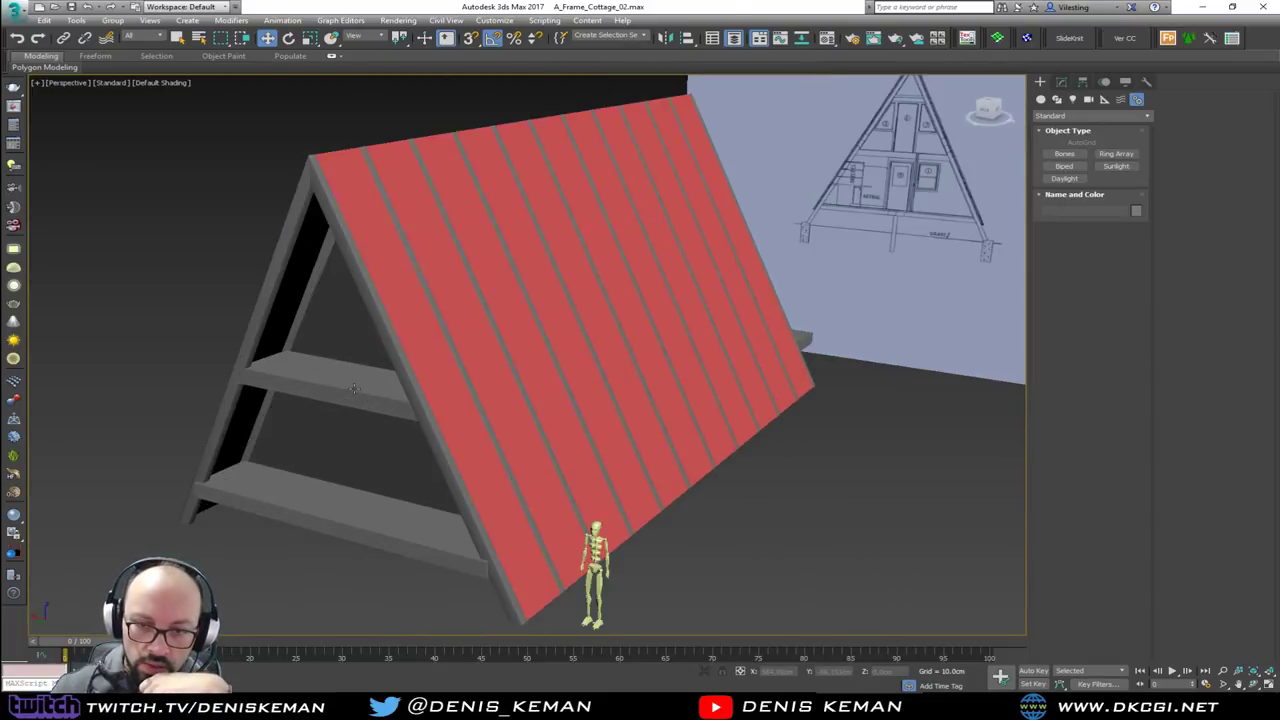
{"action": "middle_click_drag", "start_coordinate": [365, 489], "coordinate": [368, 437]}
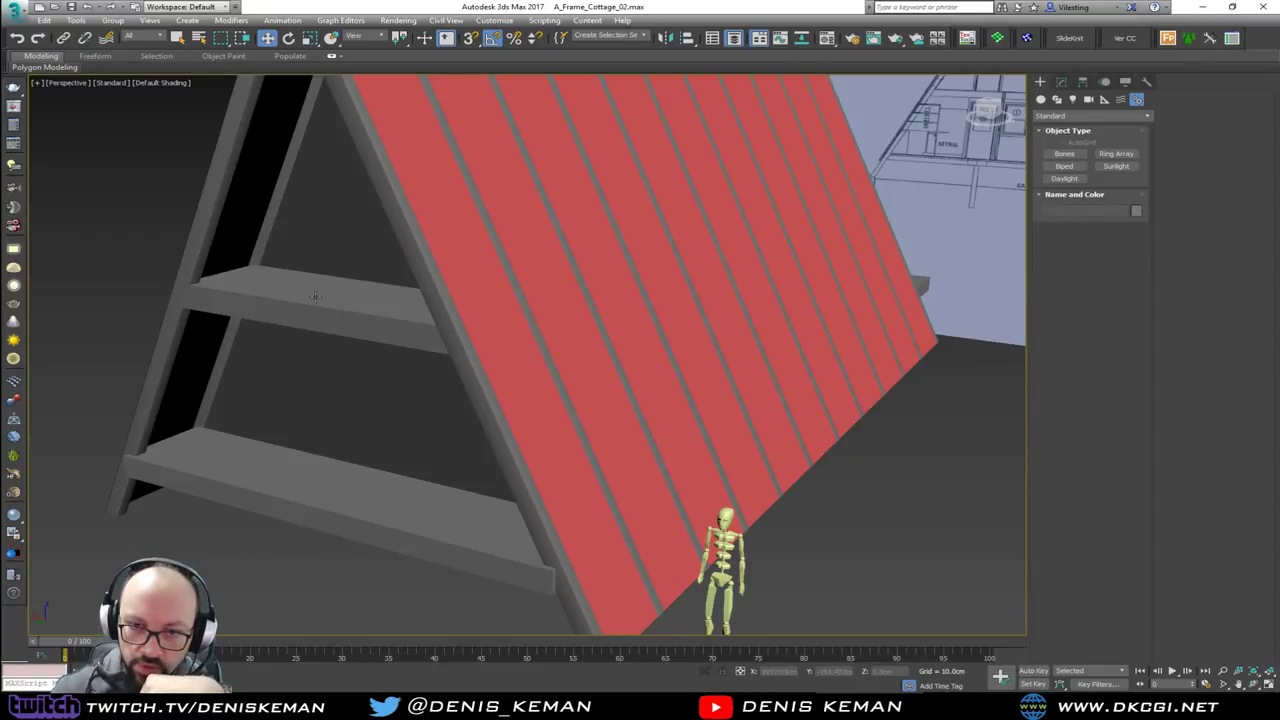
{"action": "middle_click_drag", "start_coordinate": [398, 302], "coordinate": [310, 371]}
{"action": "scroll", "coordinate": [310, 371], "scroll_direction": "down", "scroll_amount": 4}
{"action": "middle_click_drag", "start_coordinate": [457, 391], "coordinate": [523, 415], "text": "alt"}
{"action": "scroll", "coordinate": [522, 415], "scroll_direction": "down", "scroll_amount": 6}
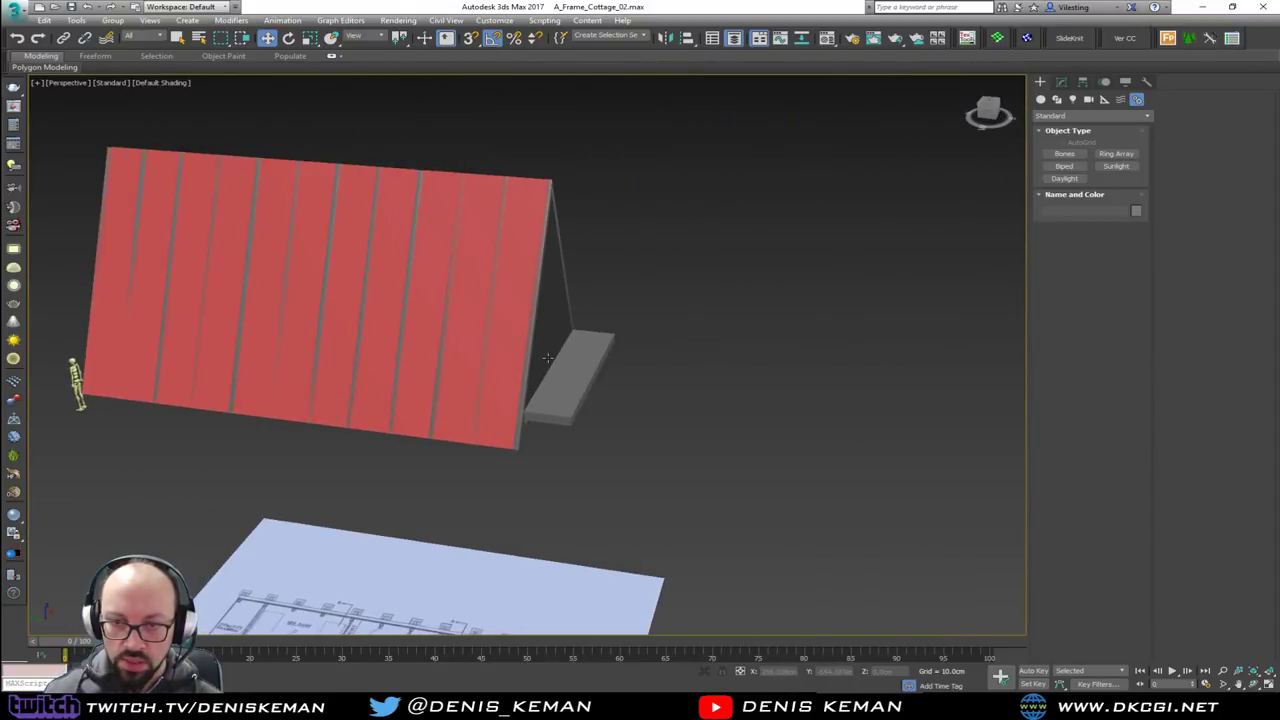
{"action": "middle_click_drag", "start_coordinate": [550, 358], "coordinate": [613, 324], "text": "alt"}
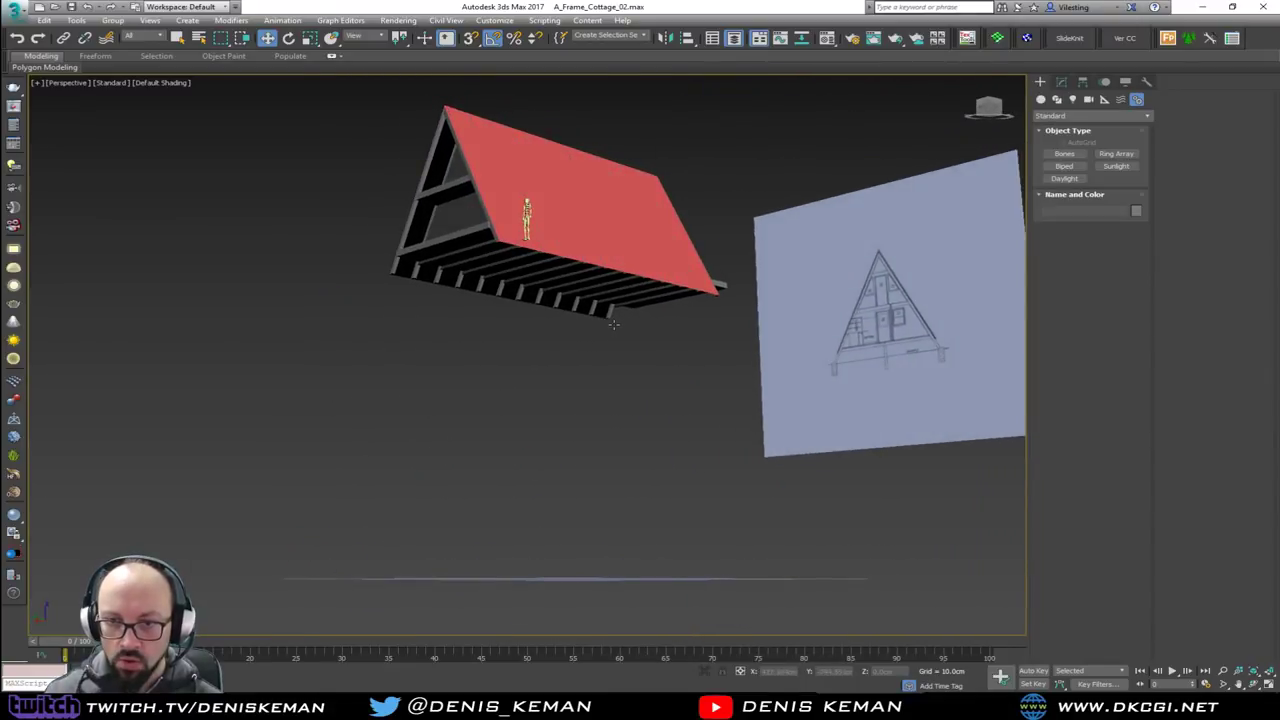
{"action": "scroll", "coordinate": [466, 270], "scroll_direction": "up", "scroll_amount": 8}
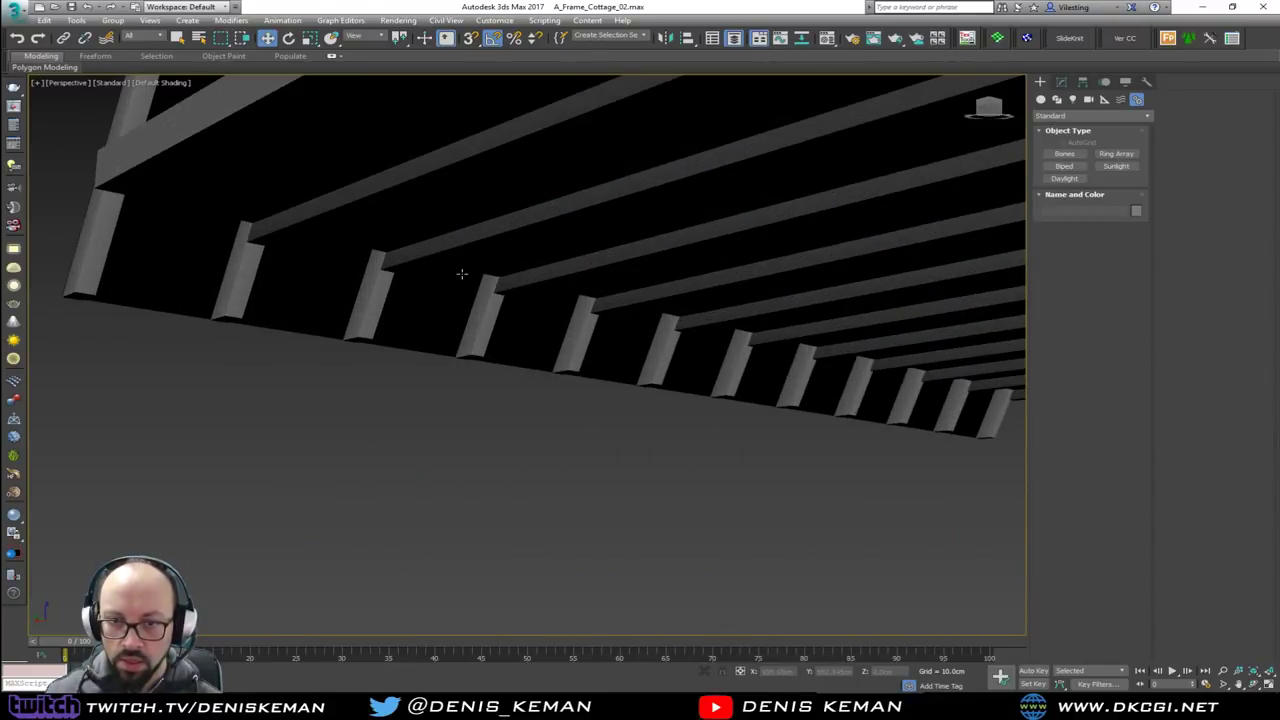
{"action": "scroll", "coordinate": [470, 273], "scroll_direction": "down", "scroll_amount": 8}
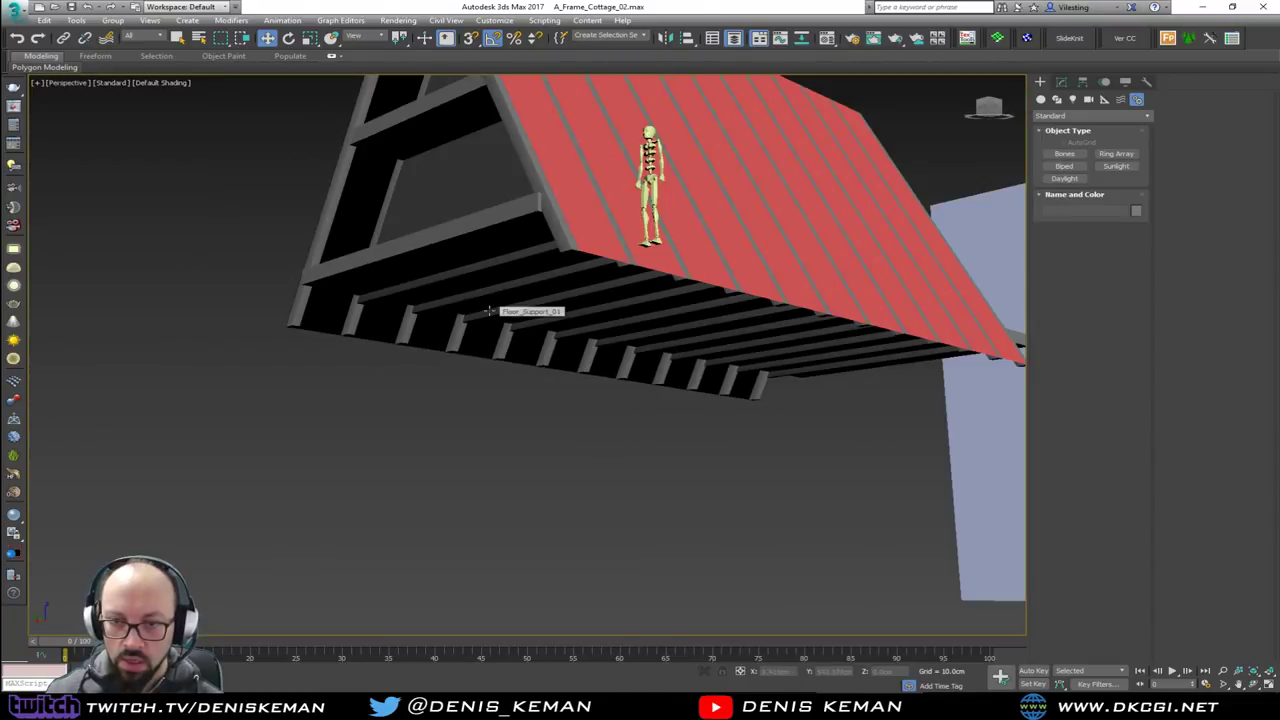
Turn on edged faces and isolate the lower floor supports together with the rafters on one side
{"action": "scroll", "coordinate": [486, 270], "scroll_direction": "up", "scroll_amount": 3}
{"action": "key", "text": "F4"}
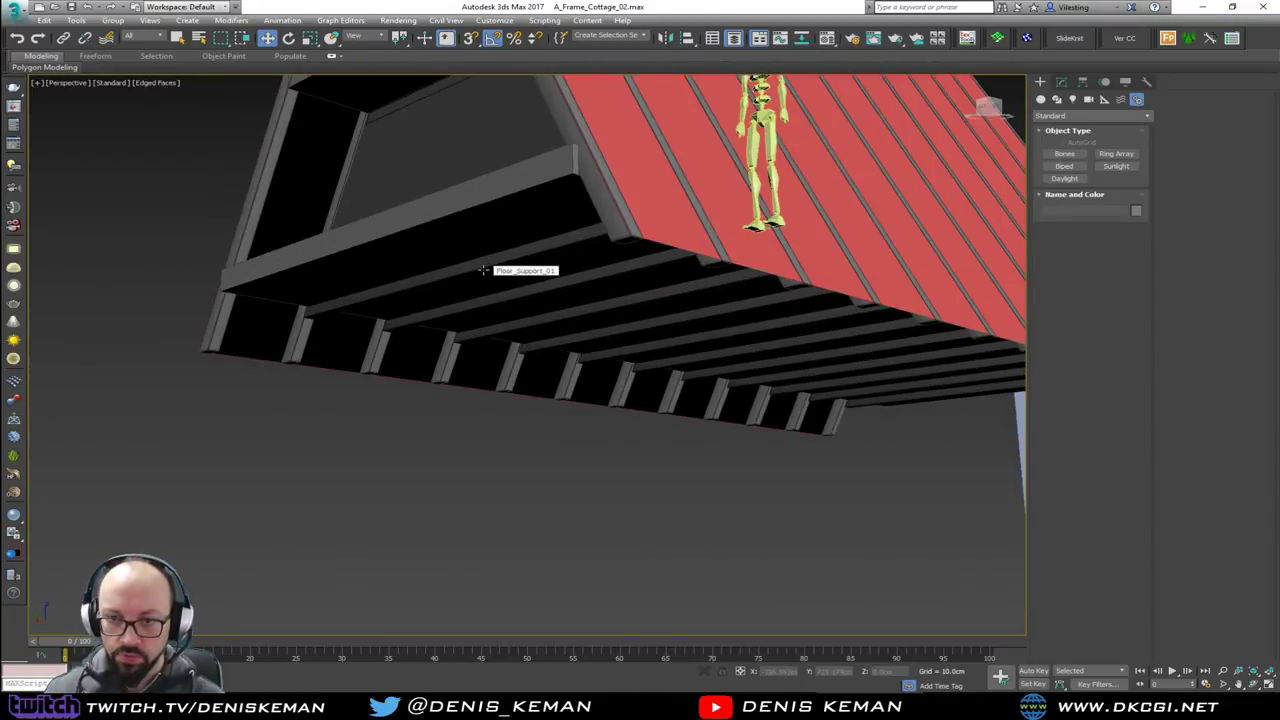
{"action": "left_click", "coordinate": [486, 270]}
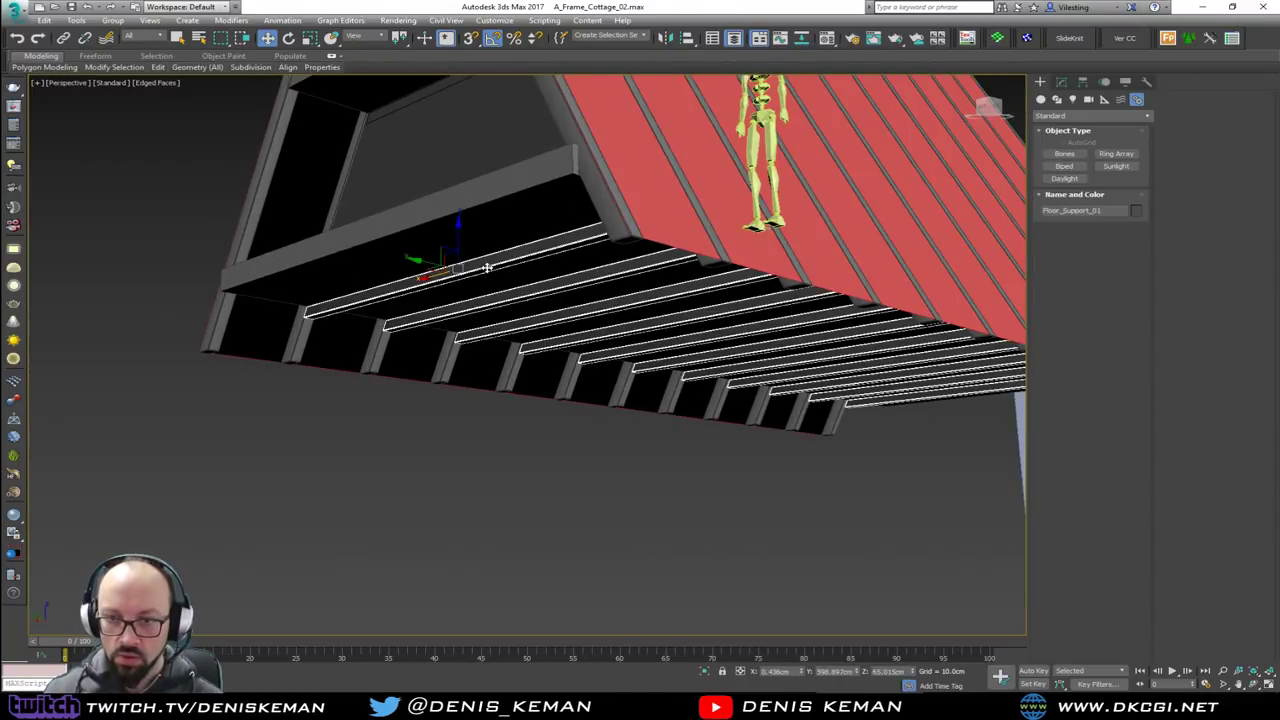
{"action": "left_click", "coordinate": [298, 333], "text": "ctrl"}
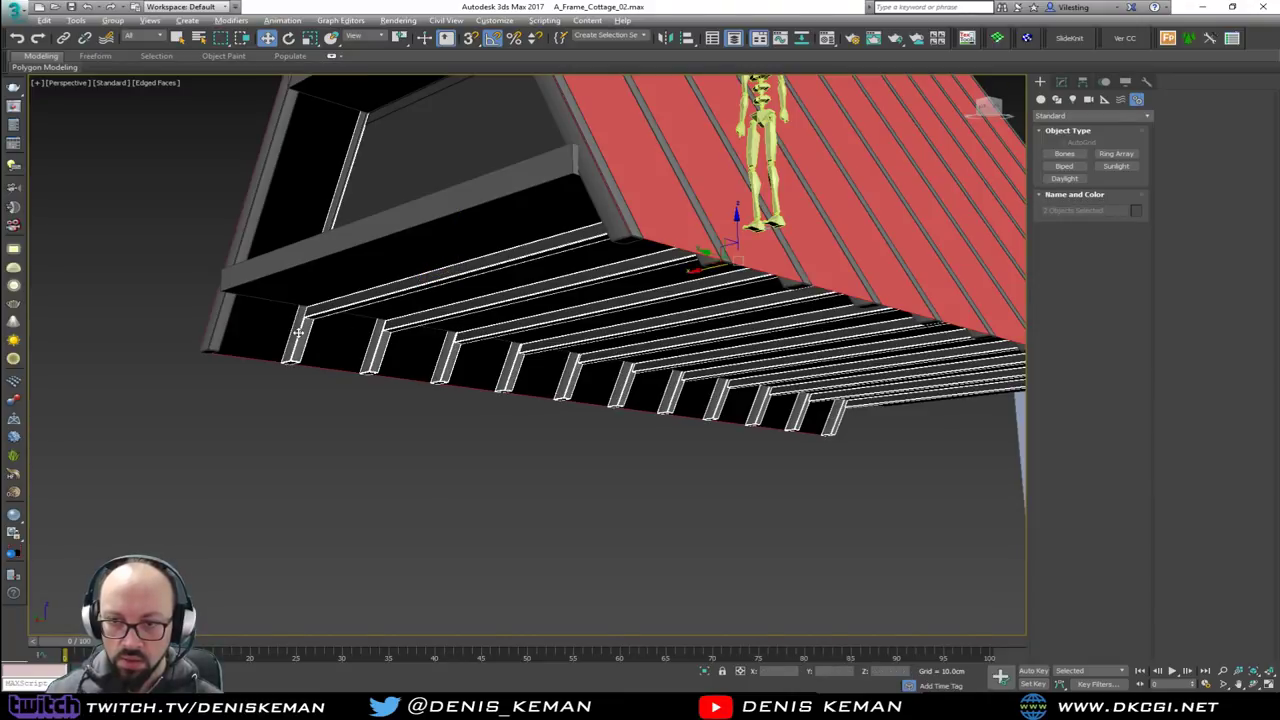
{"action": "key", "text": "alt+q"}
{"action": "left_click", "coordinate": [508, 468]}
{"action": "middle_click_drag", "start_coordinate": [508, 468], "coordinate": [527, 533], "text": "alt"}
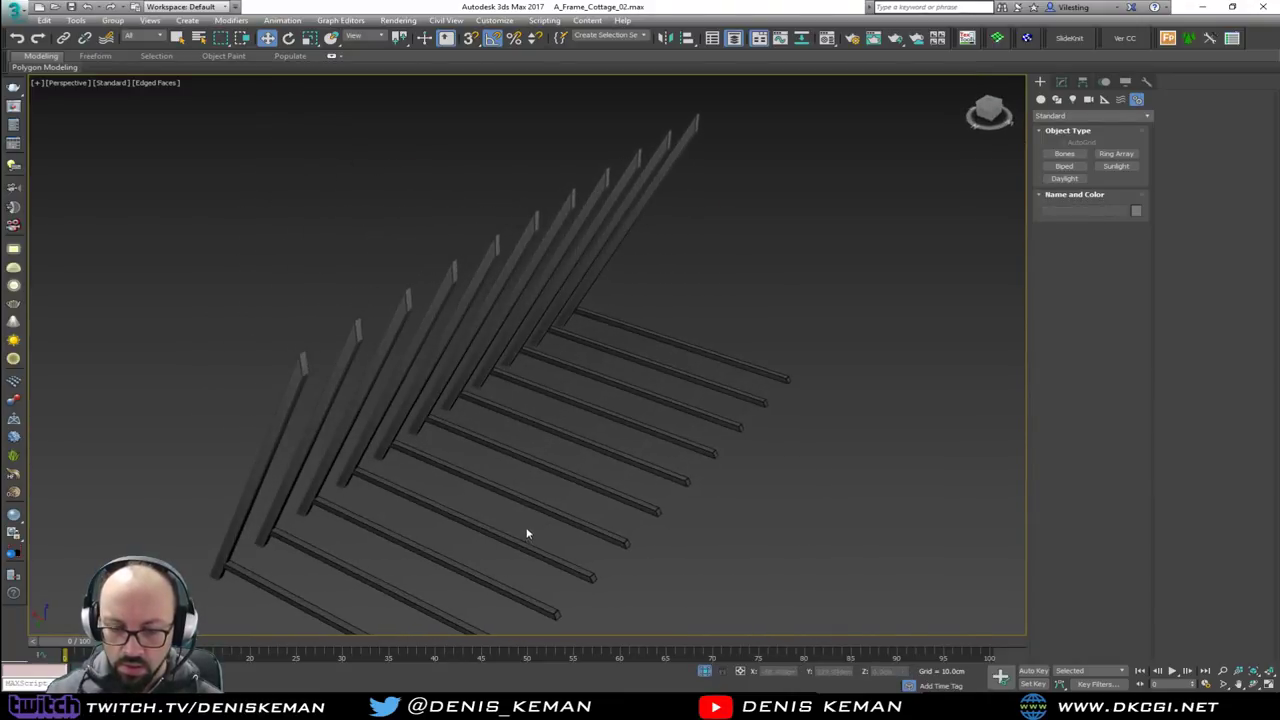
In the Top view, draw a box about 30 by 28.5 cm and 13 cm high across the middle of a floor support
{"action": "key", "text": "alt+w"}
{"action": "scroll", "coordinate": [774, 603], "scroll_direction": "up", "scroll_amount": 4}
{"action": "key", "text": "alt+w"}
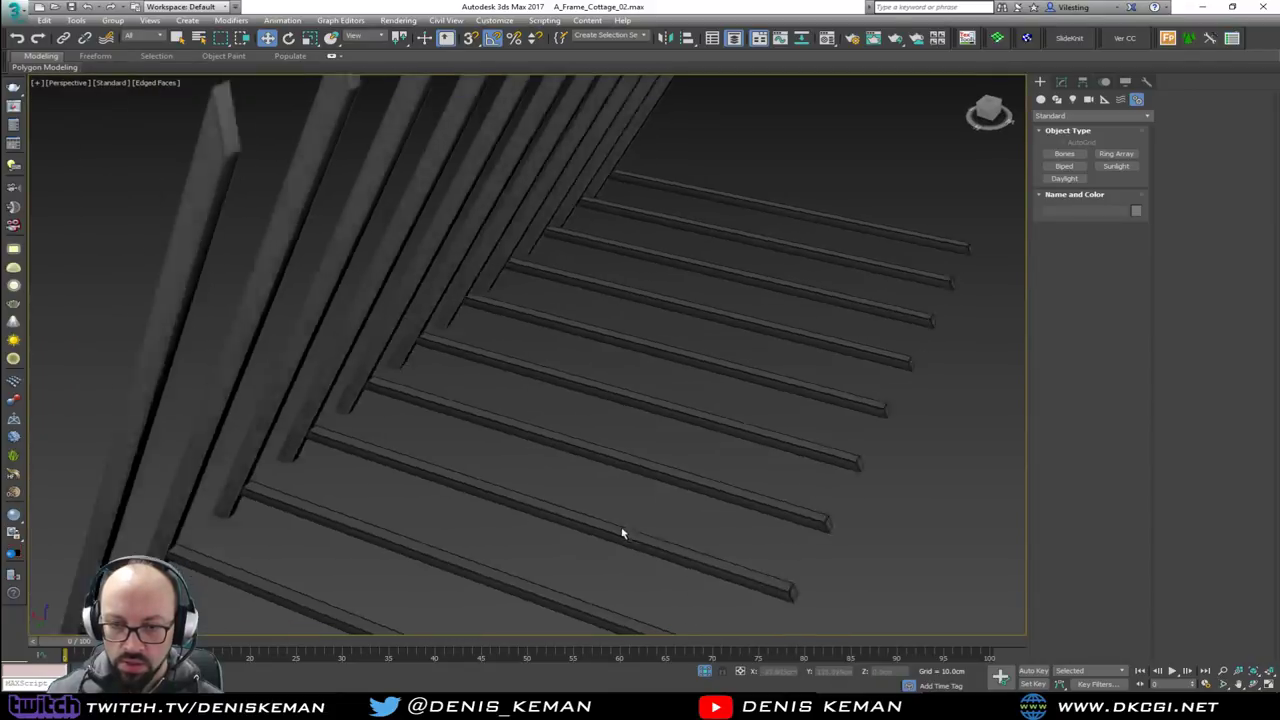
{"action": "middle_click_drag", "start_coordinate": [621, 533], "coordinate": [652, 542], "text": "alt"}
{"action": "key", "text": "alt+w"}
{"action": "scroll", "coordinate": [300, 286], "scroll_direction": "down", "scroll_amount": 3}
{"action": "key", "text": "alt+w"}
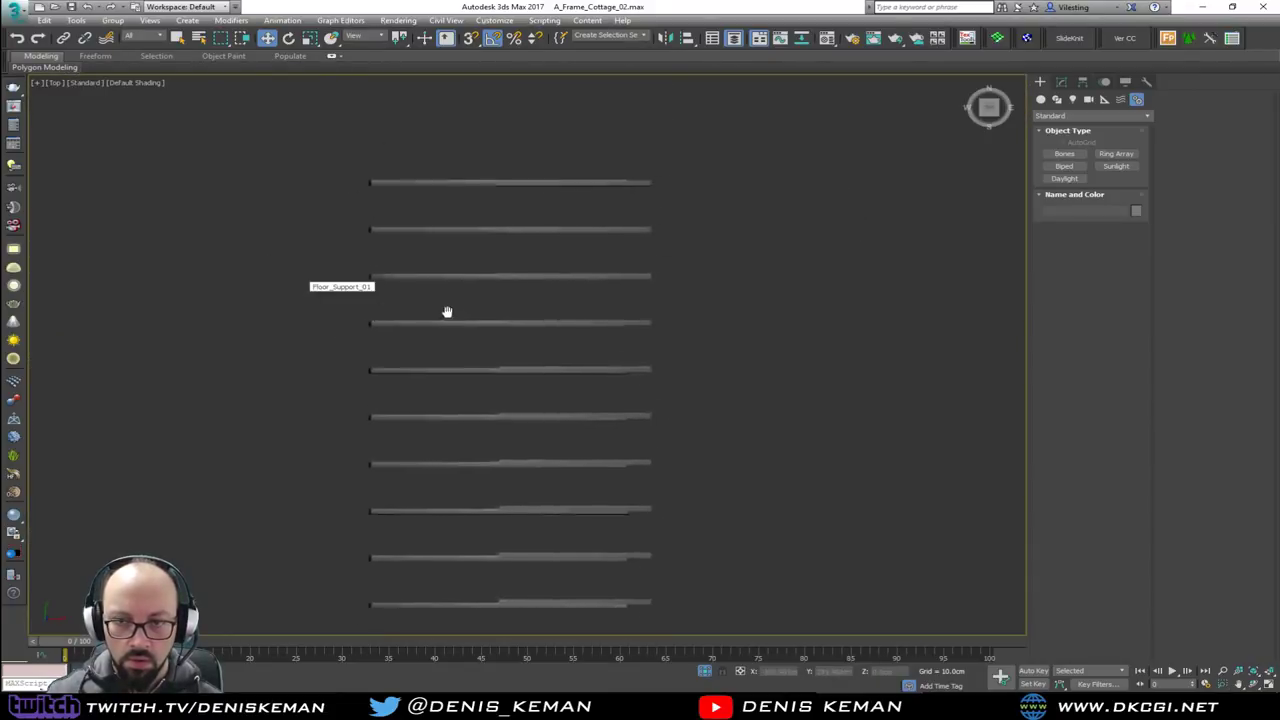
{"action": "scroll", "coordinate": [457, 246], "scroll_direction": "up", "scroll_amount": 5}
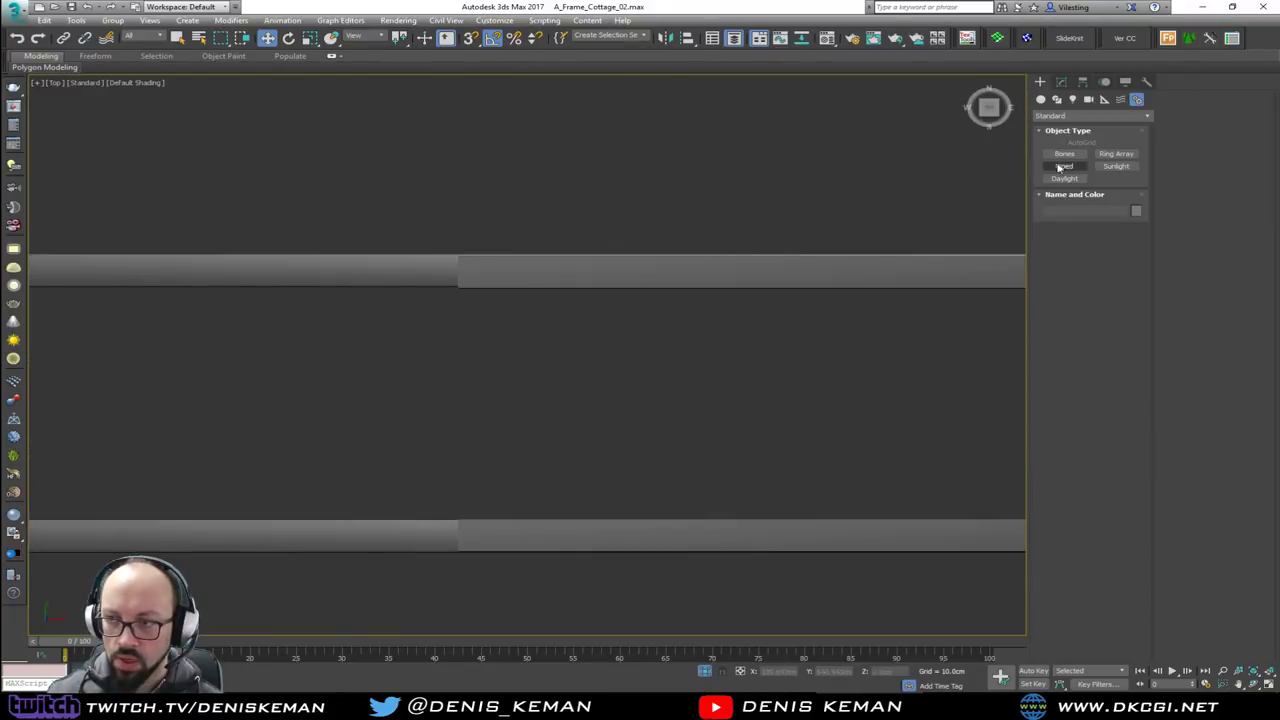
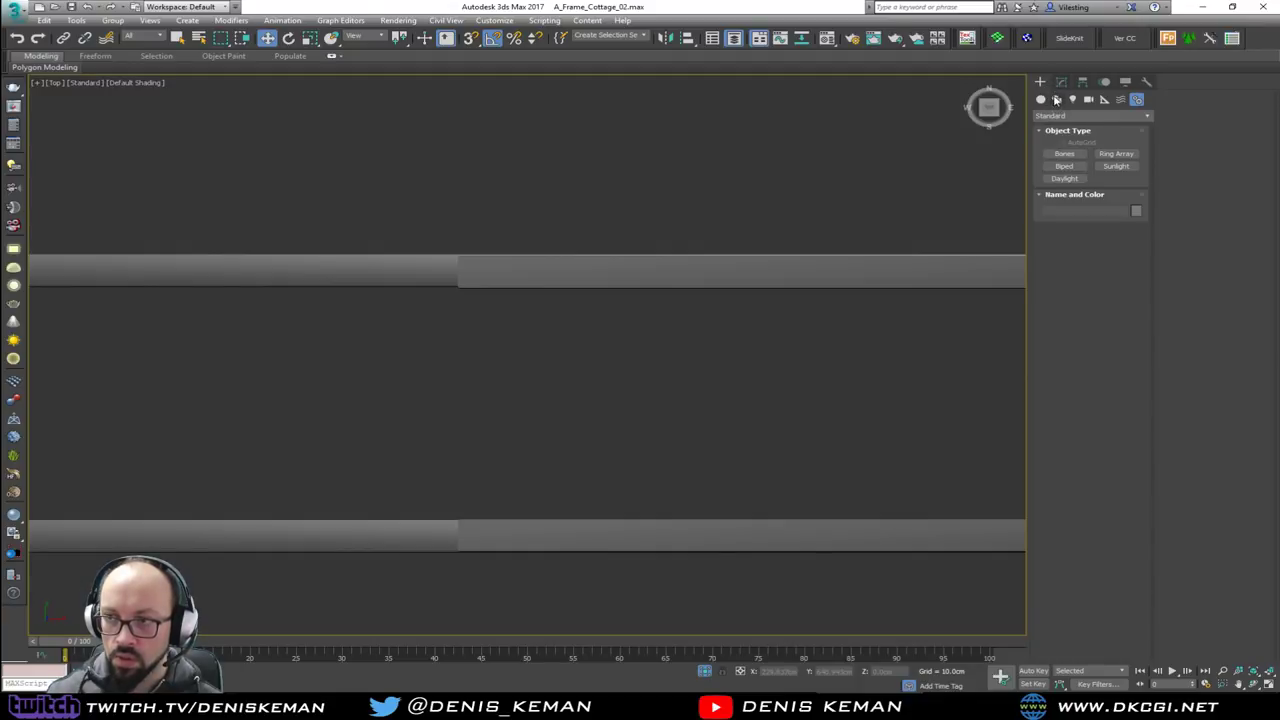
{"action": "left_click", "coordinate": [1042, 100]}
{"action": "left_click", "coordinate": [1064, 153]}
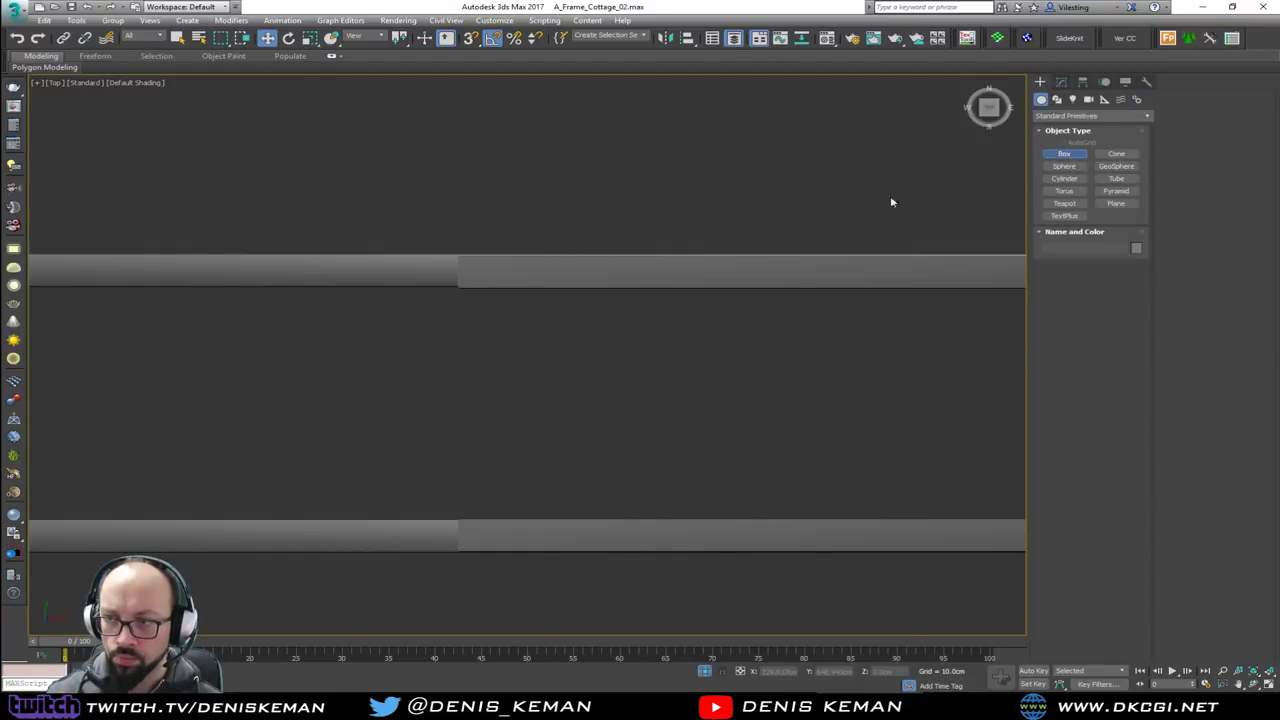
{"action": "left_click_drag", "start_coordinate": [440, 243], "coordinate": [505, 305]}
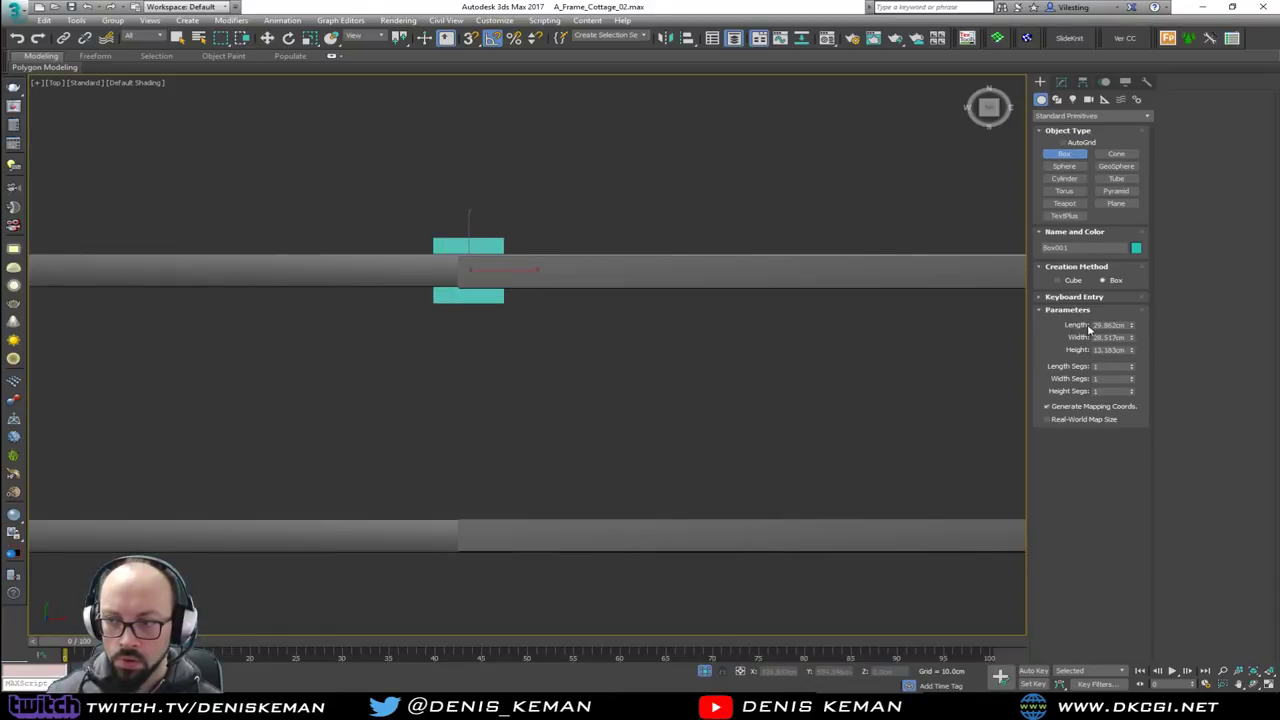
Set the box's length and width to 30 cm each and finish creating it
{"action": "type", "text": "30"}
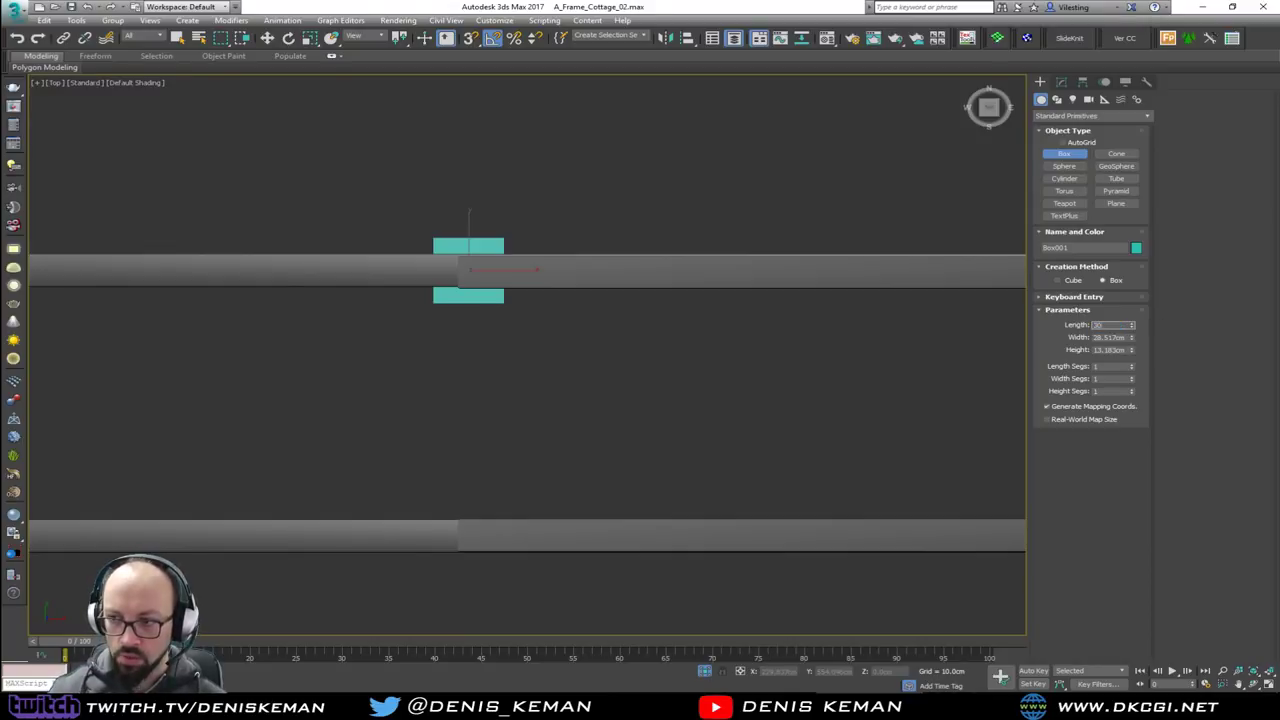
{"action": "key", "text": "Tab"}
{"action": "type", "text": "30"}
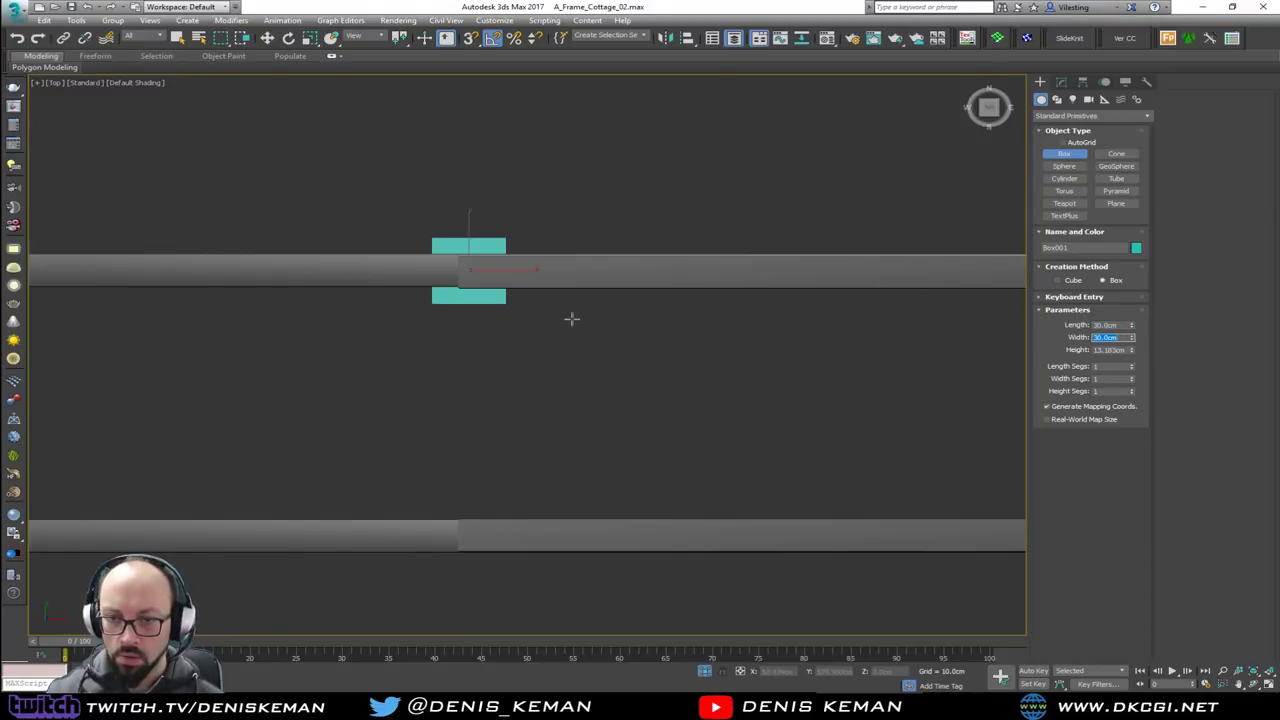
{"action": "right_click", "coordinate": [572, 319]}
Align the box with the floor supports in the Y position only, center to center
{"action": "key", "text": "alt+w"}
{"action": "right_click", "coordinate": [800, 511]}
{"action": "key", "text": "alt+w"}
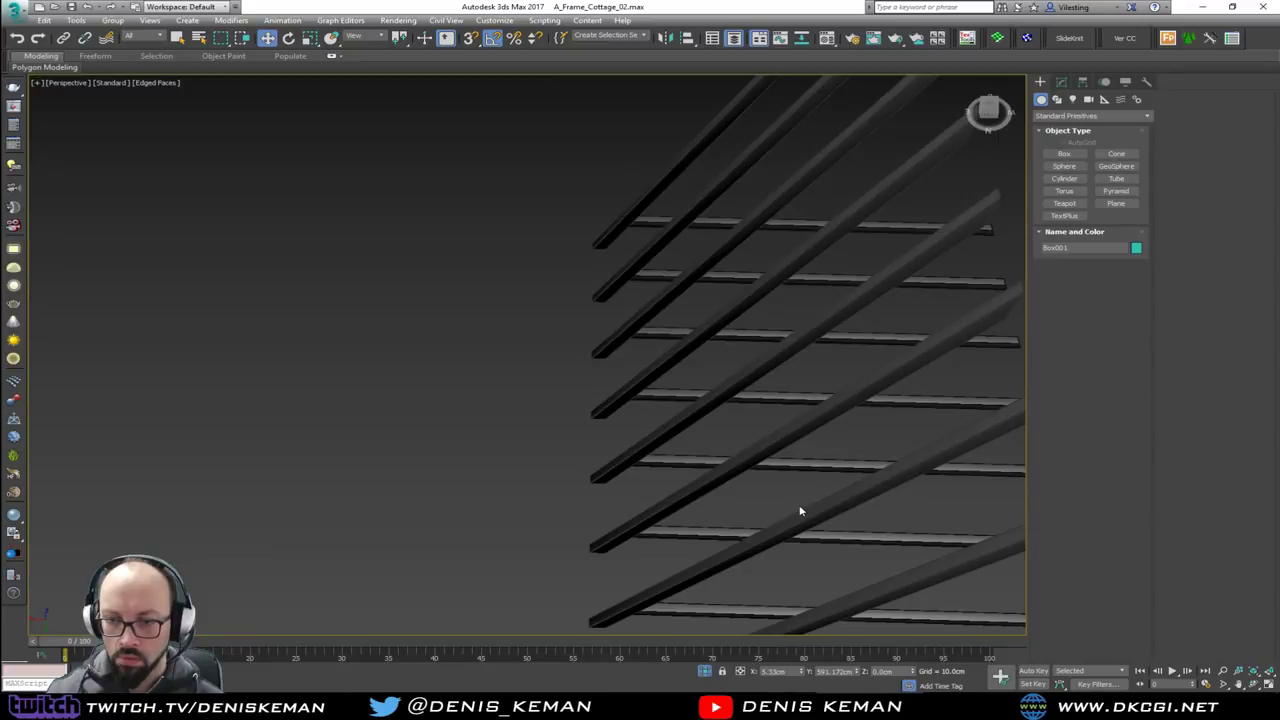
{"action": "key", "text": "z"}
{"action": "middle_click_drag", "start_coordinate": [622, 452], "coordinate": [722, 400], "text": "alt"}
{"action": "scroll", "coordinate": [806, 380], "scroll_direction": "down", "scroll_amount": 8}
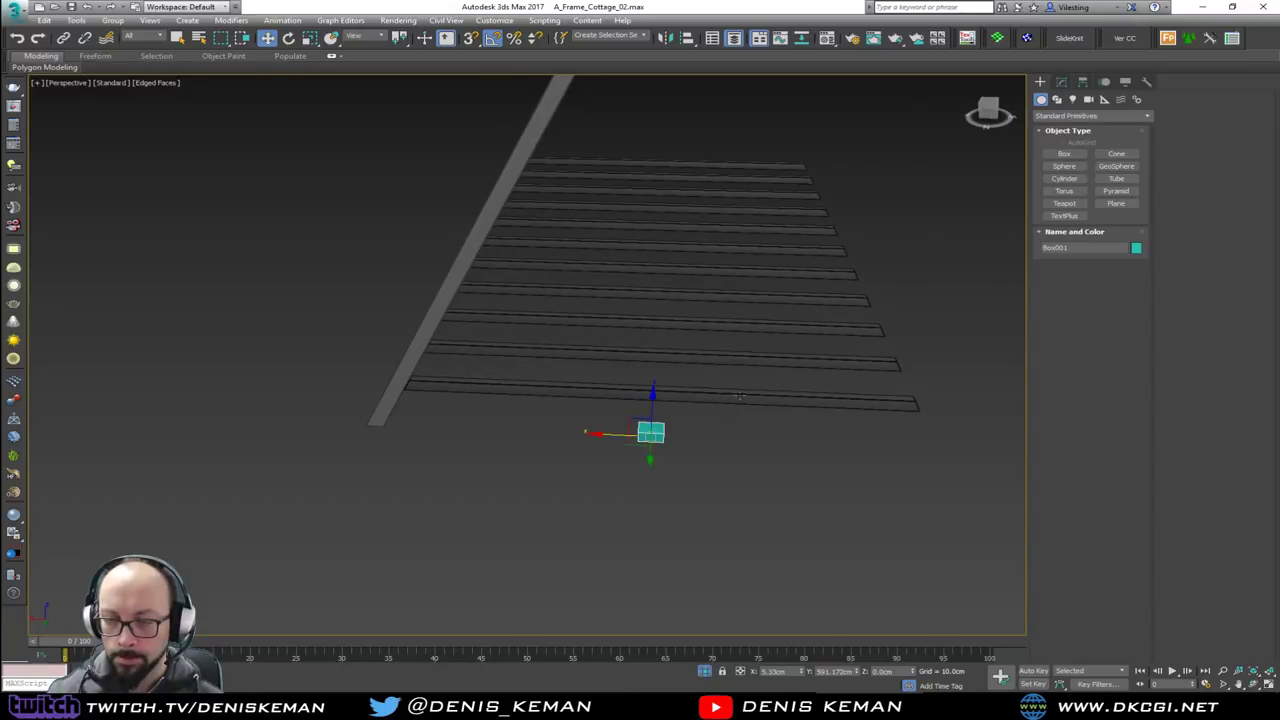
{"action": "key", "text": "alt+a"}
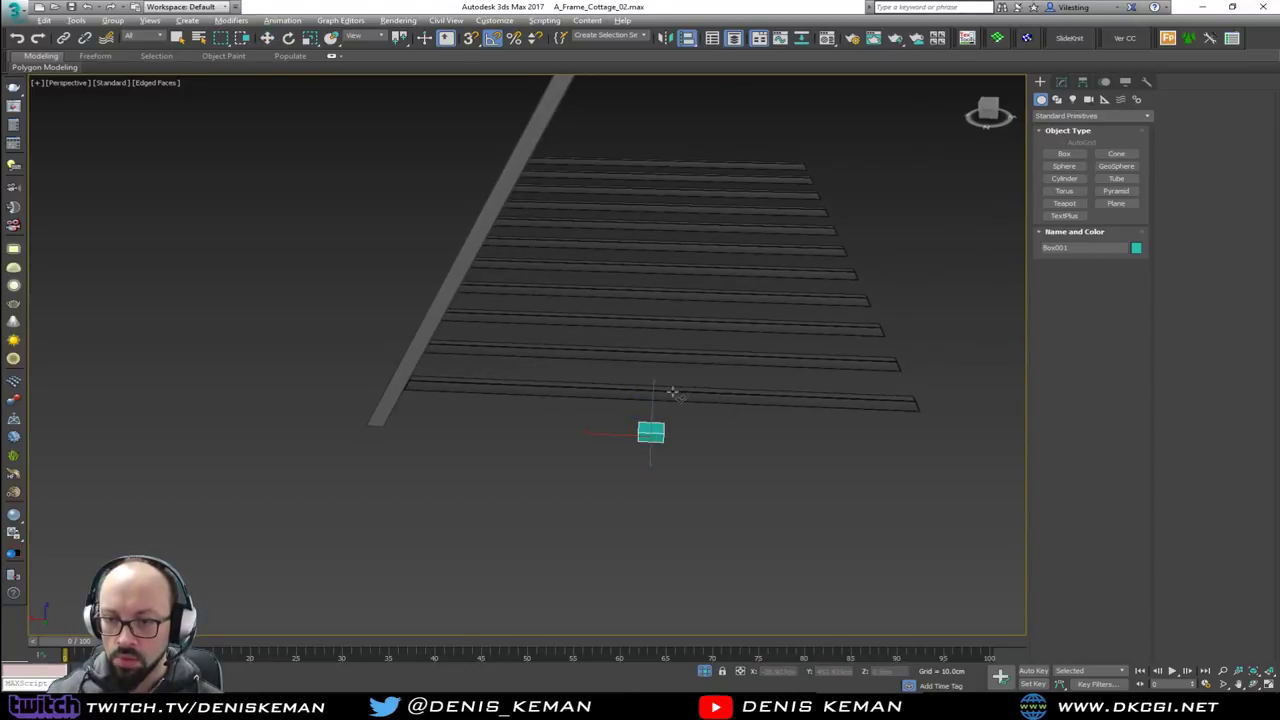
{"action": "left_click", "coordinate": [672, 392]}
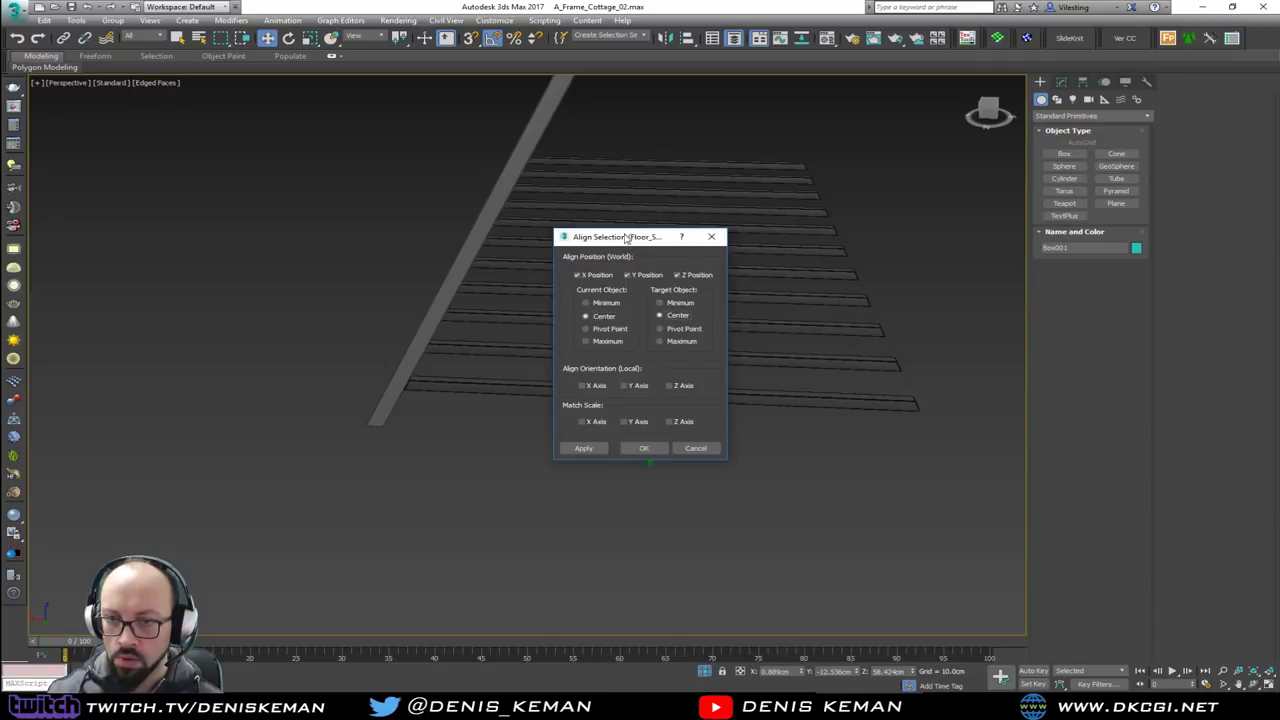
{"action": "left_click_drag", "start_coordinate": [625, 237], "coordinate": [325, 244]}
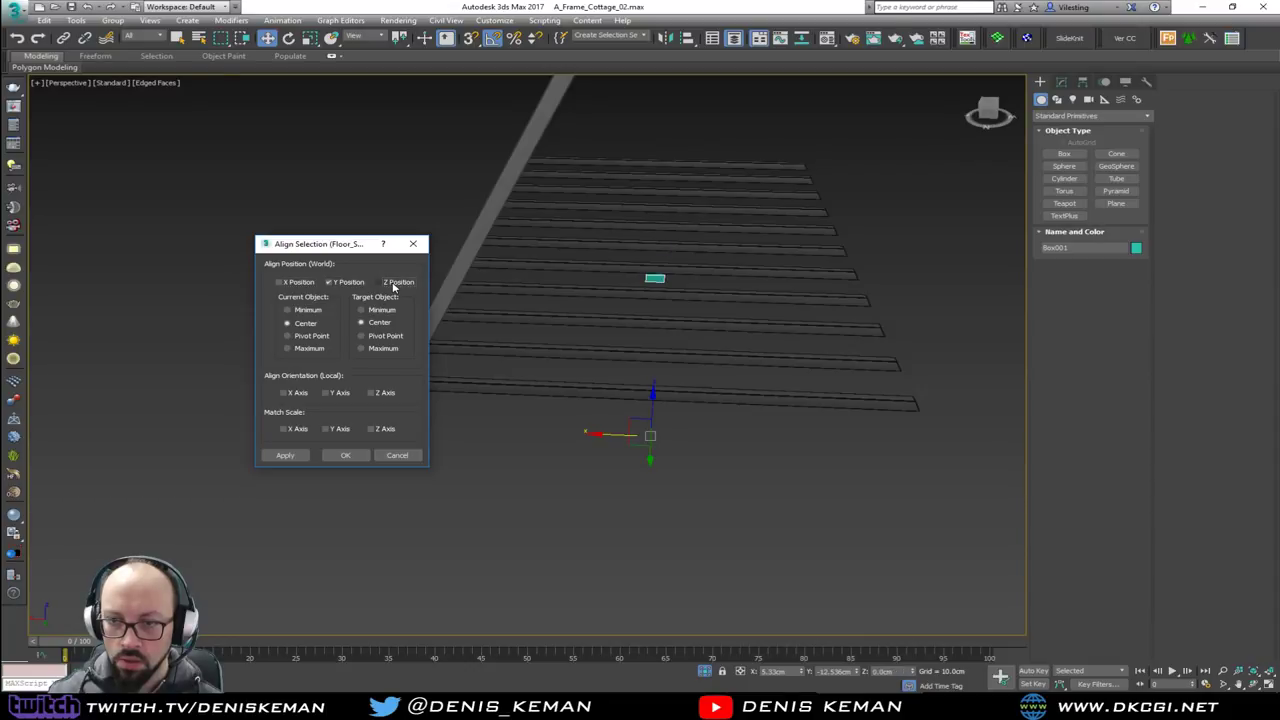
{"action": "left_click", "coordinate": [346, 455]}
Move the box along Y to the outermost floor support, at about Y 576 cm, and switch to the Top view
{"action": "middle_click_drag", "start_coordinate": [649, 374], "coordinate": [587, 392], "text": "alt"}
{"action": "left_click_drag", "start_coordinate": [622, 296], "coordinate": [306, 401]}
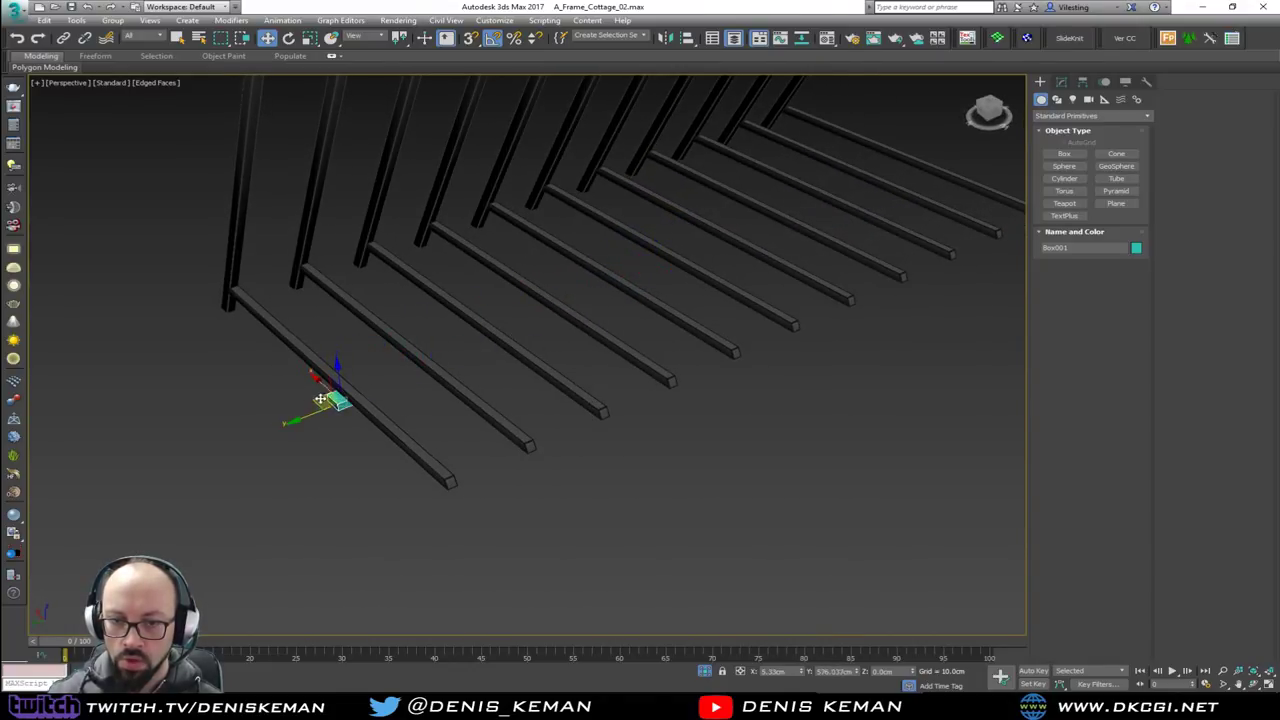
{"action": "middle_click_drag", "start_coordinate": [320, 398], "coordinate": [497, 400], "text": "alt"}
{"action": "key", "text": "alt+w"}
{"action": "right_click", "coordinate": [344, 261]}
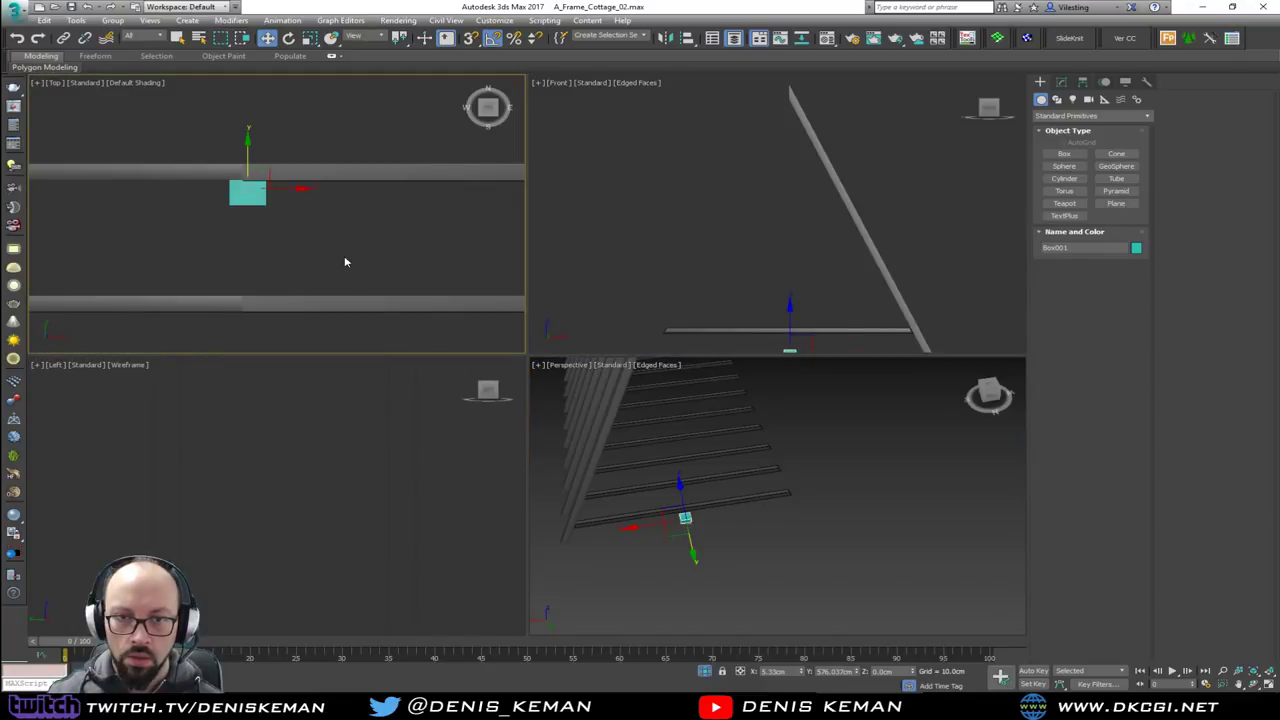
Align the box with a floor support in X, Y and Z position, center to center
{"action": "scroll", "coordinate": [262, 185], "scroll_direction": "up", "scroll_amount": 3}
{"action": "right_click", "coordinate": [694, 476]}
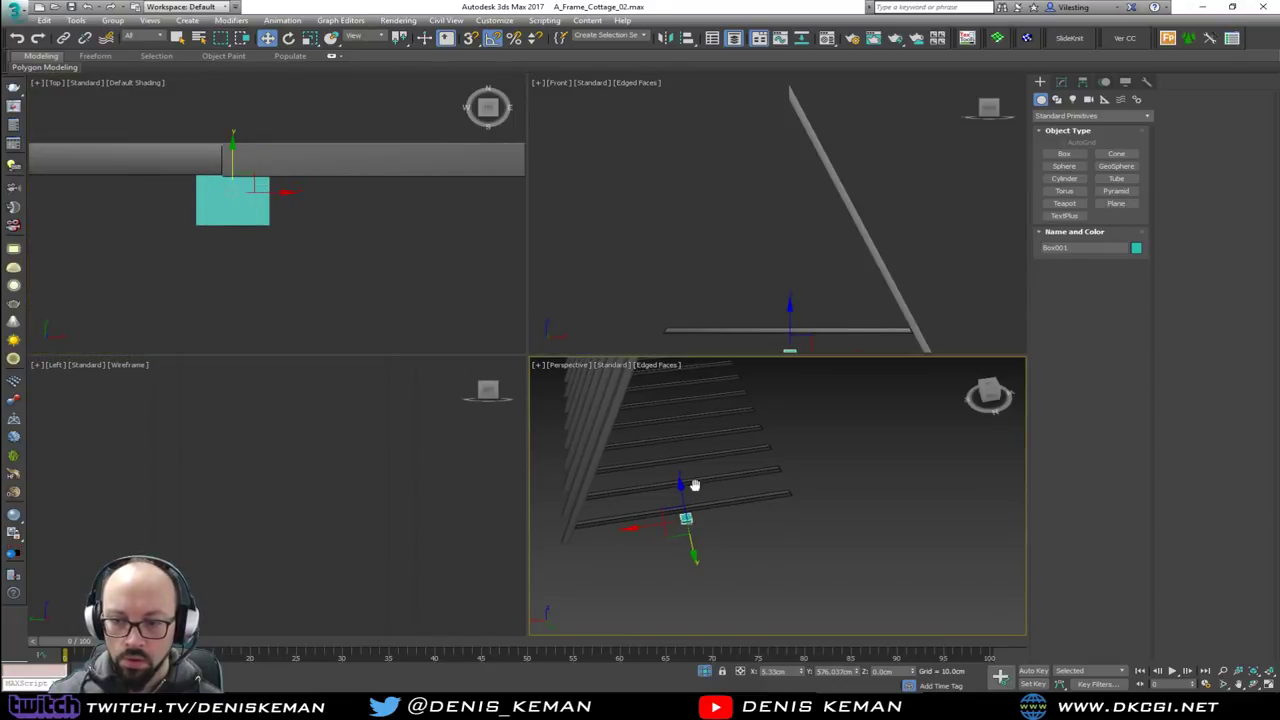
{"action": "left_click", "coordinate": [704, 509]}
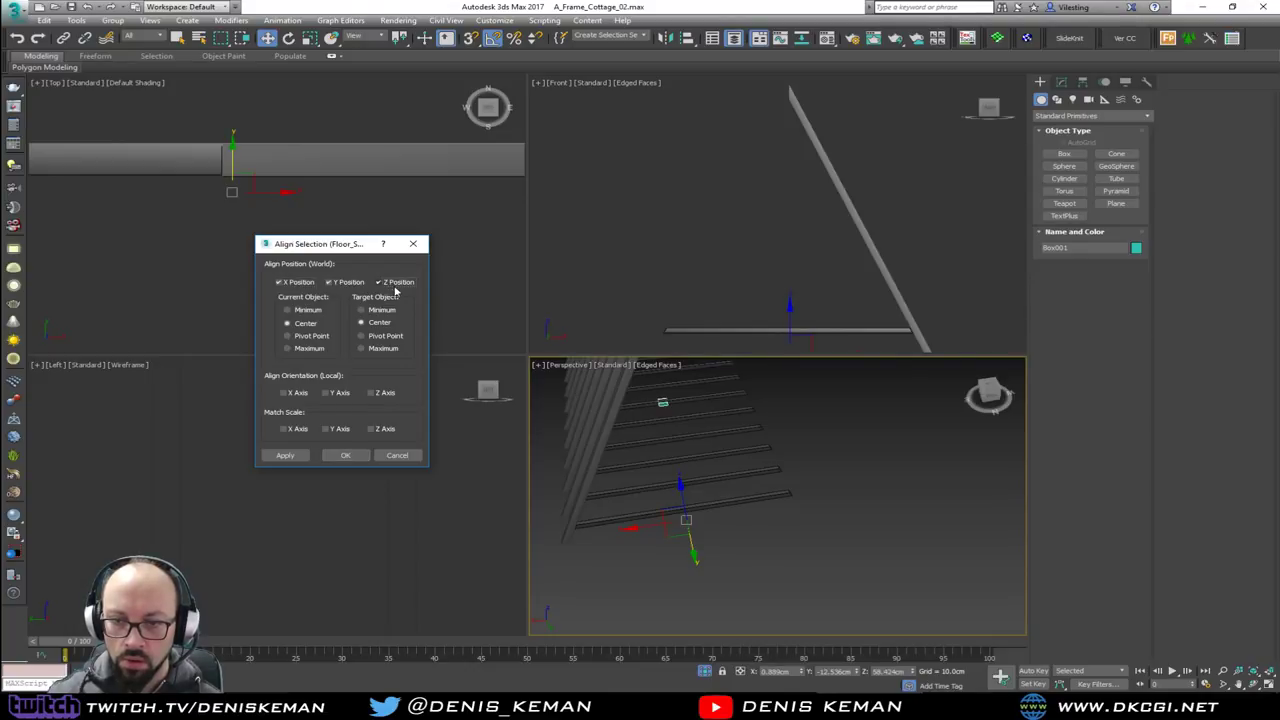
{"action": "left_click", "coordinate": [361, 455]}
Move the box along Y onto the outermost floor support, at about Y 591.7 cm
{"action": "middle_click_drag", "start_coordinate": [640, 480], "coordinate": [471, 226], "text": "alt"}
{"action": "key", "text": "alt+w"}
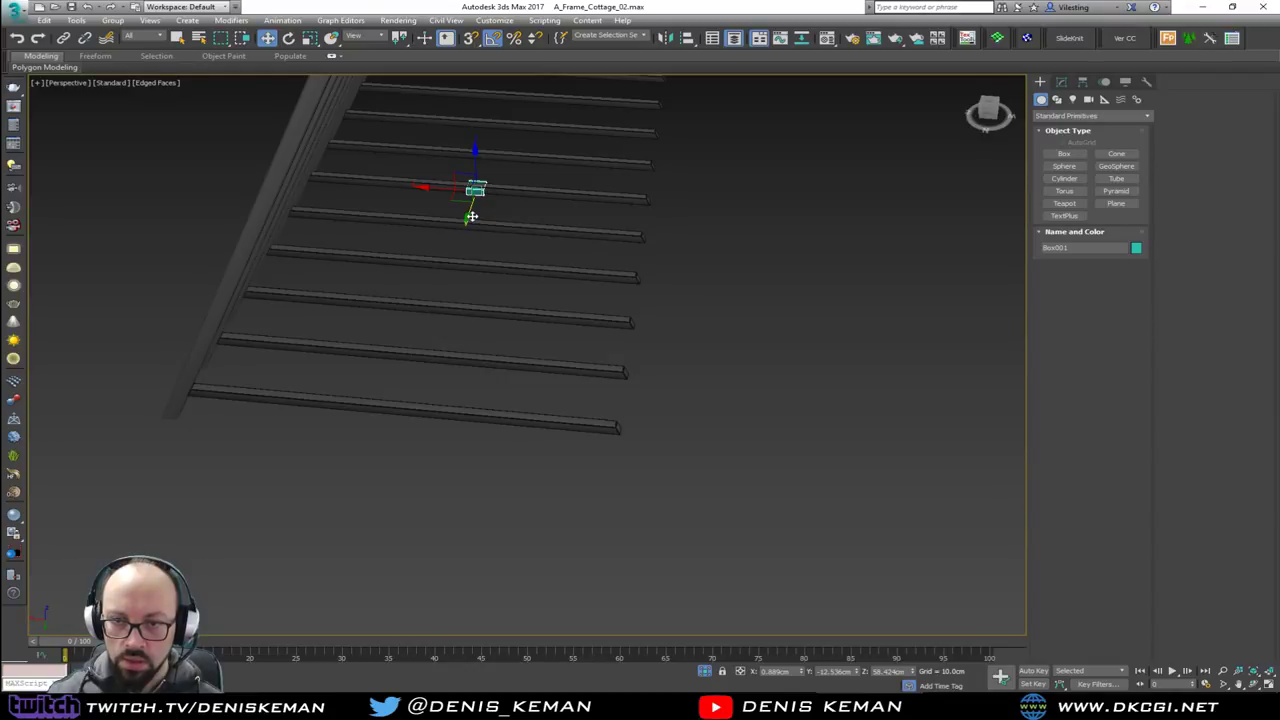
{"action": "left_click_drag", "start_coordinate": [471, 210], "coordinate": [377, 428]}
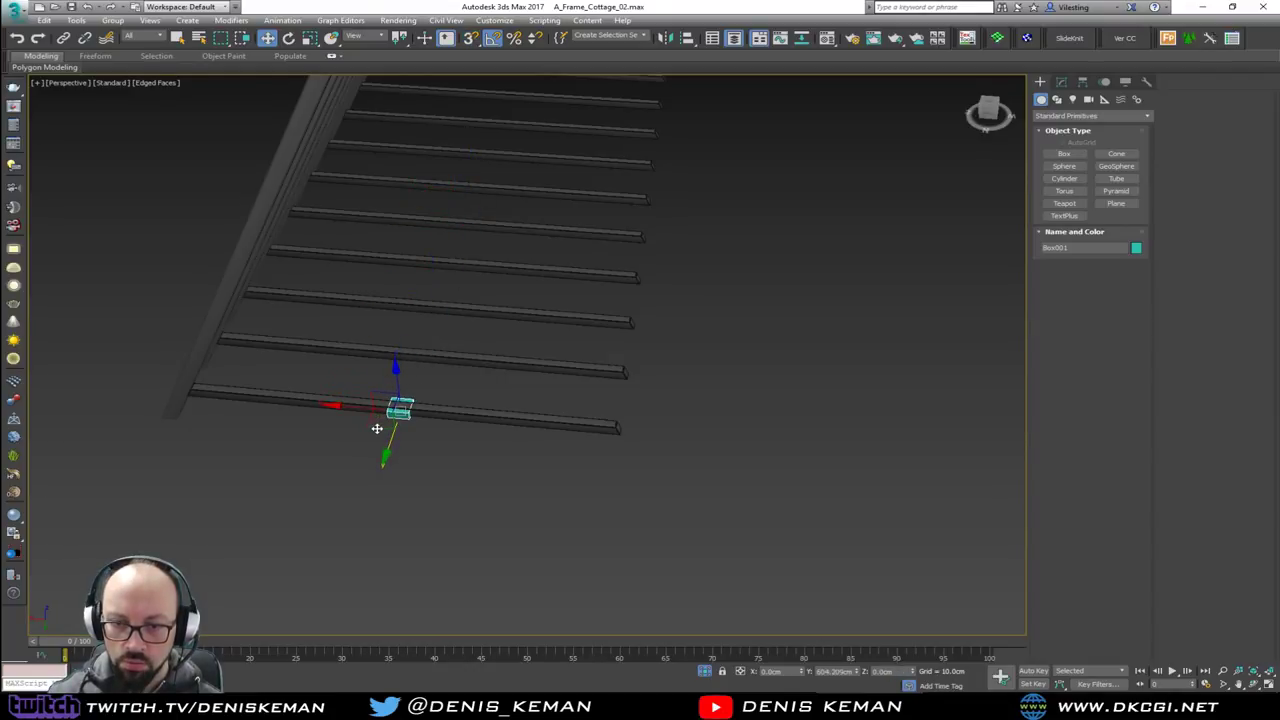
{"action": "key", "text": "alt+w"}
{"action": "key", "text": "alt+w"}
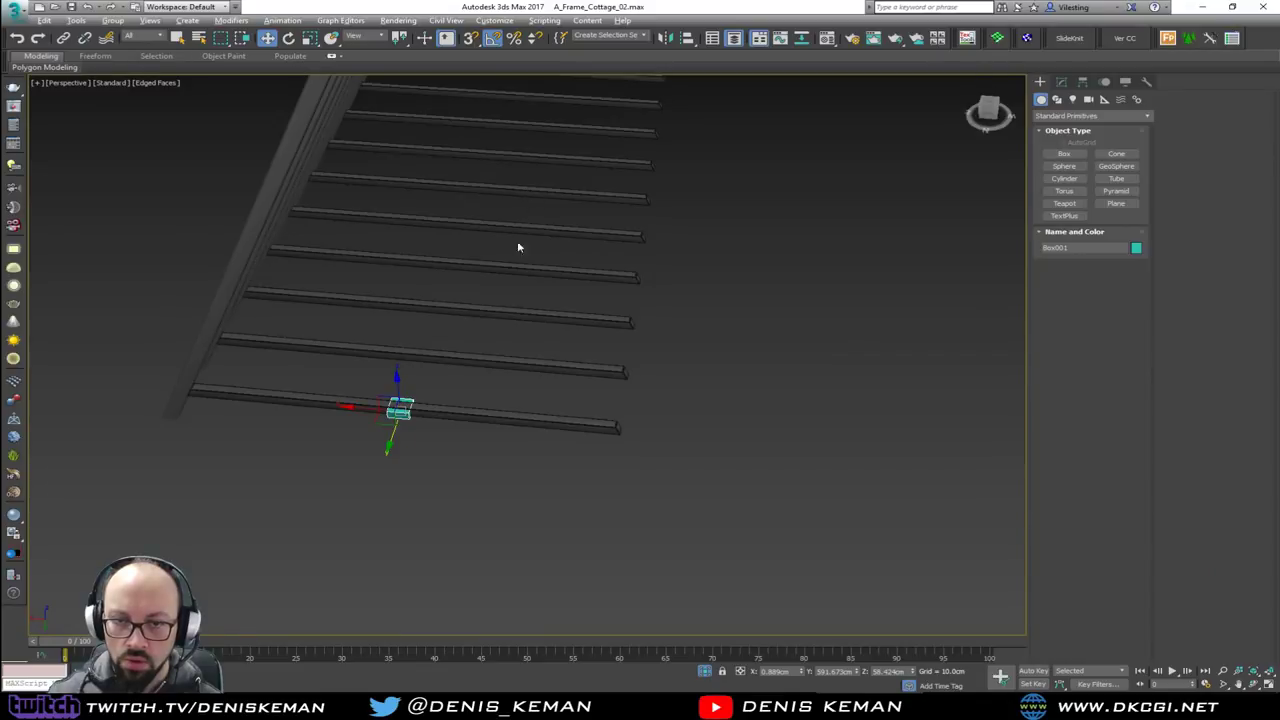
{"action": "key", "text": "alt+w"}
{"action": "key", "text": "alt+w"}
{"action": "middle_click_drag", "start_coordinate": [598, 273], "coordinate": [645, 390]}
{"action": "key", "text": "alt+w"}
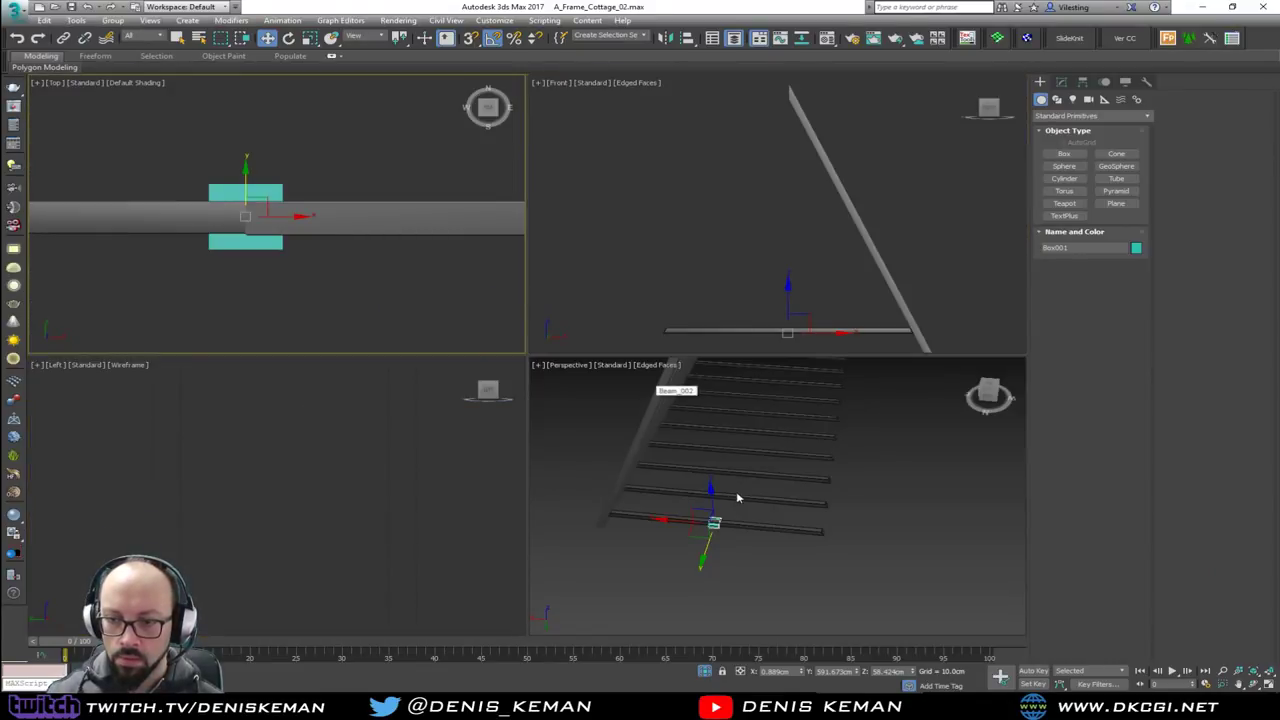
{"action": "key", "text": "alt+w"}
Set the box's length and width to 20 cm each
{"action": "middle_click_drag", "start_coordinate": [623, 437], "coordinate": [358, 436], "text": "alt"}
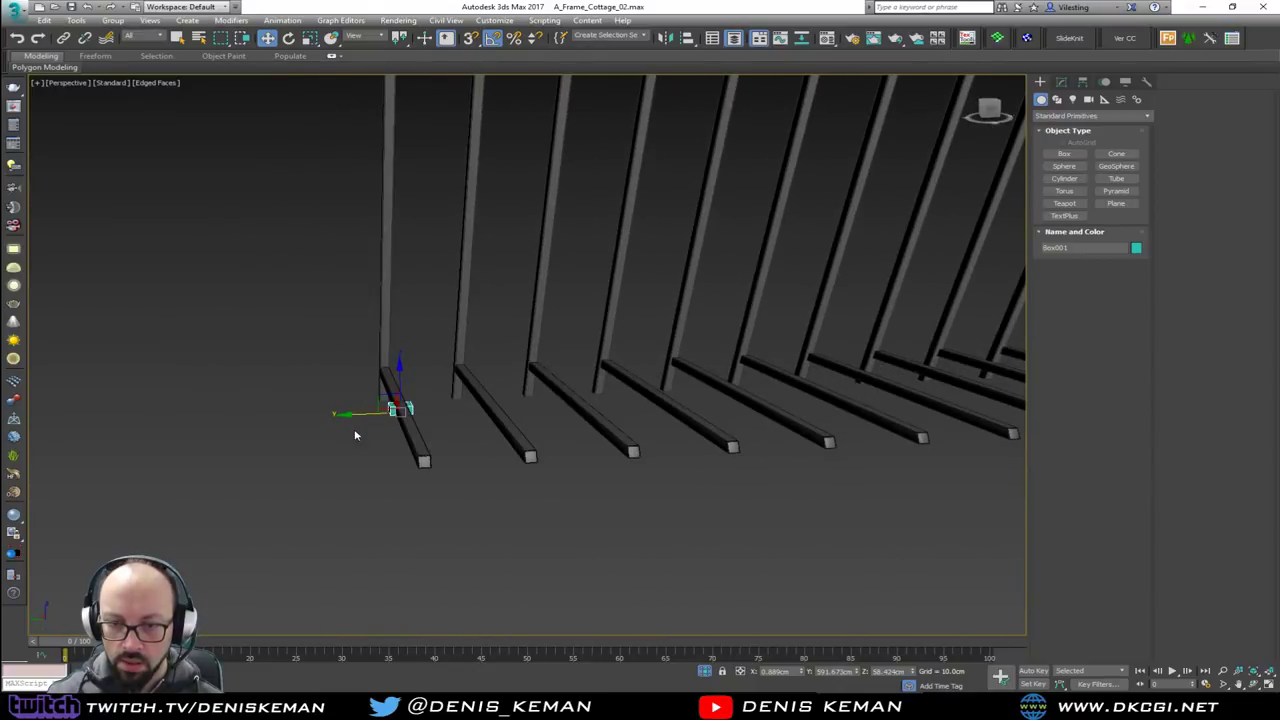
{"action": "scroll", "coordinate": [390, 416], "scroll_direction": "up", "scroll_amount": 10}
{"action": "middle_click_drag", "start_coordinate": [439, 389], "coordinate": [440, 395], "text": "alt"}
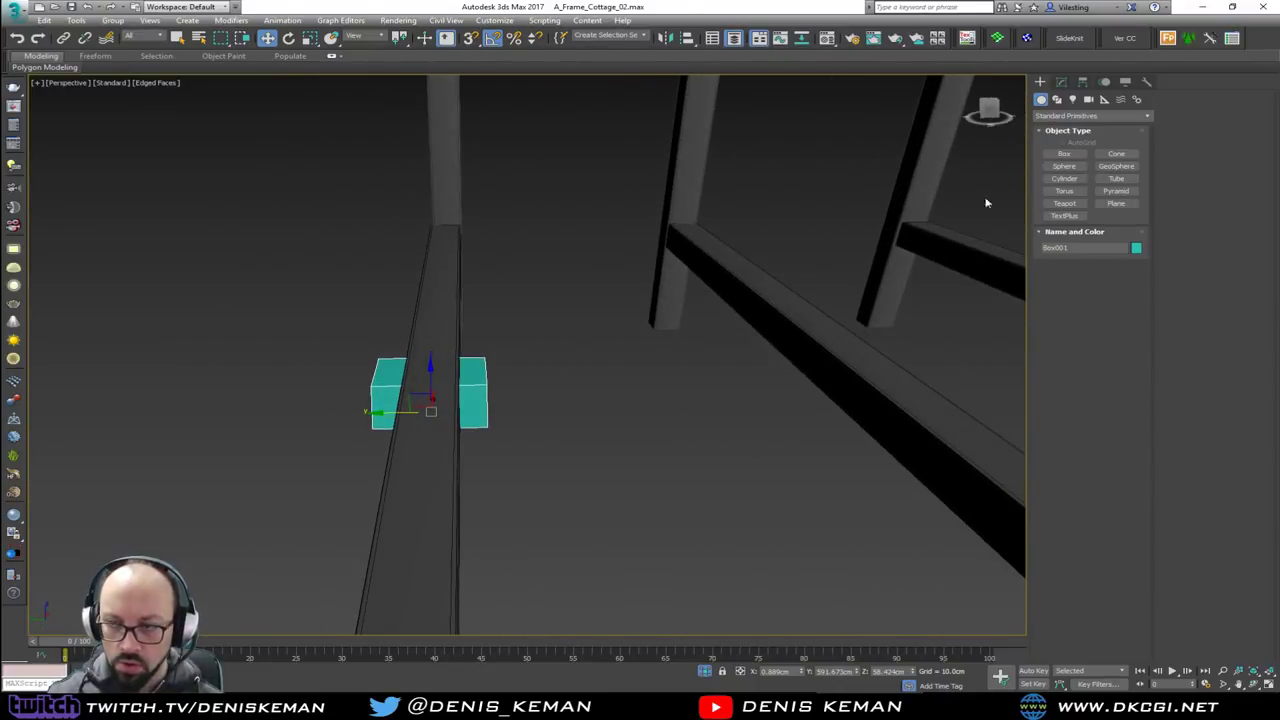
{"action": "left_click", "coordinate": [1061, 84]}
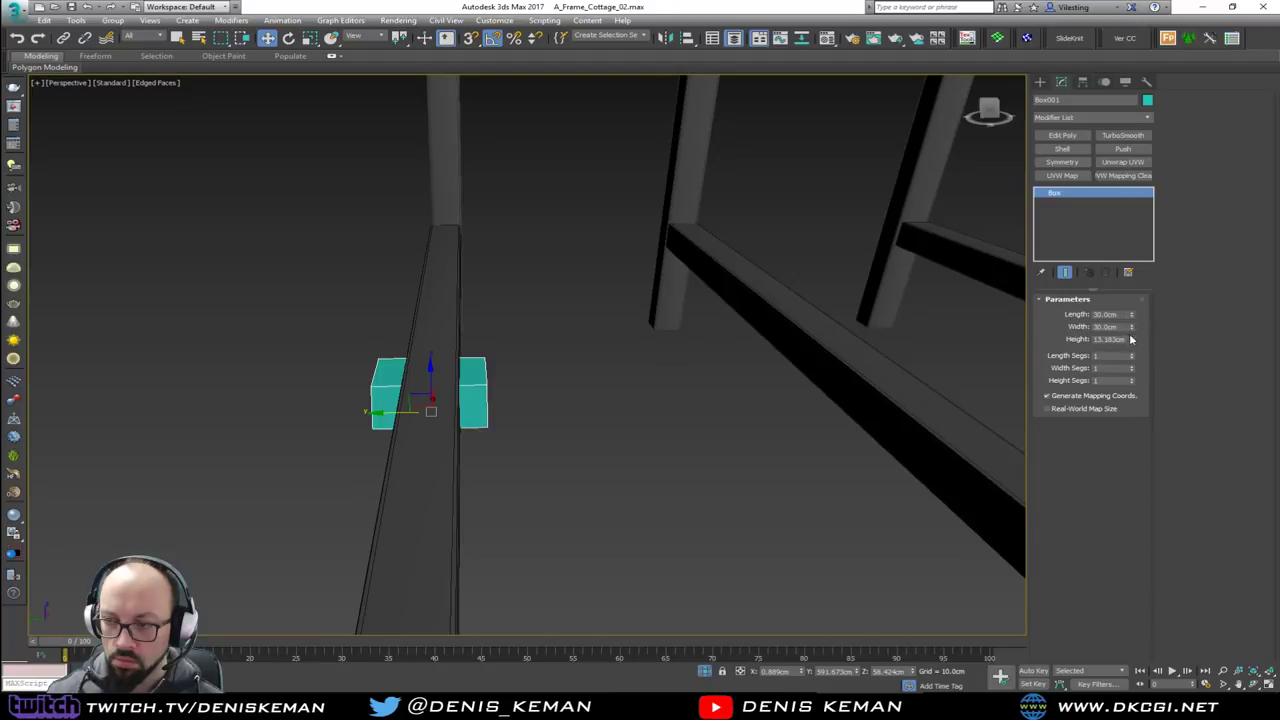
{"action": "type", "text": "25"}
{"action": "key", "text": "Tab"}
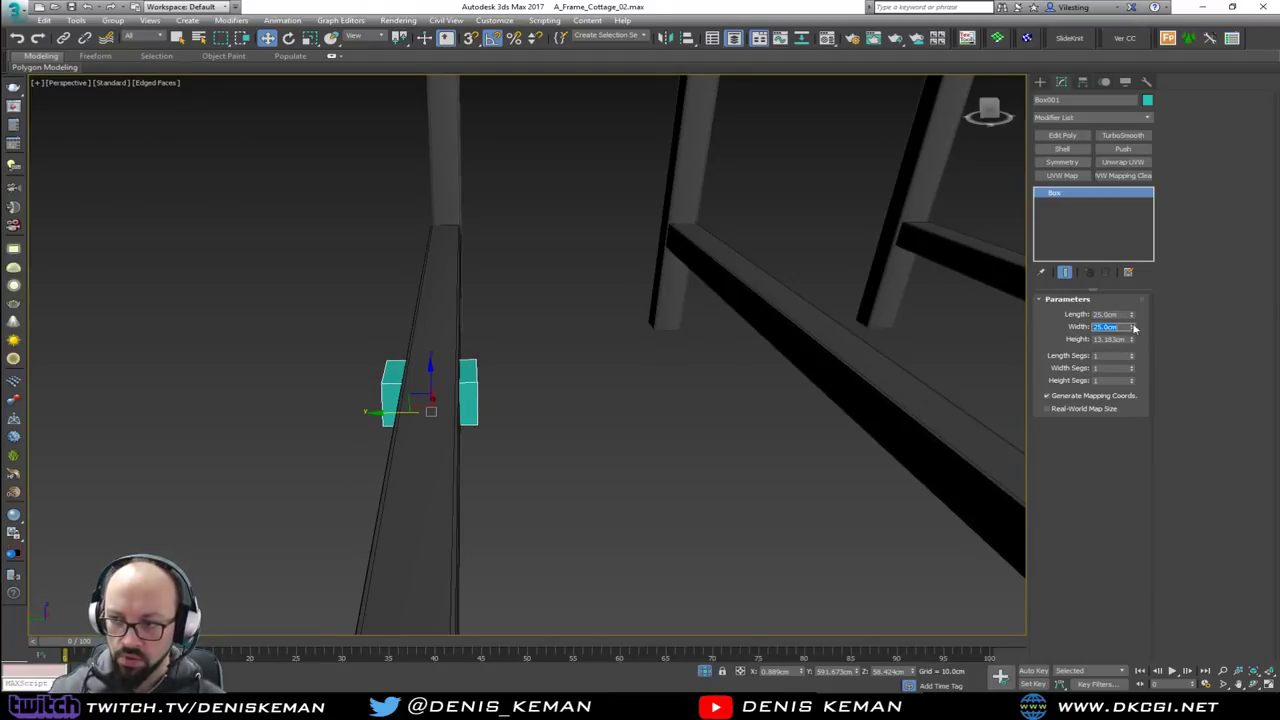
{"action": "type", "text": "20"}
{"action": "key", "text": "Tab"}
{"action": "type", "text": "2"}
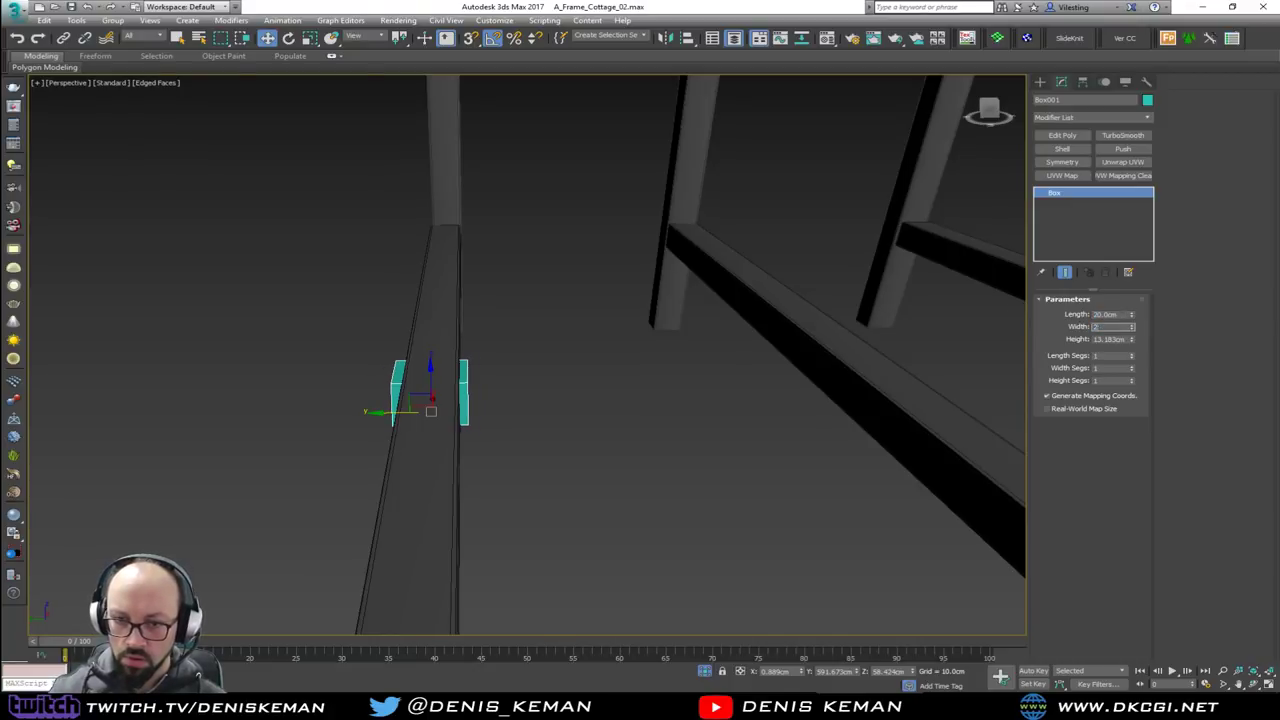
Add an Edit Poly modifier to the box and lower its bottom polygon to Z 0 cm
{"action": "middle_click_drag", "start_coordinate": [981, 297], "coordinate": [683, 283], "text": "alt"}
{"action": "left_click", "coordinate": [1072, 134]}
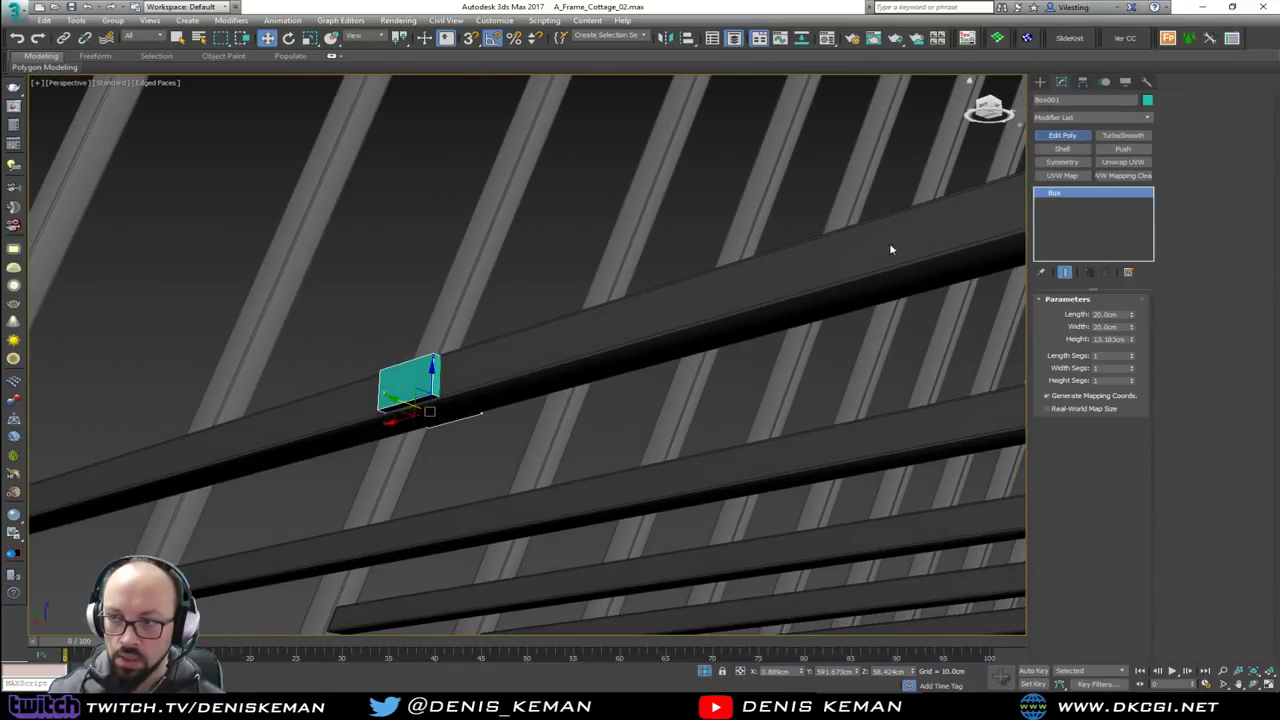
{"action": "key", "text": "4"}
{"action": "left_click", "coordinate": [419, 410]}
{"action": "middle_click_drag", "start_coordinate": [422, 414], "coordinate": [743, 605]}
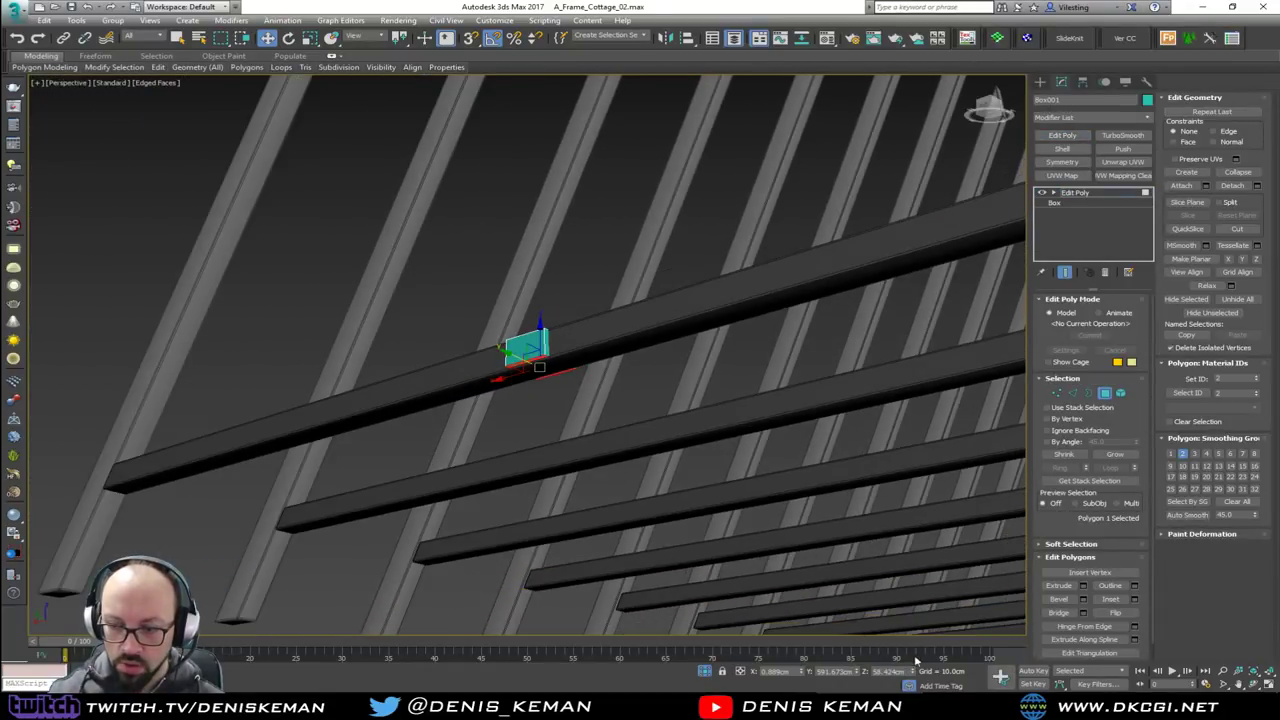
{"action": "left_click_drag", "start_coordinate": [919, 677], "coordinate": [914, 676]}
{"action": "middle_click_drag", "start_coordinate": [566, 500], "coordinate": [510, 565], "text": "alt"}
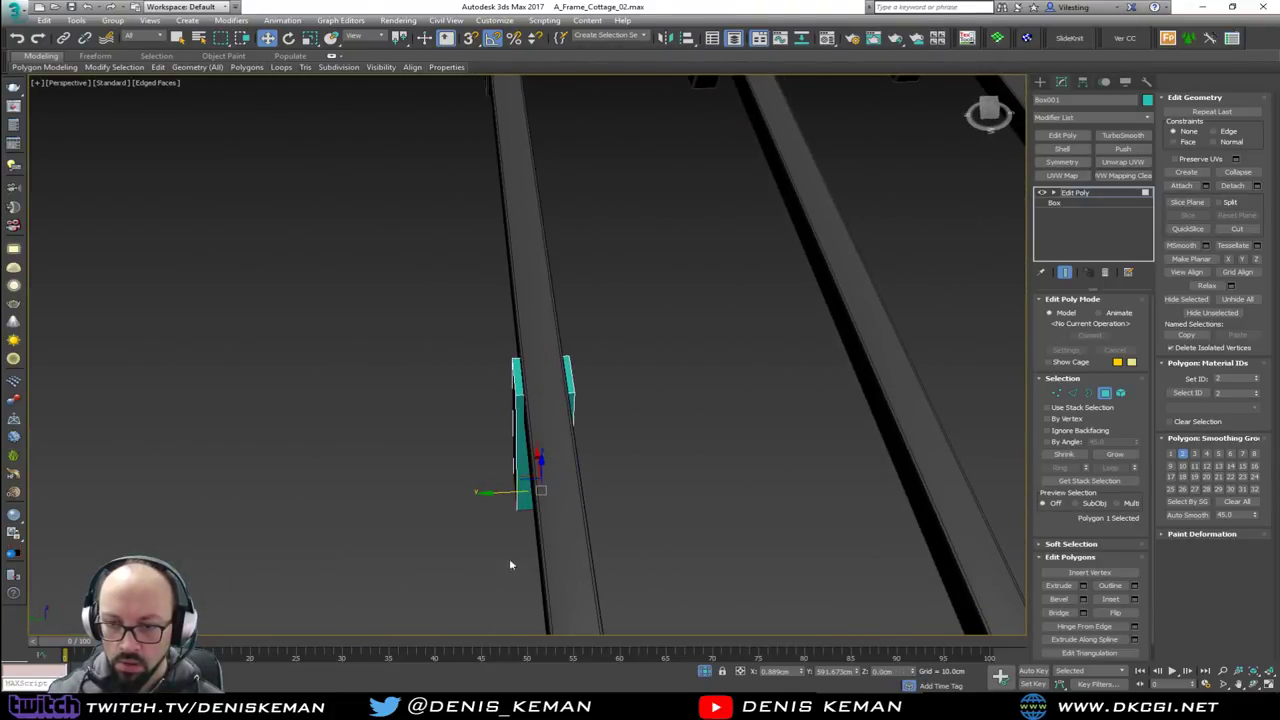
{"action": "left_click", "coordinate": [1100, 394]}
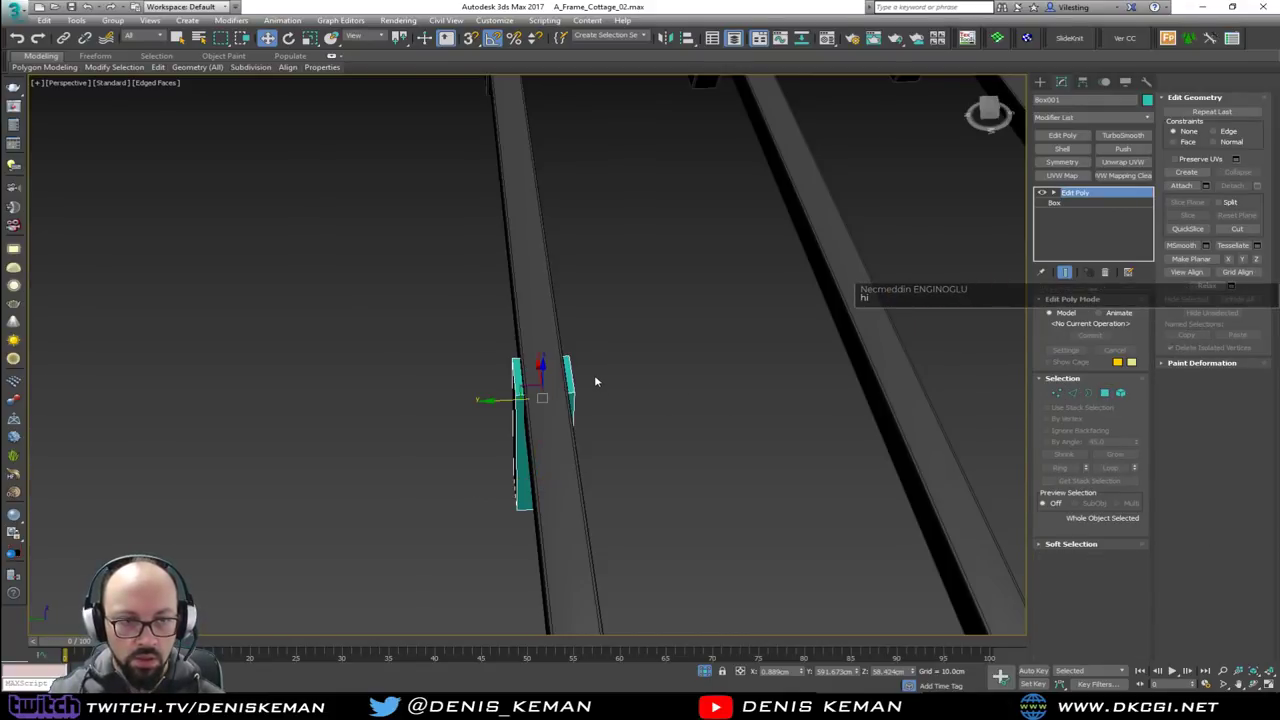
Insert a horizontal edge loop and two vertical loops around the floor support's outline on the post, and raise the horizontal loop to the beam's underside
{"action": "middle_click_drag", "start_coordinate": [595, 381], "coordinate": [636, 325], "text": "alt"}
{"action": "scroll", "coordinate": [556, 381], "scroll_direction": "up", "scroll_amount": 5}
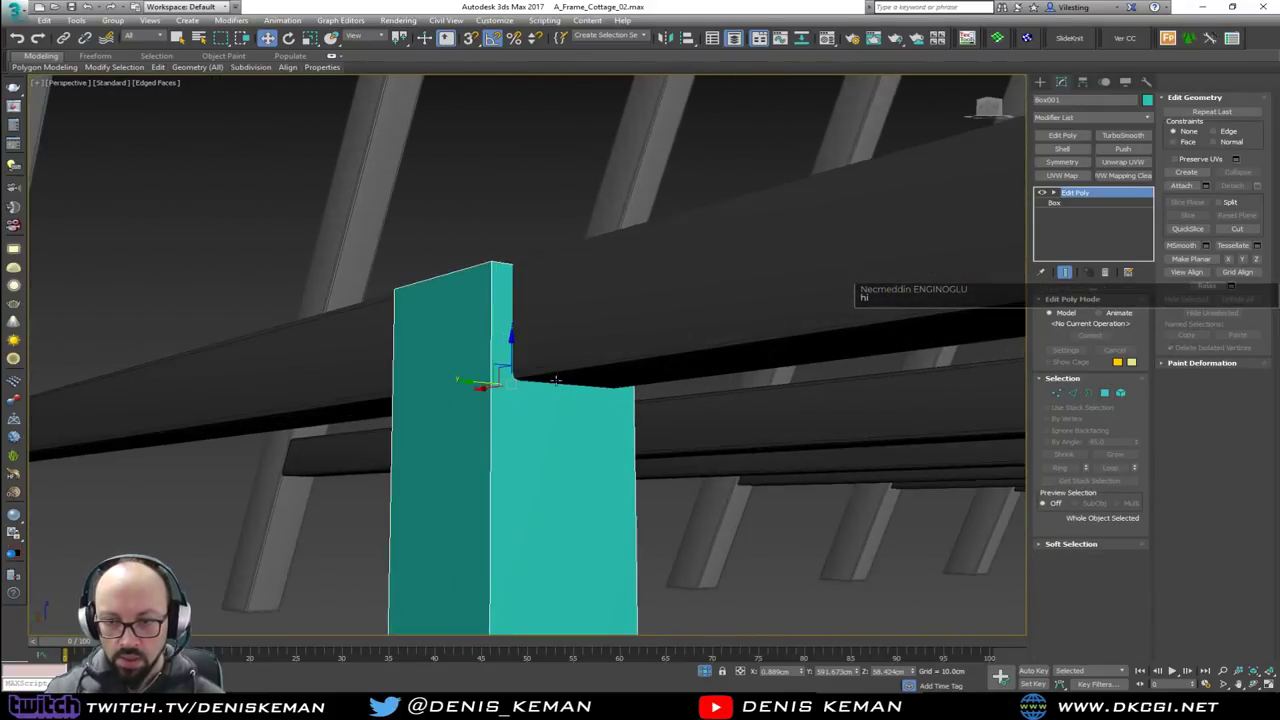
{"action": "scroll", "coordinate": [556, 381], "scroll_direction": "up", "scroll_amount": 3}
{"action": "key", "text": "alt+s"}
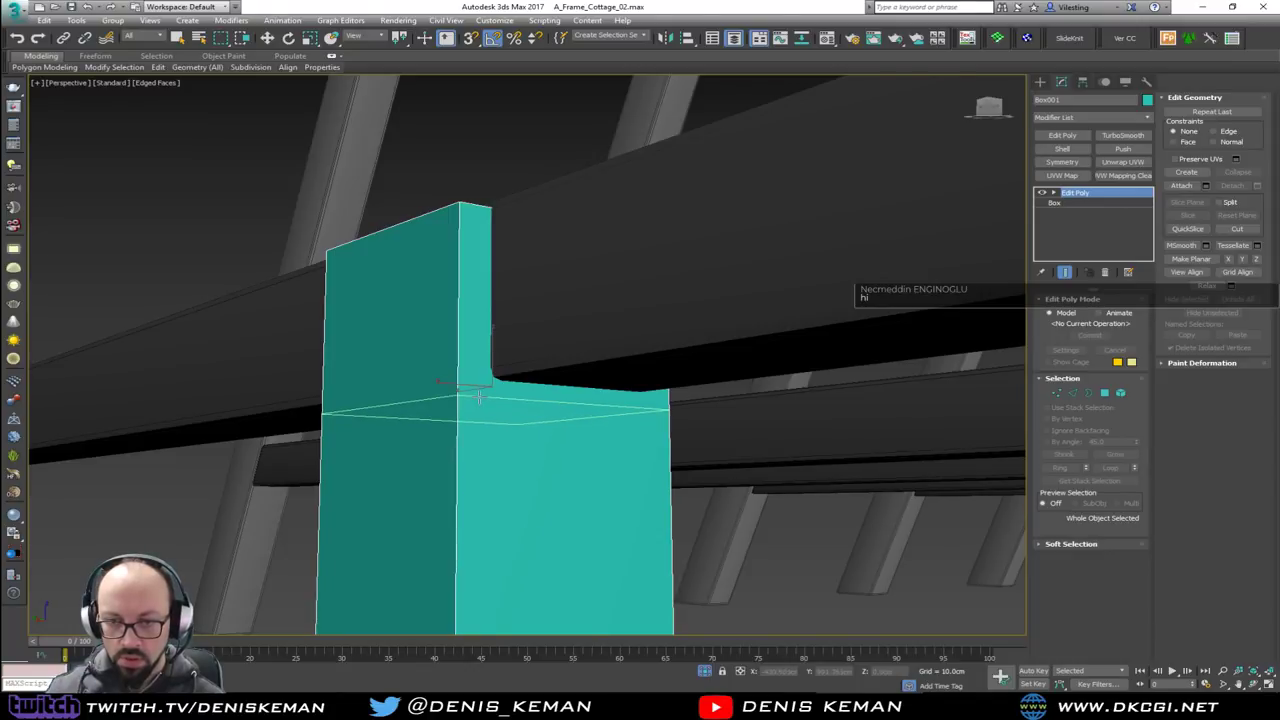
{"action": "left_click", "coordinate": [479, 397]}
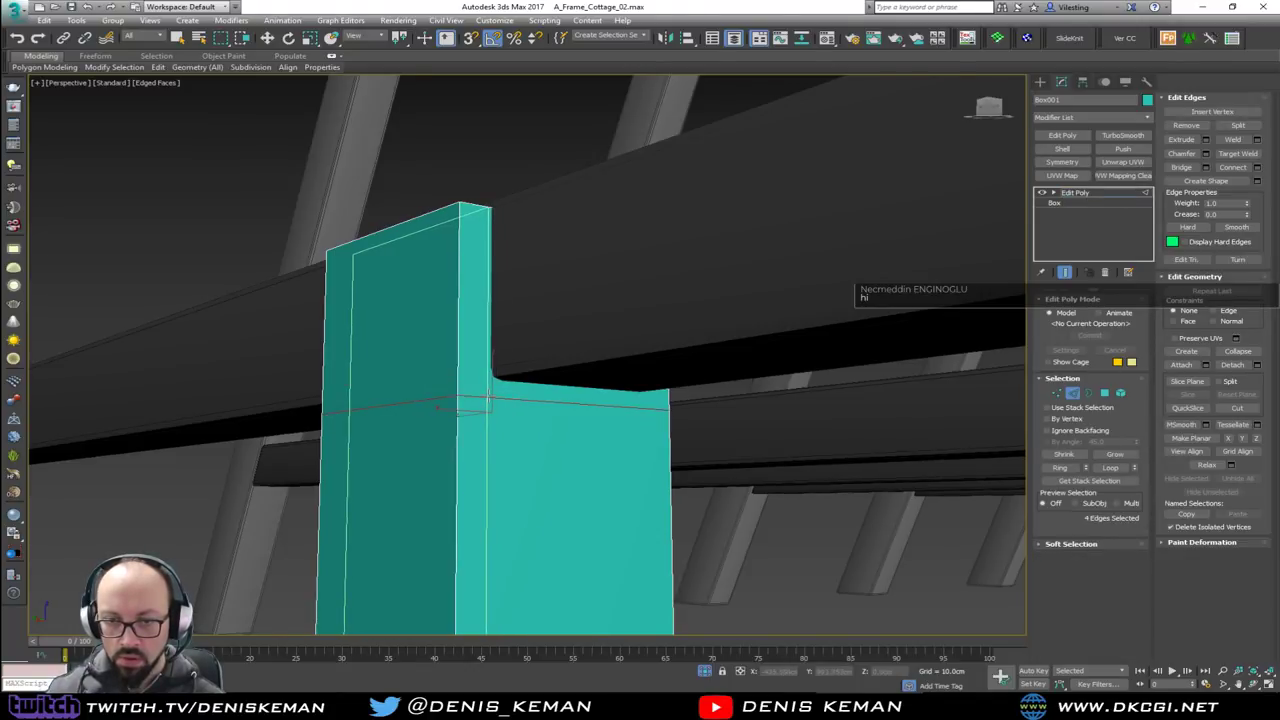
{"action": "left_click", "coordinate": [489, 397]}
{"action": "middle_click_drag", "start_coordinate": [586, 405], "coordinate": [525, 392], "text": "alt"}
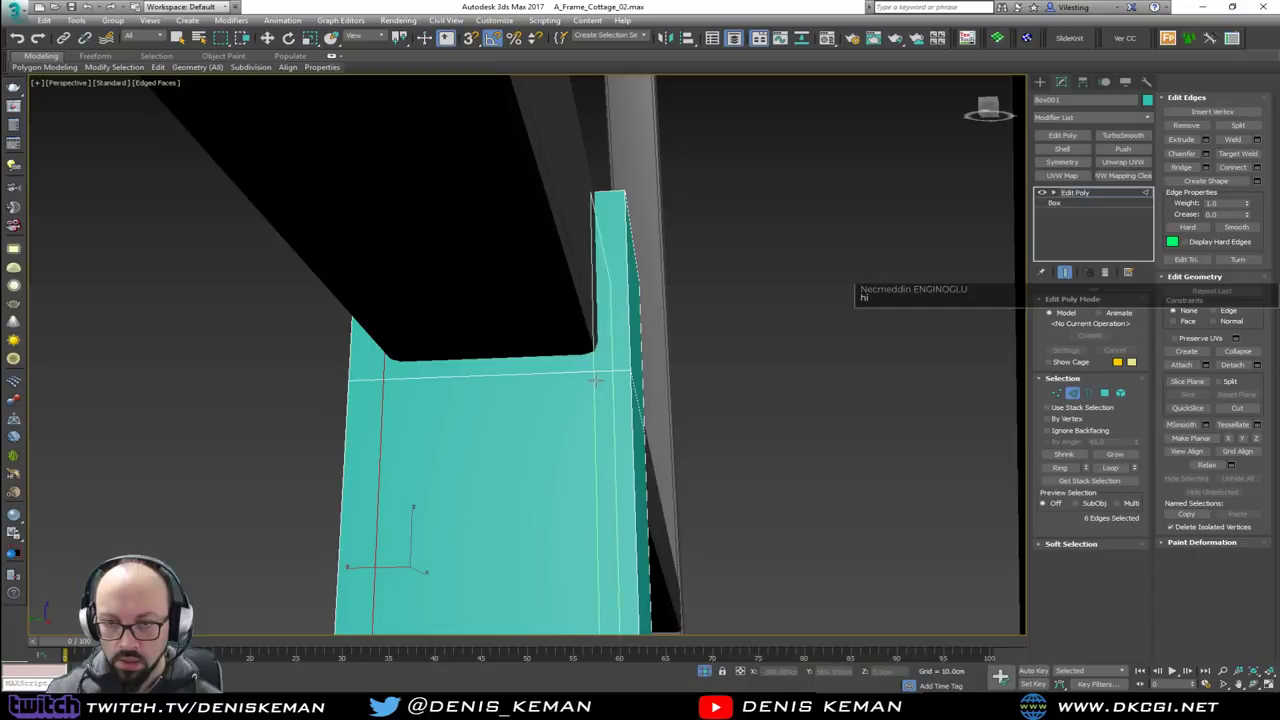
{"action": "left_click", "coordinate": [598, 380]}
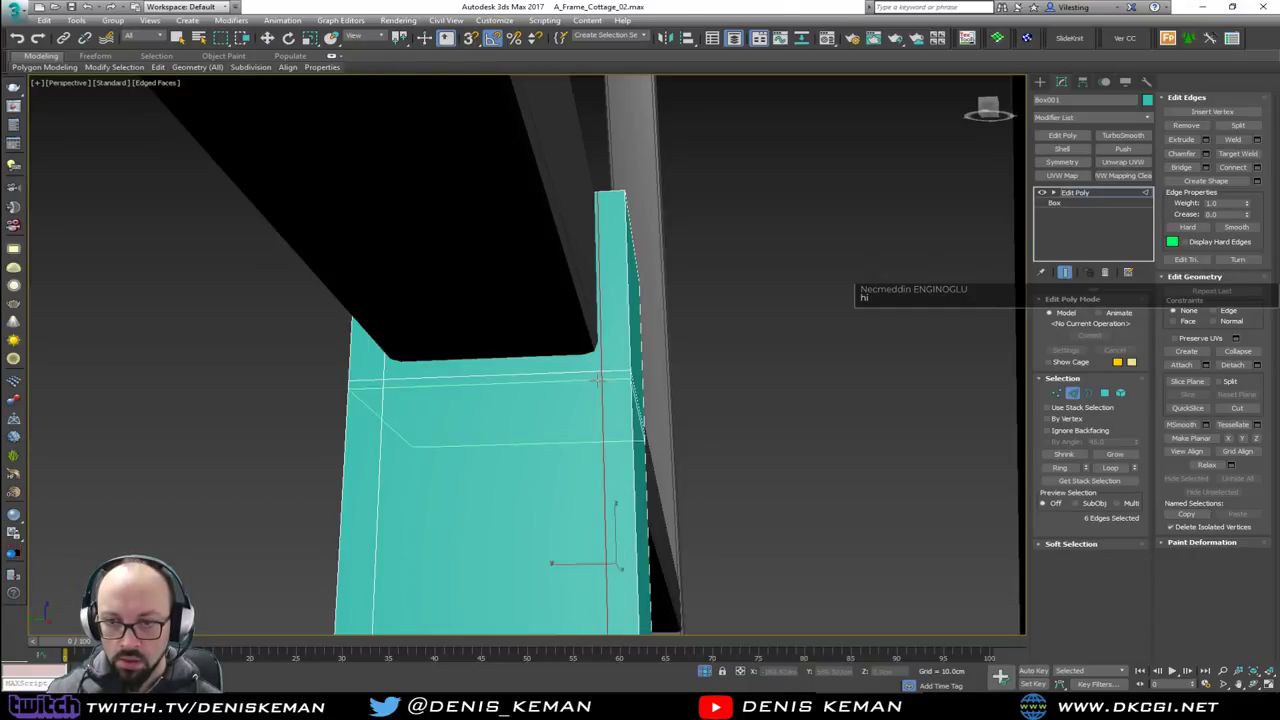
{"action": "right_click", "coordinate": [598, 380]}
{"action": "double_click", "coordinate": [571, 374]}
{"action": "left_click_drag", "start_coordinate": [512, 374], "coordinate": [512, 359]}
Delete the three upper middle polygons of the post where the floor support passes through
{"action": "key", "text": "4"}
{"action": "middle_click_drag", "start_coordinate": [512, 359], "coordinate": [554, 351], "text": "alt"}
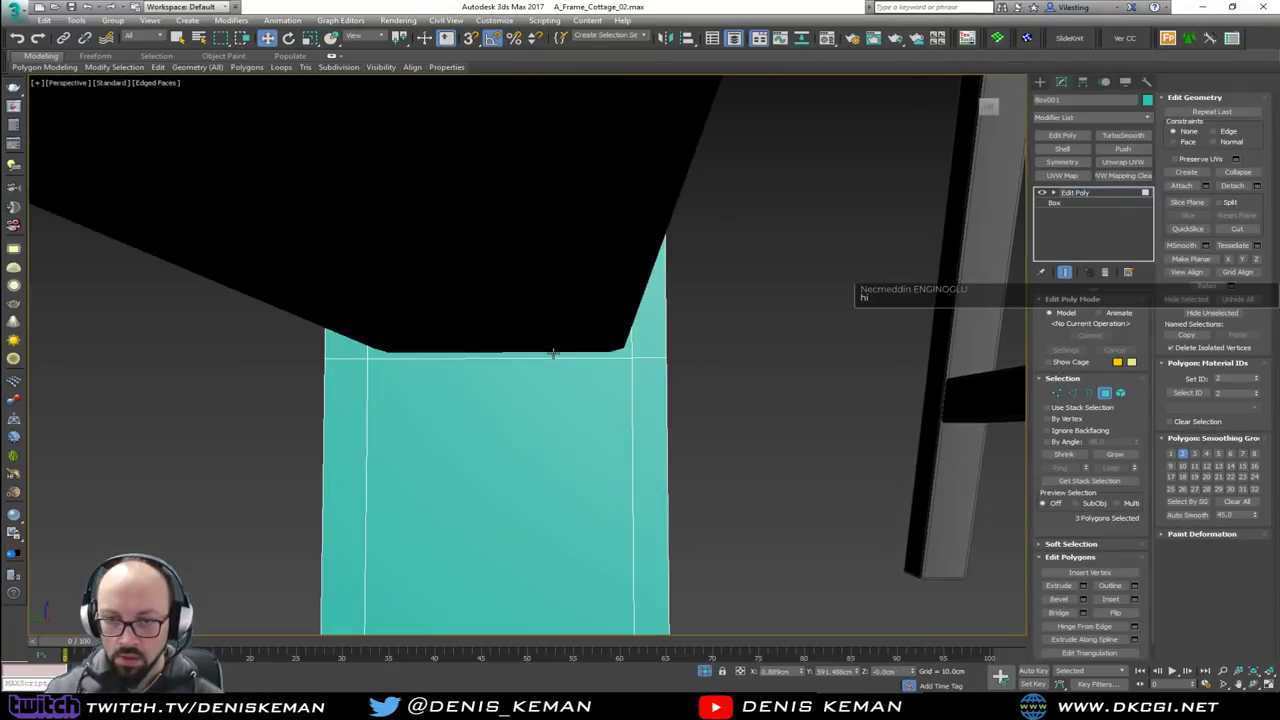
{"action": "key", "text": "F3"}
{"action": "middle_click_drag", "start_coordinate": [546, 248], "coordinate": [546, 553]}
{"action": "left_click_drag", "start_coordinate": [473, 368], "coordinate": [523, 487]}
{"action": "mouse_move", "coordinate": [523, 487]}
{"action": "middle_mouse_down", "text": "alt"}
{"action": "mouse_move", "coordinate": [514, 349]}
{"action": "mouse_move", "coordinate": [491, 383]}
{"action": "mouse_move", "coordinate": [454, 351]}
{"action": "middle_mouse_up", "text": "alt"}
{"action": "key", "text": "F3"}
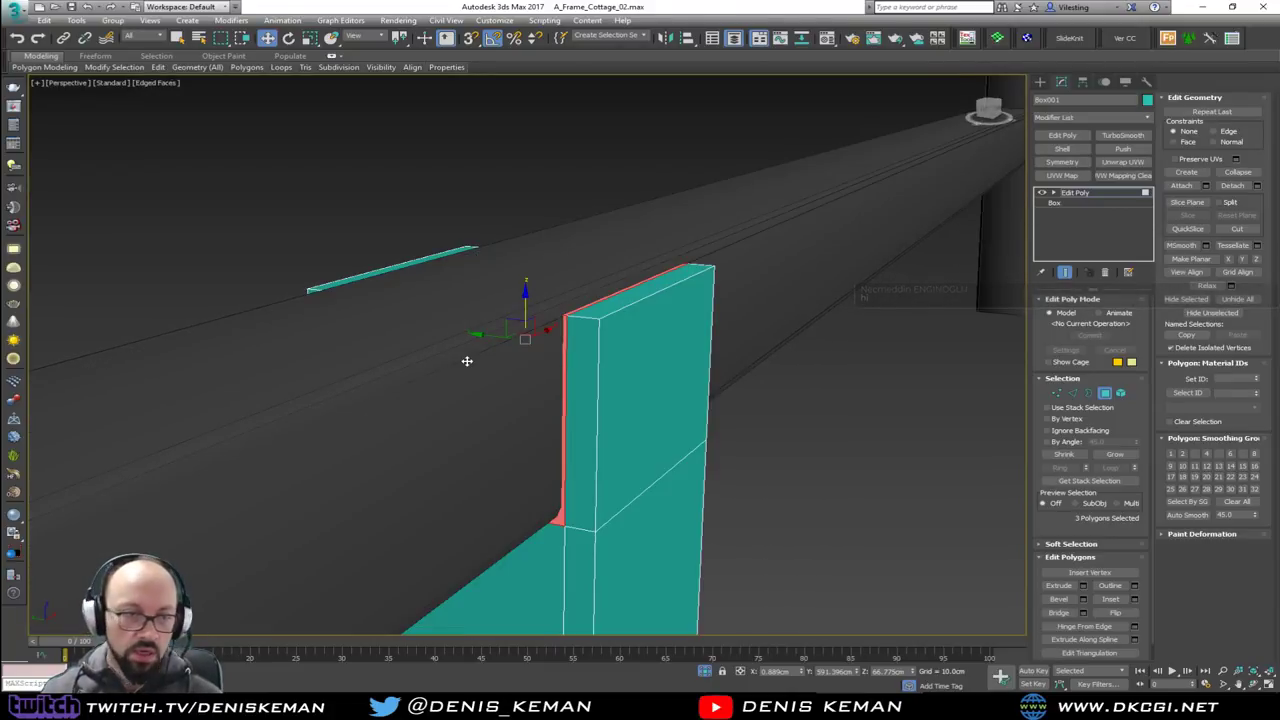
{"action": "left_click", "coordinate": [467, 366]}
{"action": "mouse_move", "coordinate": [477, 385]}
{"action": "middle_mouse_down", "text": "alt"}
{"action": "mouse_move", "coordinate": [557, 409]}
{"action": "mouse_move", "coordinate": [502, 384]}
{"action": "middle_mouse_up", "text": "alt"}
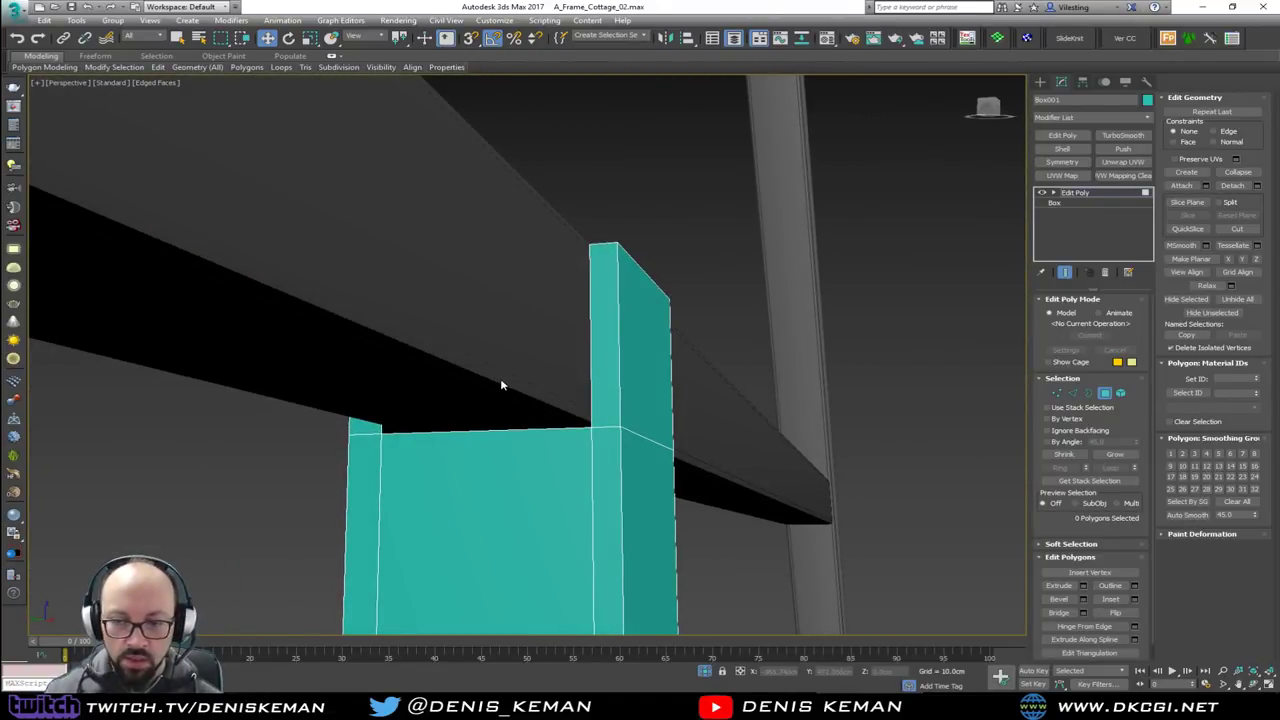
Isolate the post and bridge the two horizontal edges across the opening to form the notch floor
{"action": "key", "text": "3"}
{"action": "left_click", "coordinate": [535, 430]}
{"action": "middle_click_drag", "start_coordinate": [538, 432], "coordinate": [545, 454], "text": "alt"}
{"action": "key", "text": "z"}
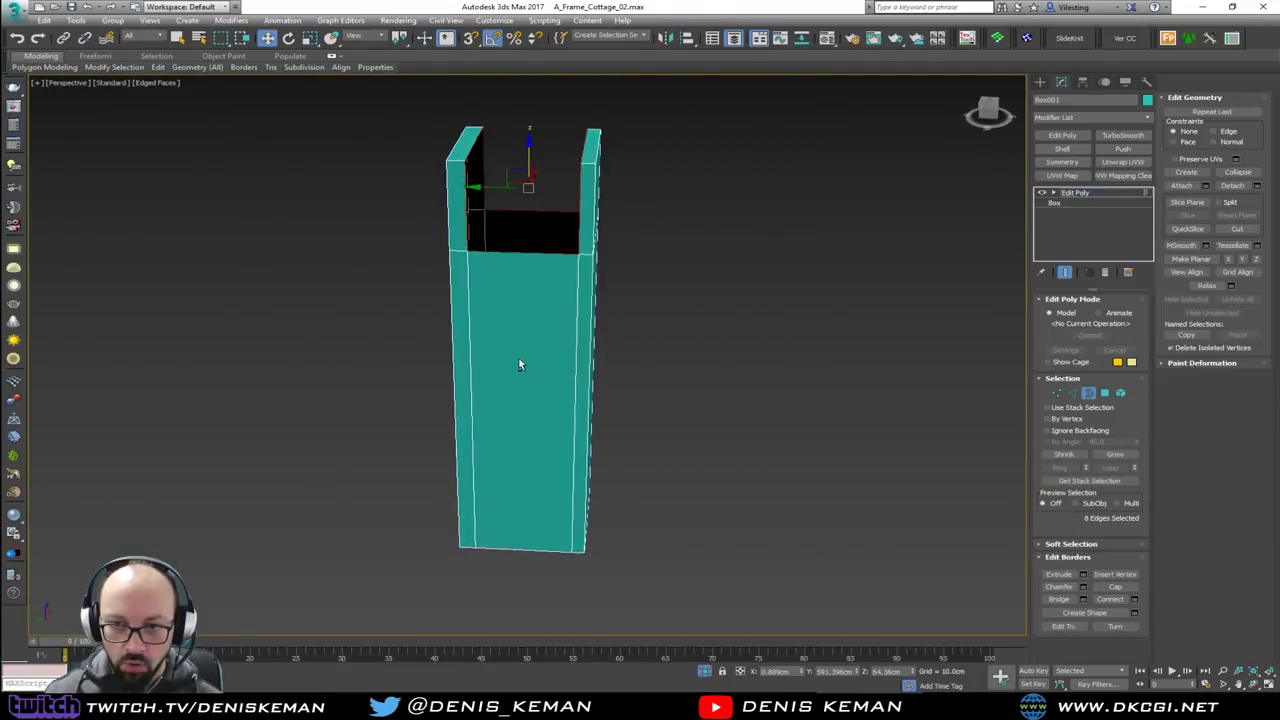
{"action": "key", "text": "2"}
{"action": "left_click", "coordinate": [534, 252]}
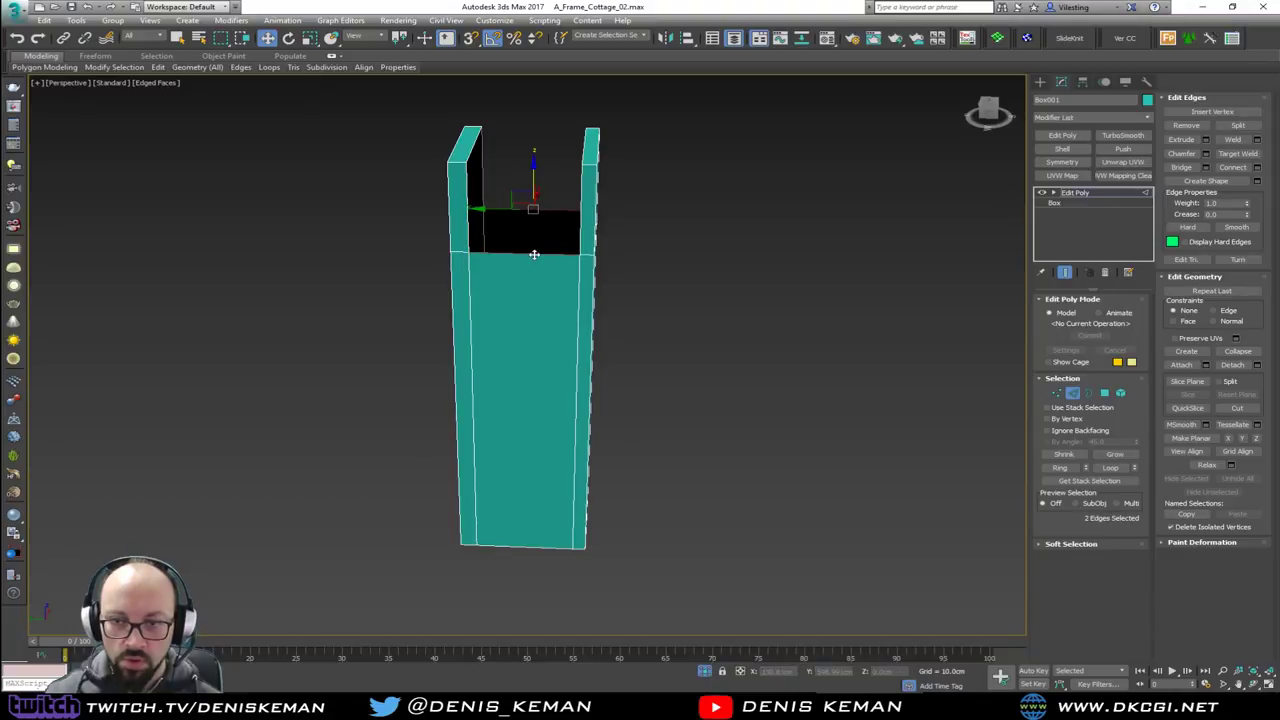
{"action": "scroll", "coordinate": [534, 258], "scroll_direction": "up", "scroll_amount": 2}
{"action": "left_click", "coordinate": [1181, 167]}
{"action": "middle_click_drag", "start_coordinate": [643, 209], "coordinate": [627, 204], "text": "alt"}
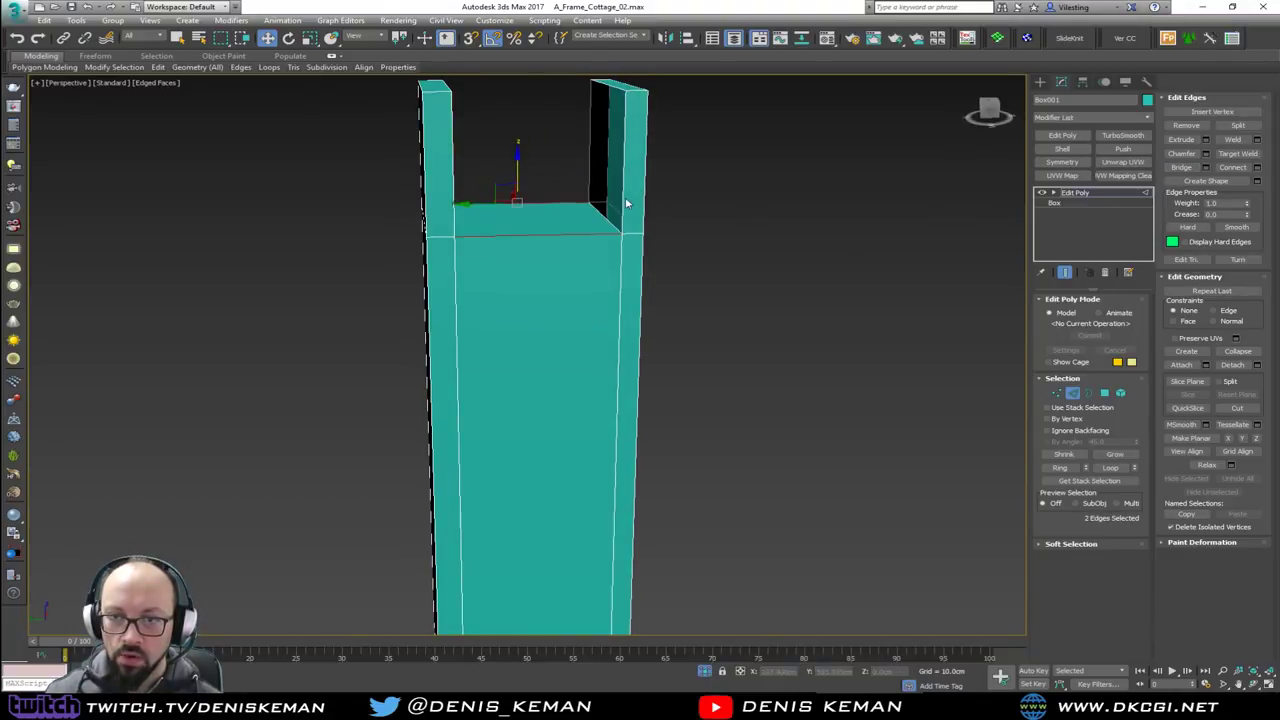
Bridge the vertical edges on both sides of the notch to close its two inner walls
{"action": "left_click", "coordinate": [596, 177]}
{"action": "left_click", "coordinate": [624, 176]}
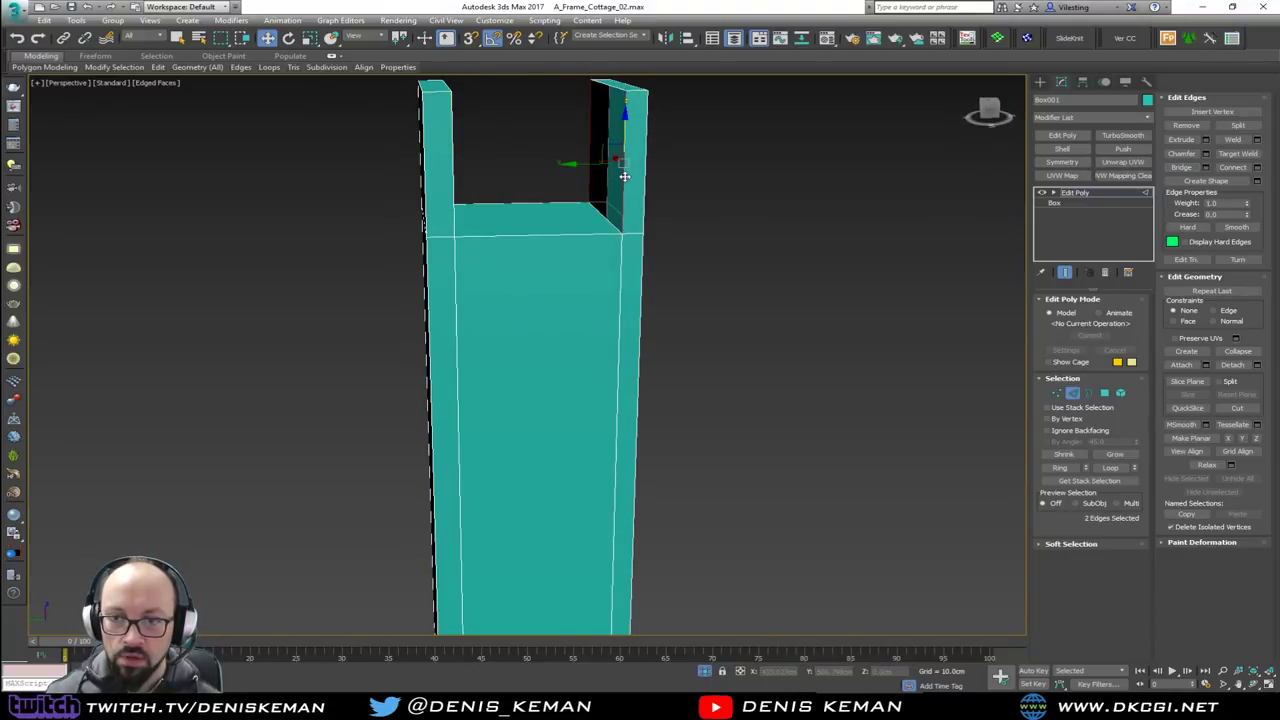
{"action": "left_click", "coordinate": [1180, 168]}
{"action": "middle_click_drag", "start_coordinate": [590, 164], "coordinate": [540, 160], "text": "alt"}
{"action": "left_click", "coordinate": [487, 160]}
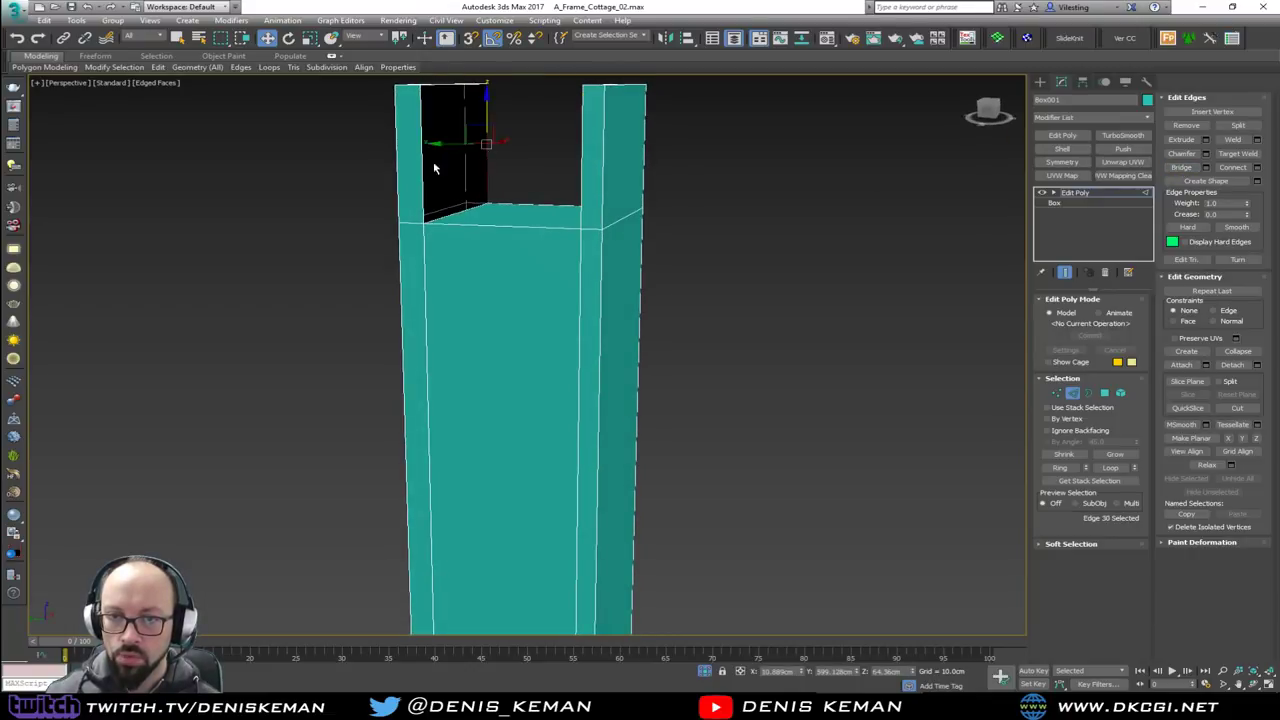
{"action": "left_click", "coordinate": [422, 160], "text": "ctrl"}
{"action": "left_click", "coordinate": [1181, 167]}
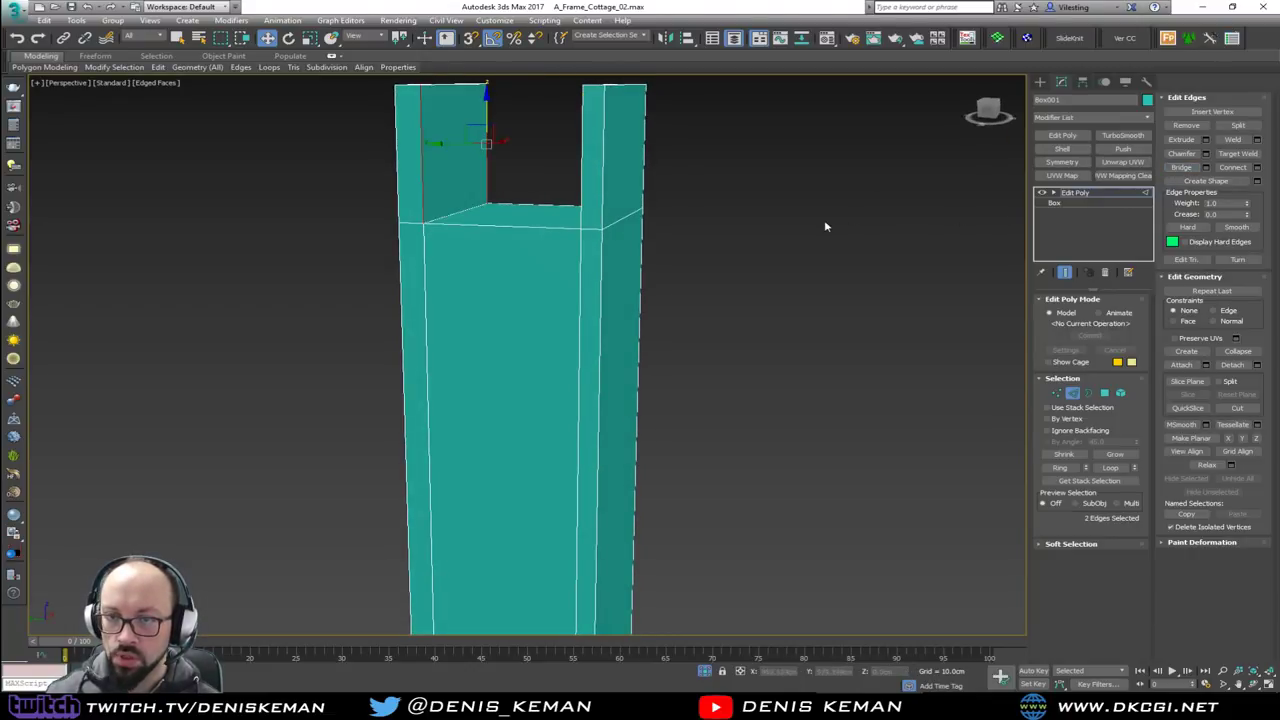
{"action": "left_click", "coordinate": [1072, 392]}
Add a Chamfer modifier to the post with an amount of 0.2 cm and check the notch corners
{"action": "left_click", "coordinate": [1073, 117]}
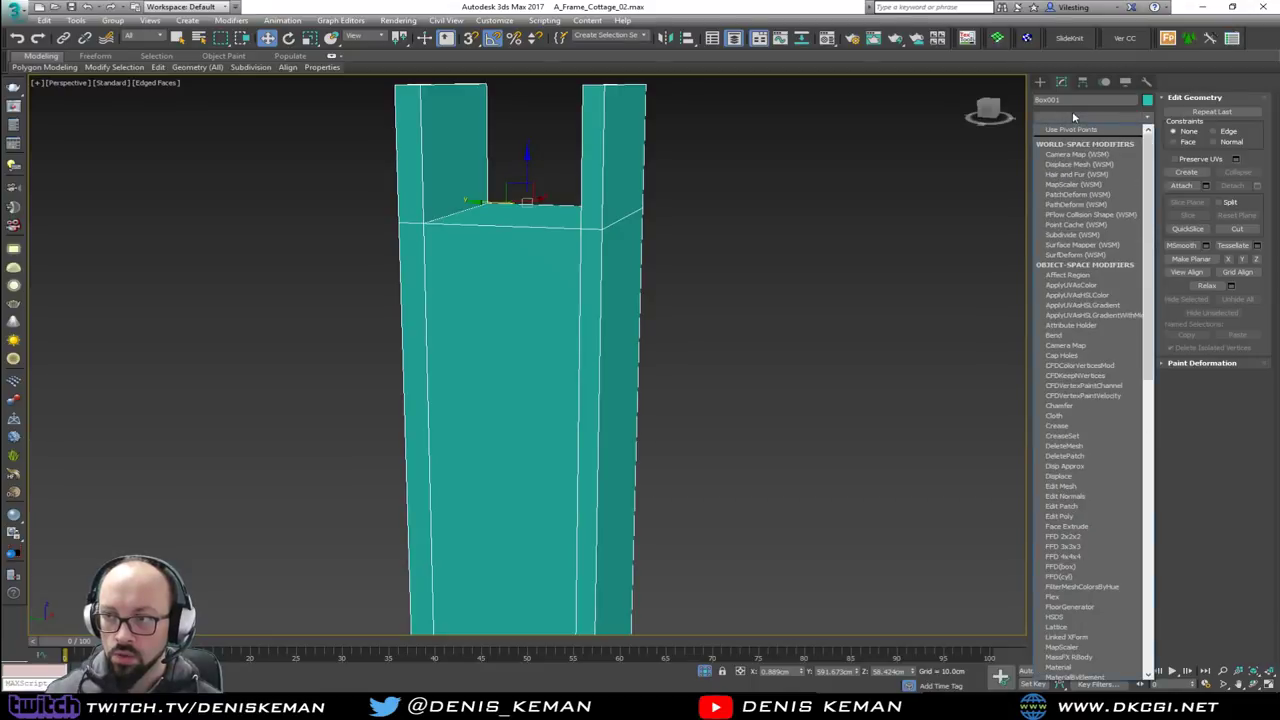
{"action": "key", "text": "c"}
{"action": "key", "text": "c"}
{"action": "left_click", "coordinate": [1058, 189]}
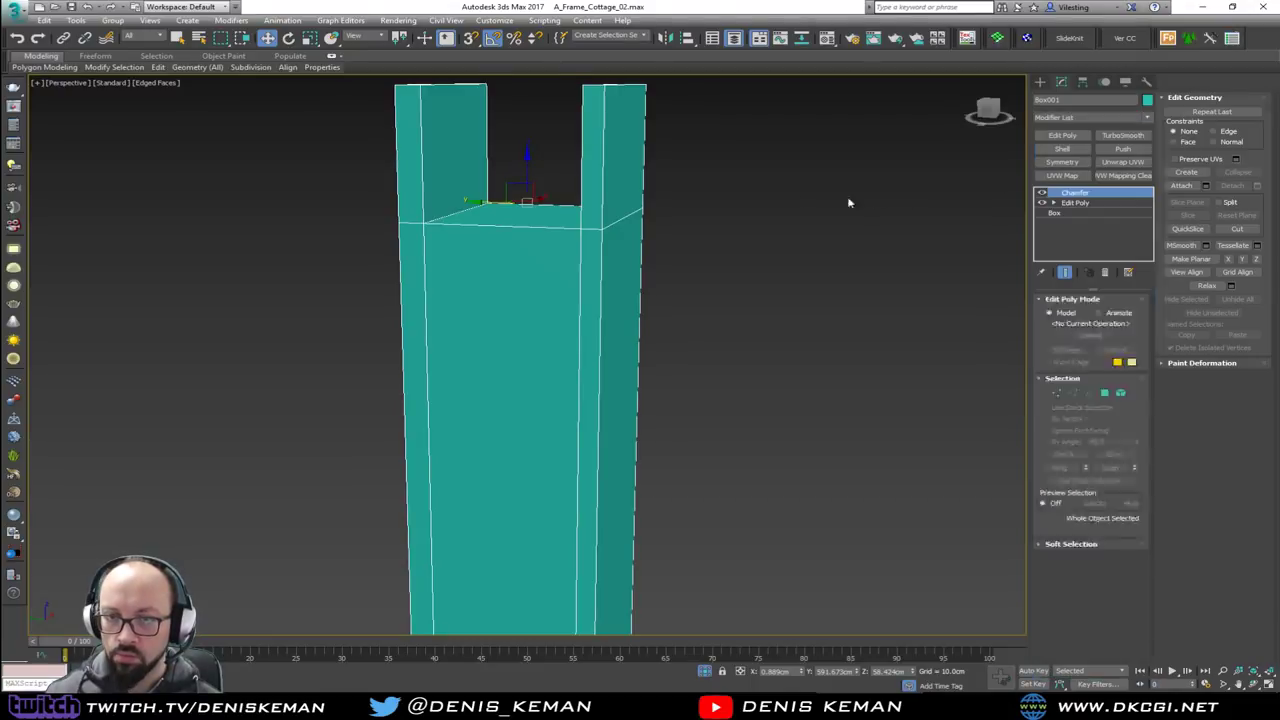
{"action": "scroll", "coordinate": [790, 225], "scroll_direction": "down", "scroll_amount": 4}
{"action": "scroll", "coordinate": [649, 387], "scroll_direction": "up", "scroll_amount": 2}
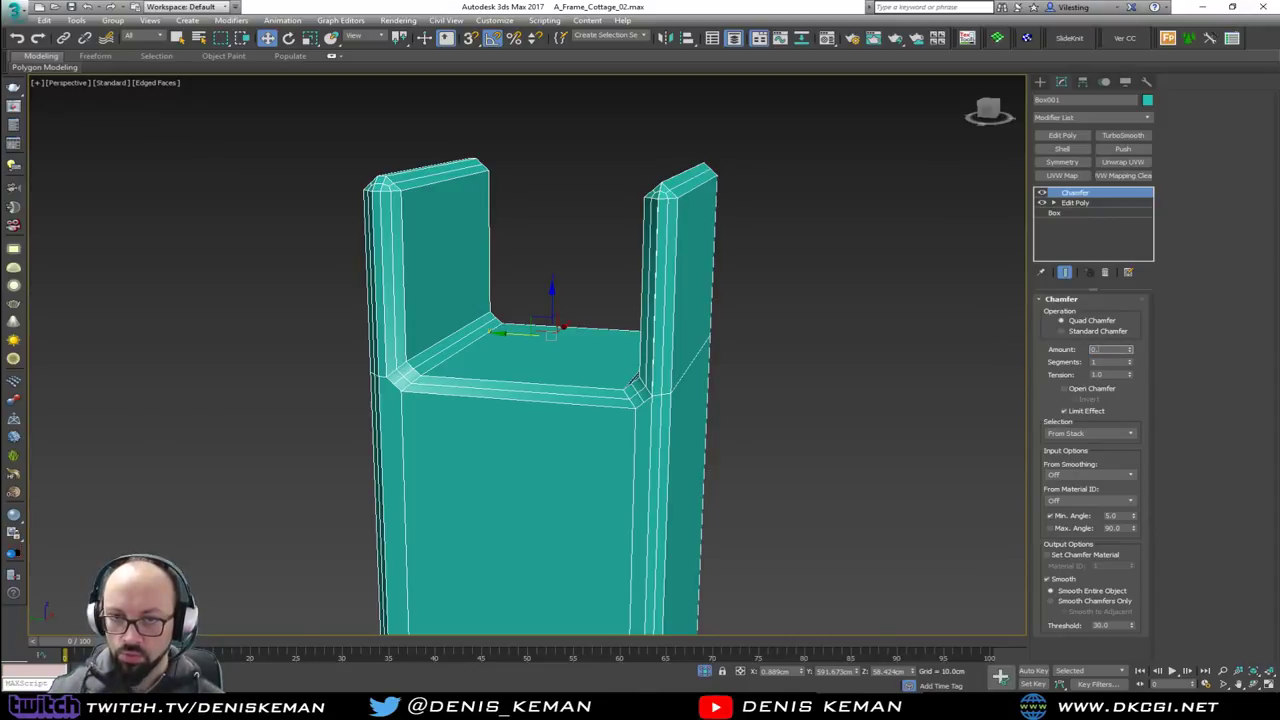
{"action": "type", "text": "2"}
{"action": "key", "text": "Return"}
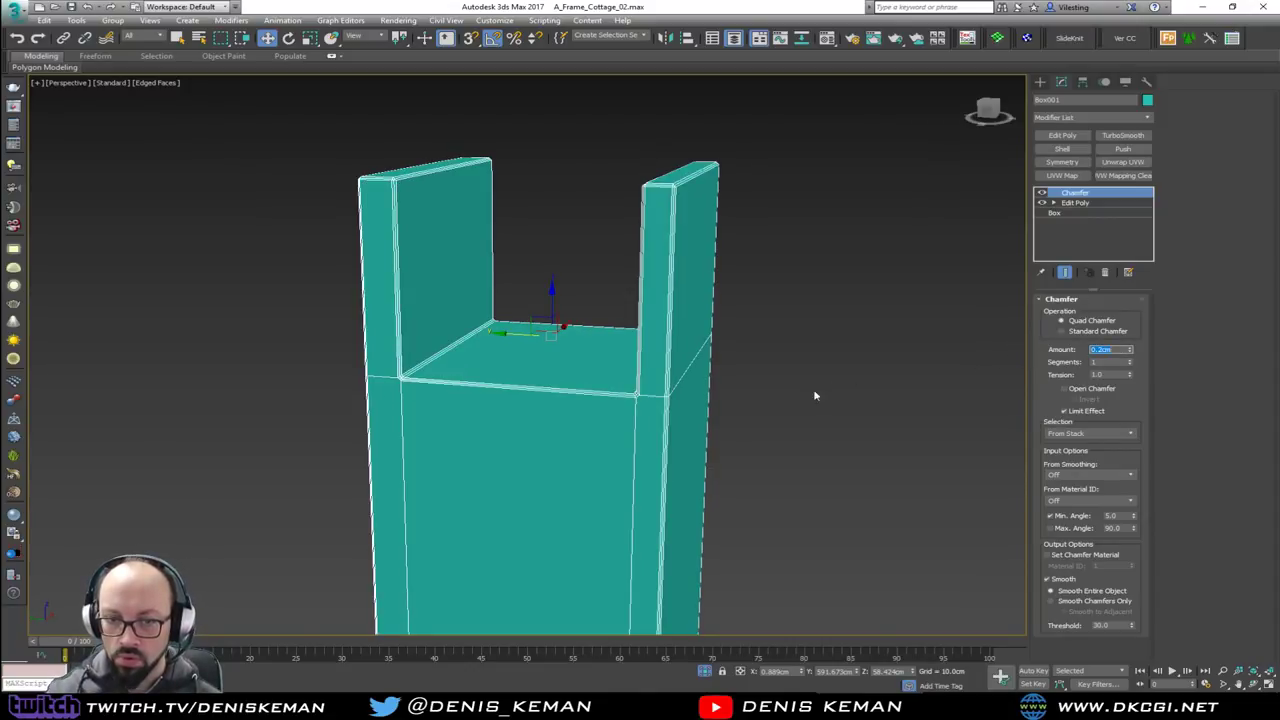
{"action": "scroll", "coordinate": [652, 397], "scroll_direction": "up", "scroll_amount": 5}
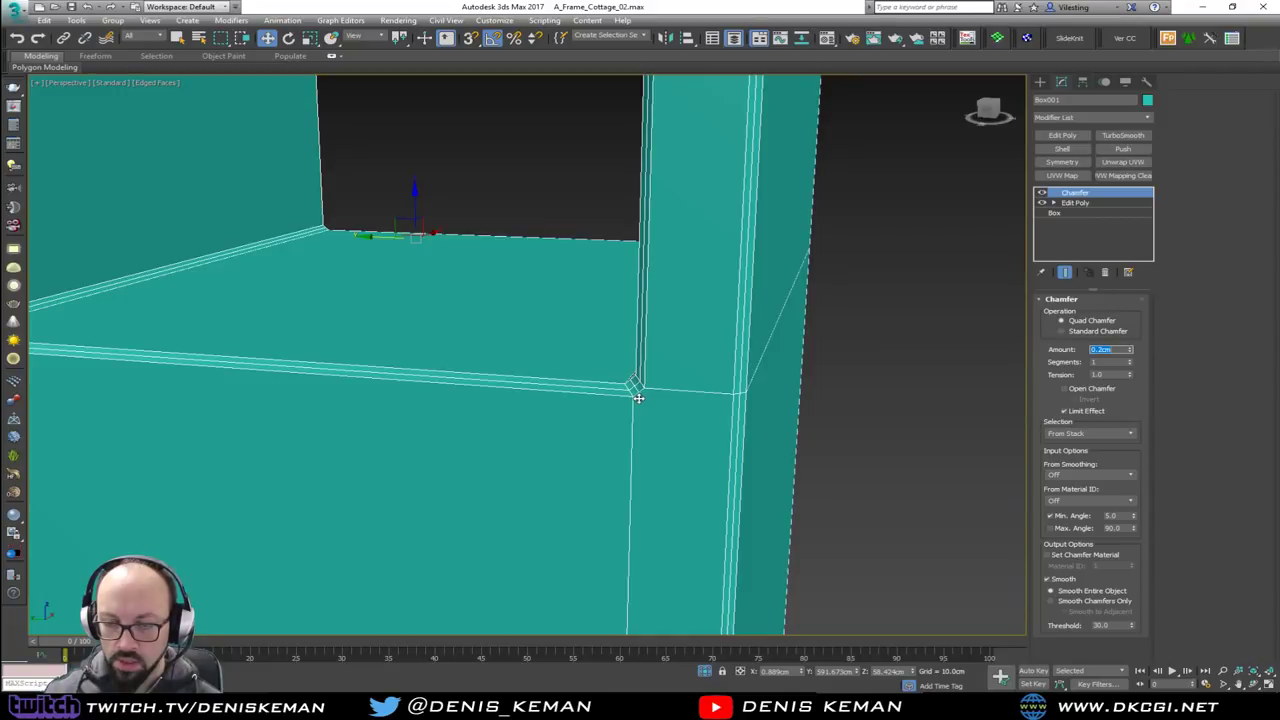
{"action": "scroll", "coordinate": [647, 381], "scroll_direction": "up", "scroll_amount": 1}
{"action": "middle_click_drag", "start_coordinate": [647, 381], "coordinate": [663, 383], "text": "alt"}
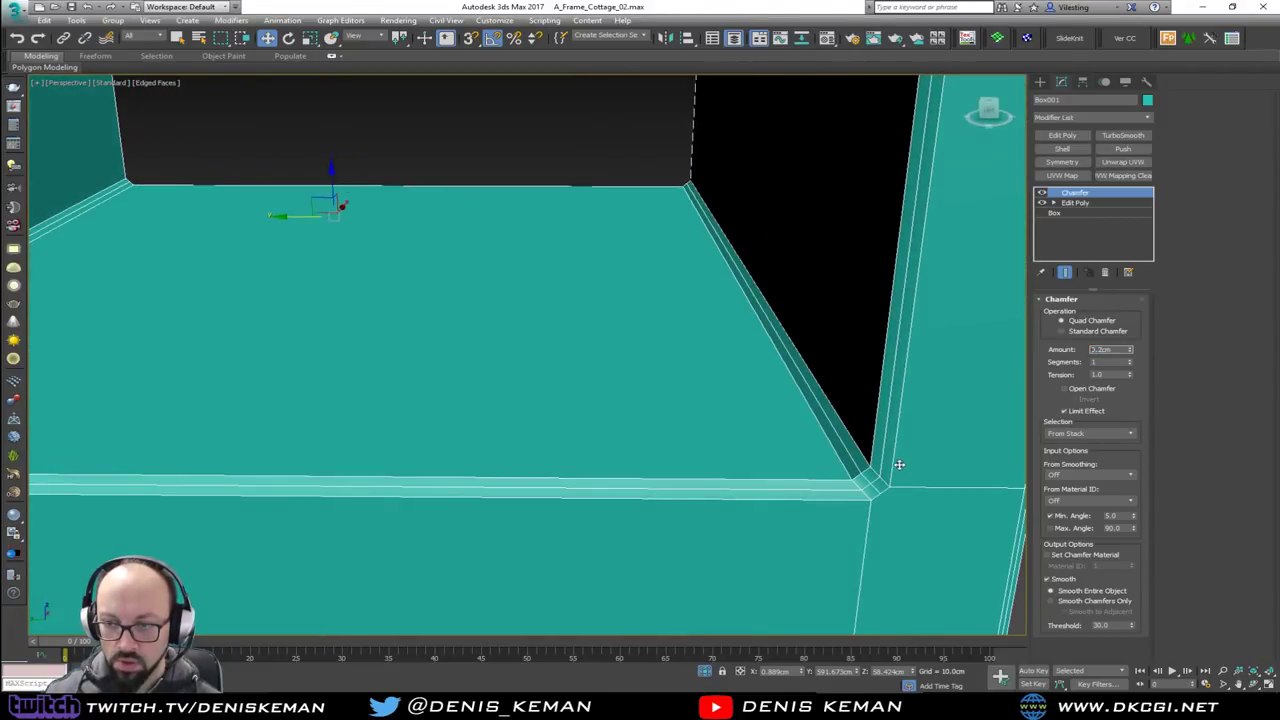
Set the Chamfer modifier's tension on the post to 0.5
{"action": "middle_click_drag", "start_coordinate": [897, 463], "coordinate": [643, 329]}
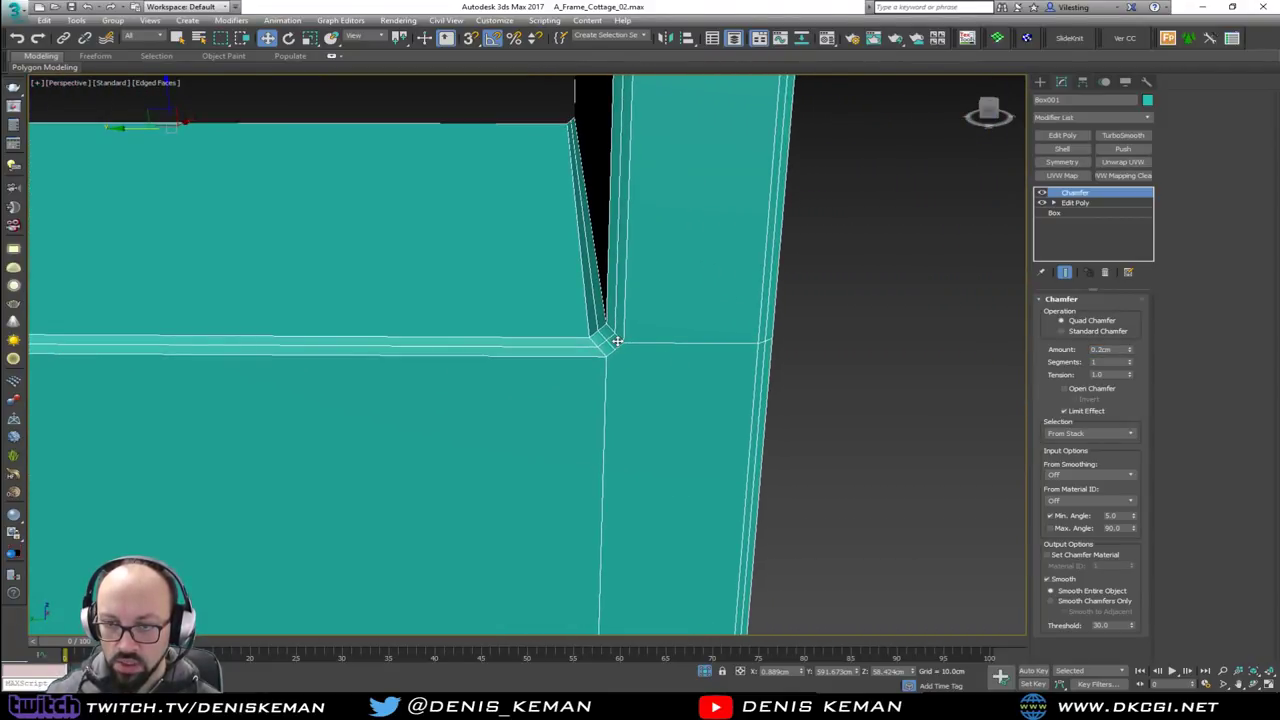
{"action": "scroll", "coordinate": [849, 409], "scroll_direction": "down", "scroll_amount": 5}
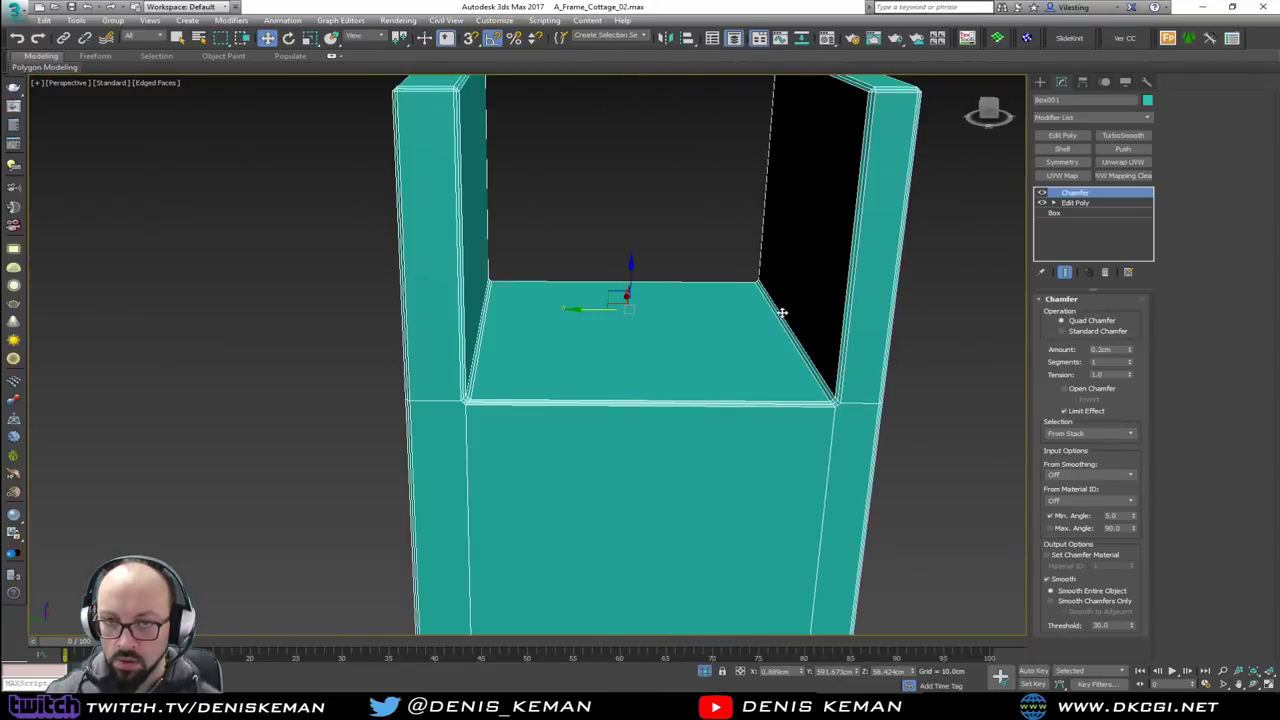
{"action": "middle_click_drag", "start_coordinate": [782, 313], "coordinate": [772, 329], "text": "alt"}
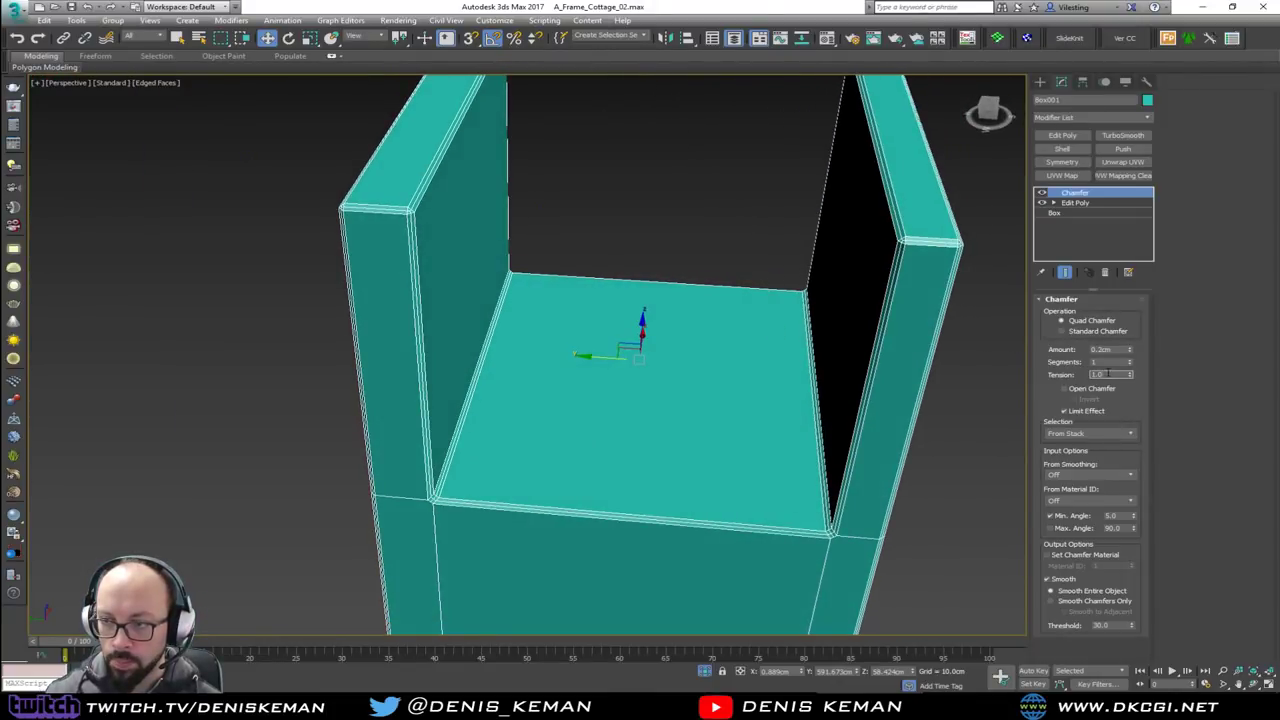
{"action": "left_click_drag", "start_coordinate": [1108, 373], "coordinate": [1067, 373]}
{"action": "type", "text": "0.5"}
{"action": "key", "text": "Return"}
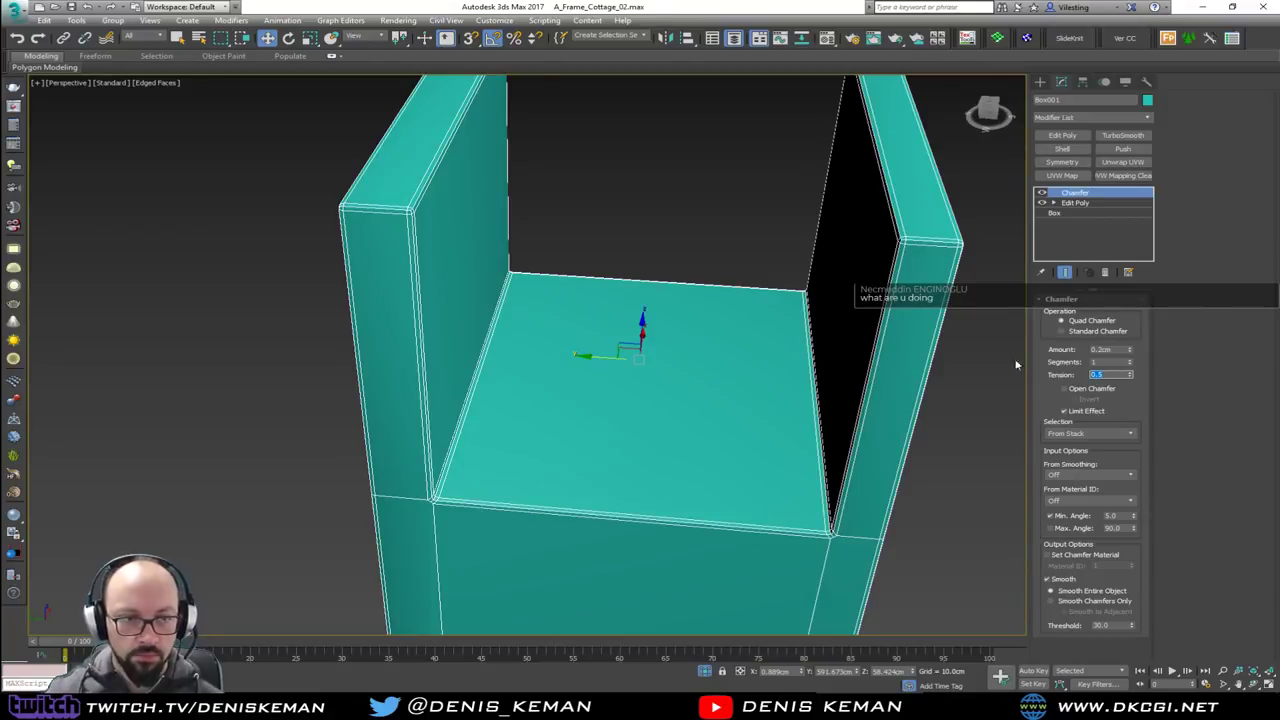
{"action": "middle_click_drag", "start_coordinate": [1016, 365], "coordinate": [798, 455], "text": "alt"}
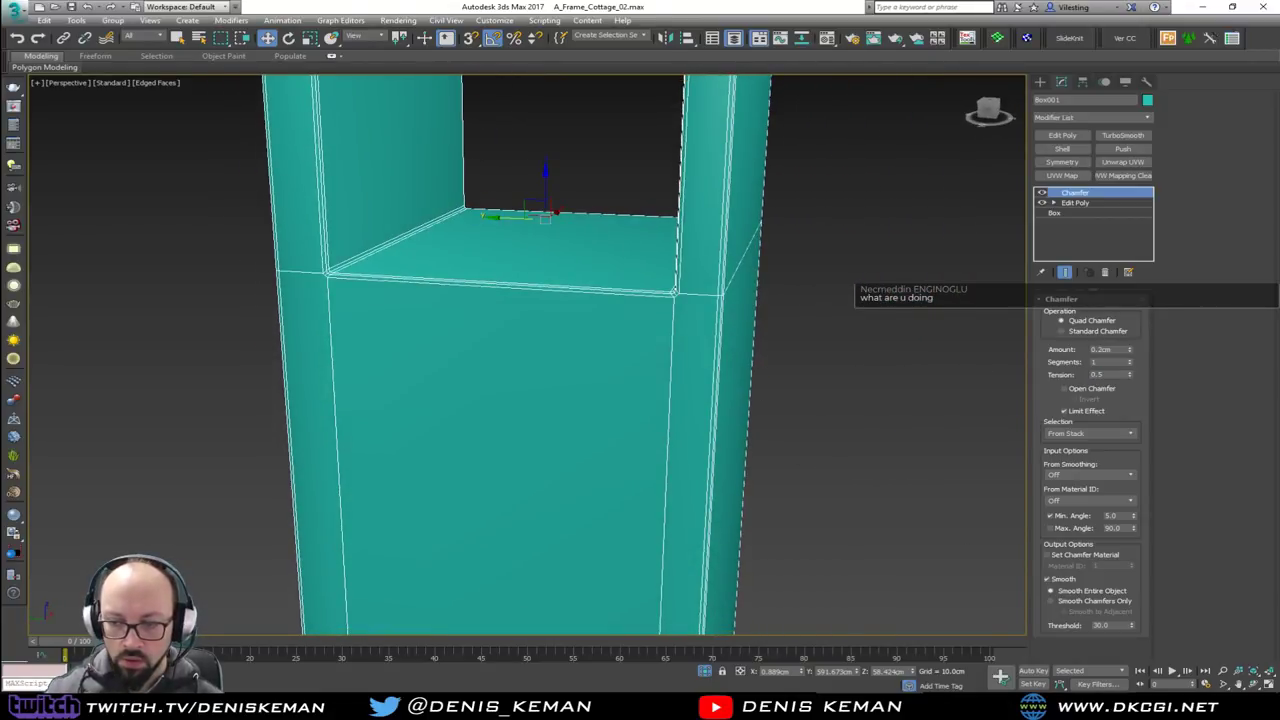
Switch to the browser to review the A-frame cabin reference photo and similar pins on Pinterest, and return to 3ds Max
{"action": "key", "text": "alt+Tab"}
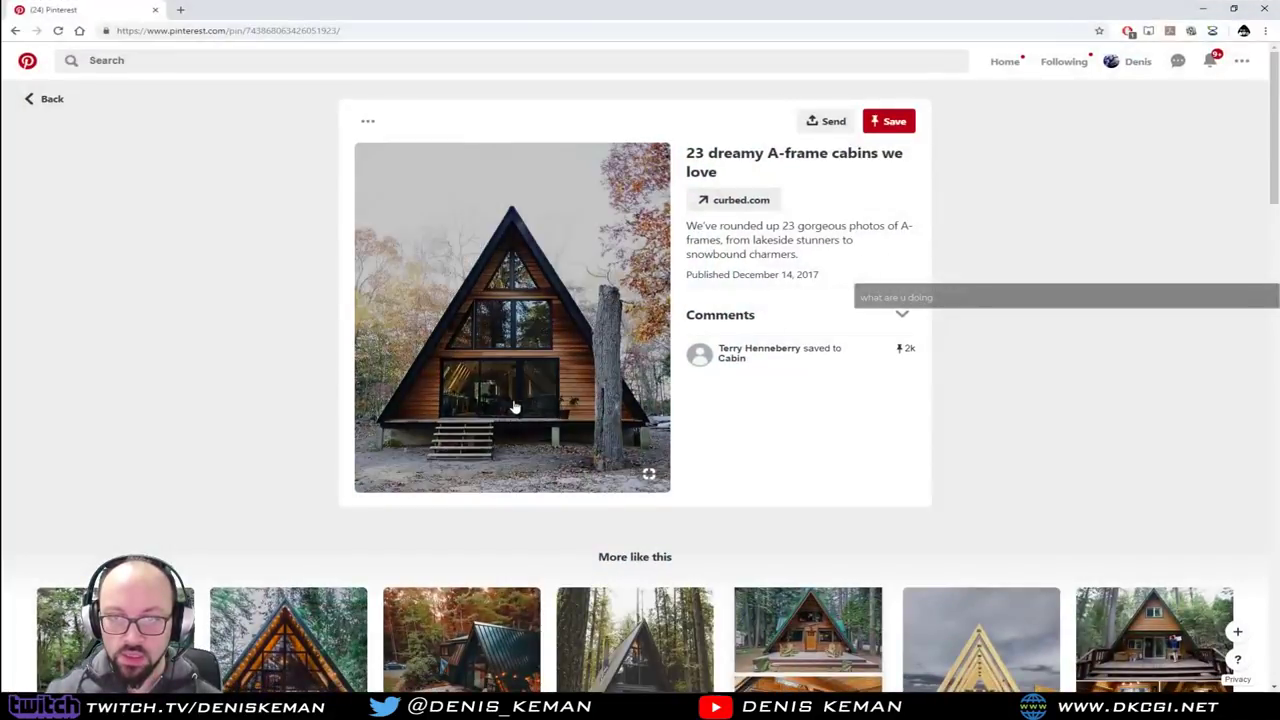
{"action": "scroll", "coordinate": [560, 427], "scroll_direction": "down", "scroll_amount": 3}
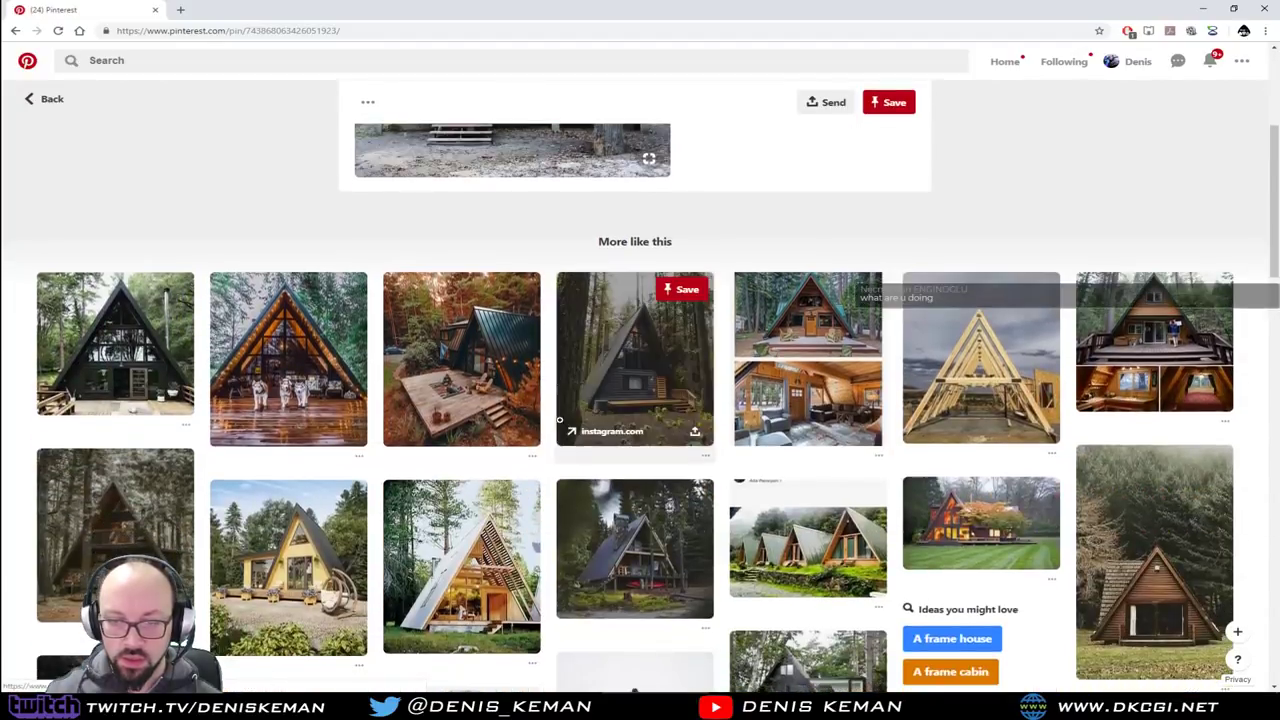
{"action": "scroll", "coordinate": [560, 427], "scroll_direction": "up", "scroll_amount": 3}
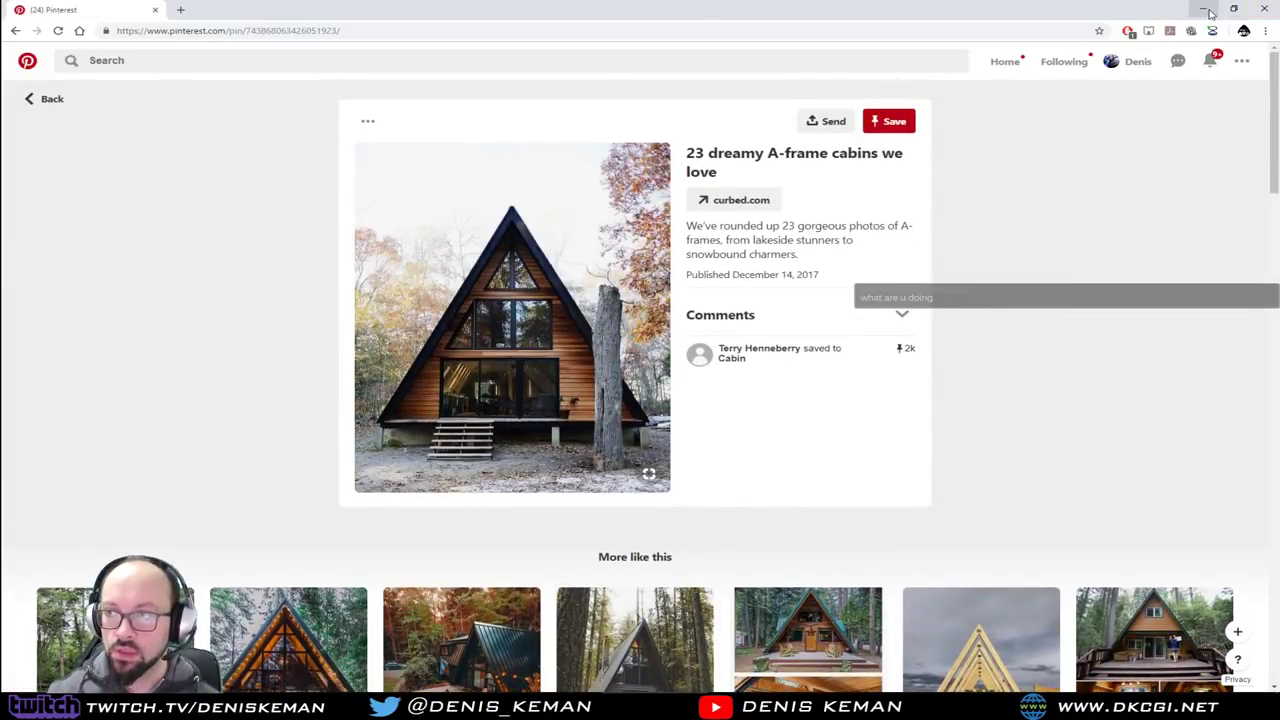
{"action": "key", "text": "alt+Tab"}
Add an Edit Poly modifier above the post's Chamfer modifier
{"action": "middle_click_drag", "start_coordinate": [545, 252], "coordinate": [543, 337]}
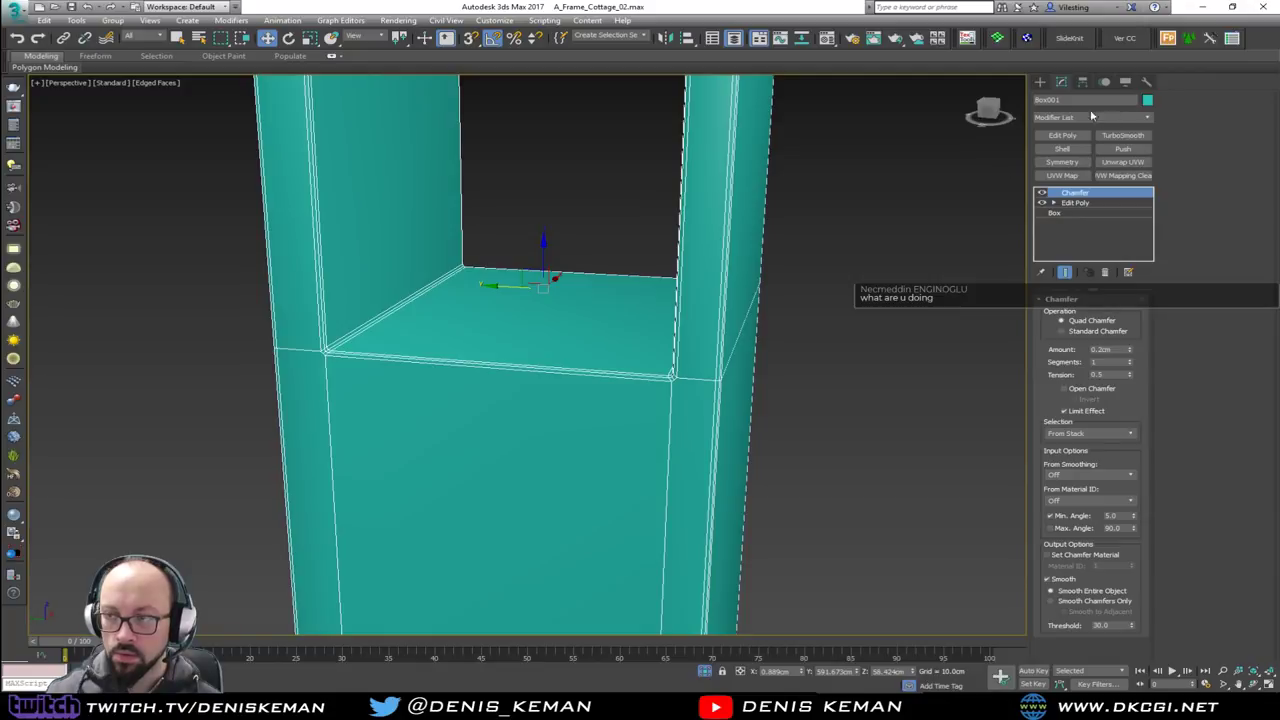
{"action": "left_click", "coordinate": [1064, 136]}
{"action": "scroll", "coordinate": [585, 393], "scroll_direction": "up", "scroll_amount": 2}
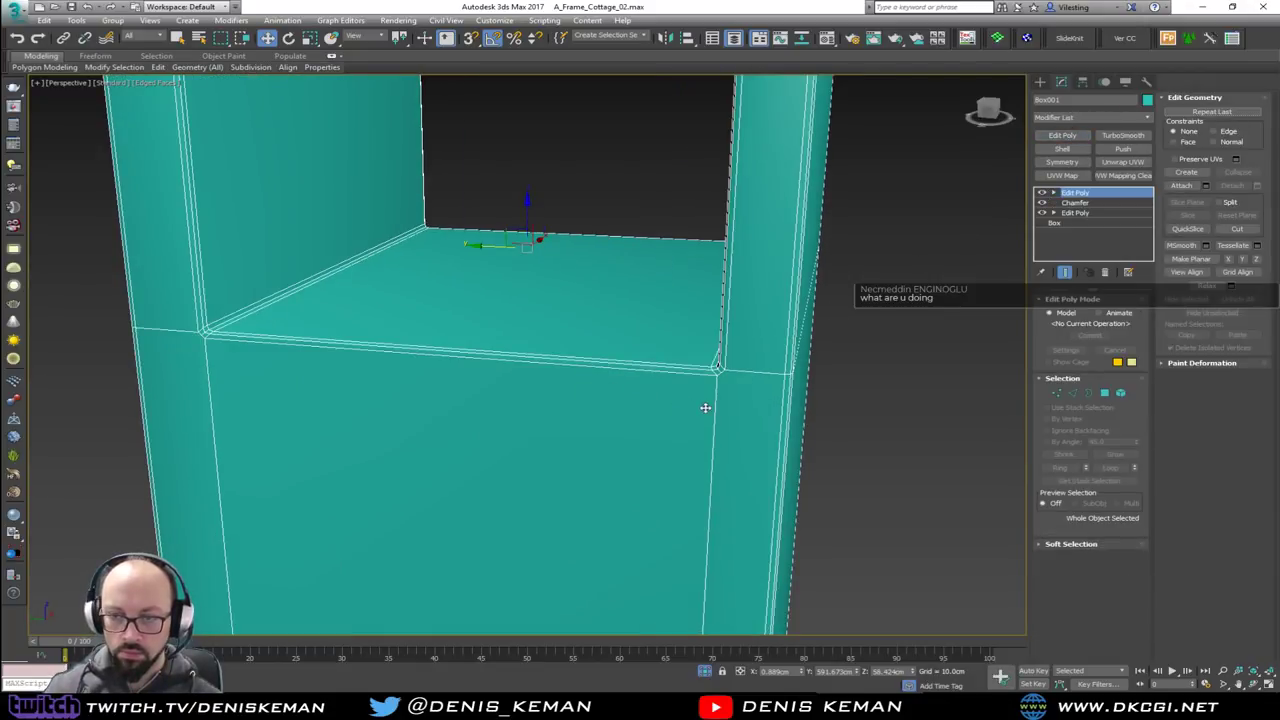
{"action": "key", "text": "alt+1"}
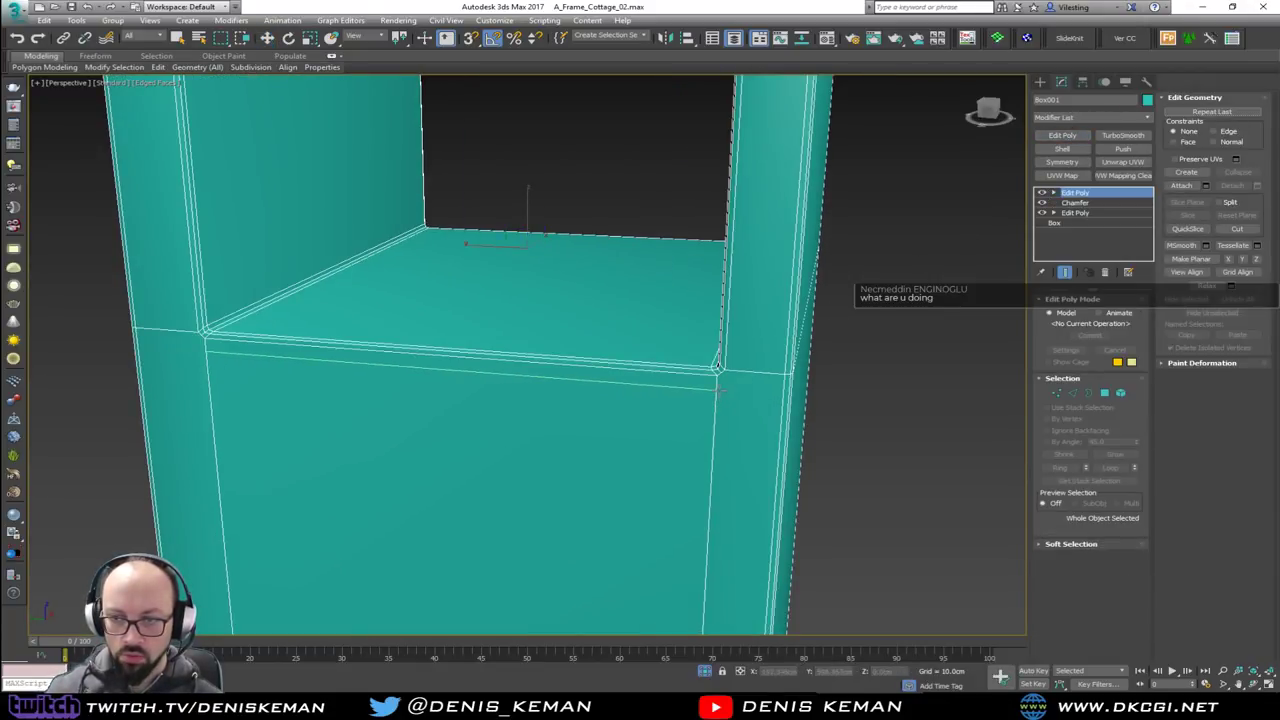
{"action": "key", "text": "w"}
{"action": "middle_click_drag", "start_coordinate": [713, 418], "coordinate": [714, 398], "text": "alt"}
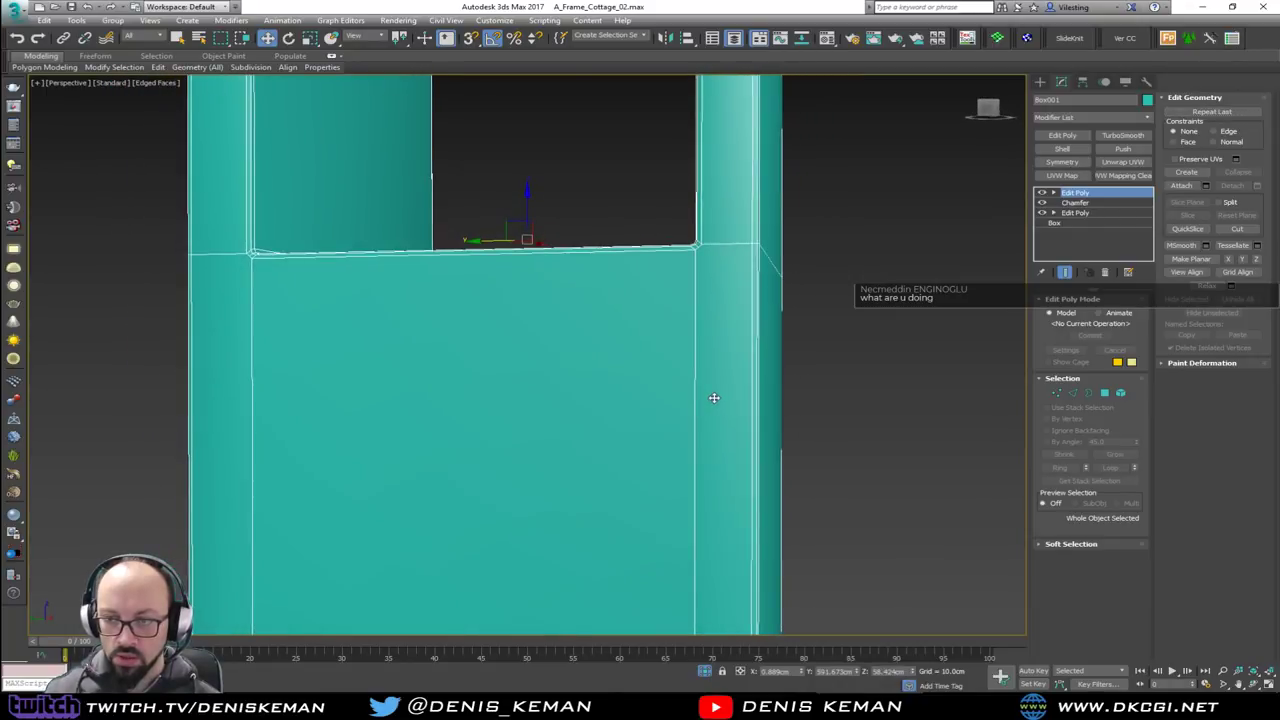
Connect the post's vertical edges below the notch with one edge loop at a slide of 97, and make it planar in Z
{"action": "key", "text": "2"}
{"action": "left_click_drag", "start_coordinate": [957, 422], "coordinate": [47, 425]}
{"action": "middle_click_drag", "start_coordinate": [48, 425], "coordinate": [400, 395], "text": "alt"}
{"action": "left_click", "coordinate": [1258, 167]}
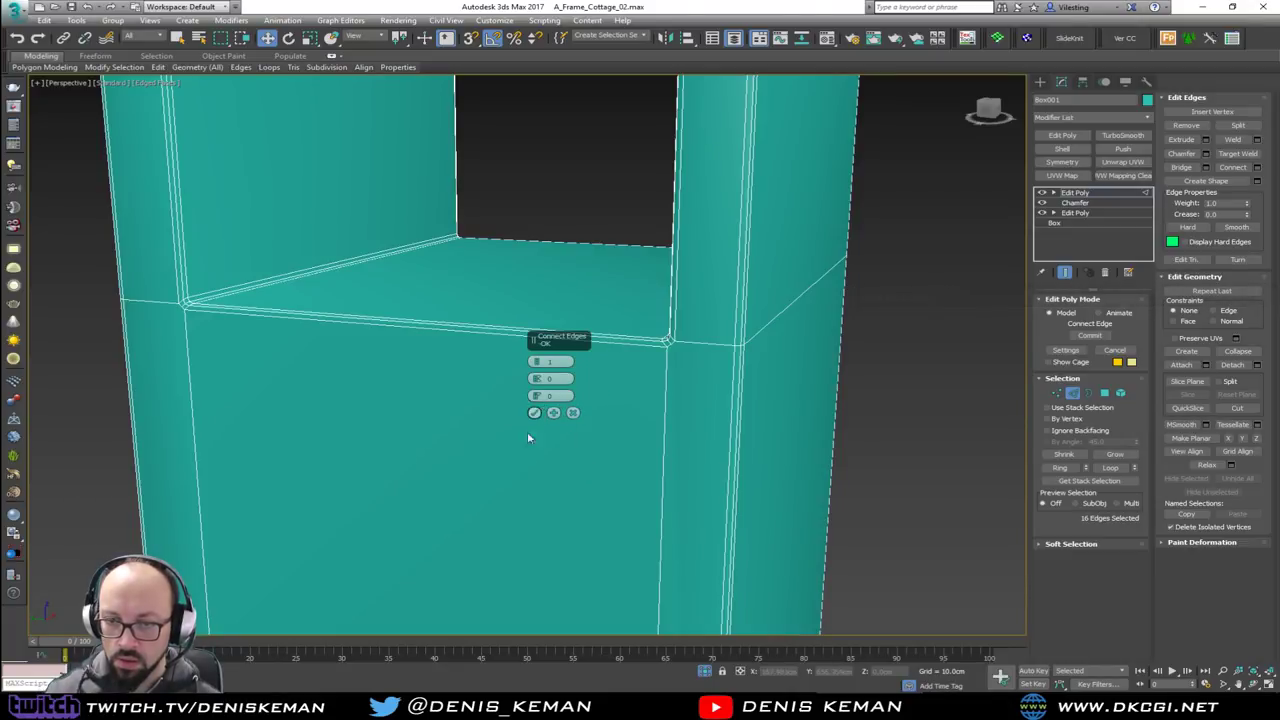
{"action": "scroll", "coordinate": [527, 431], "scroll_direction": "down", "scroll_amount": 5}
{"action": "left_click_drag", "start_coordinate": [537, 396], "coordinate": [533, 383]}
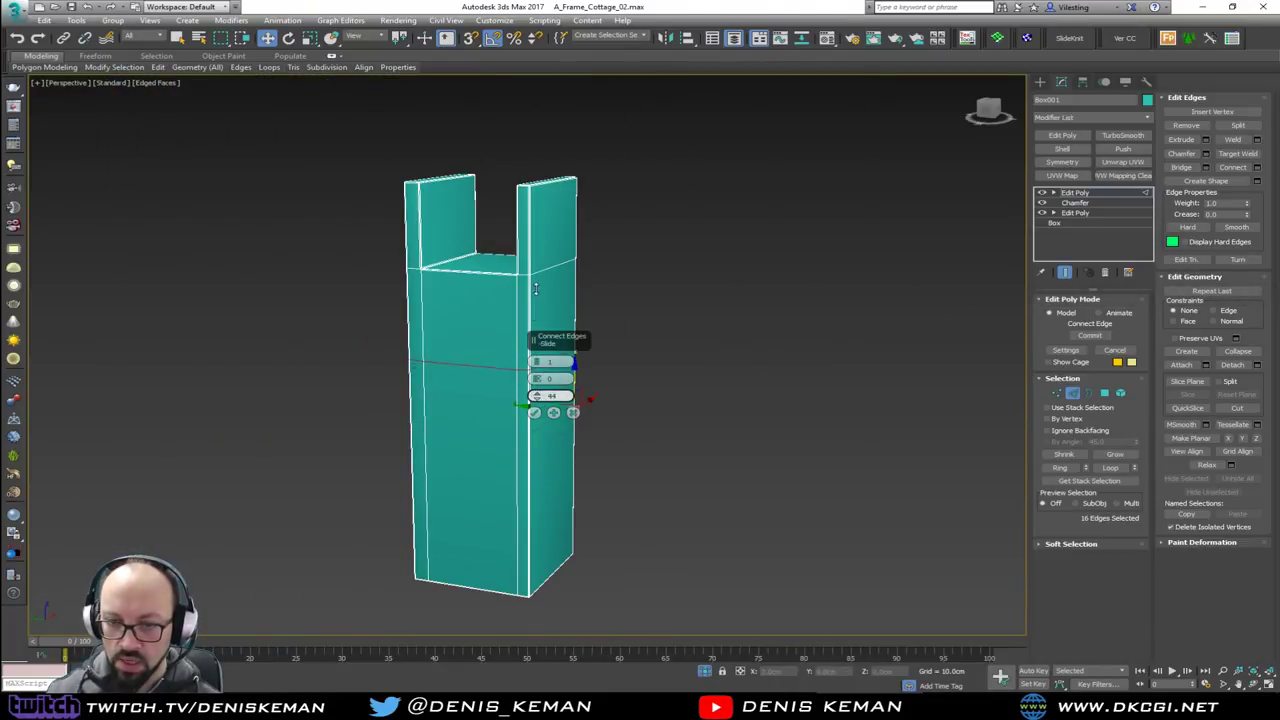
{"action": "left_click_drag", "start_coordinate": [535, 289], "coordinate": [556, 165]}
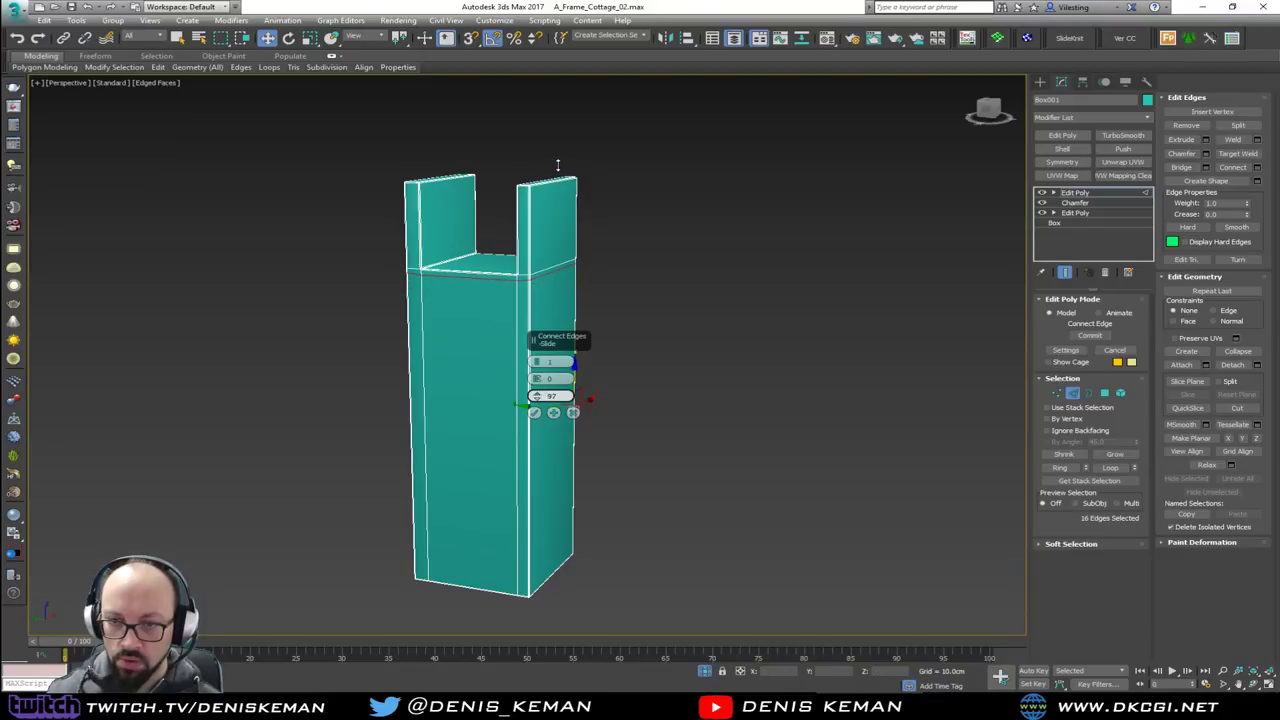
{"action": "scroll", "coordinate": [515, 290], "scroll_direction": "up", "scroll_amount": 5}
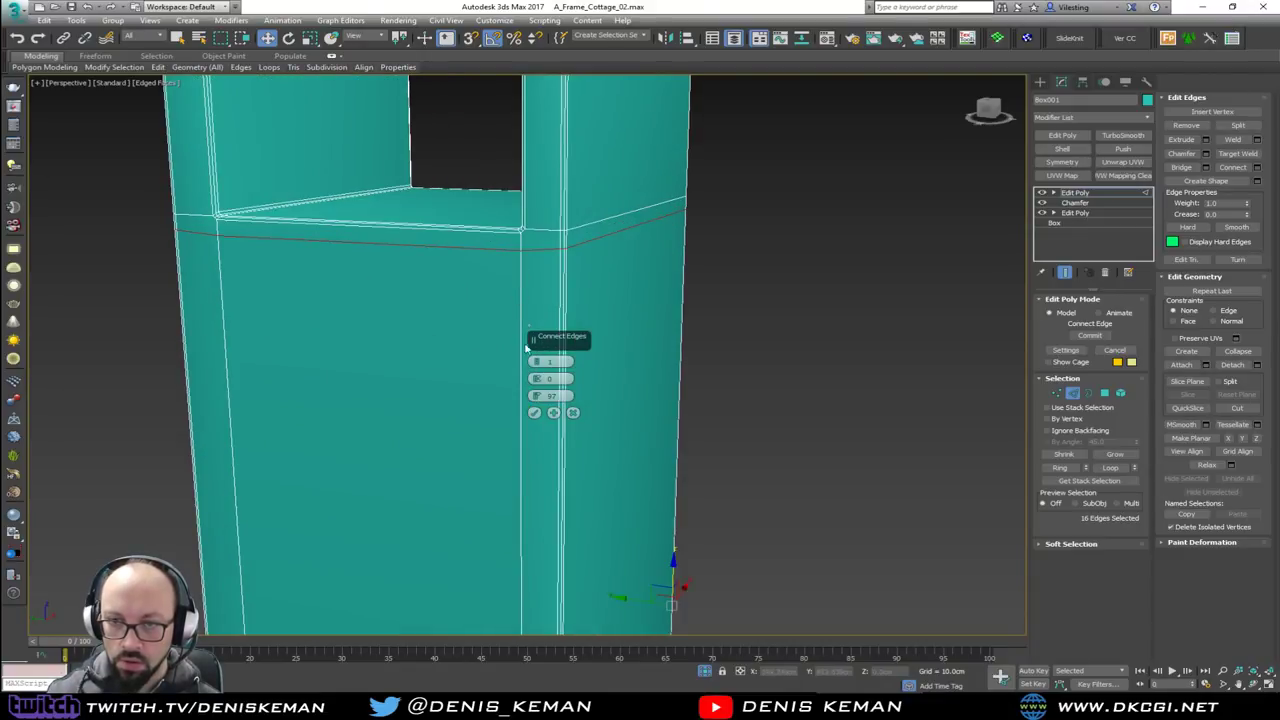
{"action": "left_click", "coordinate": [535, 413]}
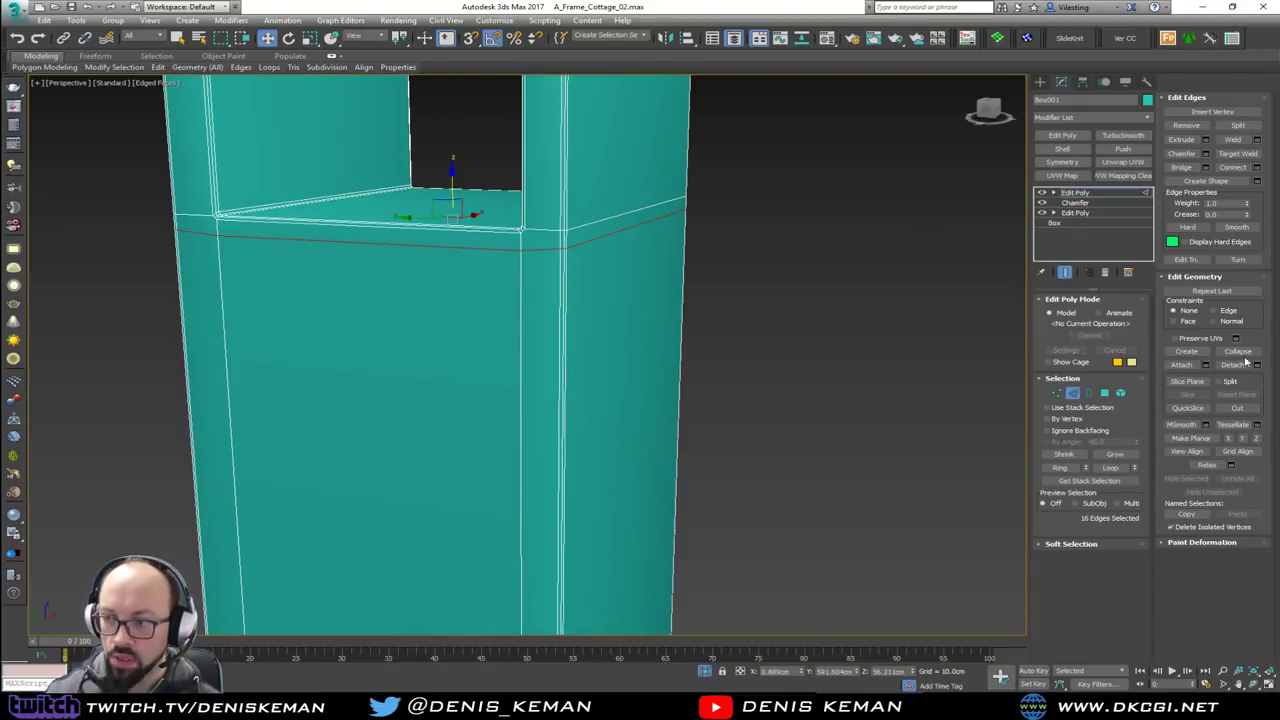
{"action": "left_click", "coordinate": [1258, 440]}
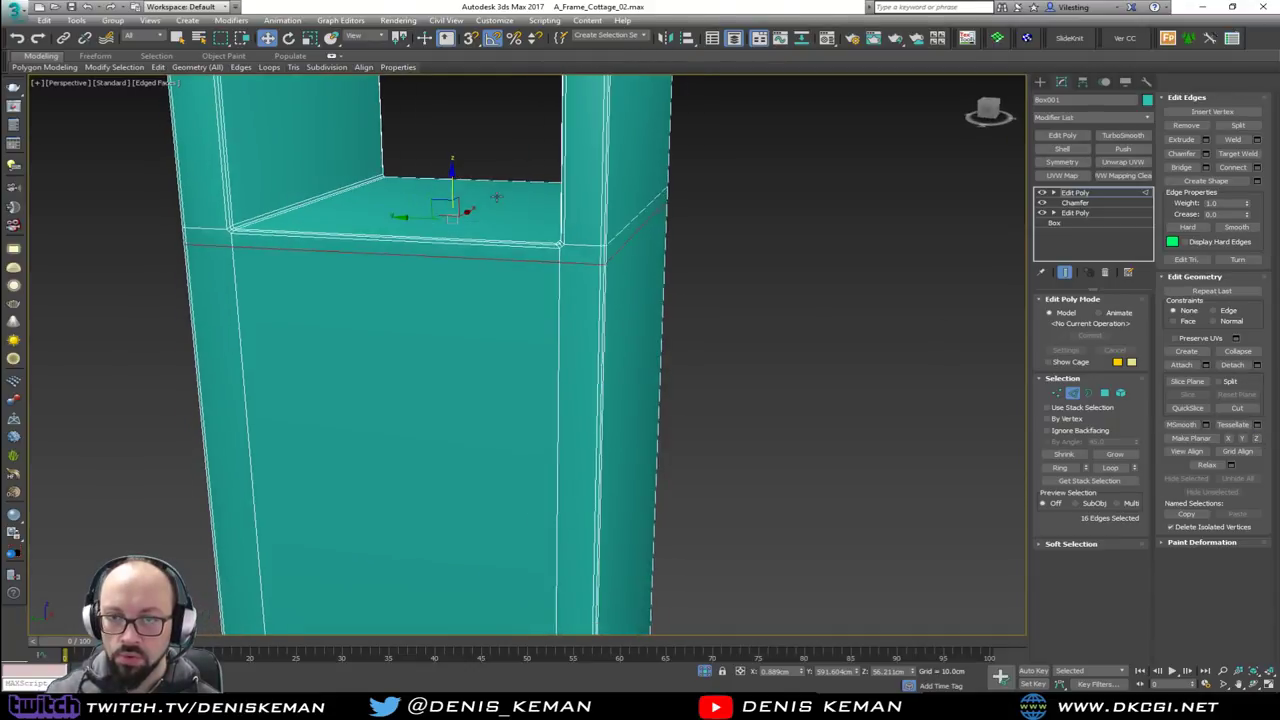
Connect the notch corner vertex diagonally to the new loop's outer vertex at the post's first corner
{"action": "scroll", "coordinate": [555, 265], "scroll_direction": "up", "scroll_amount": 4}
{"action": "key", "text": "1"}
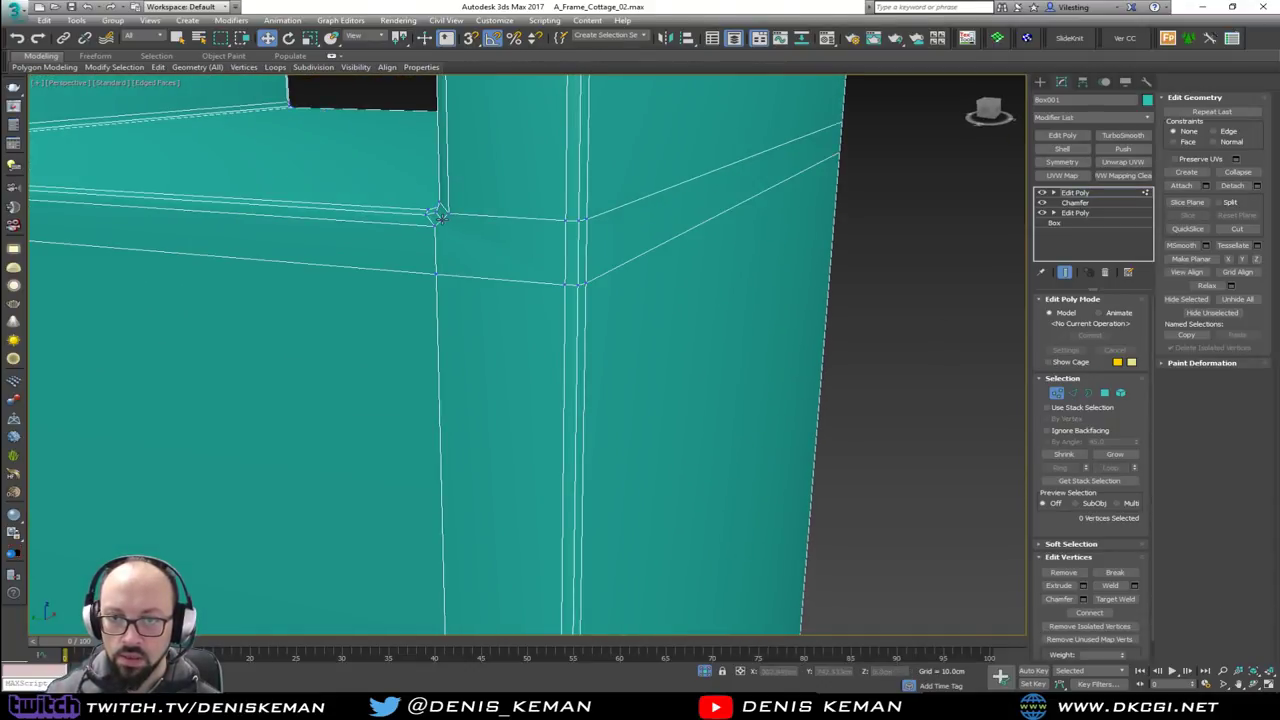
{"action": "left_click", "coordinate": [564, 284], "text": "ctrl"}
{"action": "key", "text": "ctrl+shift+e"}
{"action": "middle_click_drag", "start_coordinate": [377, 210], "coordinate": [609, 234]}
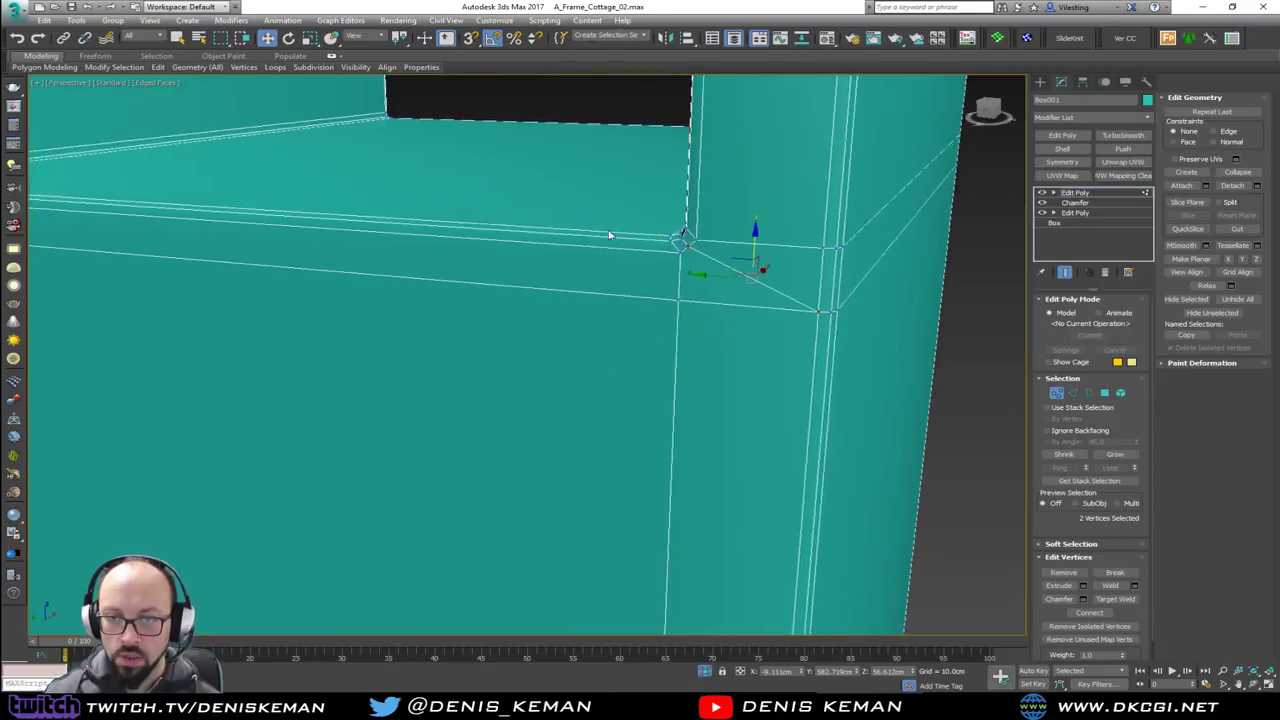
Add the matching diagonal edge from notch corner to new loop on the other side of the same post face
{"action": "scroll", "coordinate": [600, 225], "scroll_direction": "down", "scroll_amount": 3}
{"action": "middle_click_drag", "start_coordinate": [440, 170], "coordinate": [540, 167], "text": "alt"}
{"action": "middle_click_drag", "start_coordinate": [280, 205], "coordinate": [642, 145]}
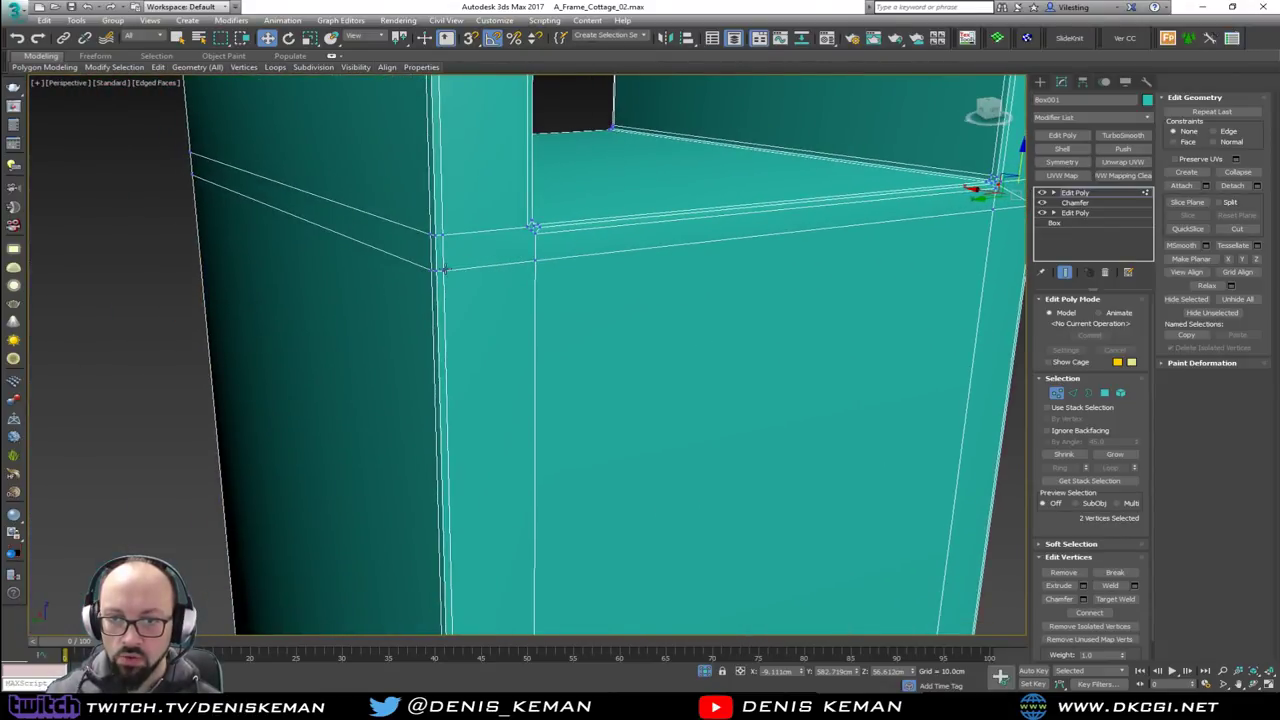
{"action": "left_click", "coordinate": [441, 265]}
{"action": "left_click", "coordinate": [531, 234], "text": "ctrl"}
{"action": "key", "text": "ctrl+shift+e"}
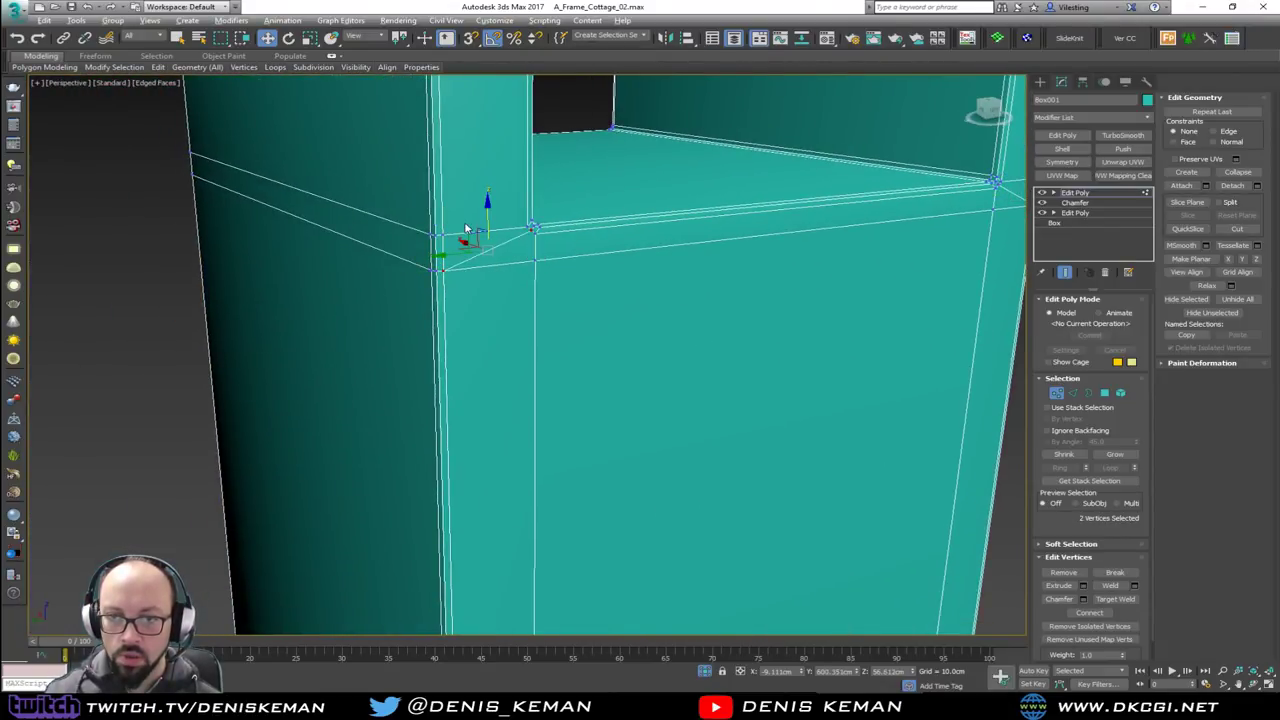
On the opposite post face, connect the notch corner vertex to the new loop's outer vertex at one side
{"action": "middle_click_drag", "start_coordinate": [466, 225], "coordinate": [630, 240], "text": "alt"}
{"action": "scroll", "coordinate": [570, 201], "scroll_direction": "down", "scroll_amount": 3}
{"action": "middle_click_drag", "start_coordinate": [363, 258], "coordinate": [705, 205]}
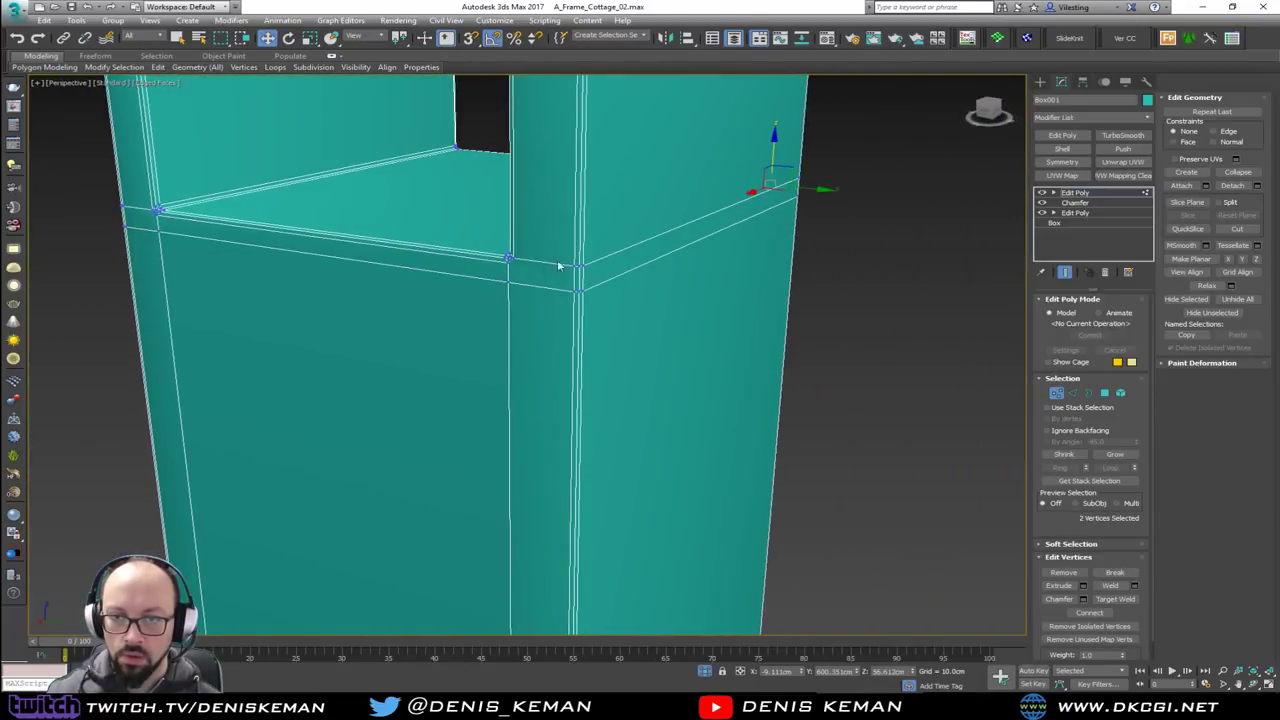
{"action": "scroll", "coordinate": [525, 265], "scroll_direction": "up", "scroll_amount": 4}
{"action": "left_click", "coordinate": [492, 252]}
{"action": "left_click", "coordinate": [643, 320], "text": "ctrl"}
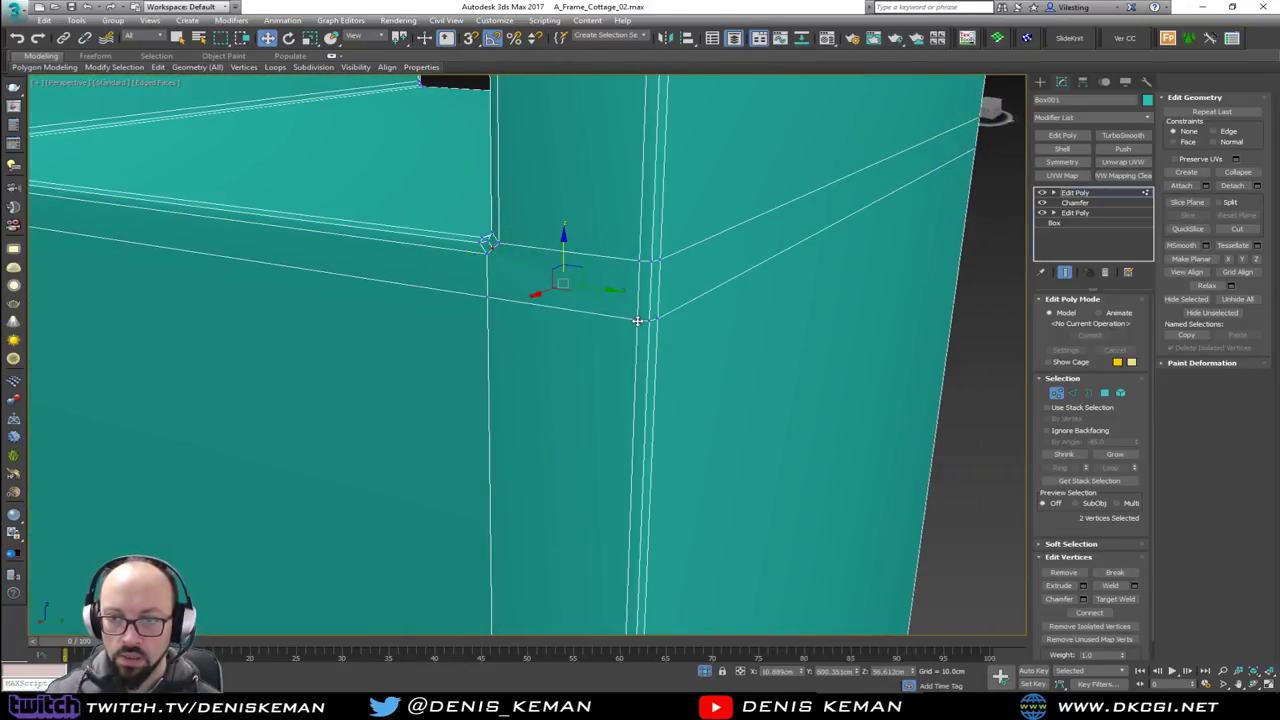
Connect the notch corner to the loop's outer vertex at the remaining corner of the post and leave vertex editing
{"action": "middle_click_drag", "start_coordinate": [457, 277], "coordinate": [497, 241], "text": "alt"}
{"action": "left_click", "coordinate": [498, 215]}
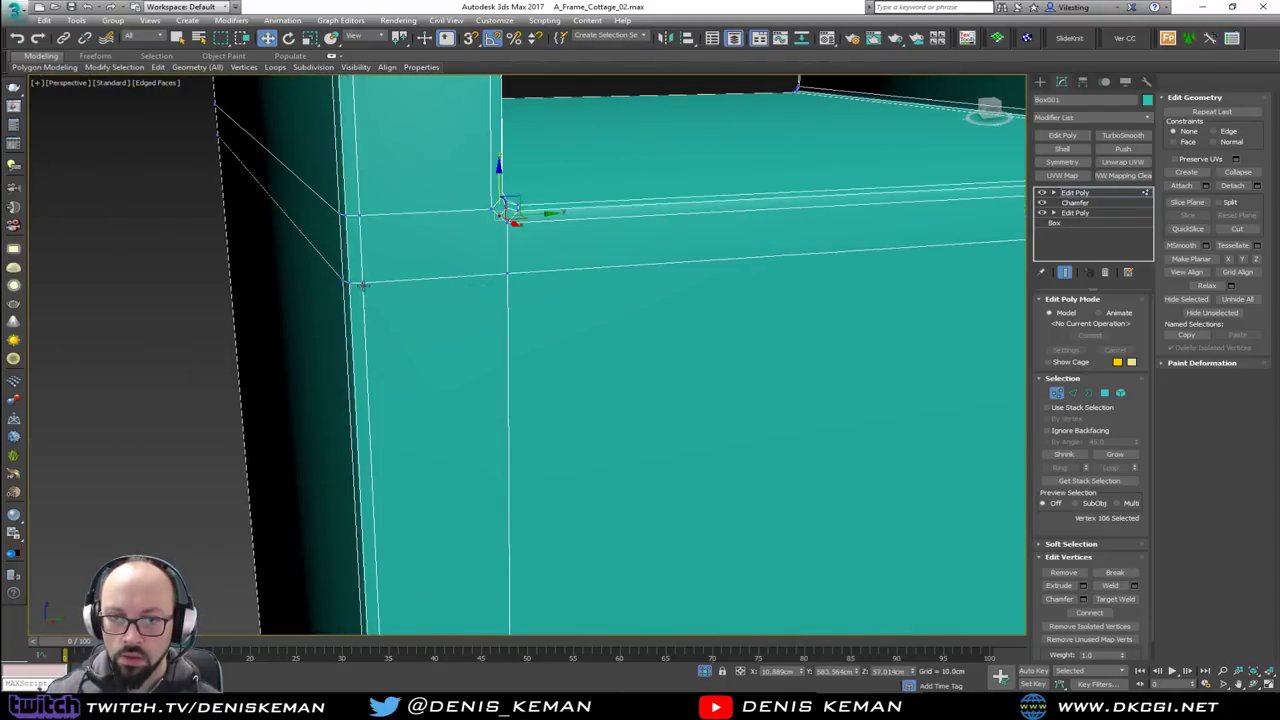
{"action": "left_click", "coordinate": [363, 285], "text": "ctrl"}
{"action": "left_click", "coordinate": [565, 250]}
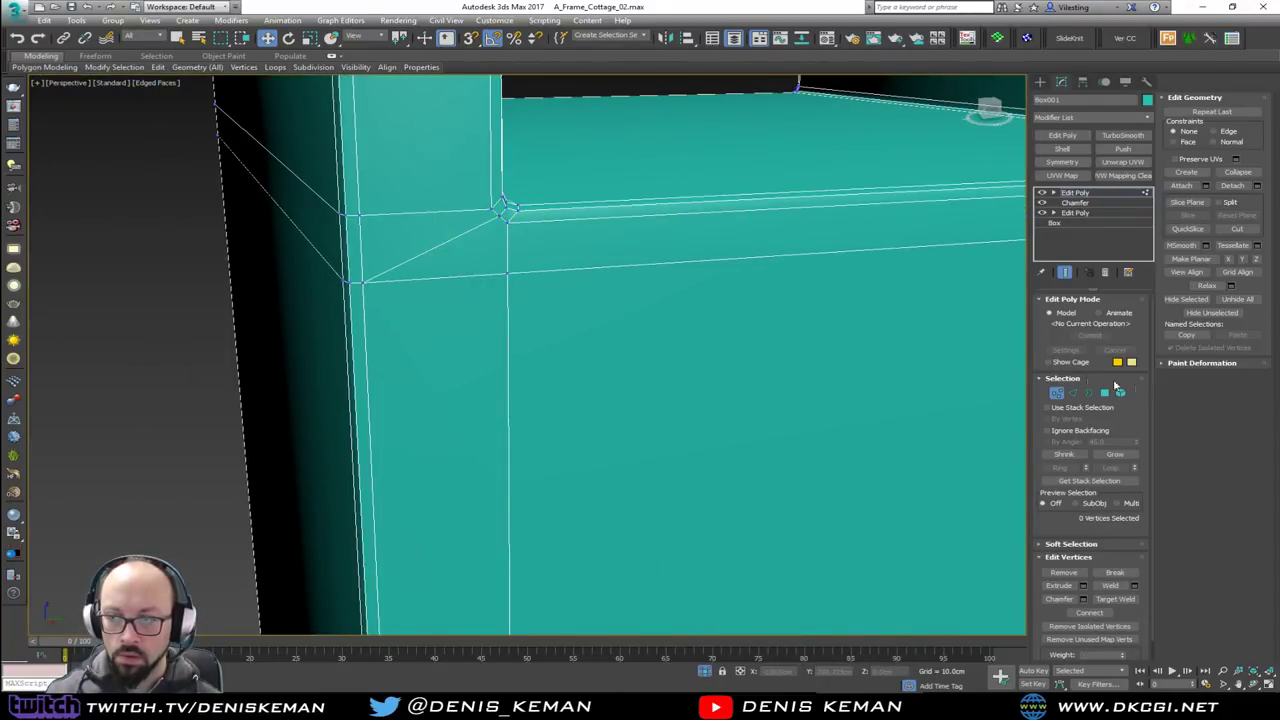
{"action": "left_click", "coordinate": [1064, 394]}
Inspect the post's shading with and without edge lines, including its underside and the reworked notch corners
{"action": "middle_click_drag", "start_coordinate": [652, 249], "coordinate": [591, 331]}
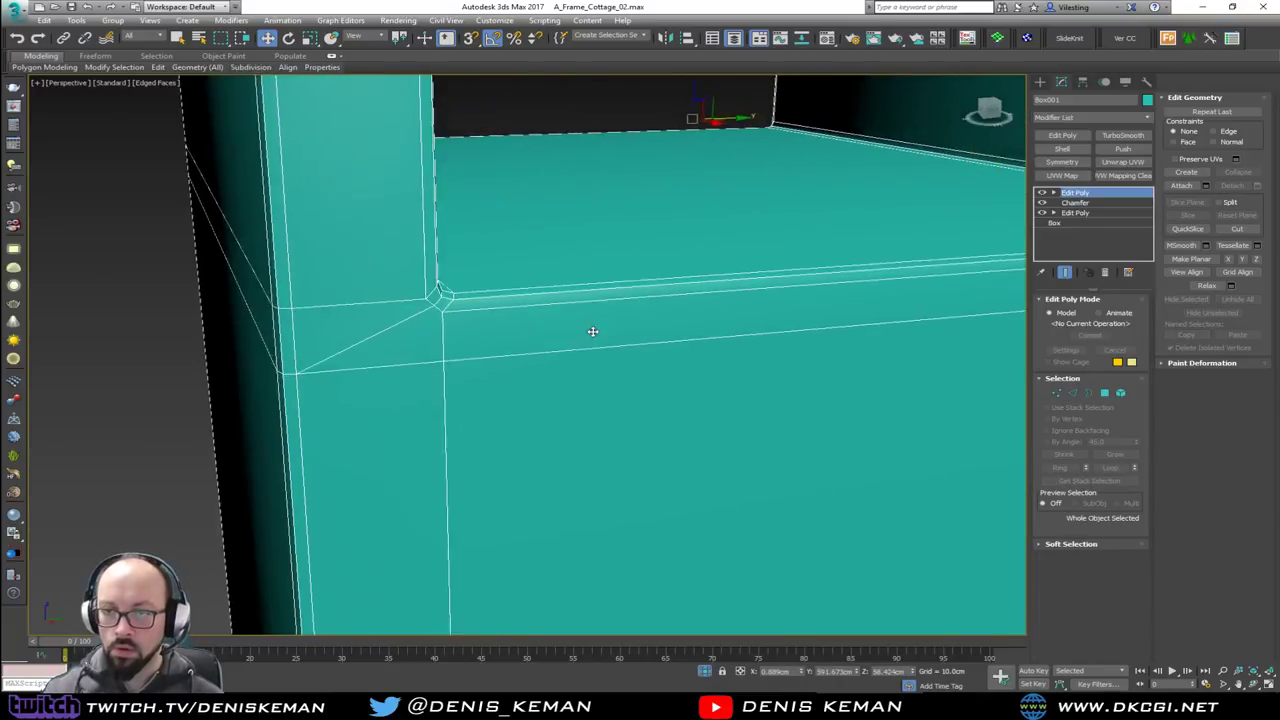
{"action": "scroll", "coordinate": [591, 331], "scroll_direction": "down", "scroll_amount": 3}
{"action": "left_click", "coordinate": [588, 183]}
{"action": "middle_click_drag", "start_coordinate": [637, 112], "coordinate": [565, 263]}
{"action": "scroll", "coordinate": [565, 263], "scroll_direction": "down", "scroll_amount": 3}
{"action": "scroll", "coordinate": [463, 212], "scroll_direction": "up", "scroll_amount": 5}
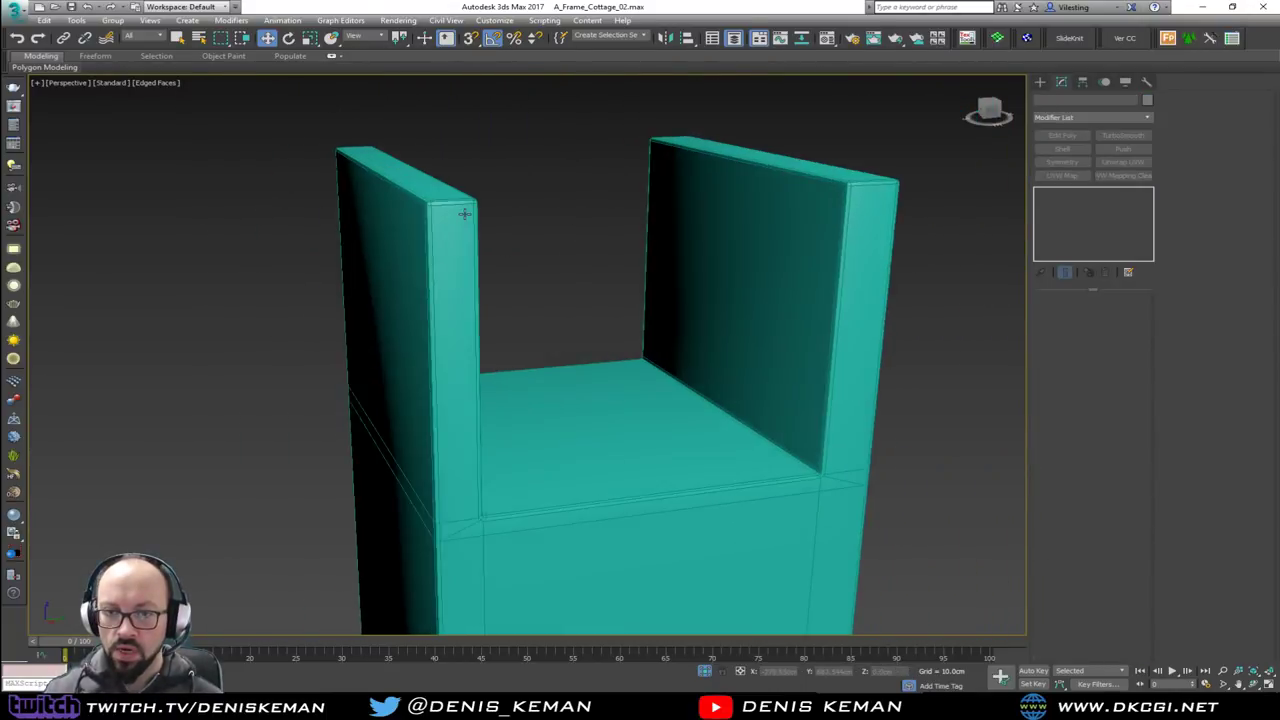
{"action": "key", "text": "F4"}
{"action": "scroll", "coordinate": [571, 376], "scroll_direction": "down", "scroll_amount": 6}
{"action": "left_click", "coordinate": [571, 376]}
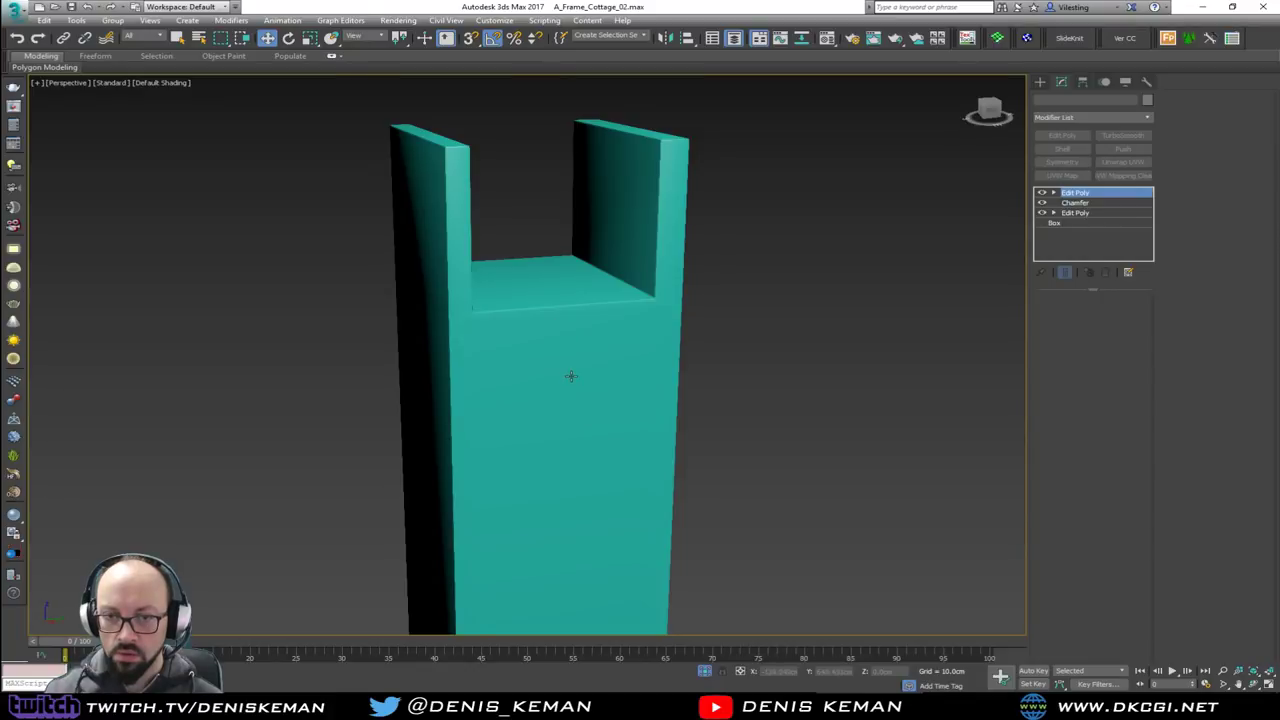
{"action": "key", "text": "F4"}
{"action": "middle_click_drag", "start_coordinate": [569, 376], "coordinate": [569, 345], "text": "alt"}
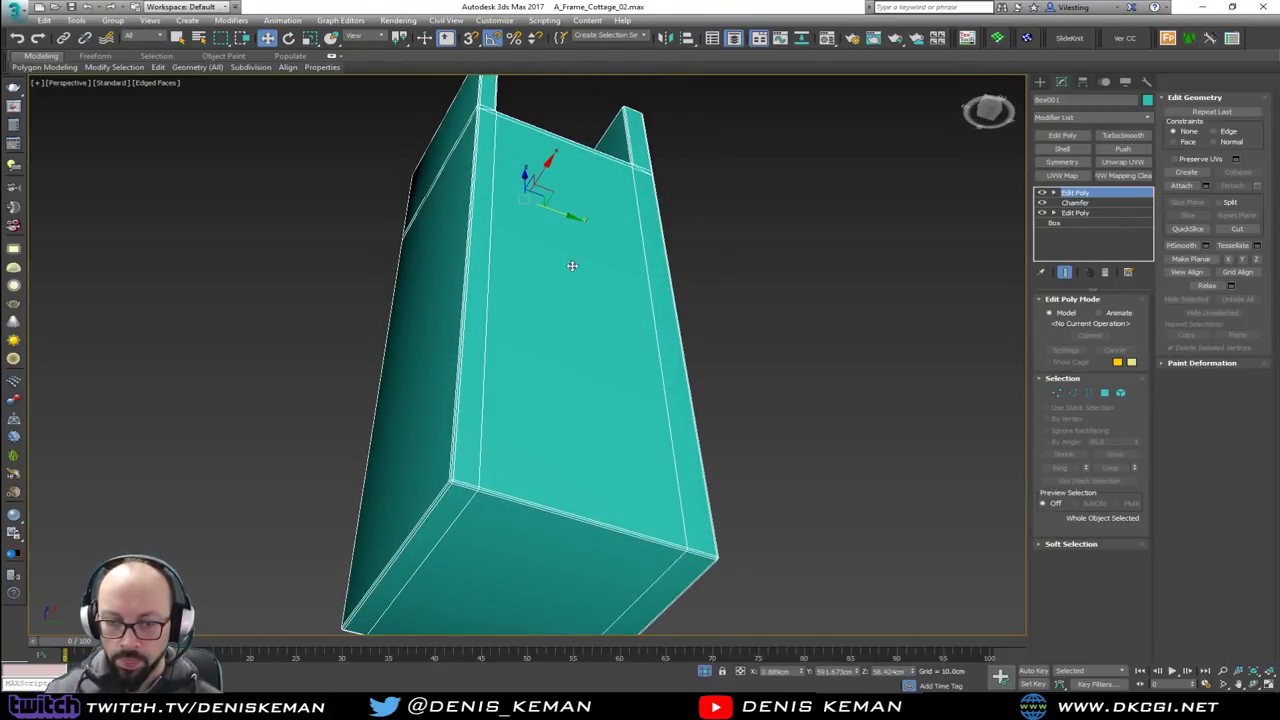
{"action": "middle_click_drag", "start_coordinate": [571, 265], "coordinate": [482, 331], "text": "alt"}
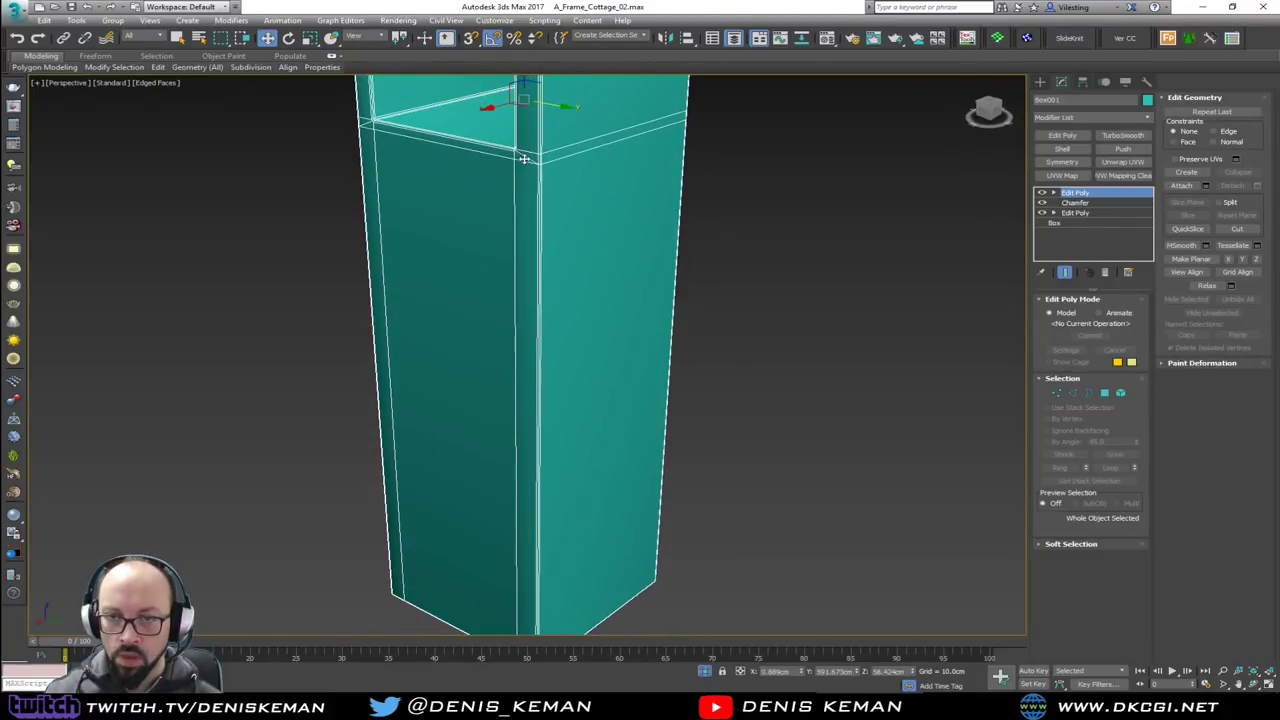
{"action": "scroll", "coordinate": [524, 158], "scroll_direction": "up", "scroll_amount": 4}
{"action": "scroll", "coordinate": [495, 157], "scroll_direction": "down", "scroll_amount": 3}
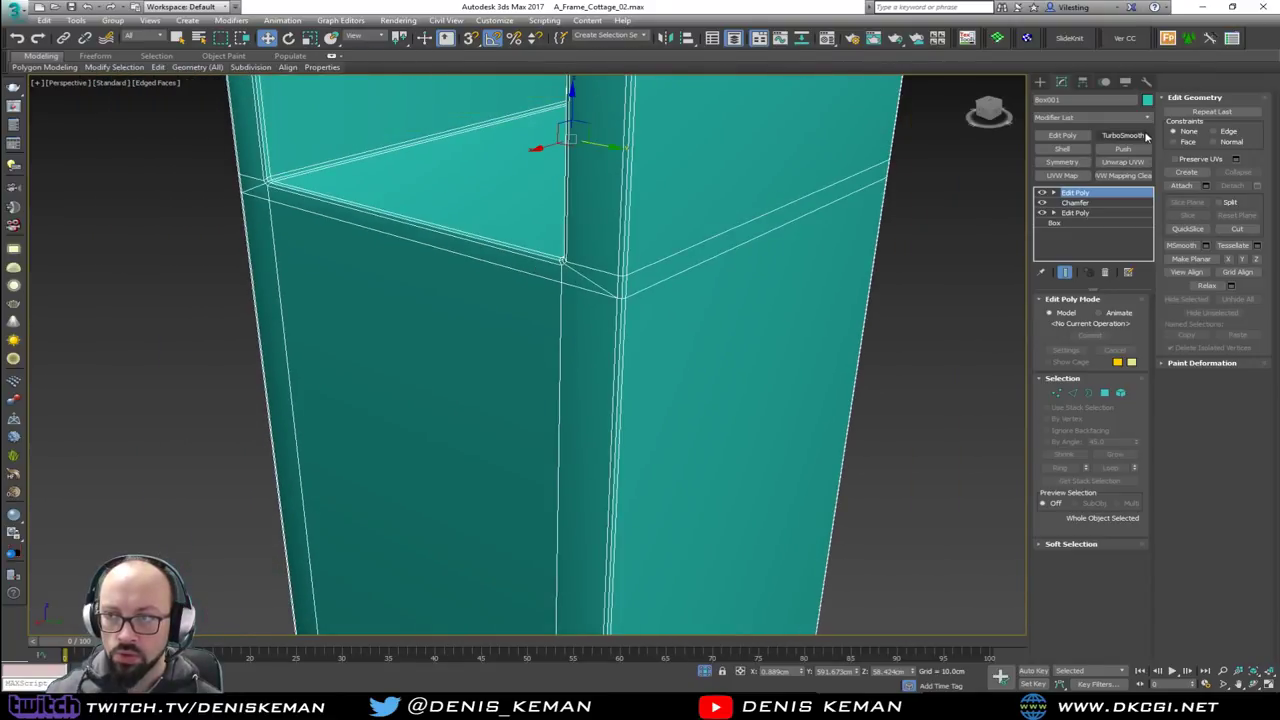
Add a TurboSmooth modifier with 2 iterations to the post and view the smoothed result without edge lines
{"action": "left_click", "coordinate": [1137, 136]}
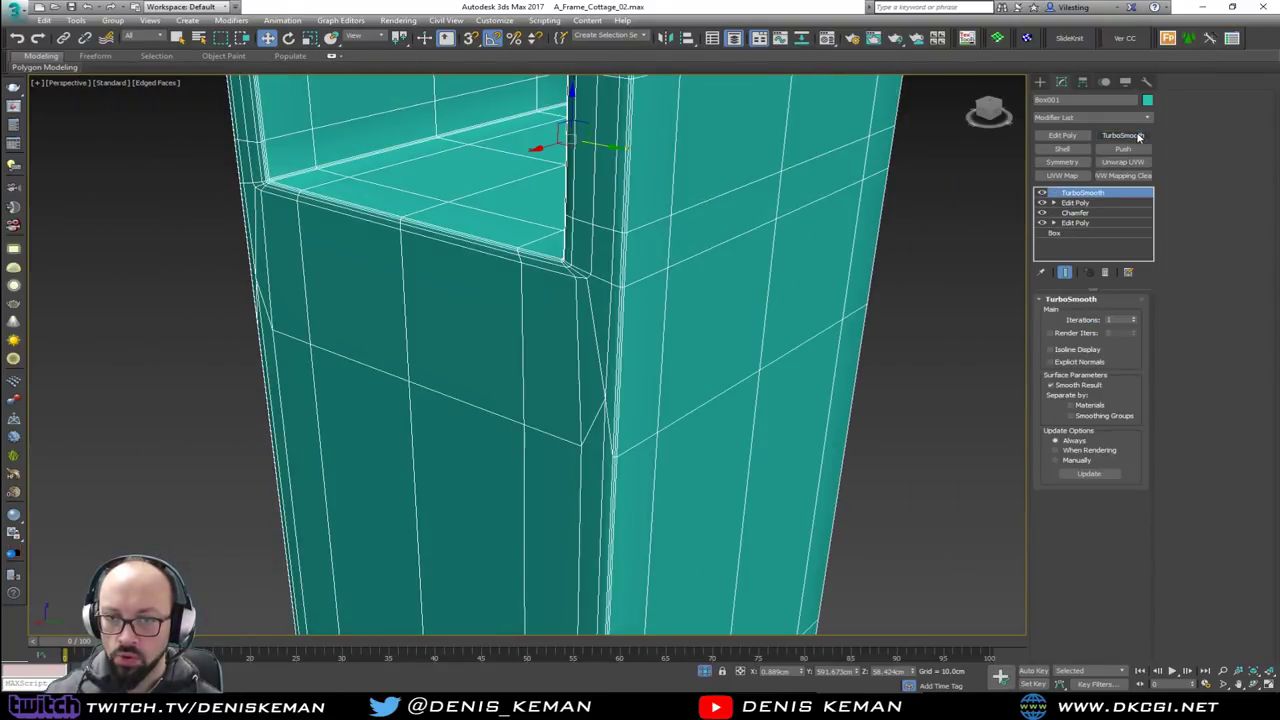
{"action": "left_click", "coordinate": [1134, 317]}
{"action": "middle_click_drag", "start_coordinate": [673, 265], "coordinate": [671, 243]}
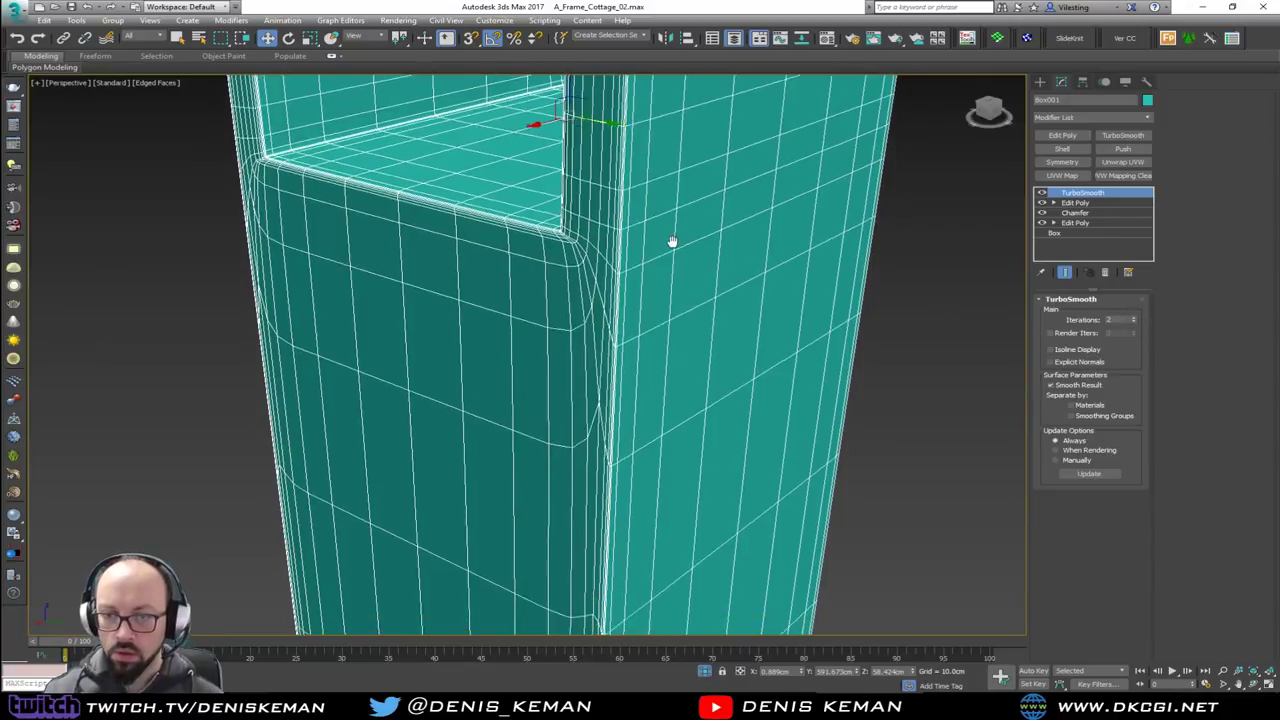
{"action": "scroll", "coordinate": [672, 243], "scroll_direction": "down", "scroll_amount": 3}
{"action": "key", "text": "F4"}
{"action": "left_click", "coordinate": [835, 315]}
{"action": "middle_click_drag", "start_coordinate": [681, 184], "coordinate": [680, 101]}
{"action": "scroll", "coordinate": [680, 101], "scroll_direction": "down", "scroll_amount": 3}
{"action": "scroll", "coordinate": [655, 226], "scroll_direction": "down", "scroll_amount": 3}
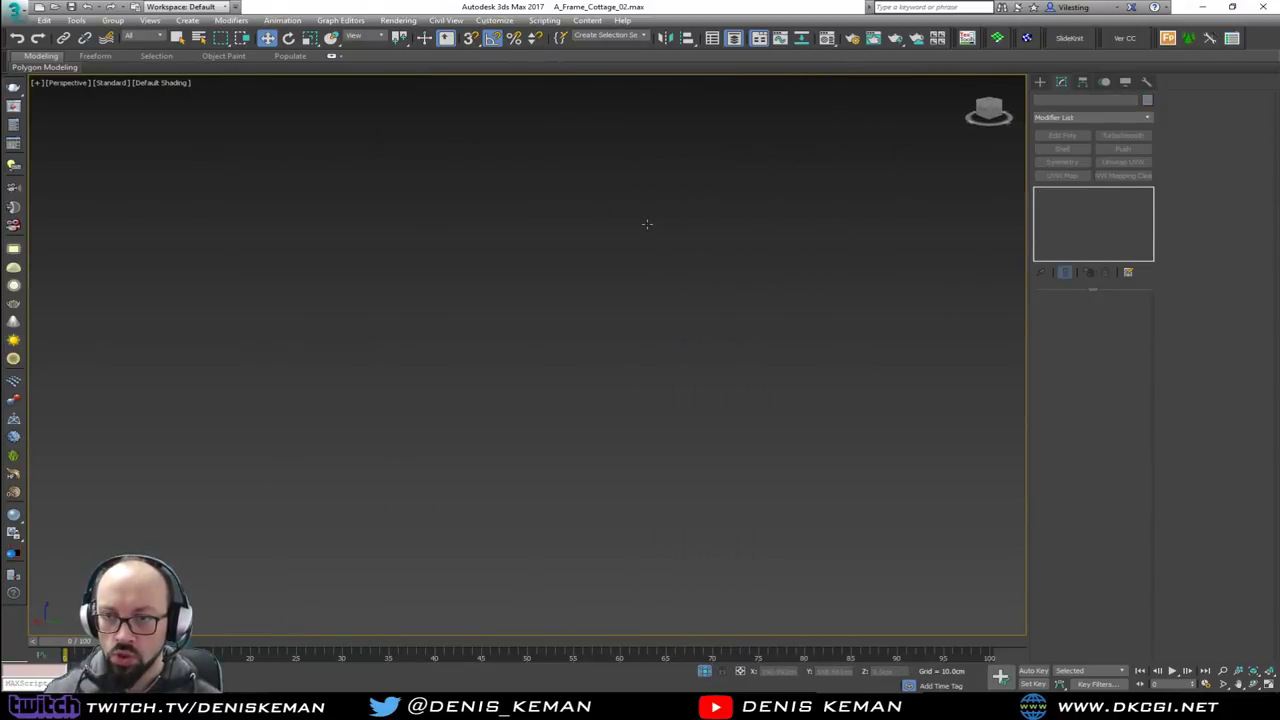
Remove the TurboSmooth modifier from the notched support post and show its edge lines again
{"action": "key", "text": "z"}
{"action": "middle_click_drag", "start_coordinate": [613, 268], "coordinate": [518, 402], "text": "alt"}
{"action": "middle_click_drag", "start_coordinate": [601, 312], "coordinate": [563, 326], "text": "alt"}
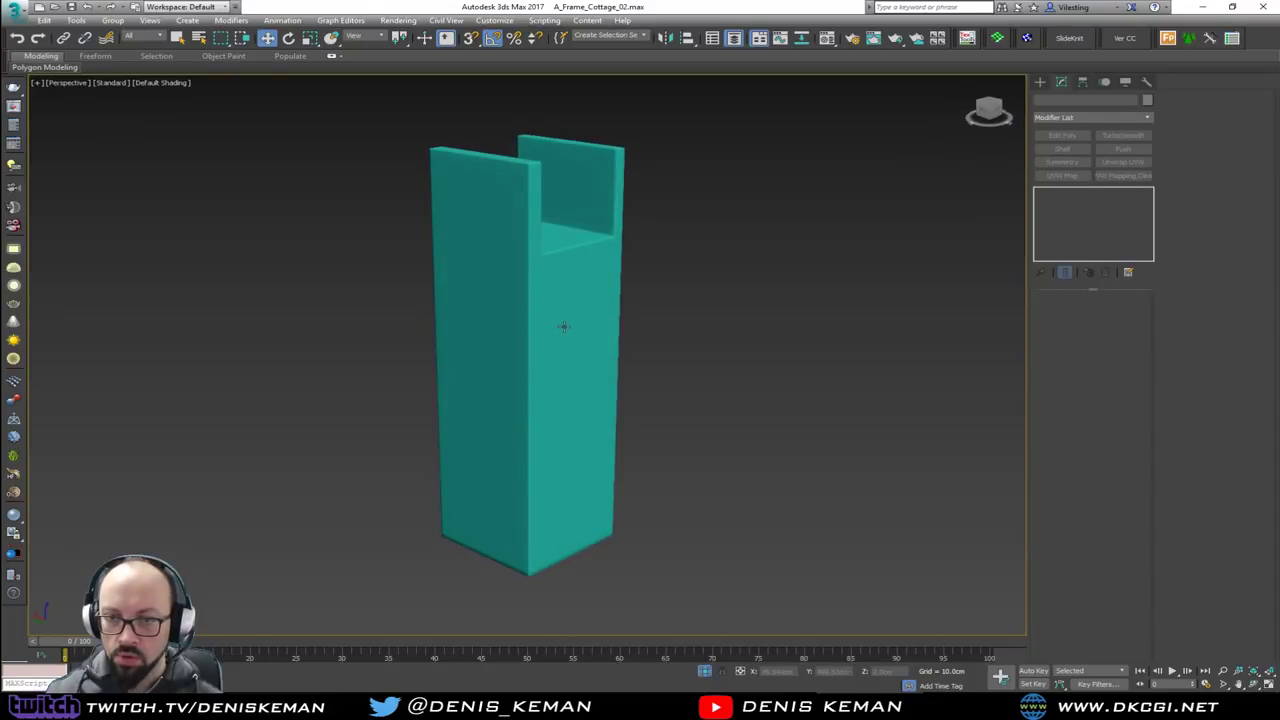
{"action": "left_click", "coordinate": [564, 327]}
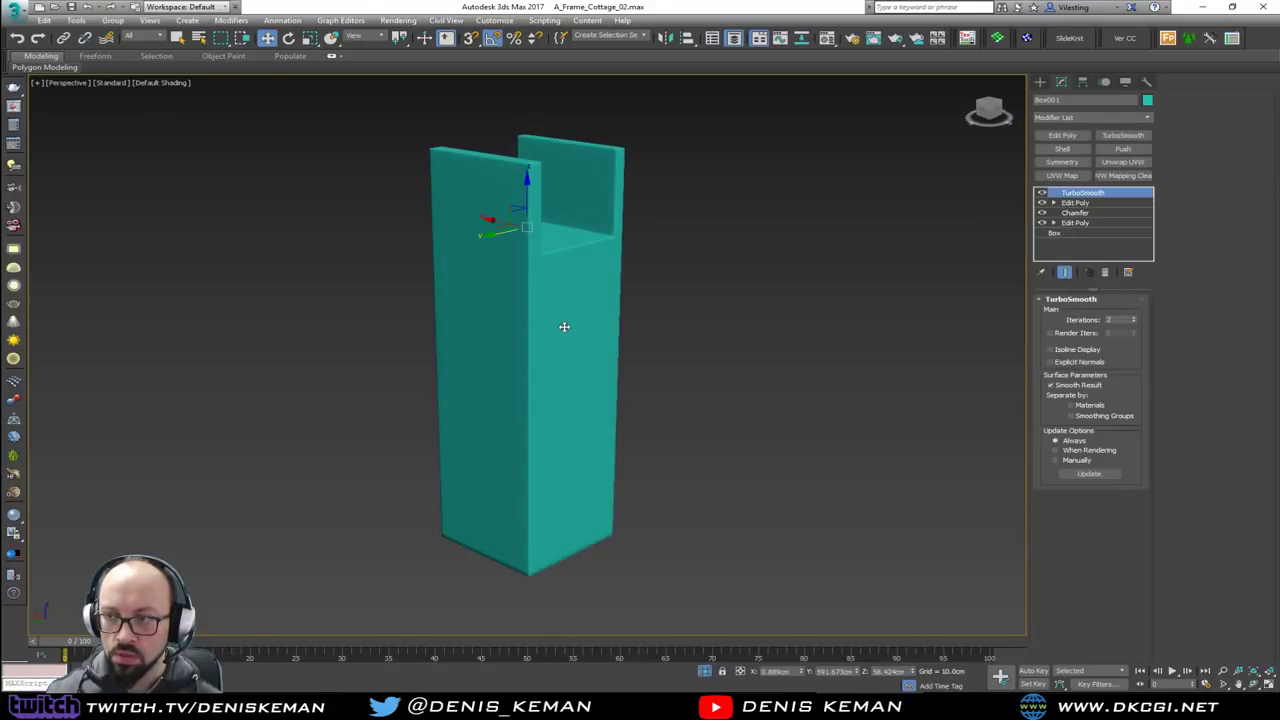
{"action": "left_click", "coordinate": [1105, 273]}
{"action": "middle_click_drag", "start_coordinate": [686, 237], "coordinate": [640, 246], "text": "alt"}
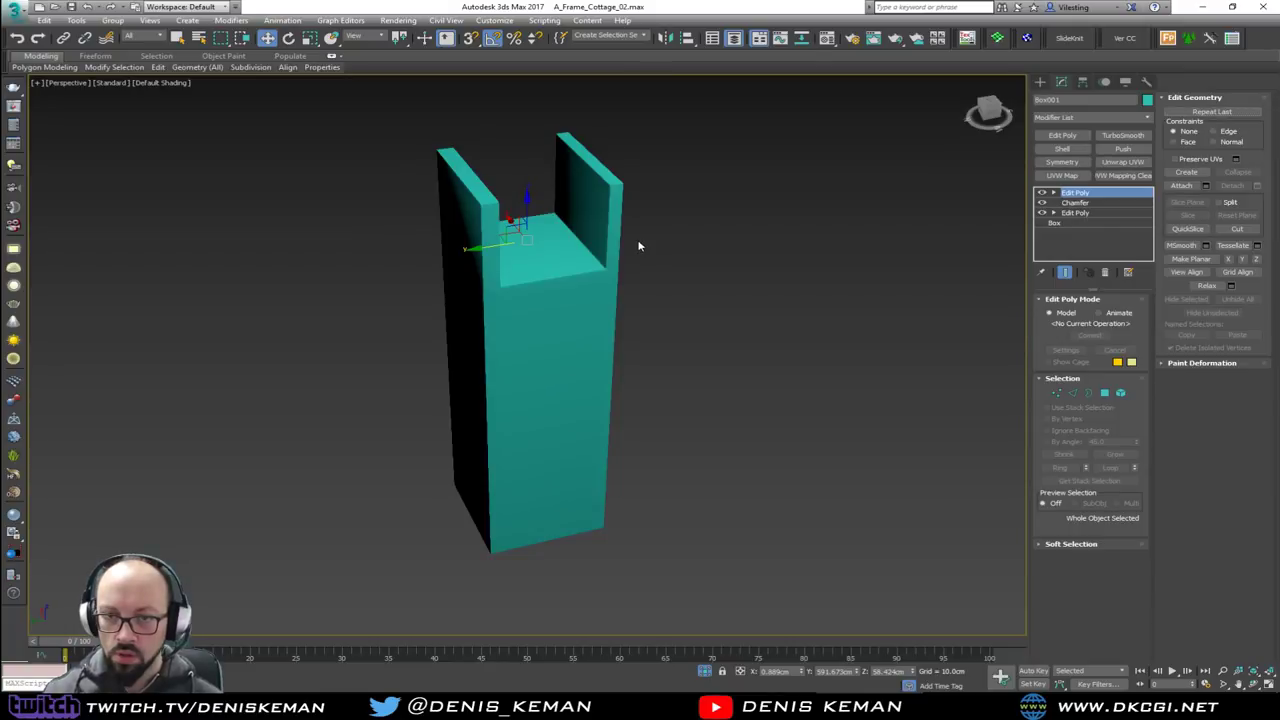
{"action": "key", "text": "F4"}
{"action": "scroll", "coordinate": [483, 280], "scroll_direction": "up", "scroll_amount": 3}
{"action": "scroll", "coordinate": [571, 277], "scroll_direction": "down", "scroll_amount": 2}
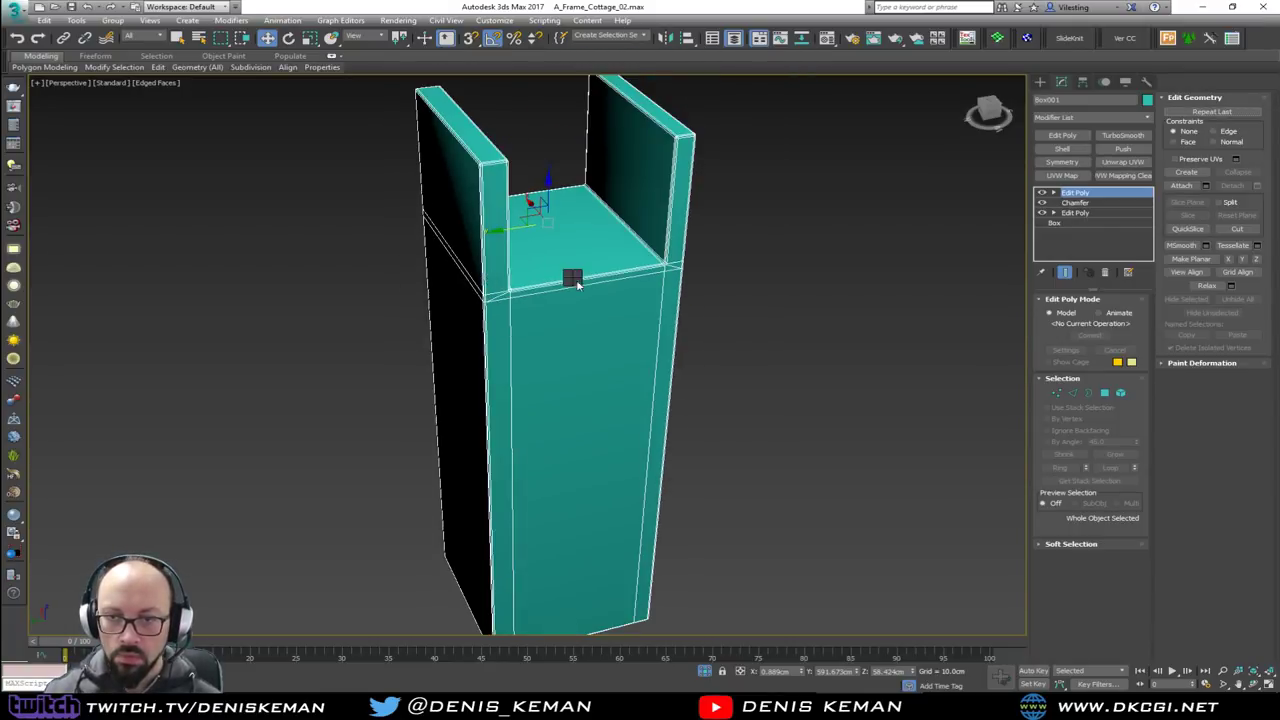
End the post's isolation and isolate it together with the row of floor support beams
{"action": "right_click", "coordinate": [571, 272]}
{"action": "left_click", "coordinate": [638, 186]}
{"action": "middle_click_drag", "start_coordinate": [526, 292], "coordinate": [378, 254], "text": "alt"}
{"action": "left_click", "coordinate": [371, 254], "text": "ctrl"}
{"action": "key", "text": "alt+q"}
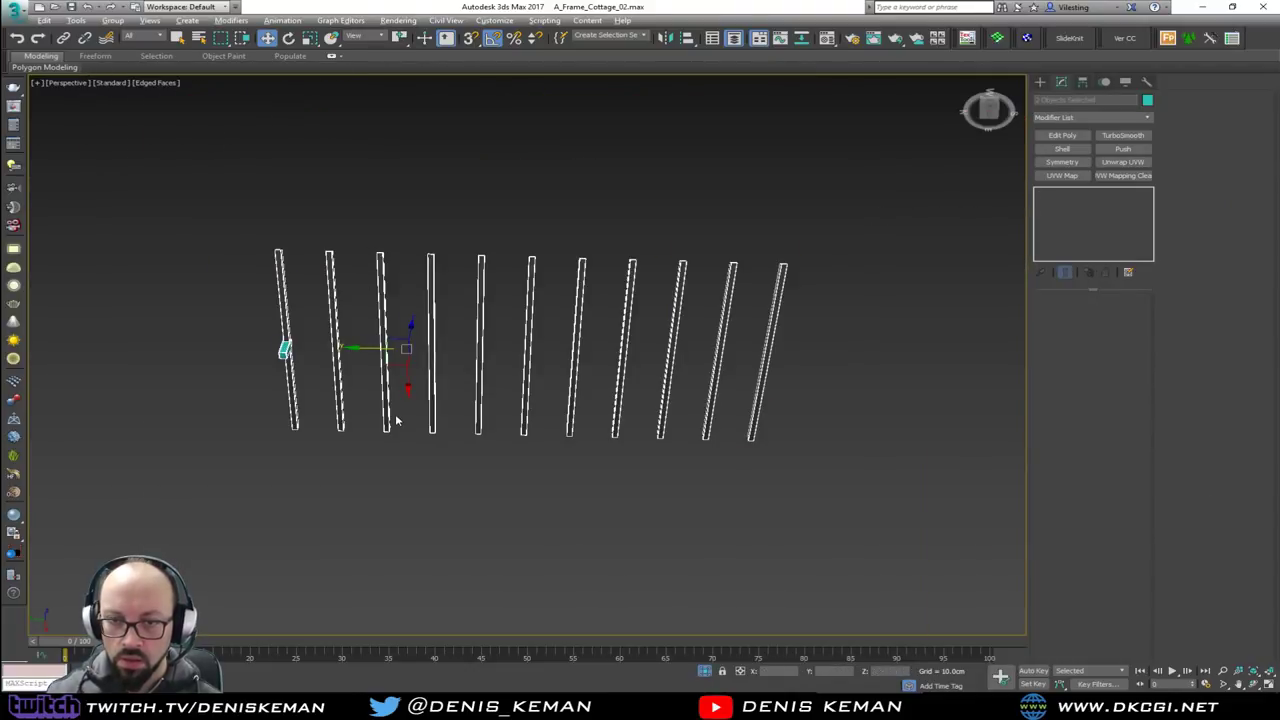
Select only the notched post and rename it Ground_Support
{"action": "left_click", "coordinate": [398, 421]}
{"action": "left_click", "coordinate": [283, 345]}
{"action": "left_click", "coordinate": [283, 347]}
{"action": "middle_click_drag", "start_coordinate": [290, 340], "coordinate": [404, 380], "text": "alt"}
{"action": "left_click", "coordinate": [1069, 100]}
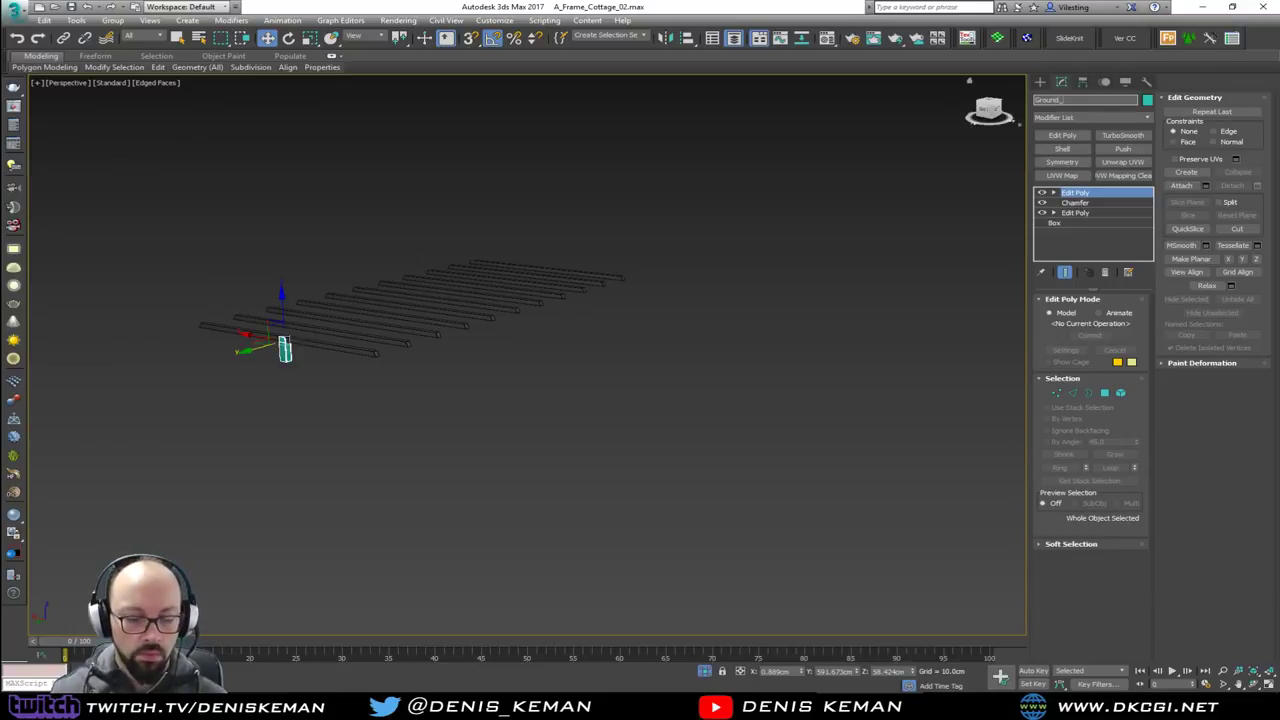
{"action": "key", "text": "Return"}
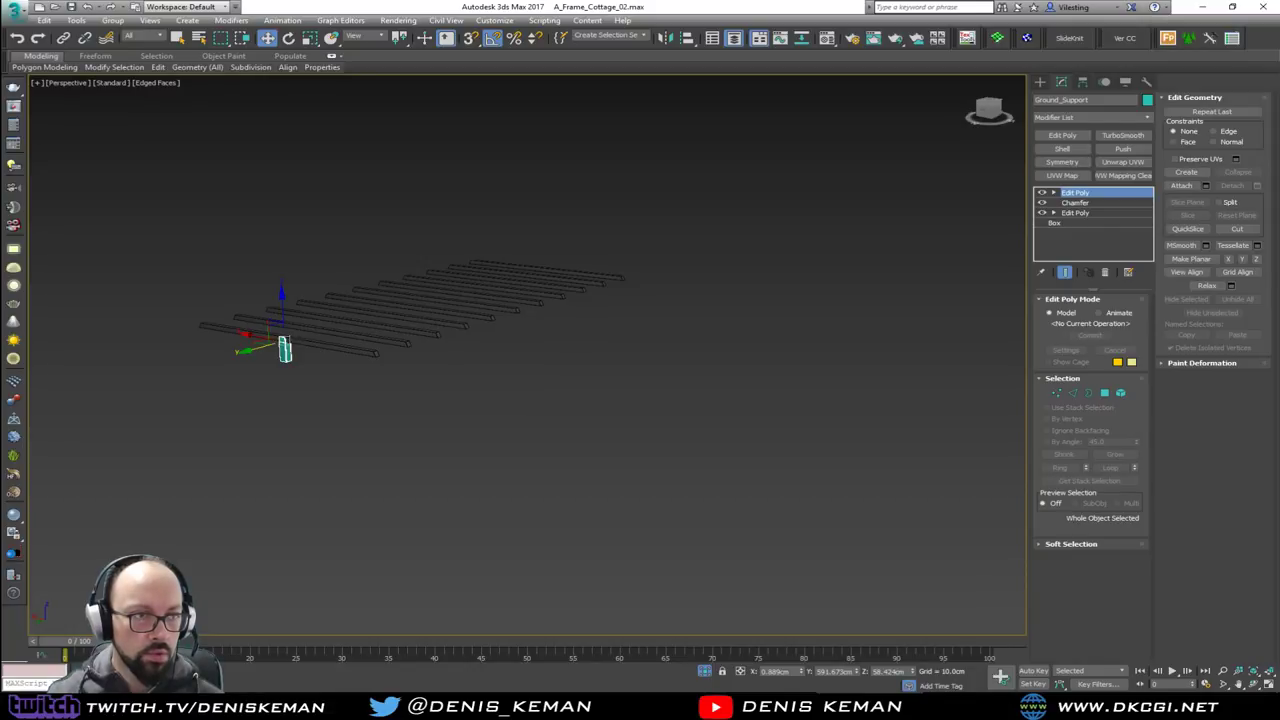
Clone the post along Y as 10 copies spaced about 121 cm apart, one for each remaining beam
{"action": "scroll", "coordinate": [300, 360], "scroll_direction": "up", "scroll_amount": 10}
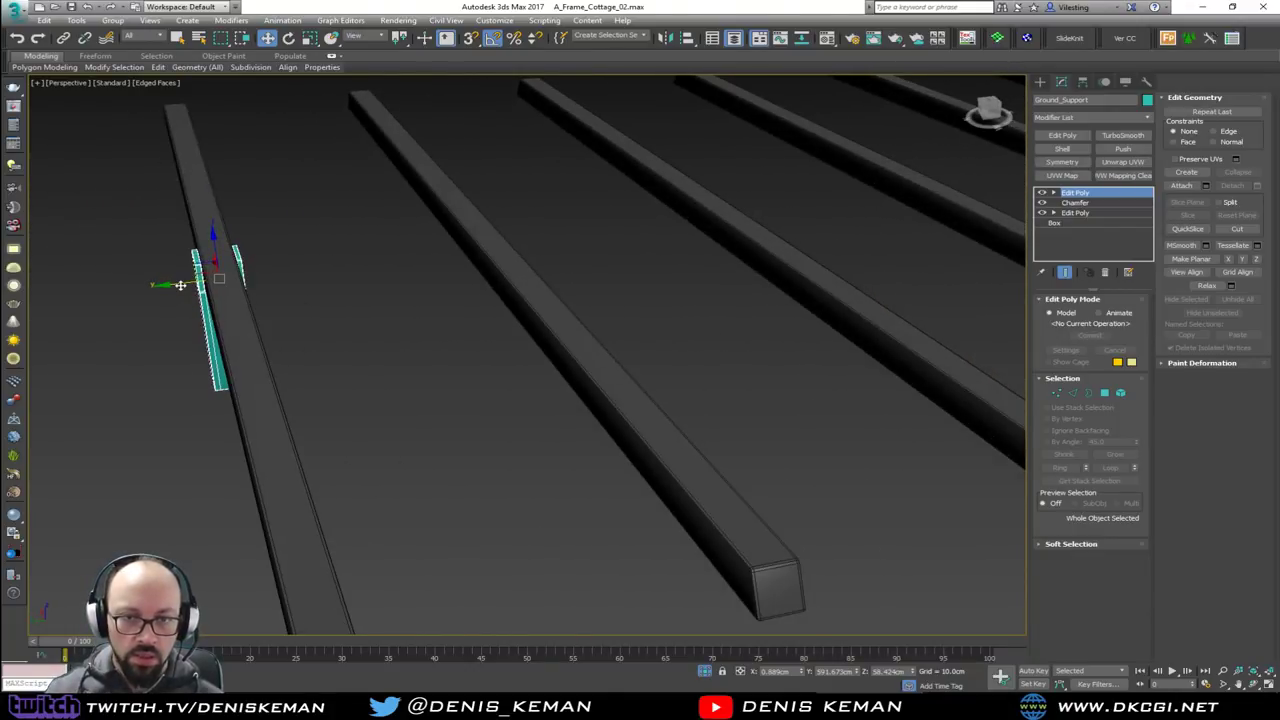
{"action": "left_click_drag", "start_coordinate": [216, 278], "coordinate": [438, 268], "text": "shift"}
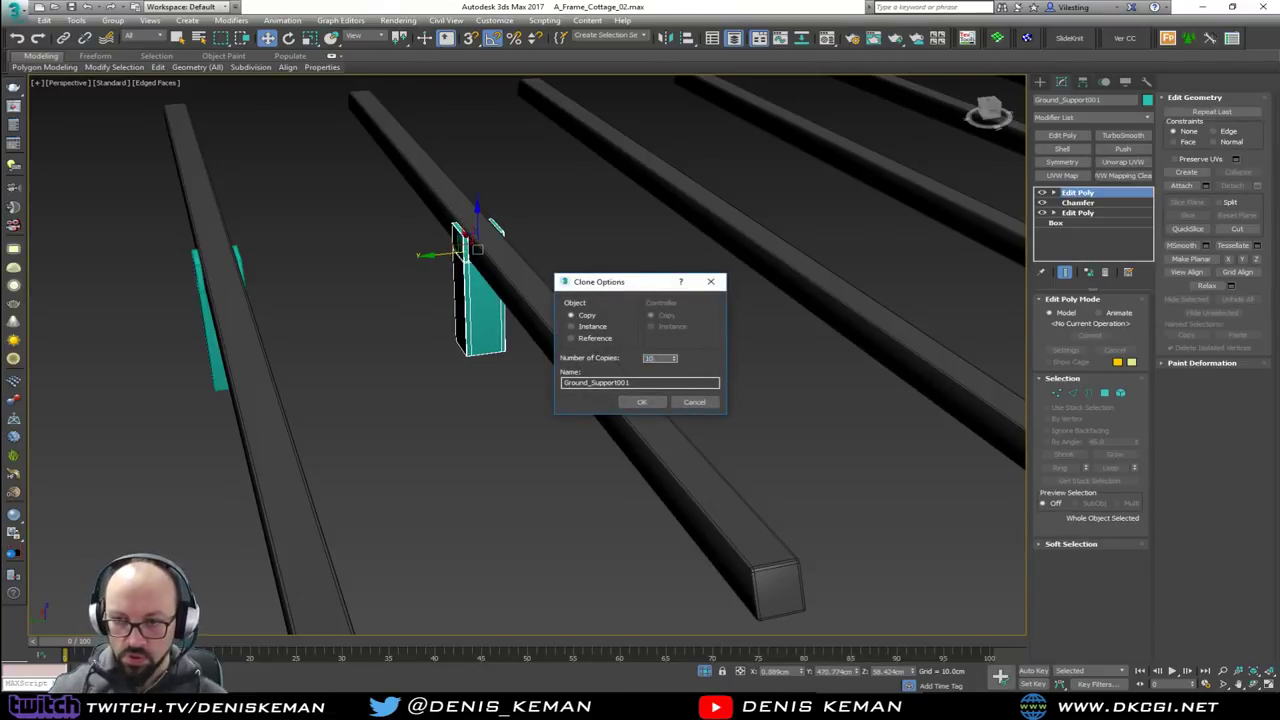
{"action": "left_click", "coordinate": [648, 401]}
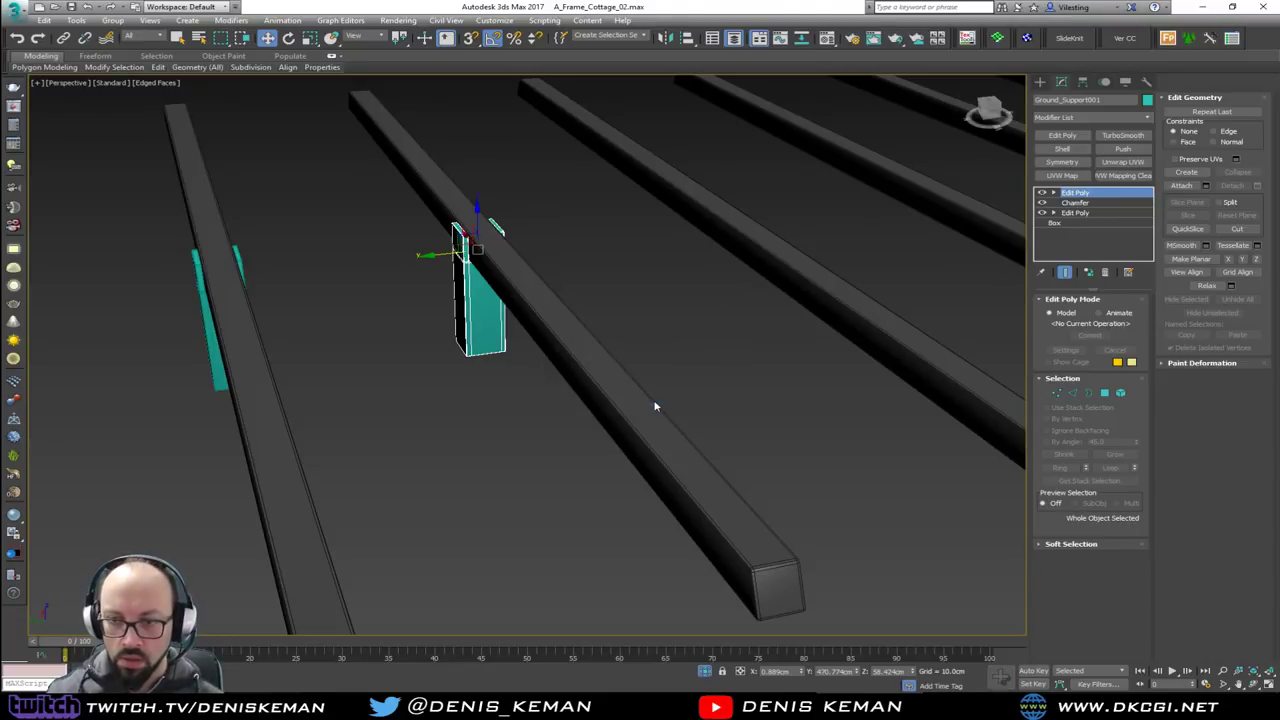
Shift the end post, Ground_Support010, about 1.2 cm along Y to centre its notch on the beam
{"action": "middle_click_drag", "start_coordinate": [794, 246], "coordinate": [507, 309], "text": "alt"}
{"action": "middle_click_drag", "start_coordinate": [440, 275], "coordinate": [436, 430]}
{"action": "scroll", "coordinate": [440, 315], "scroll_direction": "up", "scroll_amount": 5}
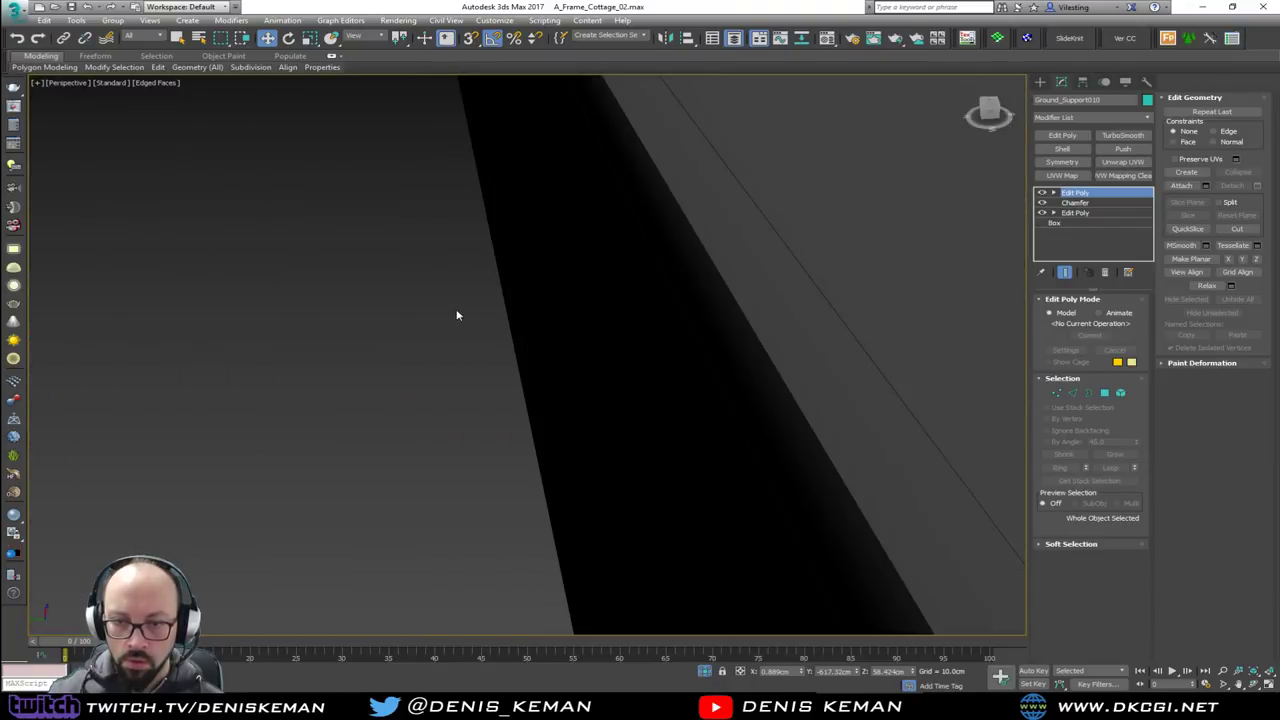
{"action": "scroll", "coordinate": [483, 364], "scroll_direction": "down", "scroll_amount": 3}
{"action": "scroll", "coordinate": [483, 363], "scroll_direction": "down", "scroll_amount": 3}
{"action": "middle_click_drag", "start_coordinate": [483, 364], "coordinate": [442, 370]}
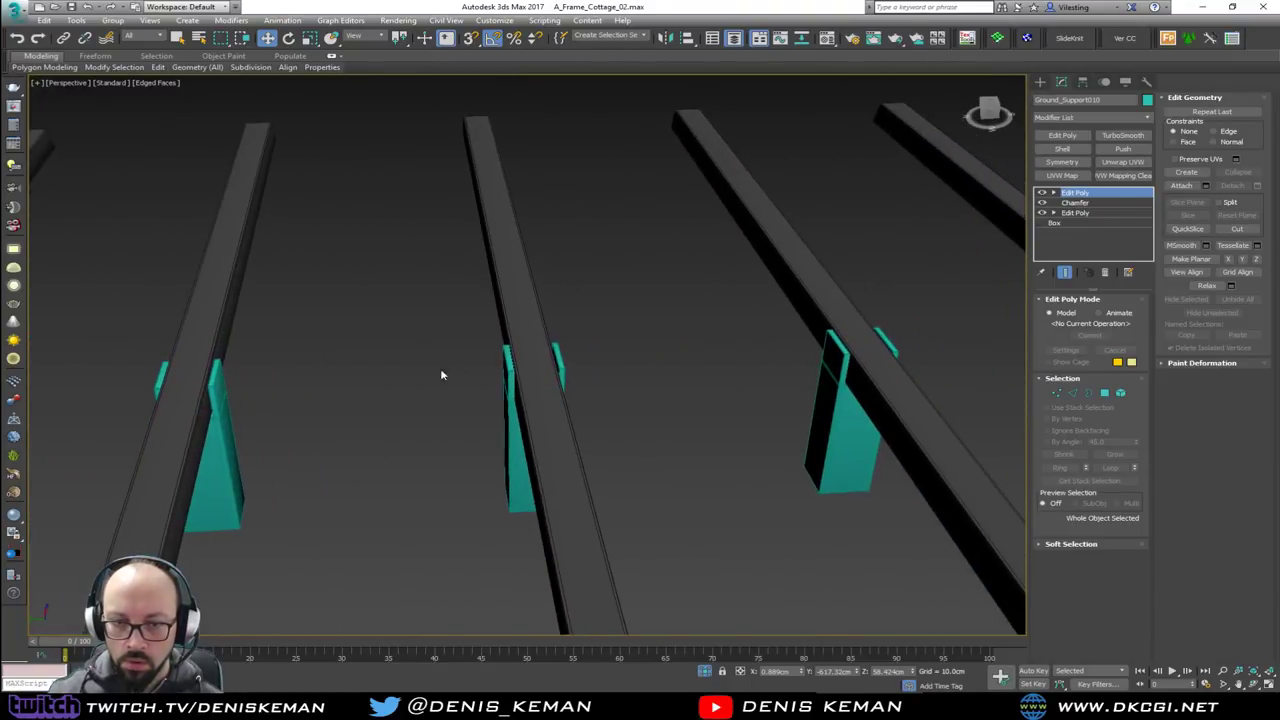
{"action": "middle_click_drag", "start_coordinate": [620, 360], "coordinate": [355, 357]}
{"action": "mouse_move", "coordinate": [657, 352]}
{"action": "middle_mouse_down", "text": "alt"}
{"action": "mouse_move", "coordinate": [431, 360]}
{"action": "mouse_move", "coordinate": [654, 369]}
{"action": "middle_mouse_up", "text": "alt"}
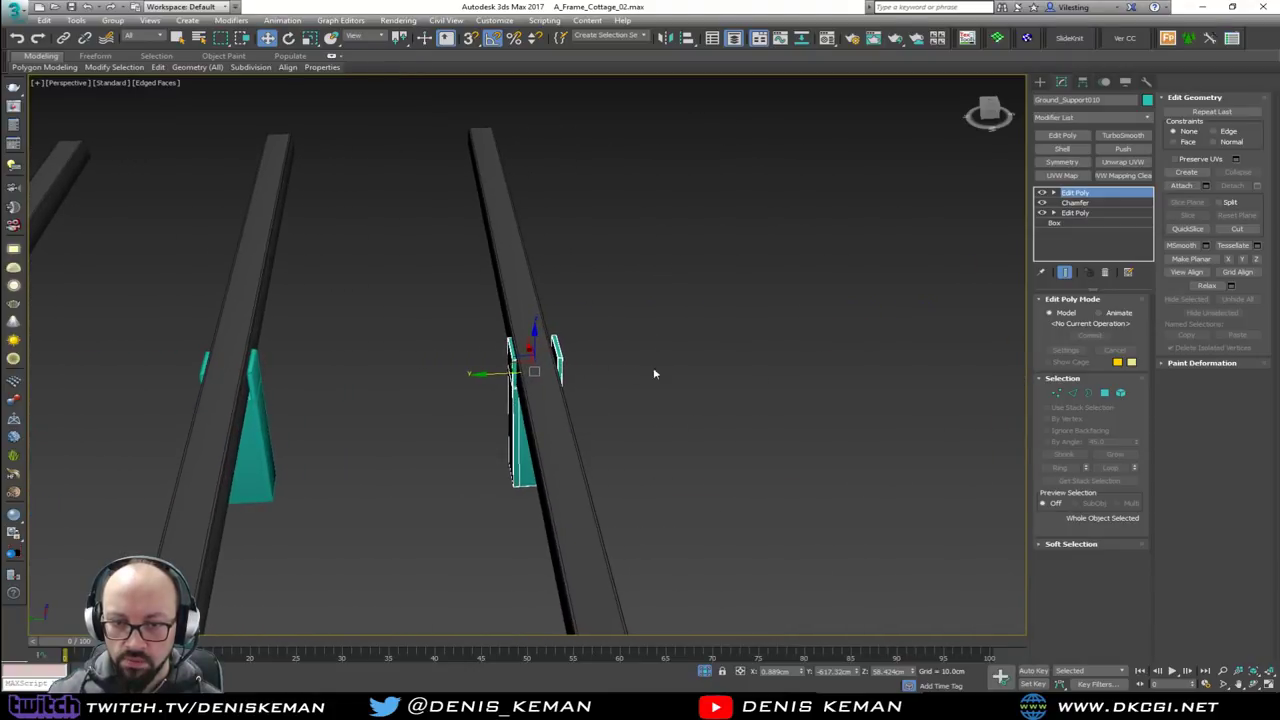
{"action": "left_click", "coordinate": [640, 391]}
{"action": "left_click", "coordinate": [510, 393]}
{"action": "scroll", "coordinate": [512, 370], "scroll_direction": "up", "scroll_amount": 5}
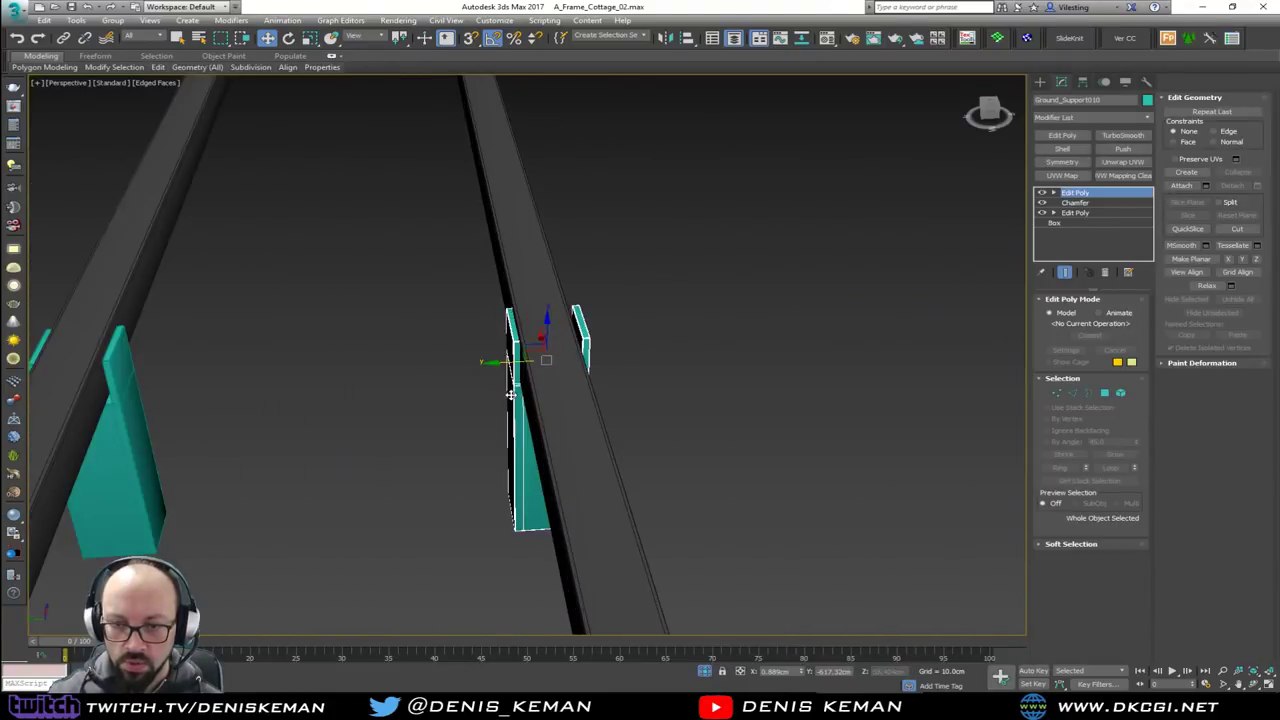
{"action": "left_click_drag", "start_coordinate": [526, 347], "coordinate": [522, 348]}
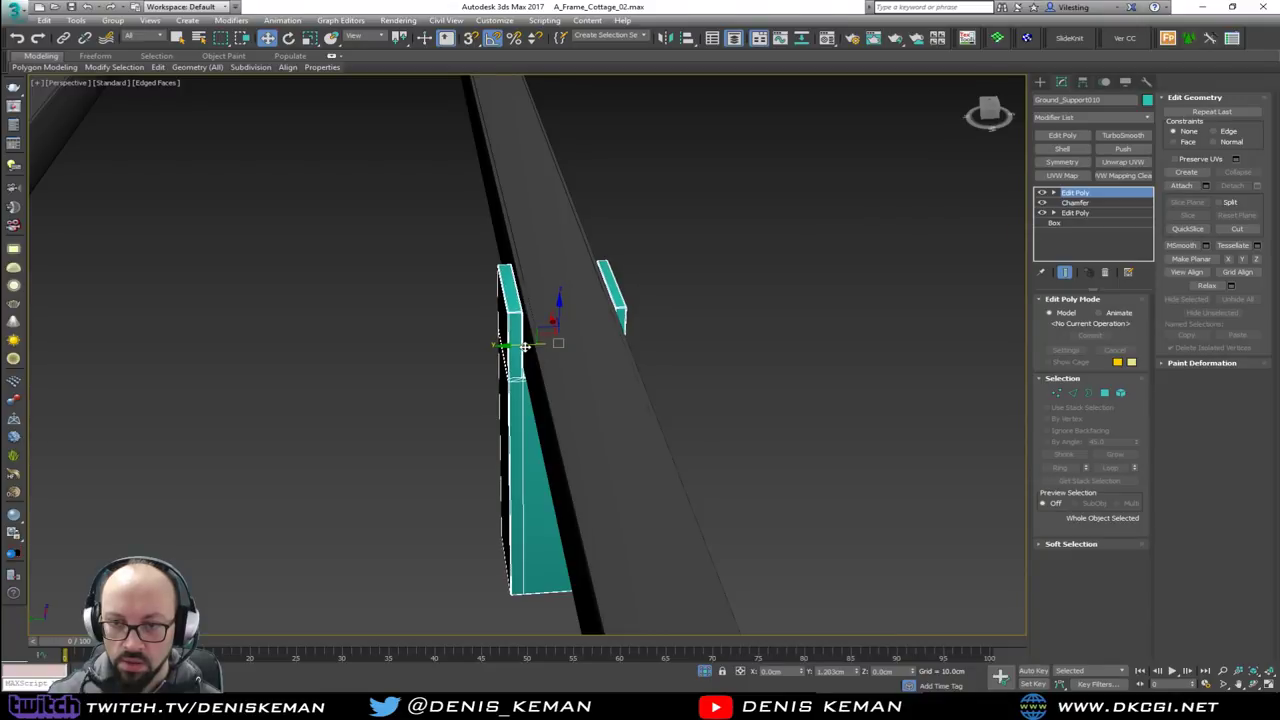
{"action": "middle_click_drag", "start_coordinate": [522, 348], "coordinate": [806, 341]}
Shift posts Ground_Support009 and Ground_Support008 slightly along Y to centre their notches on the beams
{"action": "middle_click_drag", "start_coordinate": [393, 341], "coordinate": [540, 339]}
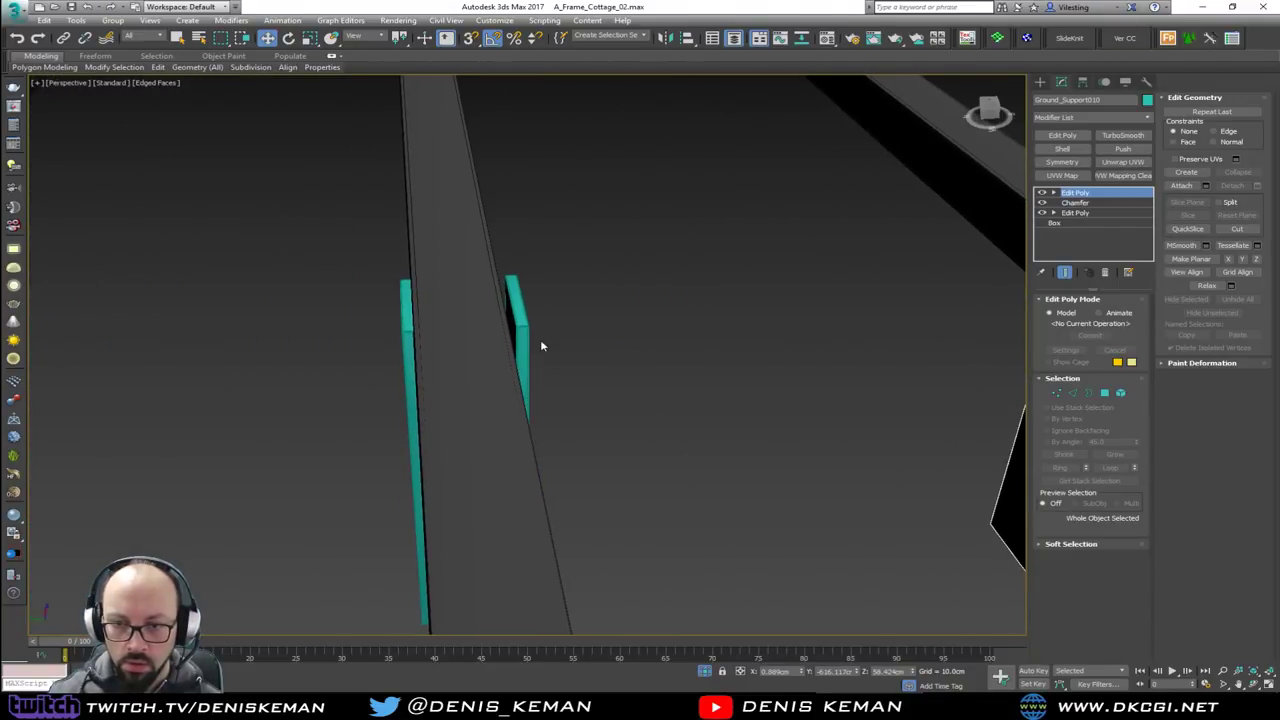
{"action": "left_click", "coordinate": [412, 365]}
{"action": "left_click_drag", "start_coordinate": [414, 365], "coordinate": [405, 365]}
{"action": "middle_click_drag", "start_coordinate": [371, 359], "coordinate": [785, 315]}
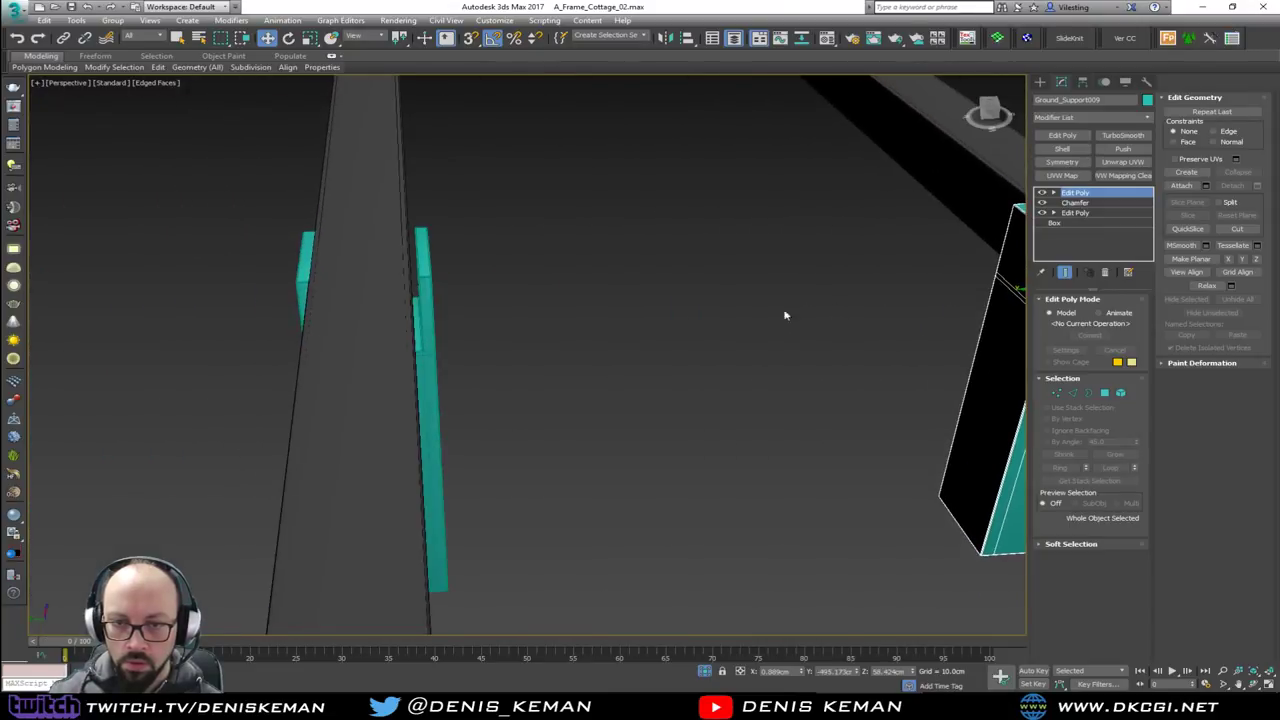
{"action": "left_click", "coordinate": [423, 320]}
{"action": "left_click_drag", "start_coordinate": [423, 320], "coordinate": [414, 320]}
{"action": "middle_click_drag", "start_coordinate": [329, 315], "coordinate": [426, 316]}
{"action": "middle_click_drag", "start_coordinate": [283, 320], "coordinate": [798, 322]}
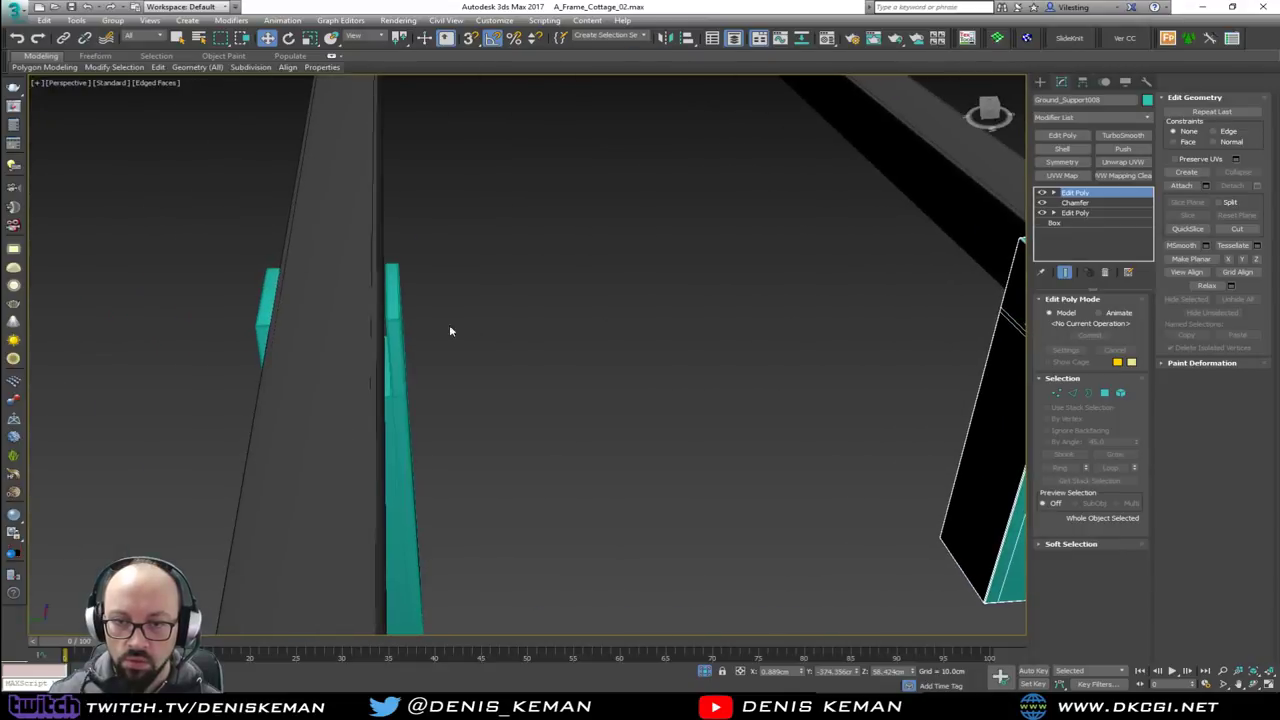
Nudge posts Ground_Support007 and Ground_Support006 along Y so that each notch fits around its beam
{"action": "left_click", "coordinate": [388, 328]}
{"action": "middle_click_drag", "start_coordinate": [420, 343], "coordinate": [429, 307], "text": "alt"}
{"action": "left_click_drag", "start_coordinate": [368, 386], "coordinate": [363, 387]}
{"action": "middle_click_drag", "start_coordinate": [316, 391], "coordinate": [463, 422]}
{"action": "scroll", "coordinate": [555, 405], "scroll_direction": "down", "scroll_amount": 3}
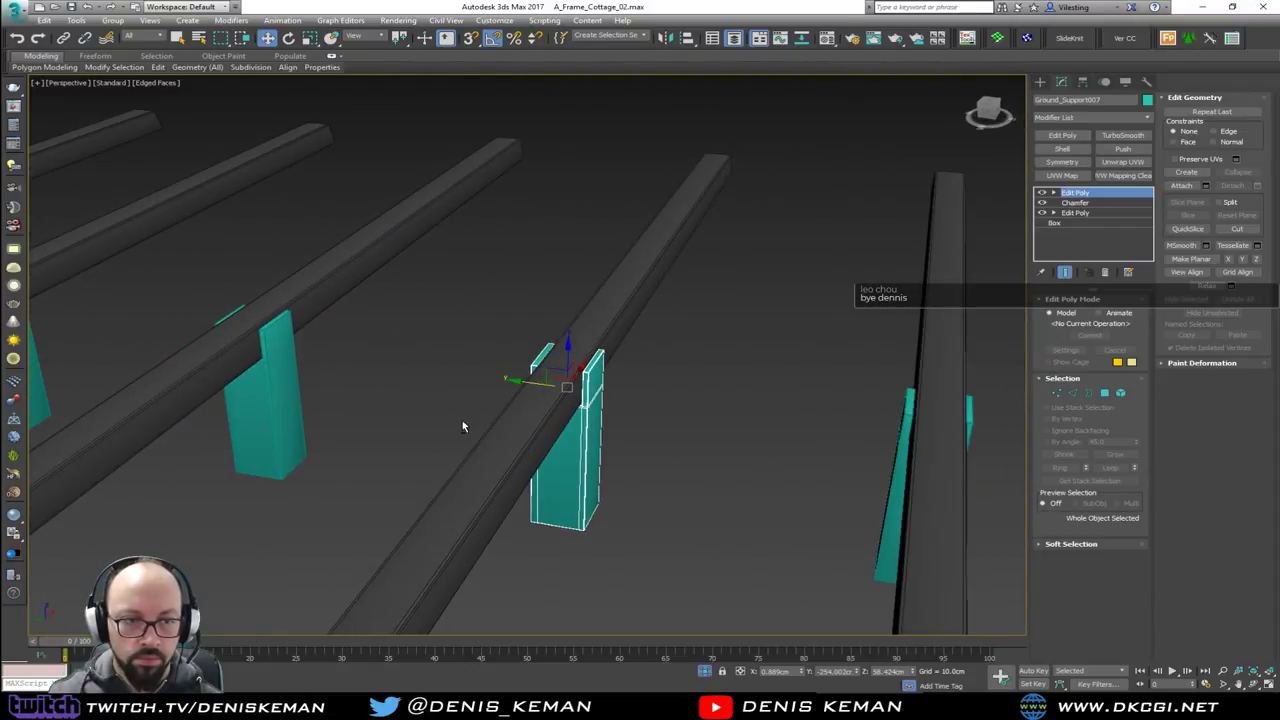
{"action": "middle_click_drag", "start_coordinate": [410, 366], "coordinate": [595, 410]}
{"action": "scroll", "coordinate": [450, 417], "scroll_direction": "up", "scroll_amount": 4}
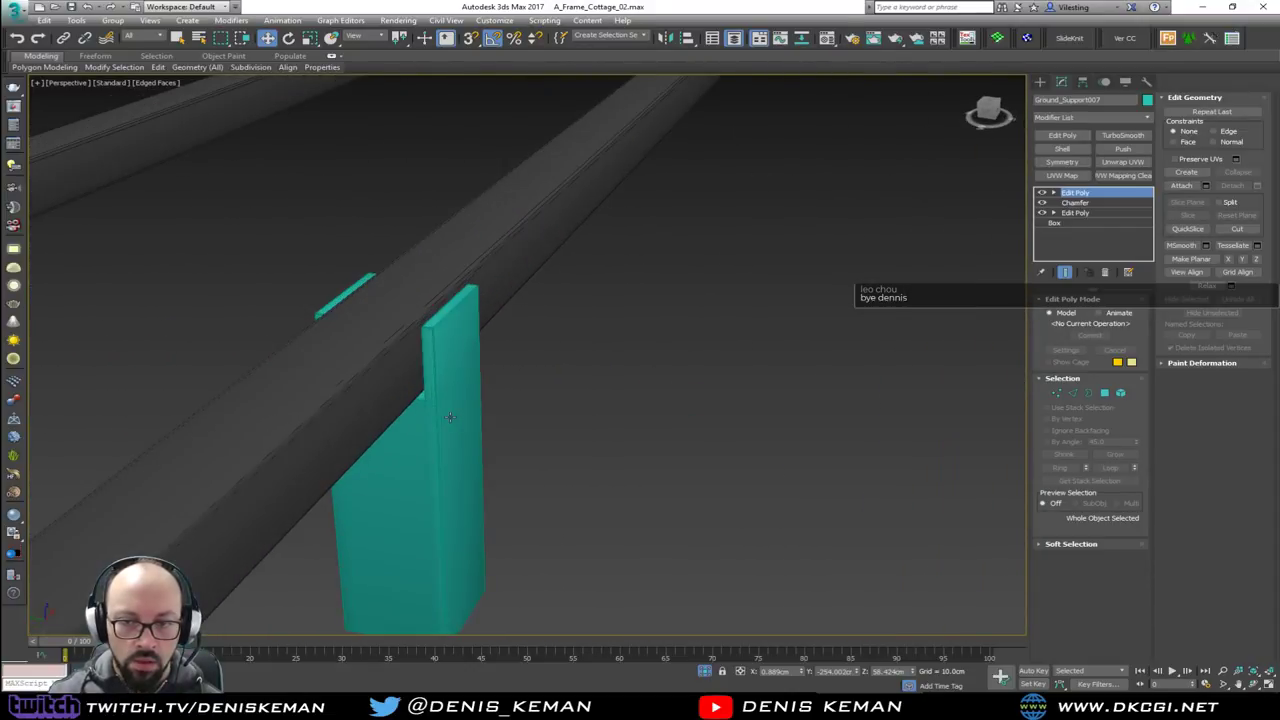
{"action": "left_click", "coordinate": [445, 420]}
{"action": "middle_click_drag", "start_coordinate": [445, 420], "coordinate": [480, 420], "text": "alt"}
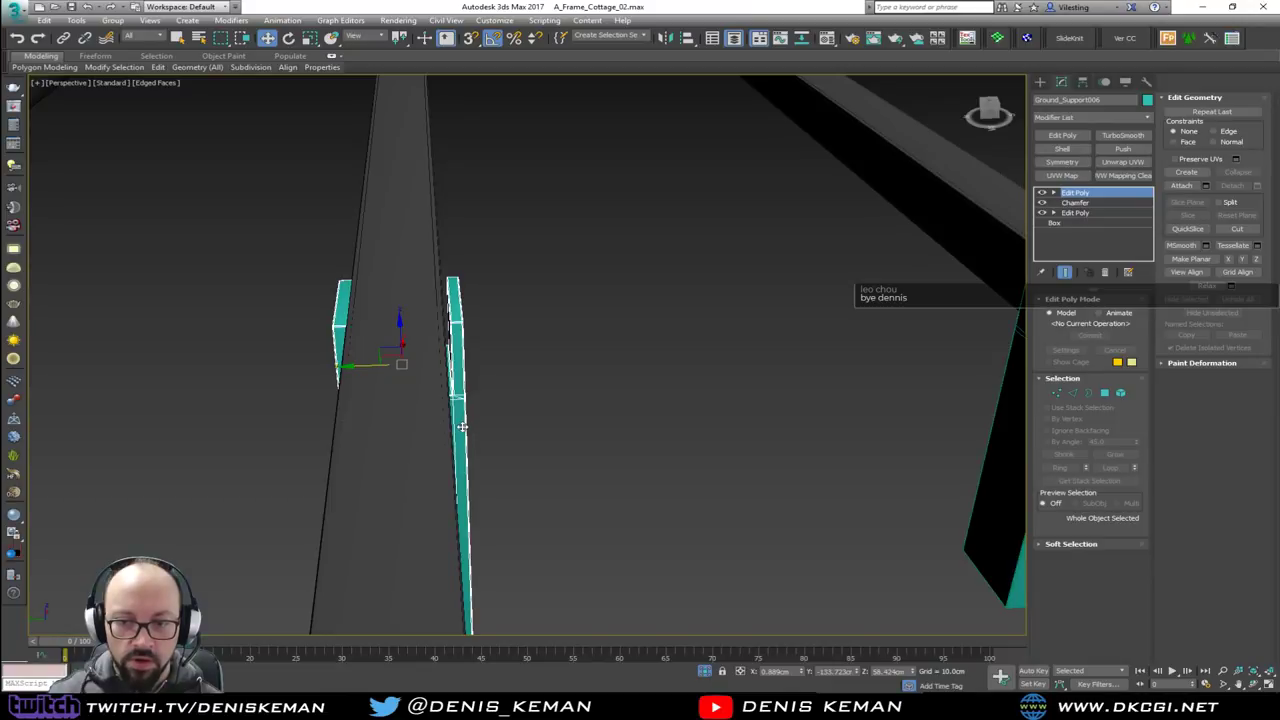
{"action": "left_click_drag", "start_coordinate": [466, 428], "coordinate": [456, 428]}
{"action": "middle_click_drag", "start_coordinate": [232, 393], "coordinate": [816, 384]}
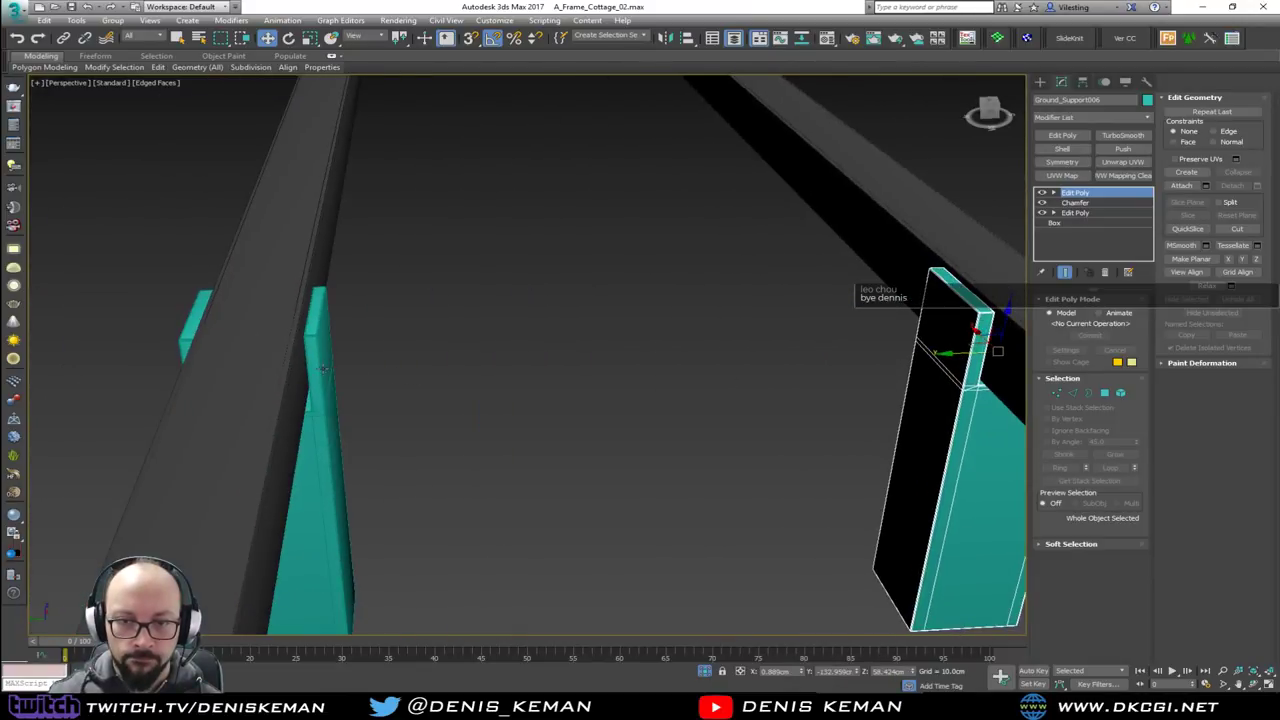
Move posts Ground_Support005 and Ground_Support004 about 0.7 cm along Y to fit their notches around the beams
{"action": "middle_click_drag", "start_coordinate": [323, 368], "coordinate": [823, 337]}
{"action": "left_click", "coordinate": [776, 401]}
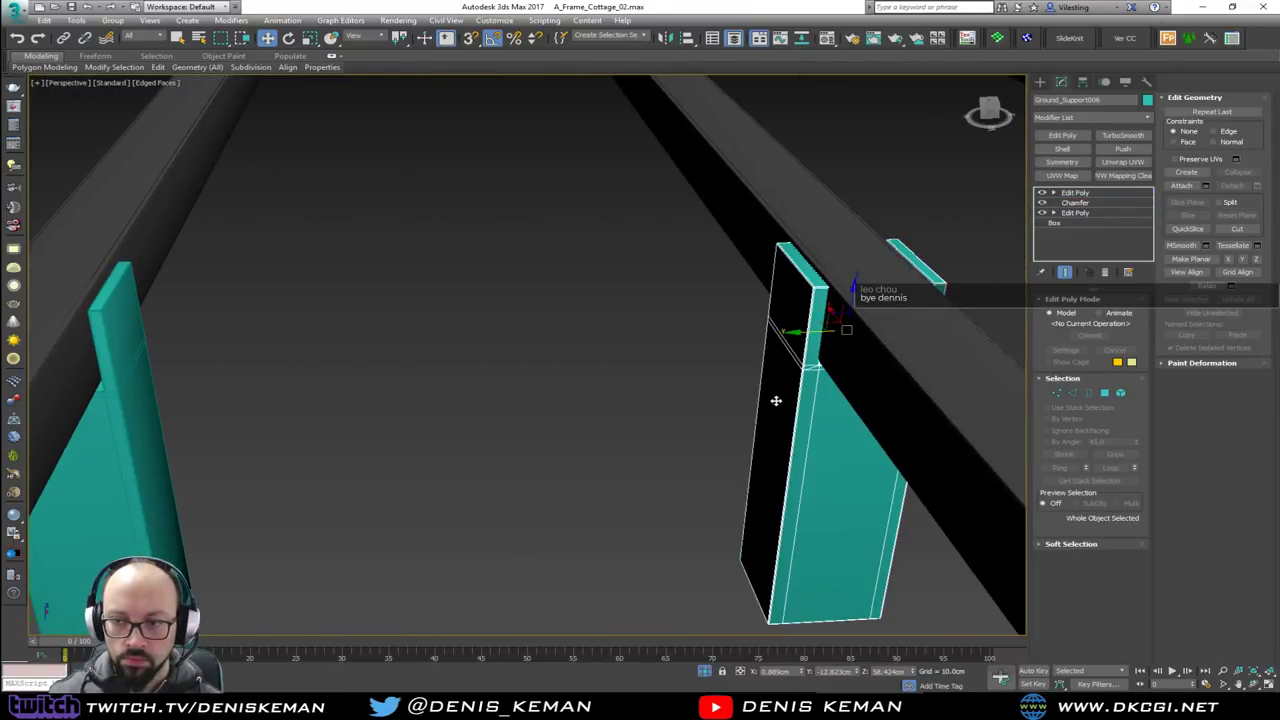
{"action": "left_click", "coordinate": [778, 398]}
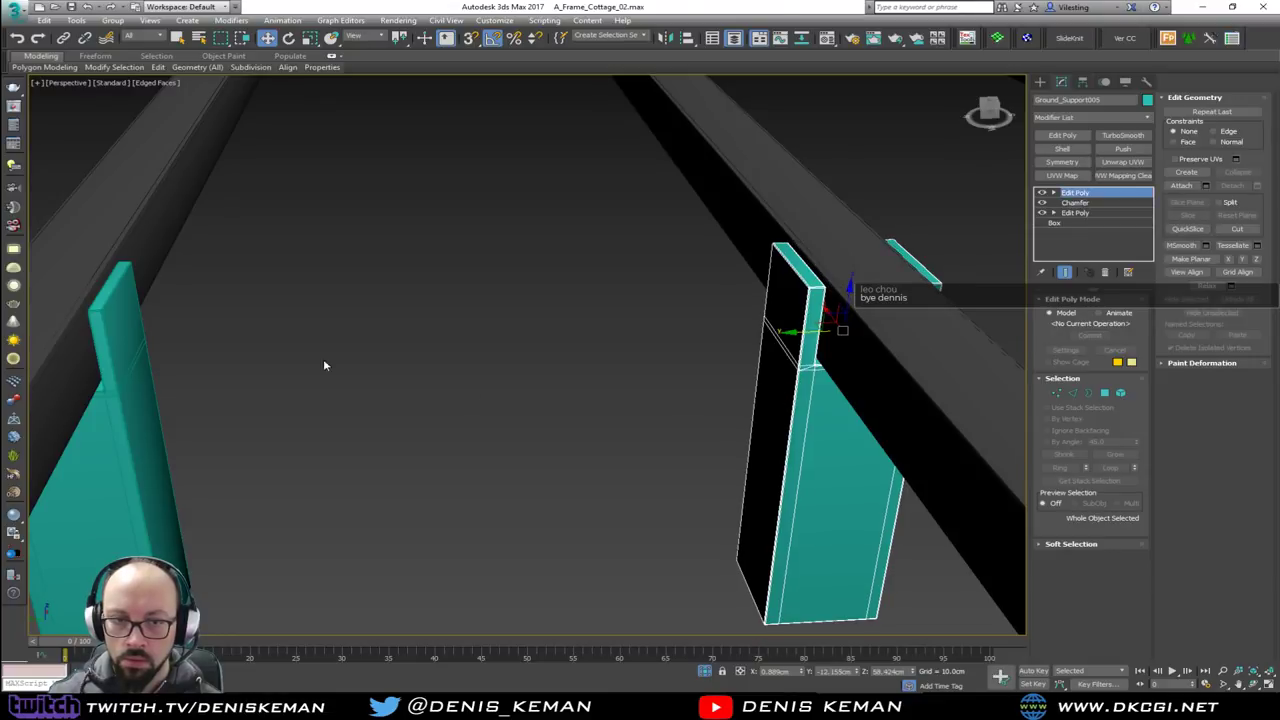
{"action": "middle_click_drag", "start_coordinate": [323, 365], "coordinate": [669, 366], "text": "alt"}
{"action": "left_click", "coordinate": [578, 330]}
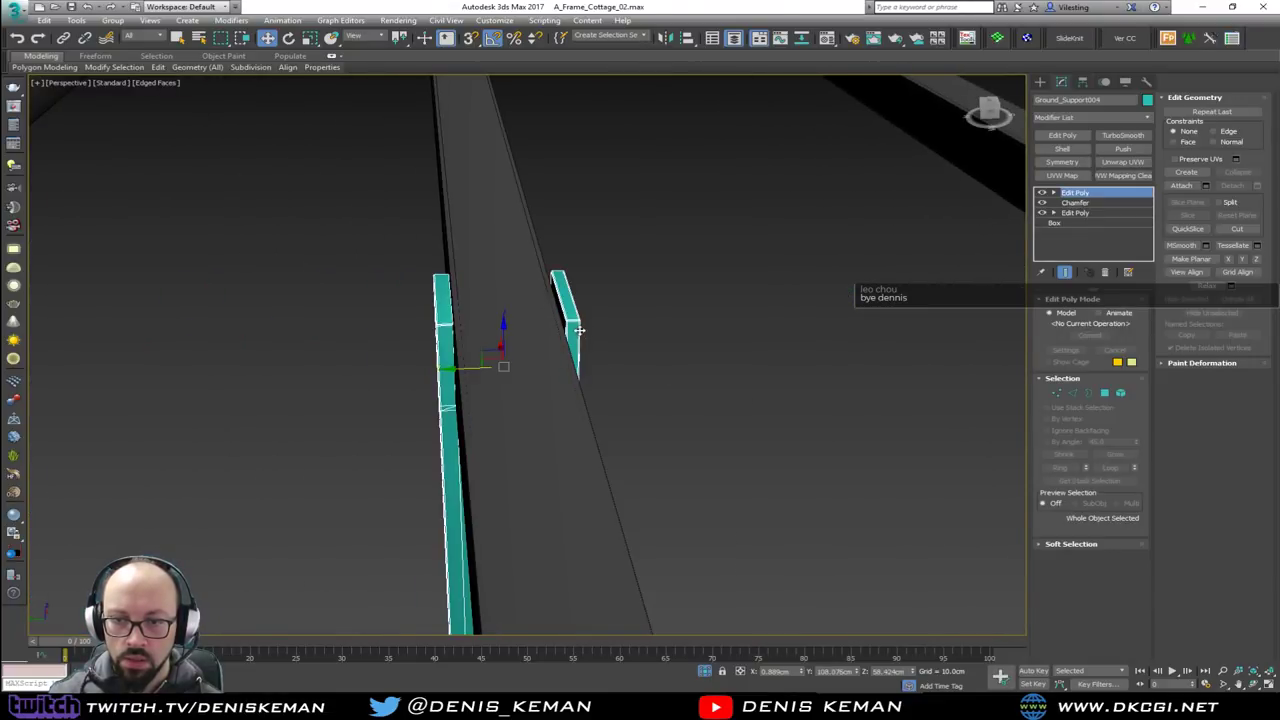
{"action": "left_click_drag", "start_coordinate": [579, 330], "coordinate": [571, 331]}
Select all eleven ground support posts, assign them the custom mid-grey object colour, and clear the selection
{"action": "middle_click_drag", "start_coordinate": [324, 340], "coordinate": [580, 331]}
{"action": "scroll", "coordinate": [563, 344], "scroll_direction": "down", "scroll_amount": 5}
{"action": "scroll", "coordinate": [563, 344], "scroll_direction": "down", "scroll_amount": 4}
{"action": "middle_click_drag", "start_coordinate": [737, 349], "coordinate": [511, 349]}
{"action": "middle_click_drag", "start_coordinate": [703, 373], "coordinate": [747, 343]}
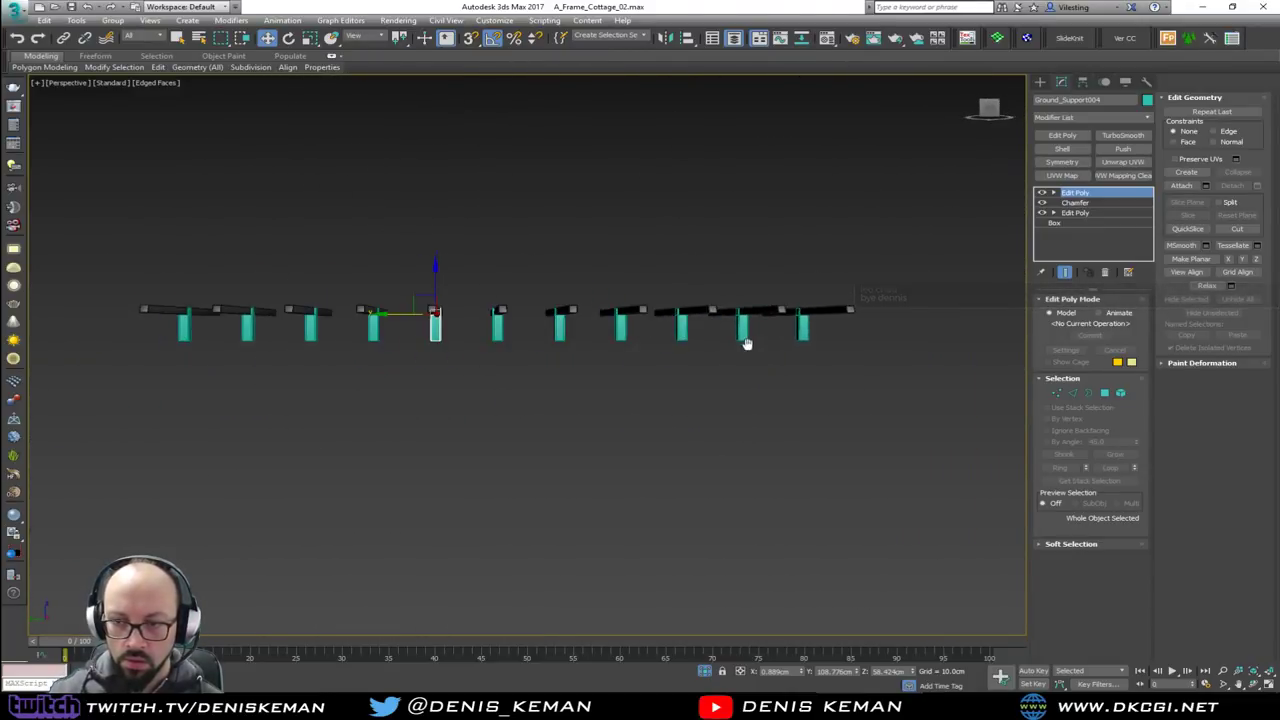
{"action": "left_click_drag", "start_coordinate": [840, 344], "coordinate": [136, 410]}
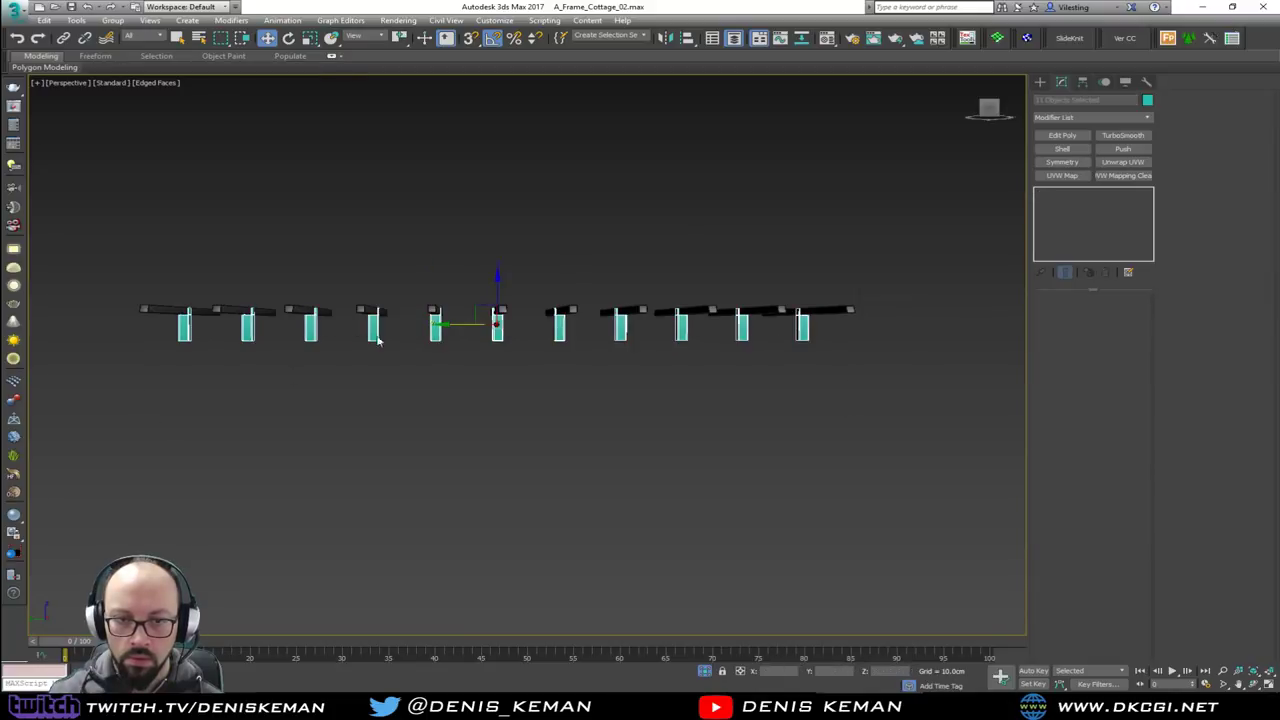
{"action": "left_click", "coordinate": [1147, 100]}
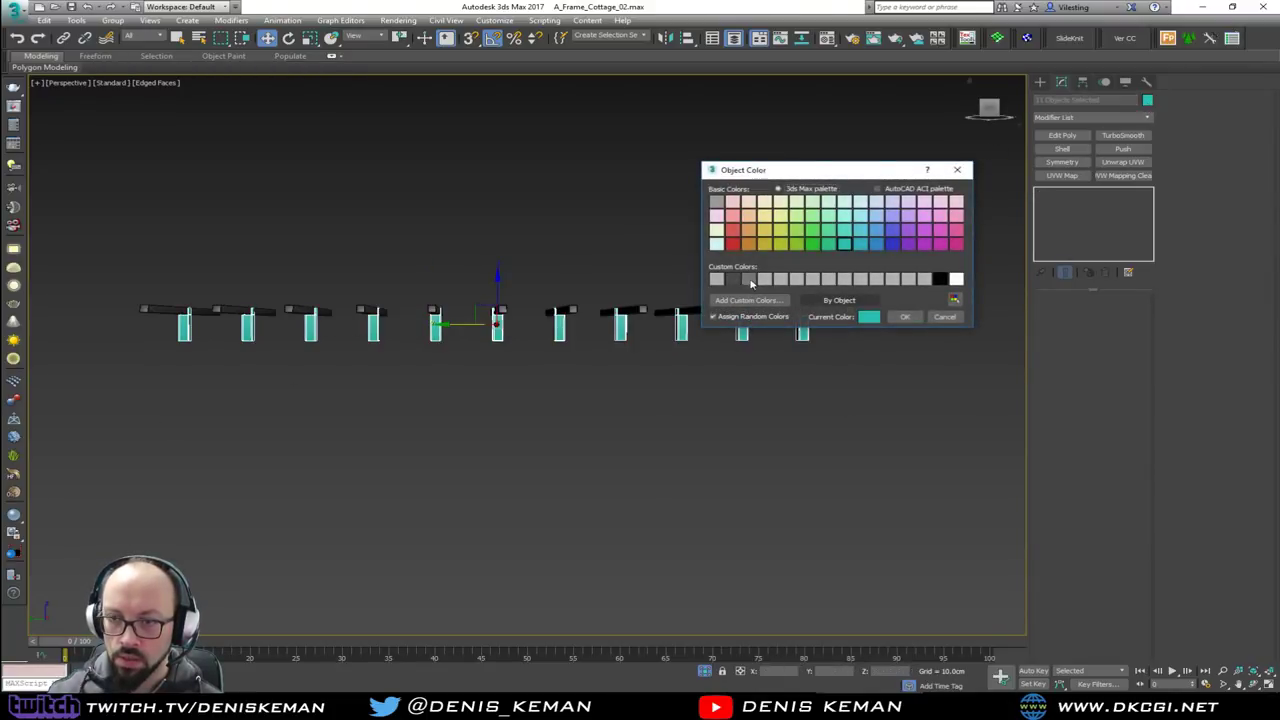
{"action": "left_click", "coordinate": [748, 279]}
{"action": "left_click", "coordinate": [897, 319]}
{"action": "left_click", "coordinate": [631, 329]}
Bring back the whole cottage and inspect the posts beneath the floor beams with edge lines hidden
{"action": "middle_click_drag", "start_coordinate": [631, 329], "coordinate": [712, 348], "text": "alt"}
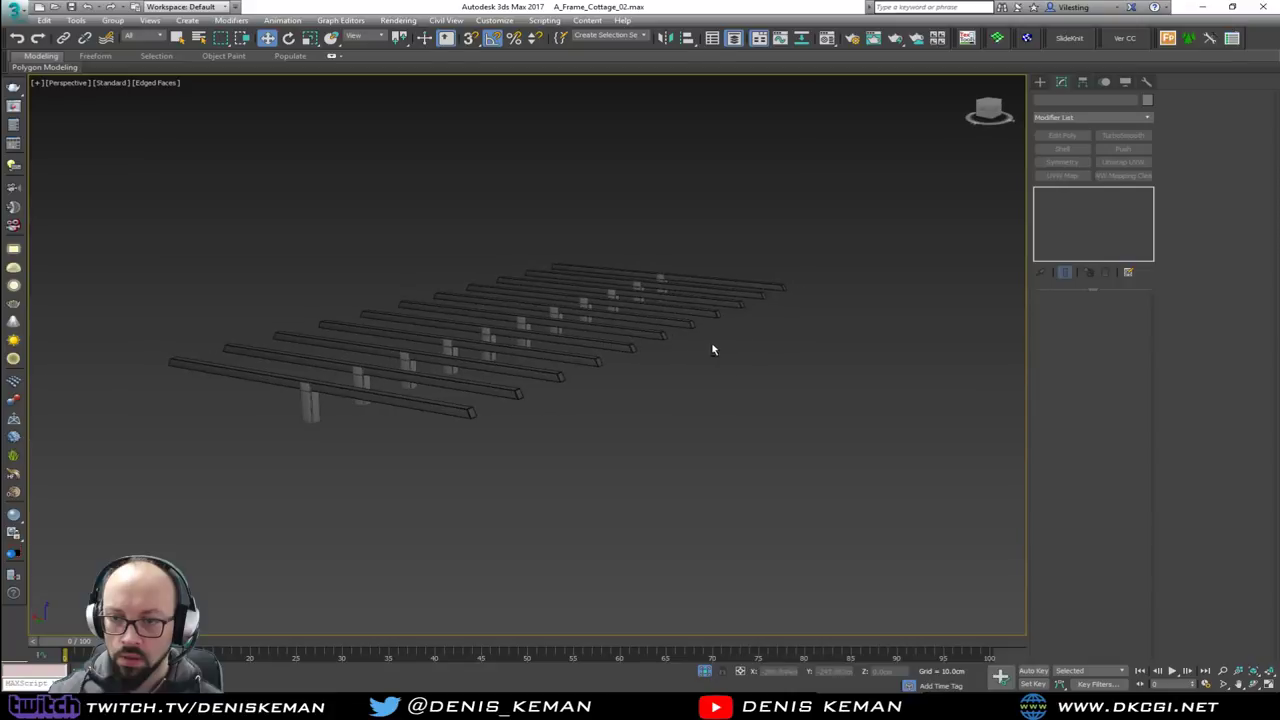
{"action": "right_click", "coordinate": [413, 347]}
{"action": "left_click", "coordinate": [436, 249]}
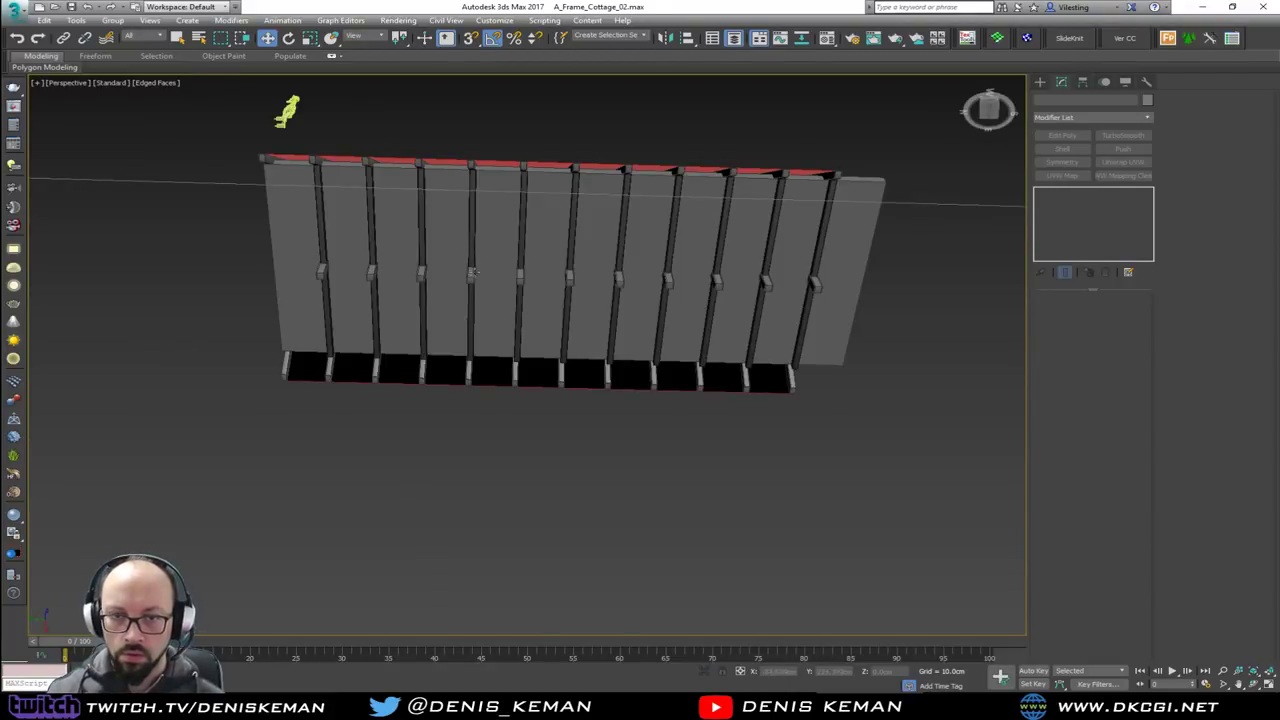
{"action": "middle_click_drag", "start_coordinate": [474, 272], "coordinate": [622, 418], "text": "alt"}
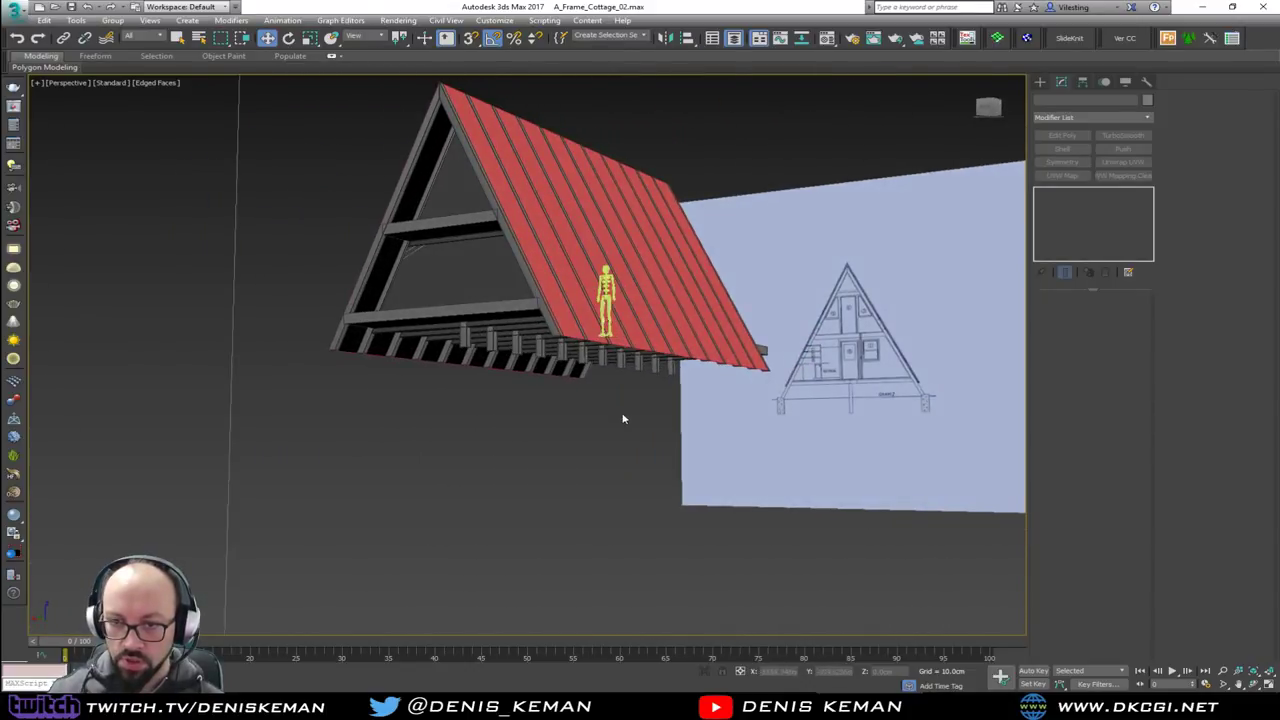
{"action": "scroll", "coordinate": [505, 348], "scroll_direction": "up", "scroll_amount": 5}
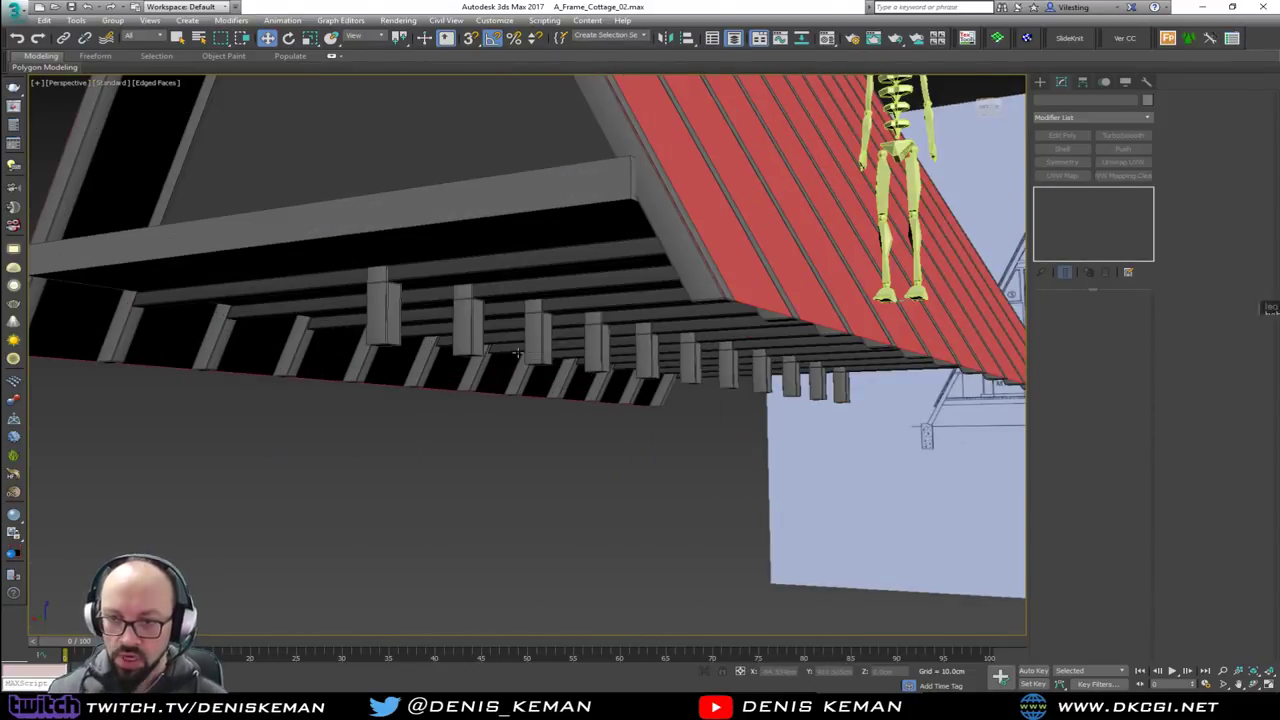
{"action": "key", "text": "F4"}
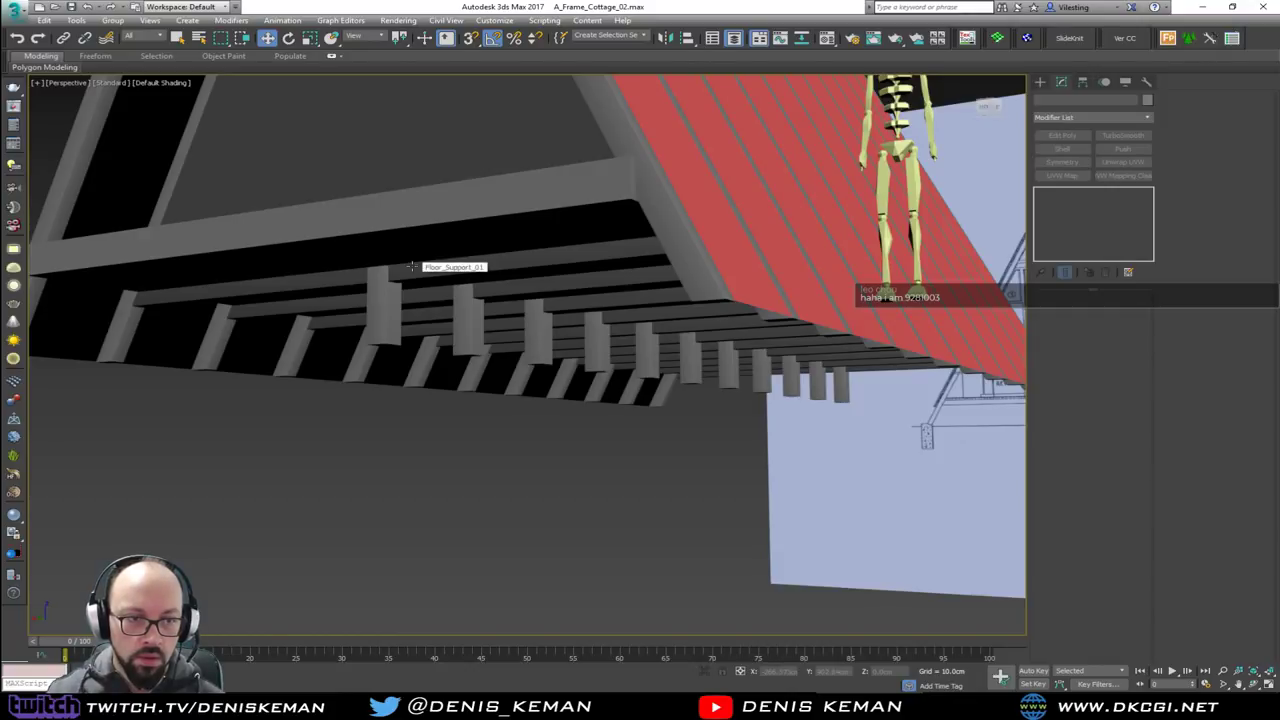
{"action": "middle_click_drag", "start_coordinate": [412, 266], "coordinate": [458, 340], "text": "alt"}
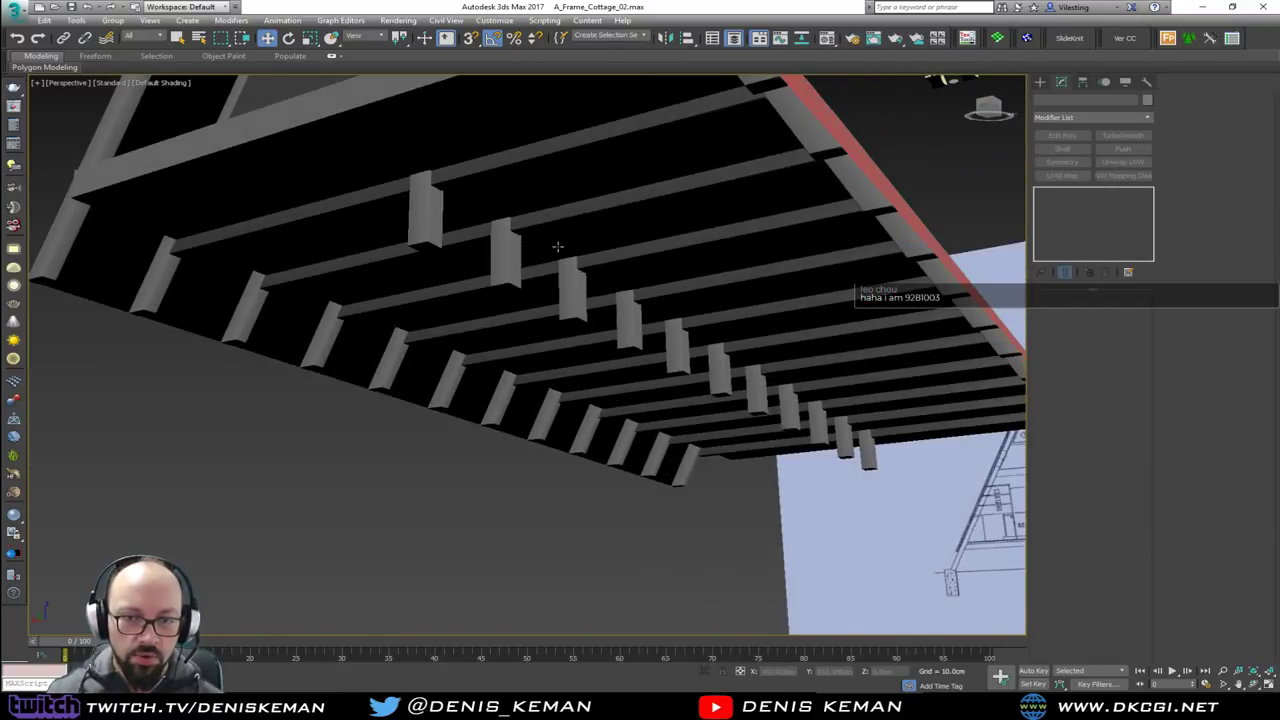
{"action": "middle_click_drag", "start_coordinate": [557, 246], "coordinate": [525, 249], "text": "alt"}
{"action": "middle_click_drag", "start_coordinate": [459, 366], "coordinate": [571, 329]}
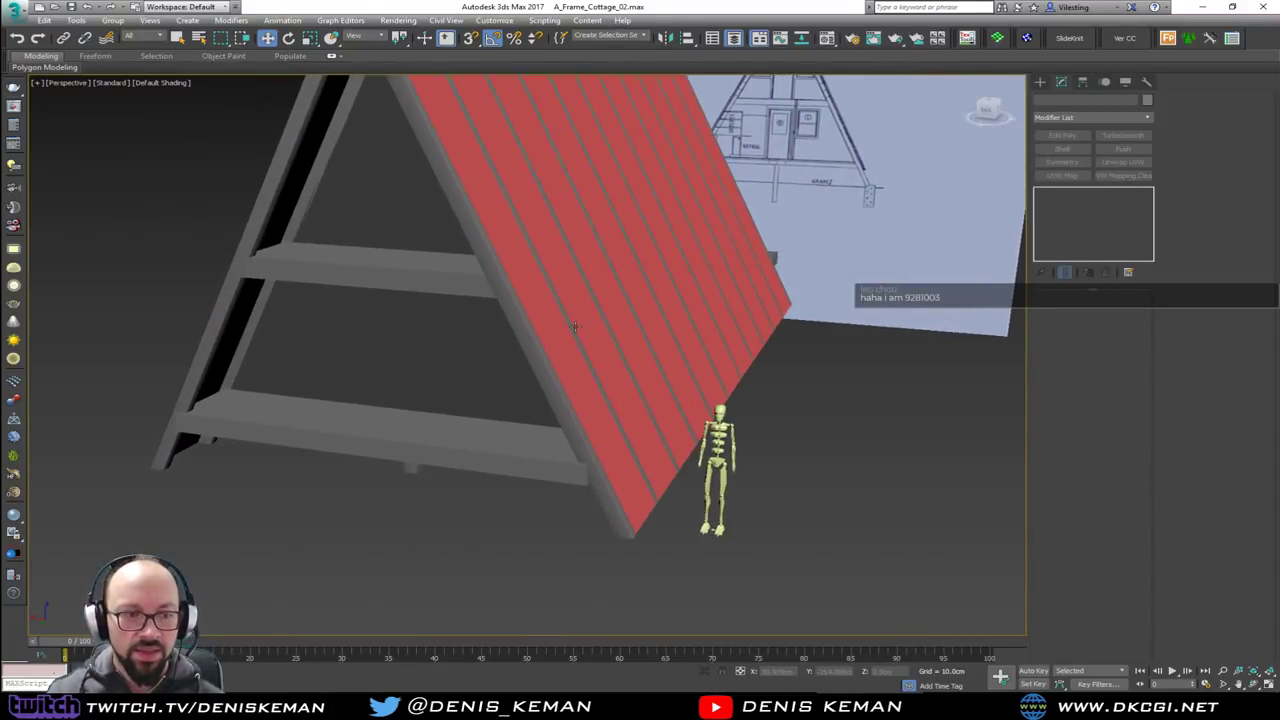
Examine the cottage from beneath the floor beams and around to the rear wall
{"action": "middle_click_drag", "start_coordinate": [557, 380], "coordinate": [486, 372], "text": "alt"}
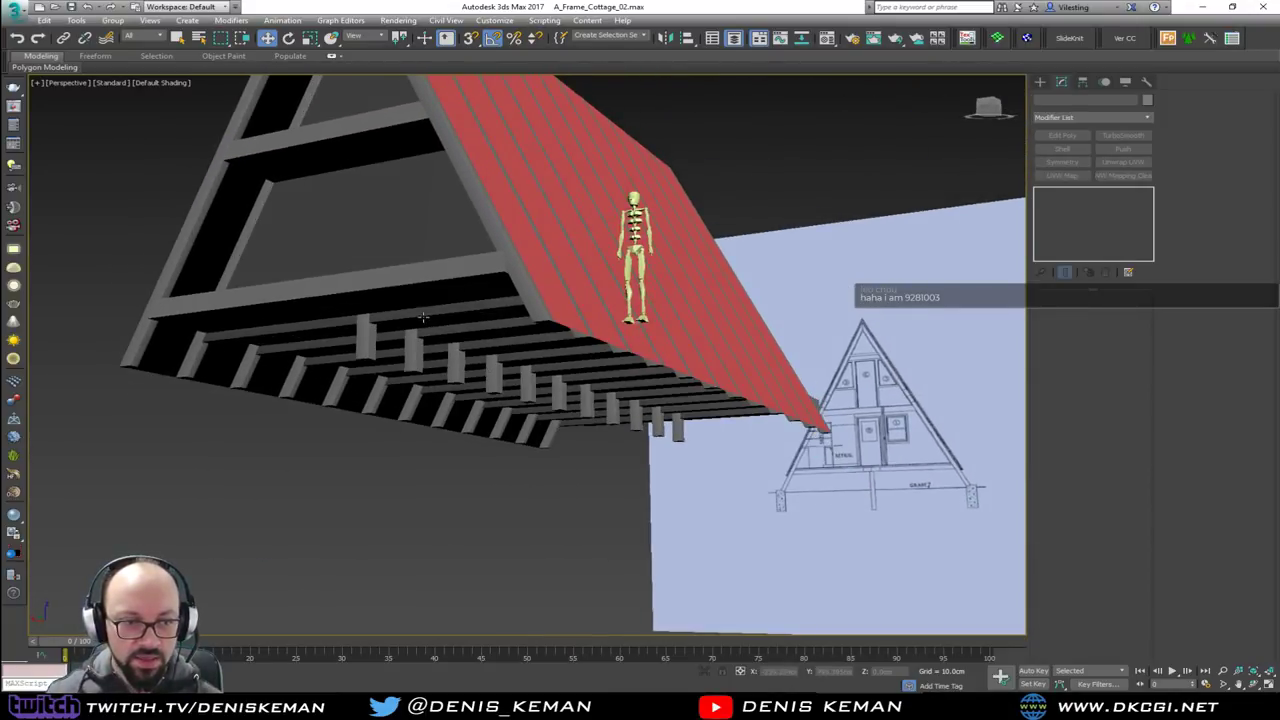
{"action": "middle_click_drag", "start_coordinate": [424, 317], "coordinate": [474, 332], "text": "alt"}
{"action": "scroll", "coordinate": [481, 390], "scroll_direction": "up", "scroll_amount": 6}
{"action": "scroll", "coordinate": [481, 390], "scroll_direction": "down", "scroll_amount": 5}
{"action": "scroll", "coordinate": [486, 406], "scroll_direction": "down", "scroll_amount": 4}
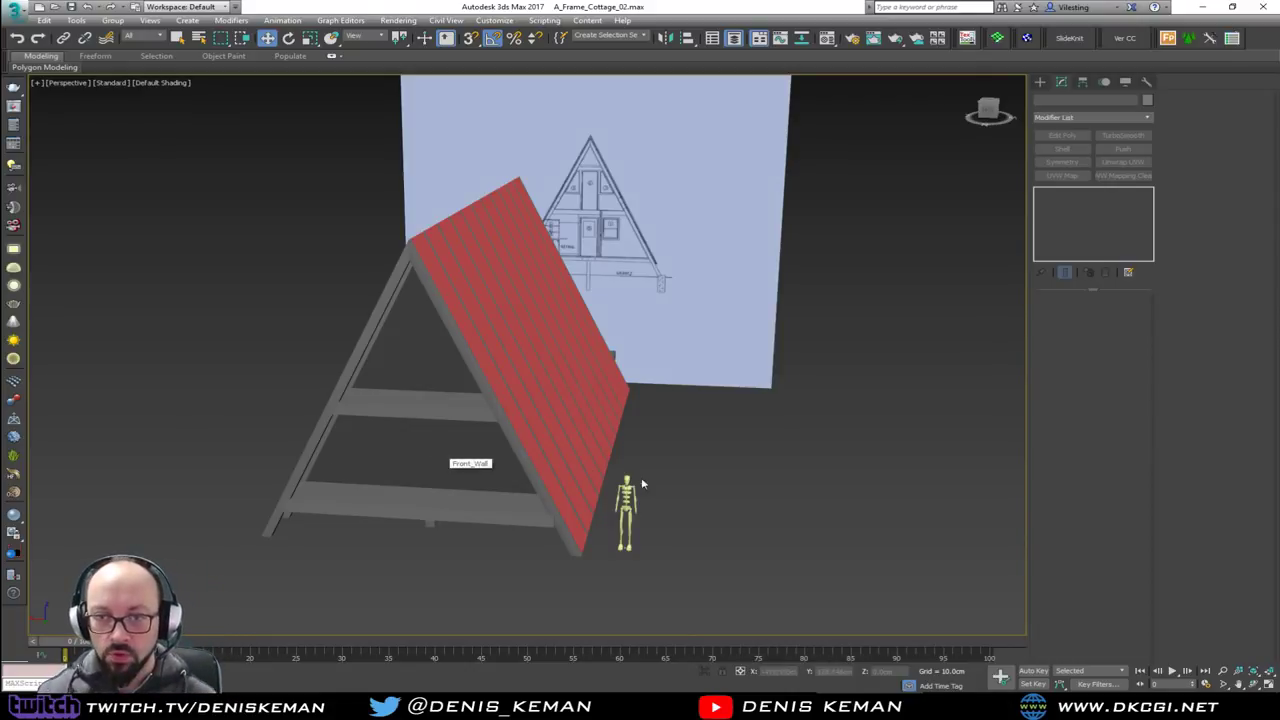
{"action": "middle_click_drag", "start_coordinate": [642, 484], "coordinate": [457, 491], "text": "alt"}
{"action": "scroll", "coordinate": [555, 343], "scroll_direction": "up", "scroll_amount": 5}
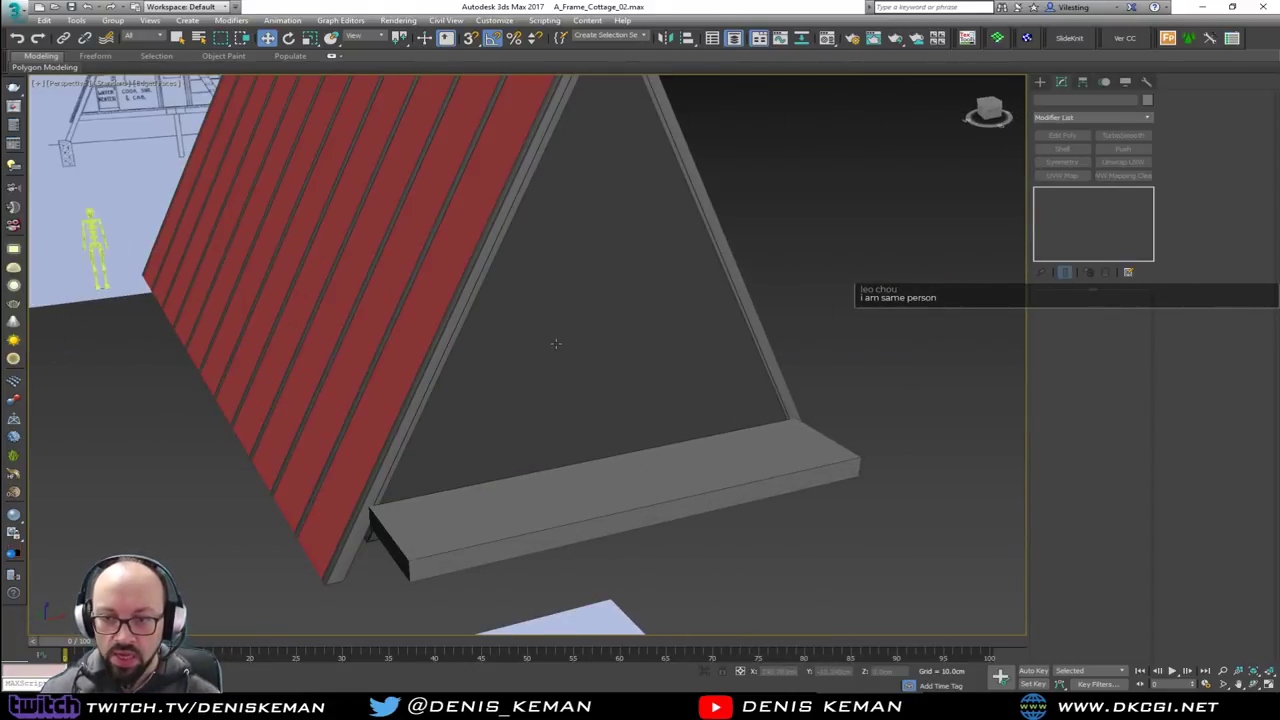
Display edged faces, inspect the rear wall at polygon level, and clear the selection
{"action": "middle_click_drag", "start_coordinate": [556, 343], "coordinate": [563, 405]}
{"action": "key", "text": "F3"}
{"action": "key", "text": "F3"}
{"action": "key", "text": "F4"}
{"action": "left_click", "coordinate": [576, 407]}
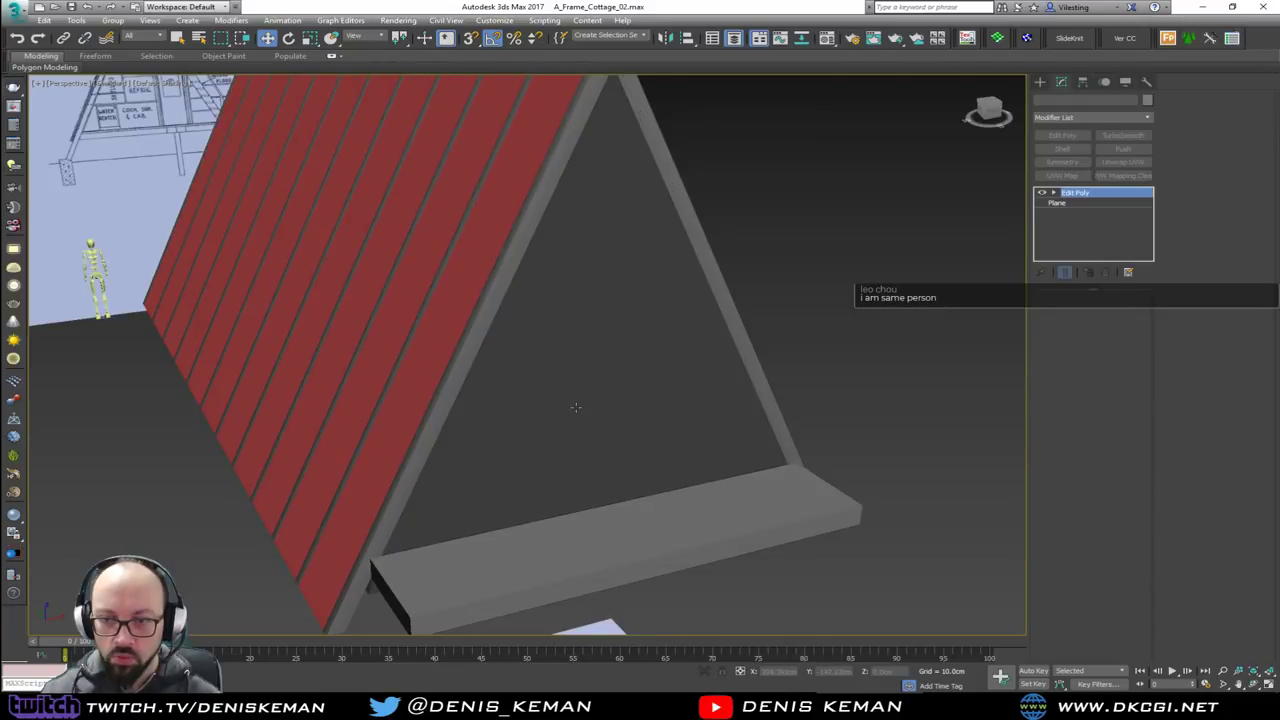
{"action": "key", "text": "F4"}
{"action": "middle_click_drag", "start_coordinate": [652, 364], "coordinate": [490, 333], "text": "alt"}
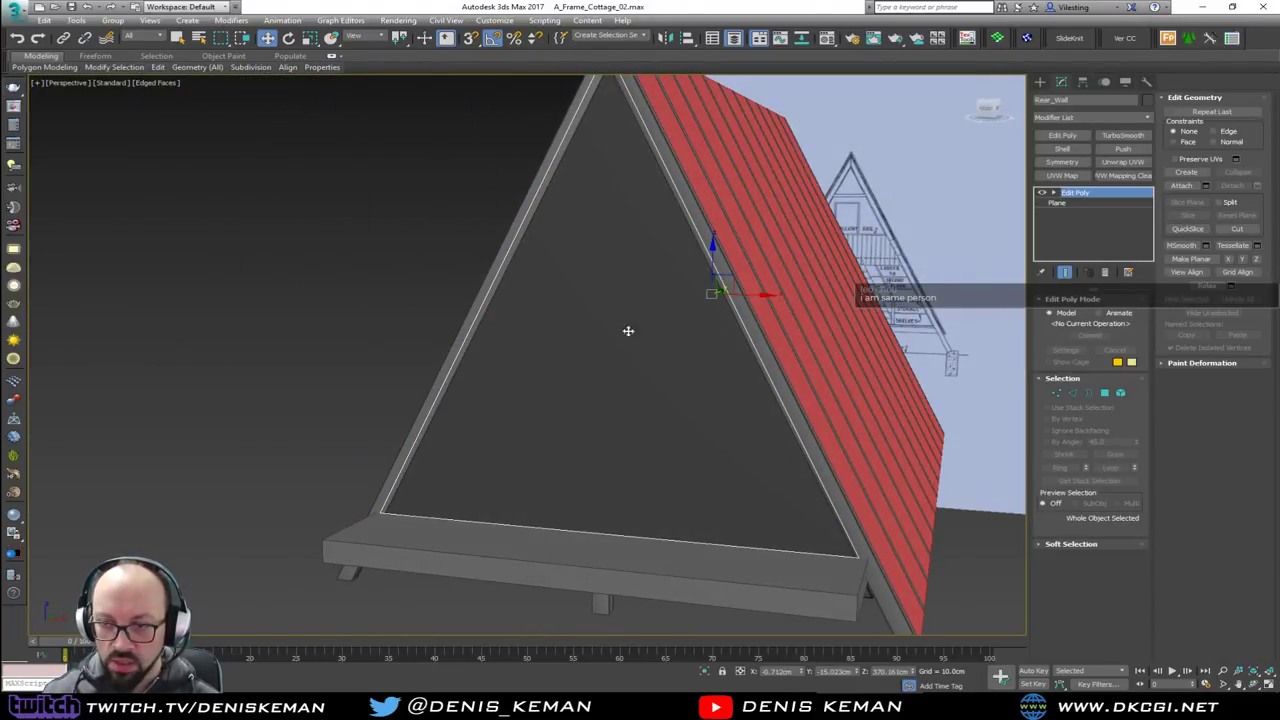
{"action": "key", "text": "4"}
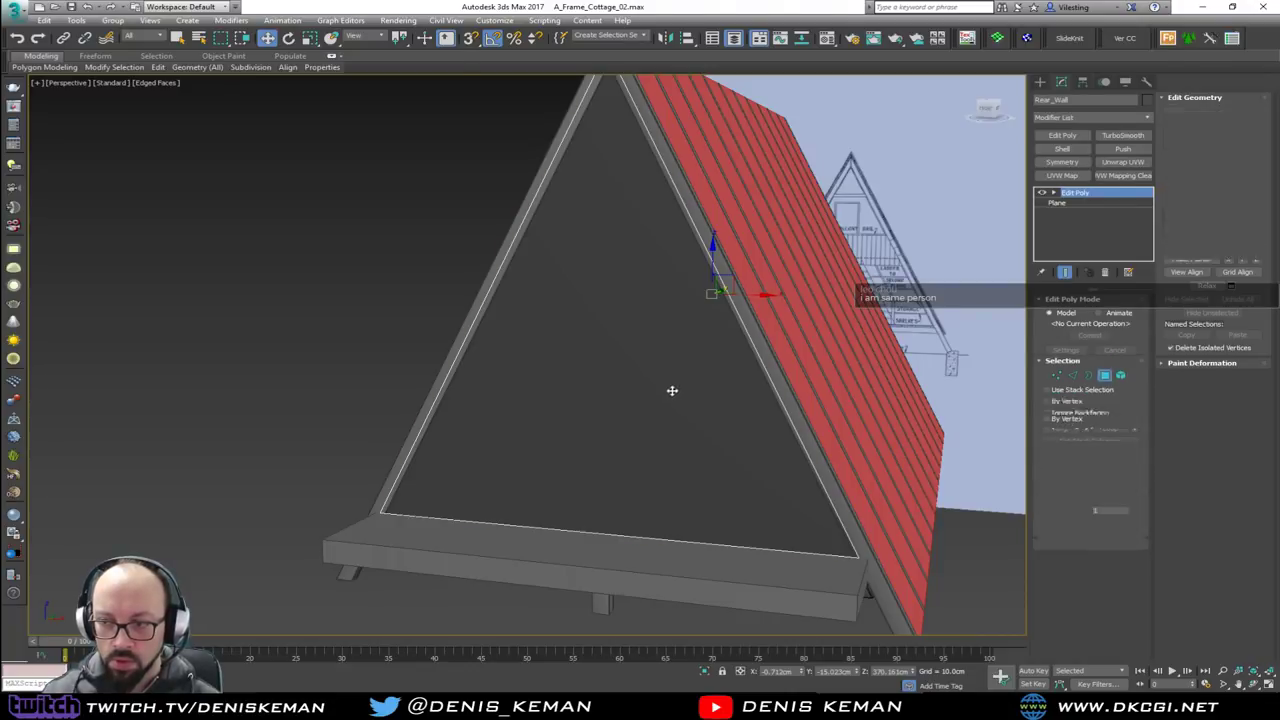
{"action": "left_click", "coordinate": [671, 386]}
{"action": "left_click", "coordinate": [927, 286]}
{"action": "middle_click_drag", "start_coordinate": [728, 290], "coordinate": [925, 345], "text": "alt"}
{"action": "left_click", "coordinate": [1105, 393]}
{"action": "left_click", "coordinate": [779, 321]}
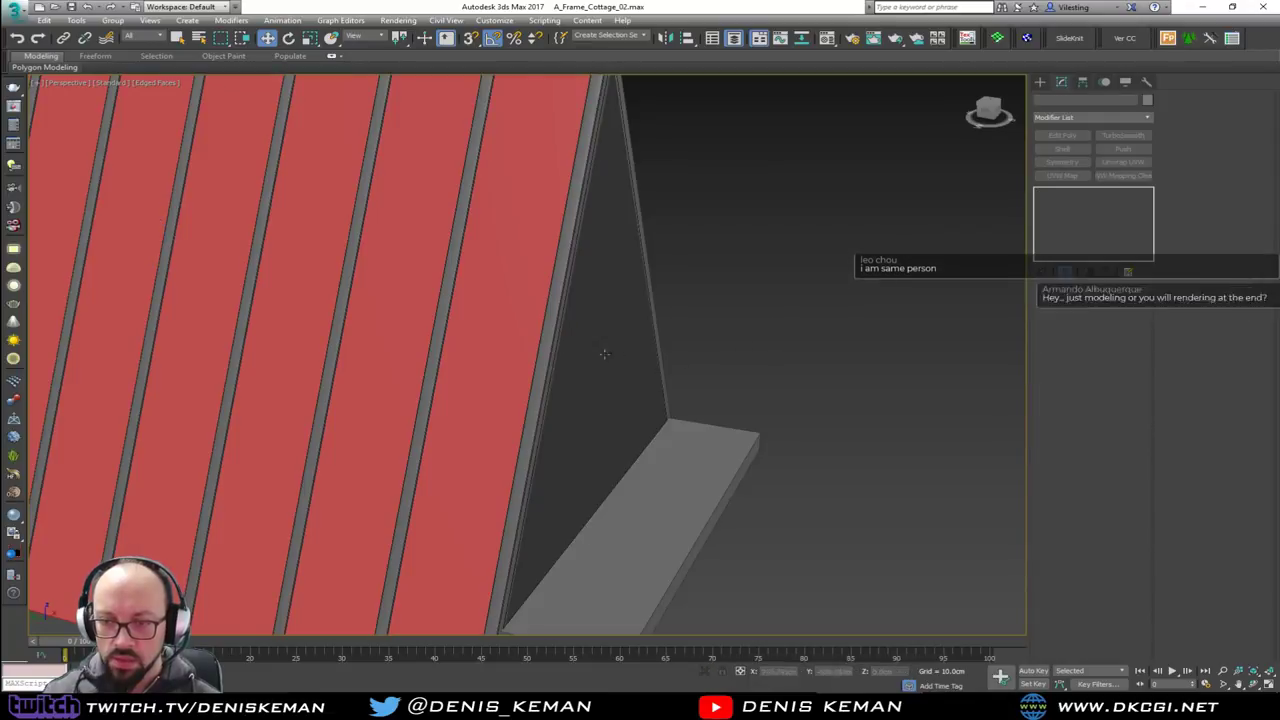
{"action": "middle_click_drag", "start_coordinate": [603, 354], "coordinate": [780, 330]}
{"action": "scroll", "coordinate": [780, 330], "scroll_direction": "down", "scroll_amount": 5}
{"action": "middle_click_drag", "start_coordinate": [635, 292], "coordinate": [709, 277], "text": "alt"}
{"action": "scroll", "coordinate": [520, 354], "scroll_direction": "up", "scroll_amount": 5}
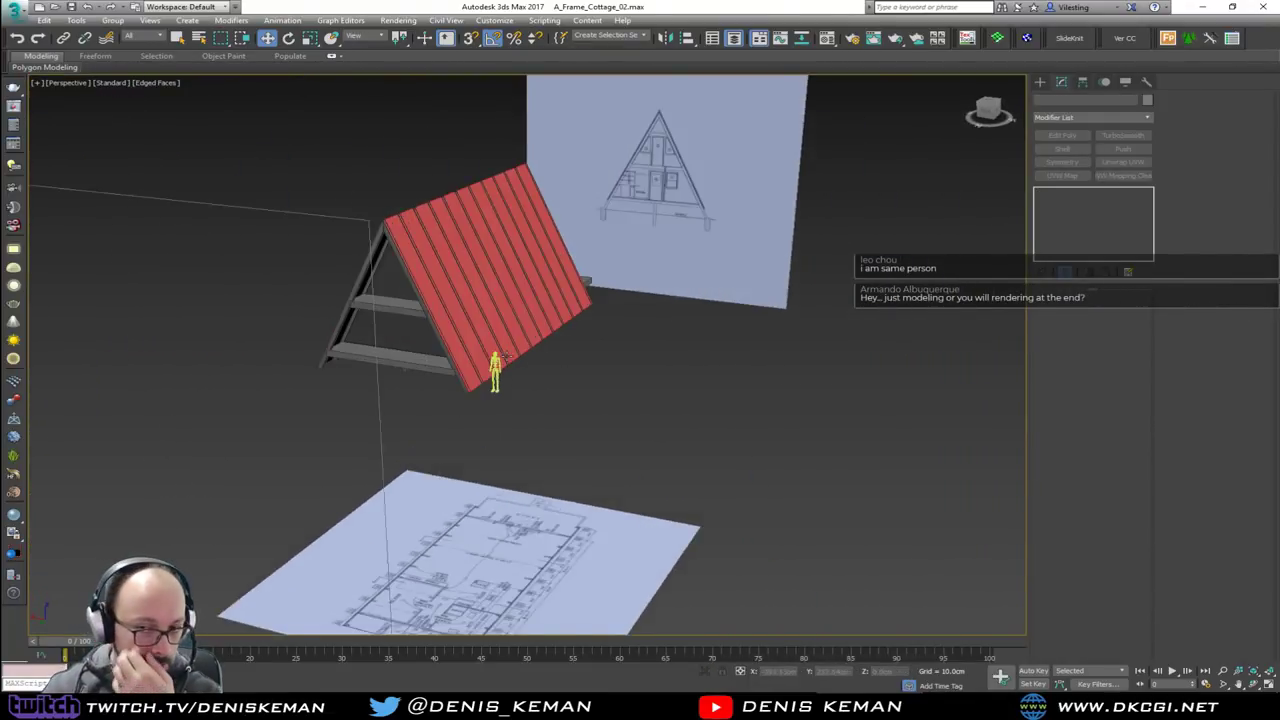
{"action": "scroll", "coordinate": [492, 239], "scroll_direction": "down", "scroll_amount": 5}
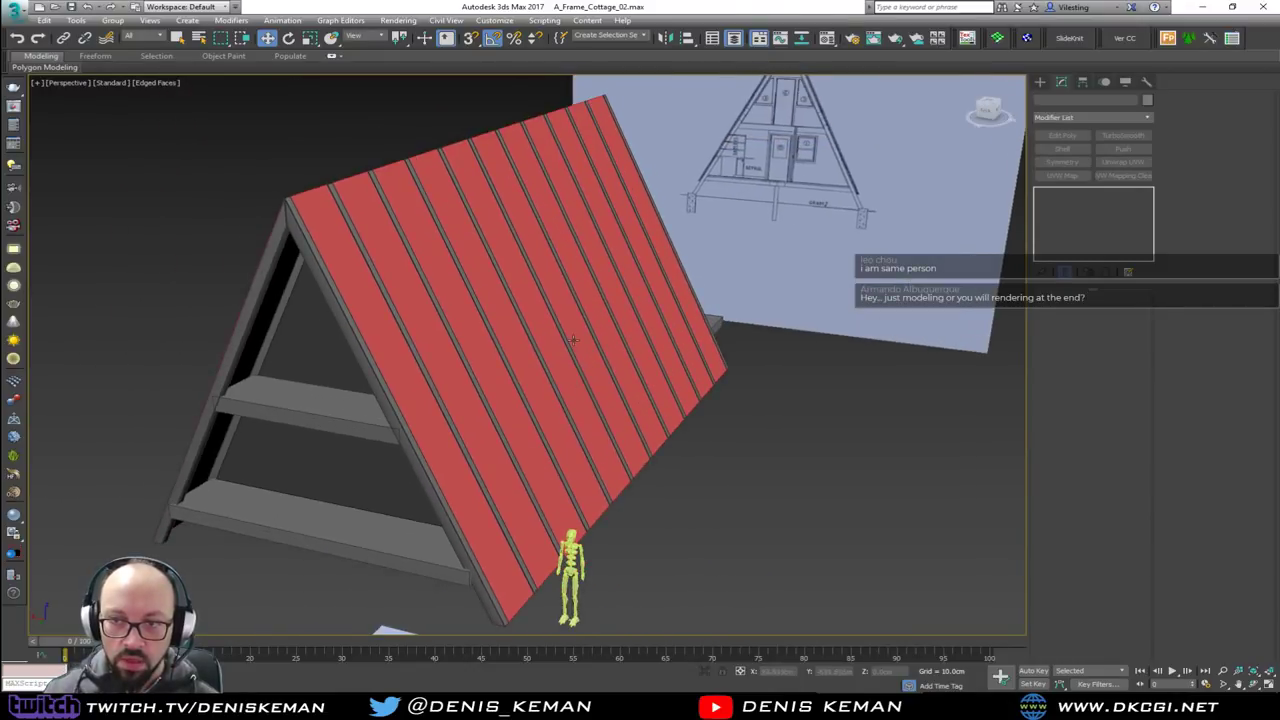
{"action": "middle_click_drag", "start_coordinate": [492, 239], "coordinate": [580, 331], "text": "alt"}
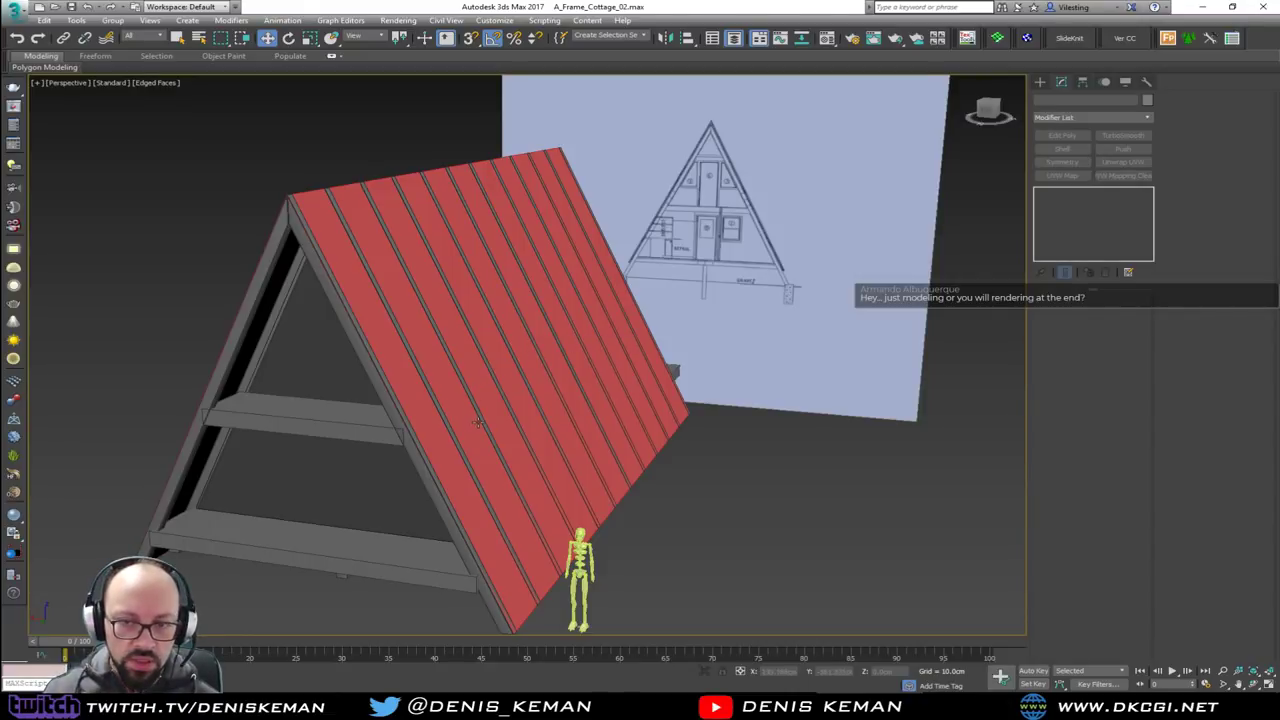
{"action": "mouse_move", "coordinate": [571, 343]}
{"action": "middle_mouse_down", "text": "alt"}
{"action": "mouse_move", "coordinate": [557, 320]}
{"action": "mouse_move", "coordinate": [601, 340]}
{"action": "mouse_move", "coordinate": [614, 291]}
{"action": "mouse_move", "coordinate": [589, 327]}
{"action": "middle_mouse_up", "text": "alt"}
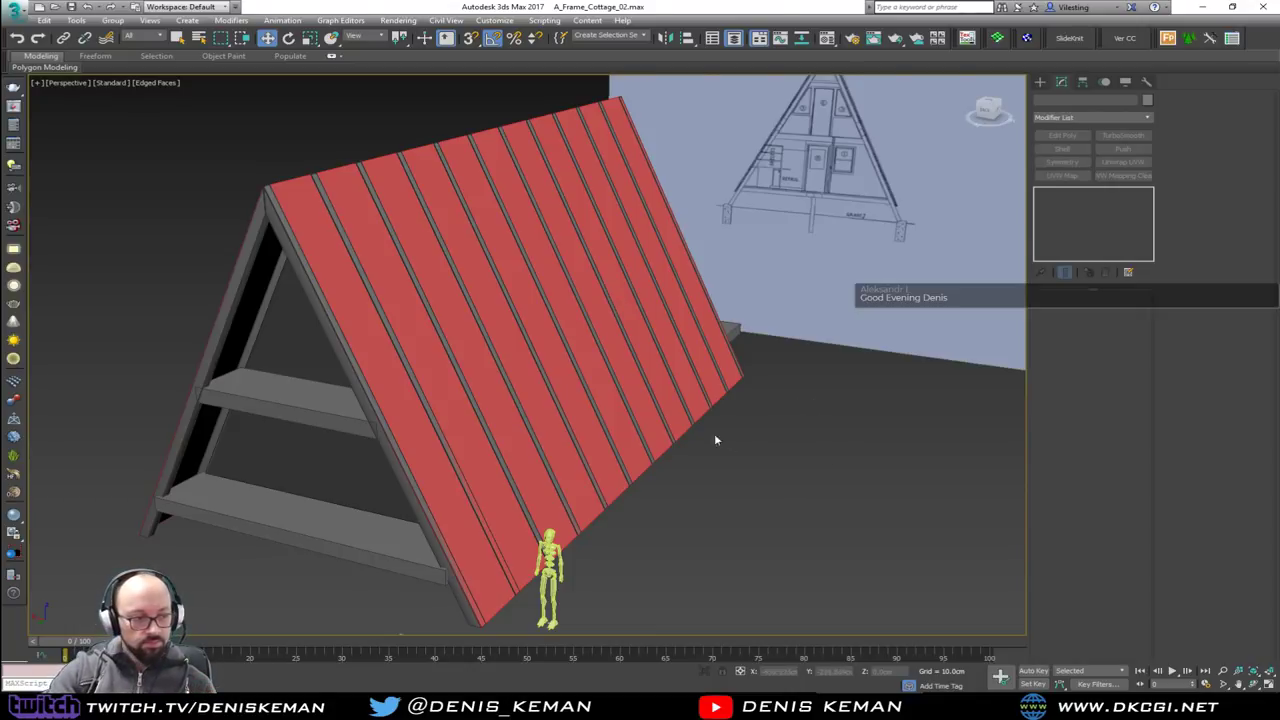
Check the cutaway cottage picture in Discord's streaming_related channel, and return to 3ds Max
{"action": "left_click_drag", "start_coordinate": [0, 51], "coordinate": [647, 93]}
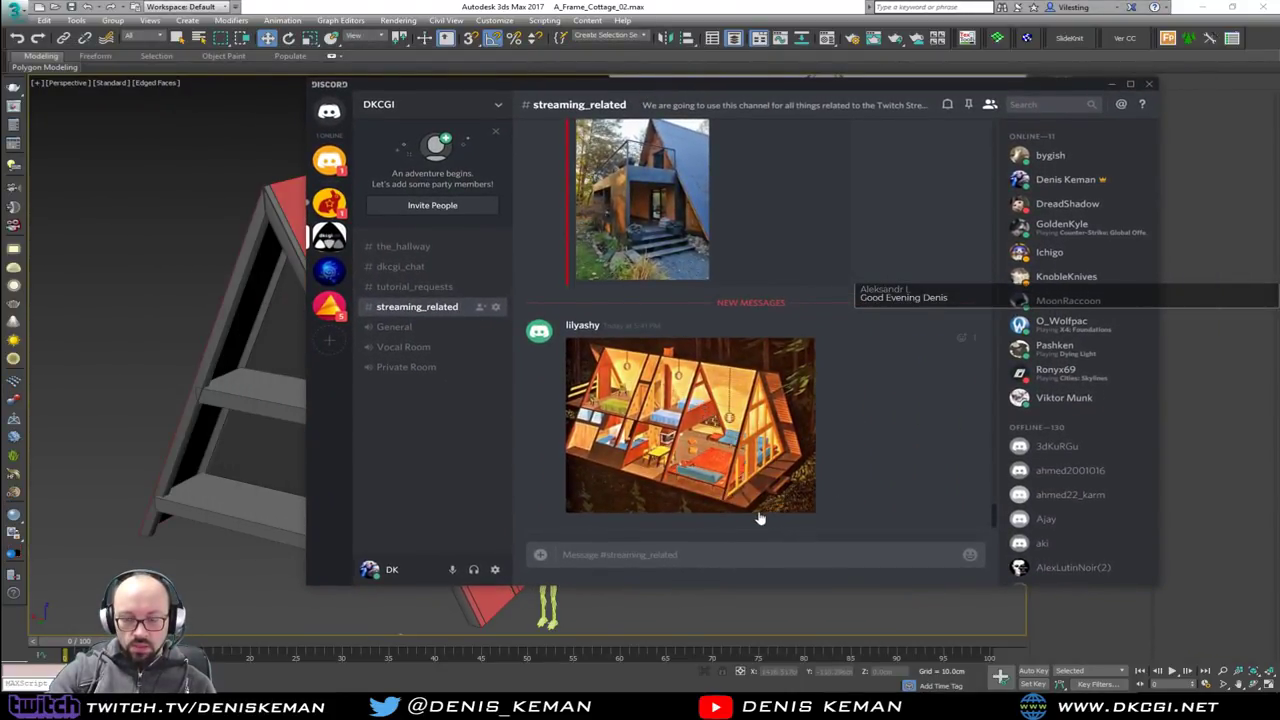
{"action": "left_click_drag", "start_coordinate": [740, 92], "coordinate": [0, 200]}
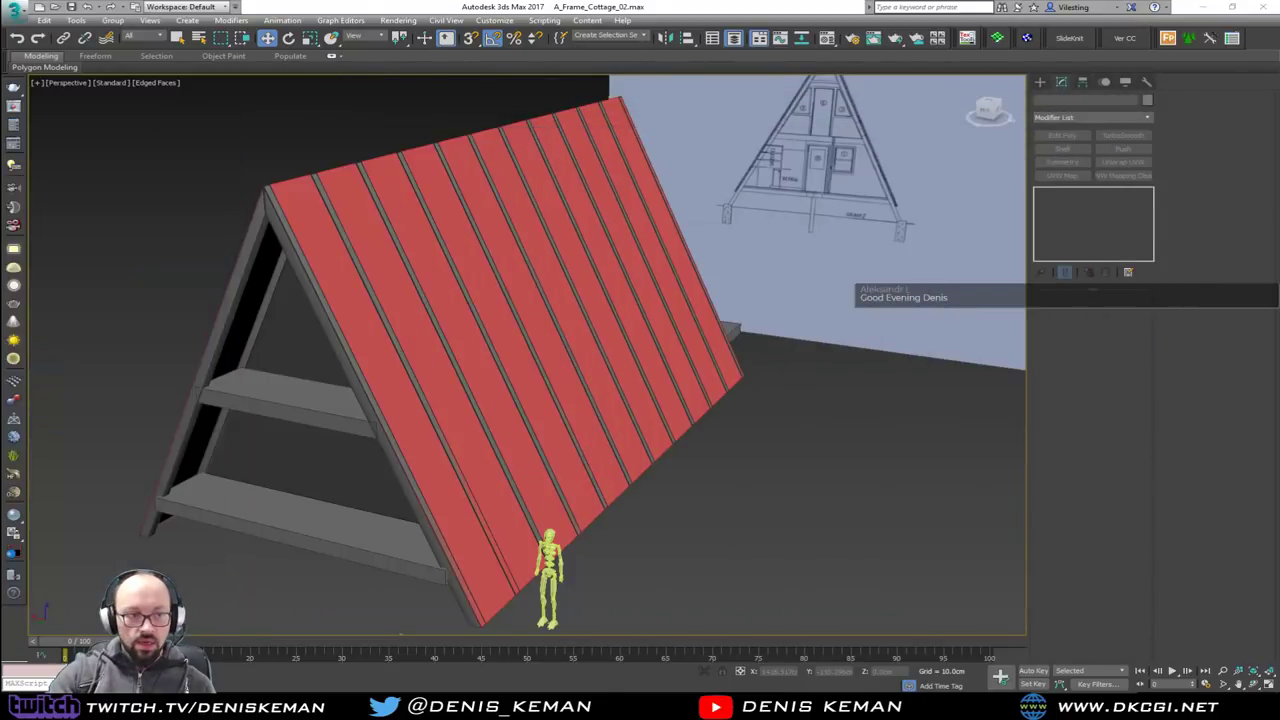
Examine the junction of the second floor and the front roof edge with edged faces shown
{"action": "scroll", "coordinate": [406, 430], "scroll_direction": "up", "scroll_amount": 3}
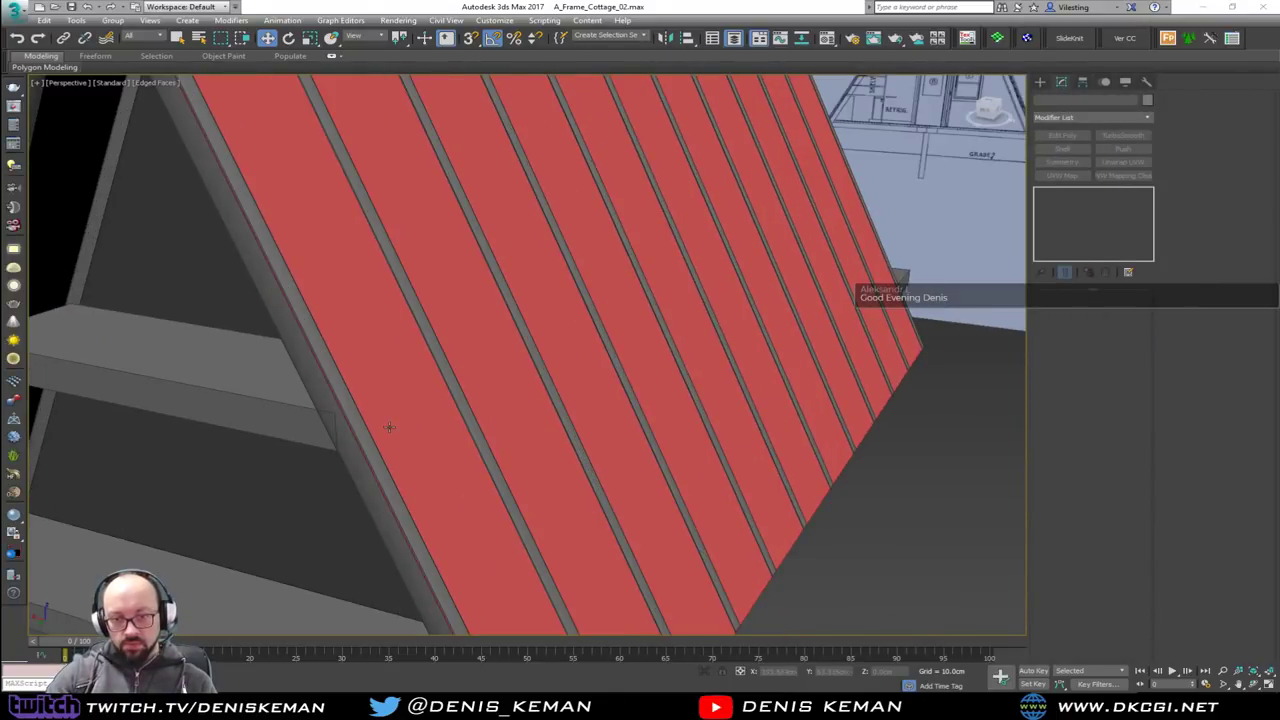
{"action": "scroll", "coordinate": [447, 400], "scroll_direction": "down", "scroll_amount": 3}
{"action": "middle_click_drag", "start_coordinate": [447, 400], "coordinate": [465, 376], "text": "alt"}
{"action": "scroll", "coordinate": [465, 376], "scroll_direction": "up", "scroll_amount": 4}
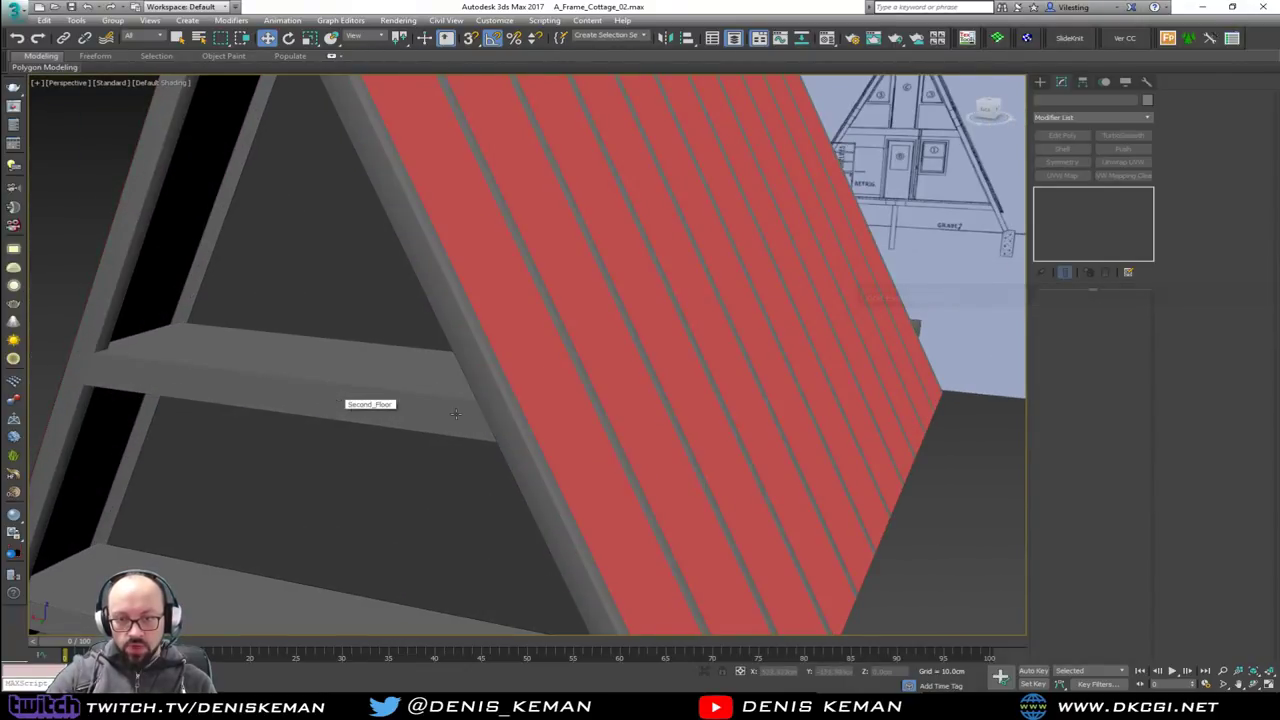
{"action": "key", "text": "F3"}
{"action": "key", "text": "F3"}
{"action": "left_click", "coordinate": [483, 404]}
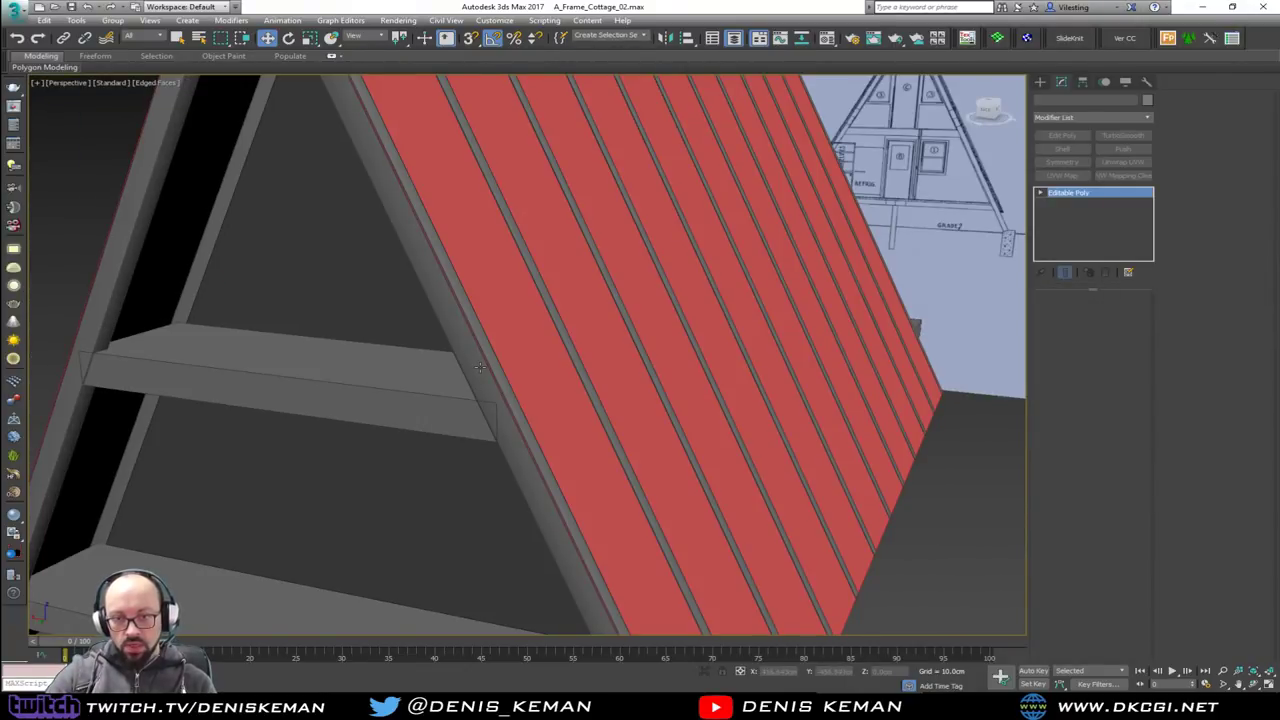
{"action": "scroll", "coordinate": [484, 404], "scroll_direction": "down", "scroll_amount": 5}
{"action": "left_click", "coordinate": [971, 525]}
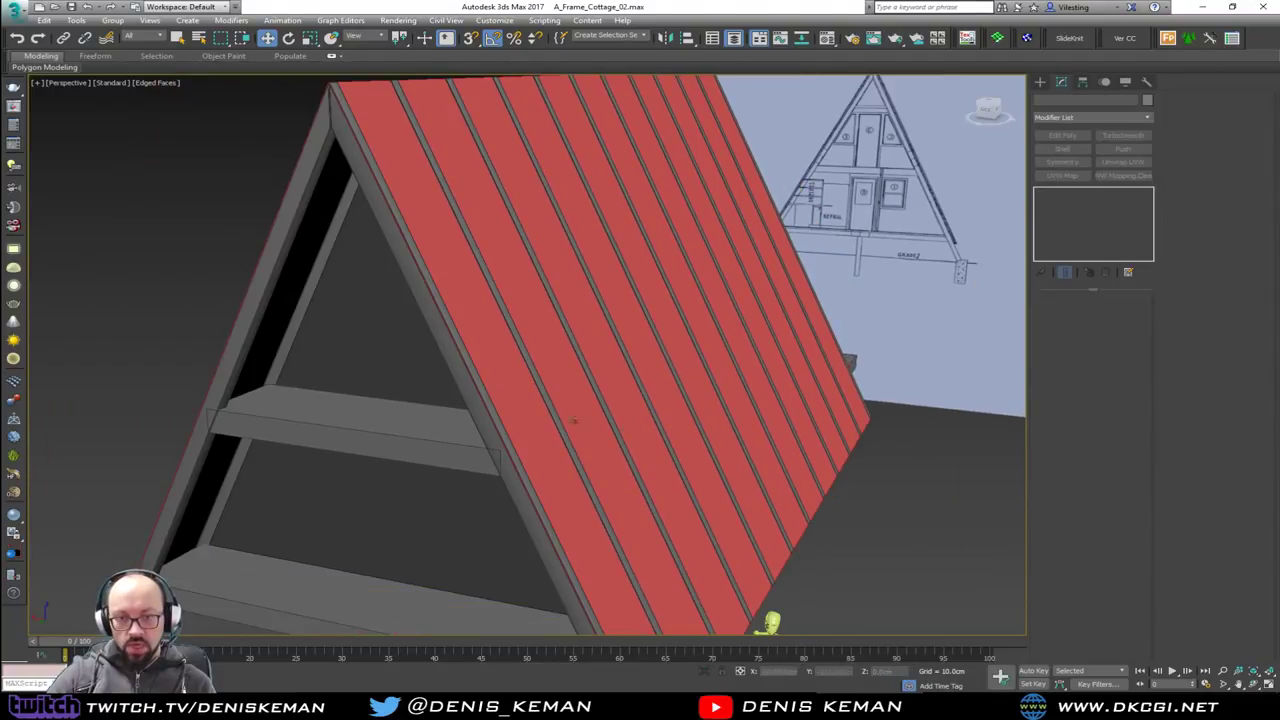
{"action": "middle_click_drag", "start_coordinate": [419, 426], "coordinate": [250, 425], "text": "alt"}
{"action": "middle_click_drag", "start_coordinate": [524, 418], "coordinate": [224, 396]}
{"action": "scroll", "coordinate": [224, 396], "scroll_direction": "down", "scroll_amount": 3}
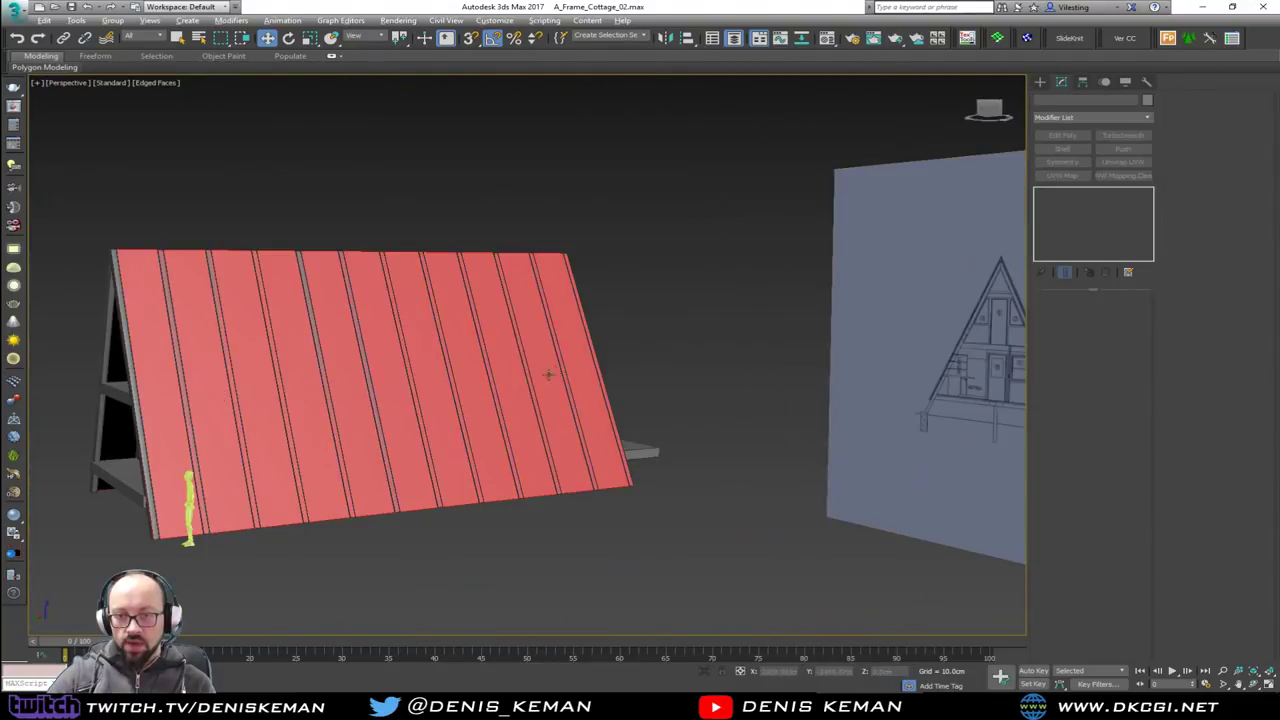
{"action": "middle_click_drag", "start_coordinate": [549, 374], "coordinate": [498, 410], "text": "alt"}
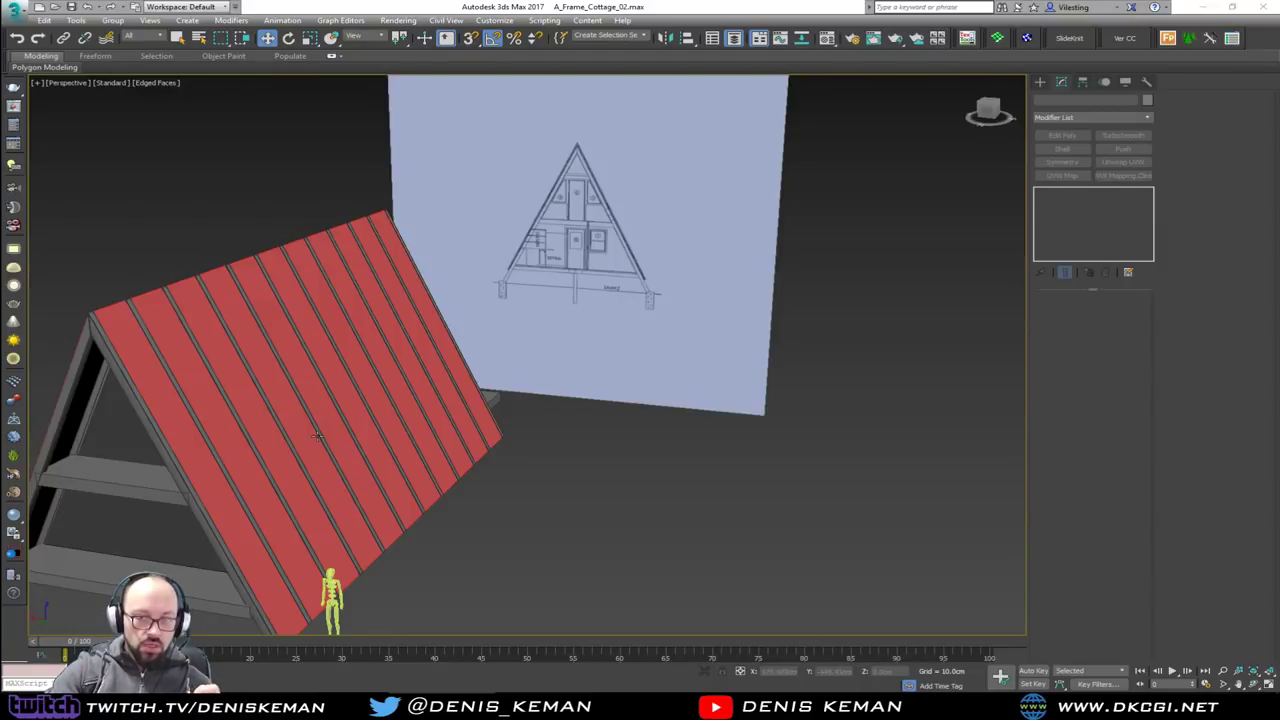
{"action": "scroll", "coordinate": [312, 437], "scroll_direction": "down", "scroll_amount": 3}
{"action": "middle_click_drag", "start_coordinate": [312, 437], "coordinate": [530, 355]}
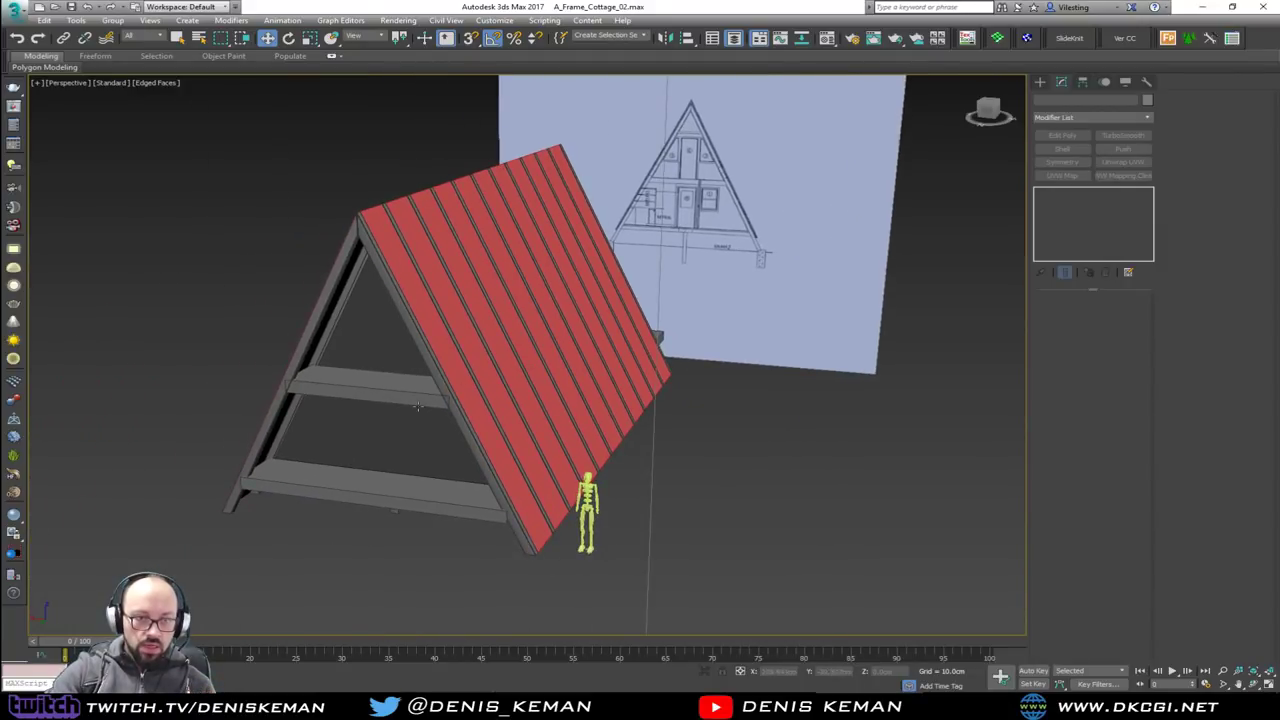
{"action": "scroll", "coordinate": [418, 405], "scroll_direction": "up", "scroll_amount": 2}
{"action": "scroll", "coordinate": [420, 406], "scroll_direction": "up", "scroll_amount": 3}
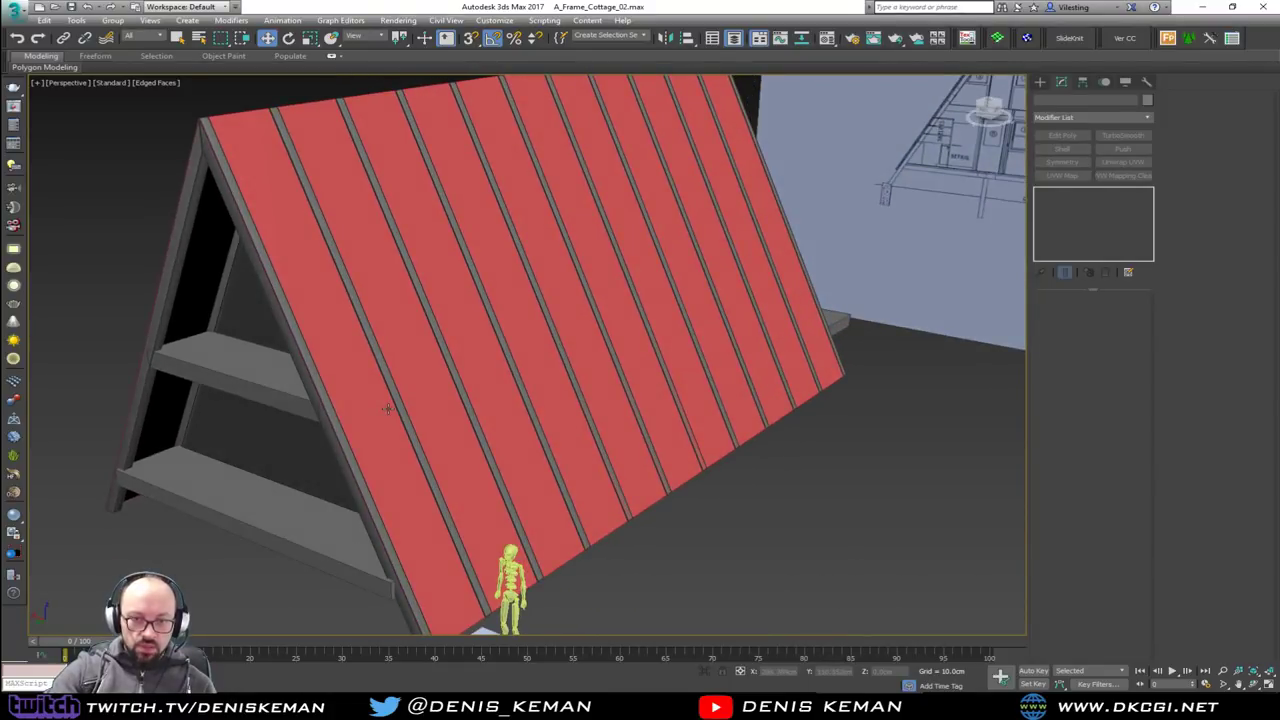
{"action": "middle_click_drag", "start_coordinate": [387, 408], "coordinate": [506, 386]}
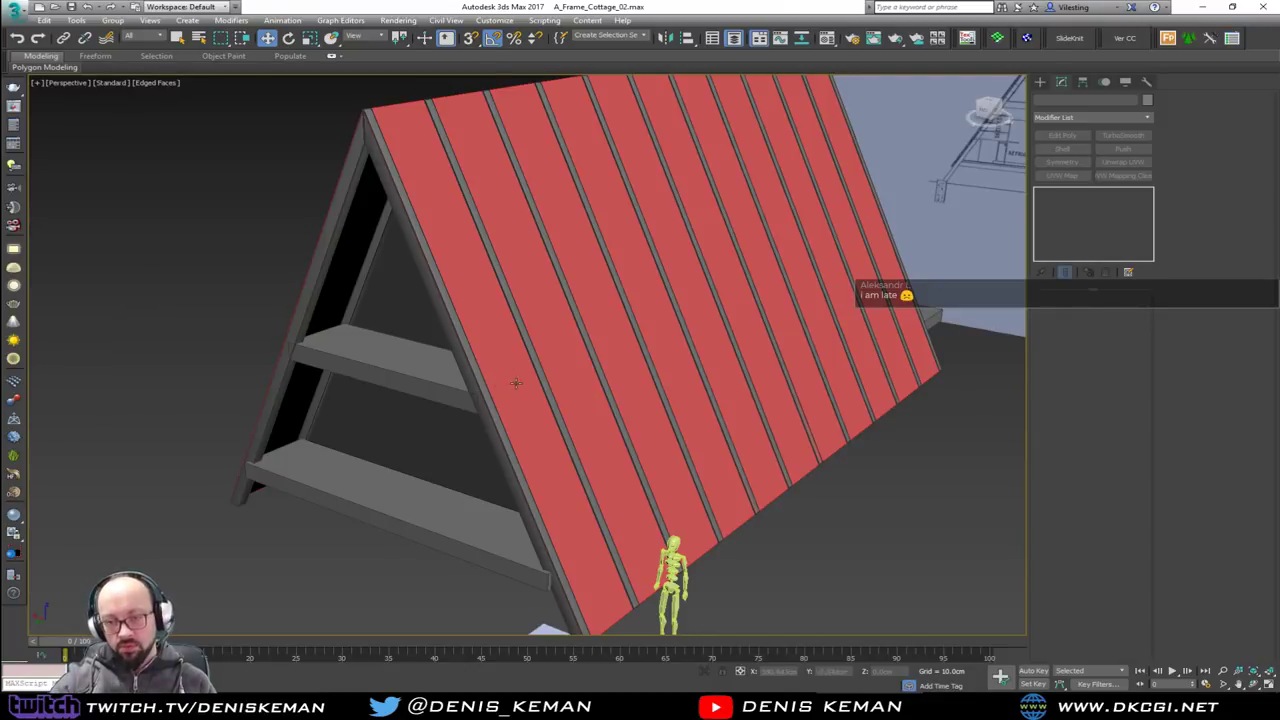
{"action": "scroll", "coordinate": [540, 380], "scroll_direction": "down", "scroll_amount": 3}
{"action": "middle_click_drag", "start_coordinate": [586, 362], "coordinate": [550, 392], "text": "alt"}
{"action": "scroll", "coordinate": [588, 360], "scroll_direction": "up", "scroll_amount": 5}
{"action": "scroll", "coordinate": [540, 429], "scroll_direction": "down", "scroll_amount": 4}
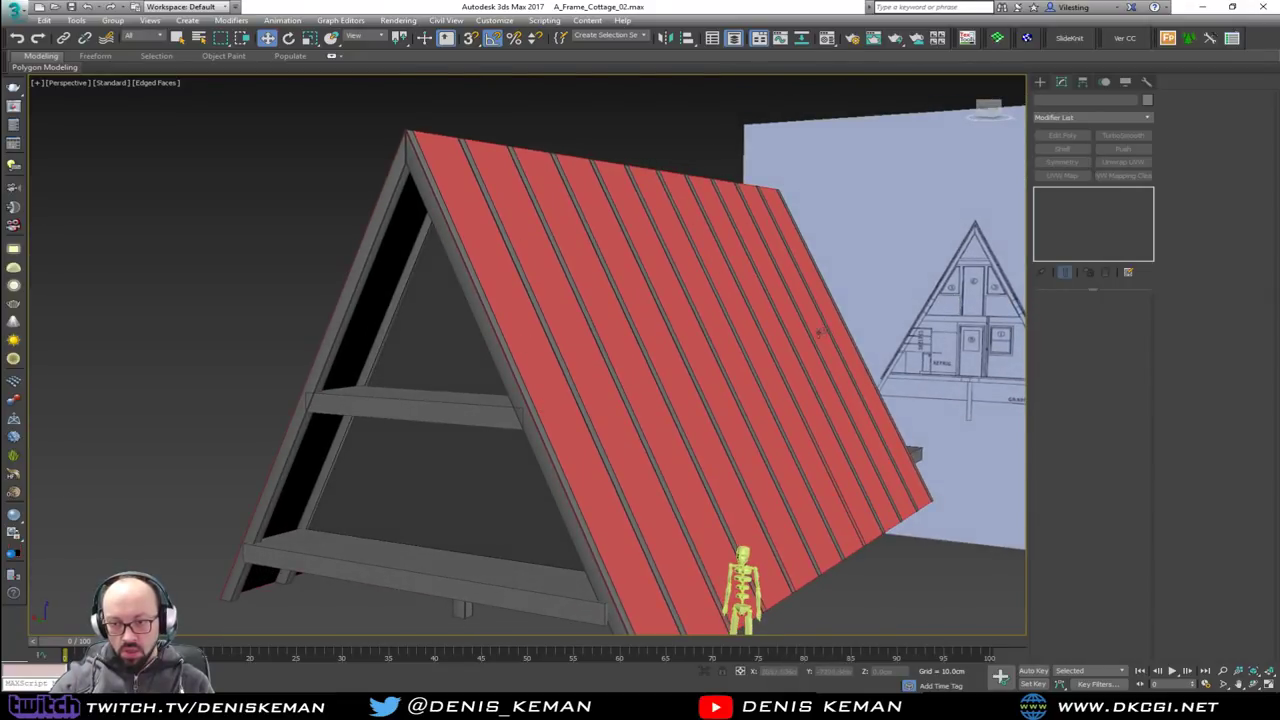
{"action": "middle_click_drag", "start_coordinate": [826, 332], "coordinate": [613, 345], "text": "alt"}
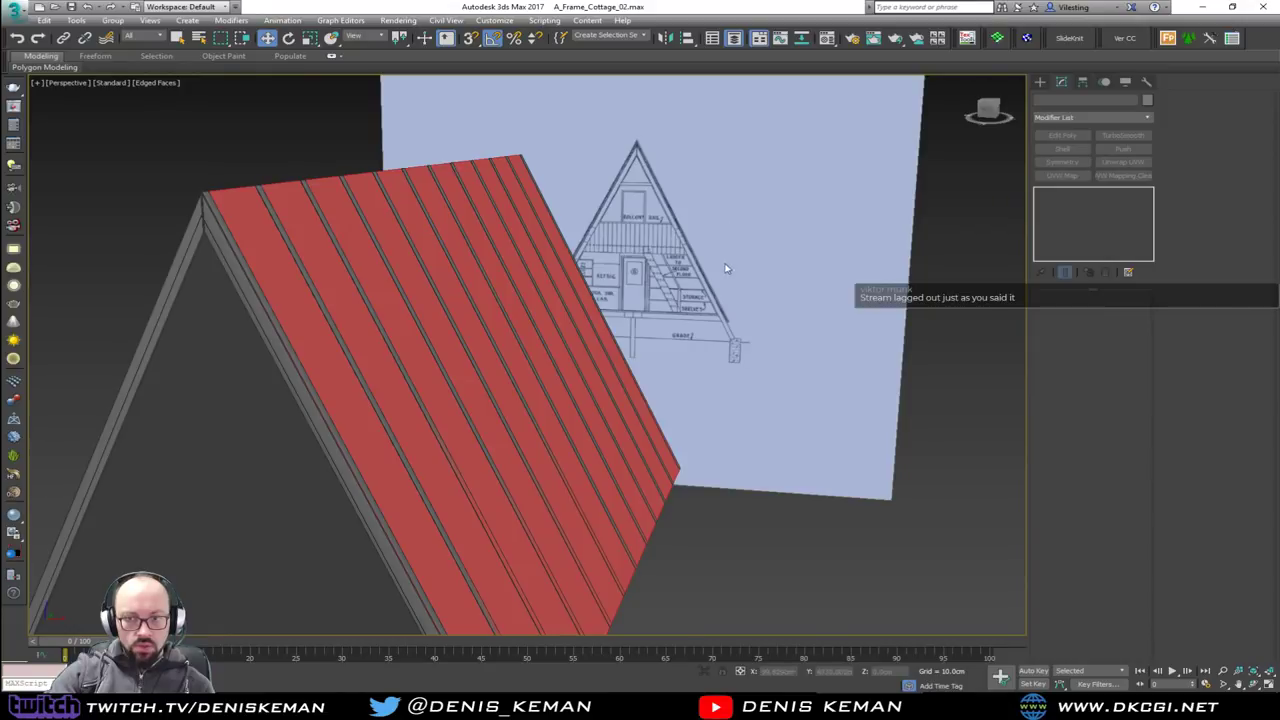
{"action": "left_click_drag", "start_coordinate": [771, 250], "coordinate": [728, 292]}
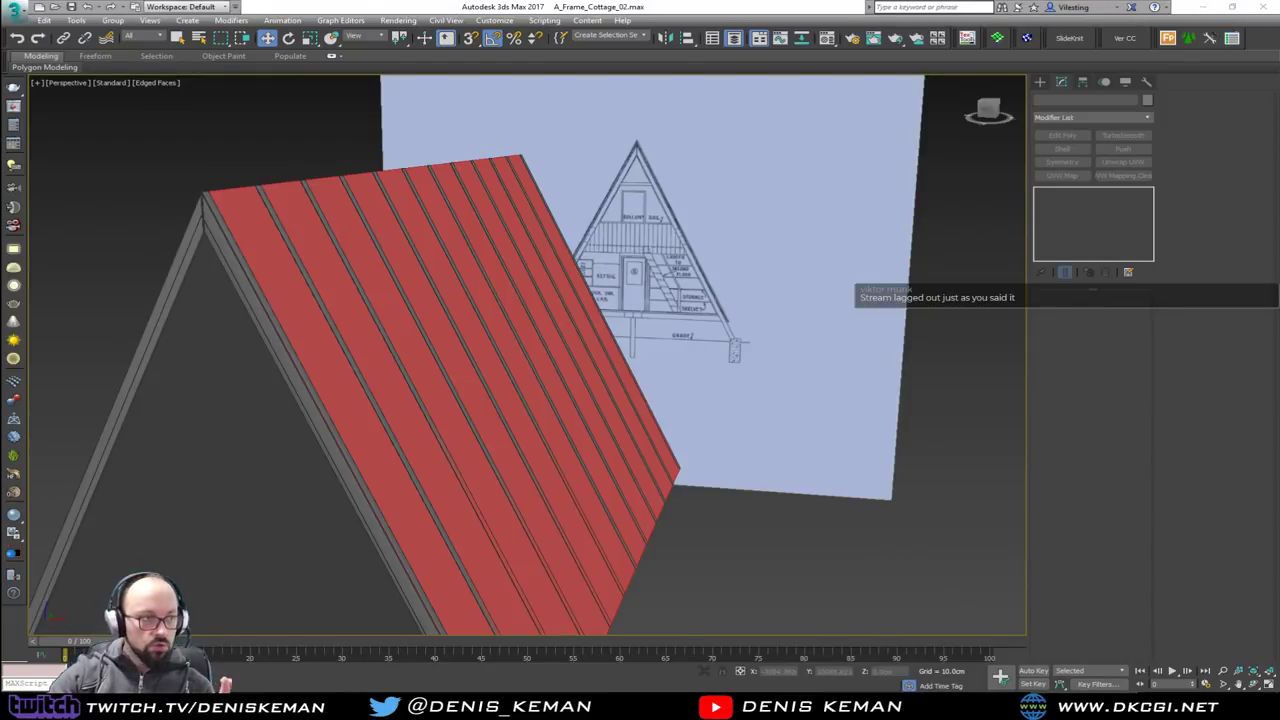
Switch to Discord and review the newest A-frame reference pictures in the streaming_related channel
{"action": "left_click_drag", "start_coordinate": [0, 142], "coordinate": [726, 77]}
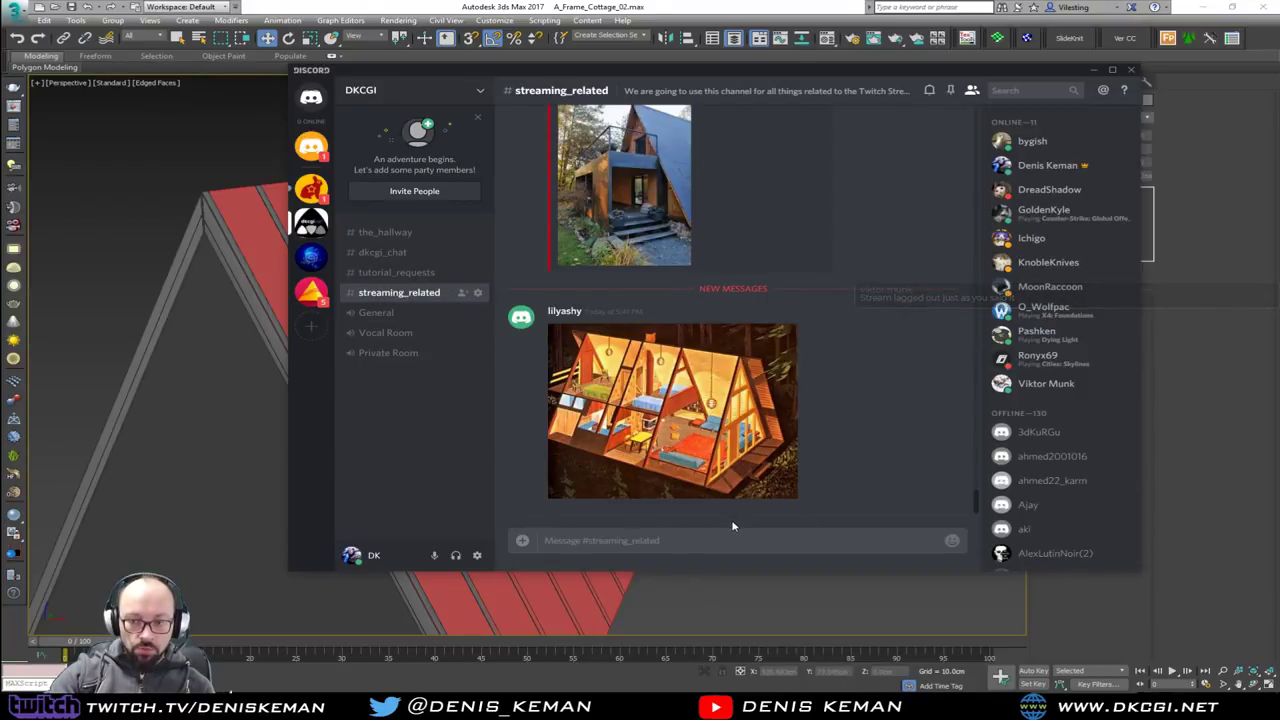
{"action": "scroll", "coordinate": [832, 409], "scroll_direction": "up", "scroll_amount": 3}
{"action": "scroll", "coordinate": [830, 410], "scroll_direction": "up", "scroll_amount": 15}
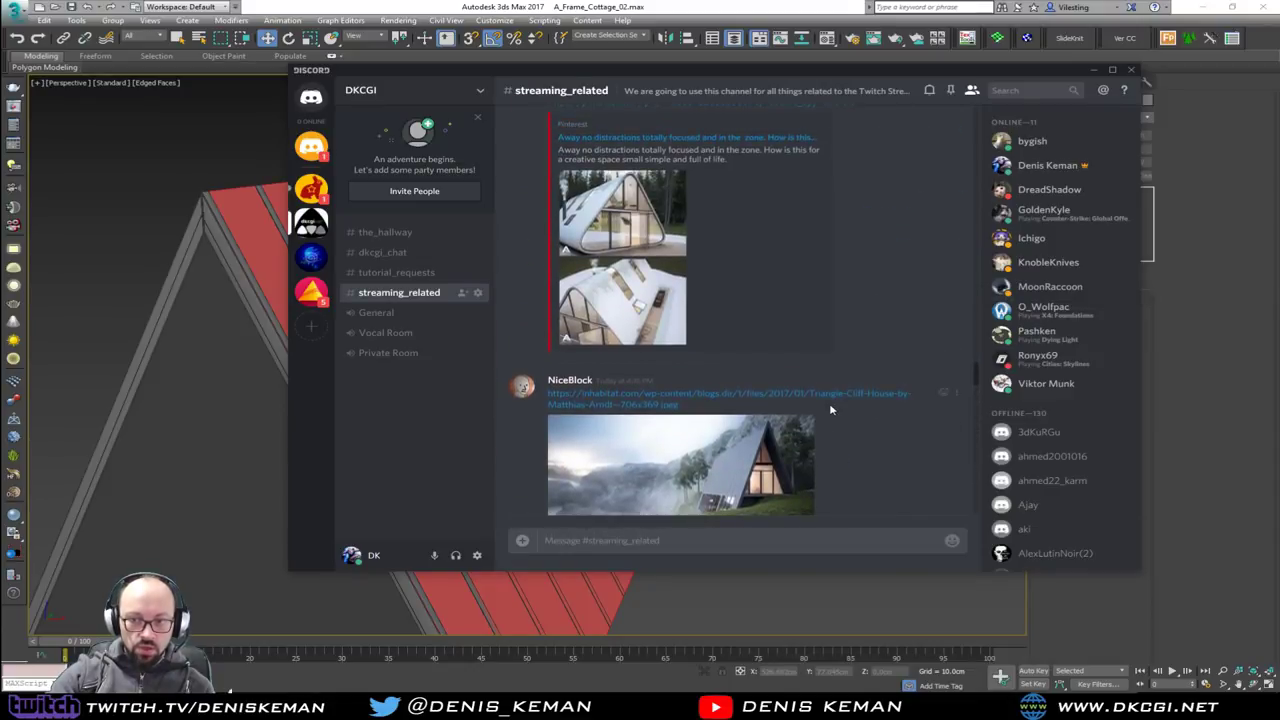
{"action": "scroll", "coordinate": [829, 411], "scroll_direction": "down", "scroll_amount": 15}
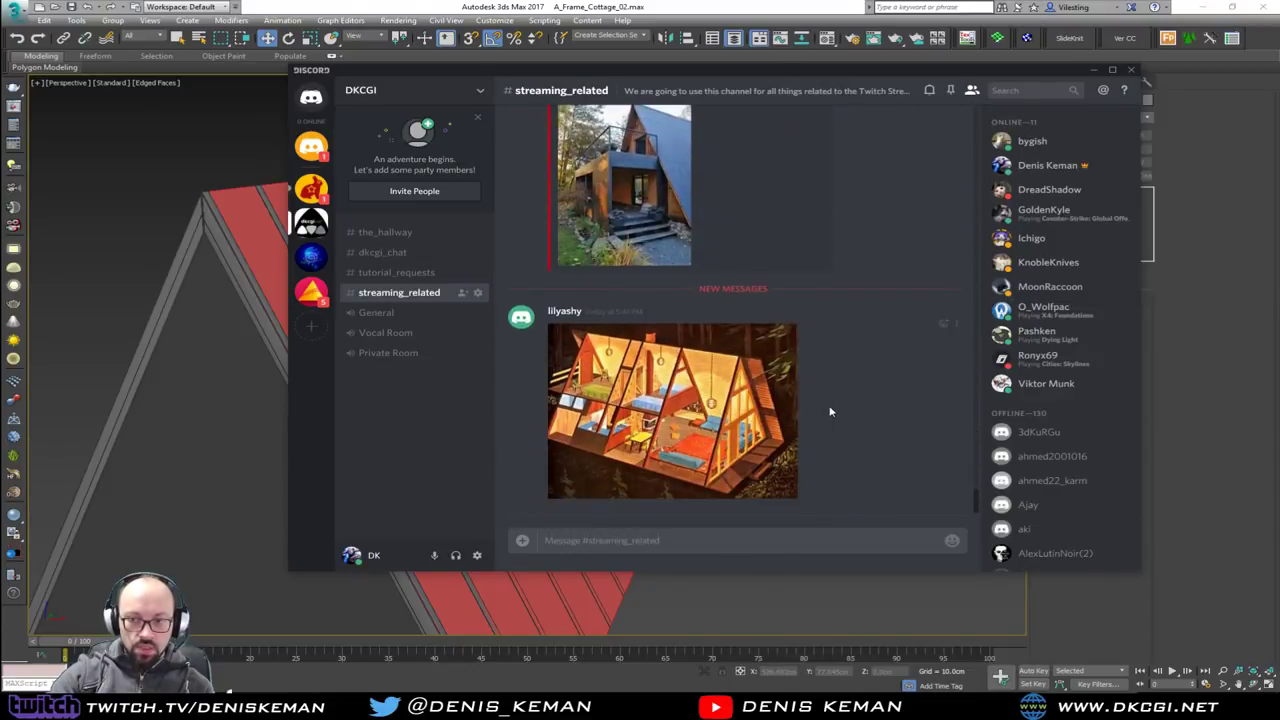
{"action": "scroll", "coordinate": [829, 411], "scroll_direction": "up", "scroll_amount": 3}
{"action": "scroll", "coordinate": [829, 410], "scroll_direction": "up", "scroll_amount": 4}
{"action": "scroll", "coordinate": [829, 410], "scroll_direction": "down", "scroll_amount": 8}
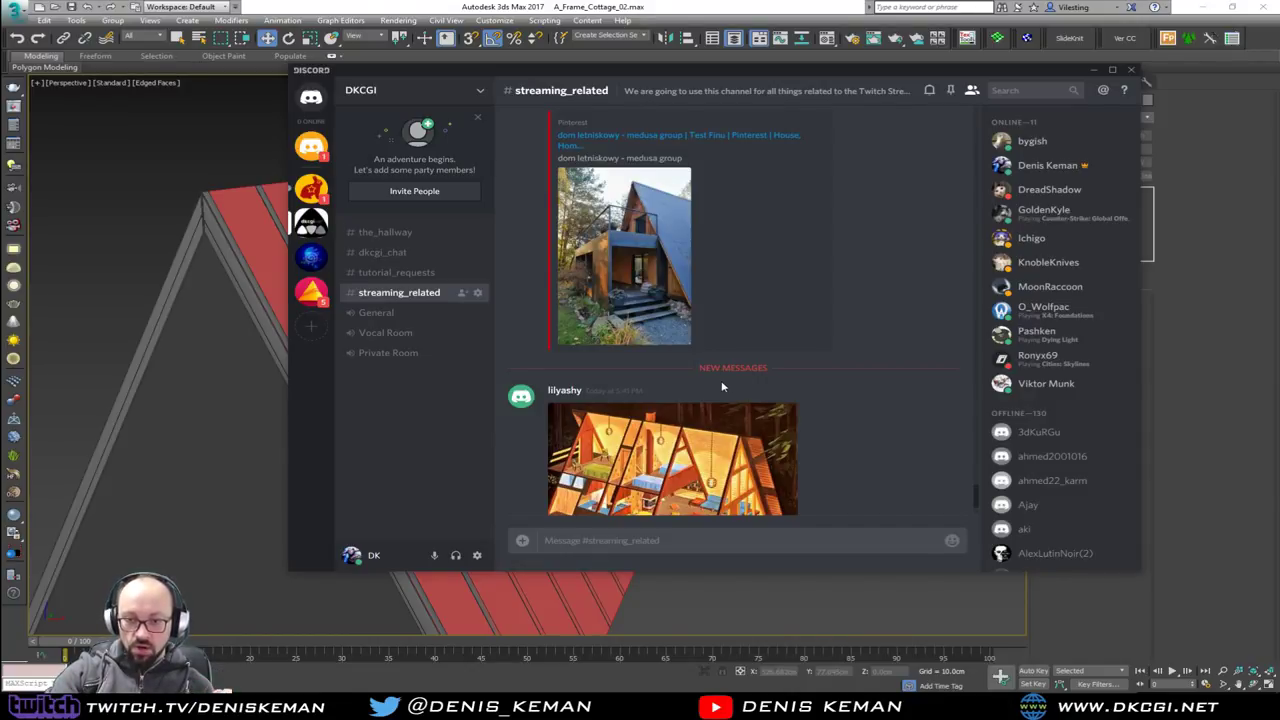
{"action": "scroll", "coordinate": [722, 386], "scroll_direction": "down", "scroll_amount": 2}
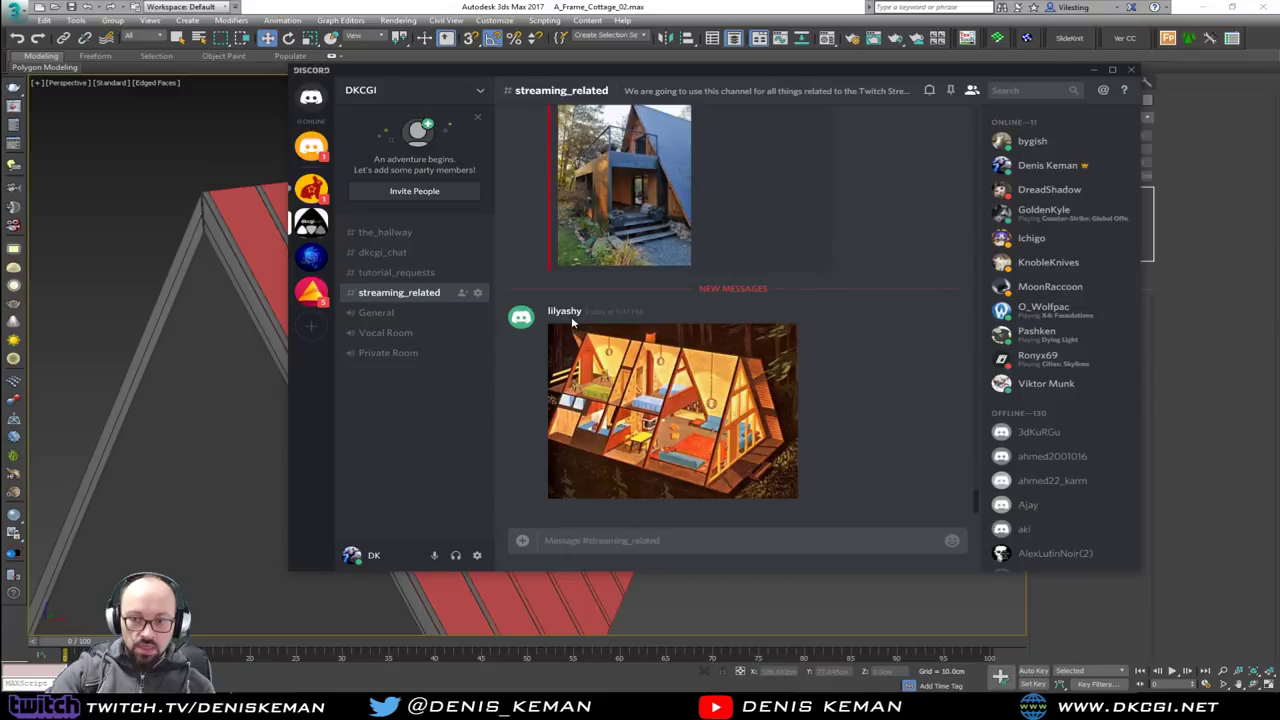
Browse the channel's older A-frame references back to the lakeside house, close Discord, and return to the cottage scene
{"action": "scroll", "coordinate": [683, 385], "scroll_direction": "up", "scroll_amount": 8}
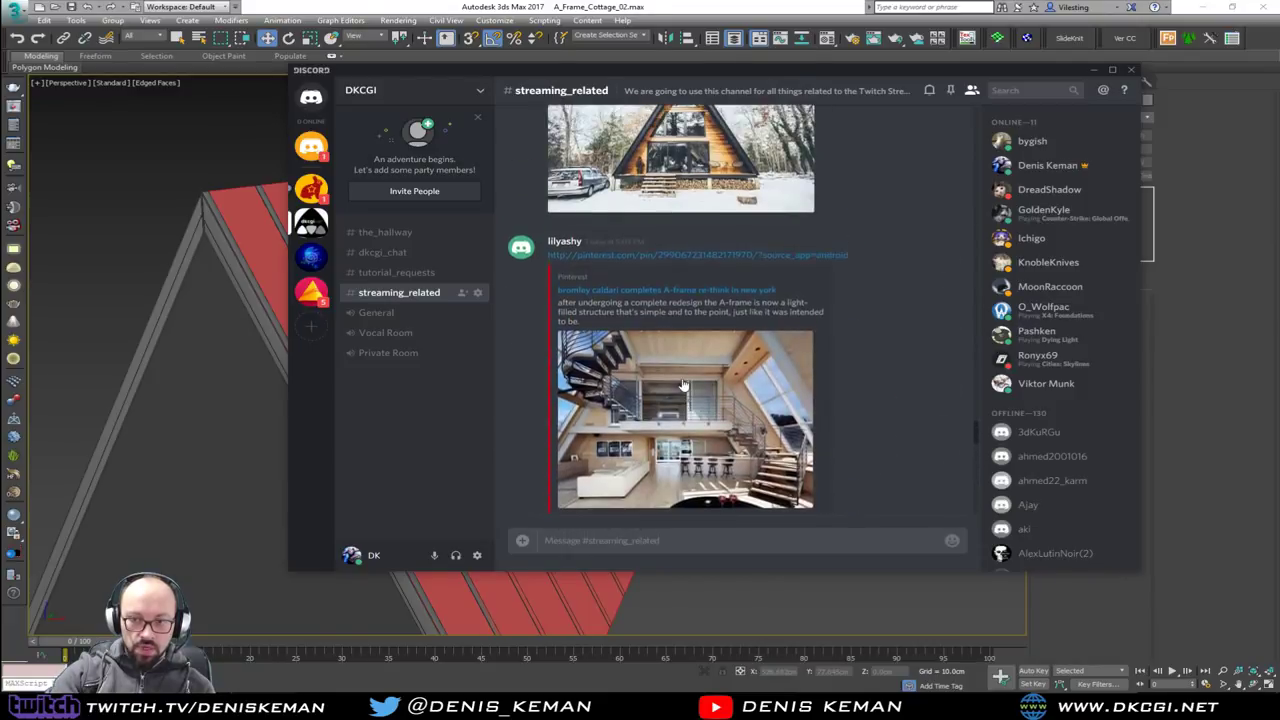
{"action": "scroll", "coordinate": [683, 385], "scroll_direction": "up", "scroll_amount": 3}
{"action": "scroll", "coordinate": [683, 385], "scroll_direction": "up", "scroll_amount": 2}
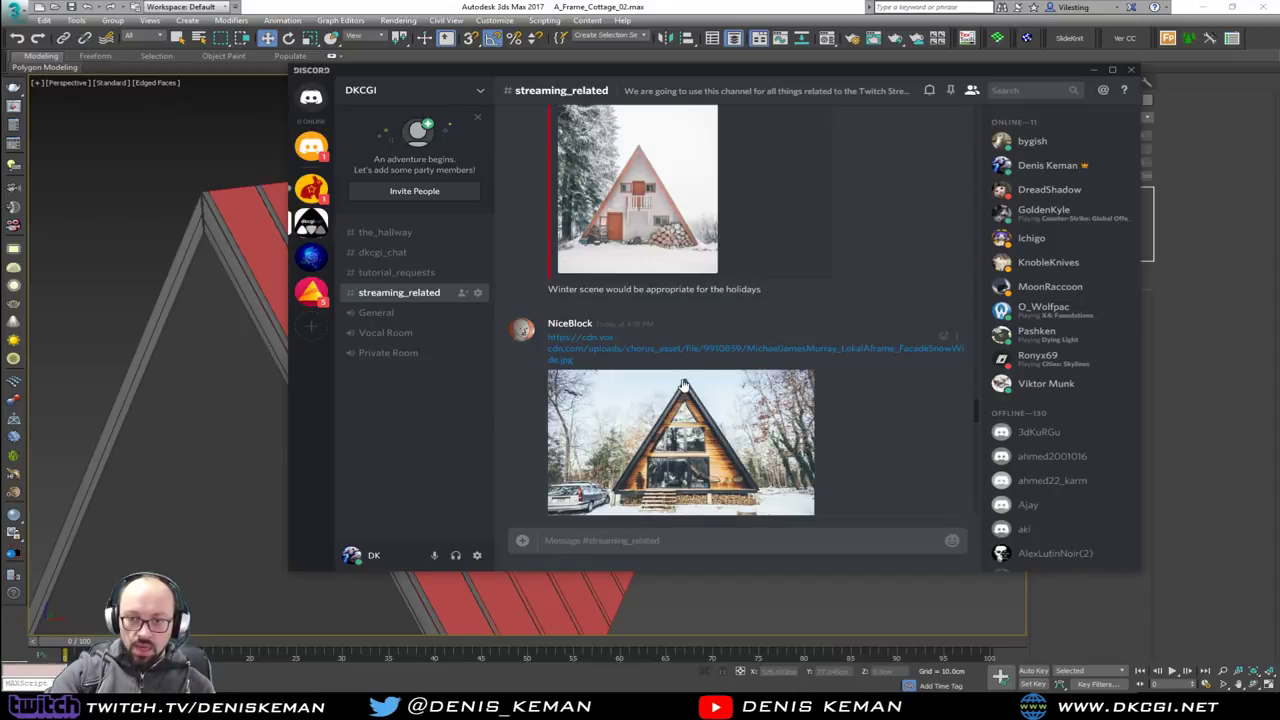
{"action": "scroll", "coordinate": [636, 362], "scroll_direction": "up", "scroll_amount": 5}
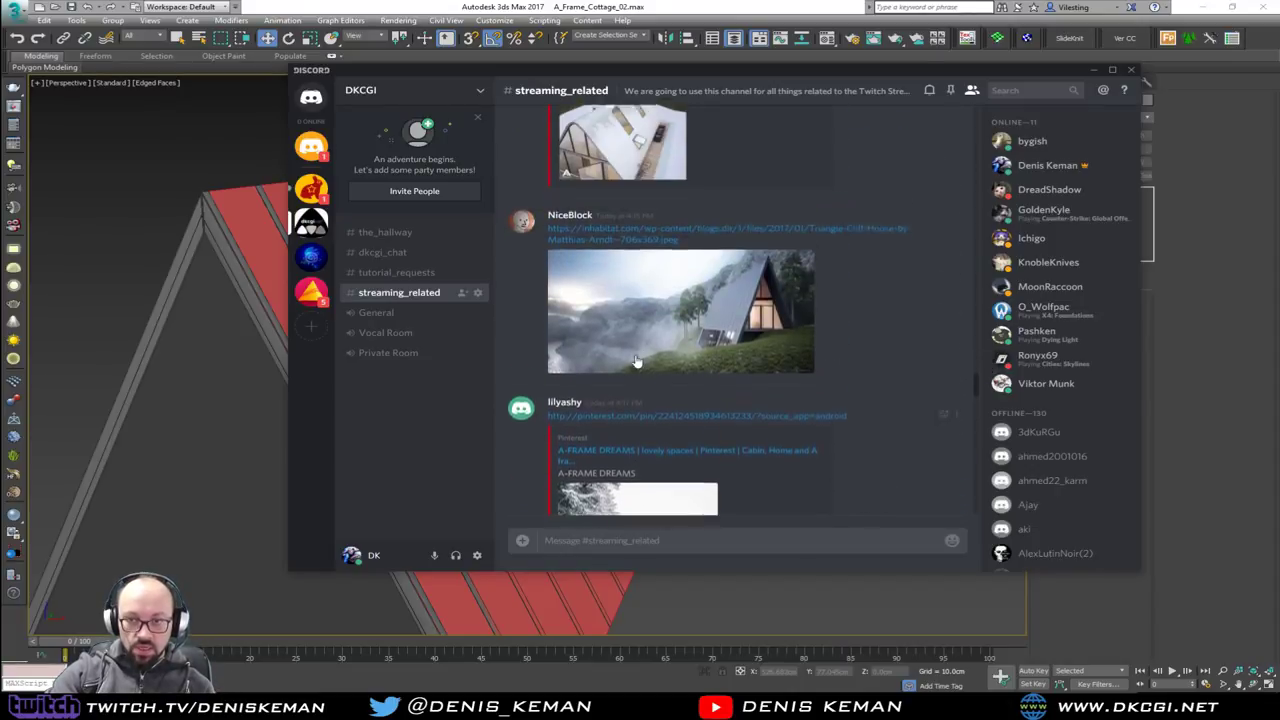
{"action": "scroll", "coordinate": [636, 362], "scroll_direction": "up", "scroll_amount": 4}
{"action": "scroll", "coordinate": [704, 442], "scroll_direction": "up", "scroll_amount": 2}
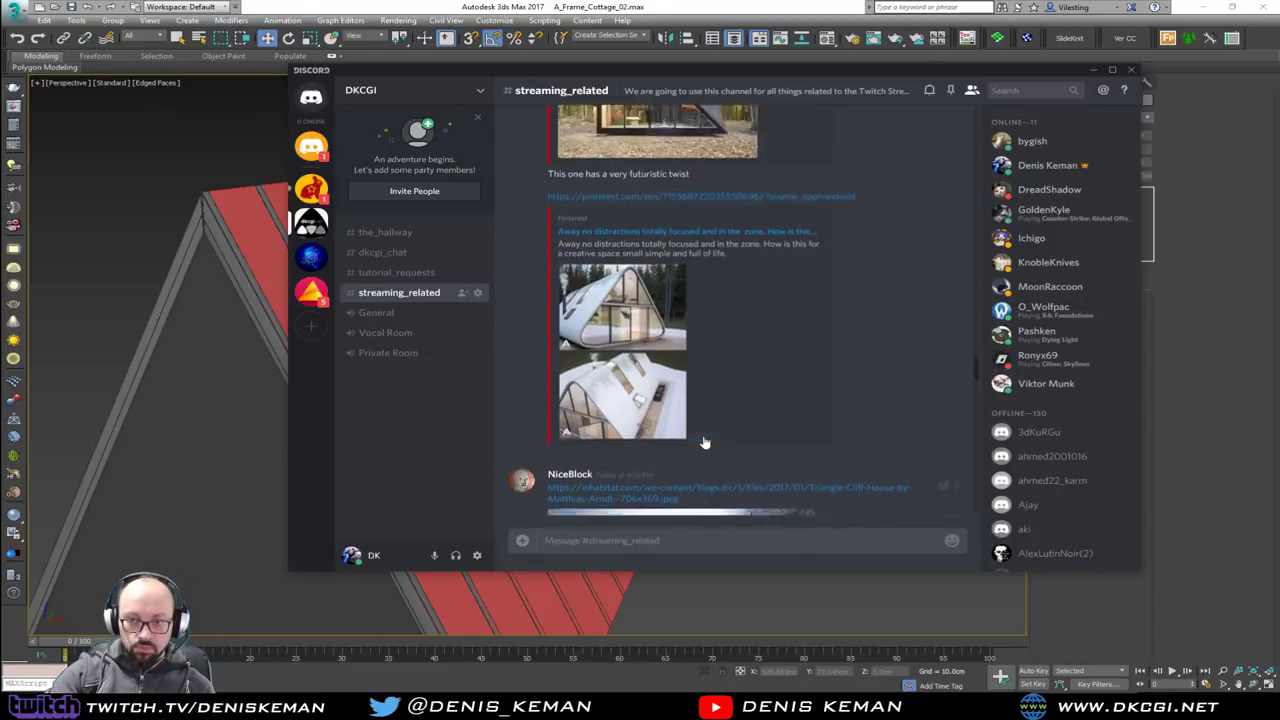
{"action": "scroll", "coordinate": [704, 442], "scroll_direction": "up", "scroll_amount": 6}
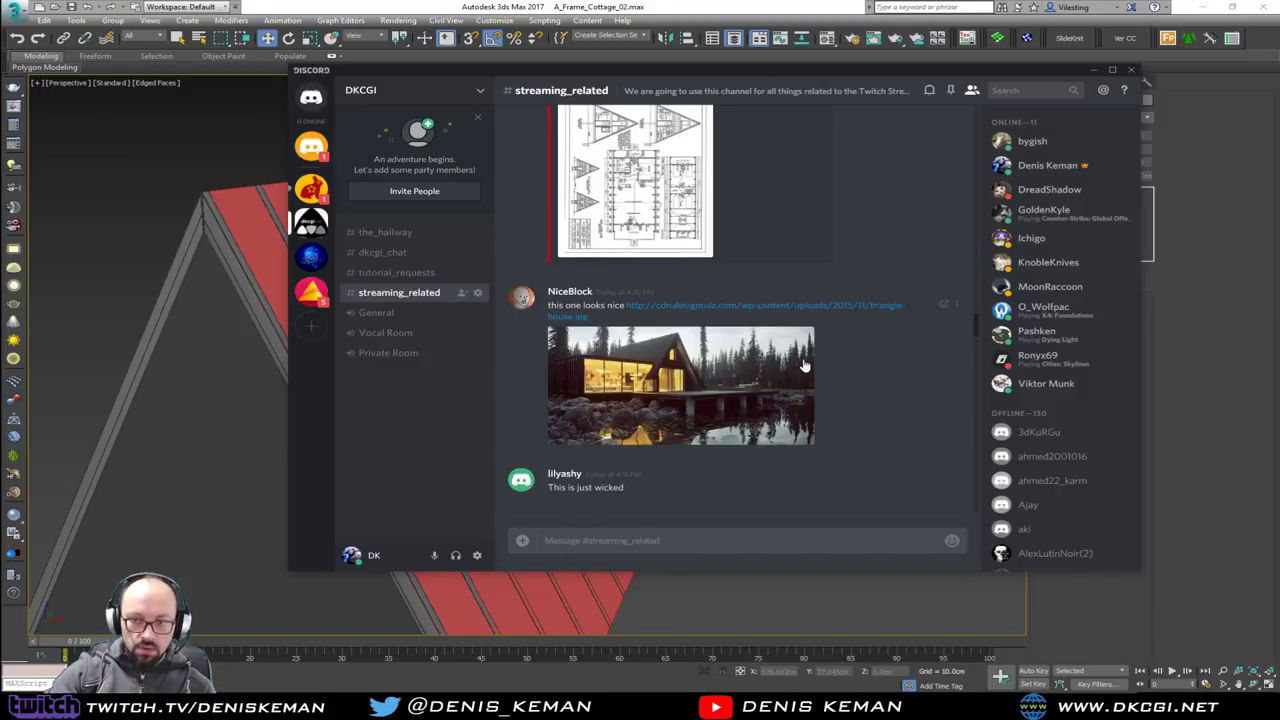
{"action": "scroll", "coordinate": [800, 367], "scroll_direction": "down", "scroll_amount": 5}
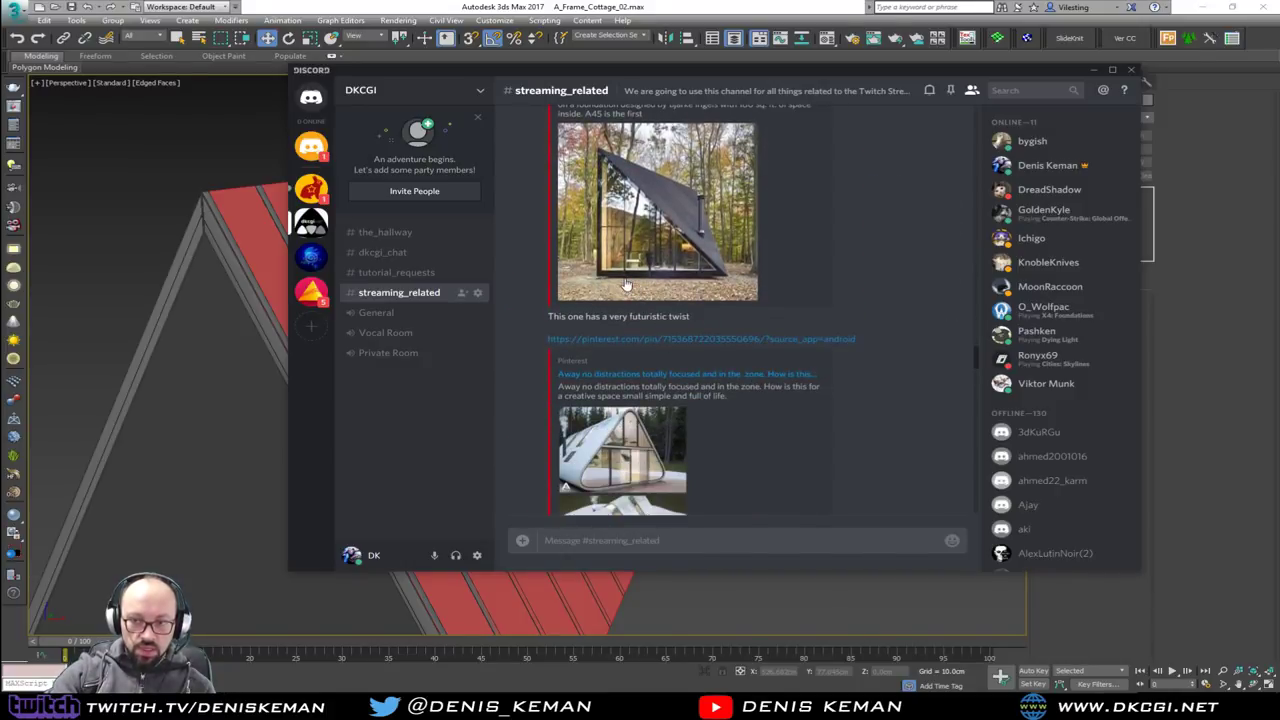
{"action": "scroll", "coordinate": [730, 280], "scroll_direction": "up", "scroll_amount": 5}
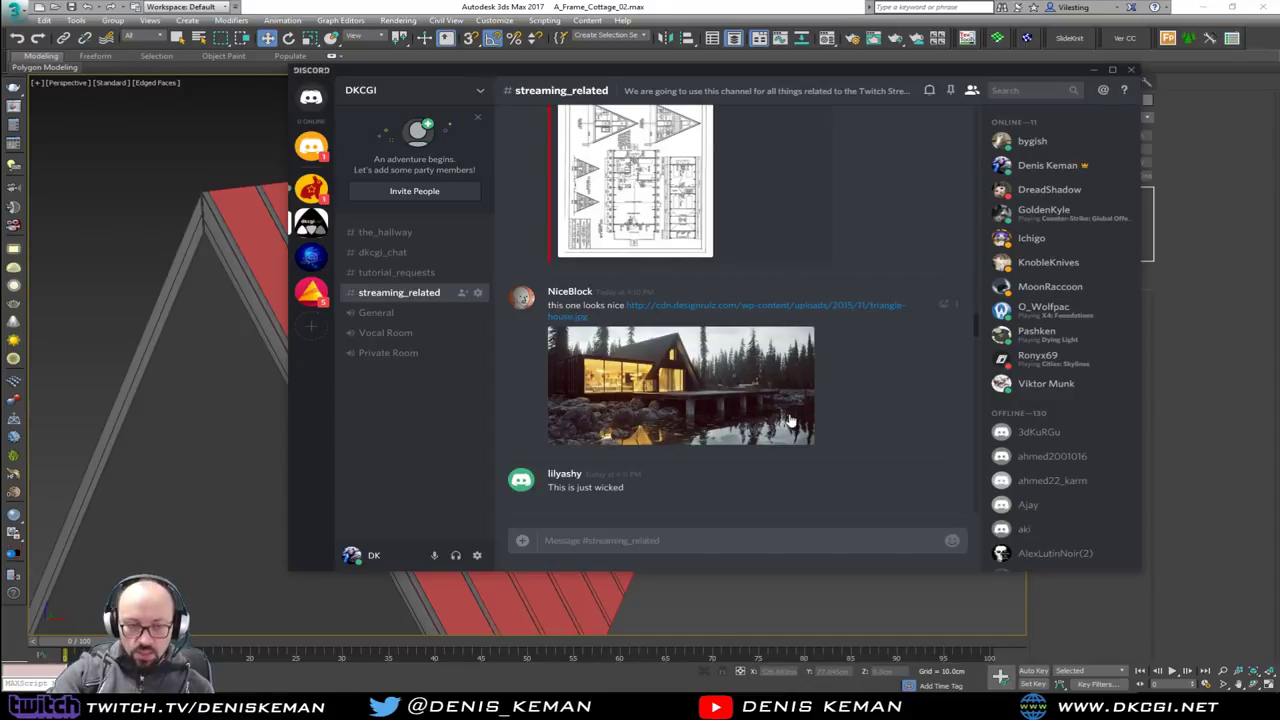
{"action": "scroll", "coordinate": [790, 420], "scroll_direction": "down", "scroll_amount": 5}
{"action": "scroll", "coordinate": [790, 420], "scroll_direction": "down", "scroll_amount": 8}
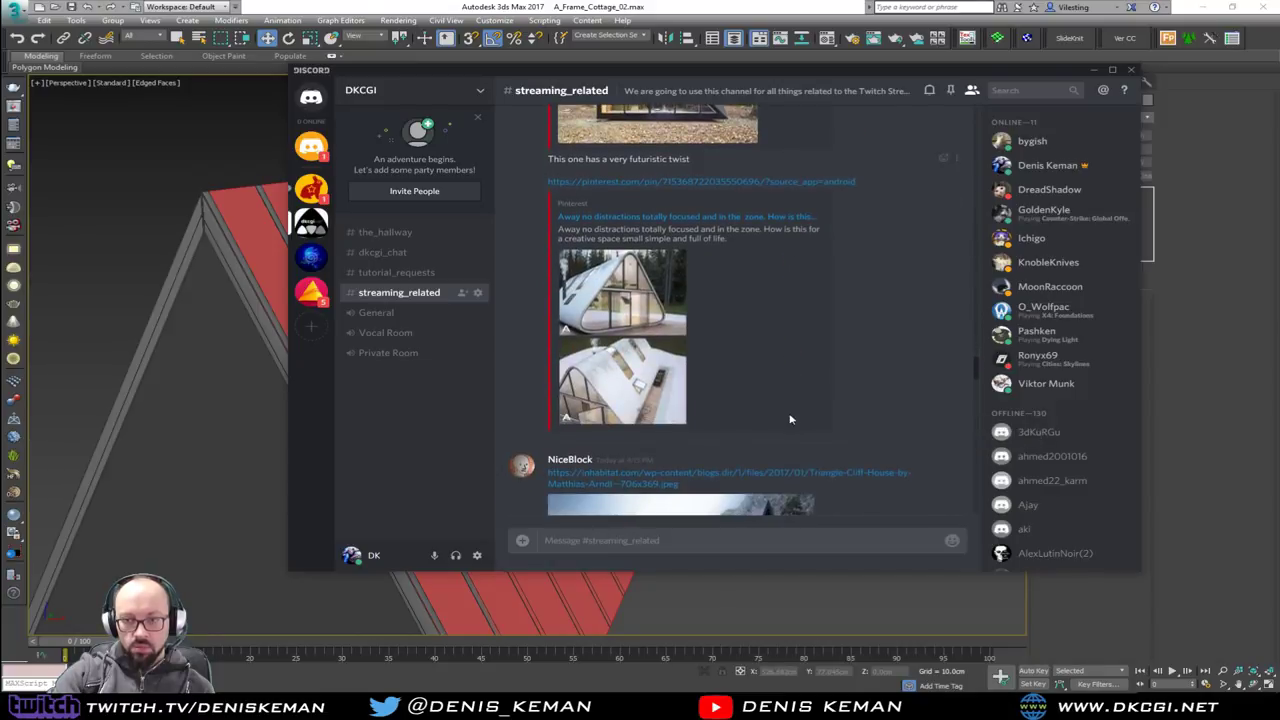
{"action": "scroll", "coordinate": [790, 420], "scroll_direction": "down", "scroll_amount": 10}
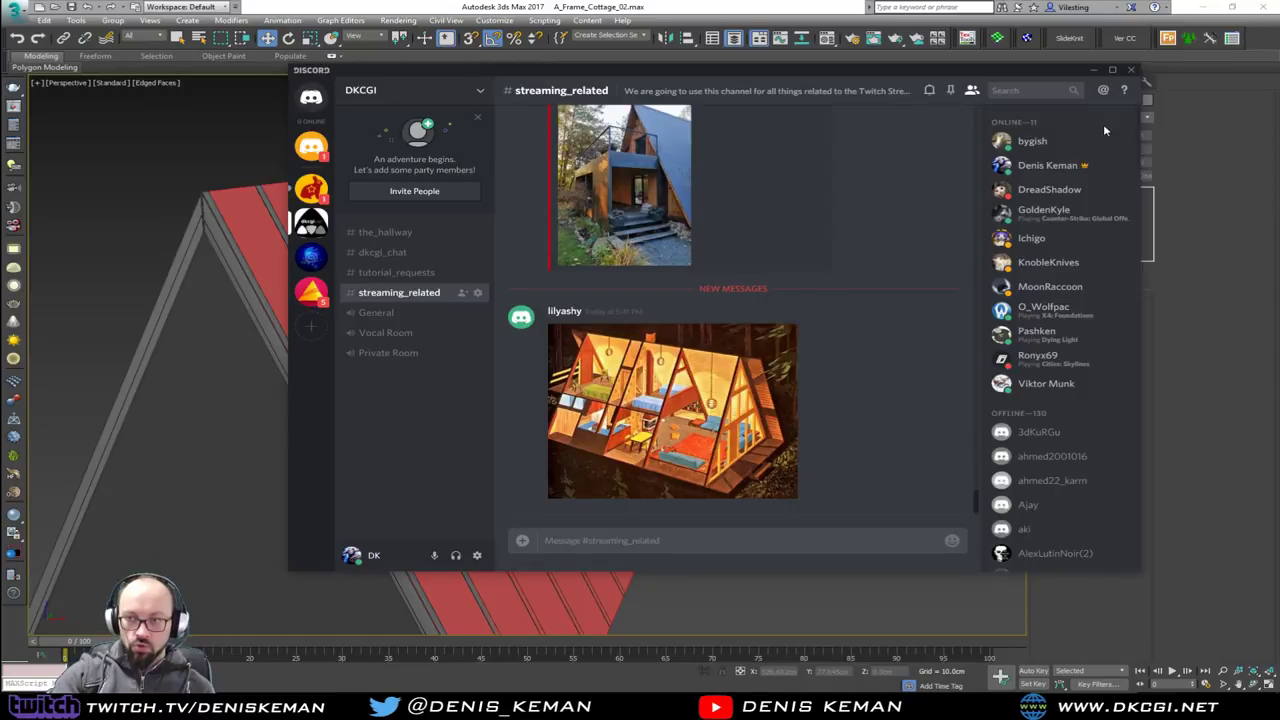
{"action": "left_click", "coordinate": [1133, 72]}
{"action": "mouse_move", "coordinate": [532, 298]}
{"action": "middle_mouse_down"}
{"action": "mouse_move", "coordinate": [583, 240]}
{"action": "mouse_move", "coordinate": [552, 284]}
{"action": "middle_mouse_up"}
{"action": "scroll", "coordinate": [583, 240], "scroll_direction": "down", "scroll_amount": 4}
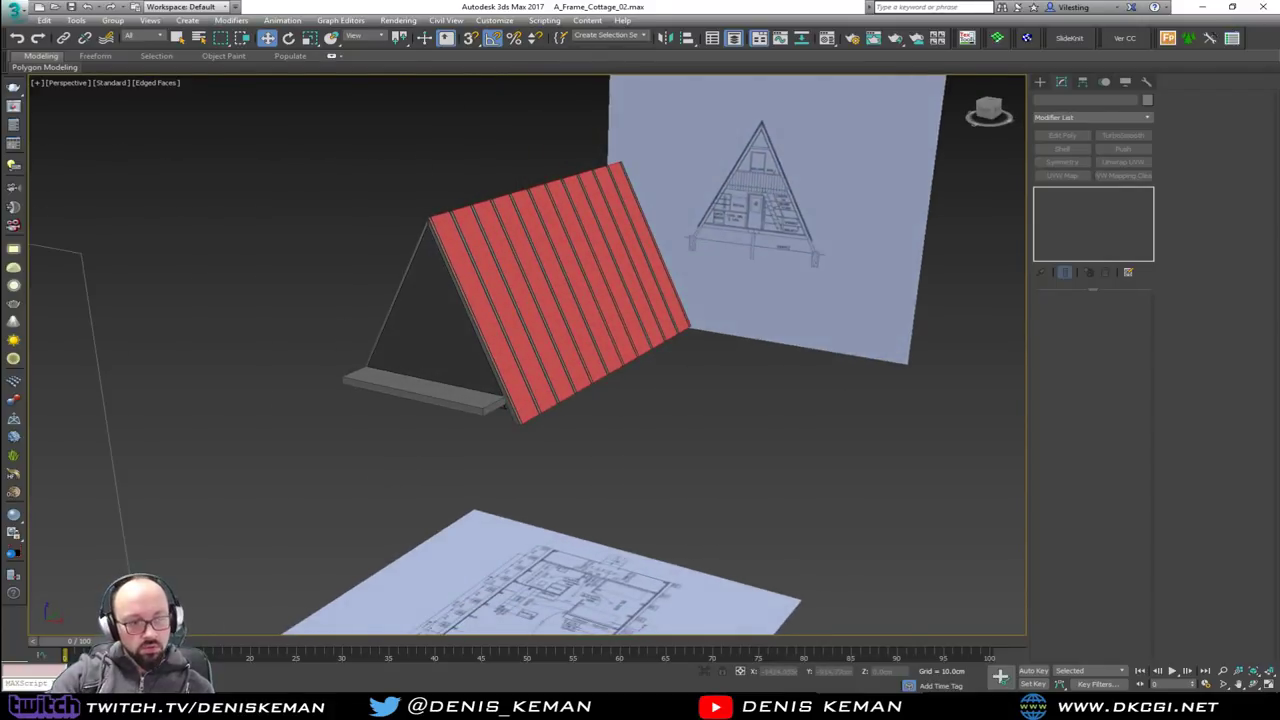